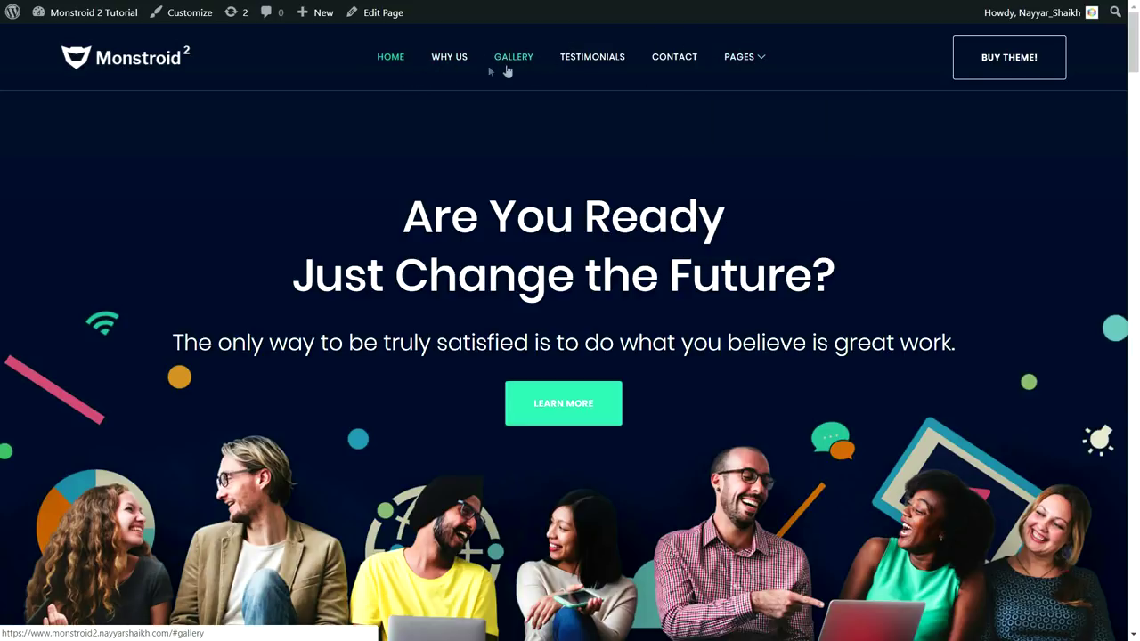
mouse_move(739, 56)
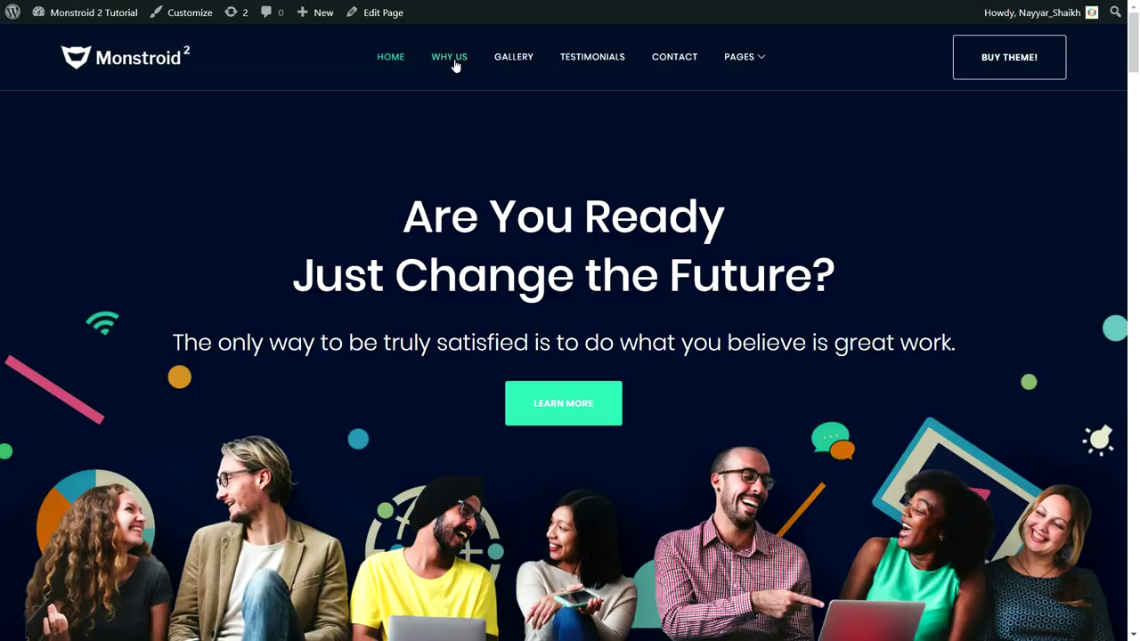
left_click(451, 59)
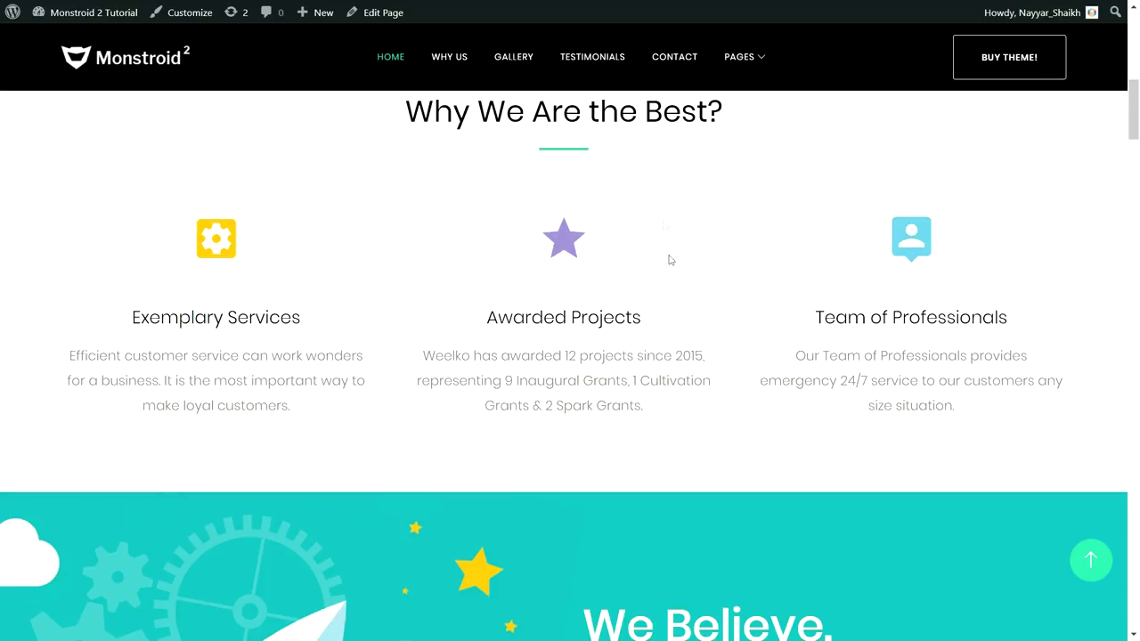
left_click(675, 59)
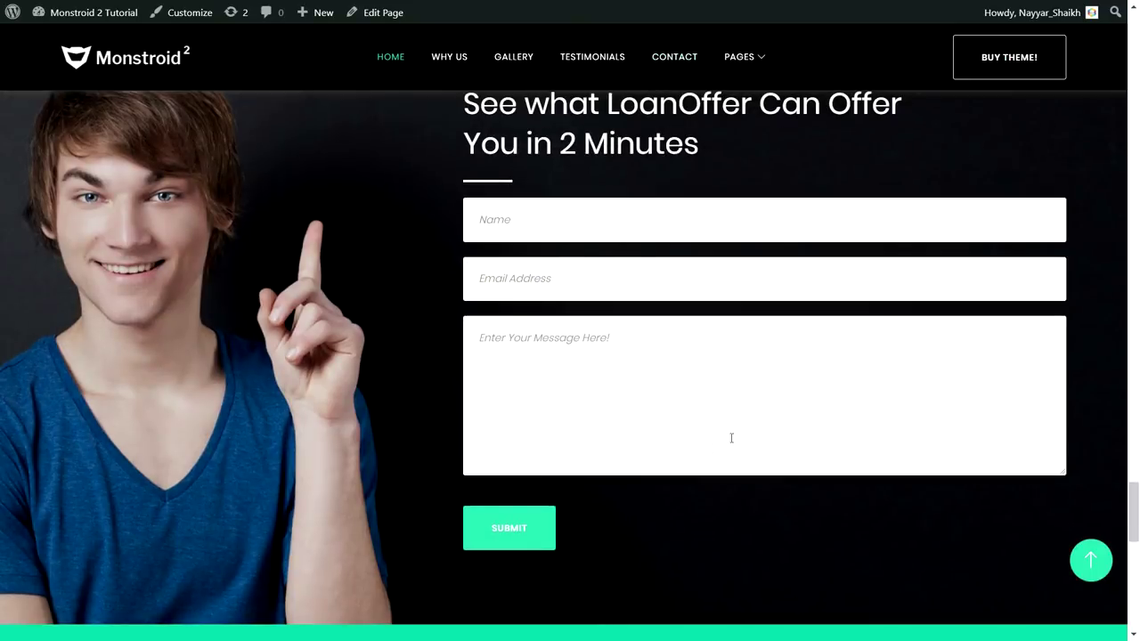
scroll(712, 445, "down", 6)
scroll(755, 513, "up", 10)
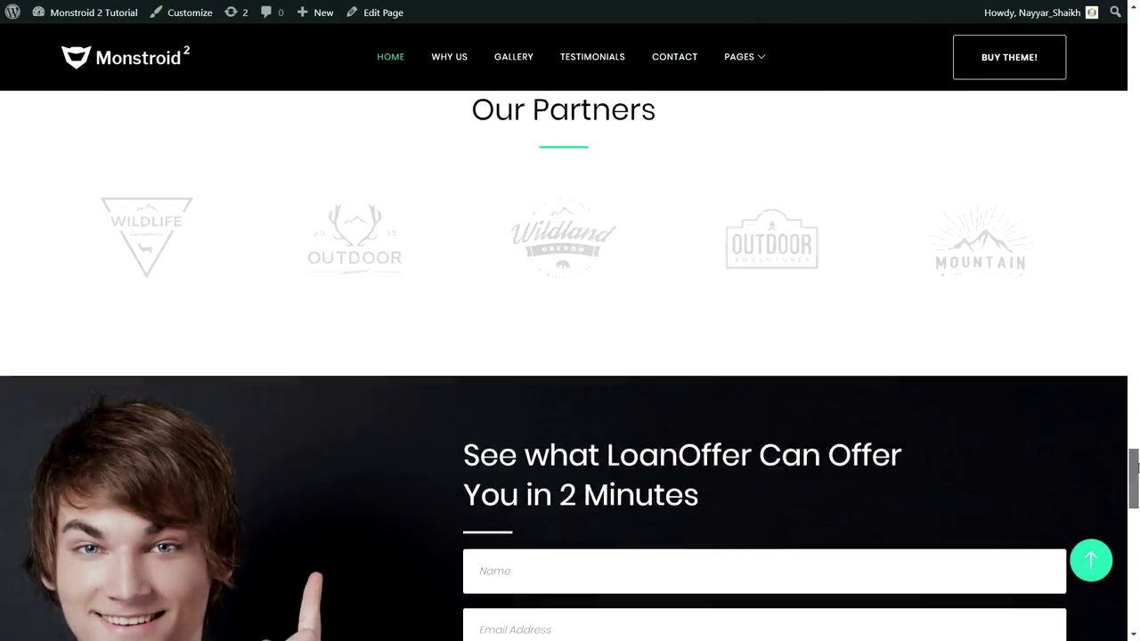
left_click_drag(1136, 467, 1127, 27)
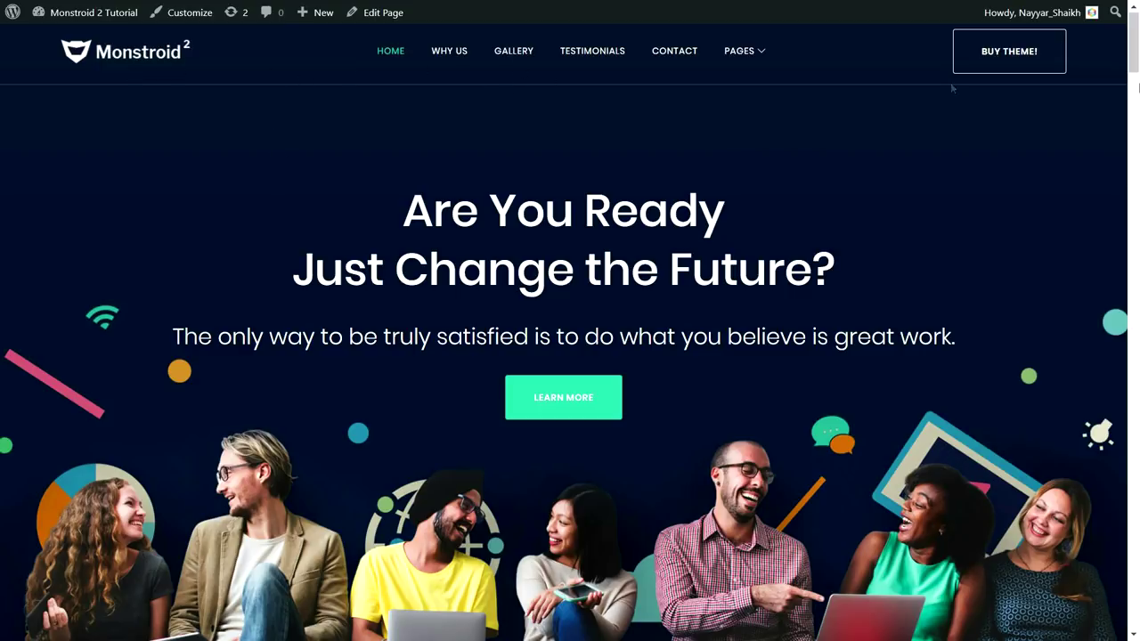
scroll(1135, 47, "down", 3)
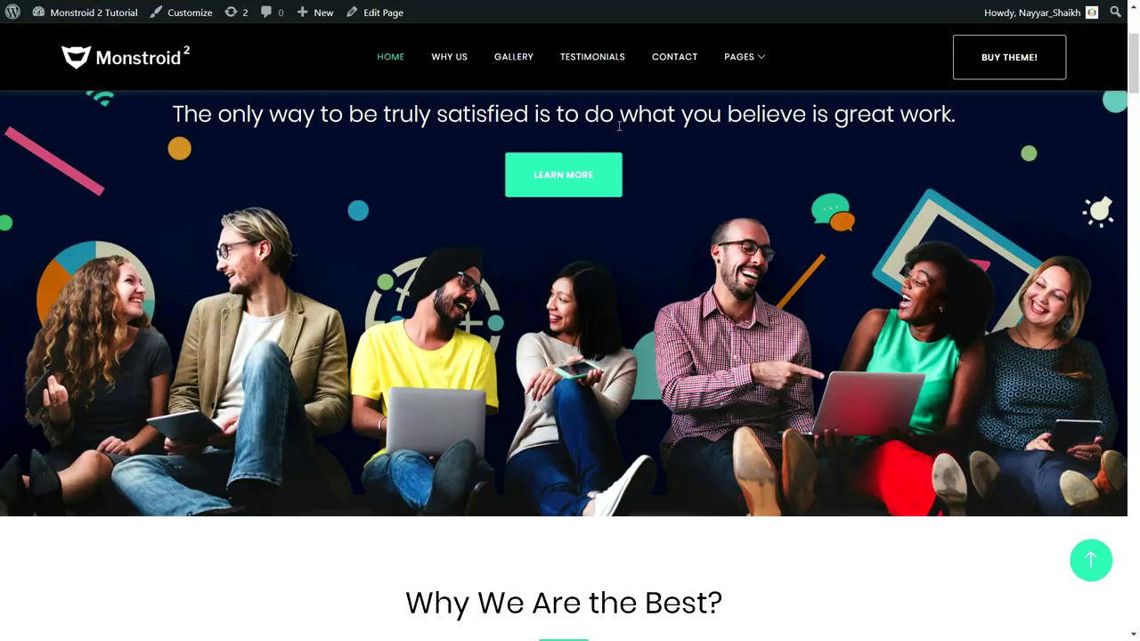
Nudge the hero section into position with the page scrollbar
scroll(454, 89, "down", 3)
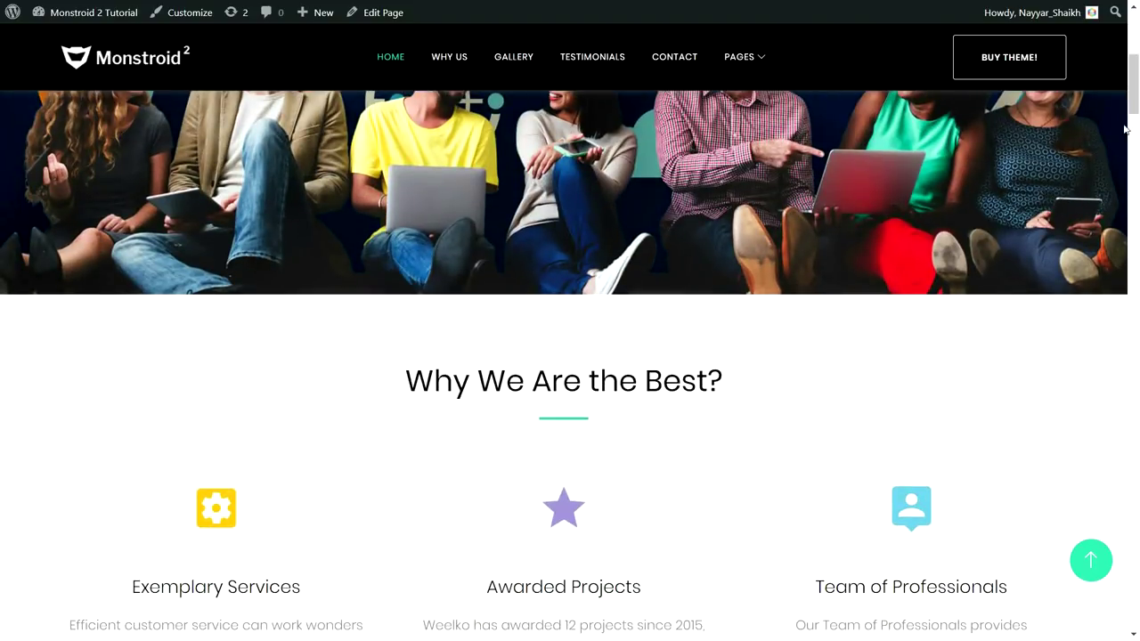
left_click_drag(1135, 105, 1135, 87)
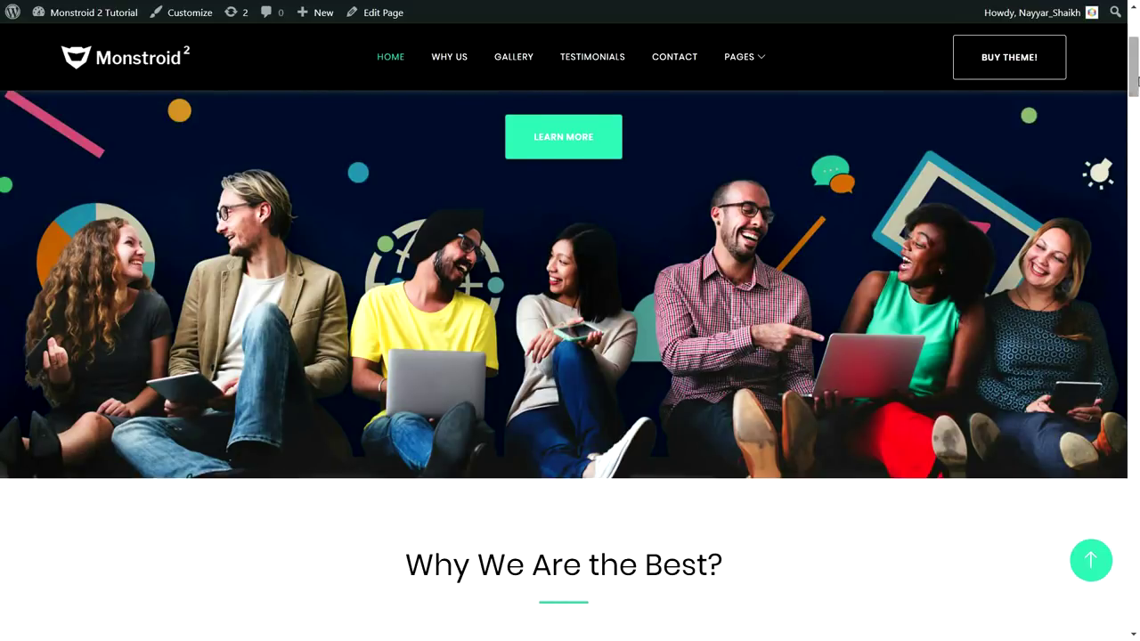
left_click_drag(1135, 81, 1135, 55)
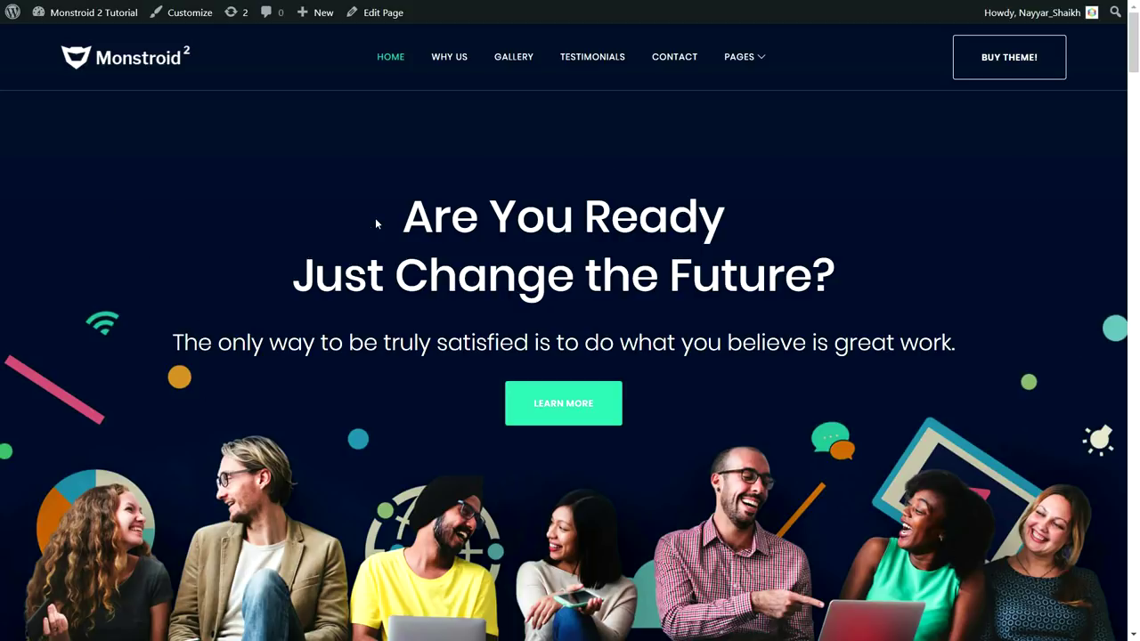
Highlight the 'Are You Ready Just Change the Future?' heading, deselect it, and scroll onward
left_click_drag(385, 214, 785, 277)
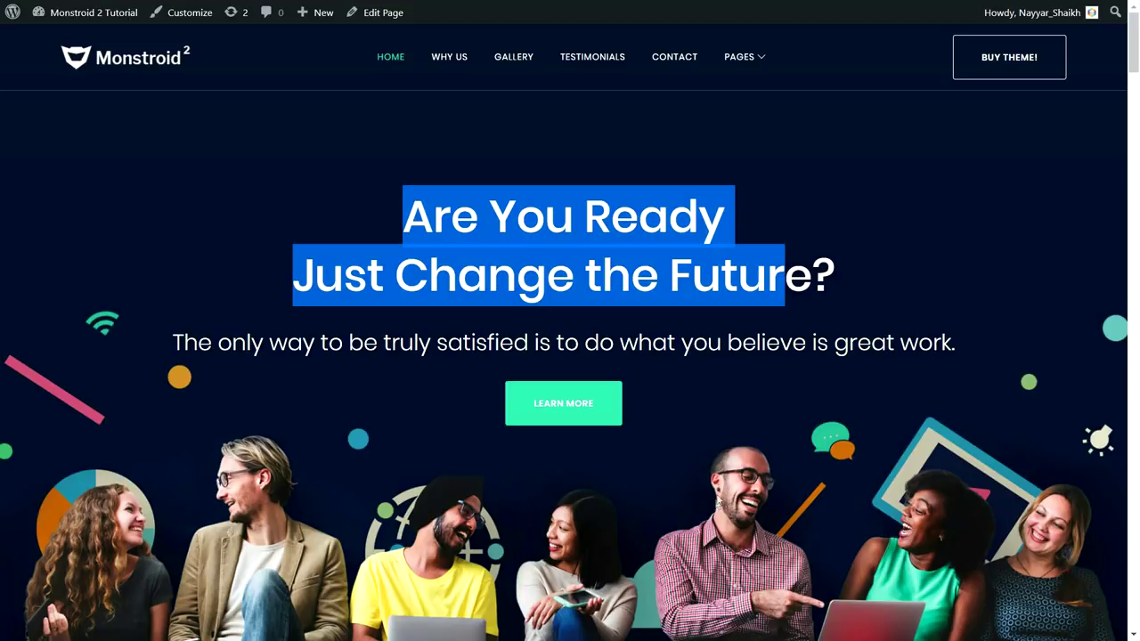
left_click(694, 356)
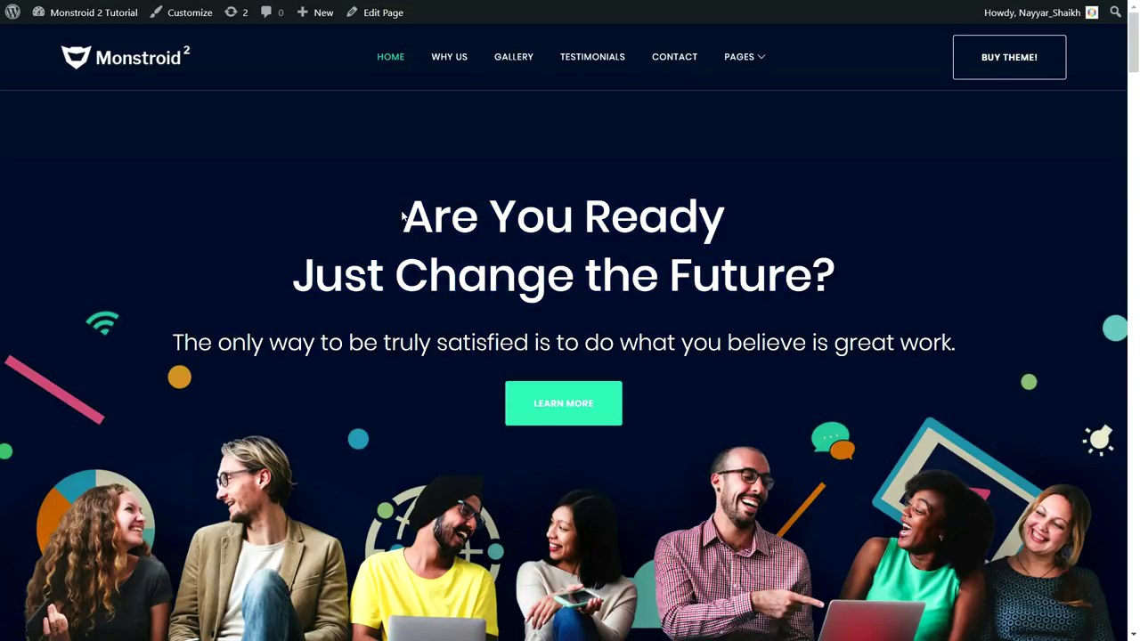
left_click_drag(403, 217, 516, 217)
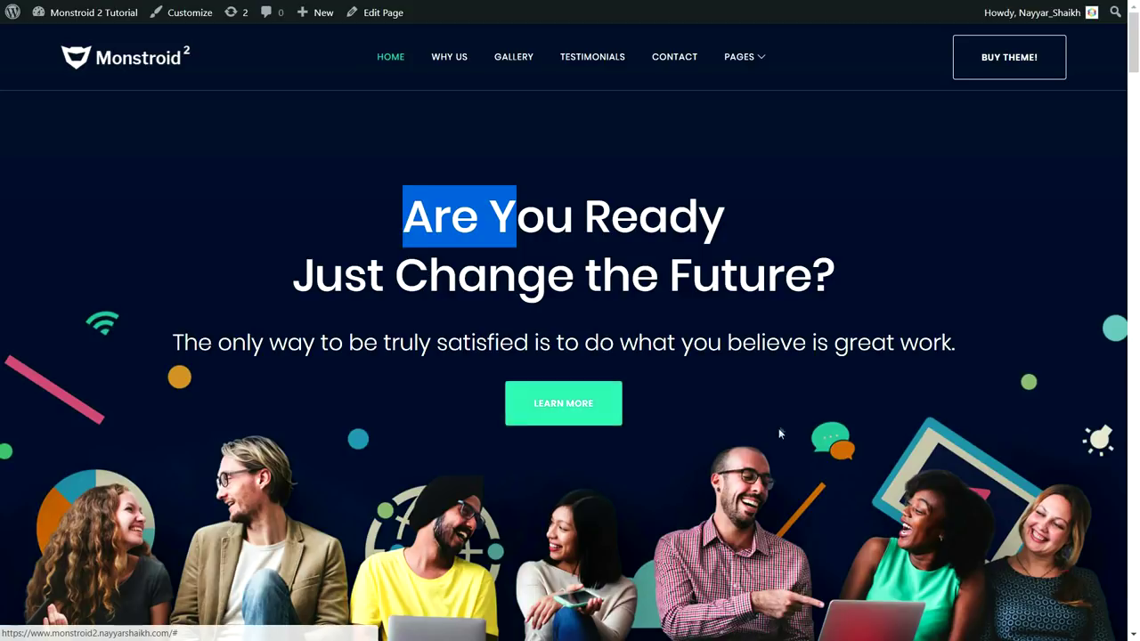
scroll(778, 436, "down", 7)
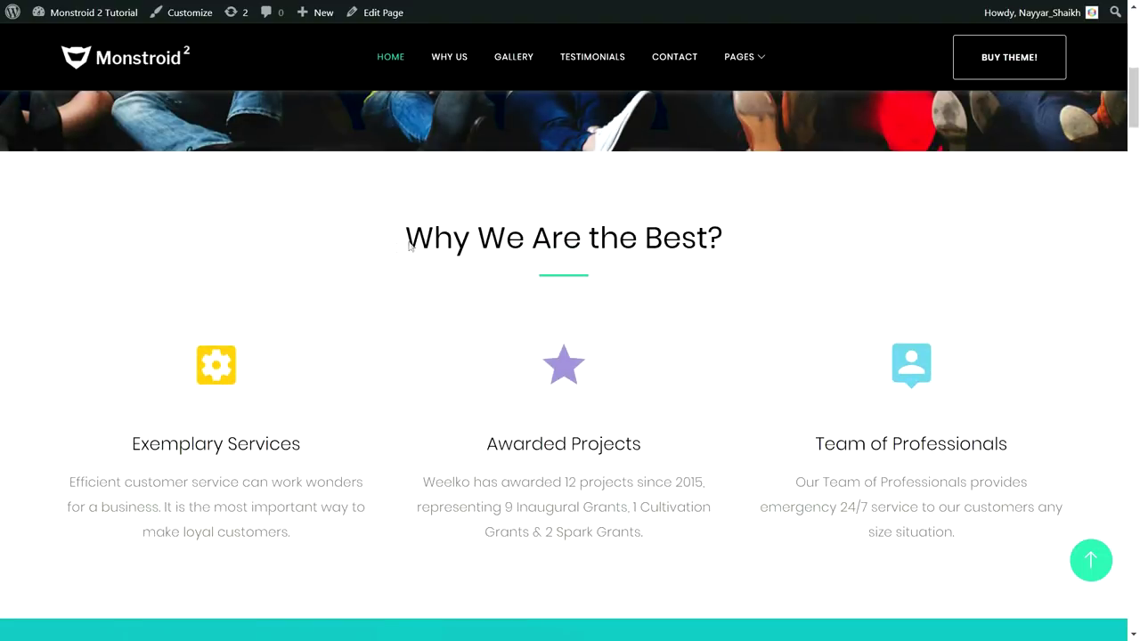
Highlight the 'Why We Are the Best?' heading and the Exemplary Services card text
left_click_drag(397, 247, 760, 236)
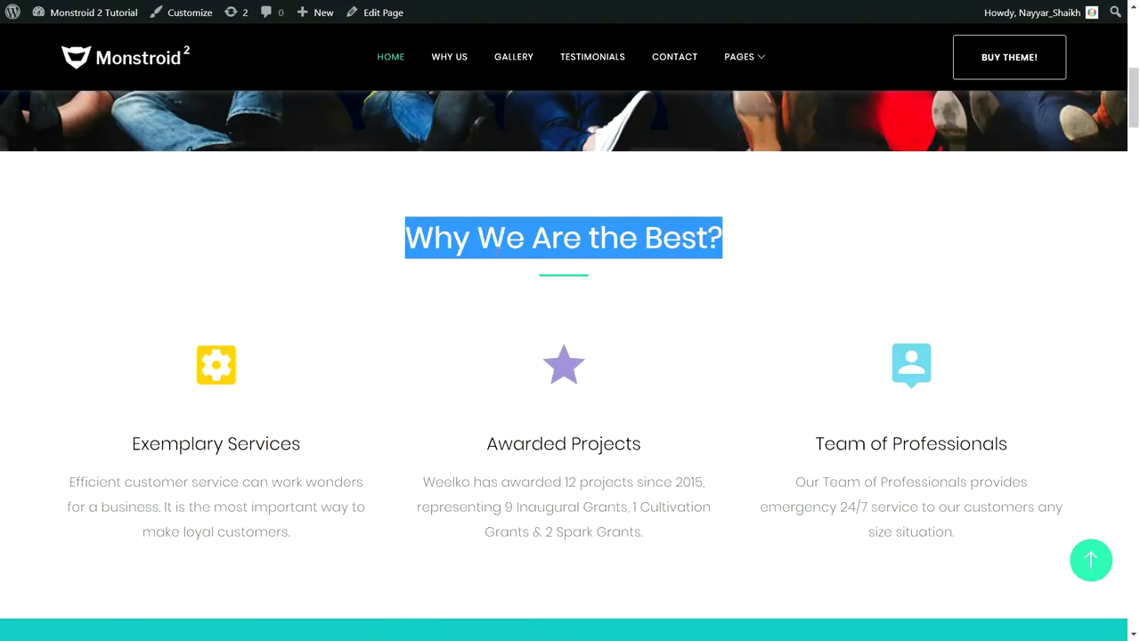
left_click(556, 283)
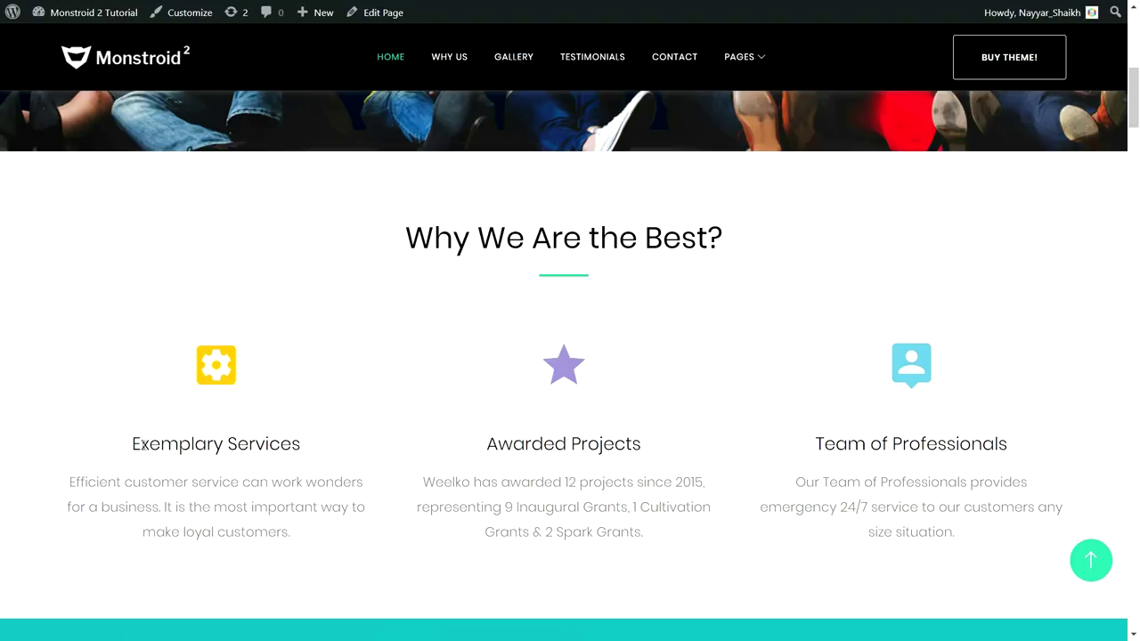
left_click_drag(137, 443, 324, 451)
left_click_drag(318, 529, 112, 442)
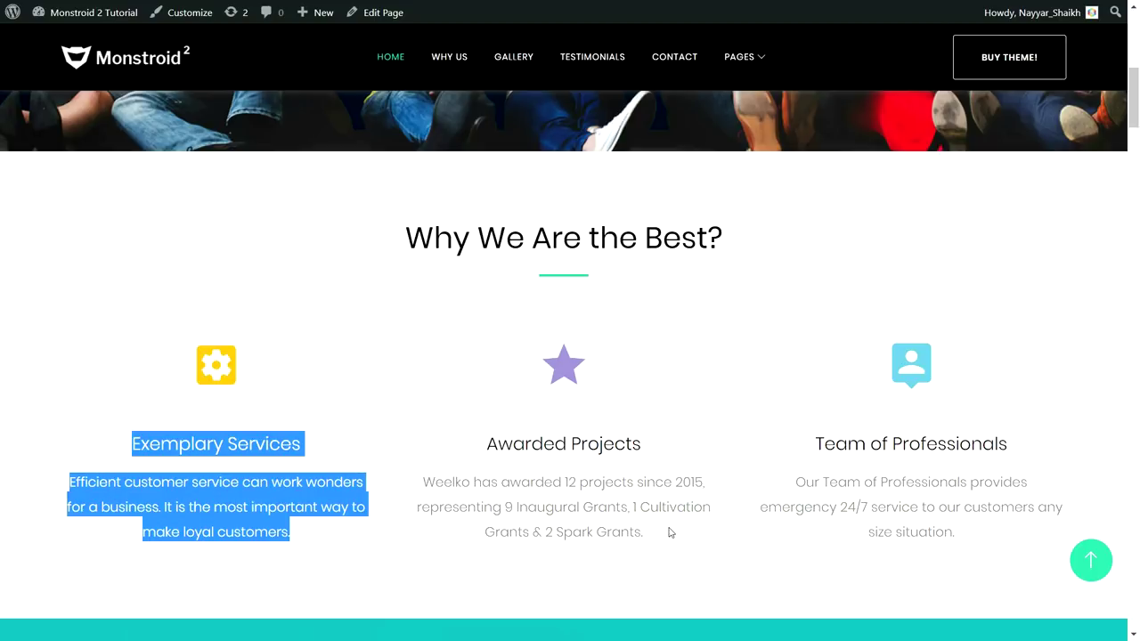
Move to the 'We Believe.' section, highlight its heading, and continue down
scroll(1011, 440, "down", 5)
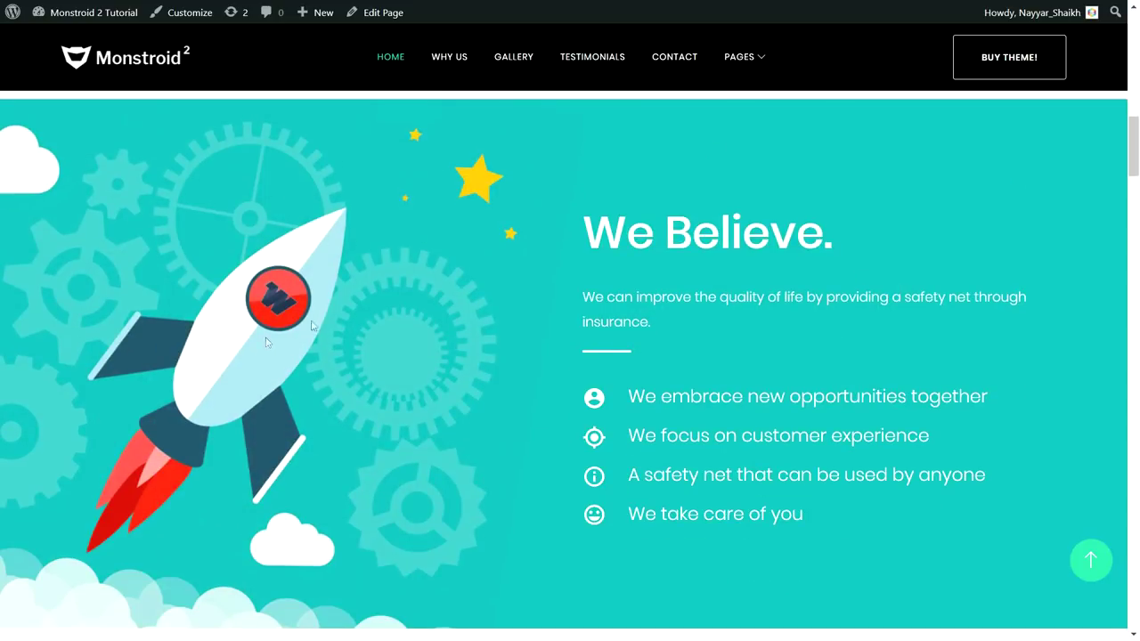
left_click_drag(601, 219, 719, 283)
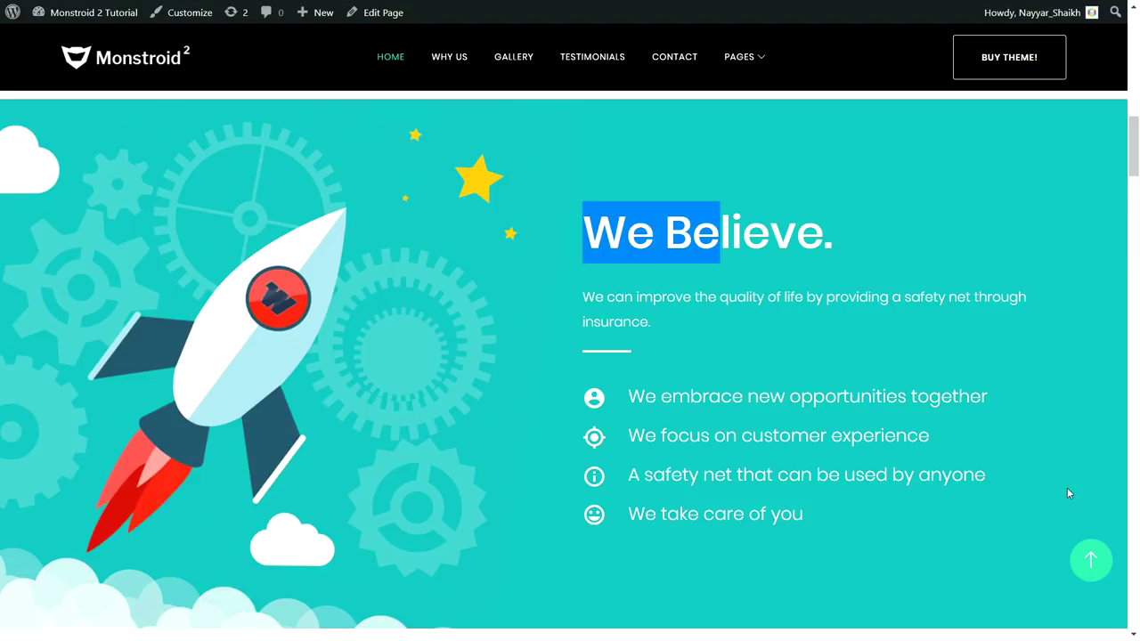
scroll(1044, 501, "down", 5)
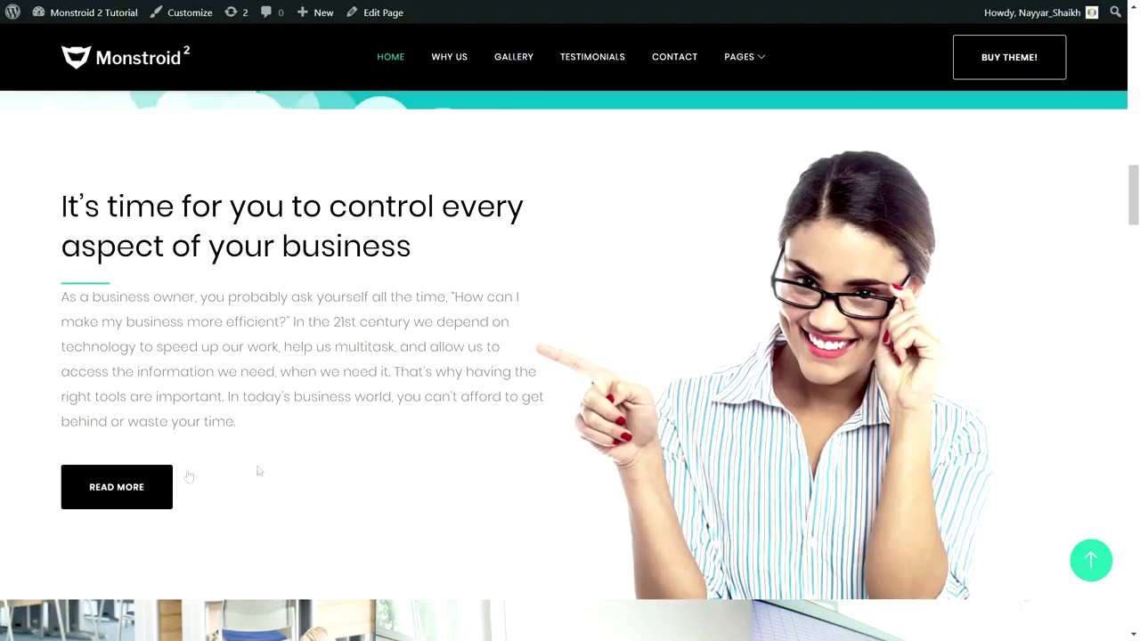
Scroll past the gallery and highlight the 'Our Advantages' heading
scroll(519, 469, "down", 6)
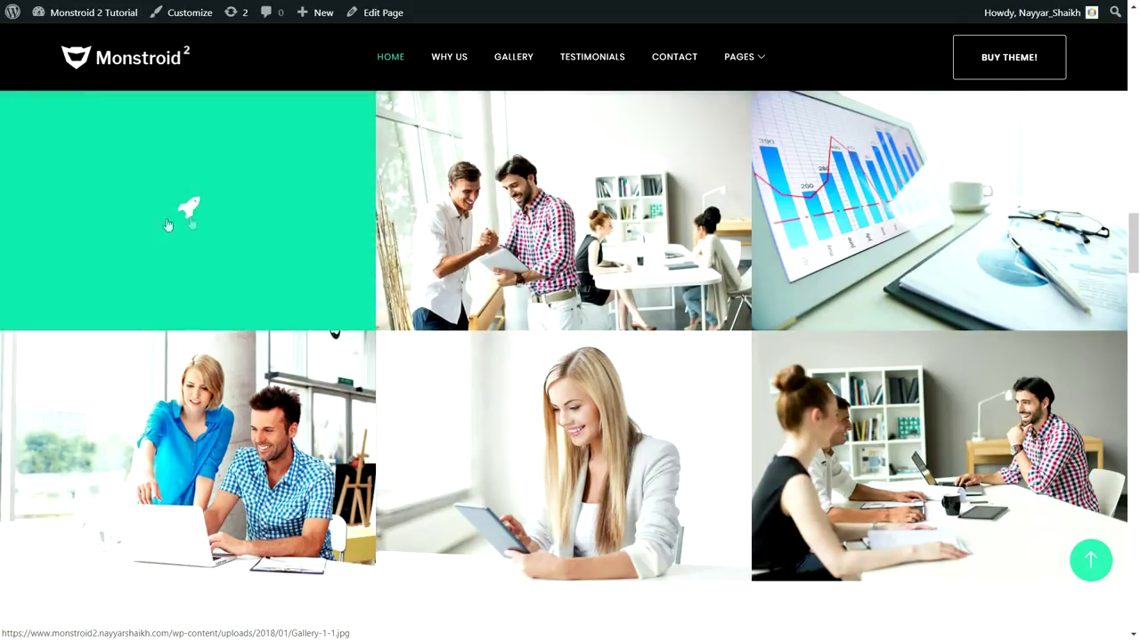
scroll(382, 438, "down", 5)
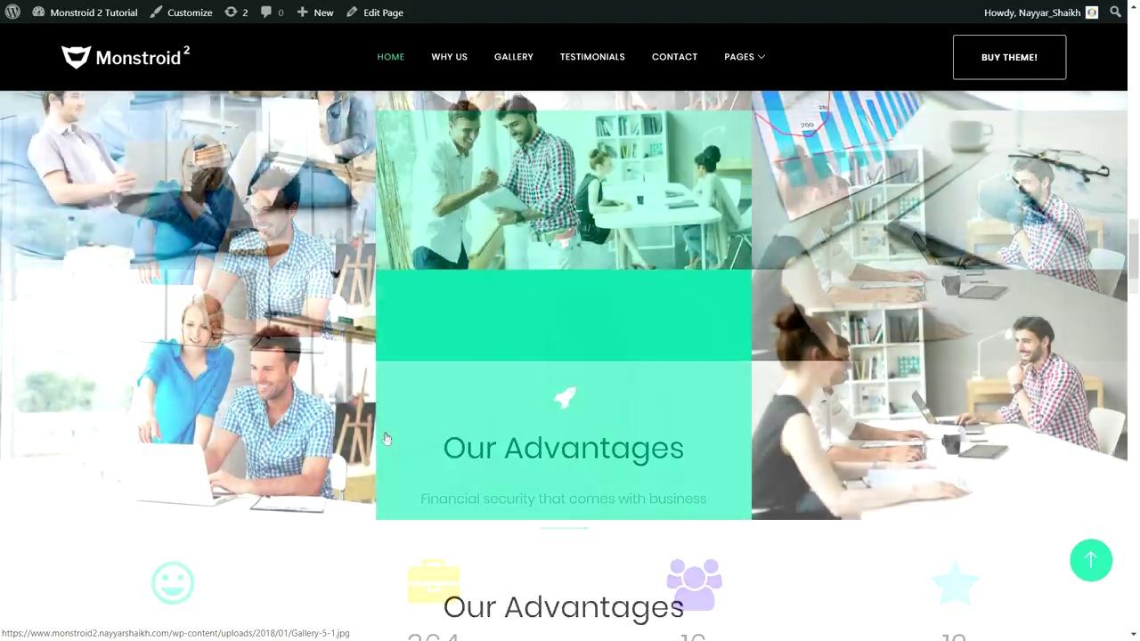
scroll(387, 437, "up", 2)
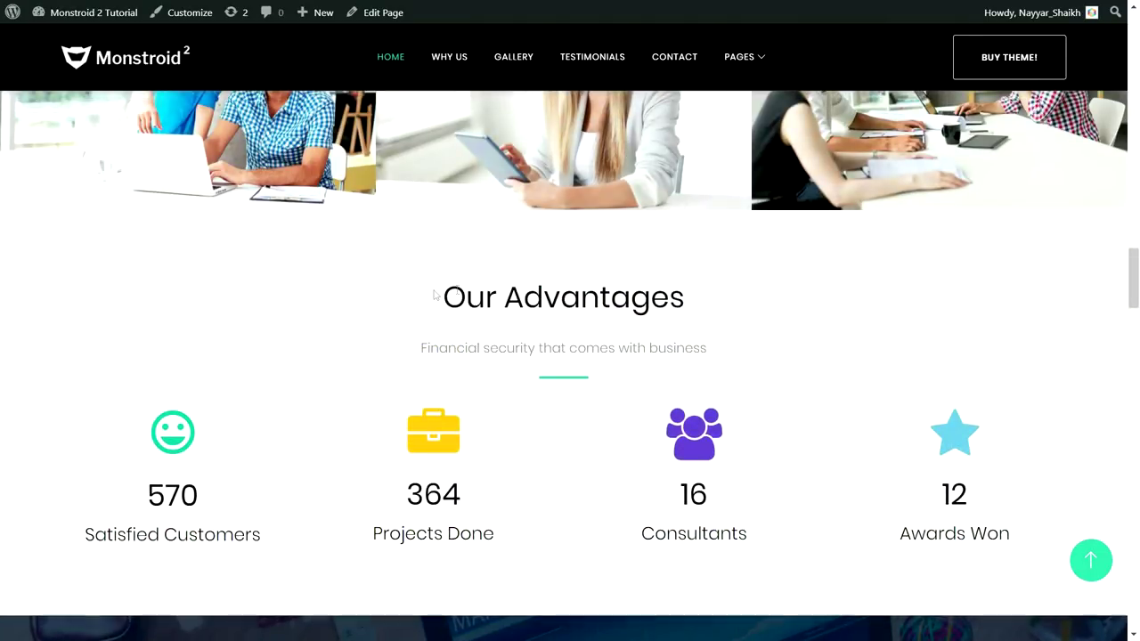
left_click_drag(438, 292, 697, 287)
left_click(766, 448)
Highlight the counters: 364 Projects Done, 16 Consultants and 12 Awards Won
scroll(219, 419, "down", 2)
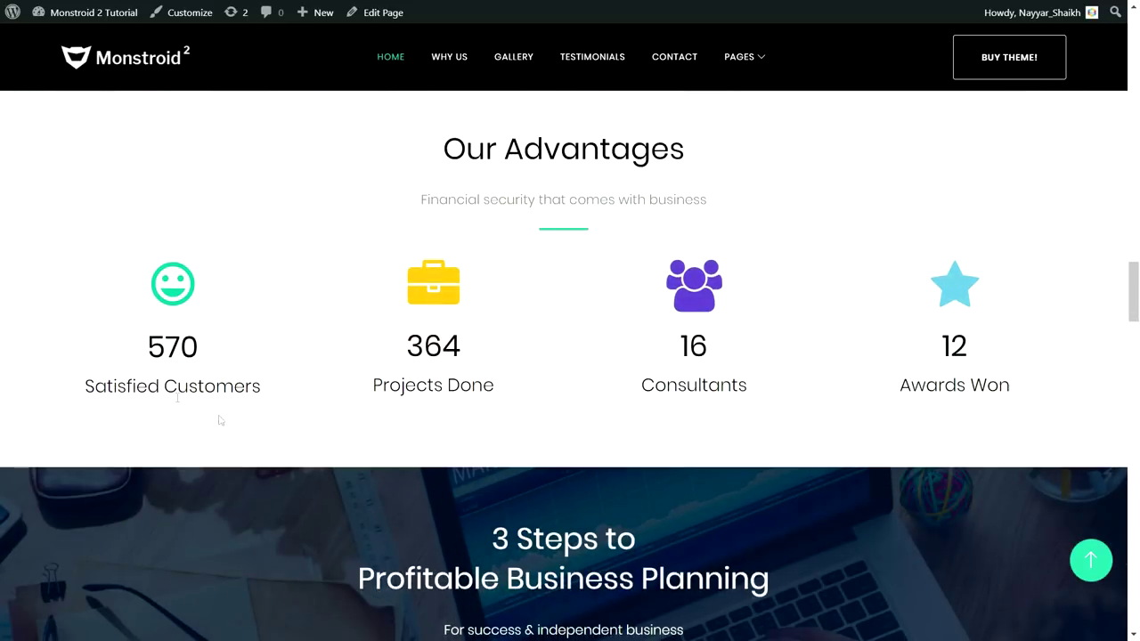
left_click_drag(133, 362, 240, 348)
left_click_drag(407, 349, 494, 339)
left_click_drag(515, 400, 369, 387)
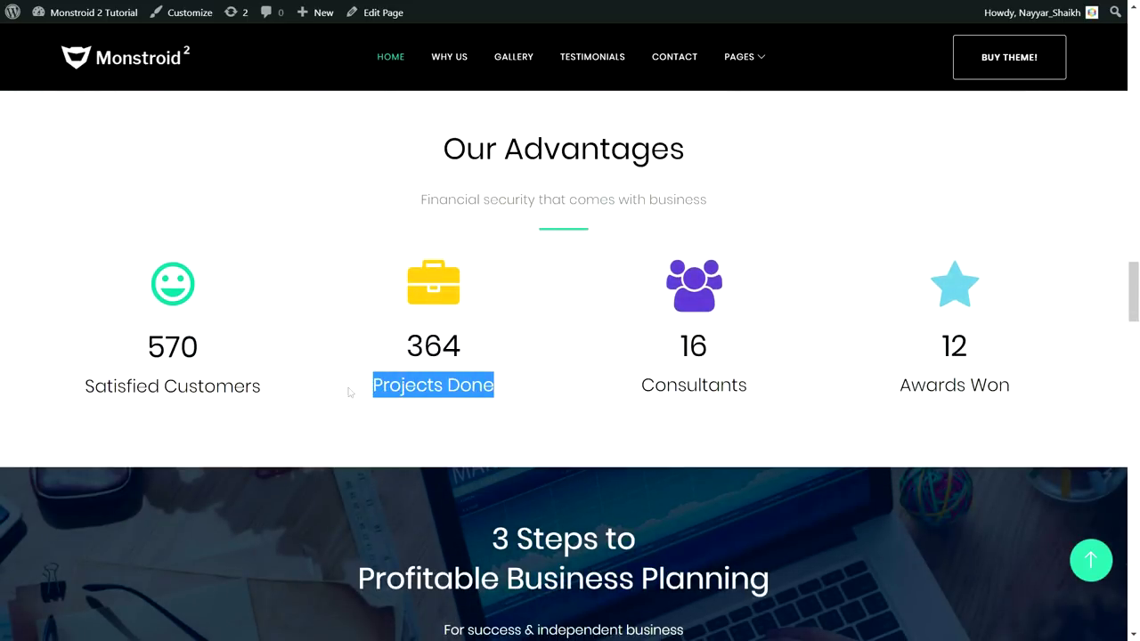
left_click_drag(402, 343, 472, 334)
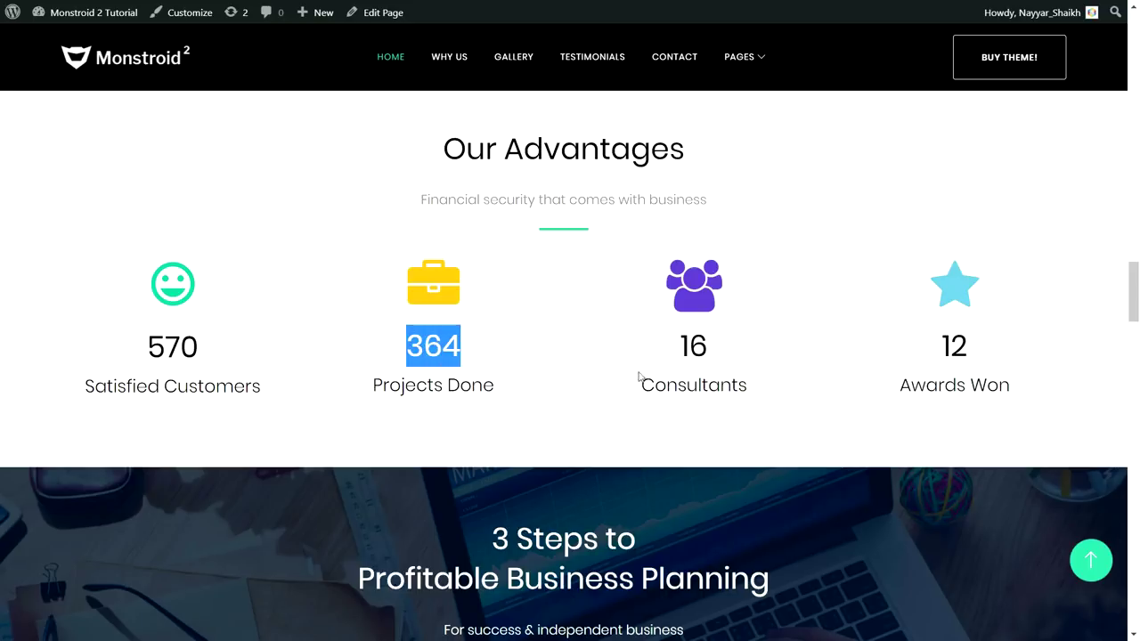
left_click_drag(675, 347, 751, 358)
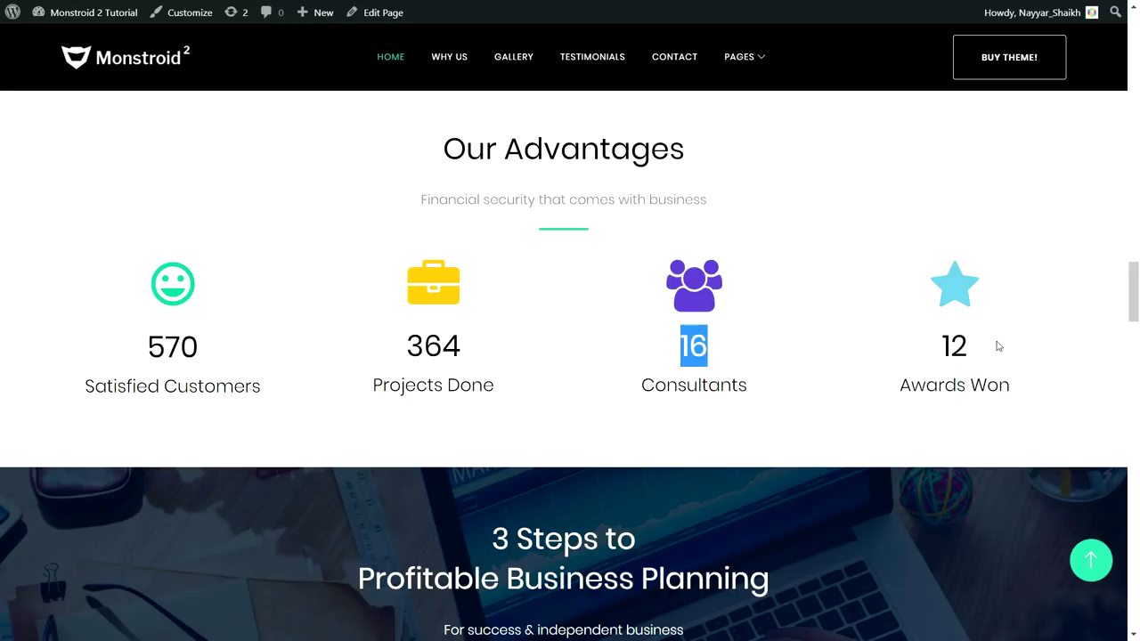
left_click_drag(998, 346, 866, 349)
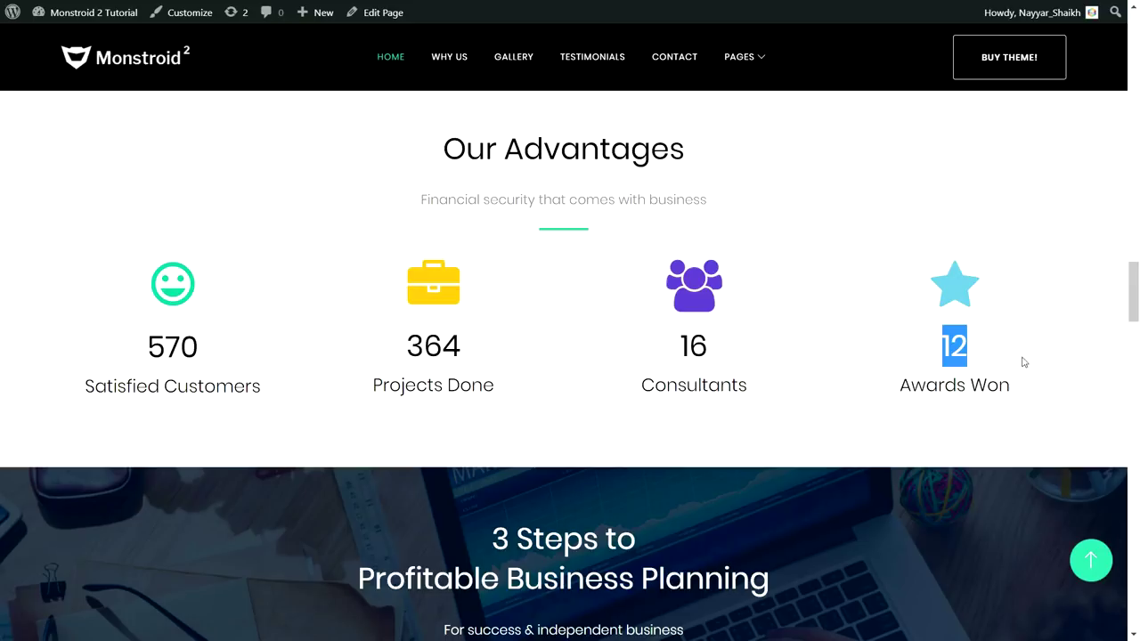
Highlight the '3 Steps to Profitable Business Planning' heading twice, then scroll on
scroll(1053, 381, "down", 3)
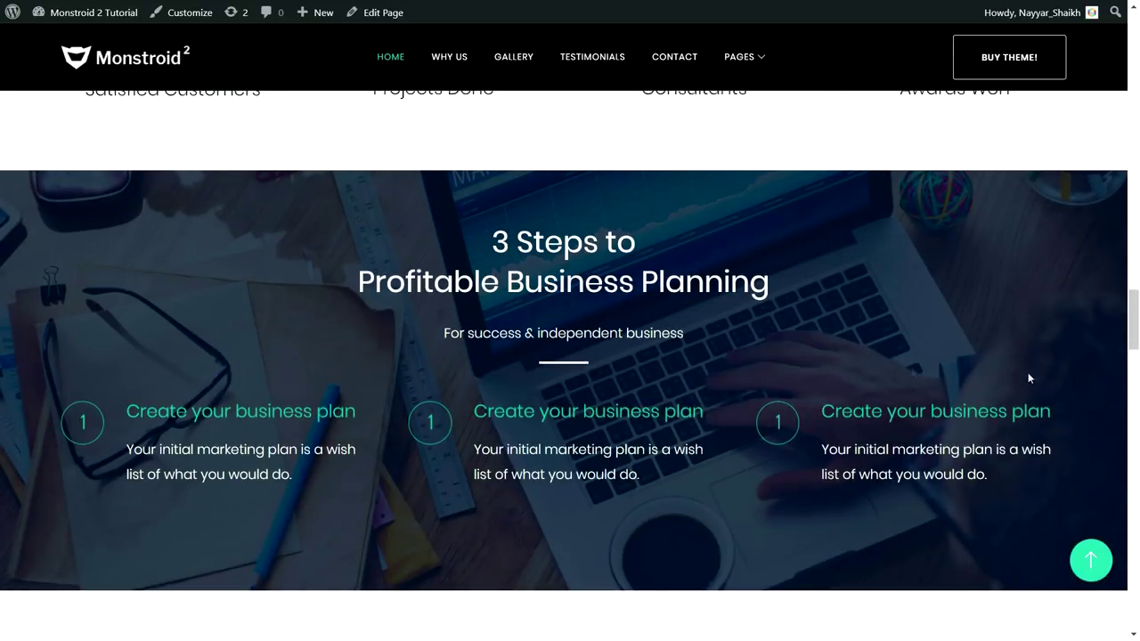
left_click_drag(461, 239, 703, 285)
left_click(823, 279)
left_click_drag(468, 237, 781, 274)
left_click(785, 282)
scroll(813, 401, "down", 3)
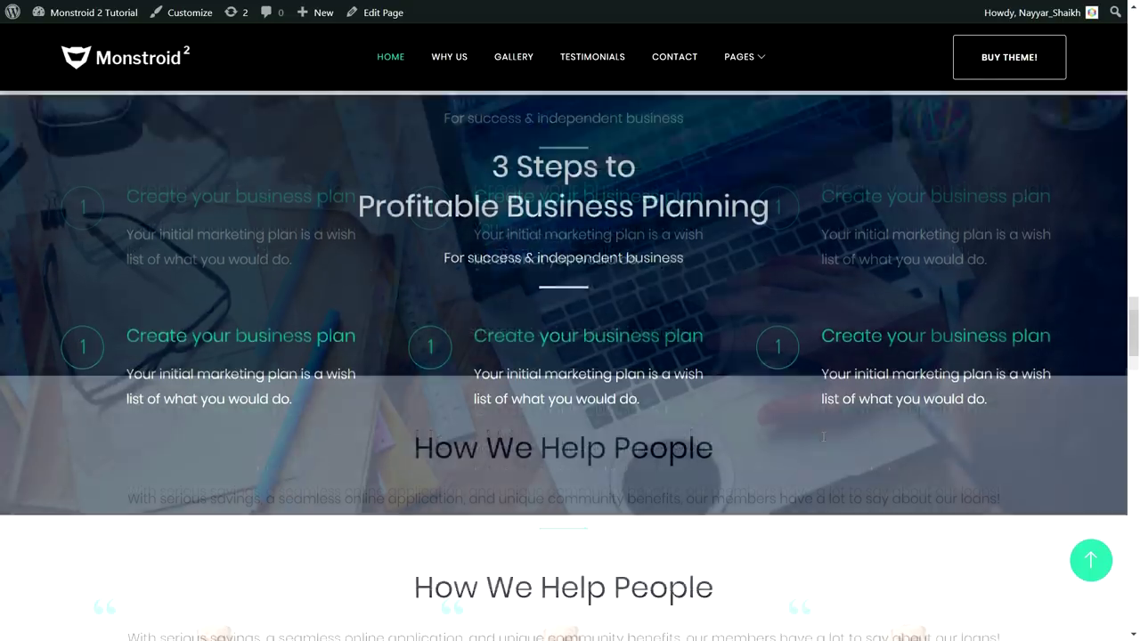
Scroll through the How We Help People testimonials down to the FAQ
scroll(813, 448, "down", 3)
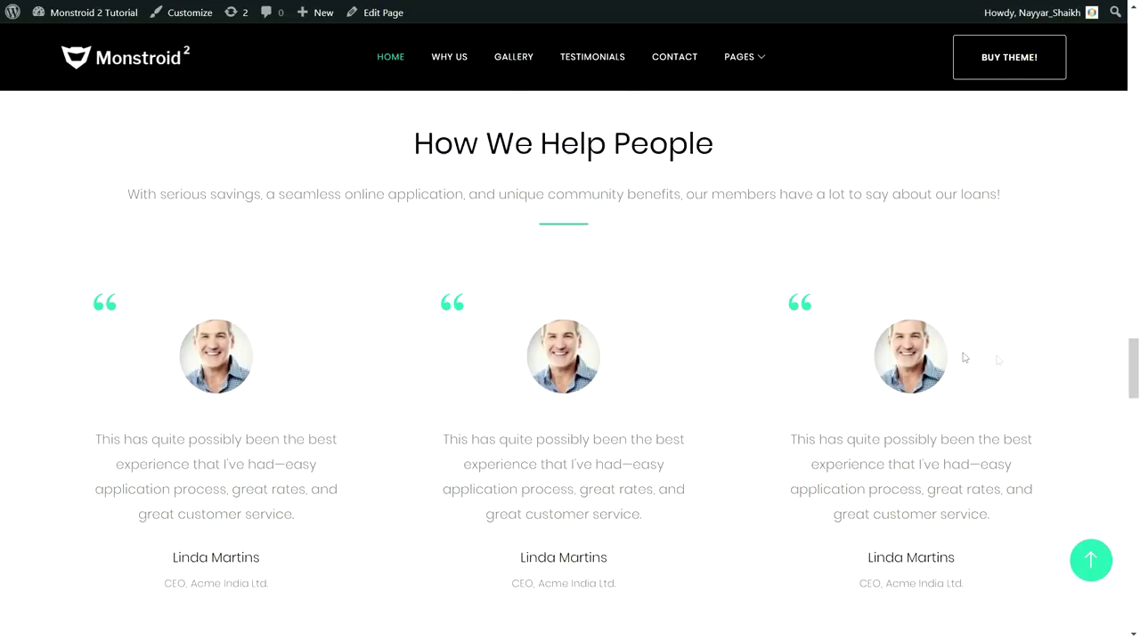
scroll(961, 356, "down", 1)
scroll(999, 356, "up", 1)
scroll(675, 283, "down", 1)
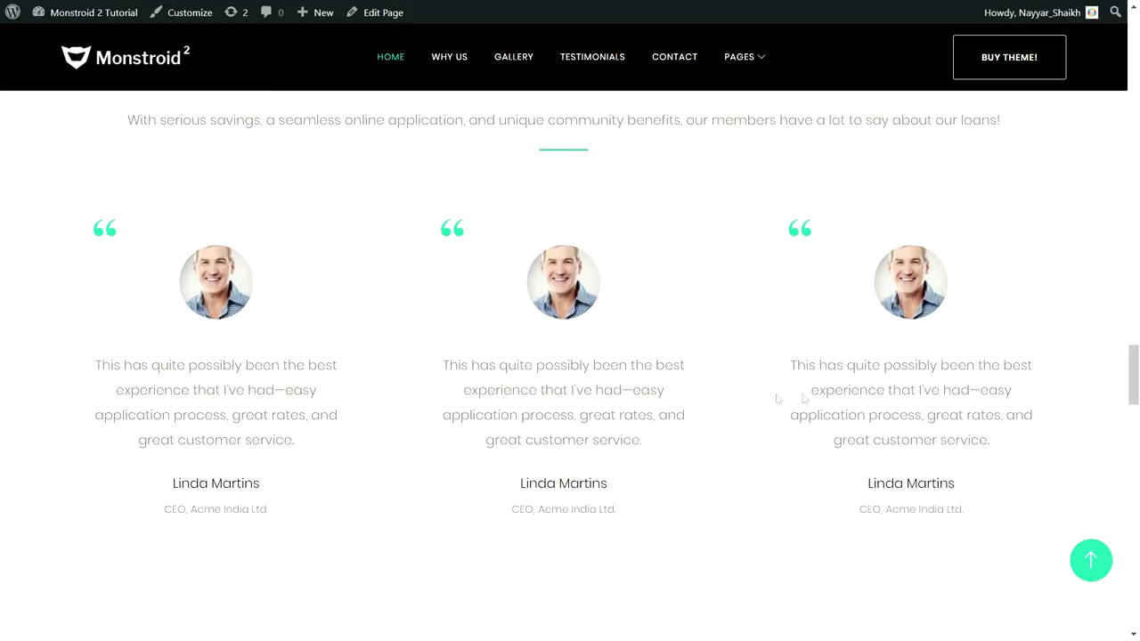
scroll(752, 399, "down", 5)
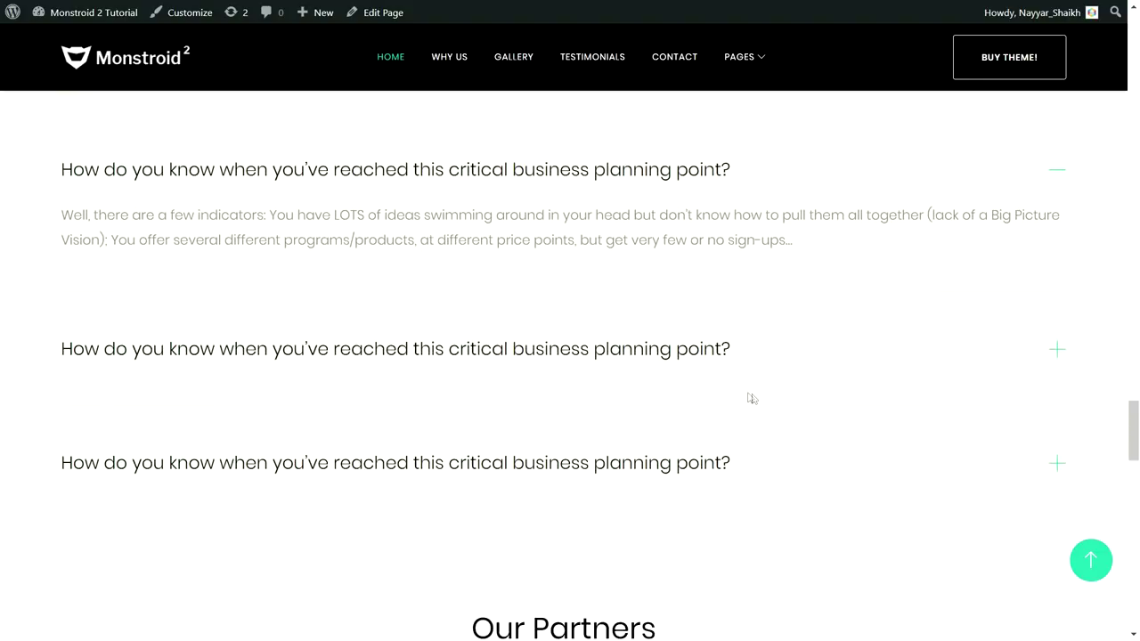
Toggle between the first and second FAQ answers, then scroll toward Our Partners
left_click(579, 357)
left_click(572, 167)
left_click(581, 346)
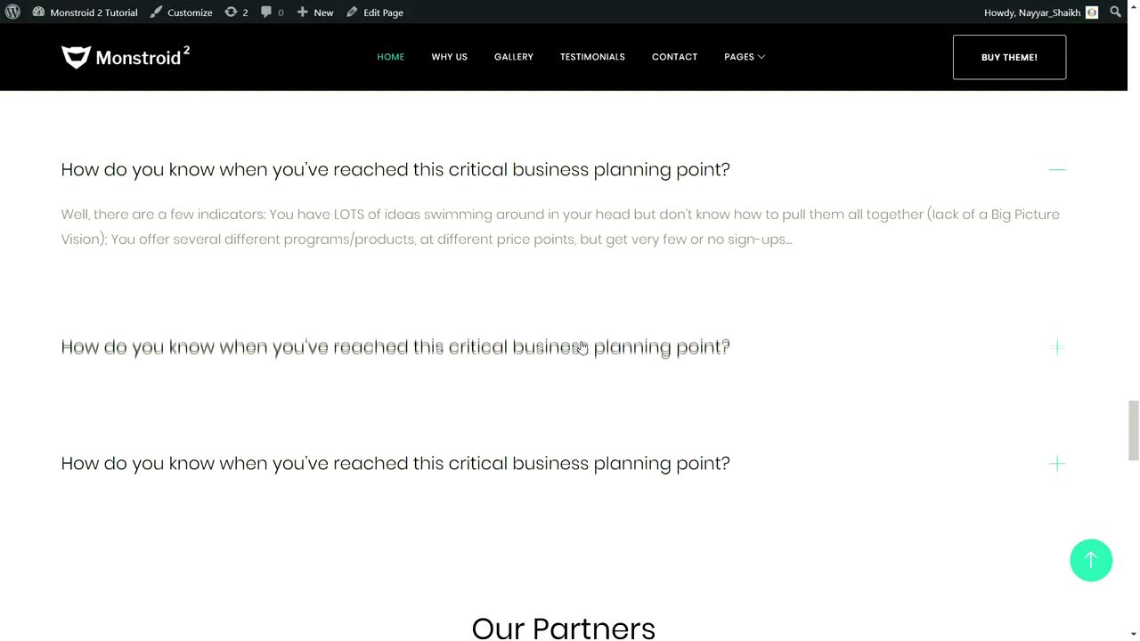
left_click(532, 184)
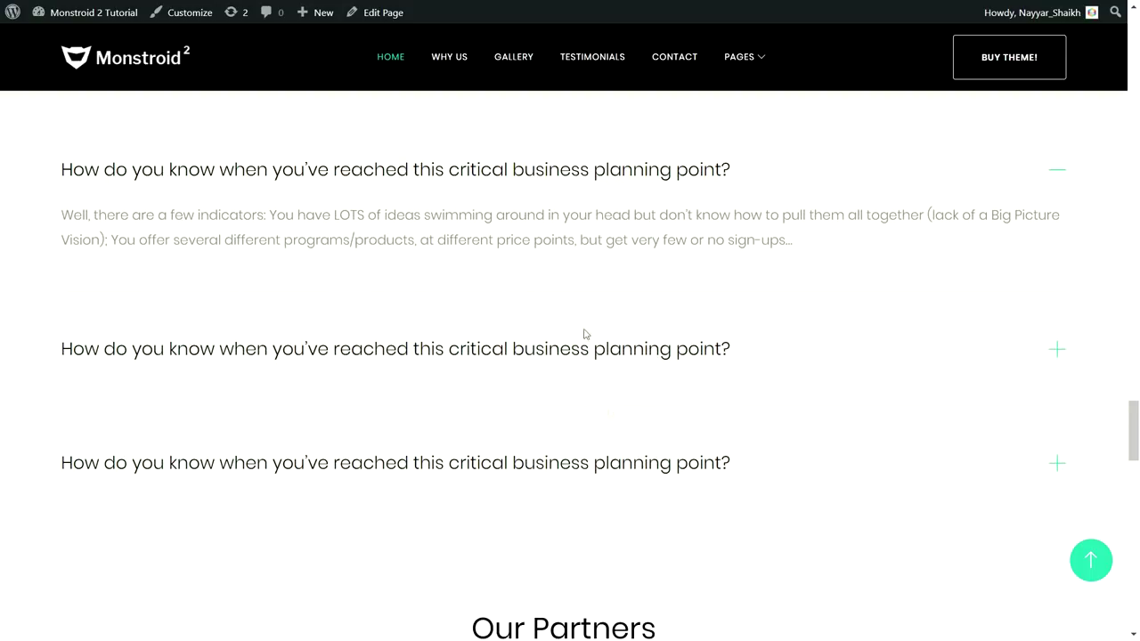
scroll(796, 374, "down", 4)
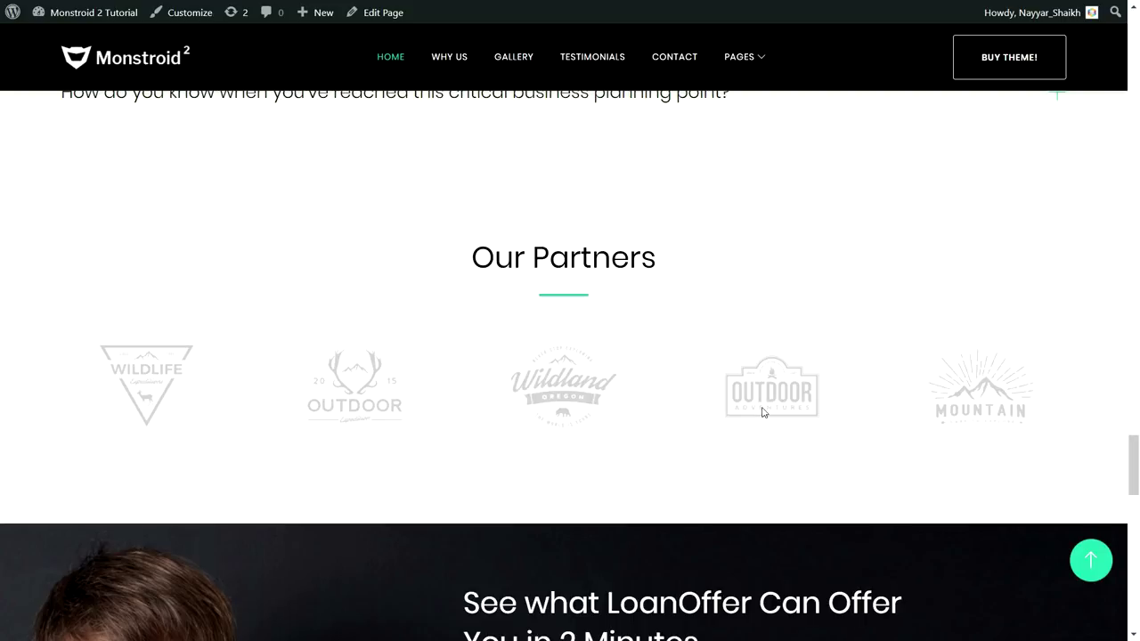
Scroll to the consultation banner and highlight 'Still Have Some Questions Left?'
scroll(796, 386, "down", 5)
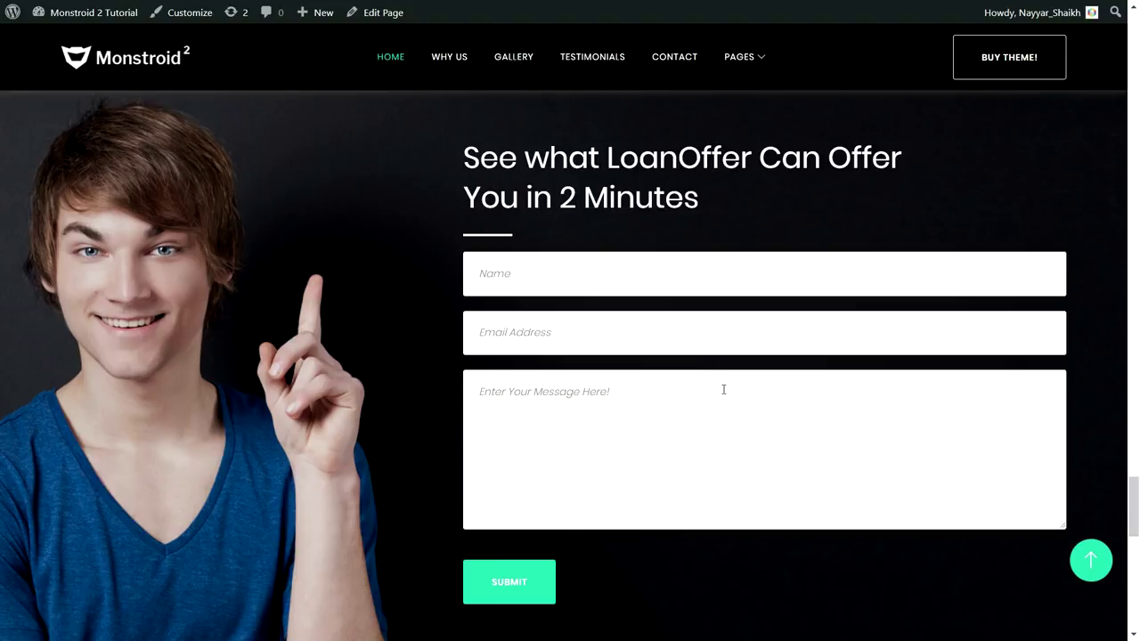
scroll(723, 389, "down", 5)
left_click_drag(331, 312, 946, 361)
left_click(865, 356)
left_click_drag(335, 312, 792, 312)
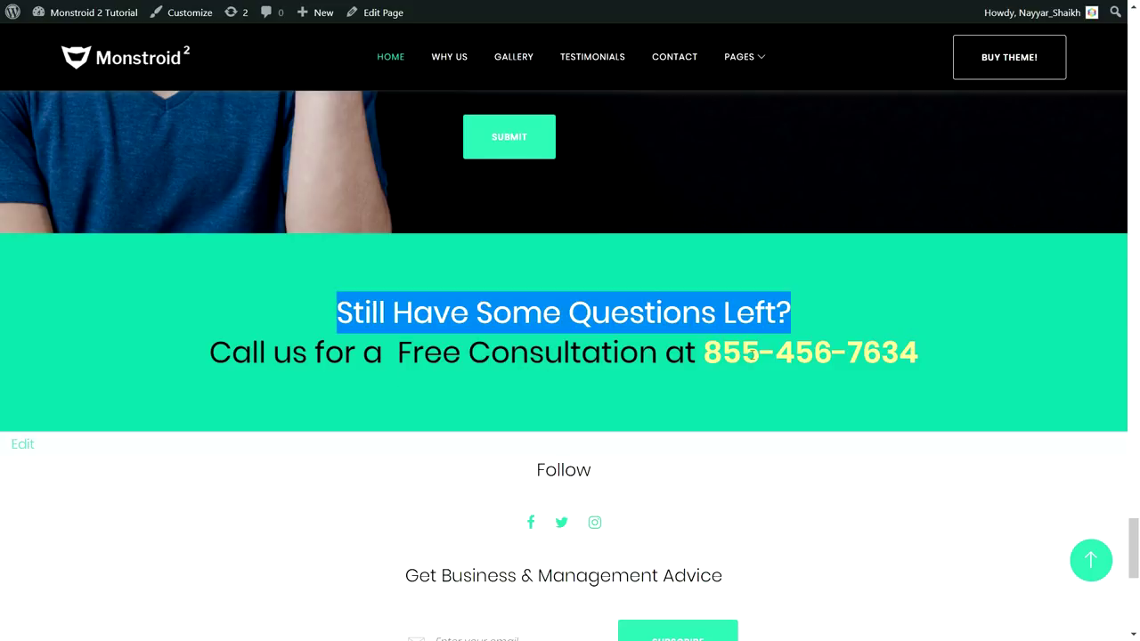
left_click(818, 354)
Reach the subscribe footer, then return to the top of the homepage
scroll(543, 209, "down", 2)
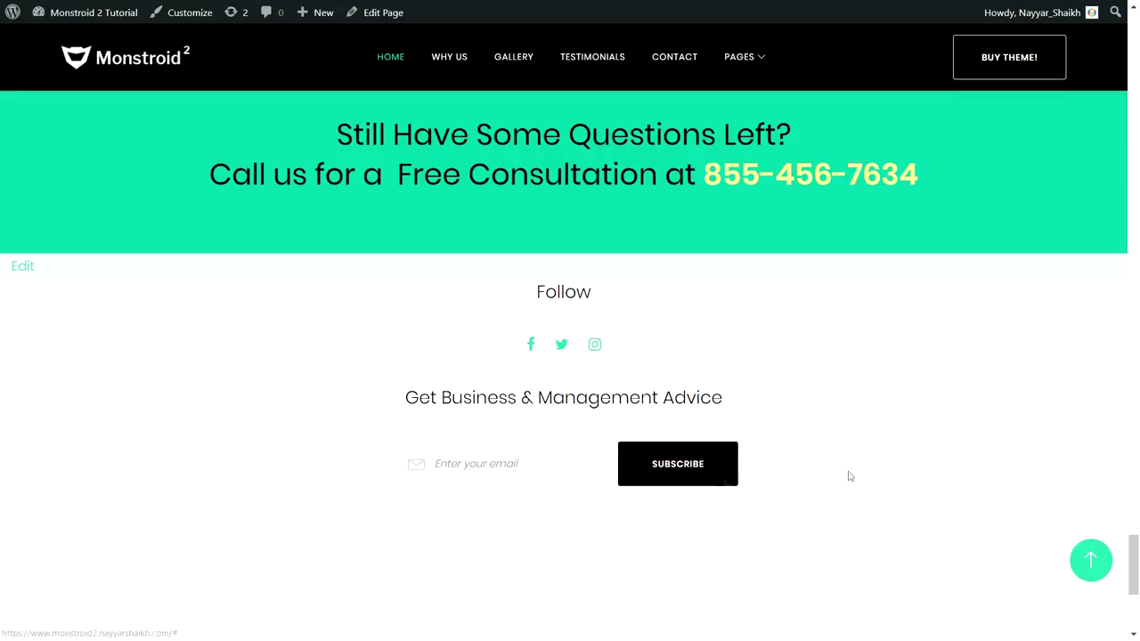
left_click_drag(1137, 570, 1131, 46)
scroll(1104, 329, "up", 1)
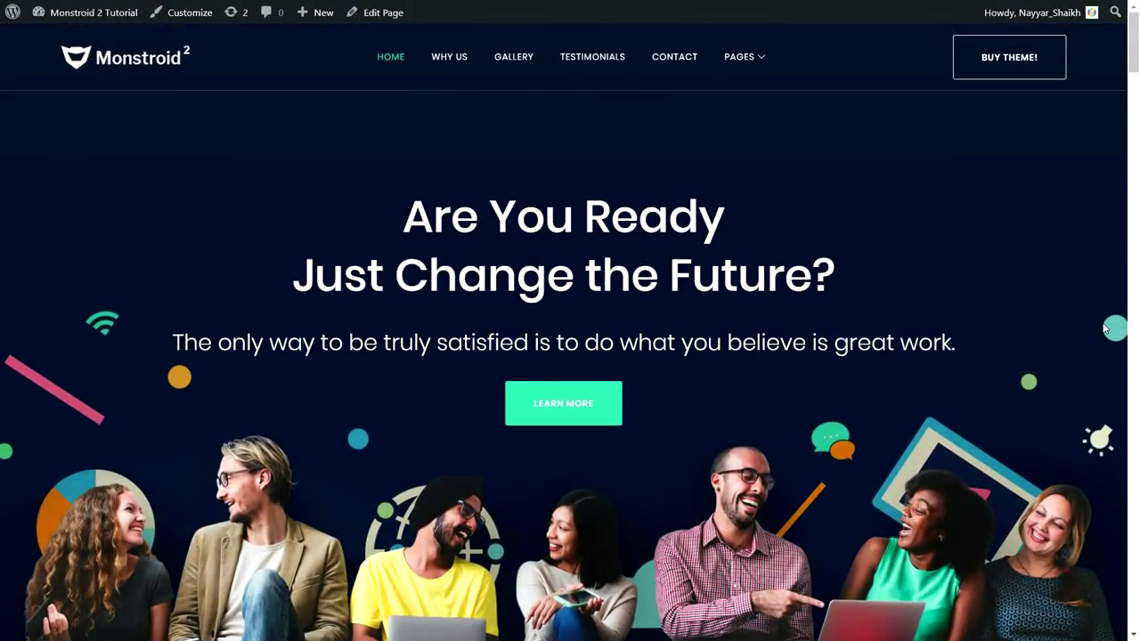
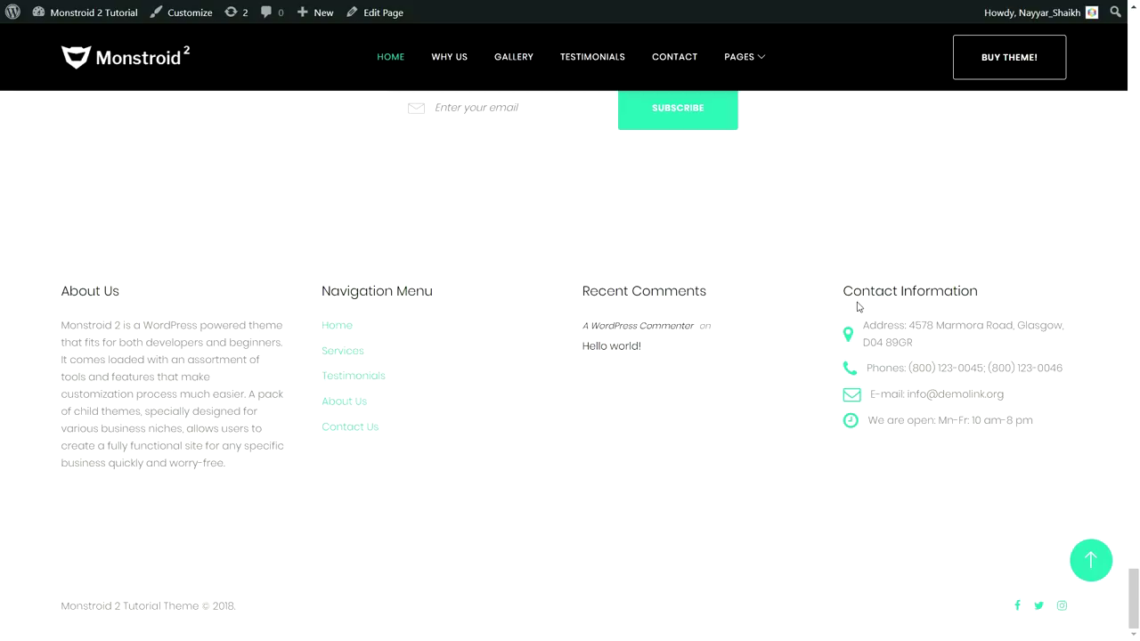
Return to the top of the home page and open About Us from the PAGES menu
left_click_drag(61, 324, 212, 463)
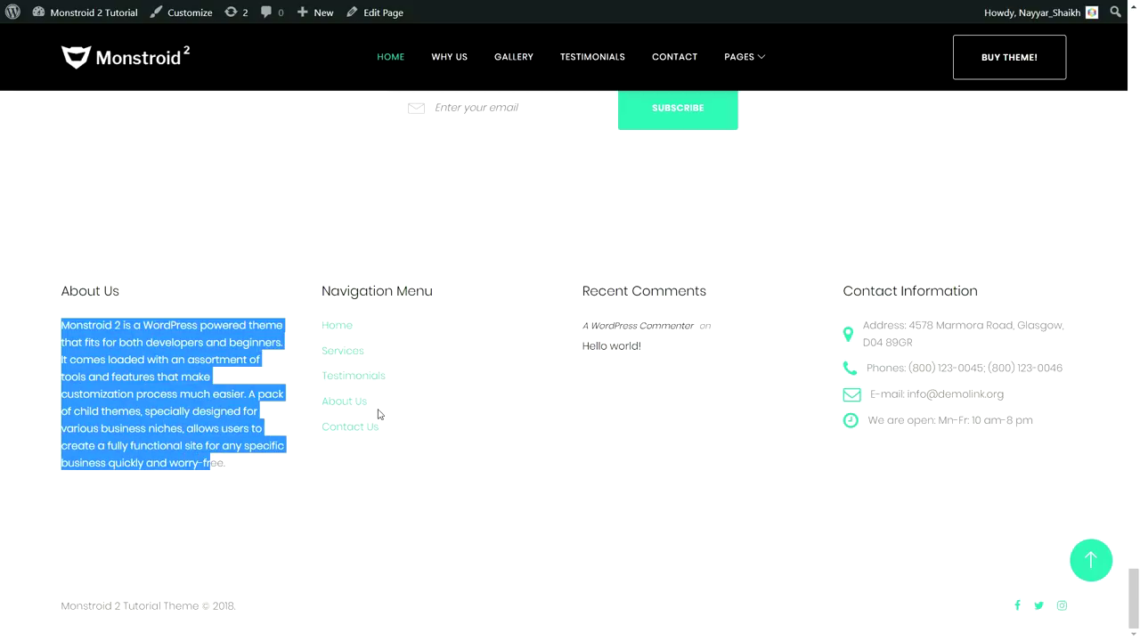
left_click(1091, 560)
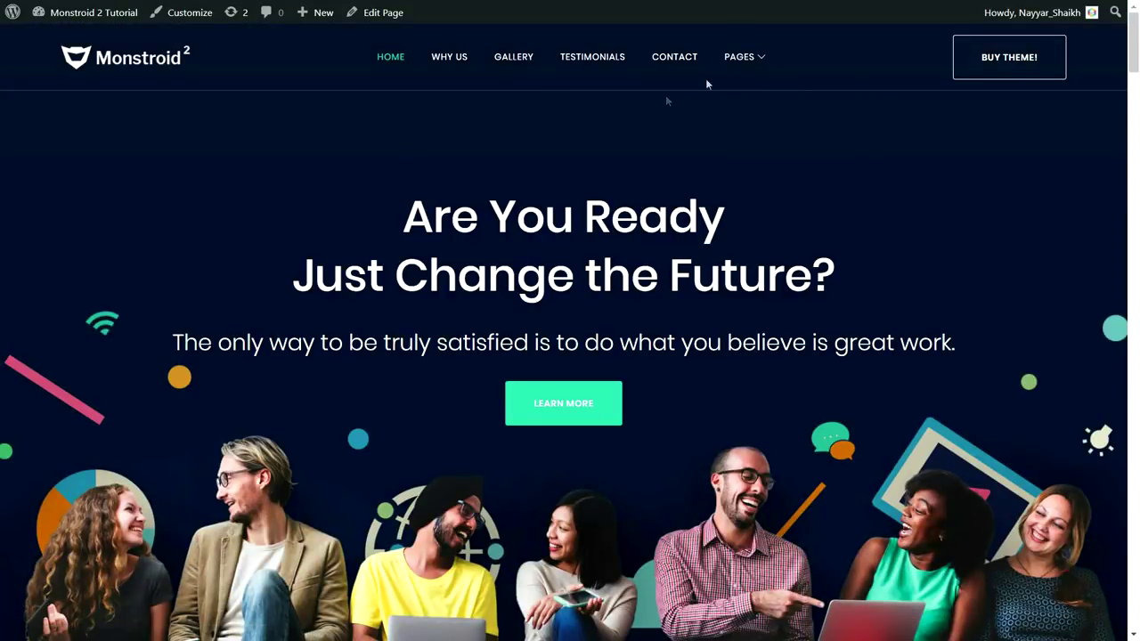
mouse_move(755, 62)
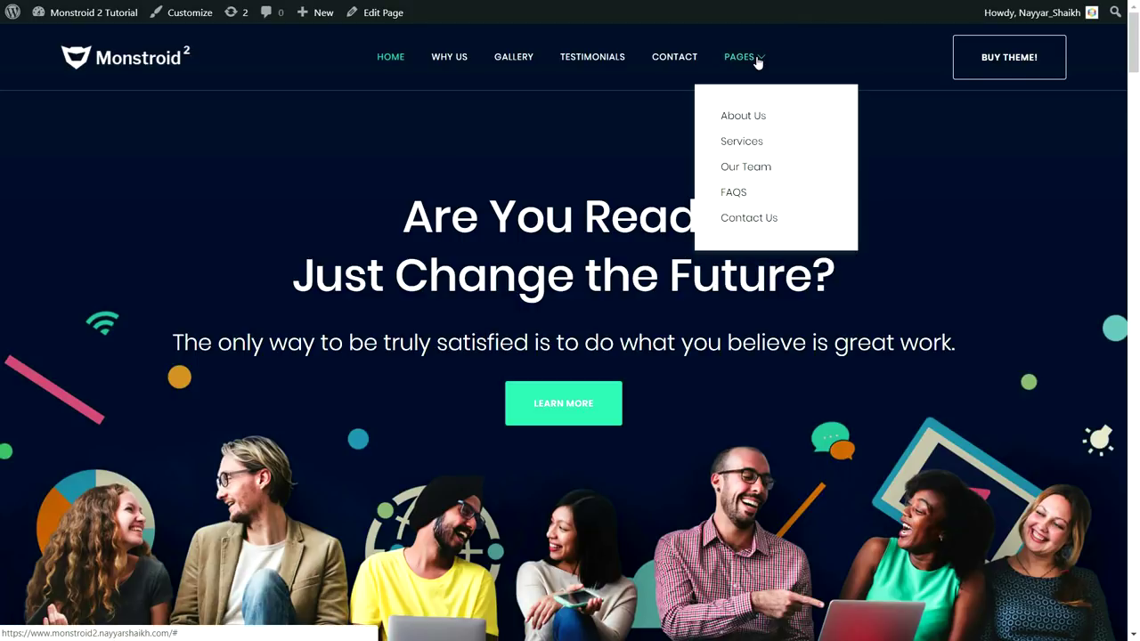
left_click(759, 119)
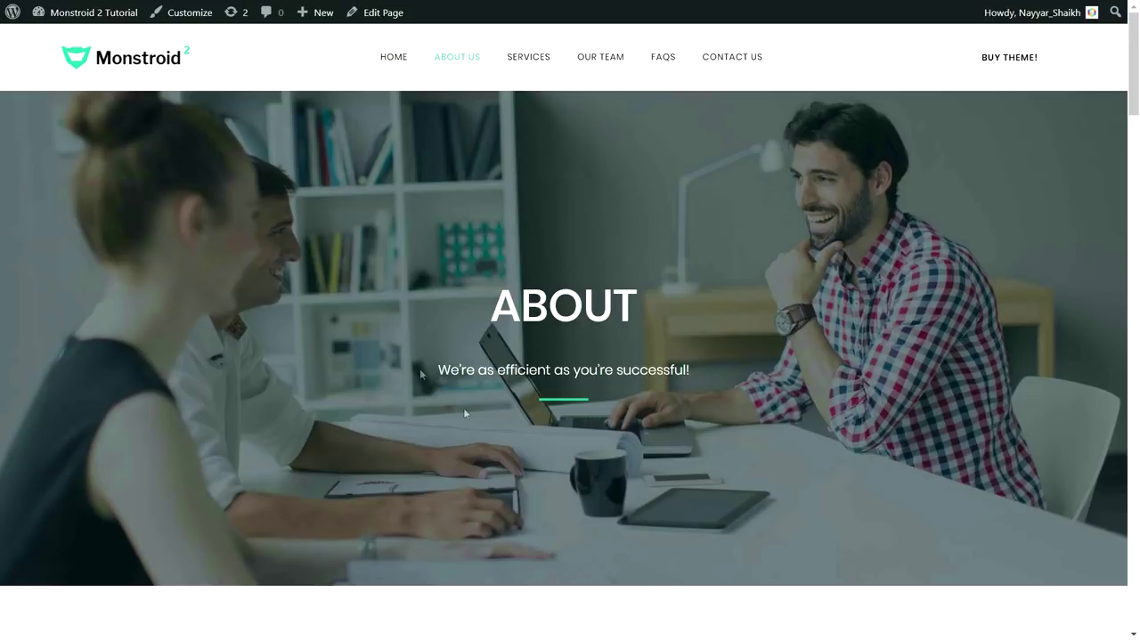
left_click_drag(490, 306, 647, 309)
left_click_drag(700, 372, 435, 370)
left_click_drag(1137, 92, 1135, 177)
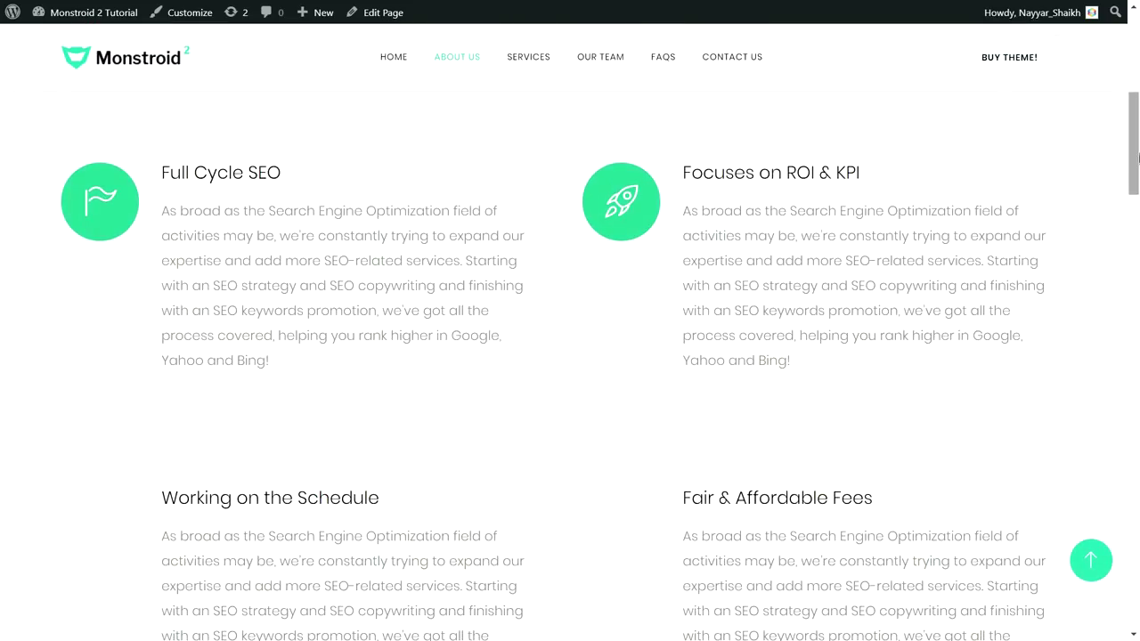
left_click_drag(1137, 142, 1136, 228)
left_click_drag(99, 352, 240, 326)
left_click_drag(255, 389, 98, 351)
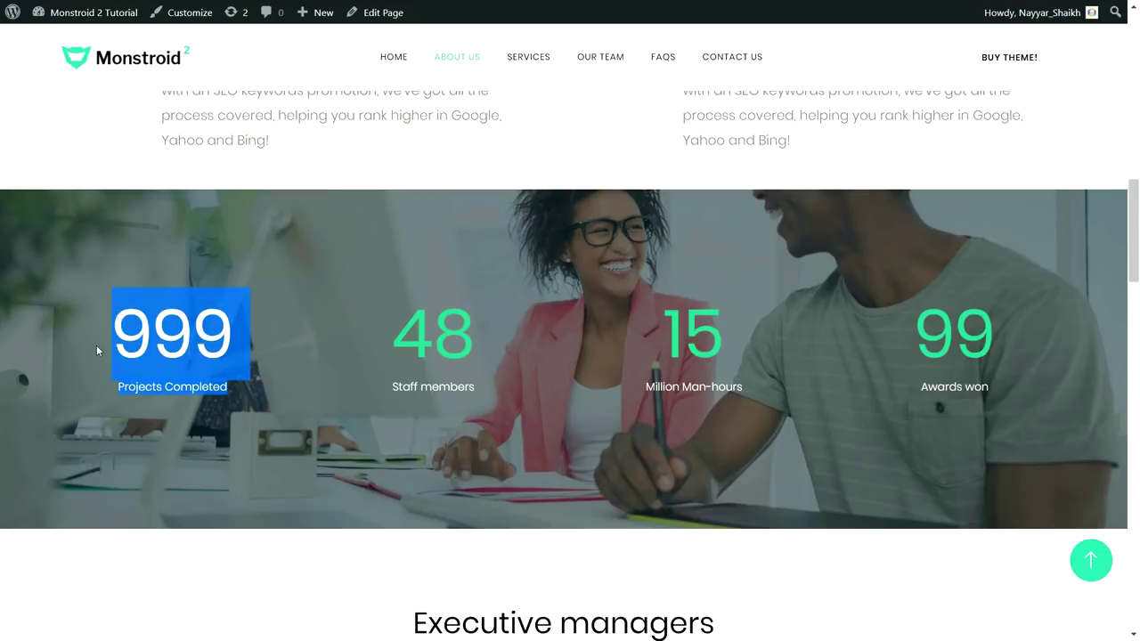
left_click_drag(481, 349, 396, 338)
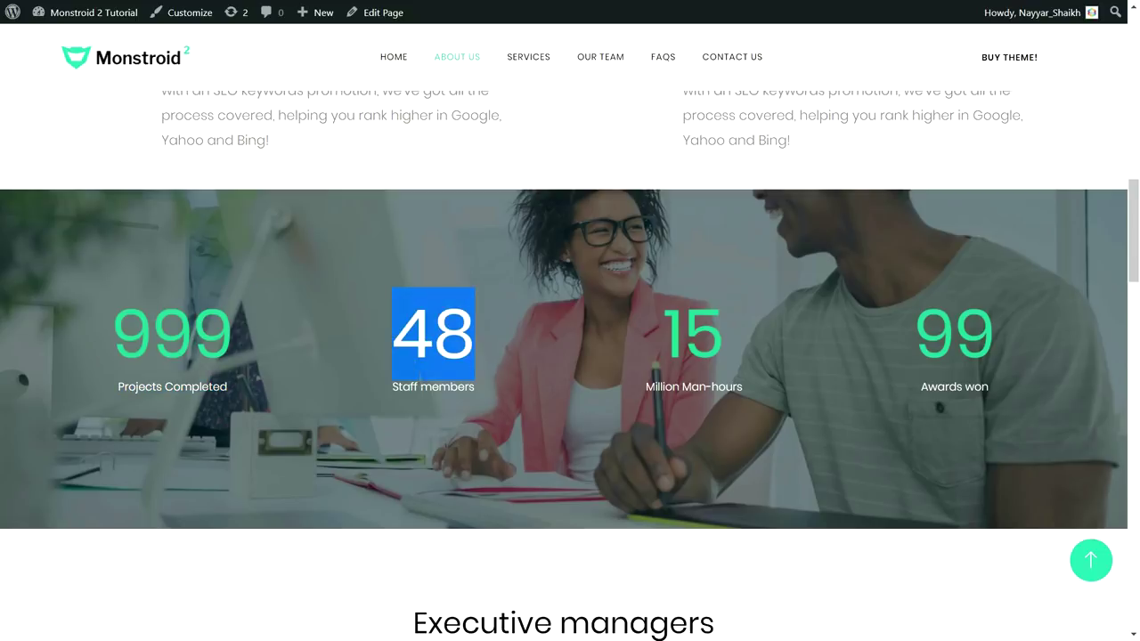
left_click_drag(1137, 263, 1137, 534)
scroll(496, 292, "down", 1)
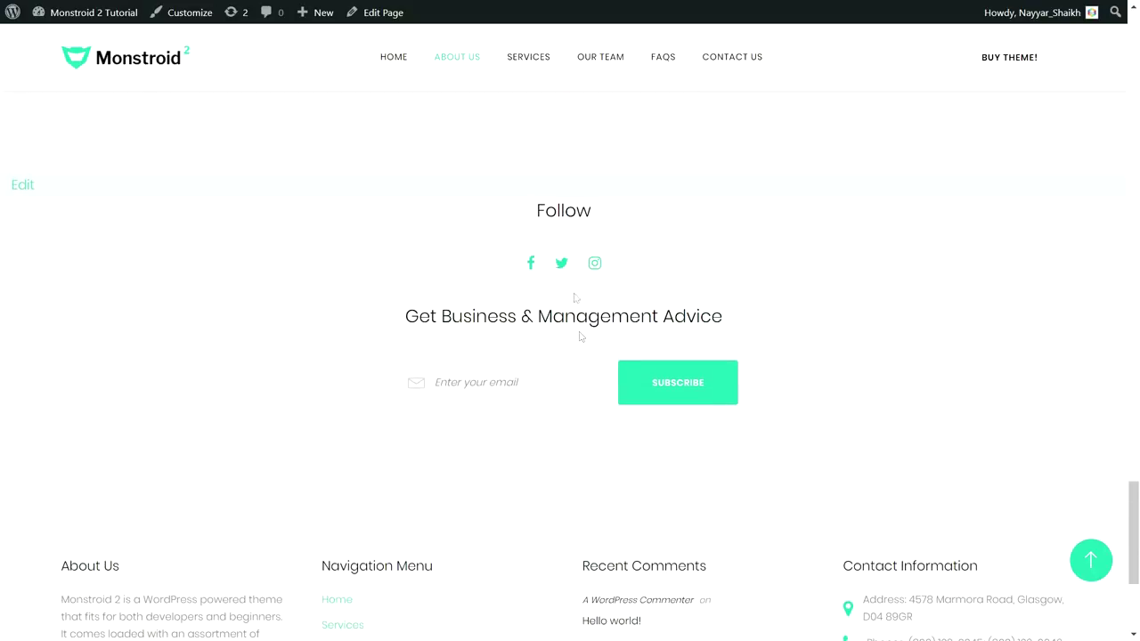
scroll(580, 263, "down", 3)
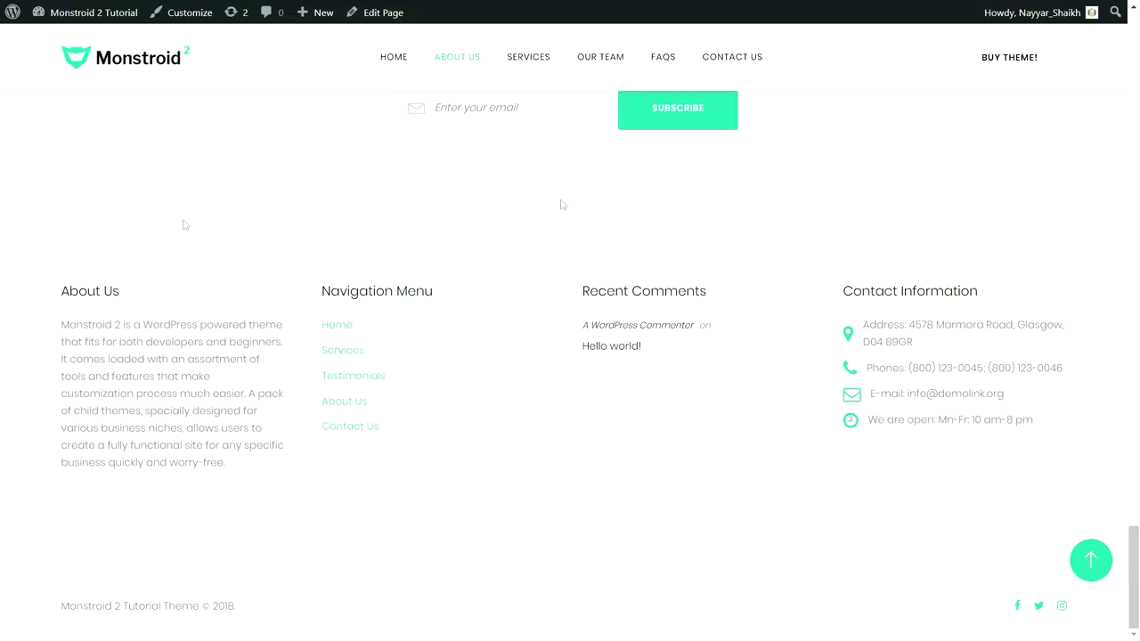
scroll(326, 354, "up", 3)
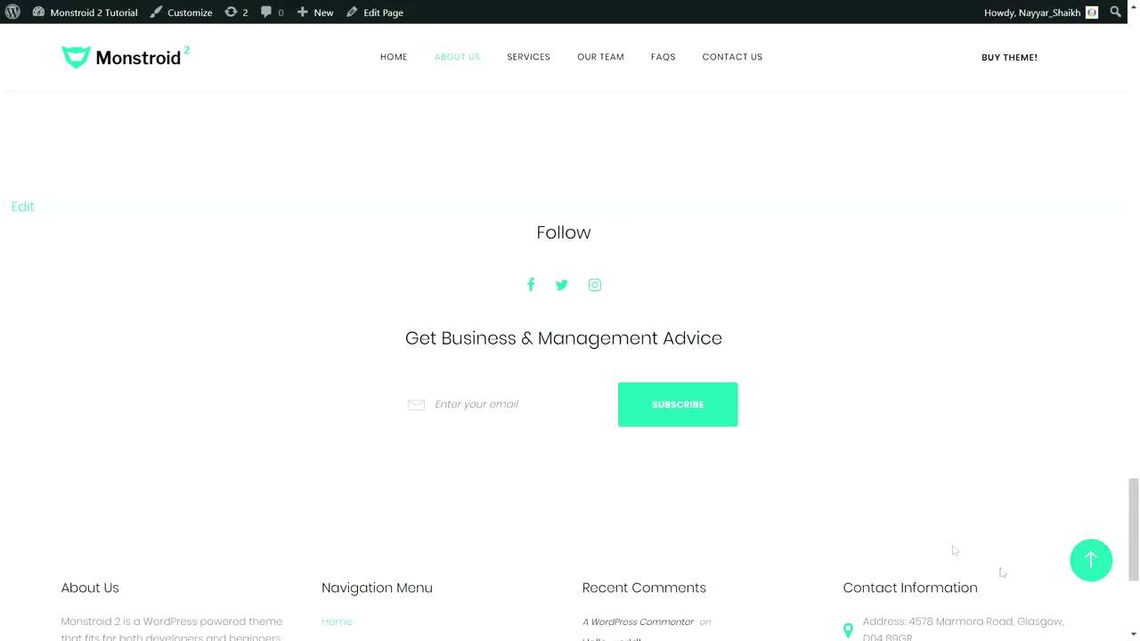
left_click(1088, 560)
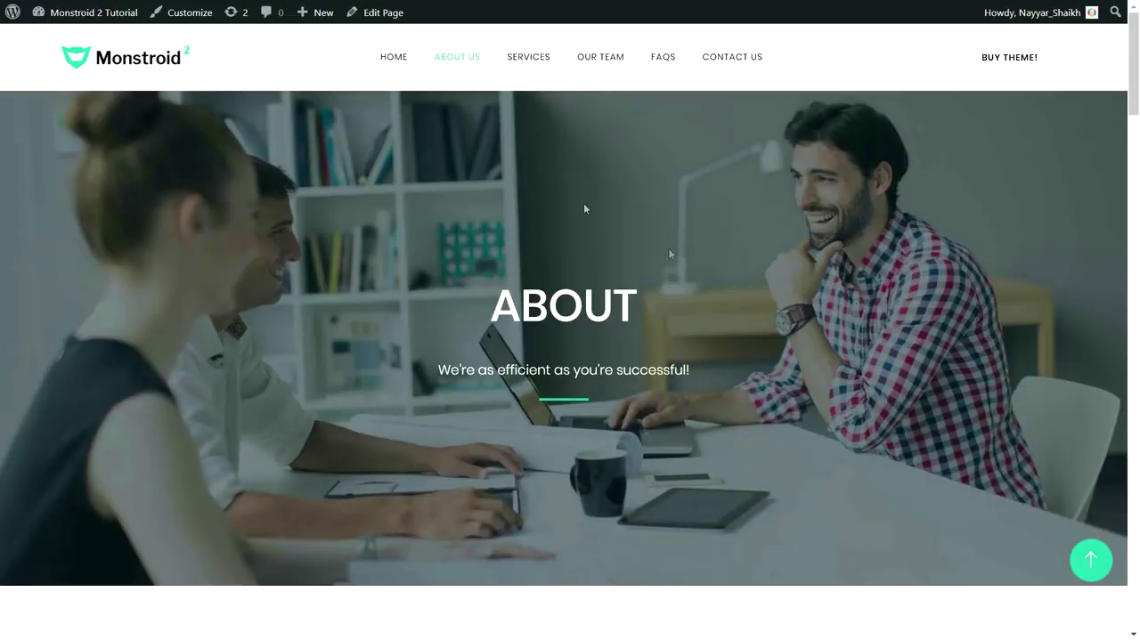
Open the Services page and highlight the PPC & Media Buying paragraph
left_click(541, 60)
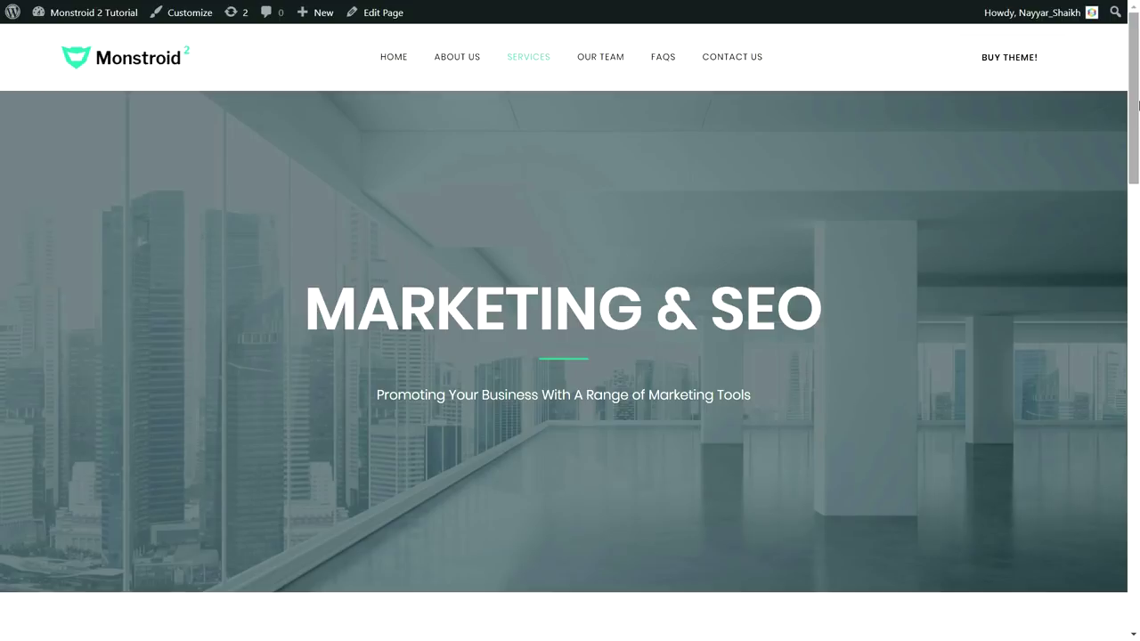
left_click_drag(1138, 105, 1138, 234)
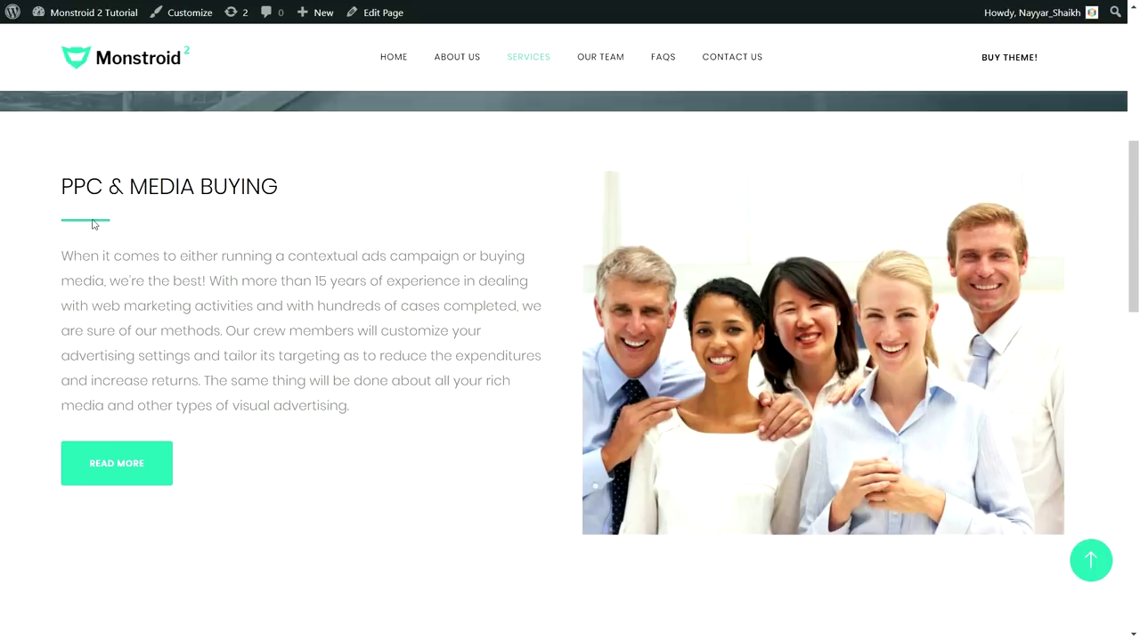
left_click_drag(60, 260, 368, 420)
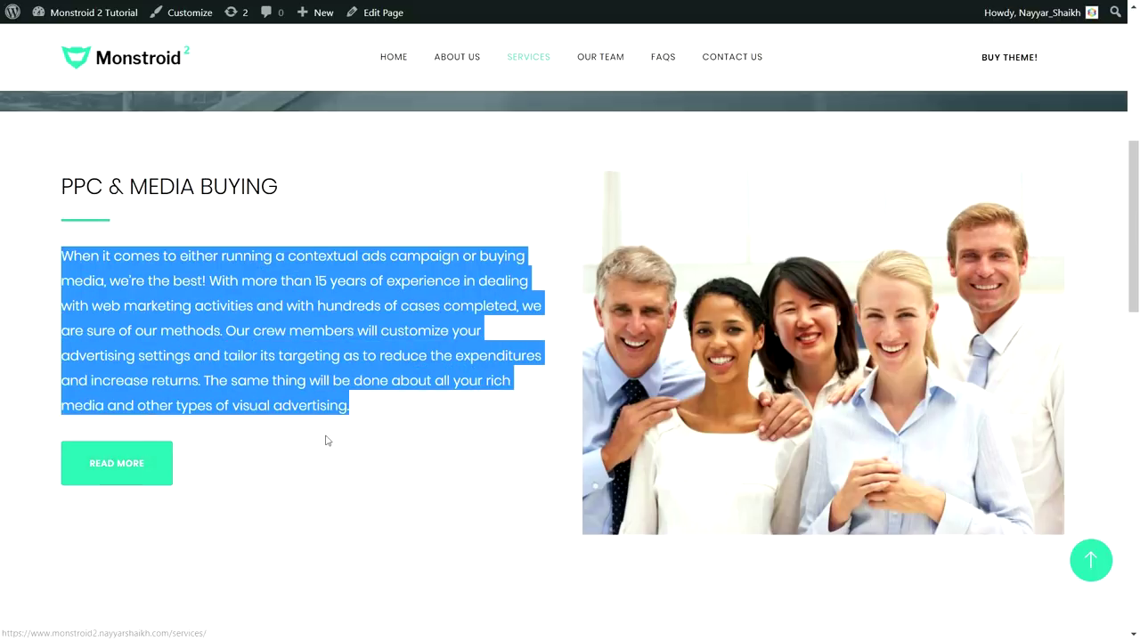
left_click(325, 438)
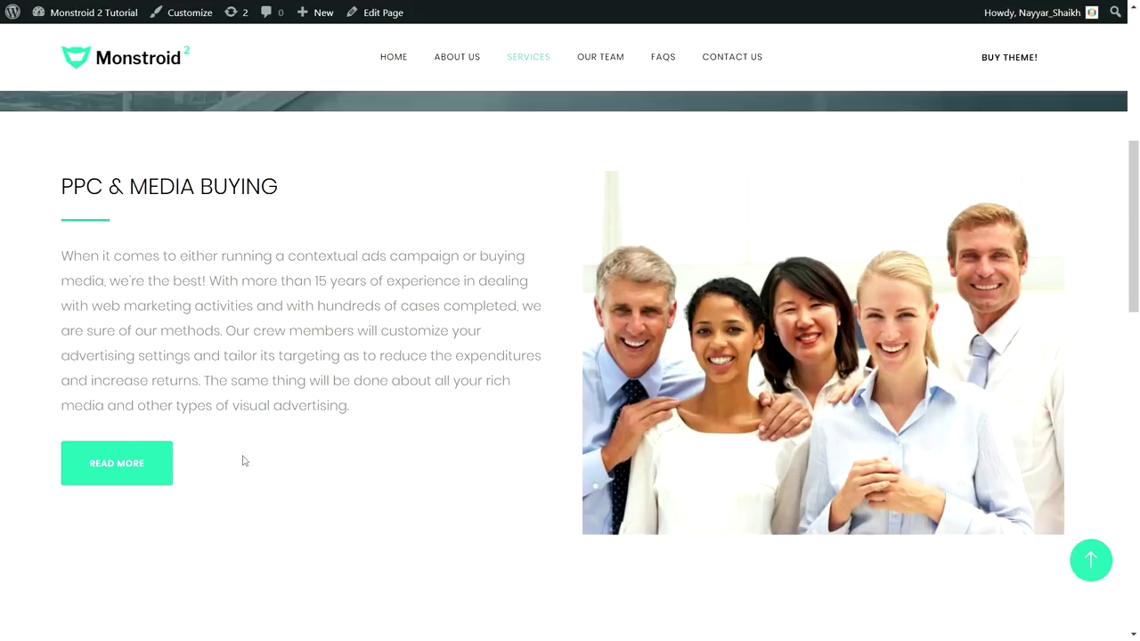
Scroll through the Marketing & SEO content, then go back to the top and open Our Team
left_click_drag(1137, 181, 1137, 285)
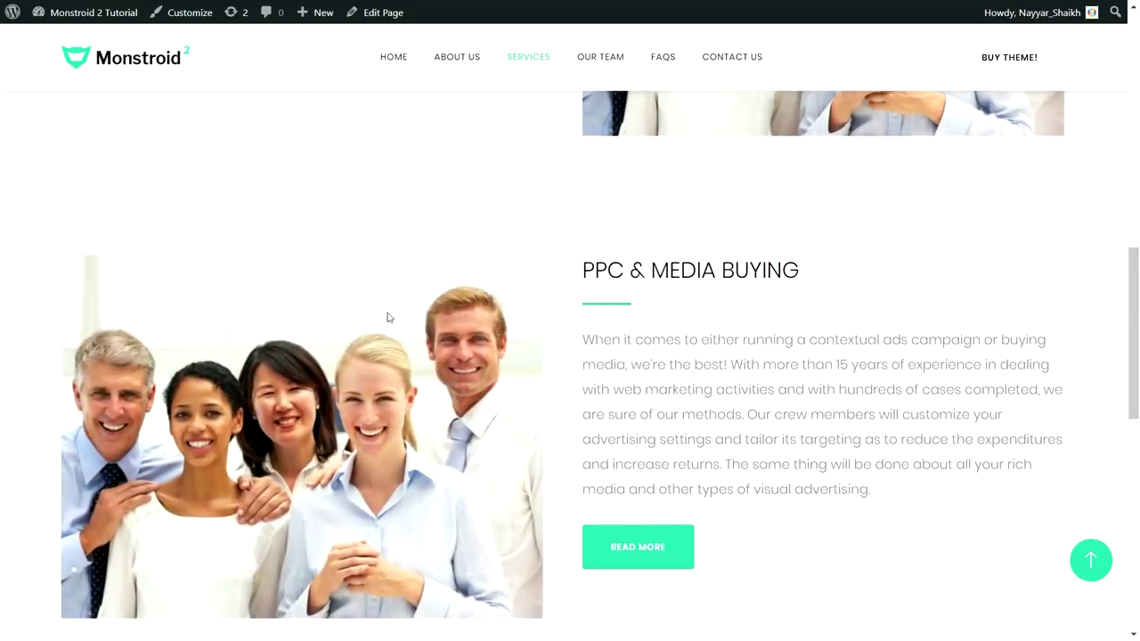
scroll(392, 307, "down", 1)
scroll(692, 225, "up", 3)
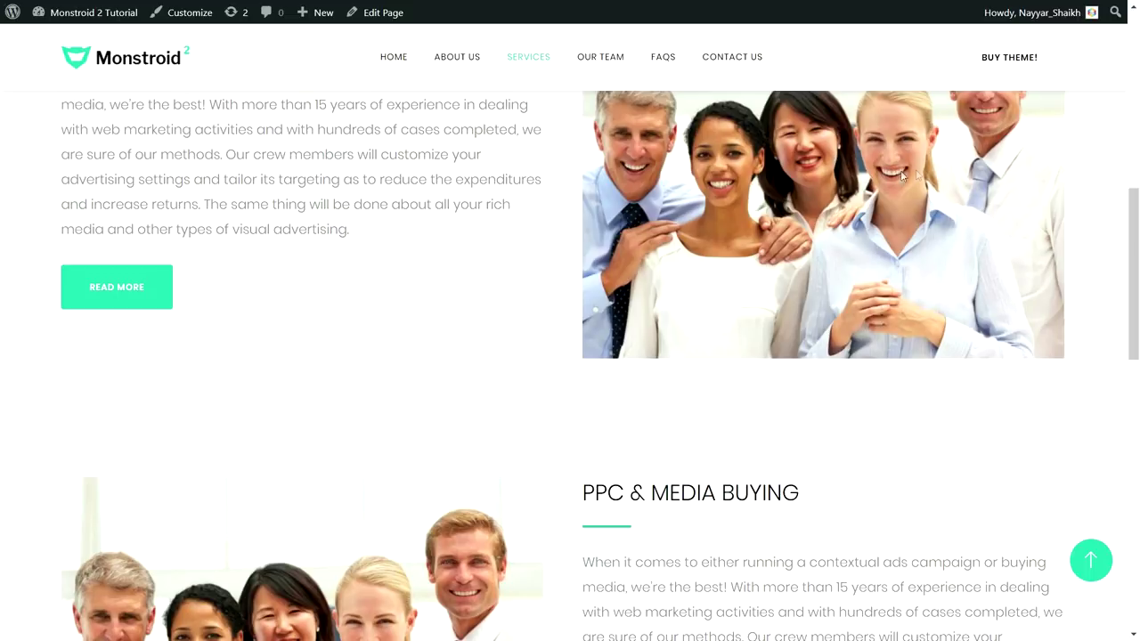
scroll(900, 171, "down", 4)
scroll(374, 304, "up", 1)
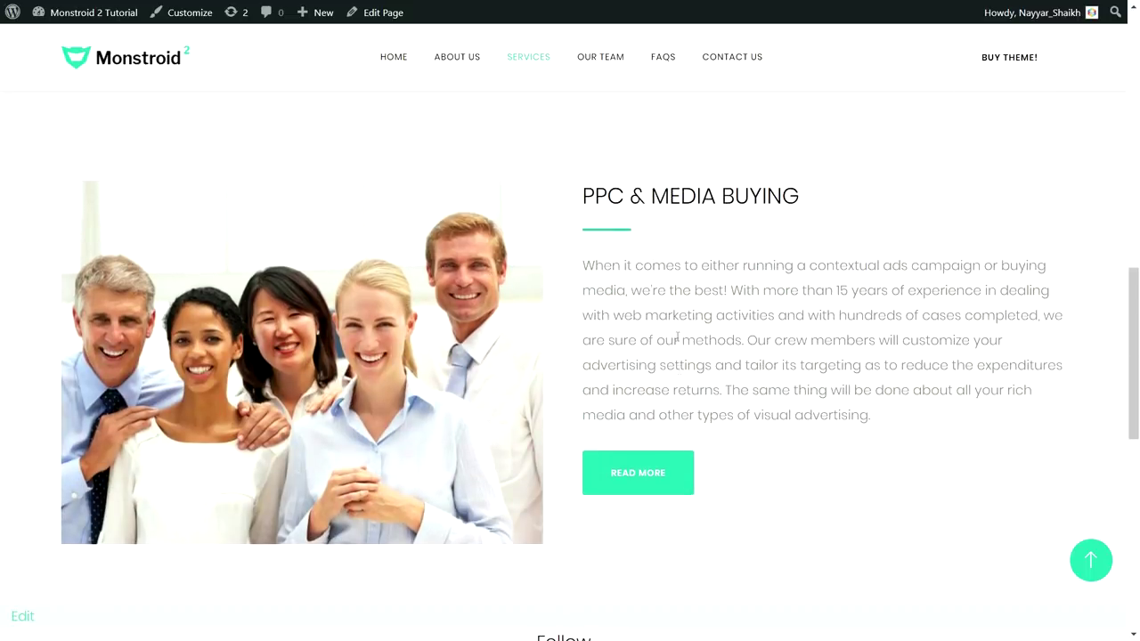
scroll(692, 410, "down", 3)
scroll(691, 407, "up", 4)
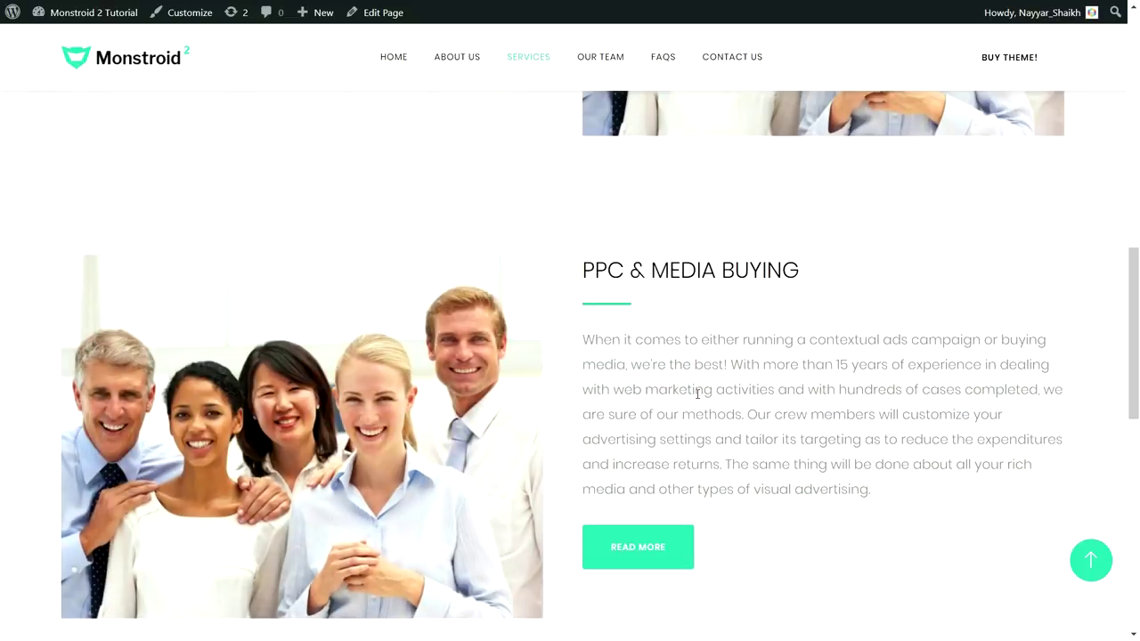
scroll(697, 393, "down", 3)
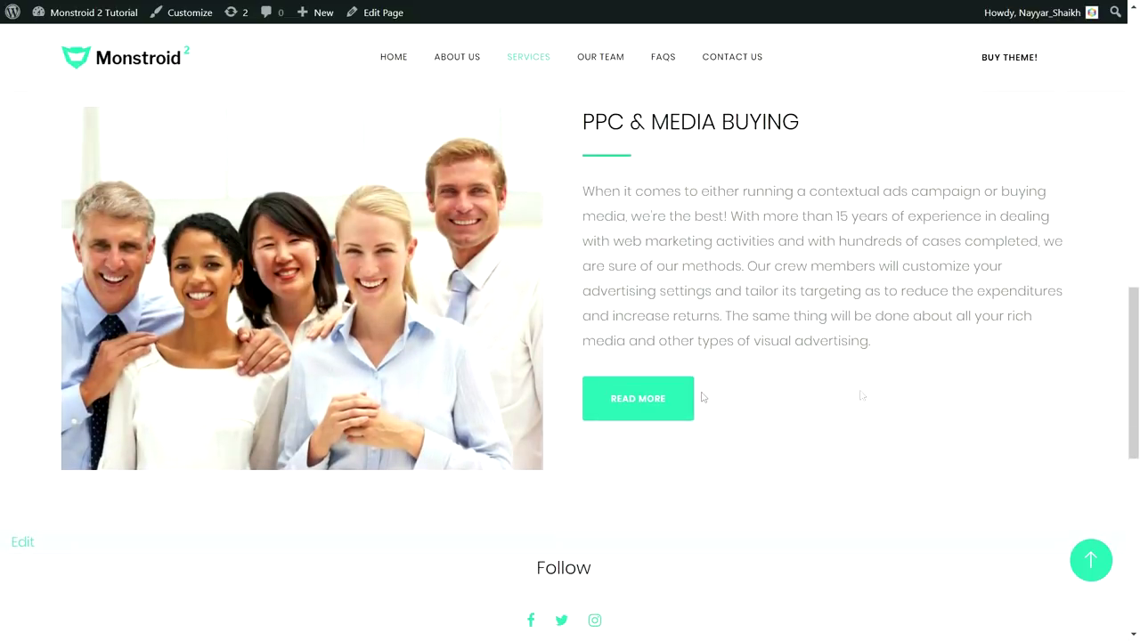
left_click(1090, 559)
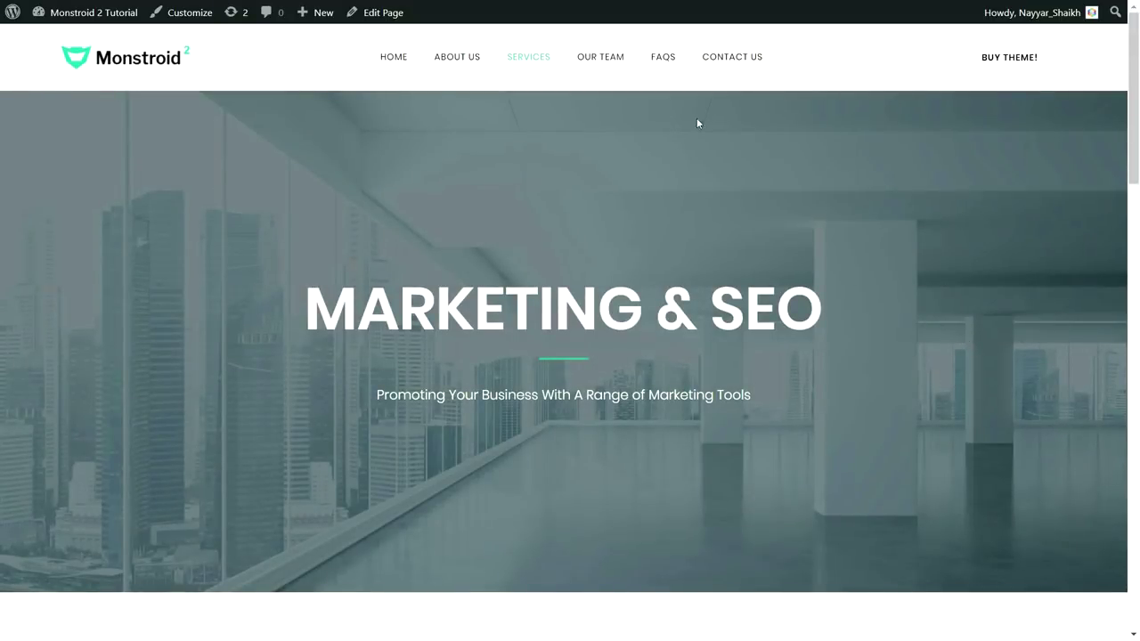
left_click(596, 62)
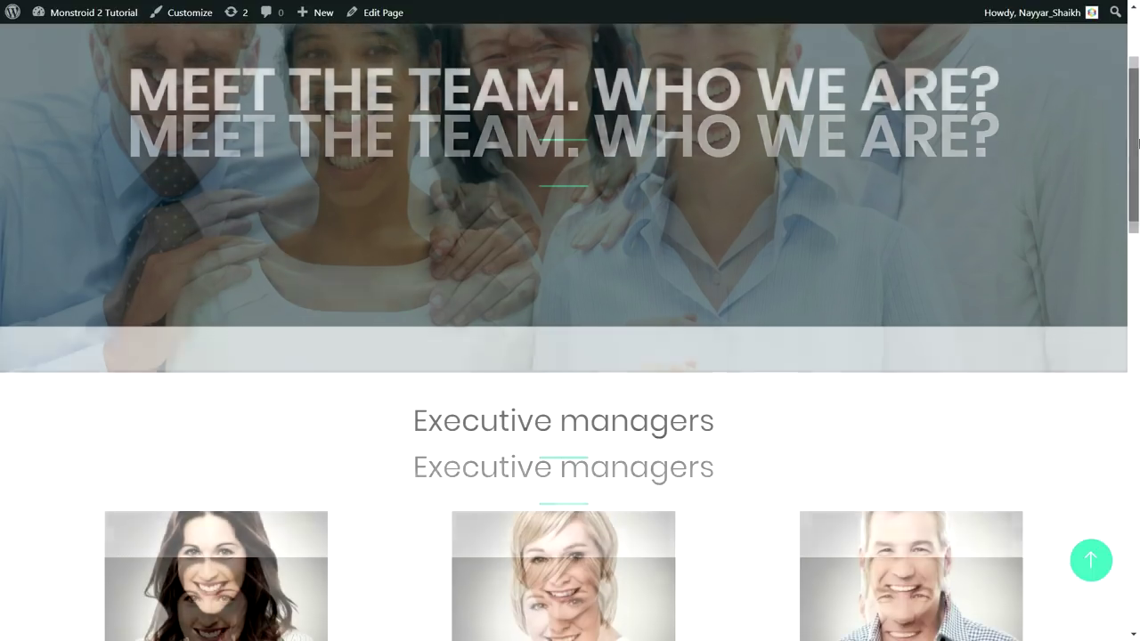
Scroll the Our Team page, then open FAQs to view the Consistency is the Key questions
scroll(1135, 178, "down", 4)
left_click_drag(1136, 190, 1136, 89)
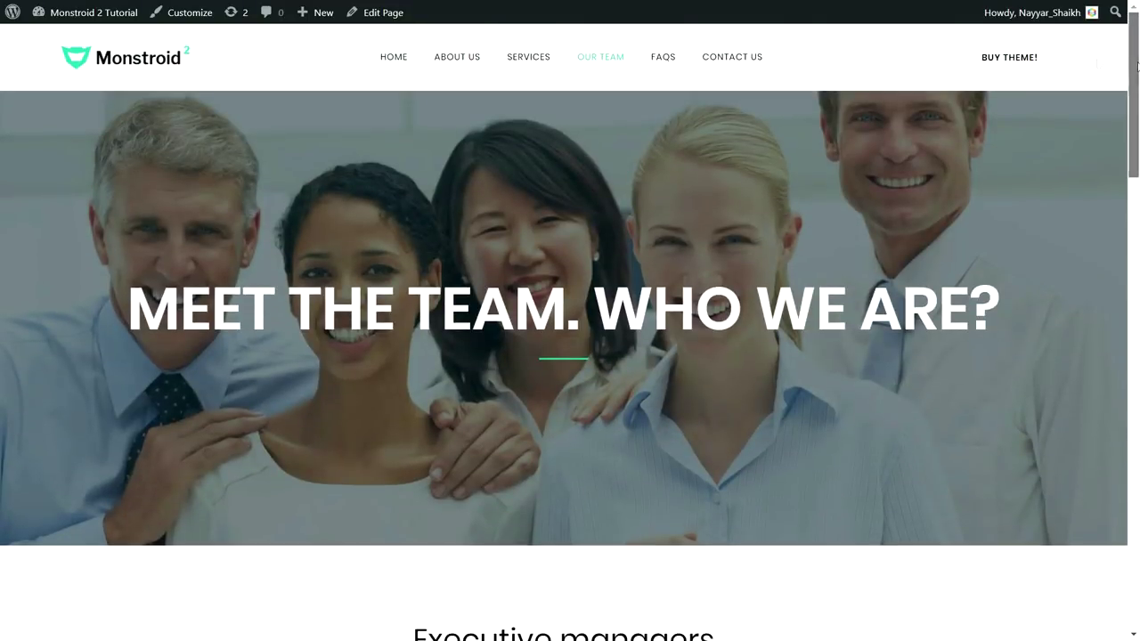
left_click(663, 59)
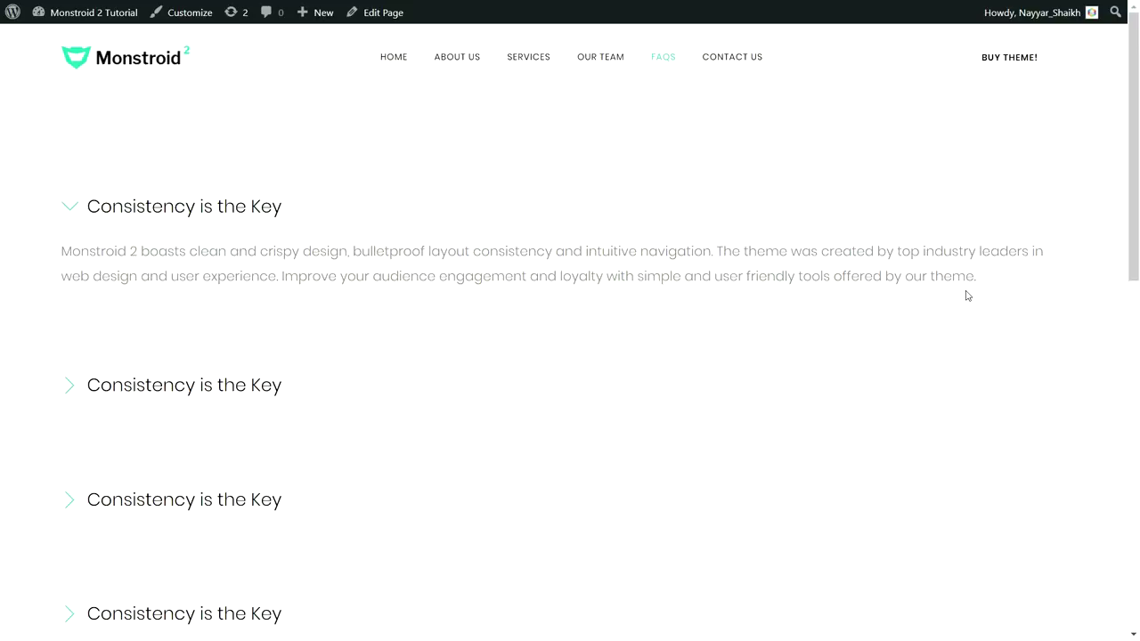
left_click_drag(1136, 119, 1136, 85)
Open Contact Us, show and close the map's BloggDude info window, then scroll to Contacts
left_click(738, 59)
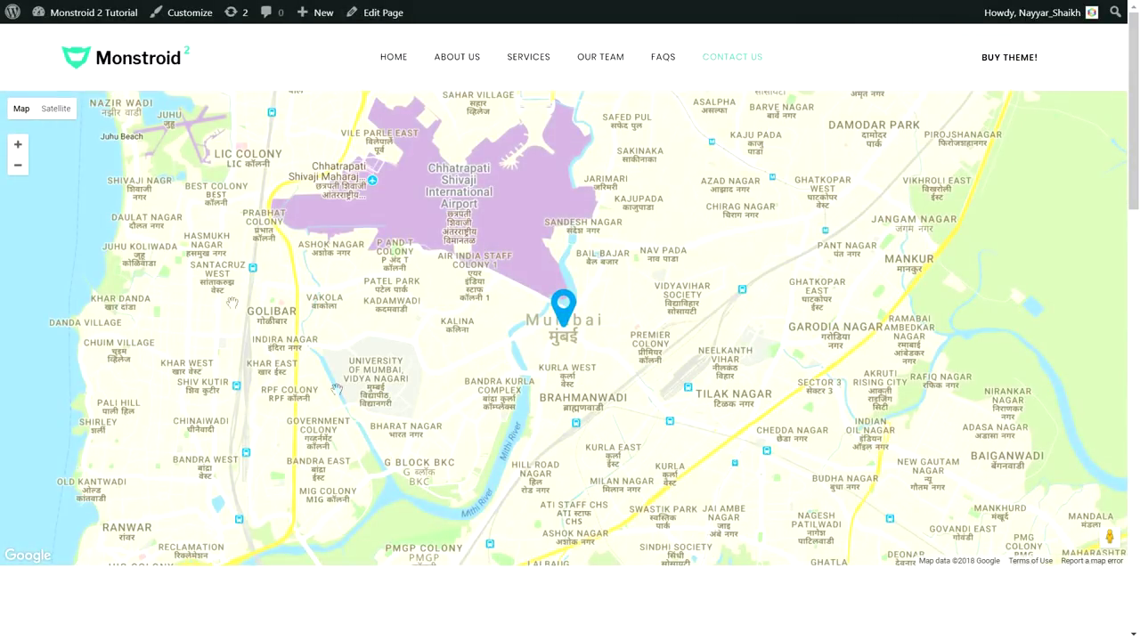
left_click(560, 305)
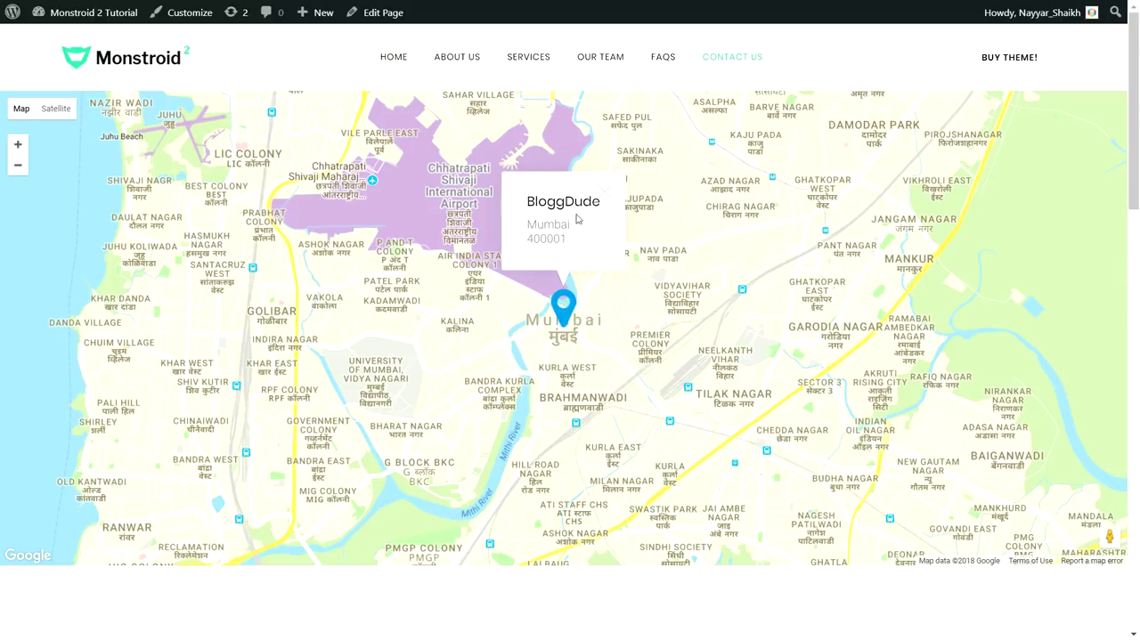
left_click(601, 196)
scroll(683, 377, "down", 5)
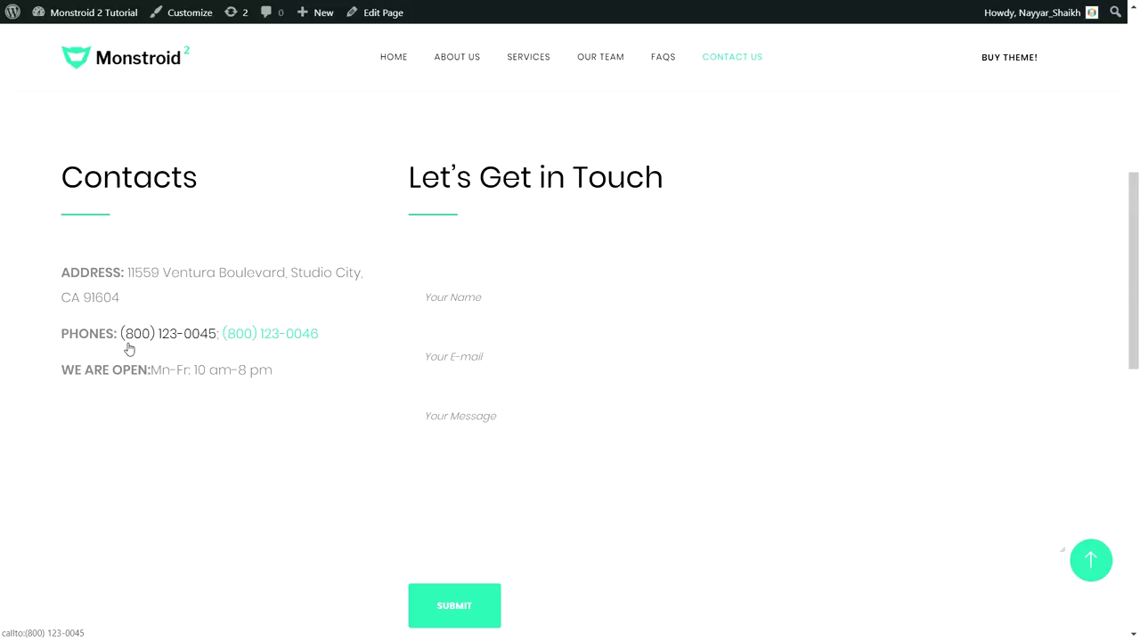
Scroll the contact page down to the footer and back up
scroll(279, 364, "down", 9)
scroll(323, 394, "up", 5)
scroll(405, 451, "up", 6)
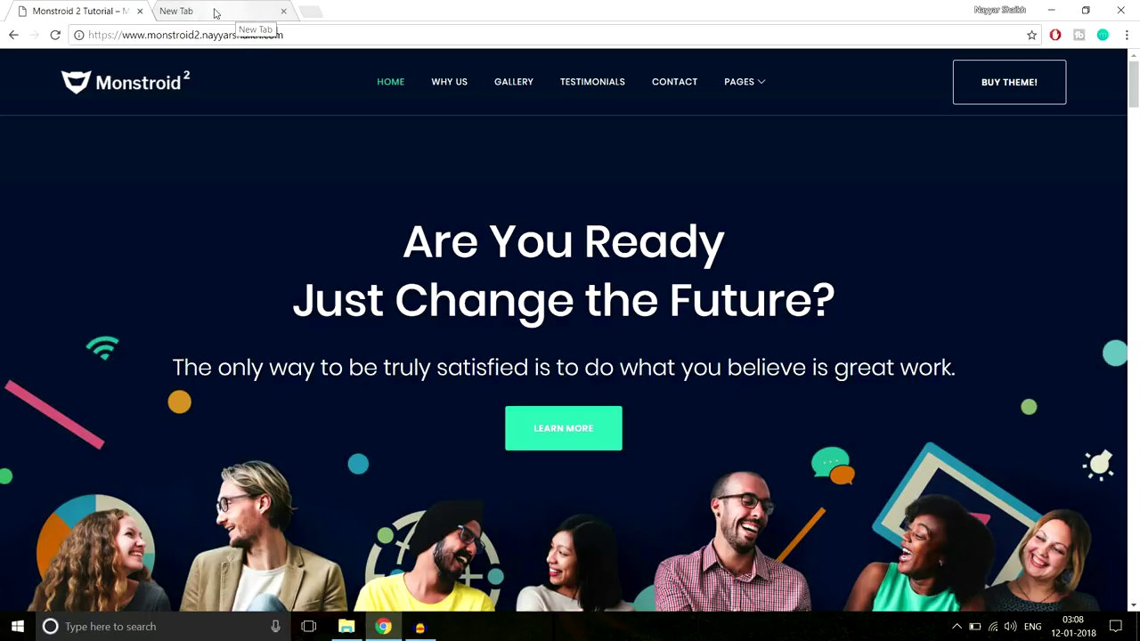
Load bloggdude.com/tmd in the new tab and highlight SHARED HOSTING in the headline
left_click(196, 11)
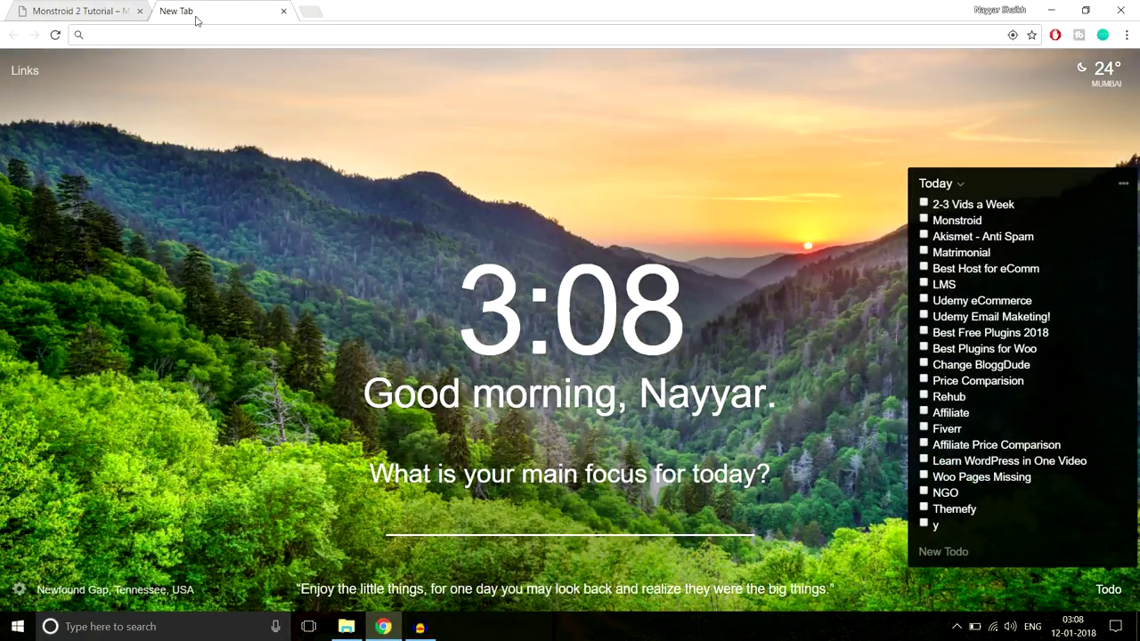
type("bl")
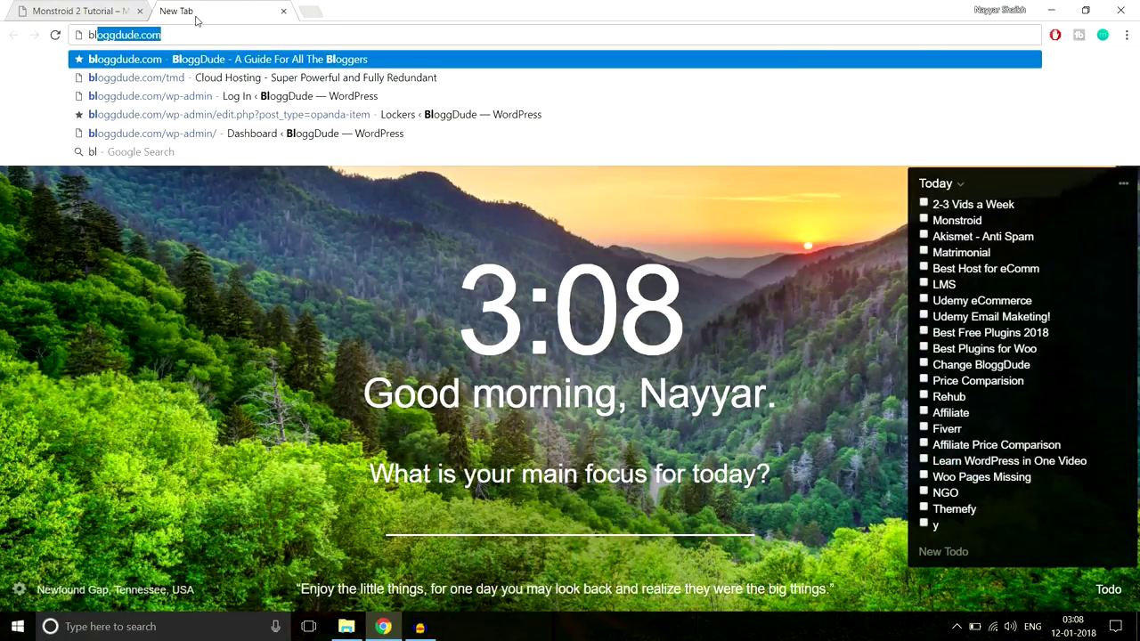
type("oggdude.com/tmd")
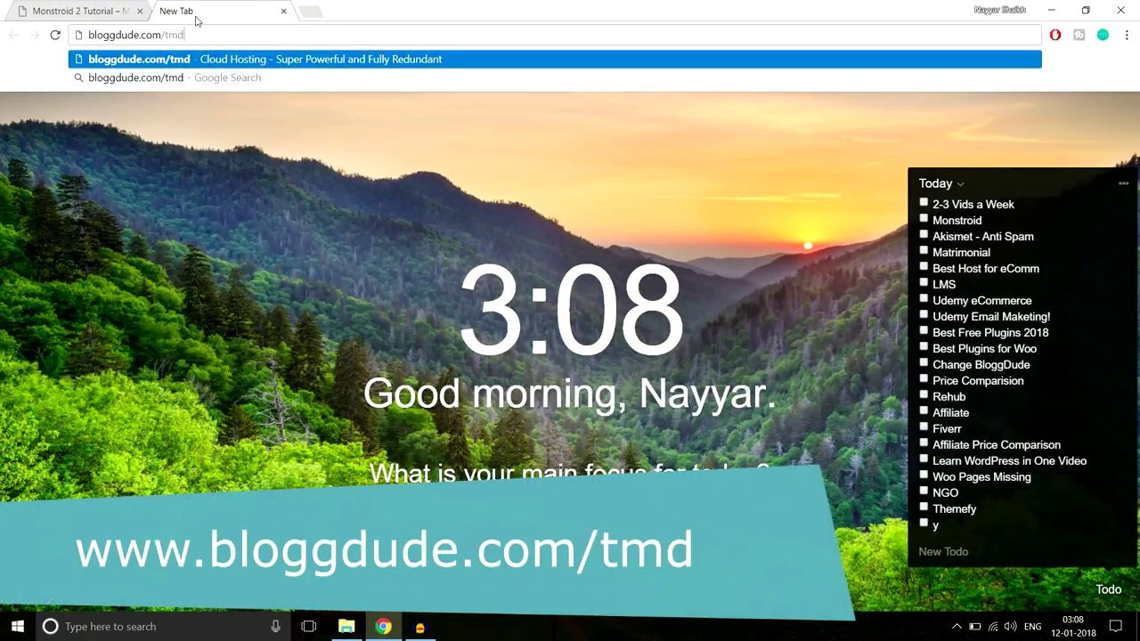
key("Return")
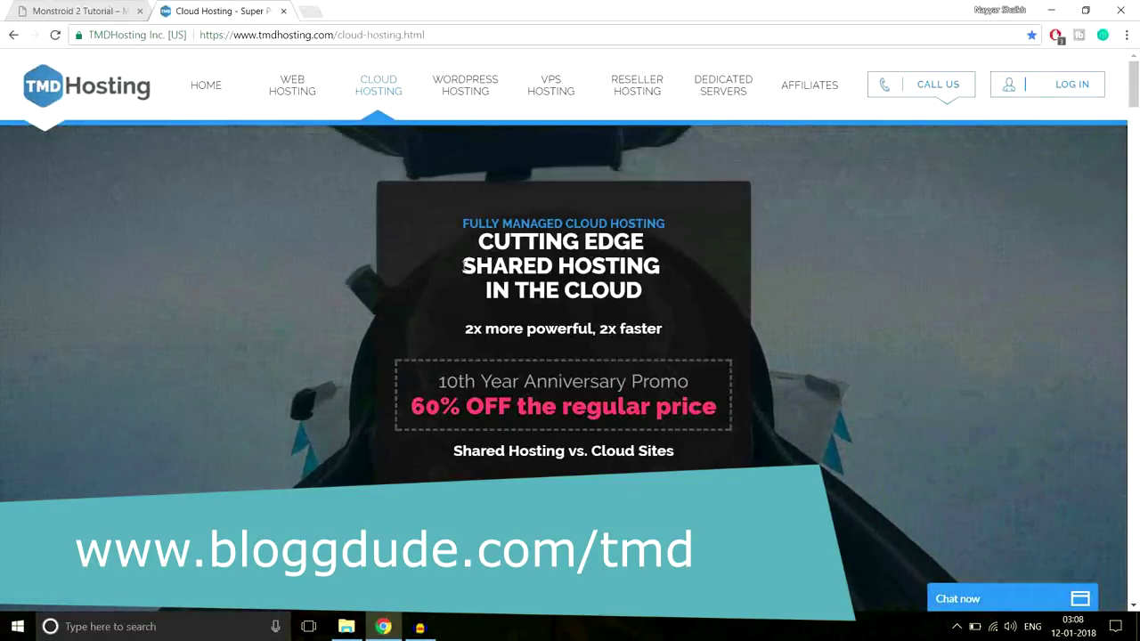
left_click_drag(462, 266, 666, 266)
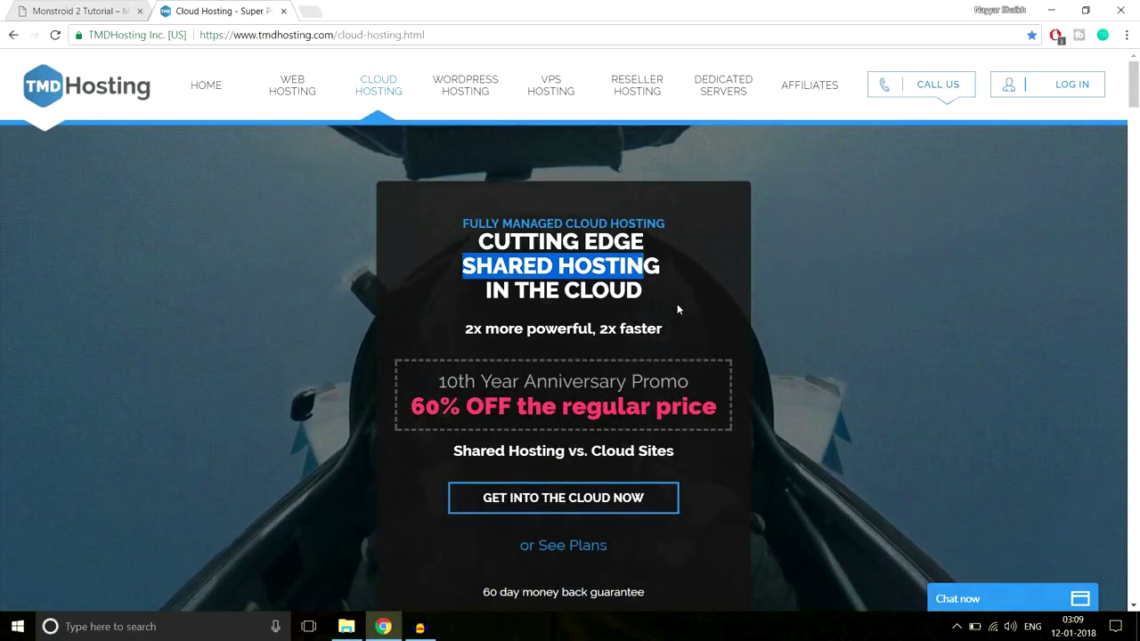
Open the cloud hosting plans, highlight Starter and Business Cloud, and scroll to the feature lists
left_click(584, 501)
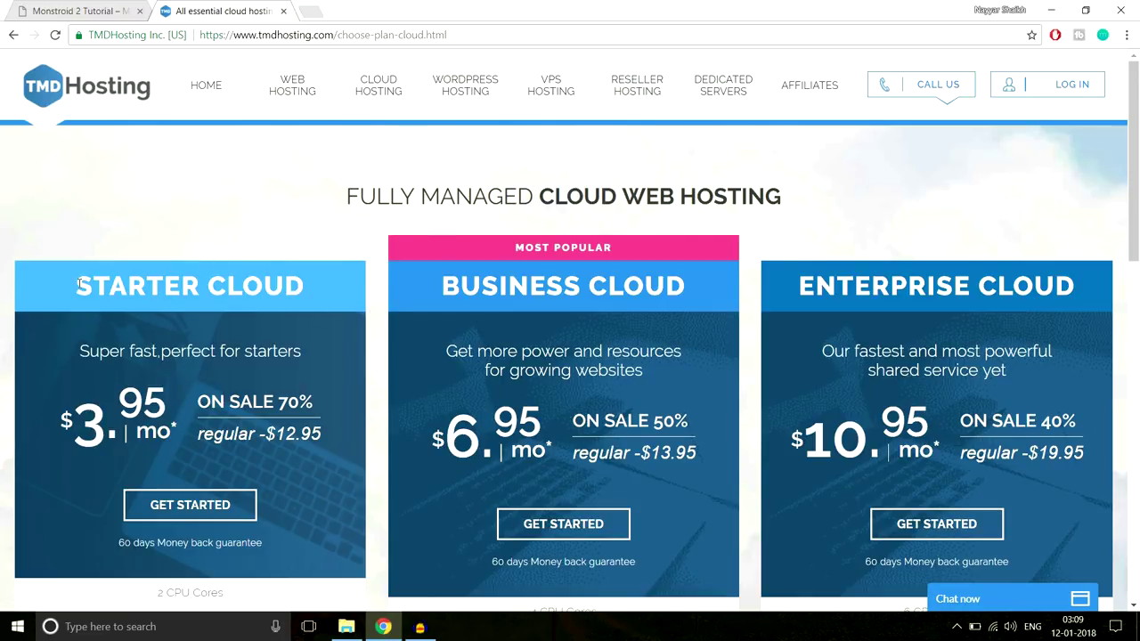
left_click_drag(76, 284, 302, 285)
left_click_drag(444, 284, 698, 283)
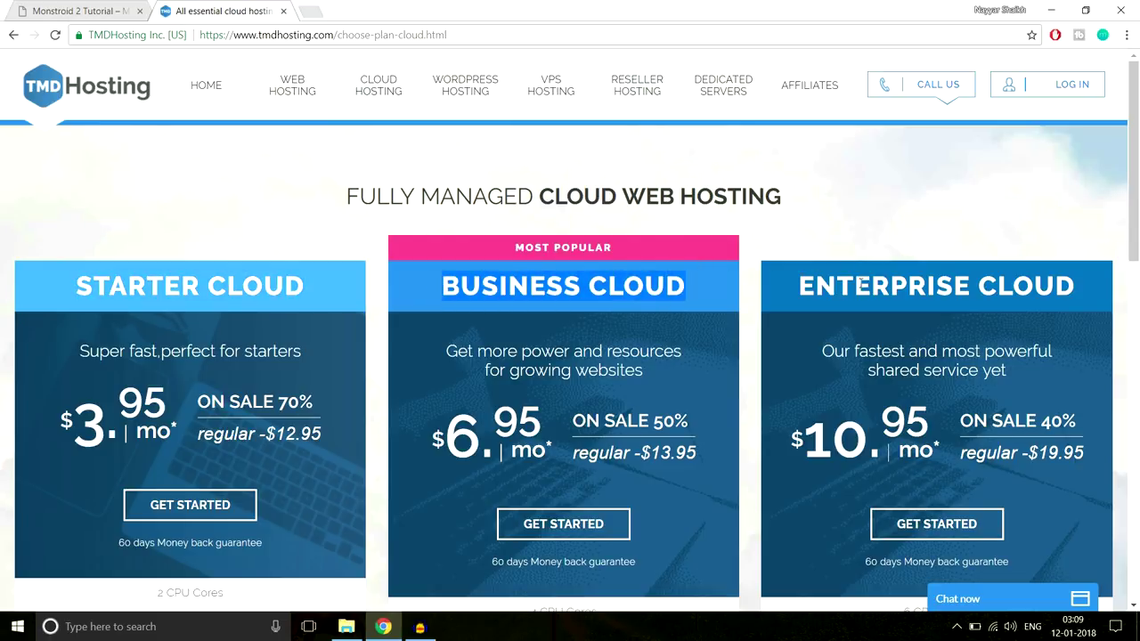
scroll(877, 294, "down", 3)
scroll(877, 299, "down", 2)
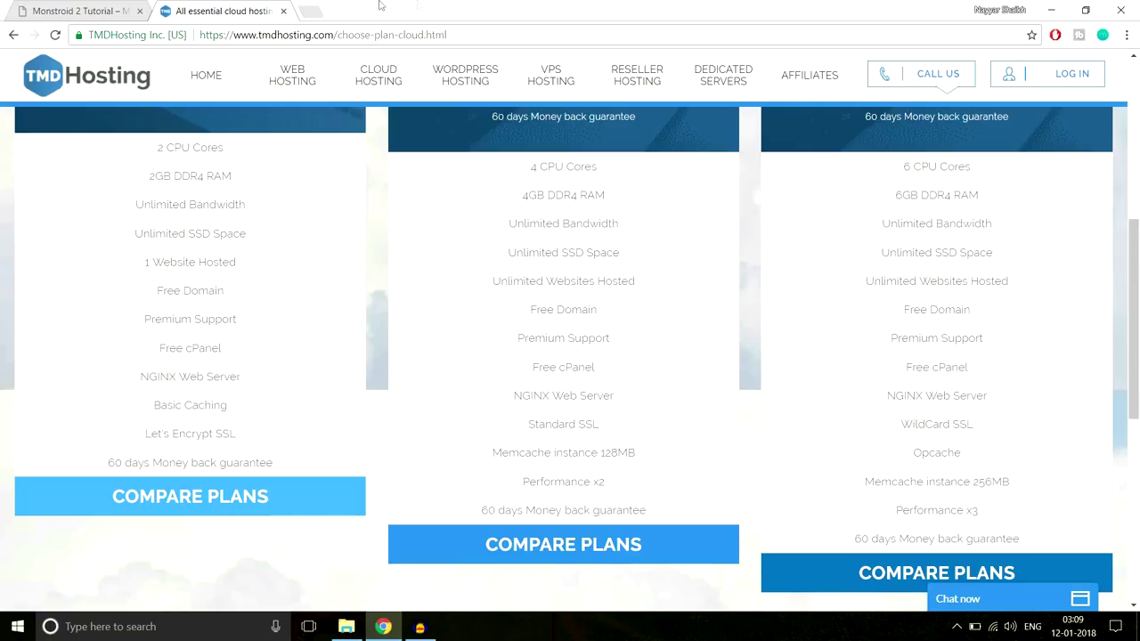
Switch to the Monstroid 2 Tutorial tab and scroll its home page down and back up
left_click(128, 7)
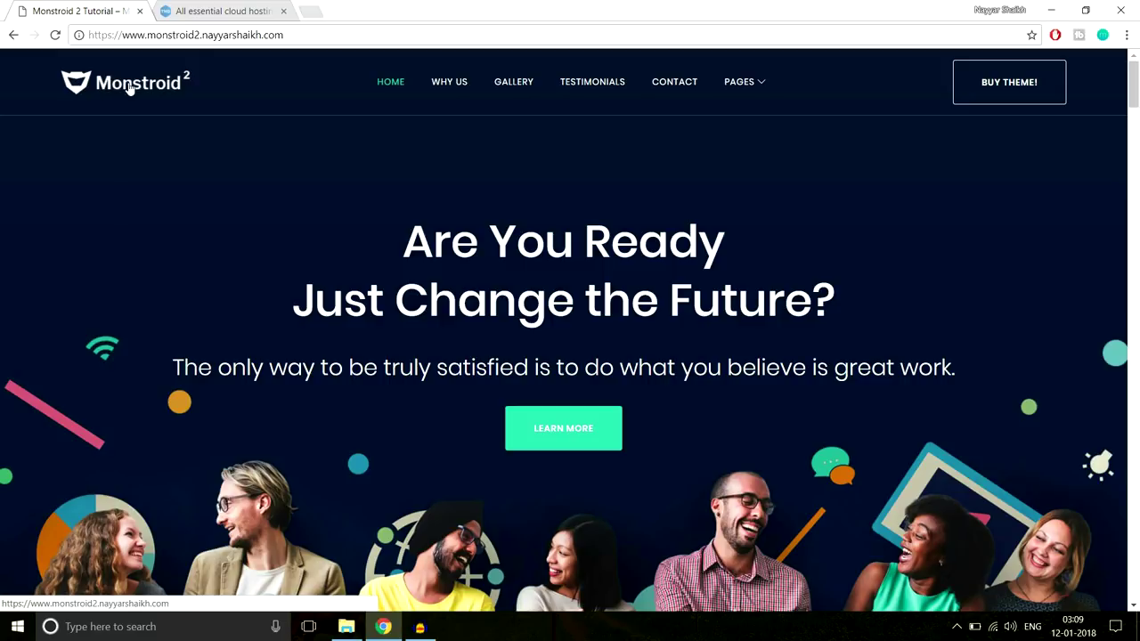
scroll(634, 456, "down", 2)
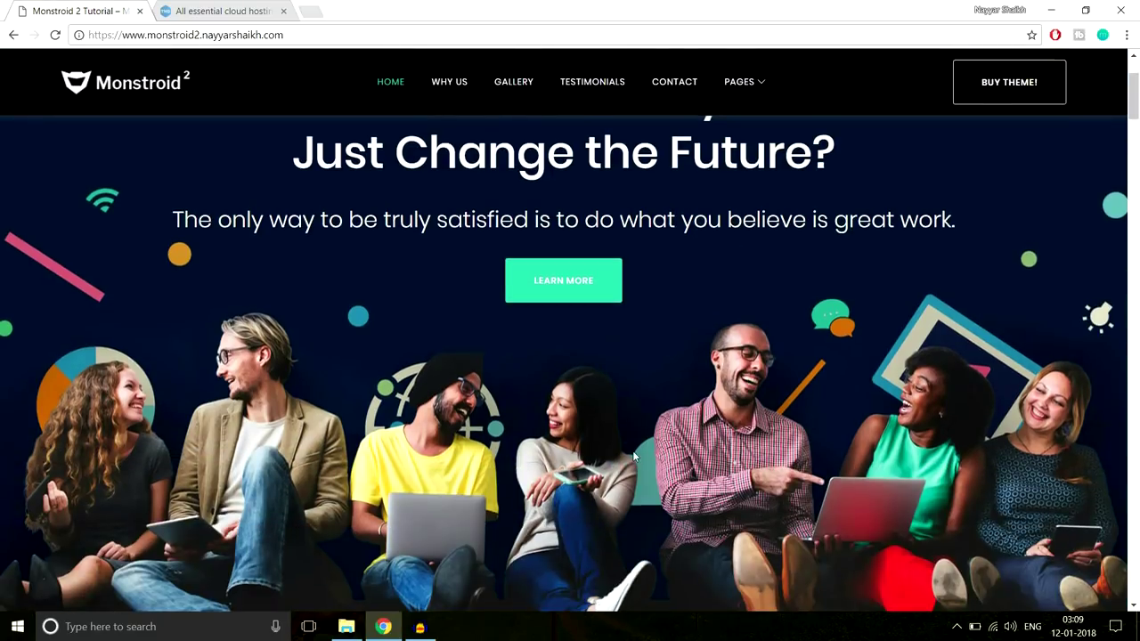
scroll(634, 456, "up", 2)
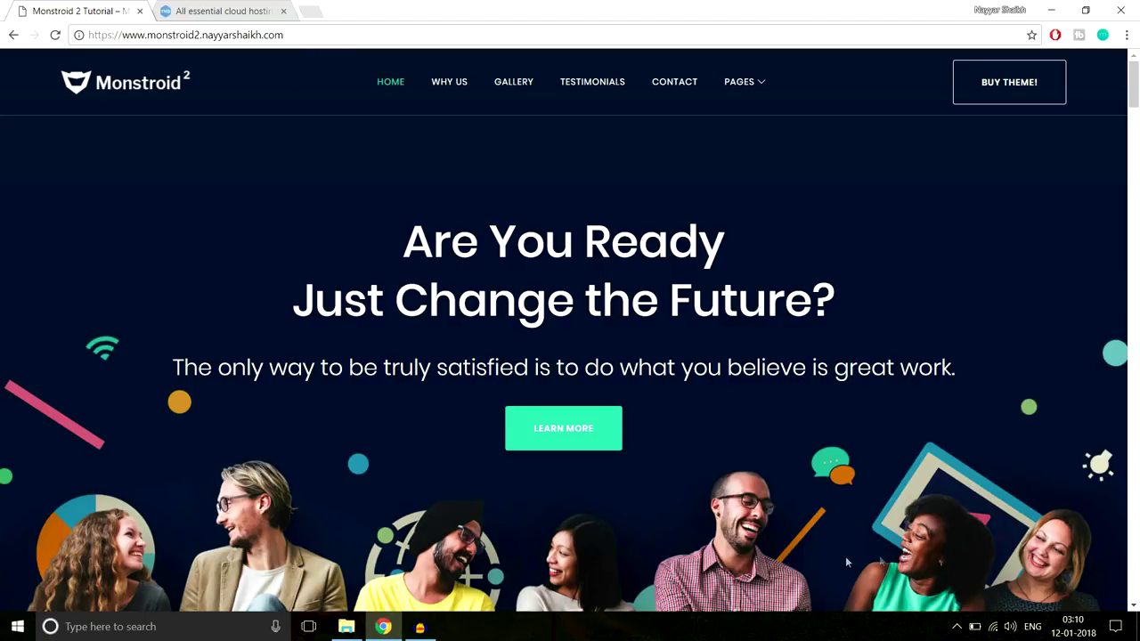
scroll(845, 555, "down", 2)
scroll(845, 558, "up", 2)
Highlight the Enterprise plan's 6 CPU Cores, 6GB DDR4 RAM, Unlimited Bandwidth and SSD Space
left_click(193, 11)
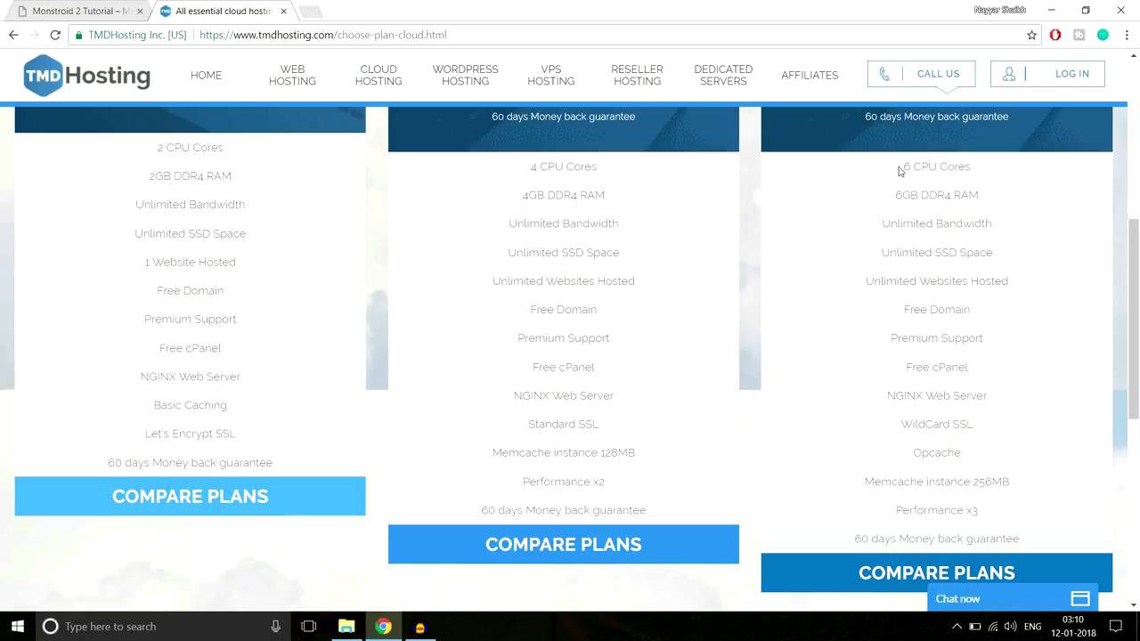
left_click_drag(902, 167, 984, 167)
left_click(984, 168)
left_click_drag(893, 195, 993, 197)
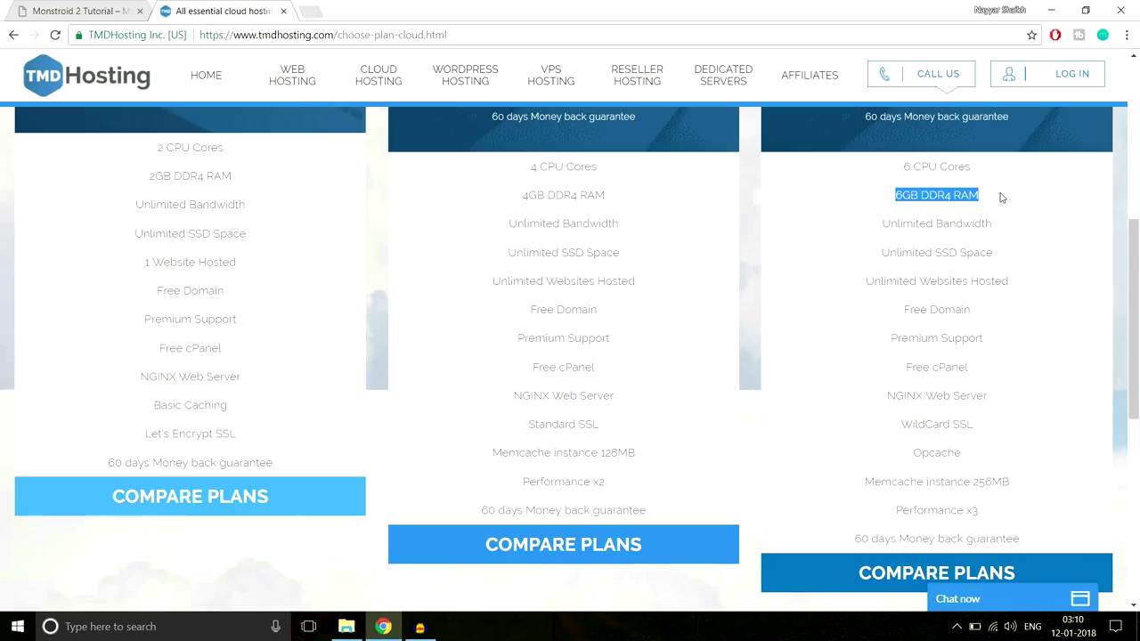
left_click_drag(876, 225, 1007, 234)
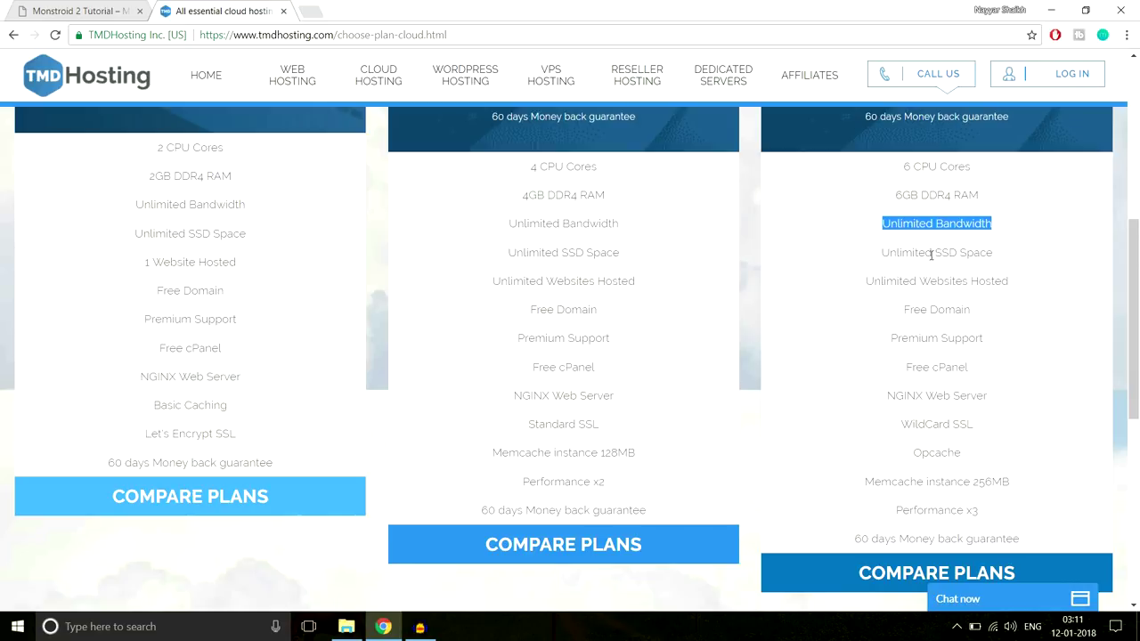
left_click_drag(935, 253, 1006, 257)
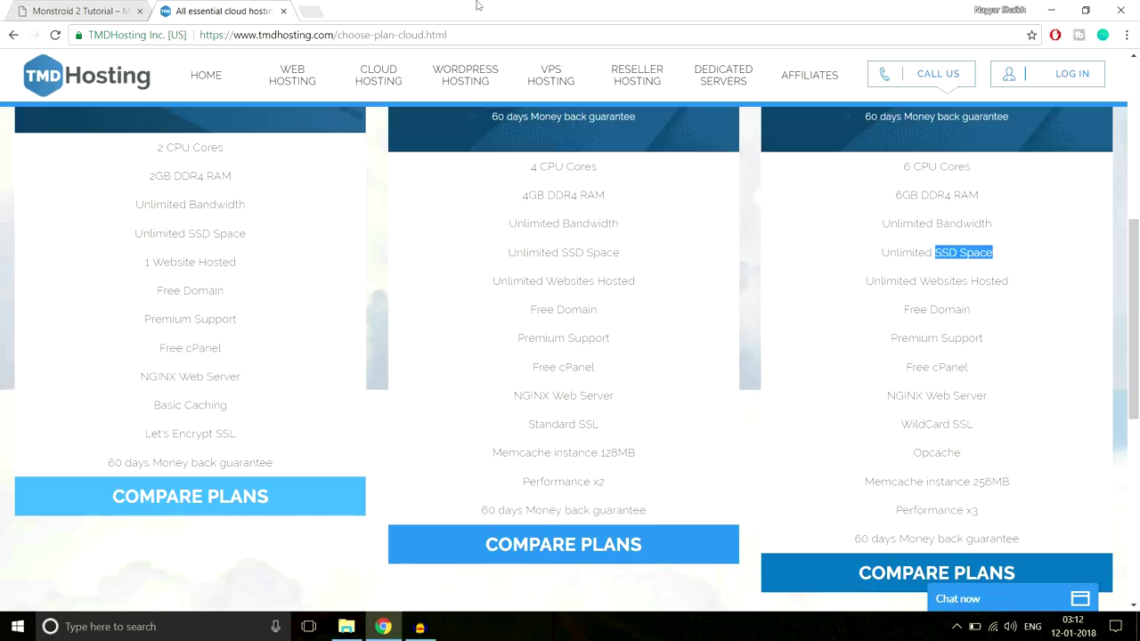
Search Google for 'ssd vs hdd web hosting' in a new tab
left_click(310, 12)
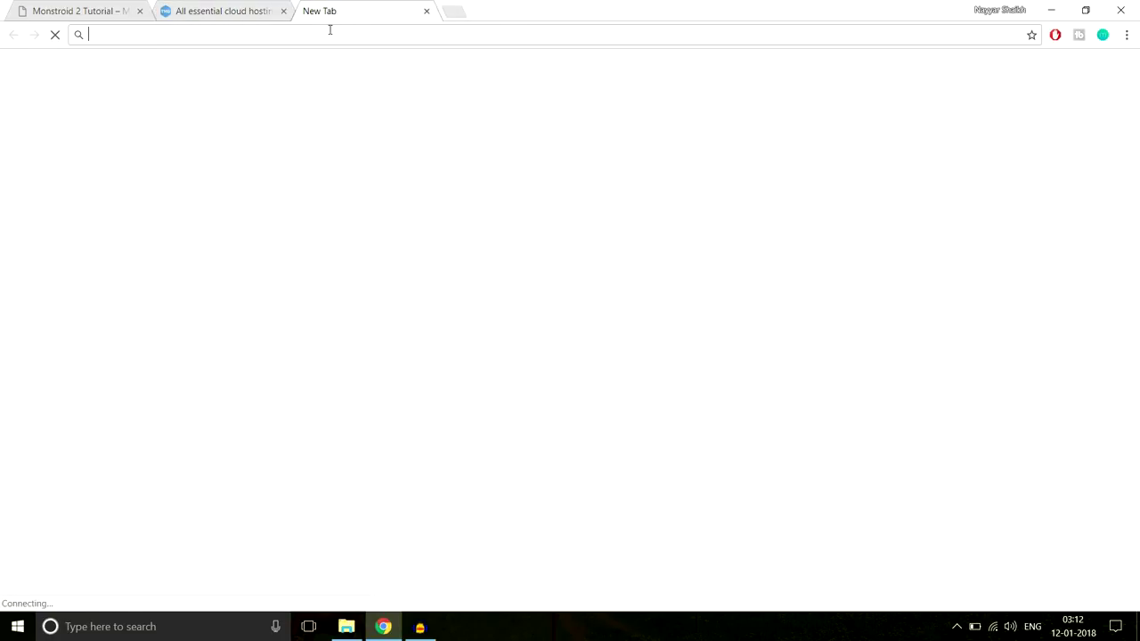
type("ssd vs hdd")
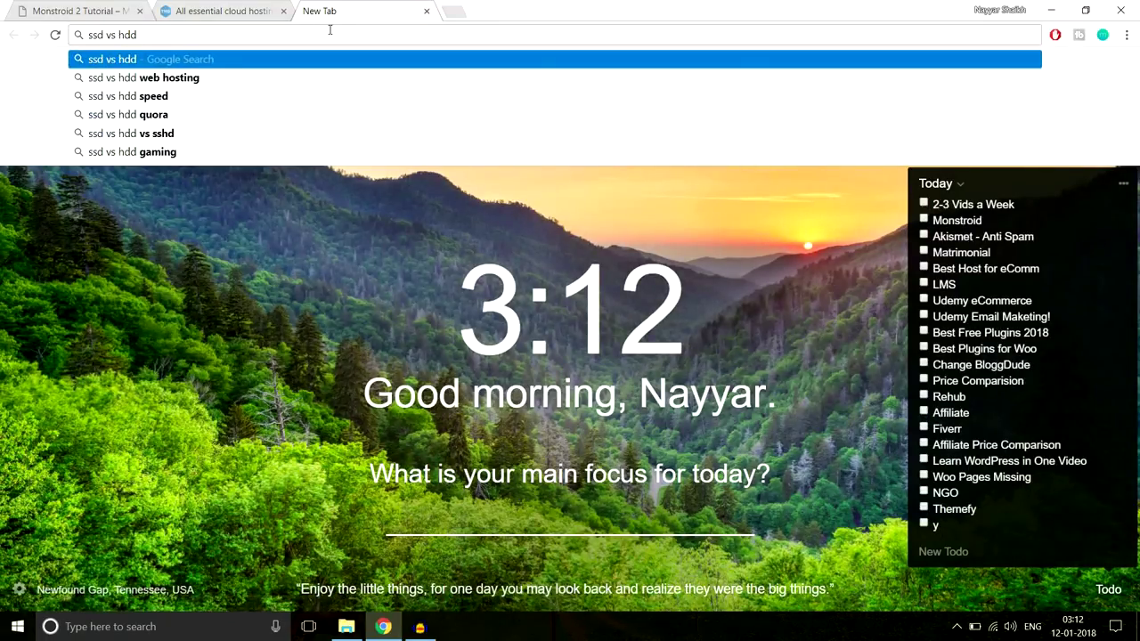
key("Down")
key("Return")
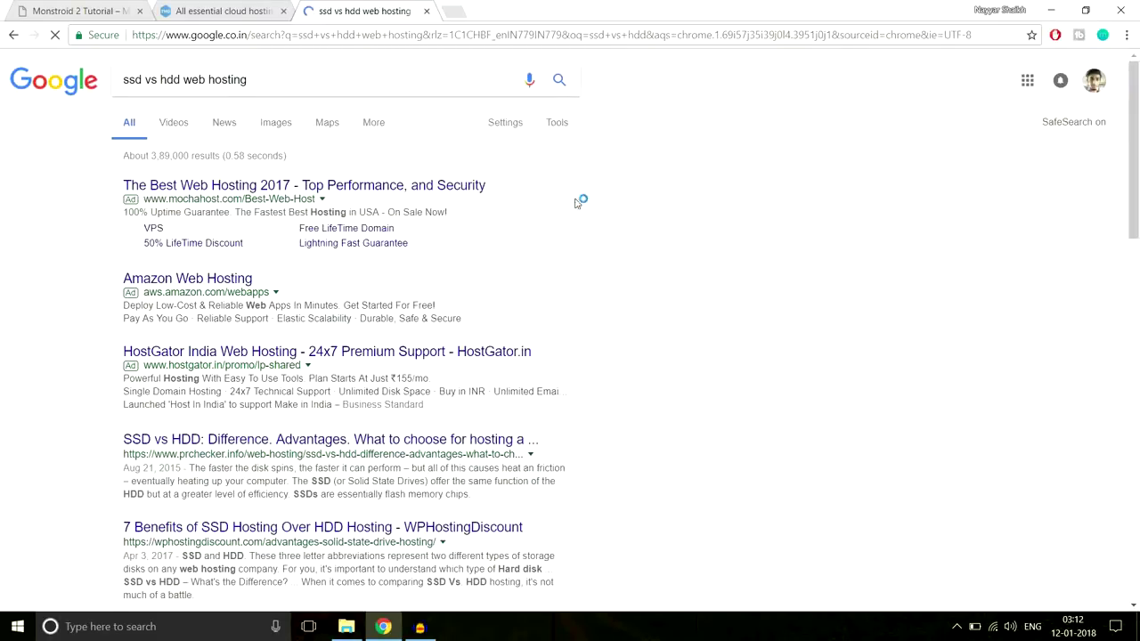
Browse the results, switch to Images and preview the HDD vs SSD speed chart
scroll(751, 354, "down", 4)
scroll(752, 354, "down", 3)
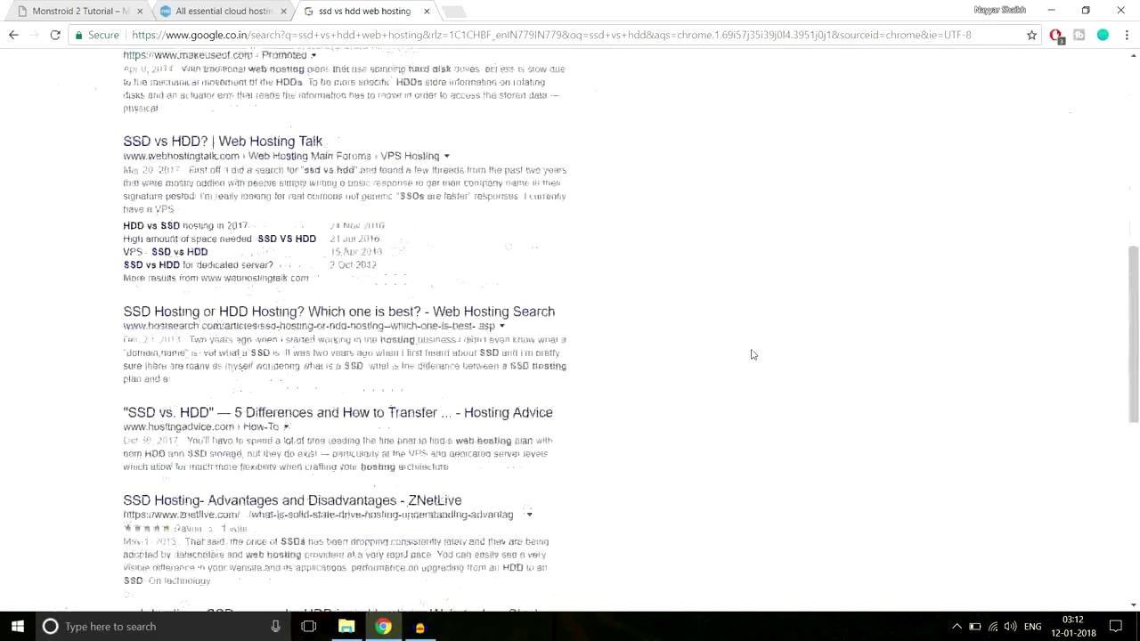
scroll(699, 374, "up", 7)
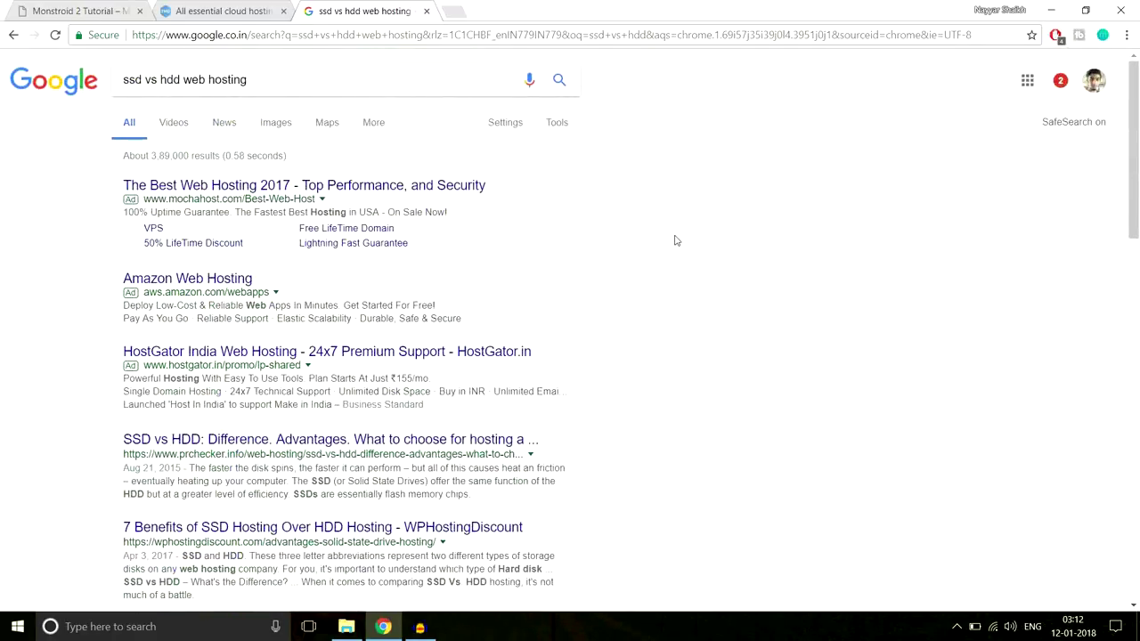
left_click(277, 128)
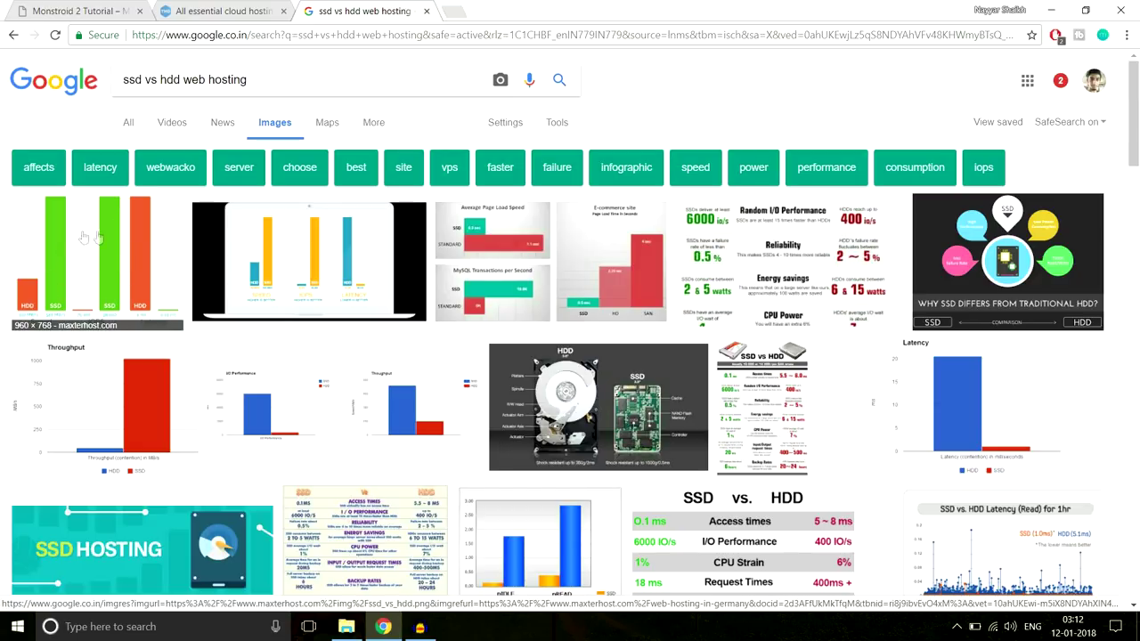
left_click(55, 279)
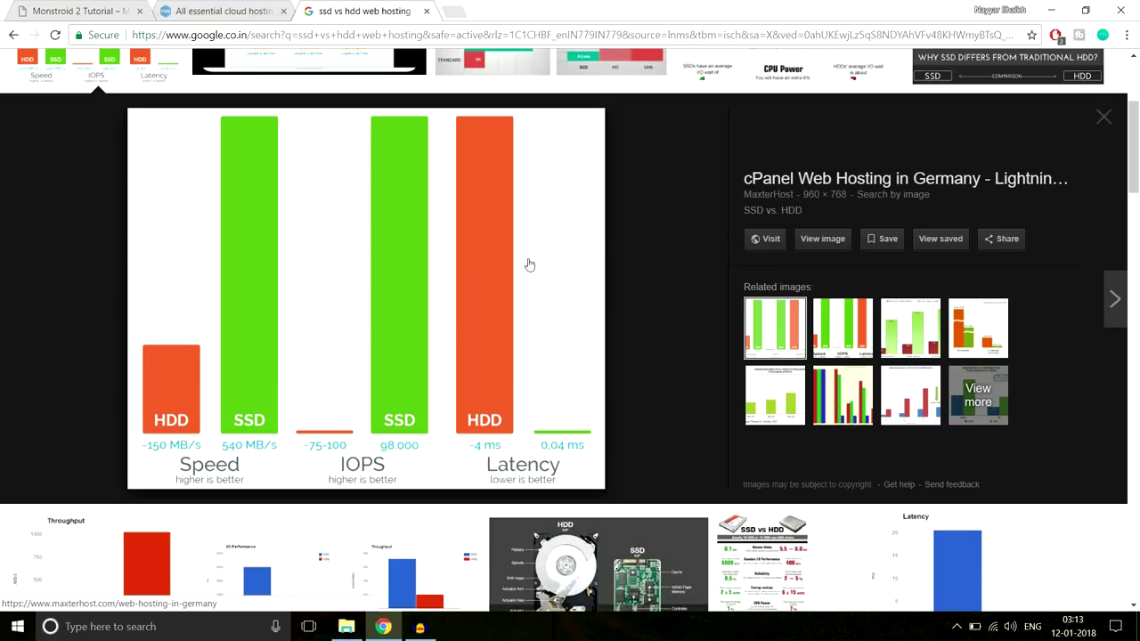
left_click(426, 10)
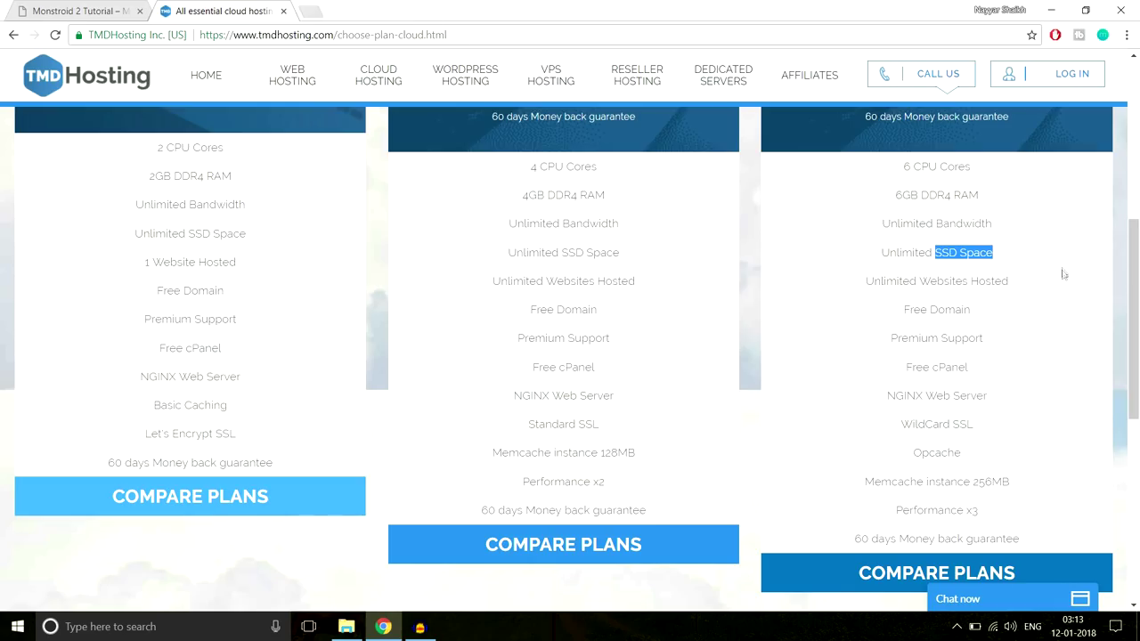
left_click_drag(934, 253, 998, 257)
left_click(1006, 259)
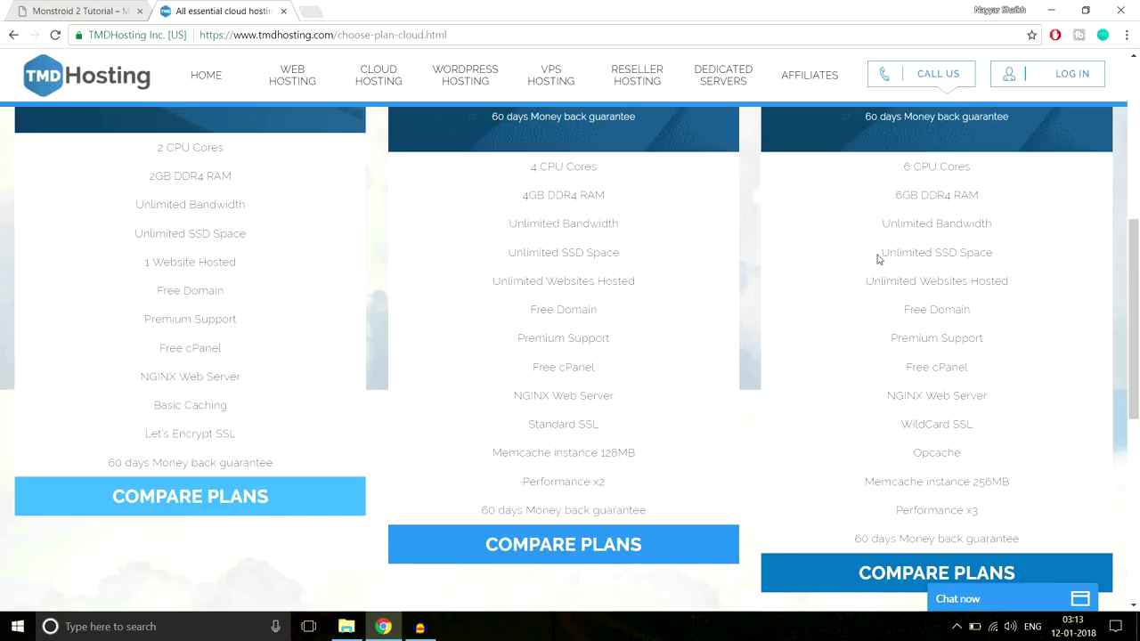
left_click_drag(881, 257, 1009, 252)
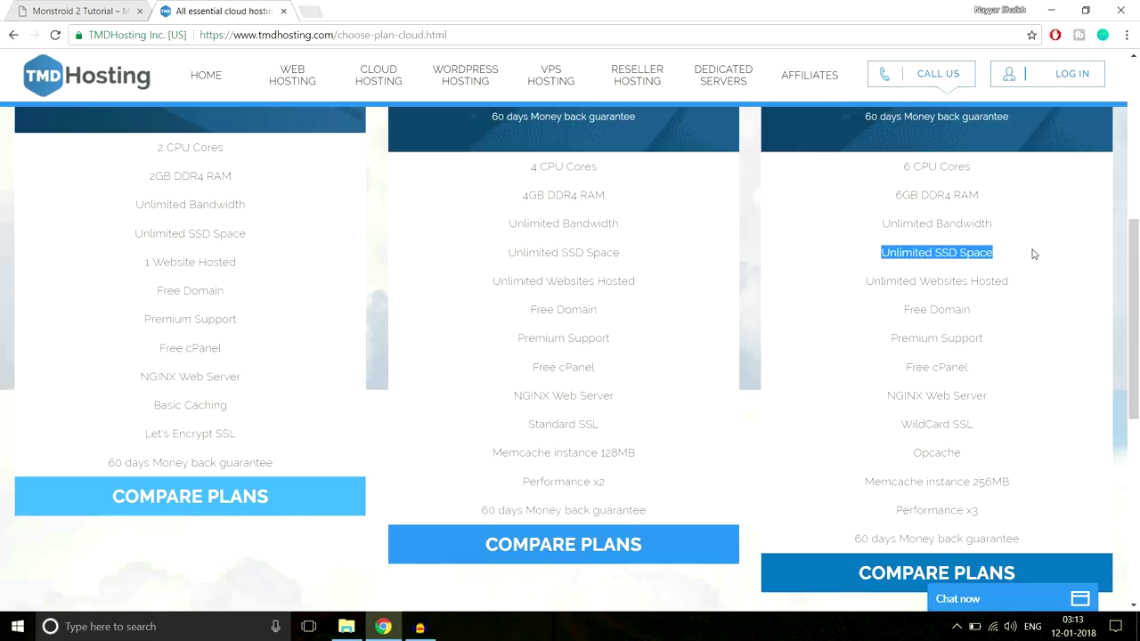
left_click(895, 262)
left_click_drag(882, 261, 1009, 257)
left_click_drag(866, 284, 1035, 284)
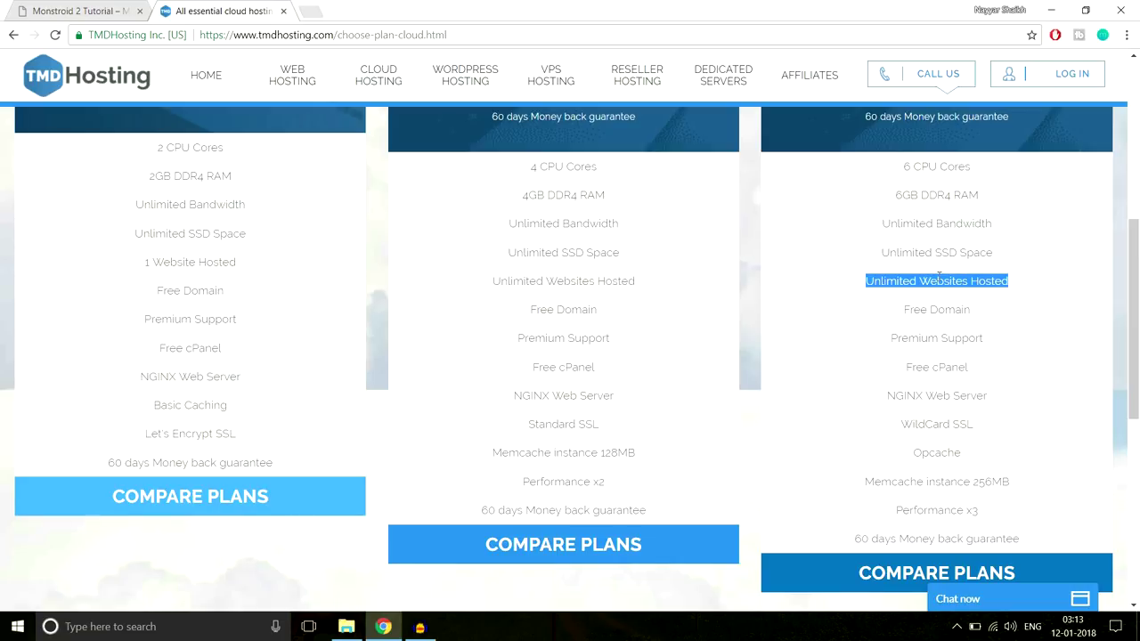
left_click_drag(897, 316, 977, 312)
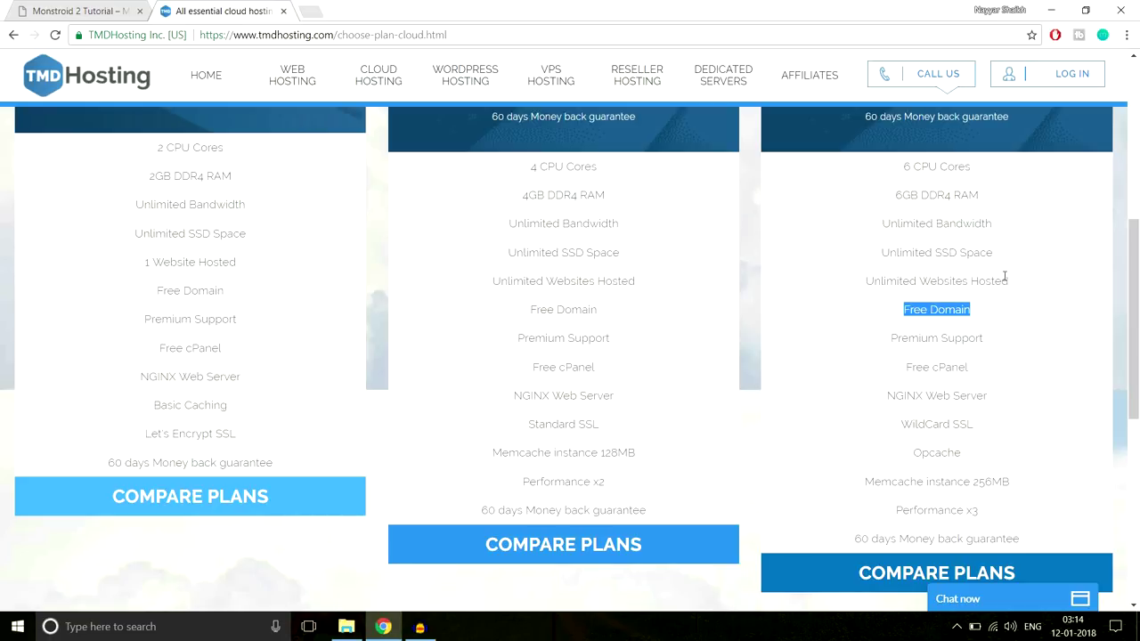
scroll(815, 374, "up", 3)
scroll(878, 395, "down", 3)
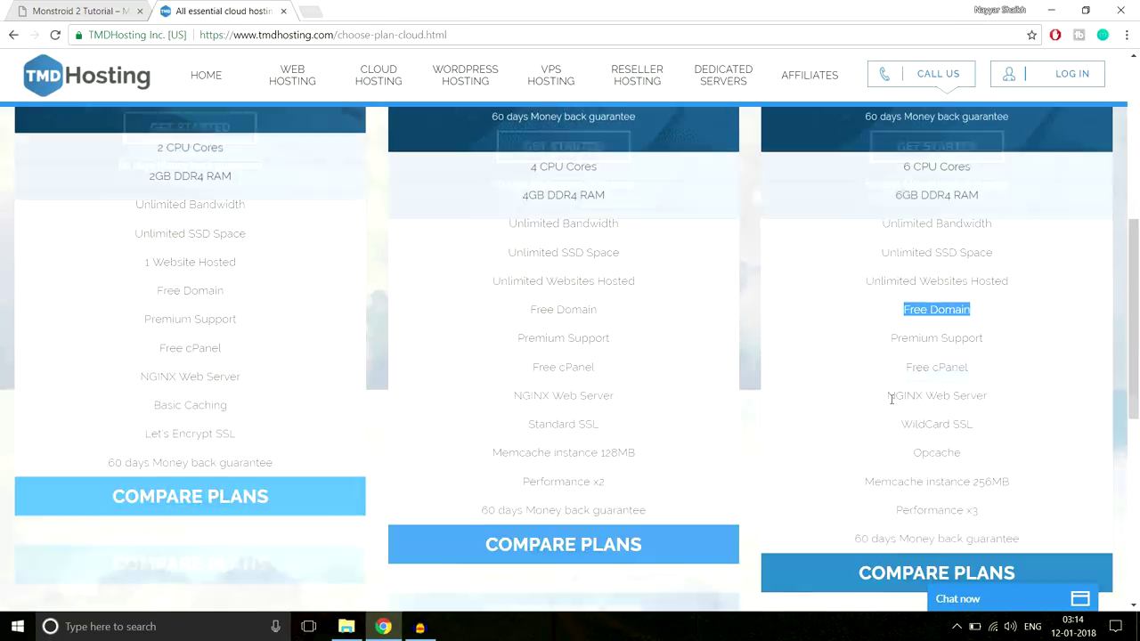
scroll(950, 372, "up", 1)
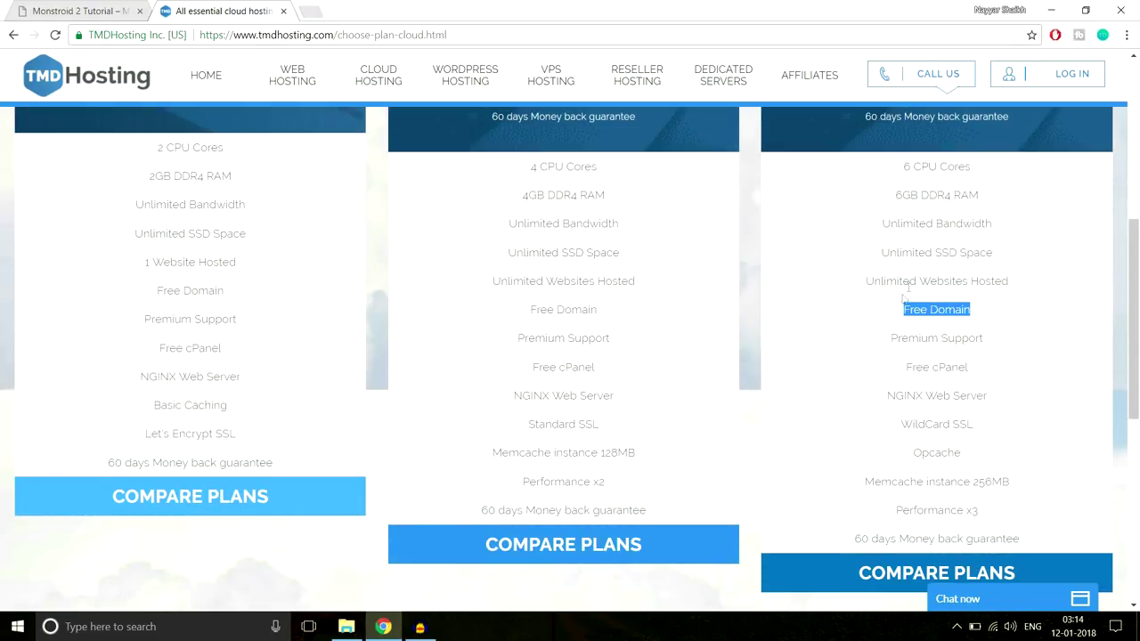
left_click_drag(888, 335, 1011, 337)
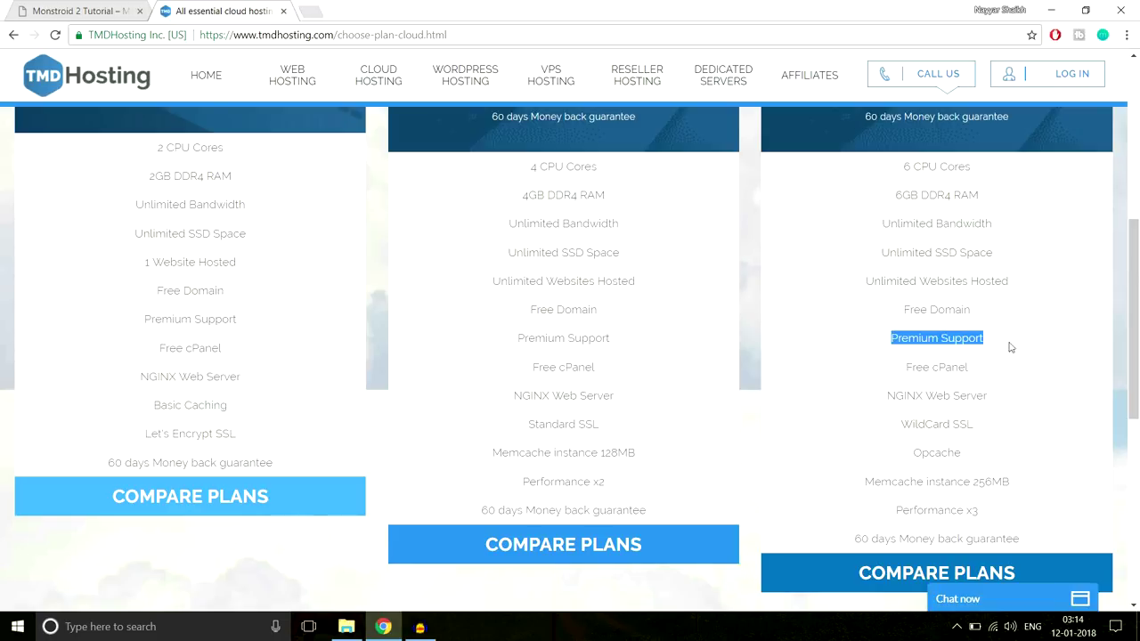
left_click_drag(906, 365, 989, 369)
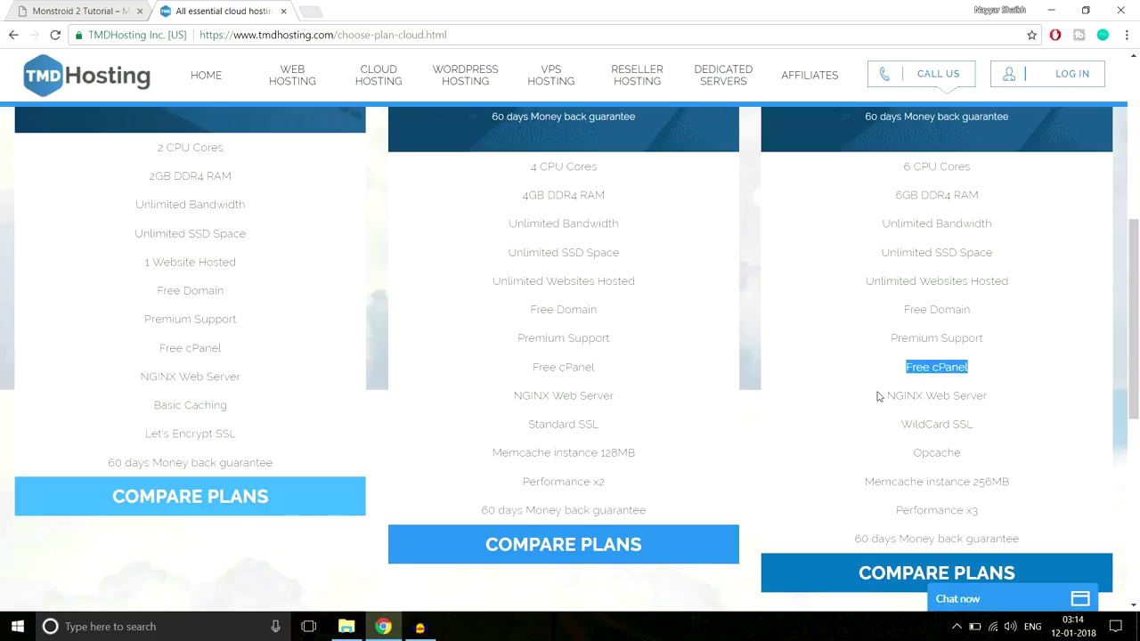
left_click_drag(881, 398, 995, 394)
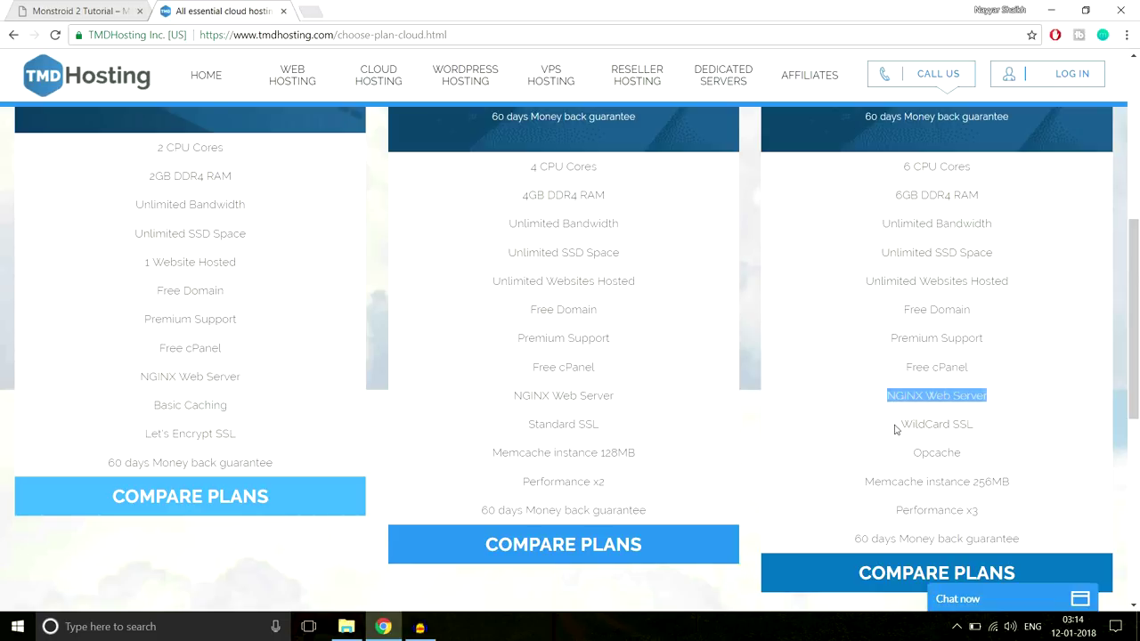
left_click_drag(898, 424, 984, 424)
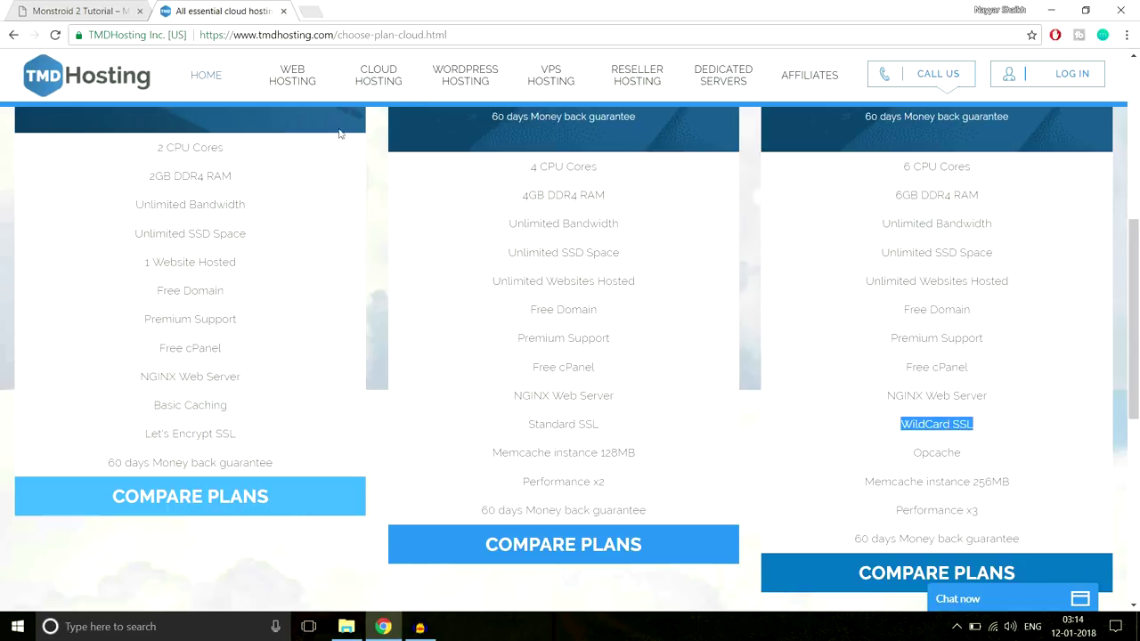
left_click(904, 426)
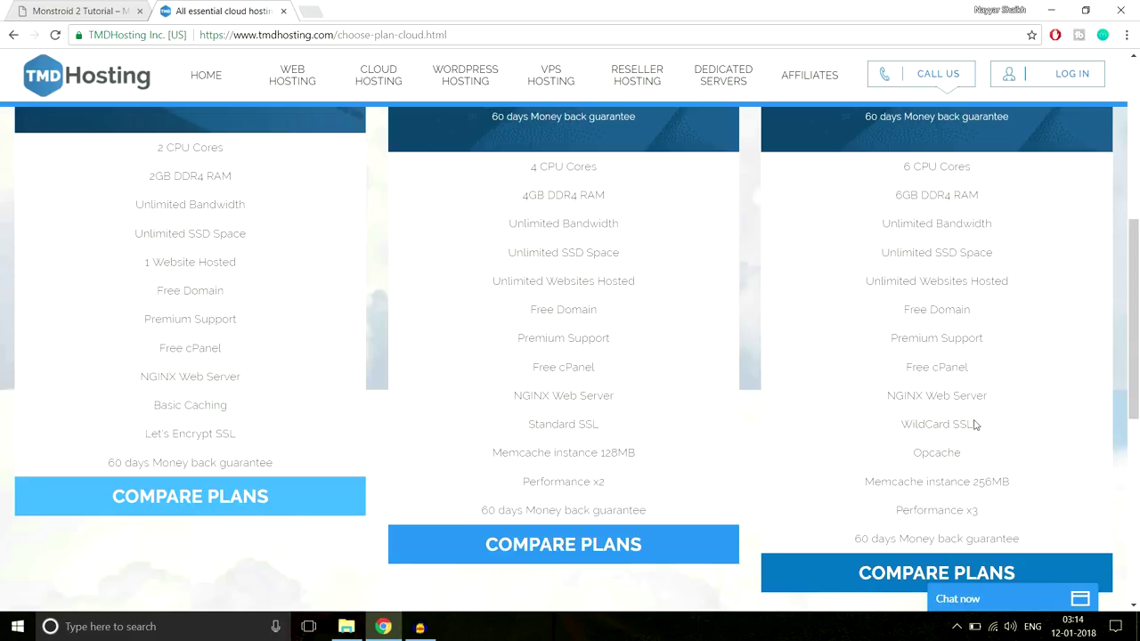
left_click_drag(977, 423, 954, 419)
scroll(1038, 458, "down", 1)
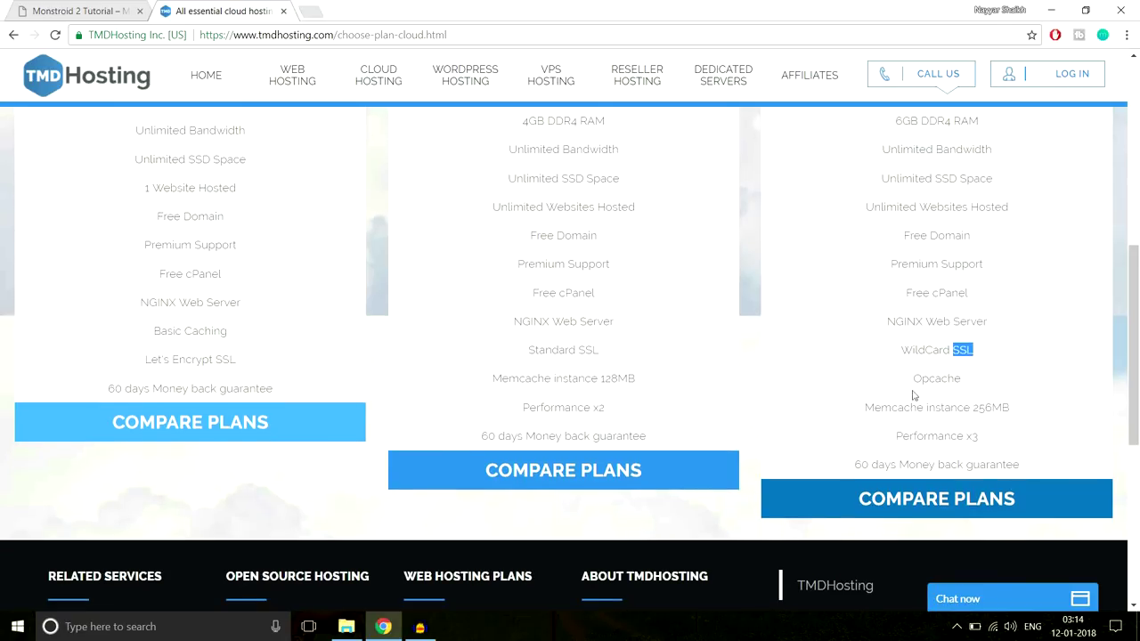
left_click_drag(914, 381, 983, 380)
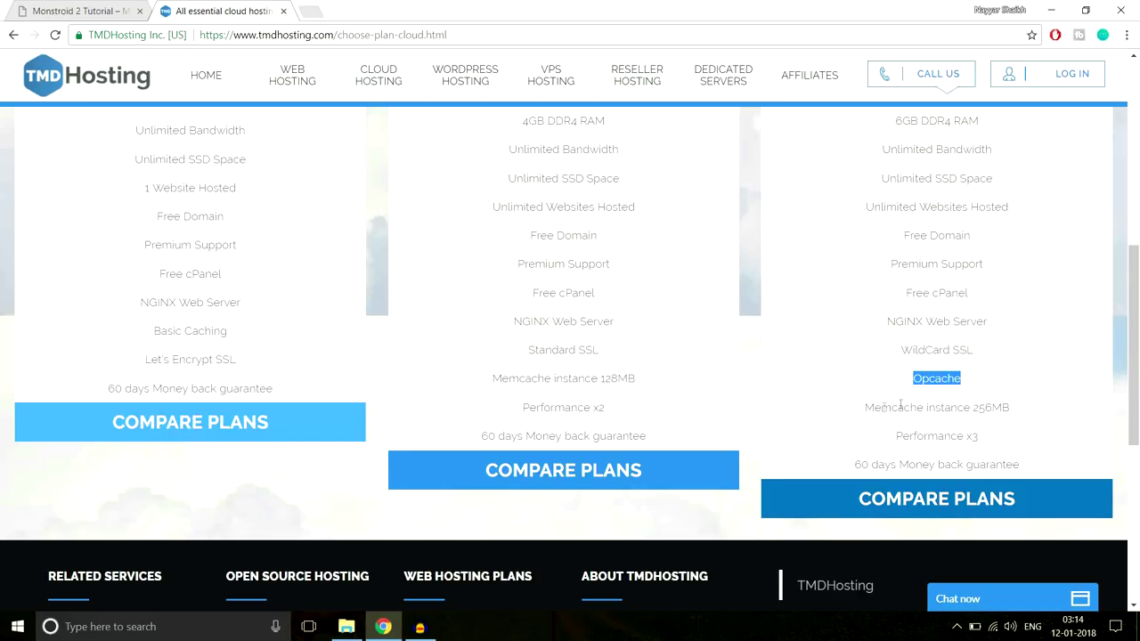
left_click_drag(862, 412, 1033, 406)
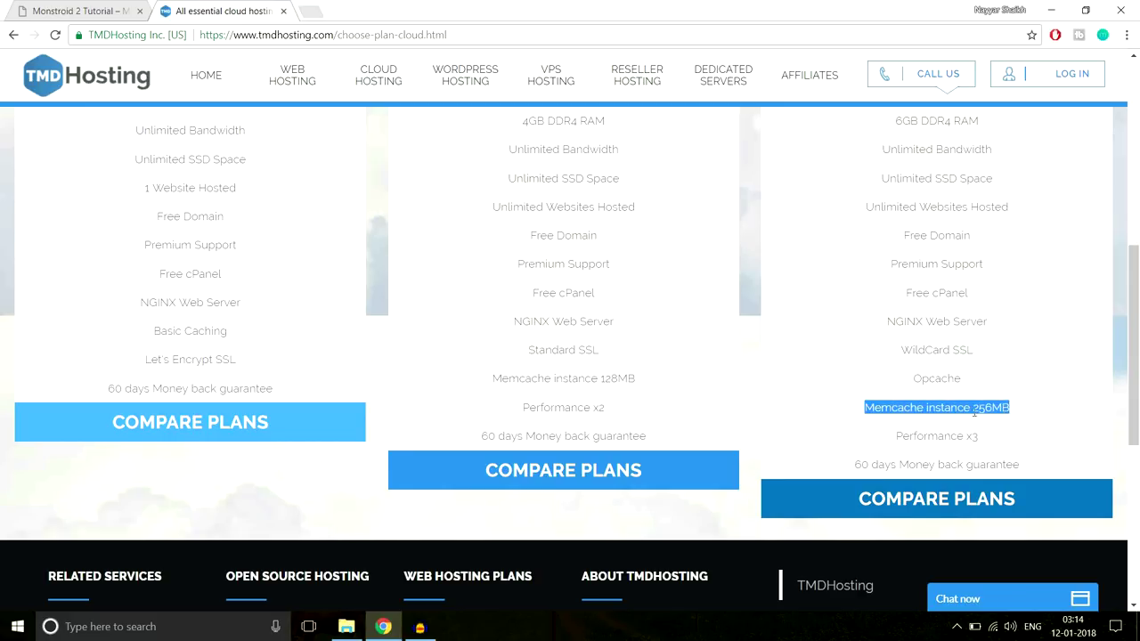
left_click(1018, 409)
left_click_drag(894, 436, 994, 437)
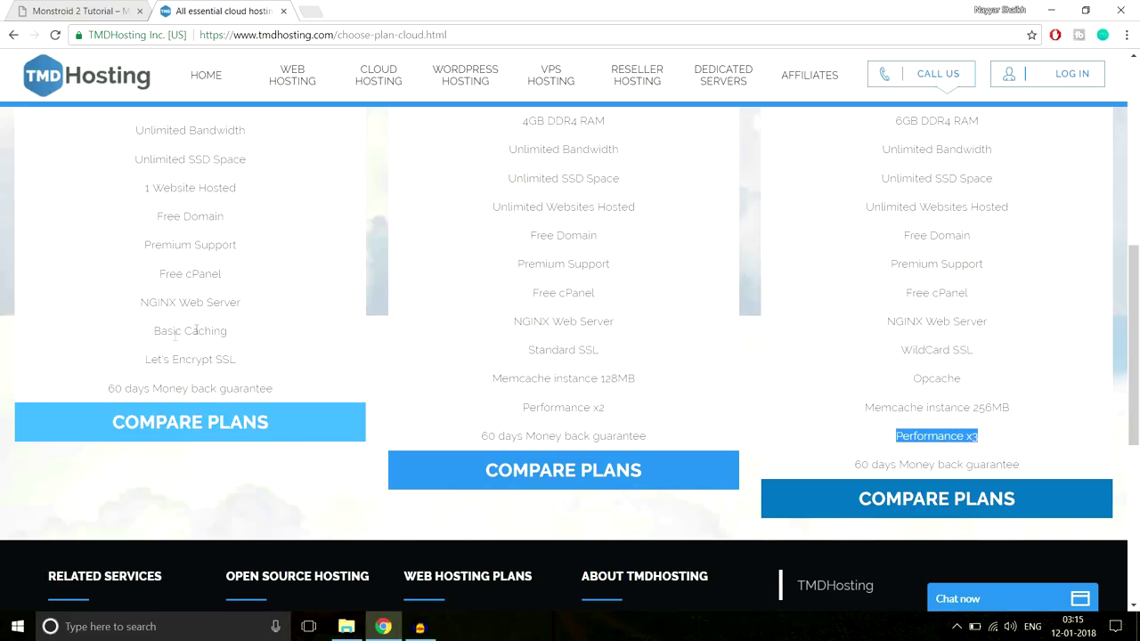
left_click_drag(852, 464, 1046, 462)
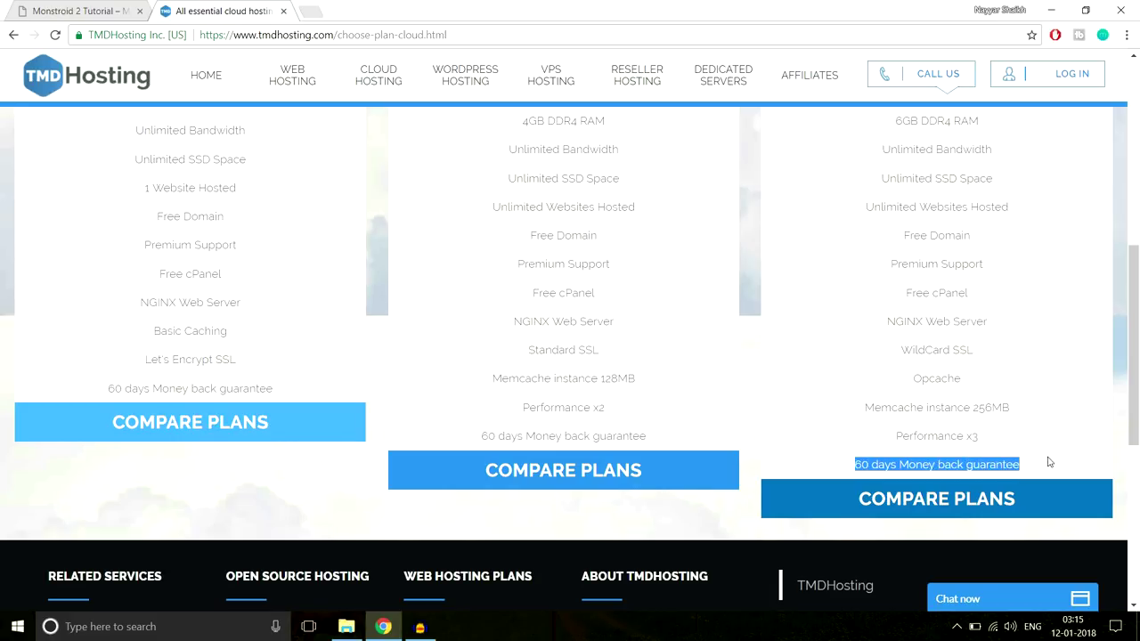
scroll(1071, 465, "up", 3)
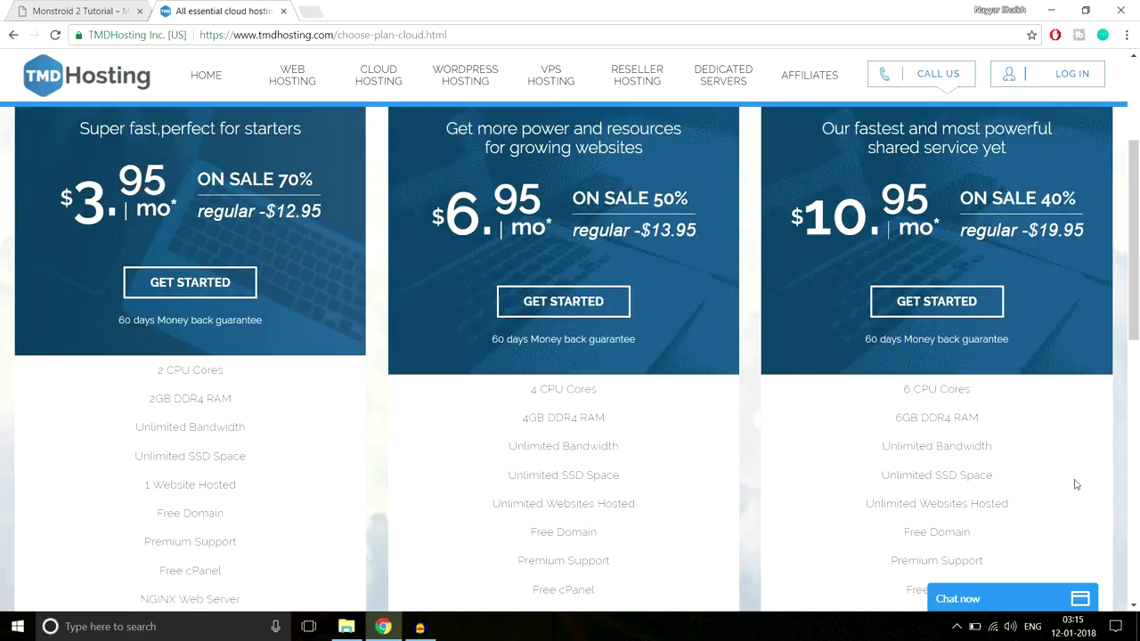
scroll(1076, 487, "up", 2)
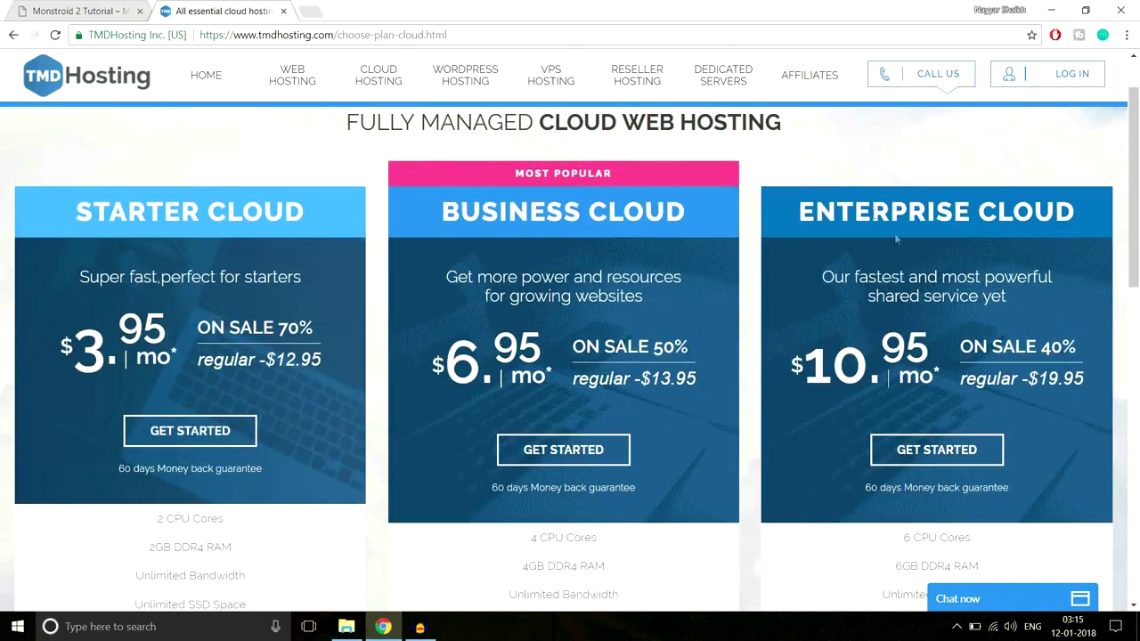
scroll(948, 293, "down", 2)
scroll(948, 293, "up", 2)
left_click_drag(76, 212, 325, 215)
scroll(338, 307, "down", 4)
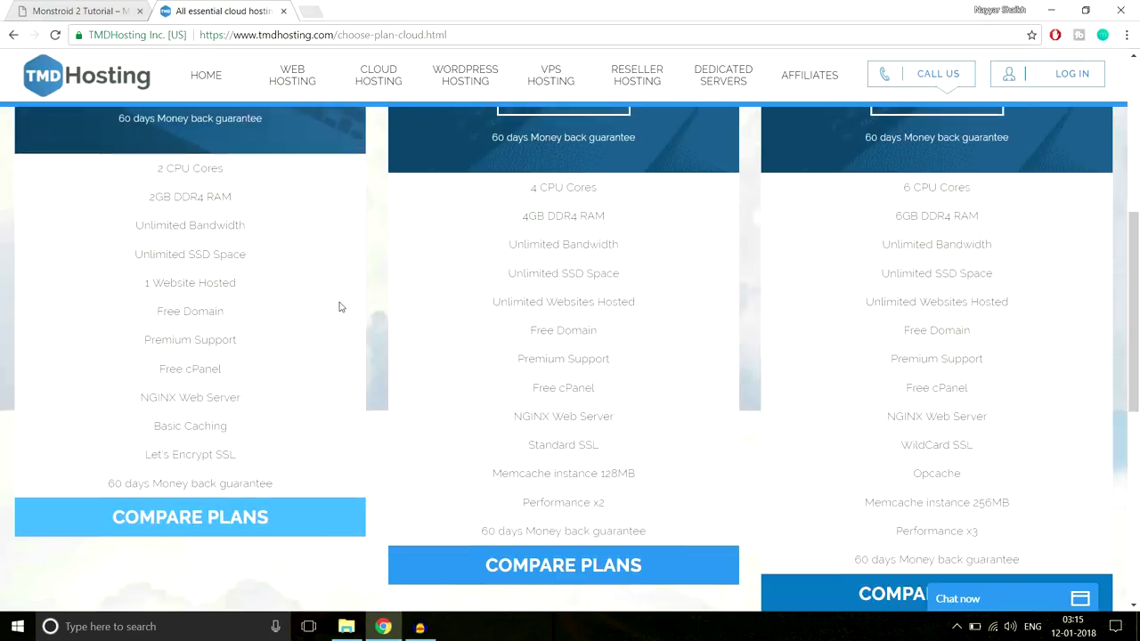
left_click_drag(131, 265, 255, 263)
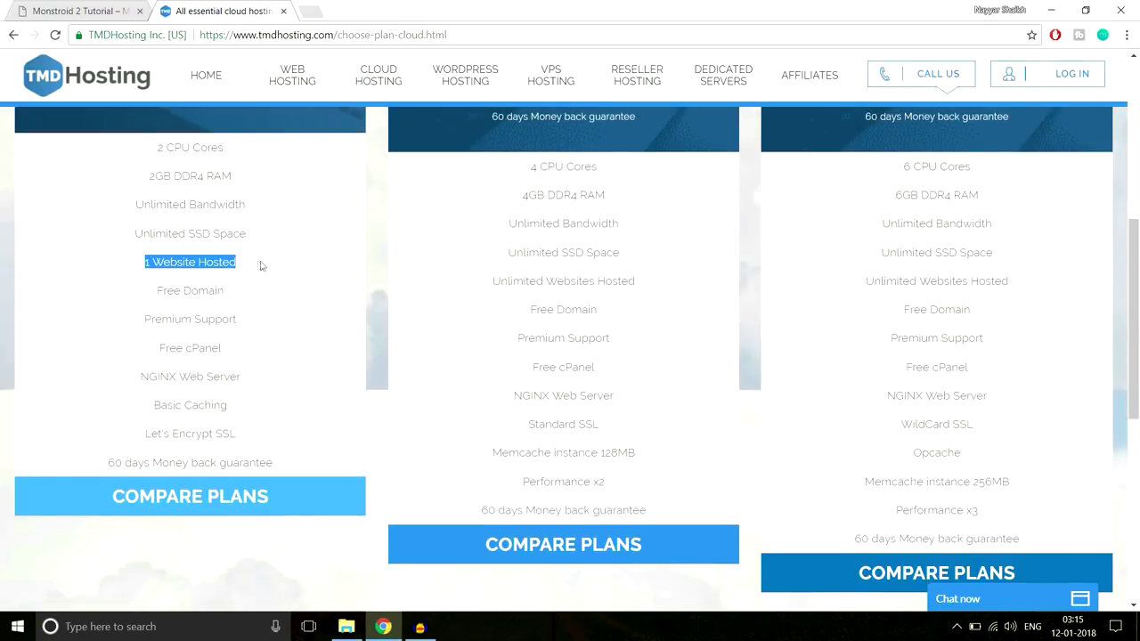
scroll(297, 341, "up", 2)
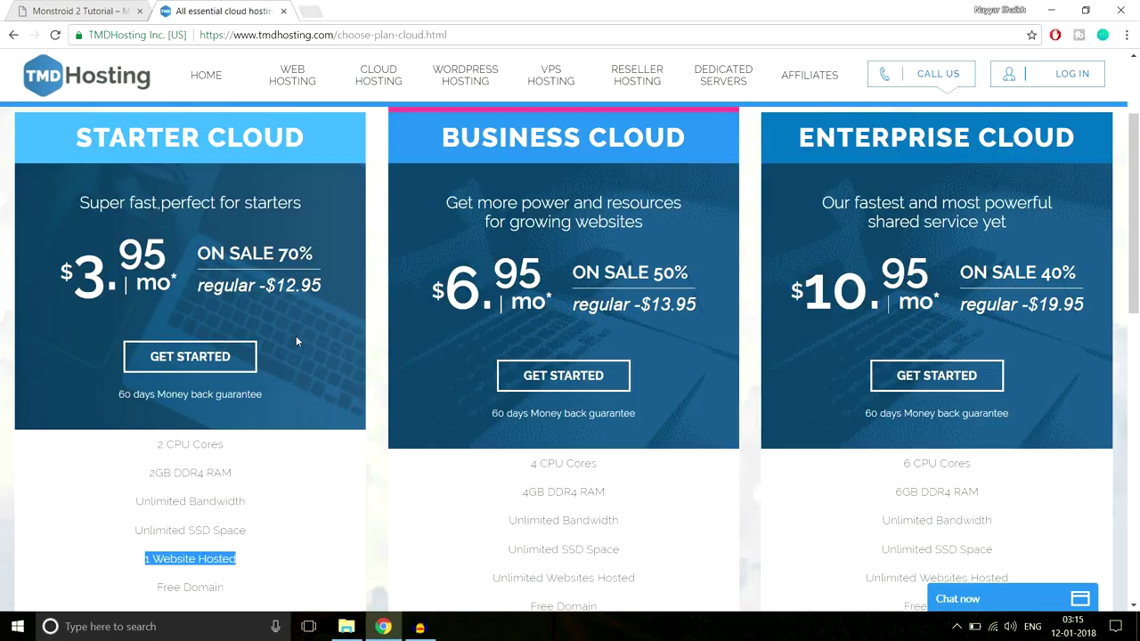
scroll(330, 328, "down", 3)
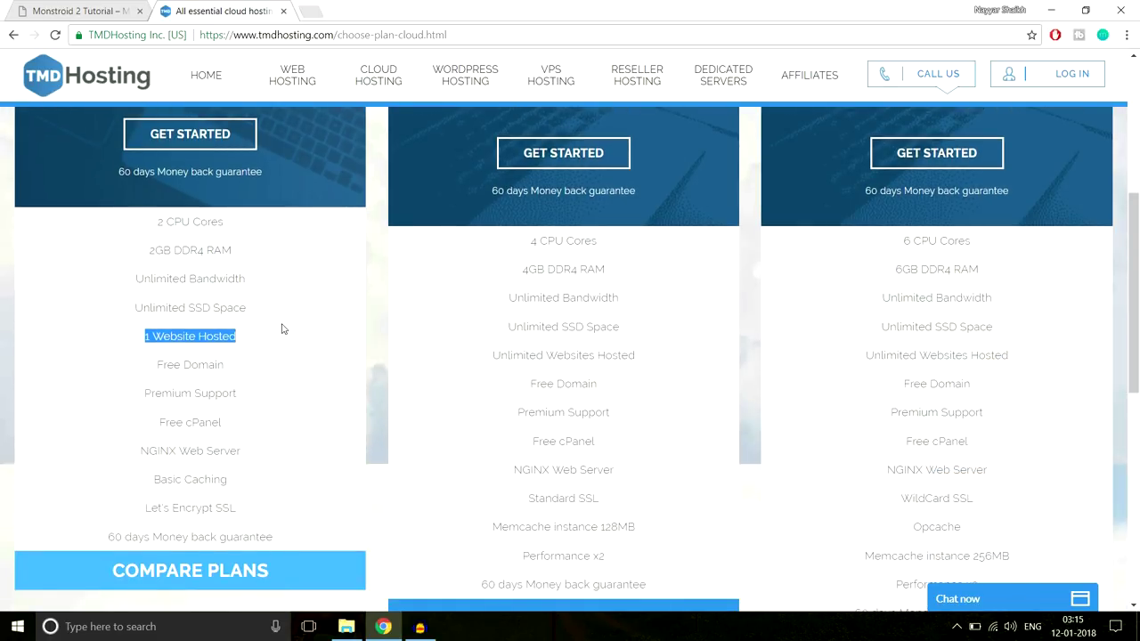
scroll(696, 389, "up", 4)
scroll(985, 328, "down", 5)
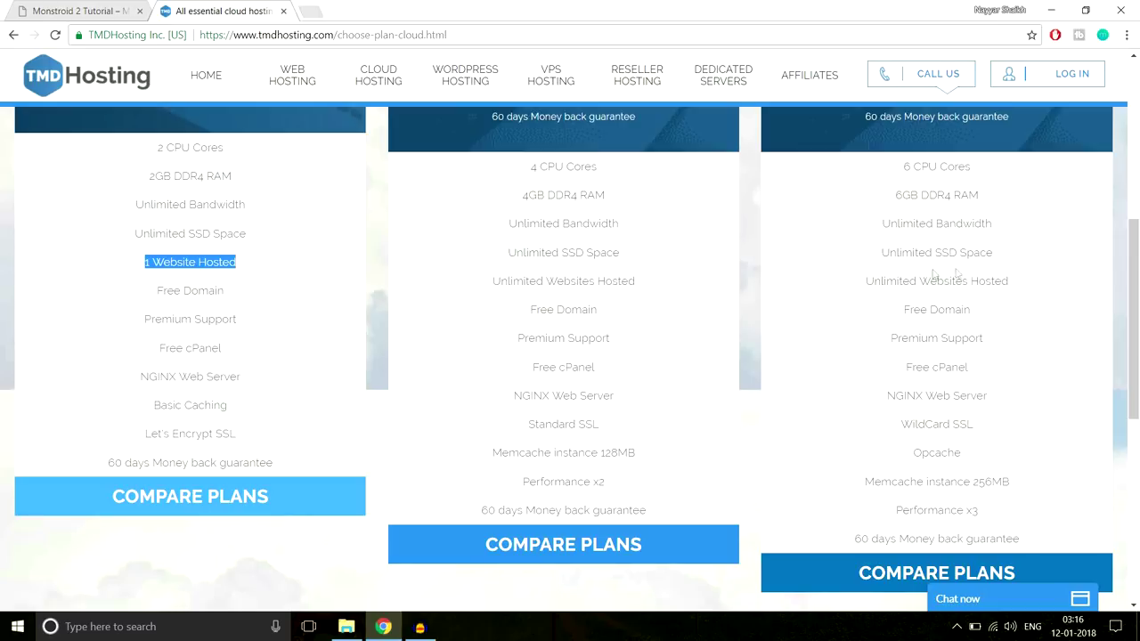
scroll(1014, 306, "down", 2)
scroll(1013, 306, "up", 8)
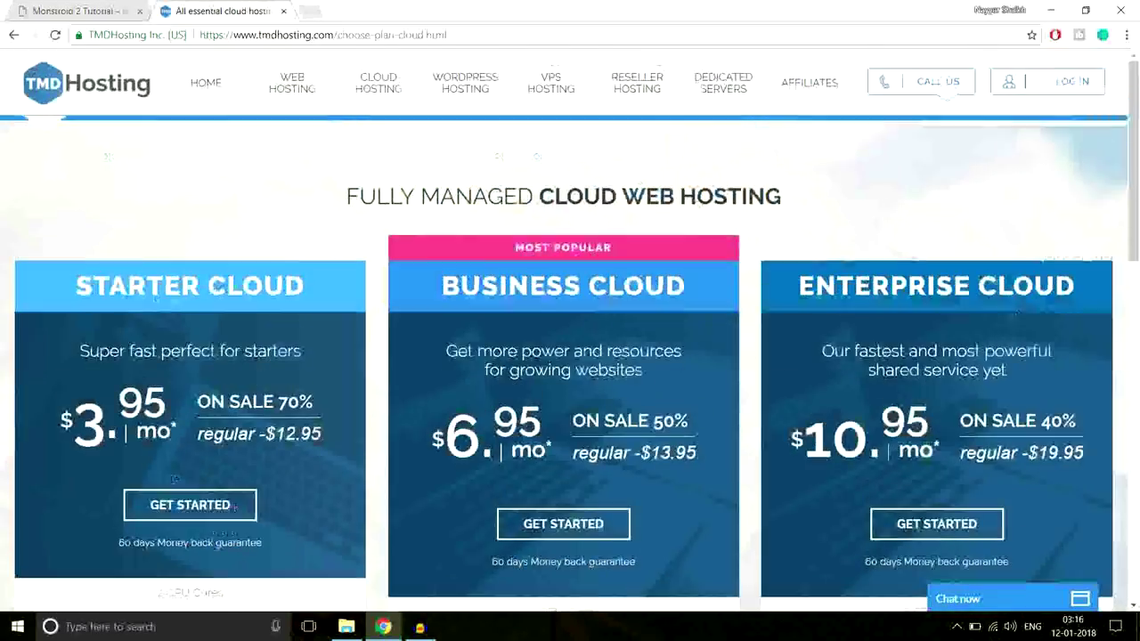
scroll(1033, 298, "down", 8)
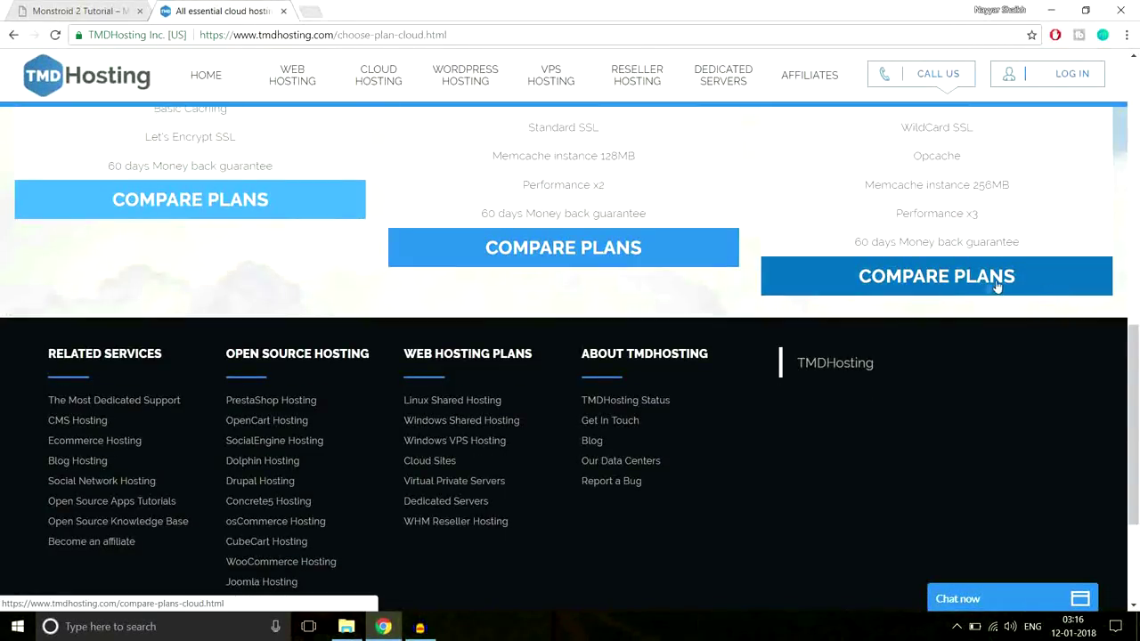
scroll(1001, 294, "up", 8)
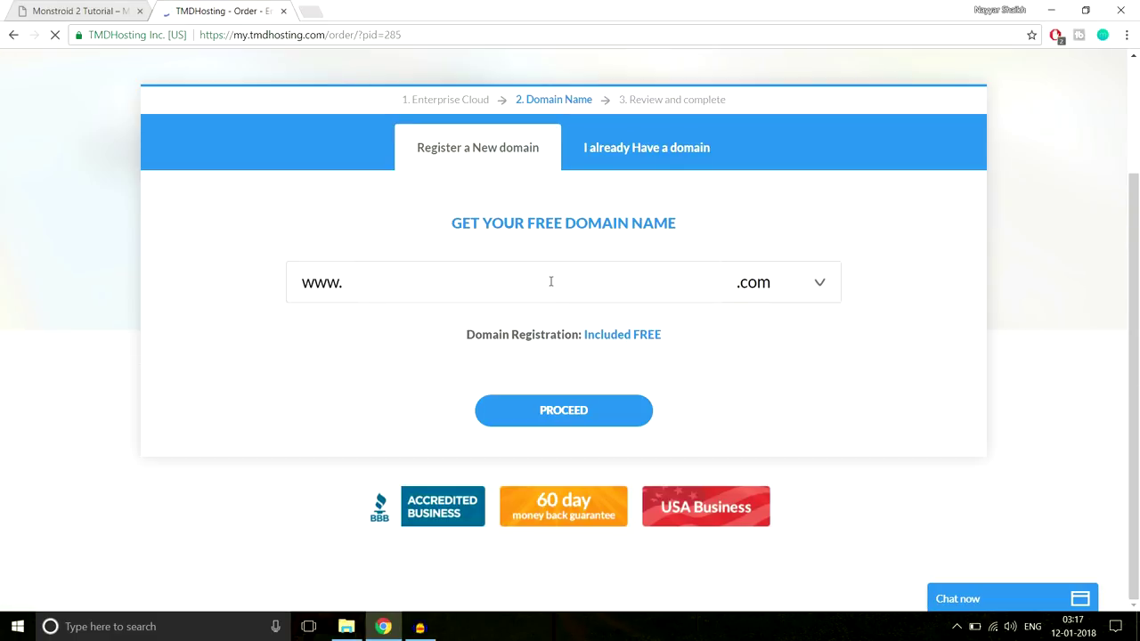
Enter a new free domain name, keep the .com extension, and proceed with the order
left_click(550, 283)
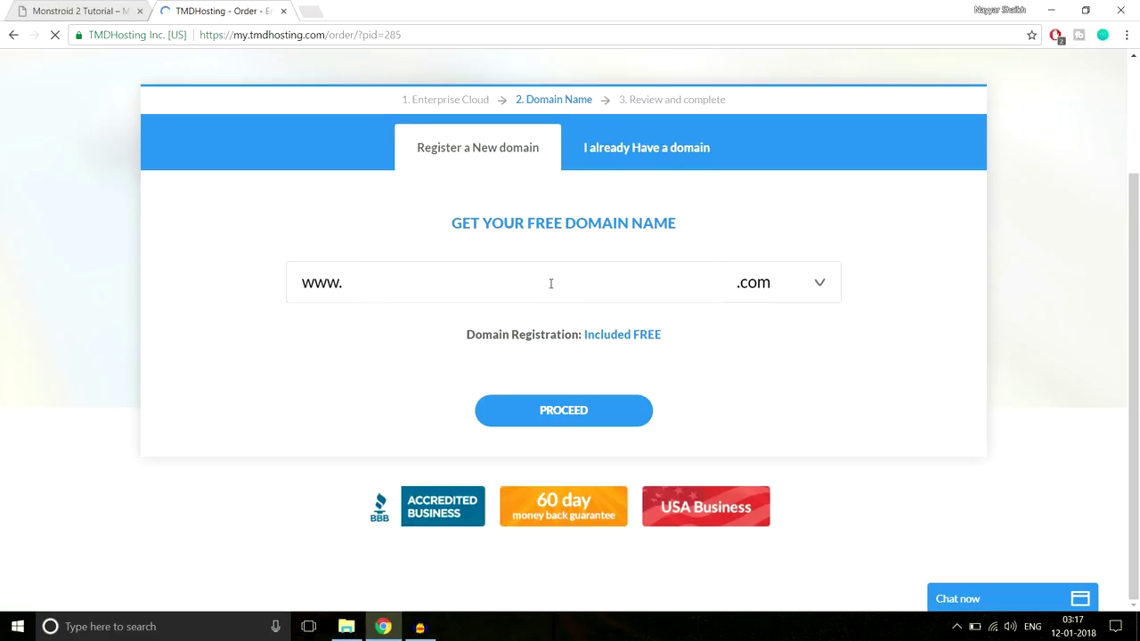
type("nayyarshaikh1")
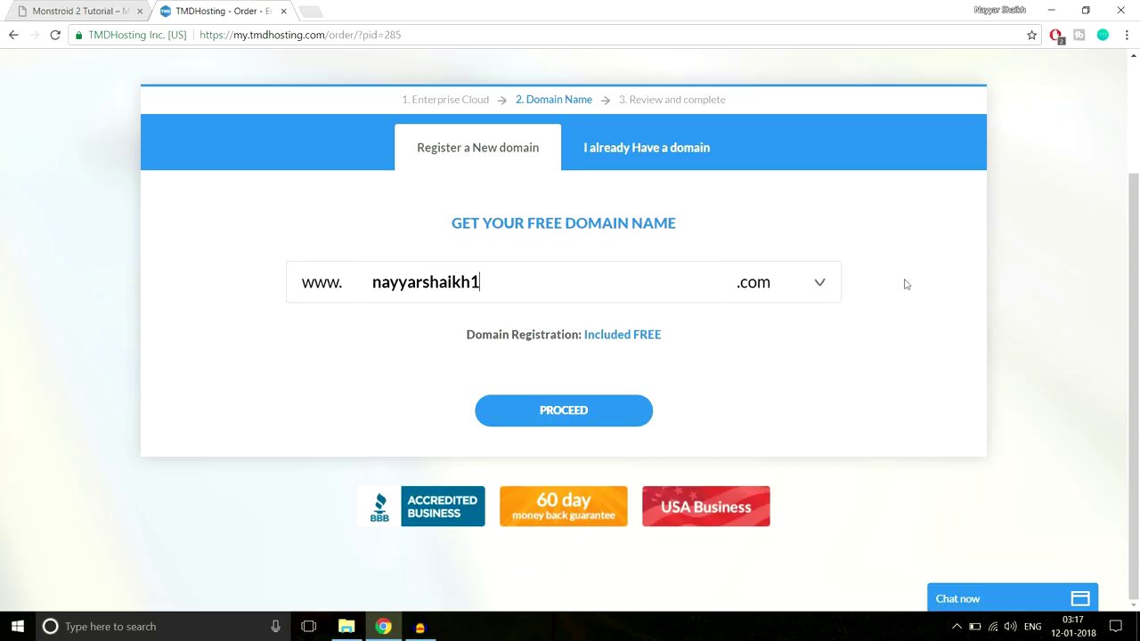
left_click(762, 285)
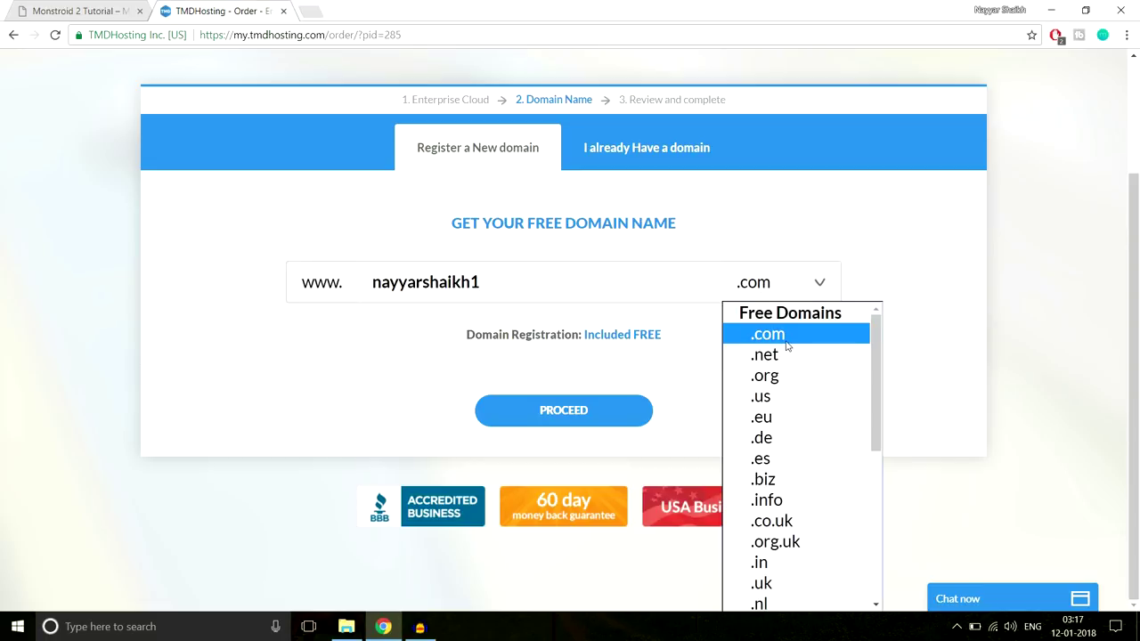
scroll(796, 438, "down", 3)
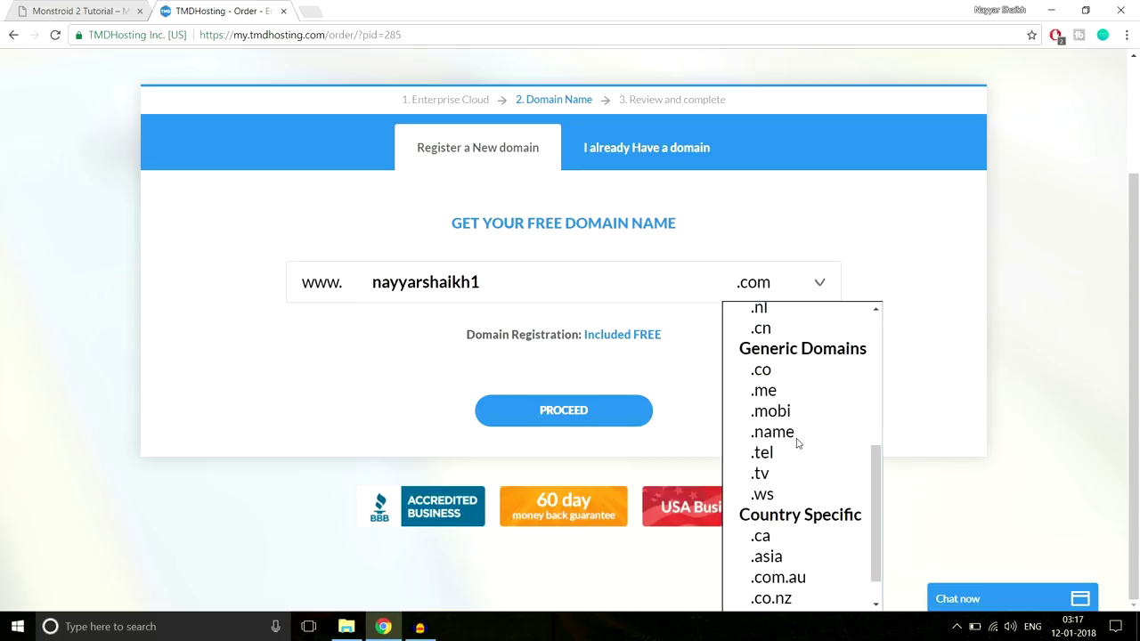
scroll(802, 436, "up", 3)
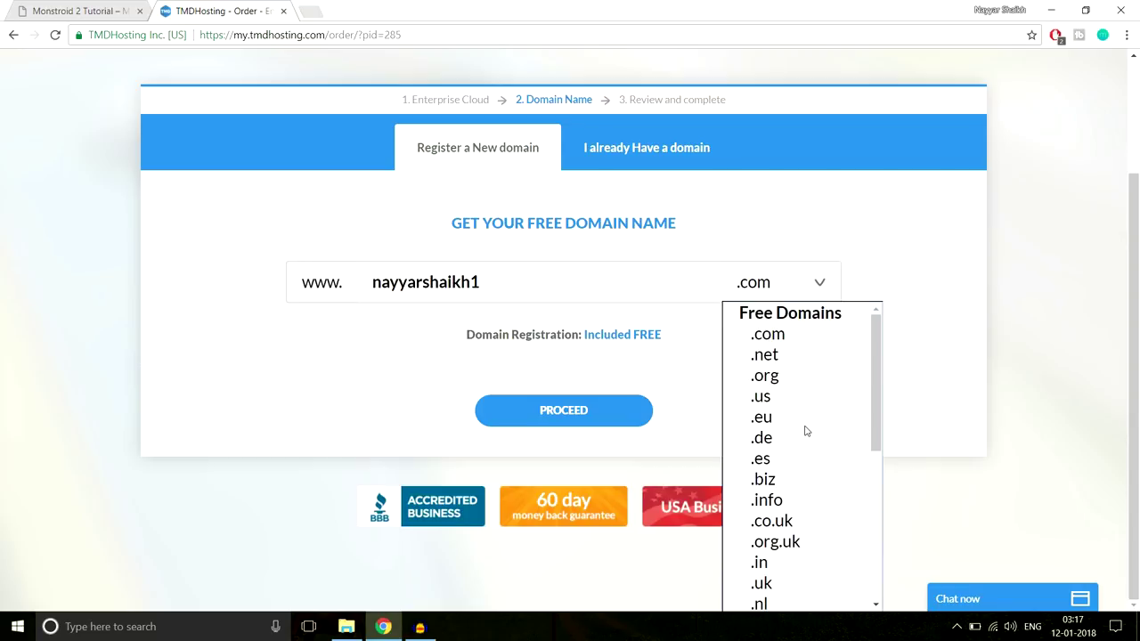
scroll(805, 431, "down", 2)
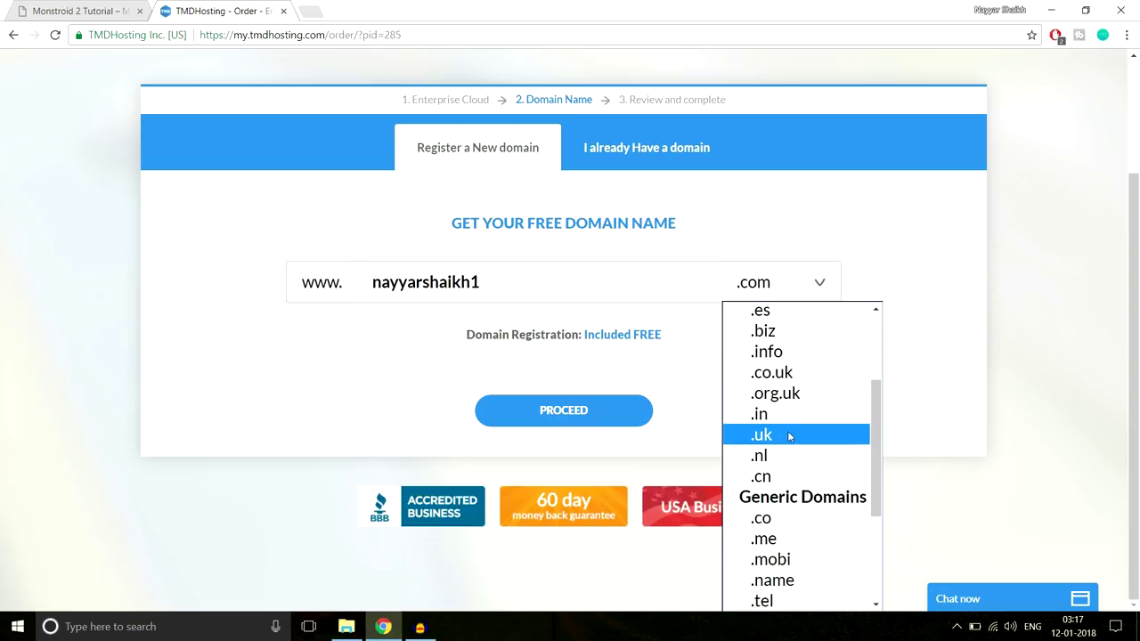
scroll(792, 432, "up", 2)
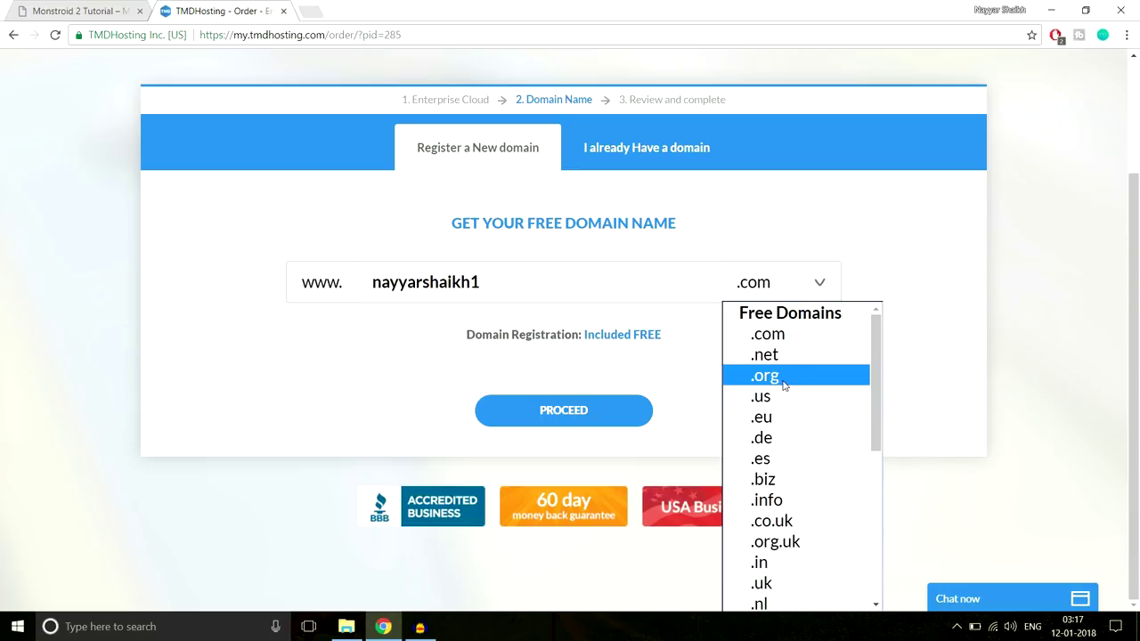
left_click(810, 340)
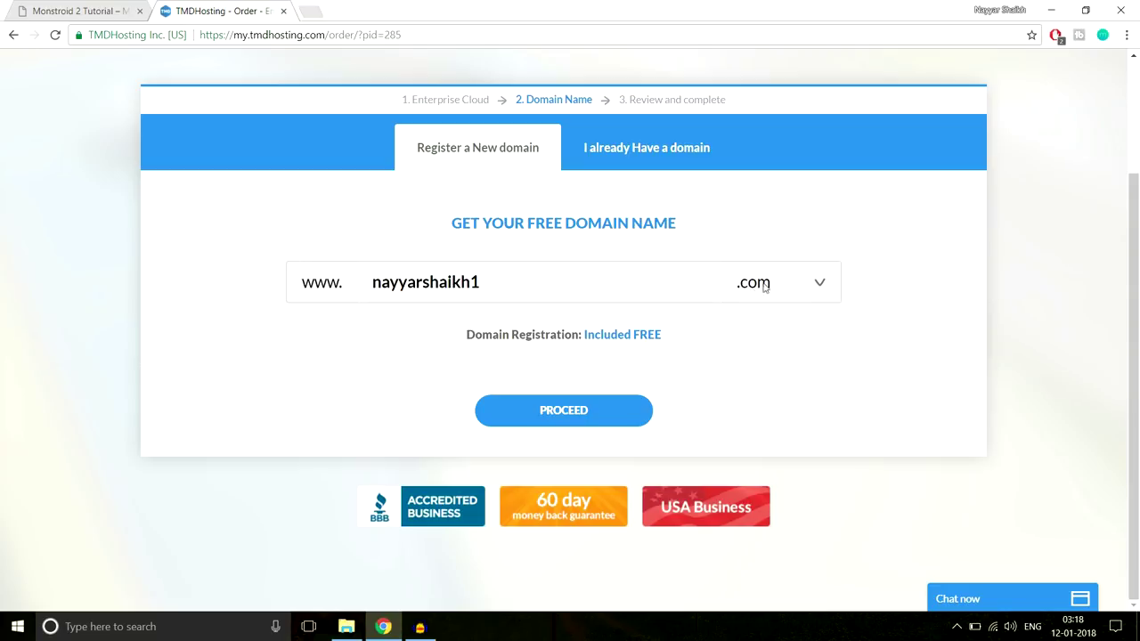
left_click(598, 410)
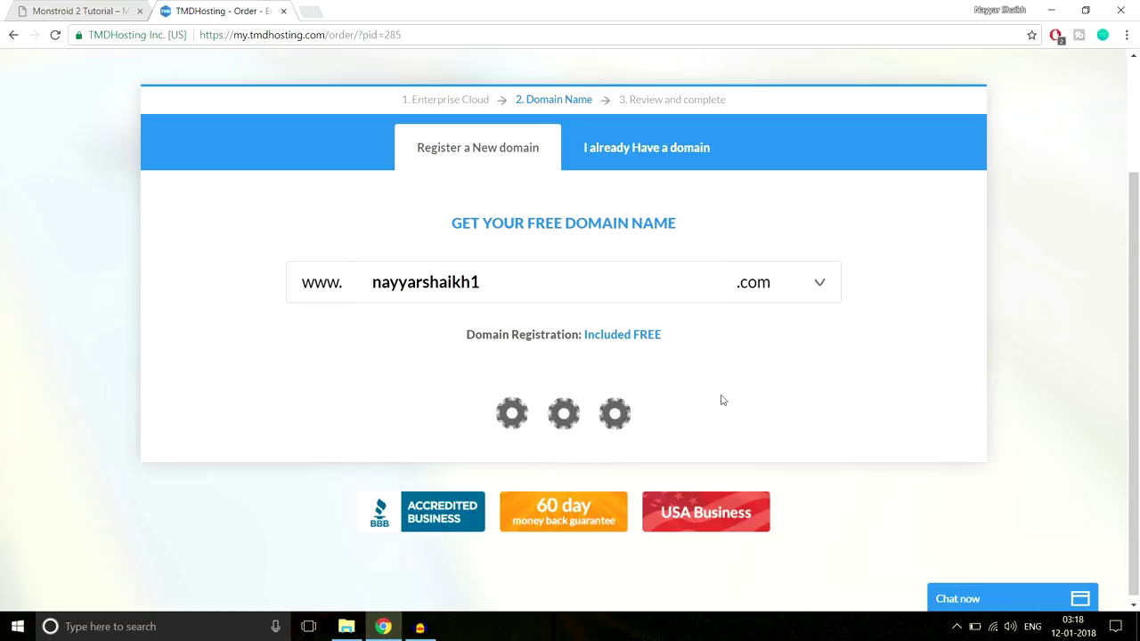
Scroll to Payment Information, try the Card Type list and PayPal, then keep Credit Card as the payment method
scroll(1014, 347, "down", 2)
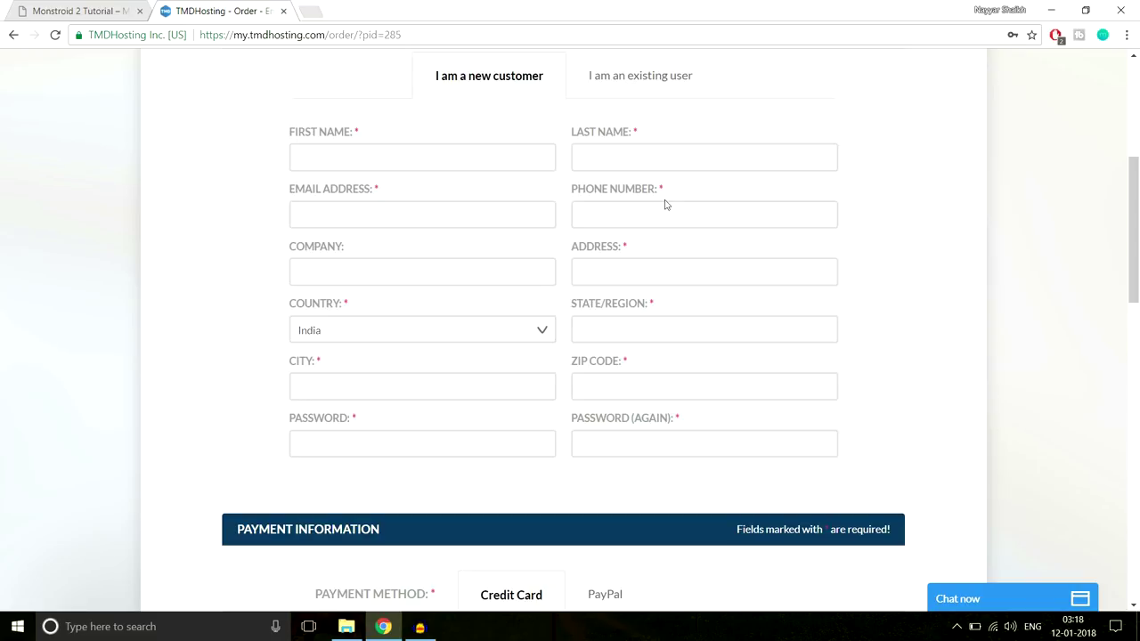
scroll(907, 322, "down", 1)
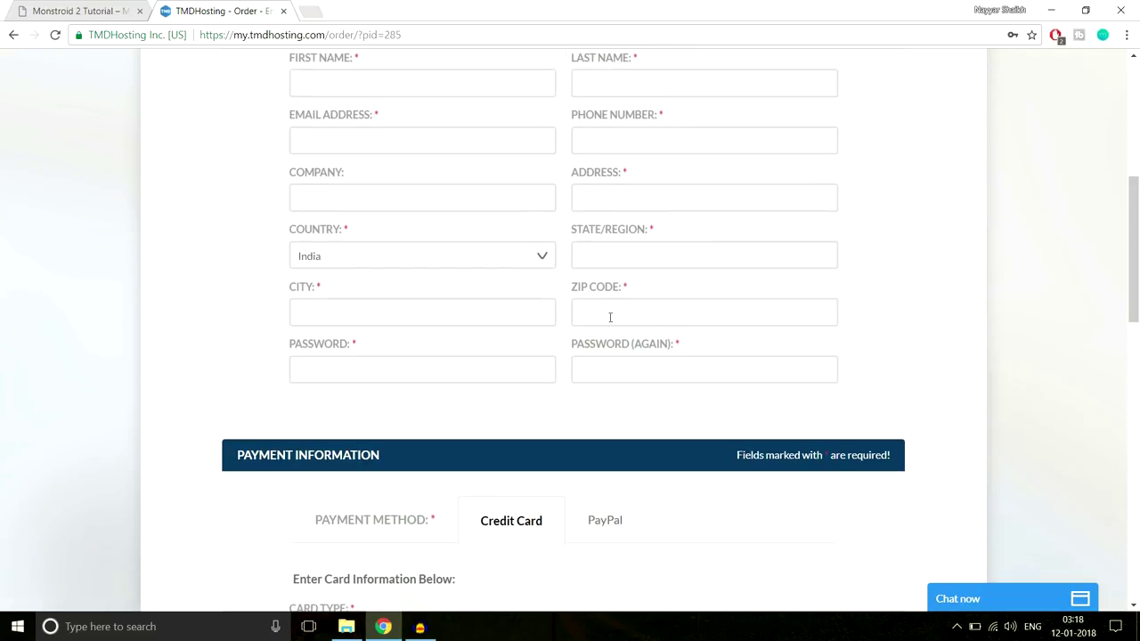
scroll(1067, 288, "down", 3)
scroll(1067, 289, "down", 1)
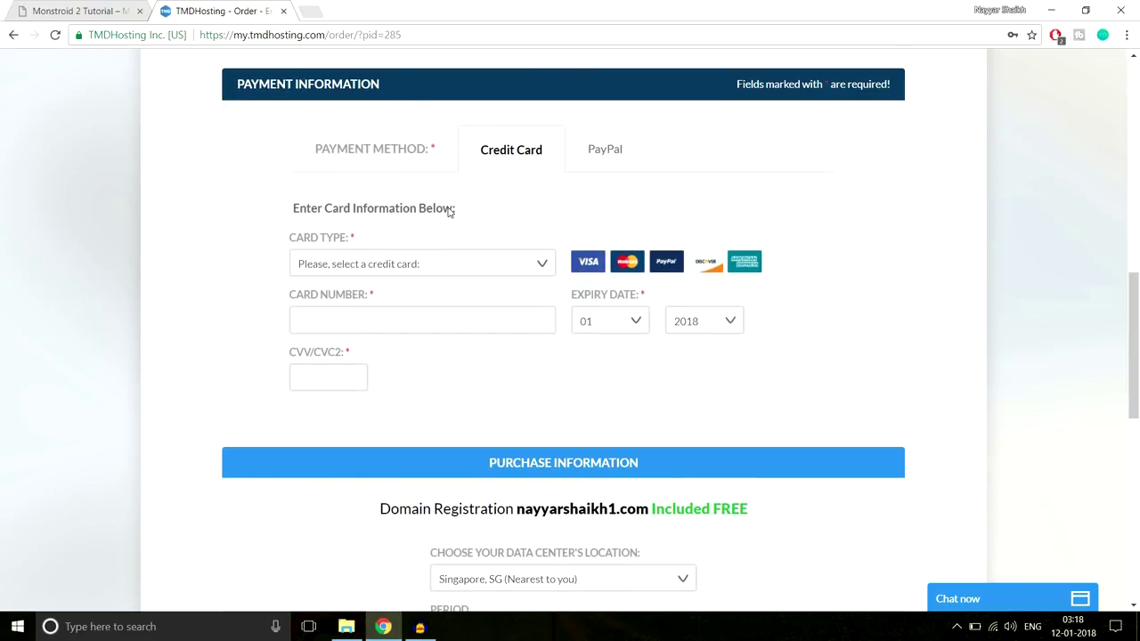
left_click(457, 262)
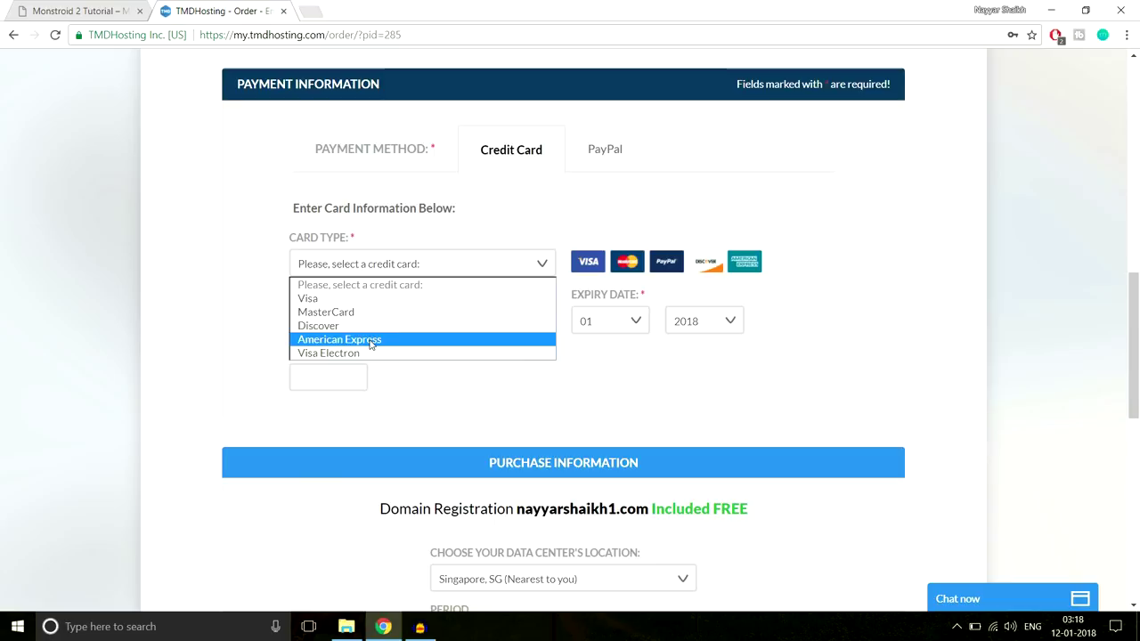
left_click(519, 223)
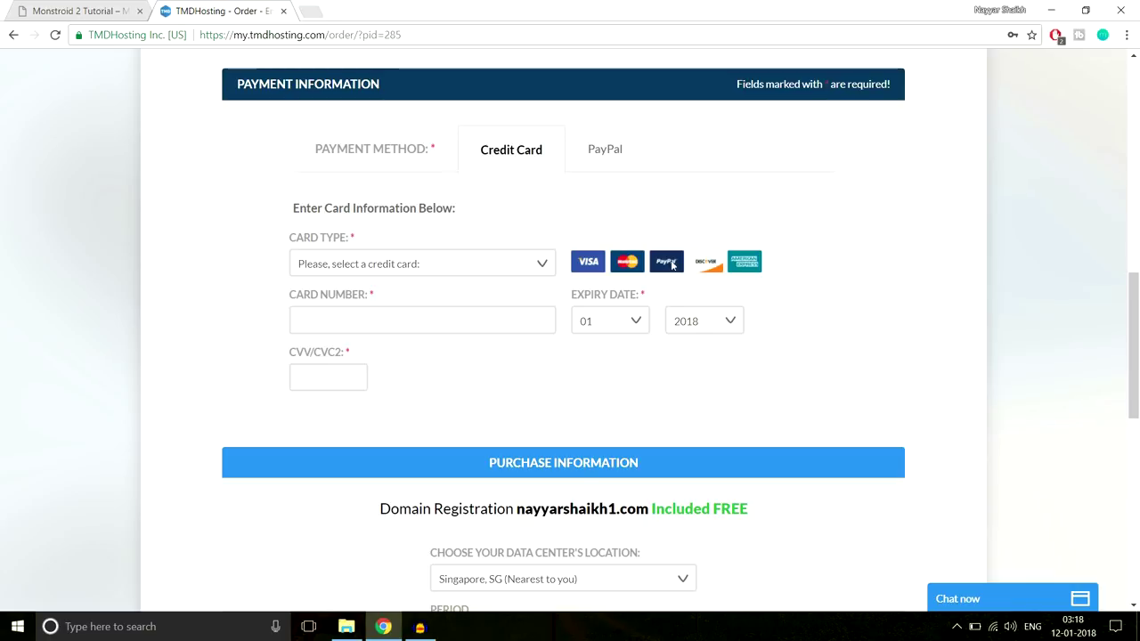
left_click(610, 152)
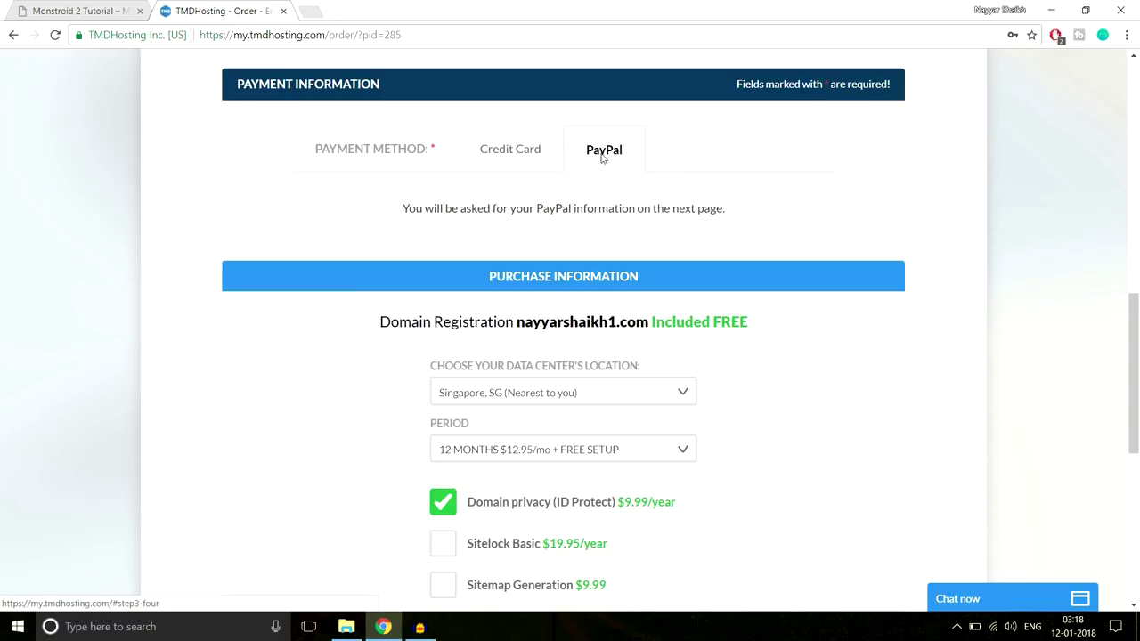
left_click(523, 154)
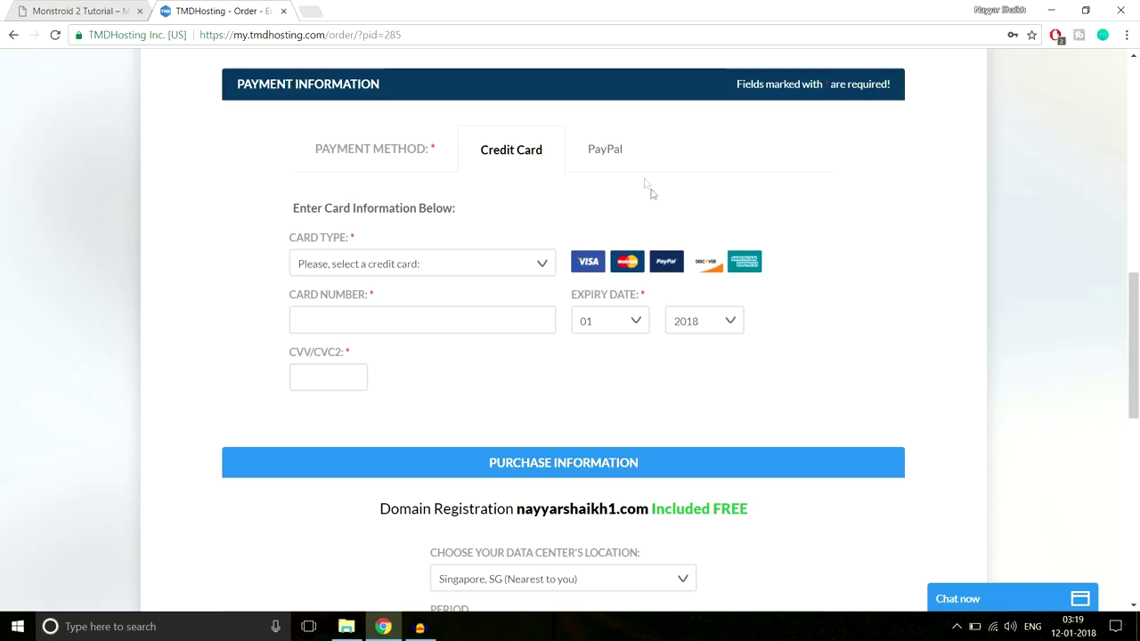
Confirm Singapore as the data center and 12 MONTHS as the billing period
scroll(921, 242, "down", 4)
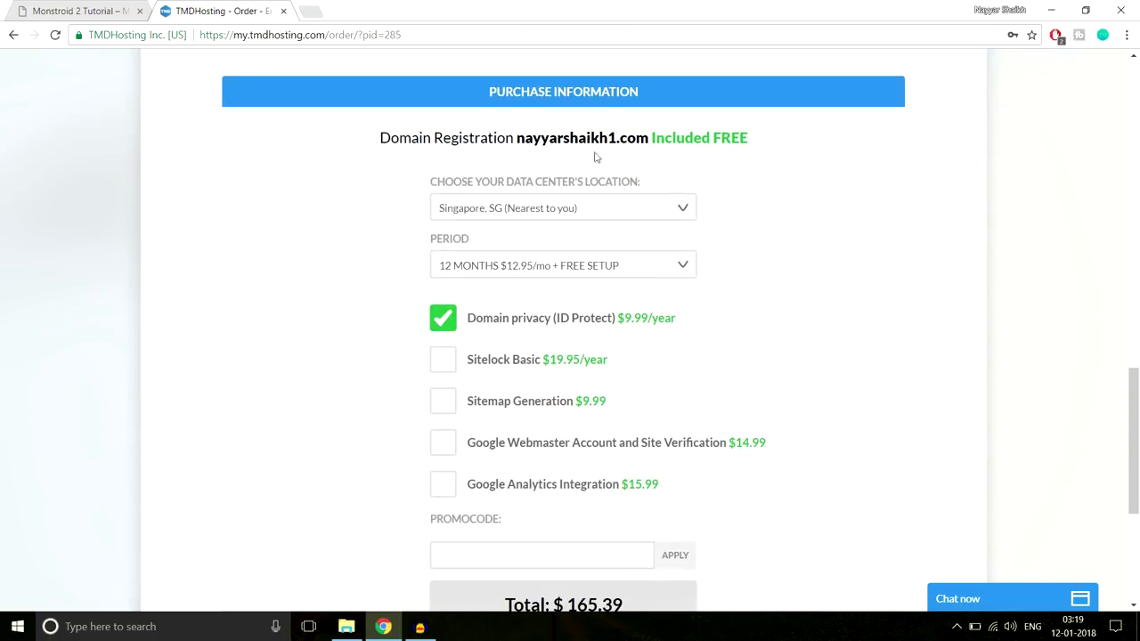
left_click(503, 211)
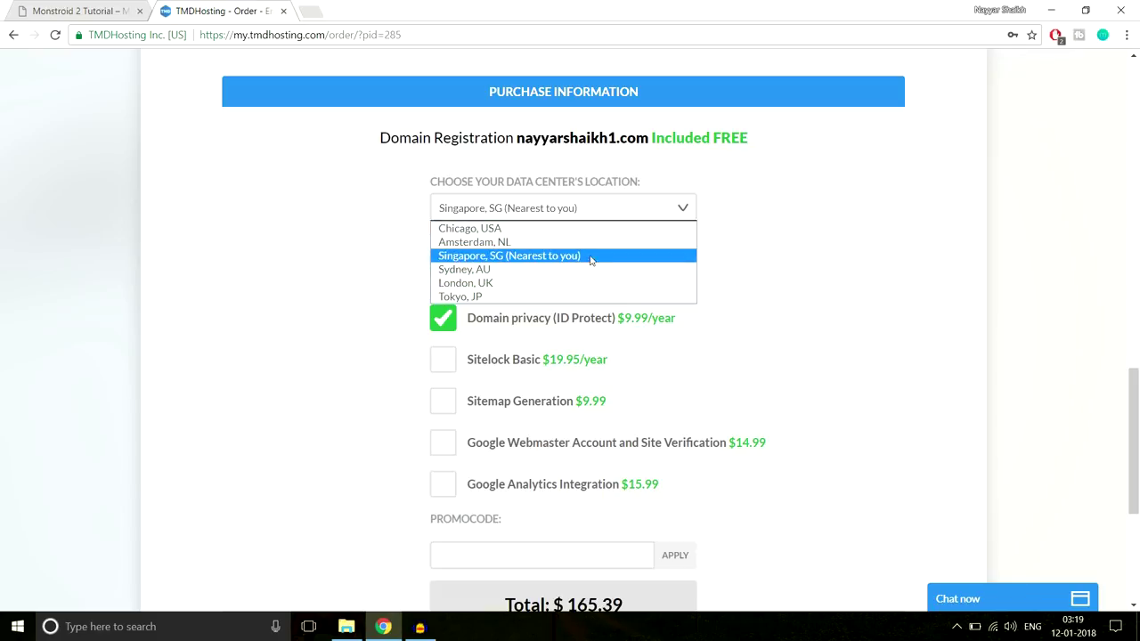
left_click(534, 262)
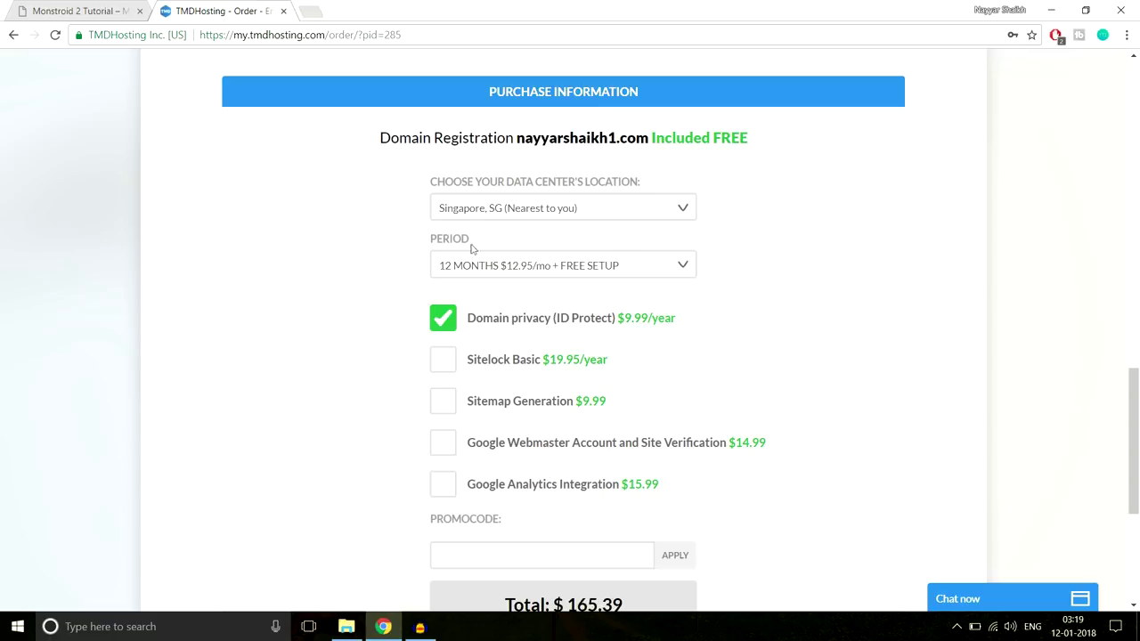
left_click(485, 273)
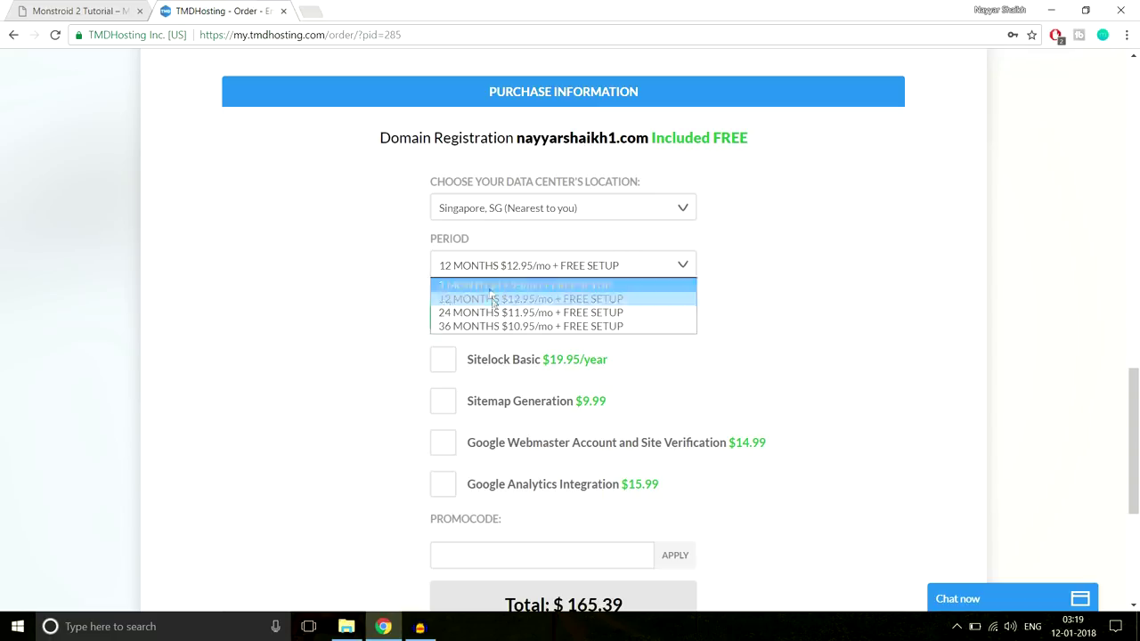
key("Up")
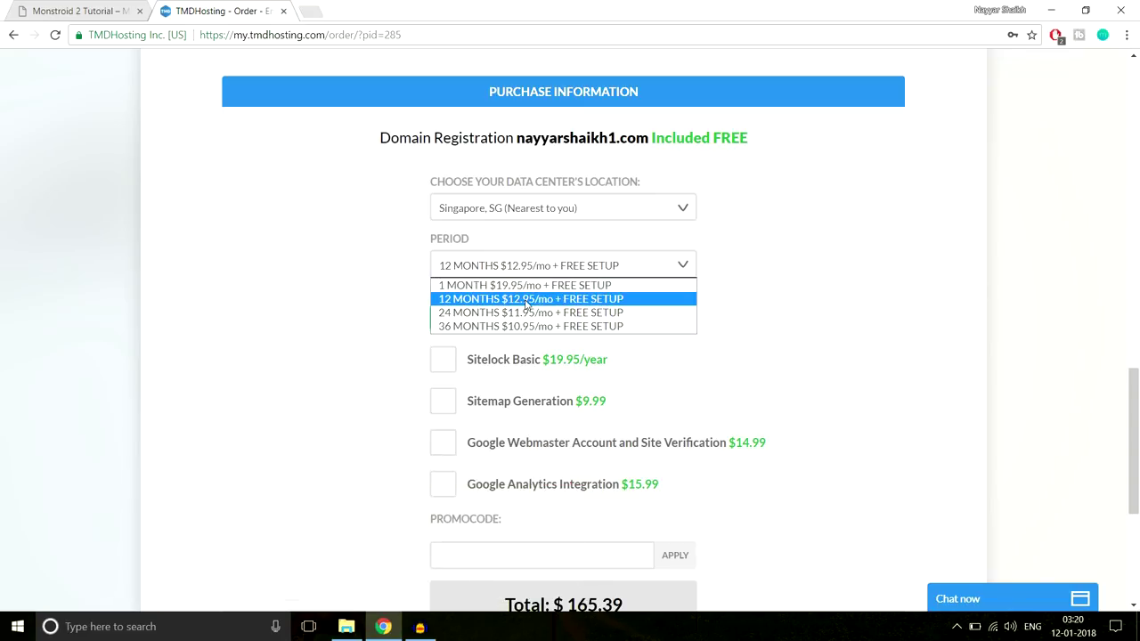
left_click(532, 300)
scroll(831, 295, "down", 1)
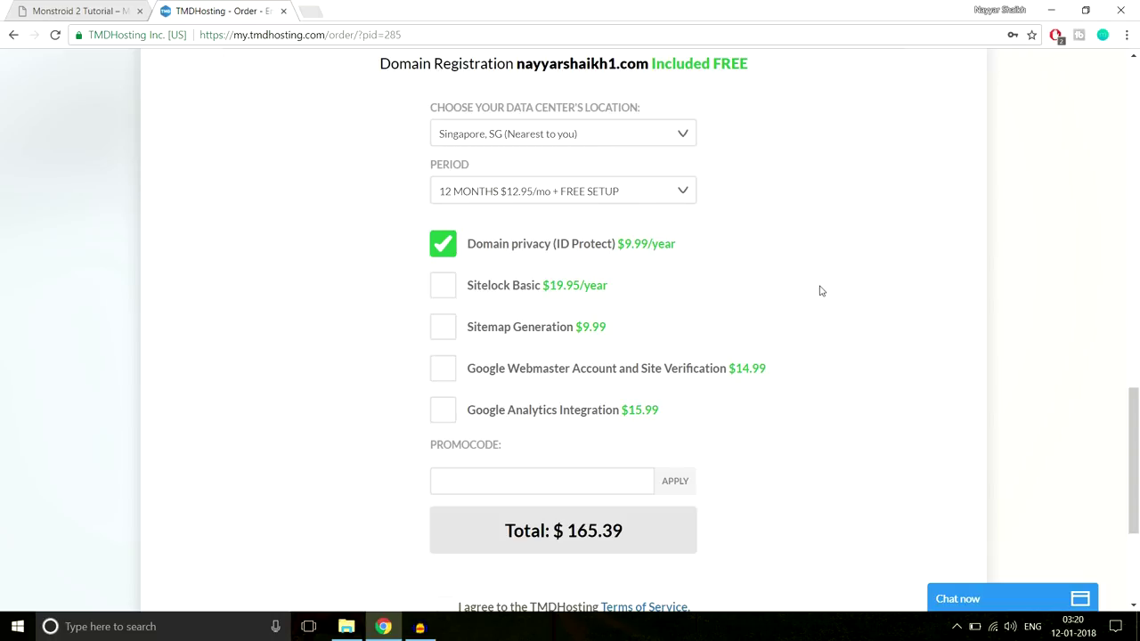
scroll(821, 291, "down", 1)
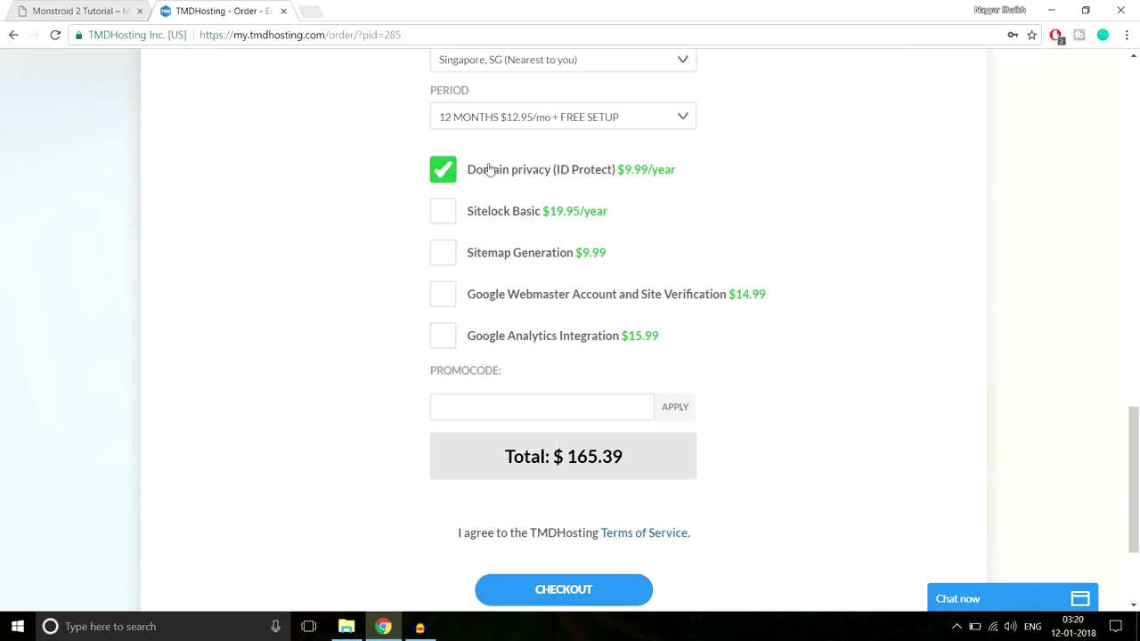
scroll(917, 186, "down", 2)
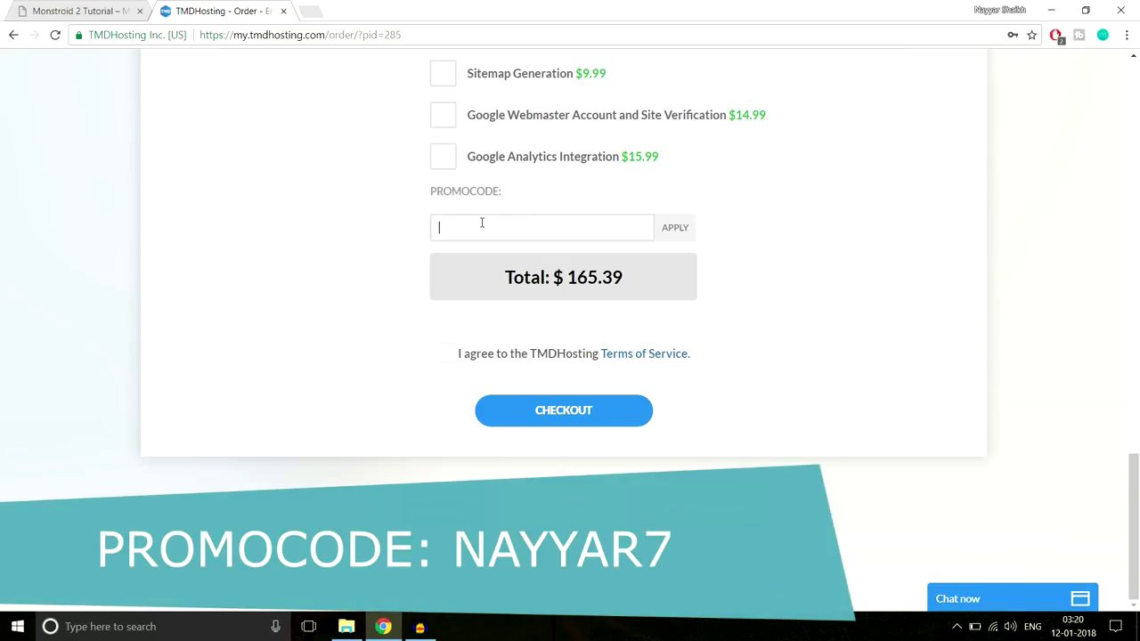
Apply the 7% promo code, bringing the total to $154.51, and accept the Terms of Service
type("NAYYAR7")
left_click(675, 228)
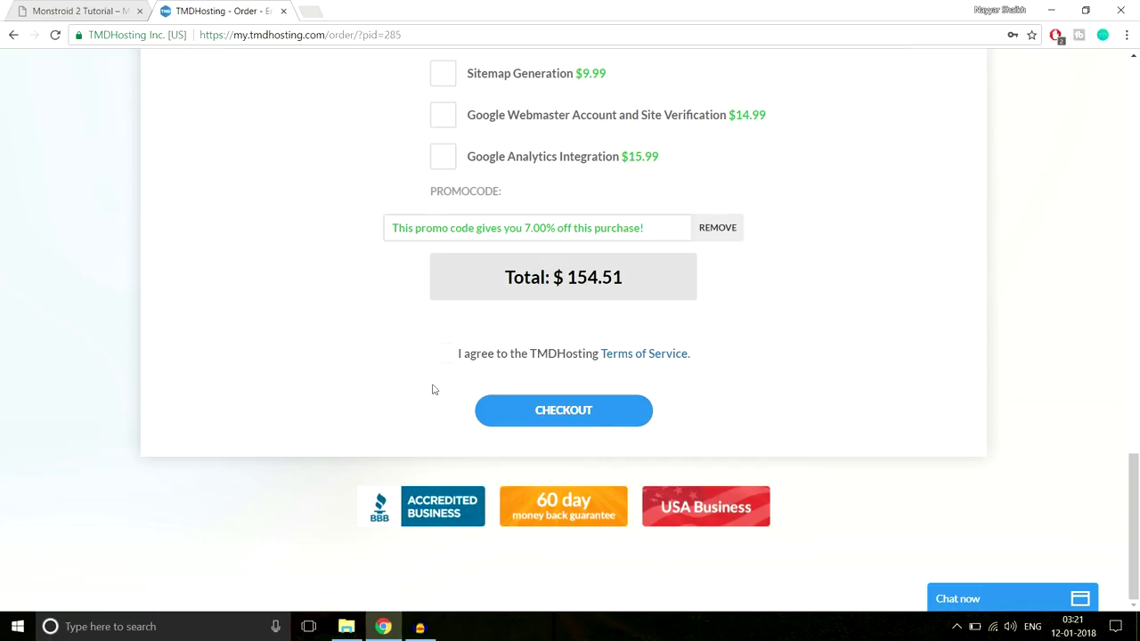
left_click(450, 355)
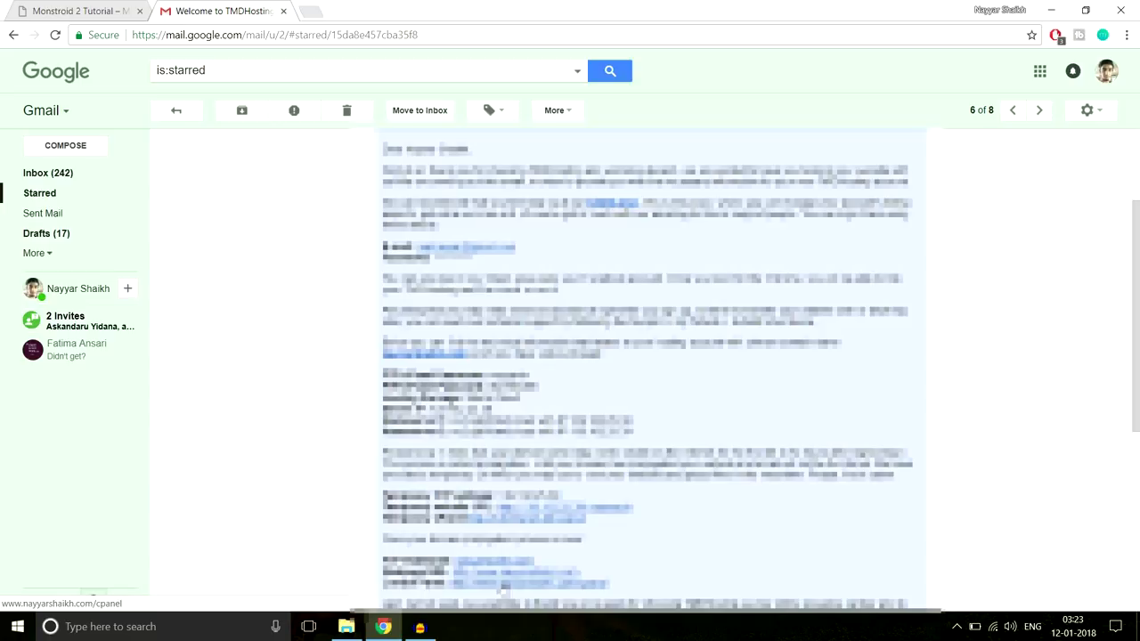
Open the welcome email's cPanel link in a new tab and log in to the cPanel dashboard
right_click(501, 588)
left_click(570, 447)
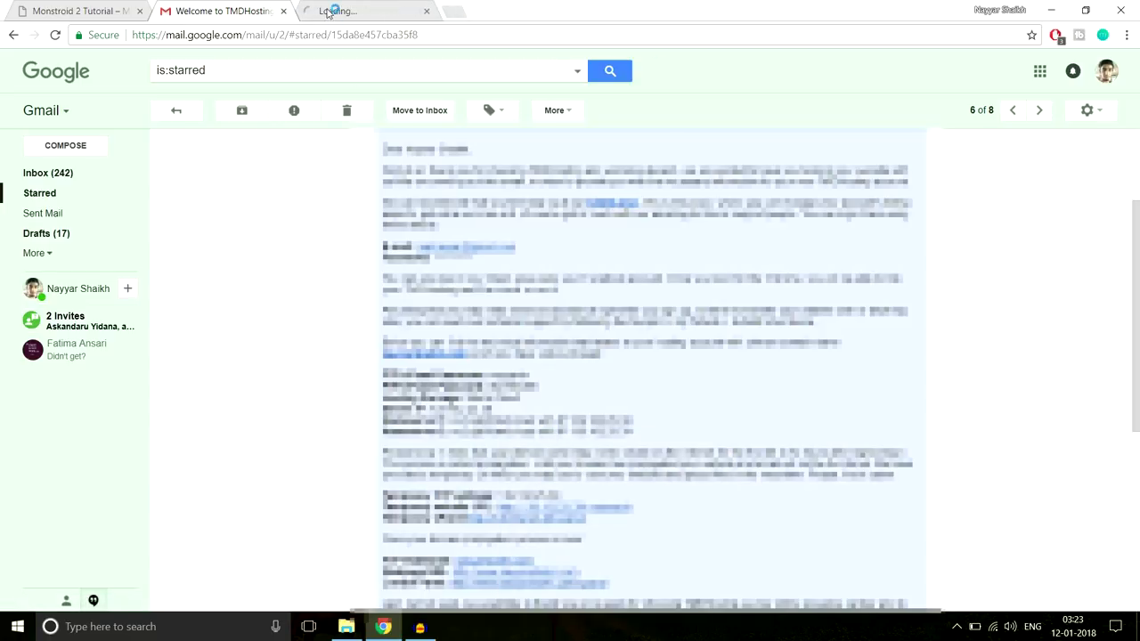
left_click(327, 11)
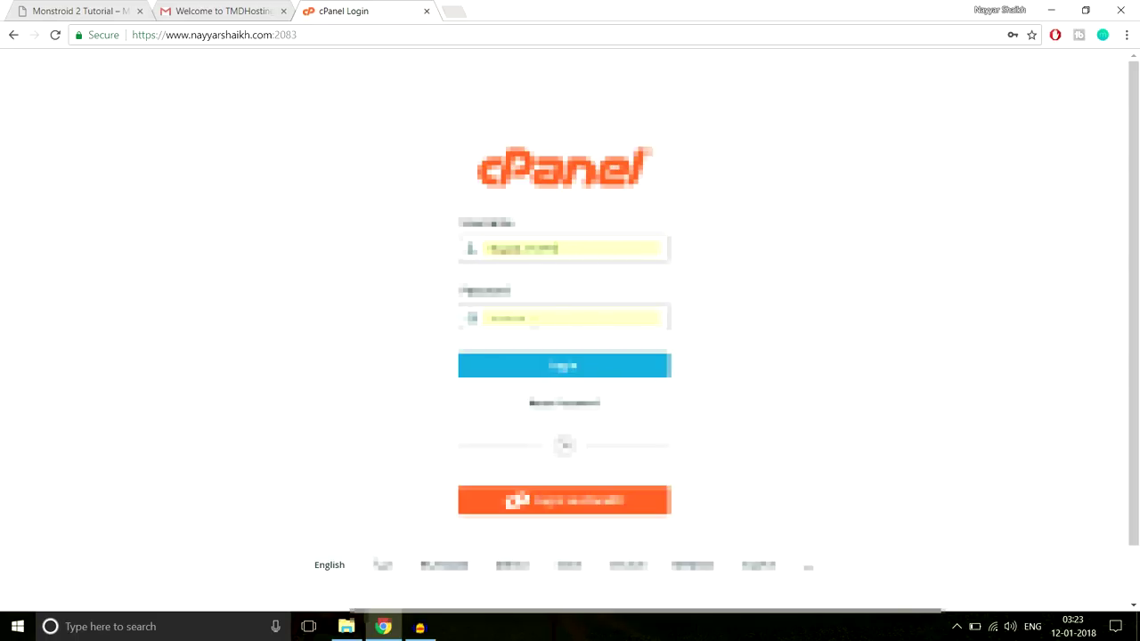
left_click(564, 366)
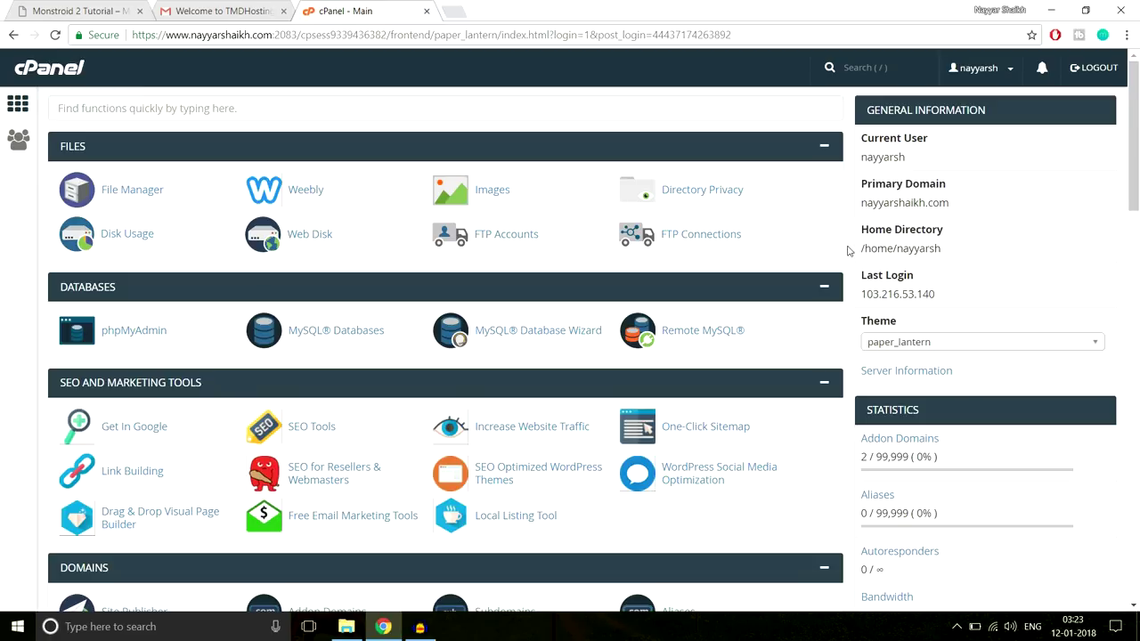
Scroll to the Softaculous Apps Installer and open the WordPress installer page
scroll(1136, 138, "down", 1)
left_click_drag(1136, 138, 1137, 590)
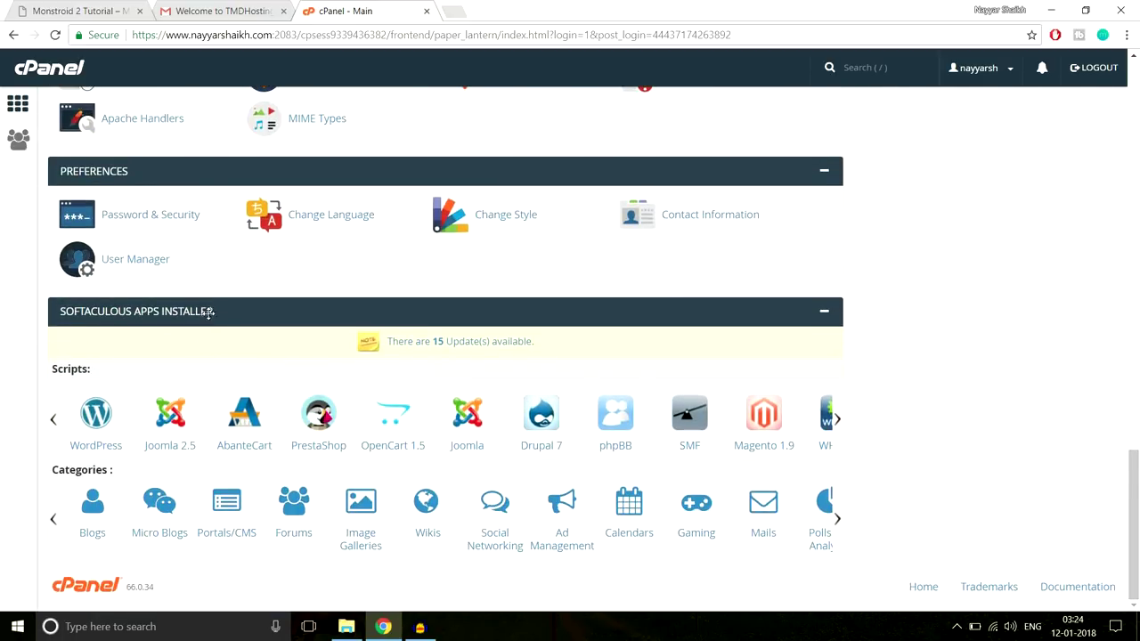
left_click(92, 424)
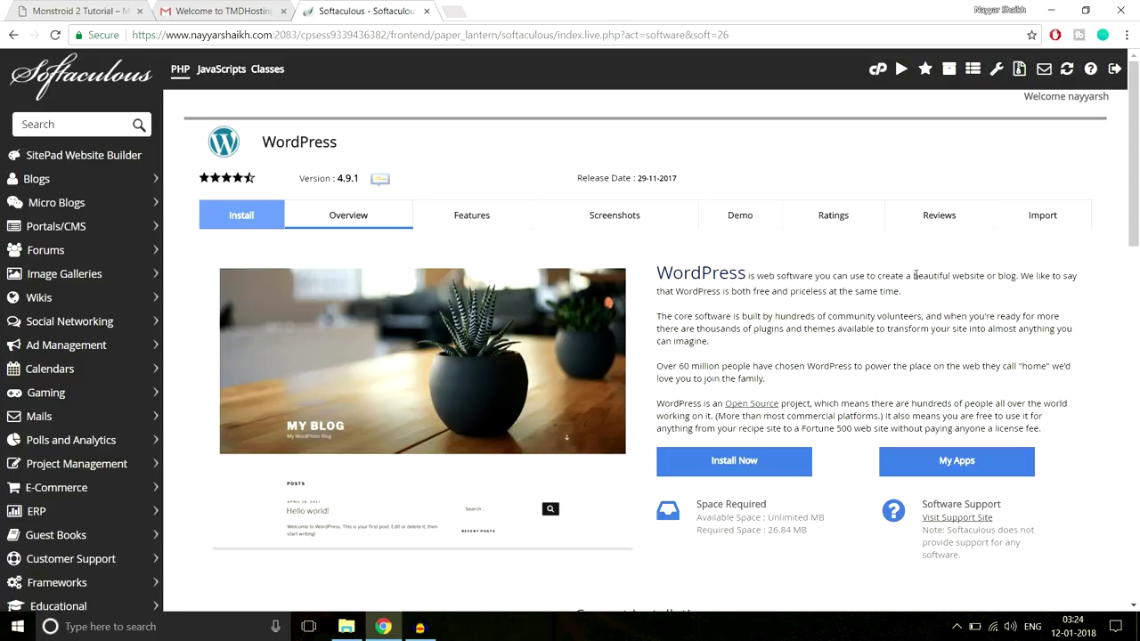
left_click(780, 459)
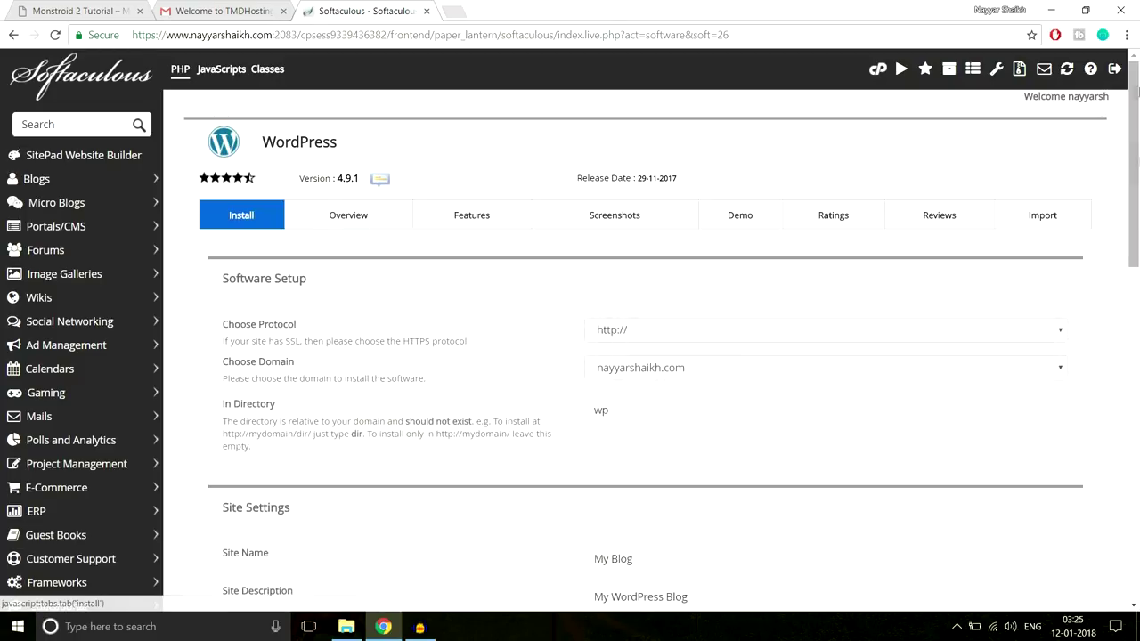
left_click(822, 329)
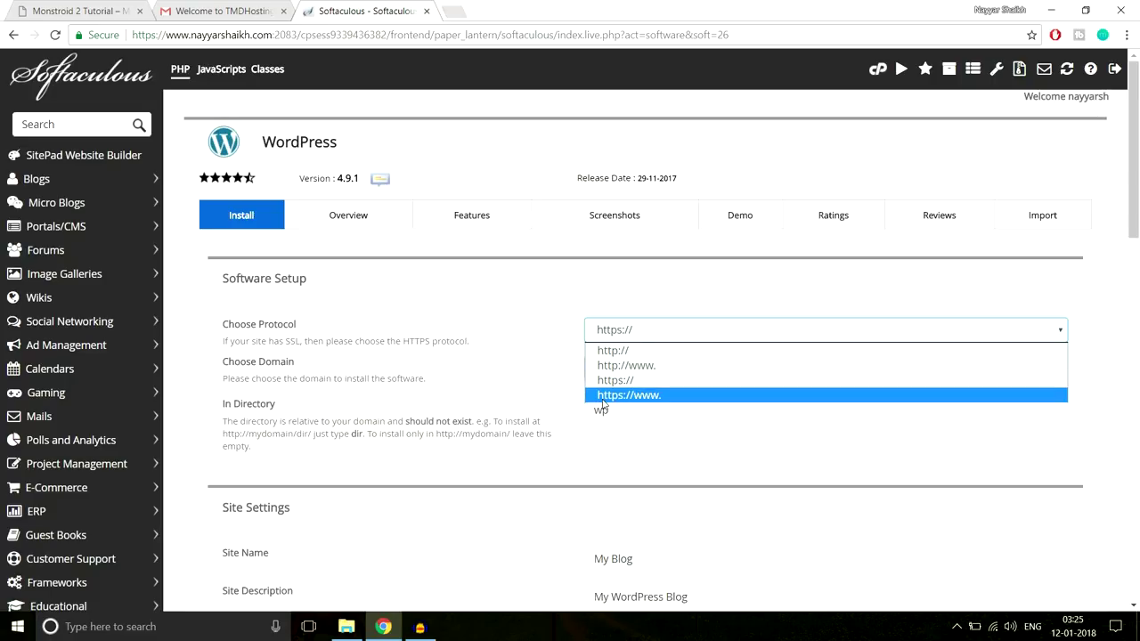
left_click(658, 397)
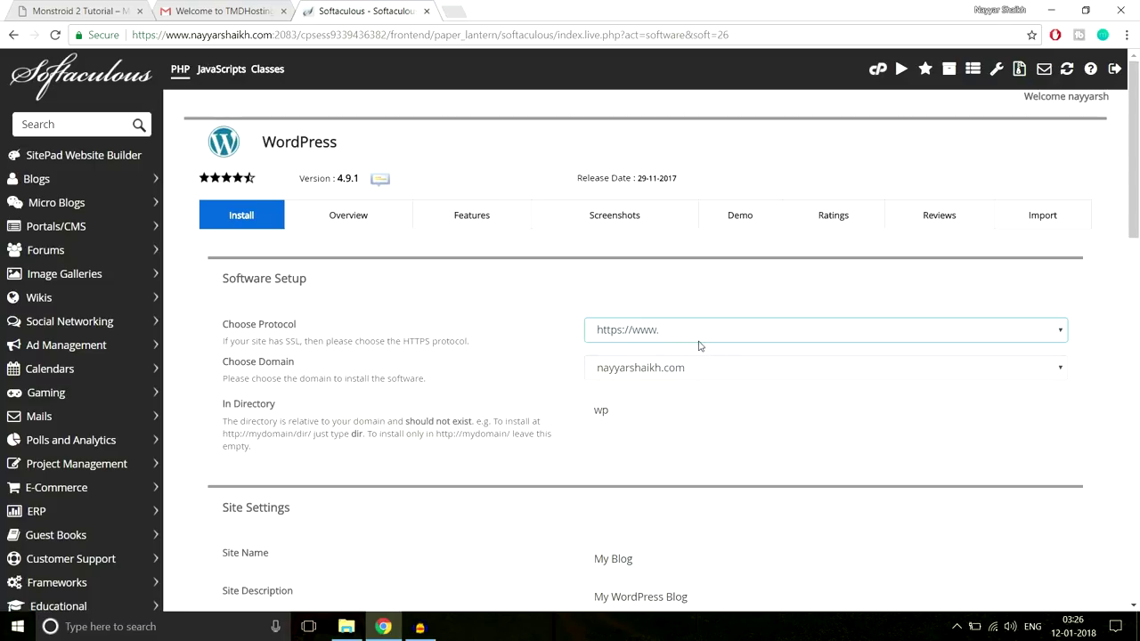
Choose the monstroid subdomain and clear the default 'wp' install directory
scroll(829, 371, "down", 1)
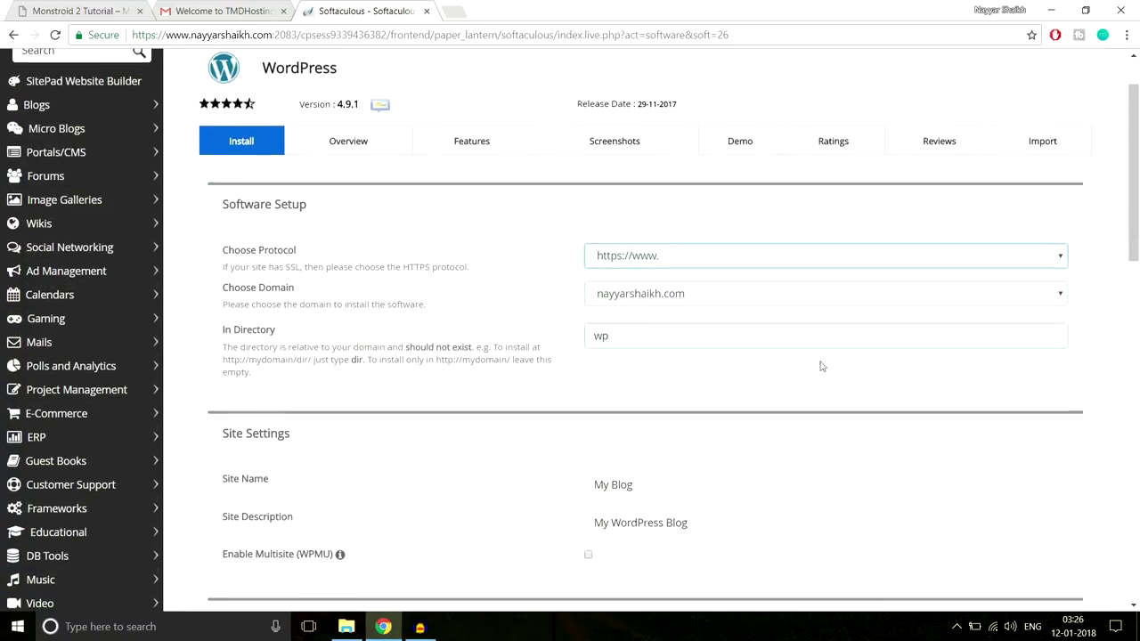
left_click(706, 296)
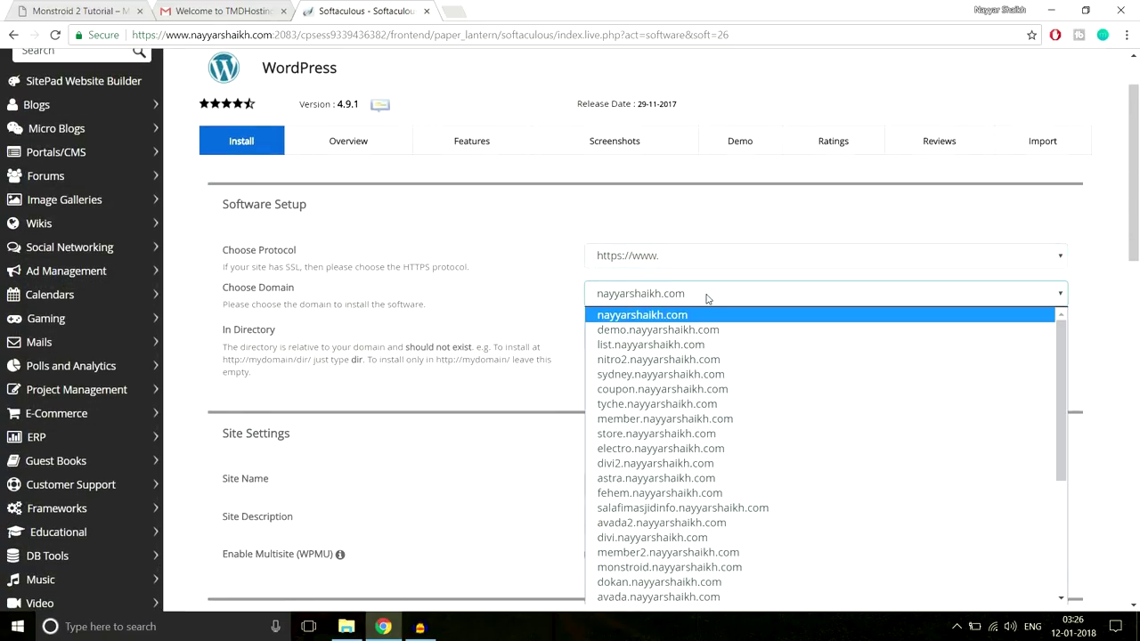
type("monstroid.")
key("Return")
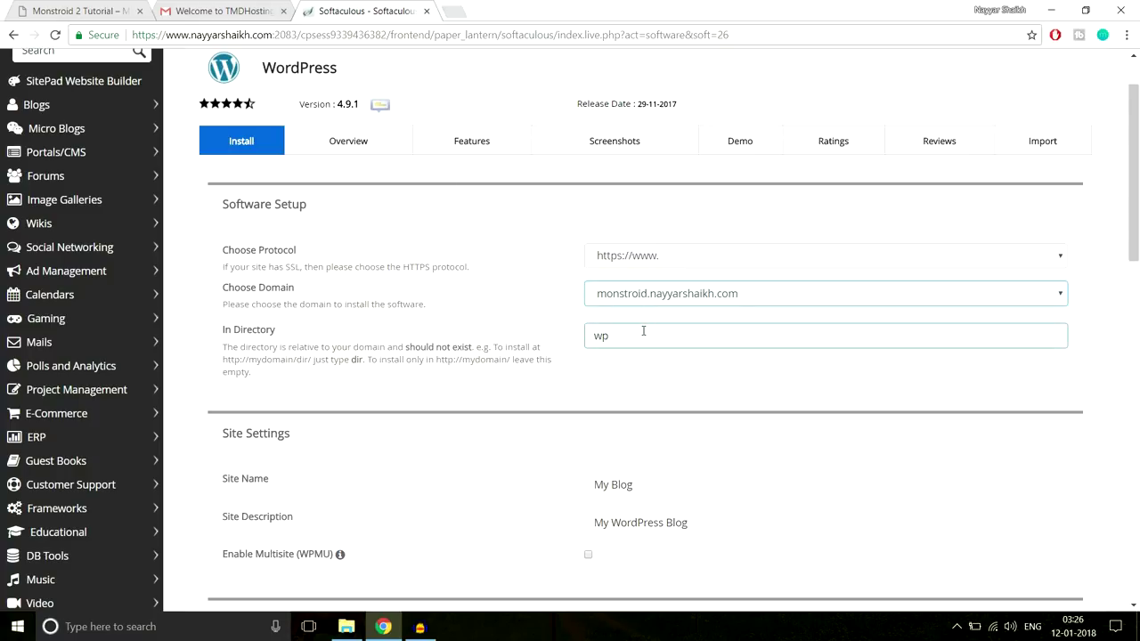
left_click_drag(218, 331, 303, 337)
left_click(341, 338)
left_click_drag(615, 337, 574, 343)
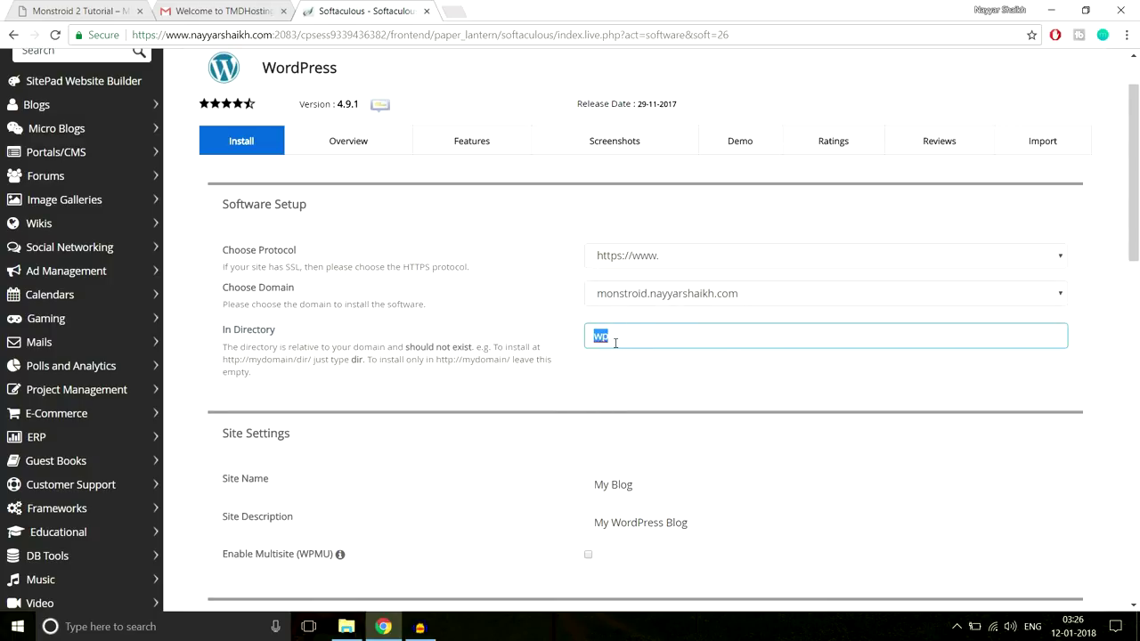
key("BackSpace")
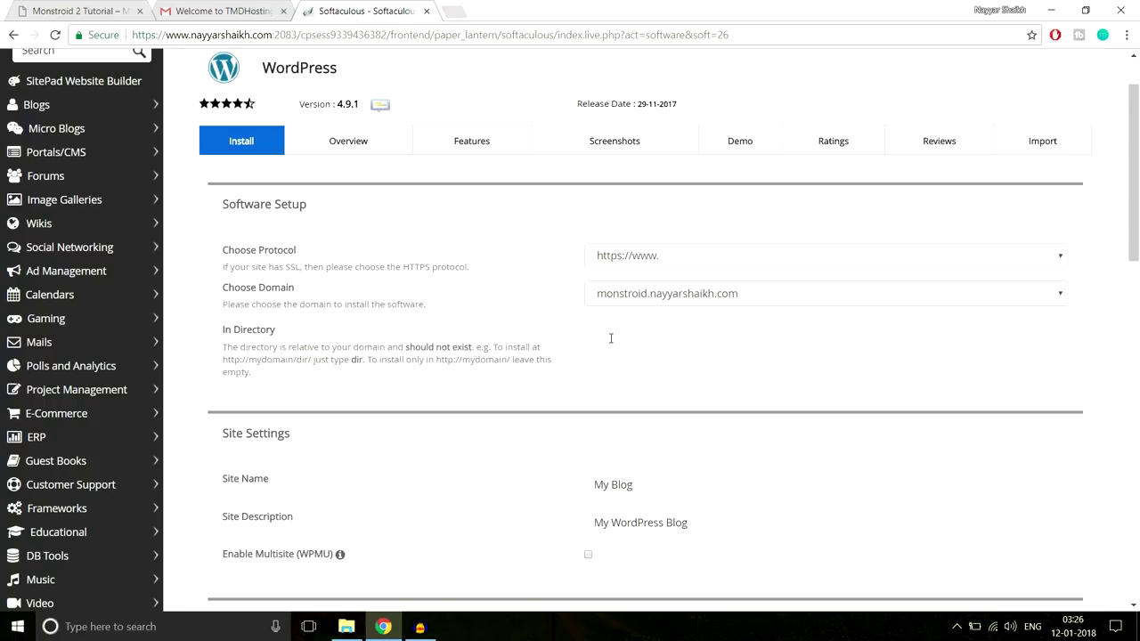
Overwrite the default site name with 'BloggDude' and 'My WordPress Blog' with 'A Blog'
scroll(722, 395, "down", 3)
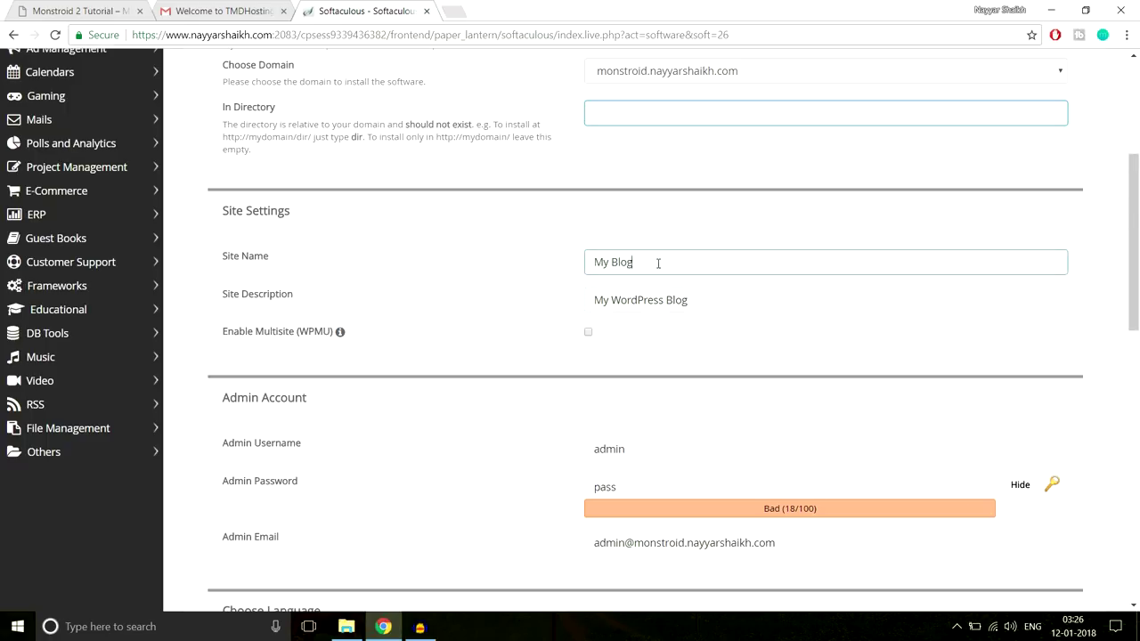
left_click_drag(656, 262, 540, 258)
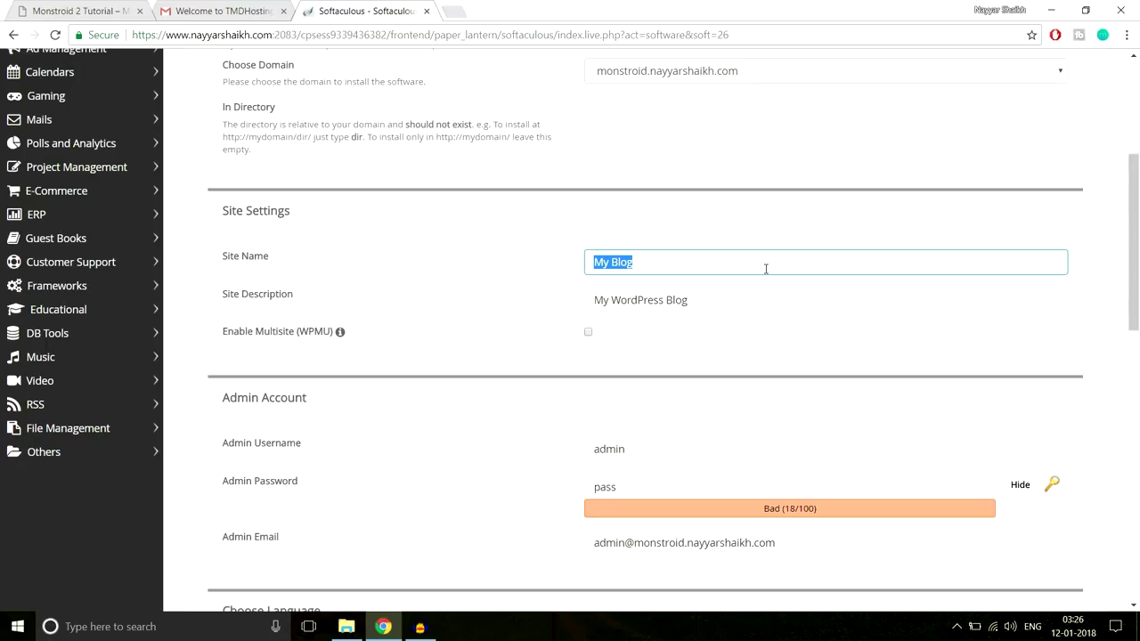
type("BloggDude")
left_click_drag(757, 300, 490, 330)
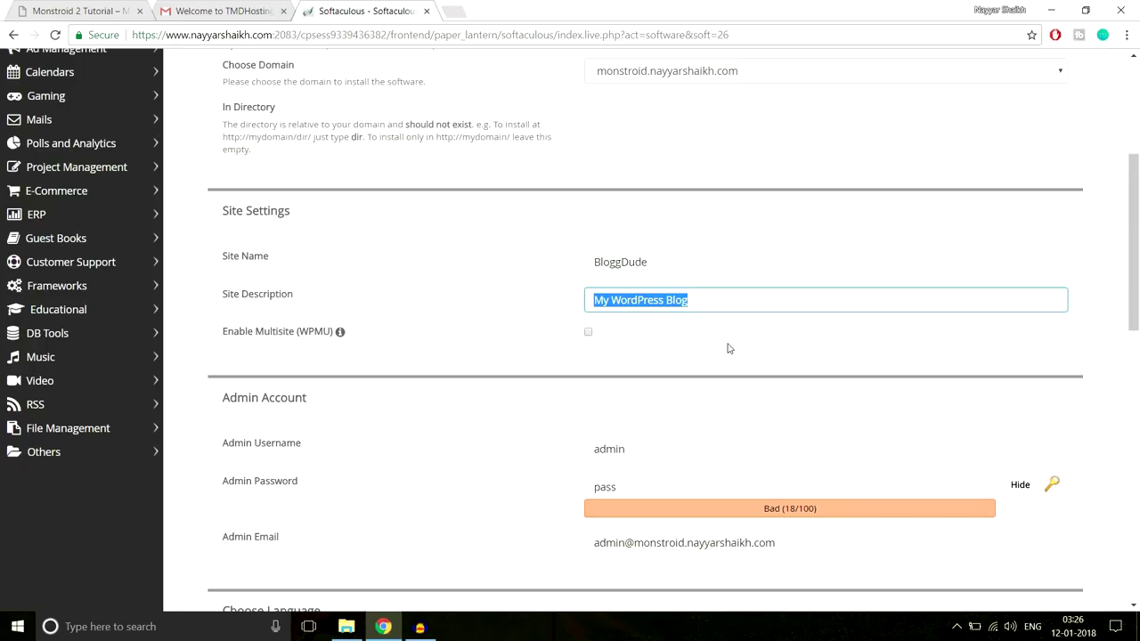
type("A Blog")
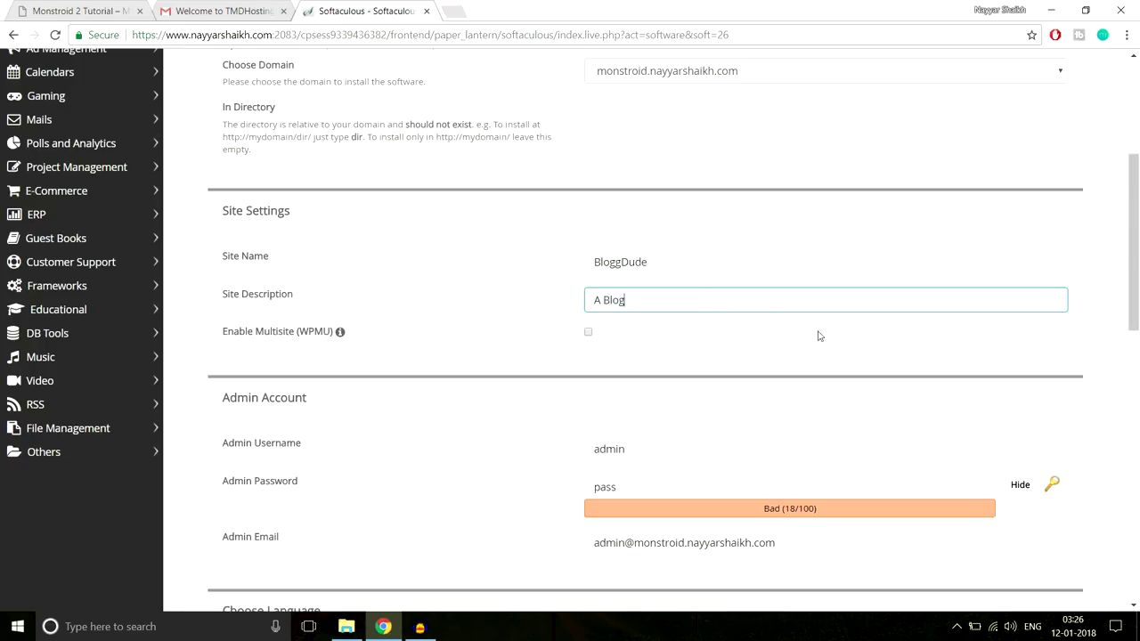
scroll(819, 336, "down", 1)
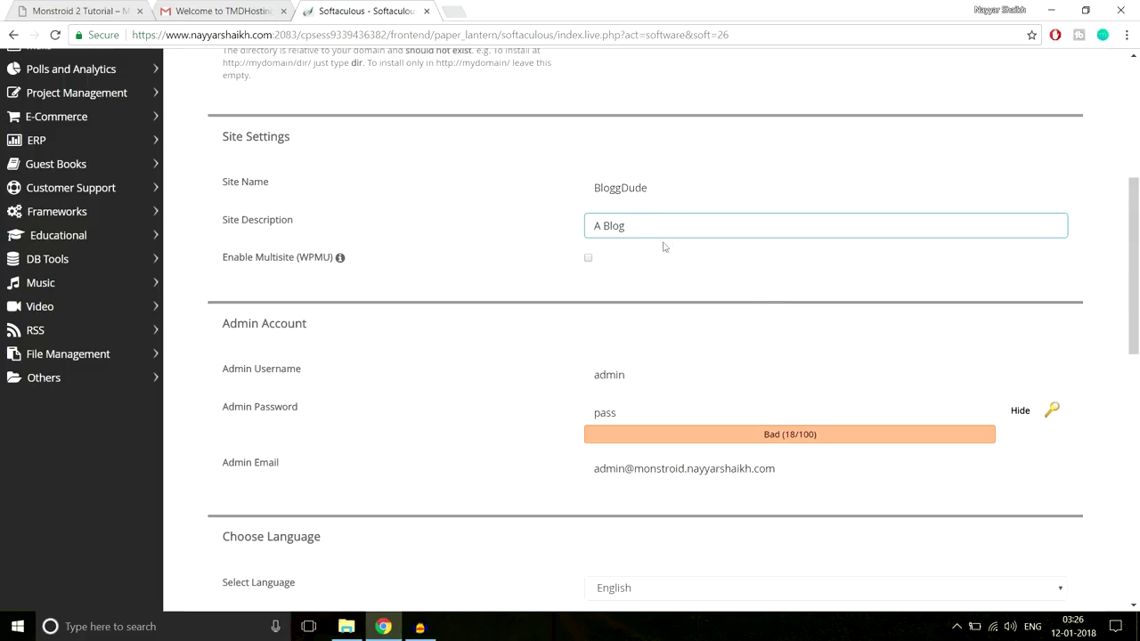
left_click_drag(645, 231, 564, 226)
scroll(756, 277, "down", 1)
scroll(761, 284, "down", 1)
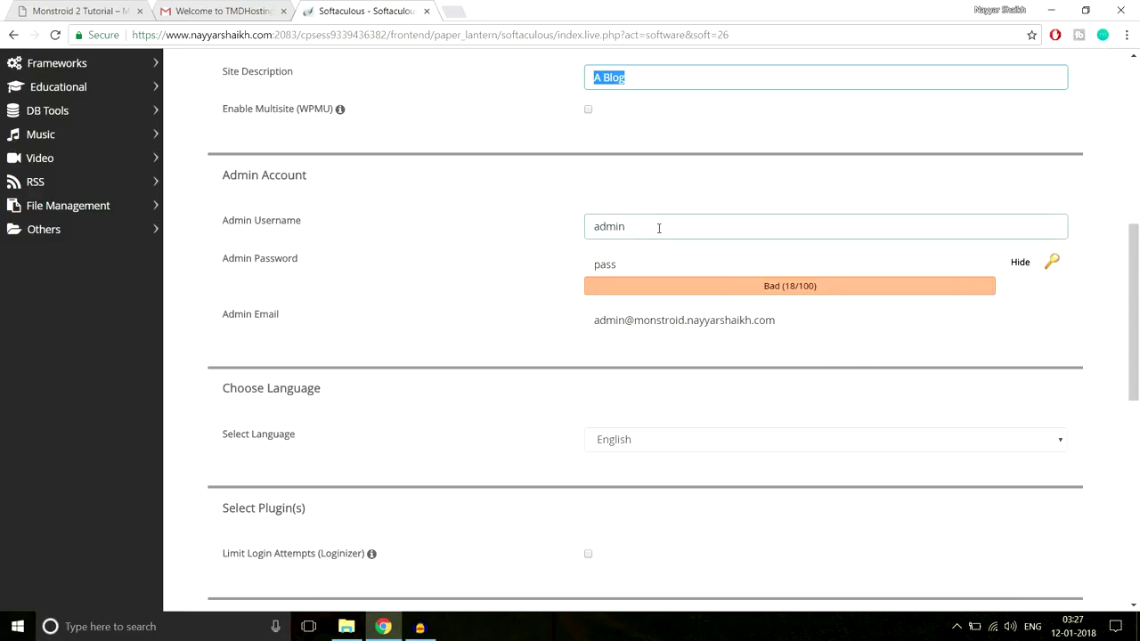
Replace the default admin username with the owner's own username from the autofill suggestion
left_click_drag(659, 228, 575, 233)
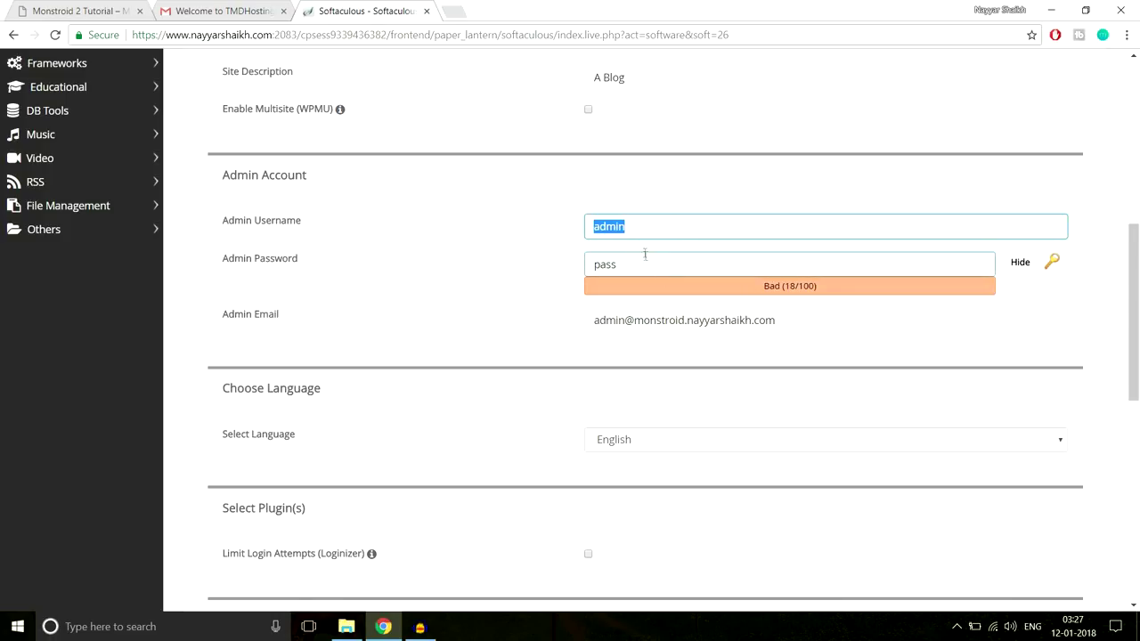
type("Nayyar_Shaikh")
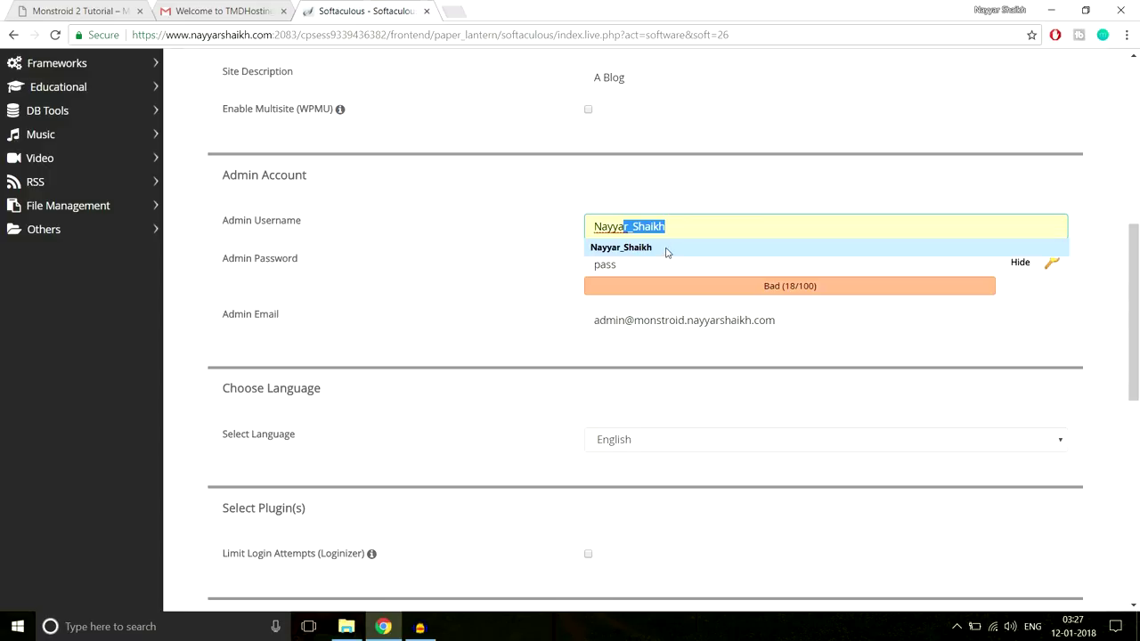
left_click(667, 248)
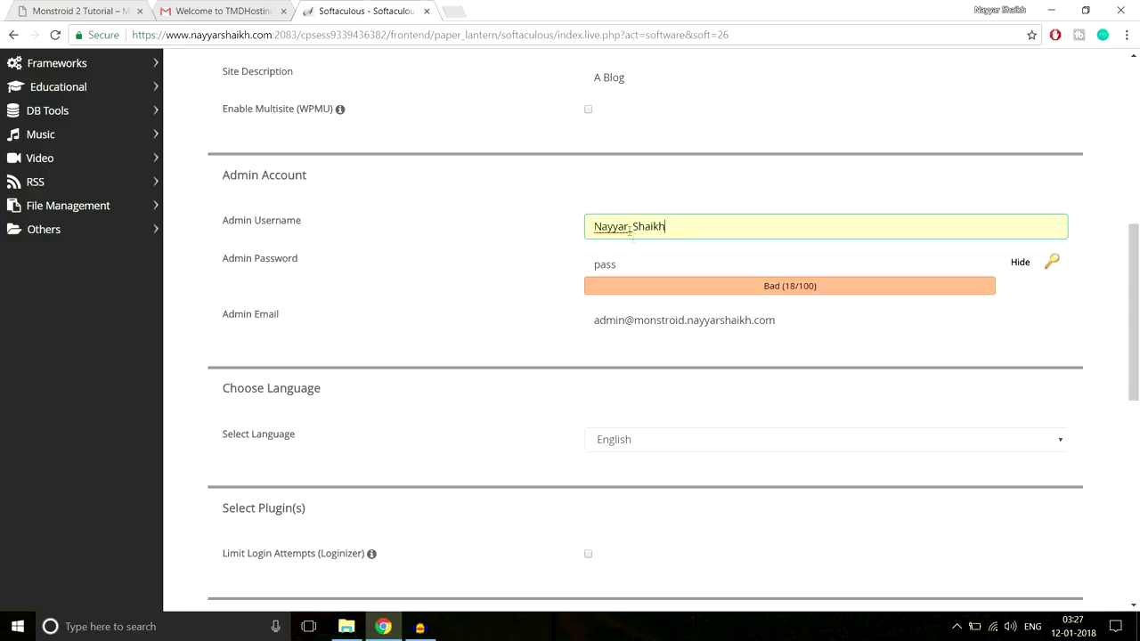
left_click_drag(598, 225, 594, 225)
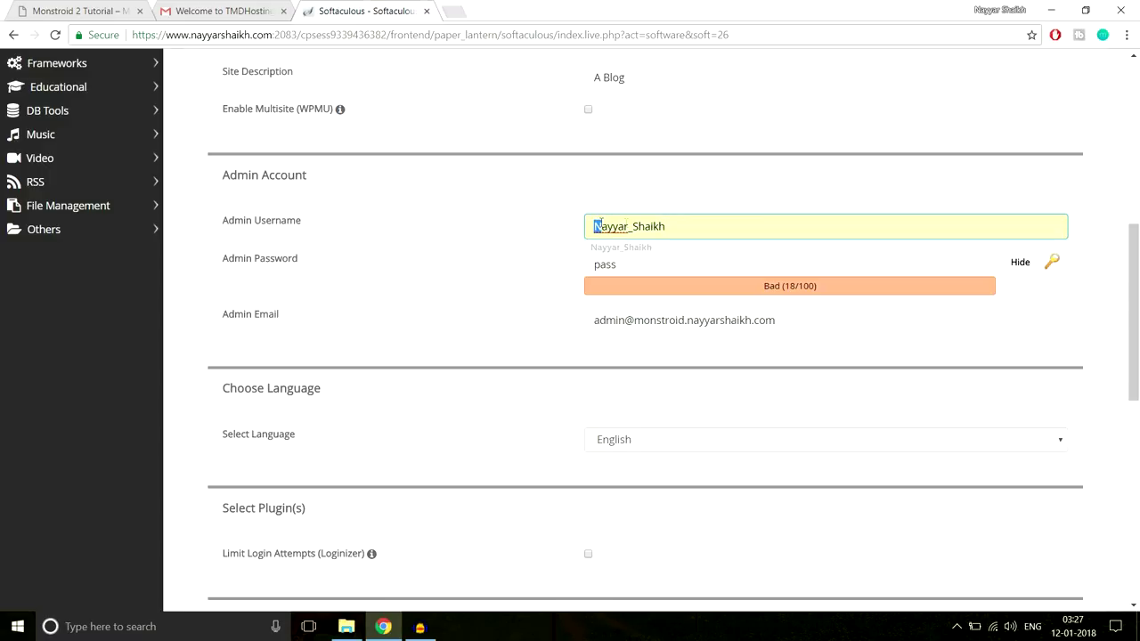
left_click(689, 194)
left_click_drag(629, 227, 634, 225)
key("Right")
left_click_drag(639, 225, 633, 226)
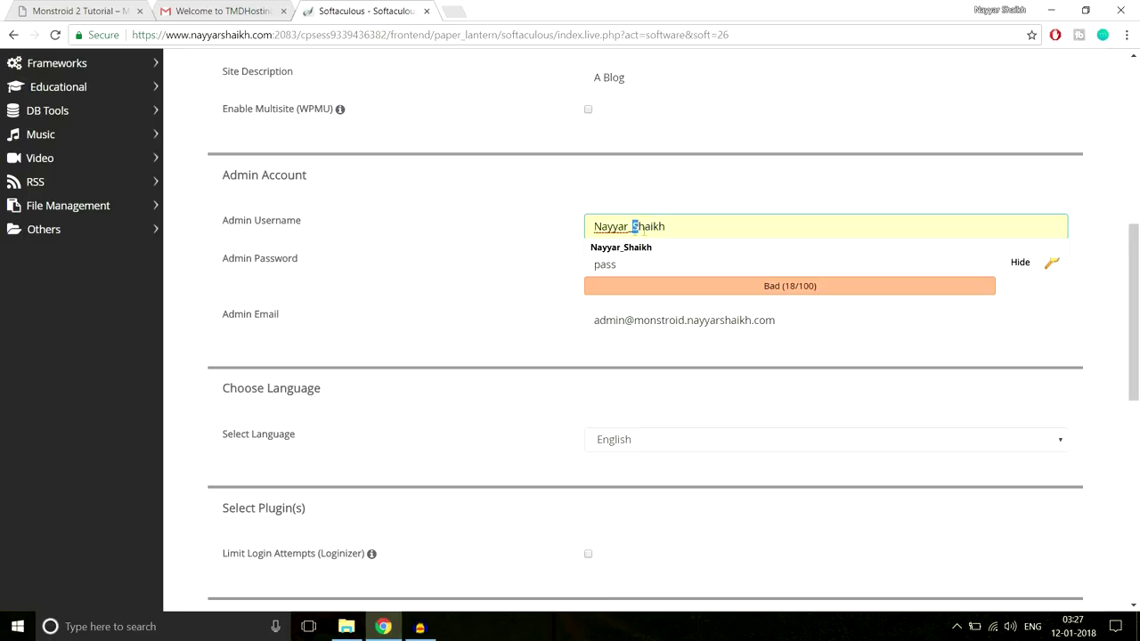
Mask the admin password field and enter a new admin password
left_click(707, 191)
left_click(699, 260)
left_click(453, 270)
left_click(267, 260)
left_click(1056, 272)
left_click(1021, 263)
left_click(707, 264)
left_click_drag(707, 264, 538, 268)
key("ctrl+v")
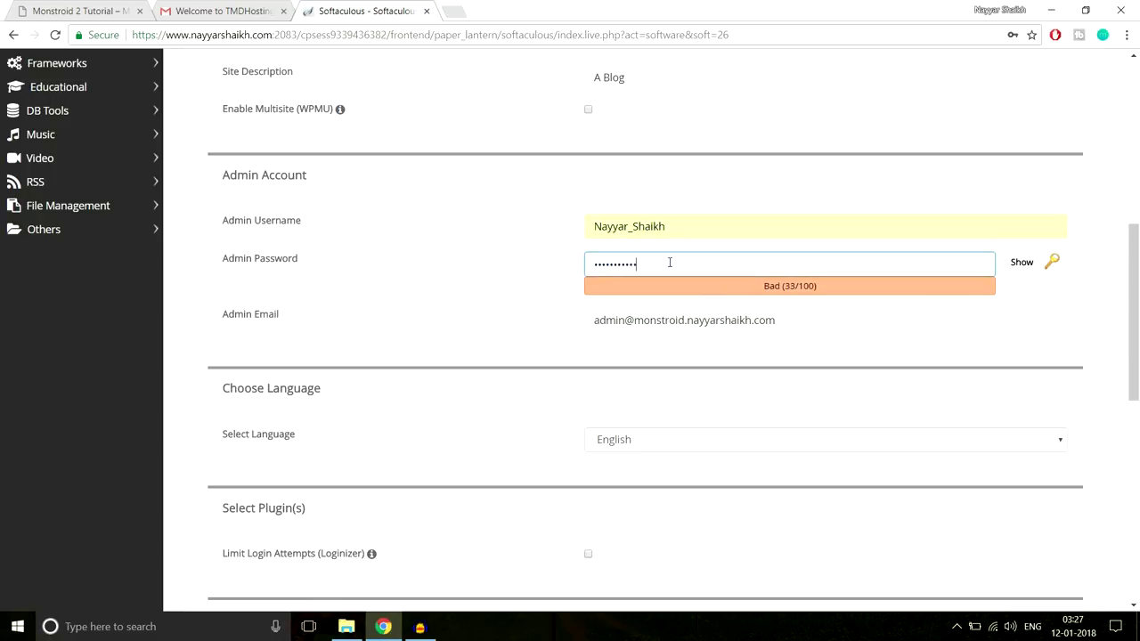
type("•••••••")
key("ctrl+a")
type("••••••••••")
Replace the admin e-mail with the owner's own address from the autofill suggestion
left_click(863, 320)
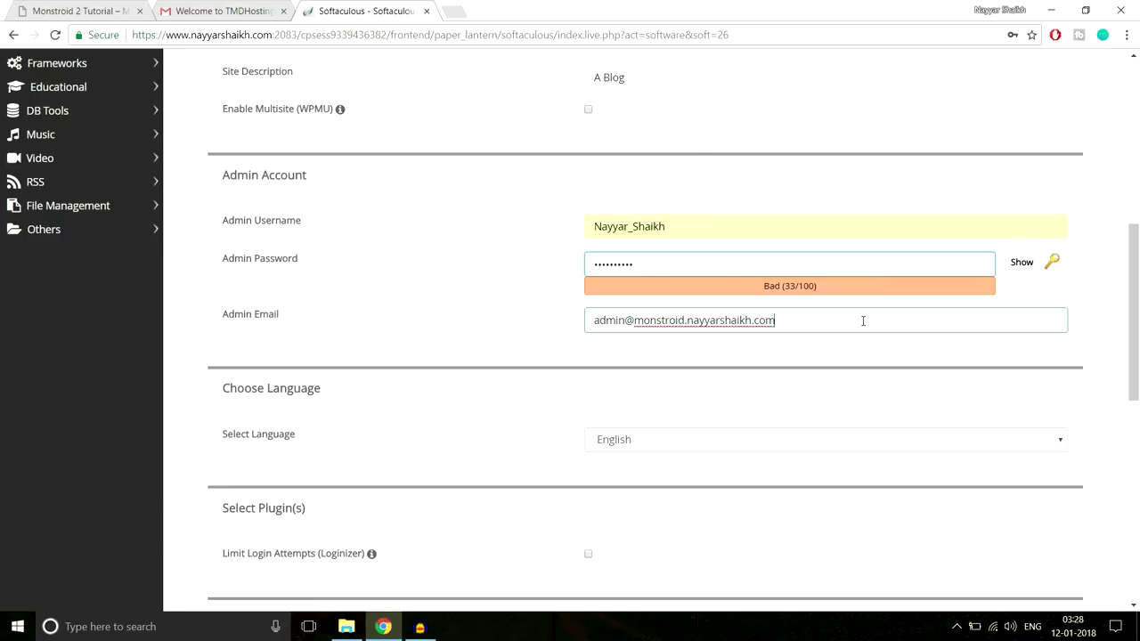
key("ctrl+a")
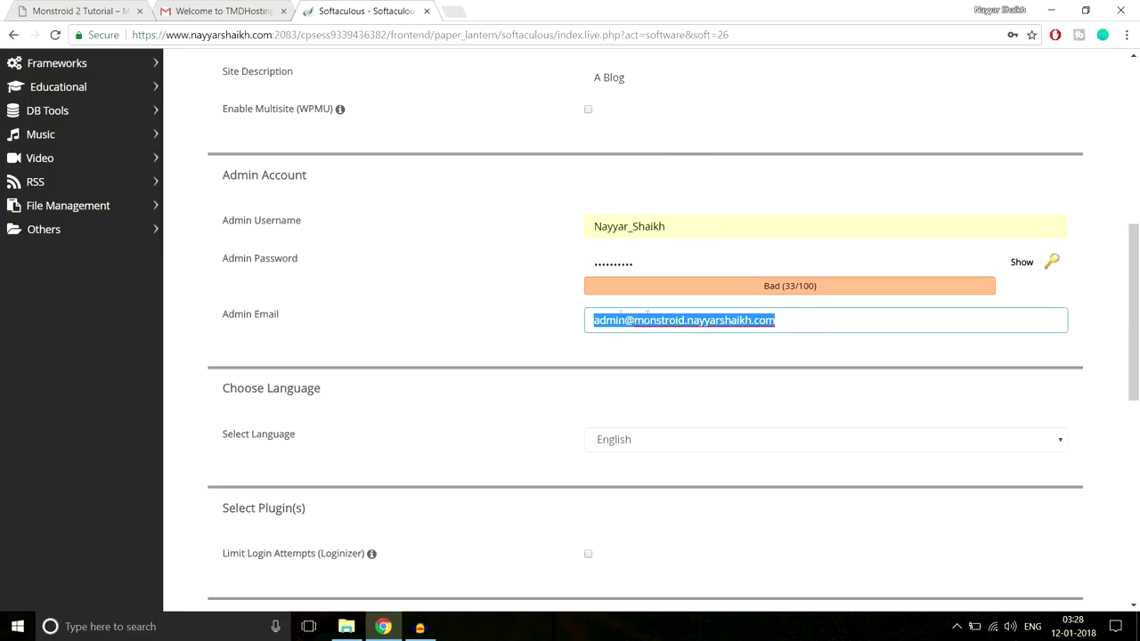
left_click(643, 339)
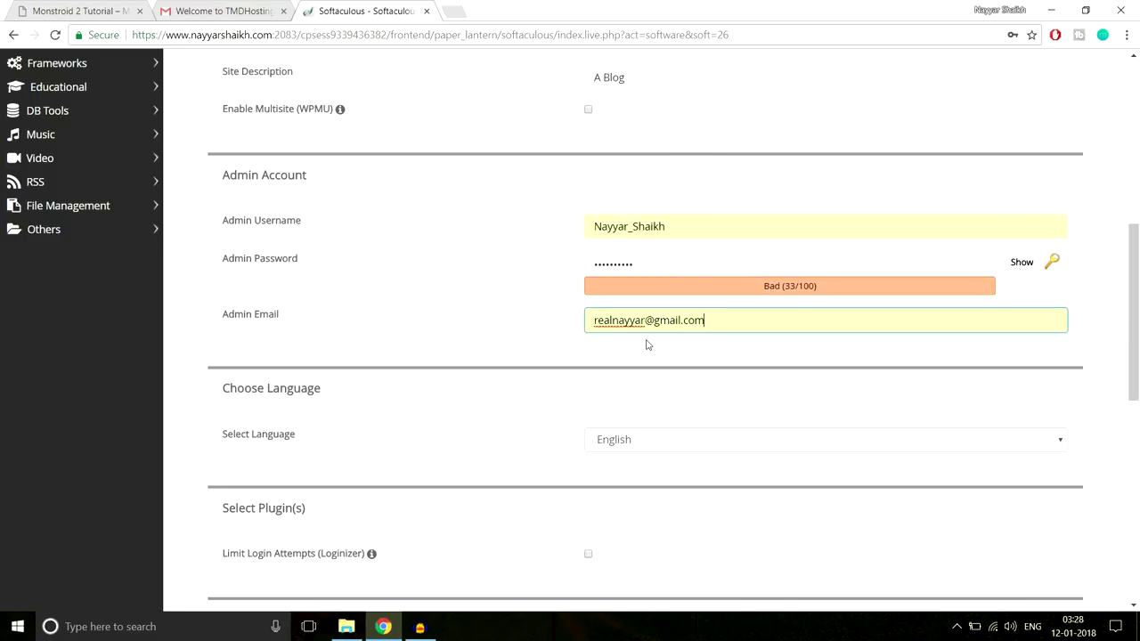
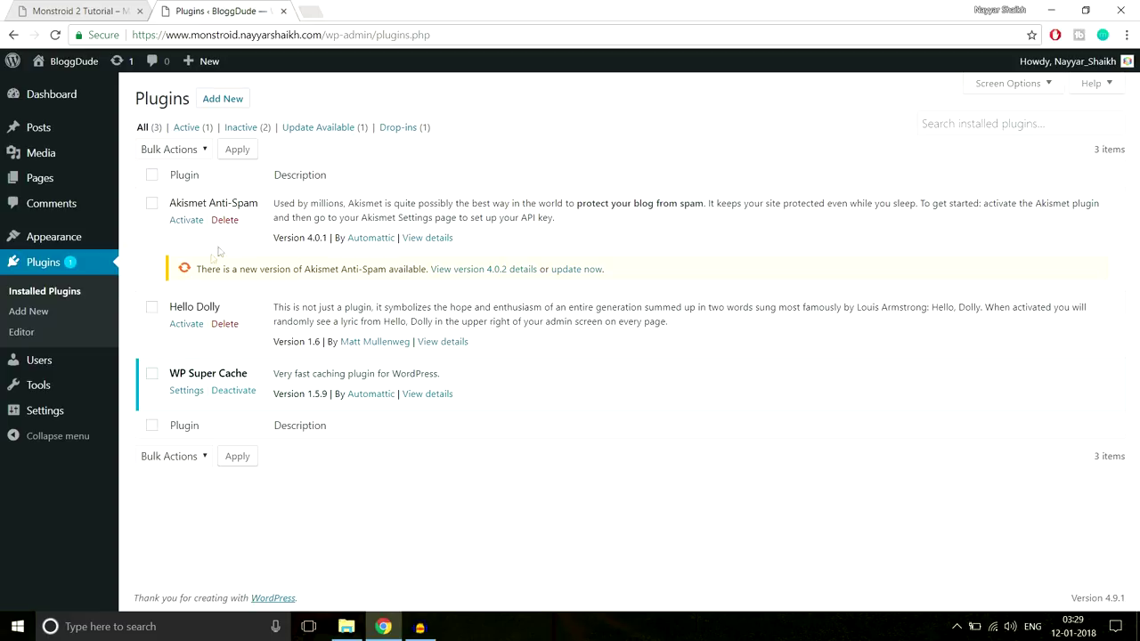
Deactivate WP Super Cache, bulk-delete Akismet Anti-Spam, Hello Dolly and WP Super Cache, then go to Themes
left_click(237, 397)
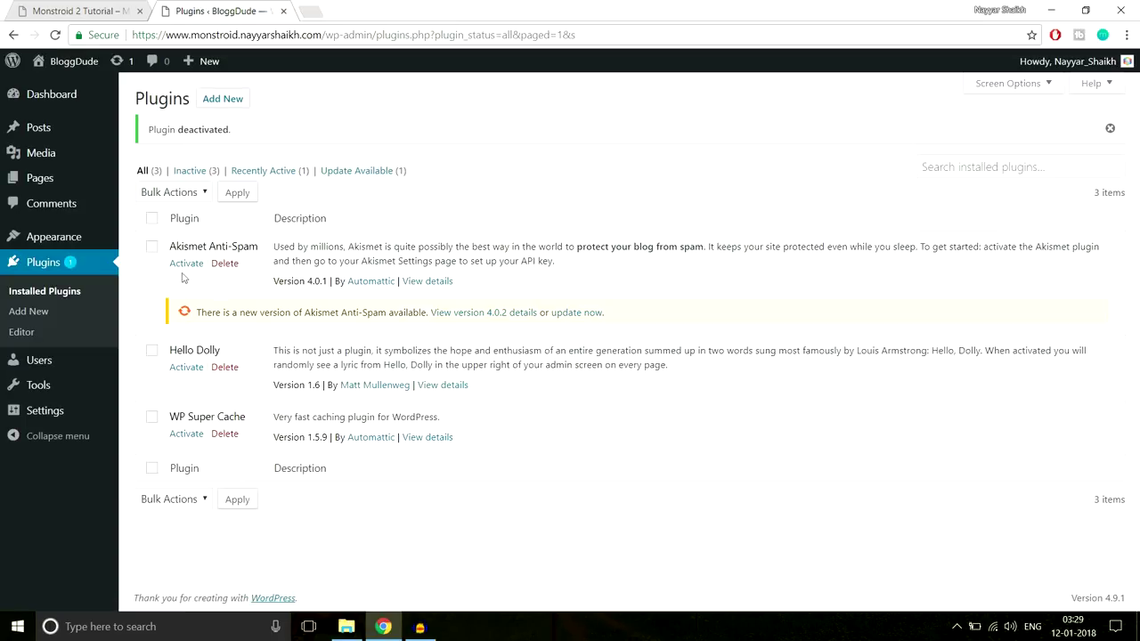
left_click(152, 219)
left_click(186, 194)
left_click(158, 268)
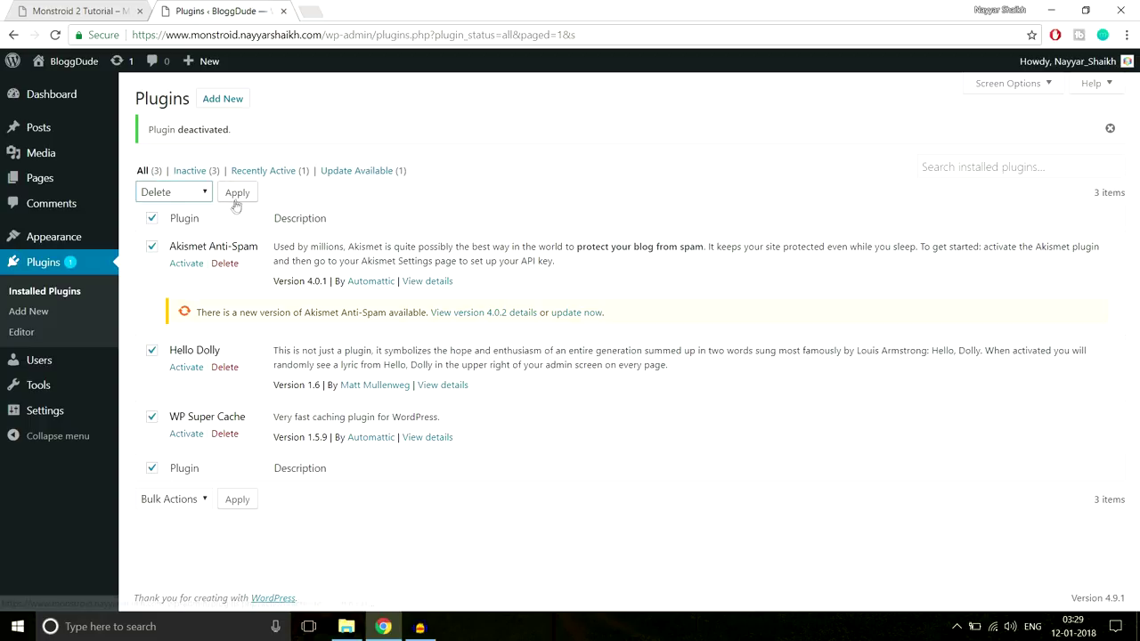
left_click(237, 192)
left_click(630, 116)
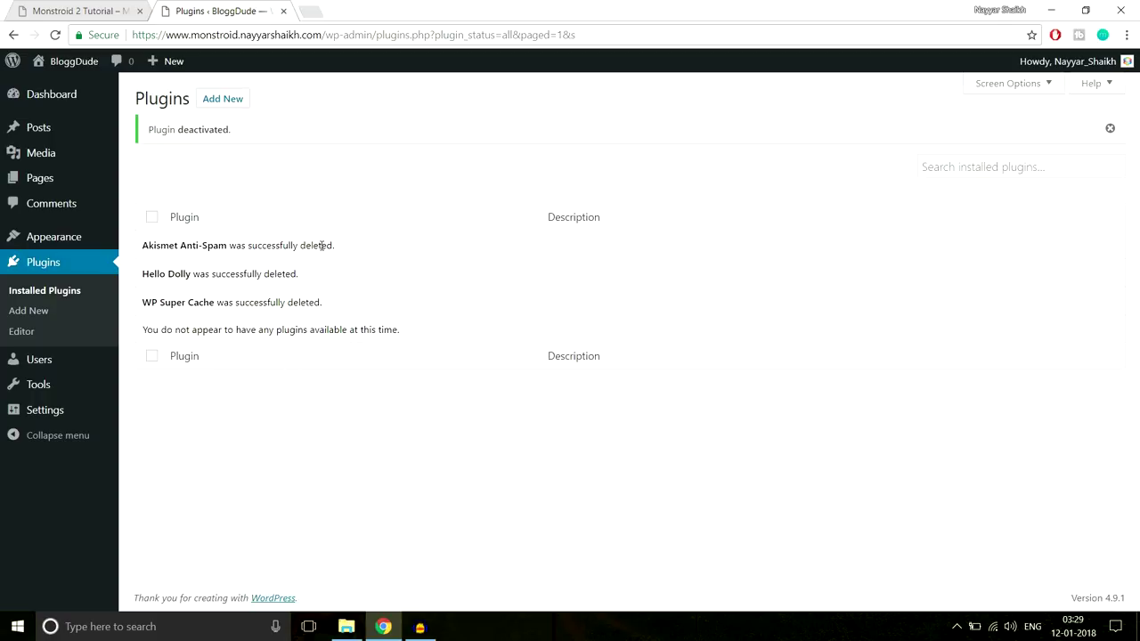
left_click(66, 239)
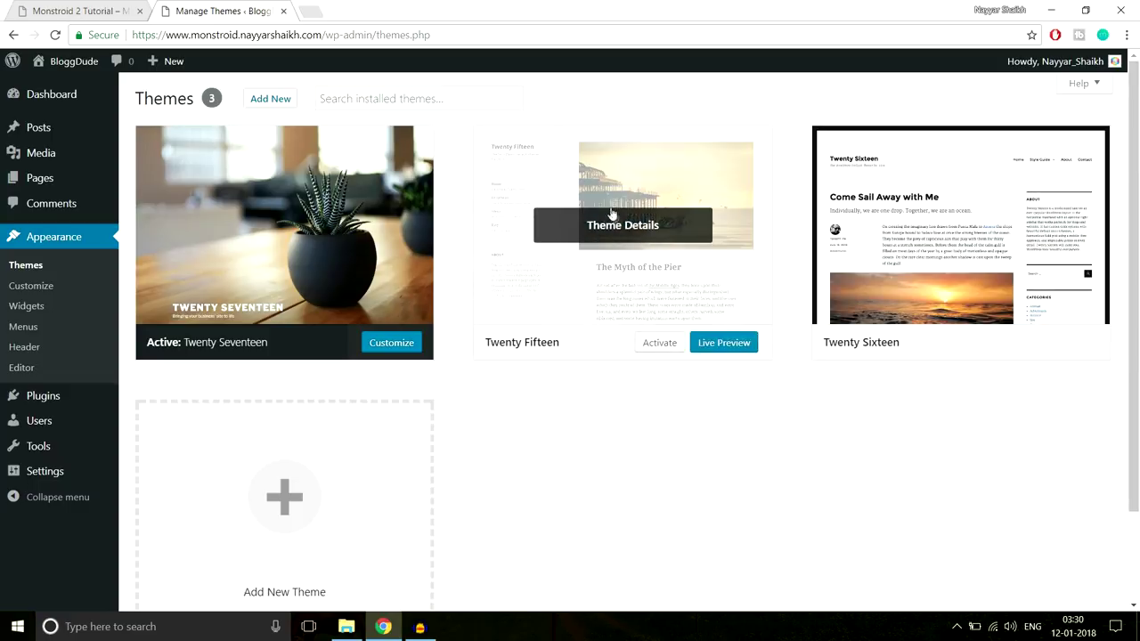
Delete the Twenty Fifteen and Twenty Sixteen themes, keeping only Twenty Seventeen
left_click(626, 236)
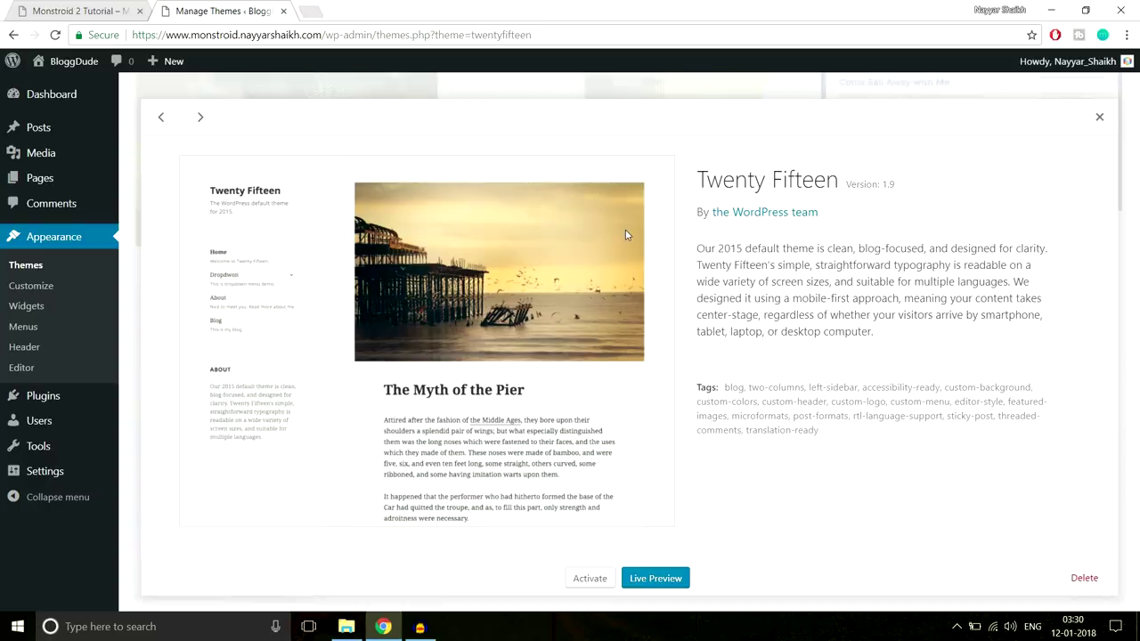
left_click(1084, 578)
left_click(627, 139)
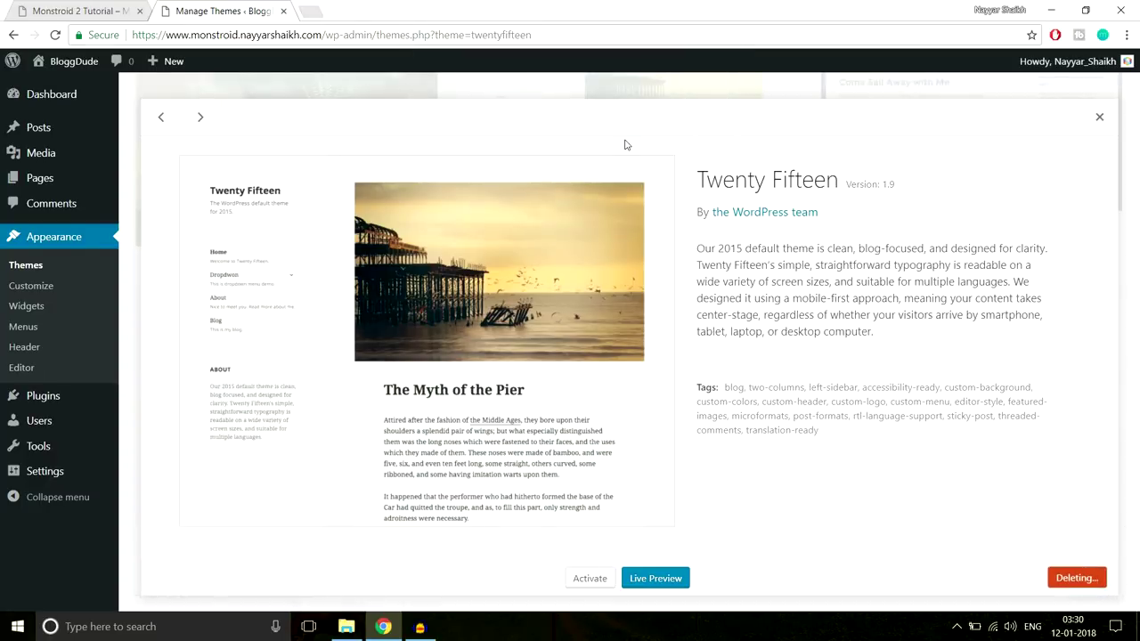
left_click(615, 191)
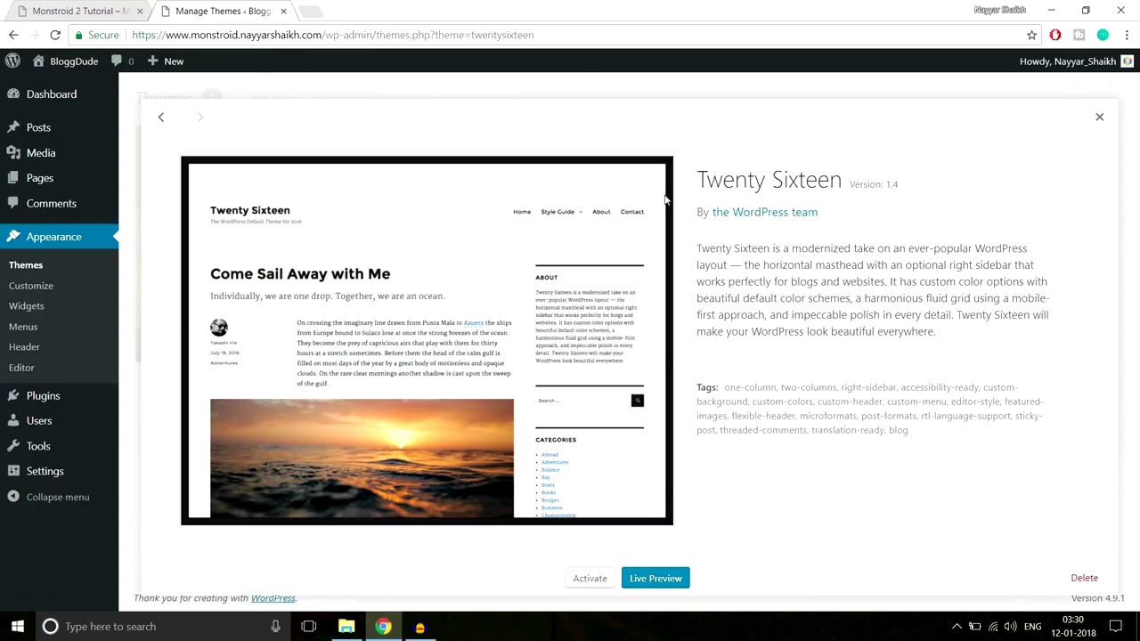
left_click(1083, 578)
left_click(622, 143)
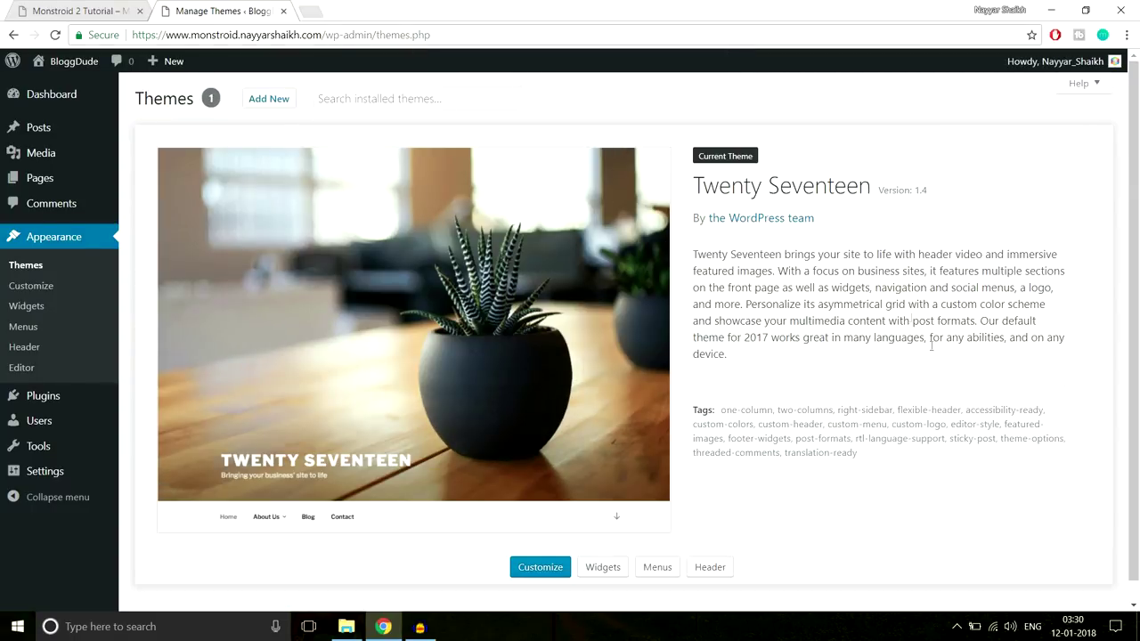
scroll(935, 374, "down", 1)
scroll(942, 403, "up", 1)
Open the live BloggDude site in a new tab and scroll through it
mouse_move(70, 75)
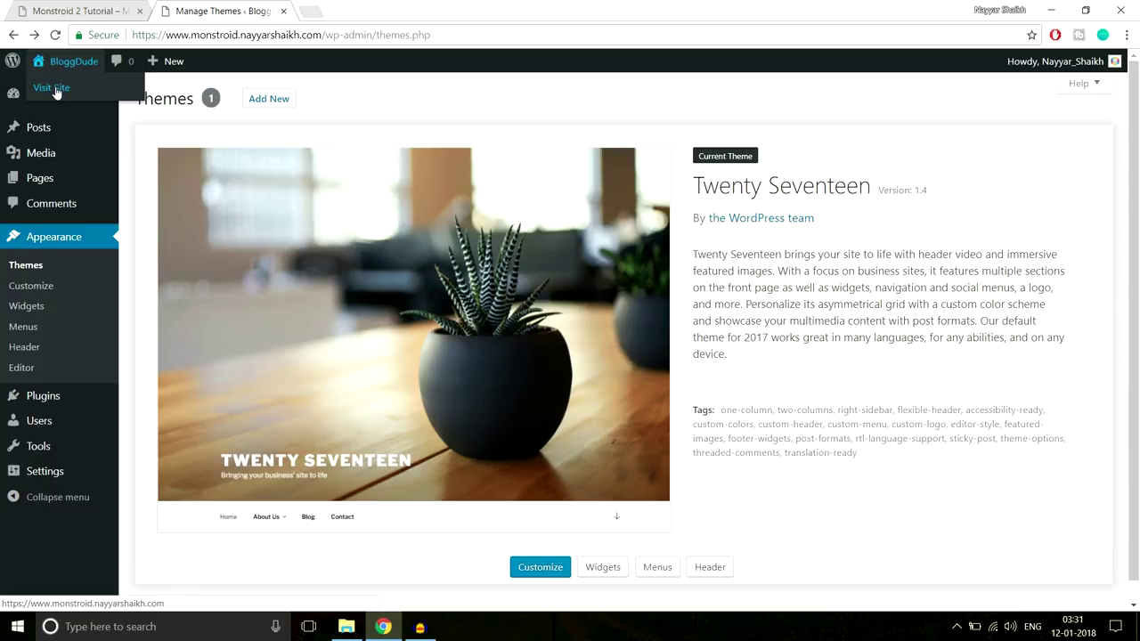
right_click(57, 94)
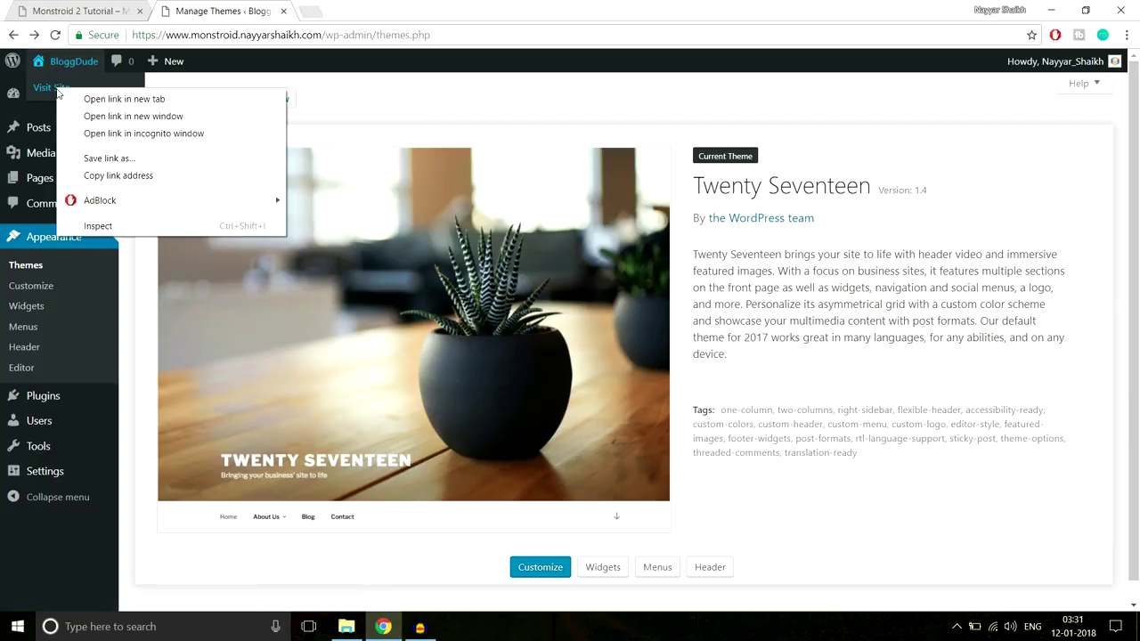
left_click(89, 97)
left_click(345, 10)
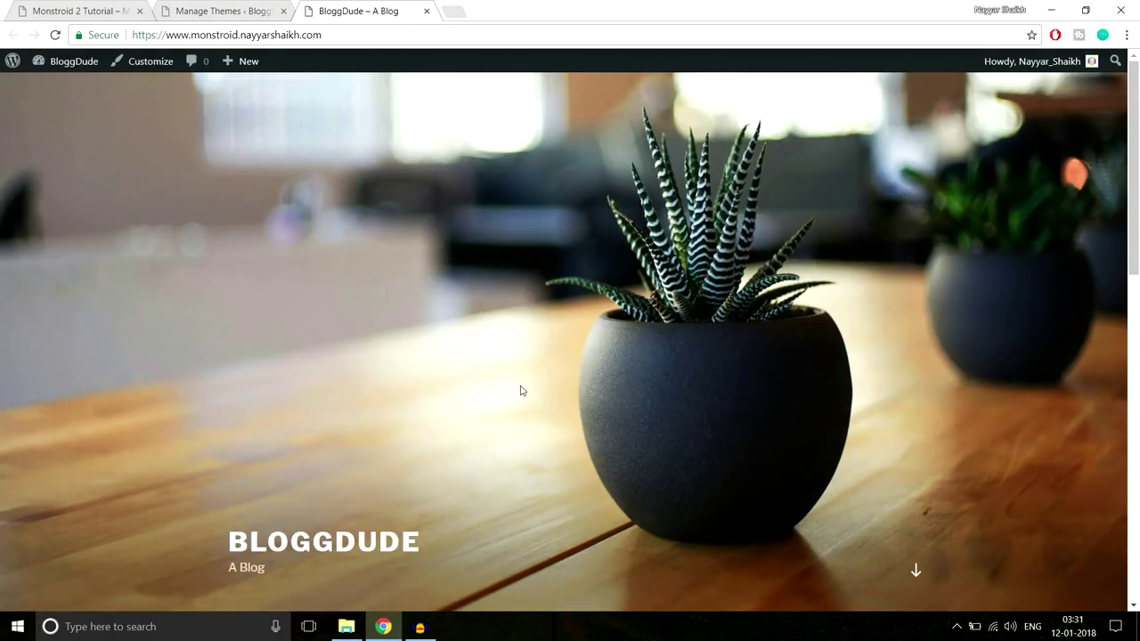
scroll(519, 389, "down", 7)
scroll(521, 401, "up", 10)
scroll(728, 396, "down", 4)
scroll(727, 402, "up", 4)
Look over the Monstroid 2 demo site, then return to the WordPress themes tab
left_click(84, 11)
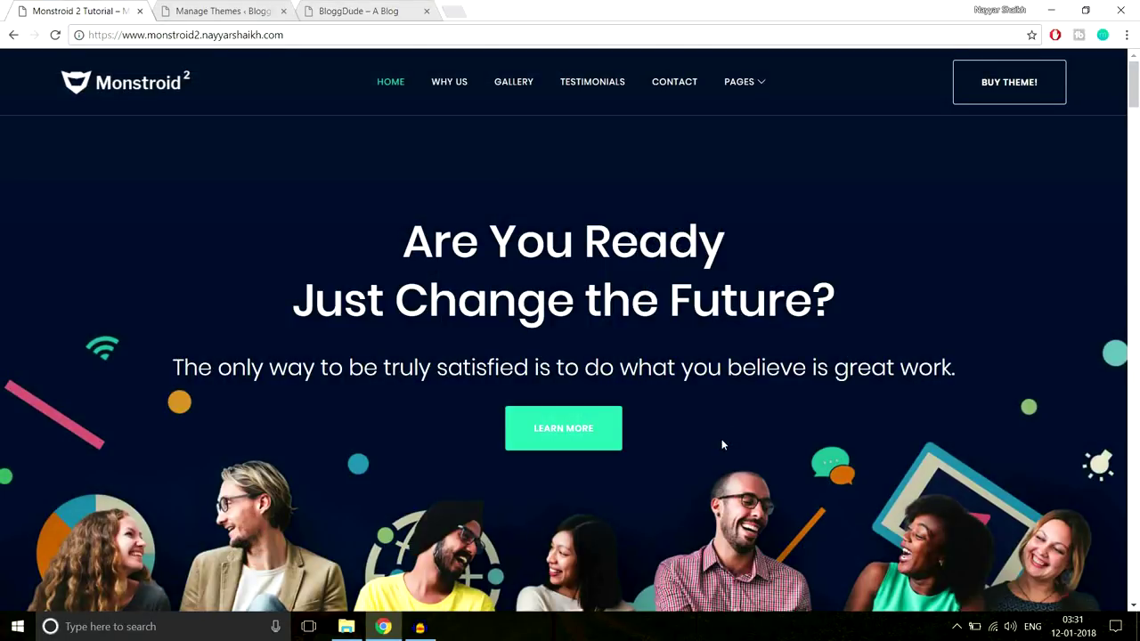
scroll(722, 444, "down", 9)
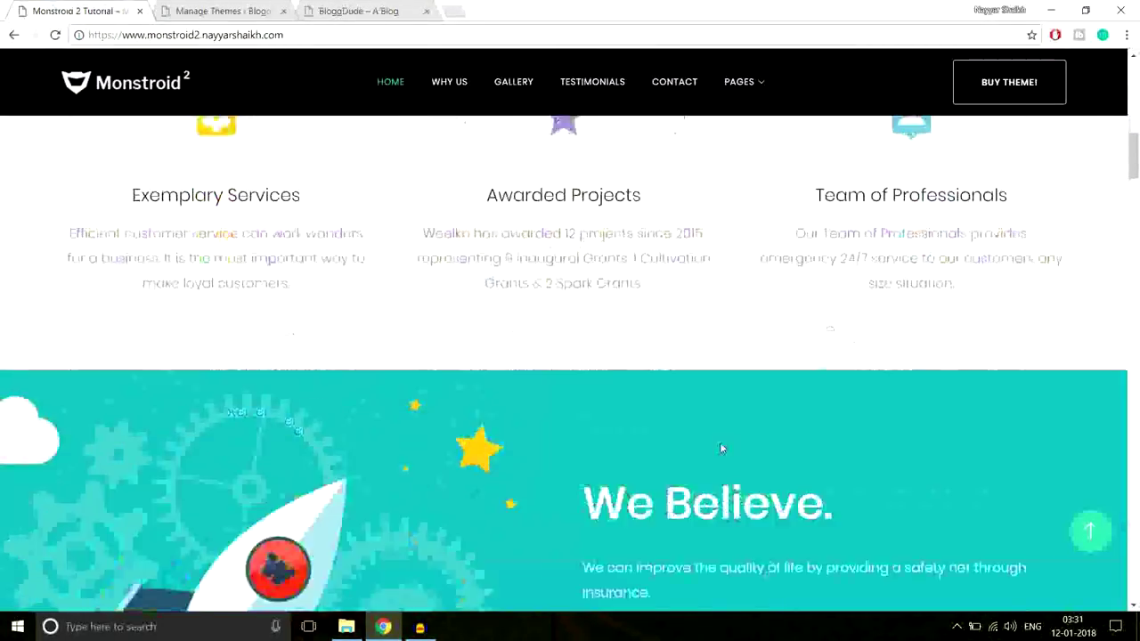
scroll(720, 442, "up", 1)
scroll(720, 444, "up", 8)
left_click(225, 9)
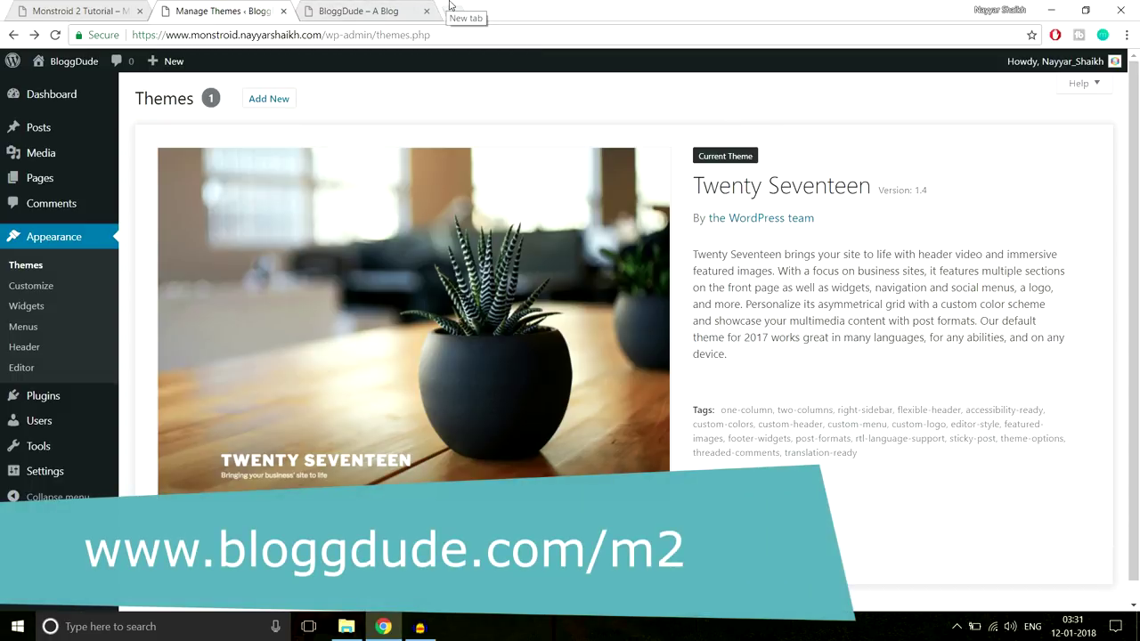
Go to bloggdude.com/m2 in a new tab and dismiss the notification prompt
left_click(449, 5)
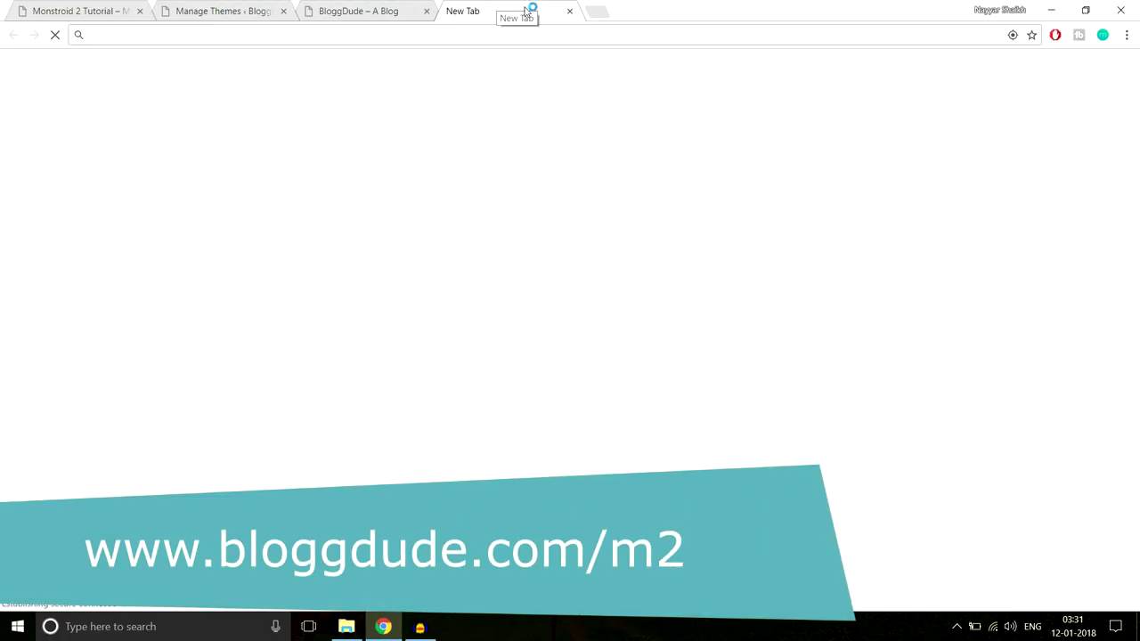
type("b")
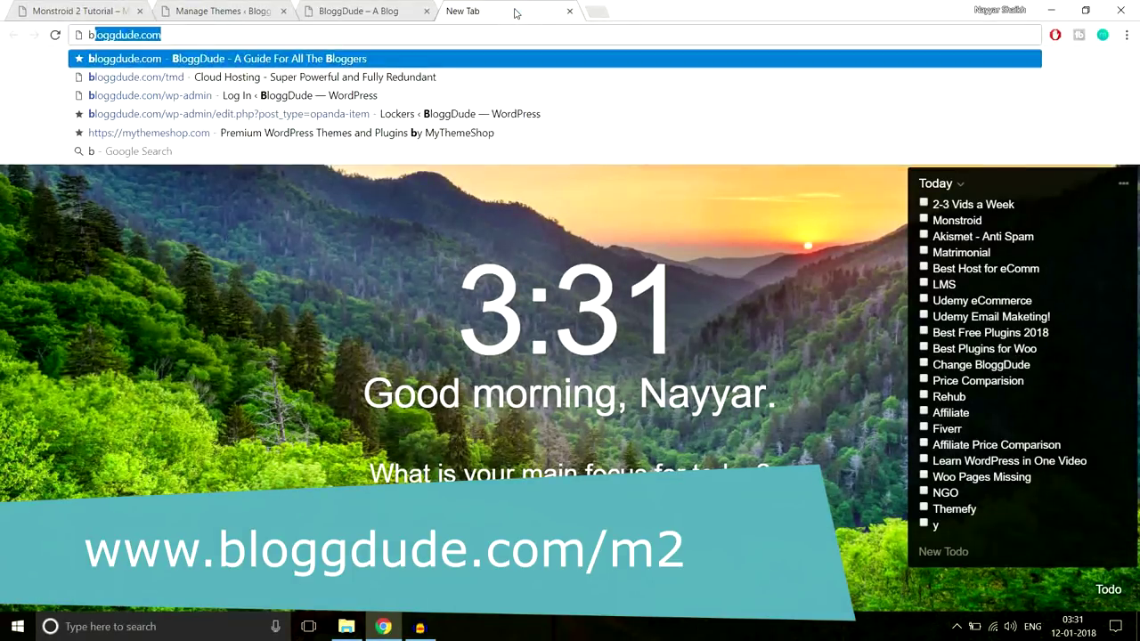
type("loggdude.com/m2")
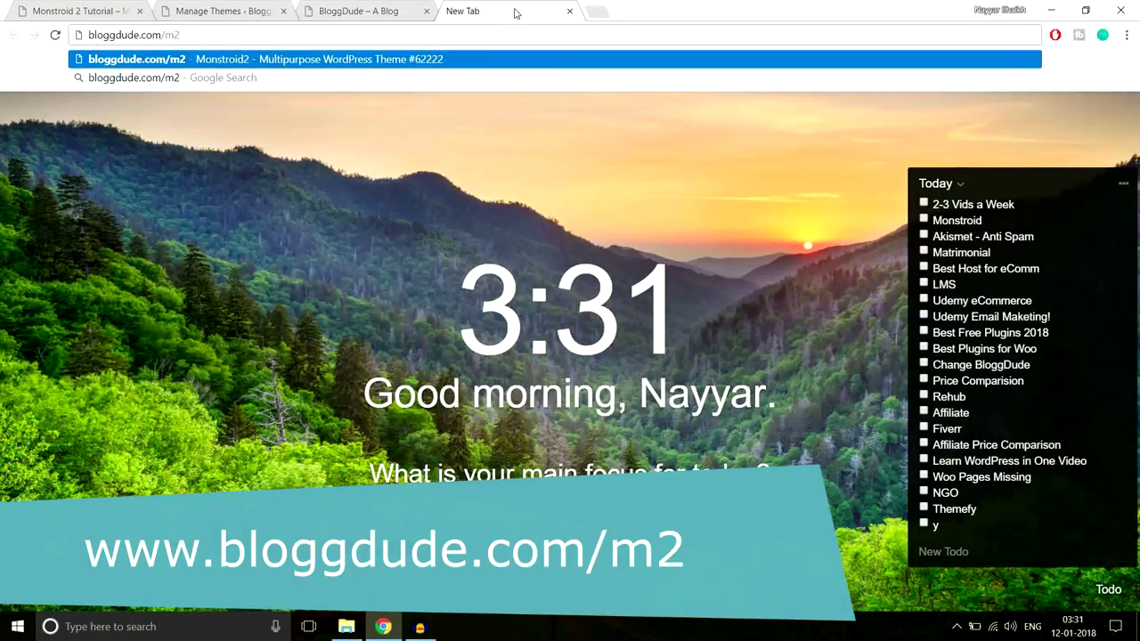
key("Return")
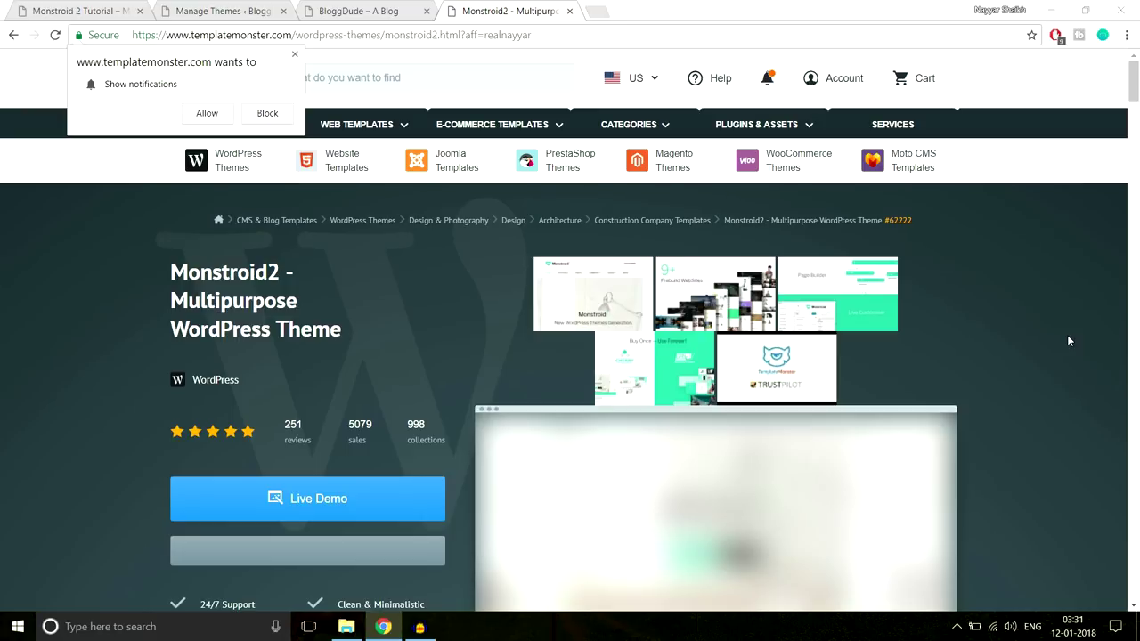
left_click(294, 55)
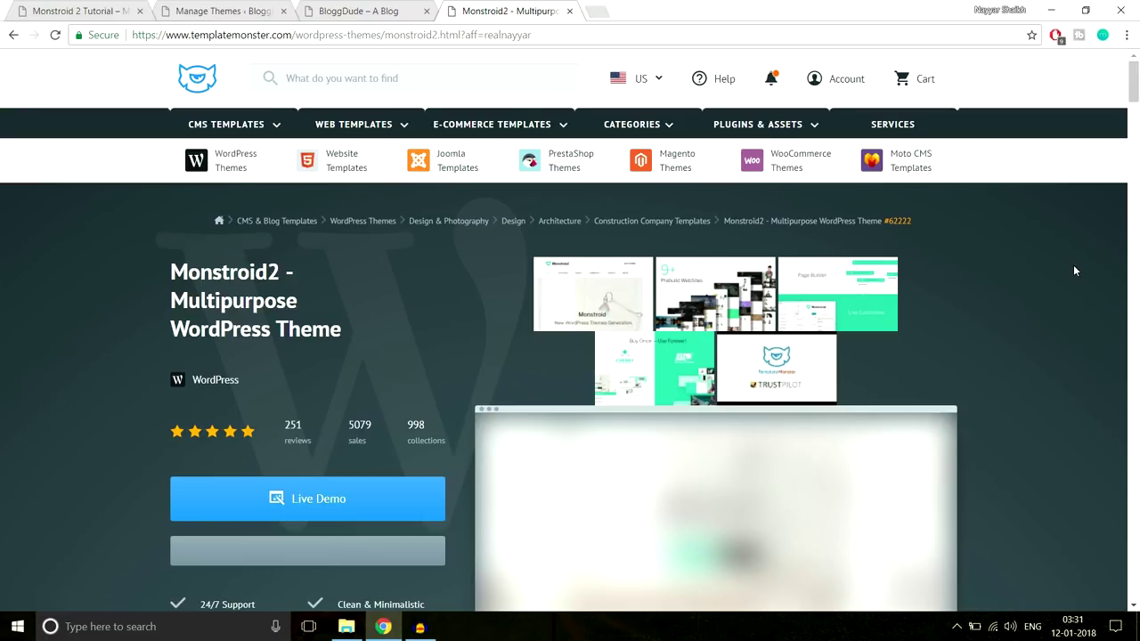
scroll(1073, 269, "down", 2)
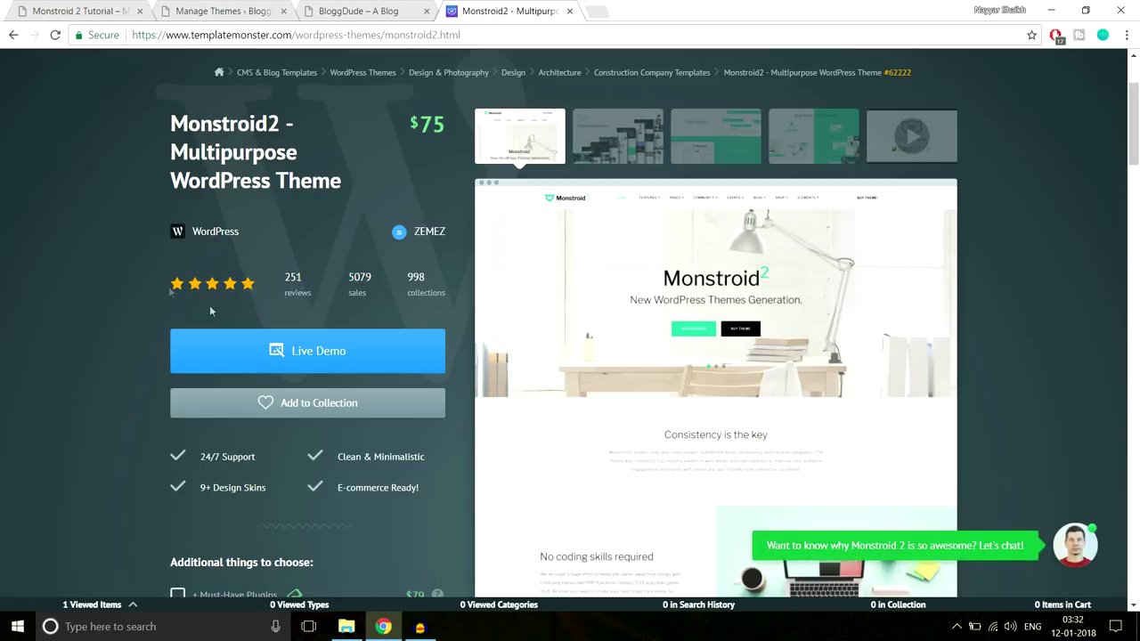
After checking the Monstroid2 demo, add the $75 Monstroid2 theme to the cart
left_click(70, 7)
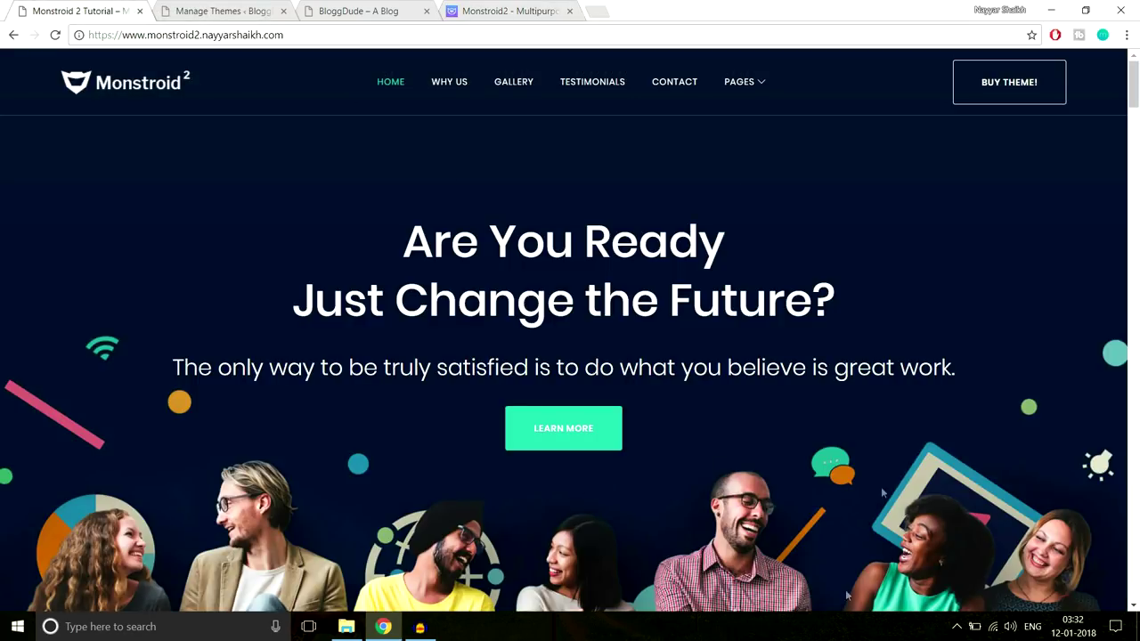
left_click(510, 9)
scroll(400, 267, "down", 6)
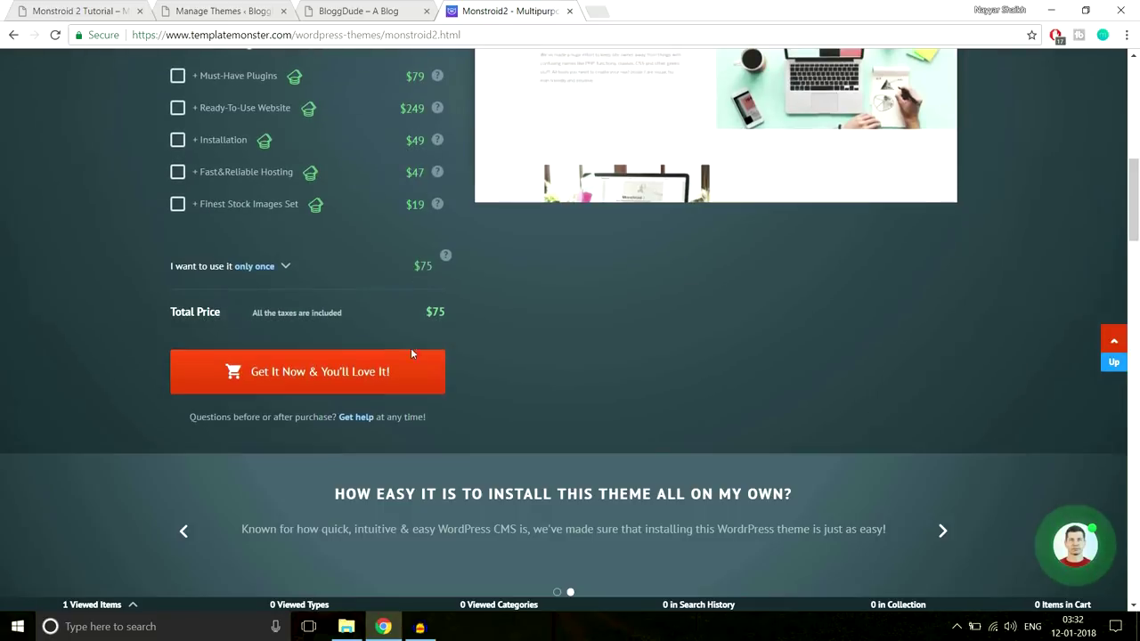
left_click(375, 377)
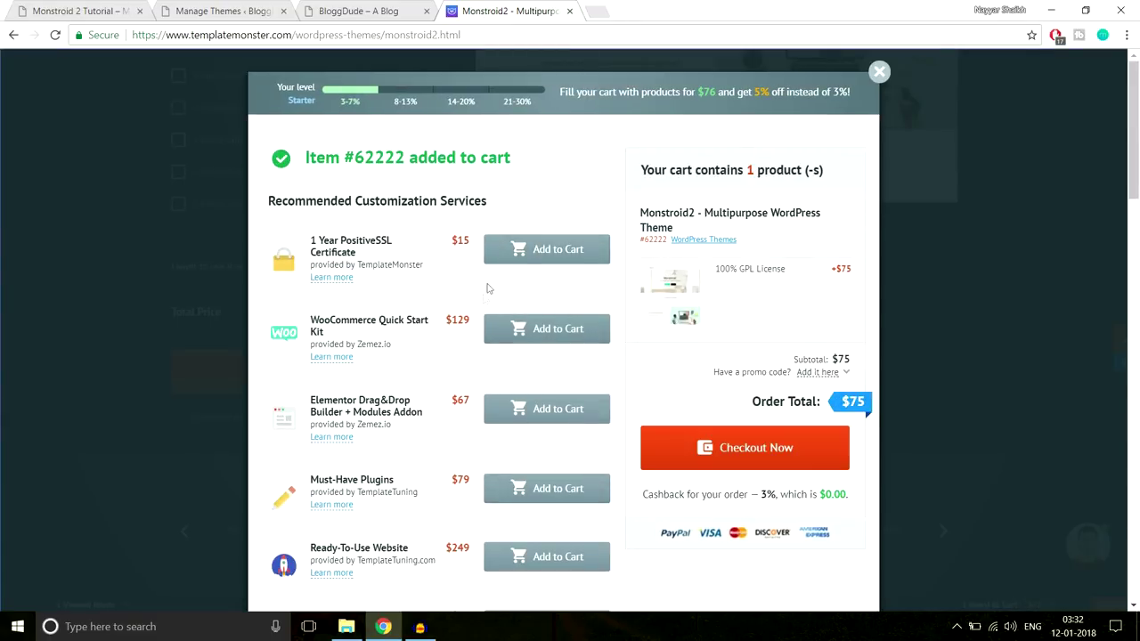
Proceed to checkout and continue with the account e-mail address
left_click(761, 450)
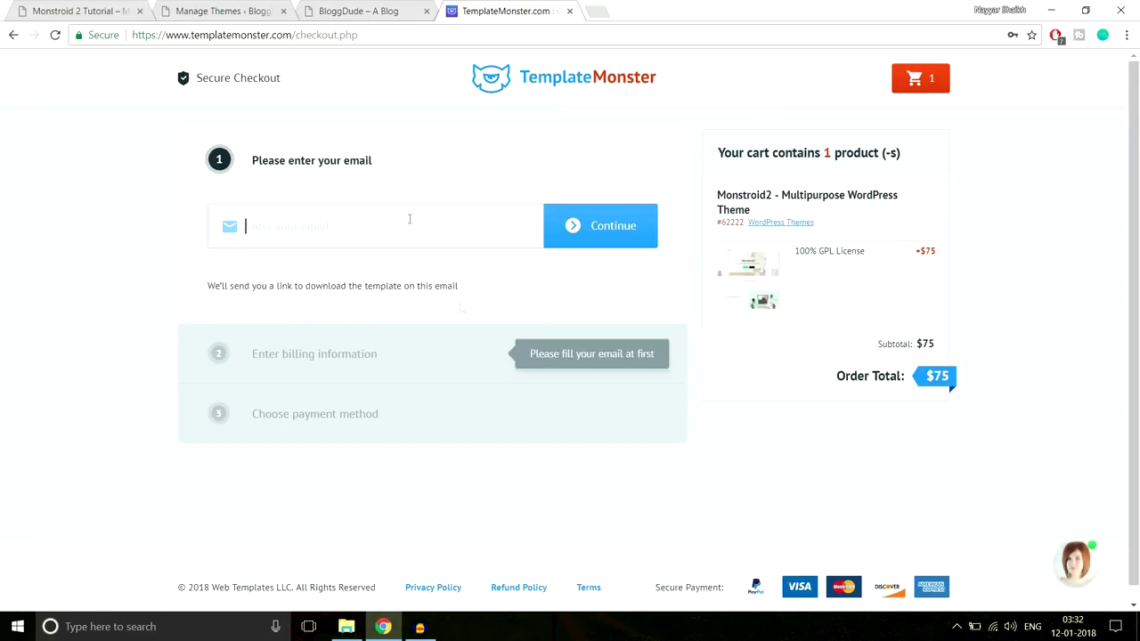
left_click(405, 222)
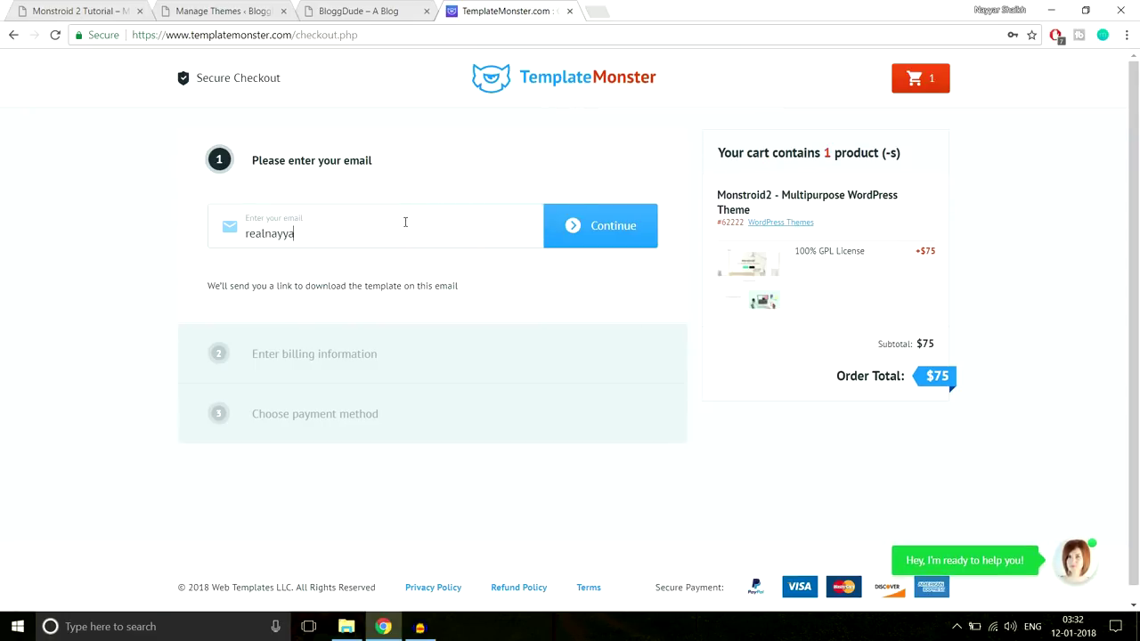
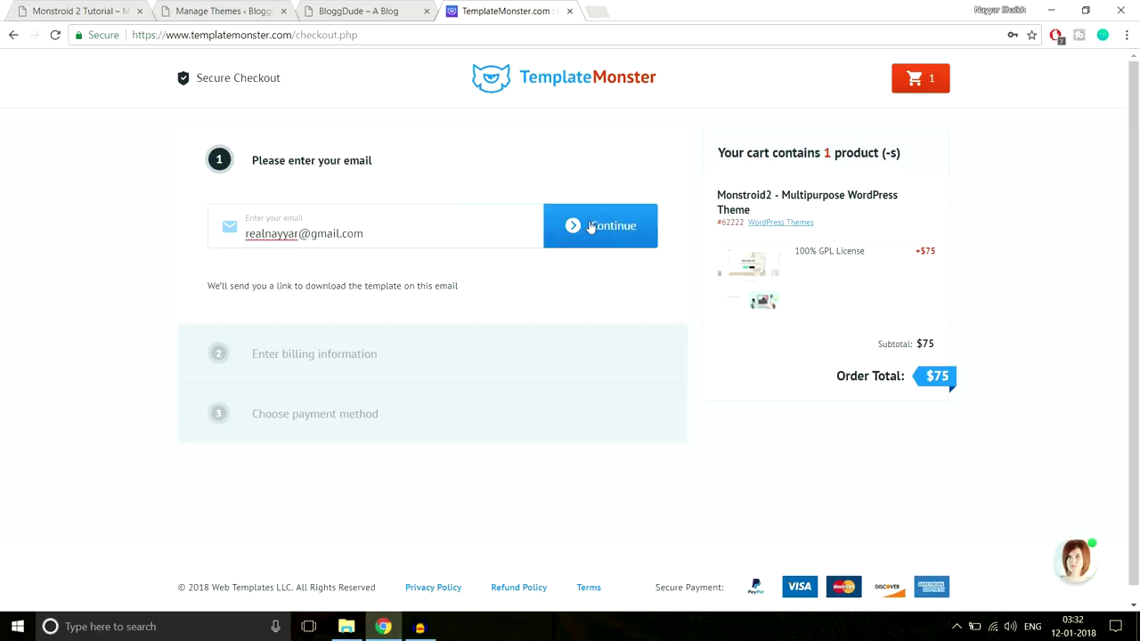
left_click(590, 228)
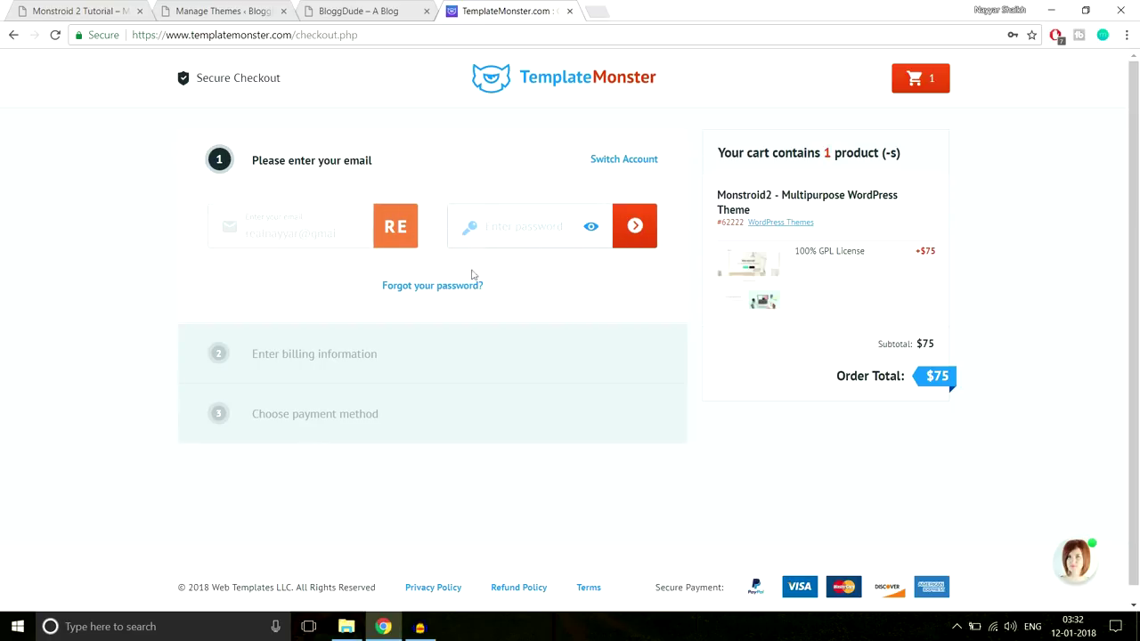
Sign in with the saved account password to reach the payment method step
left_click(467, 224)
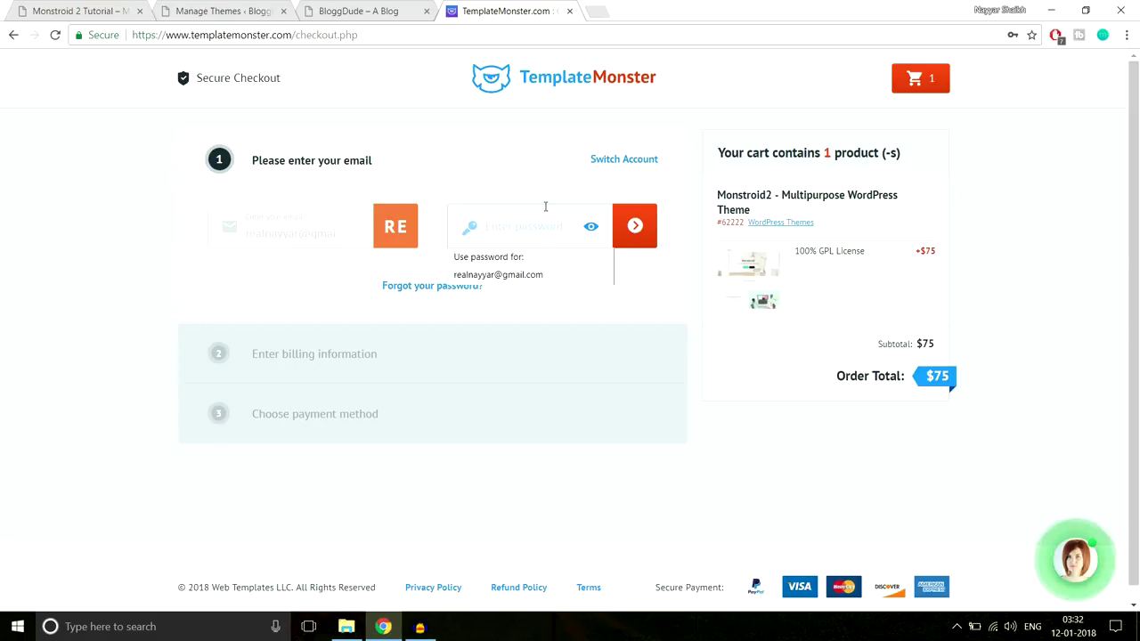
left_click(529, 277)
left_click(630, 238)
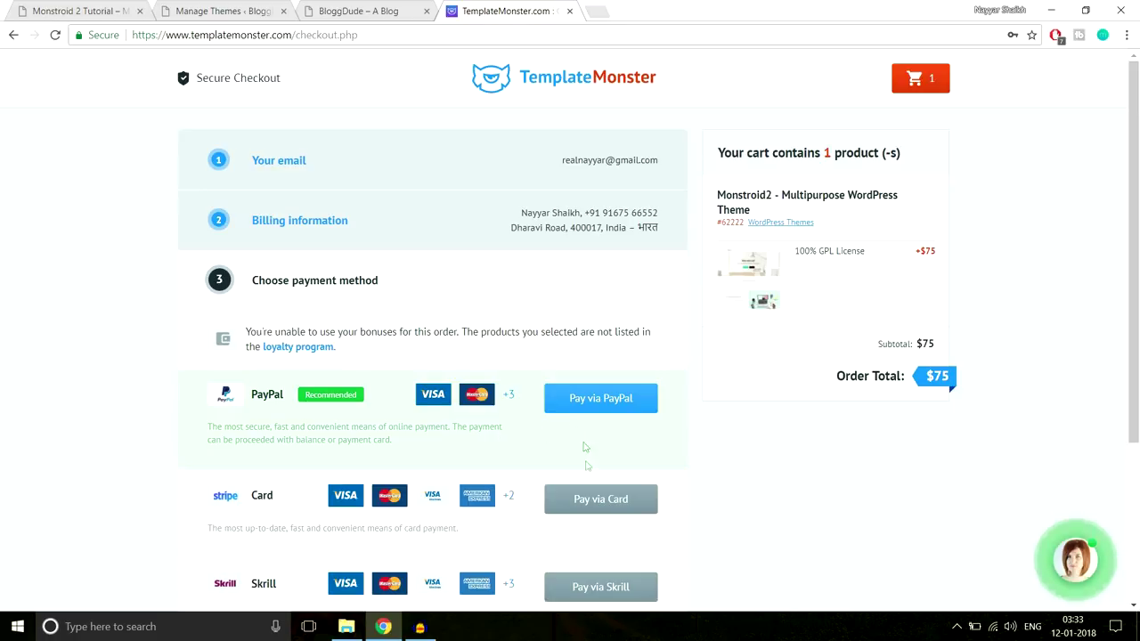
scroll(600, 489, "down", 3)
scroll(600, 486, "up", 3)
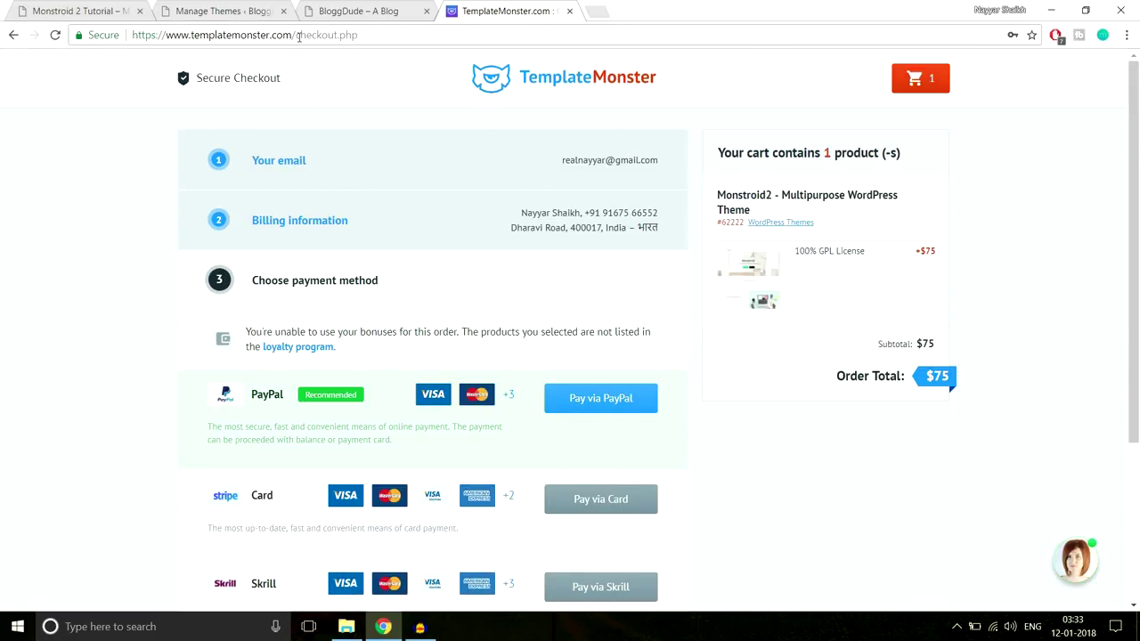
left_click_drag(296, 35, 513, 35)
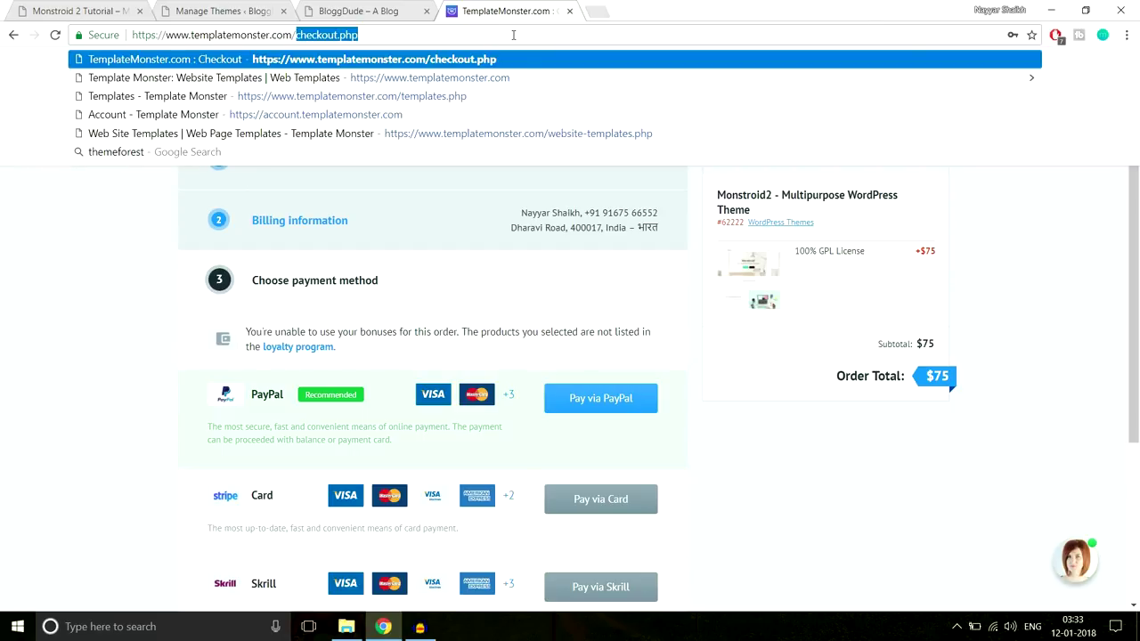
Load the TemplateMonster homepage, view the account Downloads list with the Monstroid2 order, then close it
key("BackSpace")
key("Return")
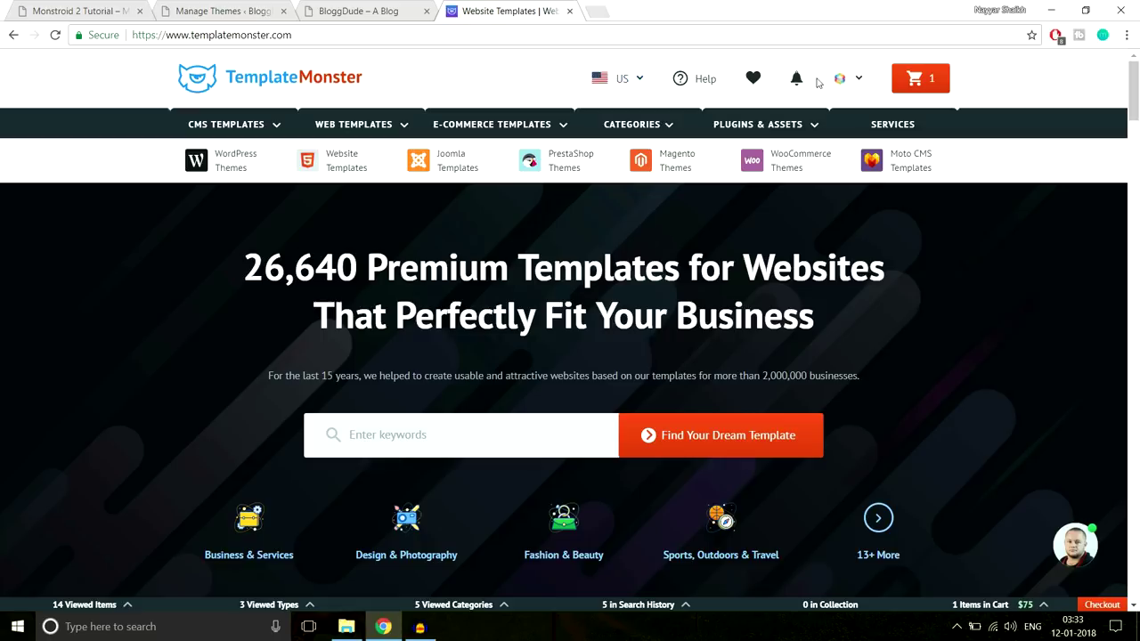
left_click(860, 81)
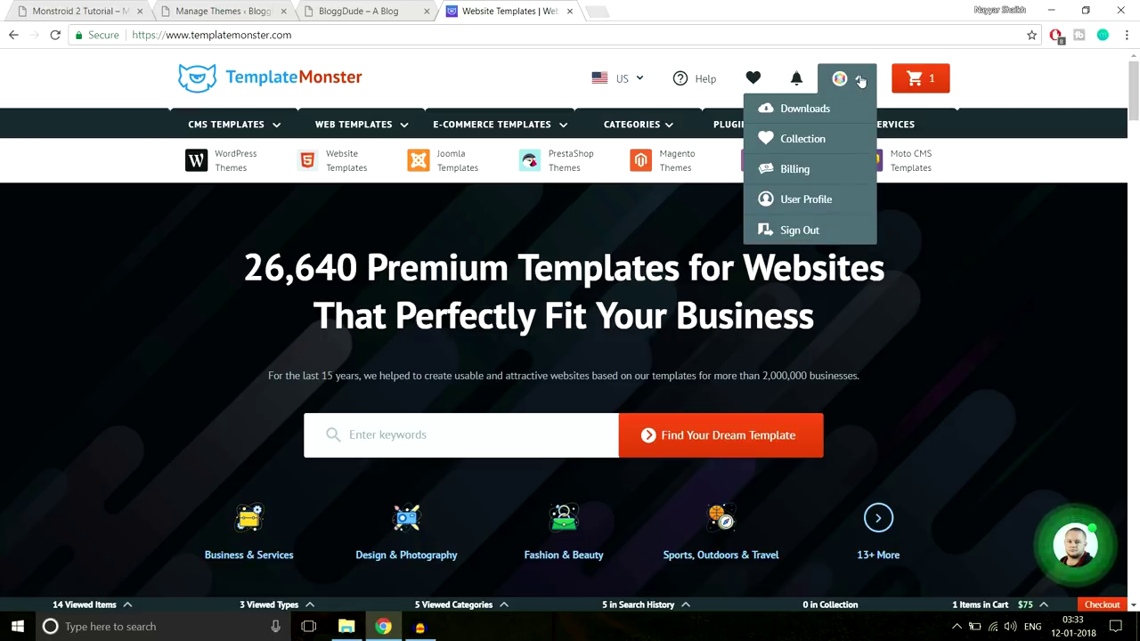
left_click(829, 111)
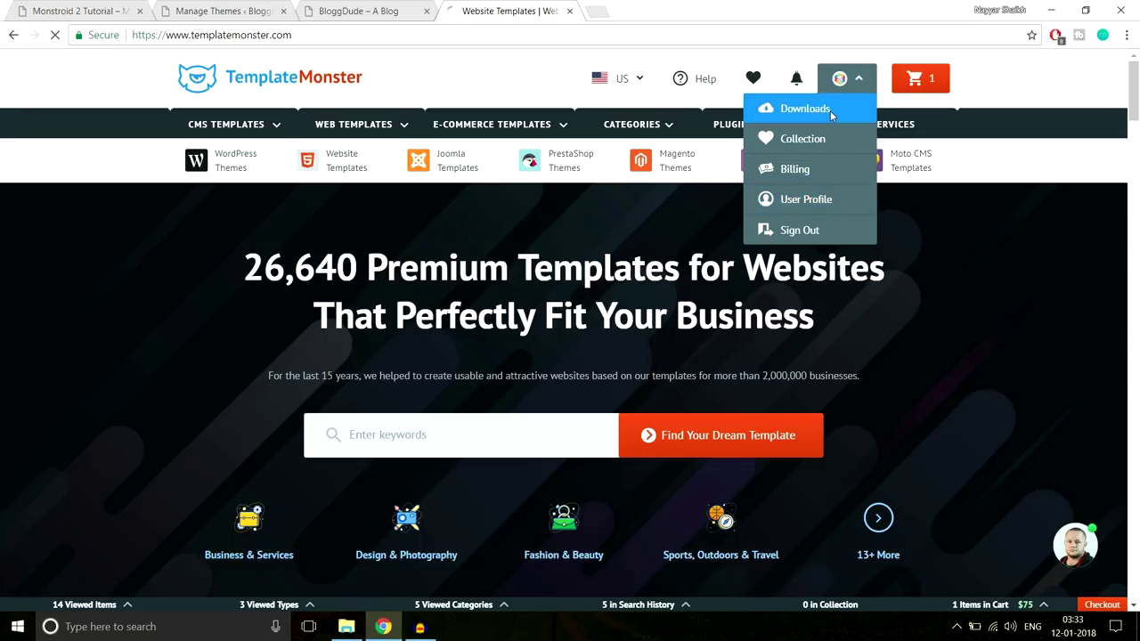
scroll(623, 267, "down", 2)
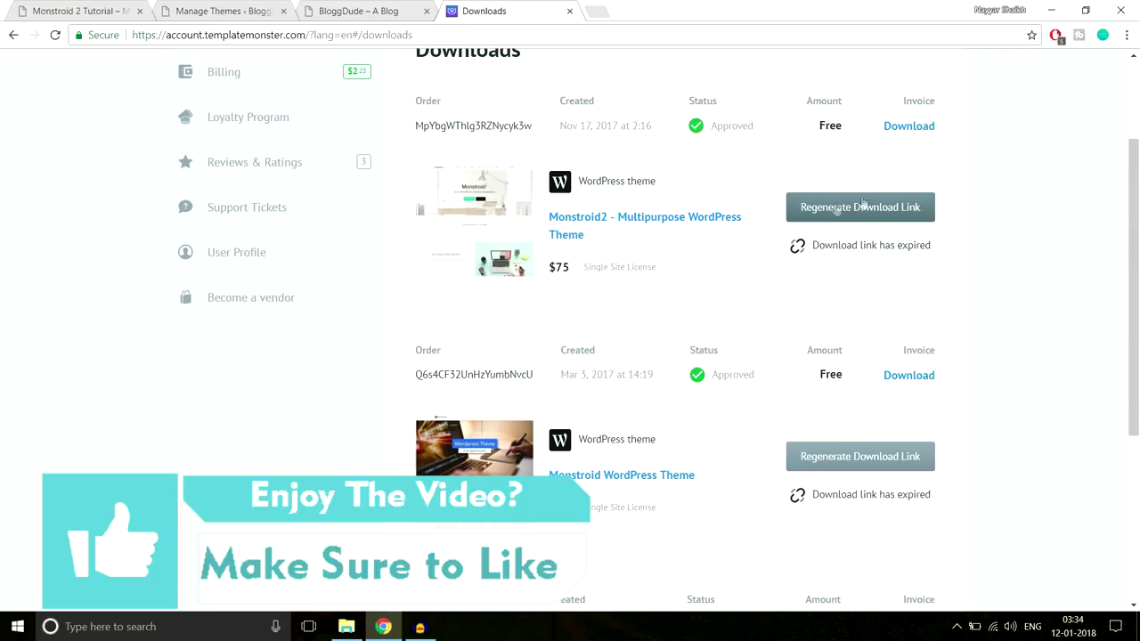
left_click(568, 12)
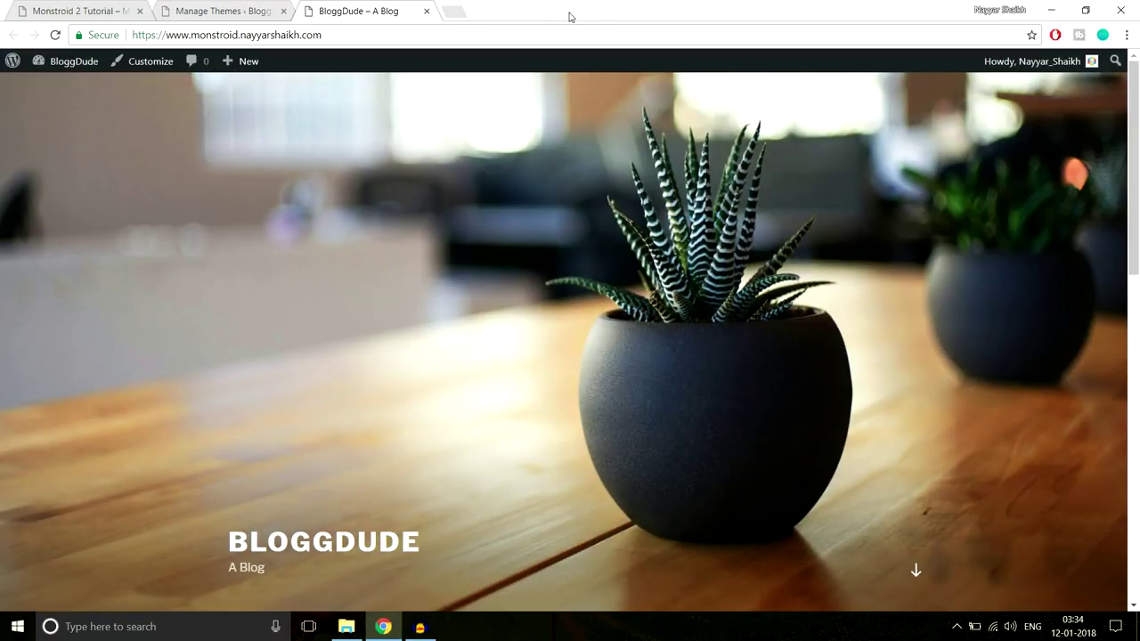
In File Explorer, go up to the Monstroid-2 folder and pick the extracted template folder
left_click(346, 627)
left_click(248, 51)
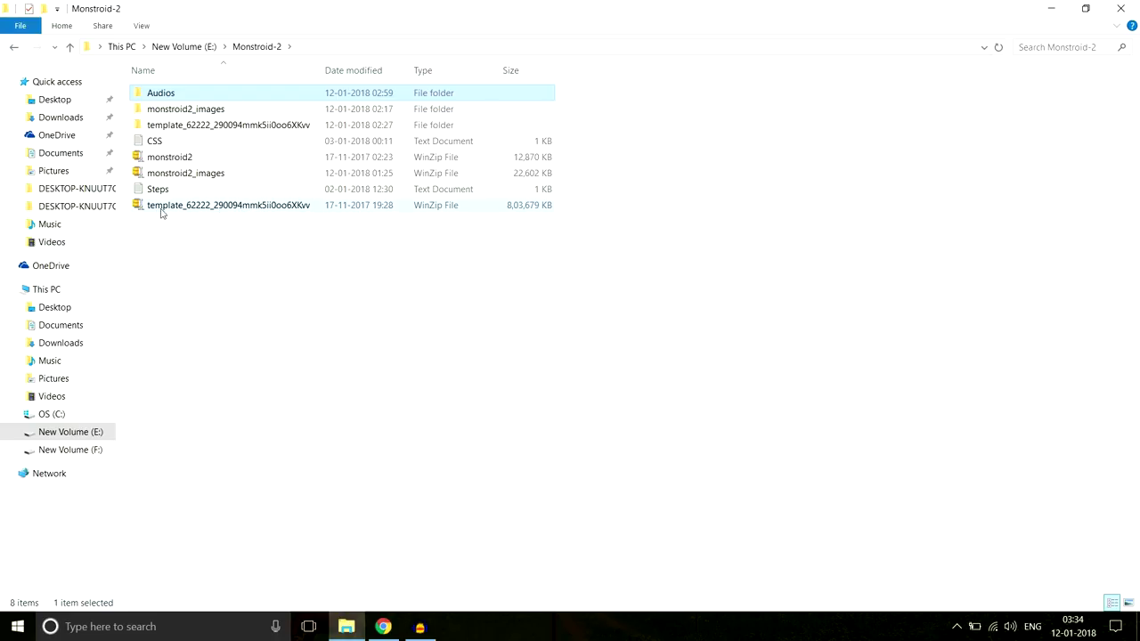
mouse_move(166, 217)
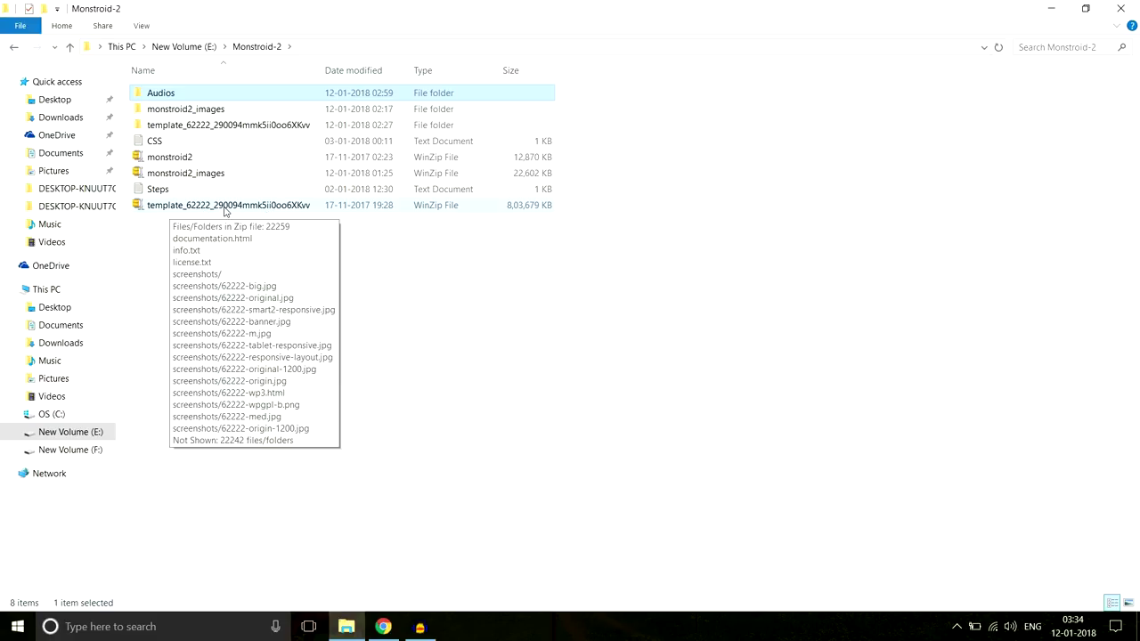
right_click(225, 211)
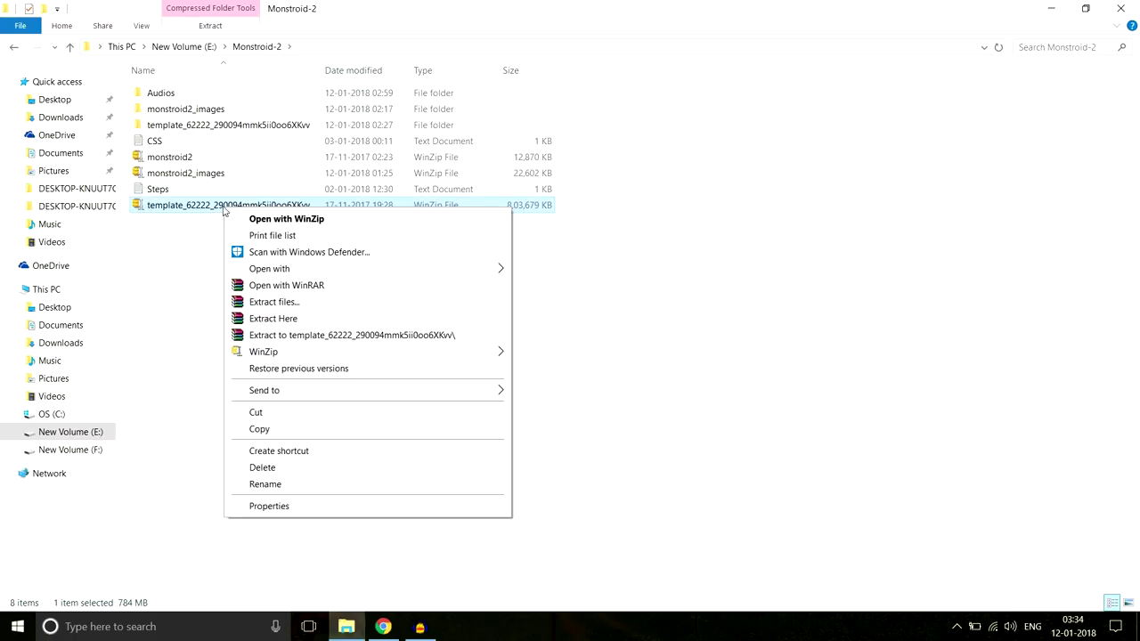
left_click(238, 132)
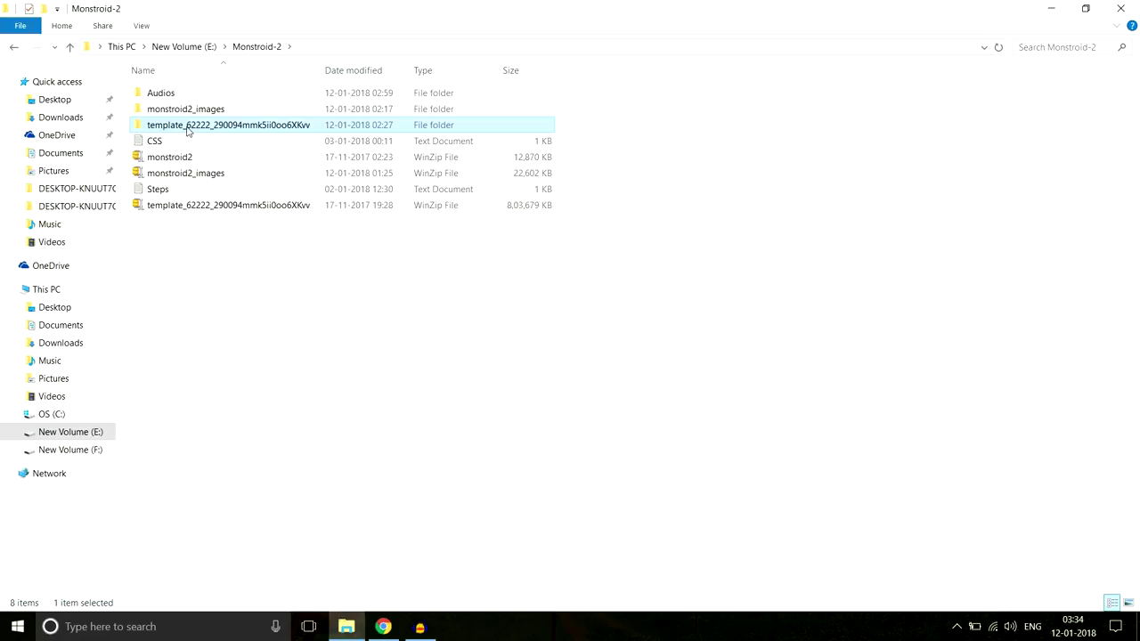
Open template_62222\theme, select the monstroid2 zip, and return to the browser
double_click(187, 132)
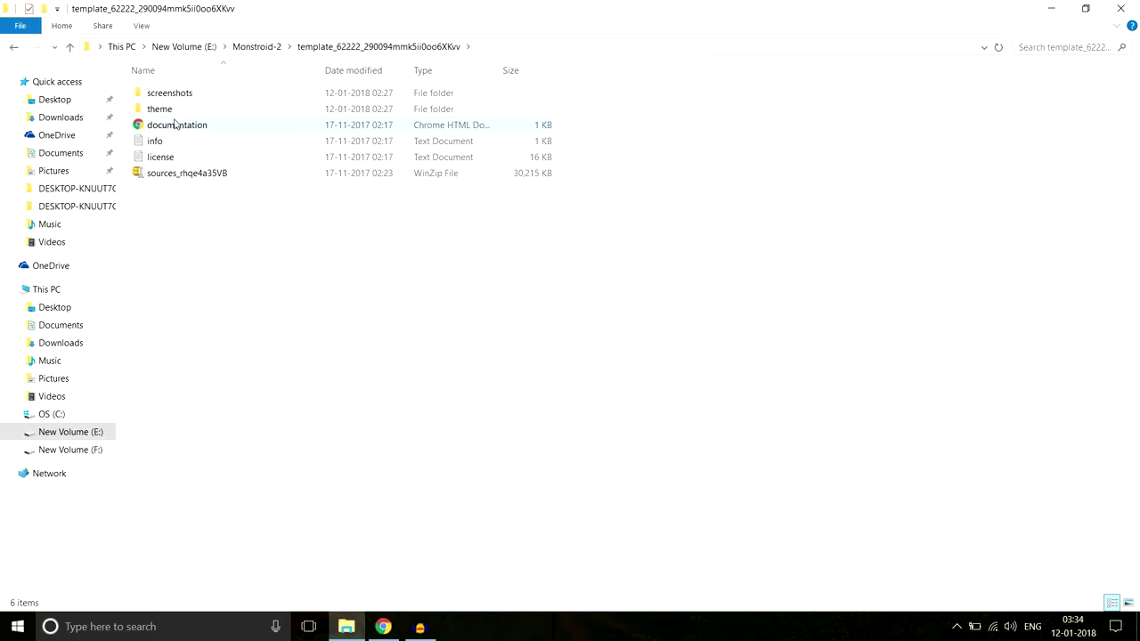
double_click(162, 112)
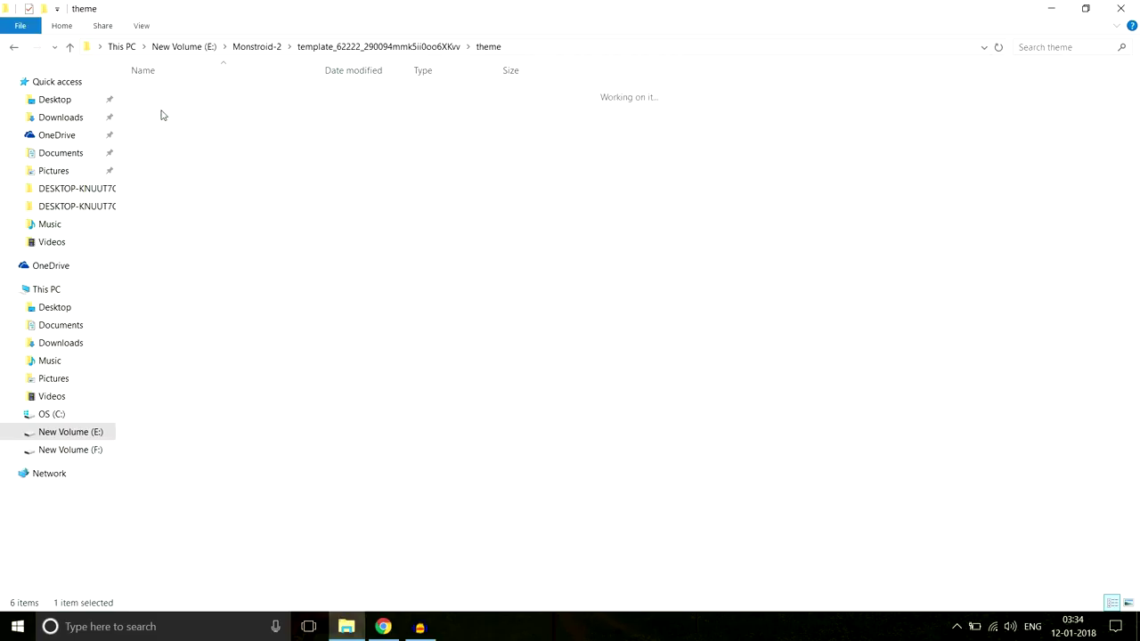
left_click(183, 109)
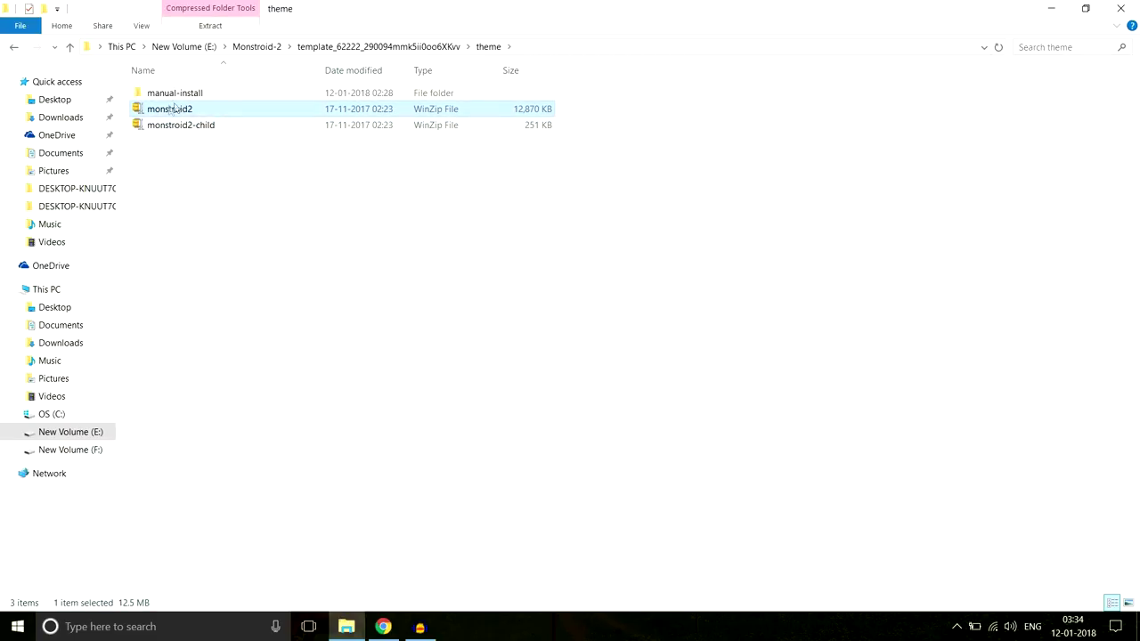
mouse_move(190, 111)
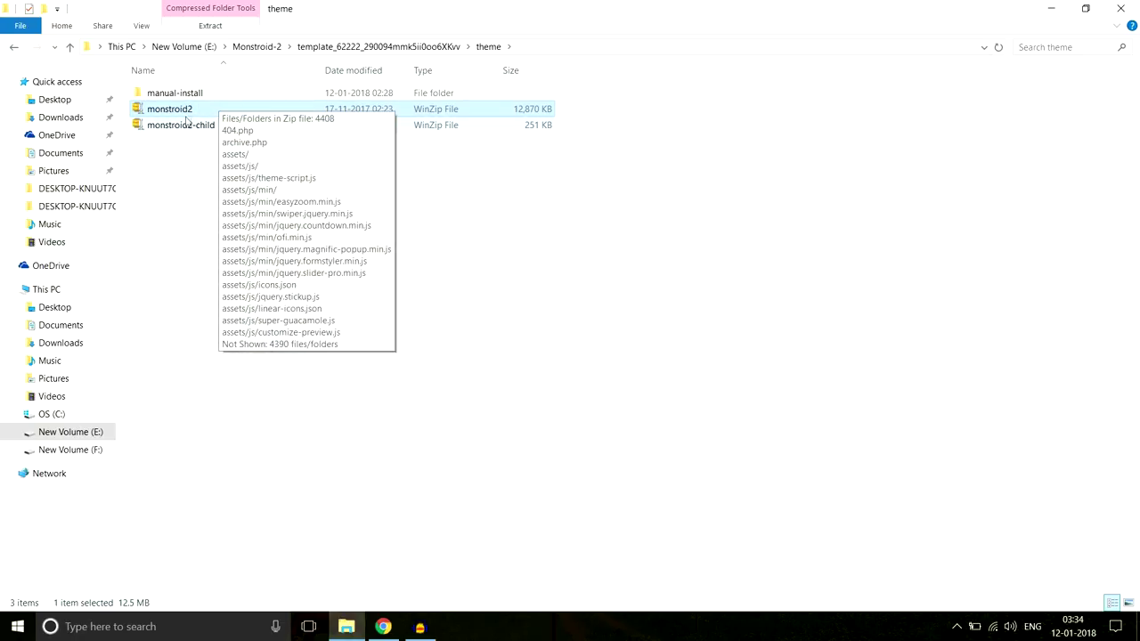
left_click(385, 625)
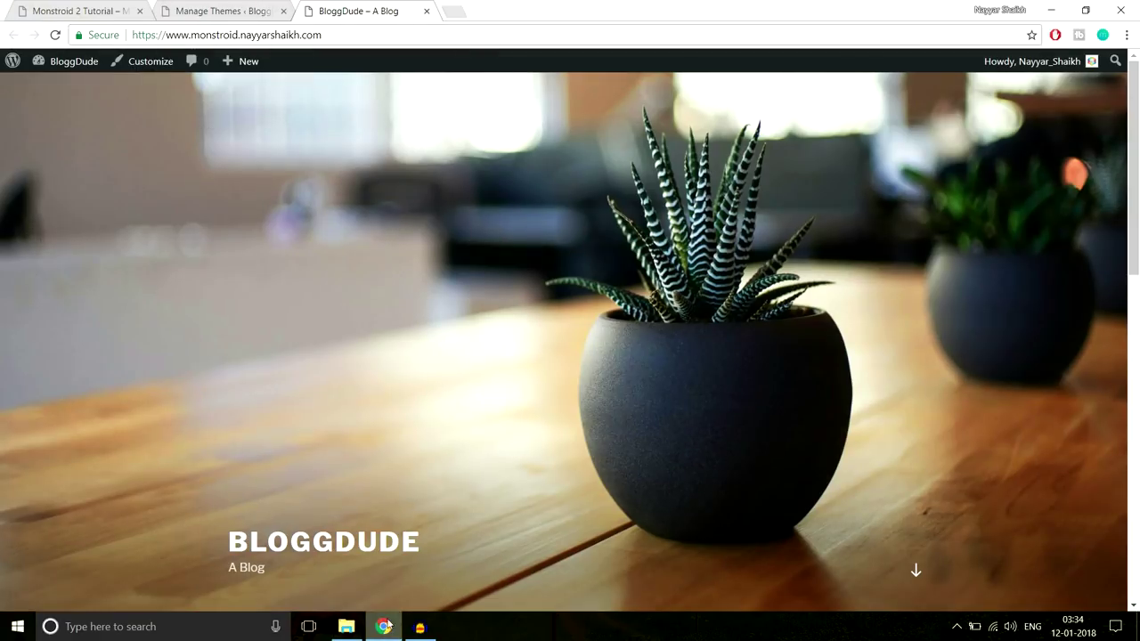
Open the Add Themes upload form and browse for a theme zip
left_click(250, 10)
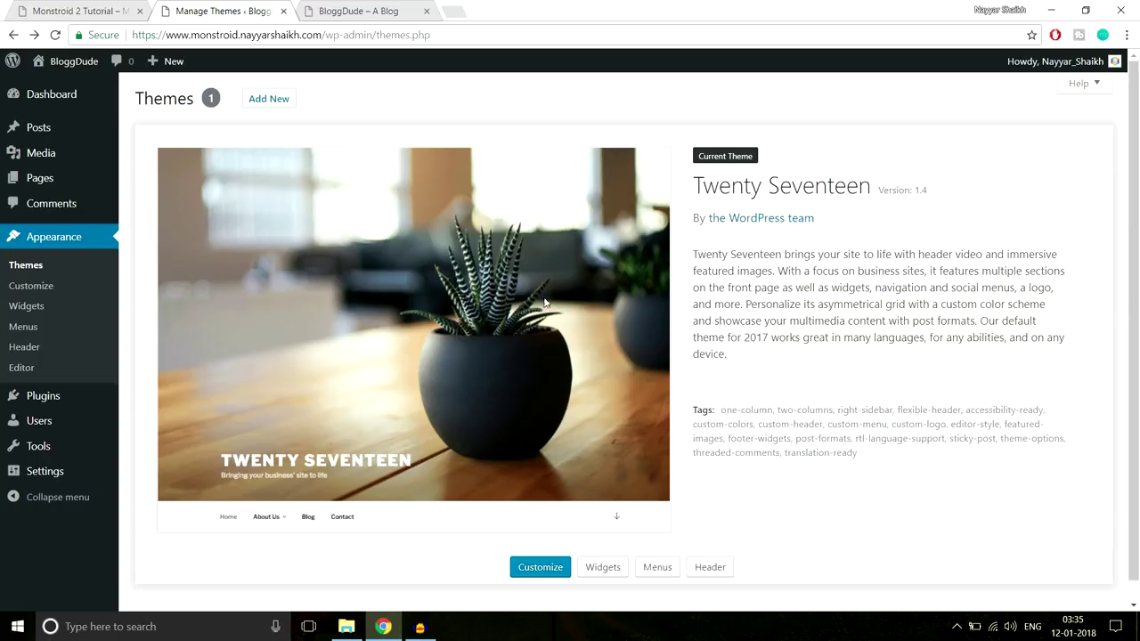
left_click(269, 100)
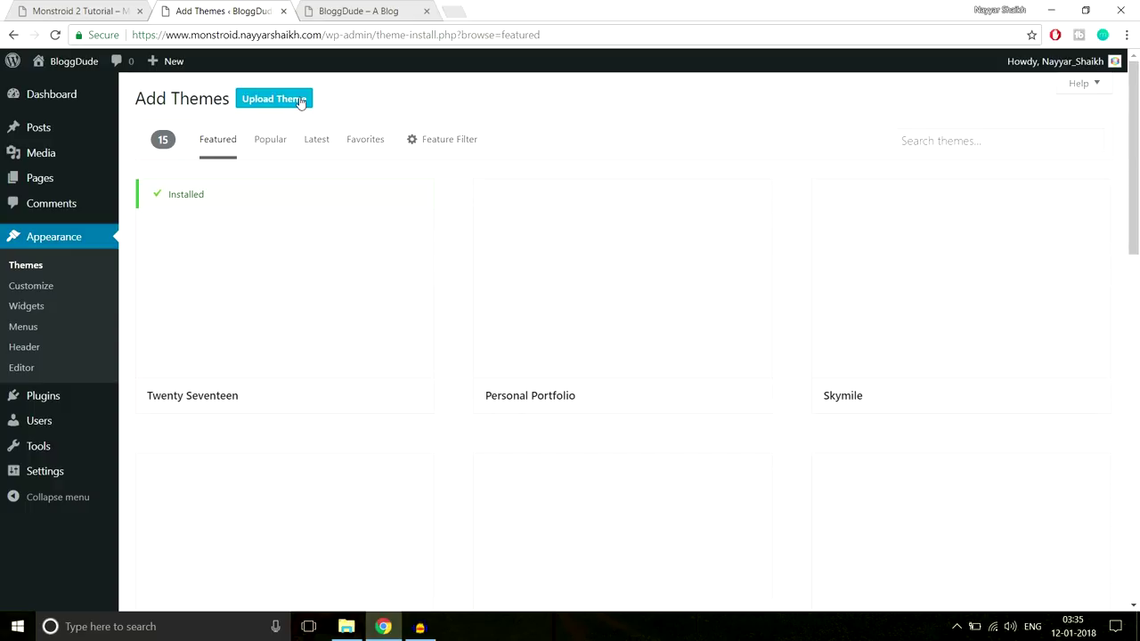
left_click(301, 102)
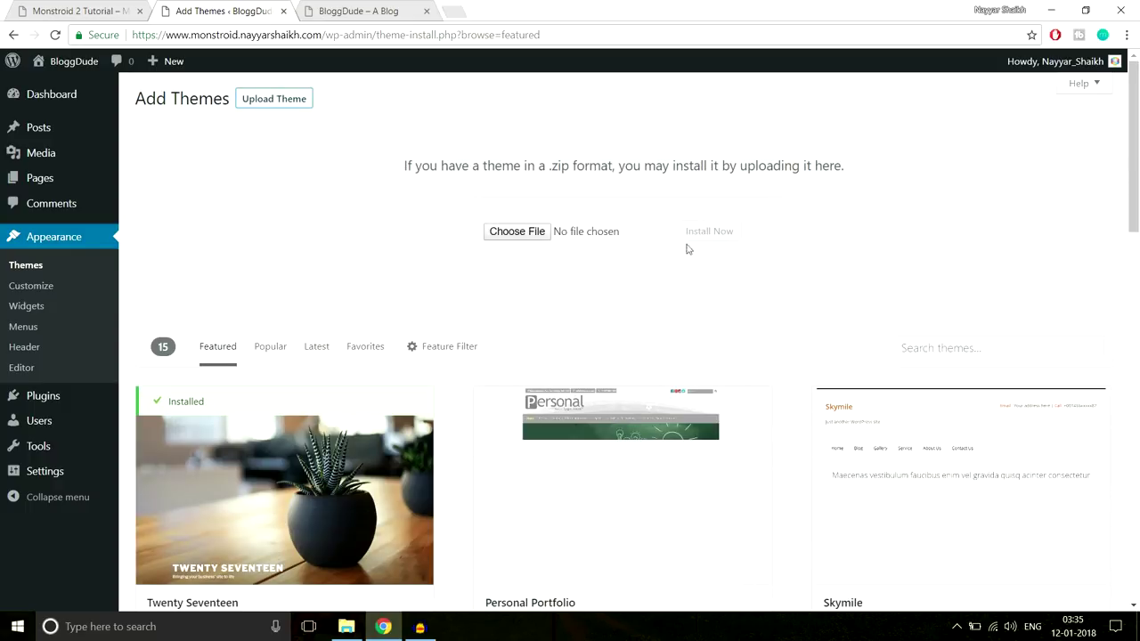
left_click(539, 236)
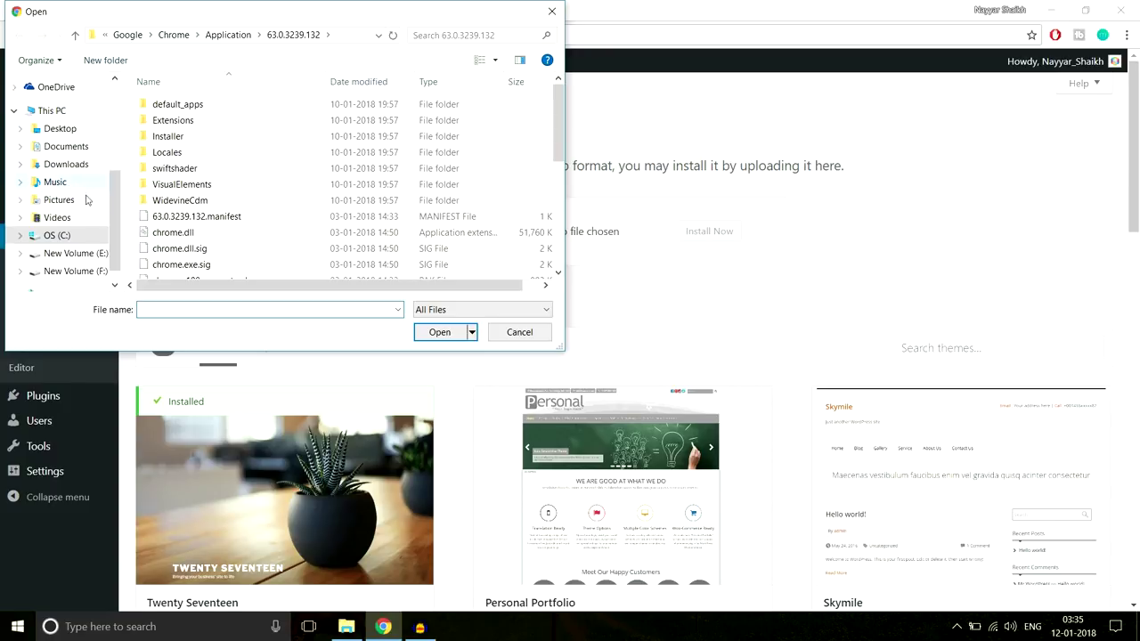
Choose monstroid2.zip from E:\Monstroid-2 as the file to upload
scroll(75, 179, "down", 1)
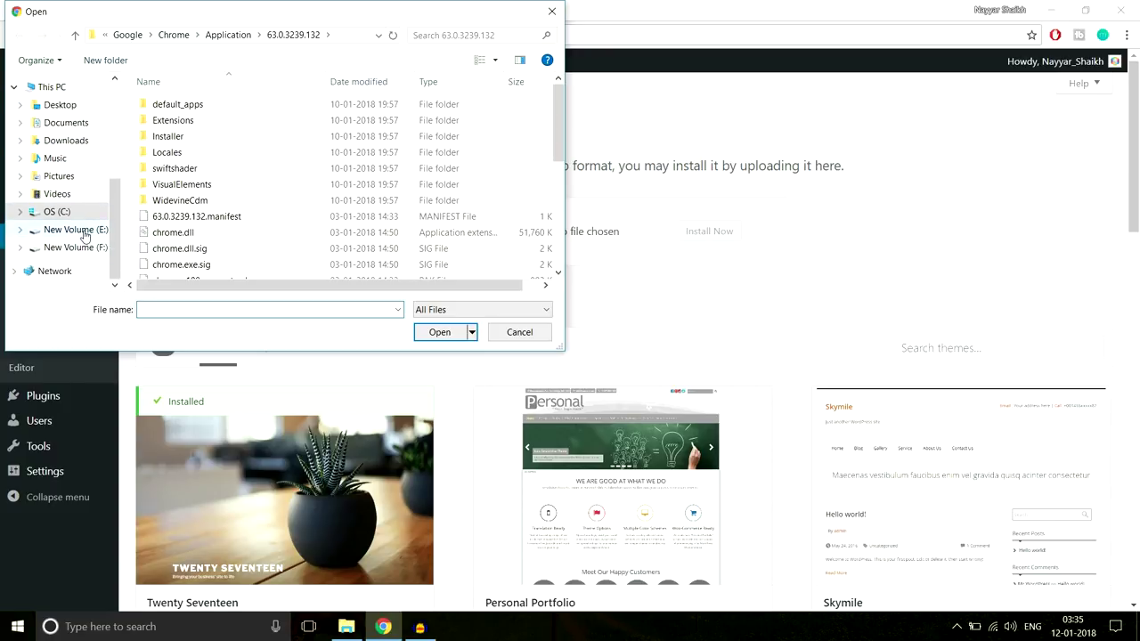
left_click(83, 231)
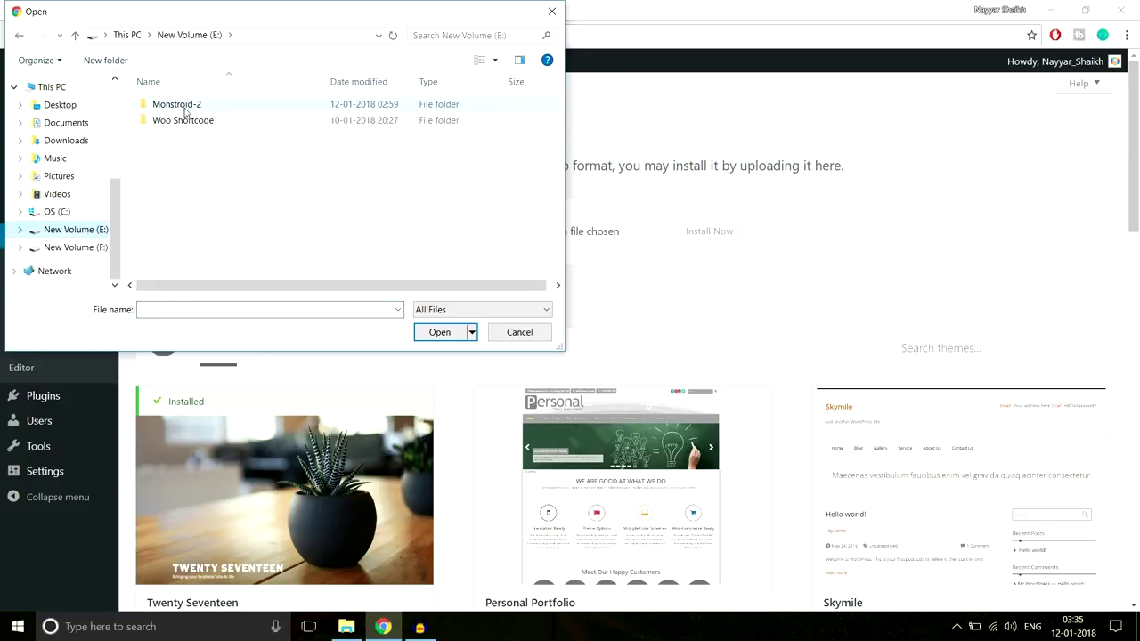
double_click(176, 105)
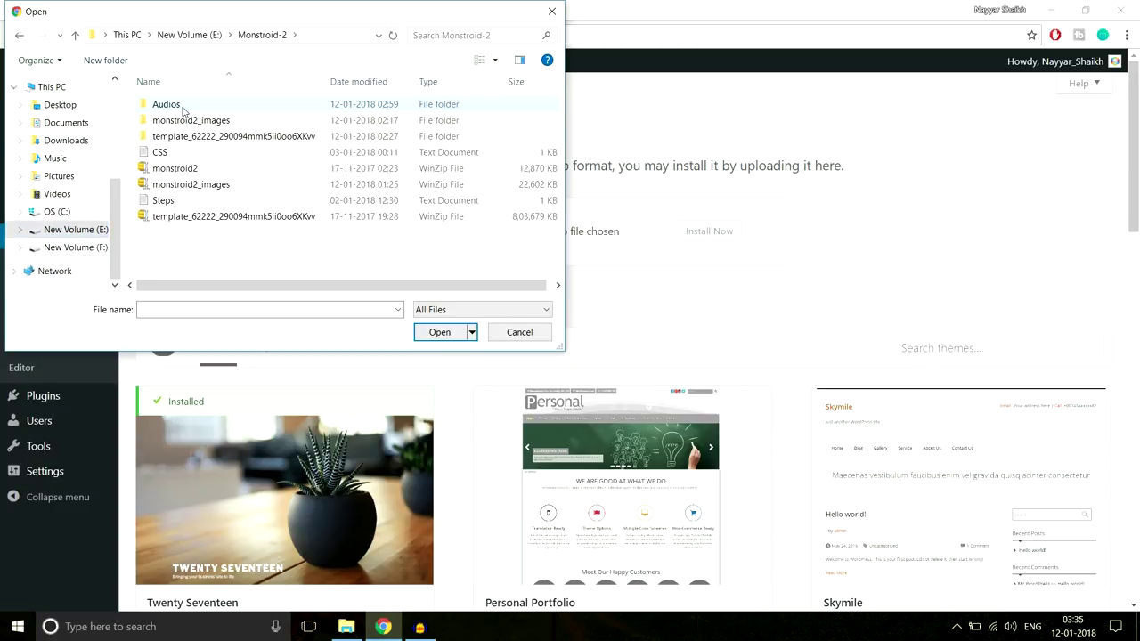
left_click(182, 171)
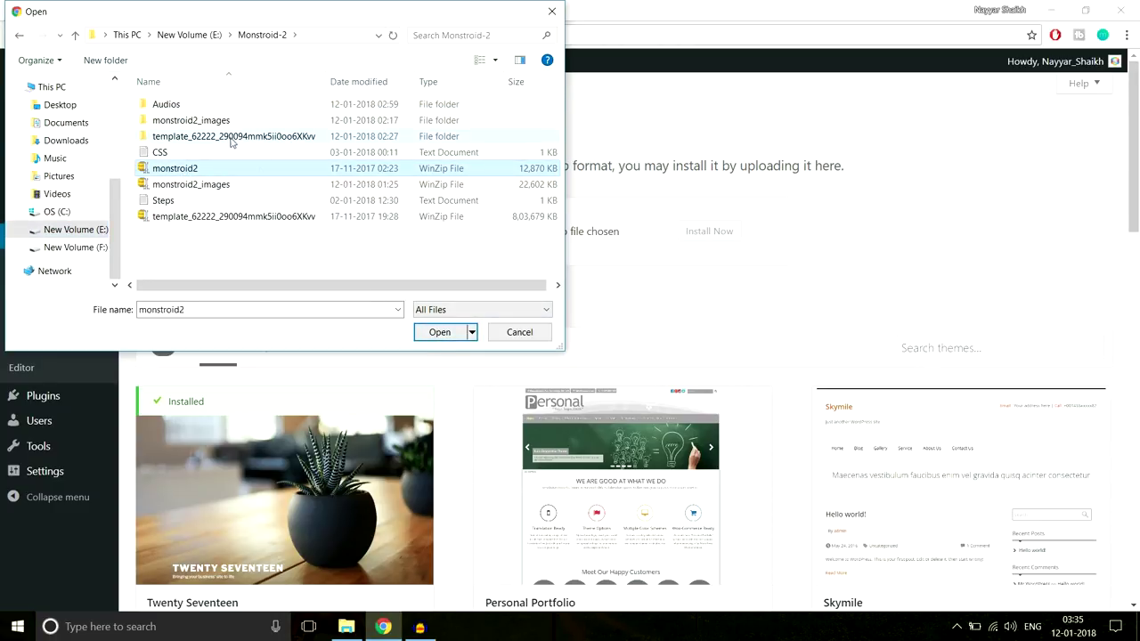
left_click(452, 338)
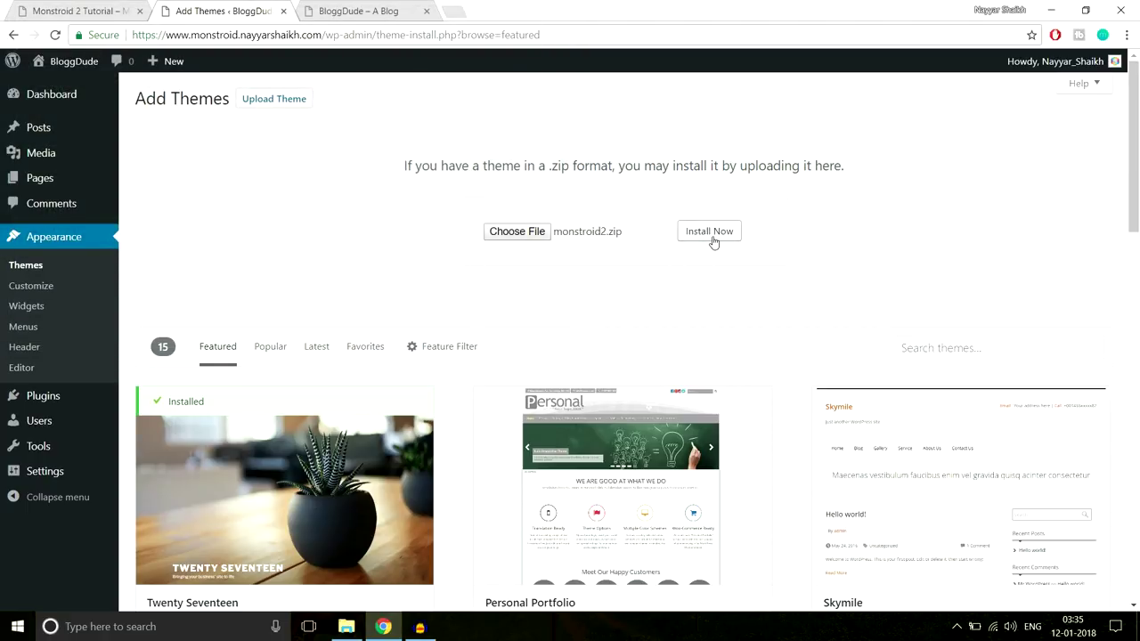
Install the uploaded monstroid2.zip and activate the Monstroid2 theme
left_click(708, 231)
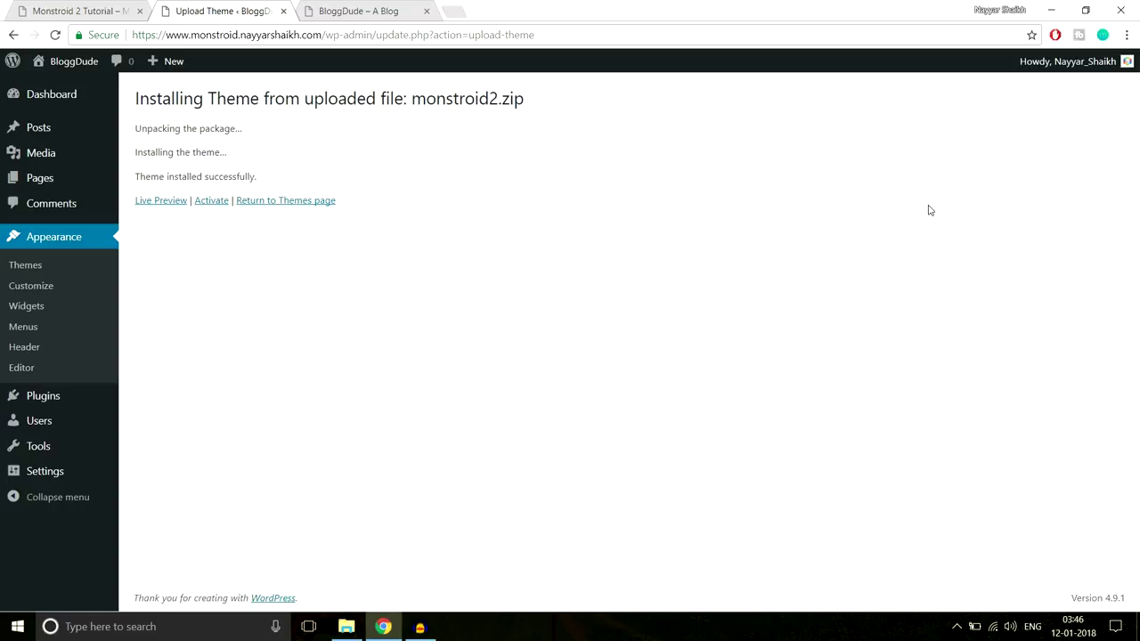
left_click(212, 201)
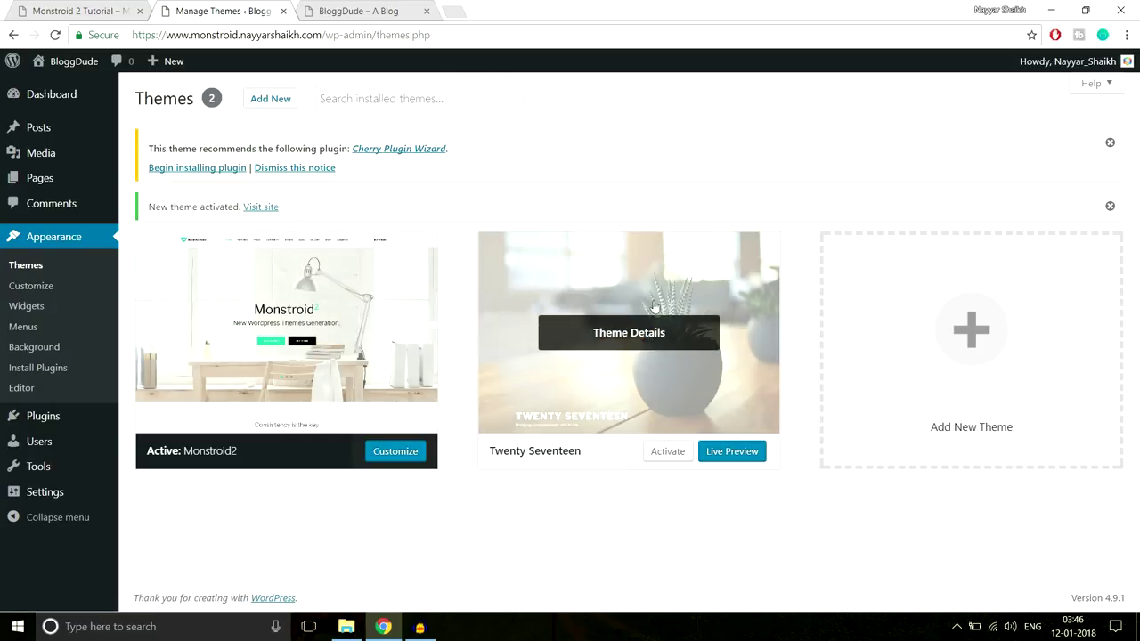
Install and activate Cherry Plugin Wizard, then dismiss its notice on the Dashboard
left_click(196, 169)
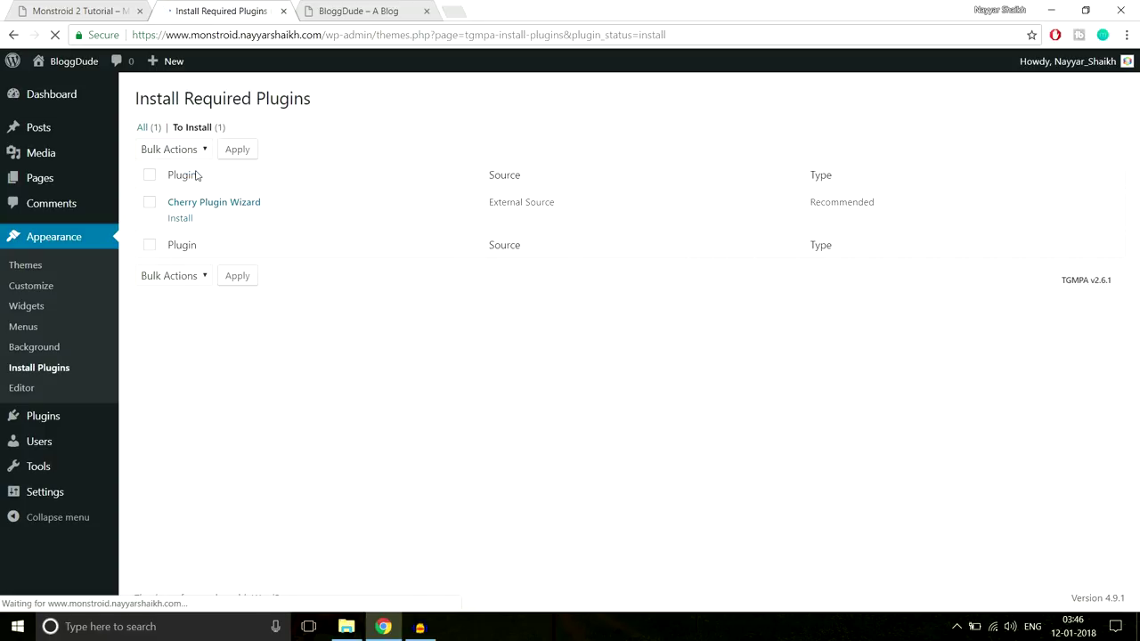
left_click(181, 219)
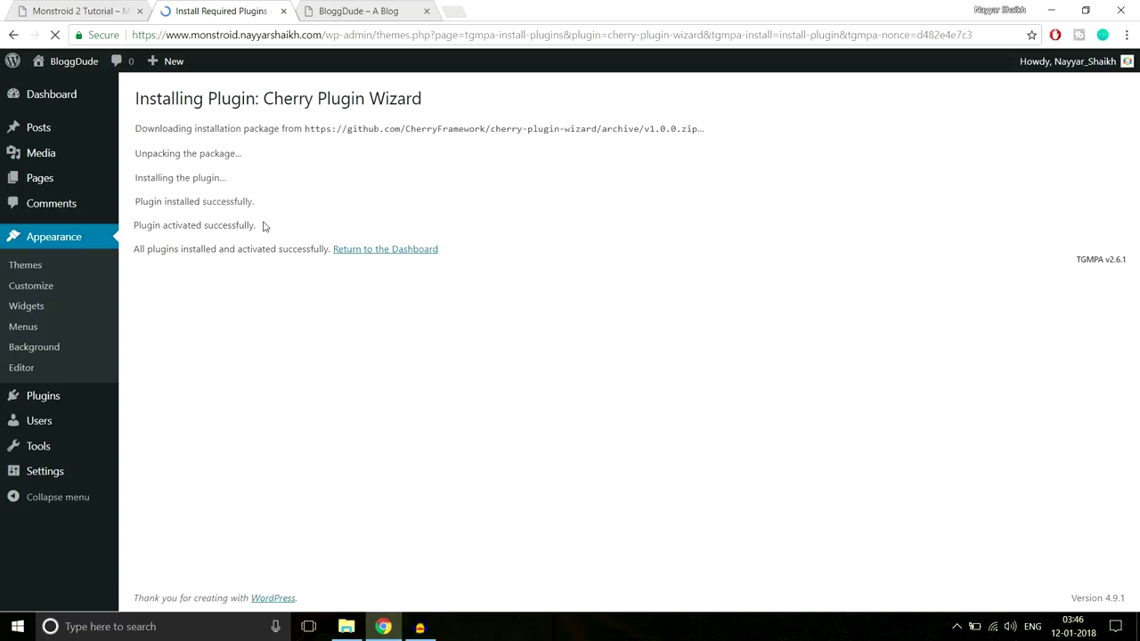
left_click(395, 251)
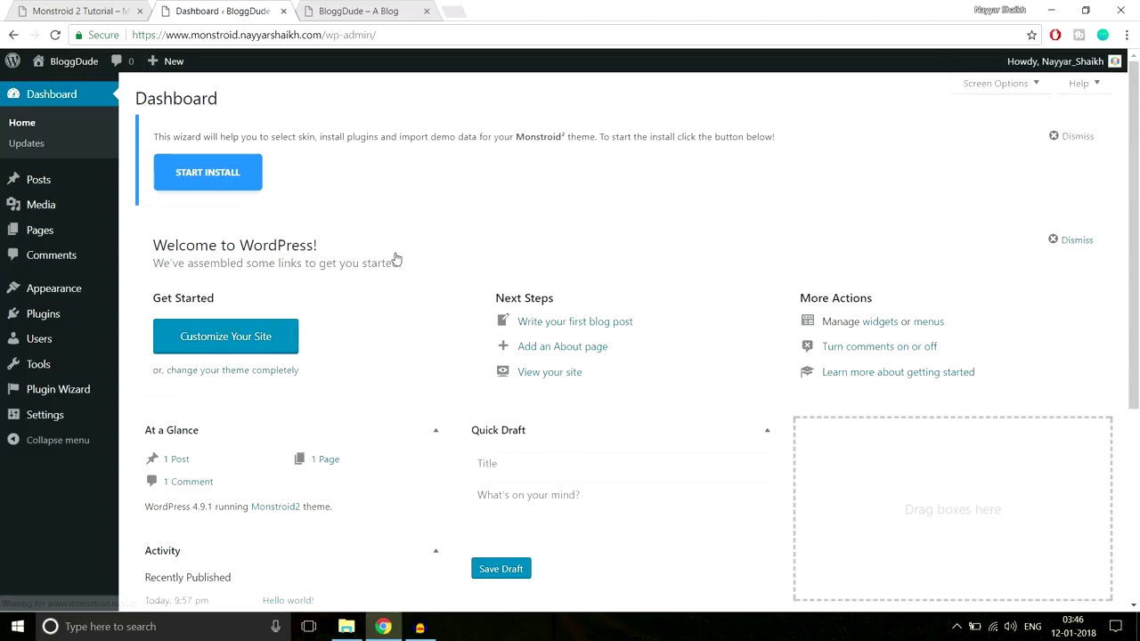
left_click(1075, 138)
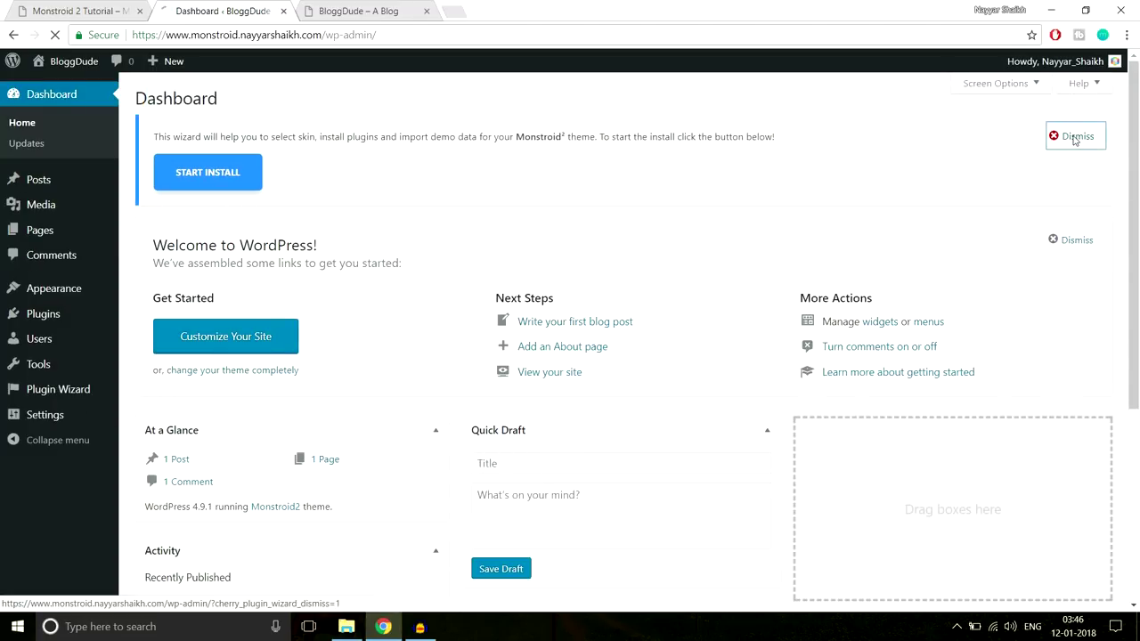
Reload the BloggDude front page to see it with the new Monstroid 2 theme
left_click(372, 18)
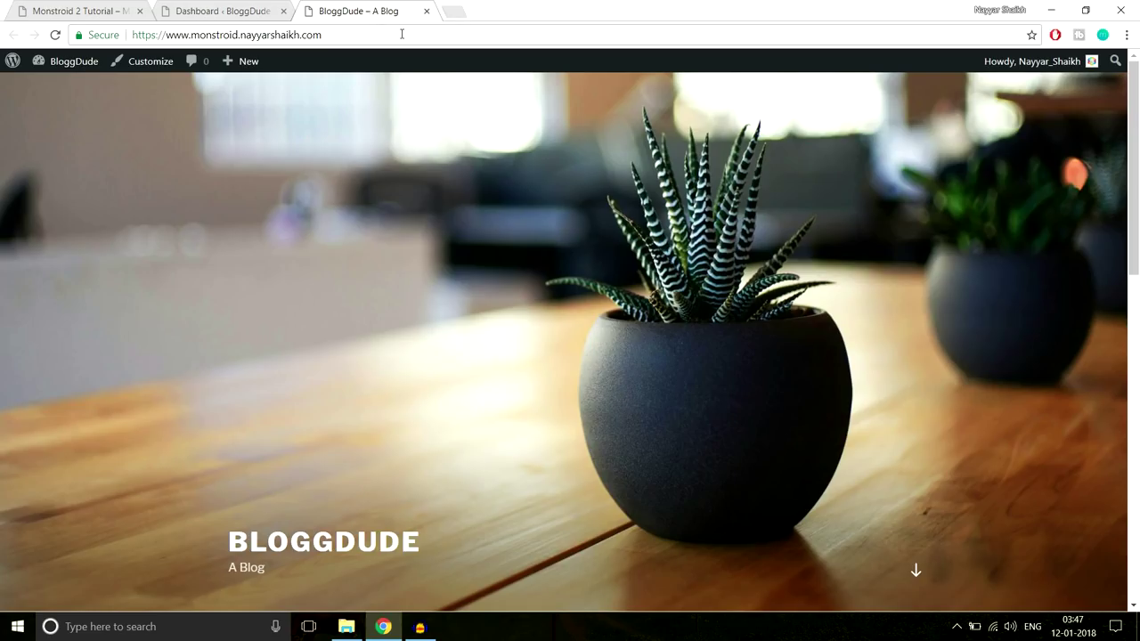
left_click(401, 34)
key("Return")
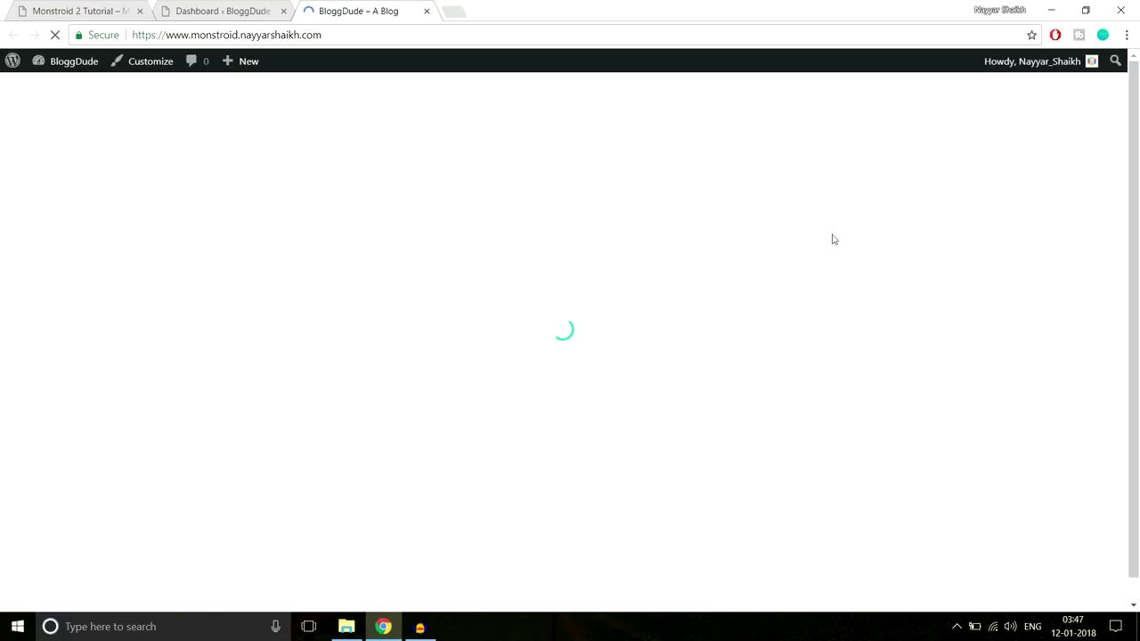
scroll(470, 438, "down", 1)
scroll(469, 438, "up", 1)
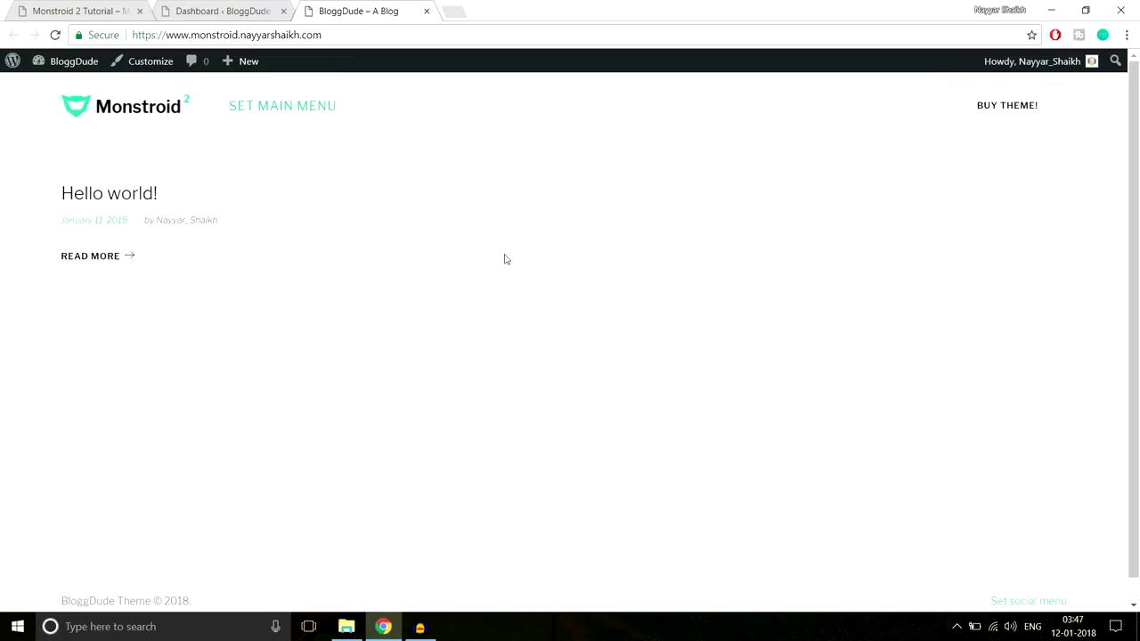
Compare the blog against the Monstroid 2 demo, then return to the WordPress Dashboard
left_click(107, 10)
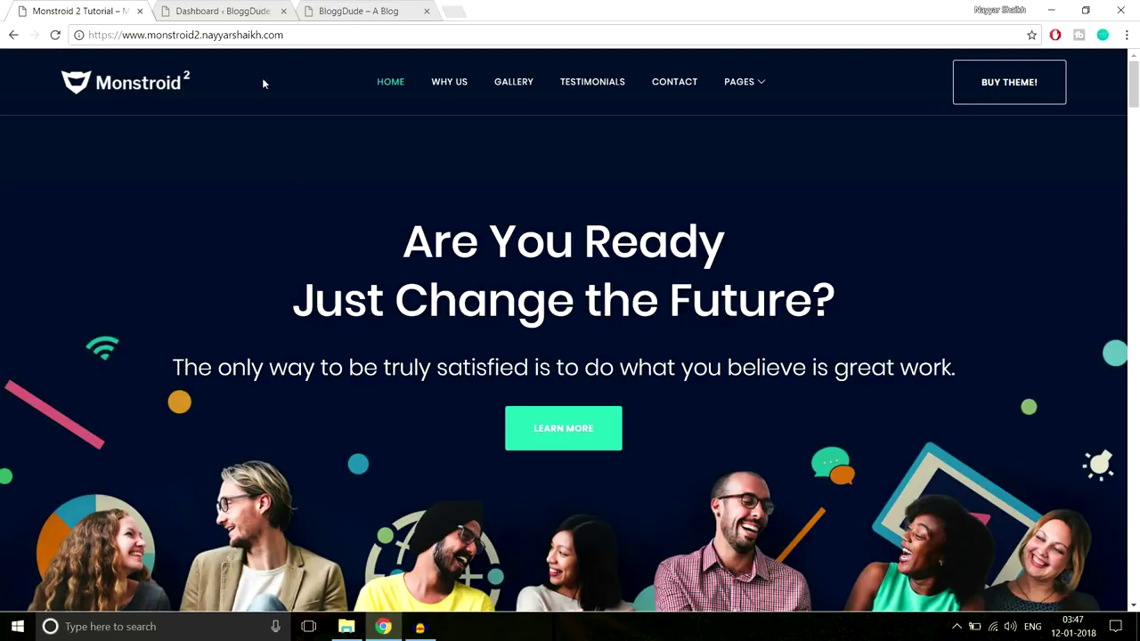
left_click(343, 8)
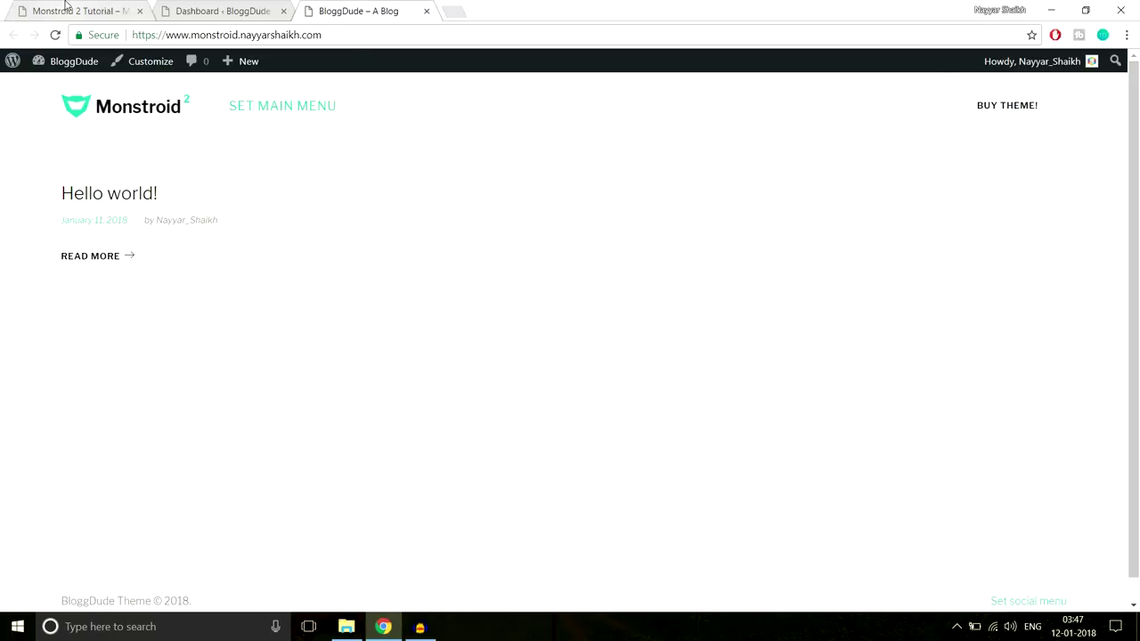
left_click(71, 10)
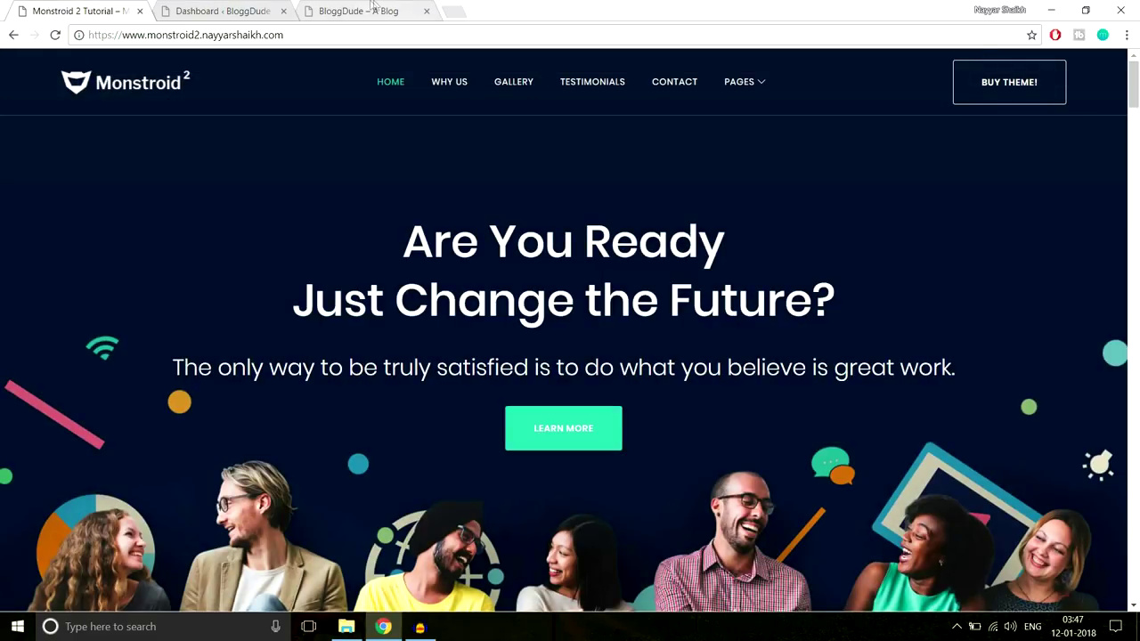
left_click(374, 8)
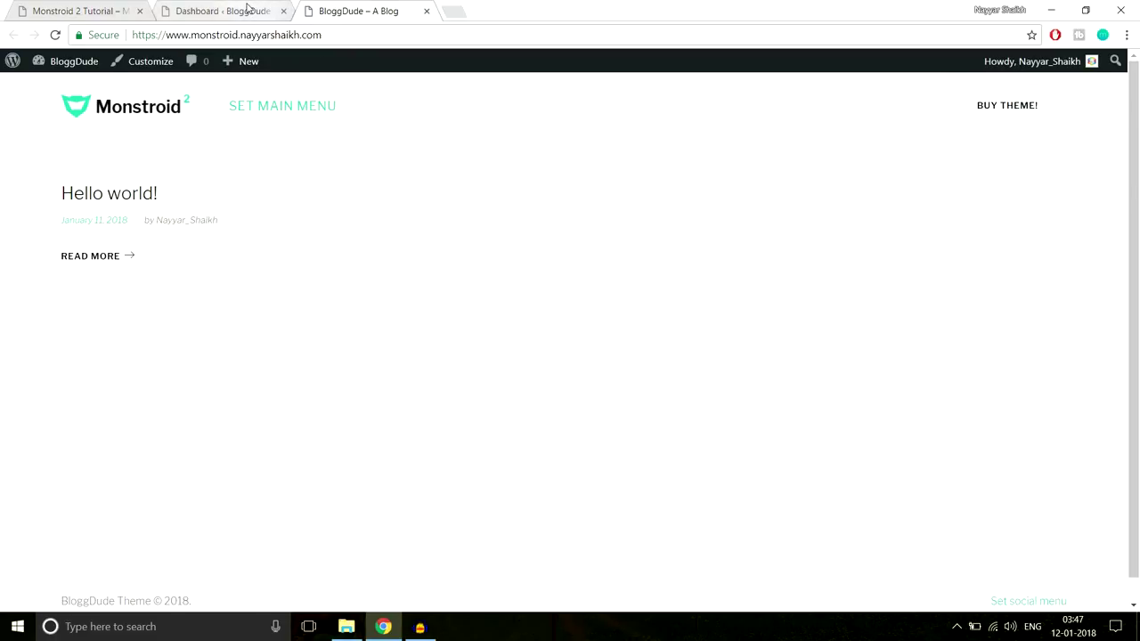
left_click(257, 16)
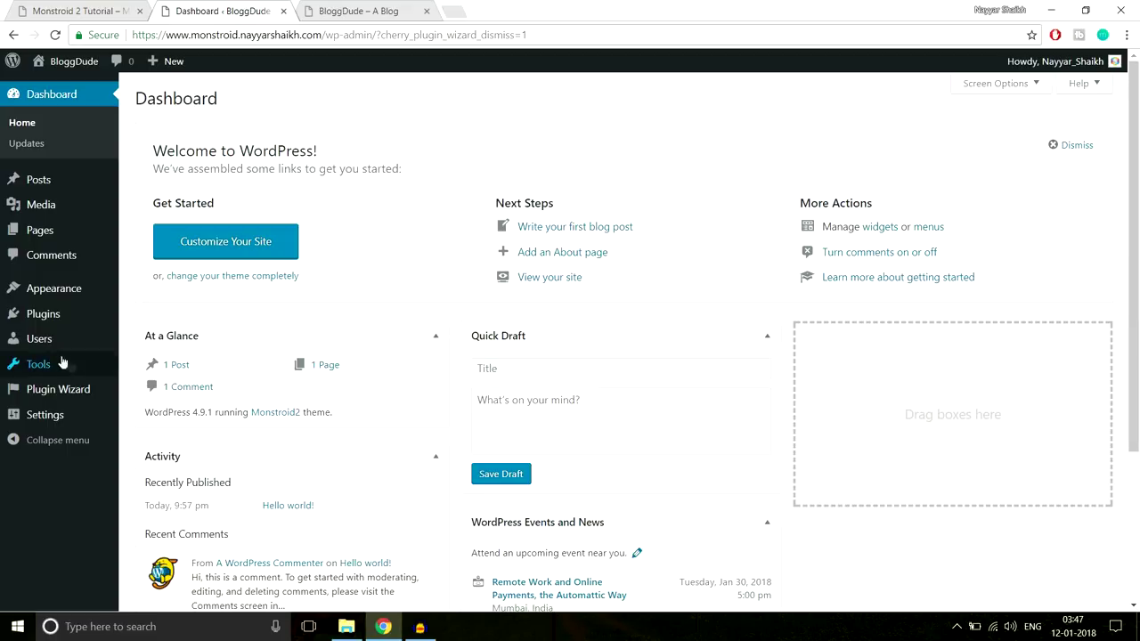
mouse_move(45, 317)
Under Plugins > Add New > Upload Plugin, browse to the theme/manual-install/plugins folder
left_click(172, 338)
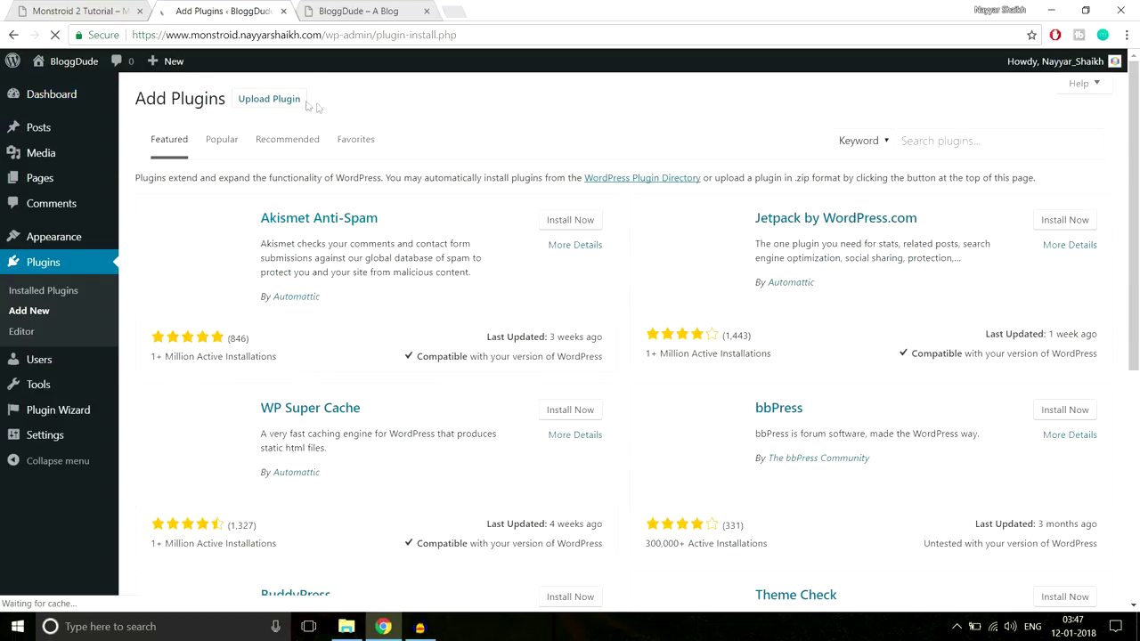
left_click(285, 101)
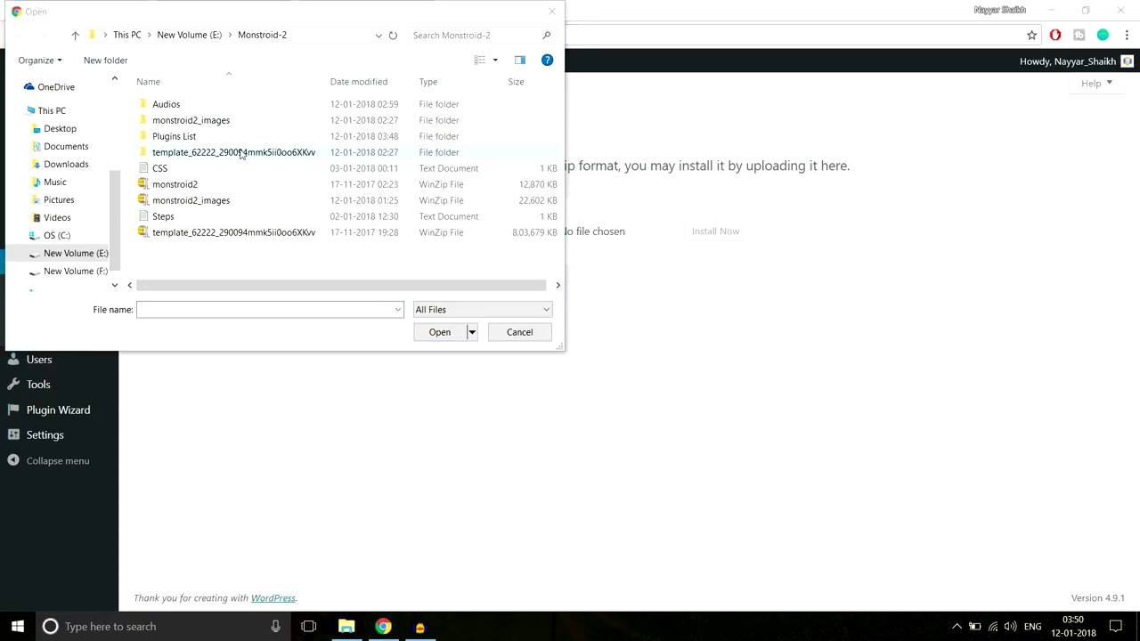
double_click(231, 153)
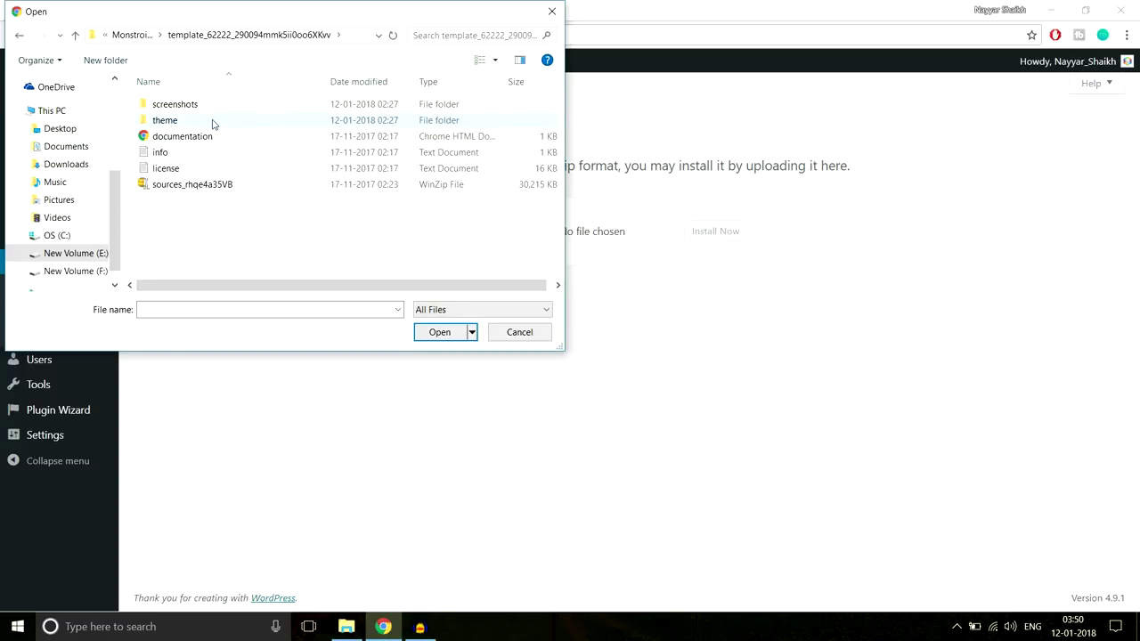
double_click(214, 125)
double_click(224, 110)
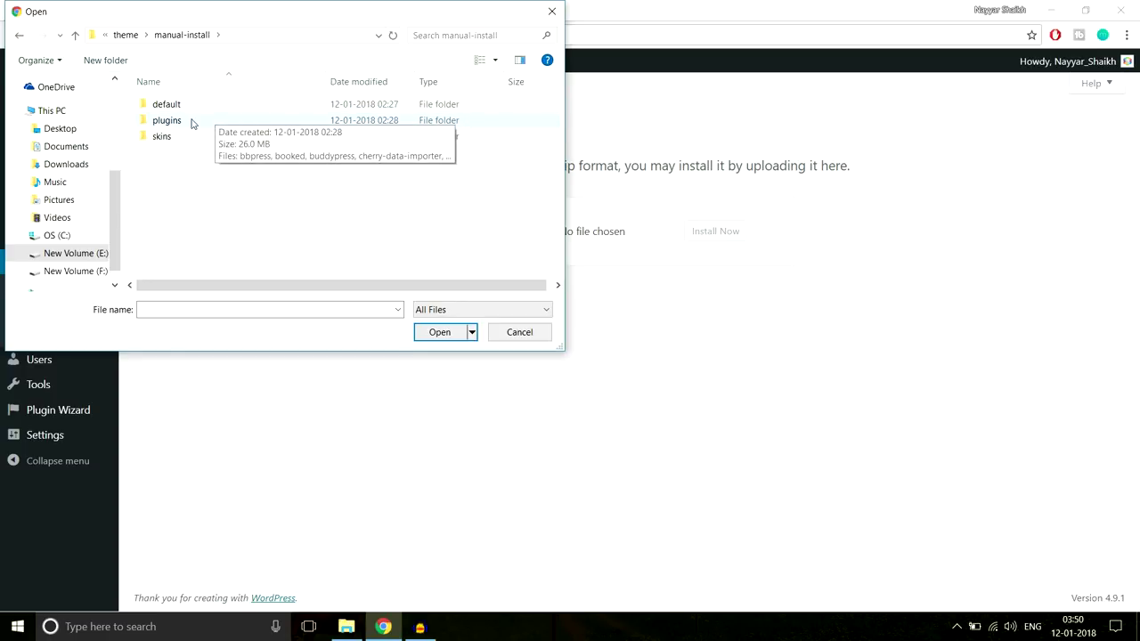
double_click(190, 122)
Look through the plugin zip files and close the file picker without choosing one
scroll(267, 178, "down", 3)
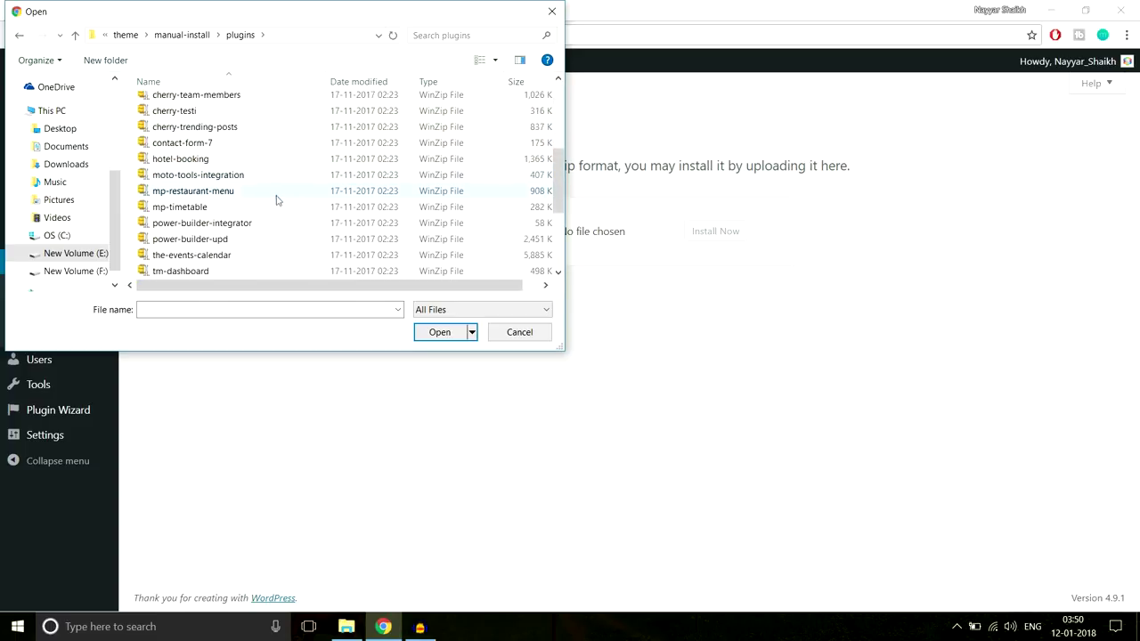
scroll(276, 199, "down", 3)
scroll(306, 217, "up", 1)
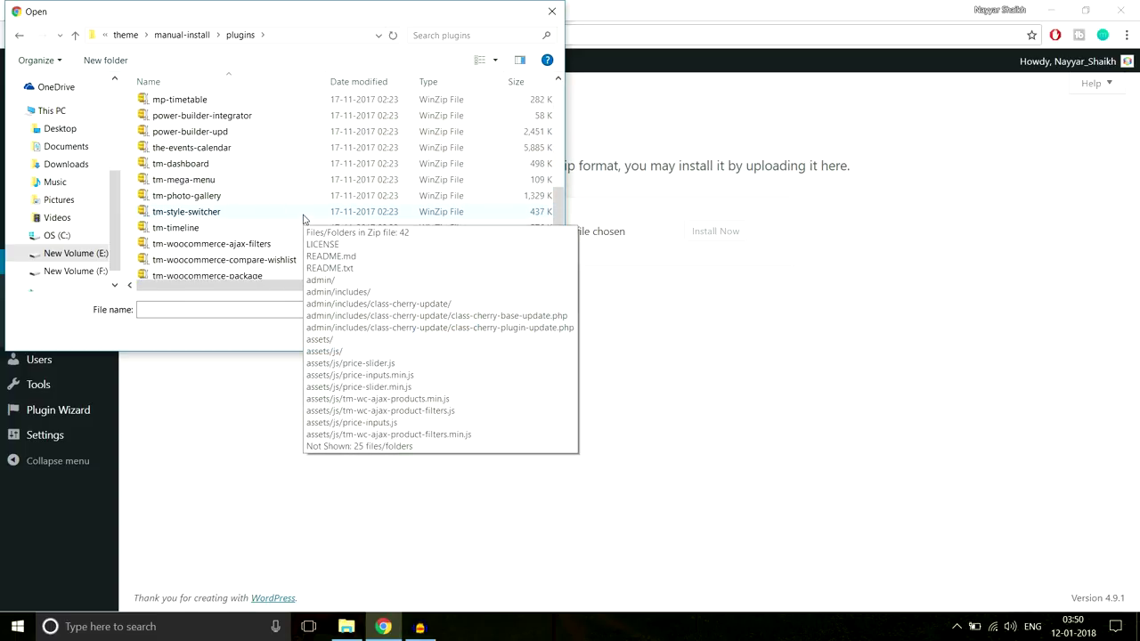
scroll(247, 183, "up", 3)
scroll(247, 185, "up", 3)
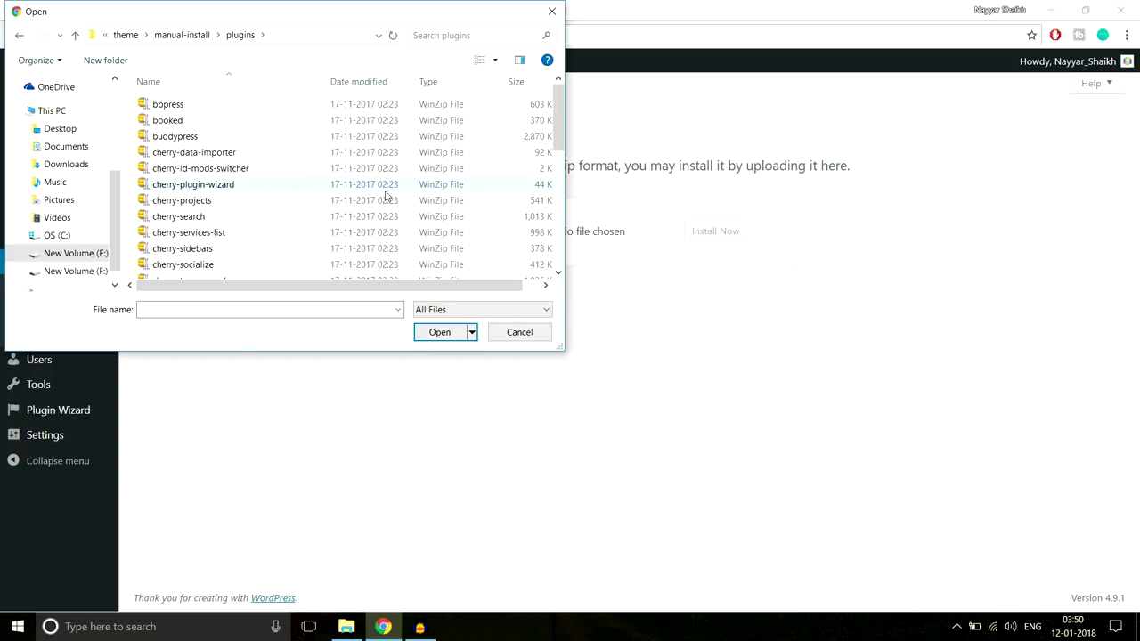
left_click(555, 10)
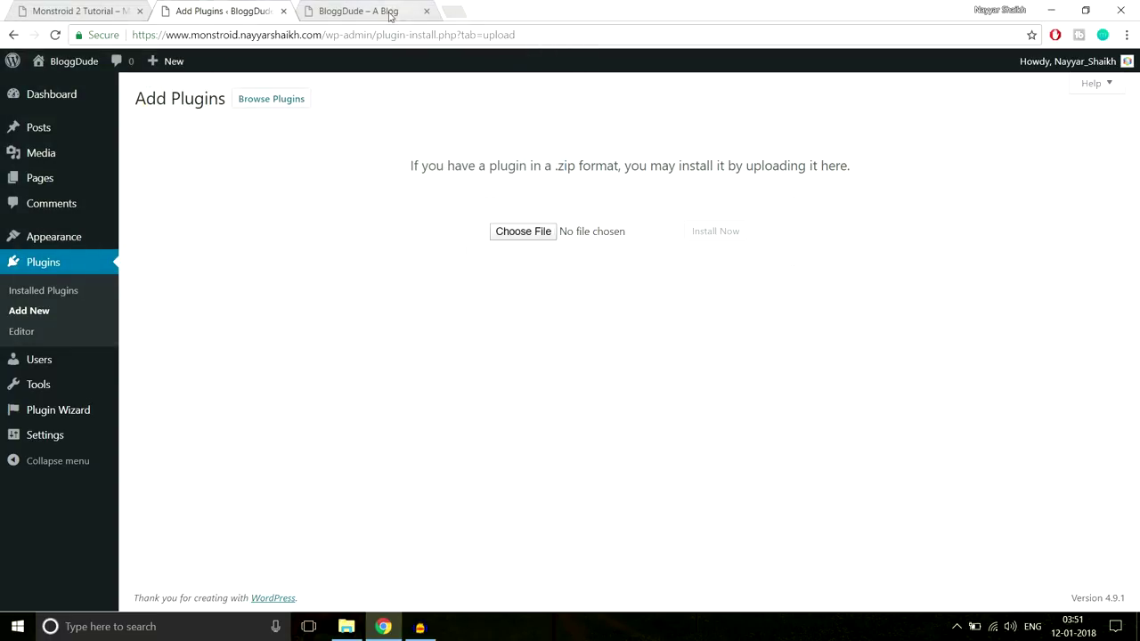
left_click(445, 7)
Load bloggdude.com and open the 'How to Make a WordPress Website 2018' post
type("b")
key("Return")
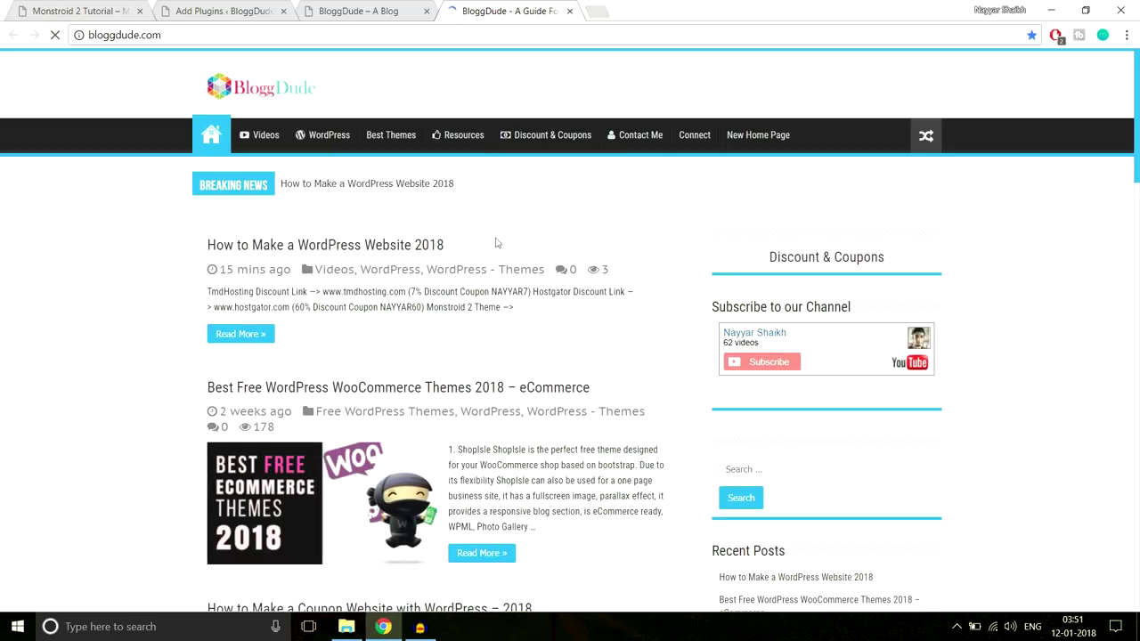
scroll(522, 246, "down", 3)
scroll(415, 275, "up", 3)
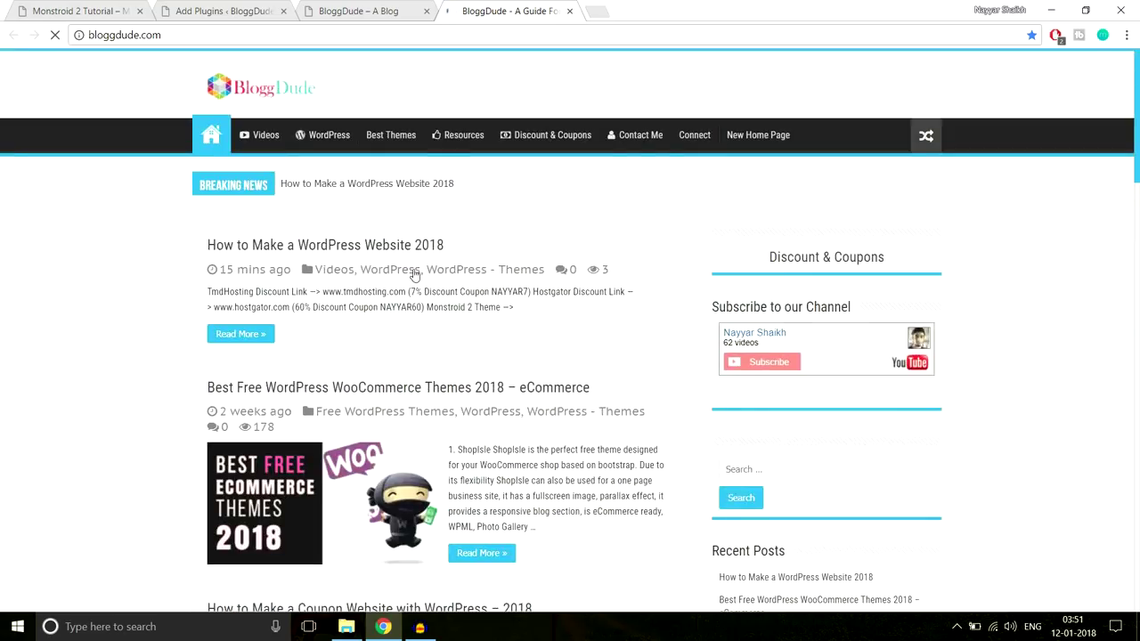
left_click(373, 247)
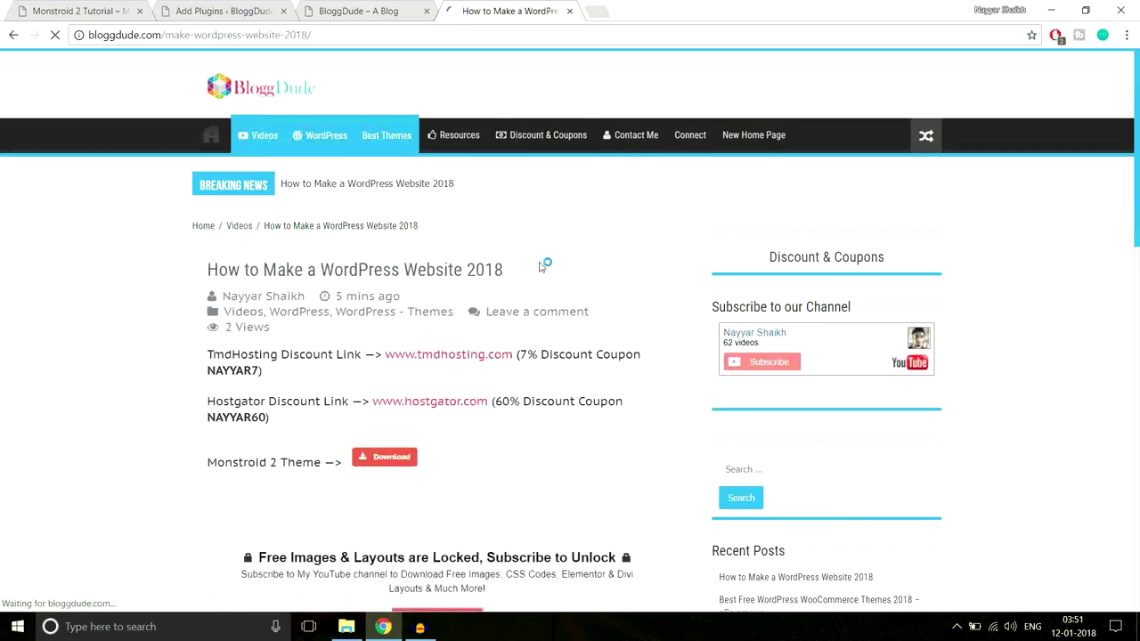
scroll(540, 267, "down", 6)
scroll(463, 249, "up", 6)
scroll(406, 227, "down", 3)
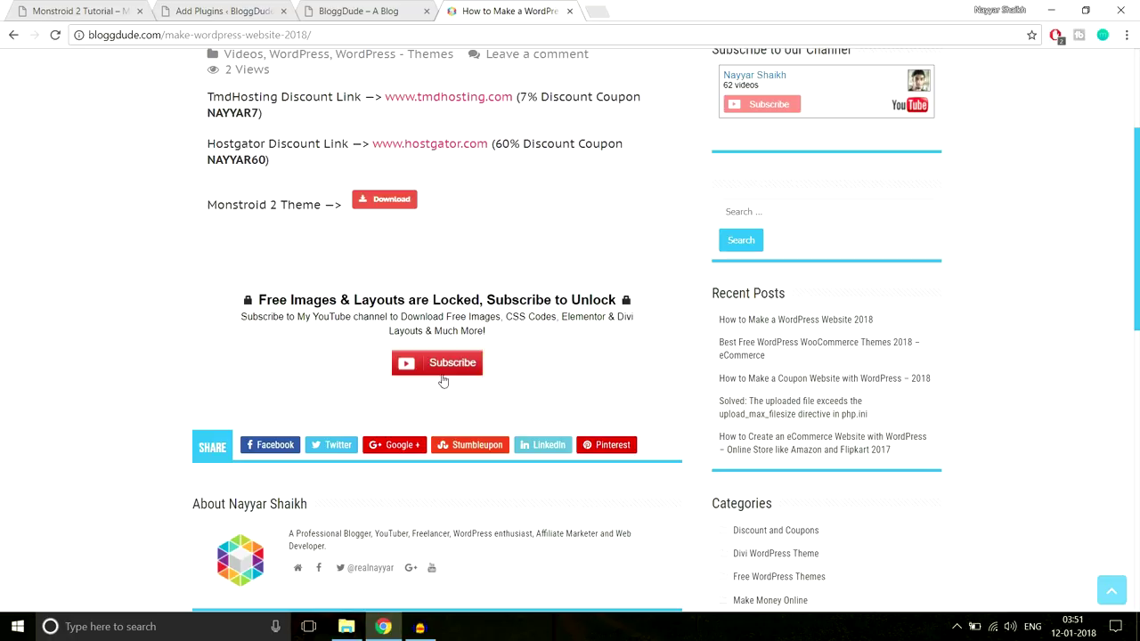
Subscribe with a Google account to unlock the free images and layouts download
left_click(443, 369)
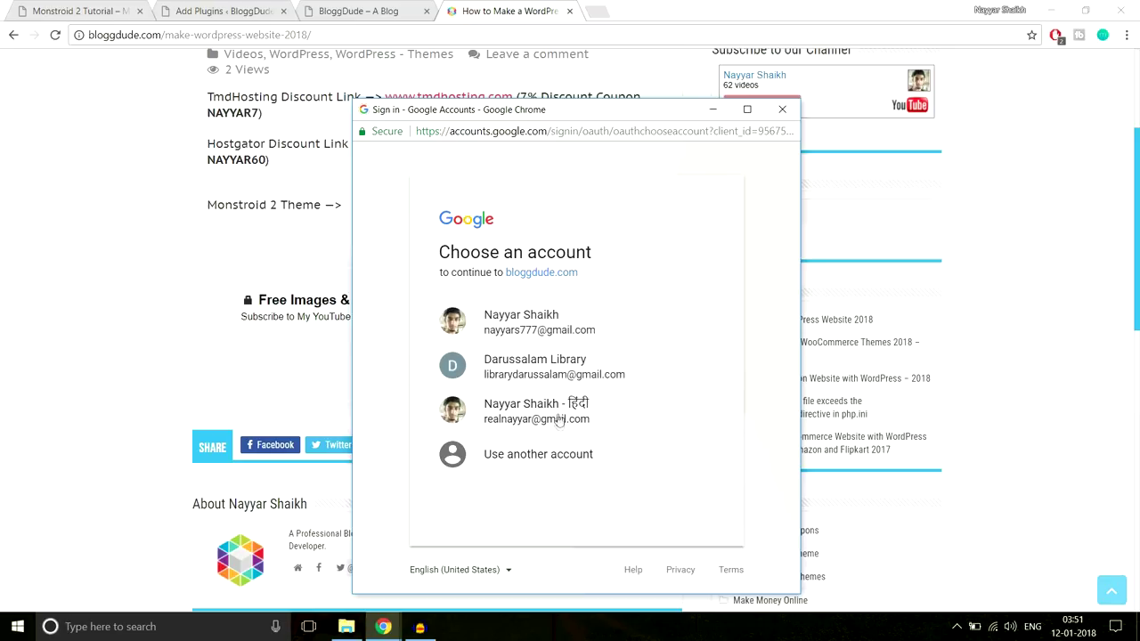
left_click(558, 419)
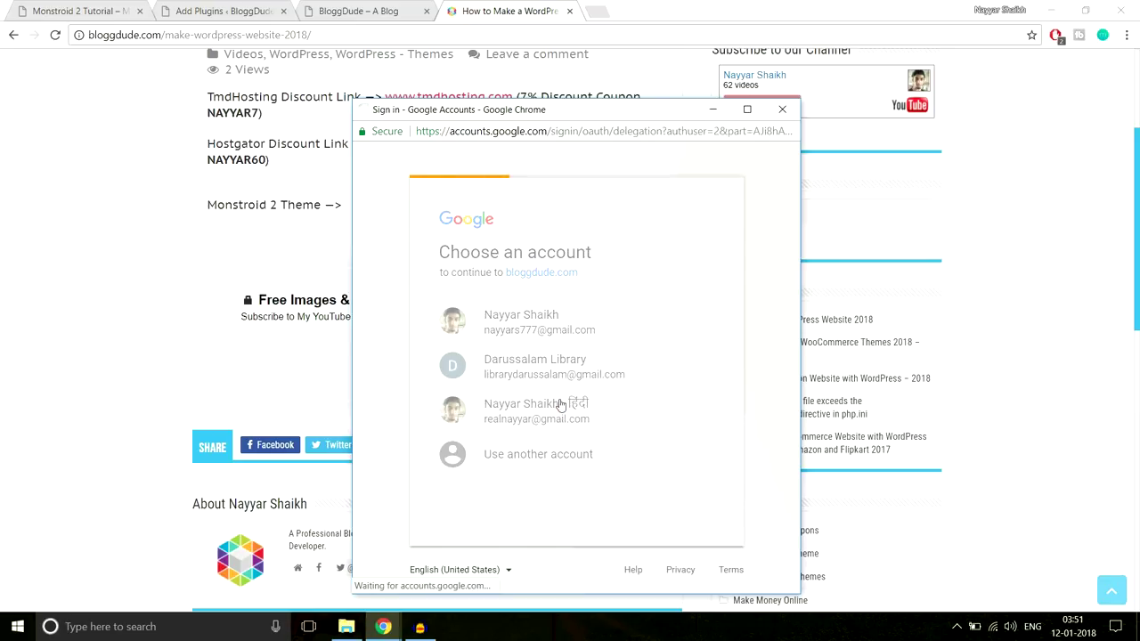
left_click(558, 350)
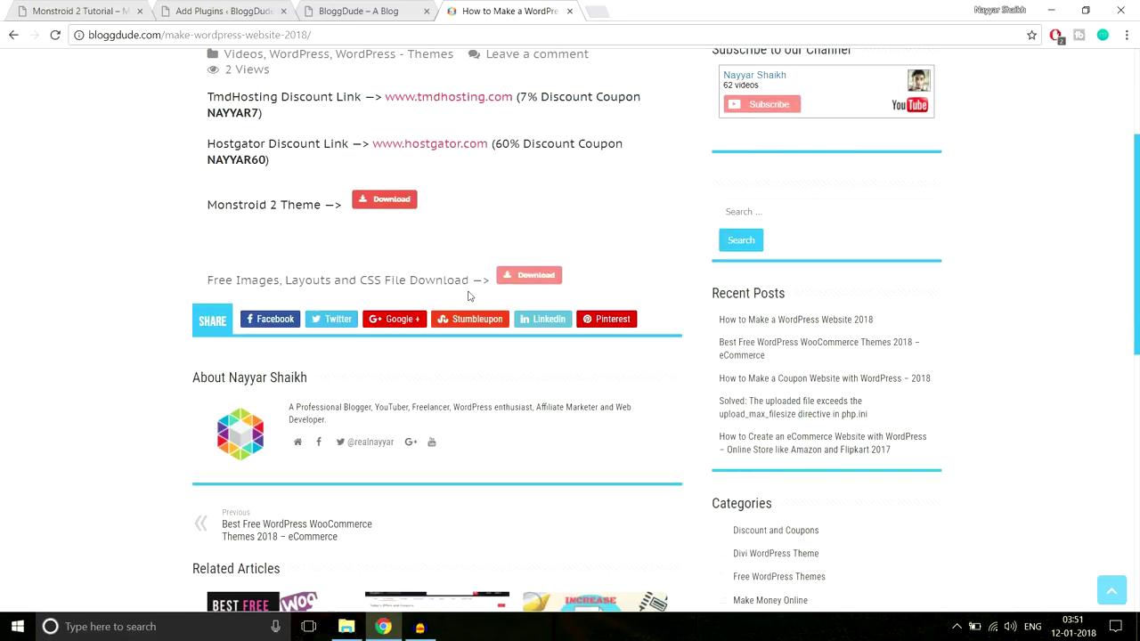
left_click_drag(208, 280, 485, 282)
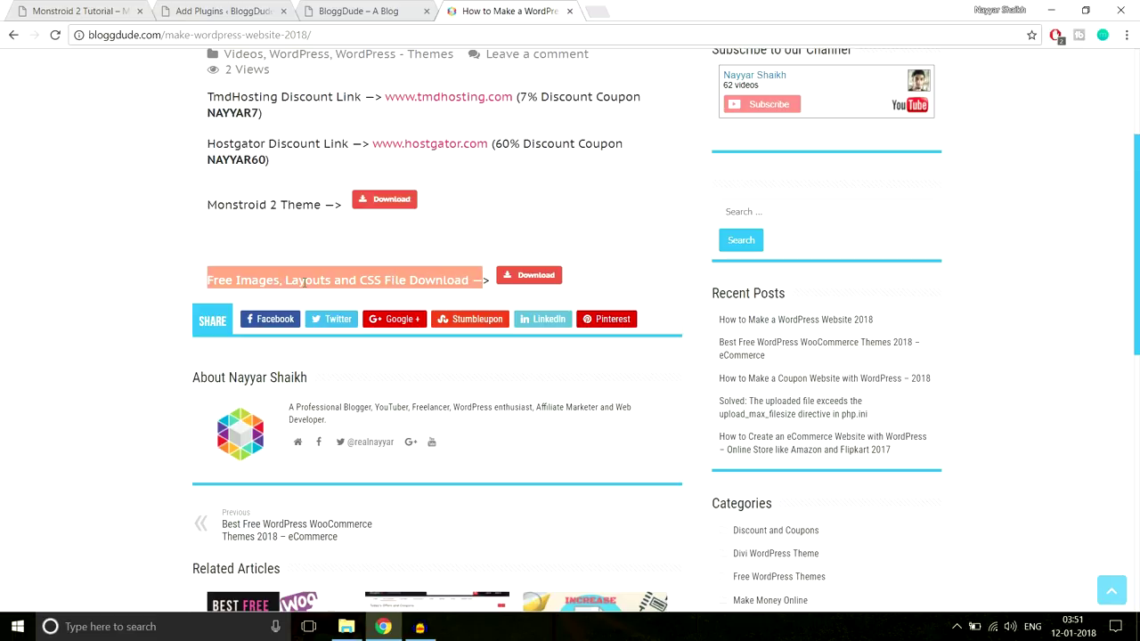
left_click(457, 278)
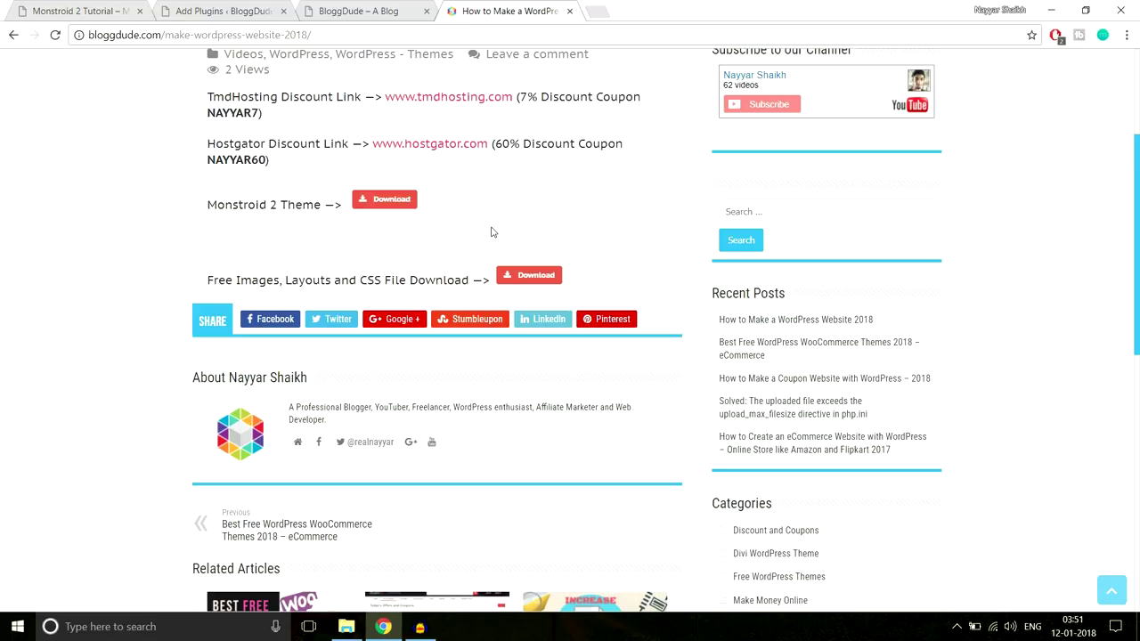
Start the monstroid2_images.zip download, then cancel it and dismiss the downloads bar
left_click(541, 278)
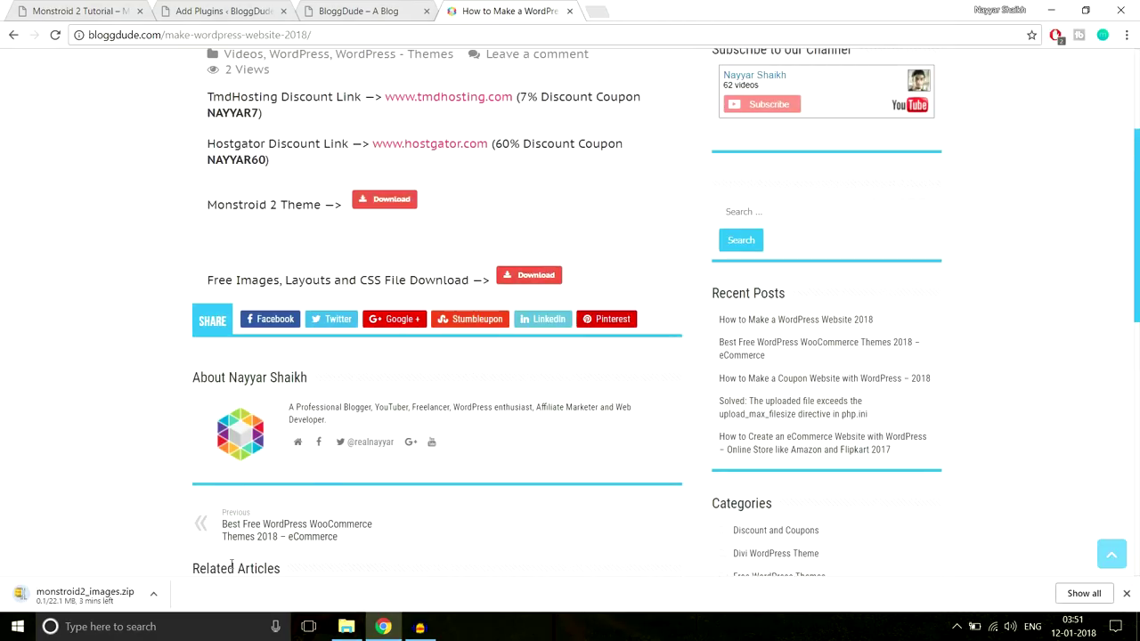
left_click(155, 595)
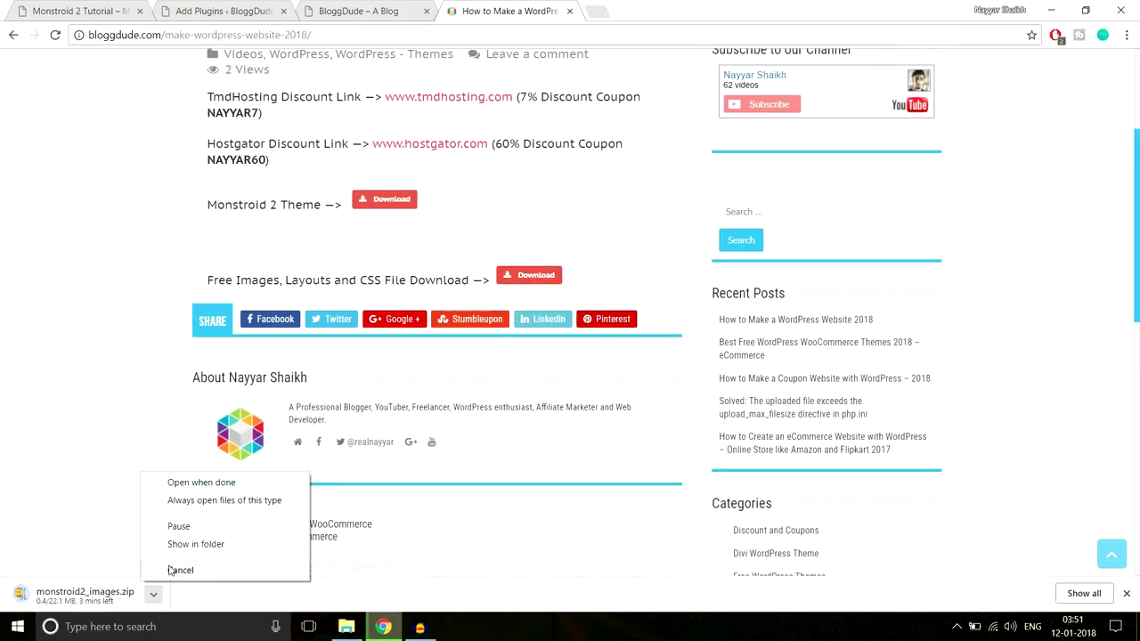
left_click(170, 571)
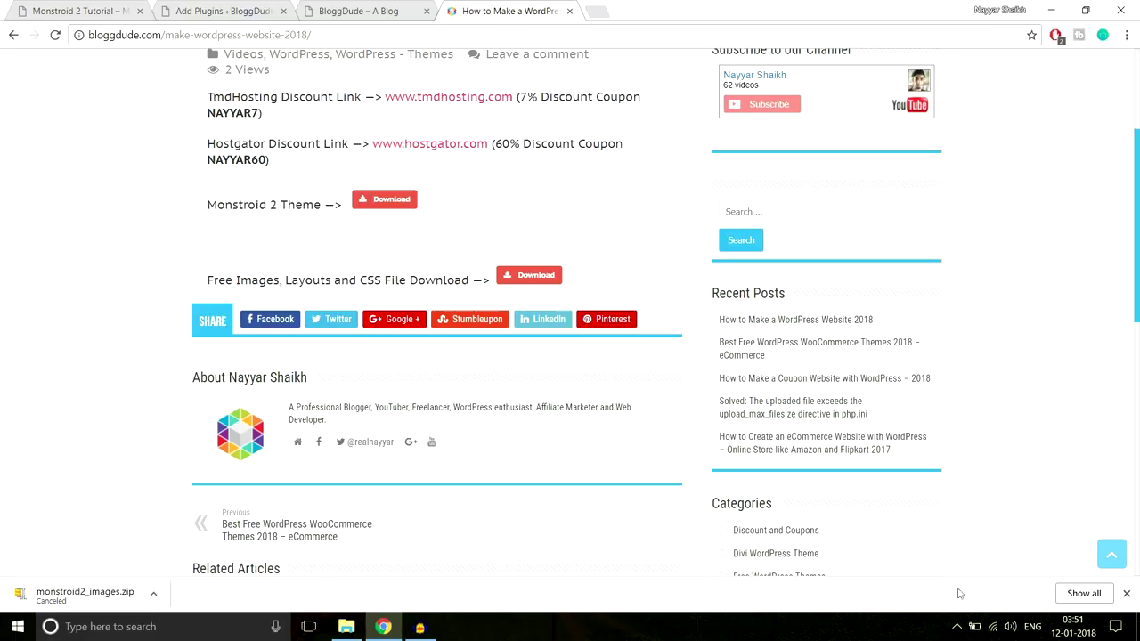
left_click(1125, 593)
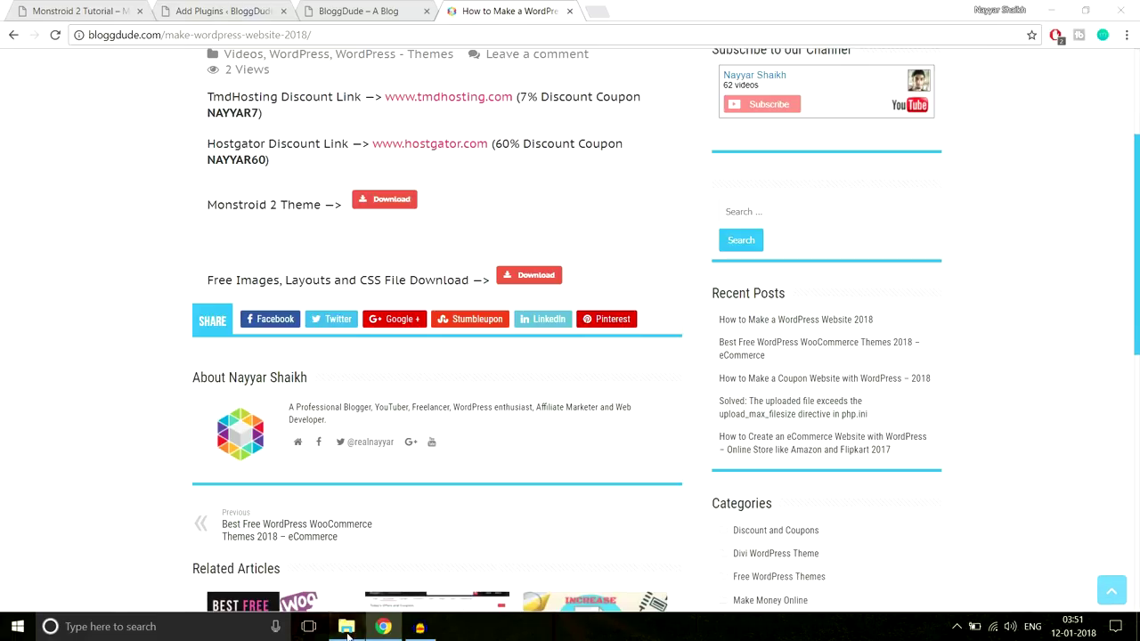
left_click(346, 626)
Open the Plugins List text file in Monstroid-2's Plugins List folder and select its plugin names
left_click(252, 49)
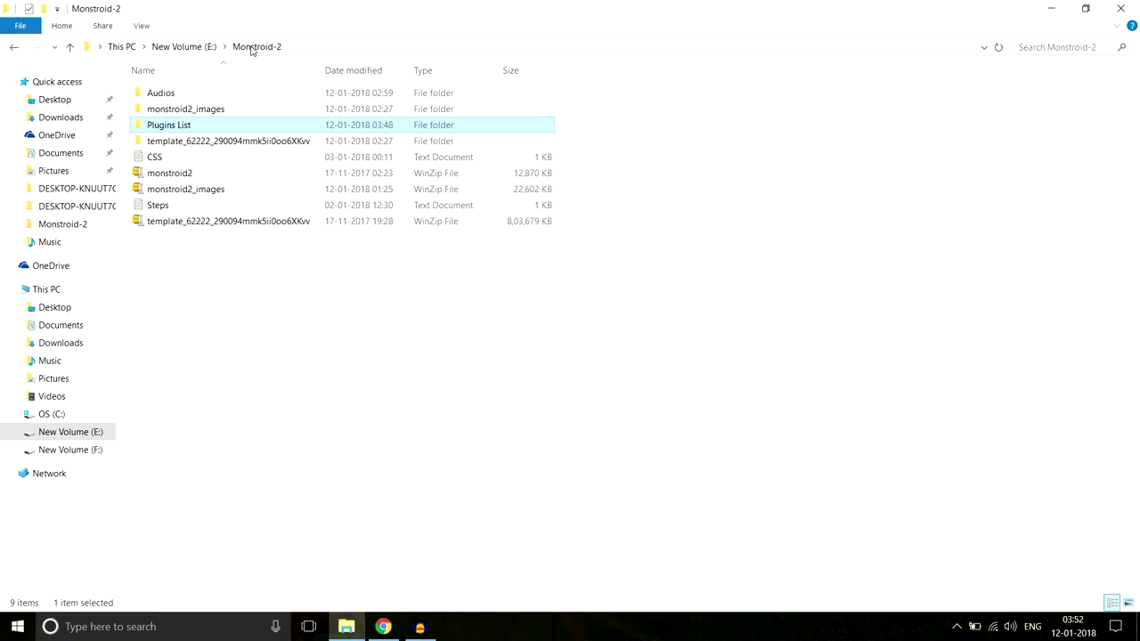
left_click(209, 193)
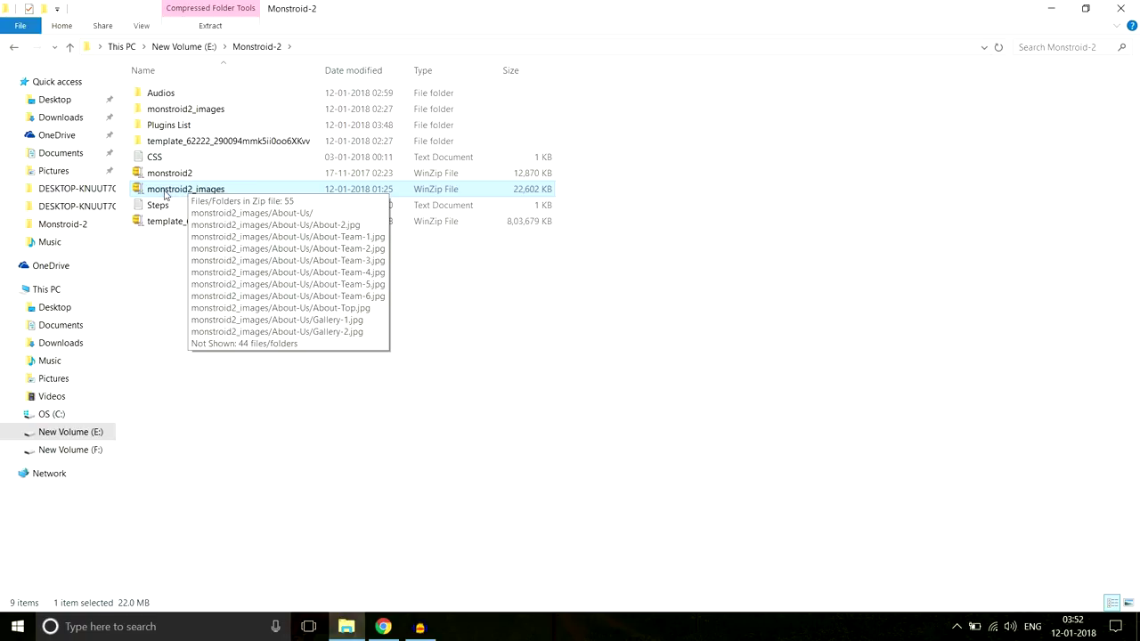
left_click(220, 117)
left_click_drag(178, 113, 251, 125)
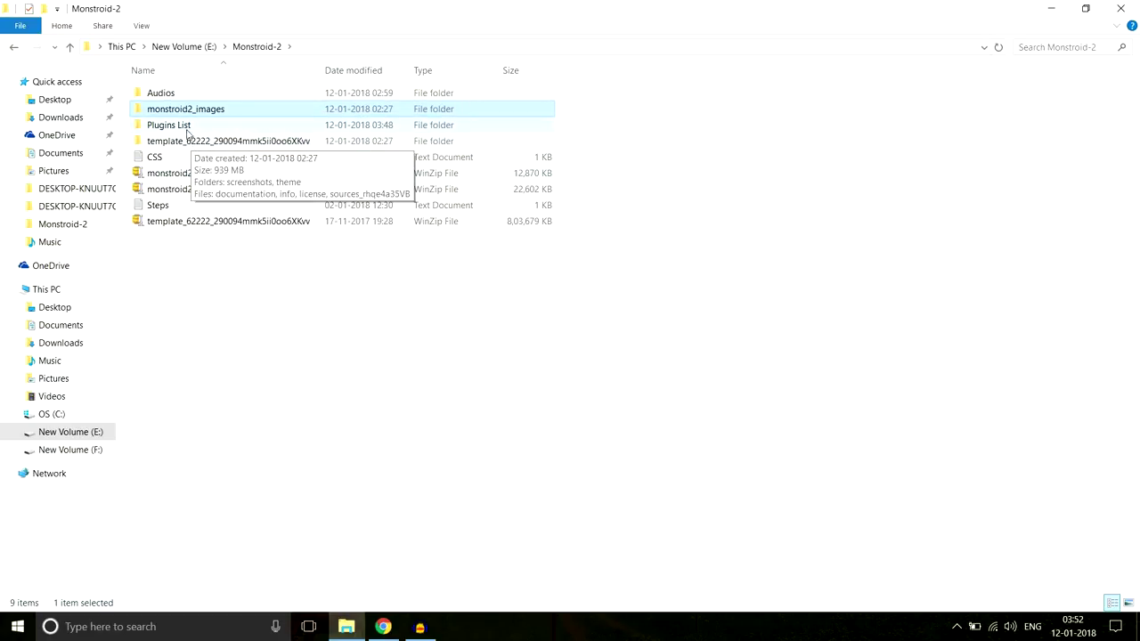
double_click(179, 130)
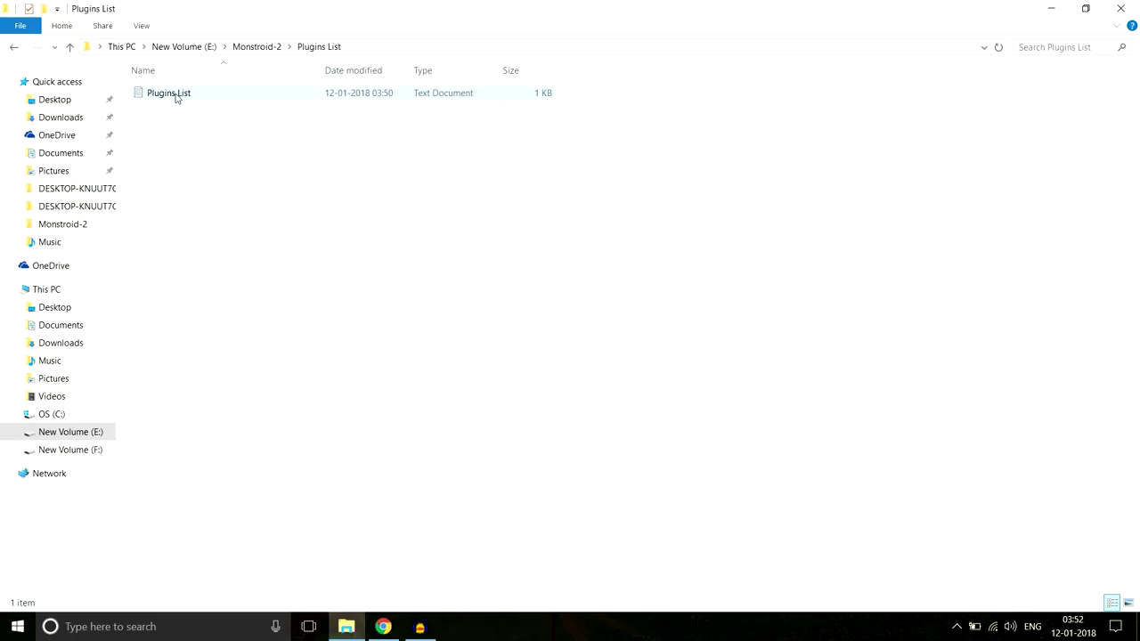
double_click(190, 95)
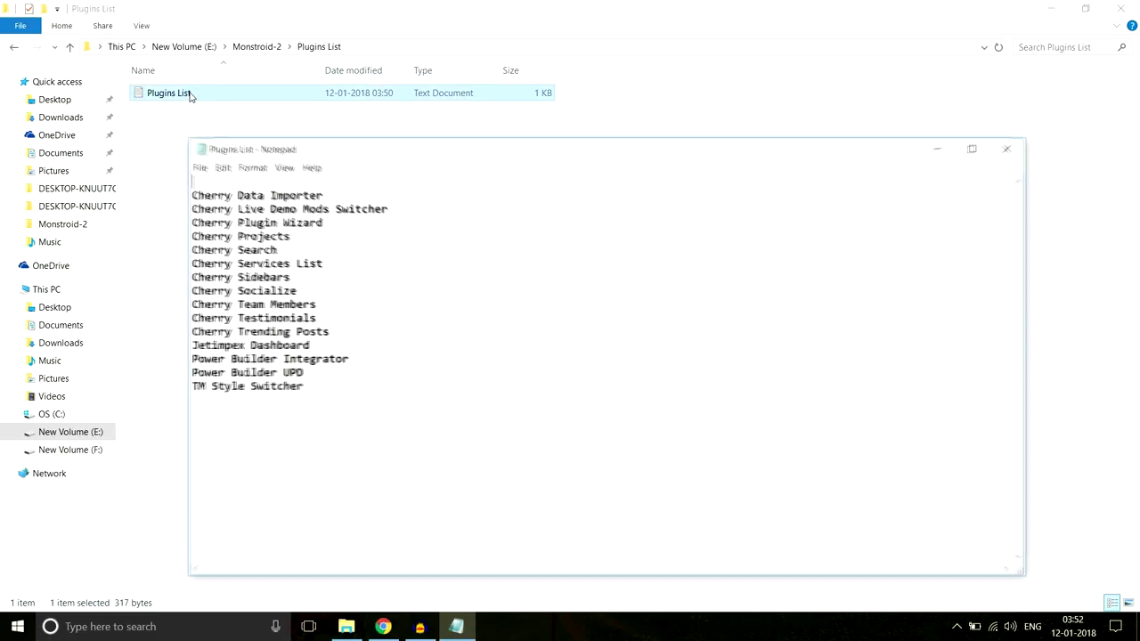
left_click_drag(348, 383, 226, 185)
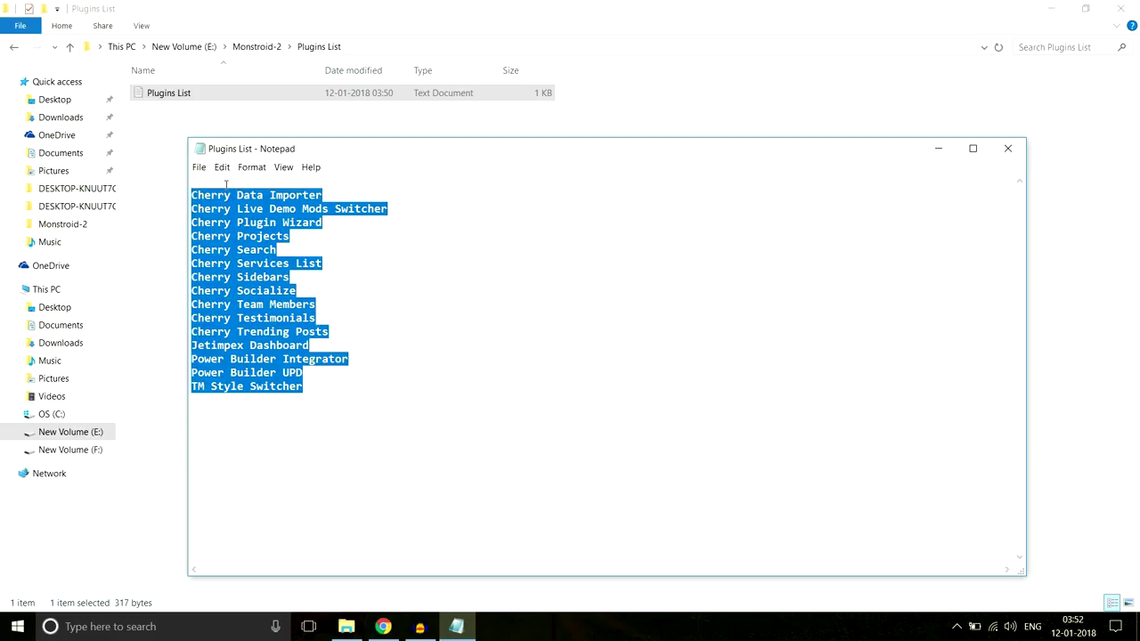
left_click(274, 195)
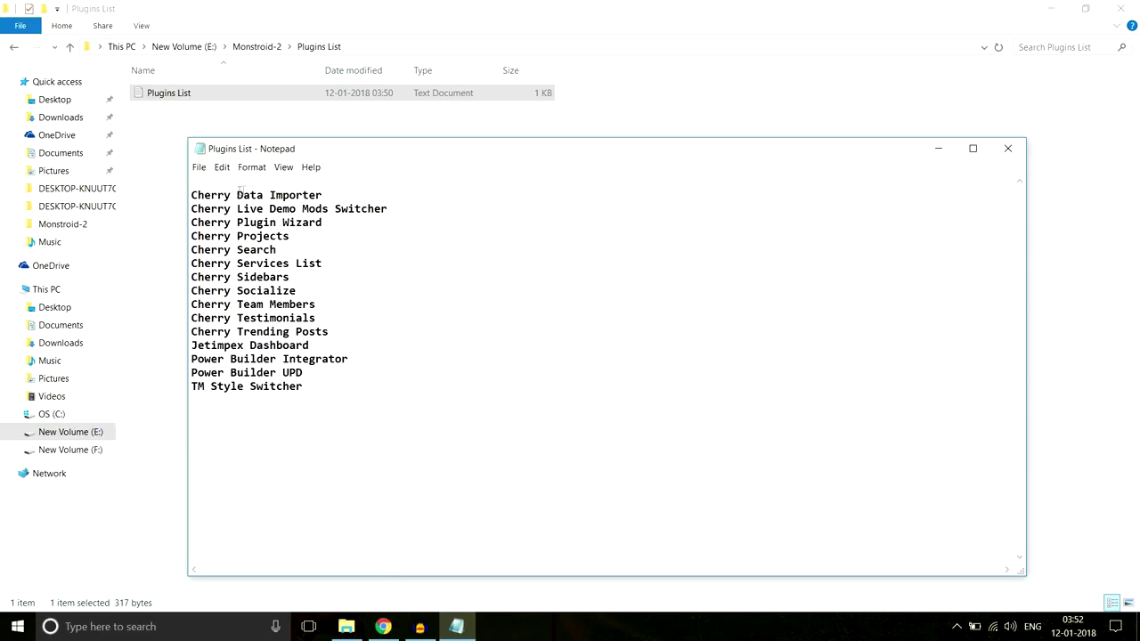
left_click_drag(314, 390, 203, 185)
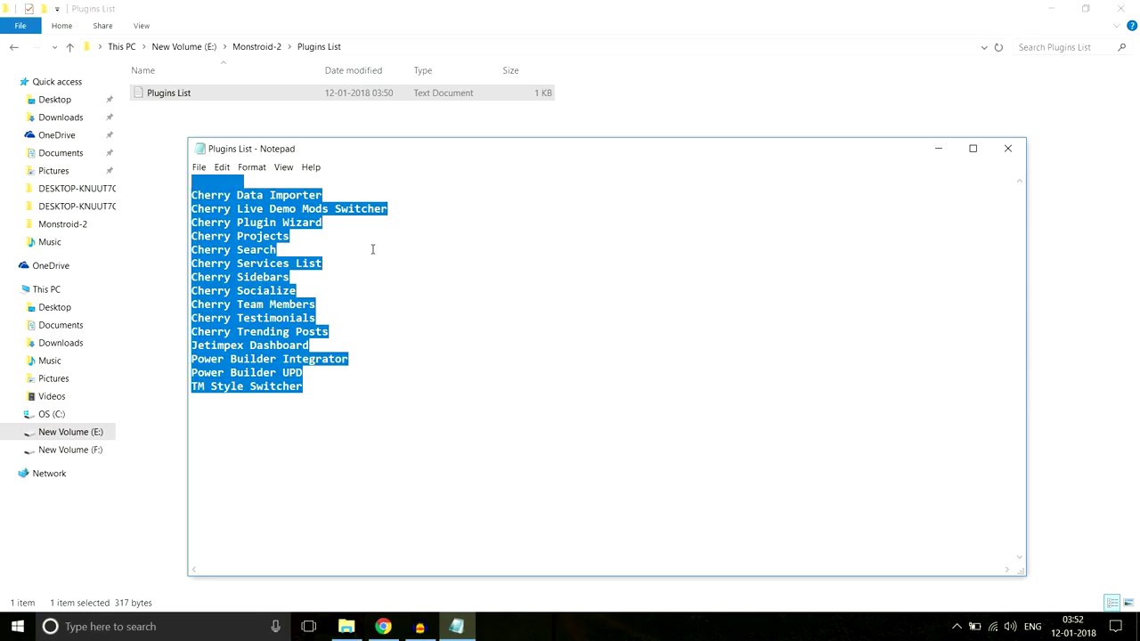
left_click(383, 626)
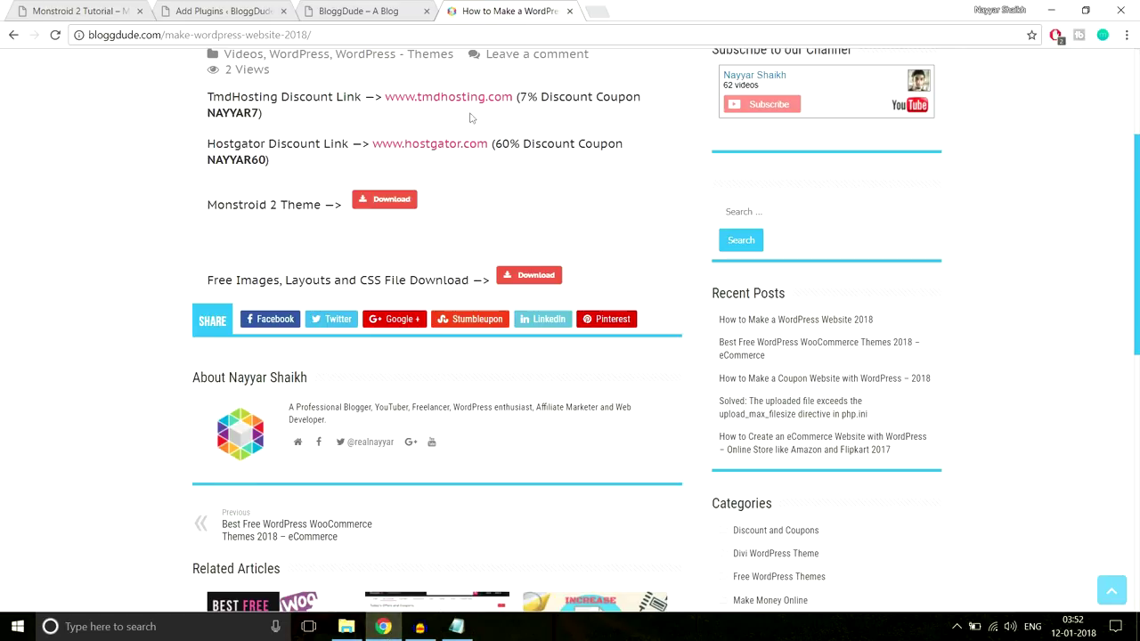
From the plugin upload page, browse to theme/manual-install/plugins and pick the cherry-data-importer zip
left_click(246, 8)
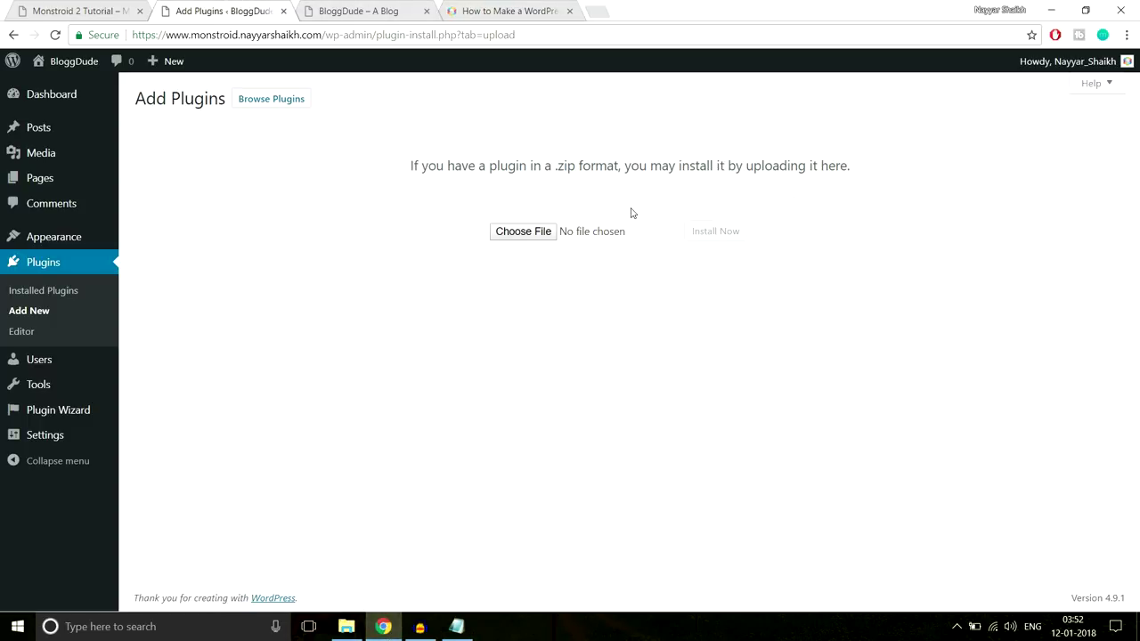
left_click(501, 235)
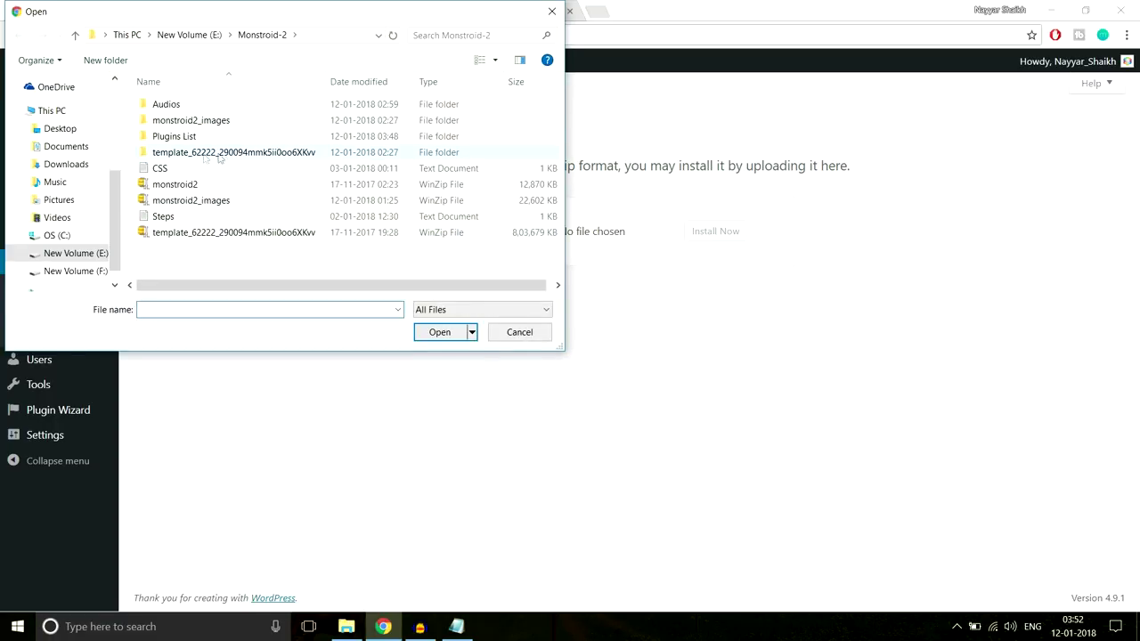
double_click(210, 153)
double_click(190, 121)
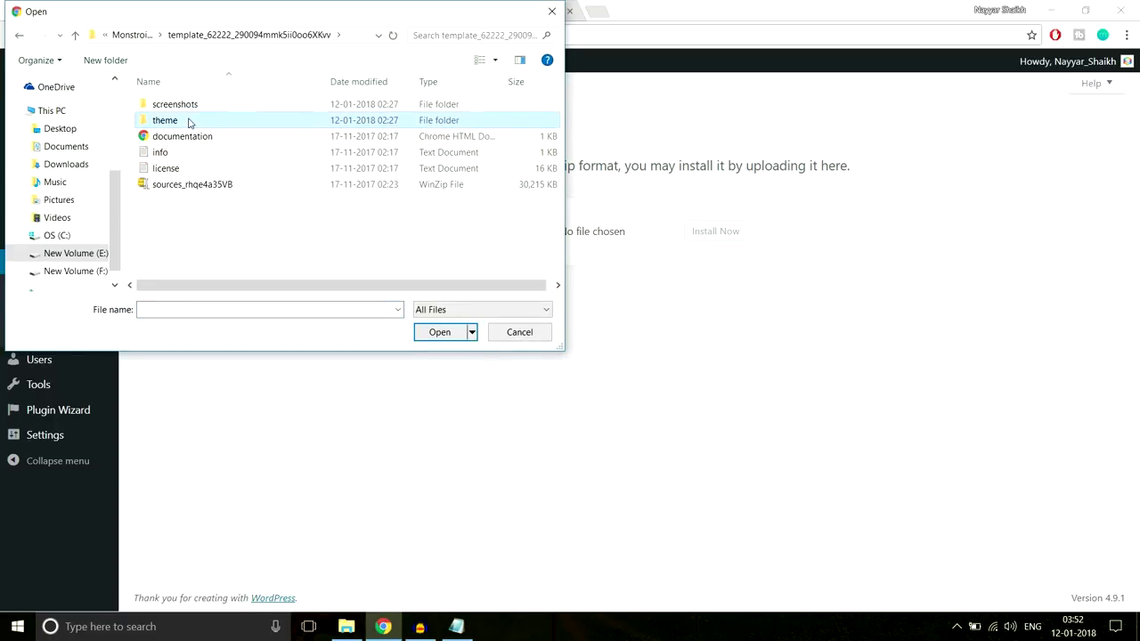
double_click(195, 107)
double_click(194, 122)
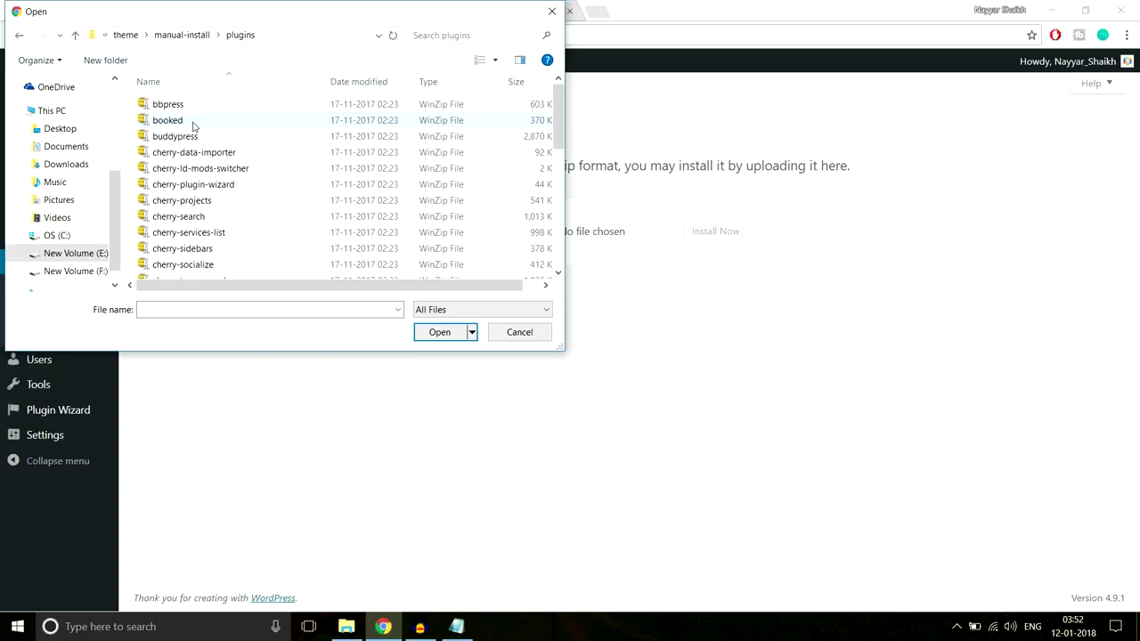
left_click(256, 152)
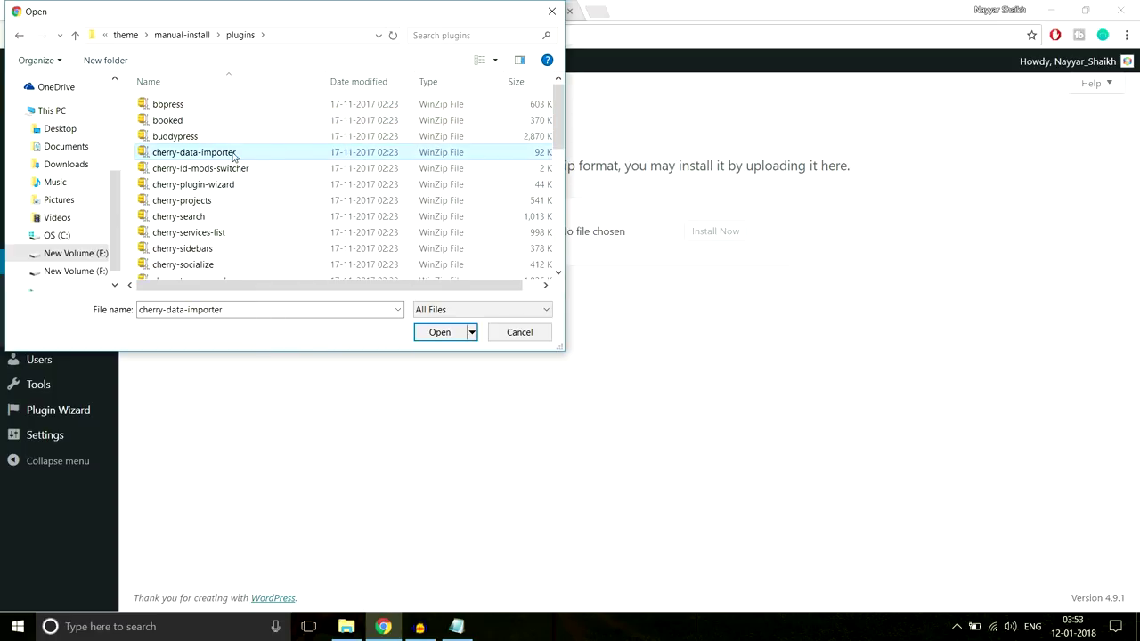
scroll(295, 249, "down", 5)
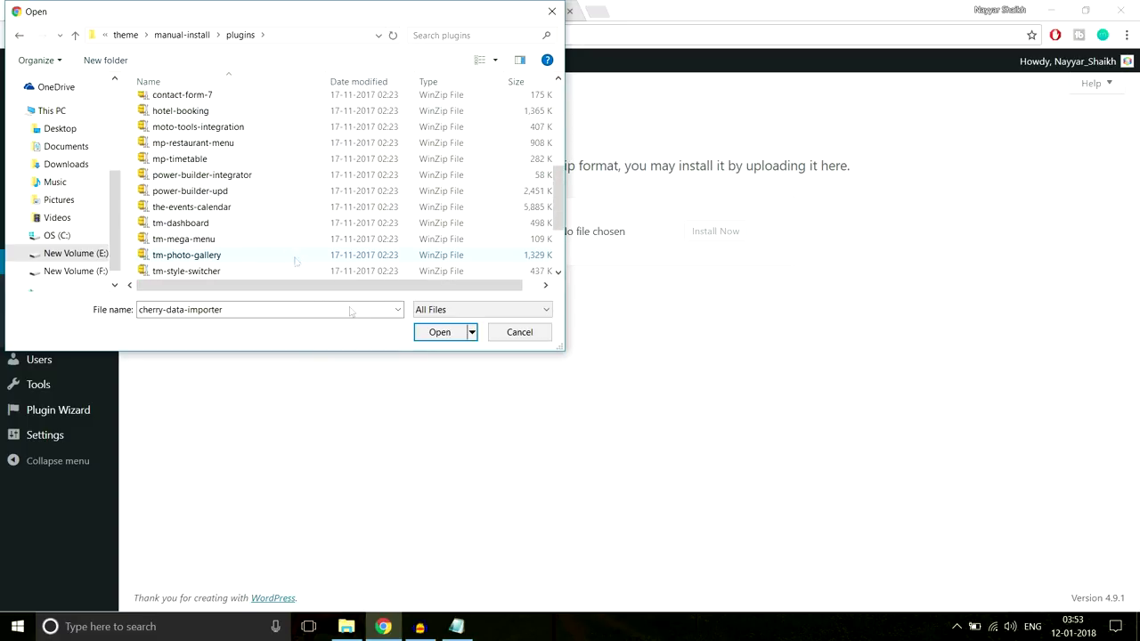
Check the required-plugins note, then reselect the cherry-data-importer zip for upload
left_click(456, 625)
left_click(353, 402)
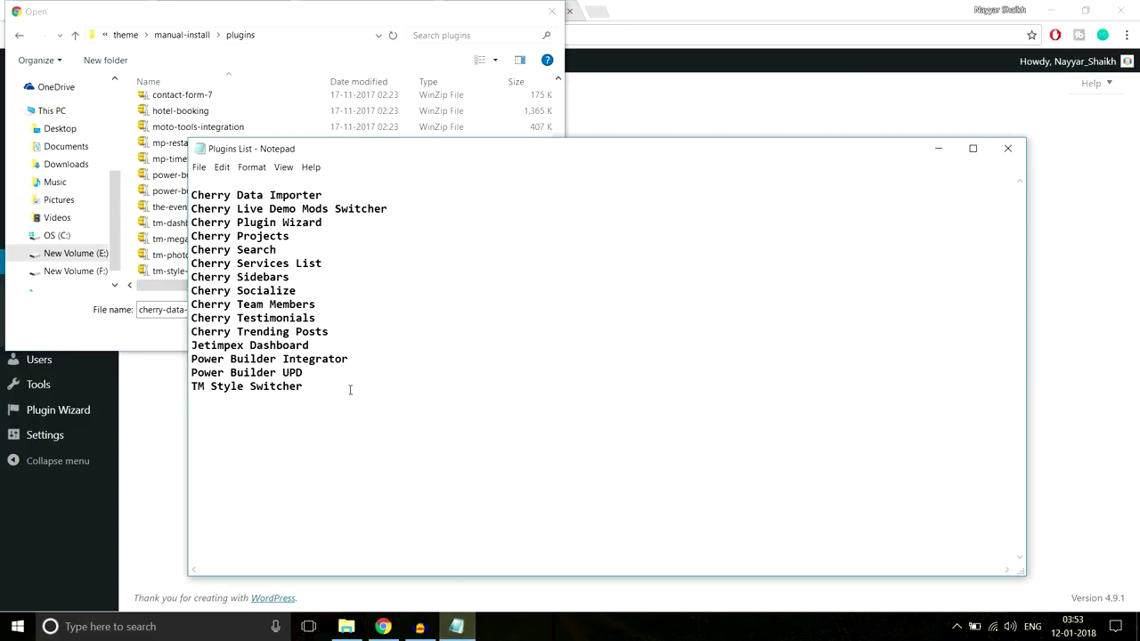
left_click(280, 111)
scroll(288, 196, "up", 5)
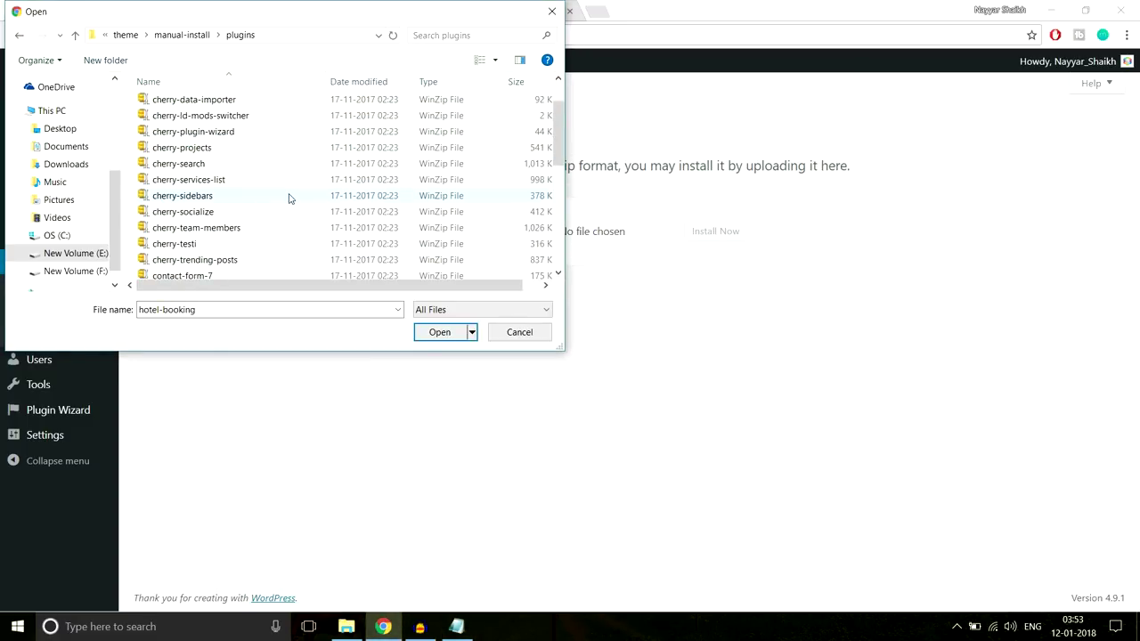
right_click(268, 150)
left_click(229, 151)
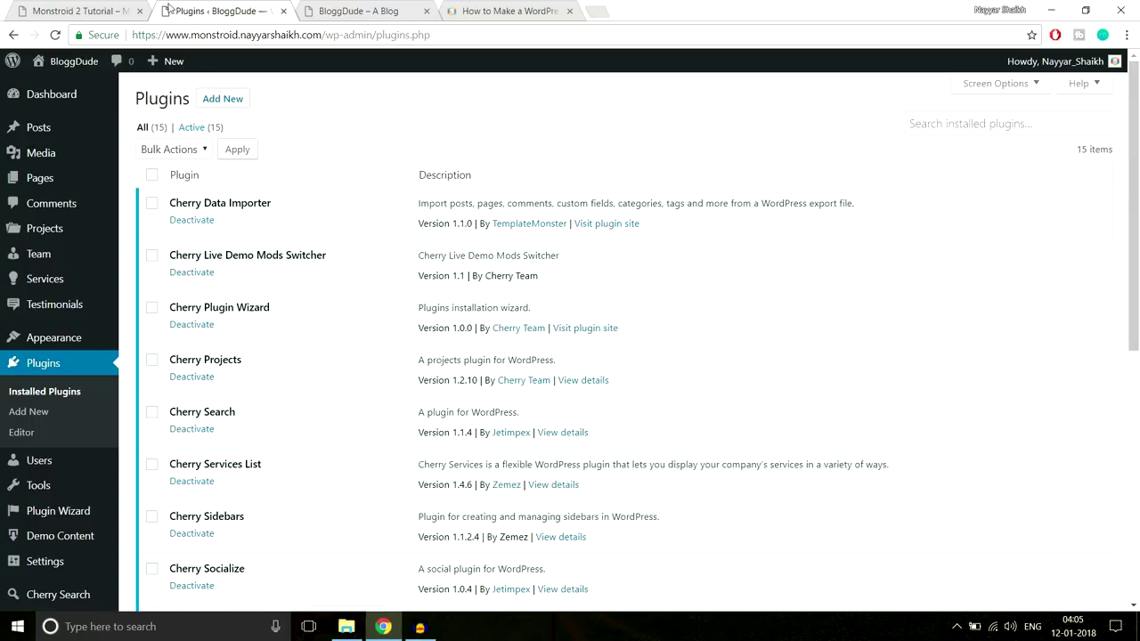
left_click(105, 7)
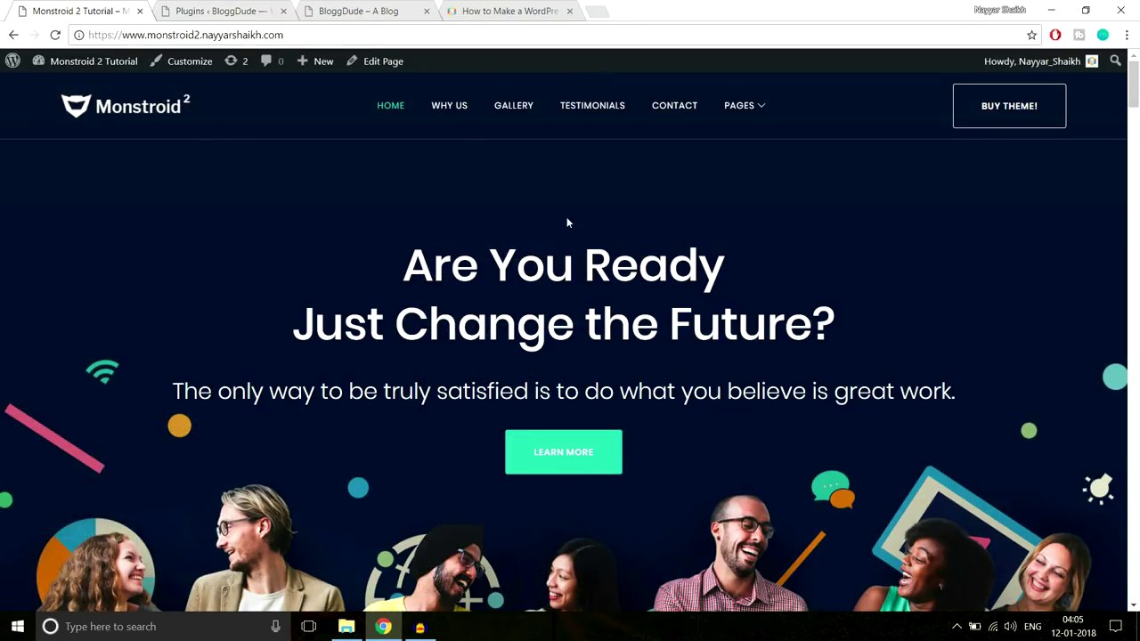
left_click(519, 460)
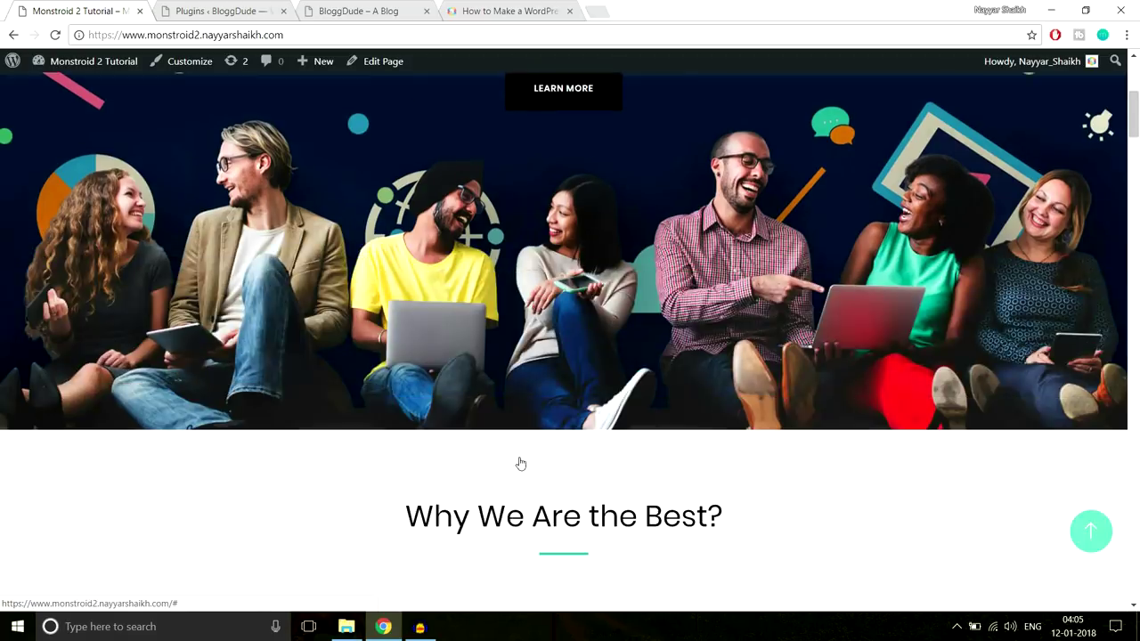
scroll(516, 458, "up", 5)
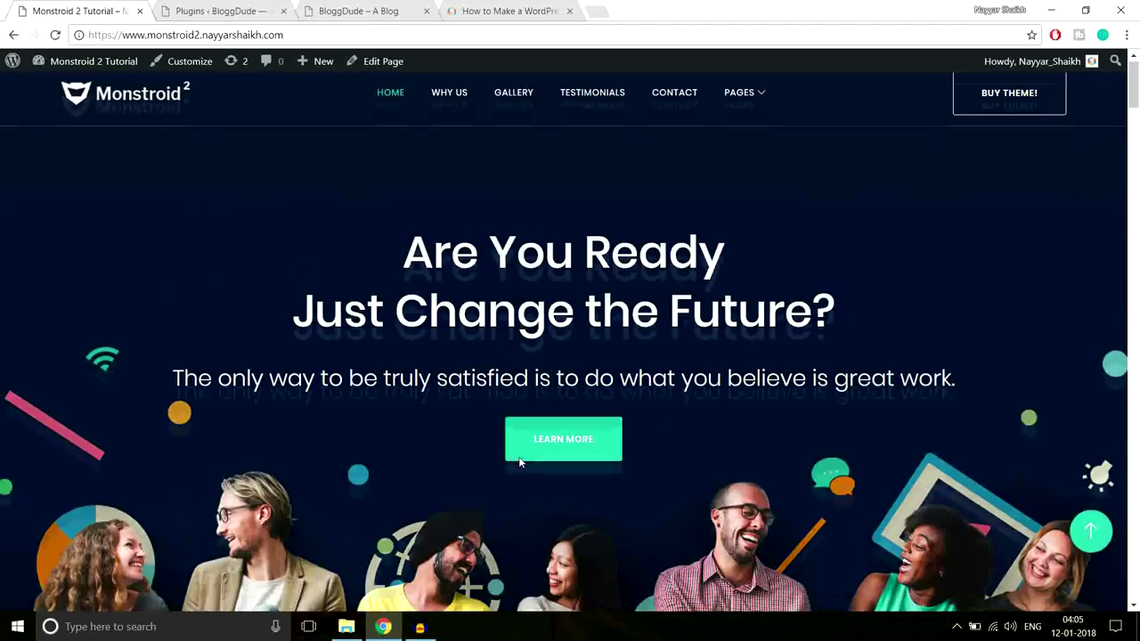
left_click(227, 11)
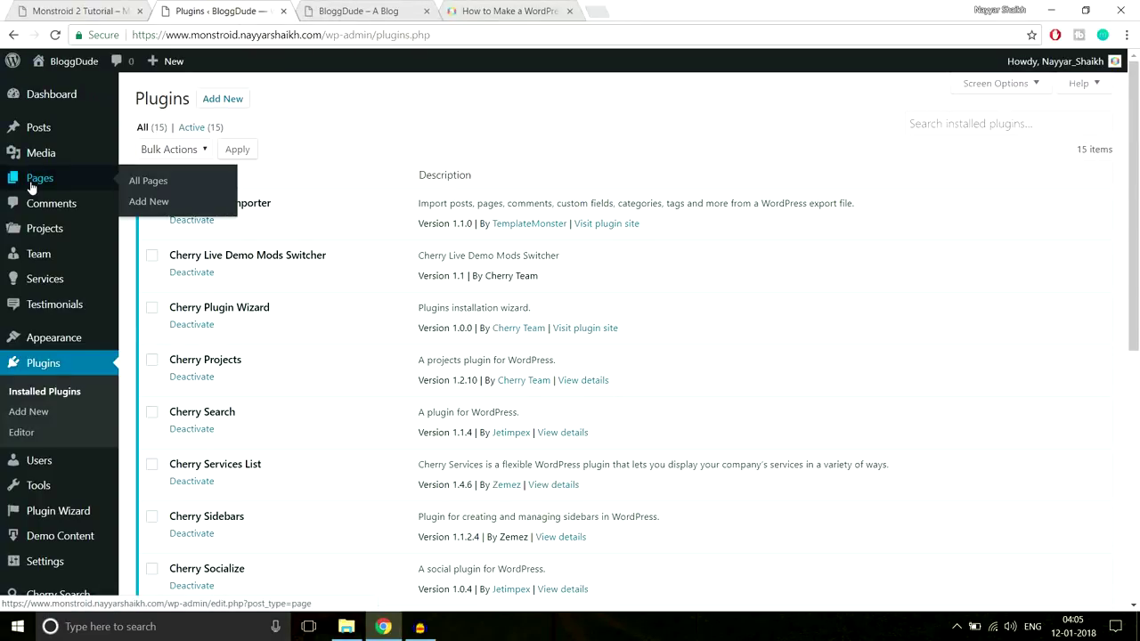
Add a new page titled 'Homepage', set its template to Landing Page, and publish it
mouse_move(49, 181)
left_click(151, 202)
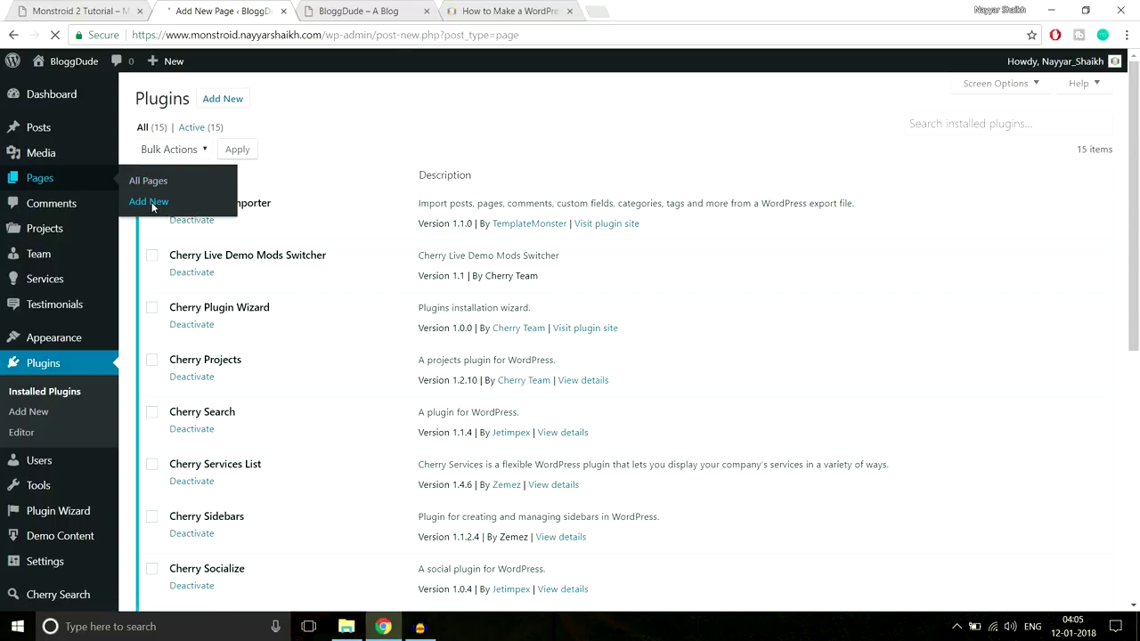
left_click(271, 134)
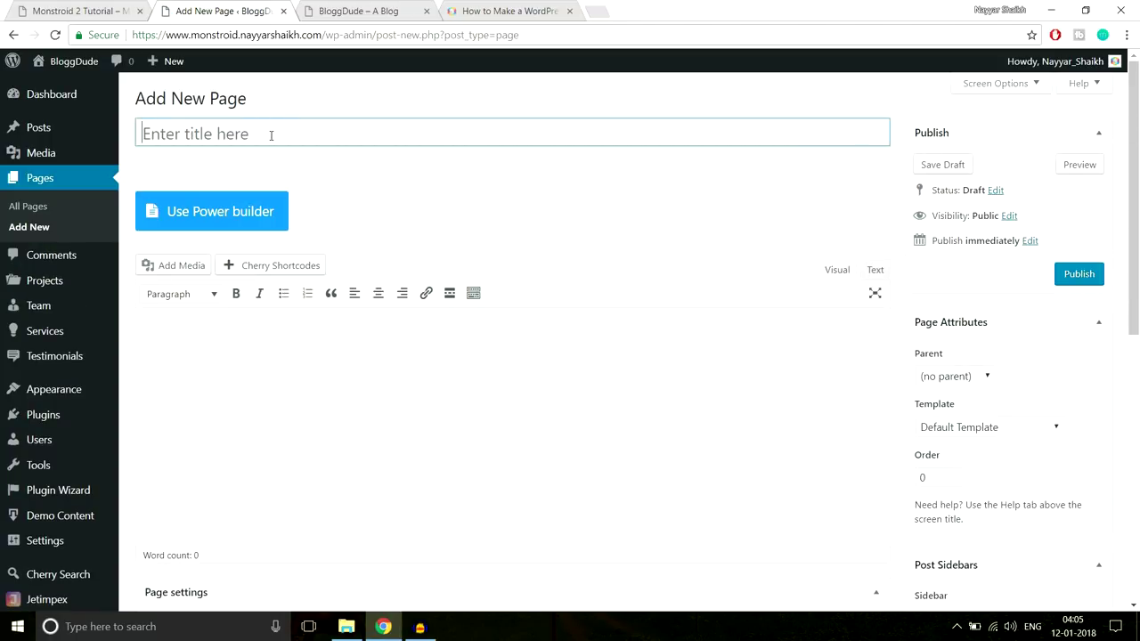
type("Homepage")
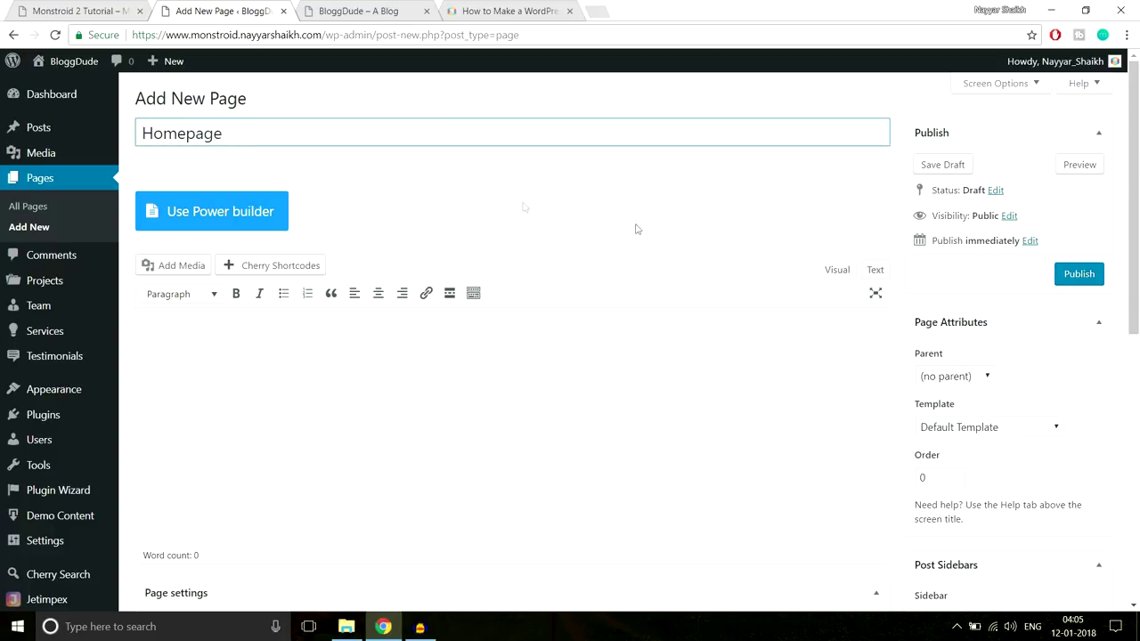
left_click(635, 229)
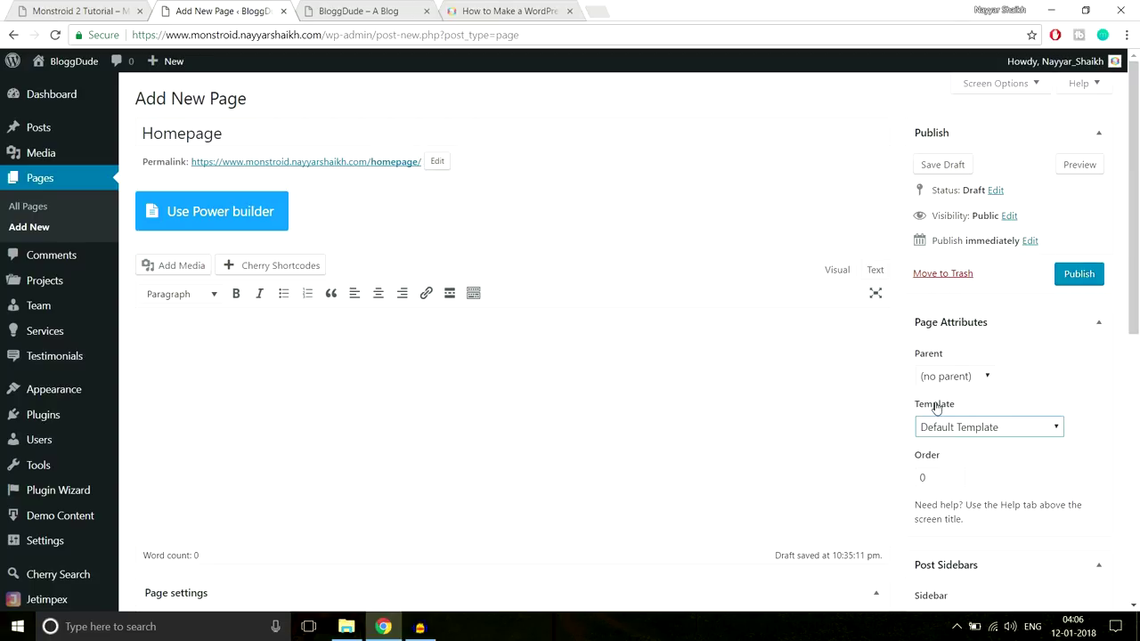
left_click(961, 432)
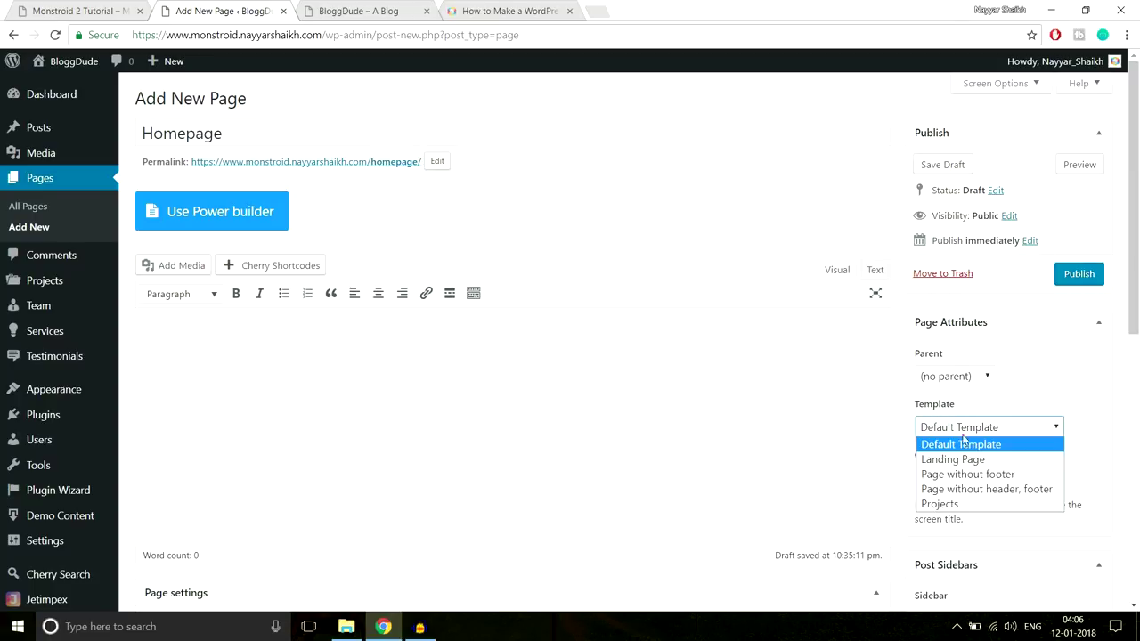
left_click(965, 460)
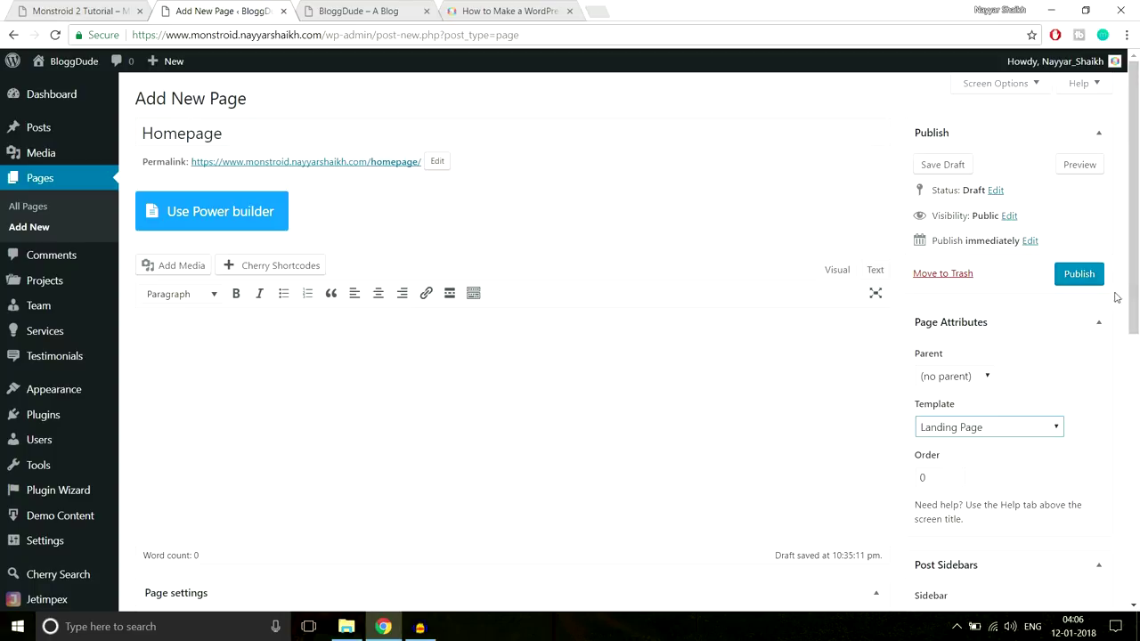
scroll(846, 324, "down", 5)
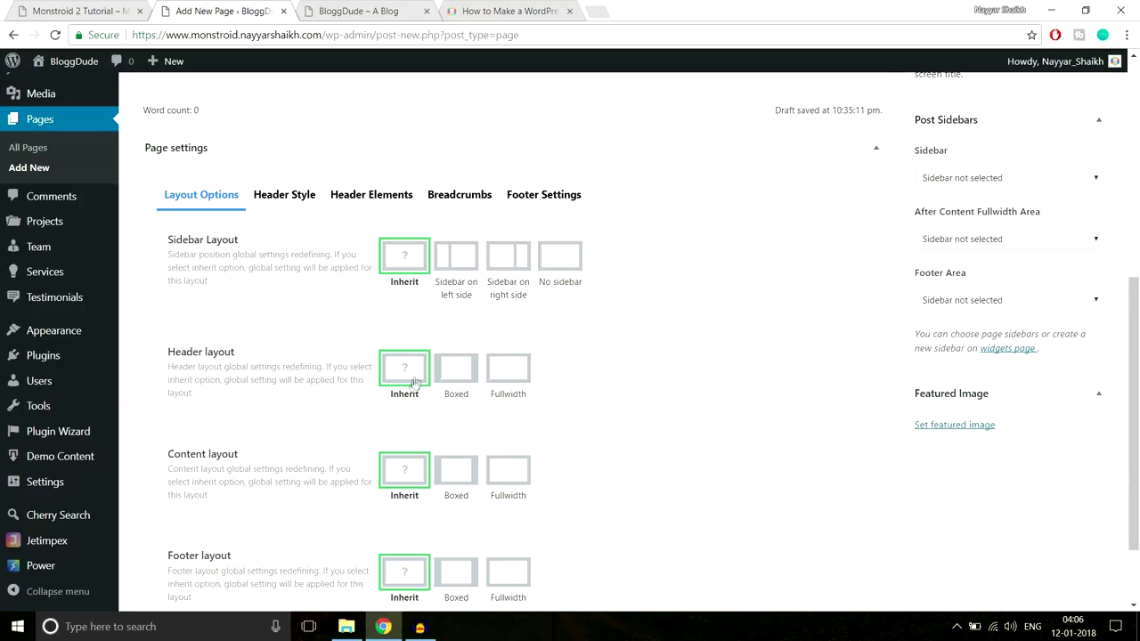
scroll(415, 381, "down", 2)
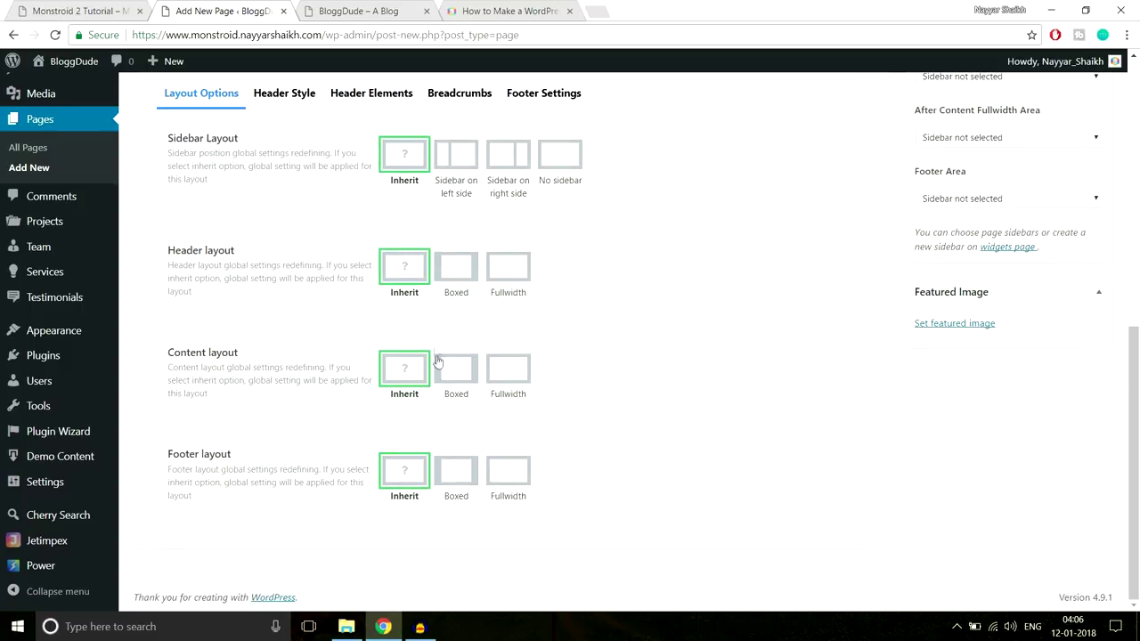
scroll(439, 376, "up", 6)
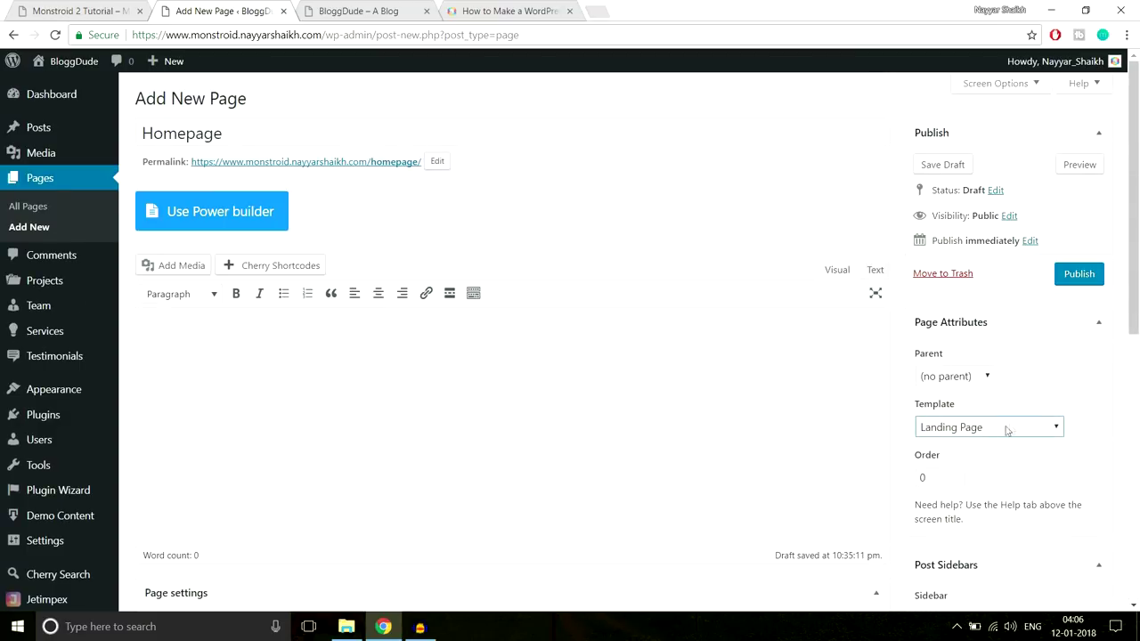
left_click(1091, 276)
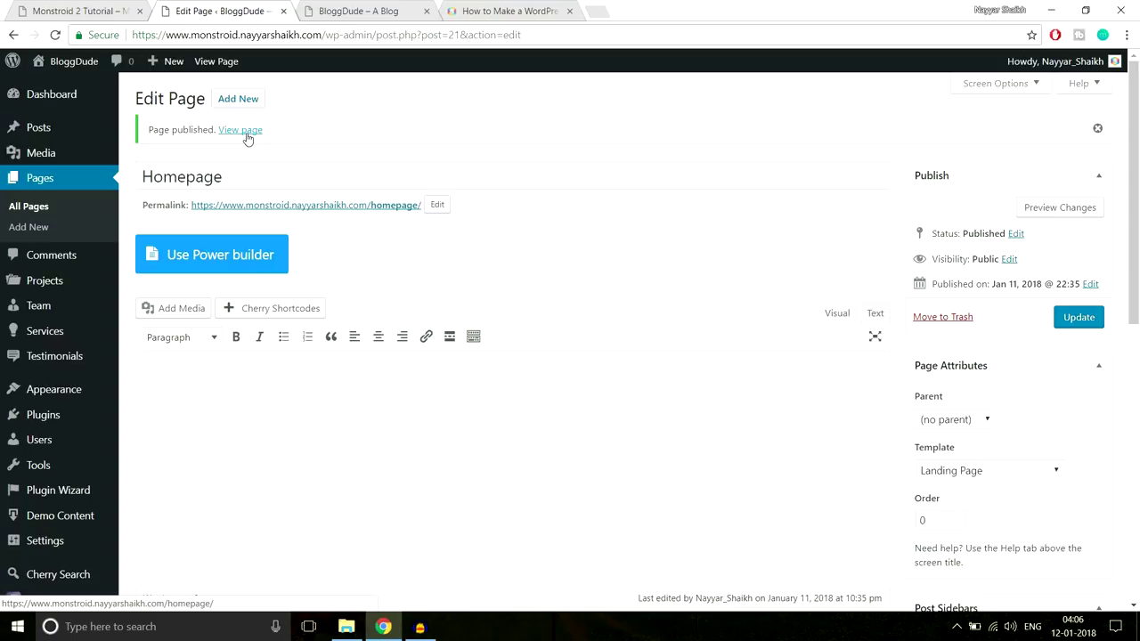
Open the published Homepage in a new tab and inspect its page address
right_click(247, 138)
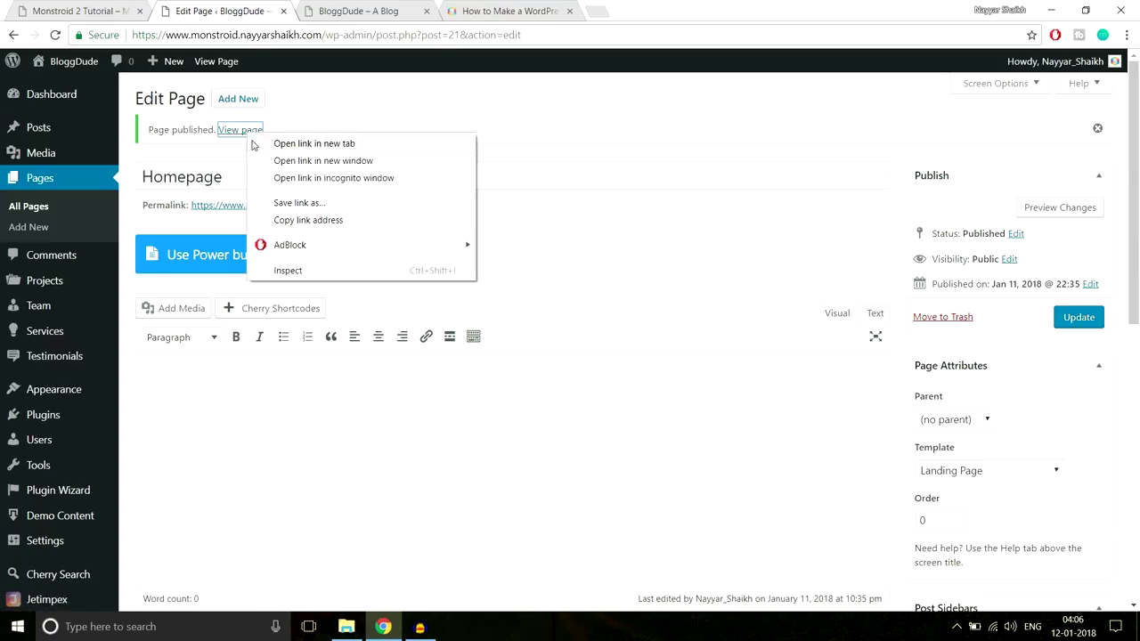
left_click(285, 145)
left_click(352, 13)
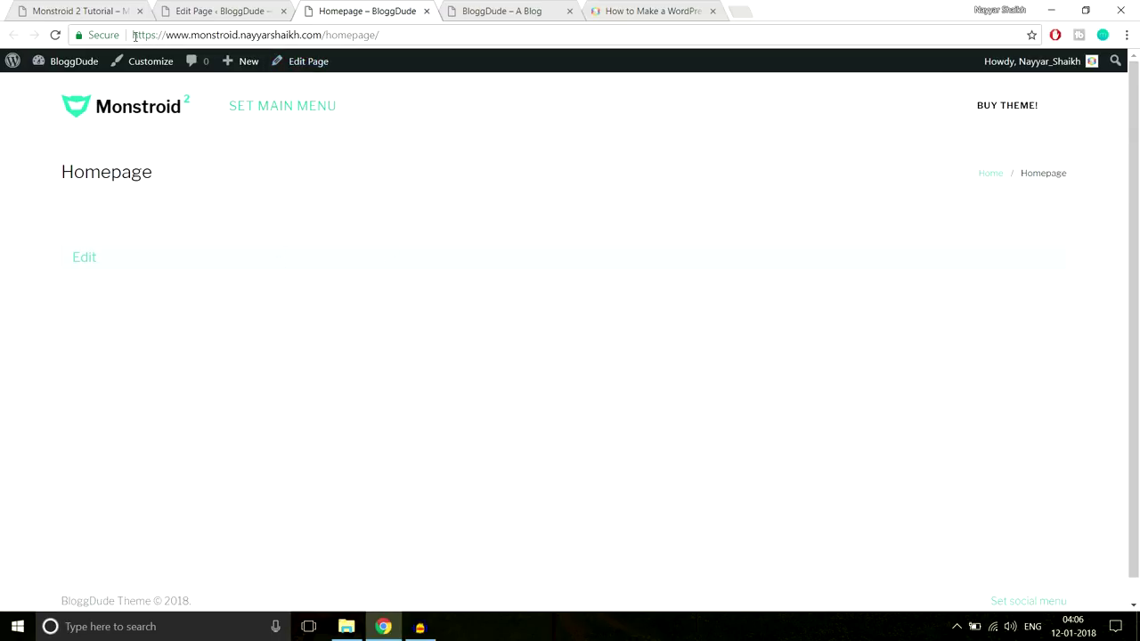
left_click_drag(133, 35, 331, 31)
left_click(331, 35)
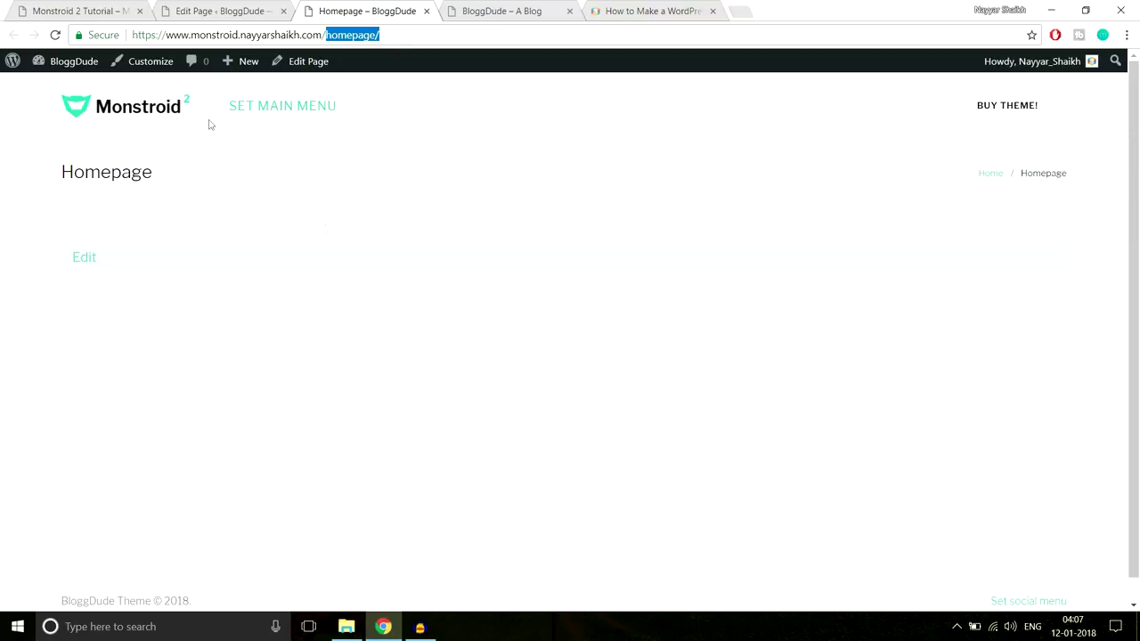
Compare with the Monstroid 2 demo site's address, then return to the Homepage editor
left_click(89, 9)
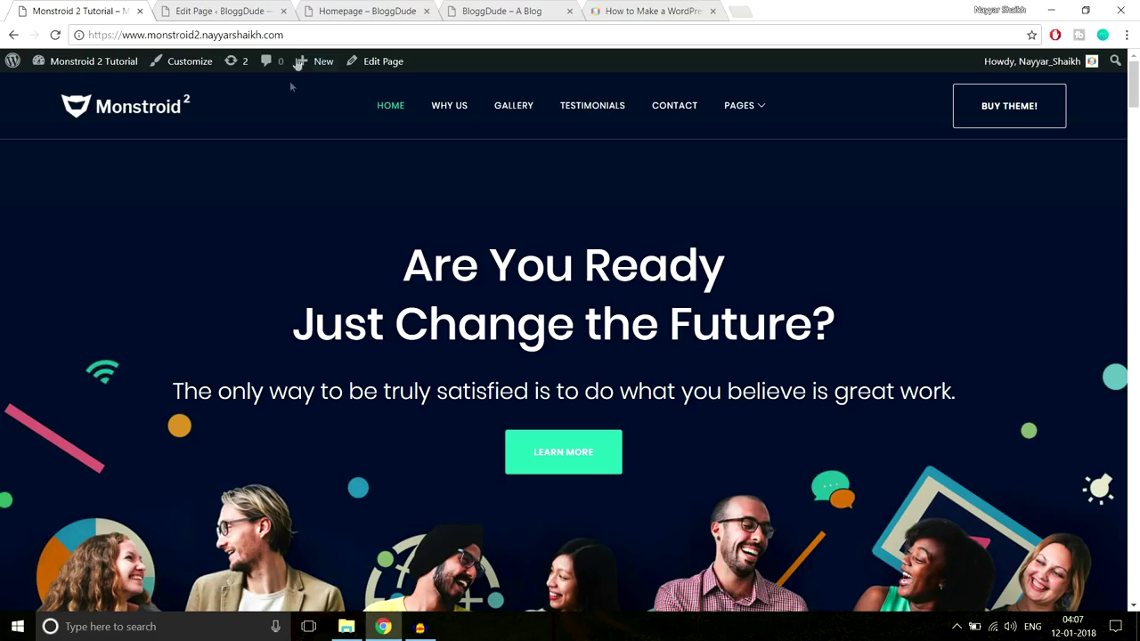
scroll(642, 461, "down", 2)
scroll(642, 461, "up", 2)
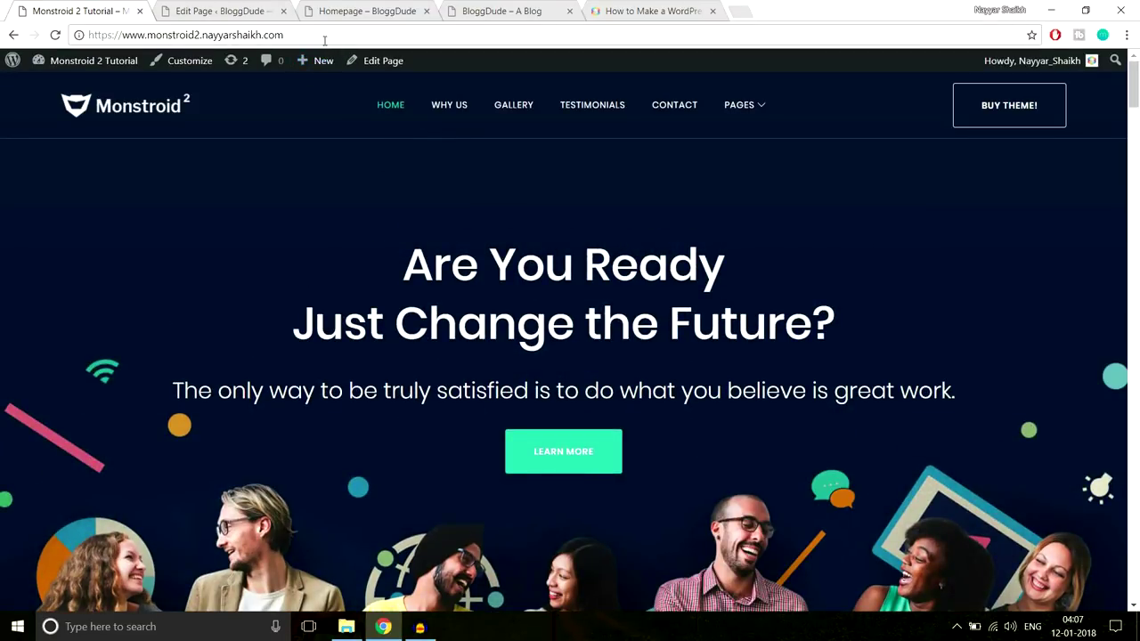
left_click_drag(327, 39, 65, 50)
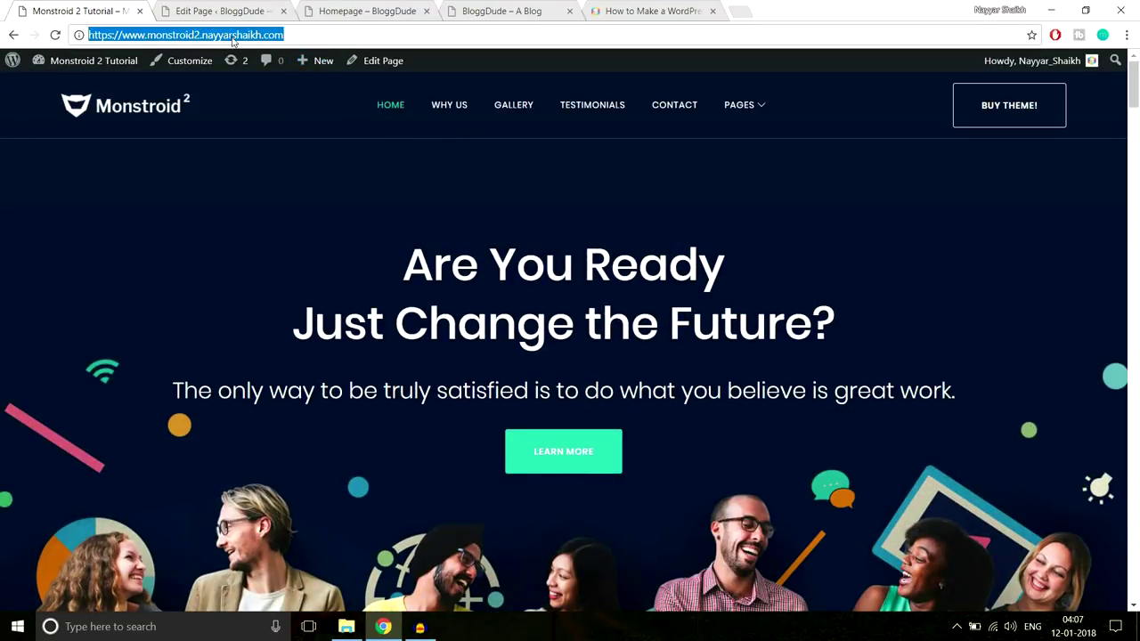
left_click(247, 11)
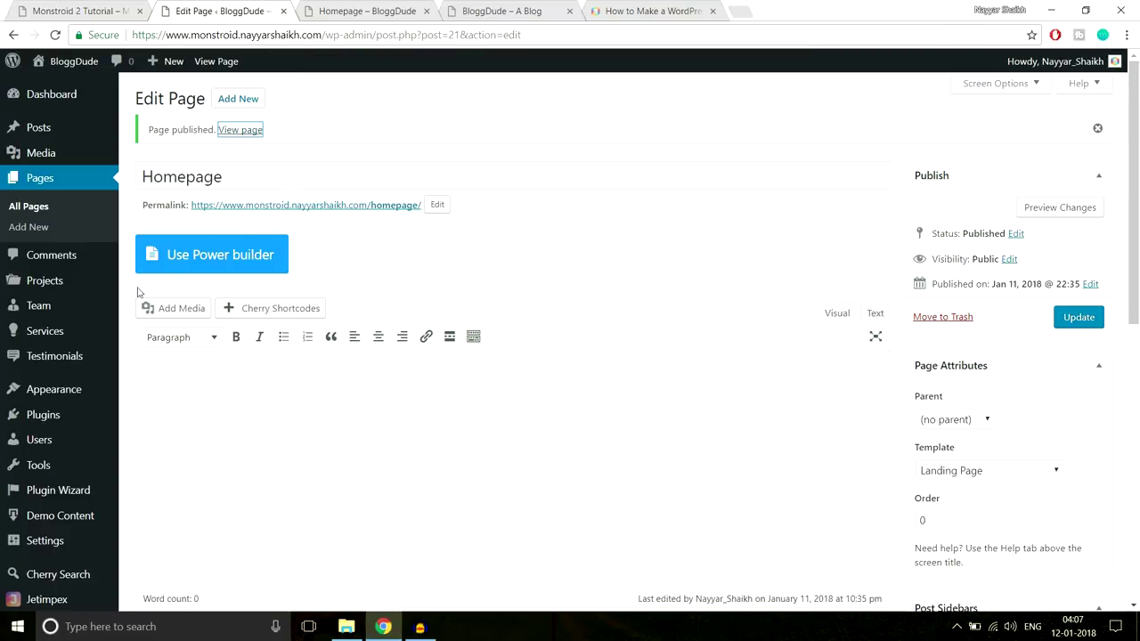
left_click(353, 12)
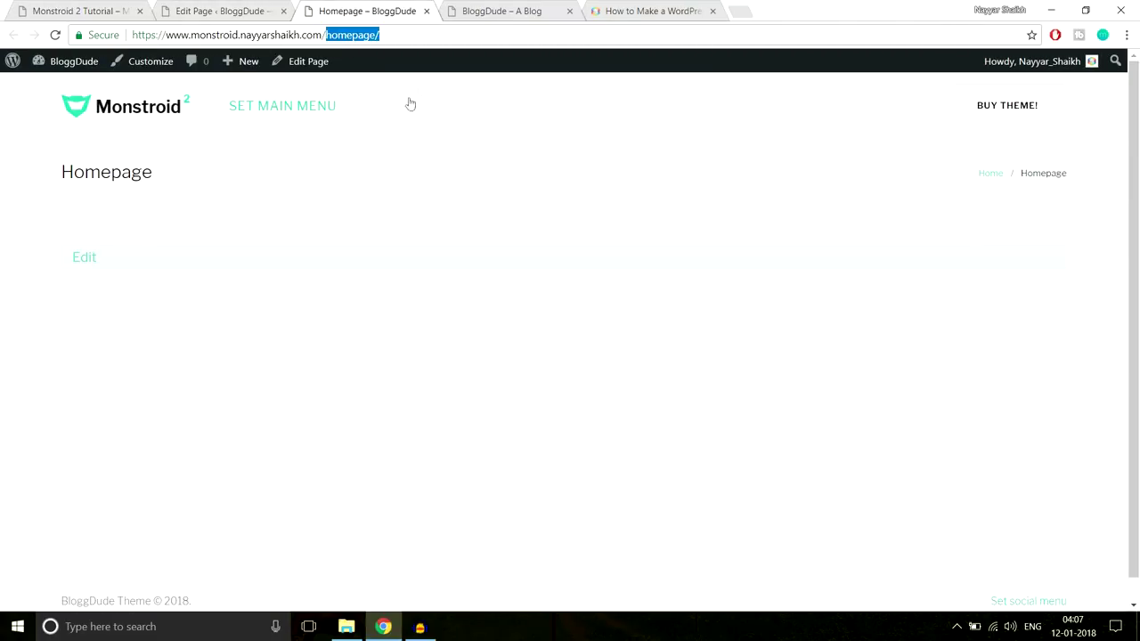
left_click(214, 7)
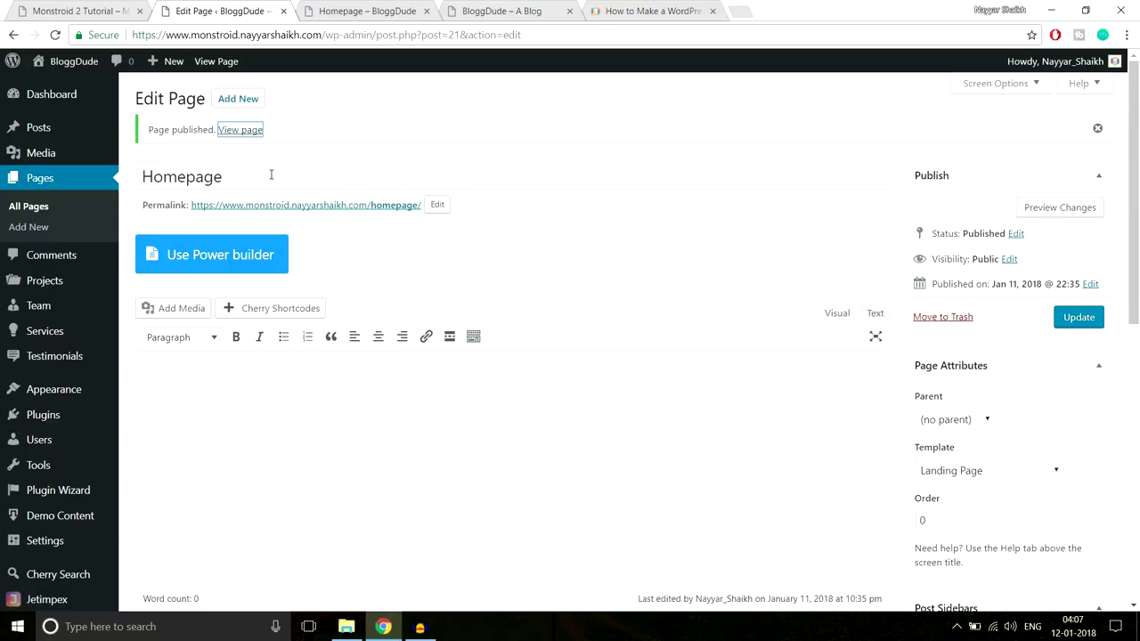
In Reading Settings, make the homepage a static page set to 'Homepage' and save
left_click(44, 540)
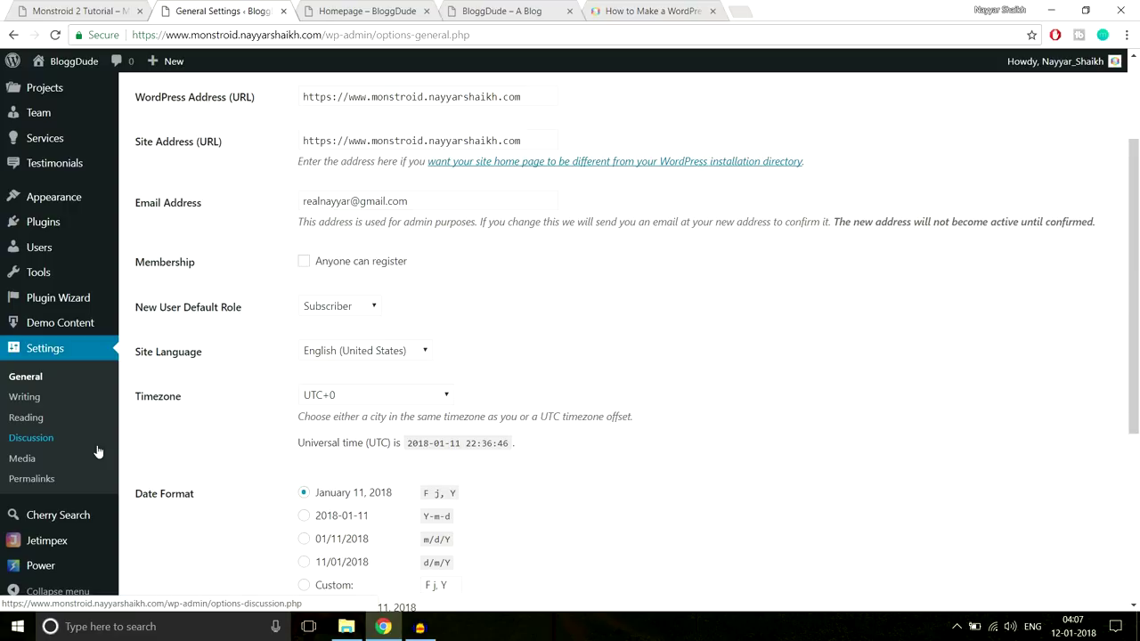
left_click(47, 423)
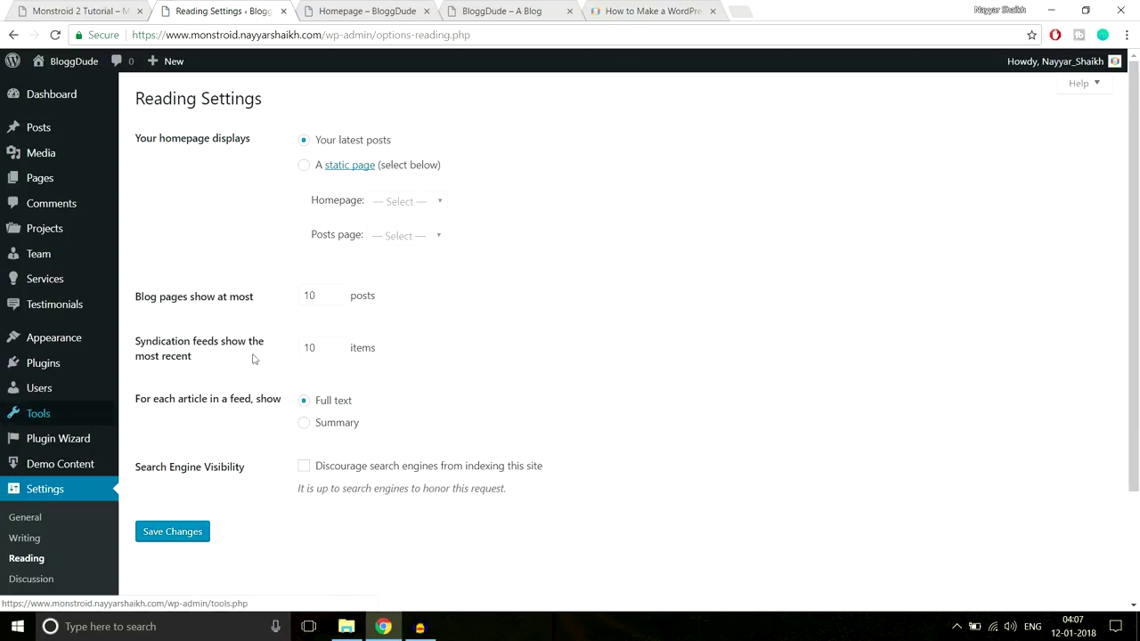
left_click_drag(139, 138, 277, 140)
left_click(279, 139)
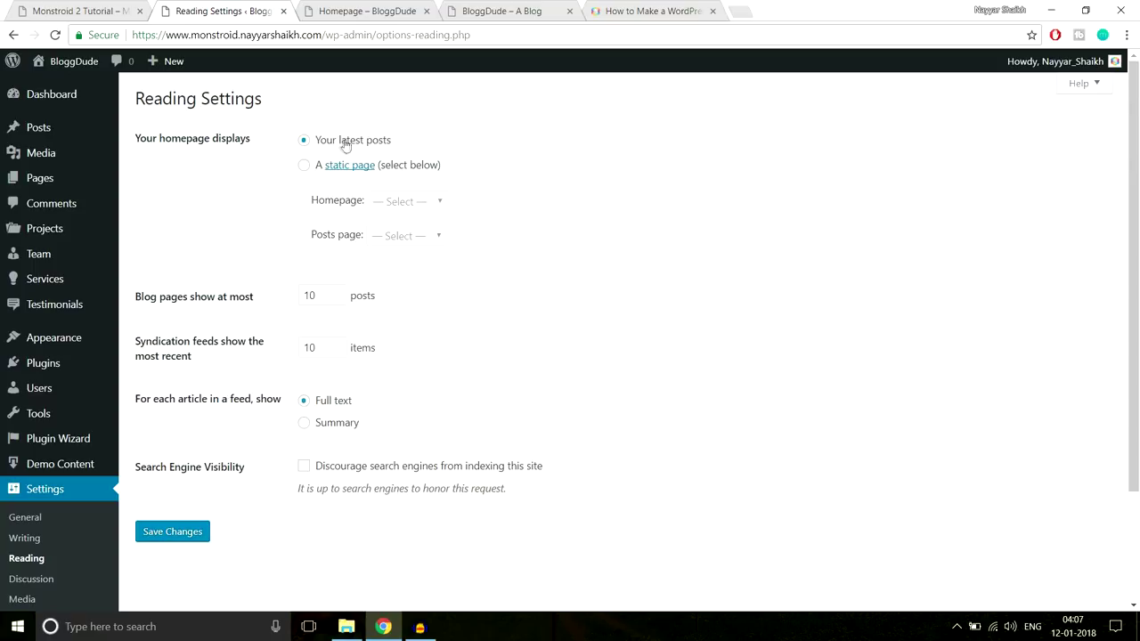
left_click(305, 168)
left_click_drag(316, 203, 357, 205)
left_click(389, 208)
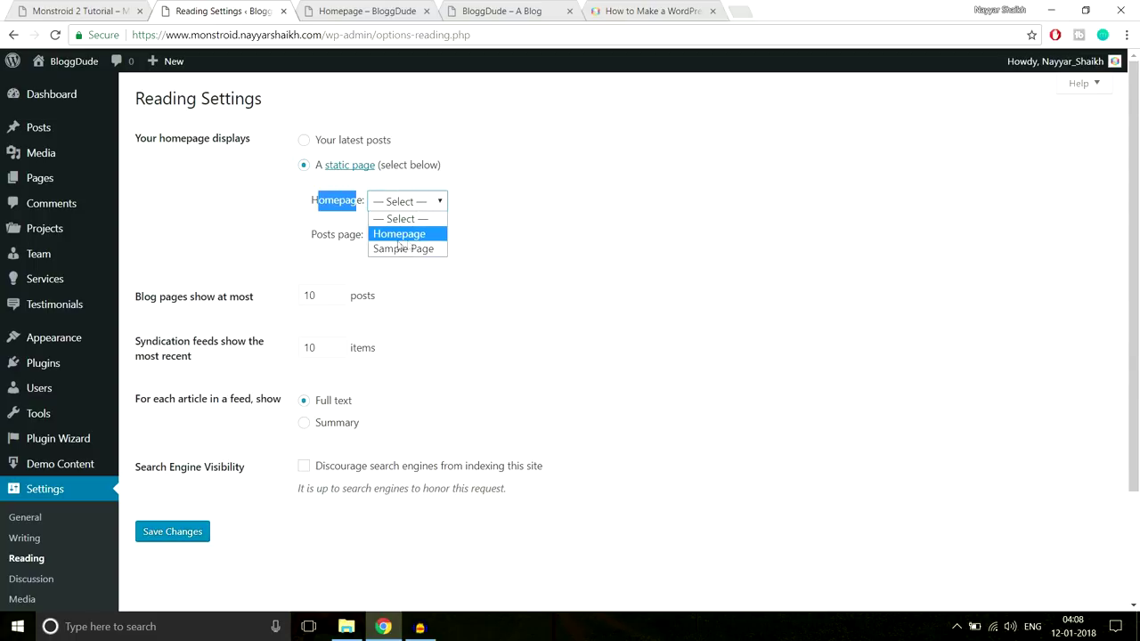
left_click(399, 239)
left_click(406, 212)
left_click(407, 235)
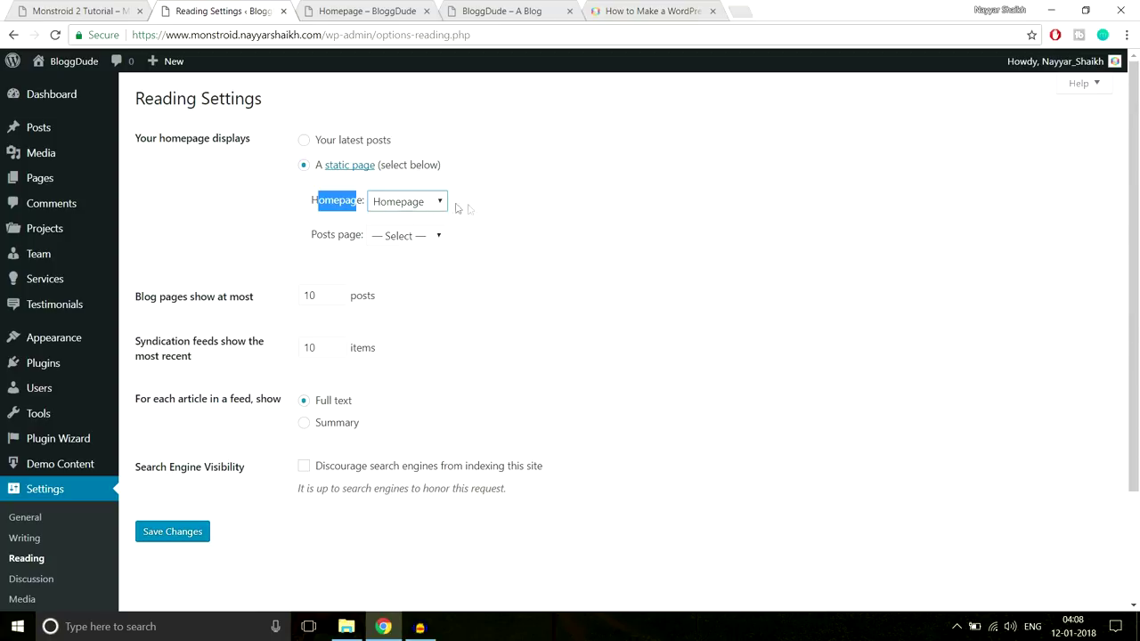
left_click(186, 540)
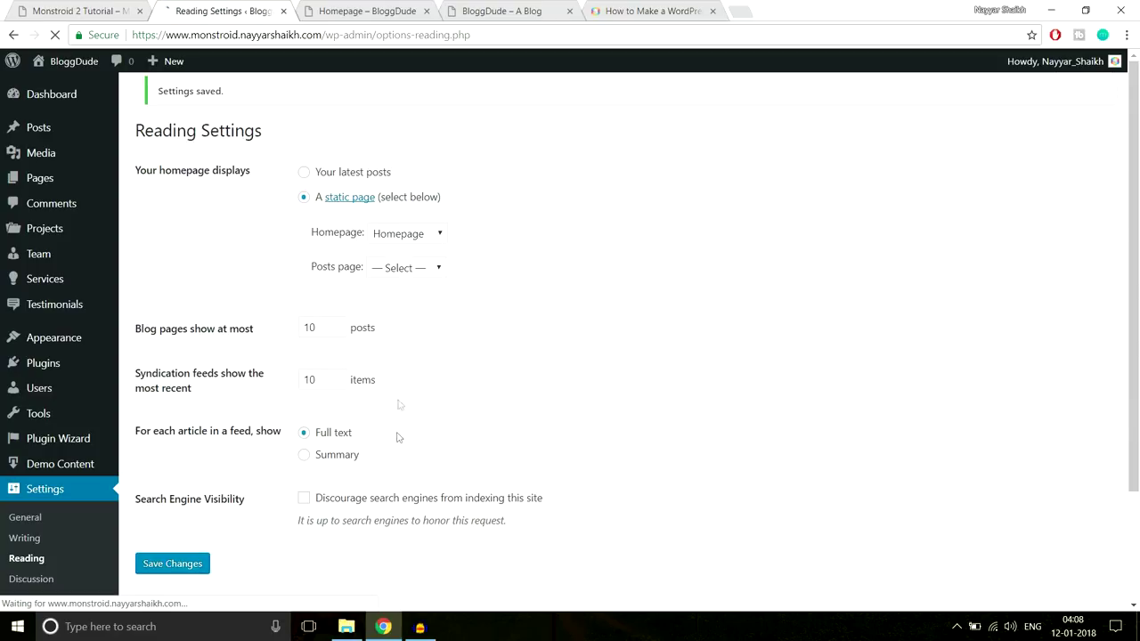
Reload the site root to confirm it now shows the Homepage page
left_click(344, 9)
left_click(426, 38)
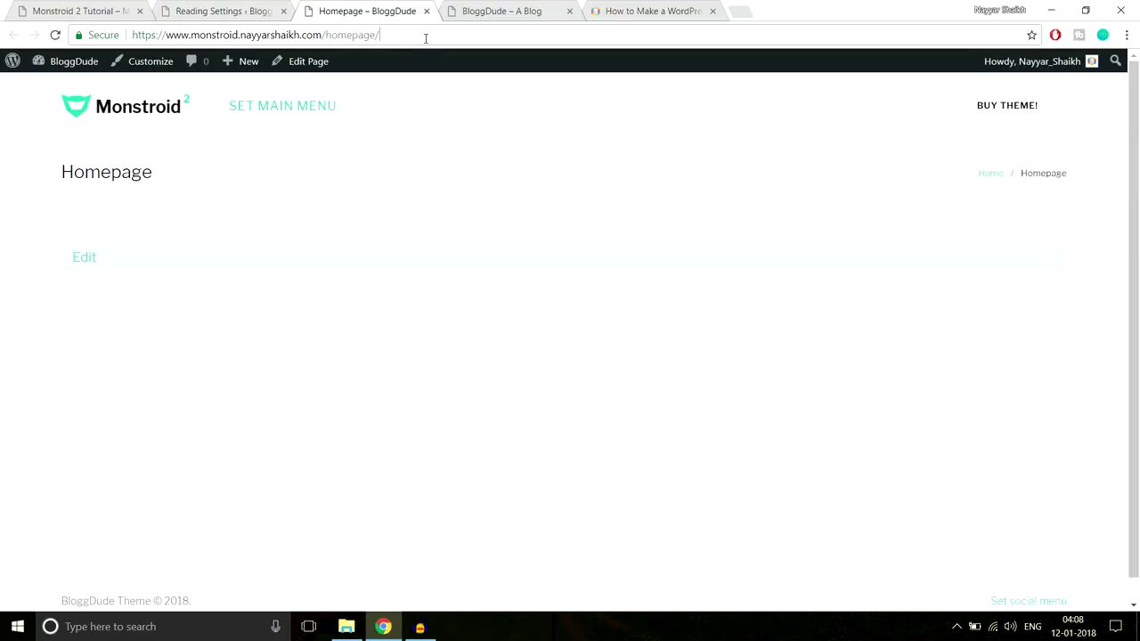
key("Return")
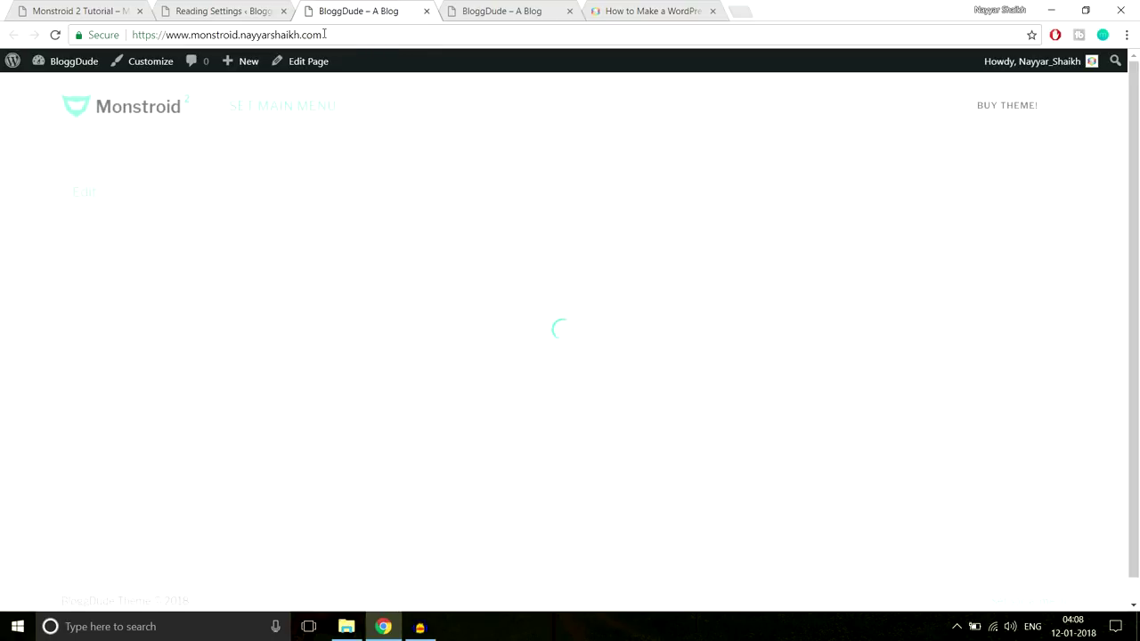
left_click(372, 41)
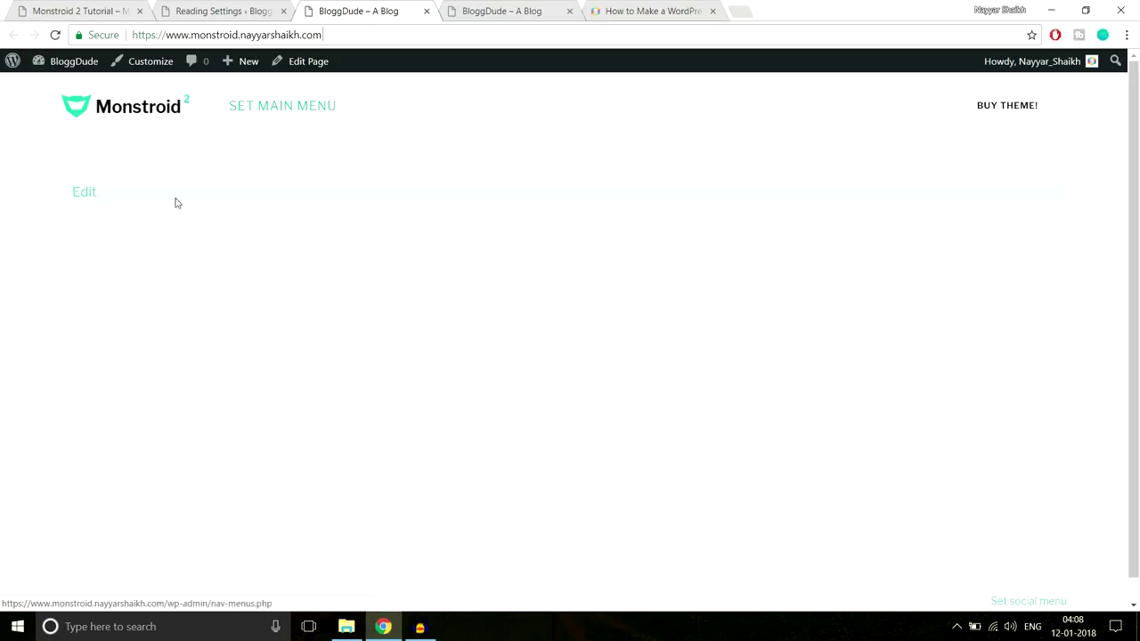
Close the duplicate blog and how-to article tabs, then open the All Pages list
left_click(559, 14)
left_click(570, 11)
left_click(570, 12)
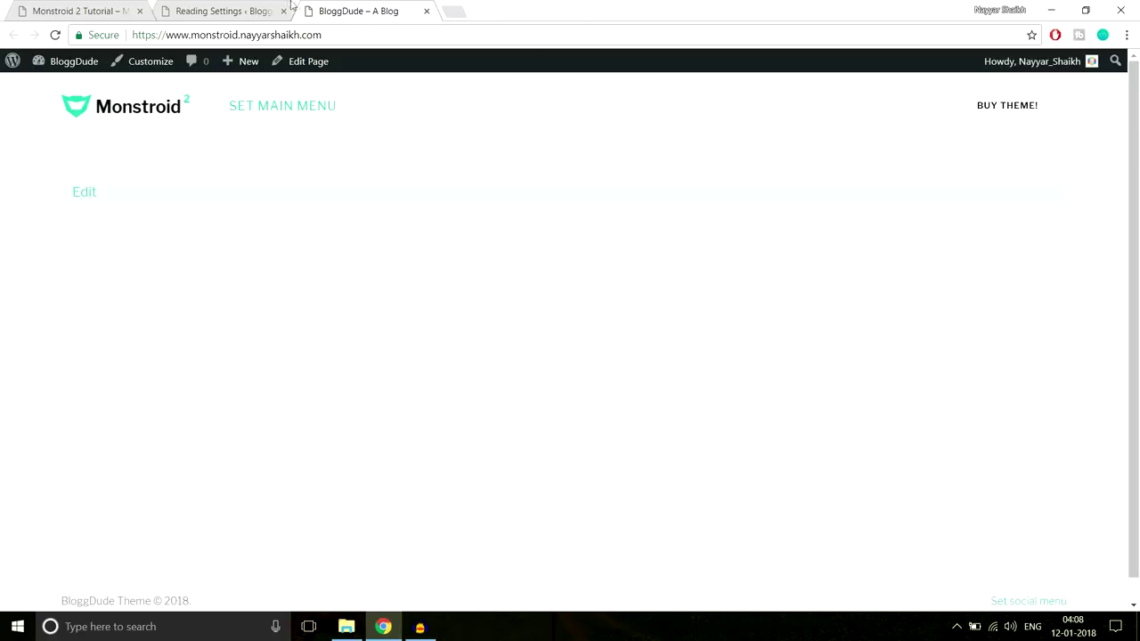
left_click(224, 9)
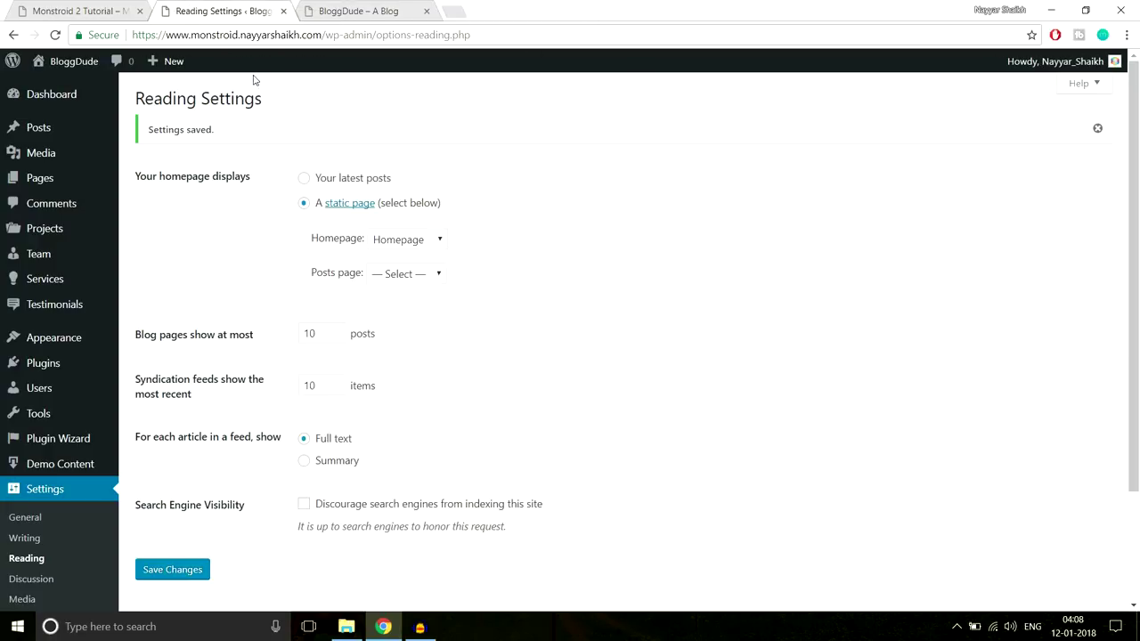
left_click(50, 181)
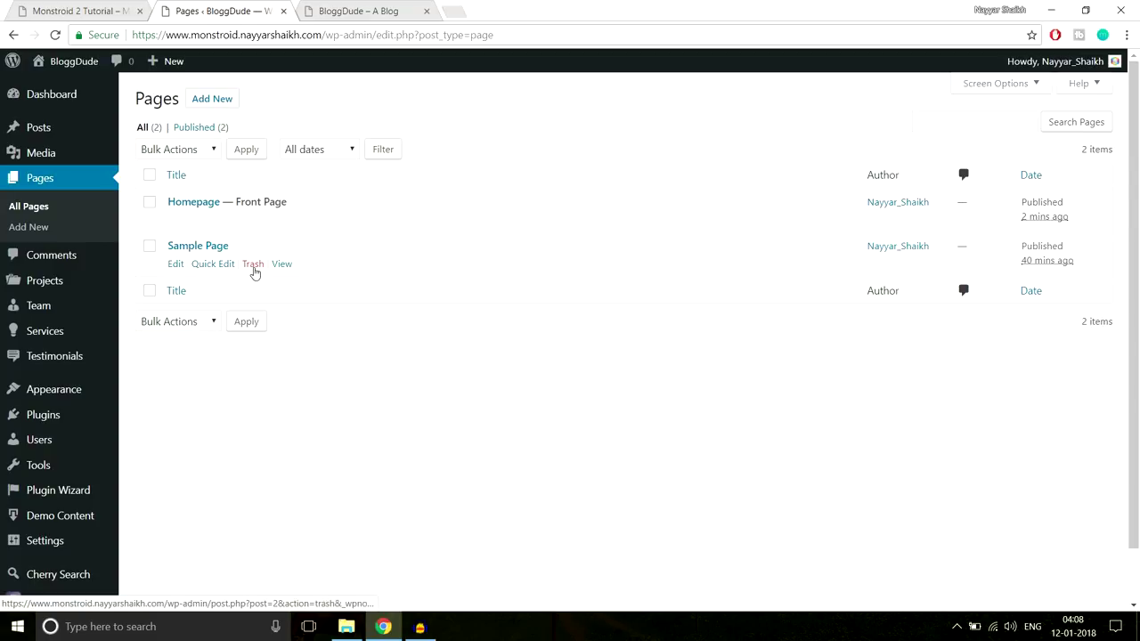
Move Sample Page to the Trash and open the Homepage page in the editor
left_click(254, 270)
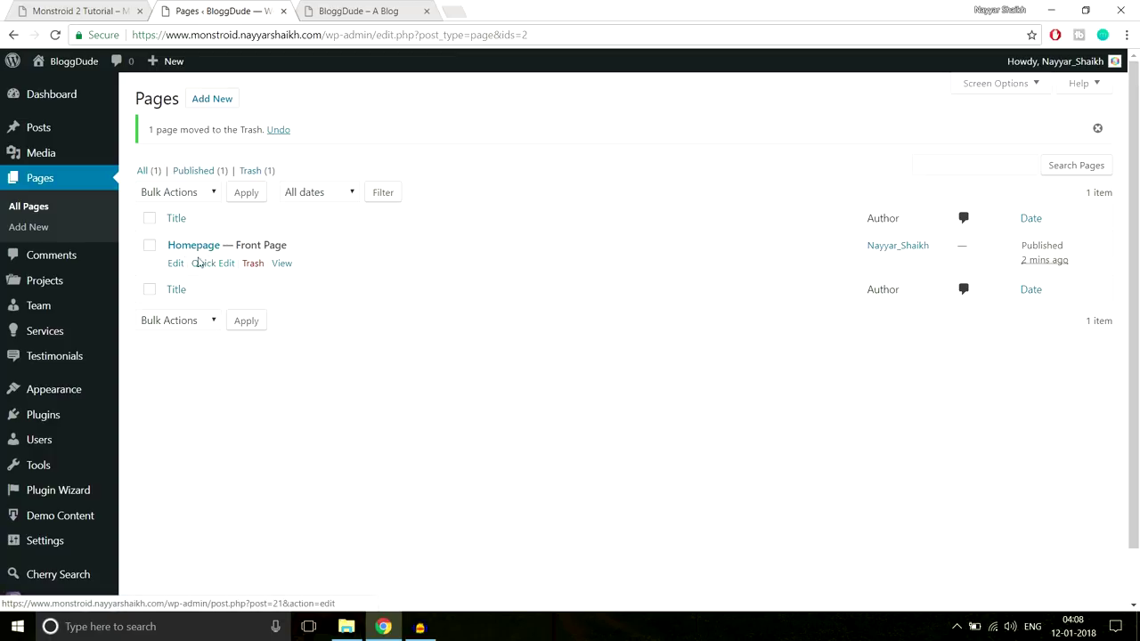
left_click_drag(234, 244, 309, 248)
left_click(308, 248)
left_click(177, 263)
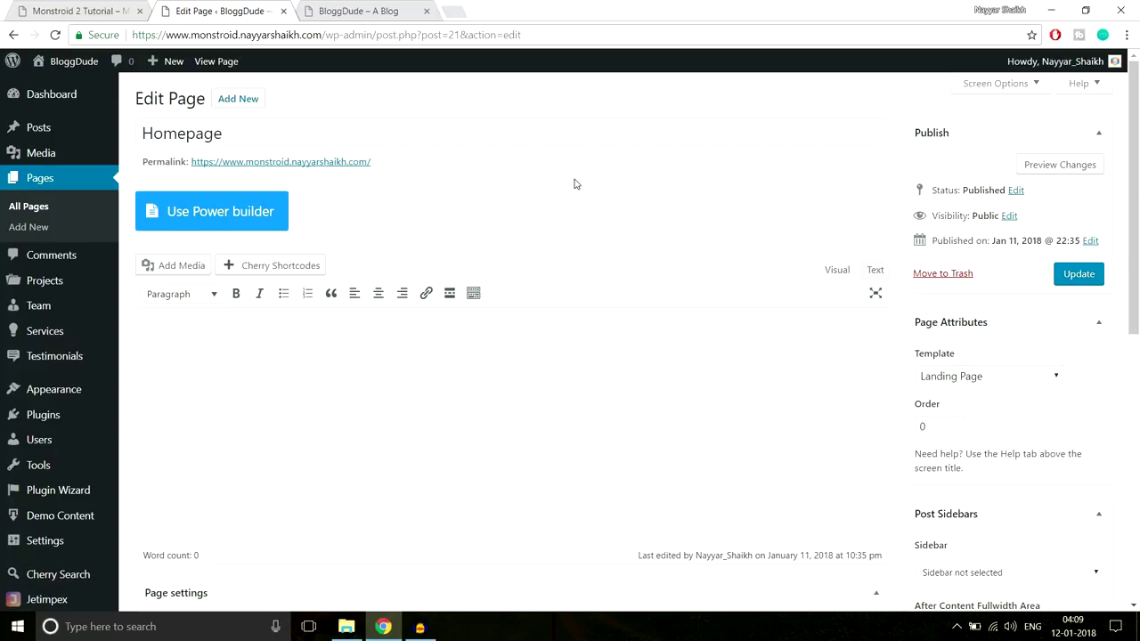
Switch the Homepage to Power builder and check the Monstroid 2 demo hero heading
left_click(198, 220)
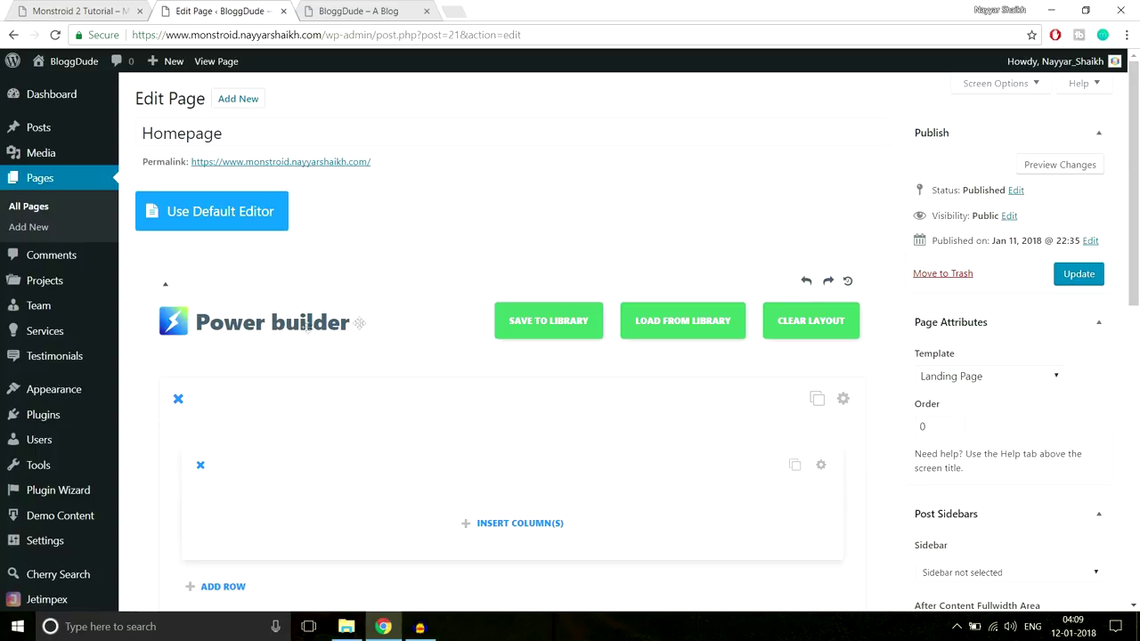
scroll(438, 391, "down", 2)
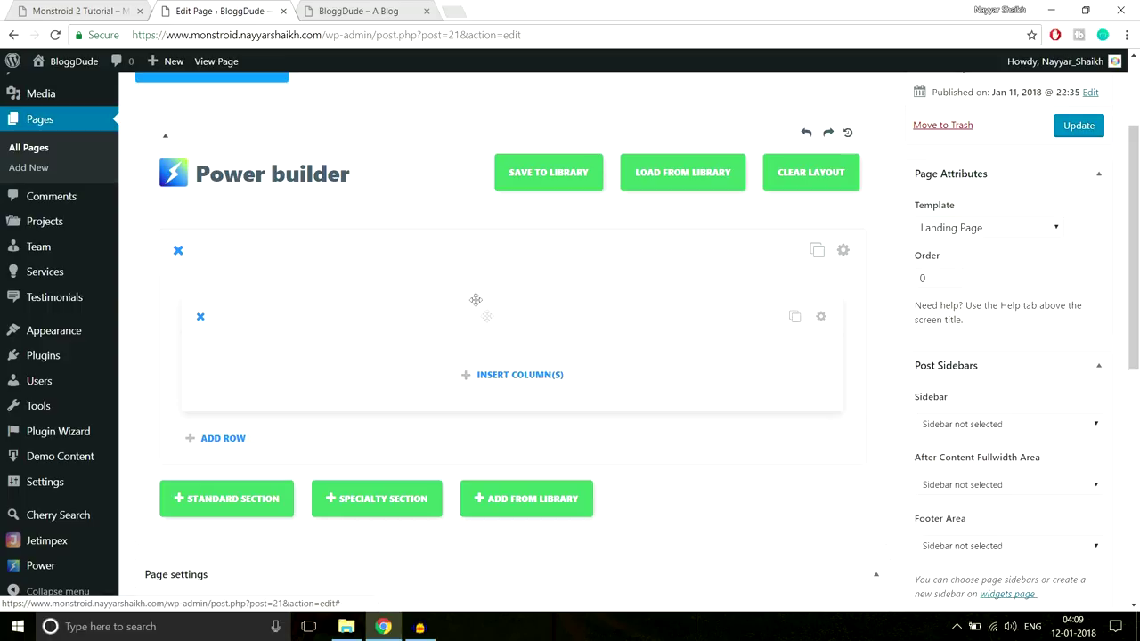
key("ctrl+shift+Tab")
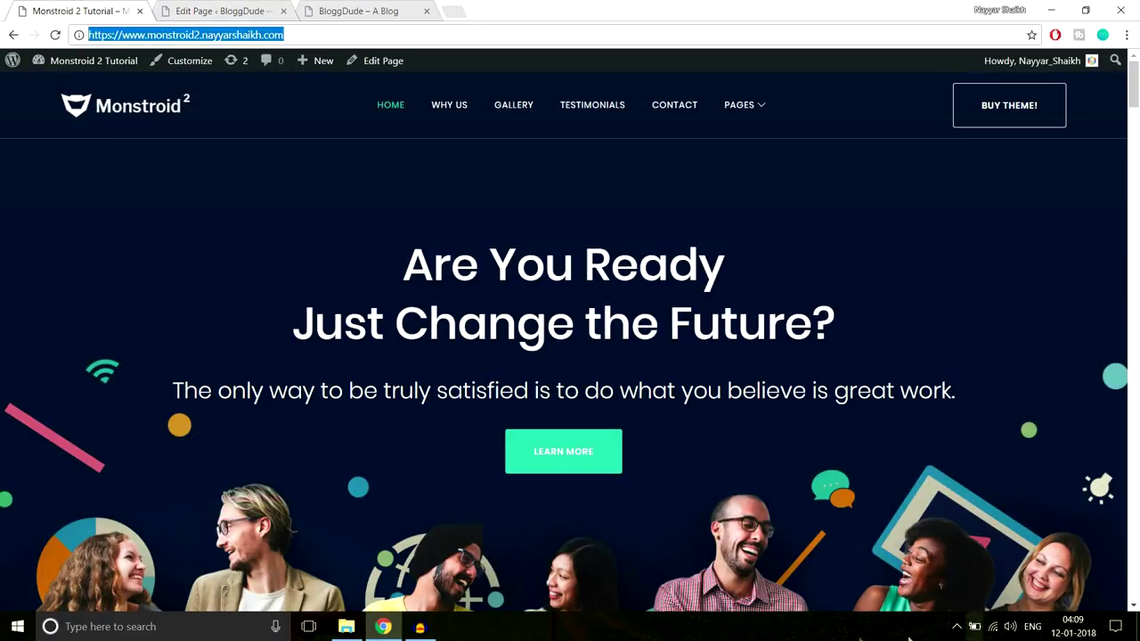
left_click_drag(397, 265, 852, 362)
left_click(884, 396)
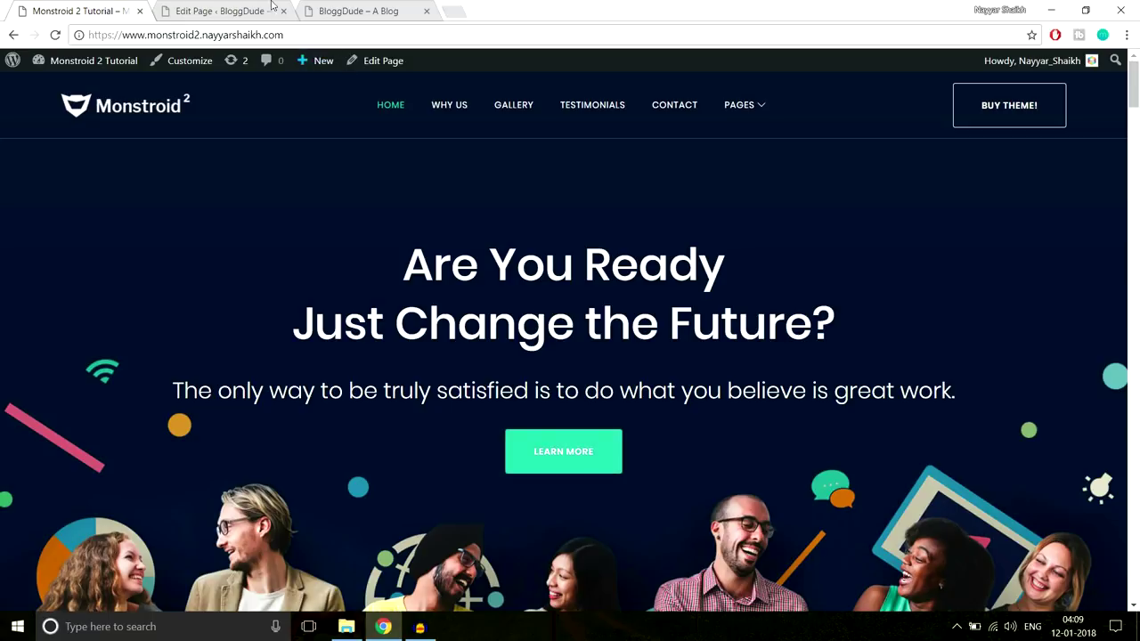
left_click(232, 11)
scroll(470, 155, "down", 1)
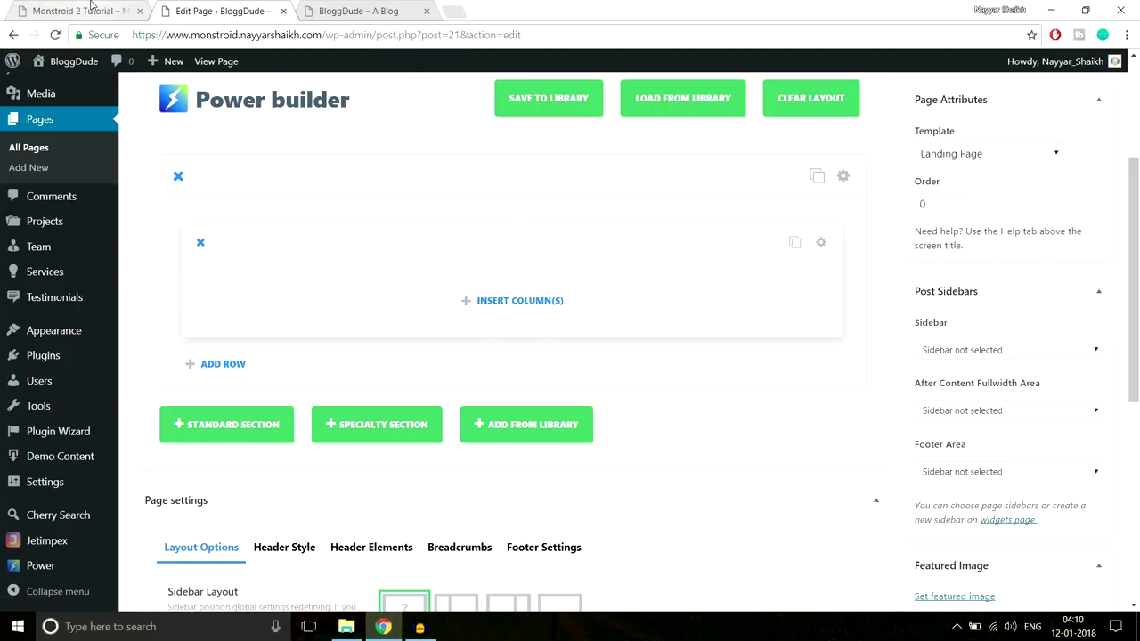
Review the demo's heading, subtitle and button text, then return to the builder
left_click(96, 10)
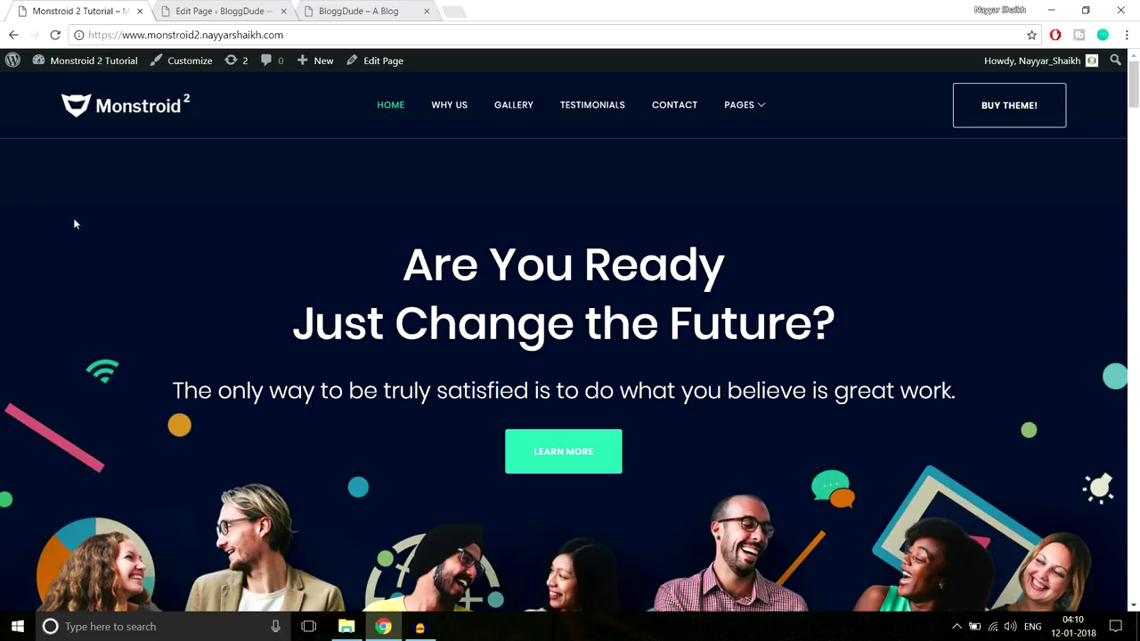
left_click_drag(182, 238, 847, 442)
left_click(959, 500)
left_click_drag(372, 261, 797, 461)
left_click(797, 461)
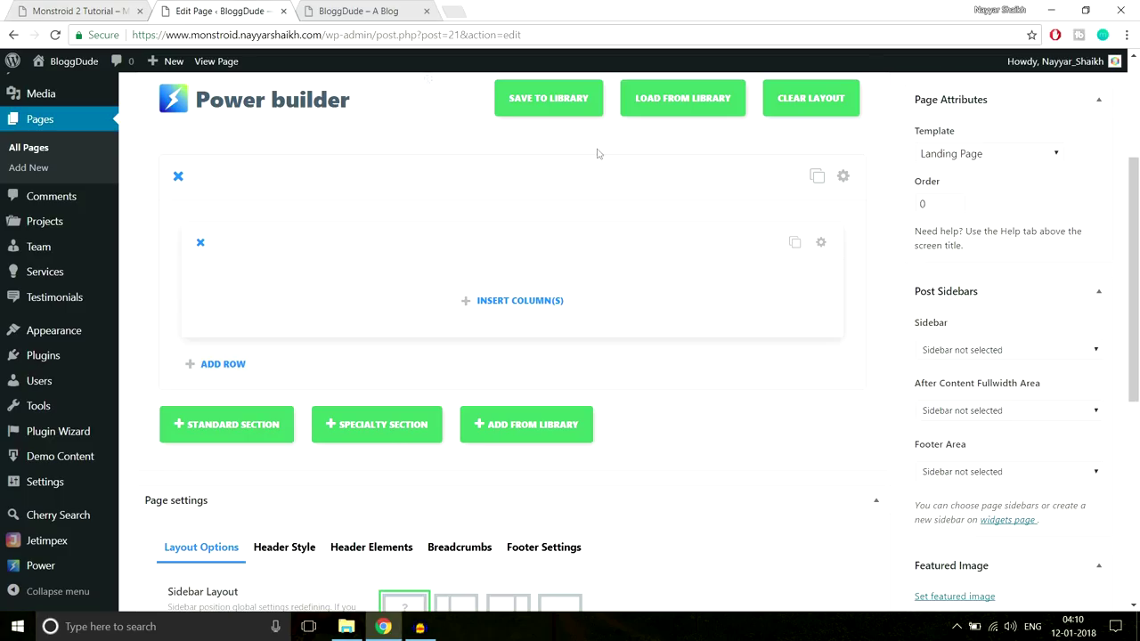
left_click(233, 10)
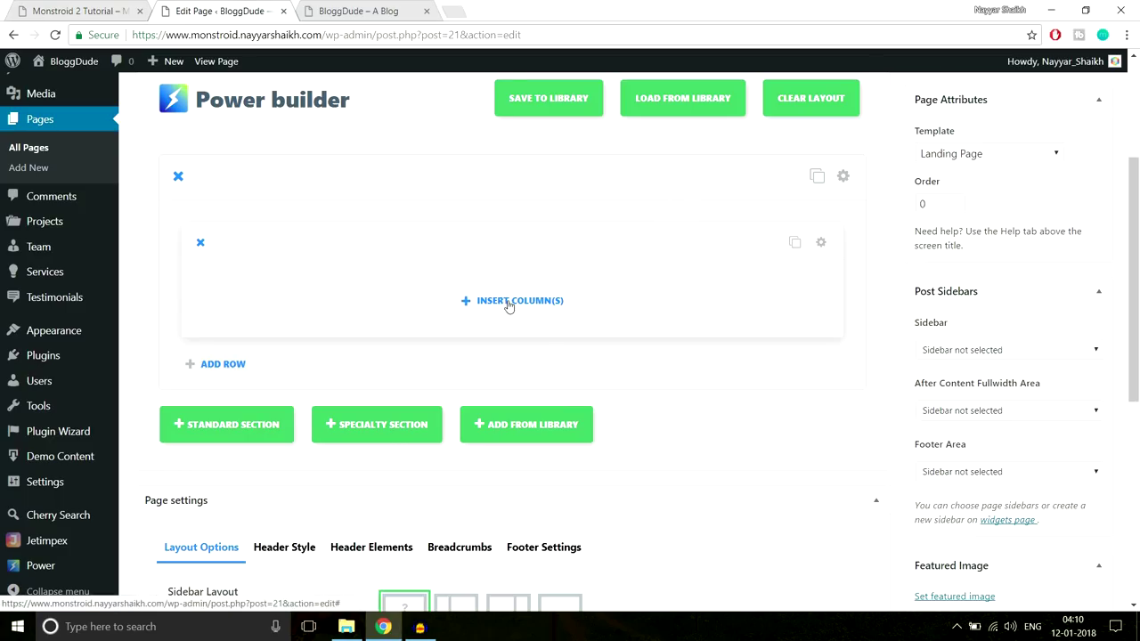
Give the row a single full-width column and insert a Text module into it
left_click(509, 304)
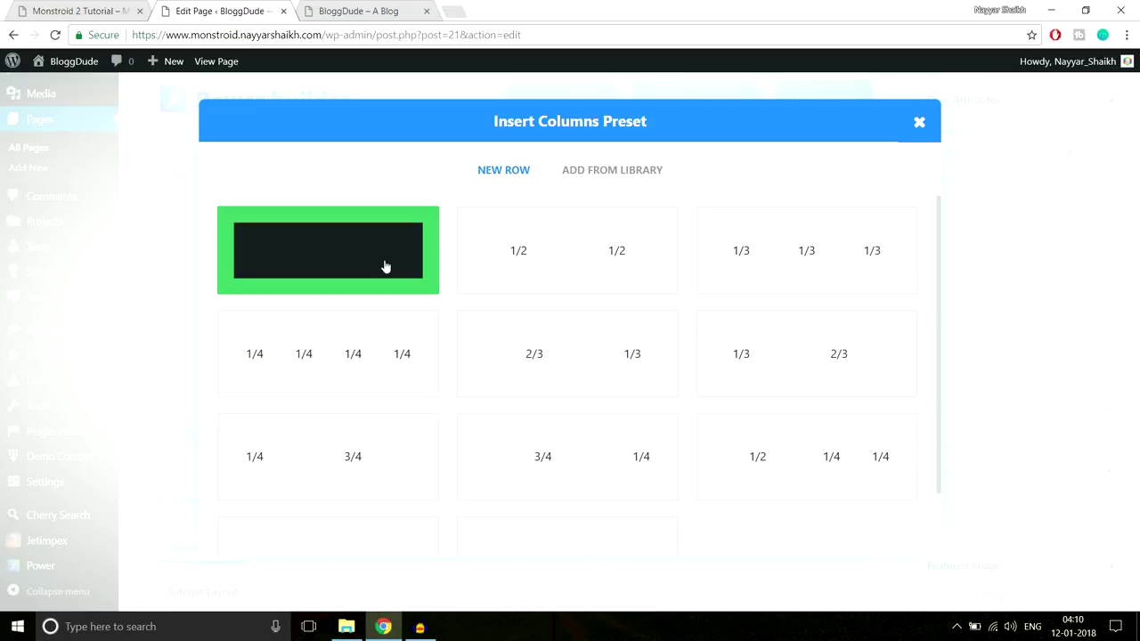
left_click(385, 265)
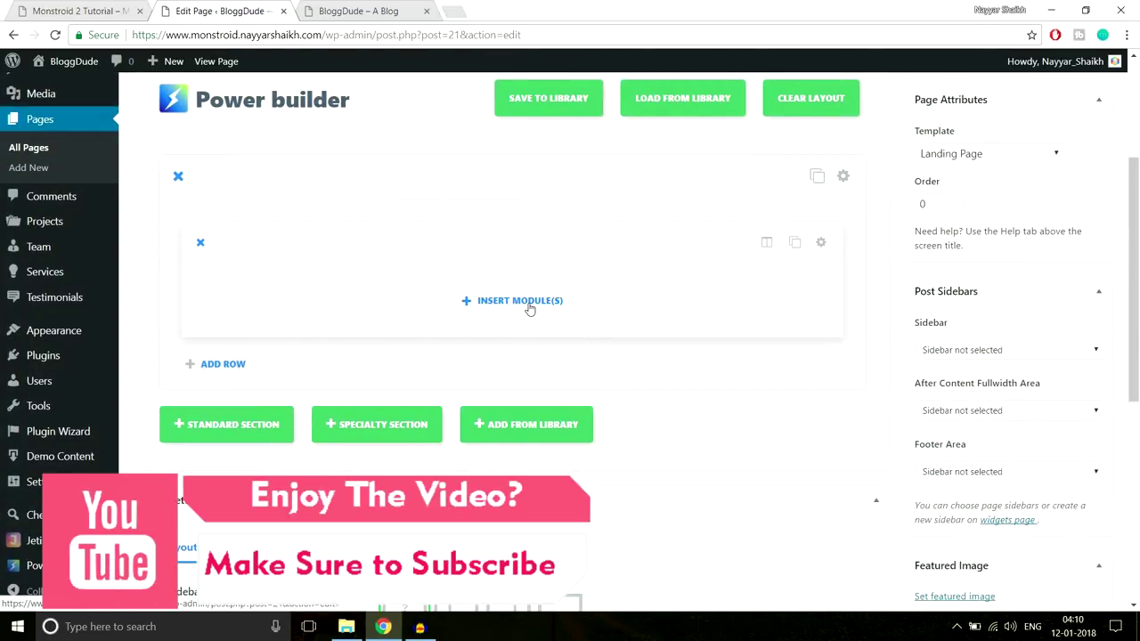
left_click(516, 305)
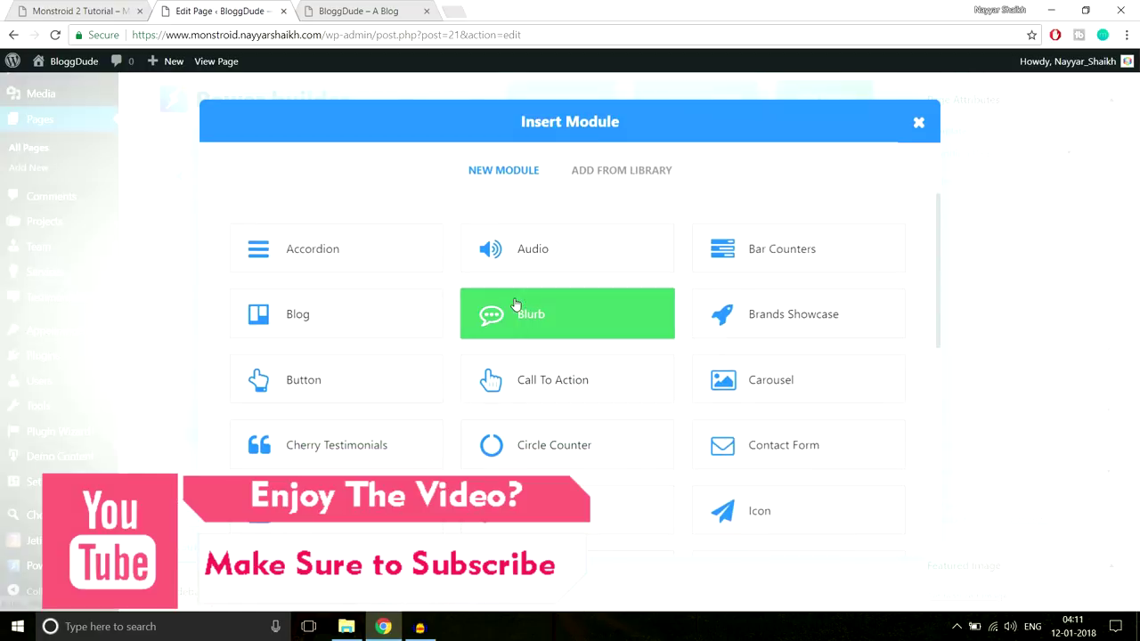
scroll(853, 348, "down", 2)
scroll(854, 347, "down", 4)
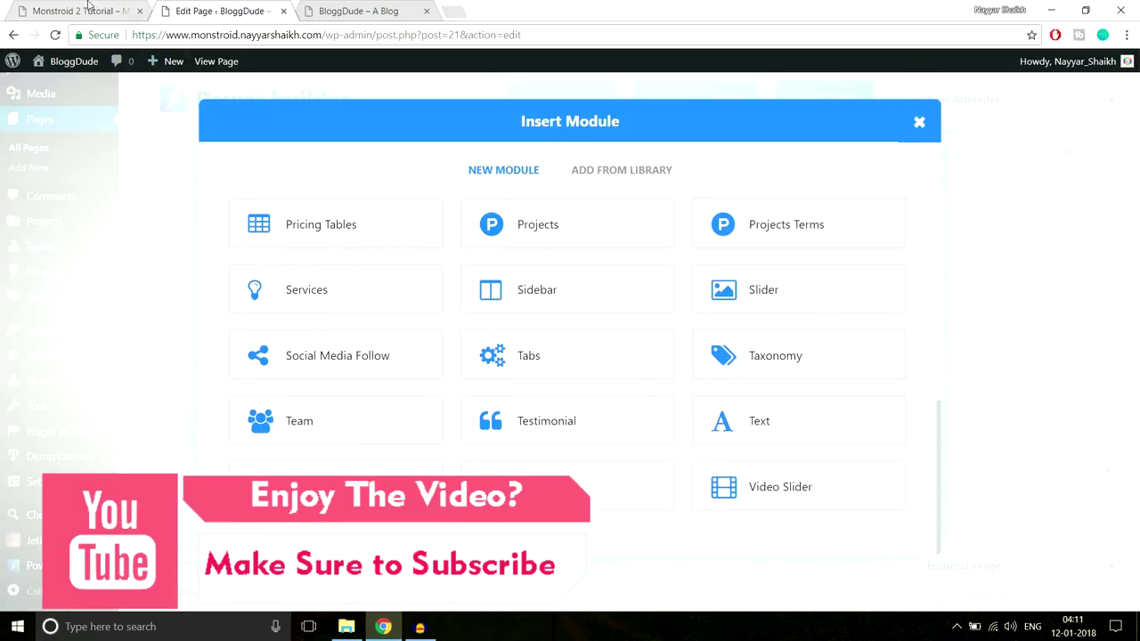
key("ctrl+1")
left_click_drag(389, 250, 559, 292)
left_click(560, 291)
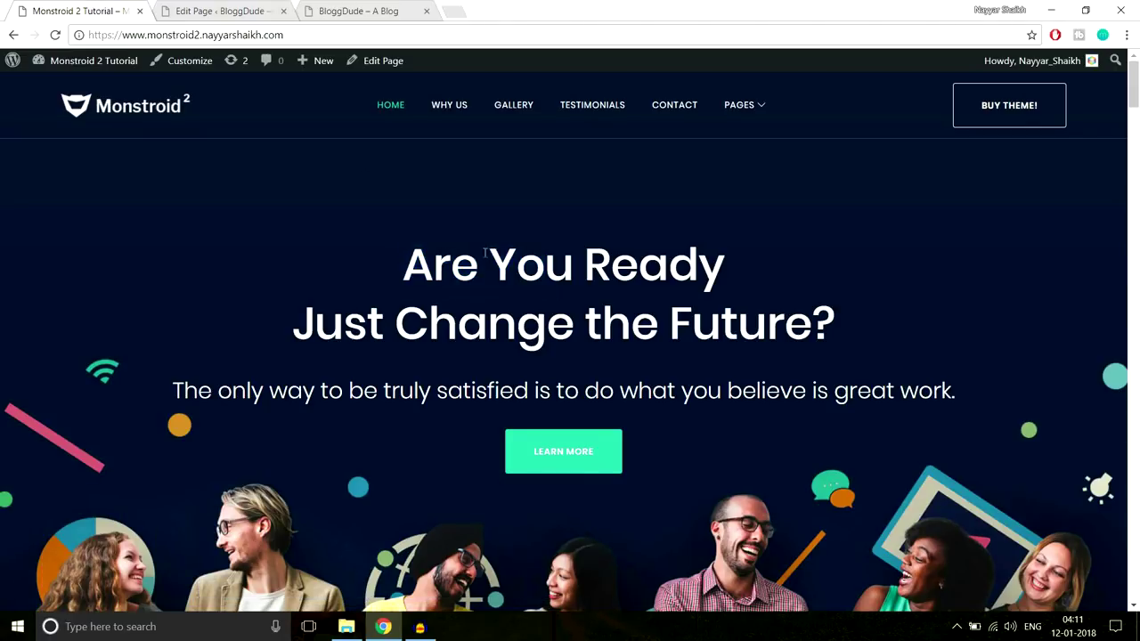
left_click(240, 8)
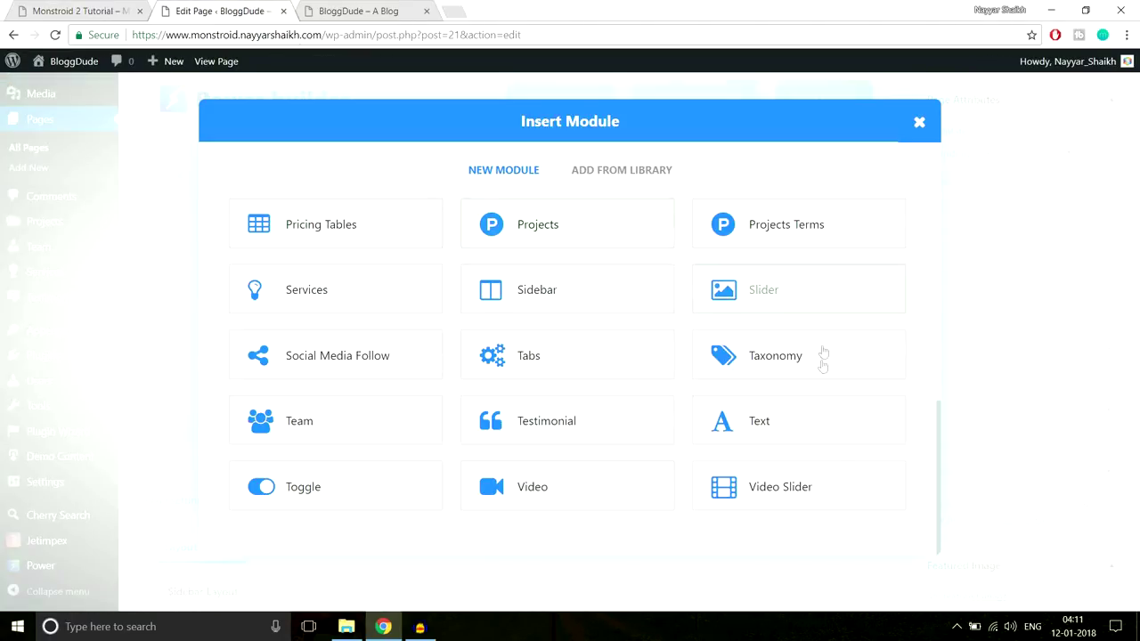
left_click(753, 431)
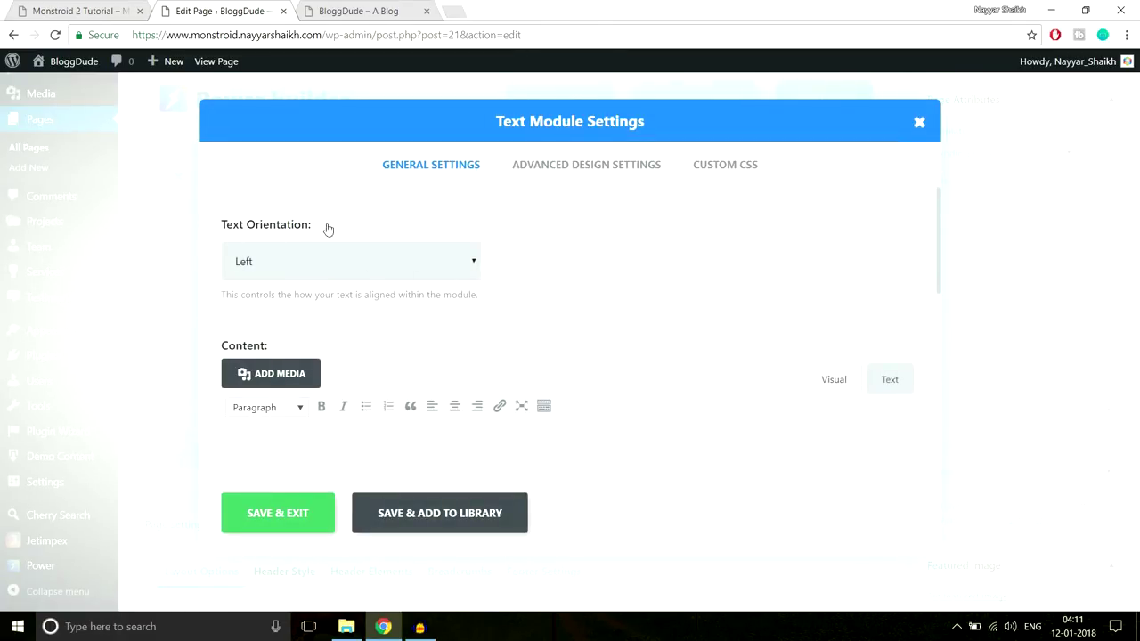
Set the Text module's orientation to Center after checking the demo heading and tagline
left_click(96, 7)
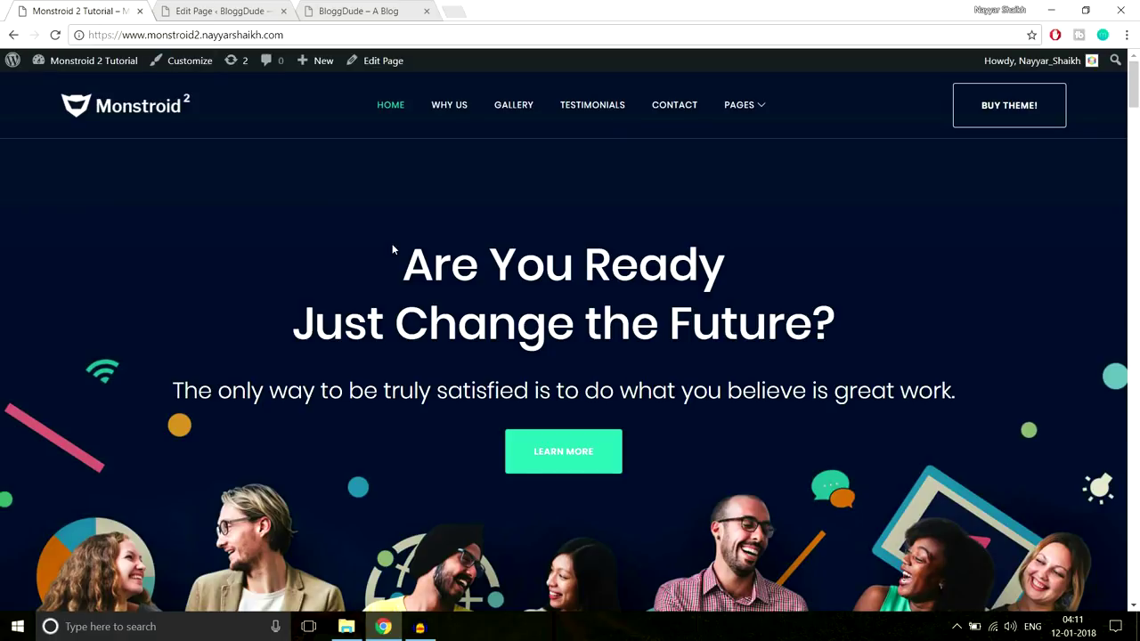
left_click_drag(391, 243, 949, 402)
left_click(876, 367)
left_click_drag(402, 259, 868, 392)
left_click(213, 10)
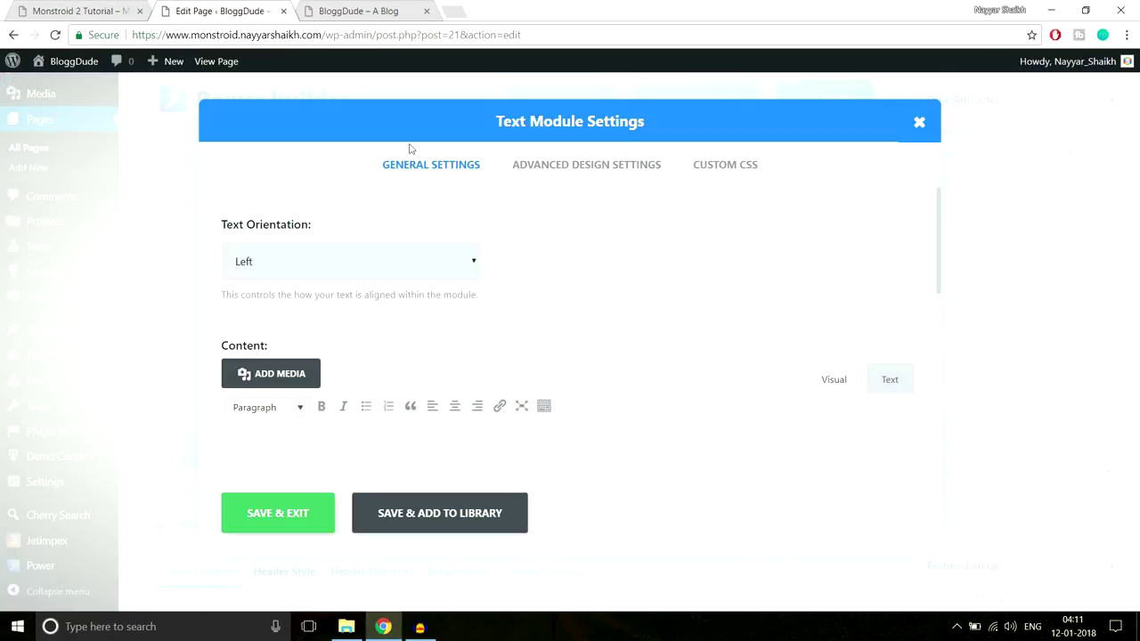
left_click(354, 272)
left_click(333, 306)
scroll(698, 309, "down", 1)
scroll(699, 309, "down", 1)
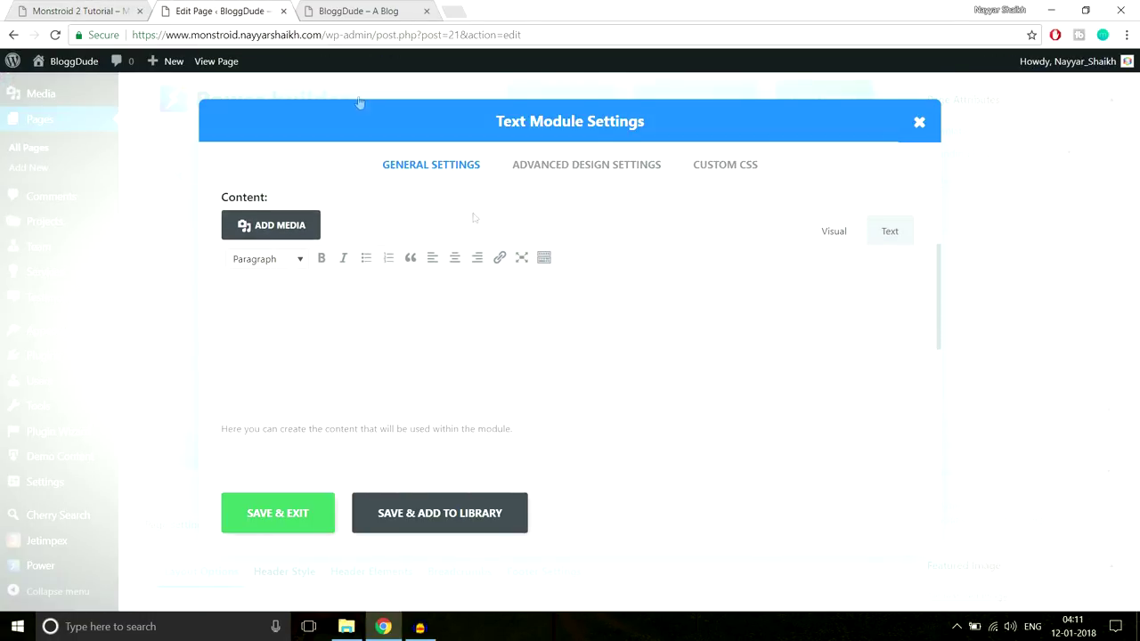
Copy the demo hero heading and sentence into the Text module editor
left_click(100, 11)
left_click_drag(404, 235, 988, 384)
key("ctrl+c")
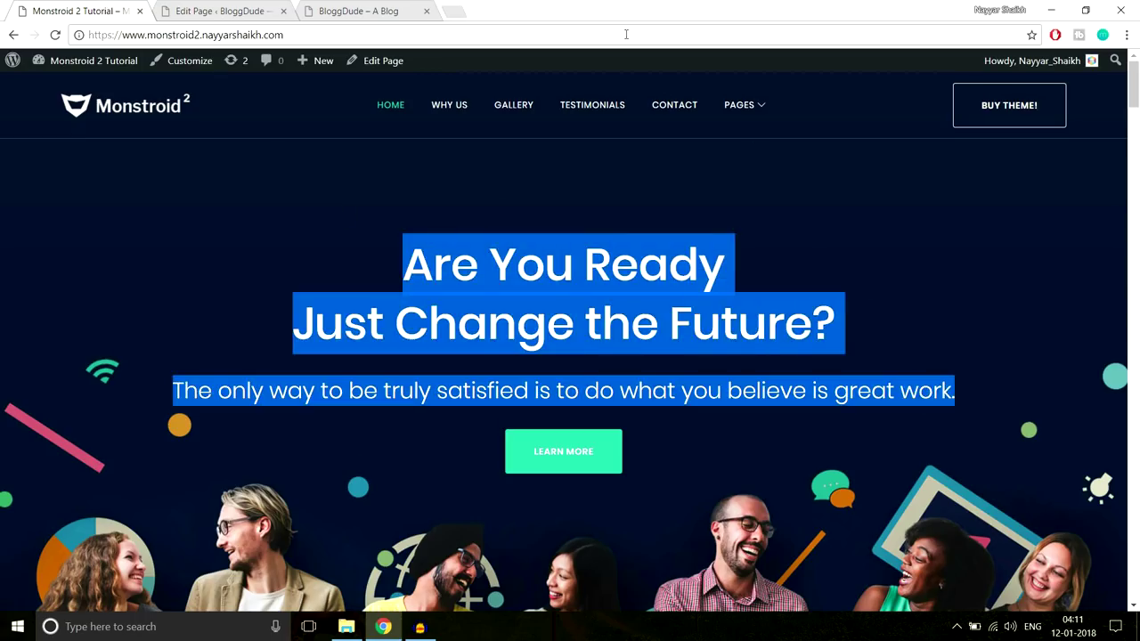
left_click(224, 10)
key("ctrl+v")
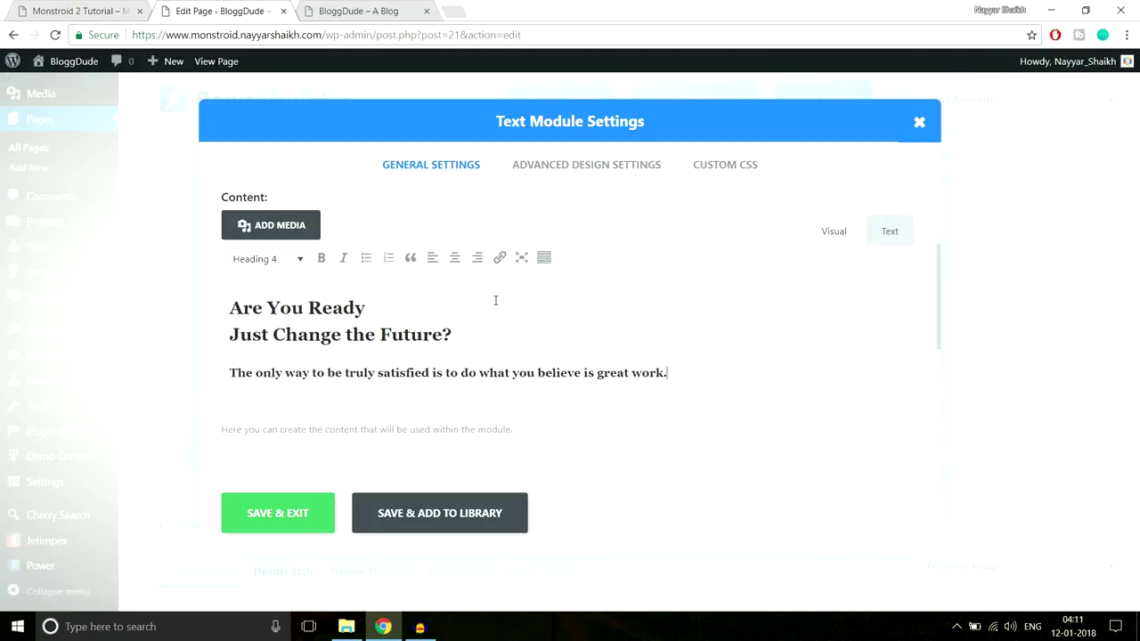
left_click_drag(459, 333, 210, 310)
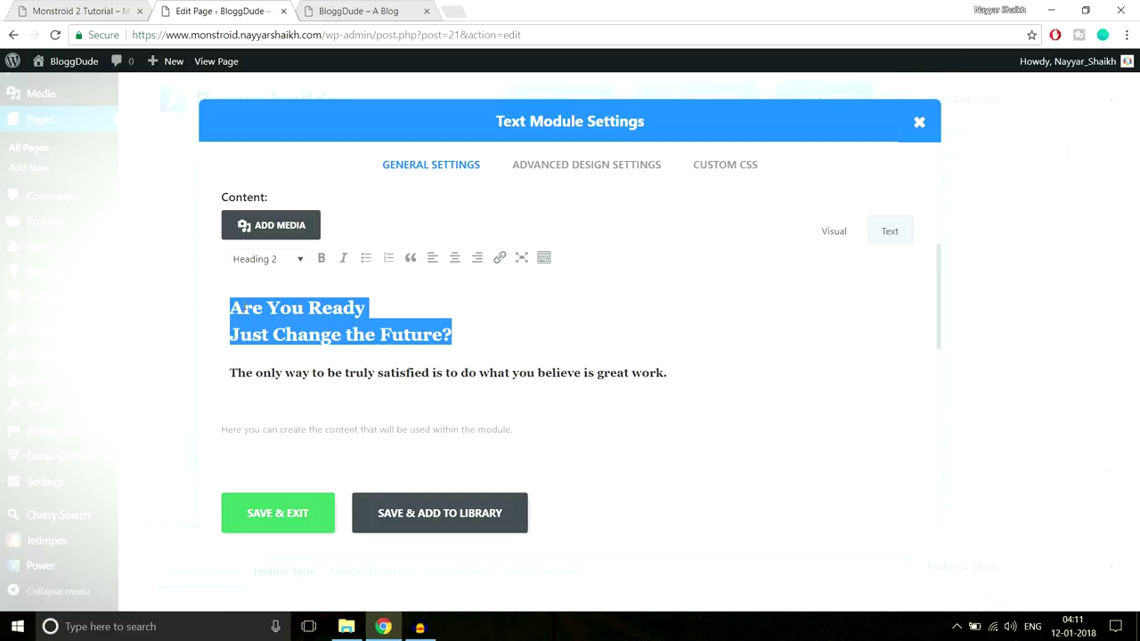
Format the 'Are You Ready / Just Change the Future?' lines as Heading 2
key("ctrl+shift+Tab")
left_click(755, 318)
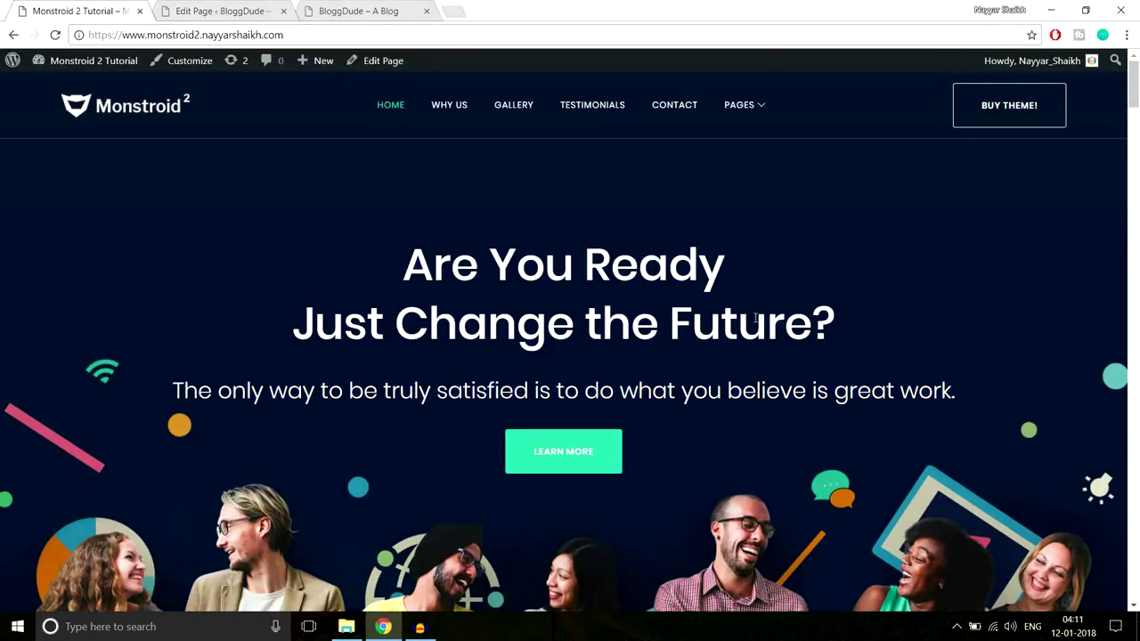
left_click_drag(844, 334, 382, 255)
left_click(255, 11)
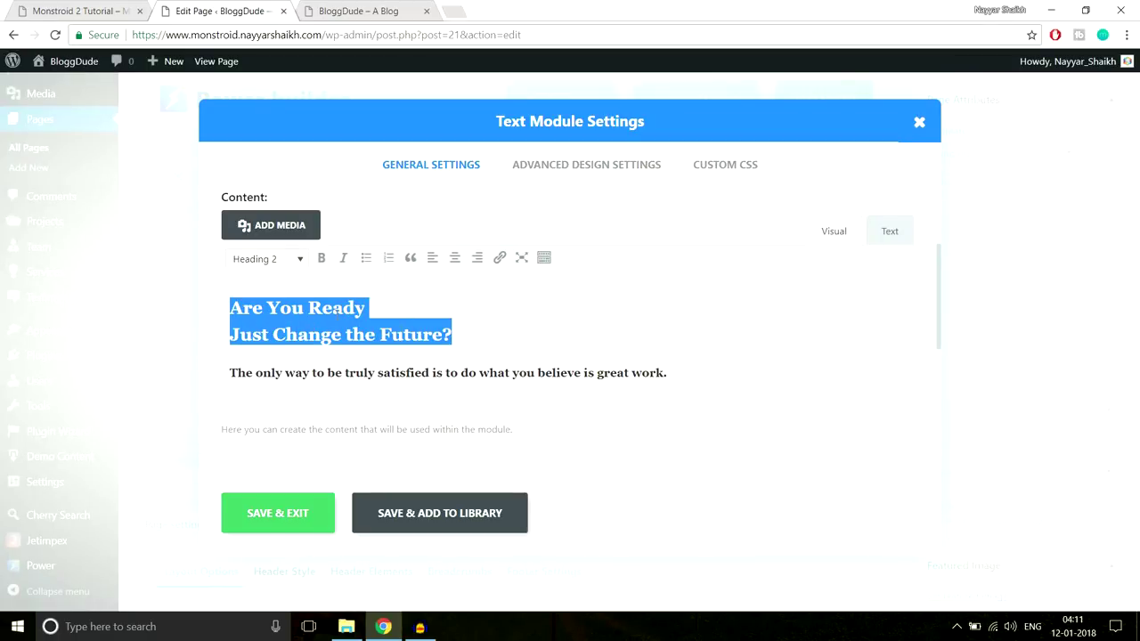
left_click(279, 264)
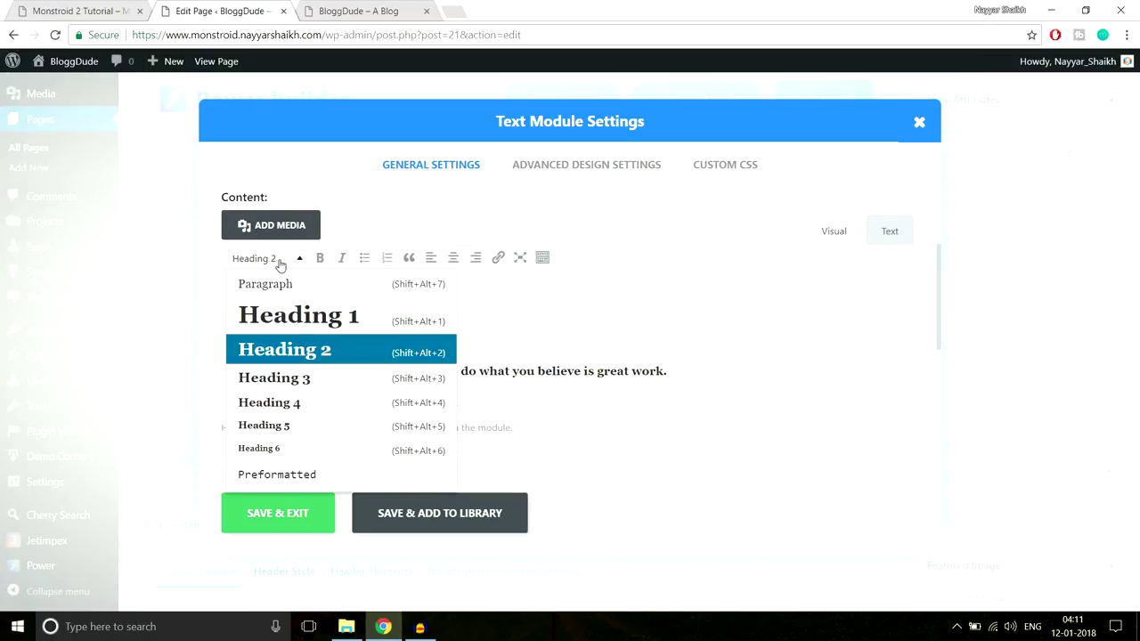
left_click(303, 352)
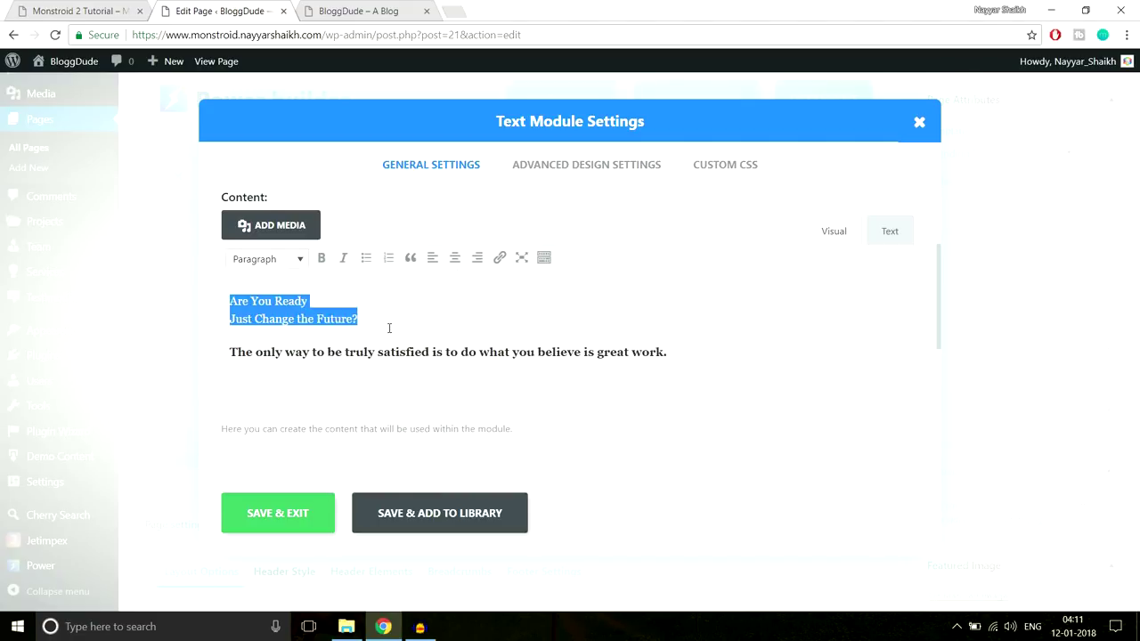
left_click(297, 258)
left_click(319, 348)
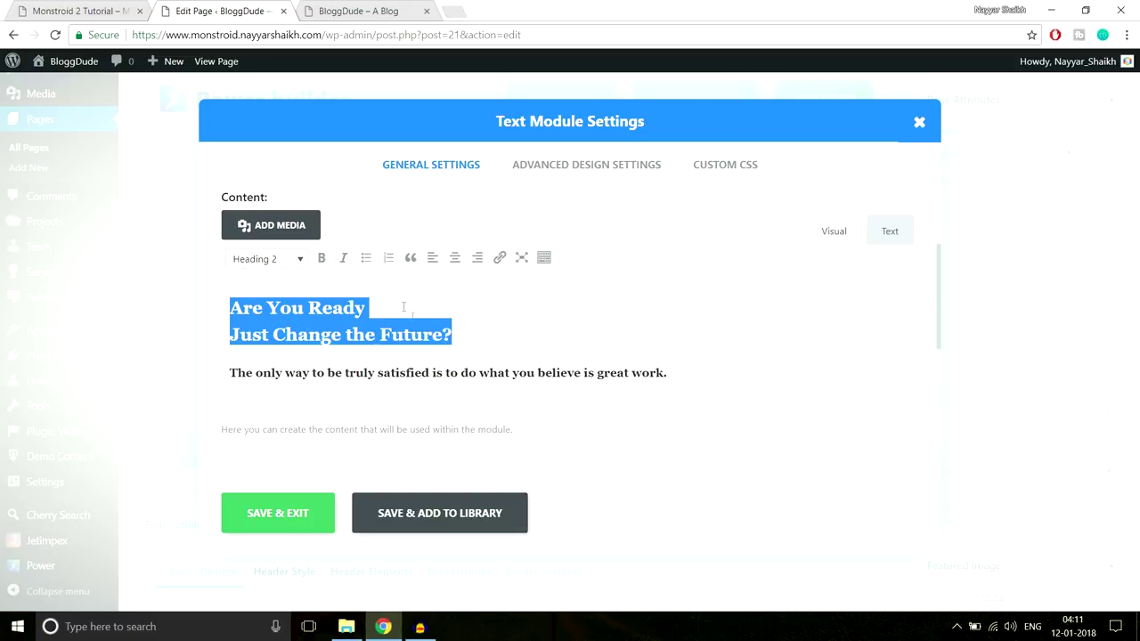
Compare the module's great-work sentence and heading lines with the demo page
left_click(415, 373)
left_click_drag(697, 372, 203, 368)
left_click(71, 9)
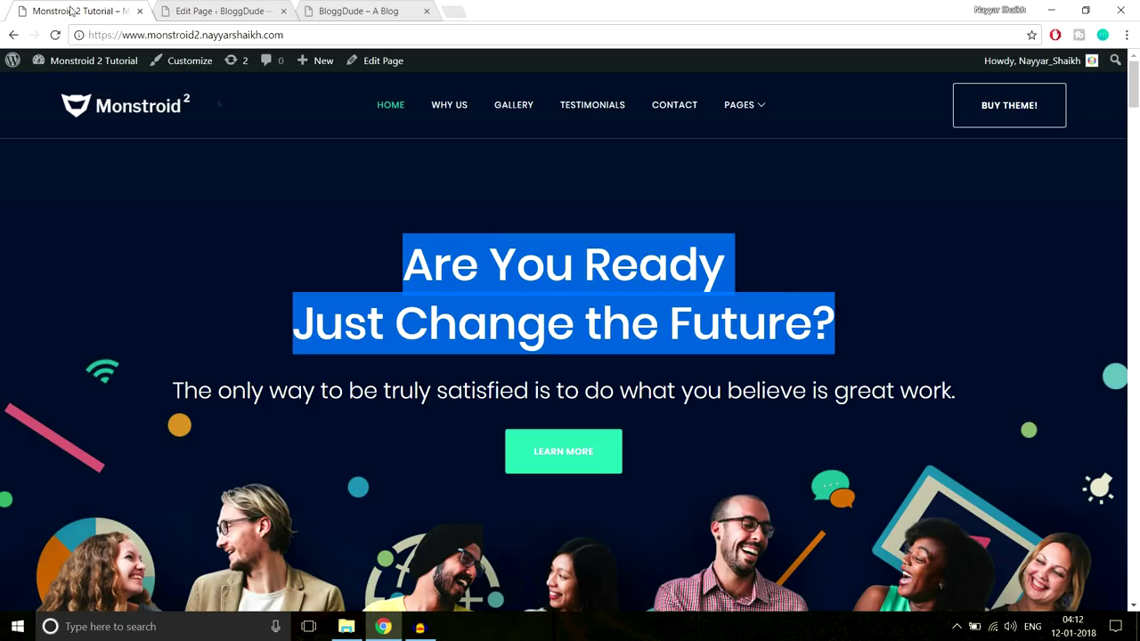
left_click_drag(971, 392, 153, 383)
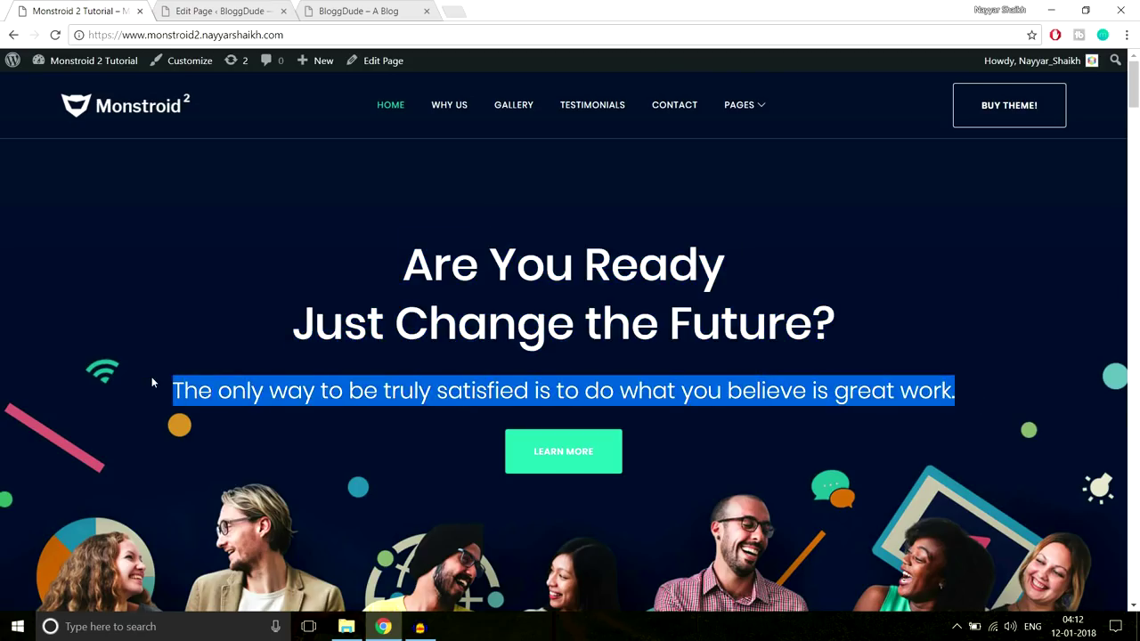
left_click_drag(402, 257, 868, 334)
left_click_drag(984, 395, 138, 406)
left_click(227, 11)
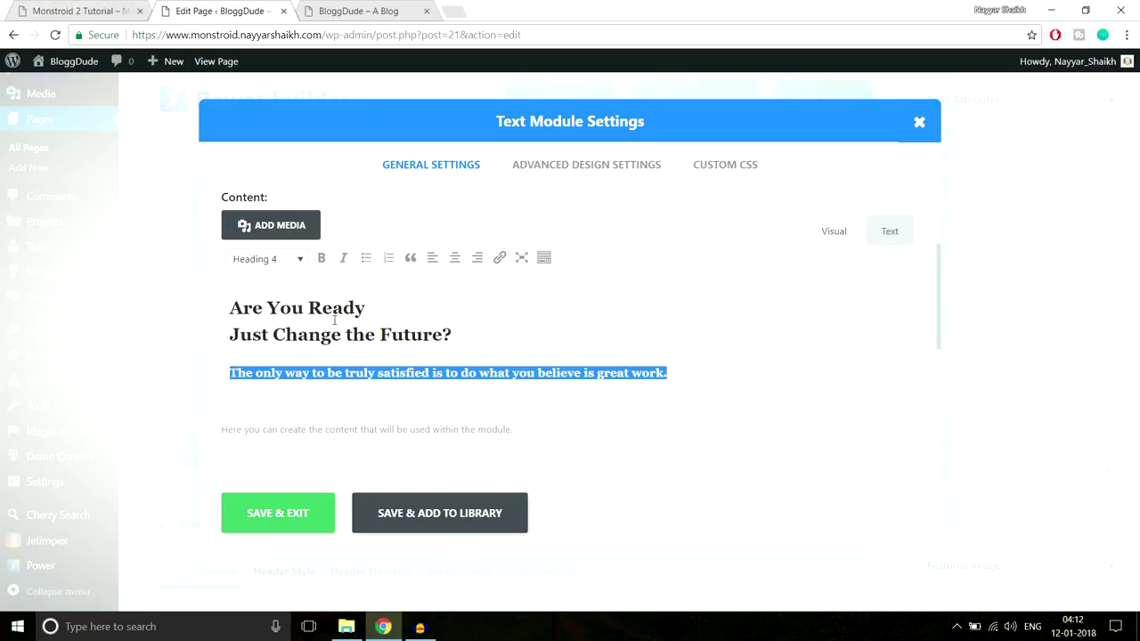
key("ctrl+shift+Tab")
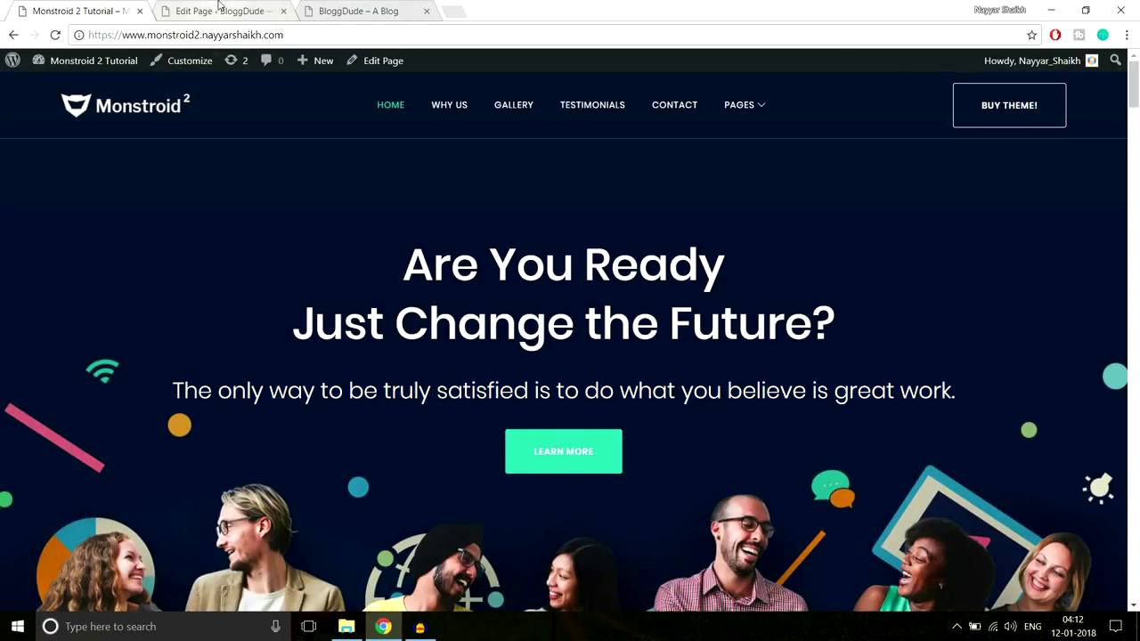
key("ctrl+Tab")
Confirm the heading lines stay Heading 2 and recheck the hero text against the demo
left_click_drag(231, 307, 470, 336)
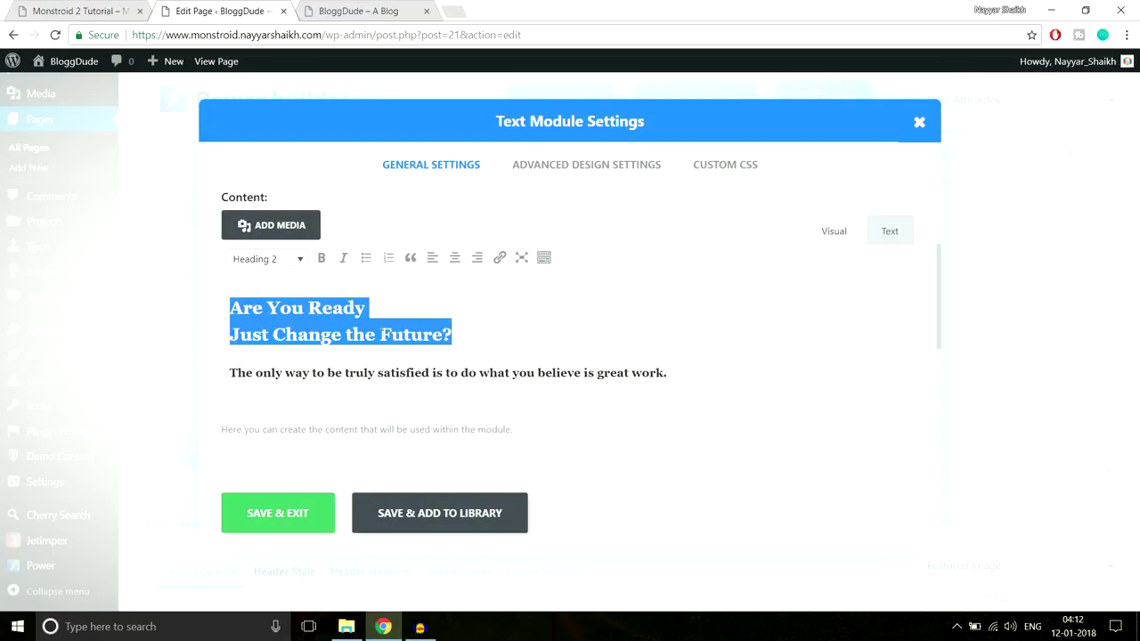
left_click(286, 260)
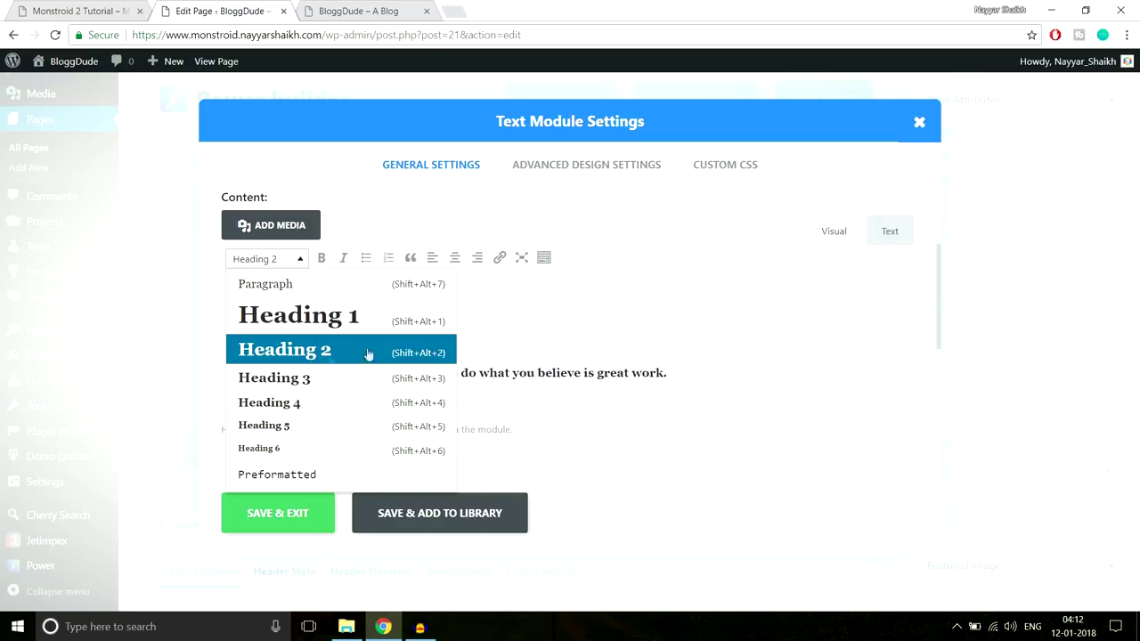
left_click(512, 330)
left_click_drag(699, 375, 89, 376)
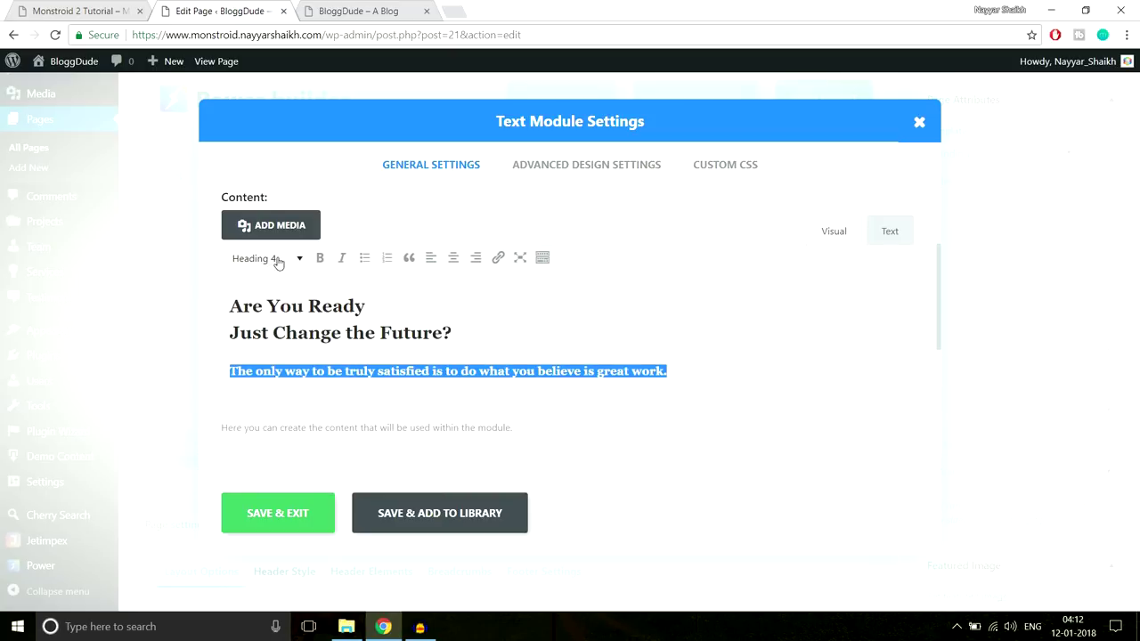
left_click(68, 7)
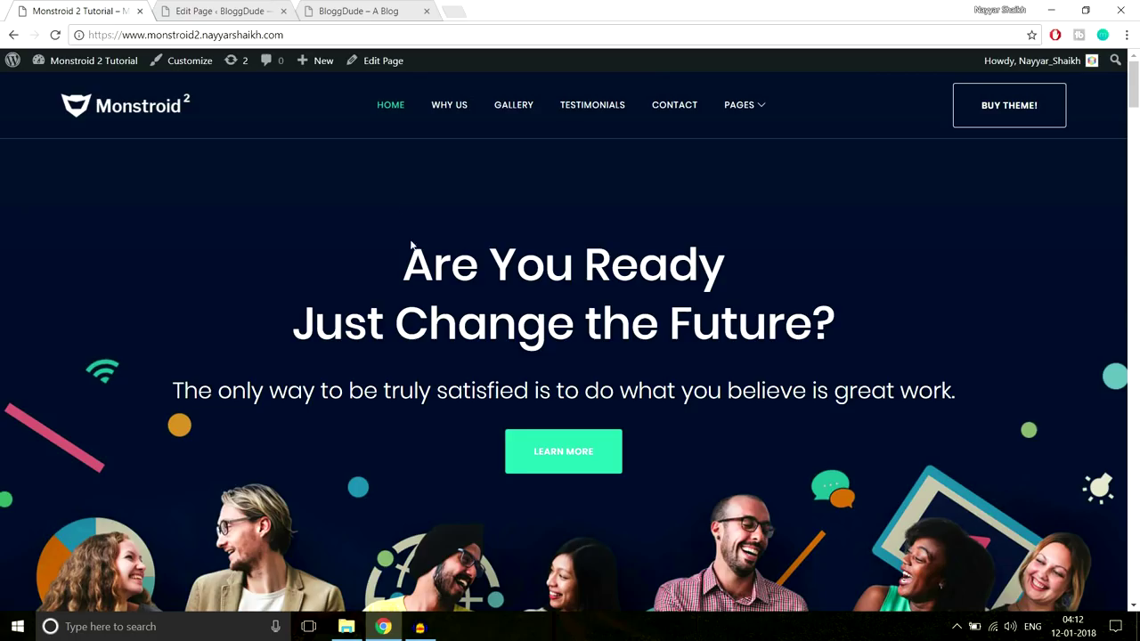
left_click_drag(391, 256, 975, 381)
left_click(975, 381)
left_click(218, 11)
left_click(514, 335)
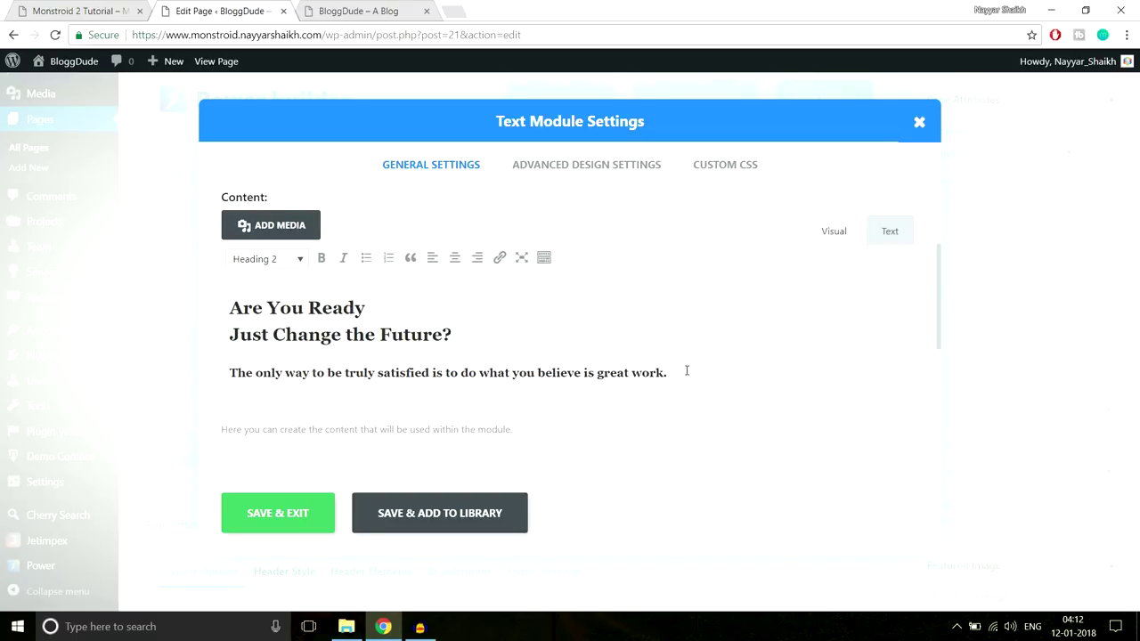
Colour all the module text Sea green, then remove the colour again
left_click_drag(686, 371, 201, 310)
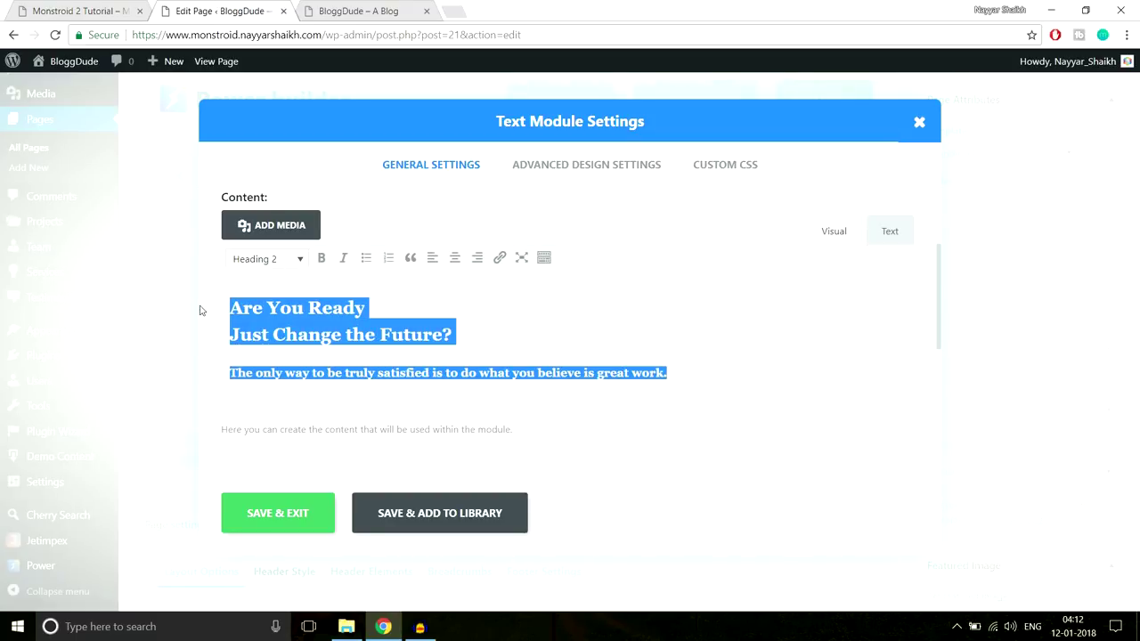
left_click(544, 259)
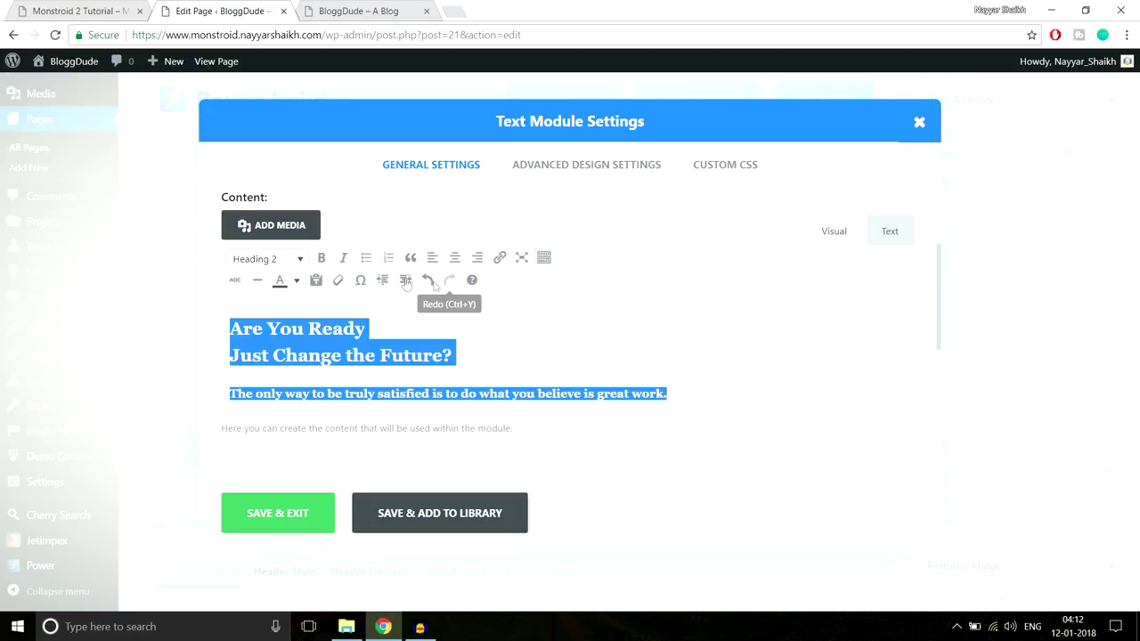
left_click(295, 281)
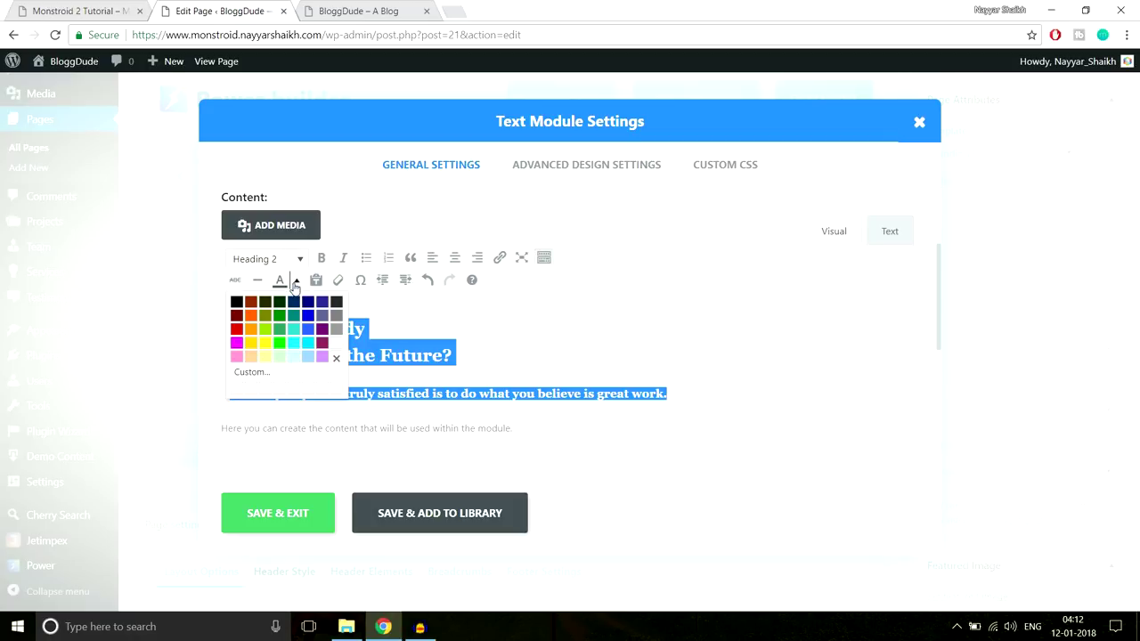
left_click(280, 332)
left_click(447, 339)
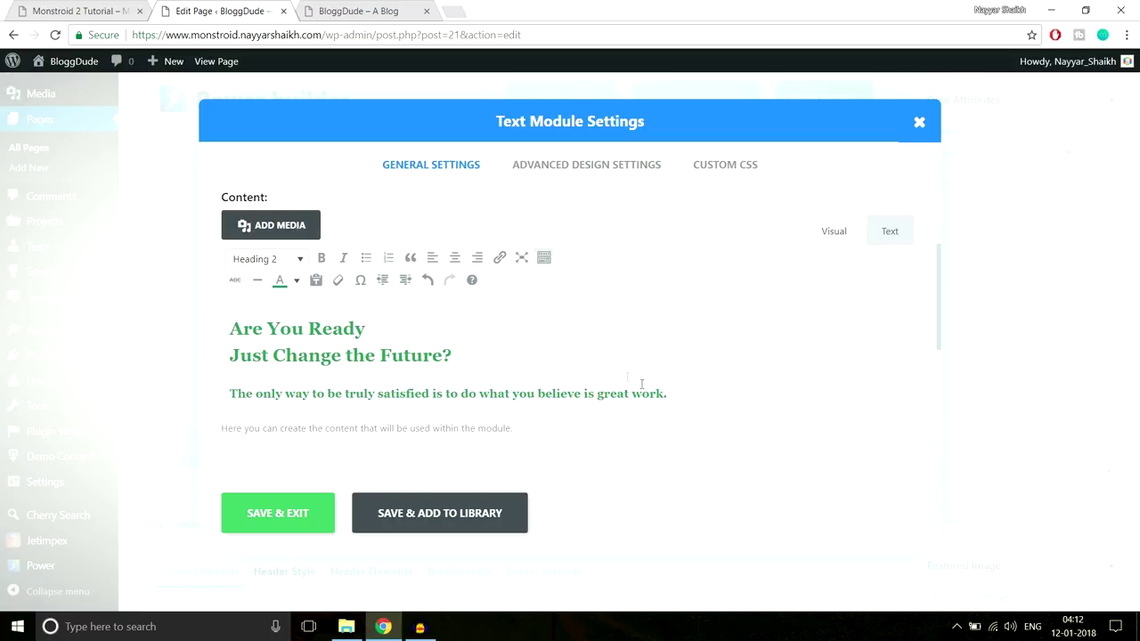
left_click_drag(700, 394, 226, 305)
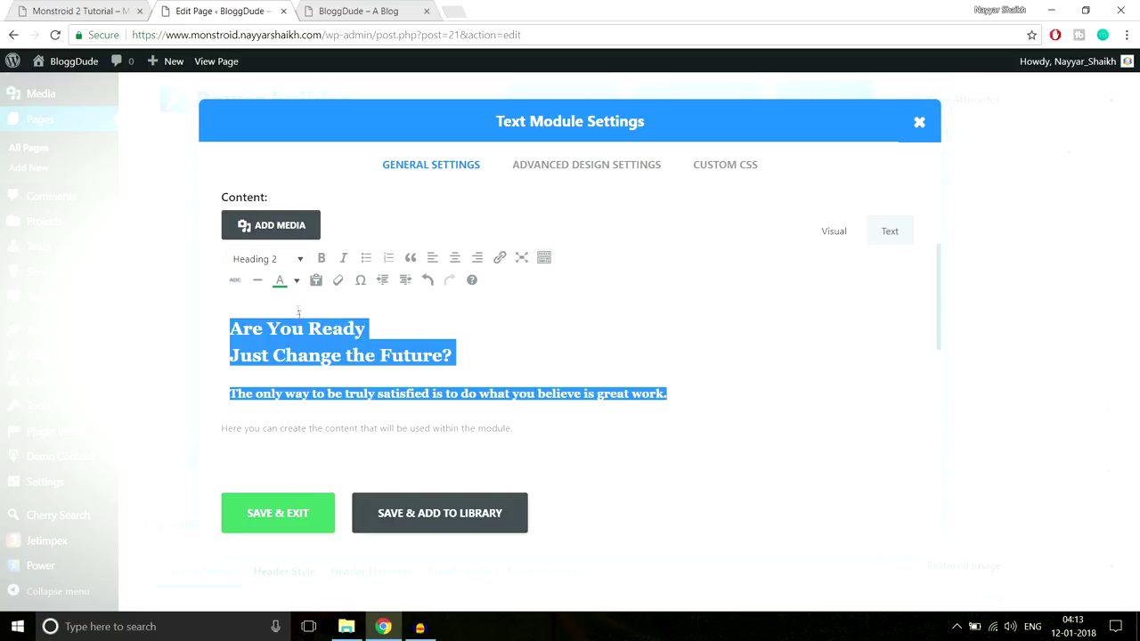
left_click(296, 281)
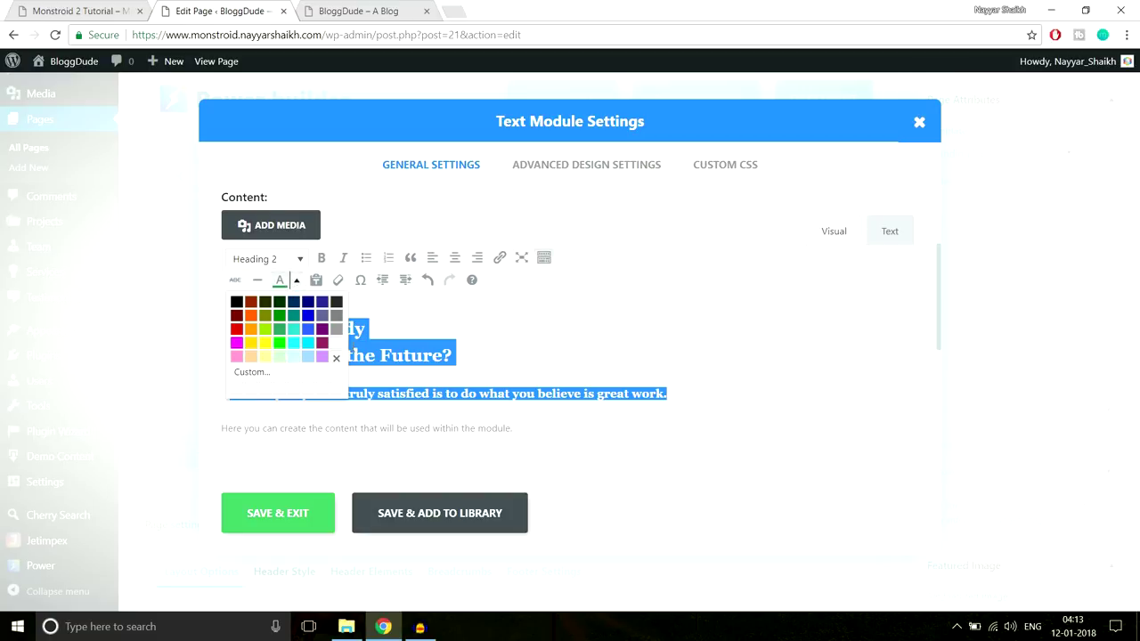
left_click(336, 356)
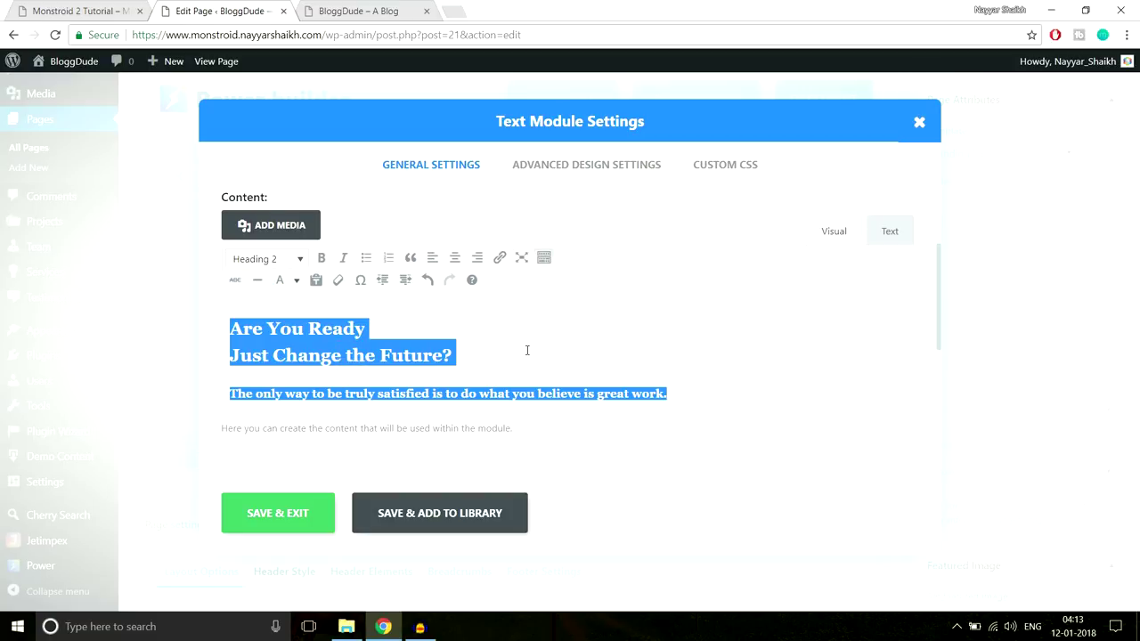
Delete the hero text, undo to restore it, and open Advanced Design Settings
key("Delete")
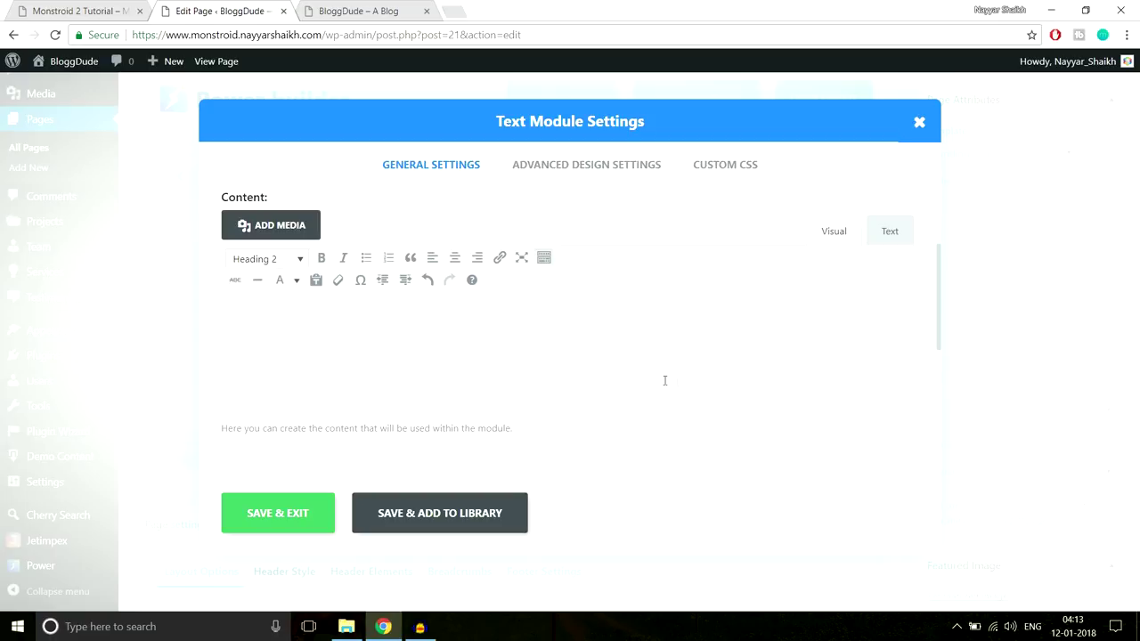
left_click_drag(624, 382, 291, 329)
key("Delete")
key("ctrl+z")
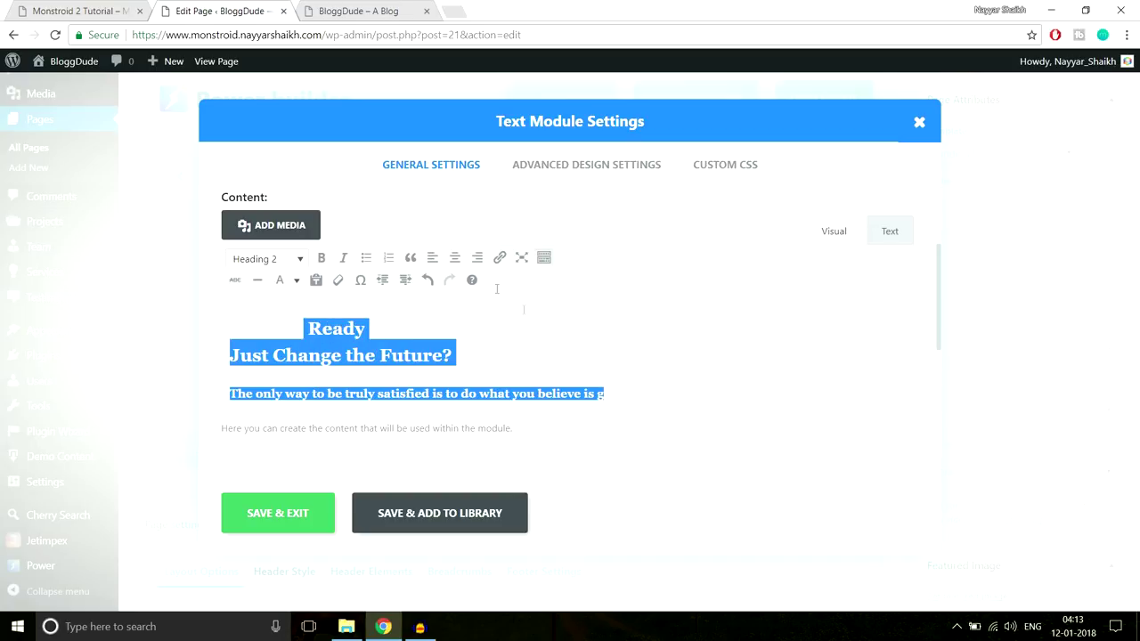
scroll(508, 352, "down", 1)
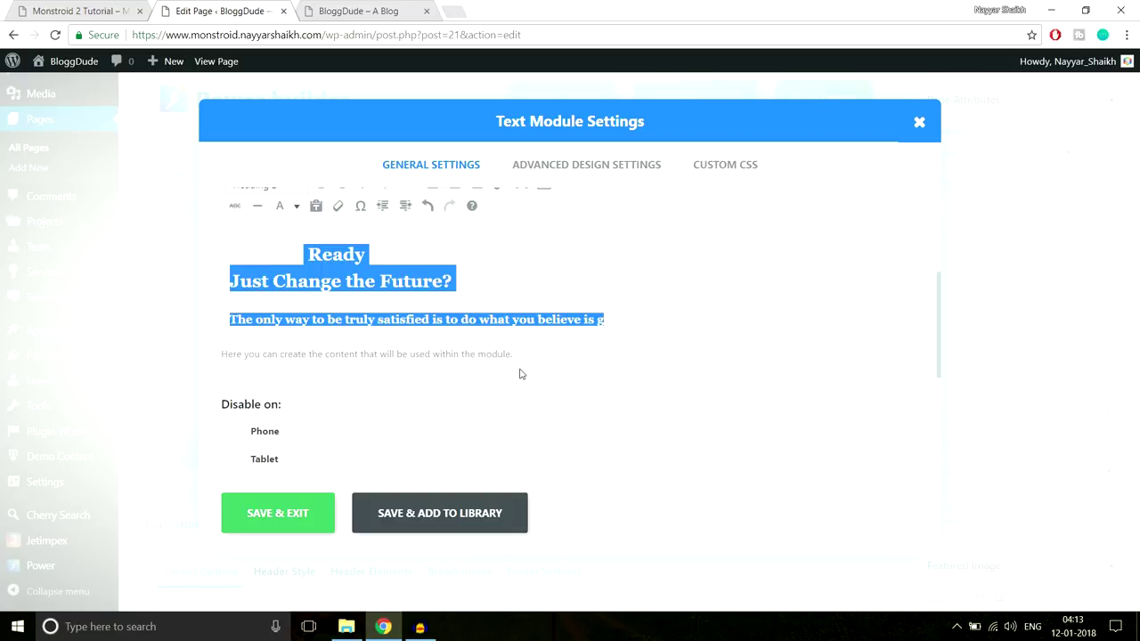
scroll(521, 374, "up", 1)
left_click(545, 169)
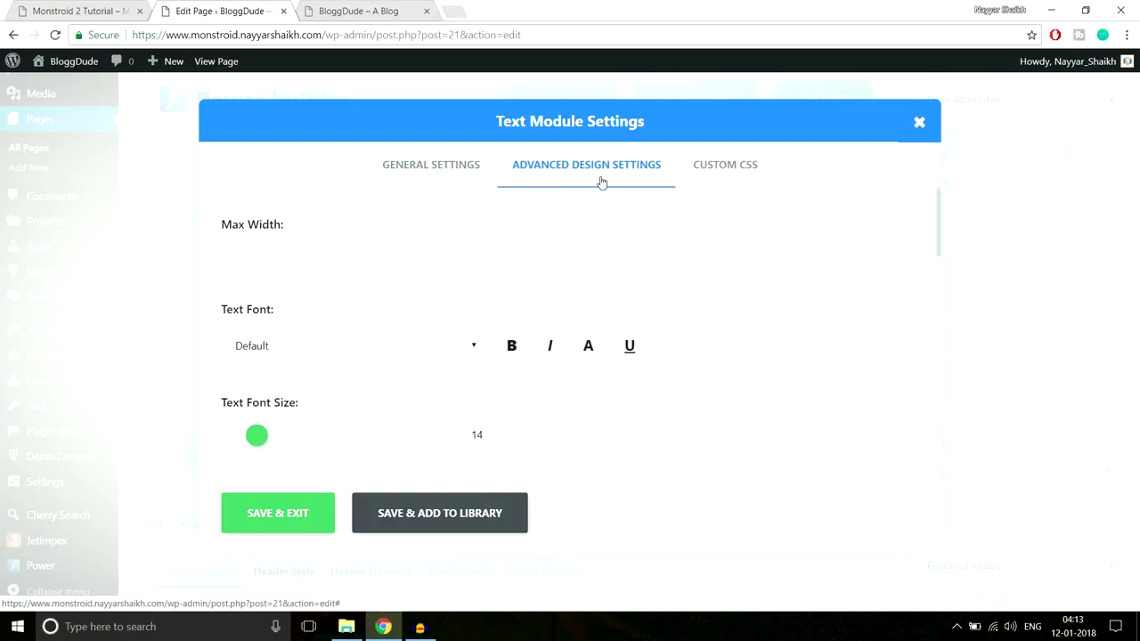
Review the advanced design settings, keeping Max Width and the Default text font unchanged
left_click(272, 244)
scroll(755, 300, "down", 1)
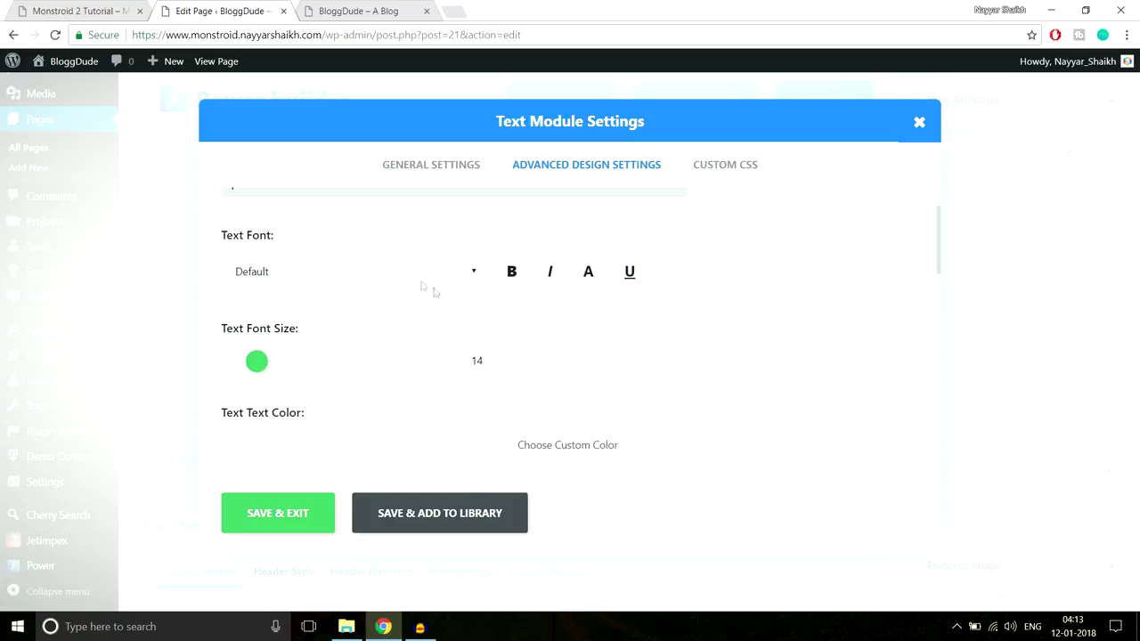
left_click(399, 275)
left_click(623, 312)
scroll(802, 280, "down", 1)
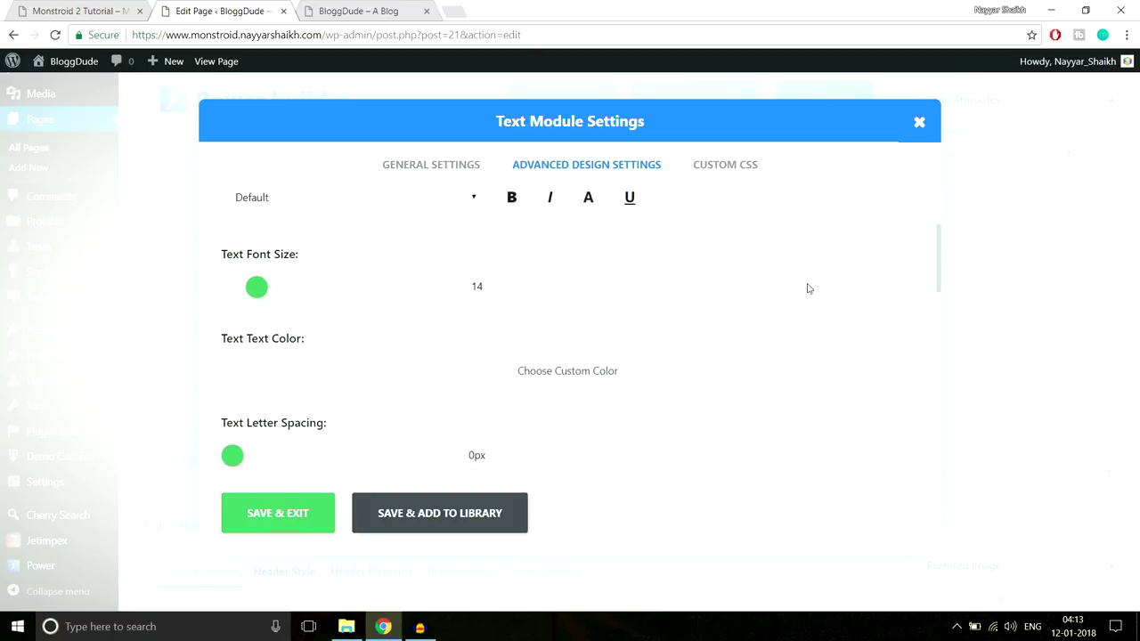
scroll(763, 291, "up", 1)
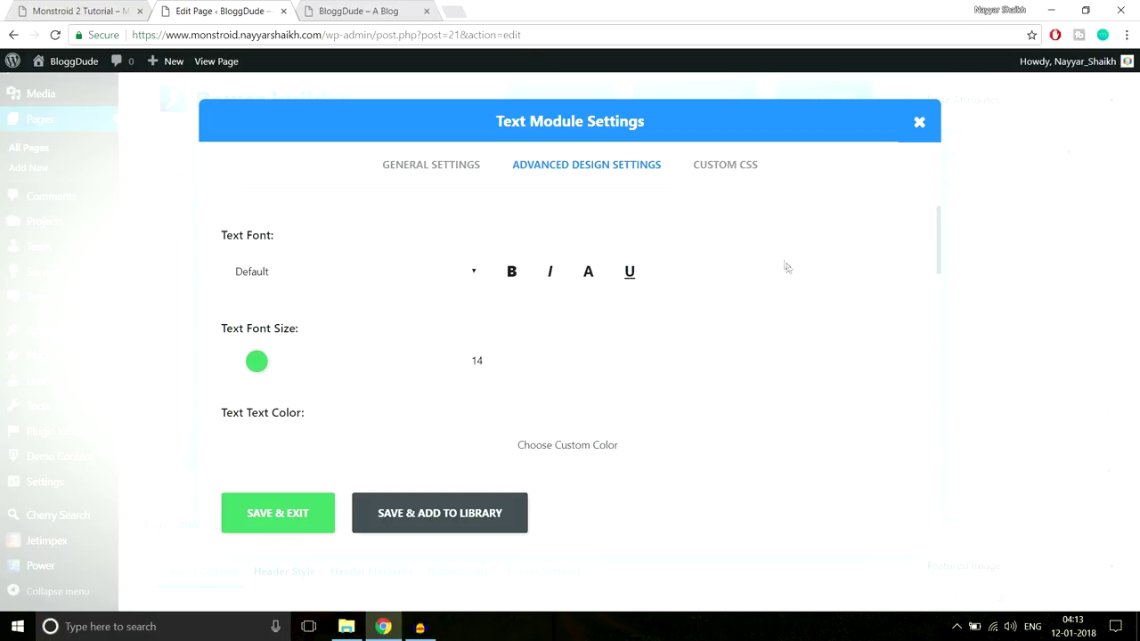
scroll(783, 263, "down", 3)
scroll(366, 297, "up", 2)
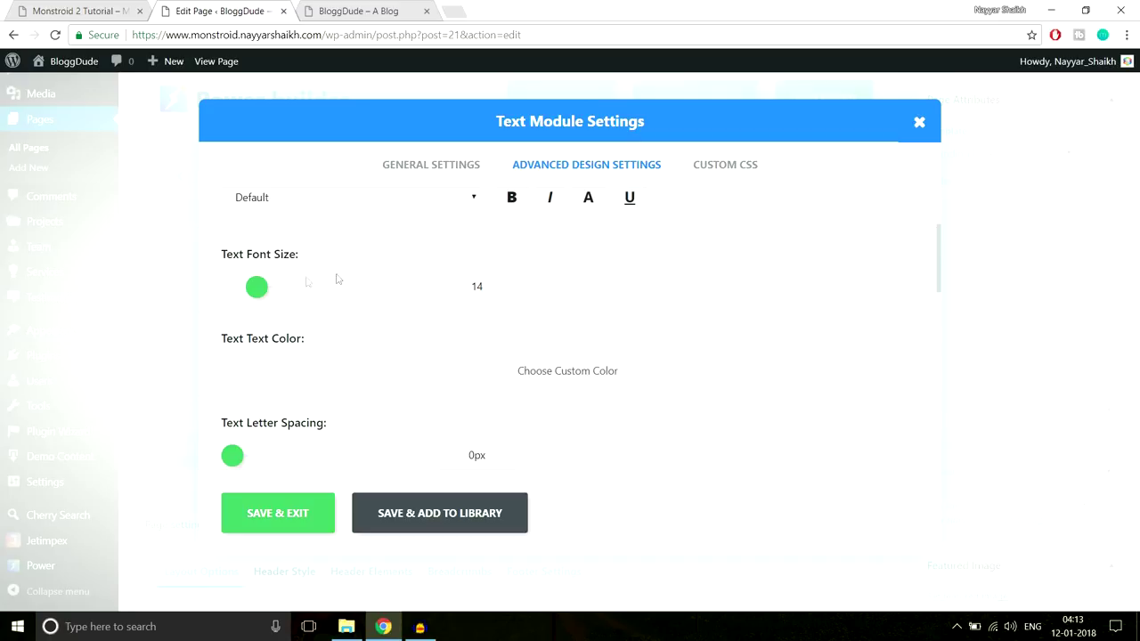
scroll(775, 298, "down", 2)
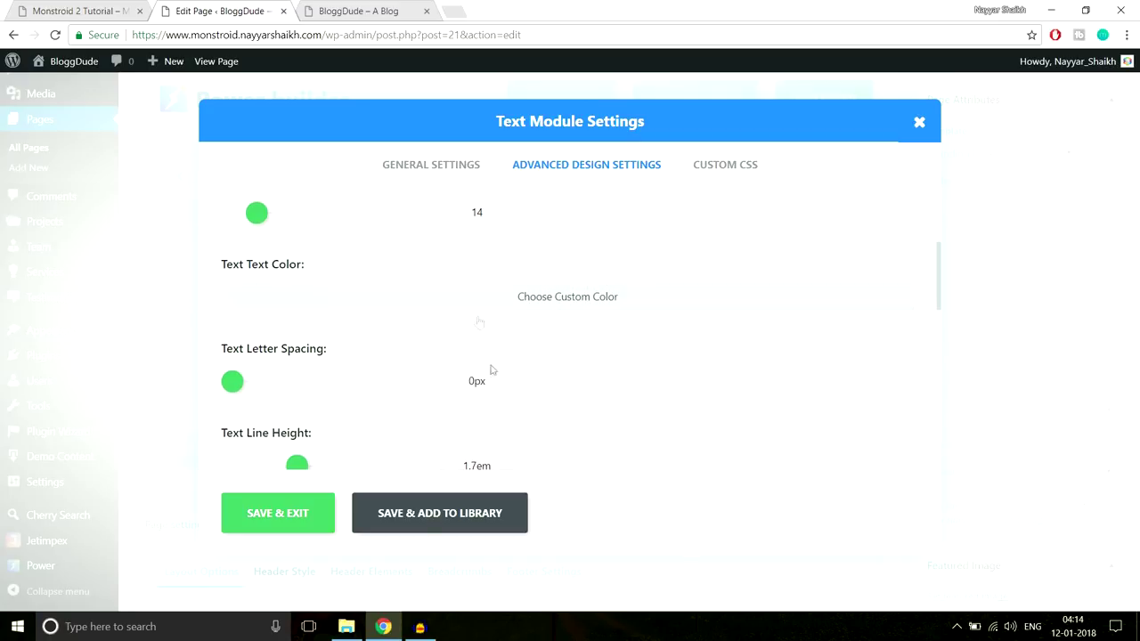
scroll(606, 348, "down", 10)
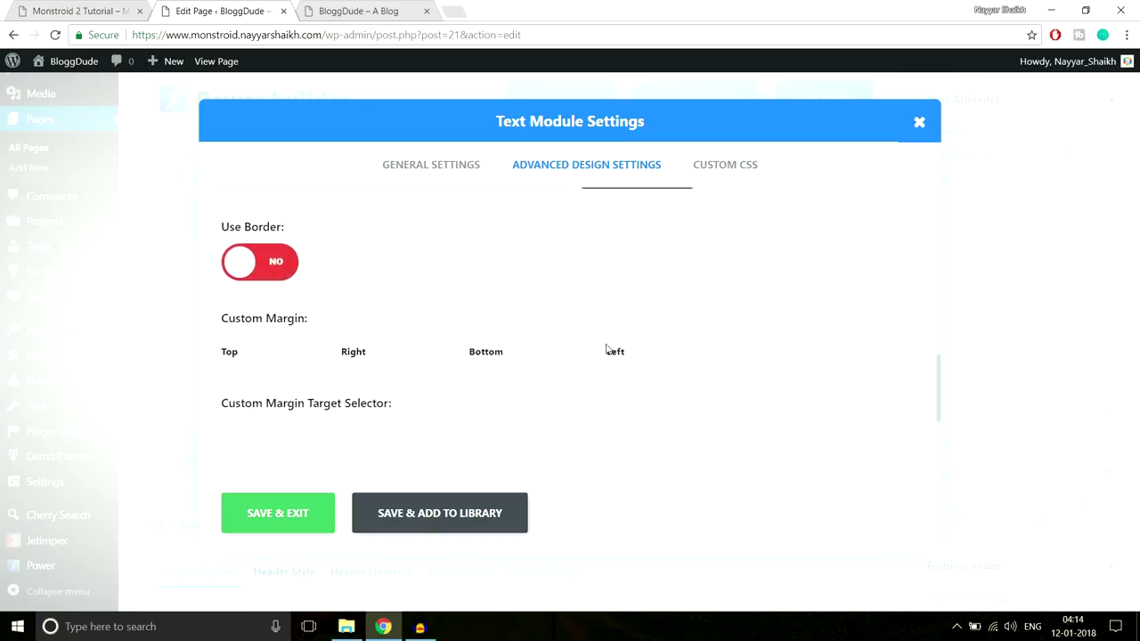
scroll(608, 353, "up", 5)
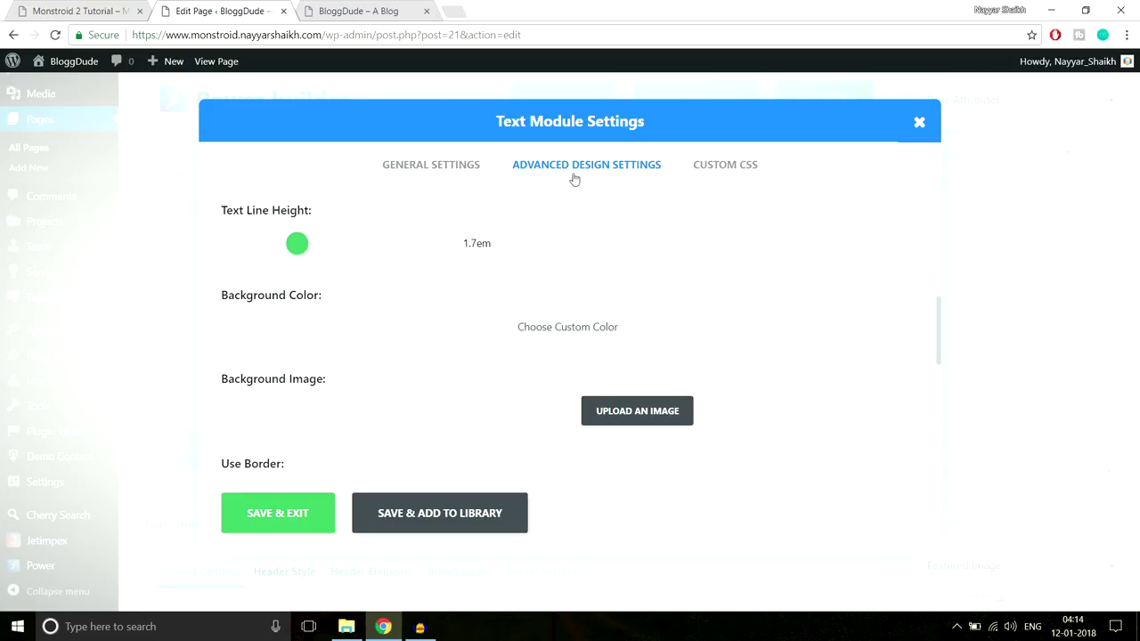
Check the Monstroid 2 demo, then return to the module's general settings
left_click(56, 7)
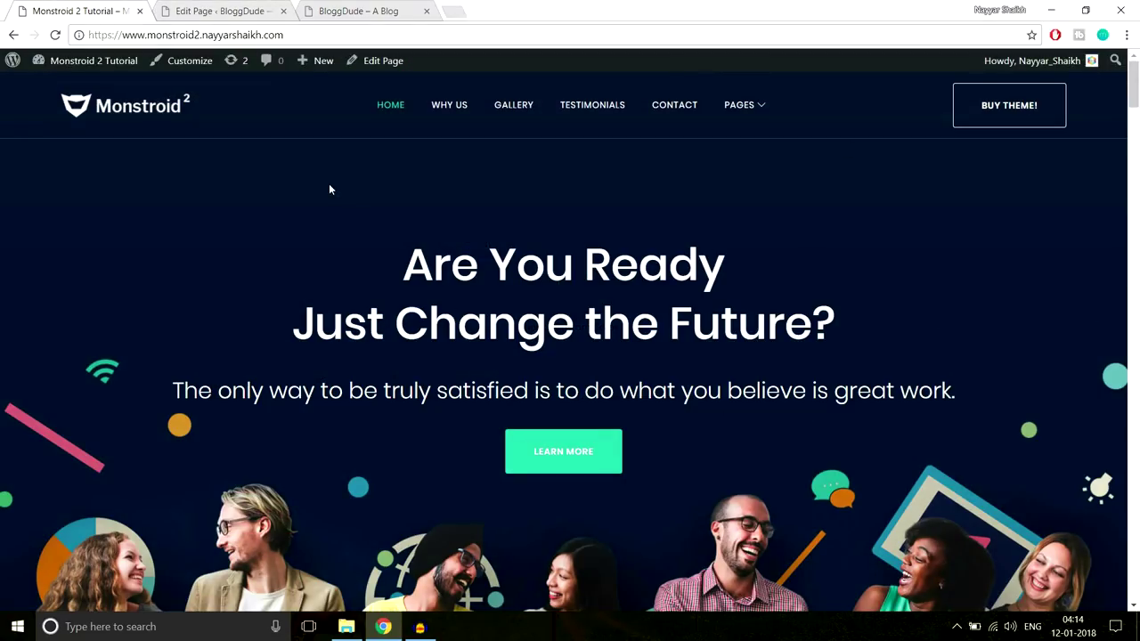
left_click(252, 7)
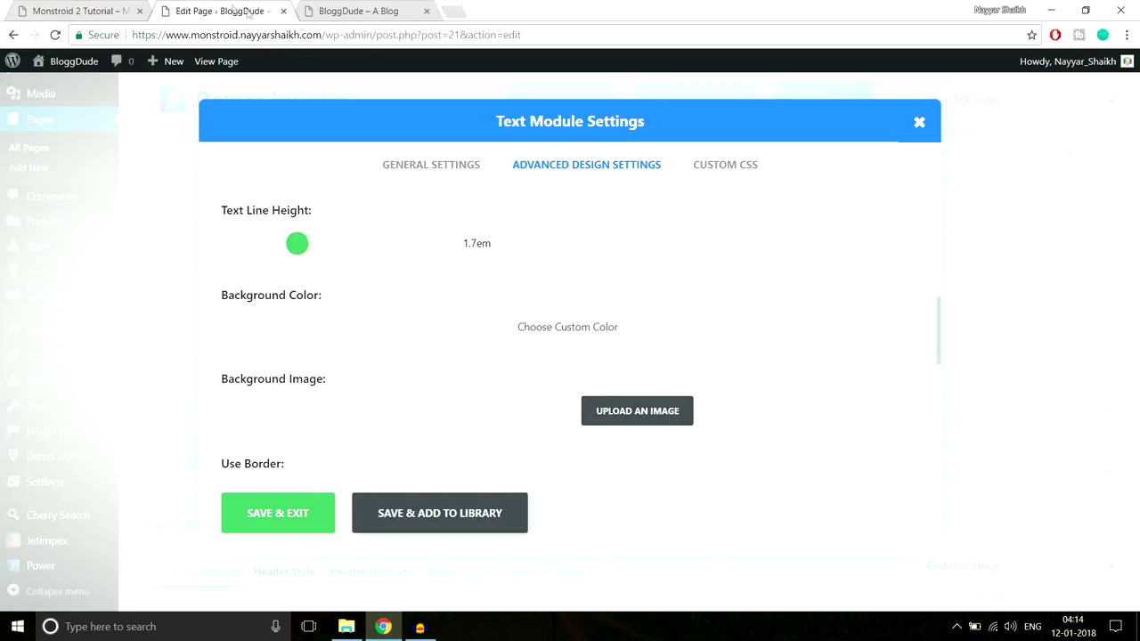
left_click(407, 170)
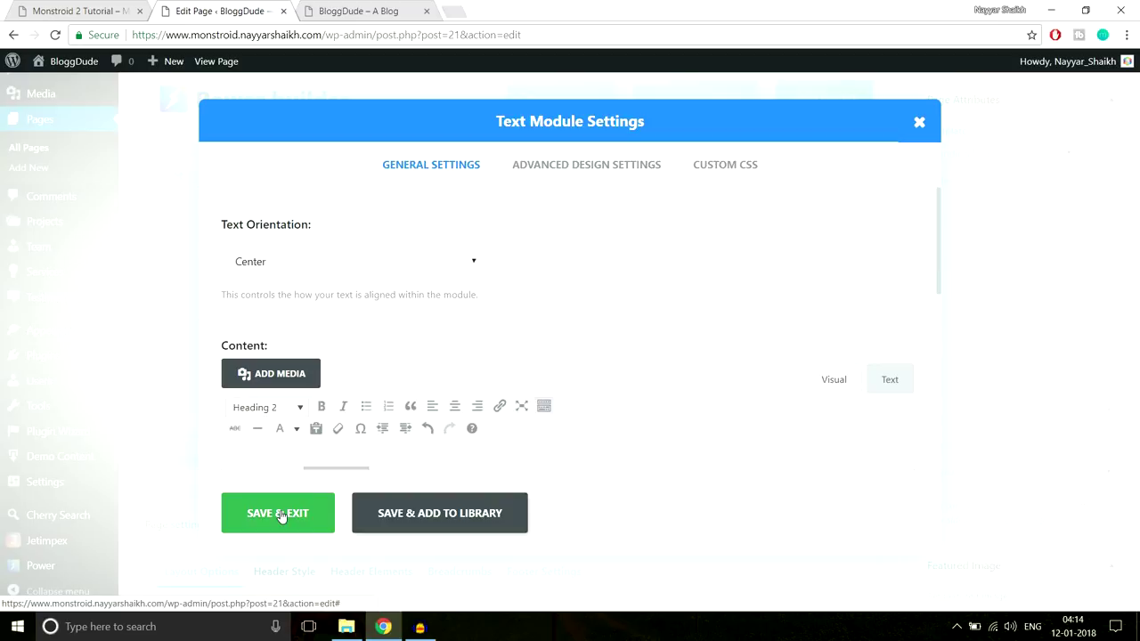
Save and close the Text module settings, then compare the layout with the Monstroid 2 demo
left_click(280, 517)
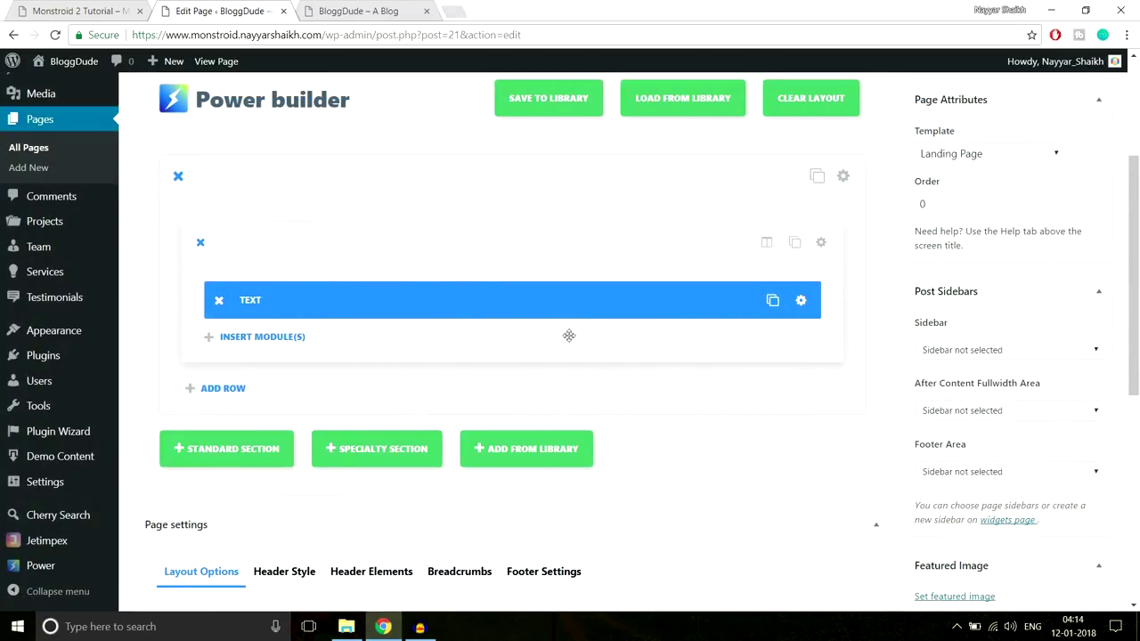
key("ctrl+1")
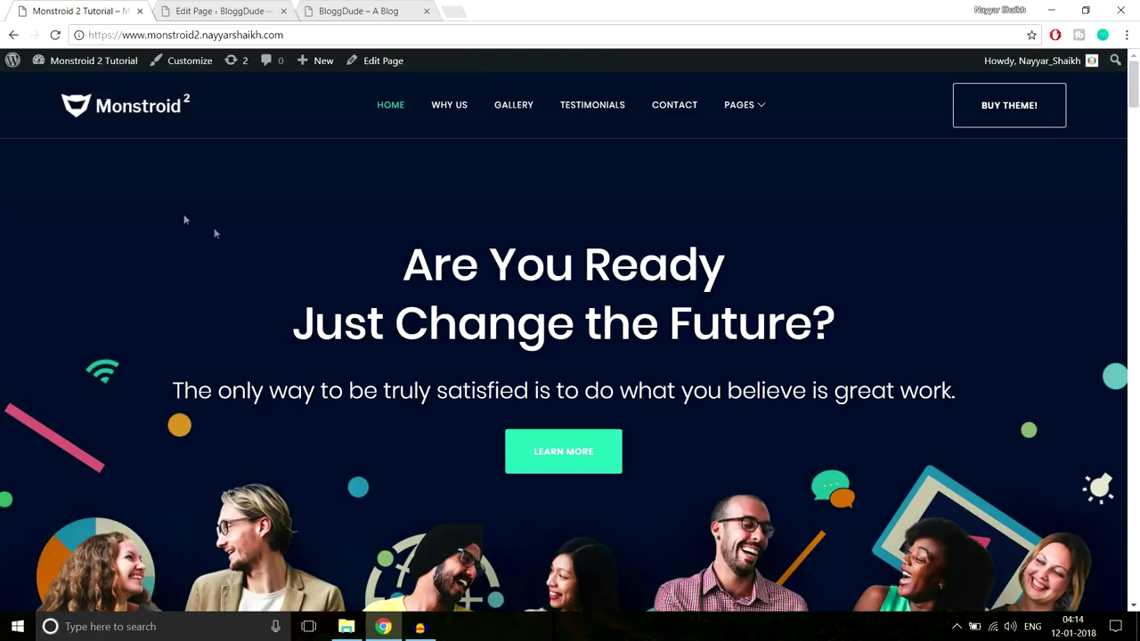
scroll(1077, 424, "down", 2)
scroll(738, 482, "up", 2)
left_click(233, 10)
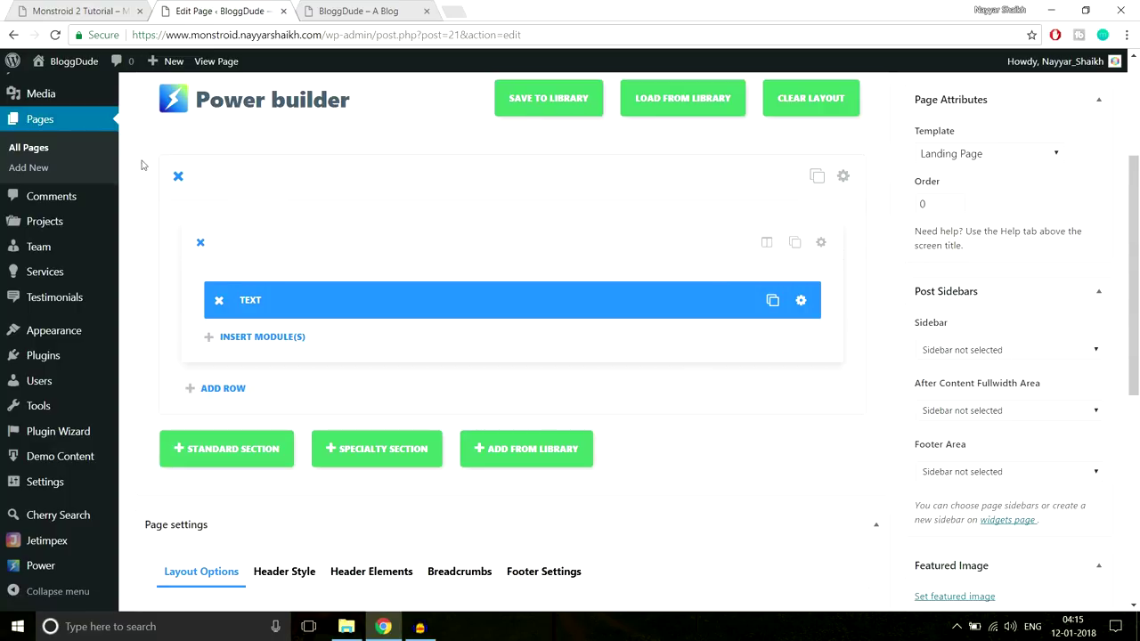
Start uploading a background image from the section's settings
left_click(842, 176)
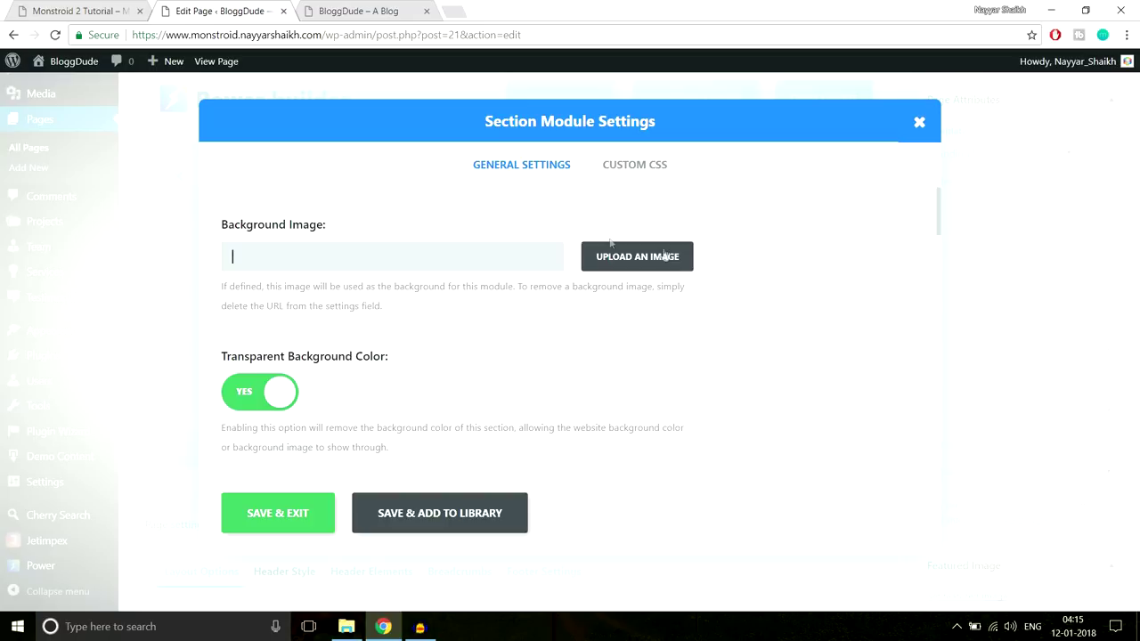
left_click(647, 260)
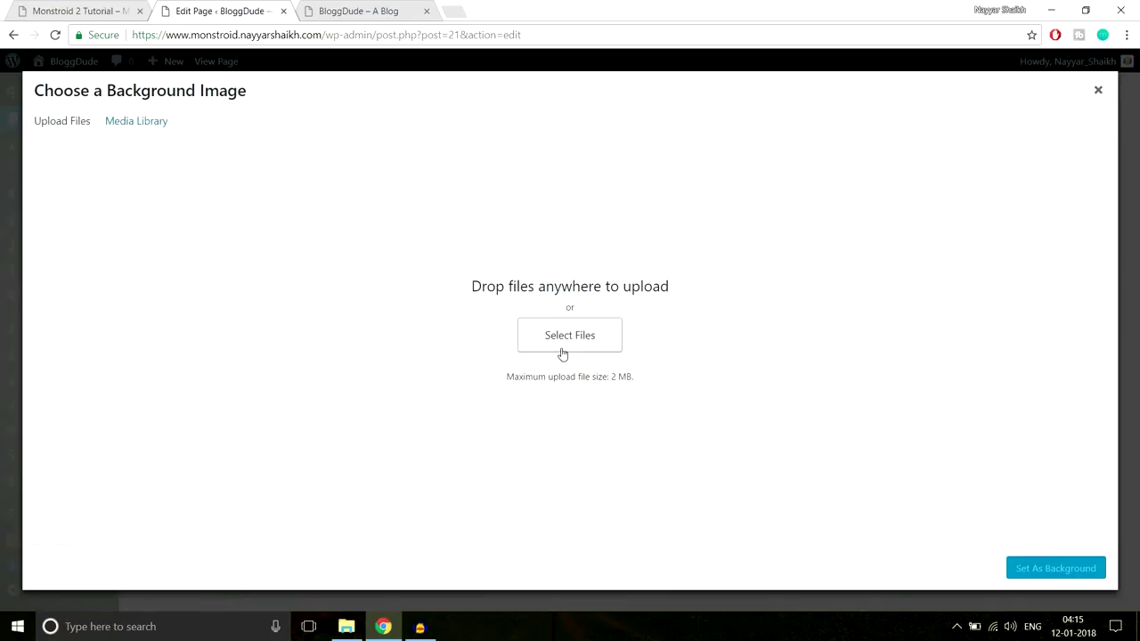
left_click(568, 334)
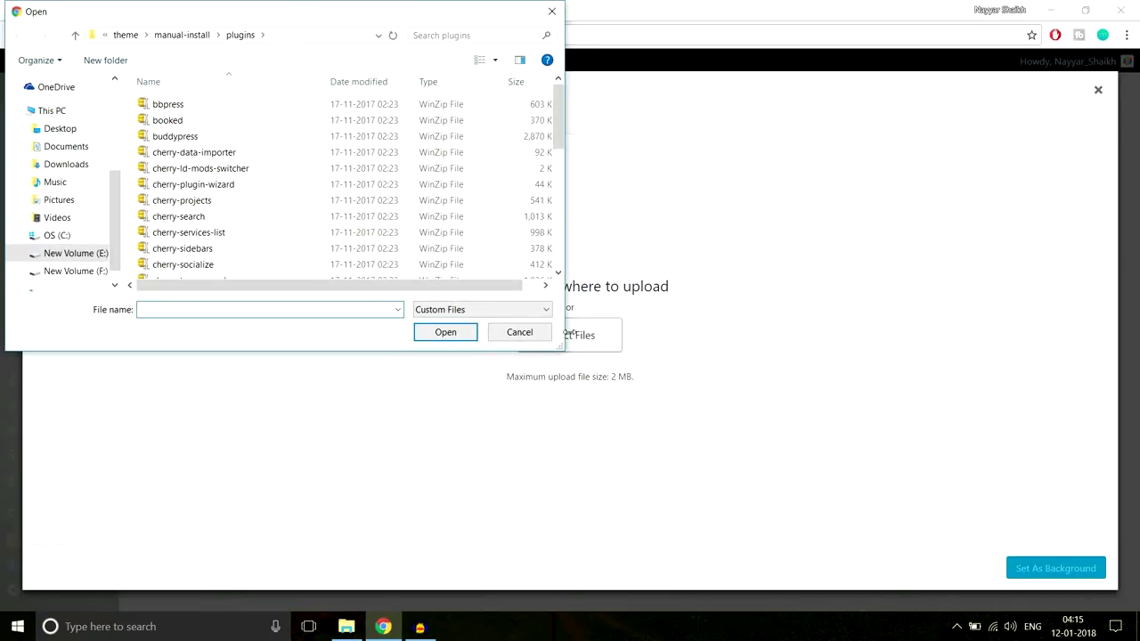
Upload Home-Top.jpg from Monstroid-2 > monstroid2_images > Home Page
left_click(126, 35)
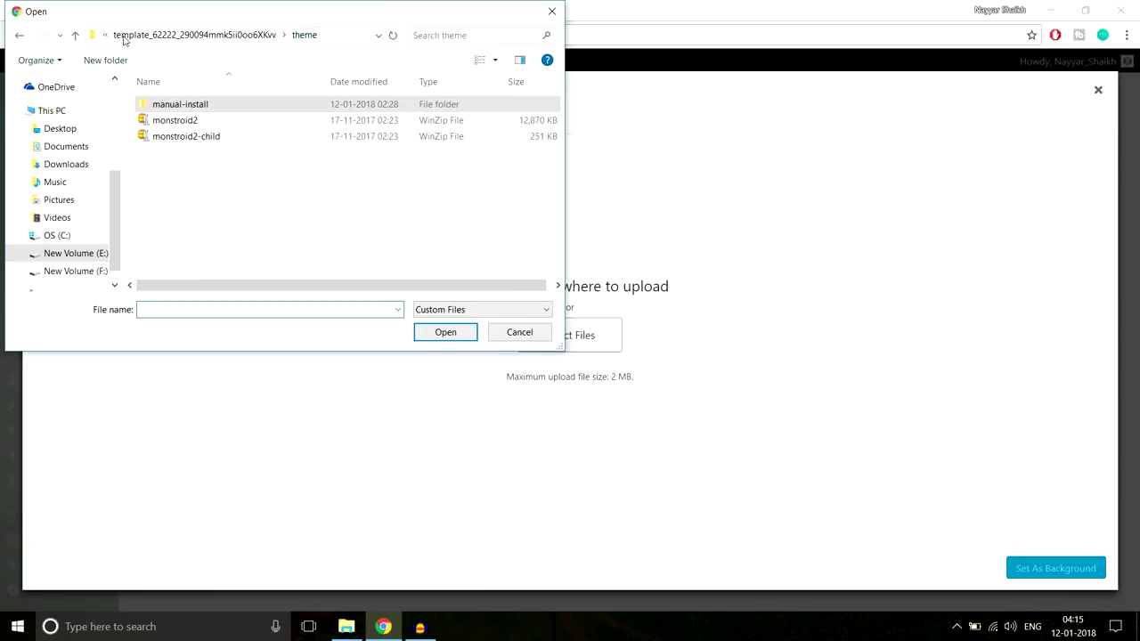
left_click(141, 36)
left_click(123, 36)
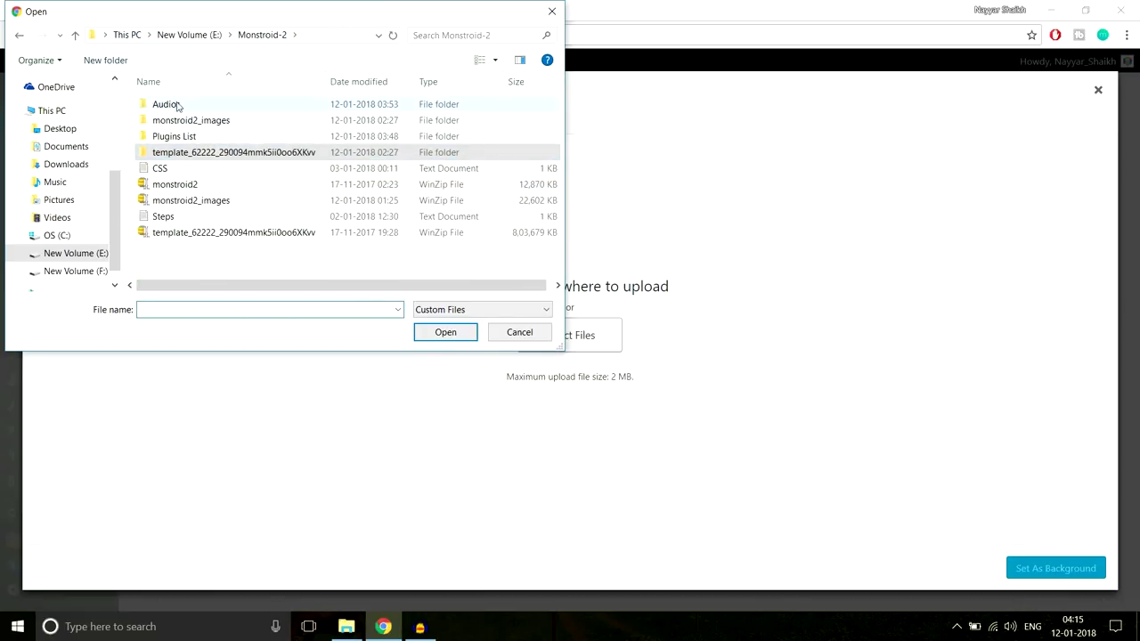
double_click(236, 123)
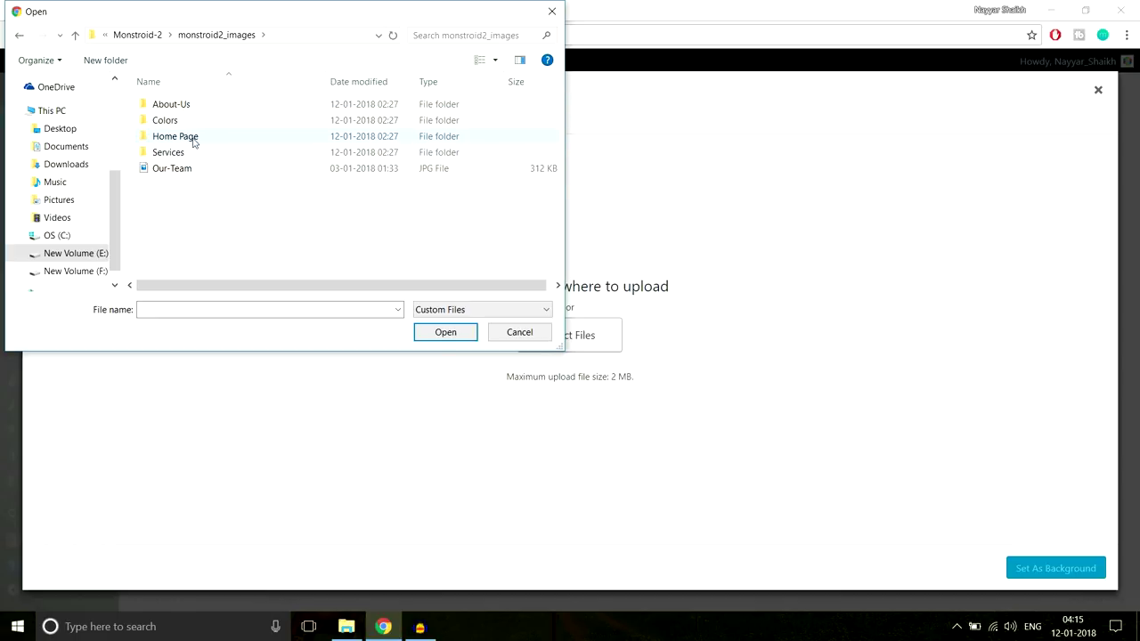
double_click(197, 138)
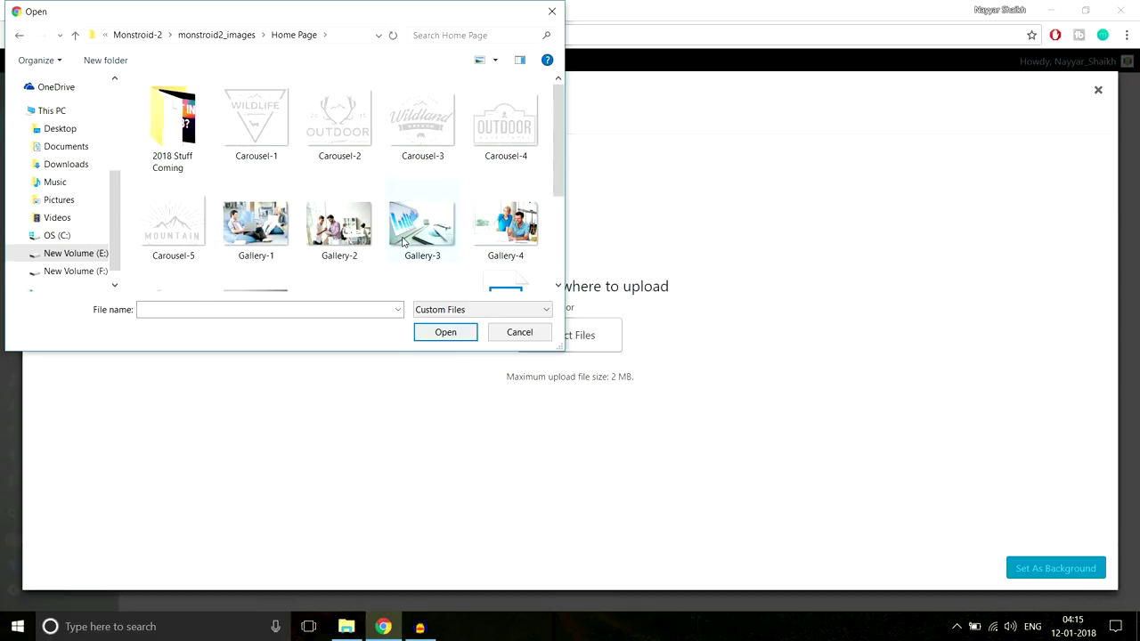
scroll(479, 256, "down", 1)
scroll(479, 257, "down", 1)
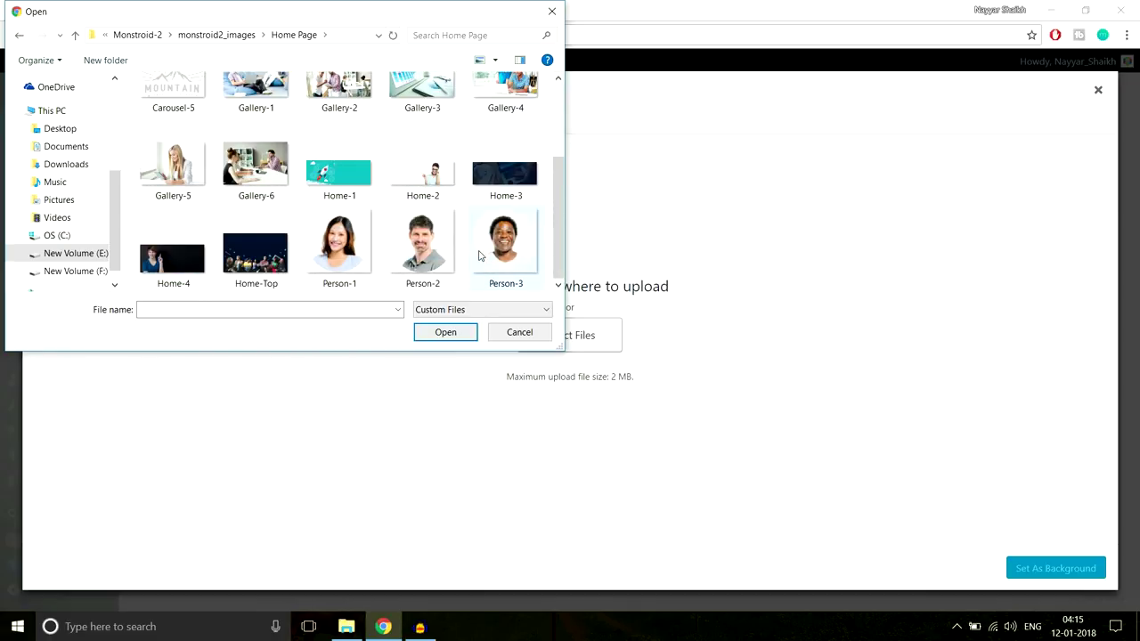
left_click(277, 260)
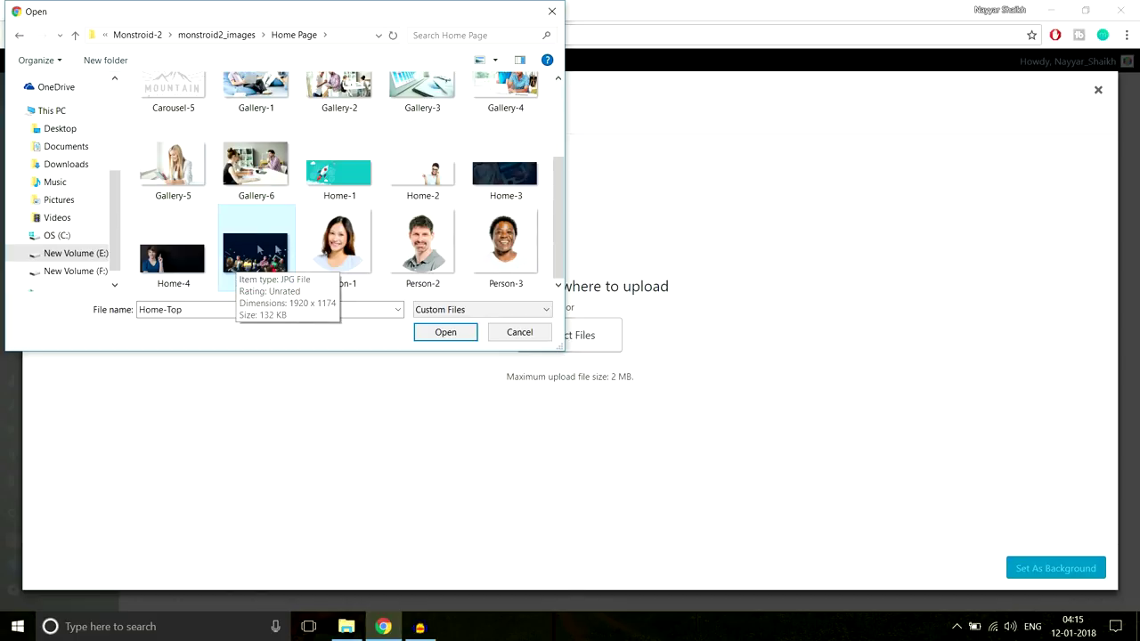
left_click(445, 332)
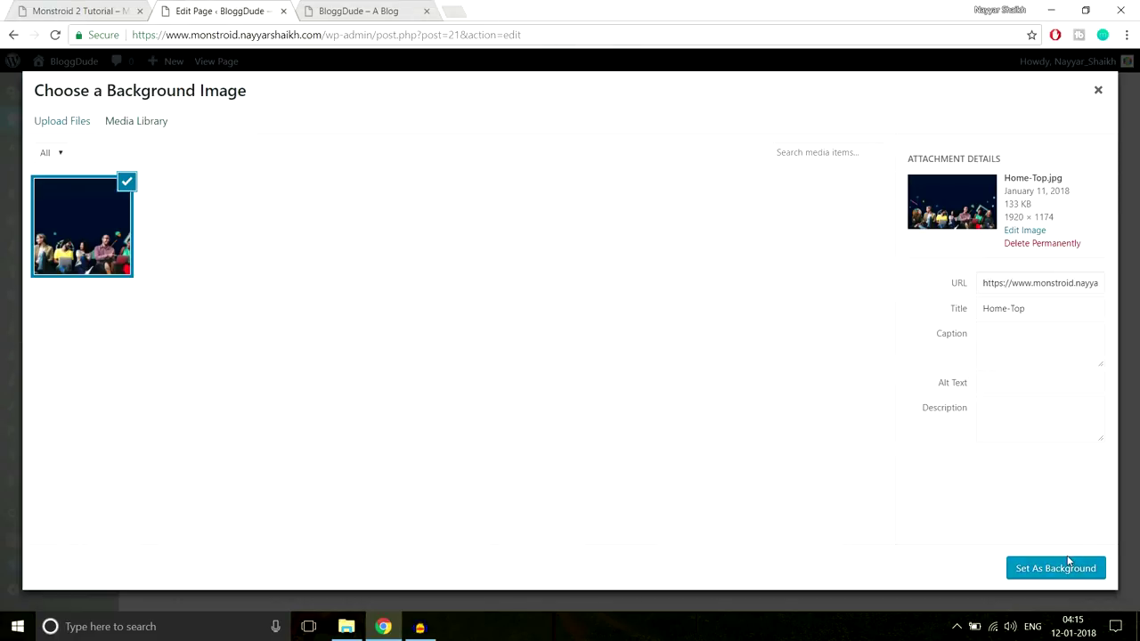
Set Home-Top as the section's background image and review the section settings
left_click(1059, 568)
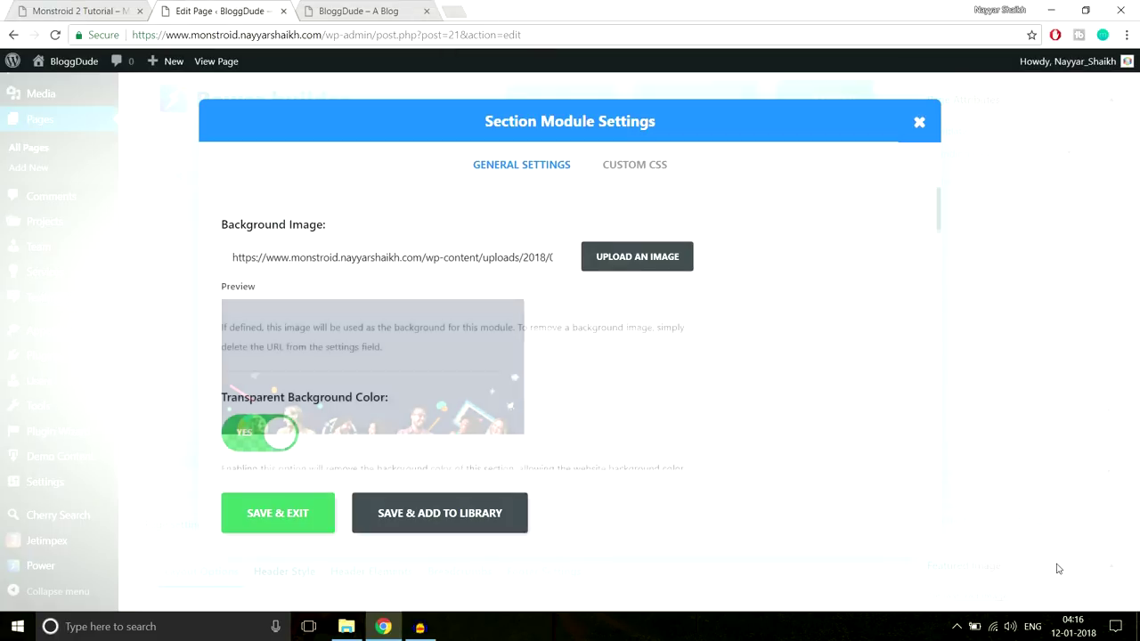
scroll(848, 412, "down", 4)
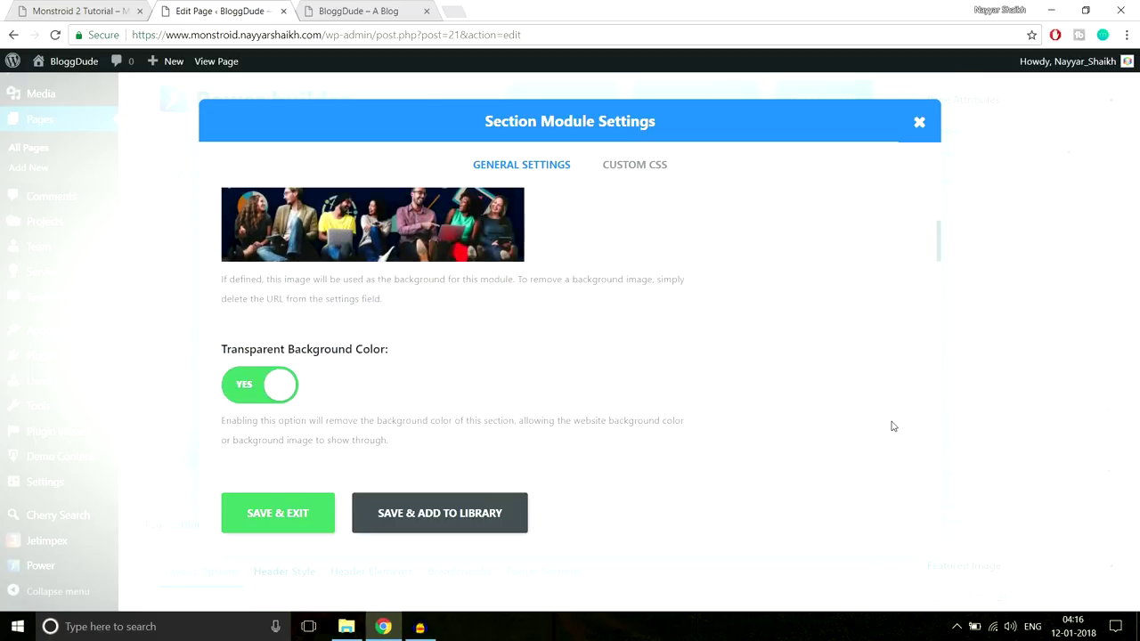
scroll(893, 427, "down", 8)
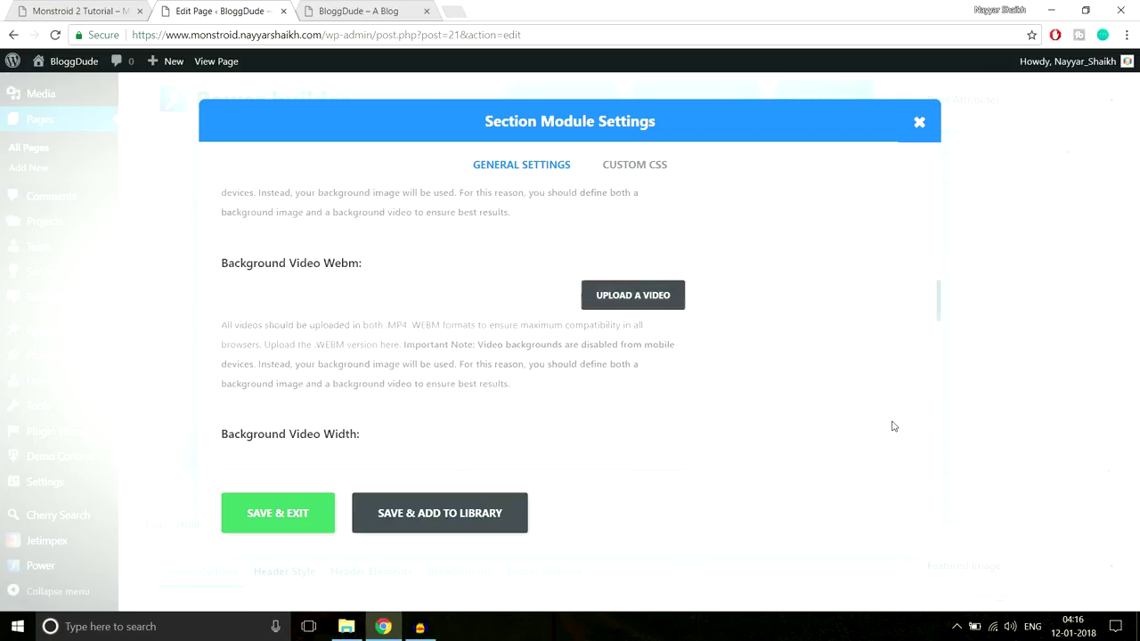
scroll(893, 426, "down", 3)
scroll(893, 426, "up", 4)
scroll(588, 371, "down", 1)
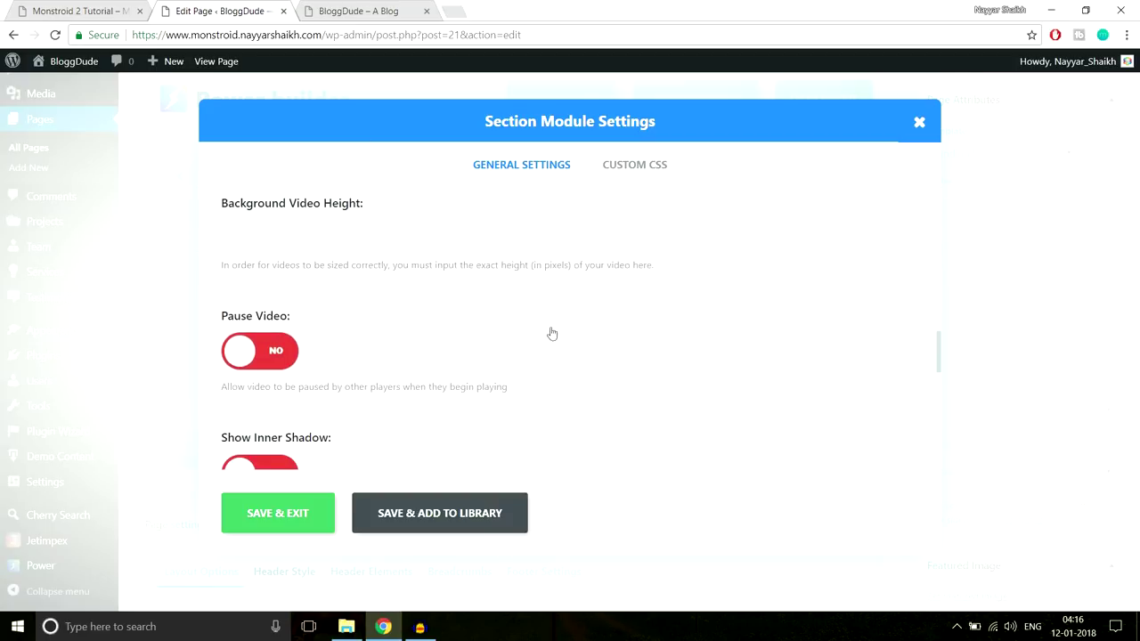
scroll(491, 332, "down", 1)
scroll(491, 334, "up", 1)
Save the section settings and update the Homepage
scroll(482, 312, "down", 1)
scroll(392, 298, "down", 1)
scroll(356, 311, "down", 2)
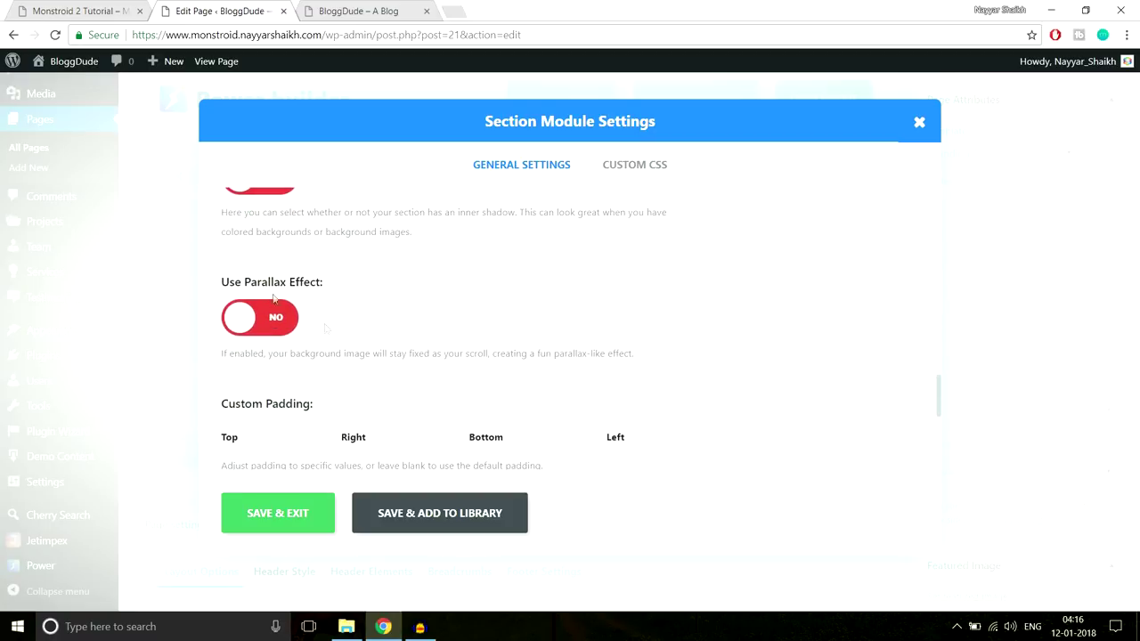
scroll(354, 278, "down", 1)
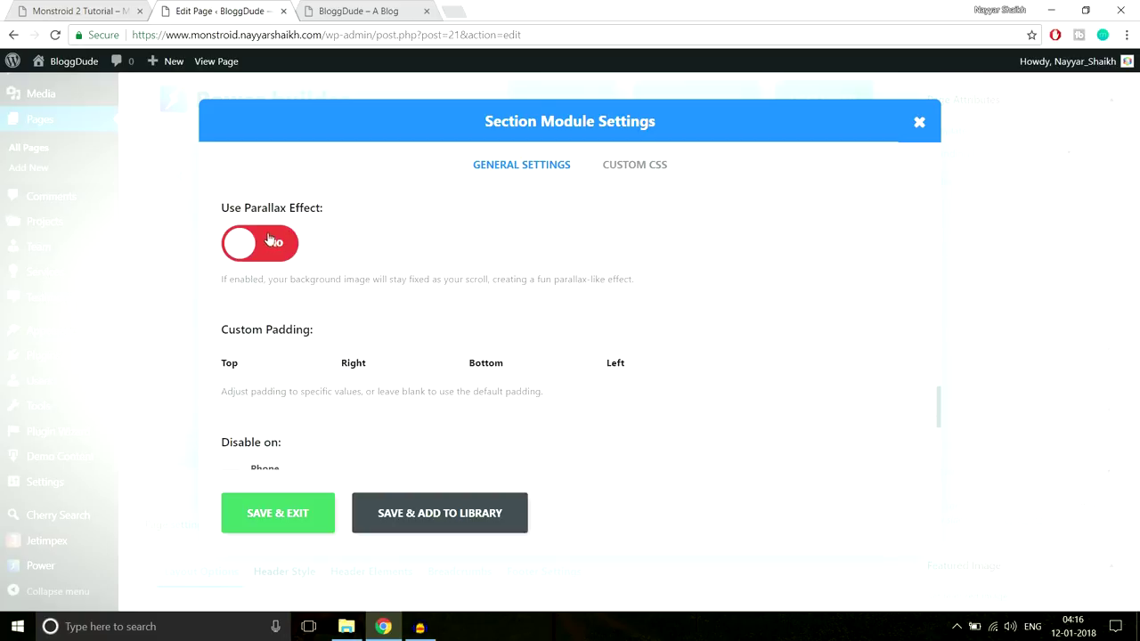
scroll(352, 276, "up", 3)
scroll(359, 297, "down", 5)
scroll(361, 298, "up", 1)
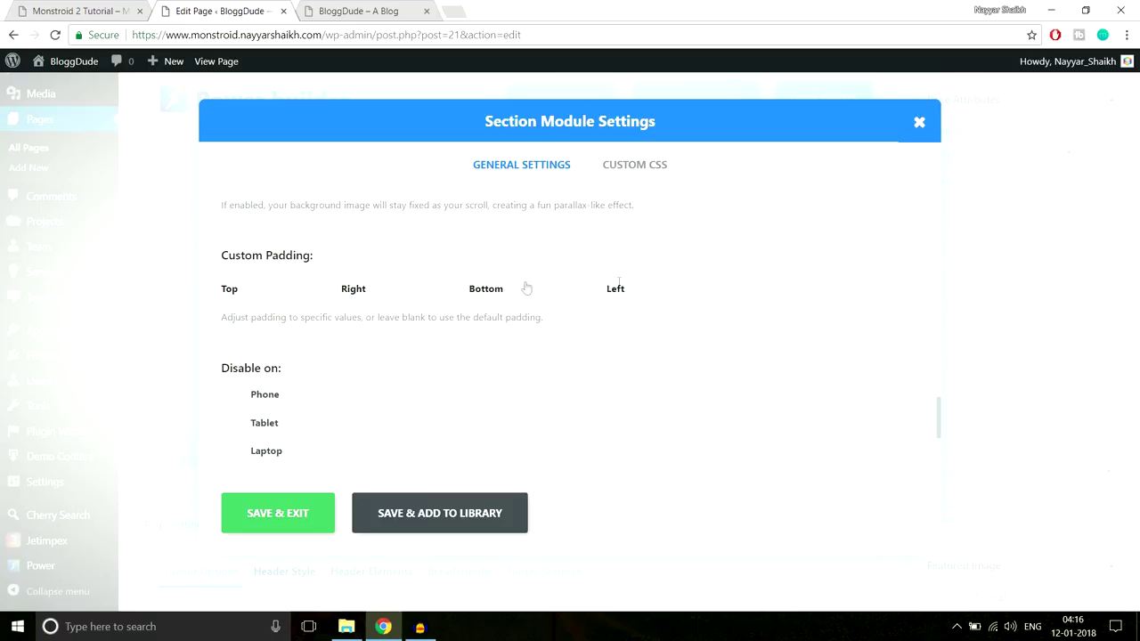
scroll(649, 325, "down", 3)
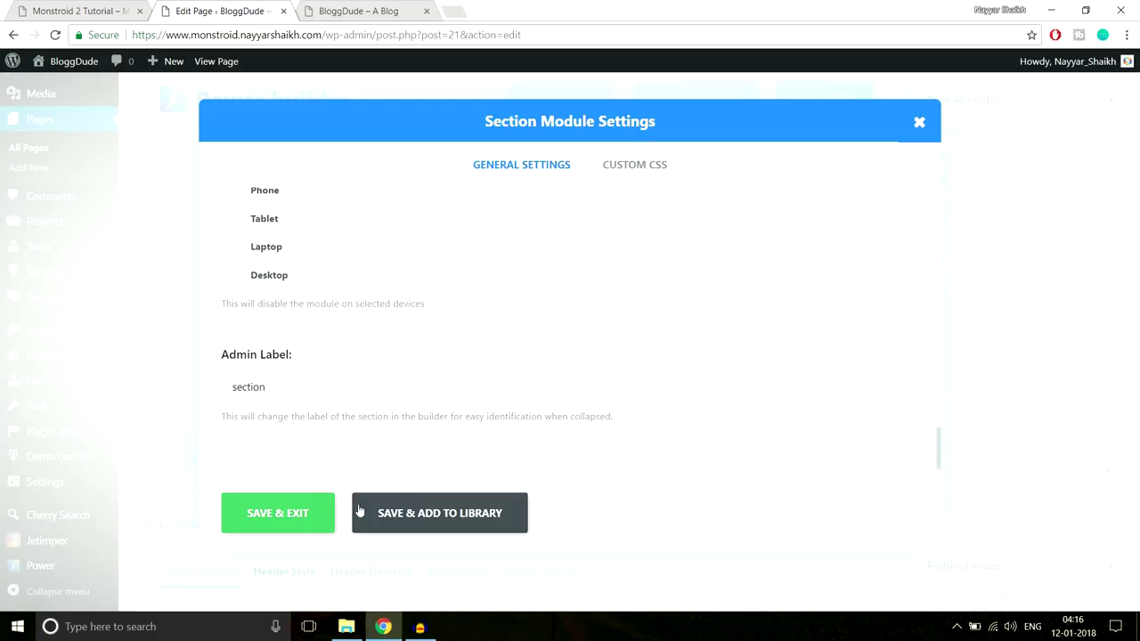
left_click(283, 514)
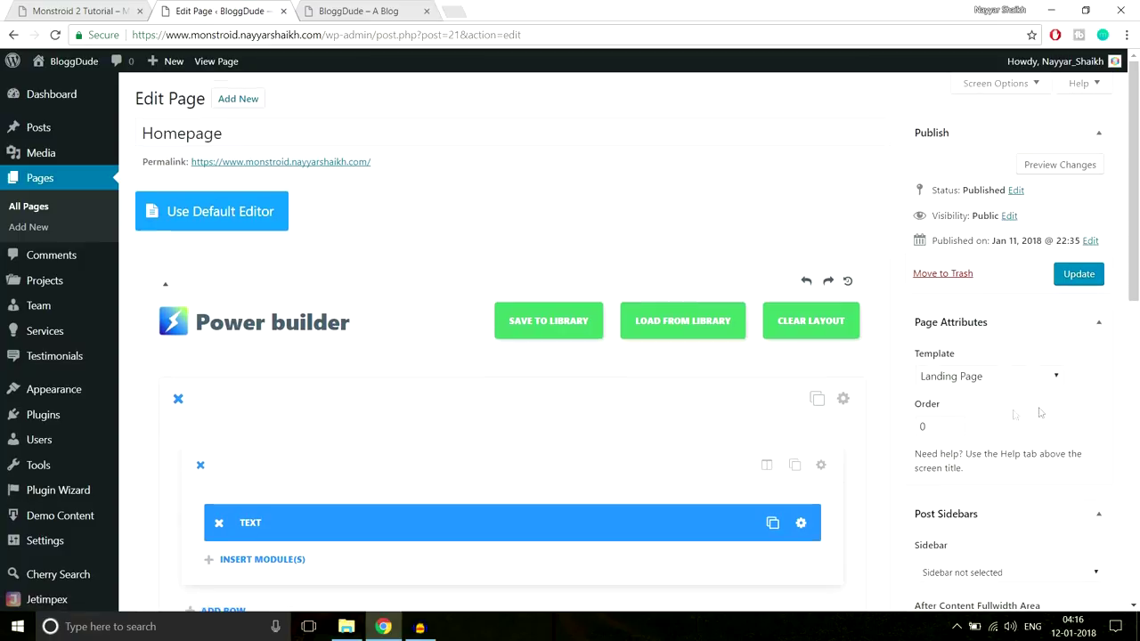
left_click(1077, 276)
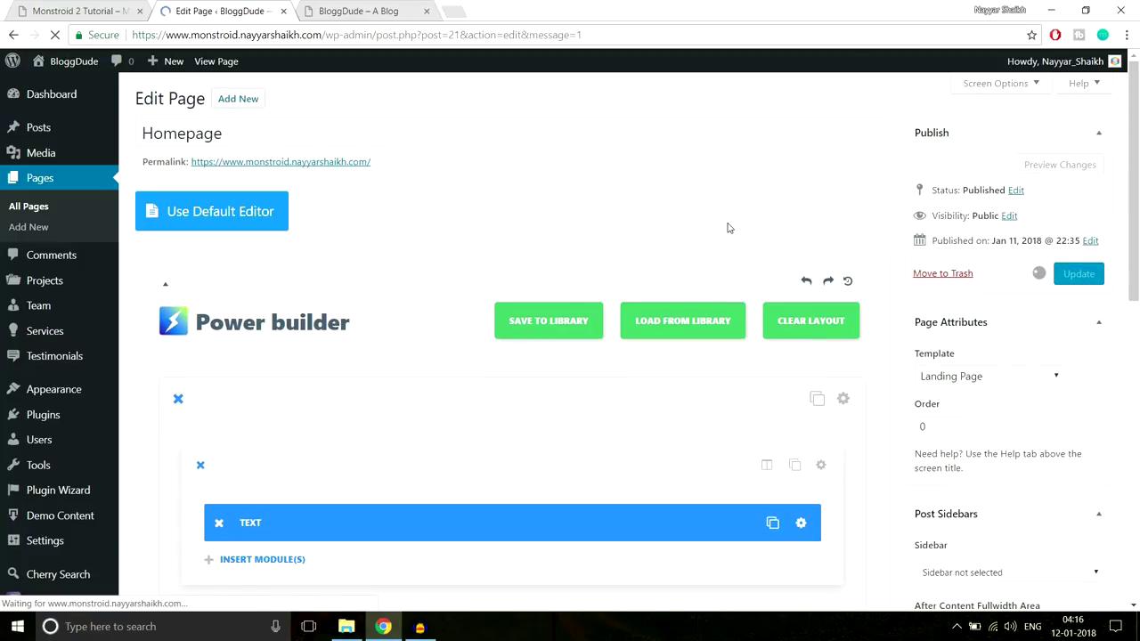
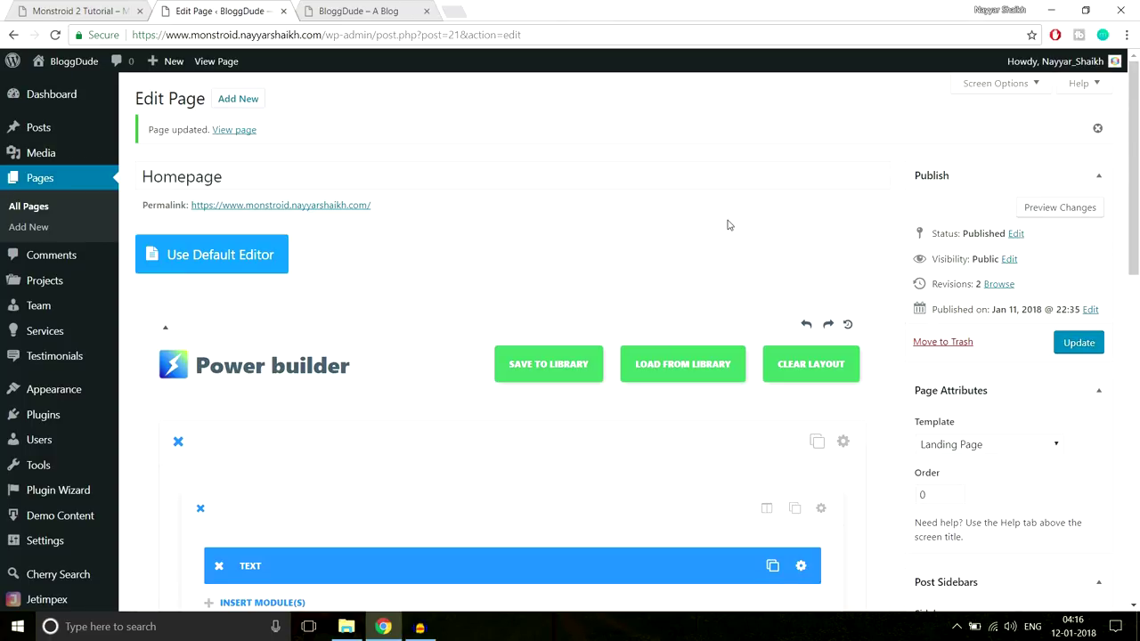
Reload the live BloggDude homepage and check the extent of the hero headline and subtitle
left_click(365, 11)
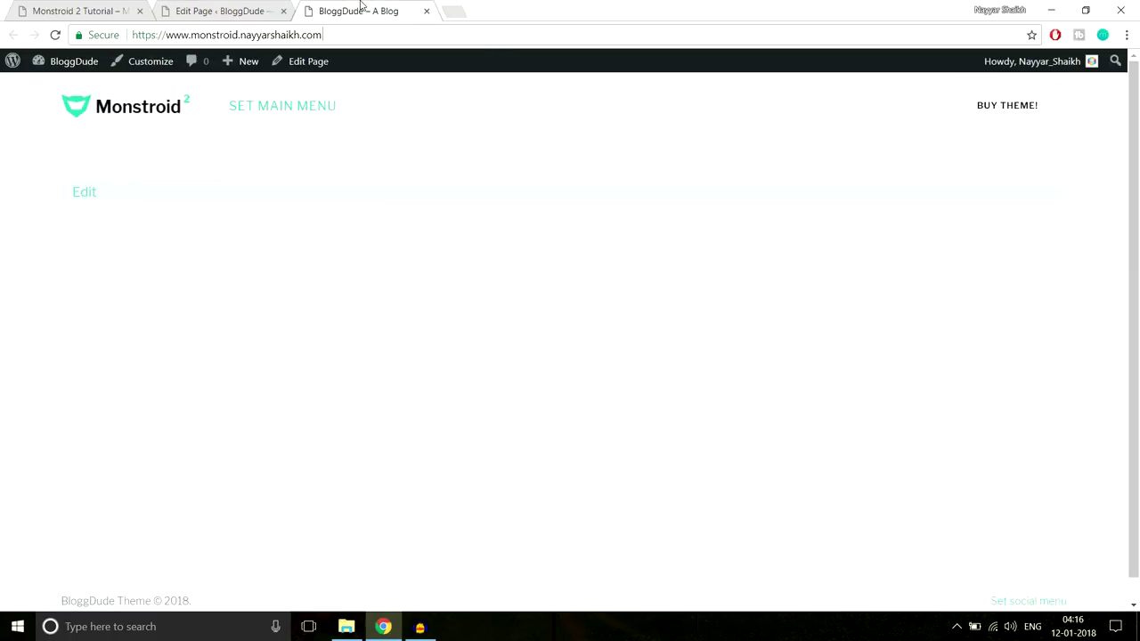
key("Return")
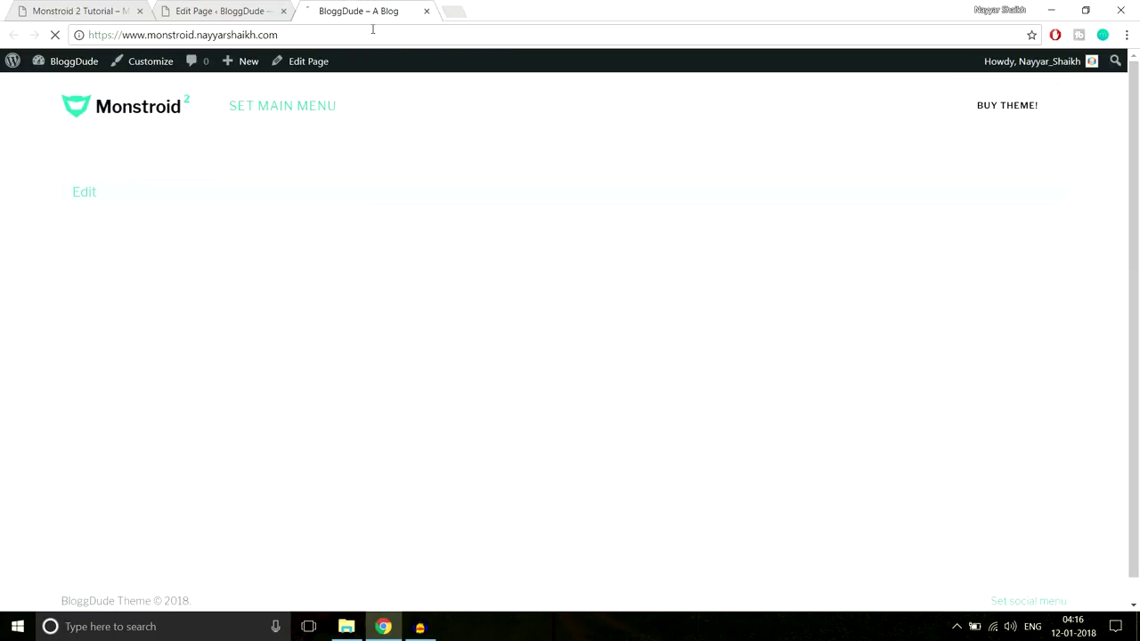
left_click_drag(414, 169, 830, 225)
left_click(898, 256)
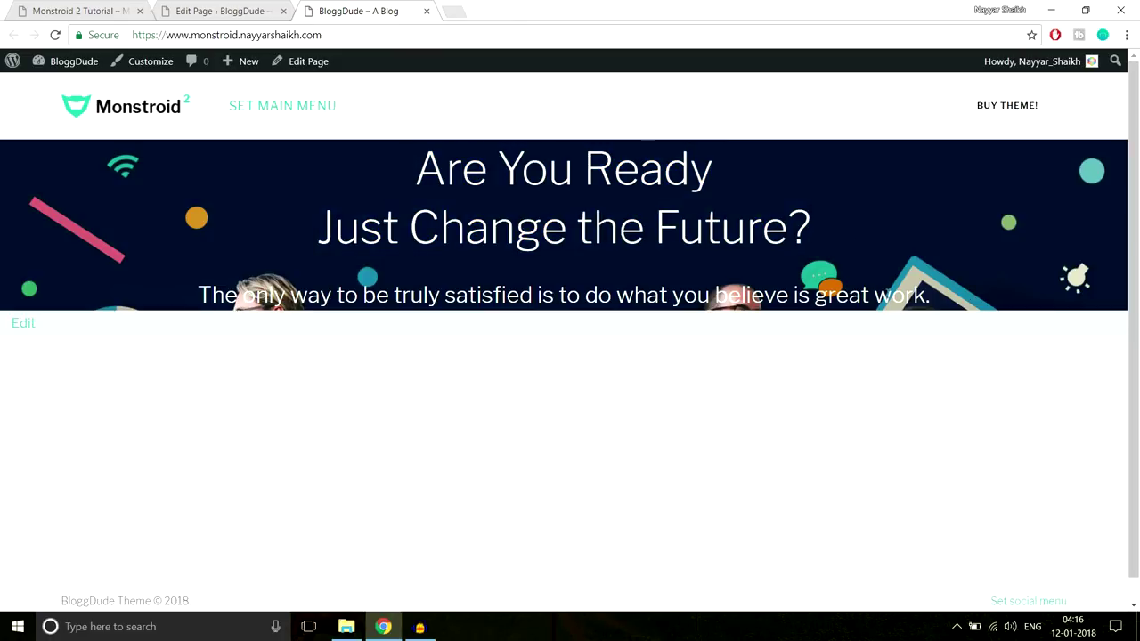
left_click_drag(934, 295, 147, 295)
left_click(179, 270)
left_click_drag(430, 158, 941, 294)
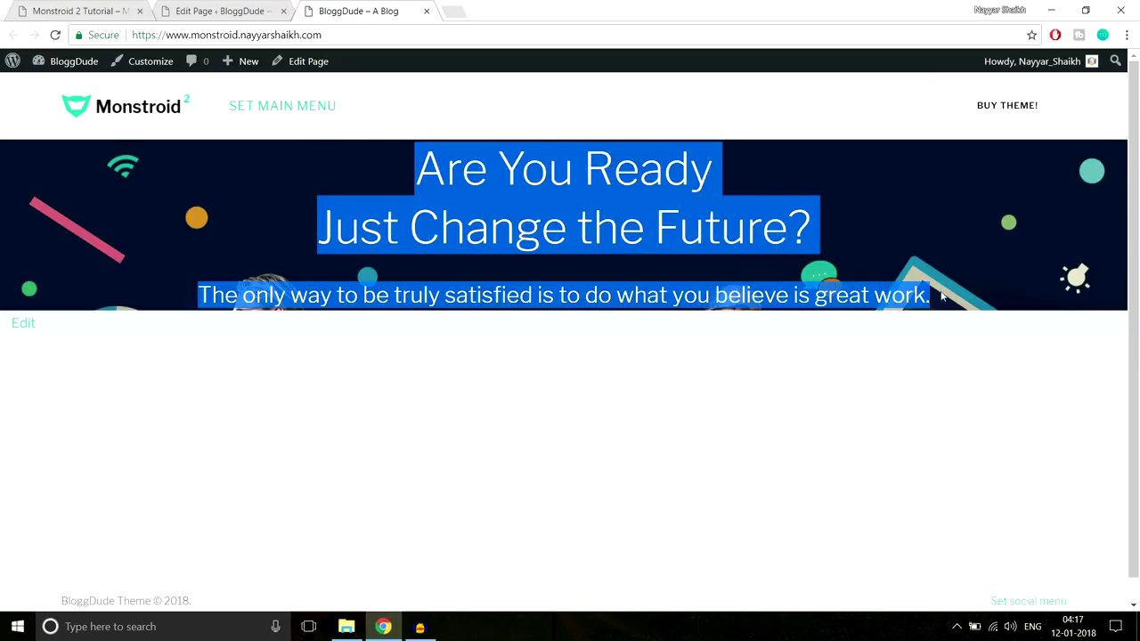
left_click(453, 127)
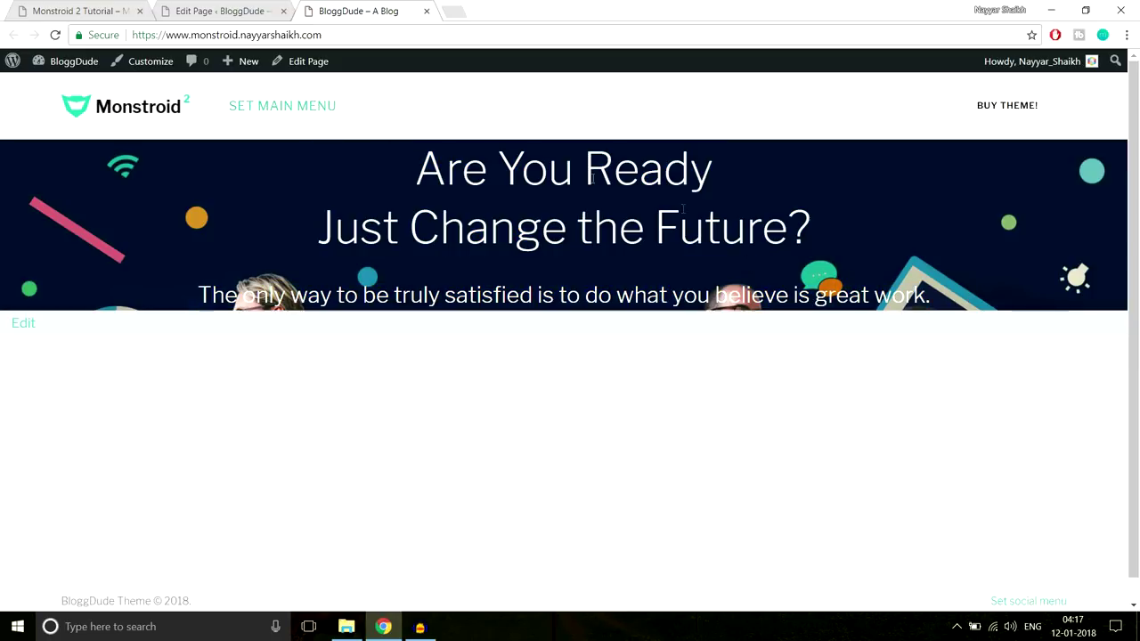
Compare the hero with the Monstroid 2 demo homepage, then return to the Homepage editor
left_click(104, 8)
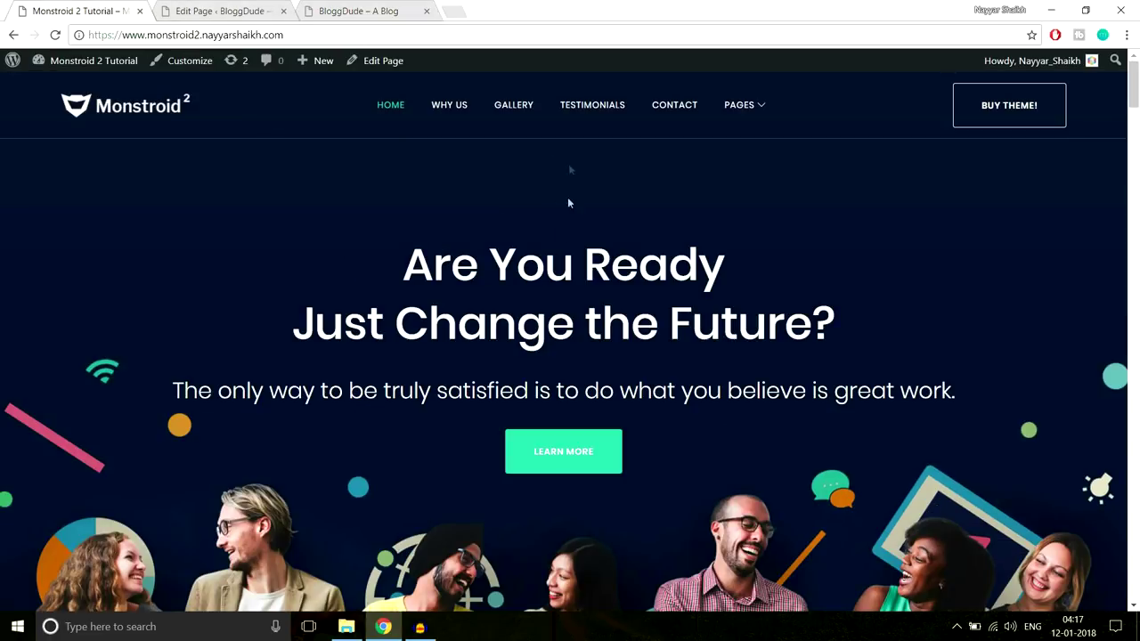
scroll(659, 326, "down", 2)
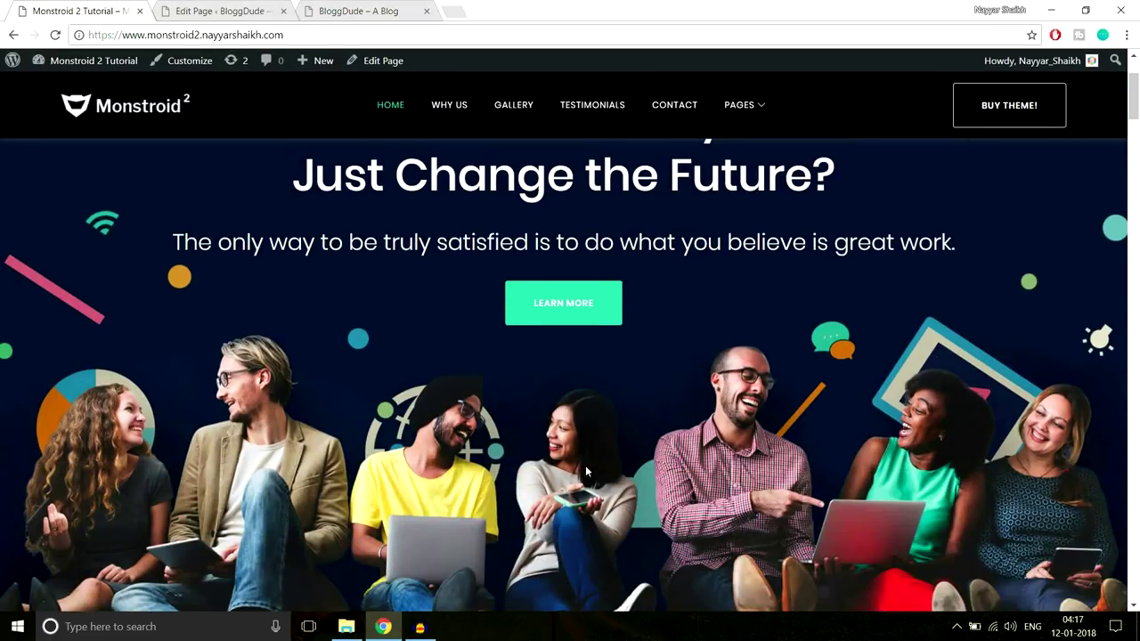
scroll(617, 516, "up", 2)
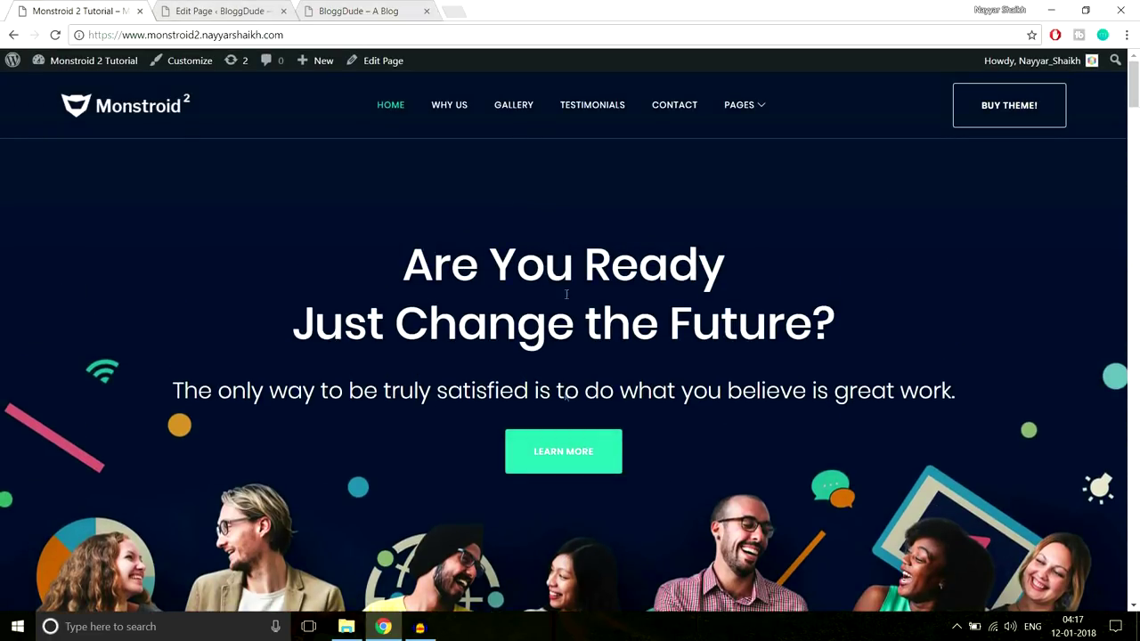
left_click(356, 11)
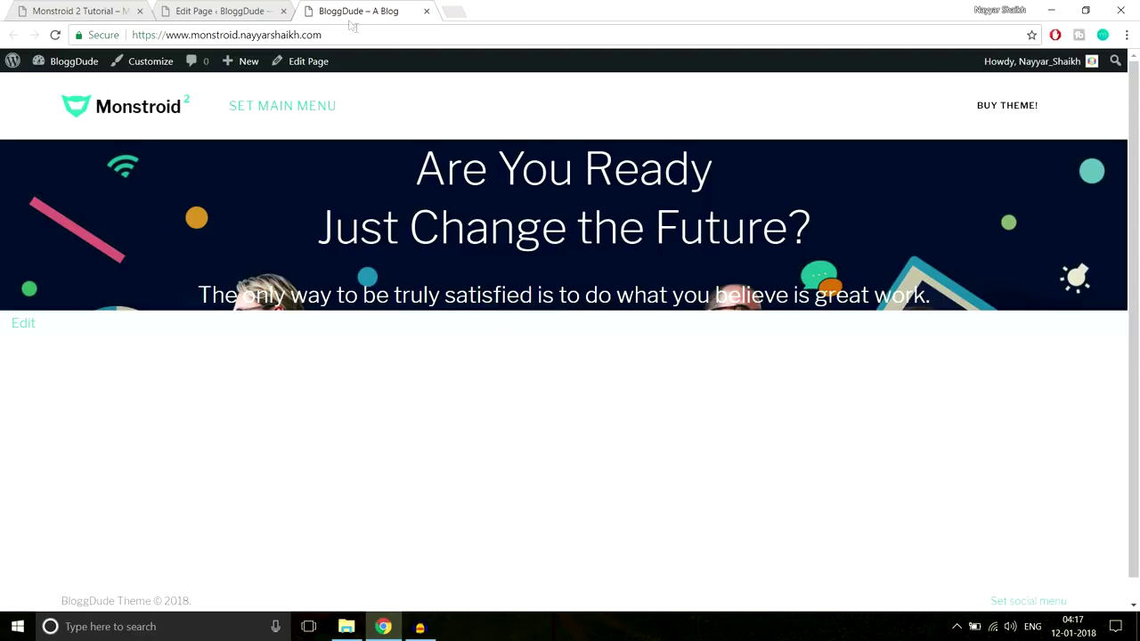
left_click(221, 11)
scroll(830, 301, "down", 2)
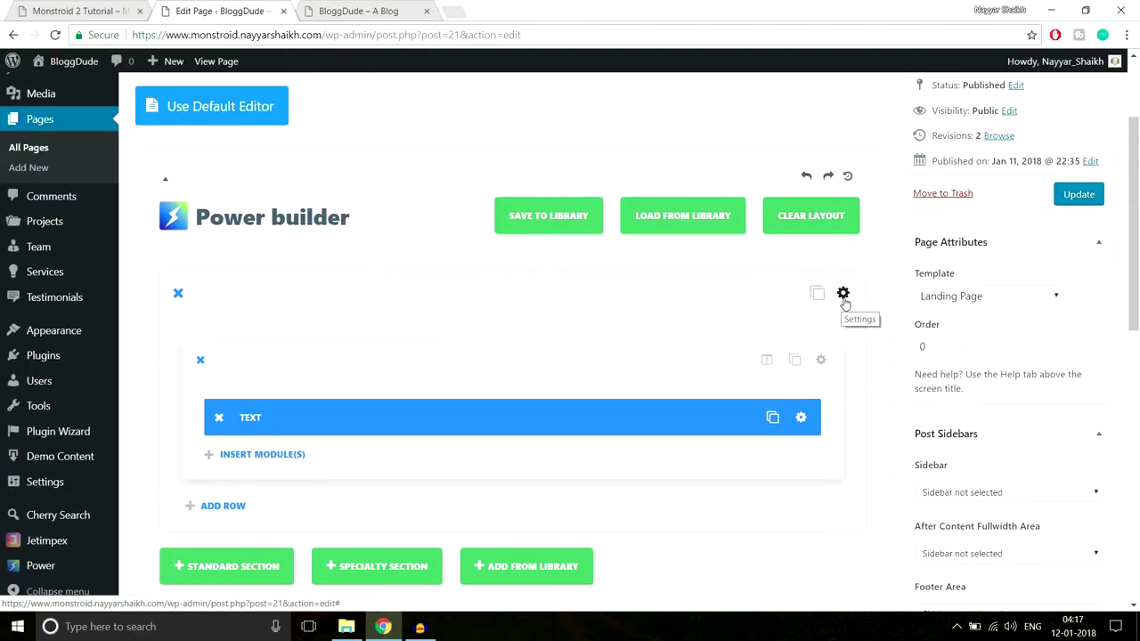
Give the hero section 220px top and 440px bottom padding, save it and update the page
left_click(844, 298)
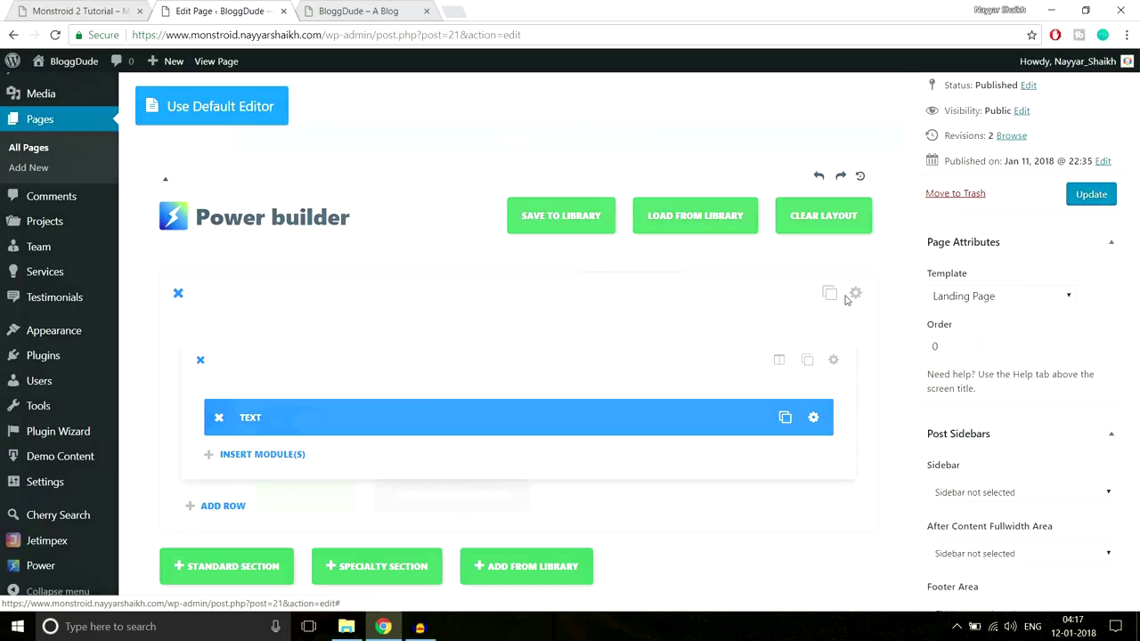
scroll(824, 335, "down", 1)
scroll(823, 335, "down", 10)
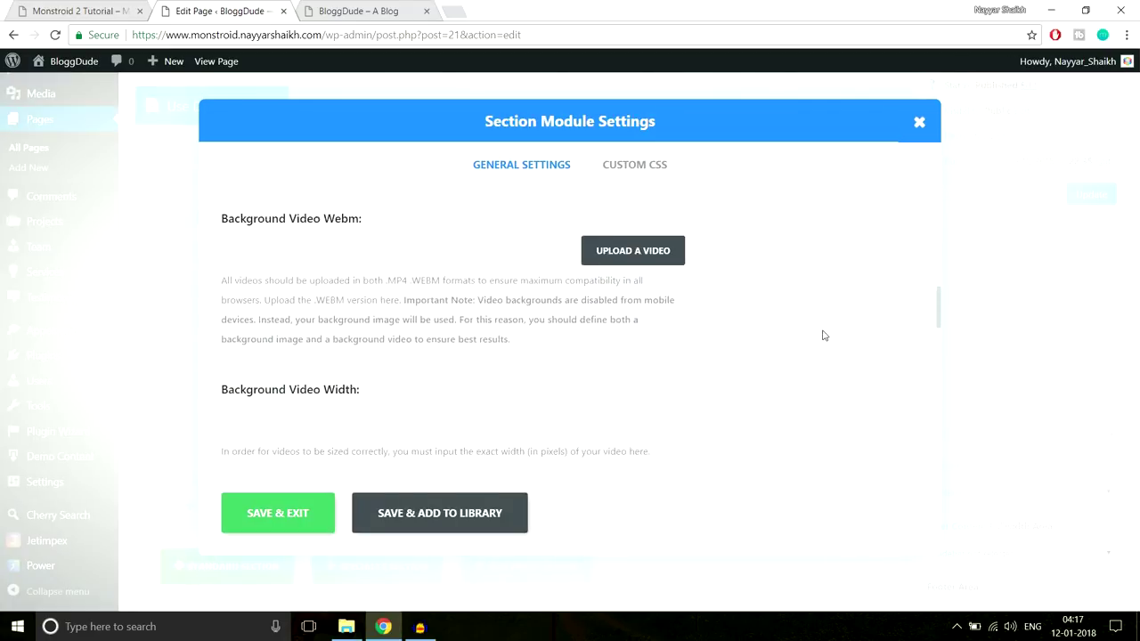
scroll(823, 335, "down", 3)
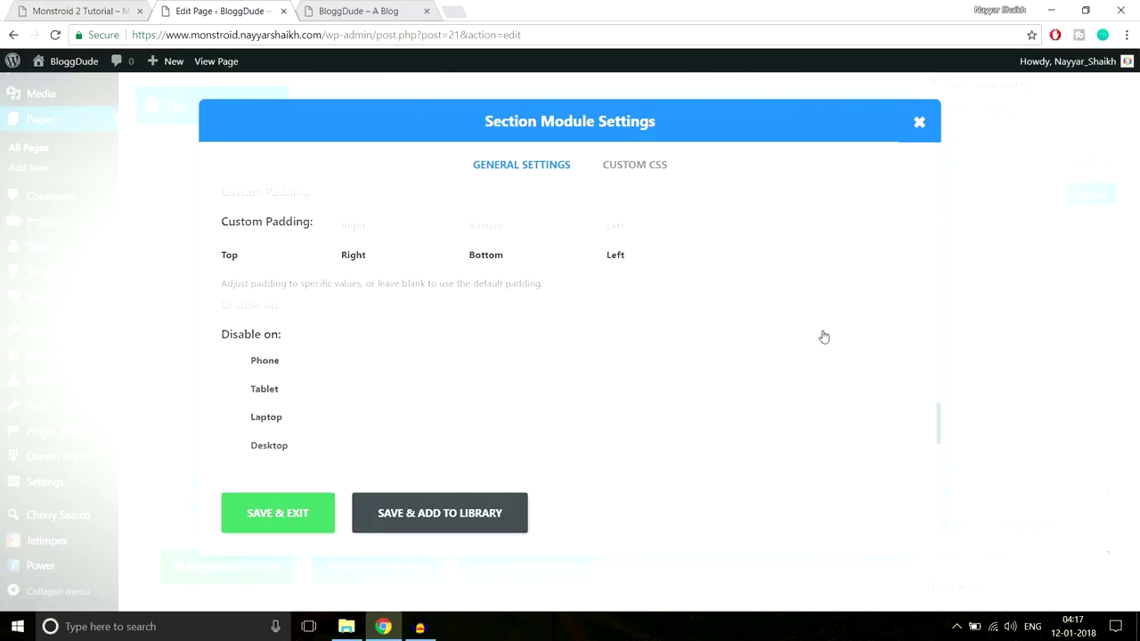
scroll(371, 362, "up", 1)
left_click(290, 364)
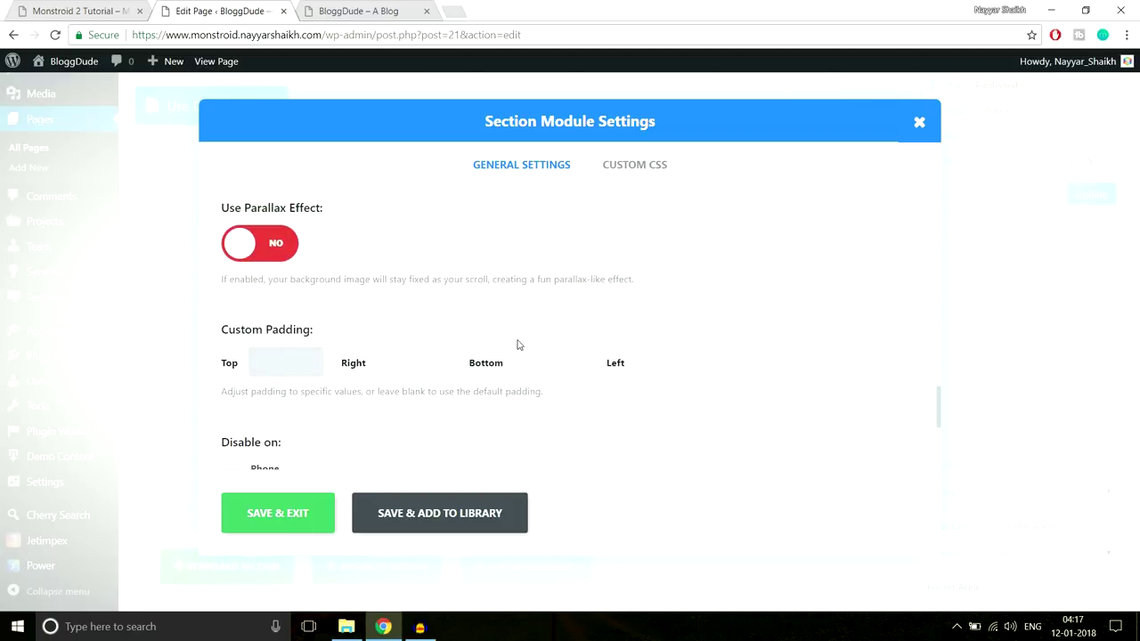
type("220px")
left_click(555, 362)
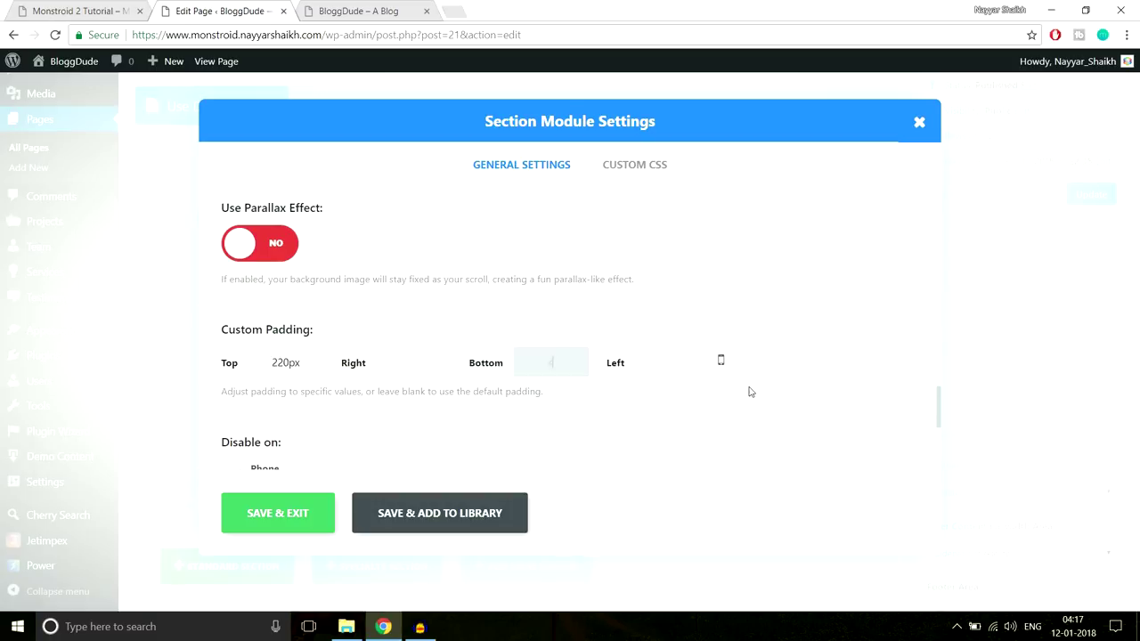
type("440px")
left_click(300, 510)
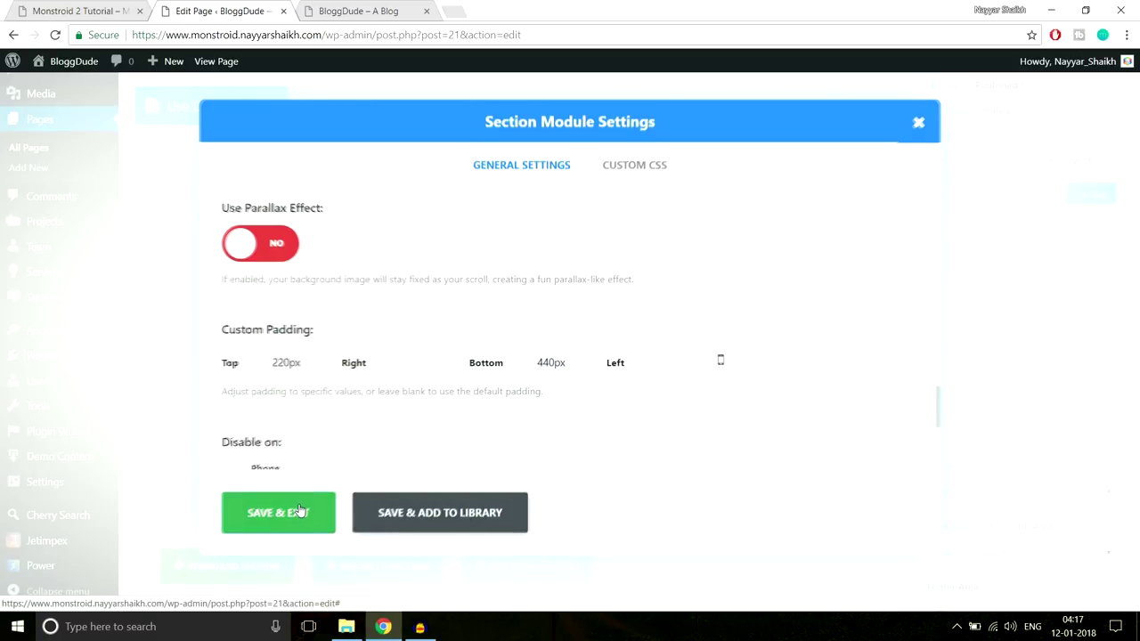
left_click(1076, 201)
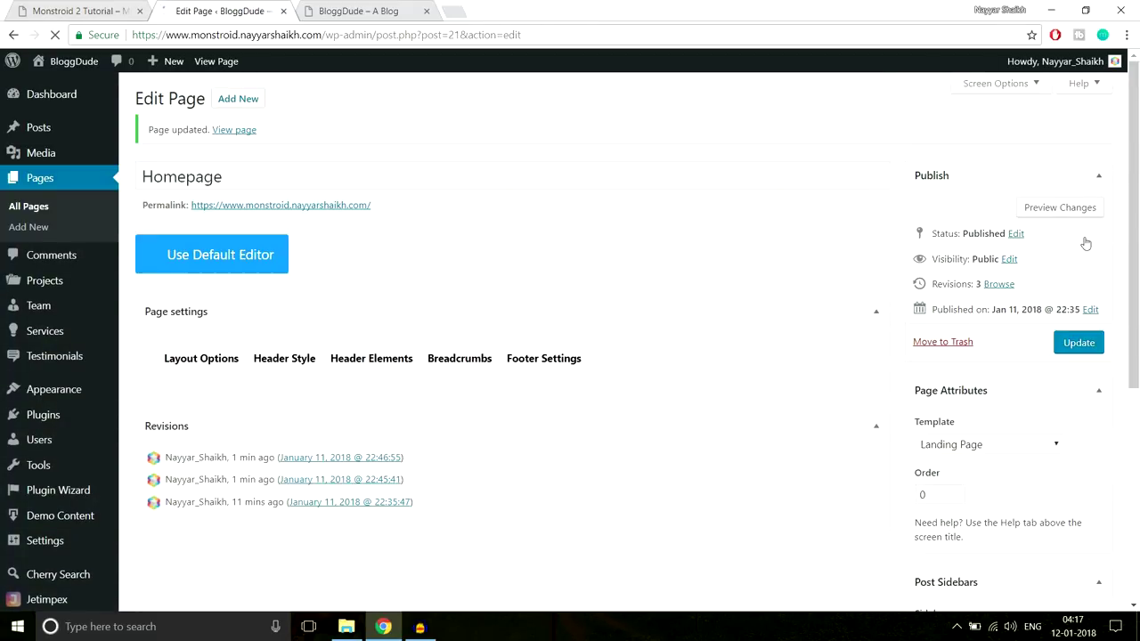
left_click(356, 11)
left_click(394, 39)
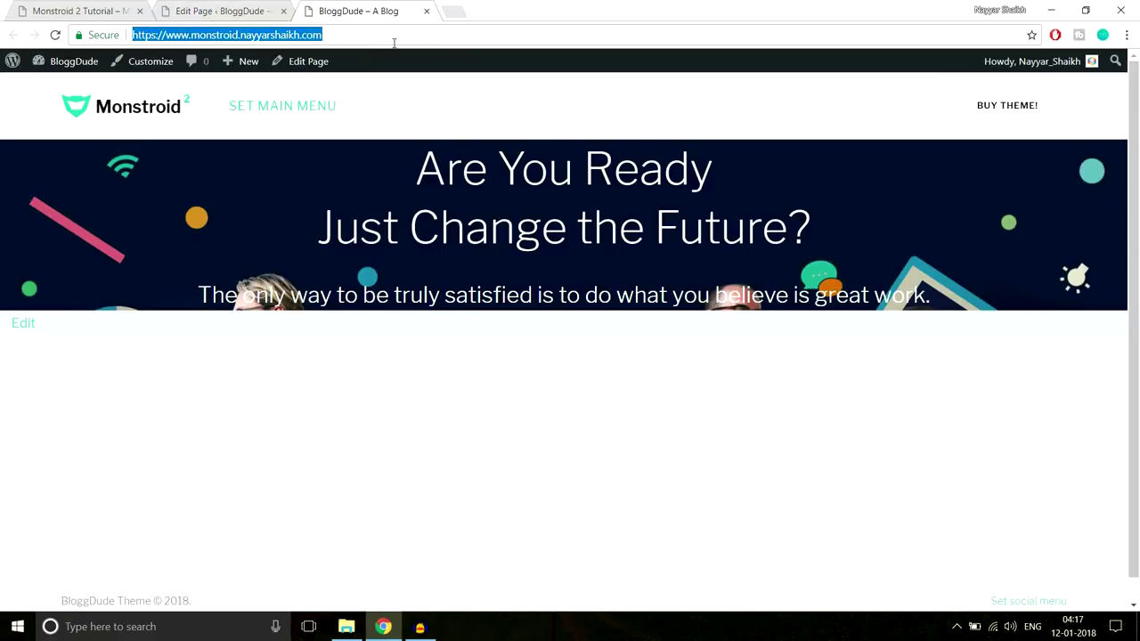
key("Return")
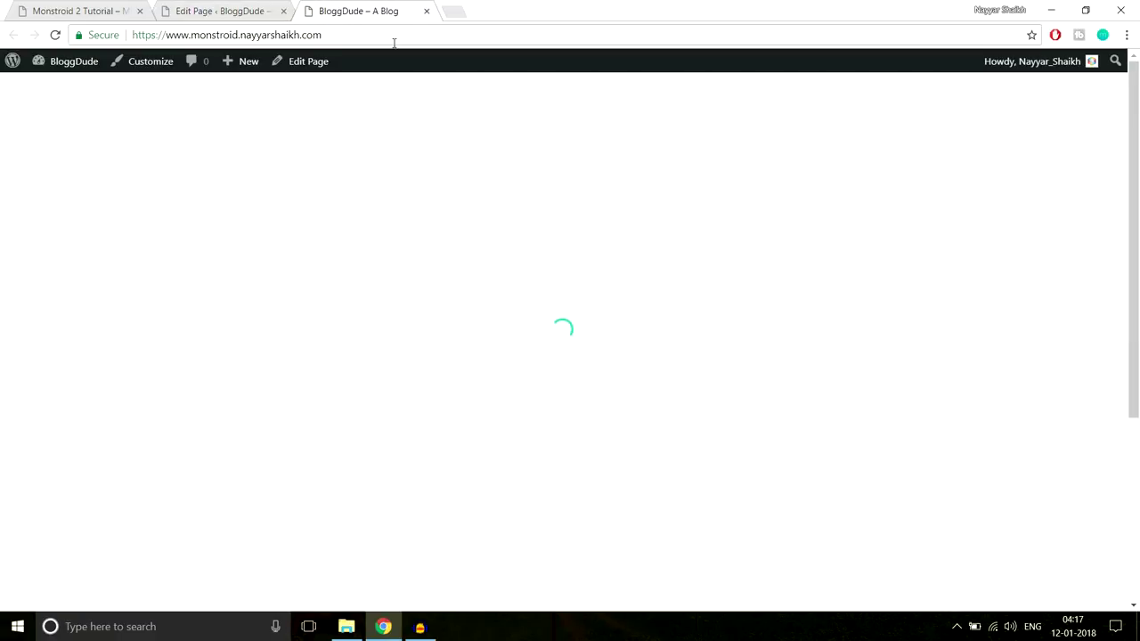
scroll(613, 378, "down", 5)
scroll(612, 377, "up", 5)
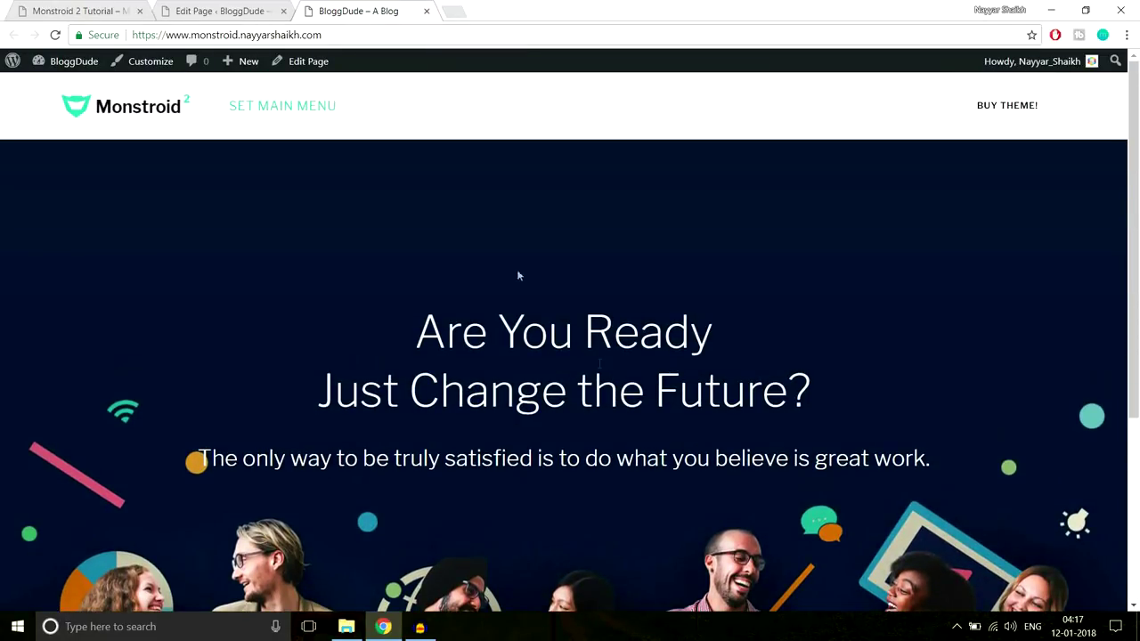
left_click(89, 10)
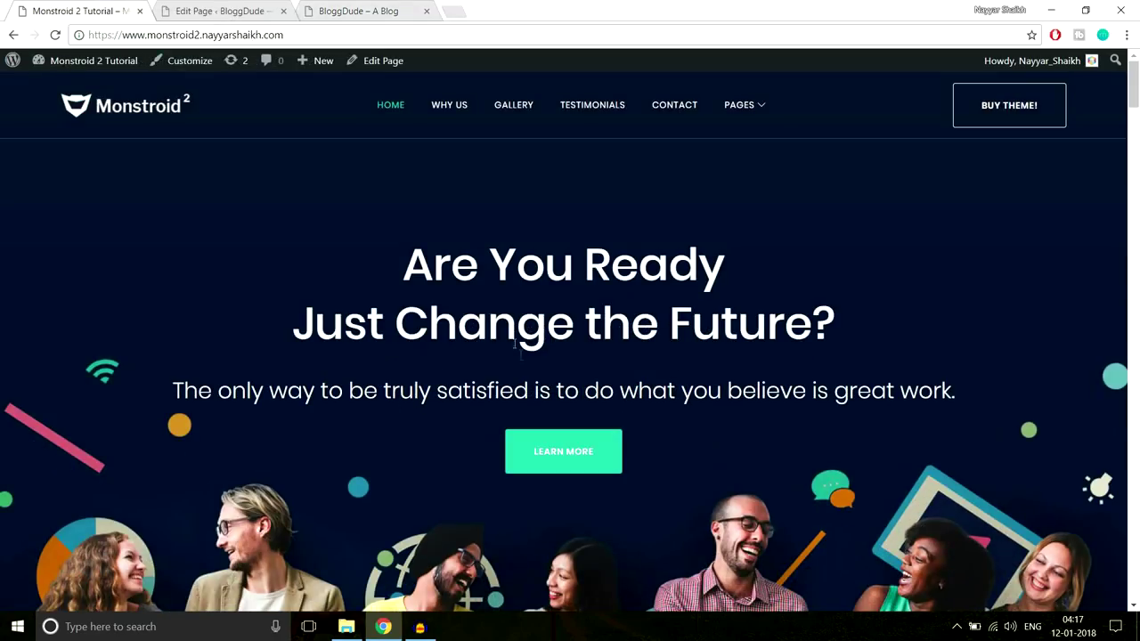
left_click(336, 9)
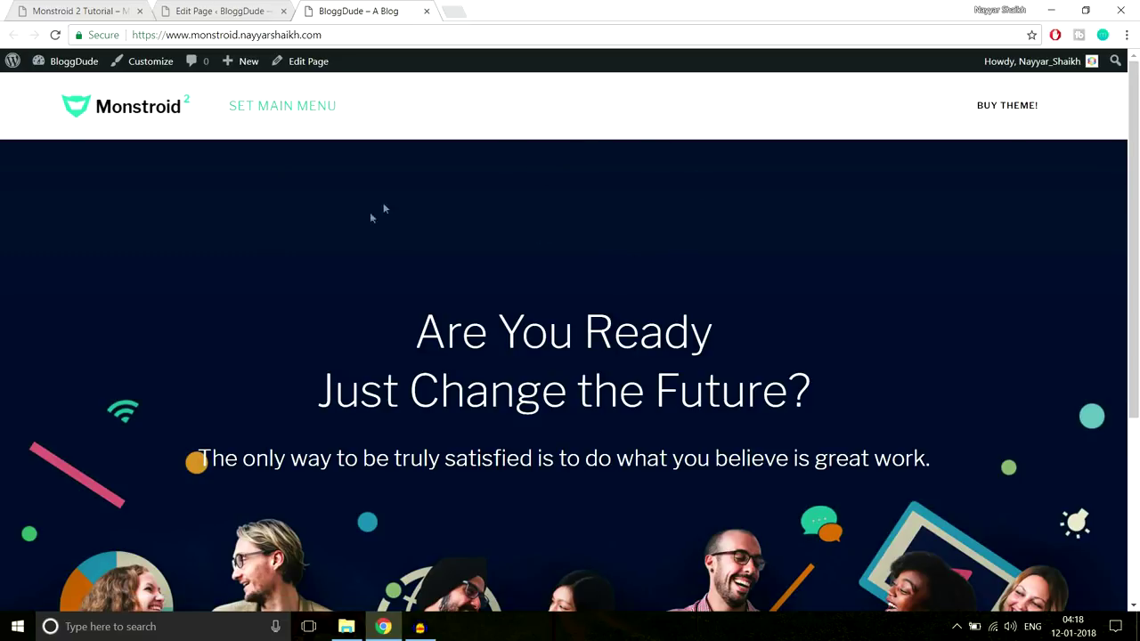
scroll(886, 340, "down", 2)
scroll(735, 280, "up", 2)
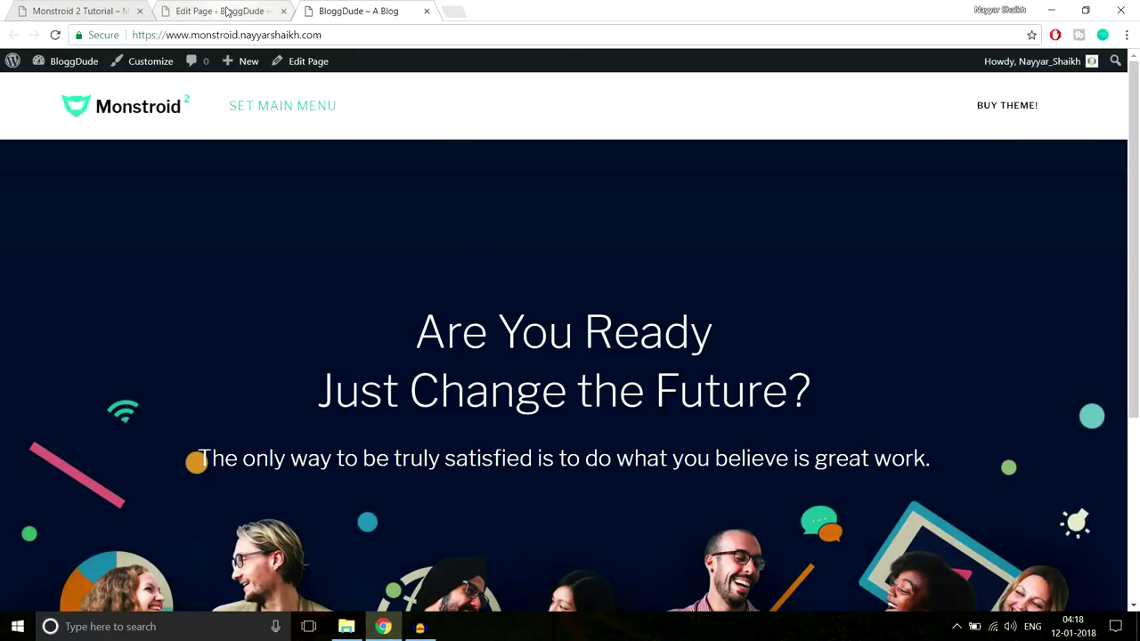
left_click(227, 11)
left_click(55, 7)
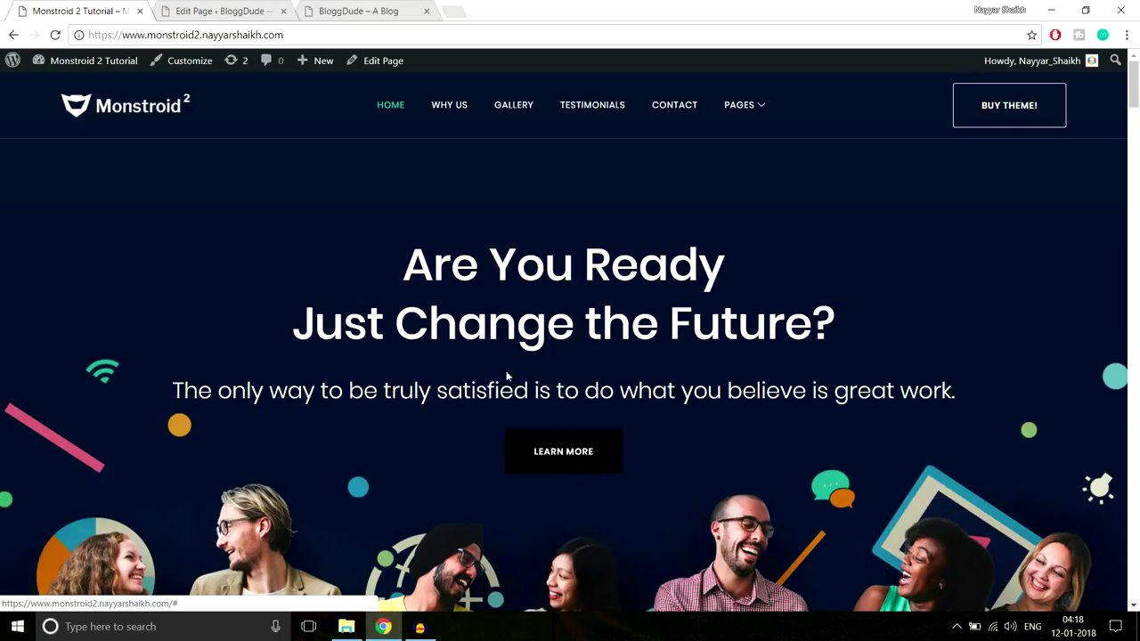
left_click(214, 10)
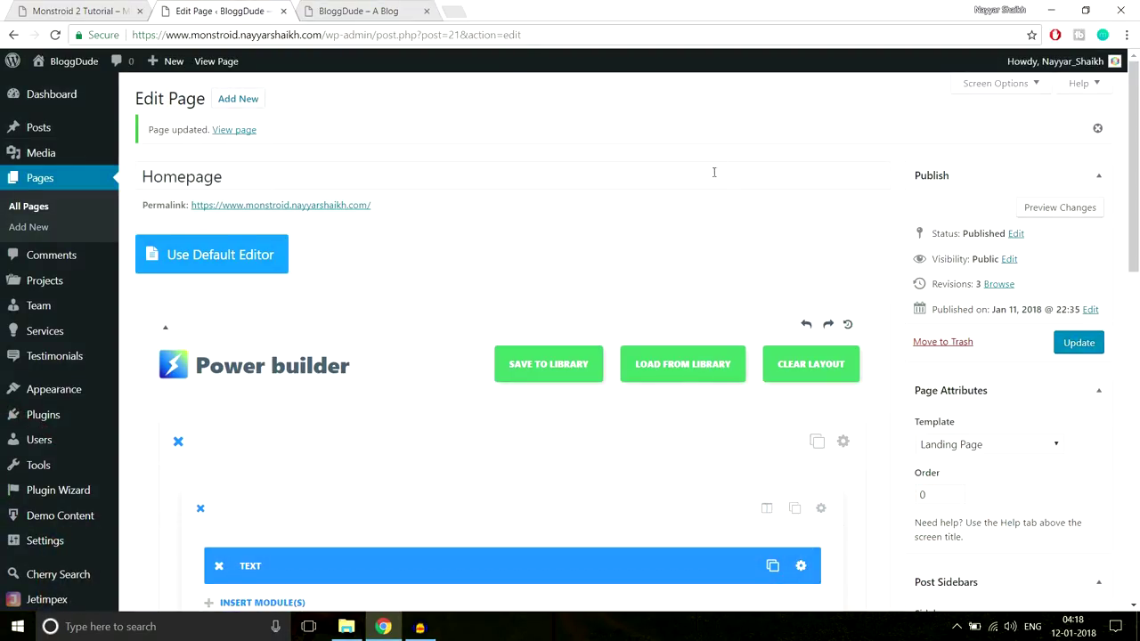
Insert a Button module below the hero Text module, checking the demo's Learn More button
scroll(744, 229, "down", 3)
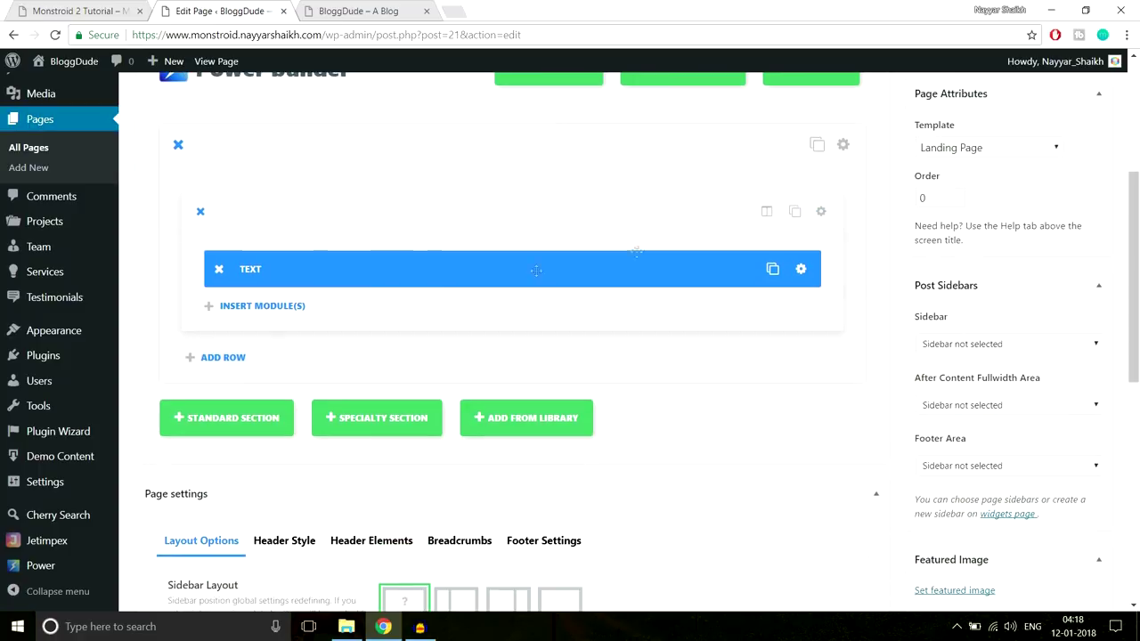
left_click(283, 311)
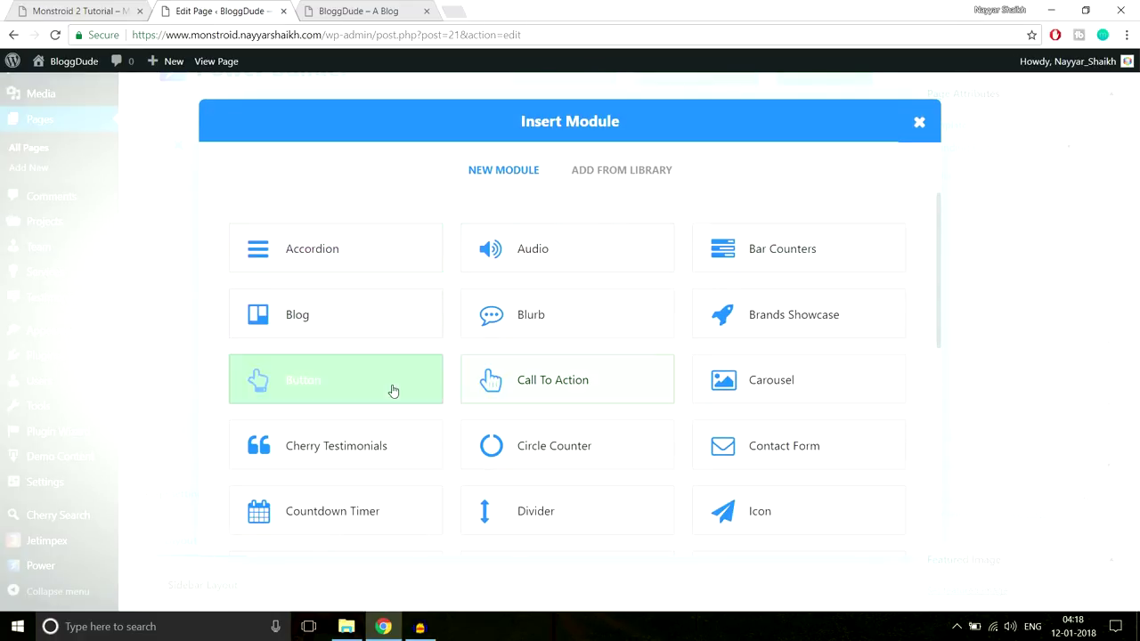
left_click(300, 398)
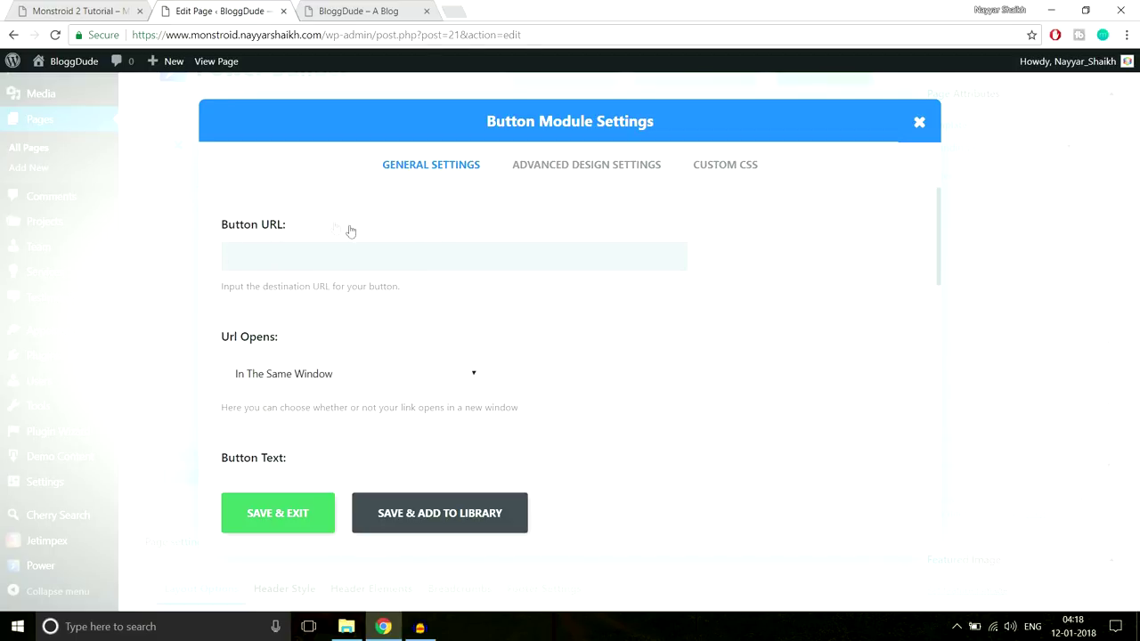
key("ctrl+shift+Tab")
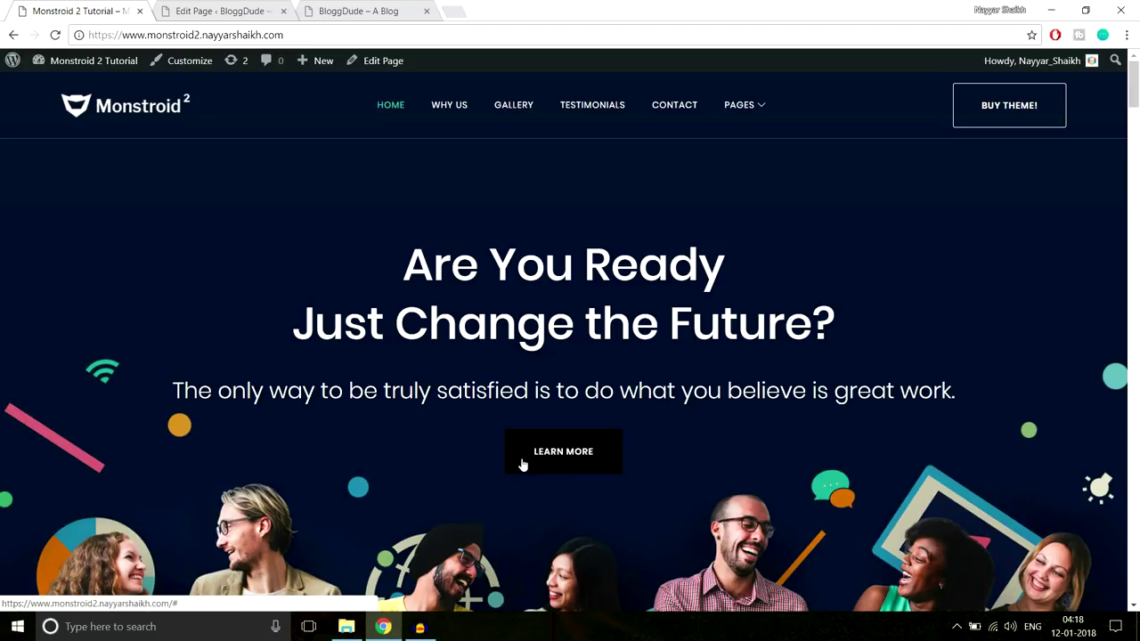
left_click(249, 11)
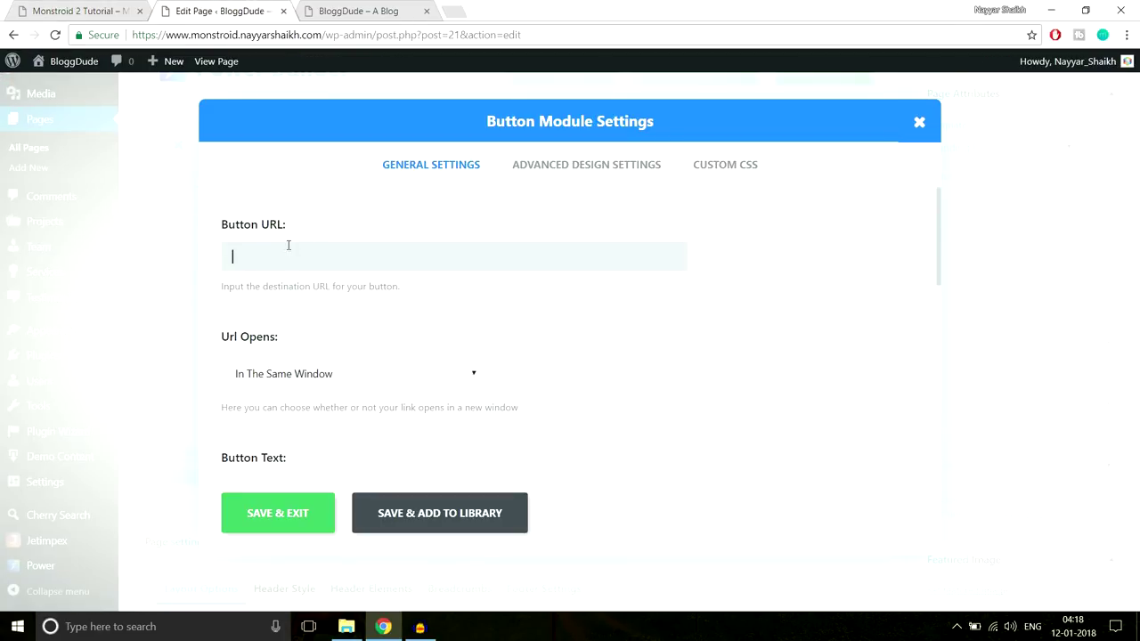
Set the button URL to #, replacing the pasted Contact Us page address
left_click(87, 9)
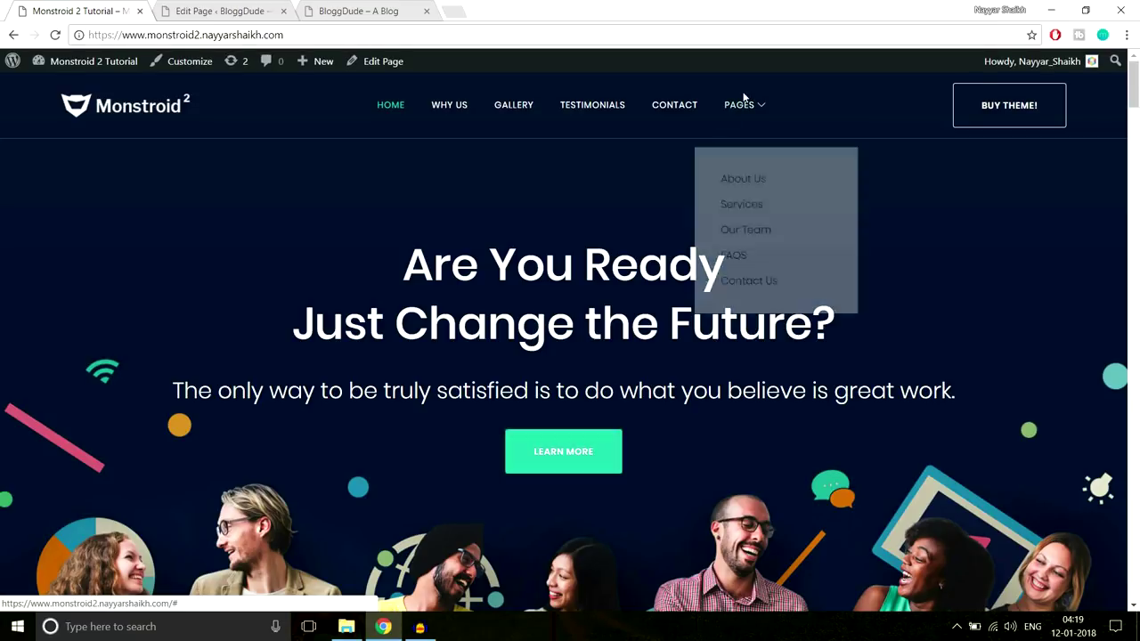
mouse_move(753, 106)
right_click(754, 266)
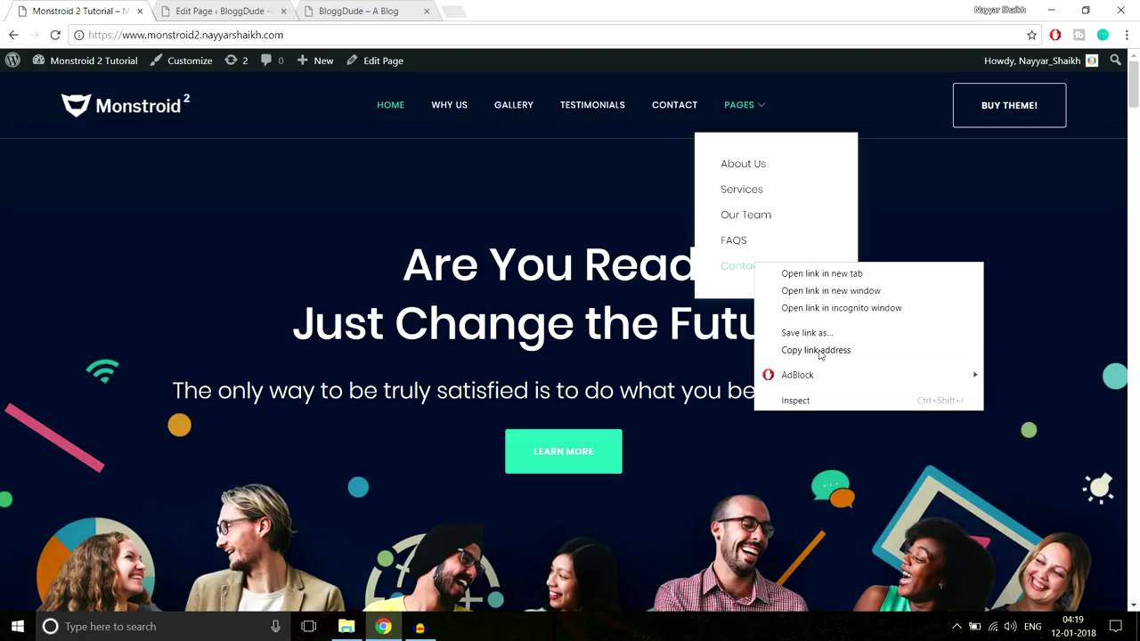
left_click(816, 350)
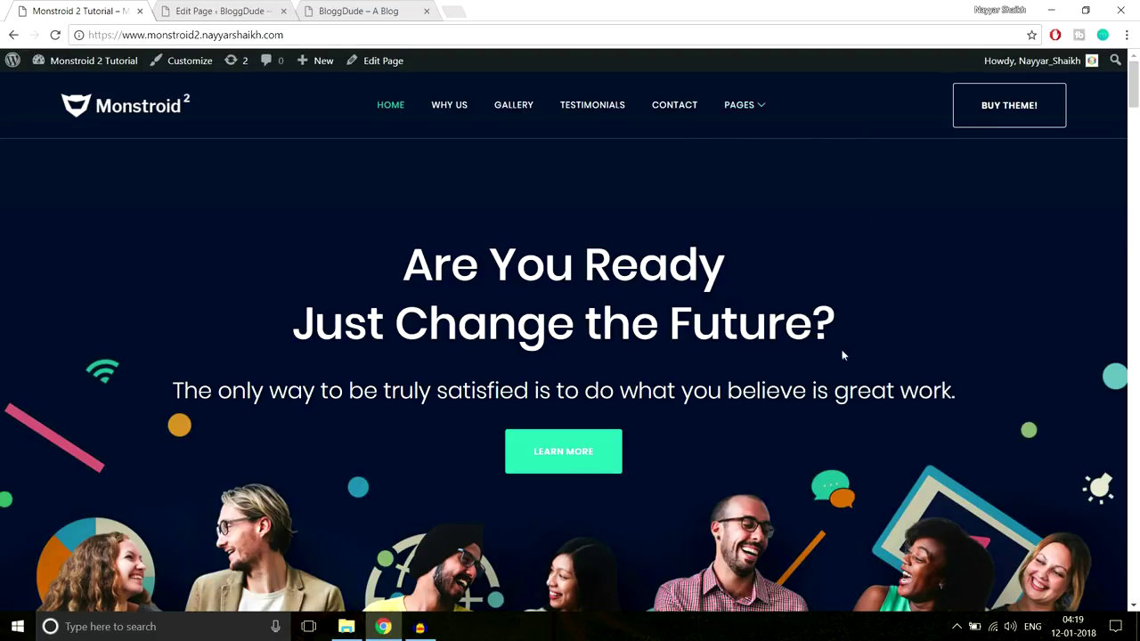
key("ctrl+Tab")
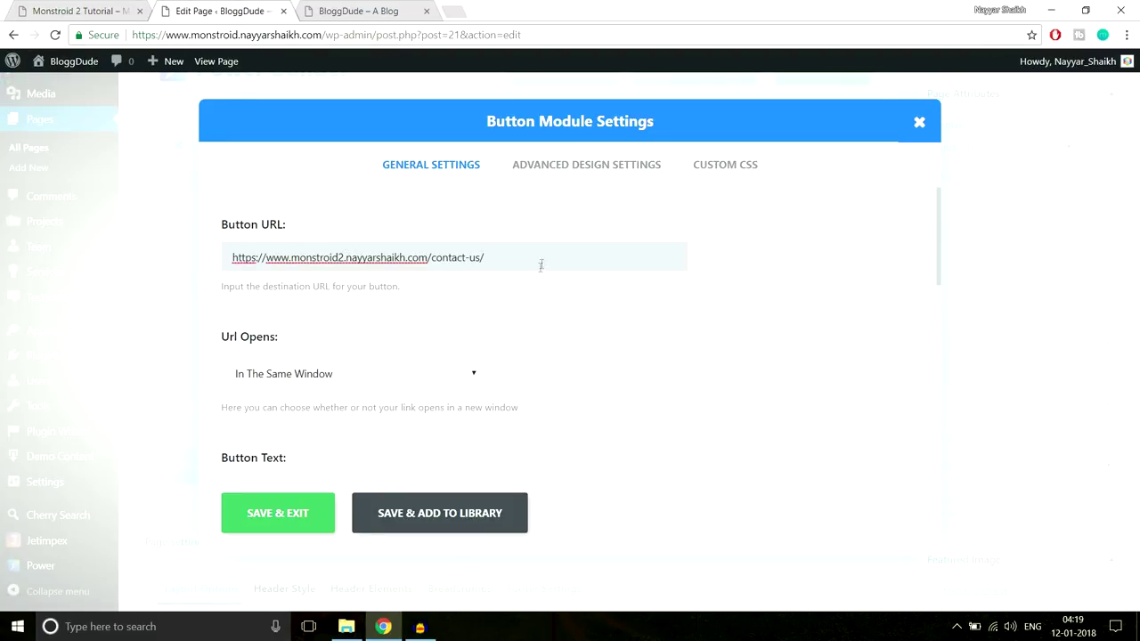
left_click_drag(541, 261, 214, 271)
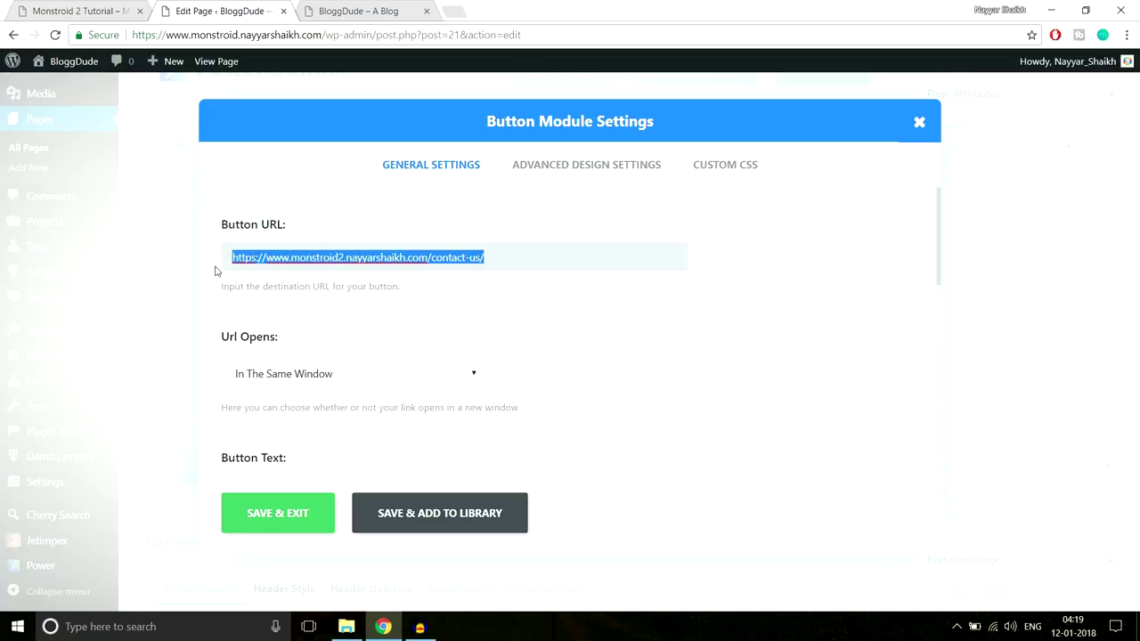
type("#")
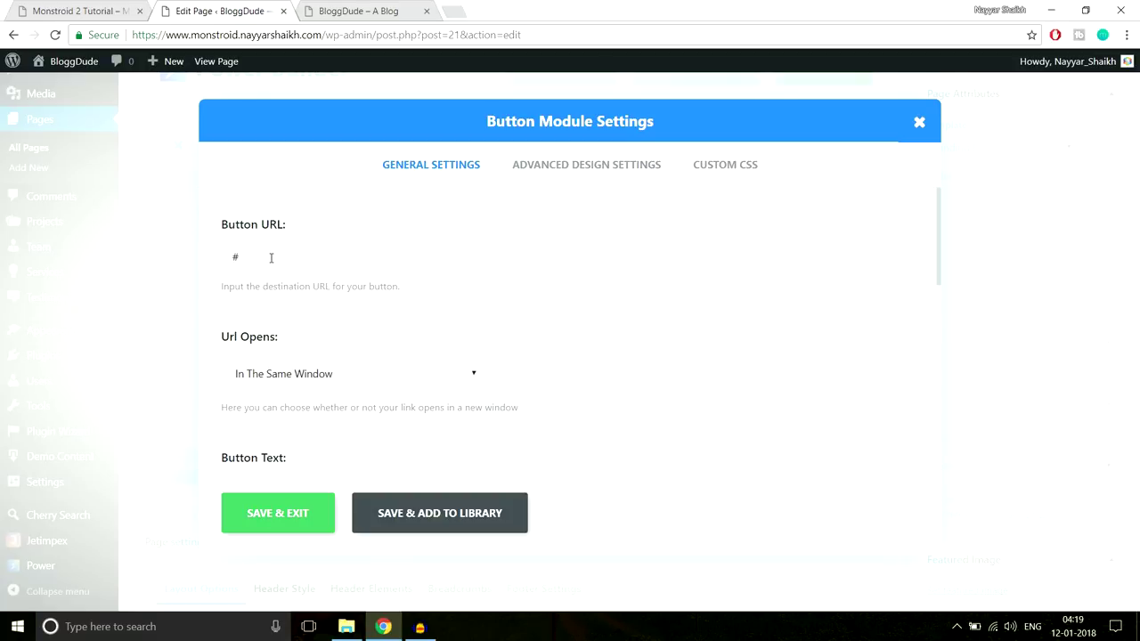
left_click_drag(244, 258, 206, 263)
Keep the button link opening In The Same Window, comparing against the demo's Learn More button
scroll(534, 267, "down", 2)
scroll(662, 278, "up", 1)
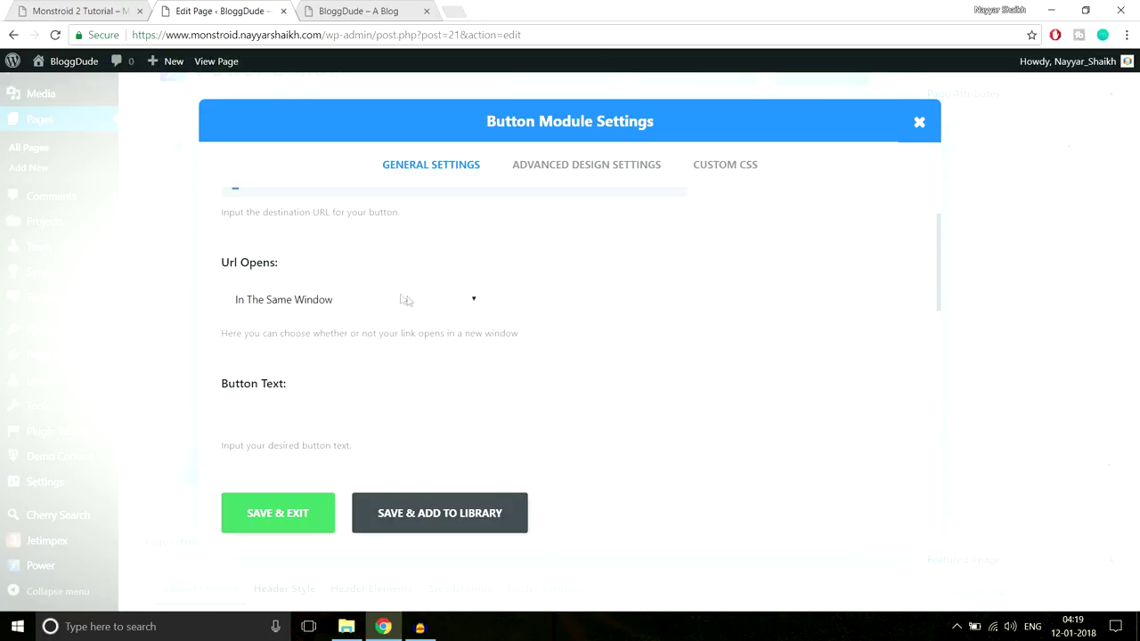
left_click(378, 297)
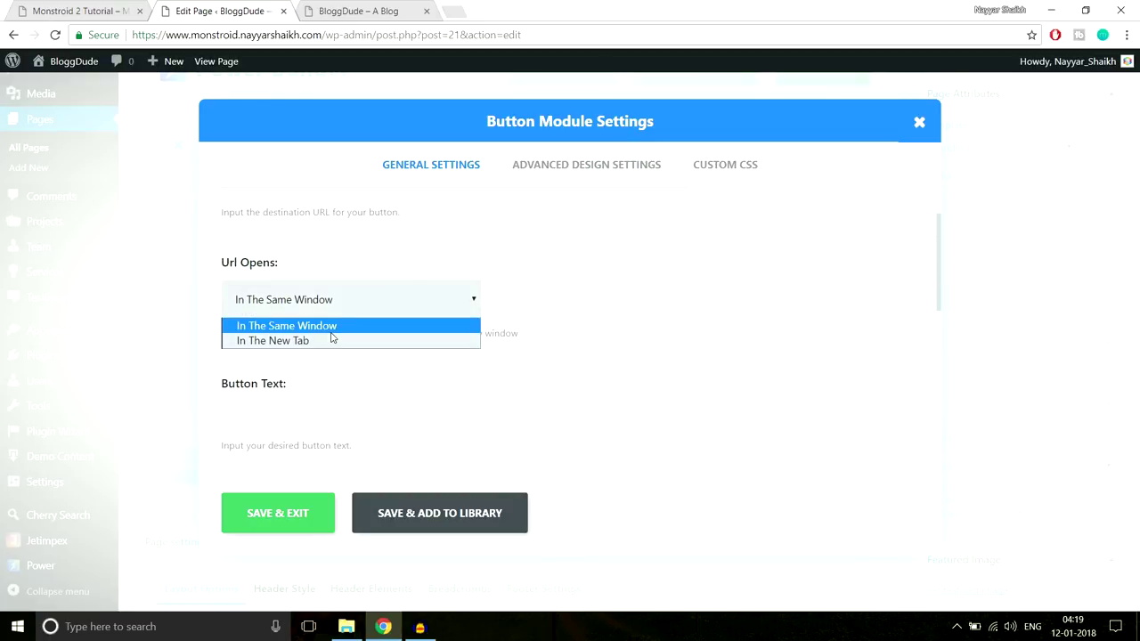
left_click(597, 318)
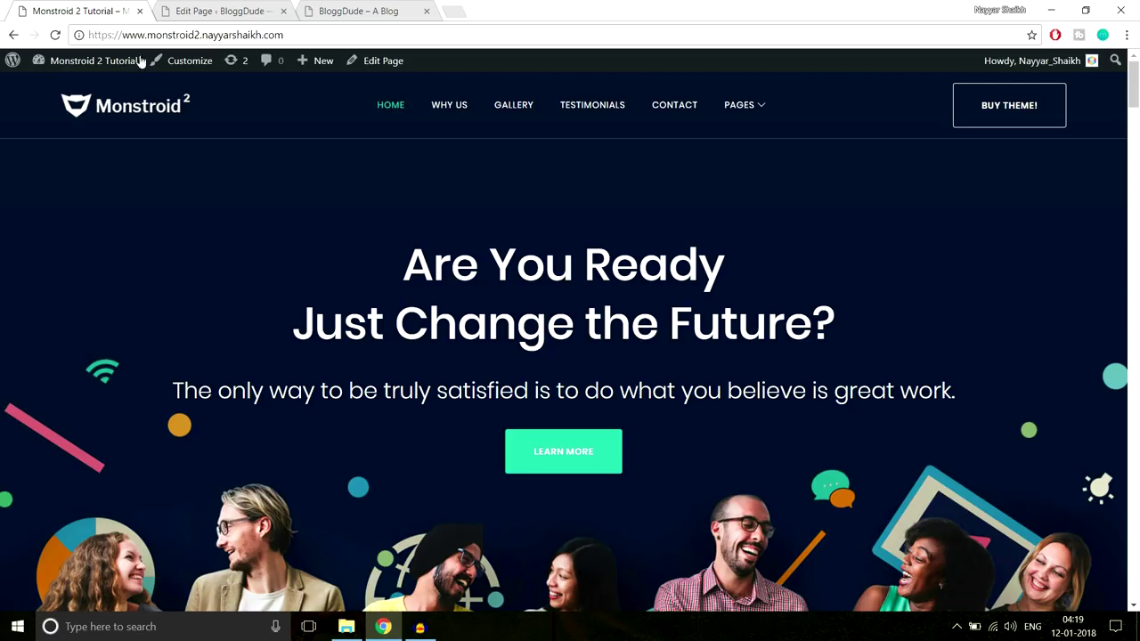
left_click(78, 10)
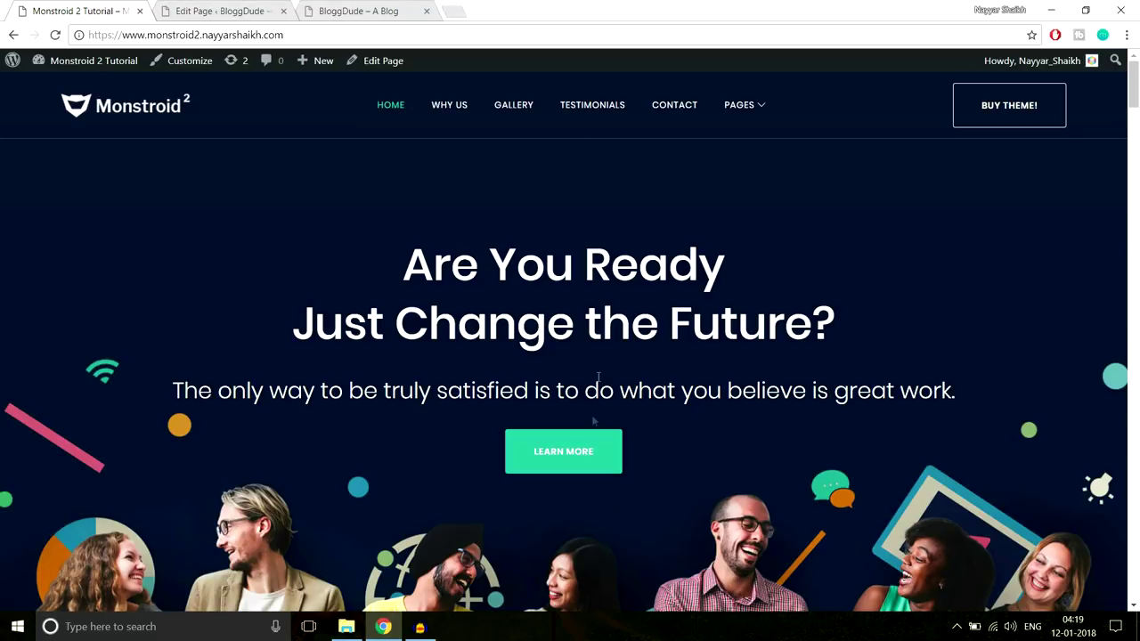
left_click(254, 11)
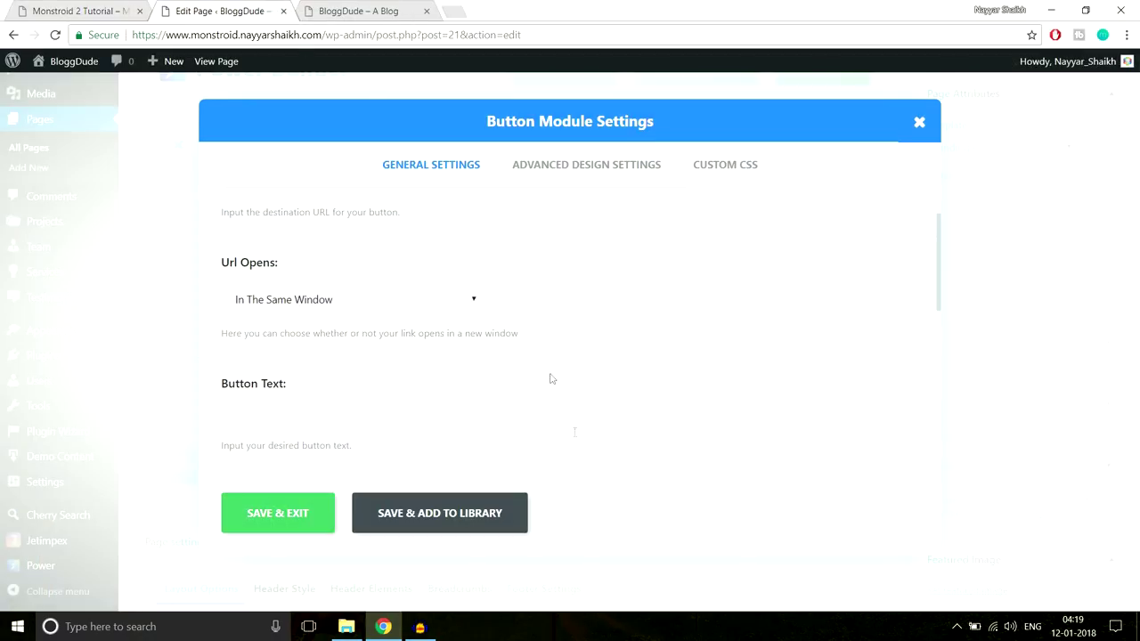
scroll(665, 392, "down", 1)
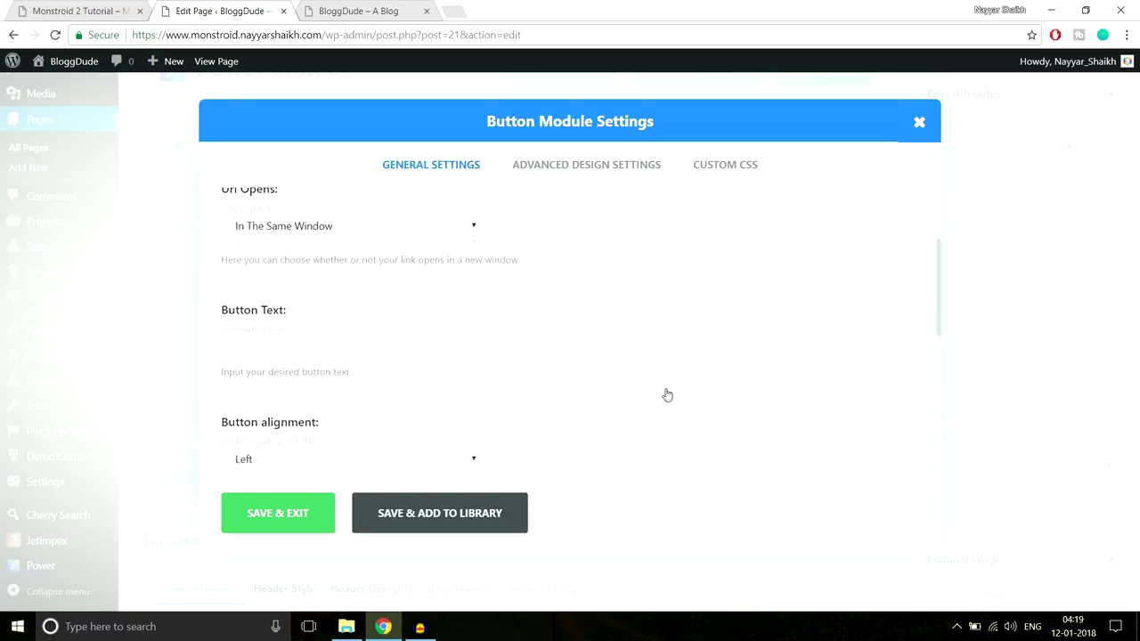
left_click(98, 9)
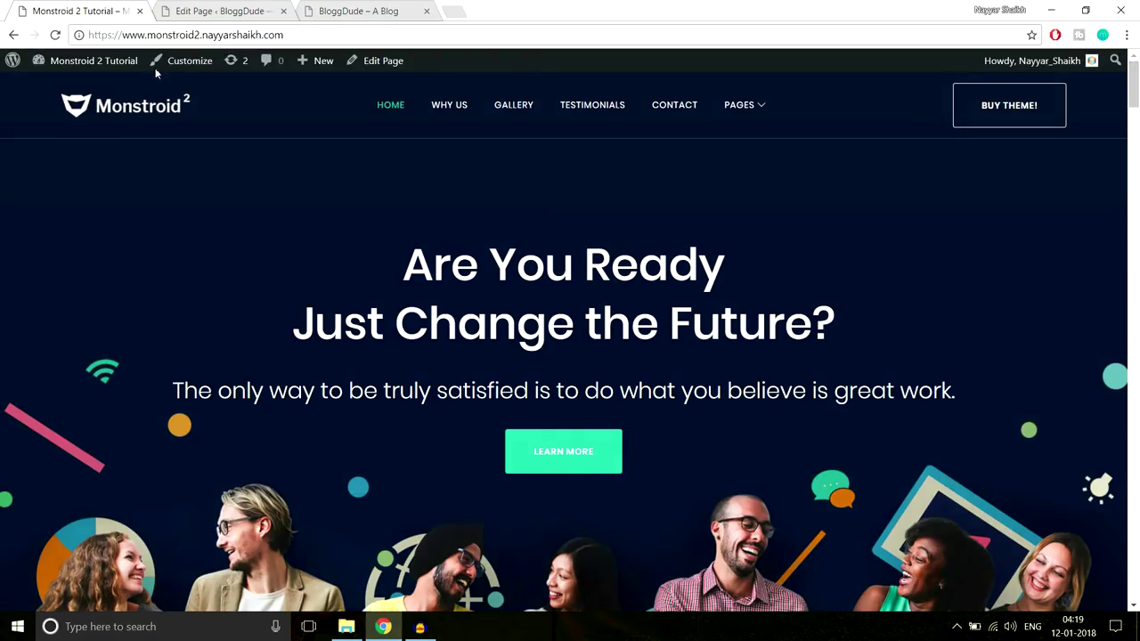
scroll(614, 472, "down", 2)
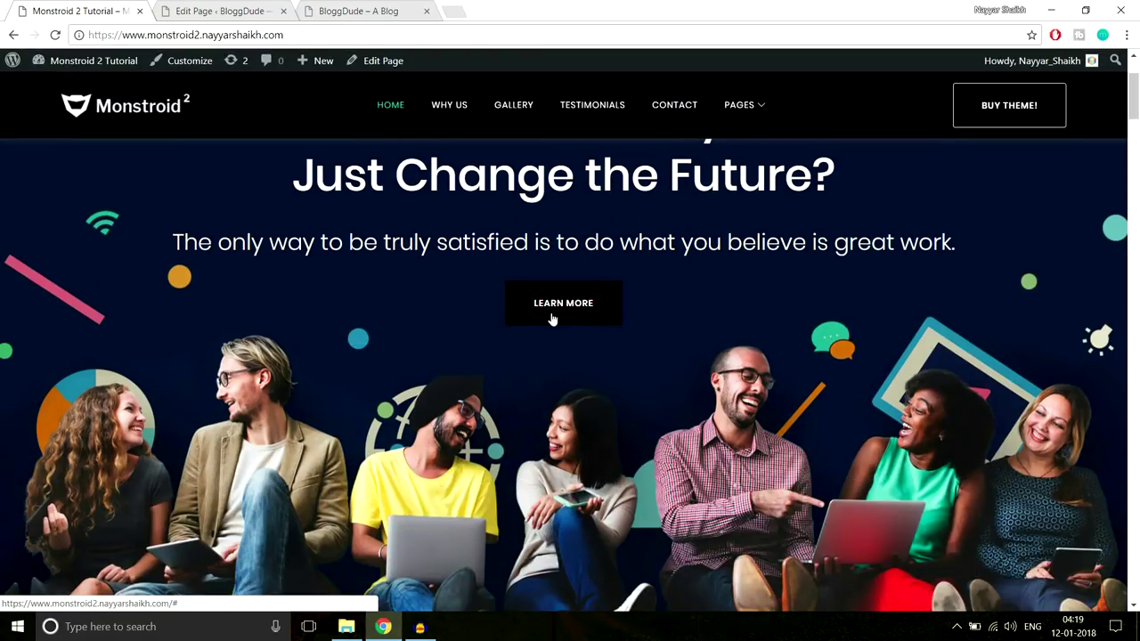
left_click(215, 9)
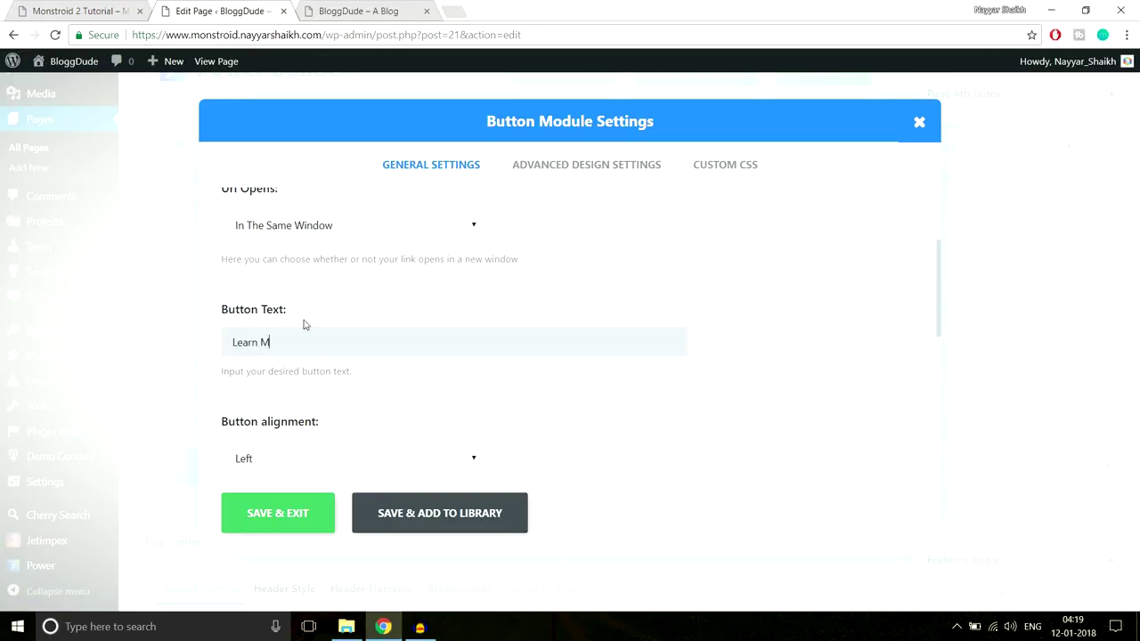
Set the button alignment to Center
scroll(789, 223, "down", 2)
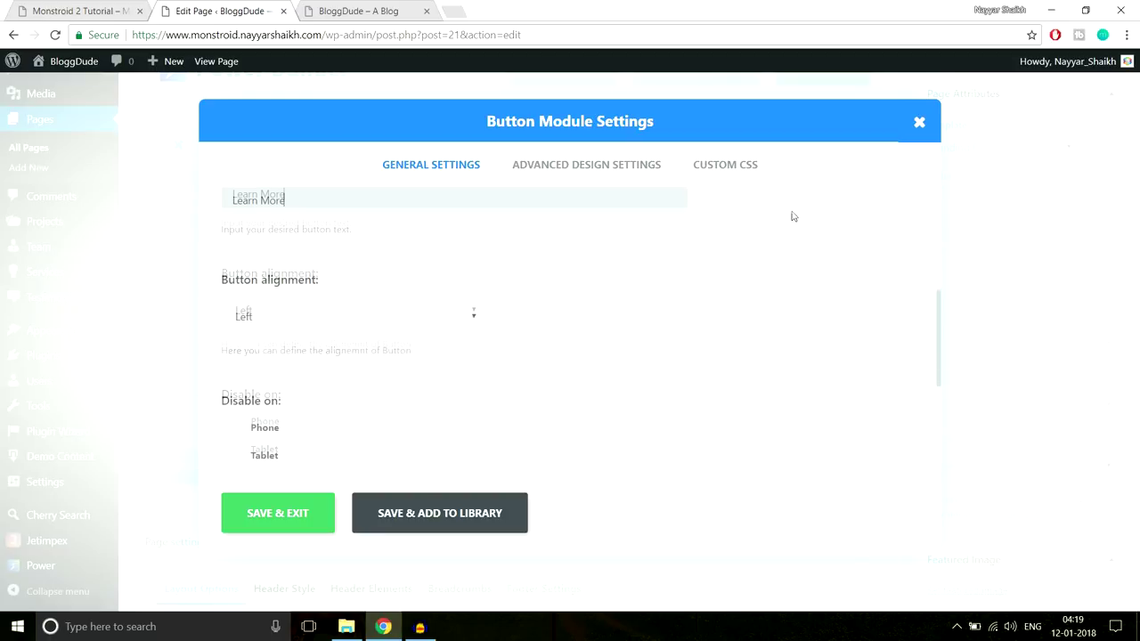
left_click(415, 314)
left_click(357, 354)
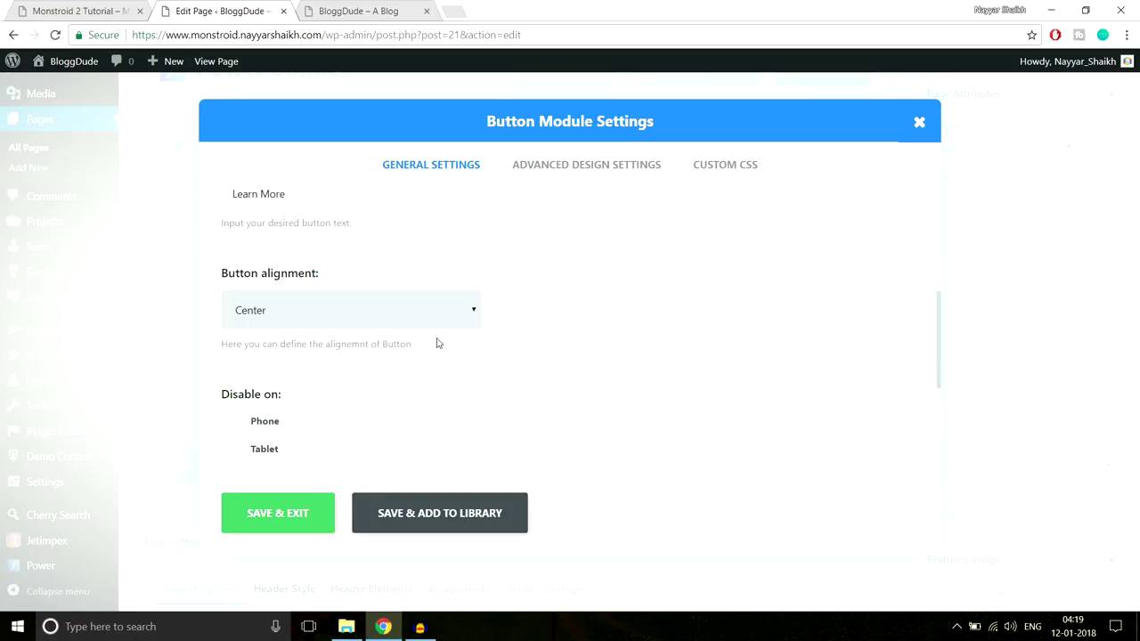
scroll(437, 344, "down", 3)
scroll(539, 343, "up", 7)
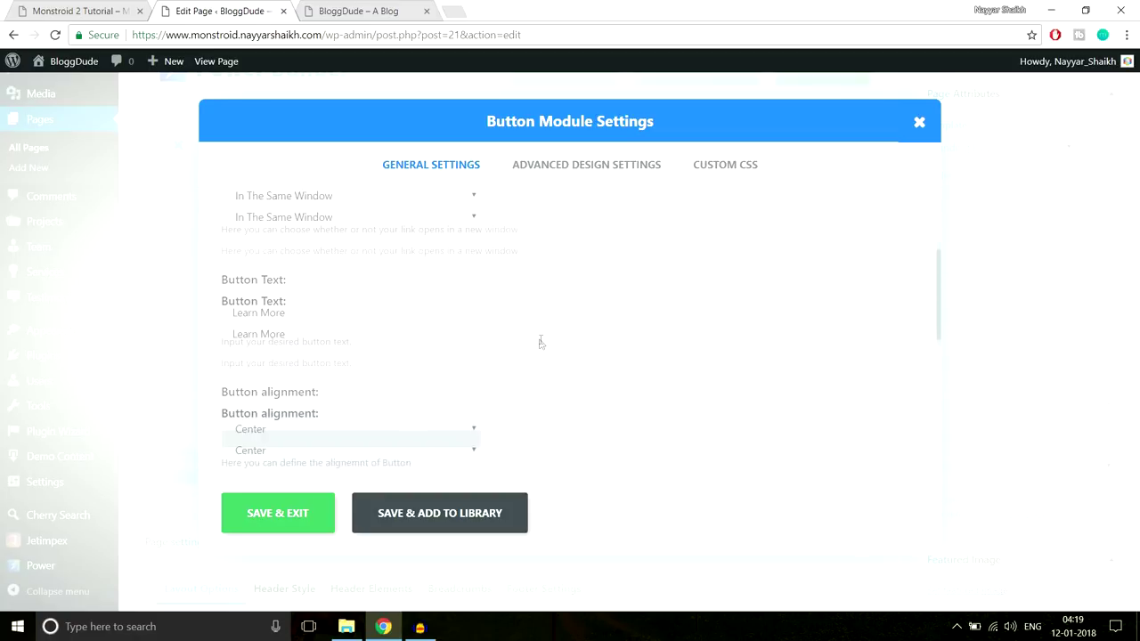
In the button's Advanced Design Settings, switch Use Custom Styles for Button to YES and review the options
left_click(566, 170)
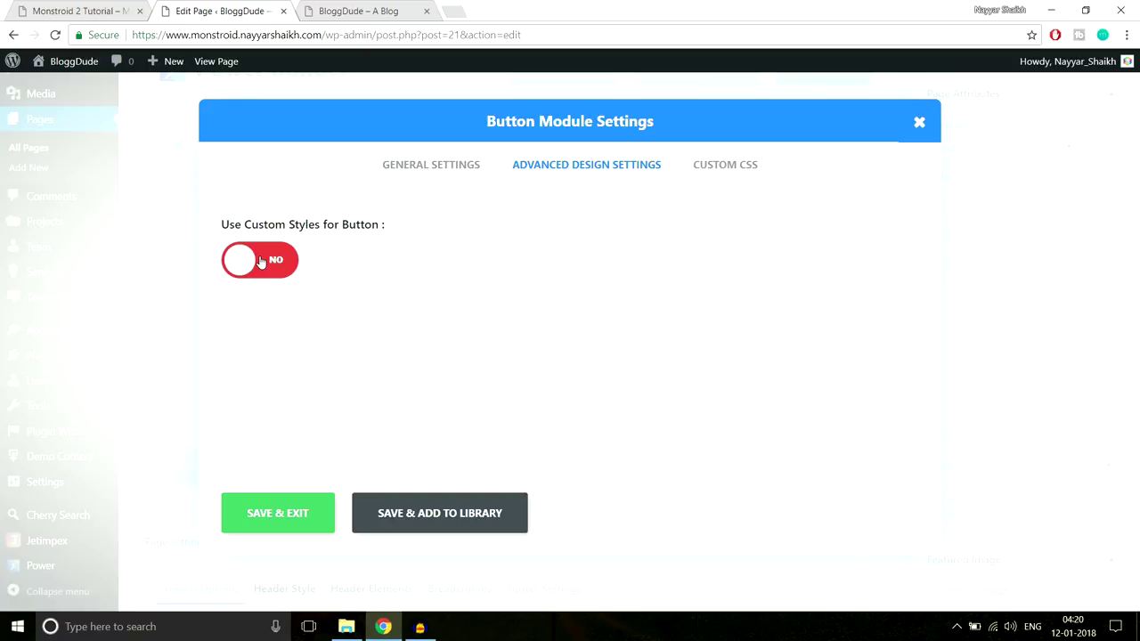
left_click(297, 260)
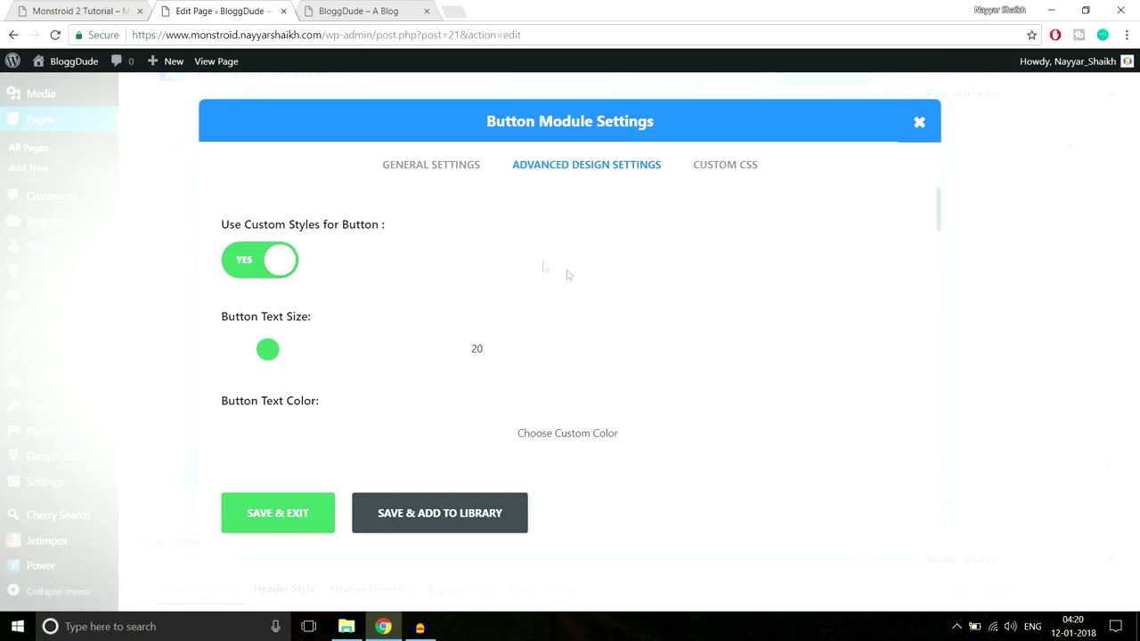
scroll(712, 309, "down", 1)
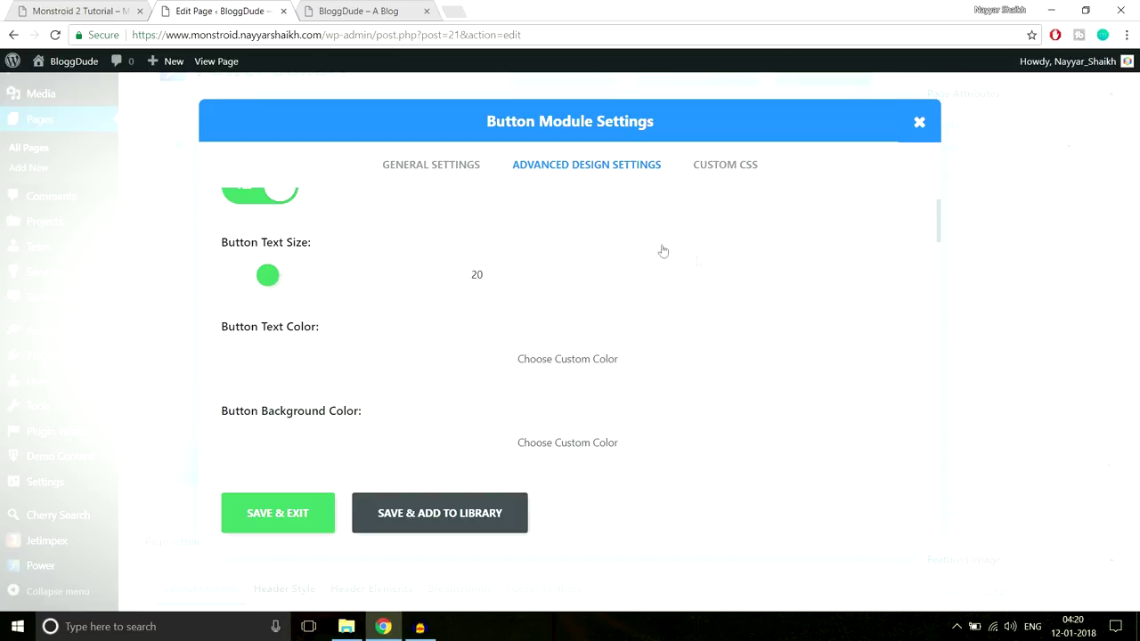
scroll(730, 279, "down", 2)
scroll(730, 285, "up", 2)
scroll(771, 328, "down", 3)
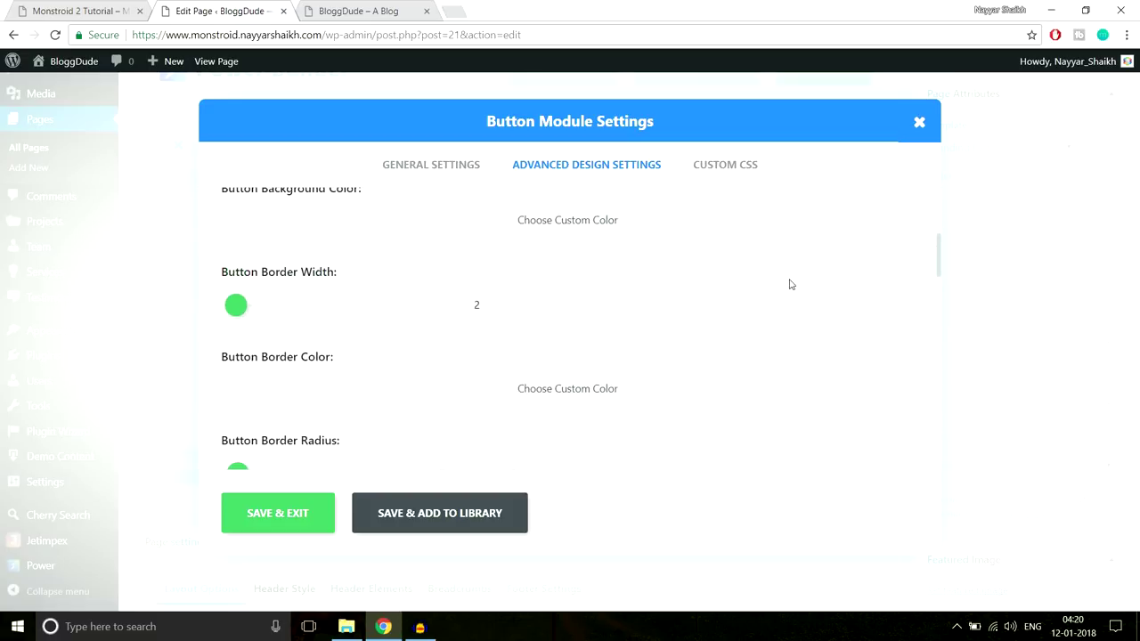
scroll(789, 284, "down", 1)
left_click(114, 11)
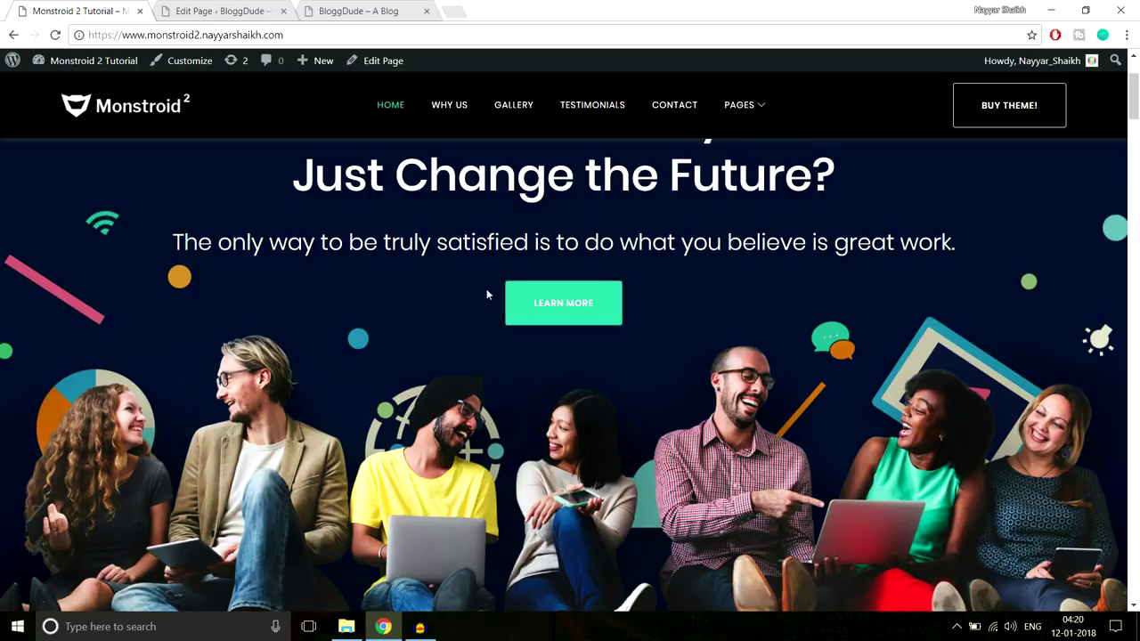
left_click(227, 11)
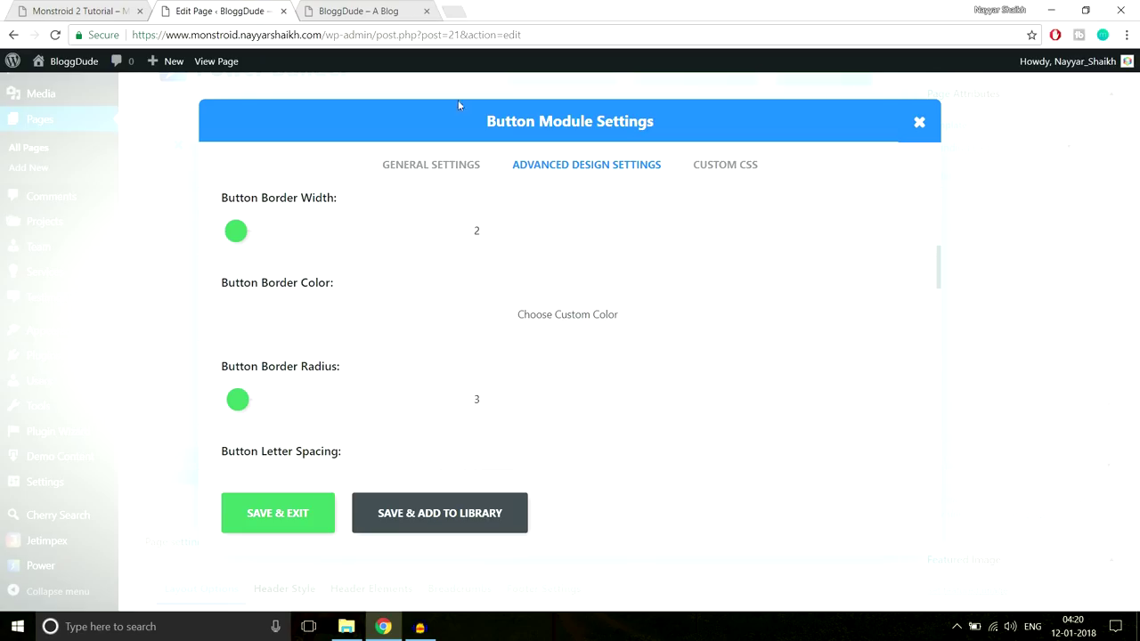
scroll(415, 360, "down", 1)
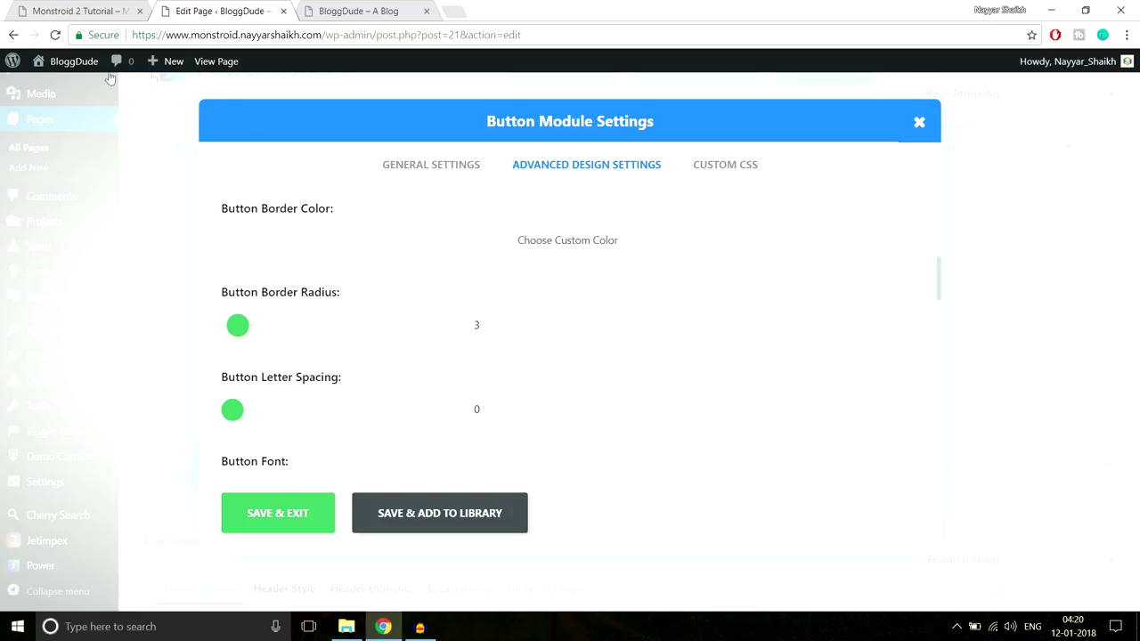
scroll(744, 349, "down", 2)
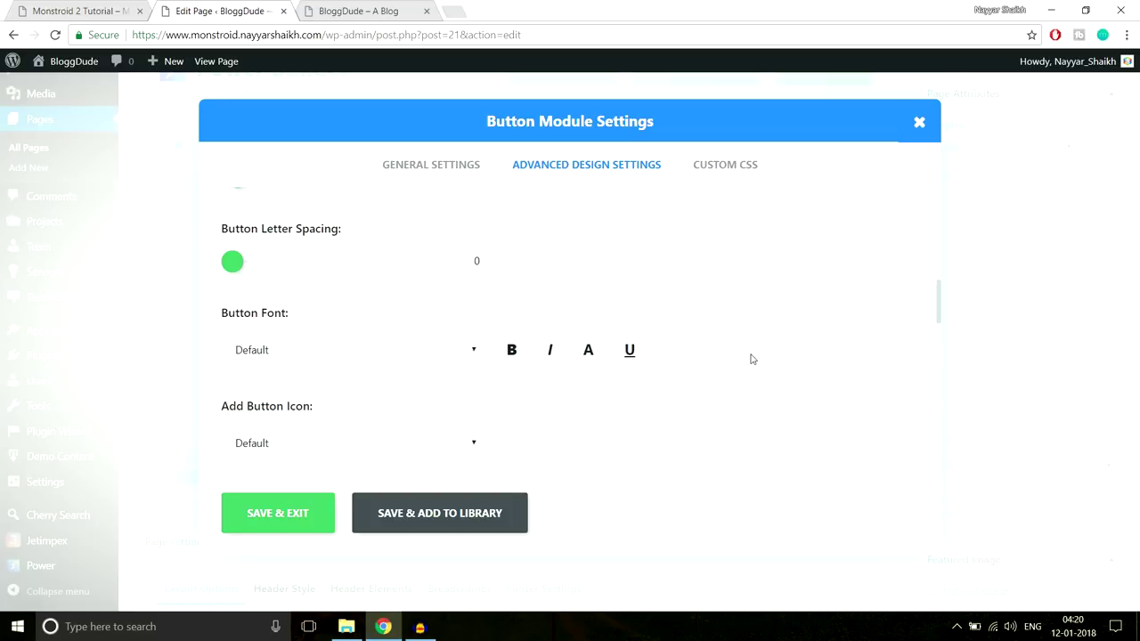
scroll(758, 386, "up", 8)
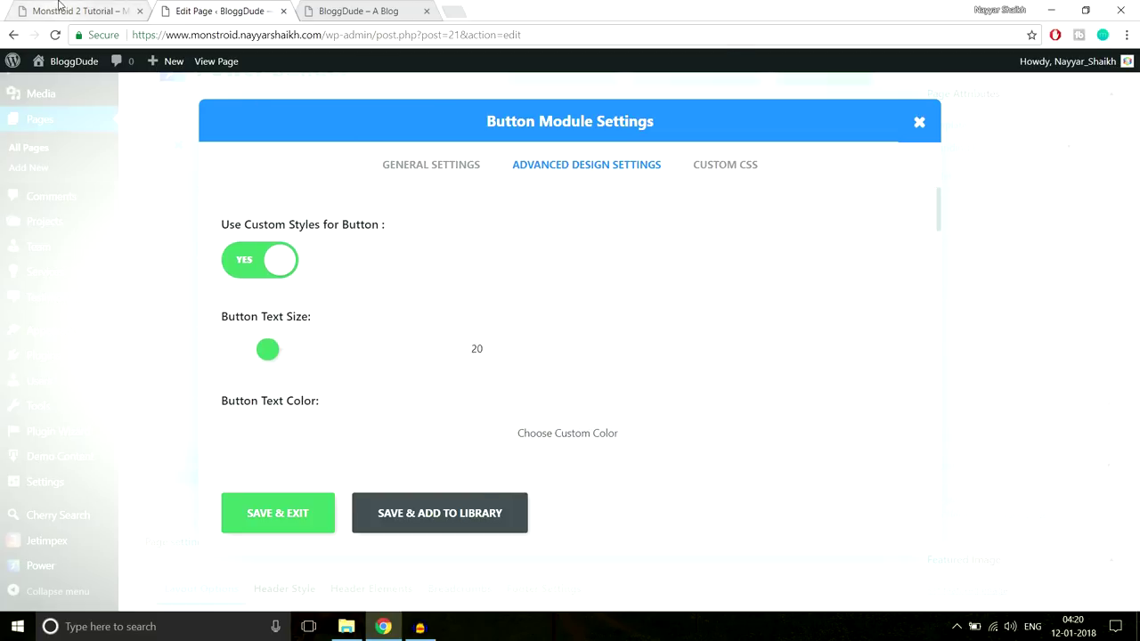
Switch custom button styles back to NO after comparing with the demo's button
left_click(80, 10)
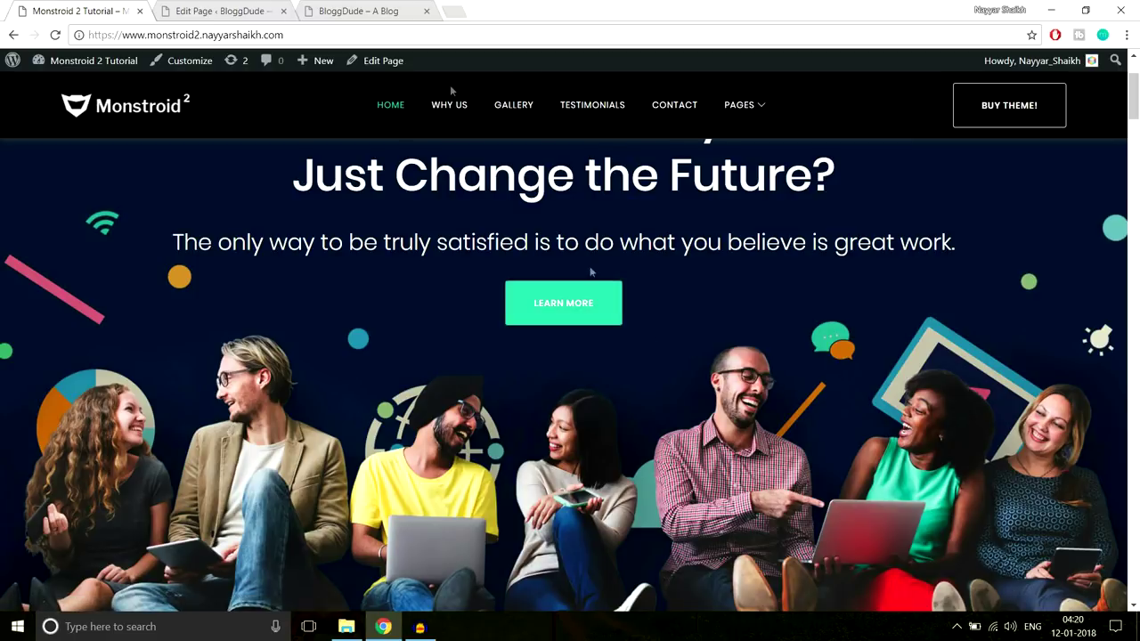
left_click(196, 11)
left_click(249, 260)
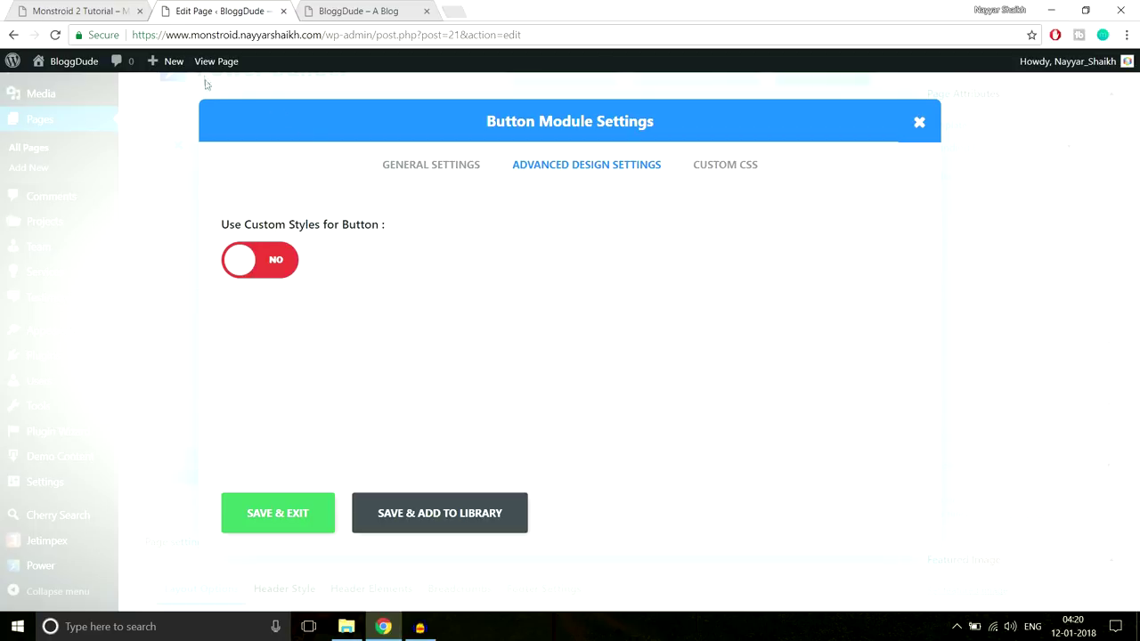
left_click(89, 11)
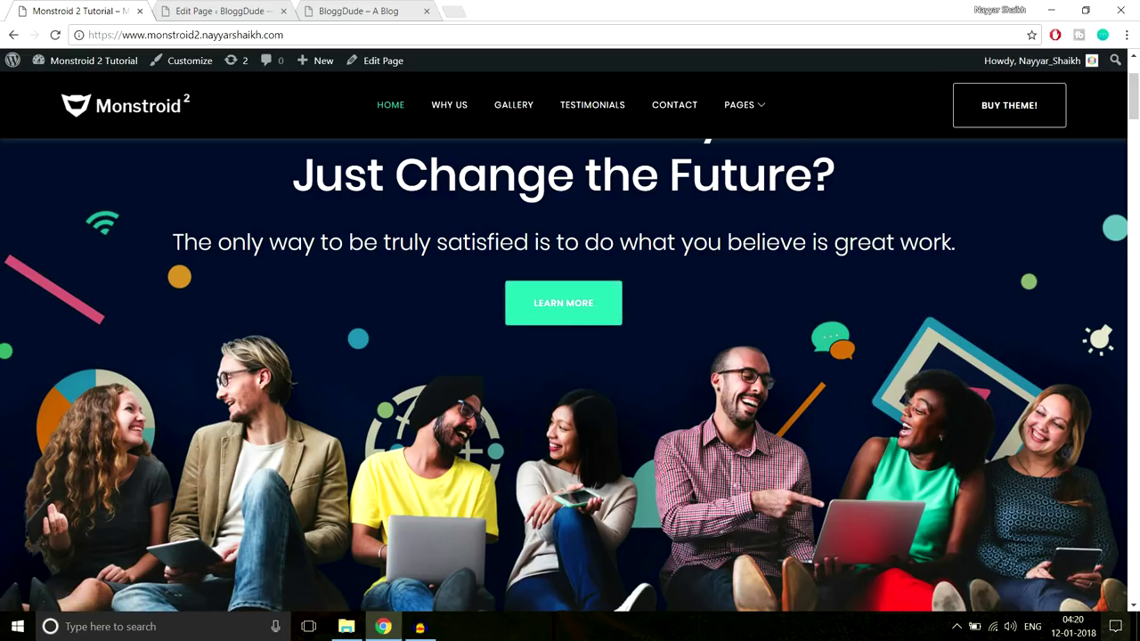
left_click(207, 10)
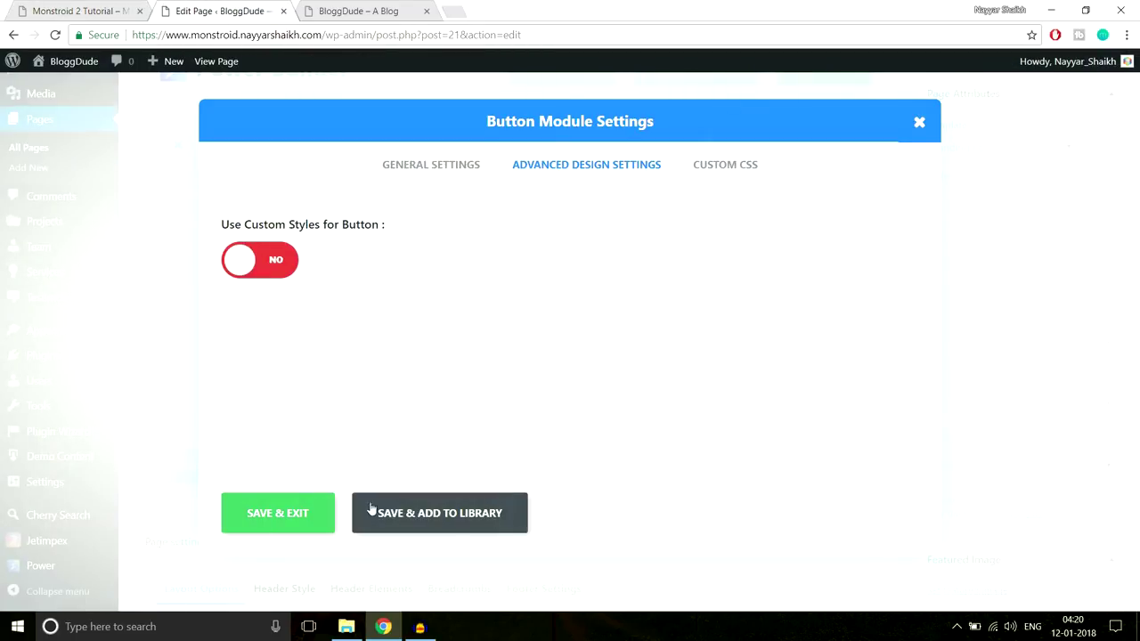
Save the button module, update the Homepage and reload the live BloggDude site
left_click(277, 516)
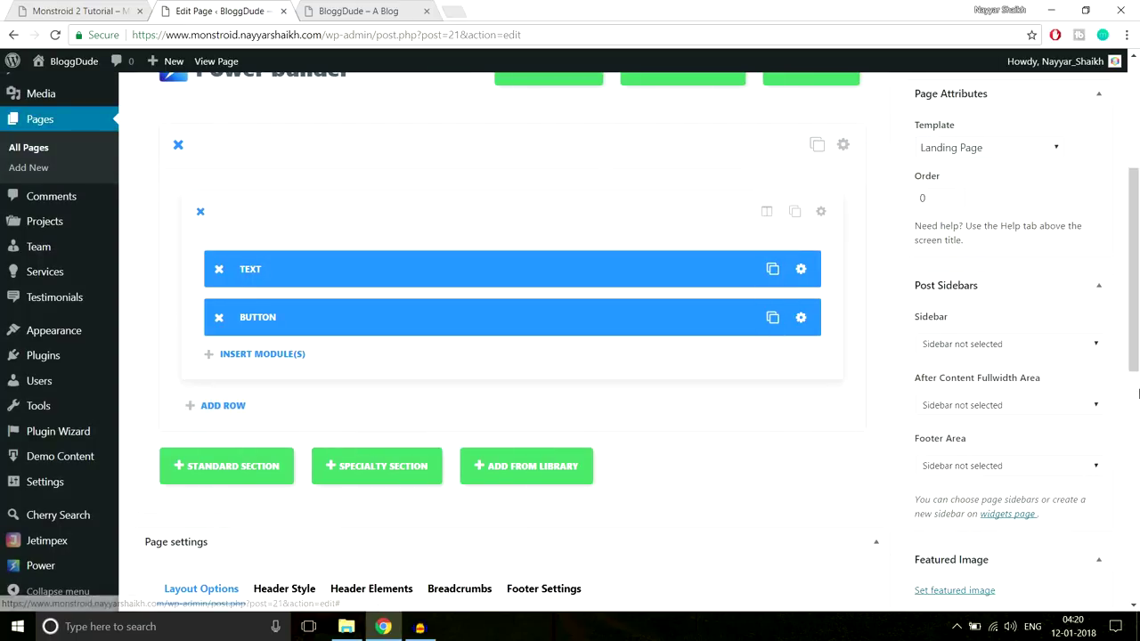
scroll(1137, 465, "up", 3)
left_click(1082, 344)
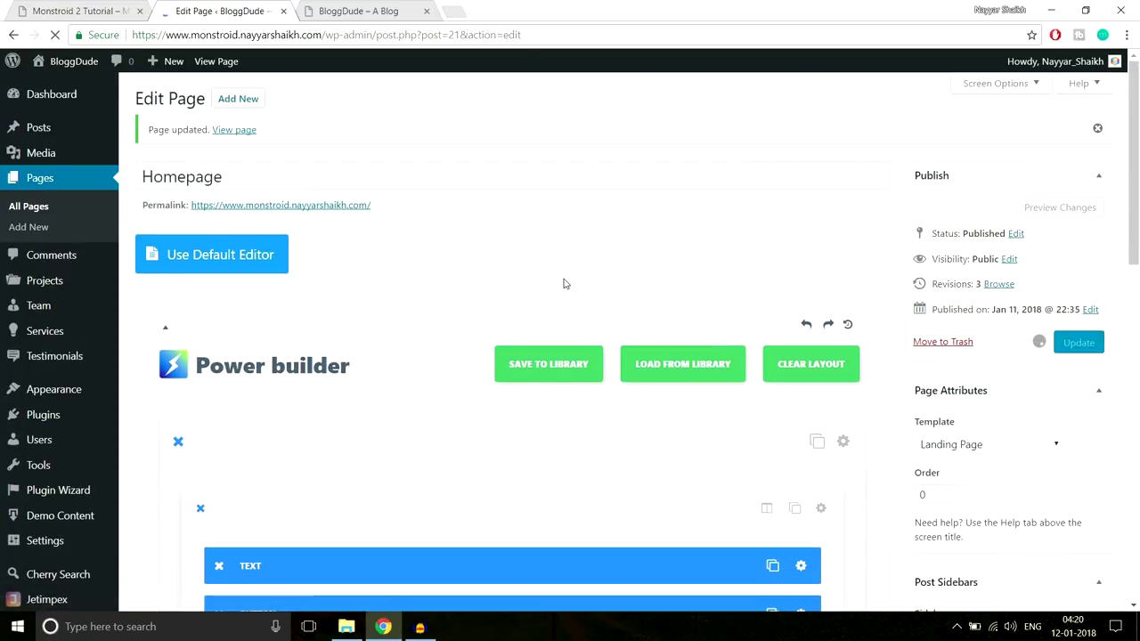
left_click(360, 11)
left_click(365, 35)
key("Return")
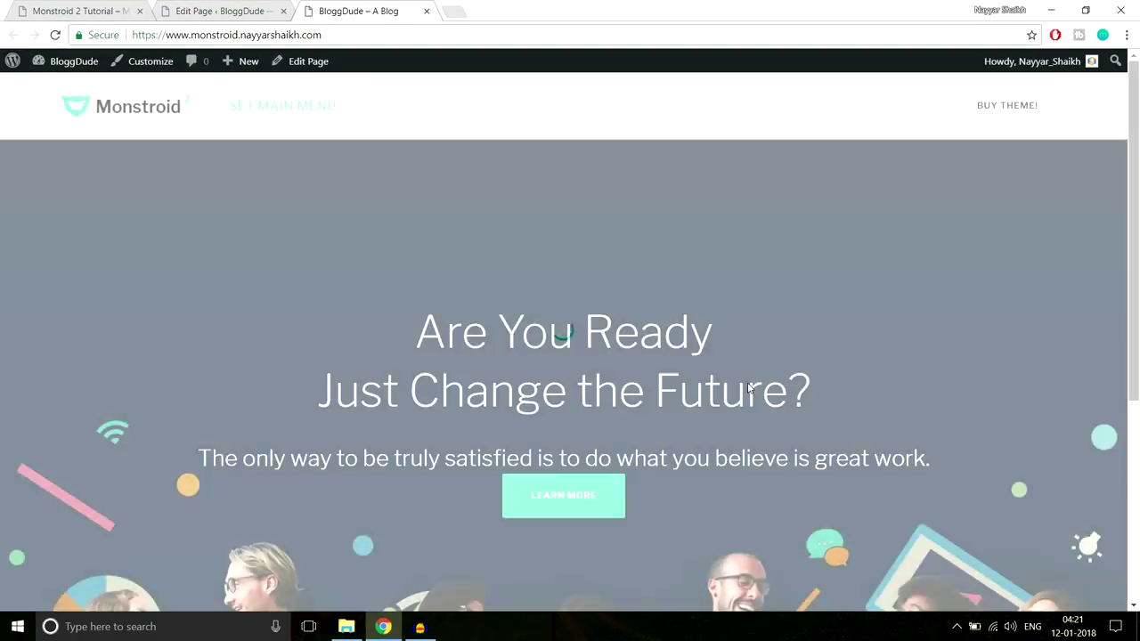
scroll(748, 383, "down", 1)
scroll(748, 384, "down", 1)
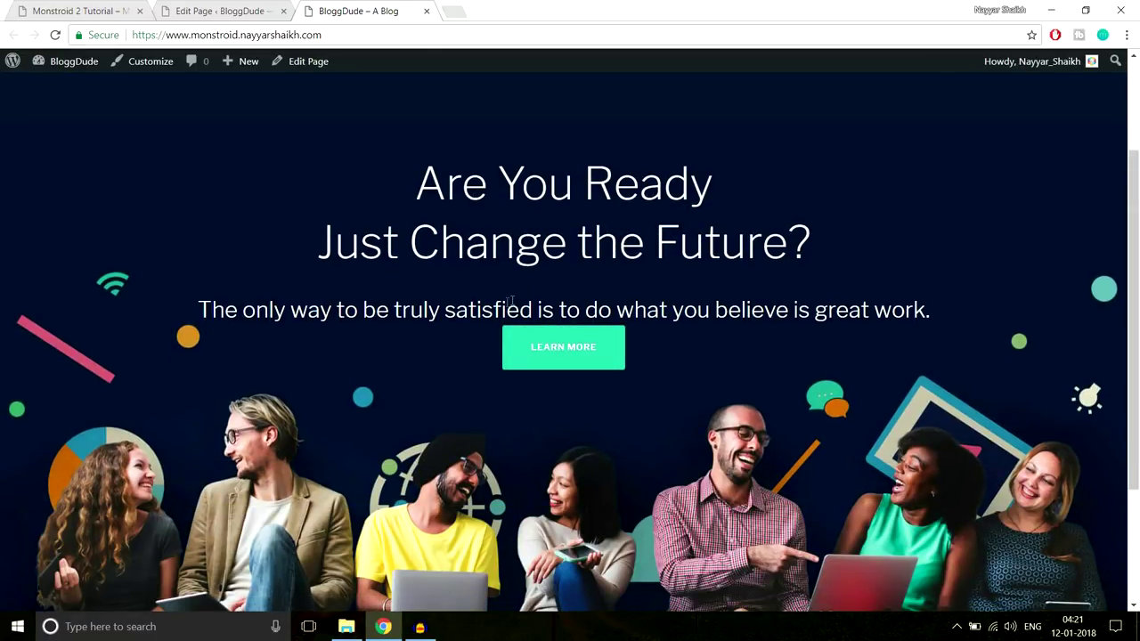
Compare the live hero with the Monstroid 2 demo's tagline, then return to the page editor
left_click(55, 7)
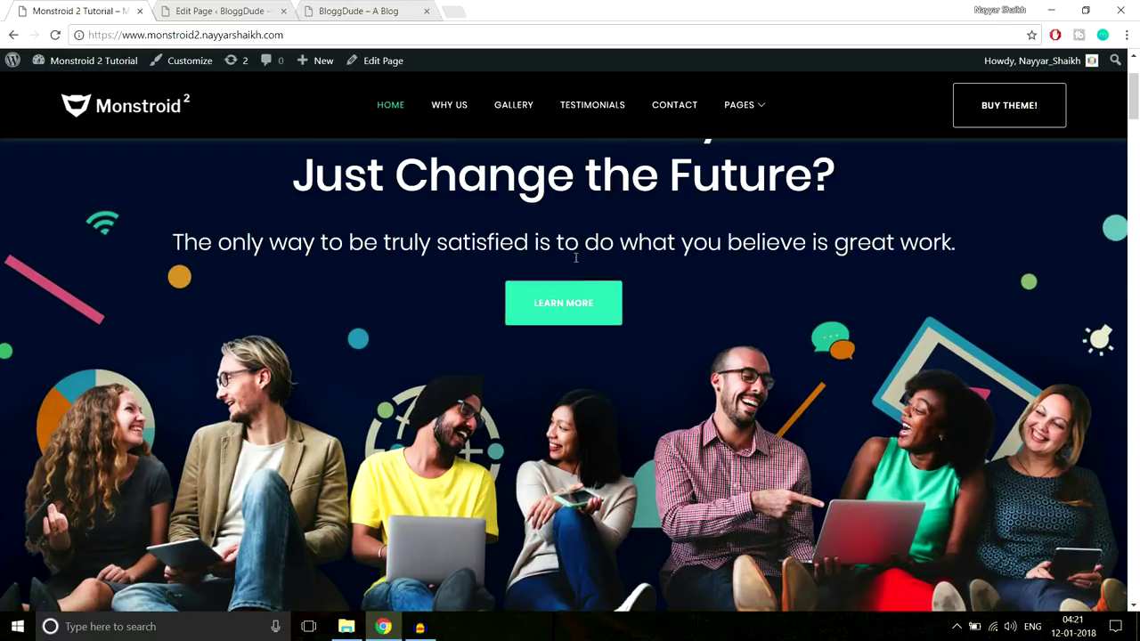
left_click_drag(197, 249, 1015, 253)
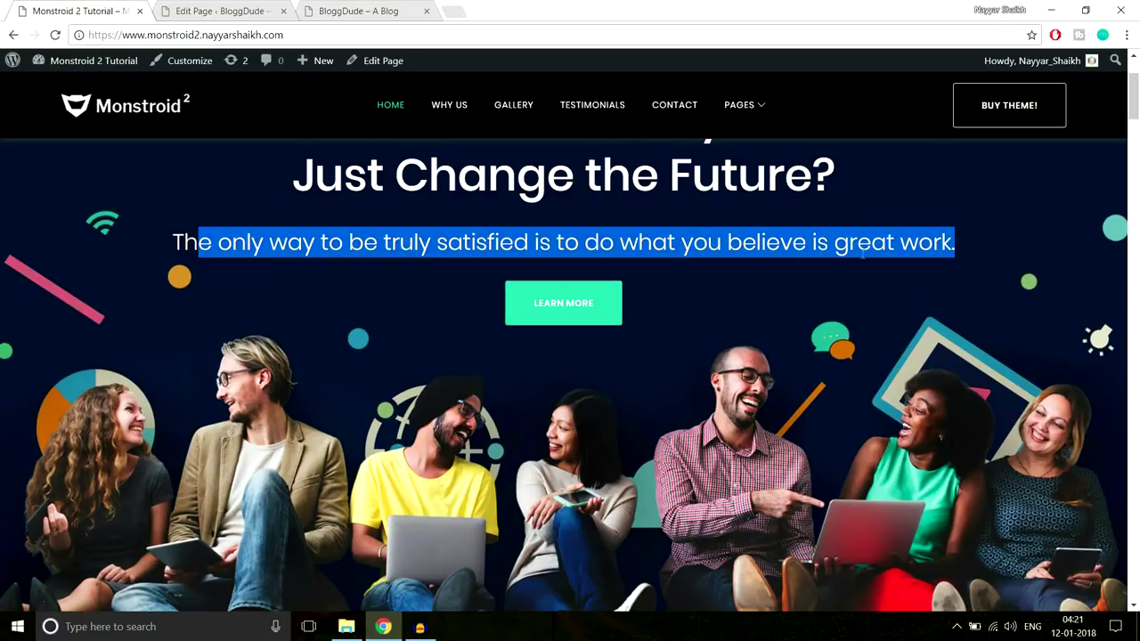
left_click(654, 251)
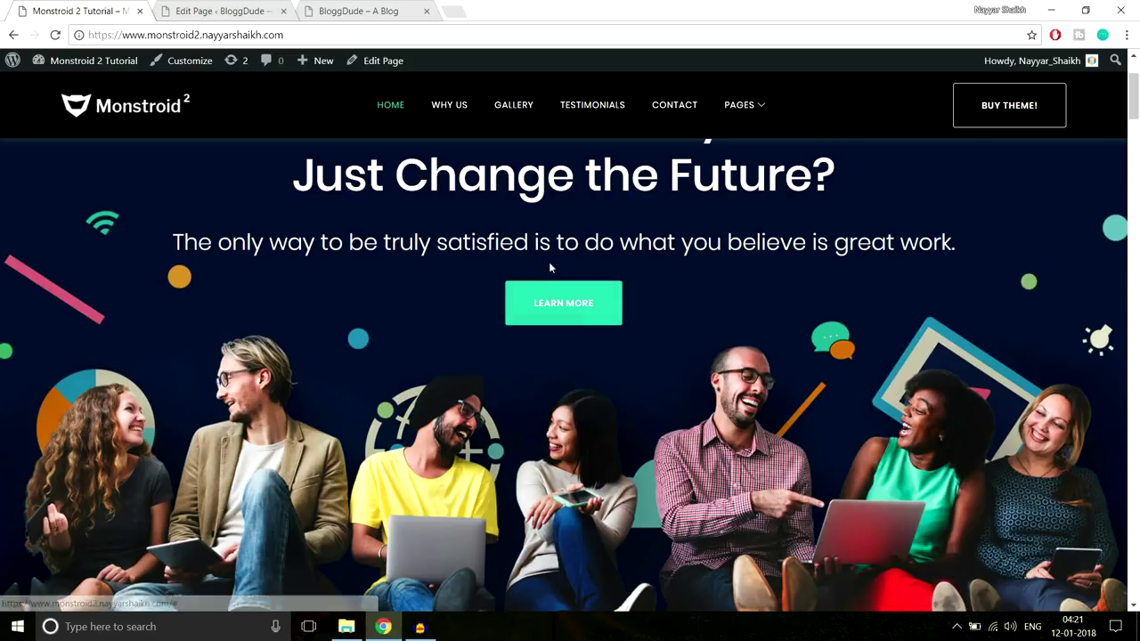
left_click(391, 11)
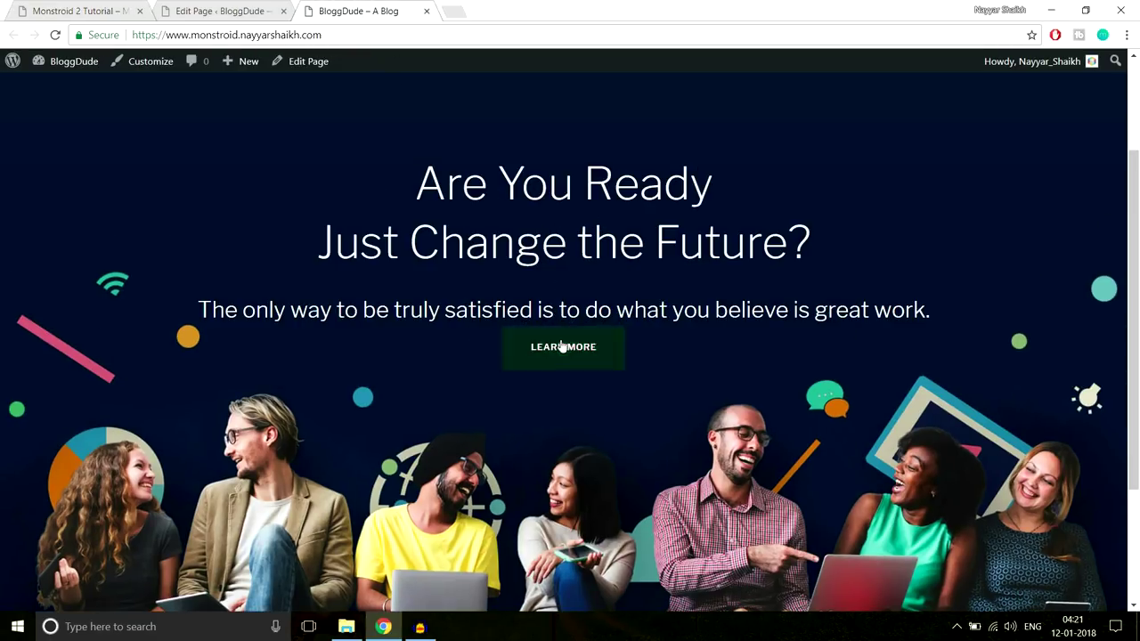
left_click(267, 11)
scroll(768, 303, "down", 3)
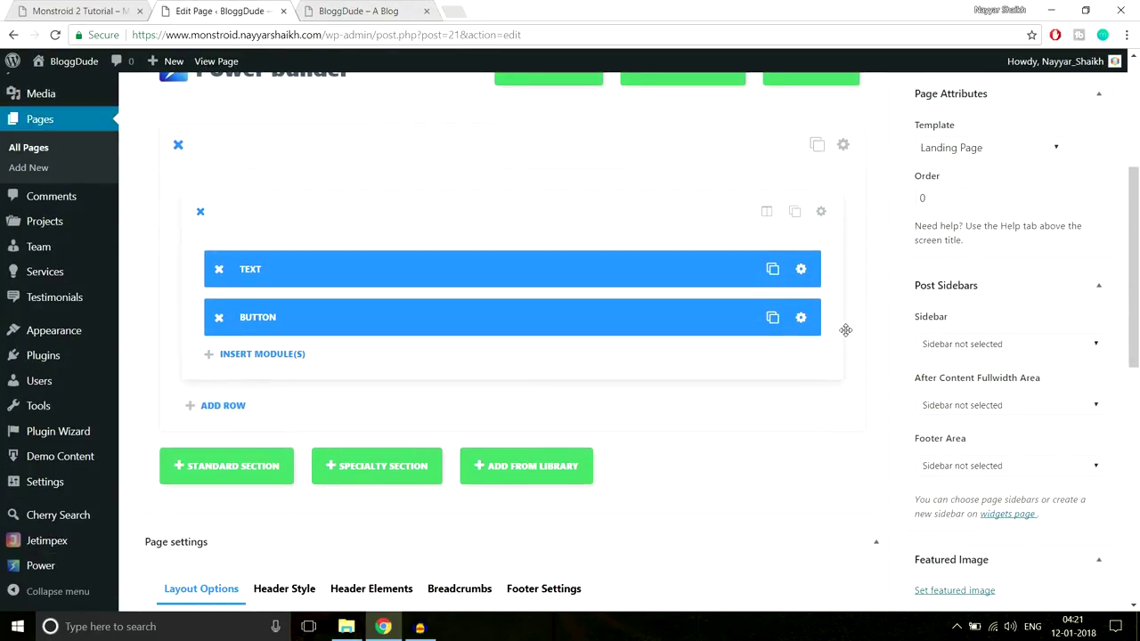
scroll(848, 274, "down", 1)
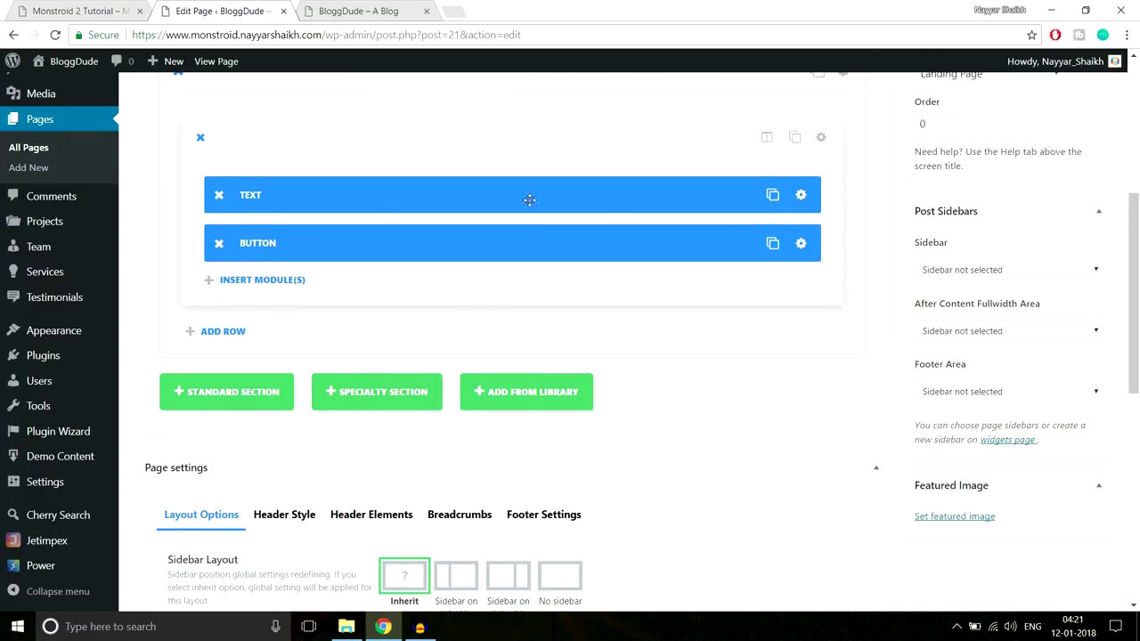
left_click(800, 195)
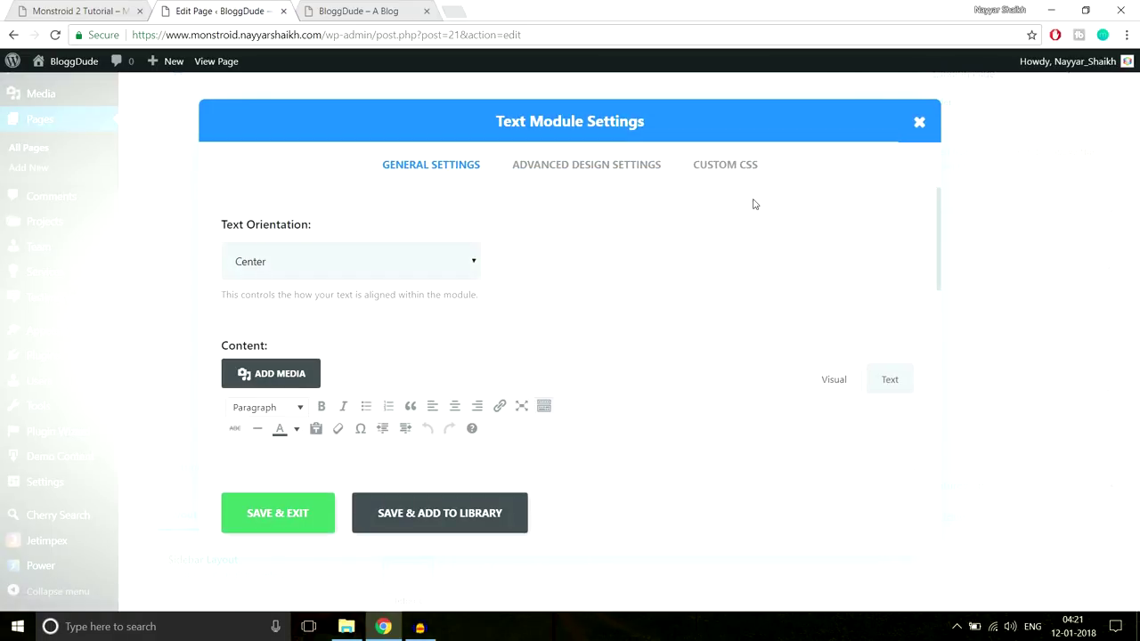
left_click(616, 165)
scroll(723, 325, "down", 2)
scroll(726, 329, "down", 6)
scroll(727, 329, "up", 2)
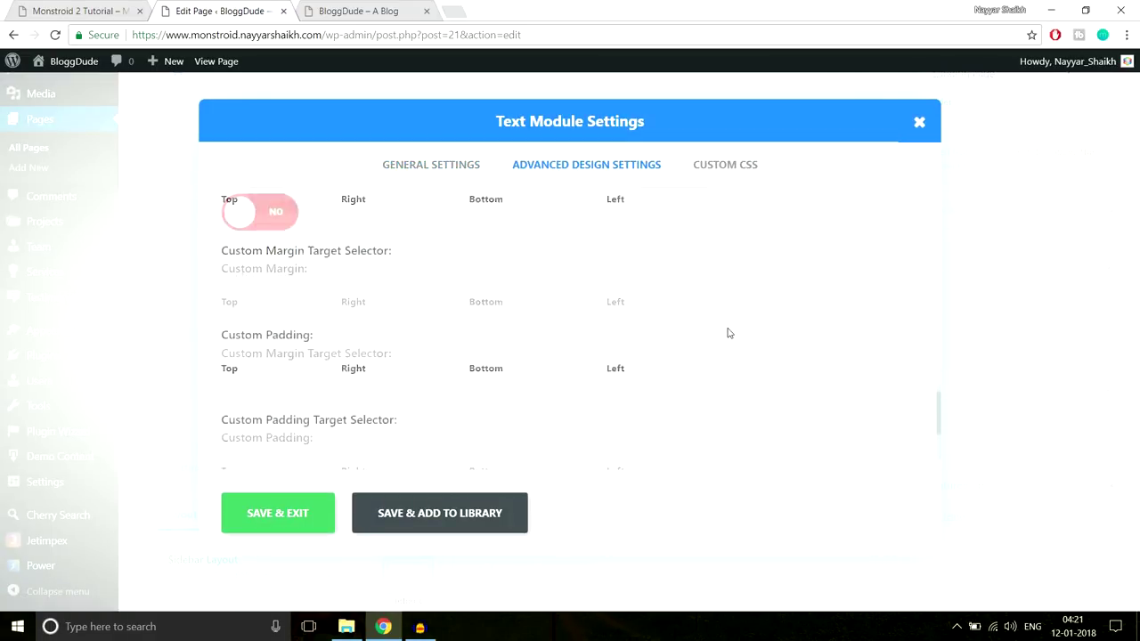
scroll(410, 315, "down", 3)
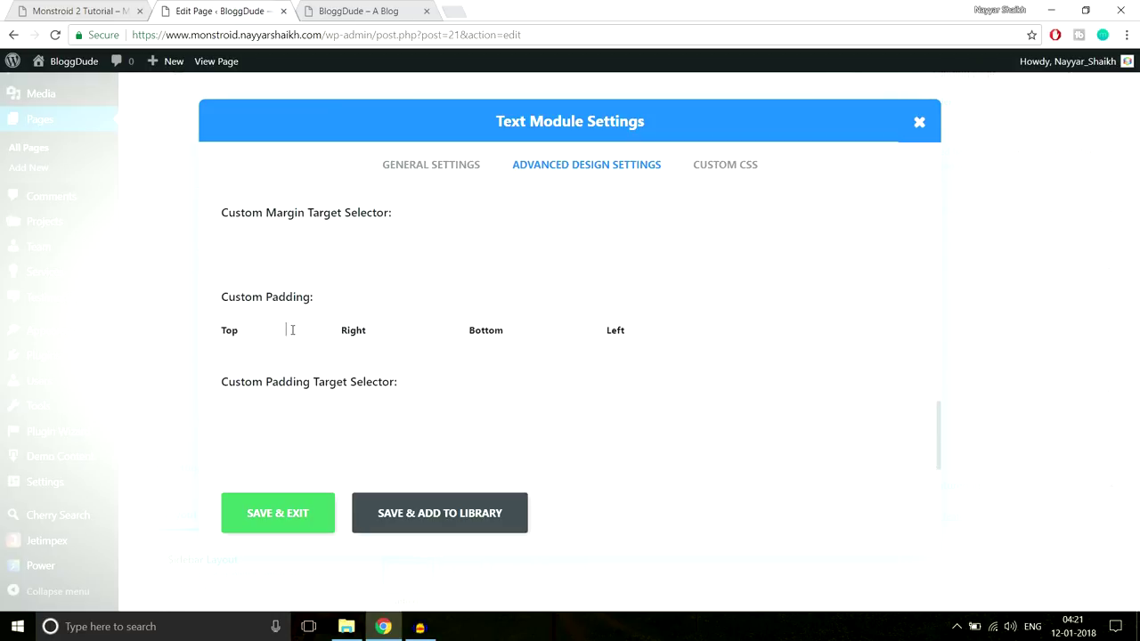
left_click(360, 11)
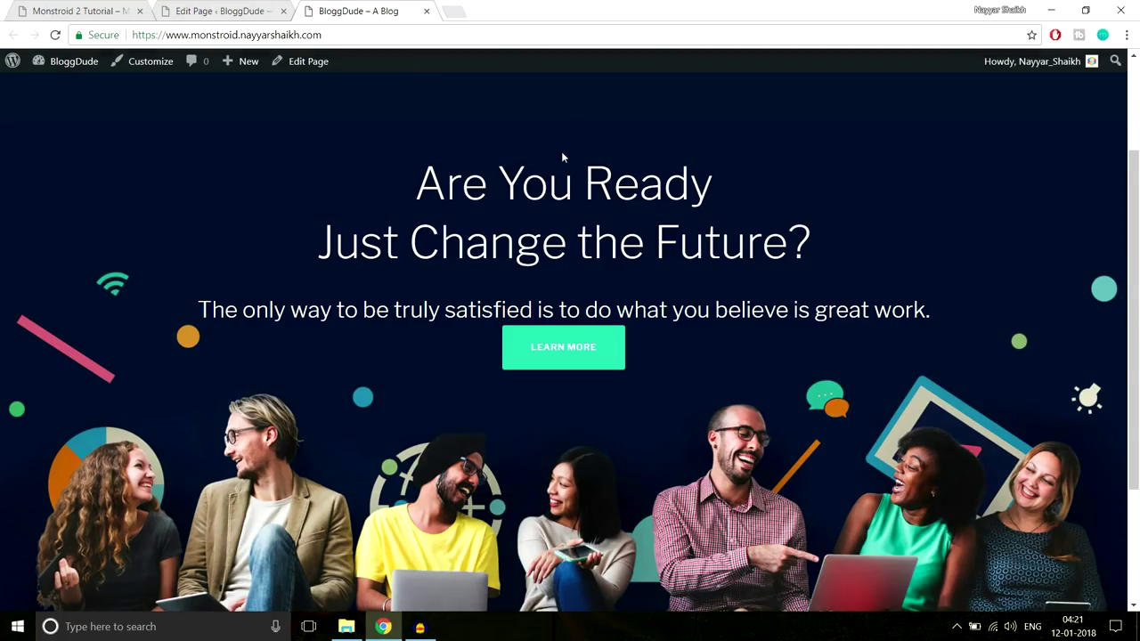
scroll(608, 305, "up", 2)
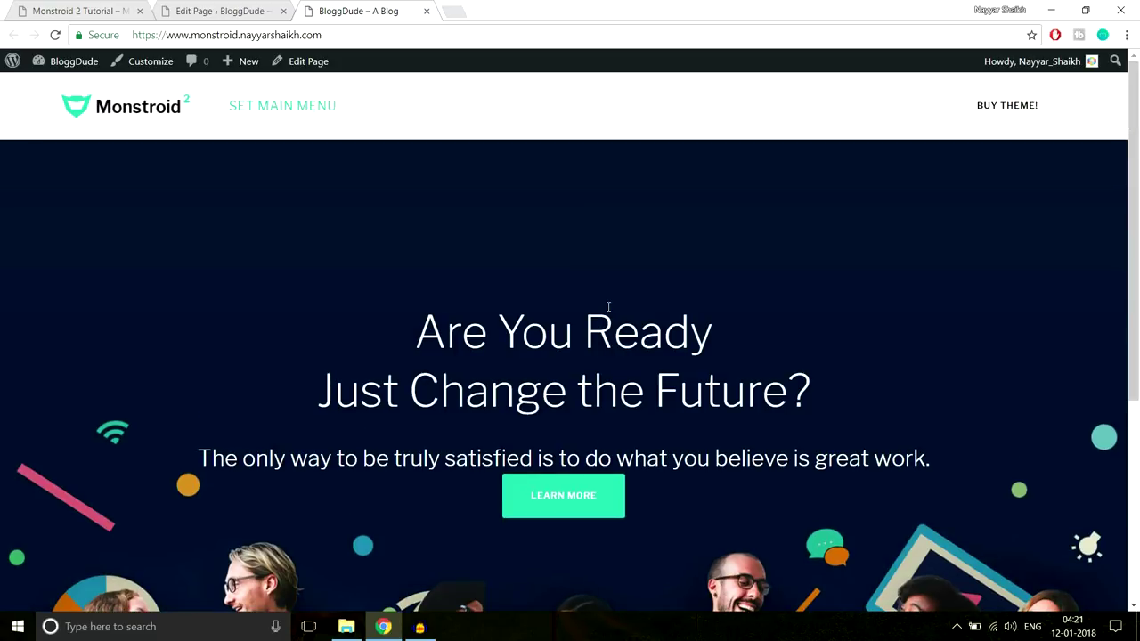
scroll(608, 307, "down", 3)
key("ctrl+shift+Tab")
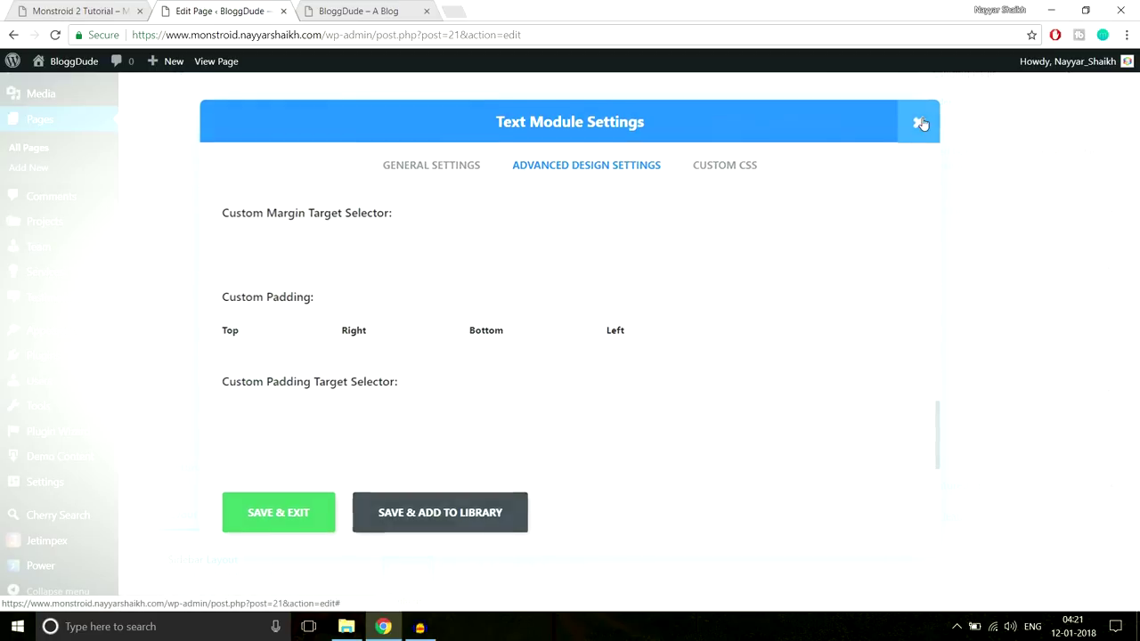
left_click(921, 124)
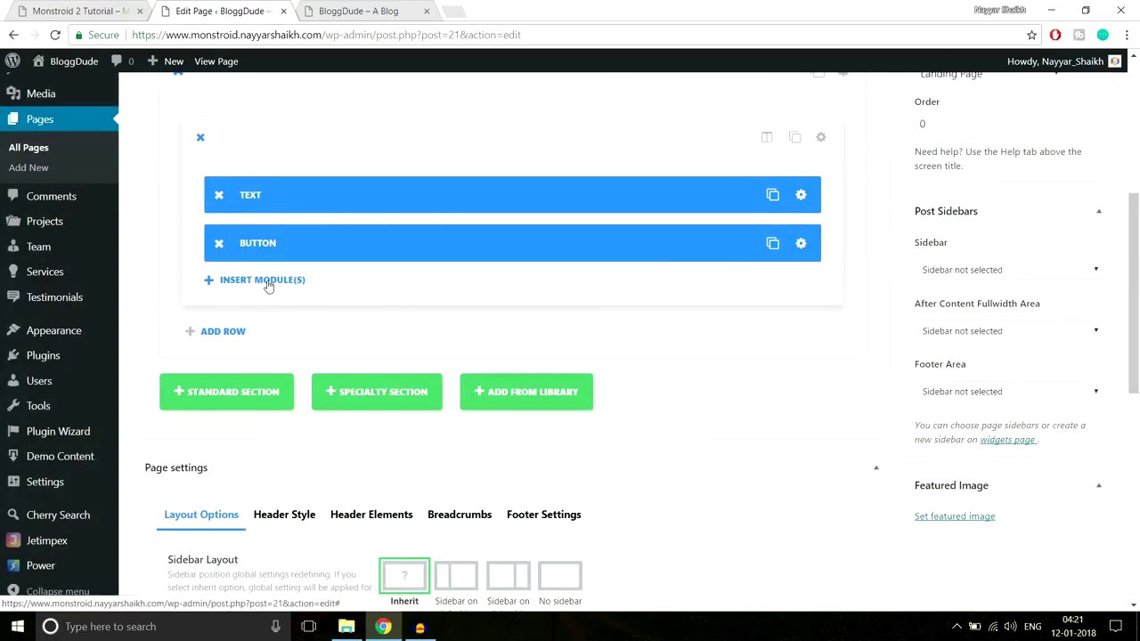
Insert a Divider with a 30px Custom Margin Top and drag it above the Button module
left_click(265, 281)
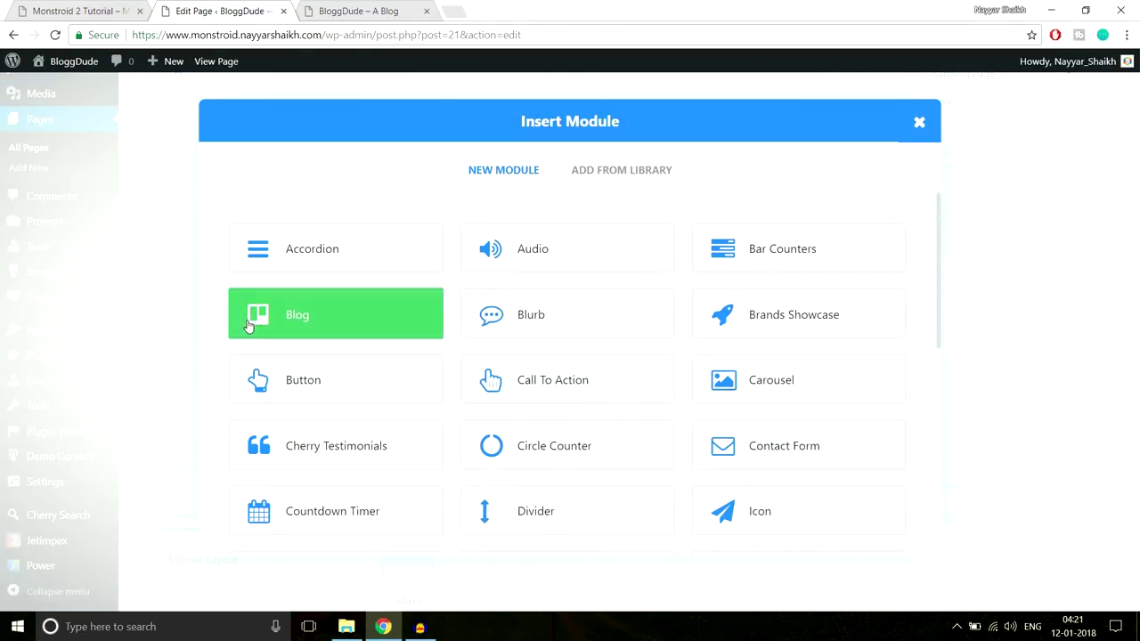
left_click(554, 513)
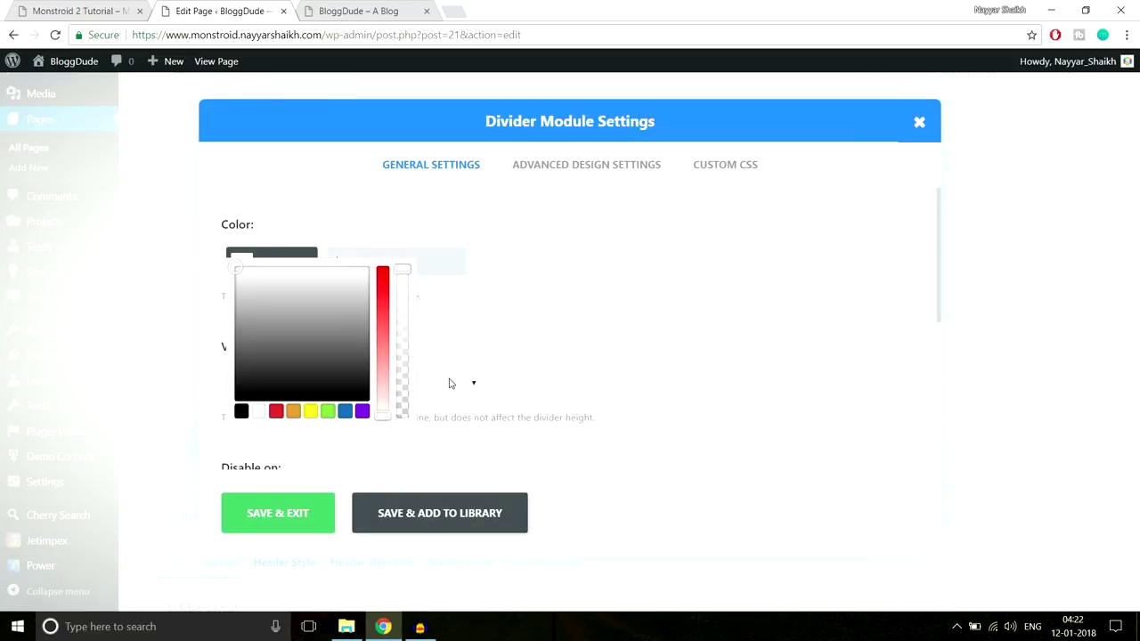
left_click(579, 175)
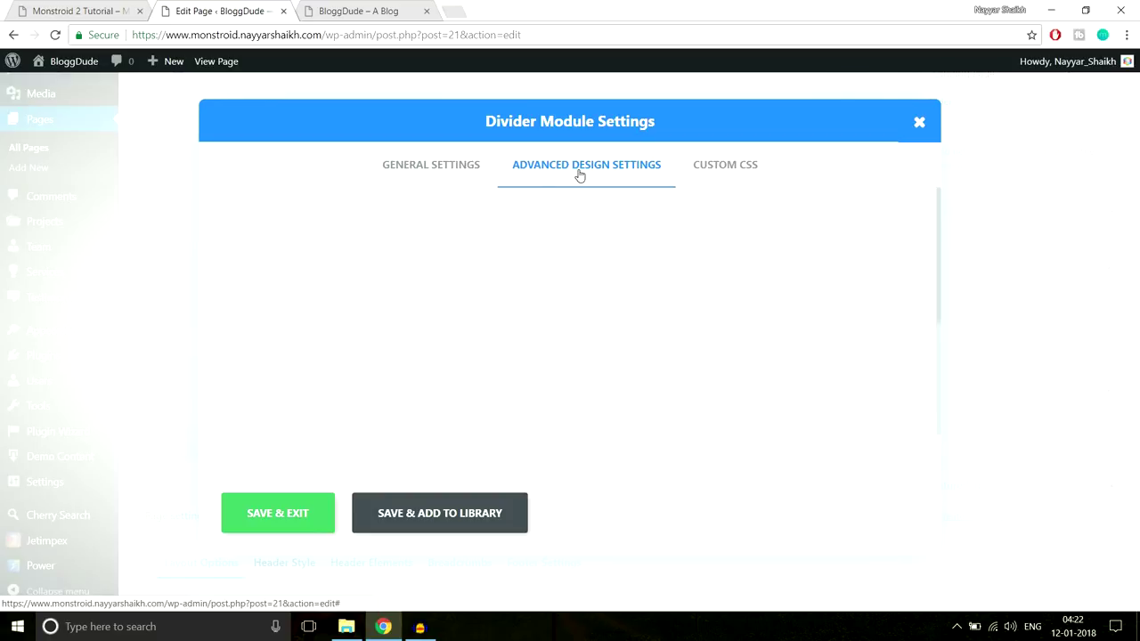
scroll(465, 355, "down", 1)
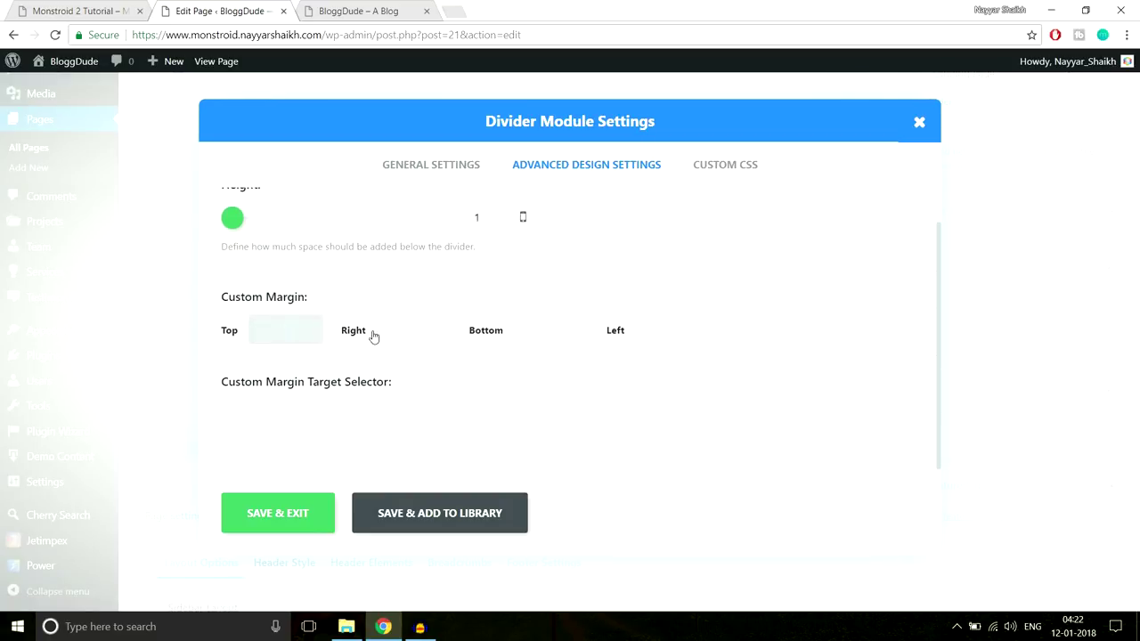
type("px")
double_click(287, 332)
left_click(280, 525)
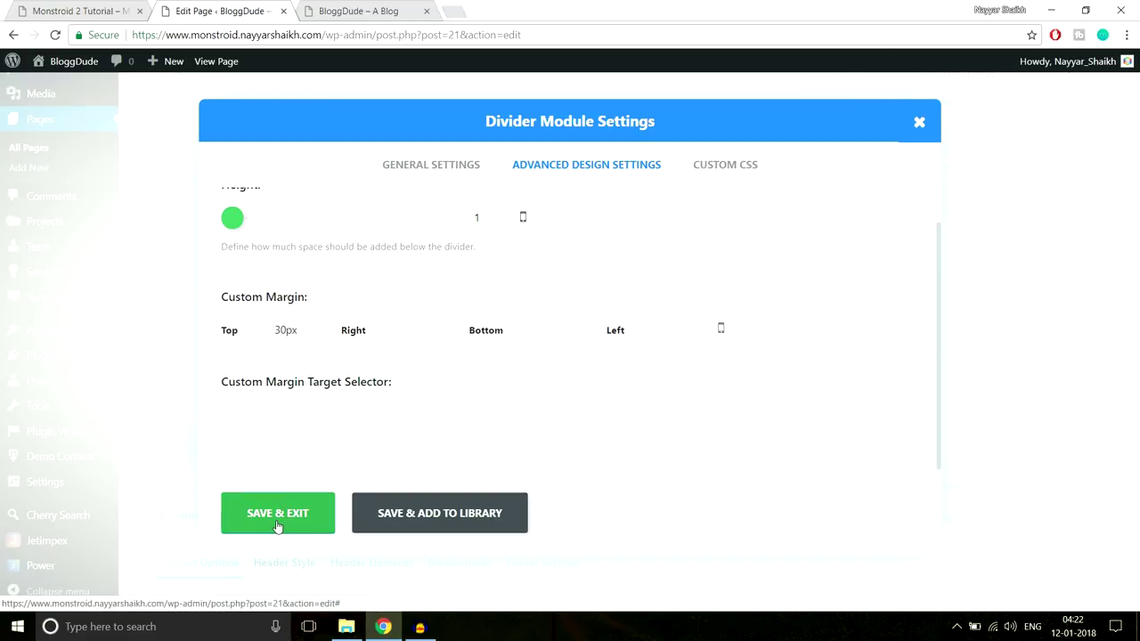
left_click_drag(357, 293, 355, 233)
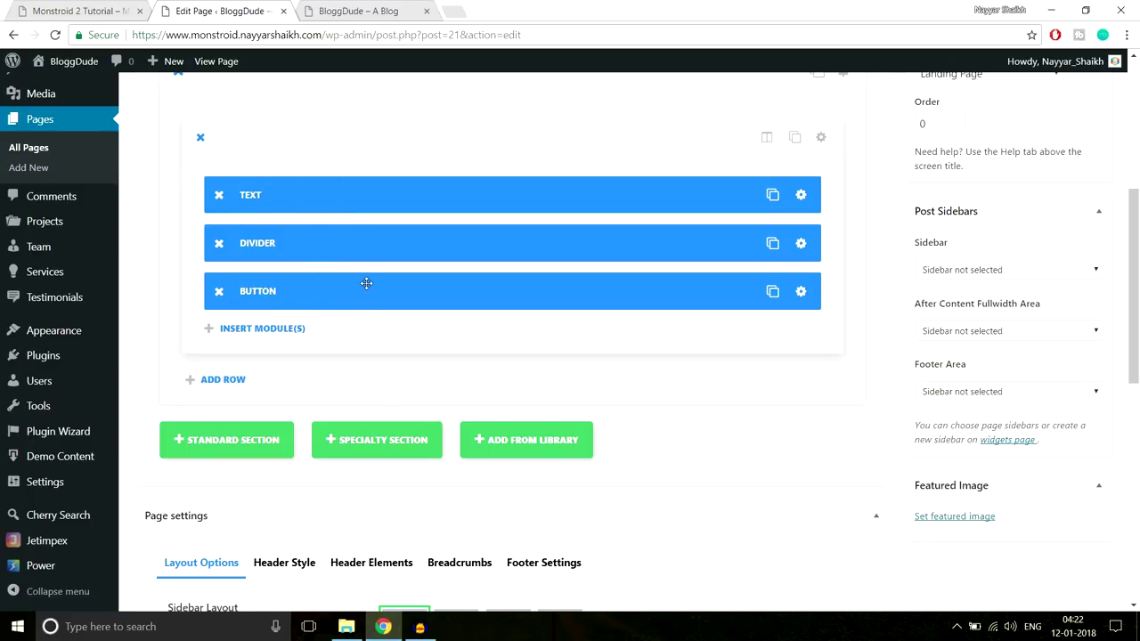
Update the Homepage with the new divider and reload the live BloggDude site
scroll(574, 452, "up", 1)
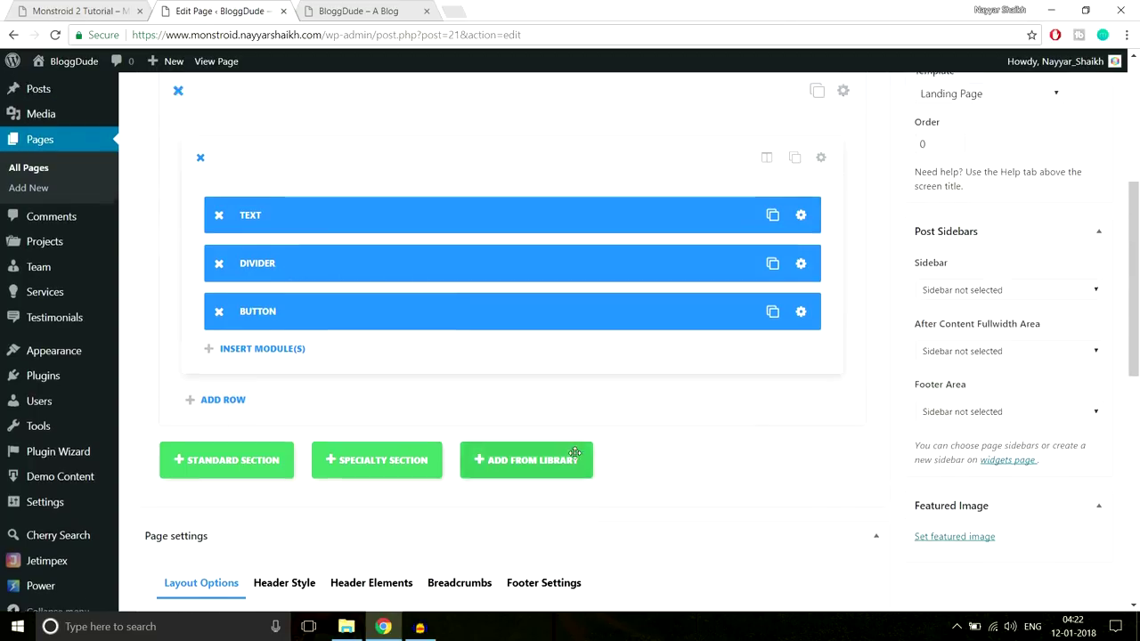
scroll(575, 453, "up", 4)
left_click(1078, 342)
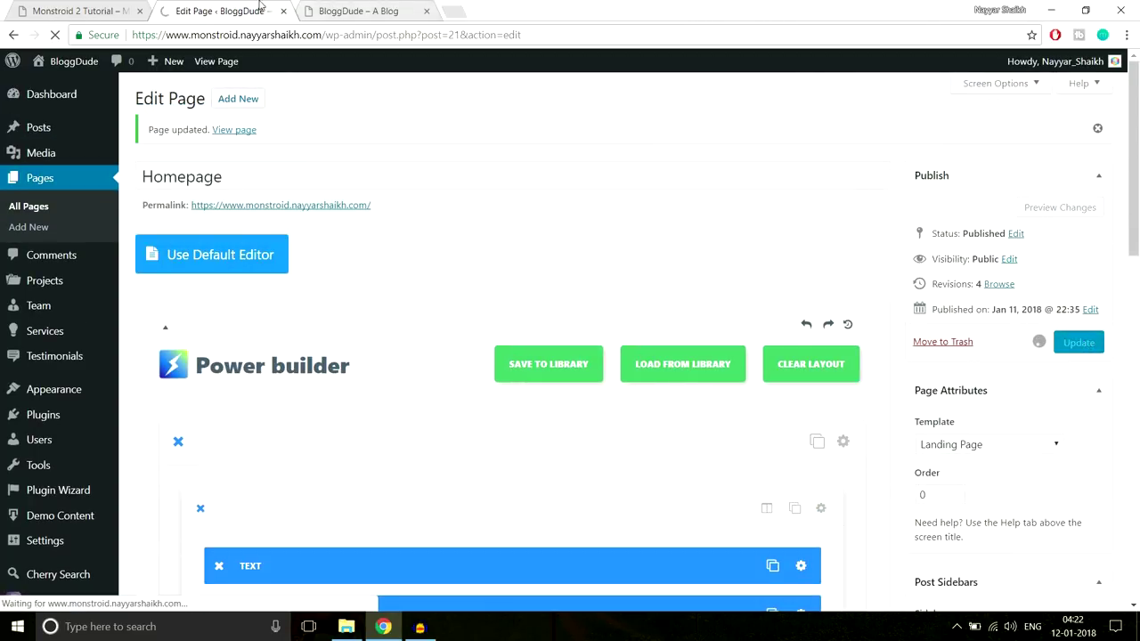
left_click(358, 10)
key("F5")
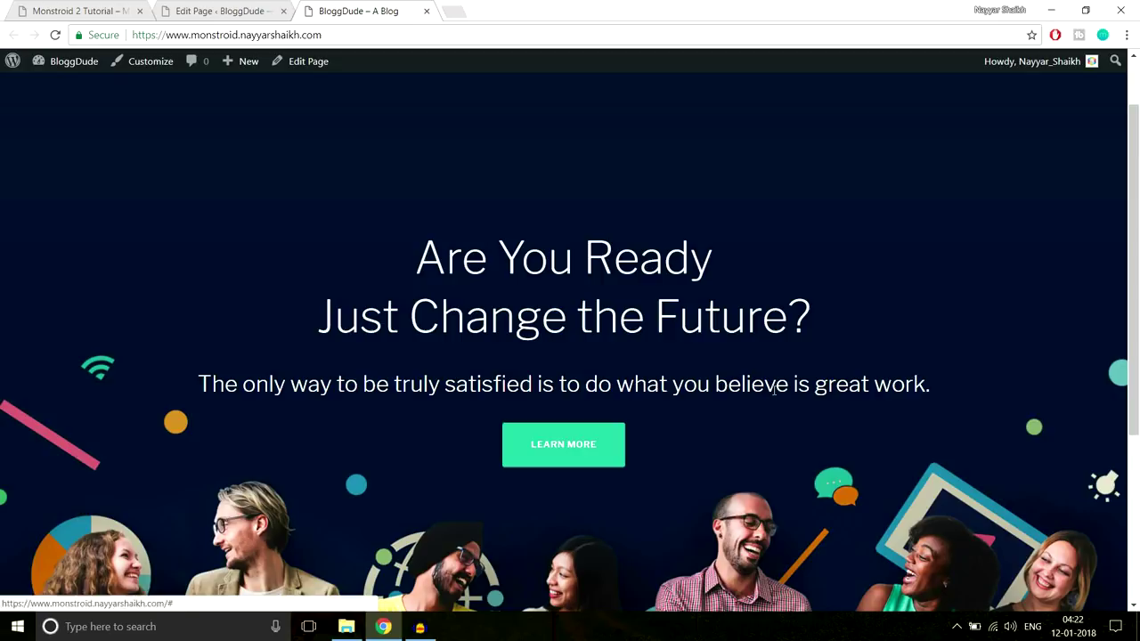
Review the live hero with its divider, then switch to the Monstroid 2 demo tab
scroll(773, 395, "down", 1)
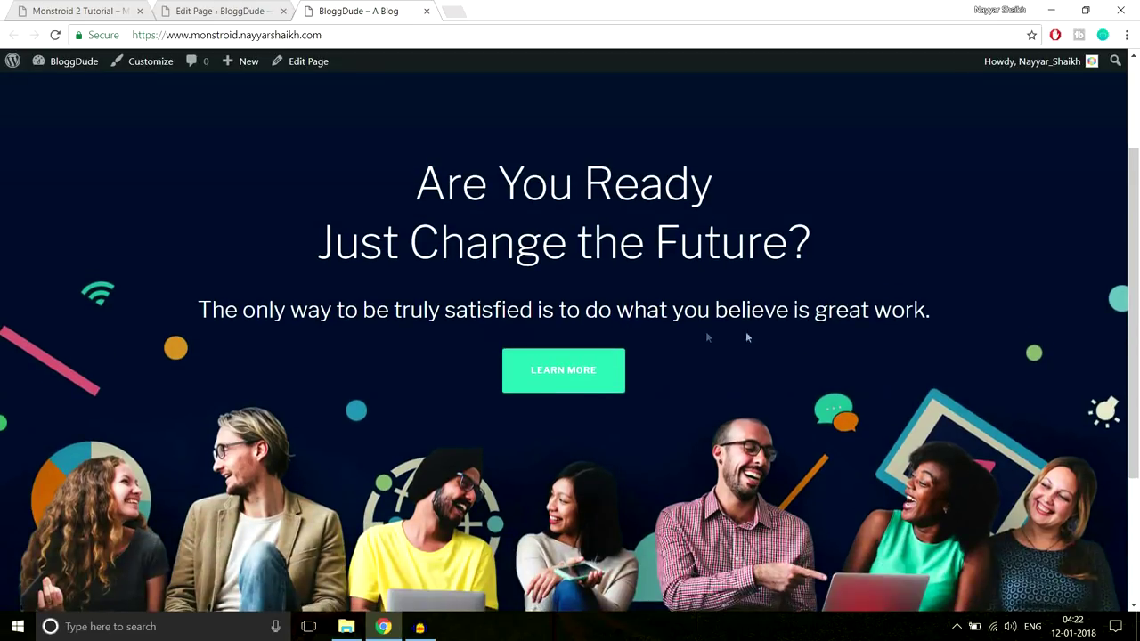
scroll(774, 337, "down", 1)
scroll(774, 334, "down", 1)
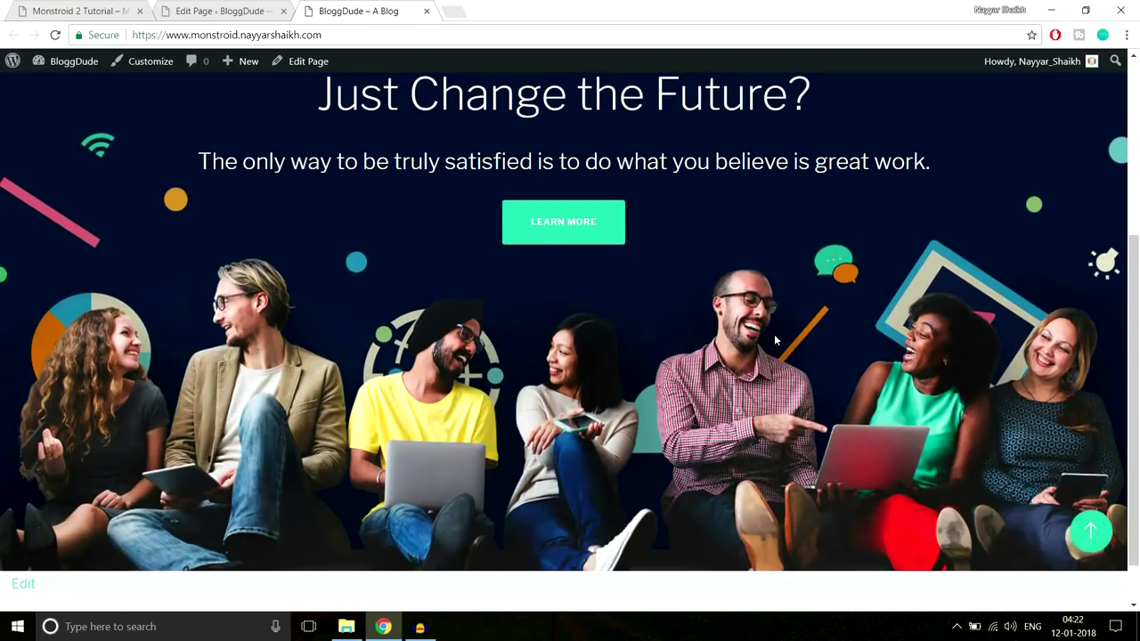
scroll(755, 316, "up", 3)
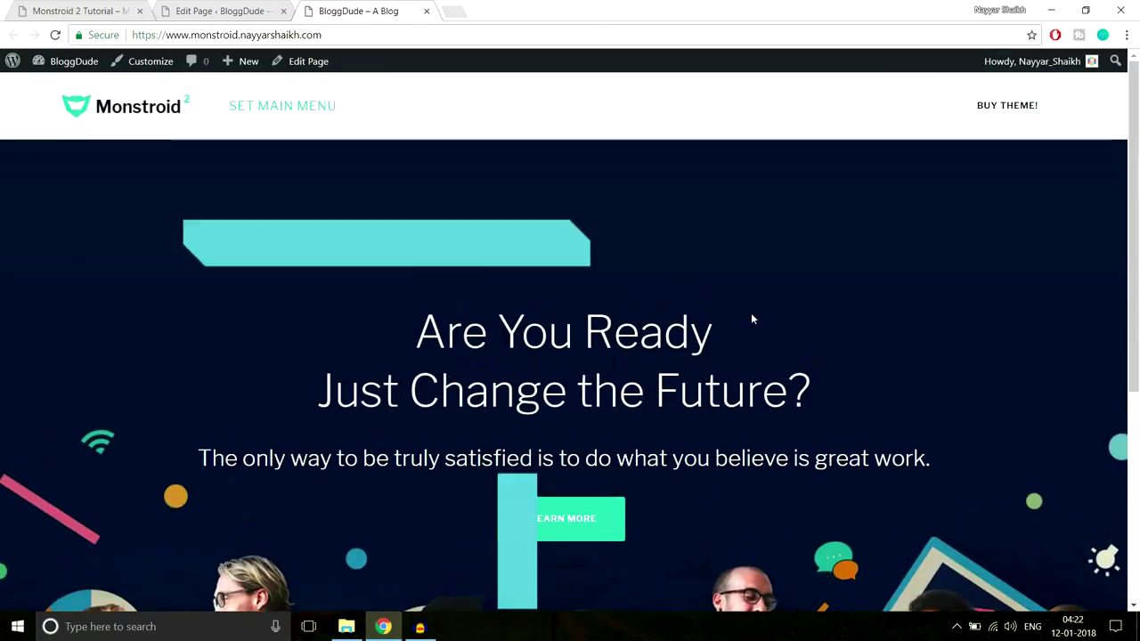
scroll(750, 312, "up", 1)
scroll(757, 313, "down", 1)
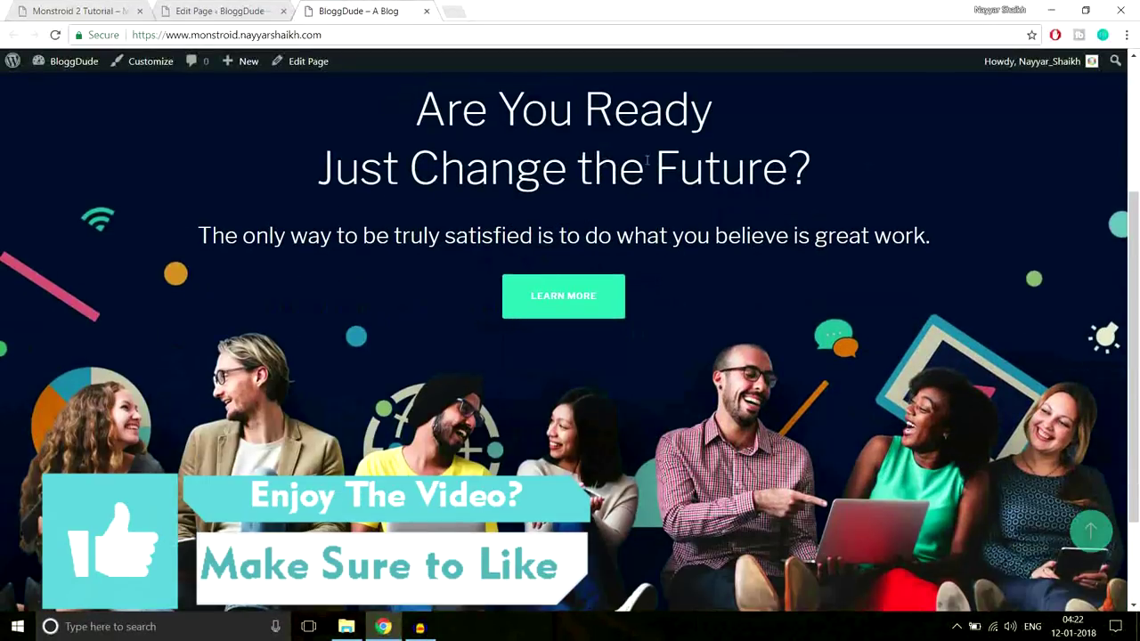
scroll(766, 313, "down", 1)
scroll(767, 321, "up", 3)
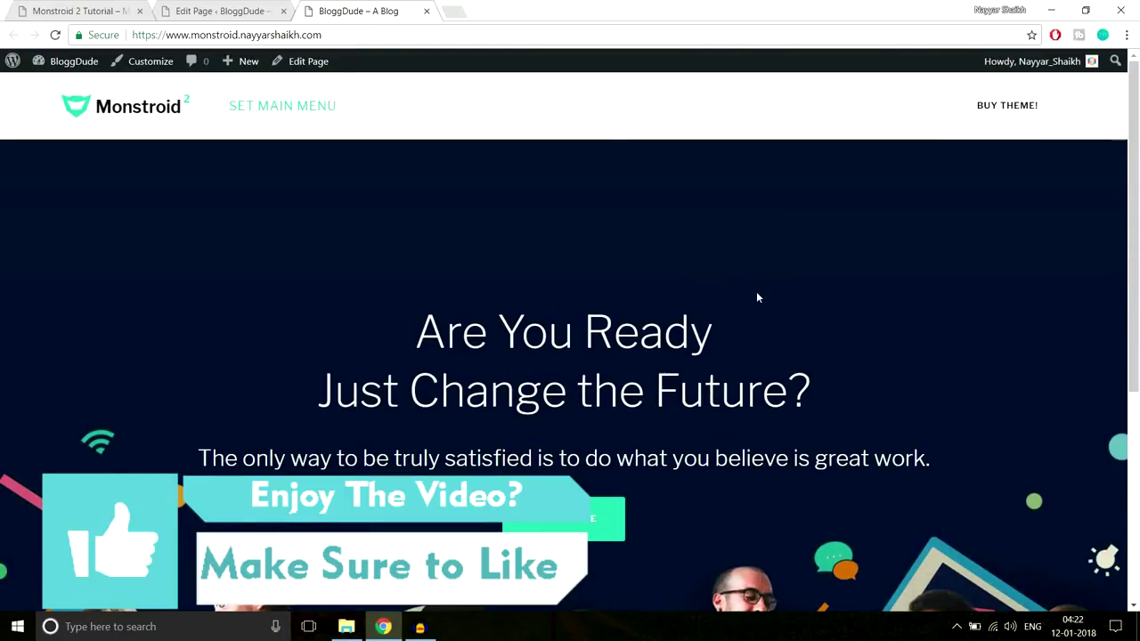
key("ctrl+1")
Look over the demo's 'Why We Are the Best?' heading, then scroll through the homepage editor
scroll(745, 283, "down", 6)
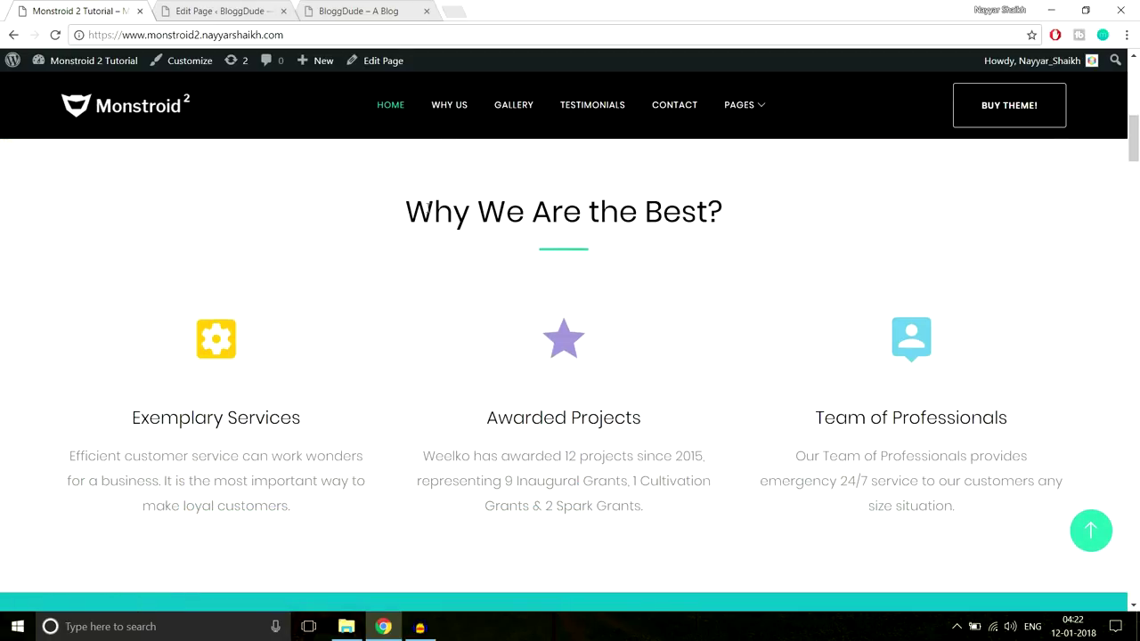
left_click_drag(458, 206, 764, 204)
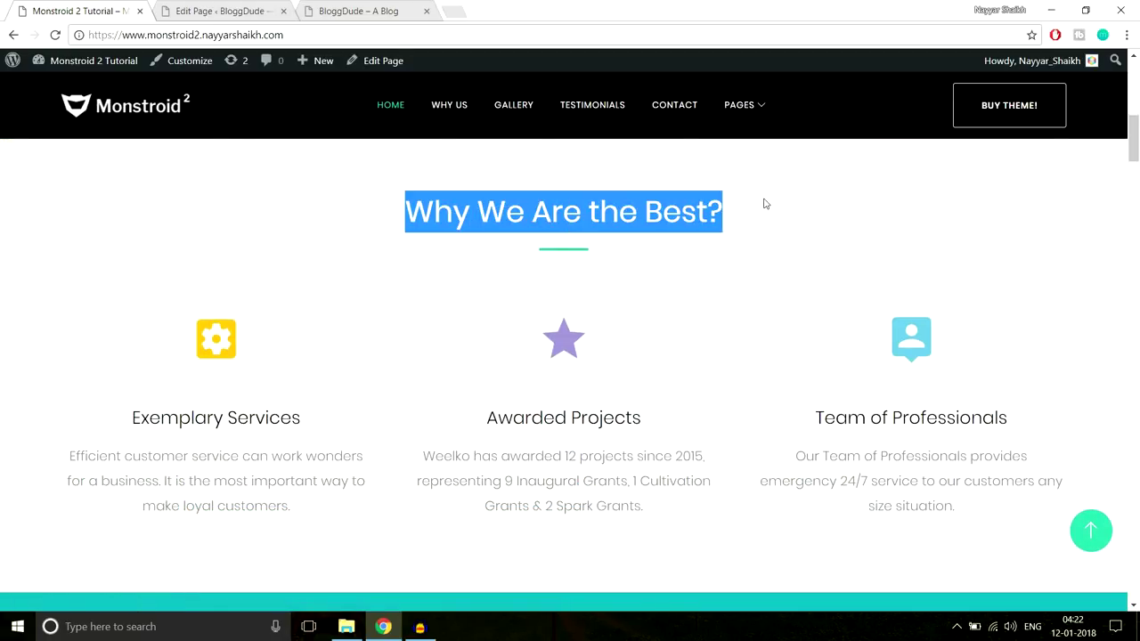
left_click(568, 263)
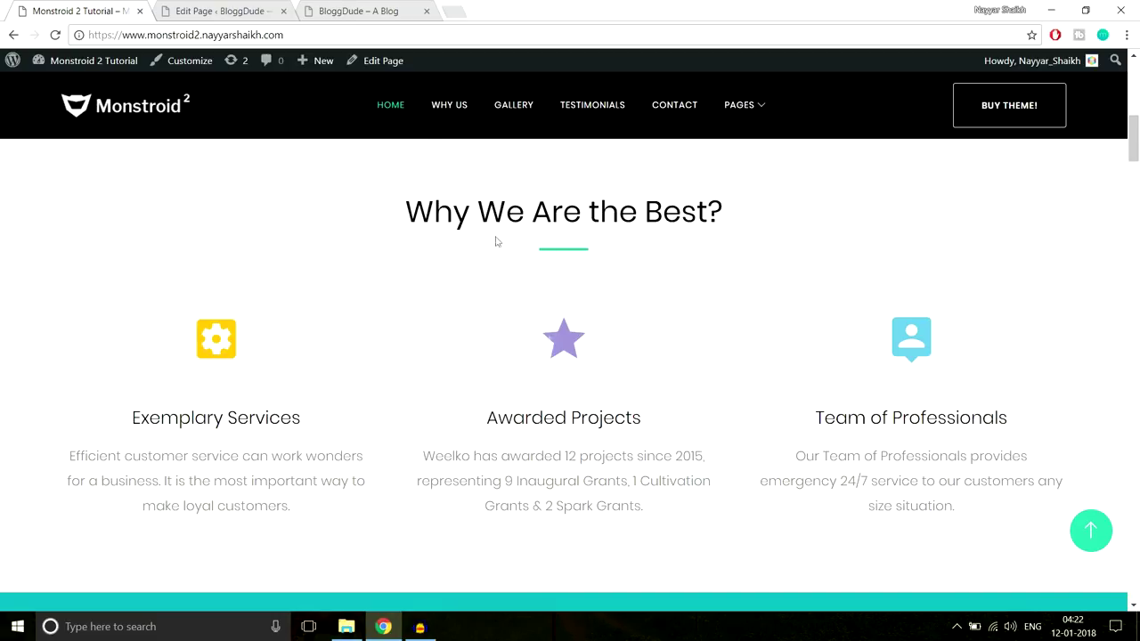
left_click(236, 11)
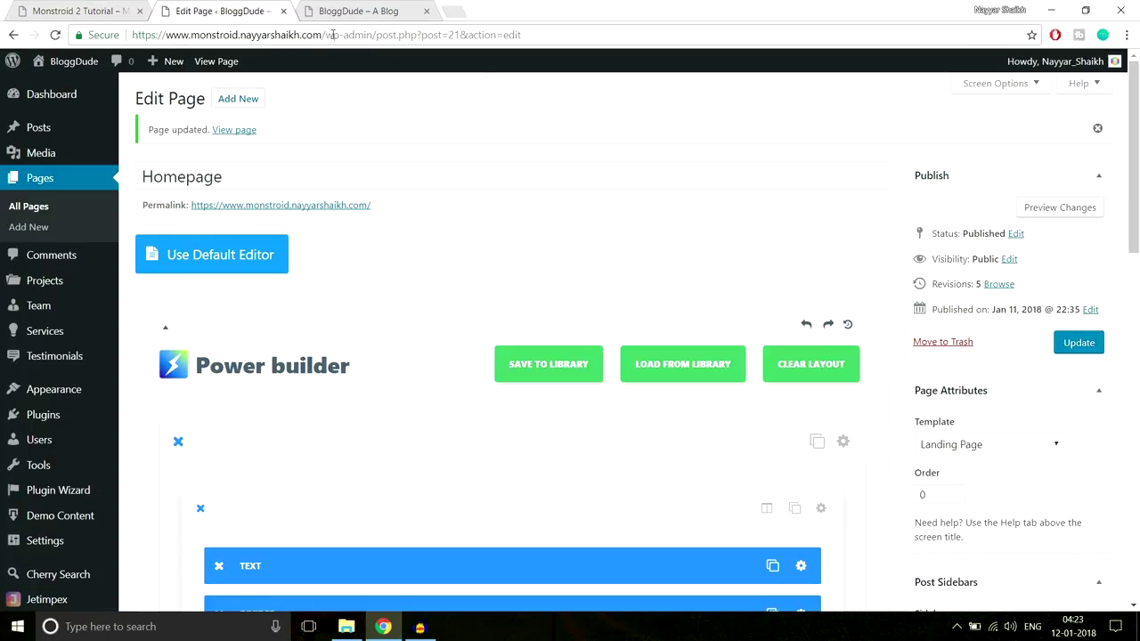
scroll(749, 255, "down", 3)
scroll(745, 249, "down", 1)
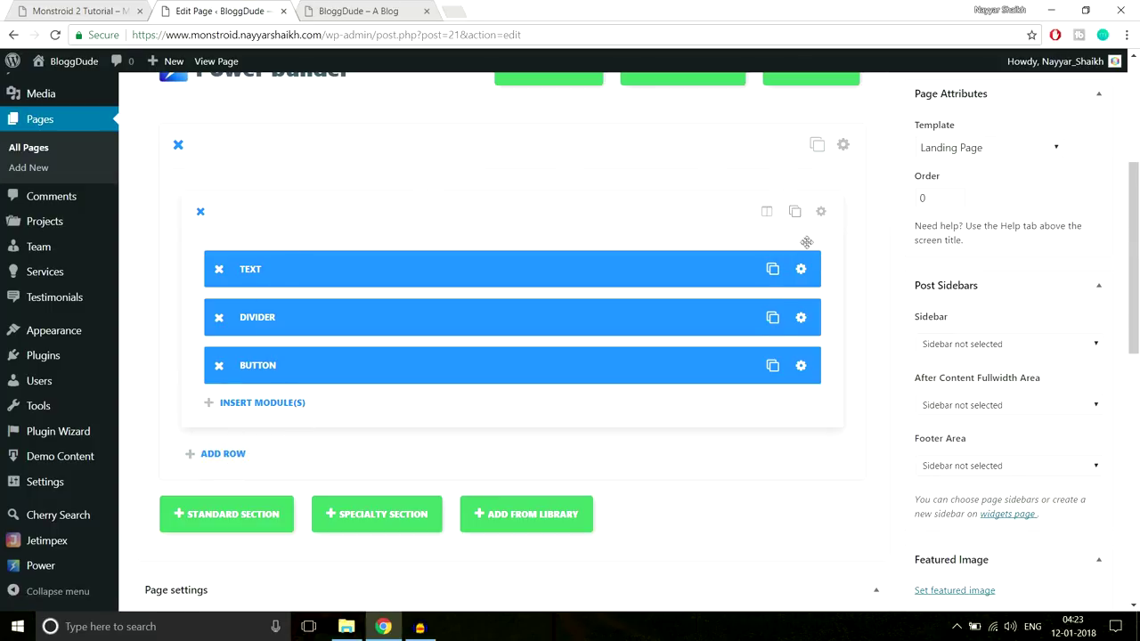
scroll(256, 450, "down", 1)
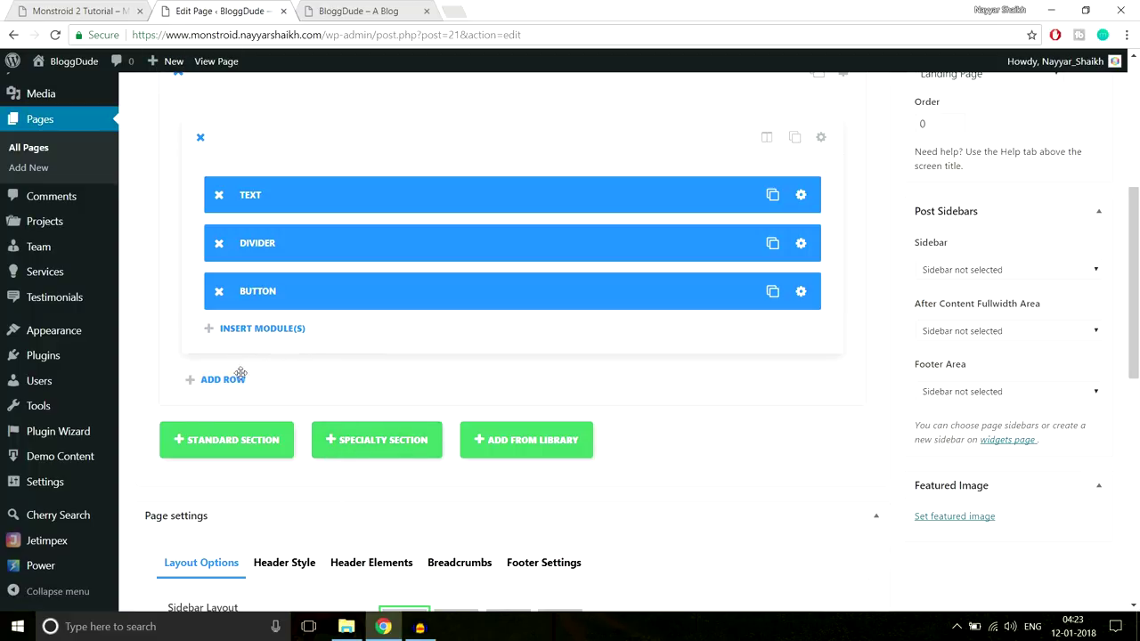
Study the demo's 'Why We Are the Best?' heading and its first two feature blocks
left_click(114, 8)
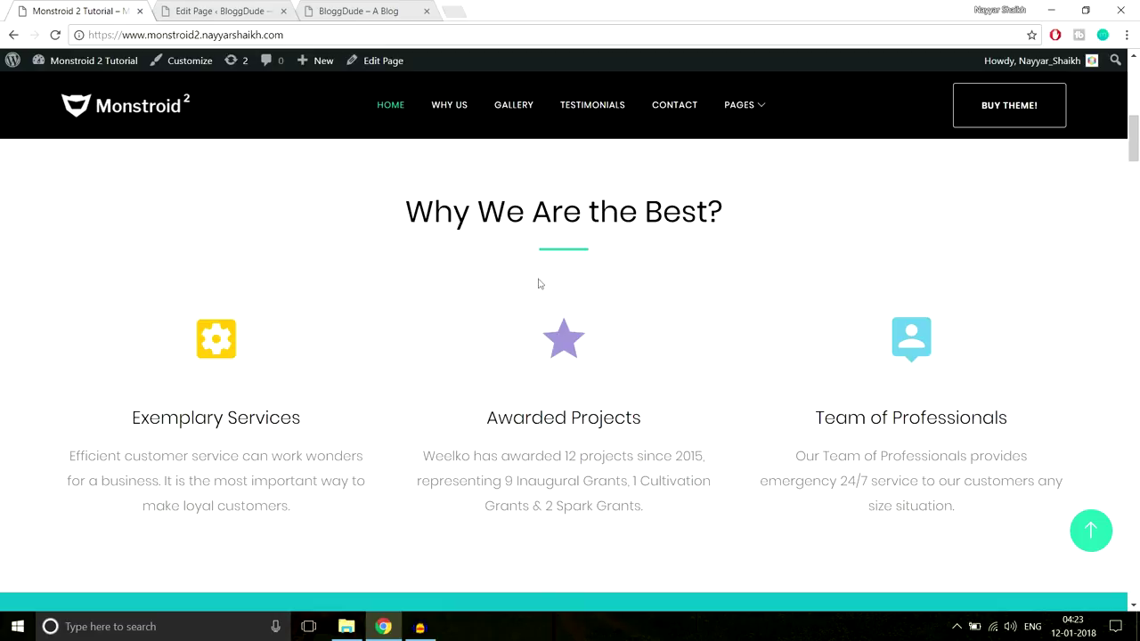
scroll(804, 426, "up", 2)
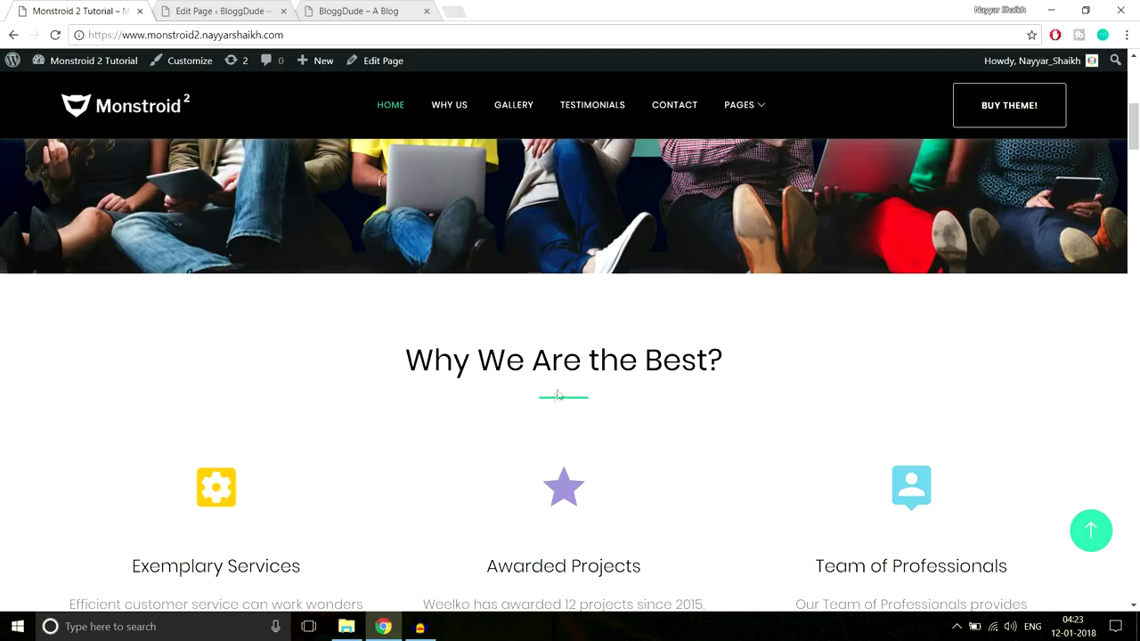
scroll(556, 398, "up", 6)
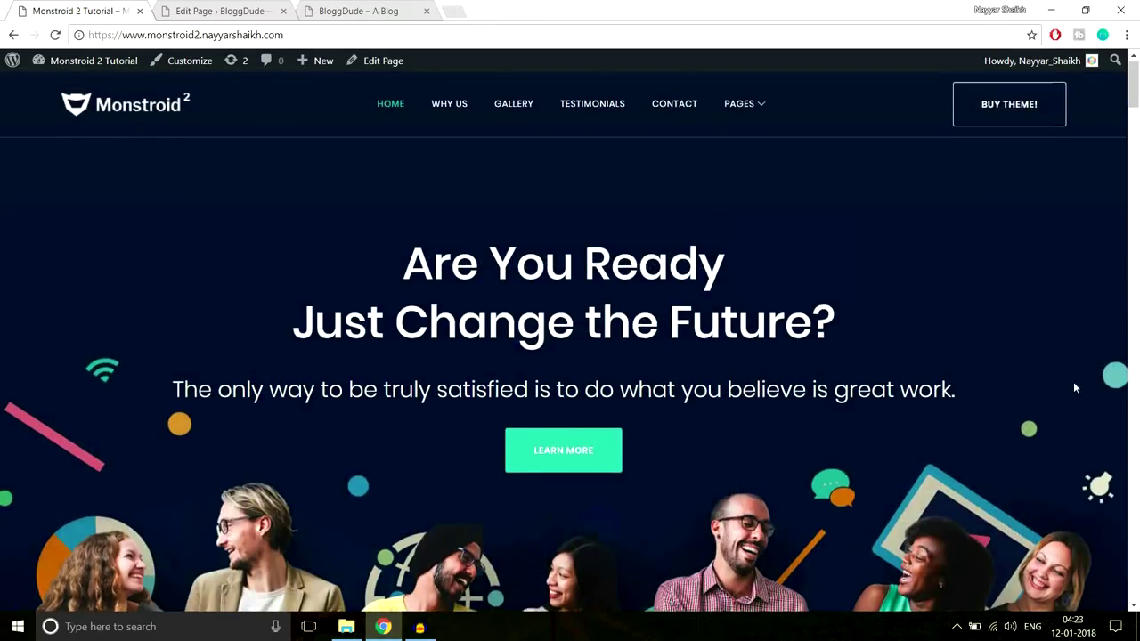
scroll(1073, 383, "down", 4)
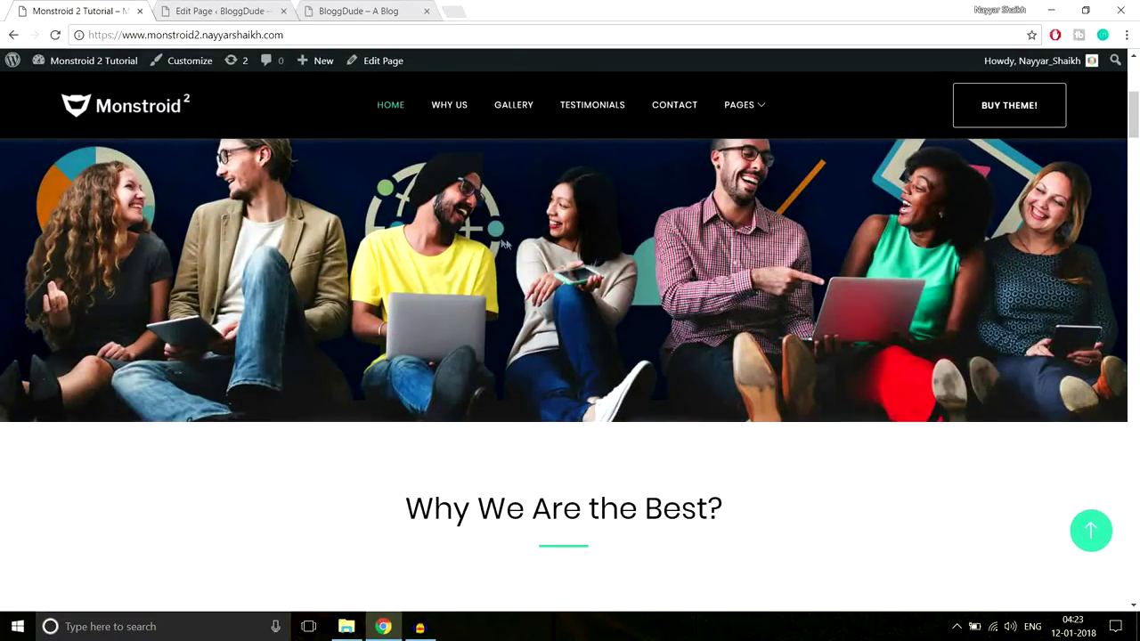
scroll(472, 237, "down", 2)
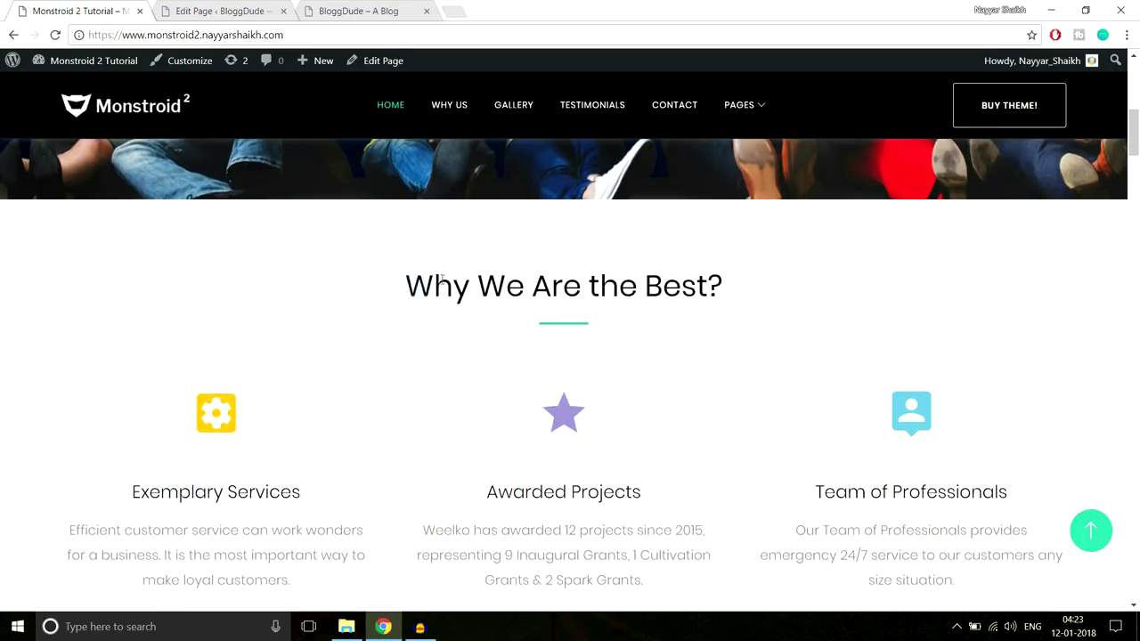
left_click_drag(391, 298, 816, 486)
left_click(741, 437)
scroll(463, 299, "up", 1)
scroll(463, 299, "up", 4)
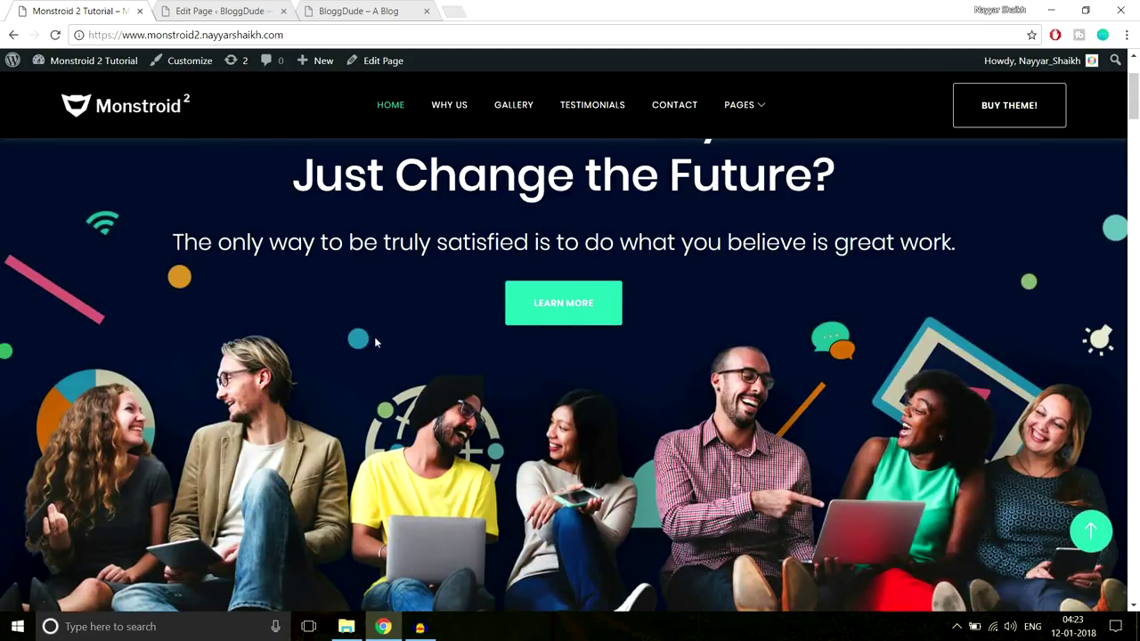
scroll(462, 299, "down", 3)
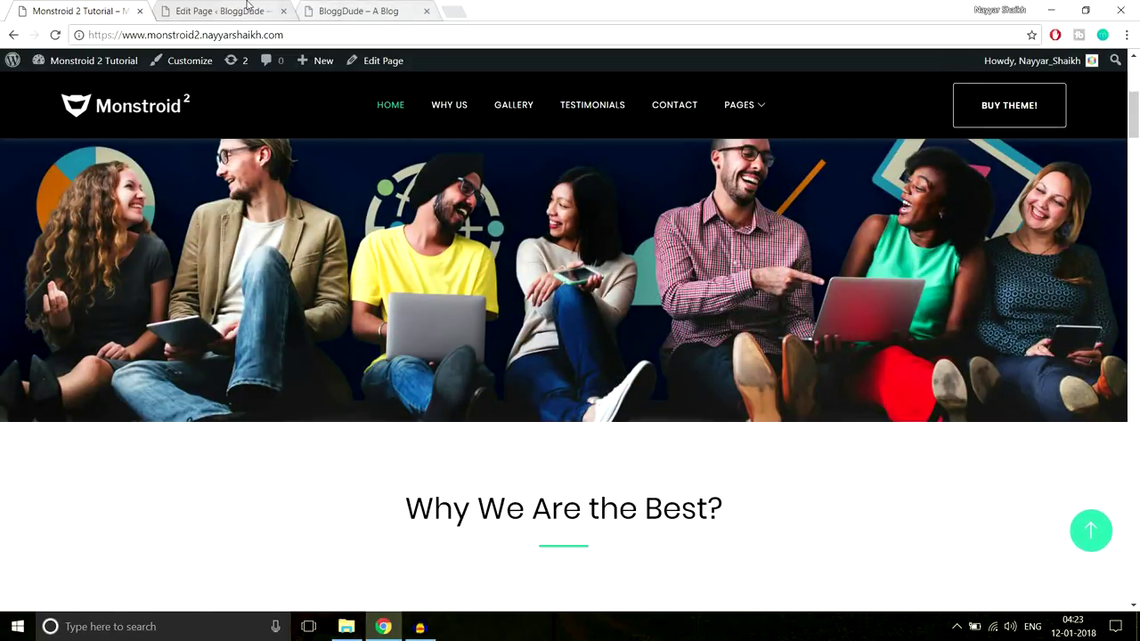
Recheck the demo, then scroll the editor down to the section buttons below the Text, Divider and Button modules
left_click(250, 9)
scroll(417, 282, "up", 1)
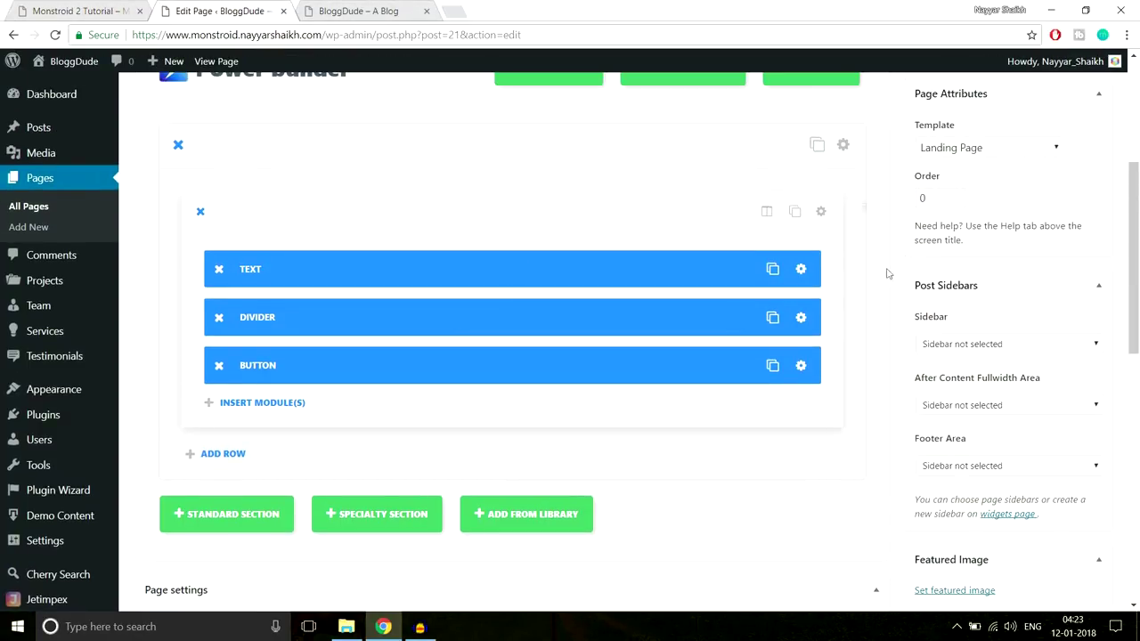
scroll(417, 384, "down", 1)
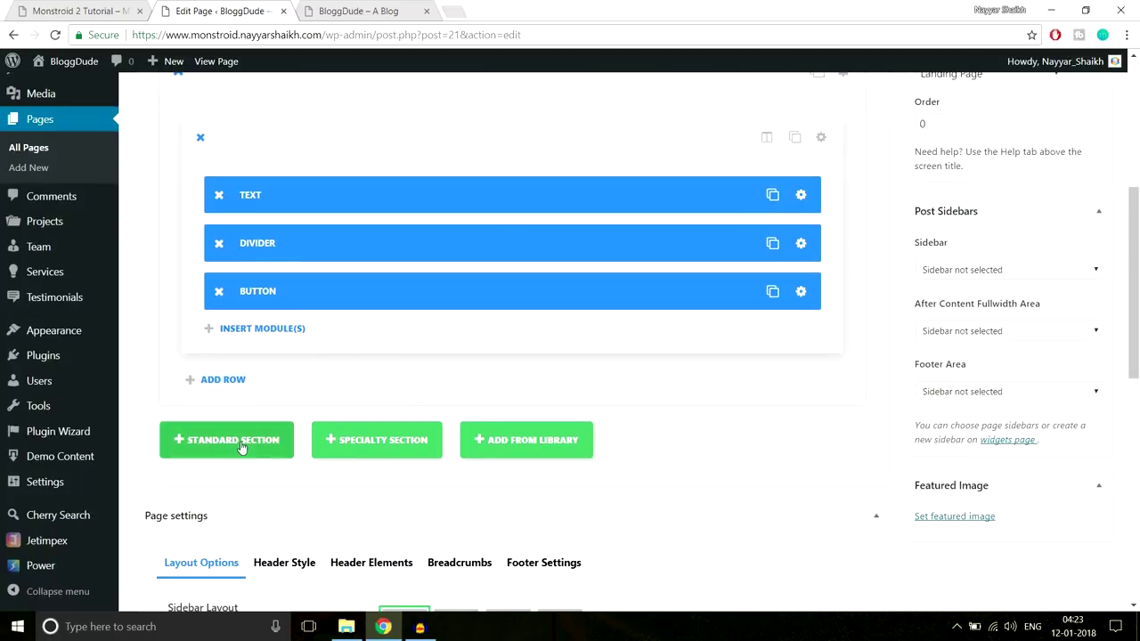
left_click(108, 8)
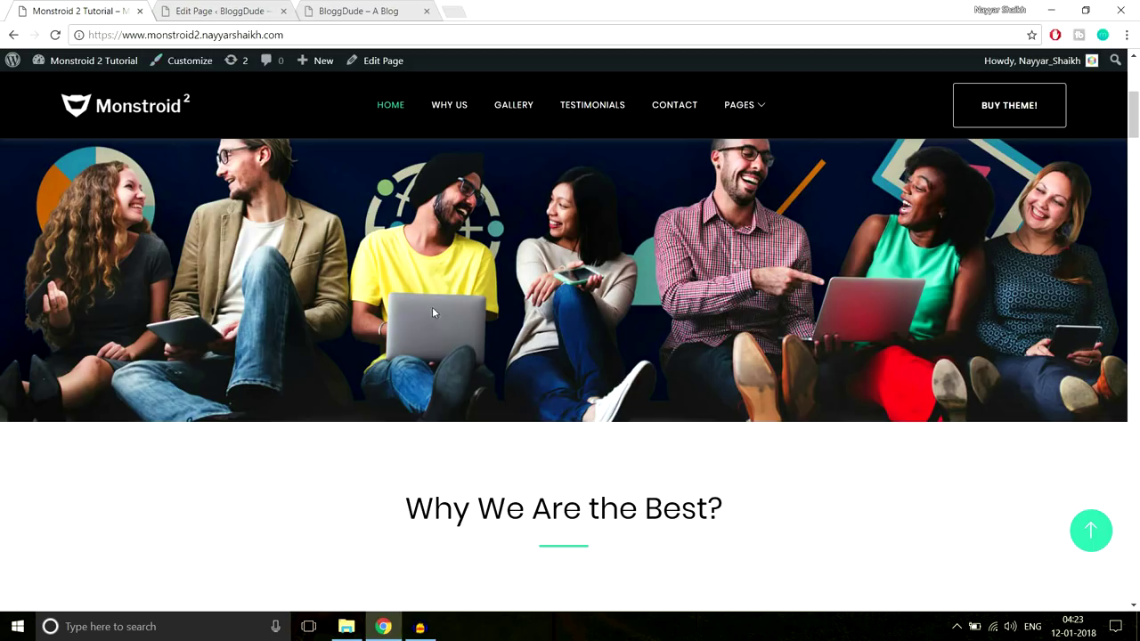
scroll(645, 326, "up", 3)
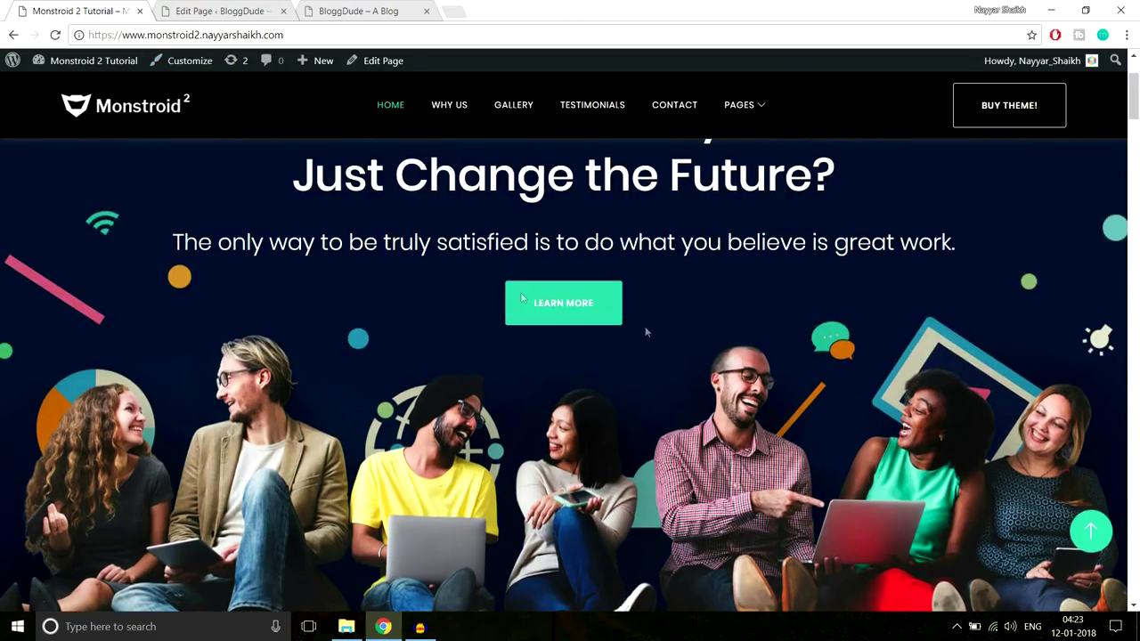
scroll(916, 334, "down", 6)
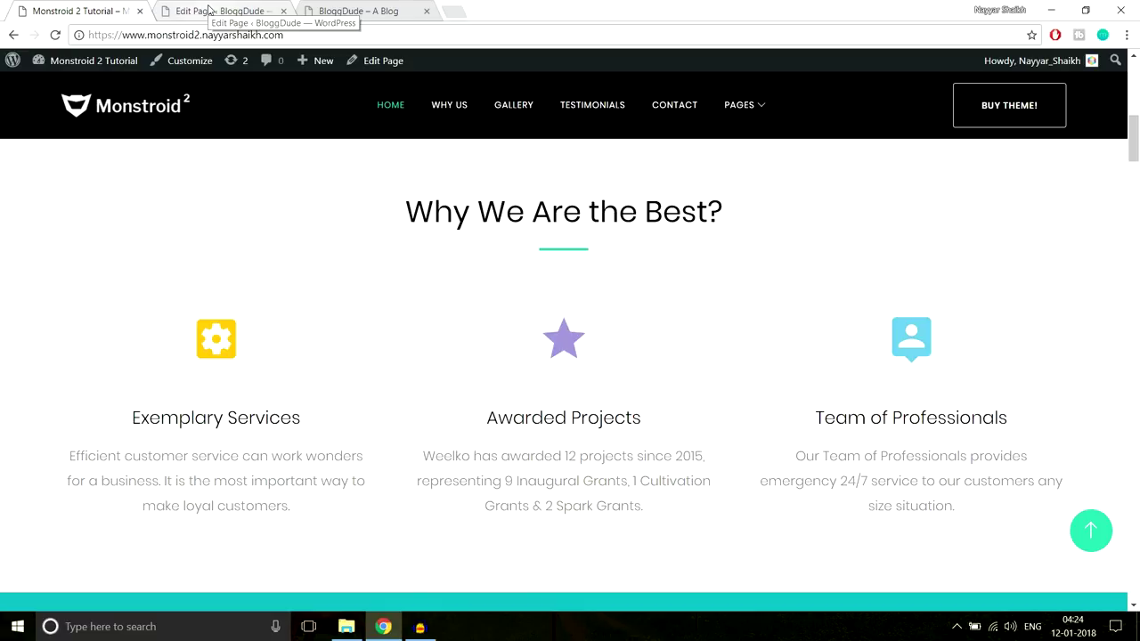
left_click(208, 10)
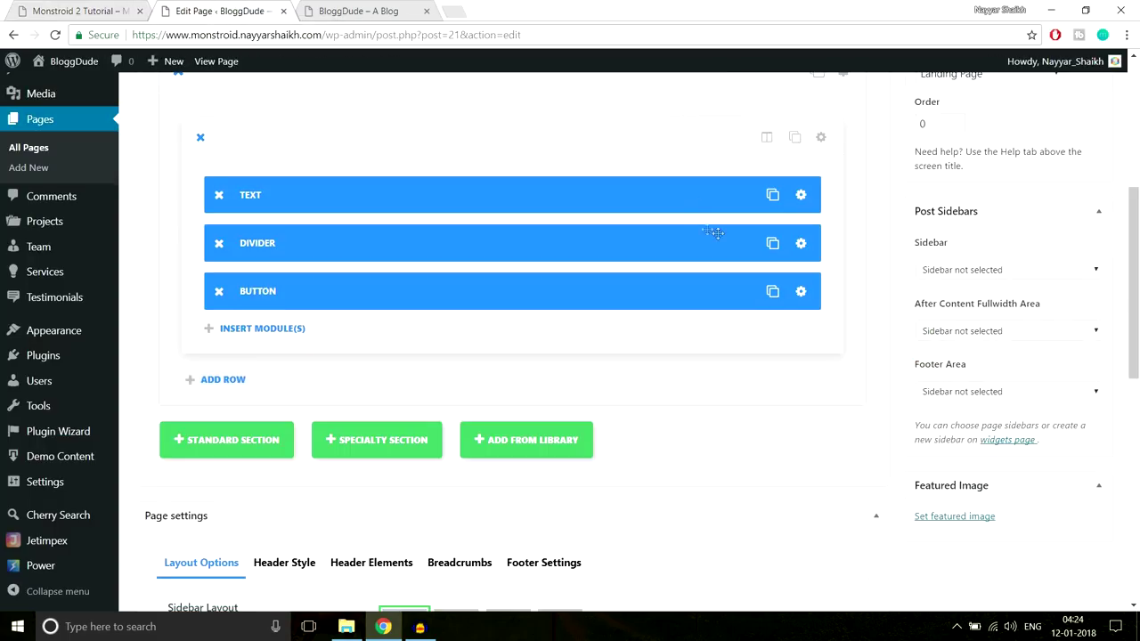
scroll(267, 338, "down", 2)
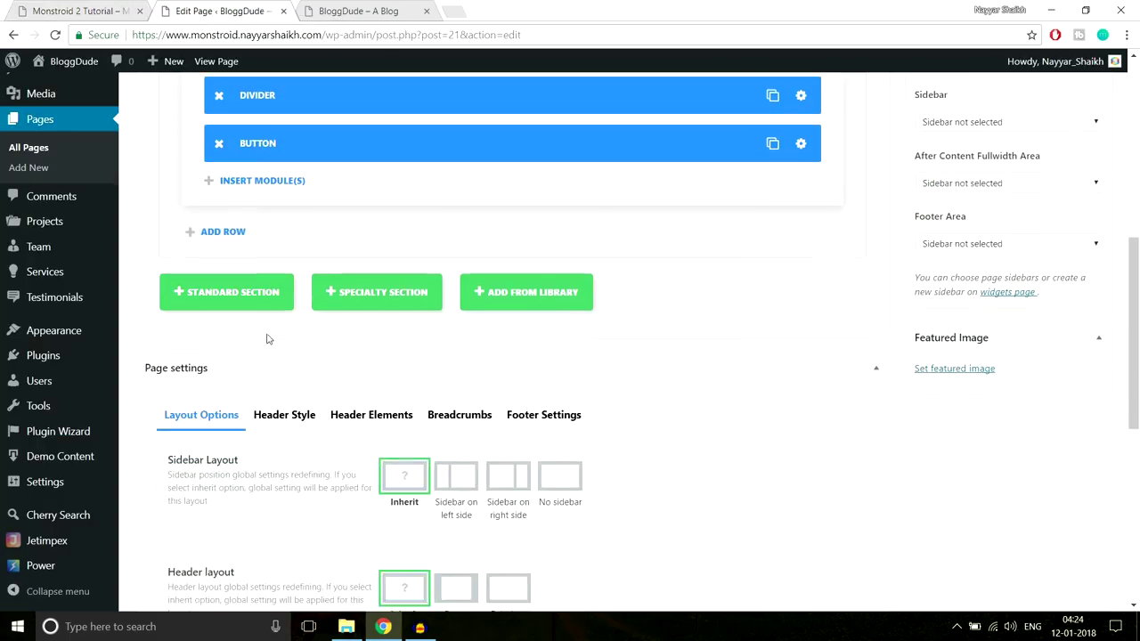
Add a single full-width-column standard section below the hero and open its module list
left_click(225, 298)
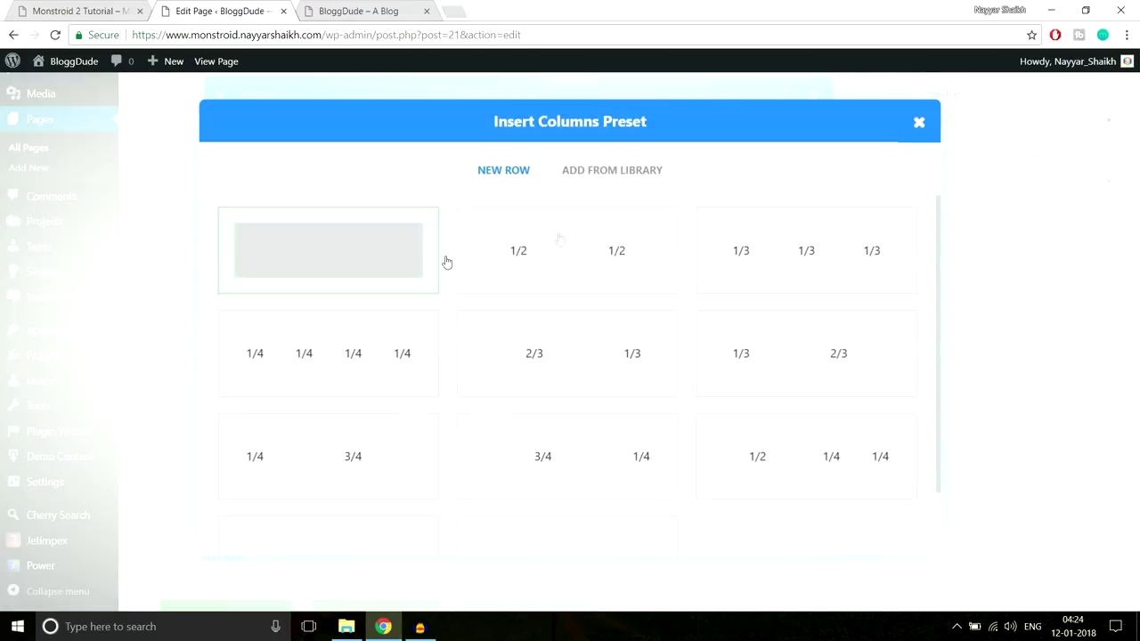
left_click(35, 10)
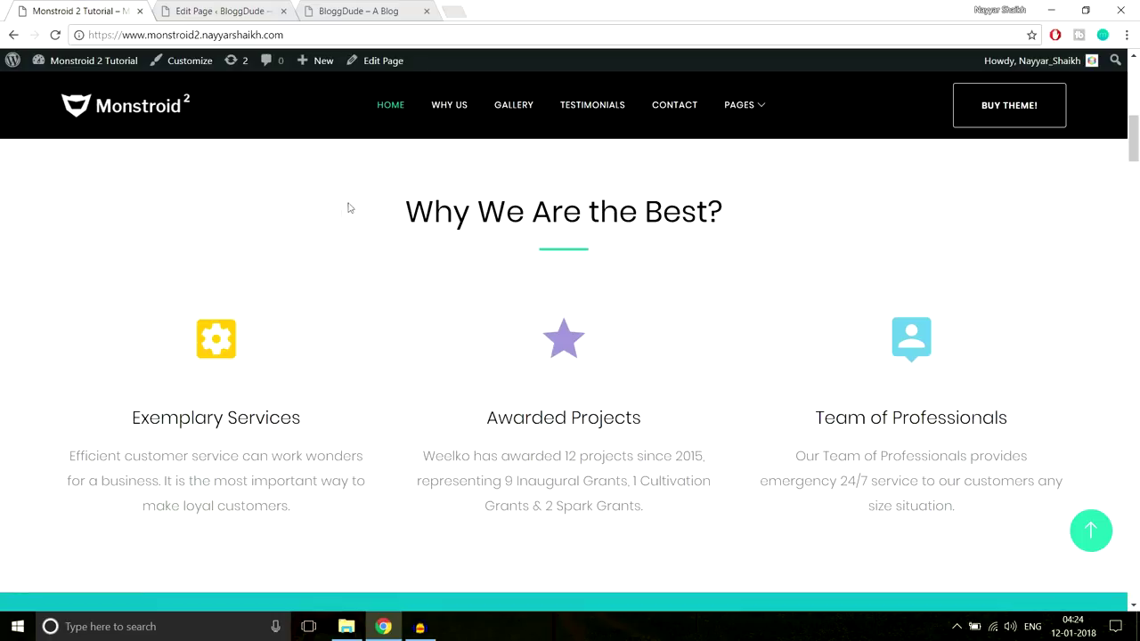
left_click_drag(405, 211, 718, 243)
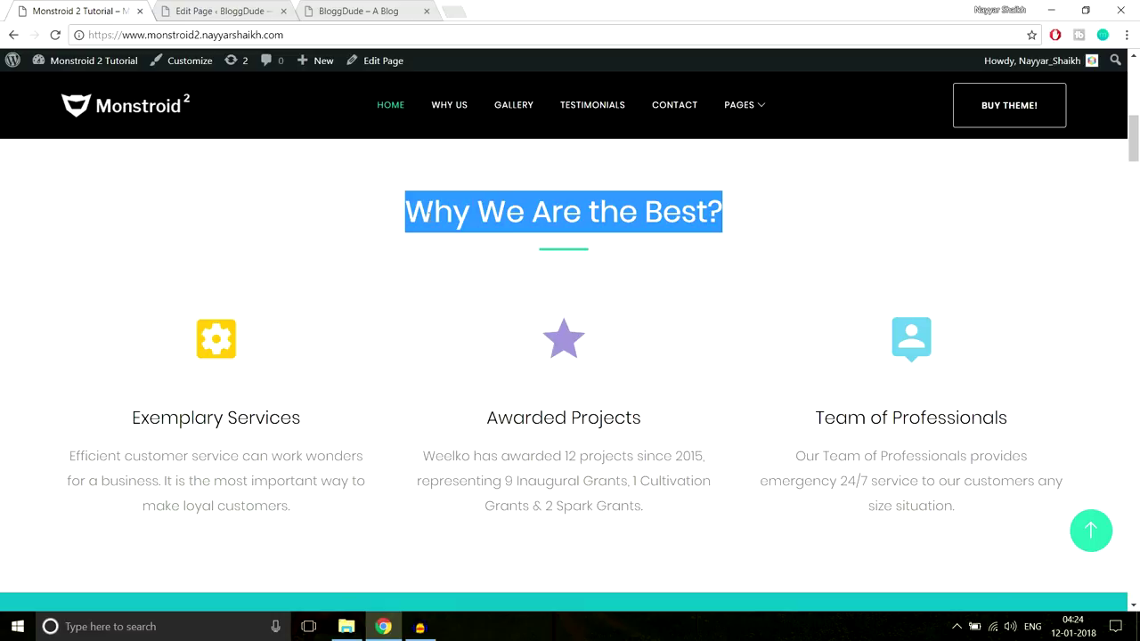
left_click(222, 16)
left_click(384, 269)
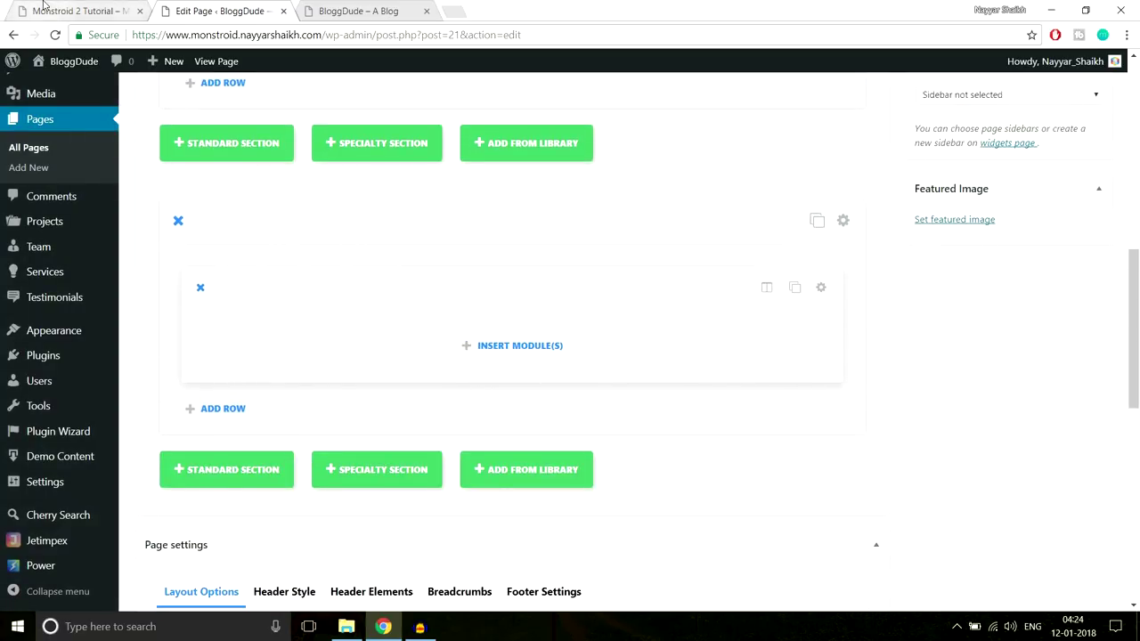
left_click(98, 11)
left_click_drag(407, 211, 811, 208)
key("ctrl+c")
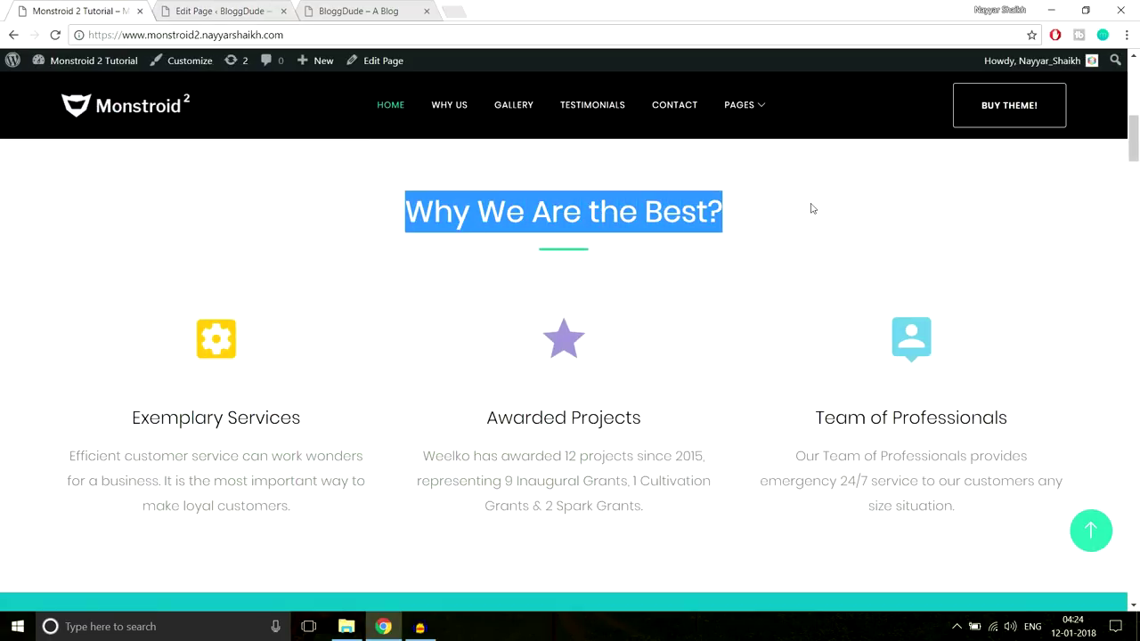
left_click(230, 9)
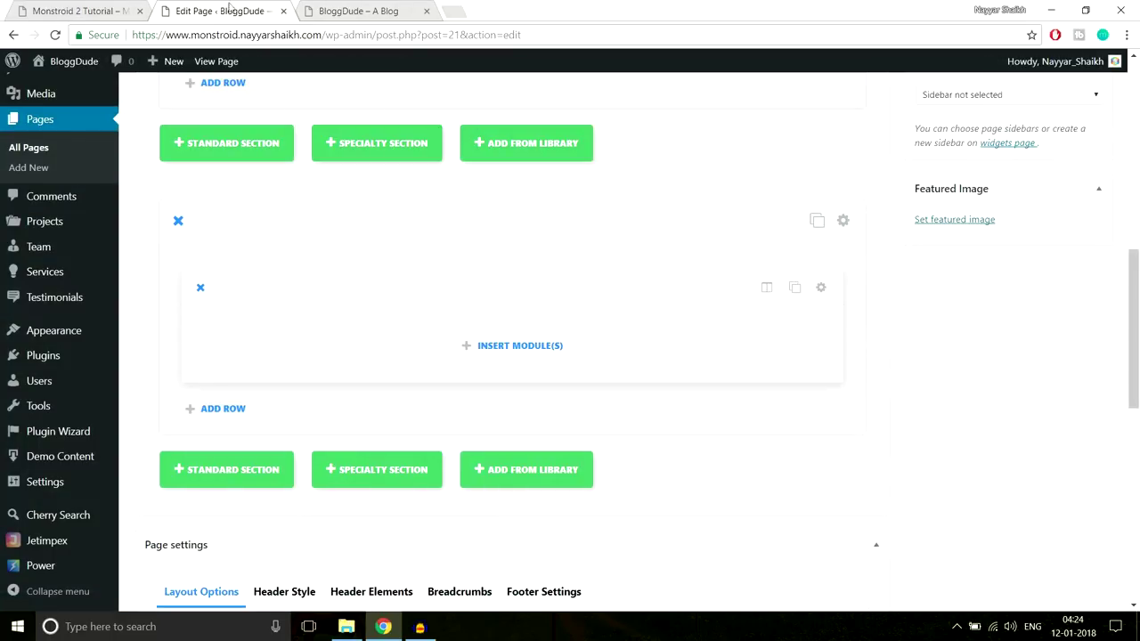
left_click(544, 348)
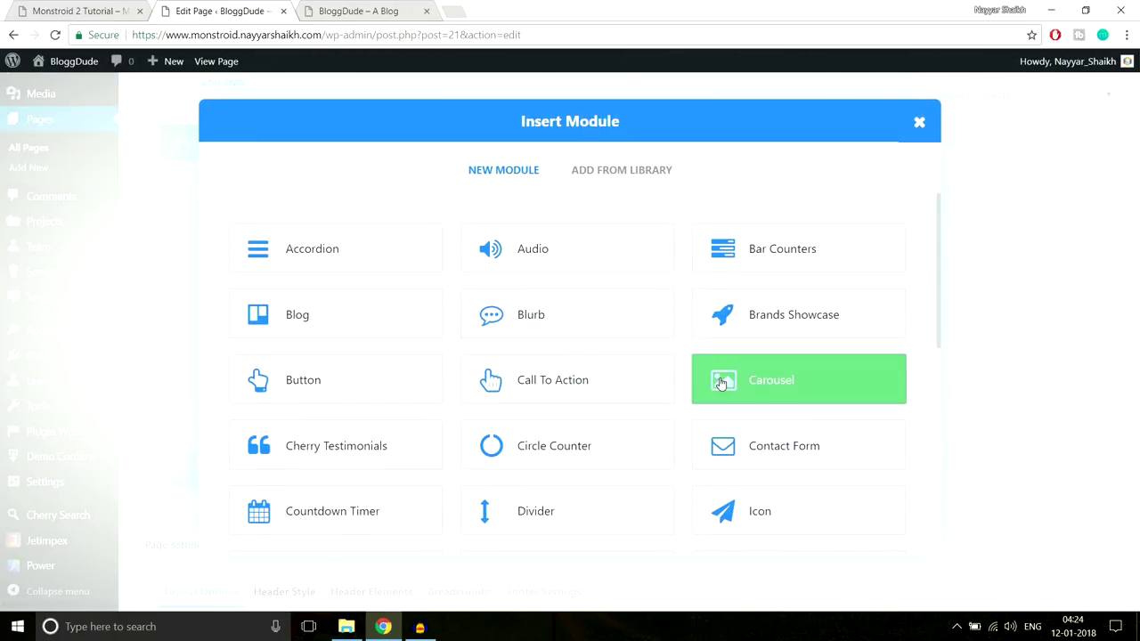
Add a Text module to the new section and set its text orientation to Center
scroll(721, 383, "down", 3)
scroll(721, 383, "down", 3)
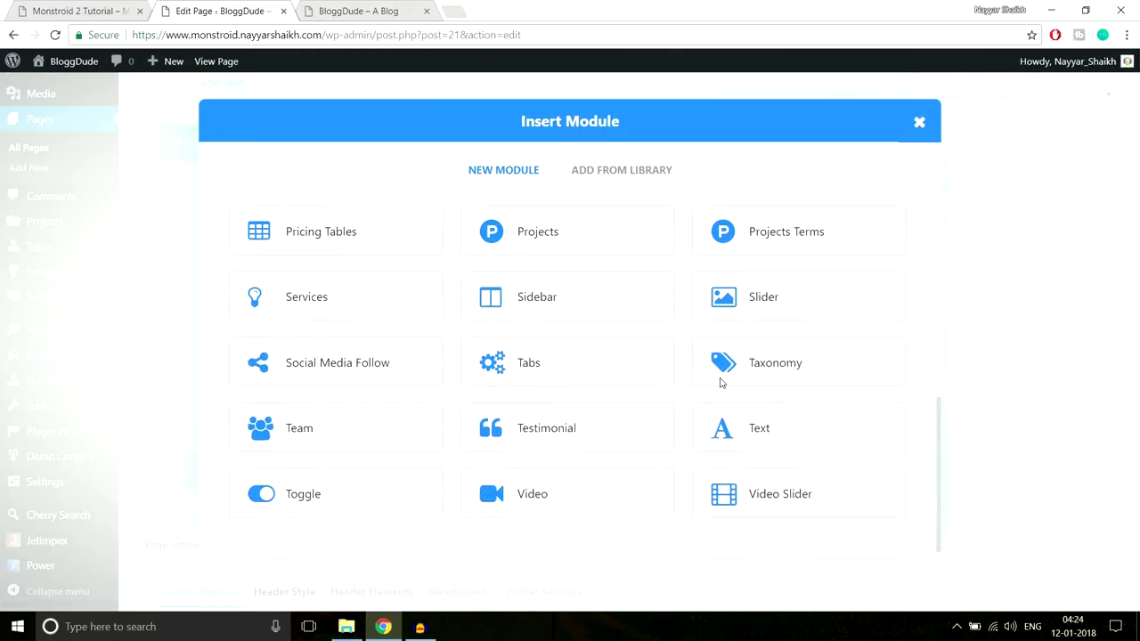
left_click(768, 430)
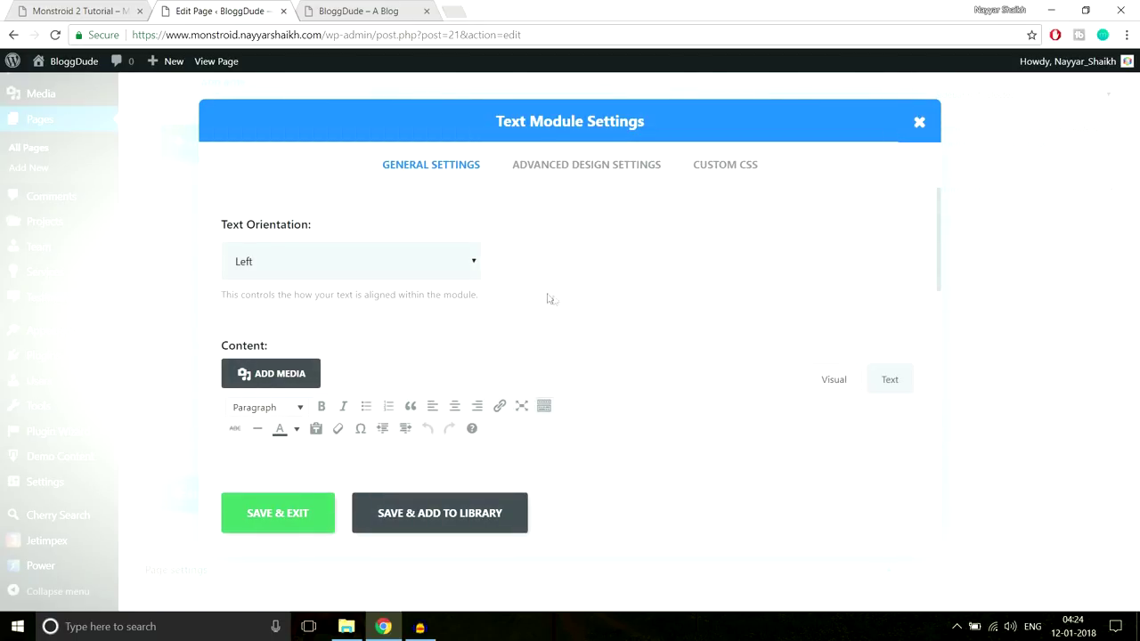
left_click(402, 262)
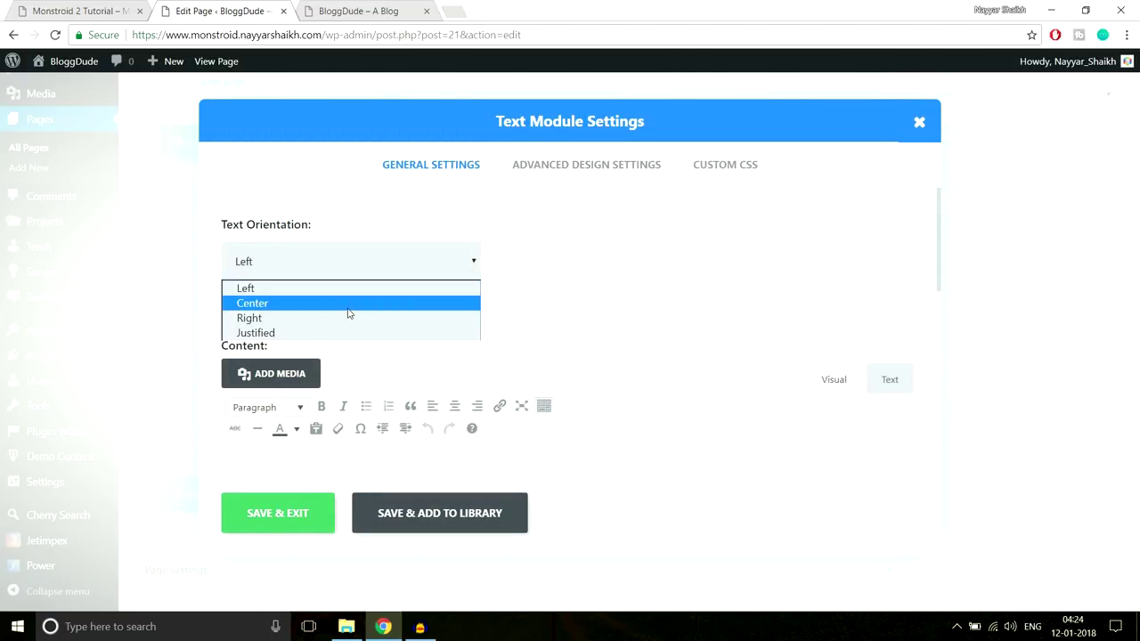
left_click(347, 308)
Paste 'Why We Are the Best?' as the module's Heading 3 text and save it
scroll(614, 312, "down", 2)
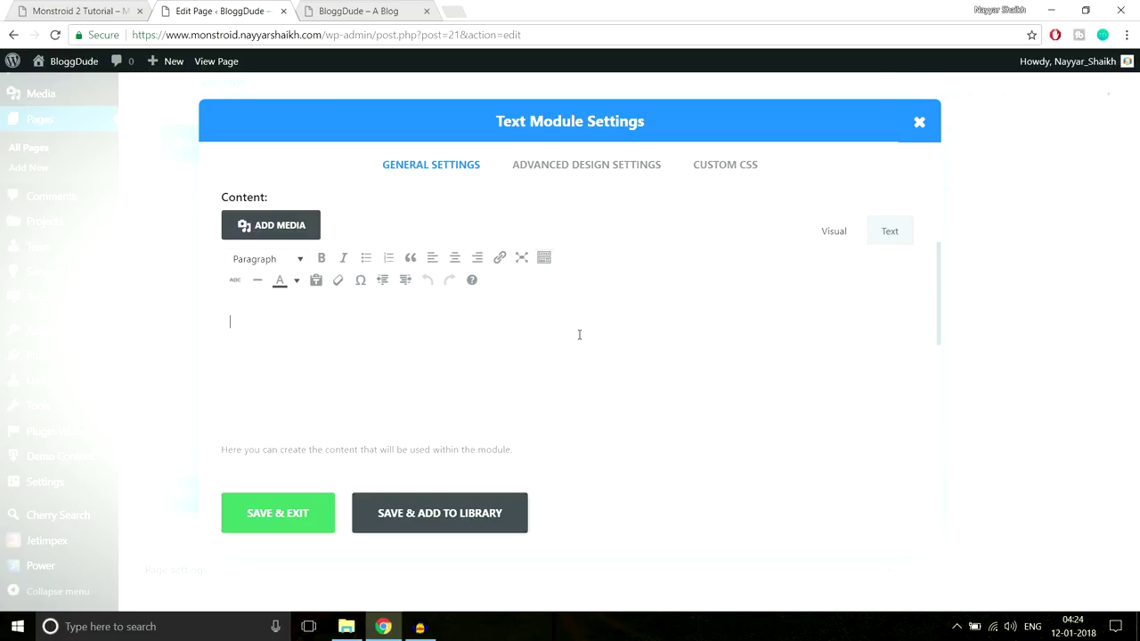
key("ctrl+v")
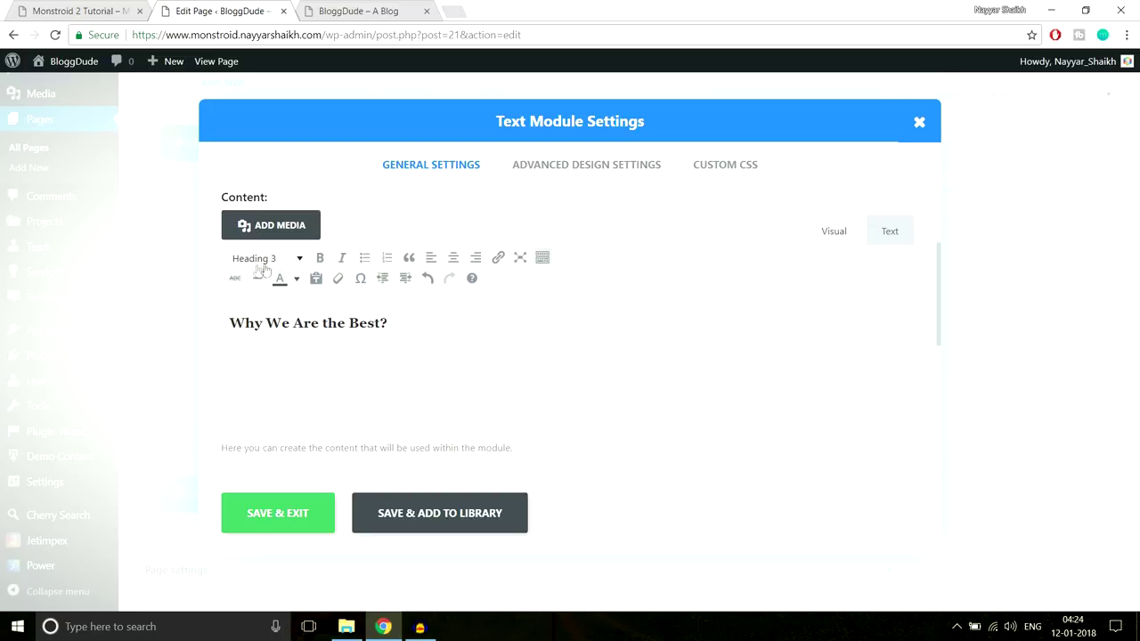
left_click(106, 9)
left_click(411, 216)
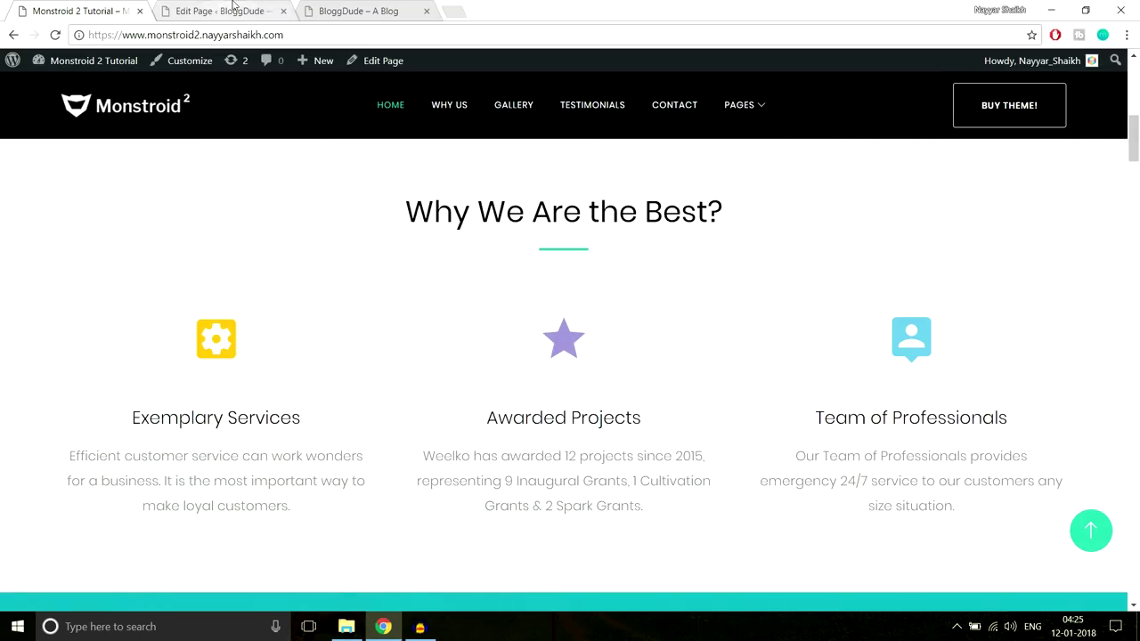
left_click(230, 11)
left_click(287, 519)
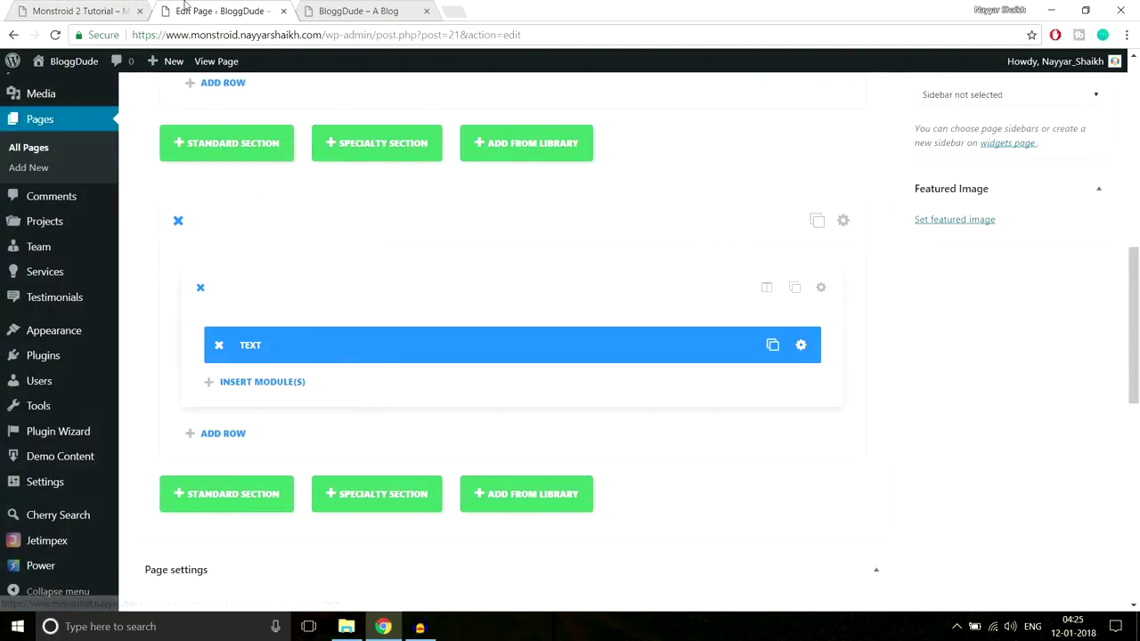
Compare with the Monstroid 2 demo section, then open the Monstroid-2 folder on New Volume (E:)
left_click(89, 11)
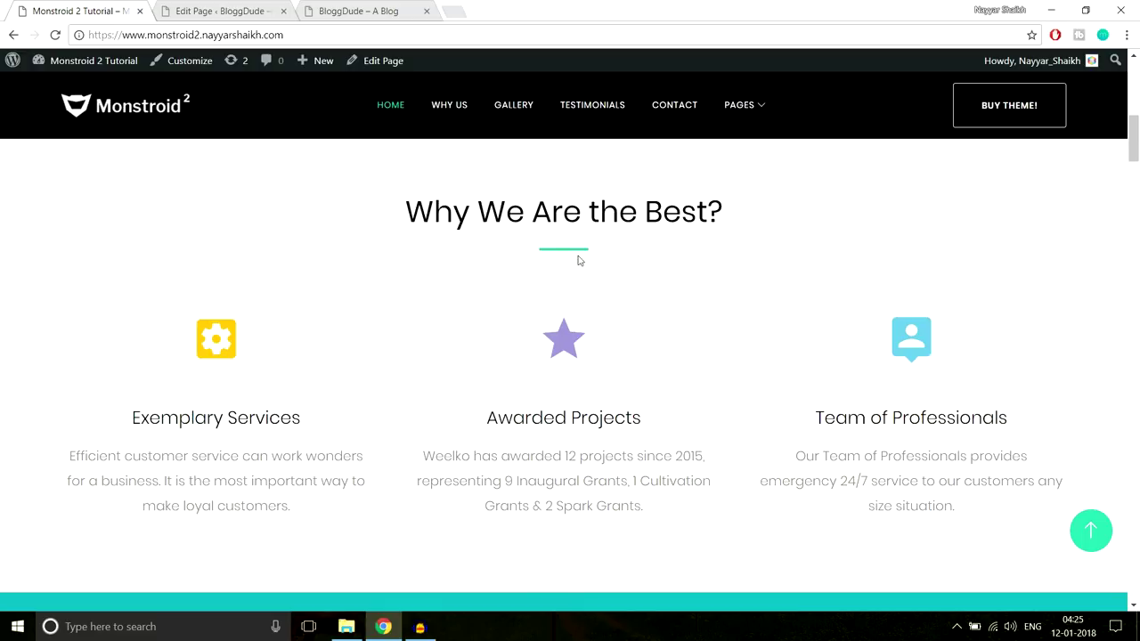
left_click(259, 4)
scroll(944, 312, "down", 1)
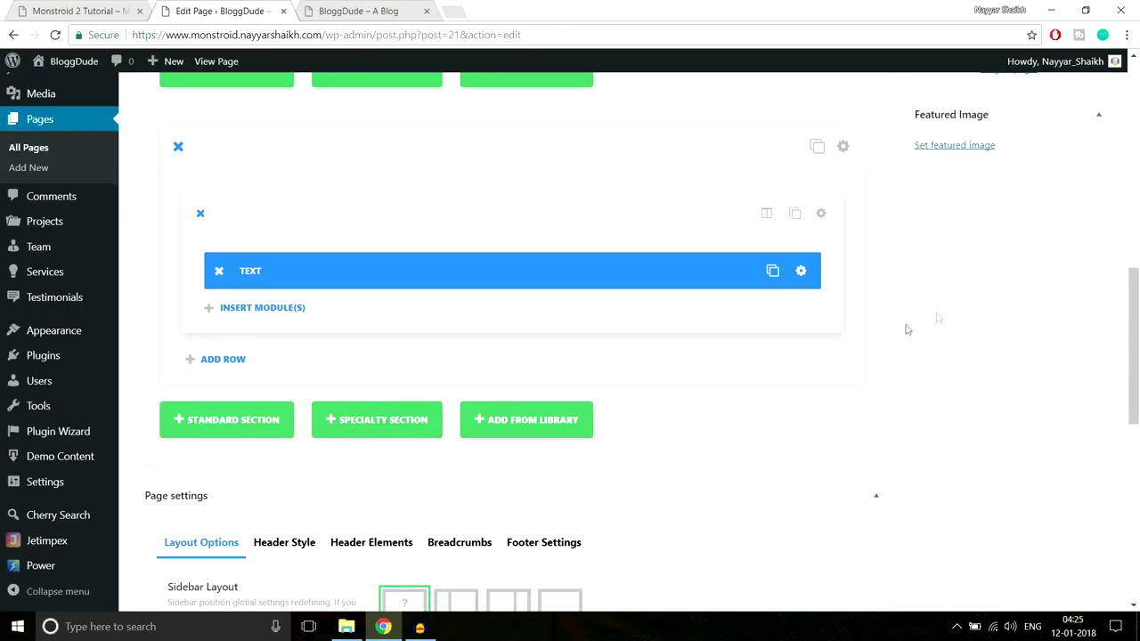
left_click(347, 626)
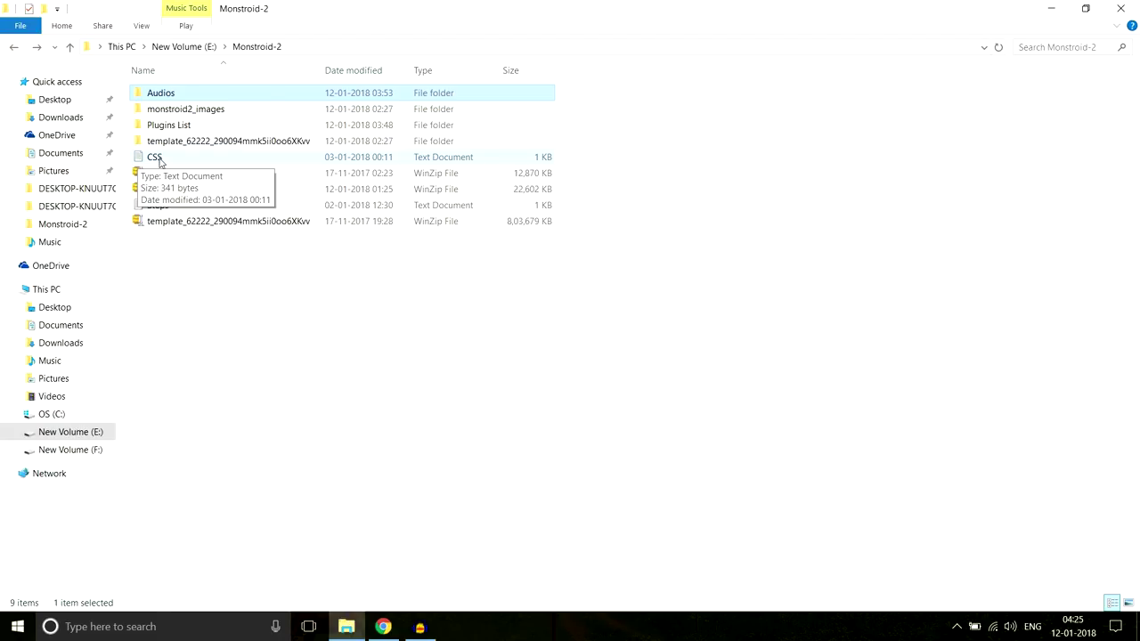
Open the CSS notes file in Notepad and copy the Line After Center declarations
double_click(160, 161)
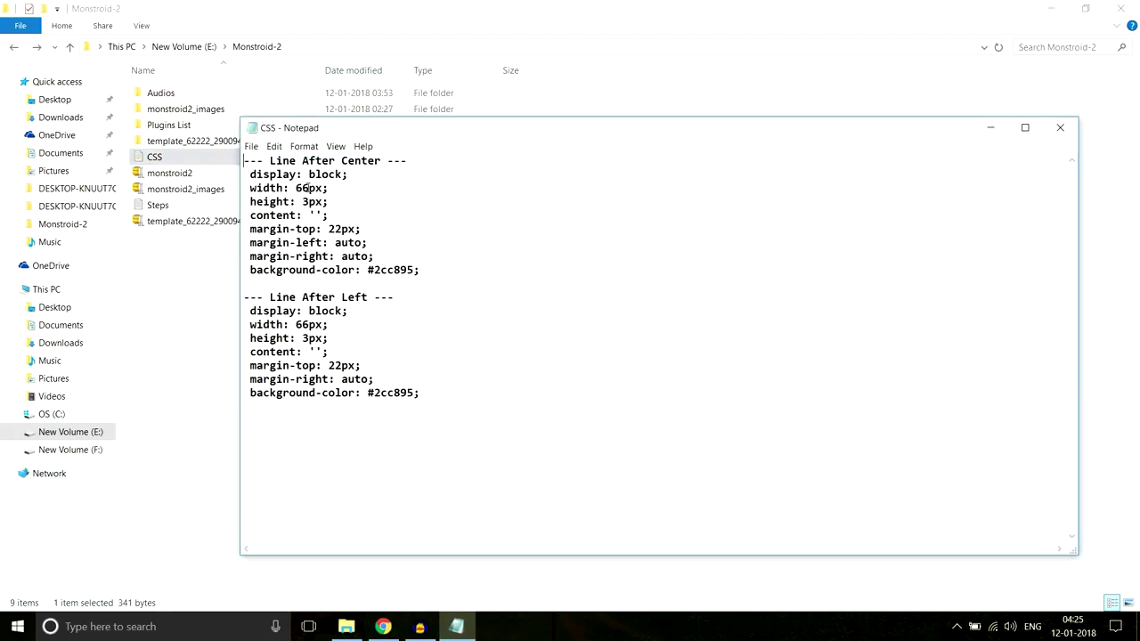
left_click_drag(449, 270, 248, 172)
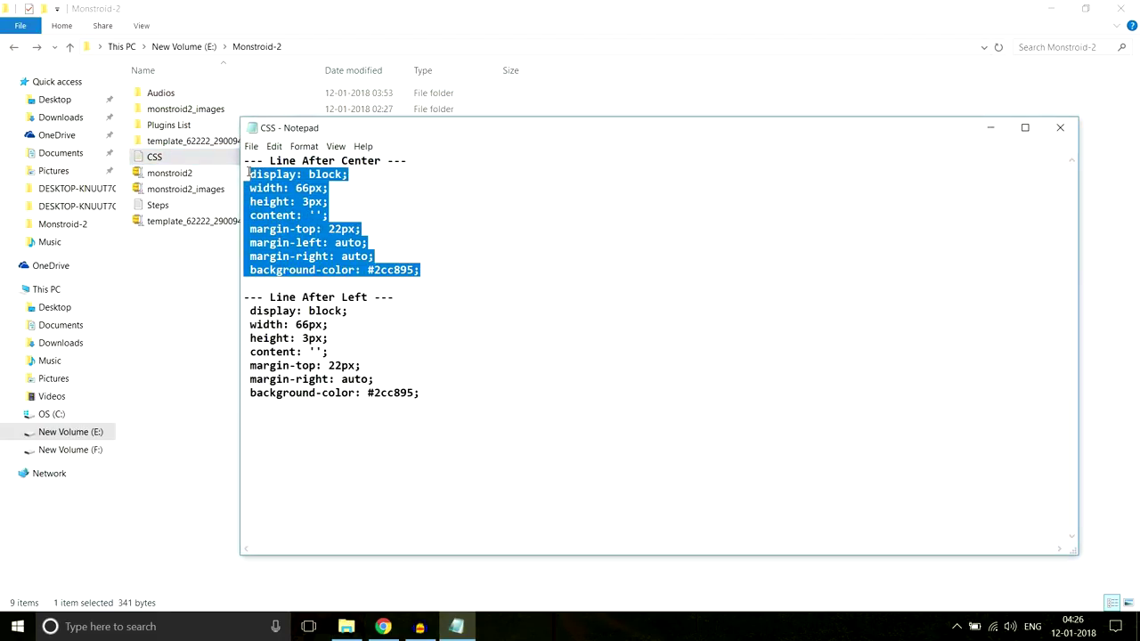
left_click_drag(408, 161, 237, 167)
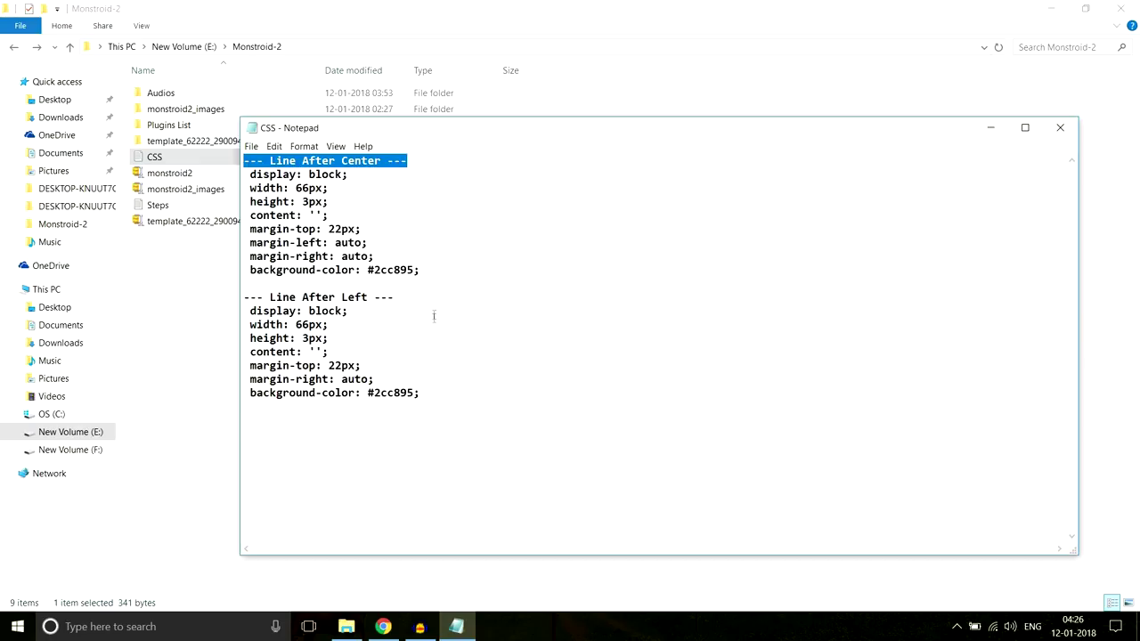
left_click_drag(395, 298, 237, 298)
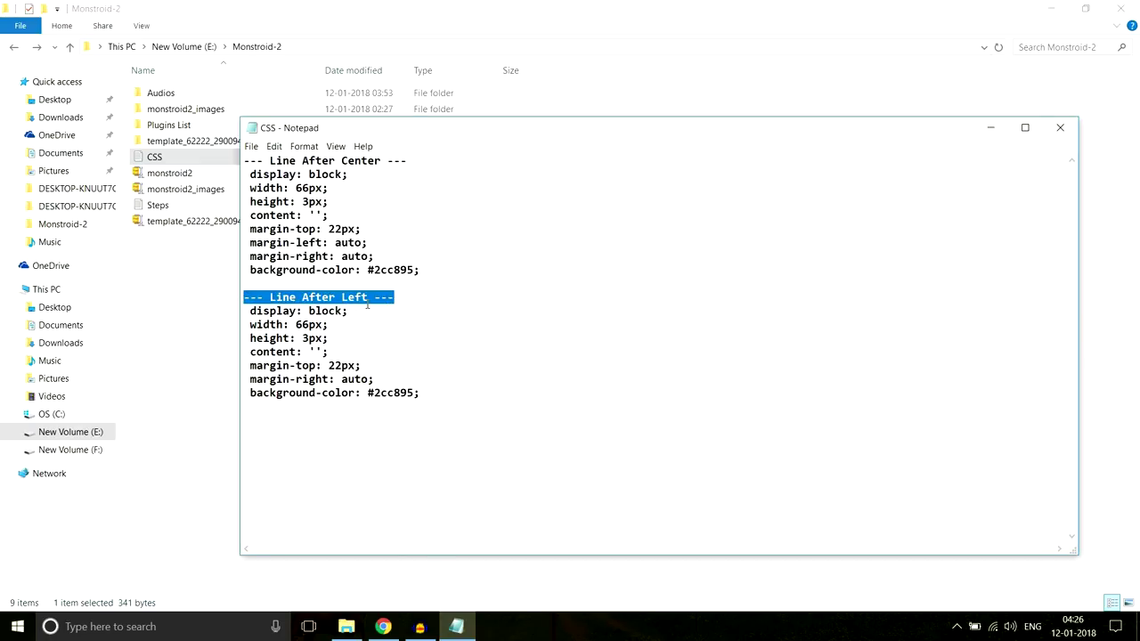
left_click(390, 615)
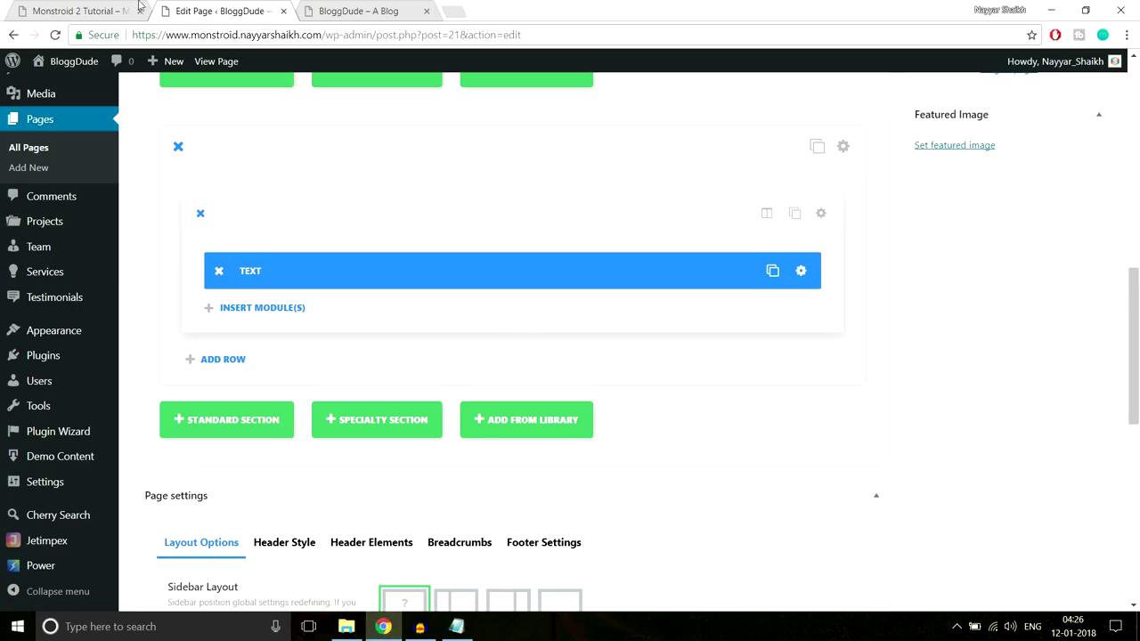
left_click(103, 12)
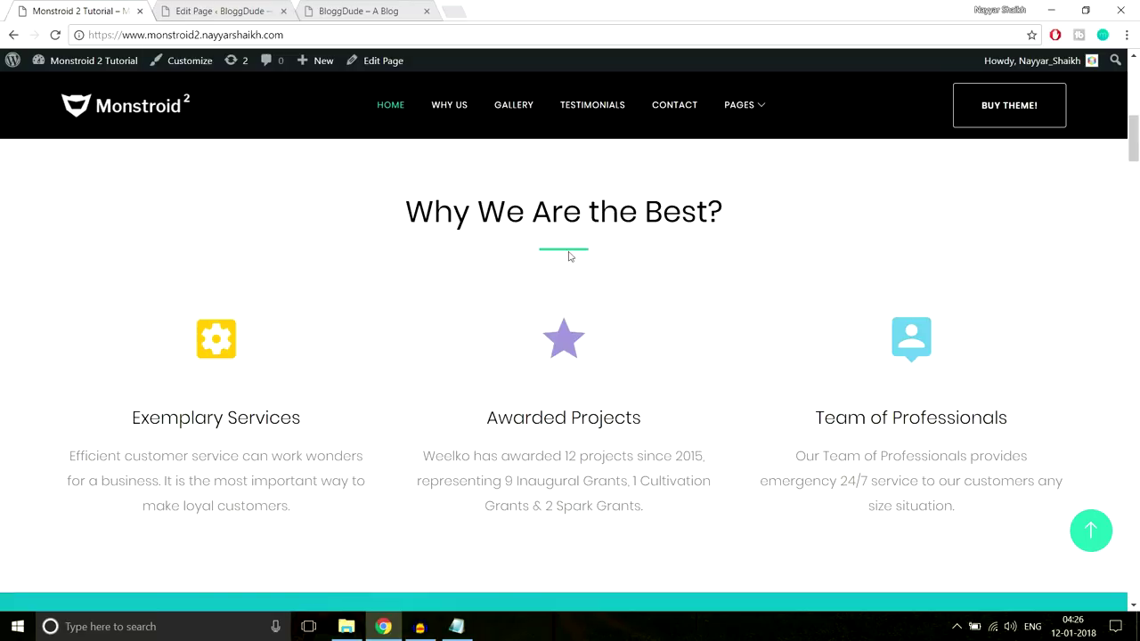
left_click(456, 625)
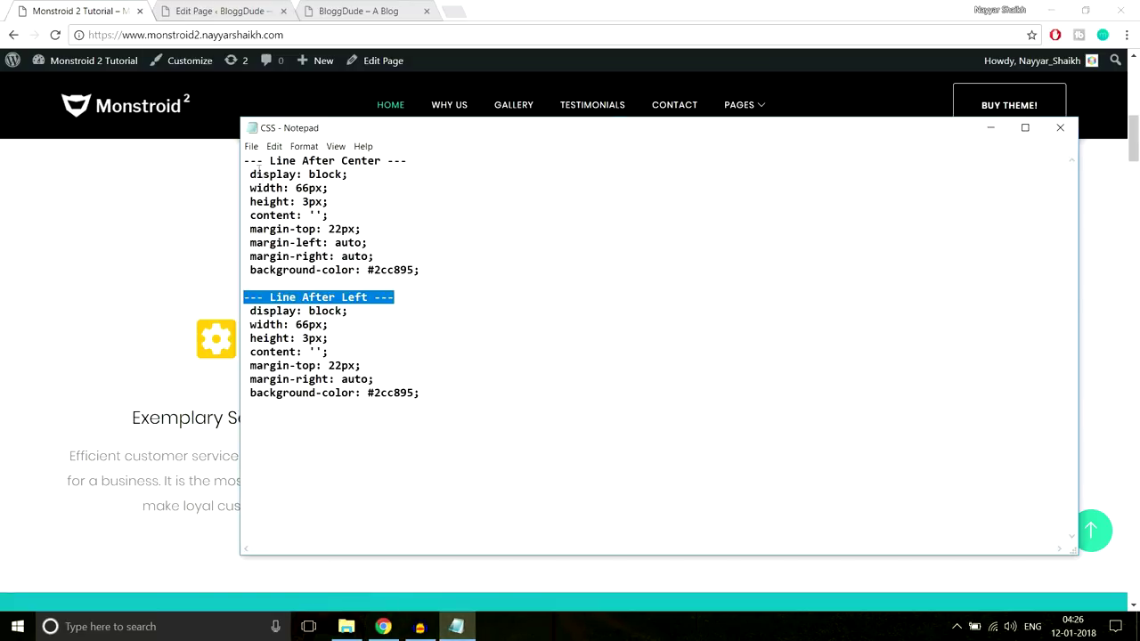
left_click_drag(251, 171, 442, 264)
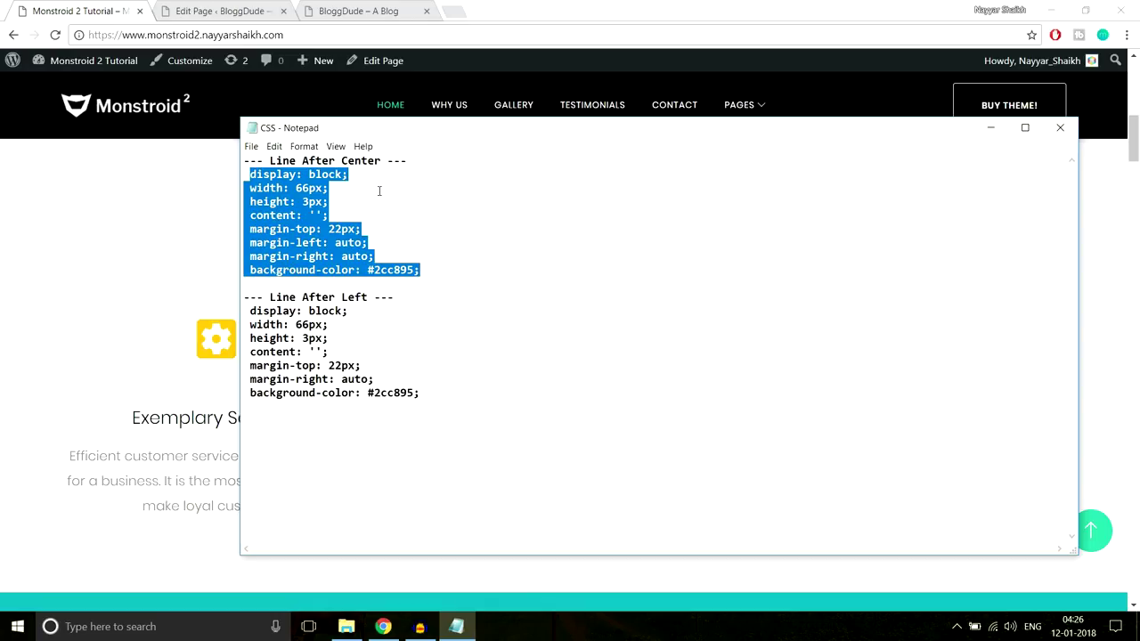
left_click(256, 11)
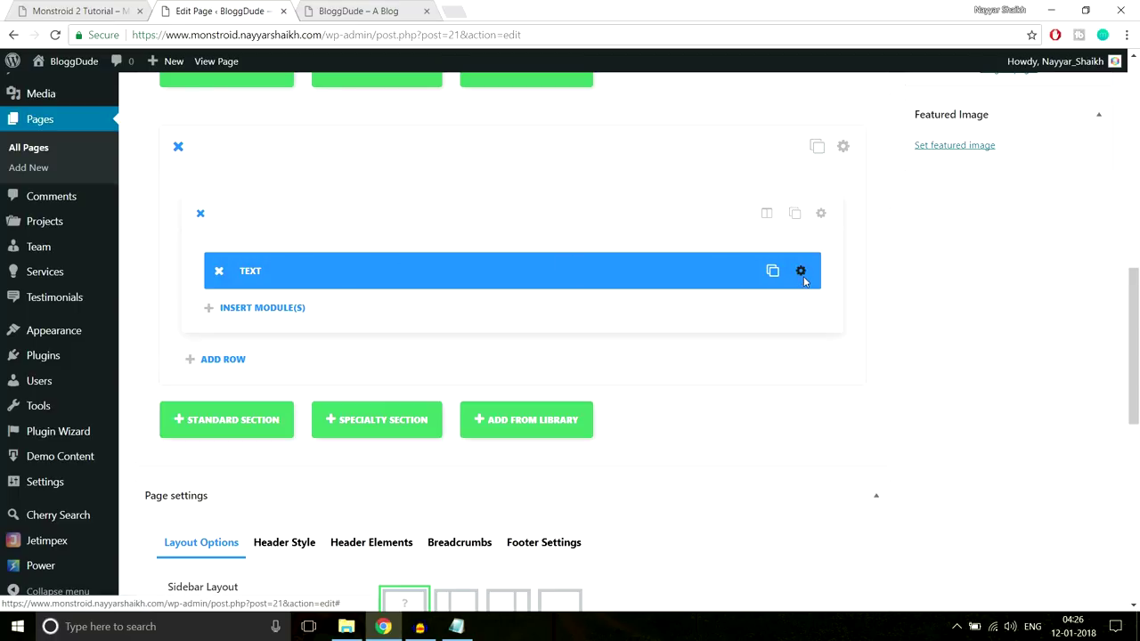
Paste the centred 66px, 3px, #2cc895 line rule into the Text module's After custom CSS and save
left_click(801, 272)
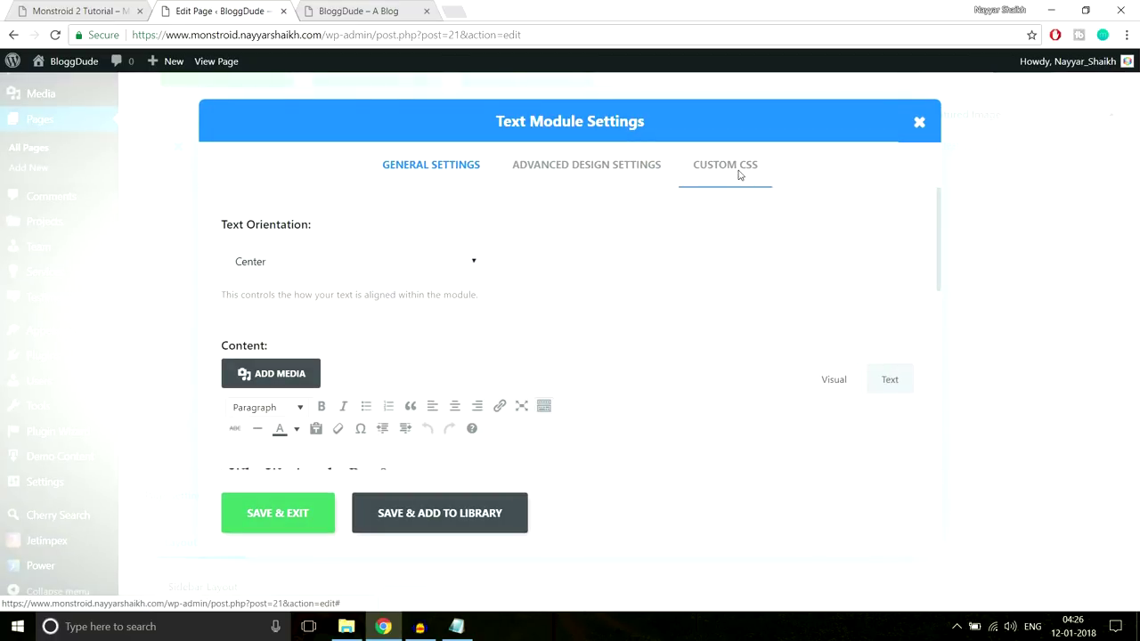
left_click(738, 176)
scroll(797, 305, "down", 4)
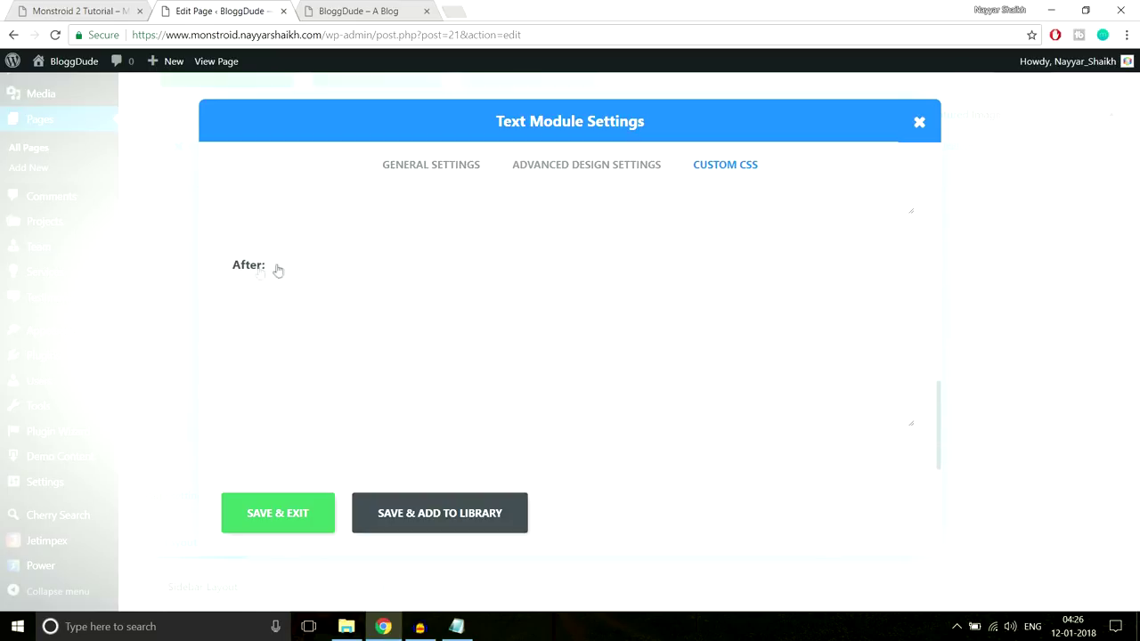
left_click(274, 327)
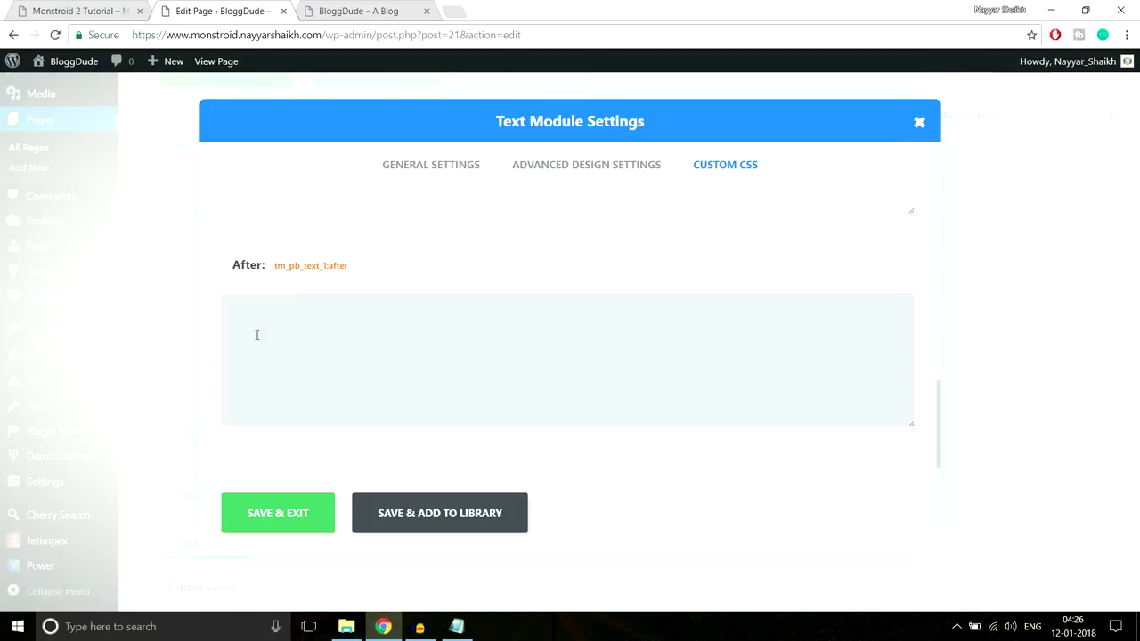
type("width: 30px; height: 3px; content: ''; margin-top: 22px; margin-left: auto; margin-right: auto; background-color: #2cc895;")
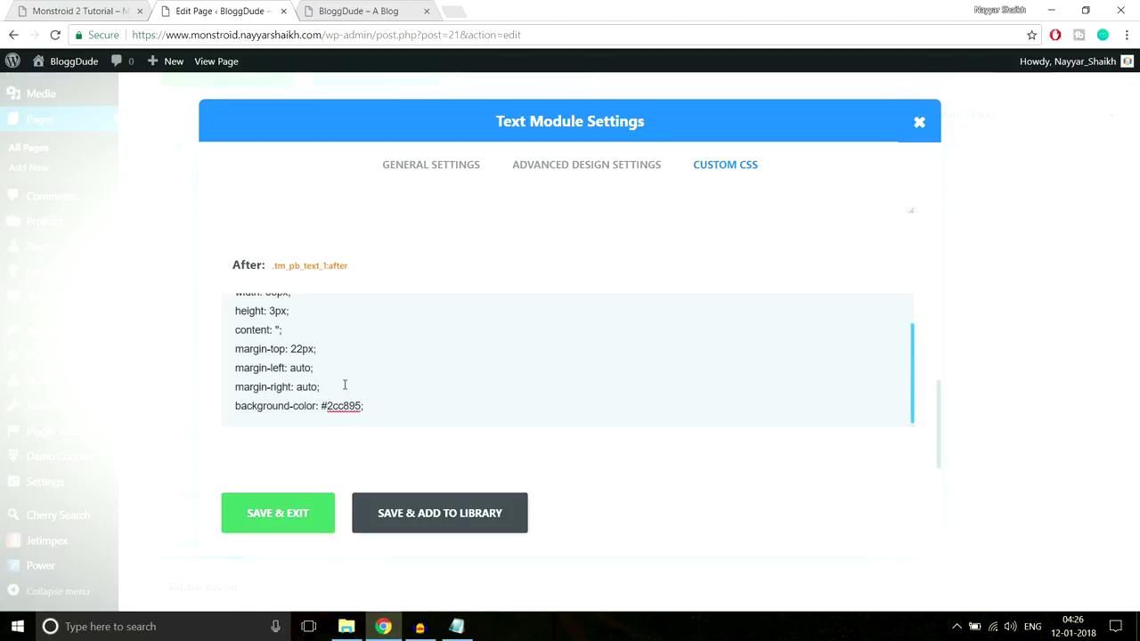
left_click(103, 8)
left_click_drag(398, 213, 755, 216)
left_click(523, 187)
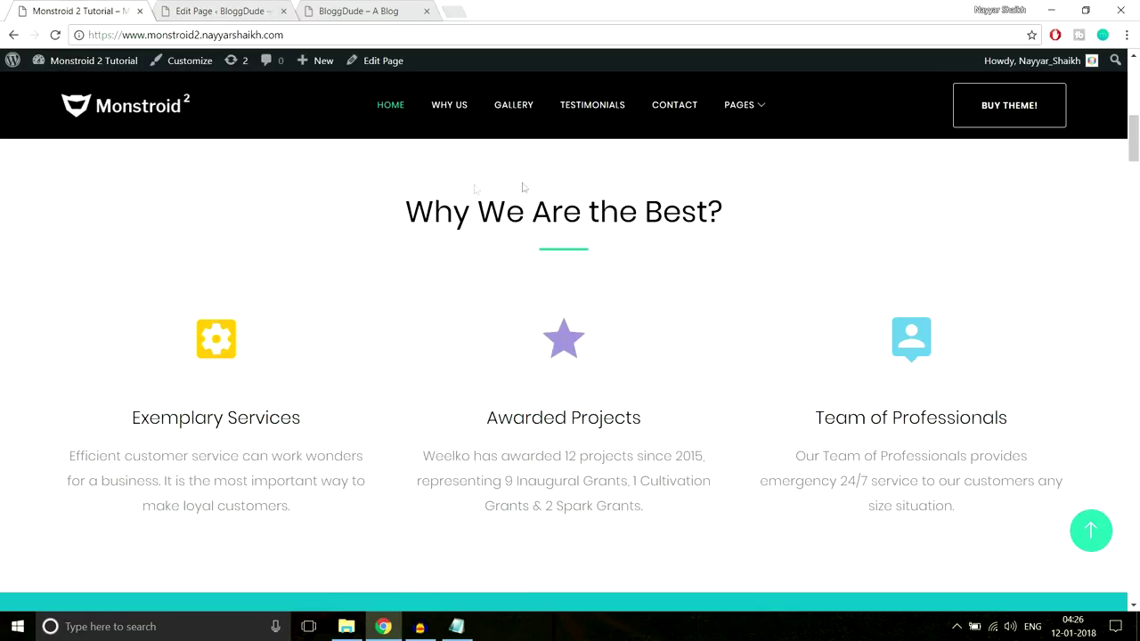
left_click(242, 9)
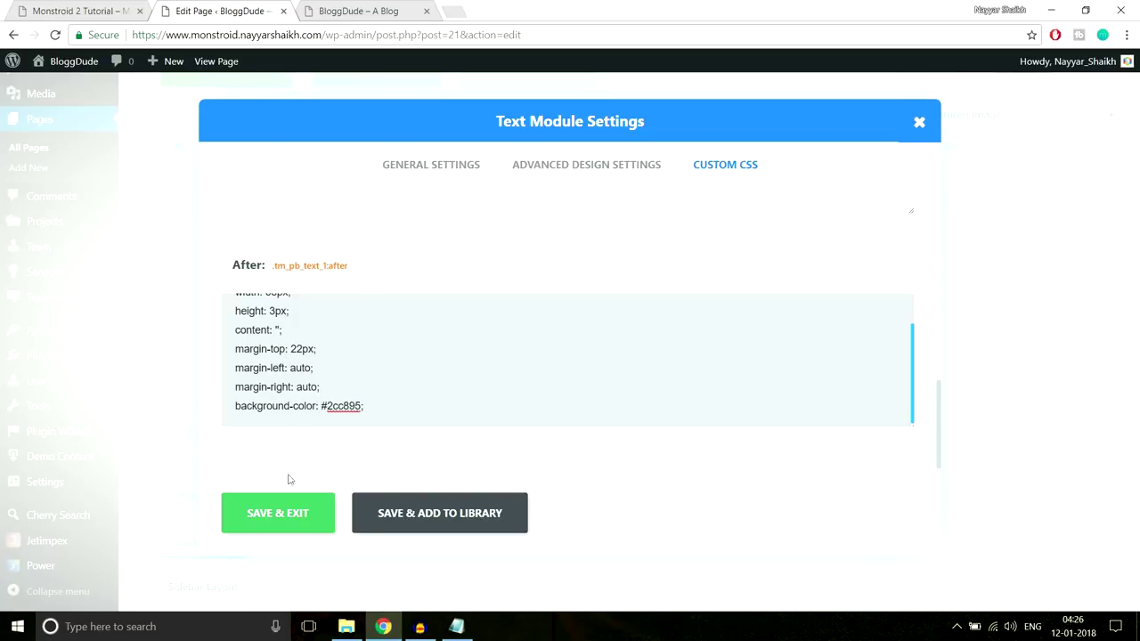
left_click(295, 511)
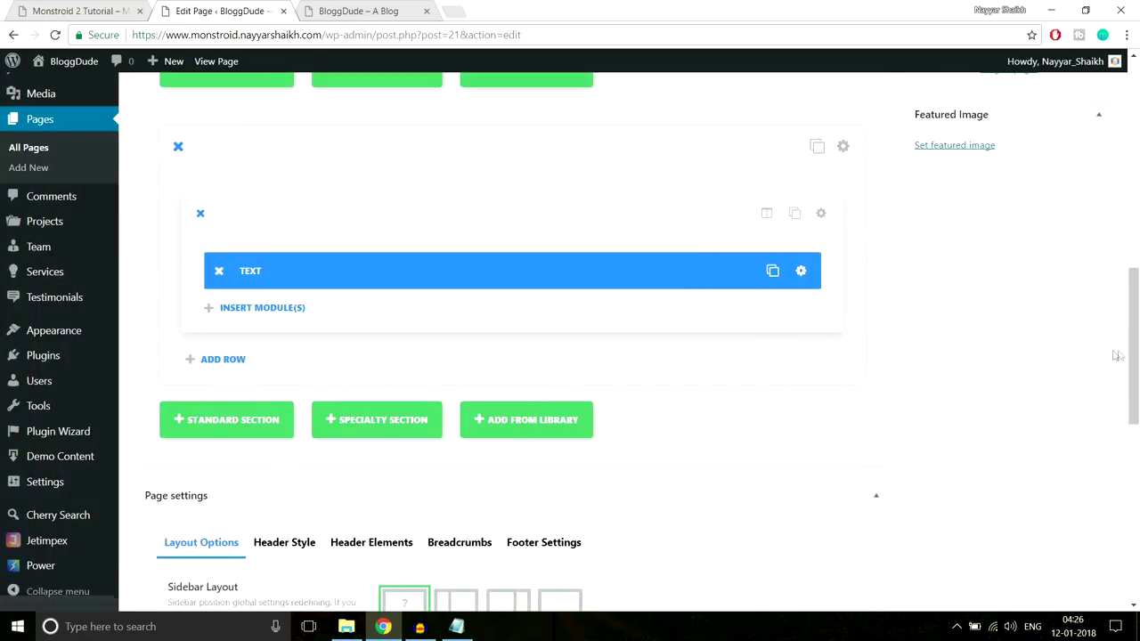
scroll(1094, 349, "up", 5)
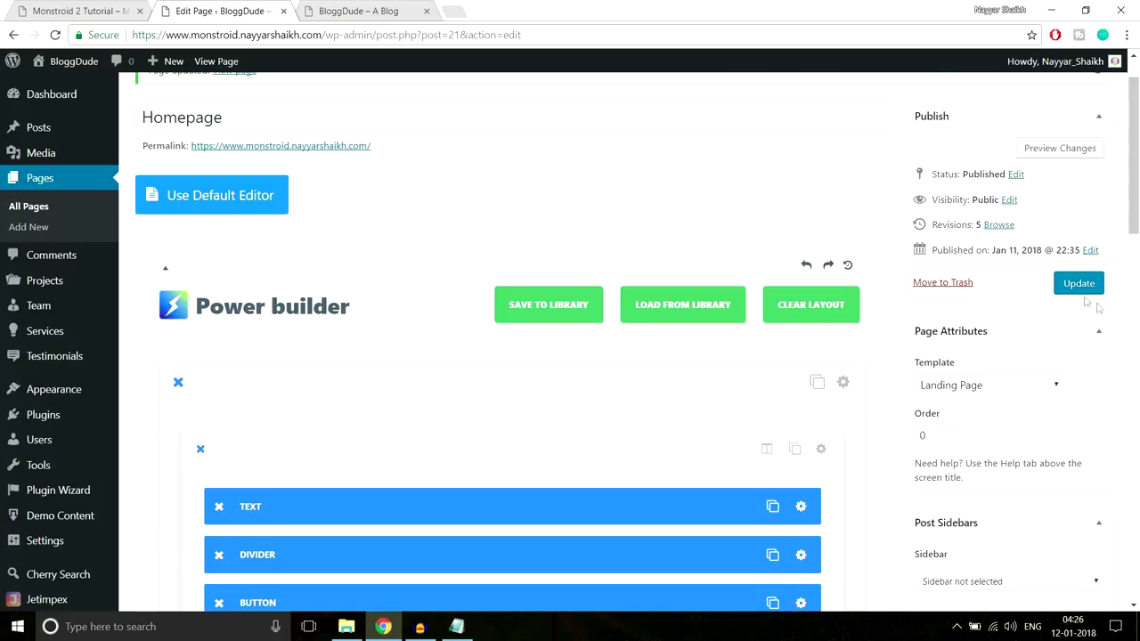
Update the Homepage and reload the live BloggDude site
left_click(1078, 283)
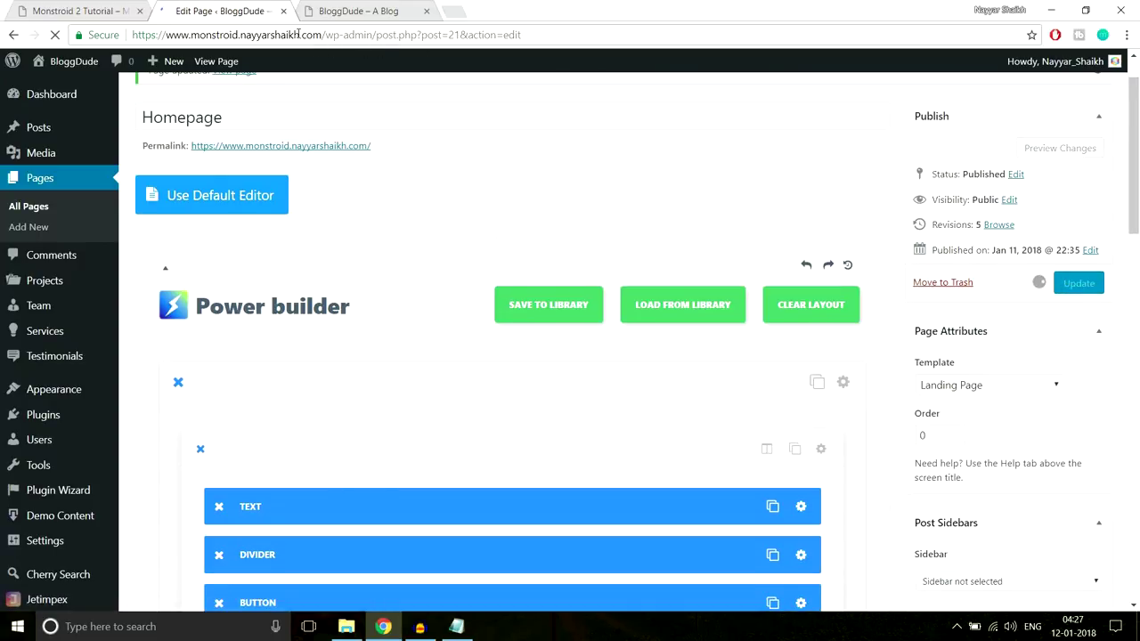
left_click(360, 11)
left_click(371, 35)
key("Return")
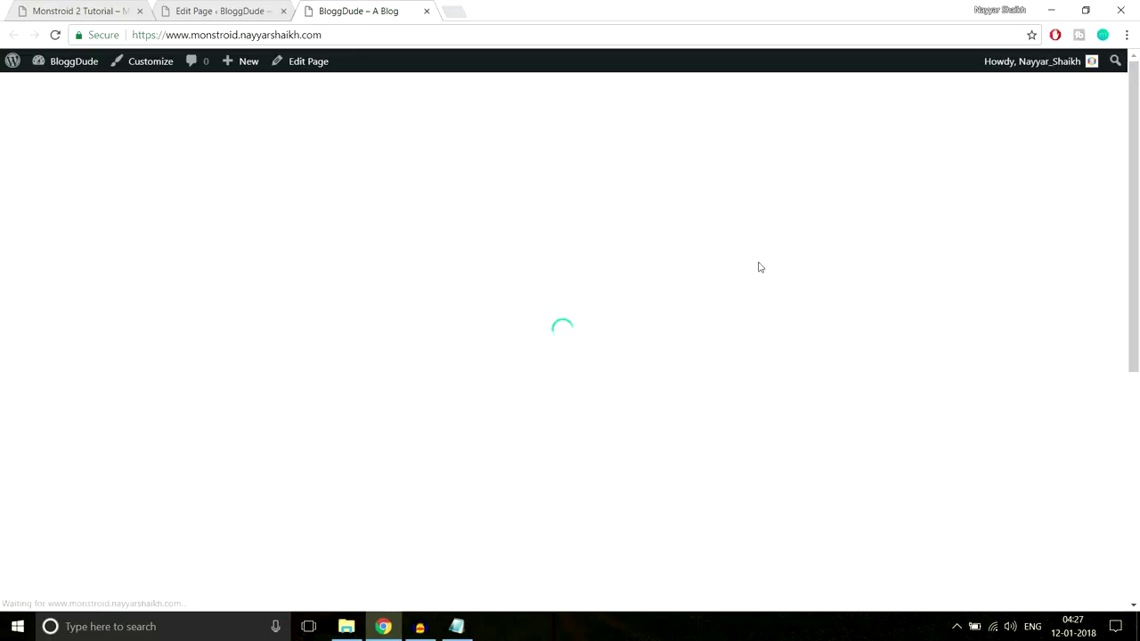
scroll(763, 302, "down", 5)
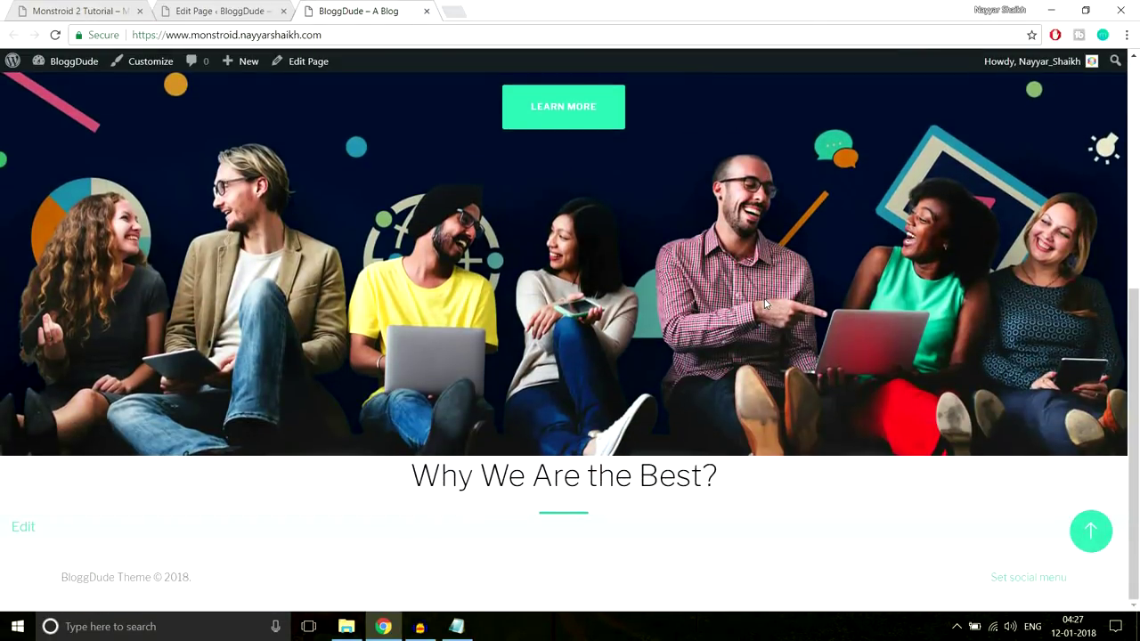
Check the new 'Why We Are the Best?' heading on the live page, then view the Monstroid 2 demo
triple_click(482, 474)
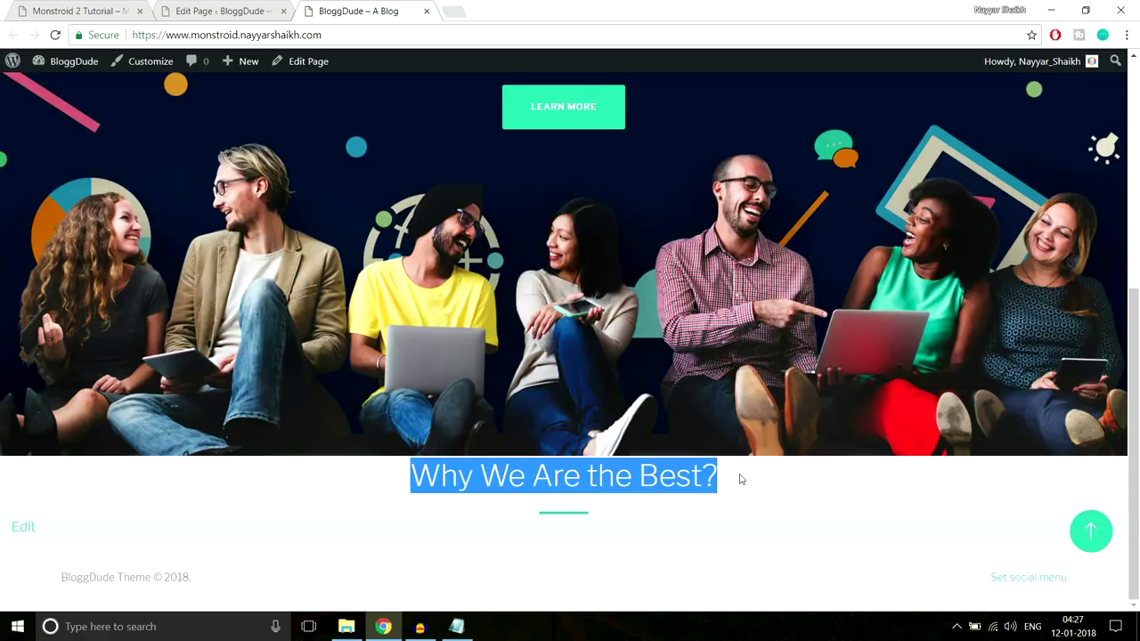
left_click(651, 512)
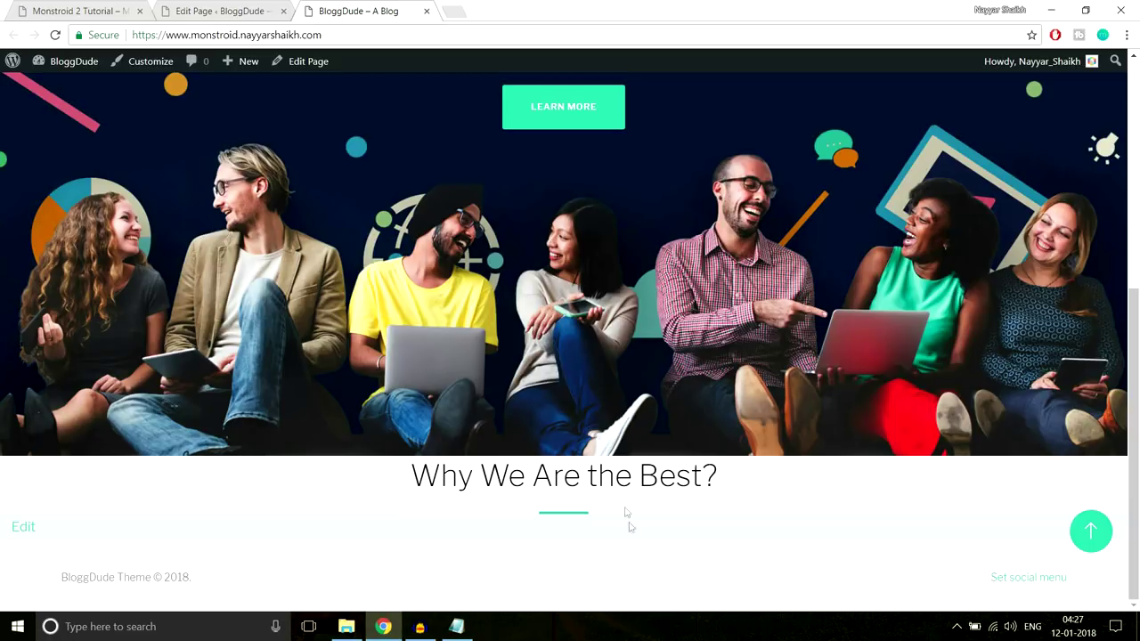
left_click_drag(430, 464, 300, 481)
left_click(412, 482)
left_click_drag(413, 481, 660, 510)
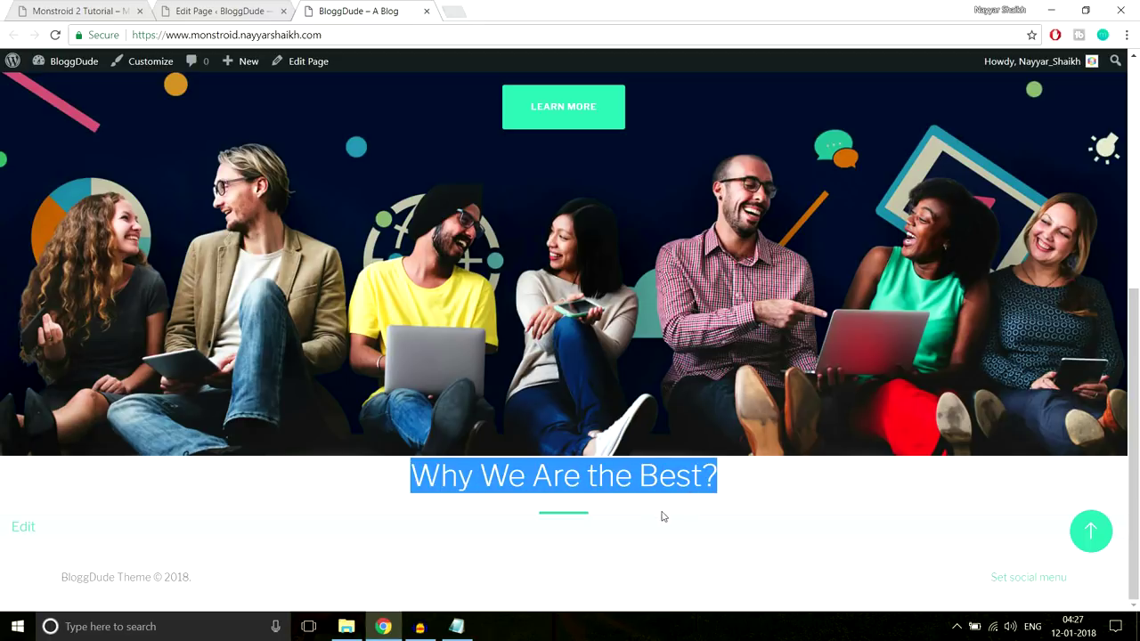
left_click(649, 518)
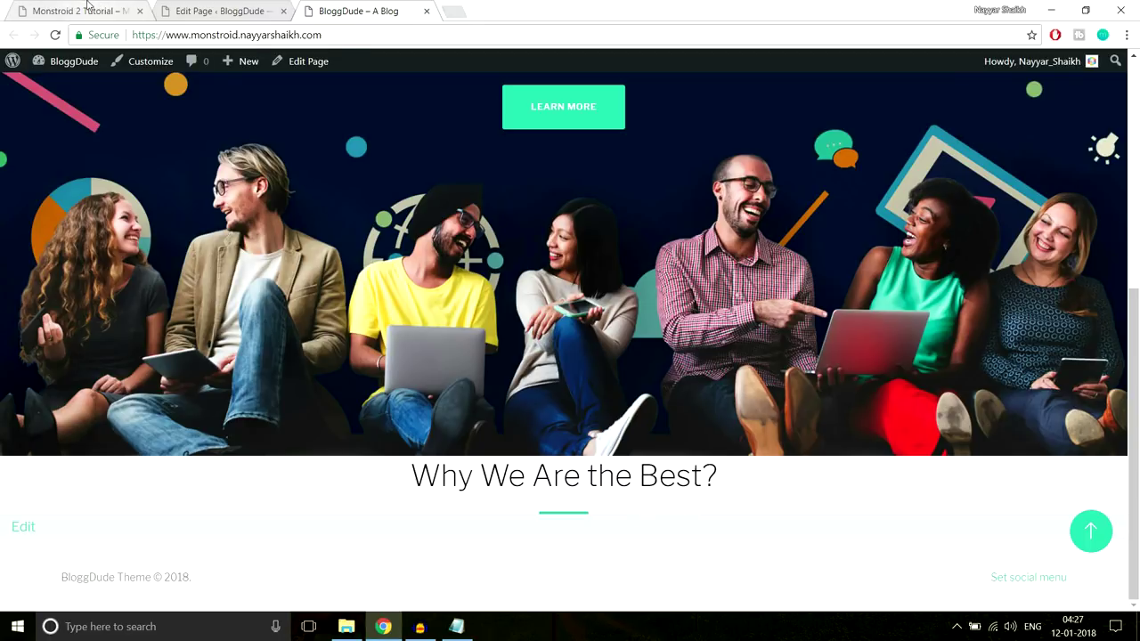
key("ctrl+1")
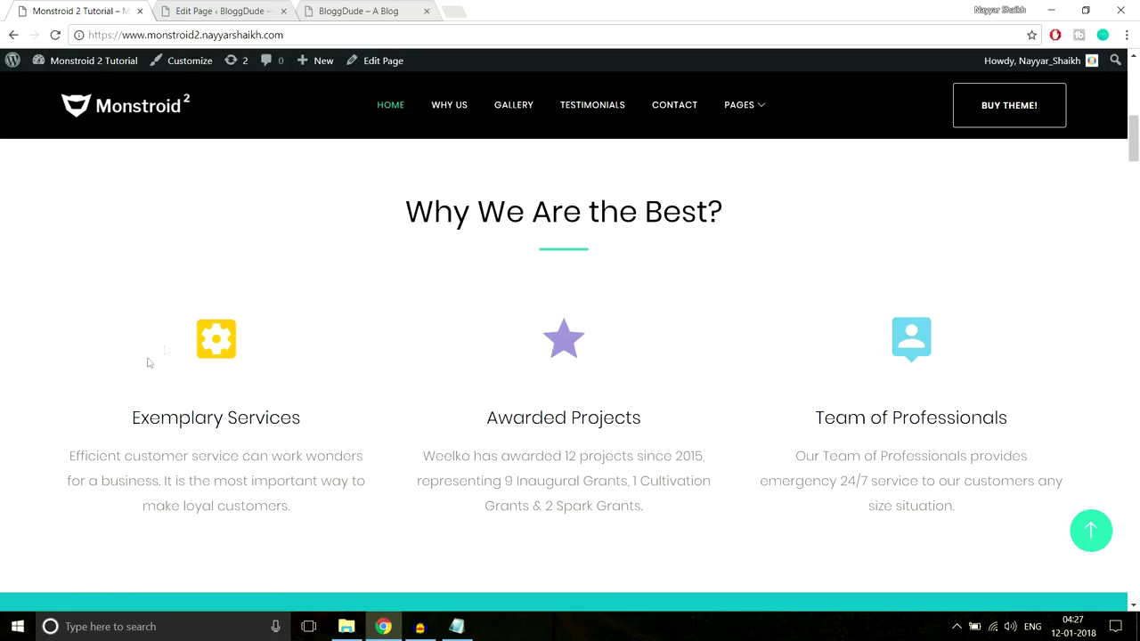
Add a 1/3 1/3 1/3 row below the heading Text row and open its first column's module list
left_click(242, 12)
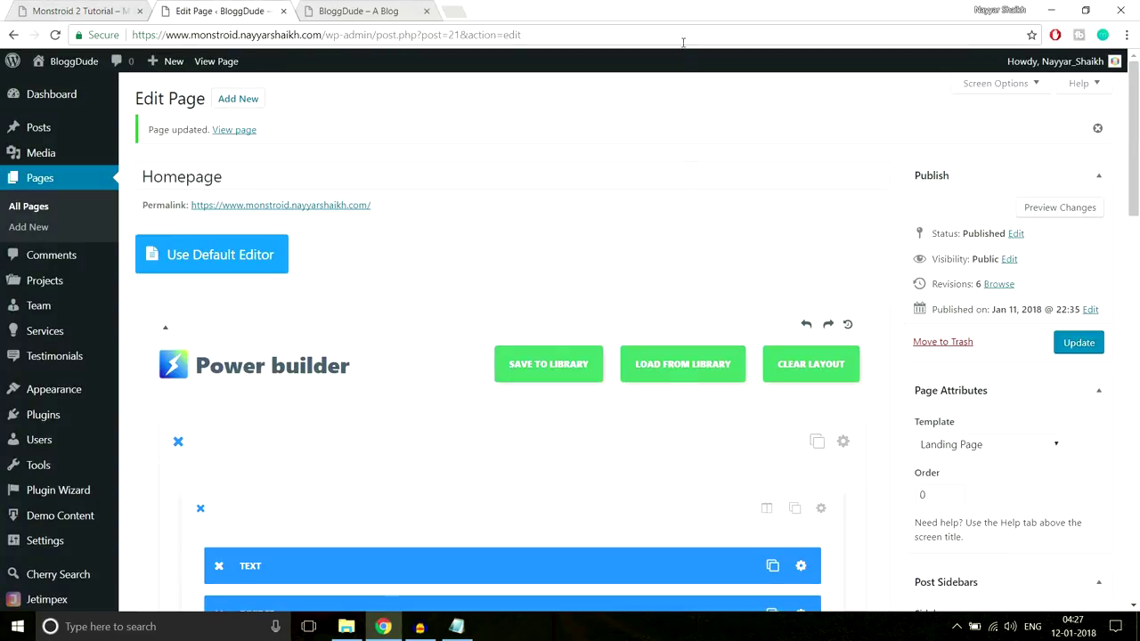
scroll(688, 249, "down", 2)
scroll(690, 272, "down", 2)
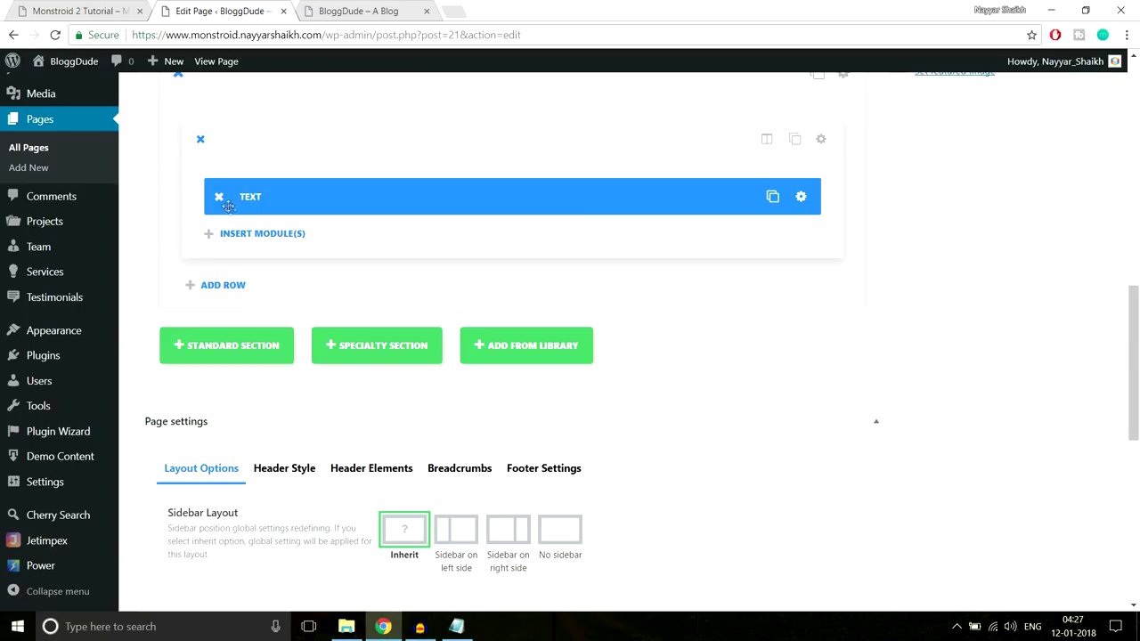
left_click(114, 9)
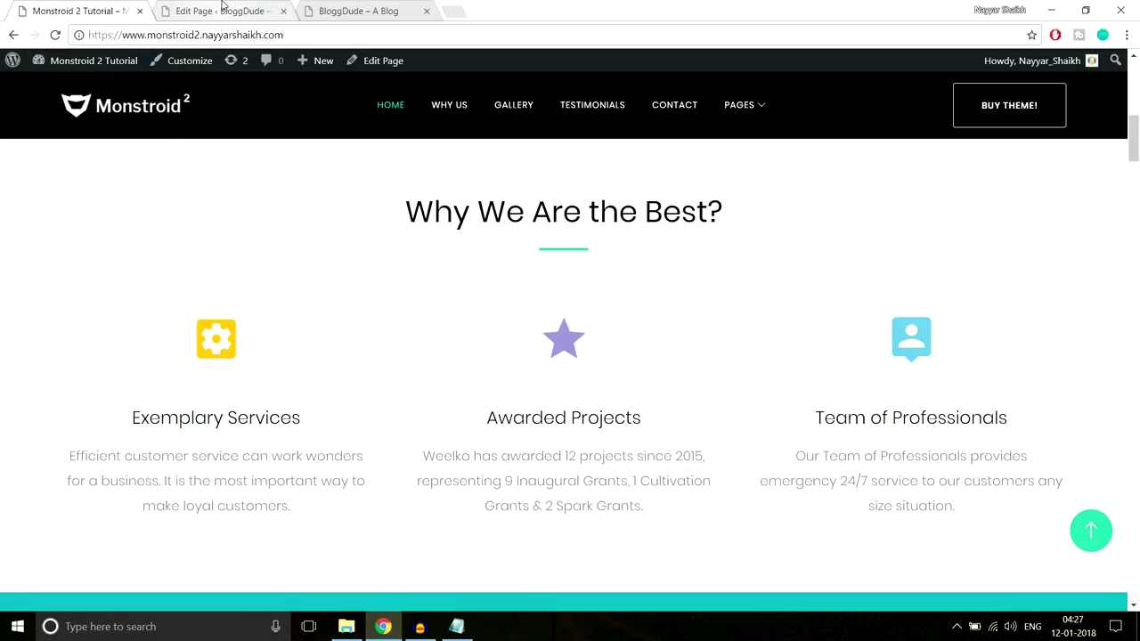
left_click(222, 10)
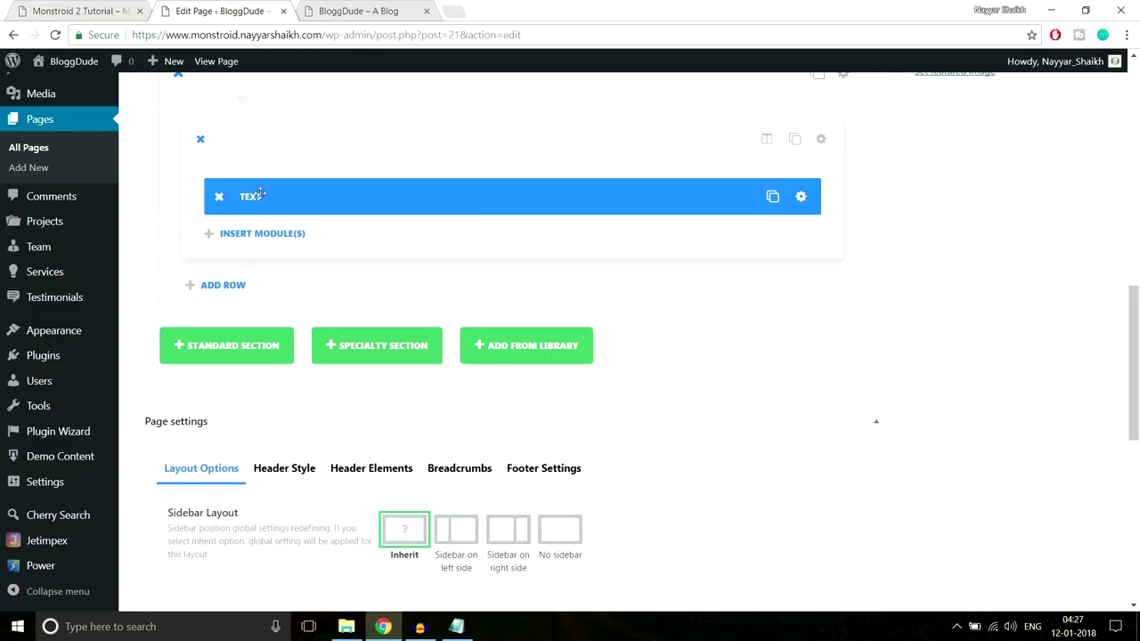
left_click(234, 290)
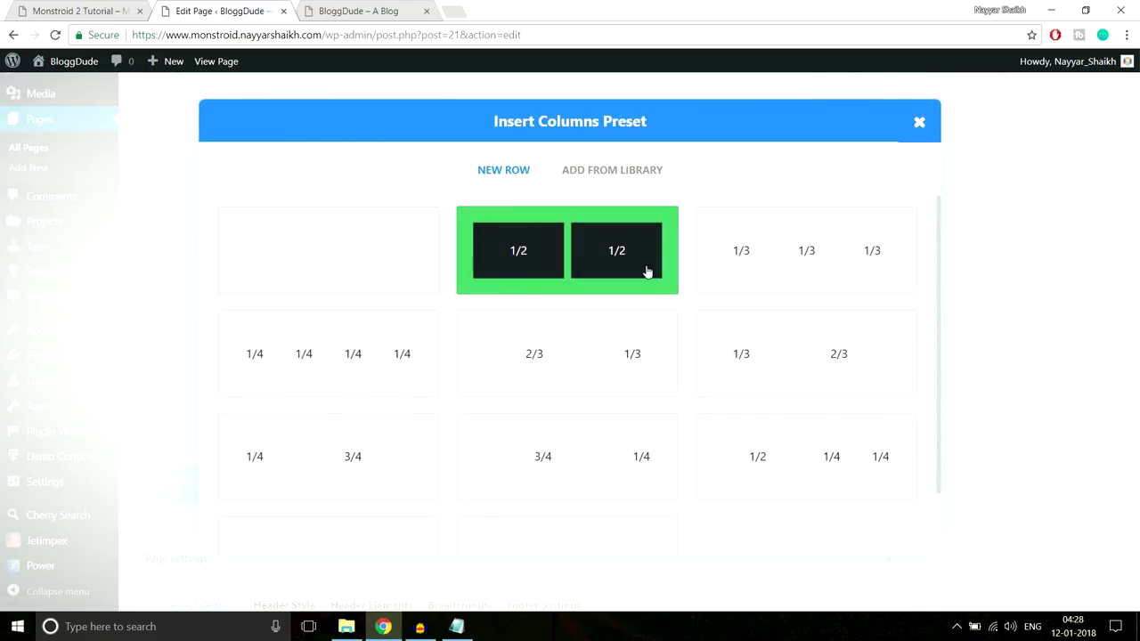
left_click(806, 254)
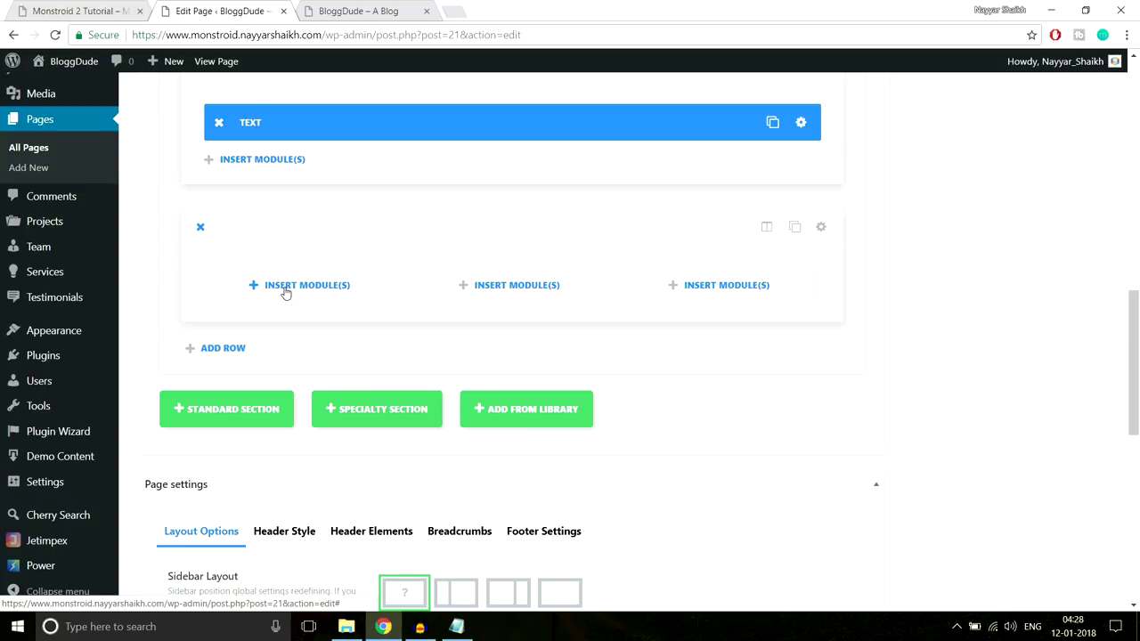
left_click(285, 286)
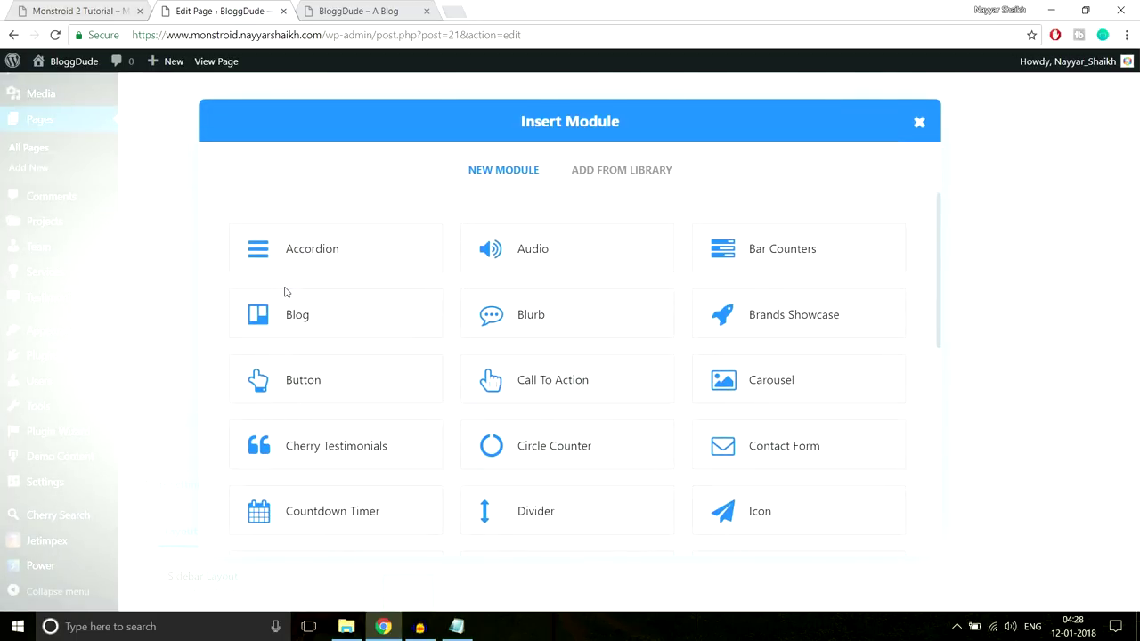
Add a Blurb module titled 'Exemplary Services', copied from the demo page
left_click(540, 326)
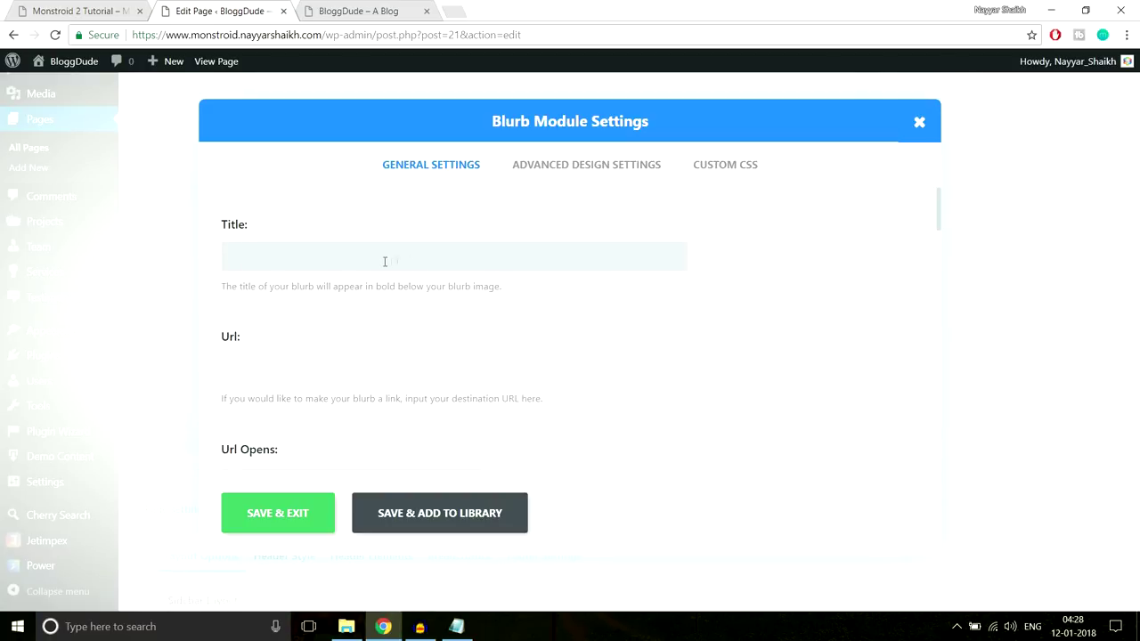
left_click(89, 11)
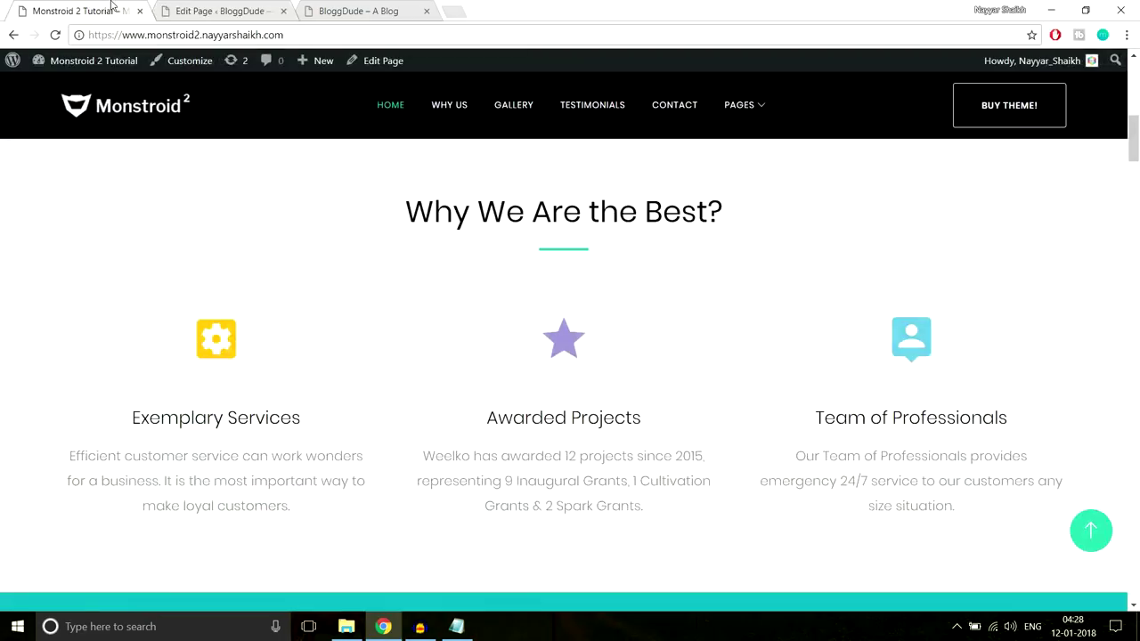
left_click_drag(133, 417, 330, 424)
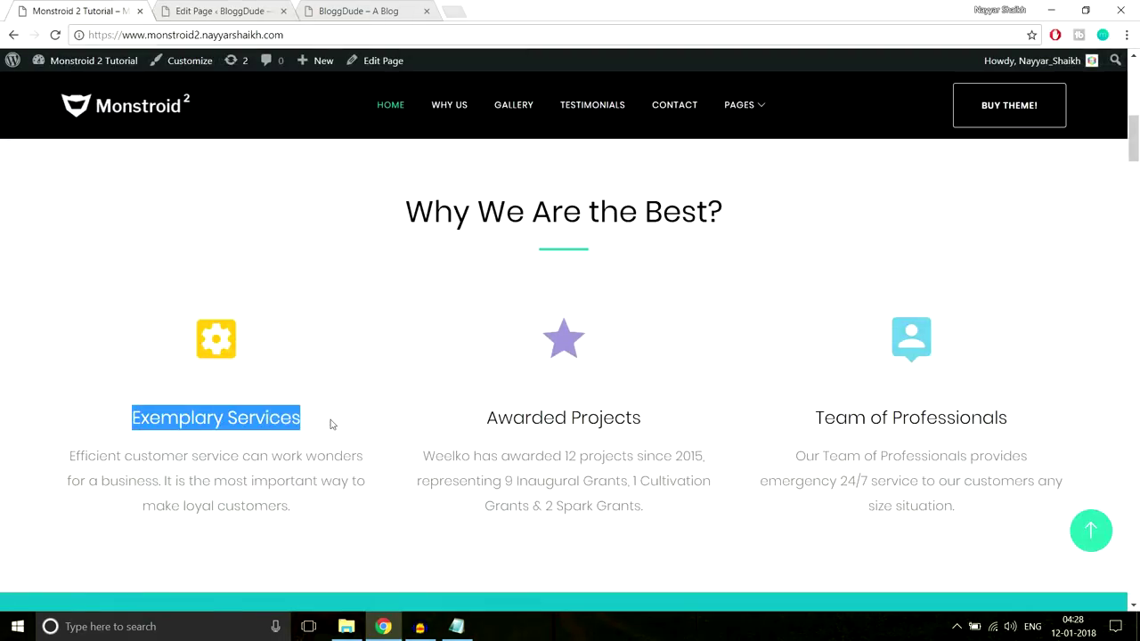
key("ctrl+c")
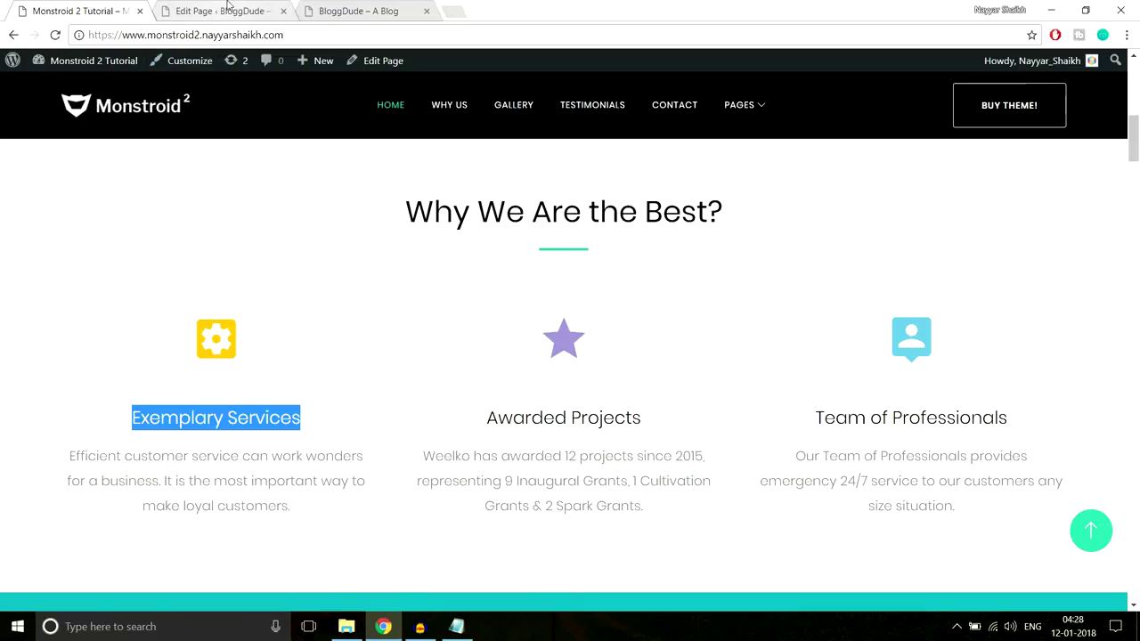
left_click(218, 11)
key("ctrl+v")
scroll(752, 299, "down", 2)
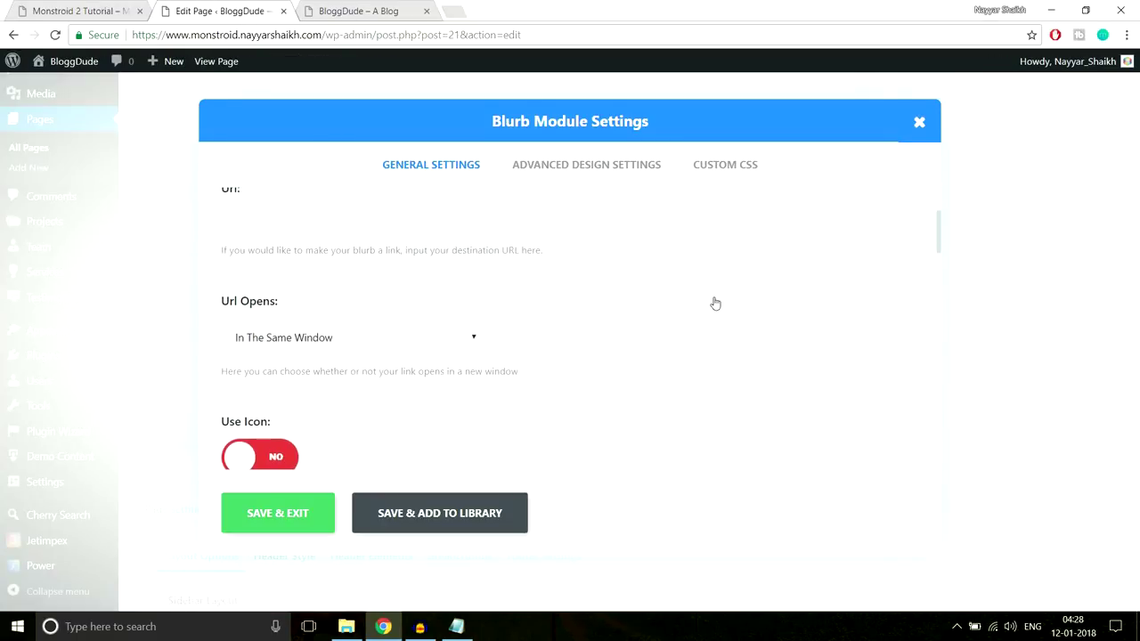
scroll(464, 297, "up", 2)
left_click(357, 365)
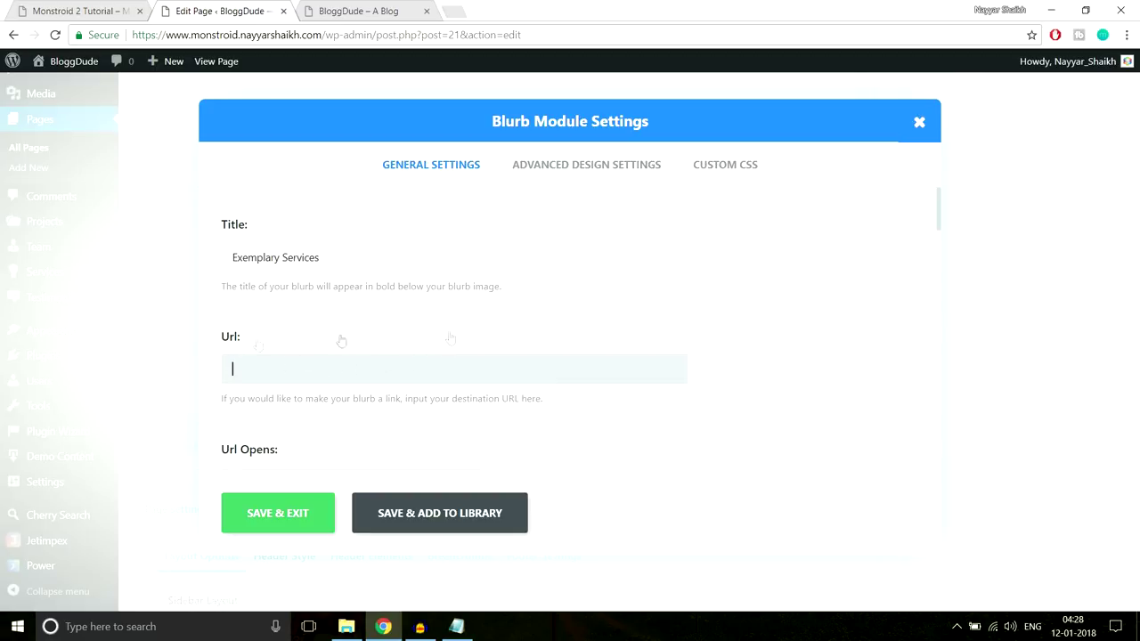
scroll(362, 307, "down", 1)
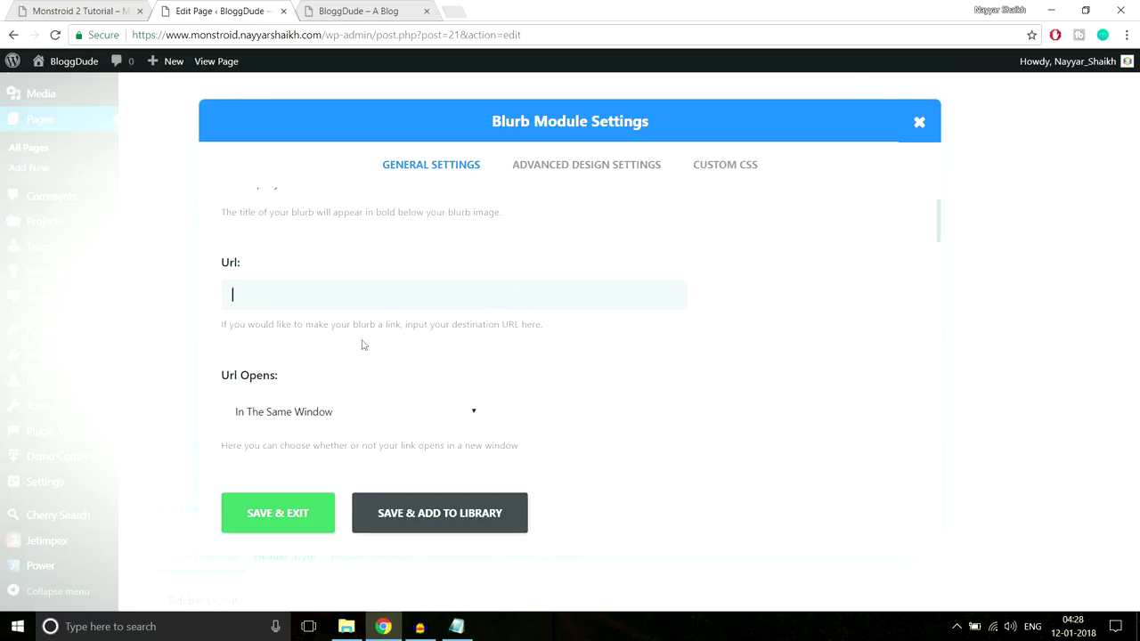
Turn on Use Icon for the blurb and choose the heart icon, comparing with the demo blurbs
left_click(85, 10)
left_click(209, 376)
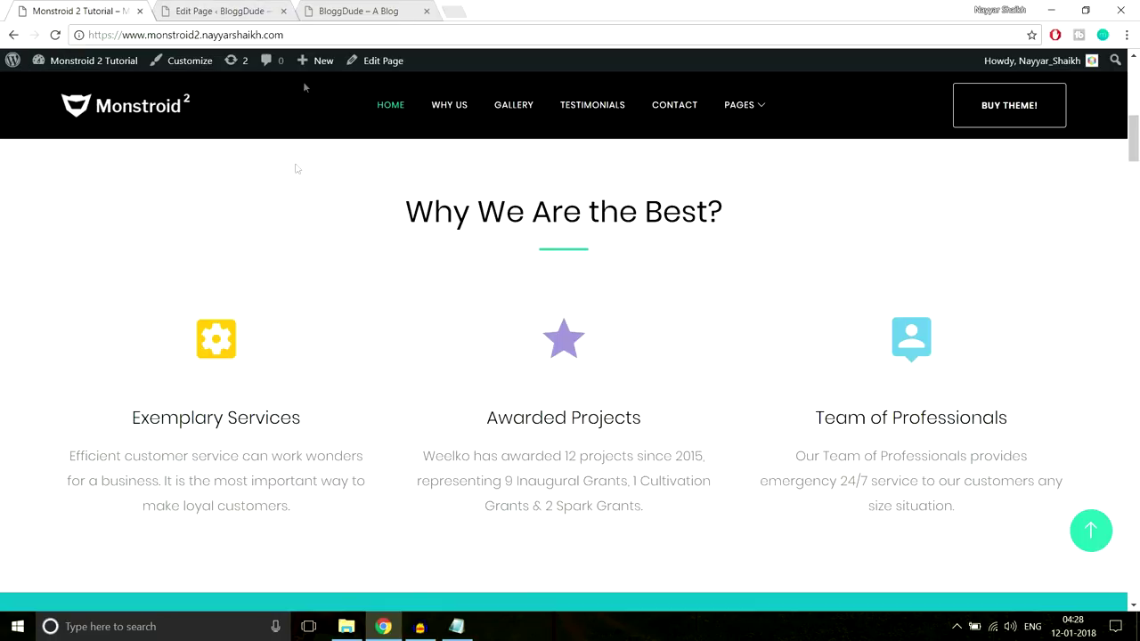
left_click(218, 11)
scroll(498, 263, "down", 4)
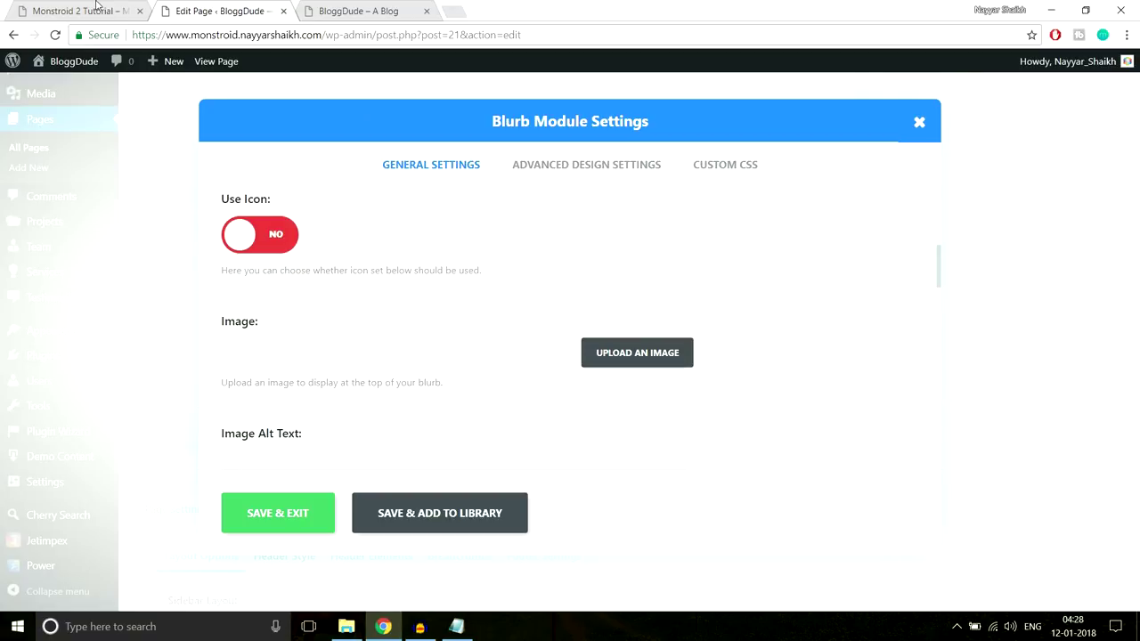
left_click(100, 11)
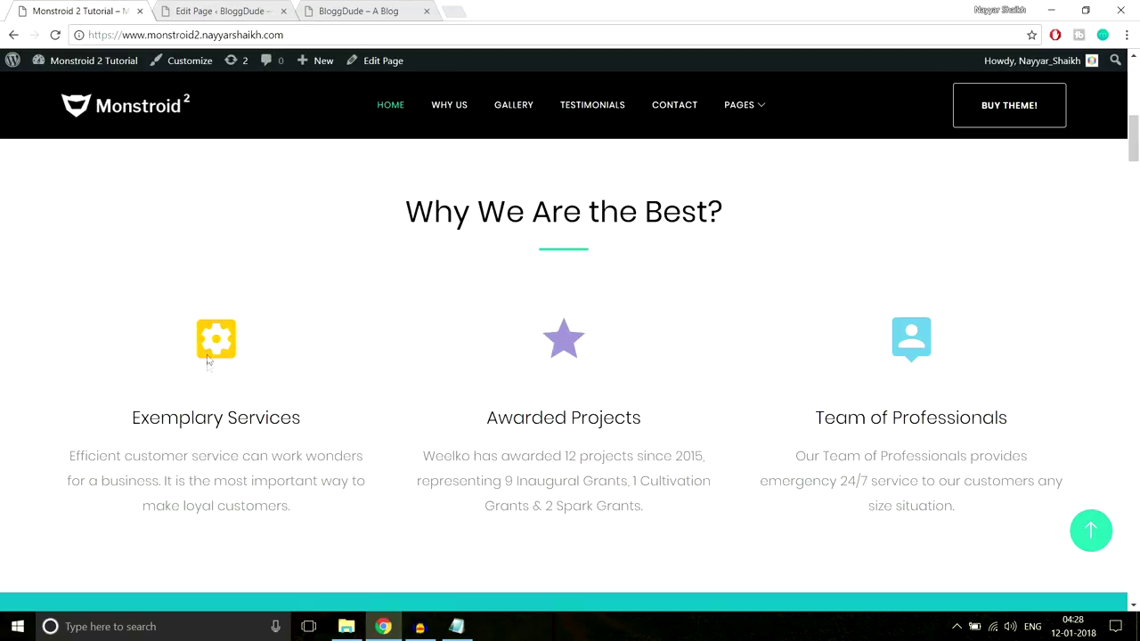
left_click(227, 11)
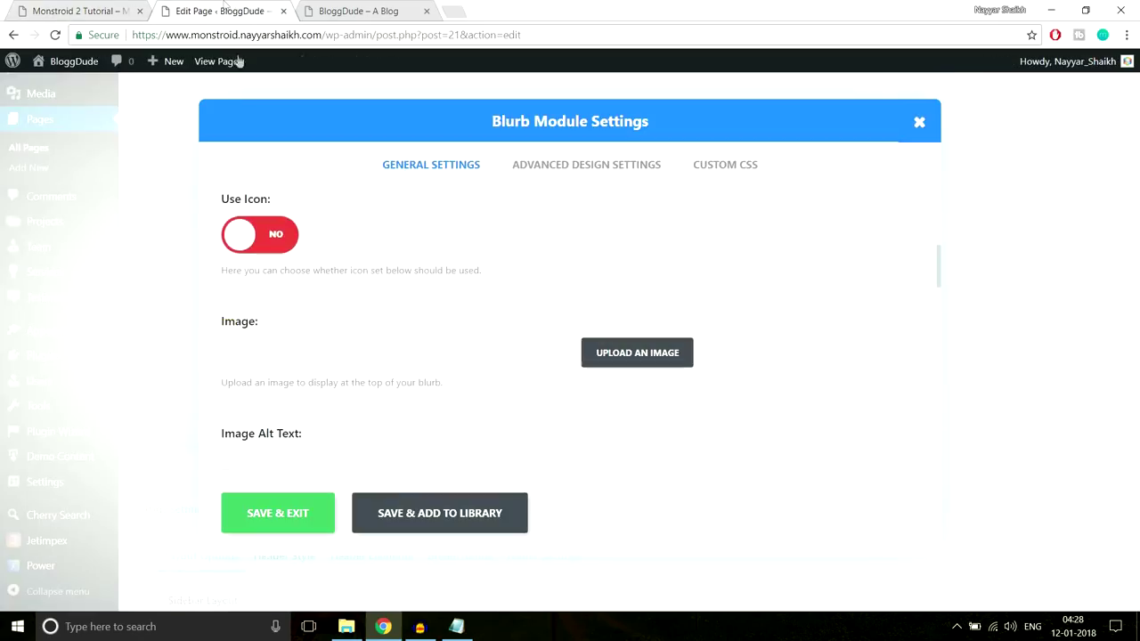
left_click(277, 238)
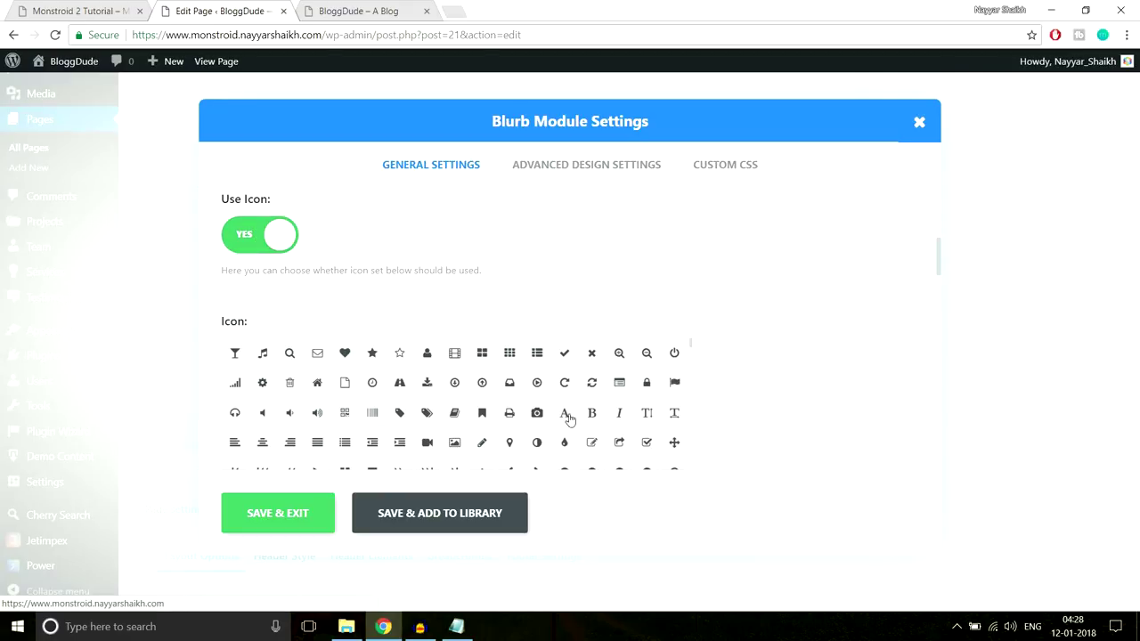
left_click(344, 355)
scroll(792, 349, "down", 5)
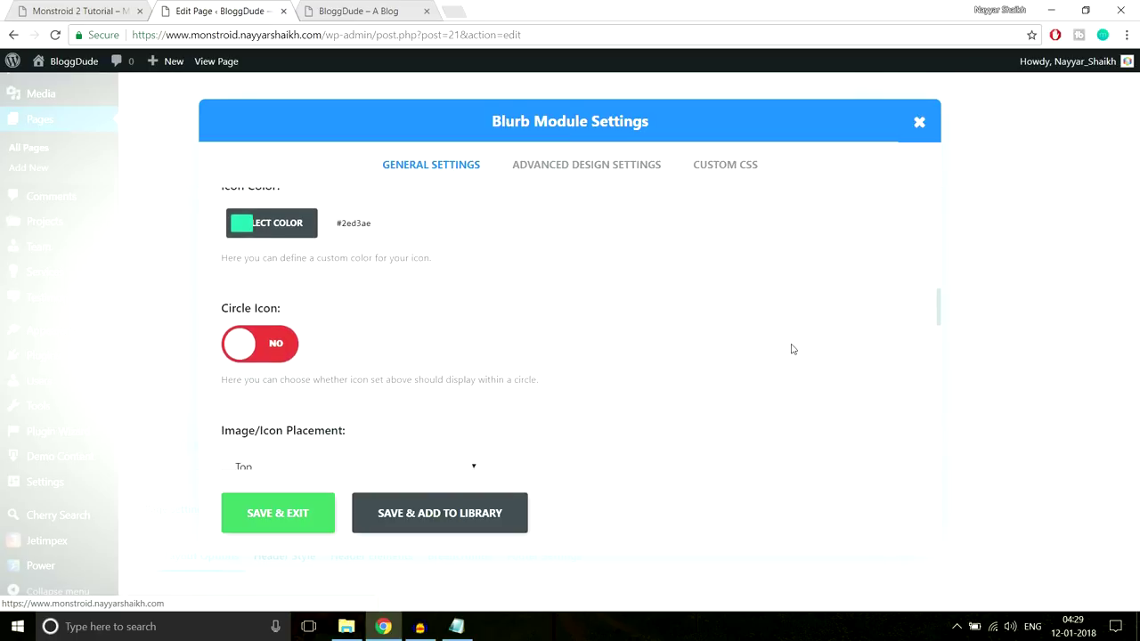
scroll(562, 360, "up", 1)
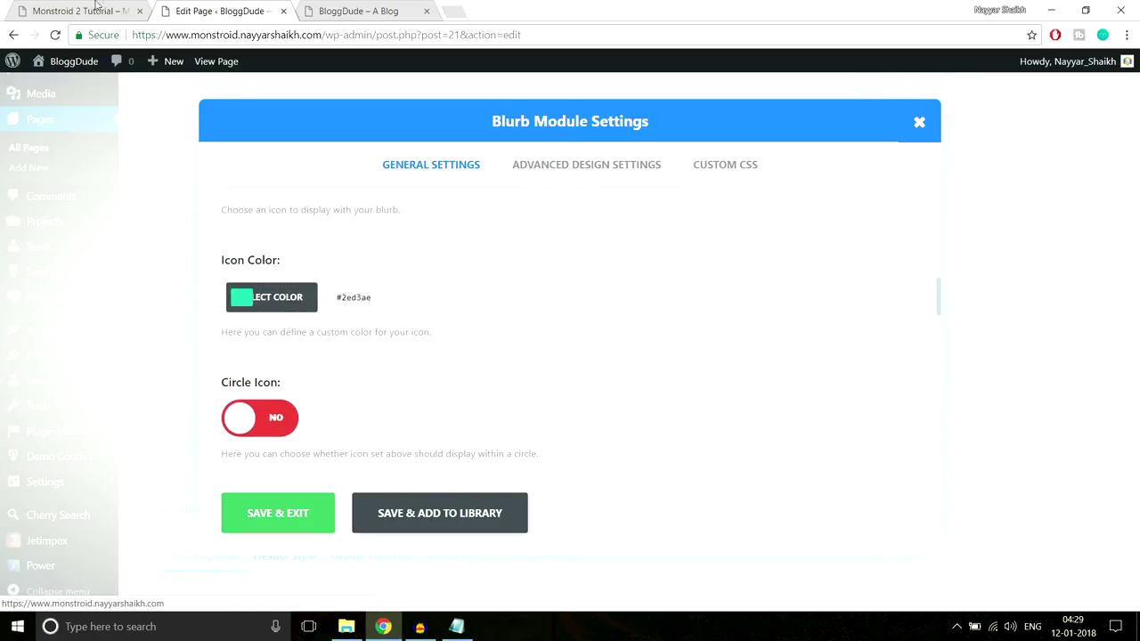
left_click(80, 11)
scroll(230, 260, "down", 1)
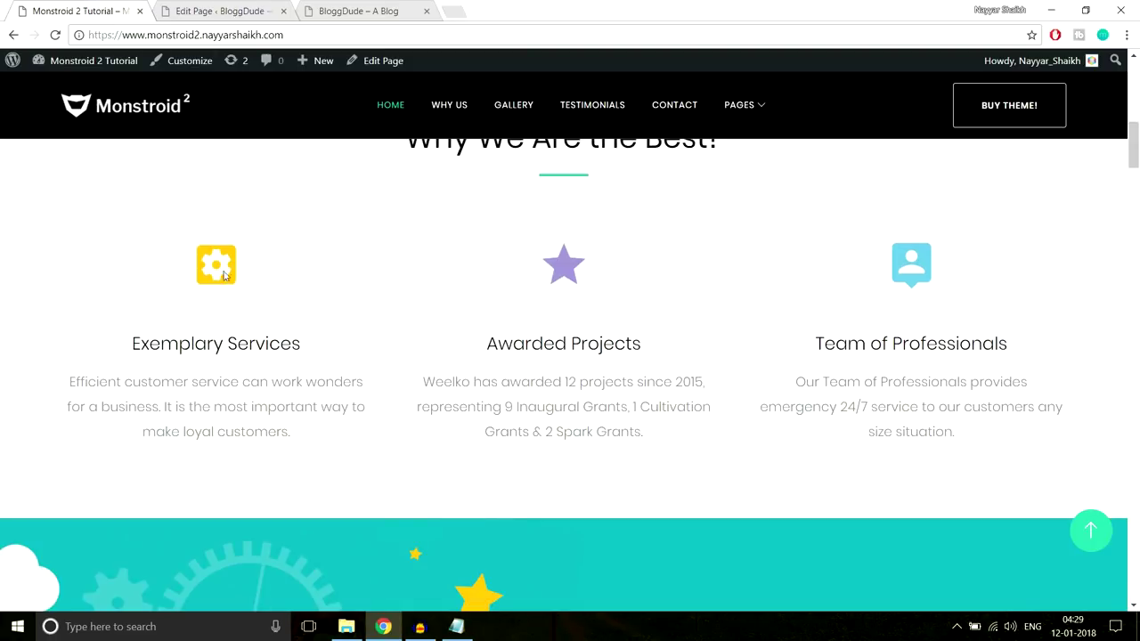
scroll(325, 277, "down", 1)
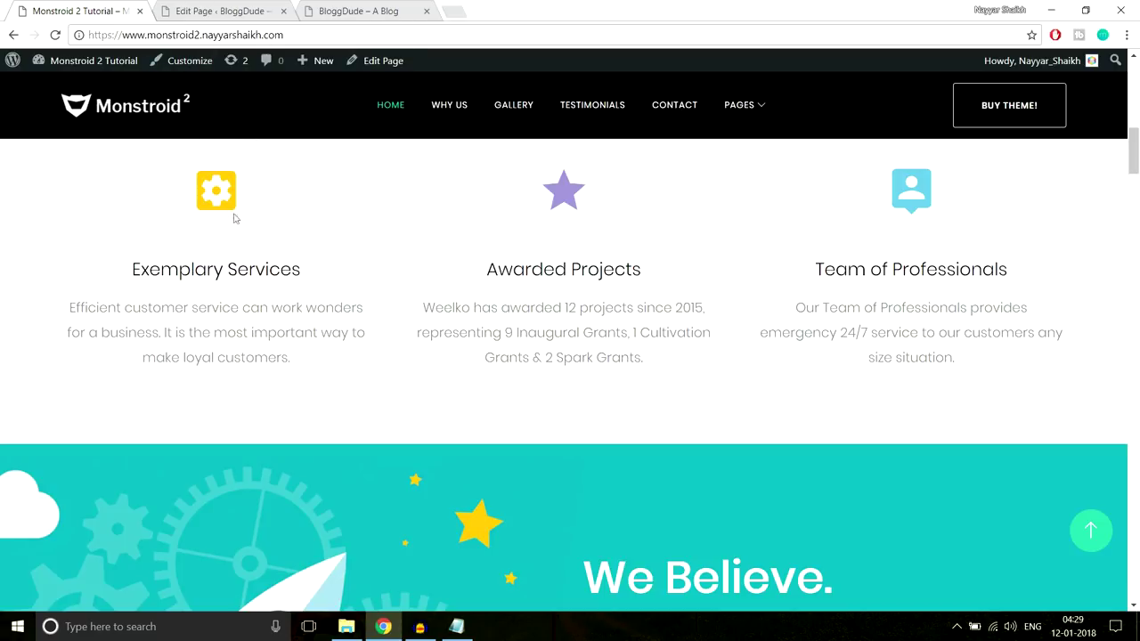
Inspect the demo's yellow gear icon, dock DevTools to the bottom, and copy its colour #f8c013
right_click(228, 205)
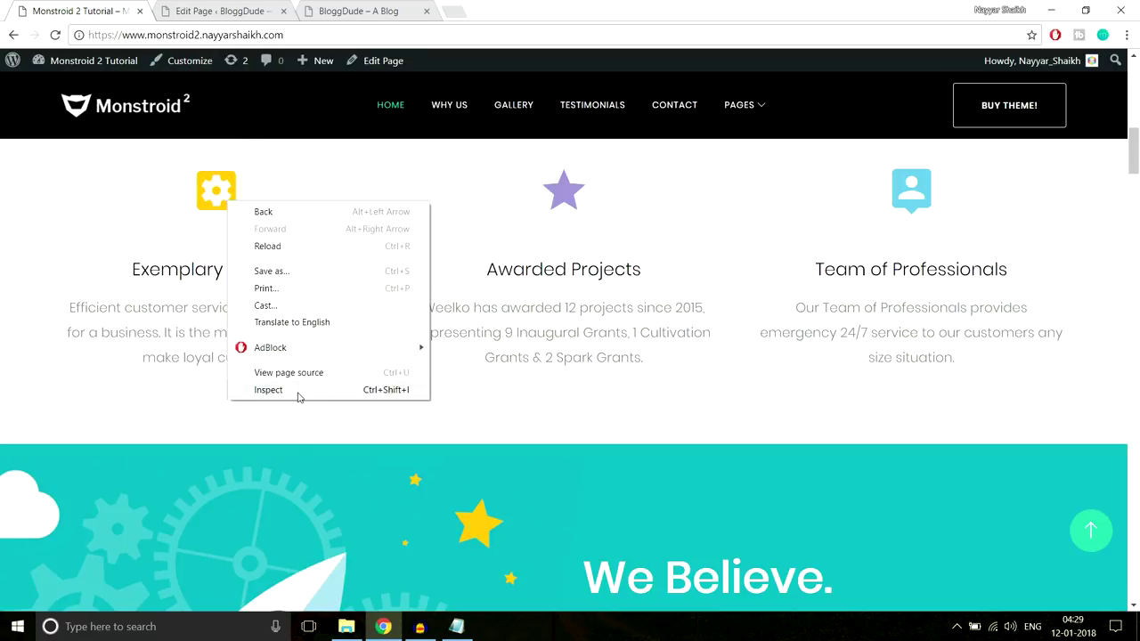
left_click(268, 390)
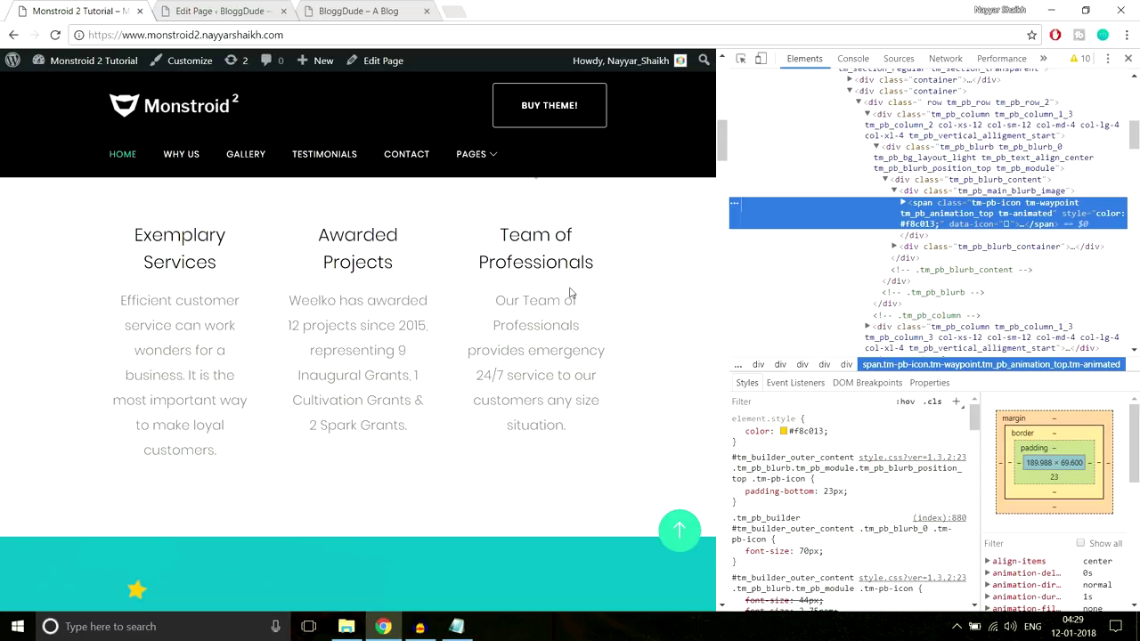
scroll(570, 292, "up", 2)
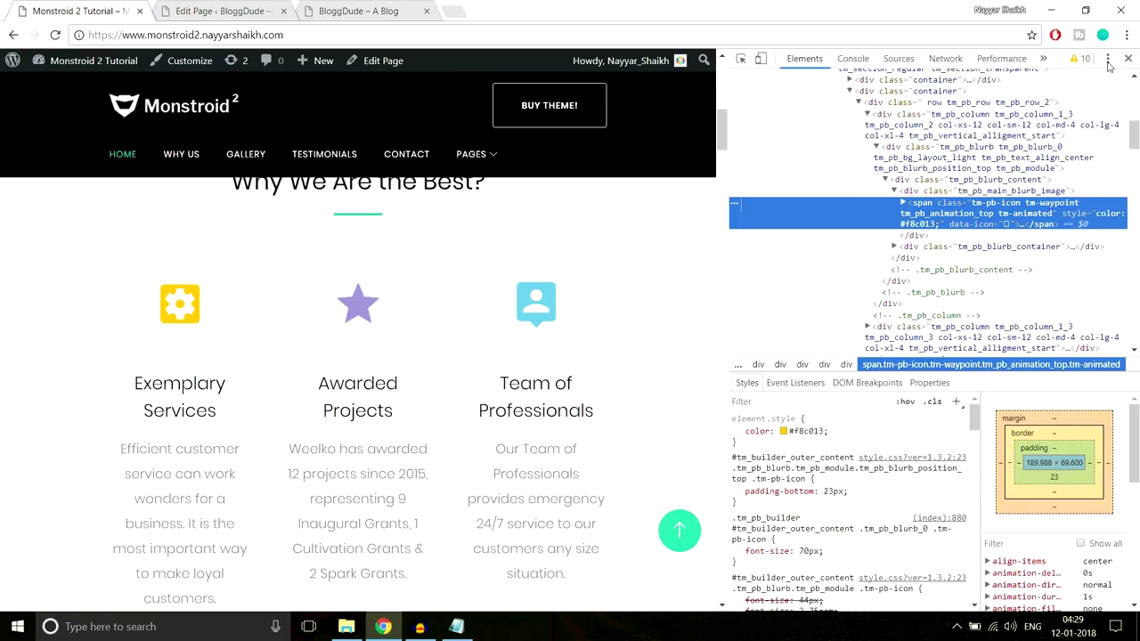
left_click(1108, 61)
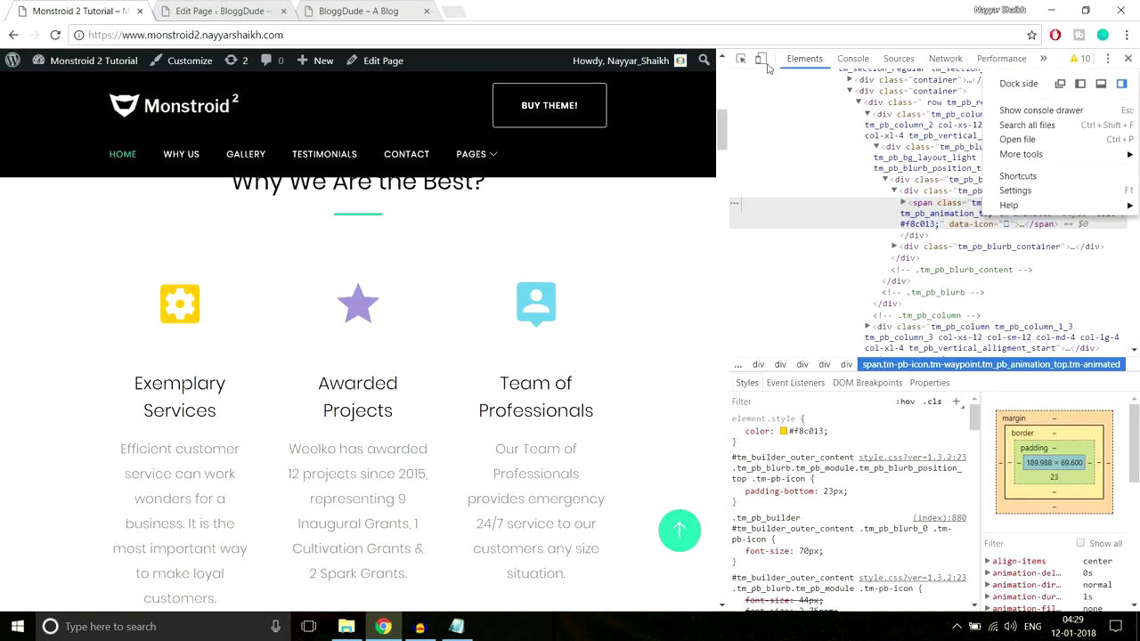
left_click(1100, 83)
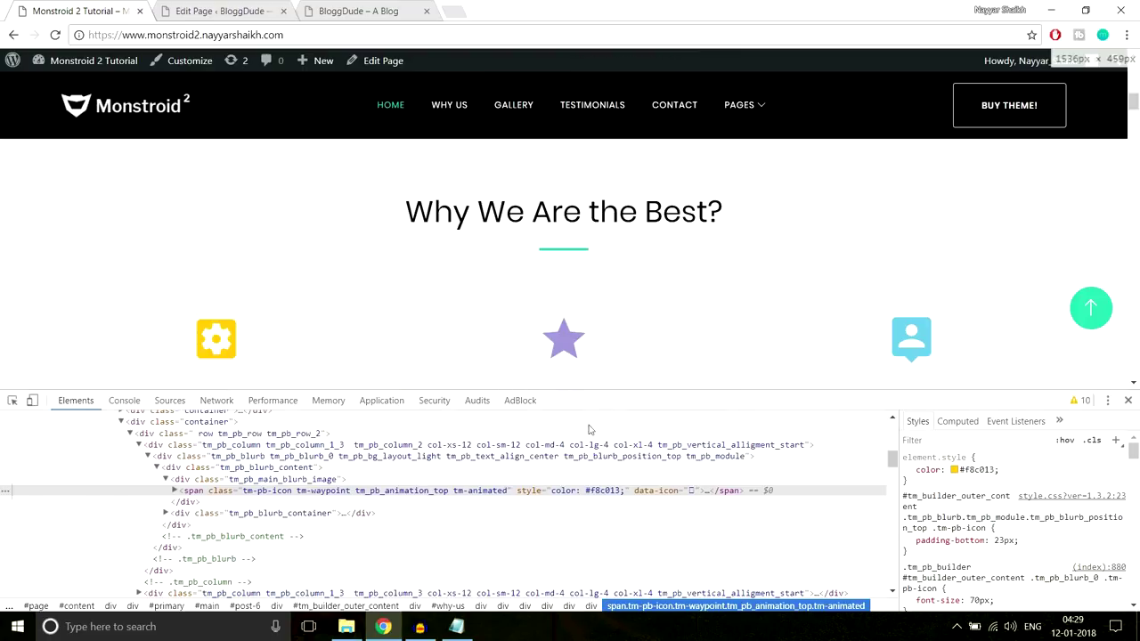
scroll(824, 313, "down", 2)
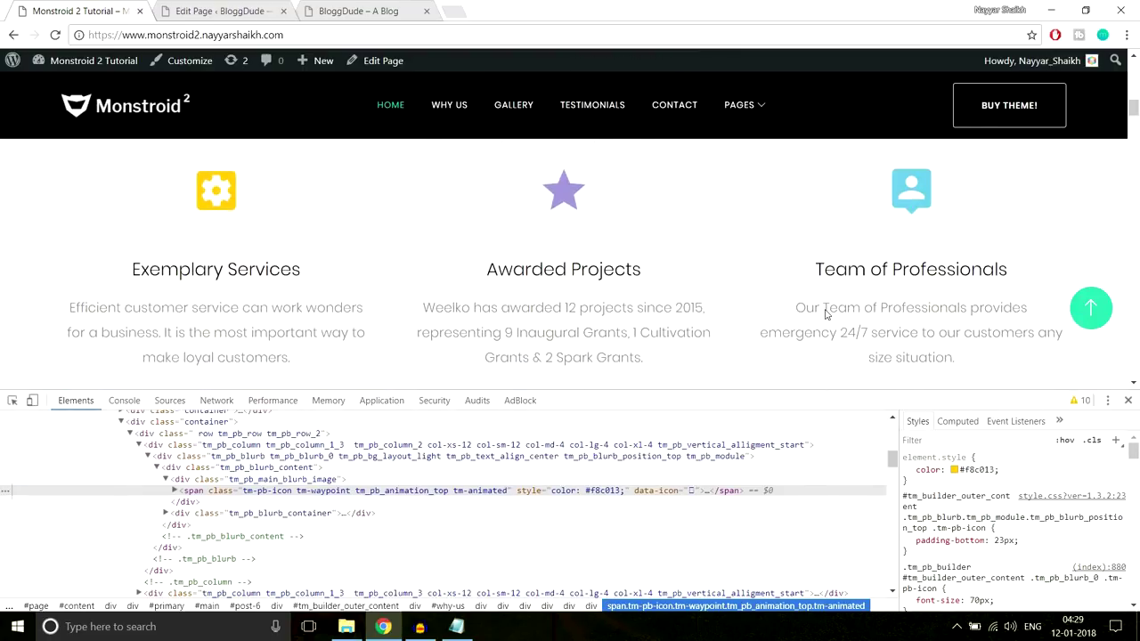
scroll(825, 313, "up", 1)
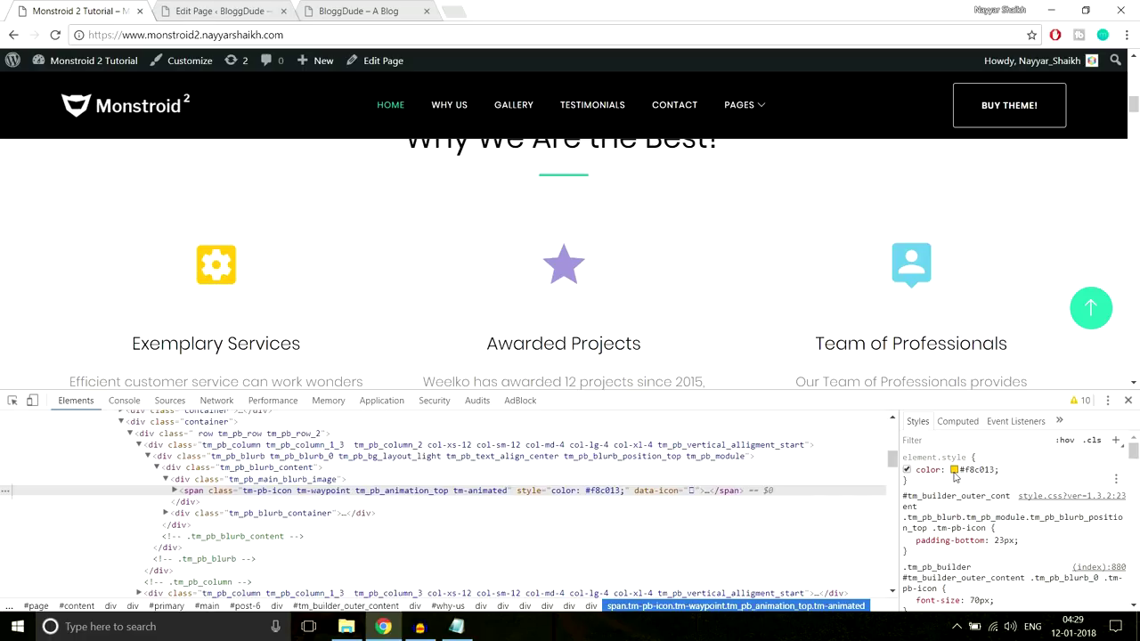
left_click(979, 471)
key("ctrl+c")
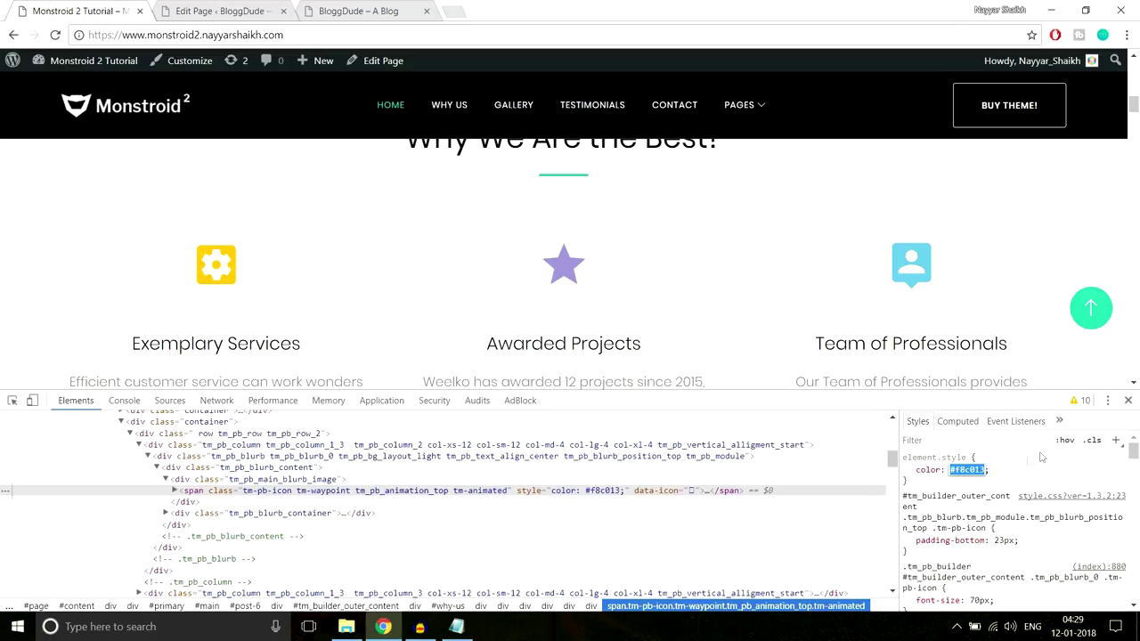
Set the blurb's icon colour to #f8c013
left_click(258, 9)
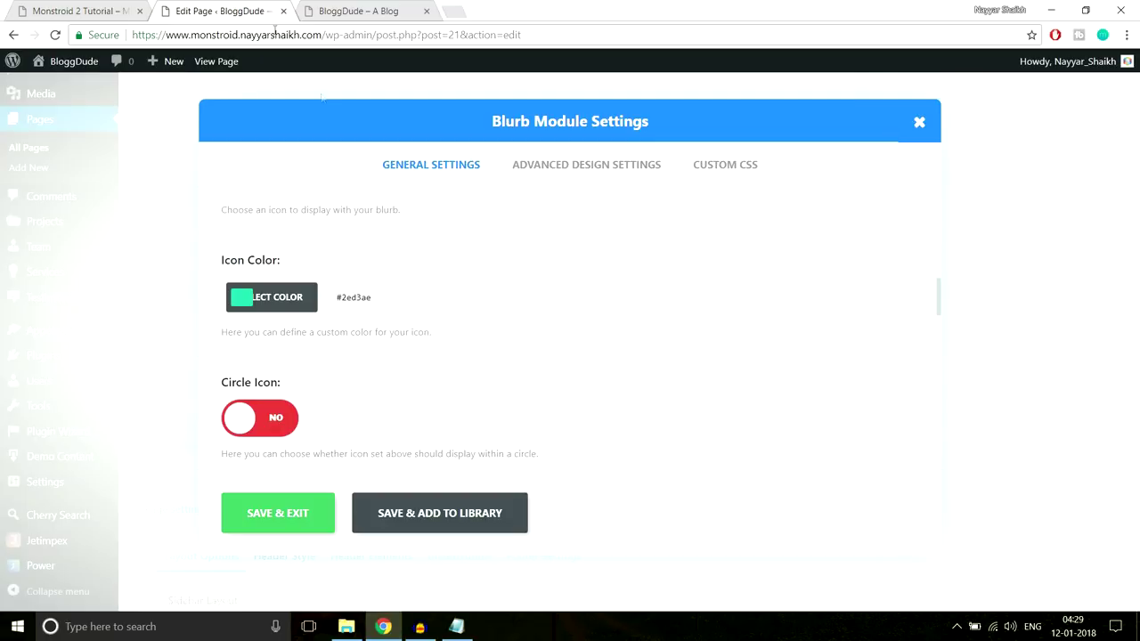
left_click(251, 297)
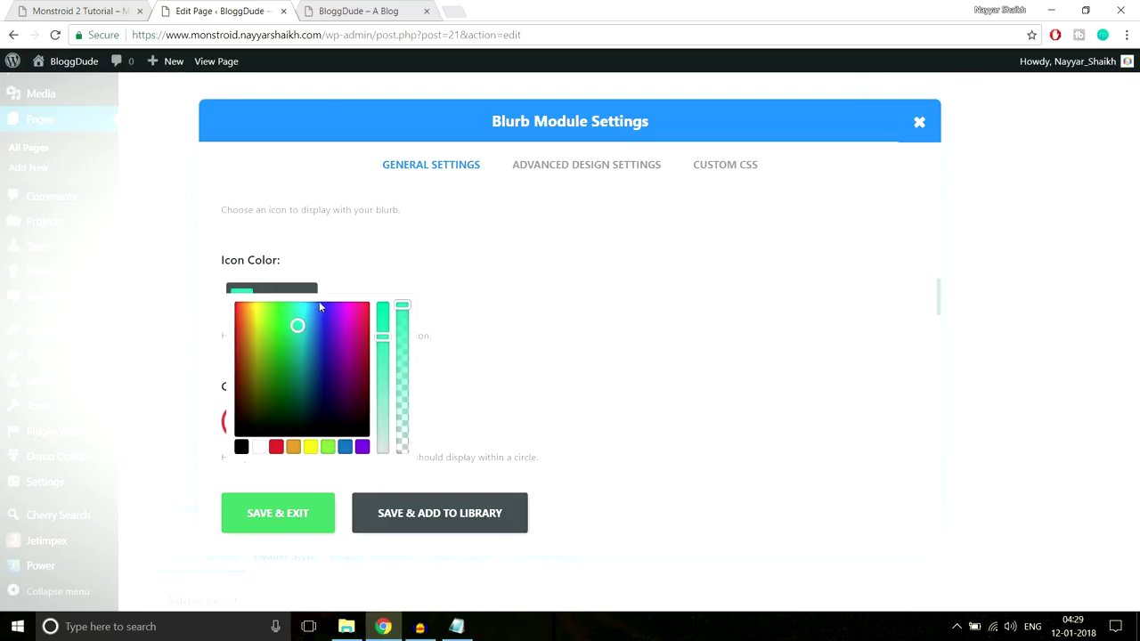
left_click(425, 300)
key("ctrl+v")
scroll(542, 303, "down", 1)
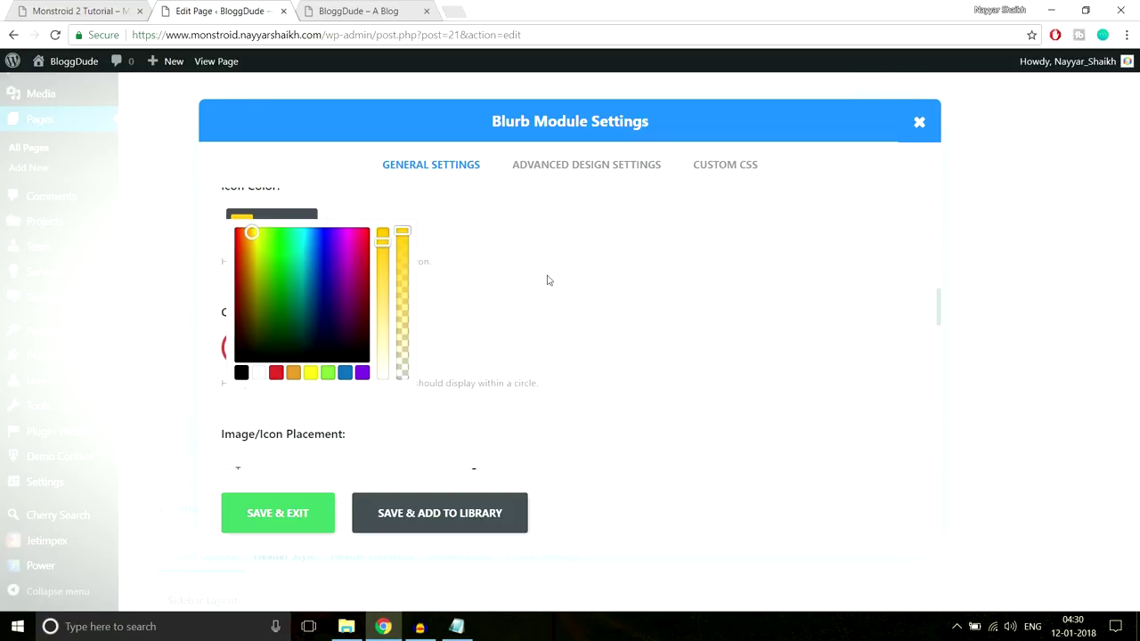
left_click(548, 280)
scroll(428, 303, "up", 1)
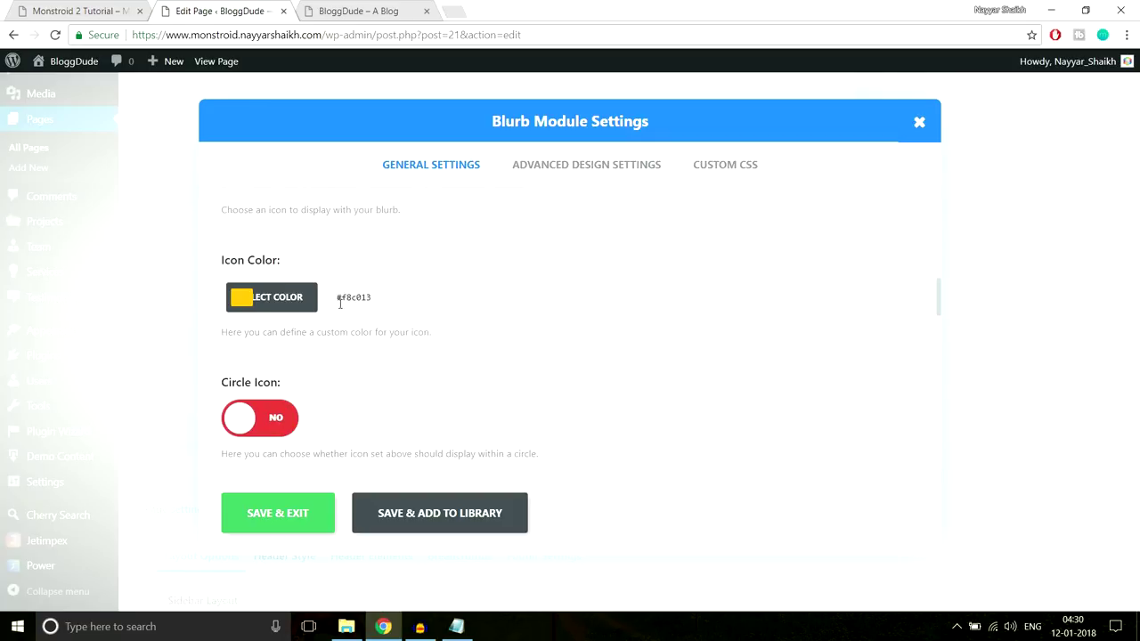
scroll(463, 334, "down", 1)
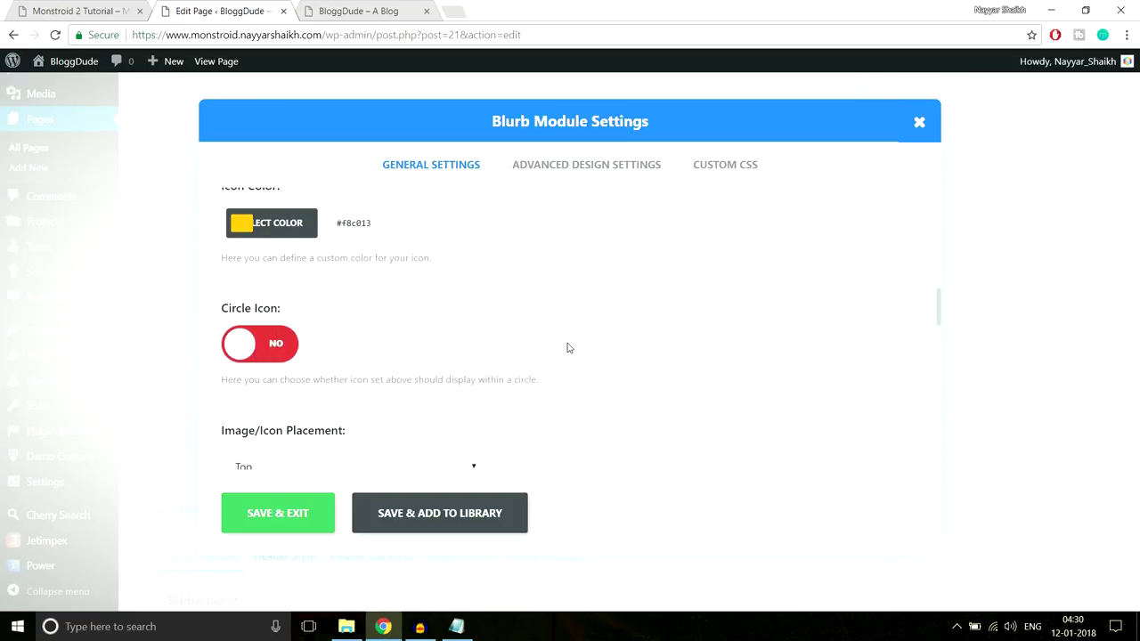
scroll(568, 347, "down", 1)
scroll(568, 347, "down", 1)
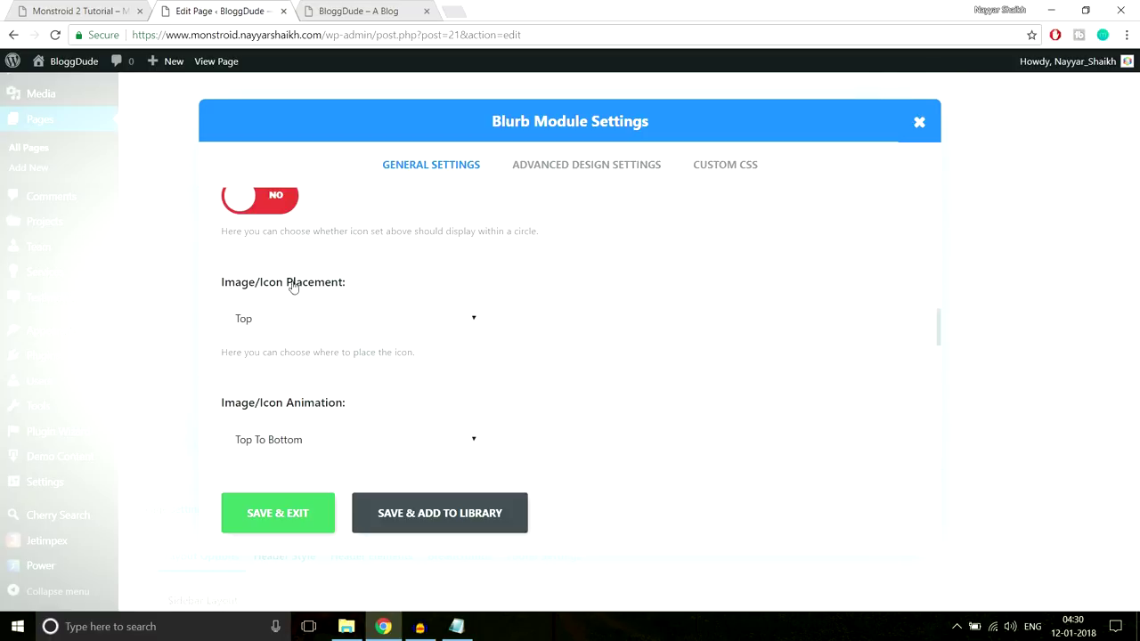
Close the demo's inspector and change the blurb's Image/Icon Animation to Left To Right
left_click(122, 7)
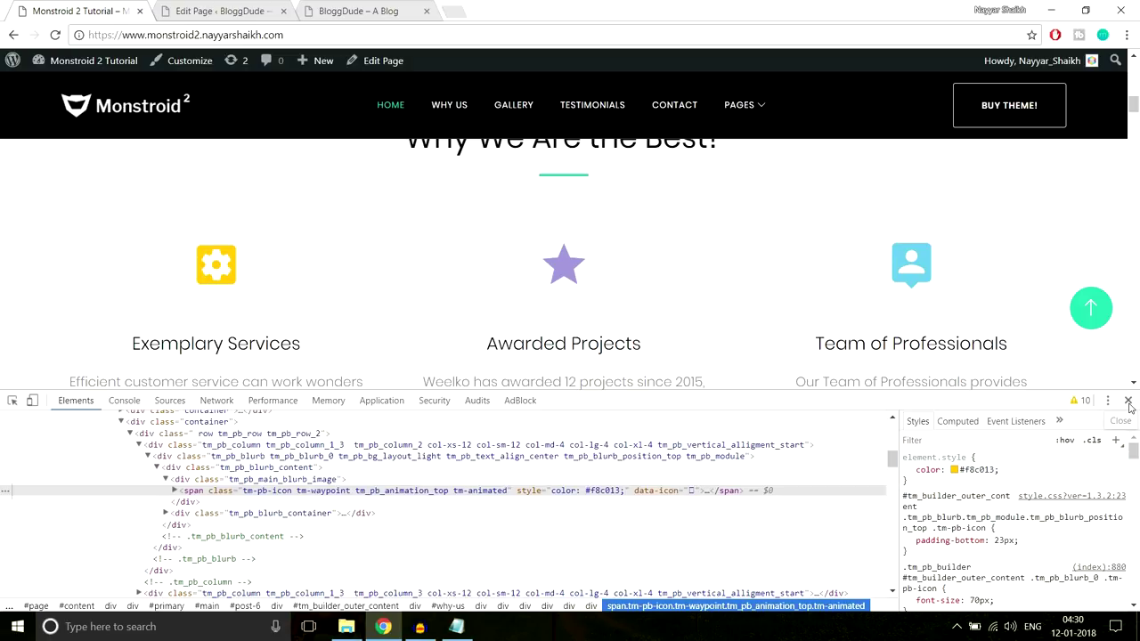
left_click(1128, 400)
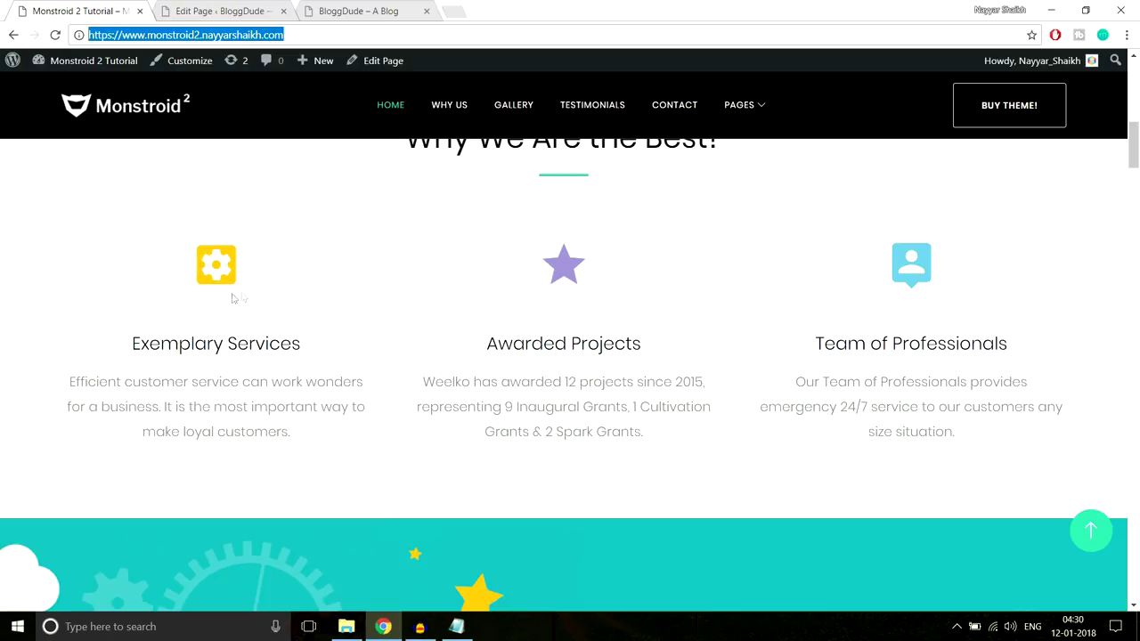
left_click(218, 11)
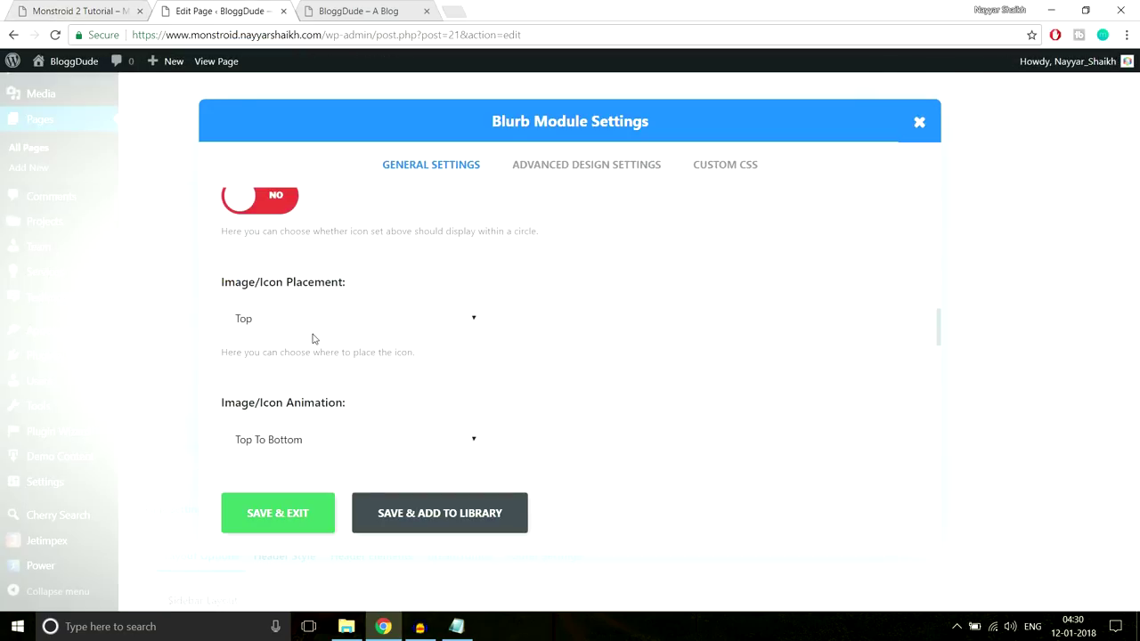
scroll(657, 360, "down", 2)
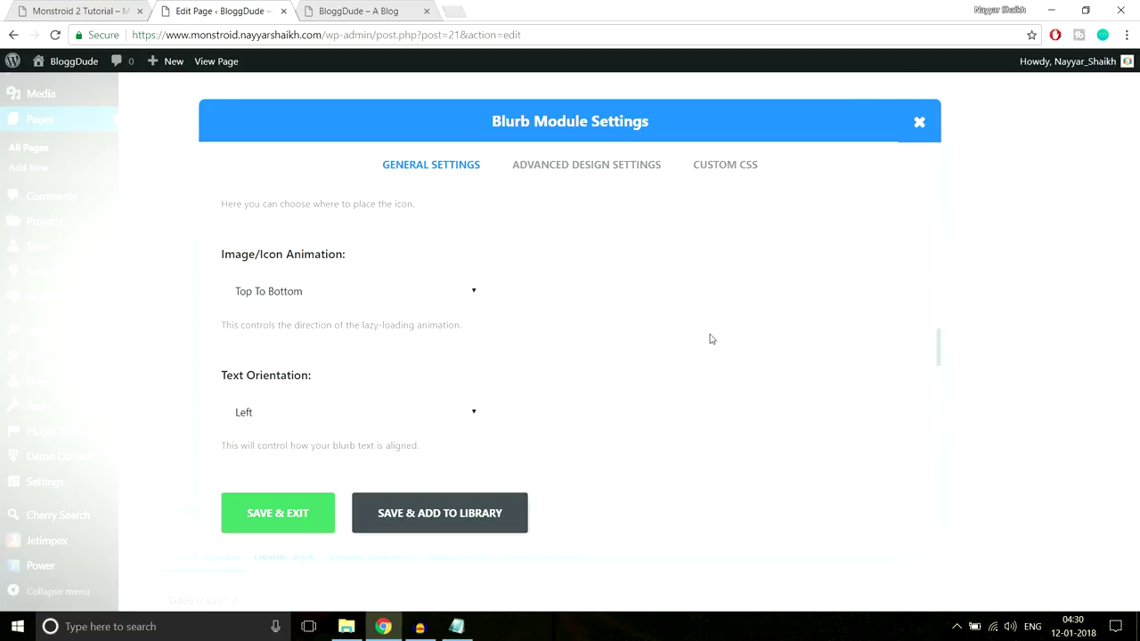
left_click(340, 292)
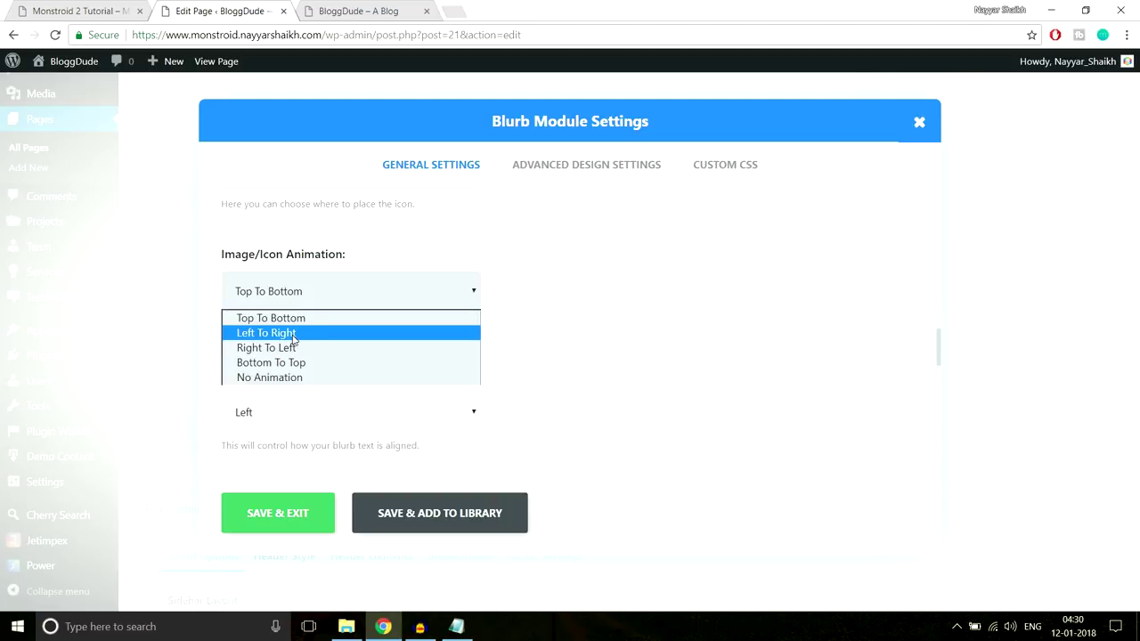
left_click(292, 335)
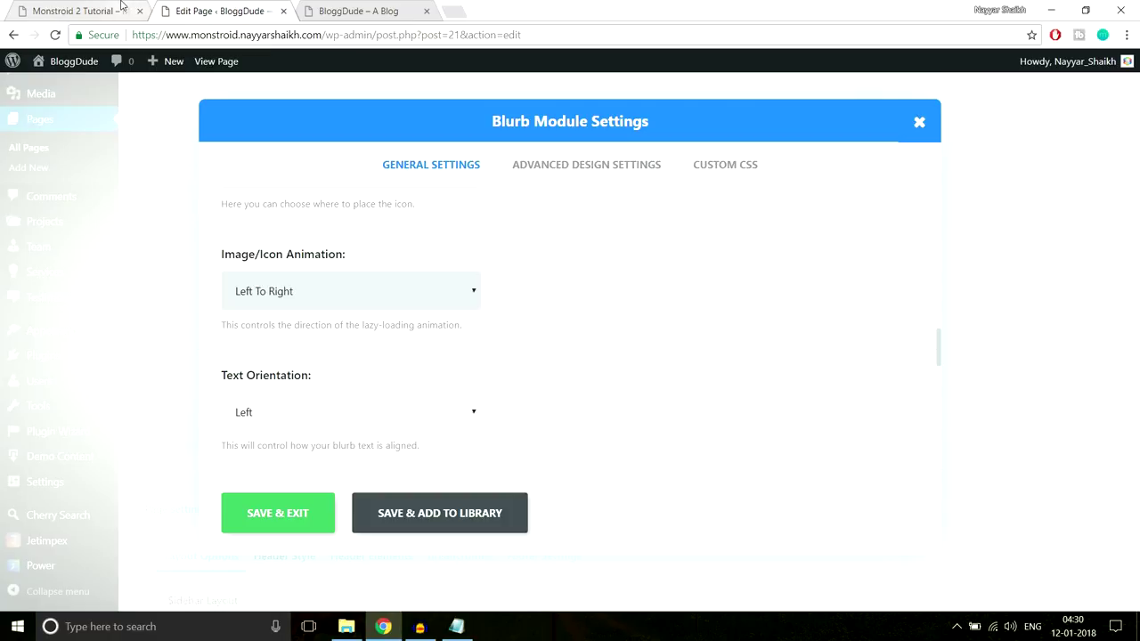
left_click(111, 11)
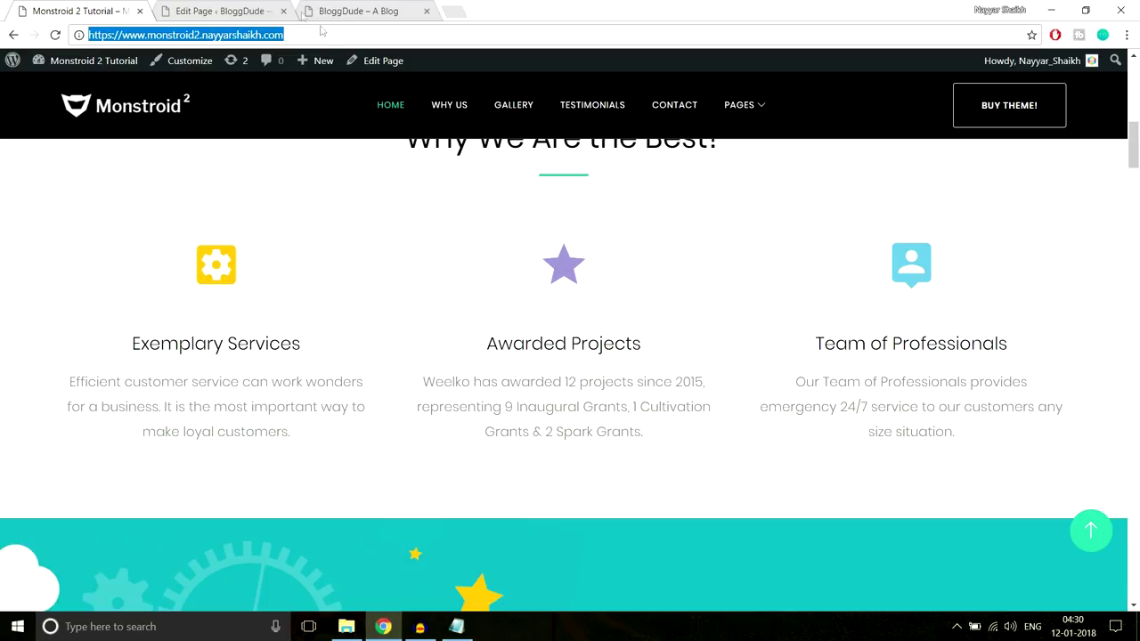
left_click(223, 11)
scroll(723, 335, "down", 1)
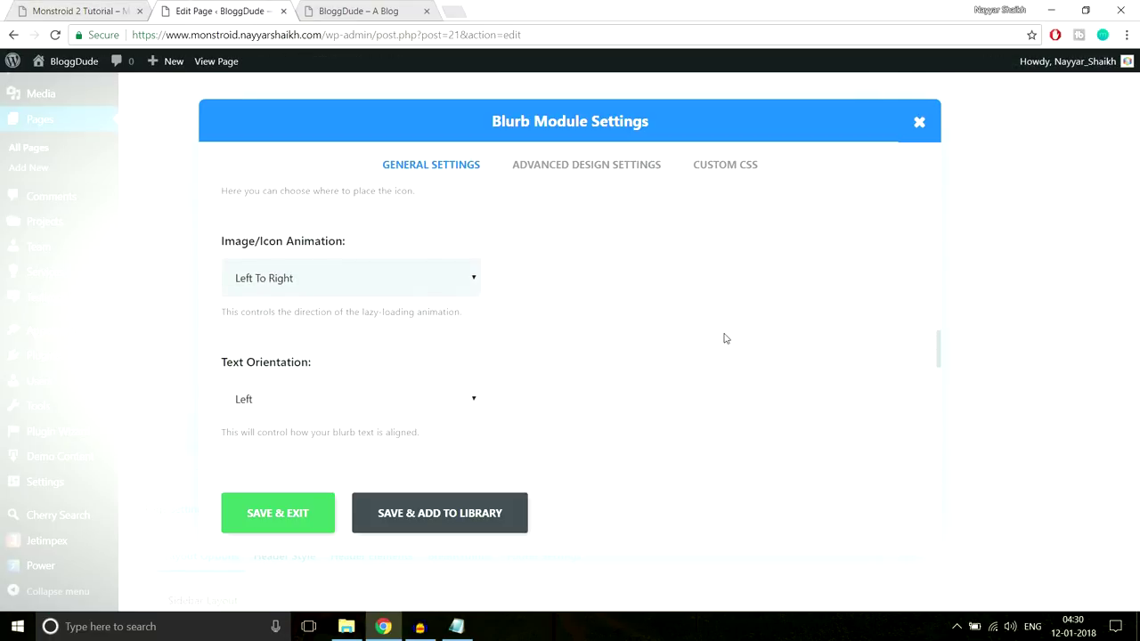
Center the blurb's text and check the Exemplary Services wording on the Monstroid 2 demo
left_click(368, 349)
left_click(267, 376)
left_click(114, 9)
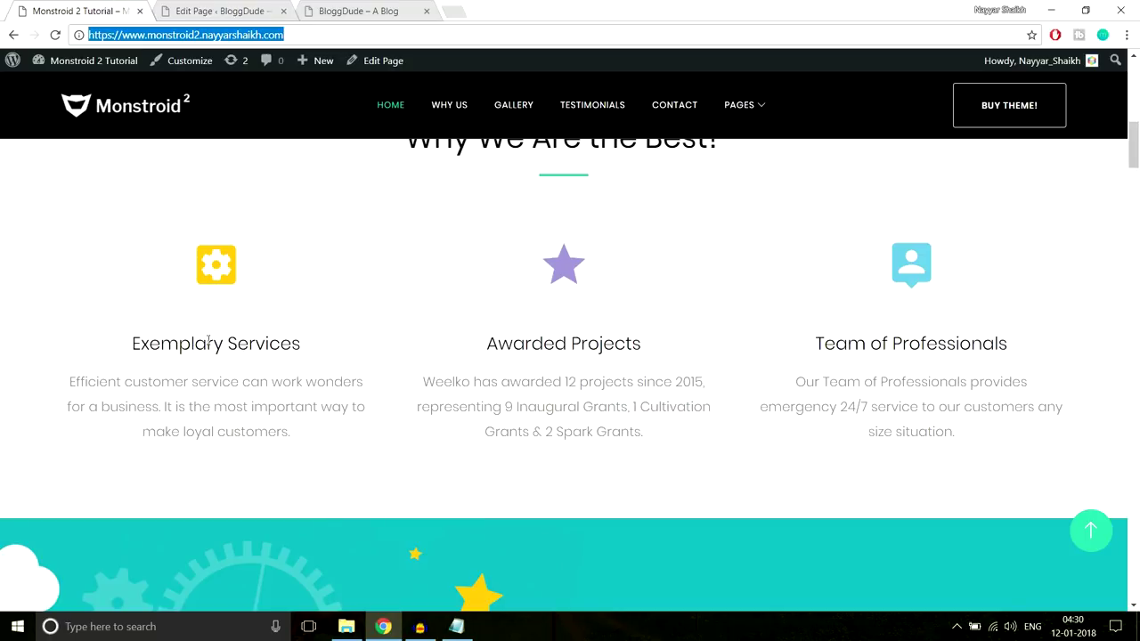
left_click_drag(140, 333, 350, 465)
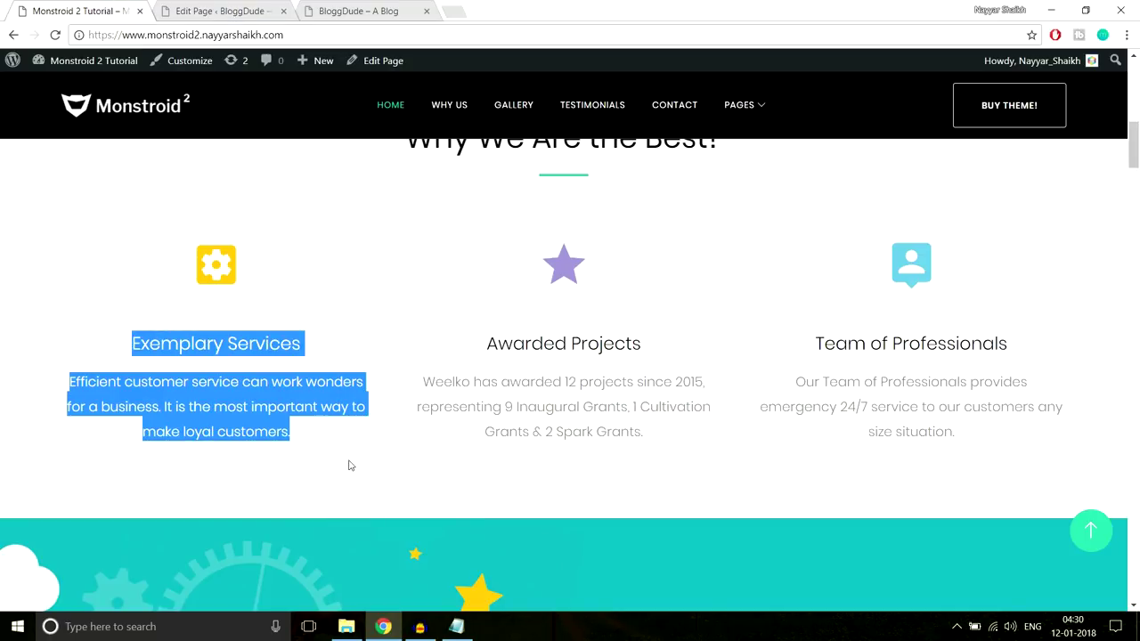
left_click(350, 463)
left_click(249, 11)
scroll(595, 265, "down", 2)
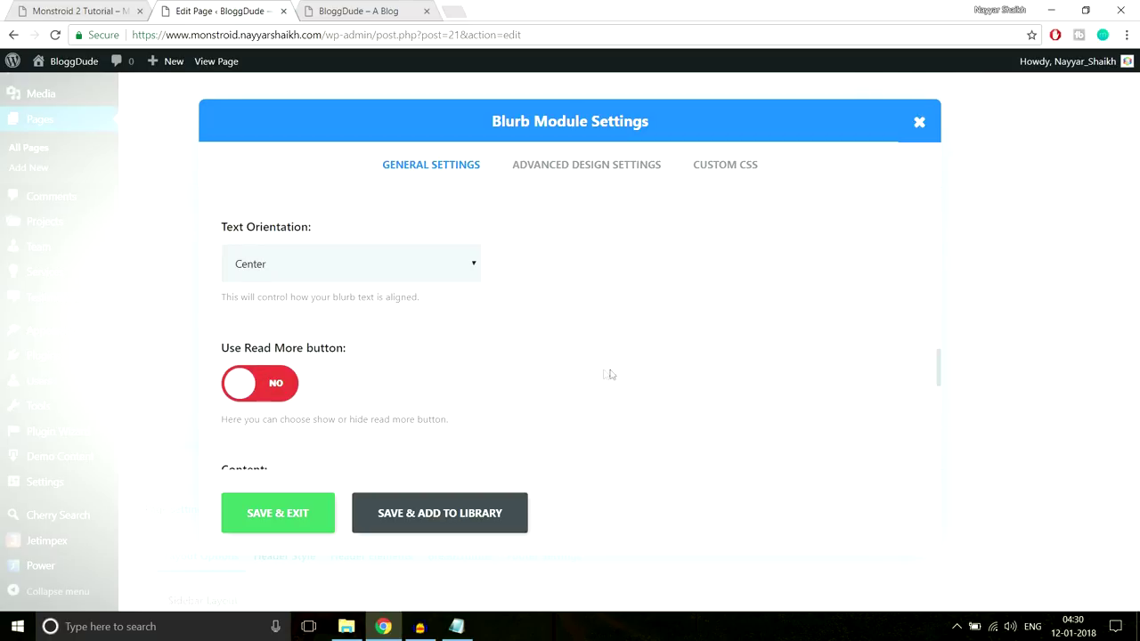
scroll(608, 377, "down", 2)
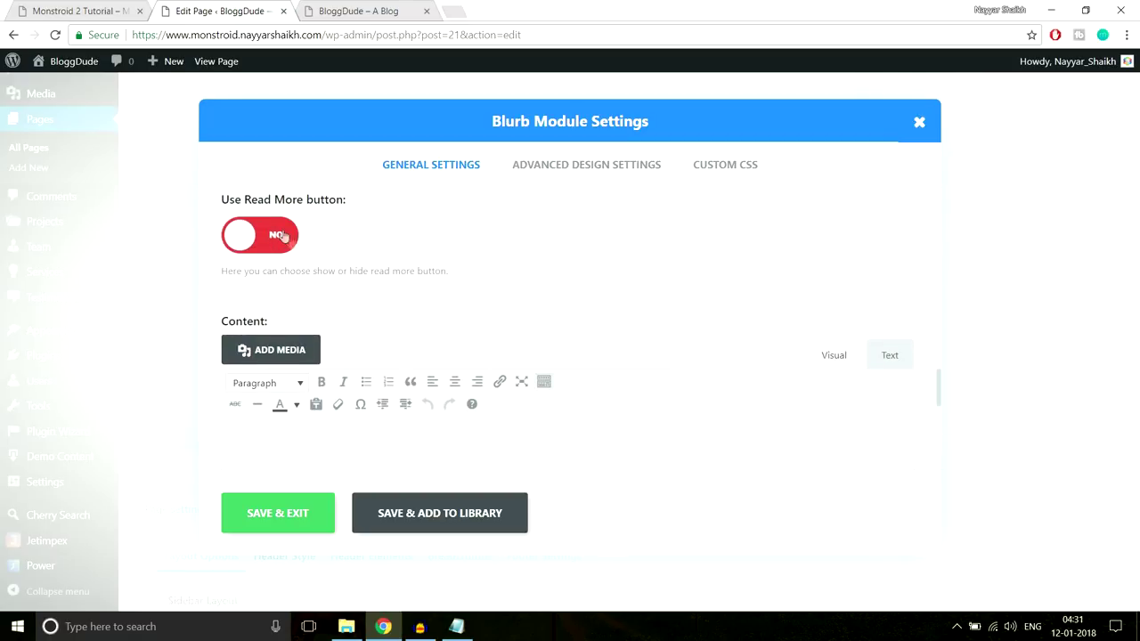
scroll(570, 230, "down", 1)
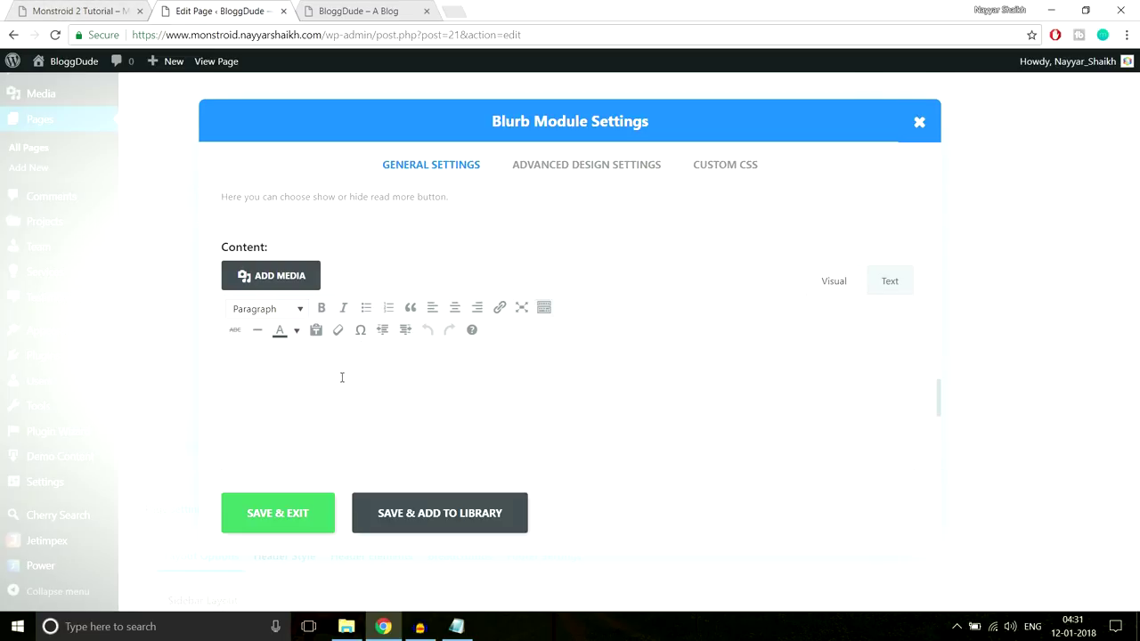
Copy the demo's Exemplary Services description paragraph into the blurb's Content box
left_click(105, 8)
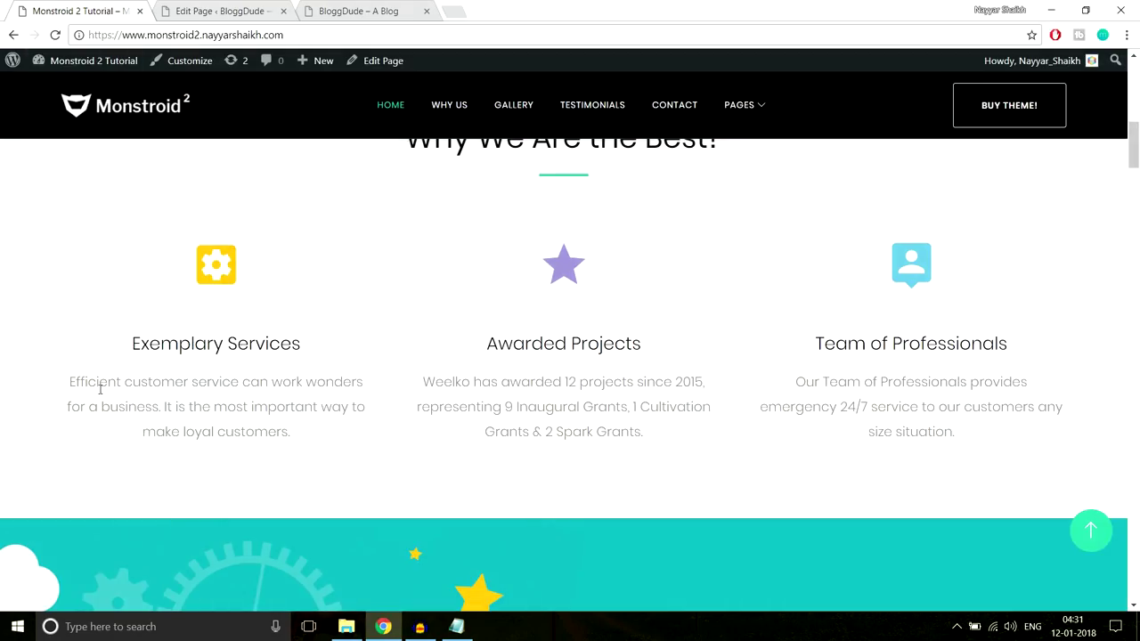
left_click_drag(71, 375, 345, 447)
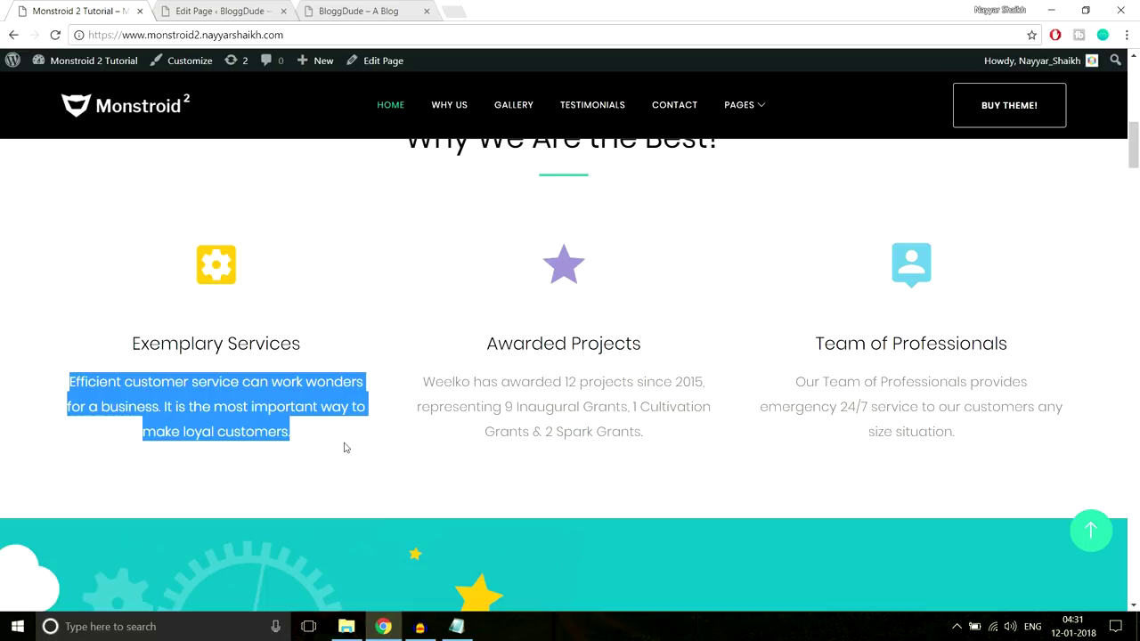
key("ctrl+c")
left_click(249, 10)
left_click(393, 405)
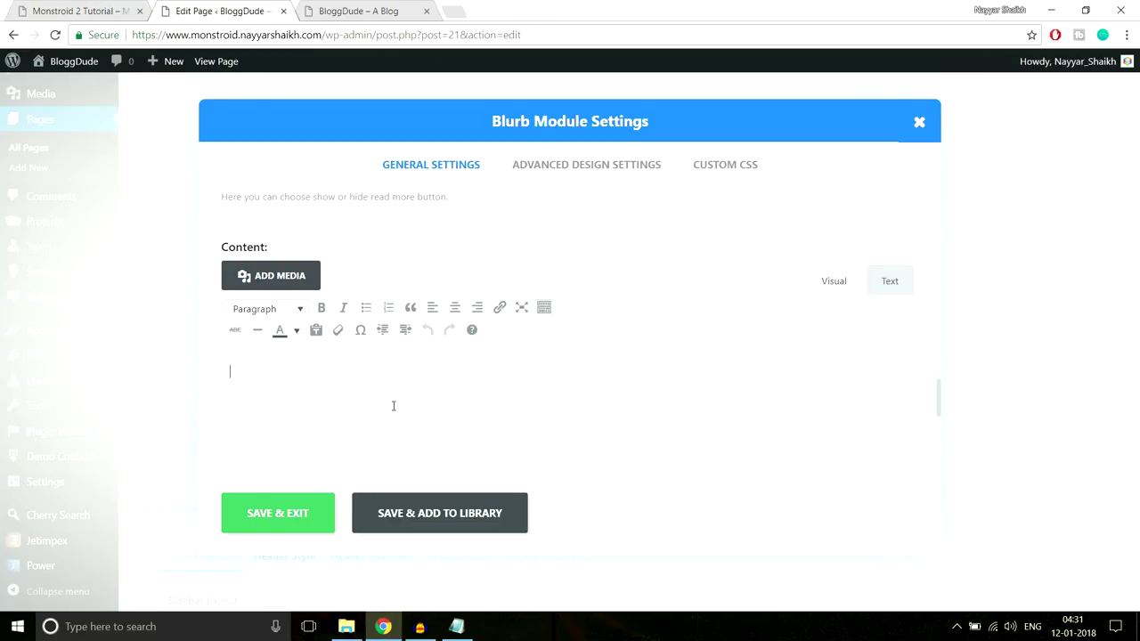
key("ctrl+v")
Review the pasted description's text format, leaving it unchanged, and compare it with the demo
left_click_drag(840, 373, 223, 379)
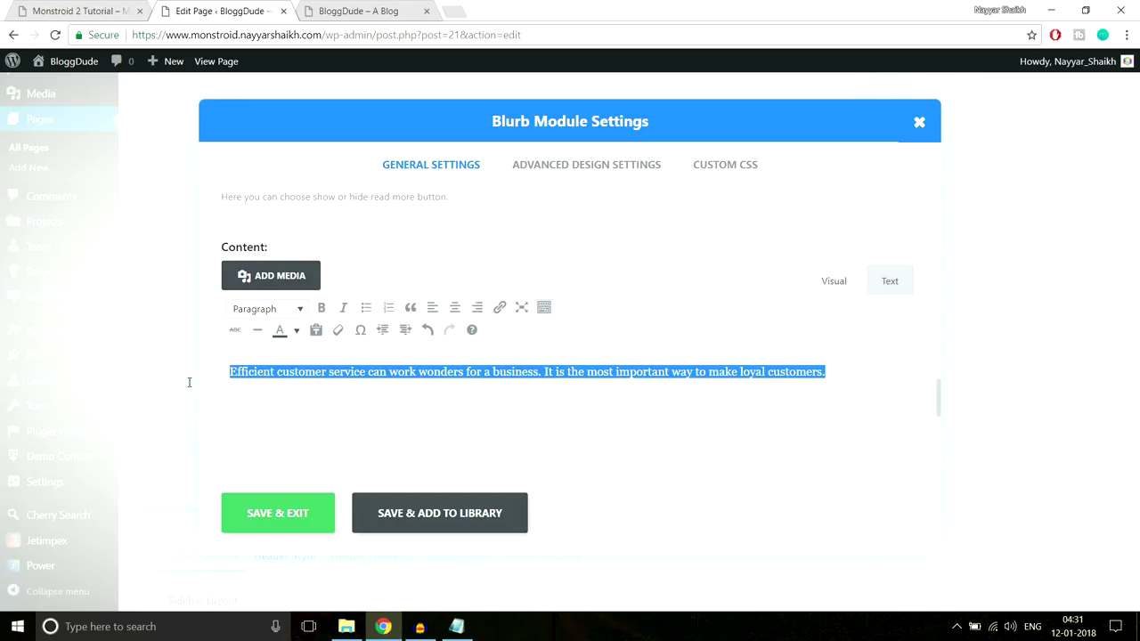
left_click(273, 314)
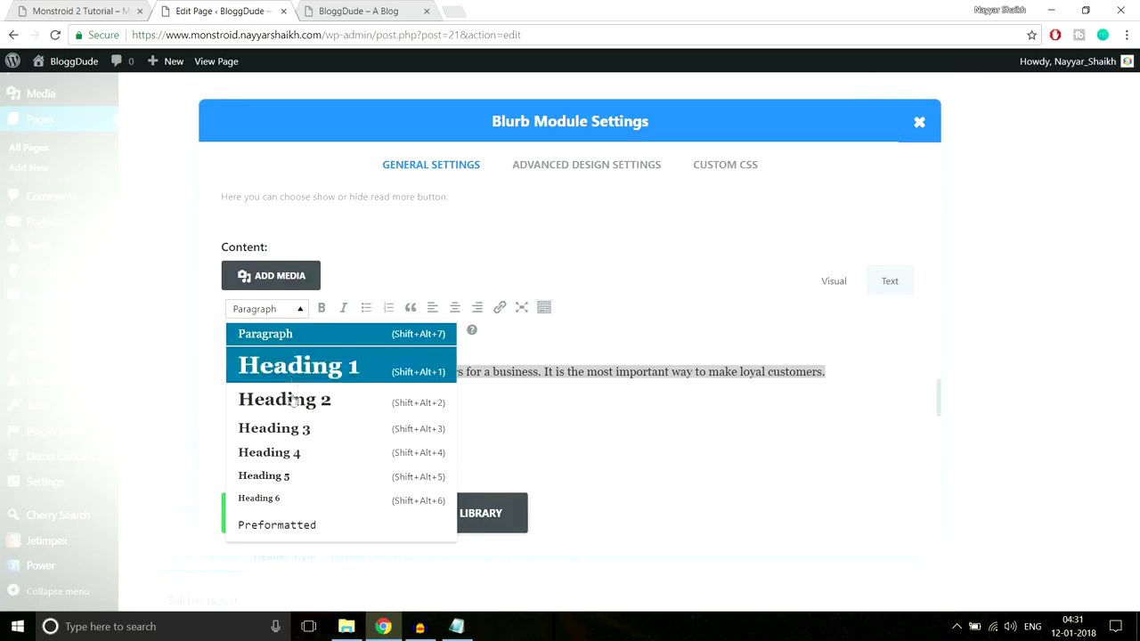
left_click(296, 309)
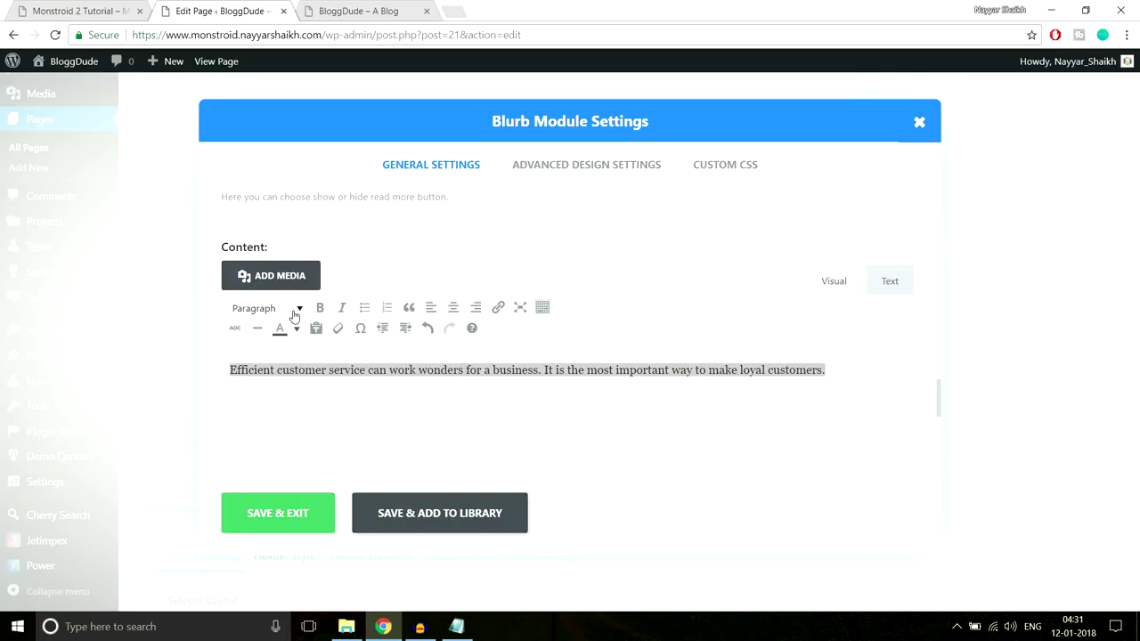
left_click(88, 8)
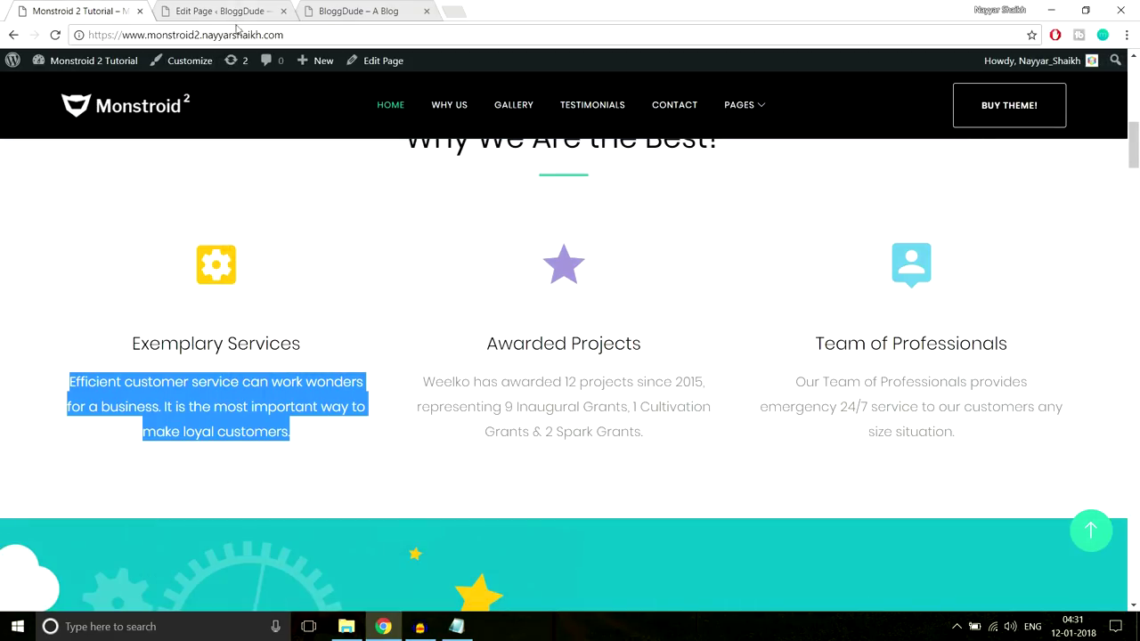
left_click(350, 355)
left_click(270, 7)
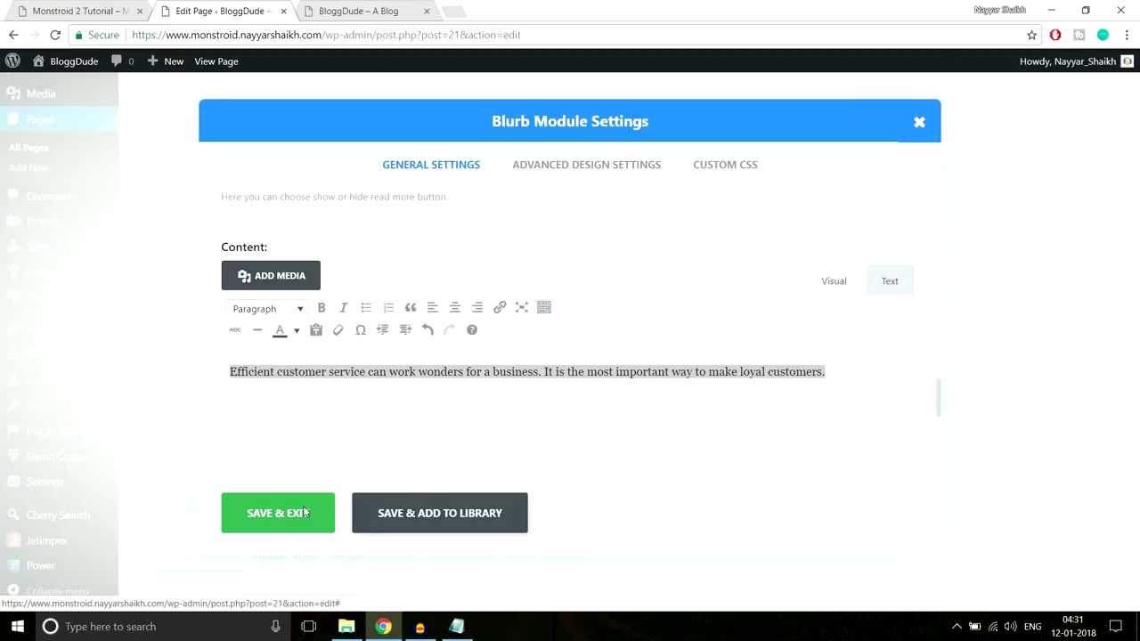
Save the blurb, update the Homepage, and view the live BloggDude homepage
left_click(304, 513)
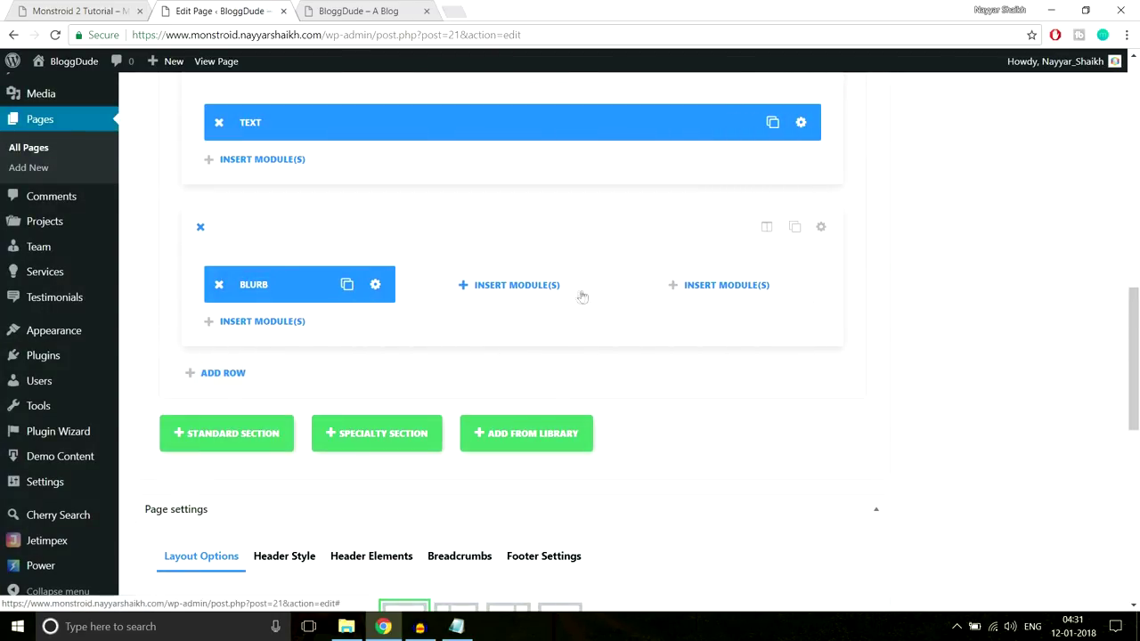
left_click_drag(1133, 336, 1137, 115)
left_click(1084, 312)
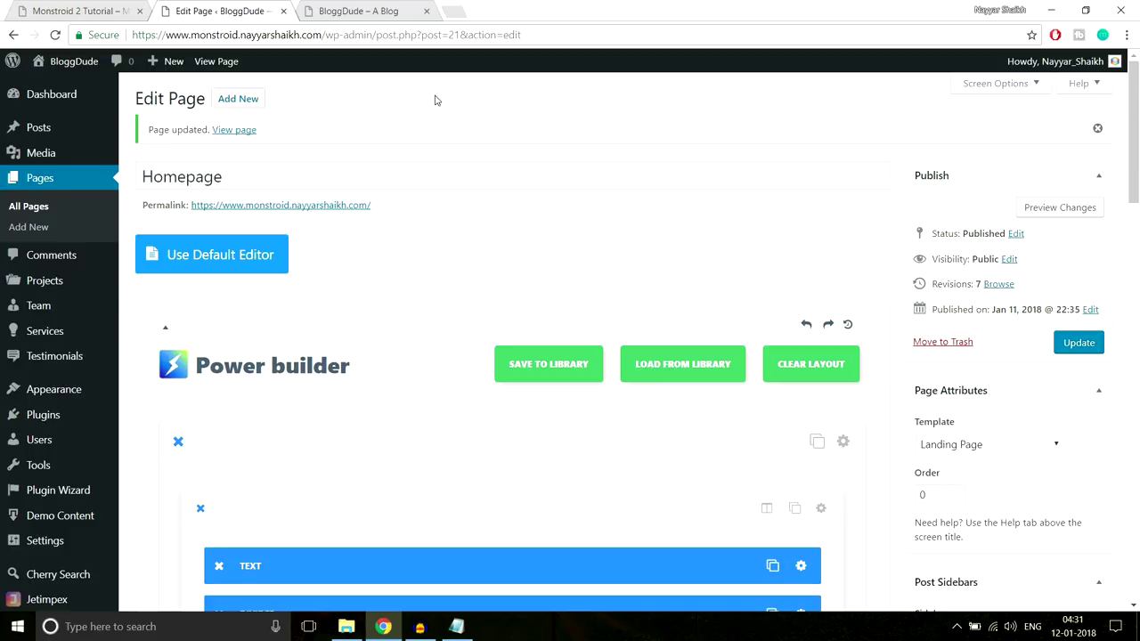
left_click(354, 10)
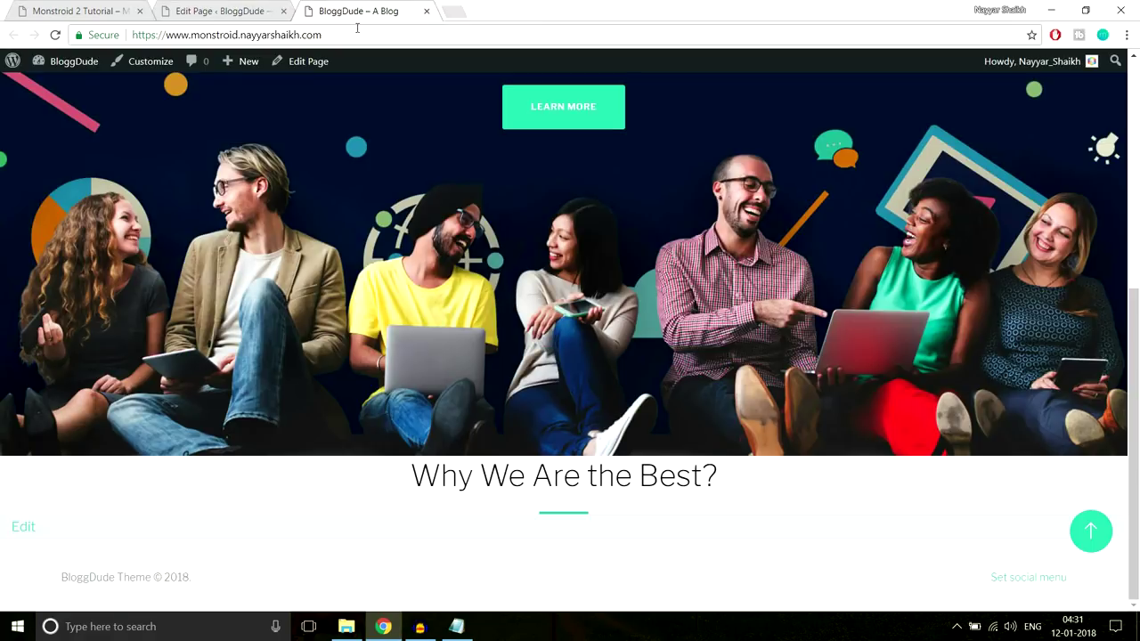
Reload the live homepage to check the yellow-heart Exemplary Services blurb, then return to the editor
left_click(357, 29)
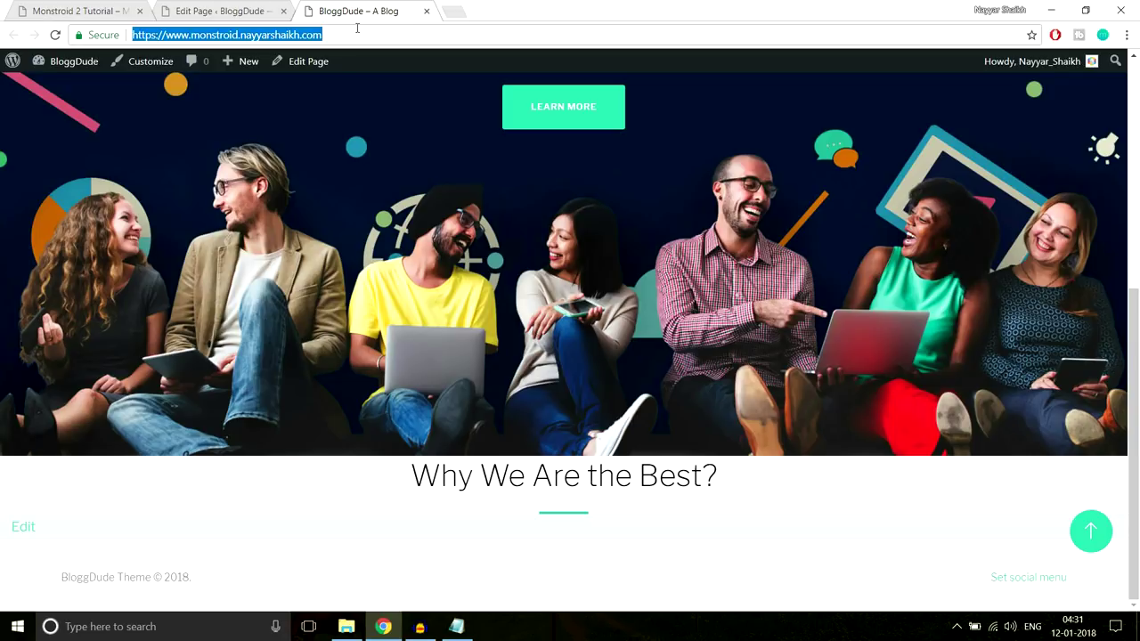
key("Return")
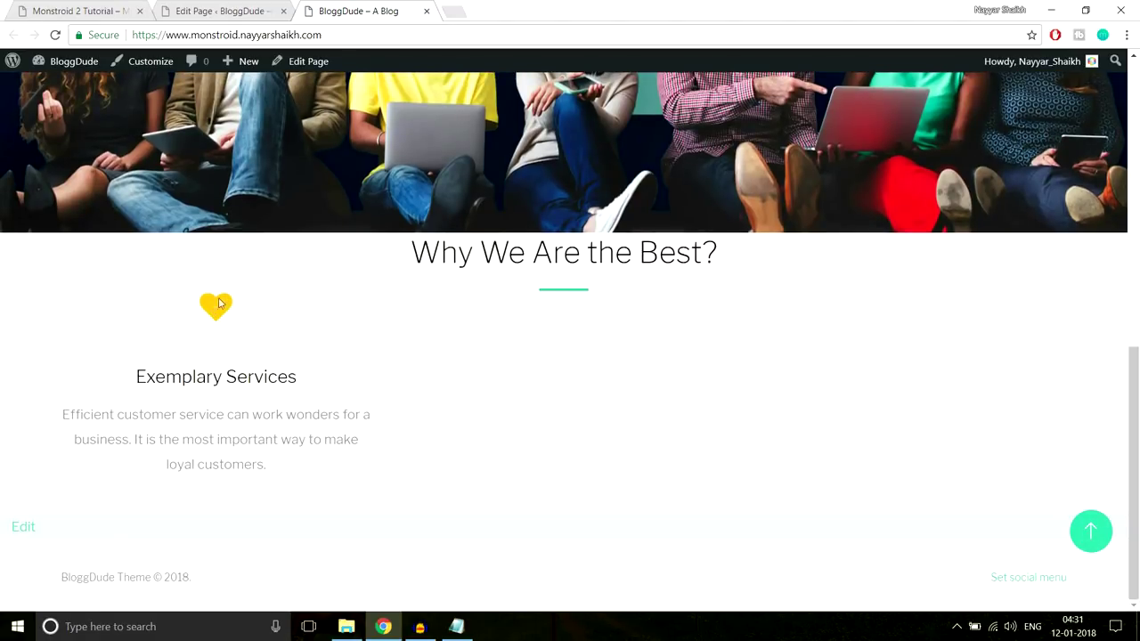
left_click_drag(172, 306, 273, 463)
left_click(271, 463)
left_click_drag(234, 300, 593, 300)
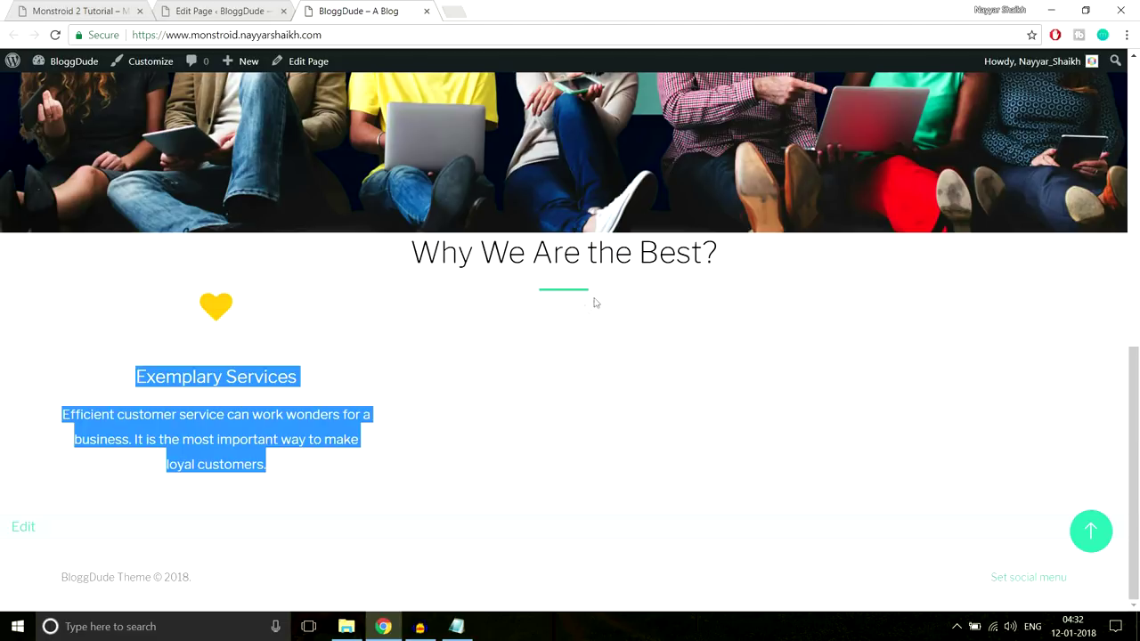
left_click(563, 291)
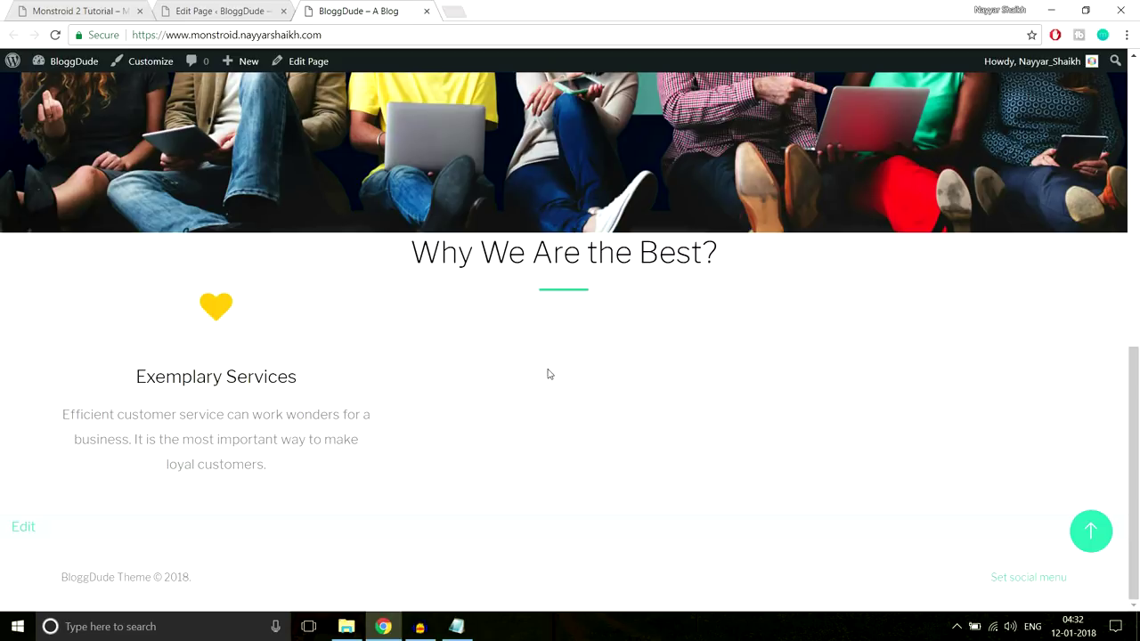
left_click(214, 9)
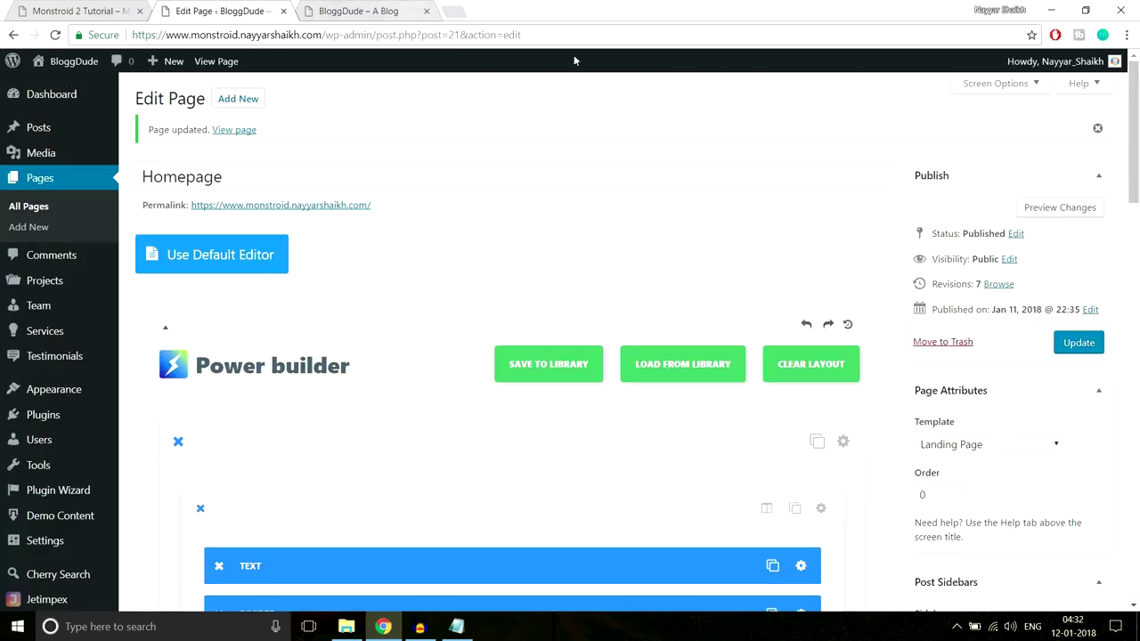
scroll(635, 267, "down", 5)
Compare the editor against the demo's Exemplary Services blurb text
scroll(654, 304, "down", 6)
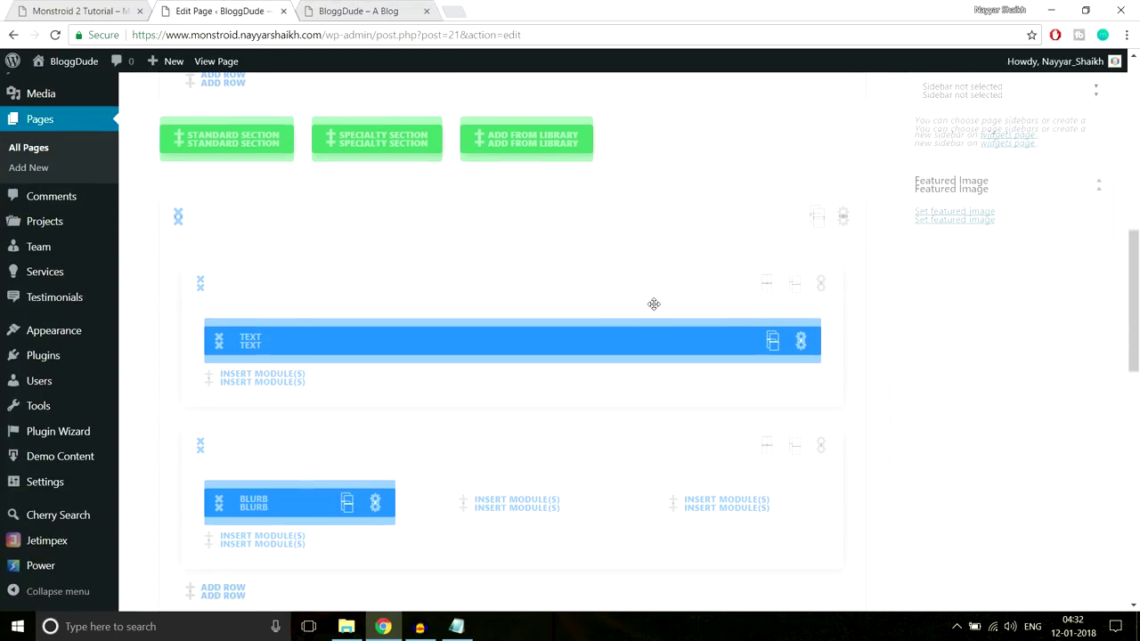
scroll(653, 304, "up", 1)
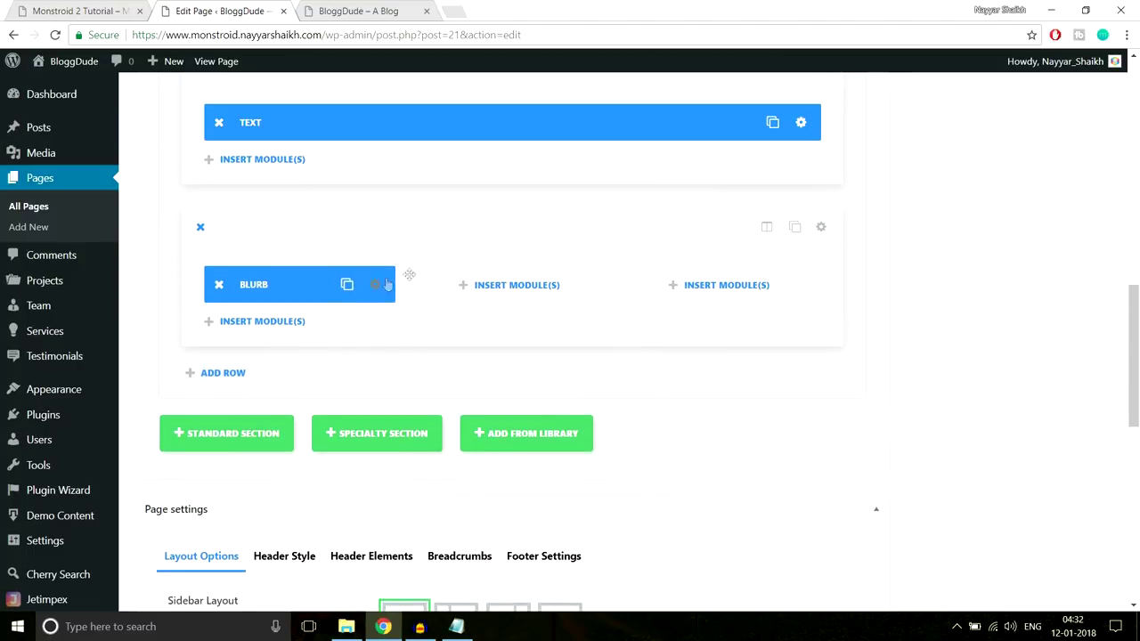
left_click(51, 9)
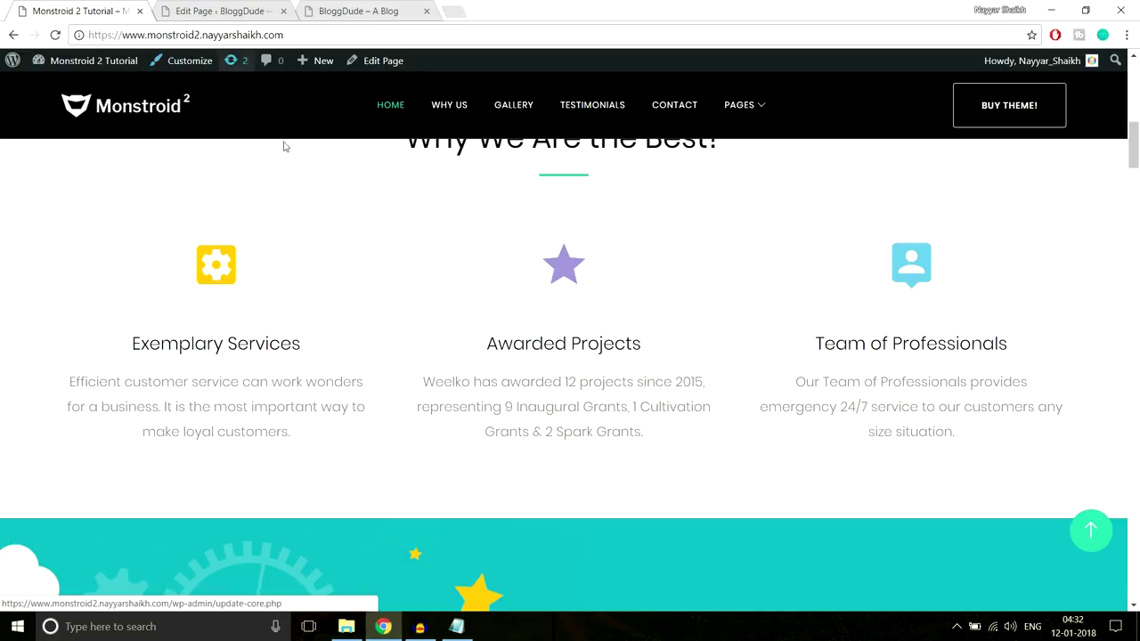
left_click_drag(179, 251, 305, 442)
left_click(306, 443)
left_click(222, 11)
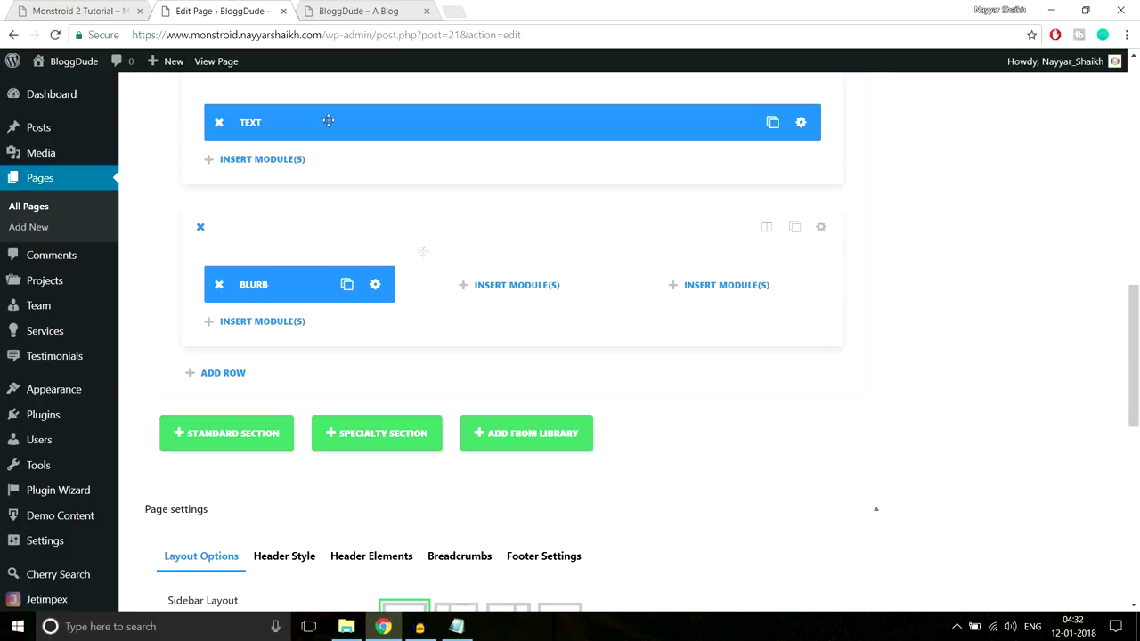
Clone the Exemplary Services blurb twice and move the copies into the second and third columns
left_click(346, 287)
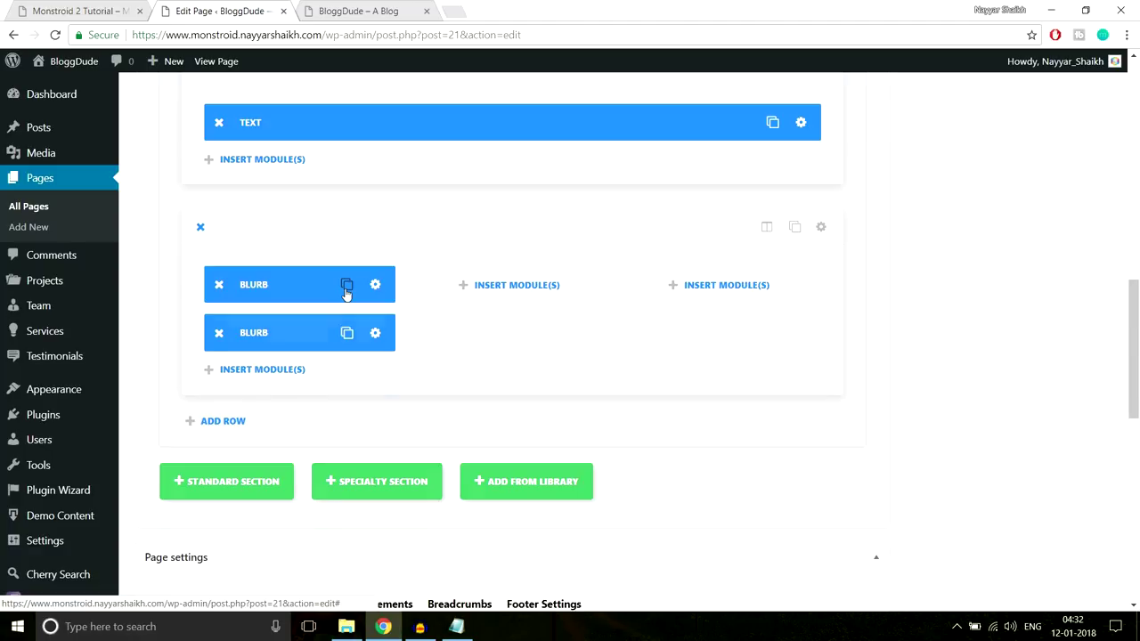
left_click(346, 289)
left_click_drag(320, 321, 463, 305)
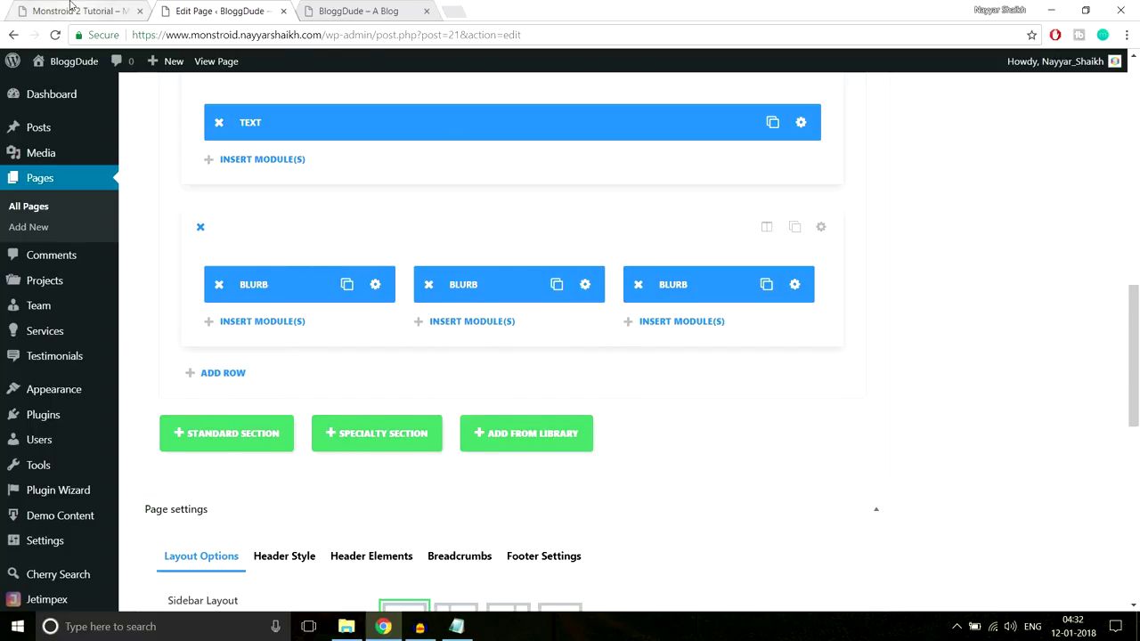
left_click(72, 9)
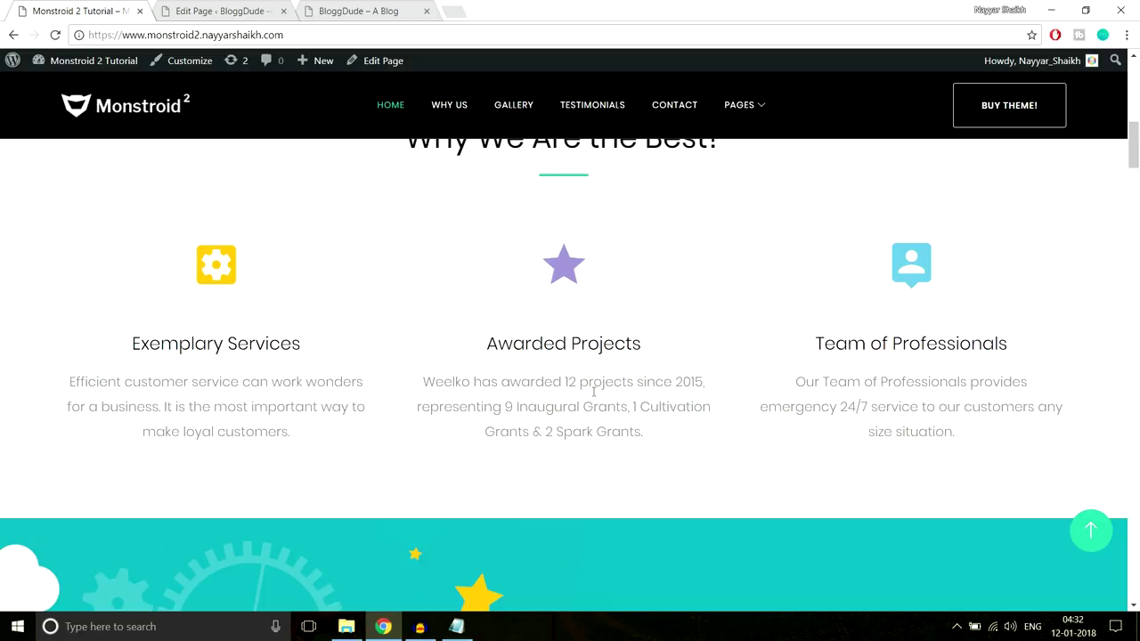
Change the middle blurb's icon to the camera
left_click(205, 9)
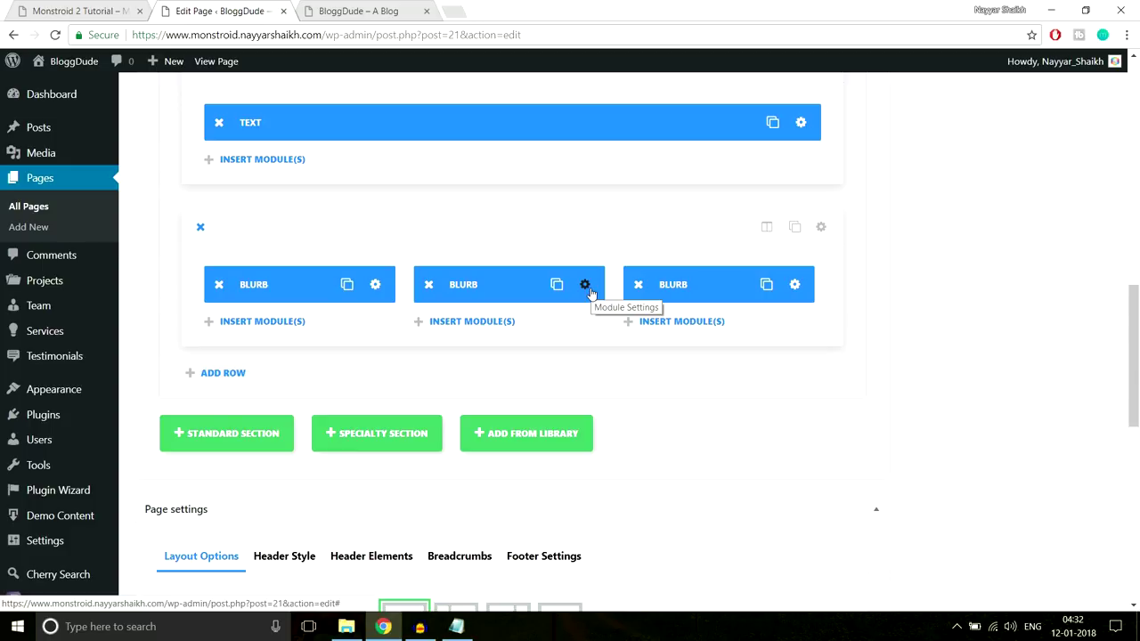
left_click(585, 285)
scroll(804, 283, "down", 4)
scroll(809, 293, "up", 3)
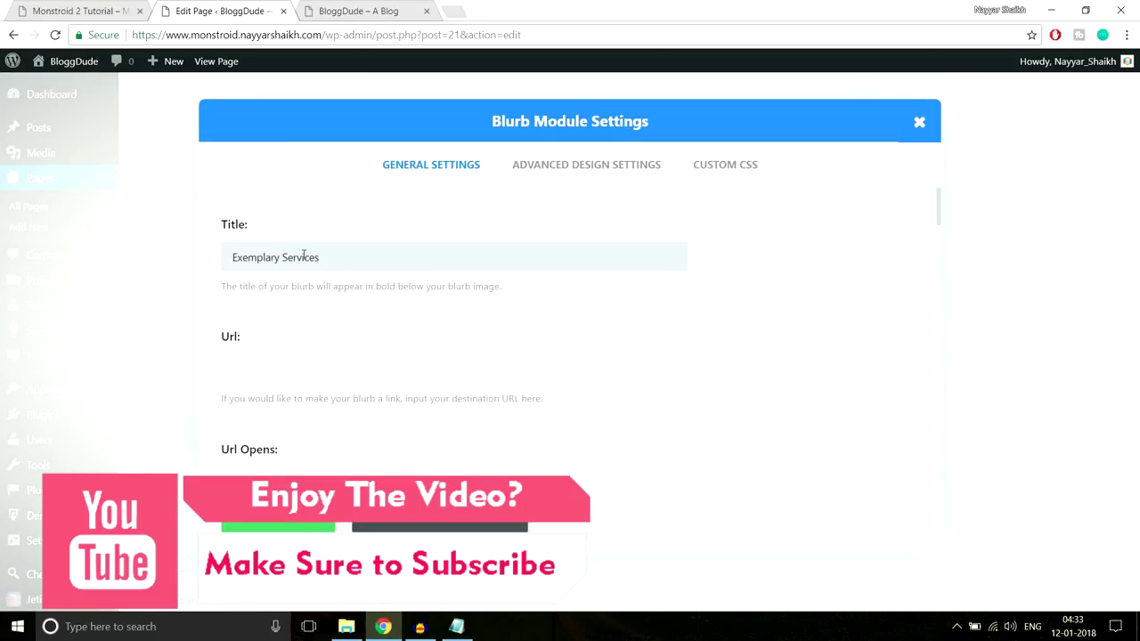
scroll(739, 311, "down", 4)
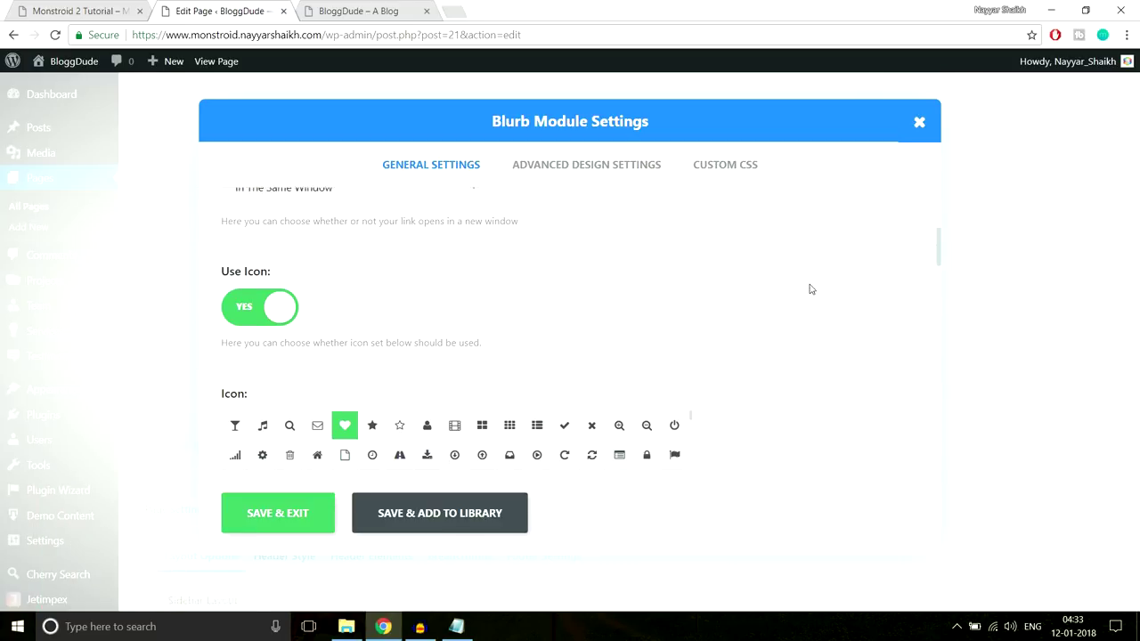
scroll(810, 288, "down", 1)
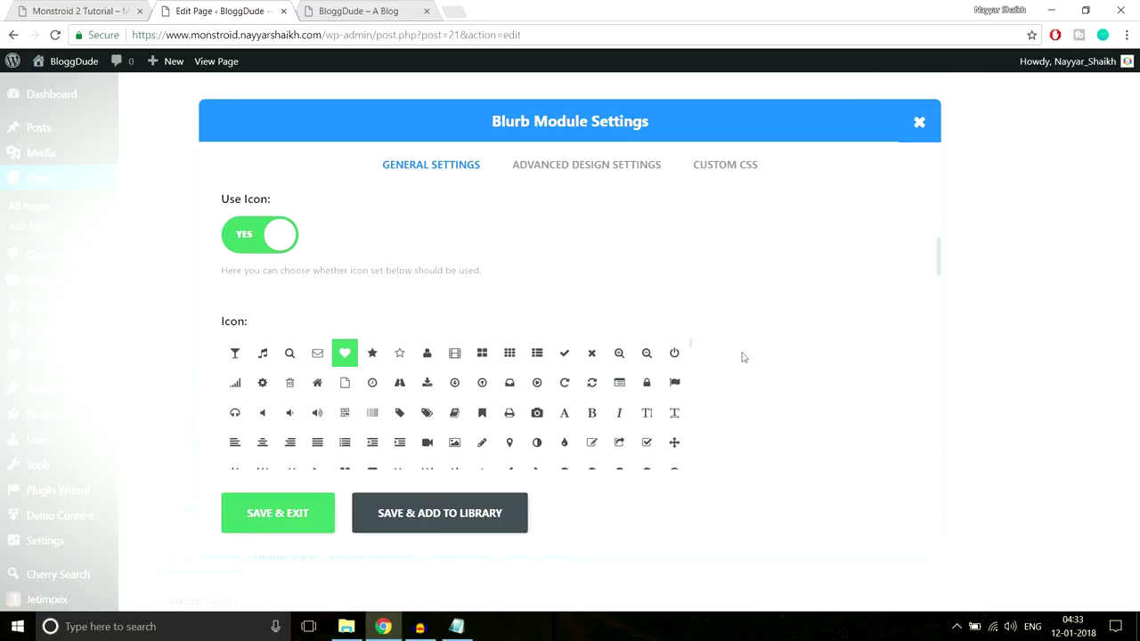
scroll(847, 354, "down", 1)
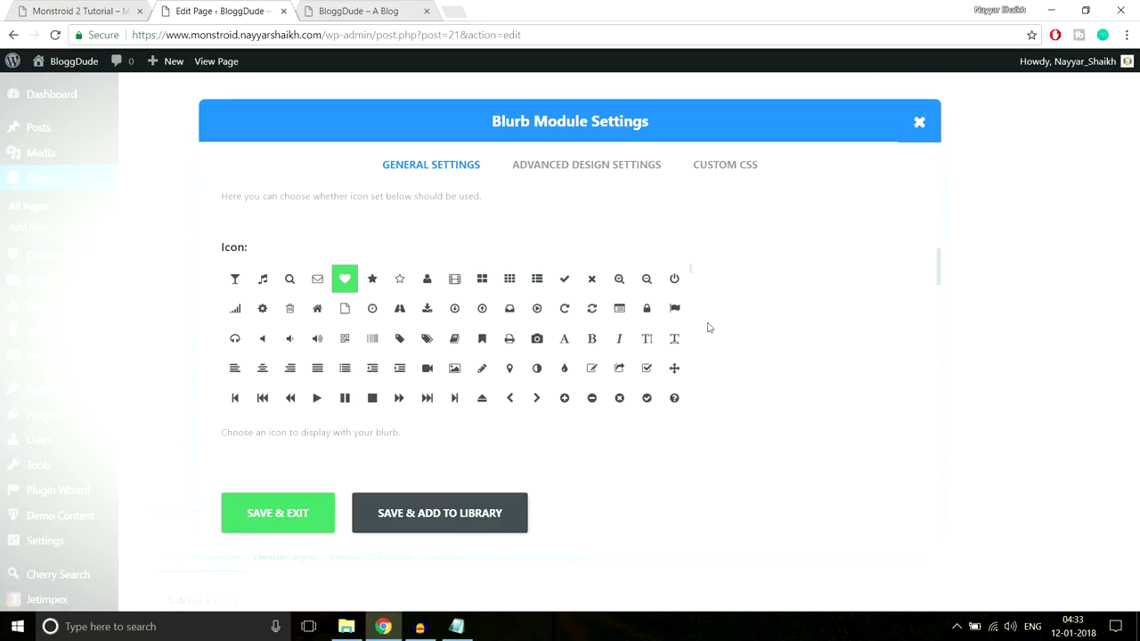
left_click(538, 342)
scroll(776, 331, "down", 3)
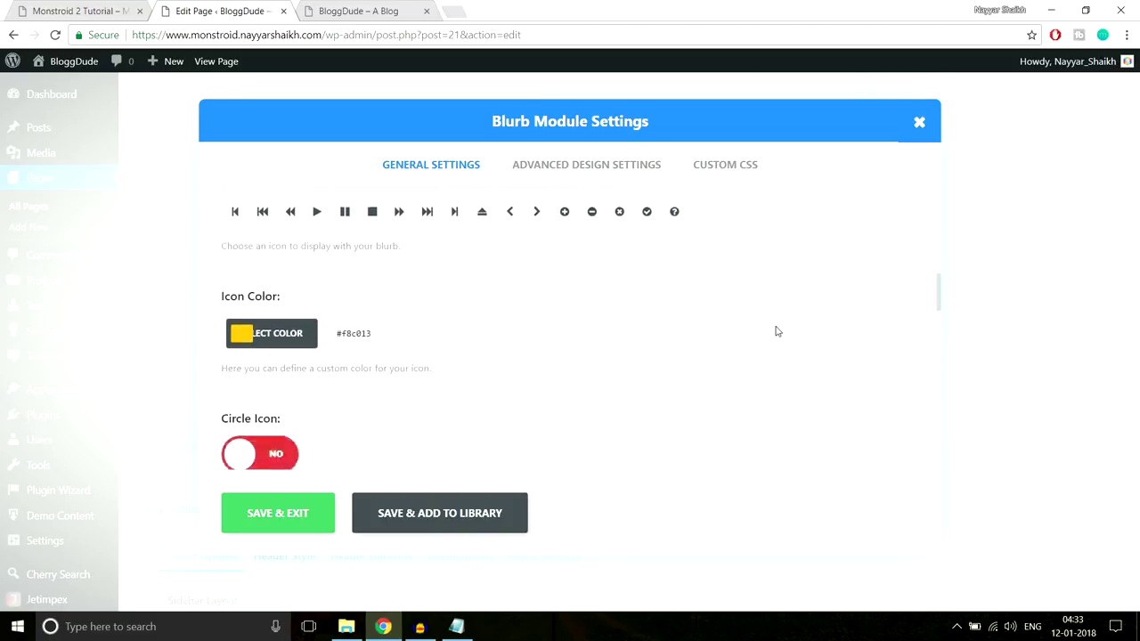
Copy the demo's purple star colour #a193d2 into the blurb's Icon Color and save
left_click(101, 7)
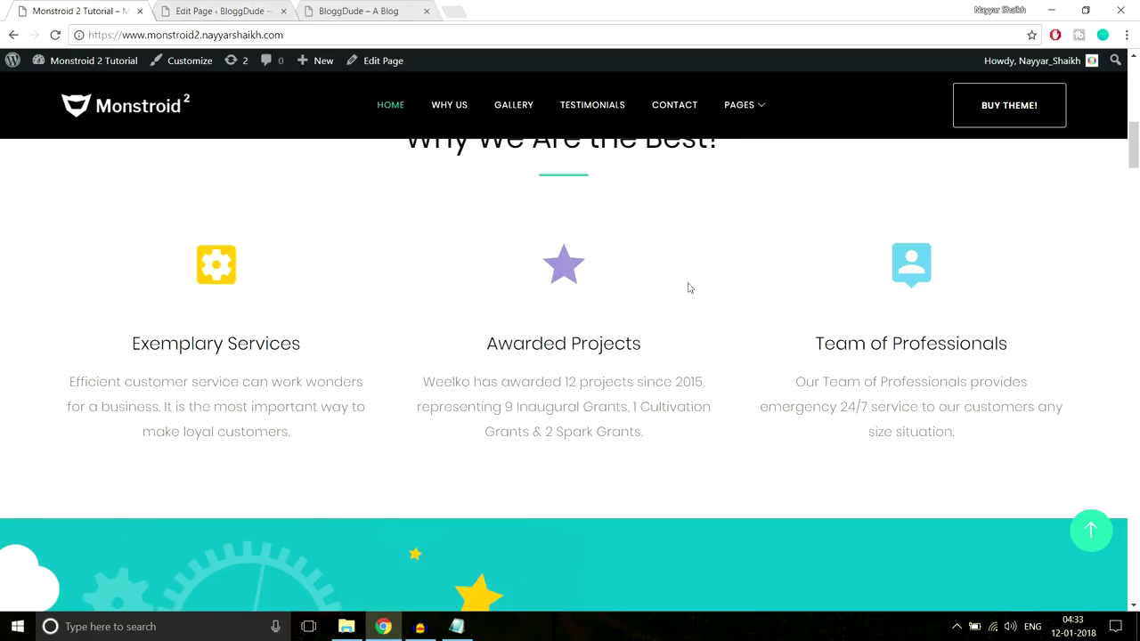
right_click(564, 268)
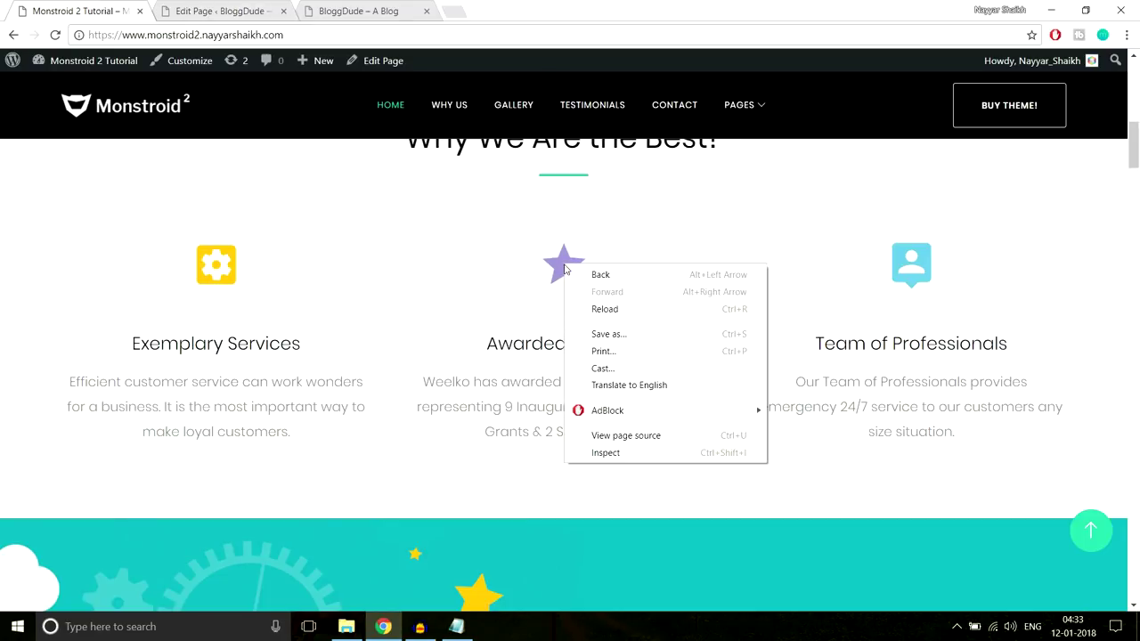
left_click(614, 454)
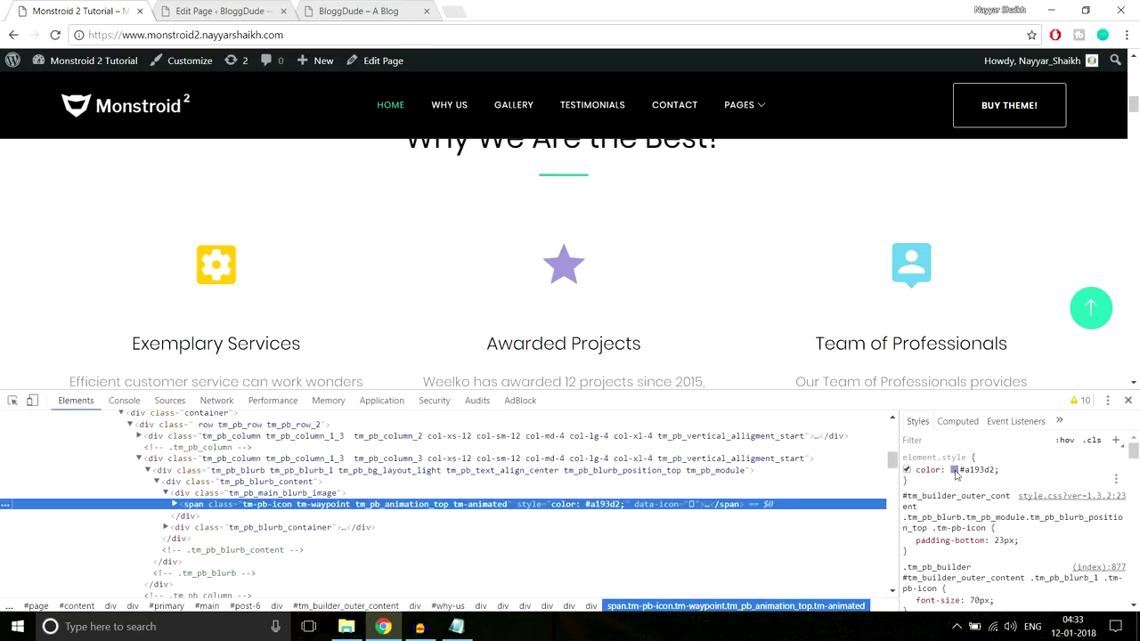
left_click(972, 470)
key("ctrl+c")
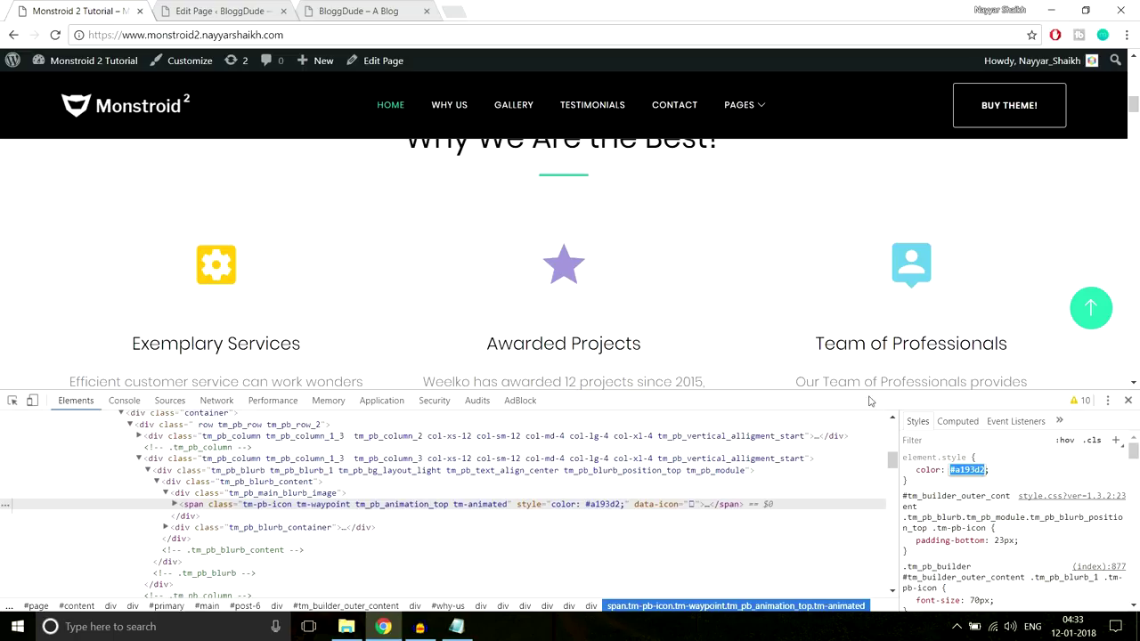
left_click(230, 7)
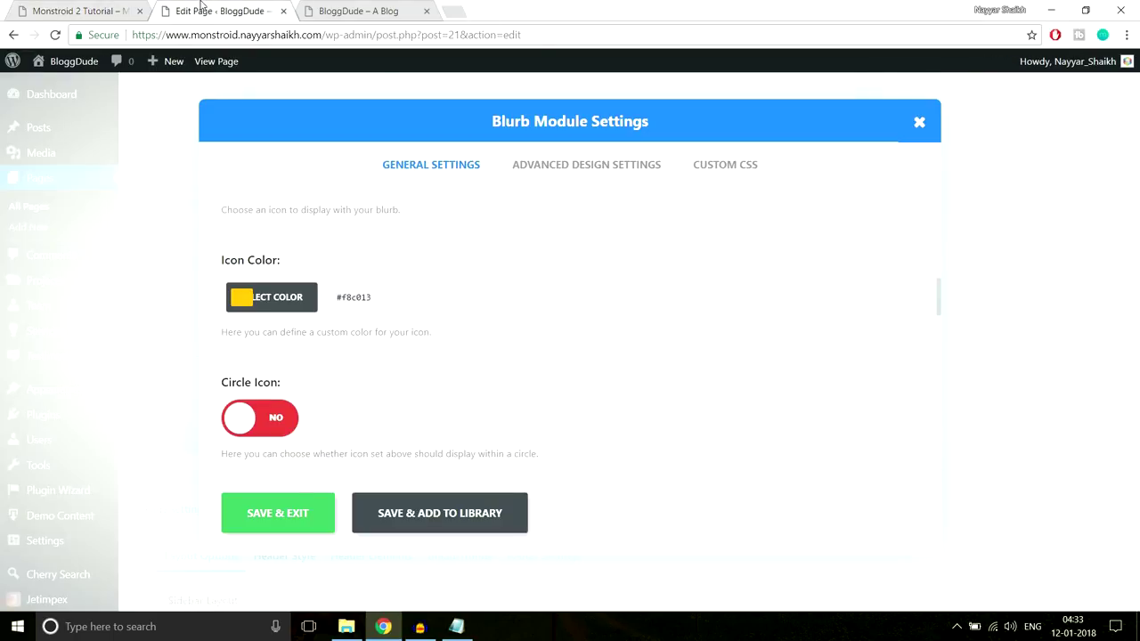
left_click(249, 300)
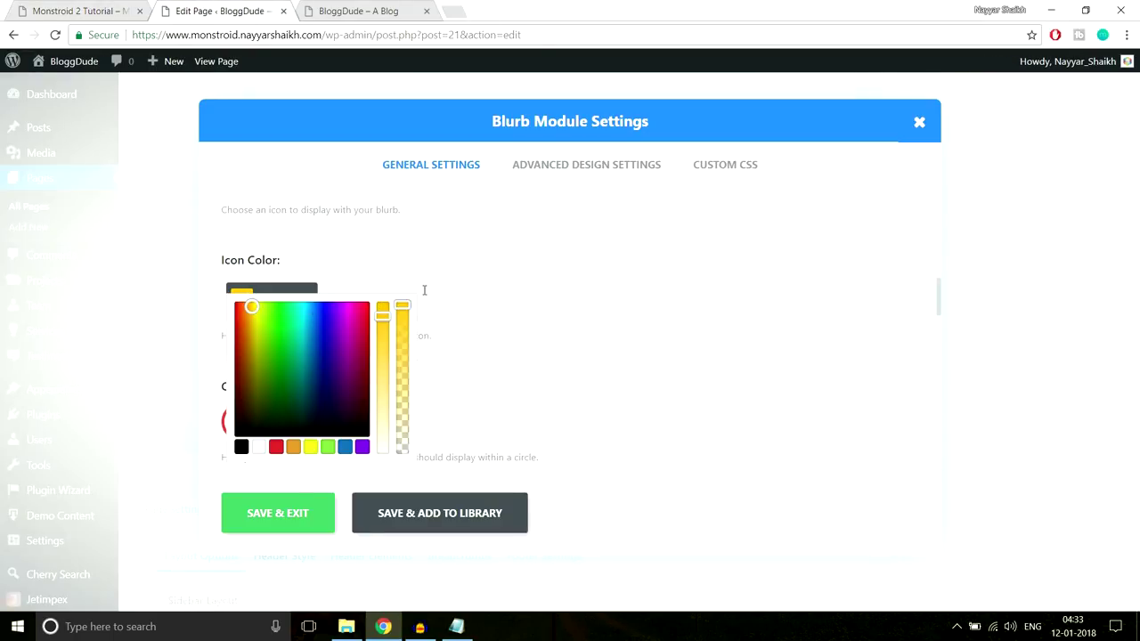
key("ctrl+v")
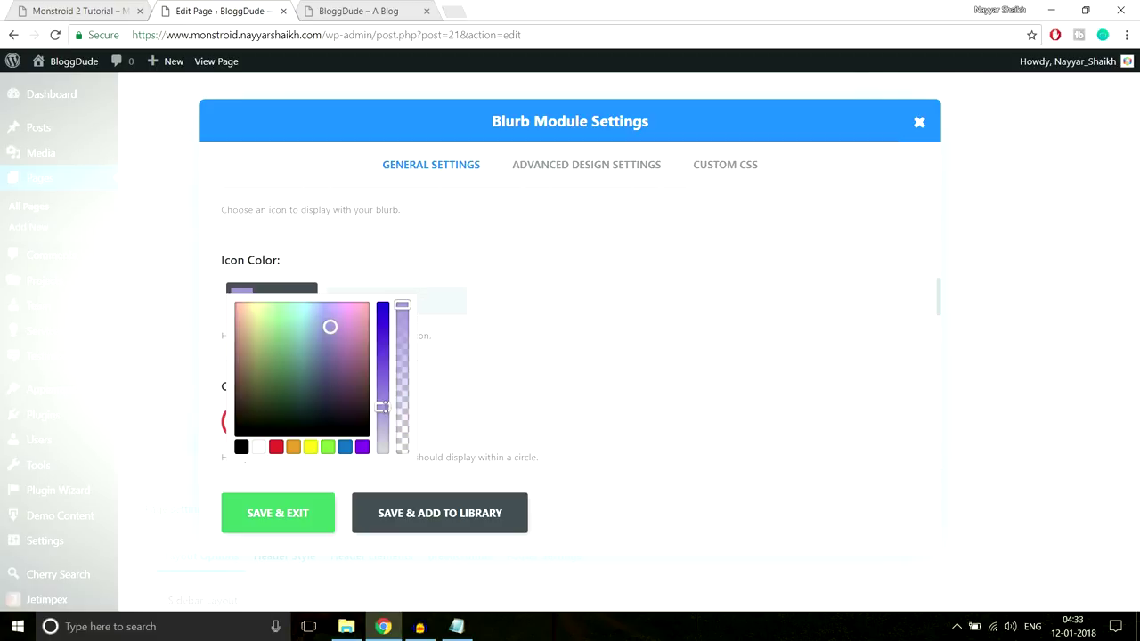
left_click(523, 343)
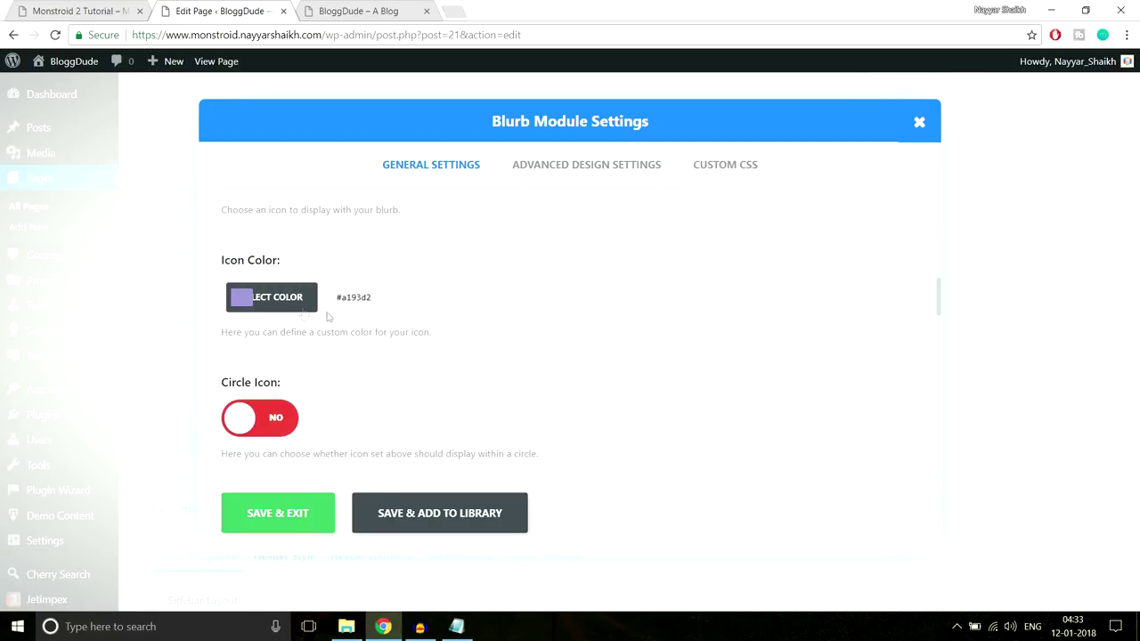
scroll(611, 363, "down", 3)
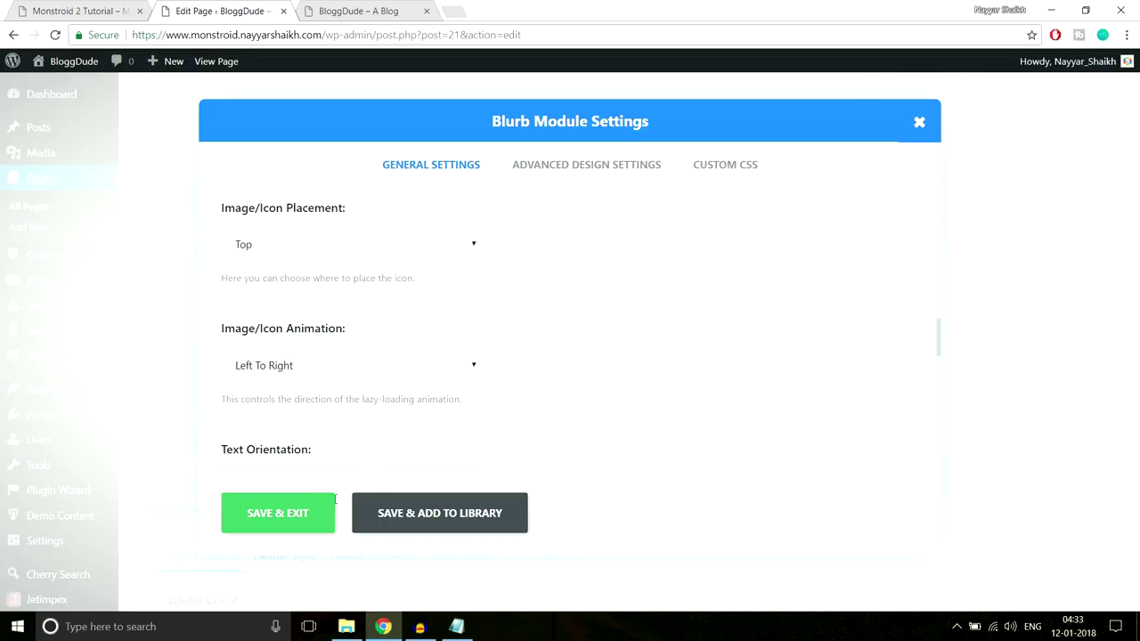
left_click(311, 517)
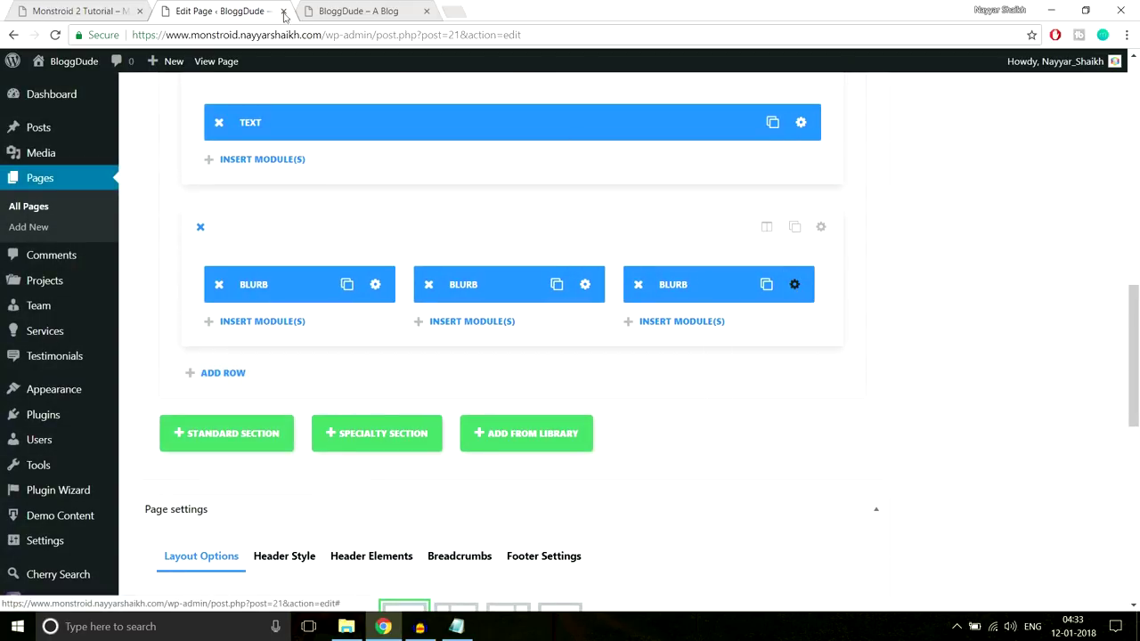
Copy the light-blue colour value of the demo's third blurb icon from DevTools
left_click(50, 7)
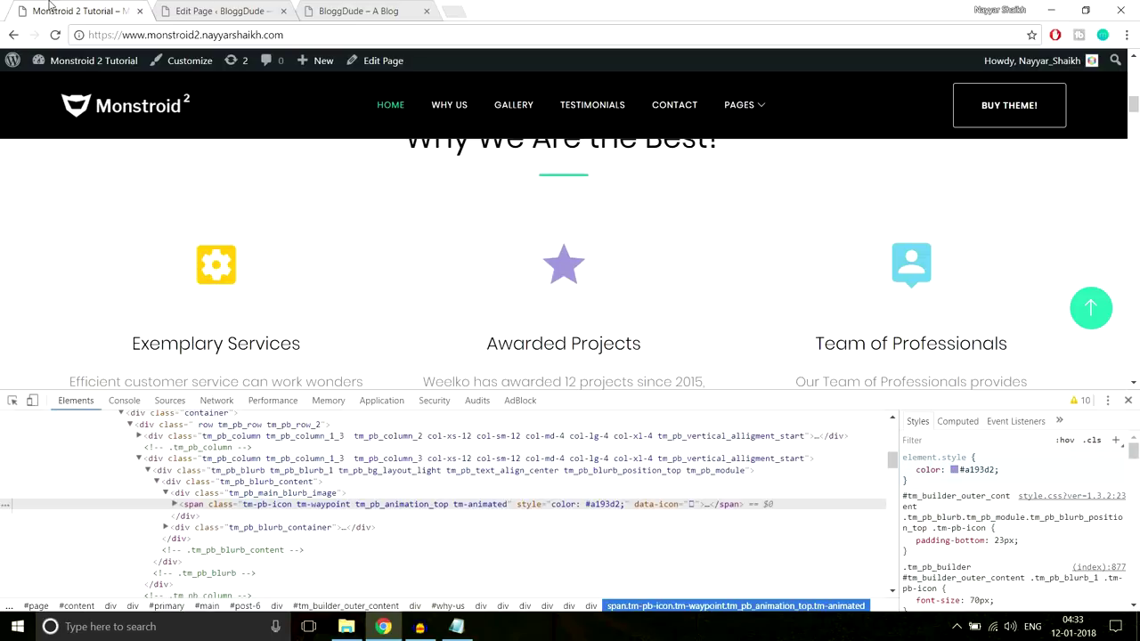
right_click(924, 256)
left_click(973, 436)
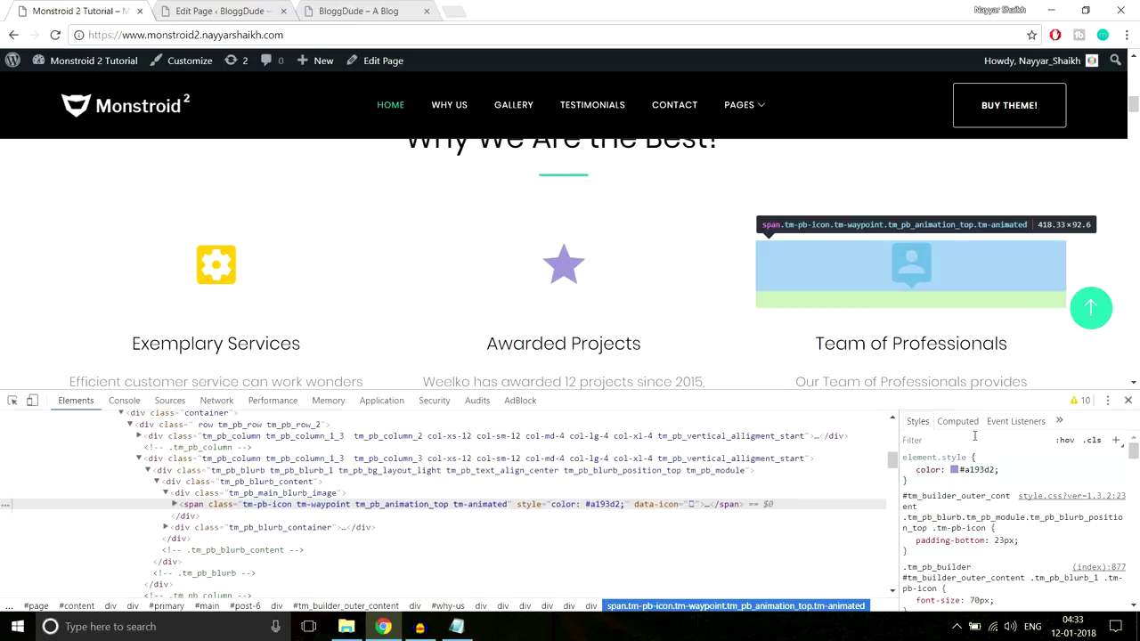
left_click(984, 470)
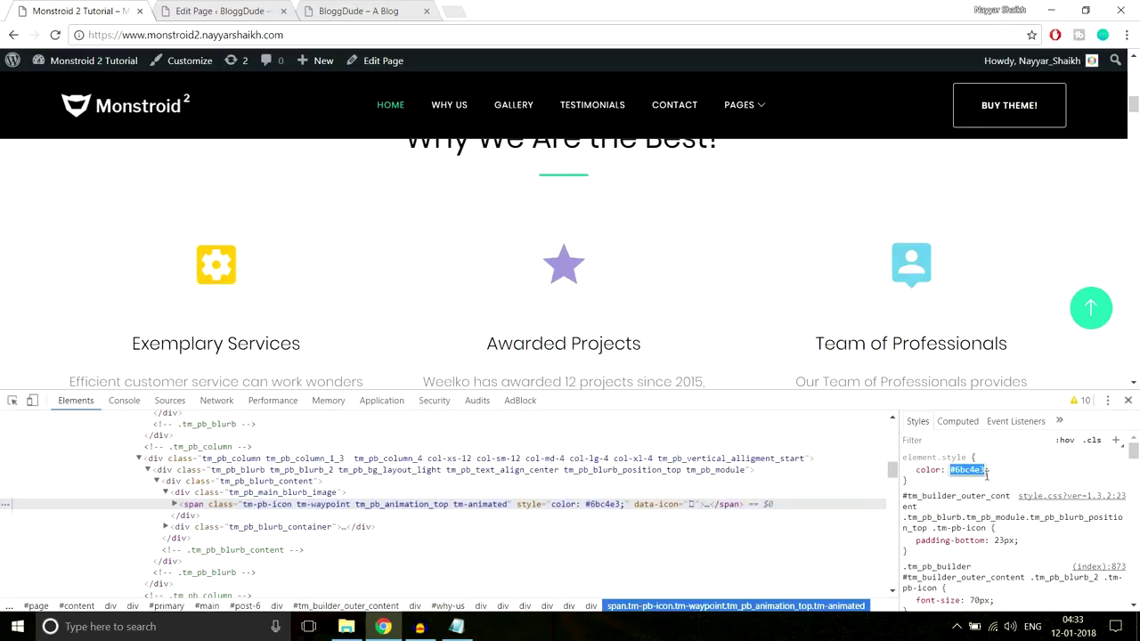
left_click(206, 10)
Give the third blurb a new icon with the copied light-blue icon colour and save
scroll(527, 357, "down", 4)
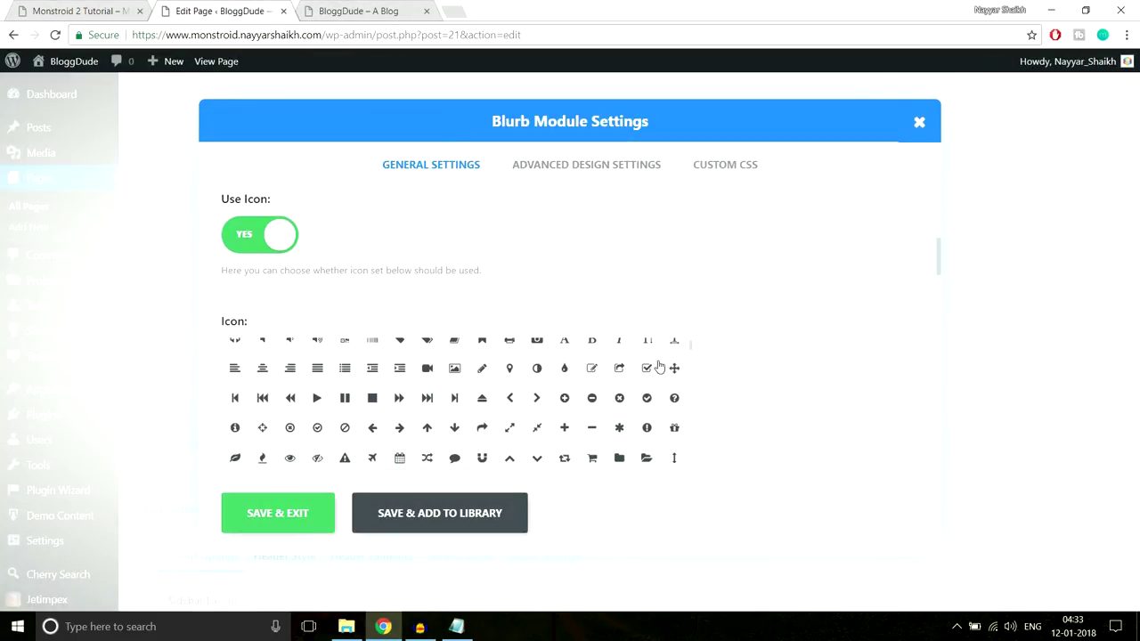
scroll(880, 368, "up", 1)
scroll(857, 364, "down", 2)
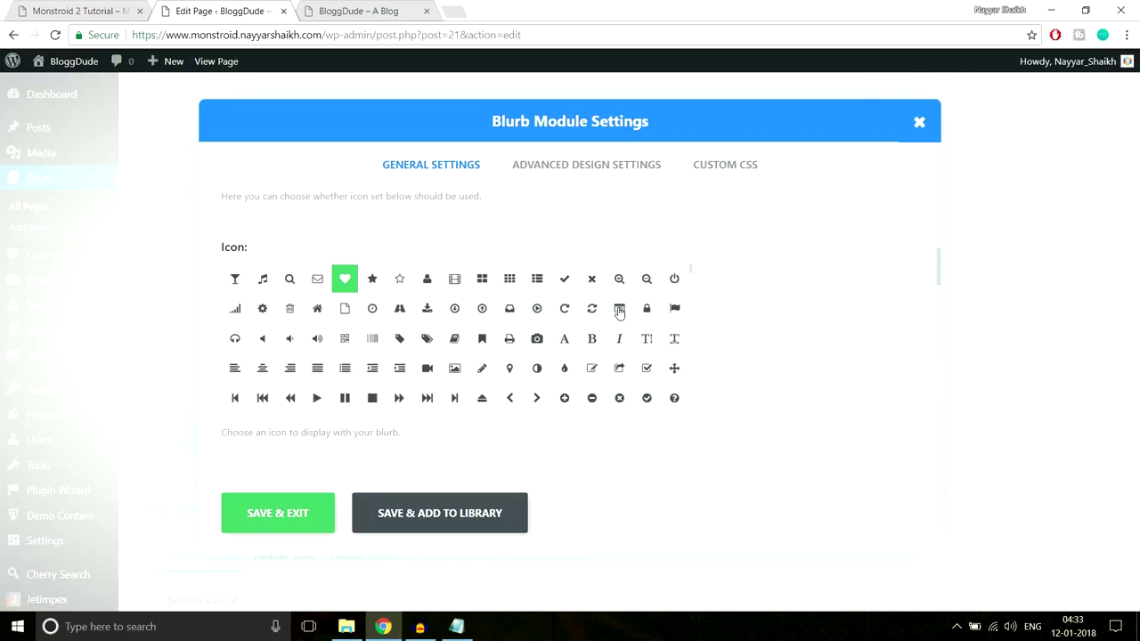
left_click(618, 308)
scroll(816, 335, "down", 3)
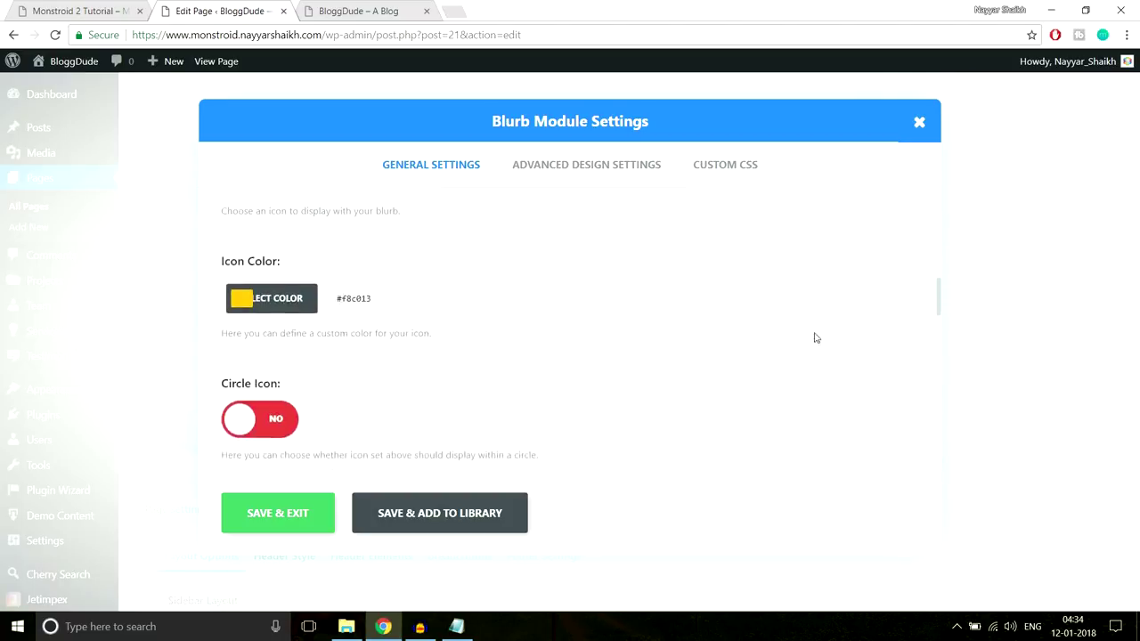
left_click(258, 294)
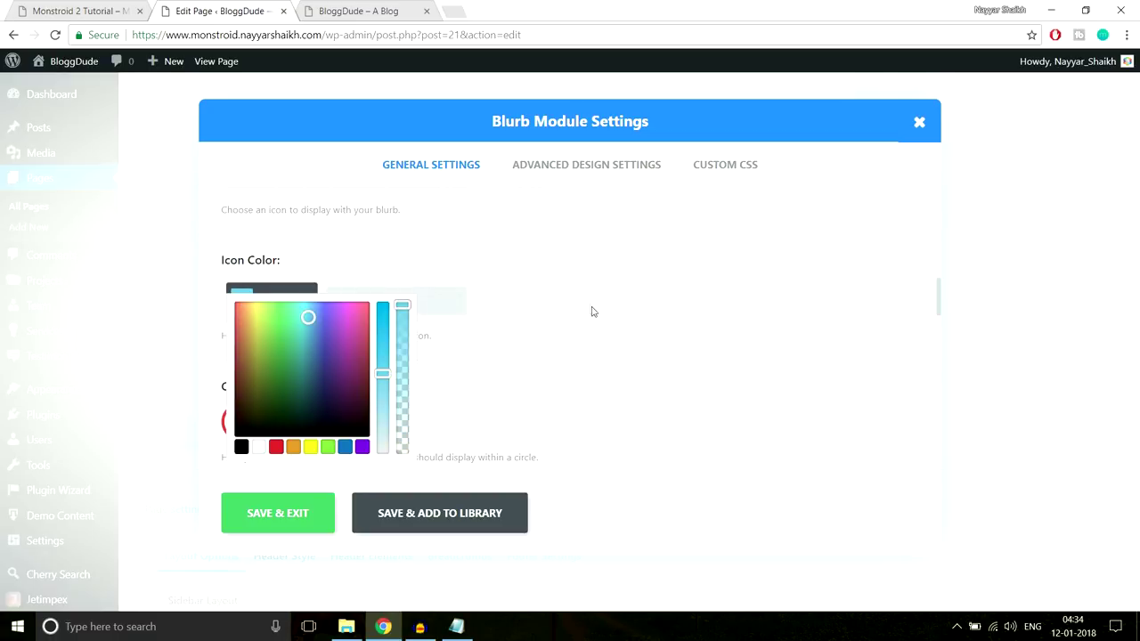
scroll(594, 313, "down", 5)
left_click(302, 505)
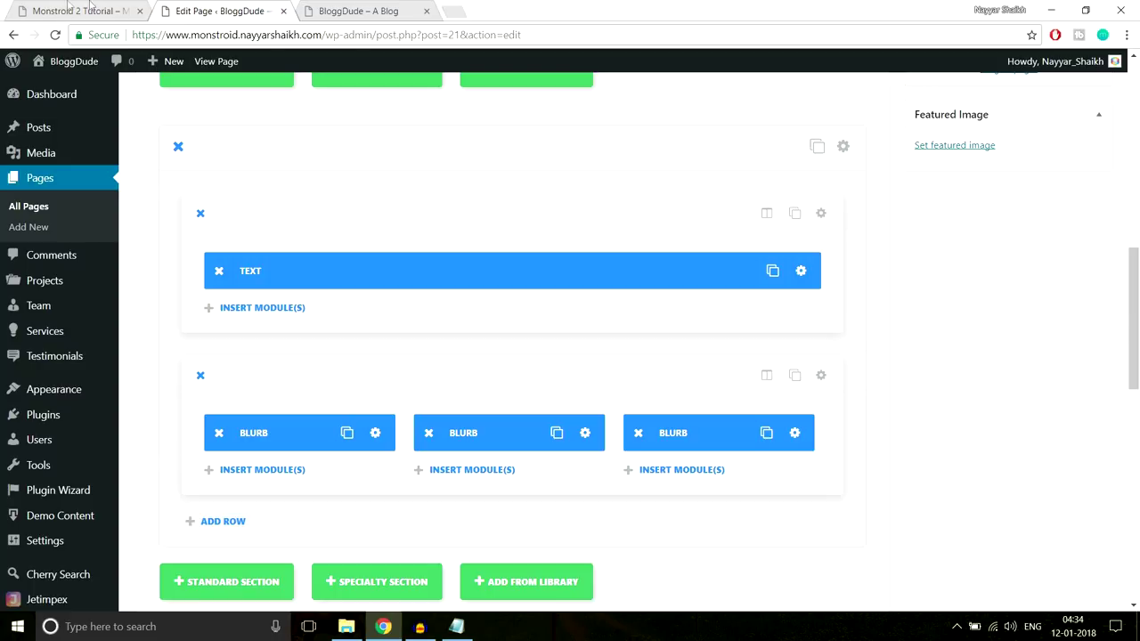
Close the demo's developer tools and check the 'Why We Are the Best?' heading on the live homepage
left_click(69, 8)
left_click(1126, 401)
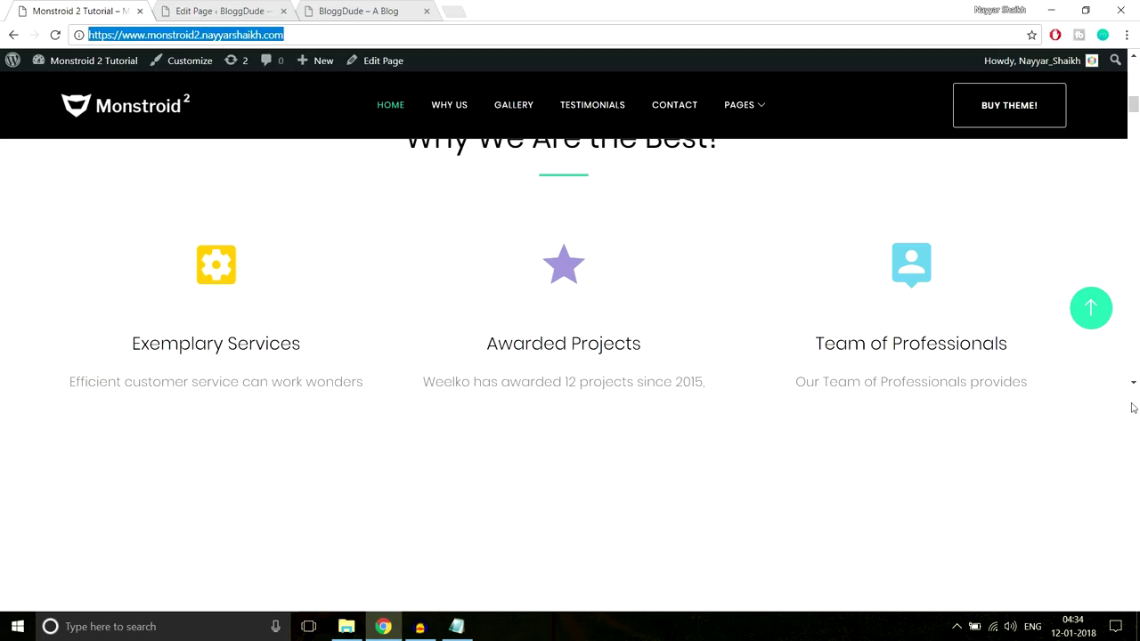
left_click(223, 35)
left_click(365, 10)
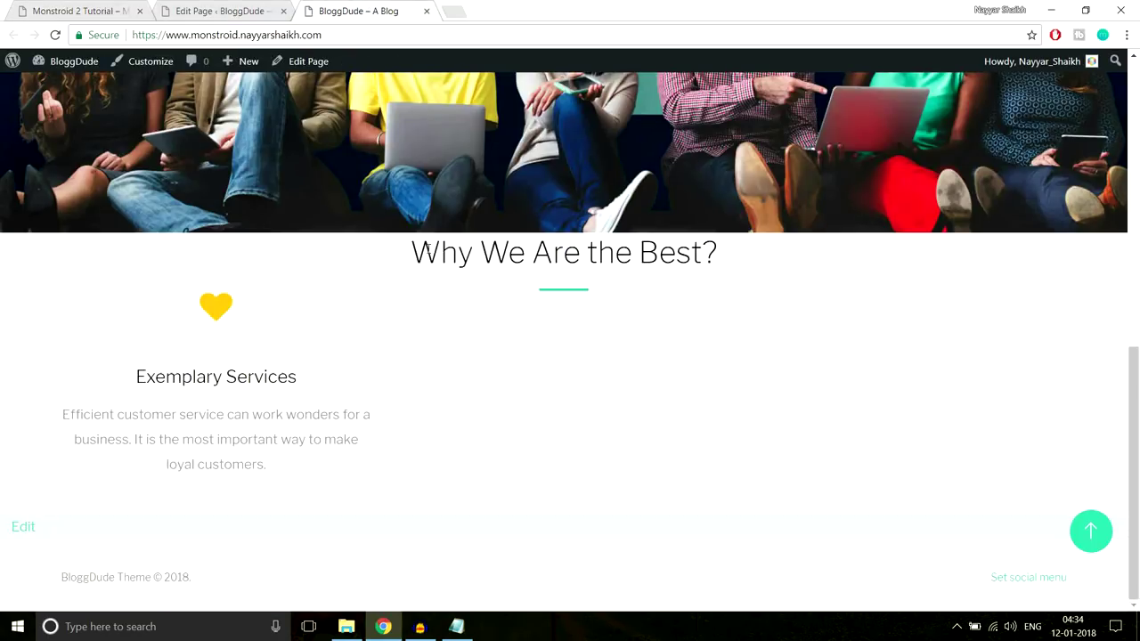
left_click_drag(411, 251, 723, 253)
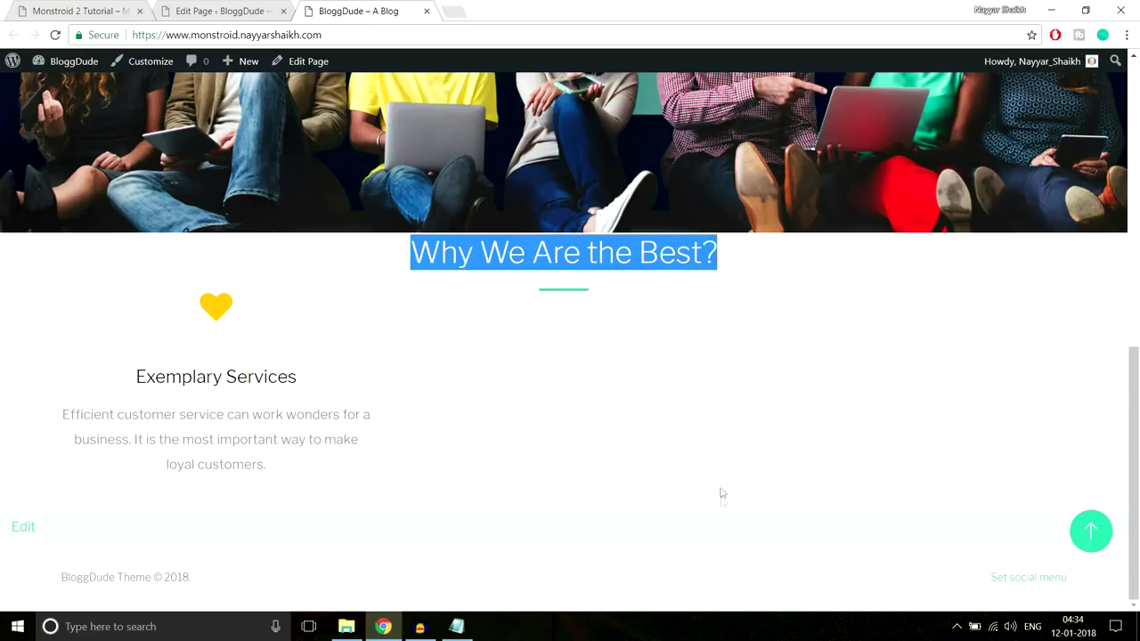
left_click(236, 7)
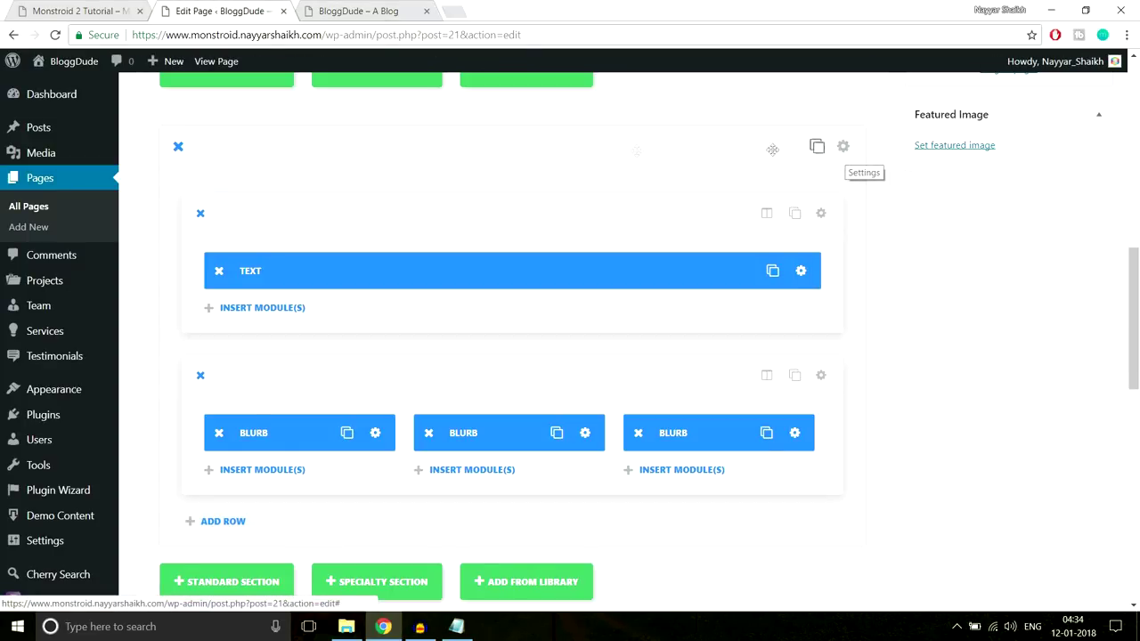
Give the section custom padding of 90px top and 70px bottom and save
left_click(843, 147)
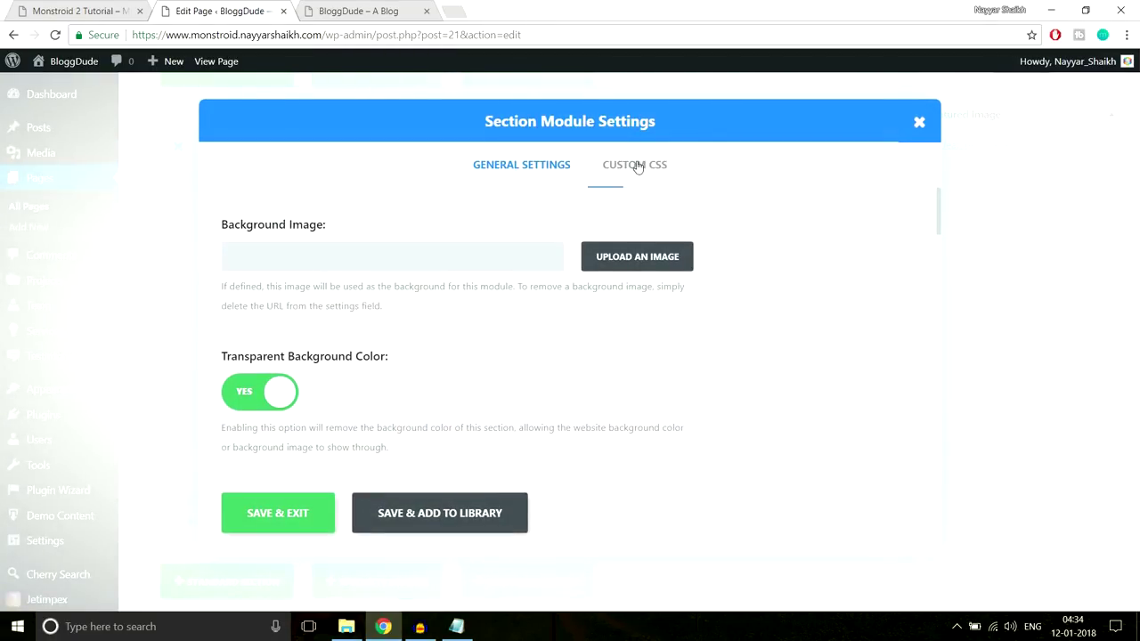
scroll(623, 339, "down", 10)
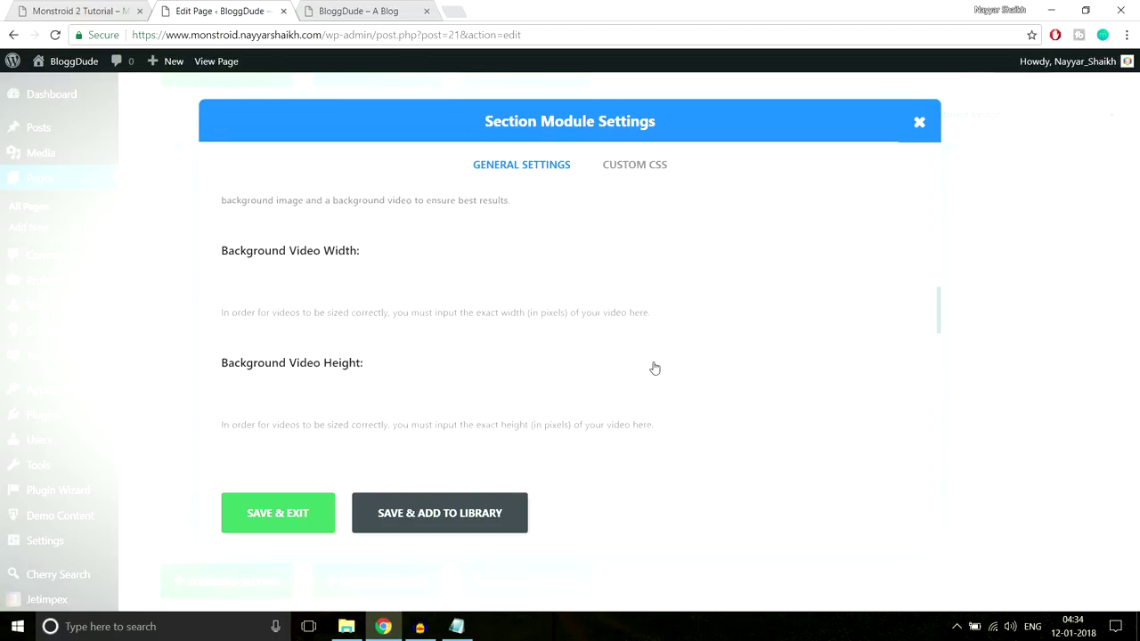
scroll(652, 366, "up", 5)
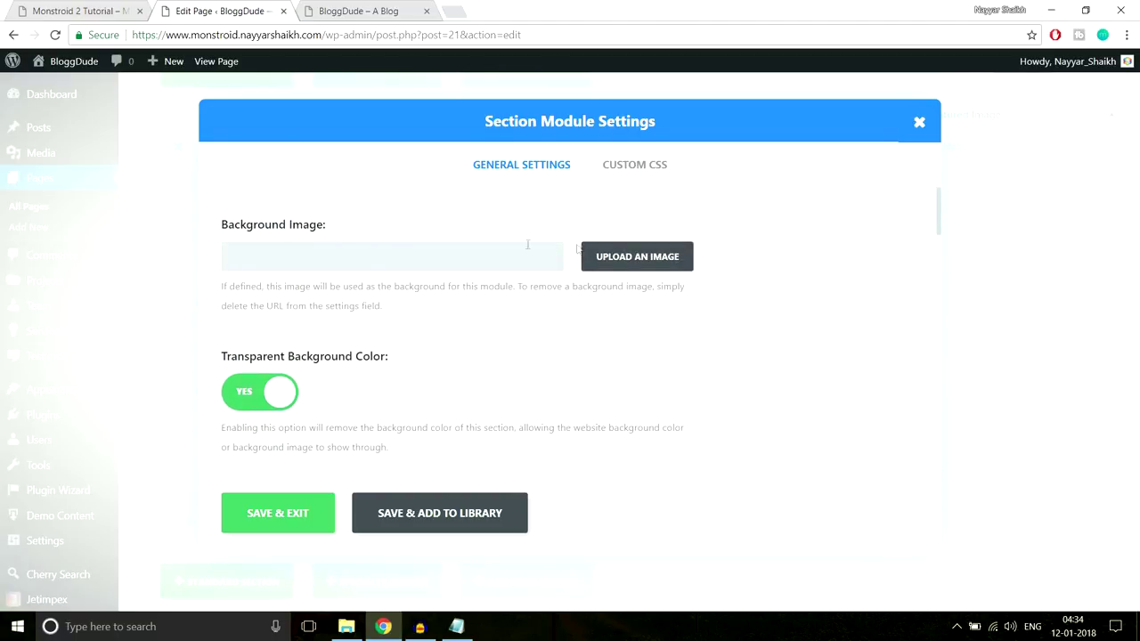
scroll(781, 381, "down", 10)
scroll(677, 373, "down", 4)
scroll(295, 321, "up", 2)
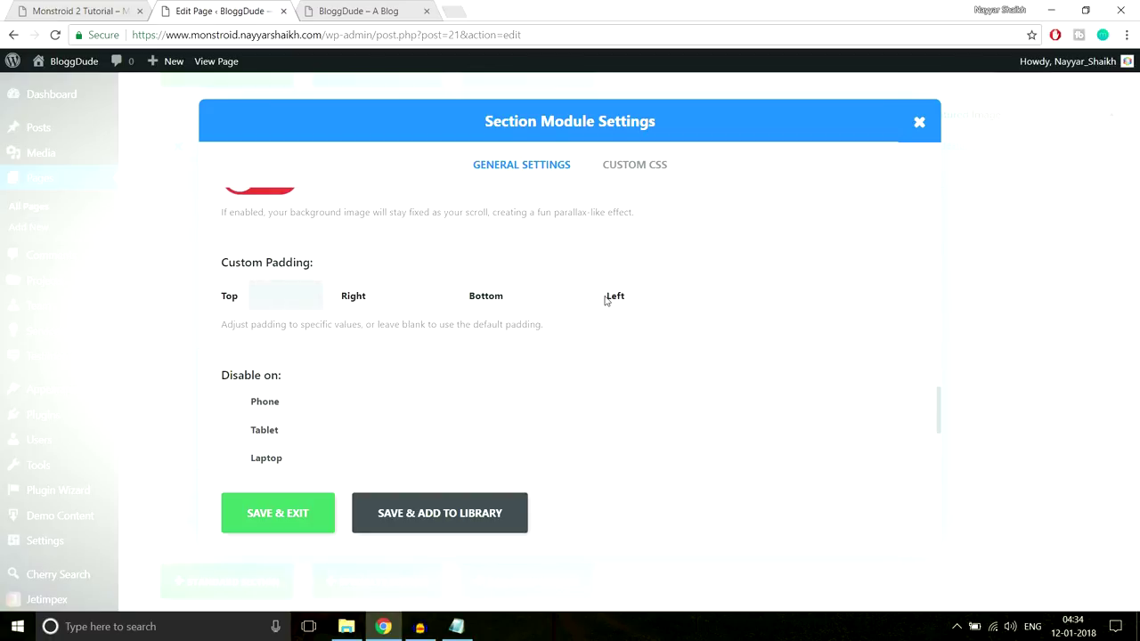
type("px")
left_click(687, 292)
left_click(553, 308)
type("70px")
left_click(297, 514)
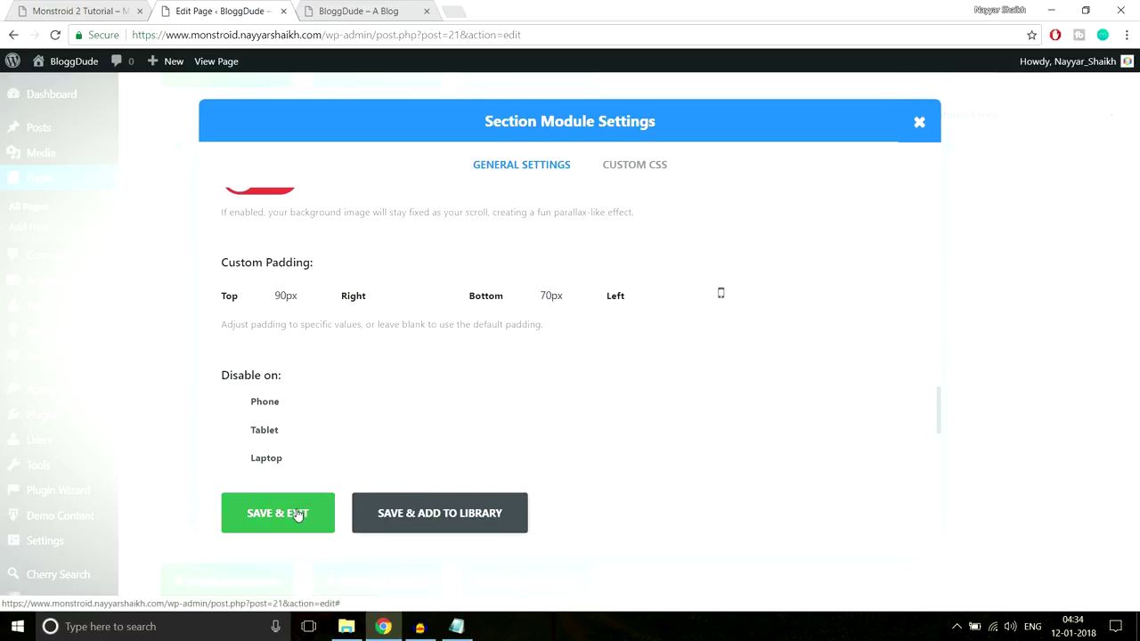
Check the new section spacing on the live BloggDude homepage
left_click(358, 10)
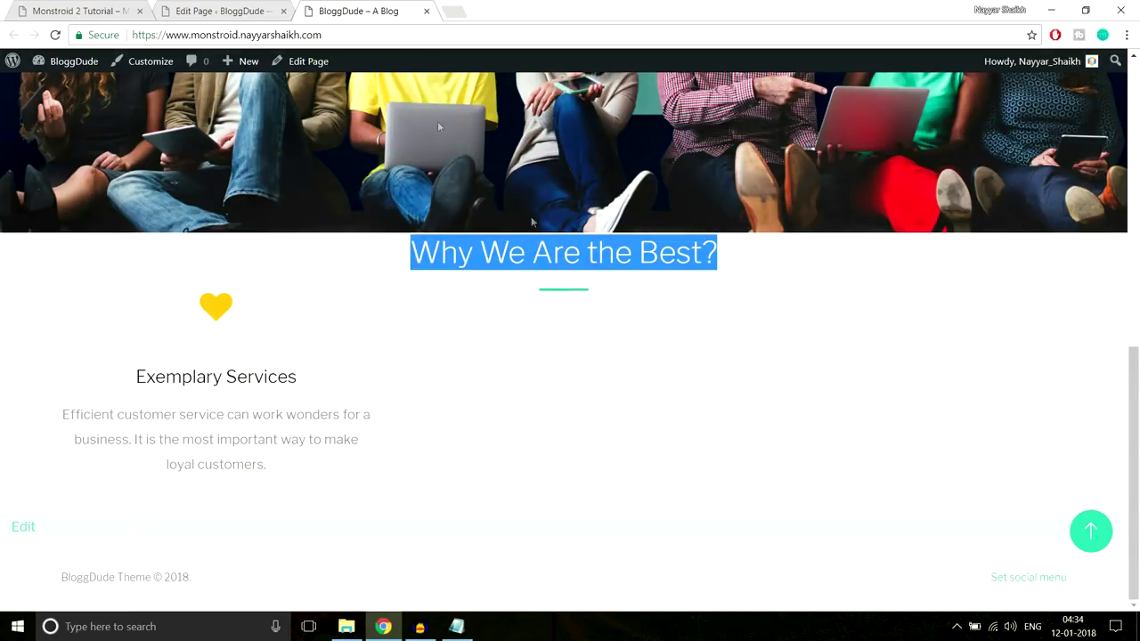
left_click(554, 305)
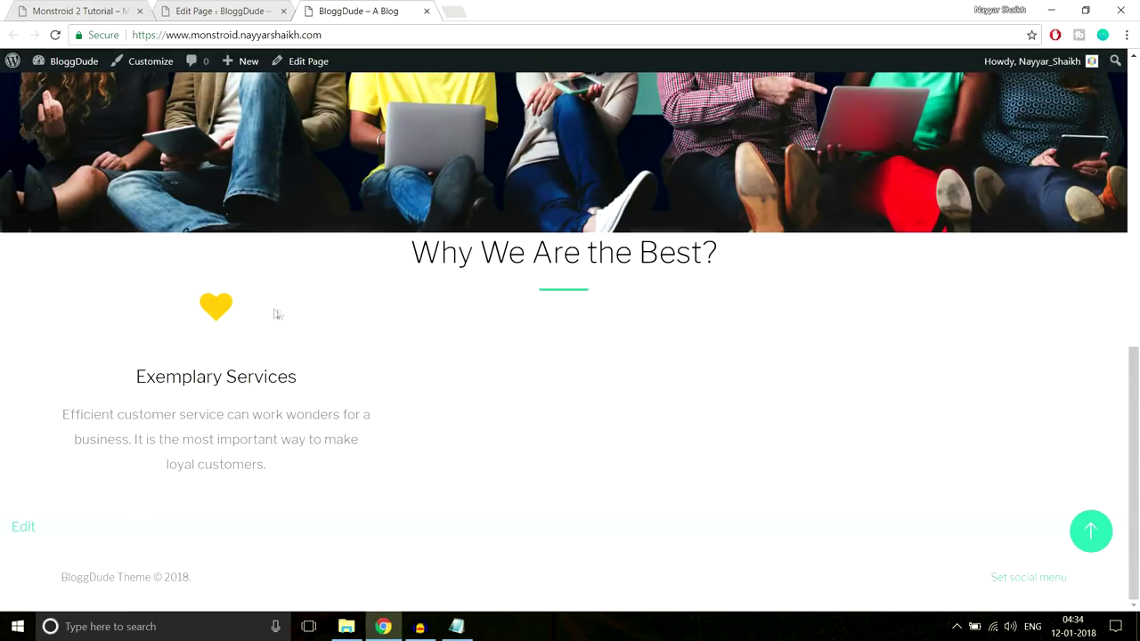
left_click(236, 16)
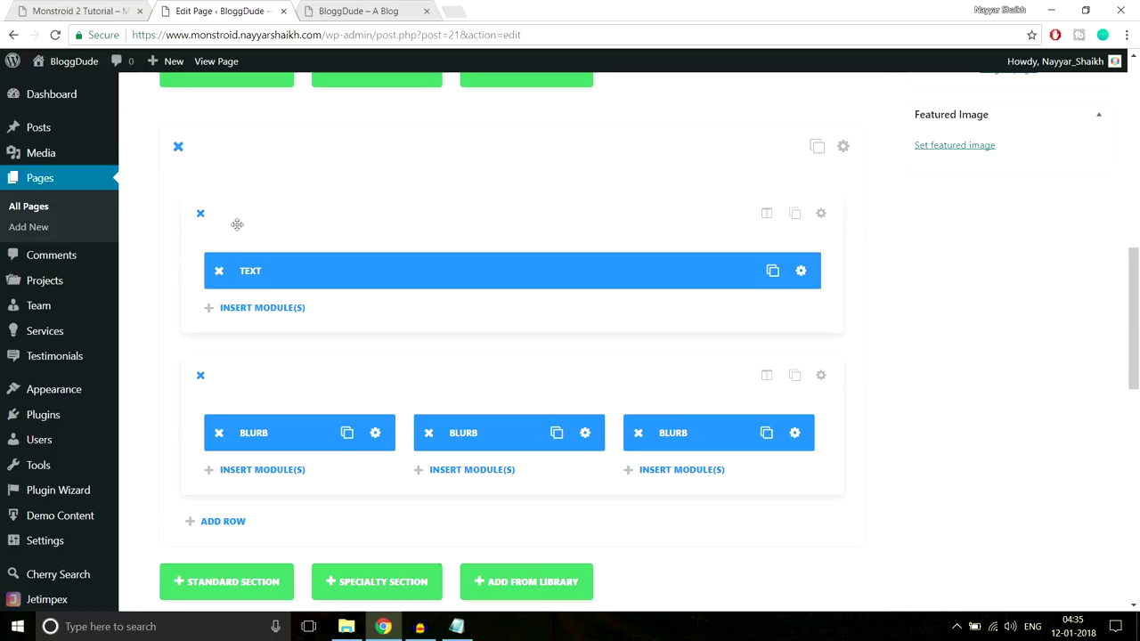
Set the row's bottom padding to 40px and save the row settings
left_click(822, 214)
scroll(693, 335, "down", 5)
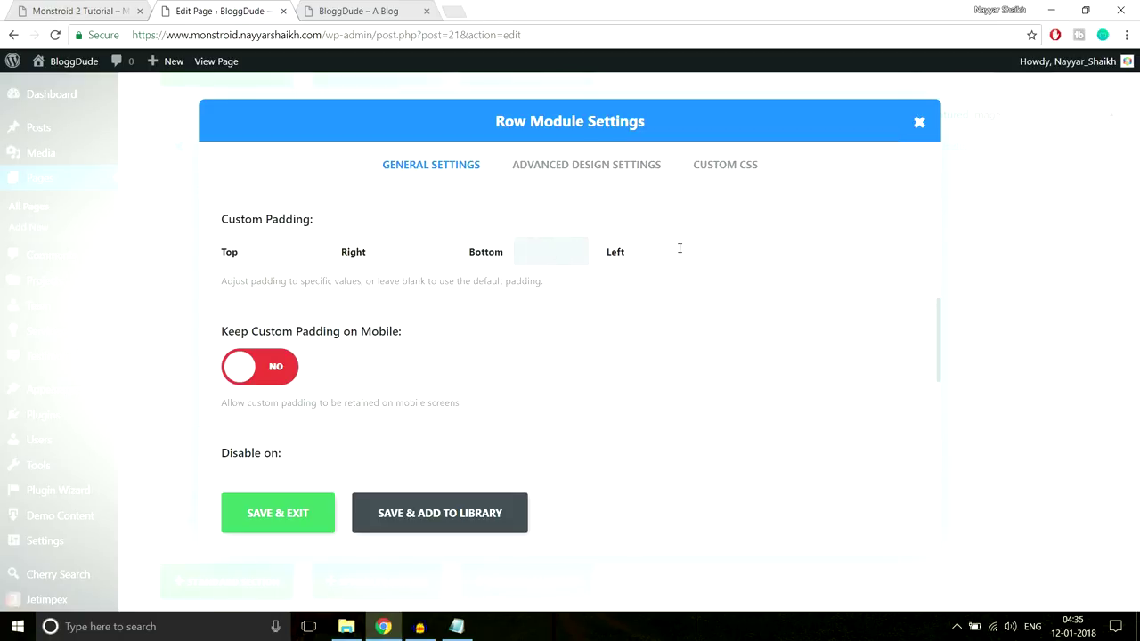
type("px")
left_click(298, 514)
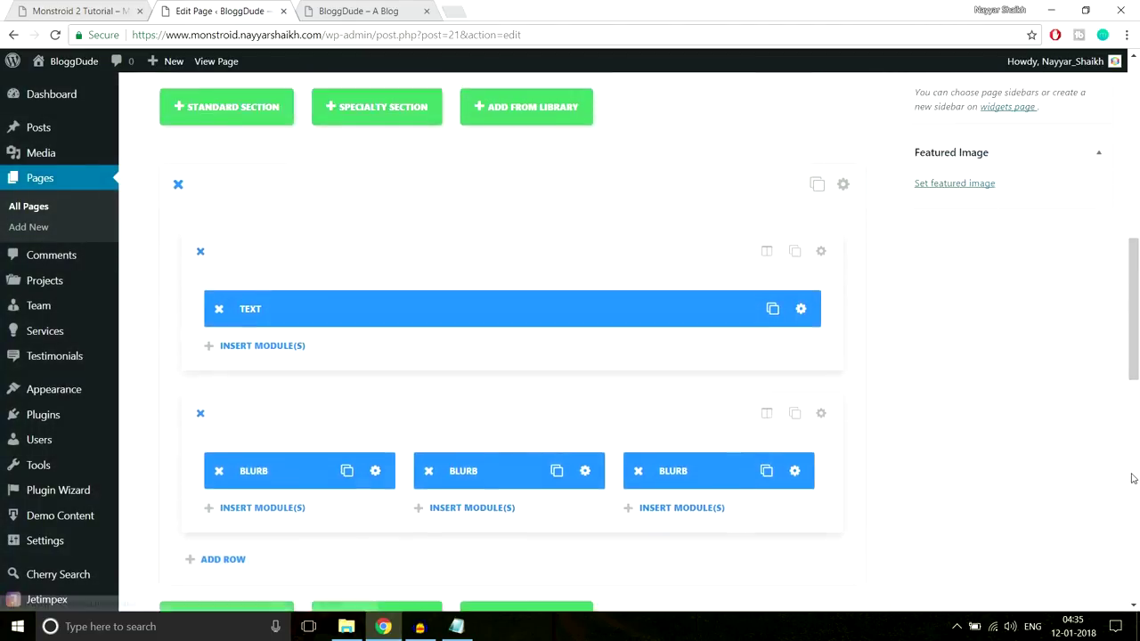
Update the page and bring up the live BloggDude site tab
scroll(1132, 479, "up", 10)
left_click(1078, 349)
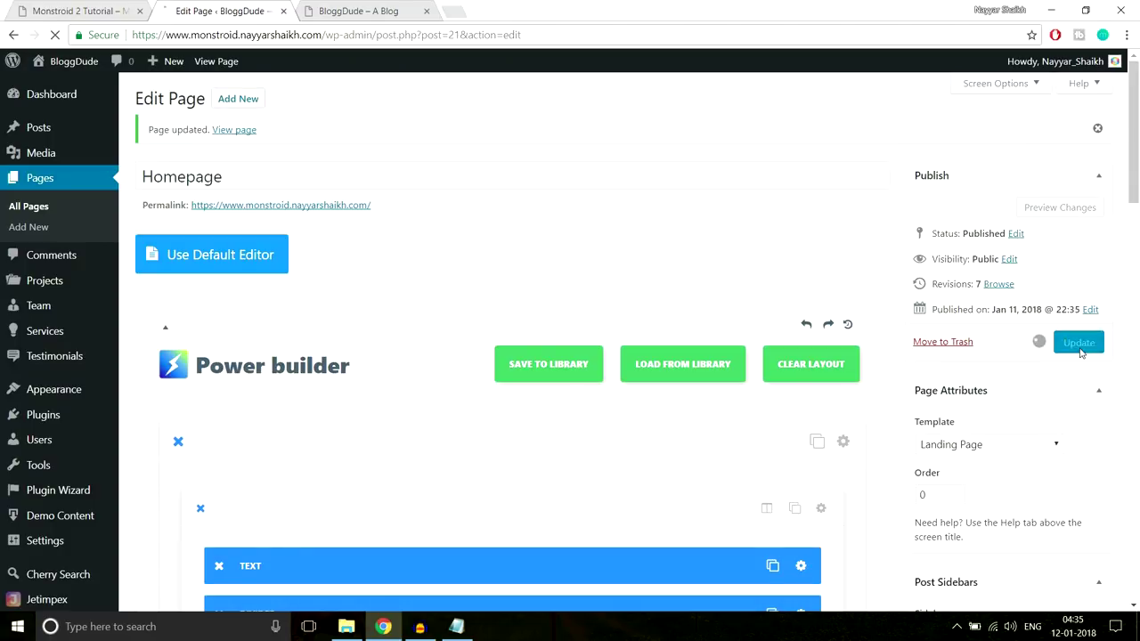
left_click(356, 11)
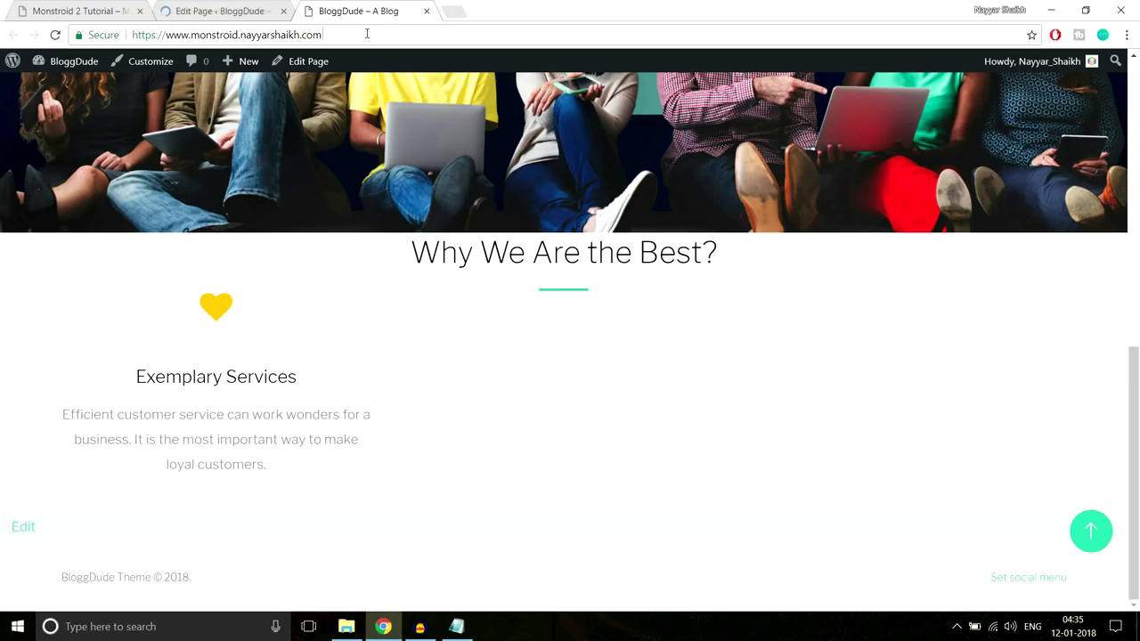
Reload the live BloggDude homepage and compare it with the Monstroid 2 demo
left_click(367, 34)
key("Return")
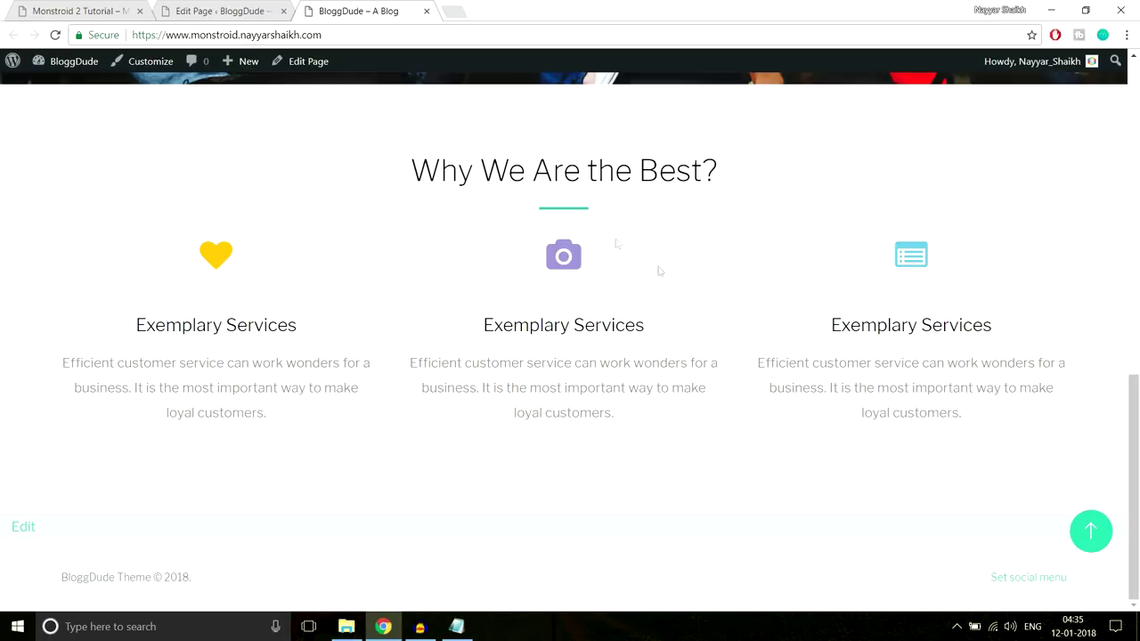
left_click(101, 12)
scroll(698, 260, "up", 1)
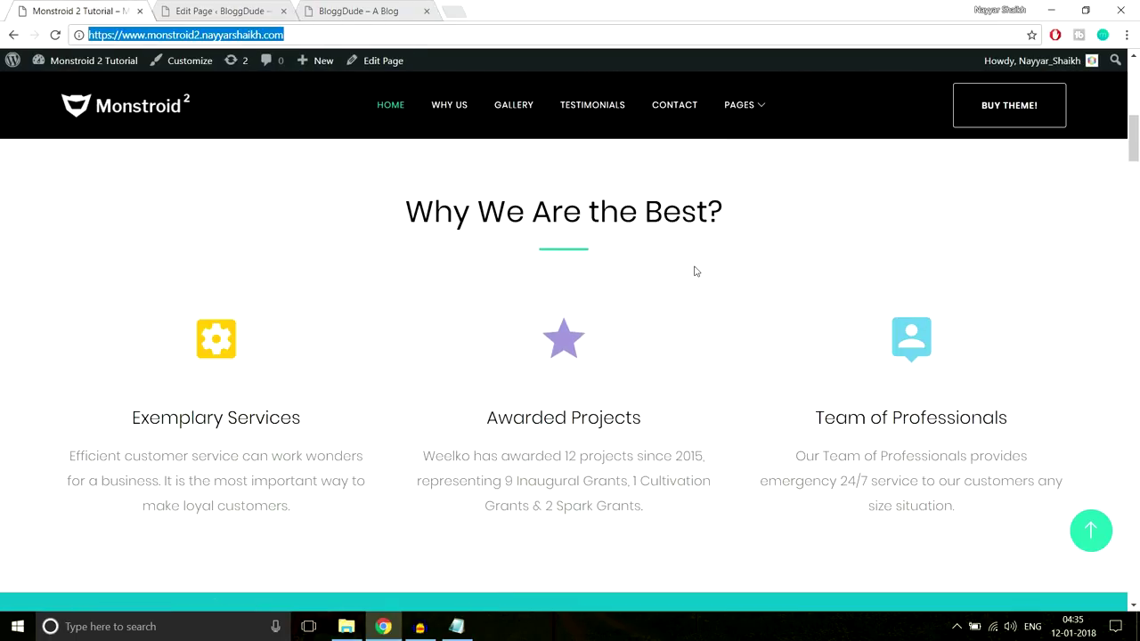
left_click(349, 9)
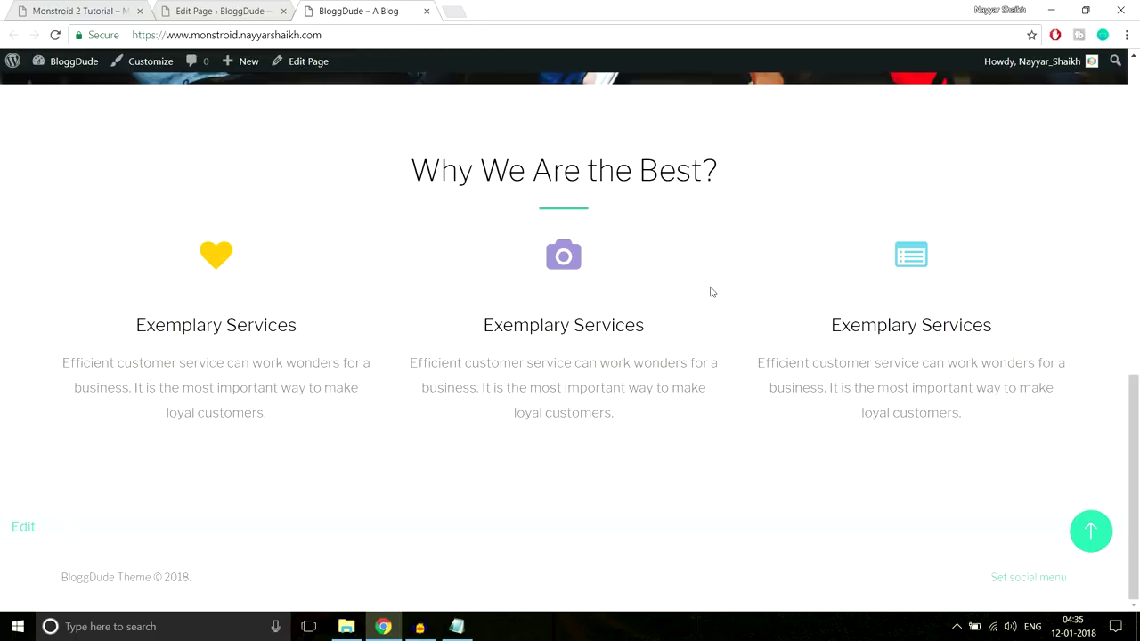
scroll(717, 302, "up", 6)
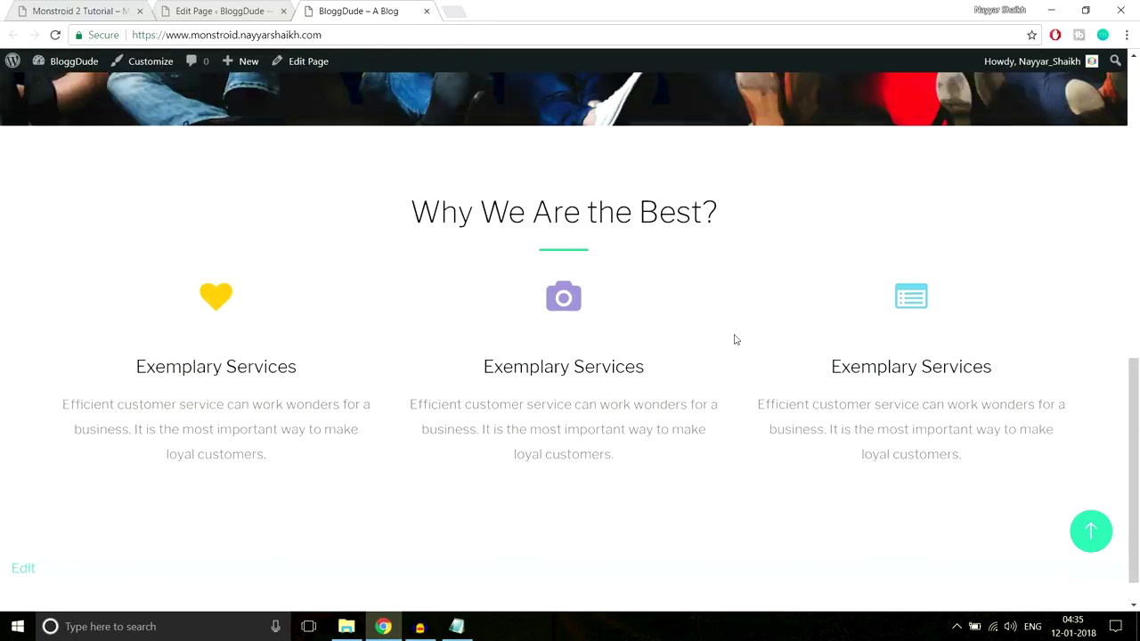
scroll(737, 361, "down", 3)
scroll(713, 347, "down", 3)
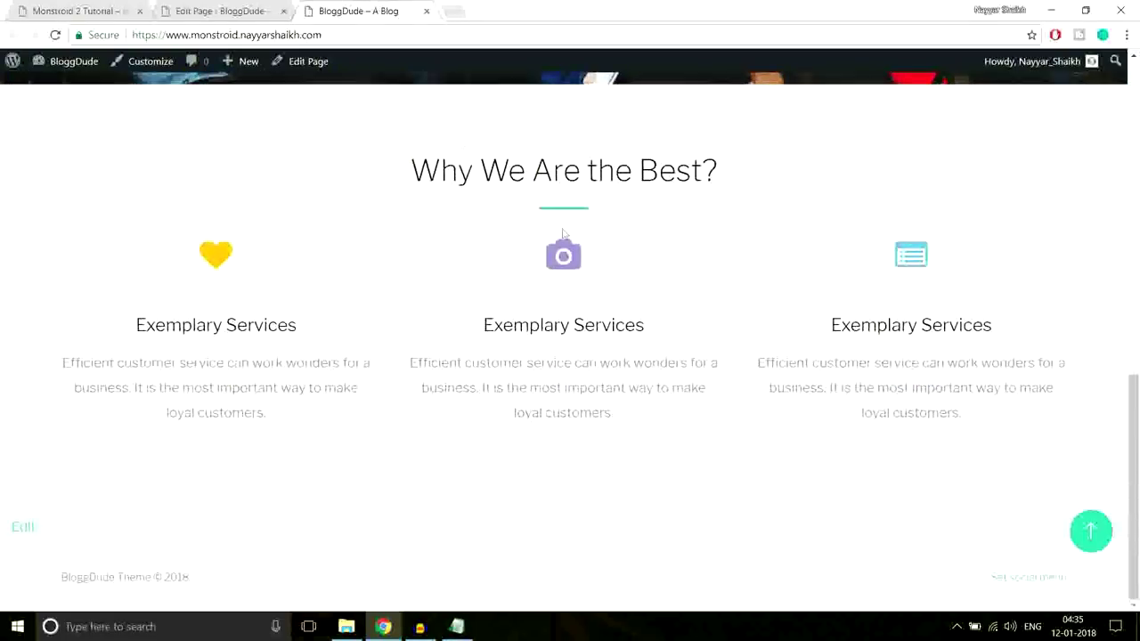
Review the demo's next section again, then return to the Edit Page tab
left_click(221, 10)
scroll(748, 310, "down", 9)
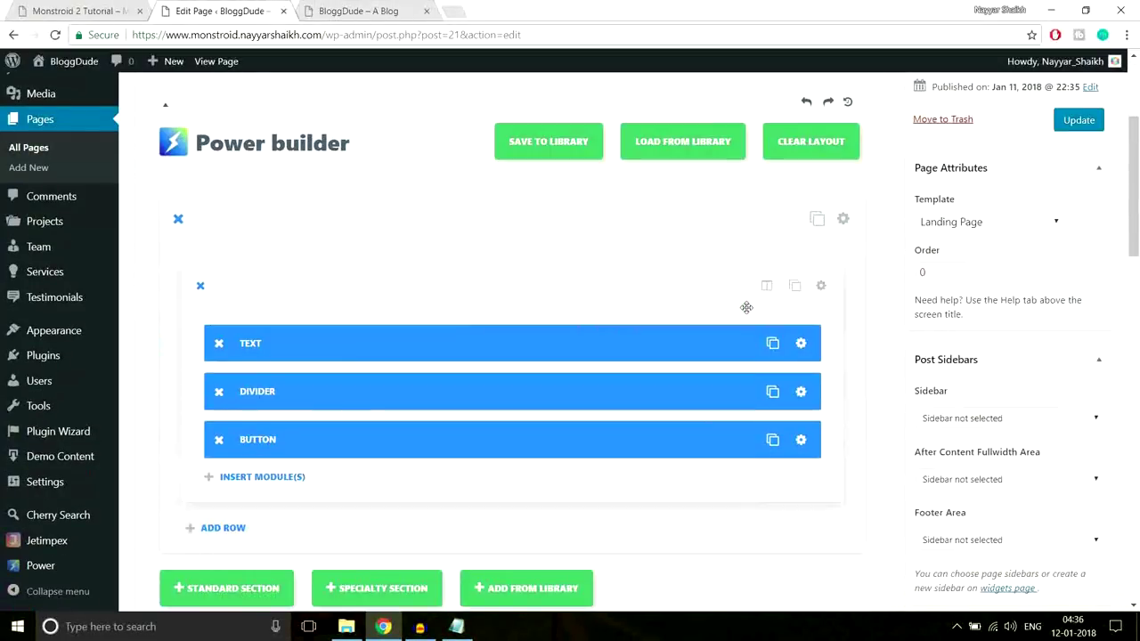
key("ctrl+shift+Tab")
scroll(692, 242, "down", 5)
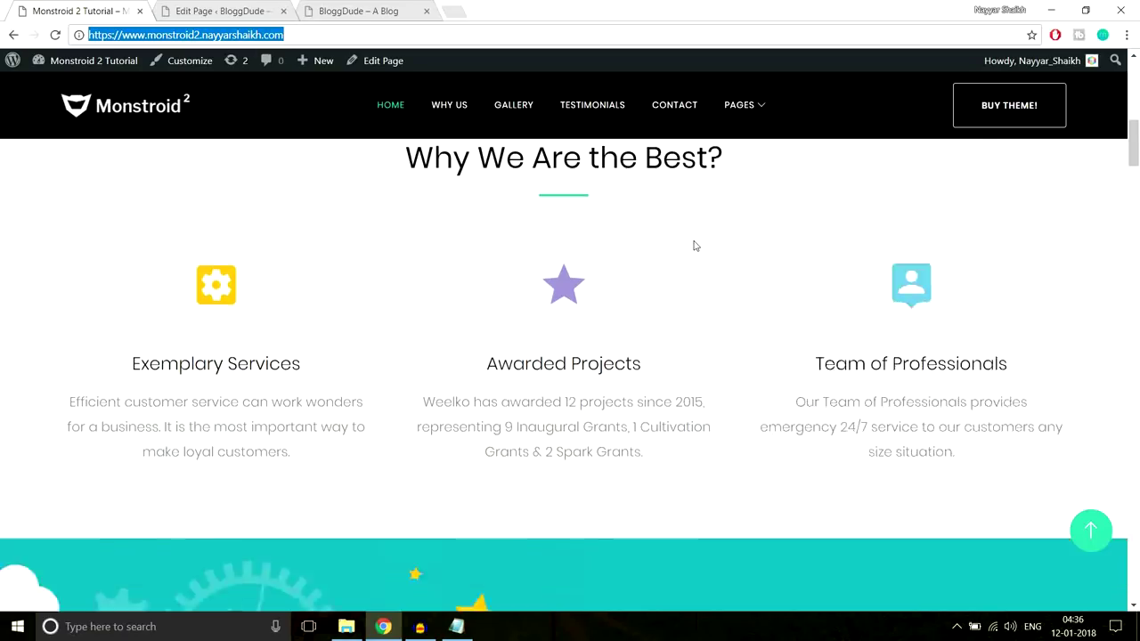
scroll(755, 400, "up", 1)
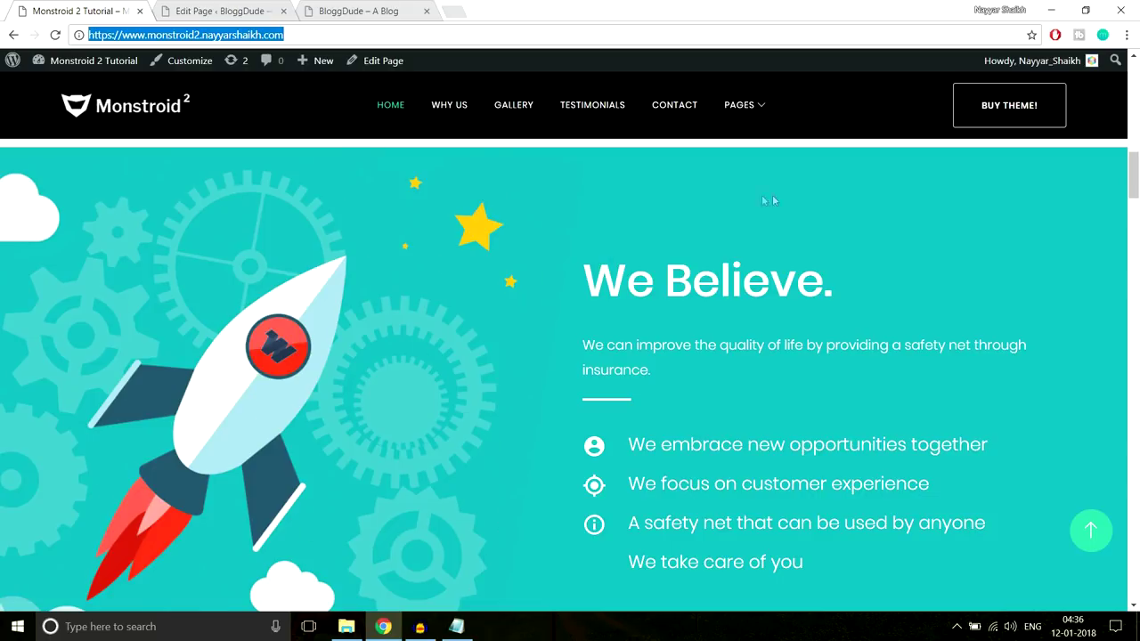
scroll(835, 272, "down", 2)
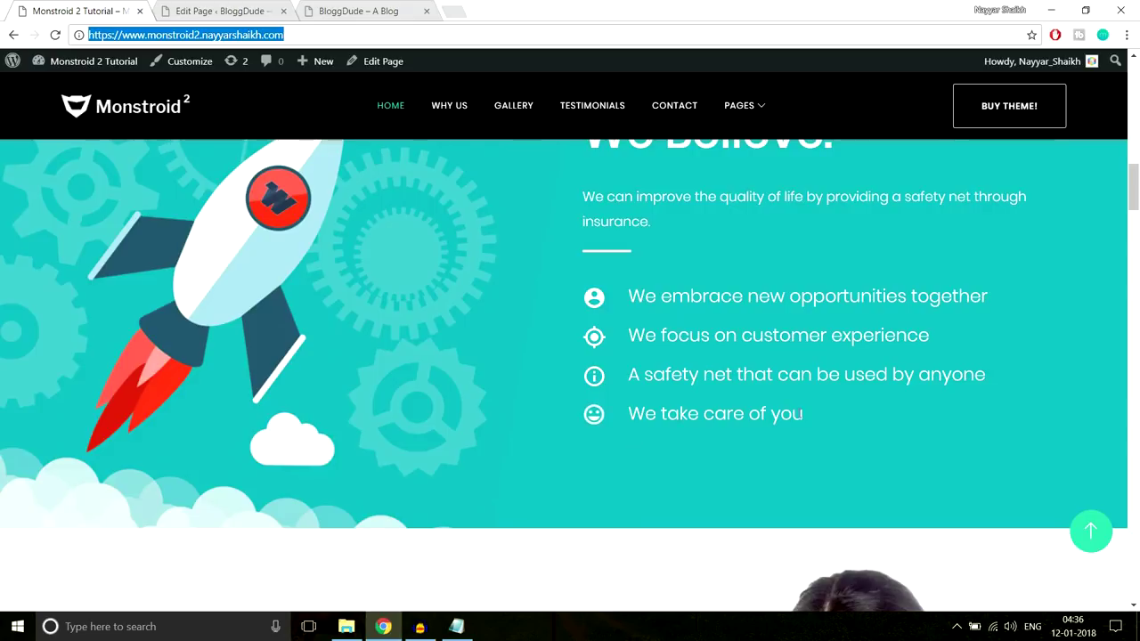
scroll(799, 422, "up", 2)
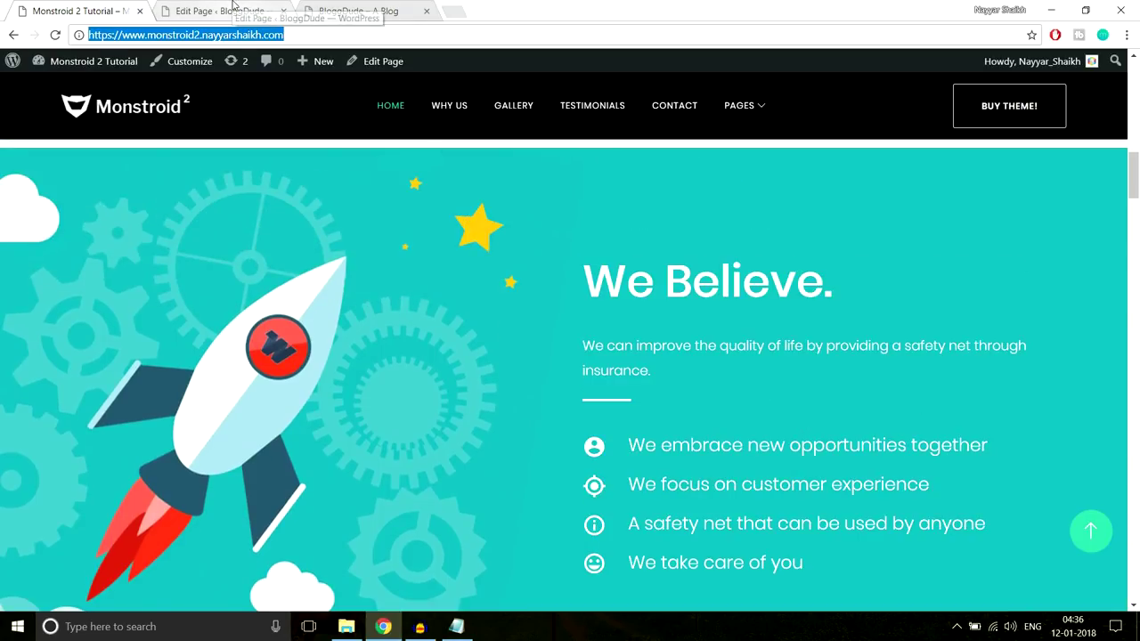
left_click(222, 10)
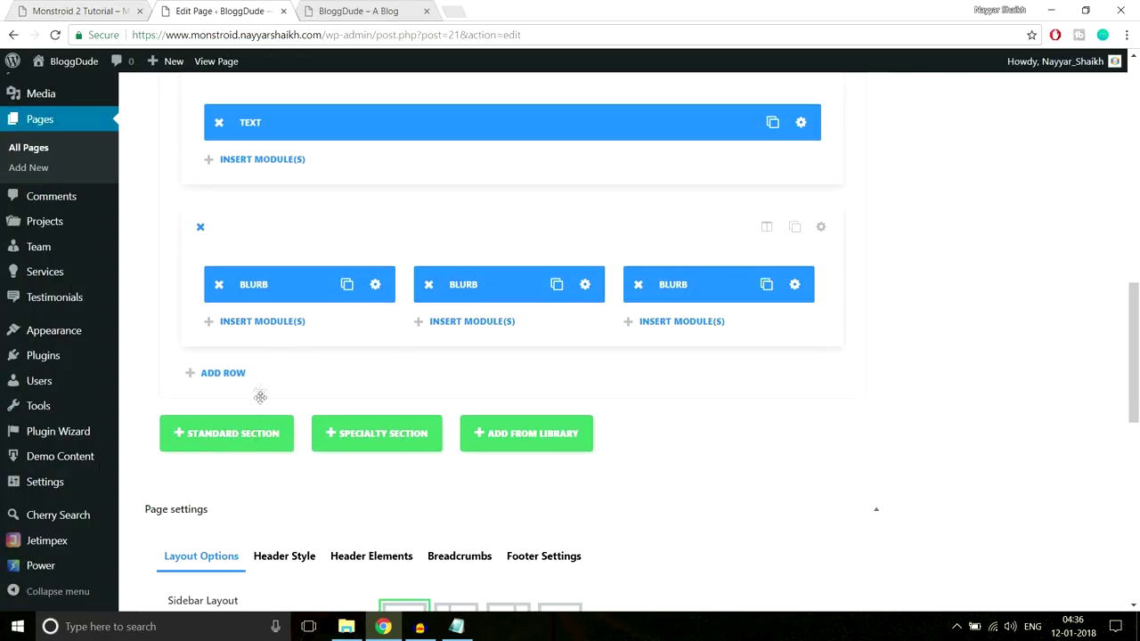
Add a standard section with a 1/2 + 1/2 row and copy the demo's We Believe. text
left_click(223, 436)
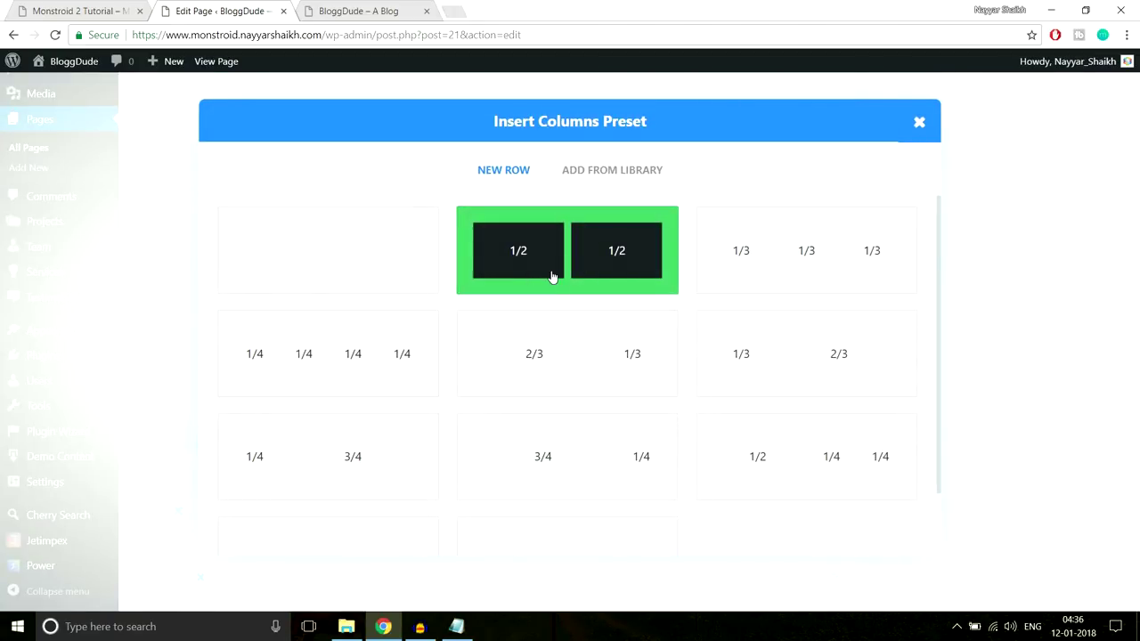
left_click(552, 277)
left_click(81, 11)
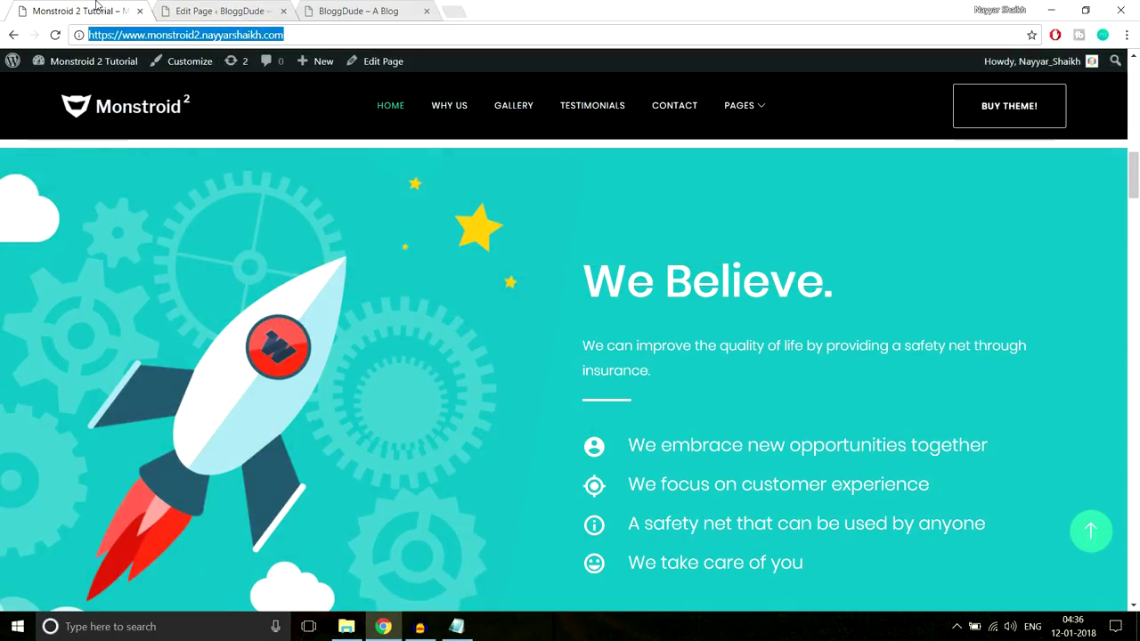
left_click(121, 231)
scroll(267, 468, "down", 1)
left_click_drag(580, 189, 857, 509)
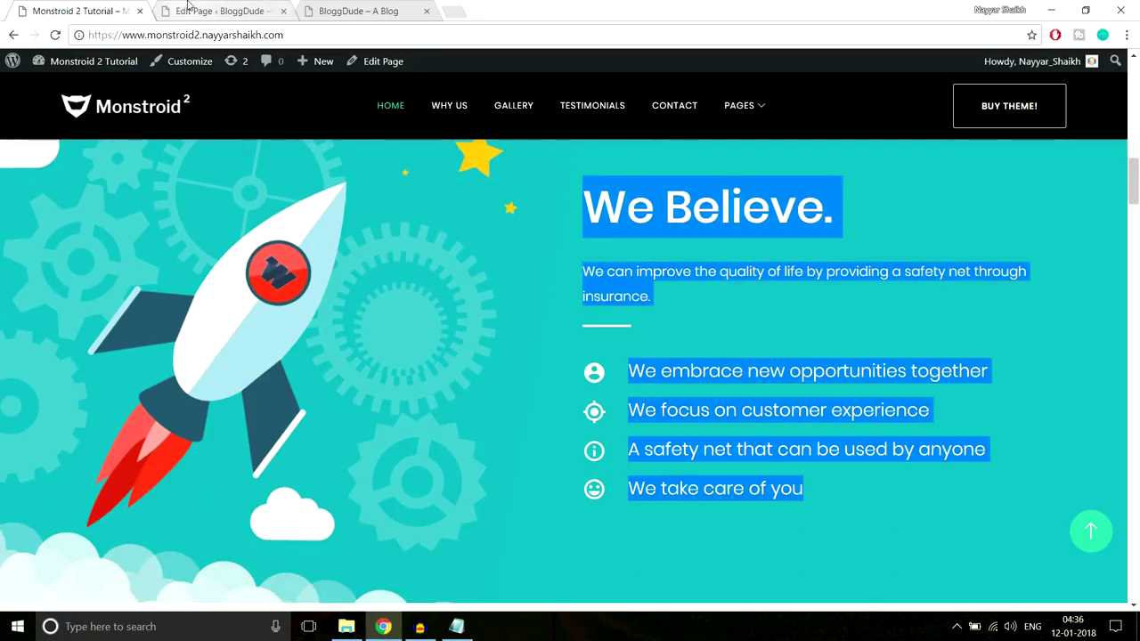
left_click(187, 11)
scroll(445, 328, "down", 4)
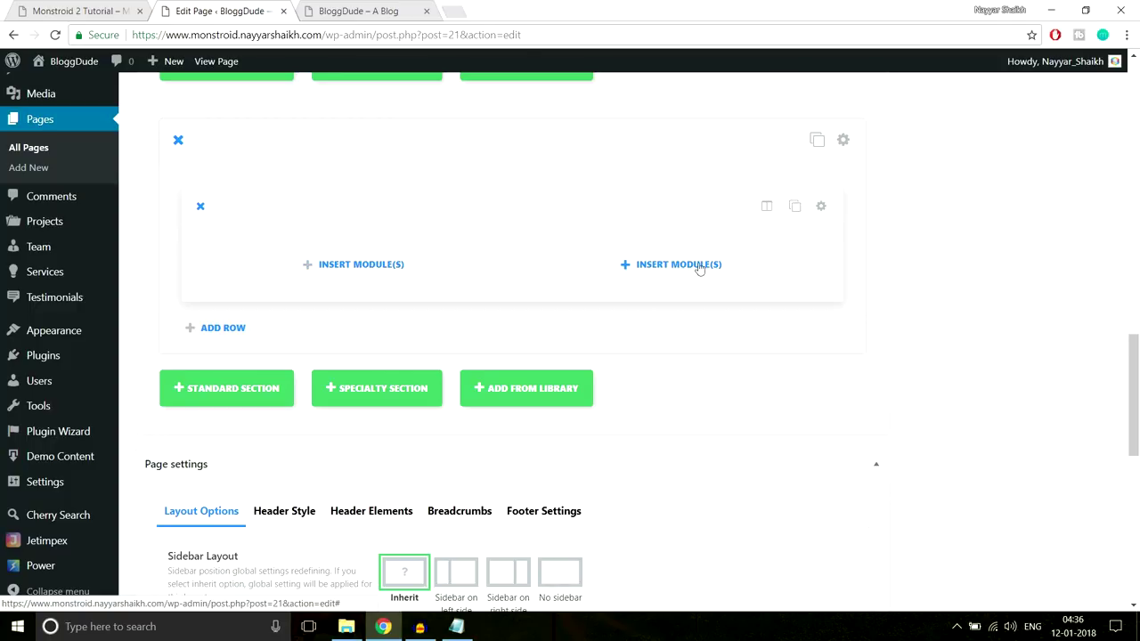
Open Insert Module(s) for the right column and copy the We Believe. heading and paragraph
left_click(667, 266)
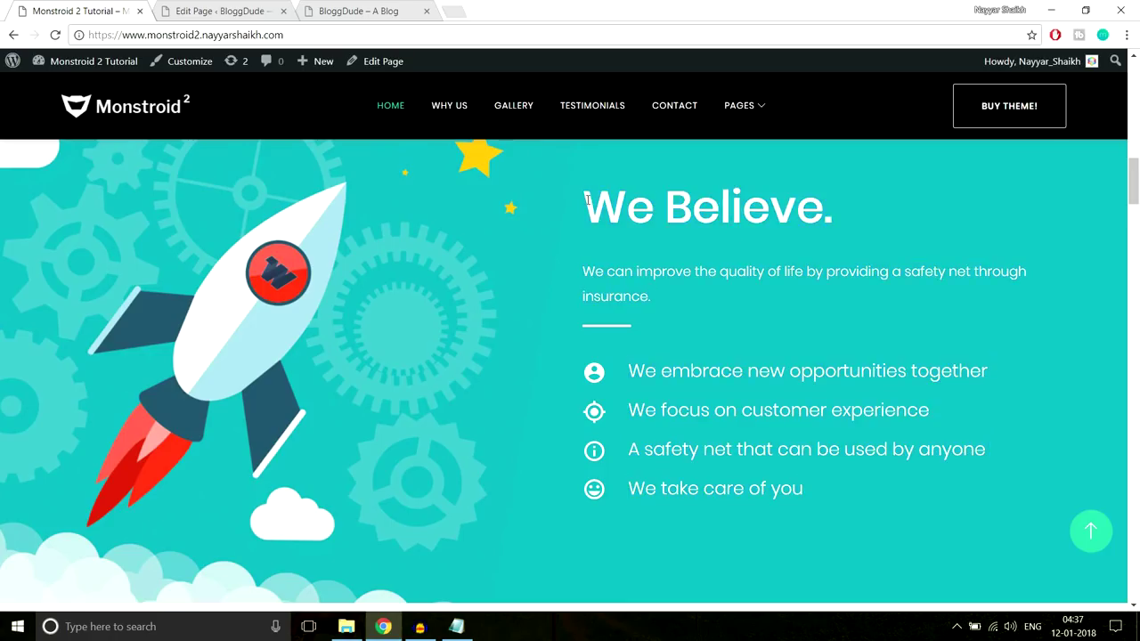
left_click_drag(588, 199, 840, 205)
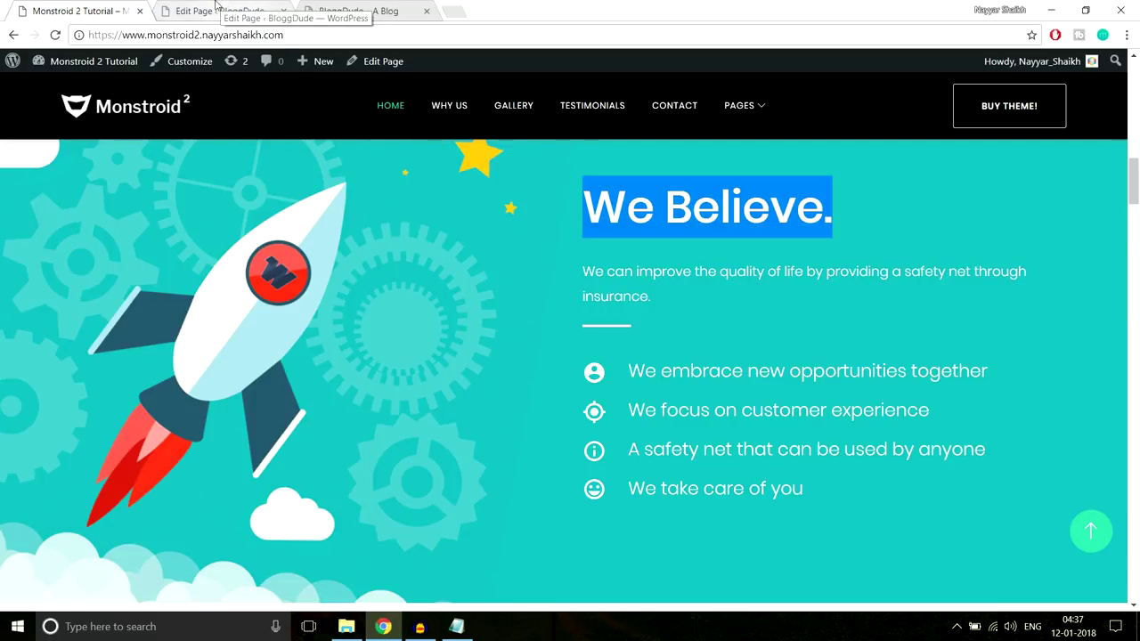
left_click(744, 260)
left_click_drag(588, 201, 682, 292)
key("ctrl+c")
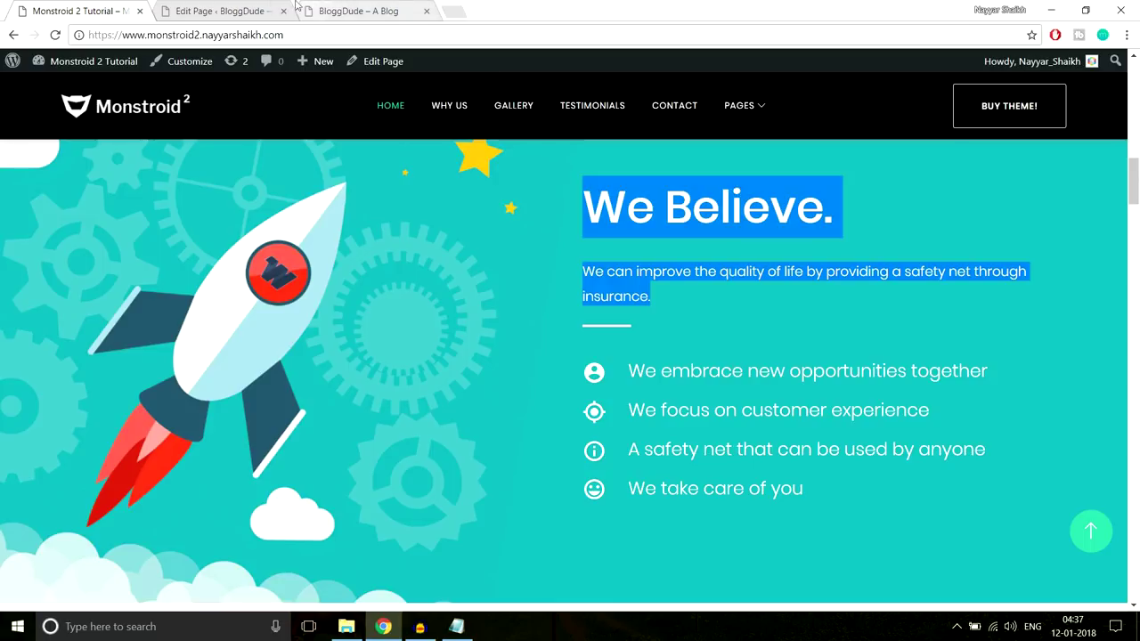
left_click(239, 11)
scroll(784, 369, "down", 5)
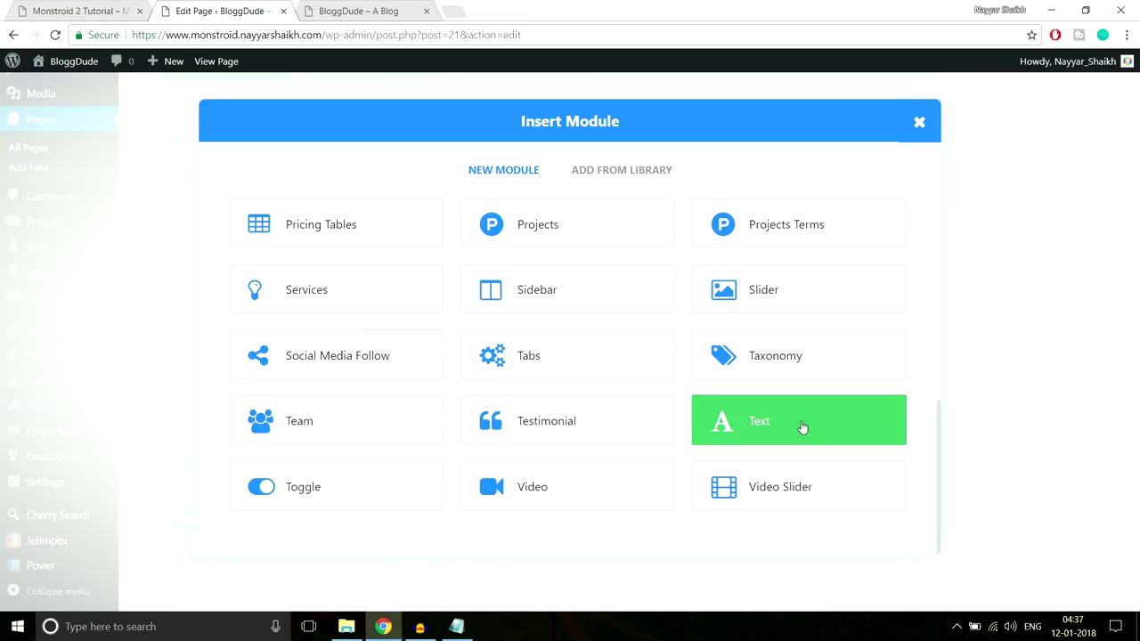
Add a Text module holding the pasted We Believe. heading and paragraph, and save it
left_click(801, 426)
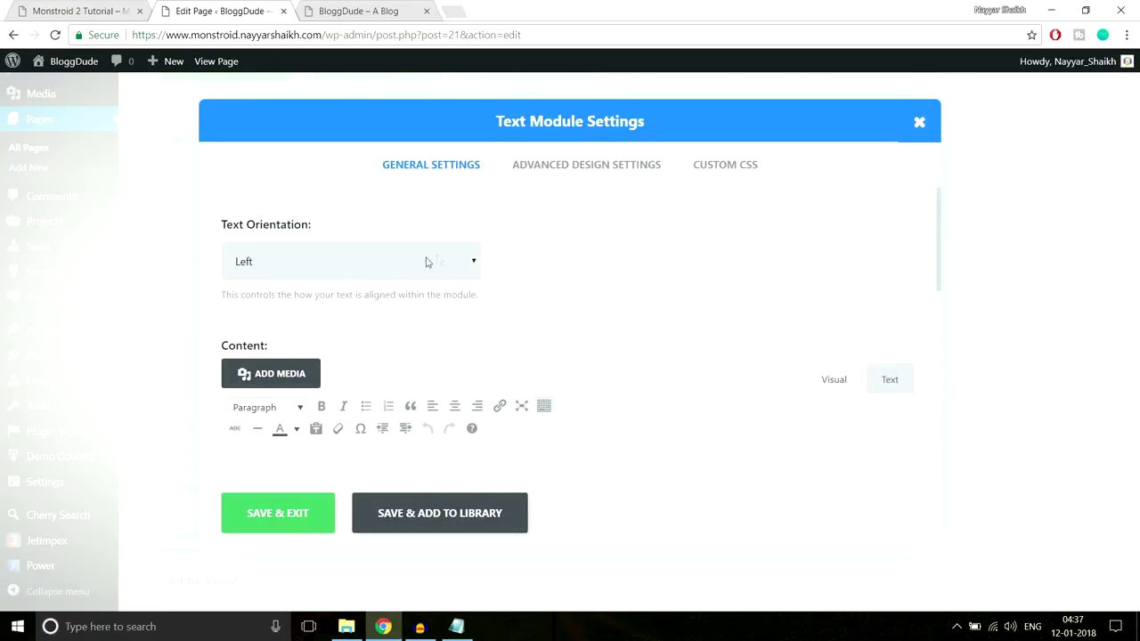
scroll(674, 288, "down", 2)
key("ctrl+v")
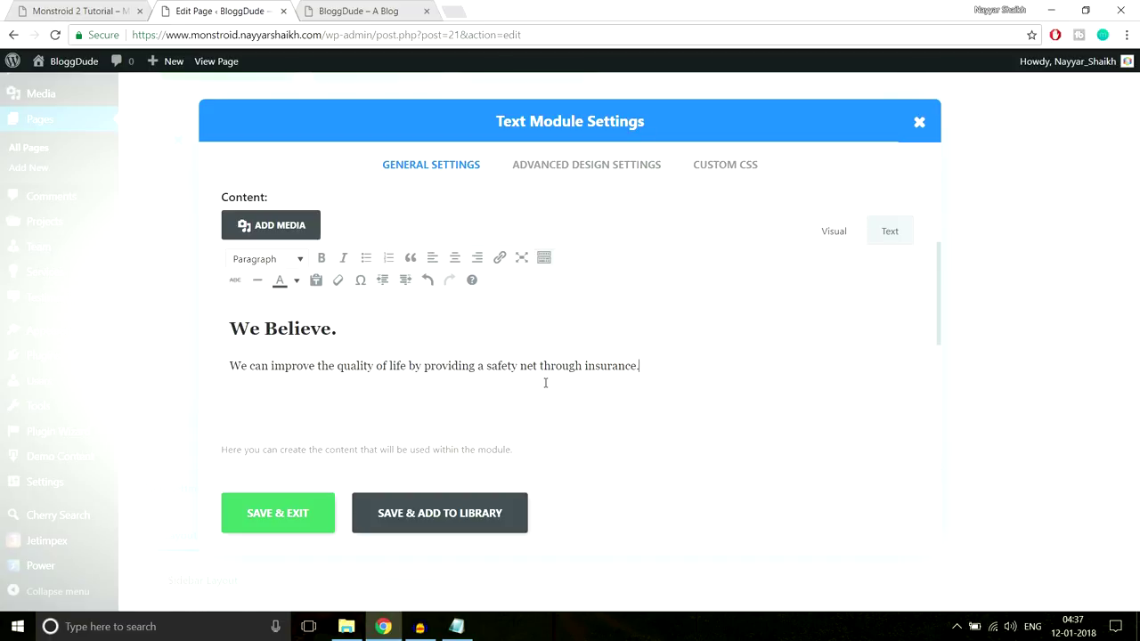
left_click(370, 337)
left_click_drag(331, 327, 215, 325)
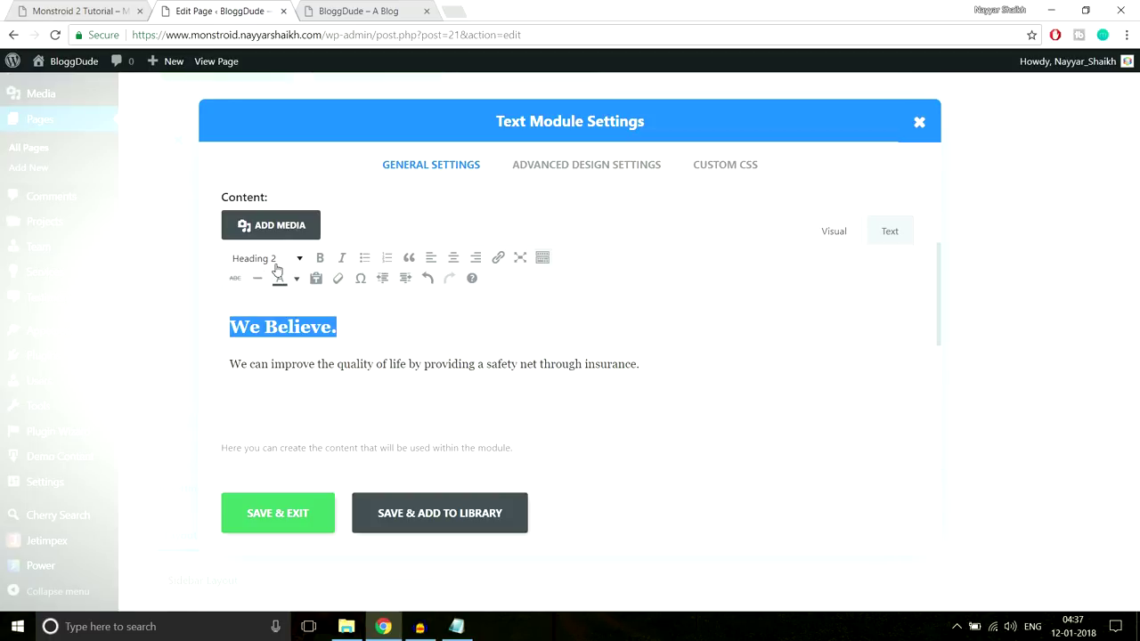
left_click_drag(640, 366, 414, 366)
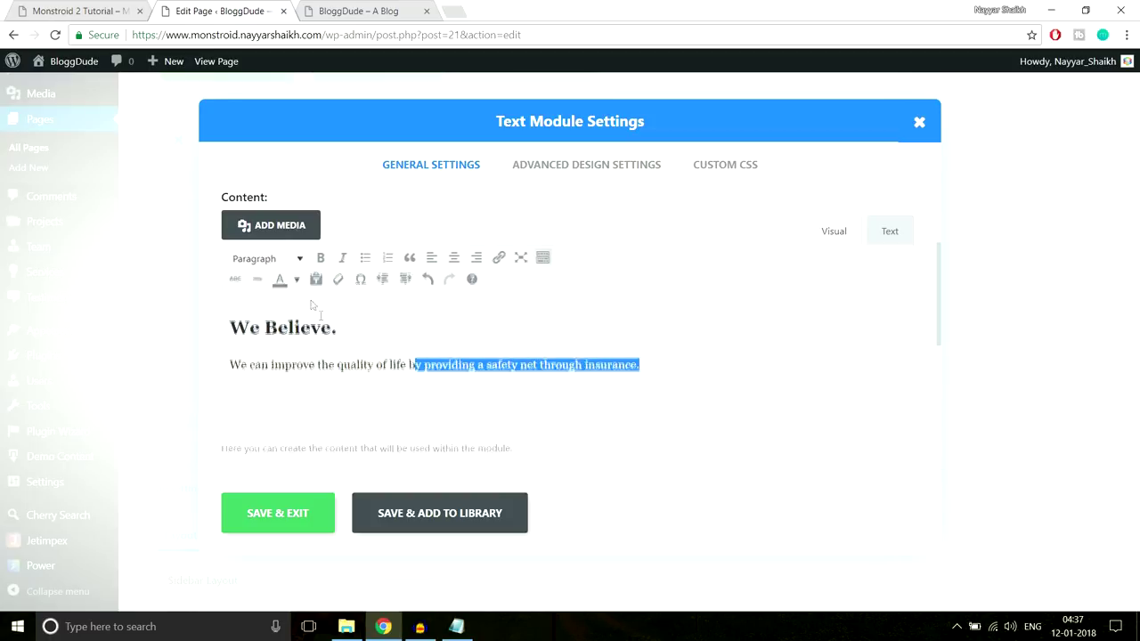
left_click_drag(360, 325, 232, 322)
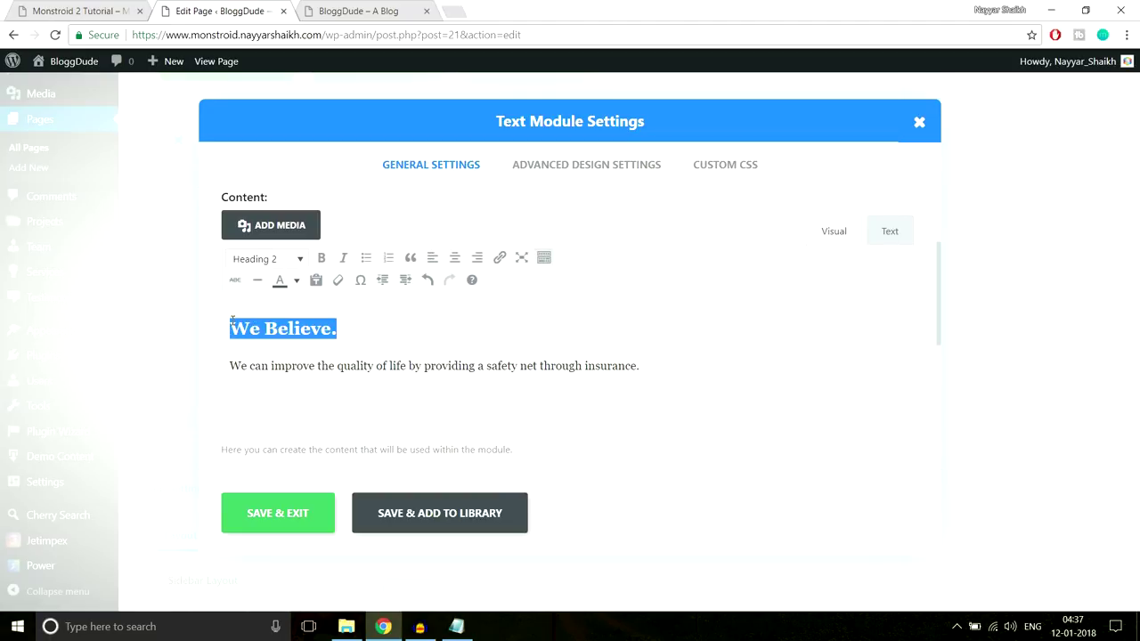
left_click(373, 365)
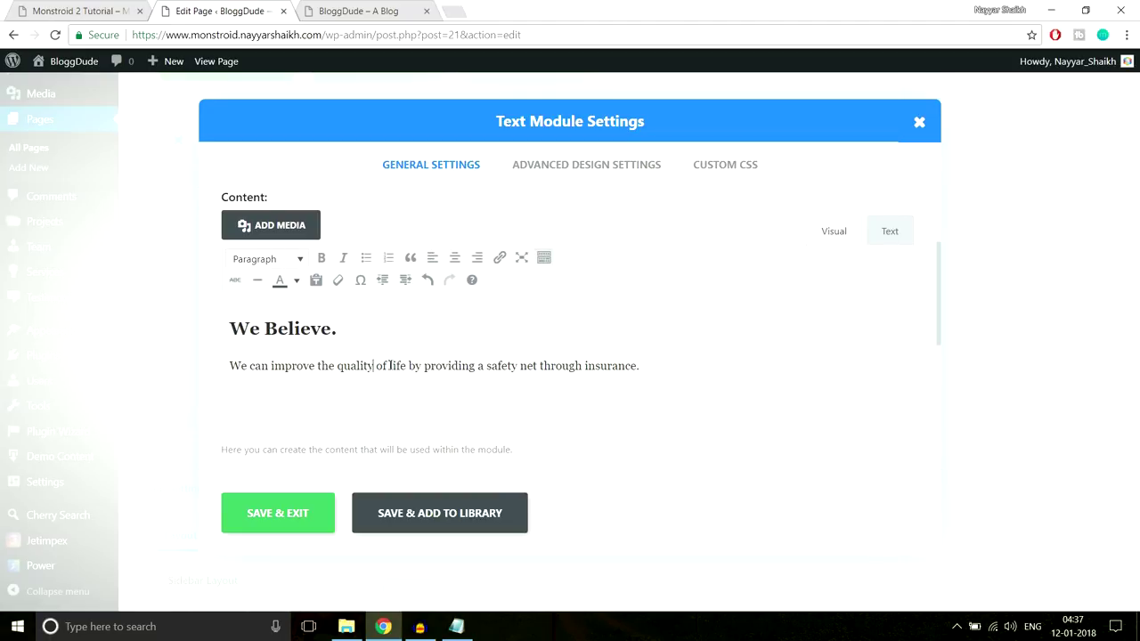
left_click(315, 503)
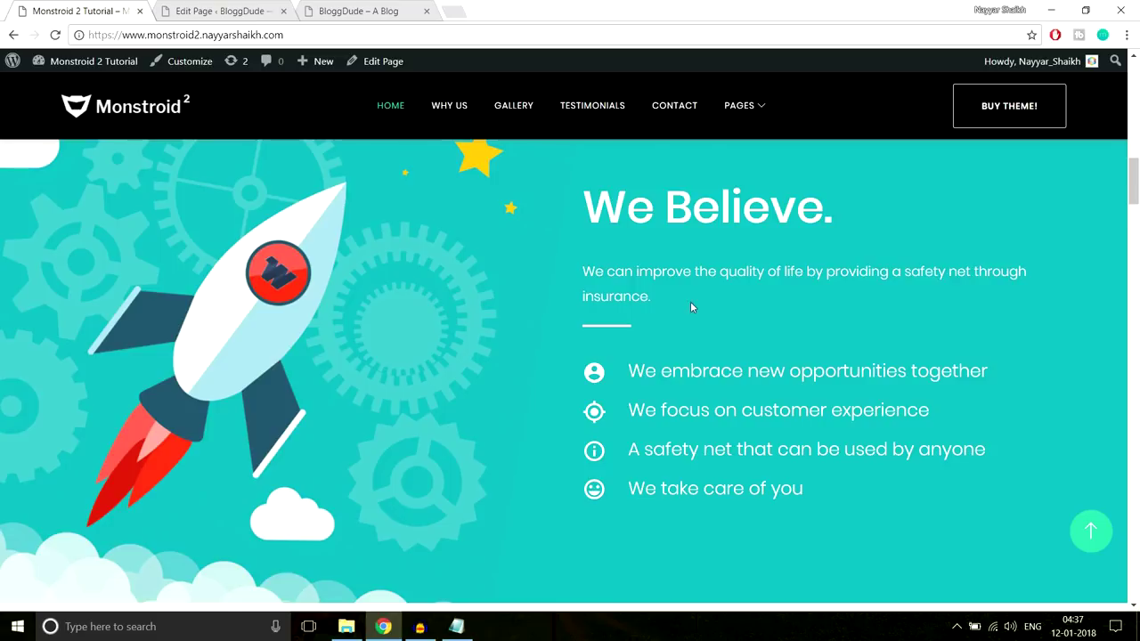
Give the heading and paragraph a new palette text colour, save, and bring up the CSS notes
left_click_drag(690, 301, 577, 249)
left_click_drag(651, 296, 645, 297)
left_click(223, 11)
left_click_drag(655, 366, 151, 314)
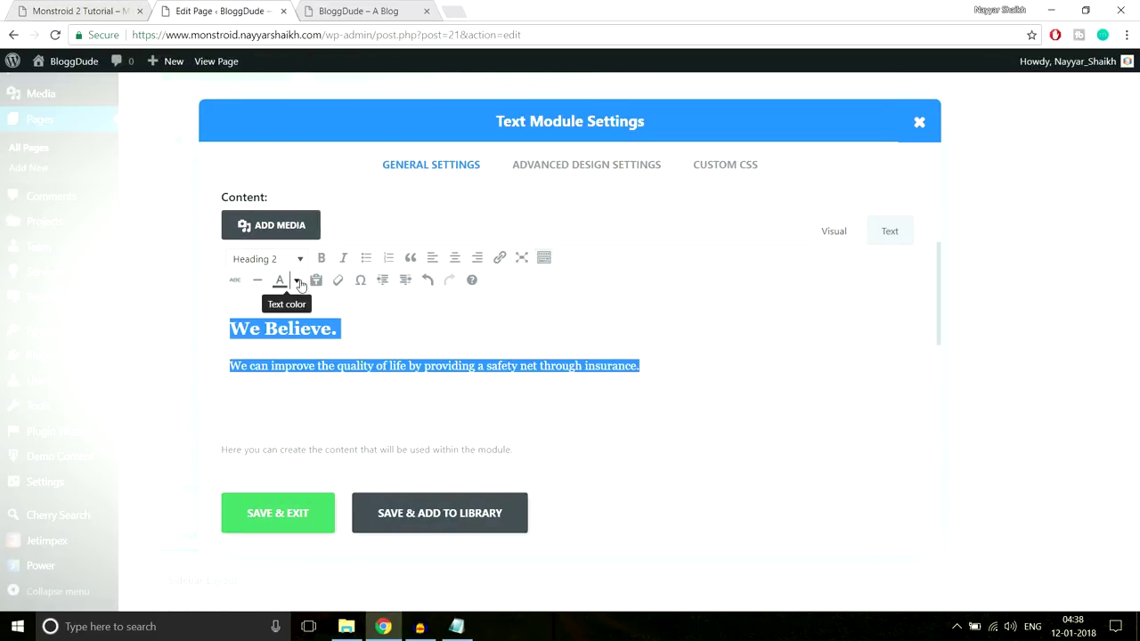
left_click(298, 282)
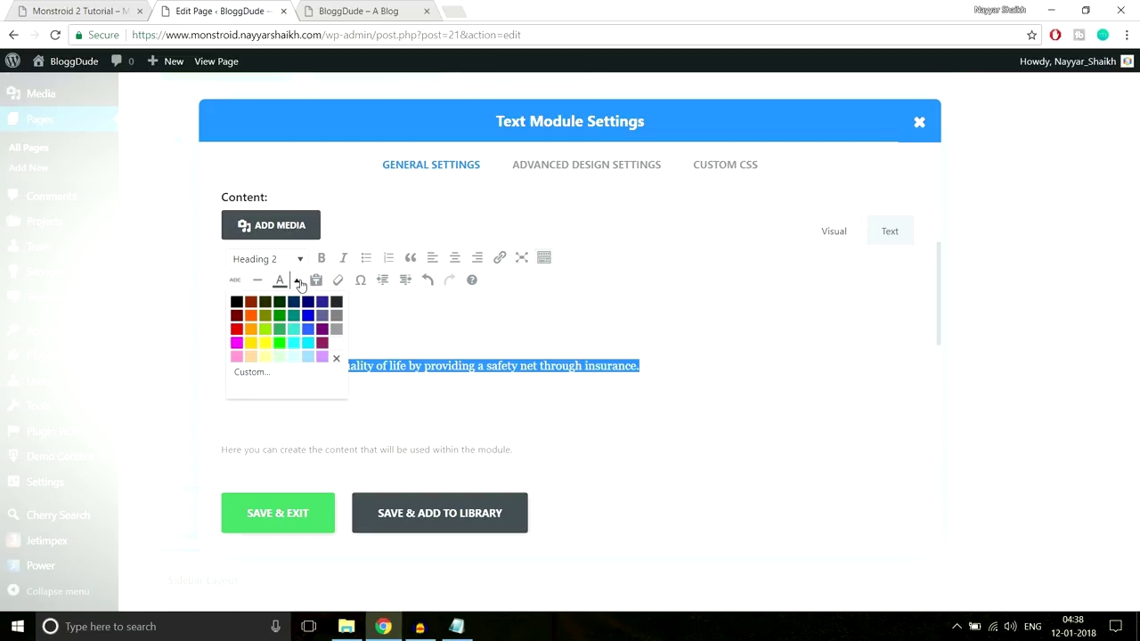
left_click(336, 343)
left_click(316, 504)
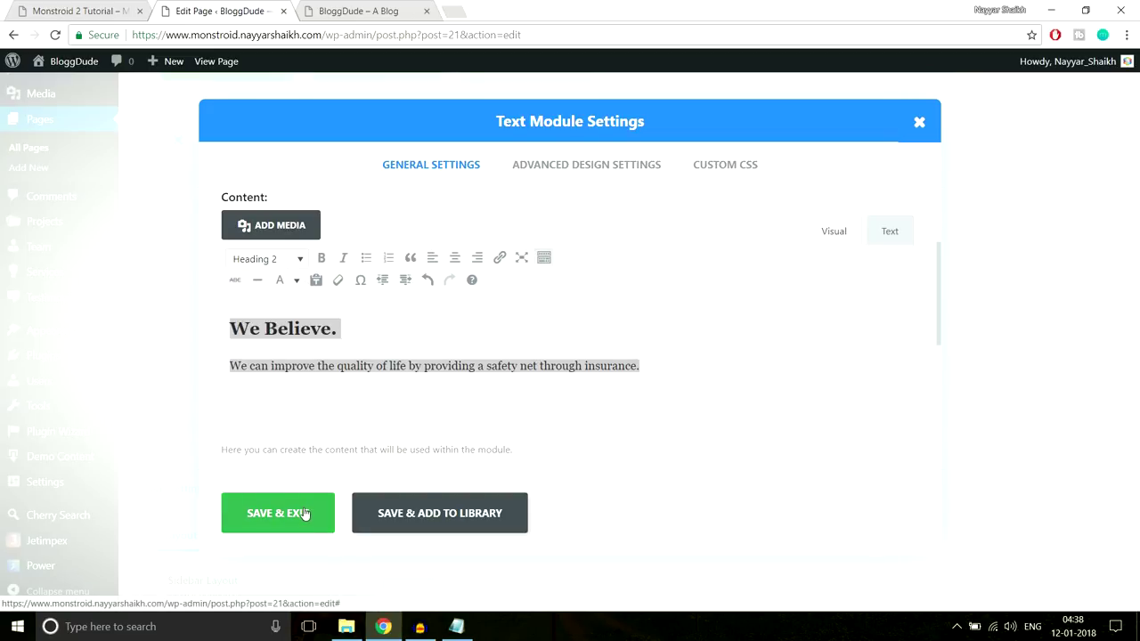
left_click(80, 10)
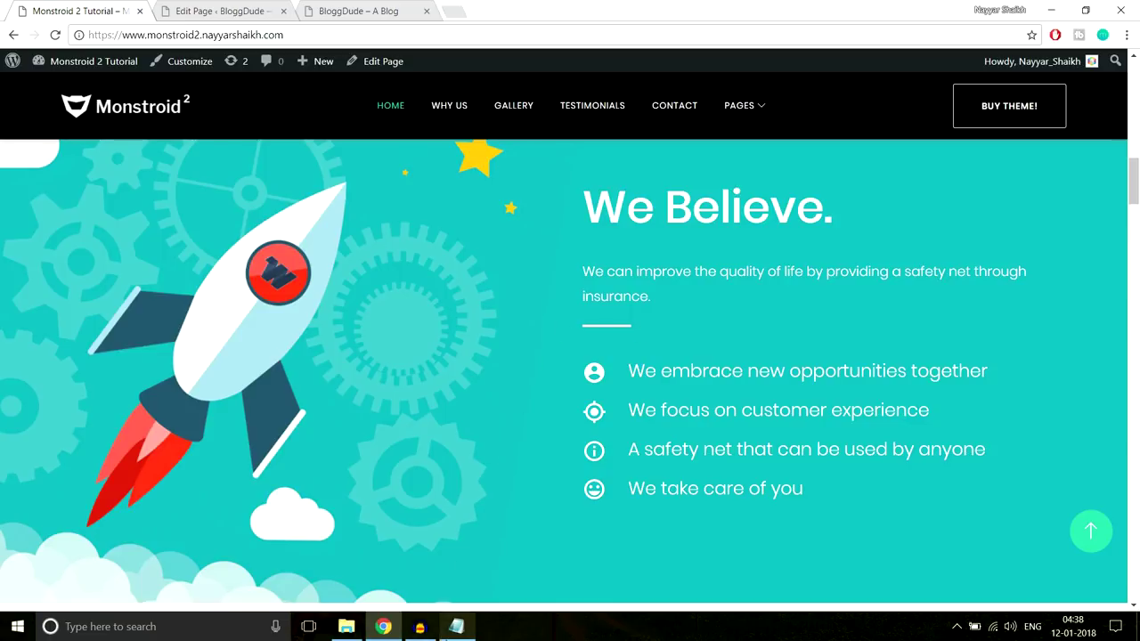
left_click(456, 626)
Copy the Line After Left CSS from Notepad and open the Text module's Custom CSS settings
left_click_drag(422, 393, 241, 307)
key("ctrl+c")
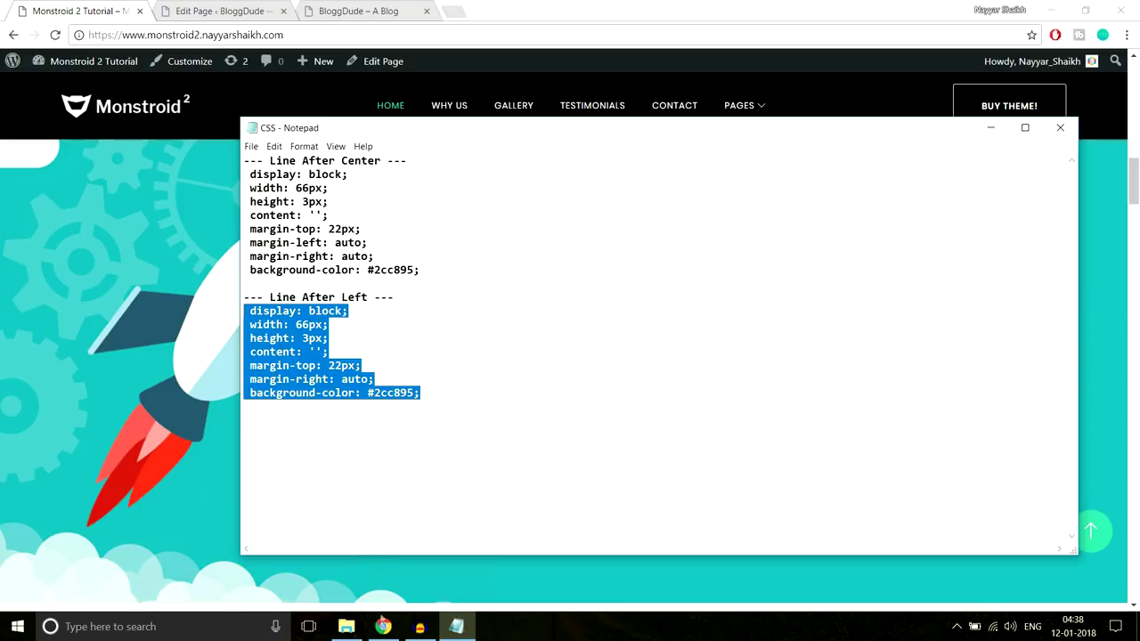
left_click(383, 626)
left_click(271, 8)
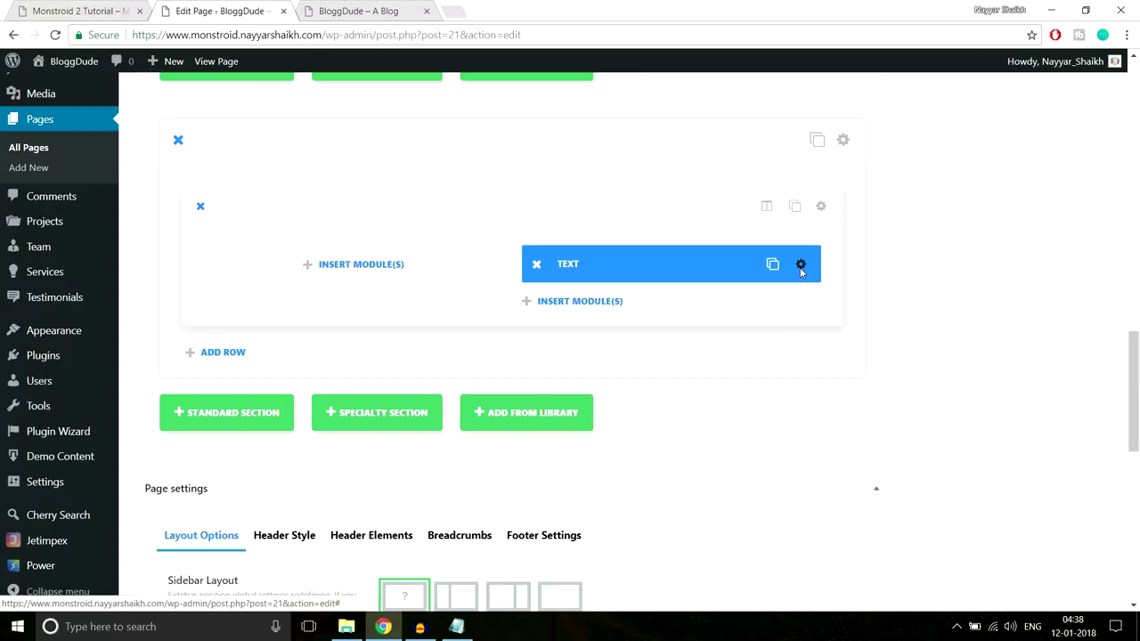
left_click(800, 266)
left_click(746, 170)
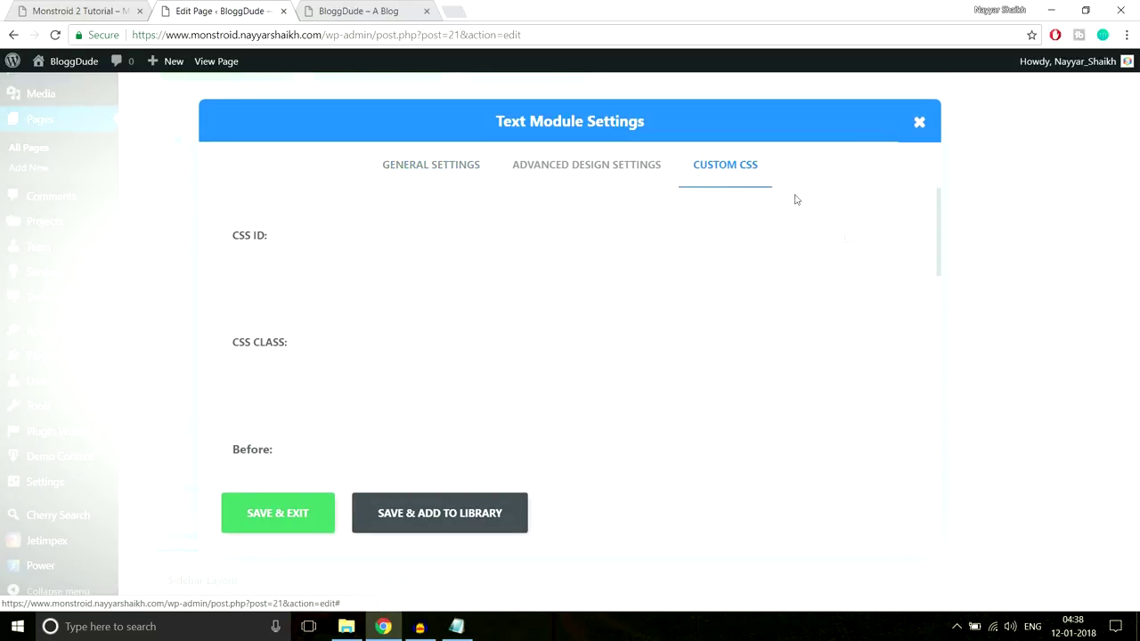
scroll(852, 250, "down", 5)
scroll(850, 248, "down", 2)
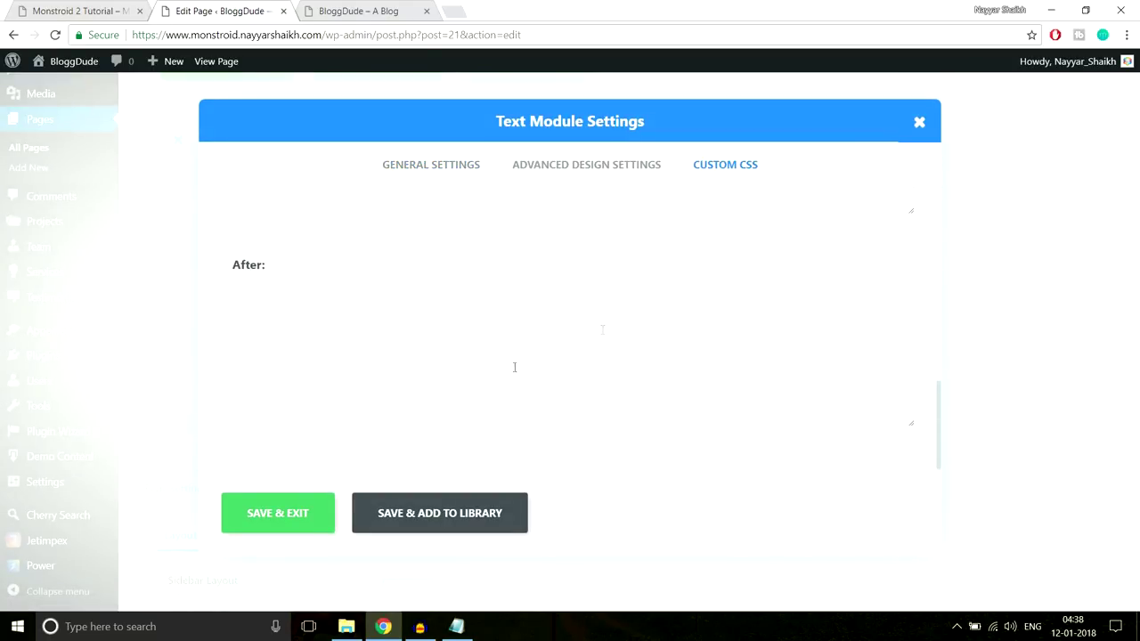
Paste the Line After Left CSS into the Text module's After field
left_click(80, 11)
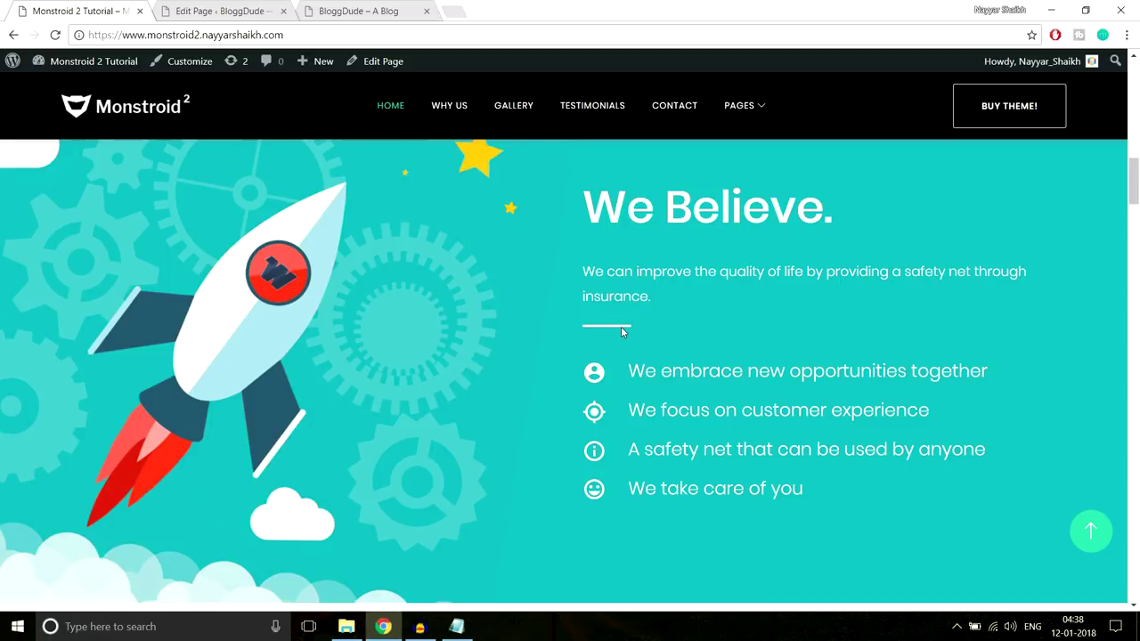
left_click_drag(614, 217, 670, 294)
left_click(192, 7)
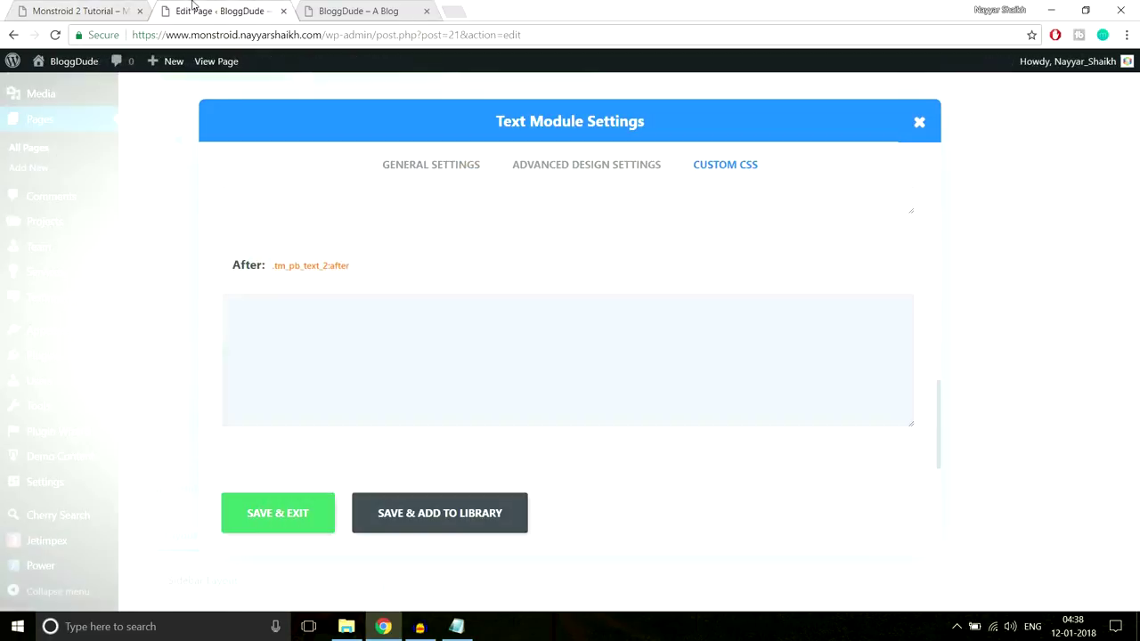
key("ctrl+v")
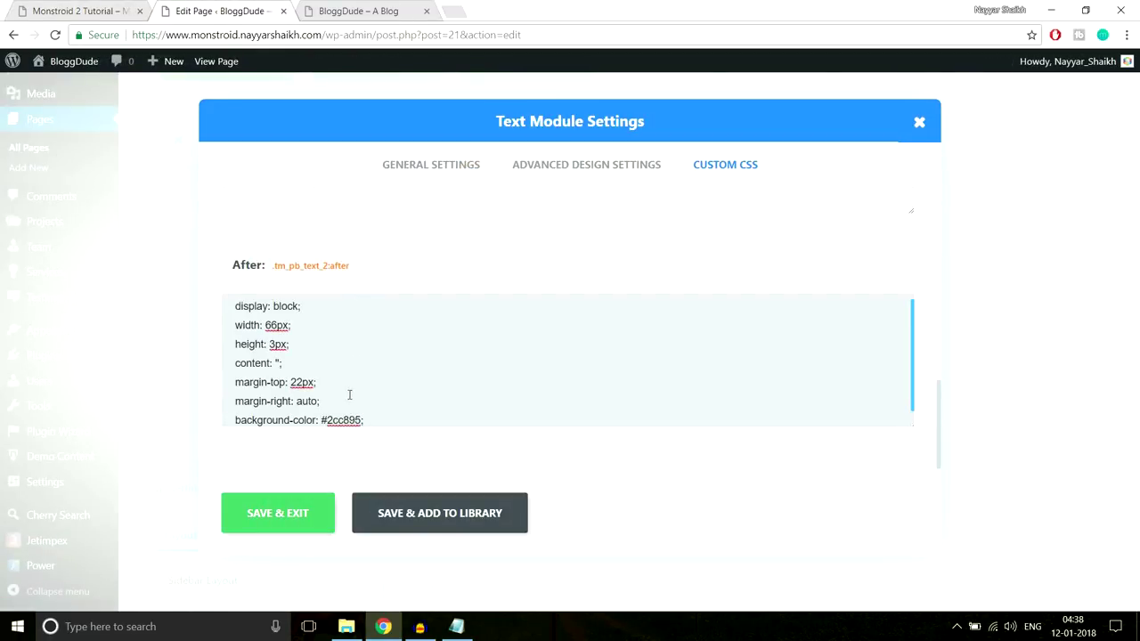
scroll(425, 371, "down", 1)
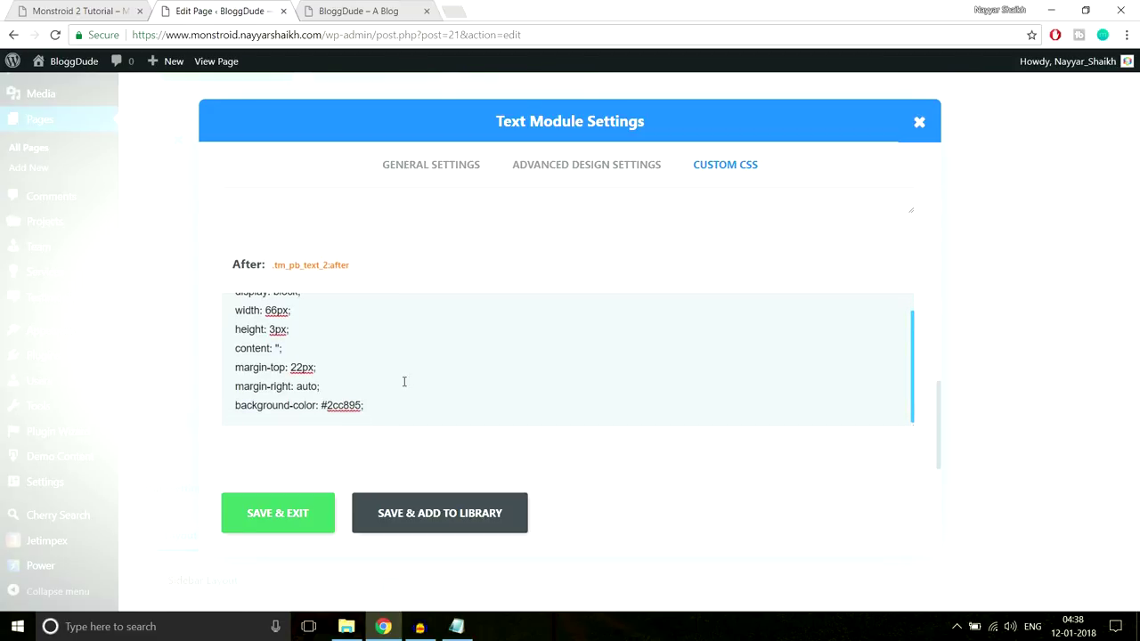
Change the After line's background-color from #2cc895 to #fff and save the module
left_click_drag(237, 408, 409, 408)
left_click(80, 11)
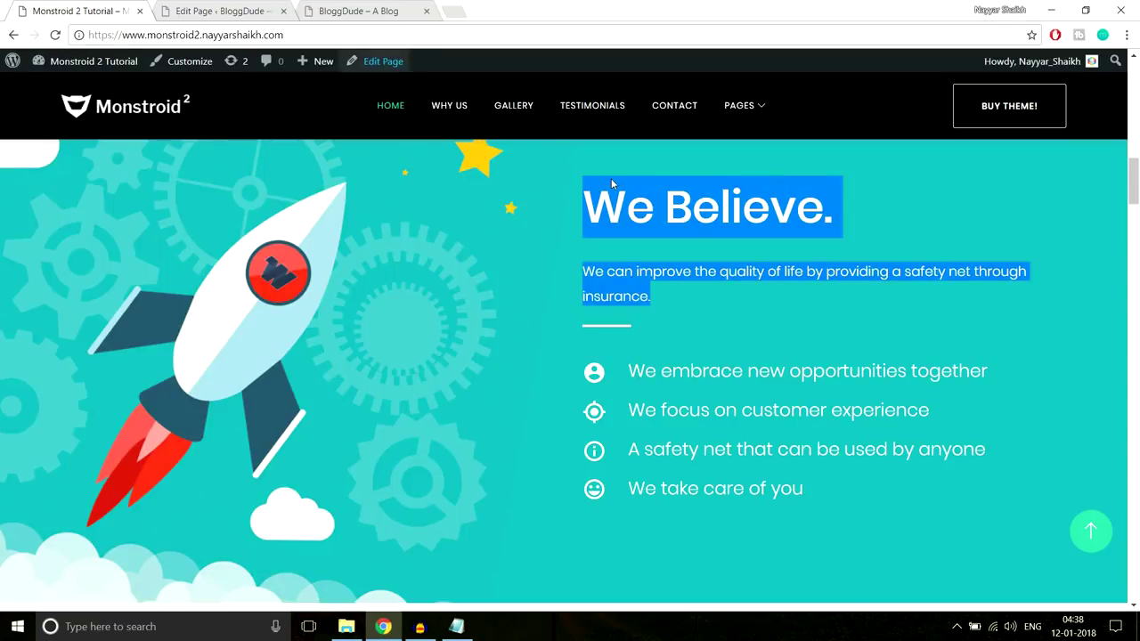
scroll(612, 182, "up", 5)
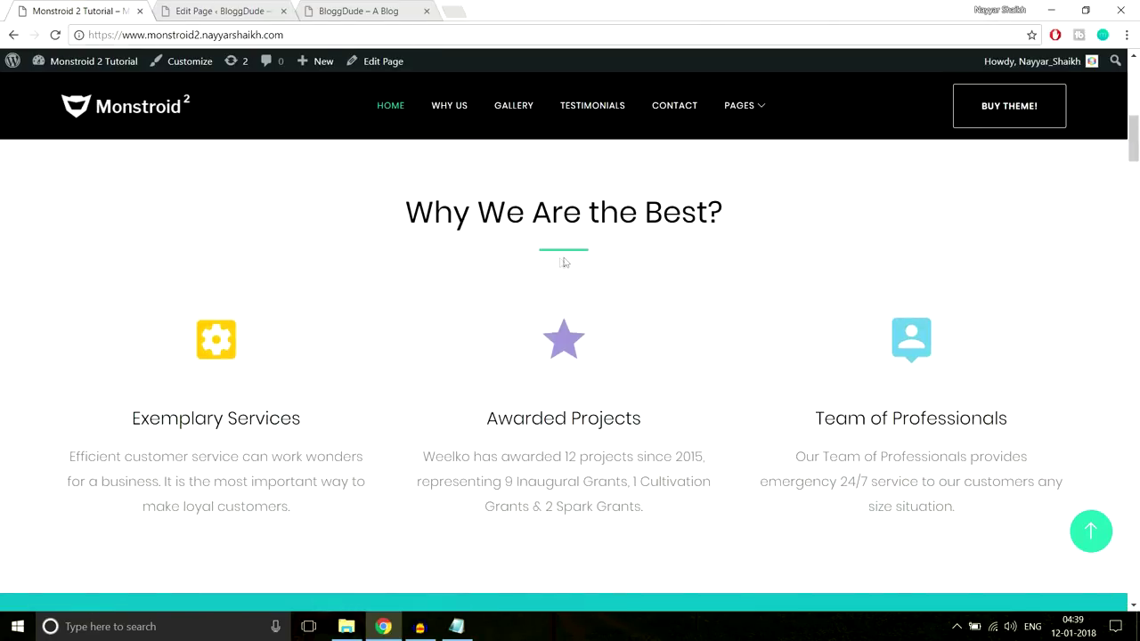
scroll(905, 295, "down", 5)
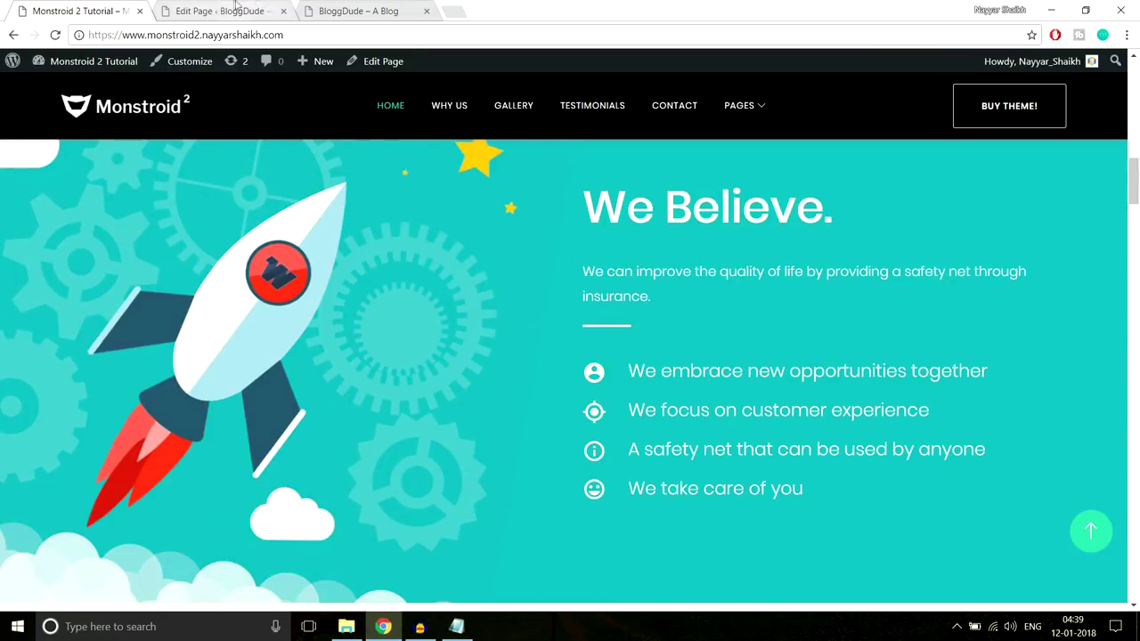
left_click(223, 10)
left_click(446, 374)
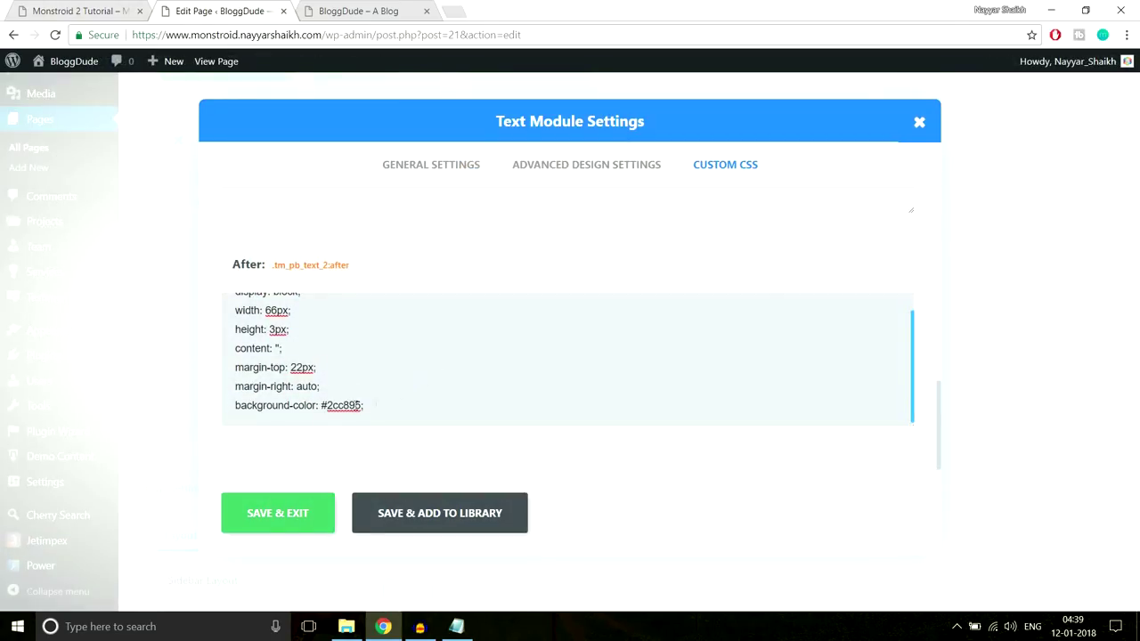
left_click_drag(327, 405, 380, 412)
type("ff")
left_click_drag(317, 405, 326, 405)
left_click(295, 519)
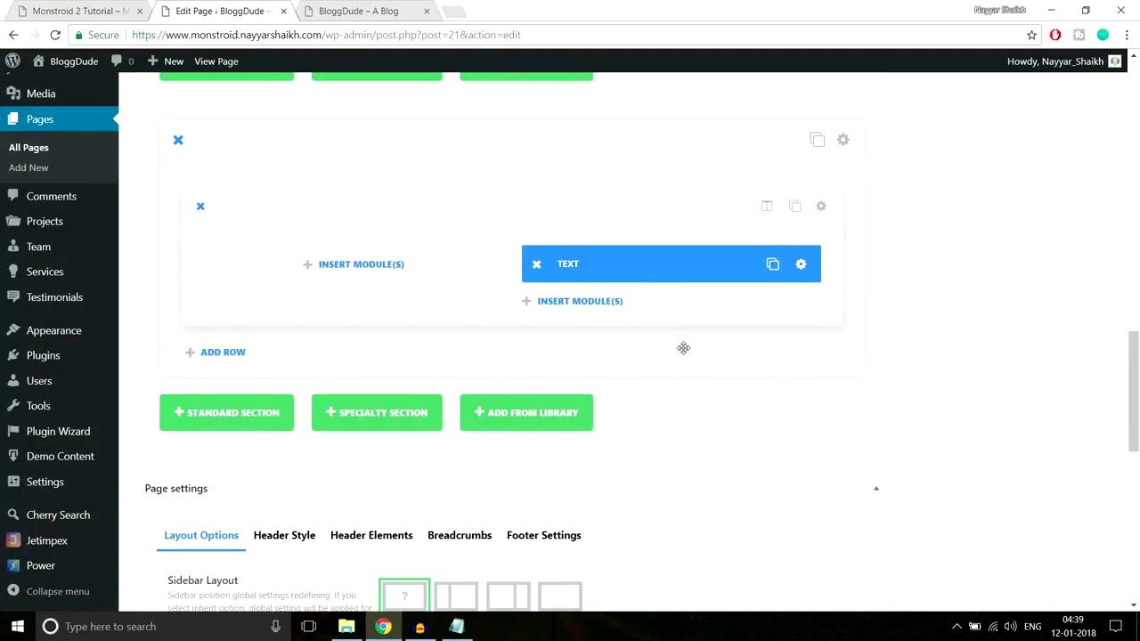
Add a Divider below the Text module with a 40px custom top margin, then select the demo's list lines
key("ctrl+shift+Tab")
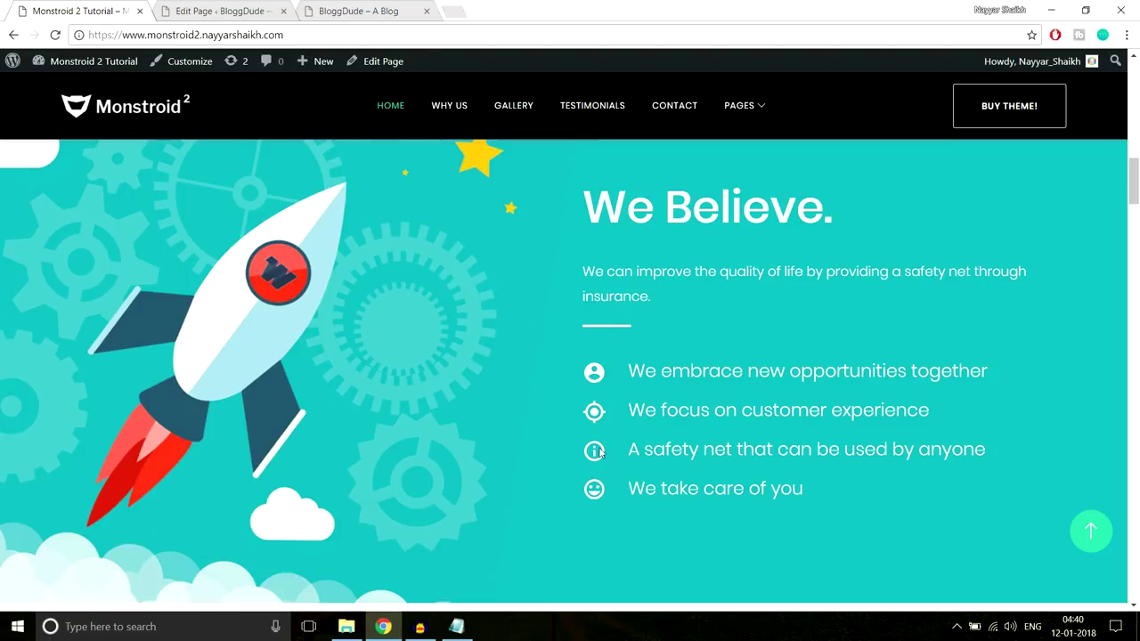
left_click(264, 5)
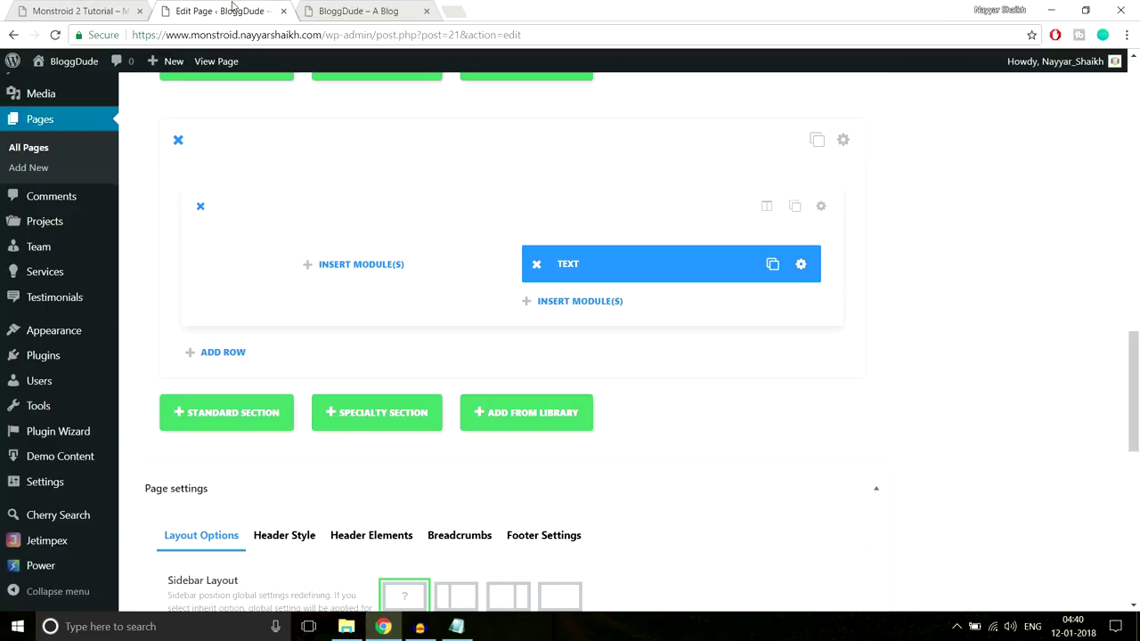
left_click(600, 305)
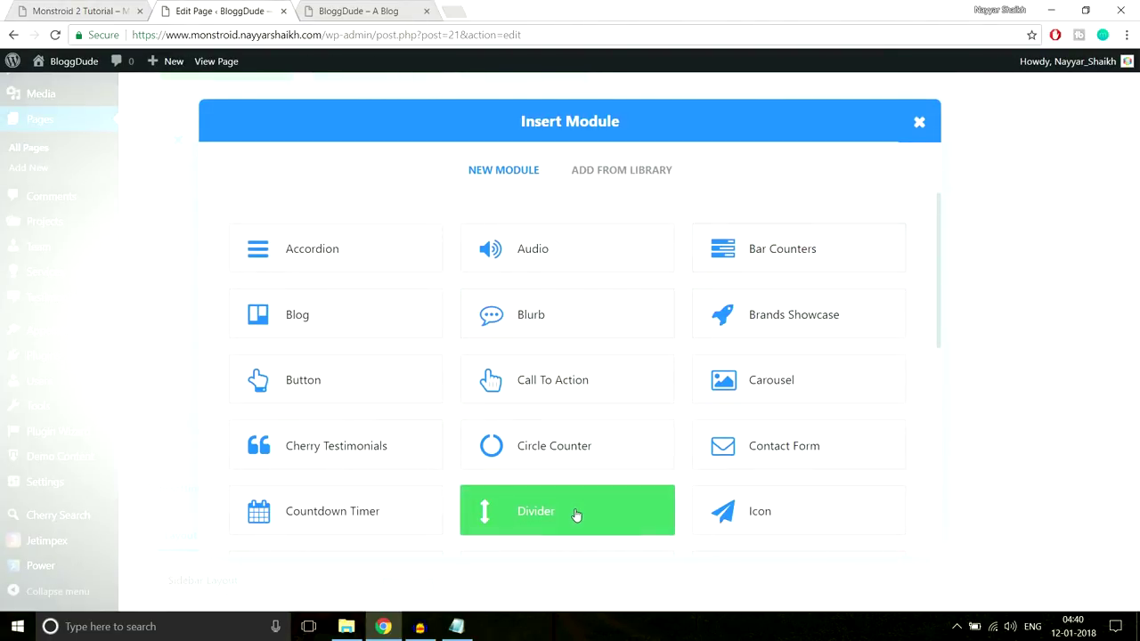
left_click(575, 516)
left_click(536, 169)
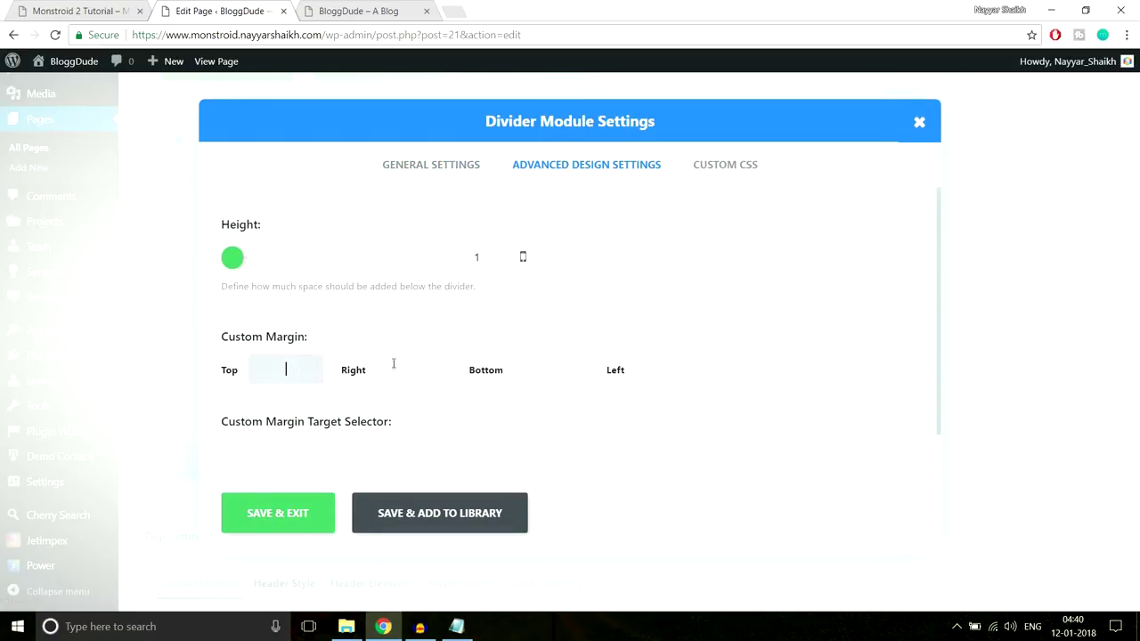
type("40px")
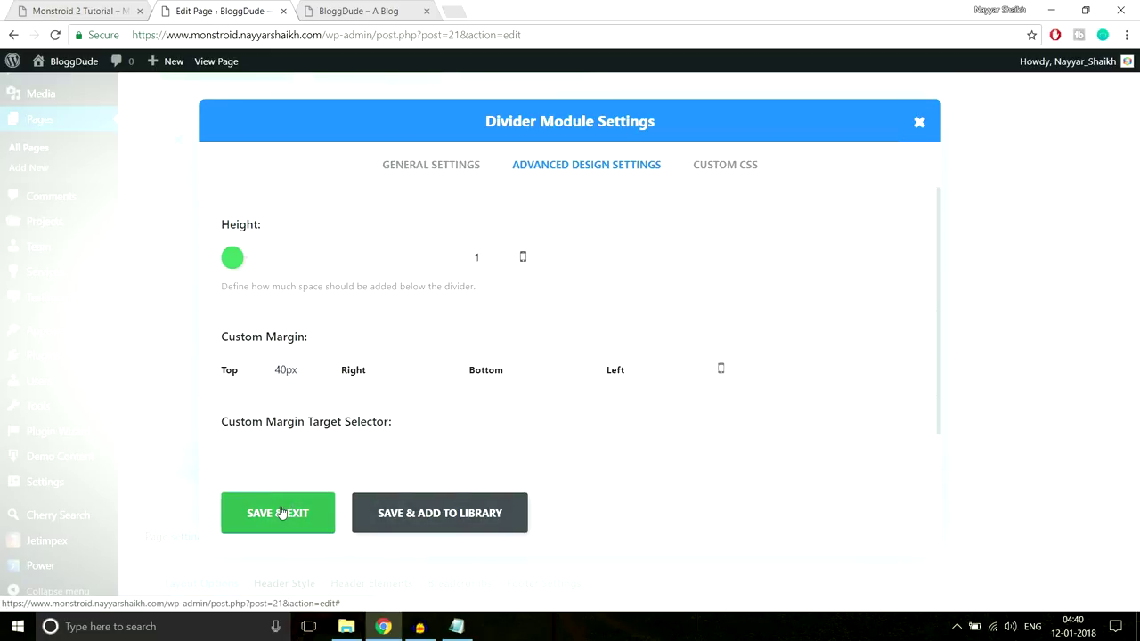
left_click(277, 513)
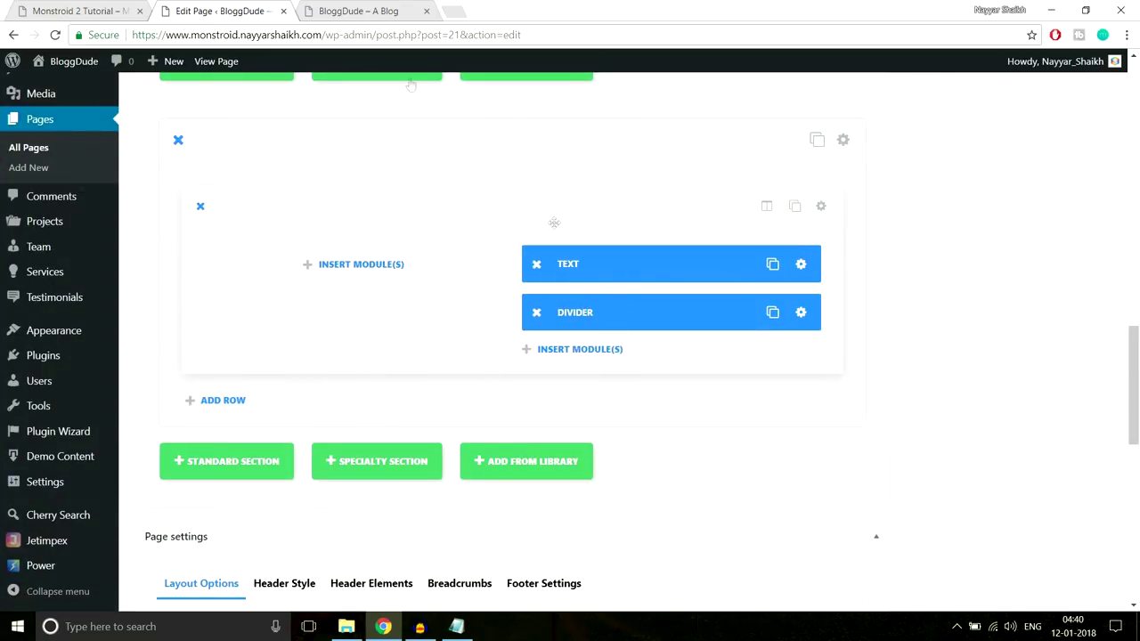
key("ctrl+shift+Tab")
left_click_drag(620, 374, 805, 495)
Add a Blurb module below the Divider titled 'We embrace new opportunities together'
left_click(653, 356)
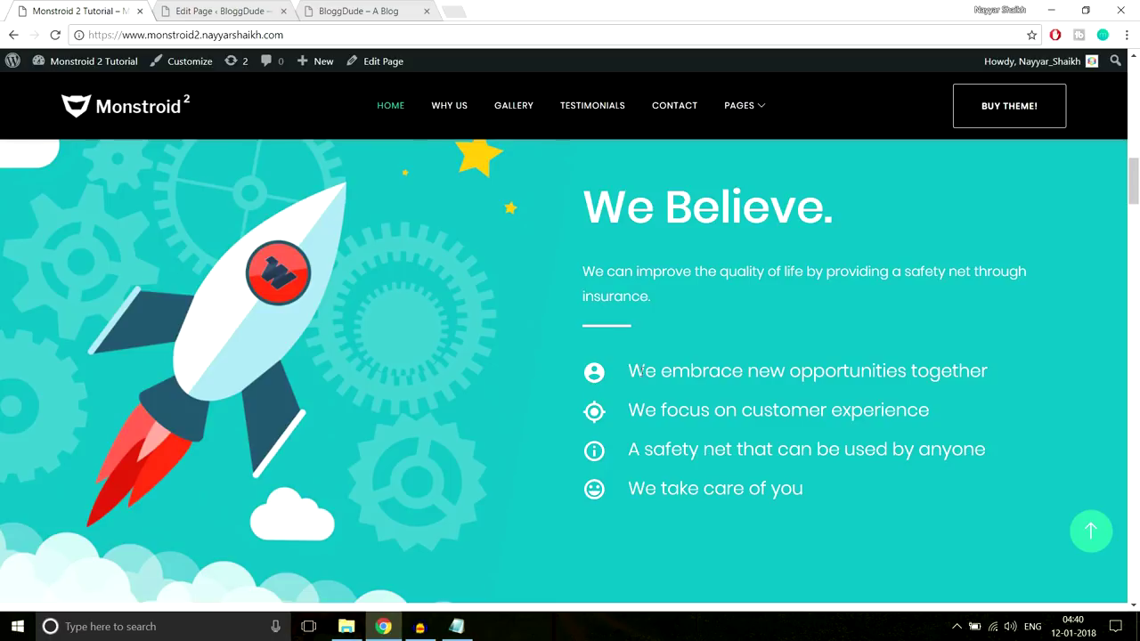
left_click_drag(630, 371, 1015, 366)
key("ctrl+c")
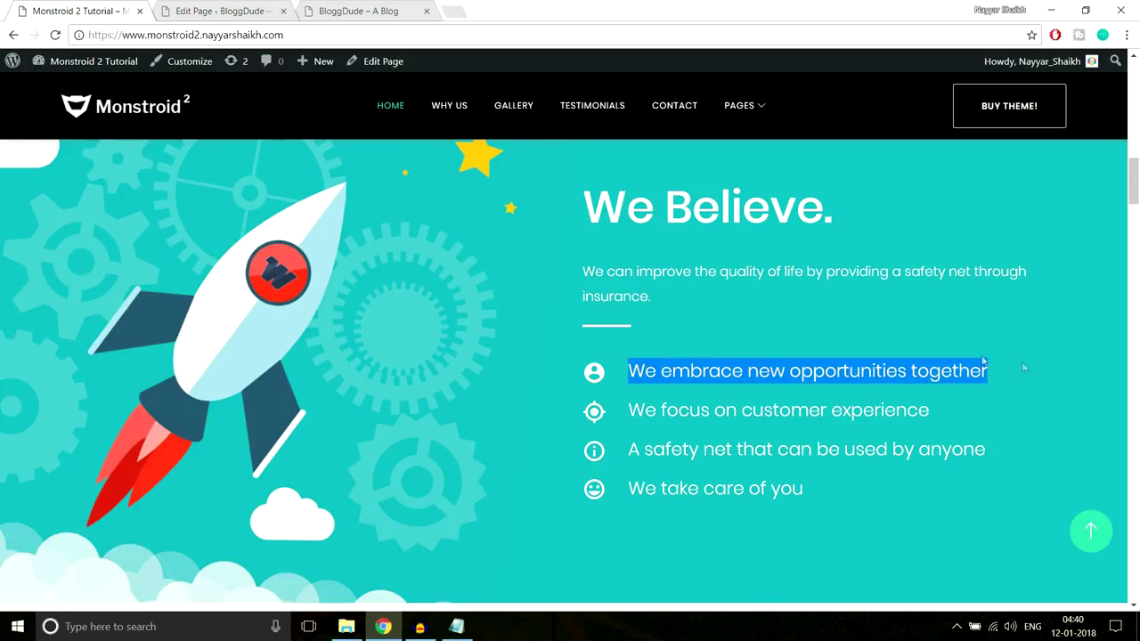
left_click(223, 11)
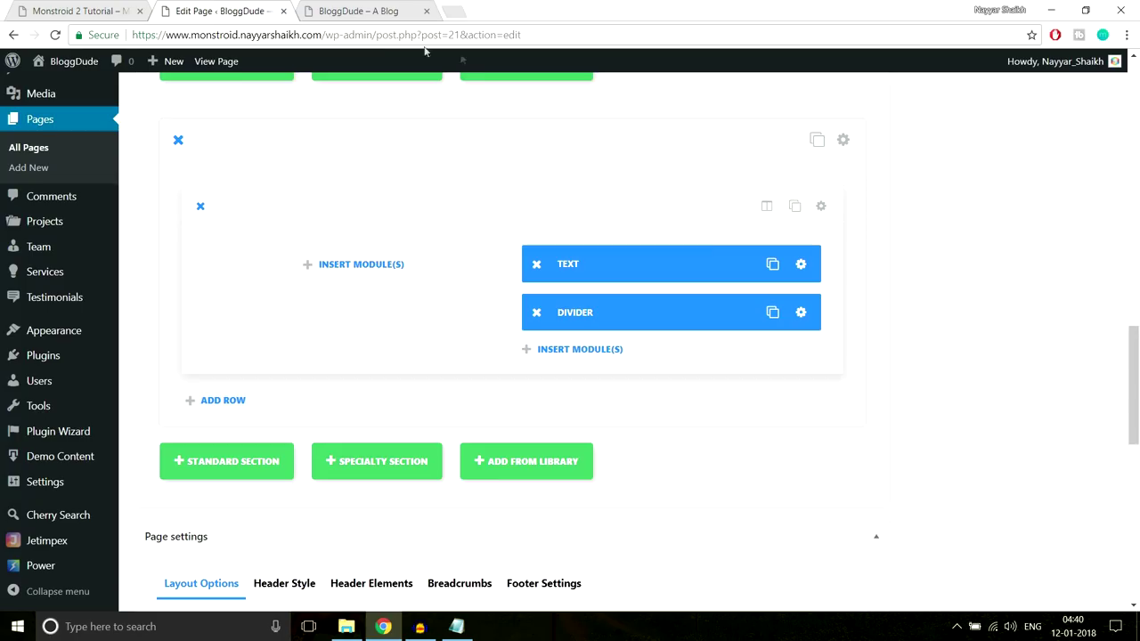
left_click(583, 354)
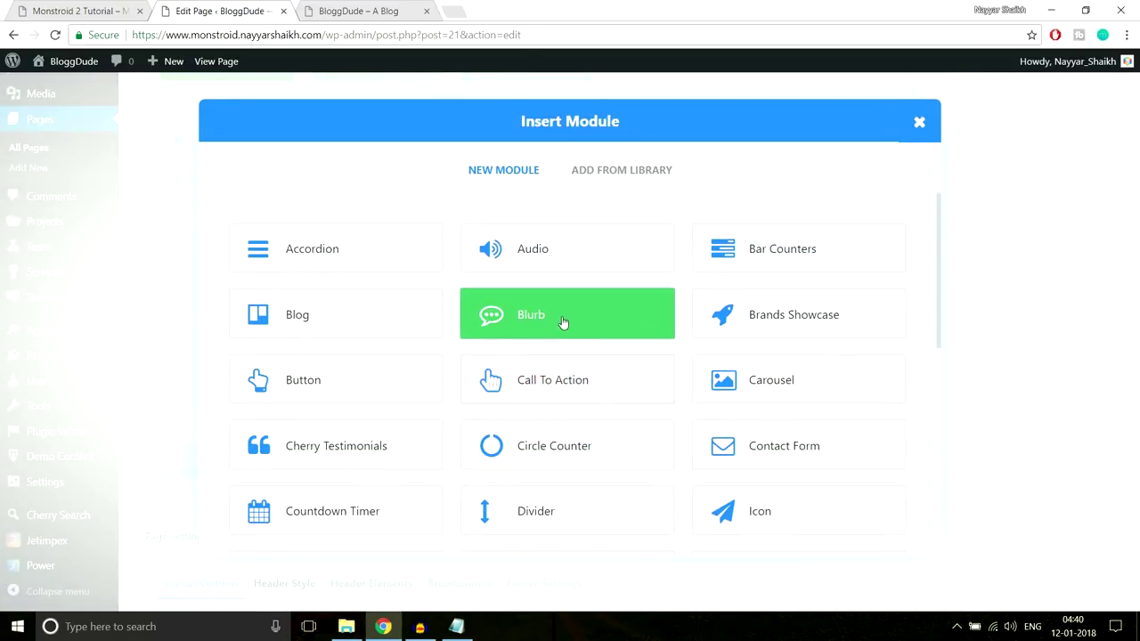
left_click(562, 323)
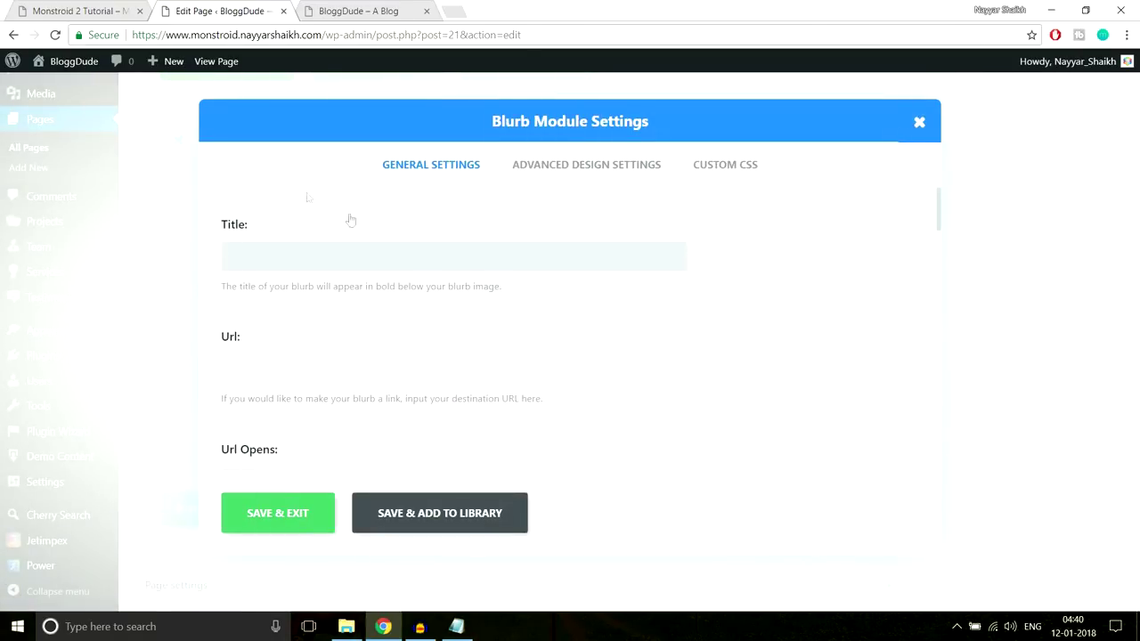
left_click(85, 7)
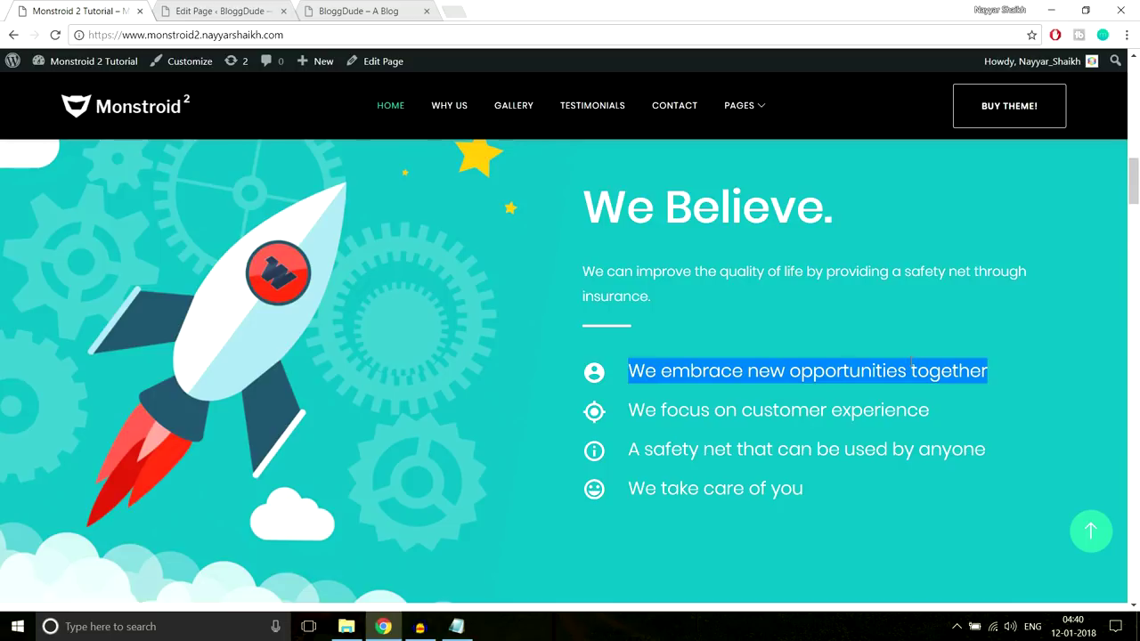
left_click(218, 10)
key("ctrl+v")
Turn on Use Icon, choose the download icon and make the icon colour white
scroll(728, 318, "down", 1)
scroll(727, 319, "down", 1)
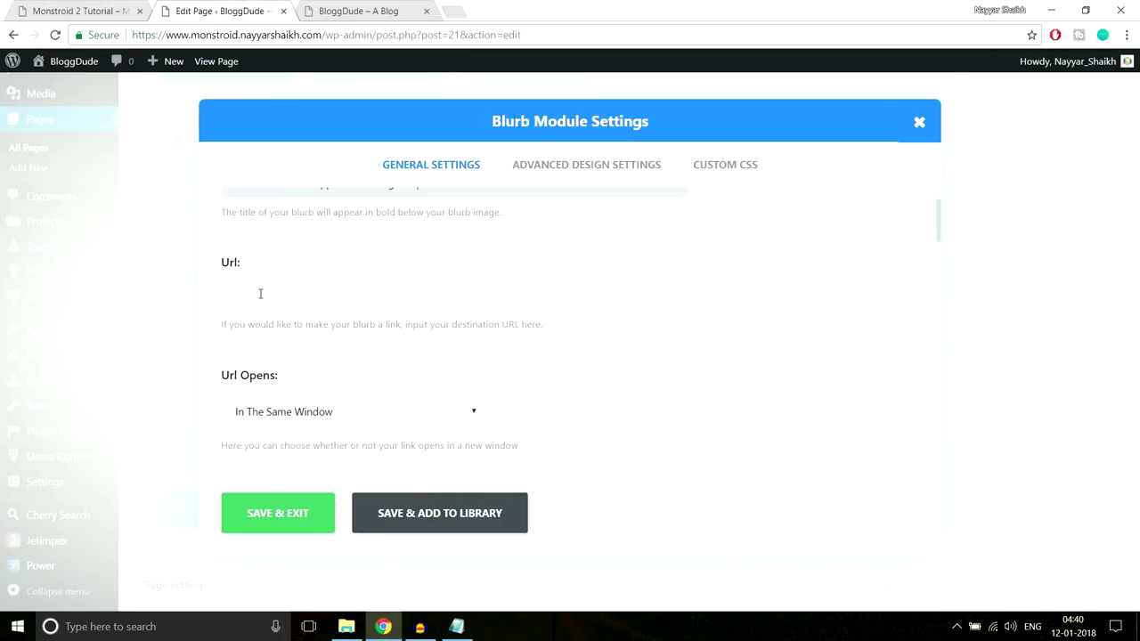
scroll(641, 338, "down", 2)
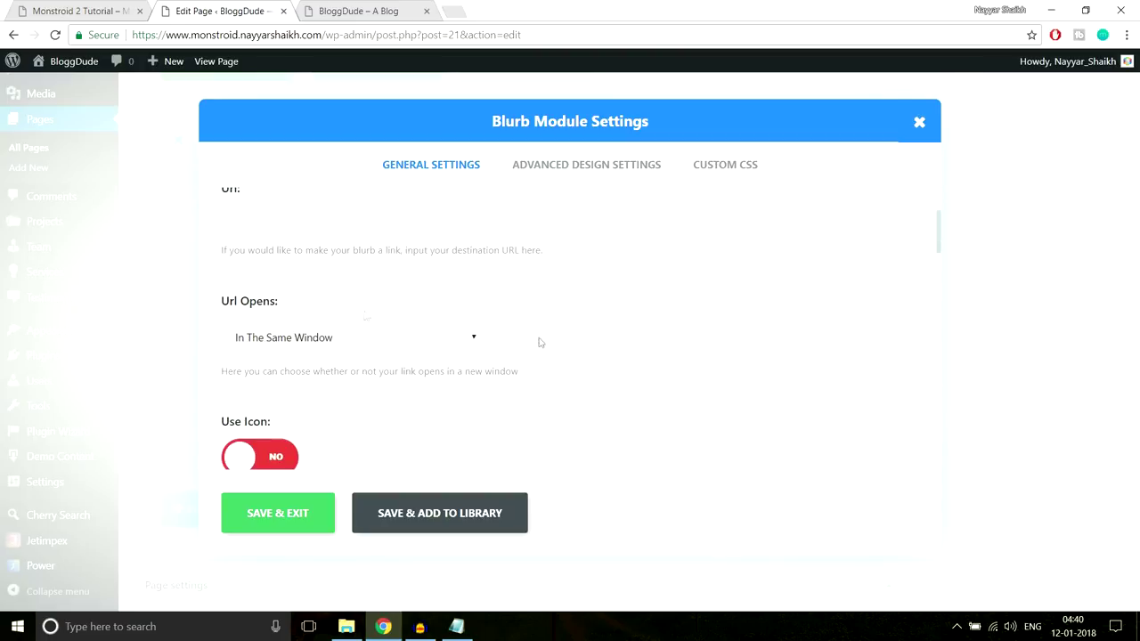
scroll(630, 280, "down", 6)
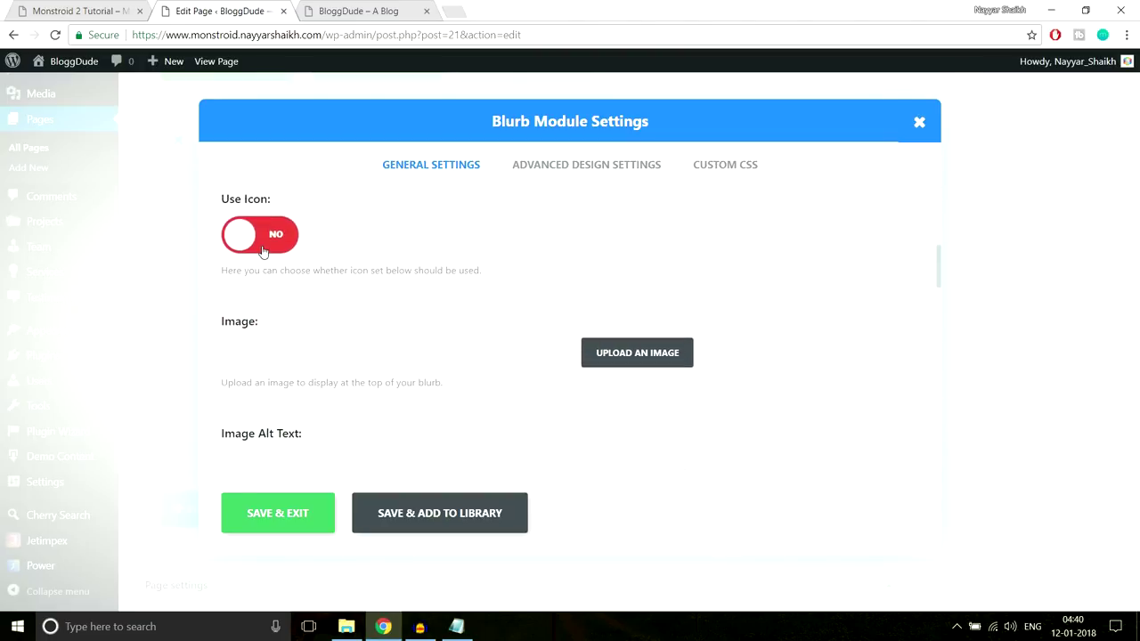
left_click(263, 250)
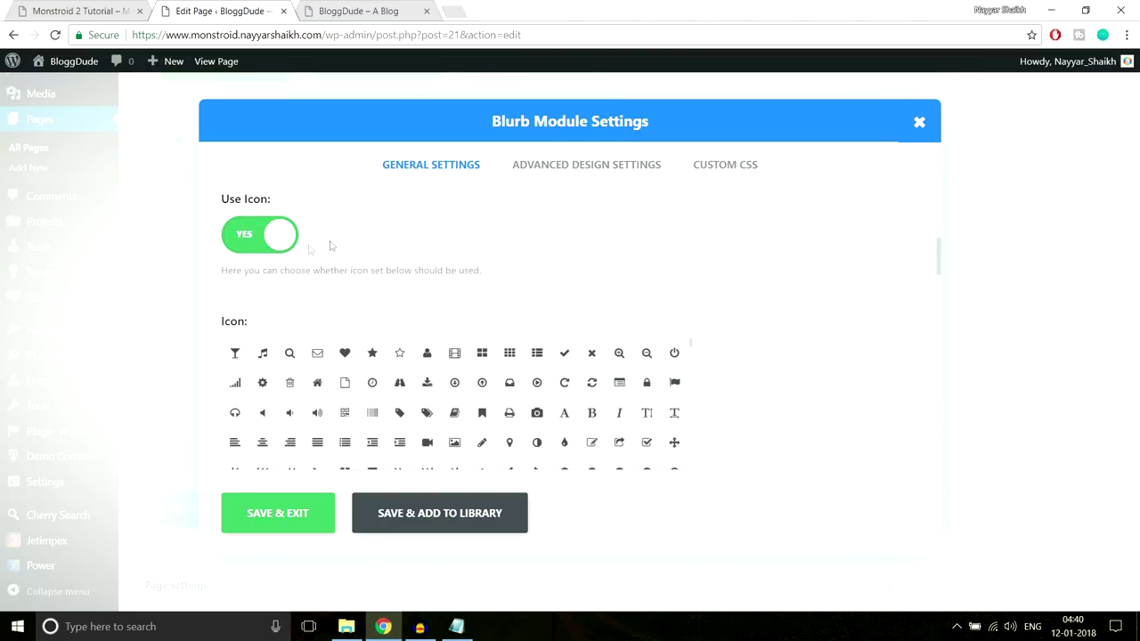
scroll(773, 300, "down", 2)
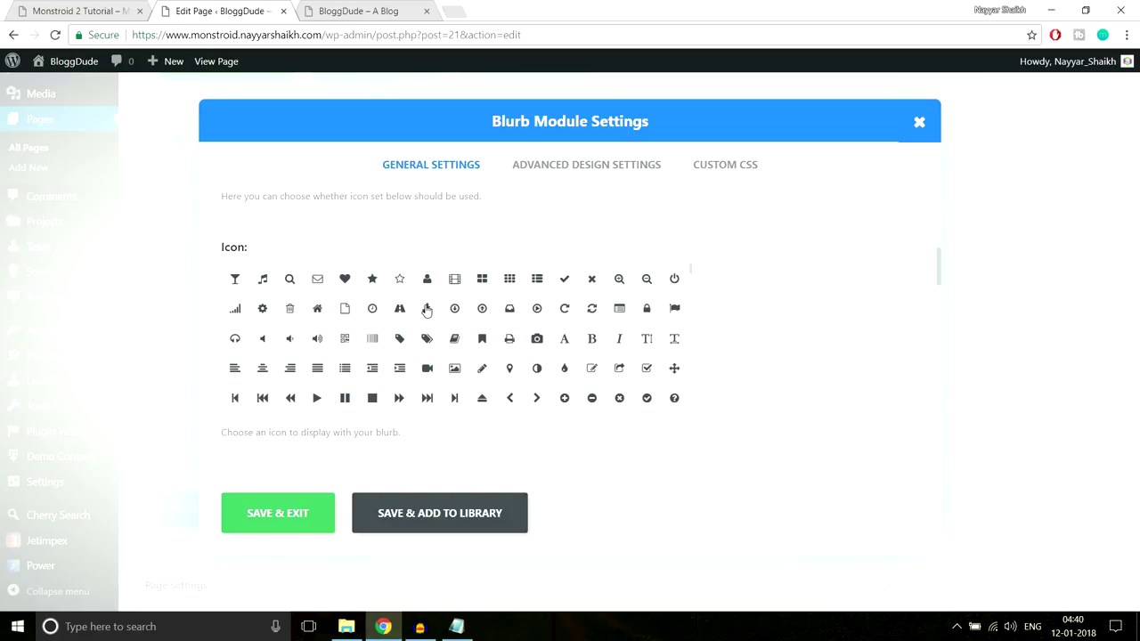
left_click(426, 308)
scroll(837, 320, "down", 3)
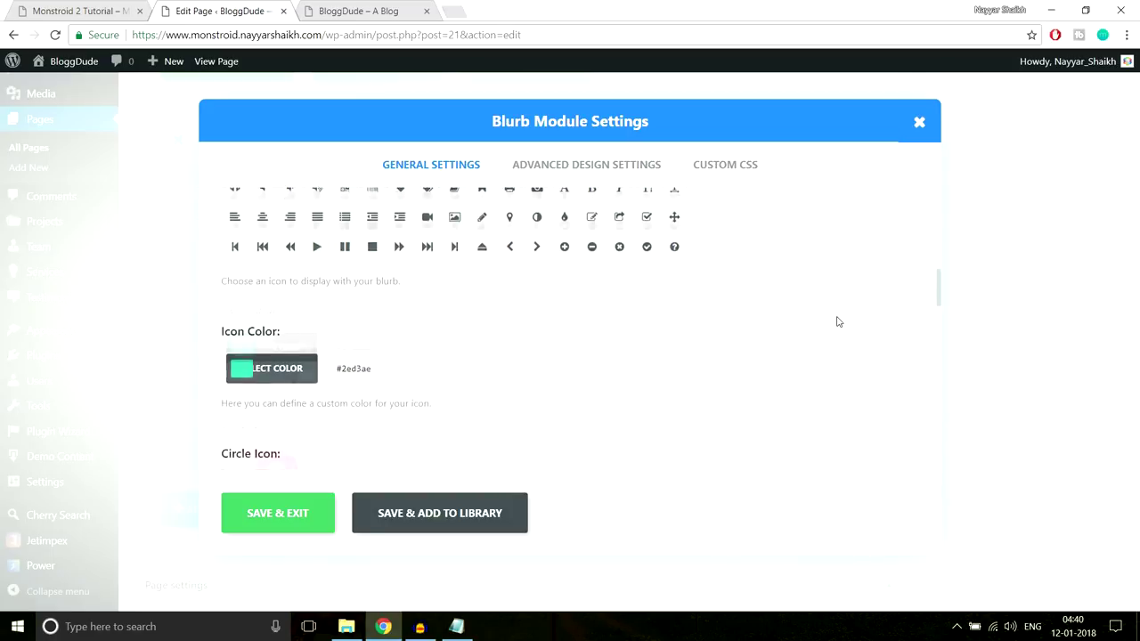
left_click(240, 308)
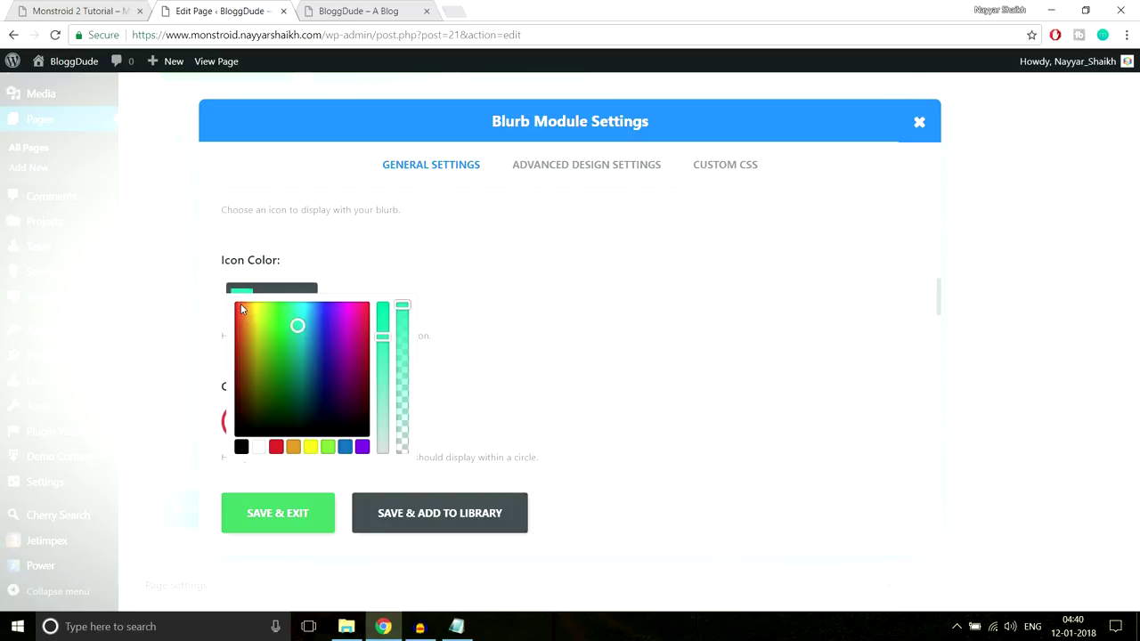
scroll(552, 306, "down", 1)
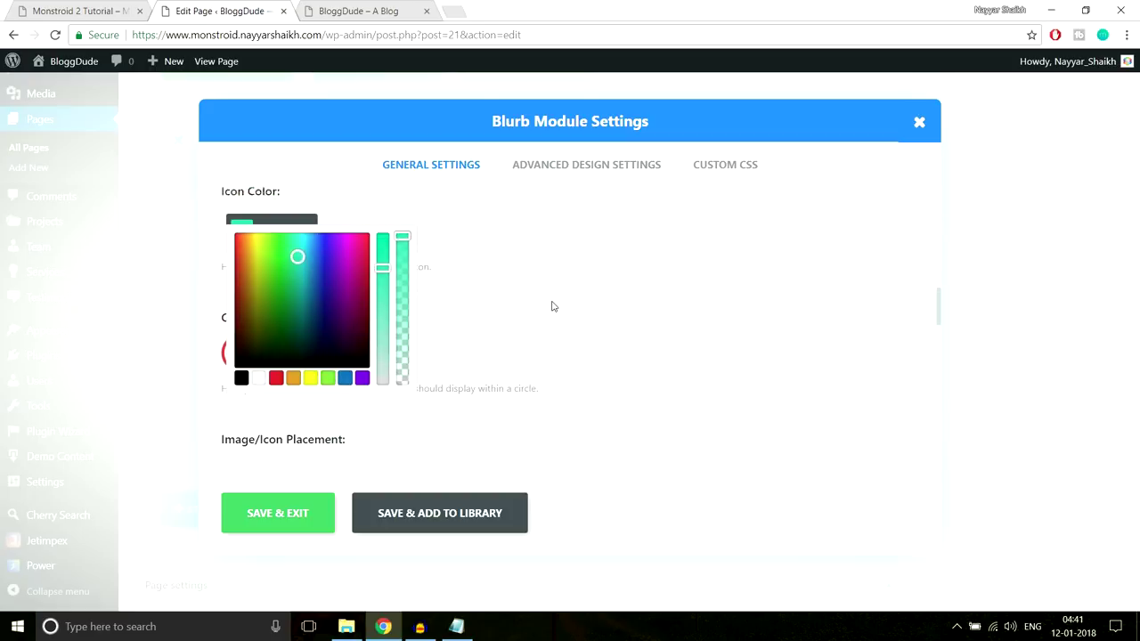
left_click(258, 372)
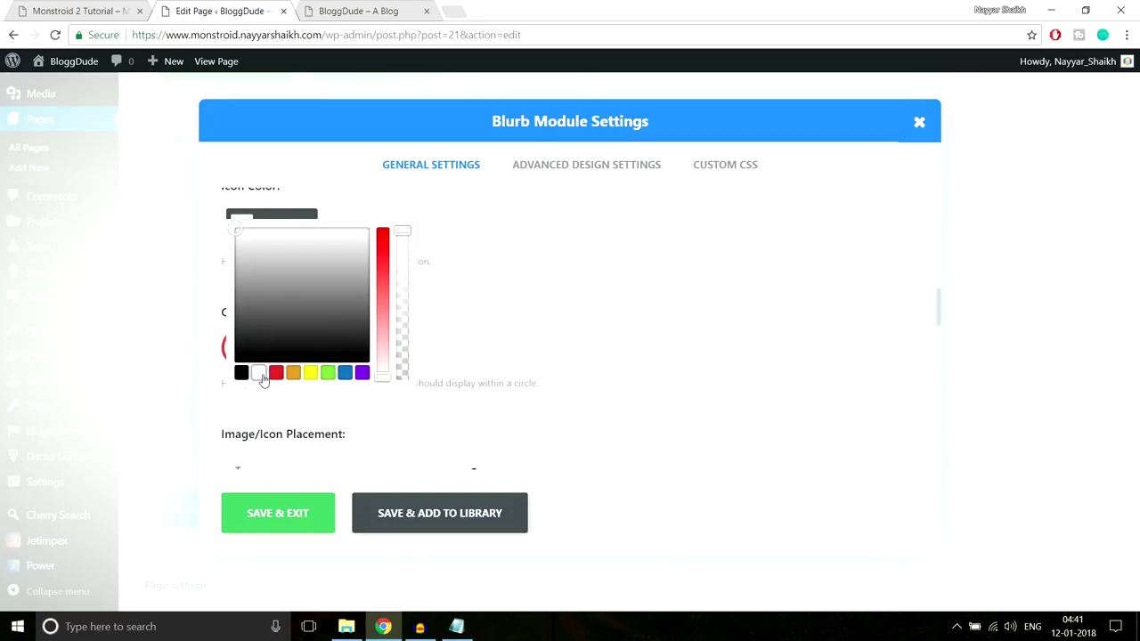
left_click(560, 287)
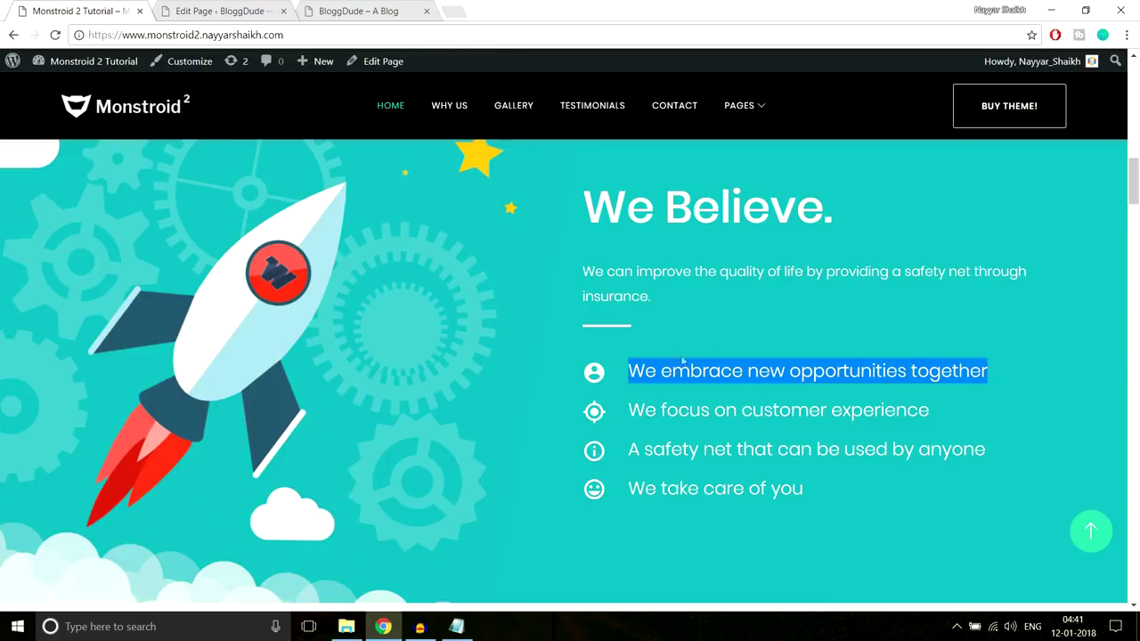
Set the blurb's Image/Icon Placement to Left
left_click(584, 379)
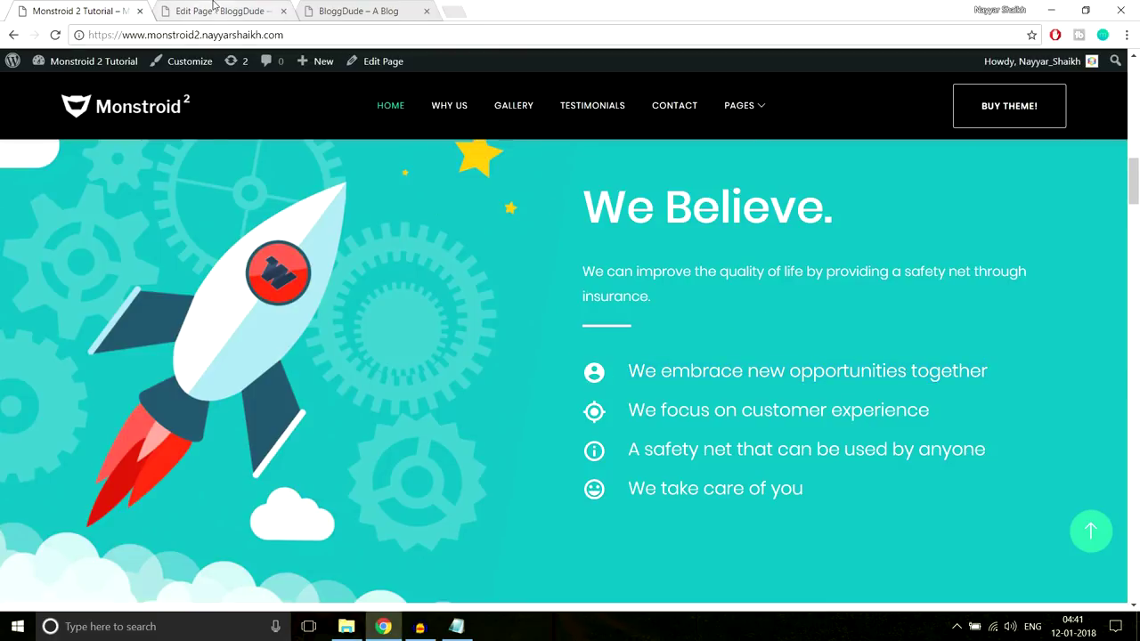
left_click(223, 11)
scroll(607, 250, "down", 2)
scroll(607, 253, "down", 1)
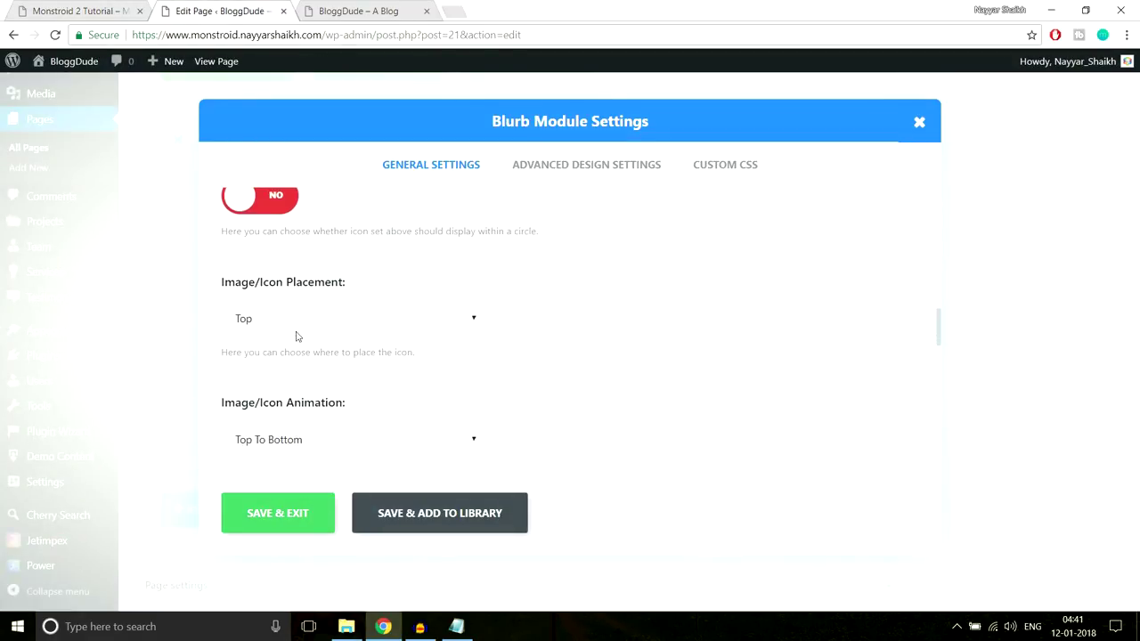
scroll(552, 334, "up", 2)
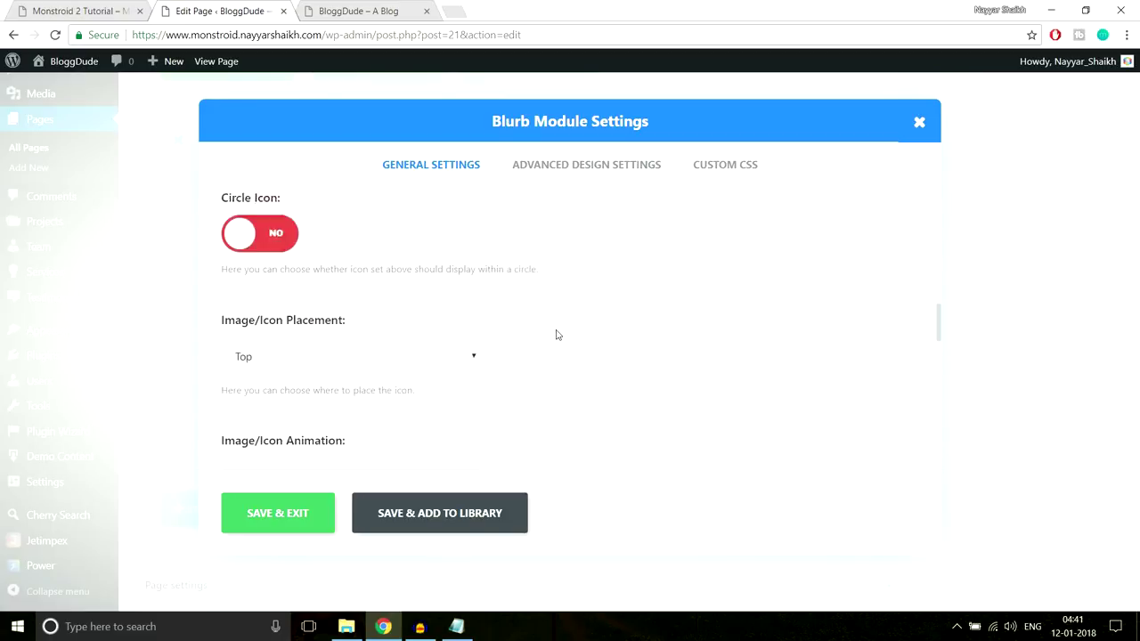
left_click(338, 328)
left_click(287, 358)
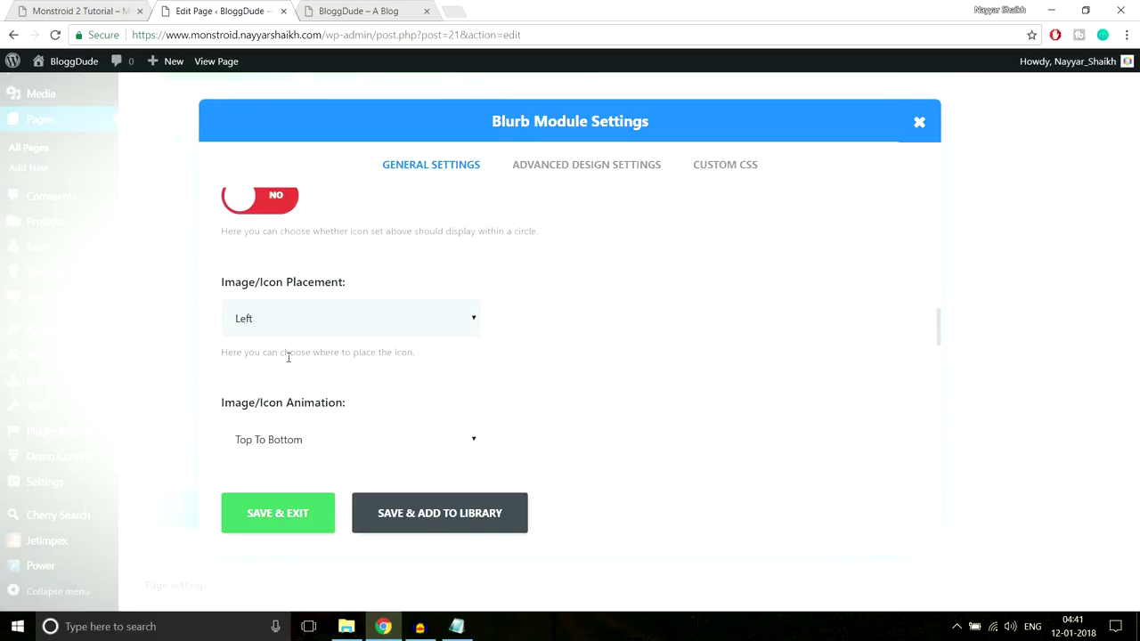
Select and copy the first list line's text on the Monstroid 2 demo
left_click(86, 12)
scroll(950, 395, "down", 3)
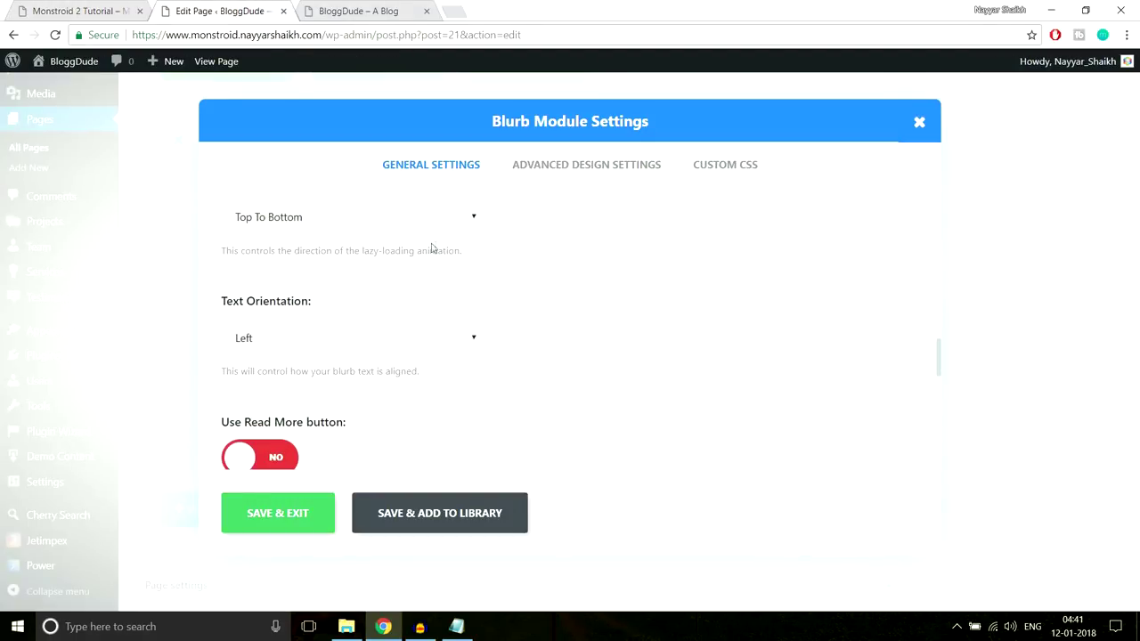
scroll(703, 313, "down", 1)
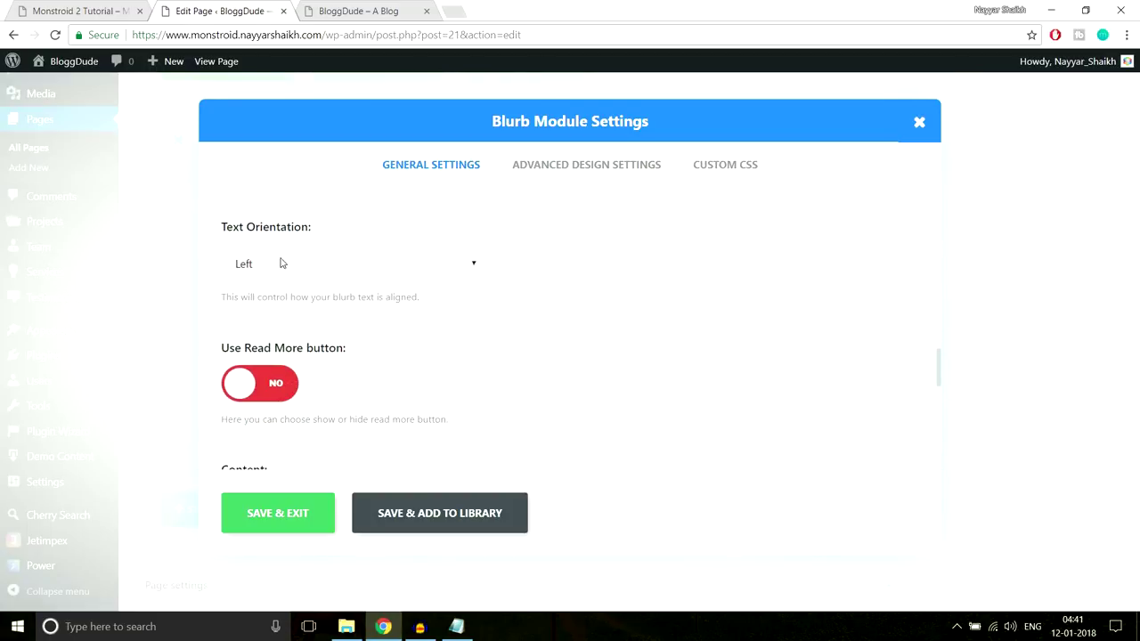
scroll(674, 300, "down", 3)
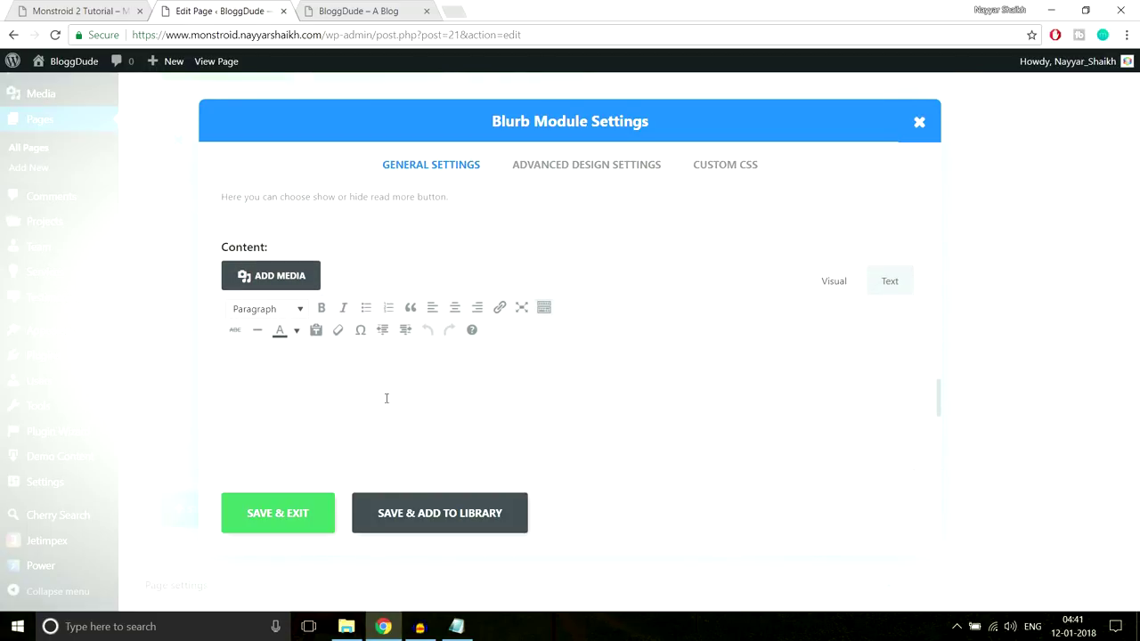
key("ctrl+1")
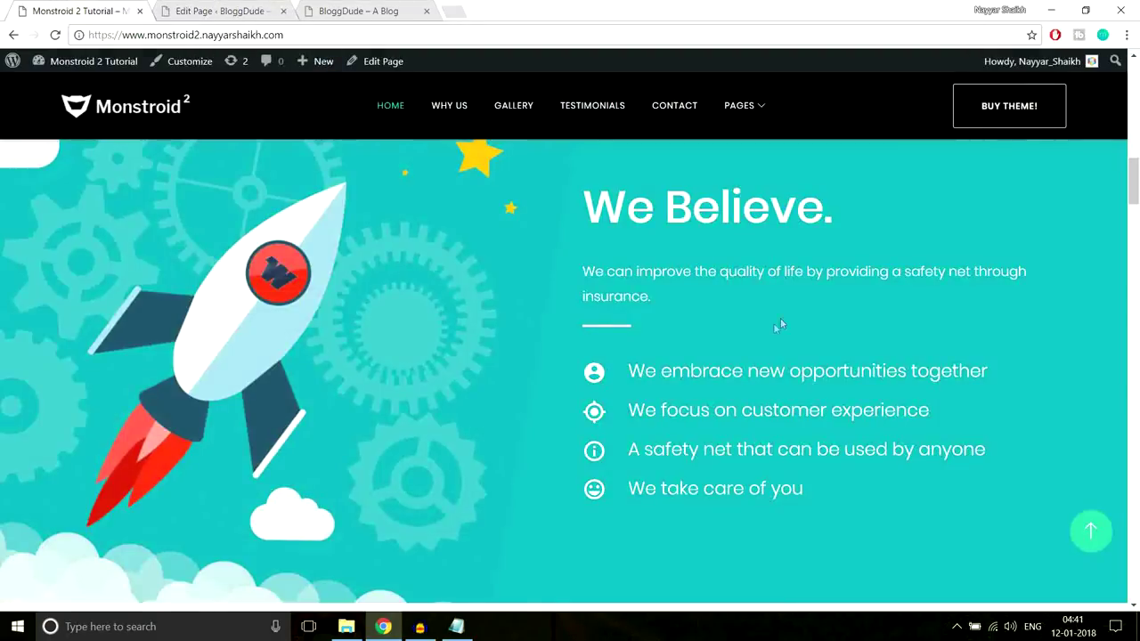
left_click_drag(628, 370, 928, 372)
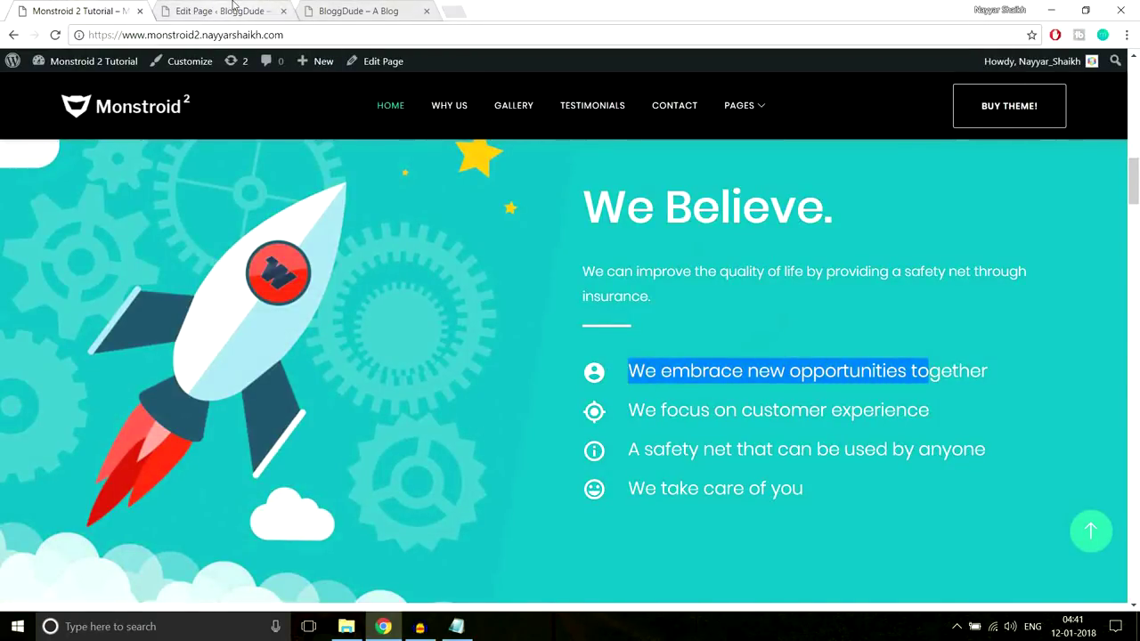
key("ctrl+2")
scroll(575, 349, "up", 3)
scroll(574, 350, "up", 10)
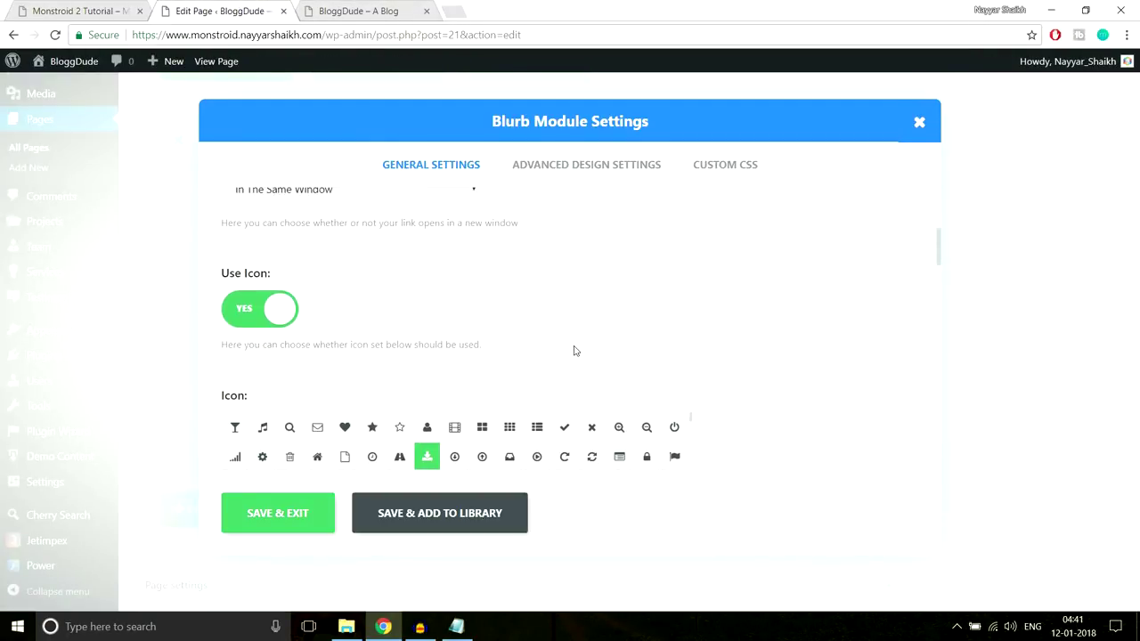
Open the blurb's Advanced Design Settings, checking the Monstroid 2 demo for reference
left_click(570, 169)
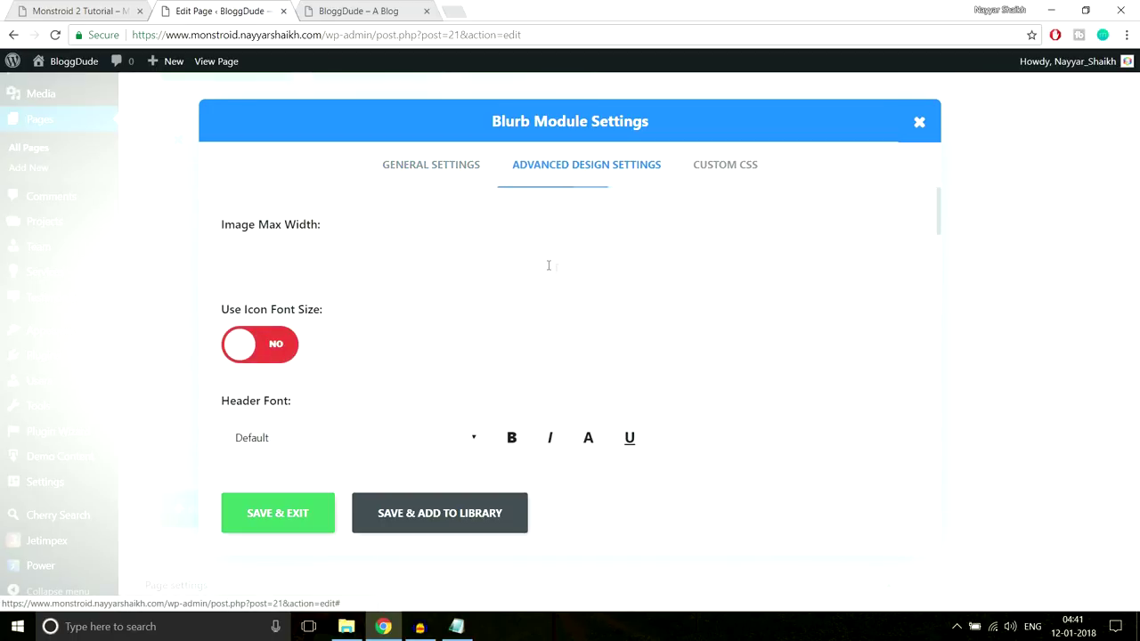
scroll(821, 292, "down", 1)
scroll(351, 343, "down", 1)
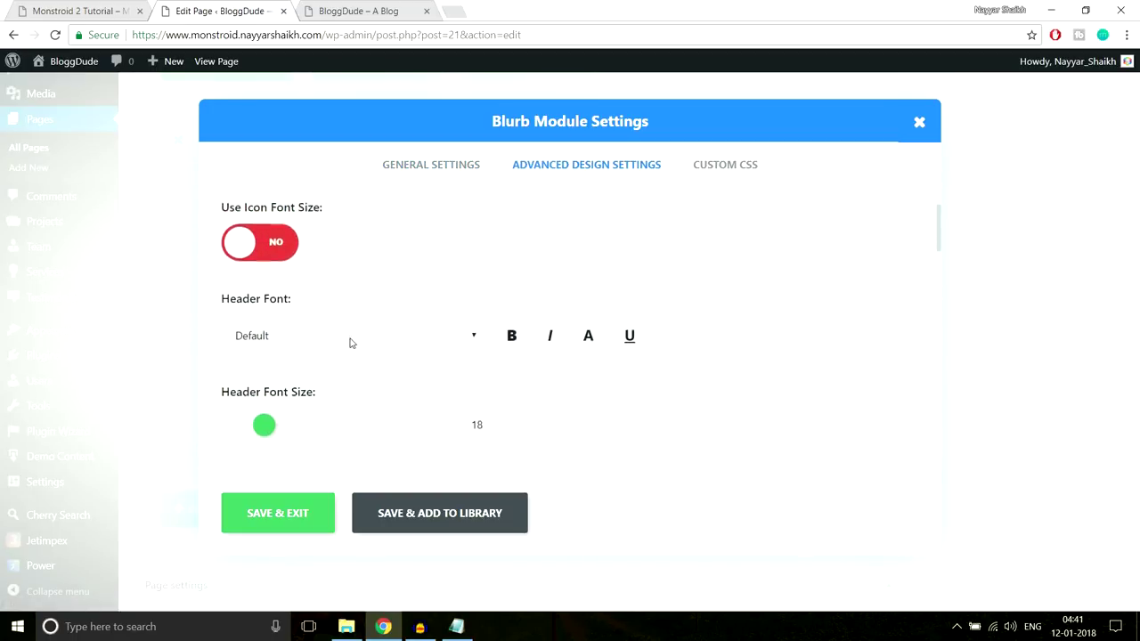
scroll(566, 294, "down", 3)
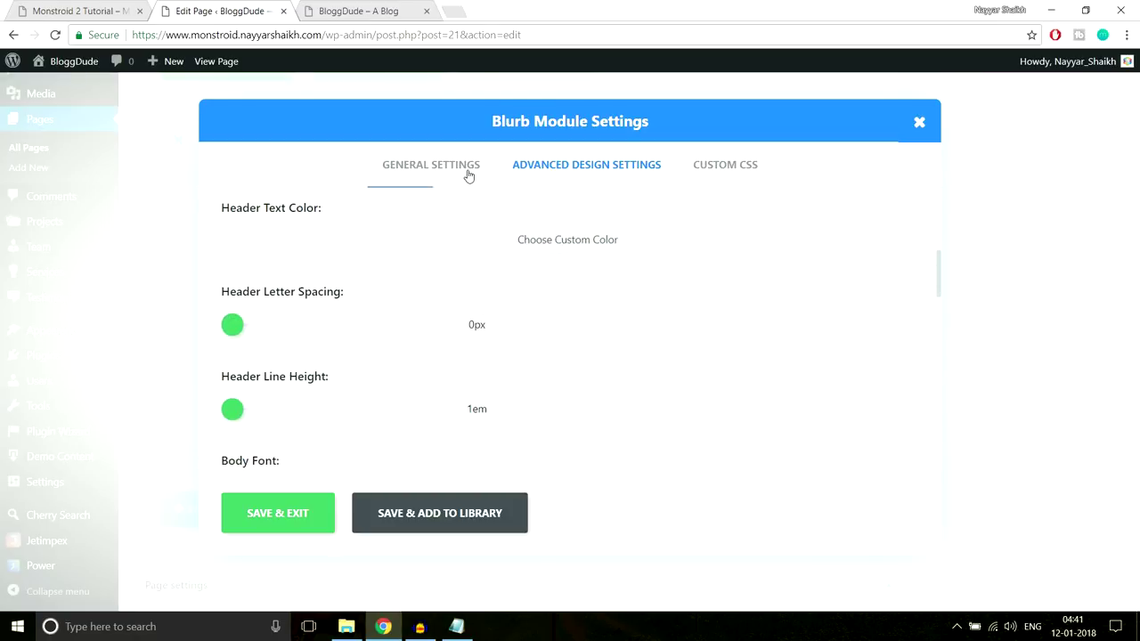
left_click(81, 10)
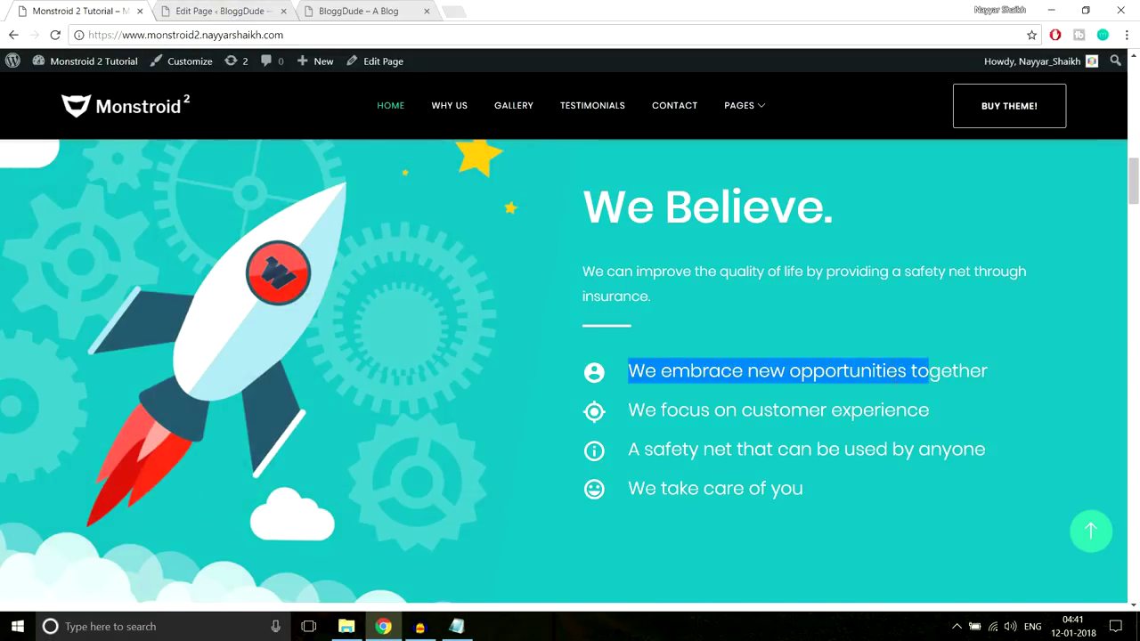
left_click(874, 279)
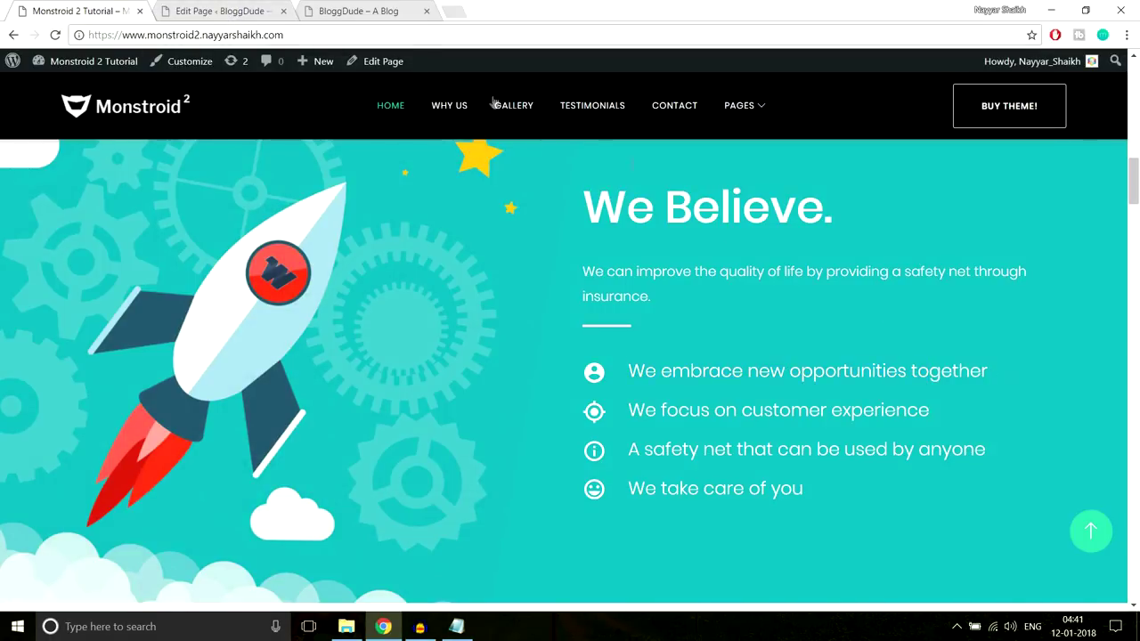
left_click(219, 10)
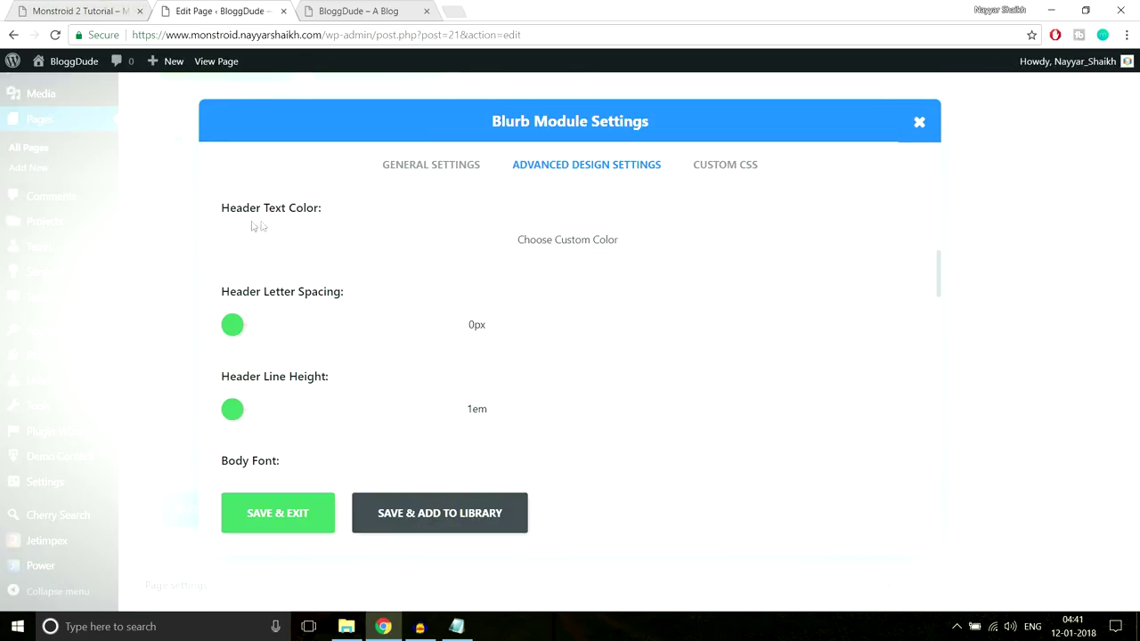
Set the blurb's Header Text Color to white, save it, and select the demo's next line
left_click(516, 243)
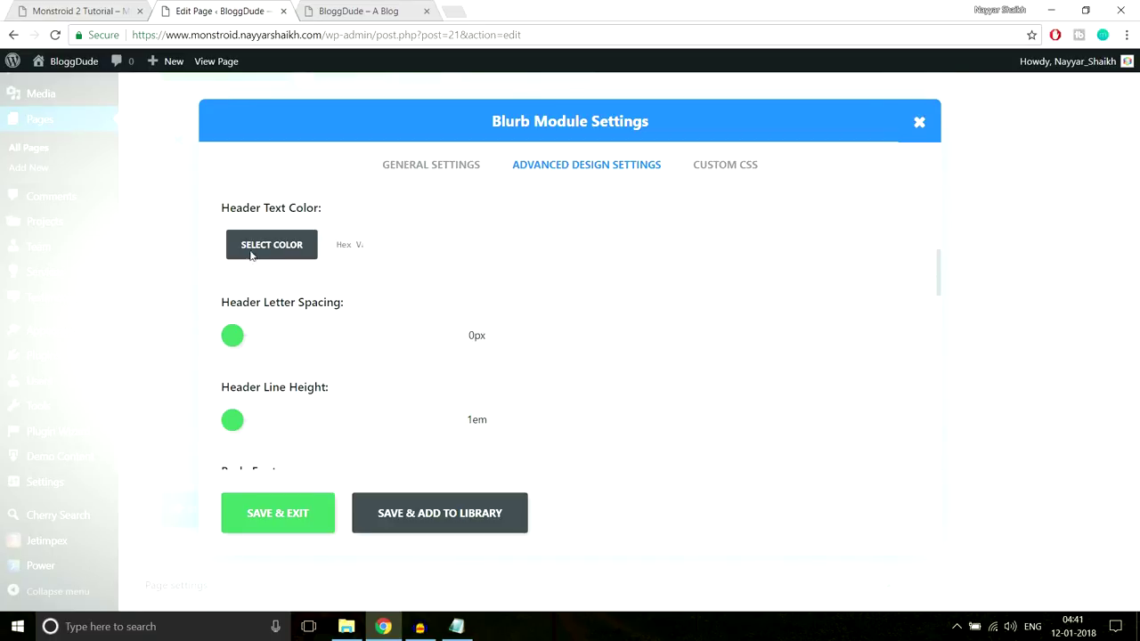
left_click(252, 256)
left_click(259, 395)
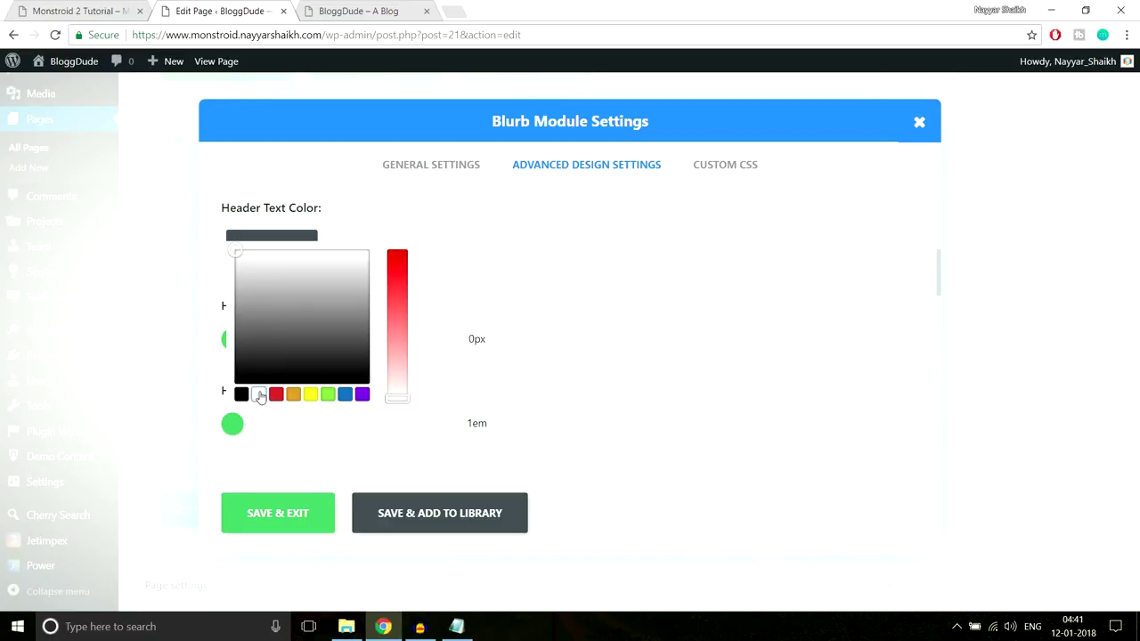
left_click(694, 300)
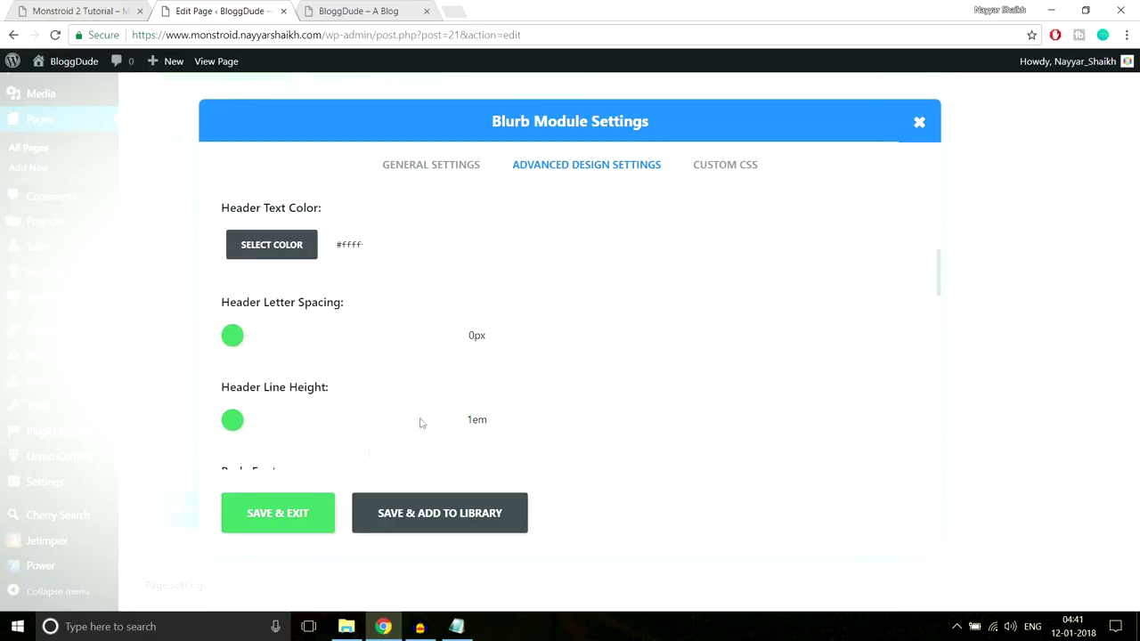
left_click(279, 515)
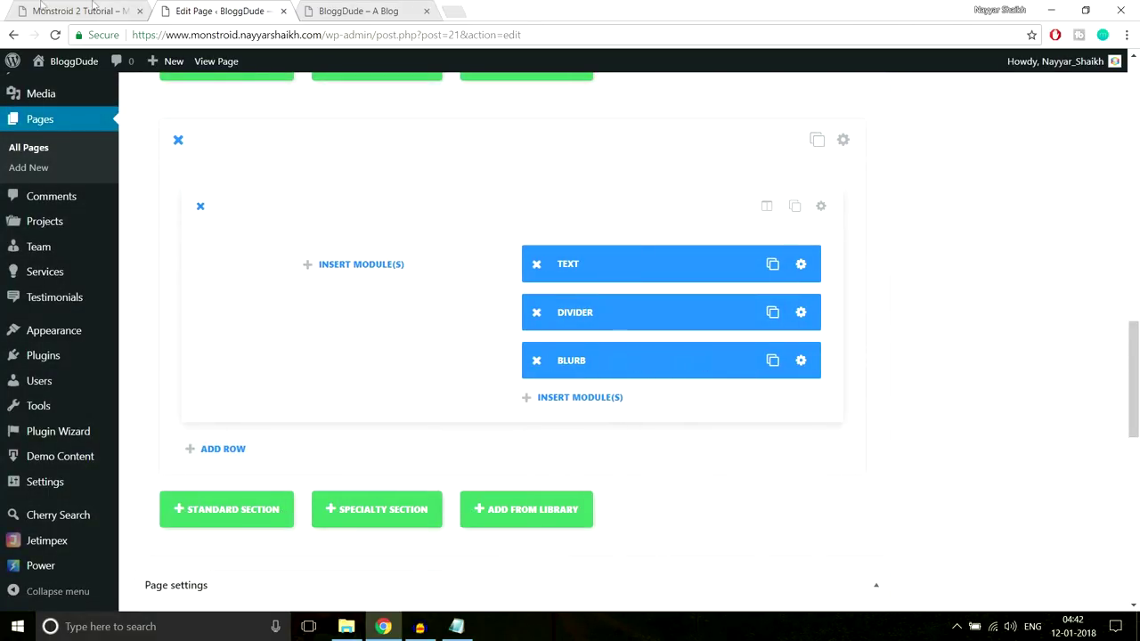
left_click(93, 9)
left_click_drag(626, 371, 1022, 386)
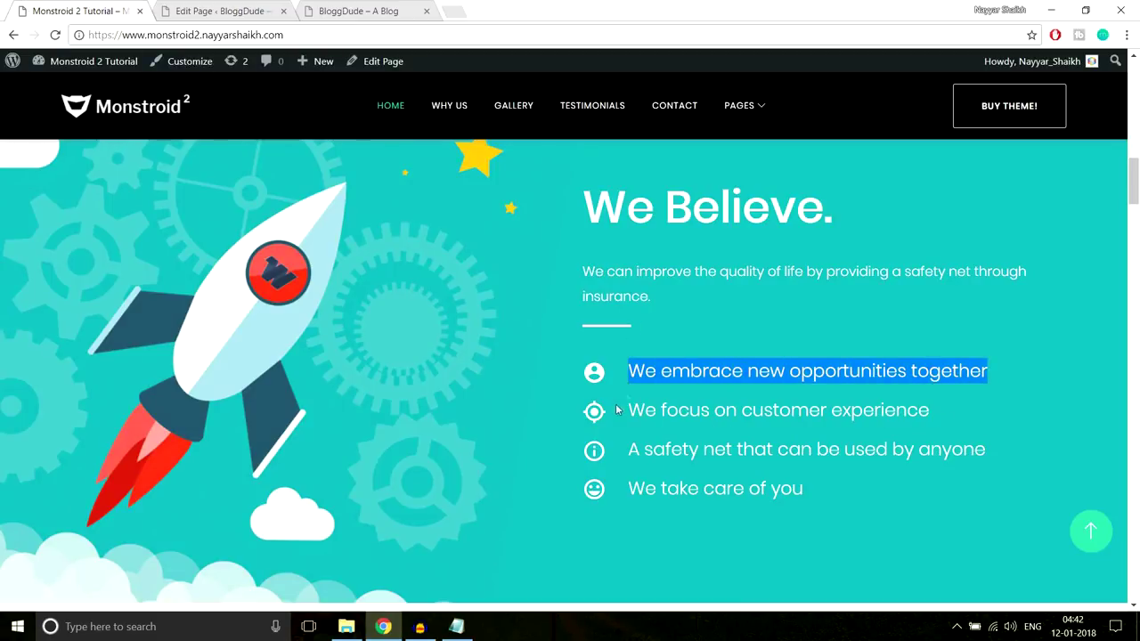
Duplicate the Blurb module three times so the row holds four Blurbs
left_click(222, 11)
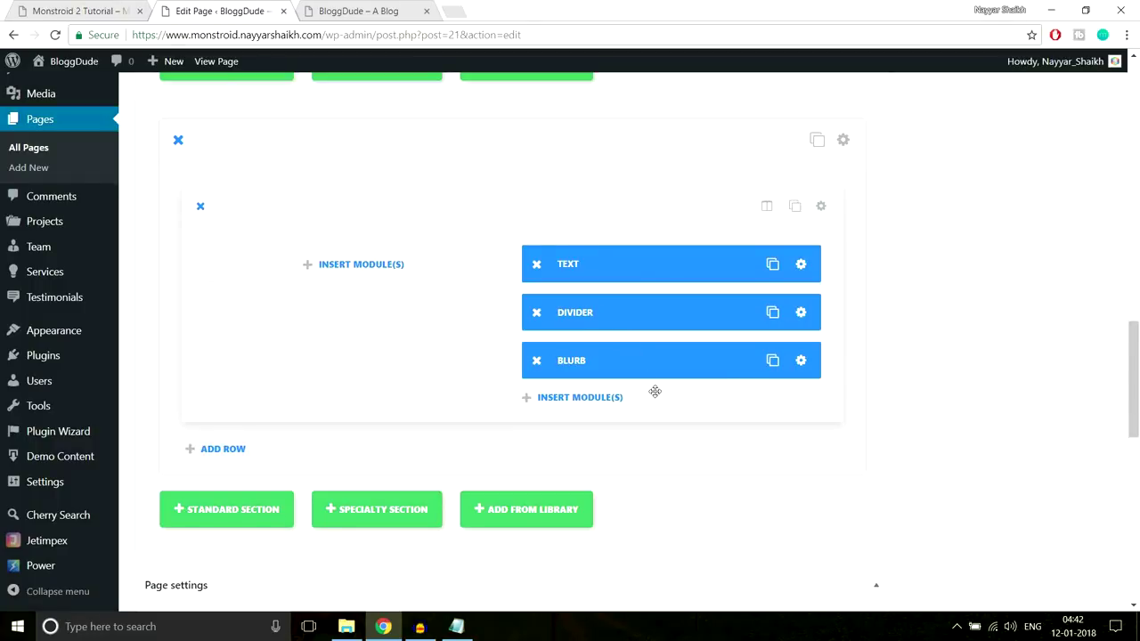
left_click(772, 361)
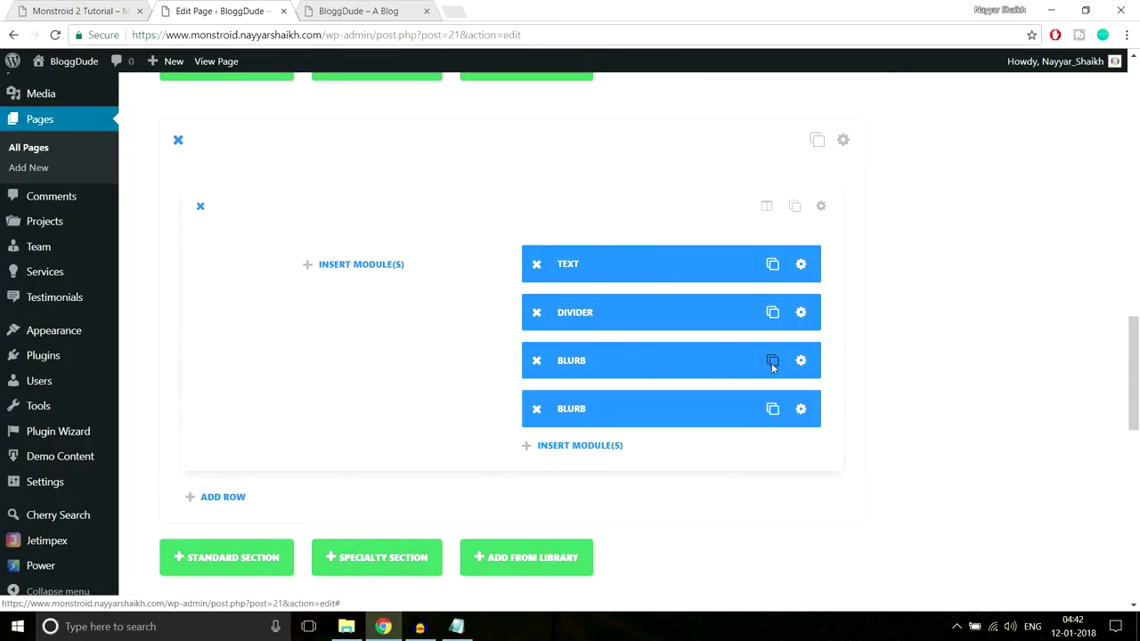
left_click(772, 362)
left_click(772, 361)
scroll(967, 461, "down", 1)
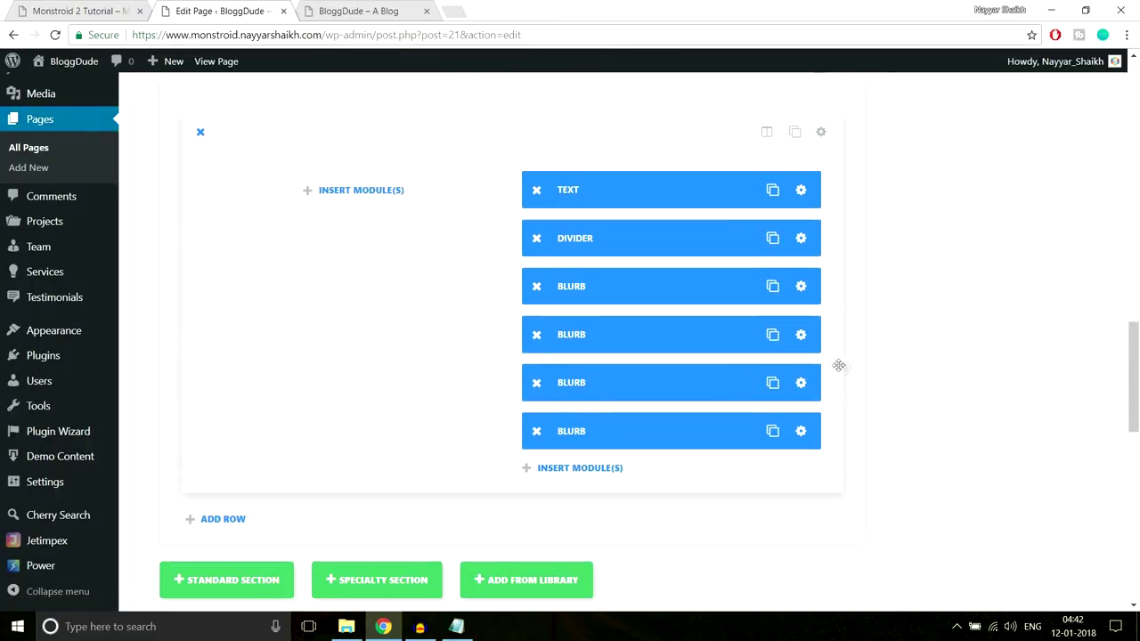
Title a copied Blurb 'We focus on customer experience' from the demo, give it a star icon, and save
left_click(800, 341)
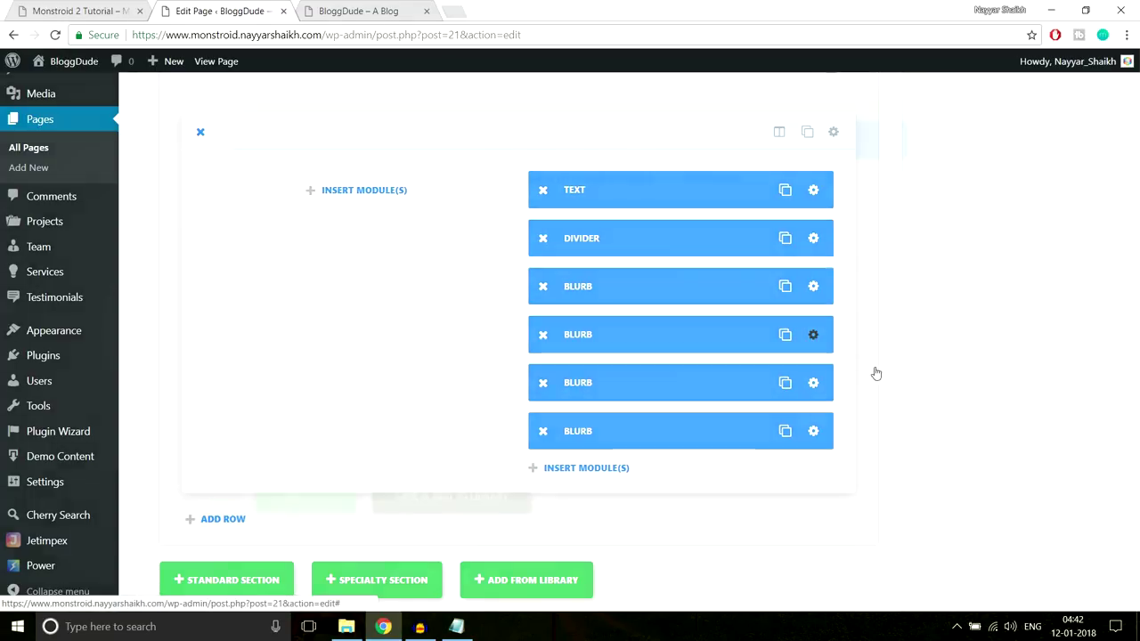
key("ctrl+shift+Tab")
left_click_drag(932, 409, 621, 417)
key("ctrl+c")
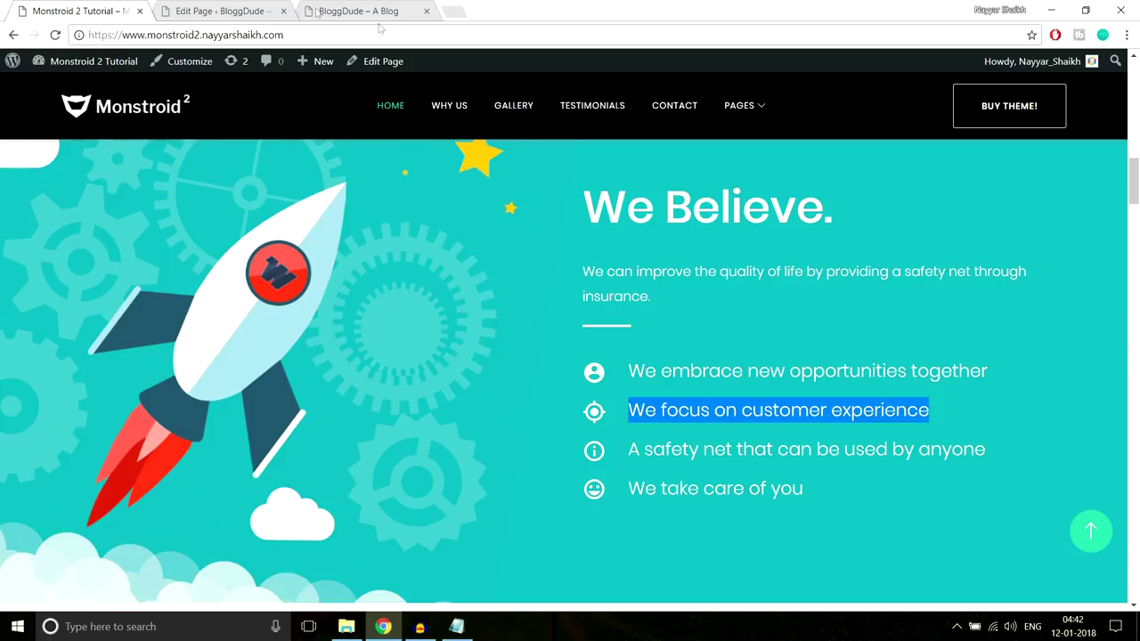
key("ctrl+Tab")
triple_click(539, 269)
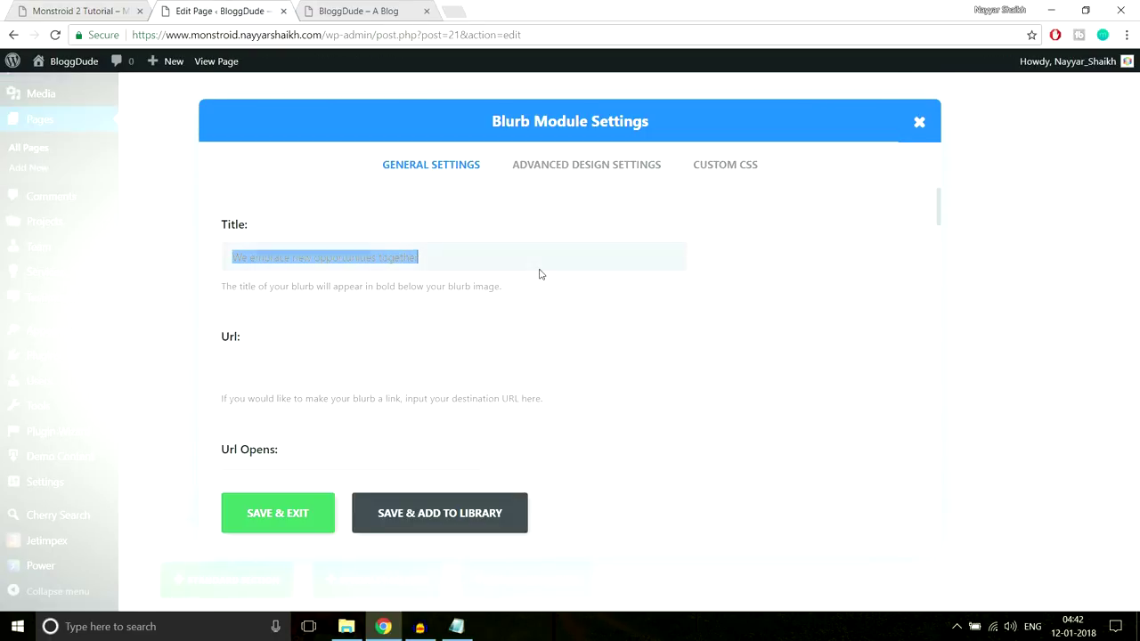
key("ctrl+v")
scroll(798, 361, "down", 3)
scroll(798, 360, "down", 3)
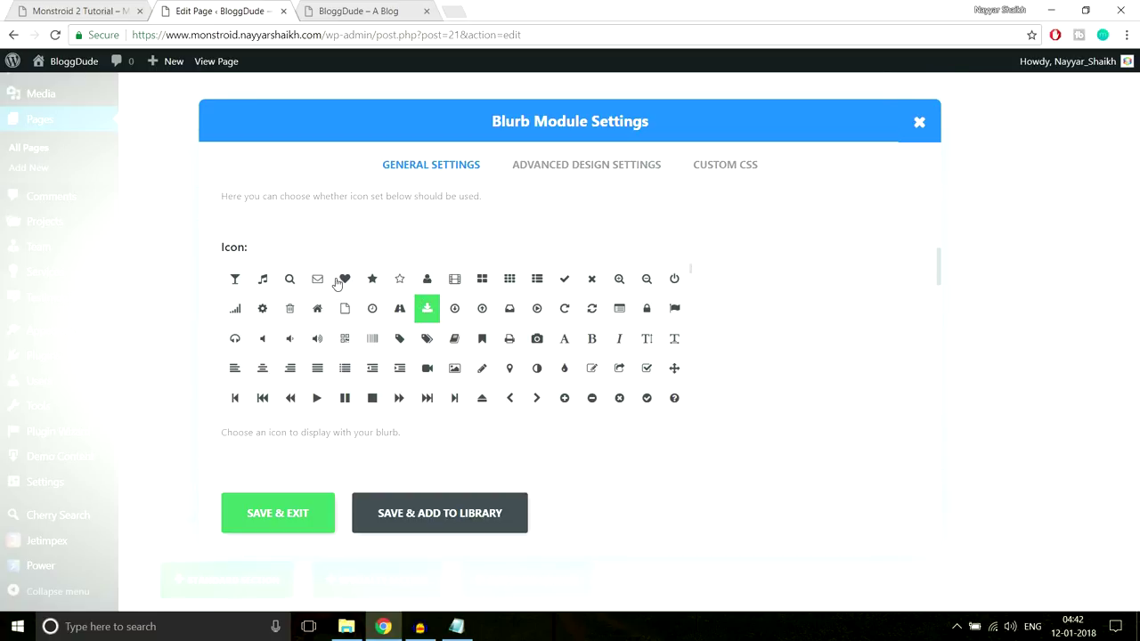
left_click(346, 280)
left_click(373, 279)
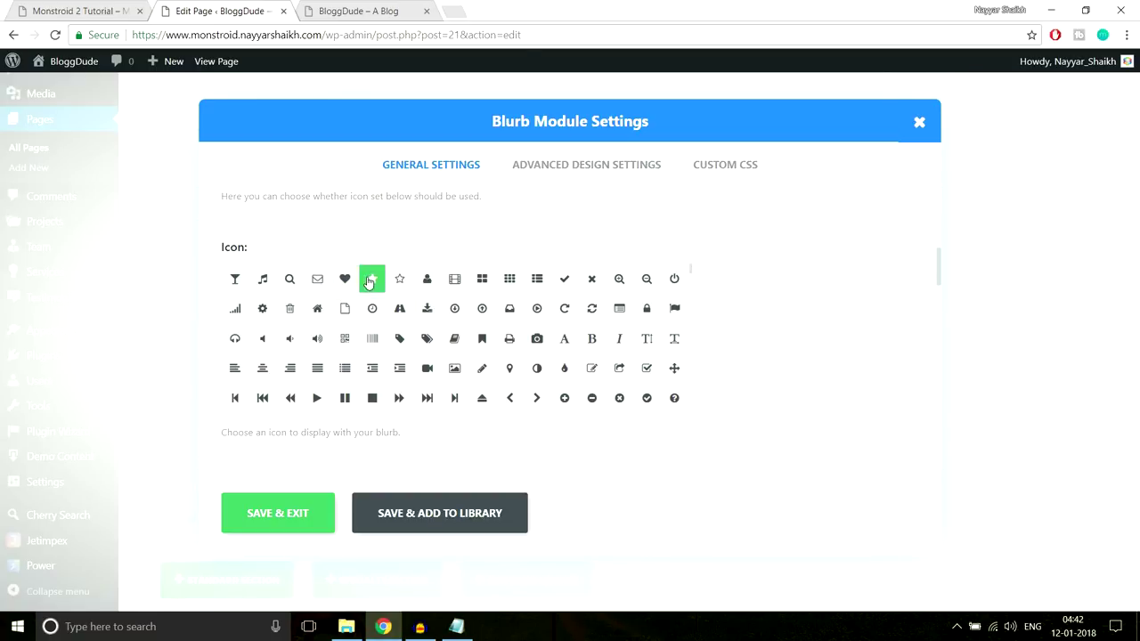
left_click(279, 514)
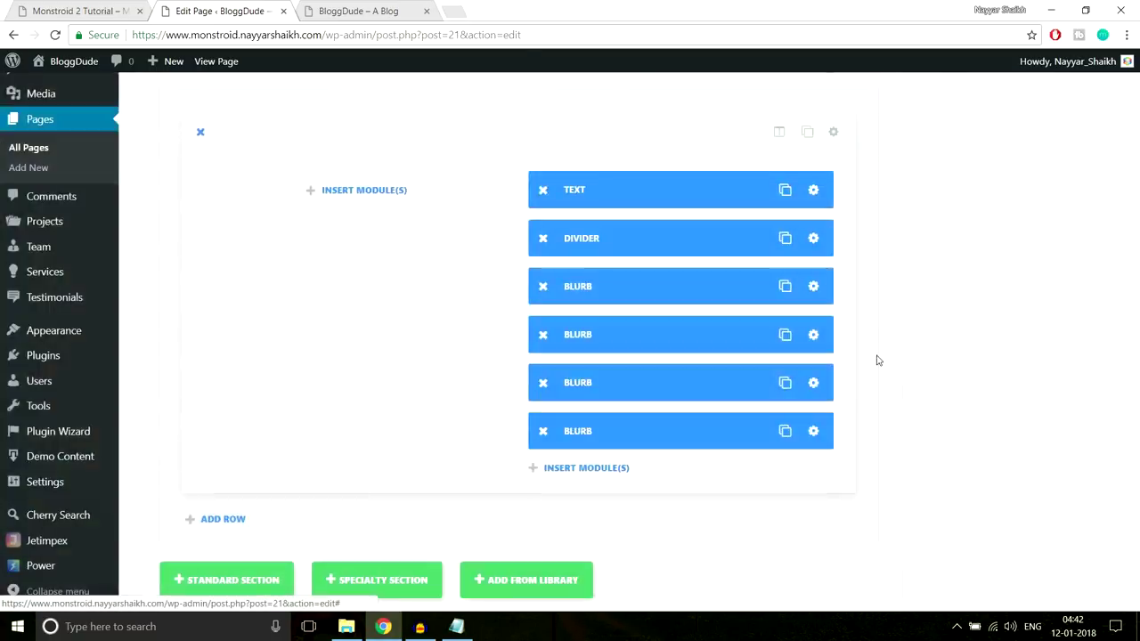
Title the next Blurb 'A safety net that can be used by anyone' with a camera icon, and save
left_click(801, 383)
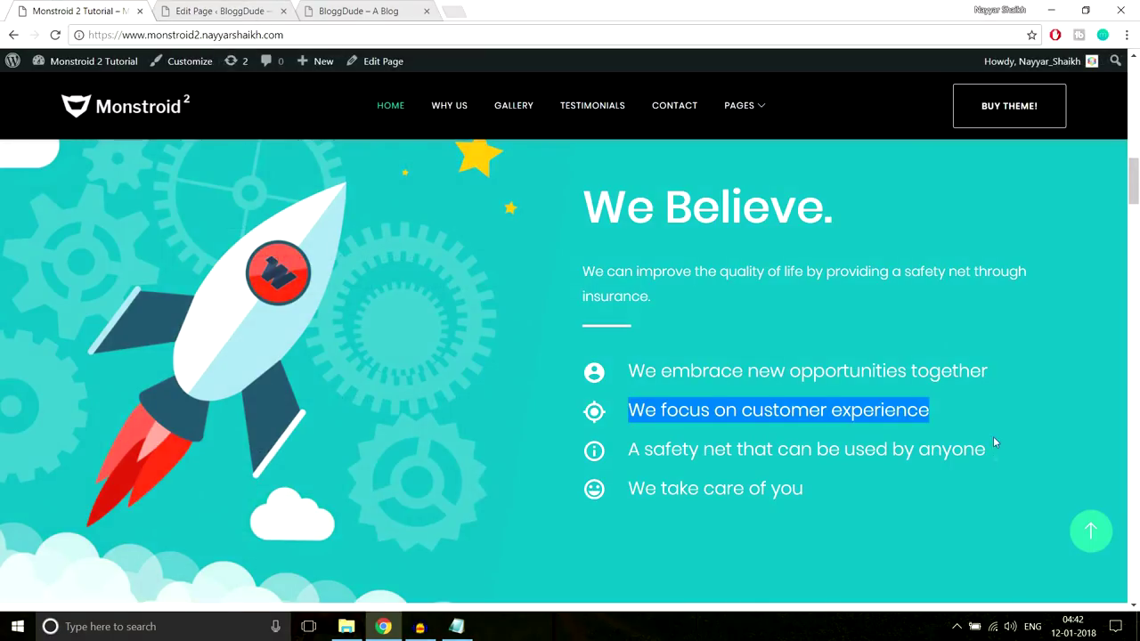
triple_click(829, 451)
key("ctrl+c")
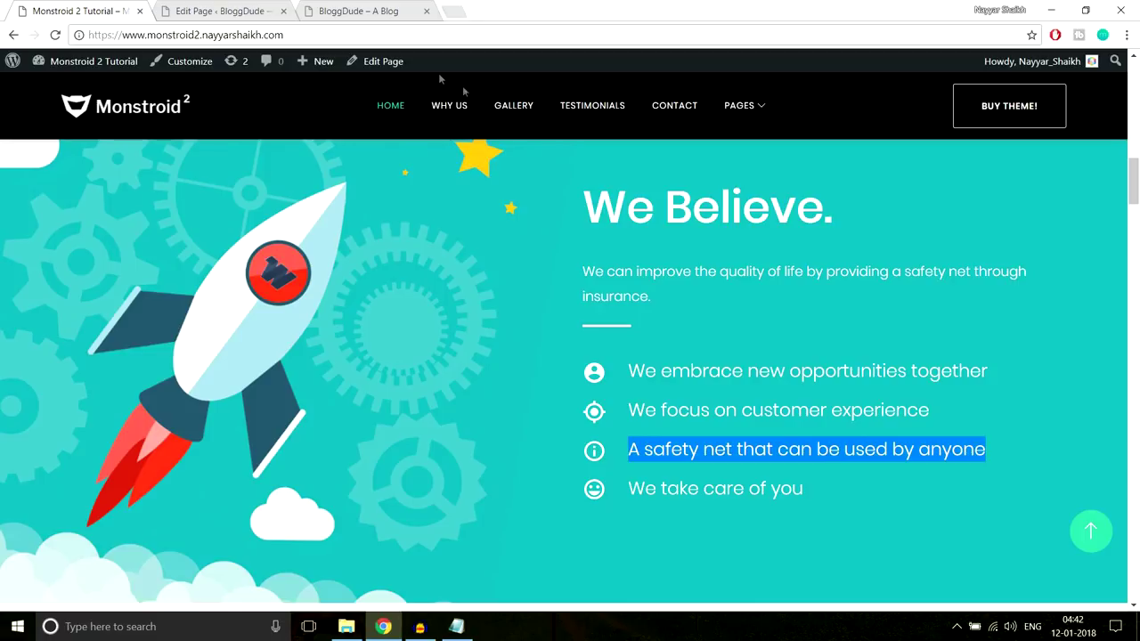
left_click(244, 7)
triple_click(454, 271)
key("ctrl+v")
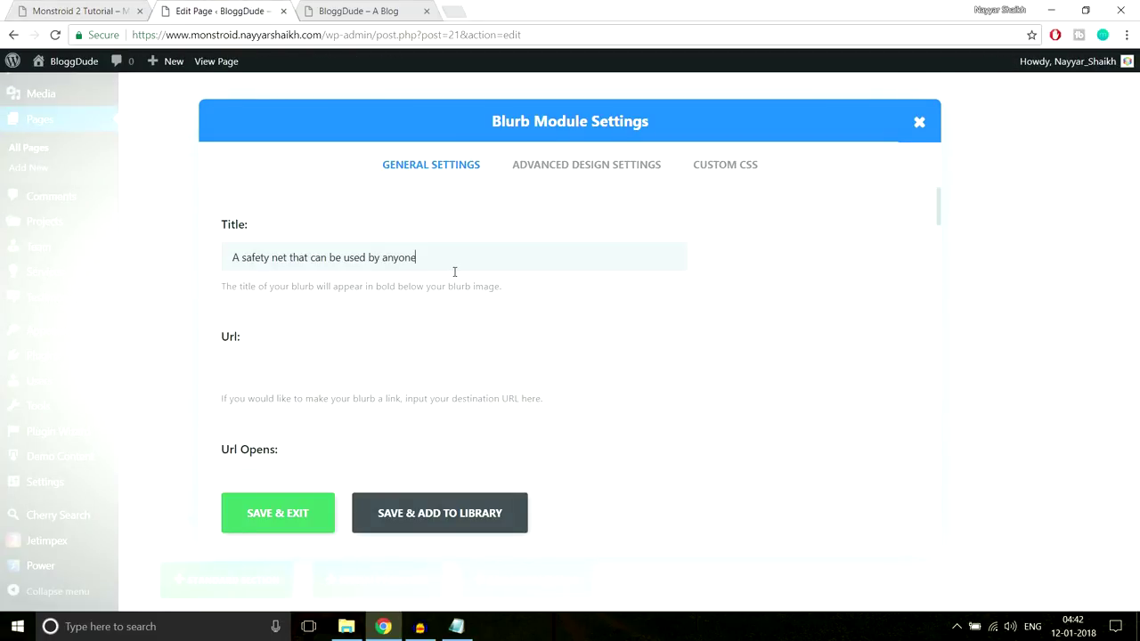
scroll(676, 354, "down", 5)
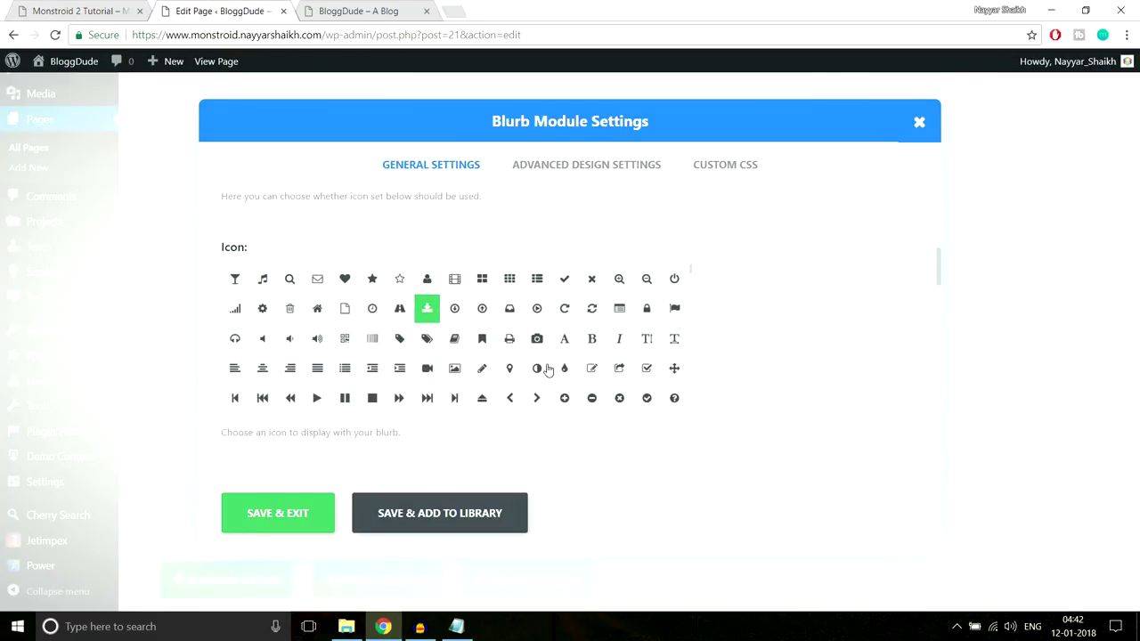
left_click(538, 343)
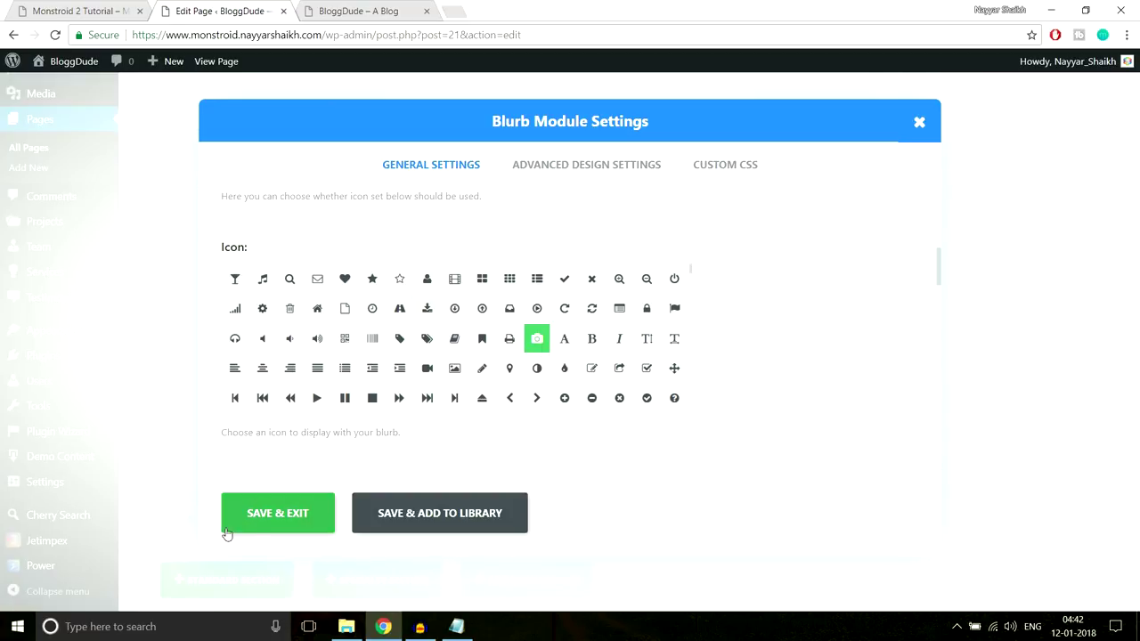
left_click(253, 521)
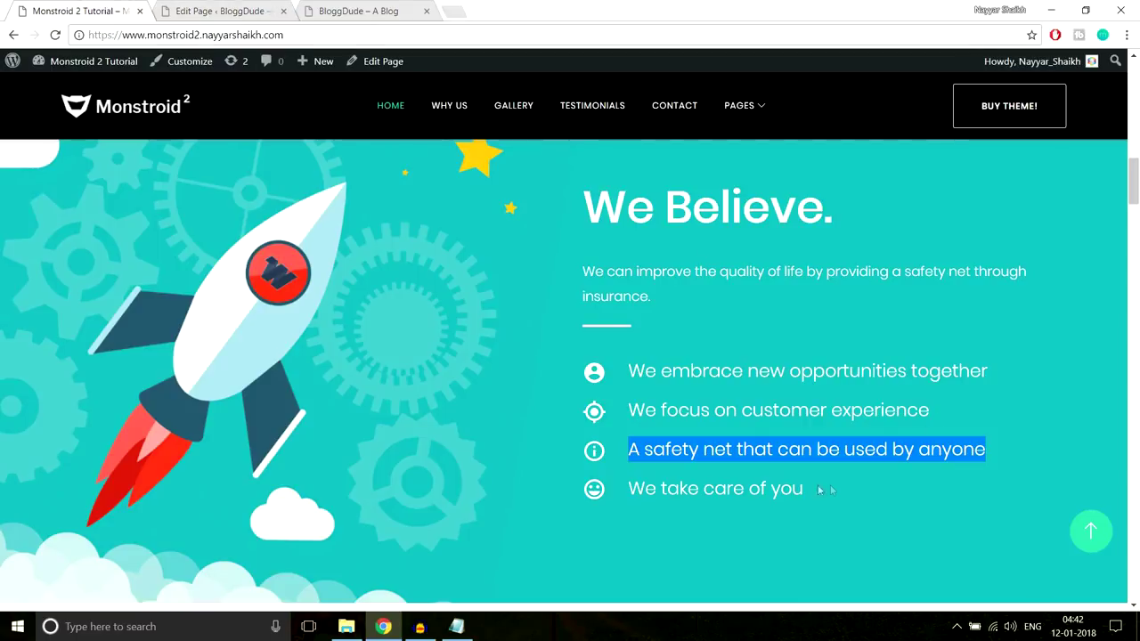
Title another Blurb 'We take care of you' without the leading space, give it a video camera icon, and save
left_click_drag(821, 490, 603, 494)
key("ctrl+c")
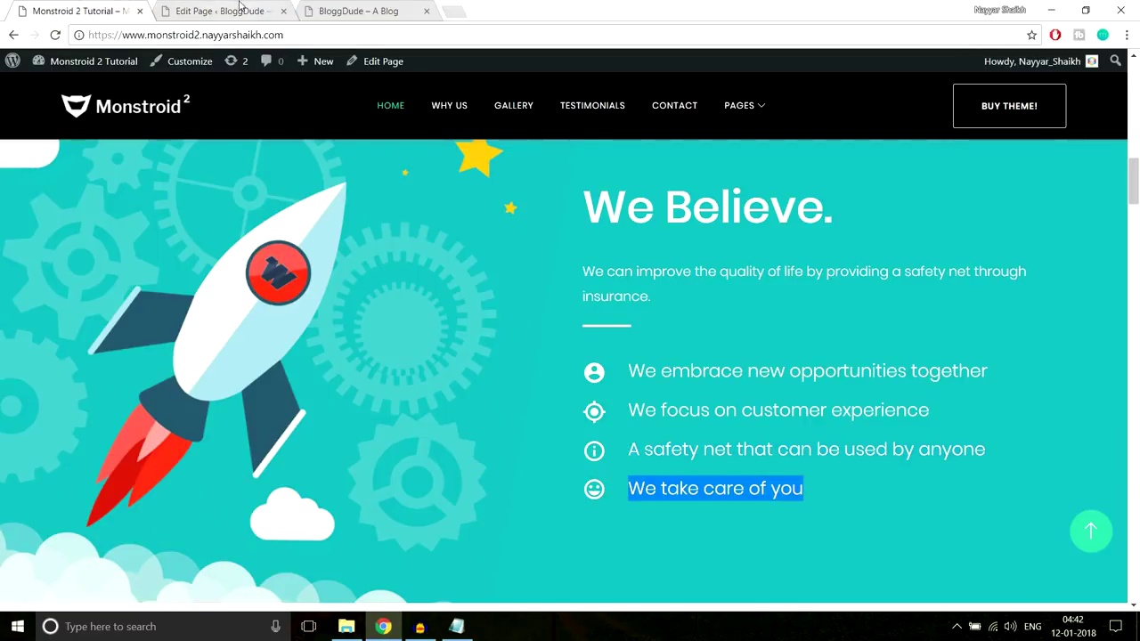
left_click(240, 11)
triple_click(448, 257)
key("ctrl+v")
scroll(681, 348, "down", 3)
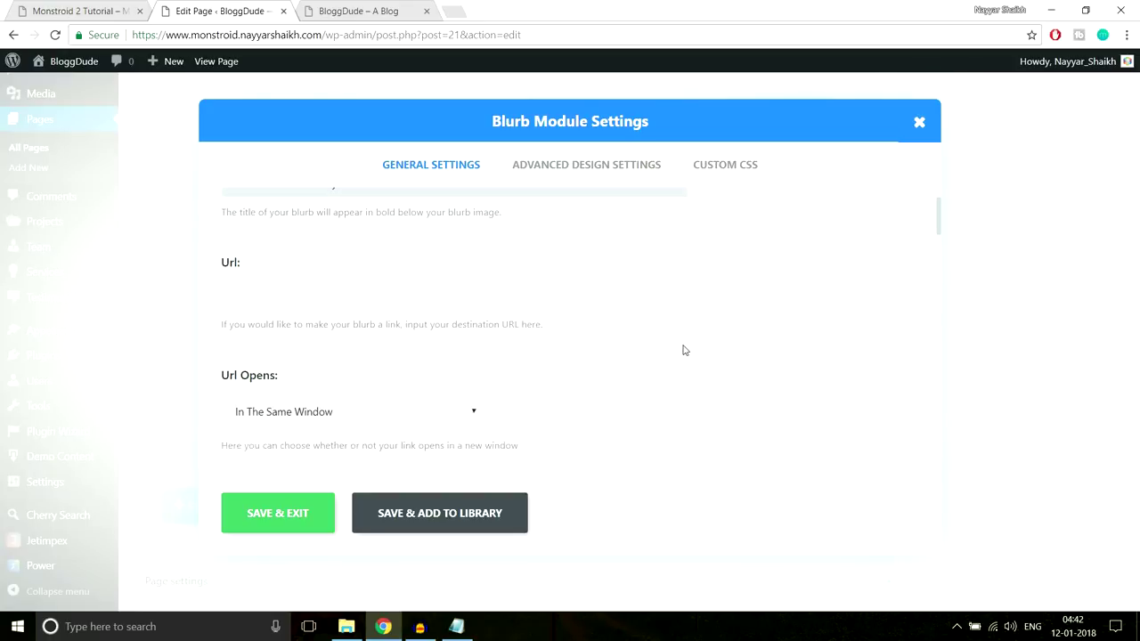
scroll(297, 272, "up", 3)
left_click_drag(259, 258, 122, 260)
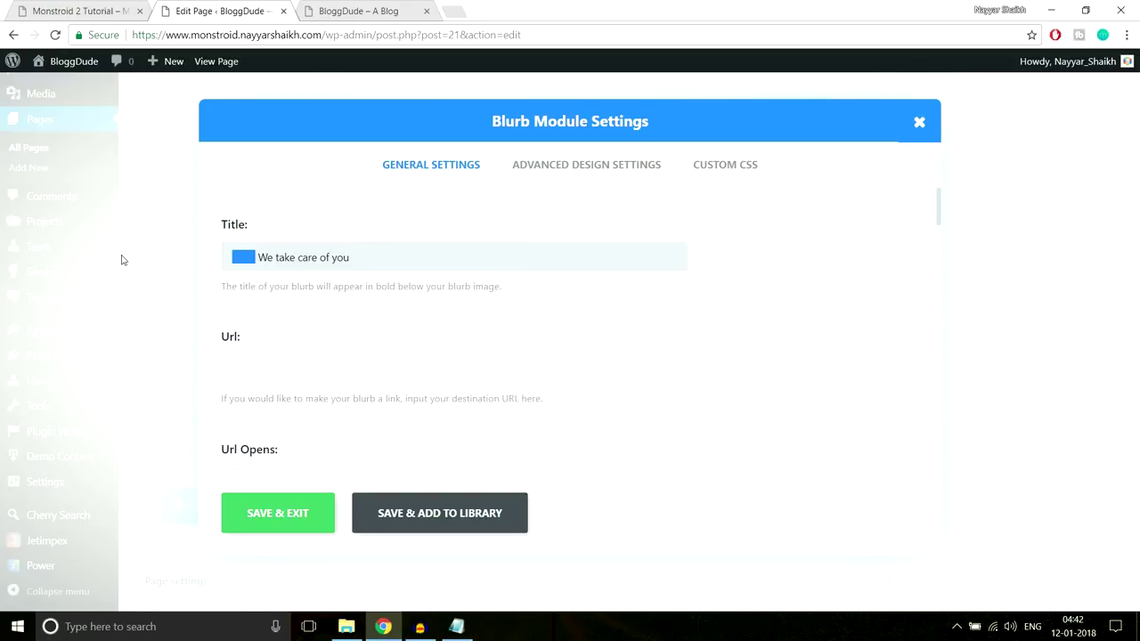
key("BackSpace")
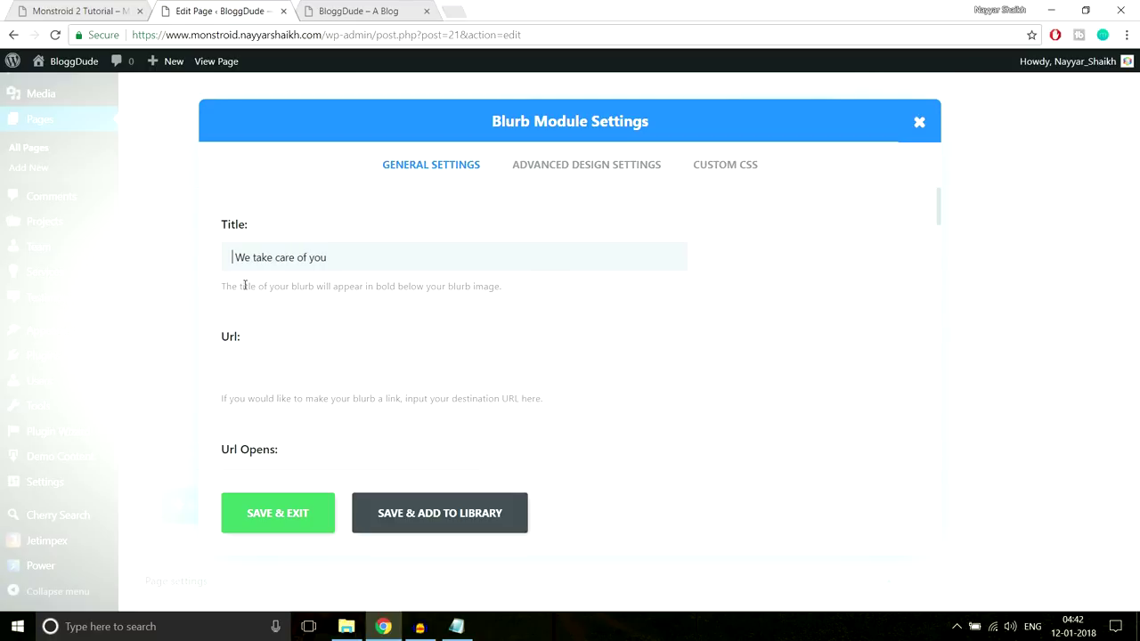
scroll(746, 406, "down", 6)
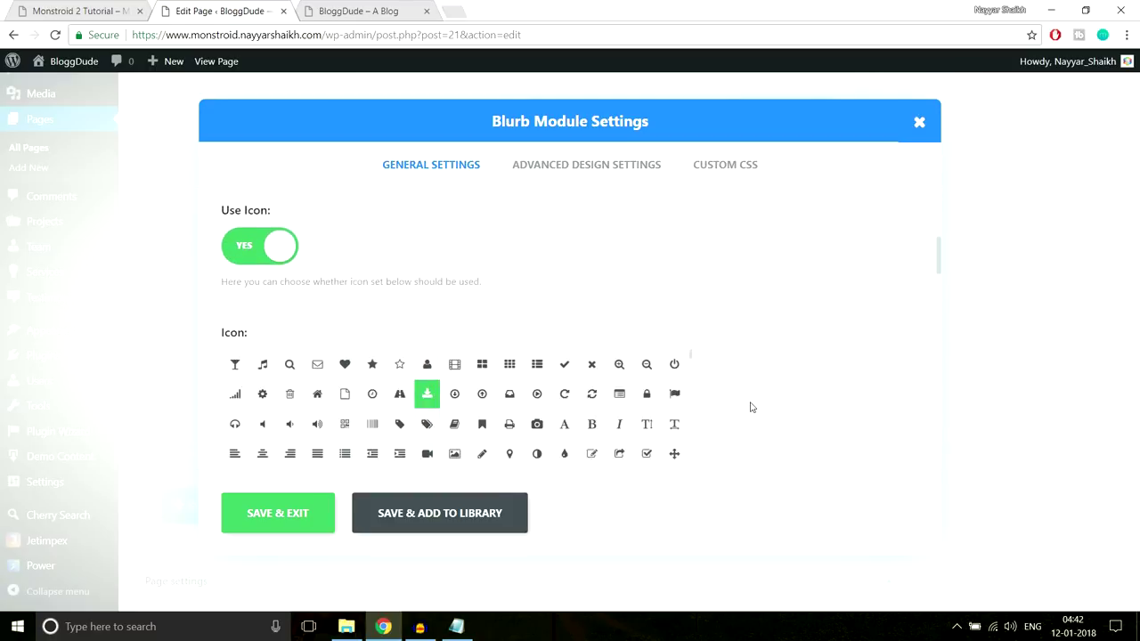
left_click(427, 368)
left_click(283, 514)
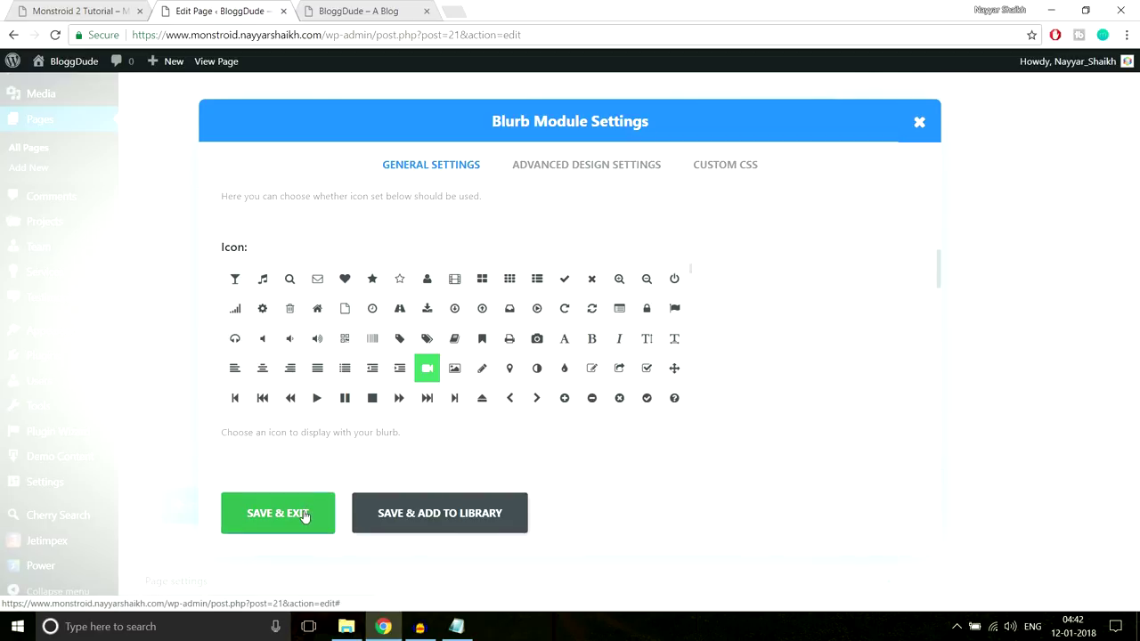
scroll(1064, 413, "up", 10)
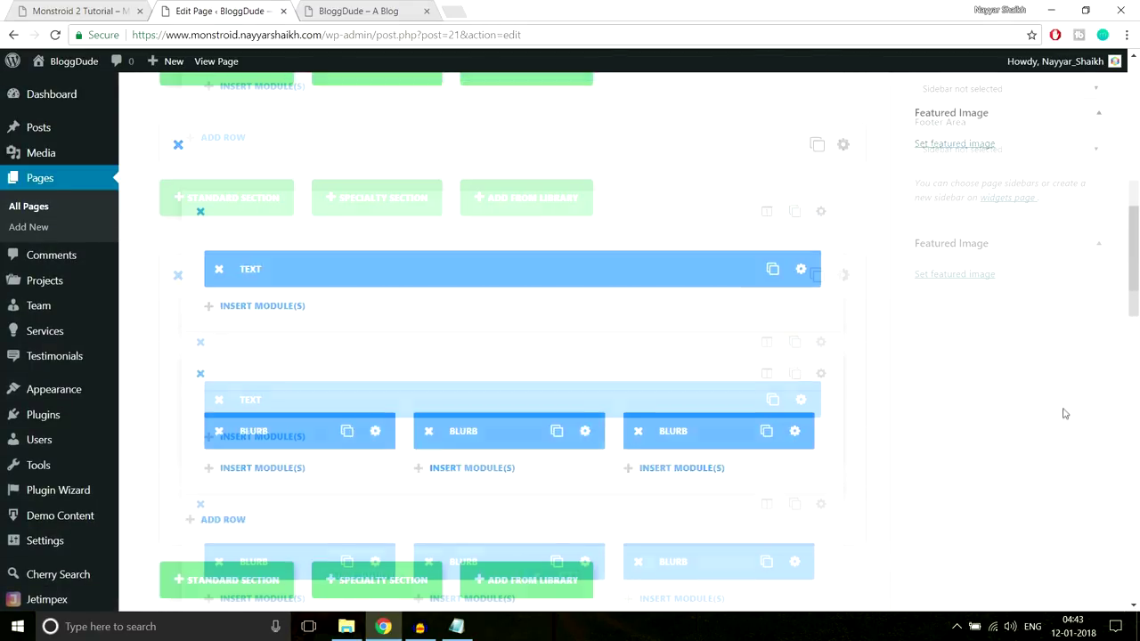
scroll(1090, 294, "up", 3)
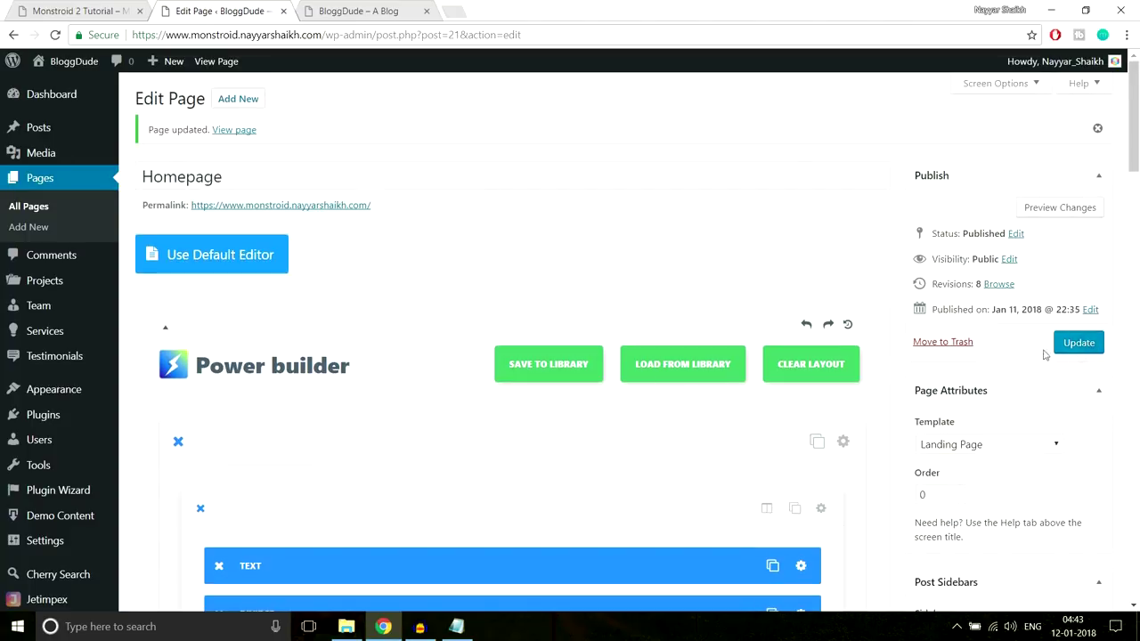
Update the homepage and reload the live BloggDude site to check the four We Believe statements
left_click(1084, 349)
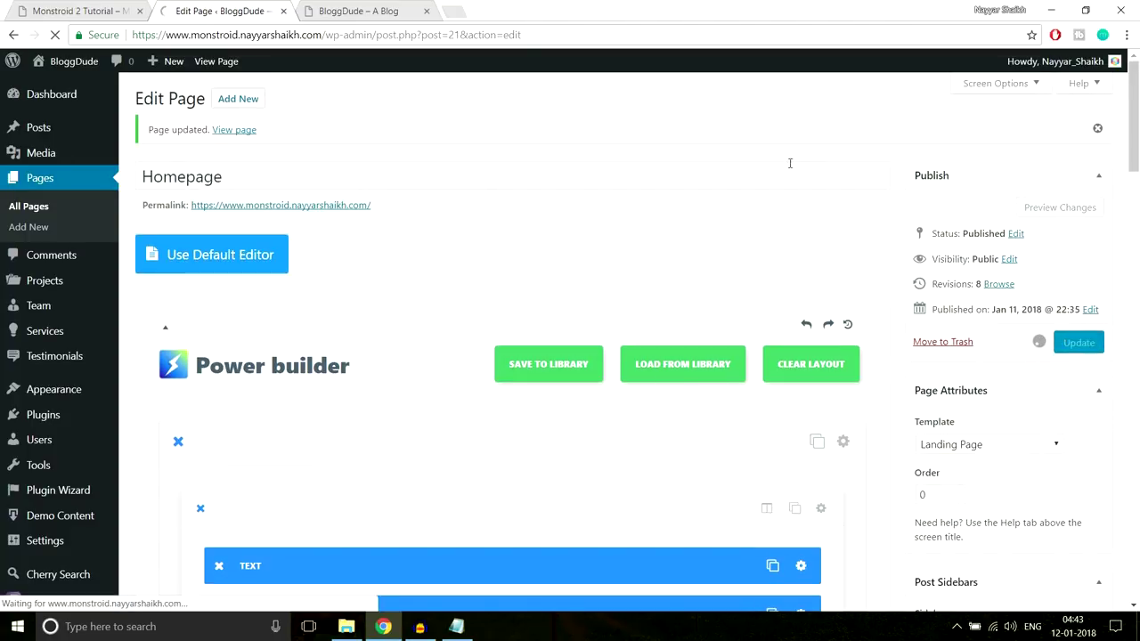
left_click(371, 12)
left_click(373, 36)
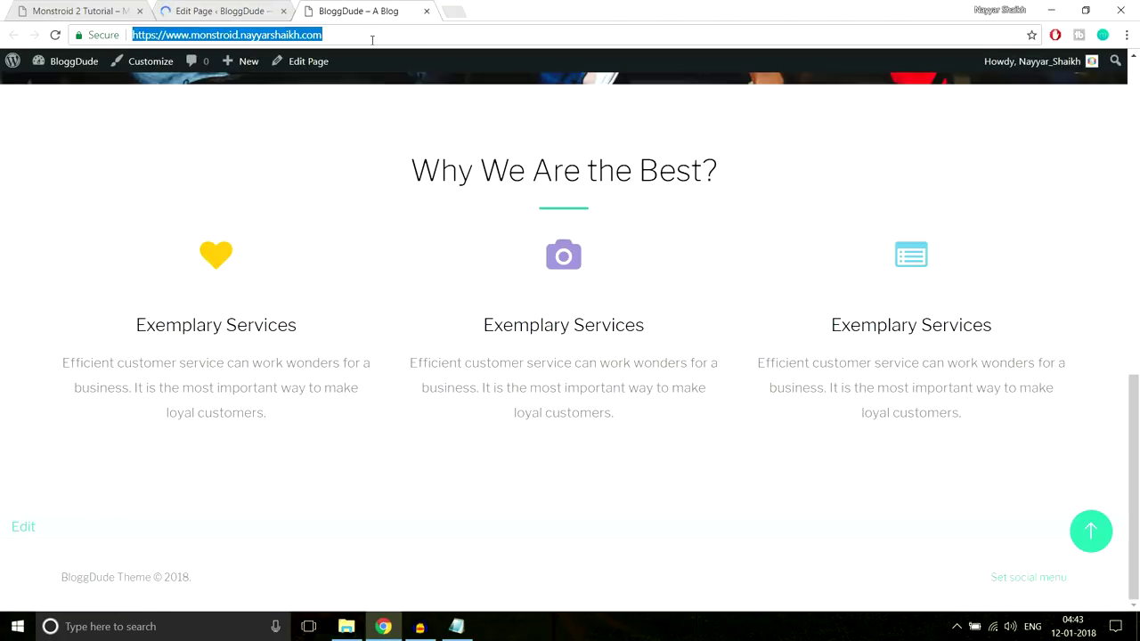
key("Return")
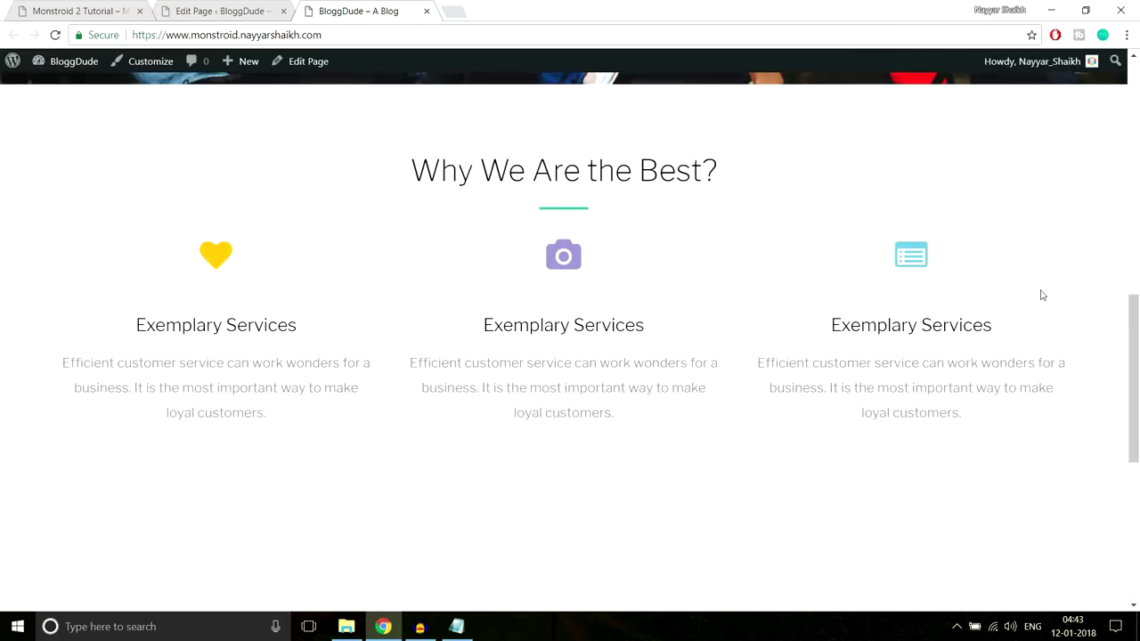
scroll(1042, 294, "down", 5)
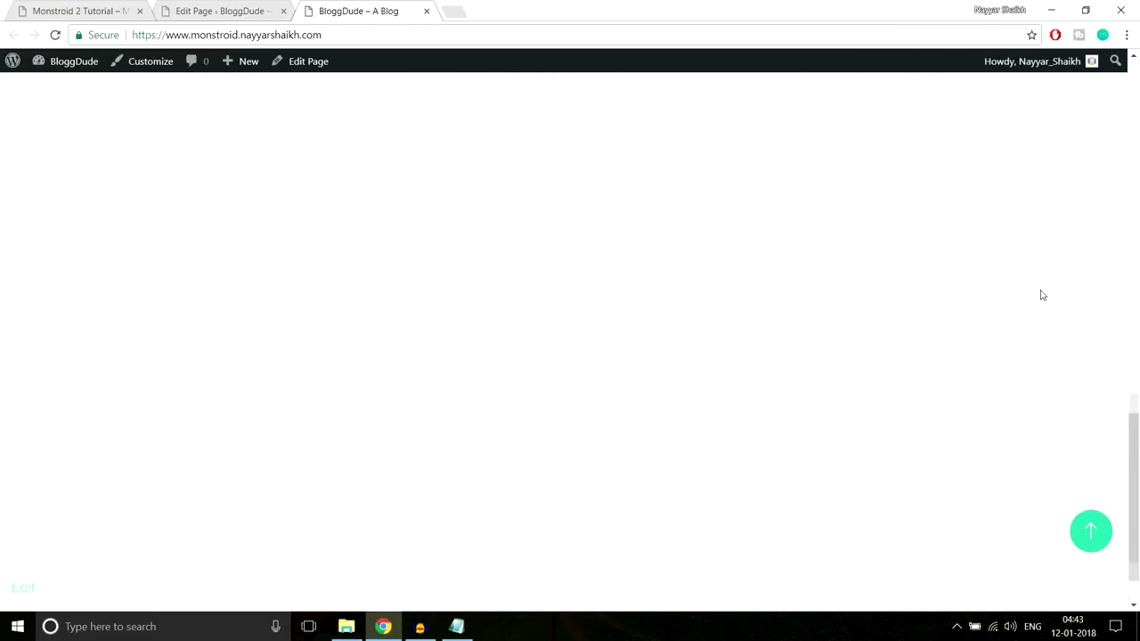
scroll(1040, 294, "up", 6)
scroll(981, 290, "down", 2)
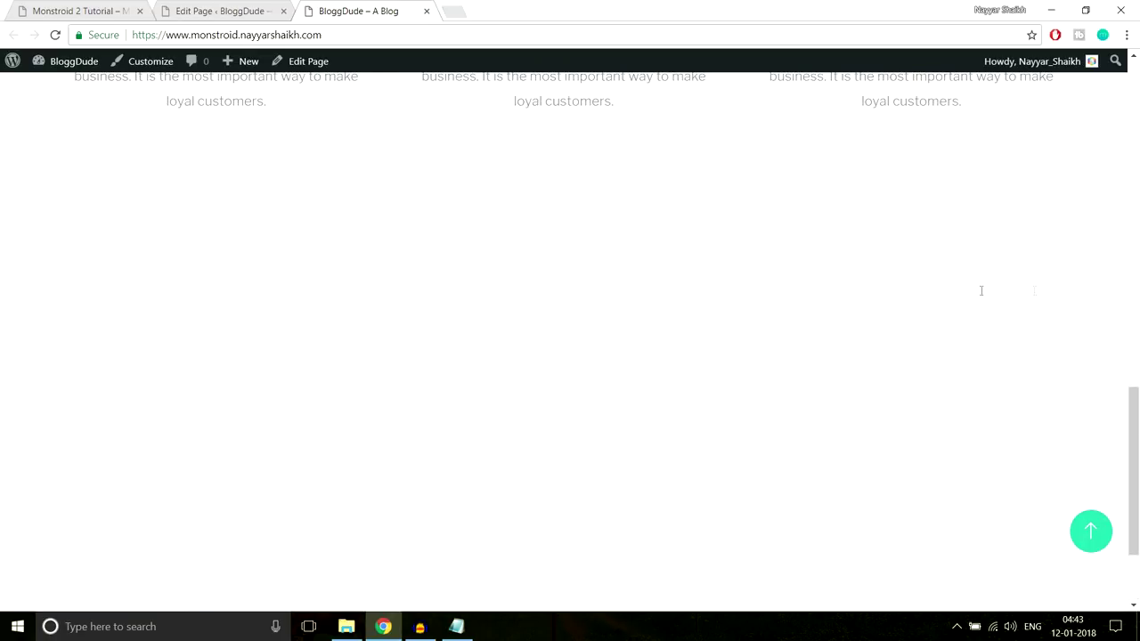
left_click_drag(145, 182, 887, 562)
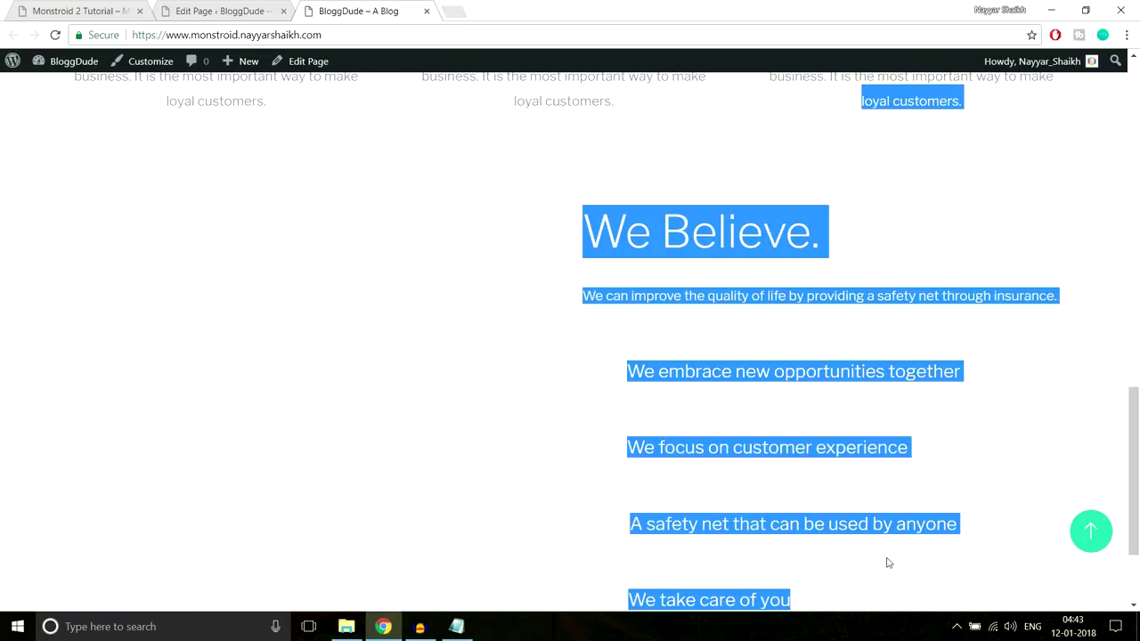
scroll(921, 503, "down", 2)
left_click(917, 488)
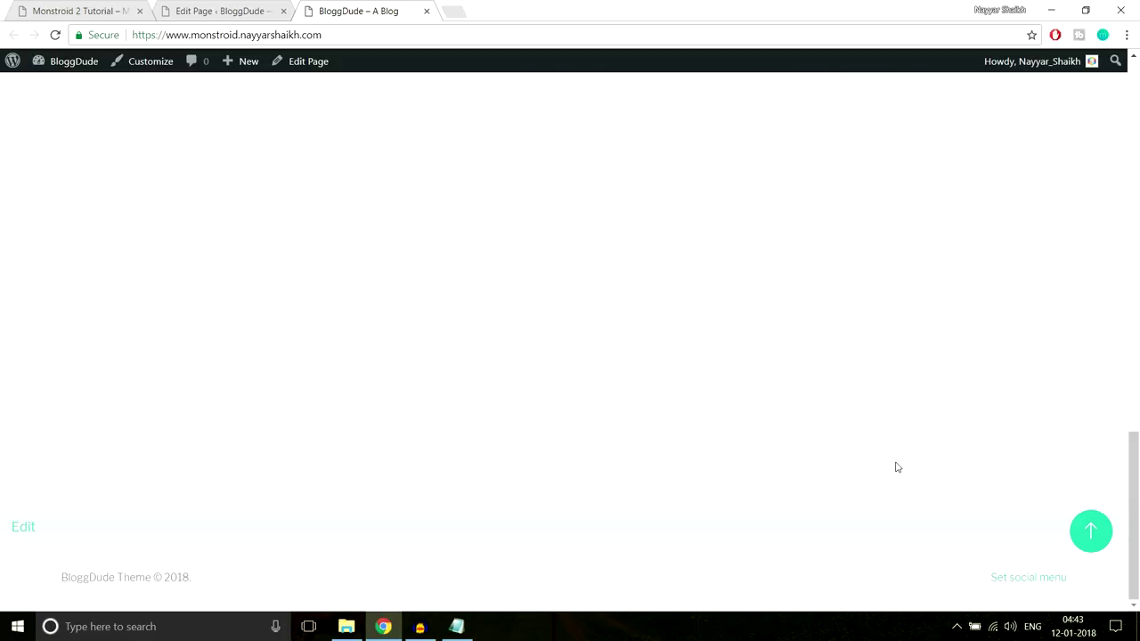
scroll(885, 436, "up", 3)
left_click_drag(629, 292, 885, 562)
scroll(735, 343, "up", 1)
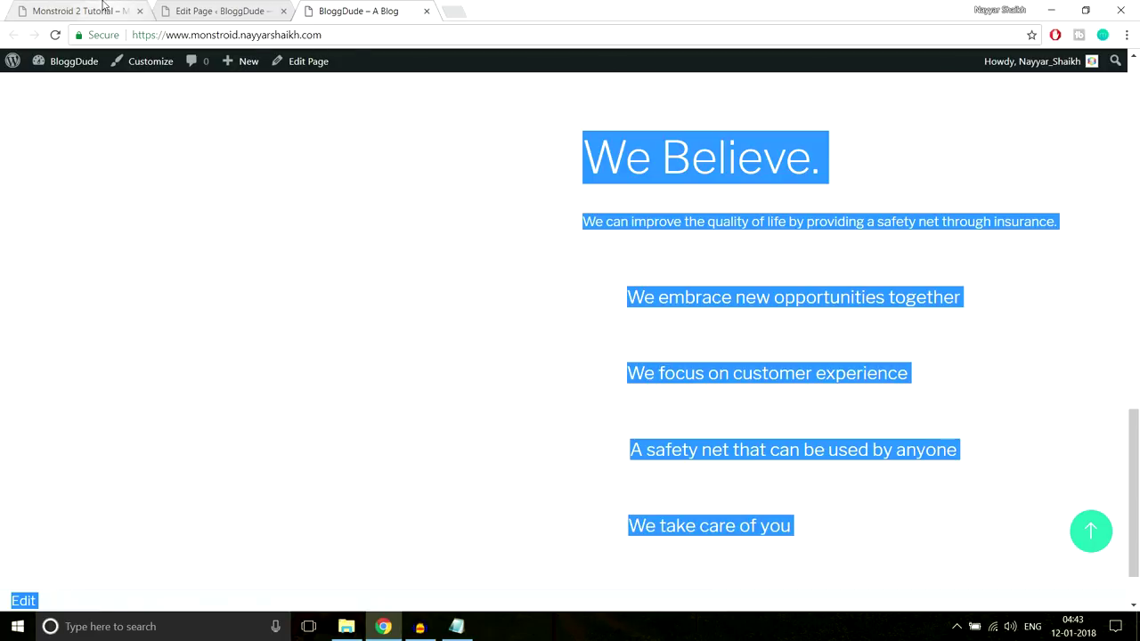
Compare the We Believe section with the Monstroid 2 demo, then scroll to it in the page editor
left_click(102, 9)
scroll(212, 274, "up", 2)
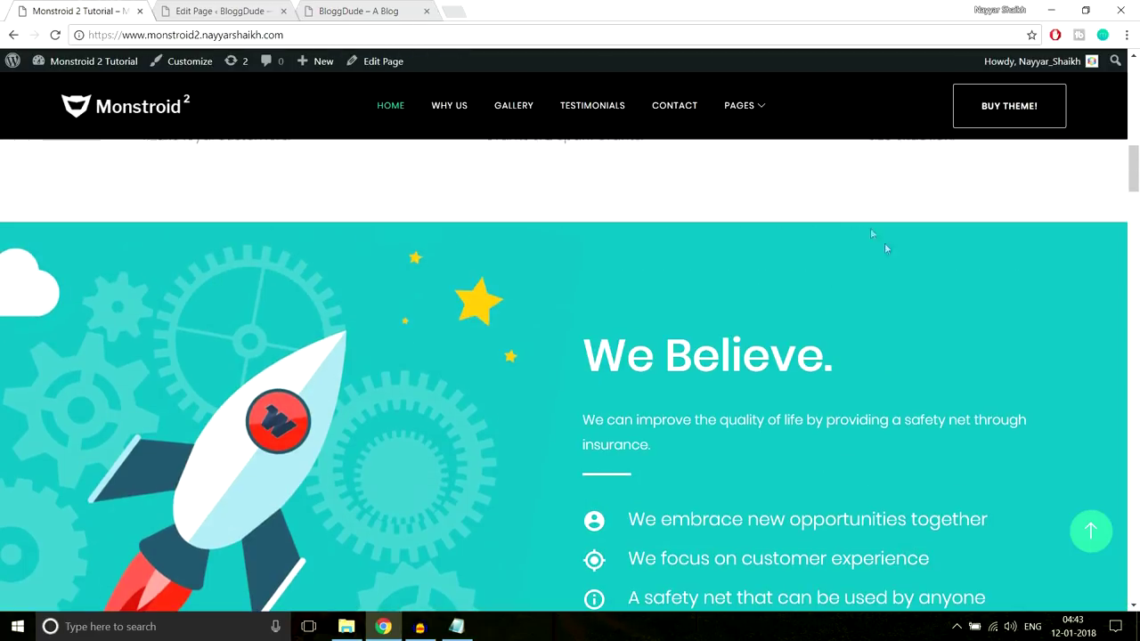
scroll(847, 290, "down", 2)
scroll(847, 290, "up", 2)
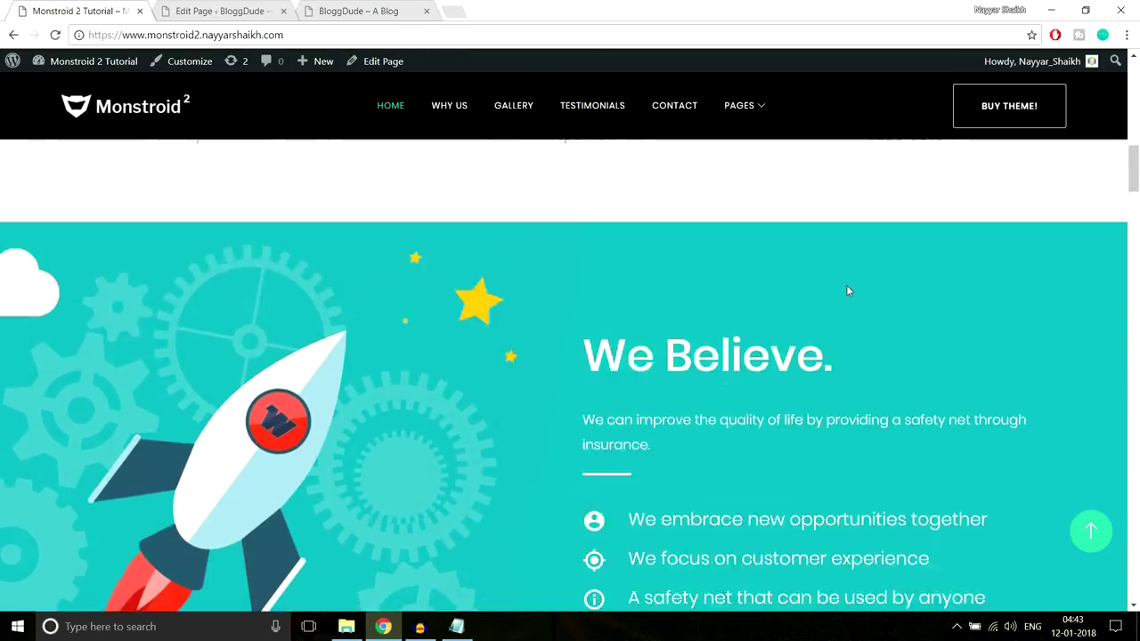
scroll(373, 363, "down", 2)
scroll(372, 363, "up", 2)
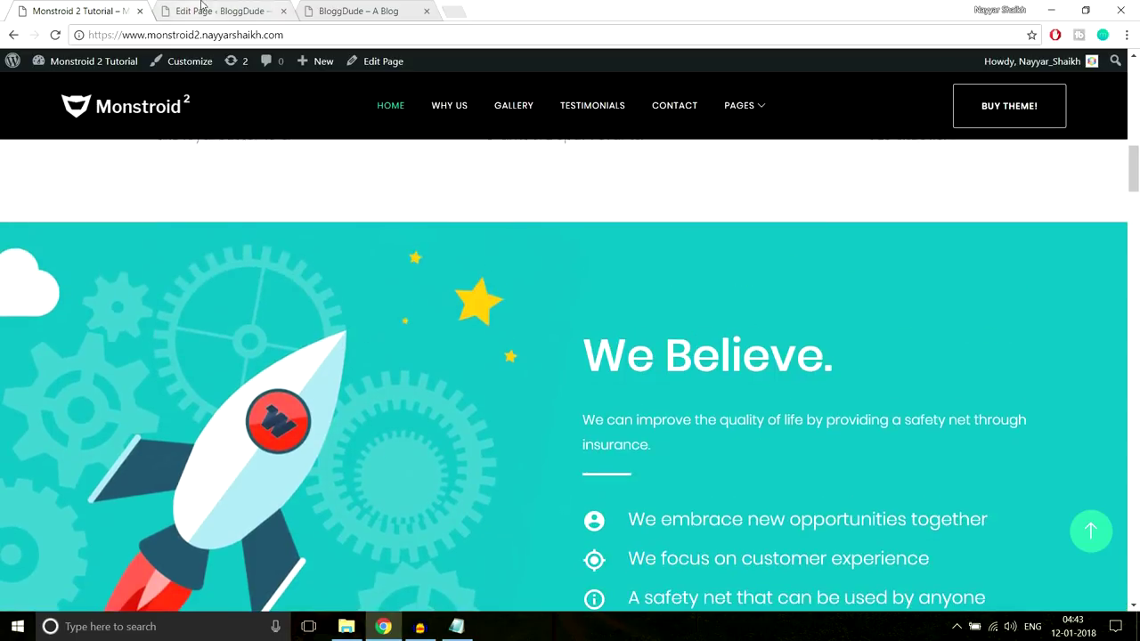
left_click(197, 7)
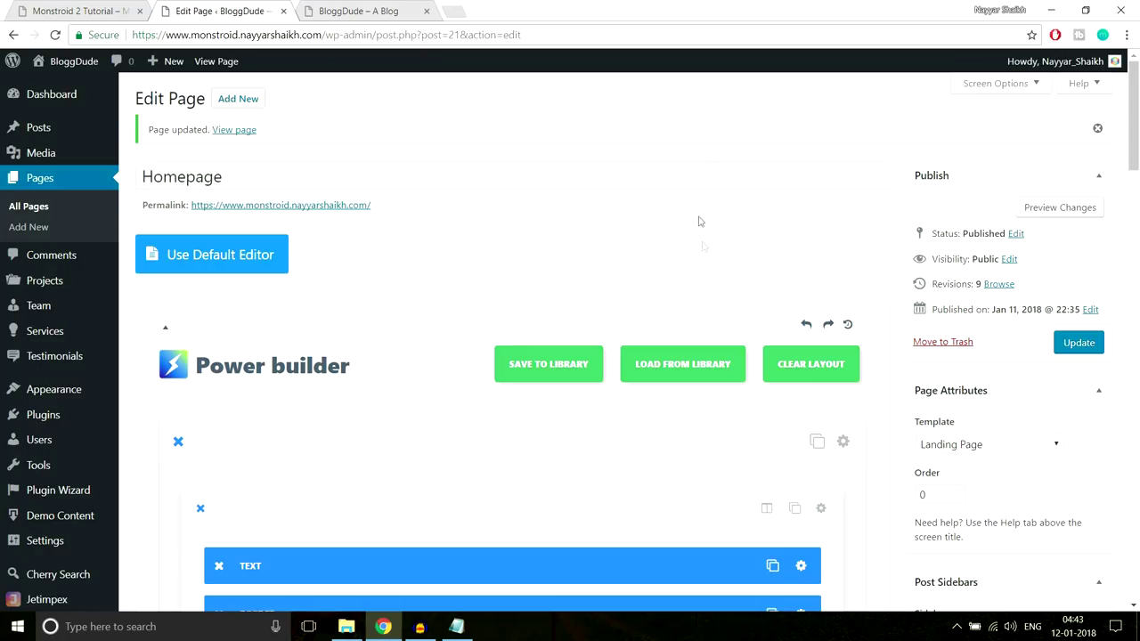
scroll(744, 309, "down", 9)
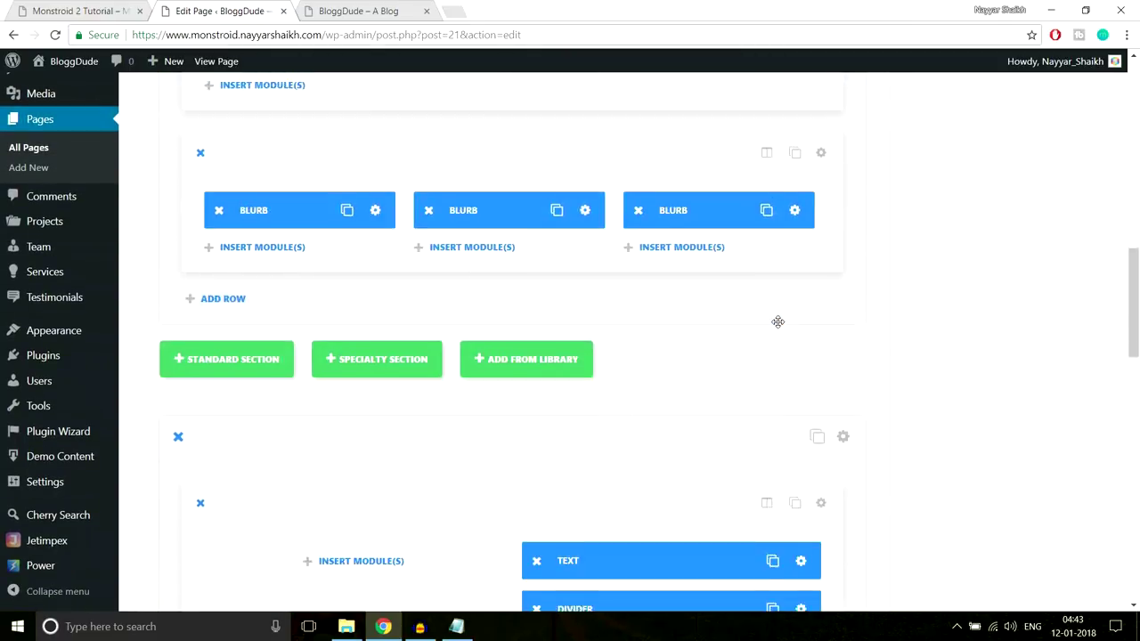
Upload Home-1.jpg and set it as the We Believe section's background image
scroll(777, 322, "down", 3)
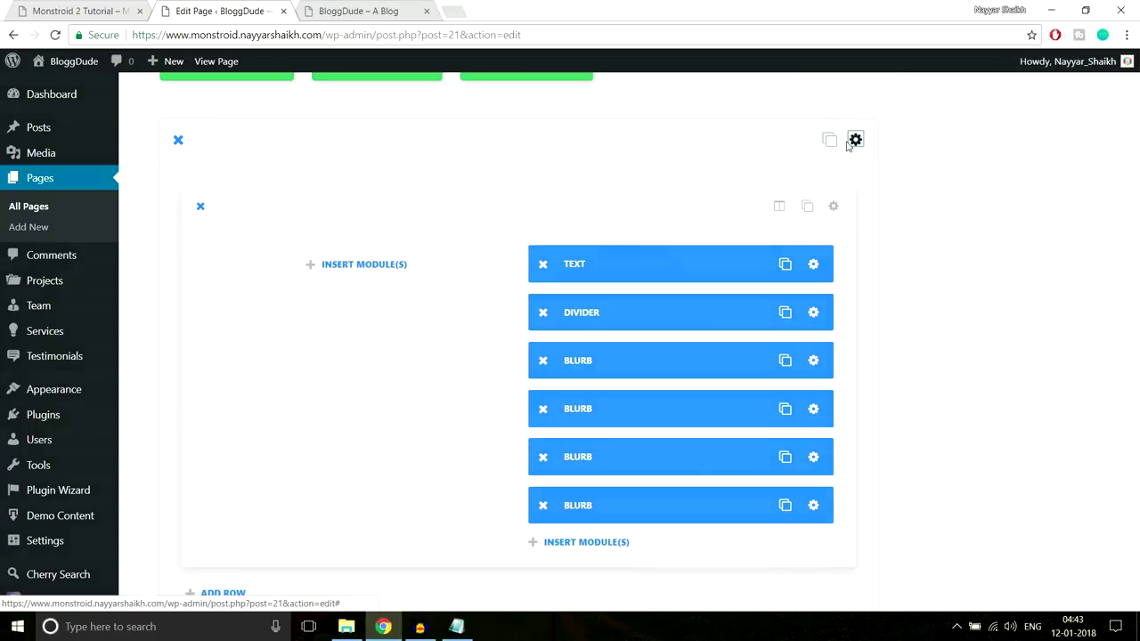
left_click(849, 140)
left_click(640, 259)
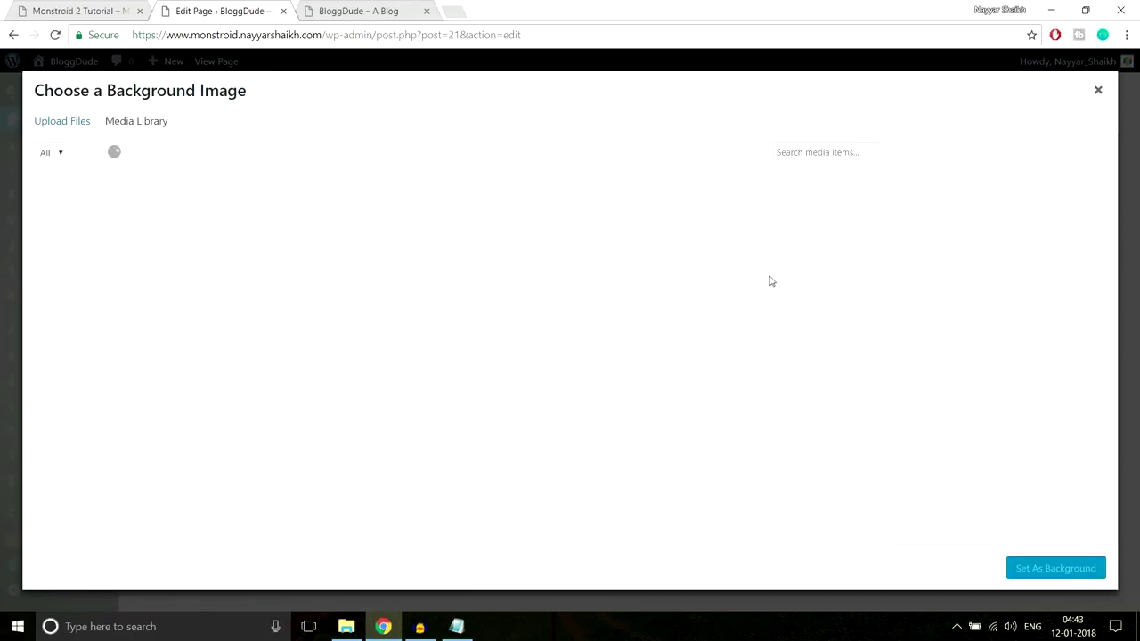
left_click(58, 119)
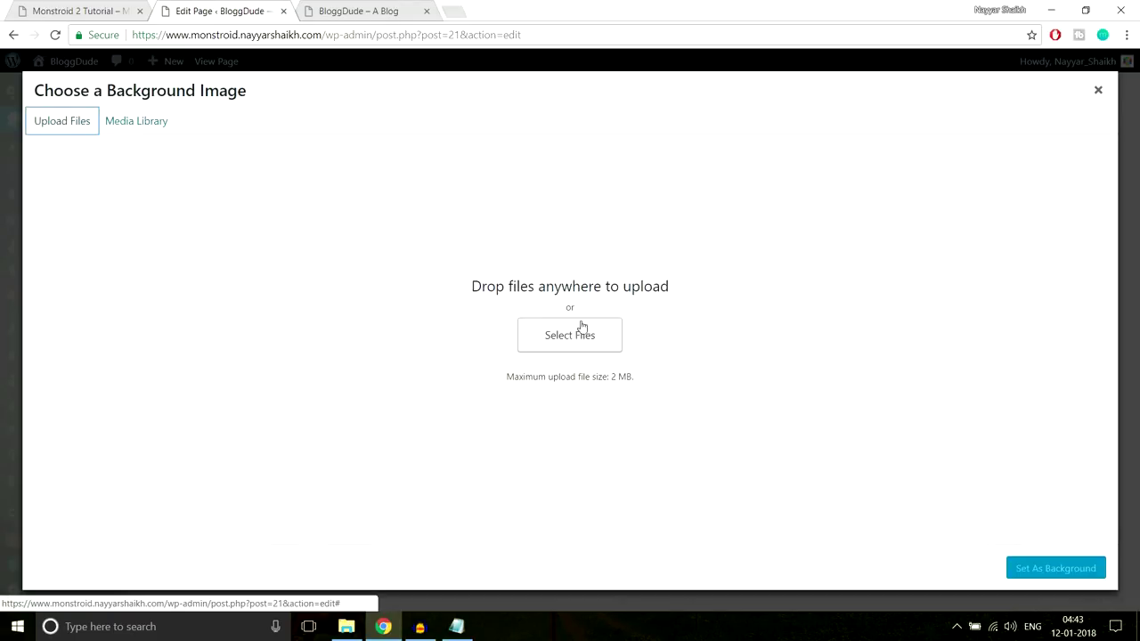
left_click(567, 342)
scroll(347, 267, "down", 1)
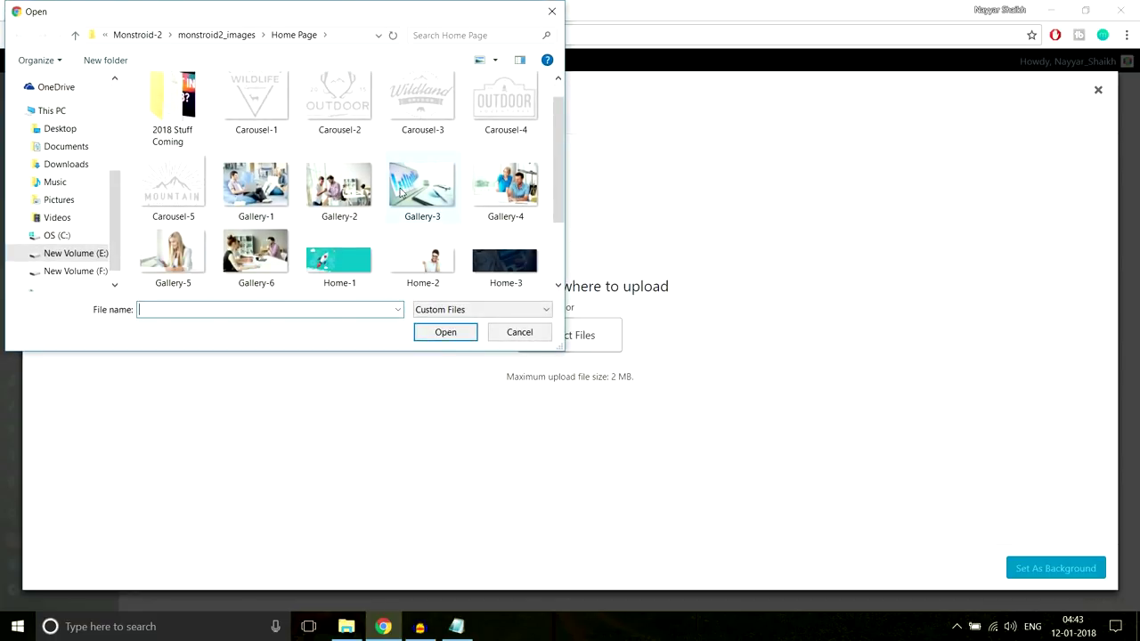
left_click(349, 283)
left_click(427, 335)
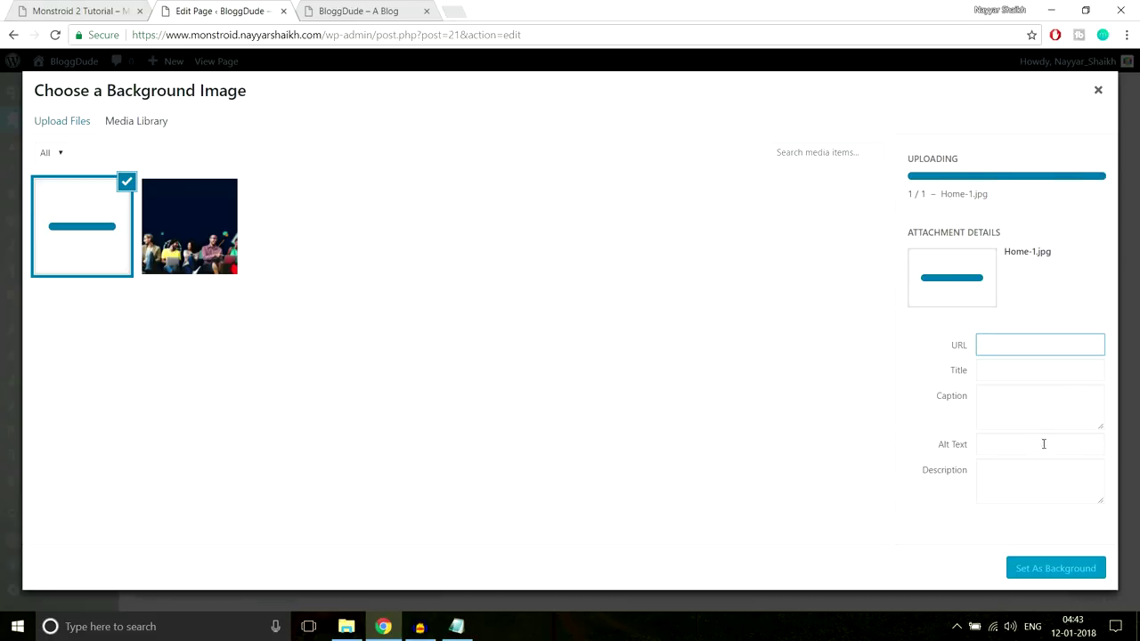
left_click(1057, 569)
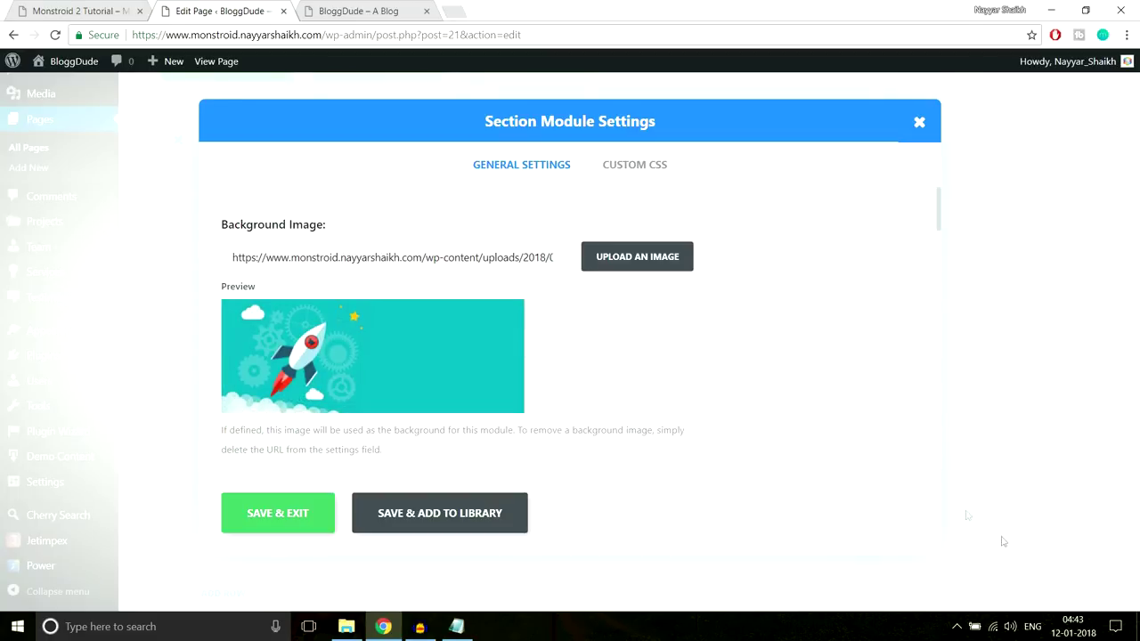
Give the section 90px top and bottom custom padding and save the settings
scroll(787, 366, "down", 10)
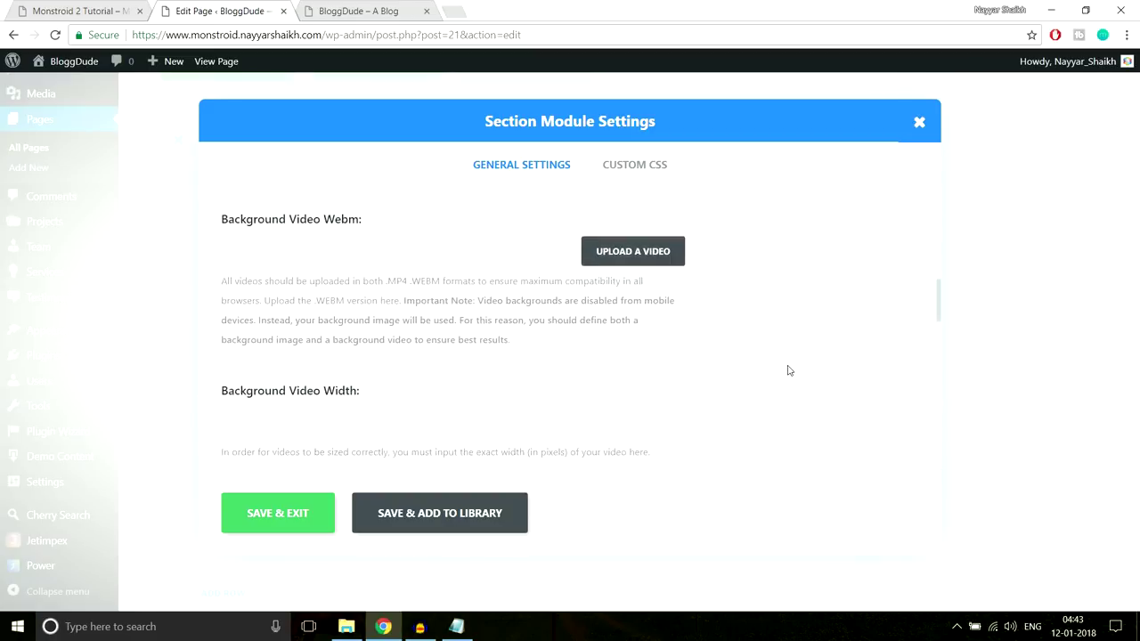
scroll(787, 370, "down", 6)
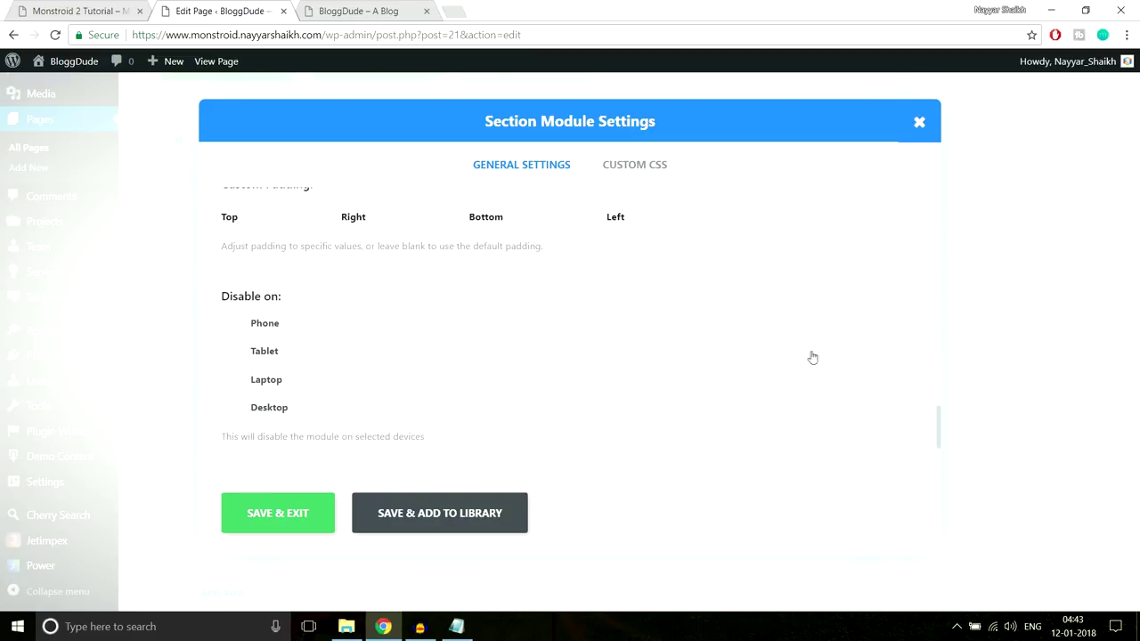
scroll(460, 362, "up", 3)
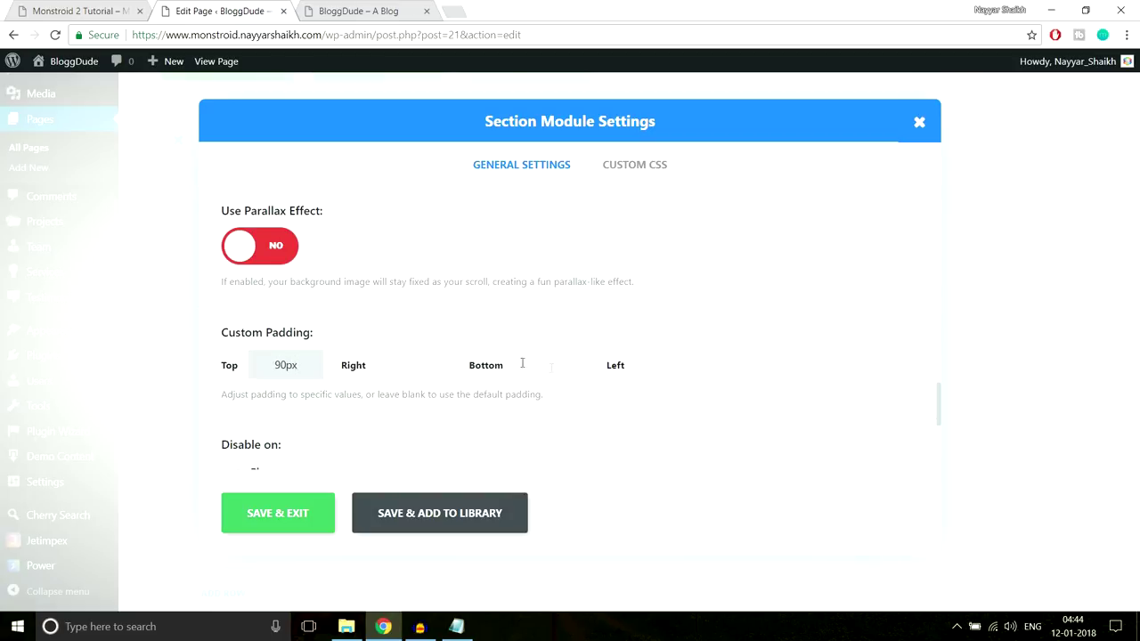
left_click(548, 364)
left_click(273, 514)
scroll(1033, 374, "up", 10)
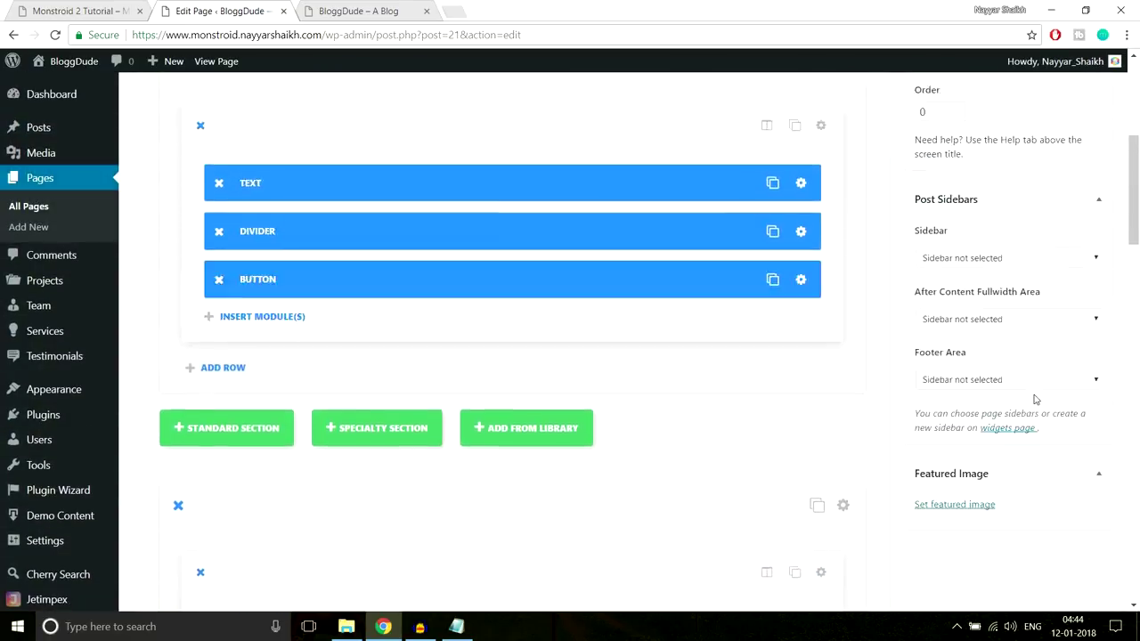
Update the homepage and reload the live site to see the rocket-and-gears background
left_click(1078, 269)
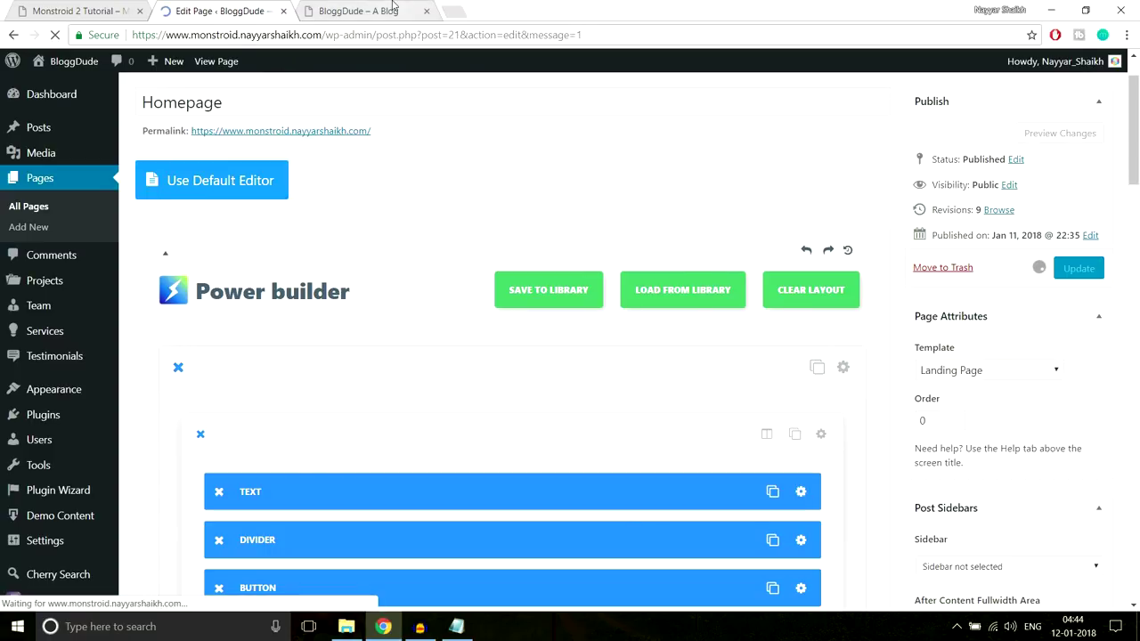
left_click(374, 11)
key("Return")
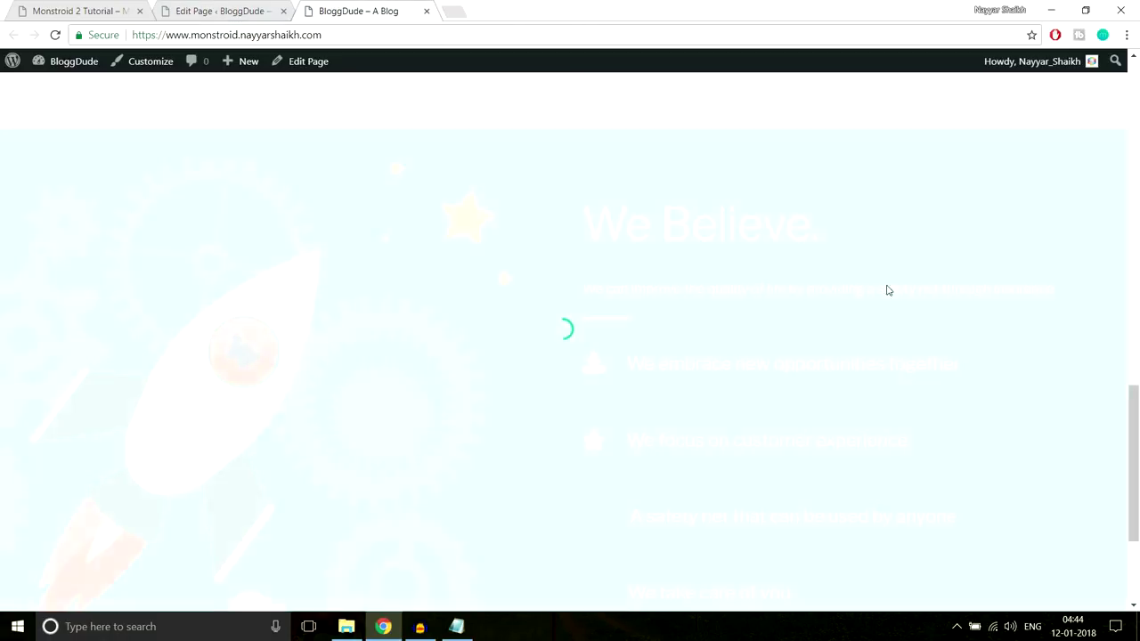
scroll(888, 297, "down", 3)
scroll(888, 300, "up", 2)
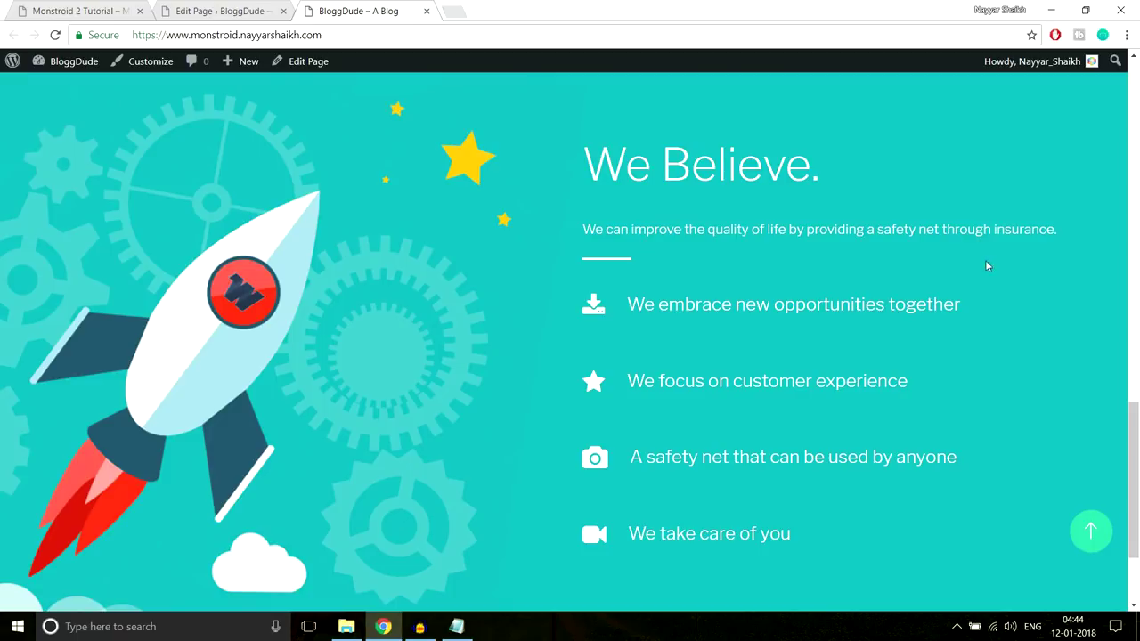
Check the demo's We Believe lines: 'We take care of you', 'We embrace new opportunities together', 'We focus on customer experience'
left_click(141, 6)
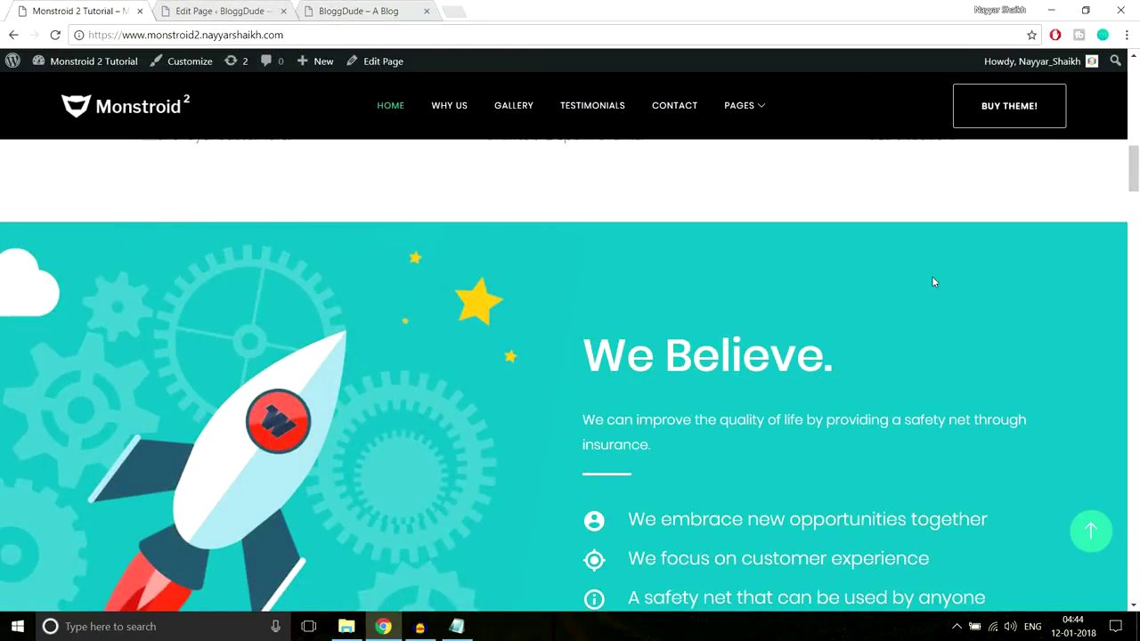
scroll(931, 279, "down", 4)
triple_click(853, 331)
left_click(747, 280)
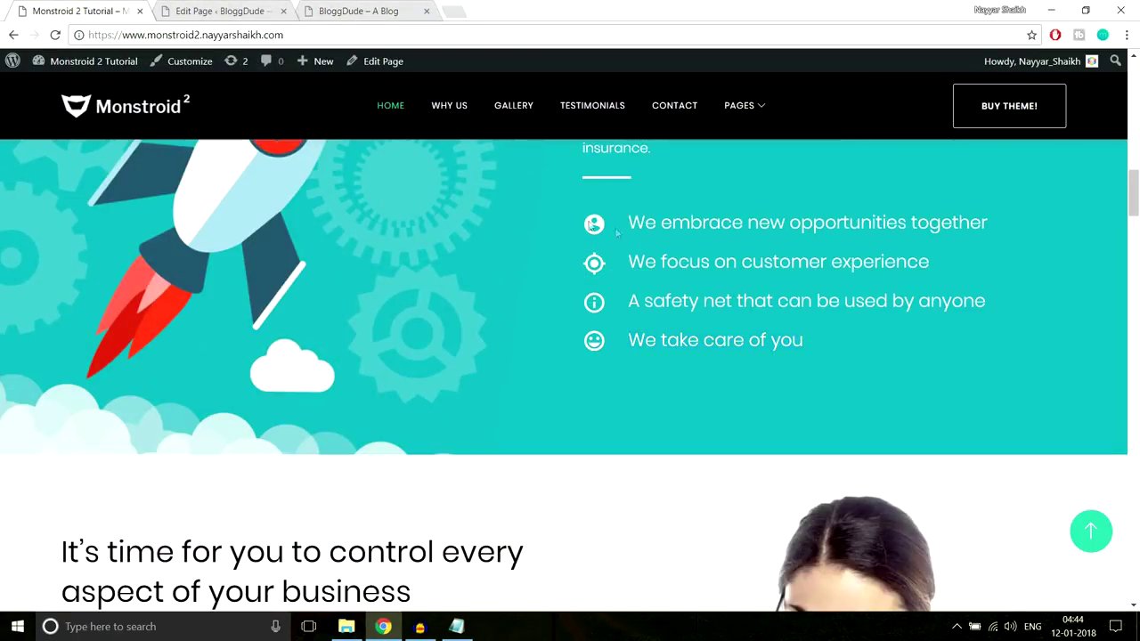
left_click_drag(592, 225, 1001, 226)
left_click_drag(602, 262, 980, 262)
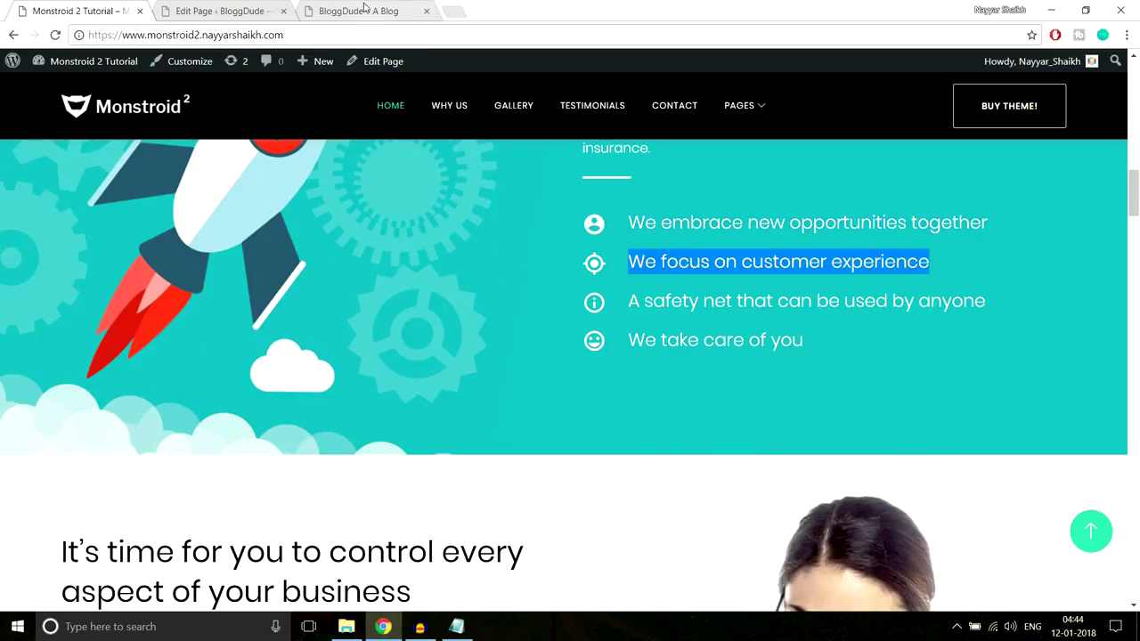
Compare the live site and the page editor against the Monstroid 2 demo
left_click(365, 7)
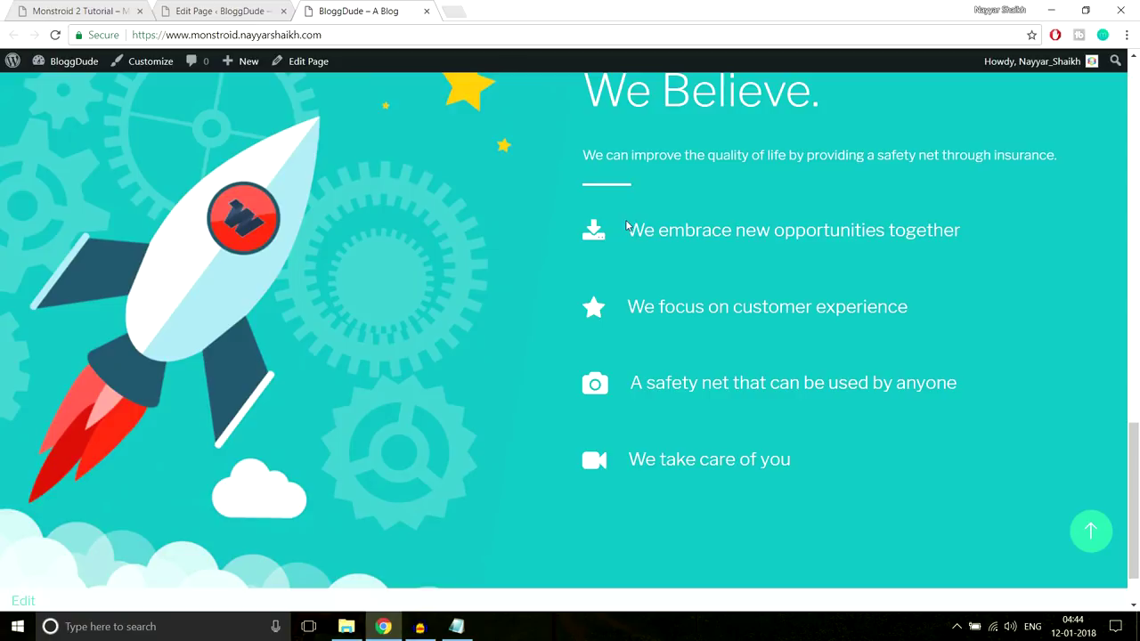
scroll(674, 294, "up", 2)
scroll(669, 282, "down", 2)
left_click(249, 11)
scroll(843, 258, "down", 5)
scroll(843, 269, "up", 5)
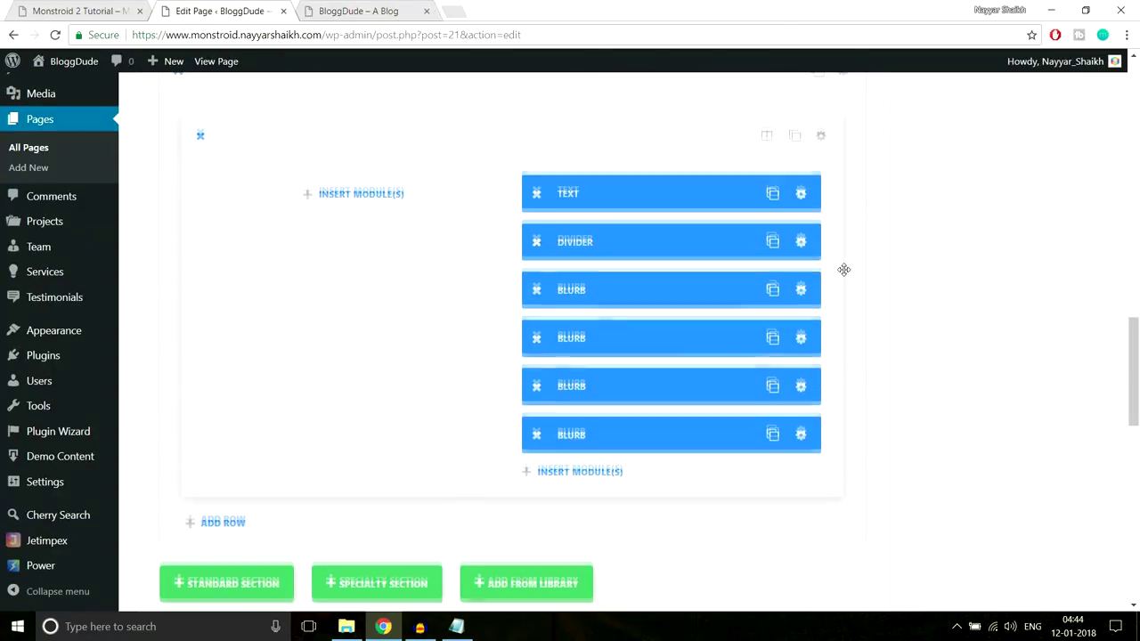
scroll(834, 296, "down", 1)
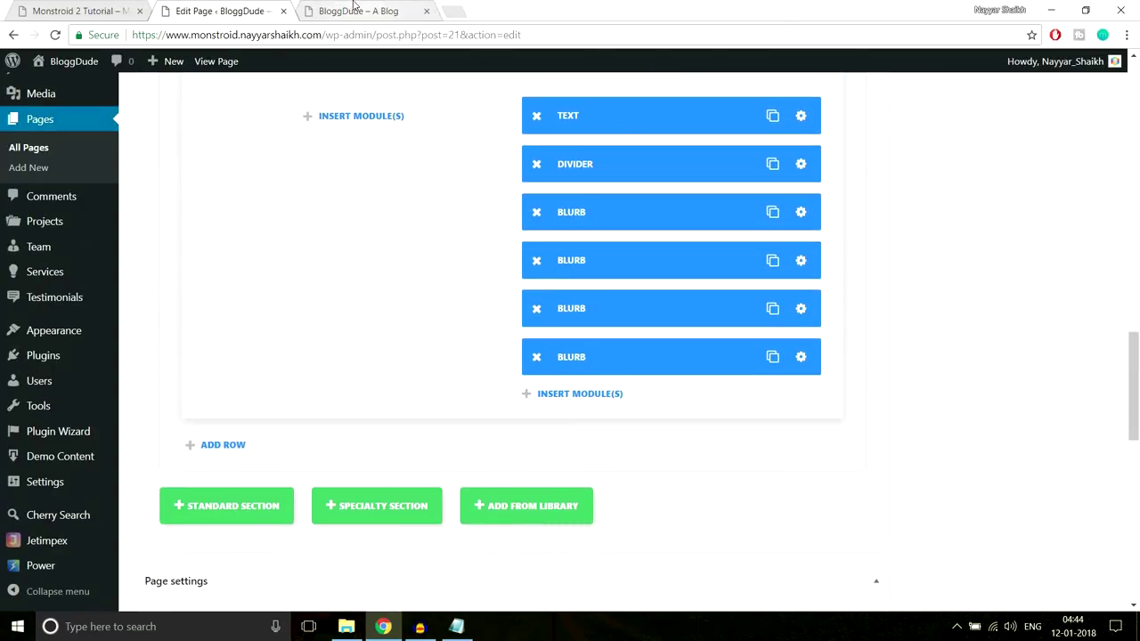
left_click(353, 8)
left_click(107, 8)
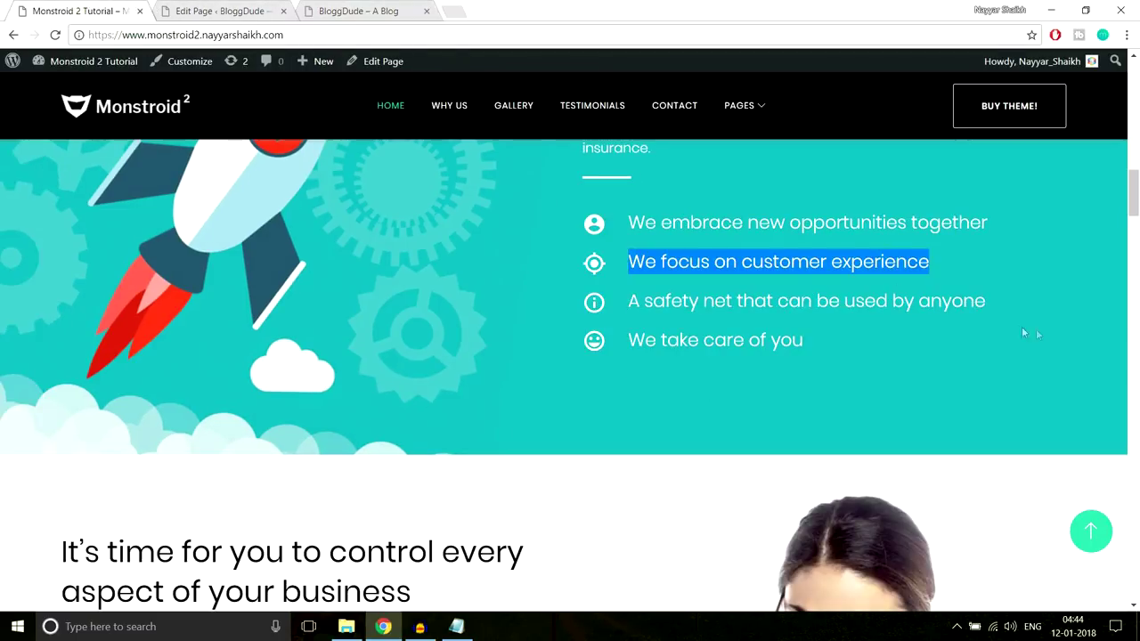
Open the settings of the third We Believe Blurb in the homepage editor
left_click(243, 11)
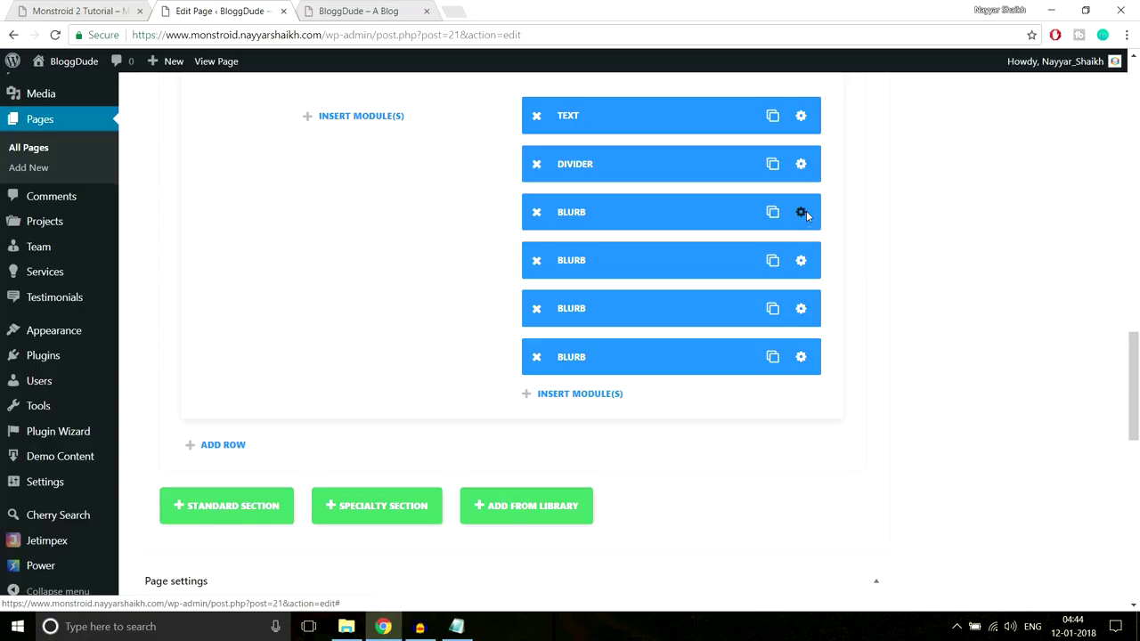
left_click(801, 213)
scroll(735, 321, "down", 8)
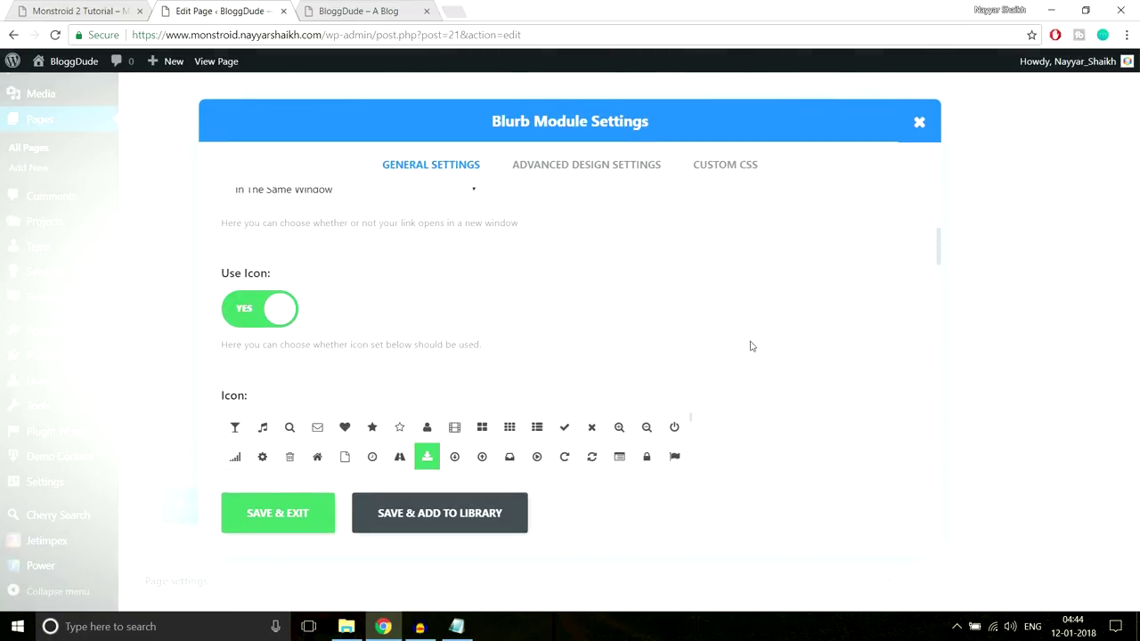
scroll(751, 346, "down", 12)
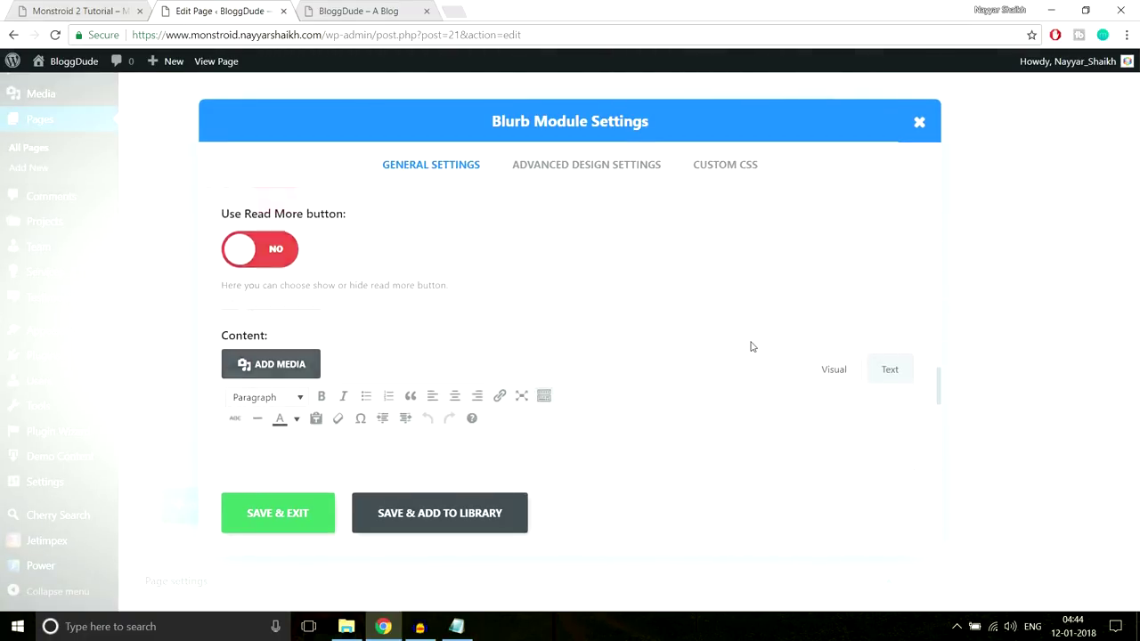
scroll(753, 354, "down", 4)
scroll(756, 362, "up", 6)
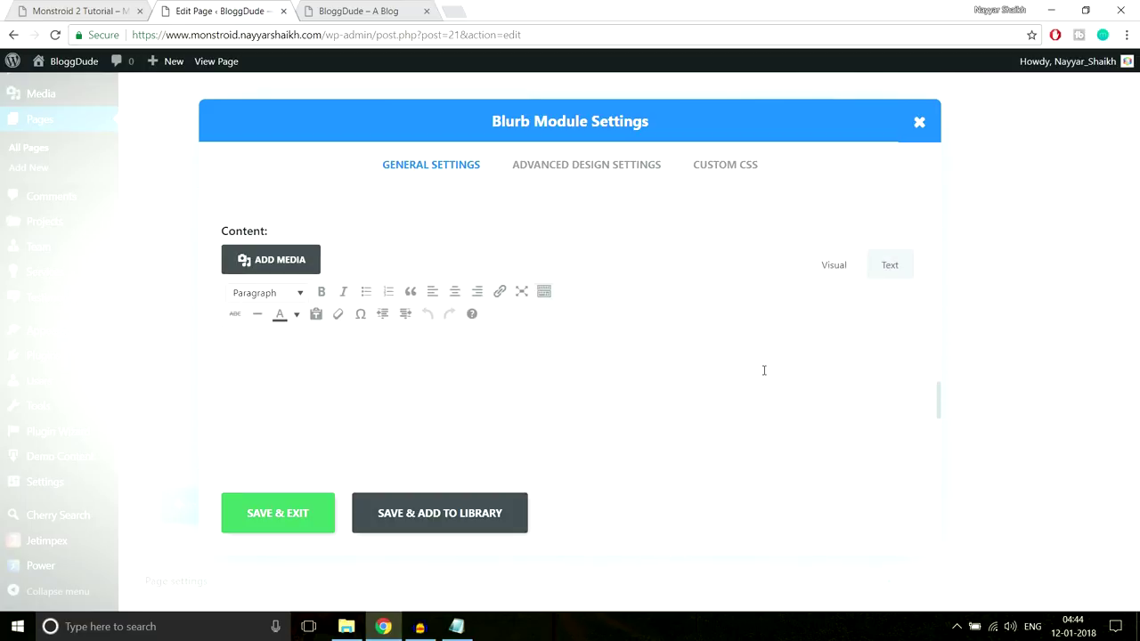
scroll(763, 369, "up", 3)
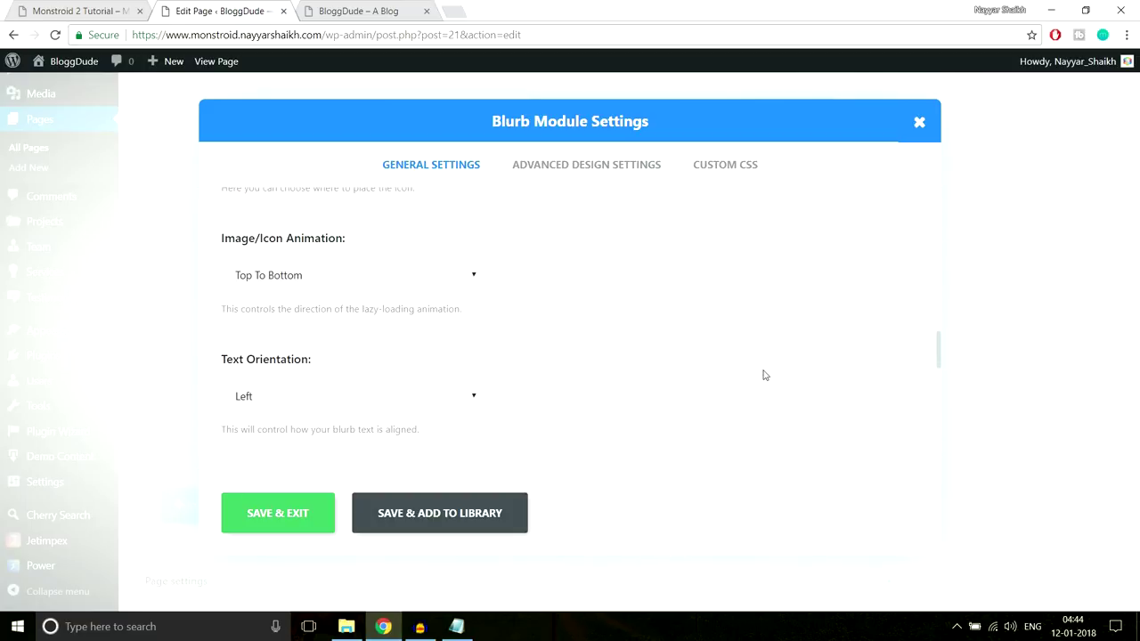
Give the Blurb 5px custom bottom padding in Advanced Design Settings, save, and update the page
left_click(605, 171)
scroll(855, 310, "down", 10)
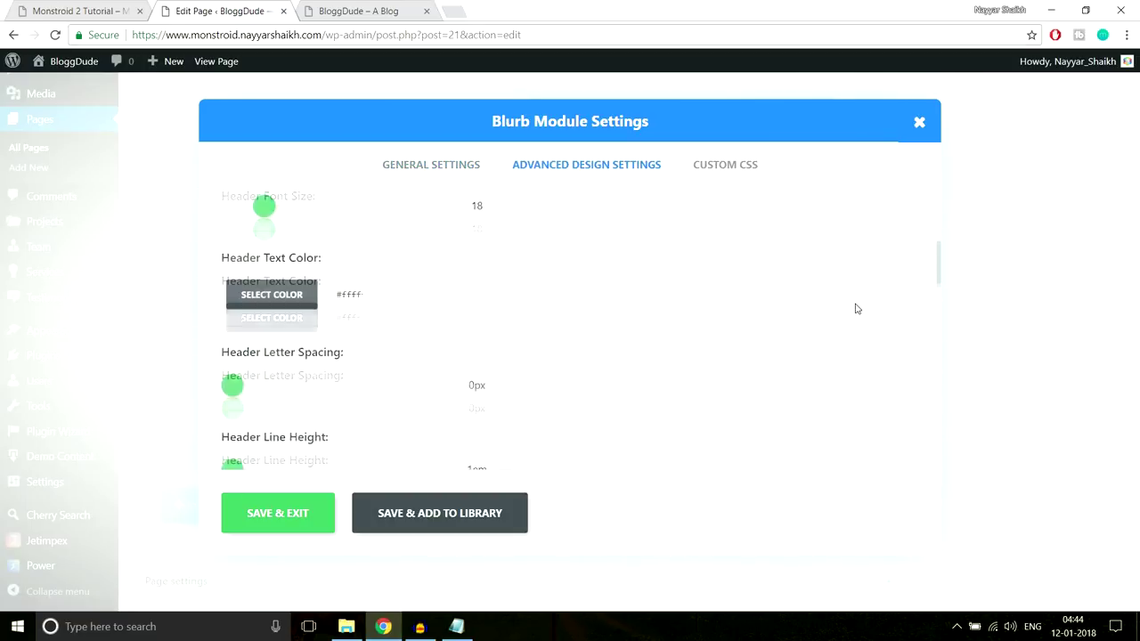
scroll(855, 310, "down", 10)
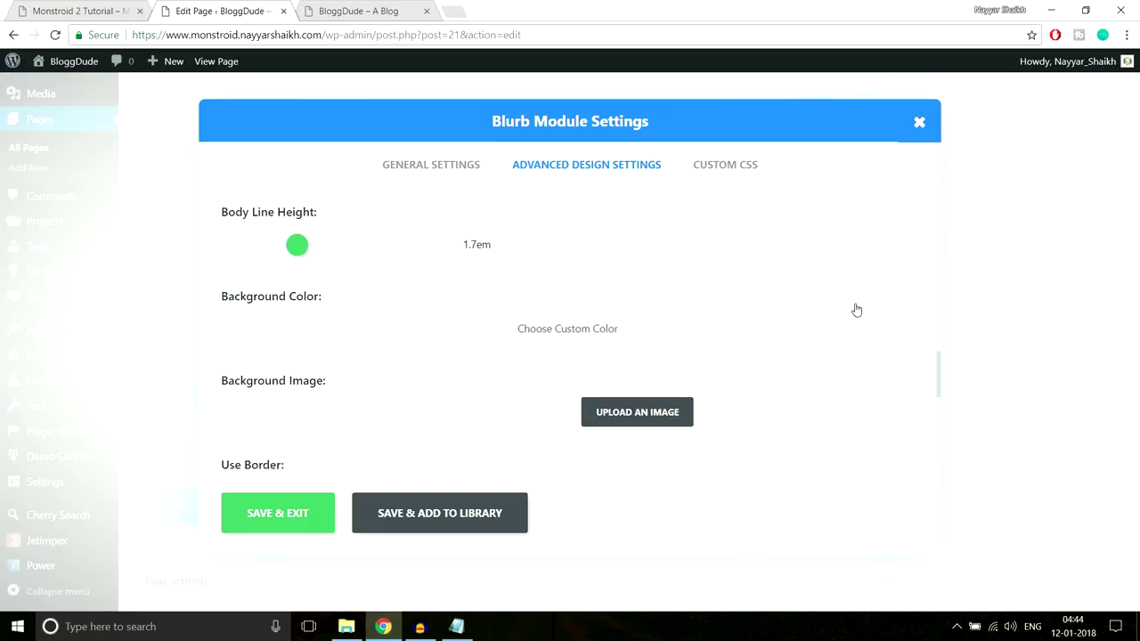
scroll(856, 309, "up", 3)
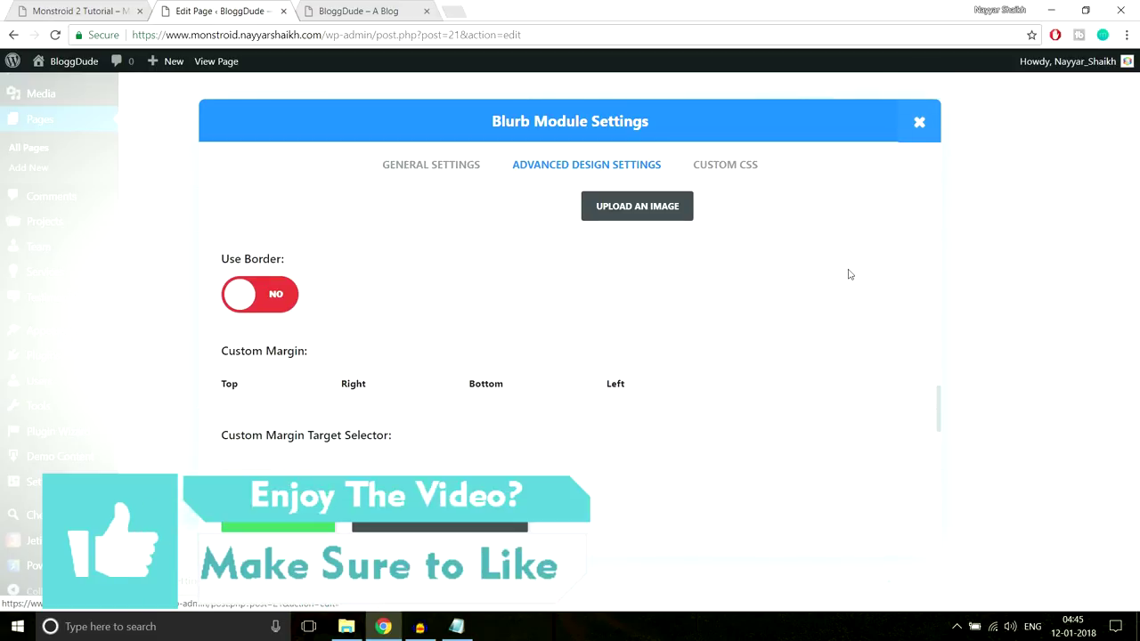
scroll(849, 274, "down", 3)
scroll(848, 275, "up", 2)
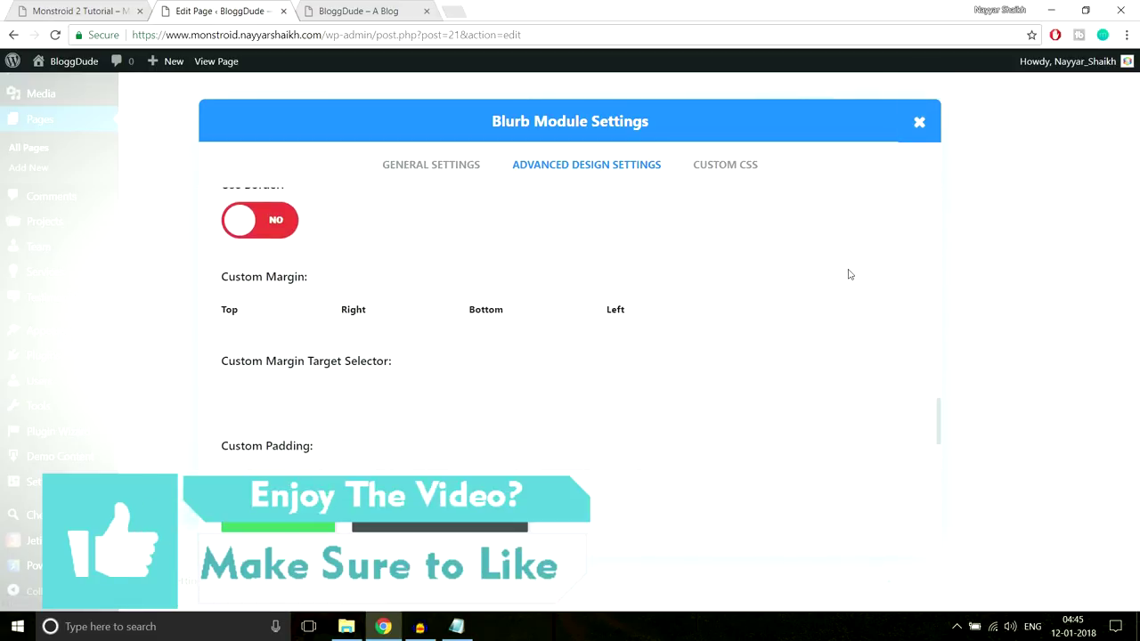
scroll(848, 275, "down", 2)
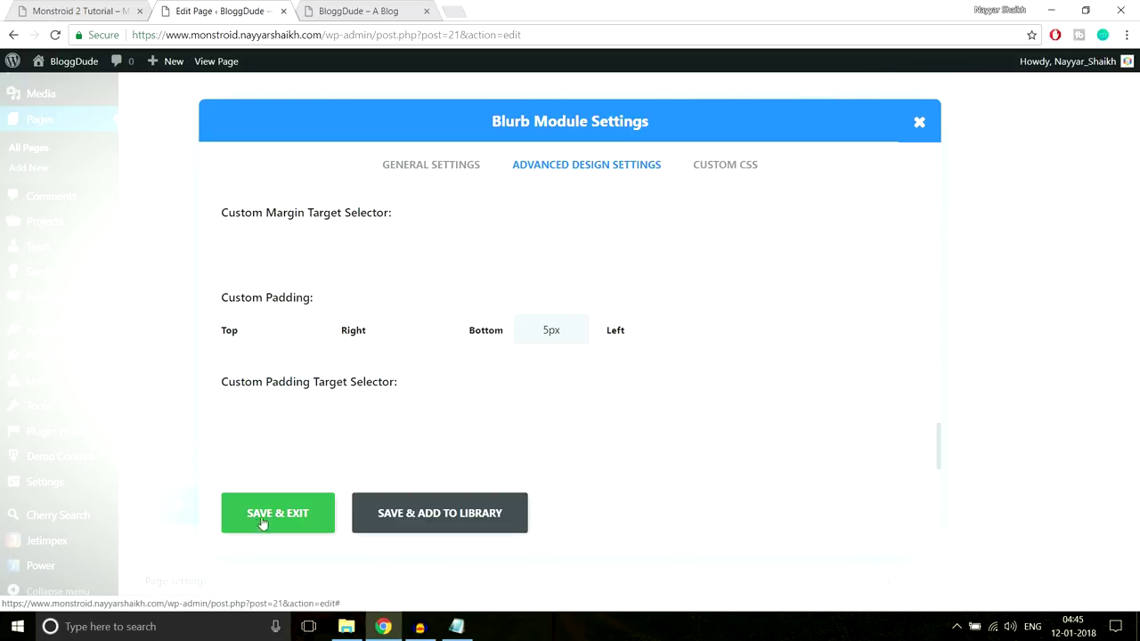
left_click(272, 530)
scroll(967, 424, "up", 10)
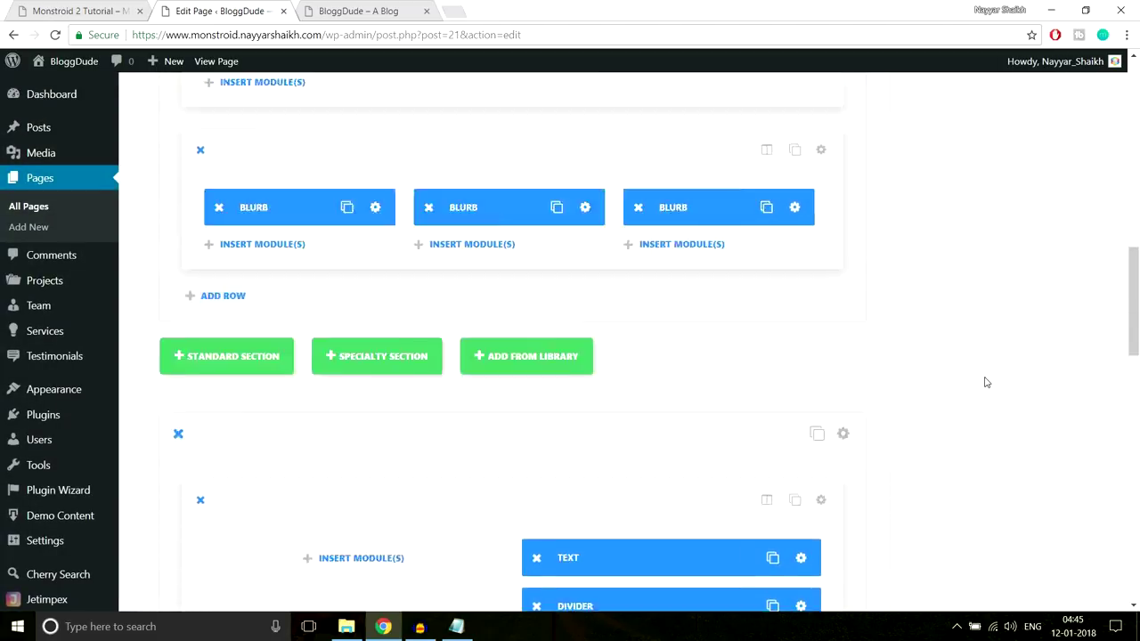
left_click(1078, 343)
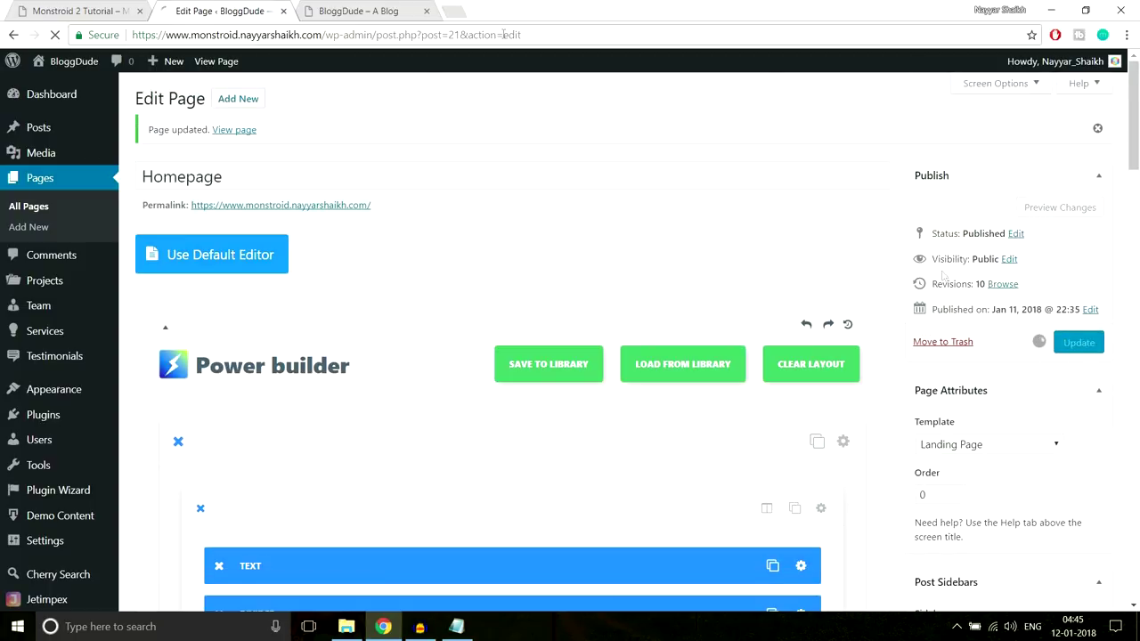
Reload the live site to check the spacing, then scroll to the Blurbs in the editor
left_click(358, 10)
left_click(363, 32)
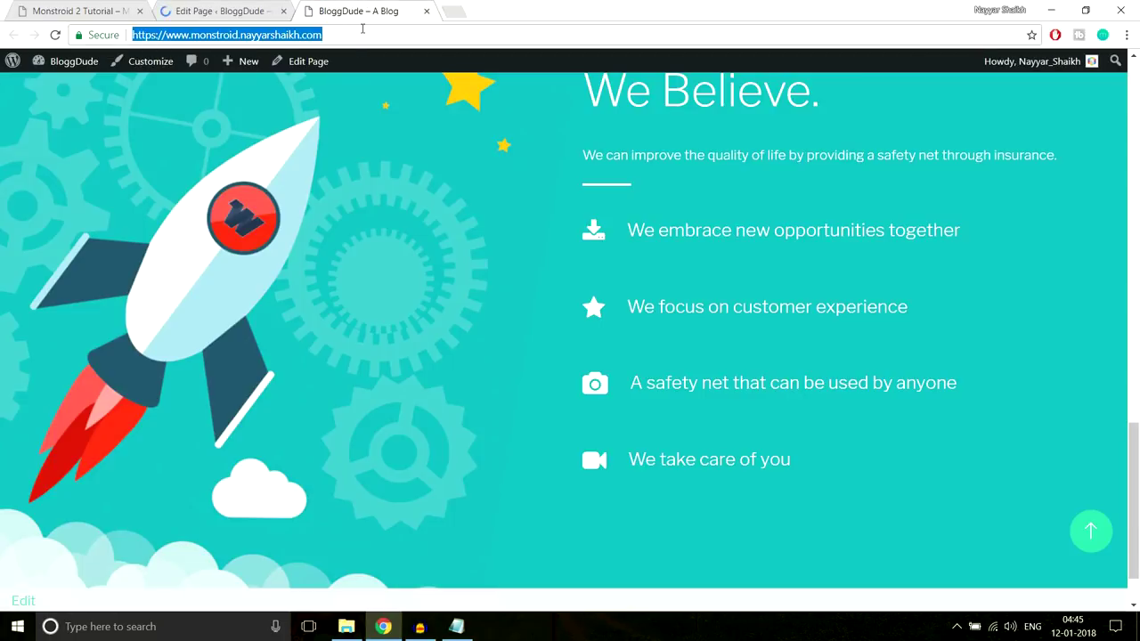
key("Return")
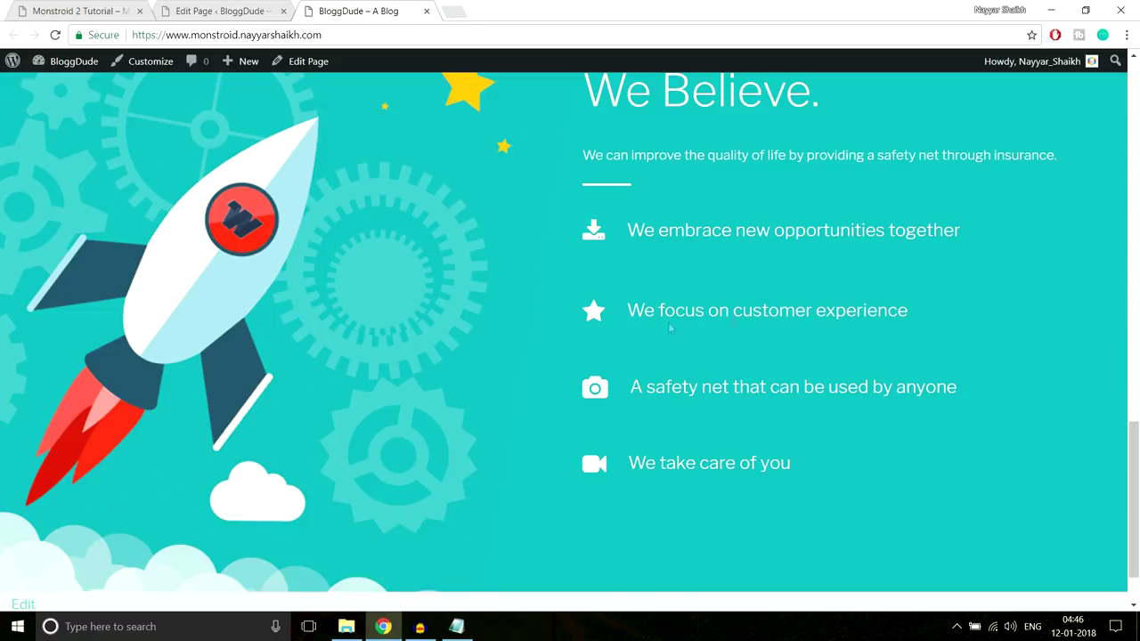
left_click(222, 11)
scroll(774, 267, "down", 12)
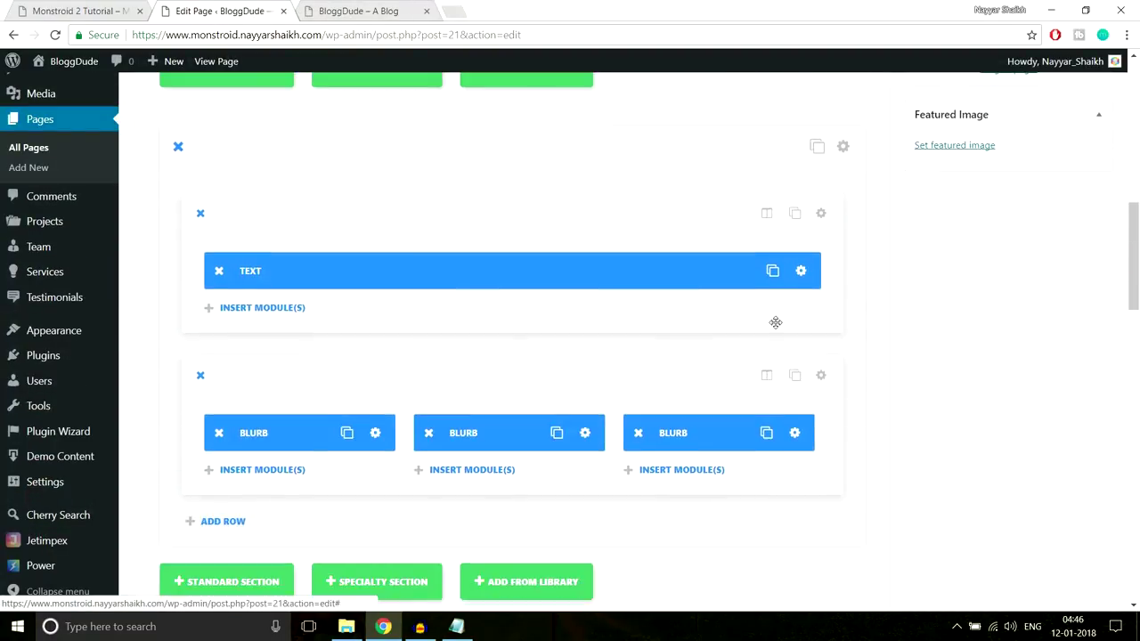
scroll(781, 319, "down", 2)
scroll(784, 319, "up", 2)
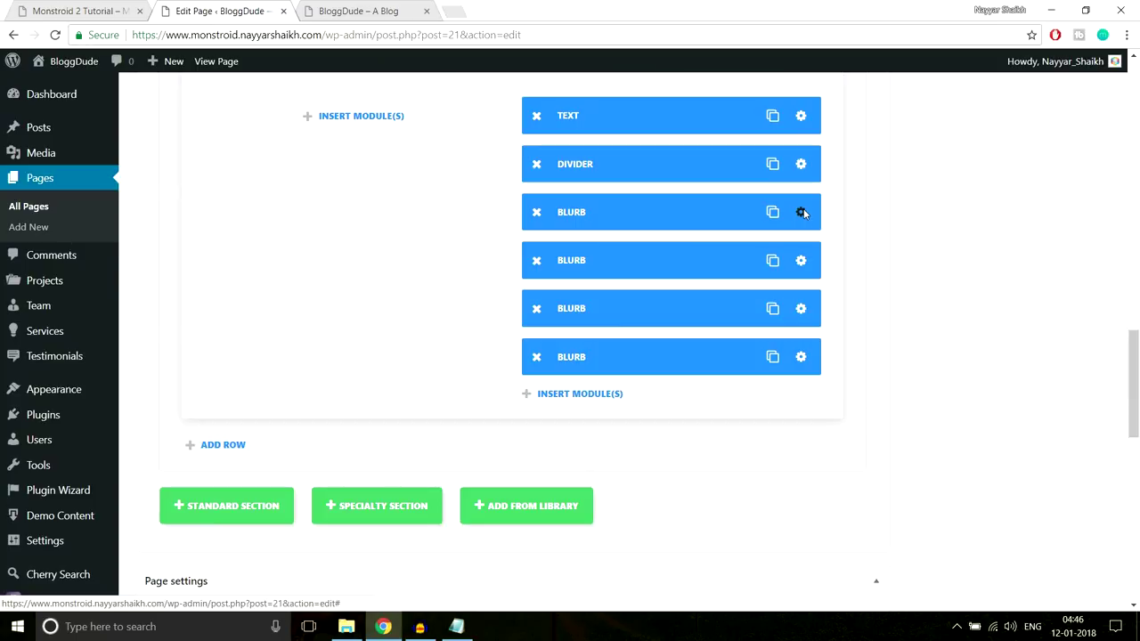
Set a 5px custom bottom margin on the 'We embrace new opportunities together' Blurb, save, and update
left_click(801, 212)
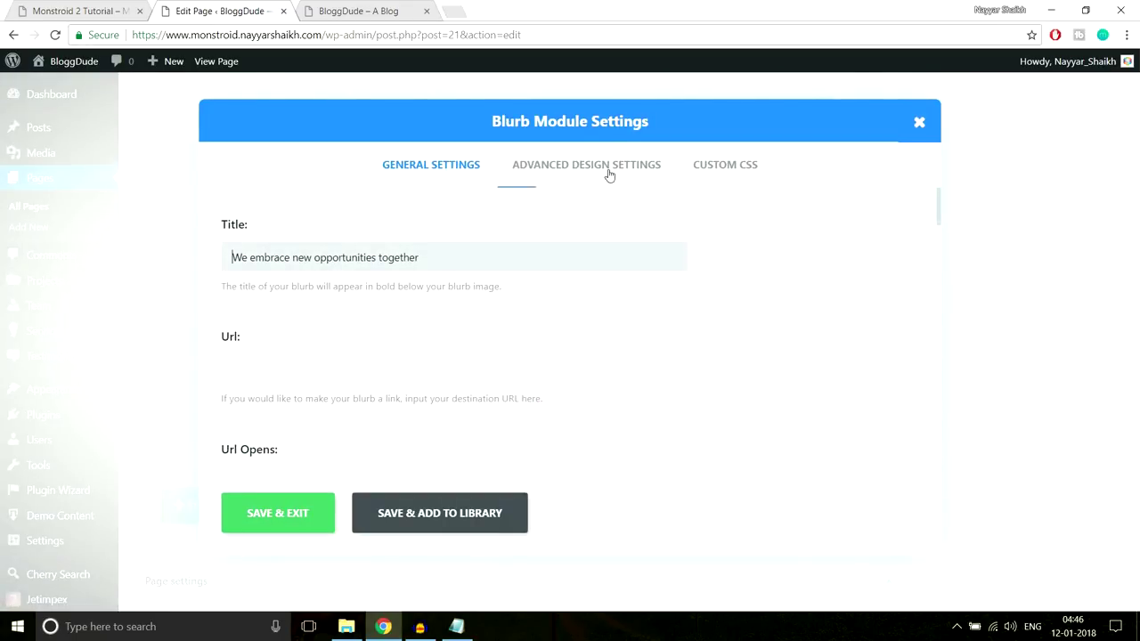
left_click(628, 175)
scroll(807, 287, "down", 10)
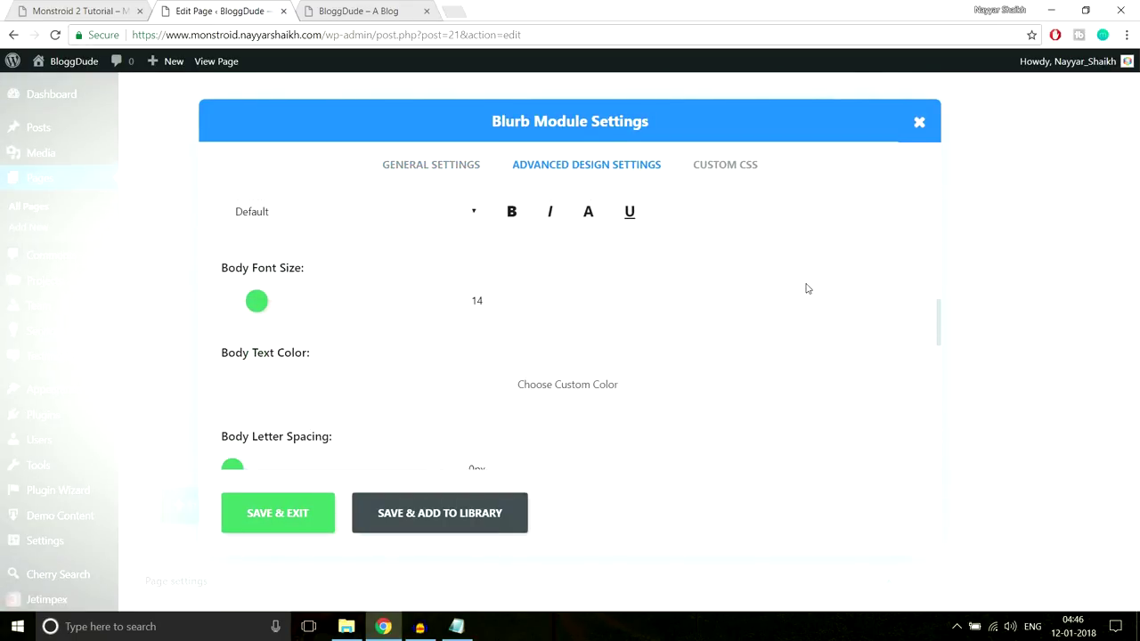
scroll(807, 287, "down", 8)
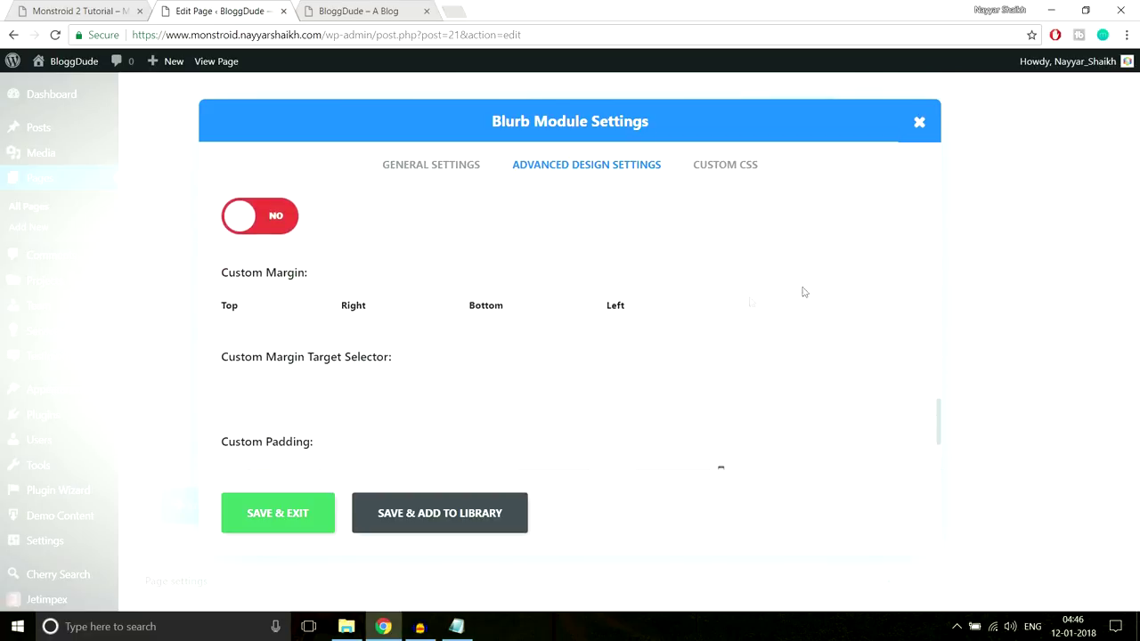
left_click_drag(222, 283, 333, 275)
left_click(344, 275)
left_click(302, 515)
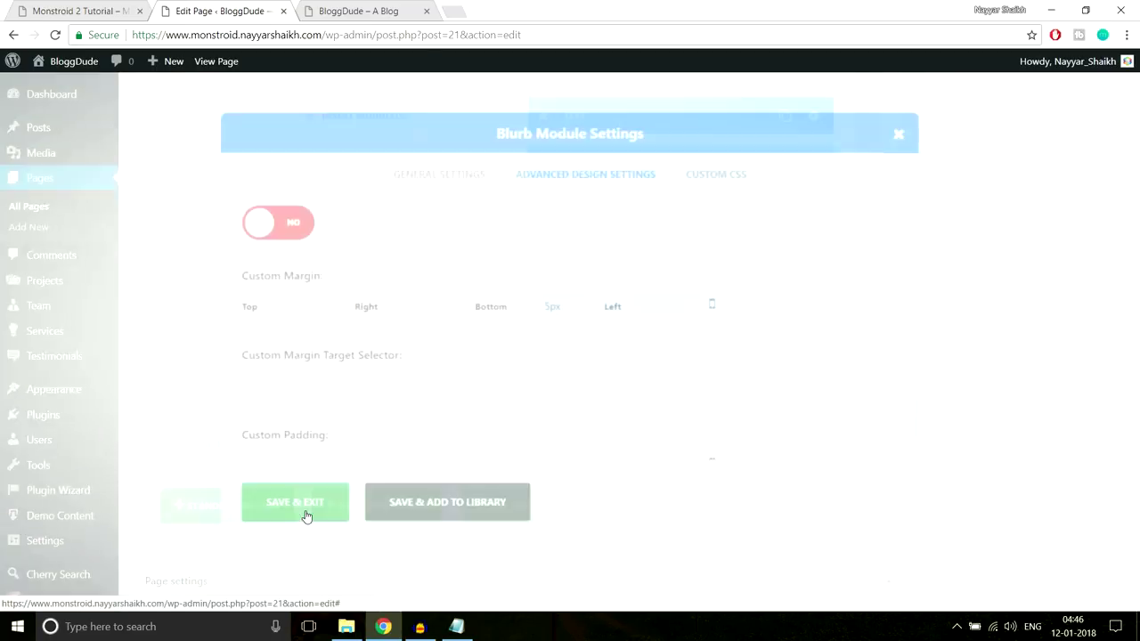
scroll(970, 418, "up", 15)
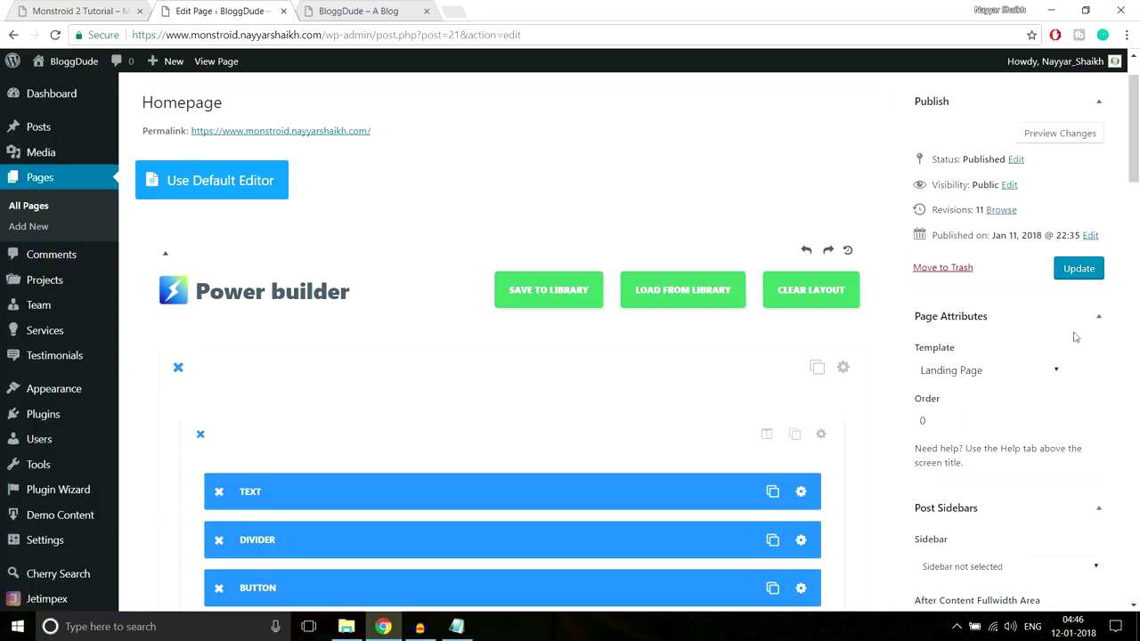
left_click(1078, 269)
Reload the live site to check the first two We Believe items' spacing, then scroll to the editor's Blurbs
left_click(358, 11)
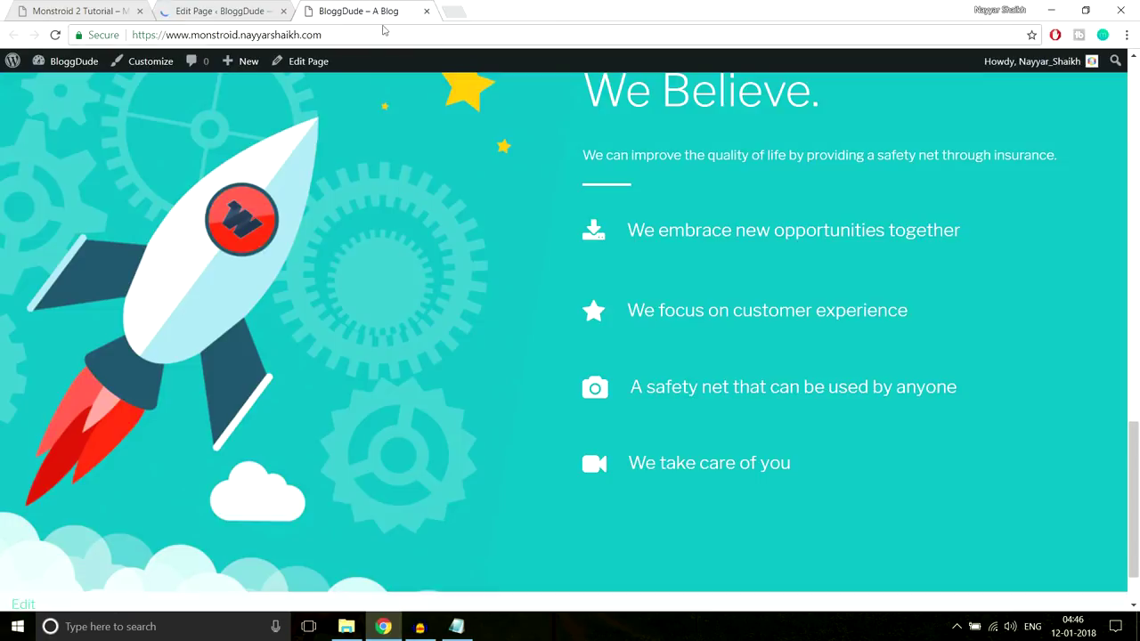
left_click(388, 32)
key("Return")
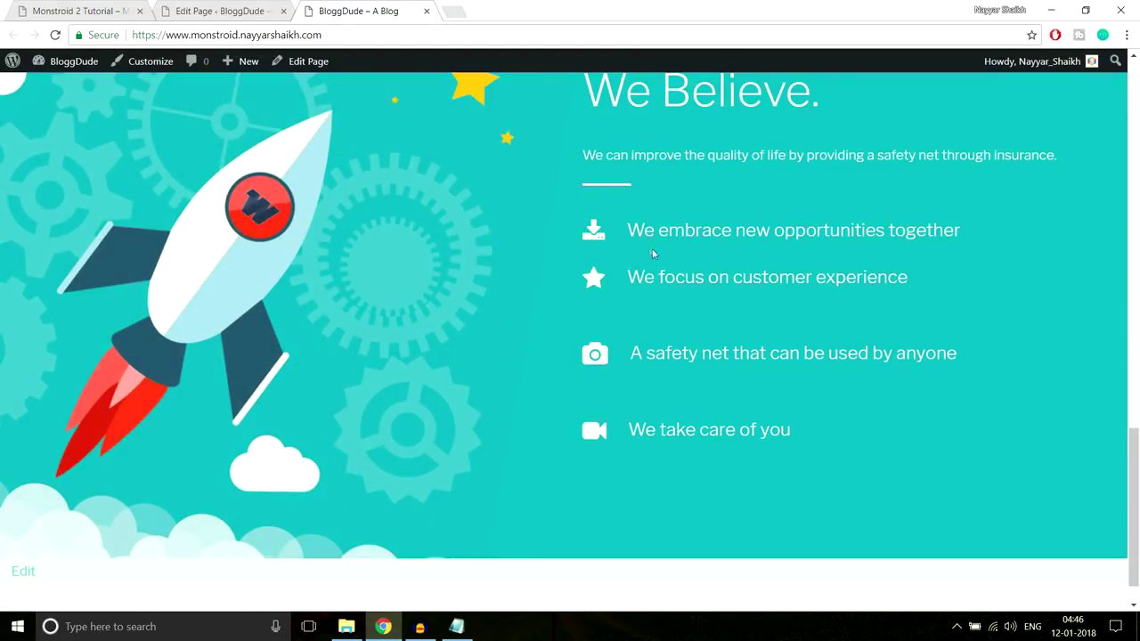
left_click_drag(958, 228, 632, 231)
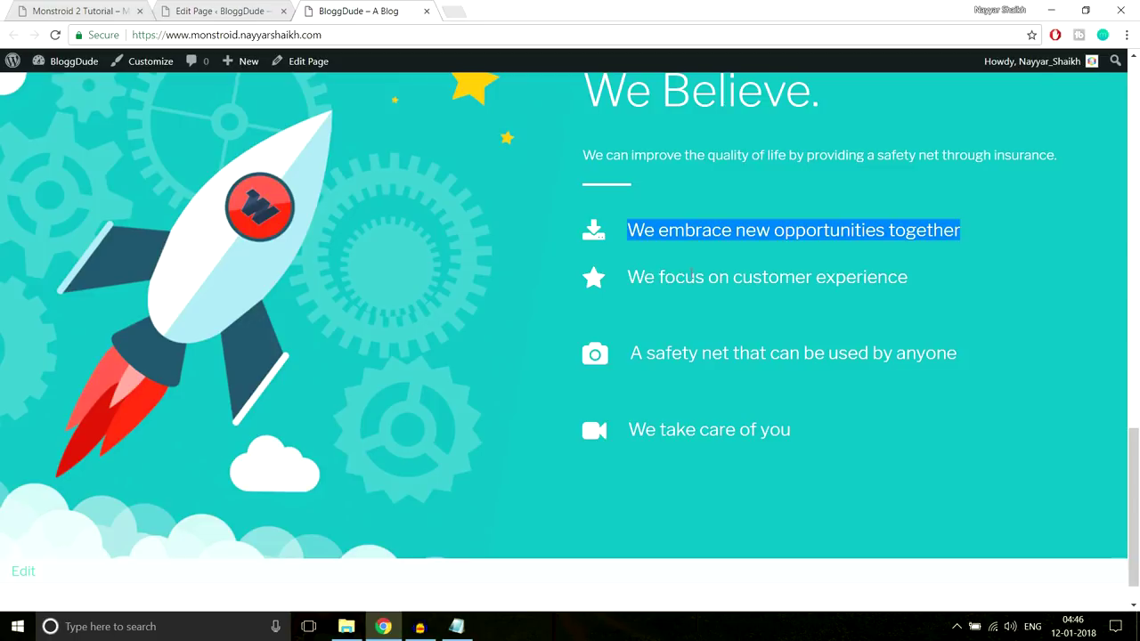
left_click(711, 257)
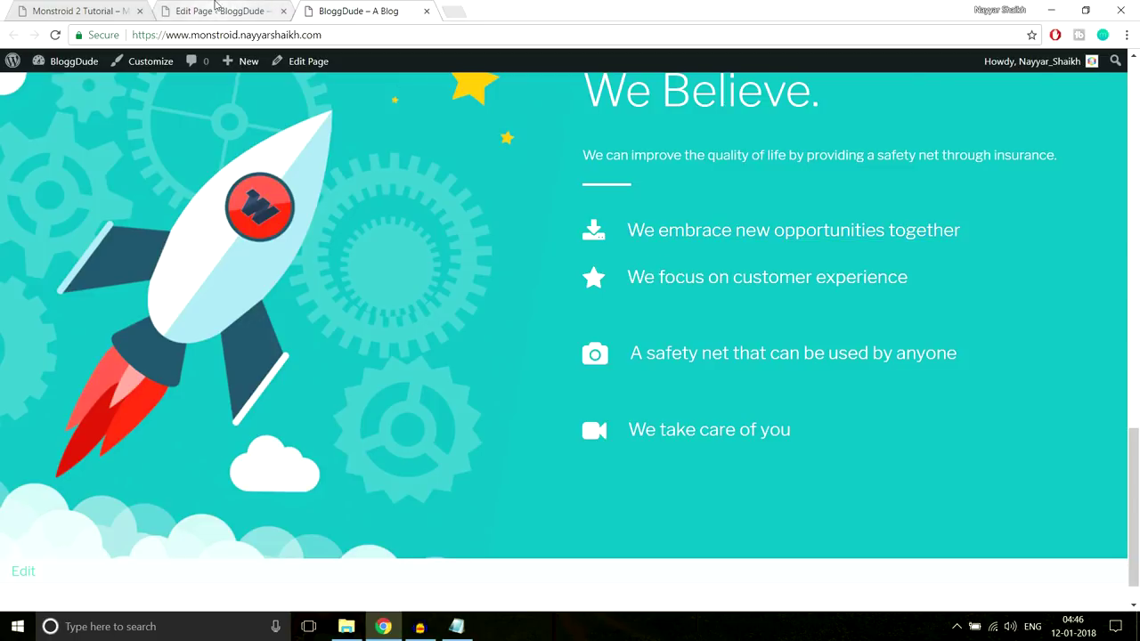
left_click(218, 11)
scroll(848, 319, "down", 5)
scroll(847, 319, "down", 8)
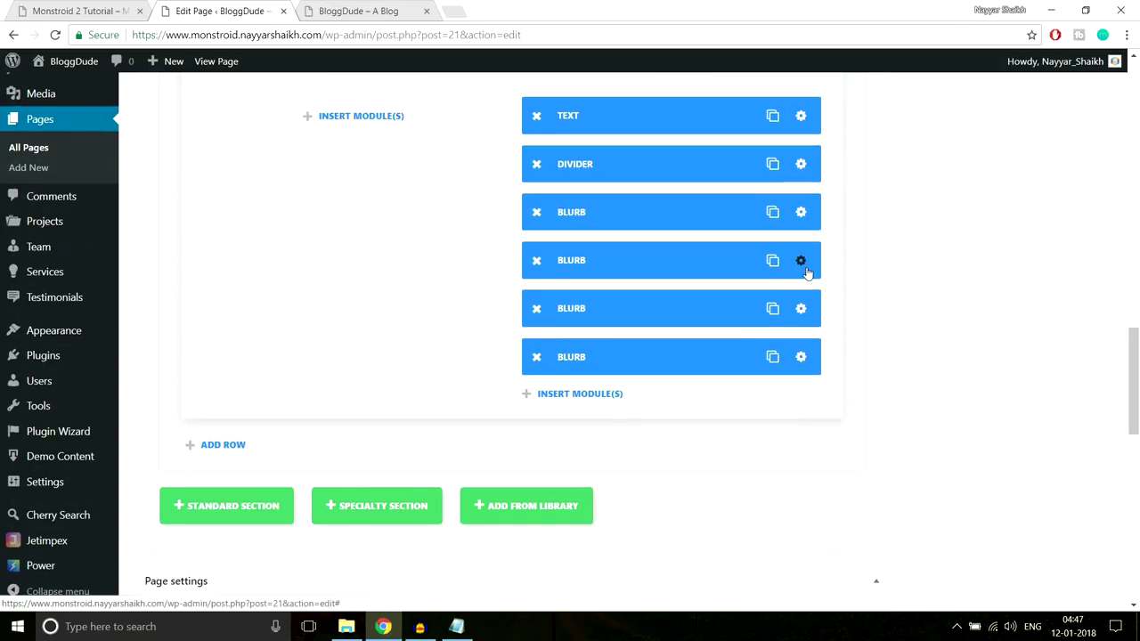
Give the next We Believe blurb a 5px bottom margin
left_click(560, 228)
left_click(577, 168)
scroll(738, 285, "down", 5)
scroll(739, 285, "down", 10)
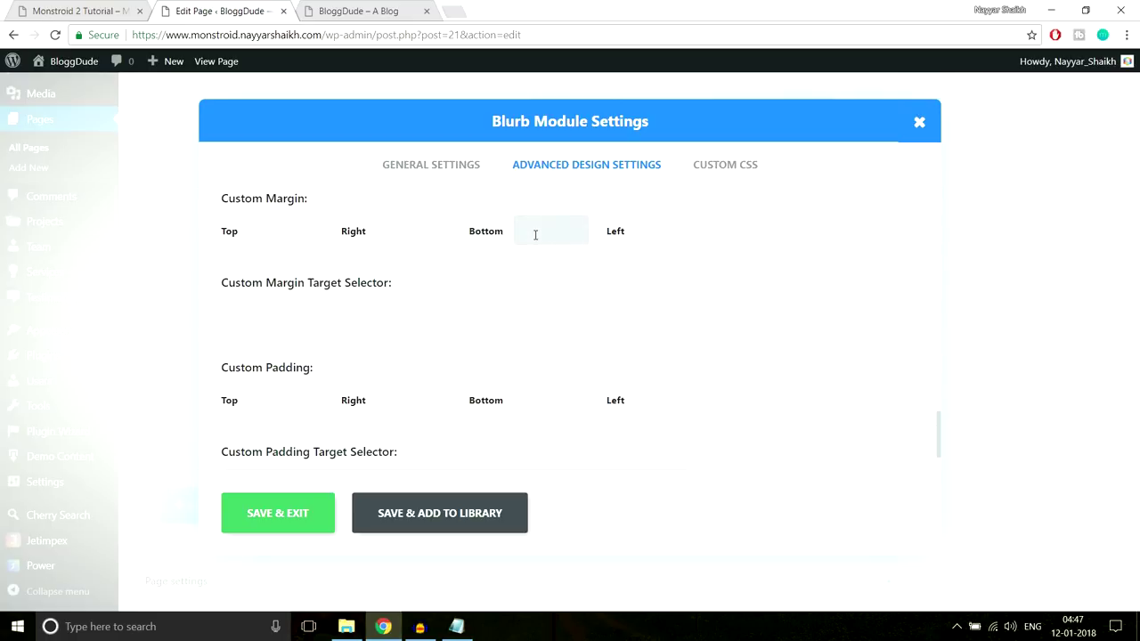
left_click(278, 512)
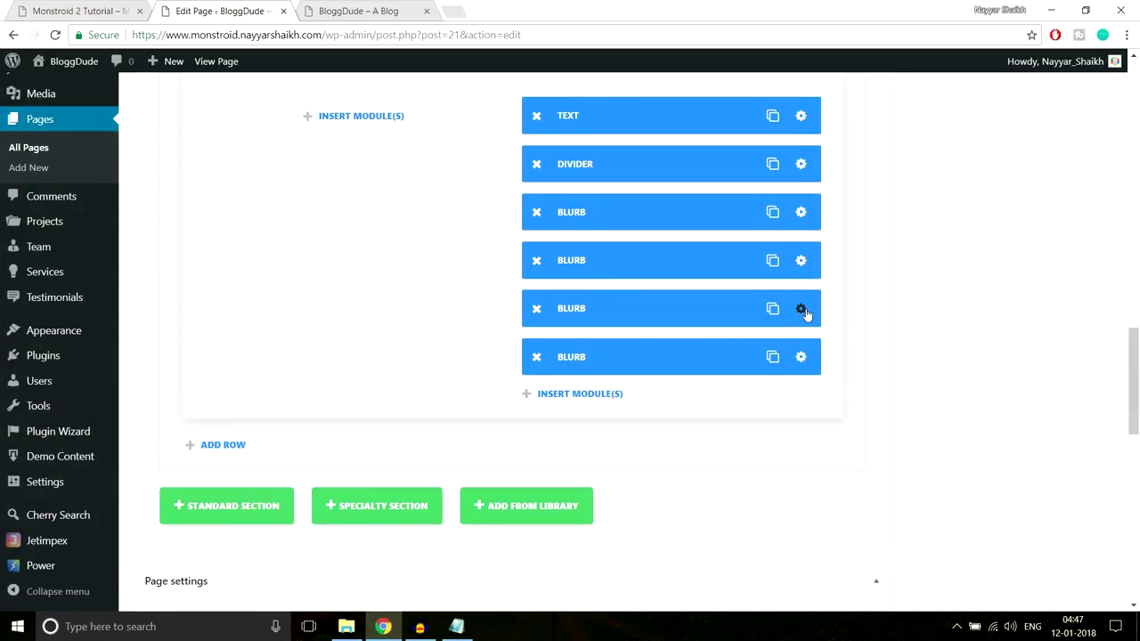
Give the third We Believe blurb a 5px bottom margin as well
left_click(800, 309)
left_click(556, 166)
scroll(775, 293, "down", 15)
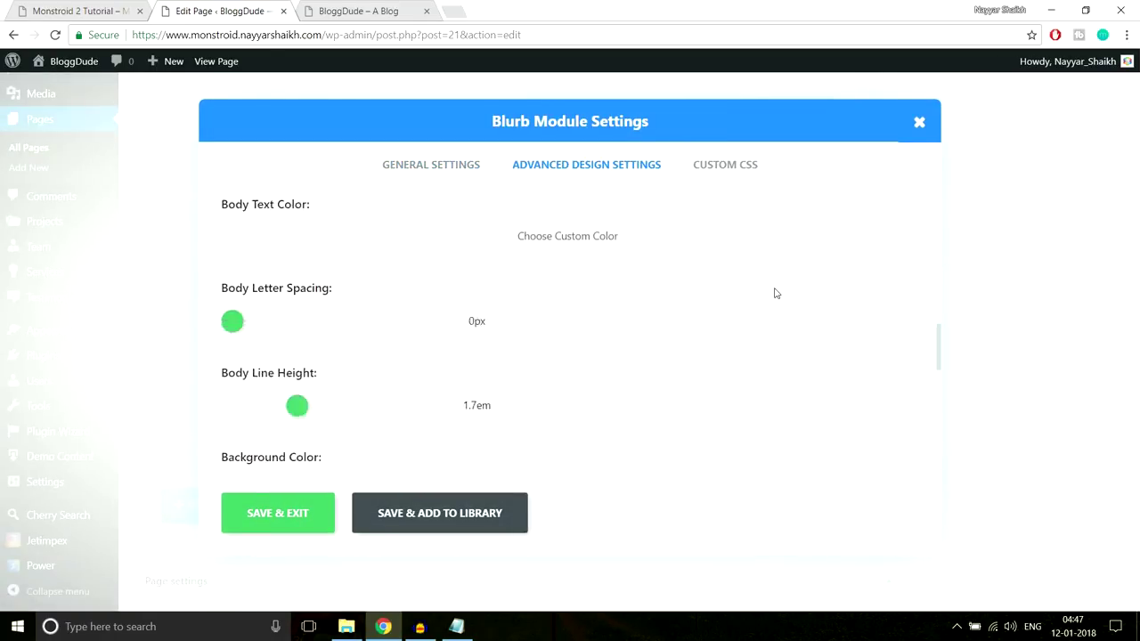
scroll(748, 299, "down", 1)
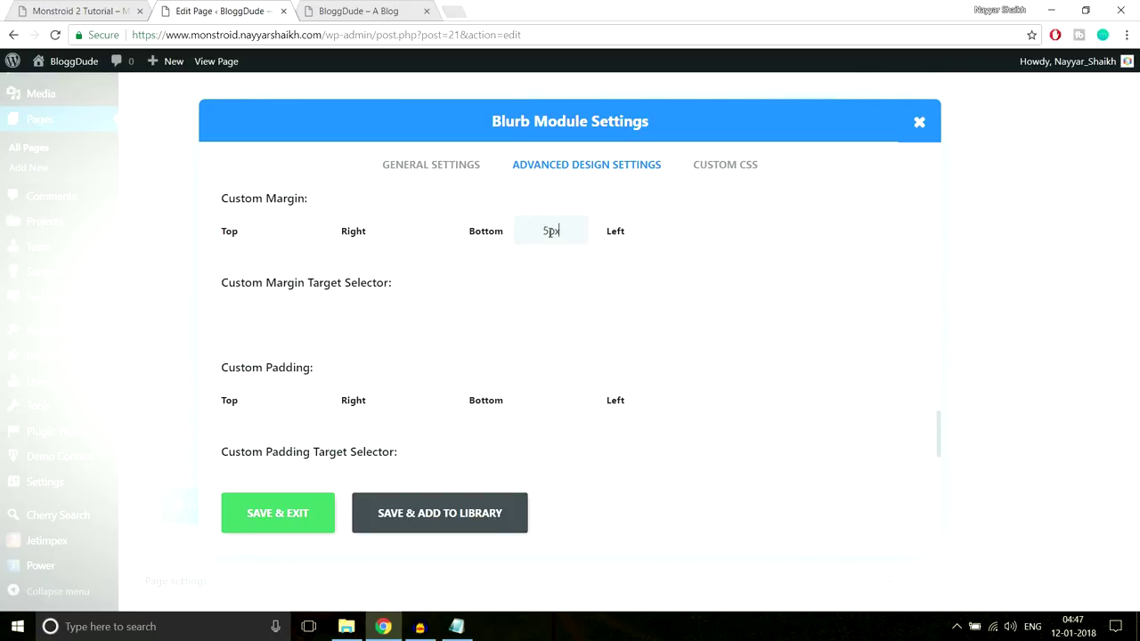
left_click(288, 519)
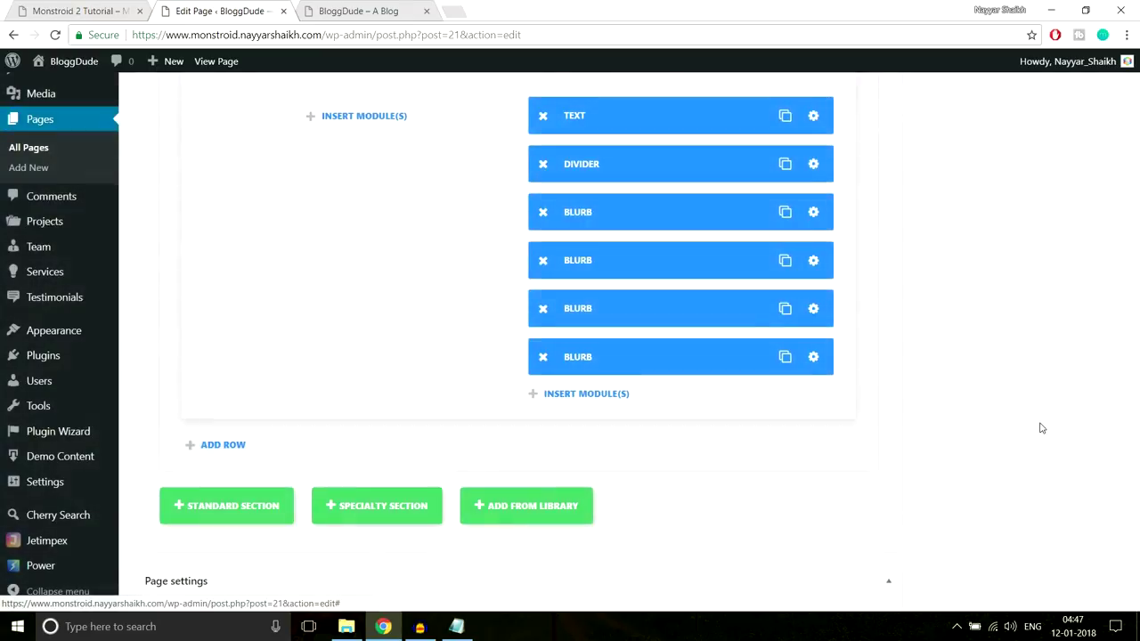
Update the Homepage and select the live site's address to reload it
scroll(1041, 428, "up", 10)
left_click(1078, 193)
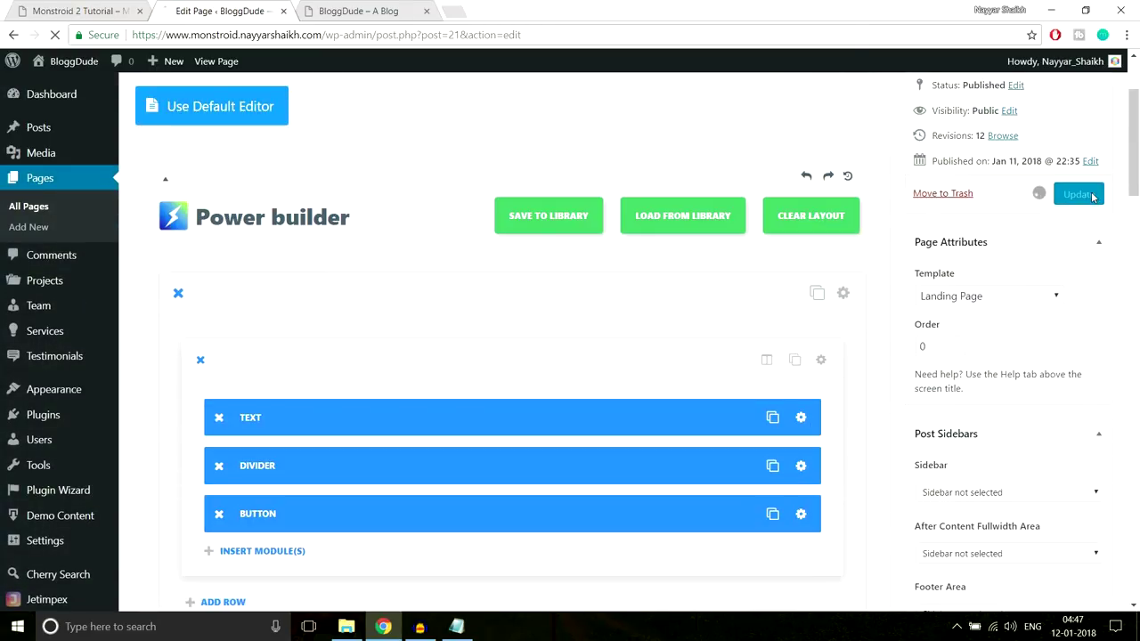
left_click(387, 8)
left_click(380, 42)
Reload the live site and check the We Believe statement spacing
key("Return")
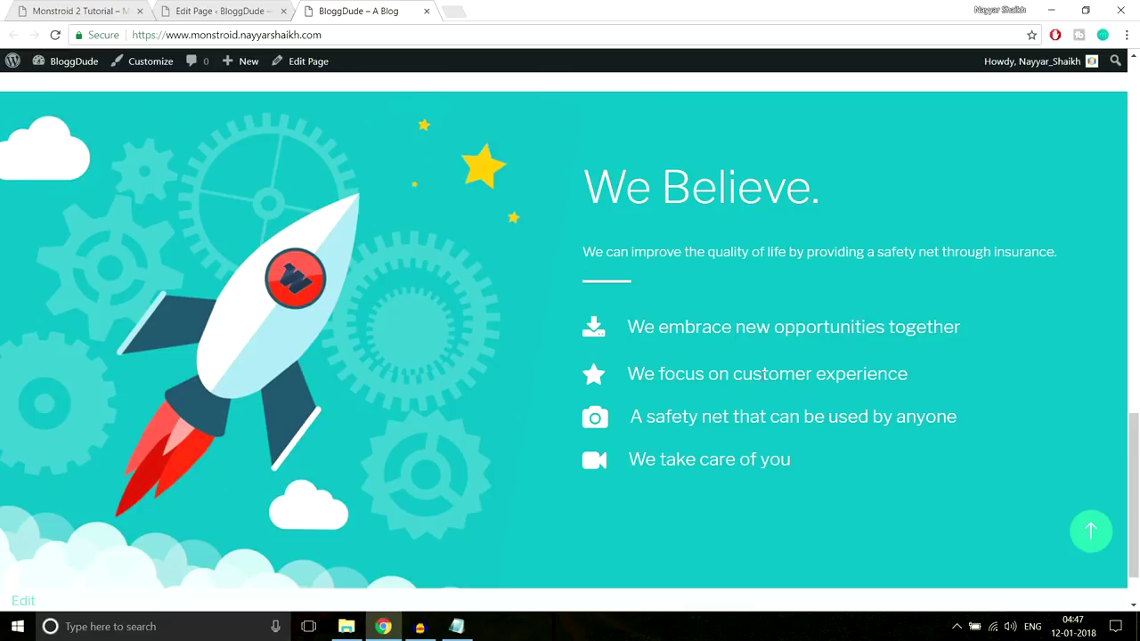
scroll(623, 338, "up", 10)
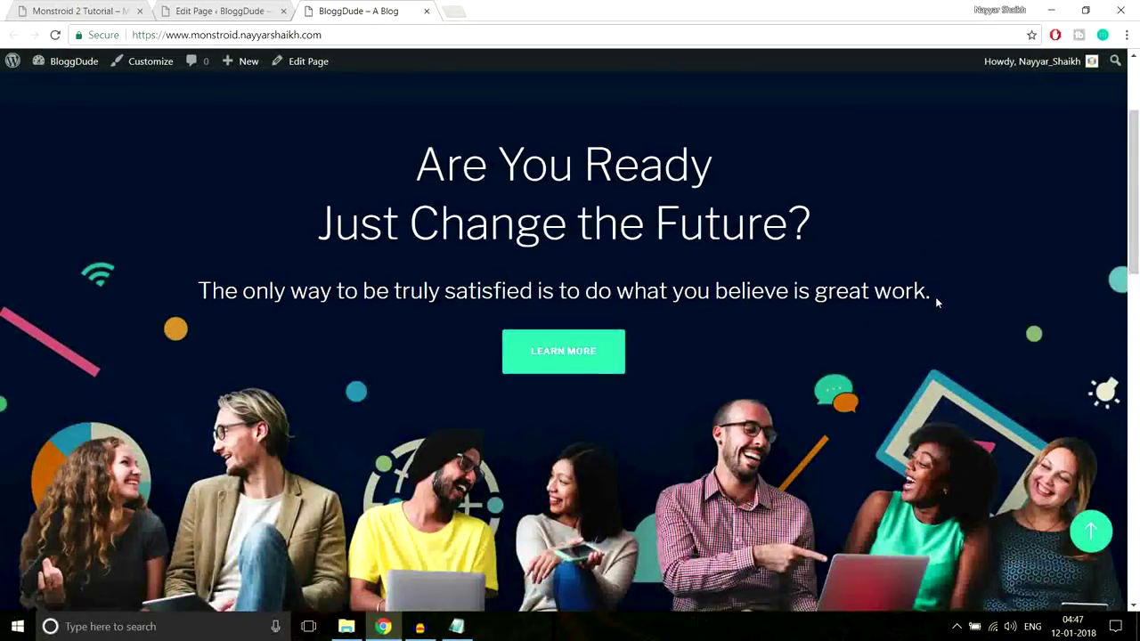
scroll(935, 297, "down", 5)
scroll(935, 302, "down", 8)
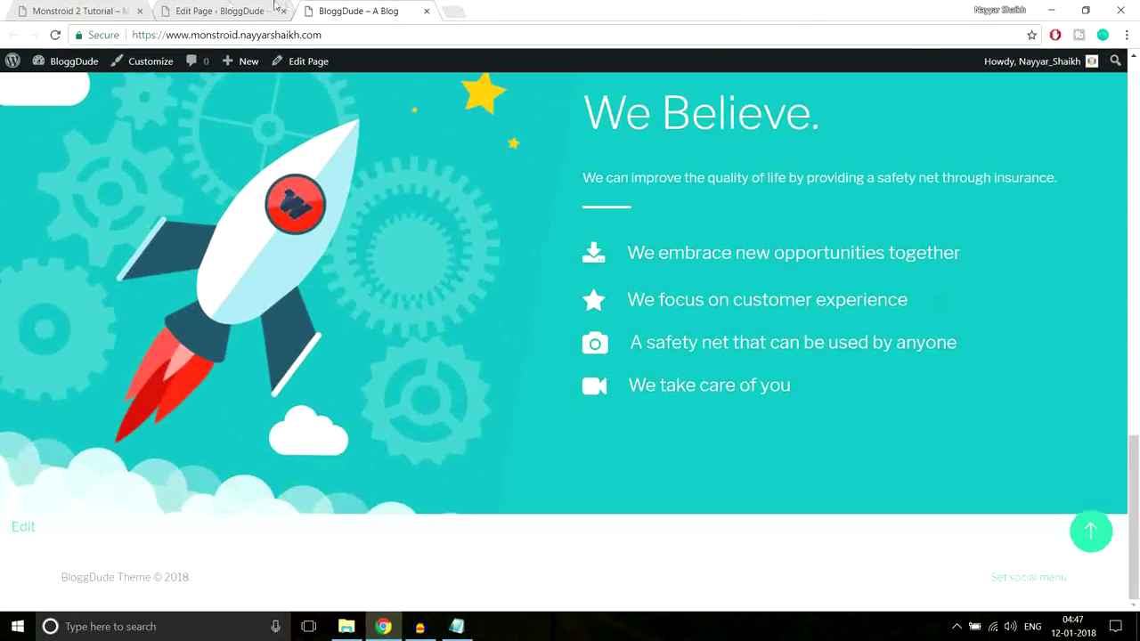
Review the Monstroid 2 demo's 'control every aspect' section, then return to the editor's last section
left_click(80, 10)
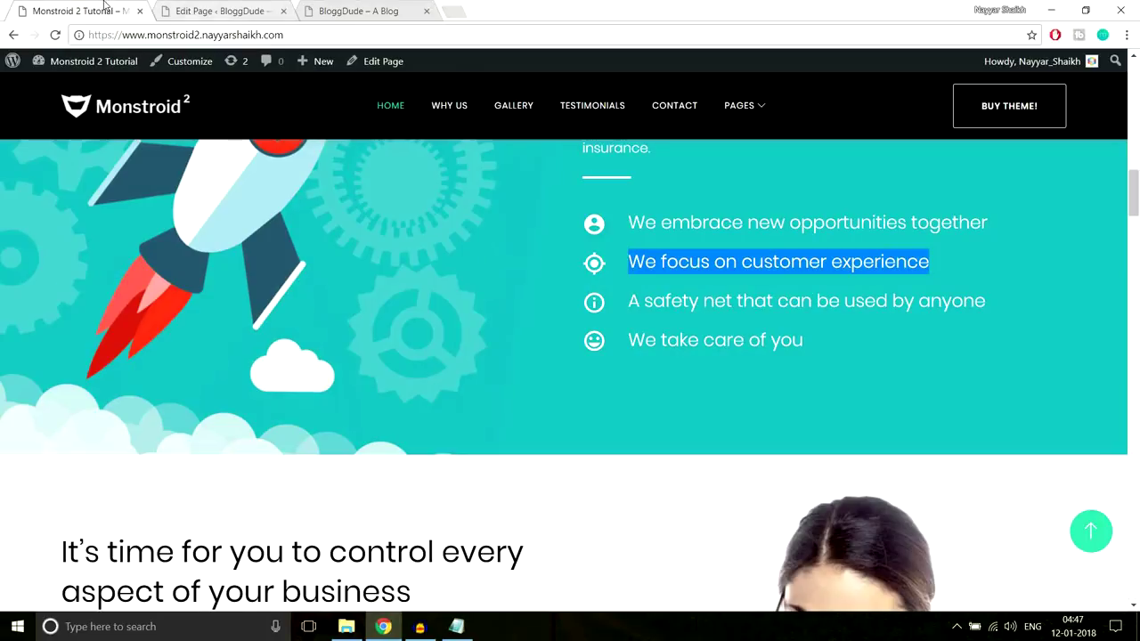
scroll(826, 279, "down", 5)
scroll(828, 285, "up", 2)
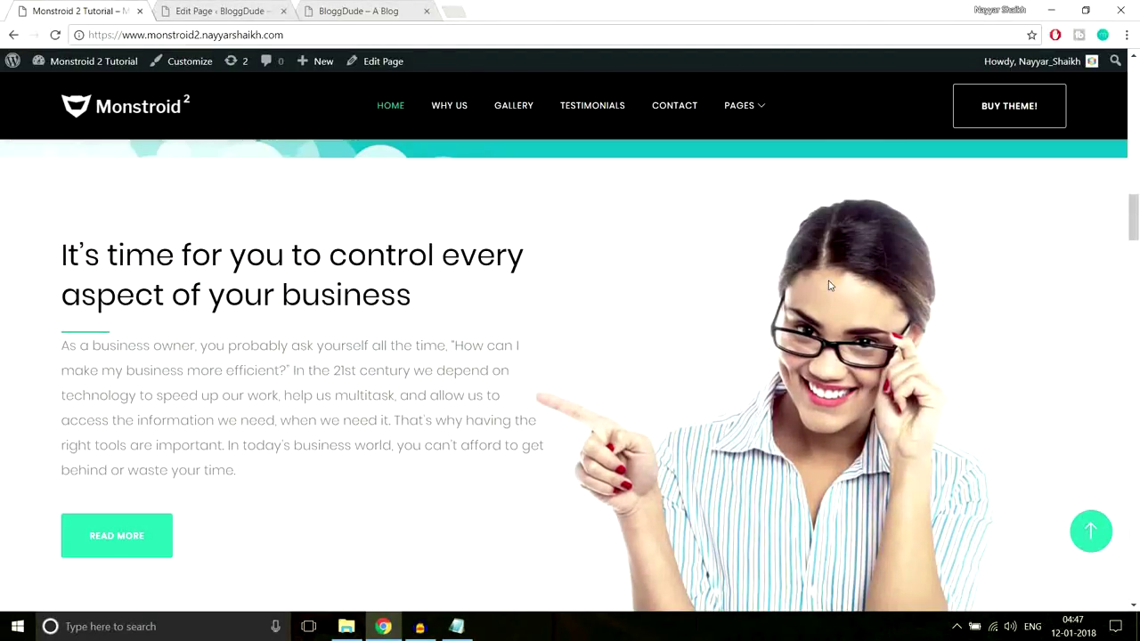
scroll(828, 285, "down", 1)
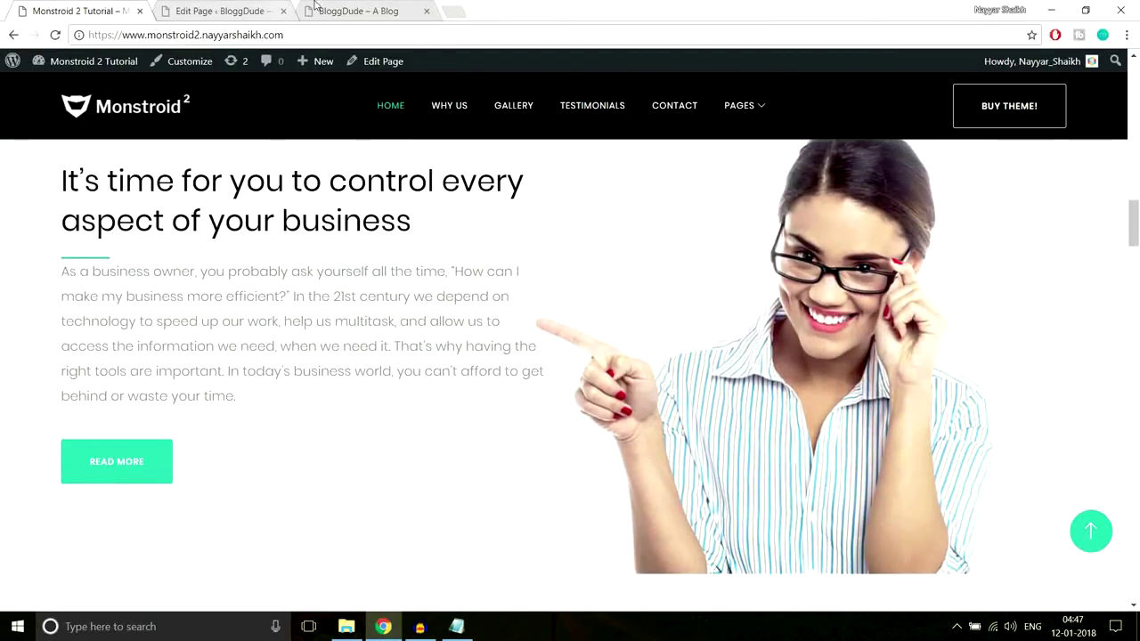
left_click(231, 11)
scroll(703, 294, "down", 5)
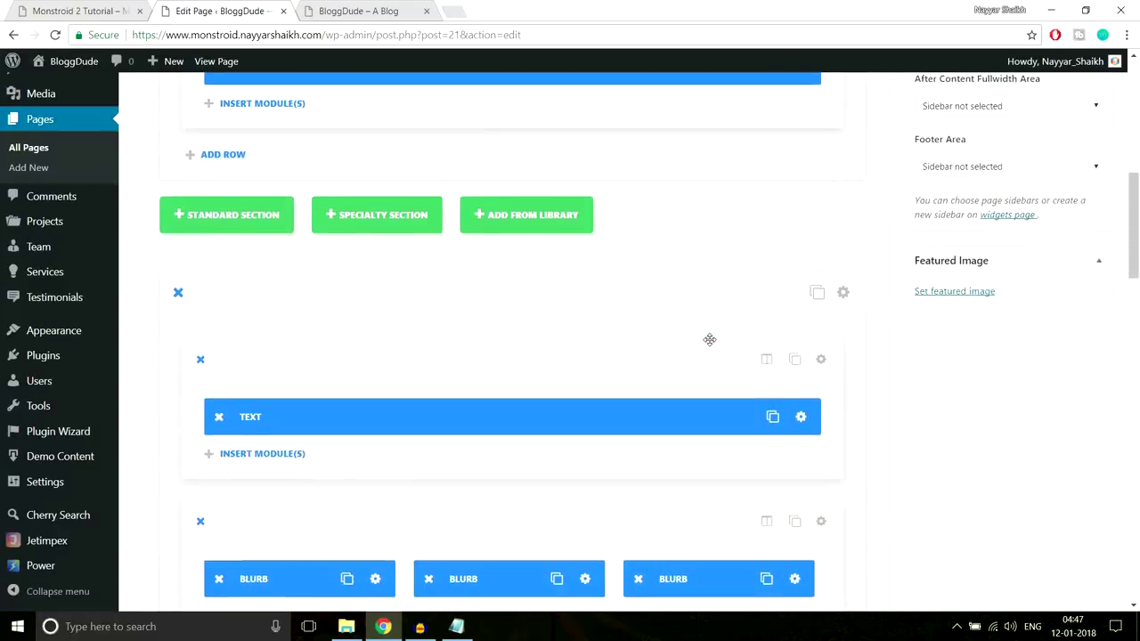
scroll(709, 339, "down", 6)
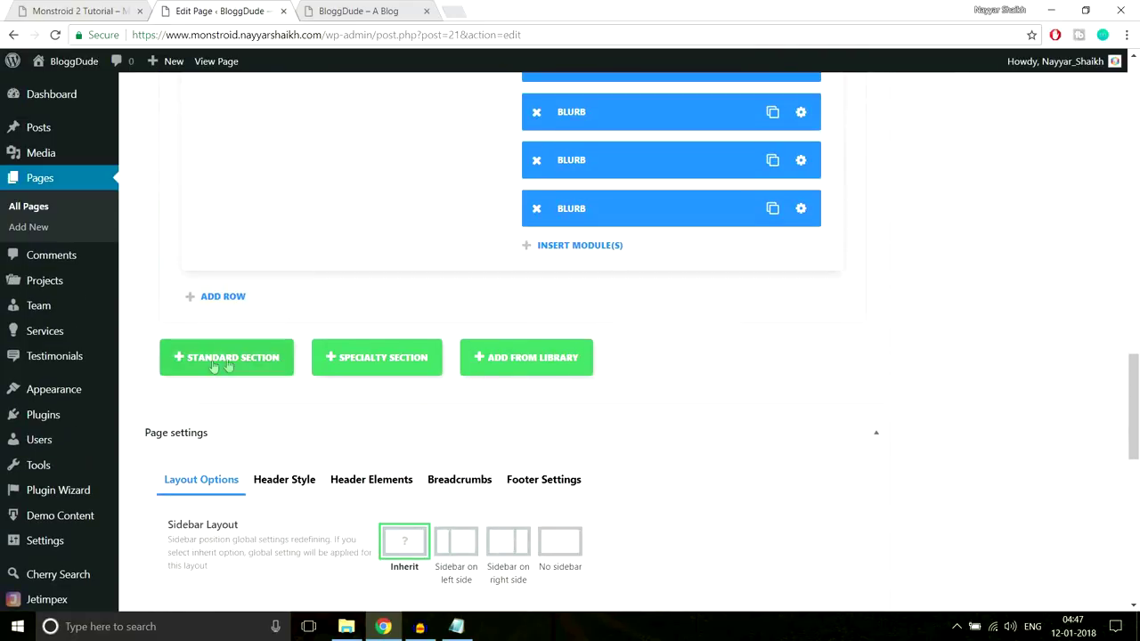
Add a standard section with a 1/2 1/2 two-column row
left_click(246, 362)
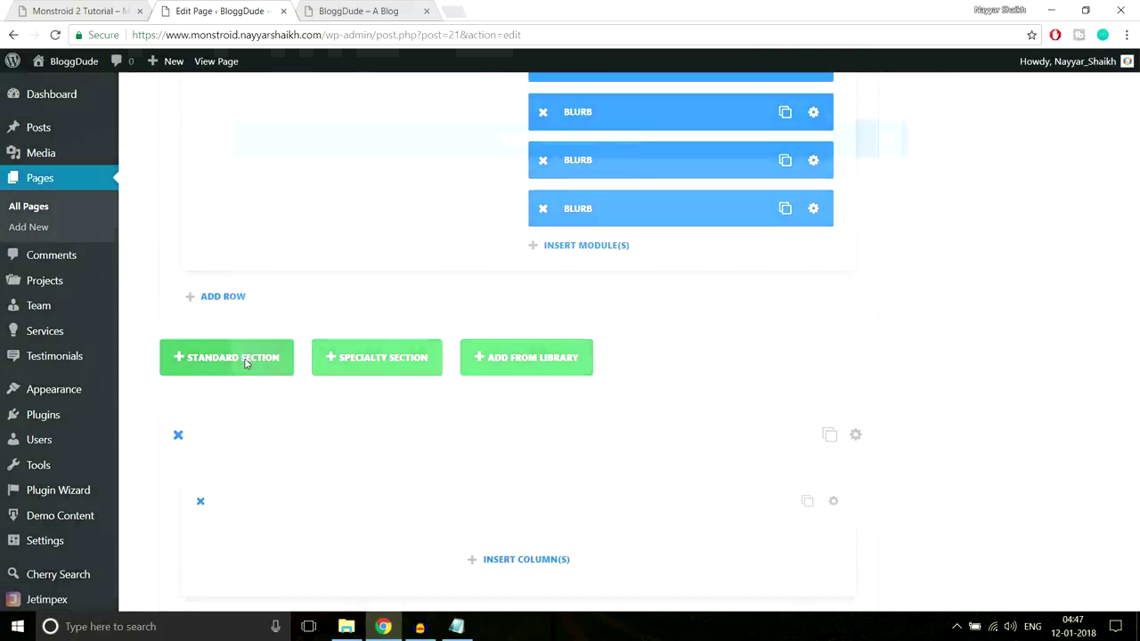
left_click(77, 7)
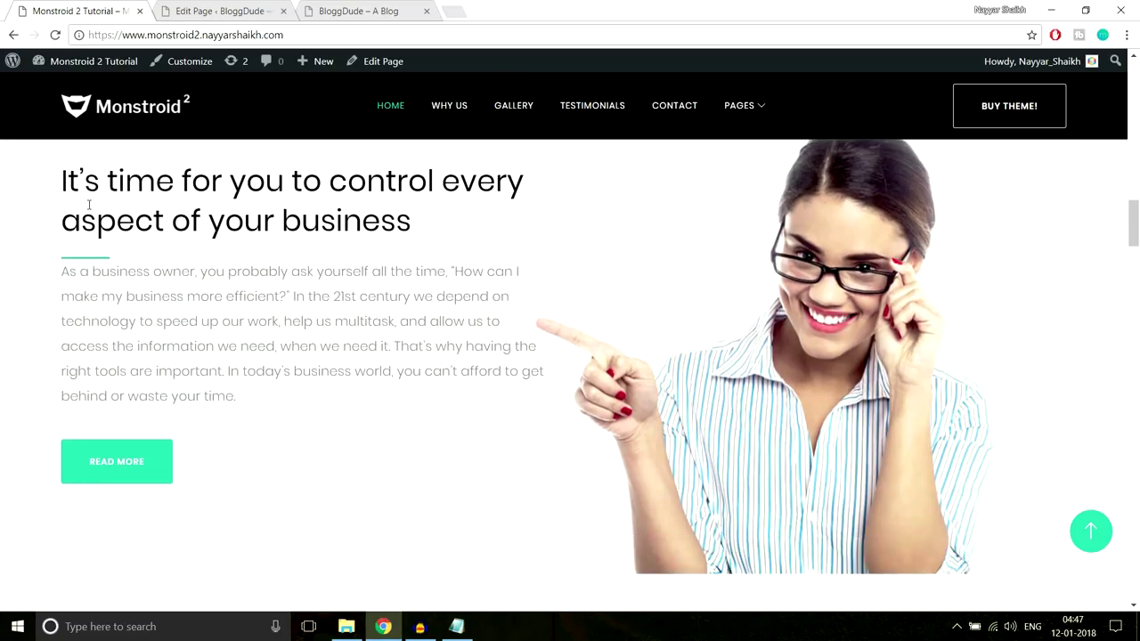
left_click_drag(63, 176, 236, 459)
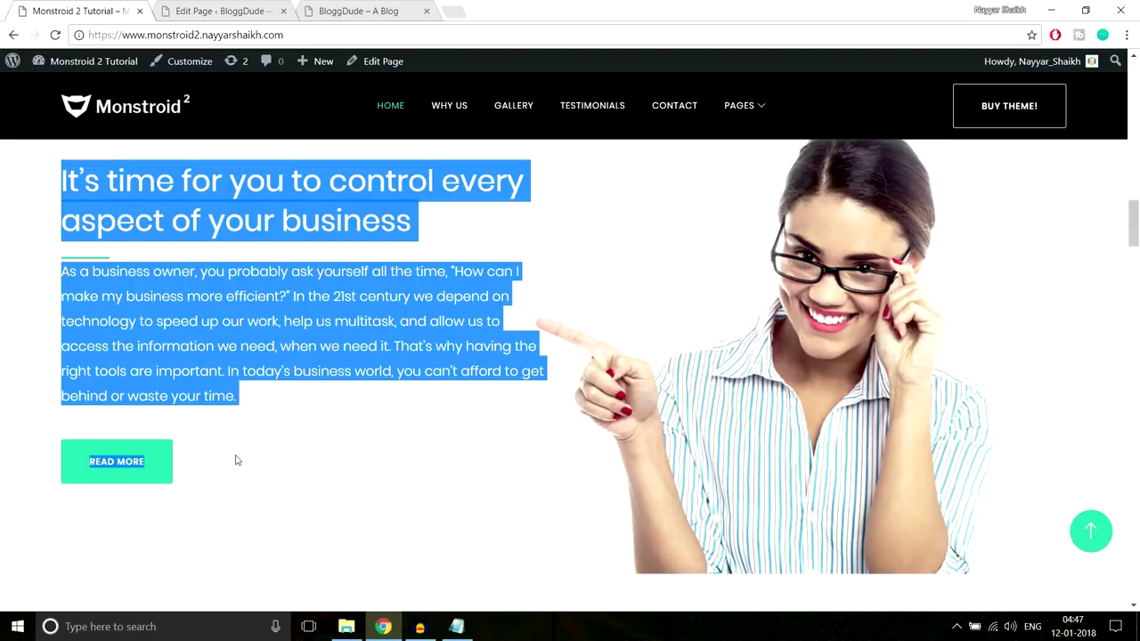
left_click(236, 460)
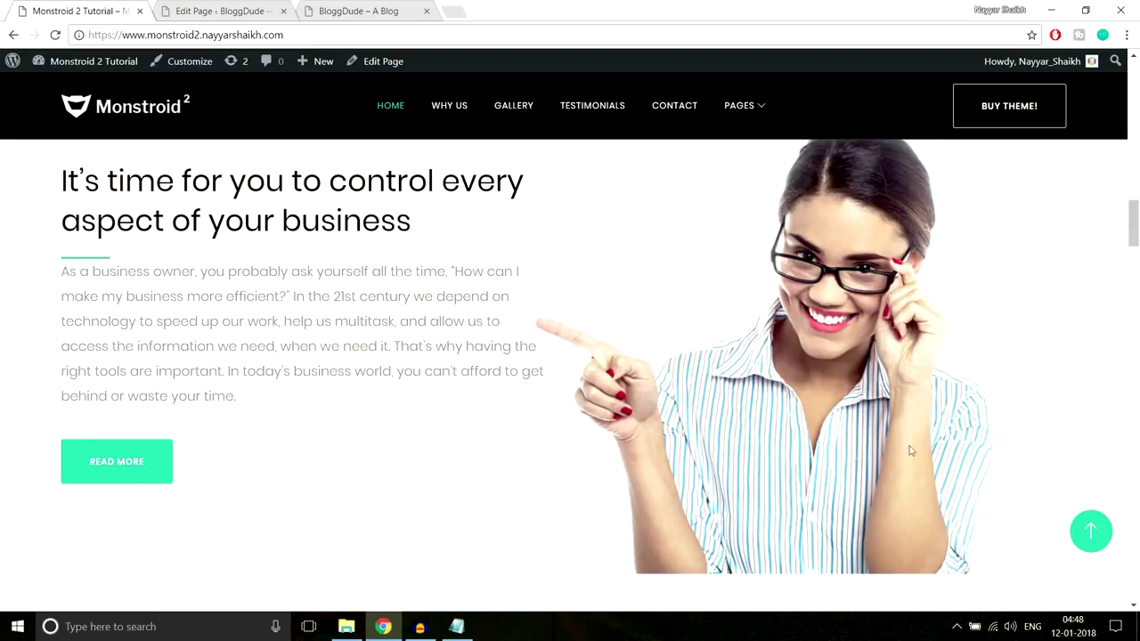
left_click(216, 7)
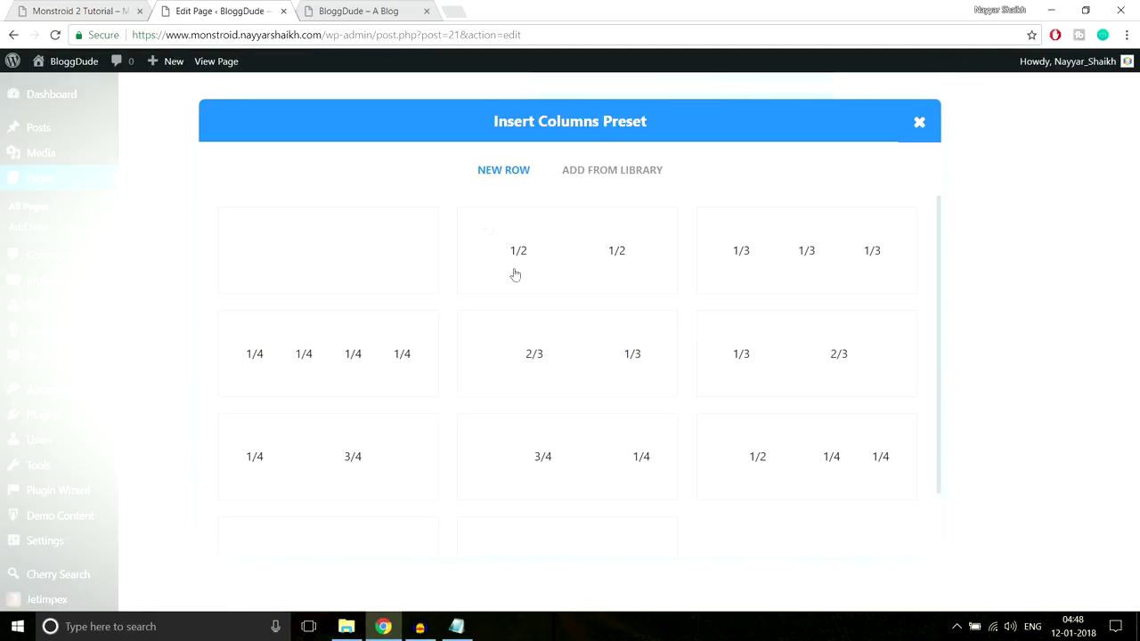
left_click(565, 272)
Copy the demo's heading text and start inserting a module into the left column
scroll(882, 265, "down", 3)
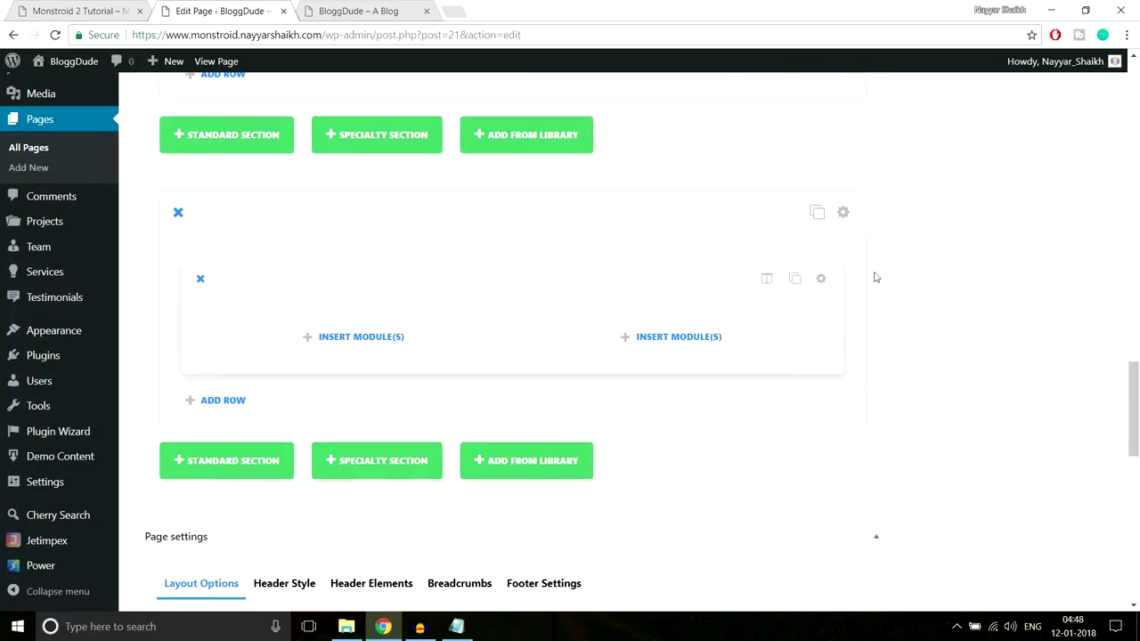
key("ctrl+shift+Tab")
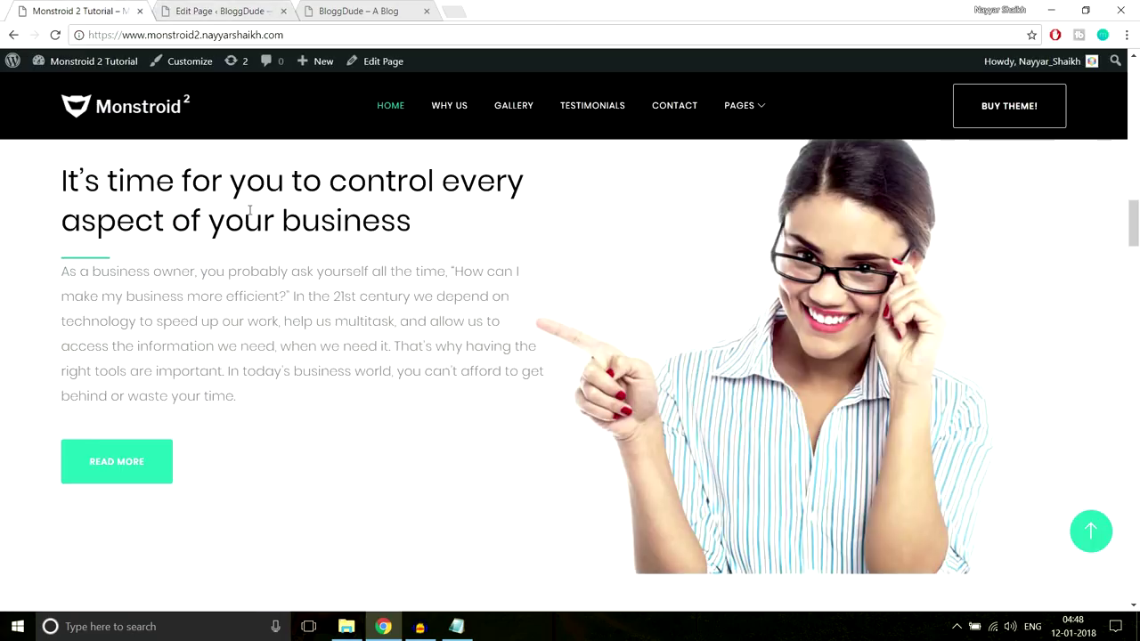
scroll(110, 245, "up", 1)
left_click_drag(67, 241, 27, 265)
triple_click(60, 251)
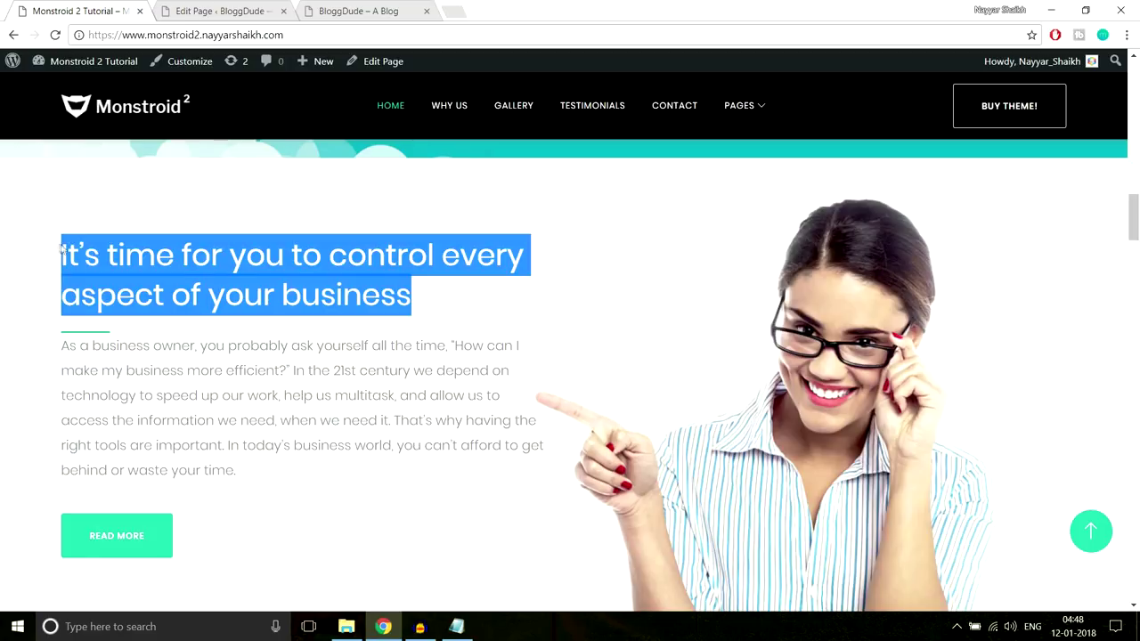
left_click(206, 5)
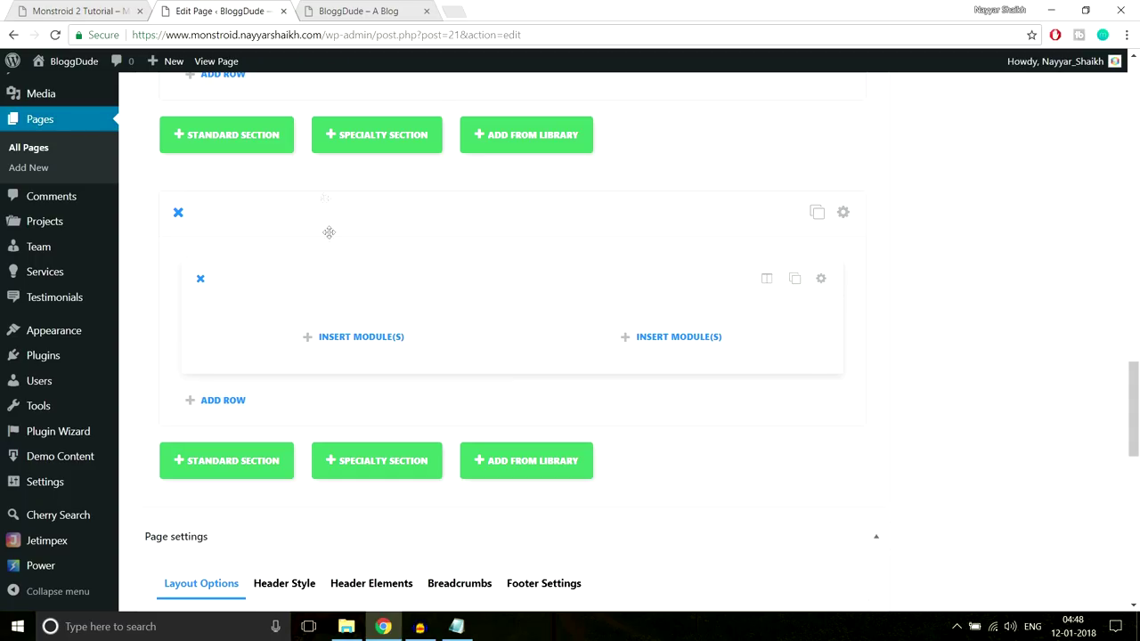
left_click(365, 333)
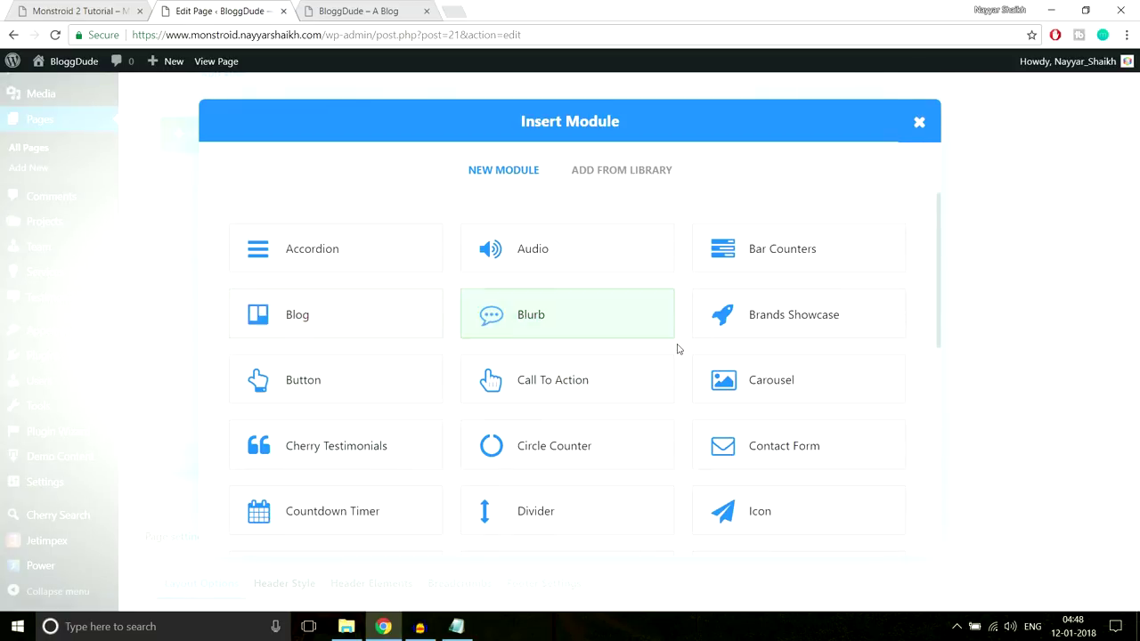
scroll(676, 348, "down", 5)
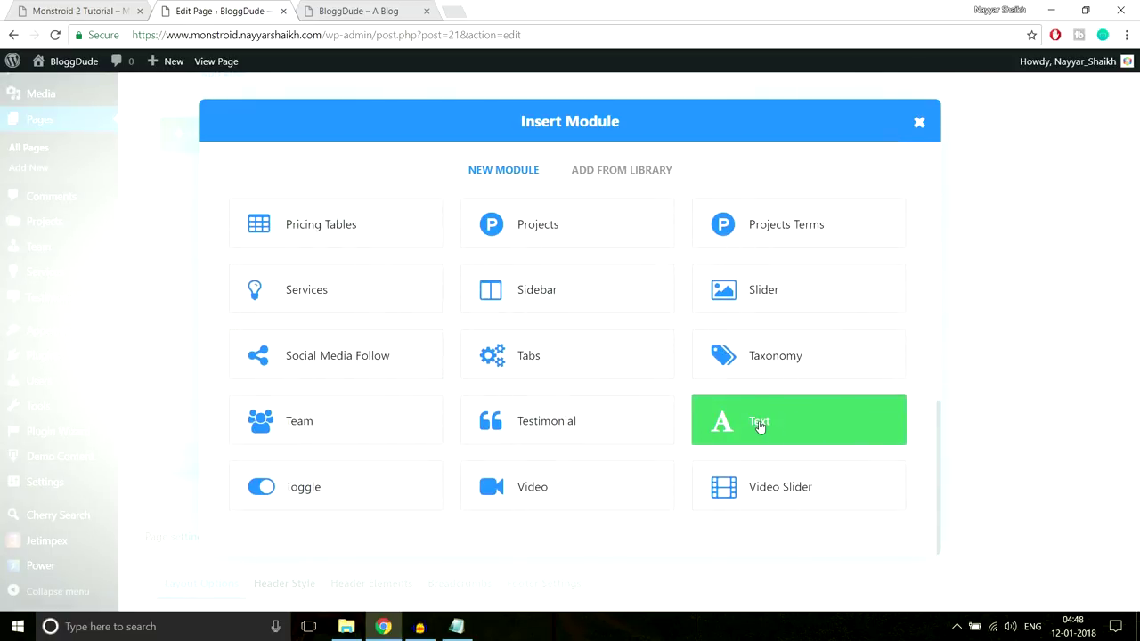
Add a Text module to the left column holding the demo heading
left_click(756, 417)
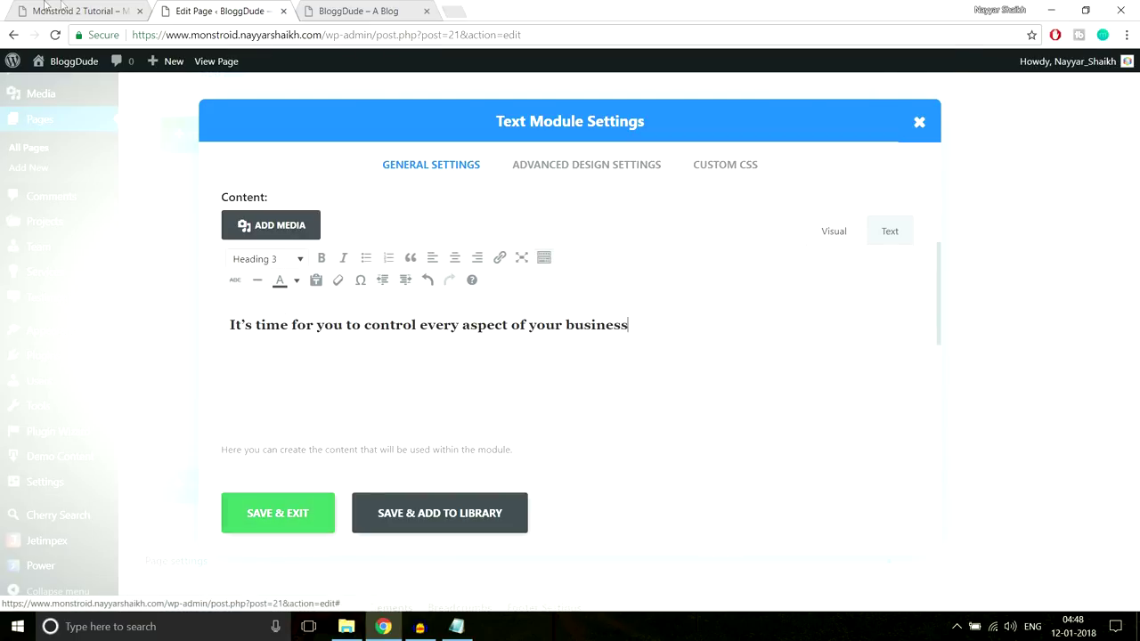
key("ctrl+shift+Tab")
left_click(378, 284)
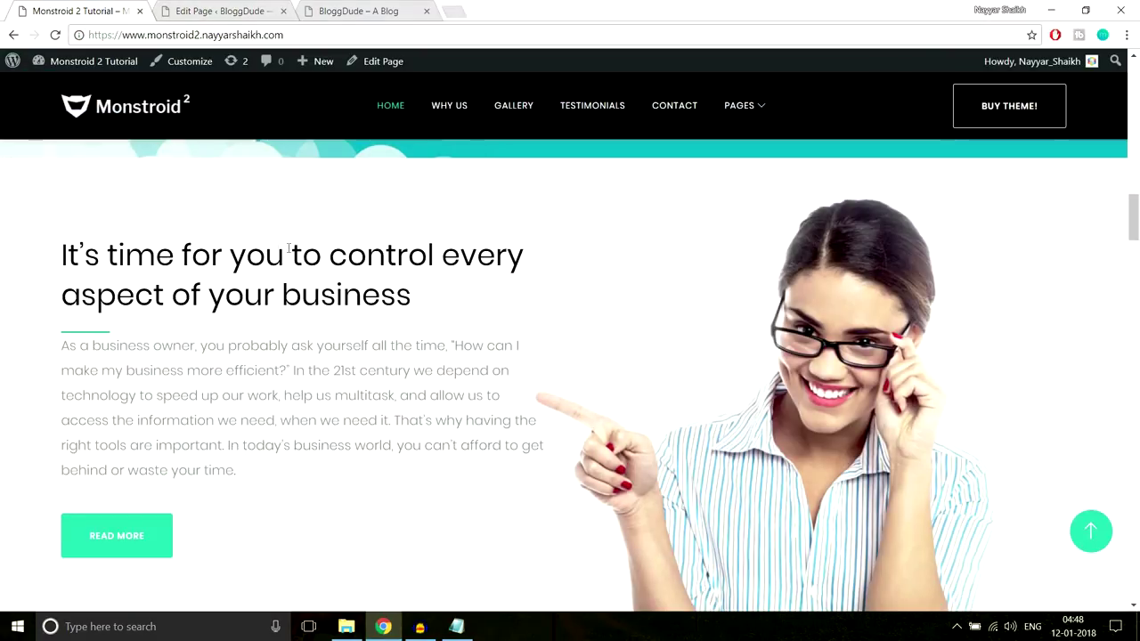
key("ctrl+Tab")
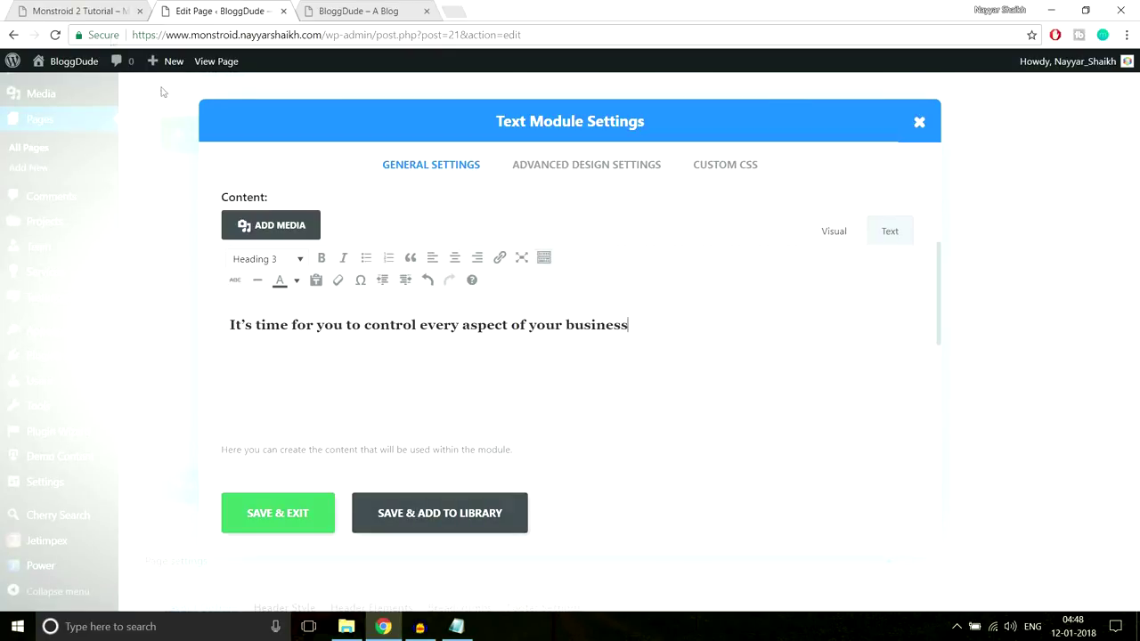
key("ctrl+shift+Tab")
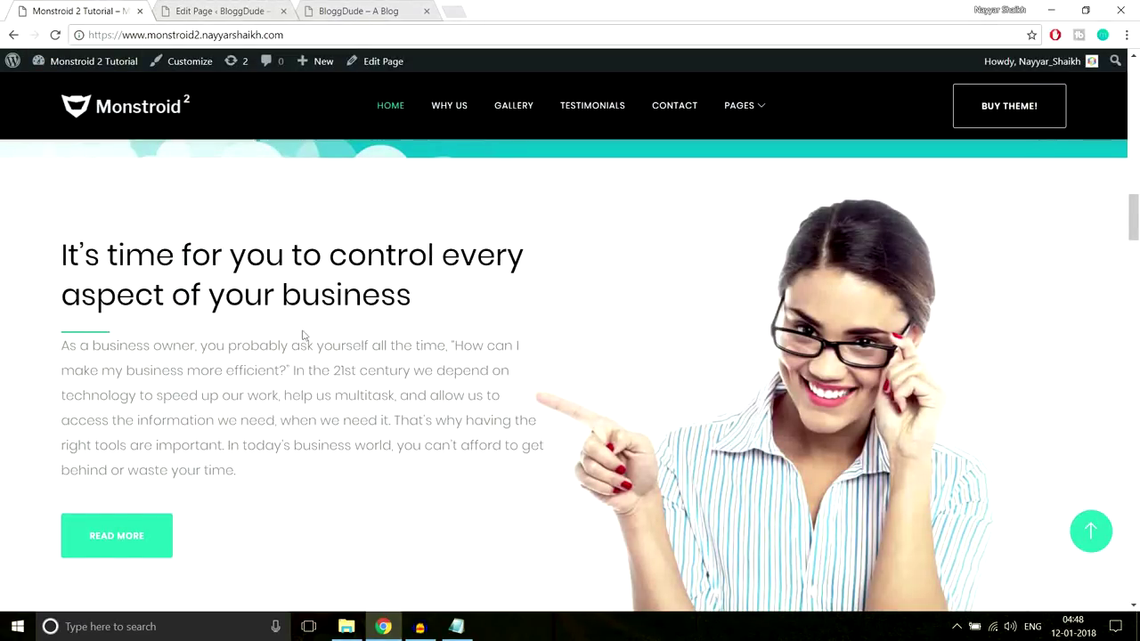
Paste the 66px #2cc895 underline CSS into the module's After field and save it
left_click(456, 626)
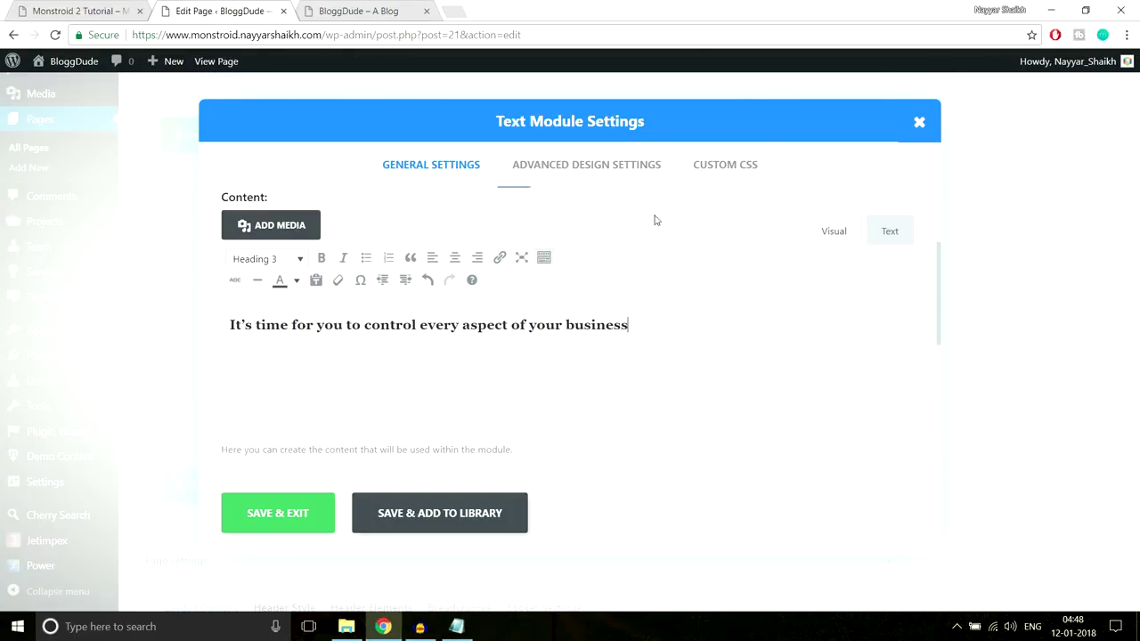
left_click(706, 176)
scroll(717, 249, "down", 7)
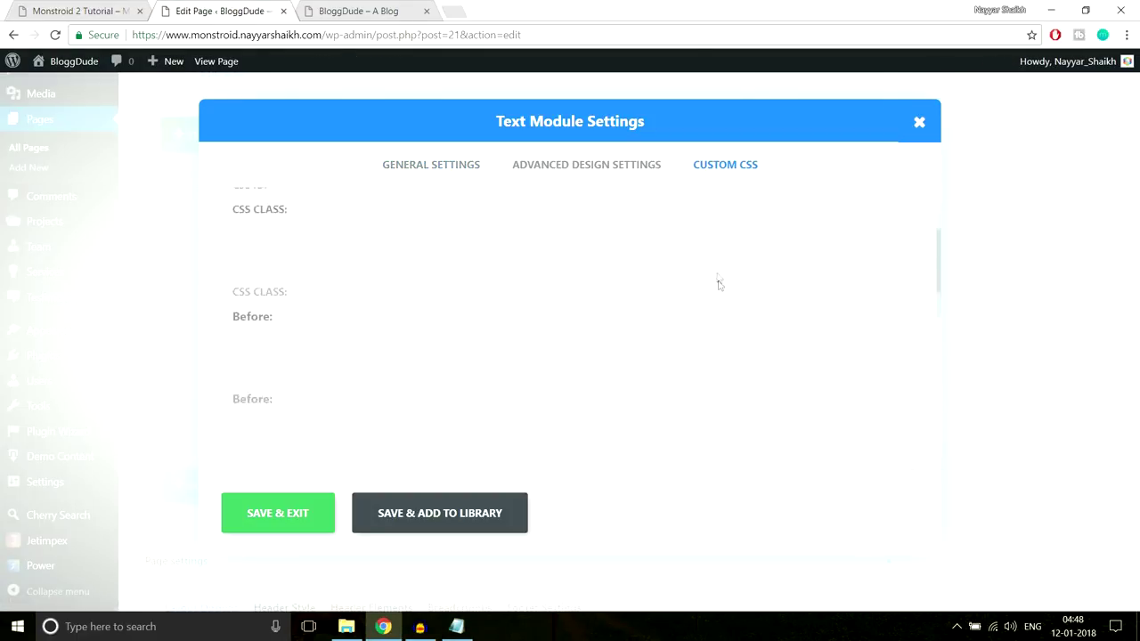
left_click(406, 333)
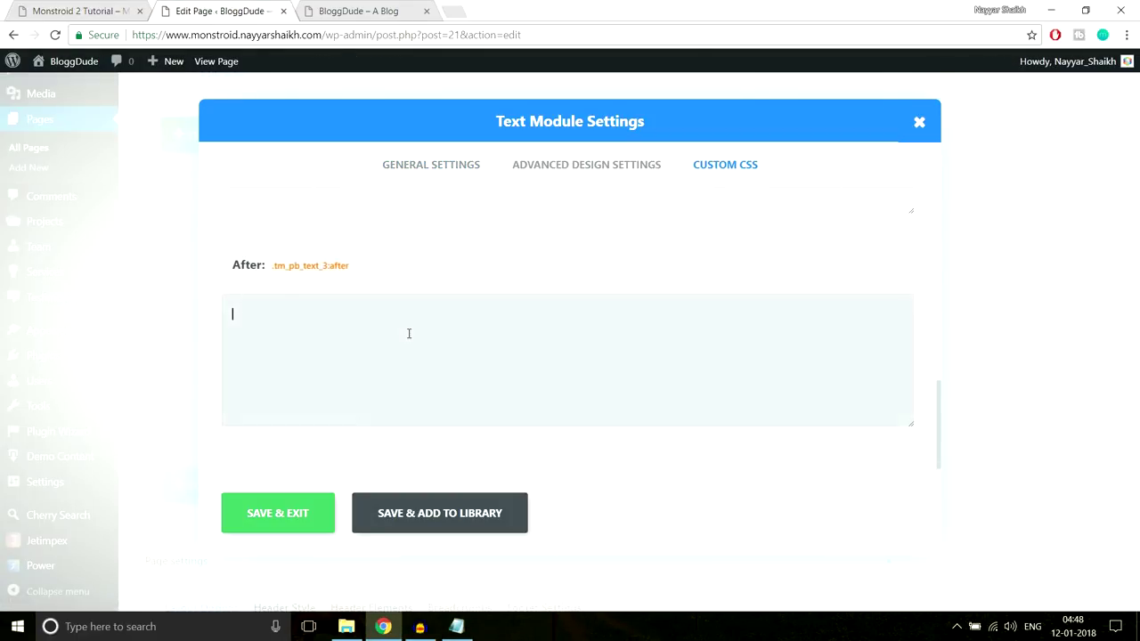
type("display: block; width: 66px; height: 3px; content: ''; margin-top: 22px; margin-right: auto; background-color: #2cc895;")
left_click(307, 519)
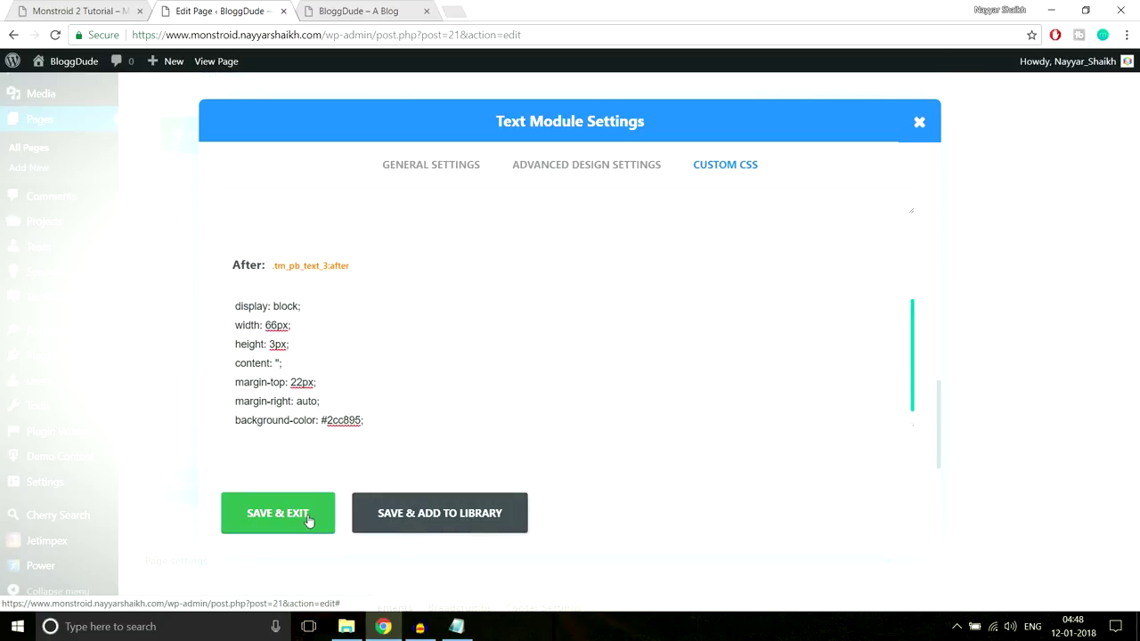
Select the demo's paragraph text for copying
left_click(81, 11)
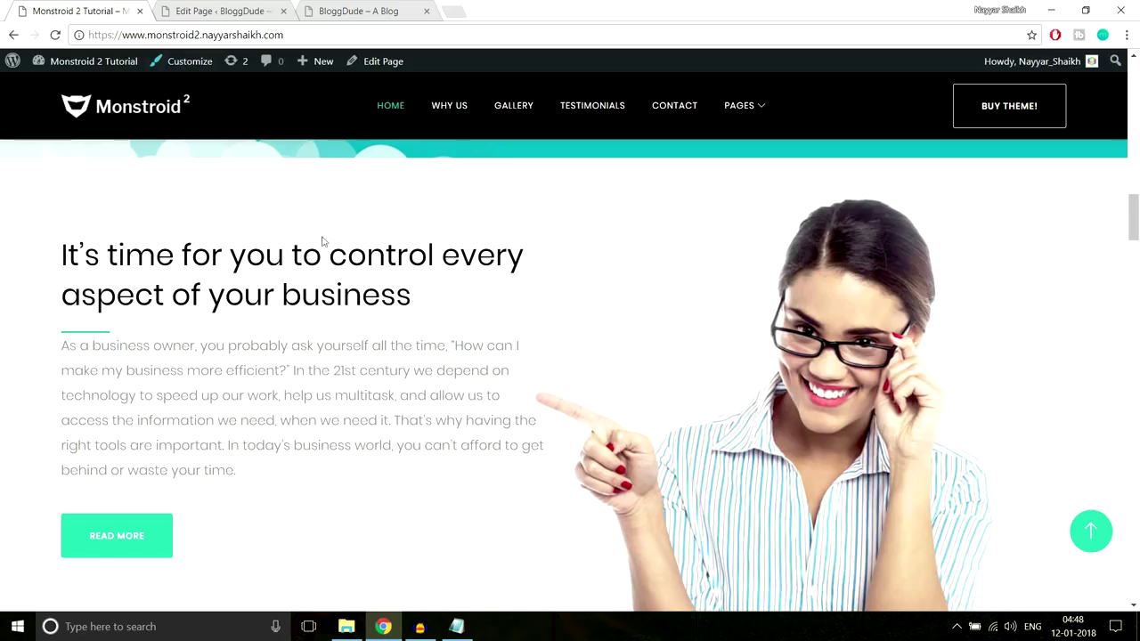
scroll(148, 300, "down", 2)
scroll(163, 252, "up", 2)
left_click_drag(56, 349, 261, 481)
Give the heading Text module 30px bottom padding, then insert another module in the left column
left_click(261, 481)
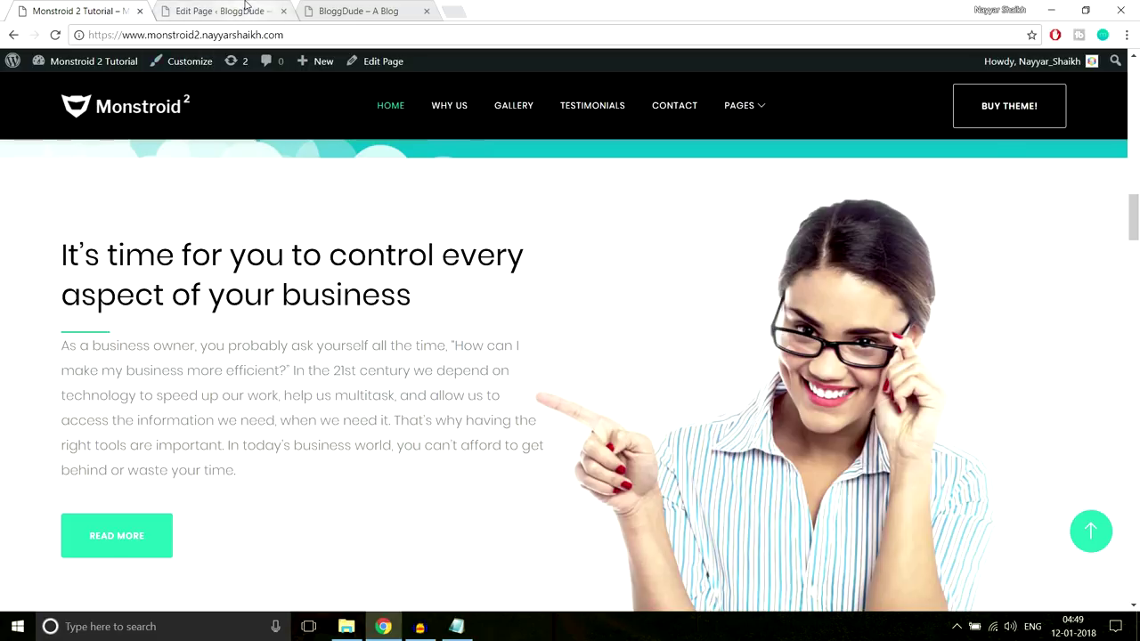
left_click(227, 10)
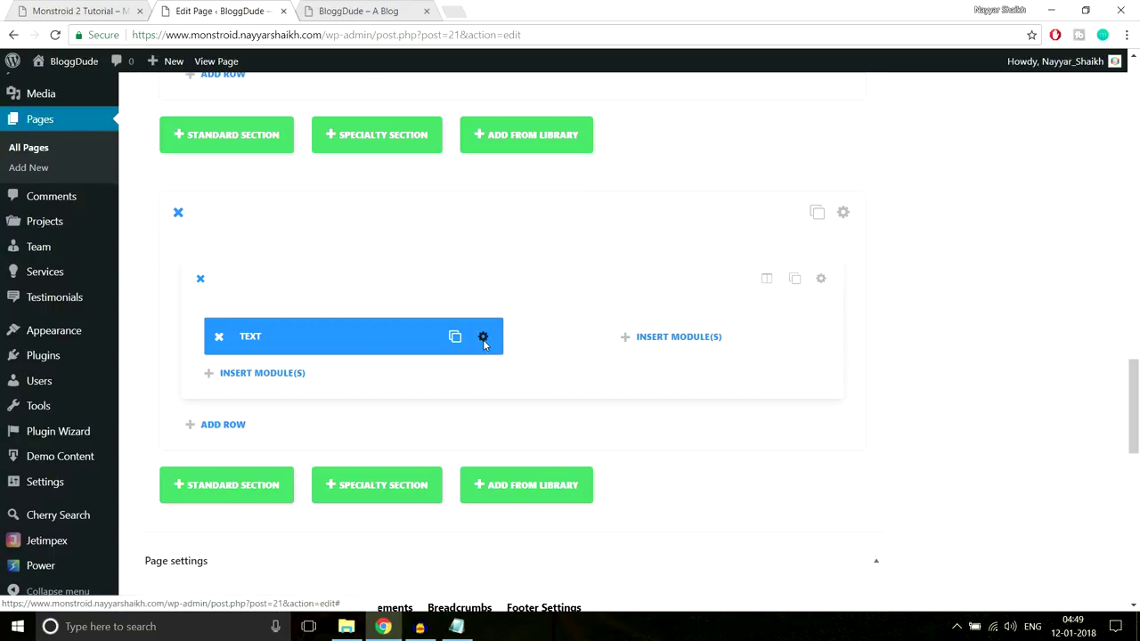
left_click(482, 339)
left_click(580, 170)
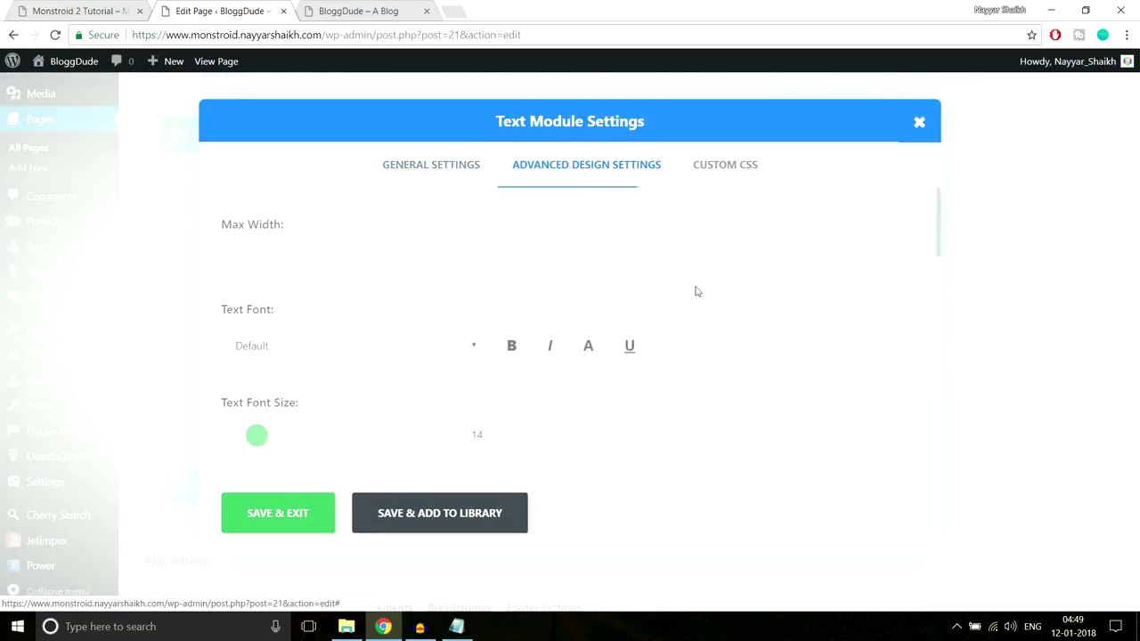
scroll(695, 305, "down", 6)
scroll(695, 305, "down", 2)
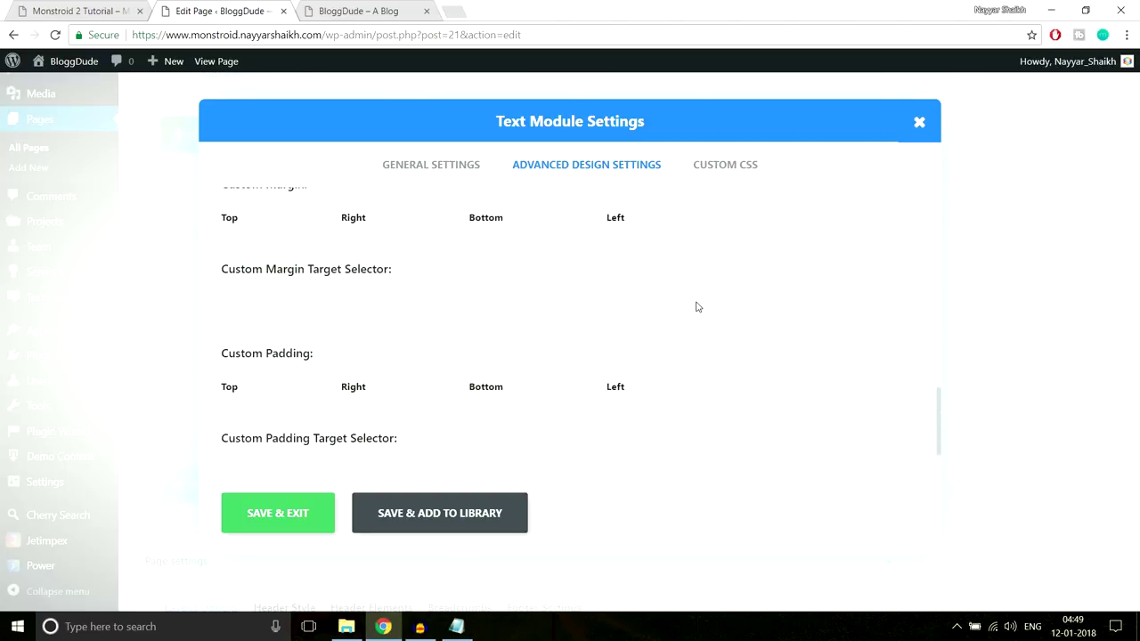
scroll(481, 423, "down", 1)
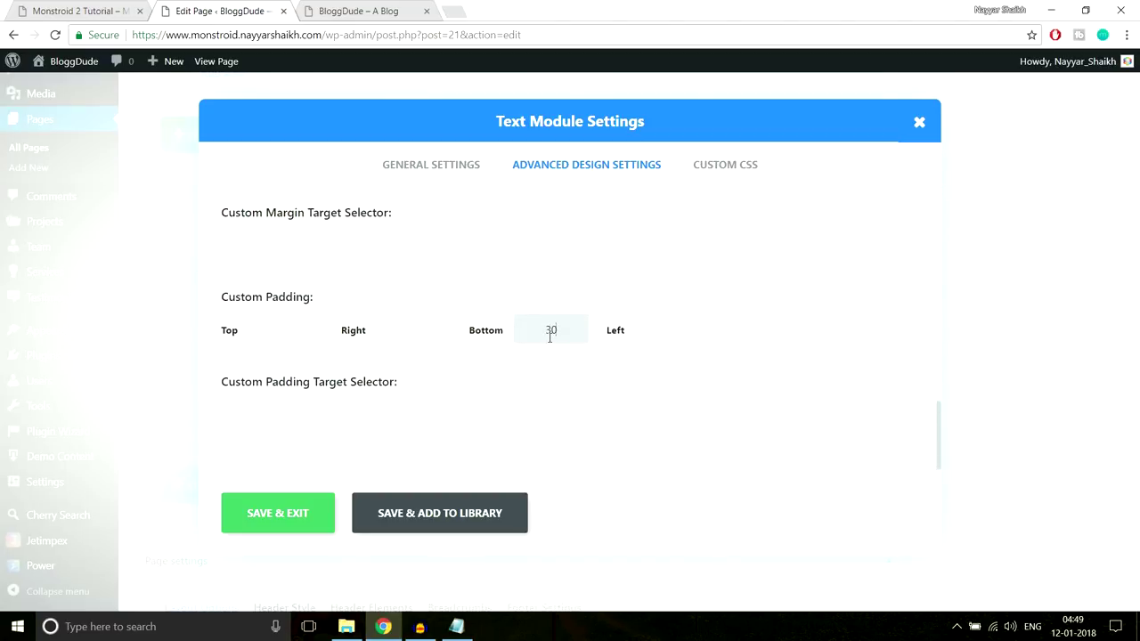
left_click(283, 517)
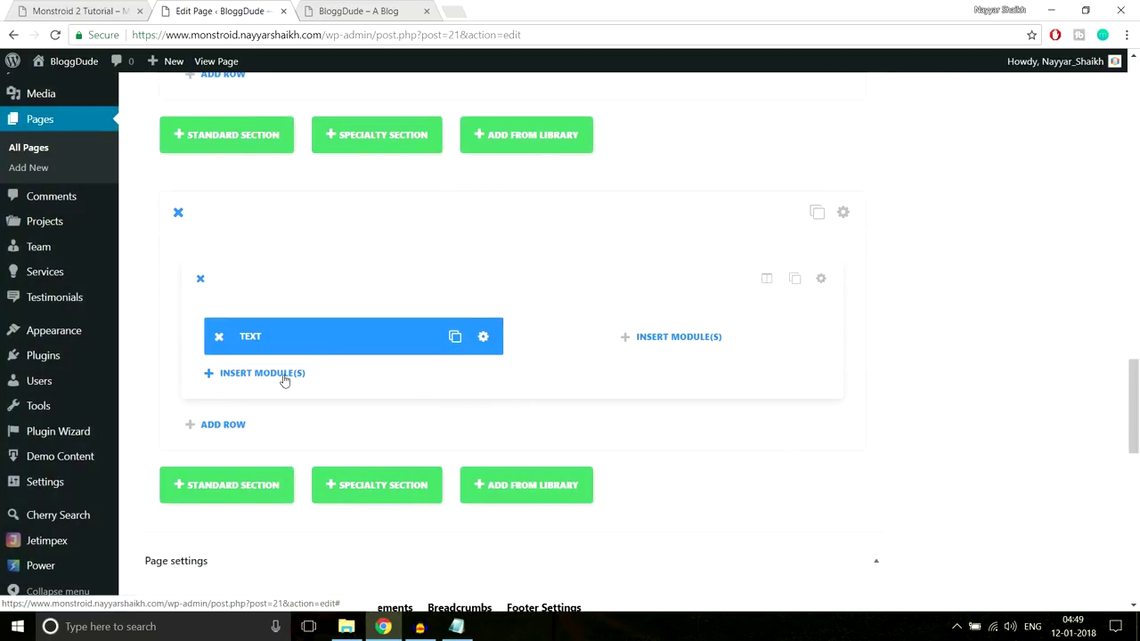
left_click(283, 376)
scroll(689, 419, "down", 5)
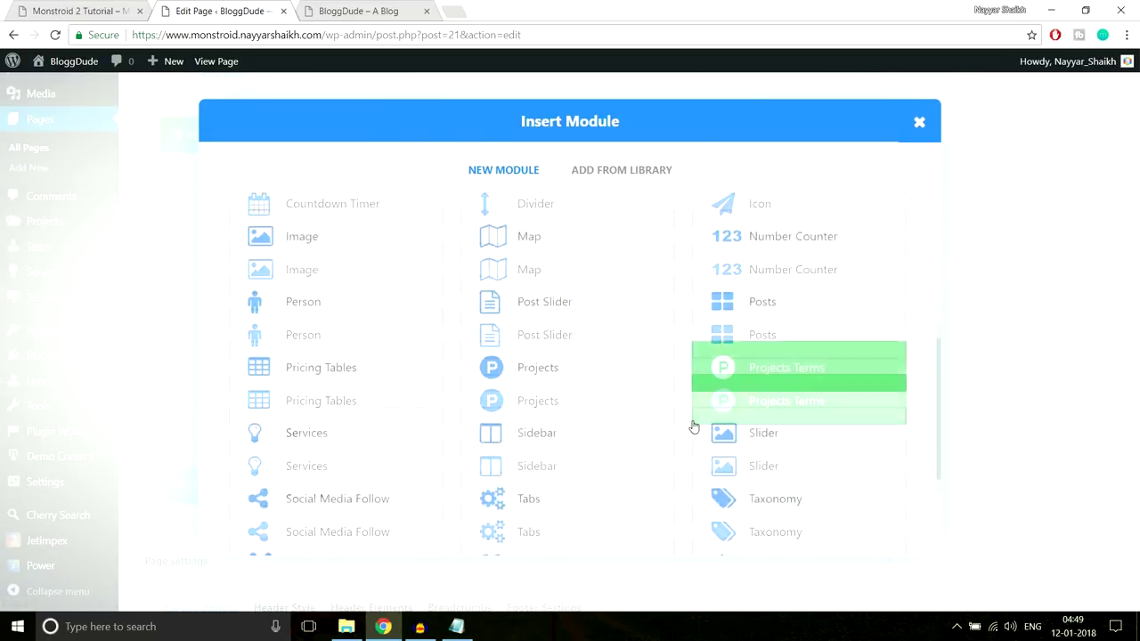
Add a second Text module containing the demo's 'As a business owner…' paragraph and save it
left_click(761, 423)
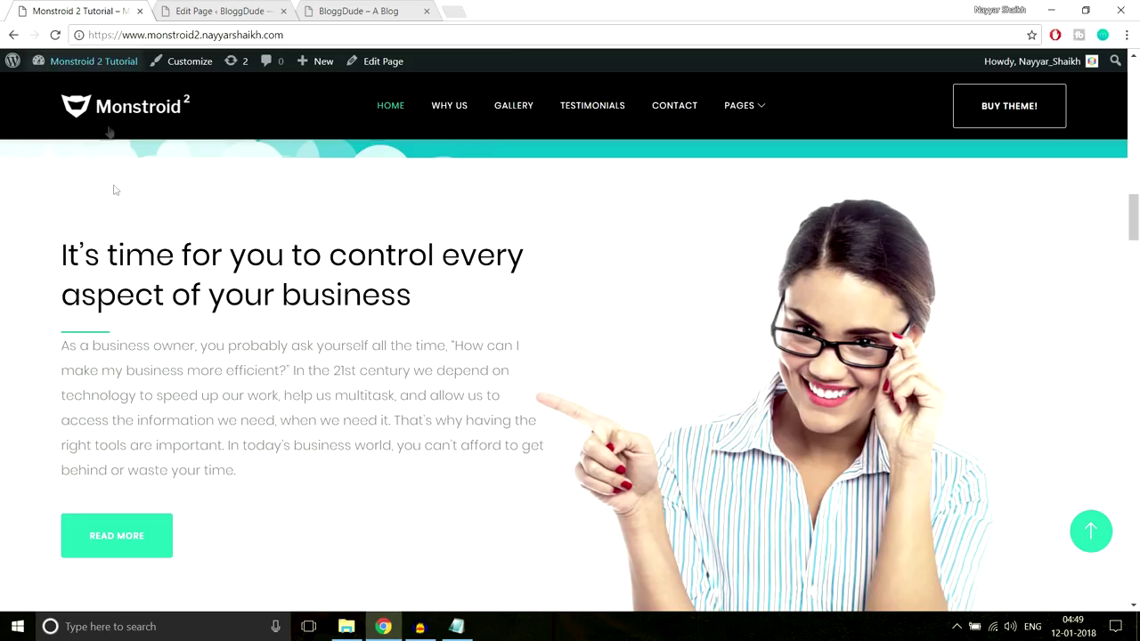
left_click_drag(54, 352, 285, 494)
key("ctrl+c")
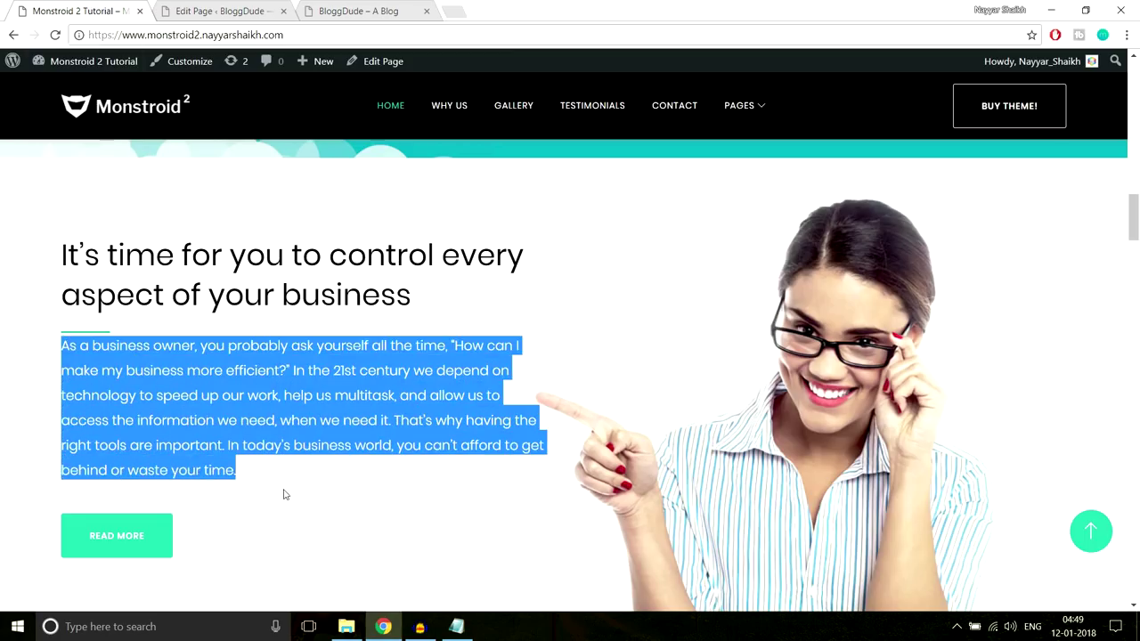
left_click(239, 13)
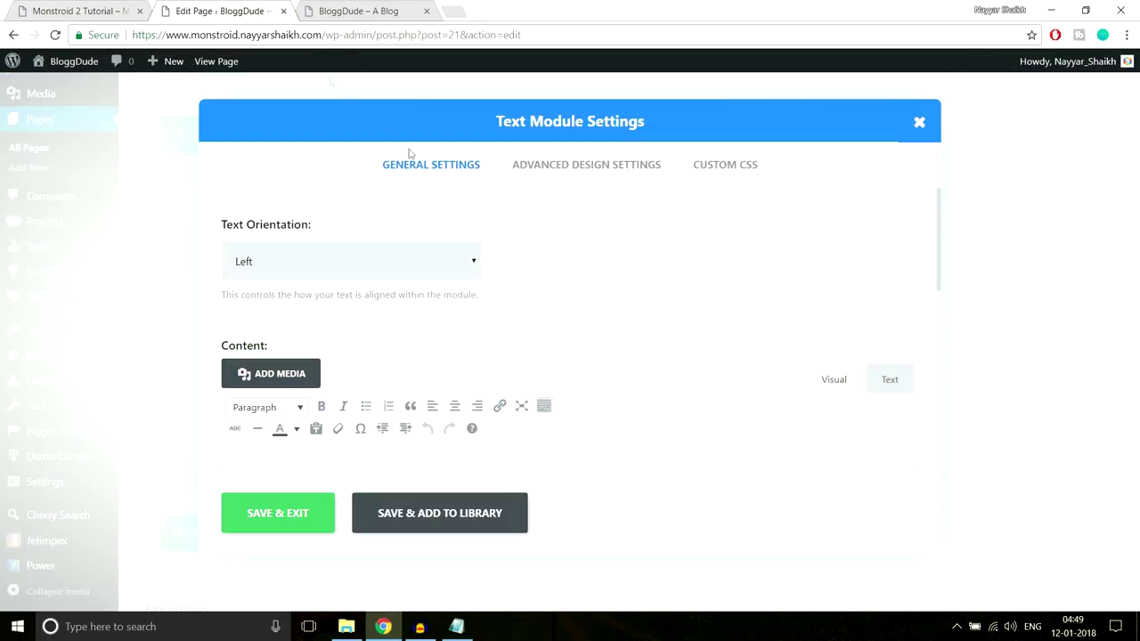
scroll(453, 287, "down", 5)
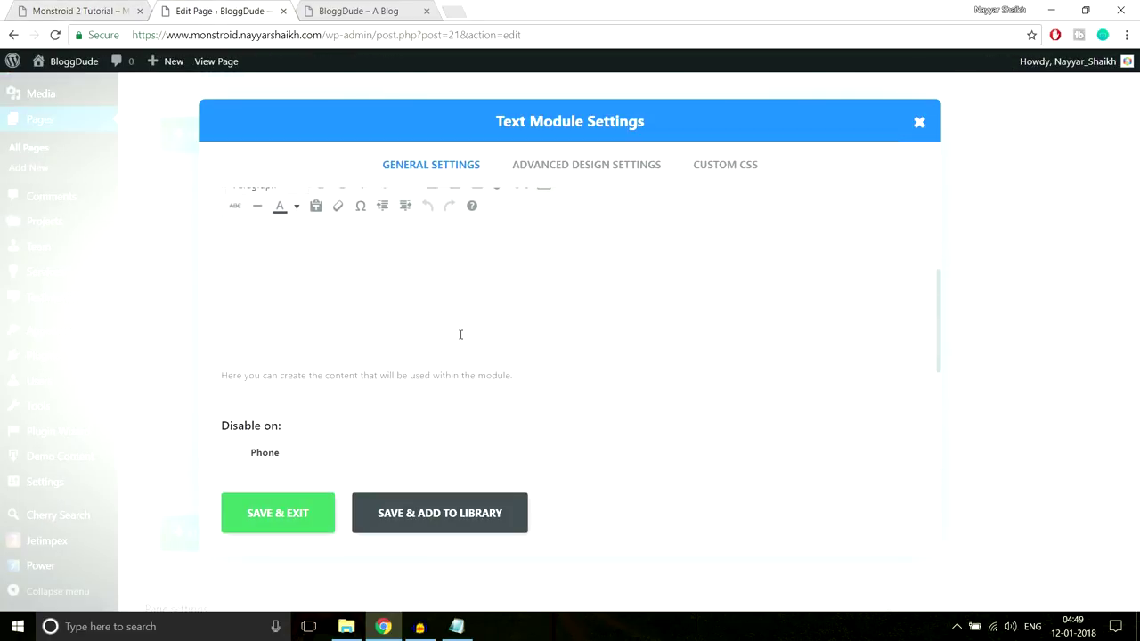
left_click(461, 334)
key("ctrl+v")
scroll(469, 328, "up", 2)
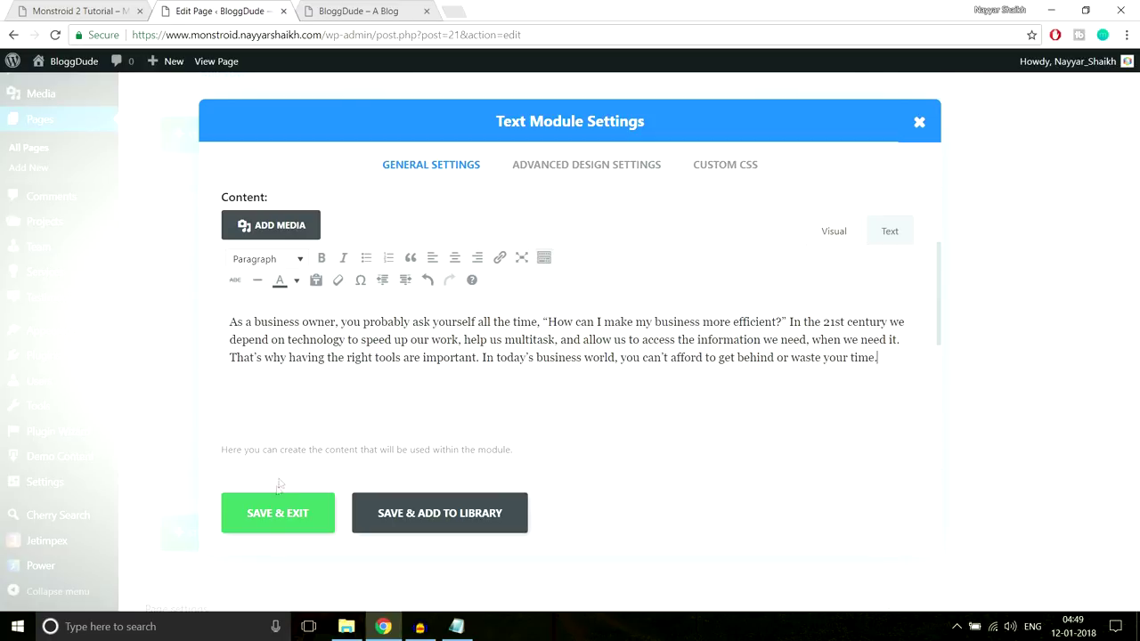
left_click(276, 512)
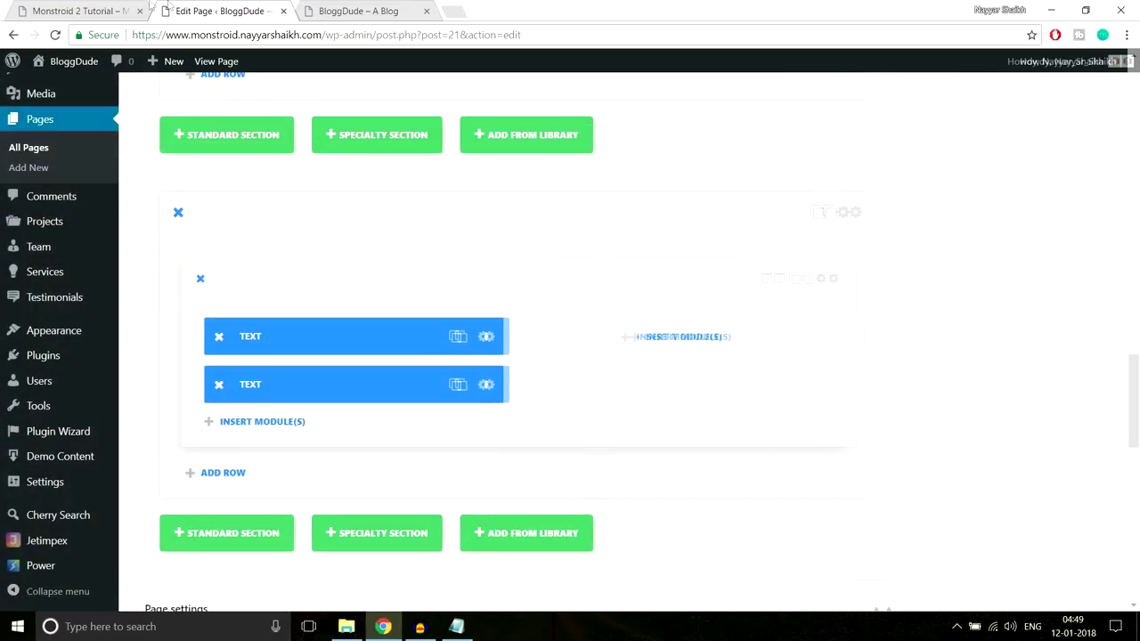
left_click(80, 11)
scroll(169, 418, "down", 1)
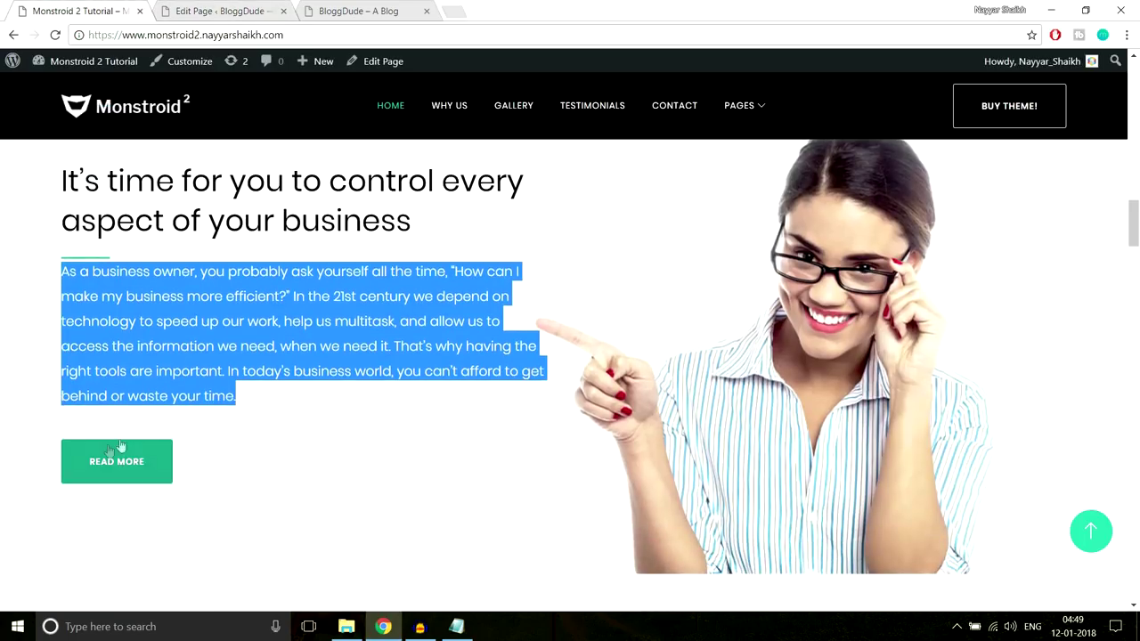
Give the paragraph Text module 30px bottom padding
left_click(138, 430)
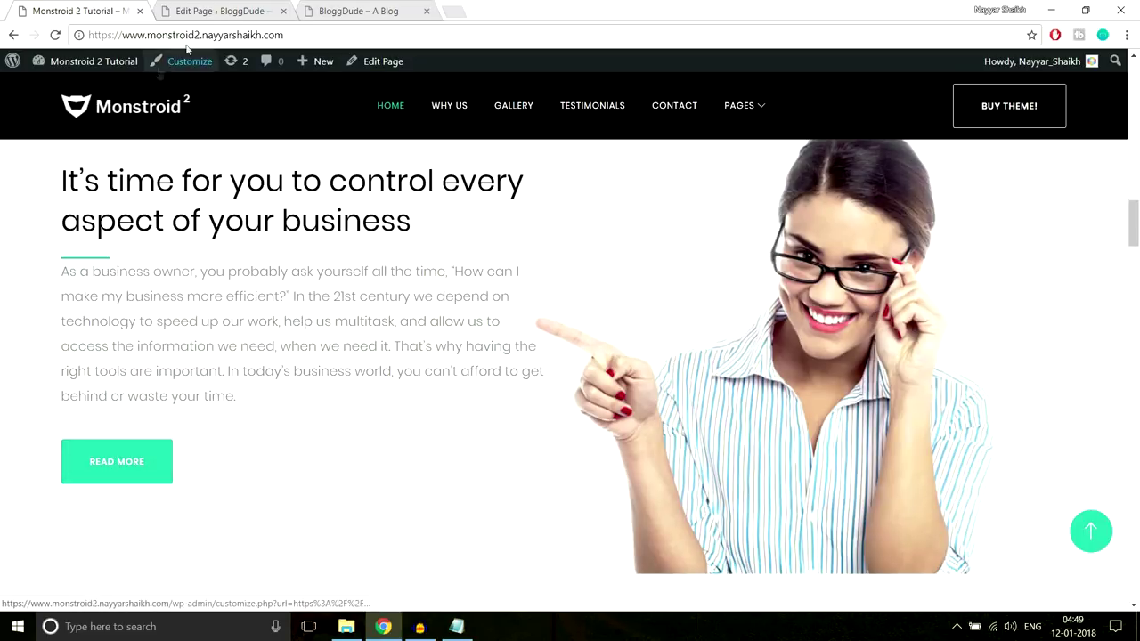
left_click(215, 11)
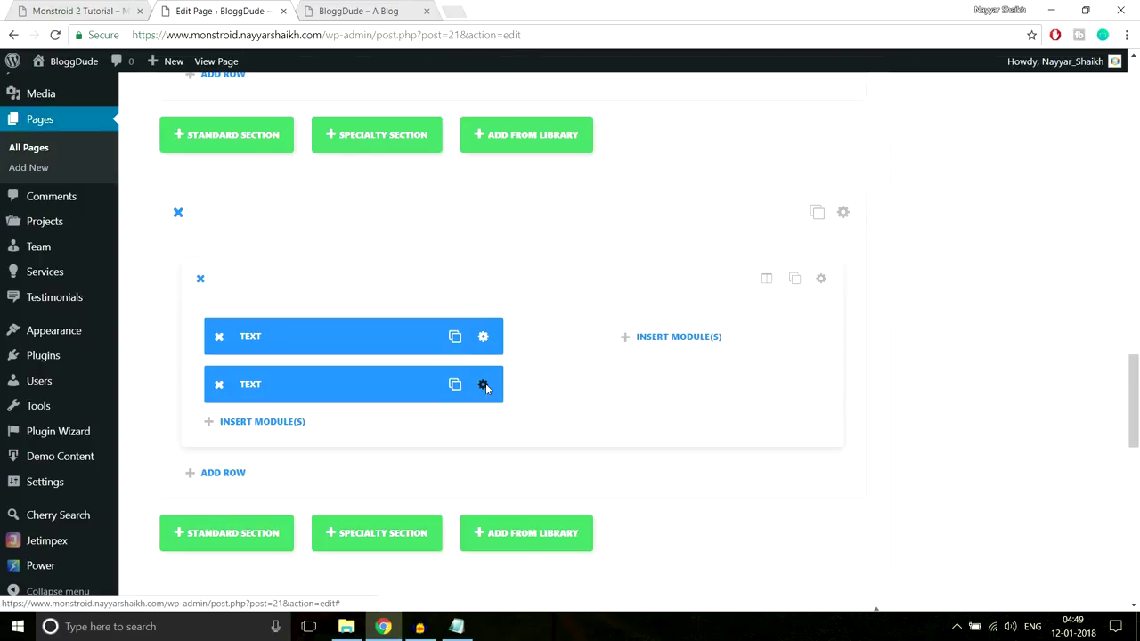
left_click(488, 385)
left_click(586, 166)
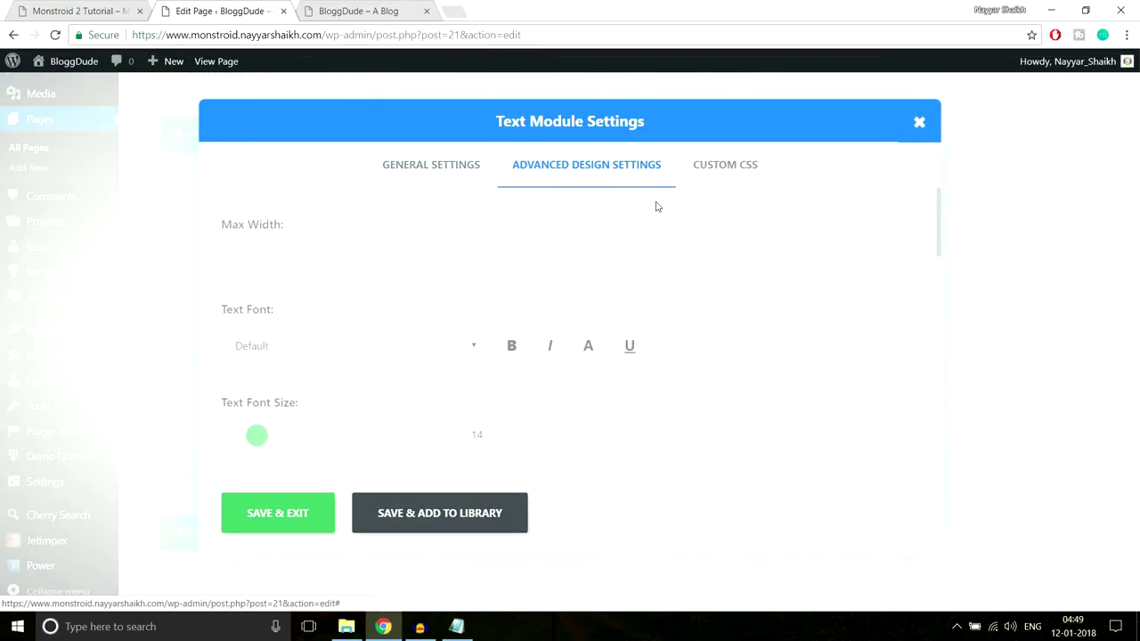
scroll(674, 296, "down", 10)
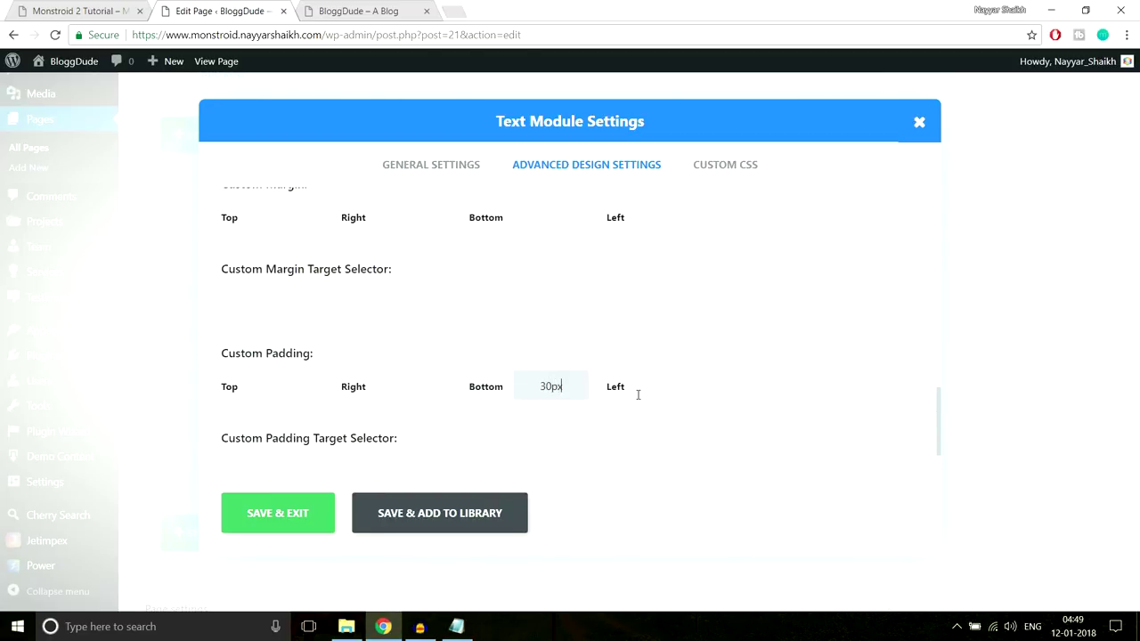
left_click(318, 514)
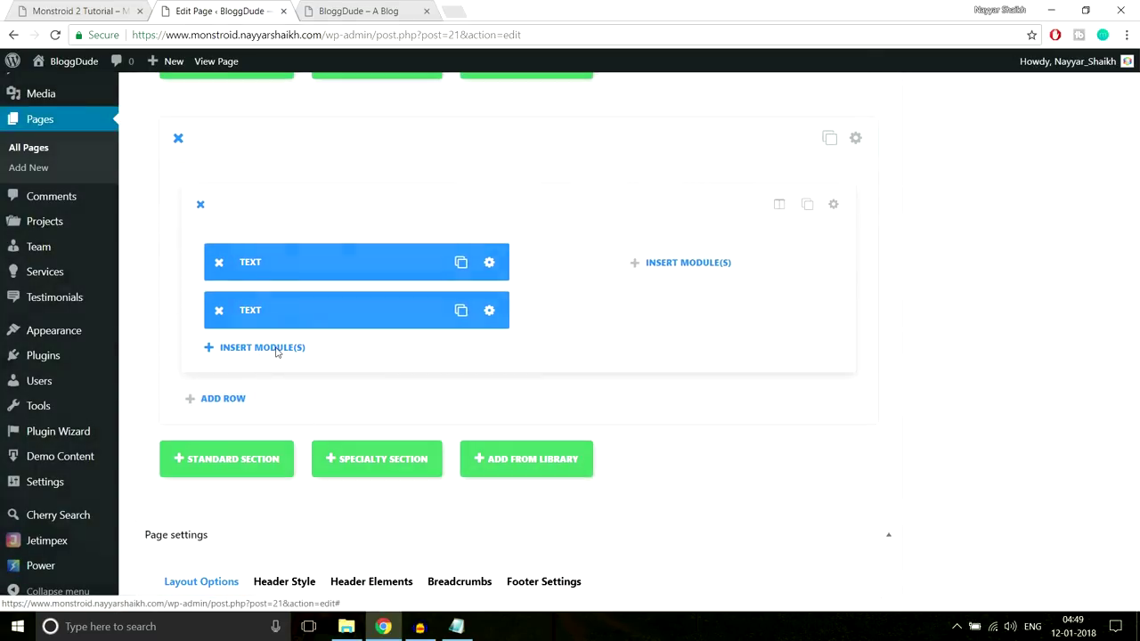
Add a Button module labelled 'Read More' below the paragraph
left_click(276, 350)
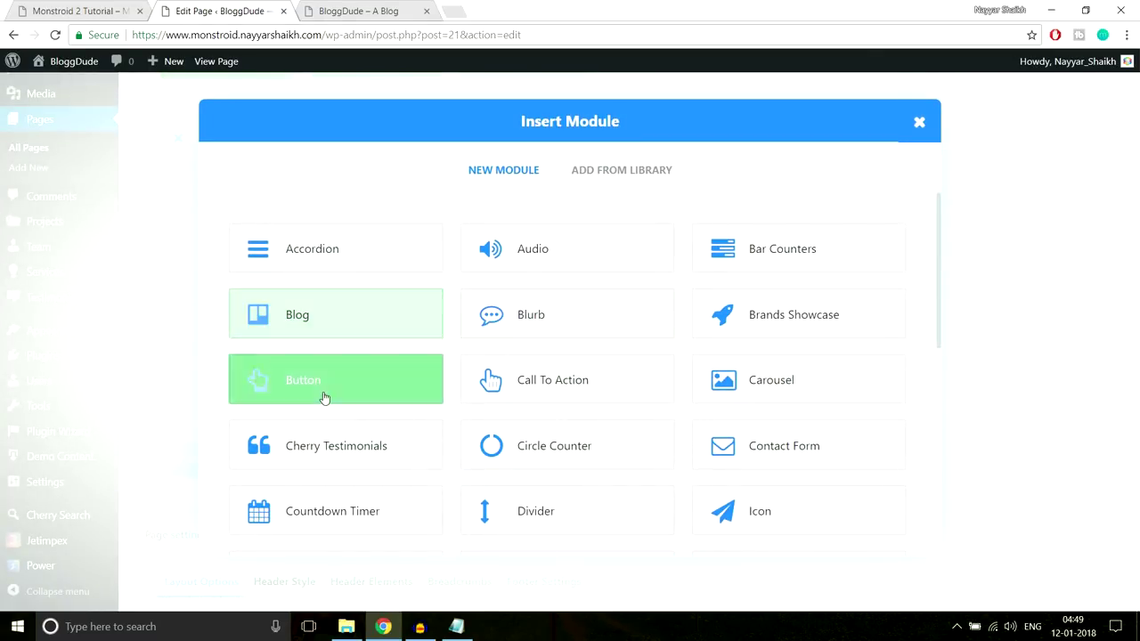
left_click(324, 385)
left_click(106, 6)
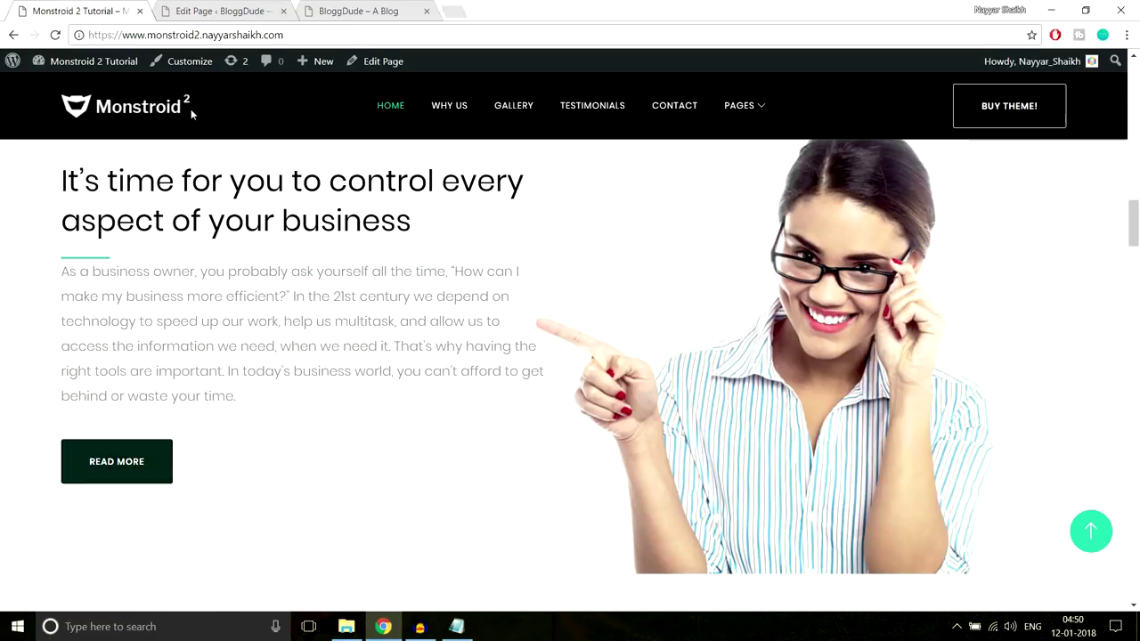
left_click(215, 7)
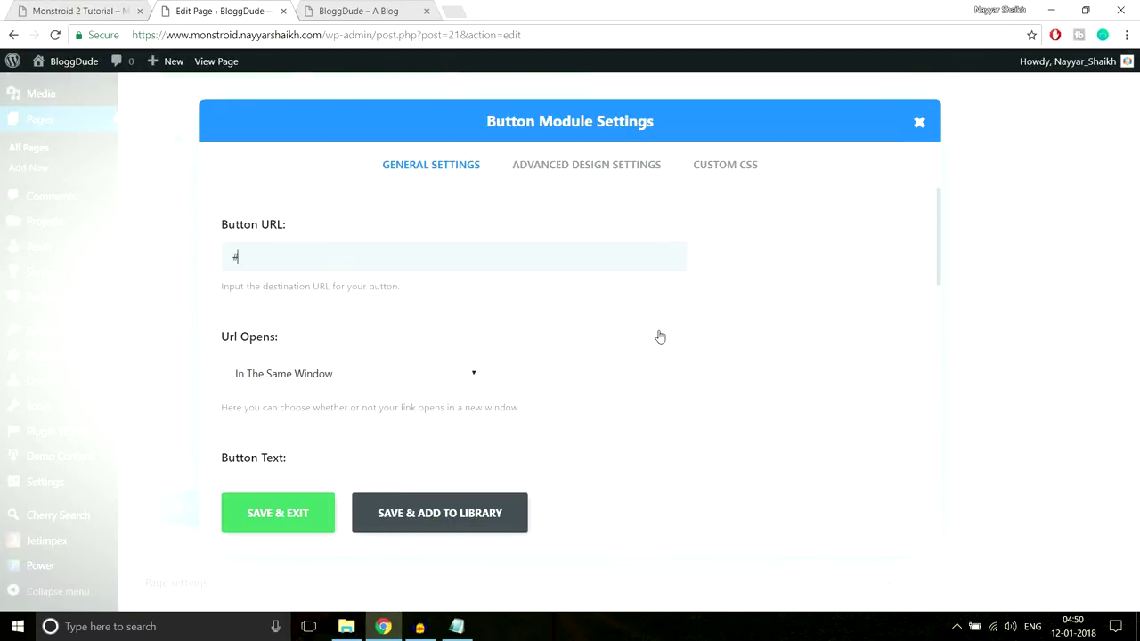
scroll(660, 336, "down", 2)
scroll(552, 298, "down", 1)
left_click(453, 268)
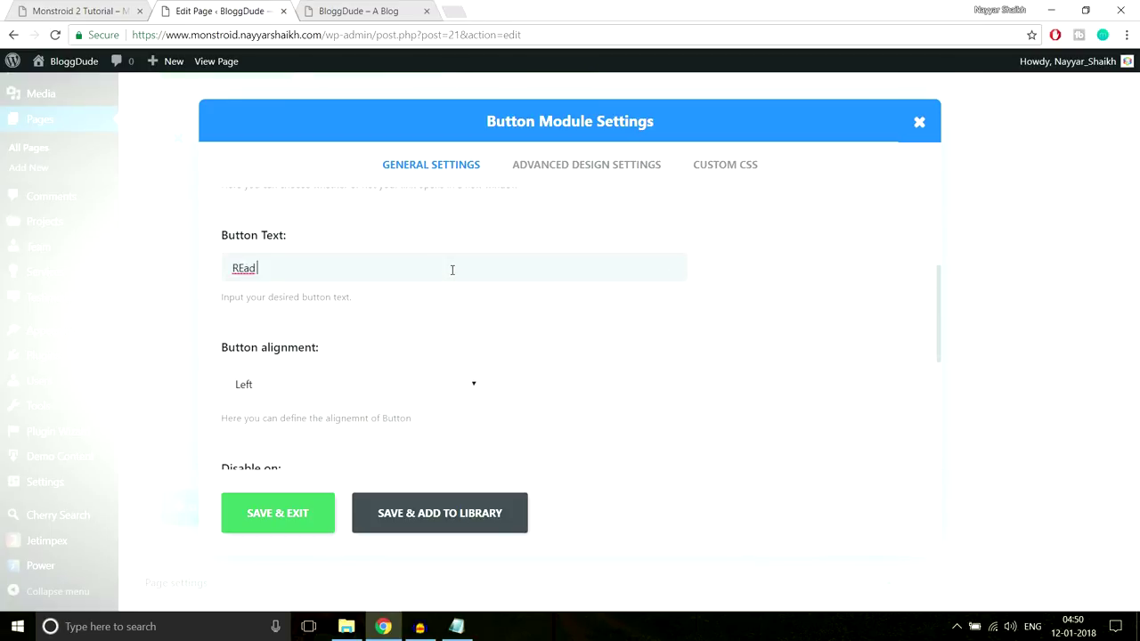
left_click(246, 268)
key("BackSpace")
type("e")
scroll(710, 330, "down", 1)
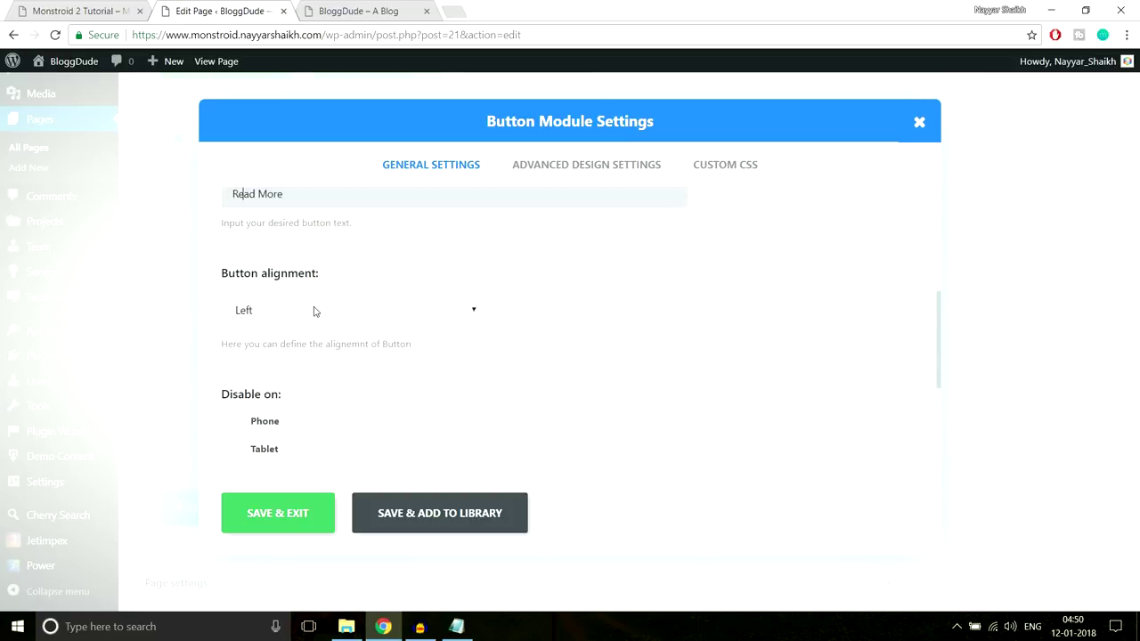
scroll(374, 318, "down", 1)
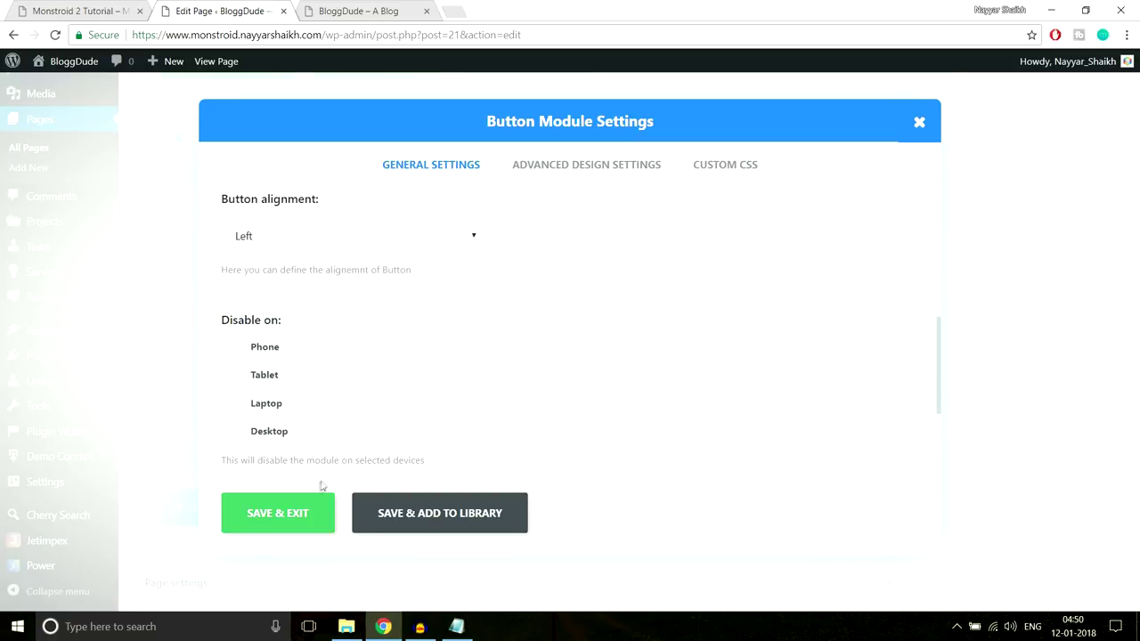
left_click(294, 517)
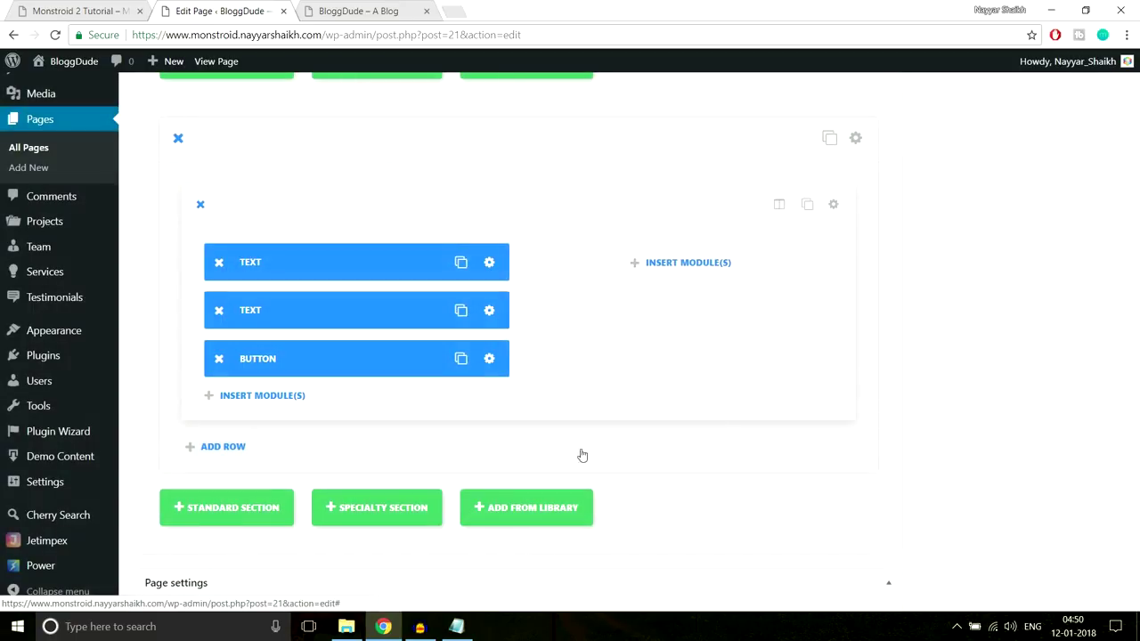
Compare the new button with the Monstroid 2 demo's Read More button
left_click(126, 8)
scroll(435, 301, "up", 2)
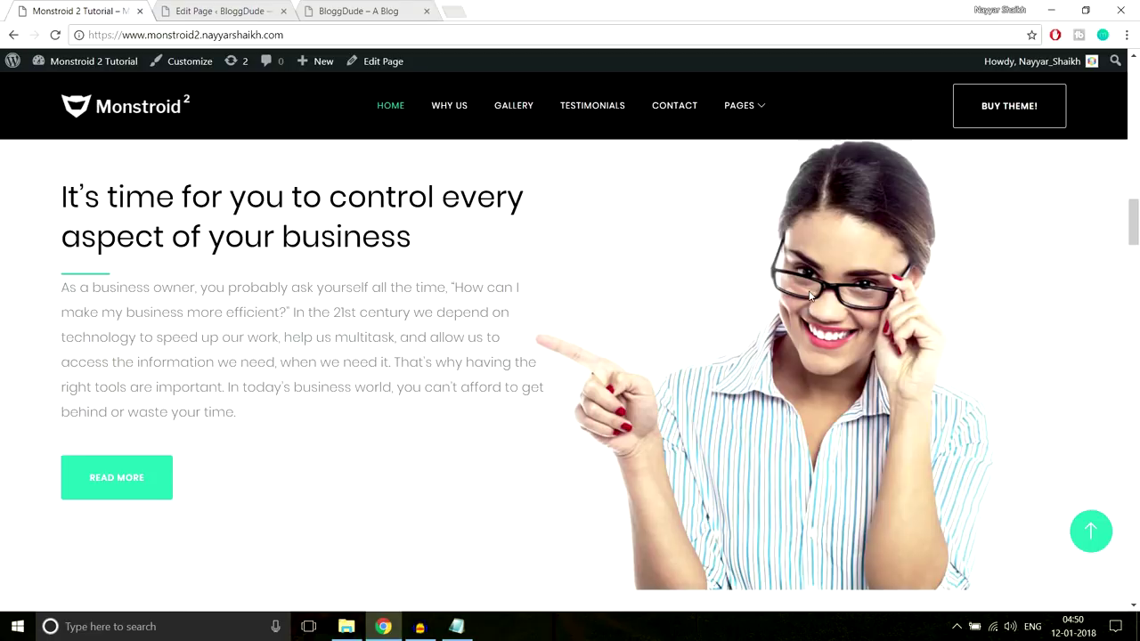
scroll(952, 282, "down", 2)
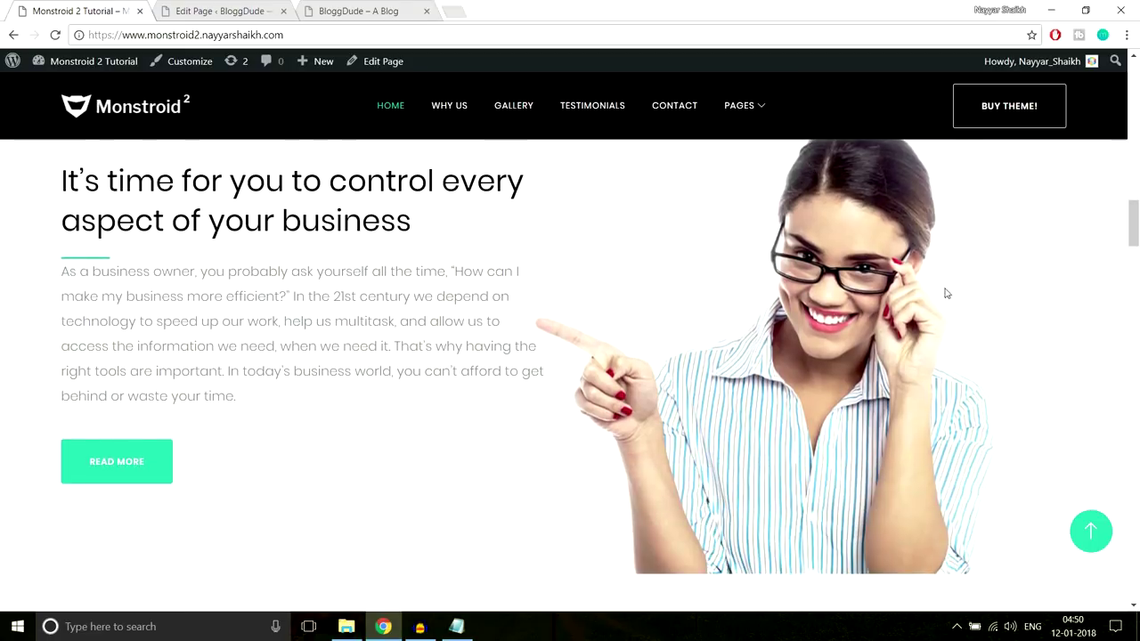
scroll(946, 293, "down", 1)
scroll(773, 270, "up", 3)
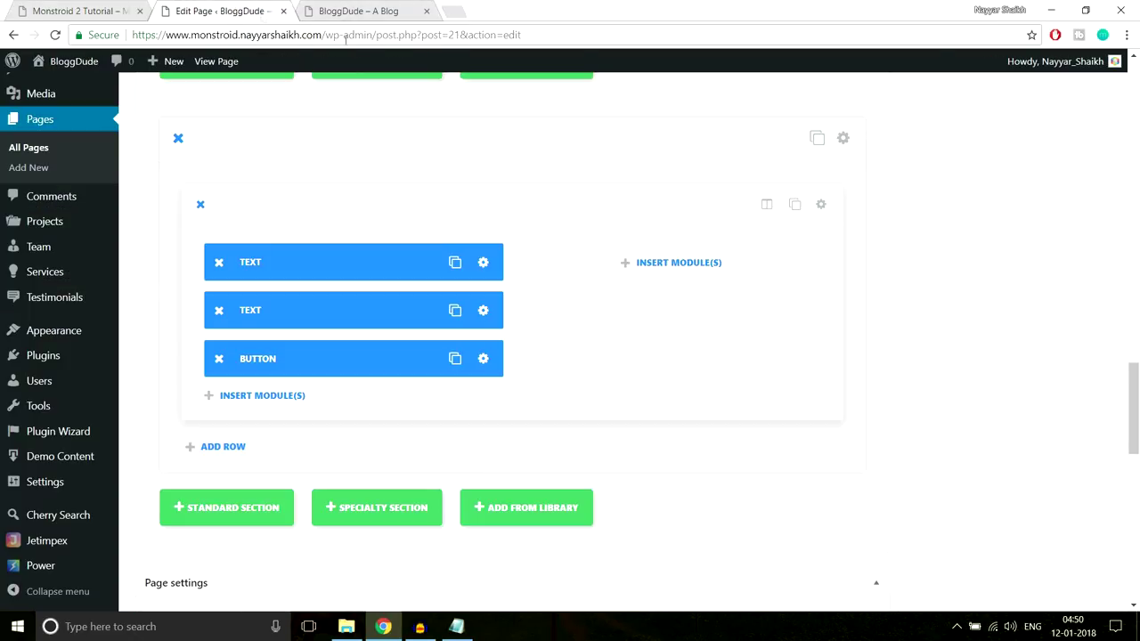
Upload the Home-2 woman image and set it as the section background
left_click(236, 11)
left_click(844, 140)
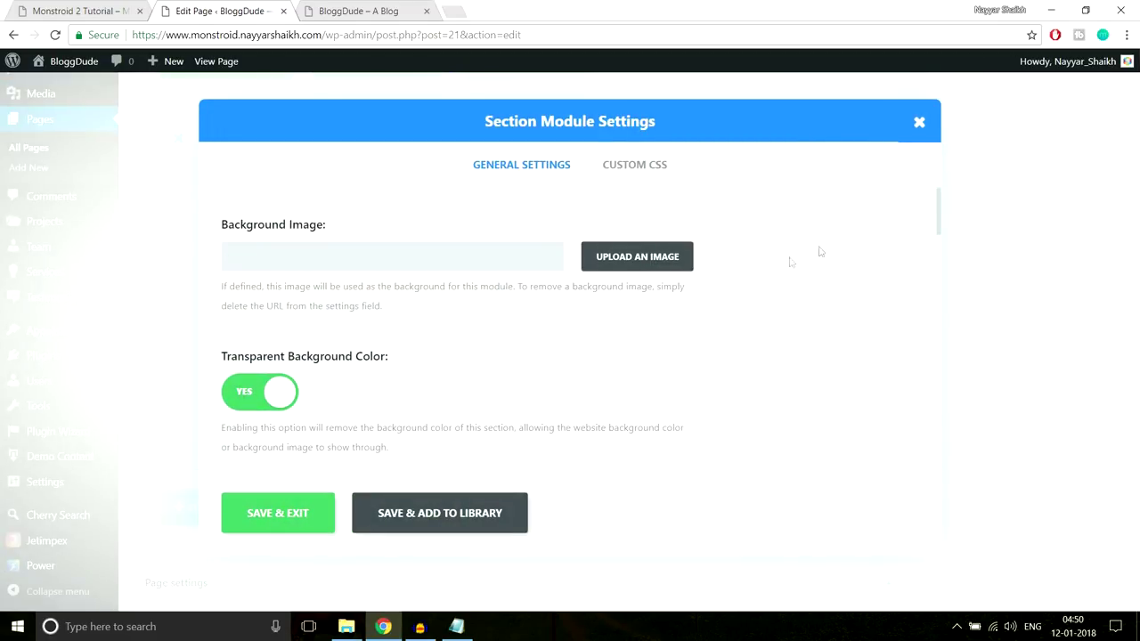
left_click(669, 255)
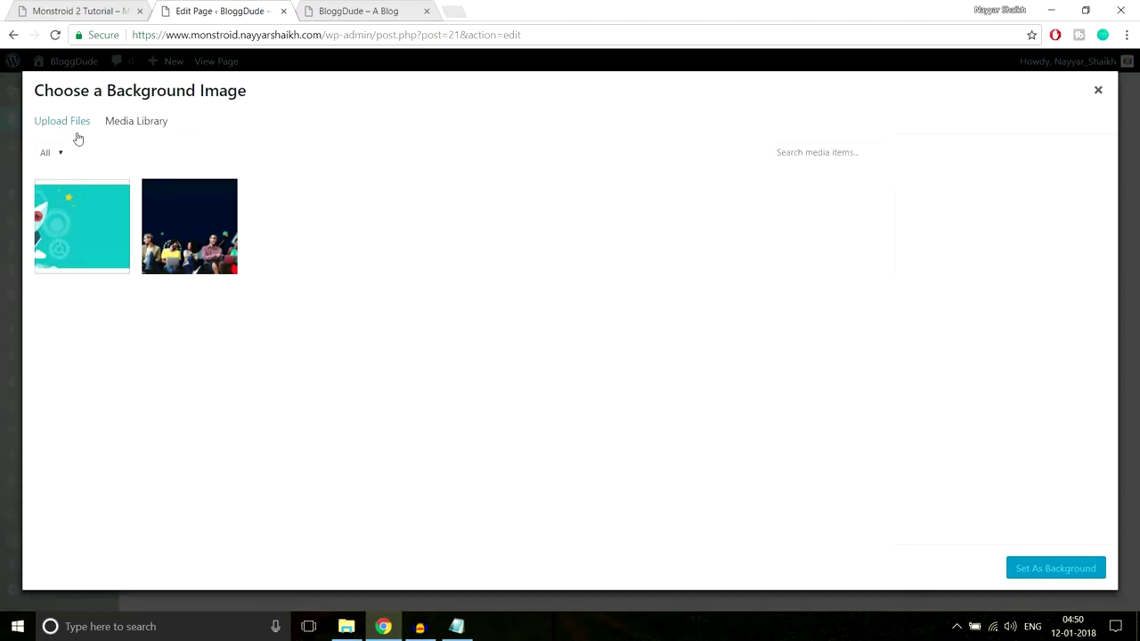
left_click(69, 125)
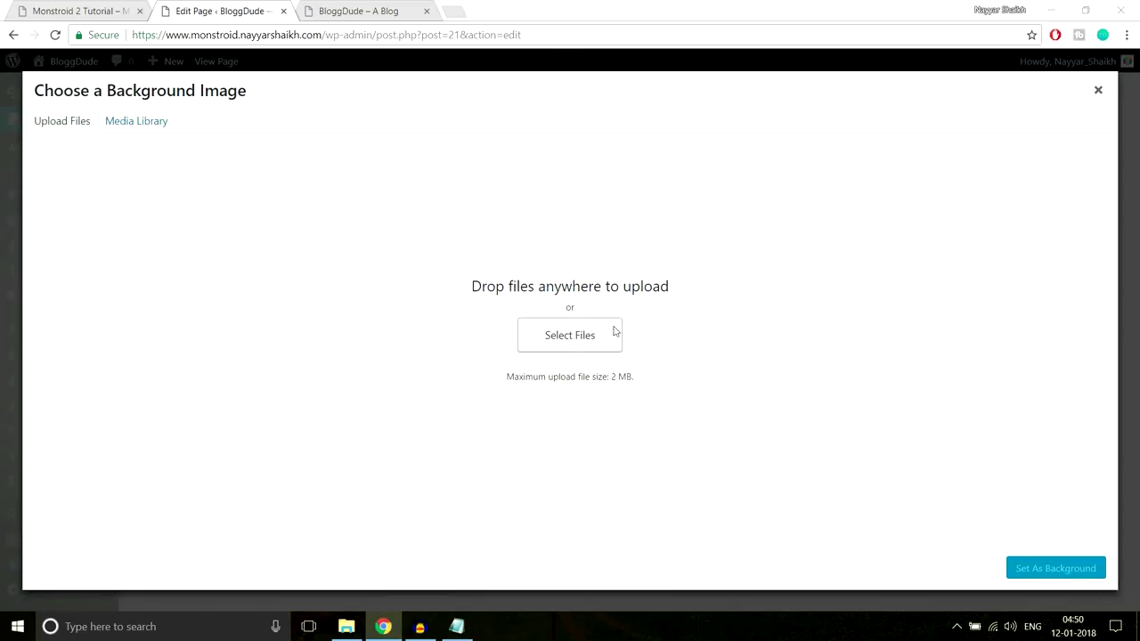
left_click(612, 333)
scroll(463, 238, "down", 1)
left_click(402, 271)
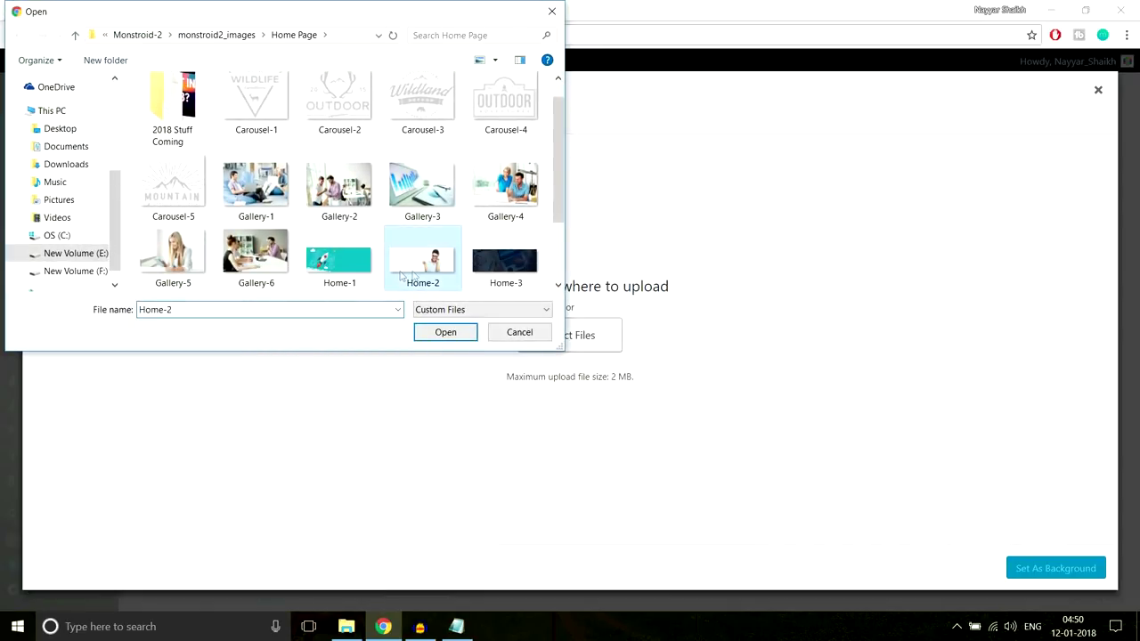
left_click(435, 336)
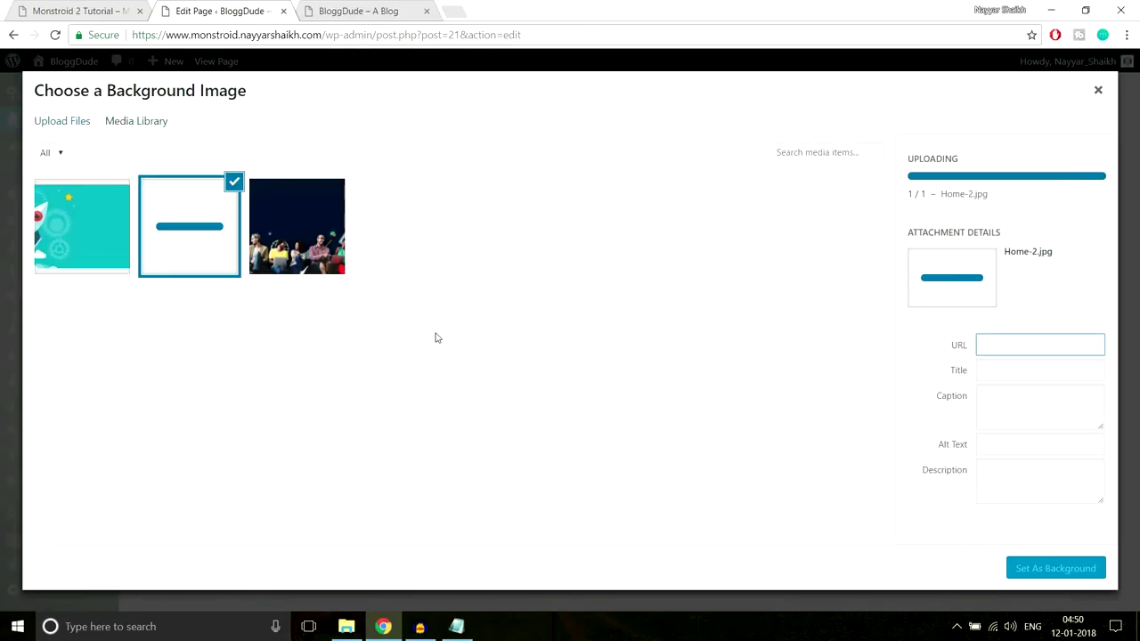
left_click(1036, 569)
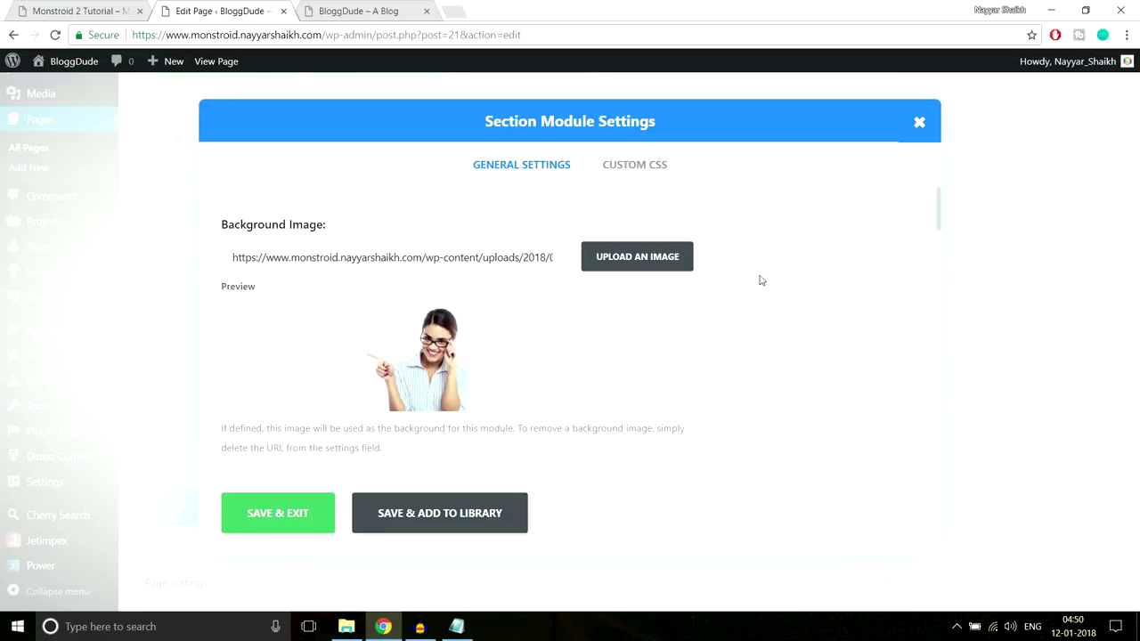
Set the section's top padding to 70px, matching the demo's spacing
scroll(732, 324, "down", 10)
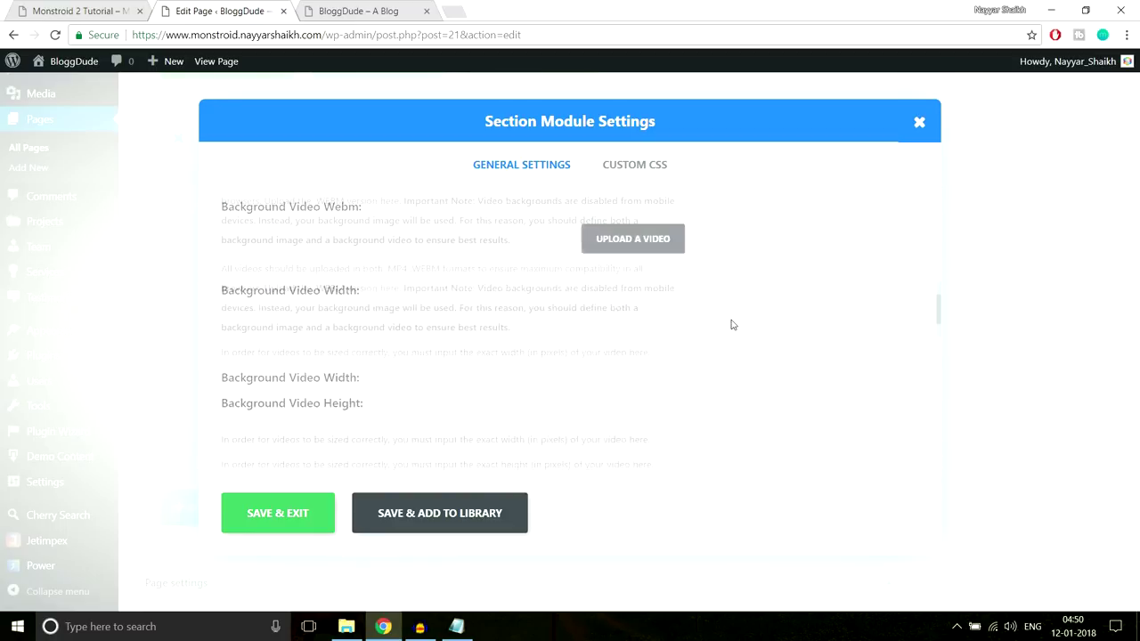
scroll(732, 324, "down", 6)
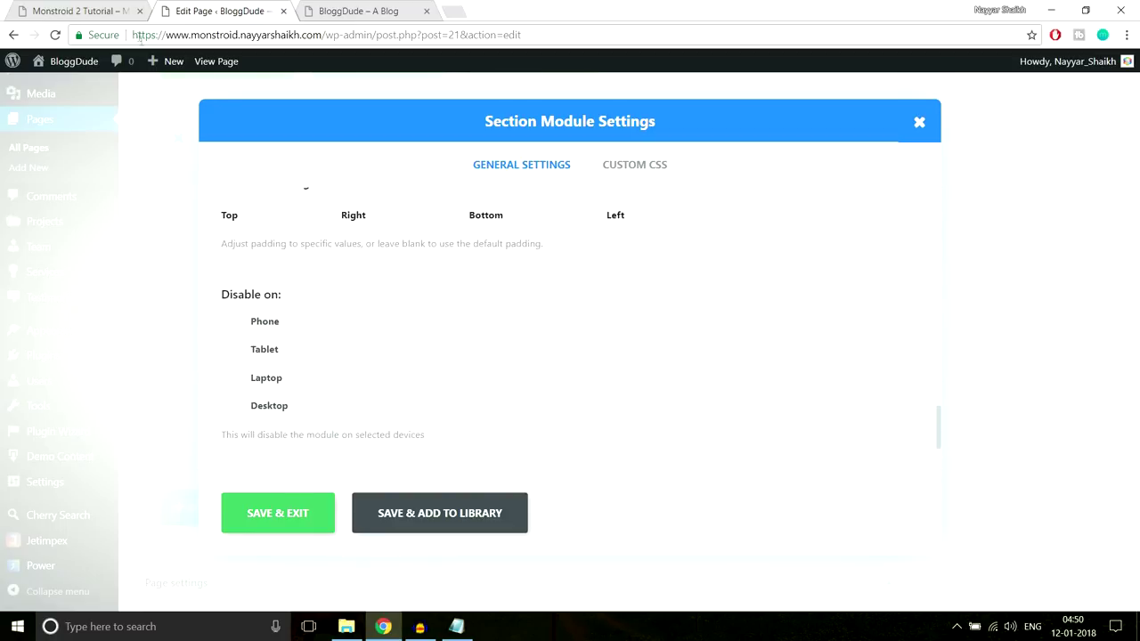
left_click(113, 7)
scroll(534, 298, "down", 3)
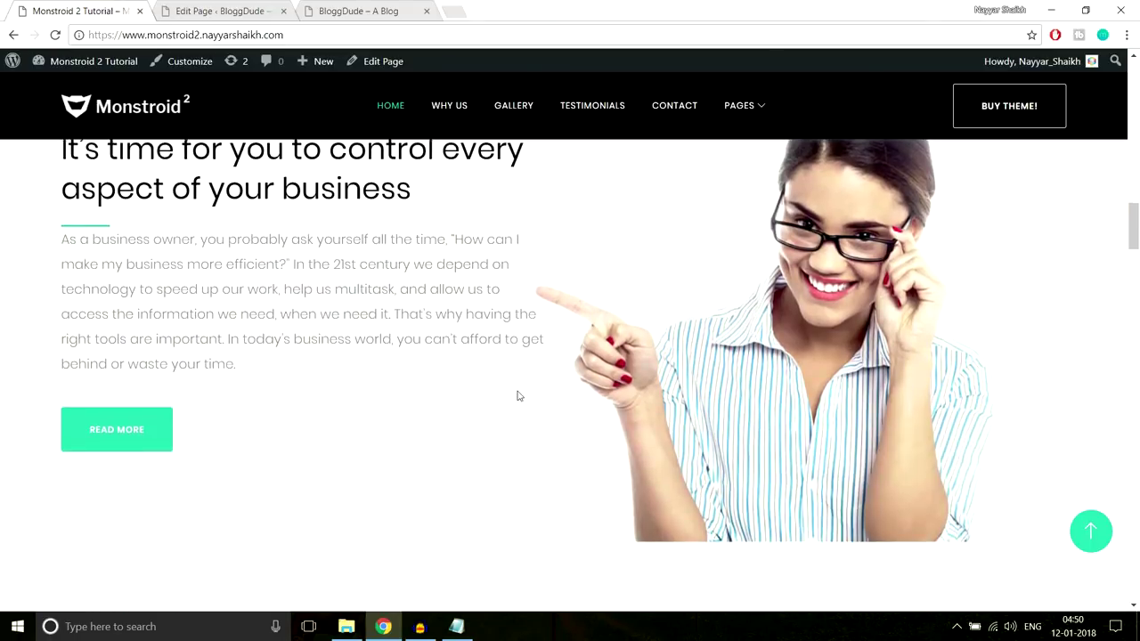
scroll(246, 371, "up", 4)
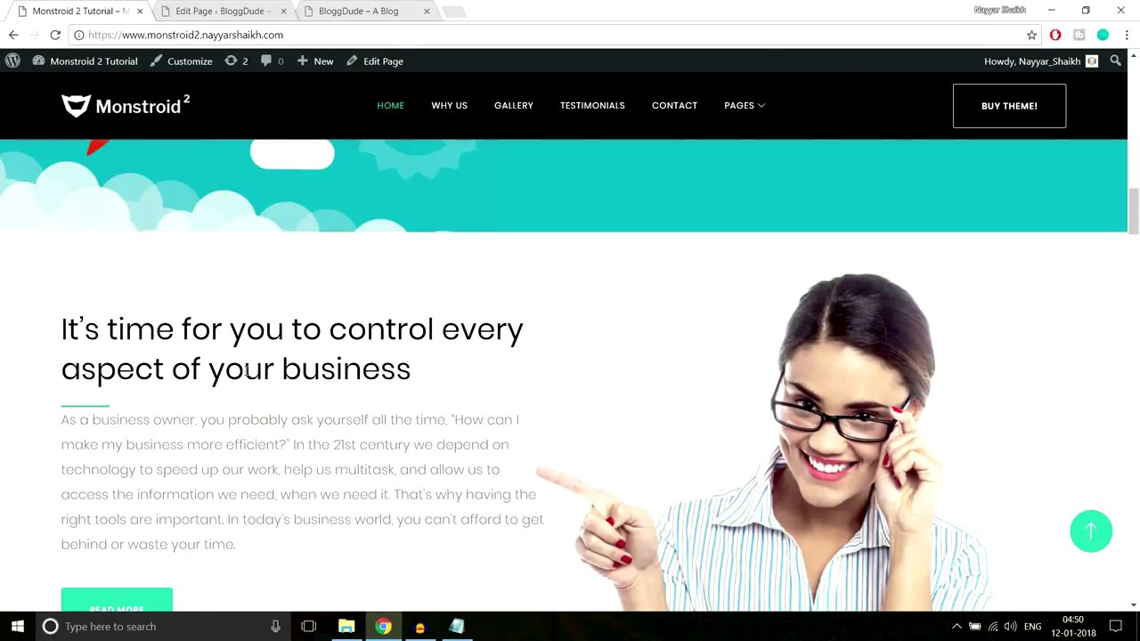
left_click(216, 12)
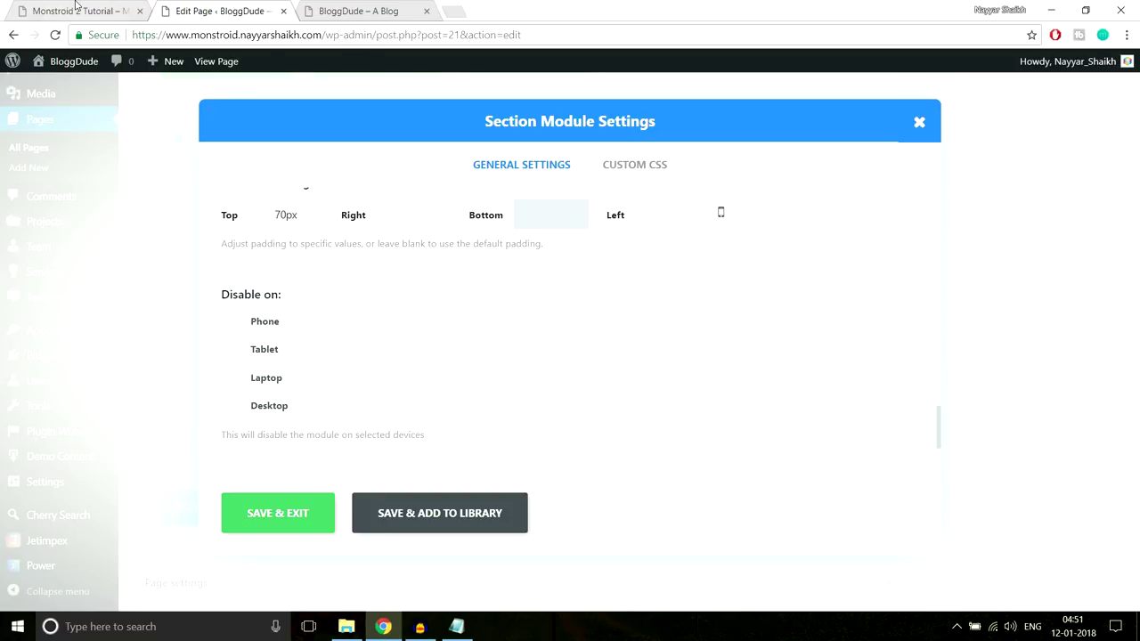
left_click(76, 7)
scroll(593, 313, "down", 4)
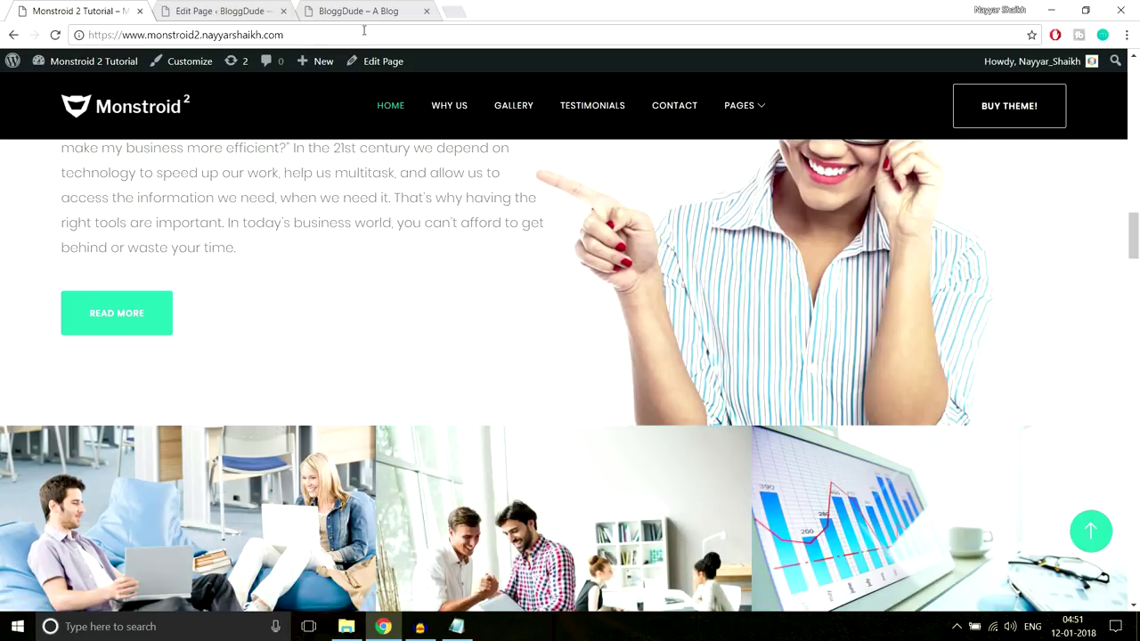
left_click(233, 11)
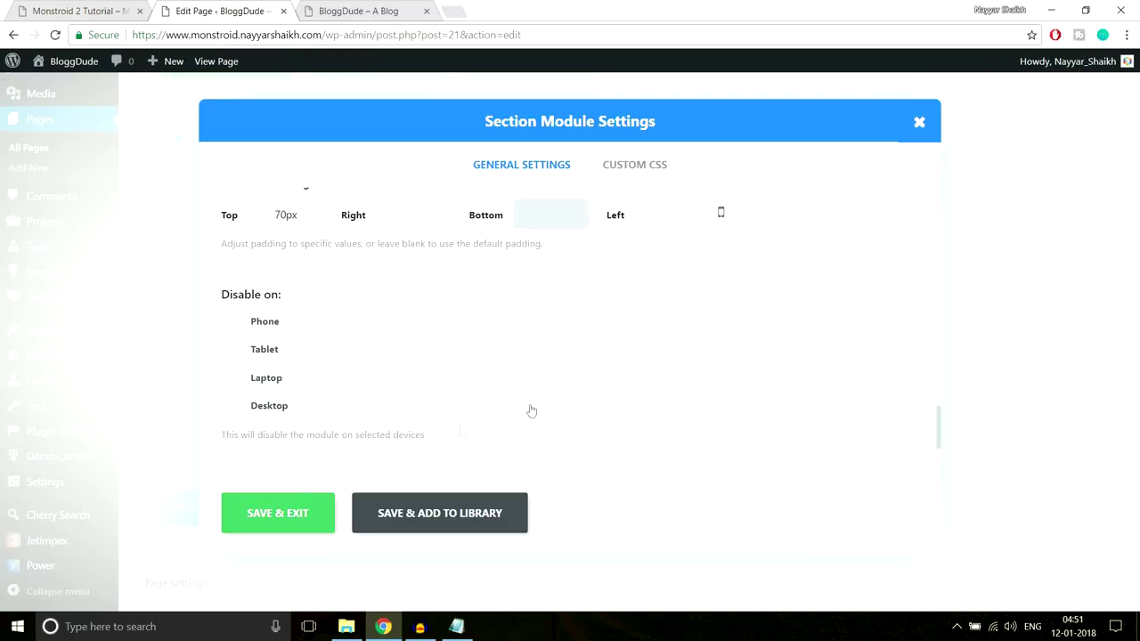
Save the section, update the page, and reload the live BloggDude homepage to view it
left_click(304, 517)
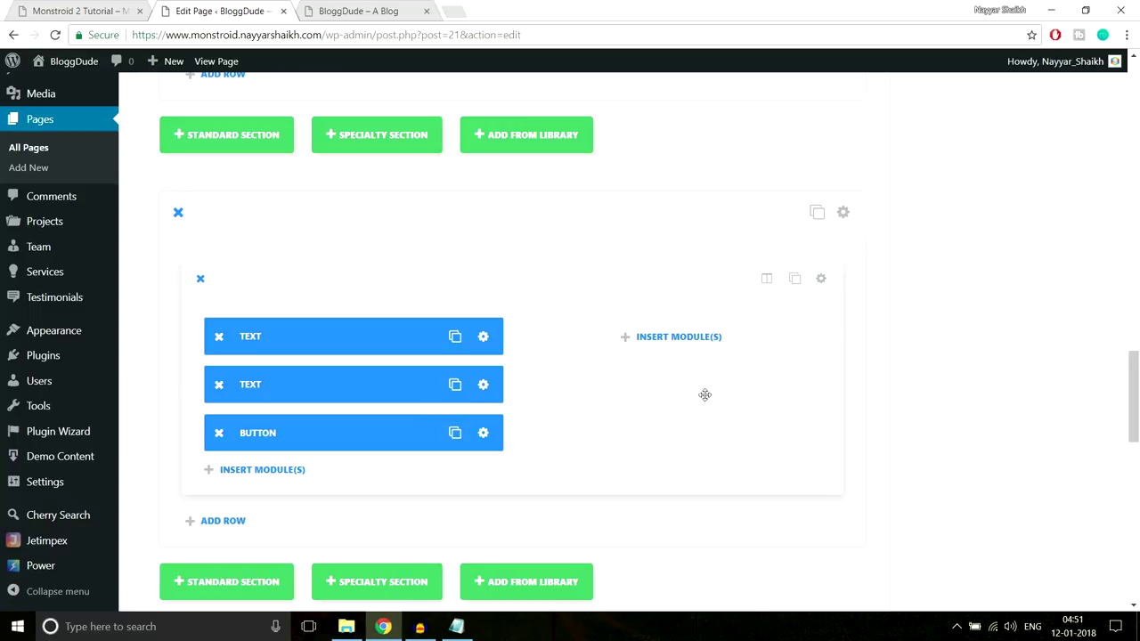
scroll(943, 418, "up", 5)
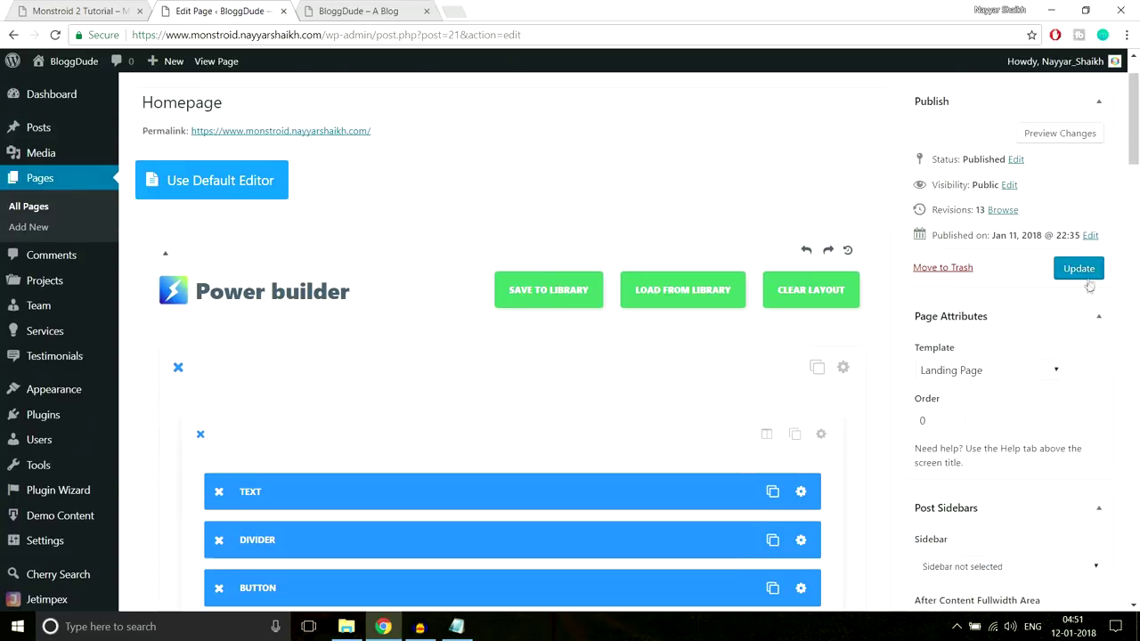
left_click(1078, 268)
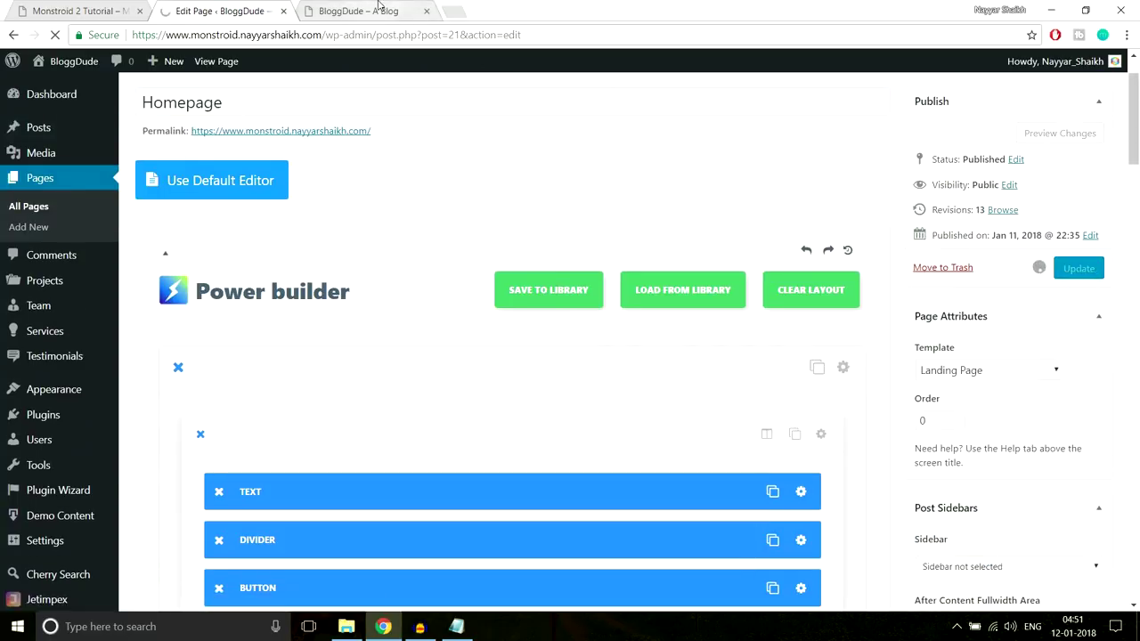
left_click(358, 10)
left_click(406, 34)
key("Return")
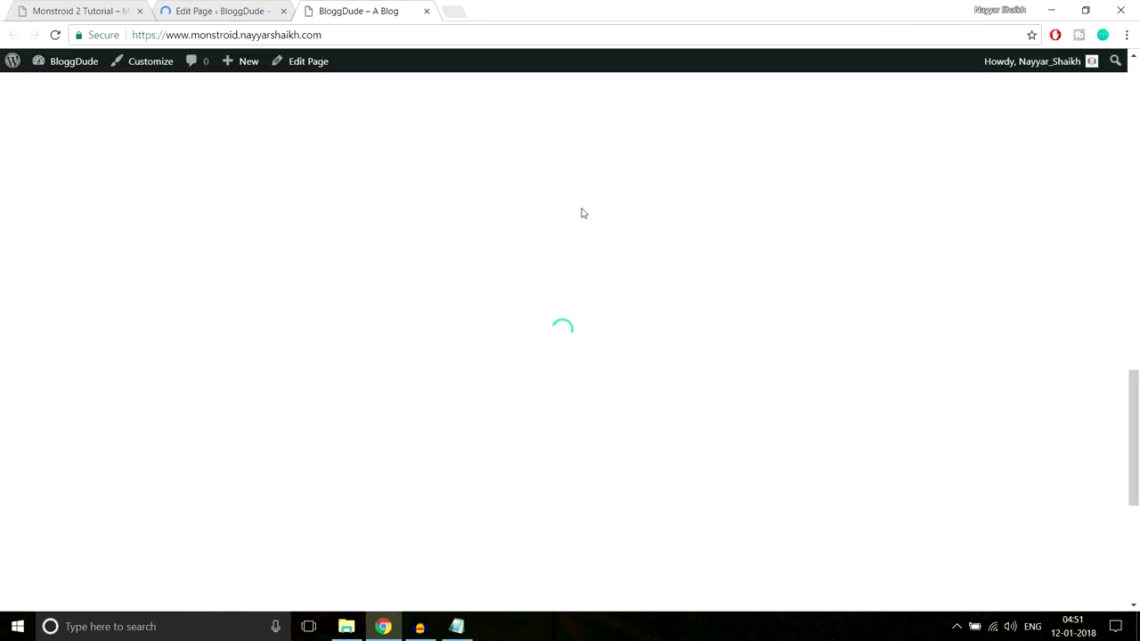
scroll(583, 213, "down", 5)
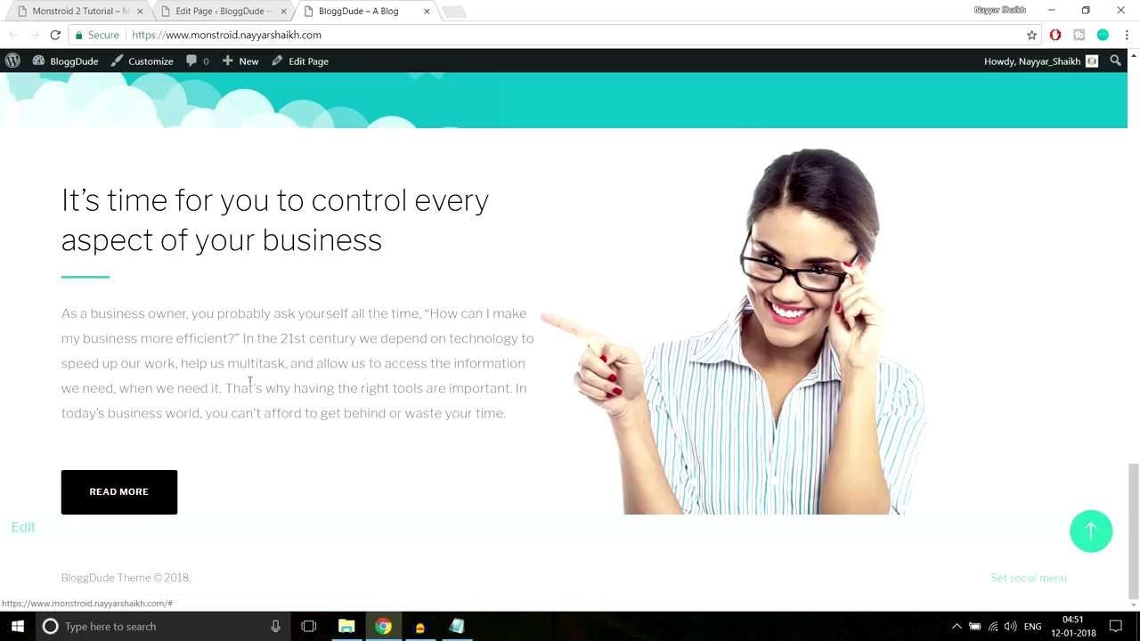
Give the heading, paragraph and button row 60px bottom padding
left_click(222, 10)
scroll(566, 182, "down", 15)
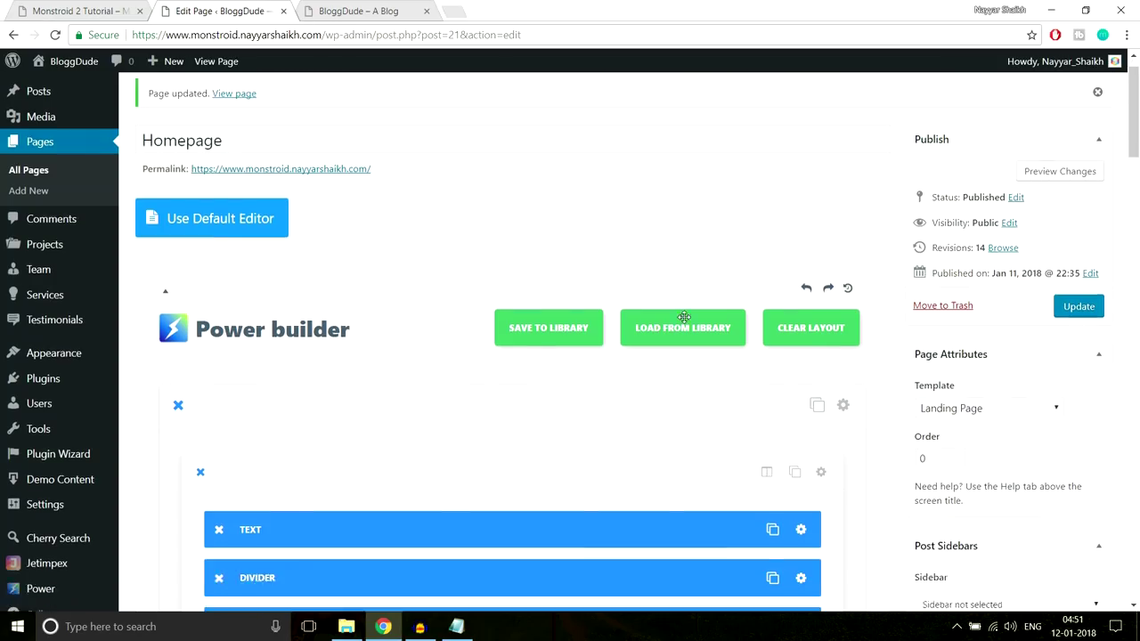
scroll(818, 394, "down", 5)
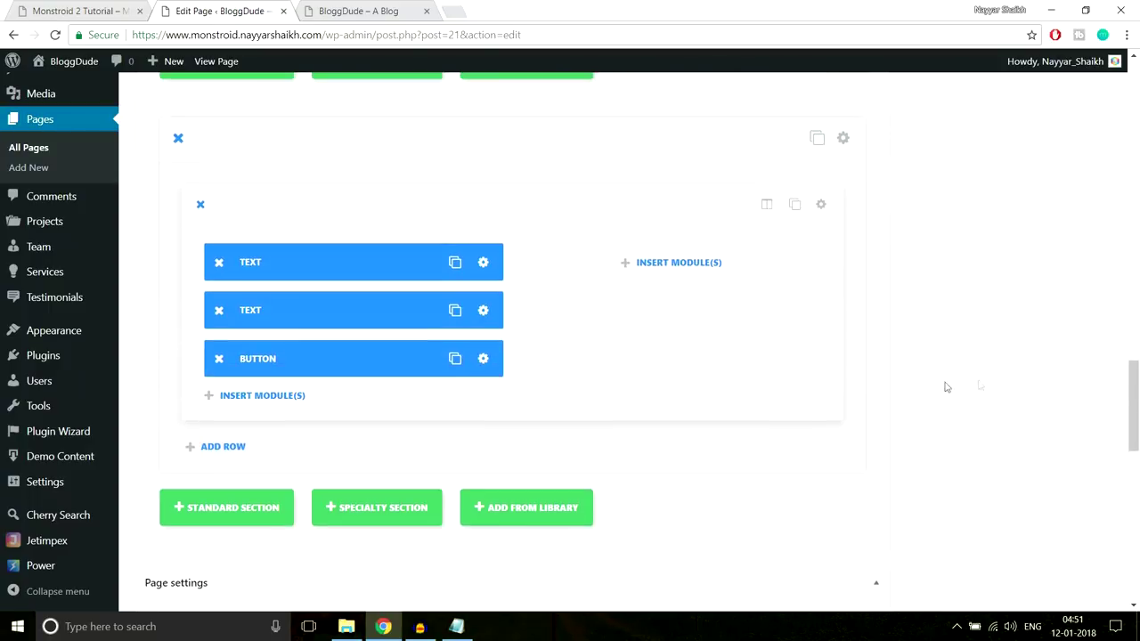
scroll(980, 384, "up", 2)
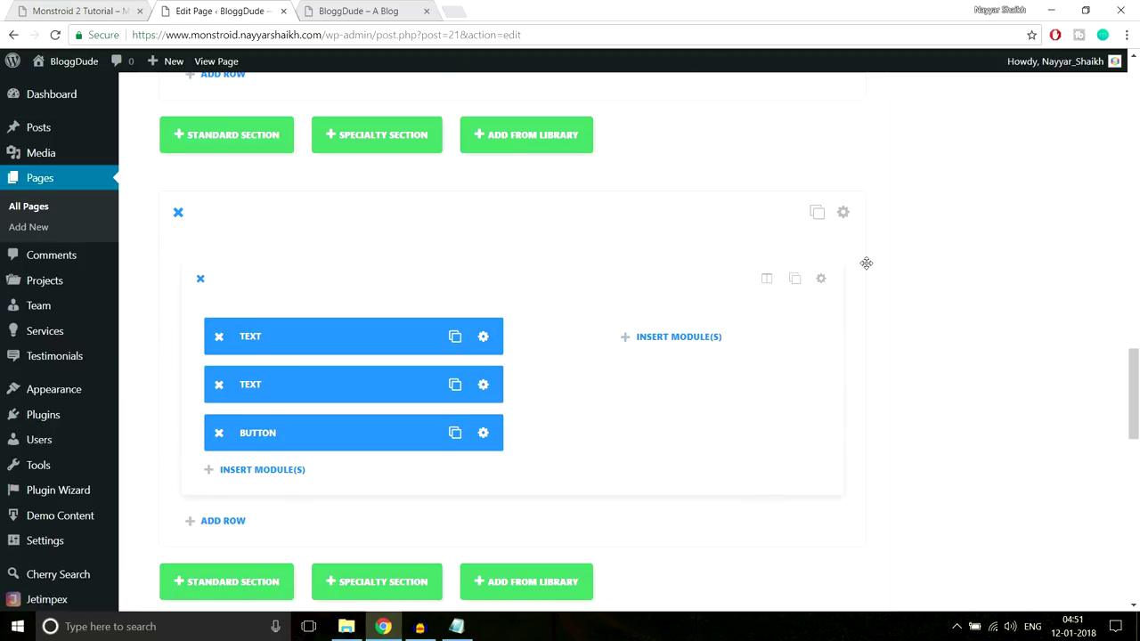
left_click(822, 281)
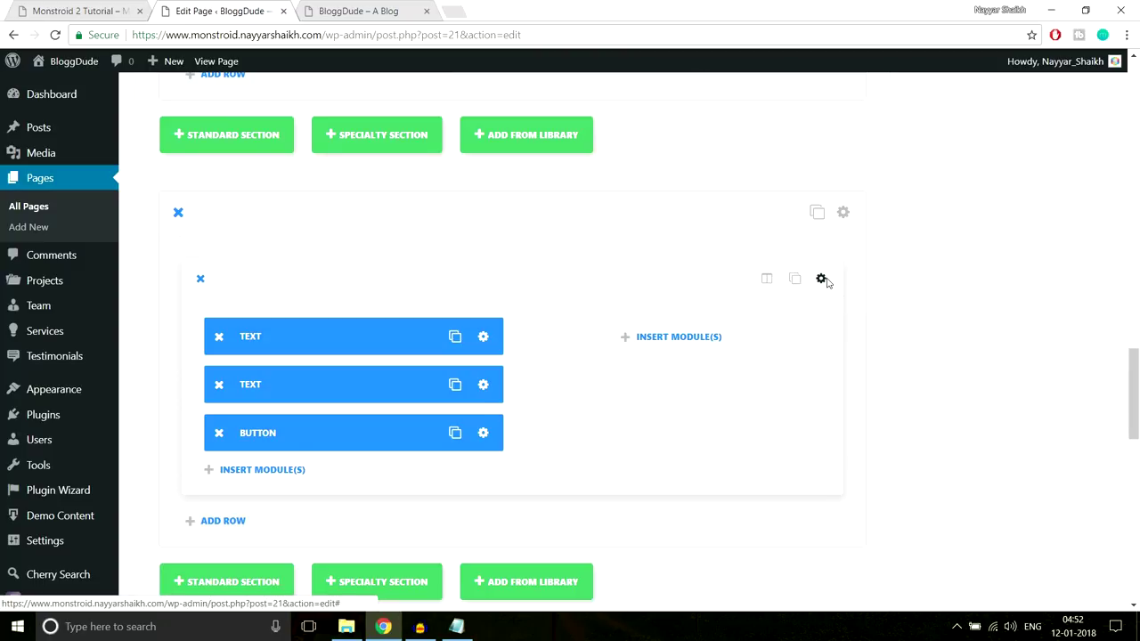
scroll(701, 320, "down", 5)
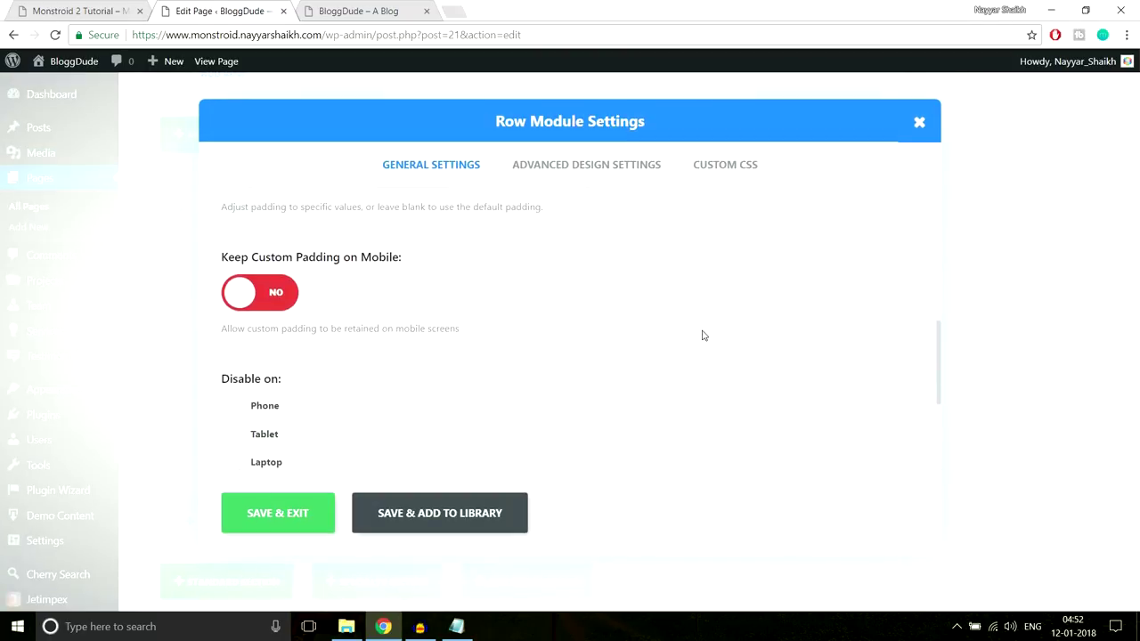
scroll(702, 338, "up", 3)
scroll(701, 333, "down", 2)
scroll(595, 297, "up", 1)
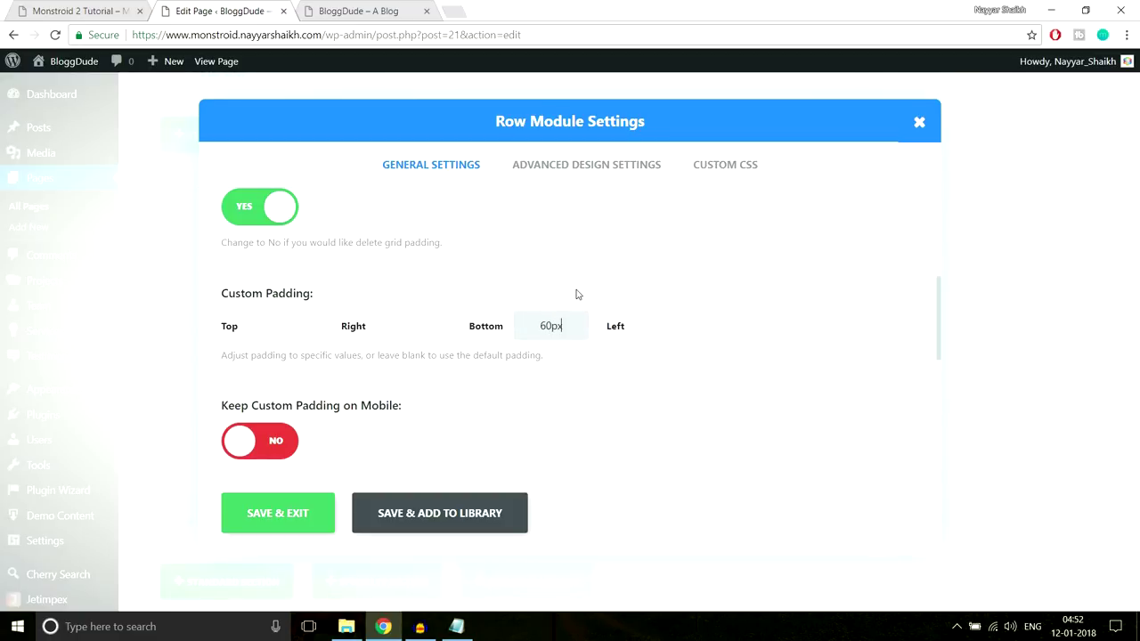
left_click(272, 519)
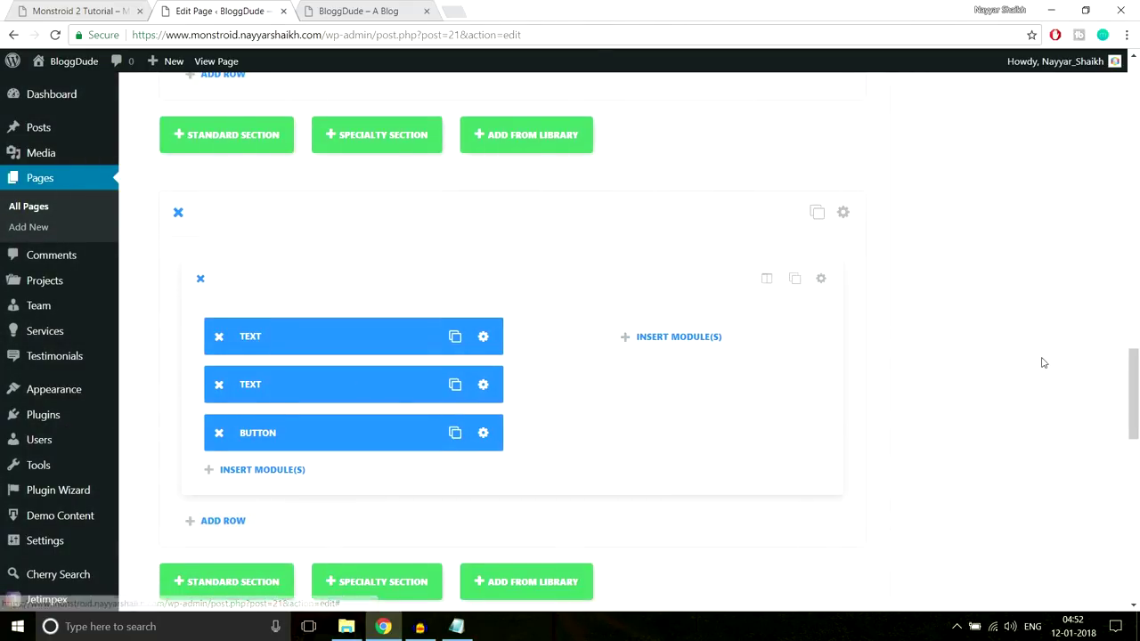
Update the page to save the new row padding
scroll(1041, 360, "down", 5)
scroll(1045, 365, "up", 10)
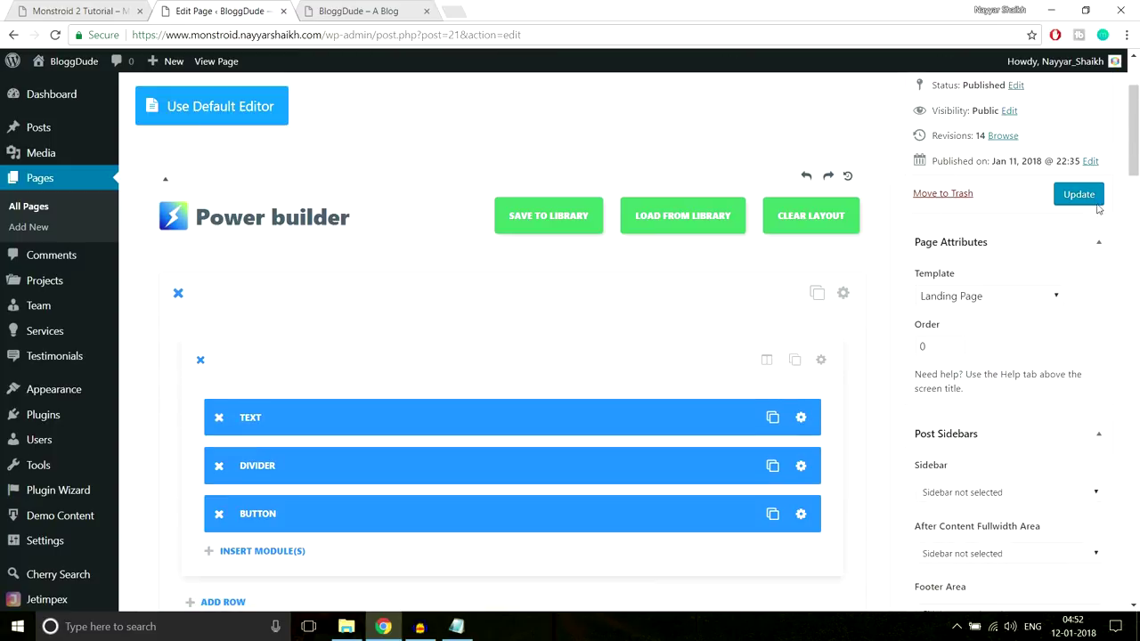
left_click(1079, 194)
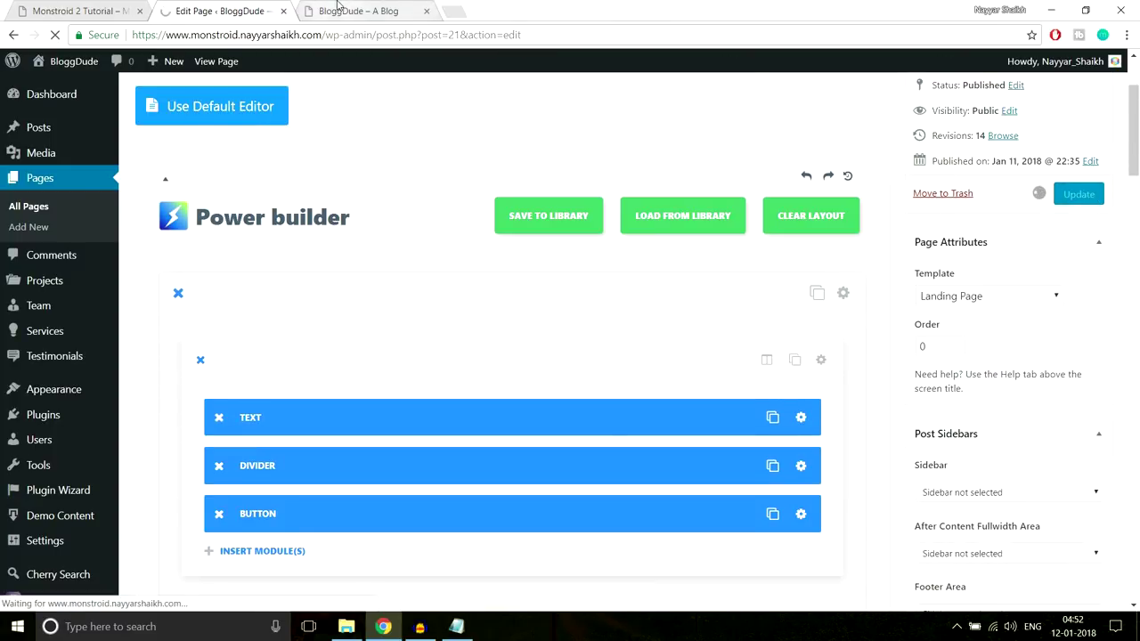
Reload the live BloggDude homepage and check the updated control-every-aspect section
left_click(339, 11)
left_click(337, 33)
key("Return")
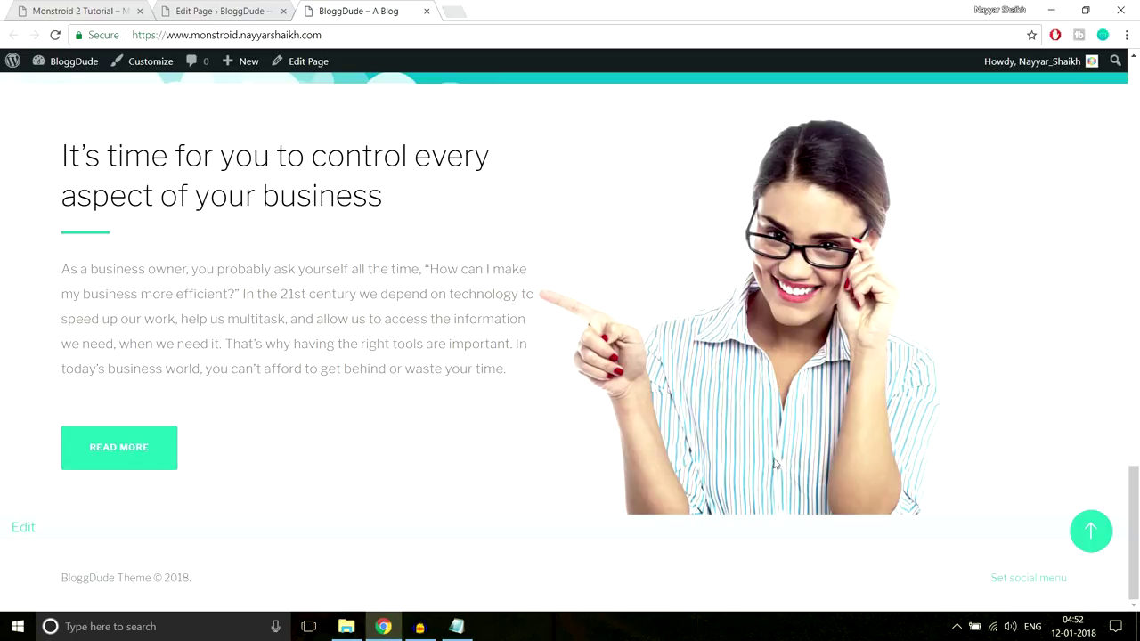
scroll(796, 459, "up", 3)
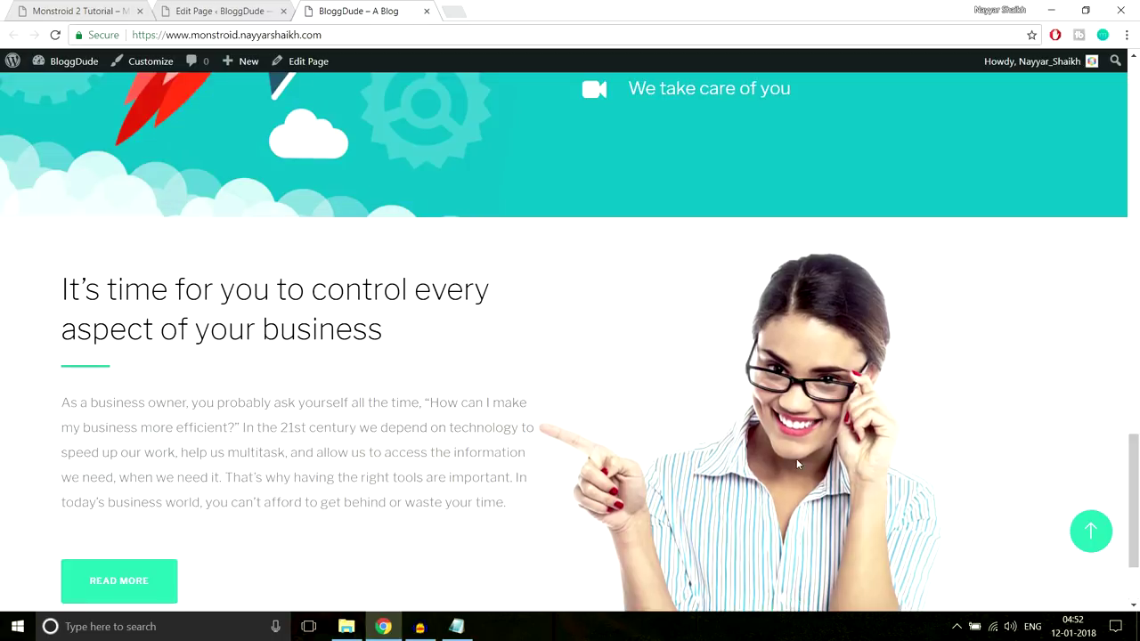
scroll(790, 465, "down", 3)
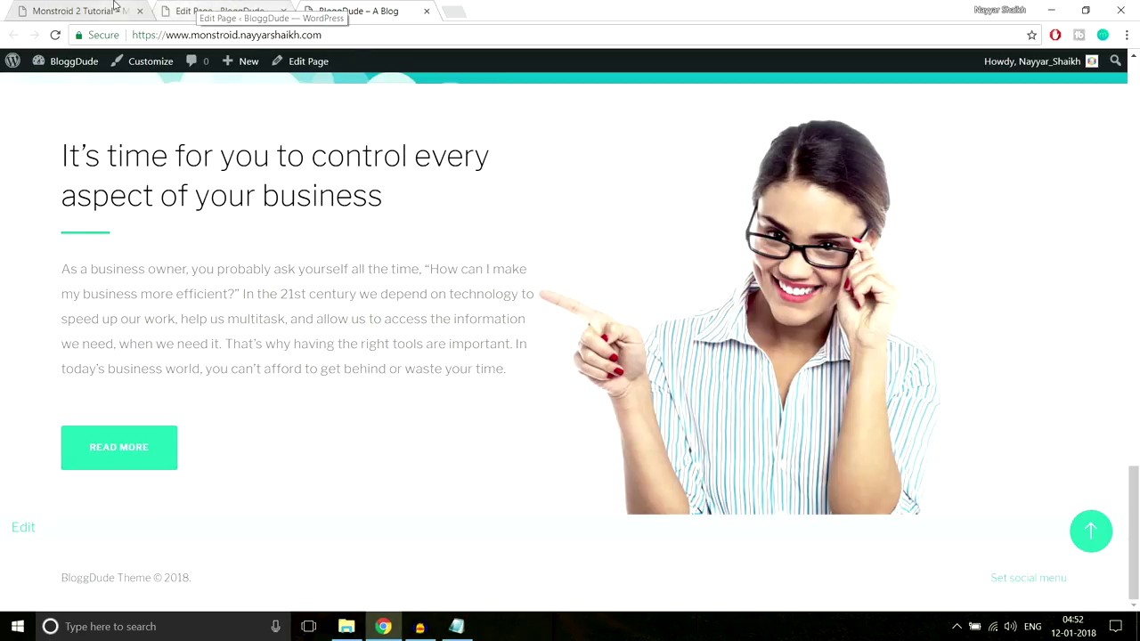
Scroll the Monstroid 2 demo down to its photo gallery for comparison
left_click(80, 10)
scroll(826, 245, "down", 3)
scroll(825, 245, "down", 1)
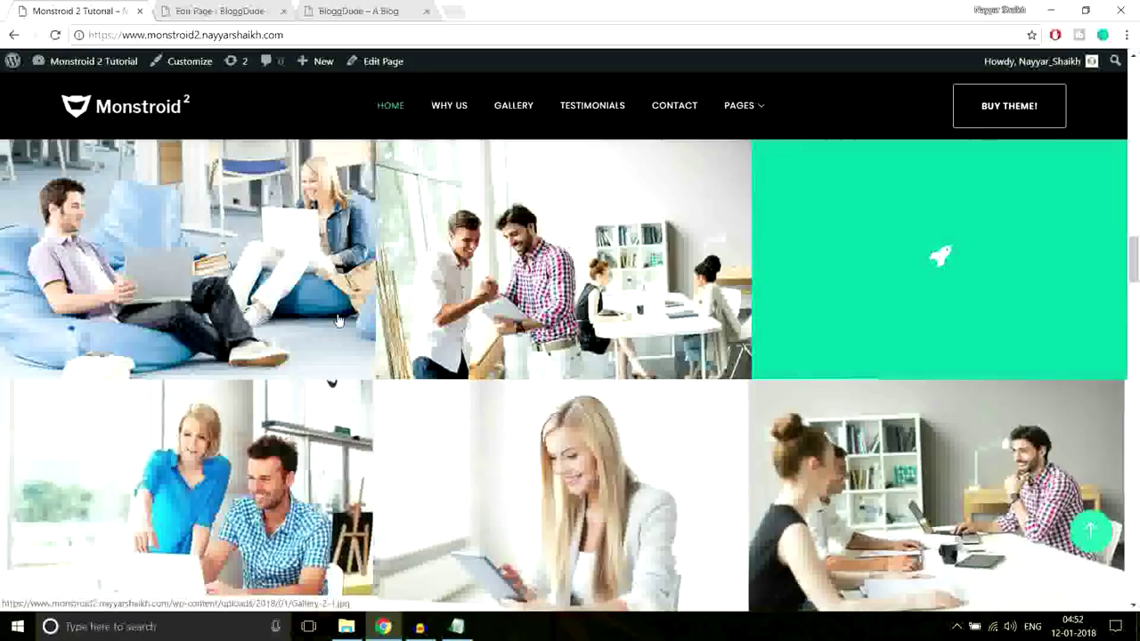
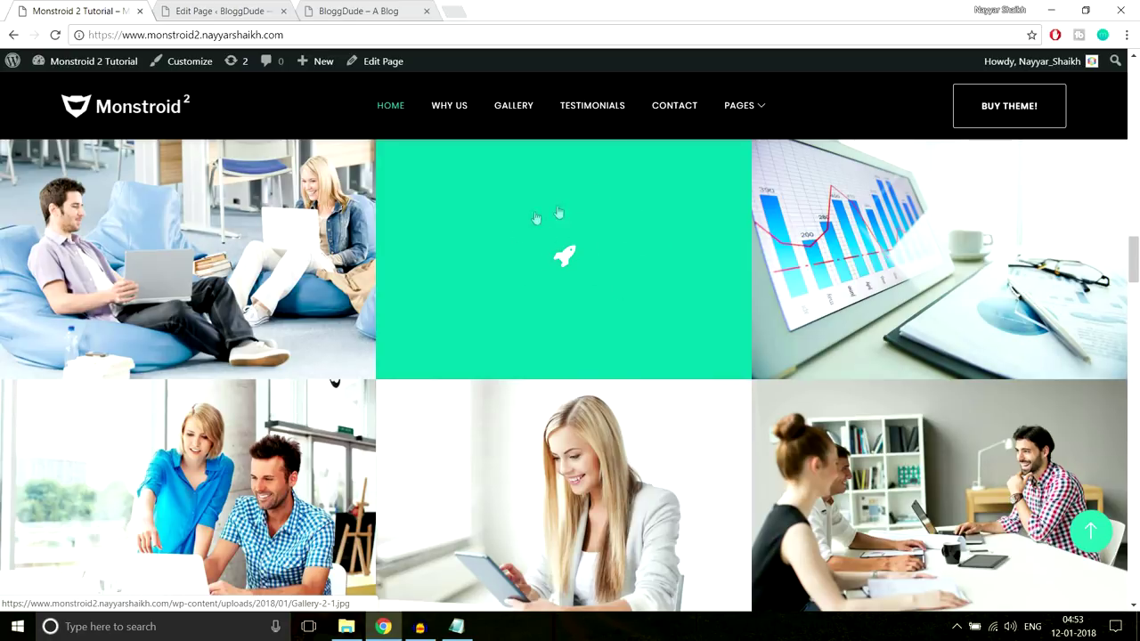
Add a standard section to the homepage with a 1/3 1/3 1/3 column row
key("ctrl+Tab")
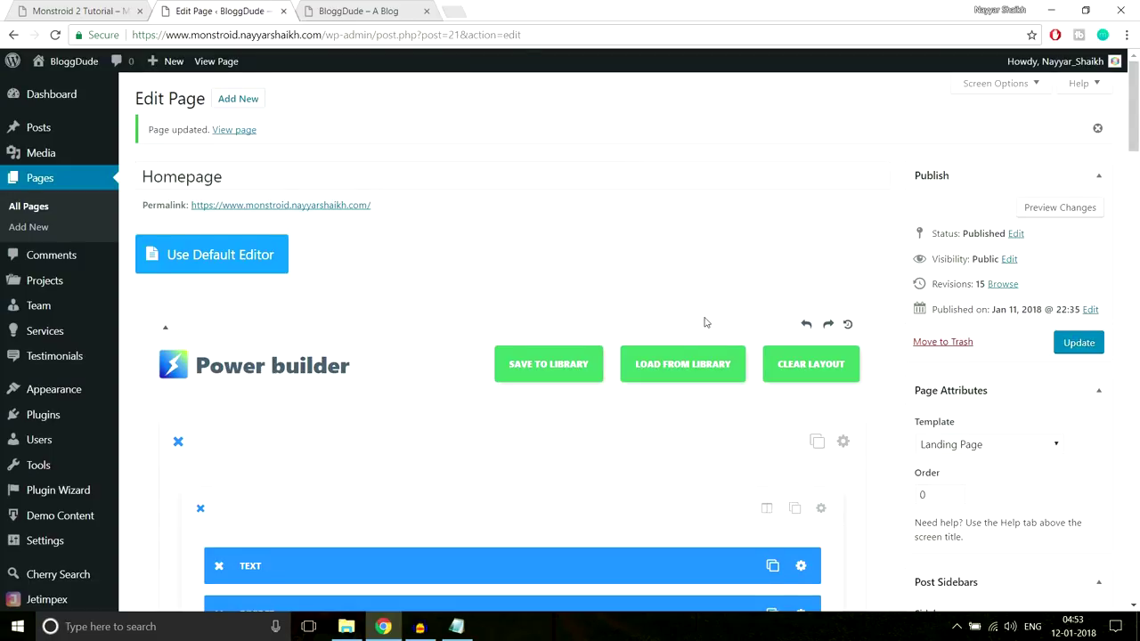
scroll(715, 376, "down", 15)
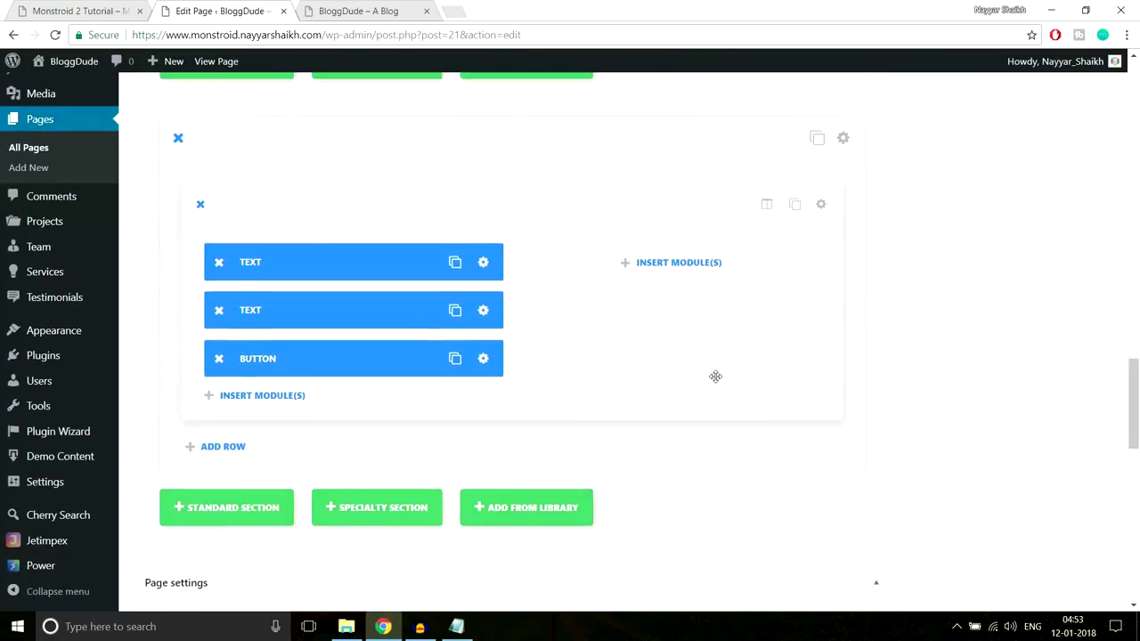
scroll(716, 379, "down", 5)
scroll(716, 381, "up", 5)
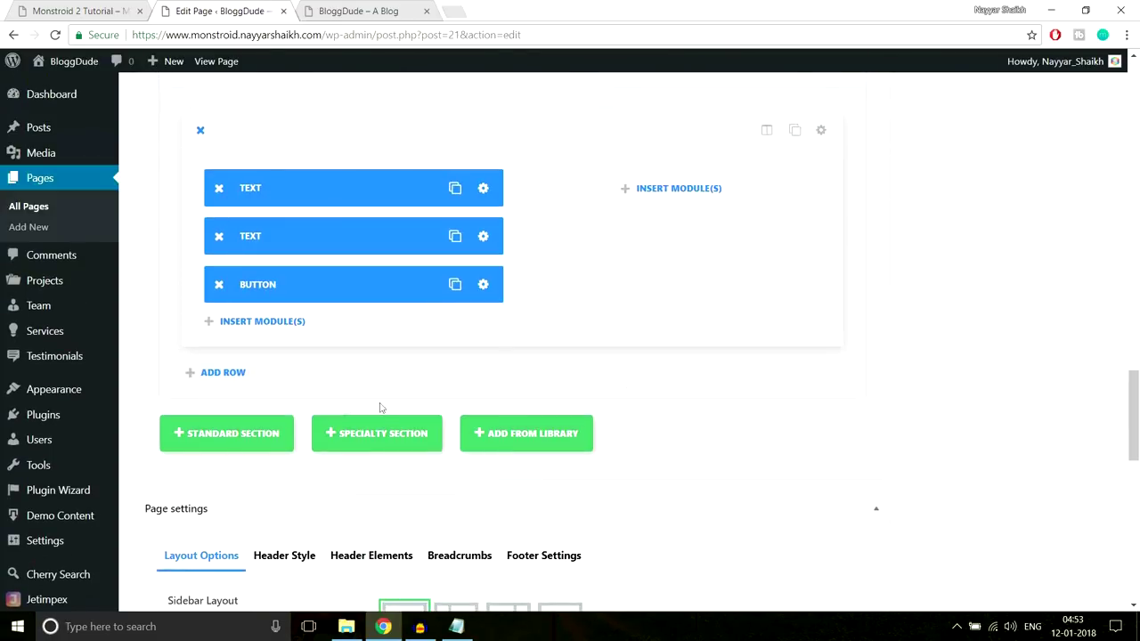
left_click(266, 436)
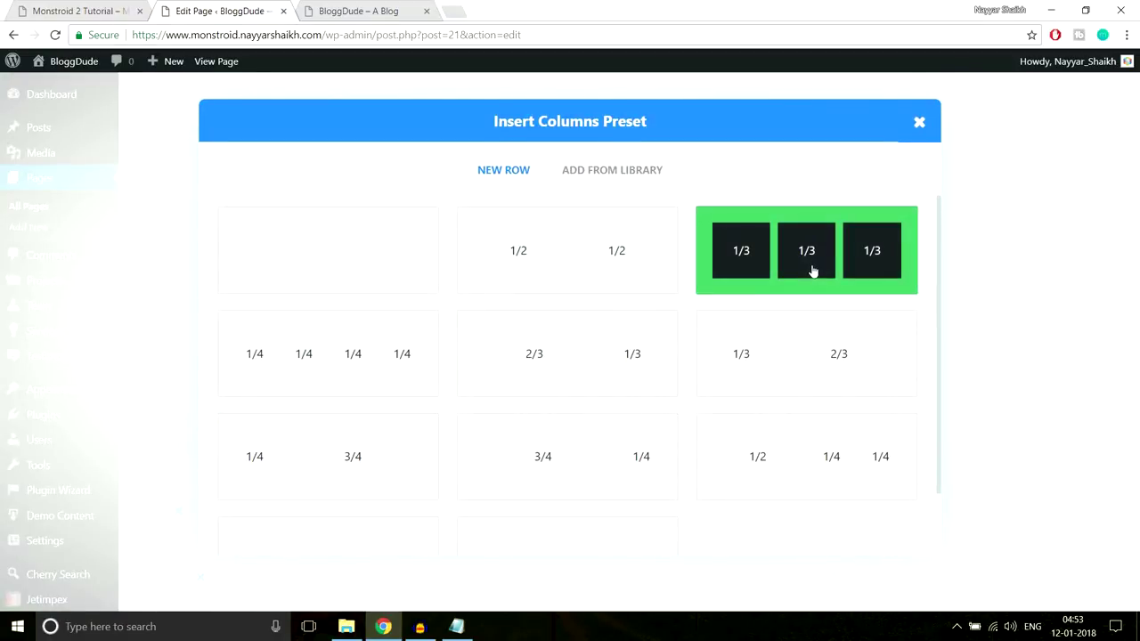
left_click(793, 272)
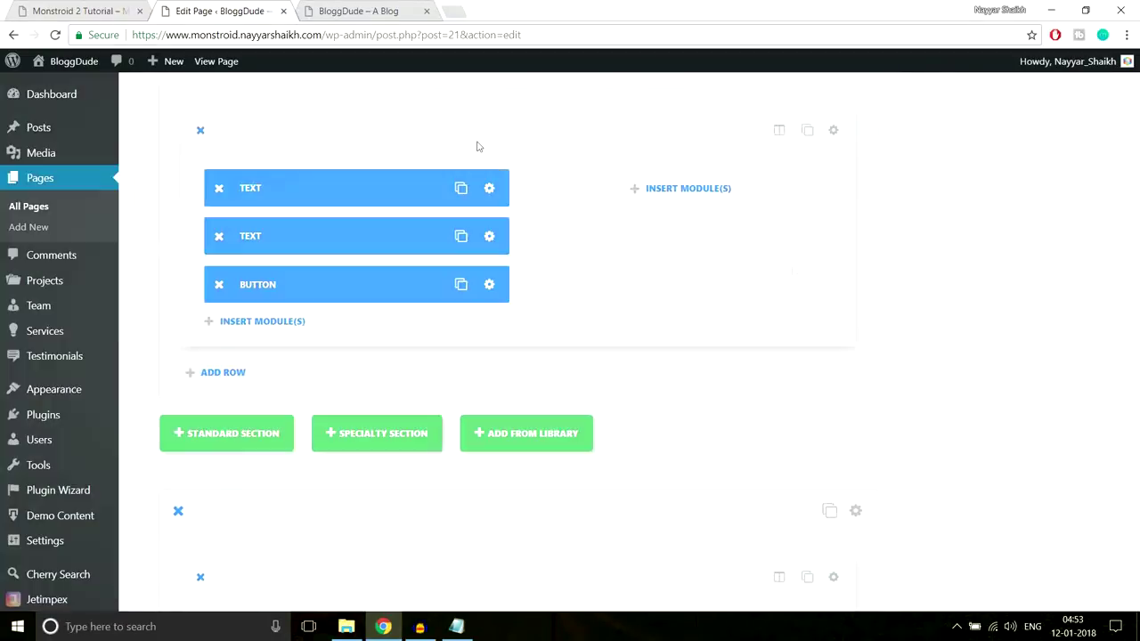
Check the live site's gallery for reference, then return to the homepage editor
left_click(80, 10)
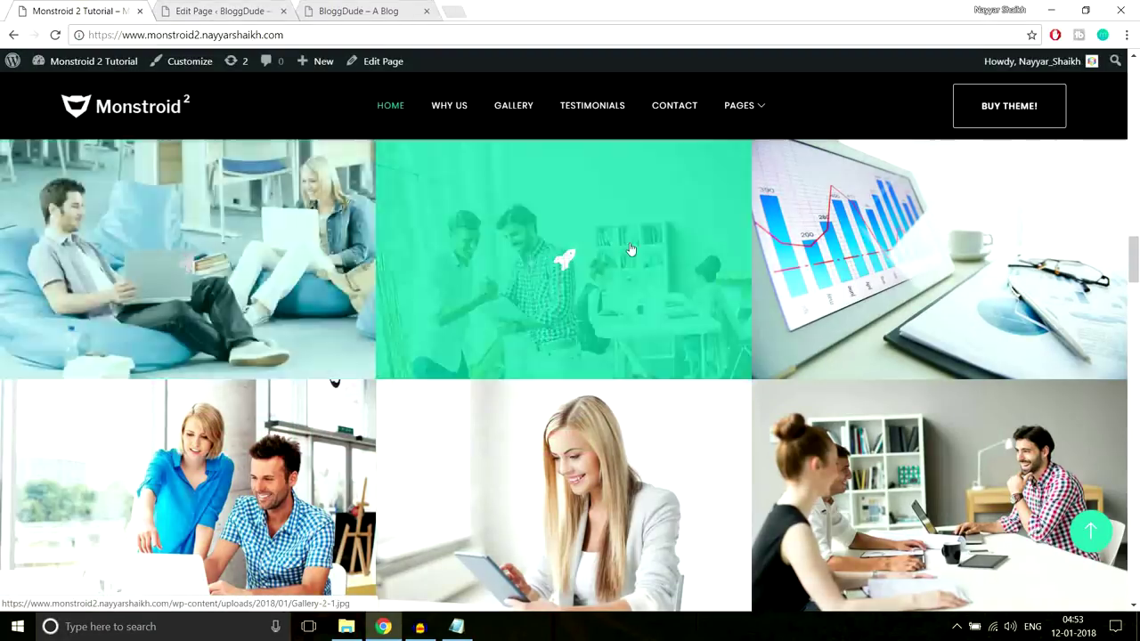
left_click(223, 10)
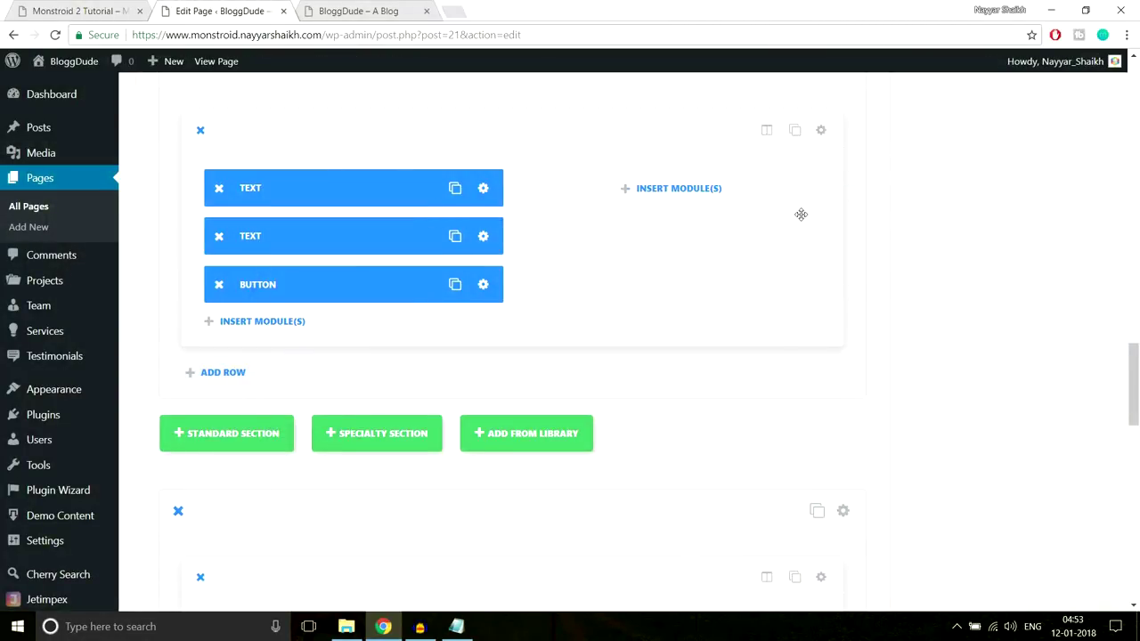
scroll(800, 214, "down", 3)
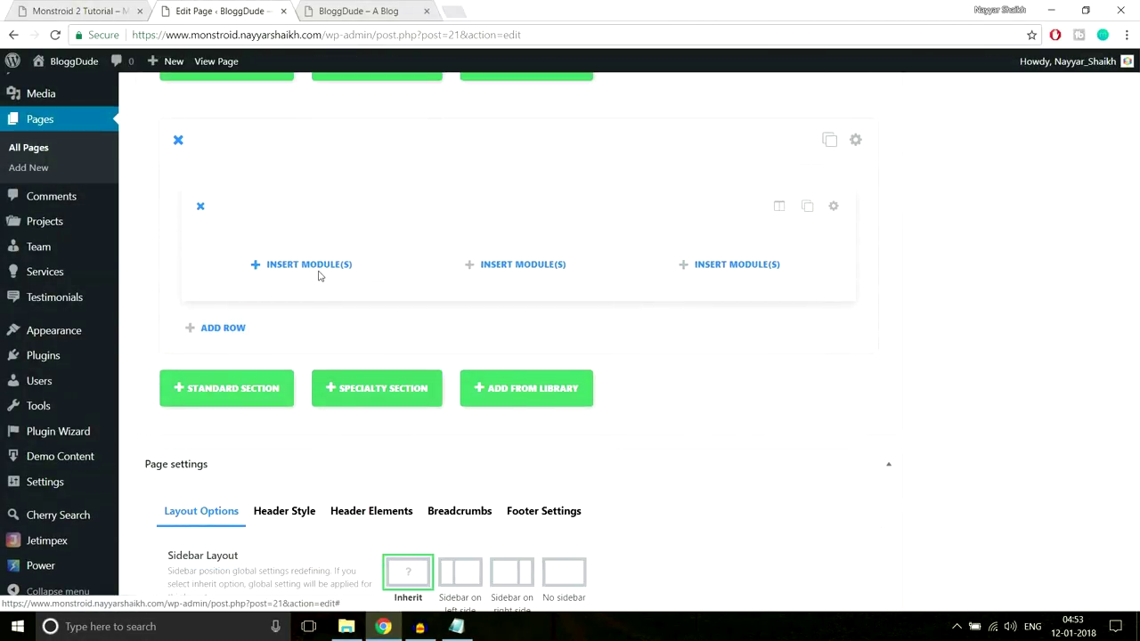
Add an Image module to the first column and start uploading new images
left_click(307, 265)
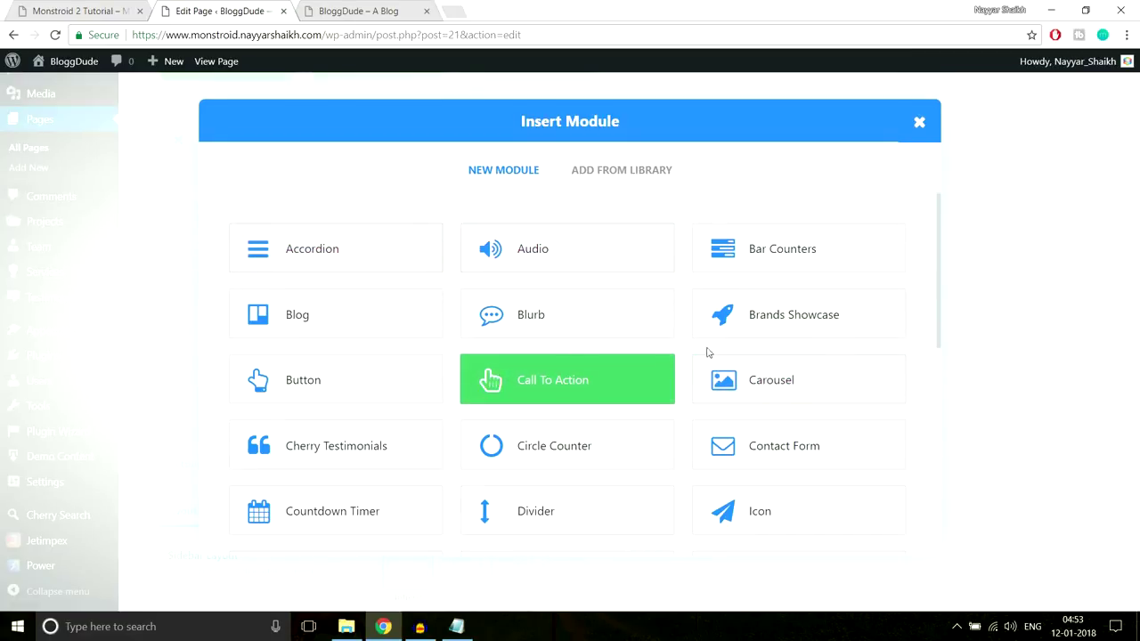
scroll(837, 352, "down", 3)
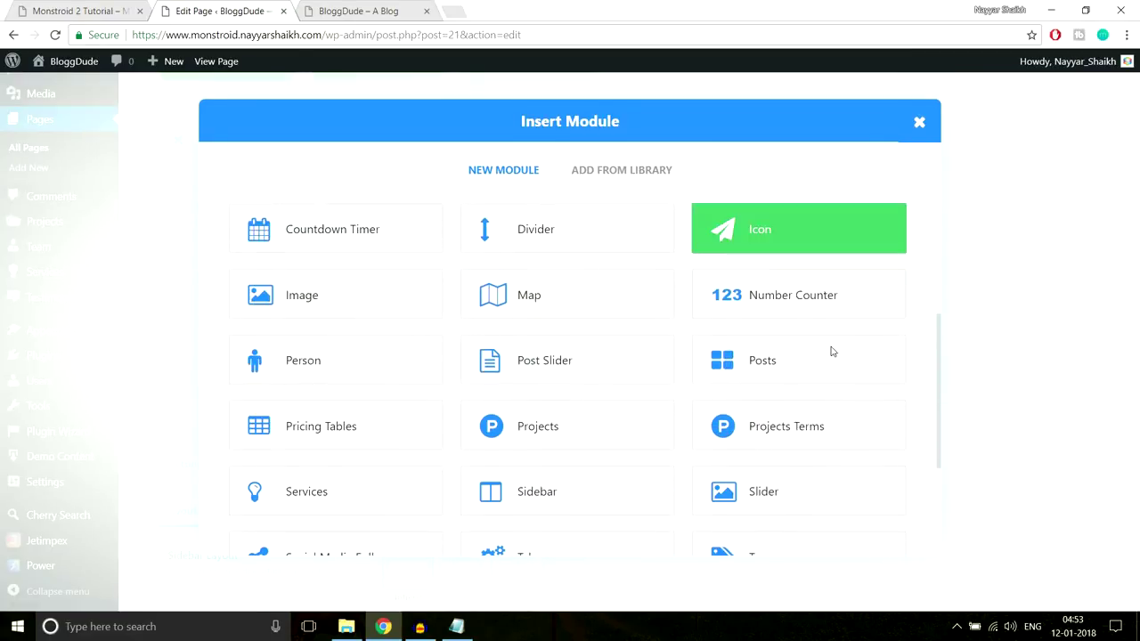
left_click(344, 278)
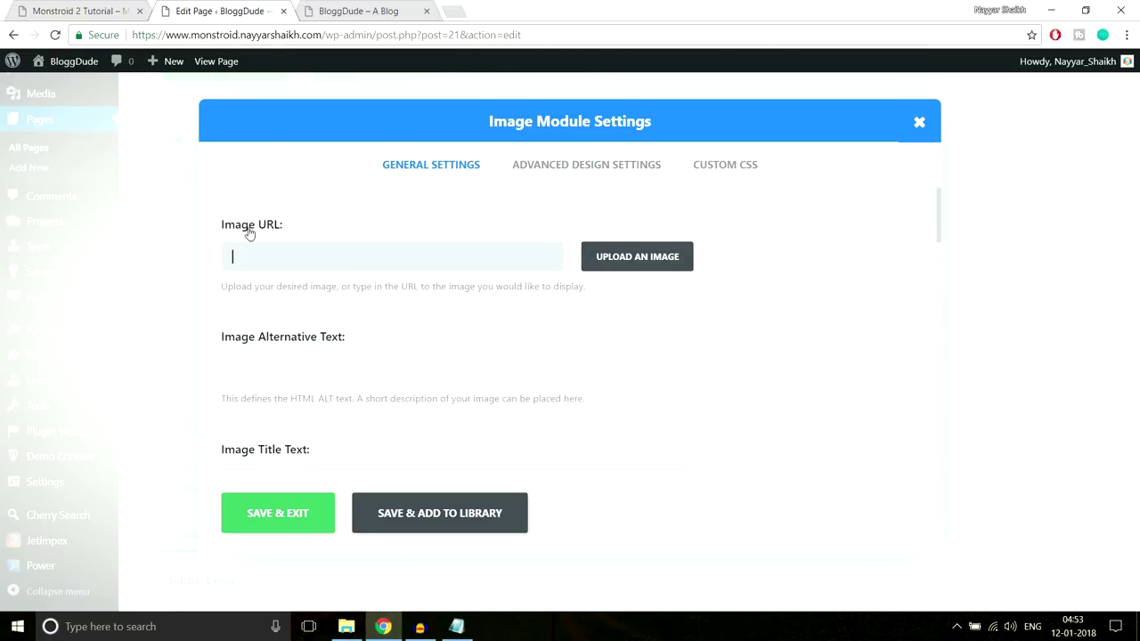
left_click(669, 259)
left_click(71, 123)
left_click(570, 334)
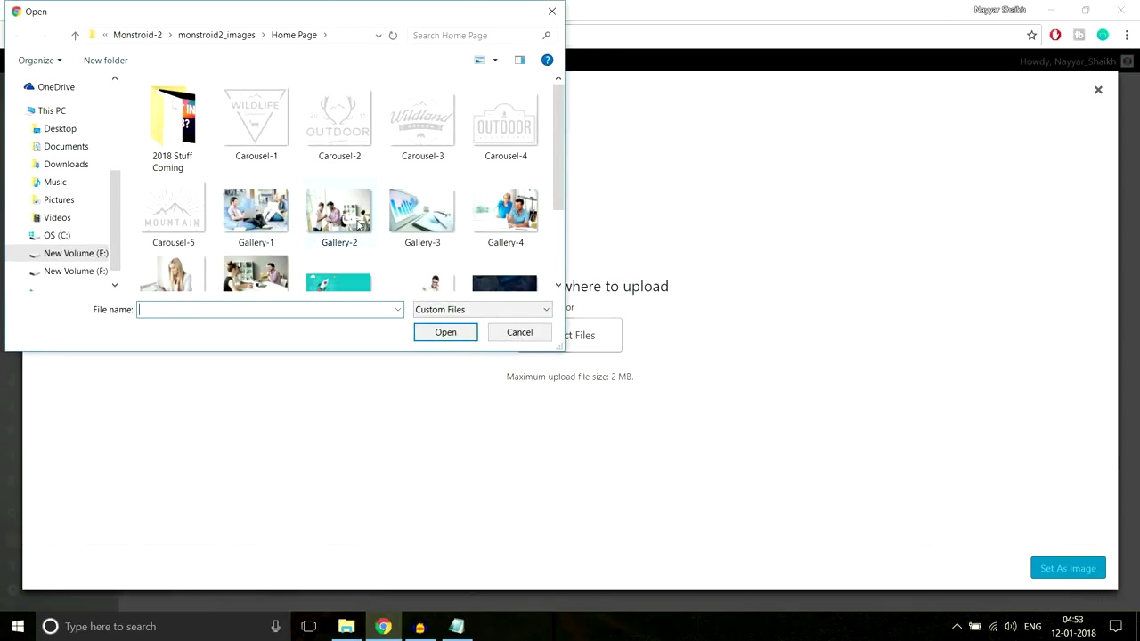
Upload the six photos Gallery-1 through Gallery-6 to the media library
left_click(265, 229)
scroll(334, 227, "down", 1)
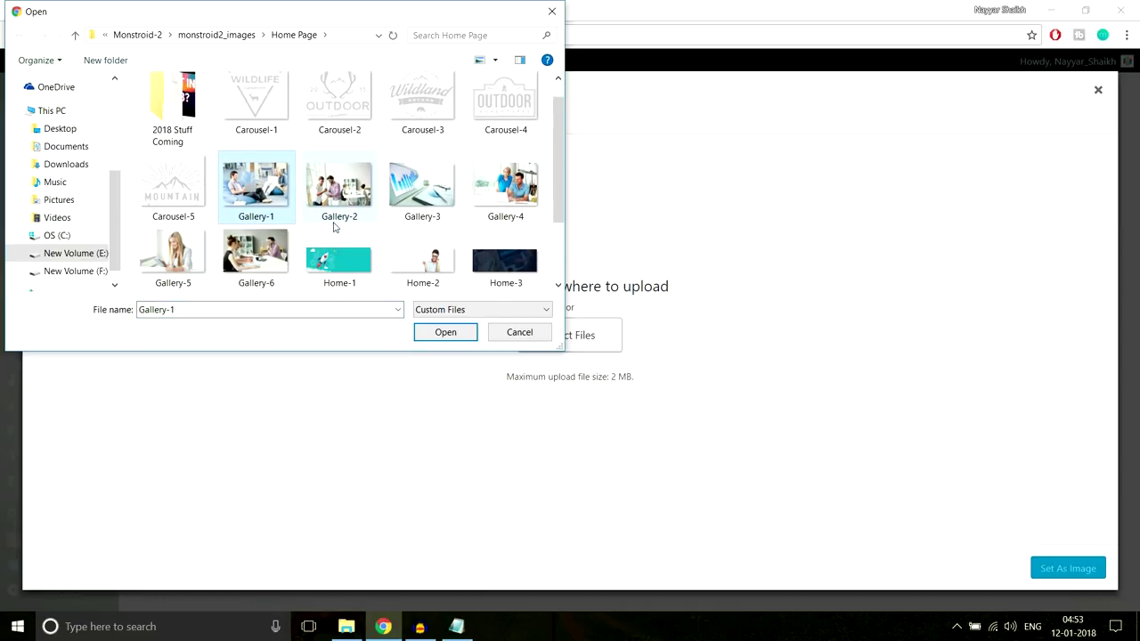
left_click(332, 192, "ctrl")
left_click(417, 189, "ctrl")
left_click(500, 189, "ctrl")
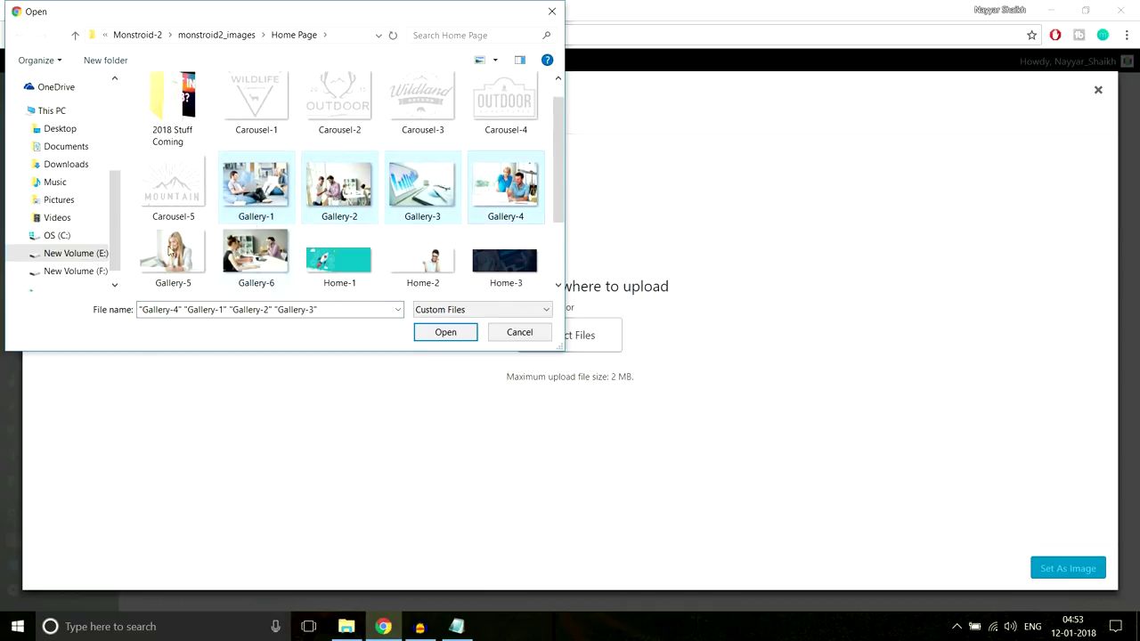
left_click(173, 257, "ctrl")
left_click(256, 256, "ctrl")
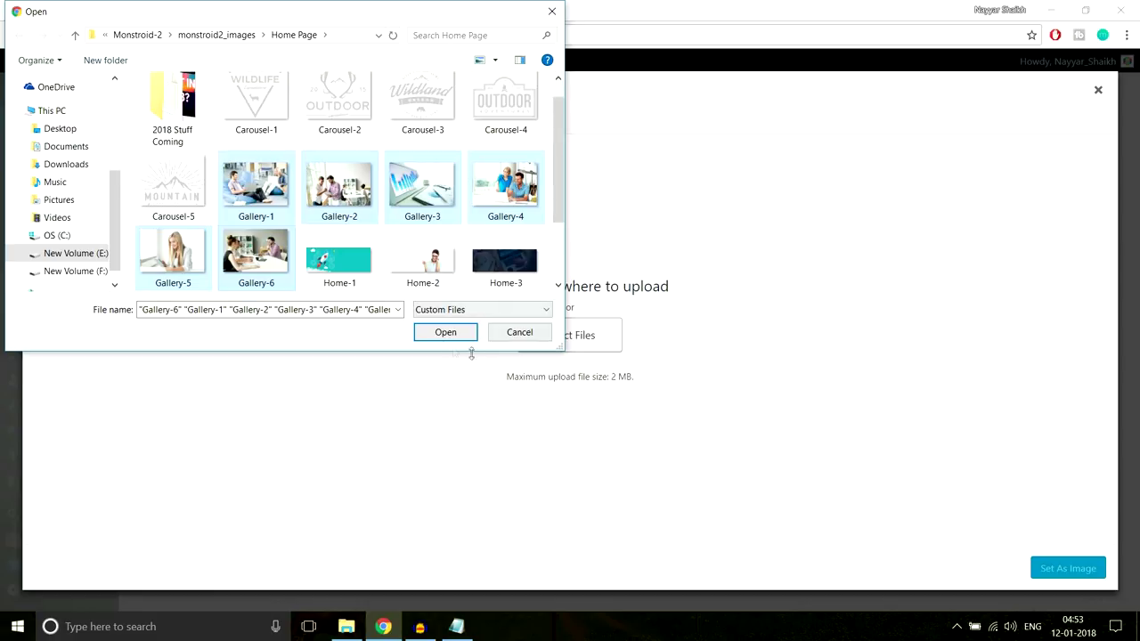
left_click(445, 336)
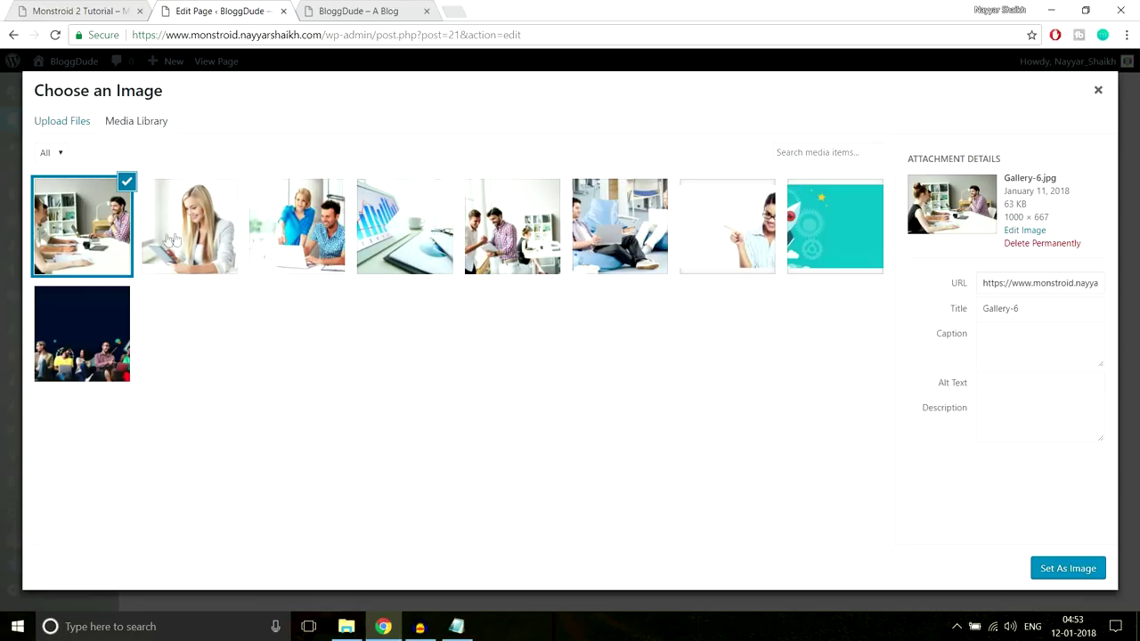
Set Gallery-1 as the first Image module's picture and save the module
left_click(717, 232)
left_click(605, 223)
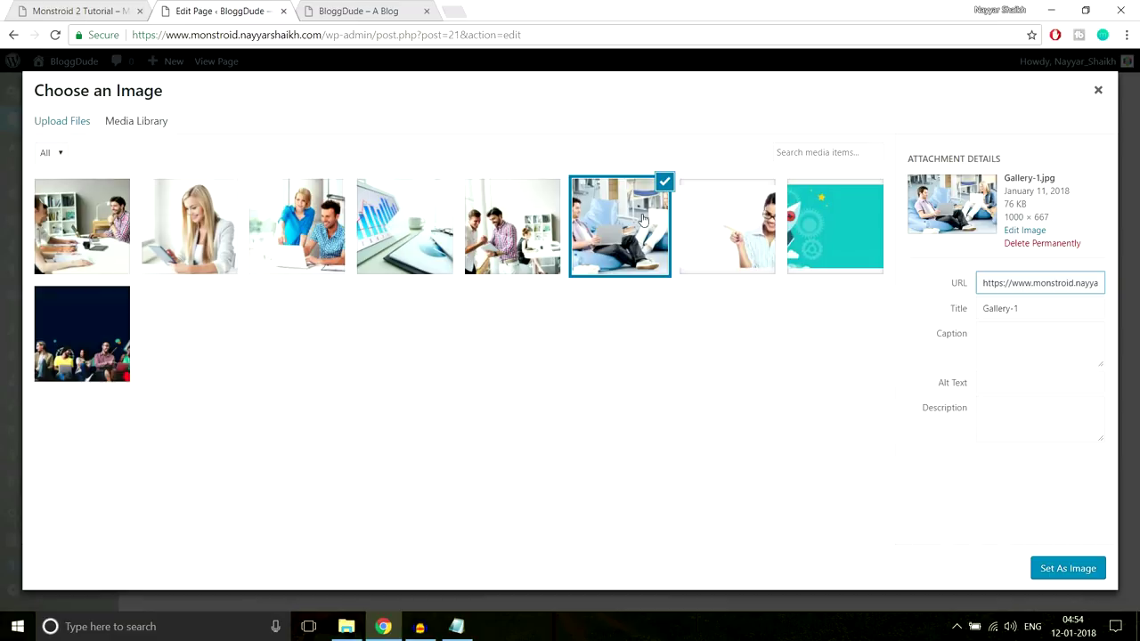
left_click(1038, 570)
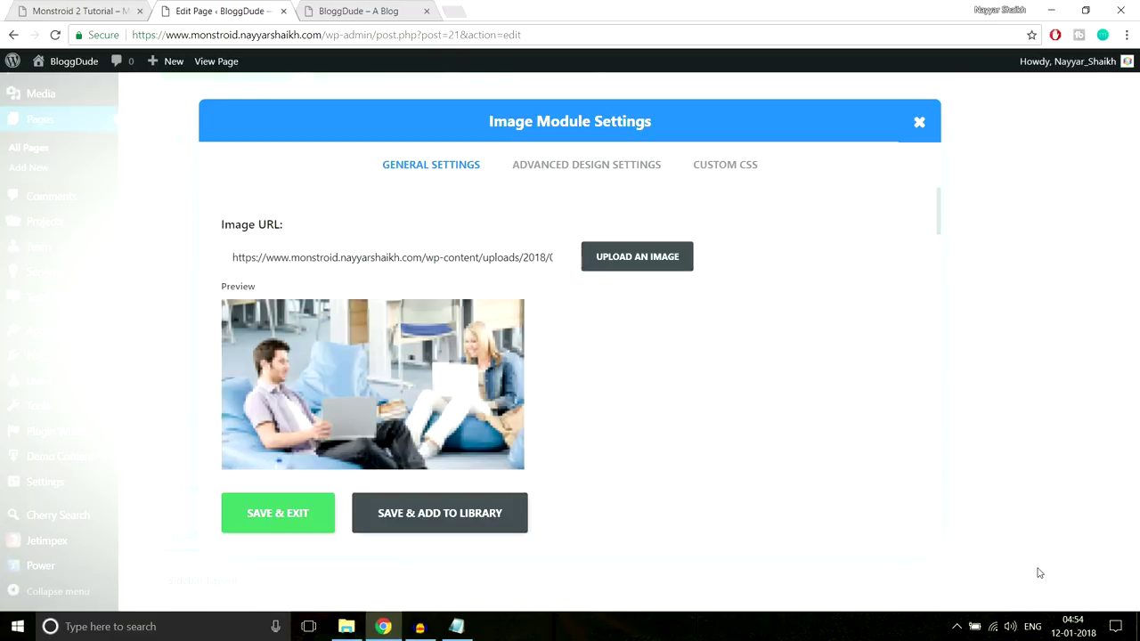
scroll(763, 411, "down", 5)
scroll(764, 411, "down", 5)
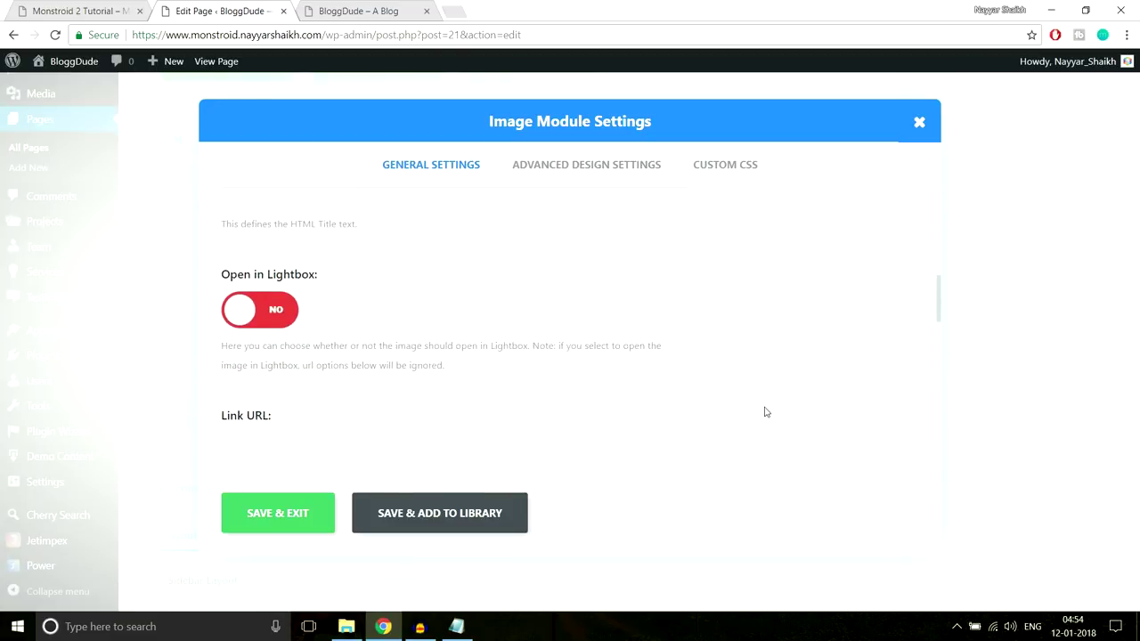
left_click(303, 517)
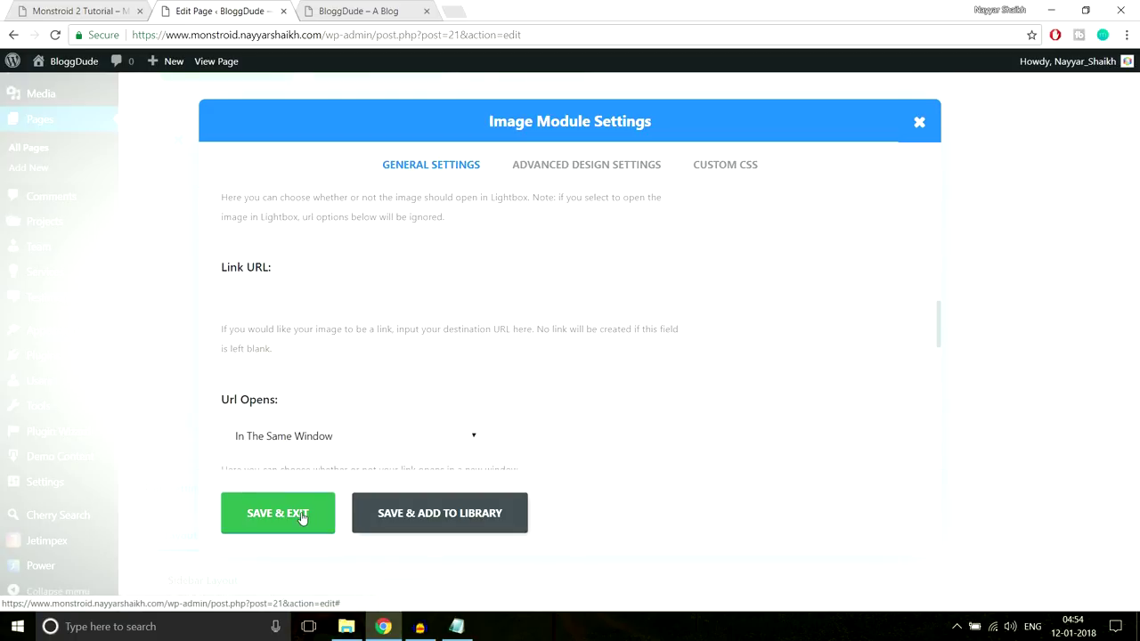
left_click(553, 267)
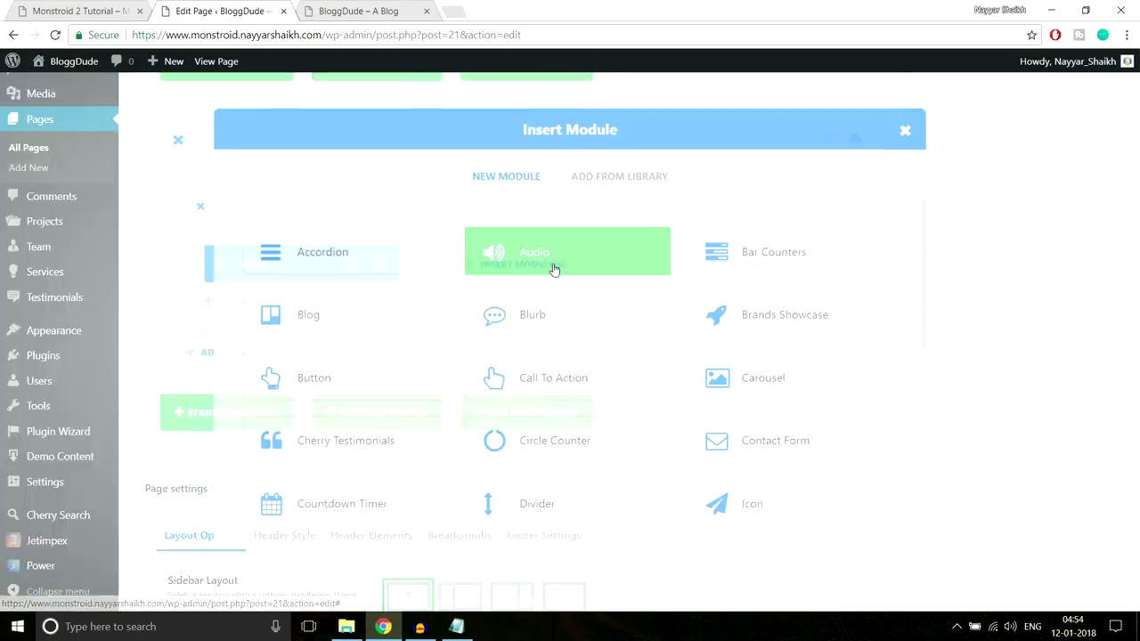
Add a saved Image module showing Gallery-2 to the second column
scroll(419, 381, "down", 3)
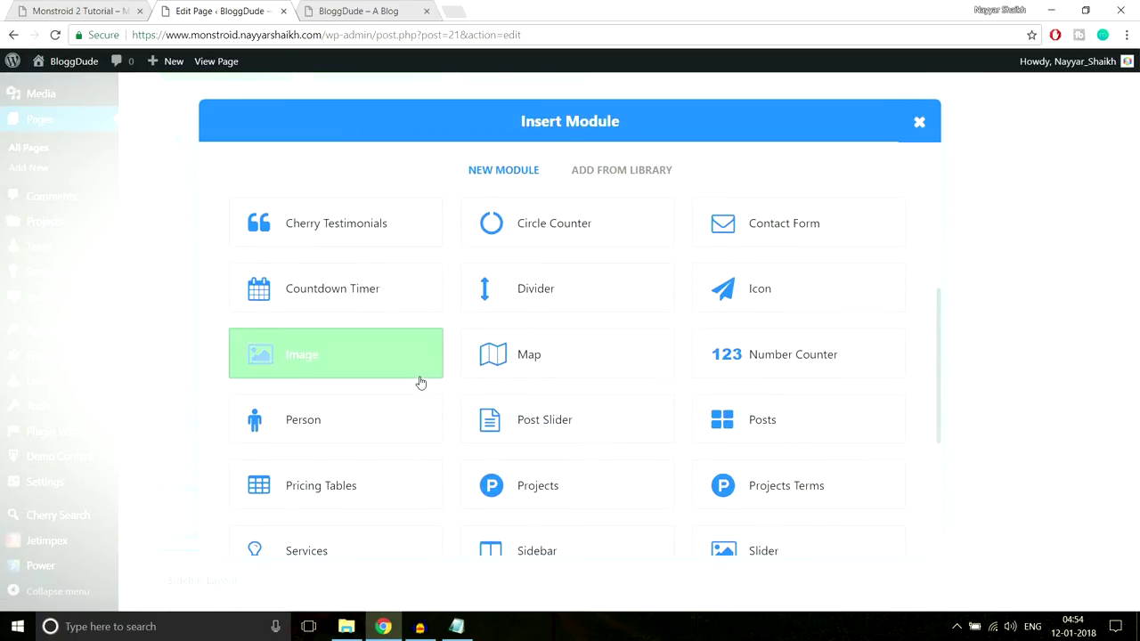
left_click(368, 366)
left_click(602, 259)
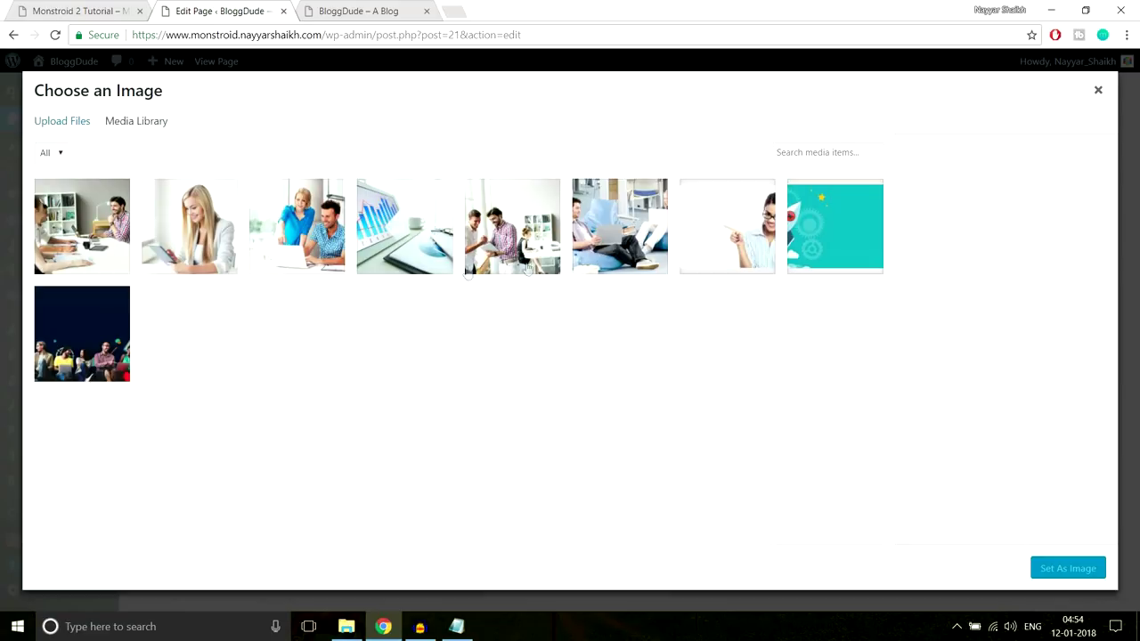
left_click(517, 236)
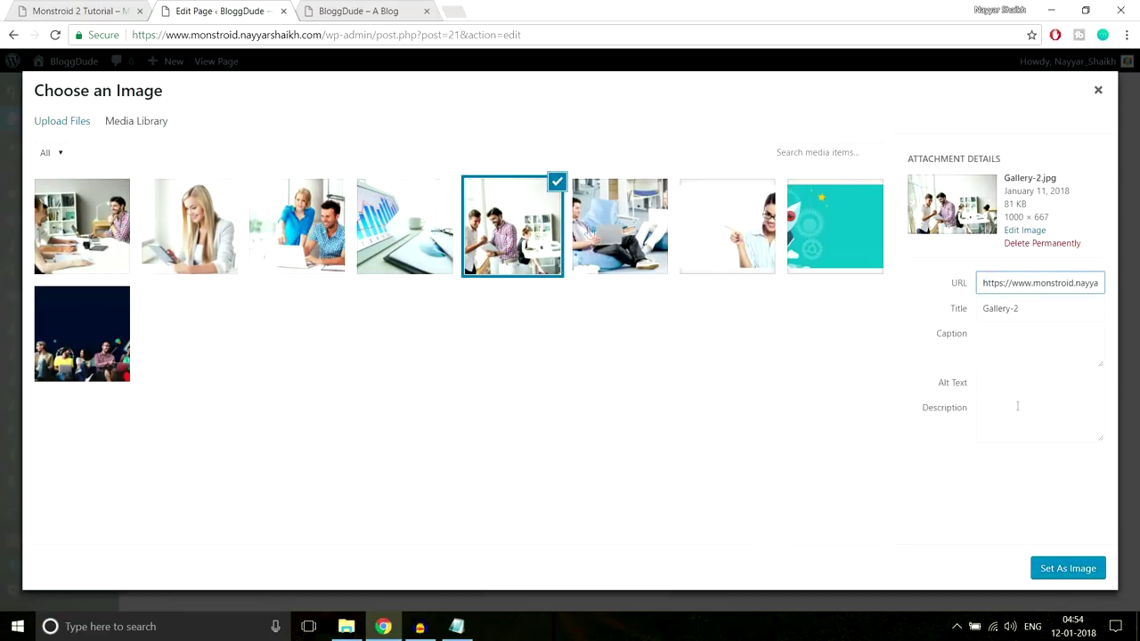
left_click(1088, 570)
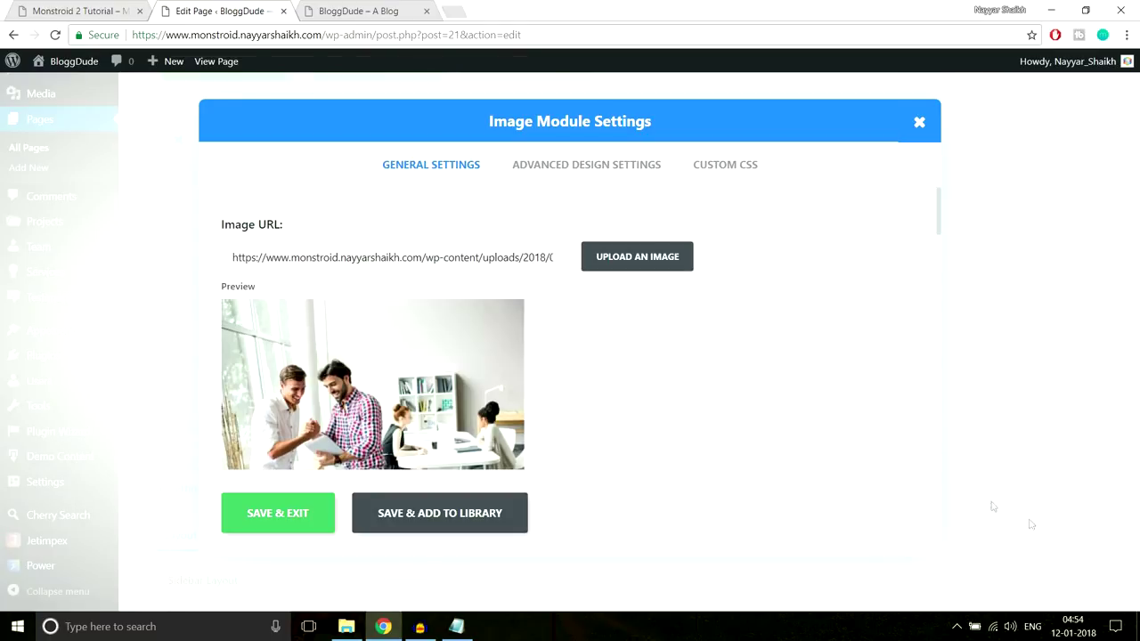
left_click(293, 518)
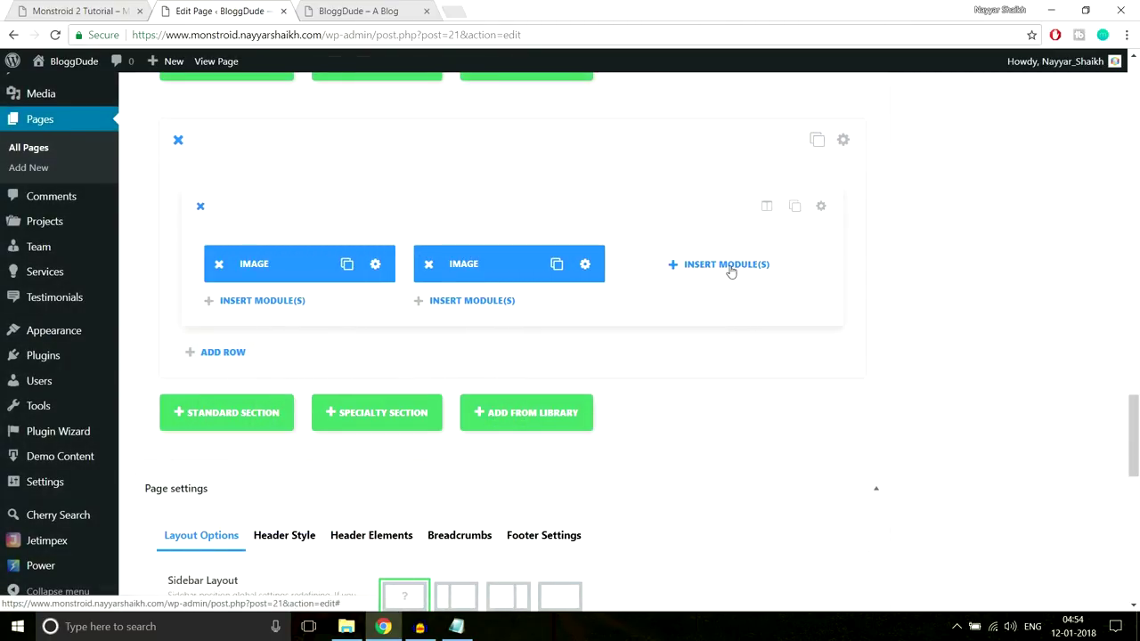
Add a saved Image module showing the Gallery-3 chart photo to the third column
left_click(728, 268)
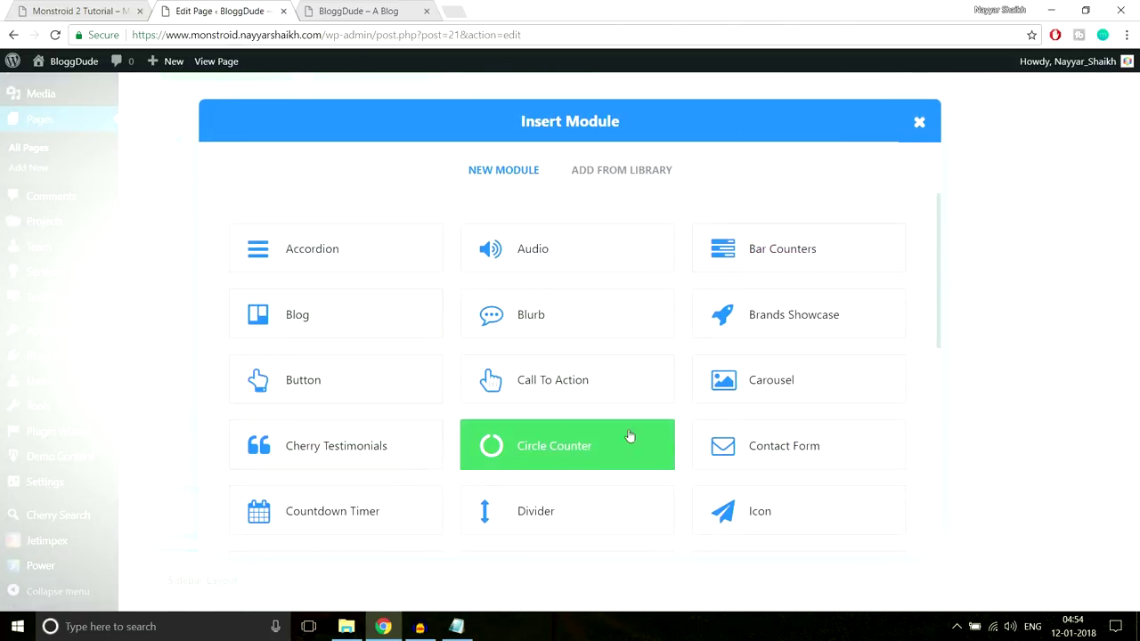
scroll(720, 445, "down", 2)
scroll(553, 446, "down", 1)
left_click(359, 361)
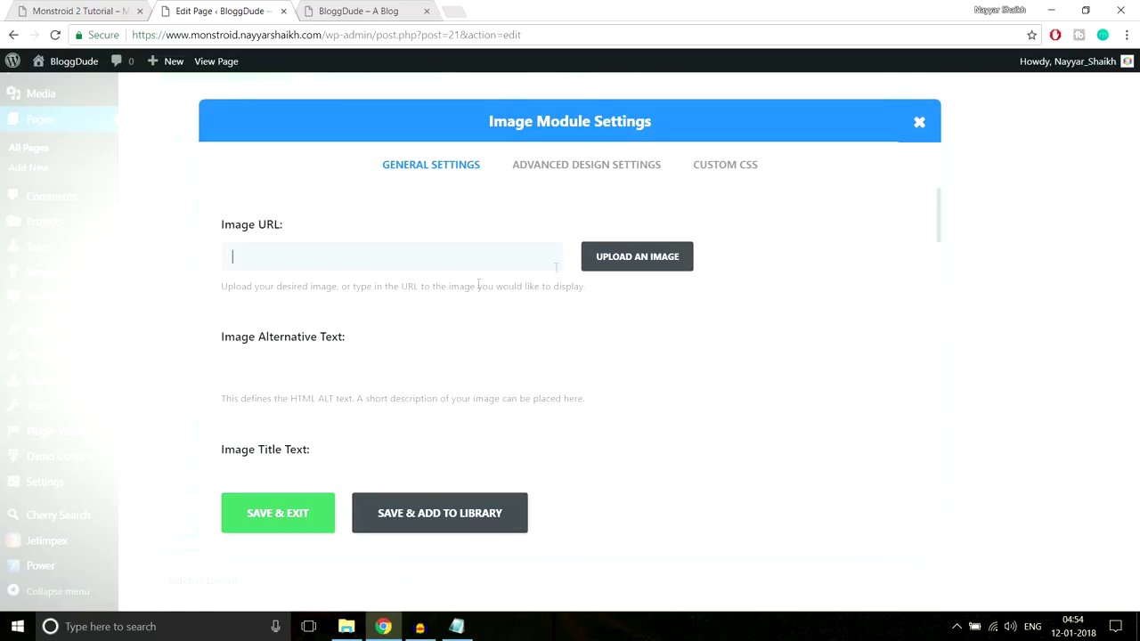
left_click(613, 252)
left_click(388, 233)
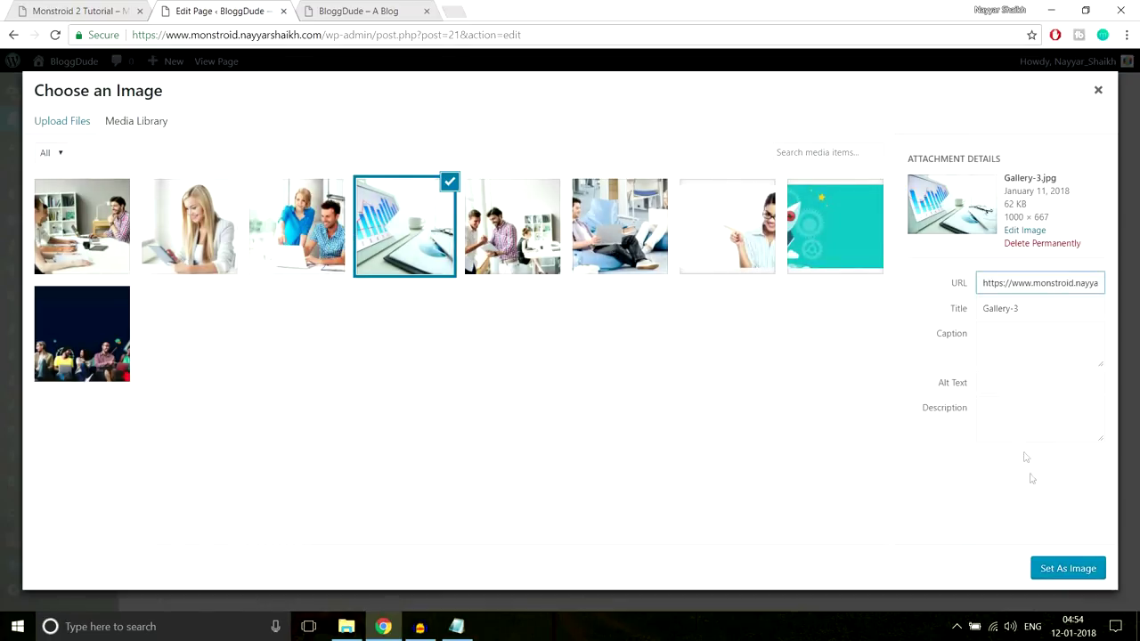
left_click(1064, 567)
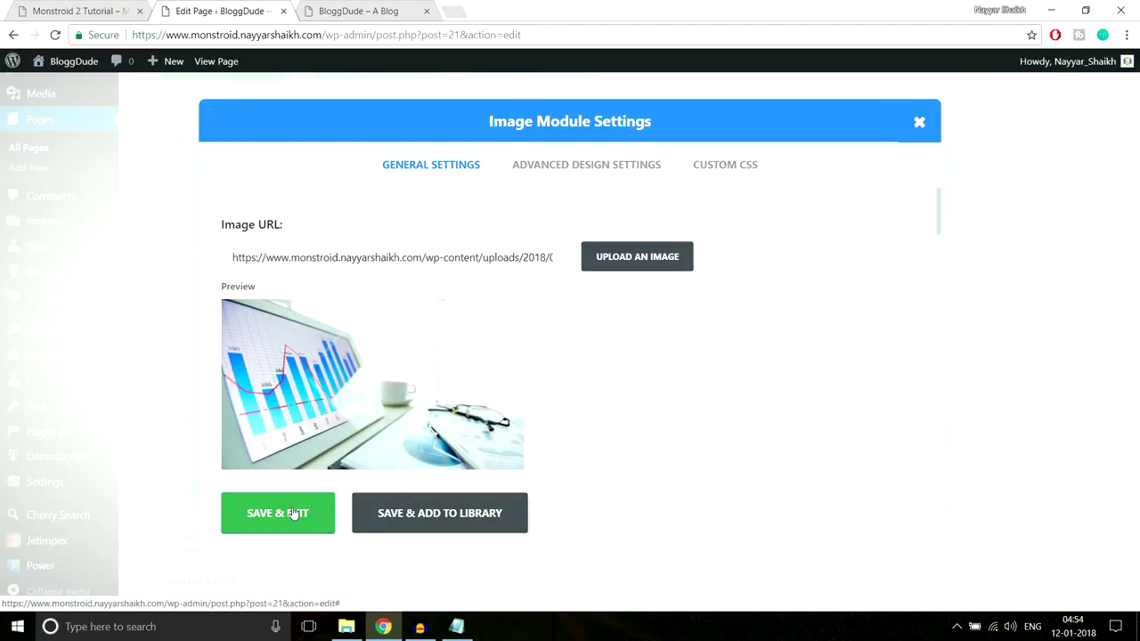
left_click(292, 514)
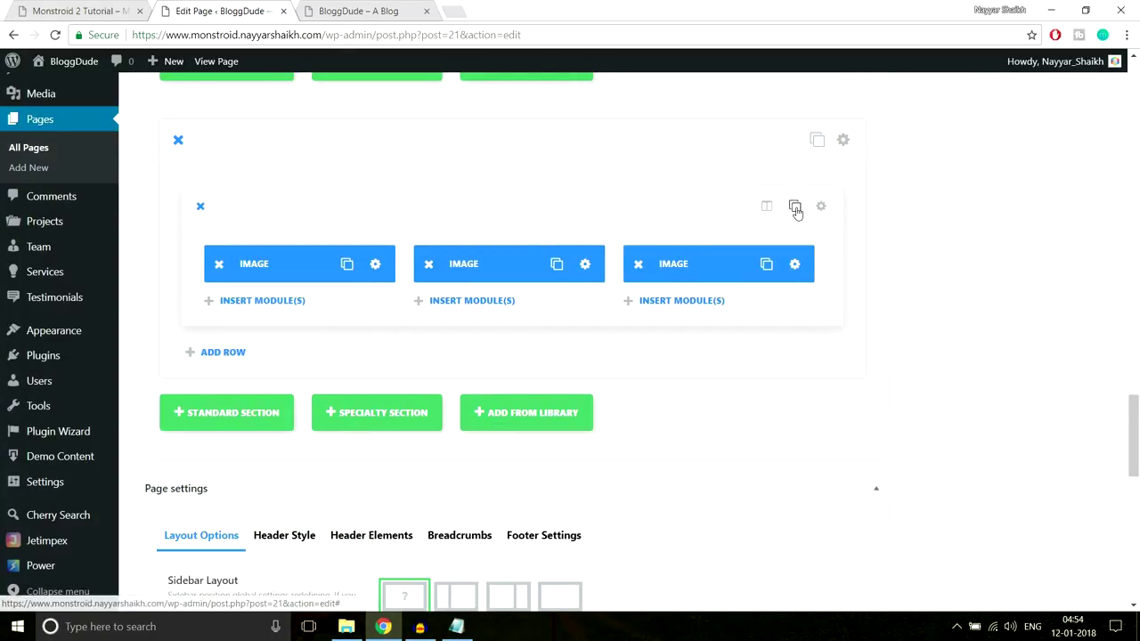
Clone the image row and give its first Image module a different gallery photo
left_click(795, 207)
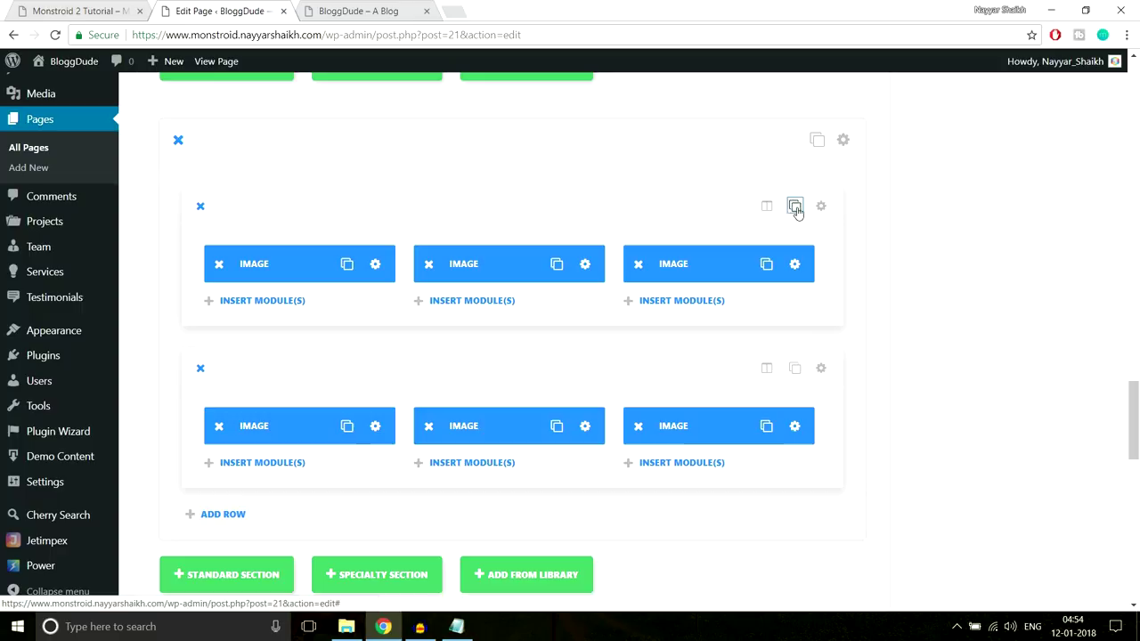
scroll(677, 400, "down", 1)
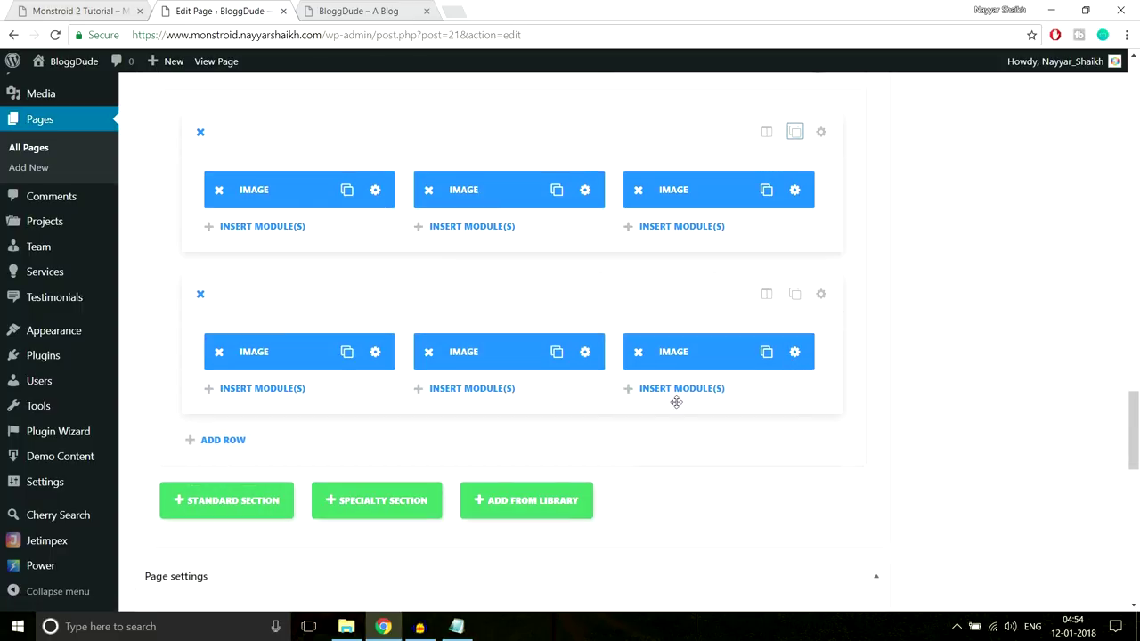
left_click(374, 352)
left_click(637, 257)
left_click(285, 237)
left_click(1047, 571)
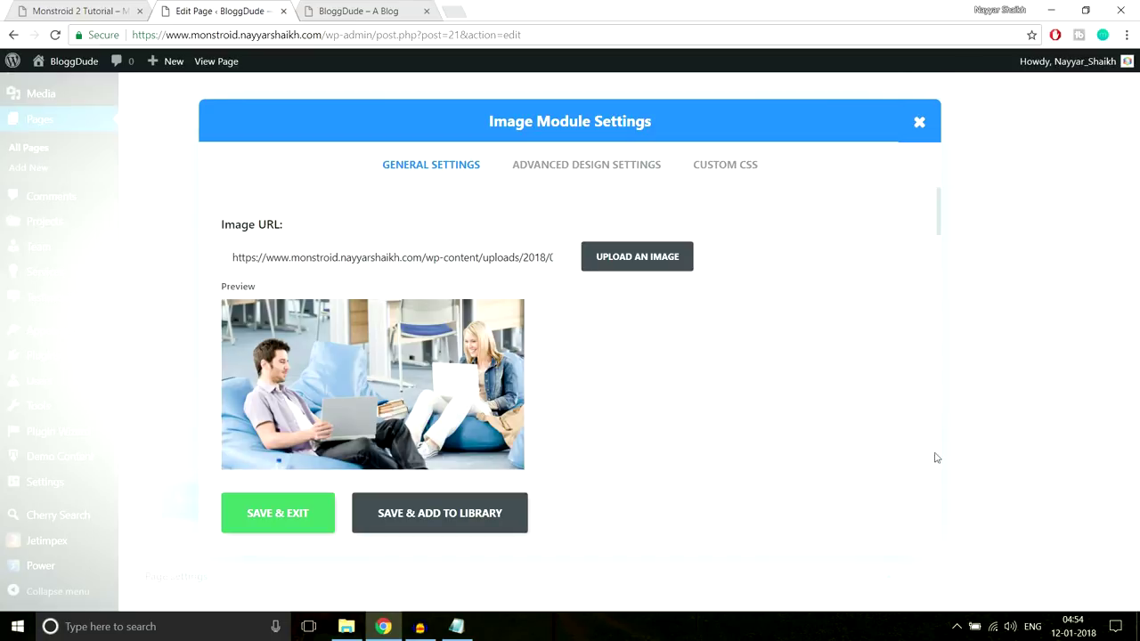
left_click(321, 514)
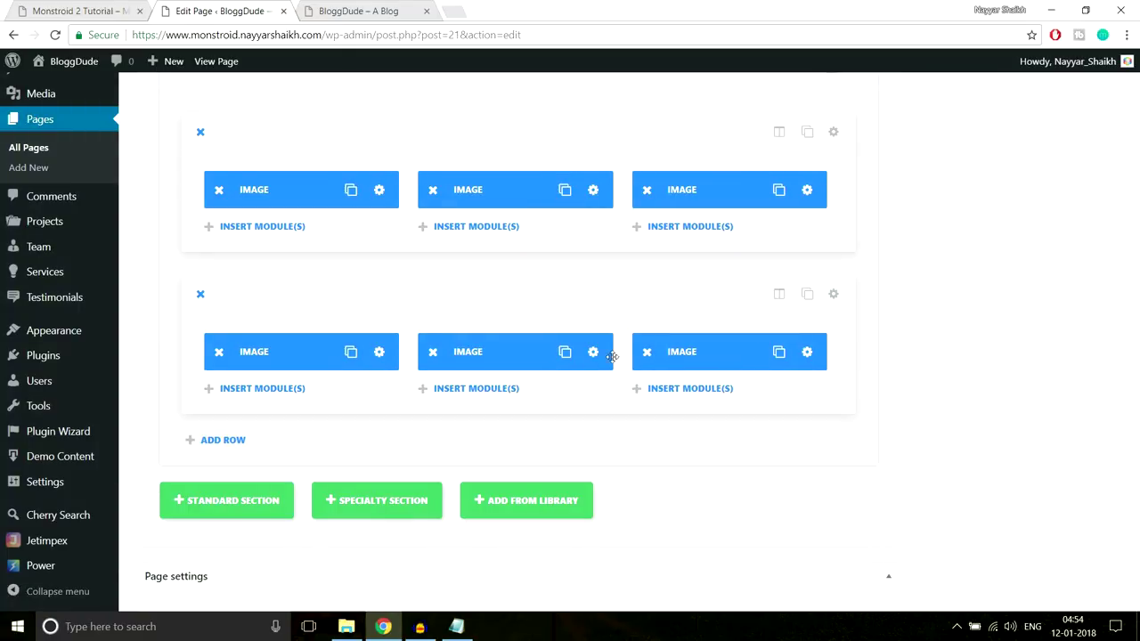
Change the second cloned Image module to the Gallery-5 photo of a woman
left_click(593, 352)
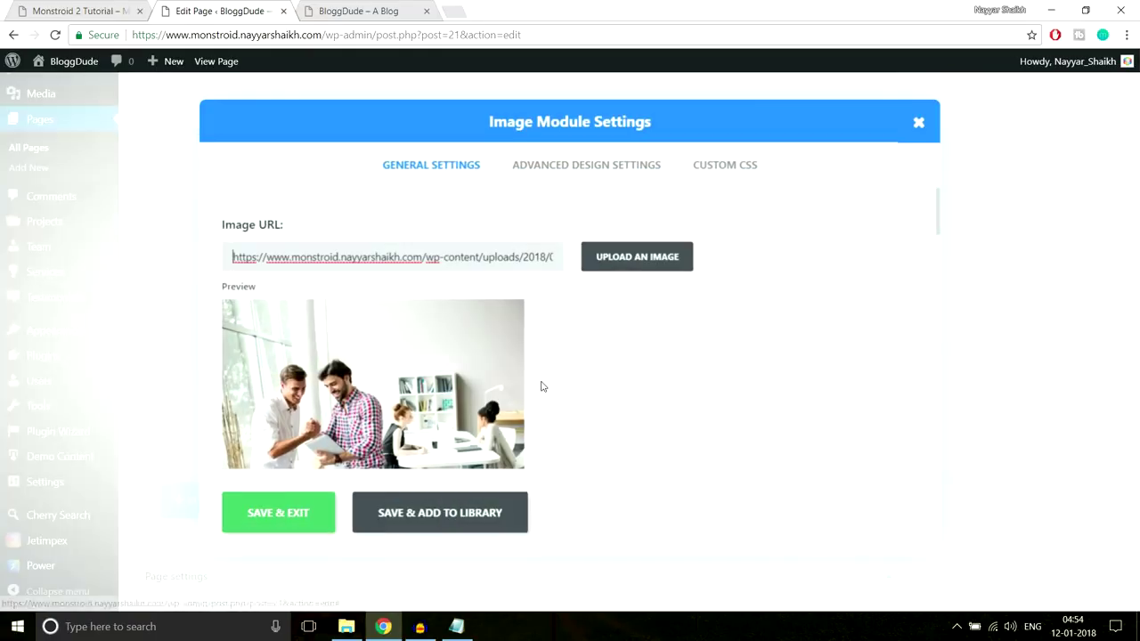
left_click(638, 257)
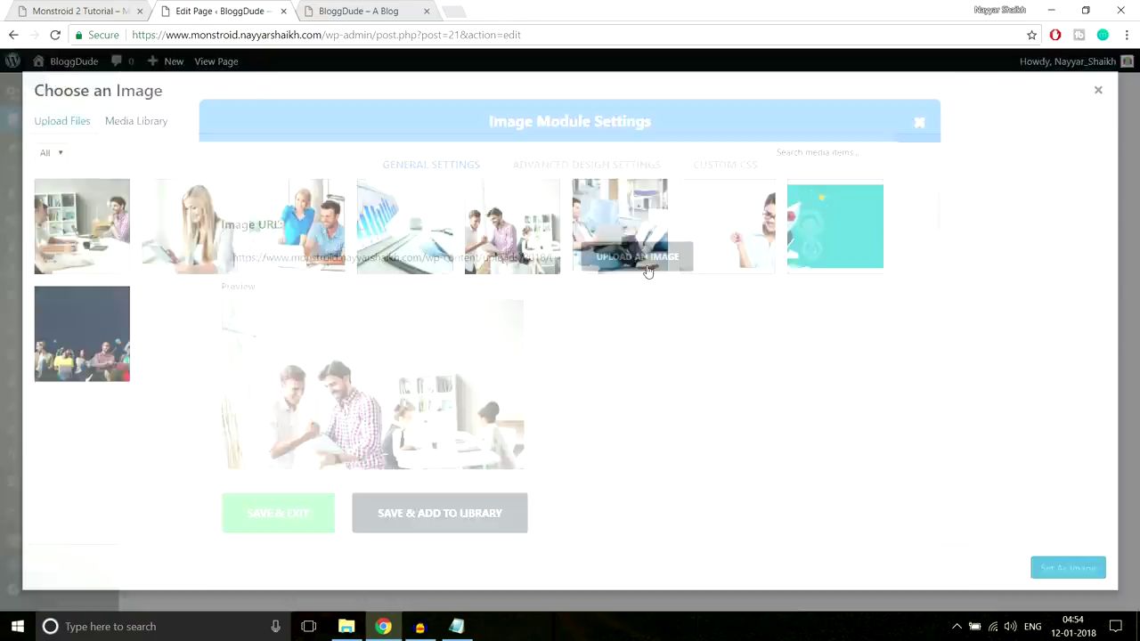
left_click(189, 227)
left_click(1063, 569)
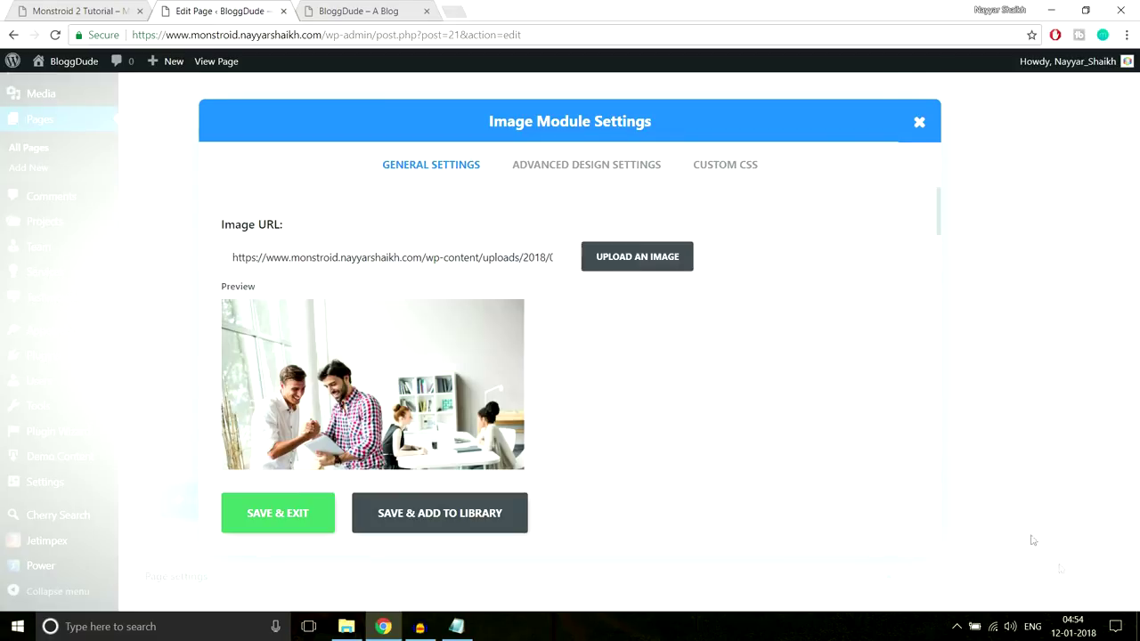
left_click(266, 532)
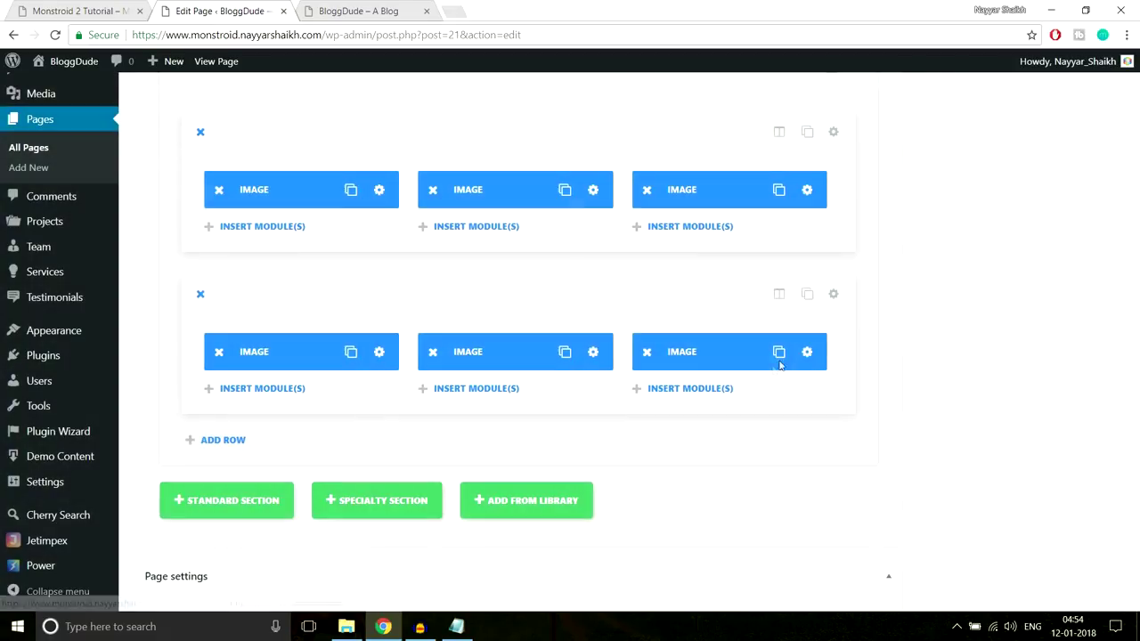
Change the third cloned Image module to Gallery-6 and save it
left_click(807, 351)
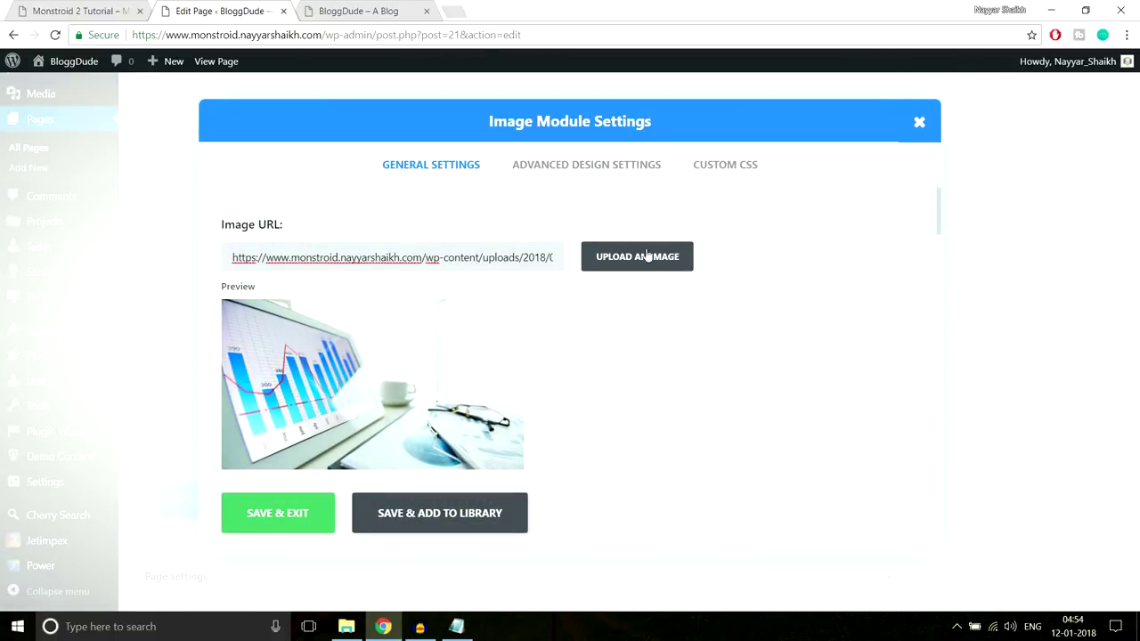
left_click(637, 257)
left_click(82, 226)
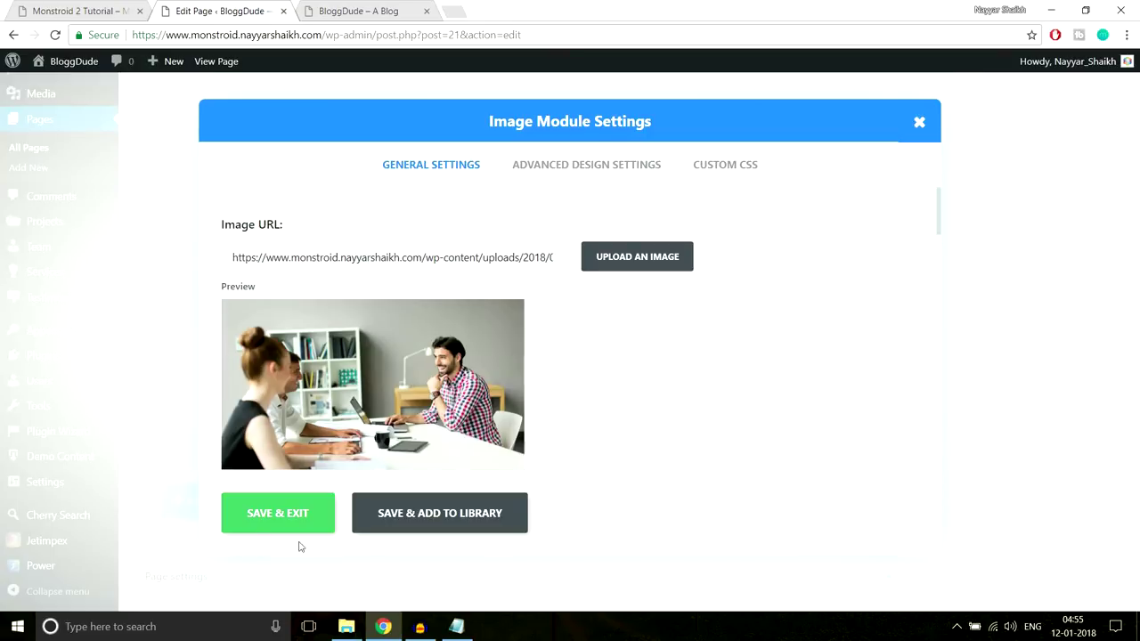
left_click(258, 525)
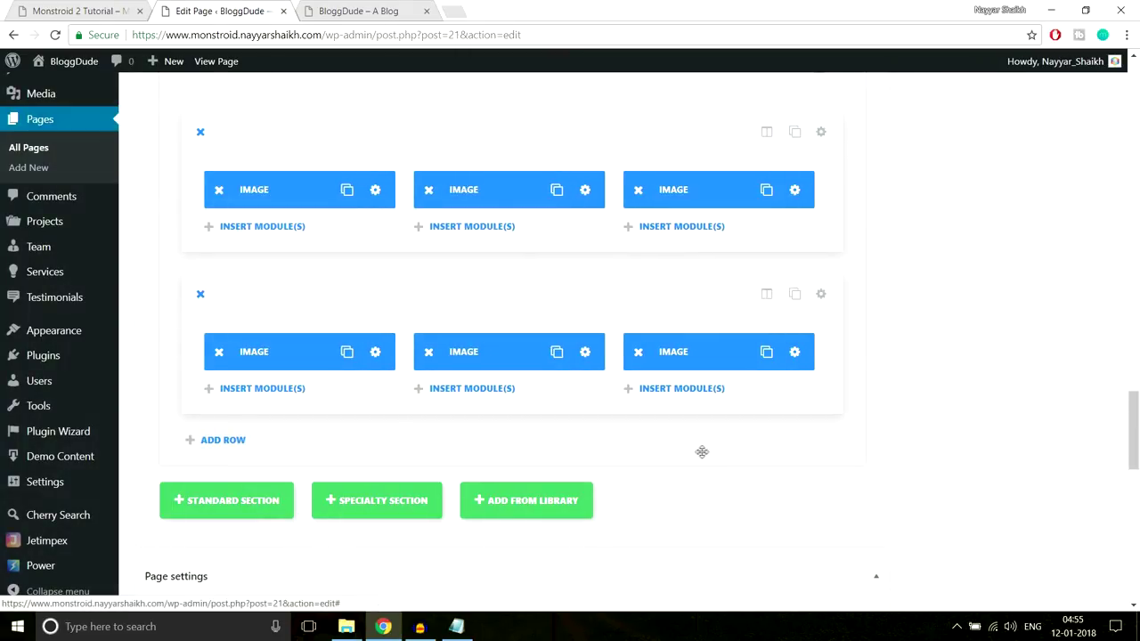
scroll(1031, 475, "up", 10)
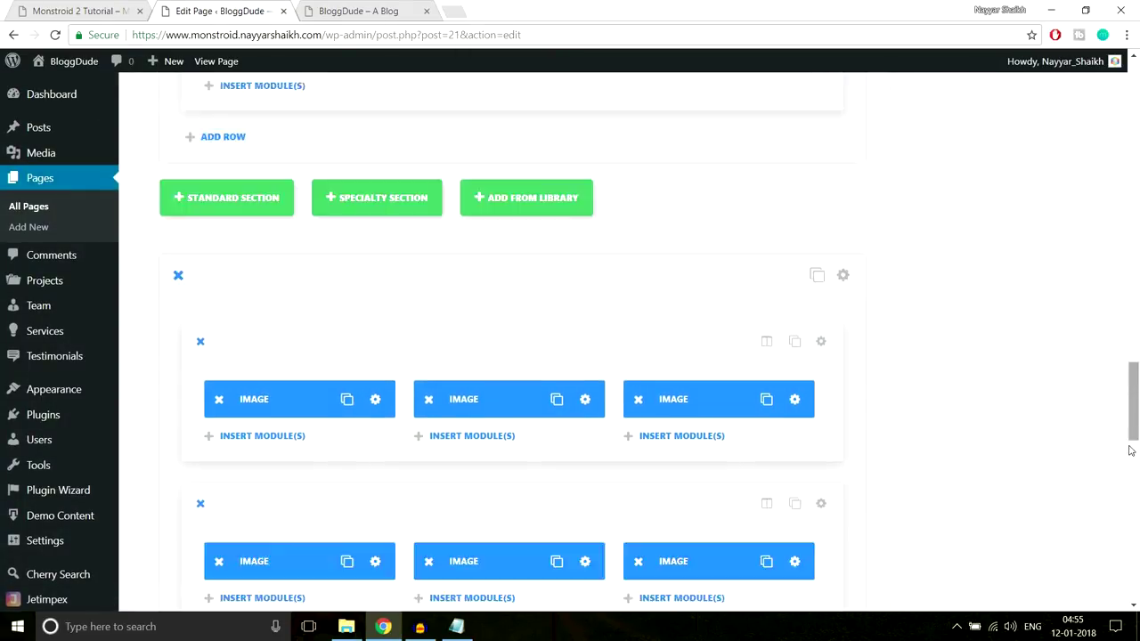
Update the homepage and reload the live blog site
scroll(1104, 497, "up", 10)
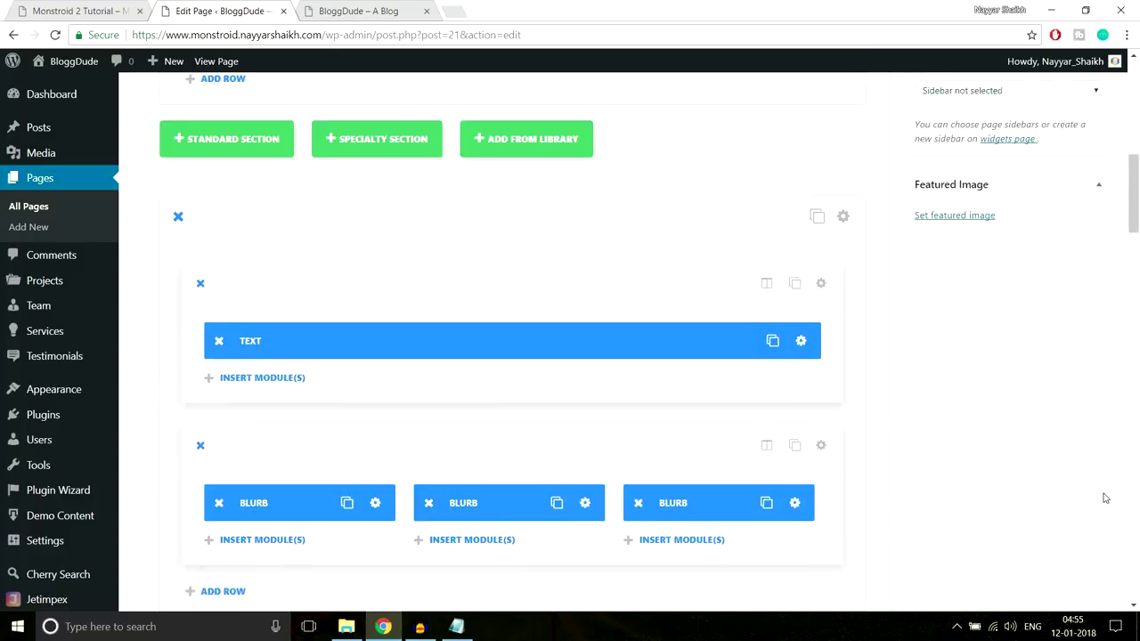
left_click(1079, 345)
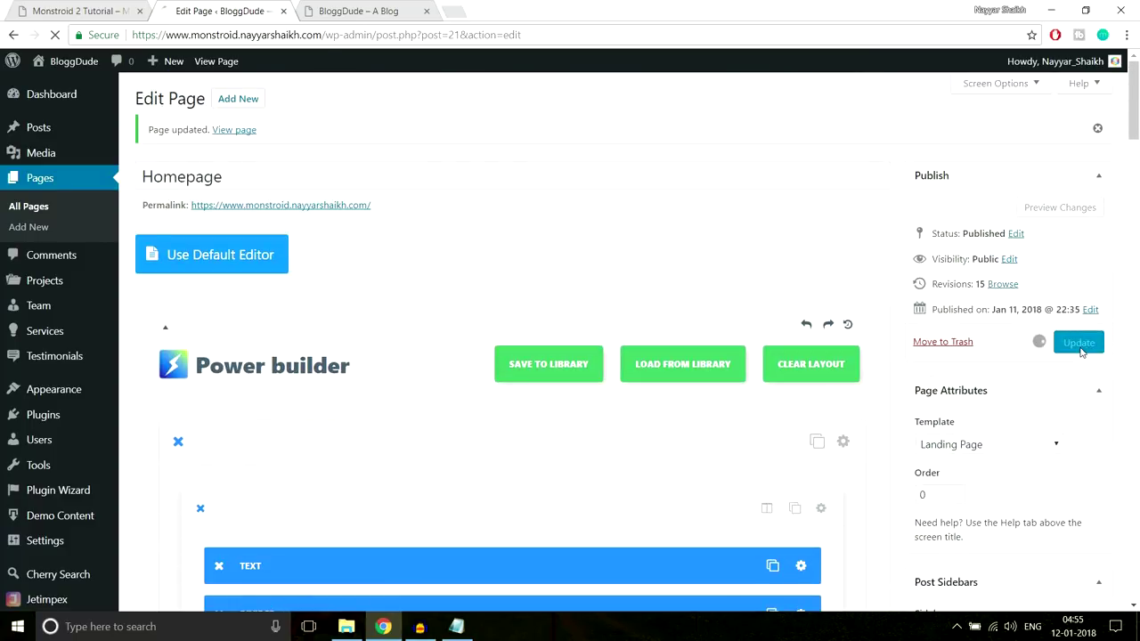
left_click(322, 9)
left_click(338, 32)
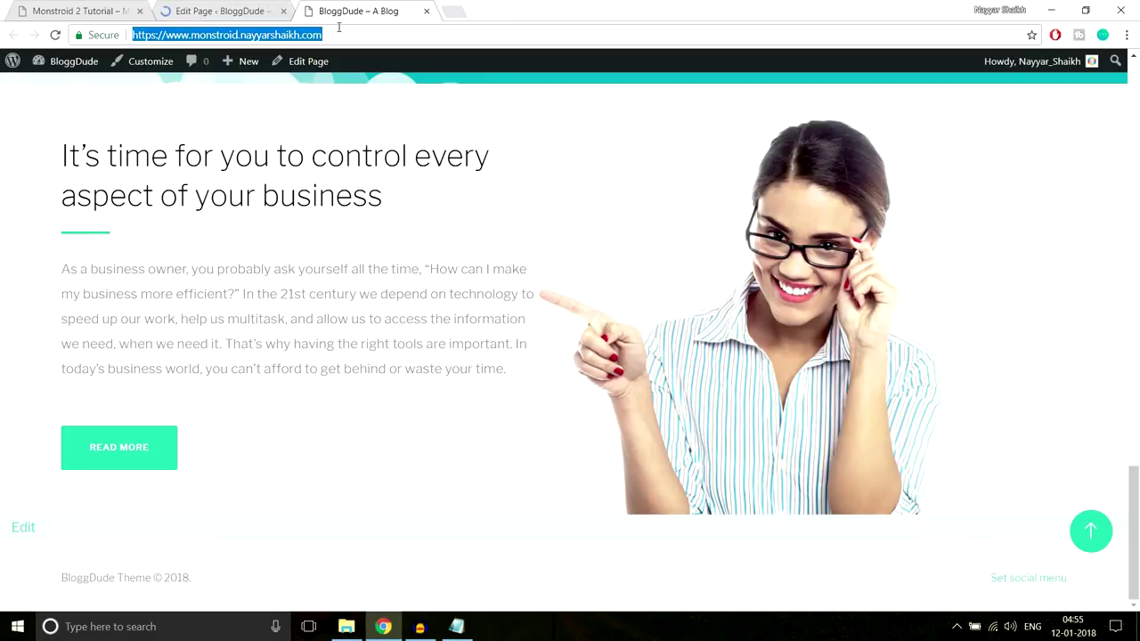
key("Return")
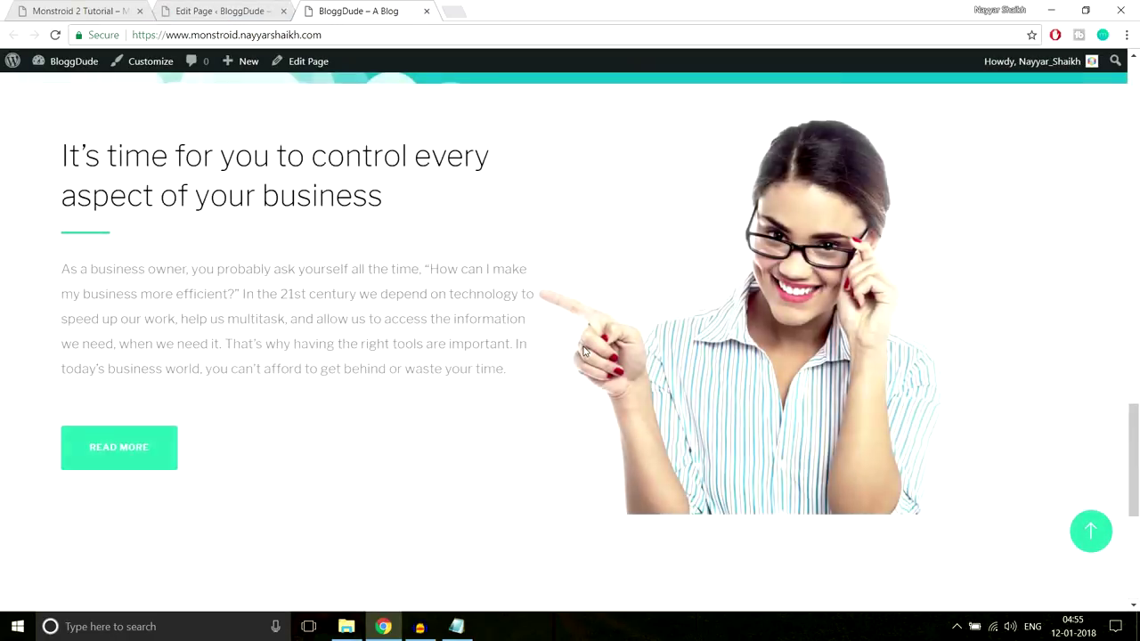
Review the six-photo grid on the live site, then view the Monstroid 2 reference gallery
scroll(582, 351, "down", 5)
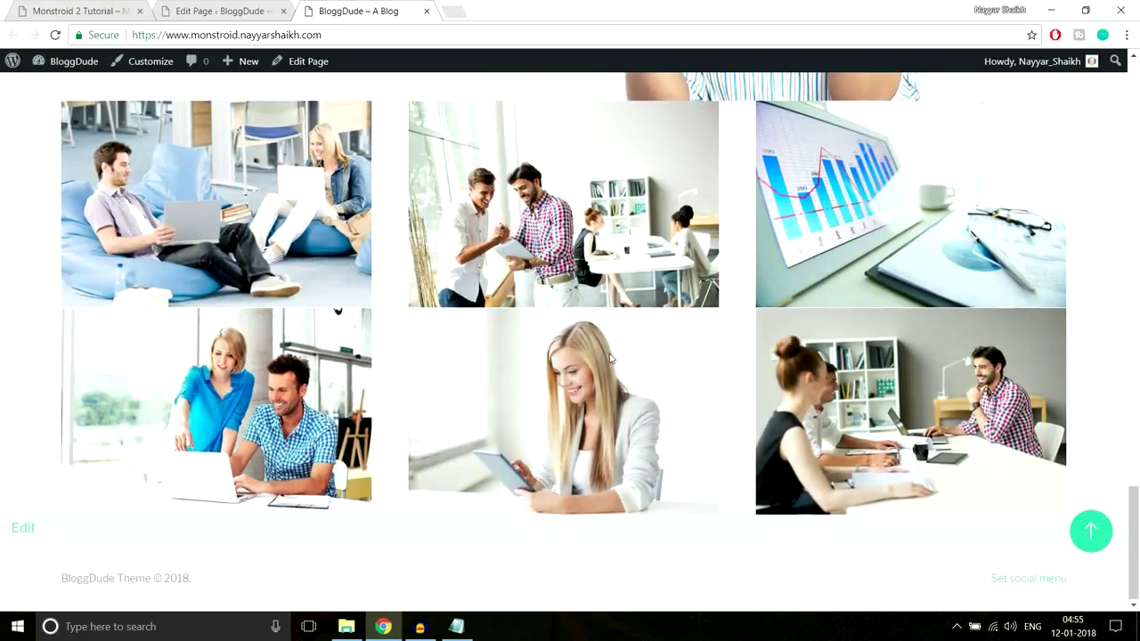
scroll(583, 351, "up", 2)
scroll(614, 375, "down", 1)
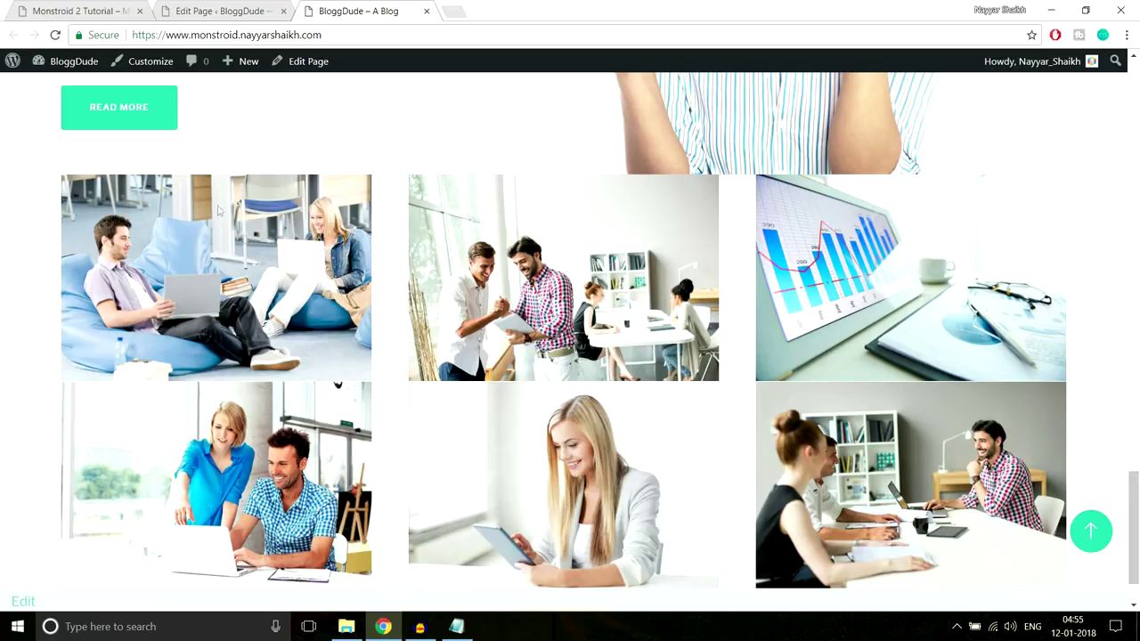
key("ctrl+Tab")
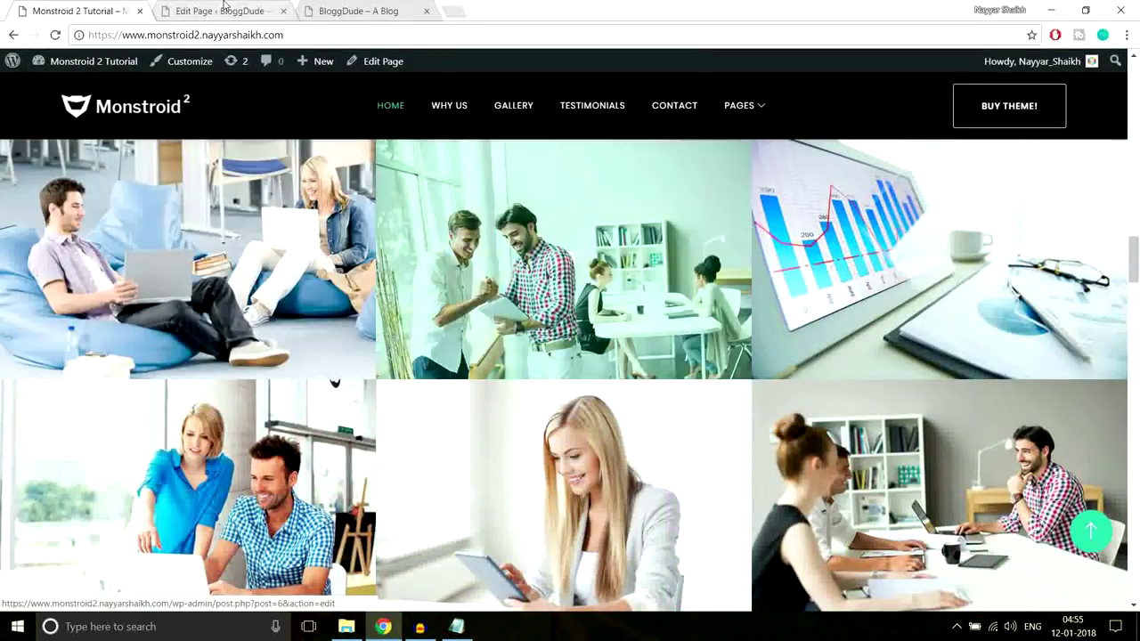
Make the first gallery image row full width
left_click(225, 9)
scroll(674, 368, "down", 10)
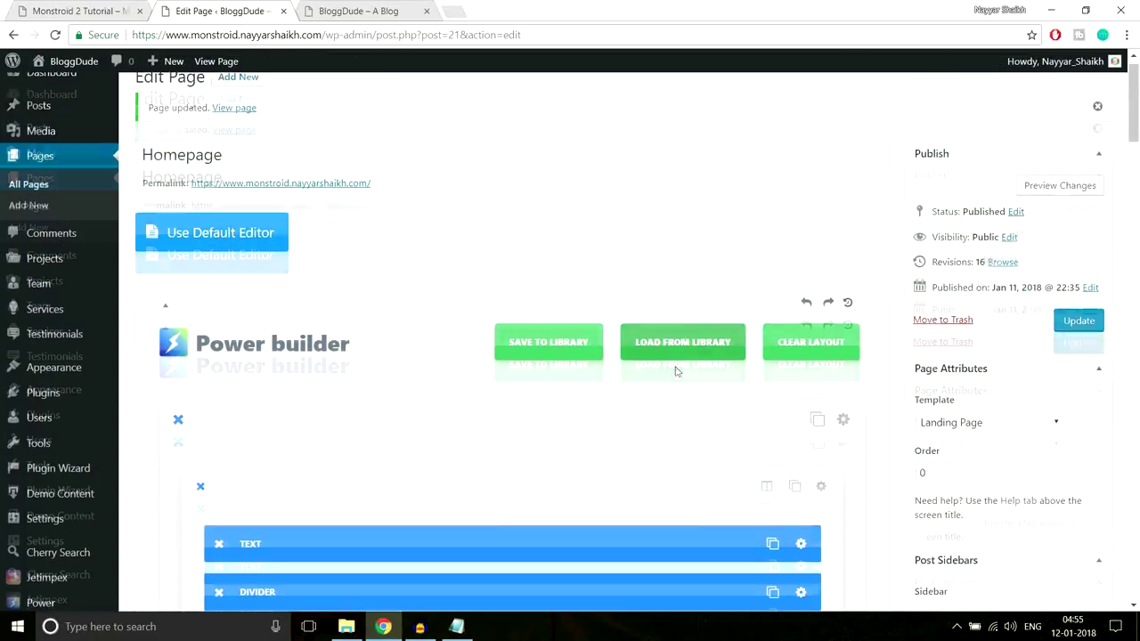
scroll(684, 390, "down", 15)
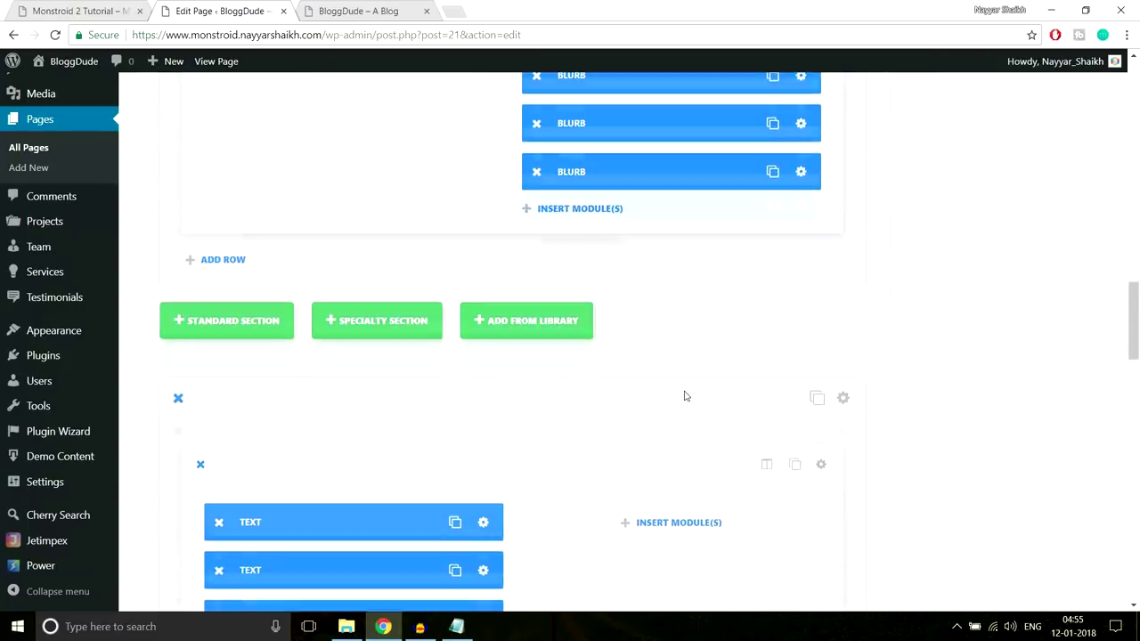
scroll(684, 396, "up", 4)
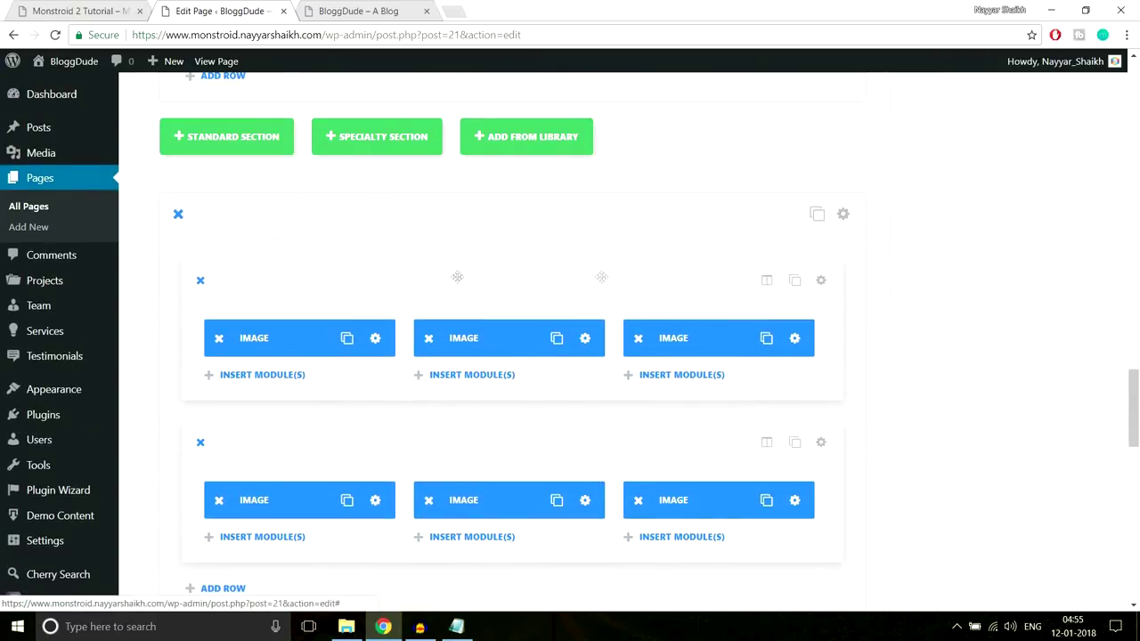
scroll(669, 448, "down", 4)
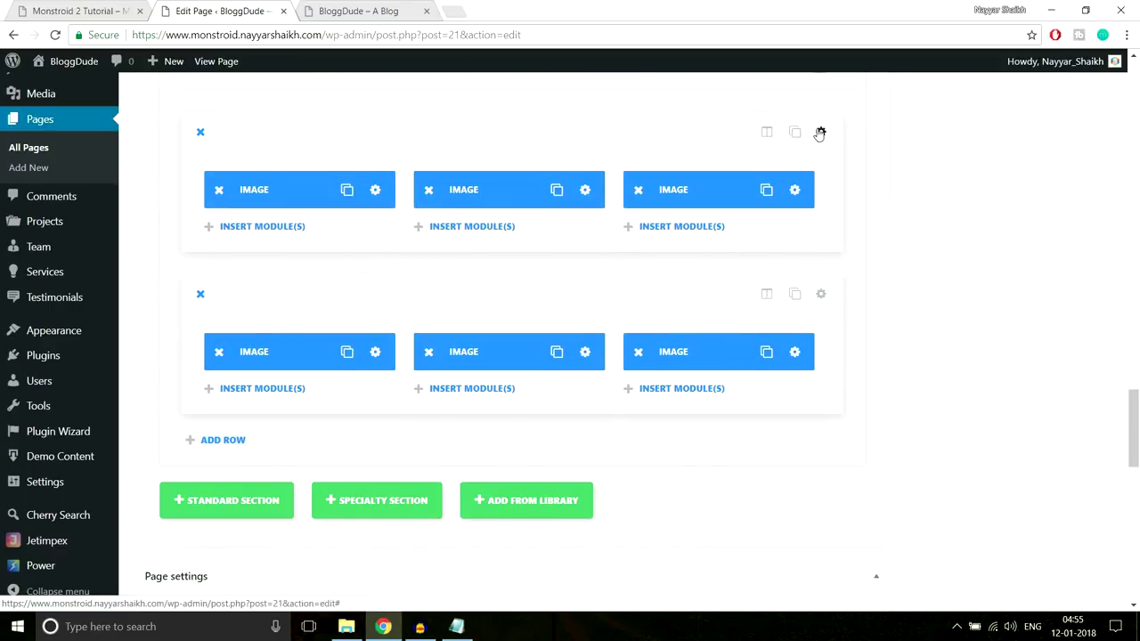
left_click(822, 134)
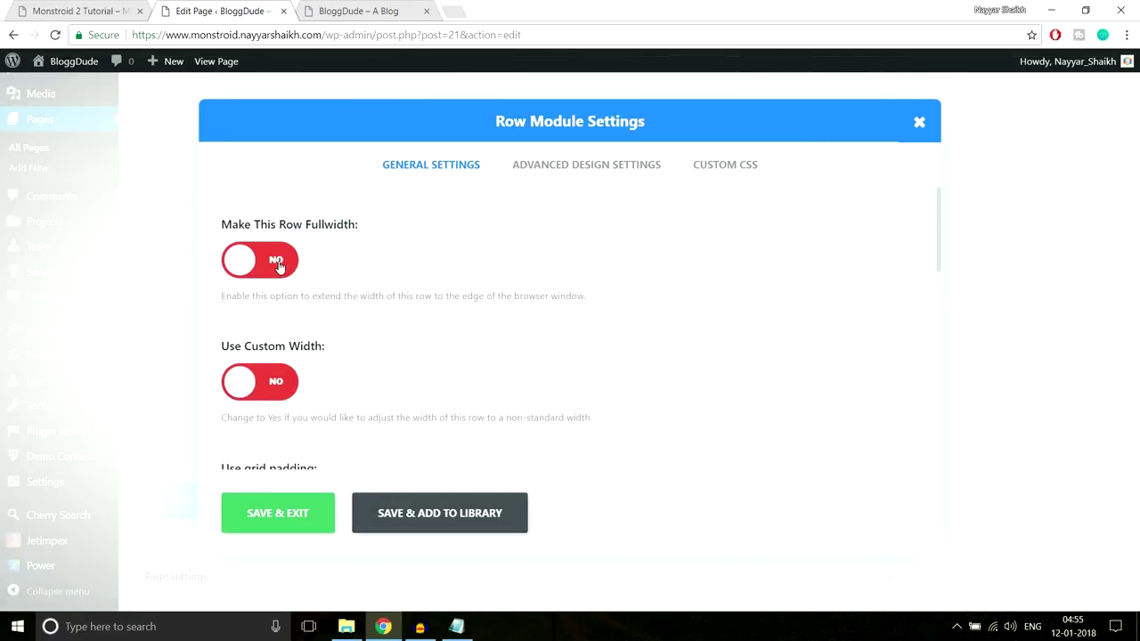
left_click(278, 265)
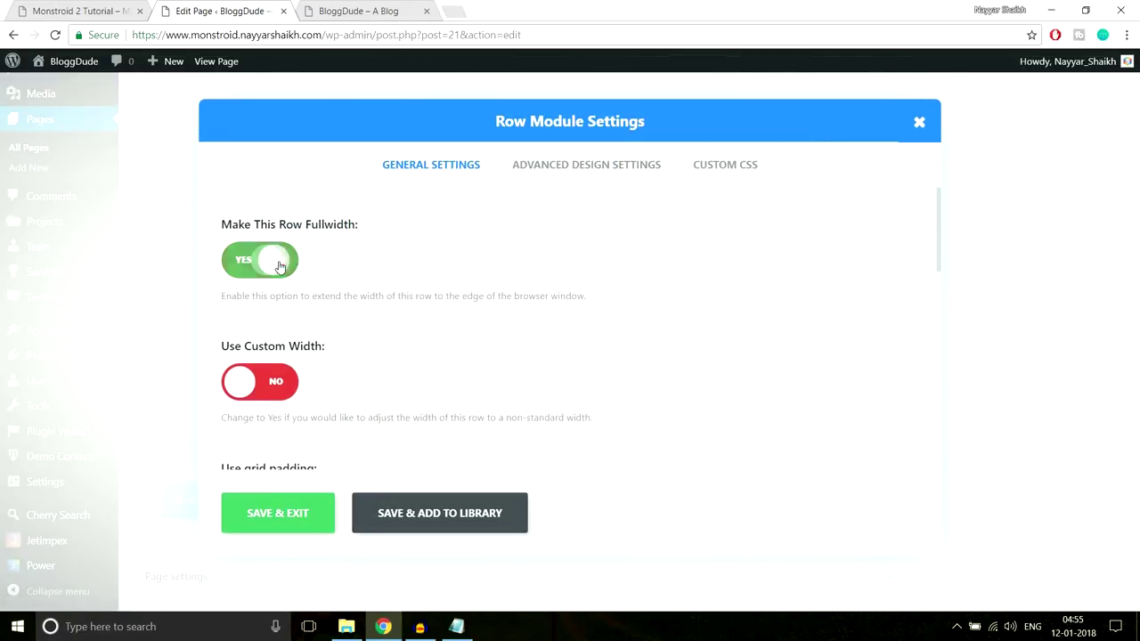
left_click(279, 515)
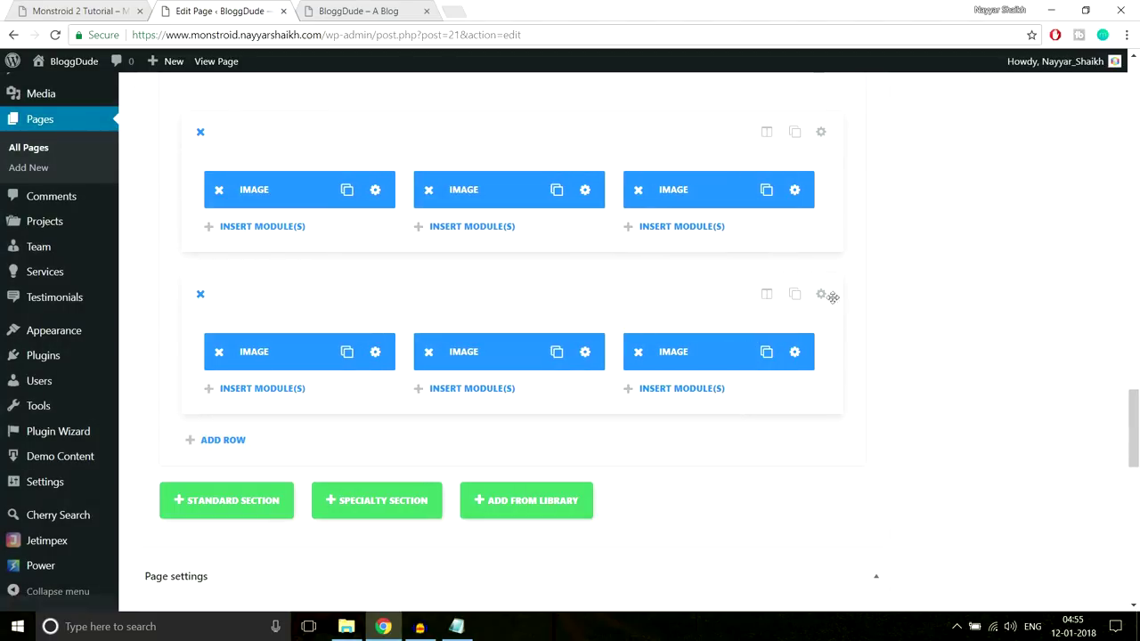
Make the second gallery image row full width as well
left_click(820, 295)
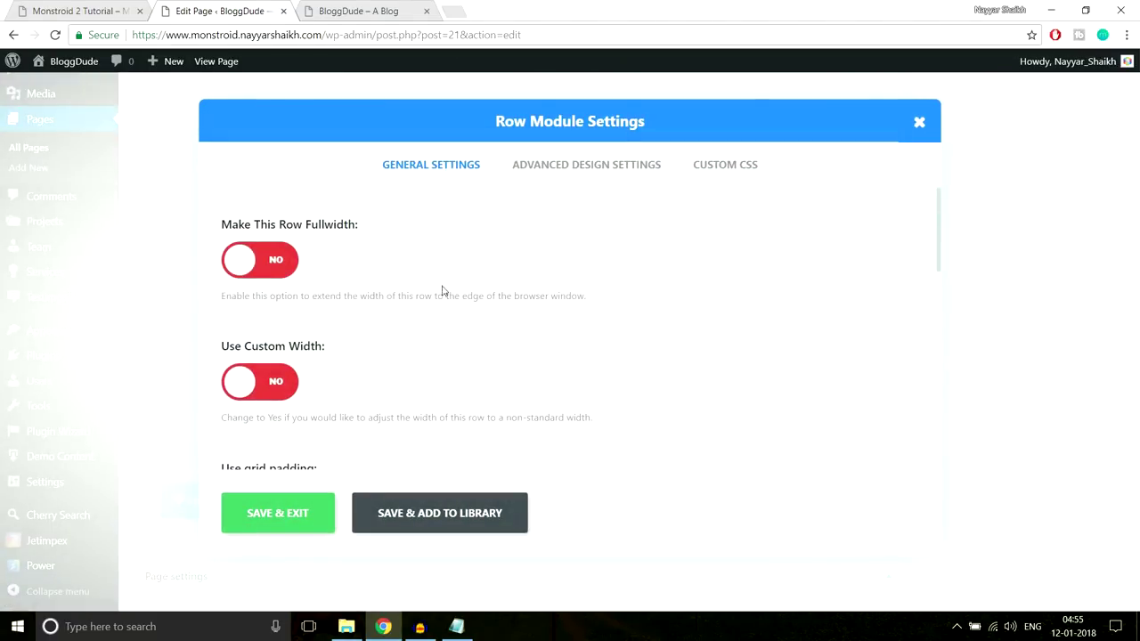
left_click(286, 267)
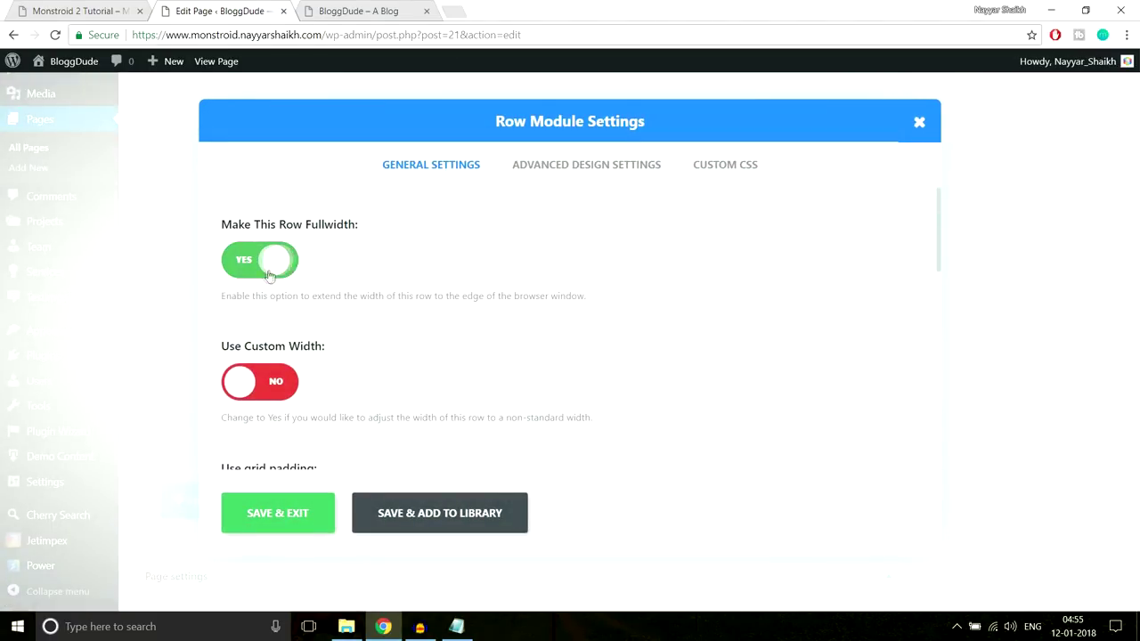
left_click(293, 513)
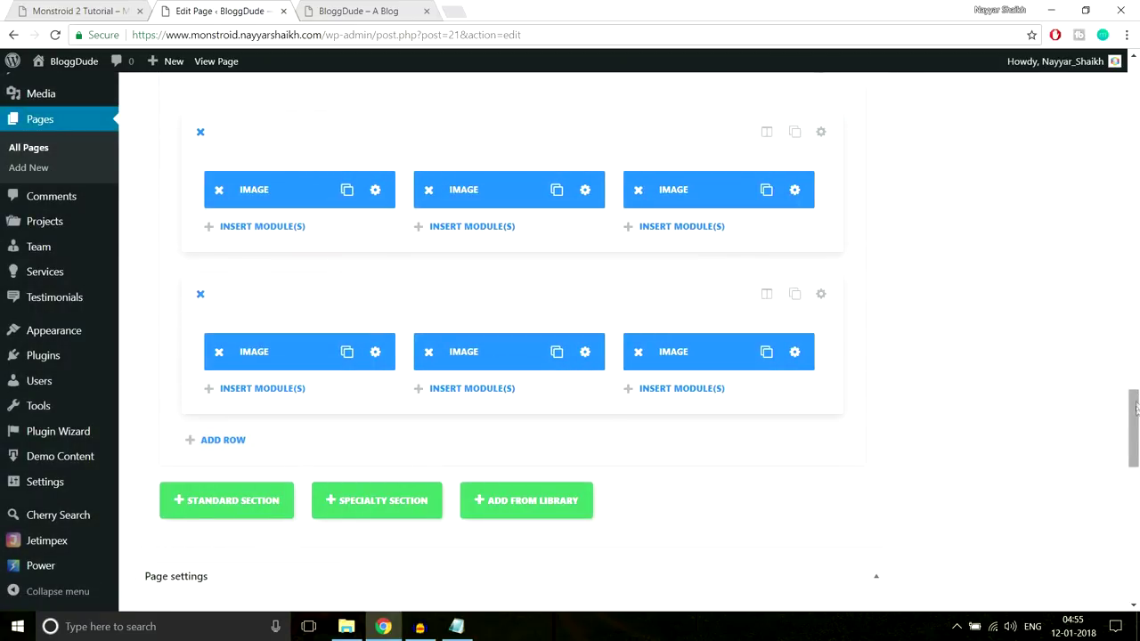
scroll(1122, 207, "down", 3)
scroll(1121, 207, "up", 6)
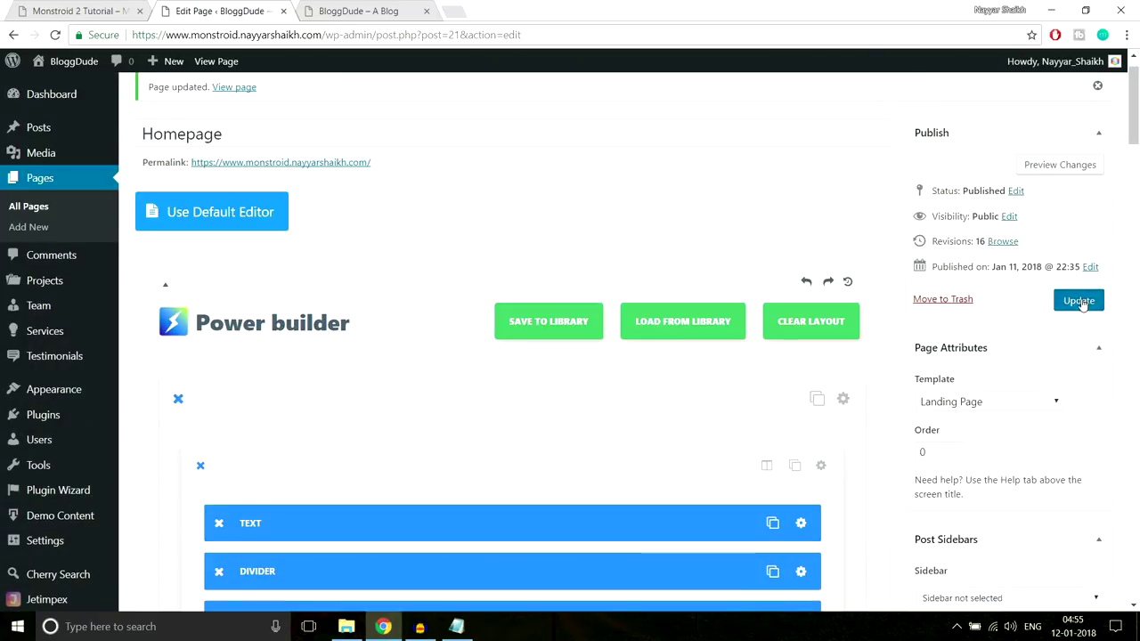
left_click(1078, 299)
left_click(415, 5)
left_click(390, 34)
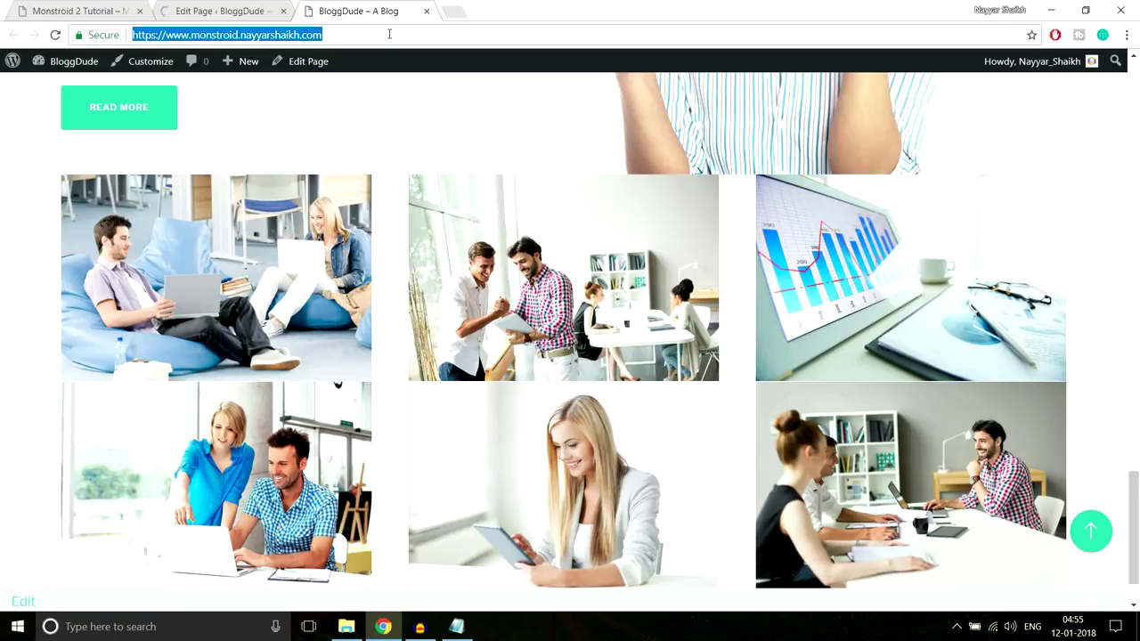
key("Return")
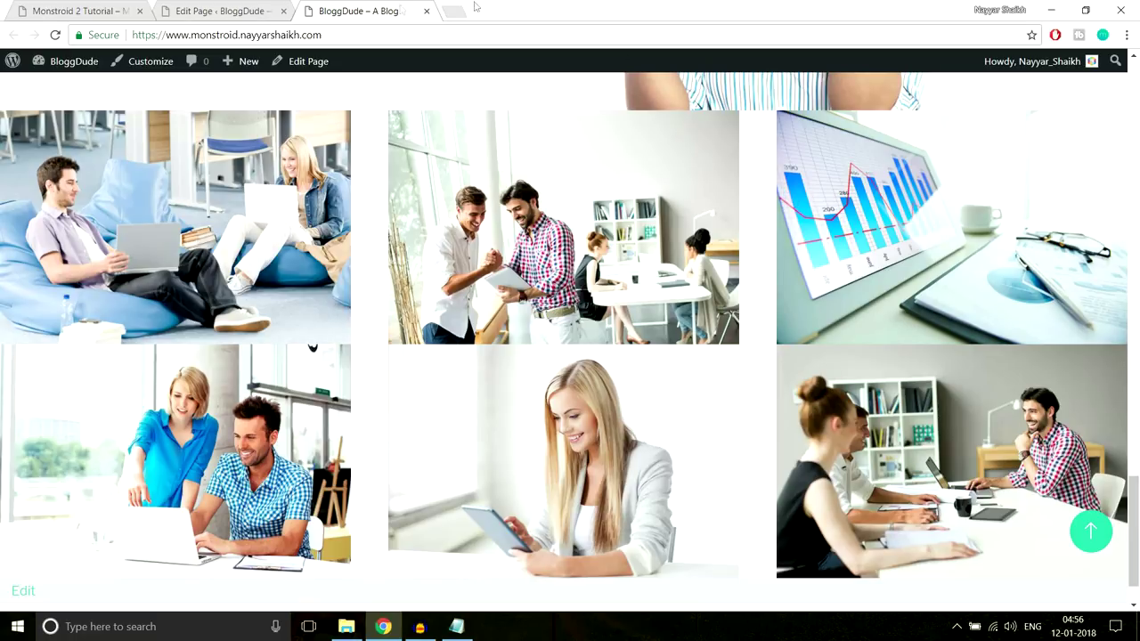
left_click(246, 12)
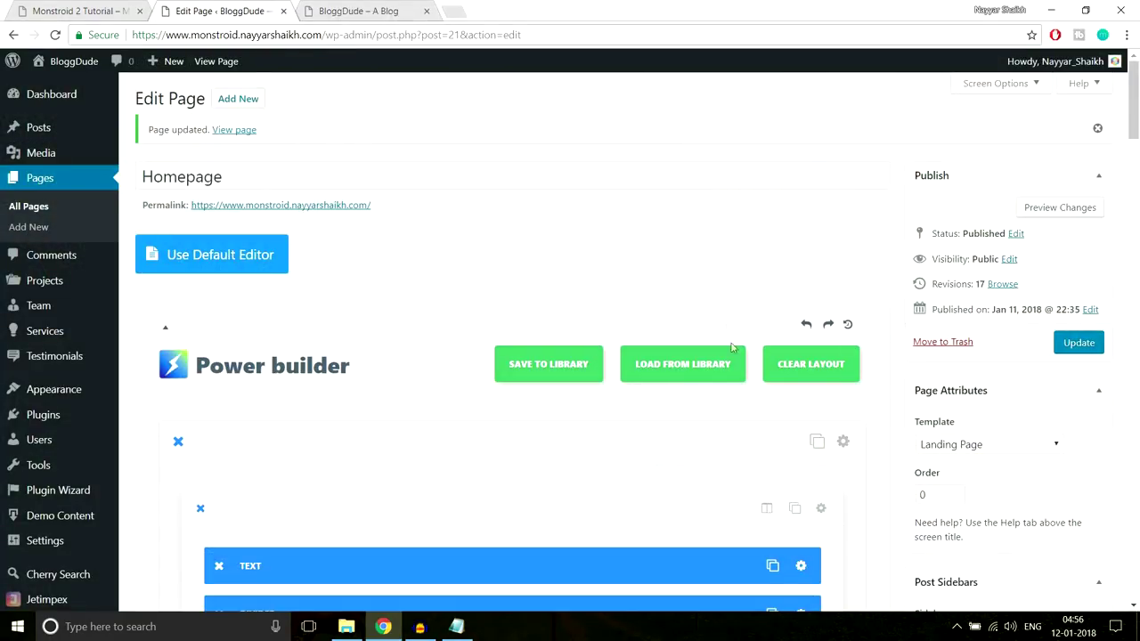
Turn off grid padding for the first image row and save its settings
scroll(739, 432, "down", 15)
scroll(743, 440, "down", 10)
scroll(745, 445, "up", 10)
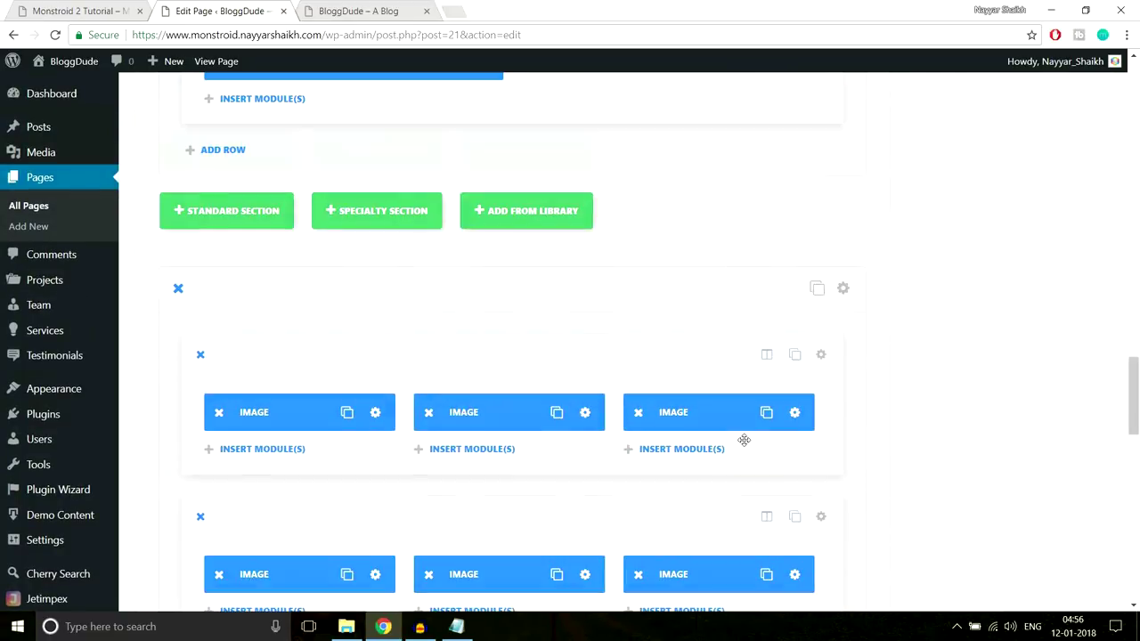
scroll(784, 294, "down", 2)
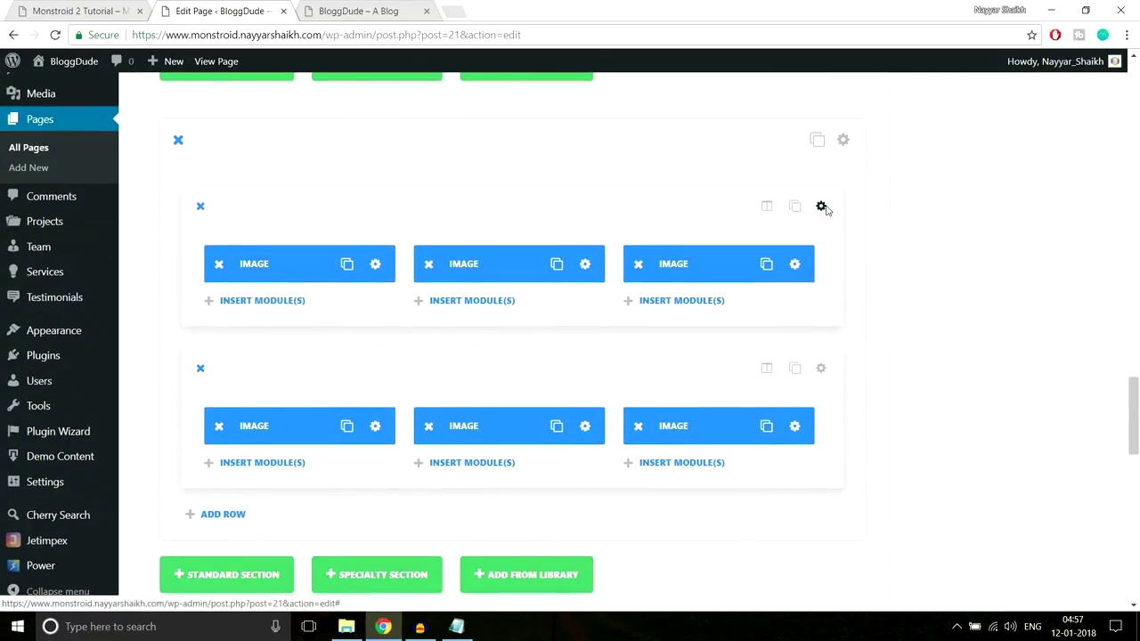
left_click(821, 207)
scroll(747, 305, "down", 3)
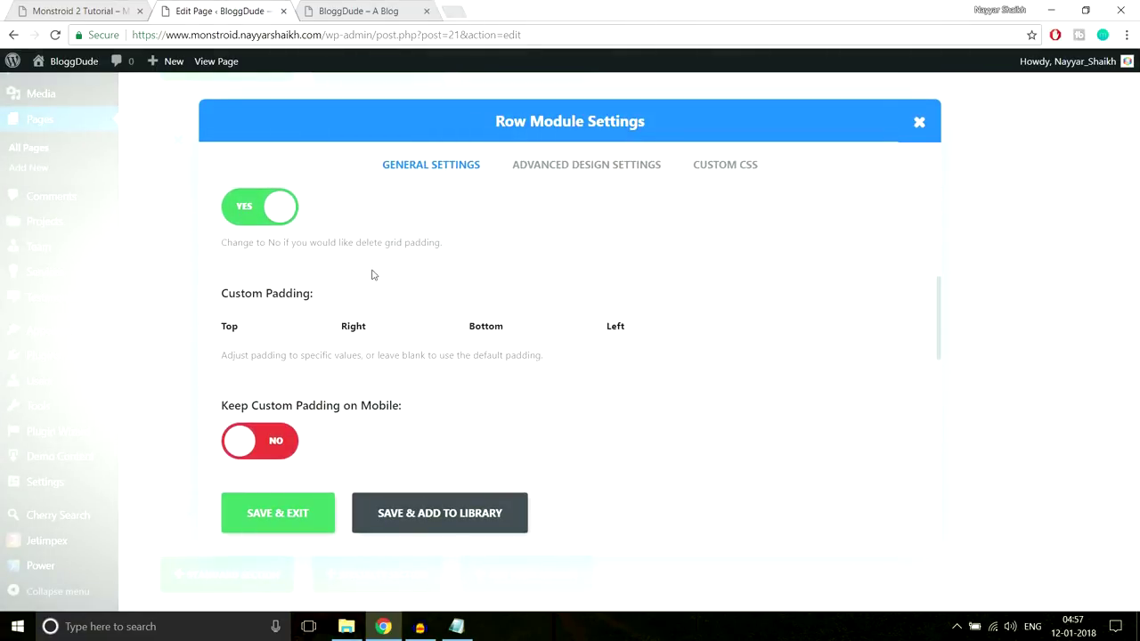
scroll(339, 291, "up", 1)
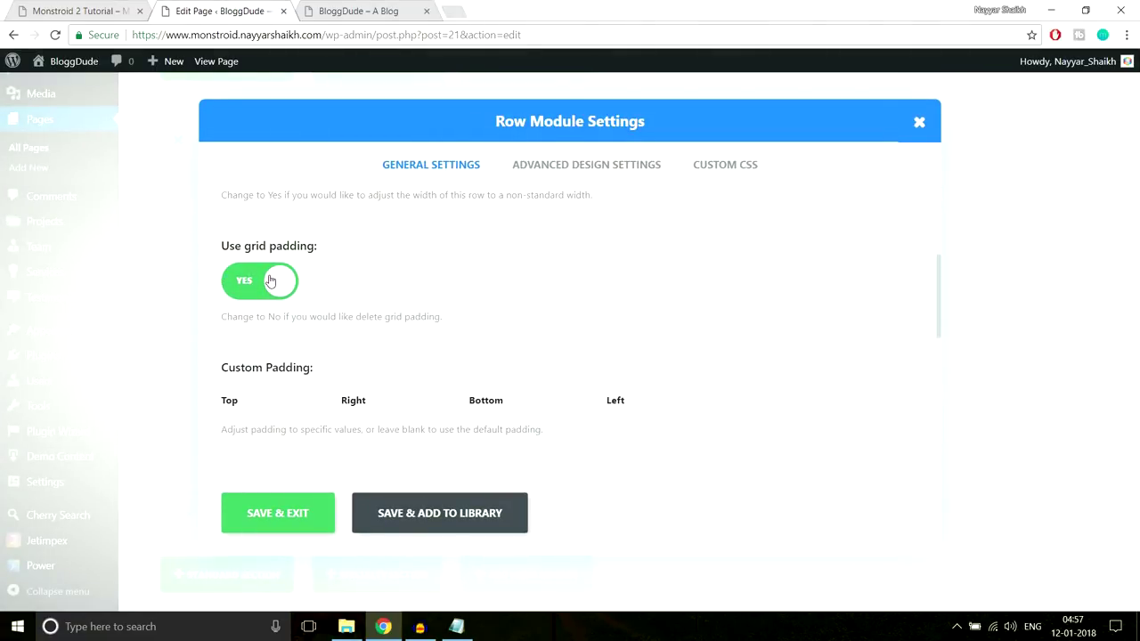
left_click(269, 281)
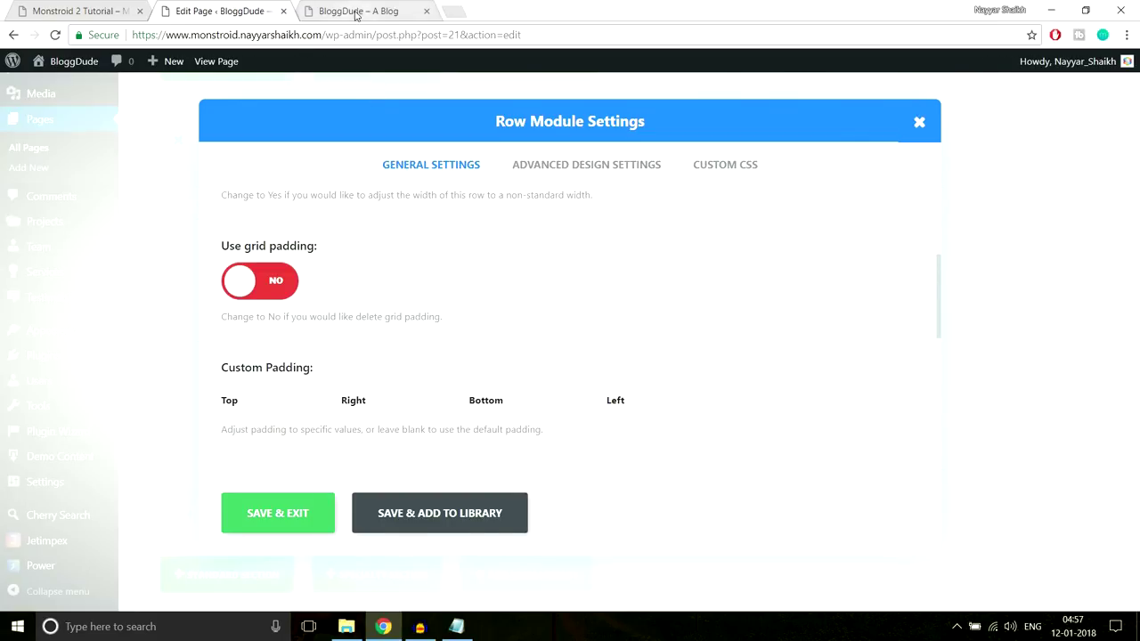
left_click(357, 11)
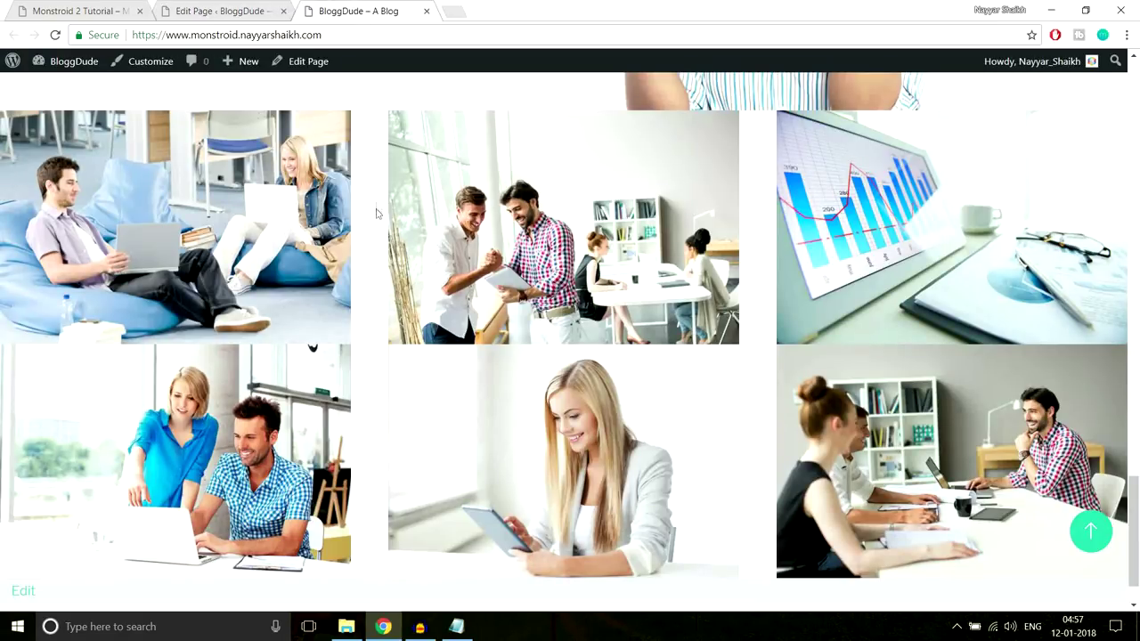
left_click(204, 11)
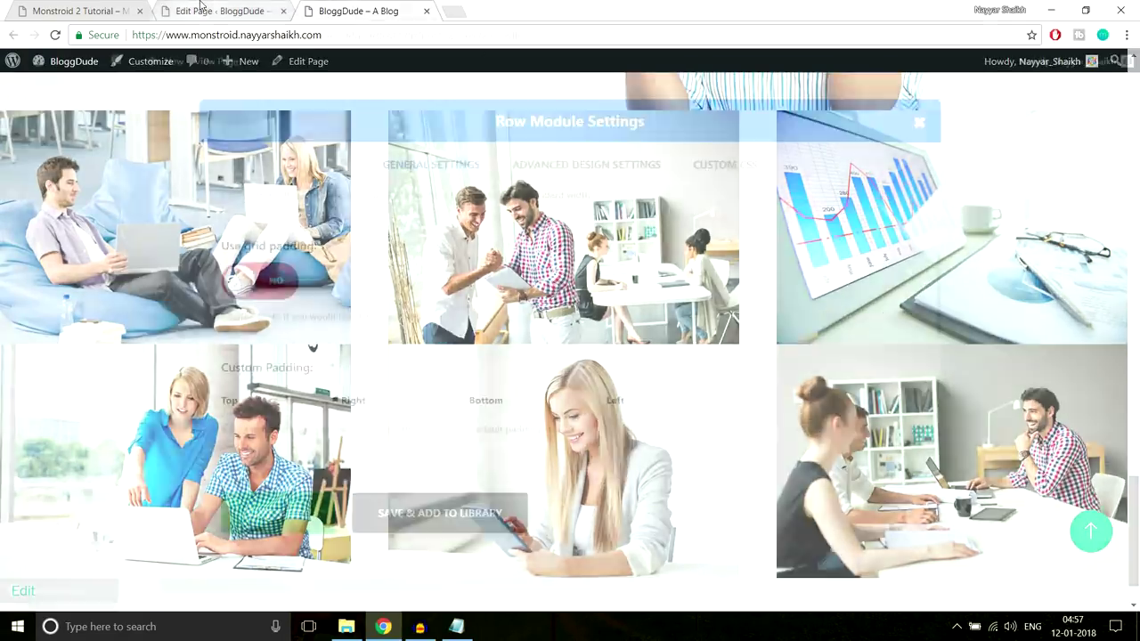
left_click(300, 516)
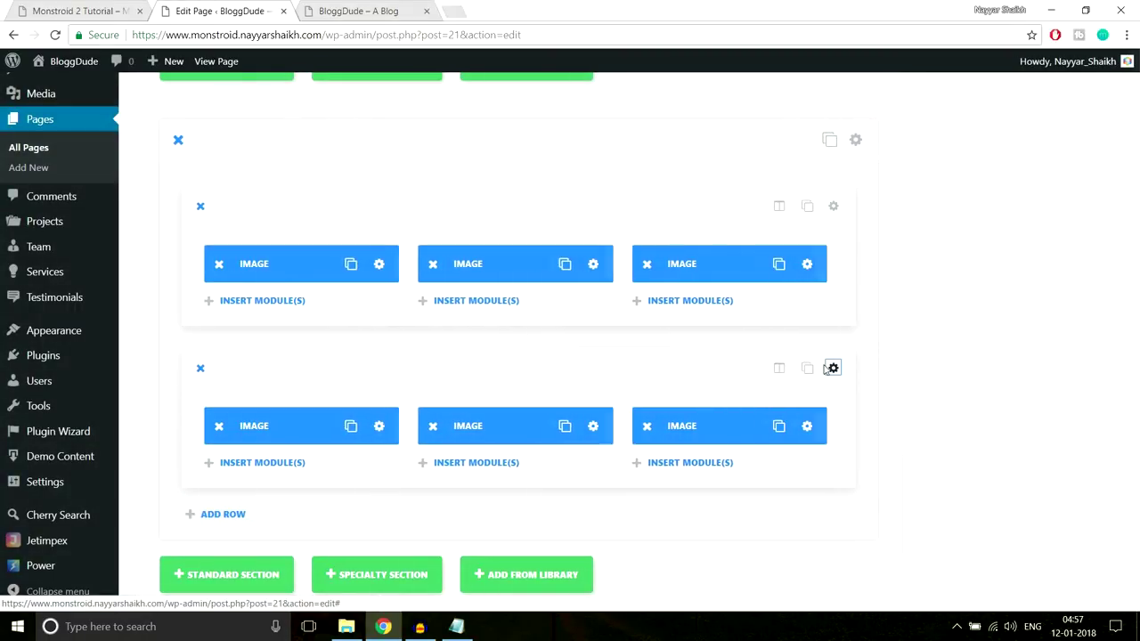
Turn off grid padding for the second image row and update the homepage
left_click(821, 370)
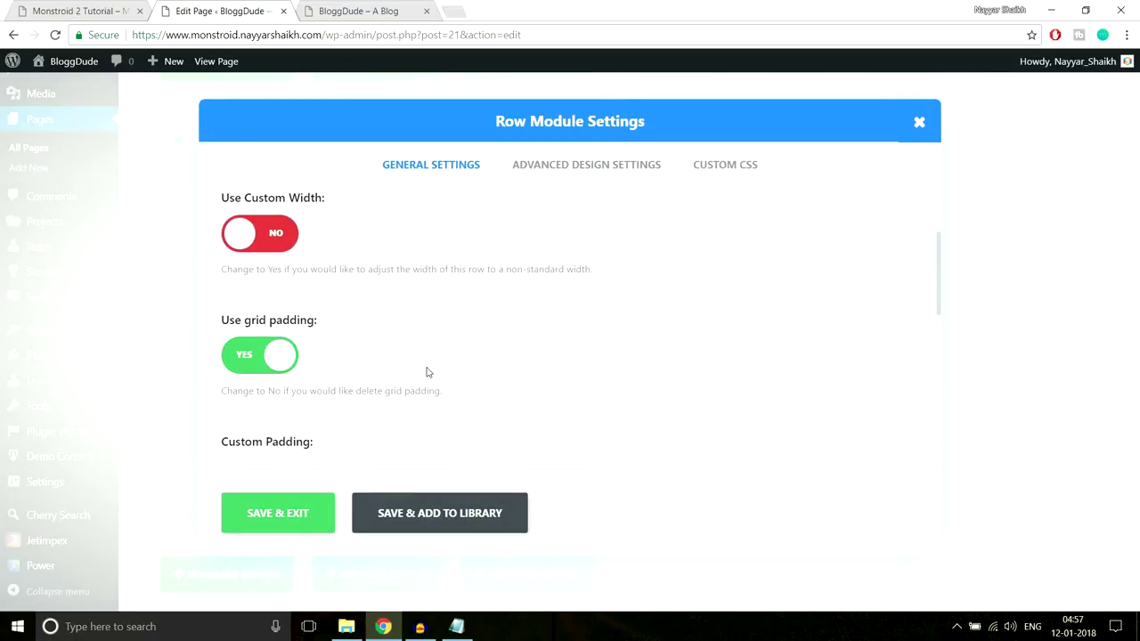
left_click(259, 354)
left_click(278, 513)
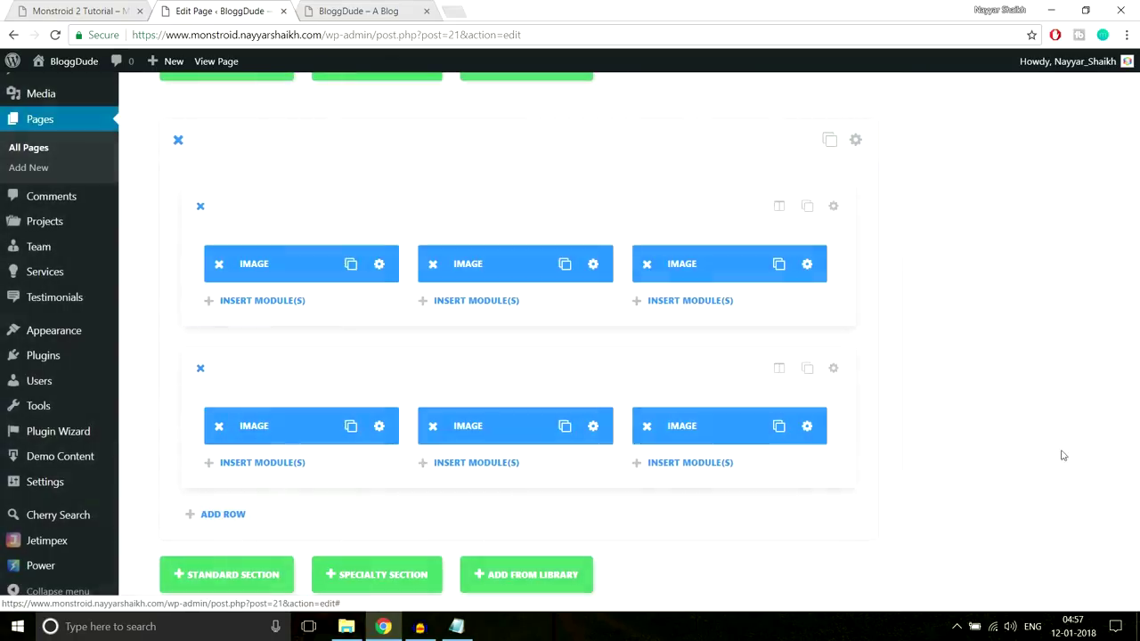
scroll(1062, 456, "up", 15)
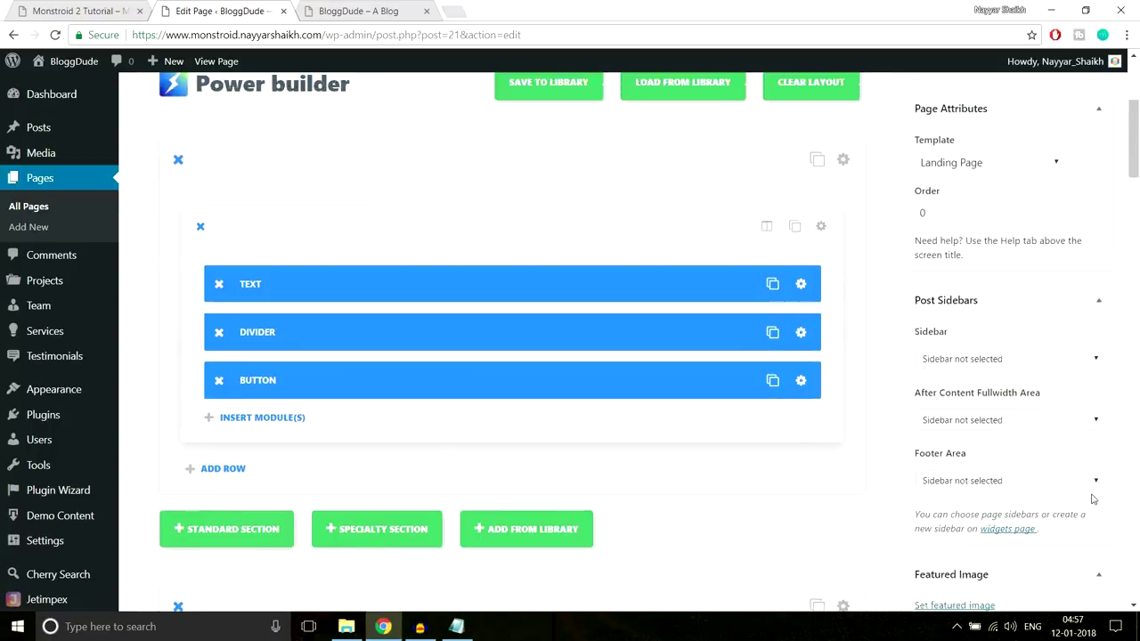
scroll(1093, 499, "up", 3)
left_click(1080, 342)
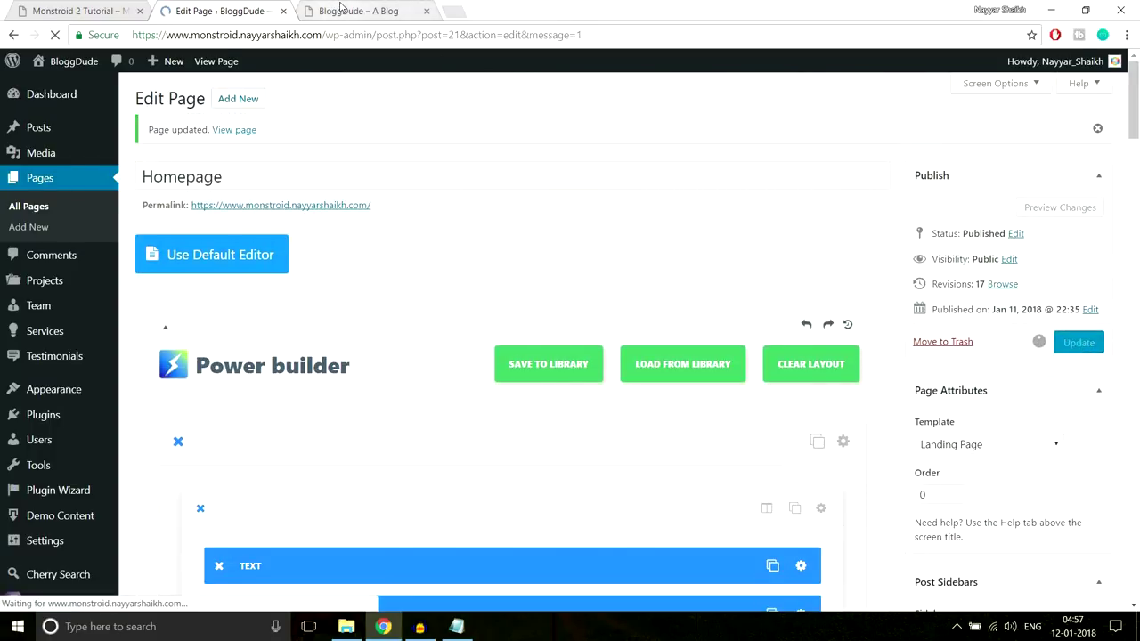
left_click(339, 9)
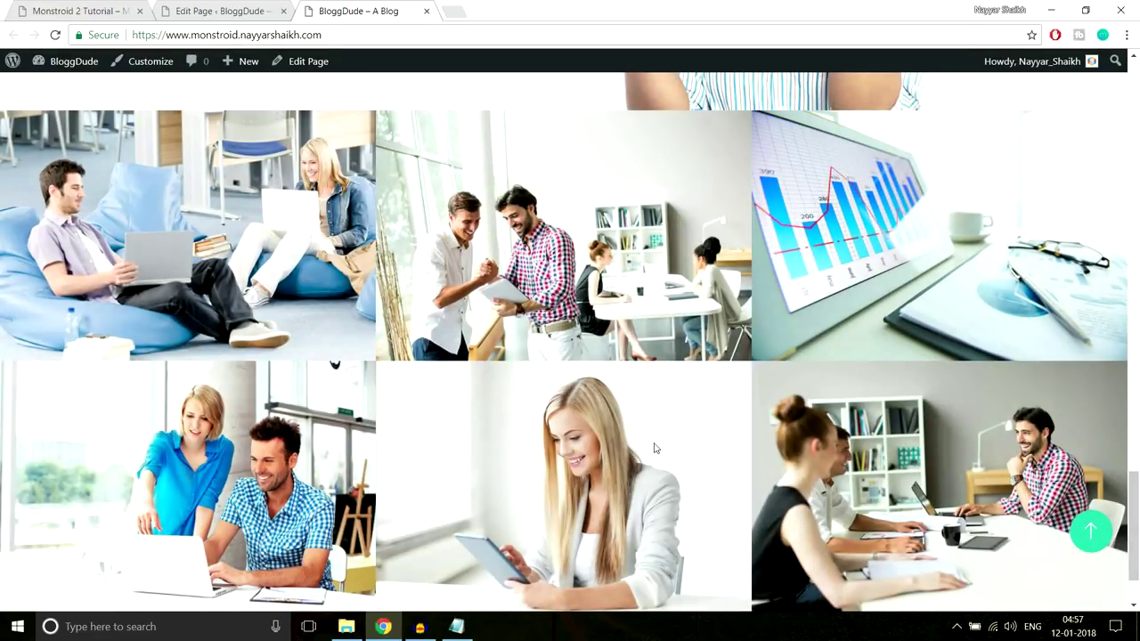
scroll(653, 447, "down", 2)
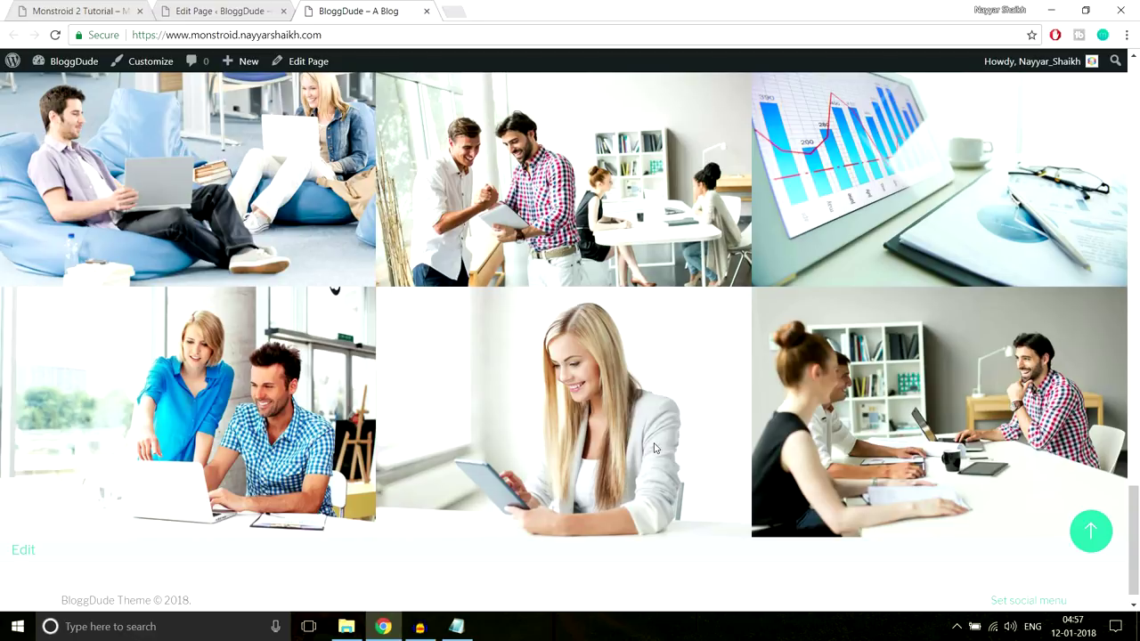
scroll(653, 447, "up", 1)
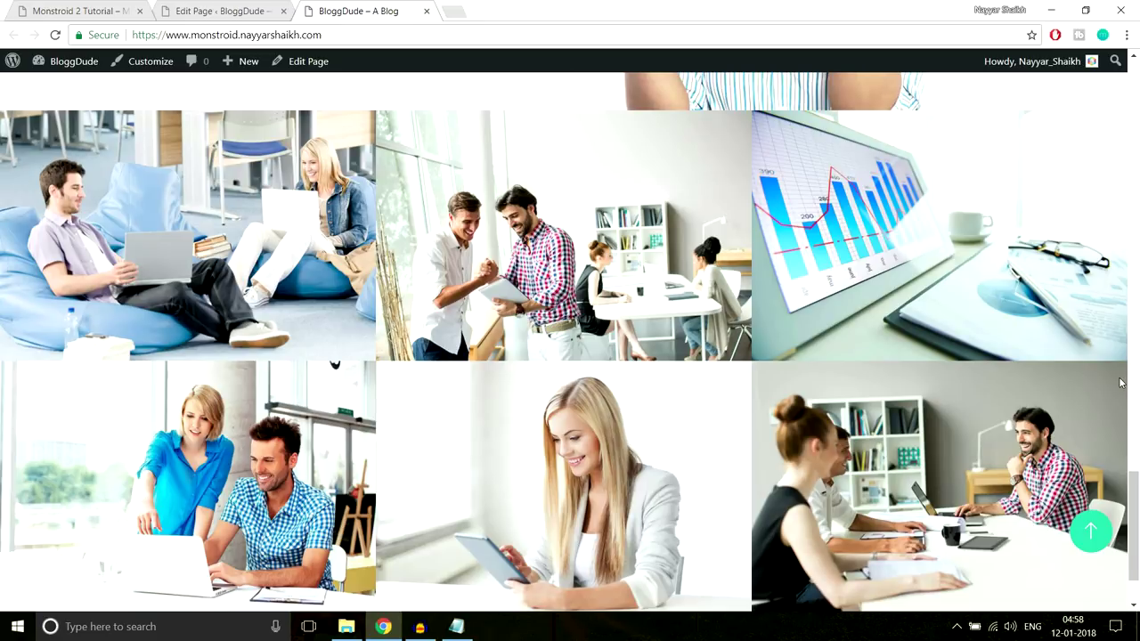
scroll(1120, 383, "down", 2)
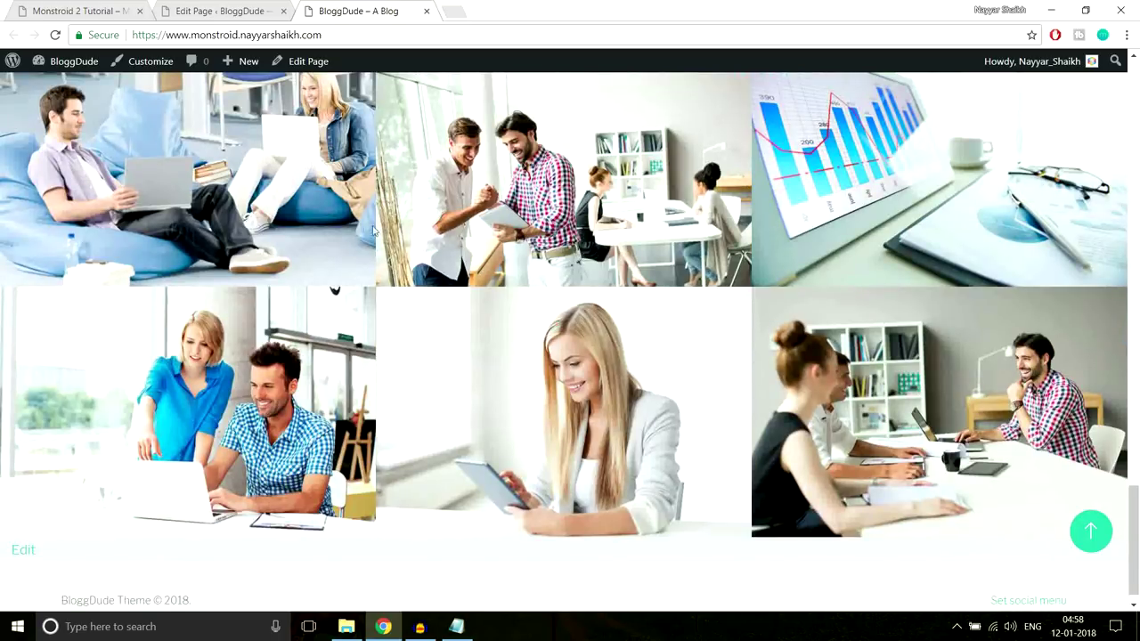
scroll(788, 481, "up", 2)
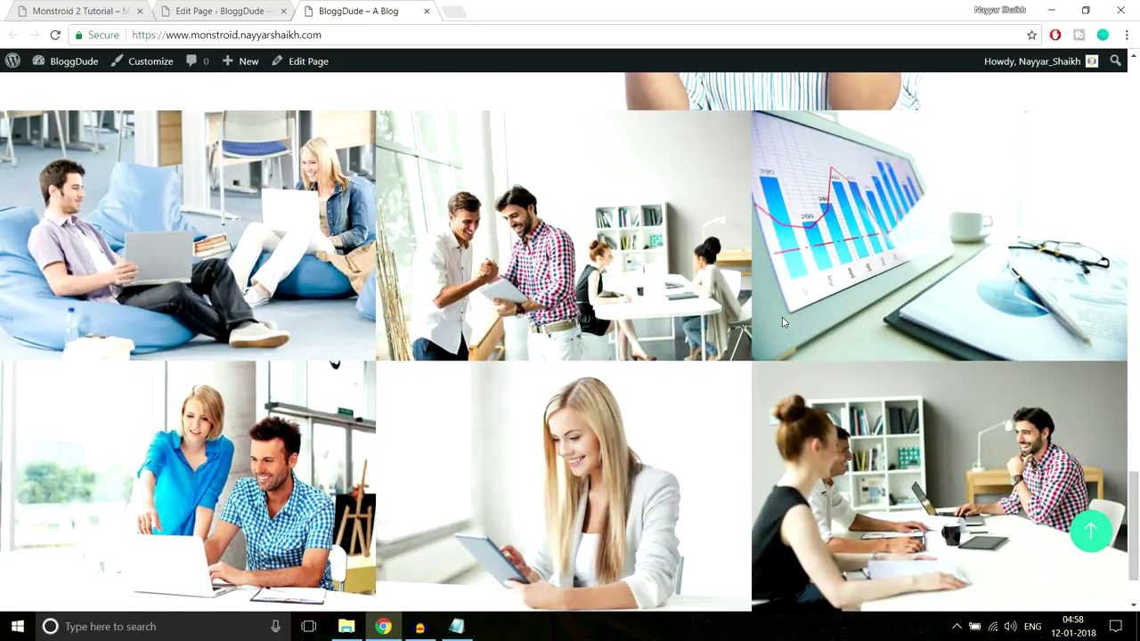
left_click(72, 7)
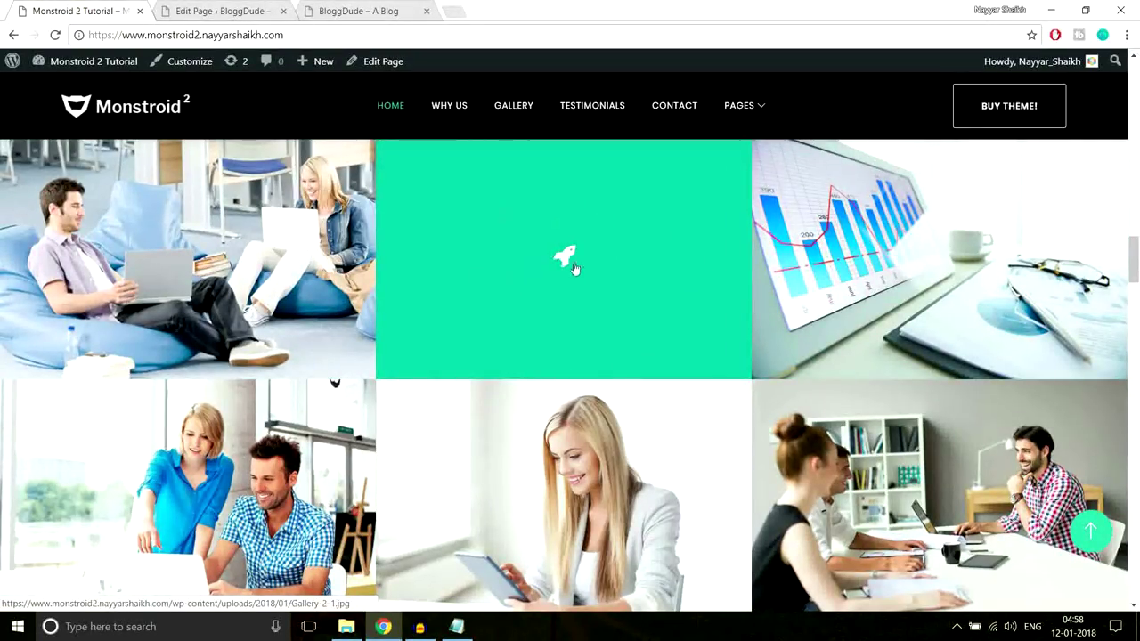
left_click(249, 10)
Make the first gallery image open in a lightbox
scroll(685, 365, "down", 15)
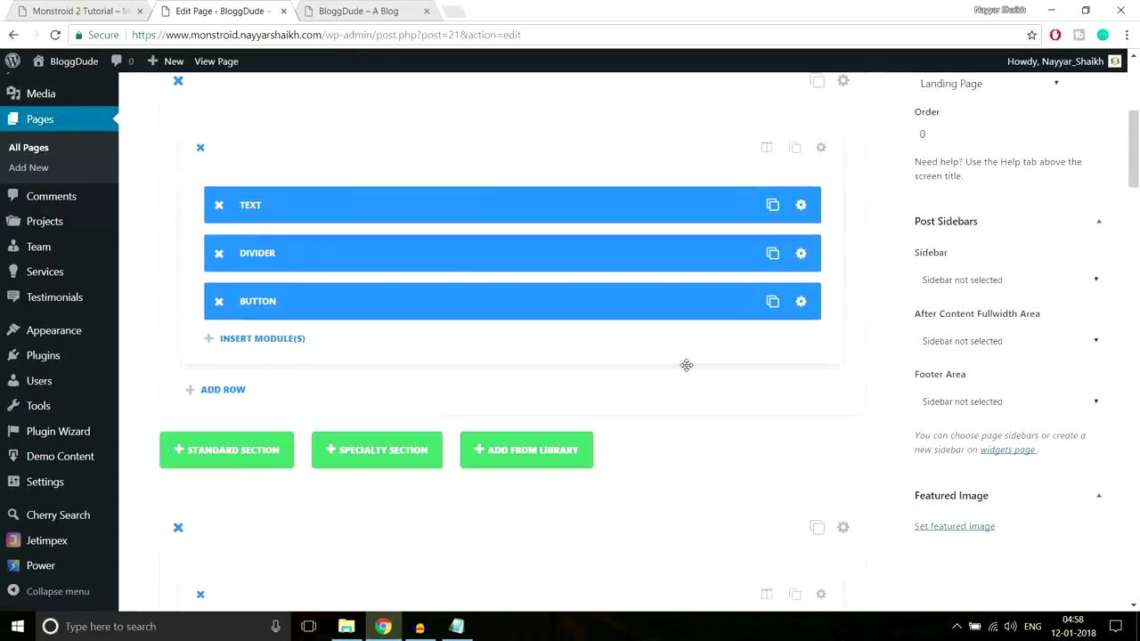
scroll(685, 365, "down", 10)
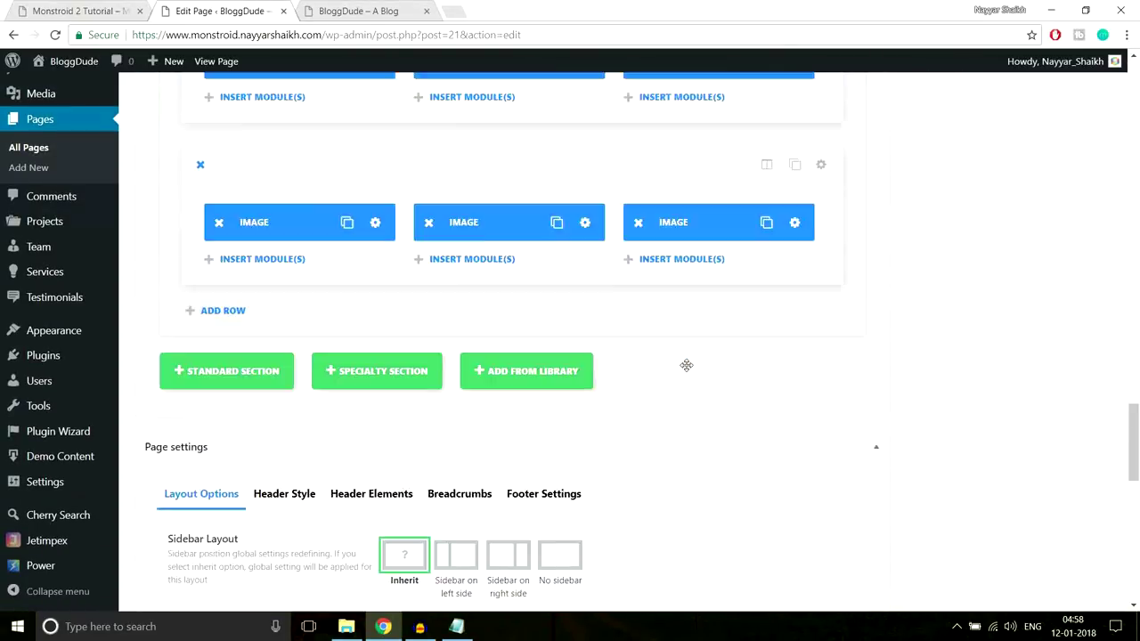
scroll(685, 365, "up", 4)
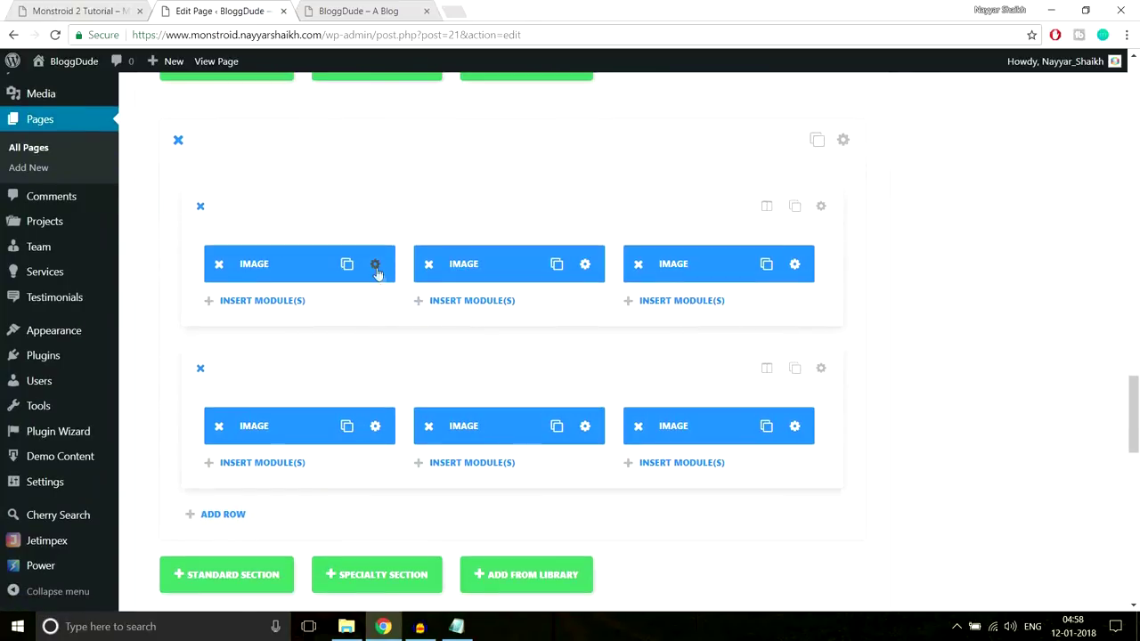
left_click(375, 266)
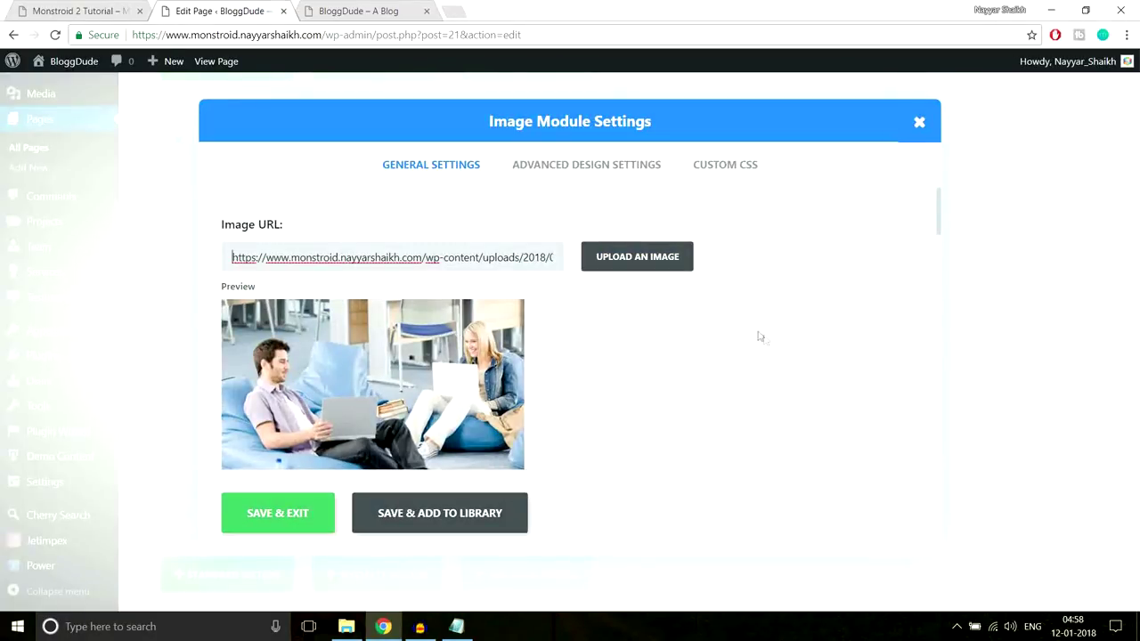
scroll(632, 369, "down", 6)
scroll(630, 368, "up", 3)
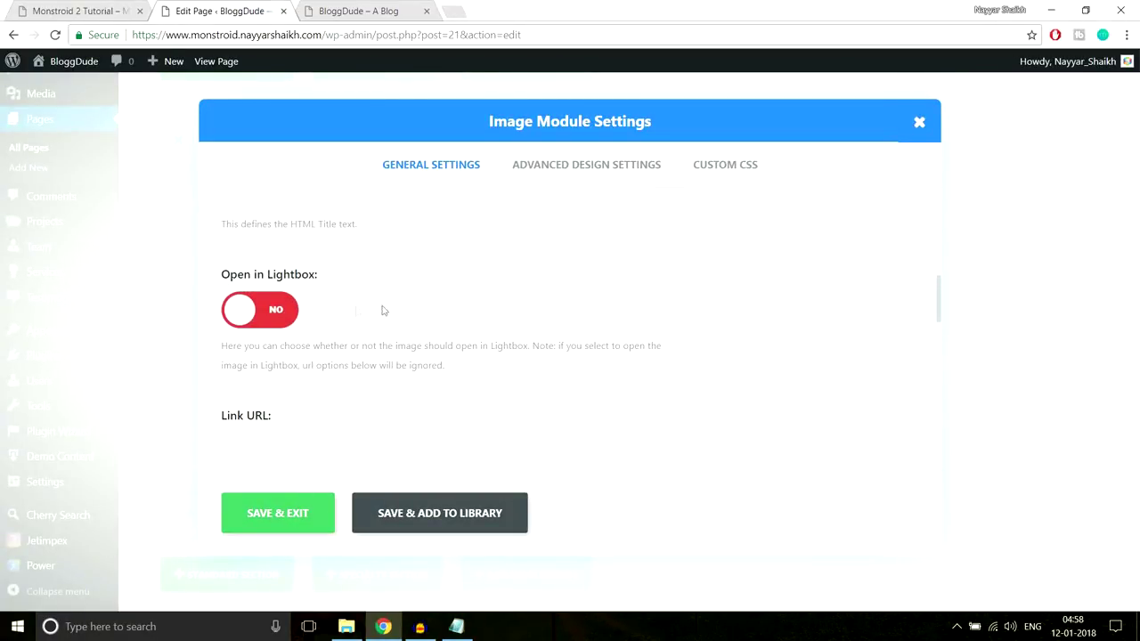
left_click(276, 311)
Enable the hover overlay on the image, comparing against the Monstroid 2 demo
scroll(650, 314, "down", 3)
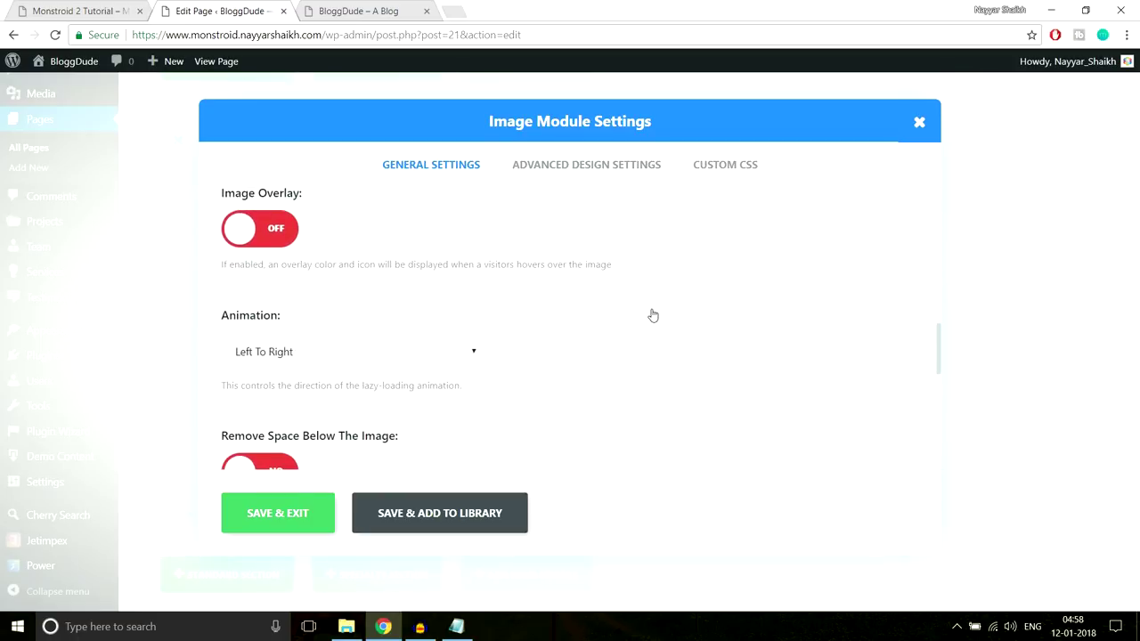
scroll(653, 315, "up", 1)
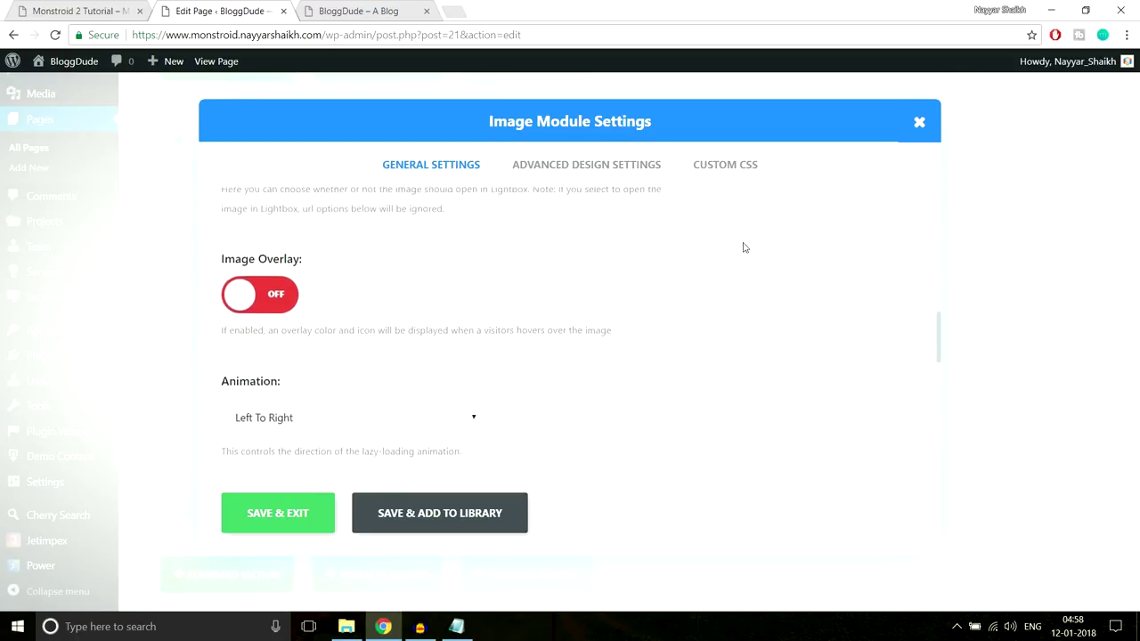
scroll(745, 246, "down", 1)
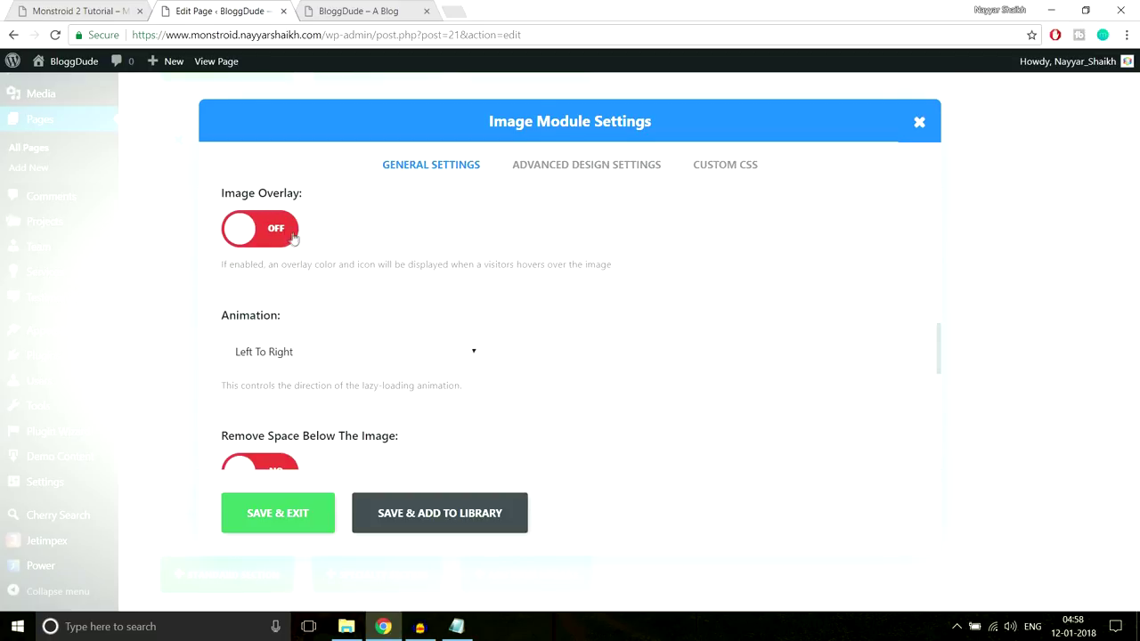
left_click(288, 235)
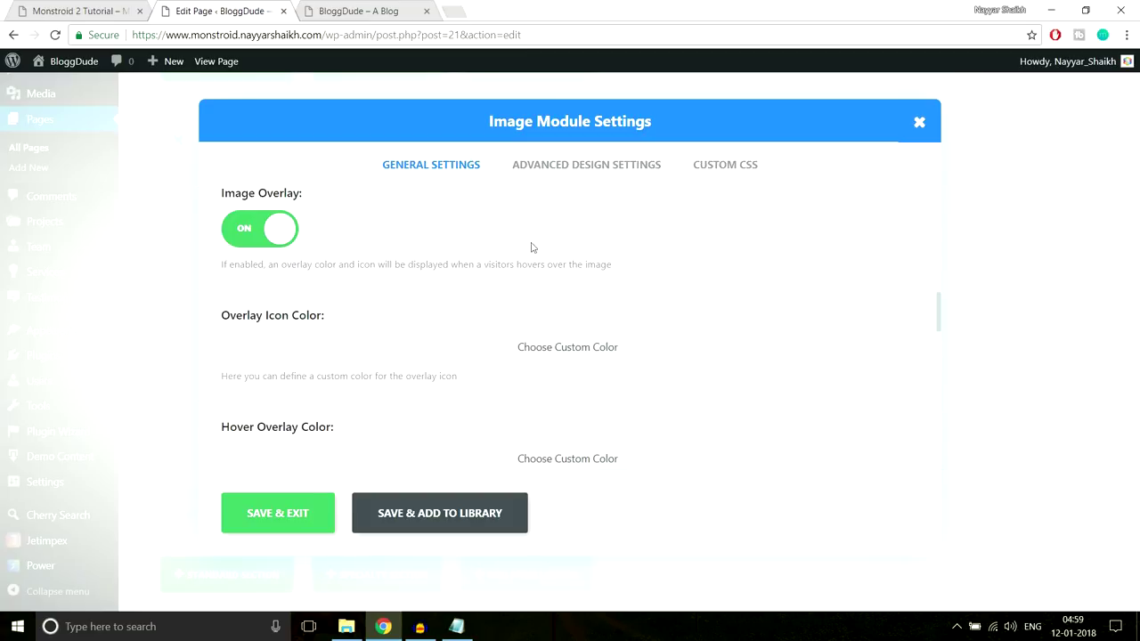
scroll(534, 250, "down", 1)
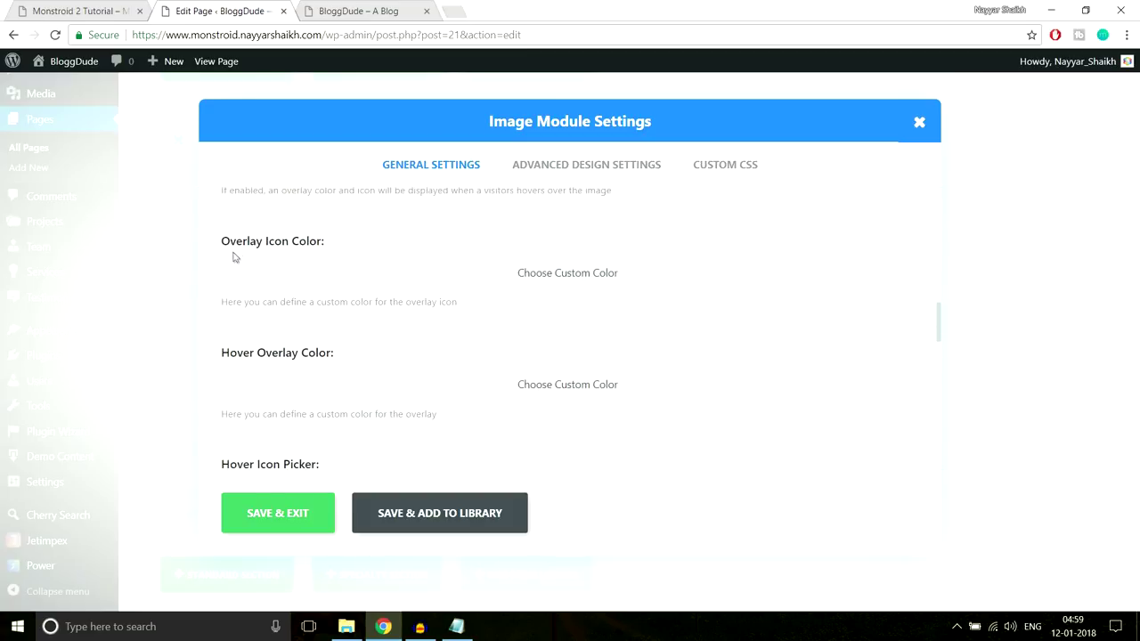
left_click_drag(222, 247, 326, 246)
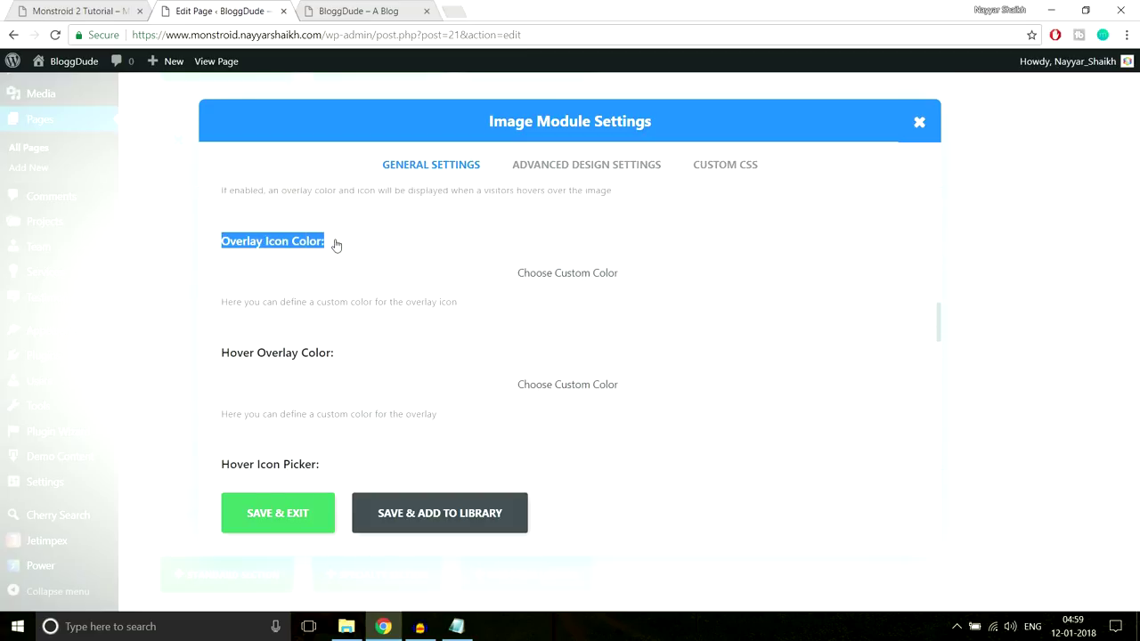
left_click(355, 246)
left_click(101, 12)
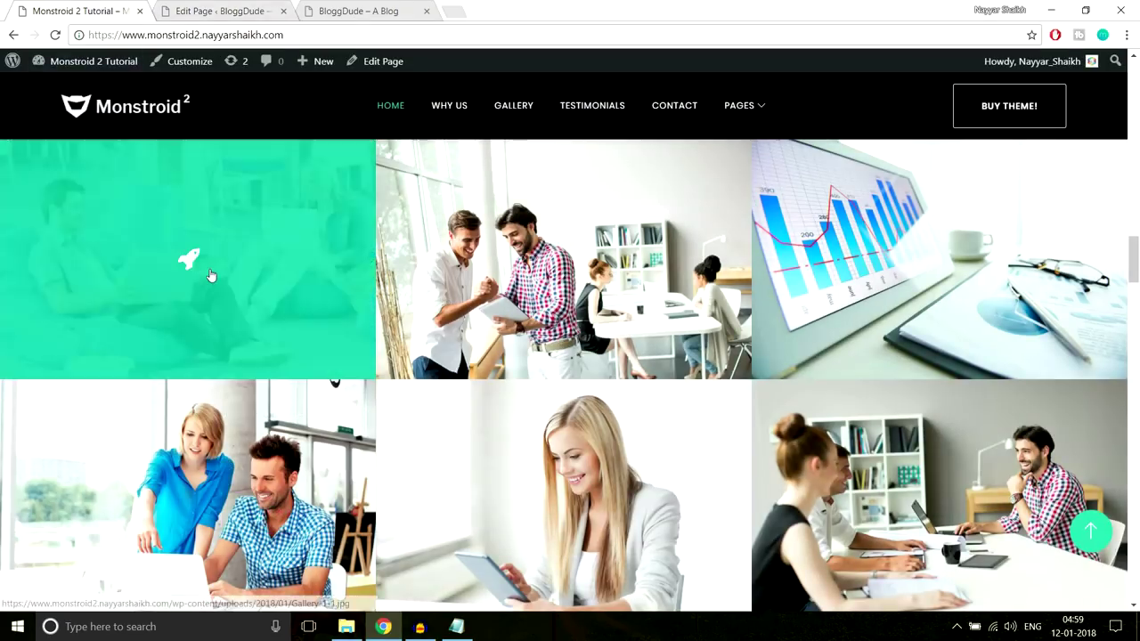
left_click(219, 11)
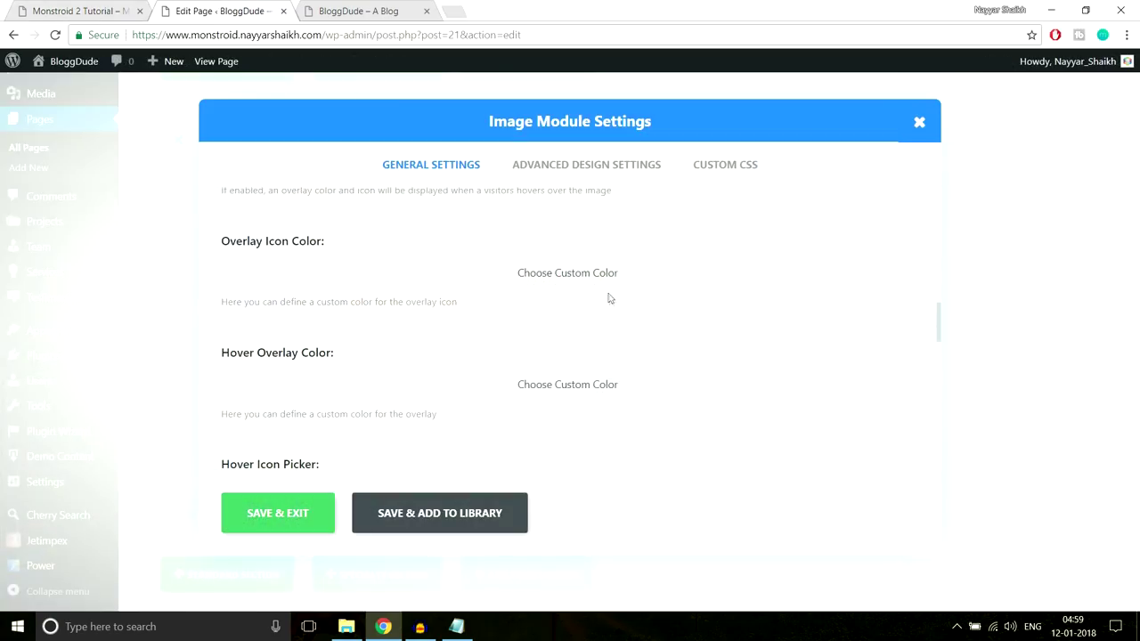
Set a custom white overlay icon colour, then view the Monstroid 2 demo gallery
left_click(610, 275)
left_click(269, 289)
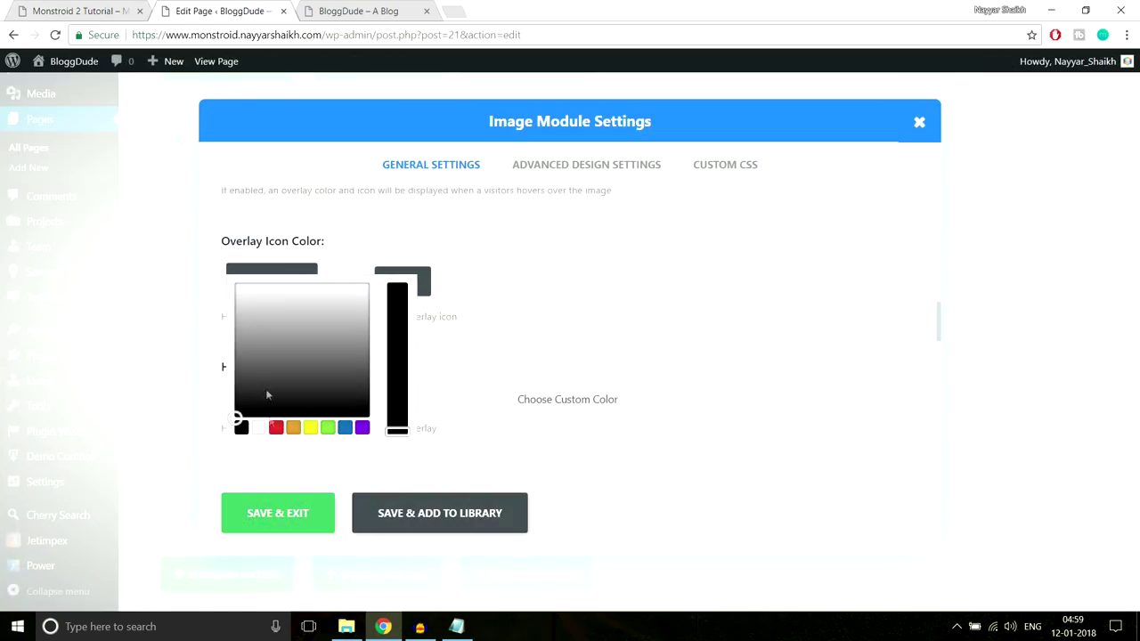
left_click(261, 428)
left_click(521, 234)
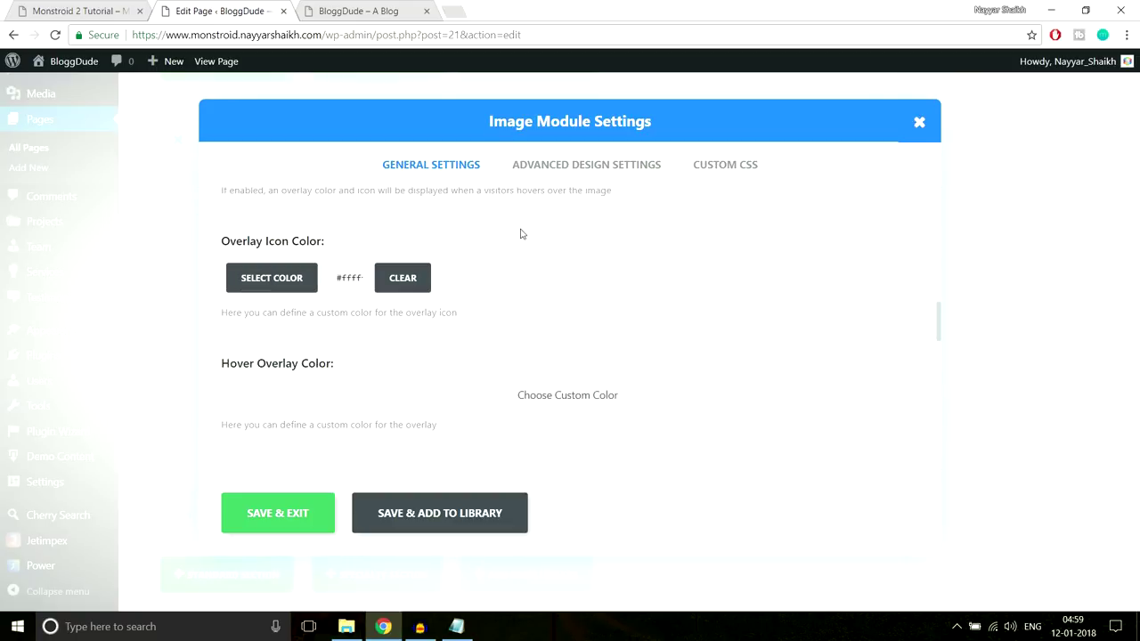
scroll(445, 302, "down", 1)
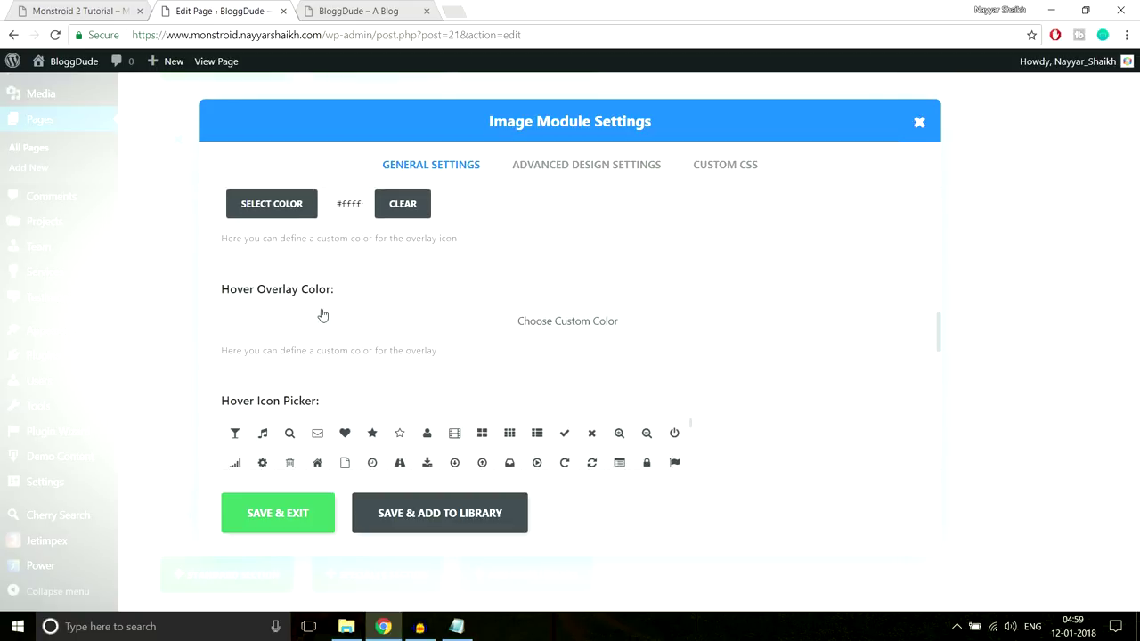
left_click(80, 11)
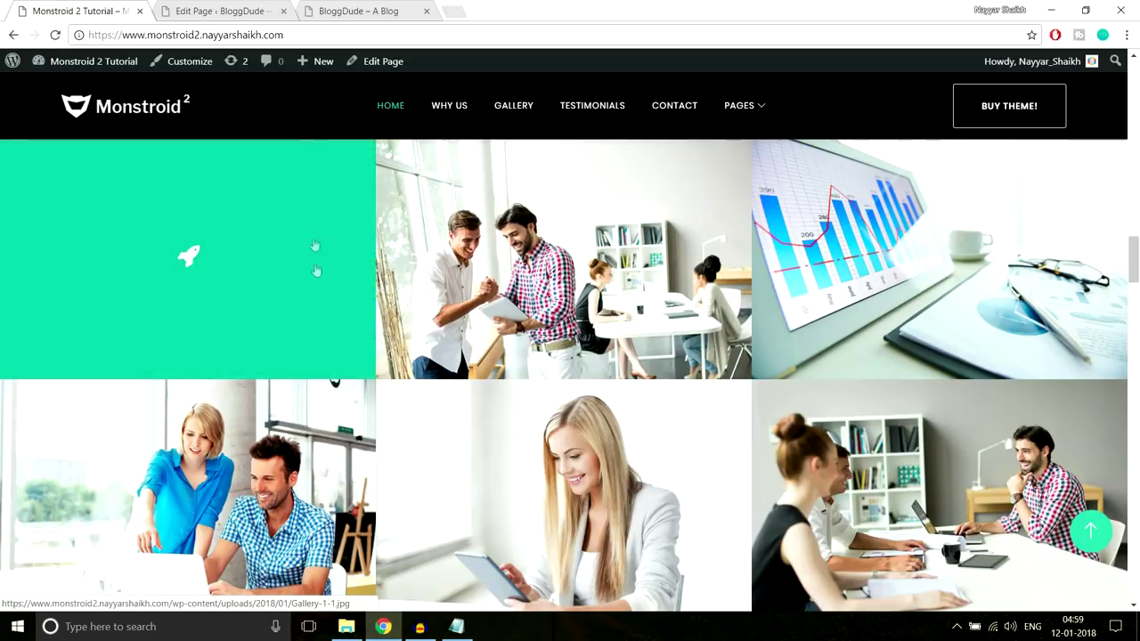
Inspect the demo gallery overlay in DevTools to find its background colour #10c5a7
right_click(294, 270)
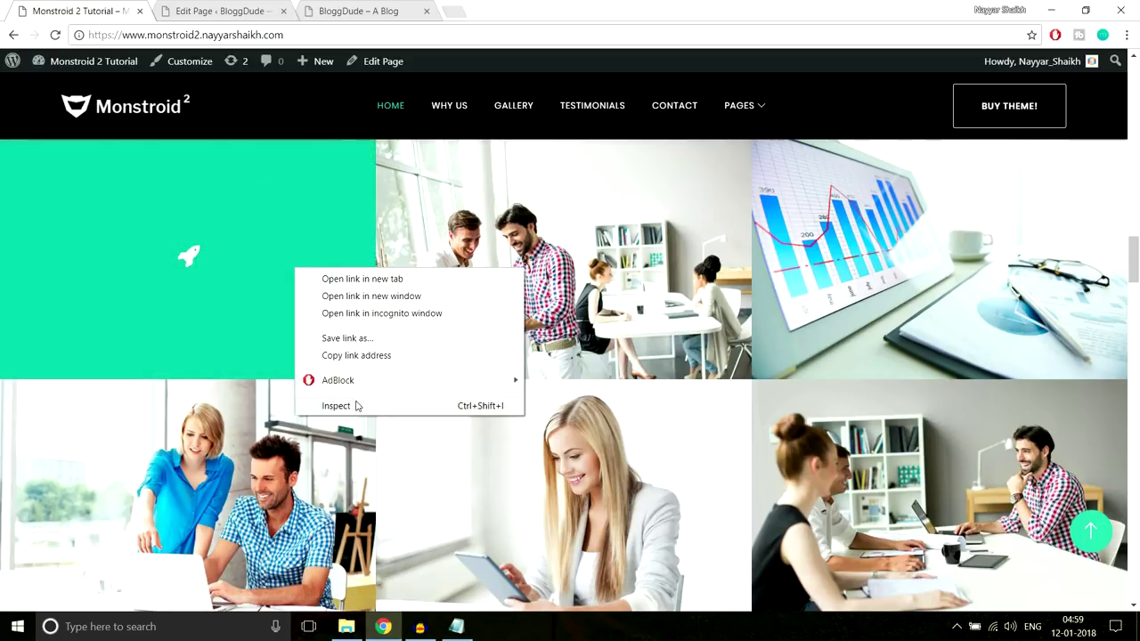
key("Escape")
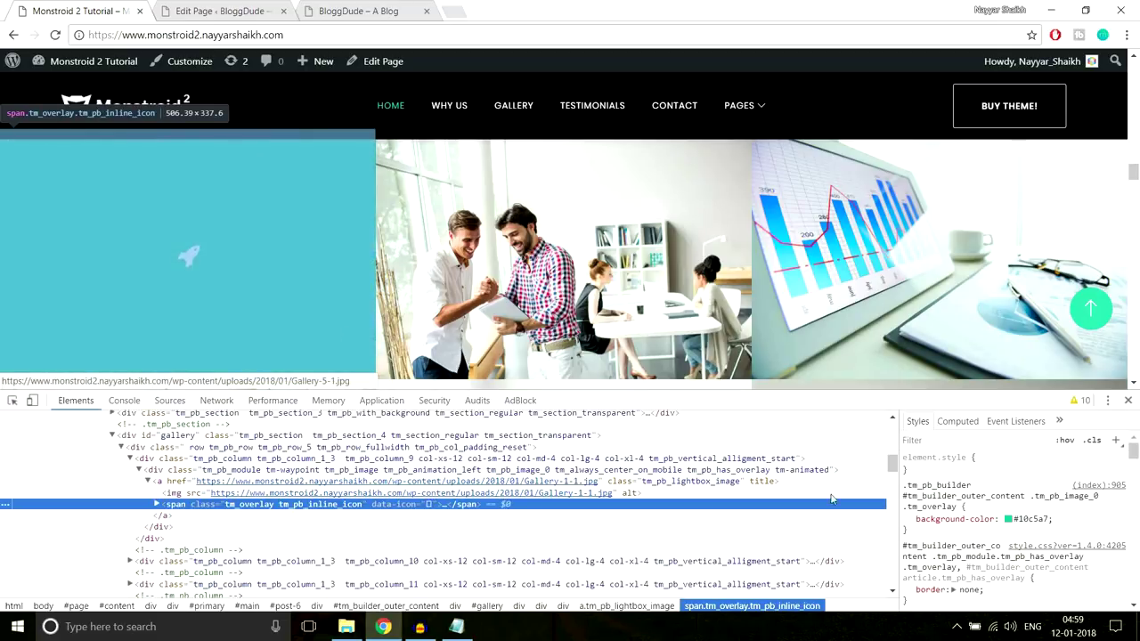
left_click(1023, 520)
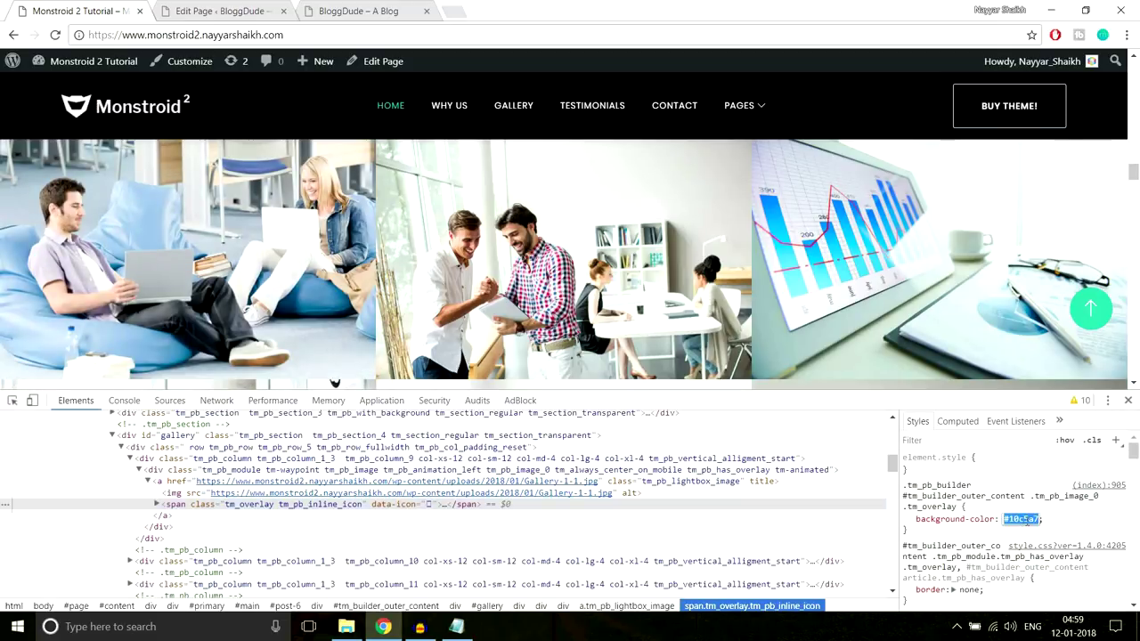
key("Up")
left_click(1127, 400)
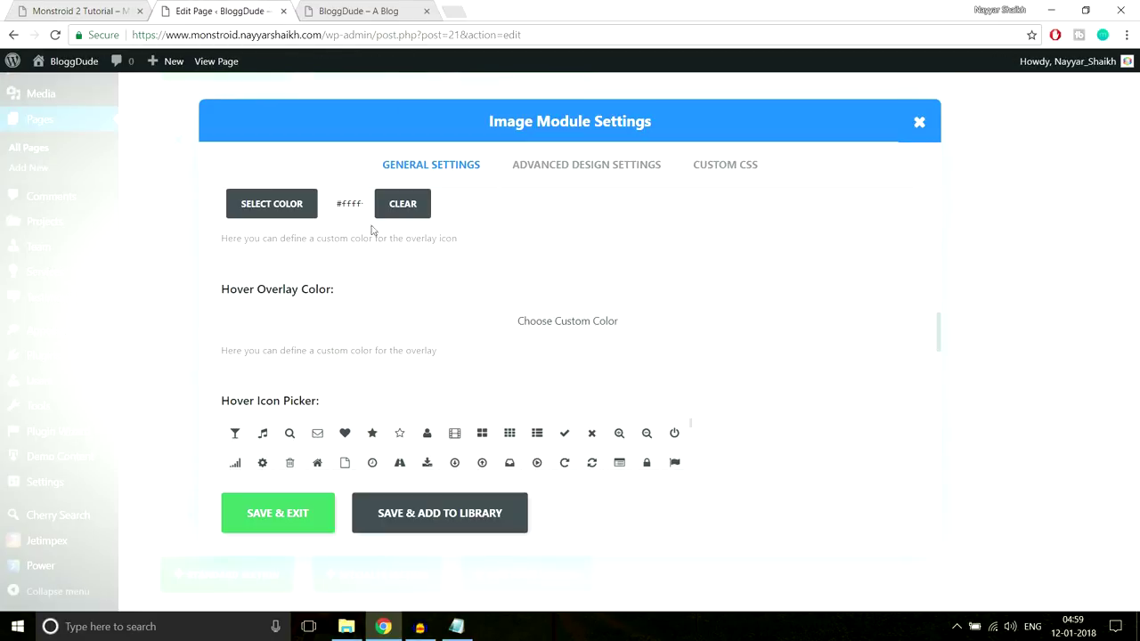
Leave the overlay colour picker unfinished and bring the Notepad CSS notes over the demo site
left_click(281, 214)
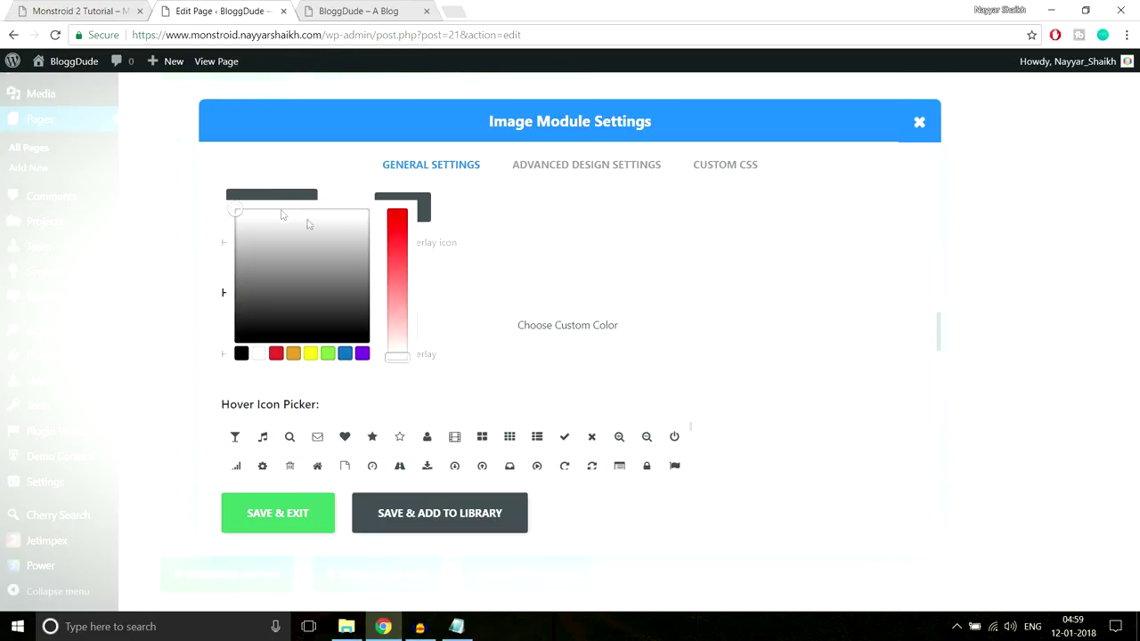
triple_click(363, 205)
left_click(362, 205)
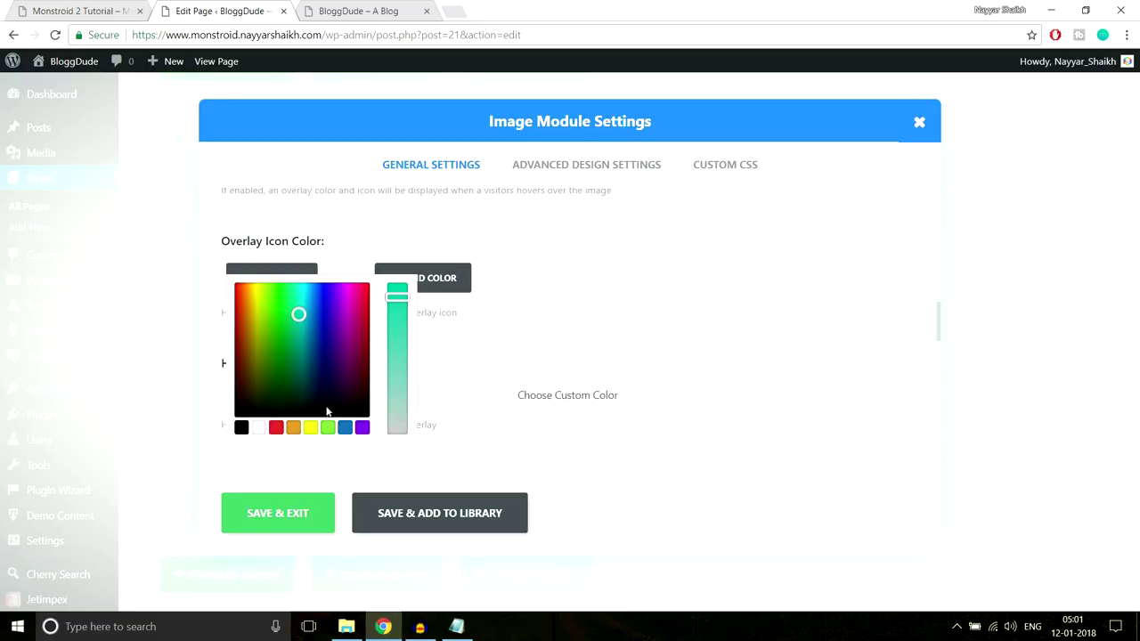
left_click(118, 6)
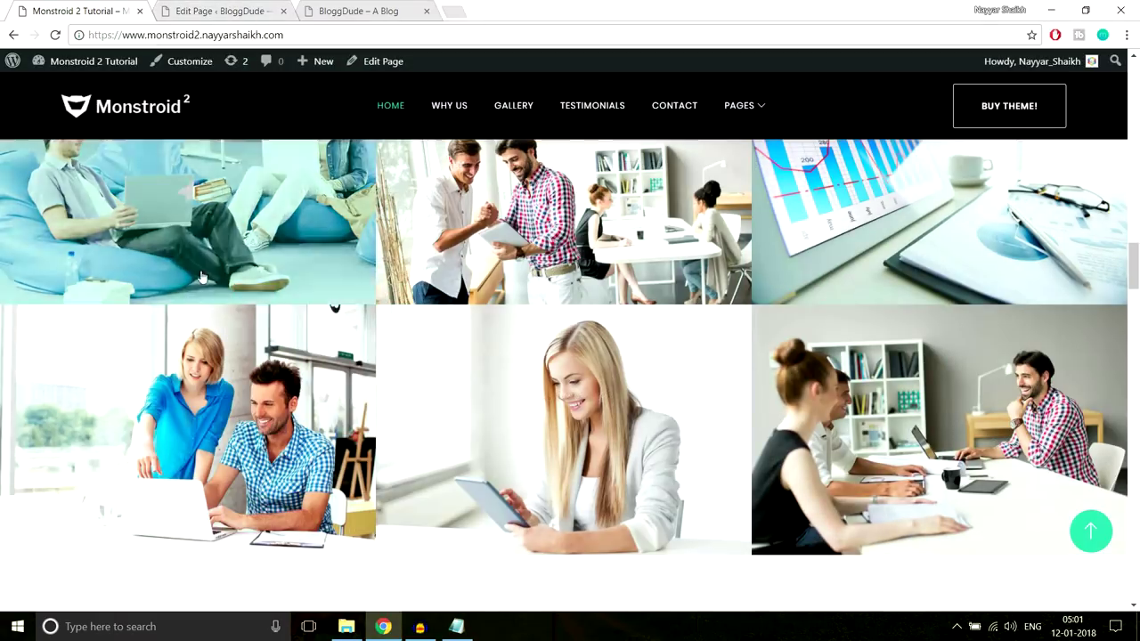
scroll(272, 338, "up", 2)
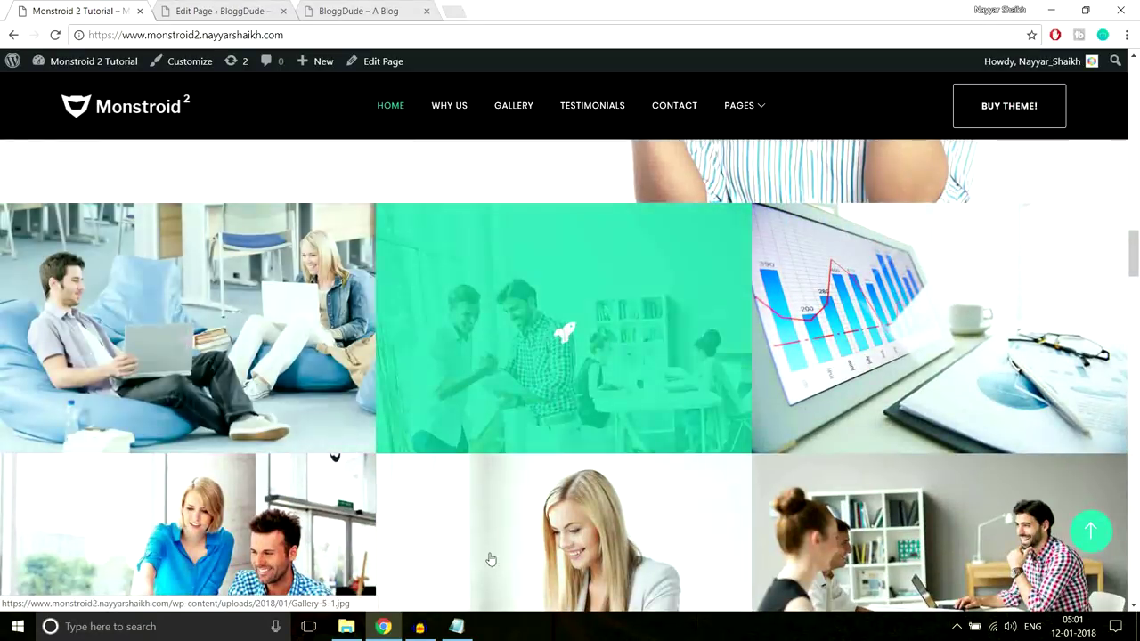
left_click(455, 626)
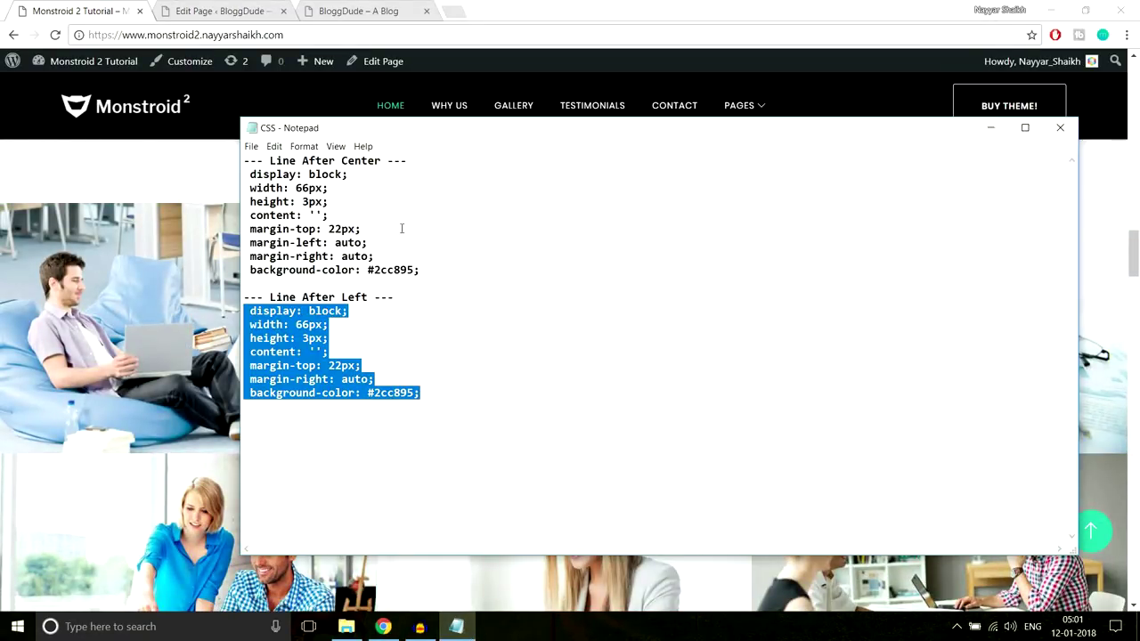
Note rgba(16,197,167,0.8) under a Color Transparent label in Notepad, copy it, and return to the page editor
left_click(505, 370)
key("Return")
type("rgba(16,197,167,0.8)")
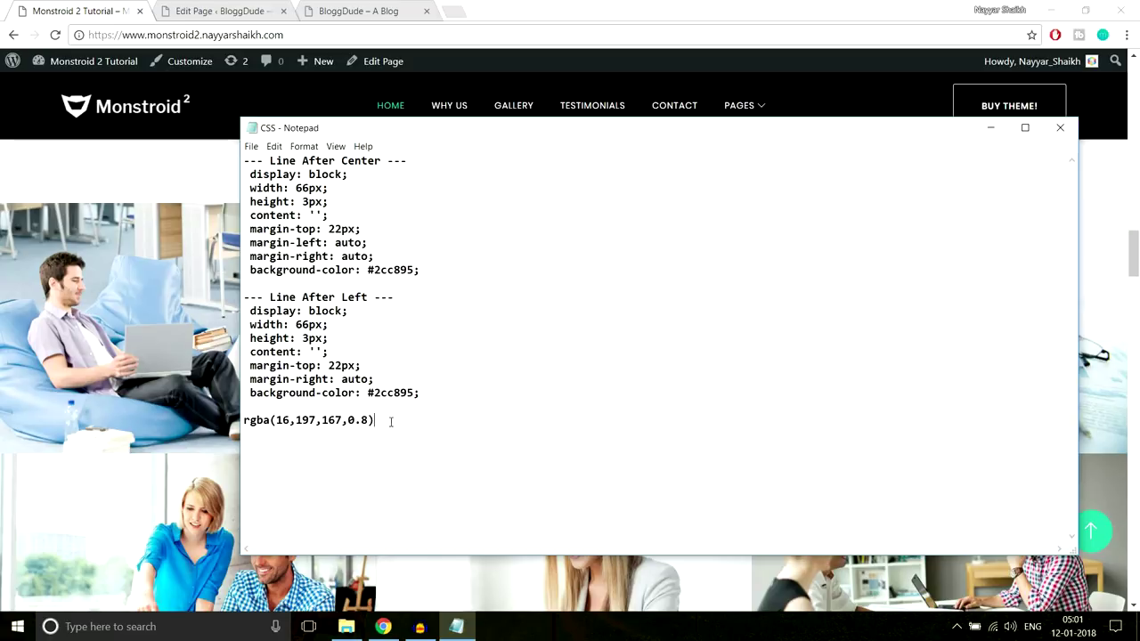
left_click_drag(392, 421, 228, 422)
left_click(252, 415)
key("Return")
key("BackSpace")
key("Return")
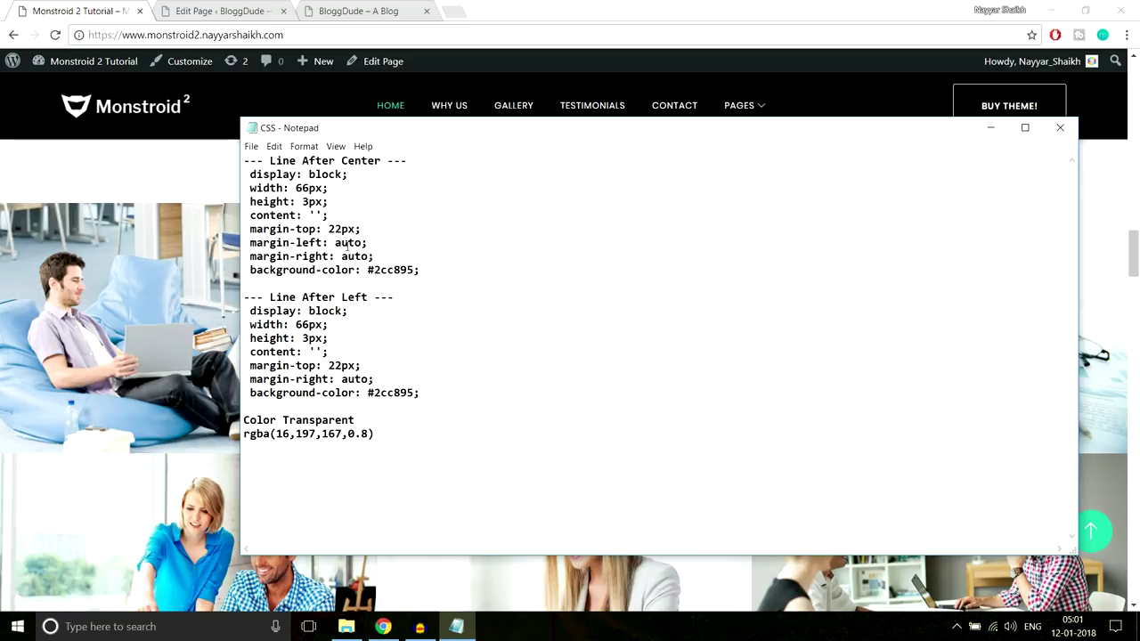
left_click_drag(388, 435, 242, 433)
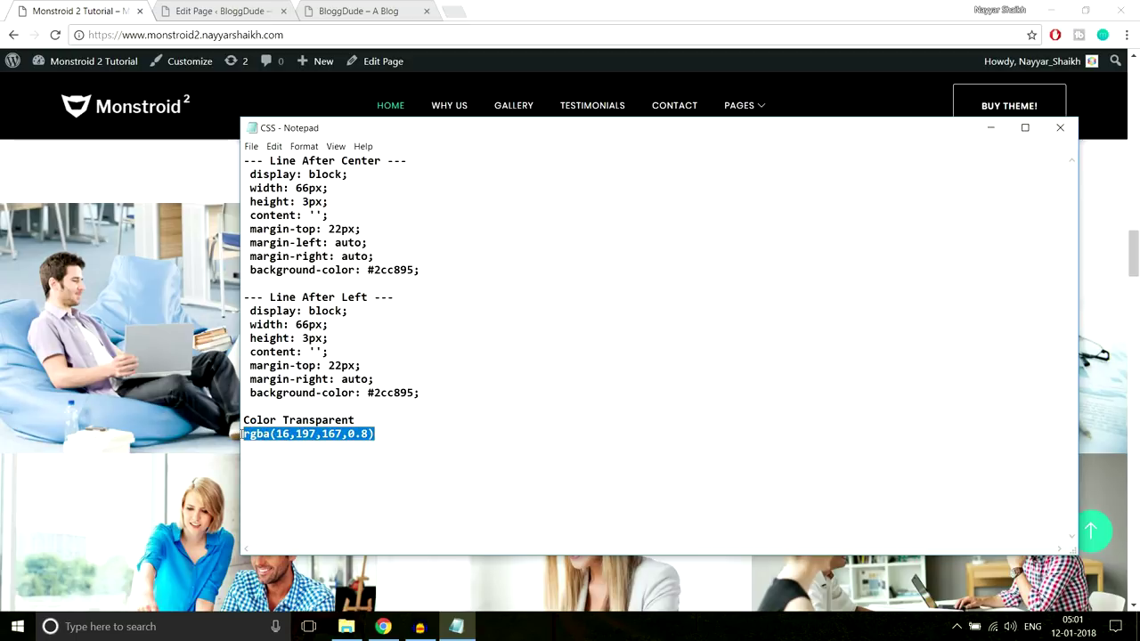
left_click(152, 170)
left_click(233, 12)
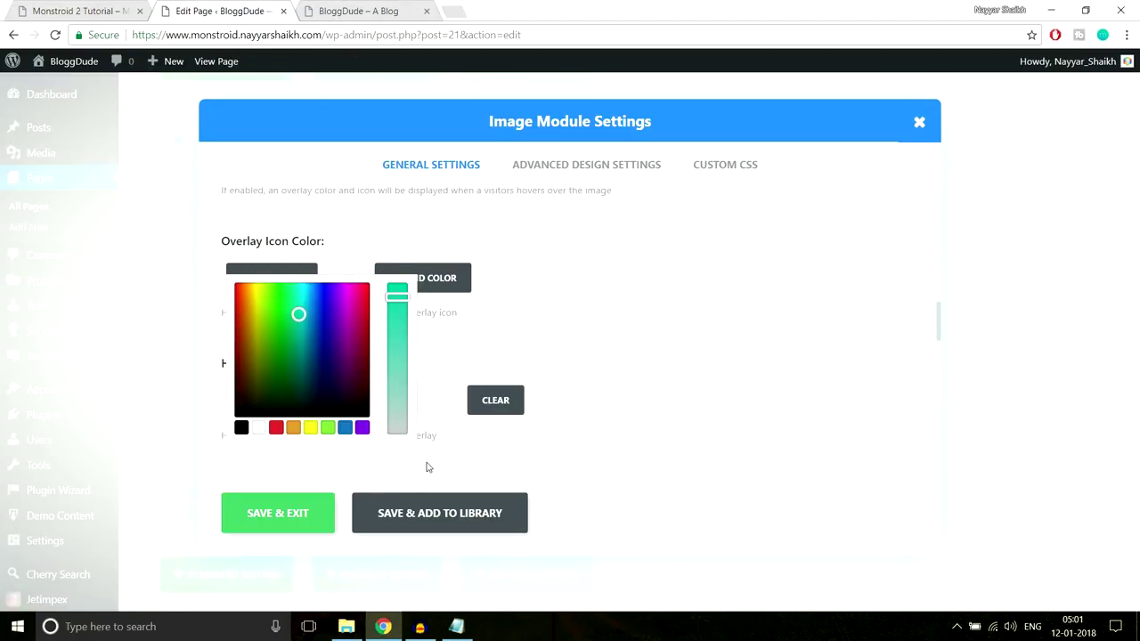
Save the current image module, then give the first gallery image a white overlay icon colour
left_click(315, 525)
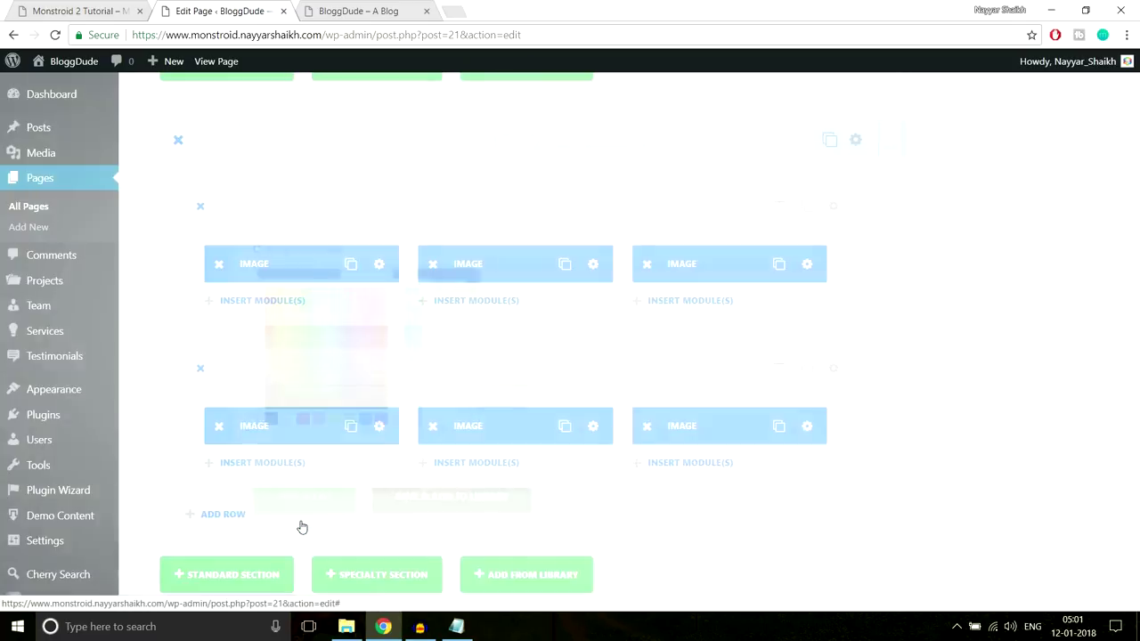
left_click(374, 265)
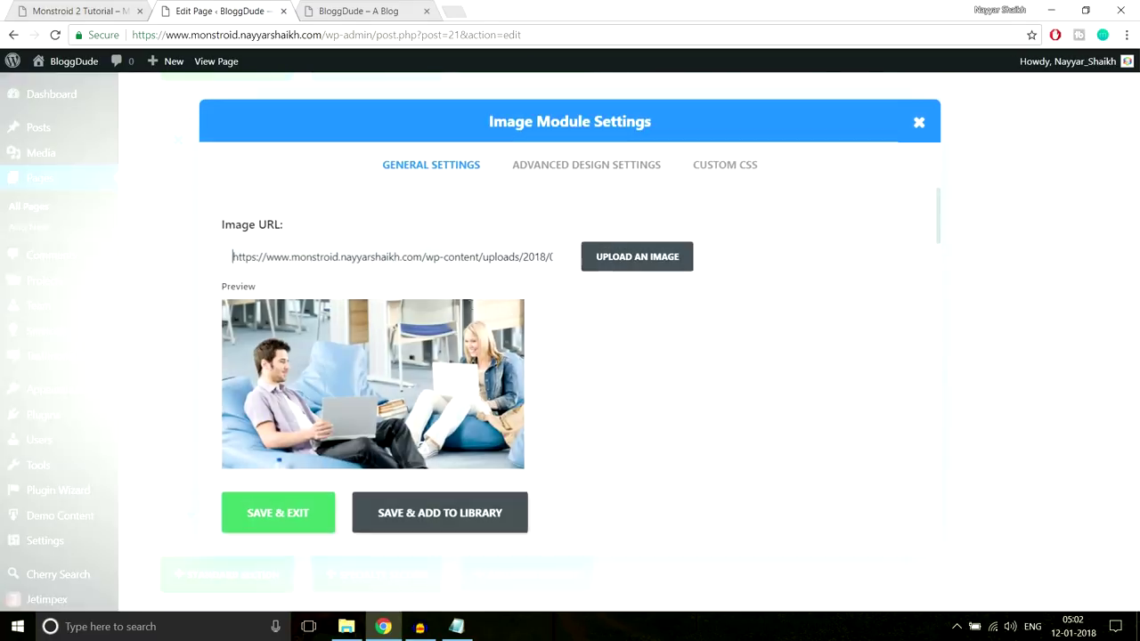
scroll(664, 396, "down", 3)
scroll(663, 395, "down", 6)
scroll(663, 396, "up", 1)
left_click(478, 347)
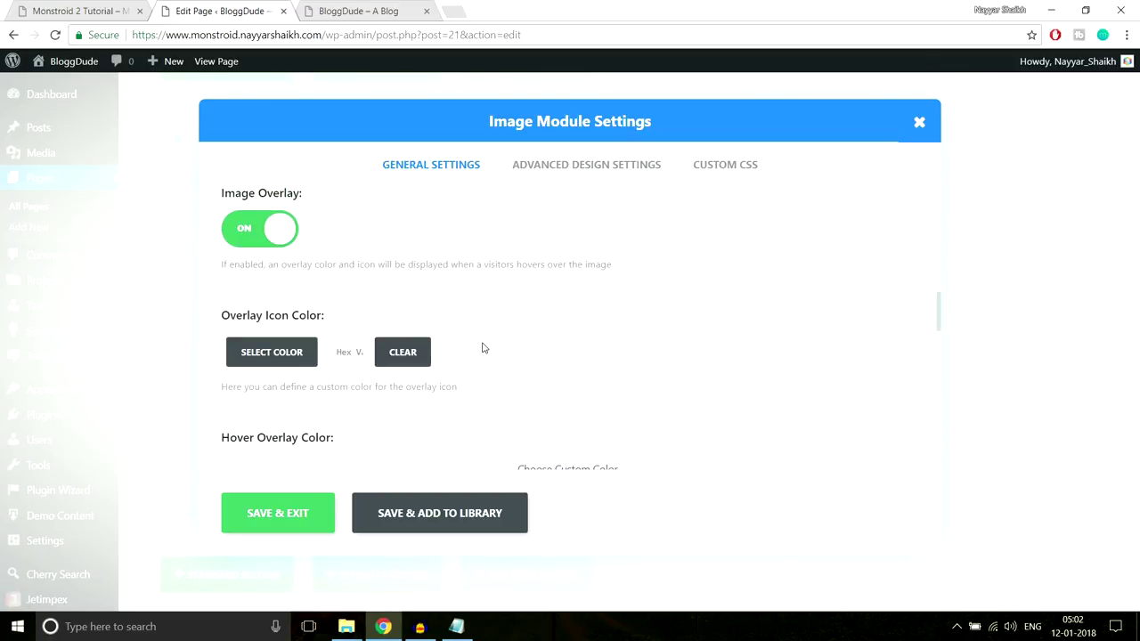
left_click(242, 357)
scroll(418, 368, "down", 1)
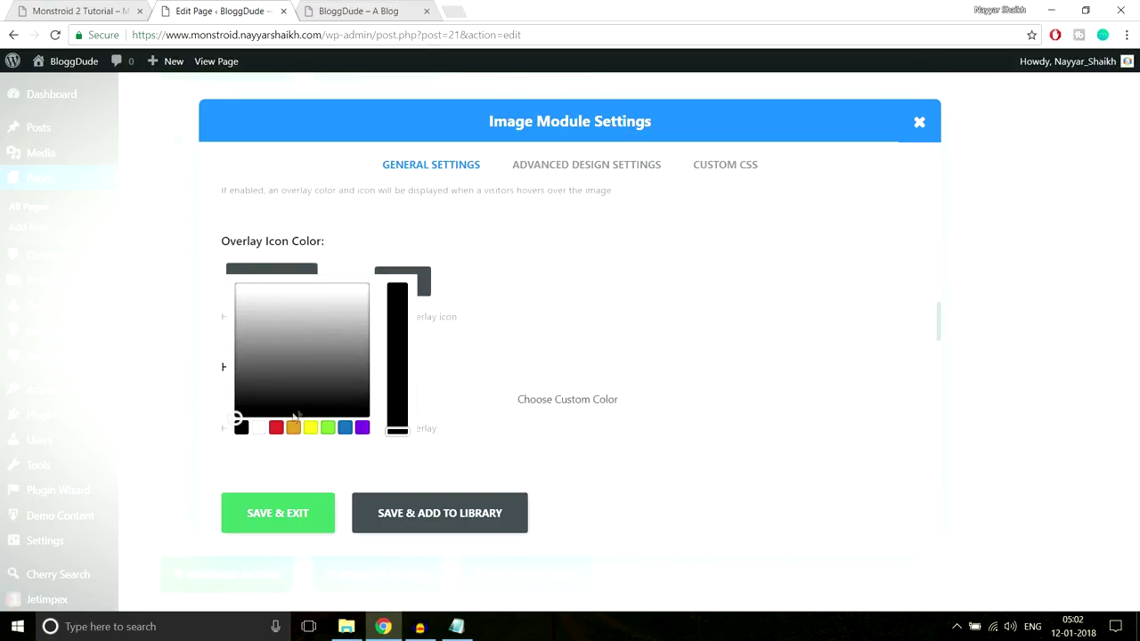
left_click(259, 428)
left_click(562, 243)
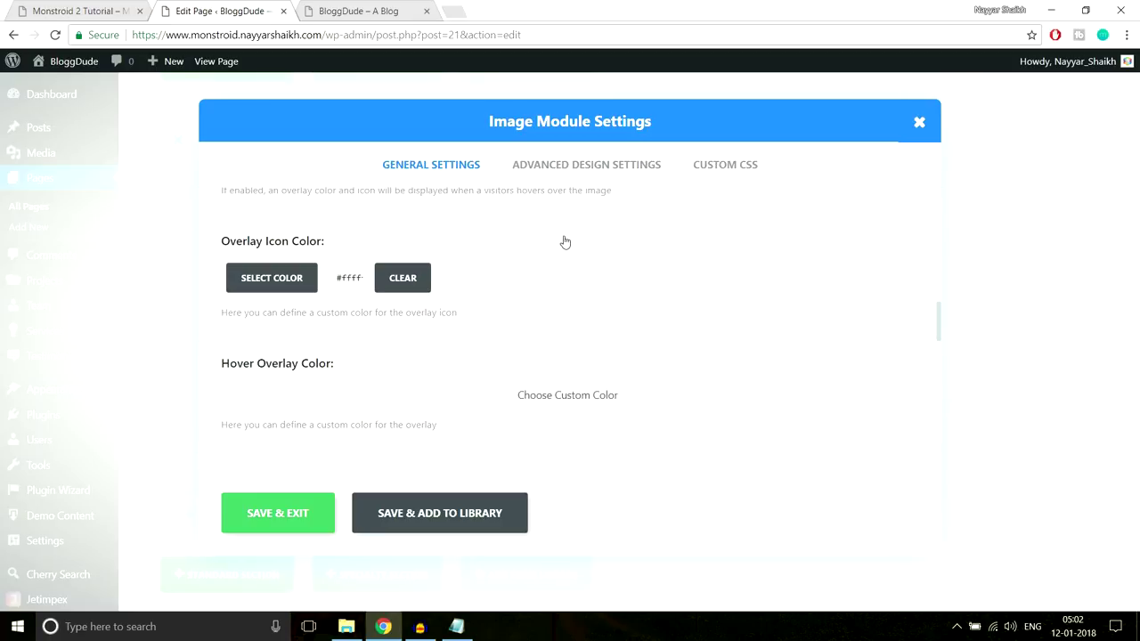
Set the image's hover overlay colour to the pasted teal rgba value at 0.77 opacity
scroll(535, 267, "down", 1)
left_click(539, 320)
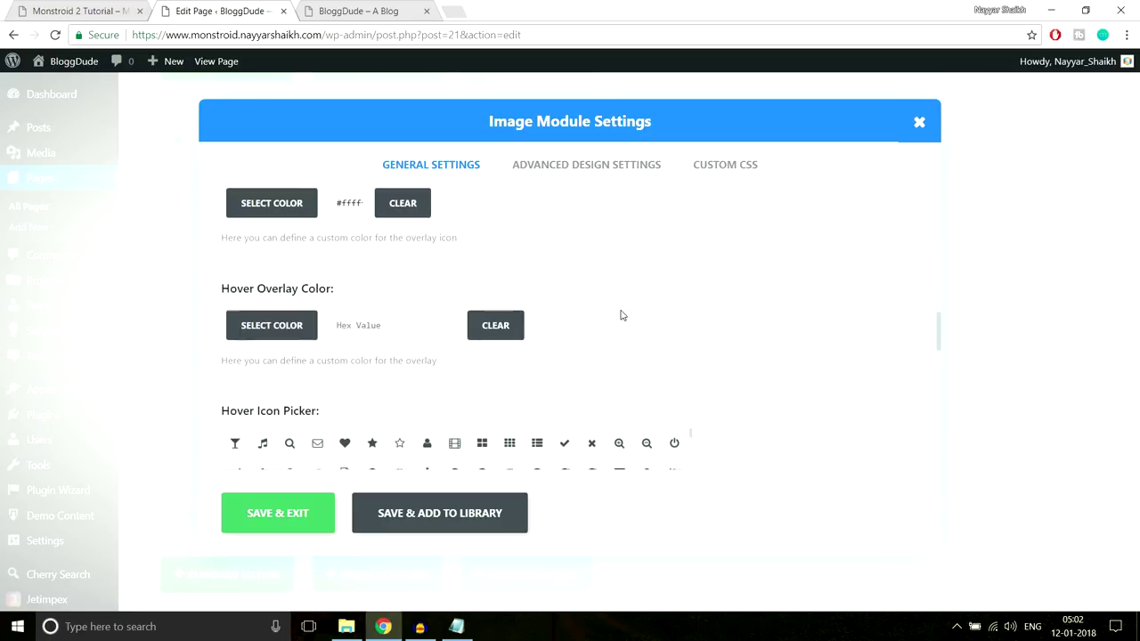
scroll(621, 315, "down", 1)
left_click(417, 253)
key("ctrl+v")
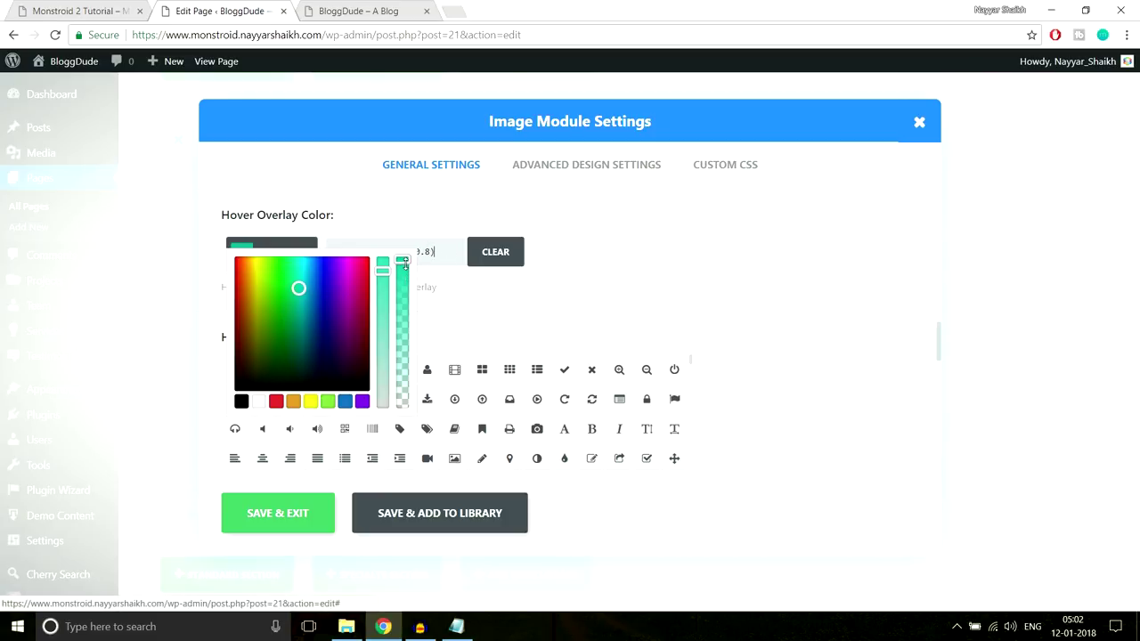
left_click_drag(405, 259, 408, 258)
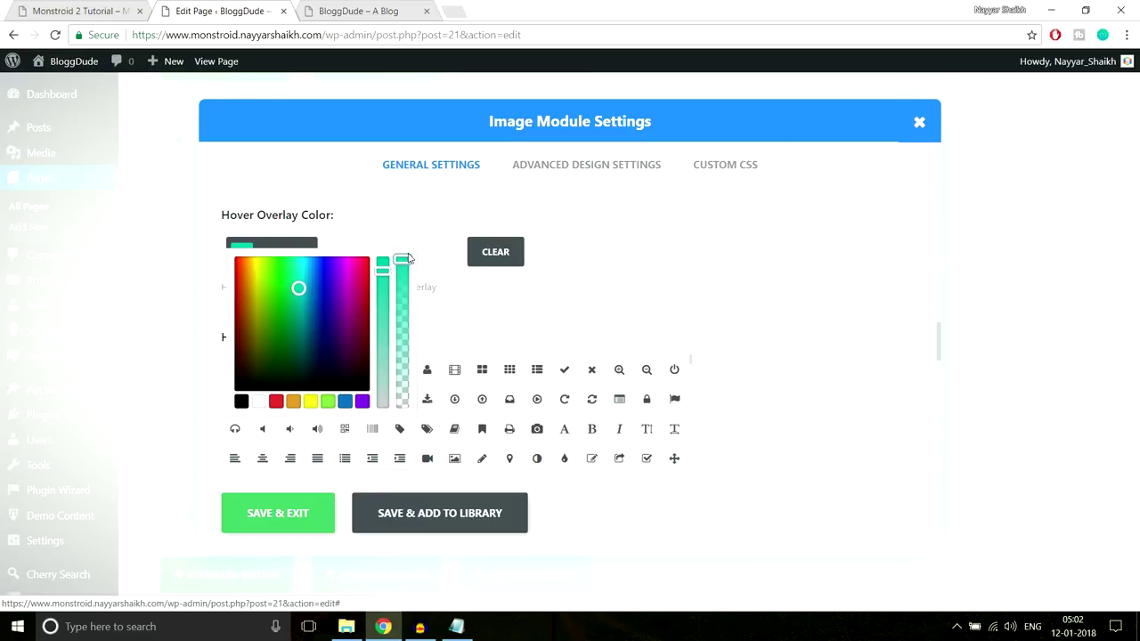
left_click_drag(402, 261, 408, 298)
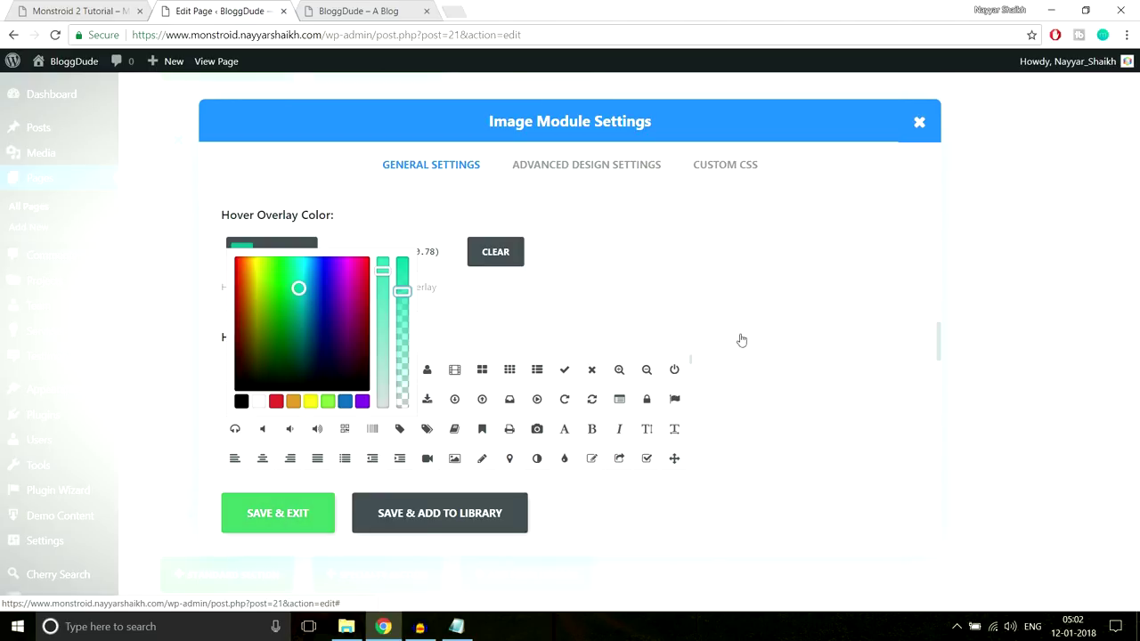
Choose the pencil as the hover icon and save the image module settings
scroll(475, 303, "down", 1)
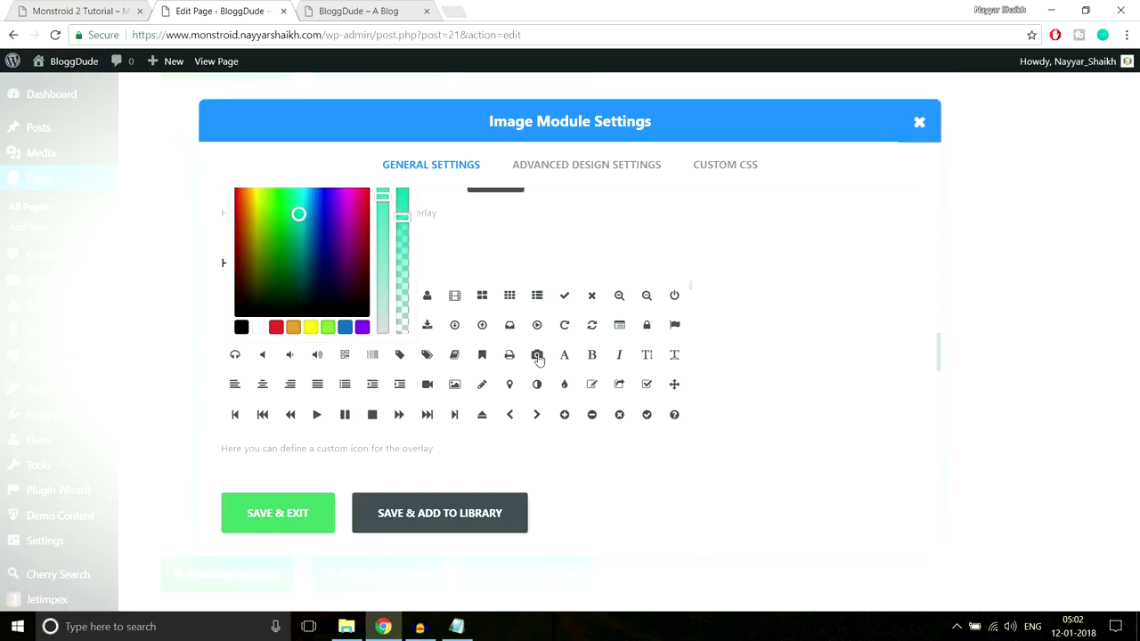
left_click(482, 385)
scroll(712, 408, "down", 3)
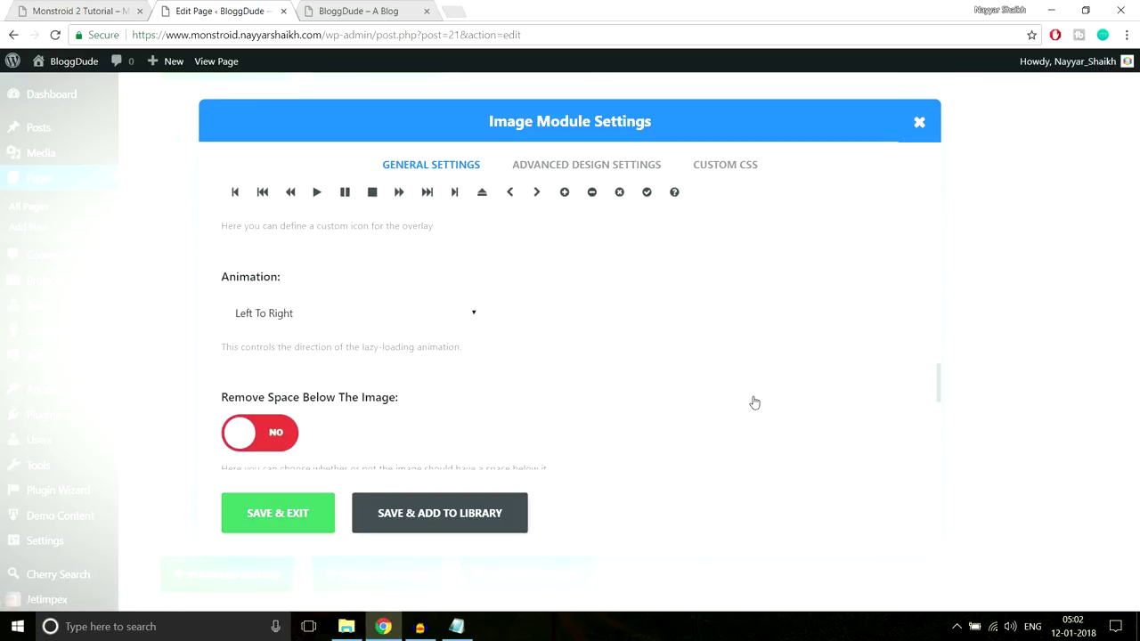
scroll(753, 402, "down", 1)
scroll(498, 347, "down", 2)
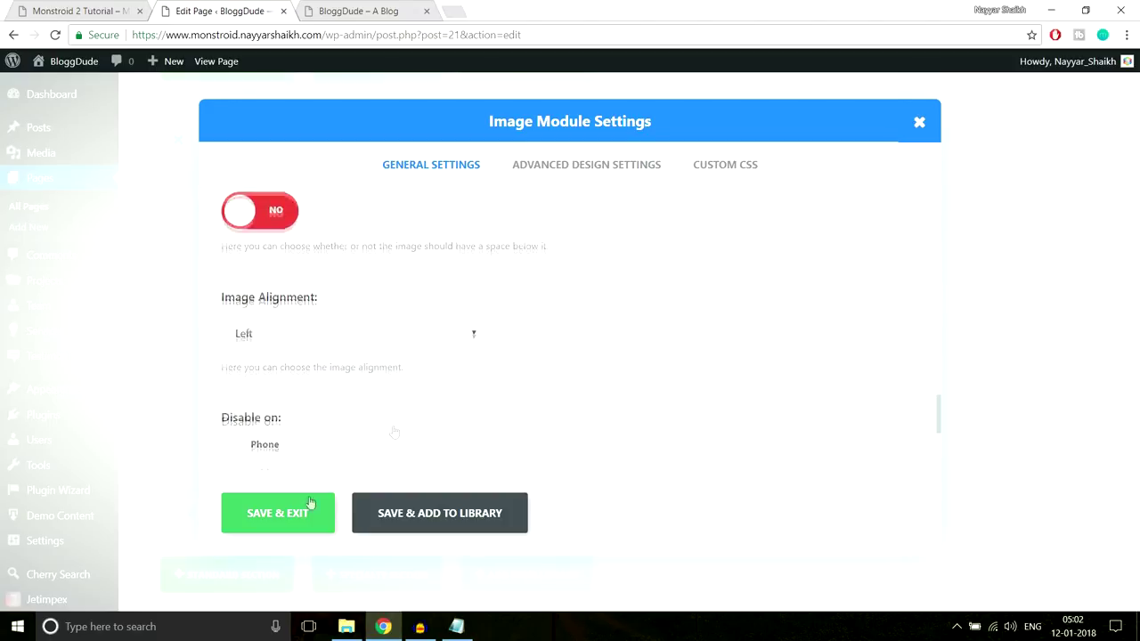
left_click(292, 518)
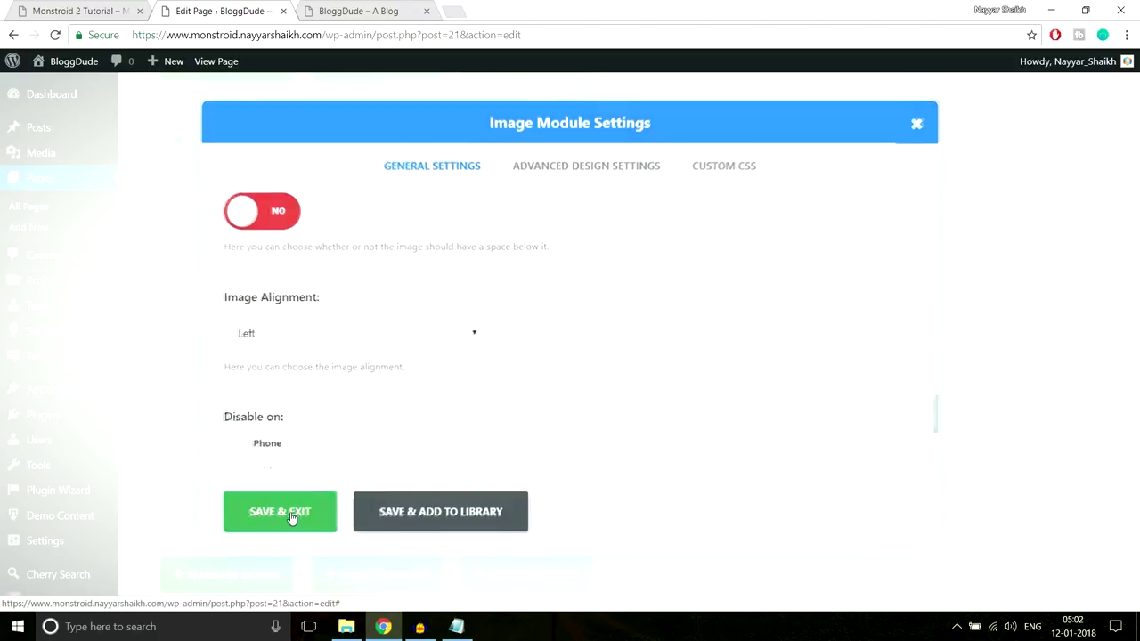
scroll(1137, 374, "up", 8)
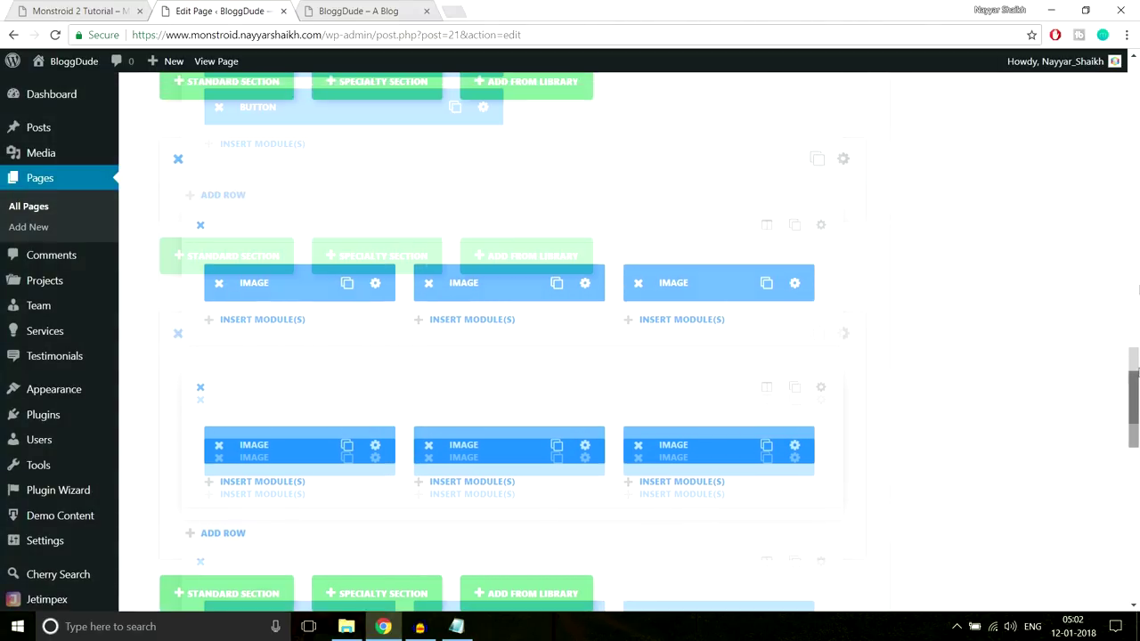
Update the homepage and reload the live site to see the changes
left_click(1078, 243)
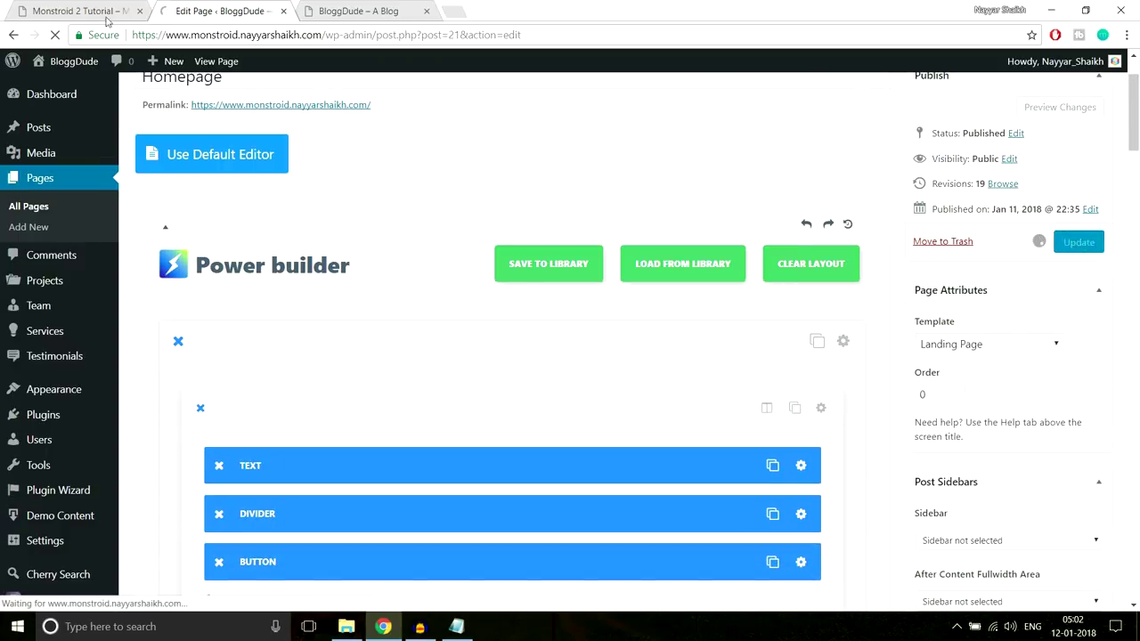
left_click(343, 13)
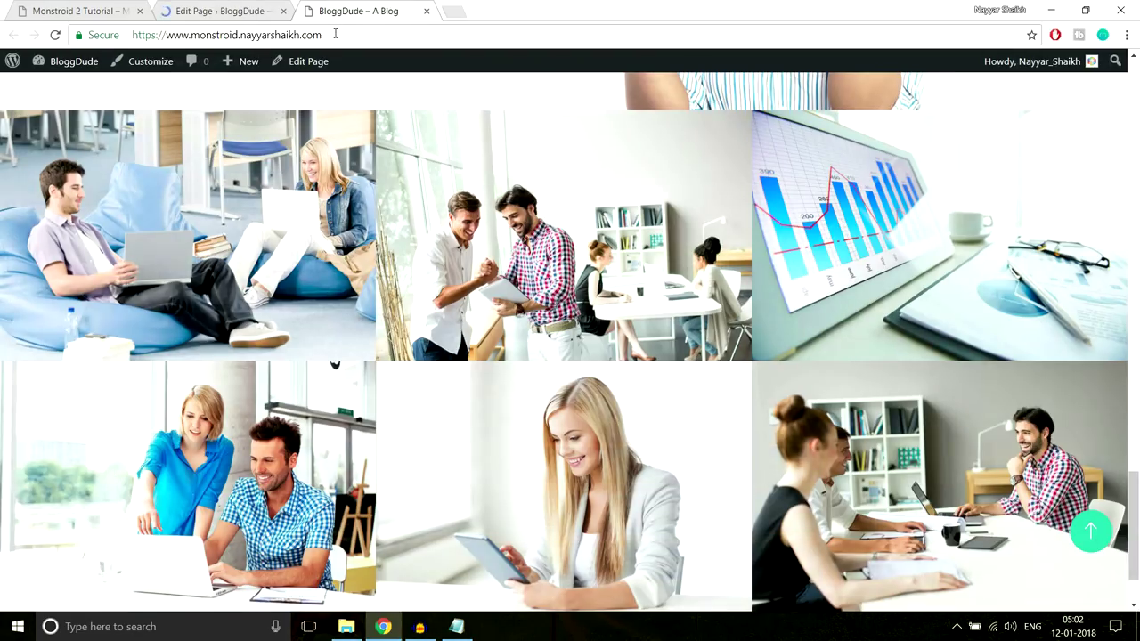
left_click(335, 34)
key("Return")
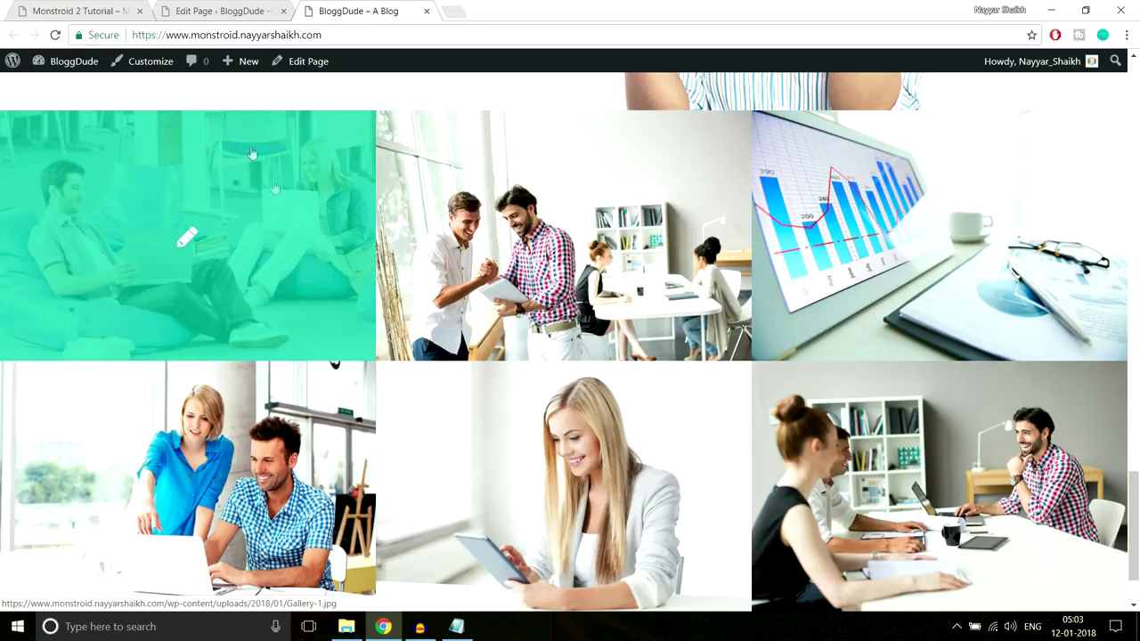
left_click(188, 239)
Compare the live gallery's teal pencil overlay with the Monstroid 2 demo gallery
left_click(78, 7)
scroll(293, 263, "down", 1)
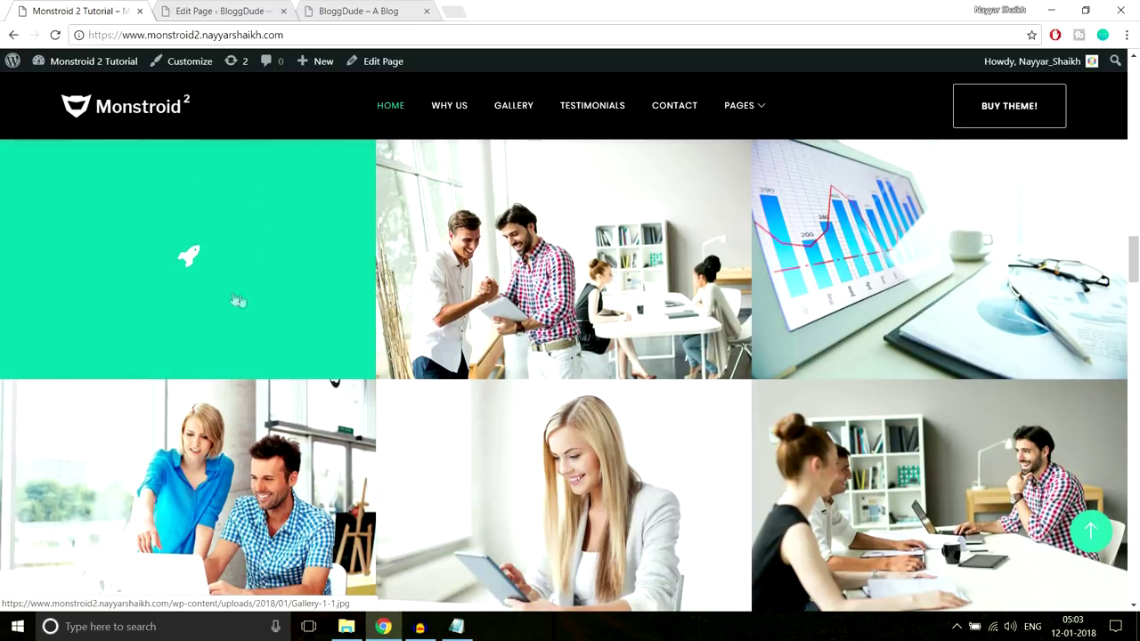
left_click(356, 11)
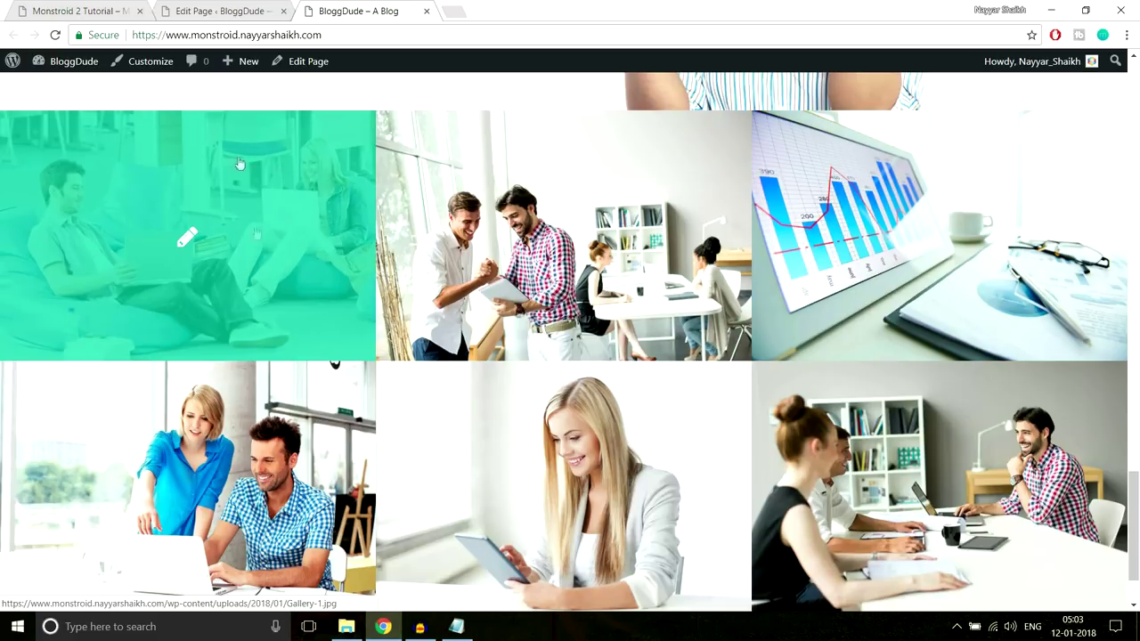
left_click(223, 9)
middle_click(673, 415)
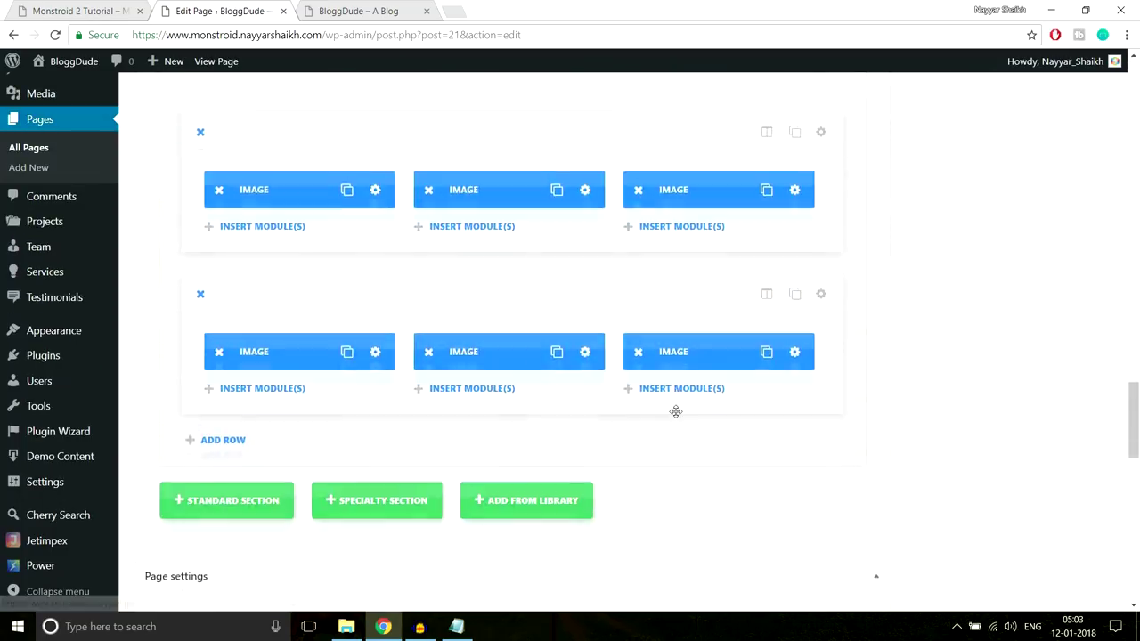
middle_click(606, 293)
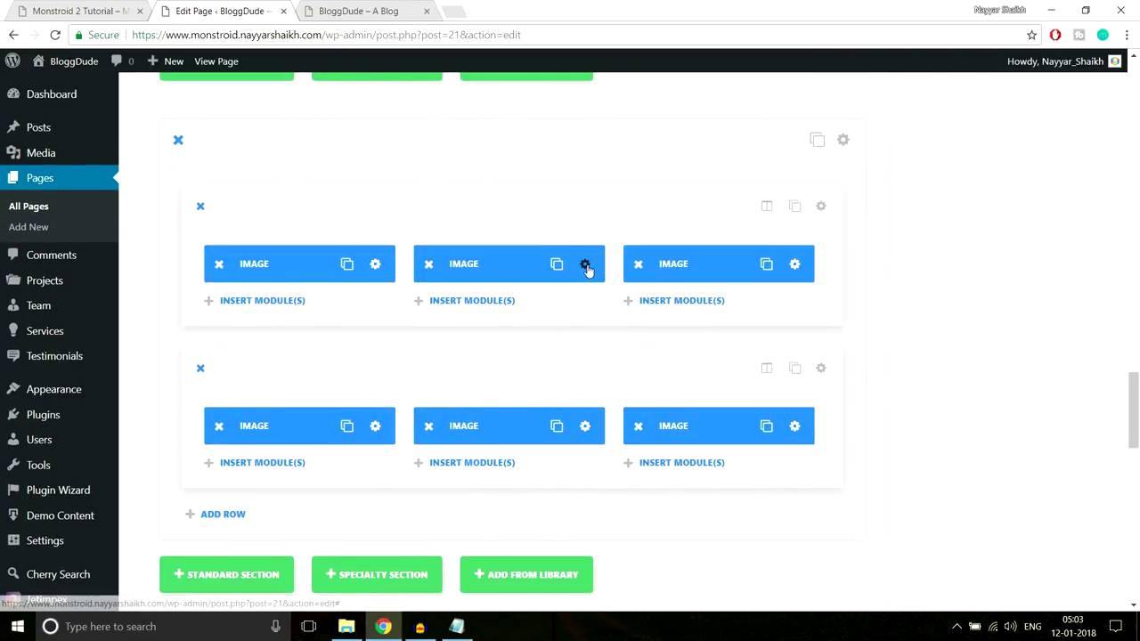
left_click(394, 18)
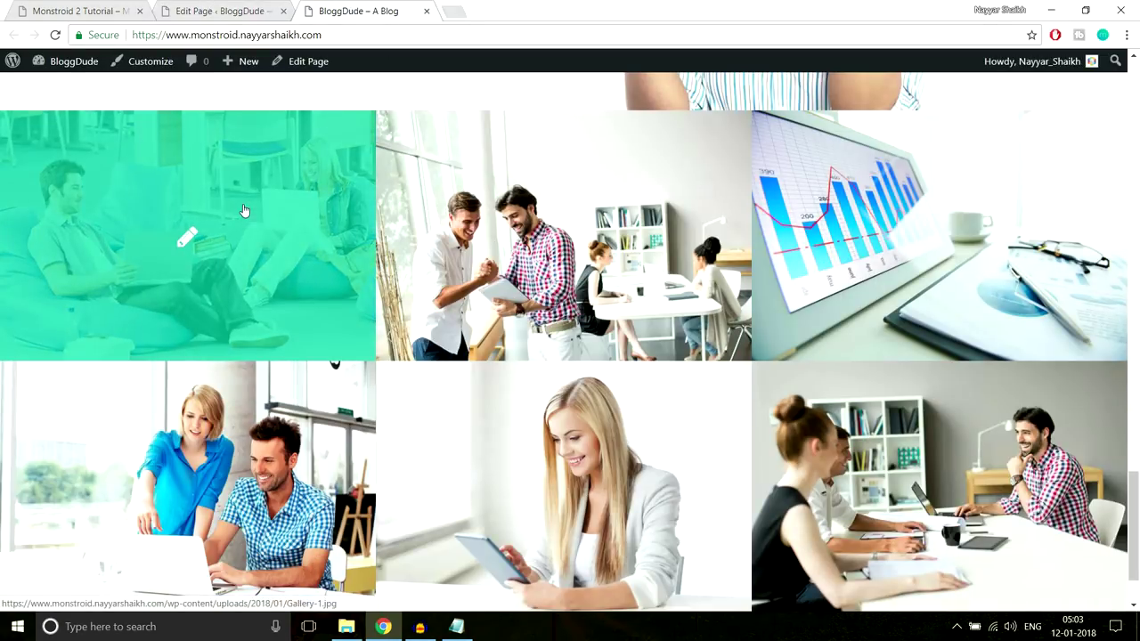
scroll(245, 211, "down", 1)
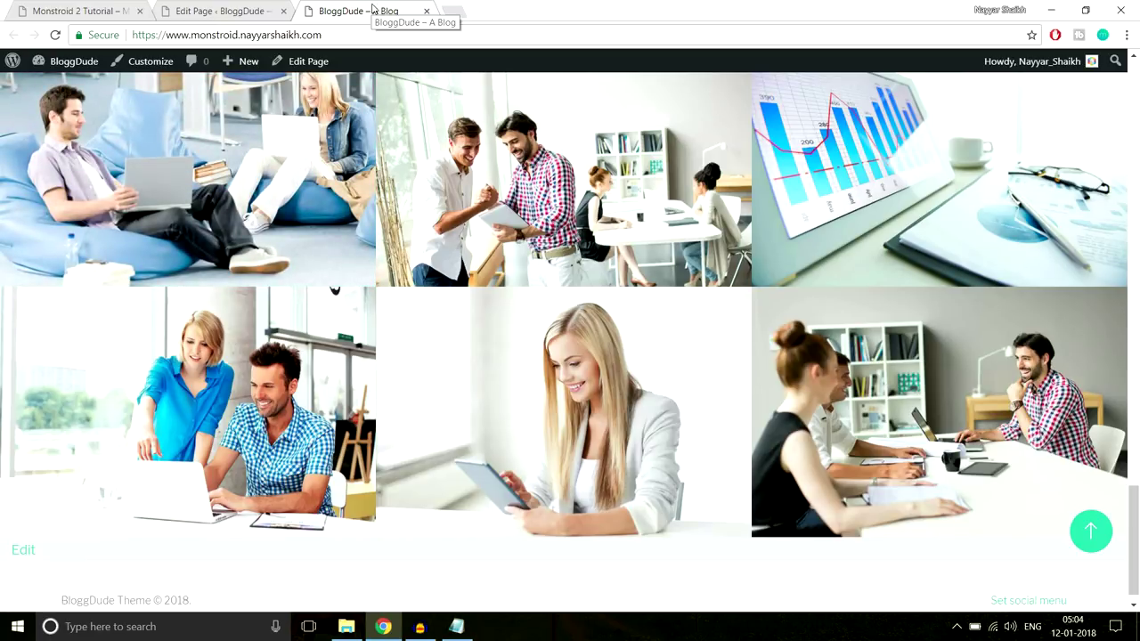
left_click(40, 11)
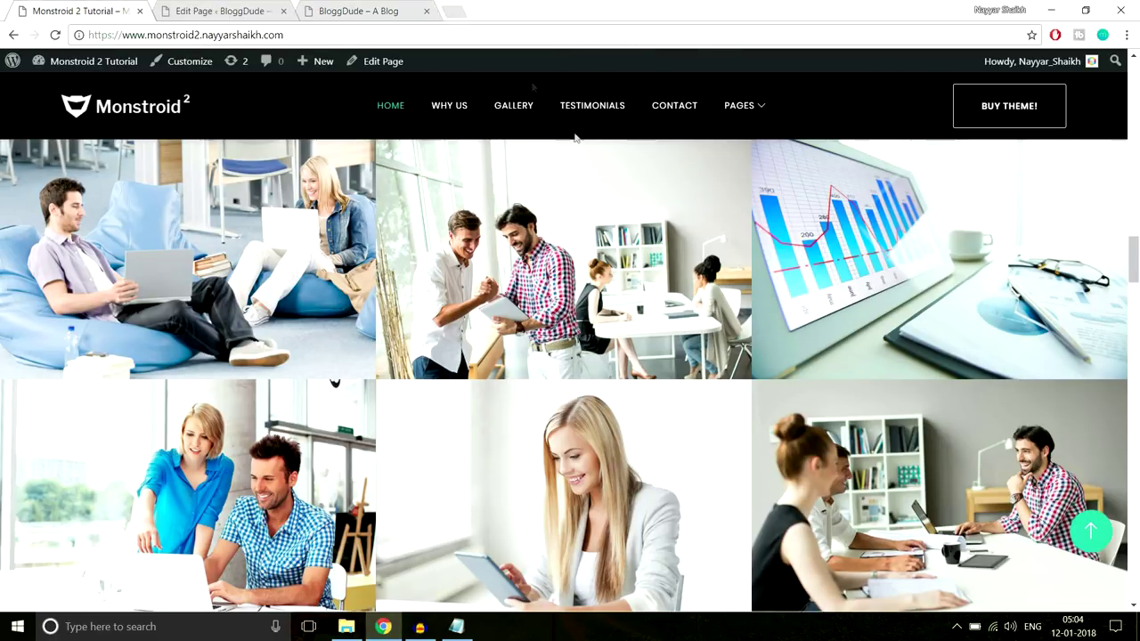
Add a one-column standard section below the gallery, copying the demo's Our Advantages heading
scroll(577, 357, "down", 1)
scroll(577, 357, "down", 5)
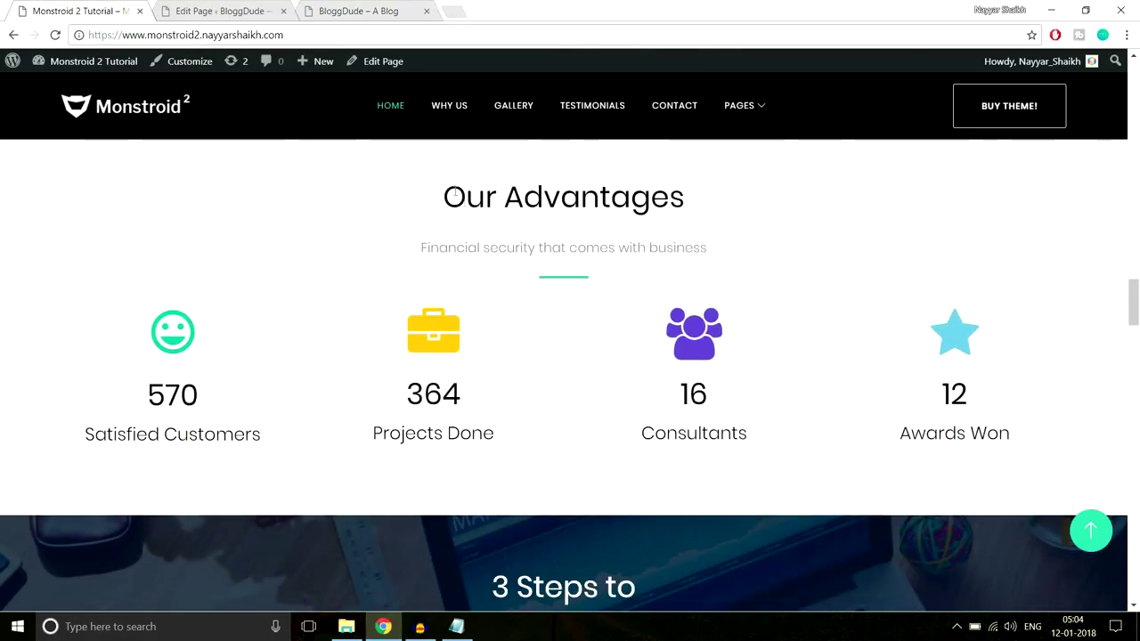
scroll(504, 276, "up", 1)
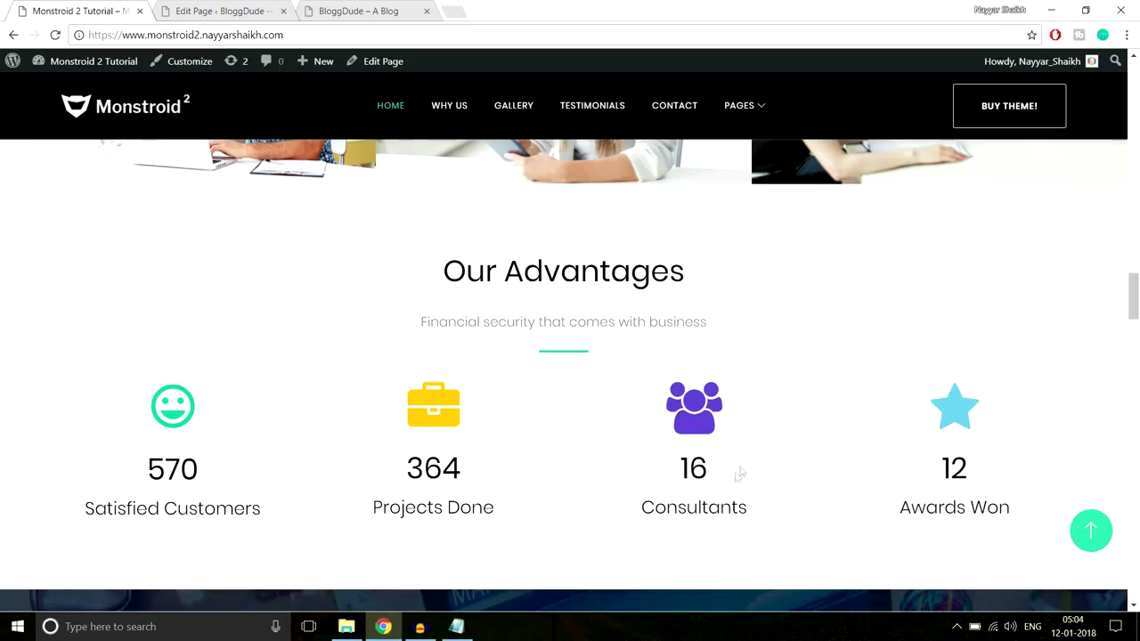
left_click(242, 9)
scroll(979, 273, "down", 3)
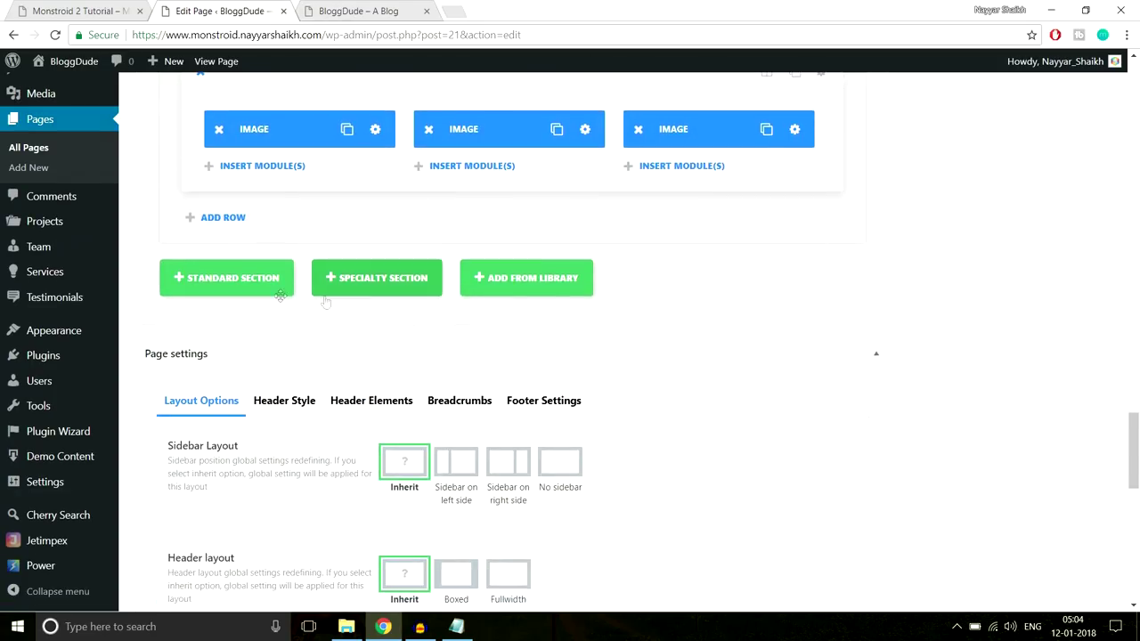
left_click(266, 278)
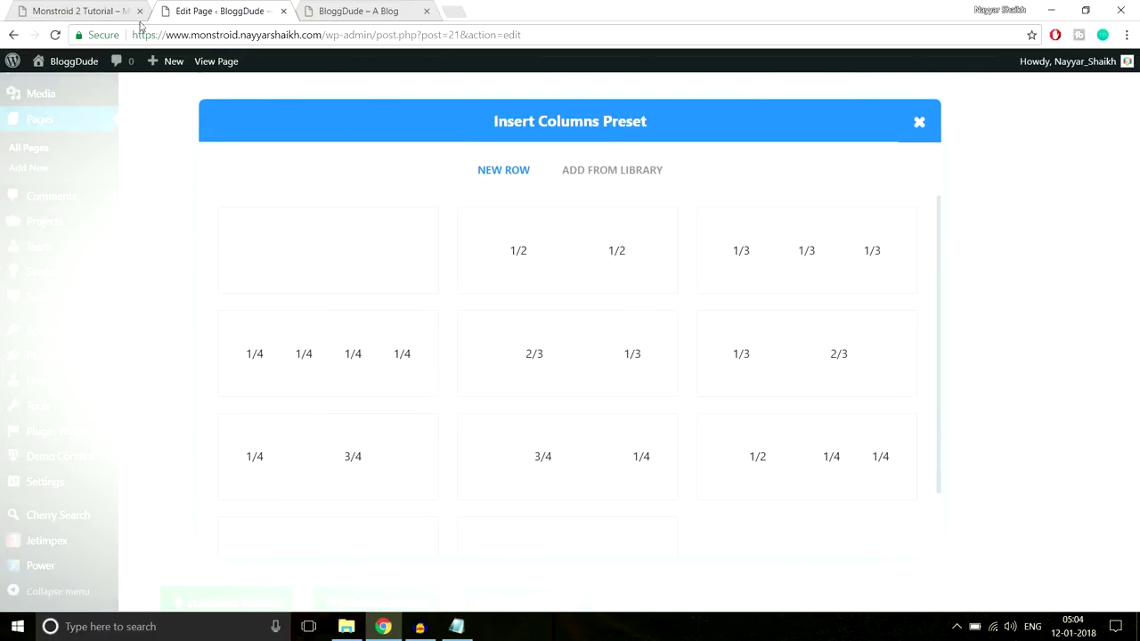
left_click(80, 10)
left_click_drag(428, 271, 763, 333)
key("ctrl+c")
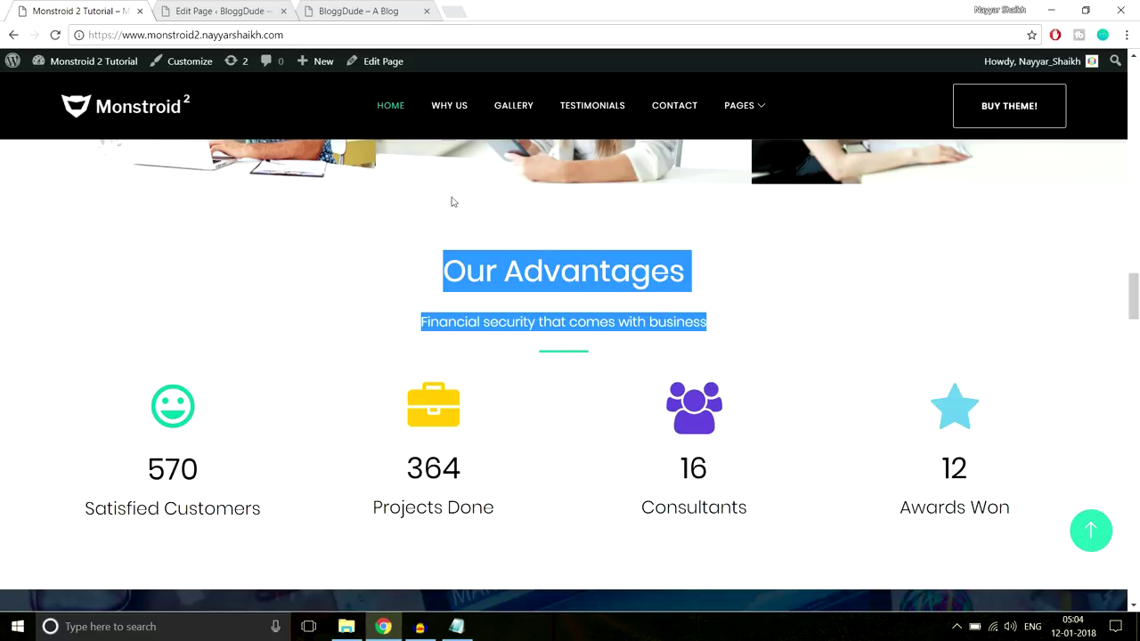
left_click(224, 11)
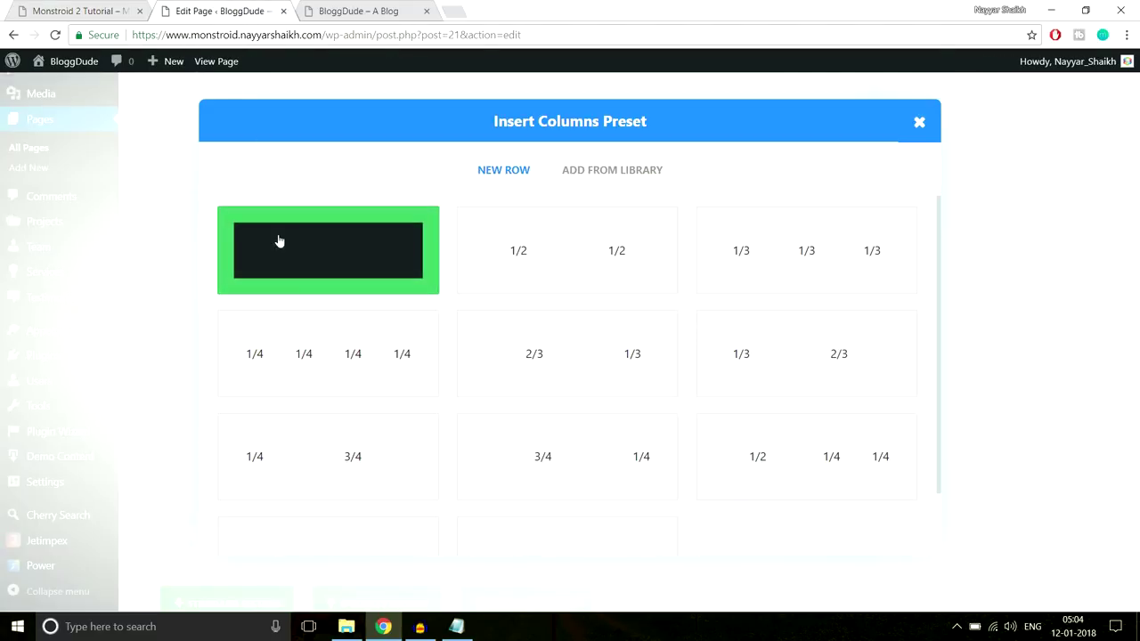
left_click(326, 270)
scroll(913, 280, "down", 1)
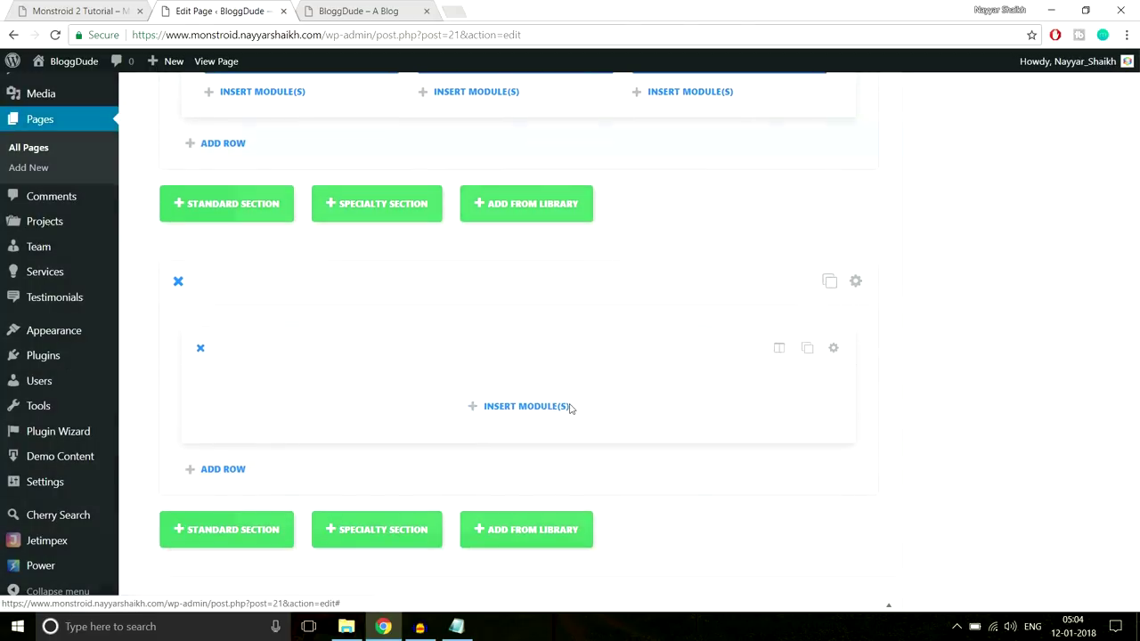
Add a centred Text module containing the pasted Our Advantages heading and subtitle
left_click(526, 406)
scroll(900, 383, "down", 5)
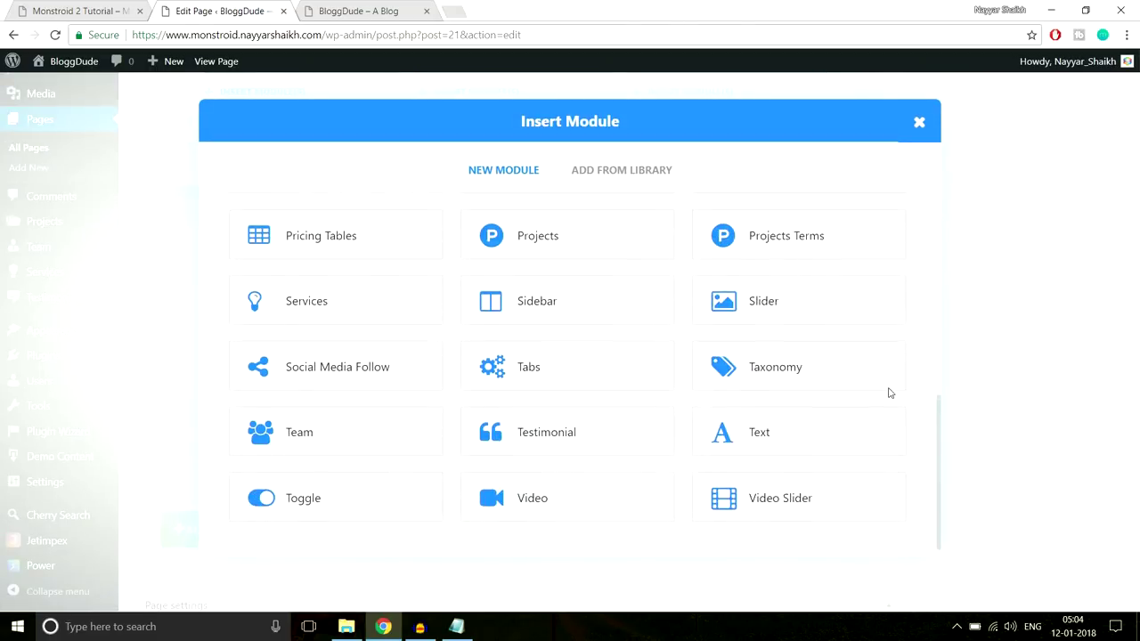
left_click(759, 428)
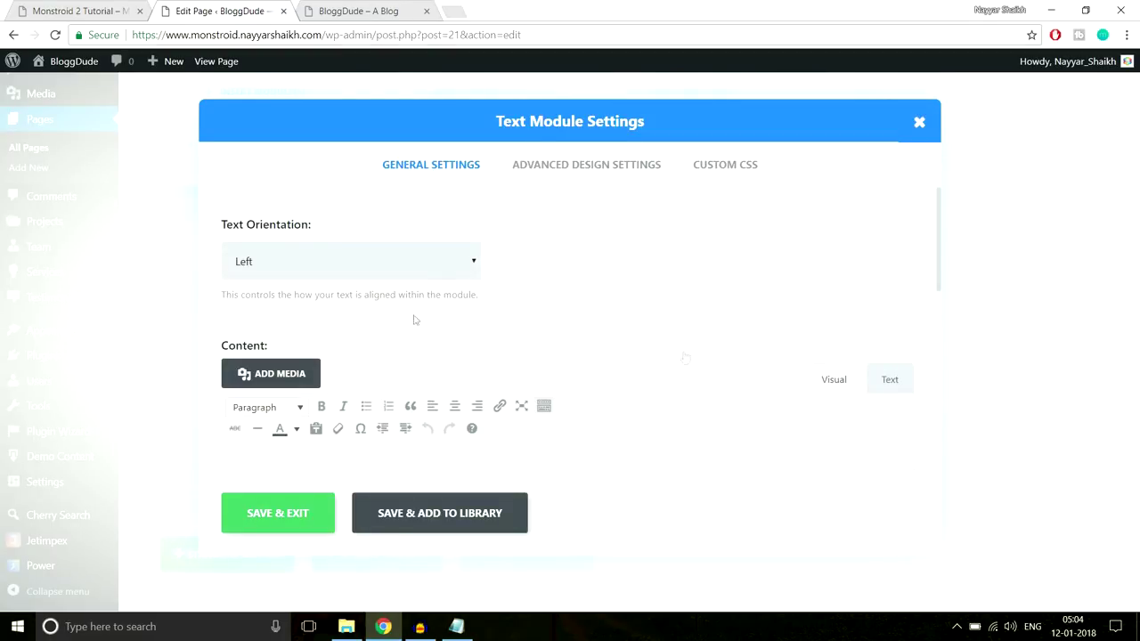
left_click(333, 249)
left_click(290, 304)
scroll(552, 289, "down", 3)
left_click(458, 359)
key("ctrl+v")
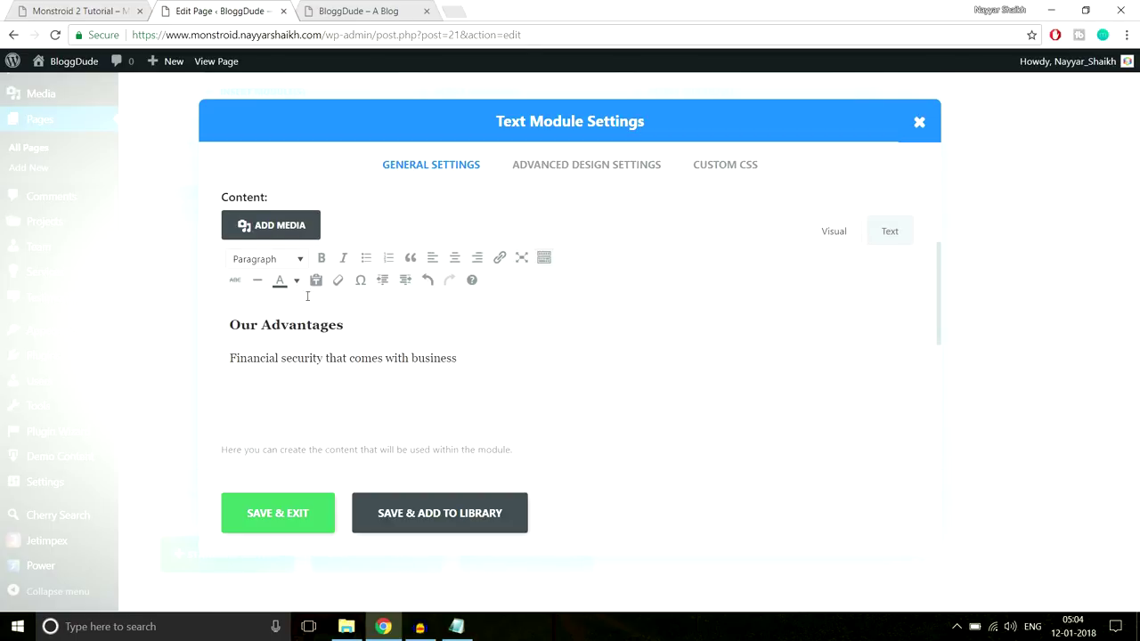
left_click(270, 325)
left_click(306, 360)
Check the demo's heading and subtitle, then copy the Line After Center CSS from the notes
left_click(112, 7)
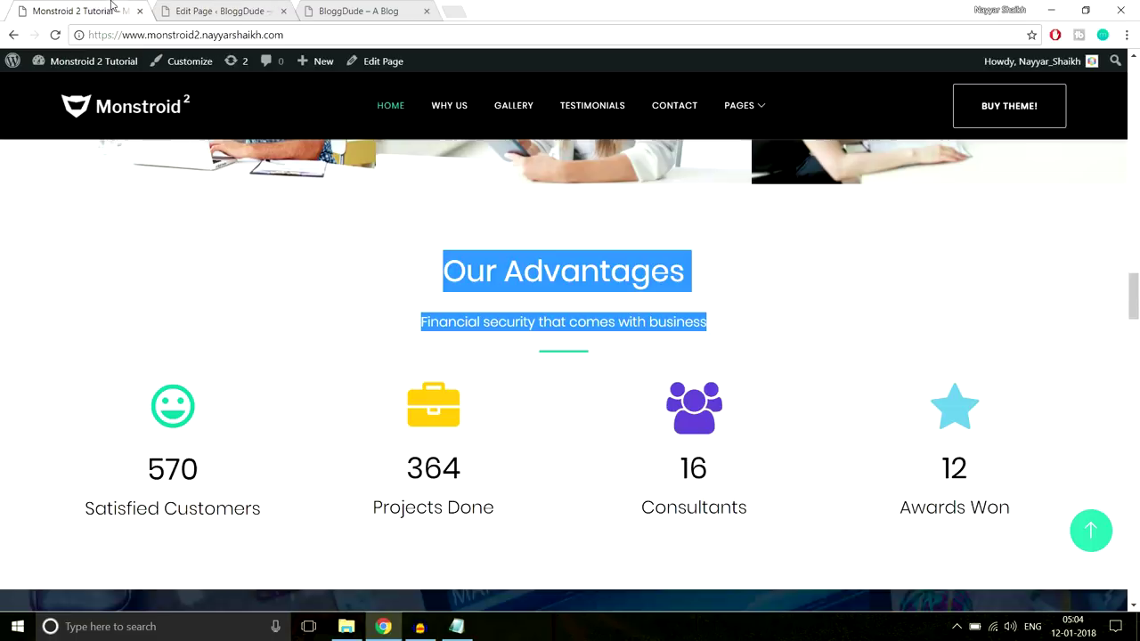
left_click_drag(687, 270, 362, 285)
left_click(362, 285)
left_click_drag(774, 316, 419, 322)
left_click(572, 355)
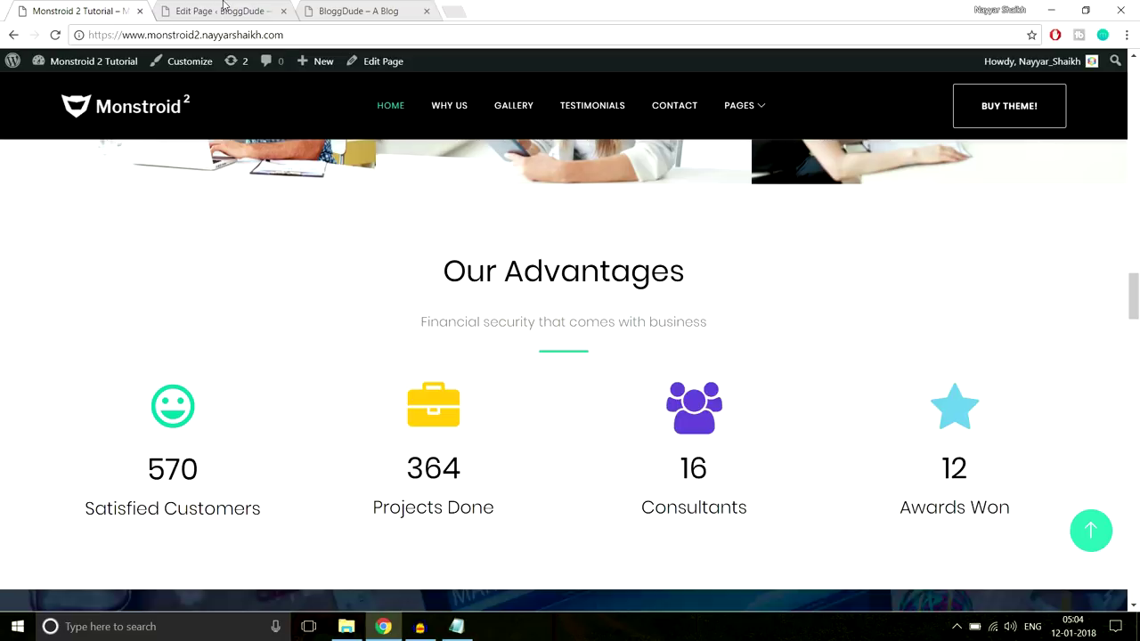
left_click(456, 626)
left_click_drag(443, 389, 244, 311)
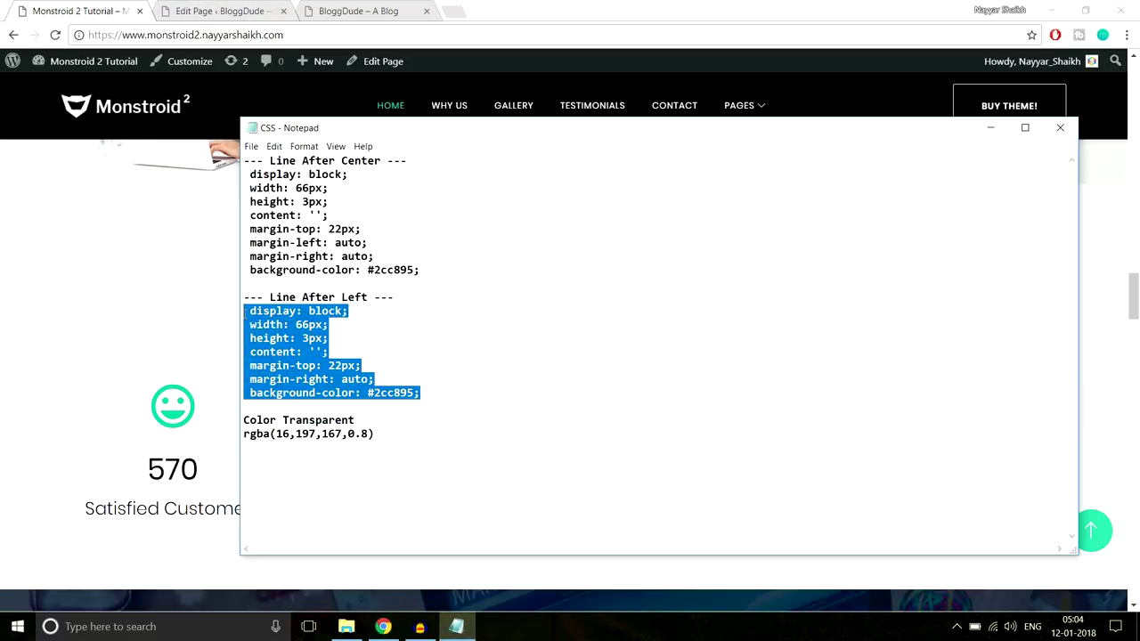
left_click_drag(453, 273, 229, 178)
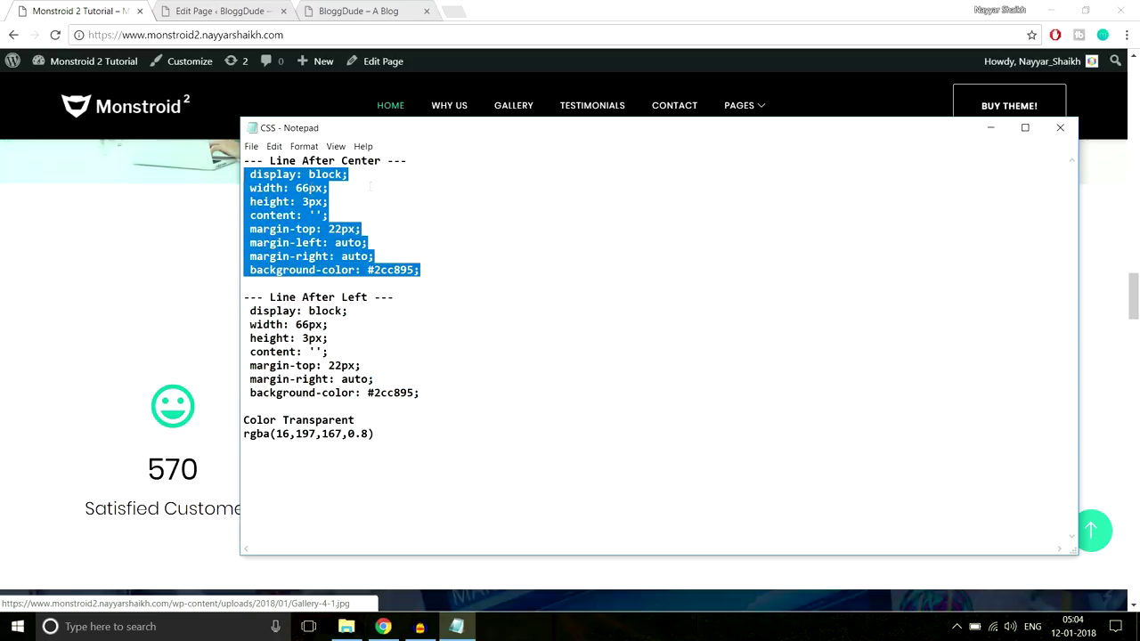
left_click(221, 253)
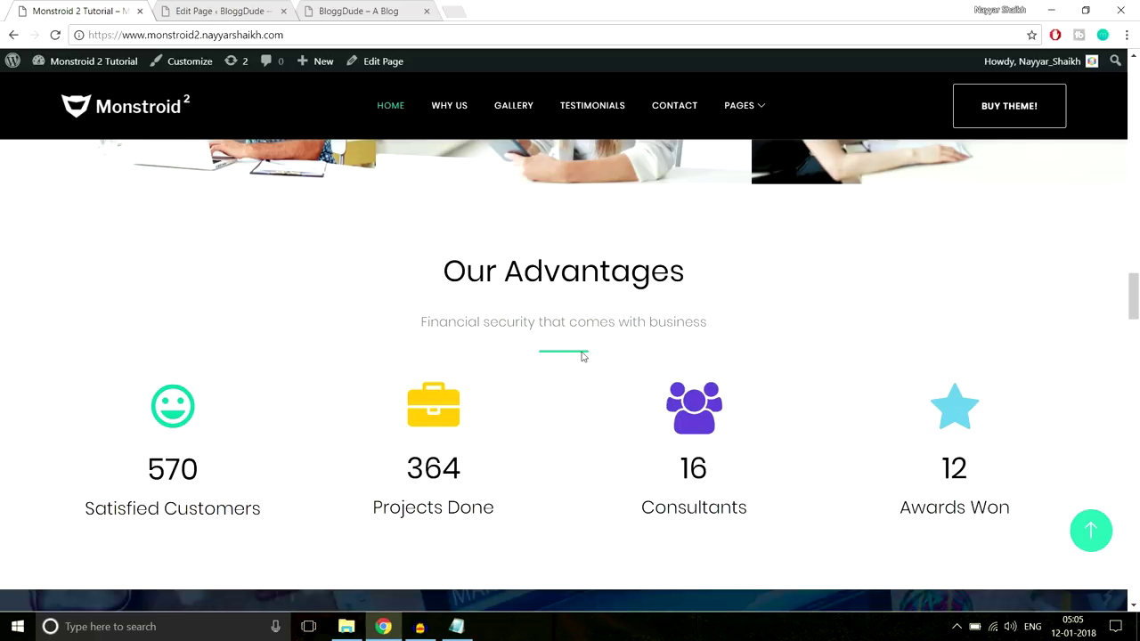
Paste the centred line CSS into the Text module's Custom CSS After field and save
left_click(232, 8)
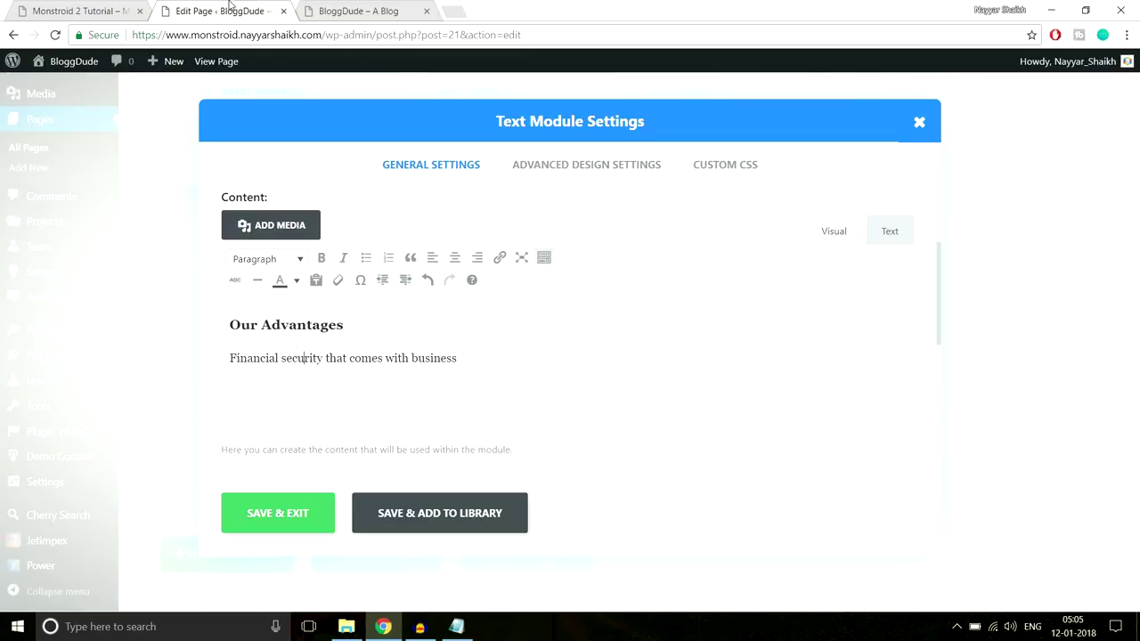
left_click(726, 166)
scroll(810, 347, "down", 5)
scroll(730, 365, "down", 2)
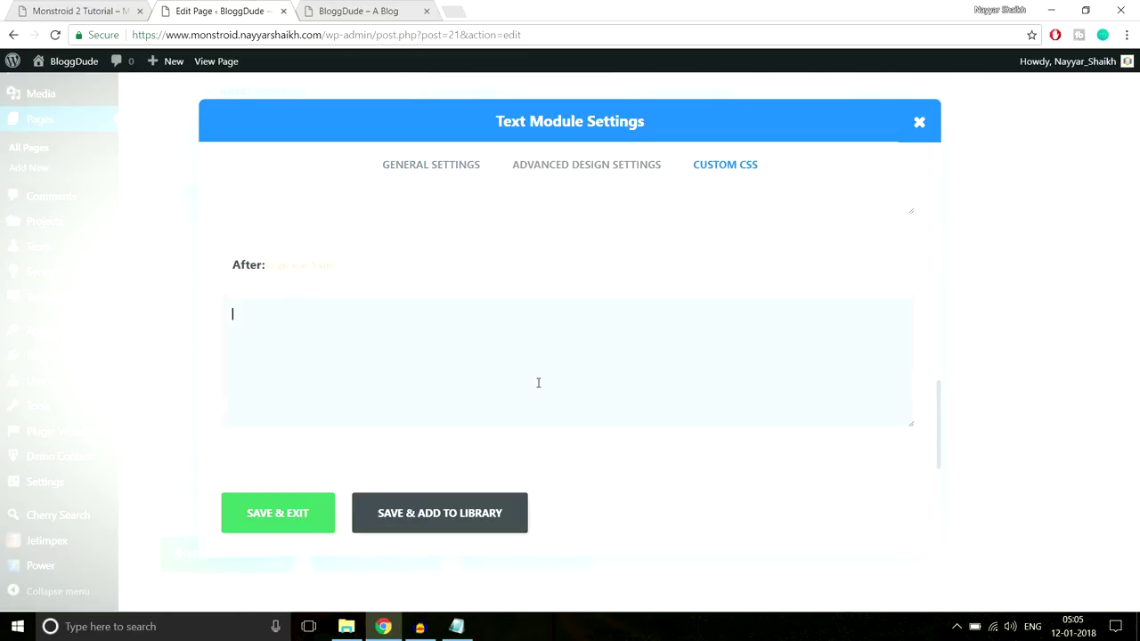
key("ctrl+v")
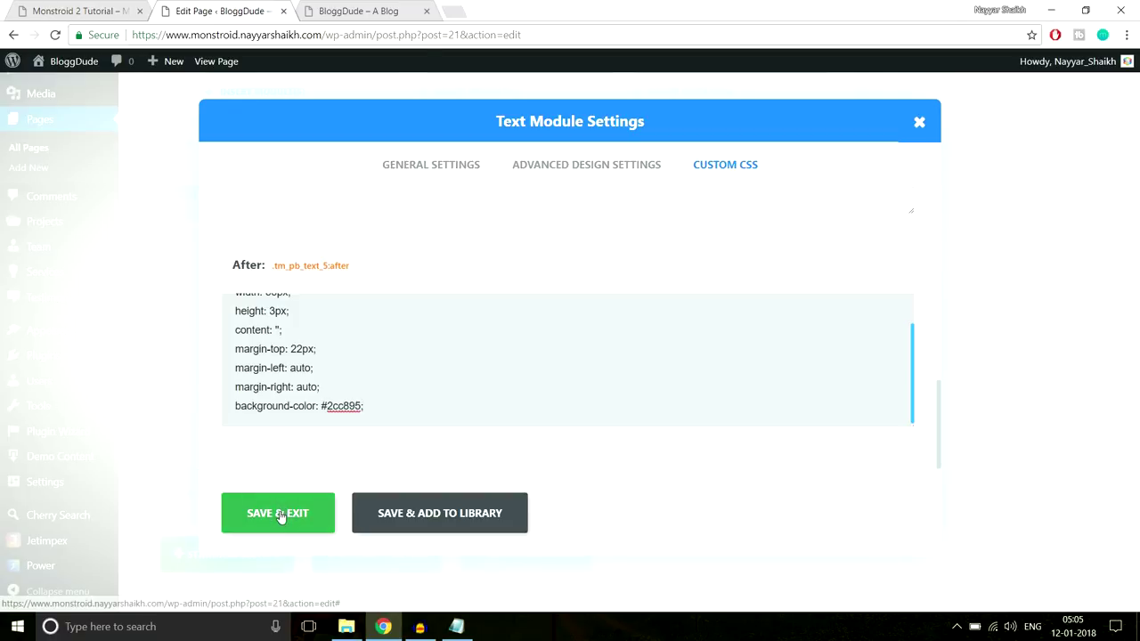
left_click(281, 513)
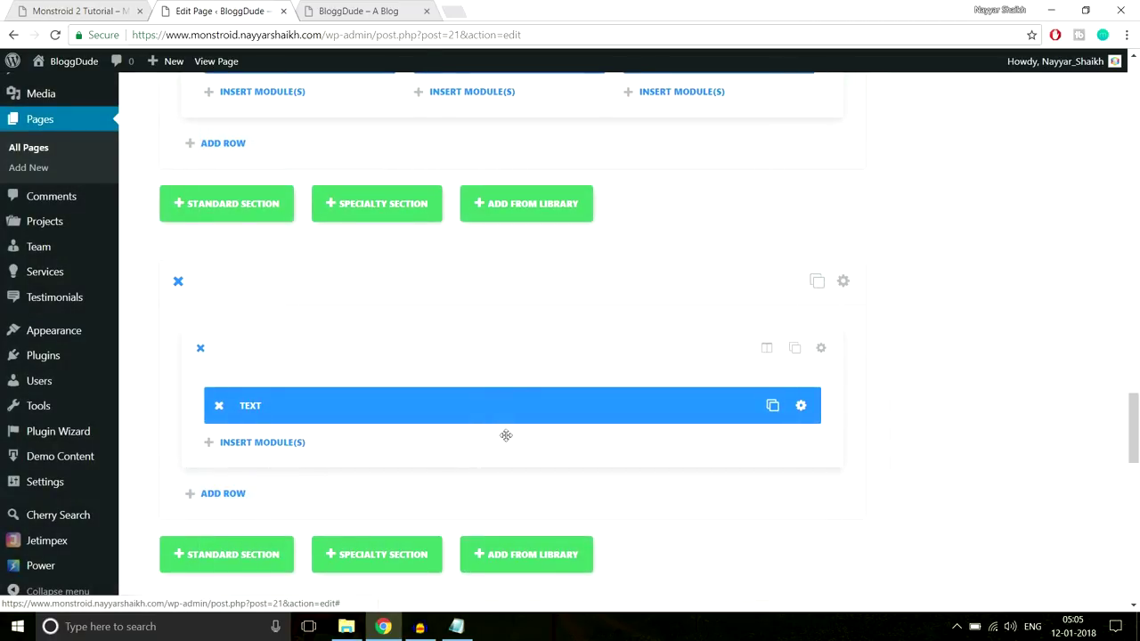
Add a Divider module below the Text module with a 40px top margin
key("ctrl+shift+Tab")
scroll(796, 334, "down", 1)
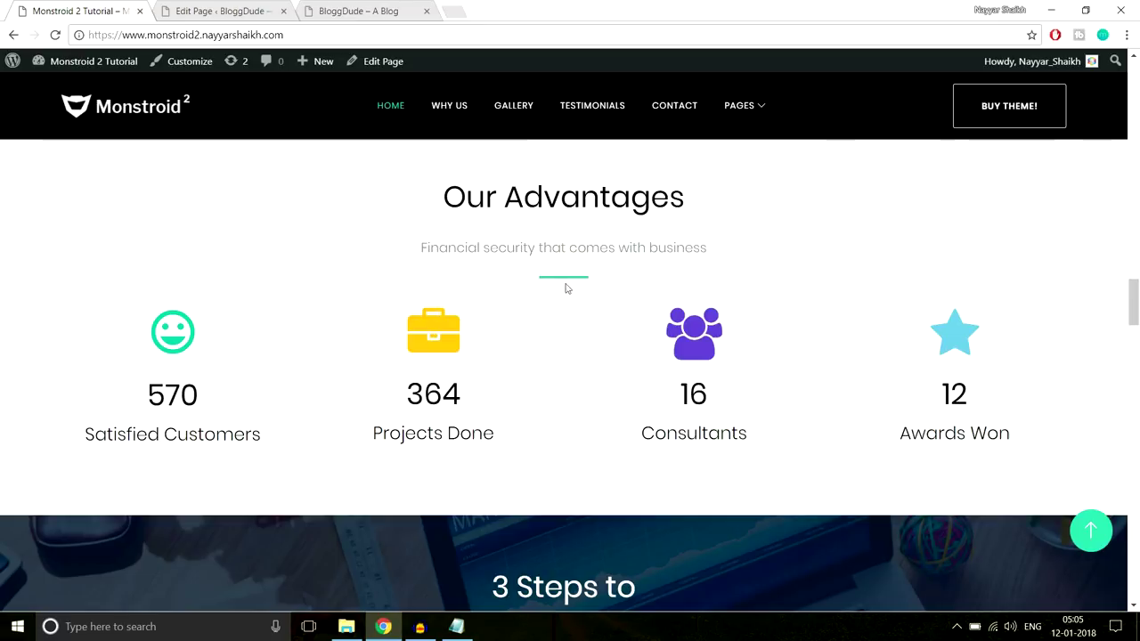
key("ctrl+Tab")
scroll(694, 321, "down", 2)
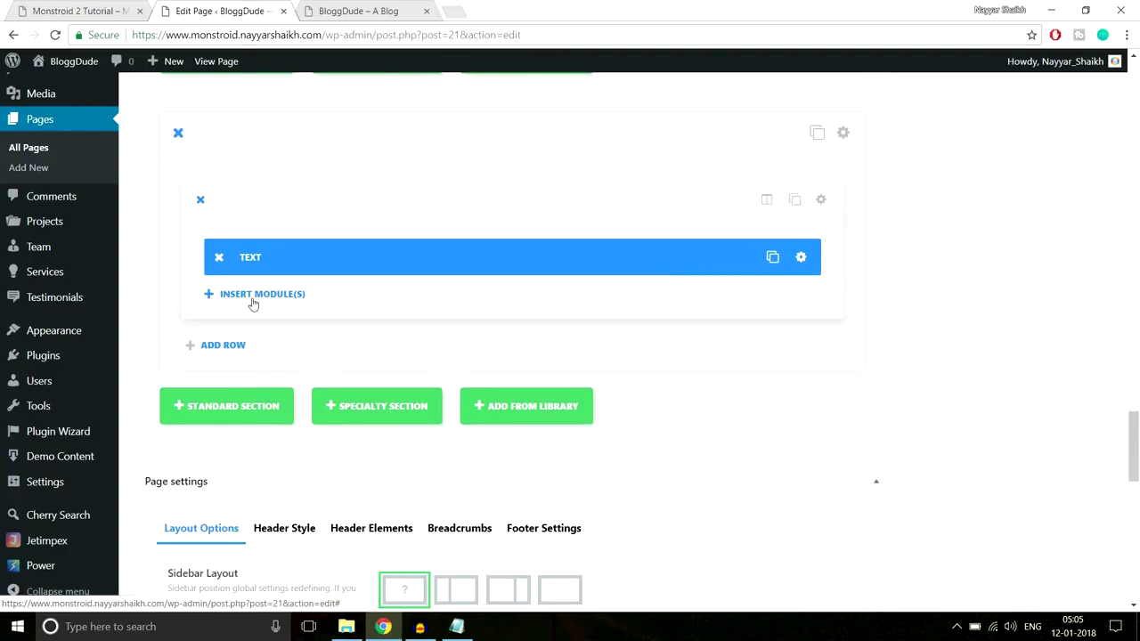
left_click(252, 303)
left_click(547, 519)
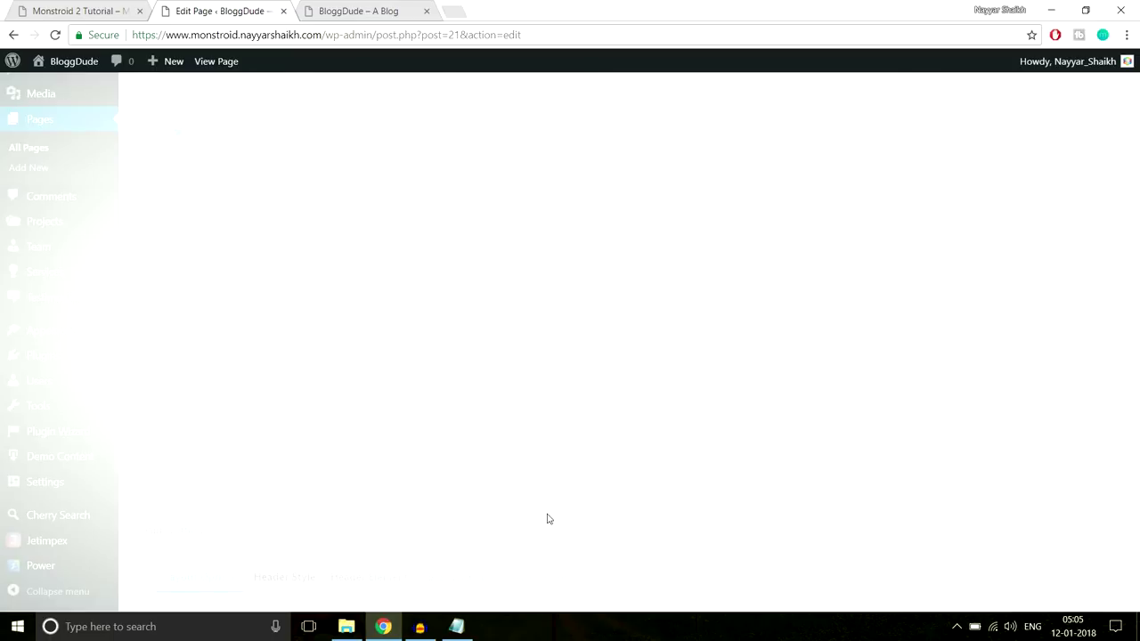
left_click(579, 169)
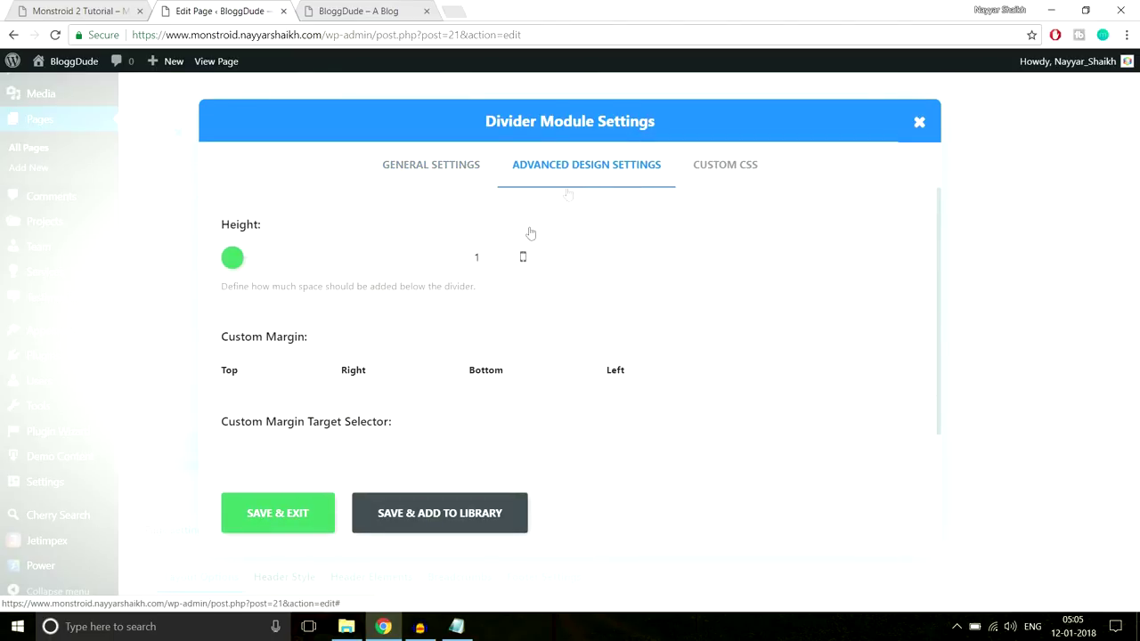
left_click(303, 364)
type("40px")
left_click(291, 522)
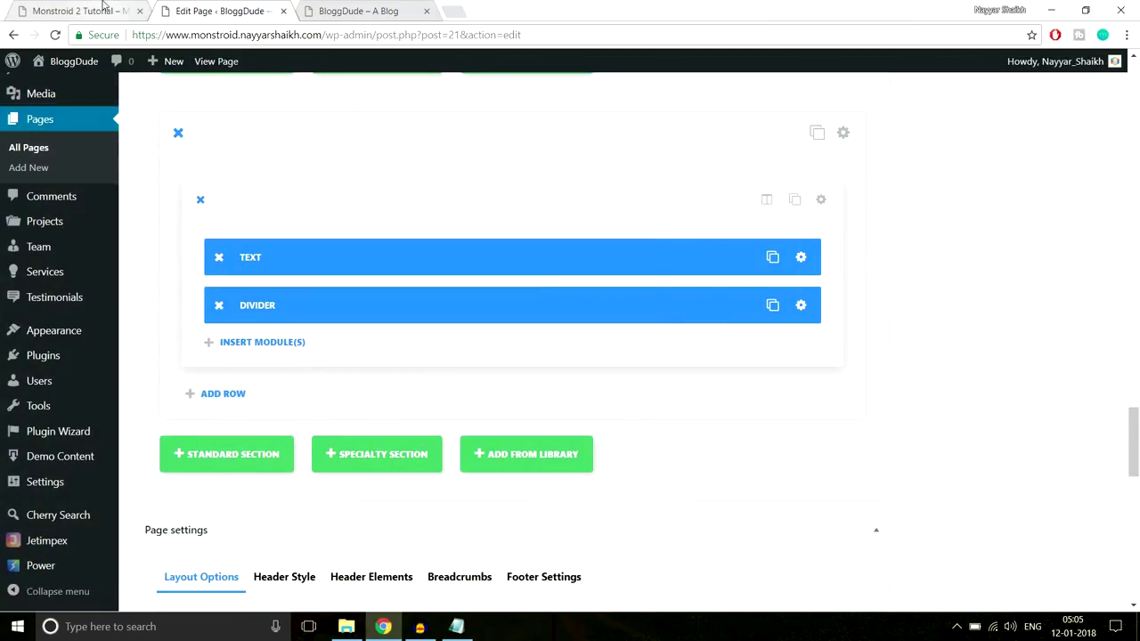
Look over the reference homepage's counters, such as the 364 value, for comparison
left_click(104, 7)
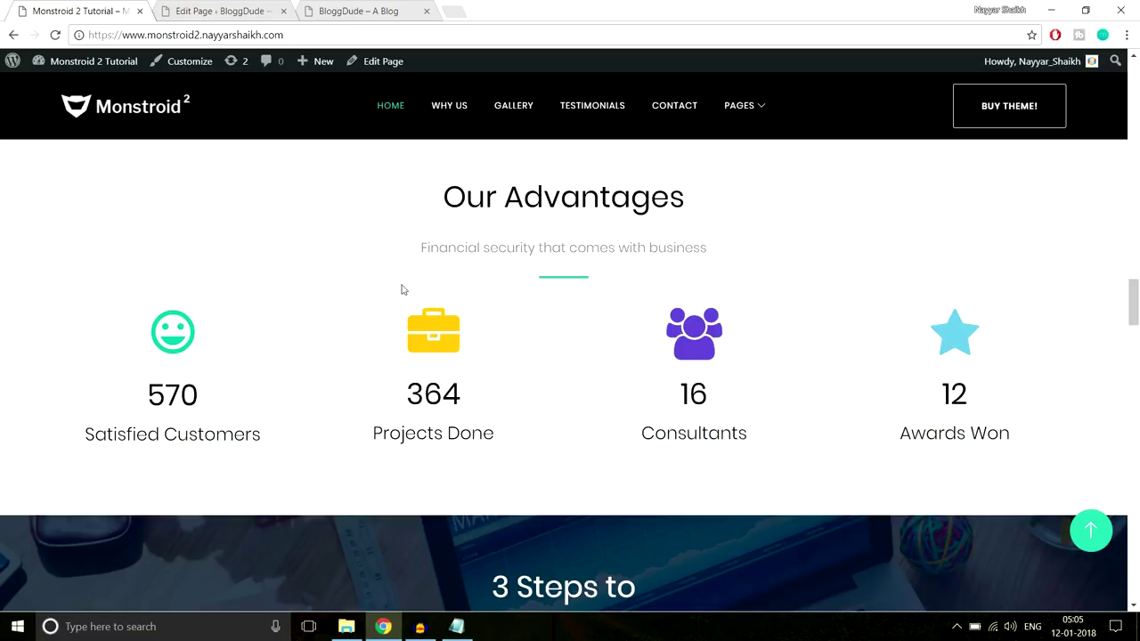
scroll(533, 328, "down", 3)
scroll(481, 337, "up", 2)
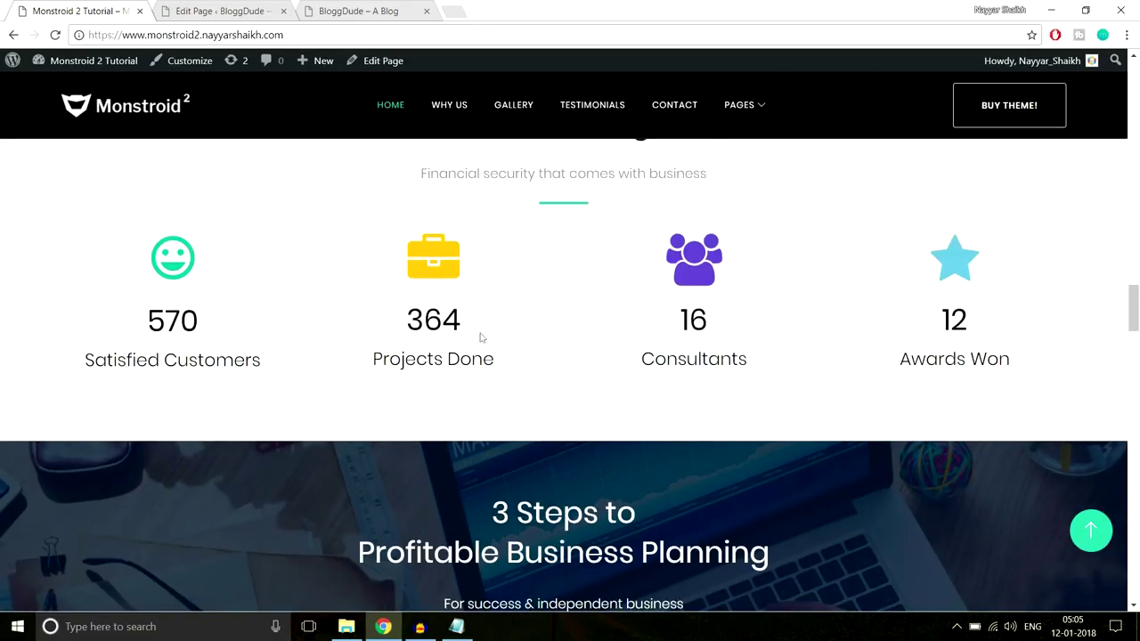
double_click(451, 313)
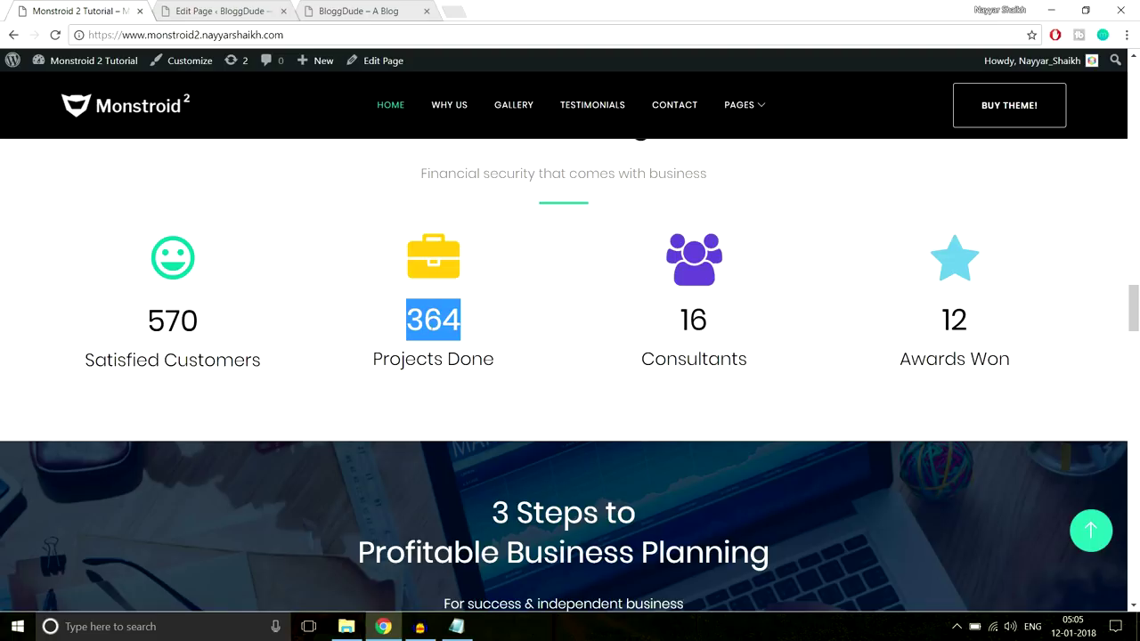
left_click(448, 319)
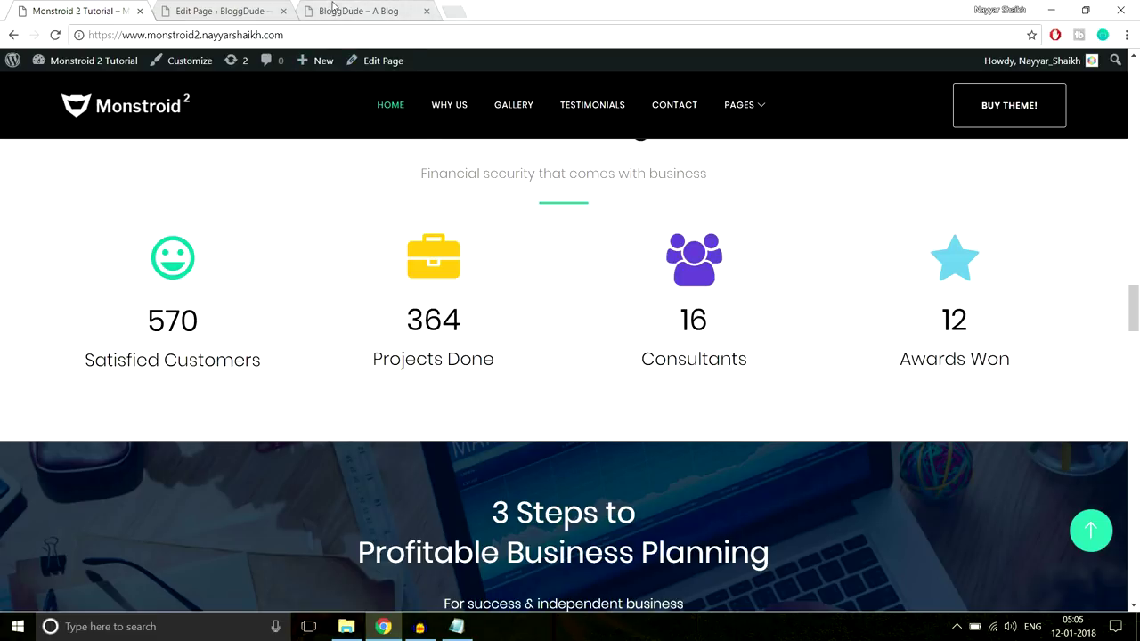
left_click(222, 11)
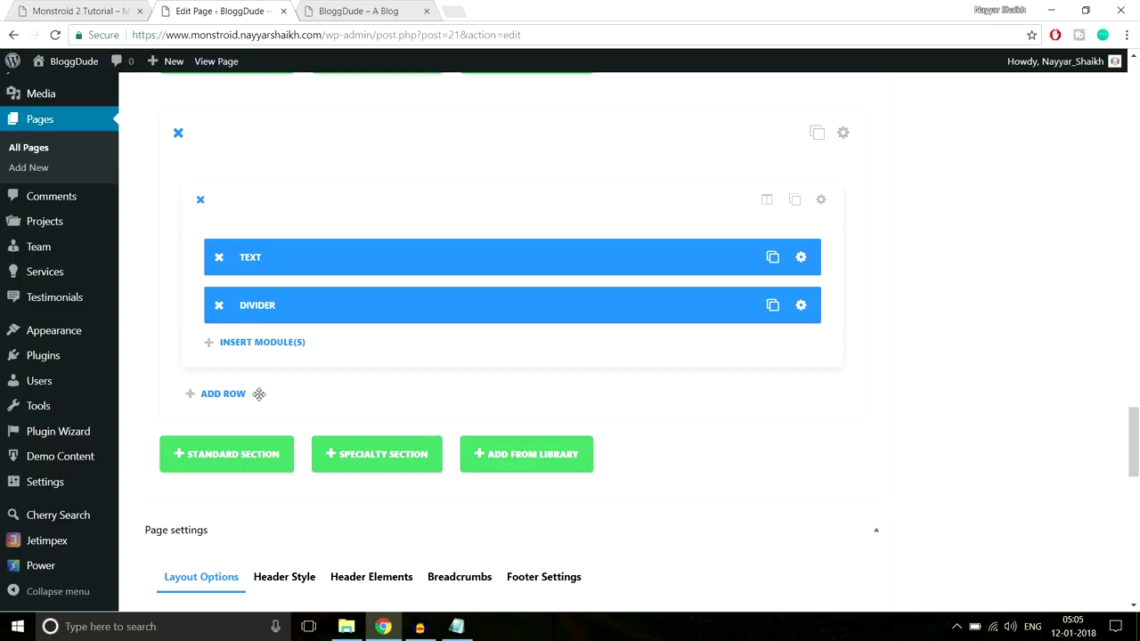
Add a four-column row with a Number Counter module in the first column
left_click(224, 395)
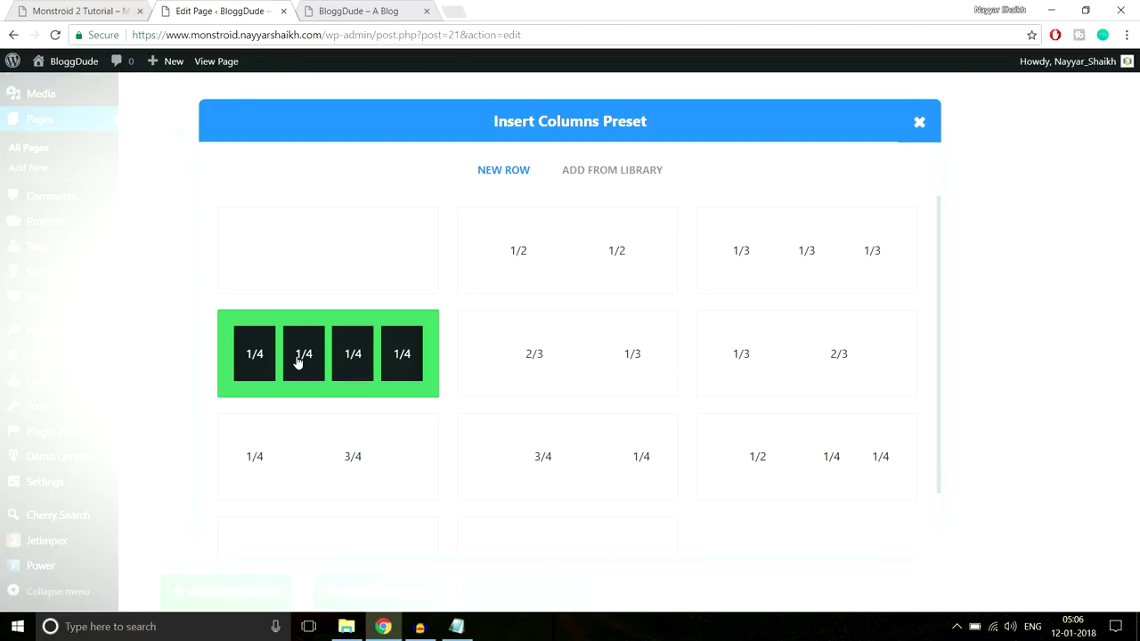
left_click(354, 369)
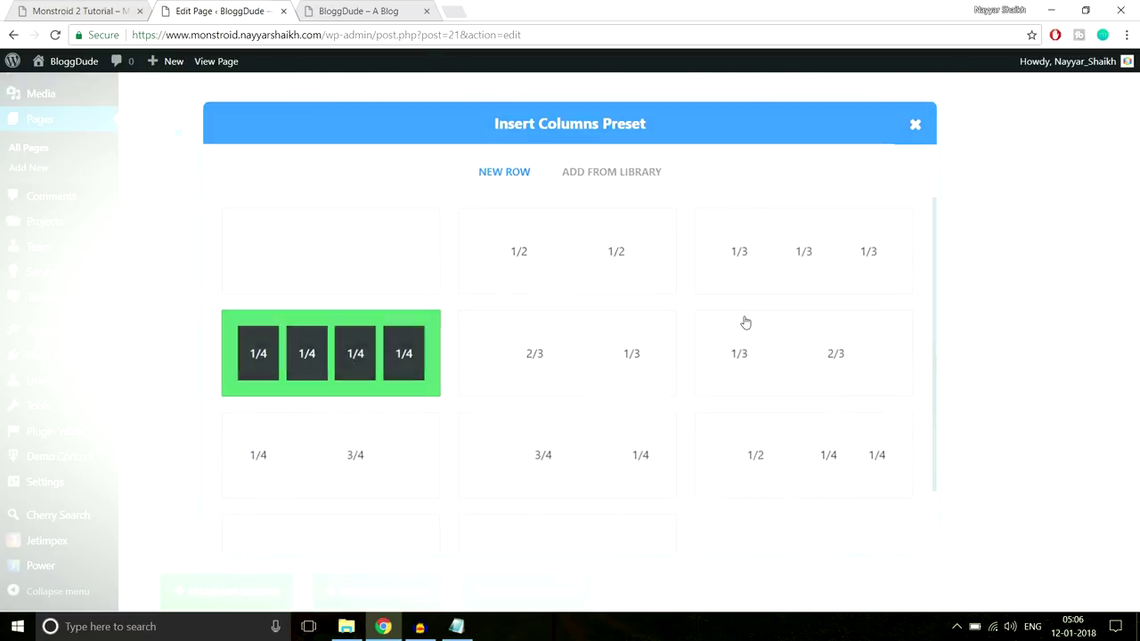
scroll(989, 333, "down", 3)
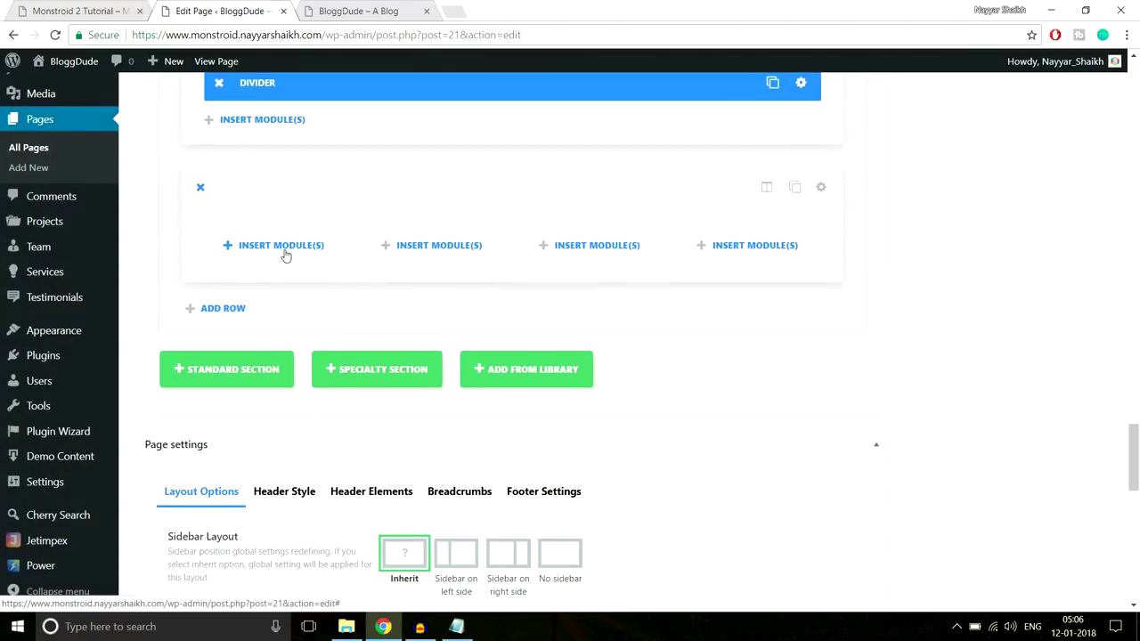
left_click(283, 253)
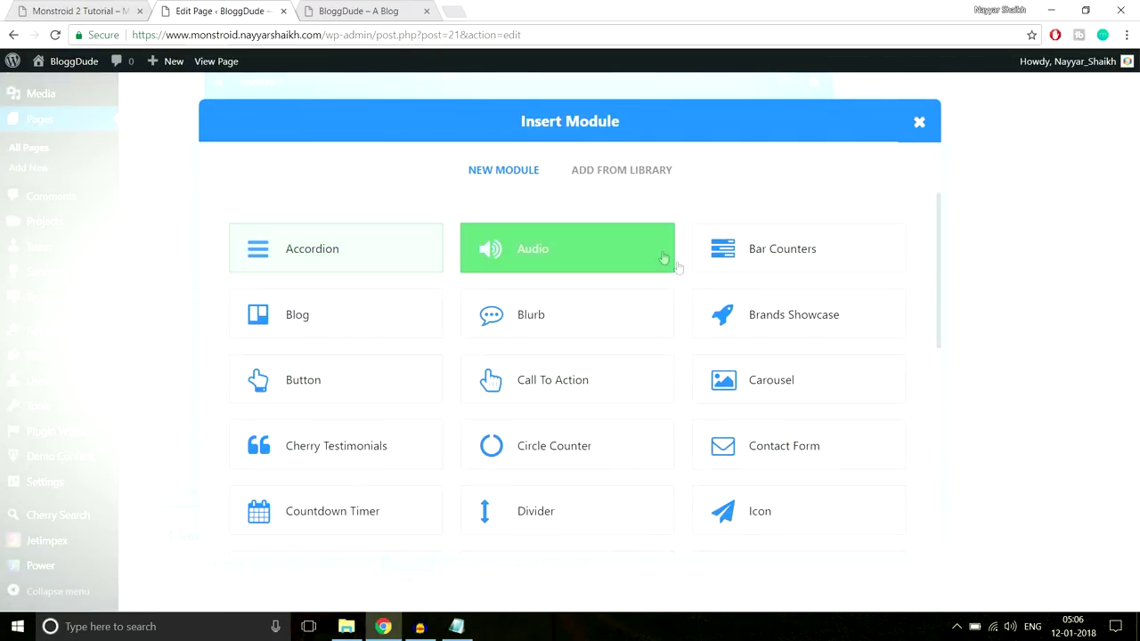
scroll(855, 356, "down", 3)
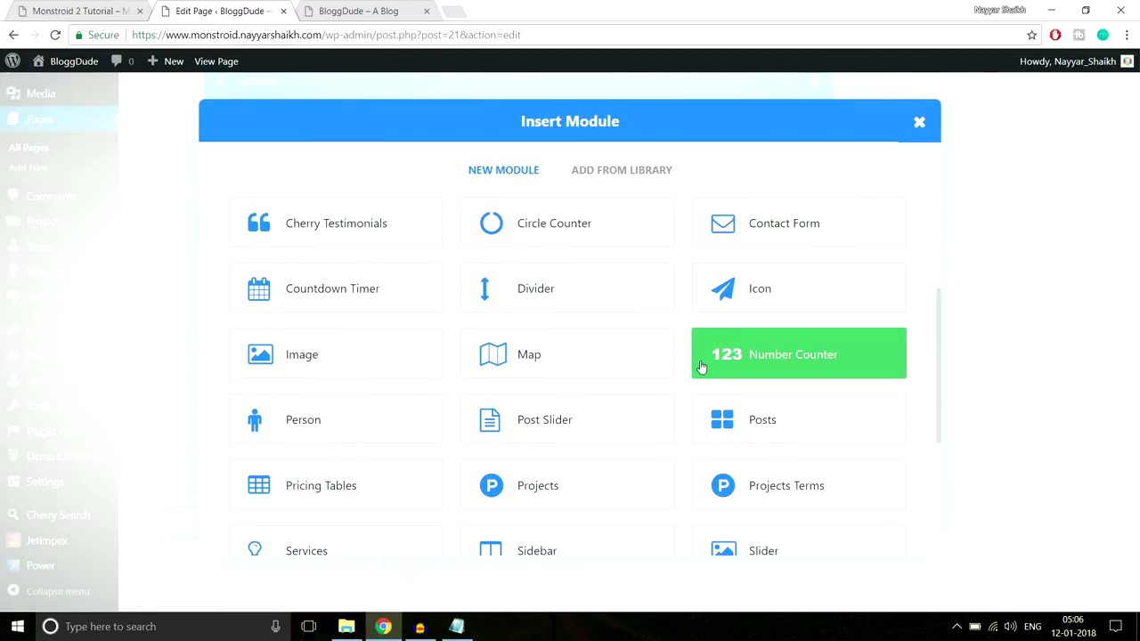
left_click(771, 368)
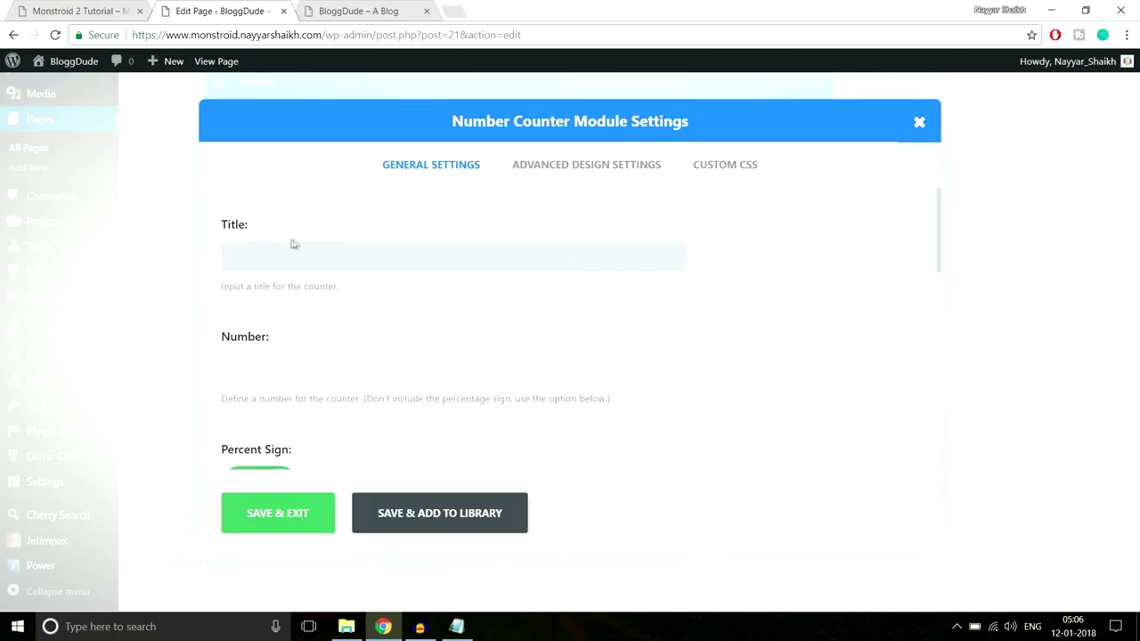
Title the counter Satisfied Customers, edit its number, and turn off the percent sign
left_click(51, 9)
left_click_drag(295, 360, 80, 361)
key("ctrl+c")
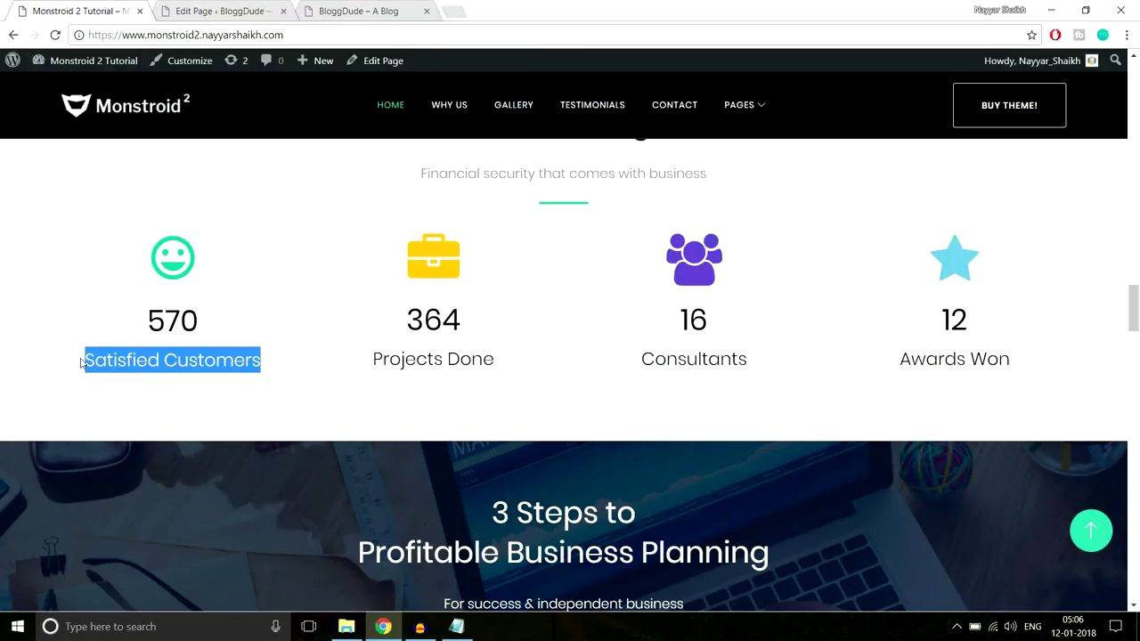
left_click(223, 11)
key("ctrl+v")
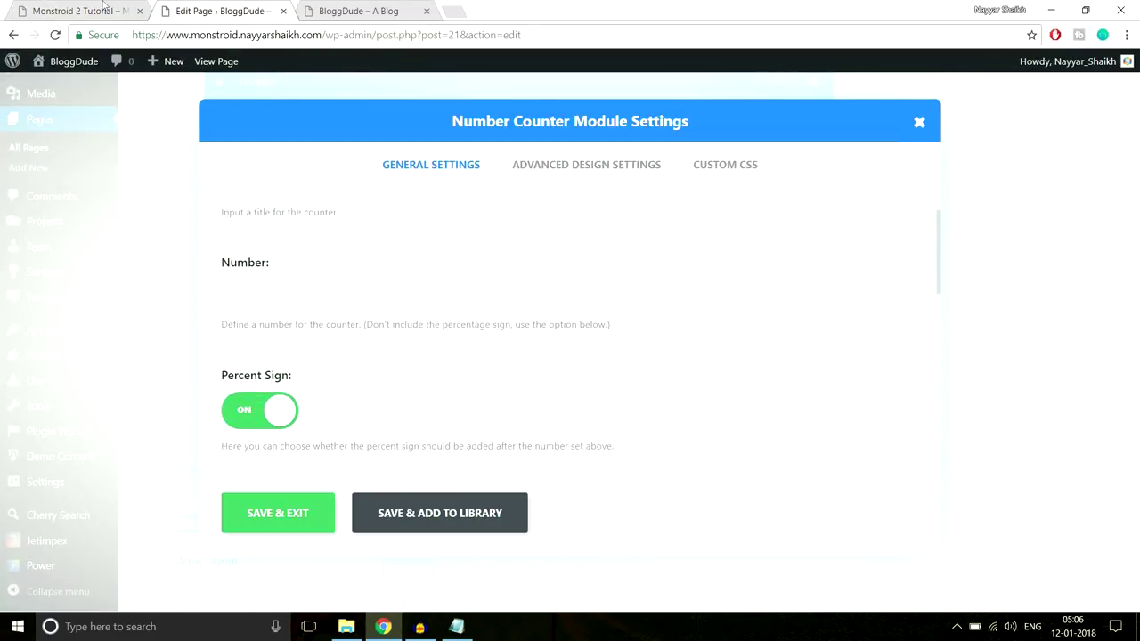
left_click(85, 11)
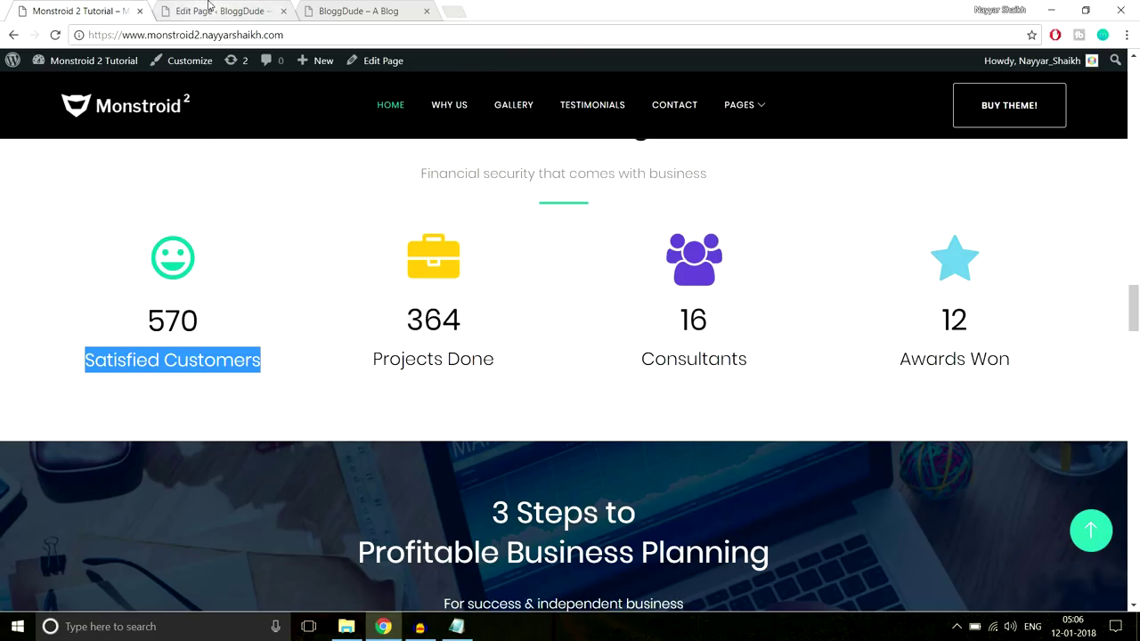
left_click(211, 9)
left_click(315, 296)
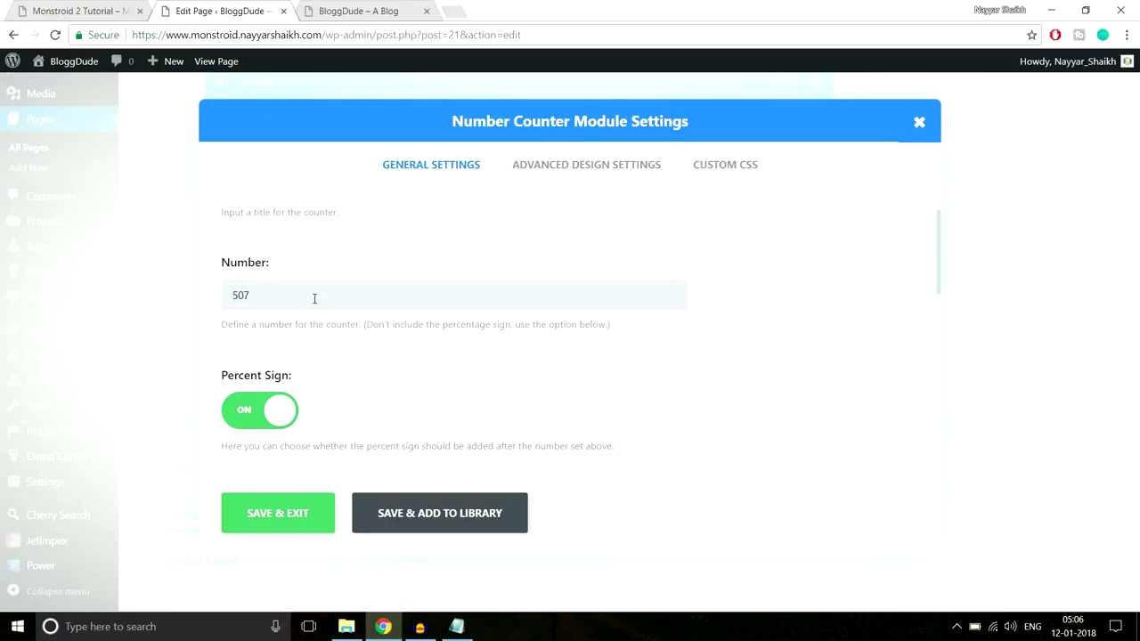
scroll(438, 299, "down", 2)
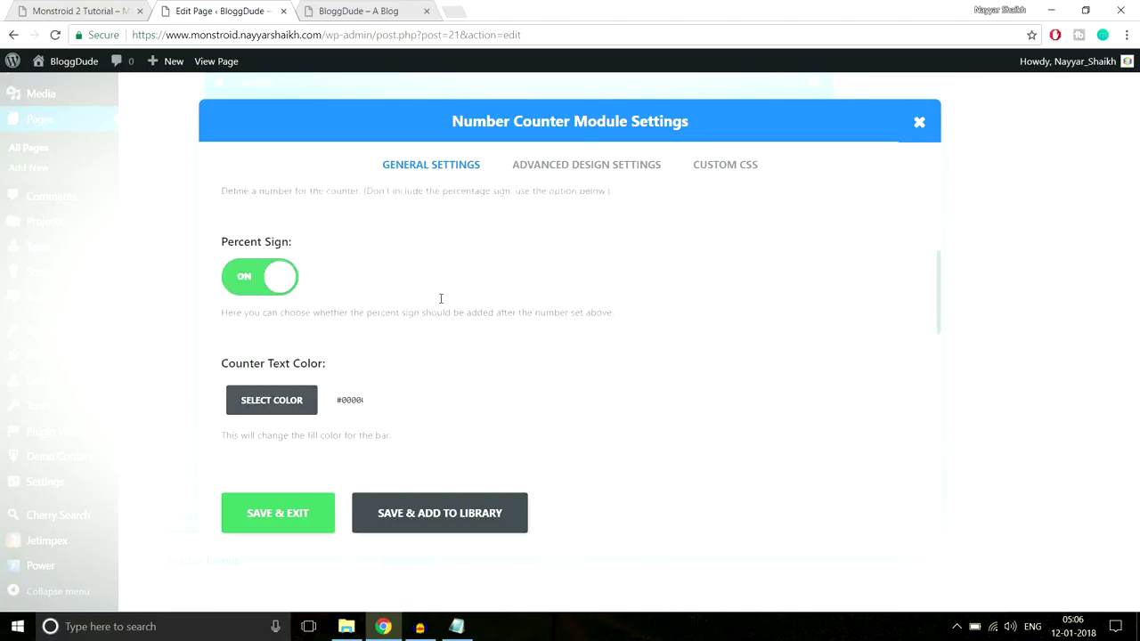
left_click(271, 274)
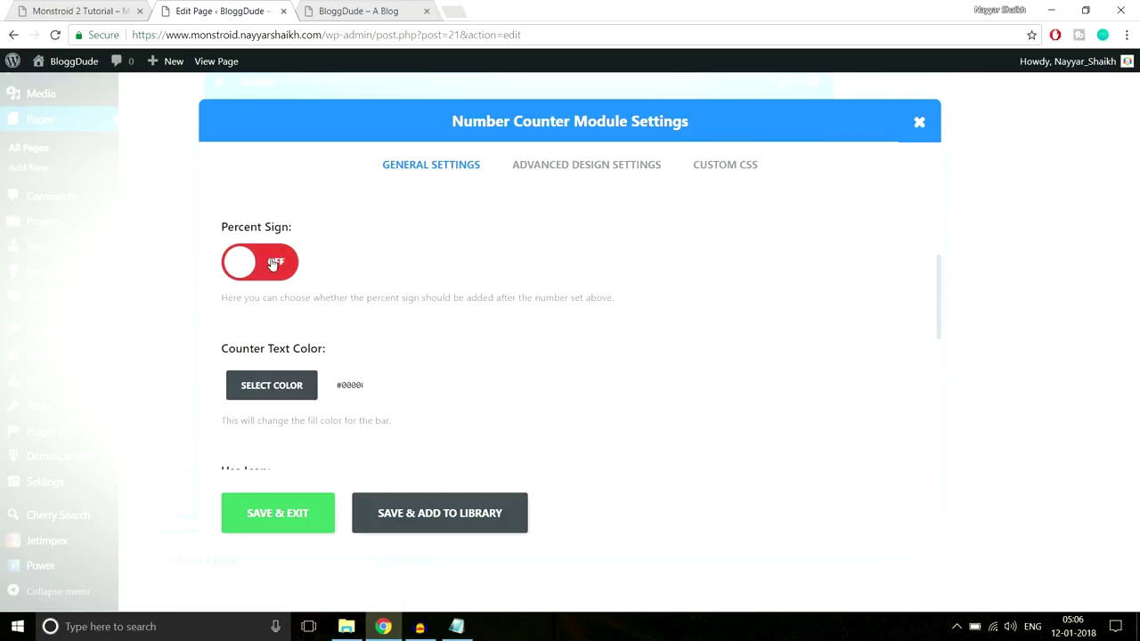
scroll(571, 303, "down", 1)
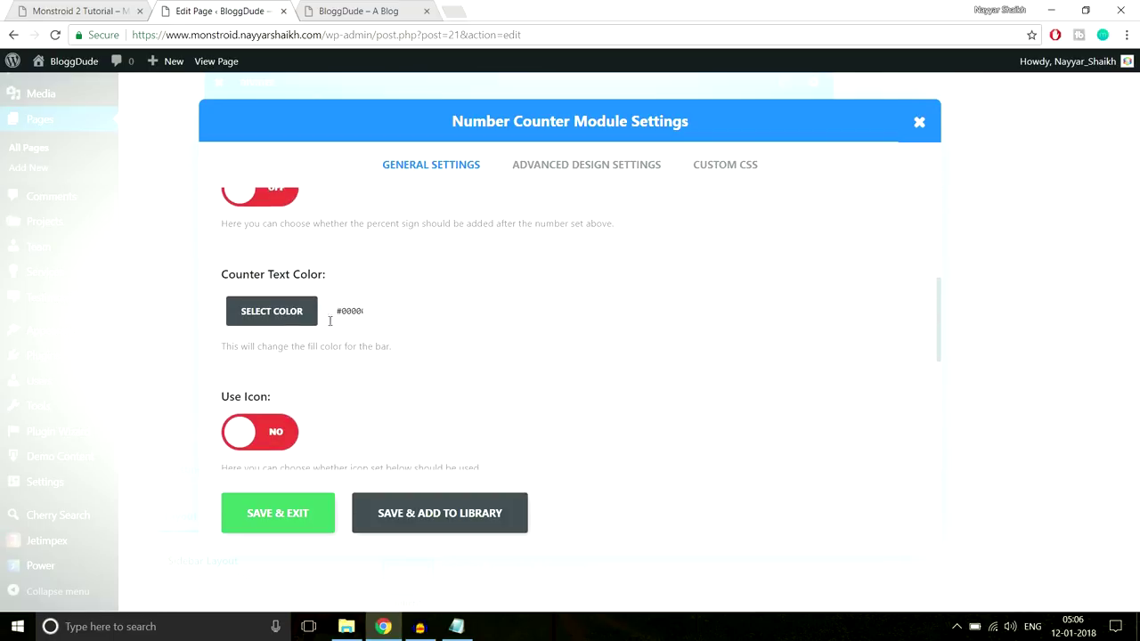
Check the 570 Satisfied Customers counter on the reference page and give the counter a star icon
left_click(71, 13)
left_click(239, 310)
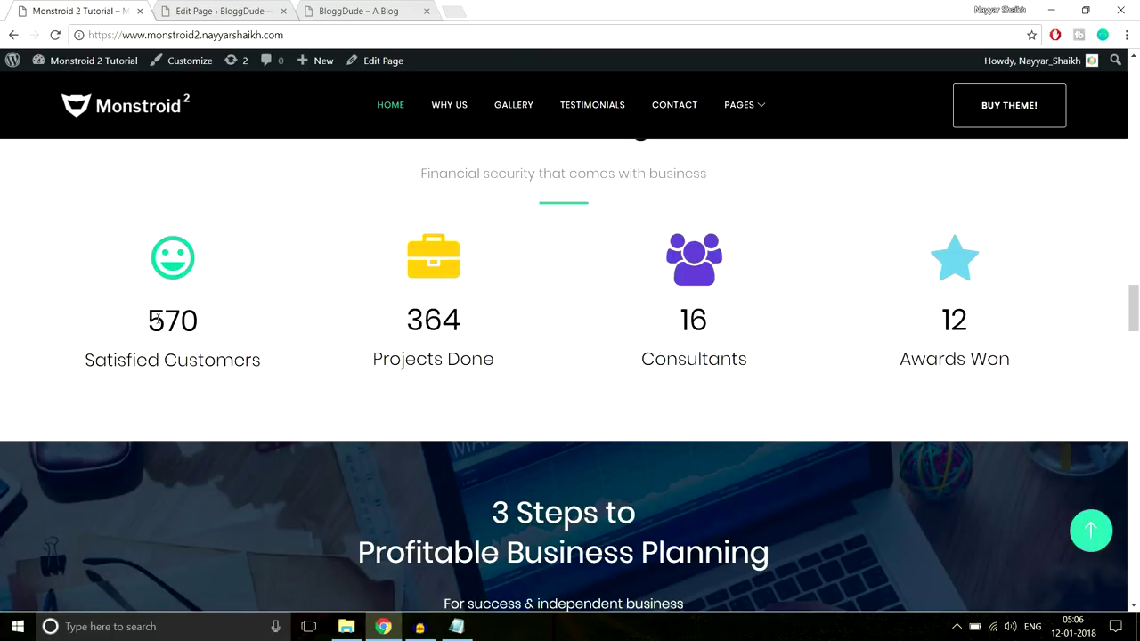
left_click_drag(149, 318, 271, 371)
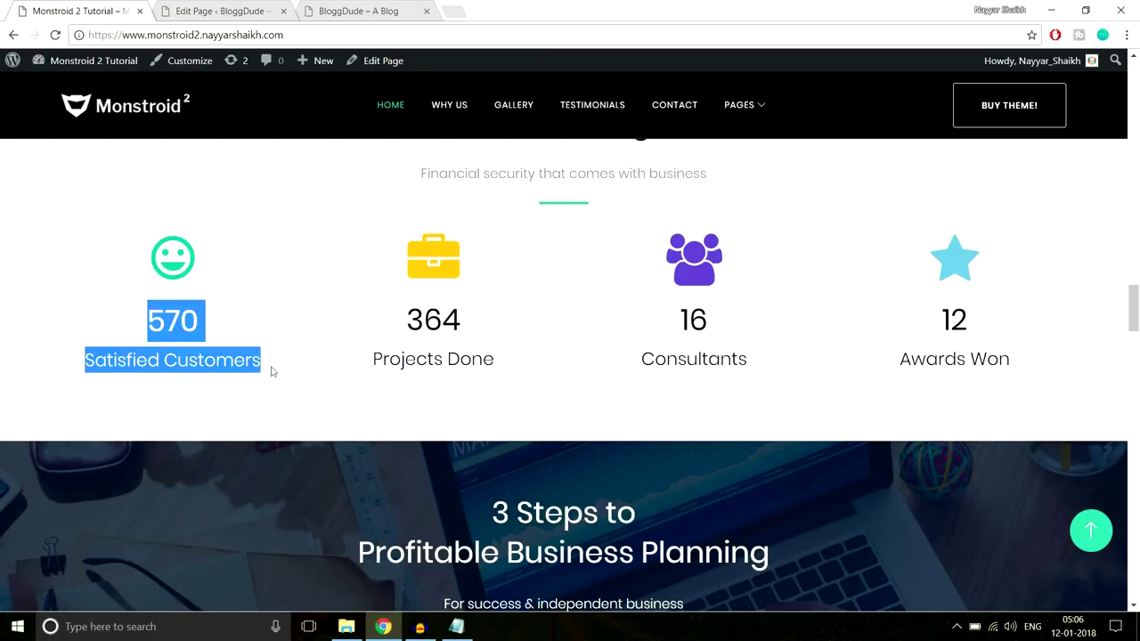
left_click(229, 16)
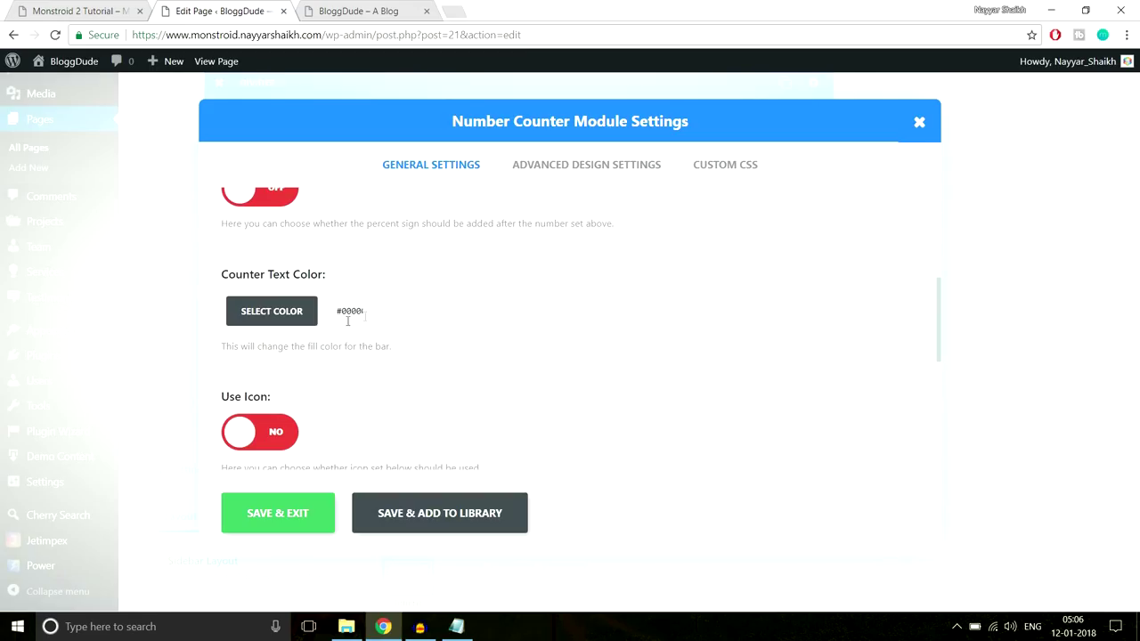
scroll(532, 323, "down", 2)
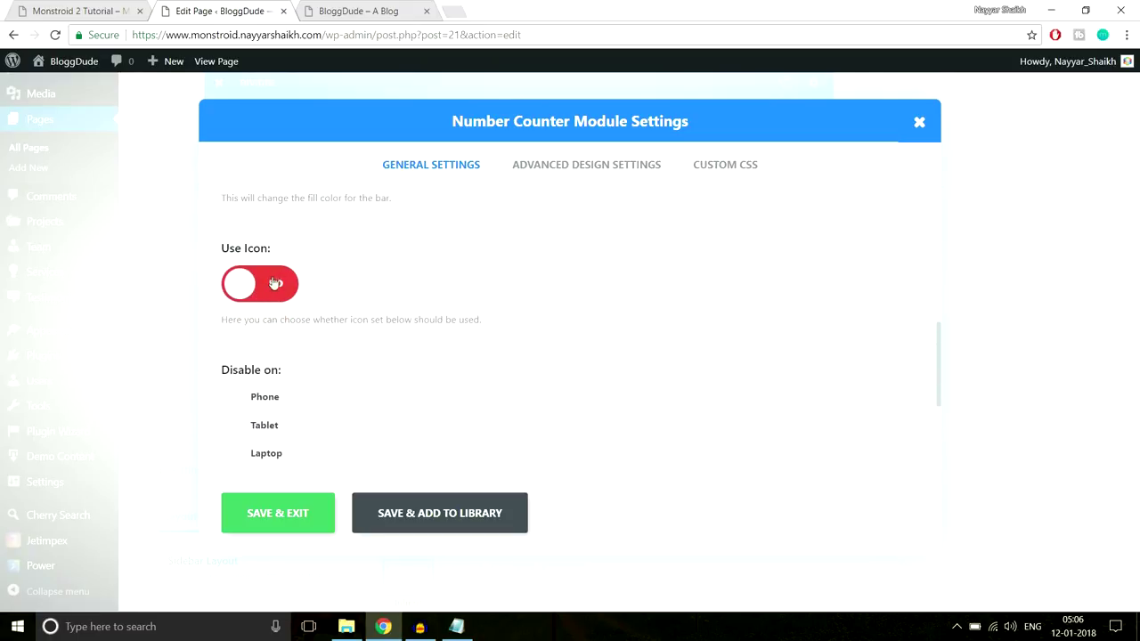
left_click(275, 285)
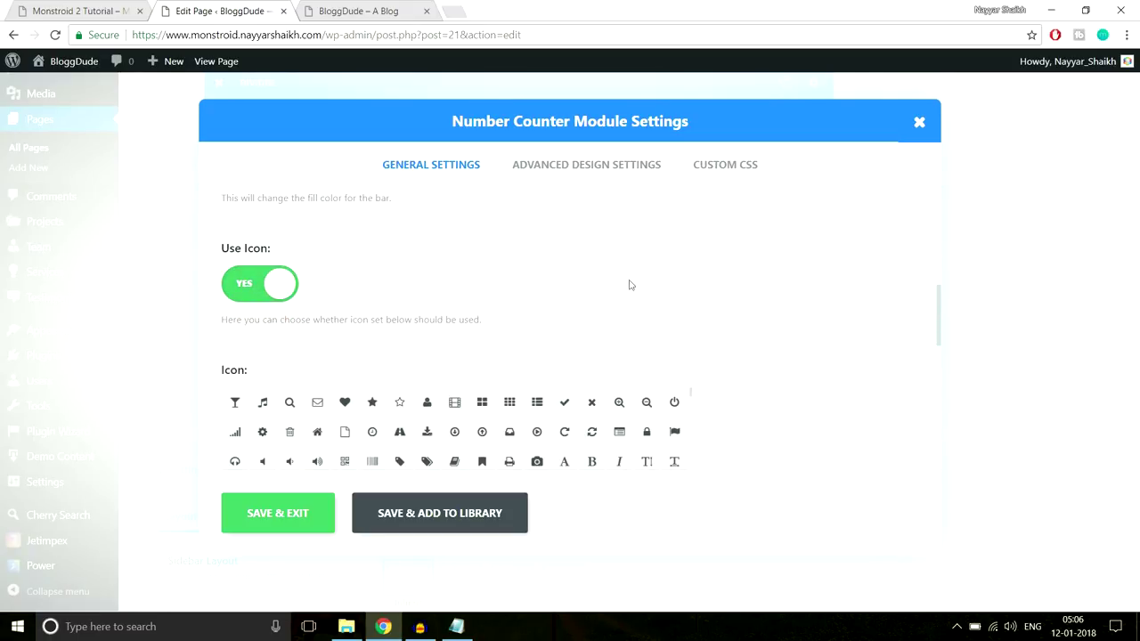
scroll(686, 279, "down", 1)
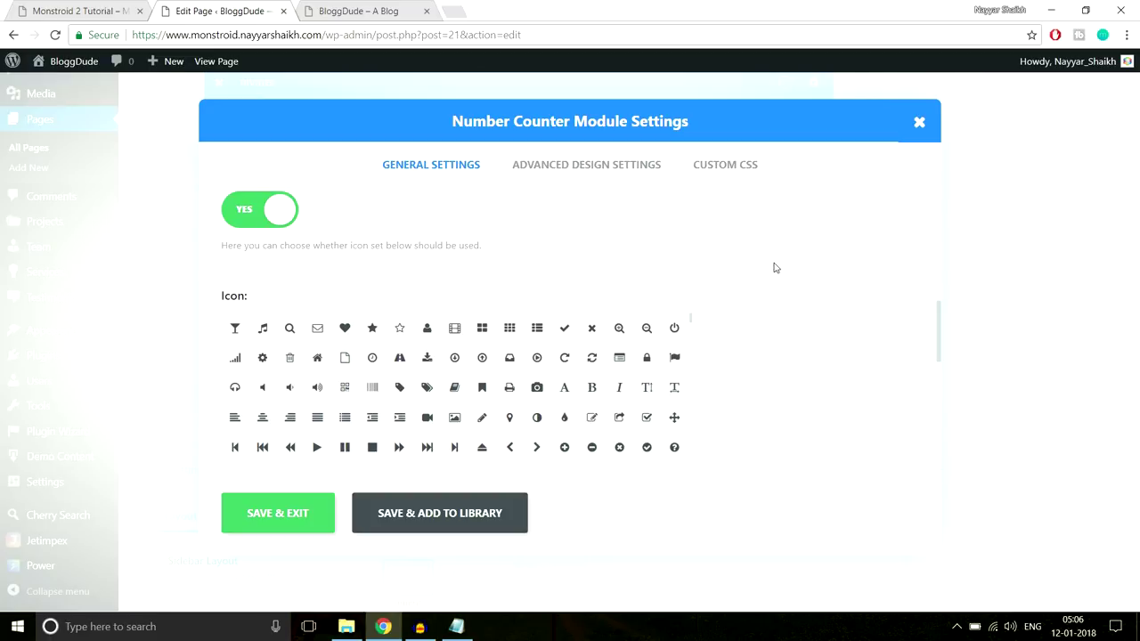
scroll(774, 268, "down", 1)
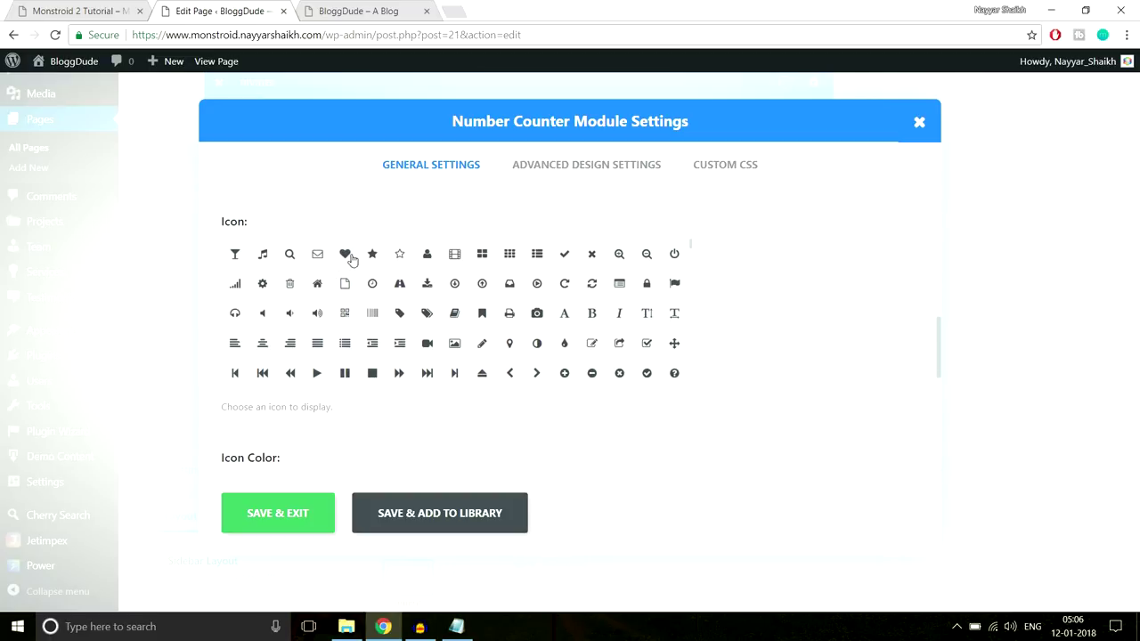
left_click(370, 257)
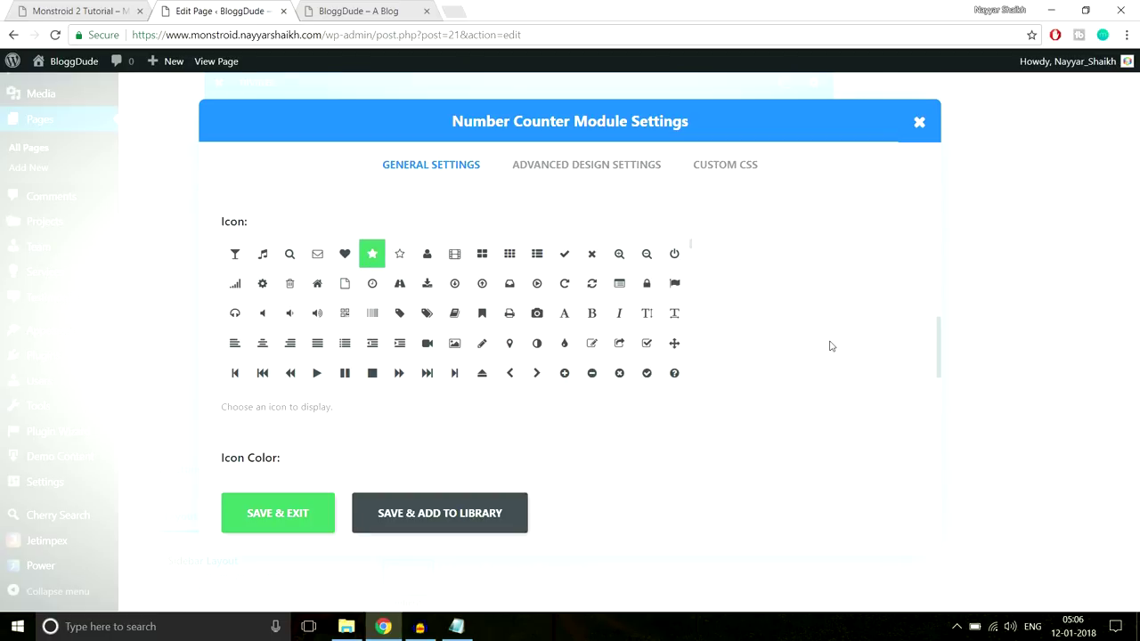
Save and close the Number Counter settings with the #2ed3ae icon colour
scroll(830, 345, "down", 2)
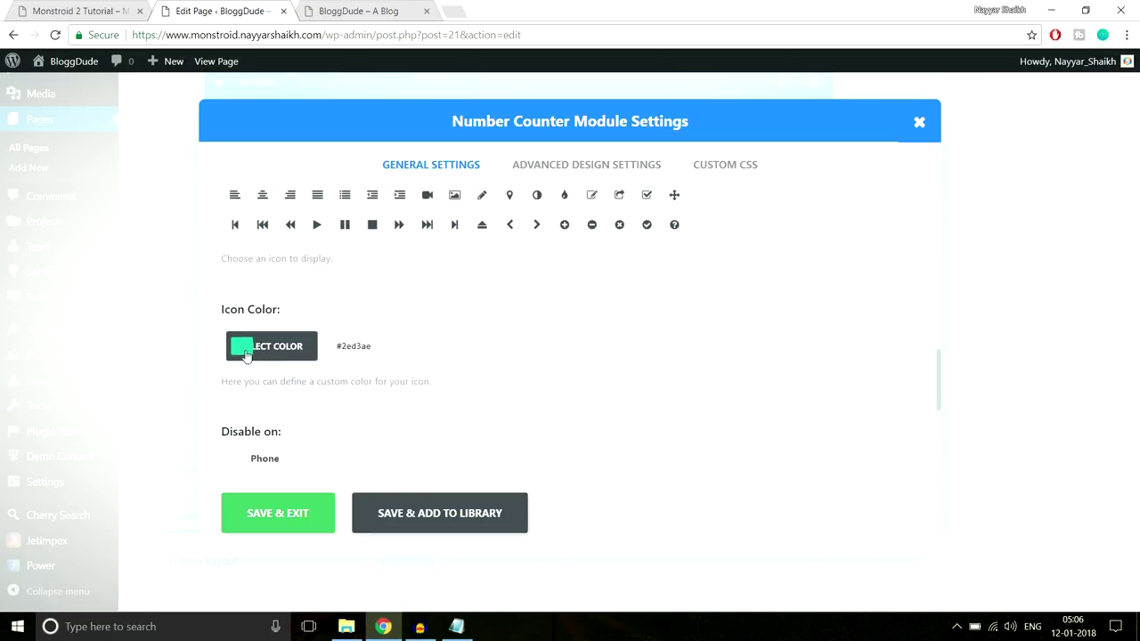
key("ctrl+shift+Tab")
left_click(184, 246)
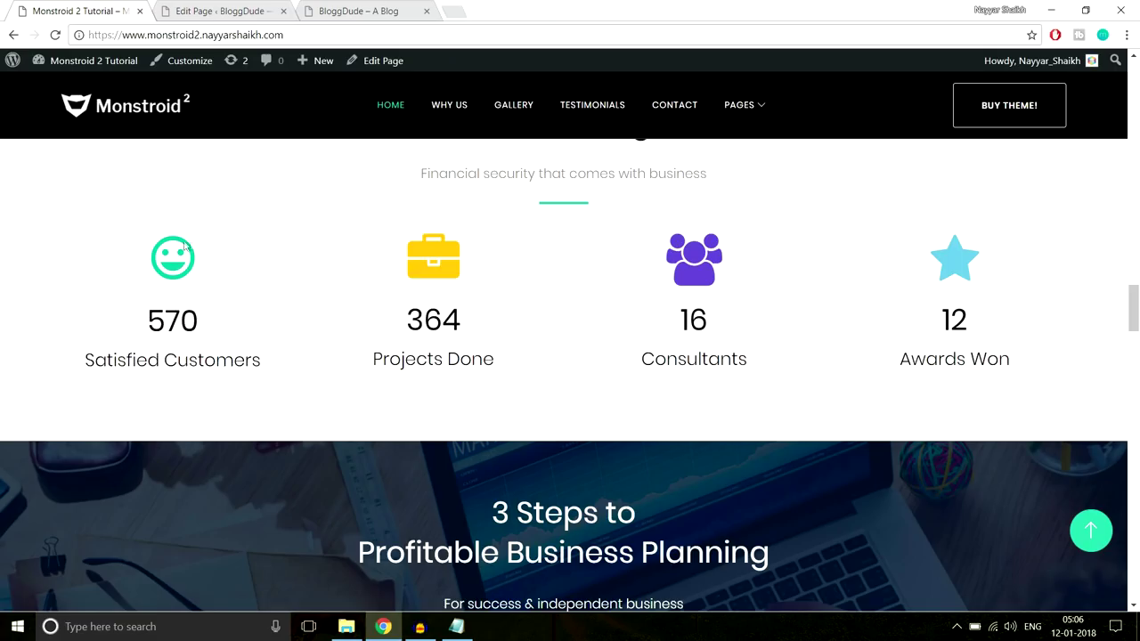
left_click(191, 11)
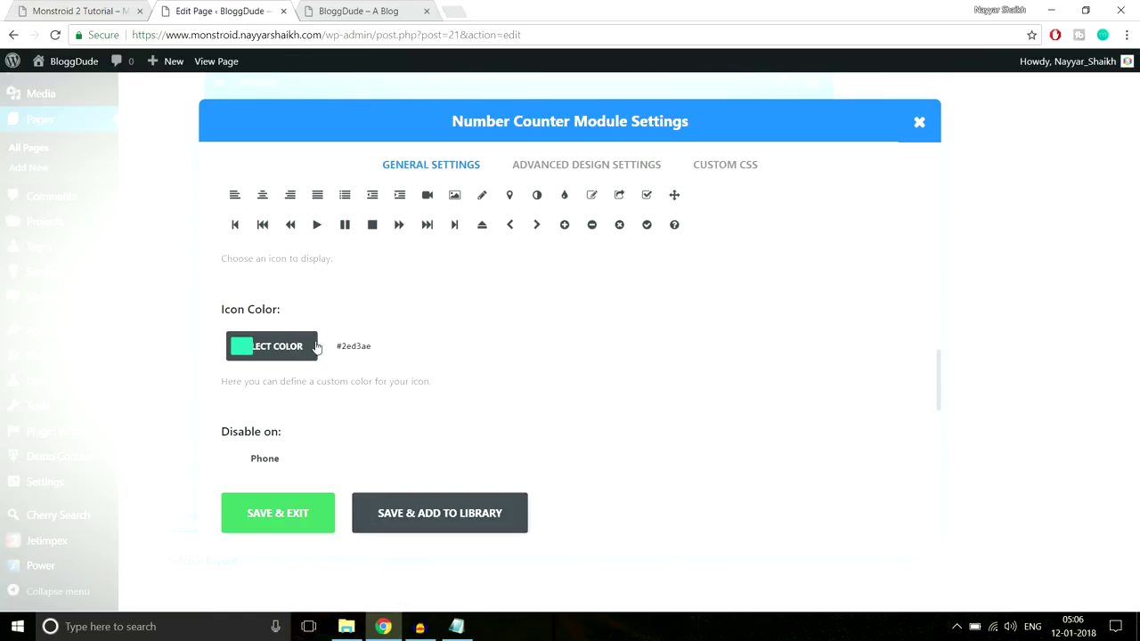
scroll(570, 360, "down", 3)
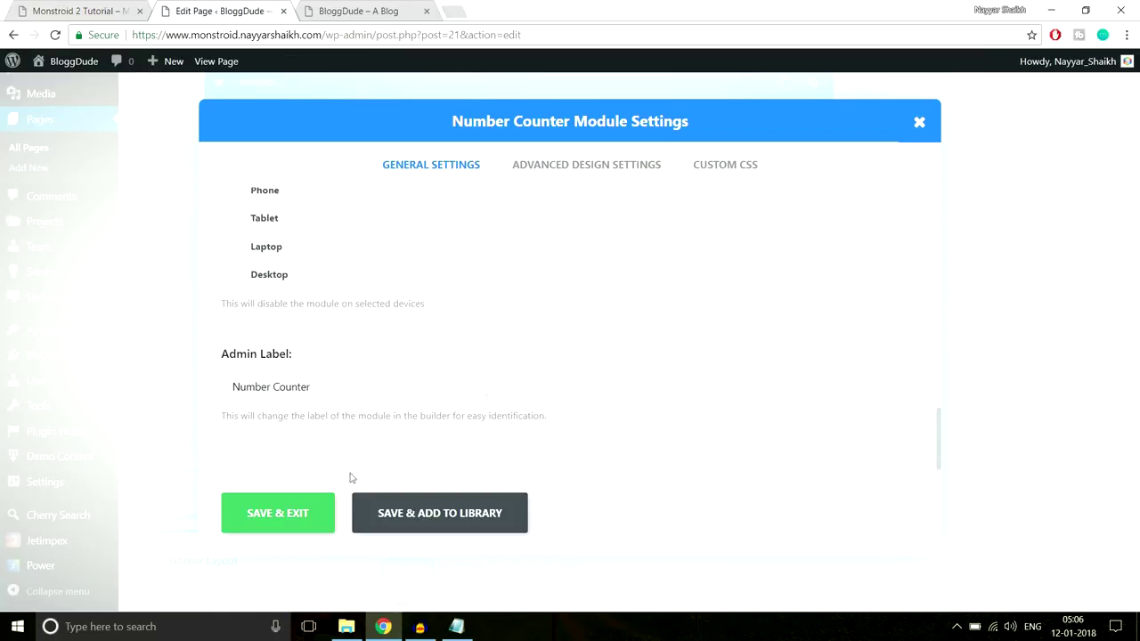
left_click(294, 514)
Duplicate the star Number Counter and place the copies into the remaining counter-row columns
scroll(499, 356, "up", 2)
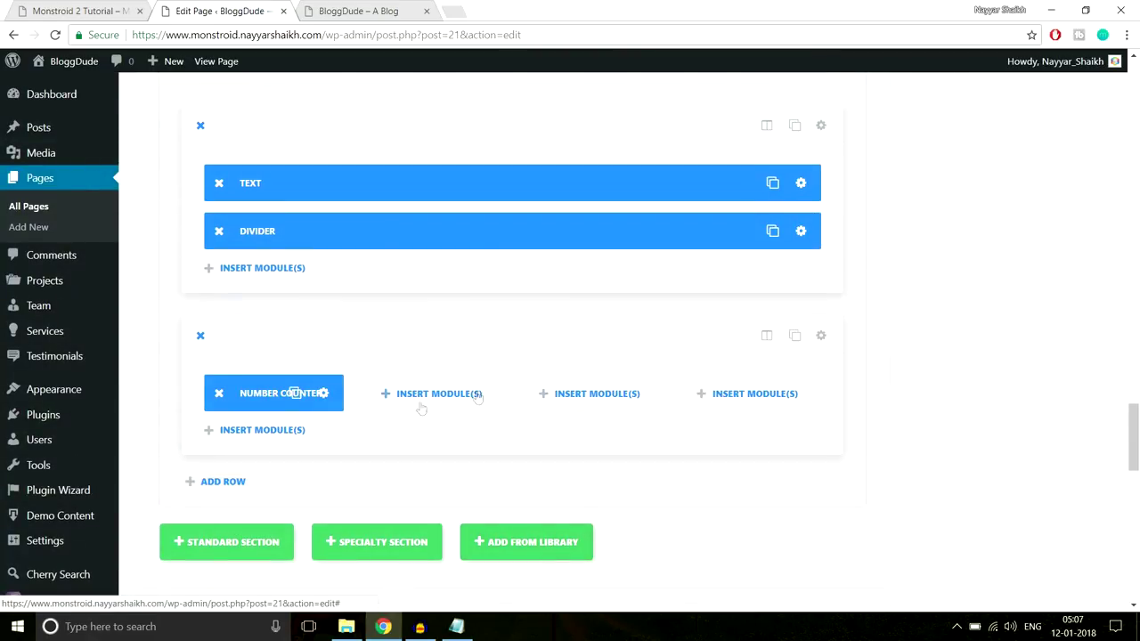
left_click(295, 393)
left_click_drag(383, 398, 584, 397)
left_click(610, 392)
left_click_drag(605, 441, 703, 392)
Update the homepage and reload the live site to show the 570 Satisfied Customers counters
left_click_drag(1133, 436, 1135, 89)
left_click(1078, 292)
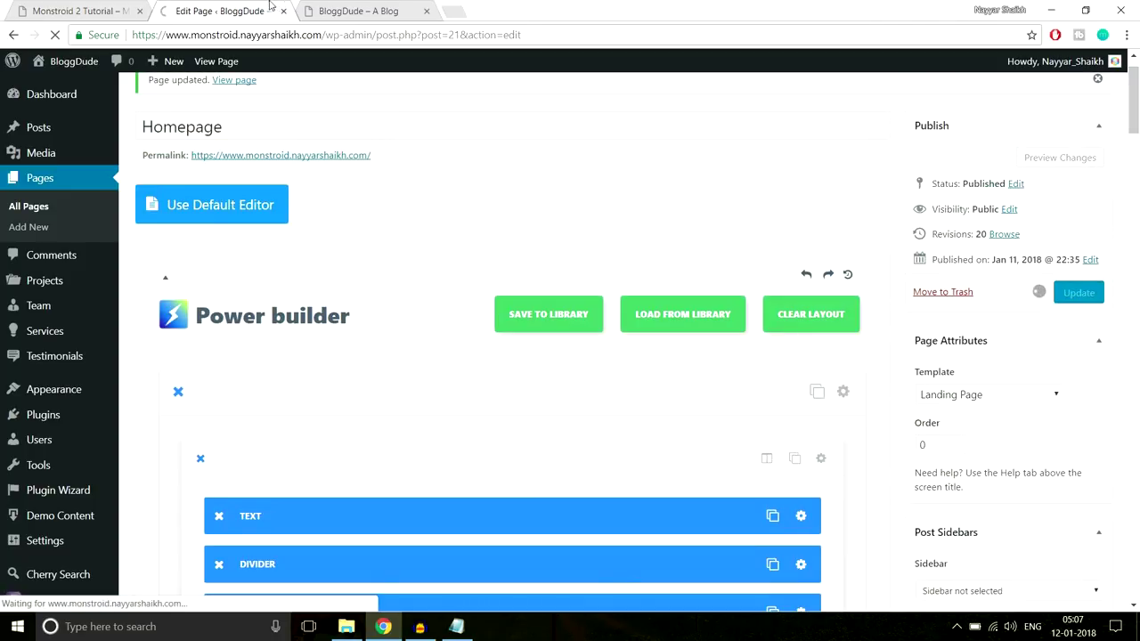
left_click(356, 10)
left_click(363, 35)
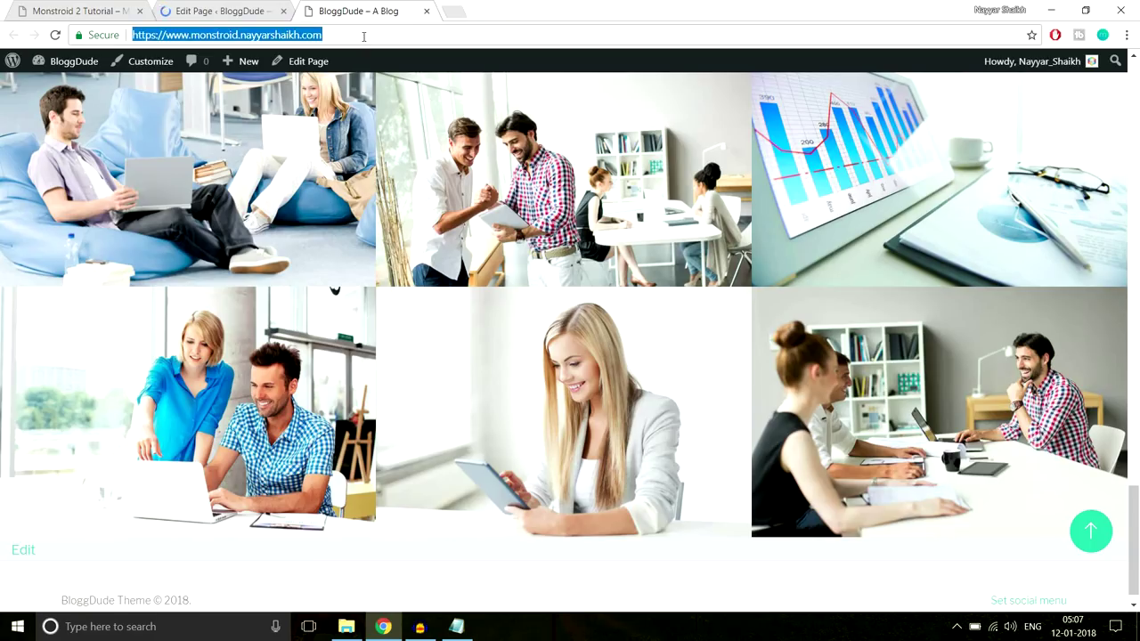
key("Return")
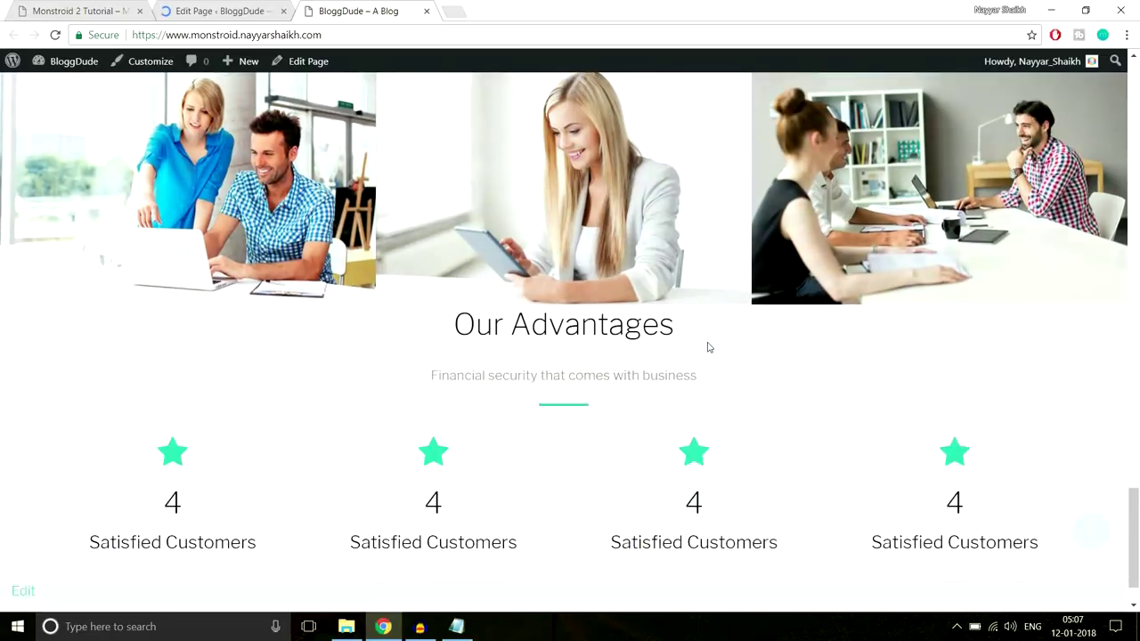
Compare the Our Advantages heading with the reference demo site, then return to the editor
scroll(708, 347, "down", 1)
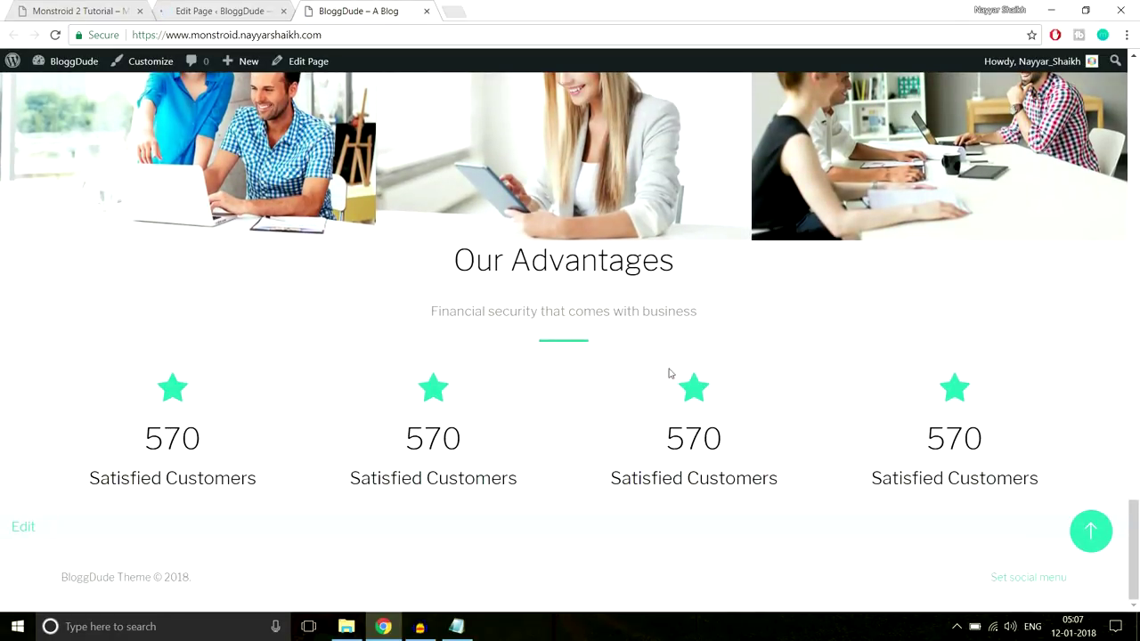
left_click_drag(442, 262, 700, 269)
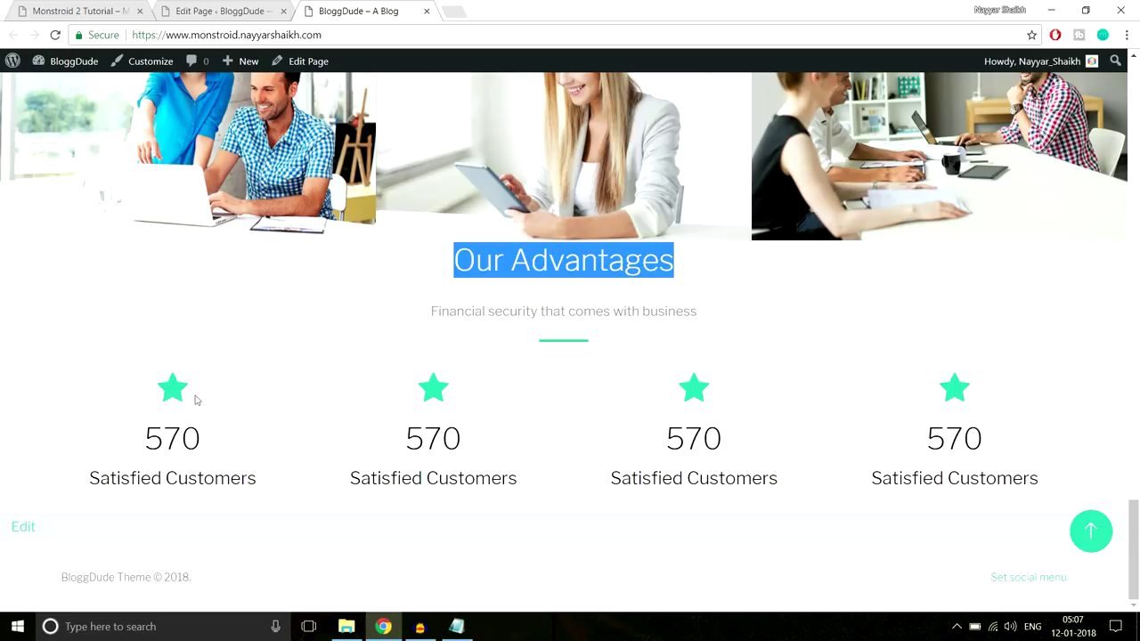
key("ctrl+Tab")
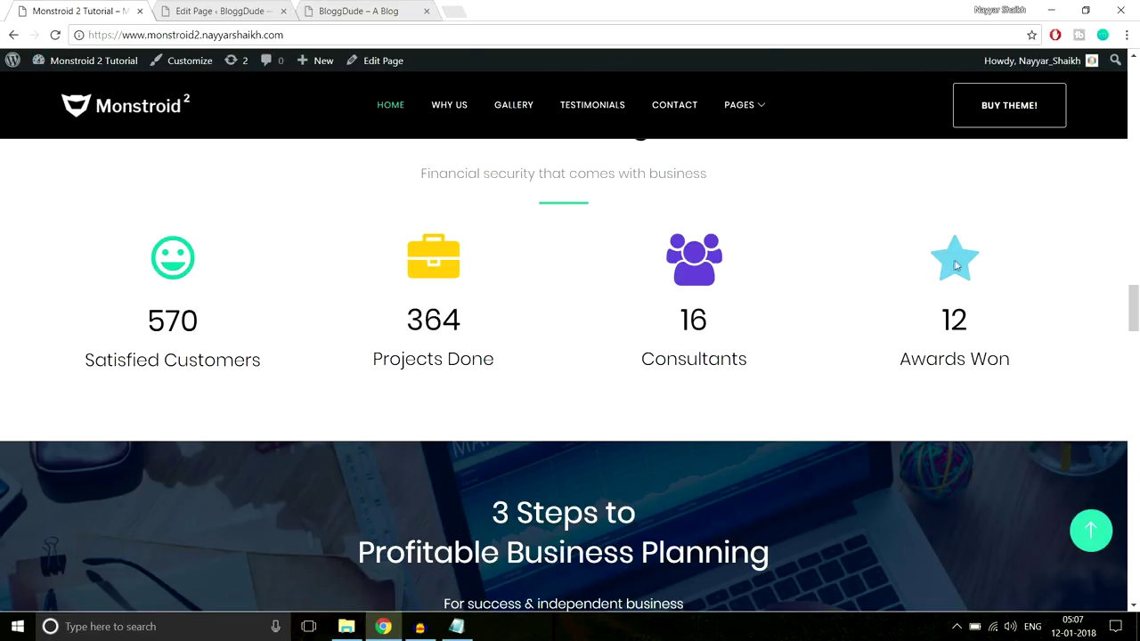
left_click(224, 11)
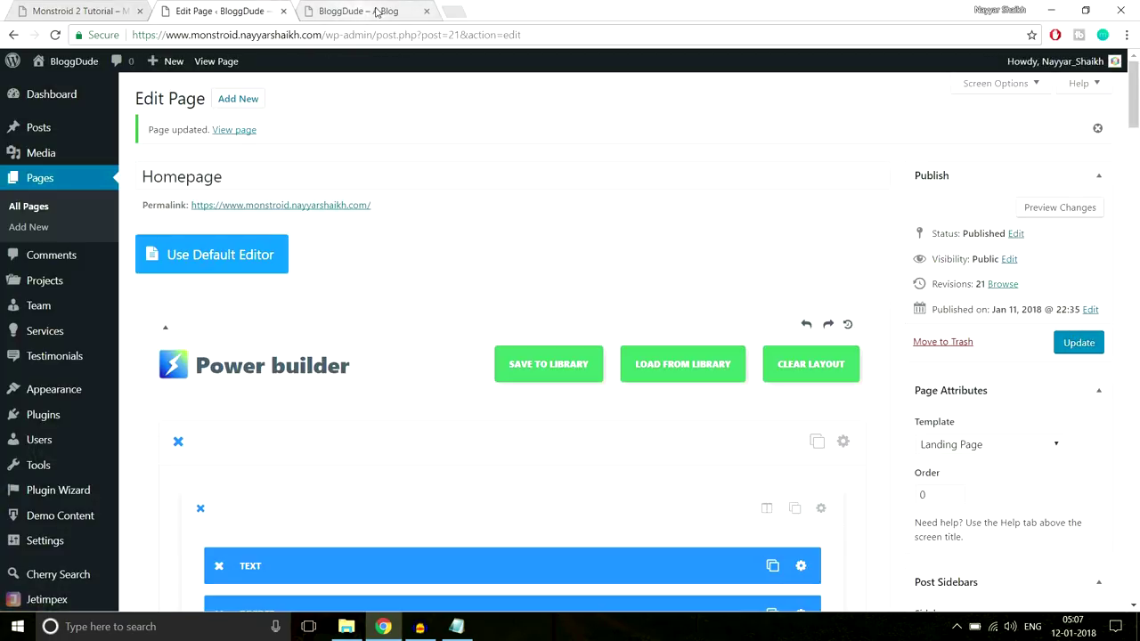
Give the Our Advantages counters section 90px top and 70px bottom custom padding
left_click_drag(1135, 100, 1136, 422)
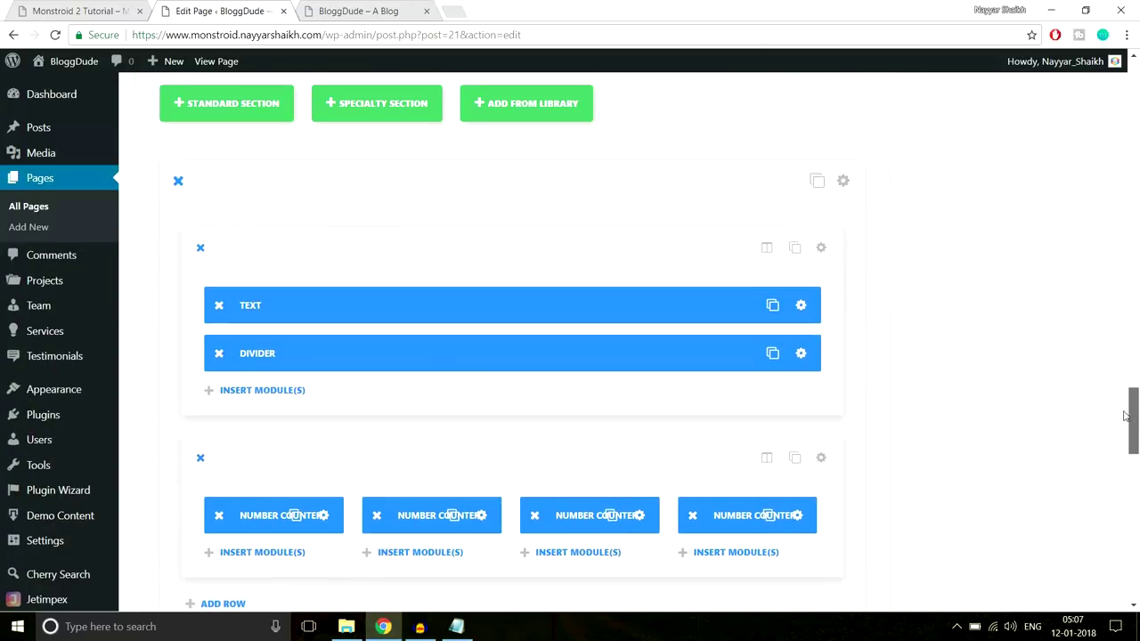
scroll(944, 306, "down", 1)
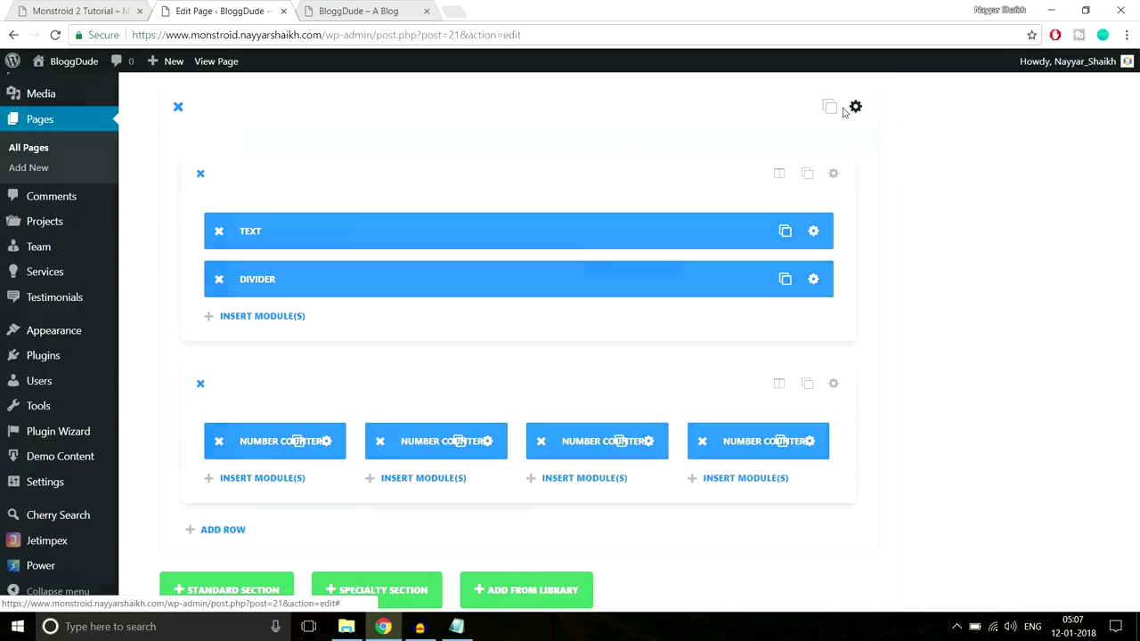
left_click(842, 108)
scroll(623, 338, "down", 3)
scroll(639, 355, "down", 10)
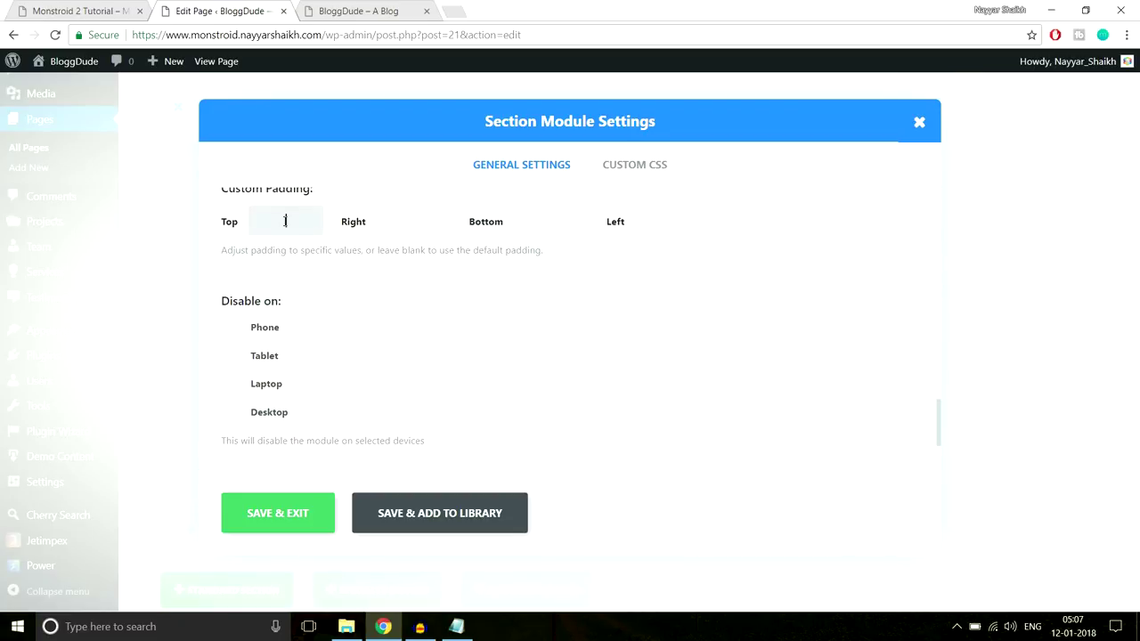
type("px")
left_click(653, 223)
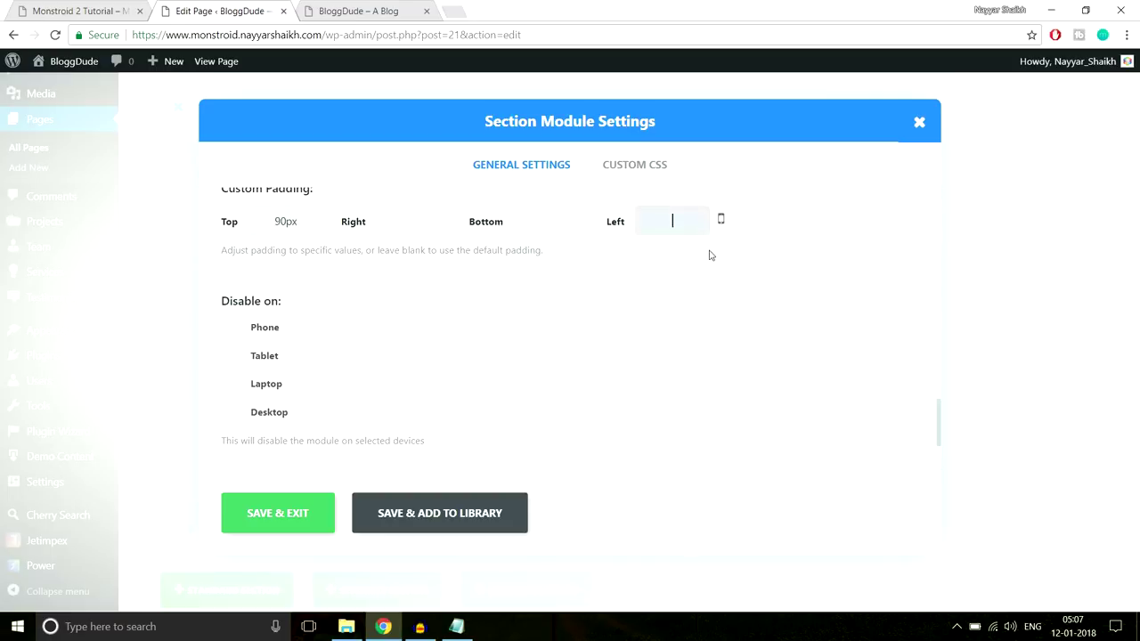
left_click(575, 218)
type("70px")
left_click(308, 511)
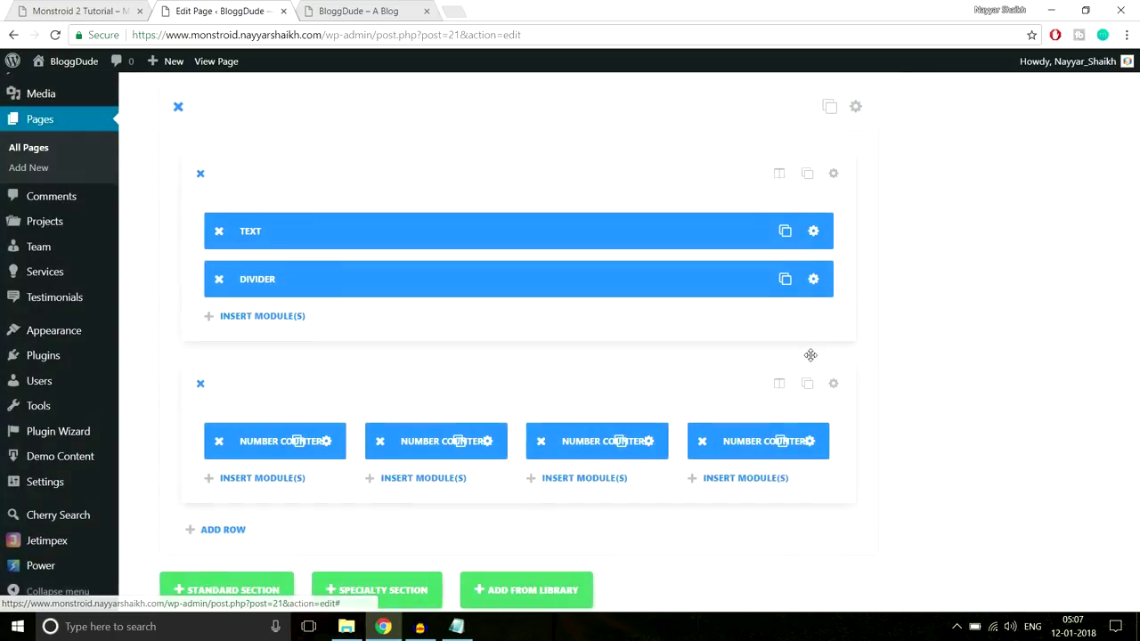
scroll(504, 336, "down", 2)
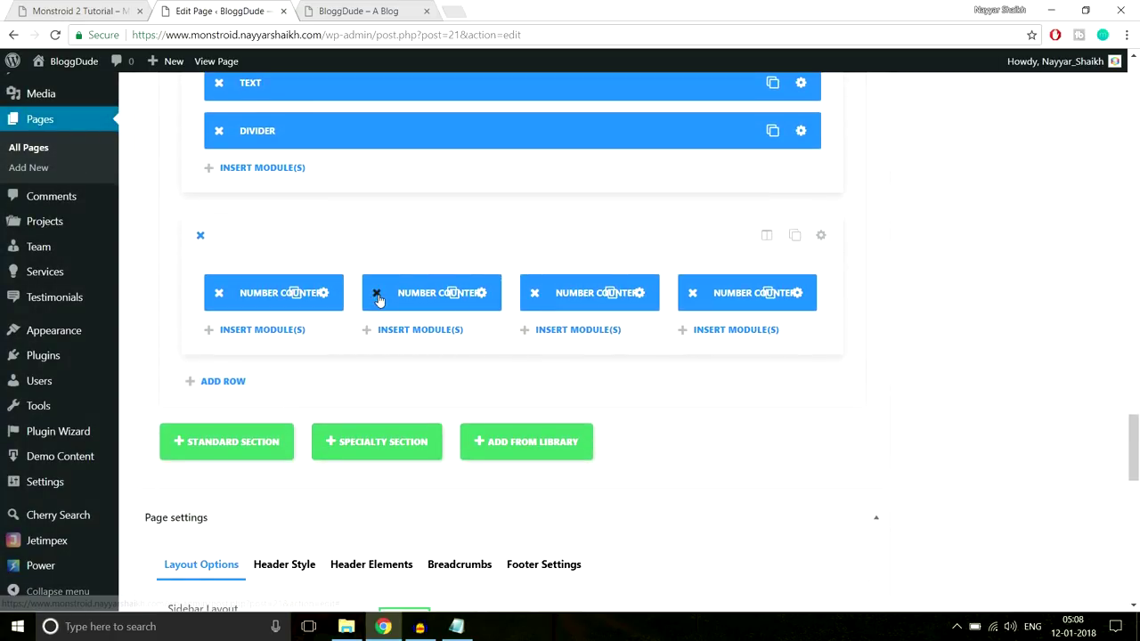
Delete the second, third and fourth Number Counters
left_click(376, 294)
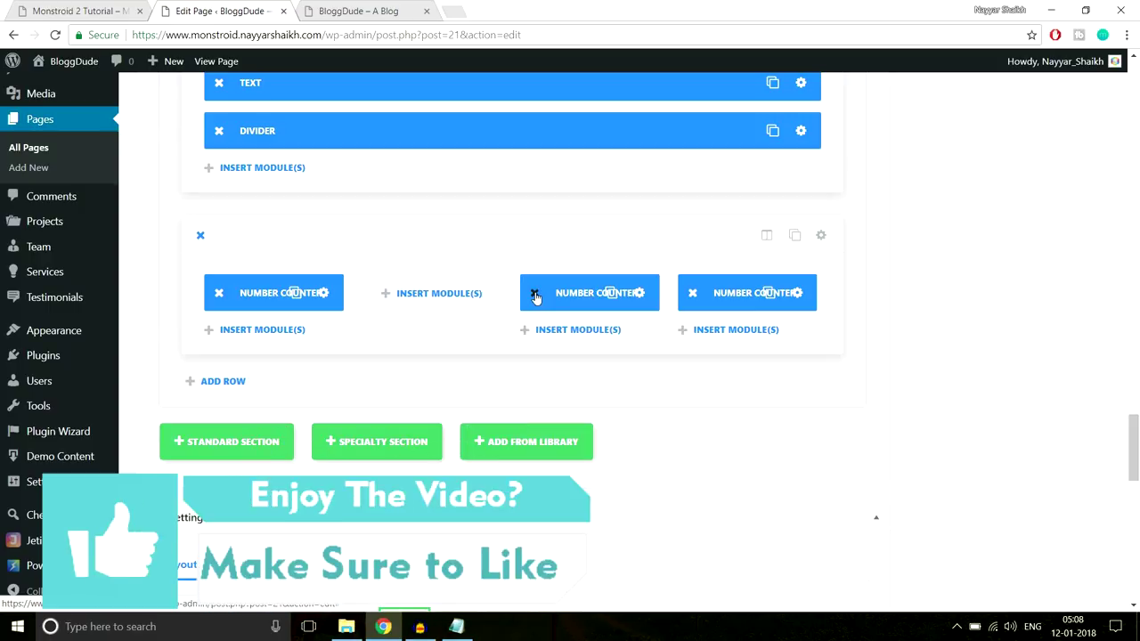
left_click(534, 293)
left_click(692, 292)
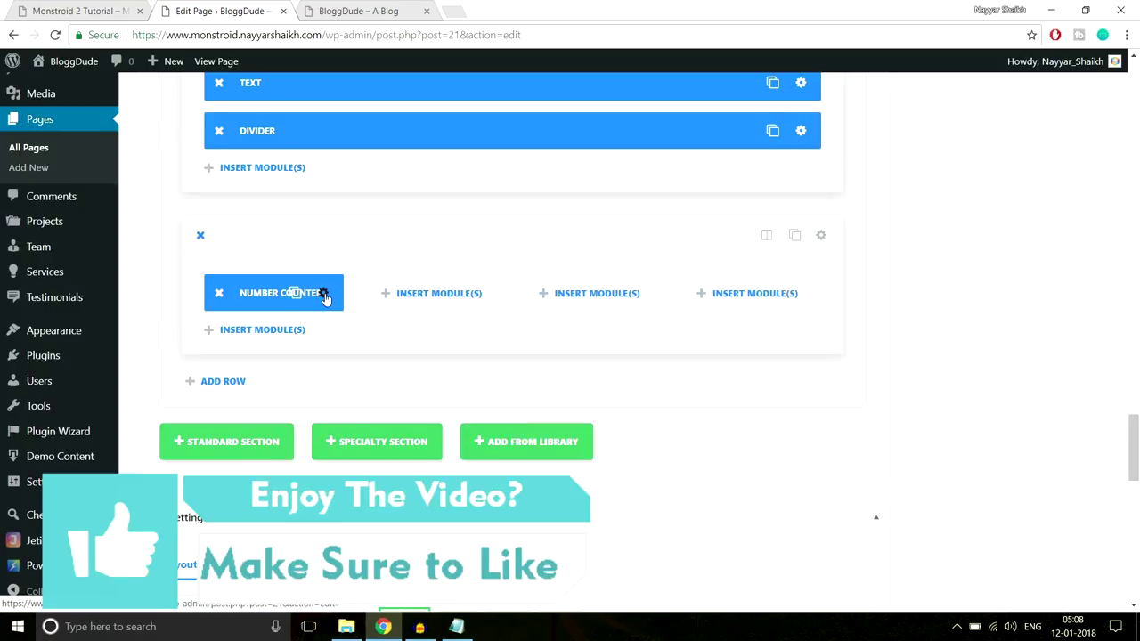
Enable Use Icon Font Size on the remaining counter and set the star icon to 80px
left_click(322, 293)
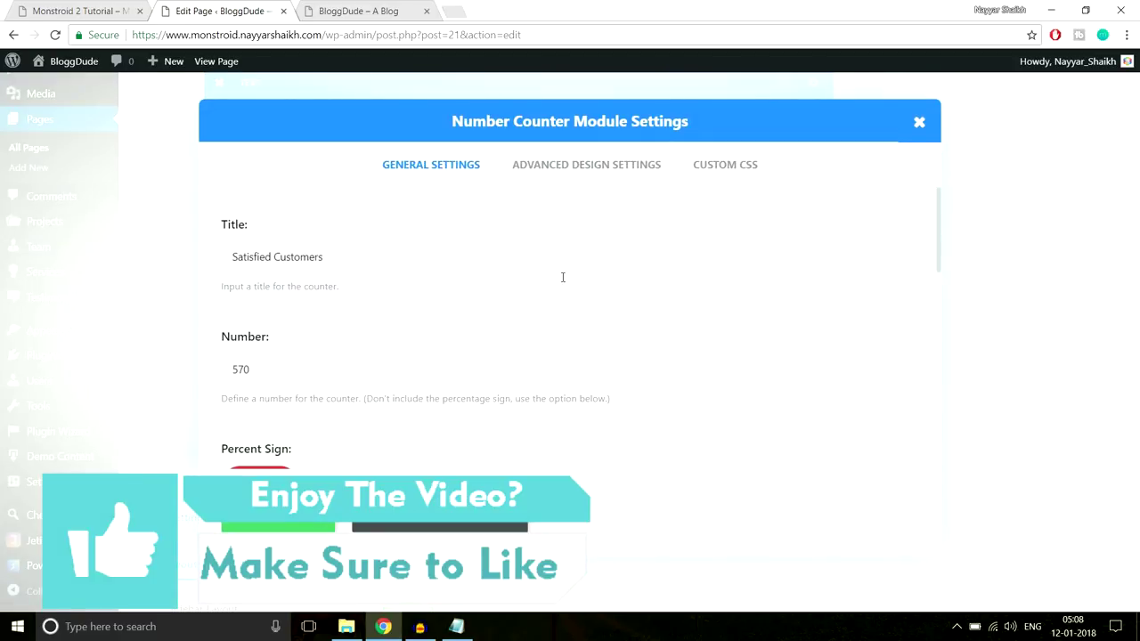
left_click(579, 181)
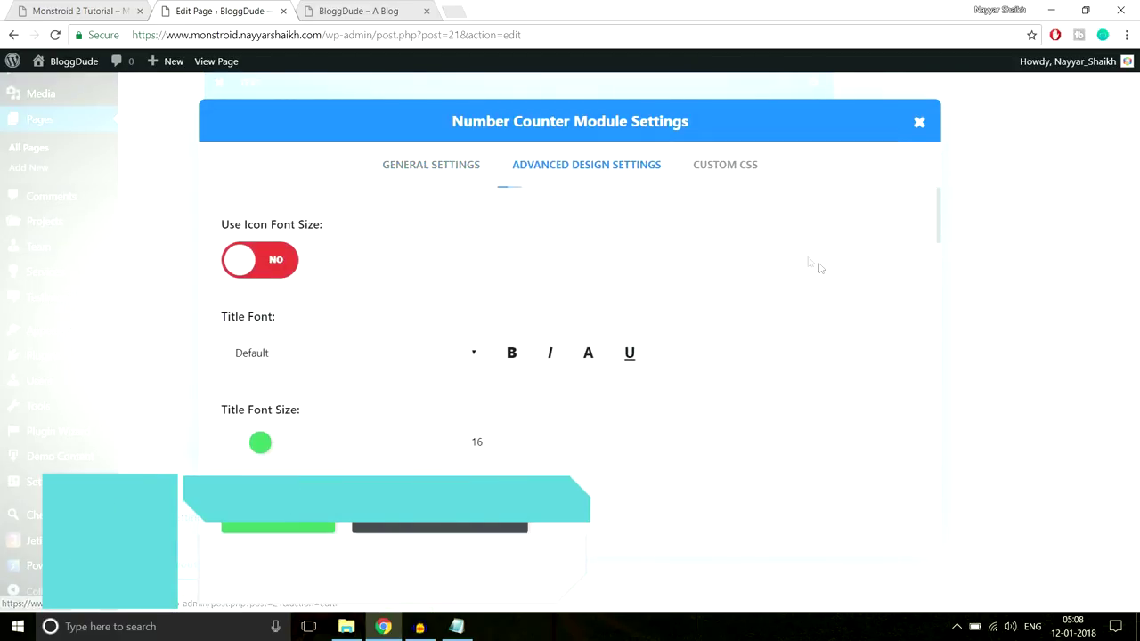
scroll(842, 275, "down", 1)
scroll(845, 281, "down", 5)
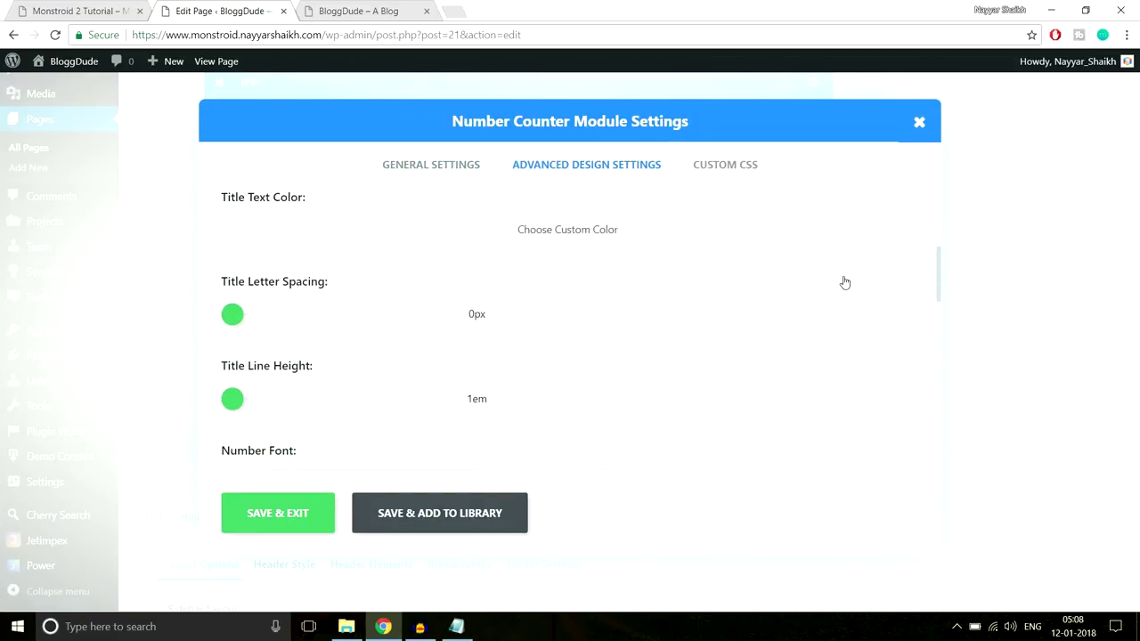
scroll(845, 282, "down", 6)
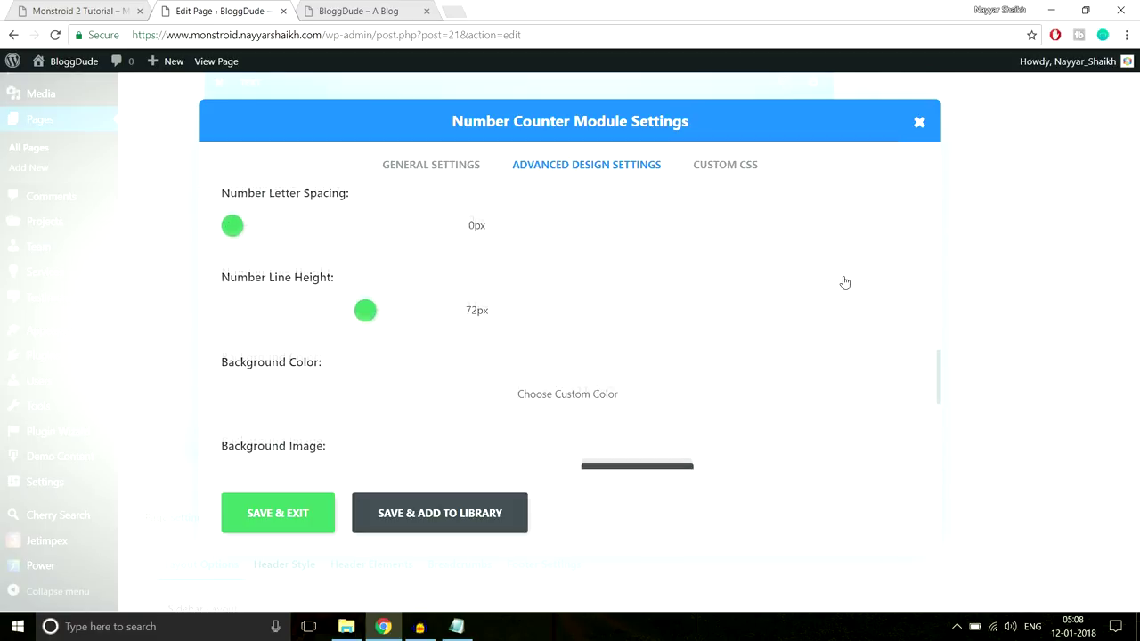
scroll(845, 282, "up", 9)
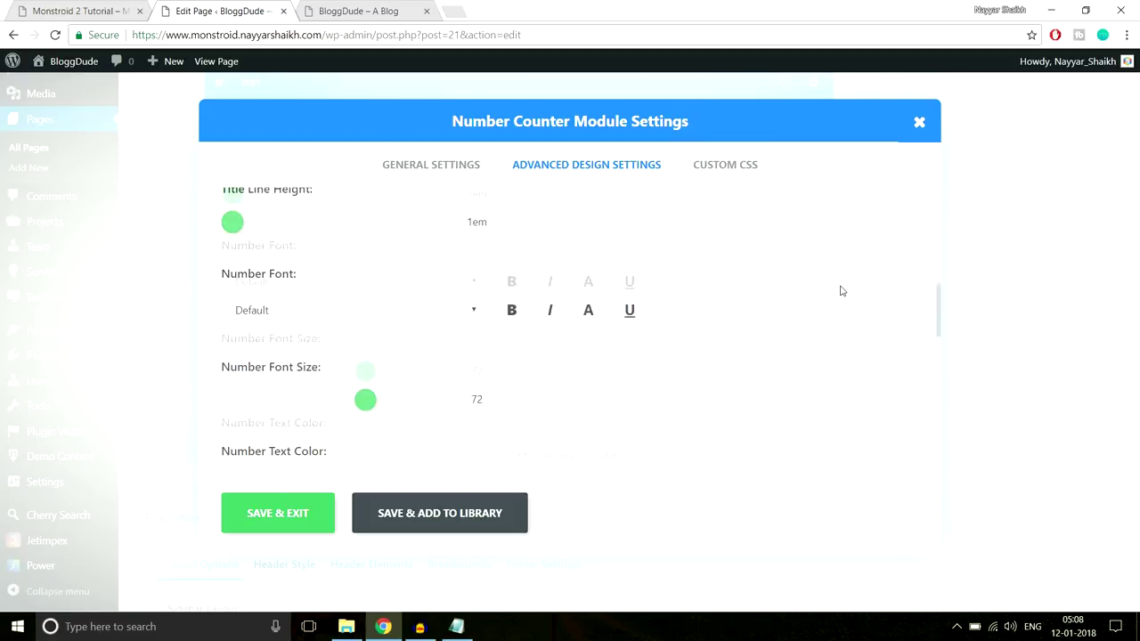
scroll(843, 289, "up", 2)
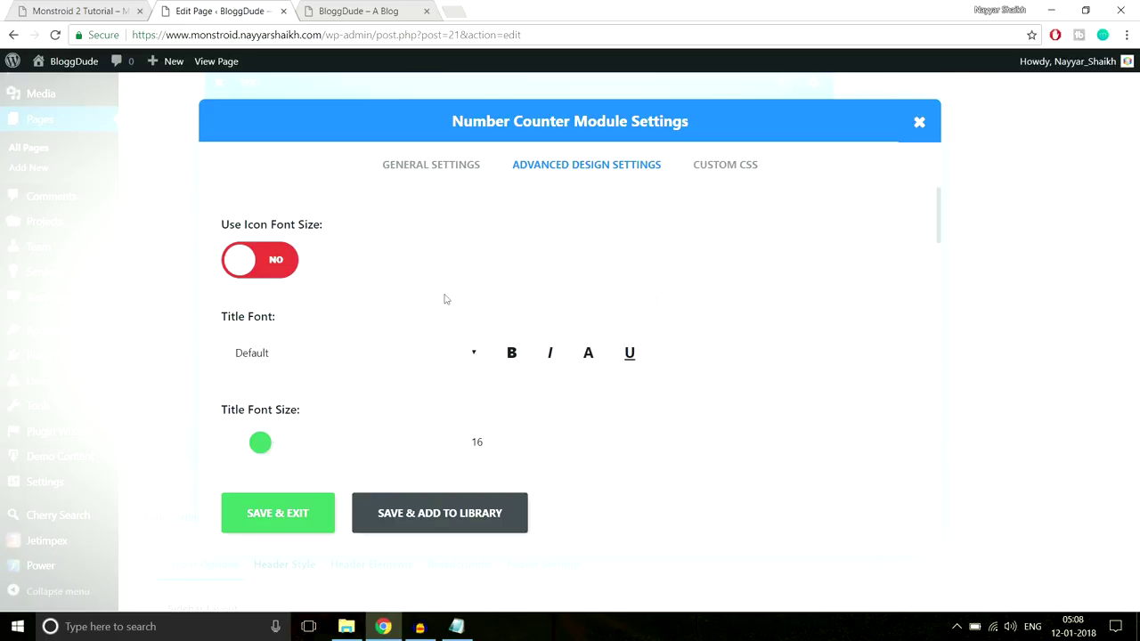
left_click(261, 256)
scroll(552, 260, "down", 2)
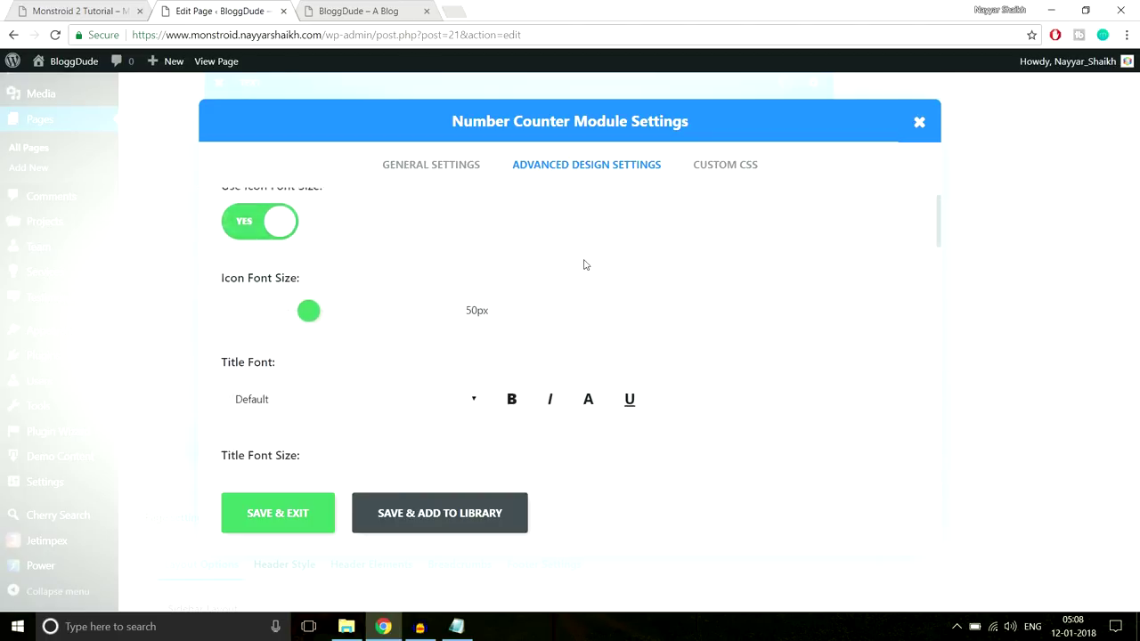
left_click_drag(305, 283, 357, 285)
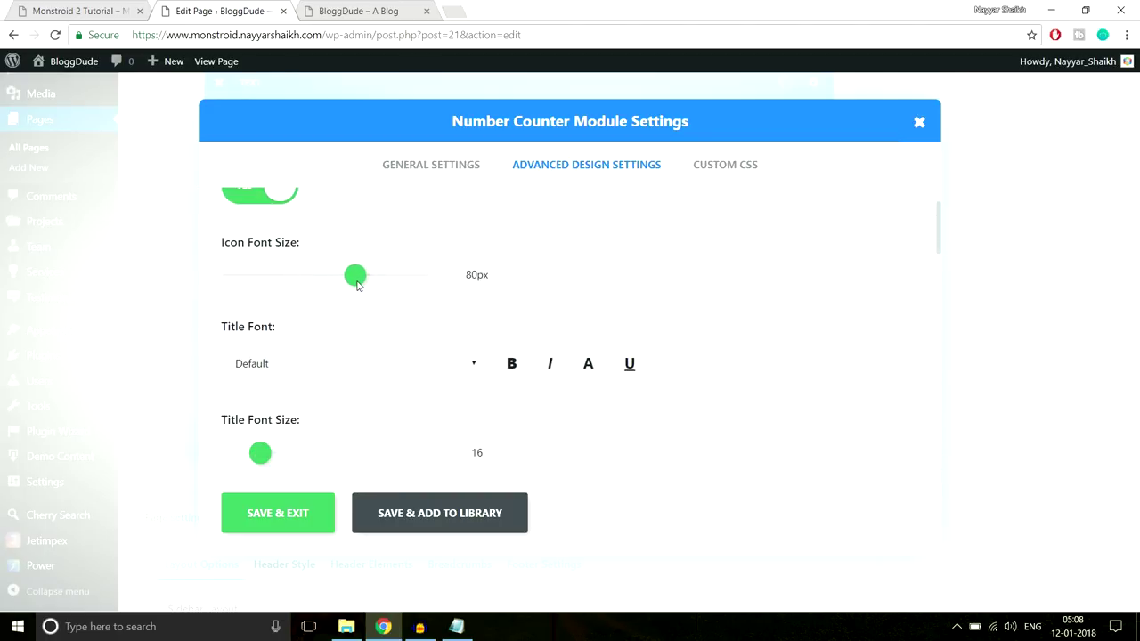
left_click(321, 522)
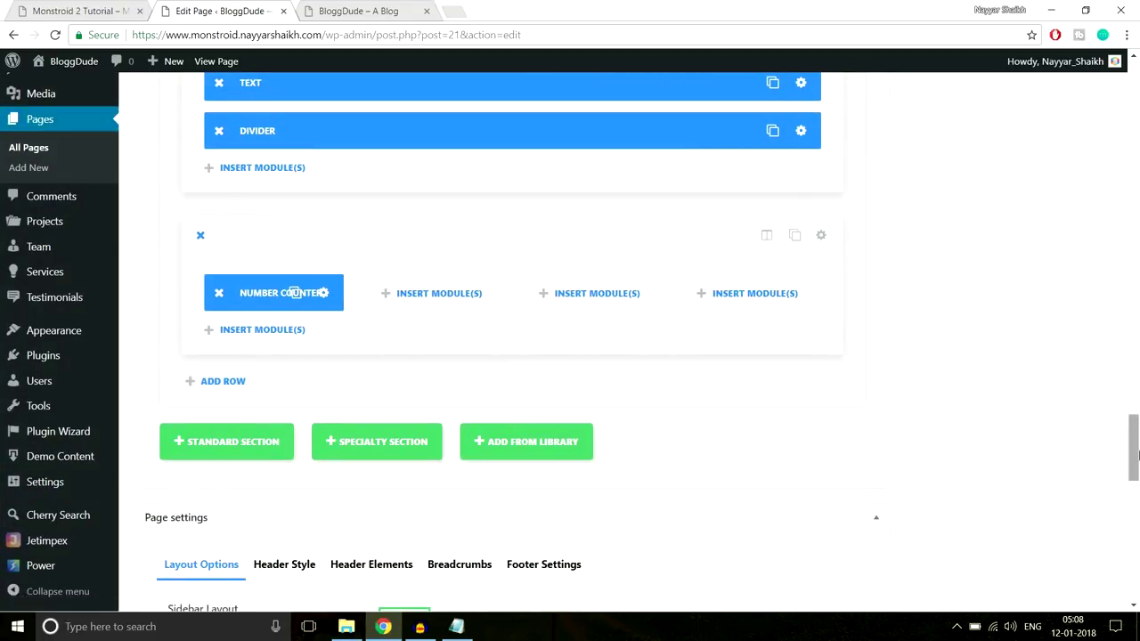
Update the homepage and reload the live site to see the larger star counter
scroll(1133, 446, "up", 10)
left_click(1079, 267)
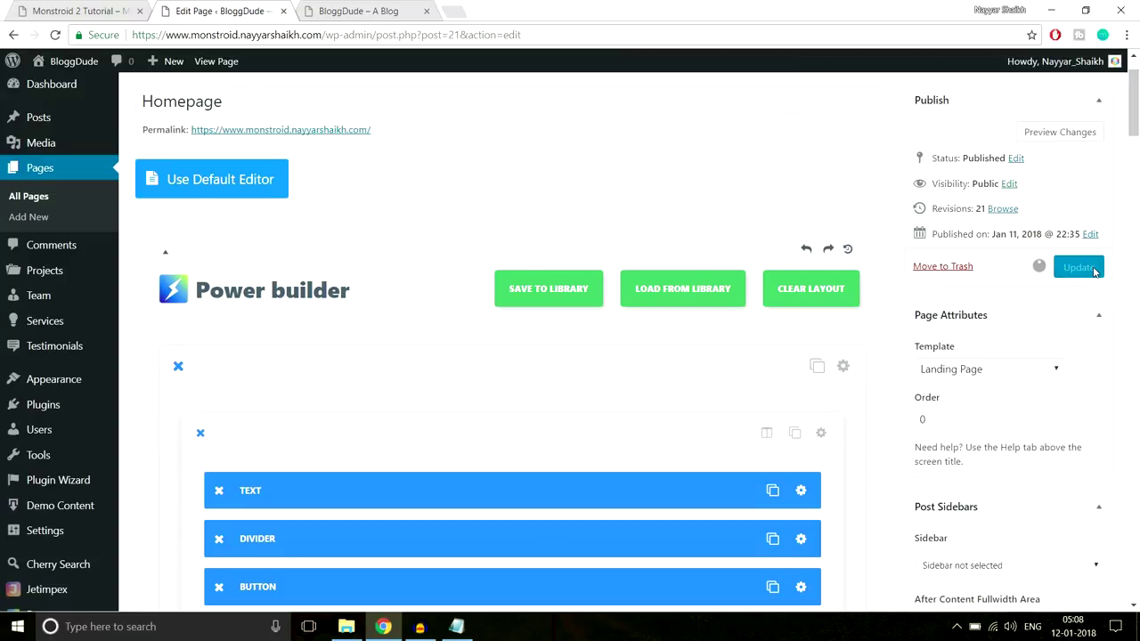
left_click(371, 10)
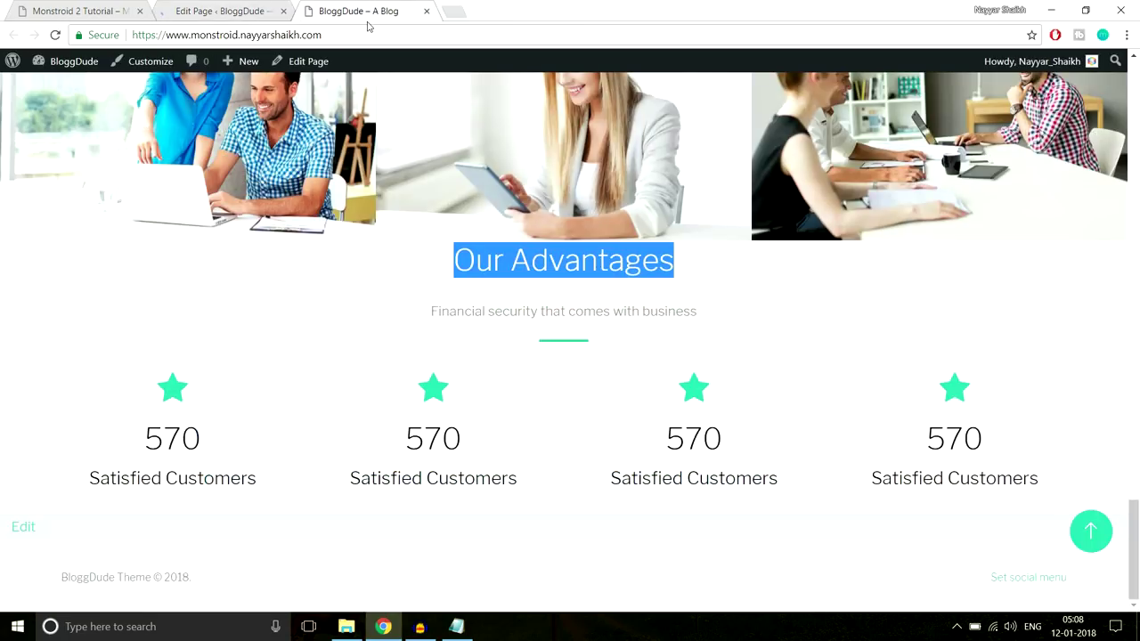
left_click(367, 30)
key("Return")
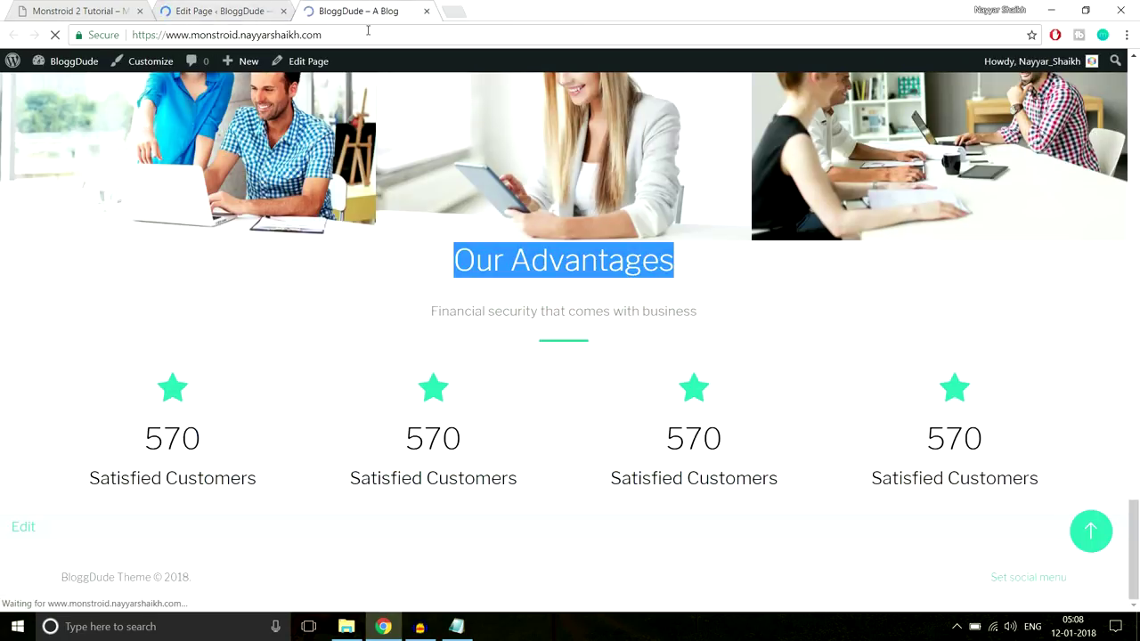
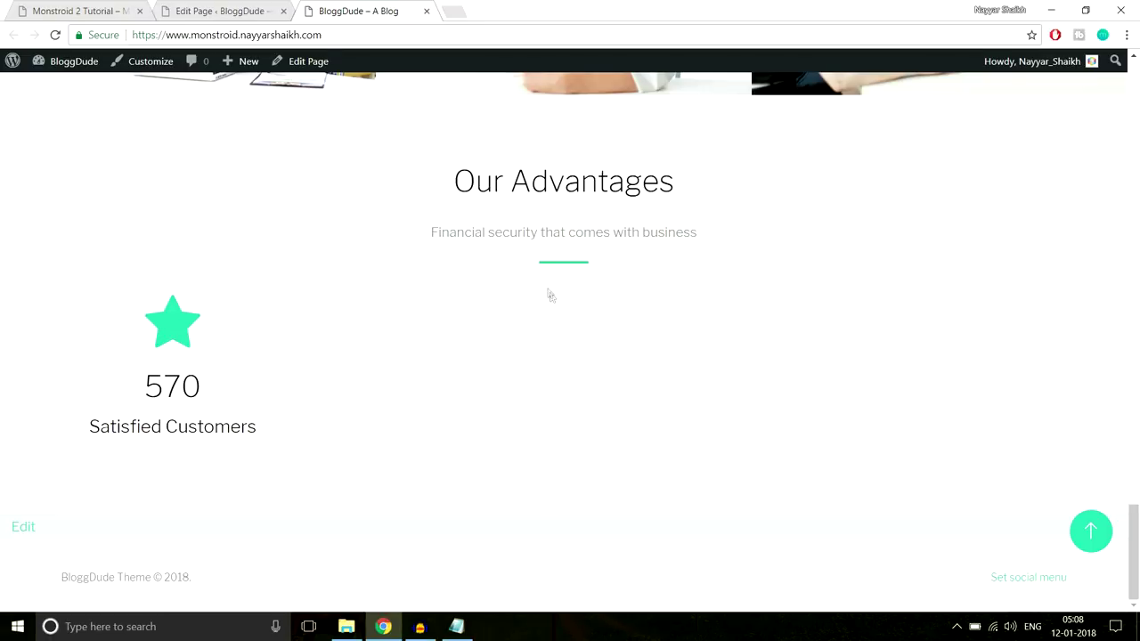
Select and then deselect the Our Advantages heading text on the demo page
scroll(460, 243, "up", 1)
triple_click(578, 305)
left_click(582, 199)
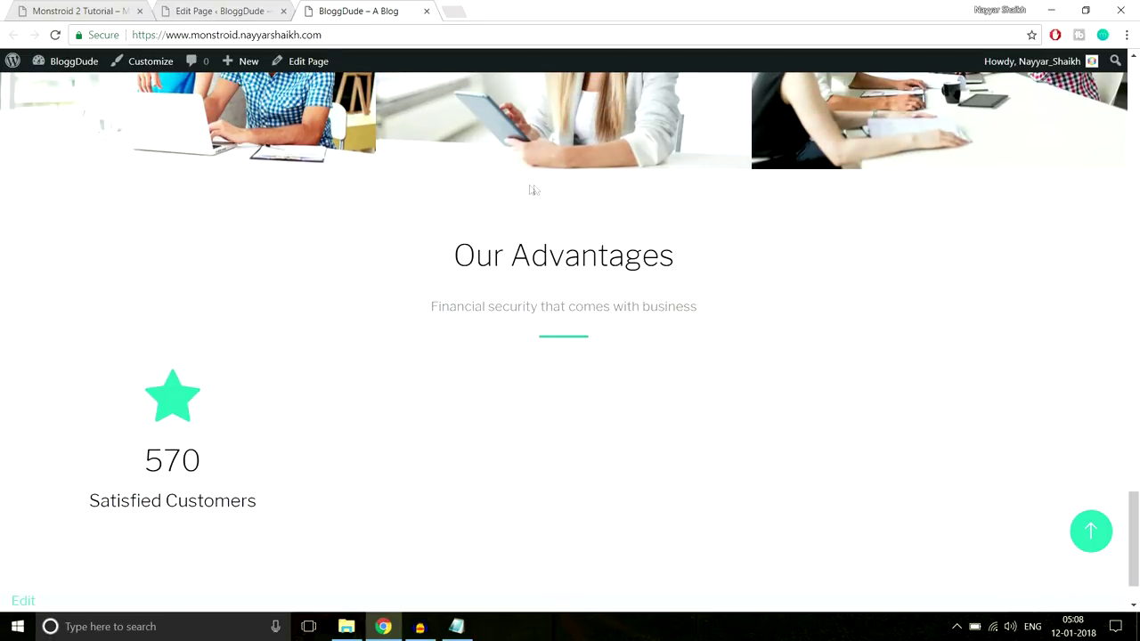
scroll(617, 302, "down", 1)
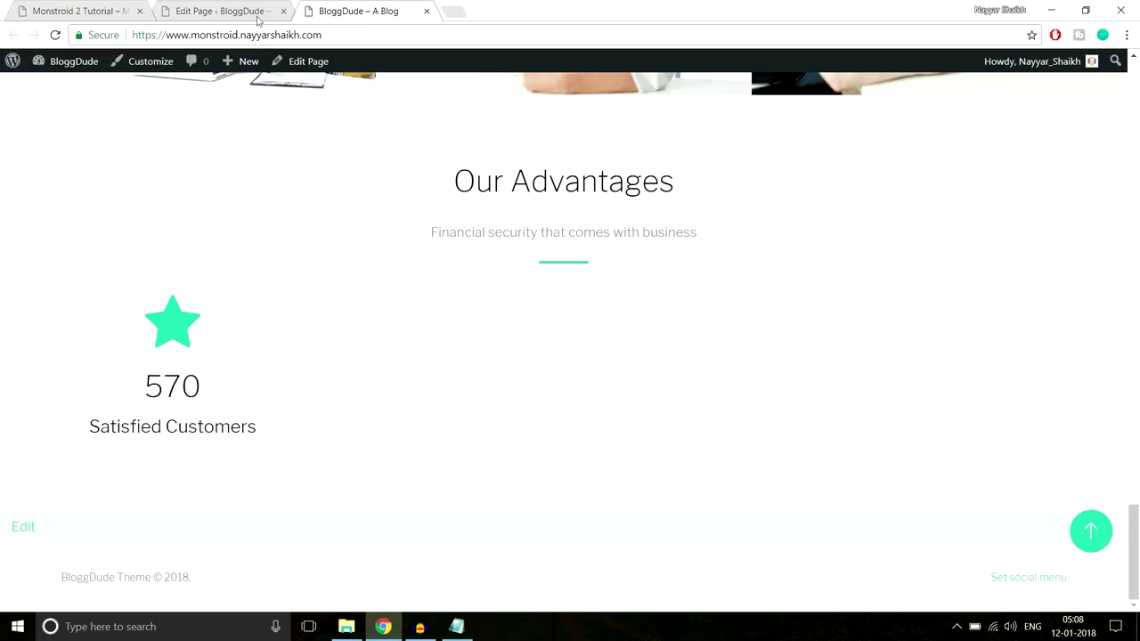
Duplicate the Number Counter and place copies in the second, third and fourth columns
left_click(258, 19)
scroll(593, 329, "down", 10)
scroll(610, 381, "down", 15)
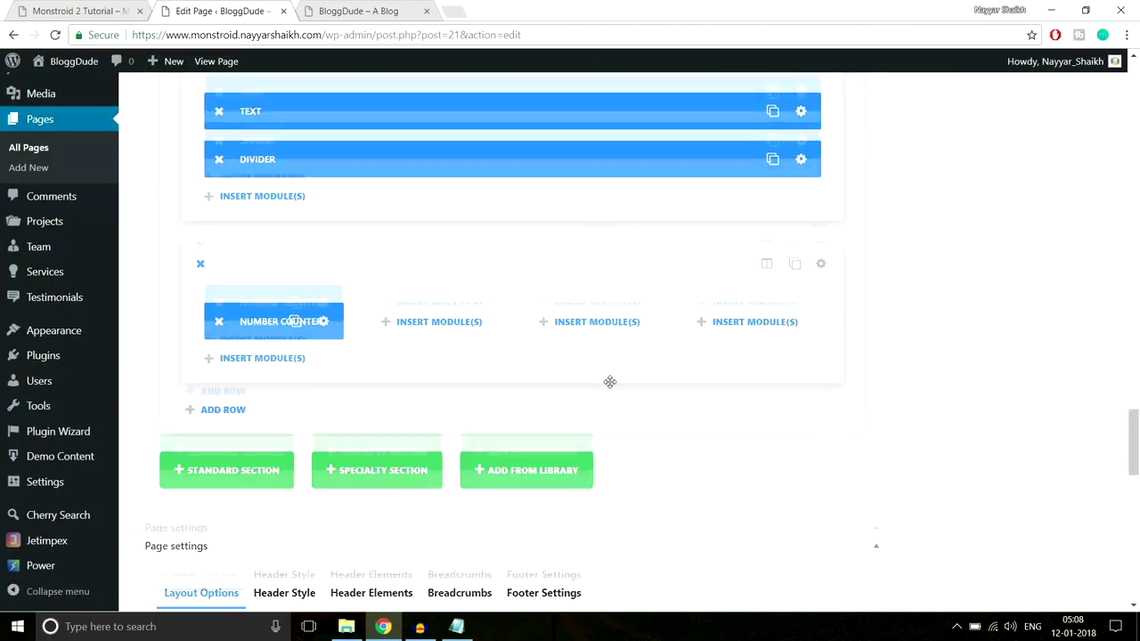
scroll(610, 381, "down", 1)
left_click(295, 247)
left_click_drag(295, 252, 427, 245)
left_click_drag(294, 339, 629, 247)
left_click_drag(275, 306, 763, 247)
key("ctrl+1")
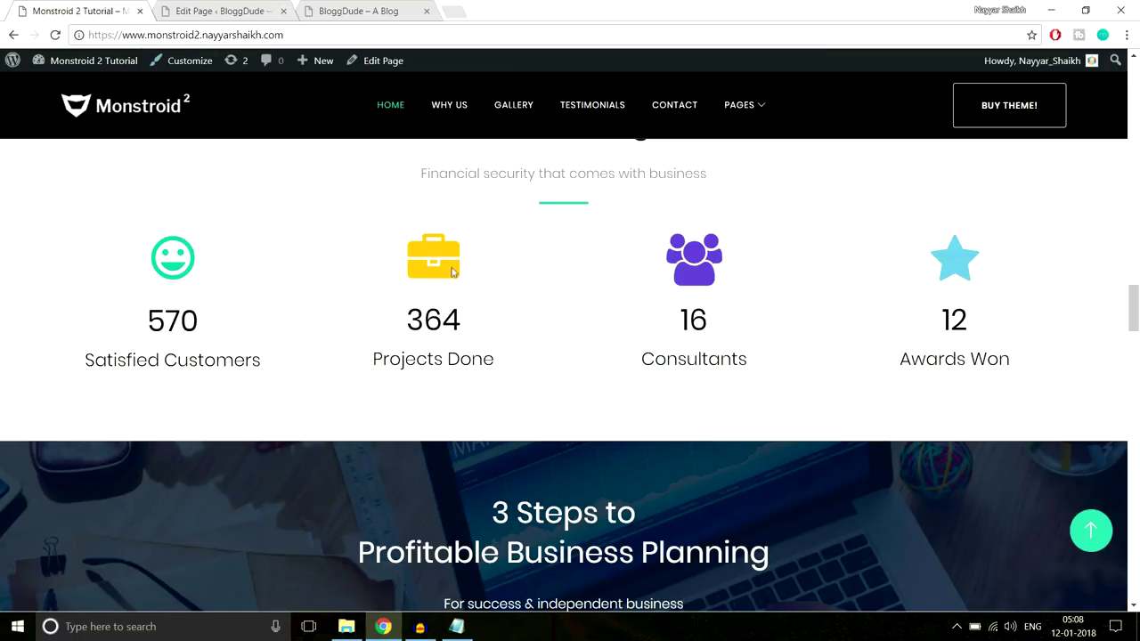
Inspect the demo's briefcase icon and select its colour value #f8c013
right_click(447, 272)
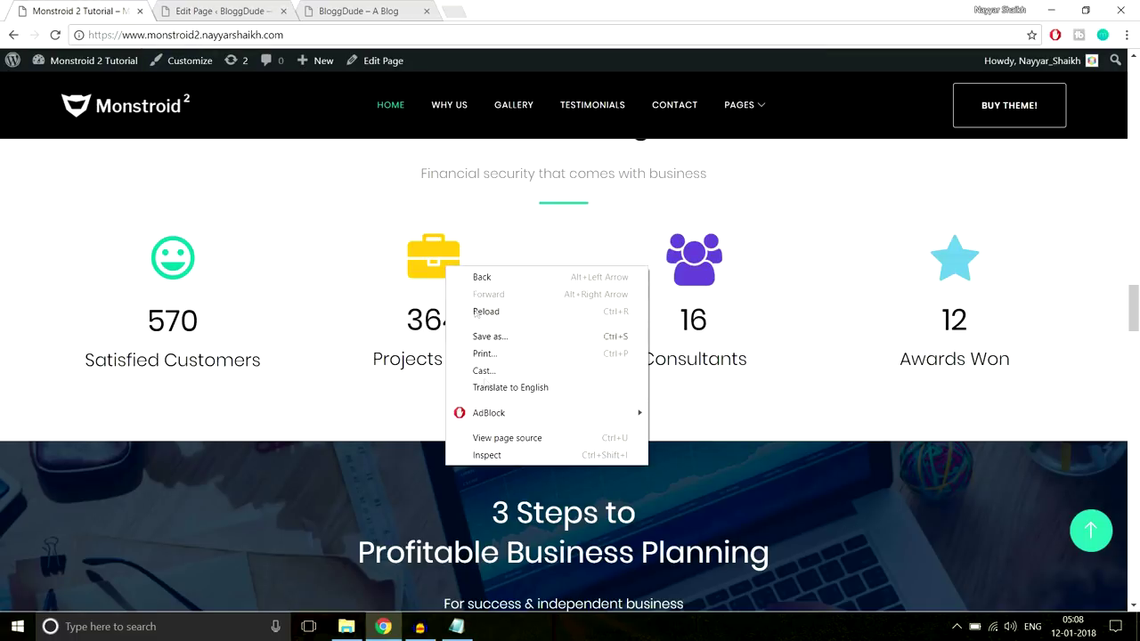
left_click(485, 454)
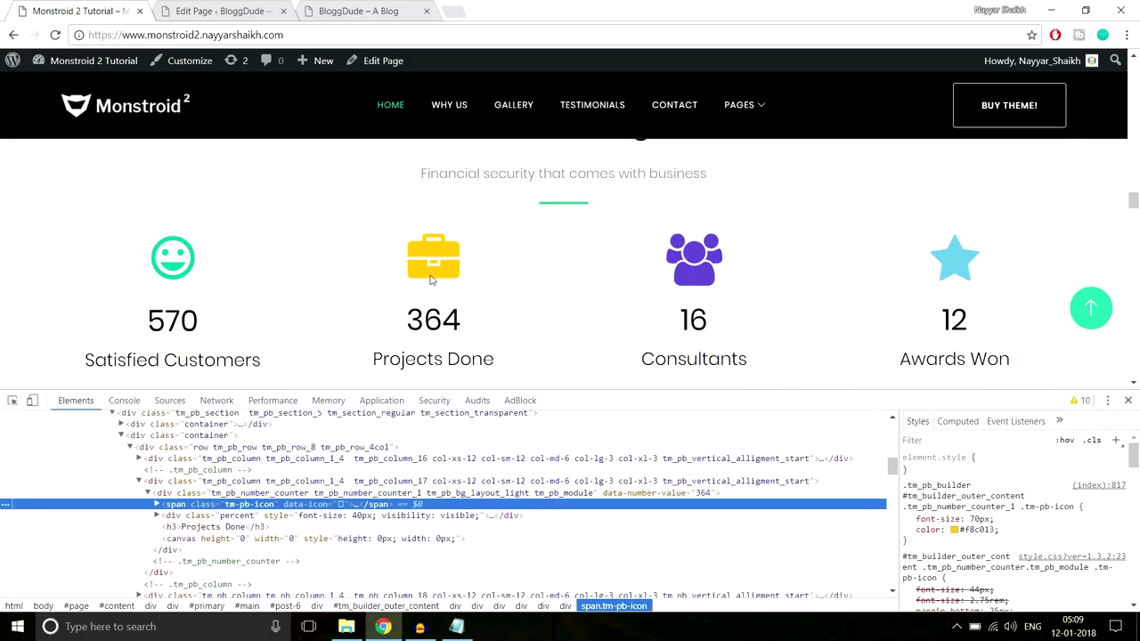
left_click(971, 529)
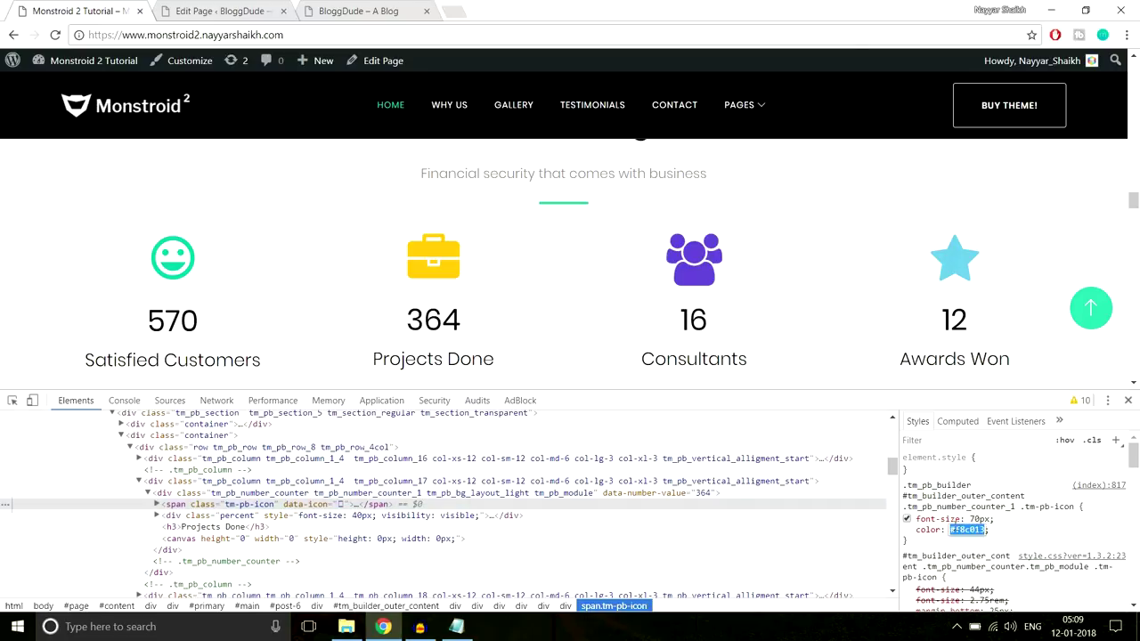
left_click(213, 11)
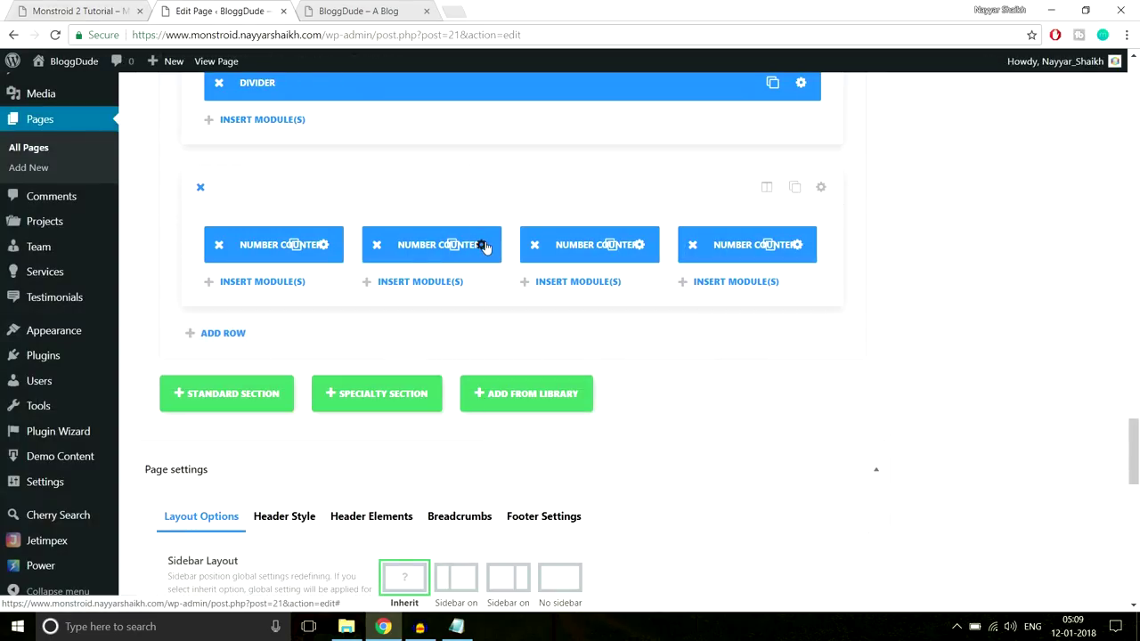
Give the second Number Counter the film-strip icon
left_click(482, 245)
scroll(561, 339, "down", 4)
scroll(567, 349, "down", 2)
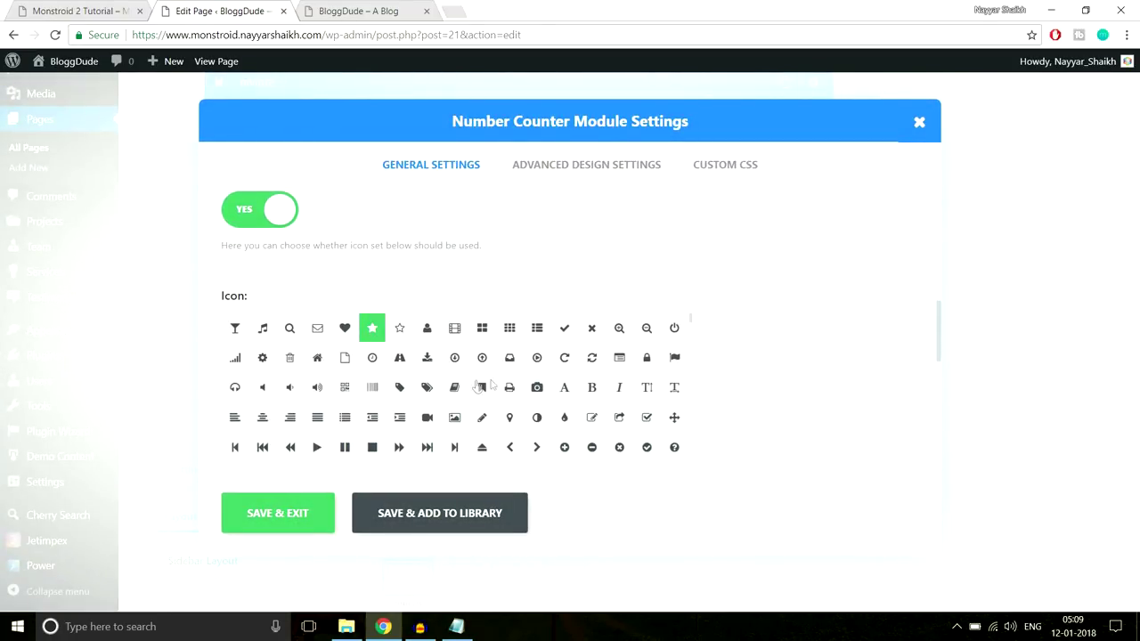
left_click(454, 328)
Paste #f8c013 as the second counter's icon colour and save its settings
scroll(778, 356, "down", 3)
left_click(246, 349)
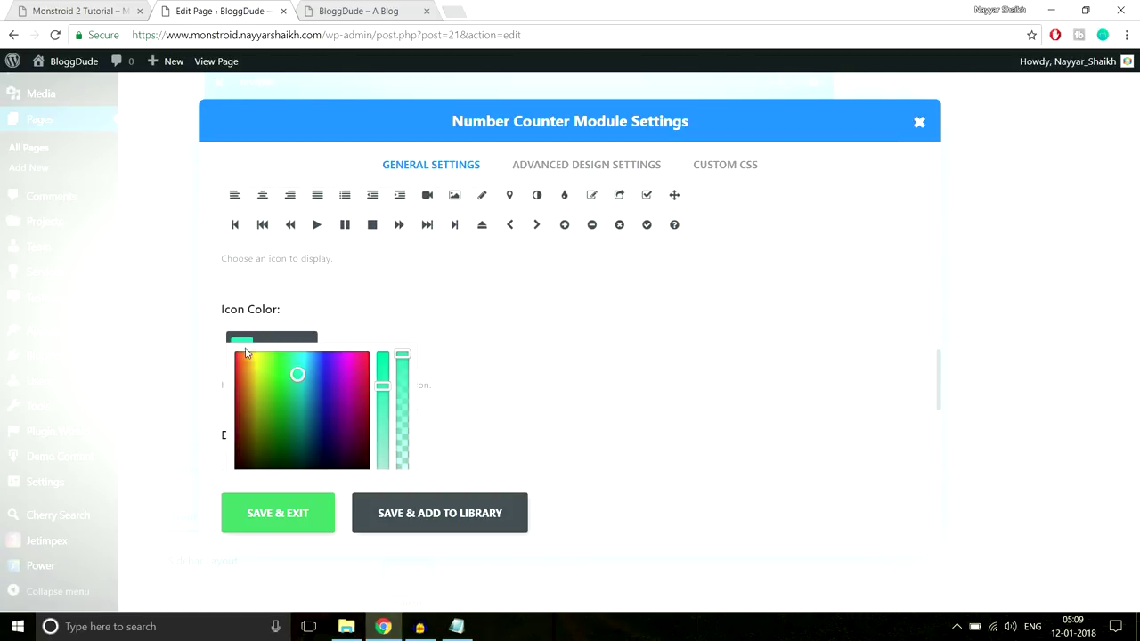
key("ctrl+a")
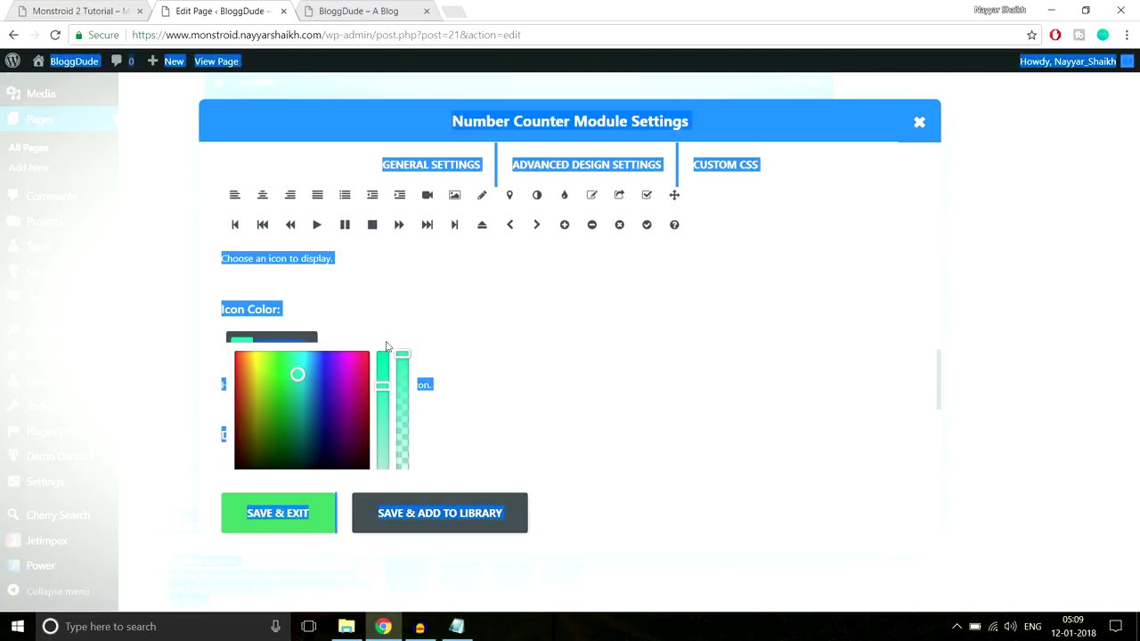
left_click(302, 341)
left_click(485, 324)
left_click(403, 349)
key("ctrl+v")
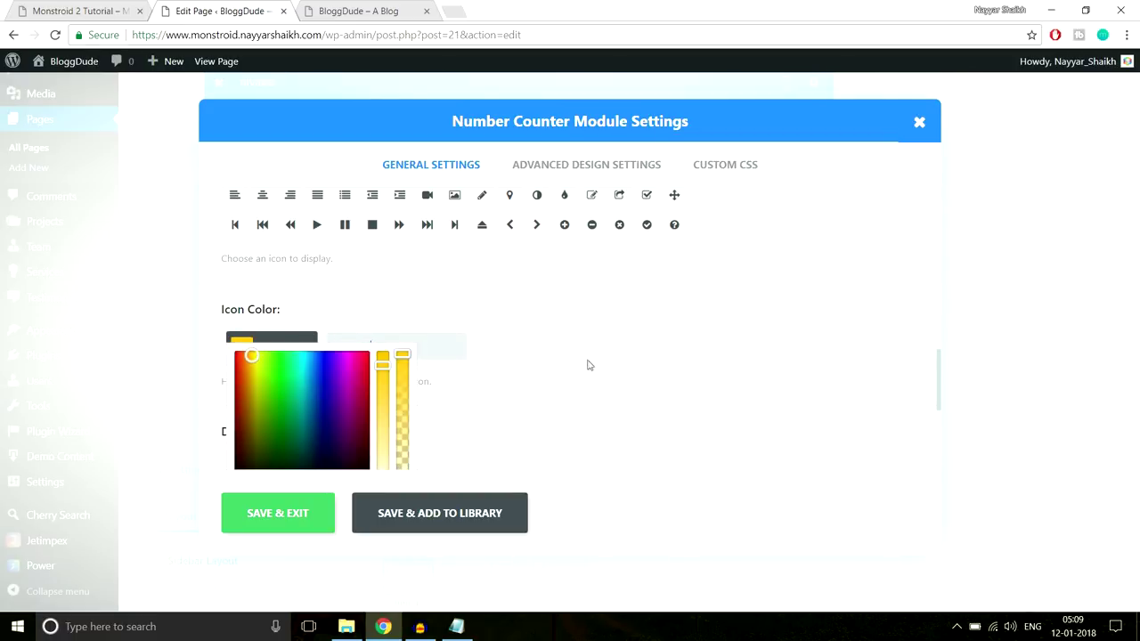
scroll(585, 363, "down", 2)
left_click(276, 513)
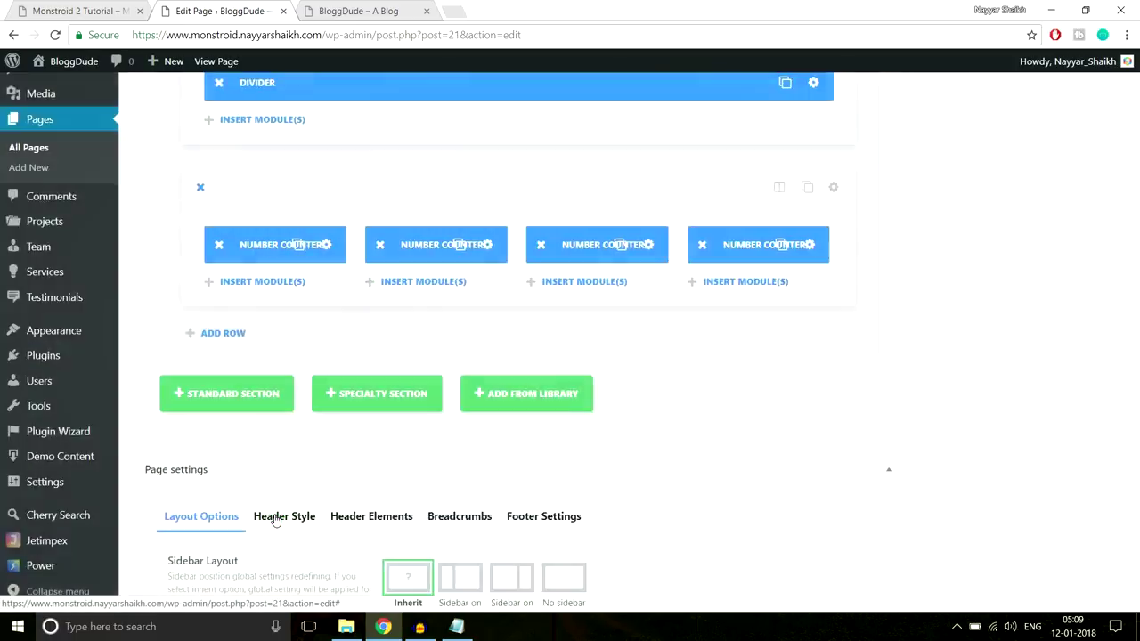
left_click(638, 244)
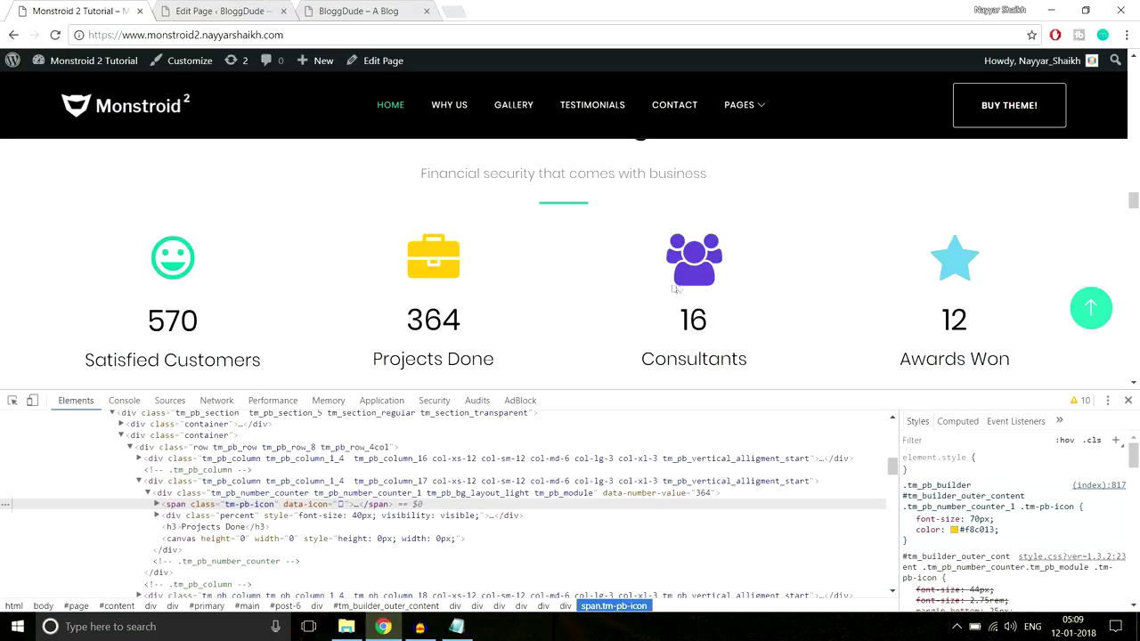
Inspect the demo's people icon and select its colour value #684bd1
right_click(695, 278)
left_click(764, 465)
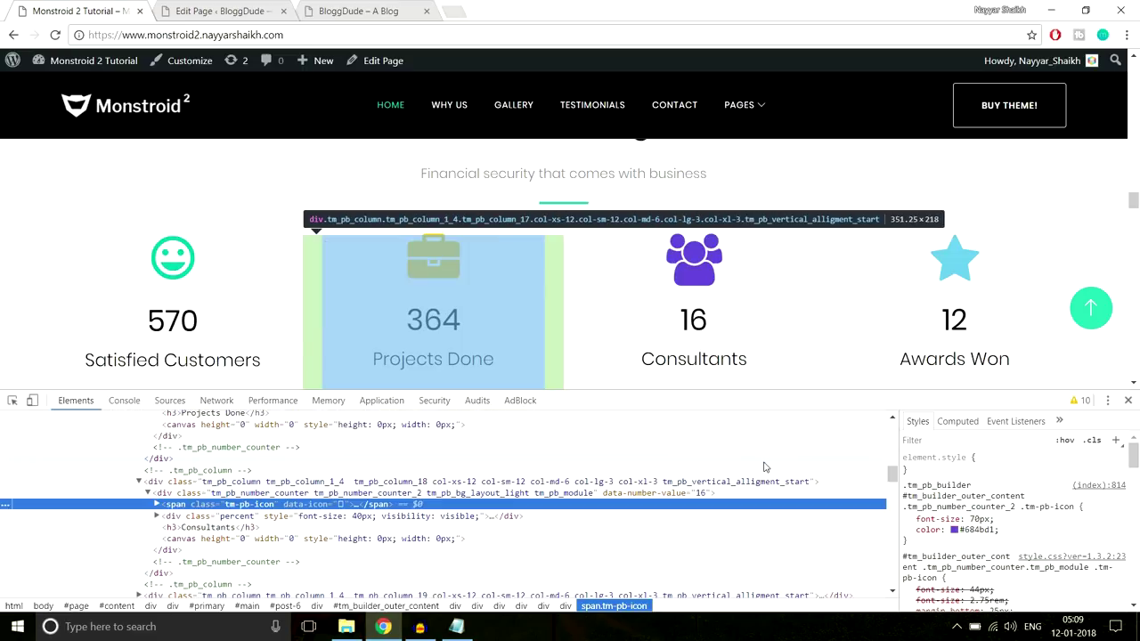
left_click(975, 529)
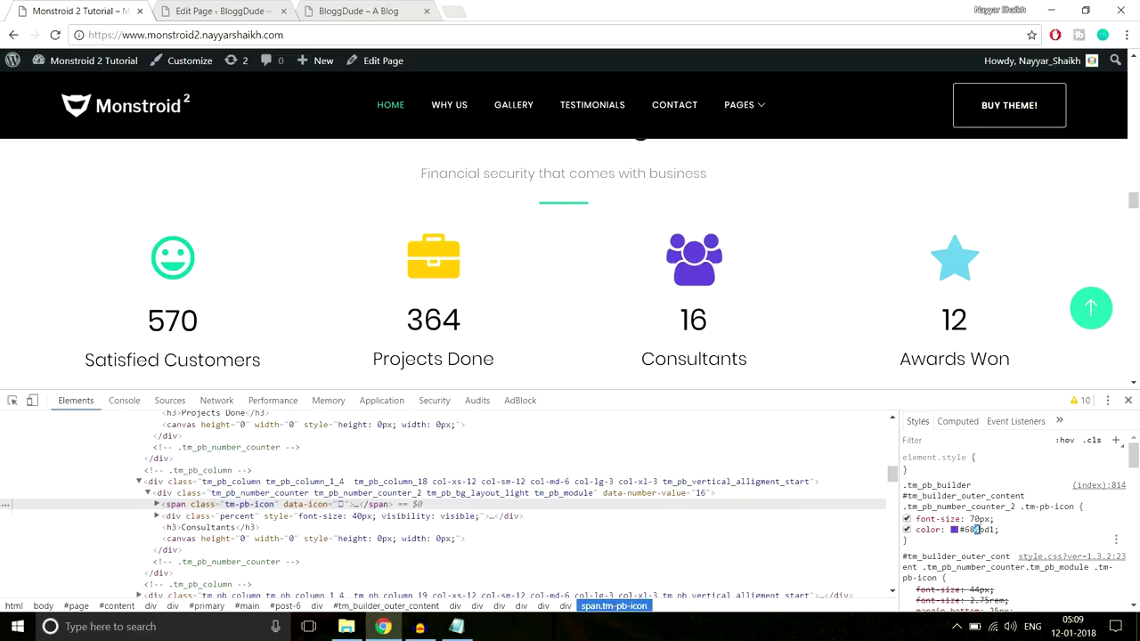
double_click(986, 530)
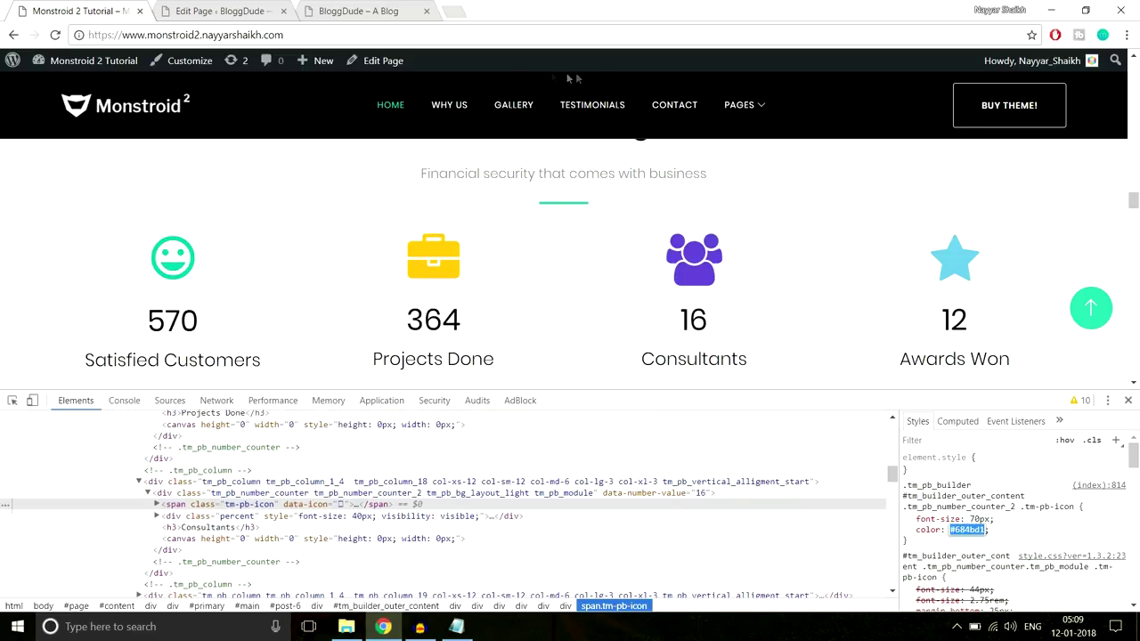
left_click(222, 10)
Give the third Number Counter the book icon with colour #684bd1 and save
scroll(539, 312, "down", 8)
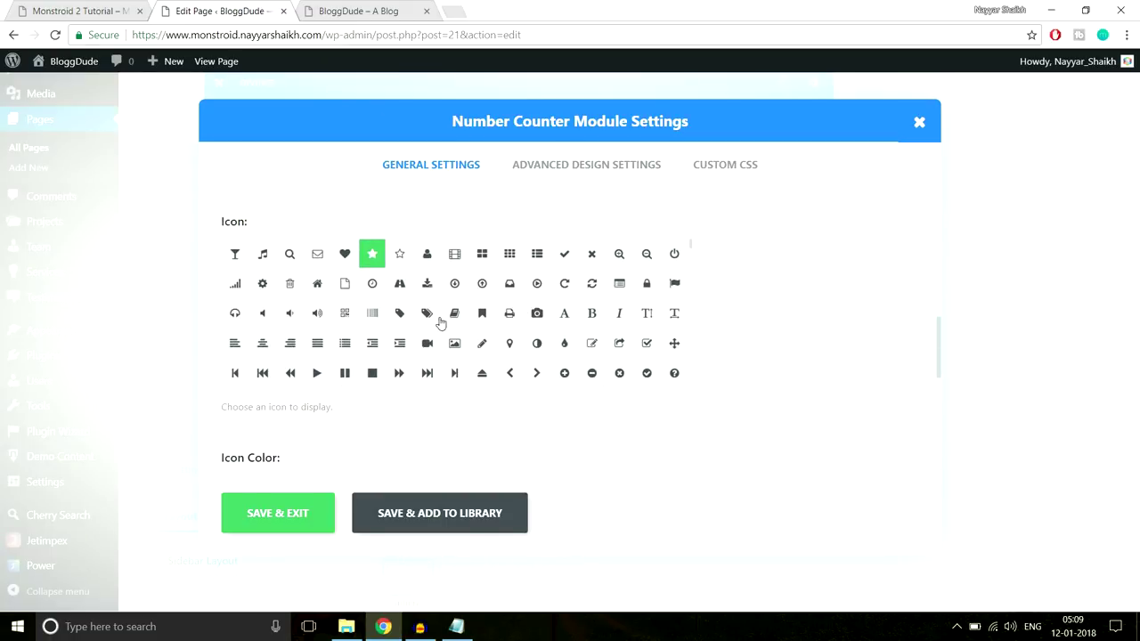
left_click(427, 313)
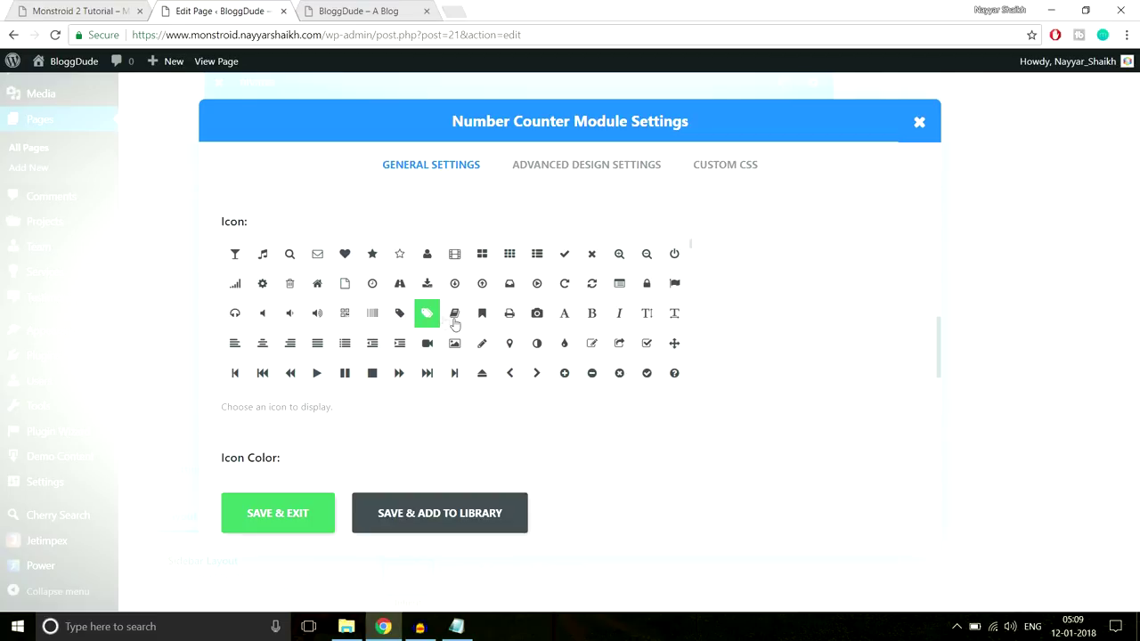
left_click(457, 319)
scroll(833, 288, "down", 3)
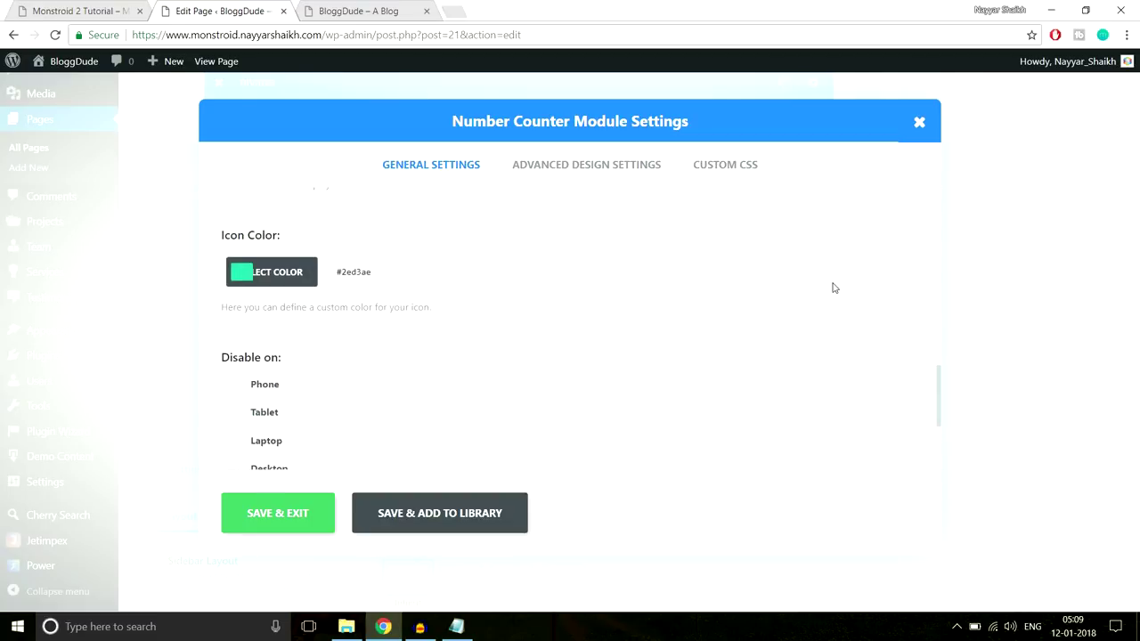
left_click(376, 276)
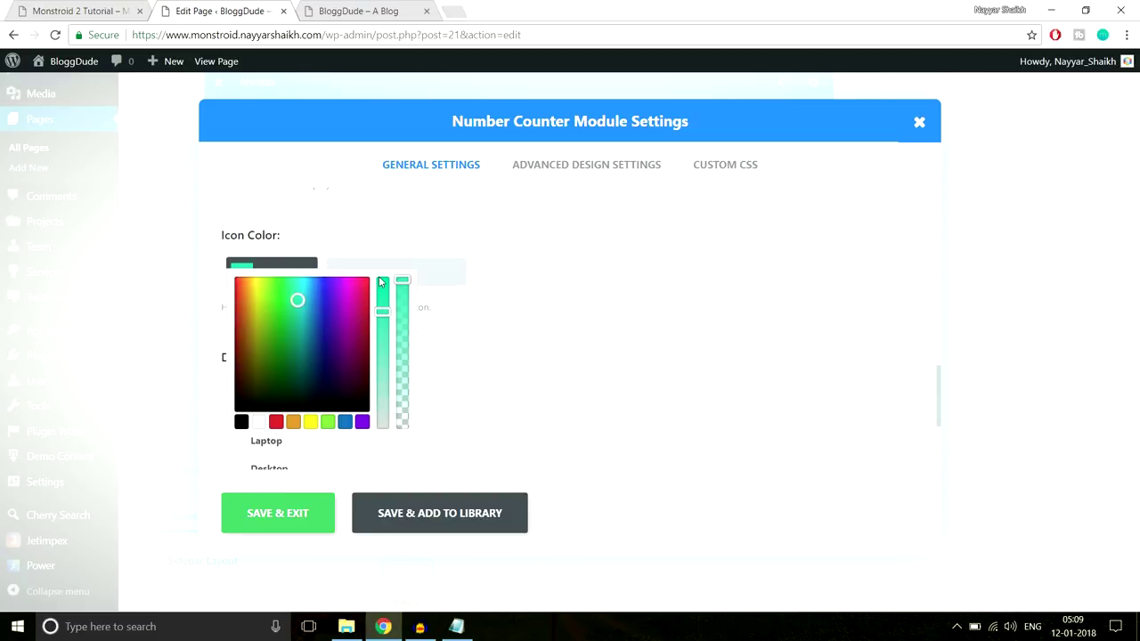
key("ctrl+v")
scroll(560, 287, "down", 1)
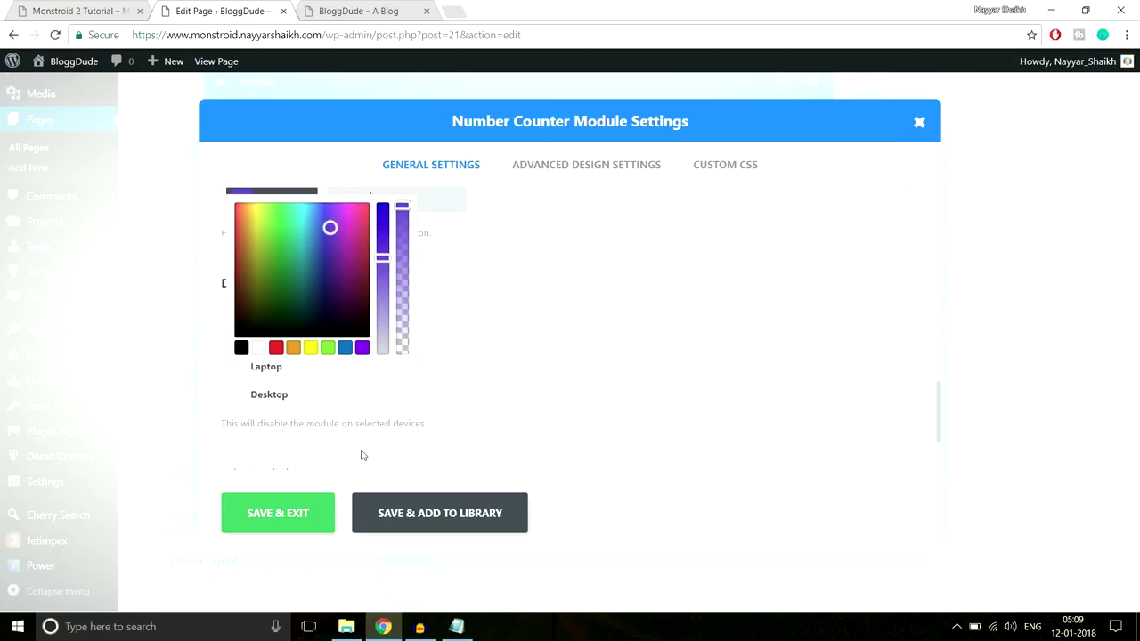
left_click(294, 514)
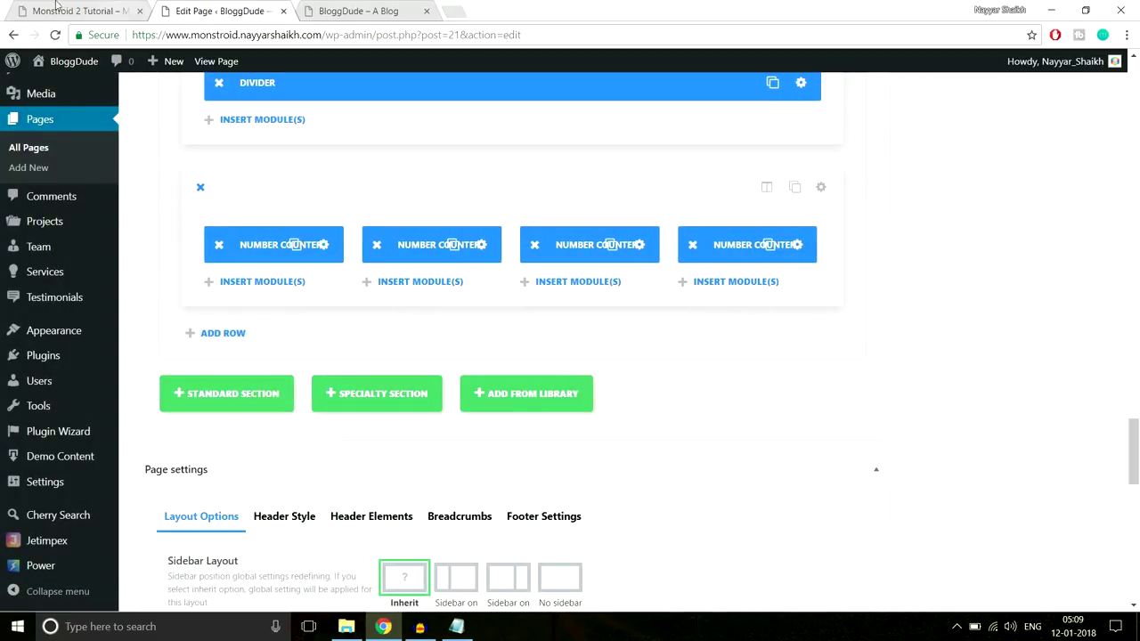
Inspect the demo's Awards Won star icon and select its colour #6bc4e3
left_click(60, 9)
right_click(950, 248)
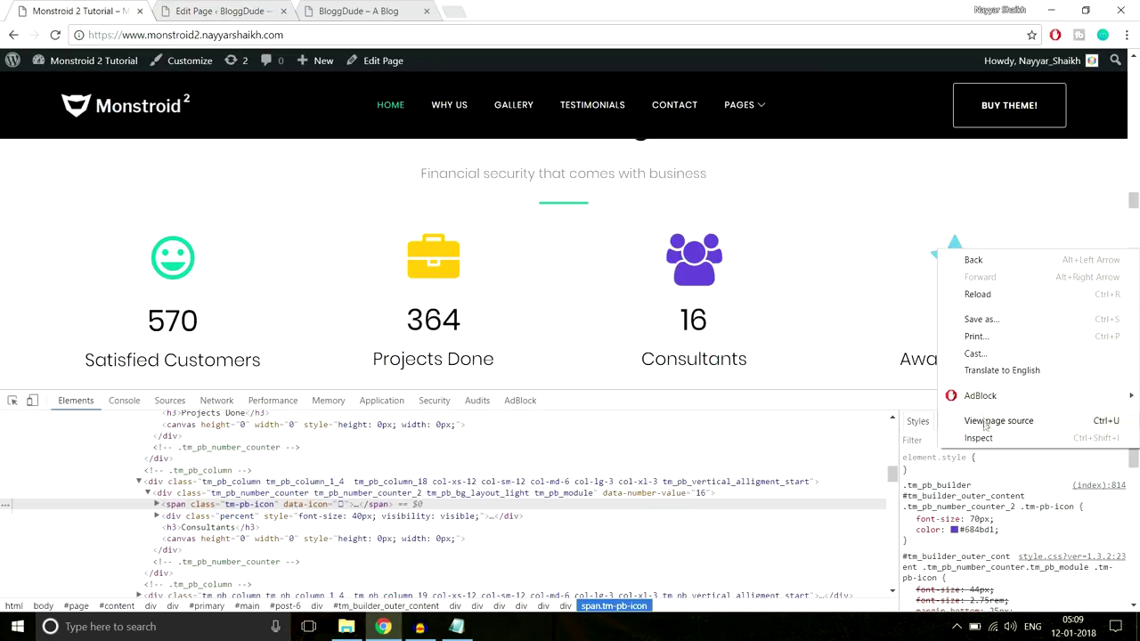
left_click(977, 438)
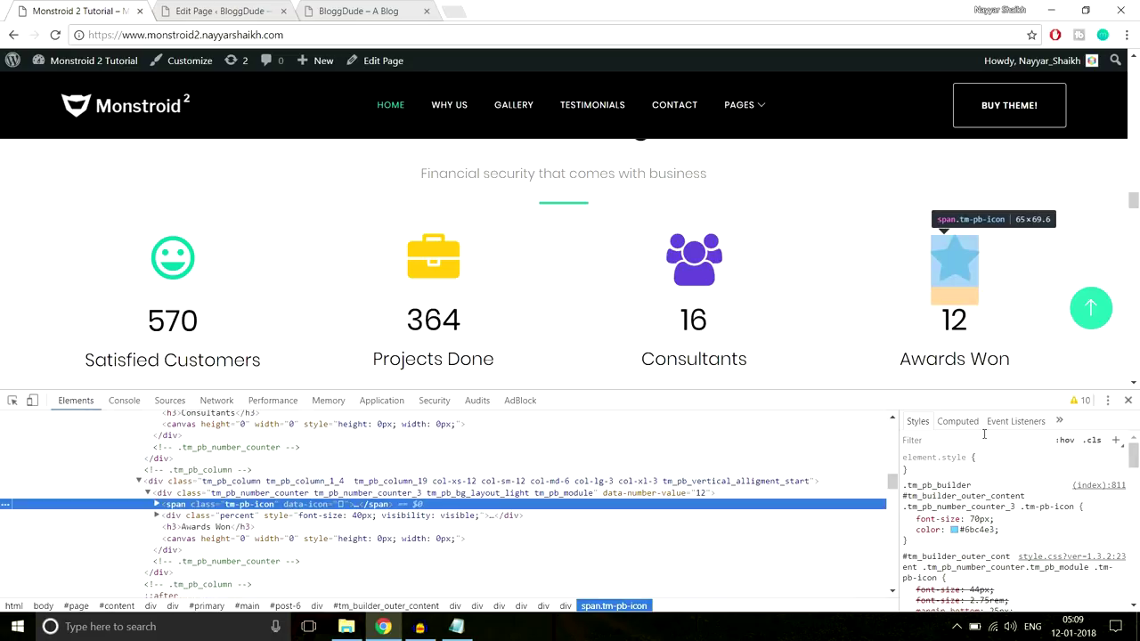
left_click(988, 532)
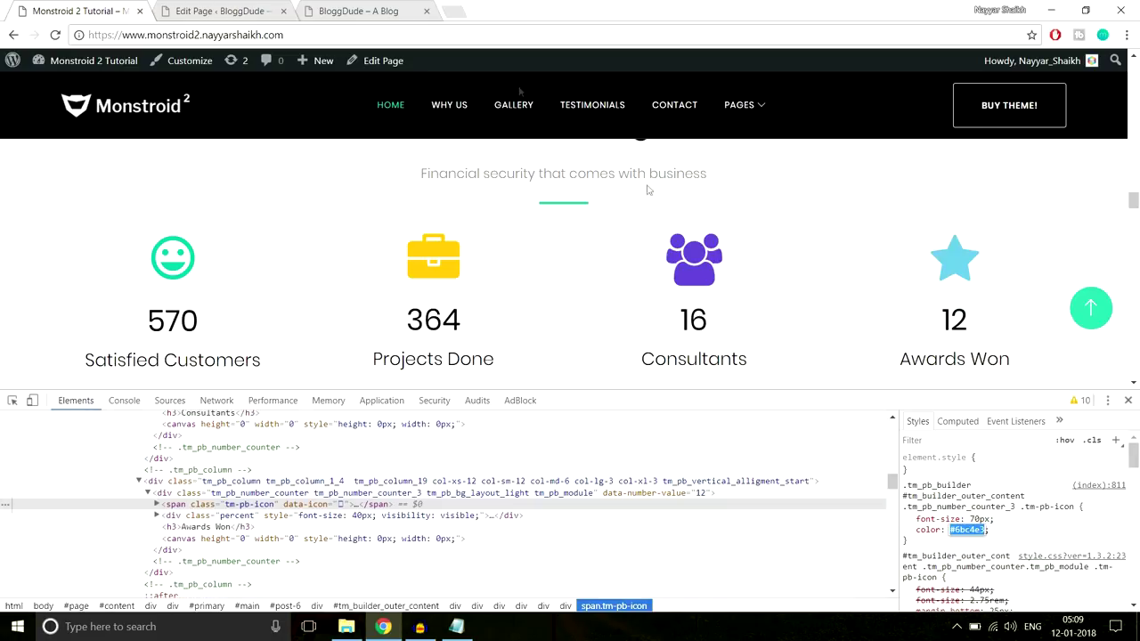
left_click(208, 7)
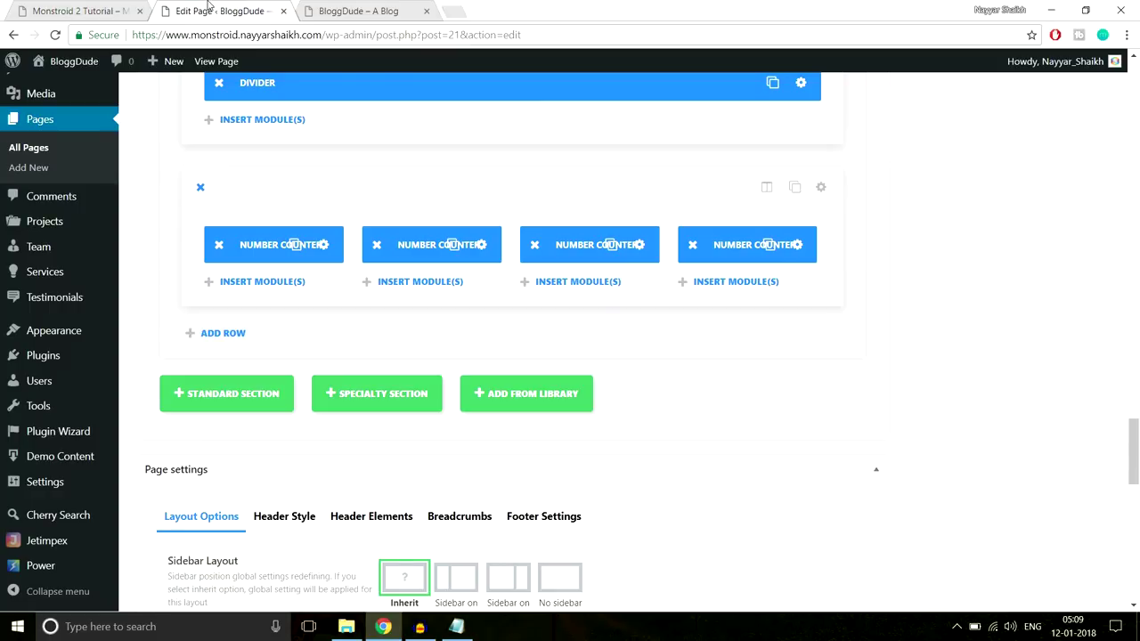
Give the fourth Number Counter the flag icon
left_click(800, 246)
scroll(560, 356, "down", 6)
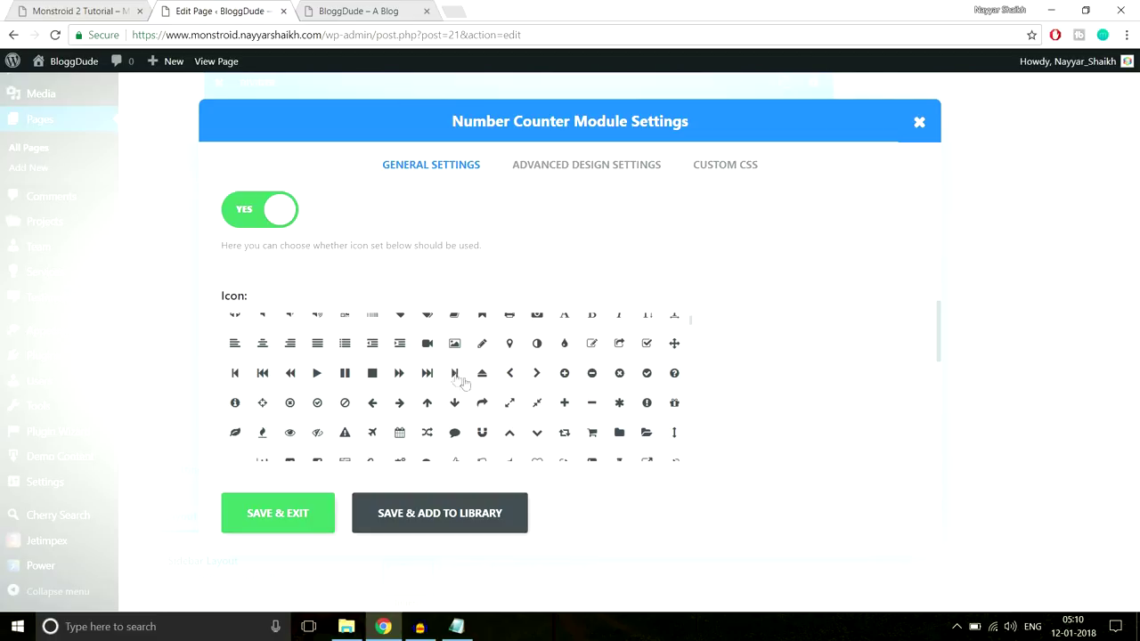
scroll(653, 409, "up", 1)
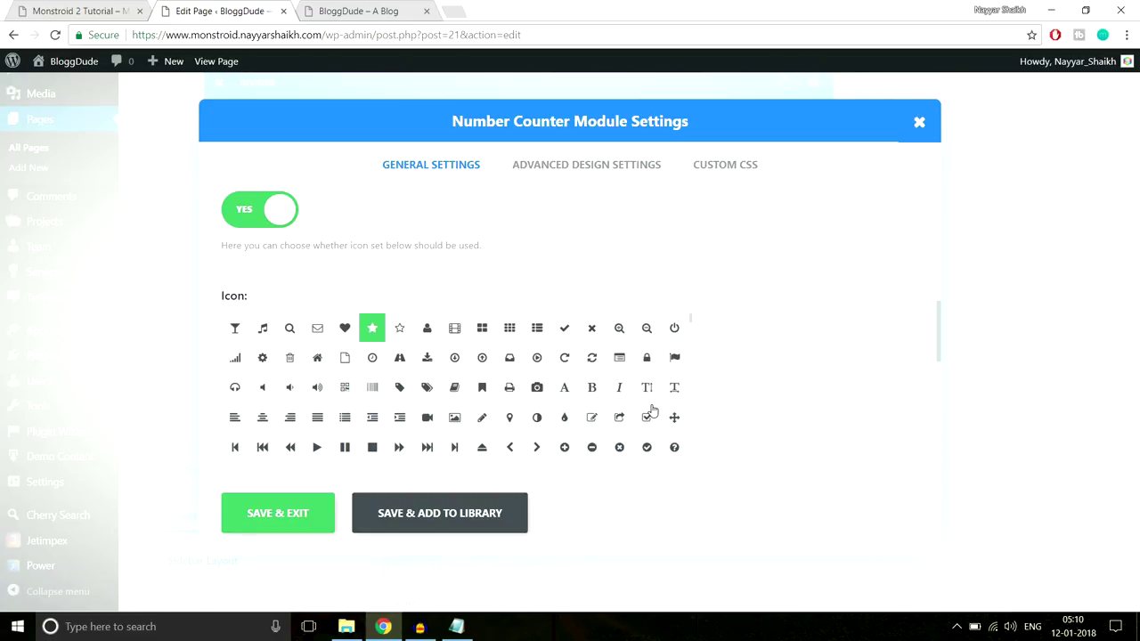
left_click(675, 358)
scroll(819, 353, "down", 3)
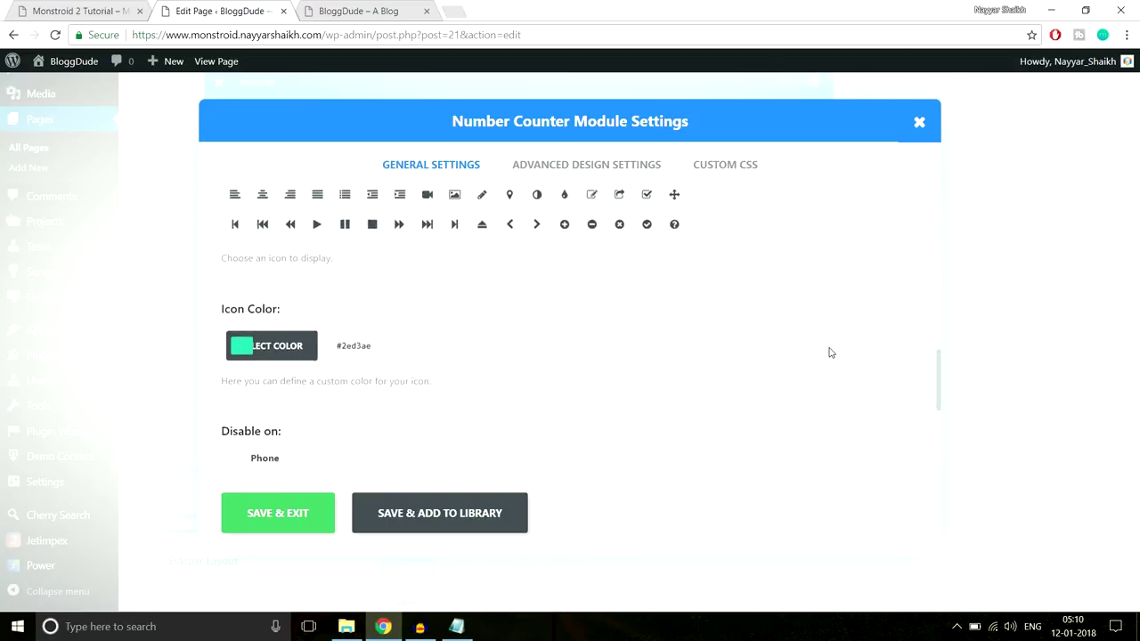
Set the fourth counter's icon colour to a light cyan-blue with slight transparency
left_click(270, 267)
left_click(383, 348)
scroll(649, 318, "down", 1)
left_click(96, 8)
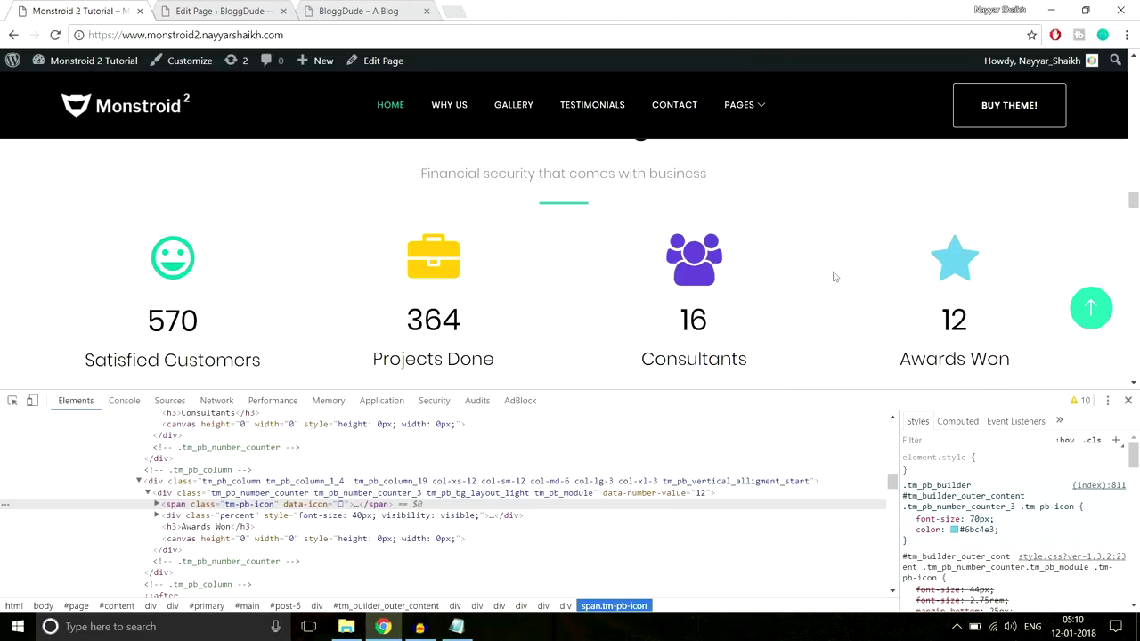
left_click(251, 10)
left_click(345, 348)
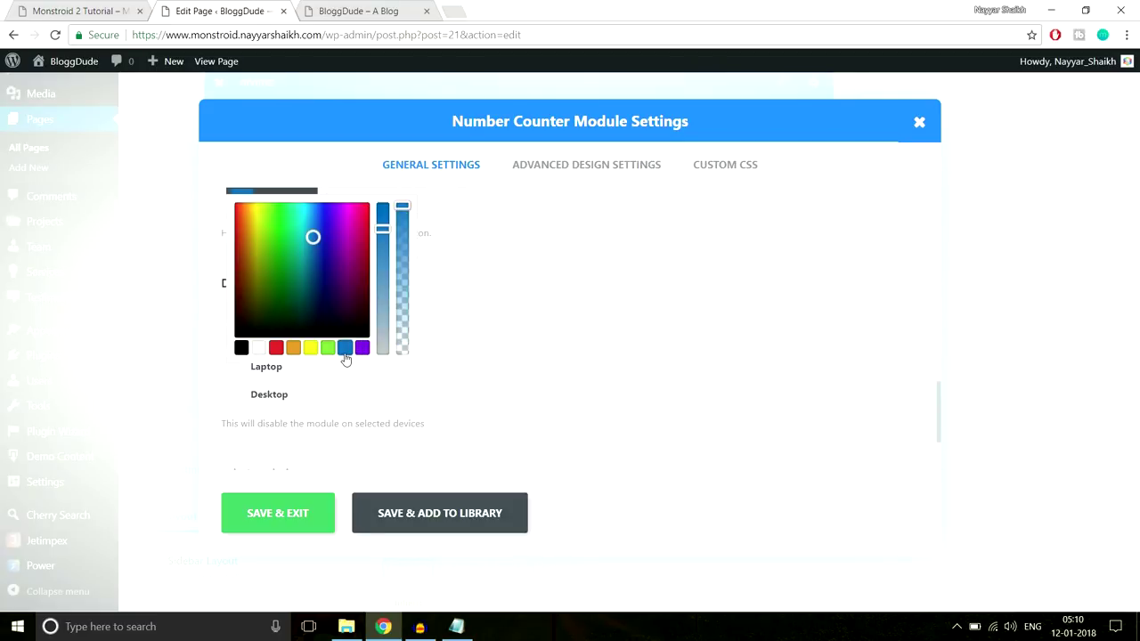
left_click_drag(330, 243, 307, 221)
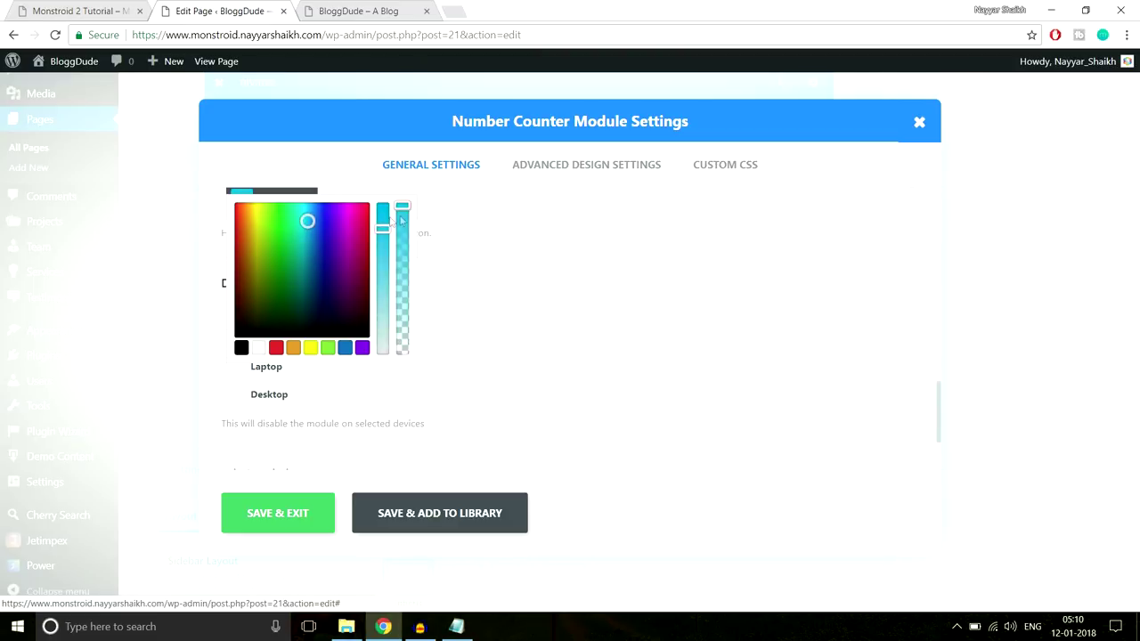
left_click_drag(402, 210, 406, 223)
Compare the colour against the demo site and save the counter settings
left_click(85, 10)
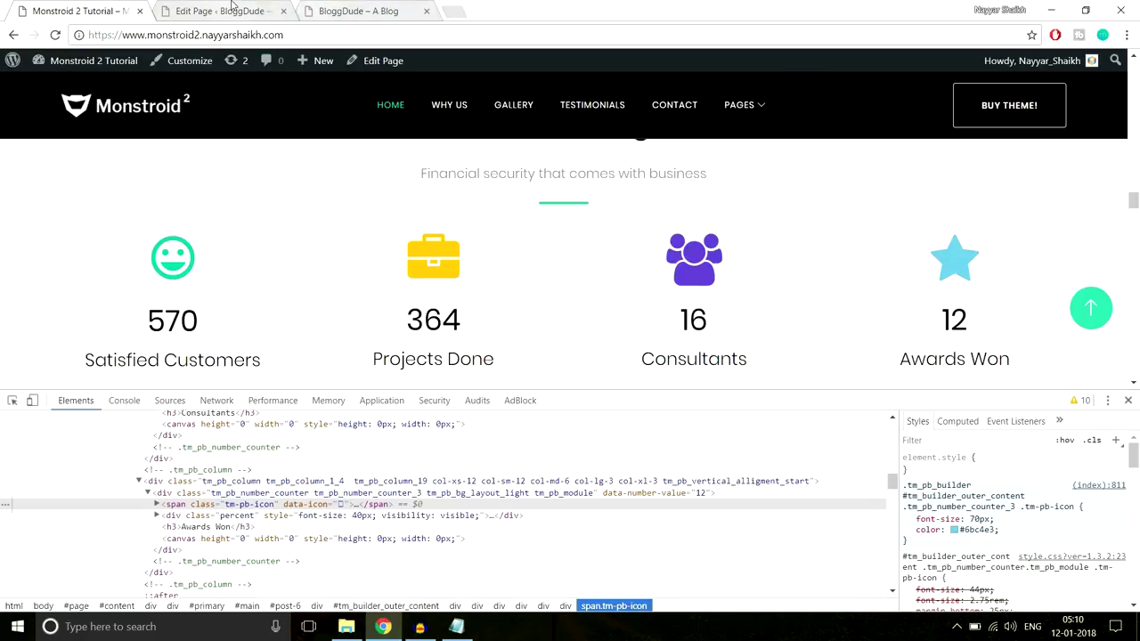
left_click(378, 11)
left_click(201, 11)
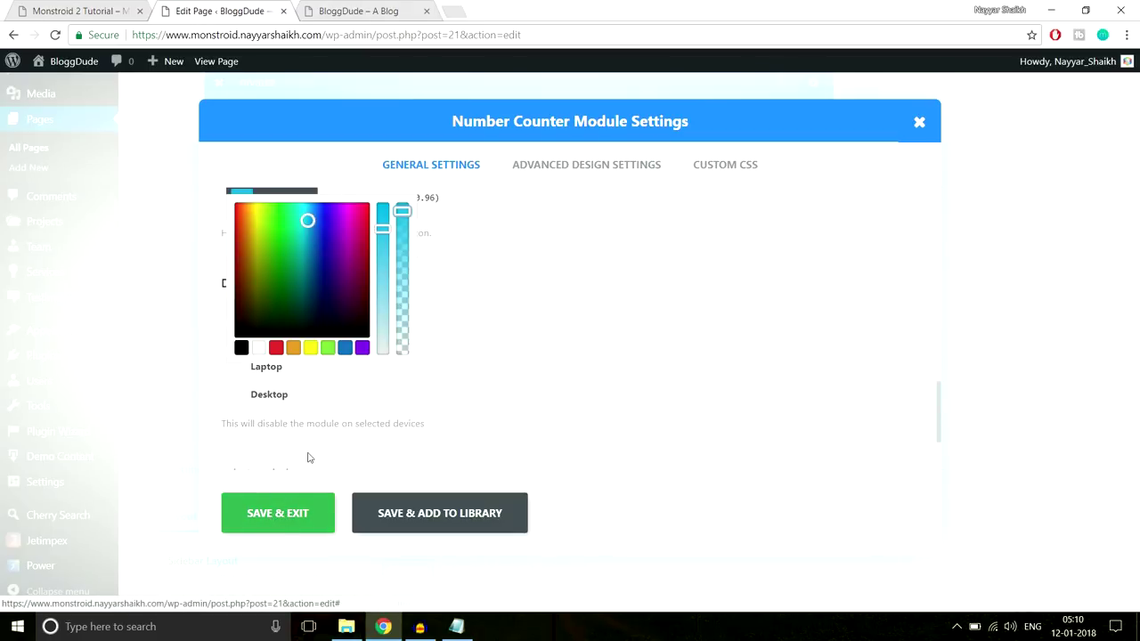
left_click(302, 527)
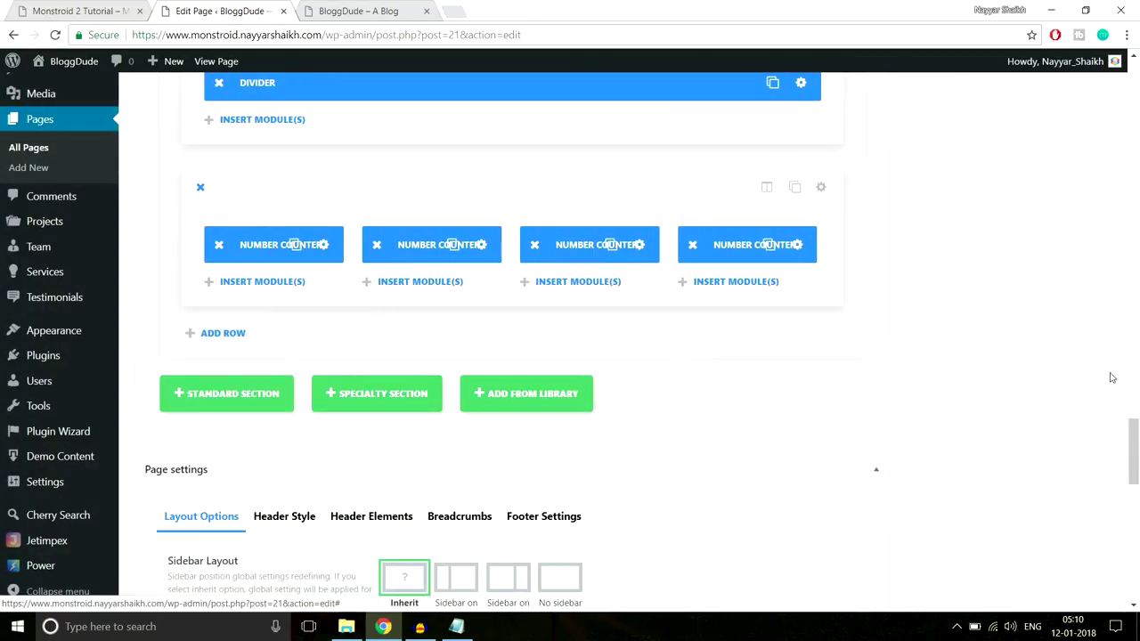
Update the page and reload the live blog to check the counters, like 570 Satisfied Customers
scroll(1137, 410, "up", 15)
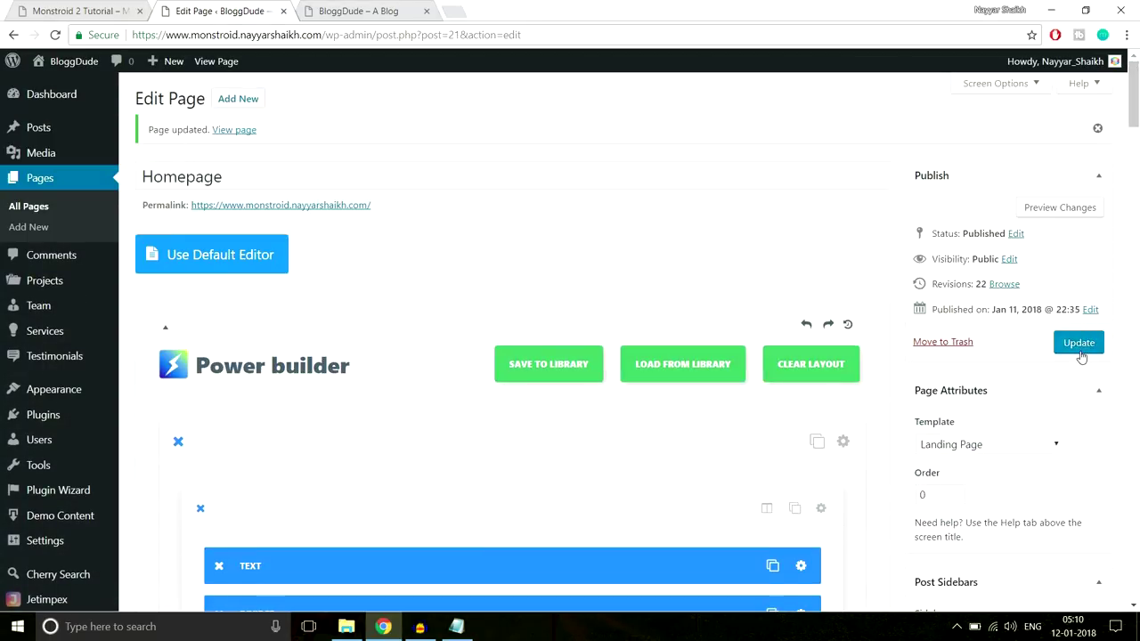
left_click(1080, 350)
left_click(363, 7)
left_click(383, 42)
key("Return")
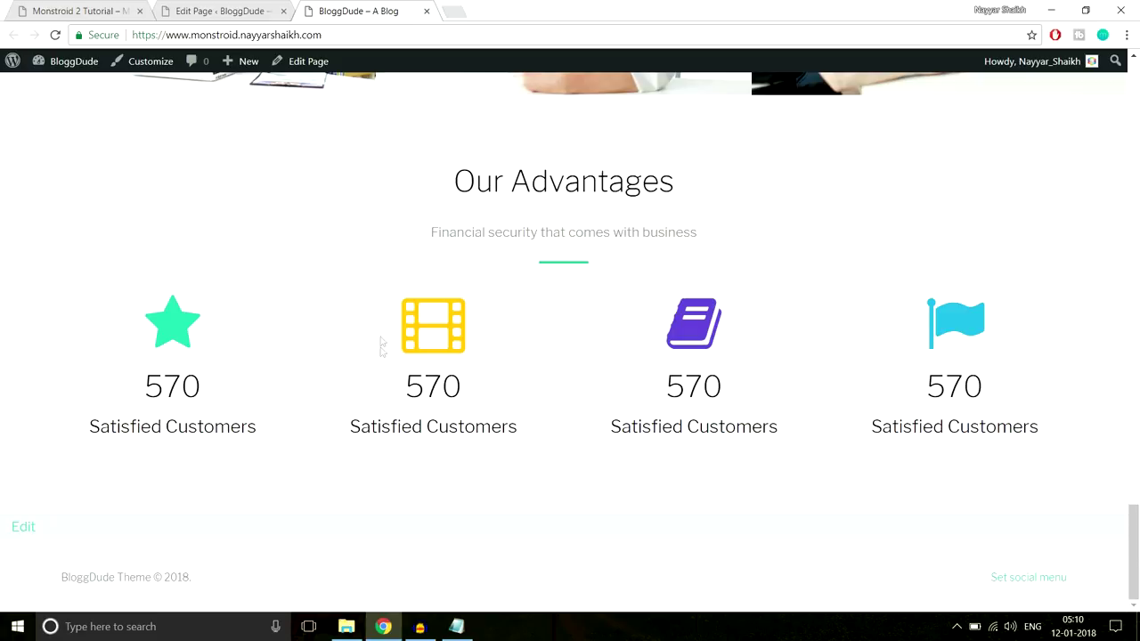
key("ctrl+1")
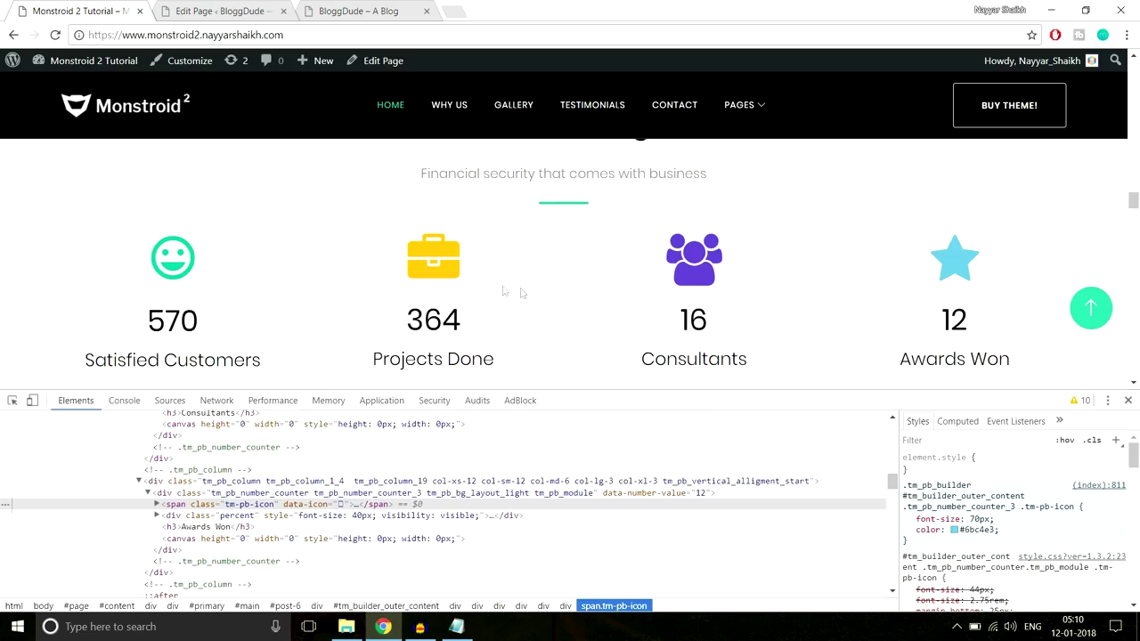
left_click(321, 9)
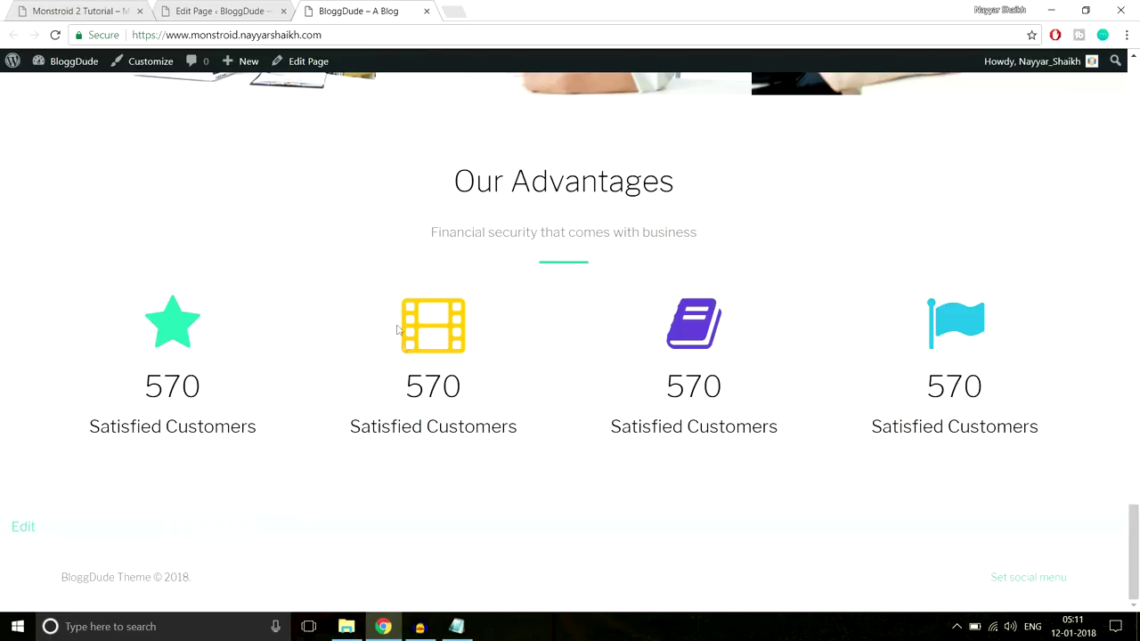
left_click_drag(403, 383, 406, 385)
left_click(476, 428)
left_click(406, 385)
Close DevTools on the demo site and scroll to the 3 Steps to Profitable Business Planning section
left_click(122, 7)
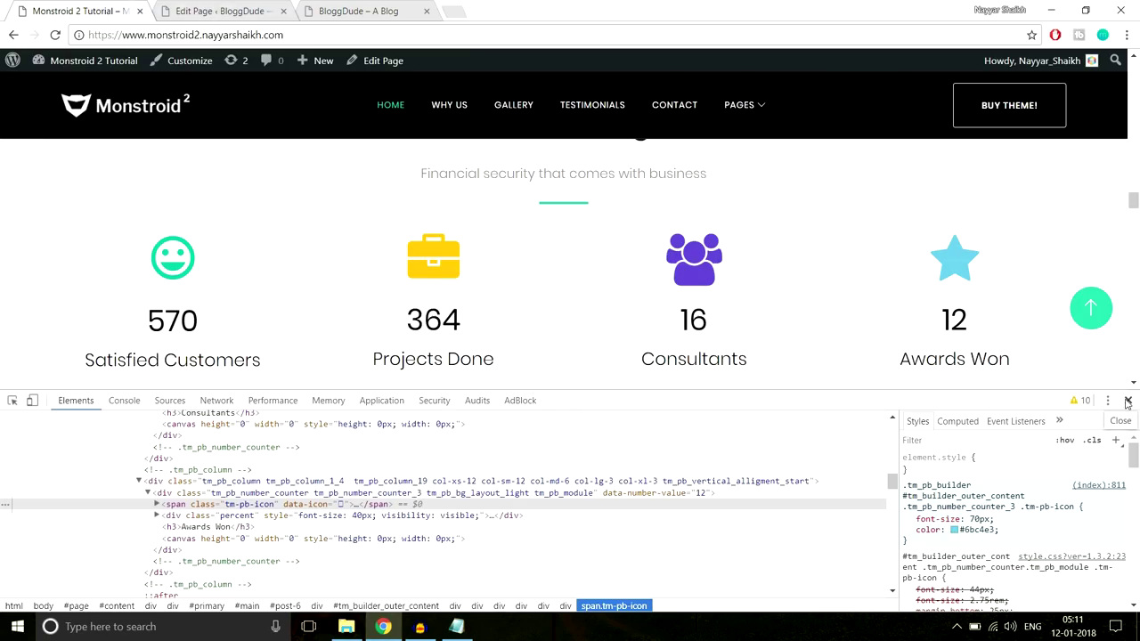
left_click(1127, 400)
scroll(1114, 408, "down", 3)
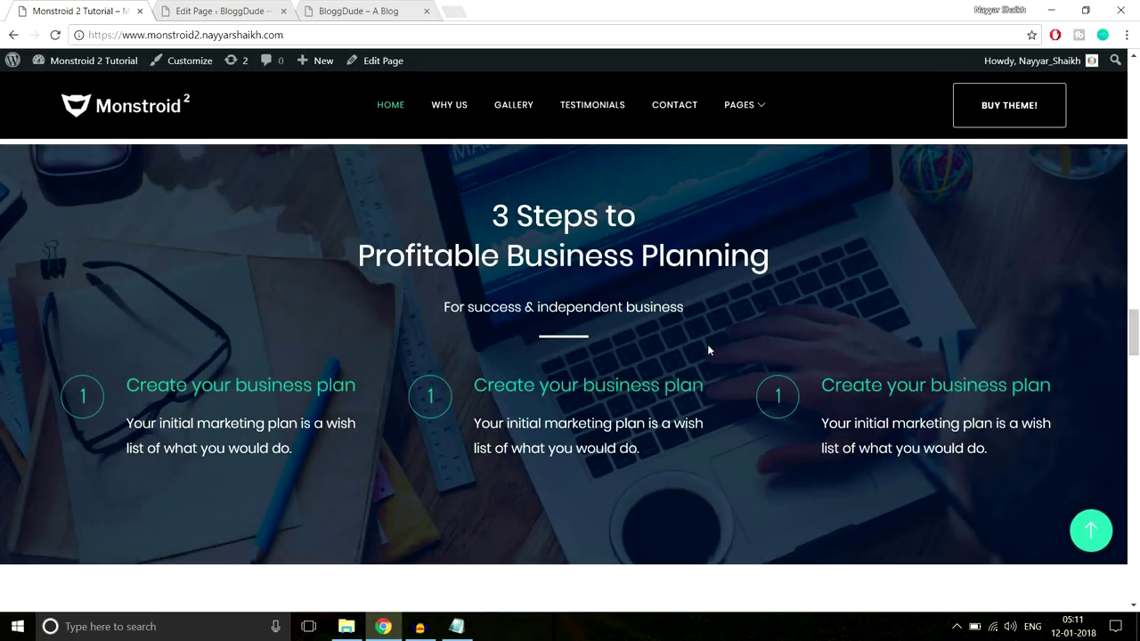
scroll(714, 346, "down", 10)
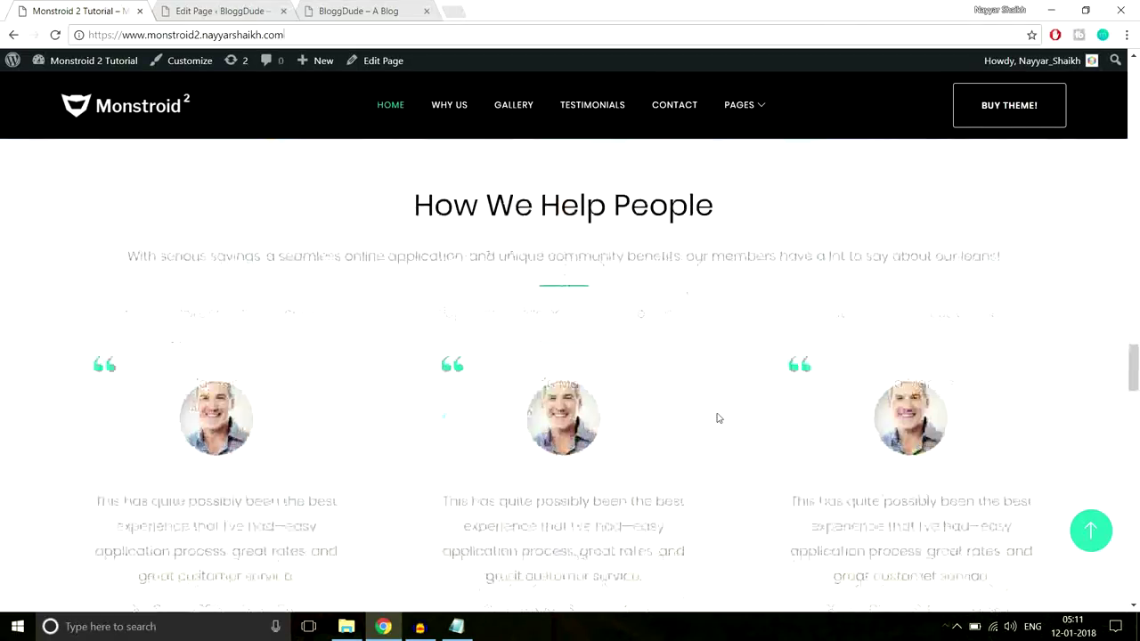
scroll(717, 417, "down", 1)
scroll(716, 418, "down", 10)
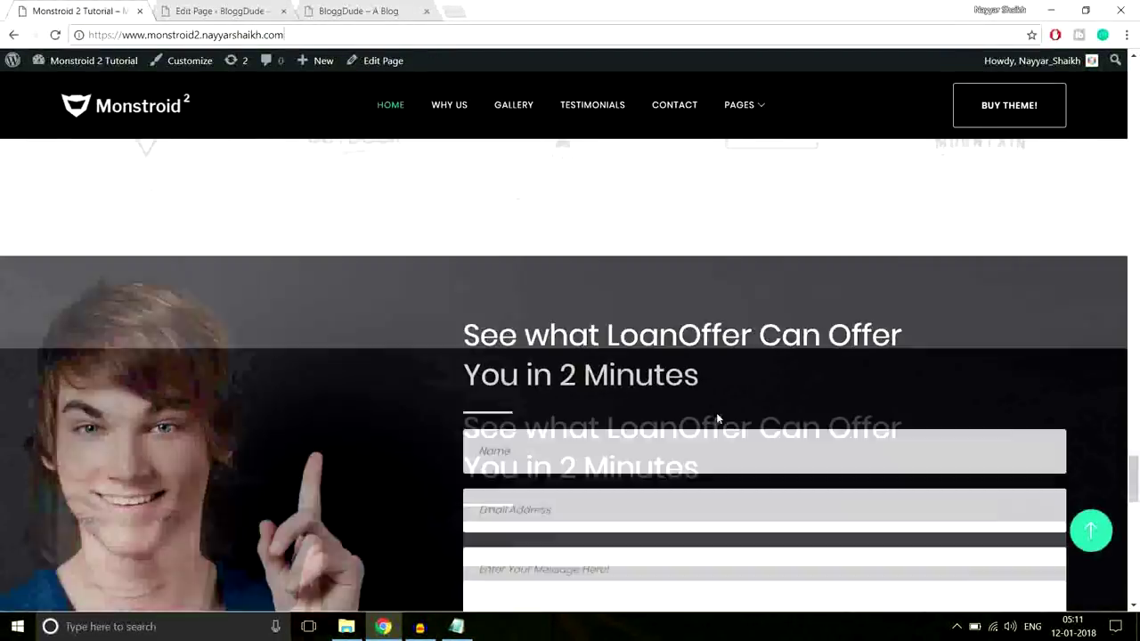
scroll(734, 445, "up", 15)
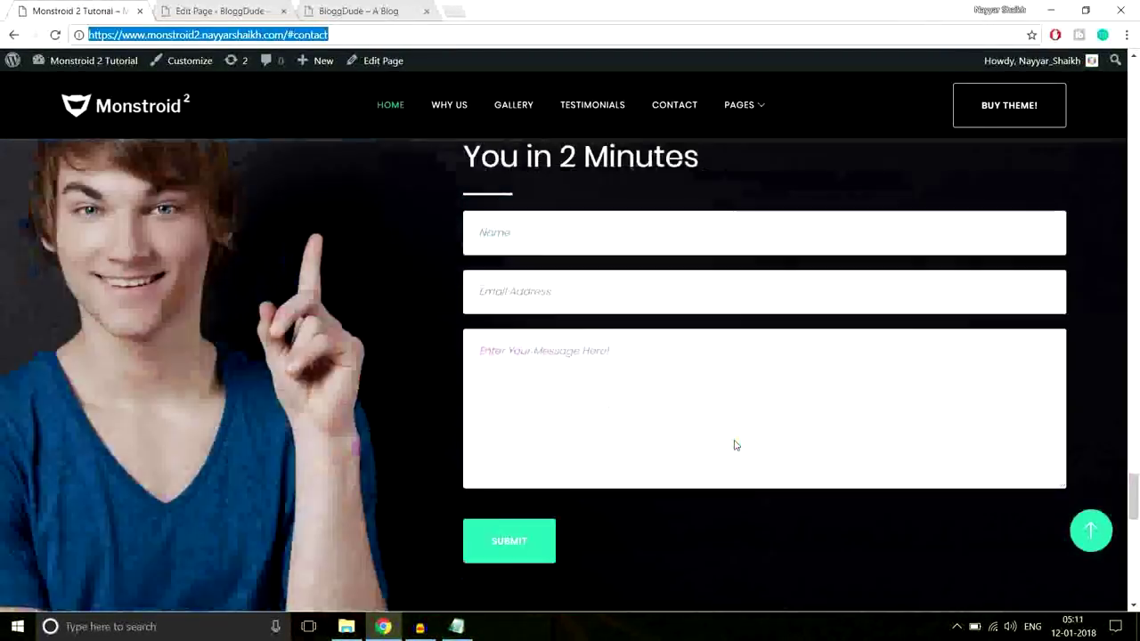
scroll(735, 453, "up", 6)
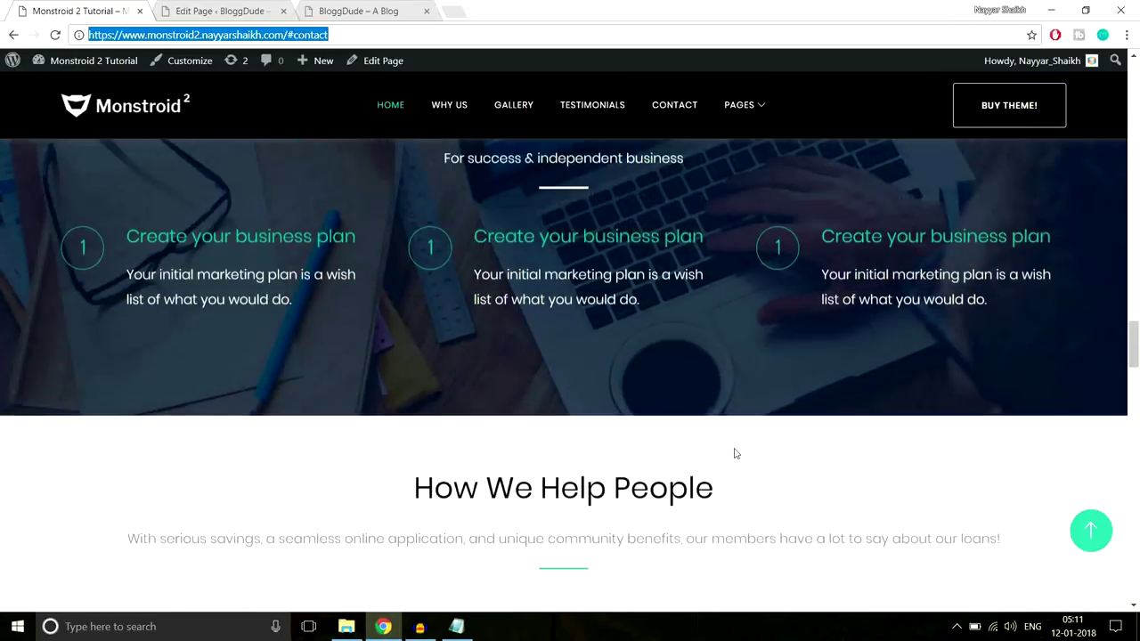
scroll(735, 453, "up", 2)
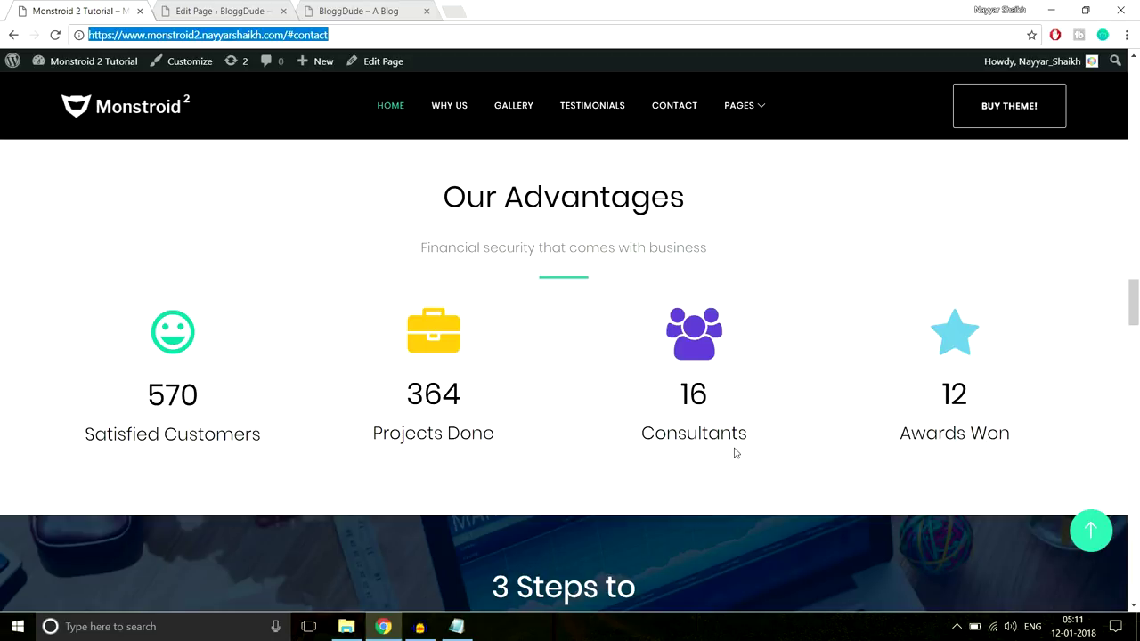
scroll(792, 476, "down", 5)
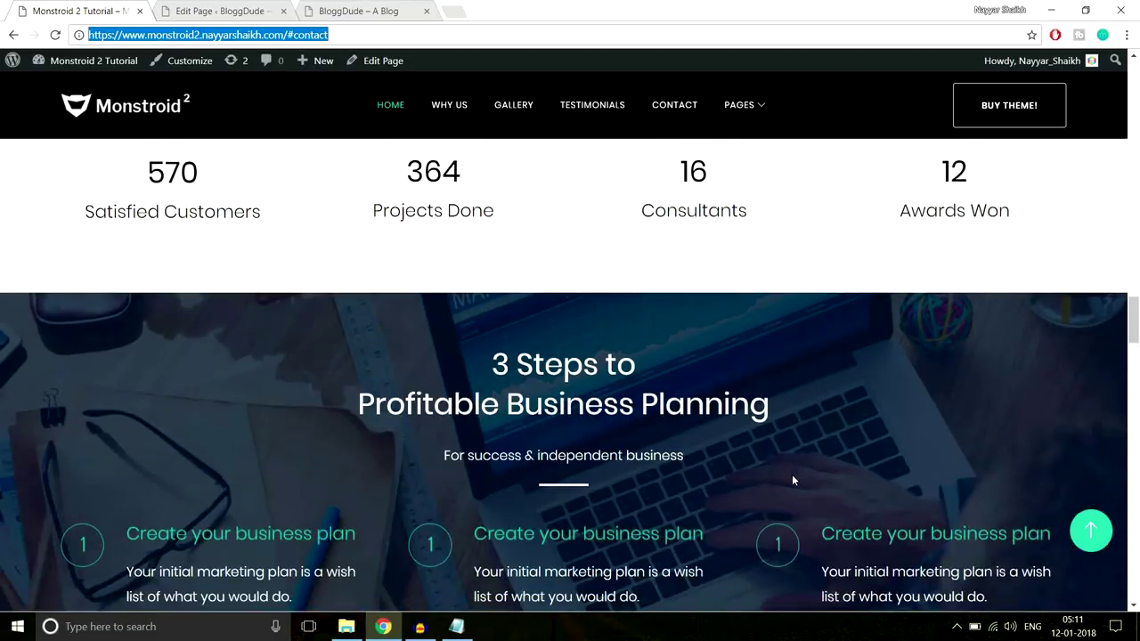
scroll(792, 480, "up", 2)
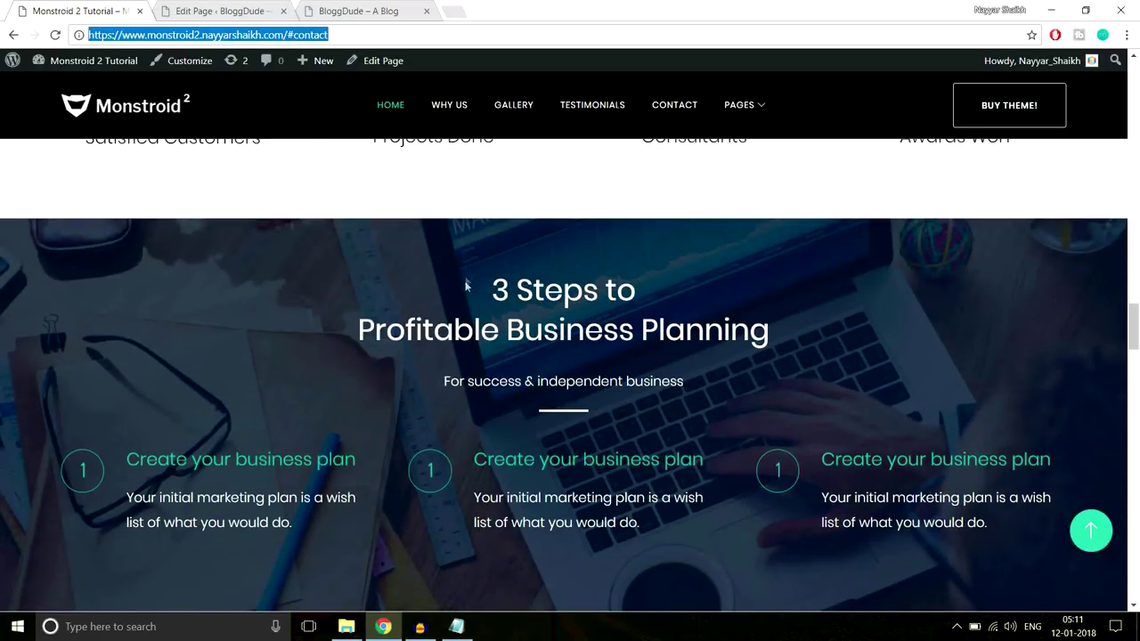
scroll(559, 522, "up", 4)
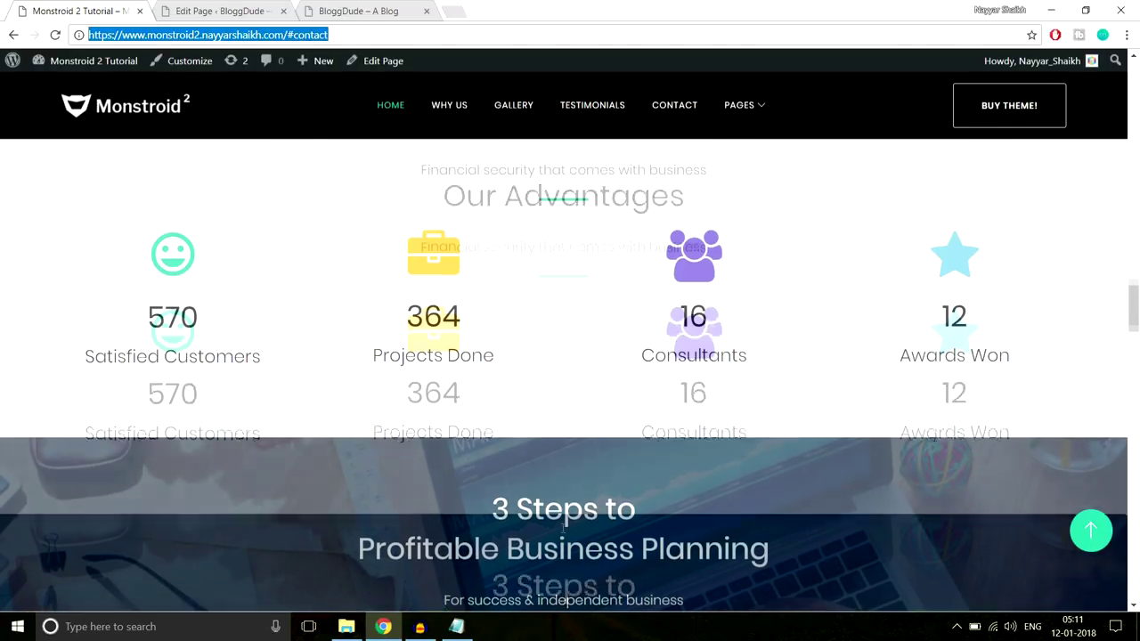
left_click_drag(1134, 303, 1135, 268)
scroll(944, 323, "down", 4)
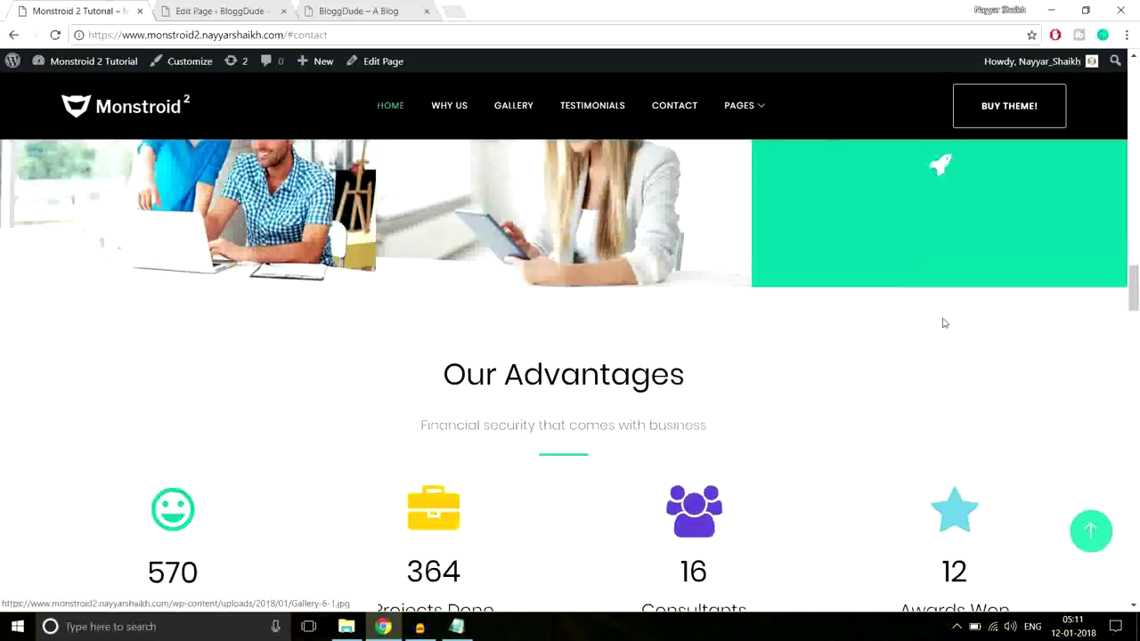
scroll(944, 324, "down", 6)
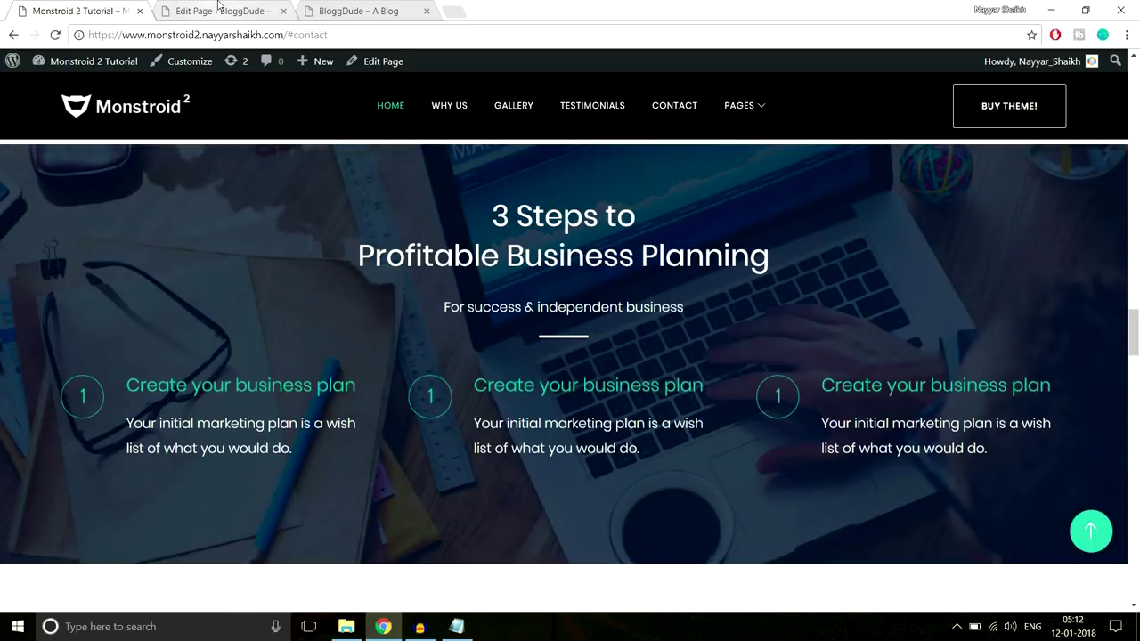
Add a new standard section and copy the demo's 3 Steps heading and subtitle text
left_click(218, 11)
left_click_drag(1134, 114, 1134, 501)
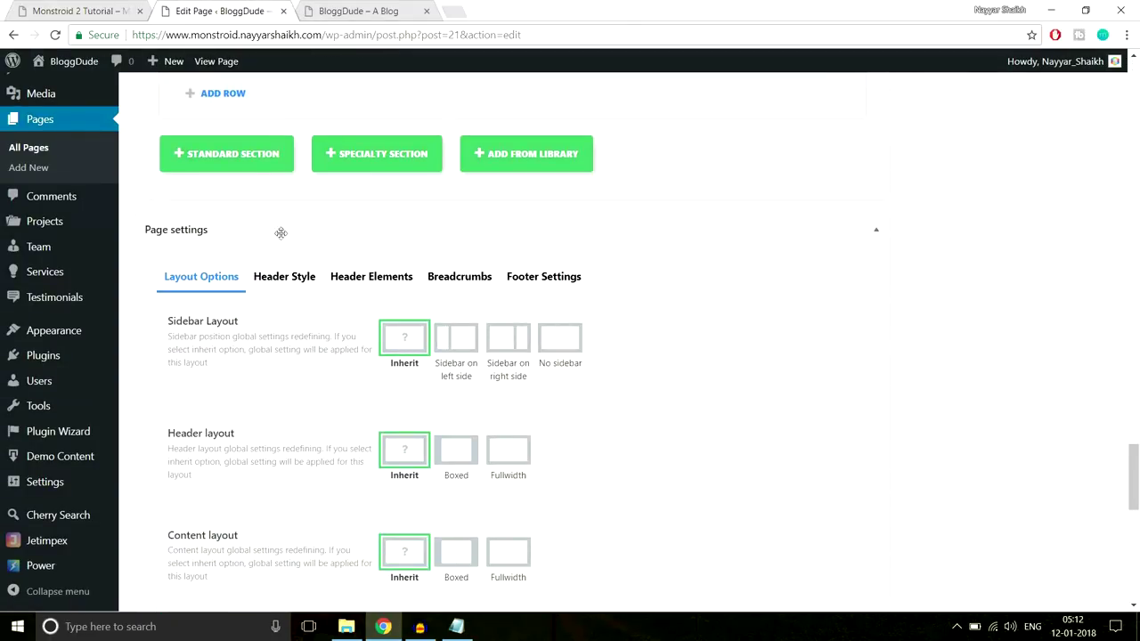
left_click(248, 157)
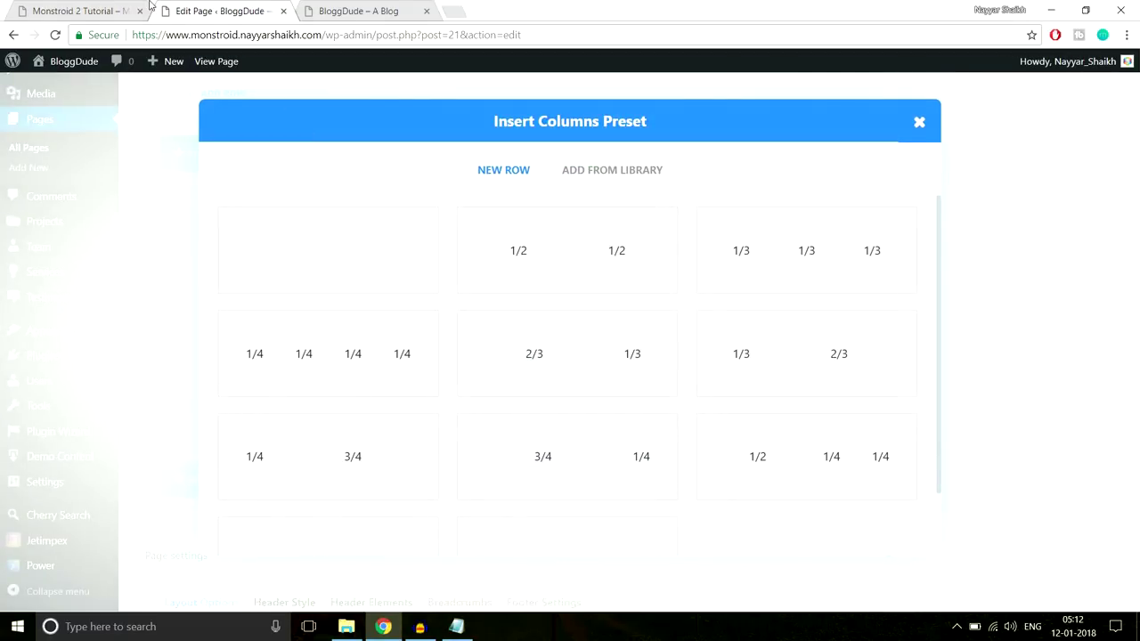
left_click(118, 6)
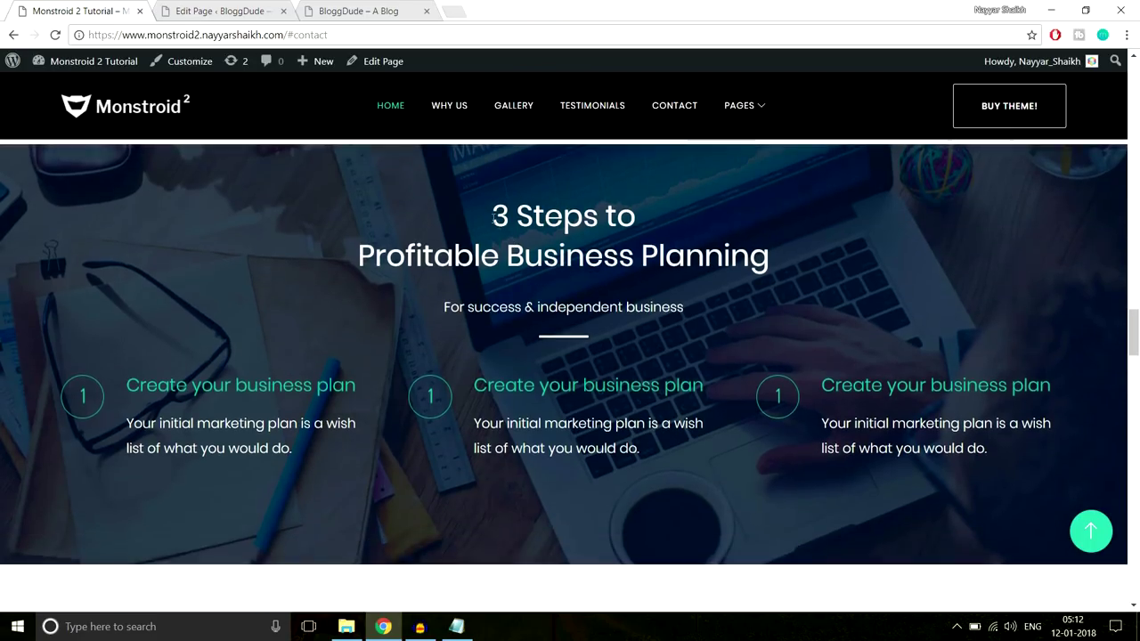
left_click_drag(610, 233, 760, 285)
key("ctrl+c")
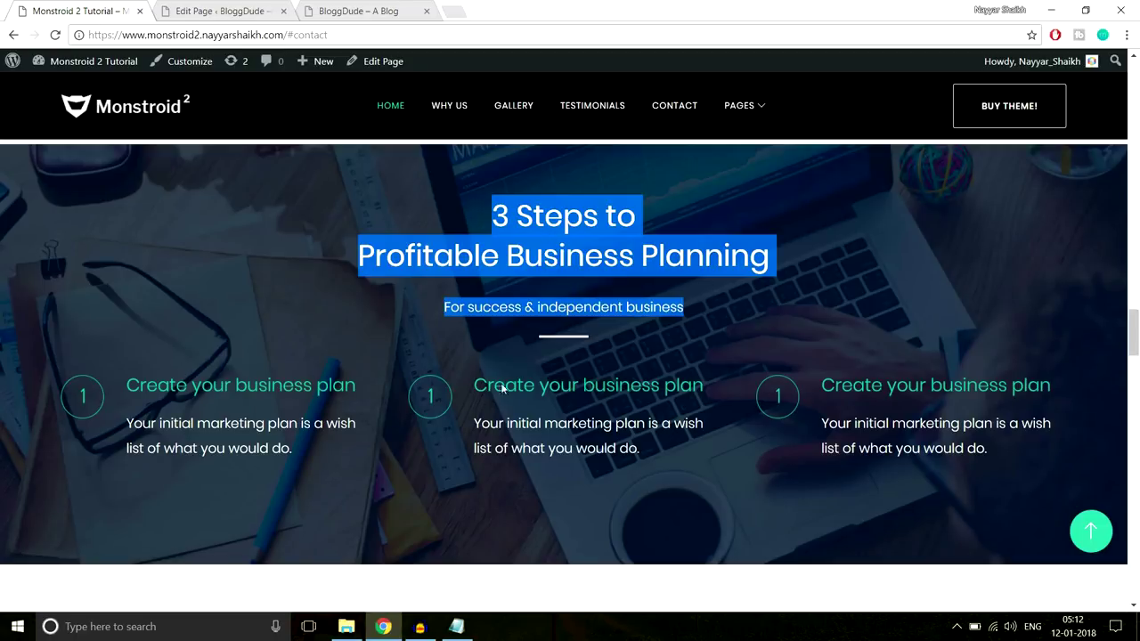
Give the new section one full-width column and bring up the module list
left_click(221, 10)
left_click(348, 257)
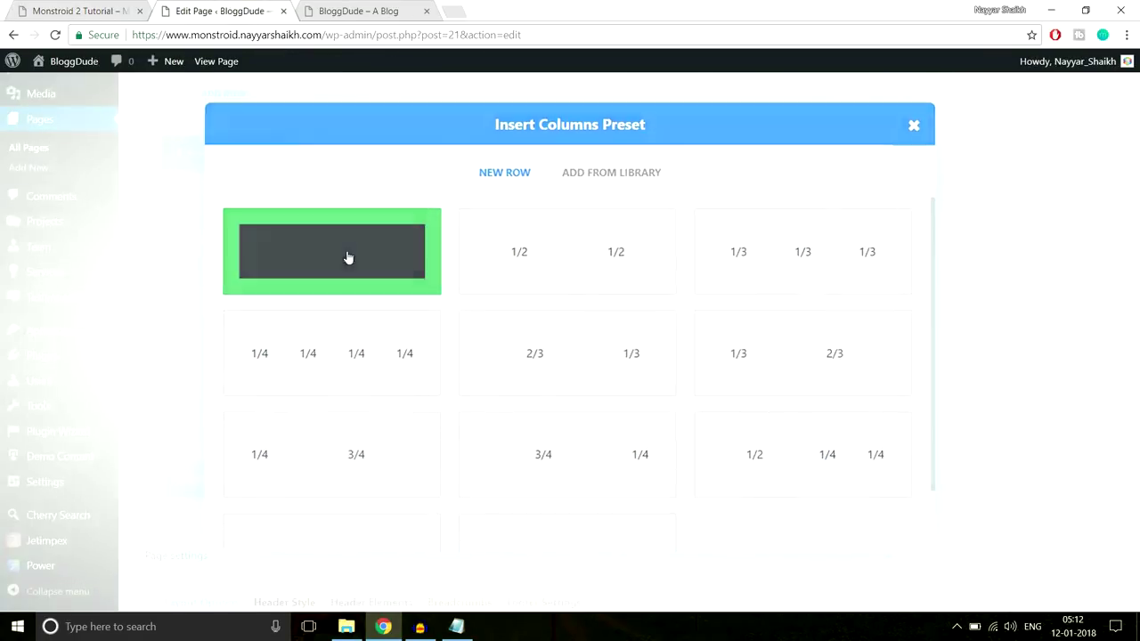
scroll(520, 312, "down", 1)
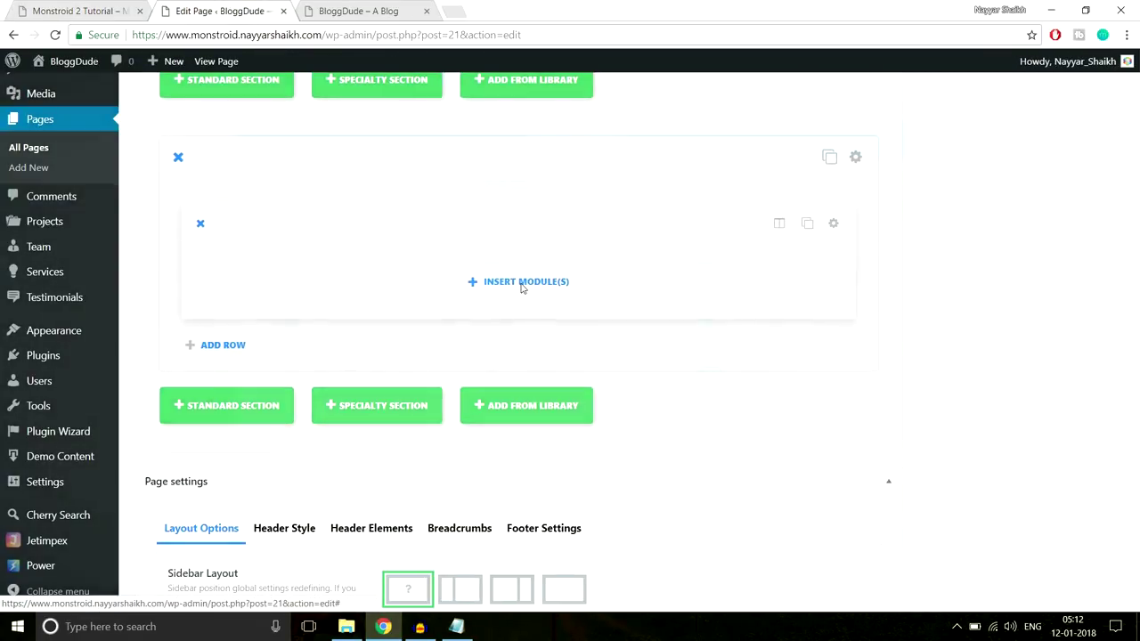
left_click(520, 282)
scroll(801, 445, "down", 5)
scroll(767, 450, "down", 1)
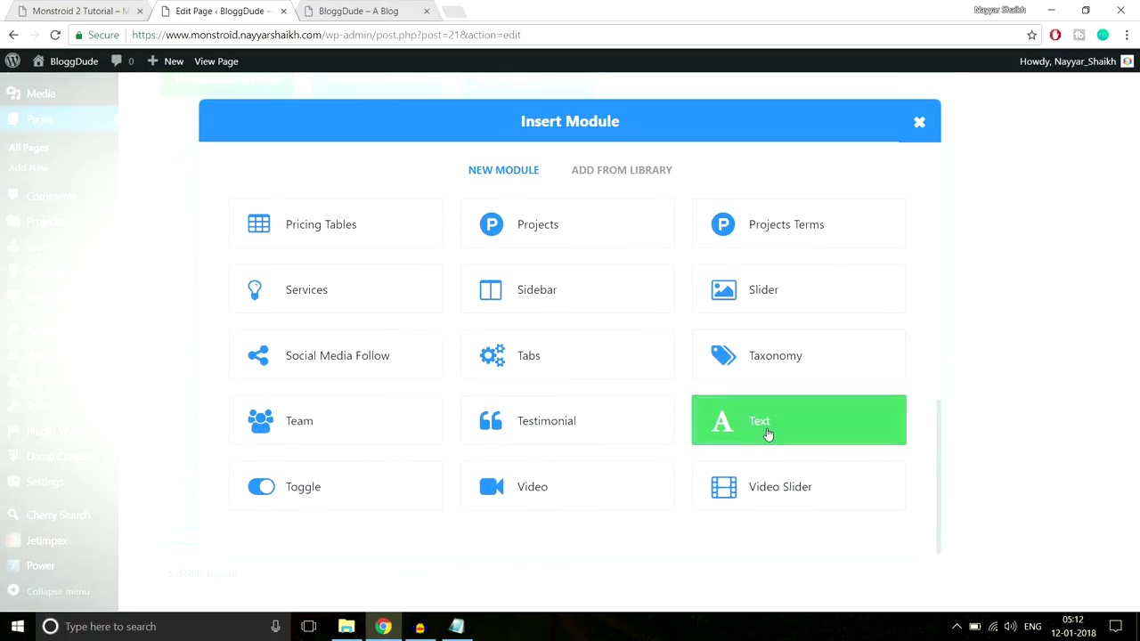
Add a centred Text module holding the pasted '3 Steps to Profitable Business Planning' heading and subtitle
left_click(768, 433)
left_click(359, 264)
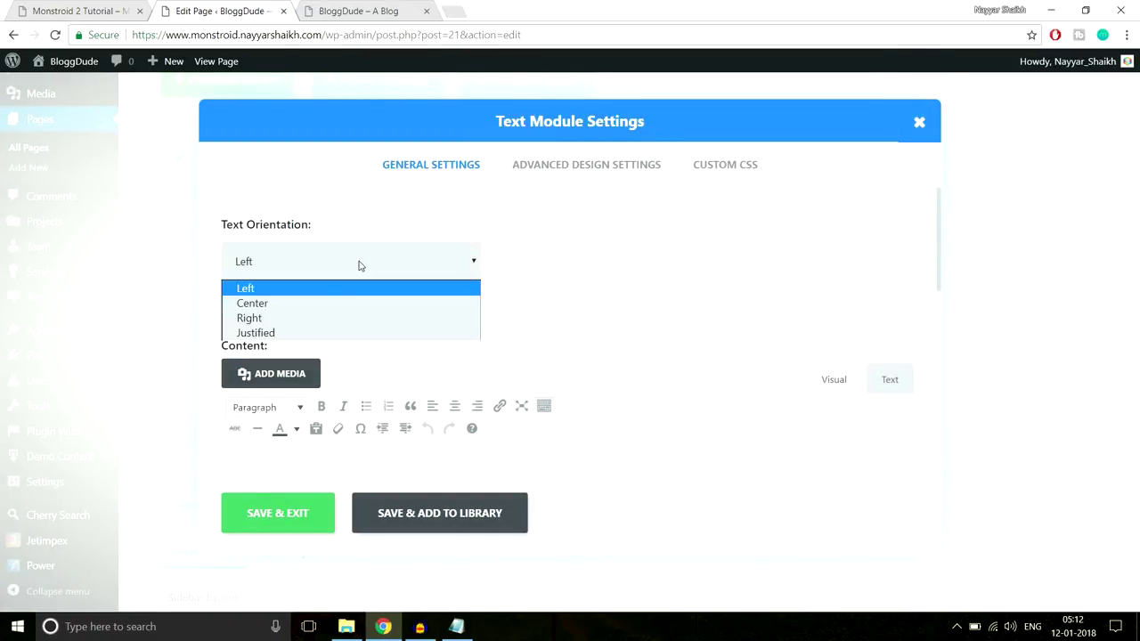
left_click(330, 304)
scroll(621, 315, "down", 2)
left_click(521, 371)
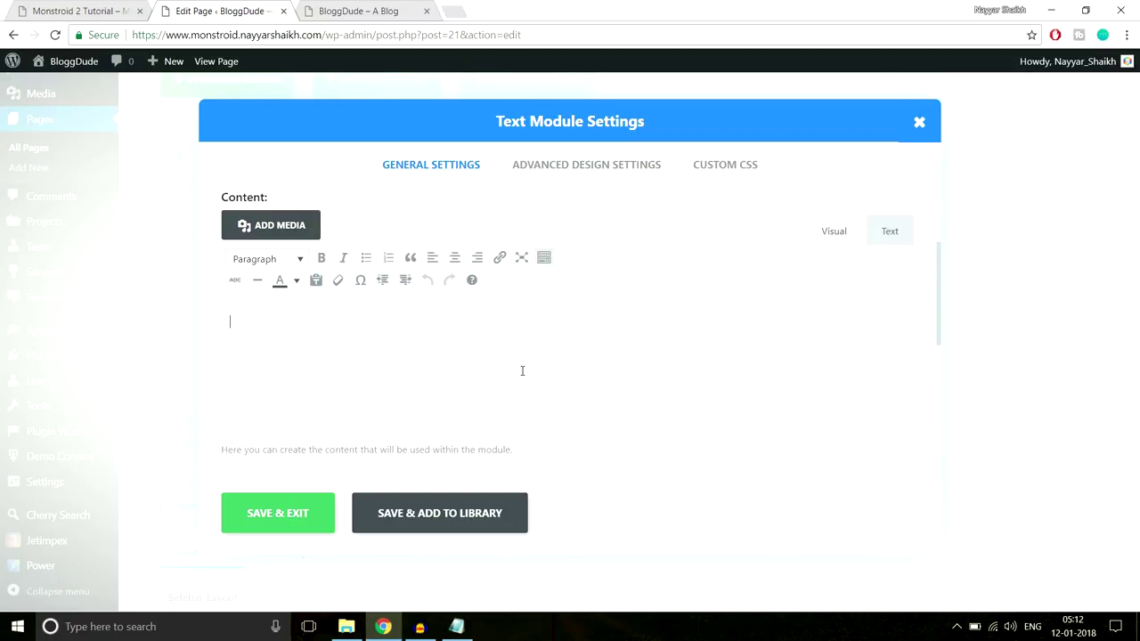
key("ctrl+v")
left_click(295, 345)
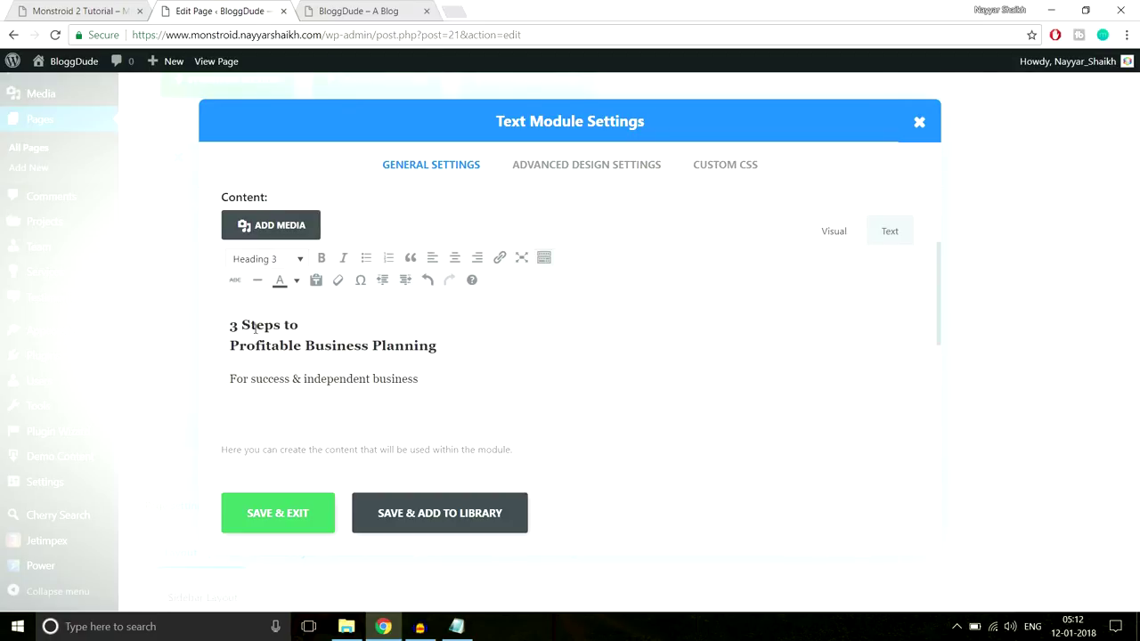
left_click(274, 377)
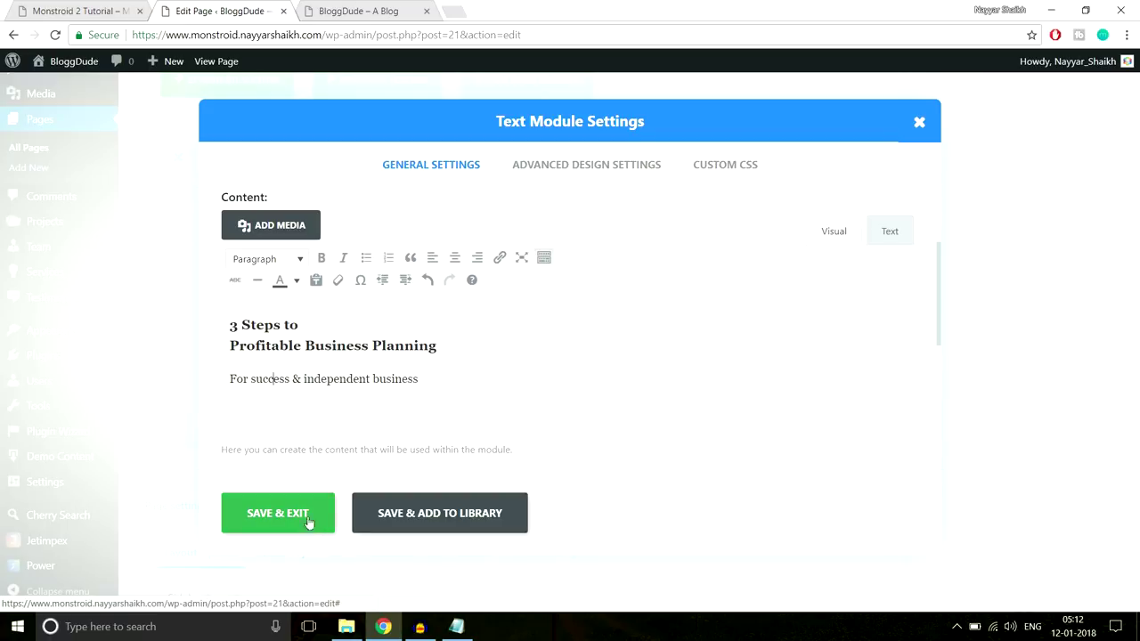
left_click(120, 7)
left_click(511, 333)
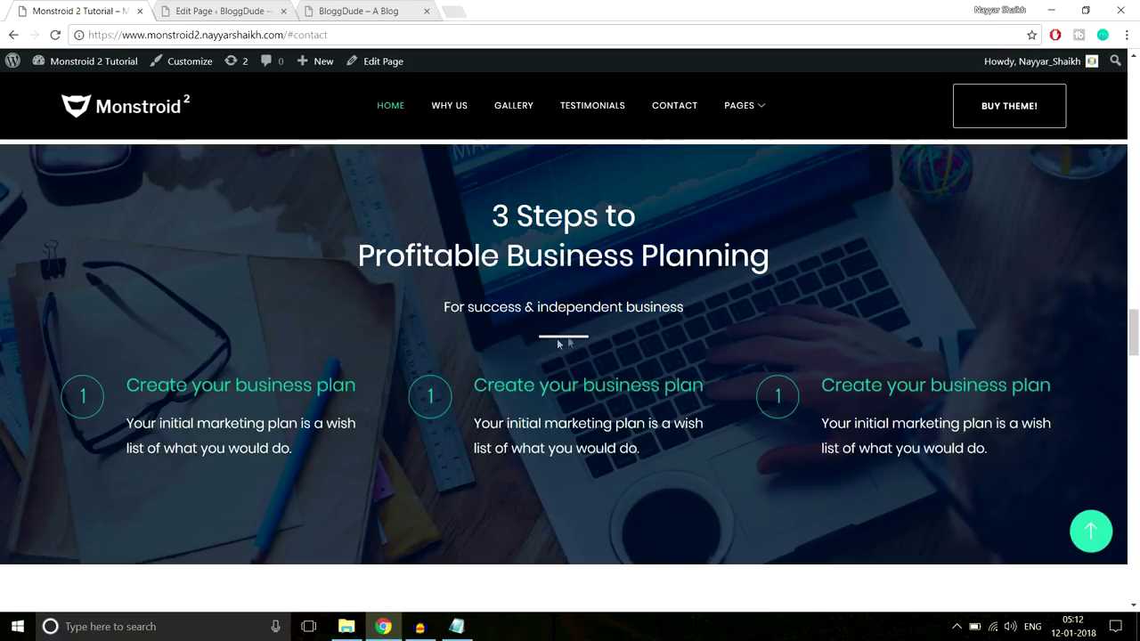
Paste the line CSS from the notes into the Text module's After CSS field and save
left_click(455, 626)
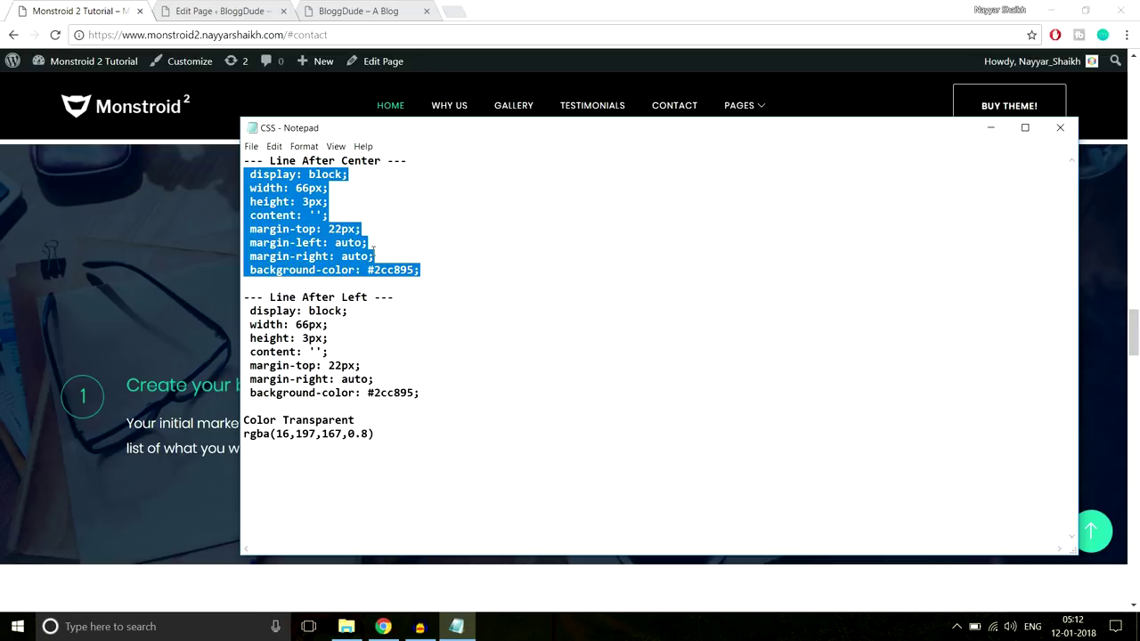
left_click(258, 11)
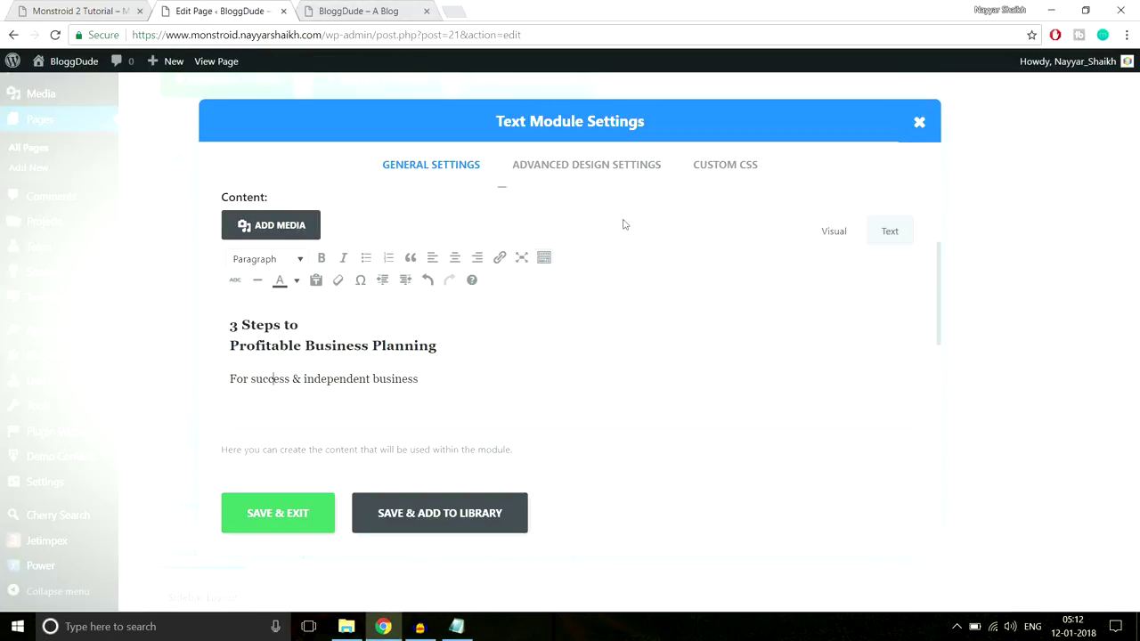
left_click(746, 169)
scroll(796, 333, "down", 3)
scroll(797, 333, "down", 3)
scroll(382, 419, "down", 1)
left_click(358, 360)
type("width: 60px; height: 3px; content: ''; margin-top: 22px; margin-left: auto; margin-right: auto; background-color: #2cc895;")
left_click(313, 511)
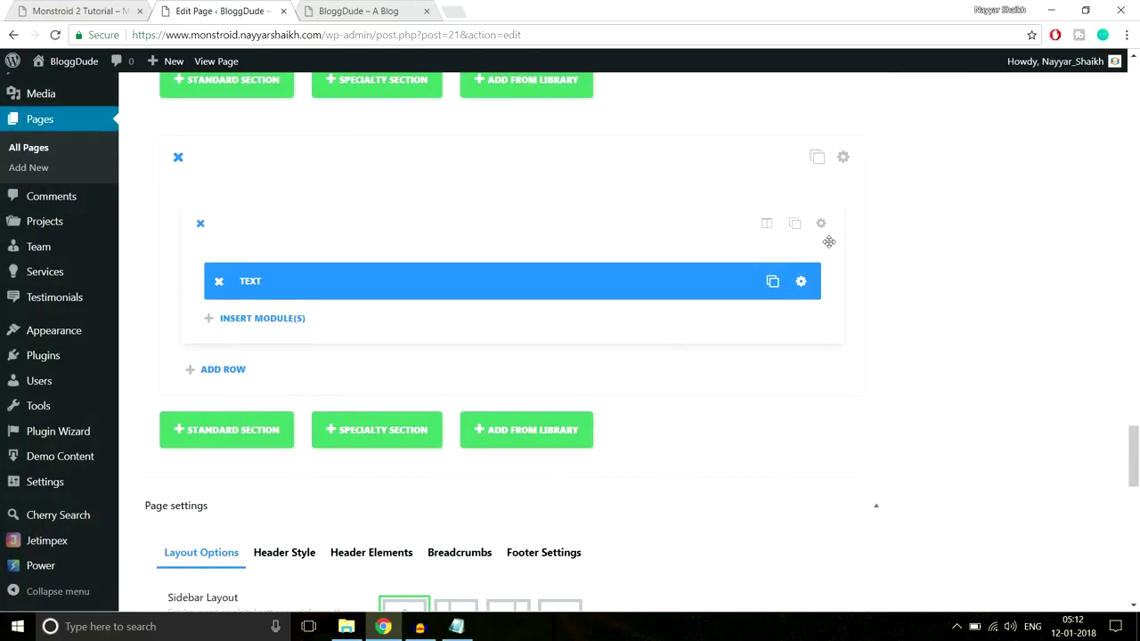
Change the line colour from 2cc895 to ff, save, and check the live homepage
left_click(801, 282)
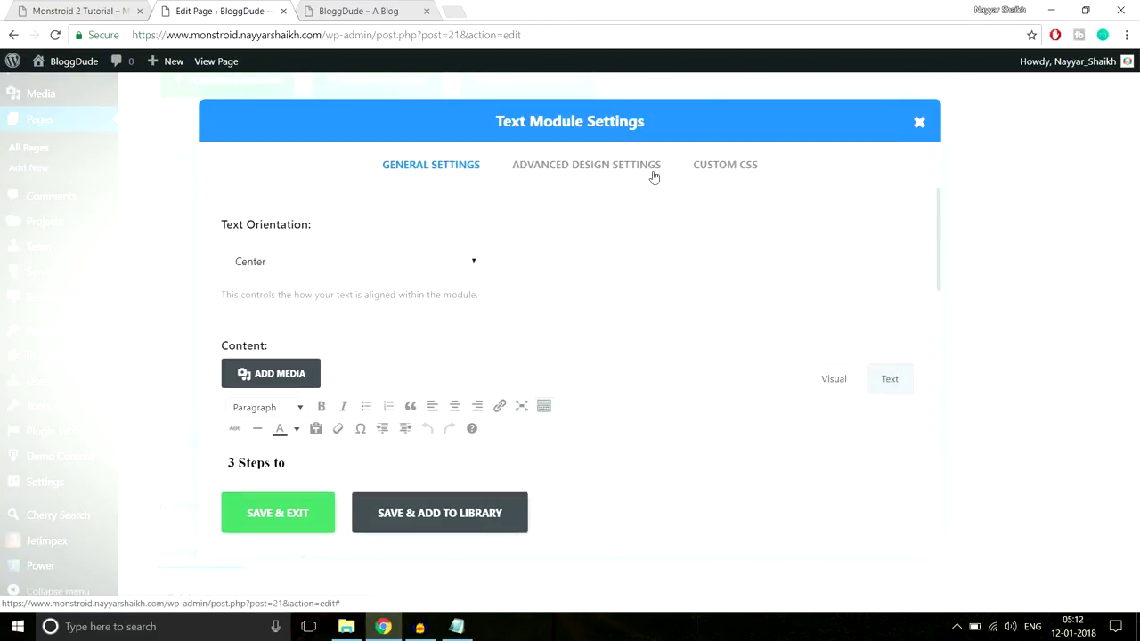
left_click(722, 172)
scroll(740, 291, "down", 10)
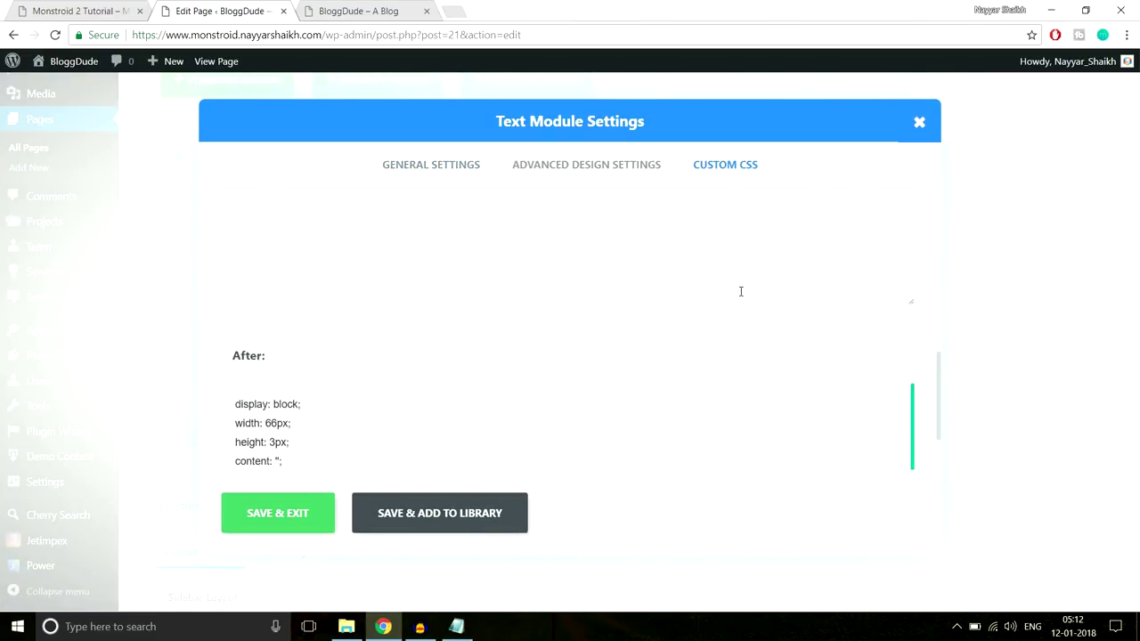
scroll(369, 385, "down", 1)
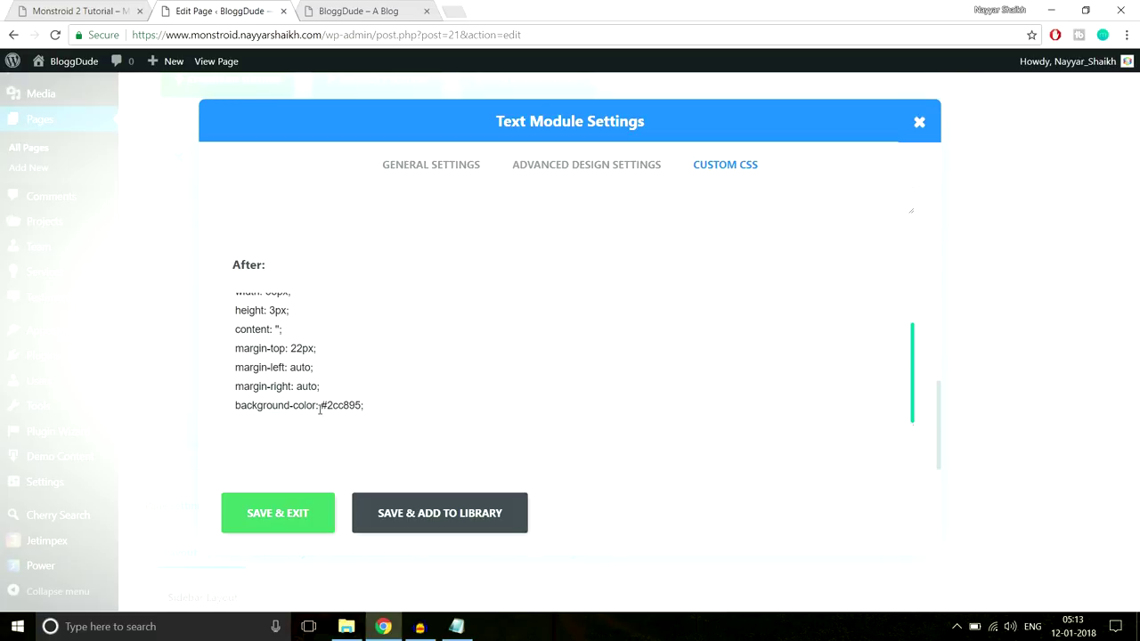
left_click_drag(326, 405, 363, 405)
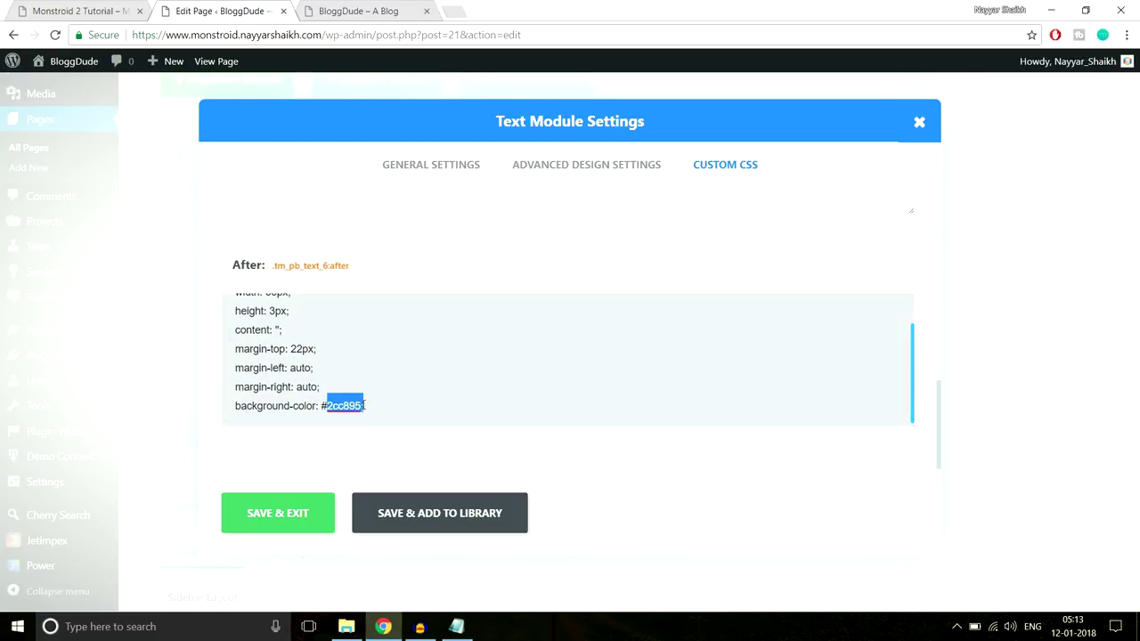
type("ffff")
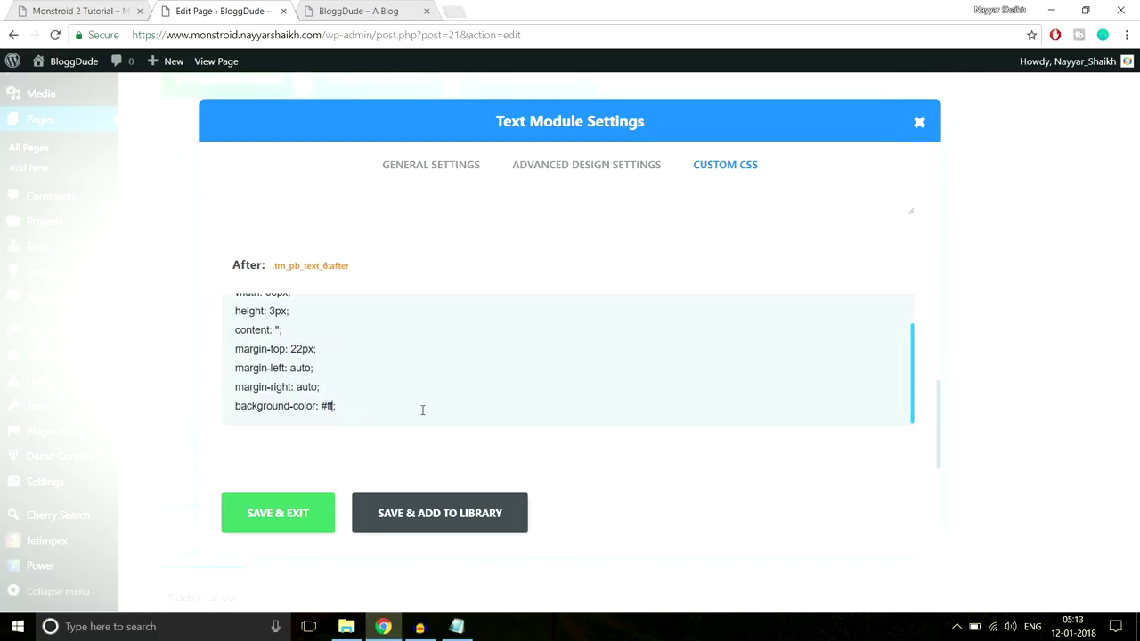
left_click(283, 514)
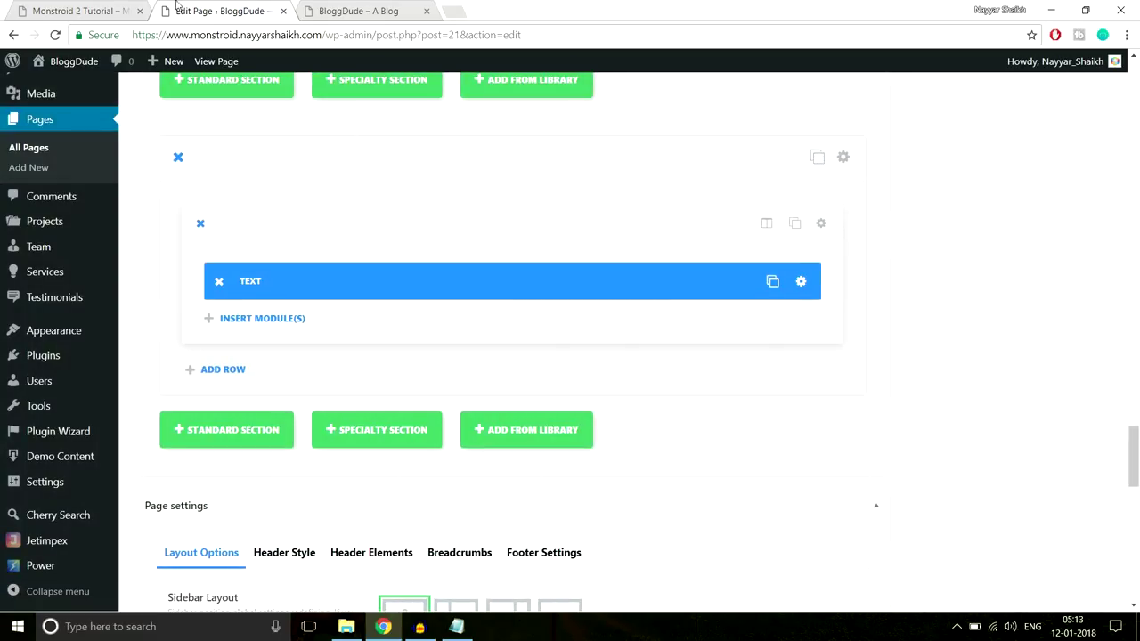
left_click(80, 11)
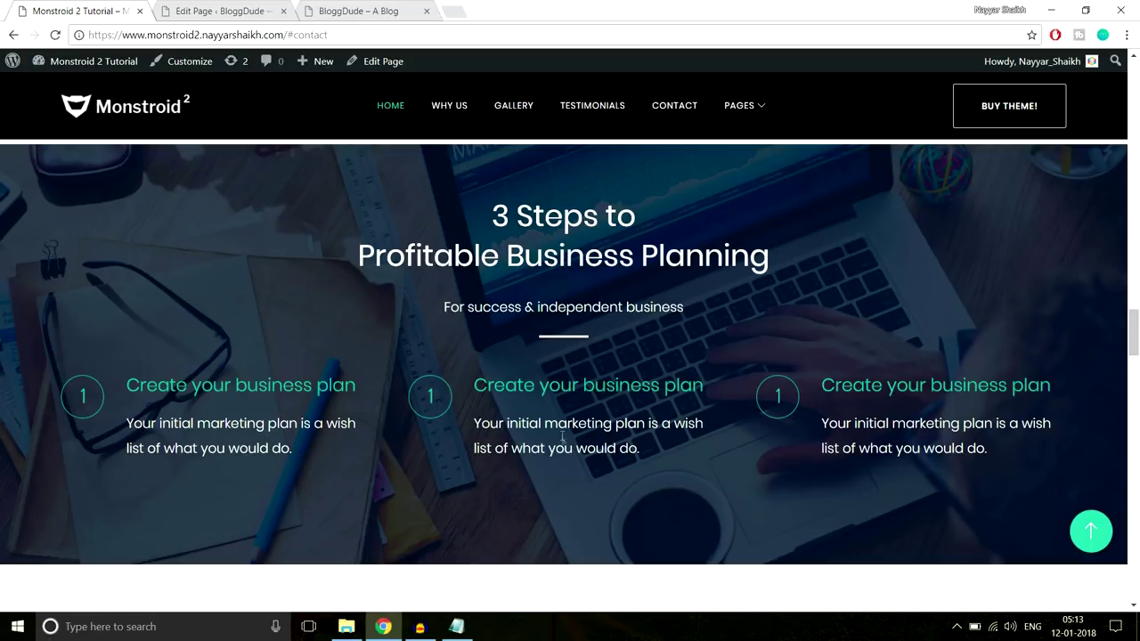
Add a Divider module below the Text module with a 40px top margin
left_click(236, 7)
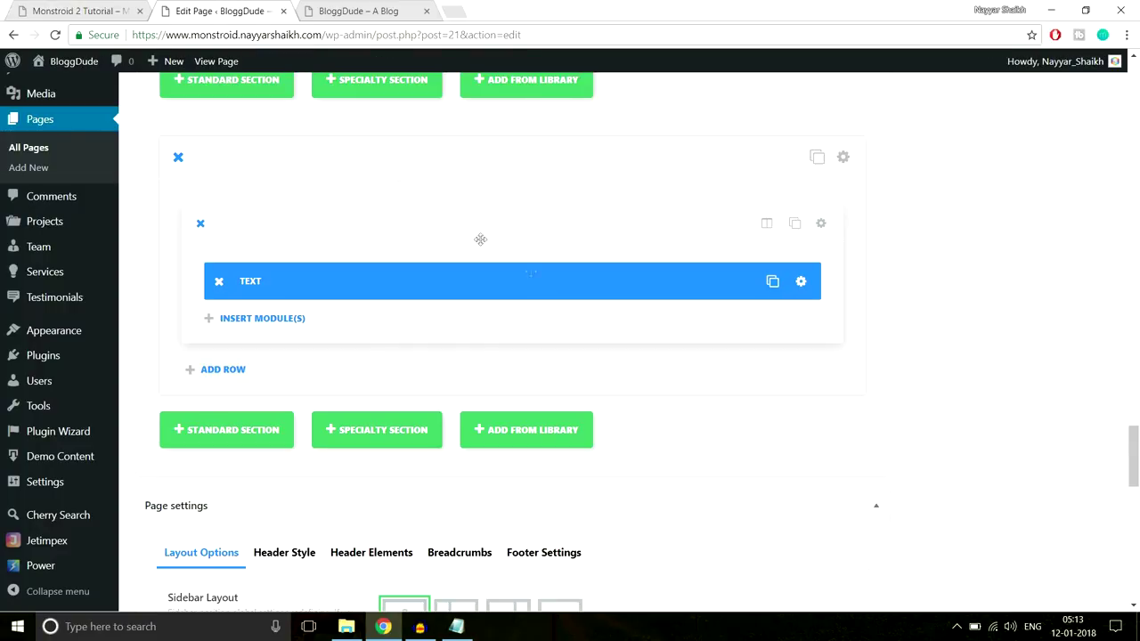
left_click(301, 325)
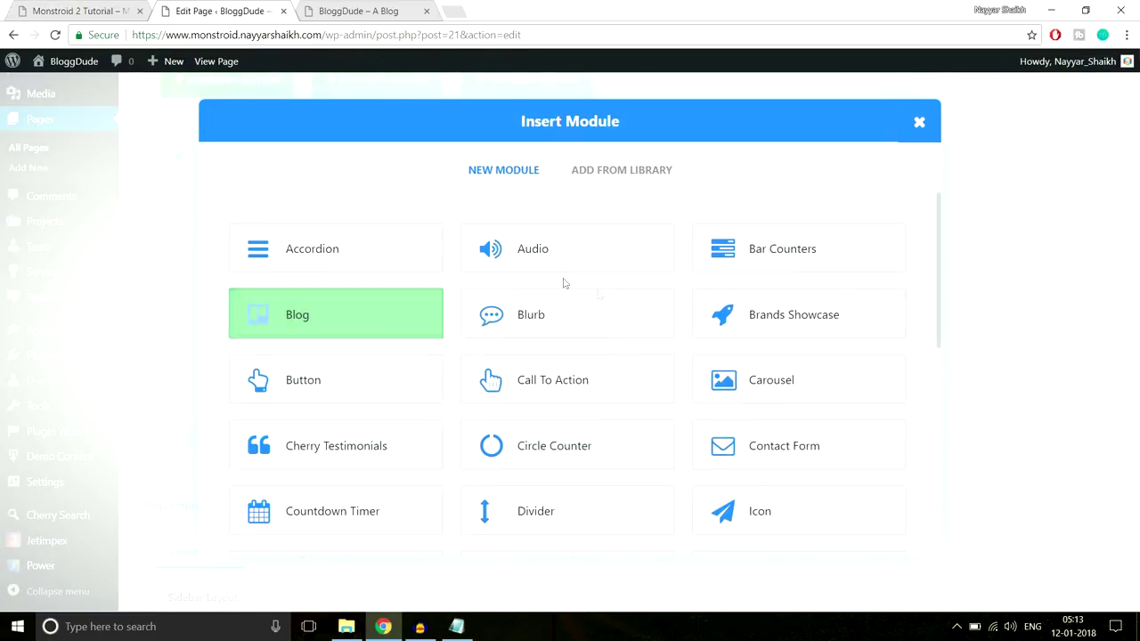
left_click(540, 527)
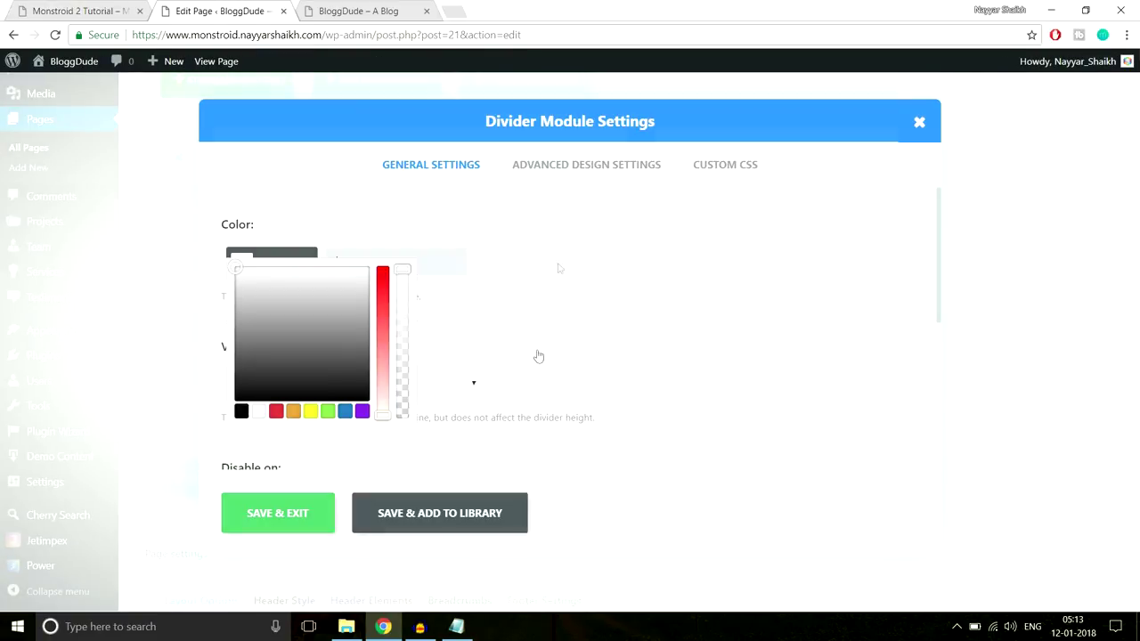
left_click(590, 163)
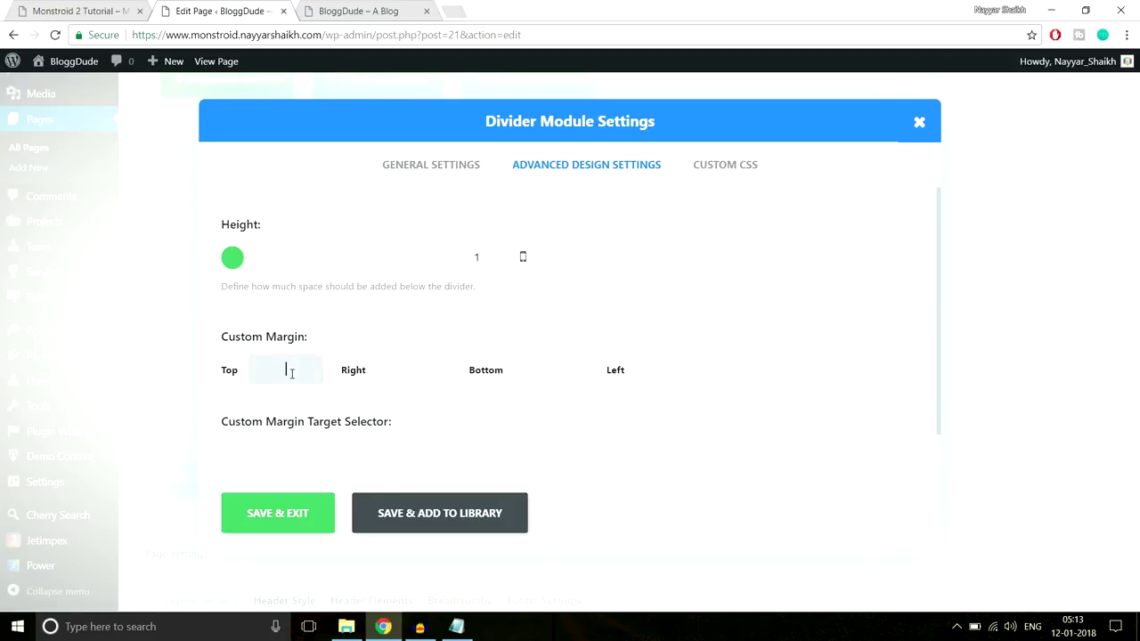
left_click(291, 373)
type("40px")
left_click(265, 514)
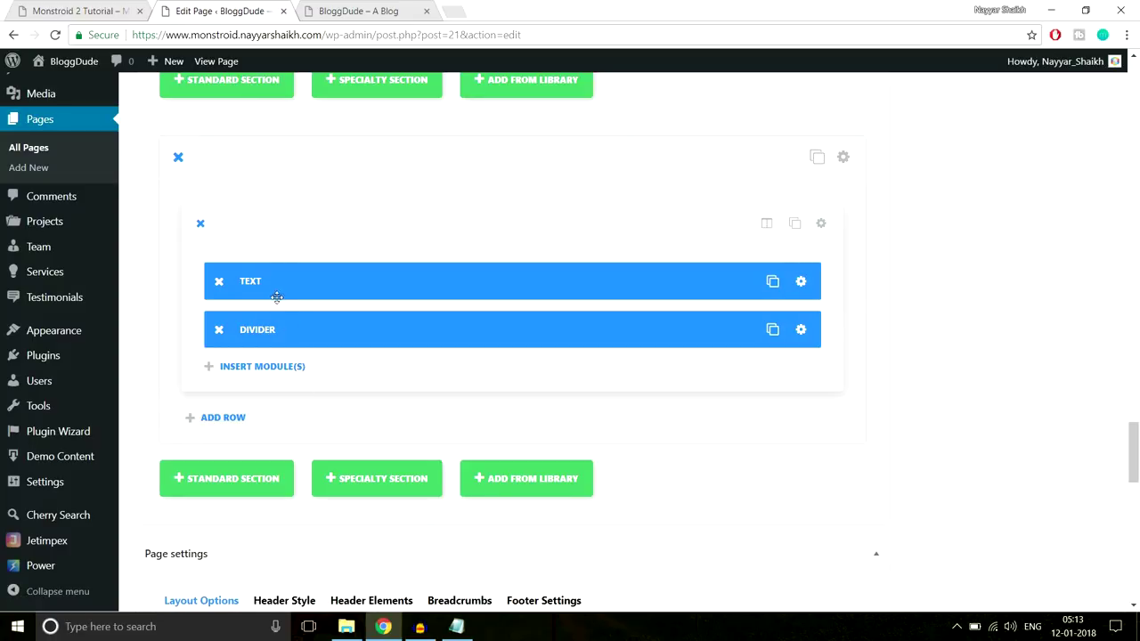
Check the divider on the live homepage, then dismiss the module list without adding anything
left_click(80, 11)
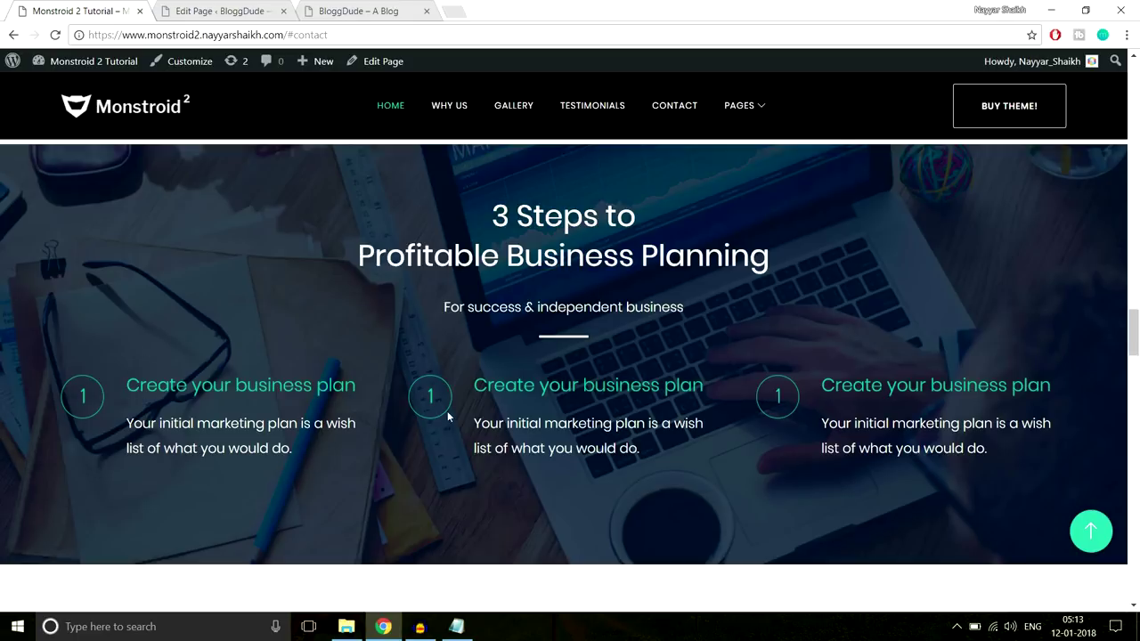
left_click(267, 9)
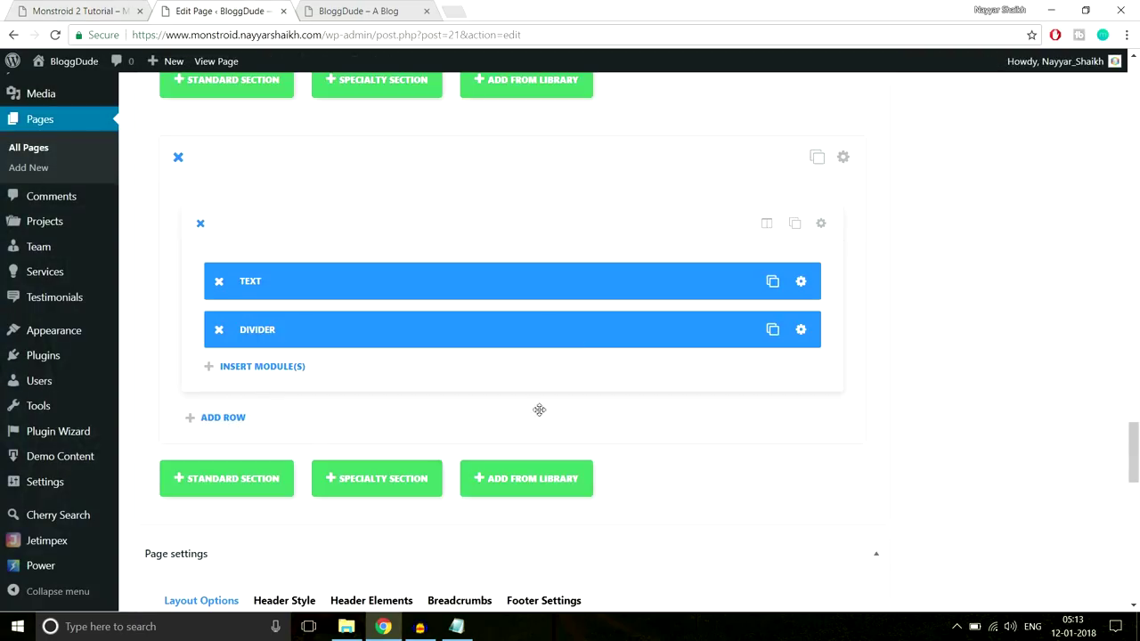
left_click(261, 367)
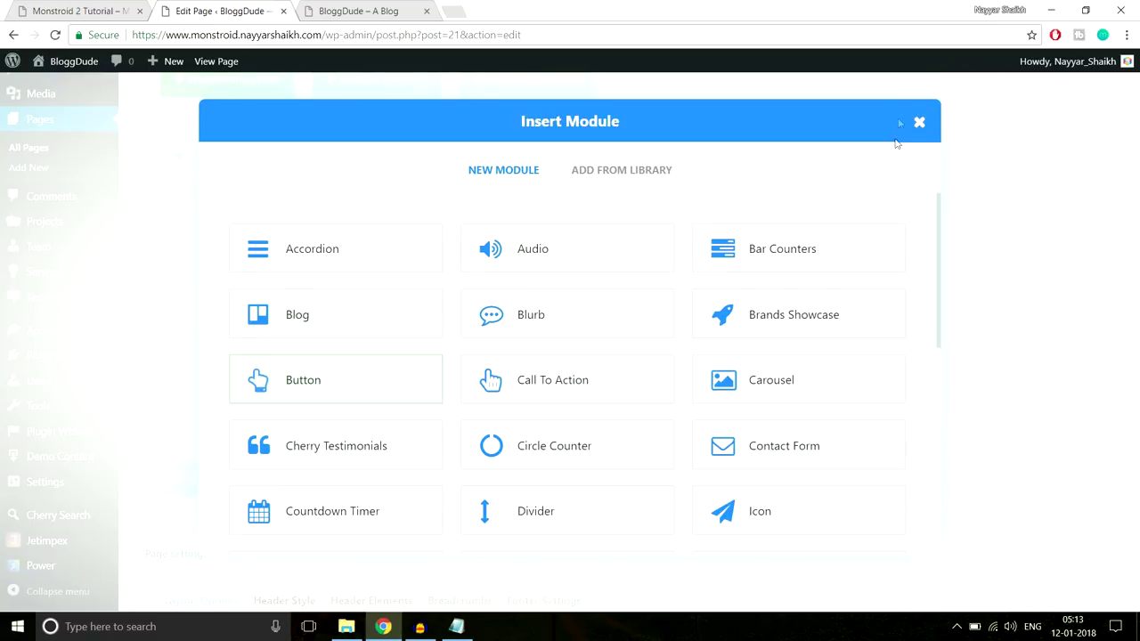
left_click(908, 128)
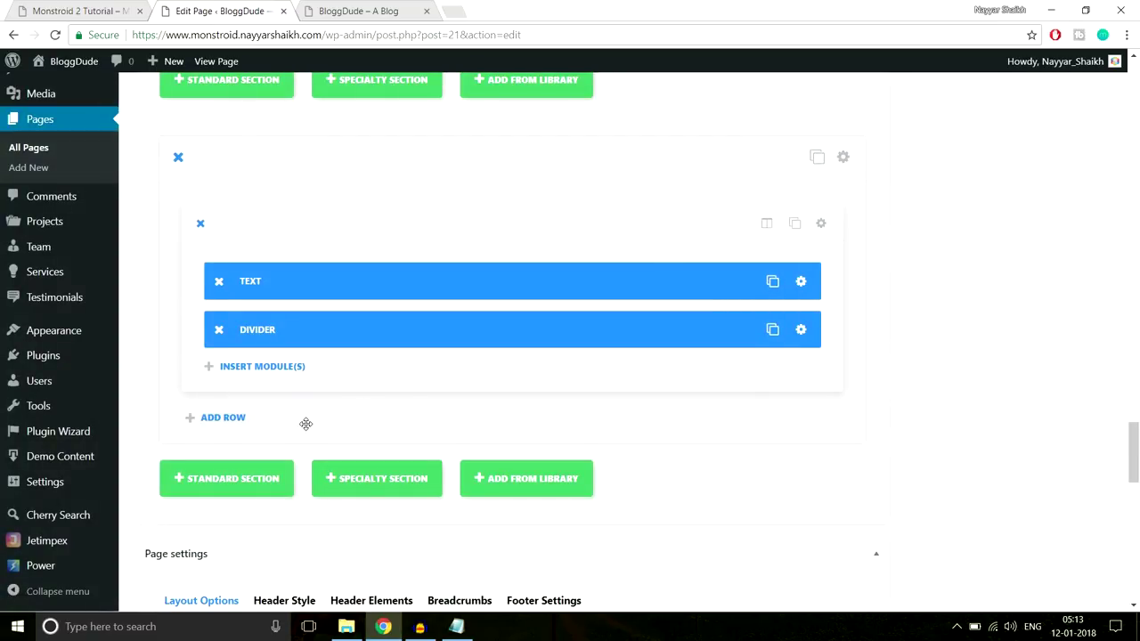
scroll(306, 424, "down", 2)
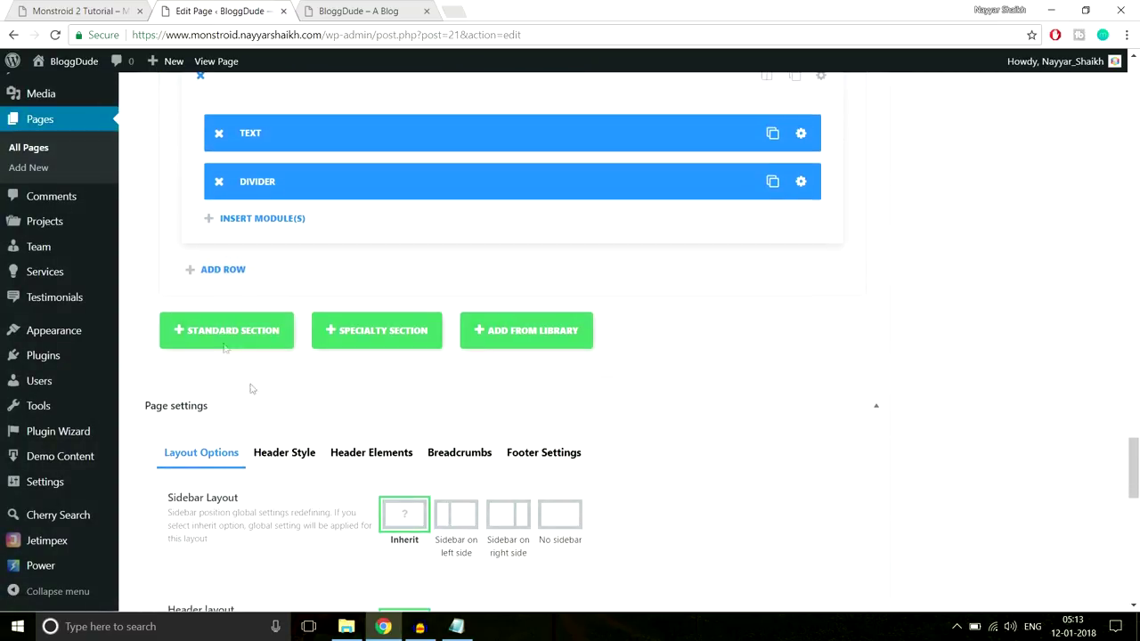
Add a row of three equal 1/3 columns with a Blurb module in the first column
left_click(217, 272)
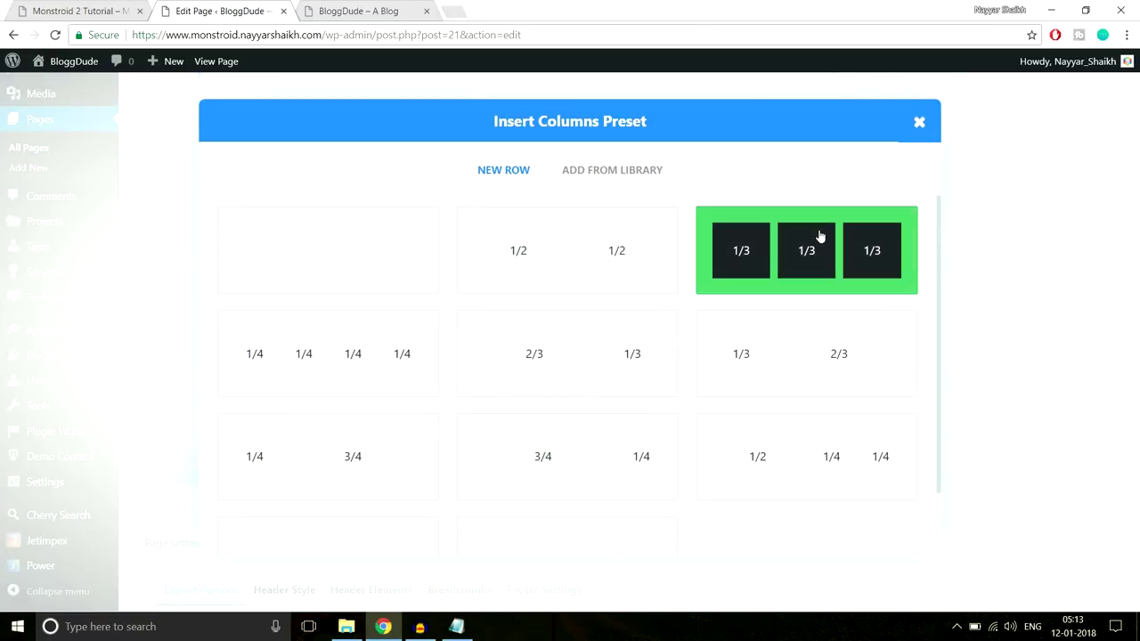
left_click(820, 236)
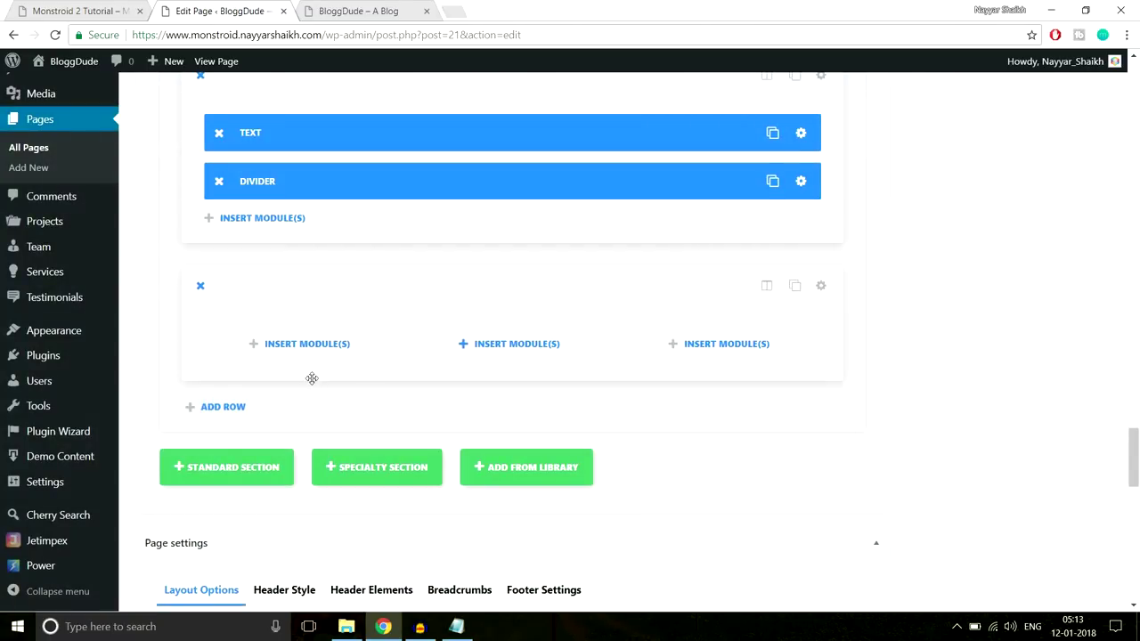
left_click(316, 345)
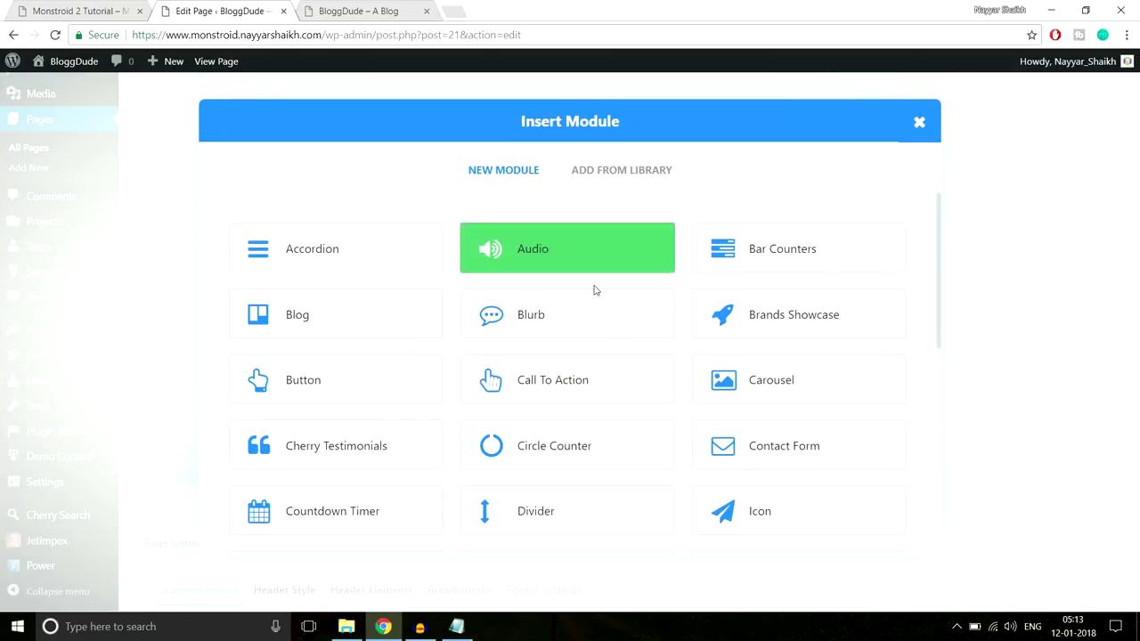
left_click(512, 324)
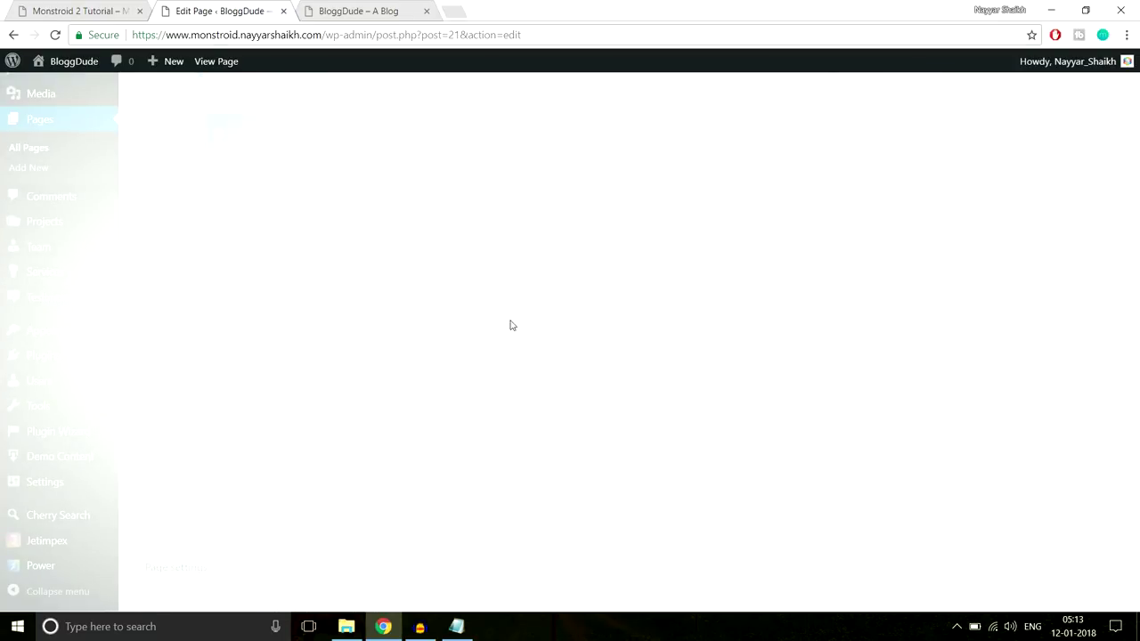
Copy 'Create your business plan' from the live homepage and paste it as the blurb title
left_click(79, 11)
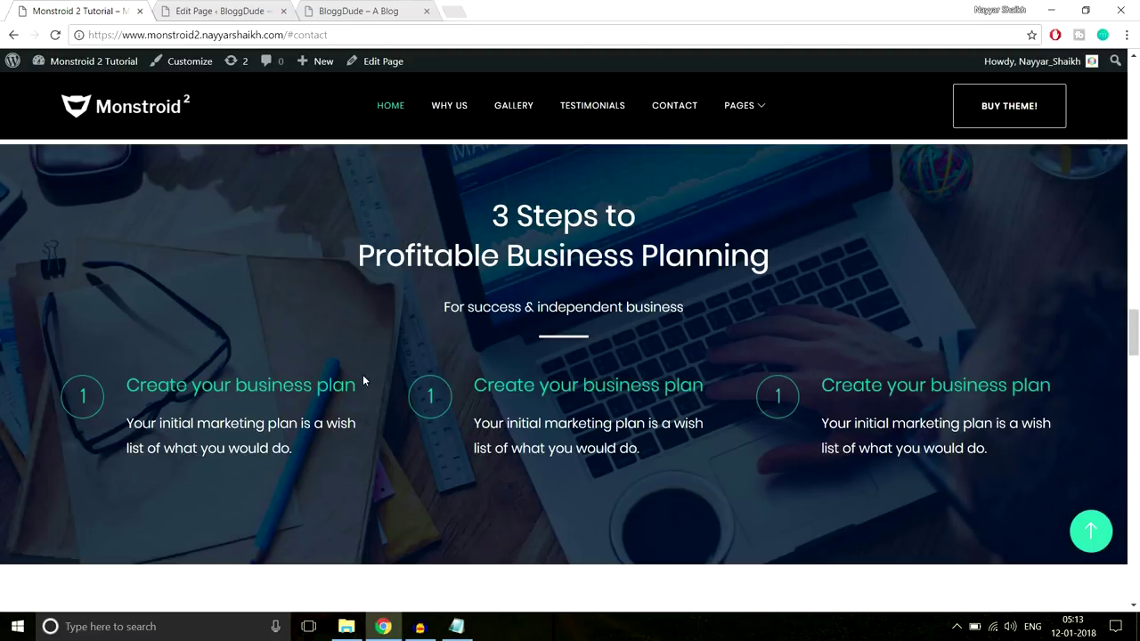
left_click_drag(354, 385, 126, 385)
key("ctrl+c")
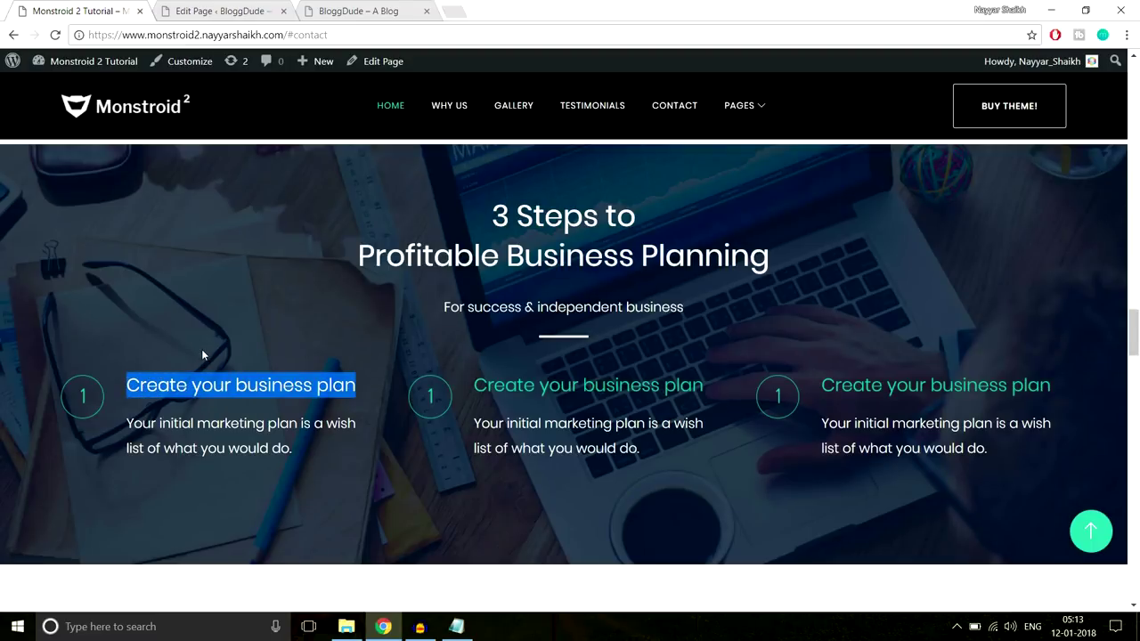
left_click(357, 320)
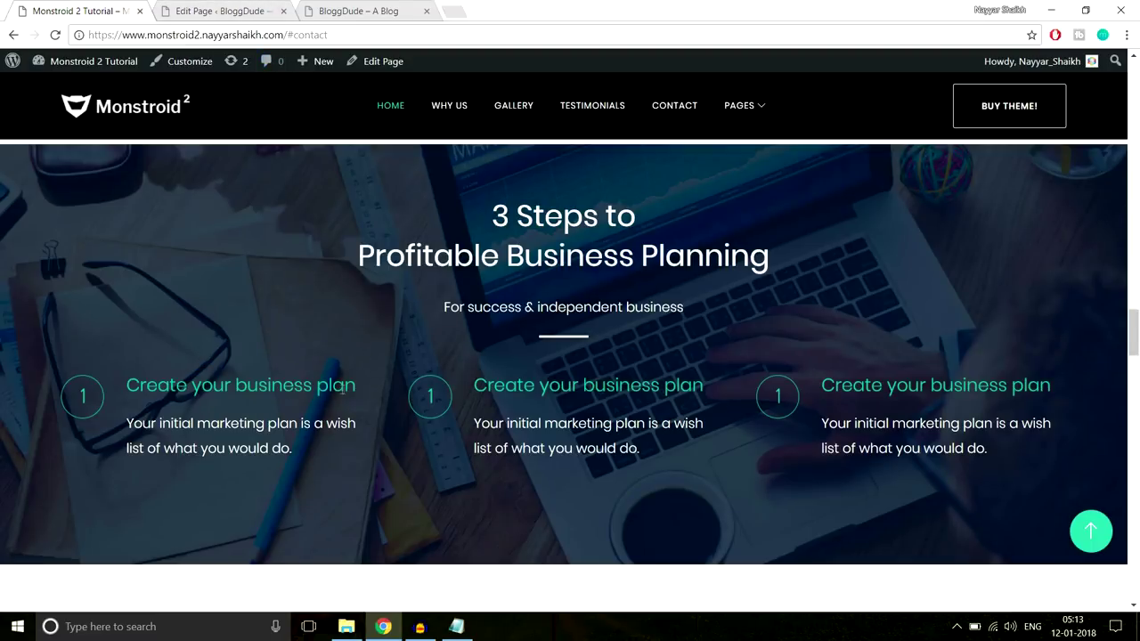
left_click(201, 9)
key("ctrl+v")
Turn on an icon for the blurb, checking the live homepage blurbs for reference
scroll(685, 298, "down", 2)
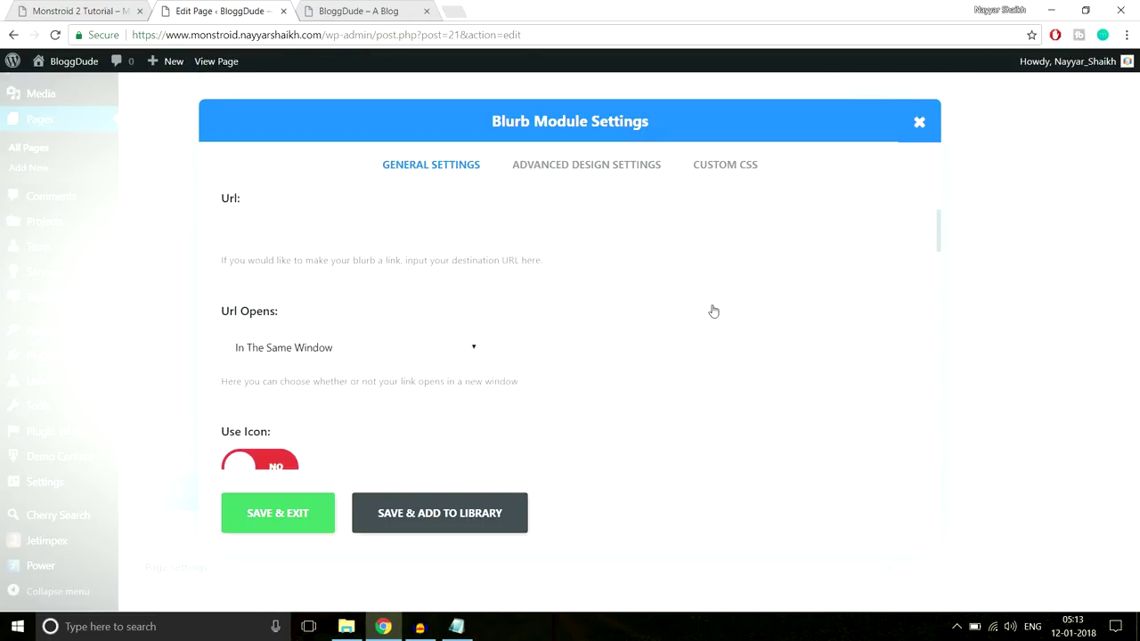
scroll(786, 343, "down", 2)
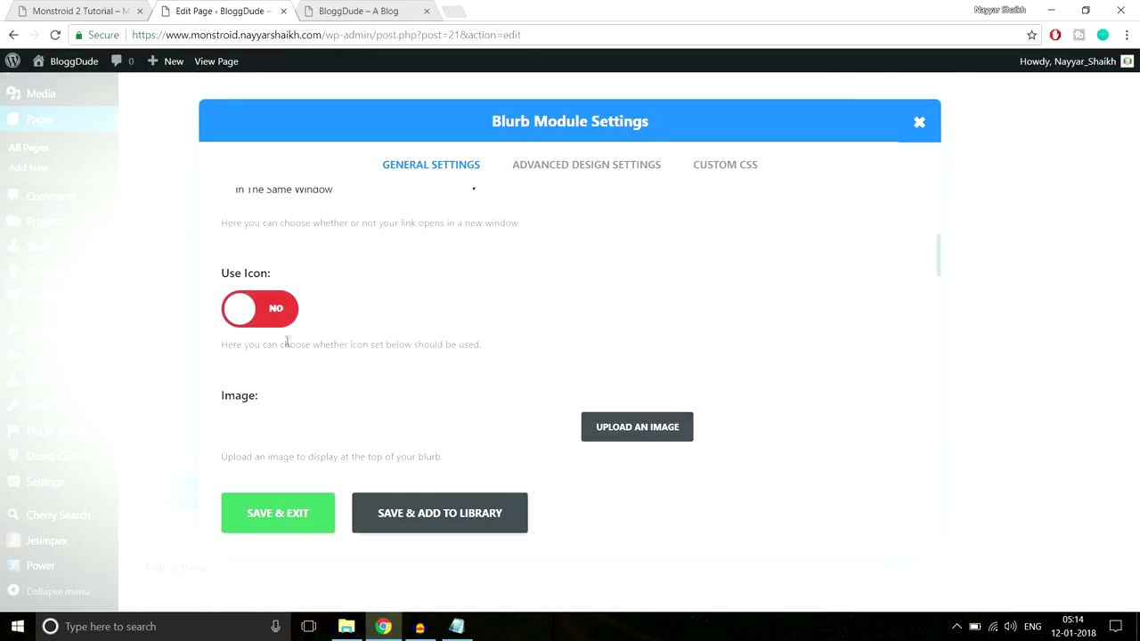
left_click(270, 321)
scroll(821, 341, "down", 2)
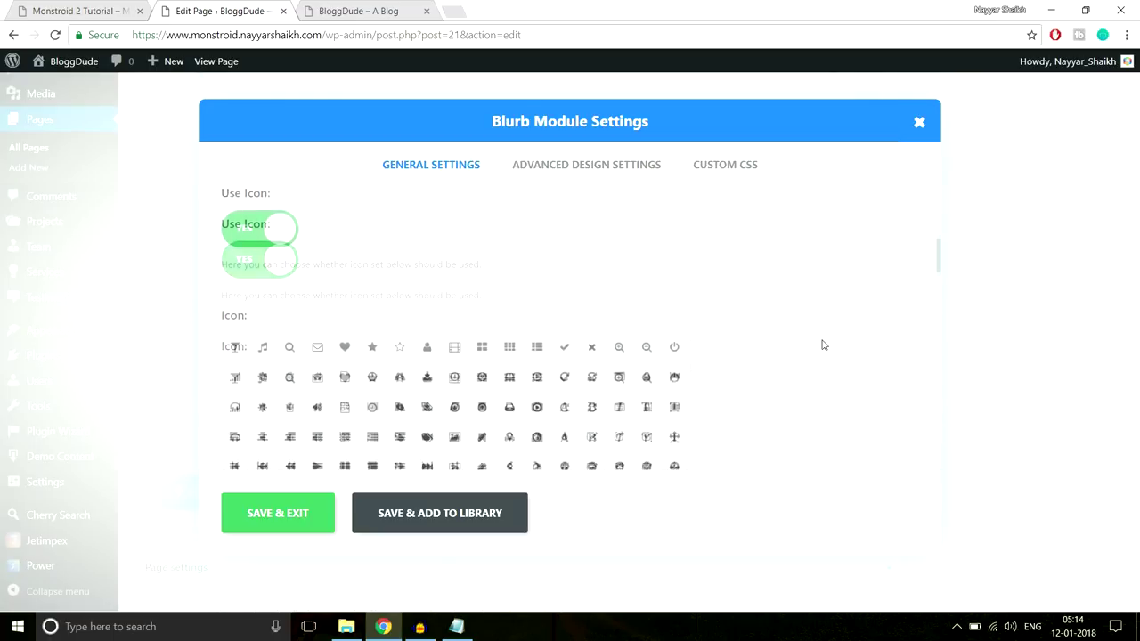
left_click(89, 9)
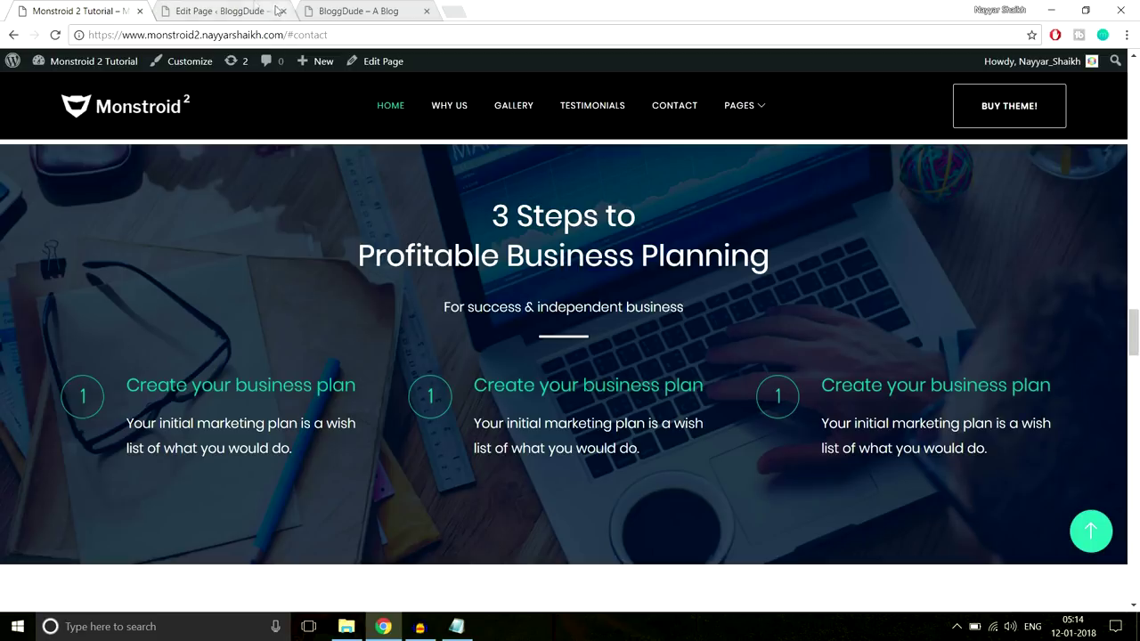
left_click(236, 10)
Choose the numeral 1 glyph as the blurb icon, comparing with the live 3 Steps section
scroll(618, 349, "down", 10)
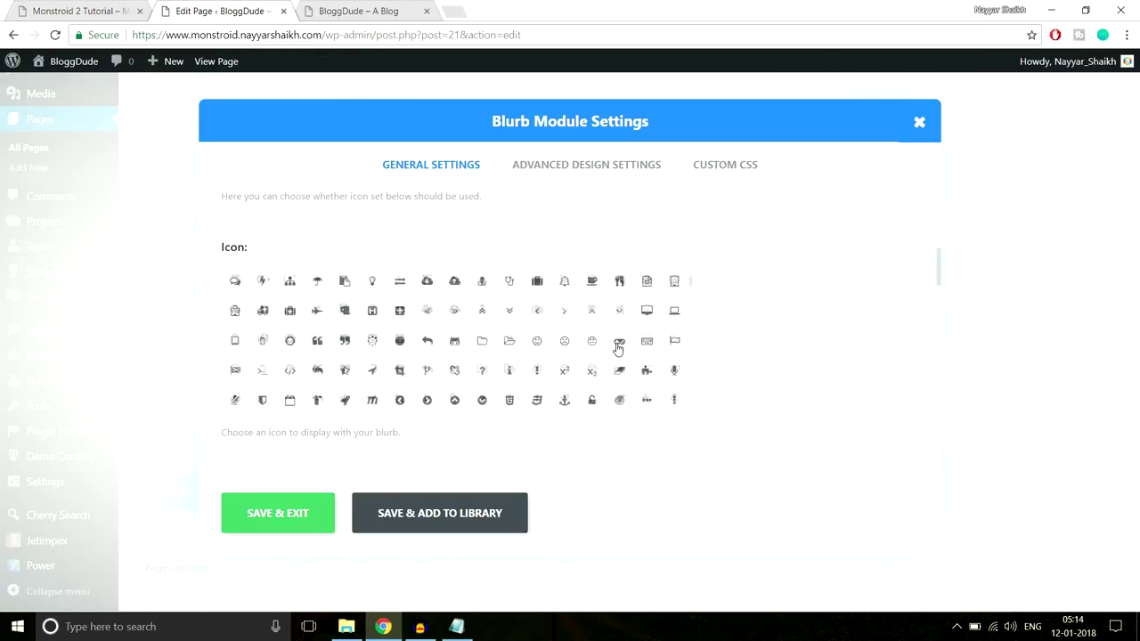
scroll(618, 349, "down", 10)
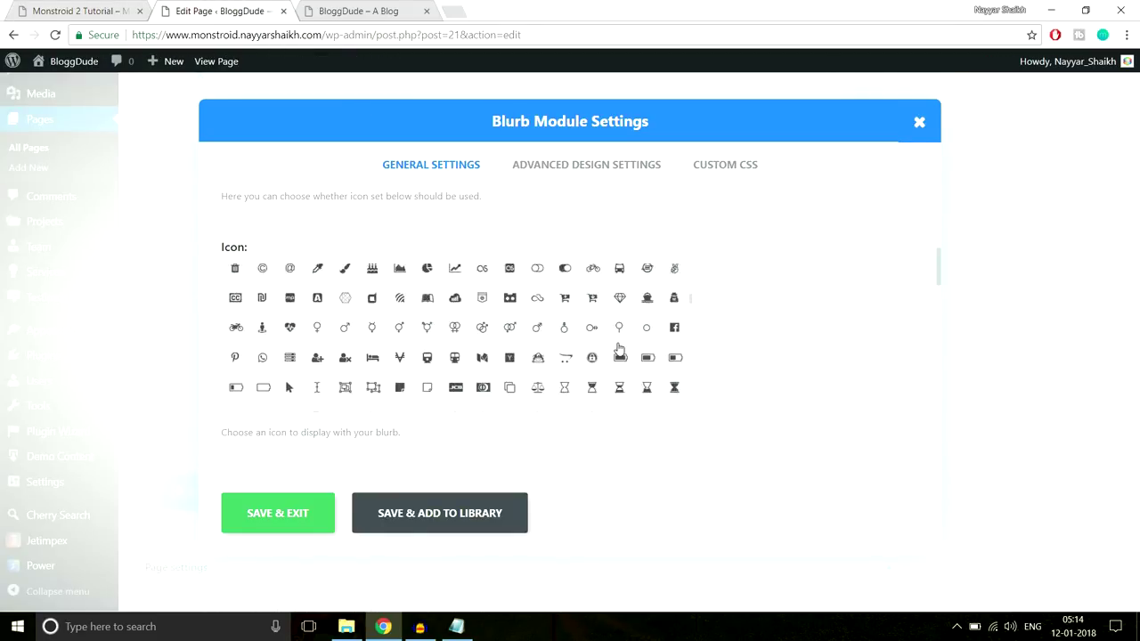
scroll(618, 349, "down", 10)
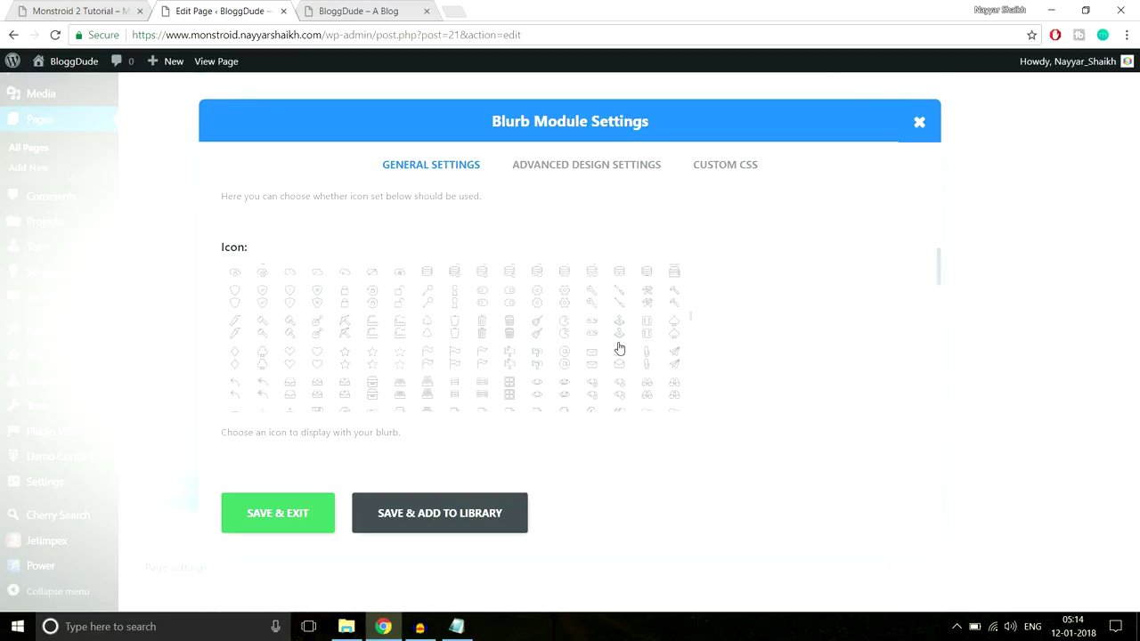
scroll(618, 348, "down", 10)
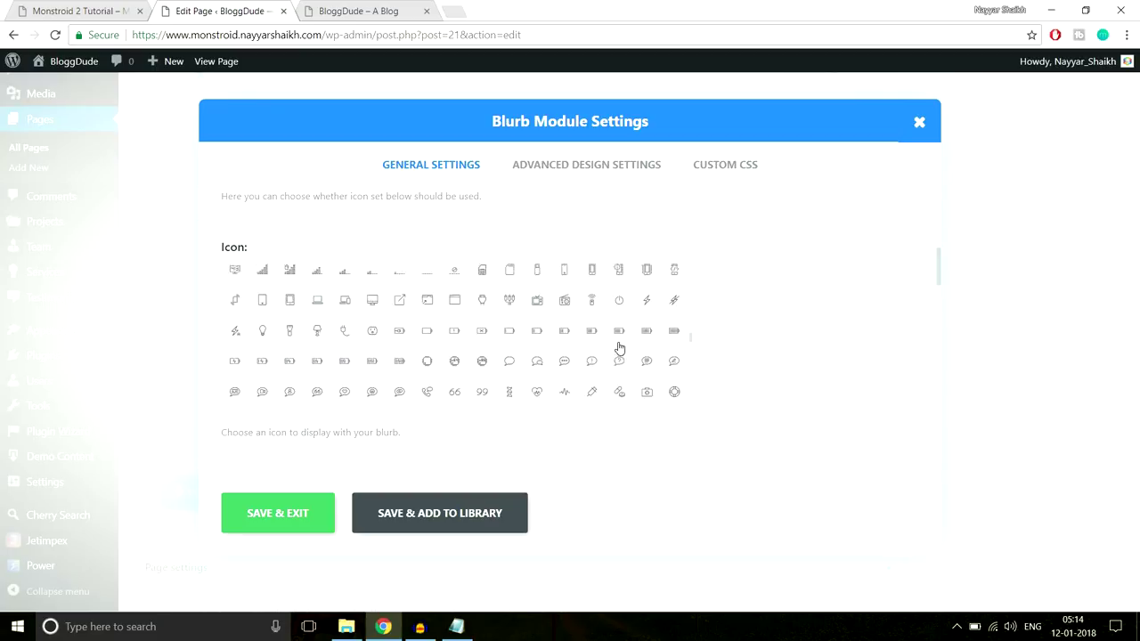
scroll(620, 348, "down", 10)
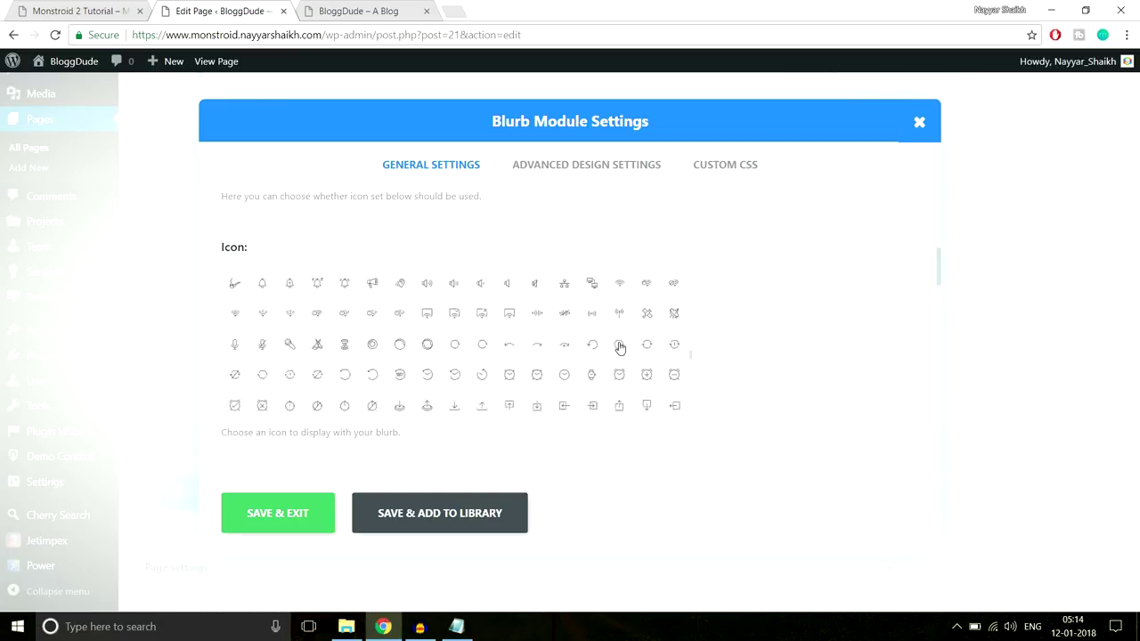
scroll(621, 348, "down", 8)
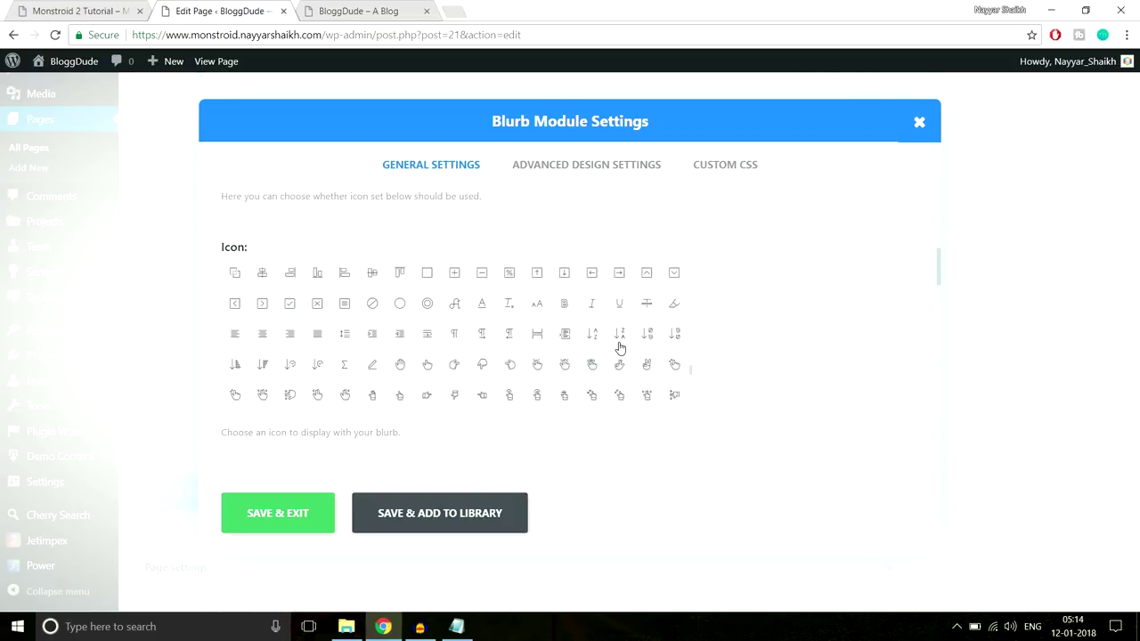
scroll(621, 348, "down", 5)
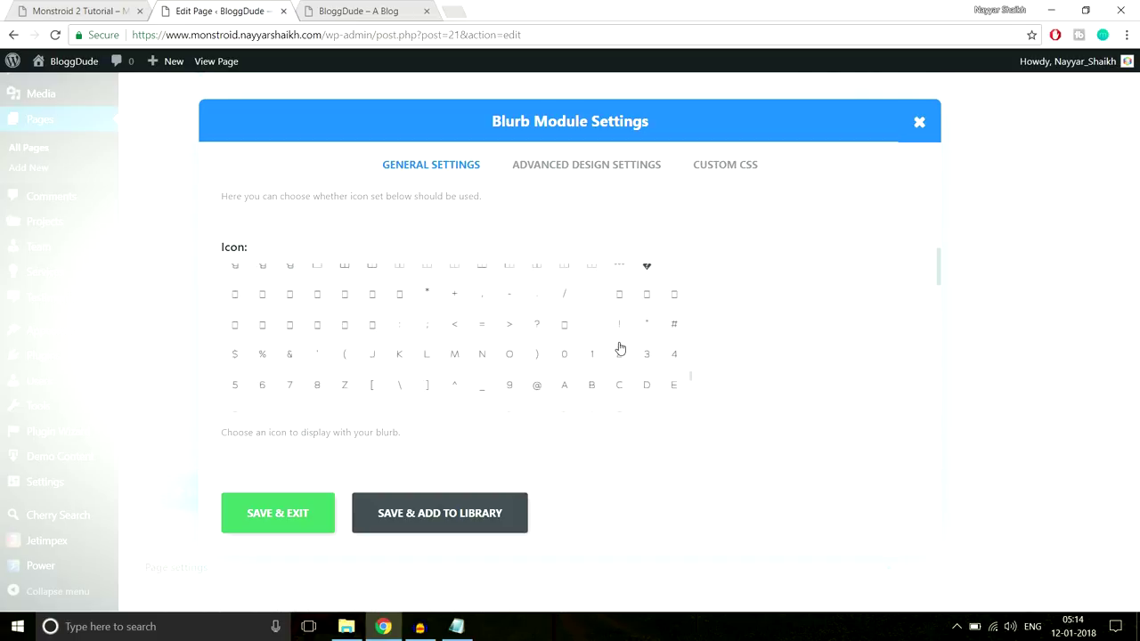
scroll(620, 341, "down", 8)
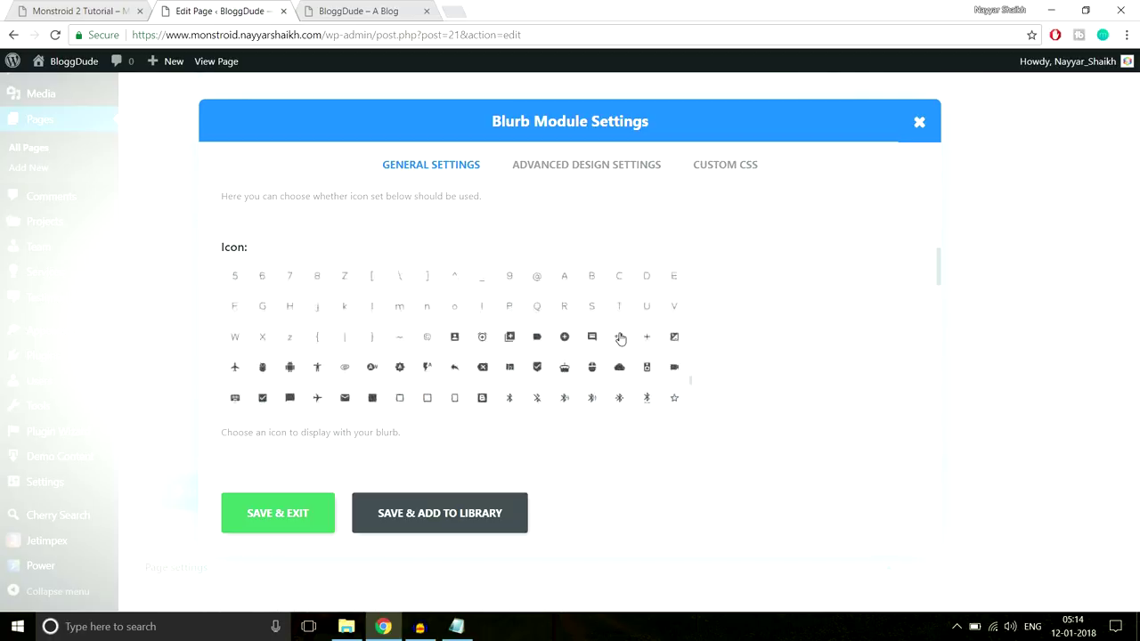
scroll(620, 338, "up", 5)
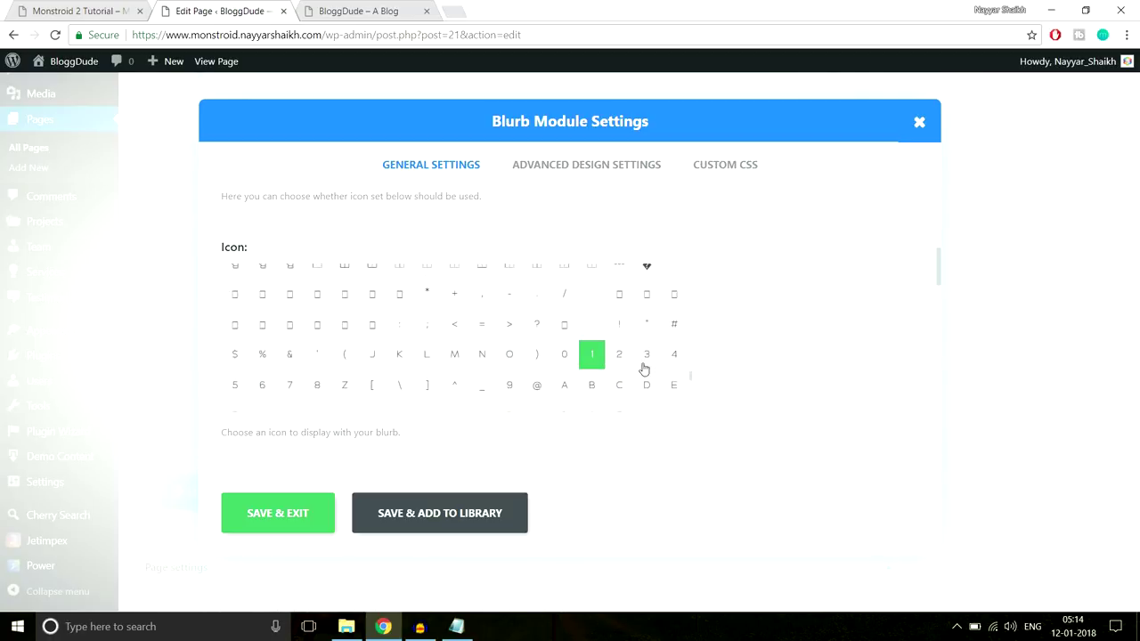
left_click(591, 353)
left_click(36, 8)
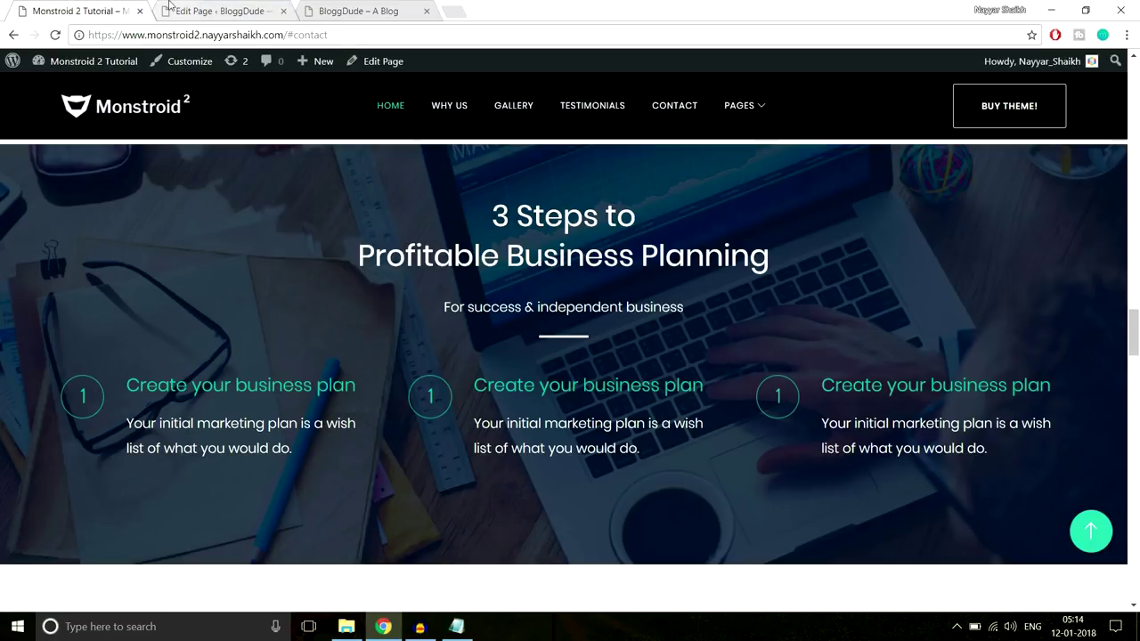
left_click(203, 11)
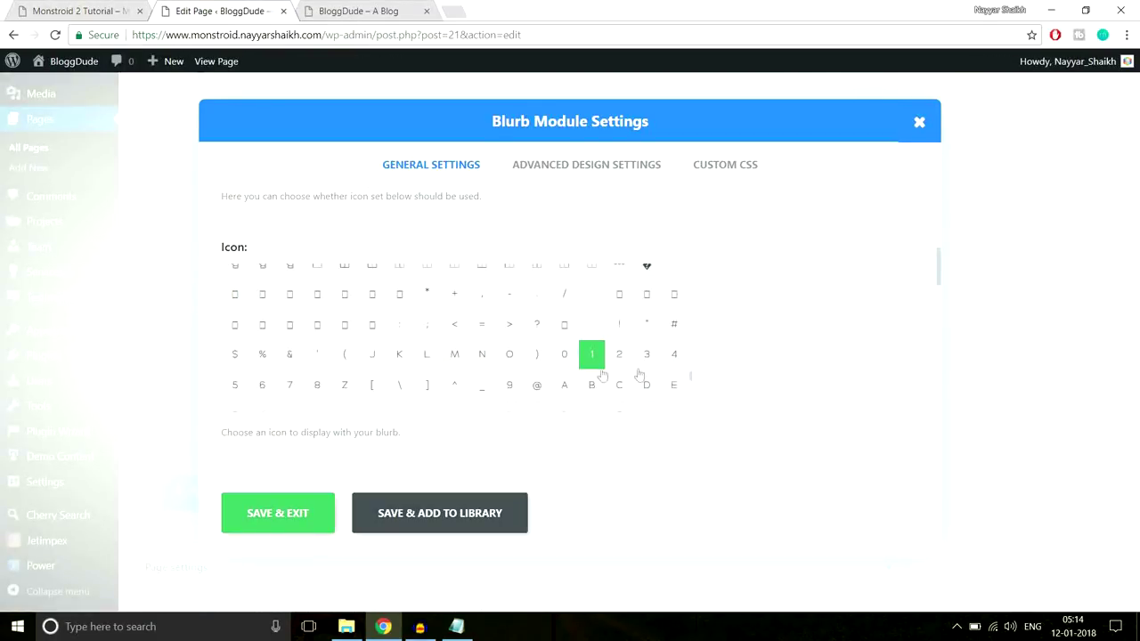
scroll(794, 330, "down", 1)
scroll(794, 330, "down", 3)
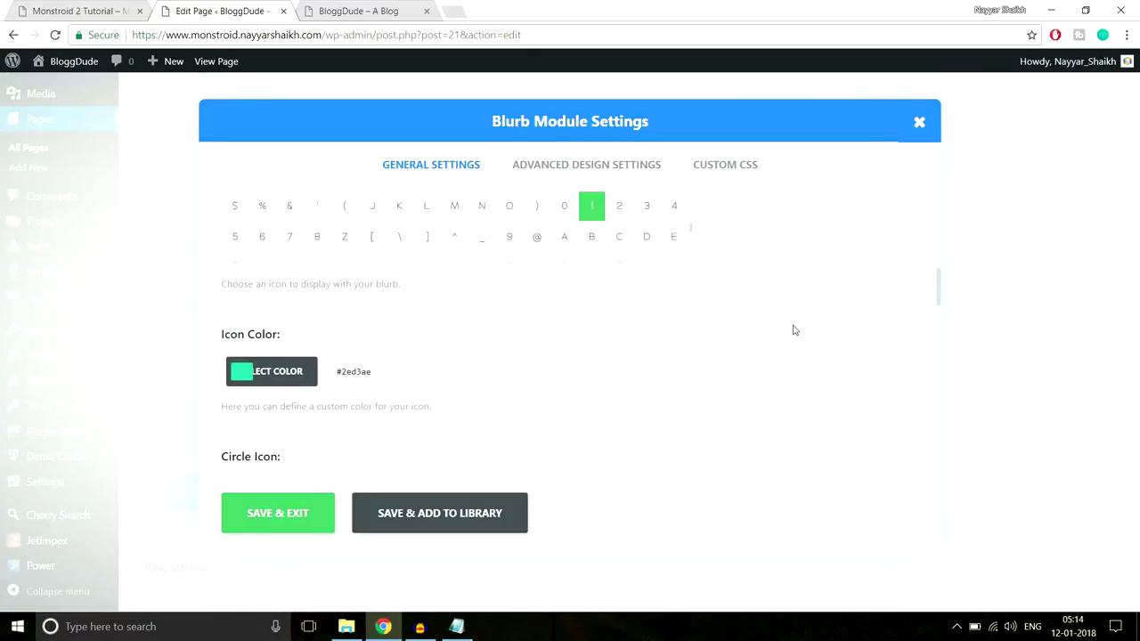
Show the blurb icon inside a circle and make the circle colour fully transparent
left_click(124, 11)
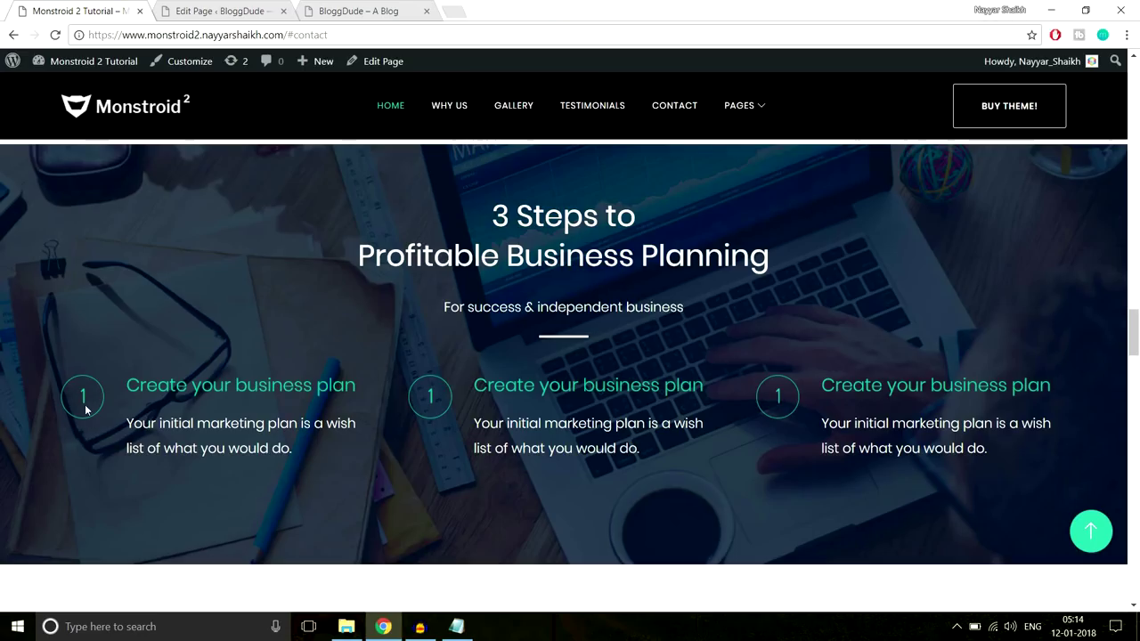
left_click(184, 11)
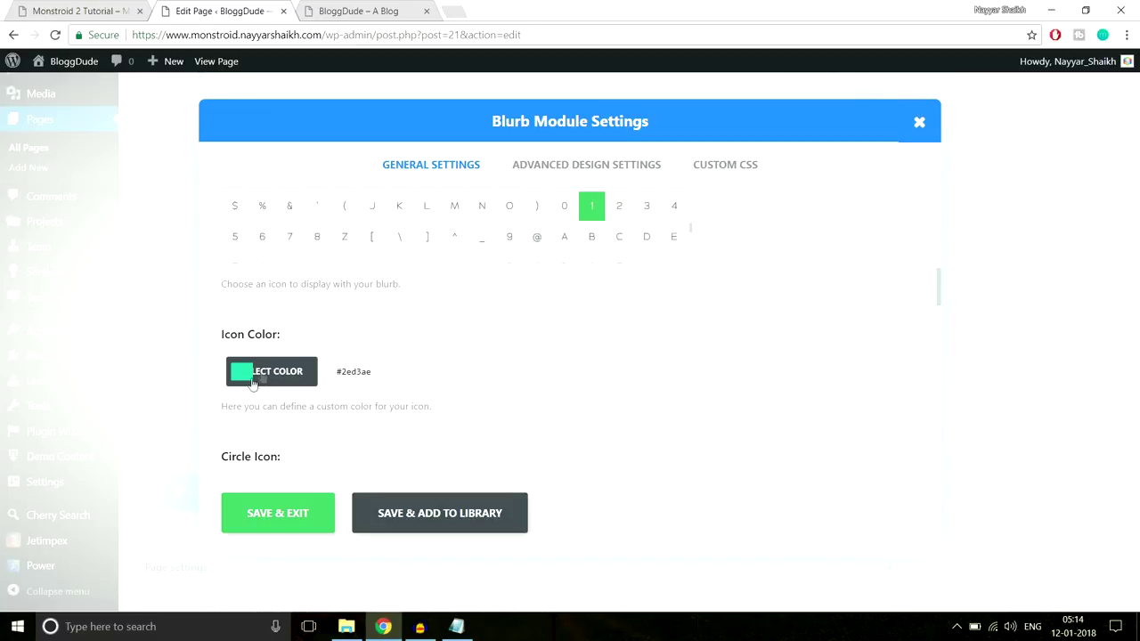
scroll(663, 347, "down", 2)
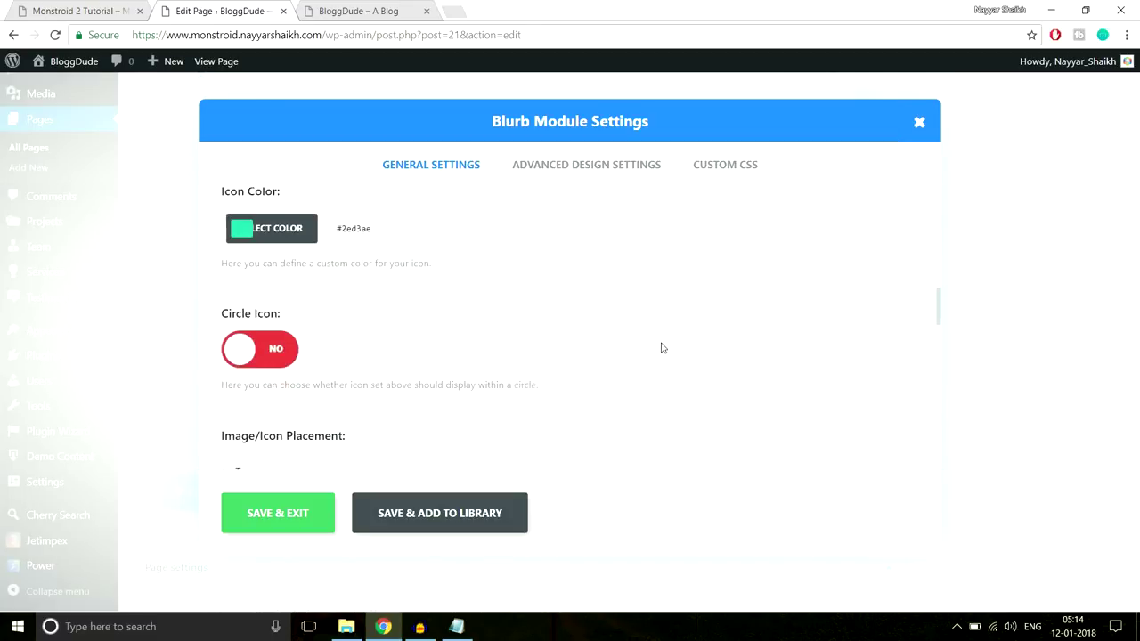
left_click(273, 352)
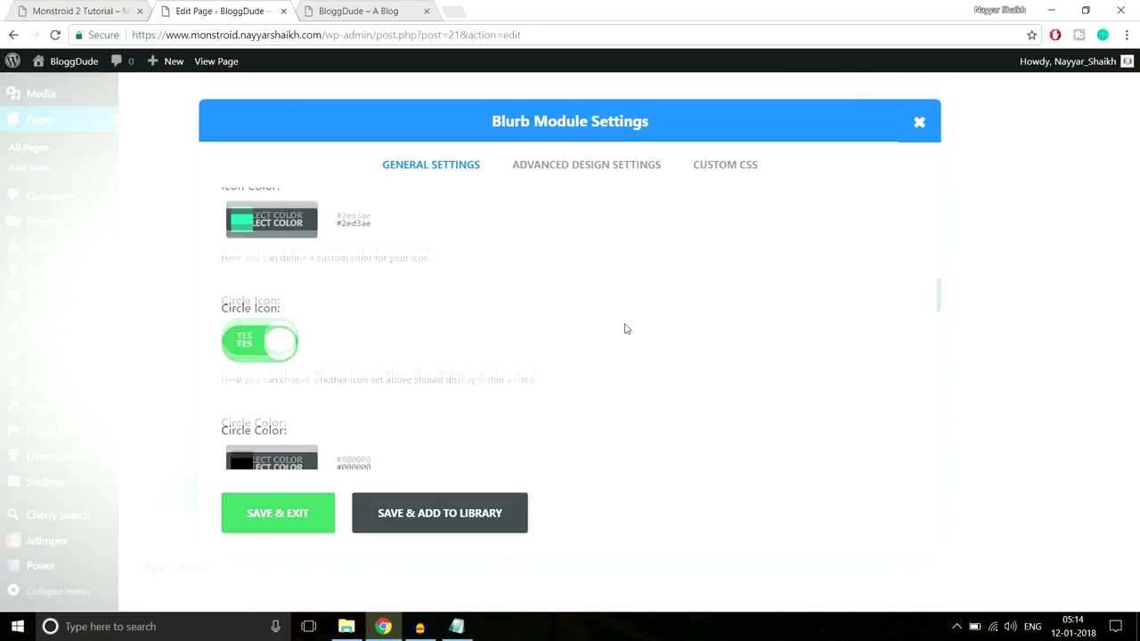
scroll(623, 331, "down", 2)
left_click(292, 324)
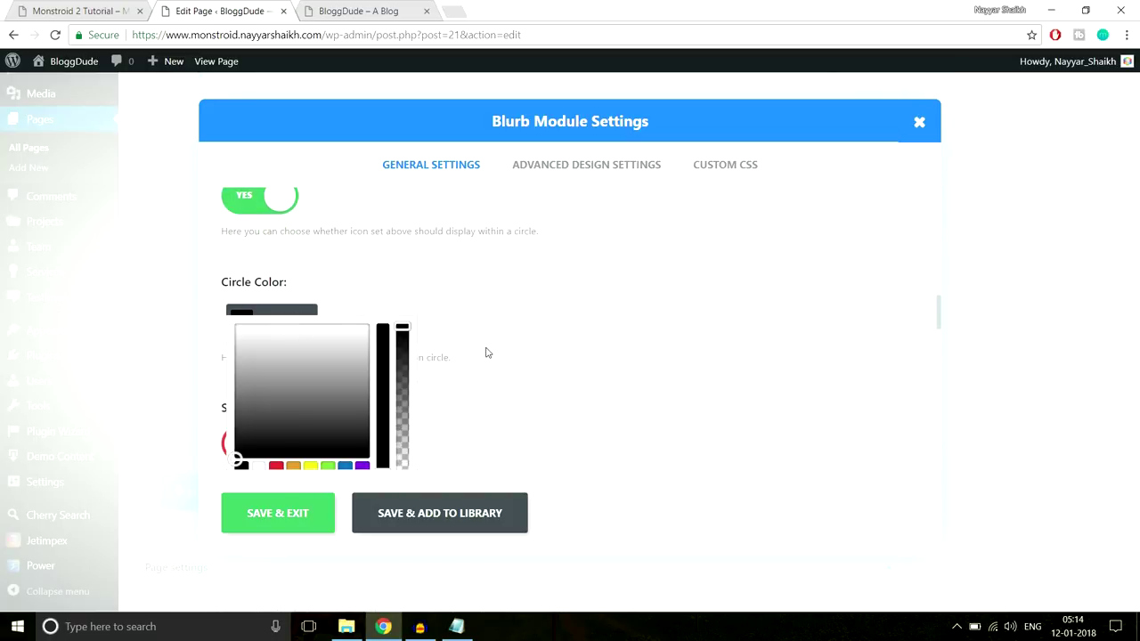
scroll(486, 351, "down", 2)
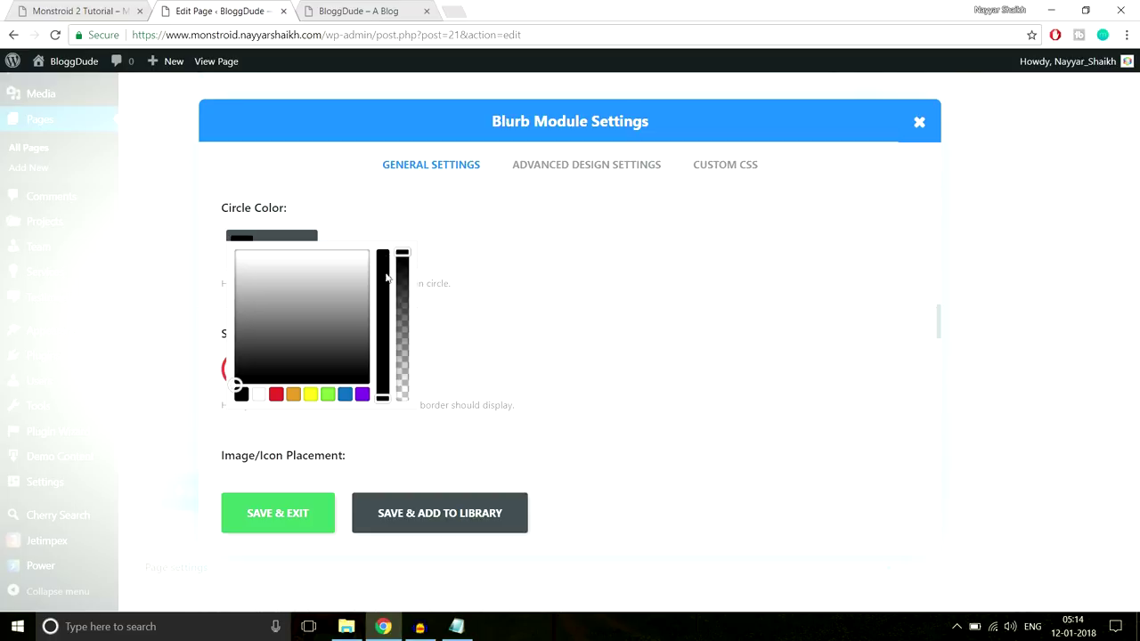
left_click_drag(402, 253, 412, 420)
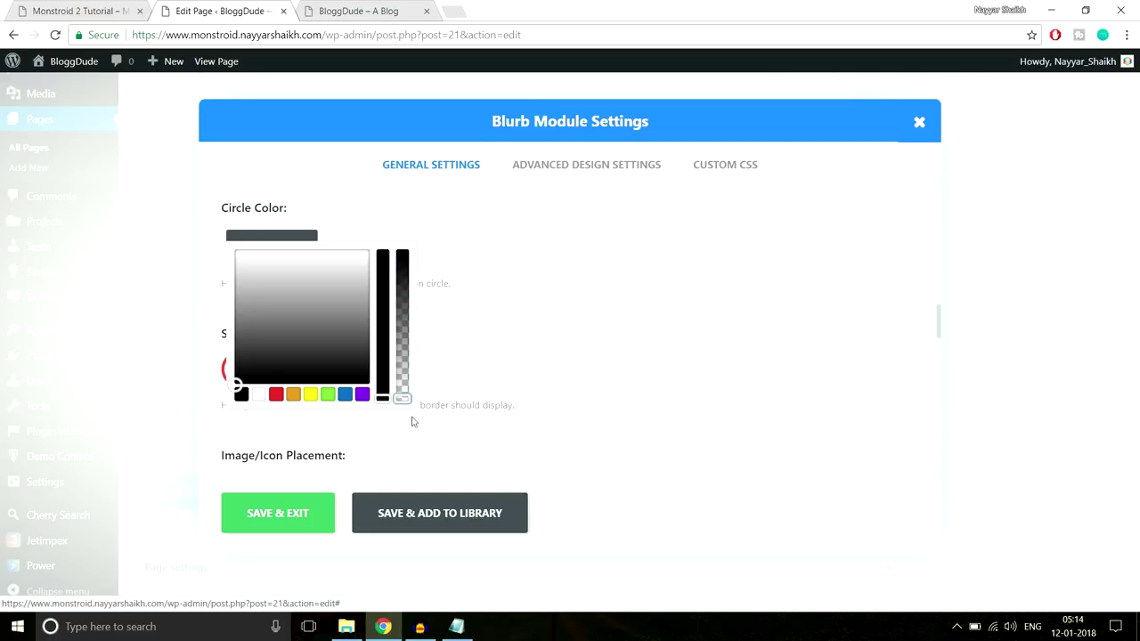
left_click(494, 353)
Switch on the icon circle border and open its colour chooser to match the reference teal
key("ctrl+shift+Tab")
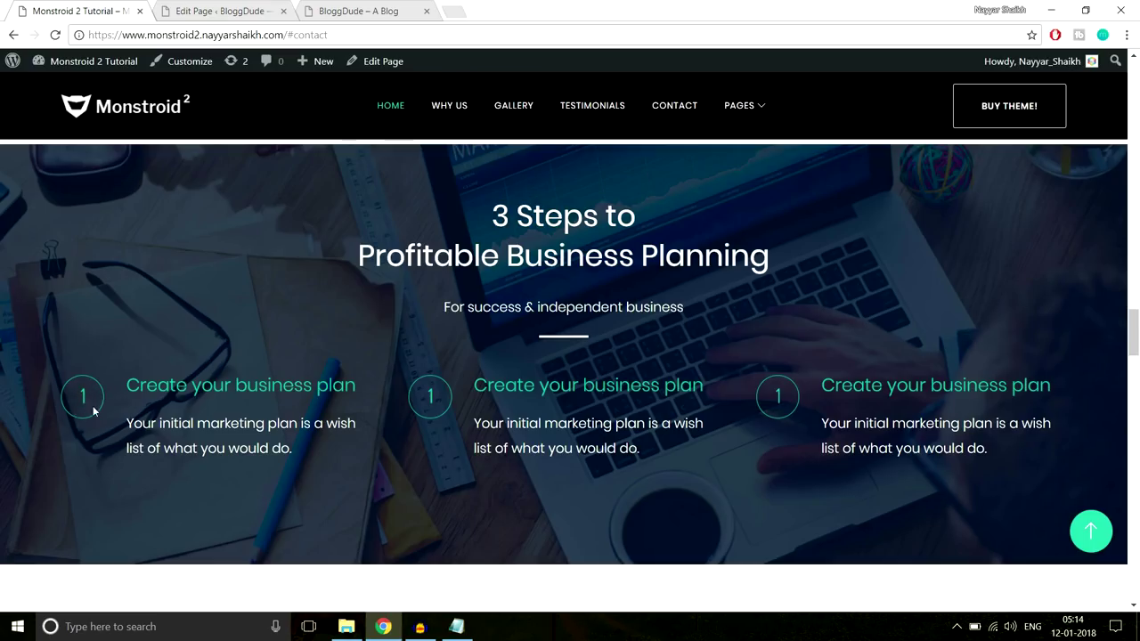
left_click(211, 11)
scroll(312, 291, "down", 2)
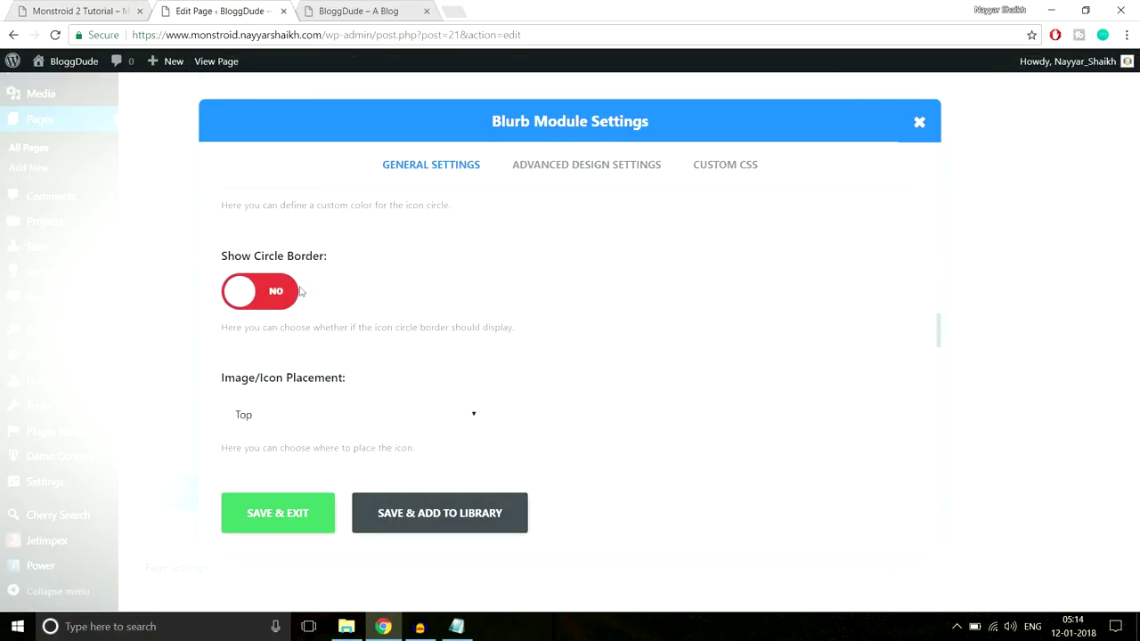
left_click(275, 296)
scroll(458, 297, "down", 1)
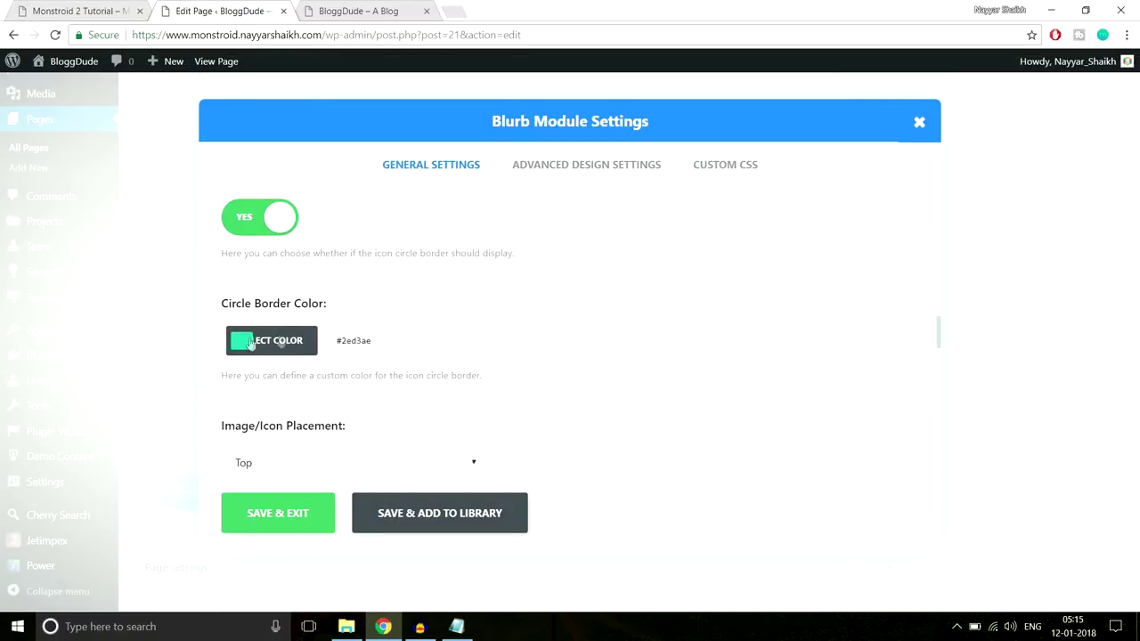
key("ctrl+shift+Tab")
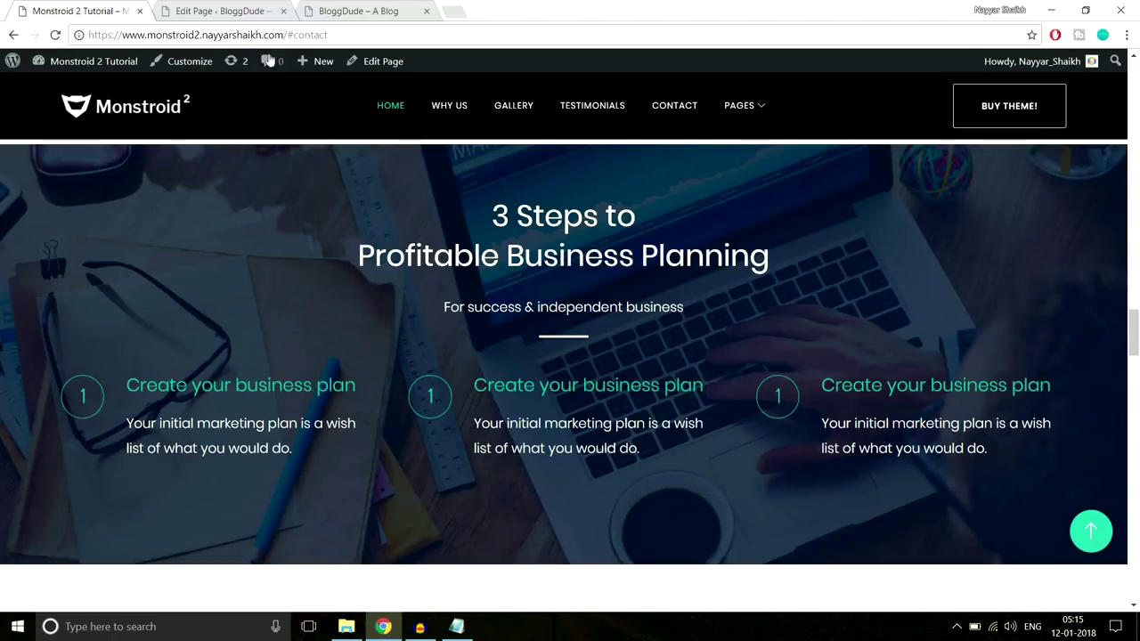
left_click(190, 7)
left_click(332, 344)
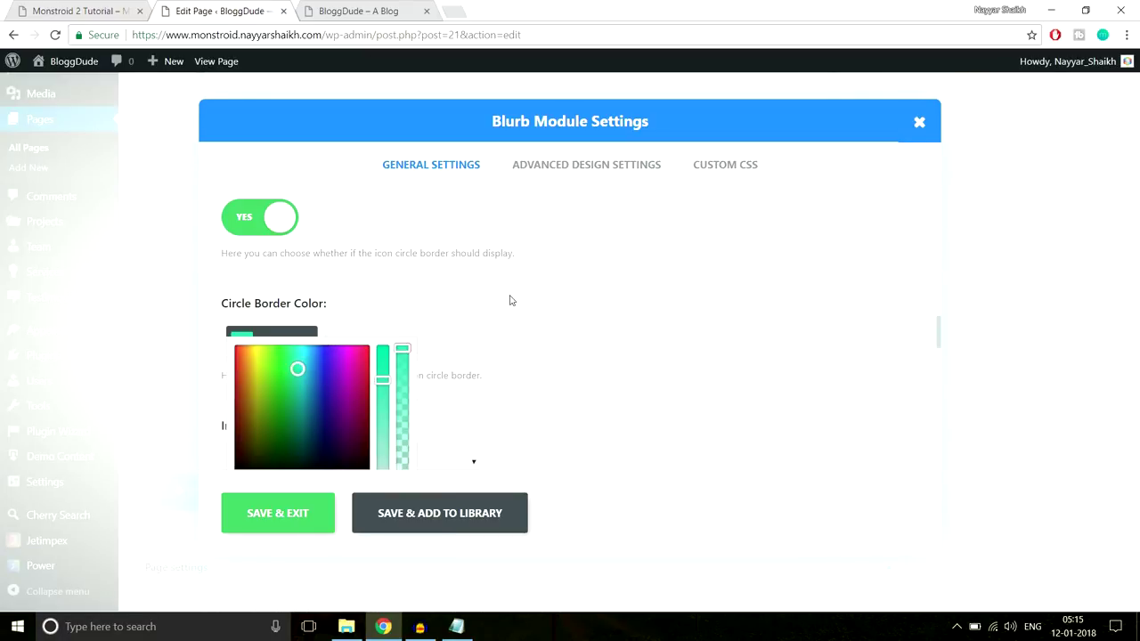
left_click(89, 17)
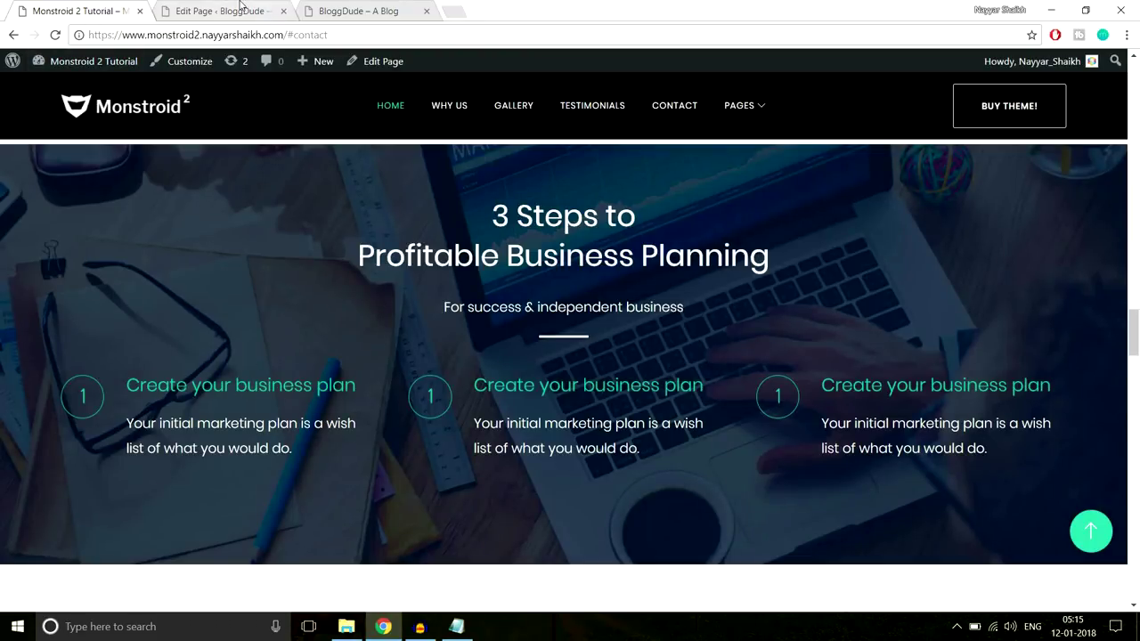
left_click(240, 8)
scroll(525, 394, "down", 5)
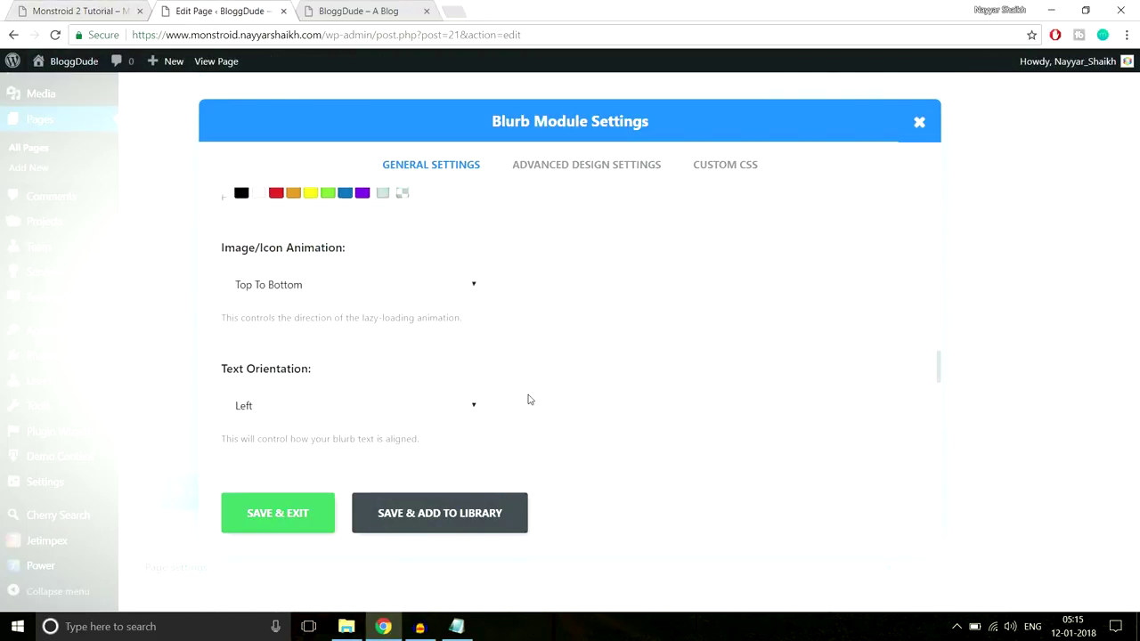
Copy the first step's paragraph from the live site into the blurb content
scroll(529, 399, "down", 3)
scroll(445, 365, "up", 2)
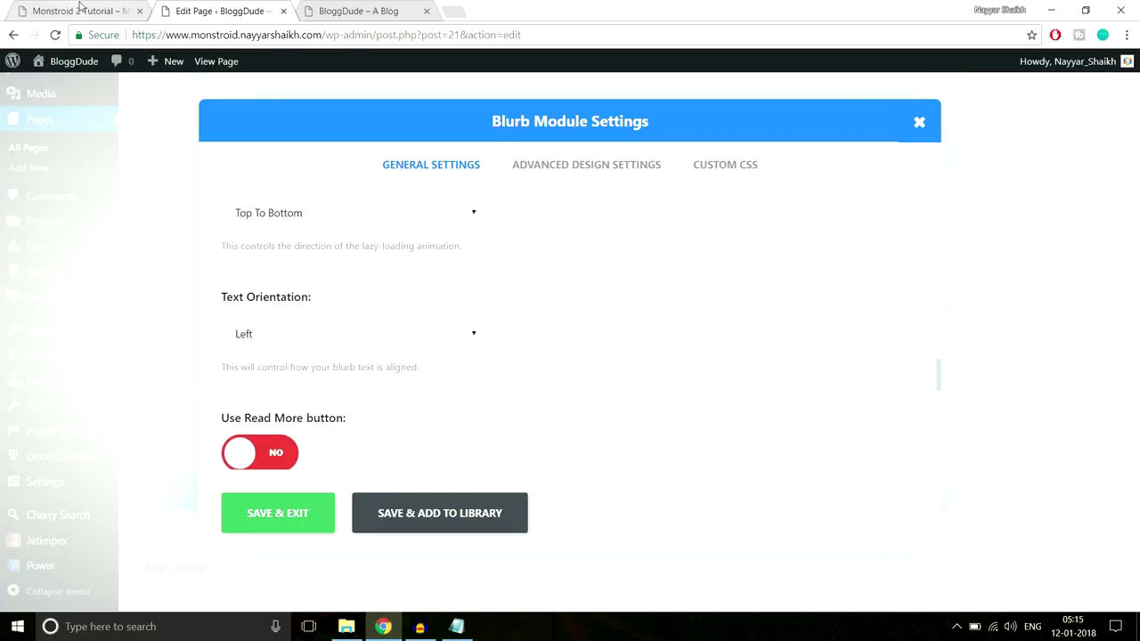
key("ctrl+shift+Tab")
key("ctrl+Tab")
scroll(374, 302, "down", 5)
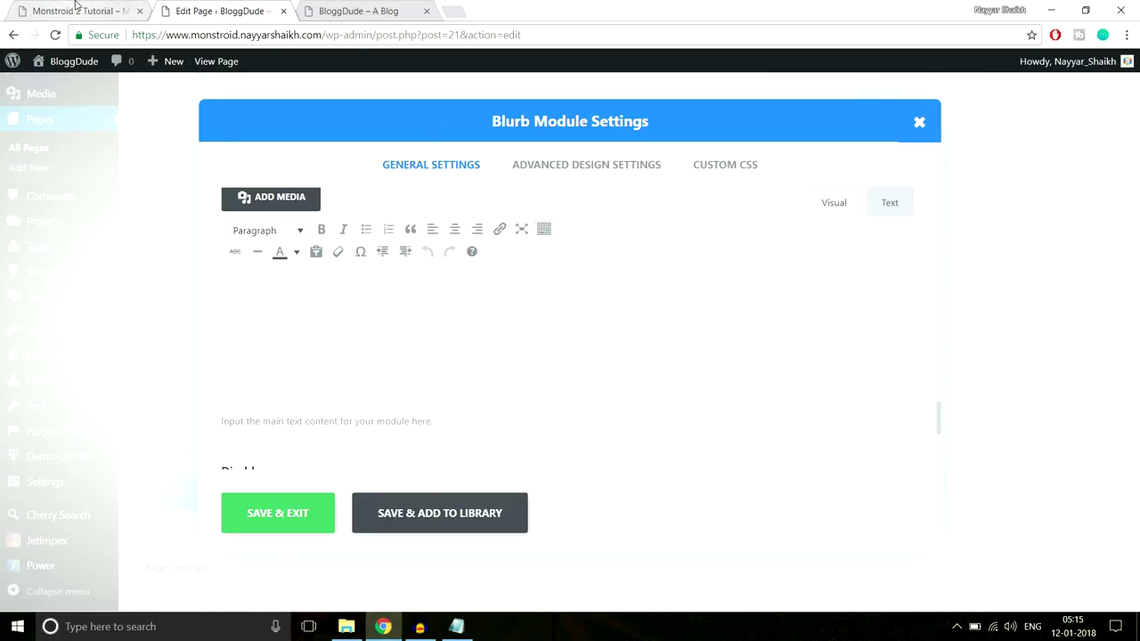
left_click(77, 8)
left_click_drag(320, 456, 130, 408)
key("ctrl+c")
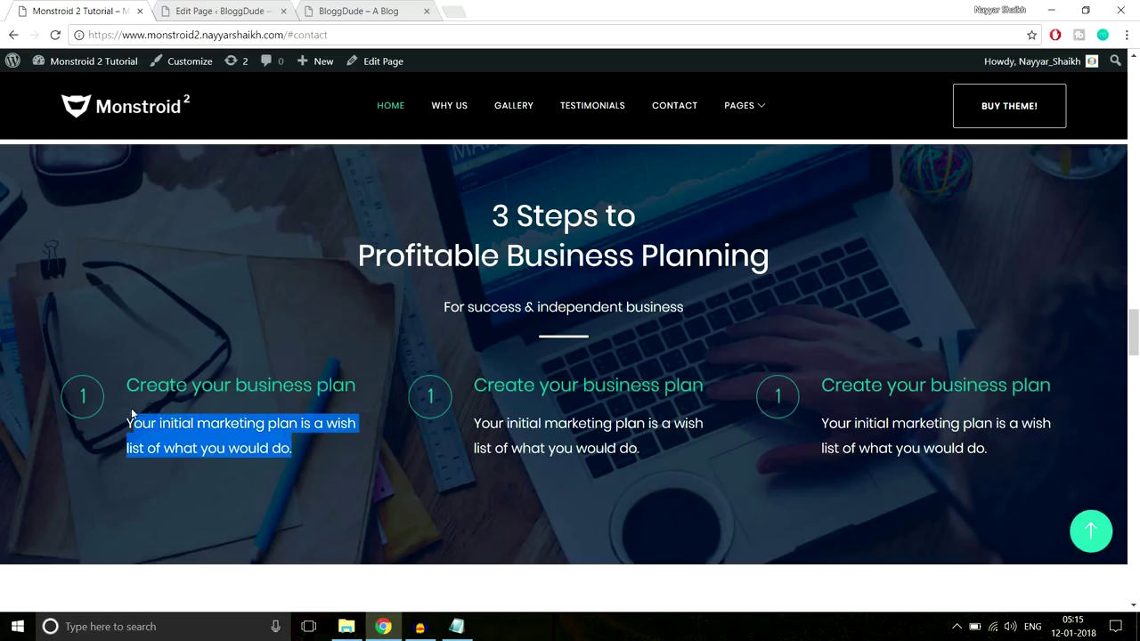
left_click(258, 11)
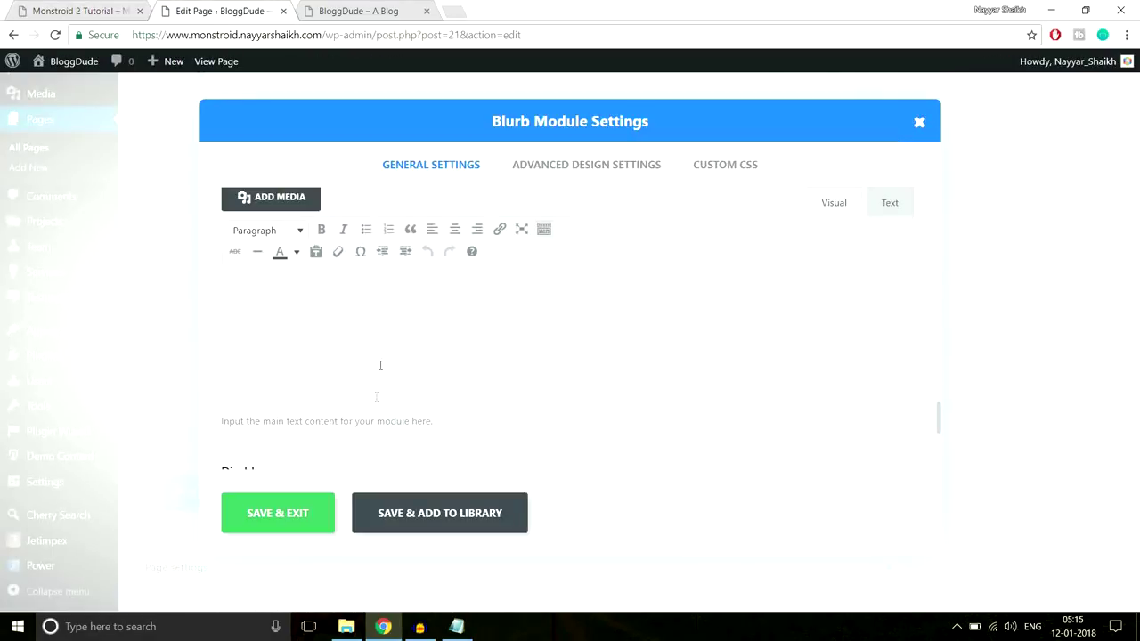
key("ctrl+v")
Open the icon colour picker to give the icon the teal #2ed3ae colour
scroll(511, 382, "up", 5)
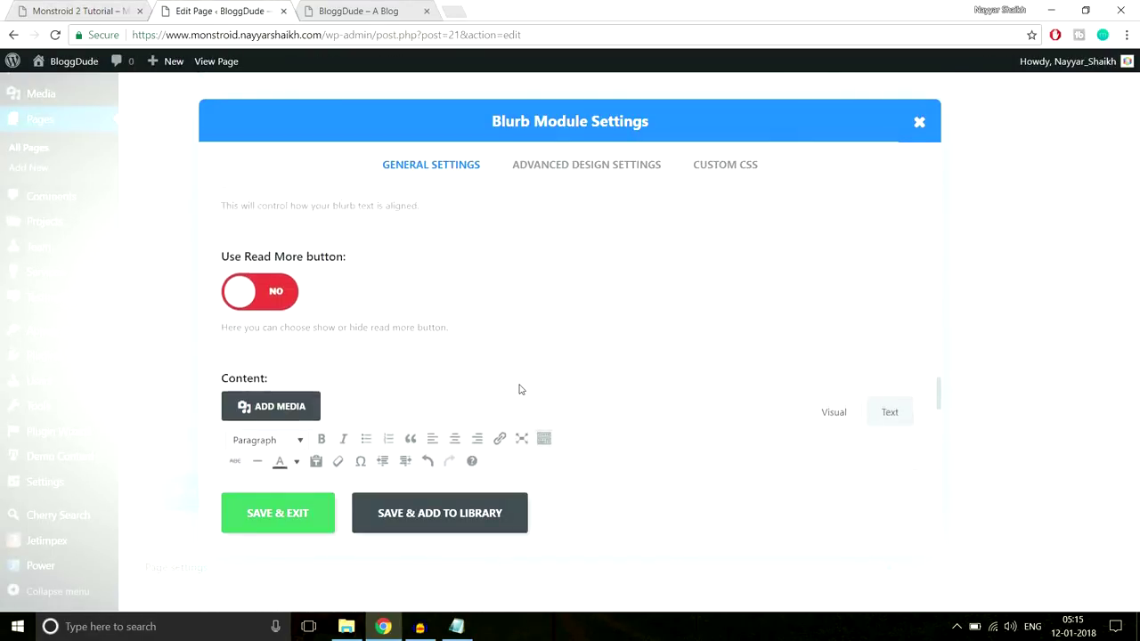
scroll(517, 389, "up", 6)
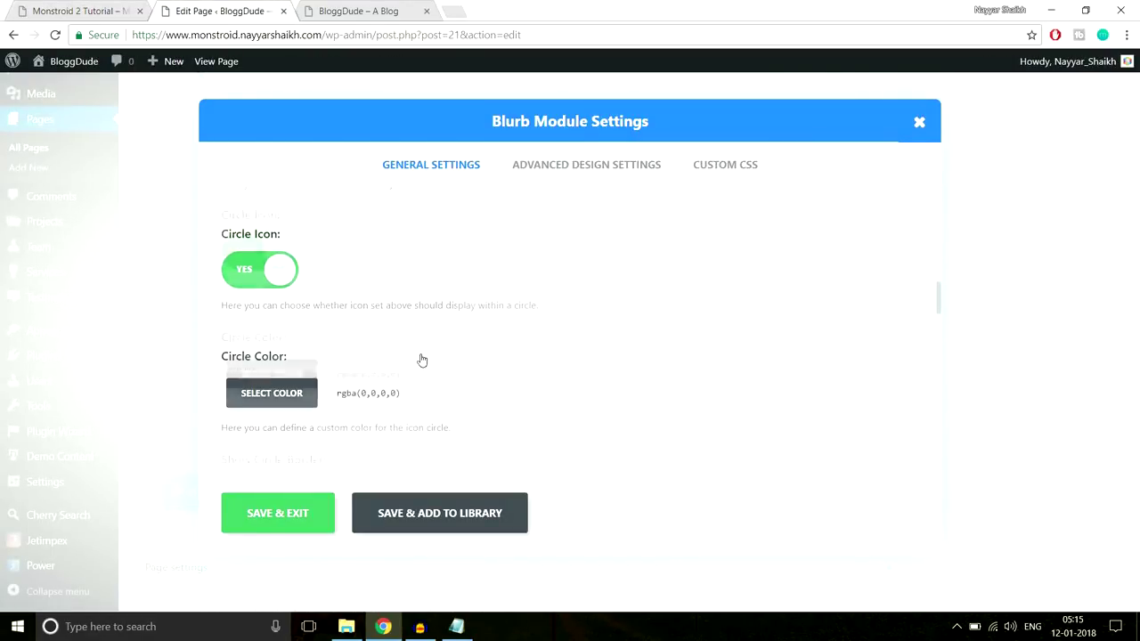
scroll(443, 373, "up", 2)
scroll(418, 356, "down", 2)
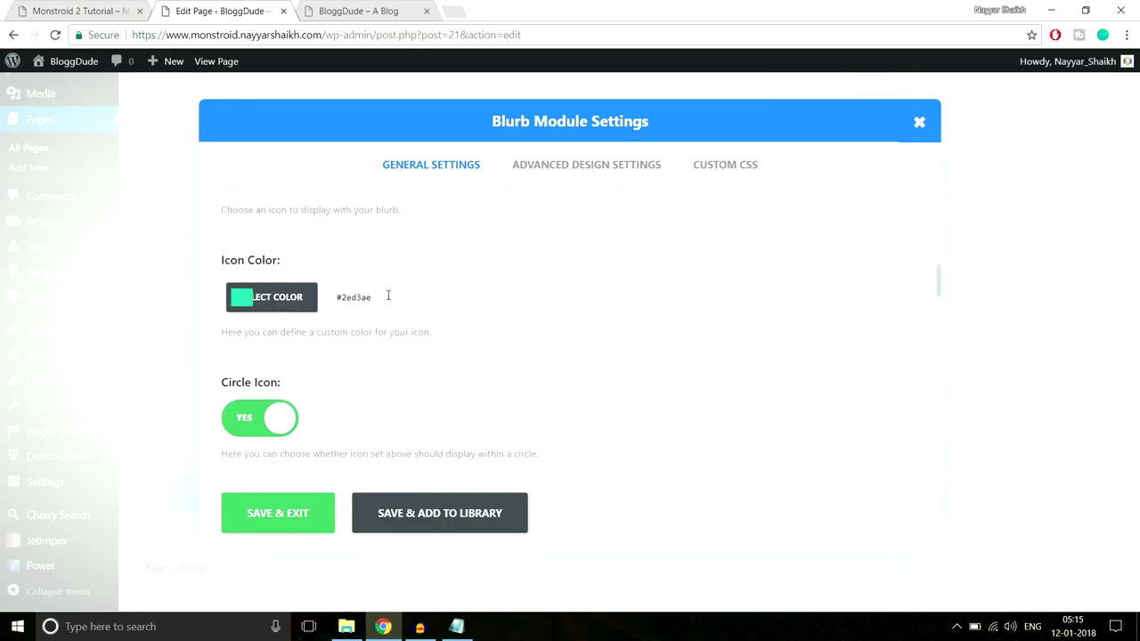
left_click(315, 299)
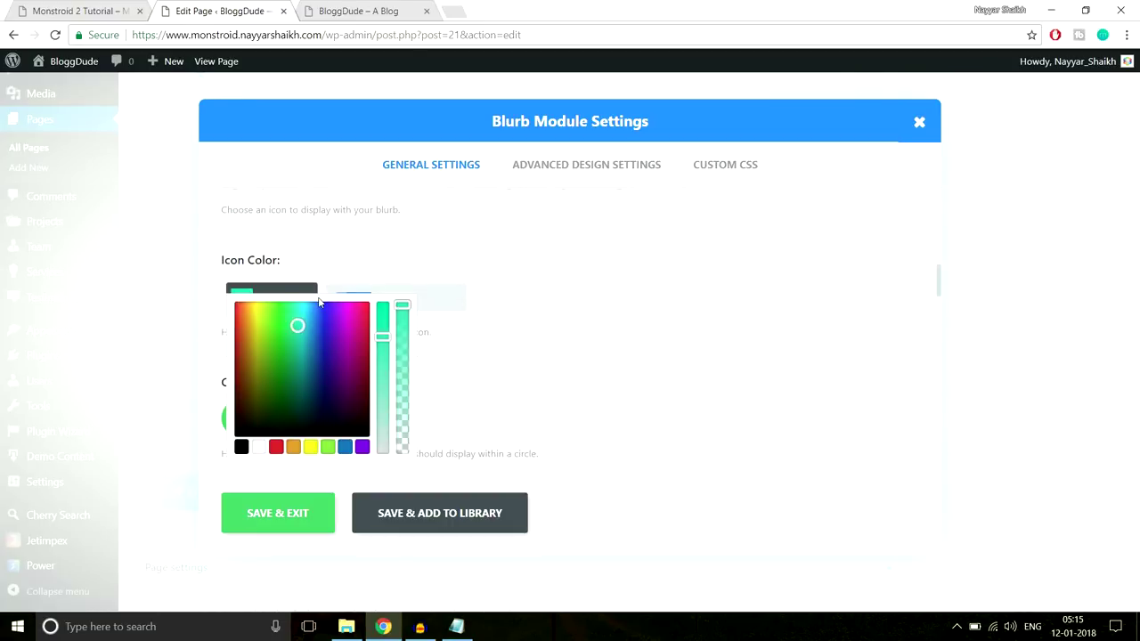
Give the blurb a custom teal heading text colour and save its settings
left_click(541, 178)
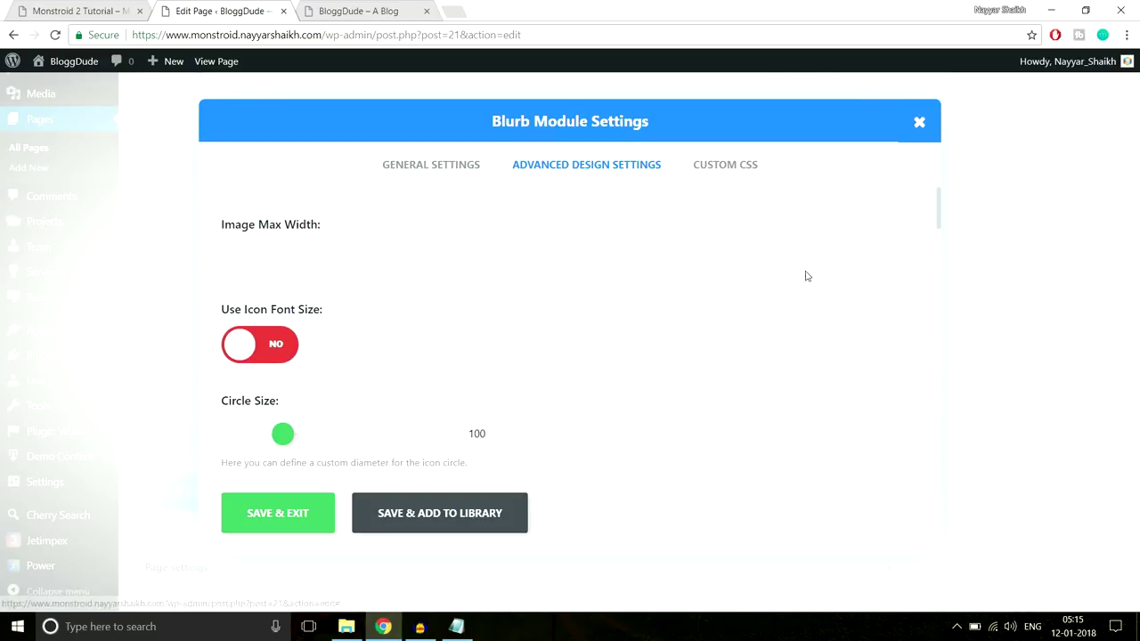
scroll(806, 276, "down", 1)
scroll(812, 287, "down", 4)
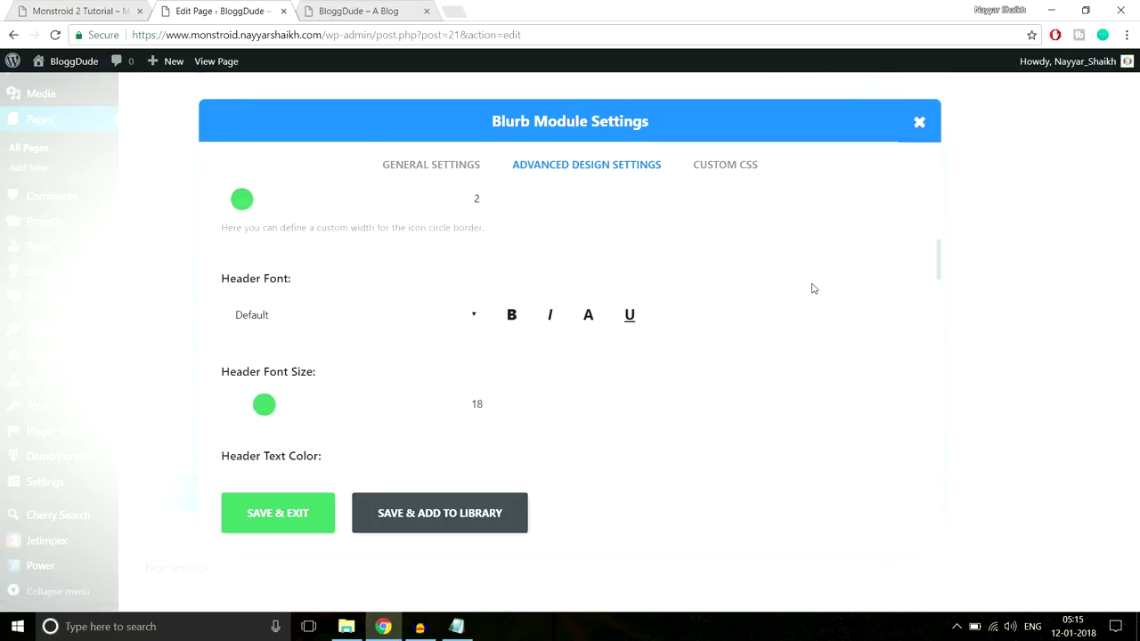
scroll(812, 288, "down", 2)
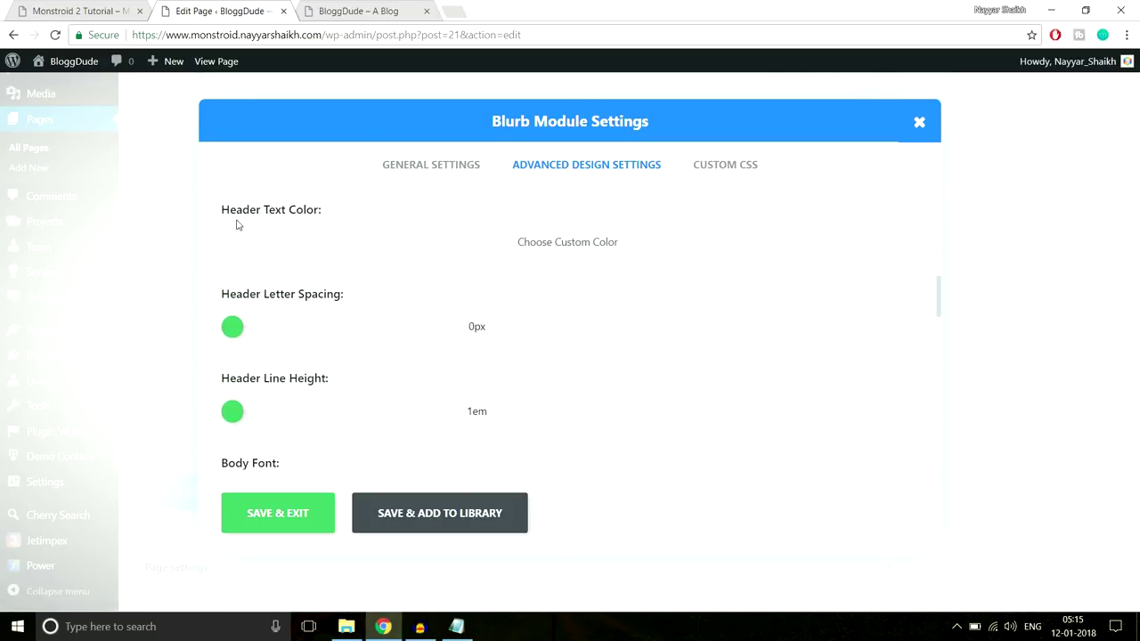
left_click(473, 243)
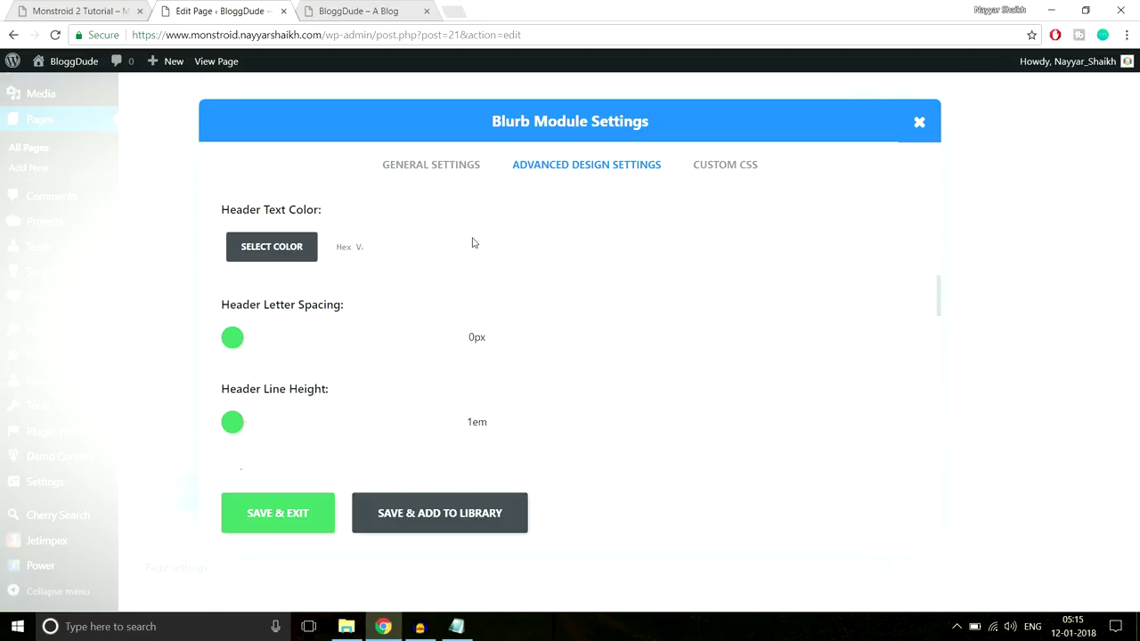
left_click(364, 253)
left_click_drag(405, 256, 418, 285)
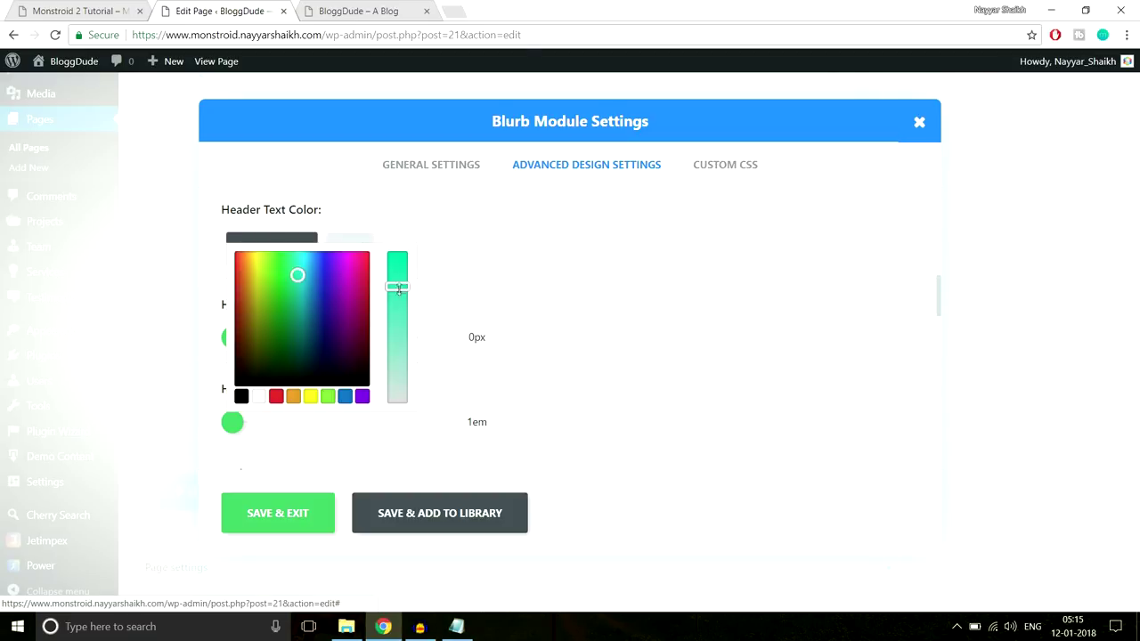
left_click(287, 518)
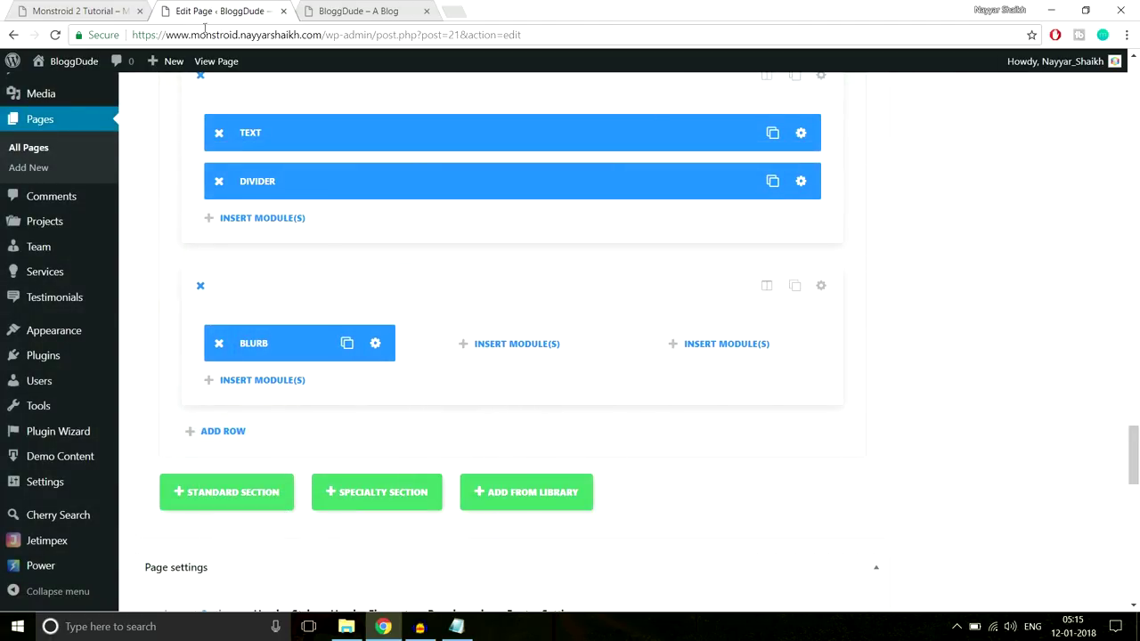
Upload Home-3.jpg and set it as the 3 Steps section's background image
left_click(89, 11)
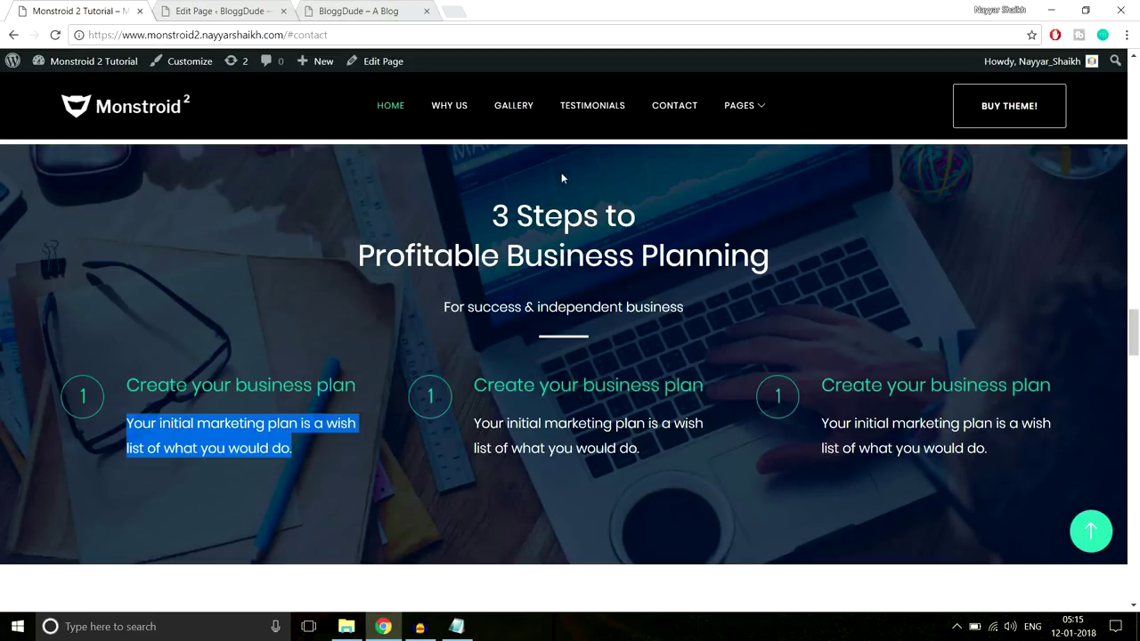
left_click(210, 9)
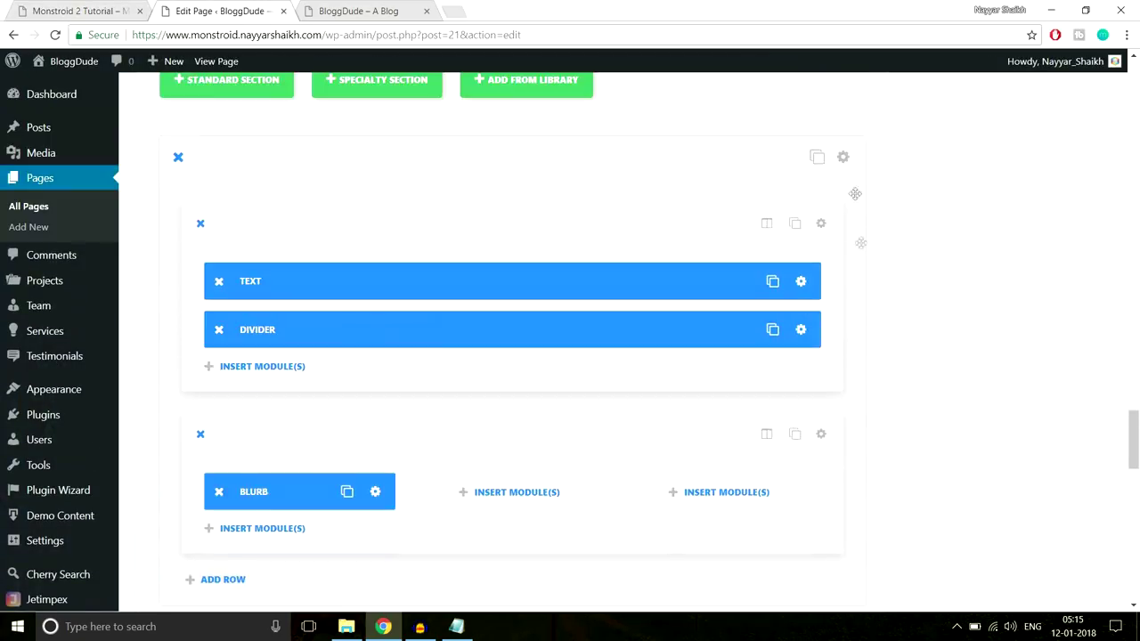
left_click(854, 157)
left_click(636, 255)
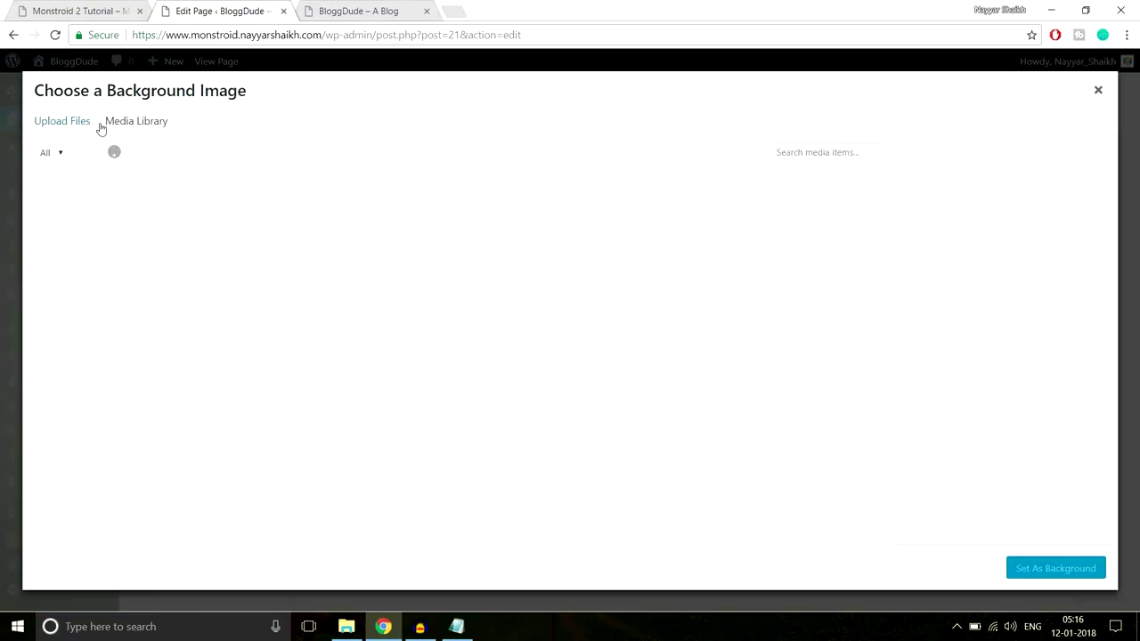
left_click(70, 120)
left_click(582, 339)
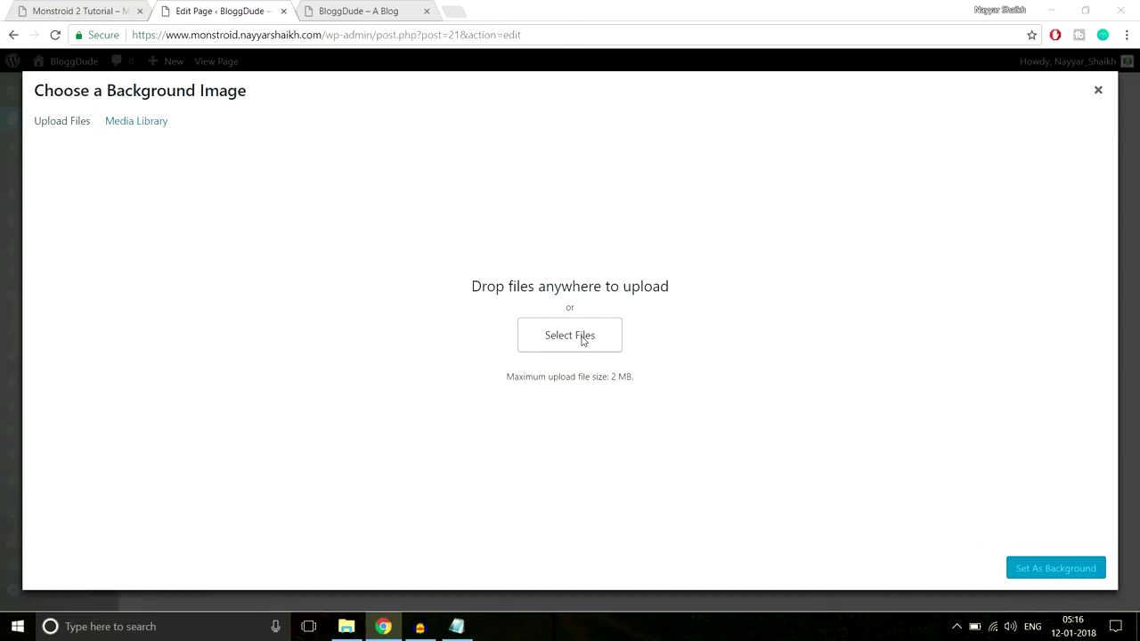
scroll(526, 260, "down", 1)
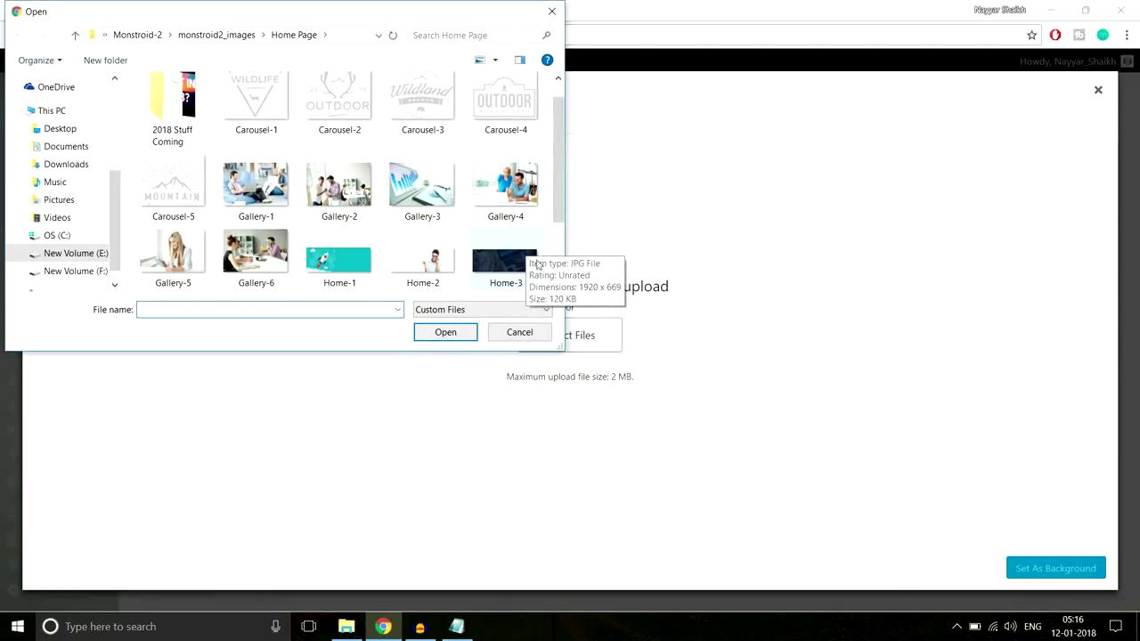
left_click(505, 267)
left_click(464, 334)
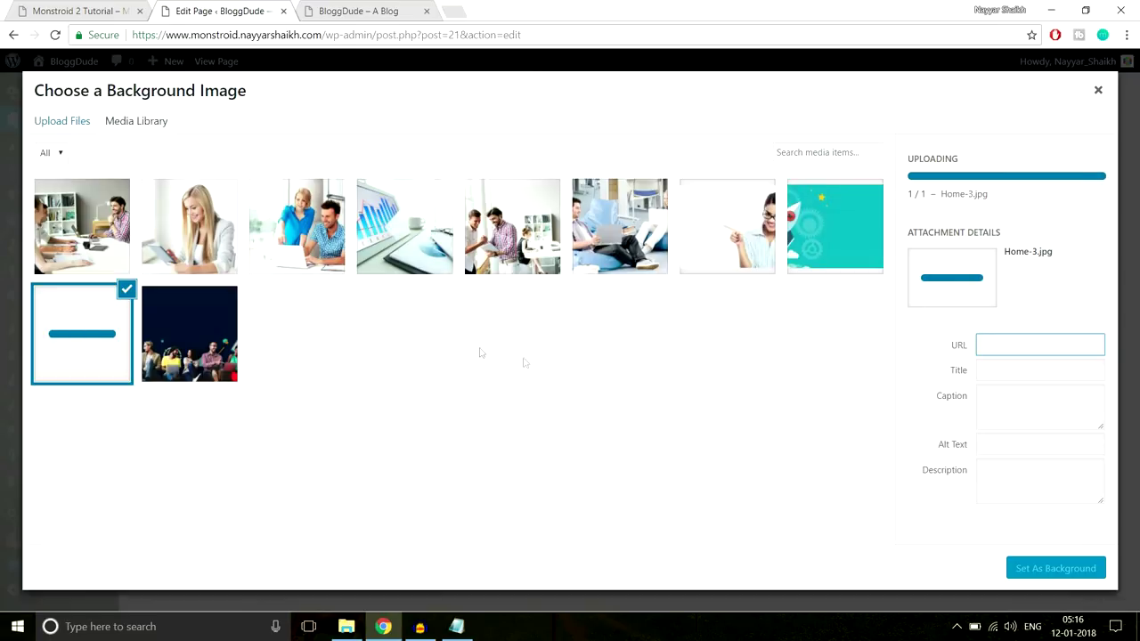
left_click(1049, 570)
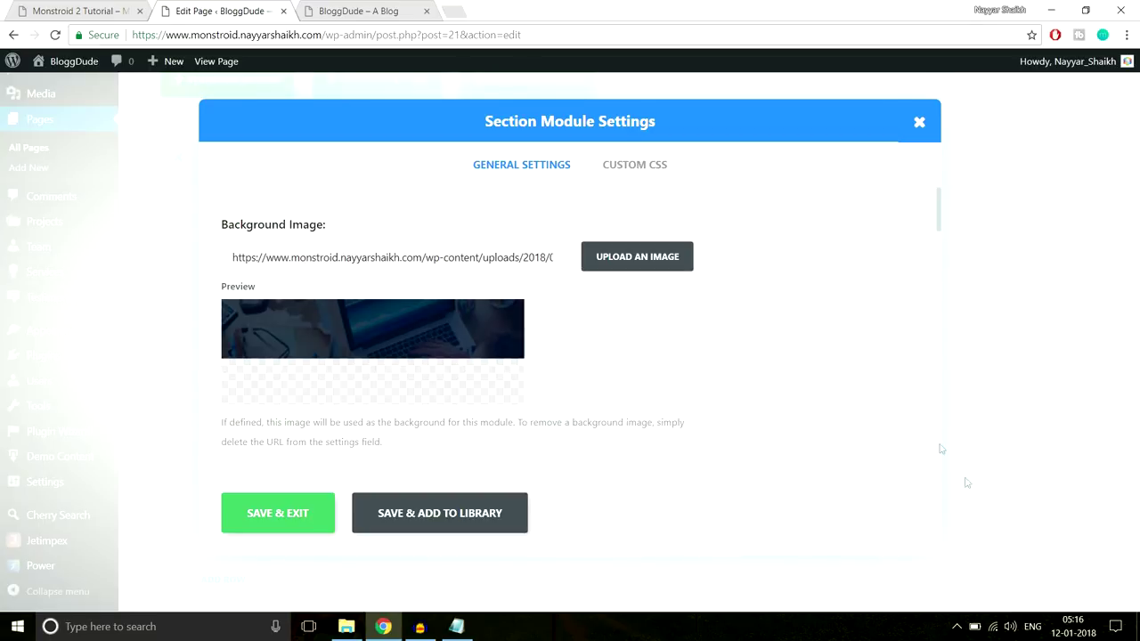
Save the section settings and update the page to publish the changes
scroll(779, 398, "down", 10)
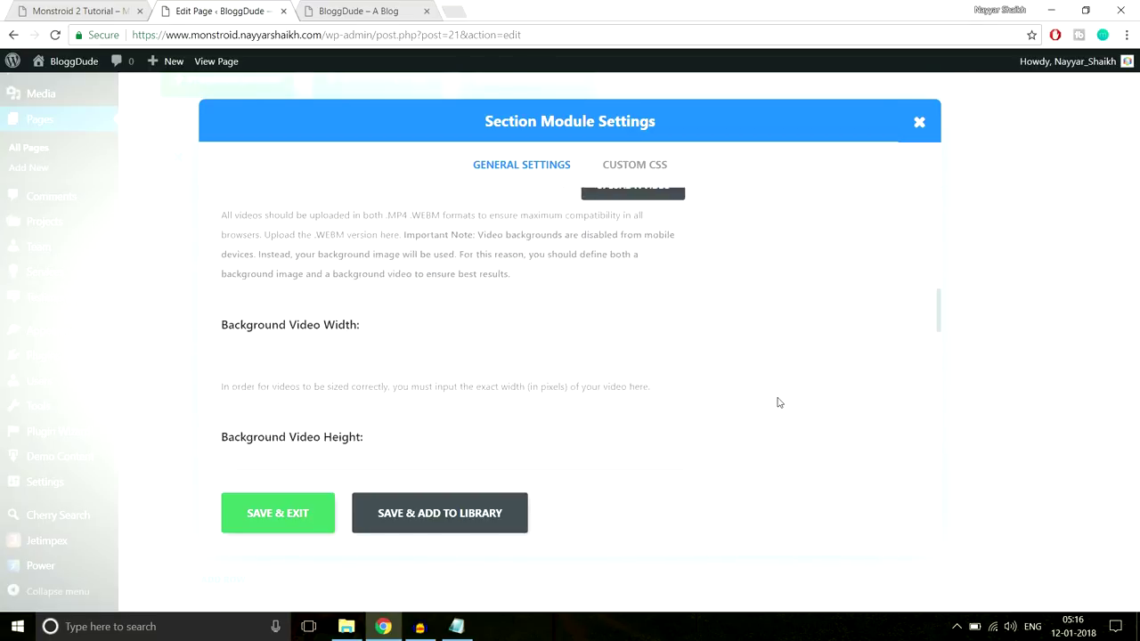
scroll(776, 401, "down", 6)
scroll(552, 371, "up", 2)
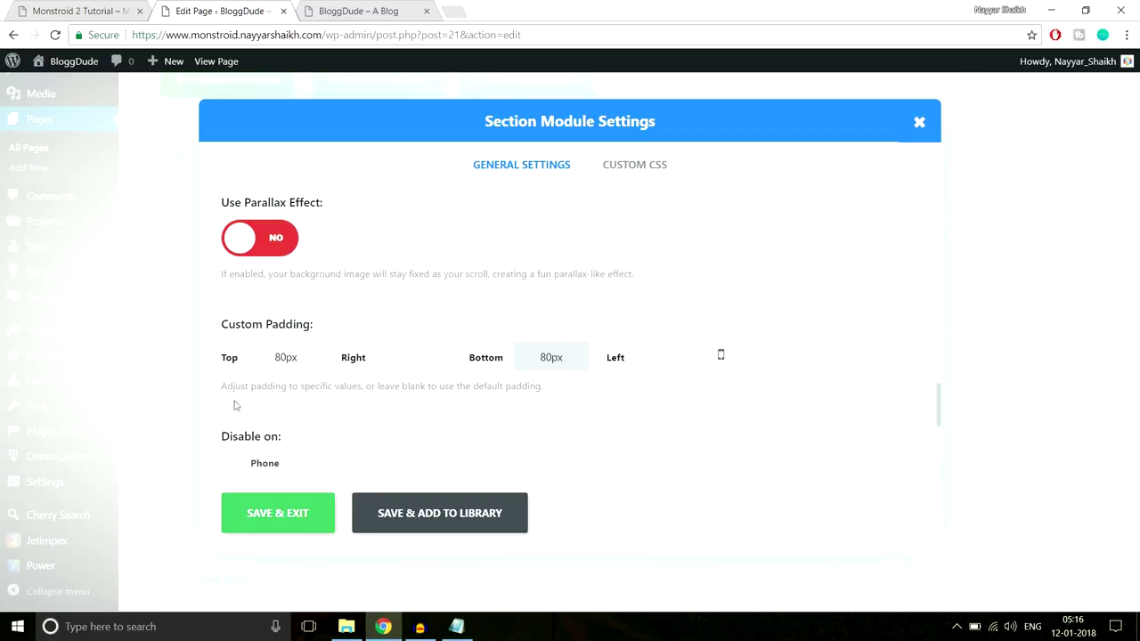
left_click(300, 514)
left_click_drag(1135, 463, 1135, 129)
left_click(1086, 219)
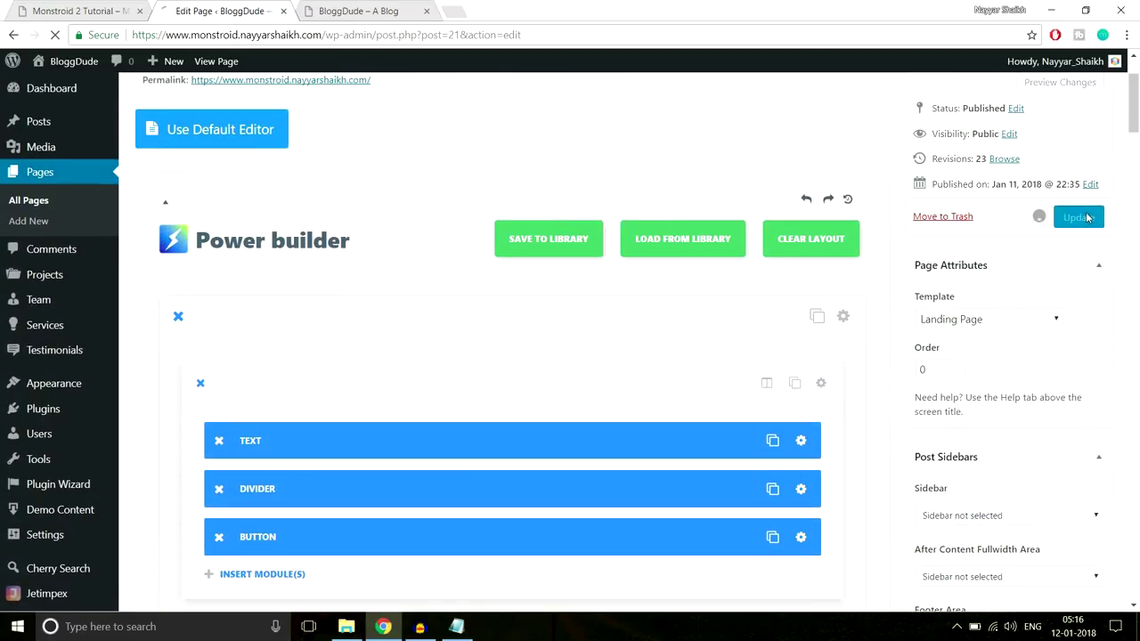
Reload the live homepage, check the 3 Steps section over the laptop photo, then return to the editor
left_click(400, 11)
left_click(400, 40)
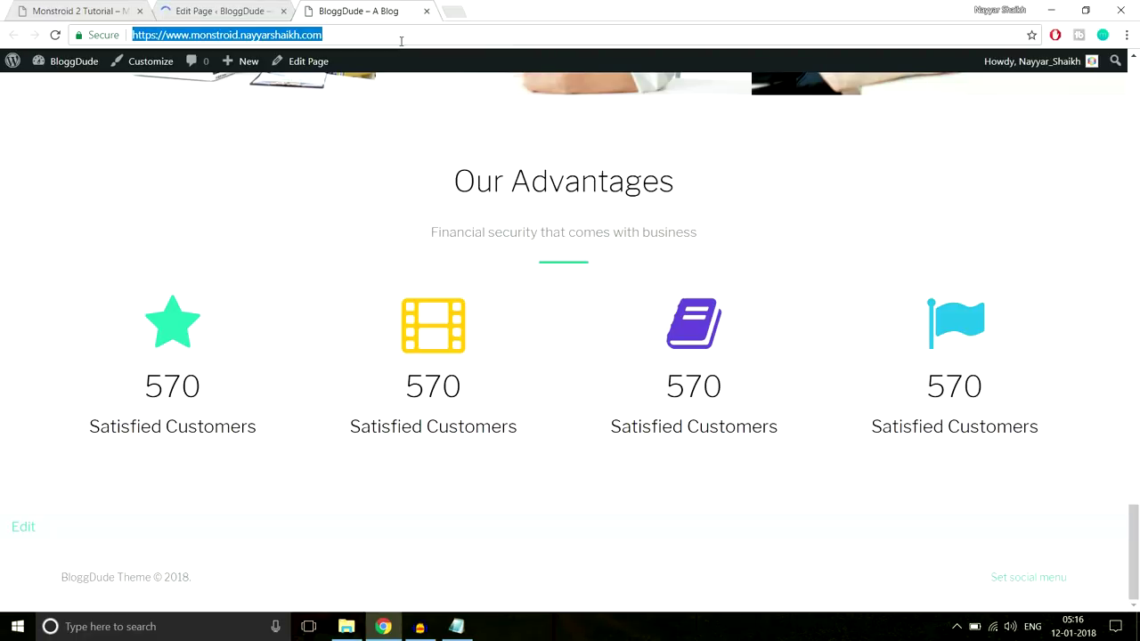
key("Return")
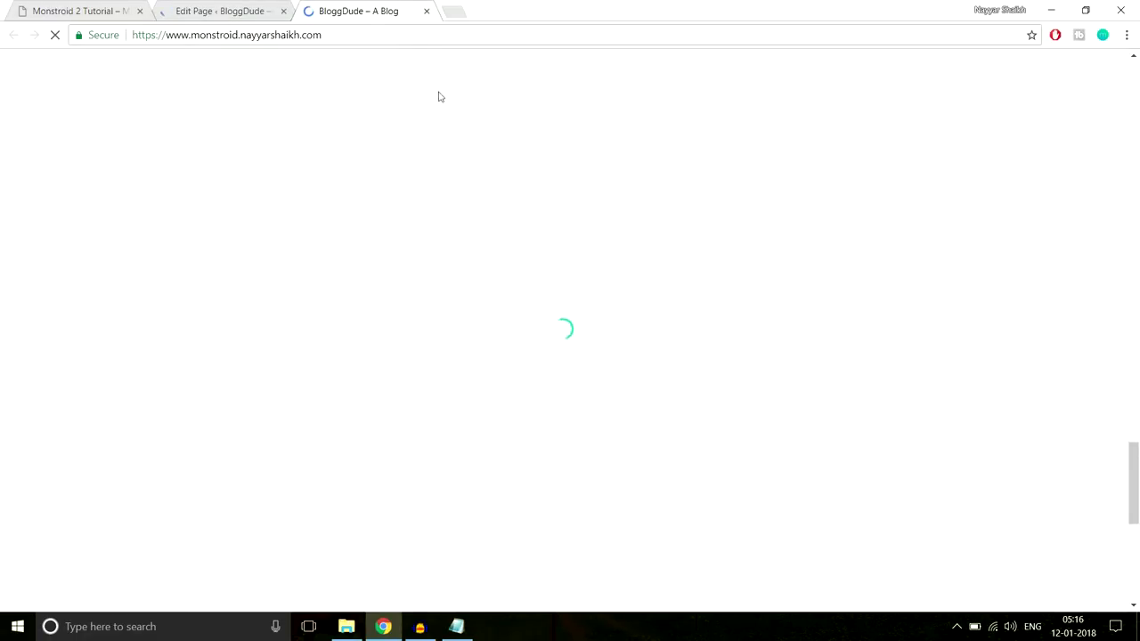
scroll(738, 288, "down", 5)
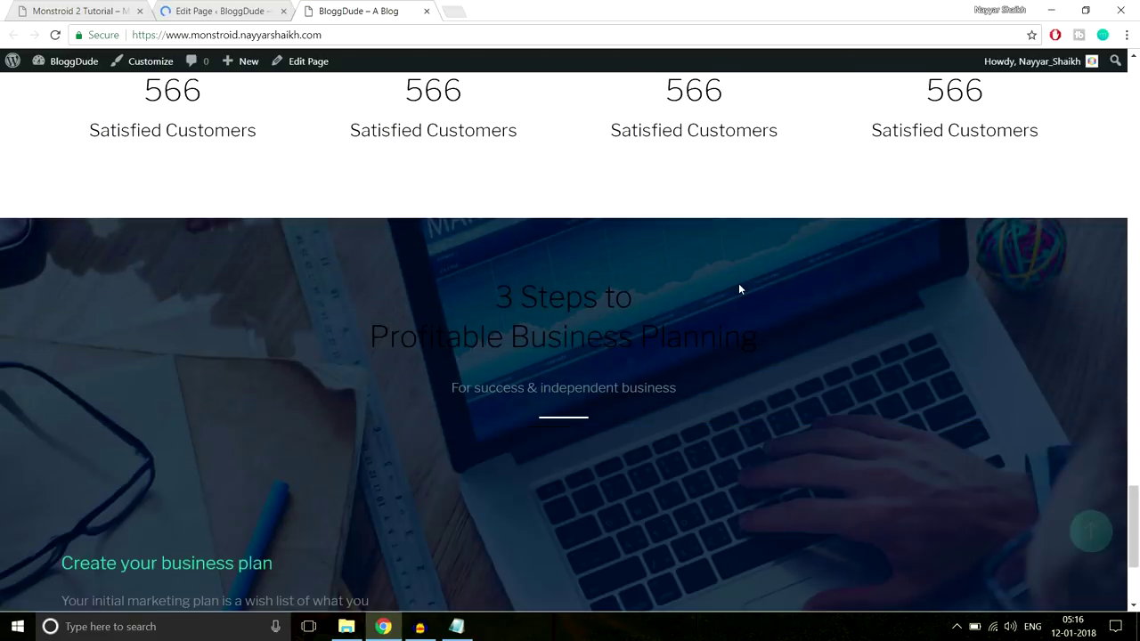
scroll(738, 288, "down", 2)
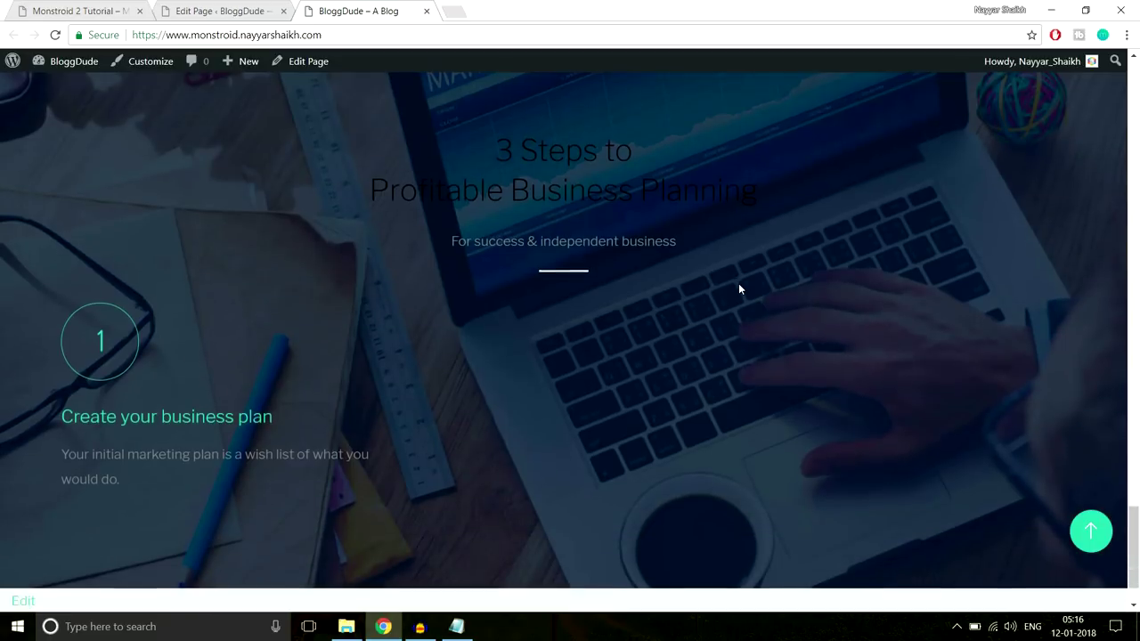
left_click_drag(481, 146, 459, 131)
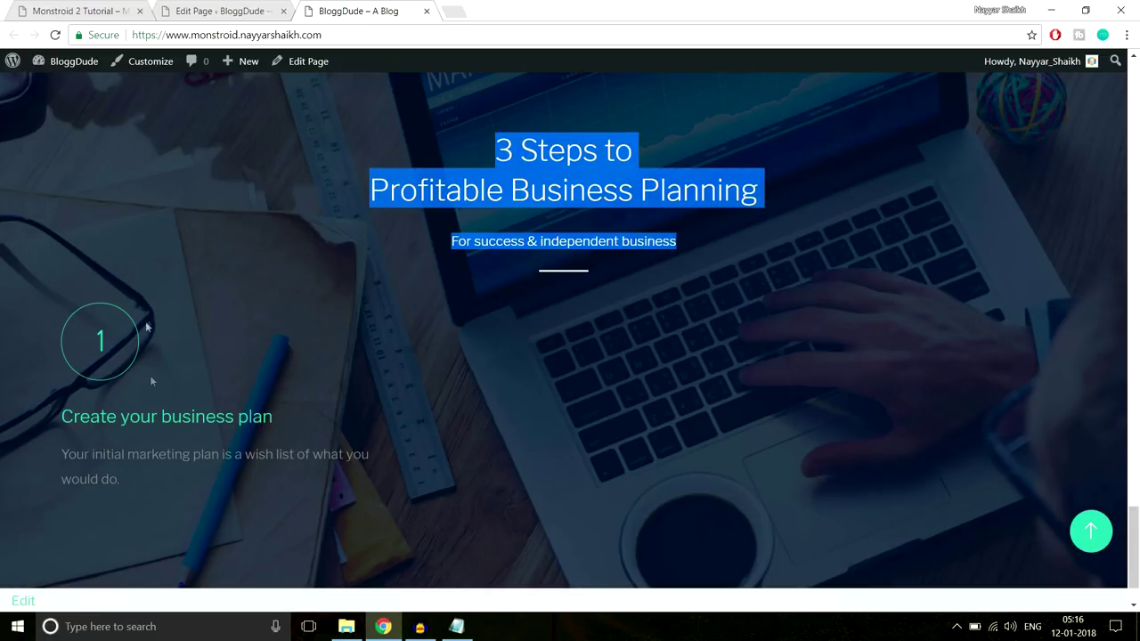
left_click(218, 11)
scroll(555, 313, "down", 10)
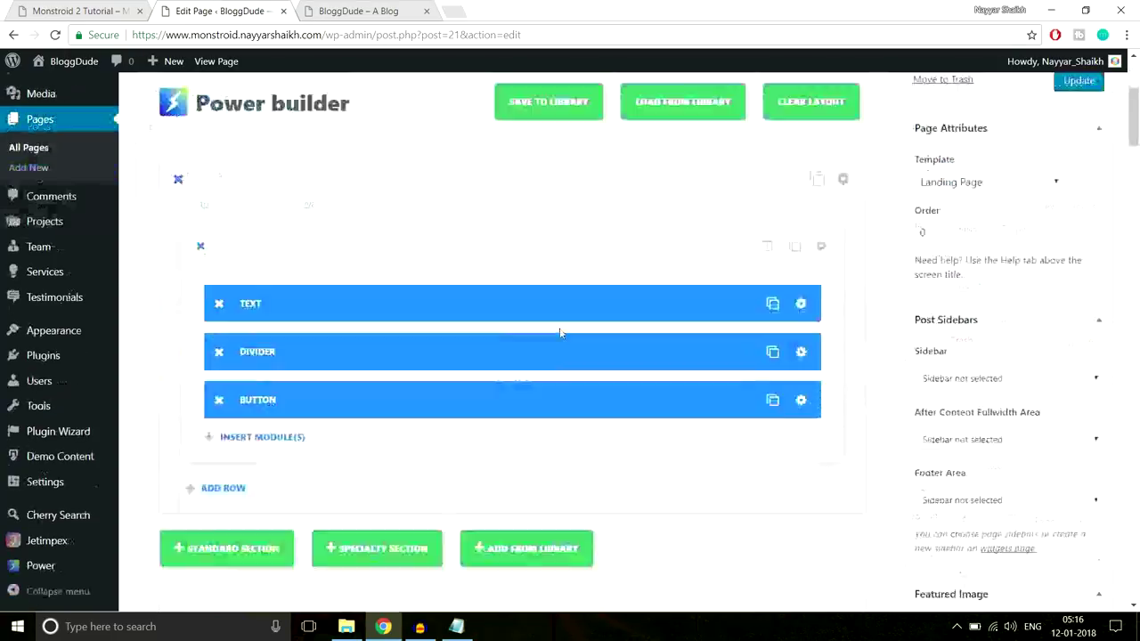
Apply a new colour to all the 3 Steps heading and subtitle text and save
scroll(559, 331, "down", 10)
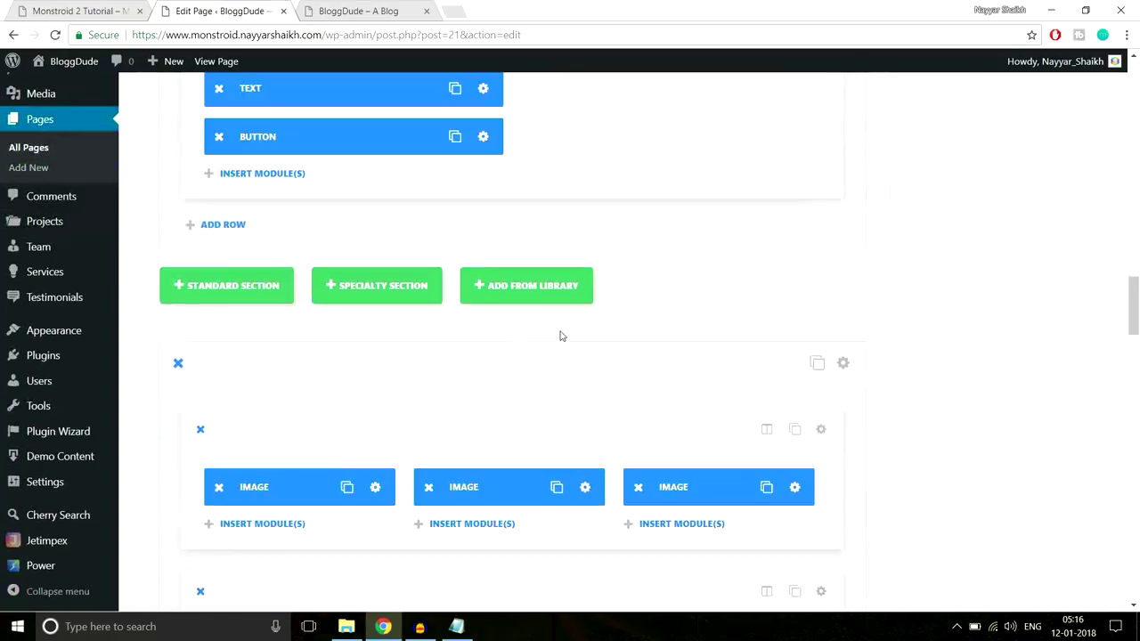
left_click_drag(559, 331, 560, 330)
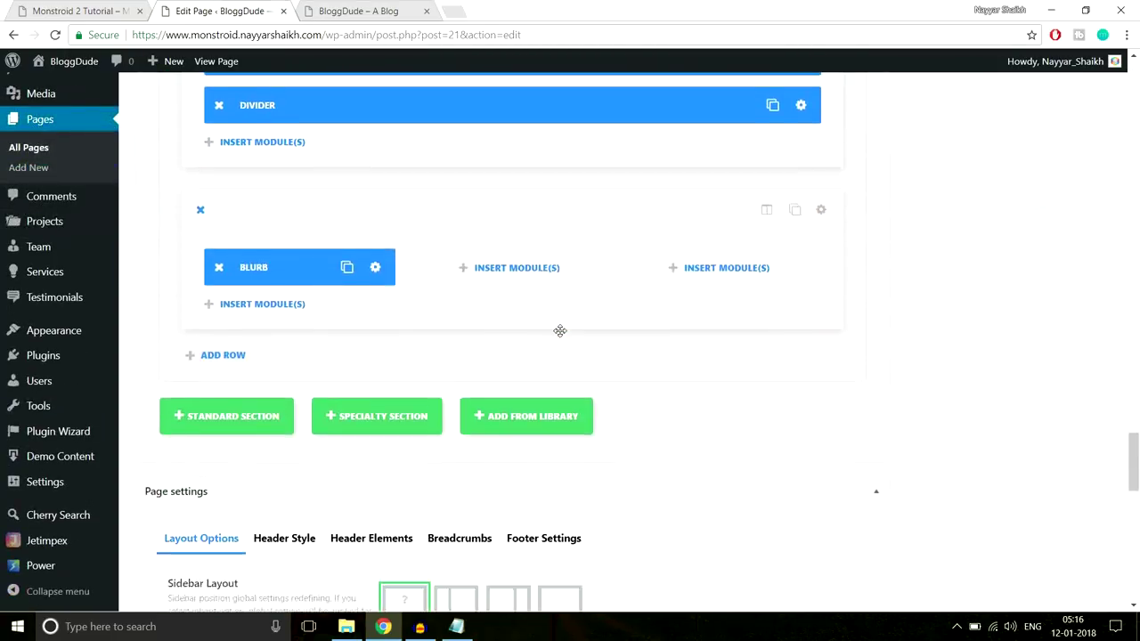
scroll(560, 333, "up", 2)
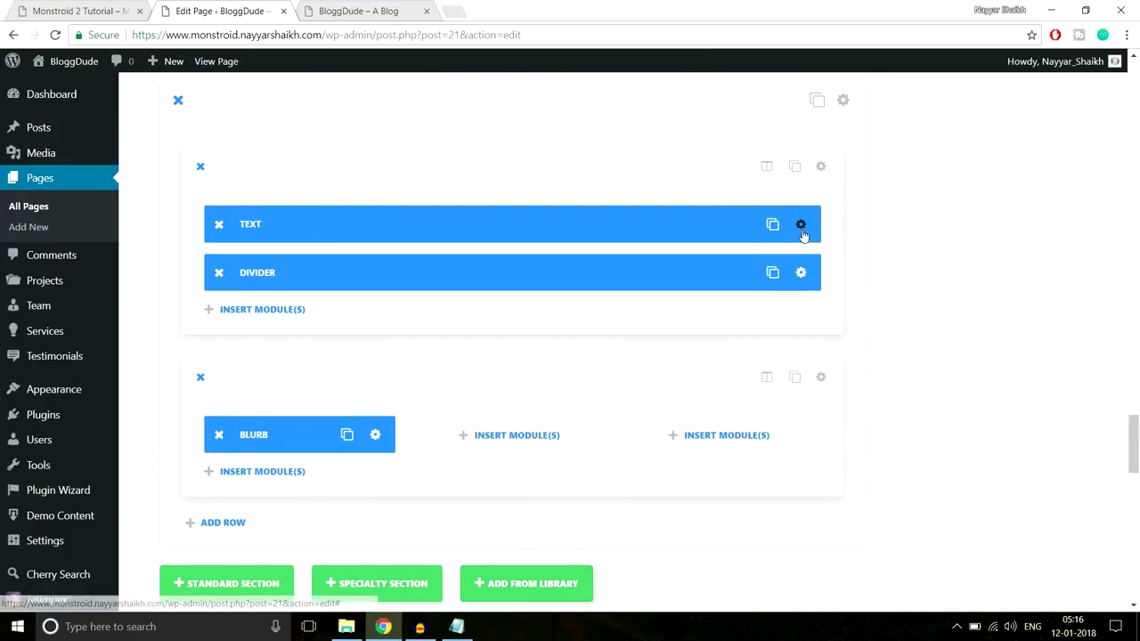
left_click(800, 224)
scroll(646, 285, "down", 2)
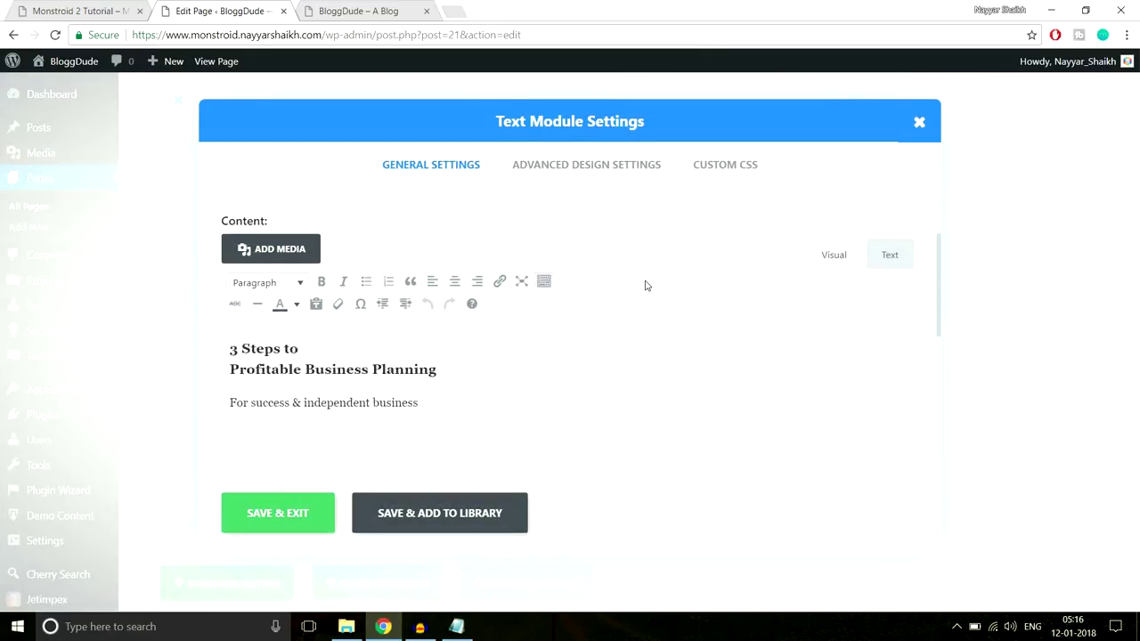
left_click_drag(458, 381, 212, 301)
left_click(298, 280)
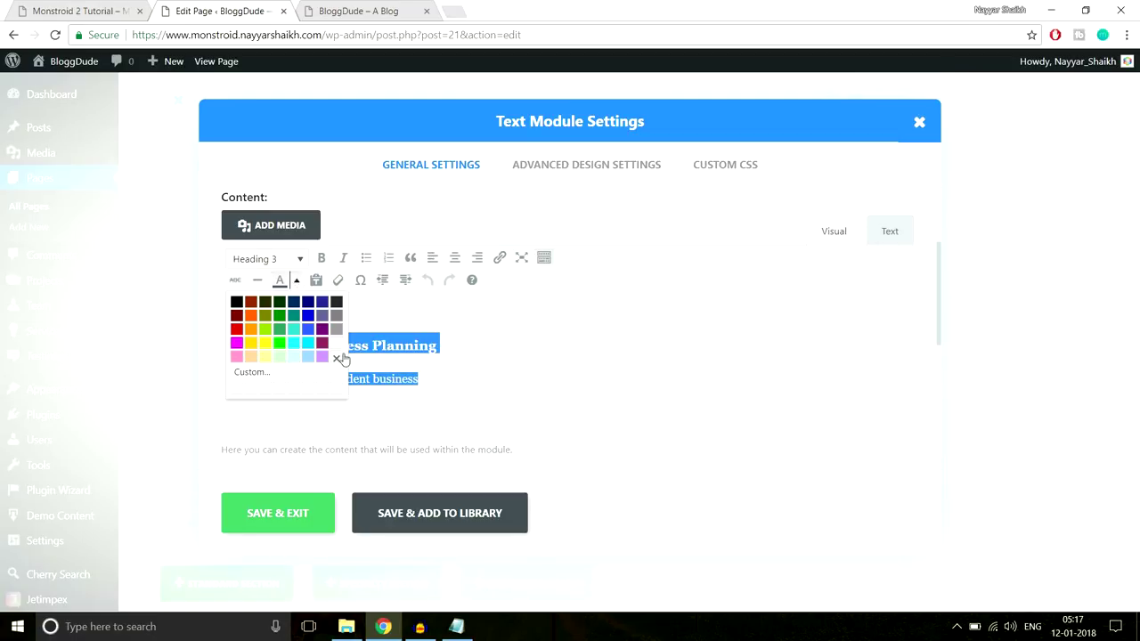
left_click(334, 347)
left_click(296, 513)
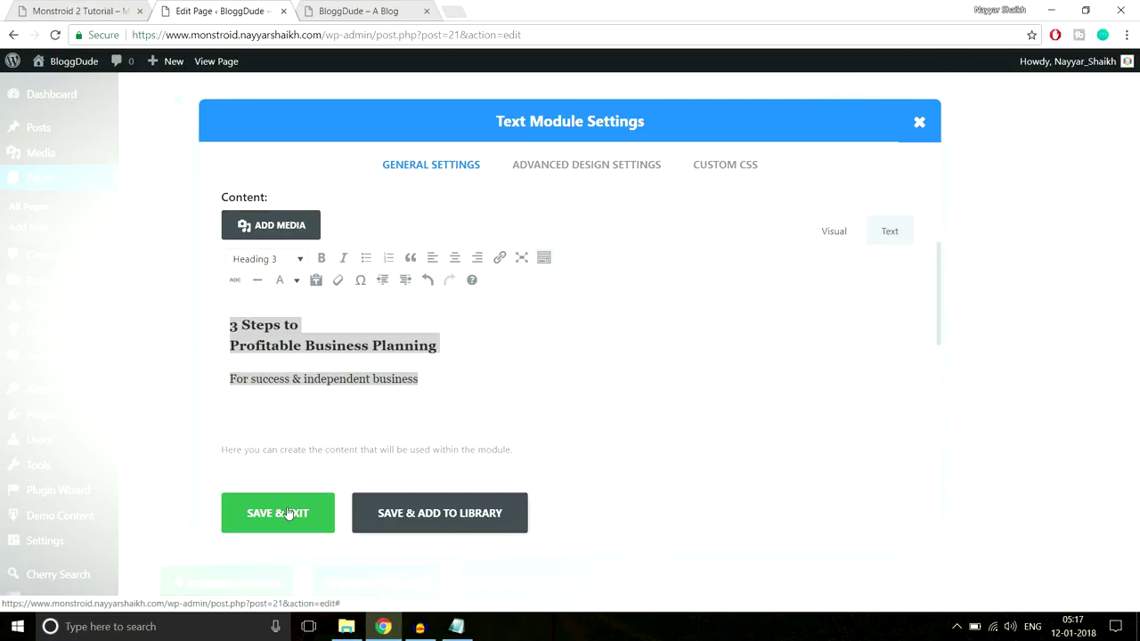
Return to the live homepage tab and review the 3 Steps section
key("ctrl+shift+Tab")
key("ctrl+Tab")
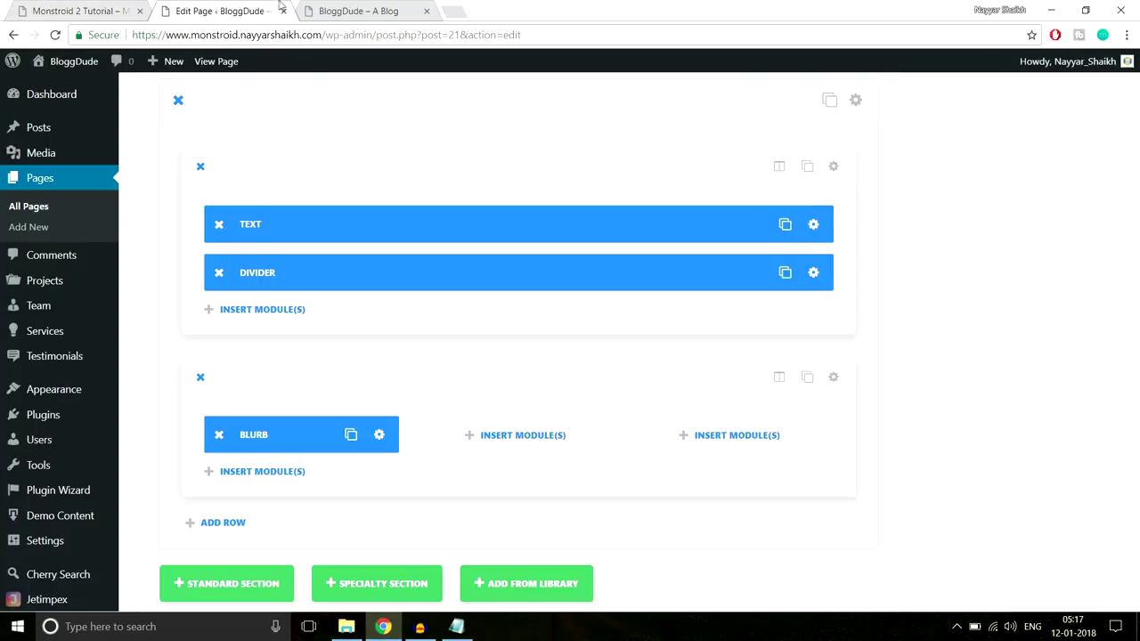
key("ctrl+Tab")
left_click(689, 234)
left_click_drag(689, 240, 444, 178)
left_click(496, 179)
scroll(31, 329, "down", 1)
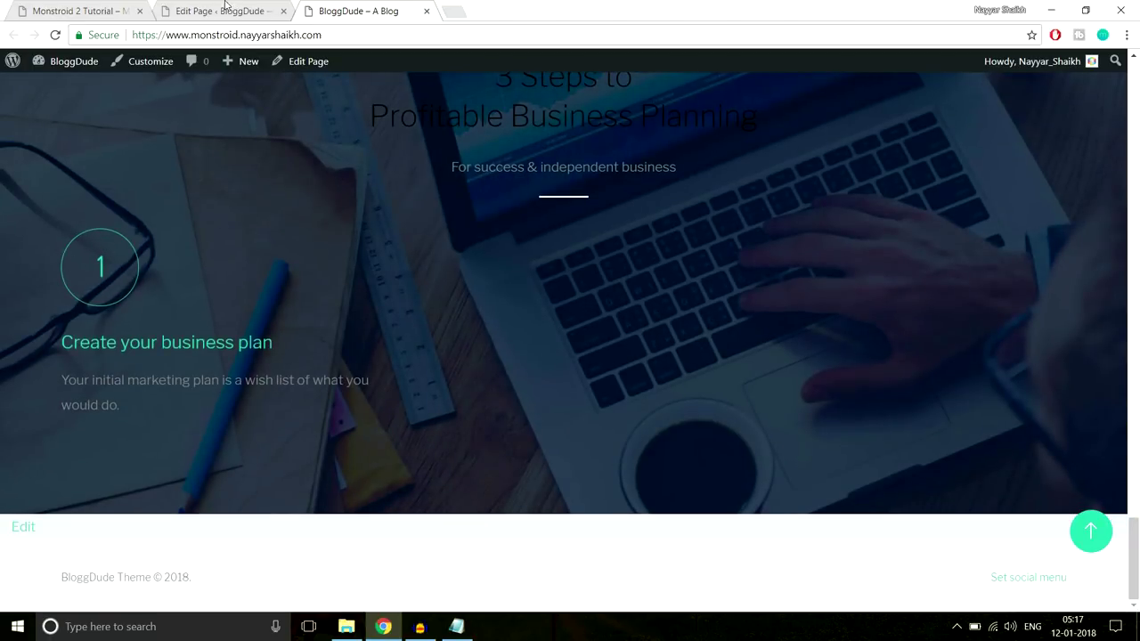
Turn on Use Icon Font Size for the first blurb and set it to 60px
left_click(183, 10)
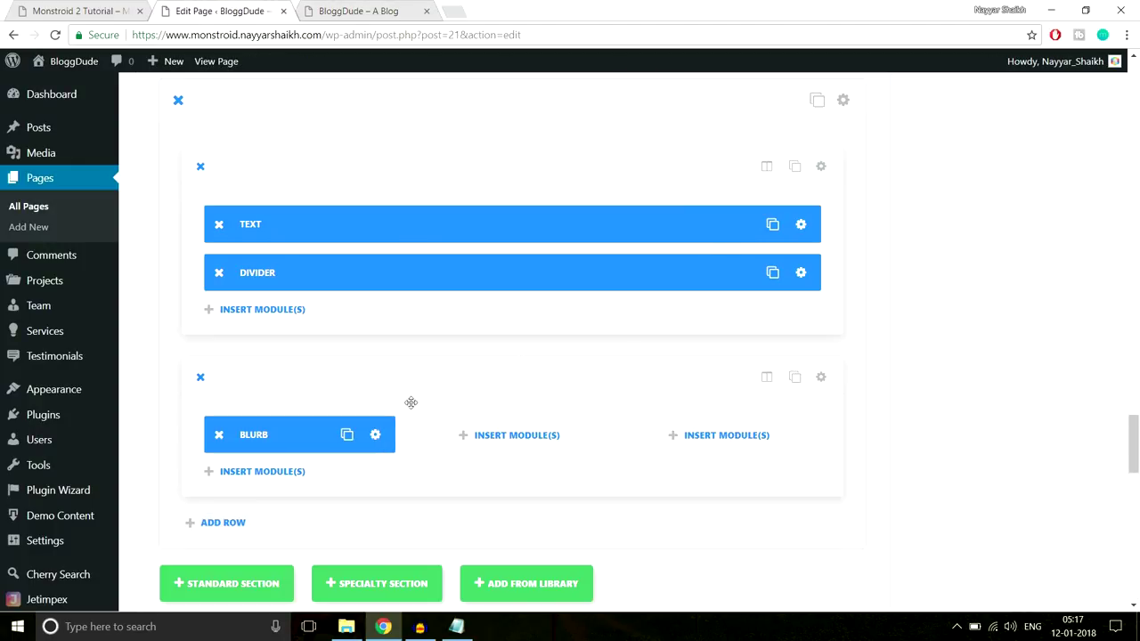
left_click(376, 438)
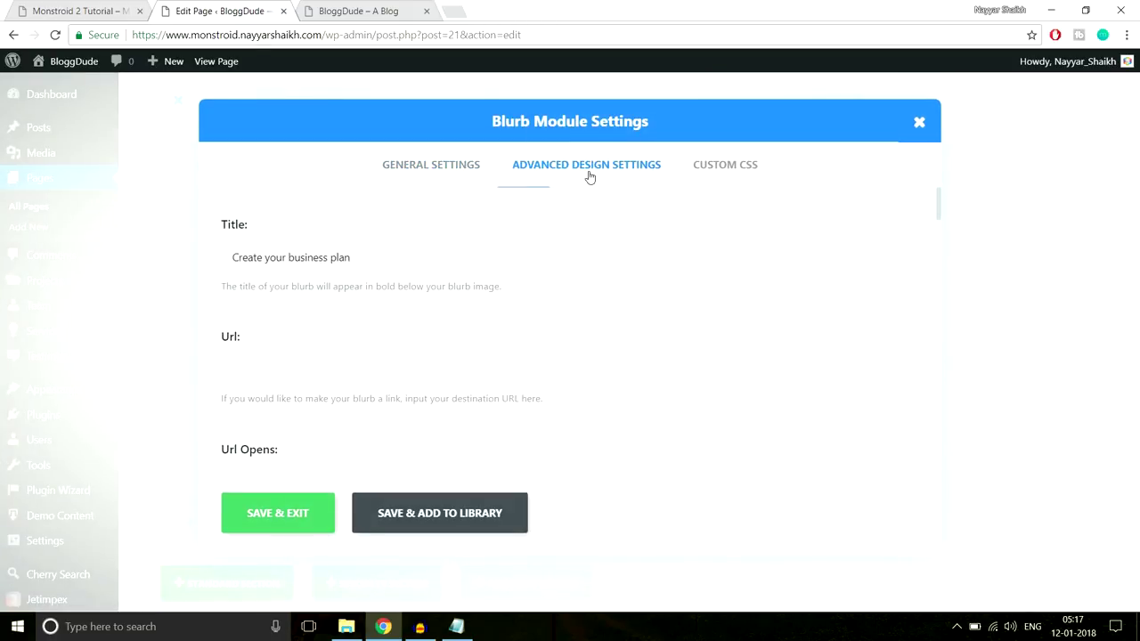
left_click(589, 173)
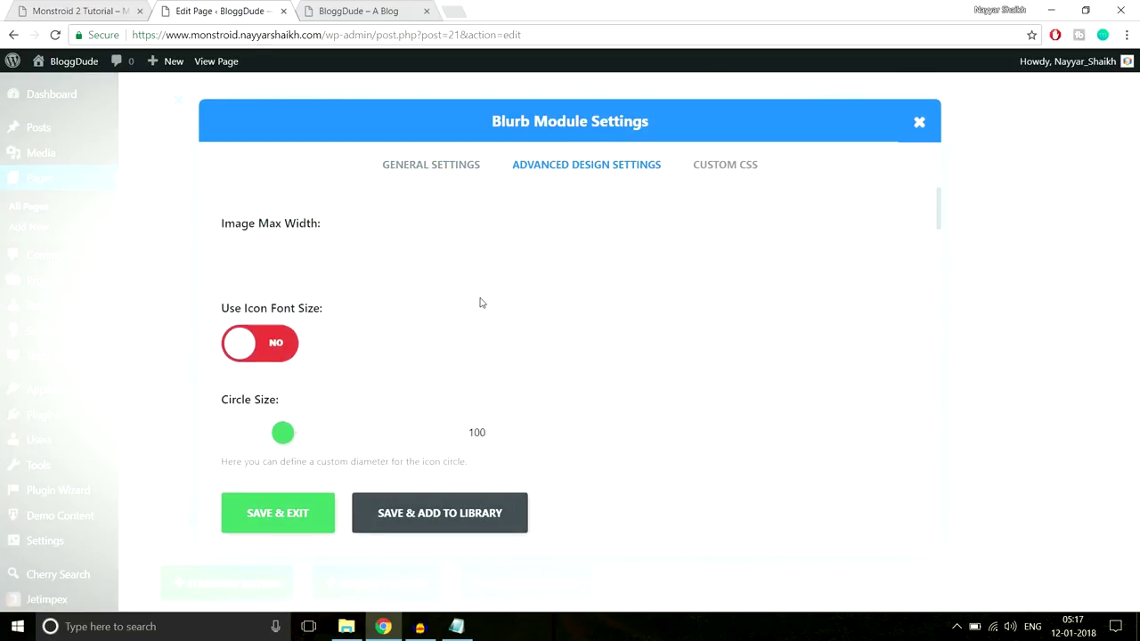
scroll(329, 291, "down", 1)
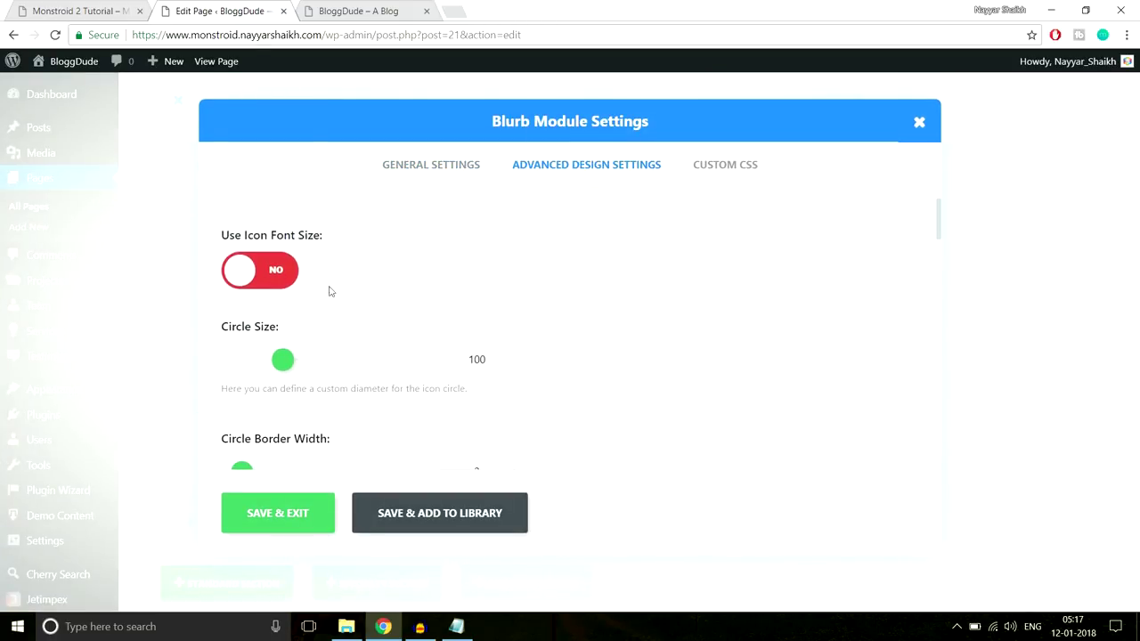
left_click(269, 278)
left_click_drag(379, 359, 326, 359)
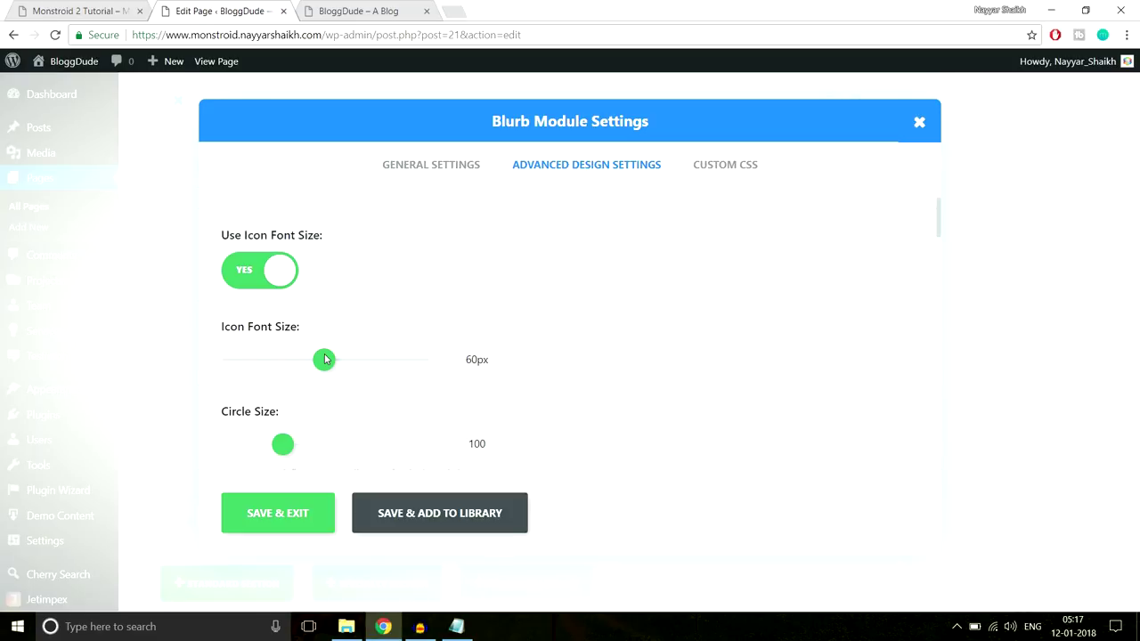
Compare the blurb paragraph on the reference demo with the live BloggDude page
left_click(106, 9)
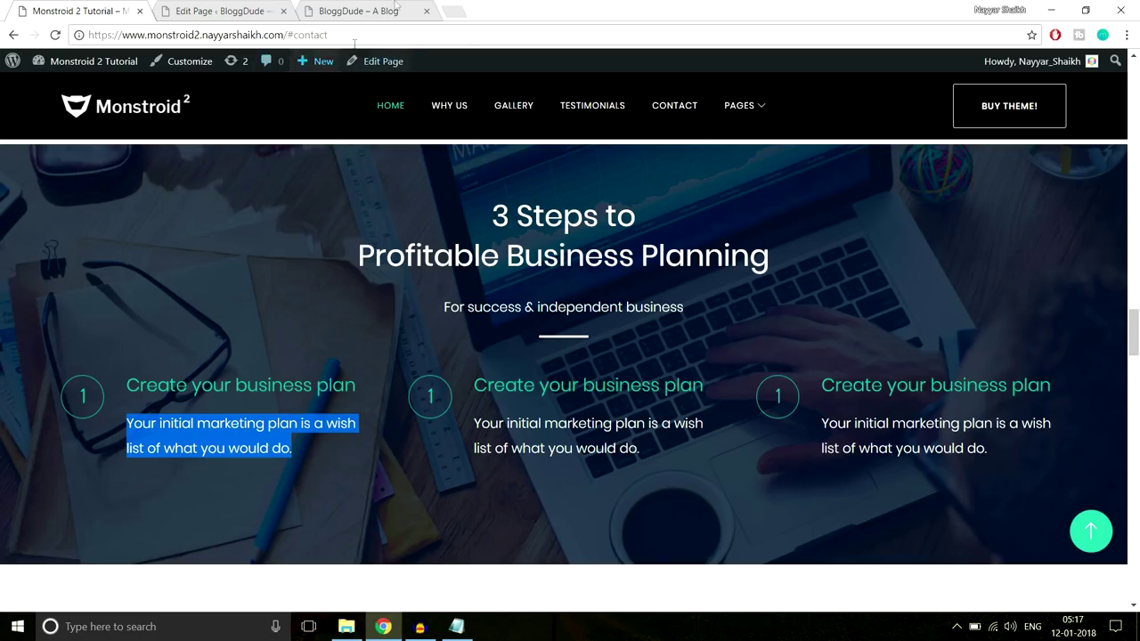
left_click_drag(300, 449, 128, 420)
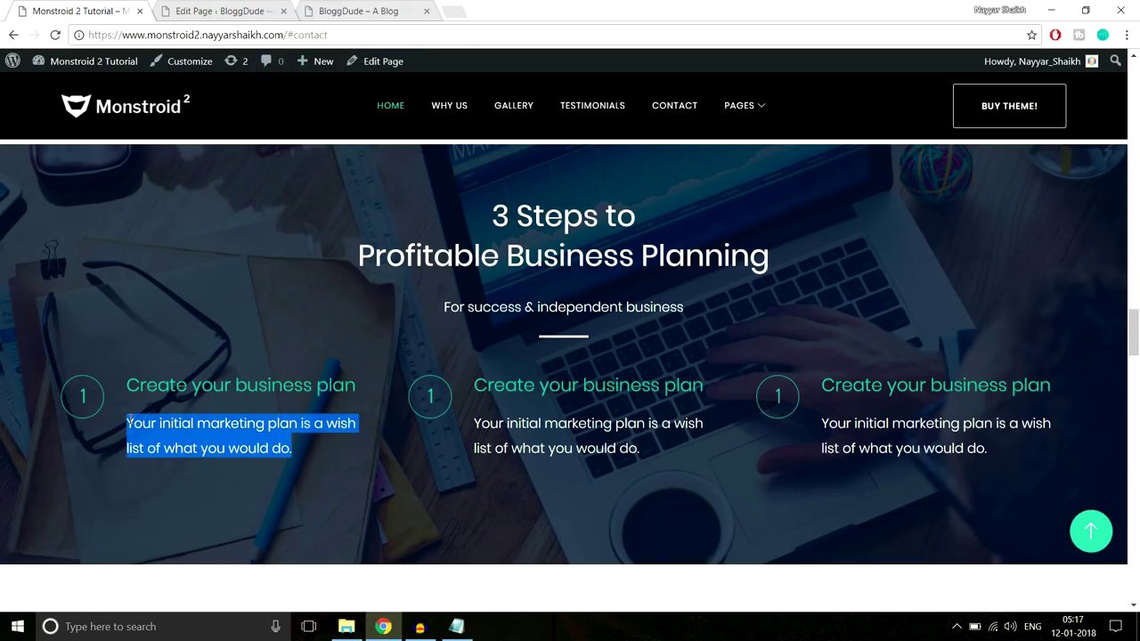
left_click(162, 426)
left_click(415, 18)
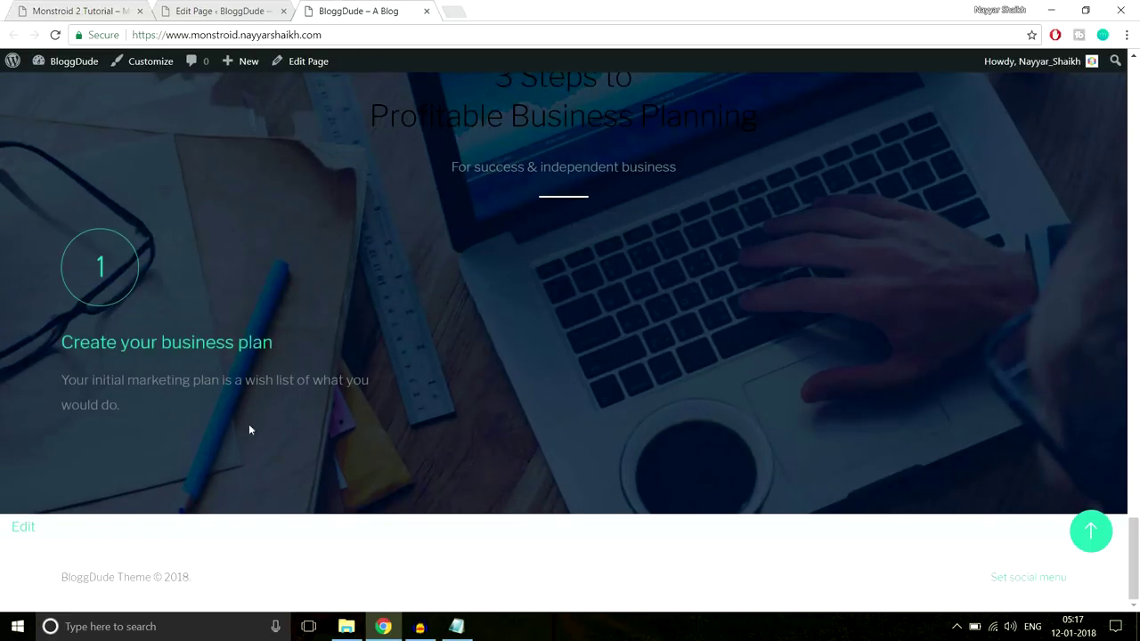
left_click_drag(249, 430, 86, 381)
left_click(275, 203)
Review the blurb's body text and its colour choices, leaving the colour unchanged
left_click(228, 13)
scroll(521, 218, "down", 1)
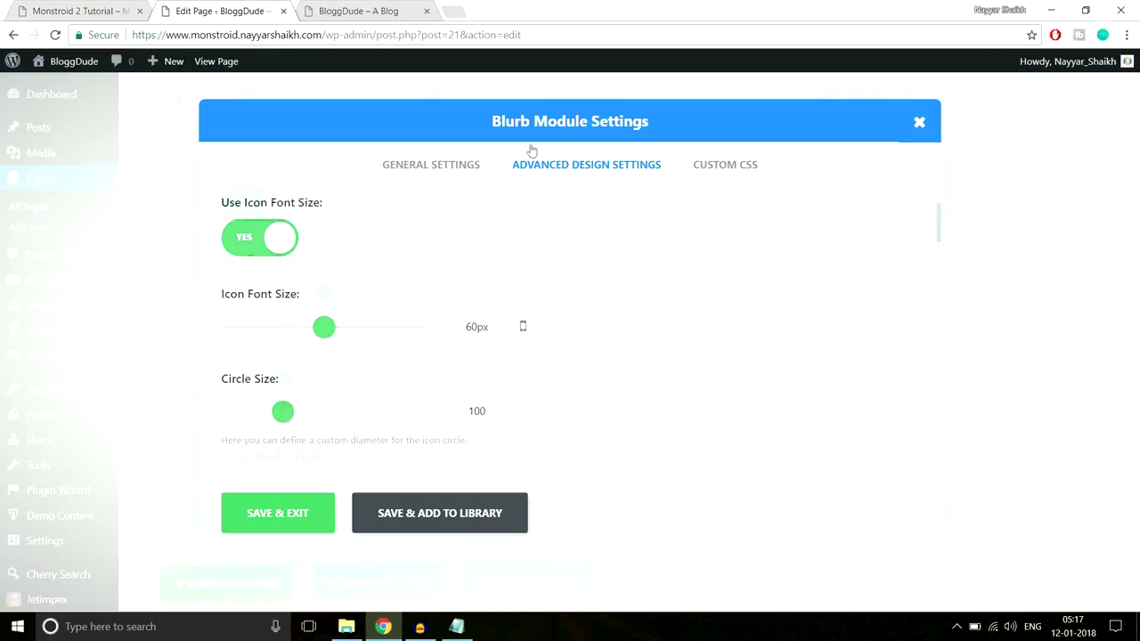
left_click(430, 165)
scroll(659, 285, "down", 5)
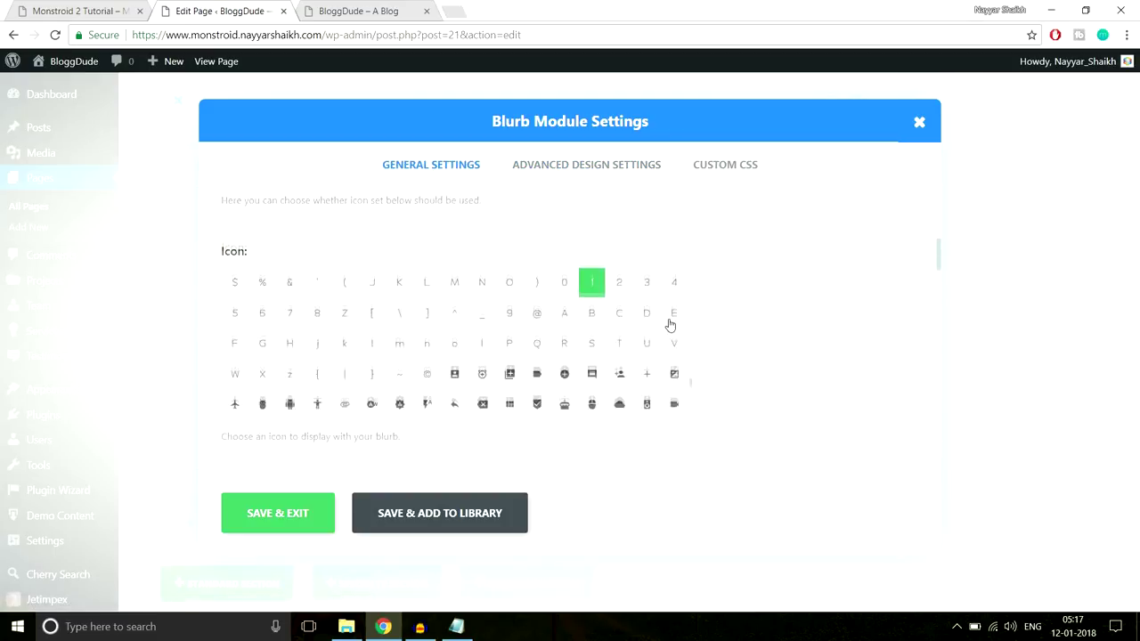
scroll(836, 341, "down", 15)
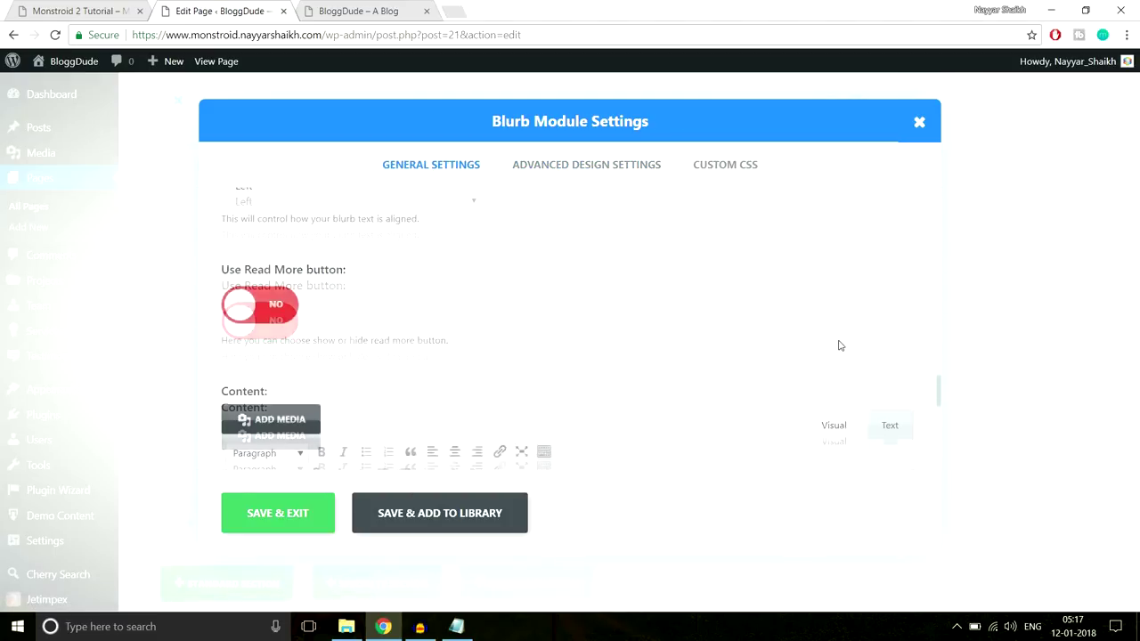
scroll(835, 345, "up", 5)
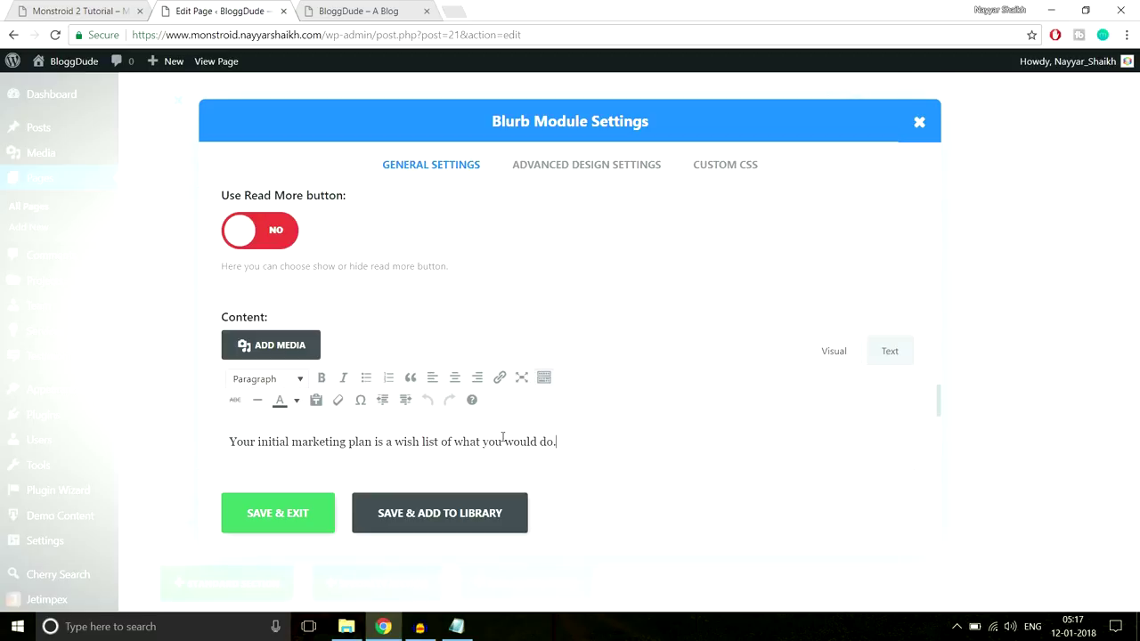
left_click_drag(580, 436, 196, 431)
left_click(298, 401)
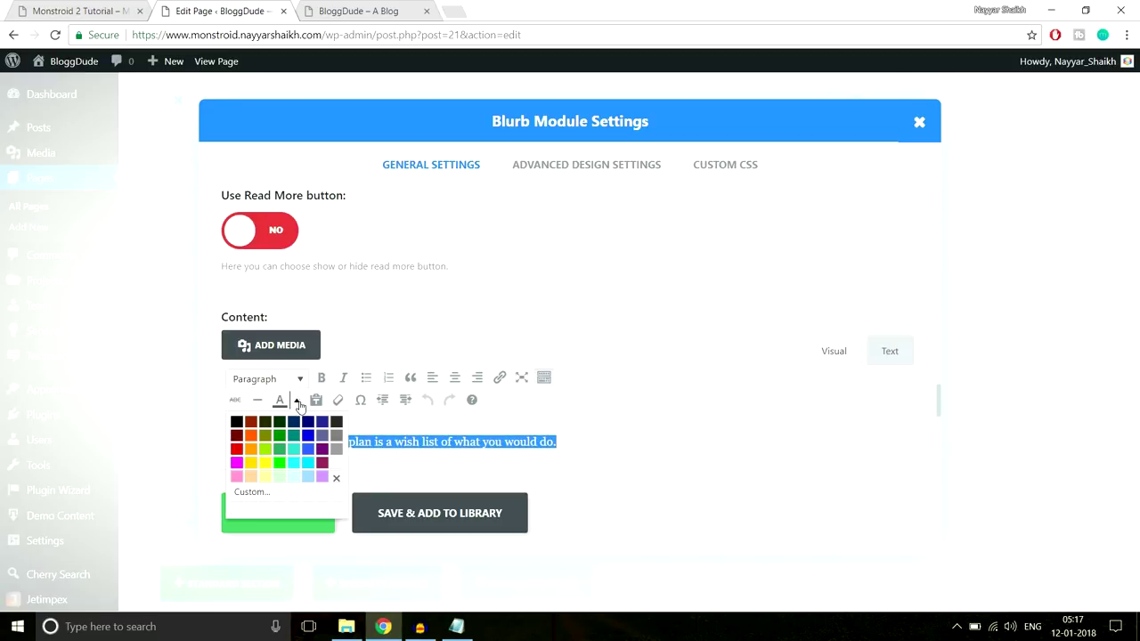
left_click(339, 463)
Save the blurb settings, update the page, and go to the live BloggDude tab
left_click(300, 512)
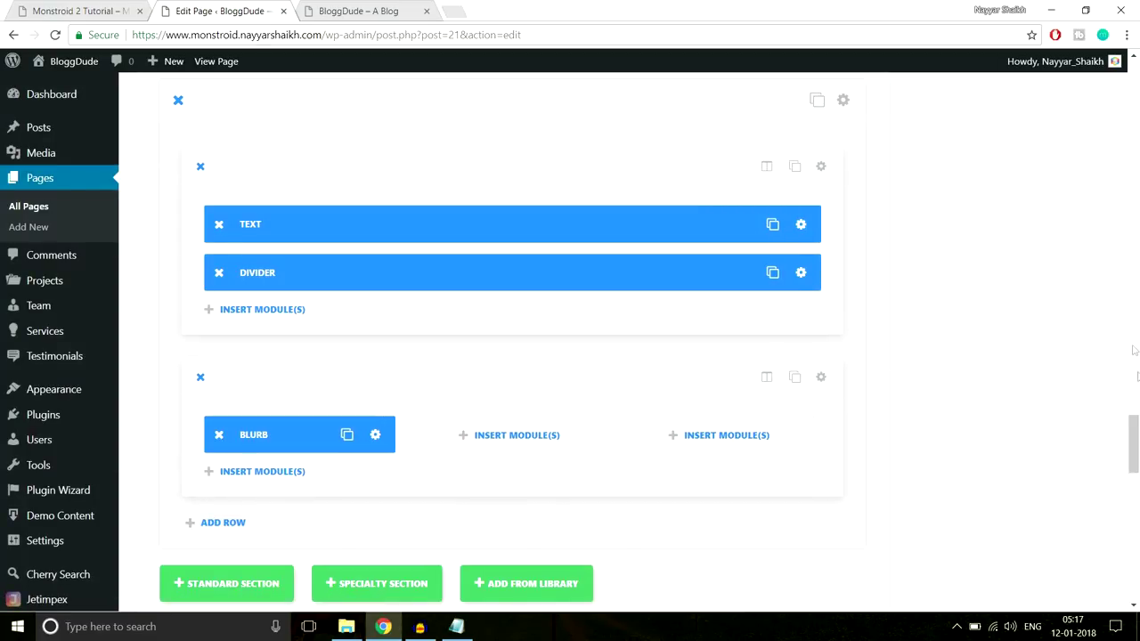
left_click_drag(1132, 352, 1136, 53)
left_click(1075, 342)
left_click(392, 13)
Reload the live homepage, then scroll the builder to the first blurb and open its settings
left_click(391, 35)
key("Return")
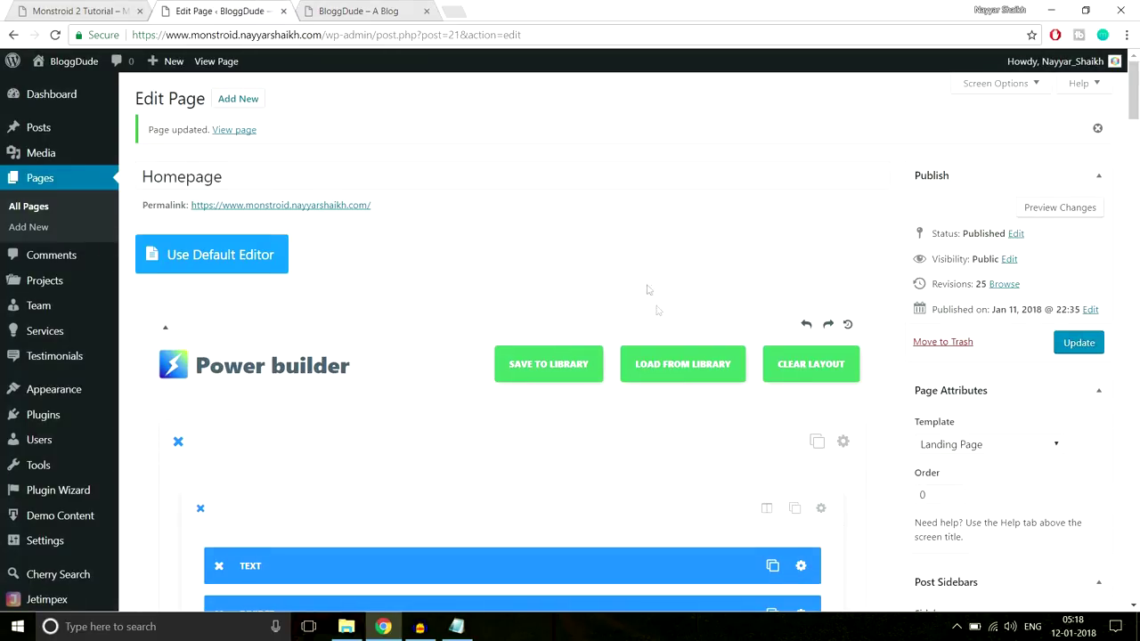
scroll(650, 294, "down", 8)
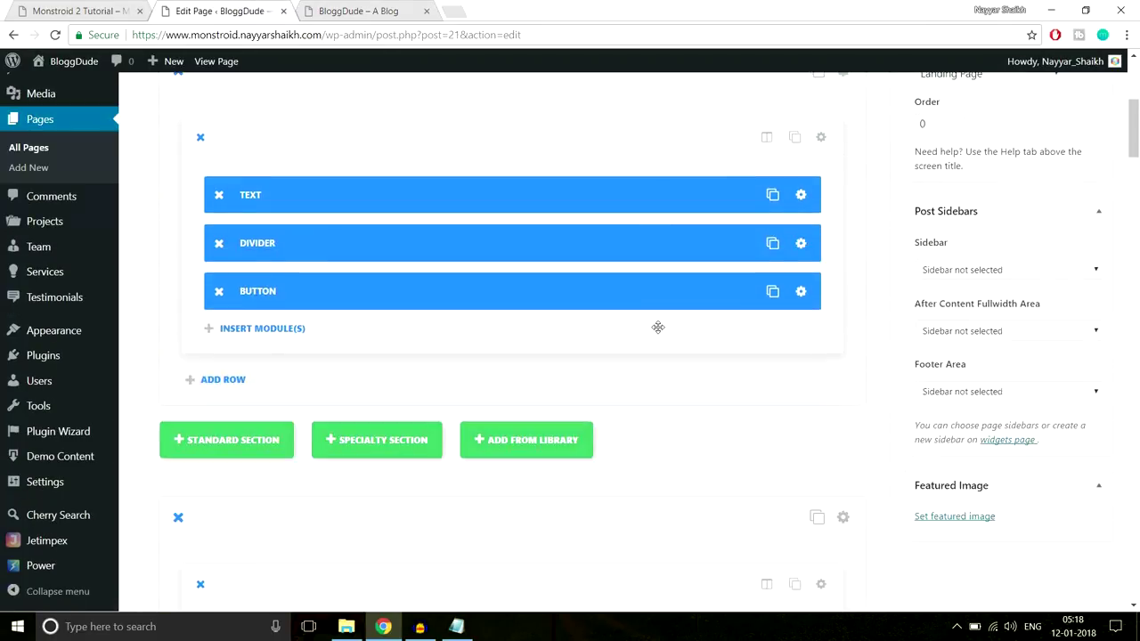
scroll(657, 328, "down", 10)
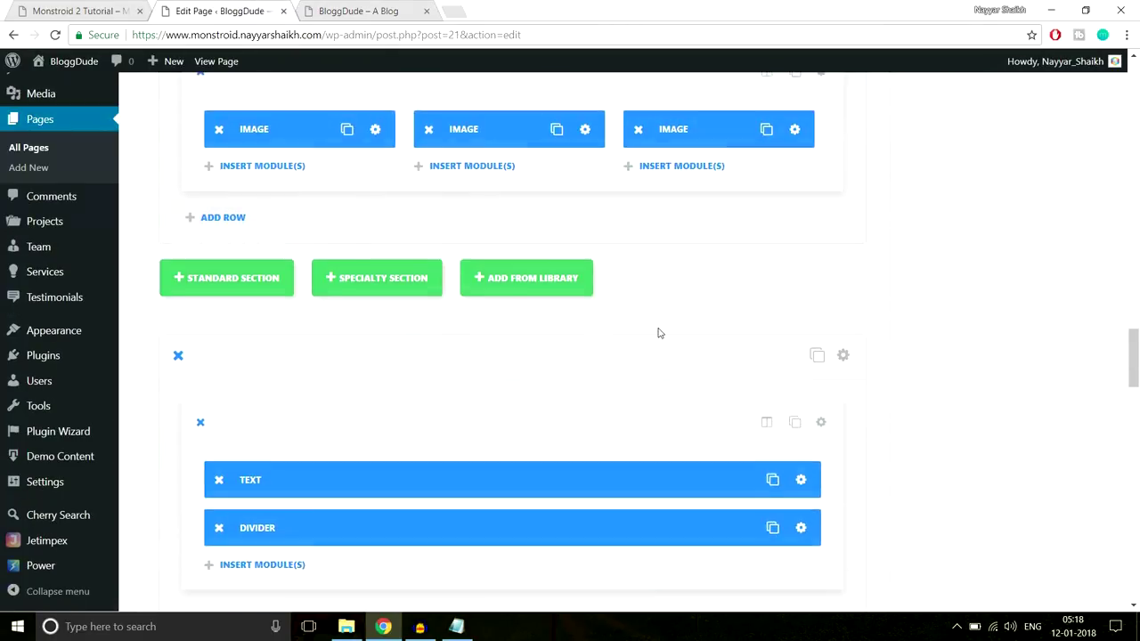
scroll(498, 323, "down", 6)
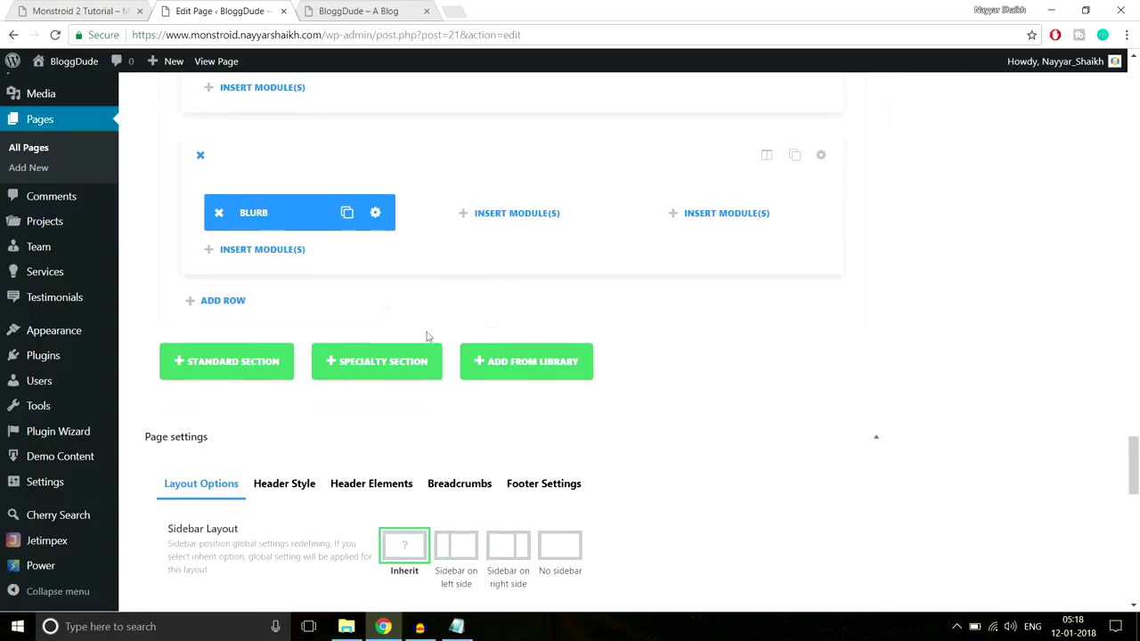
left_click(376, 214)
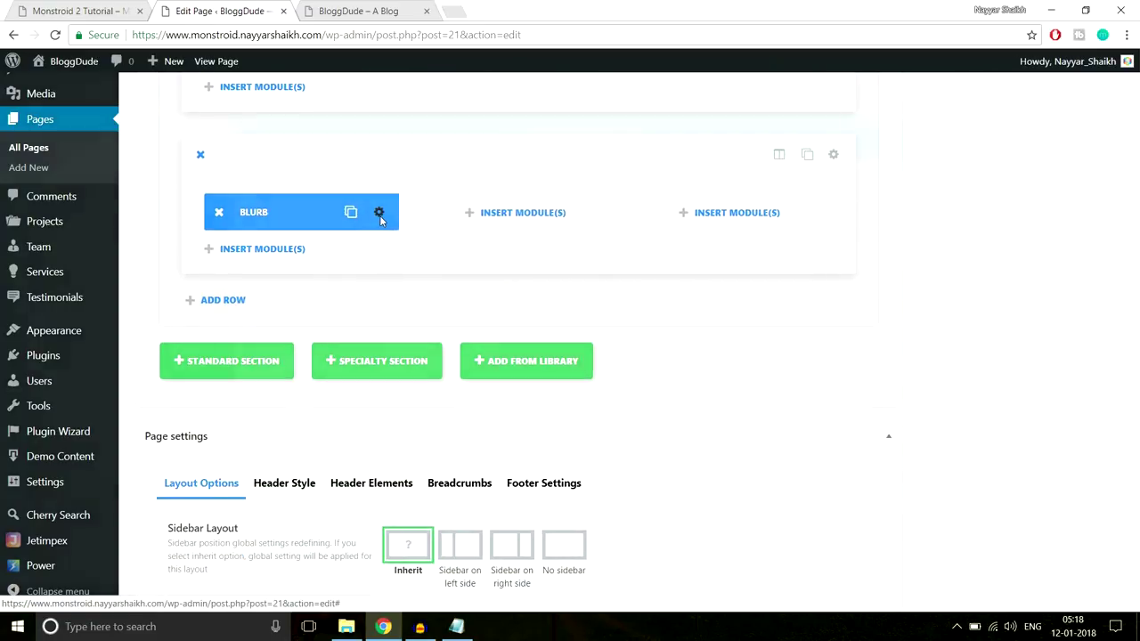
Set the first blurb's Circle Size to 74 in Advanced Design Settings
left_click(551, 170)
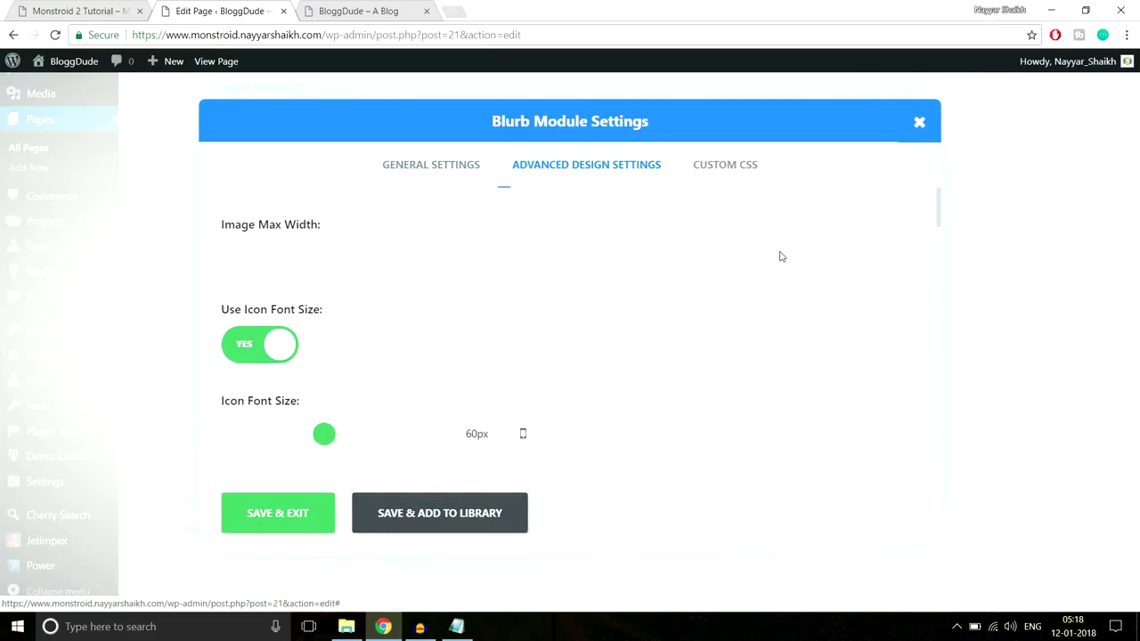
scroll(781, 254, "down", 1)
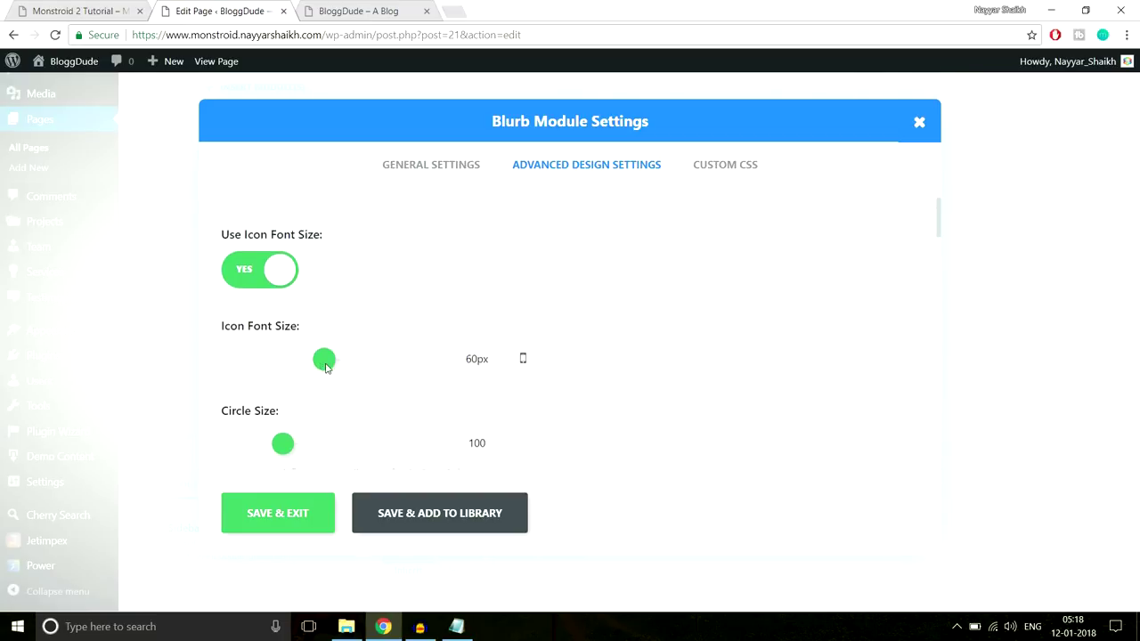
scroll(325, 369, "down", 1)
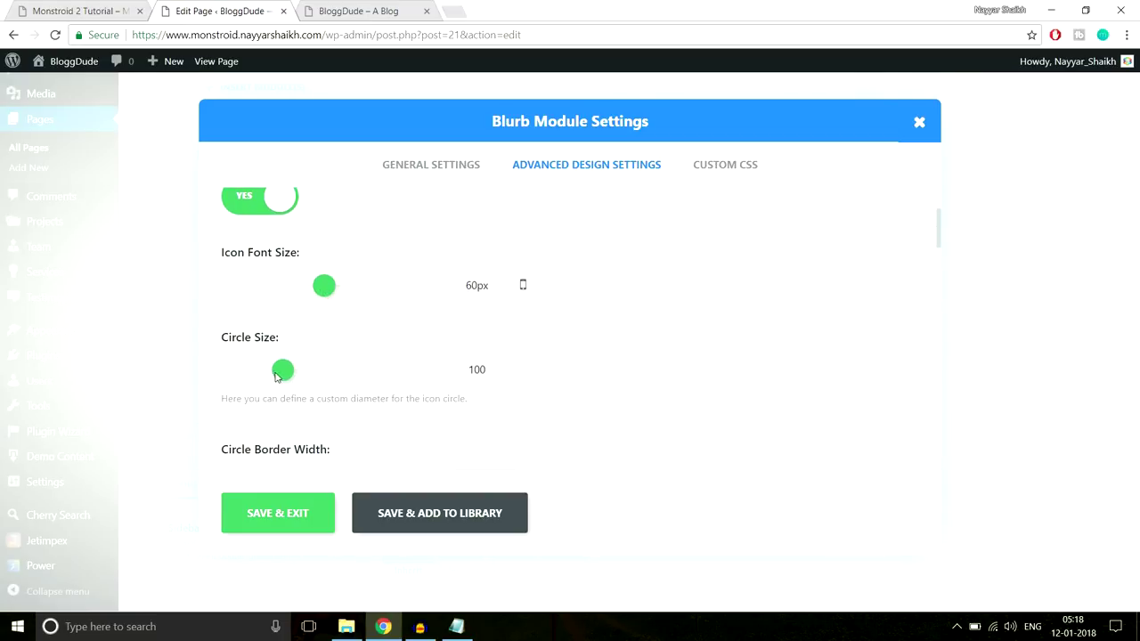
left_click_drag(463, 289, 494, 282)
left_click_drag(274, 368, 262, 373)
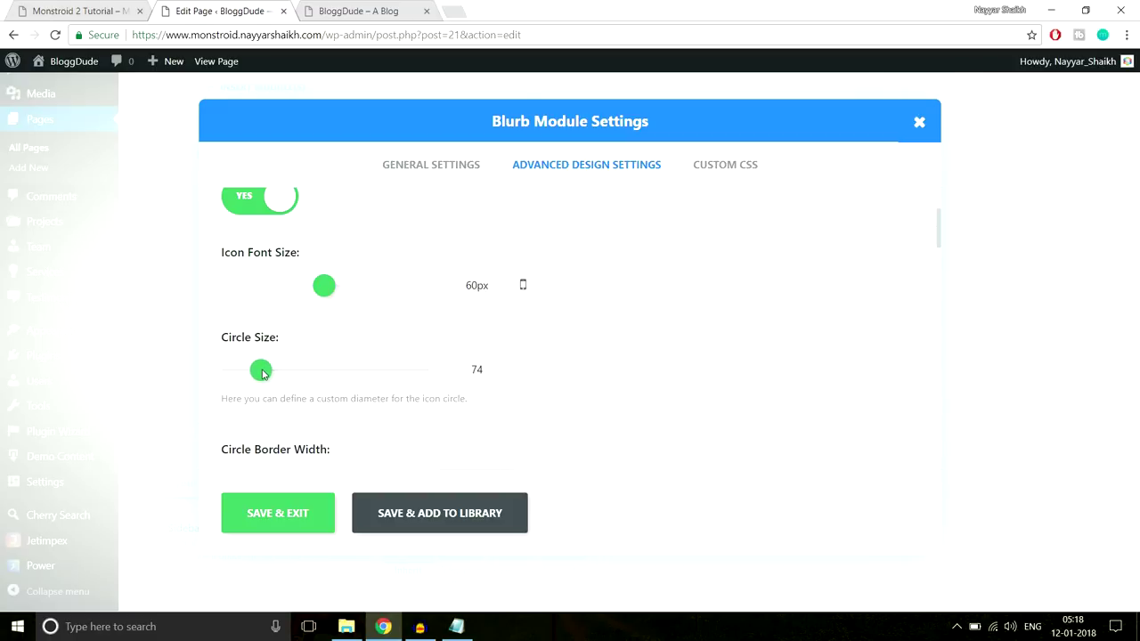
Save the blurb, update the page, and switch to the live BloggDude tab
left_click(270, 515)
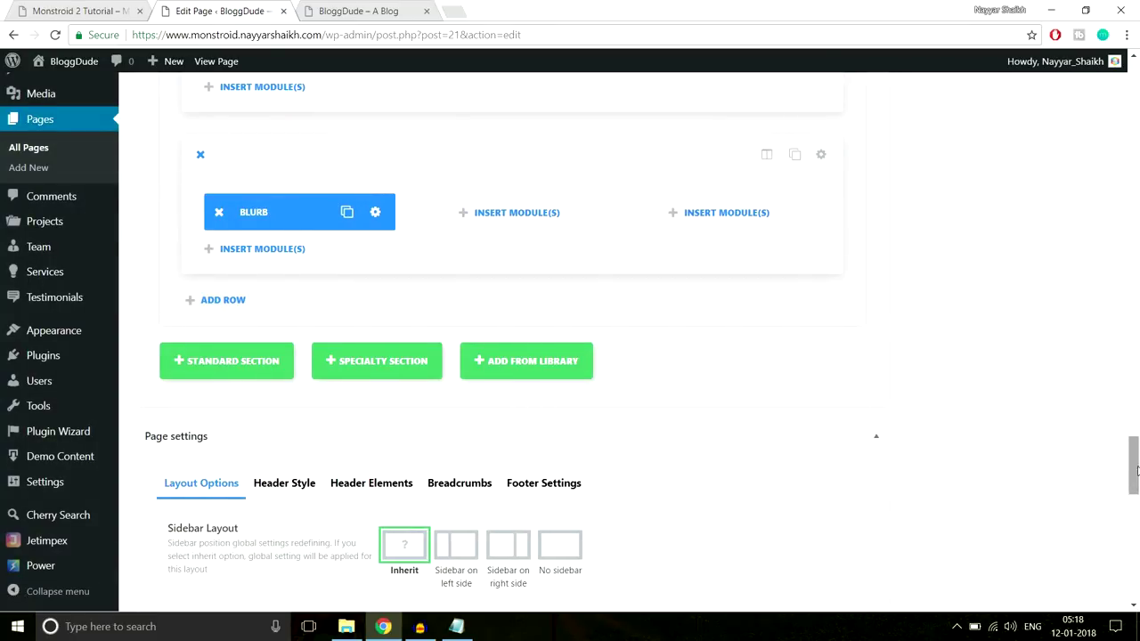
scroll(1126, 470, "up", 15)
scroll(1095, 196, "down", 2)
left_click(1079, 160)
left_click(338, 10)
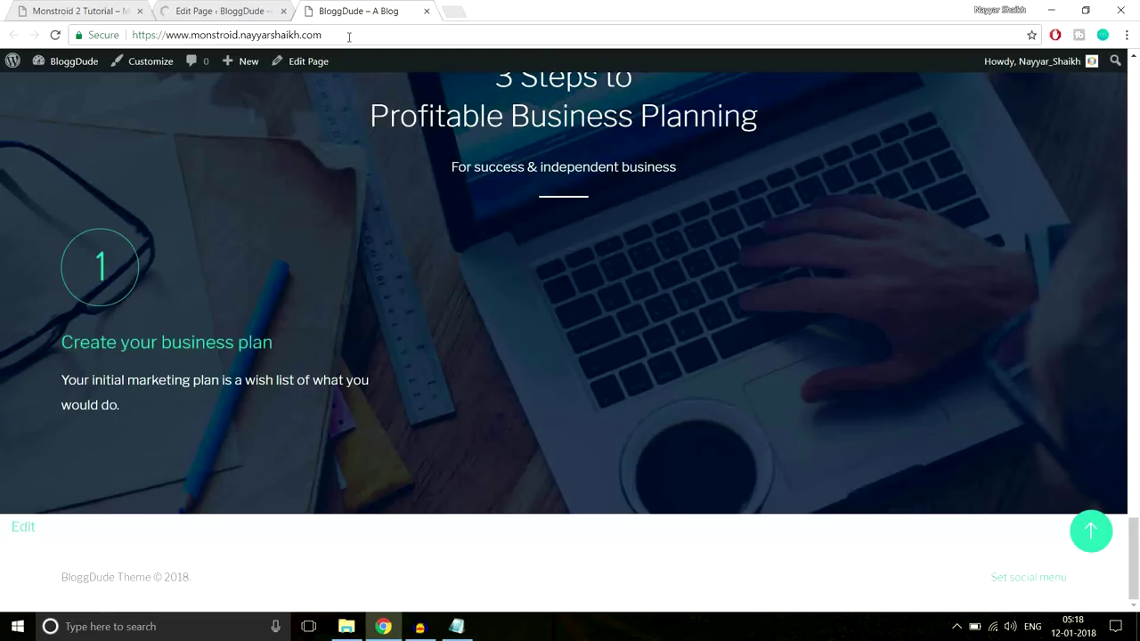
Reload the live BloggDude homepage and compare it with the Monstroid demo
left_click(349, 36)
key("Return")
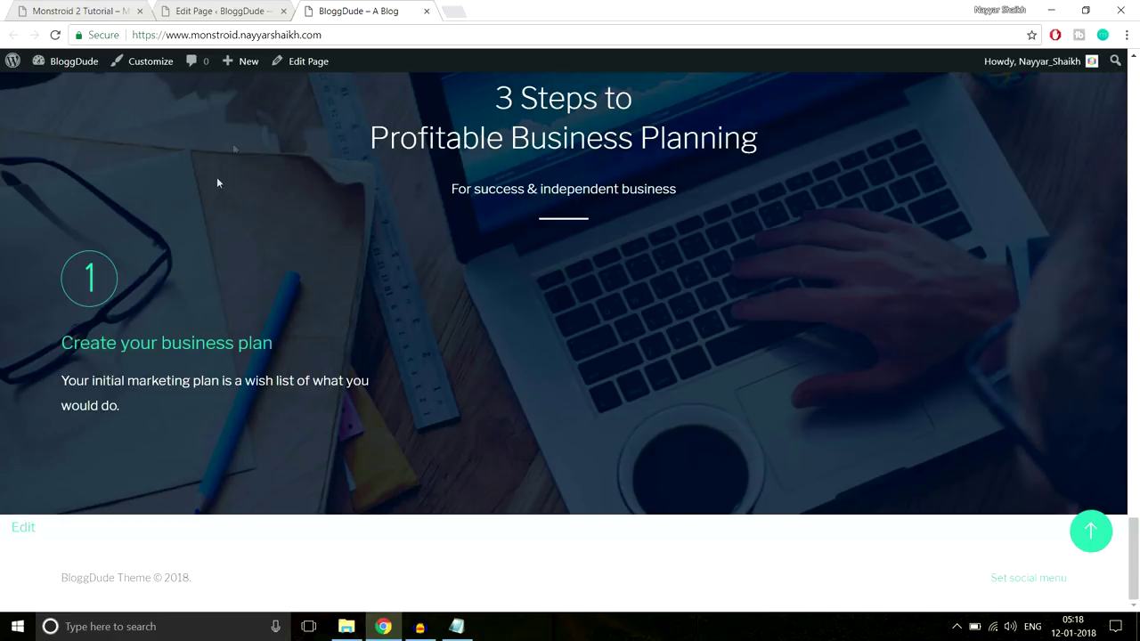
key("ctrl+1")
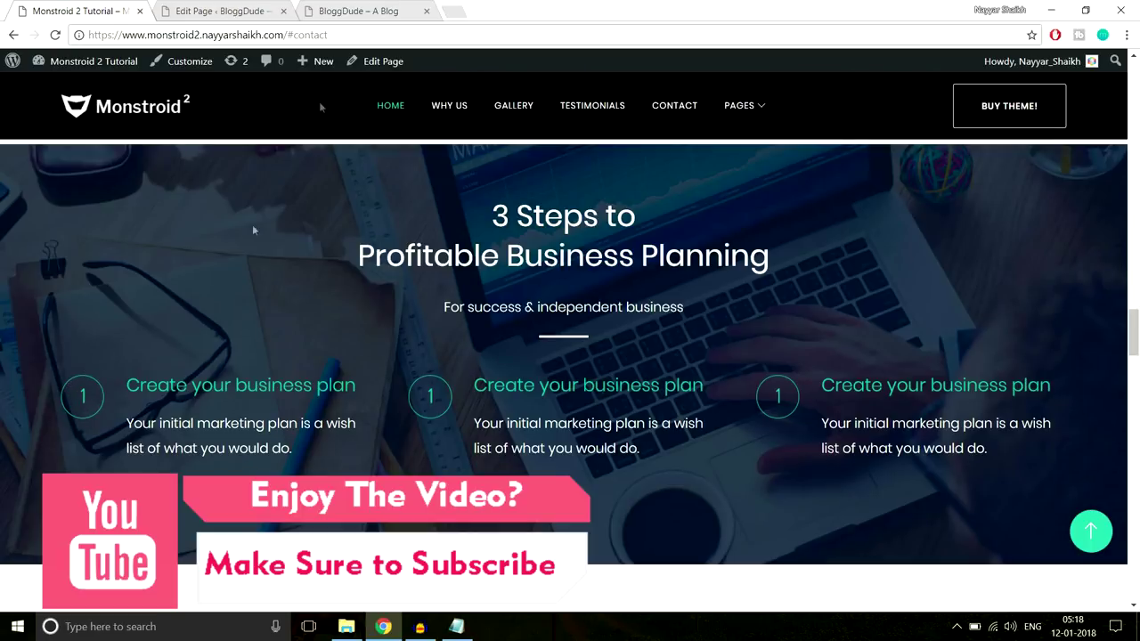
left_click(369, 7)
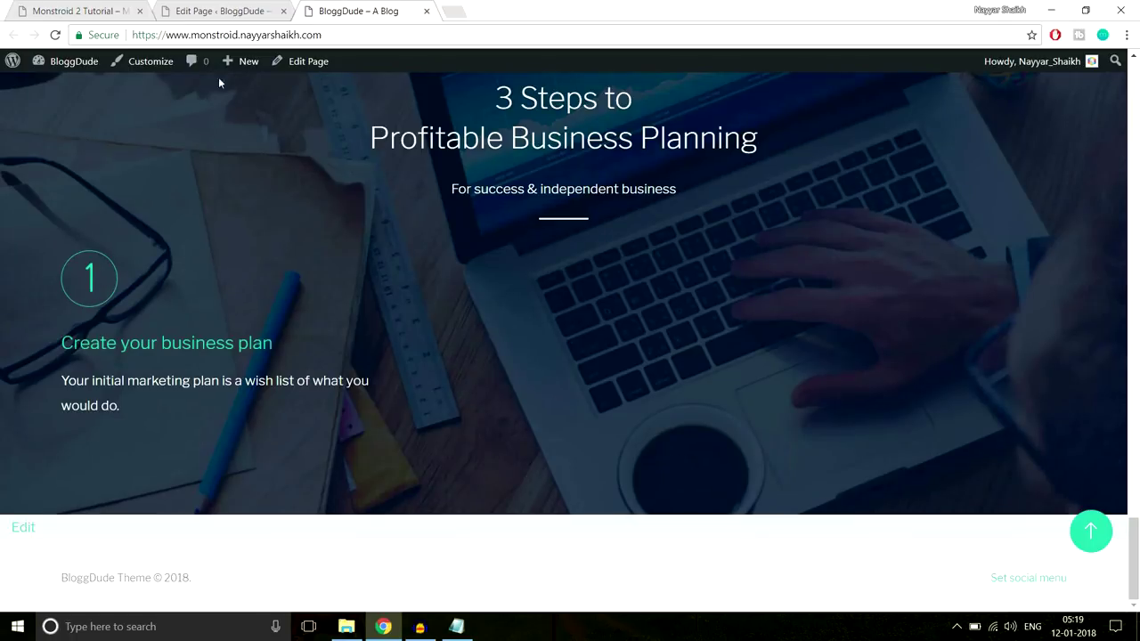
Check the demo's 3 Steps section once more, then scroll the editor to the Blurb row
left_click(214, 11)
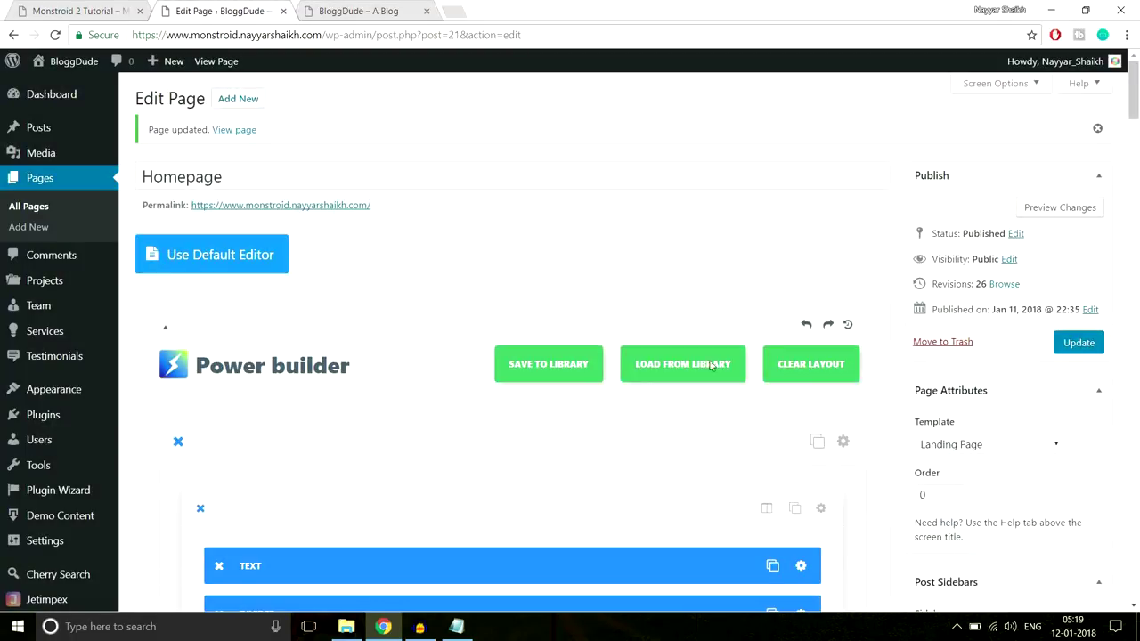
scroll(721, 397, "down", 6)
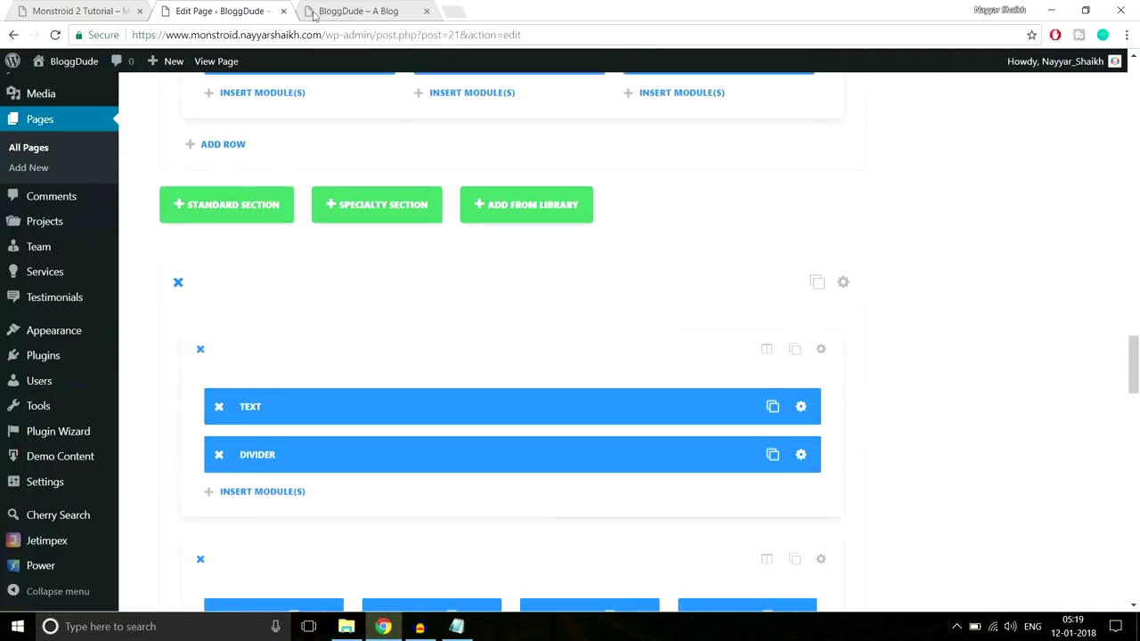
left_click(84, 11)
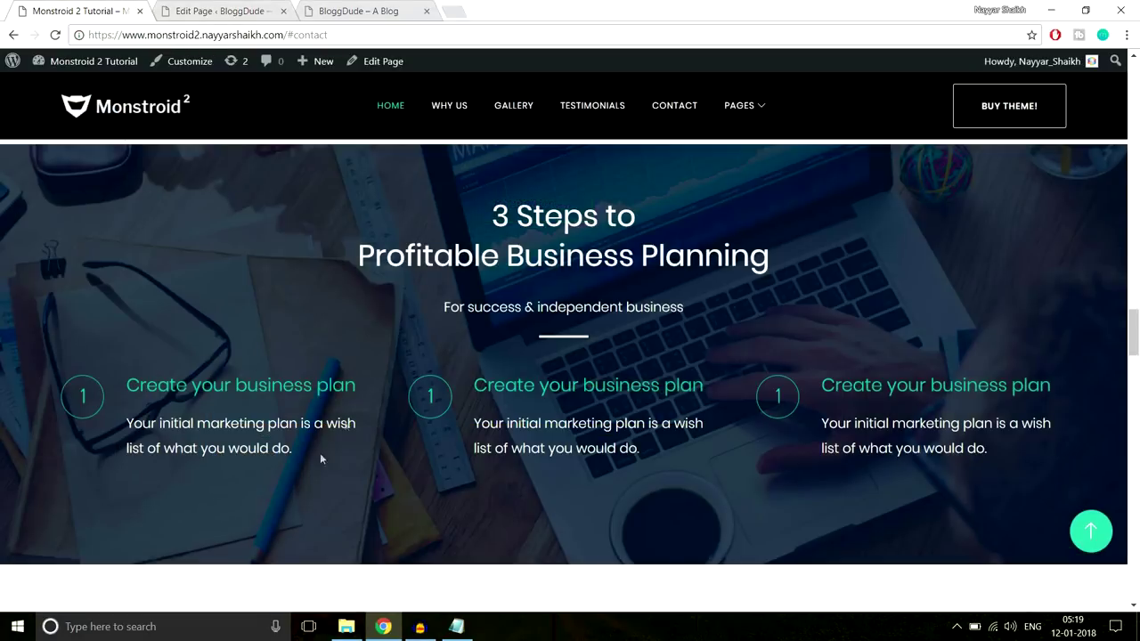
left_click(356, 11)
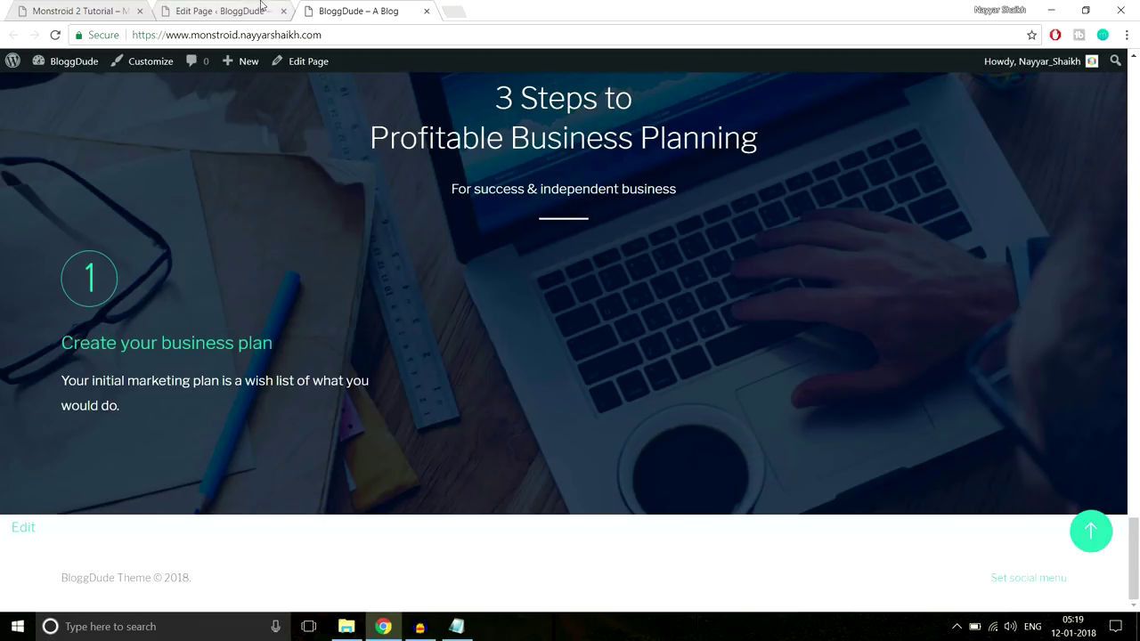
left_click(232, 11)
scroll(677, 323, "down", 1)
scroll(682, 331, "down", 4)
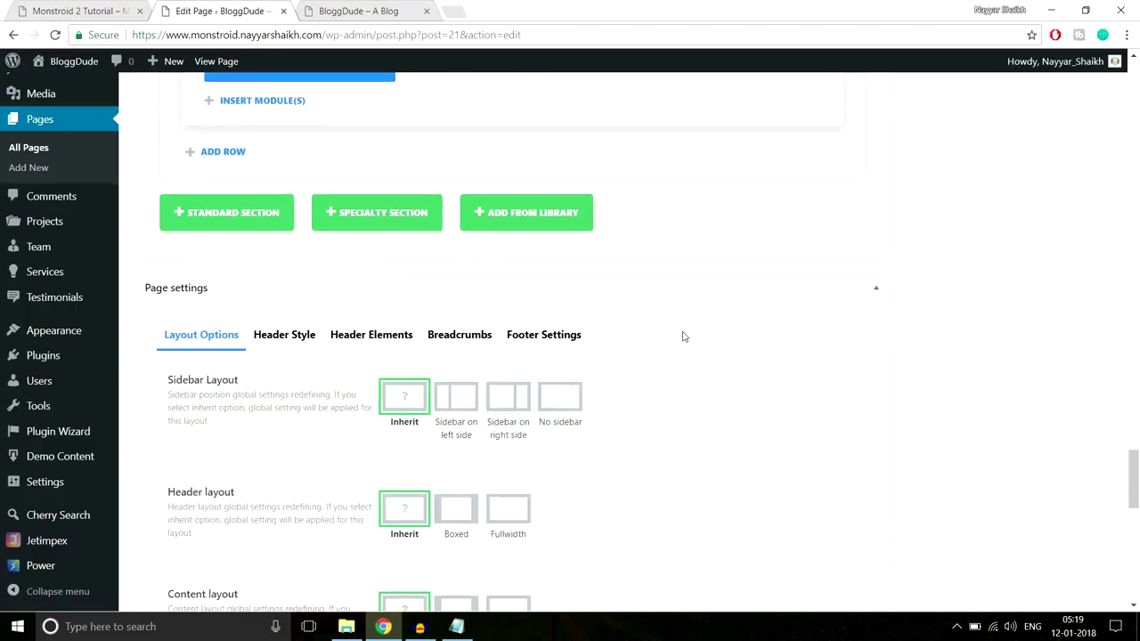
scroll(682, 331, "up", 3)
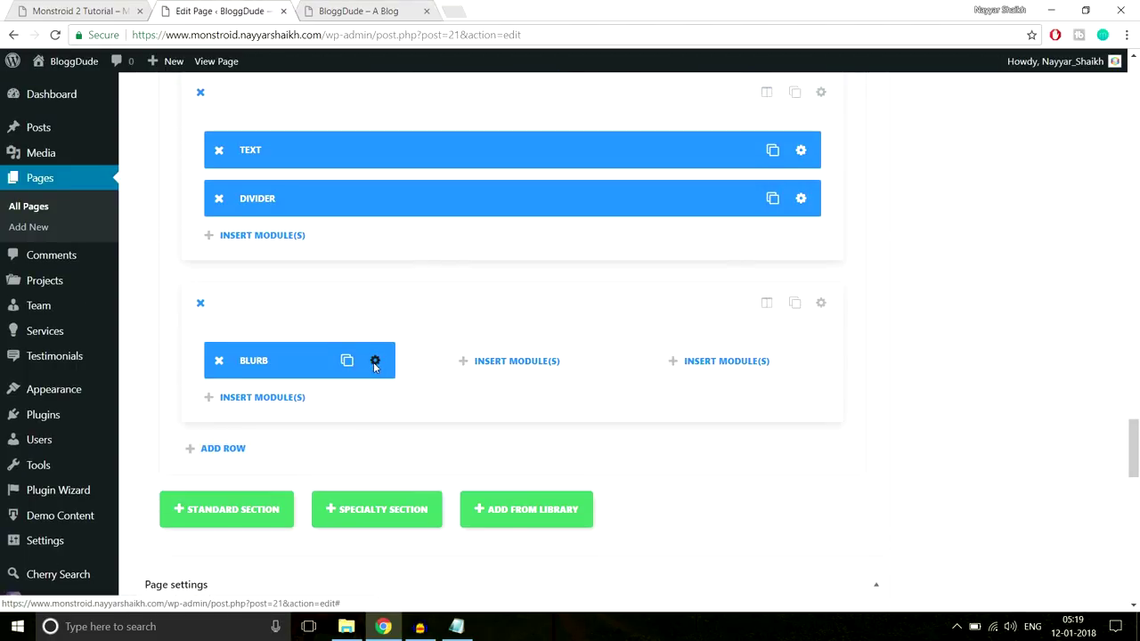
Give the first blurb a 30px icon font size and a Circle Size of 40, then save
left_click(374, 361)
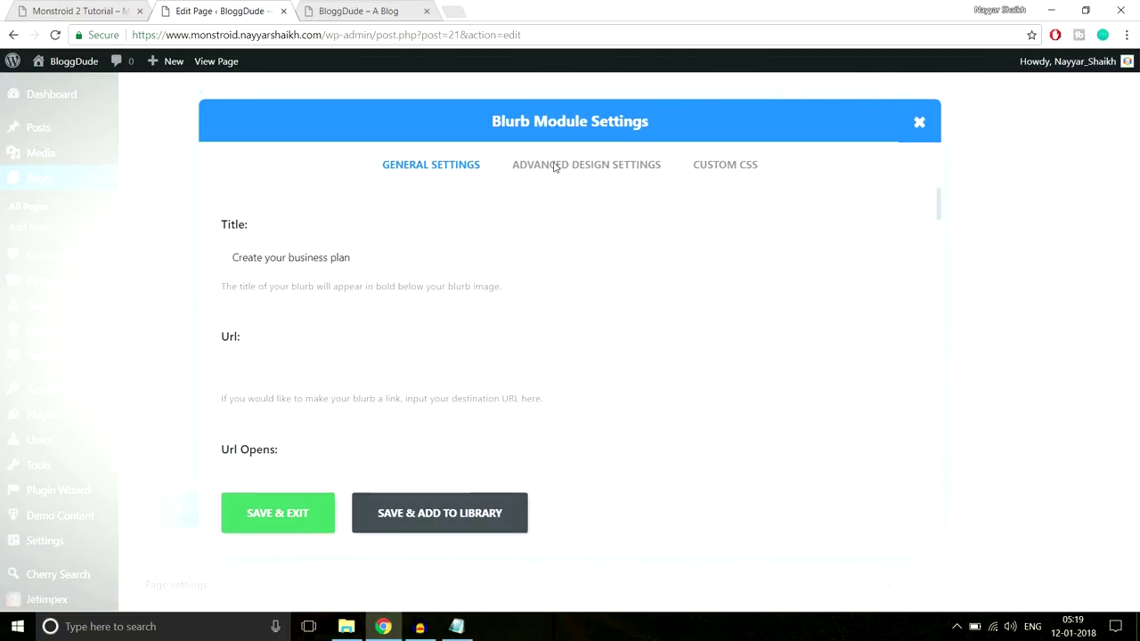
left_click(552, 166)
scroll(538, 304, "down", 2)
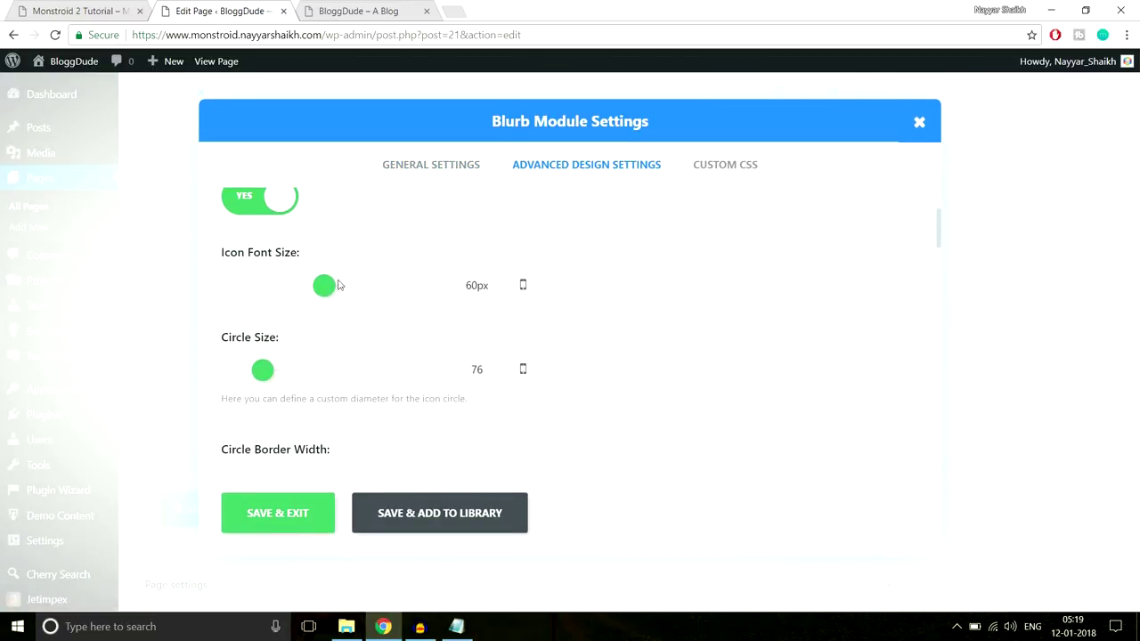
left_click_drag(325, 286, 279, 286)
left_click_drag(483, 372, 448, 365)
type("40")
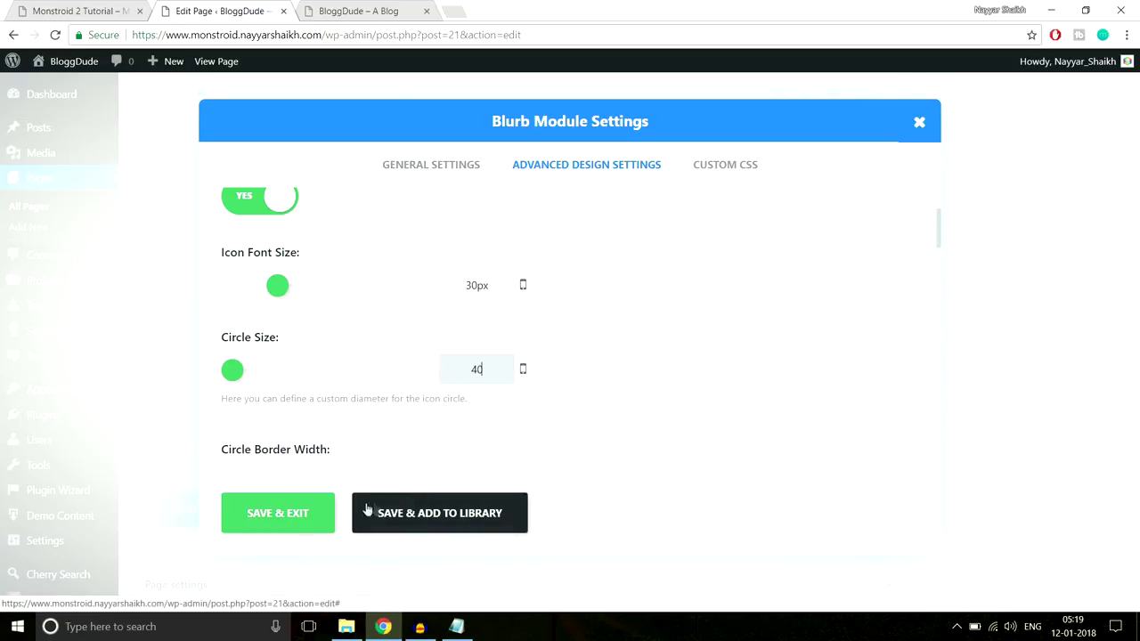
left_click(310, 524)
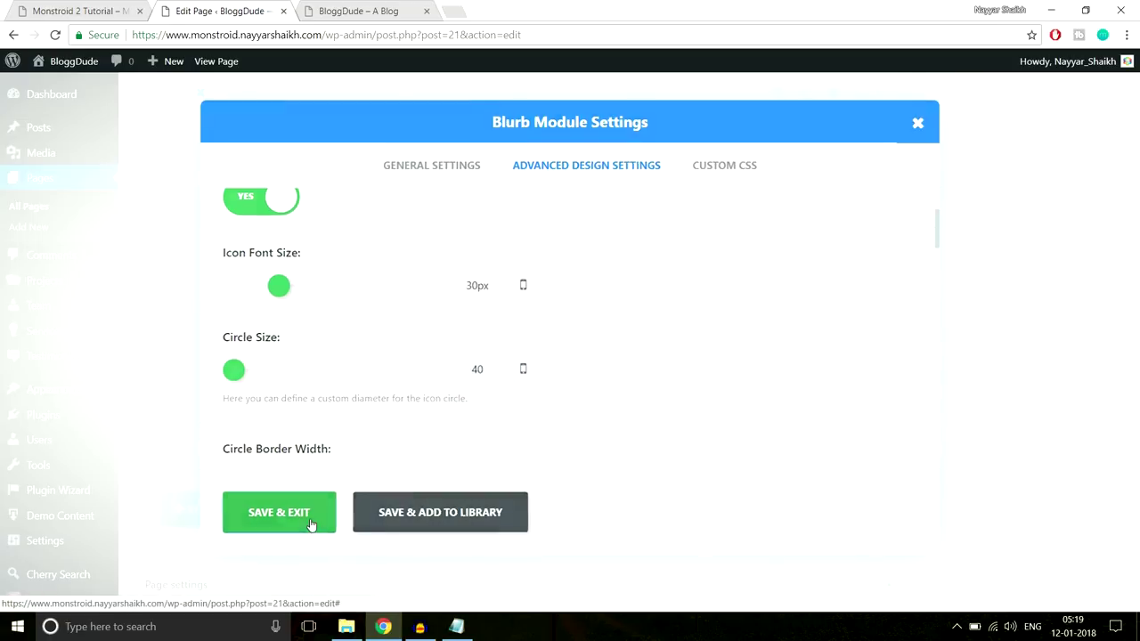
Update the page and reload the live homepage to check the smaller first-step icon
left_click_drag(1137, 457, 1134, 150)
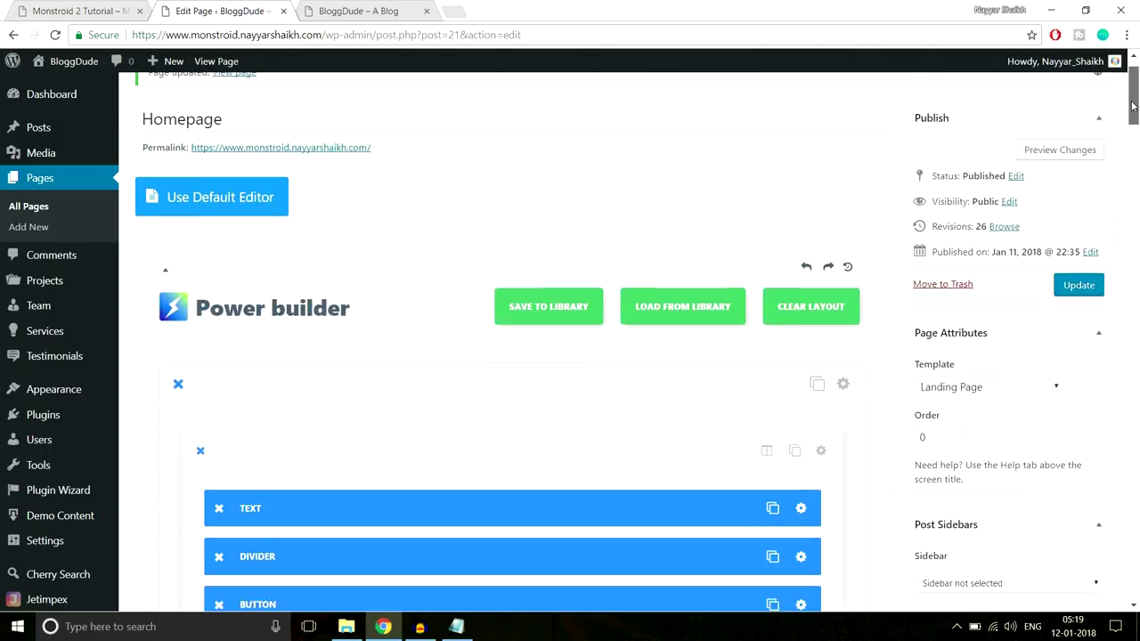
left_click(1077, 303)
left_click(331, 7)
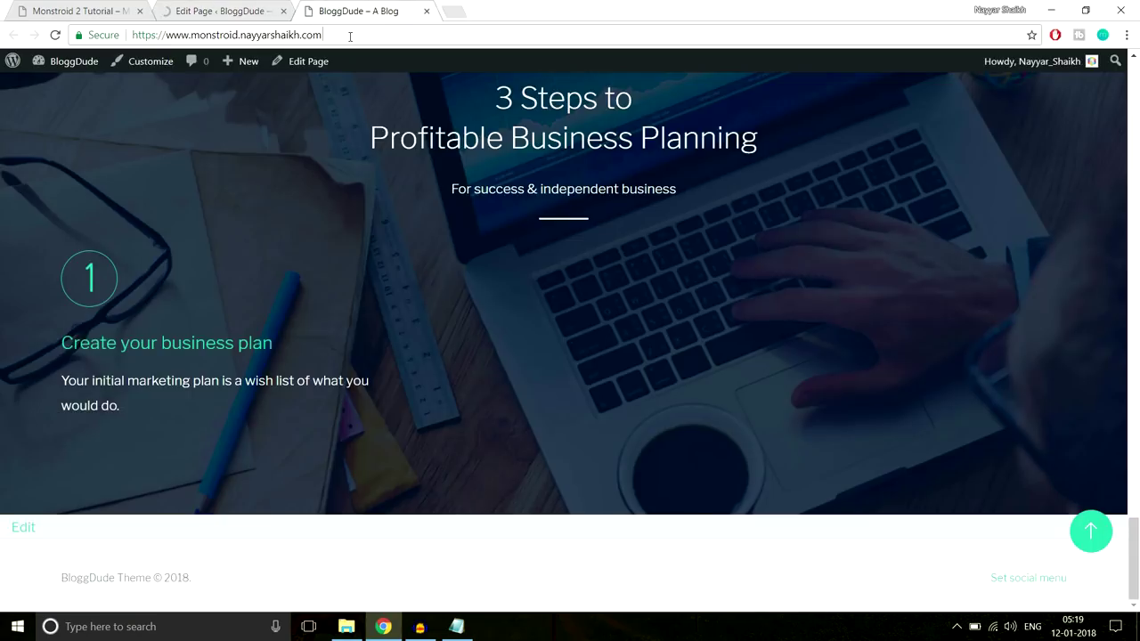
left_click(350, 36)
key("Return")
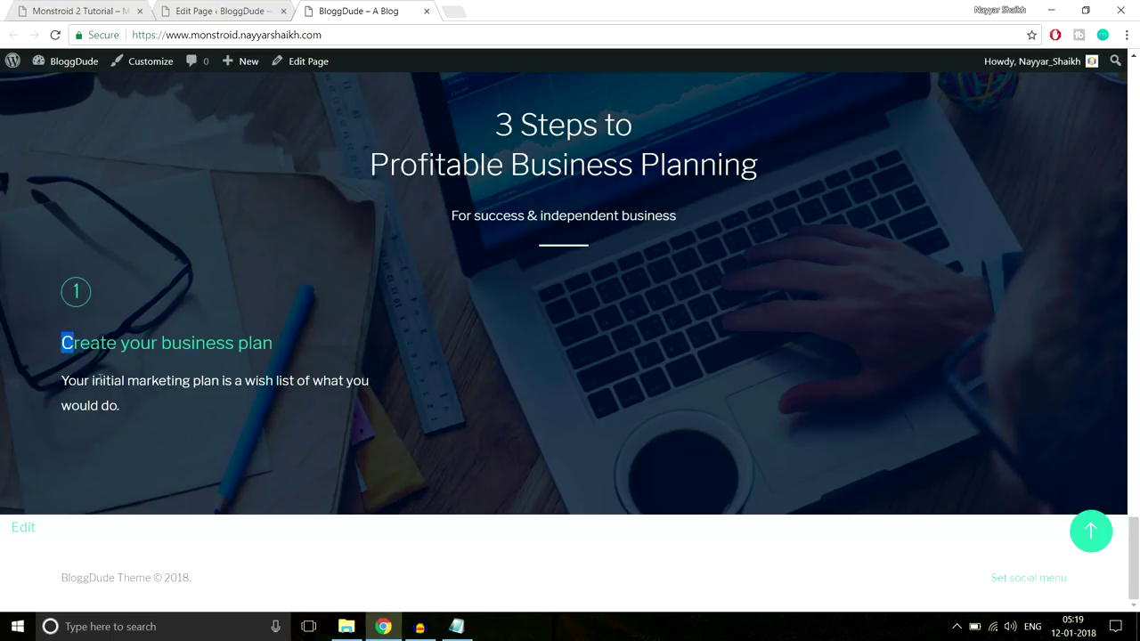
left_click_drag(63, 341, 134, 417)
left_click(133, 418)
left_click(249, 11)
left_click_drag(1133, 114, 1134, 491)
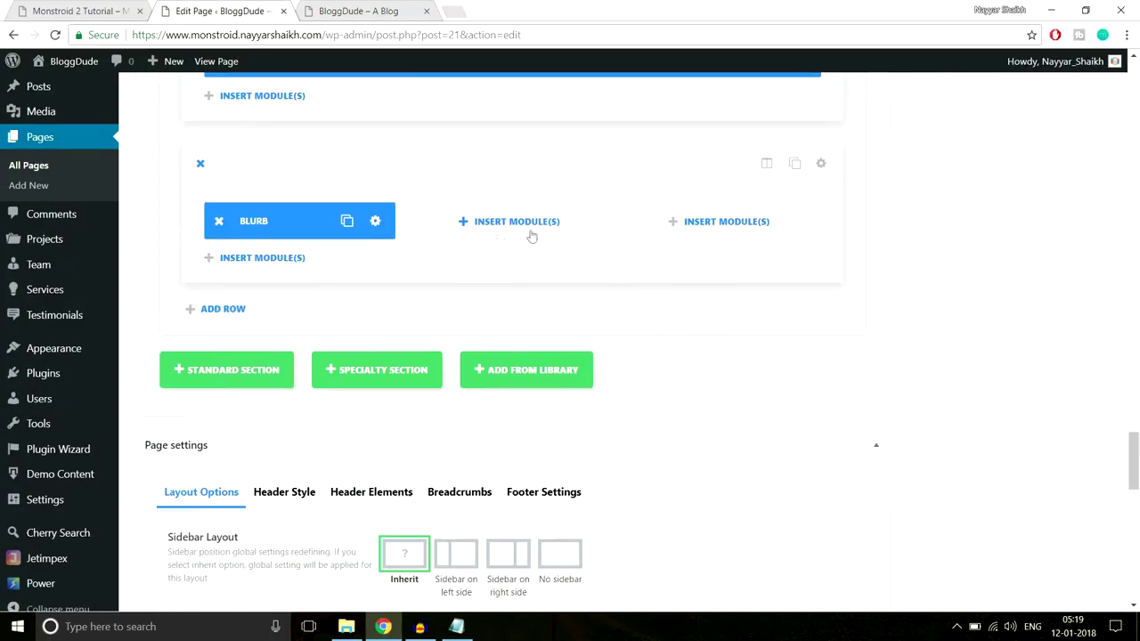
Set the blurb's Image/Icon Placement to Left
left_click(377, 223)
scroll(748, 271, "down", 3)
scroll(748, 272, "down", 5)
scroll(795, 273, "down", 5)
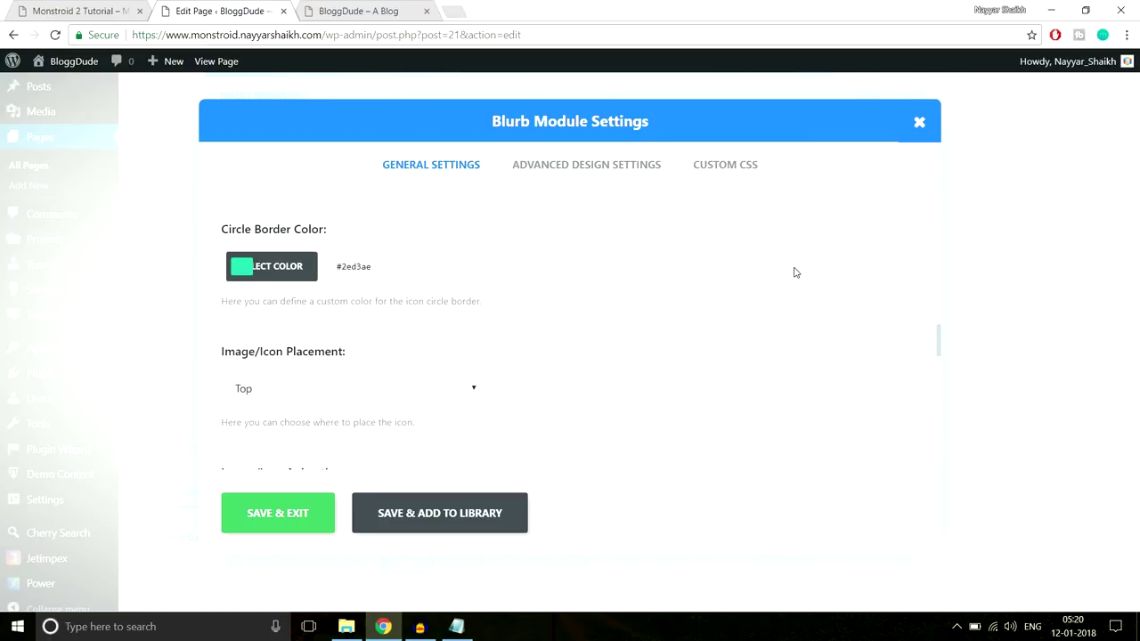
scroll(795, 272, "down", 1)
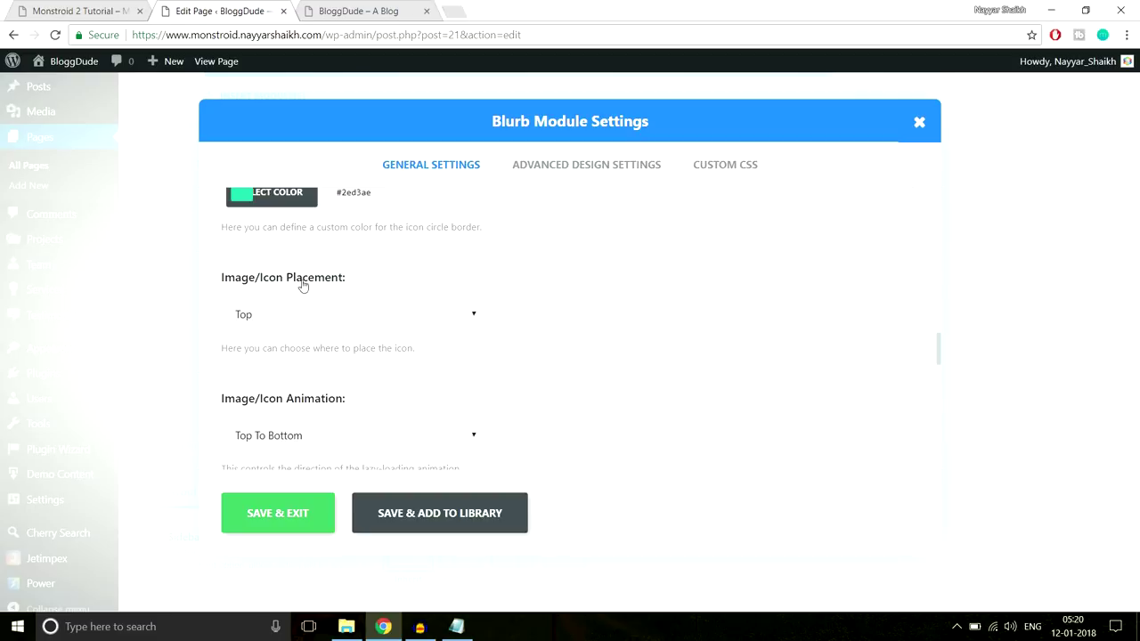
left_click(320, 317)
left_click(303, 355)
scroll(618, 300, "down", 2)
Set Icon Font Size to 45px and Circle Size to 60, then save the blurb
left_click(585, 165)
scroll(597, 232, "down", 3)
scroll(599, 230, "down", 1)
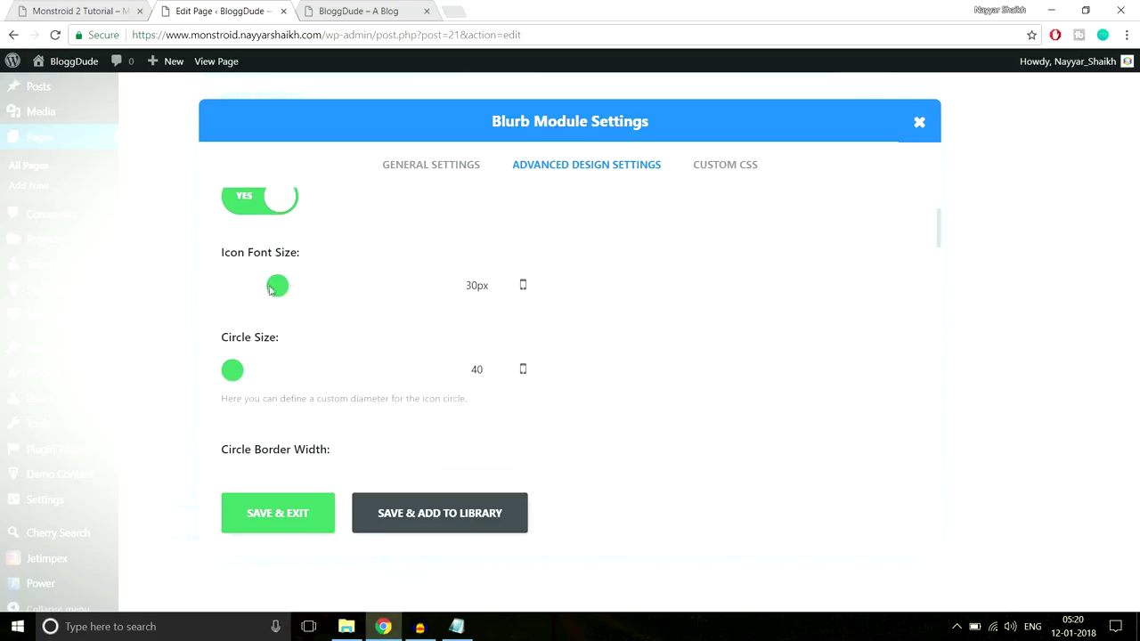
key("ctrl+shift+Tab")
key("ctrl+shift+Tab")
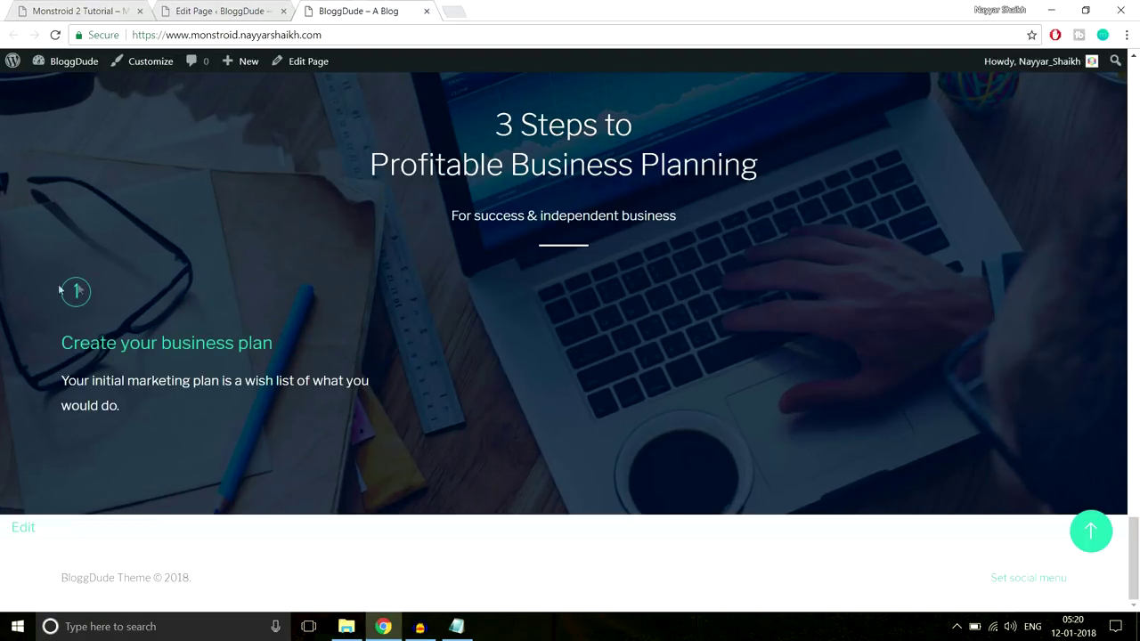
key("ctrl+Tab")
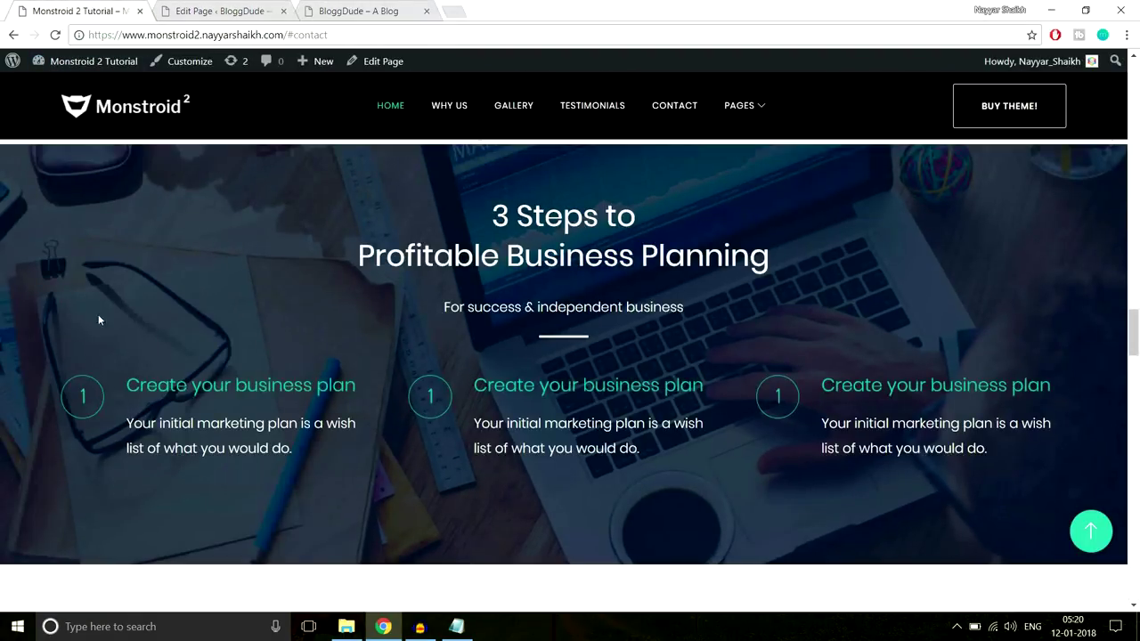
left_click(226, 8)
left_click_drag(285, 286, 303, 289)
left_click_drag(237, 368, 251, 371)
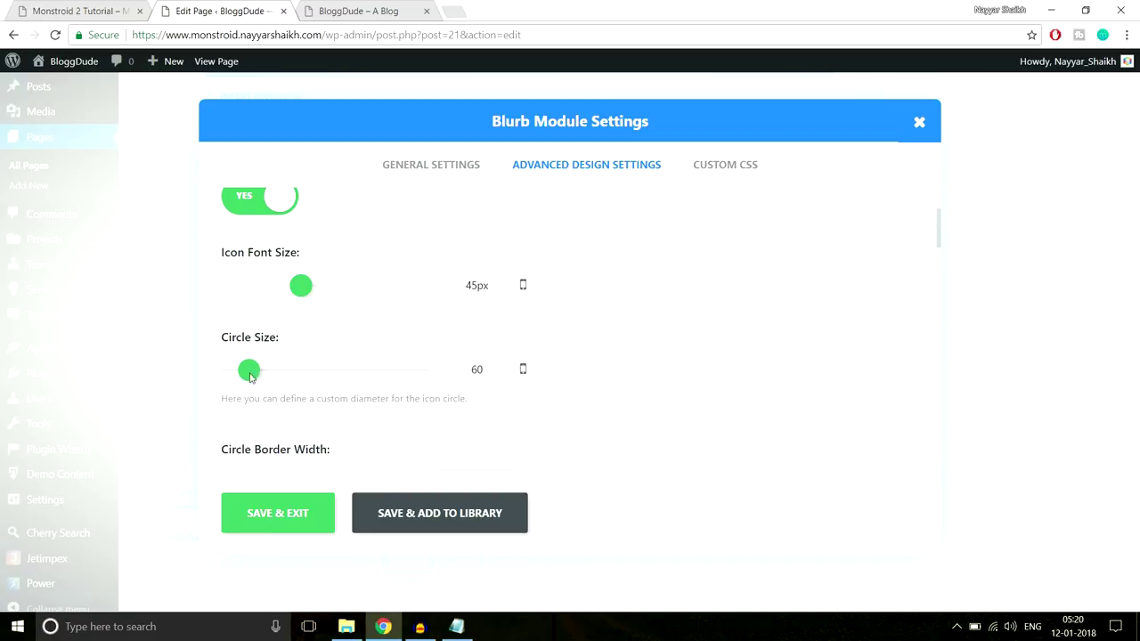
left_click(280, 514)
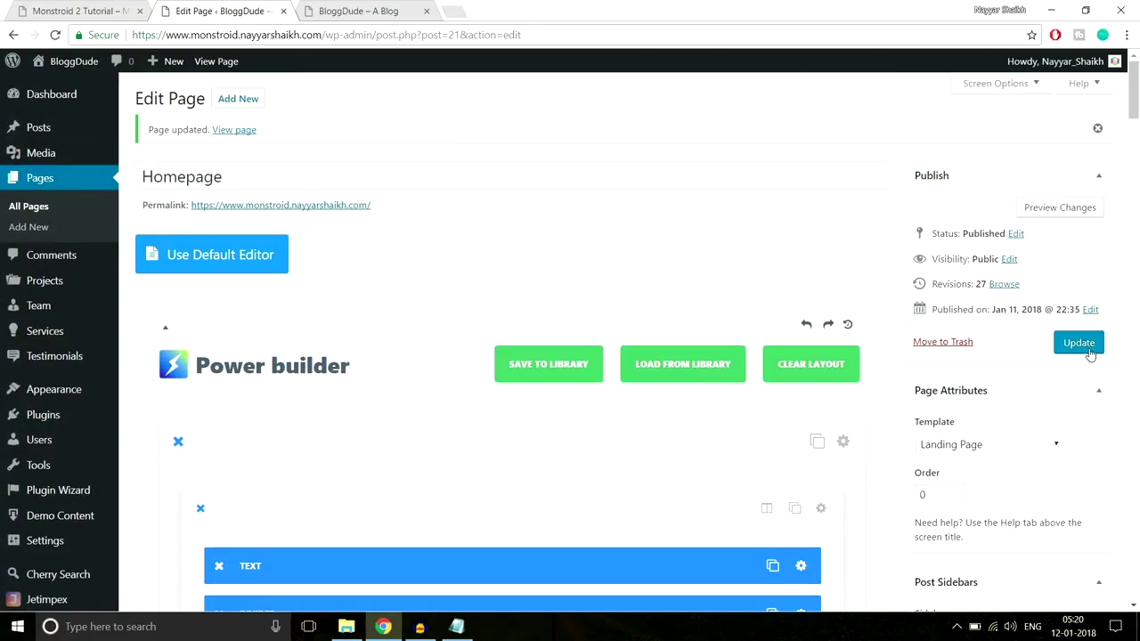
Update the page and reload the live homepage to view the left-placed icon
left_click(1078, 342)
left_click(356, 11)
left_click(359, 34)
key("Return")
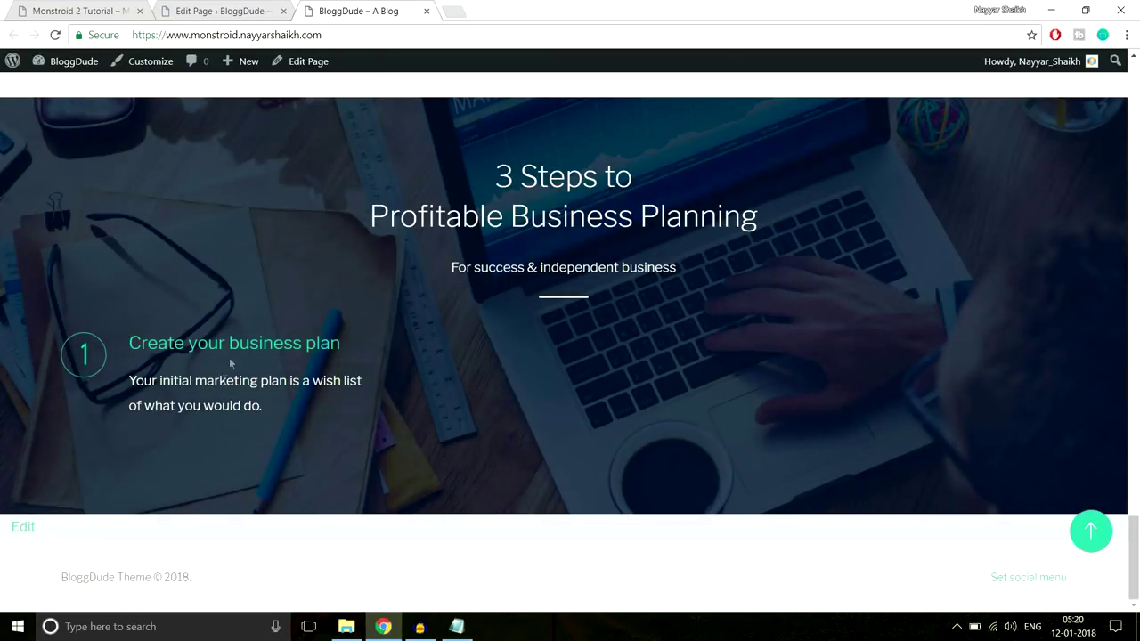
left_click(240, 7)
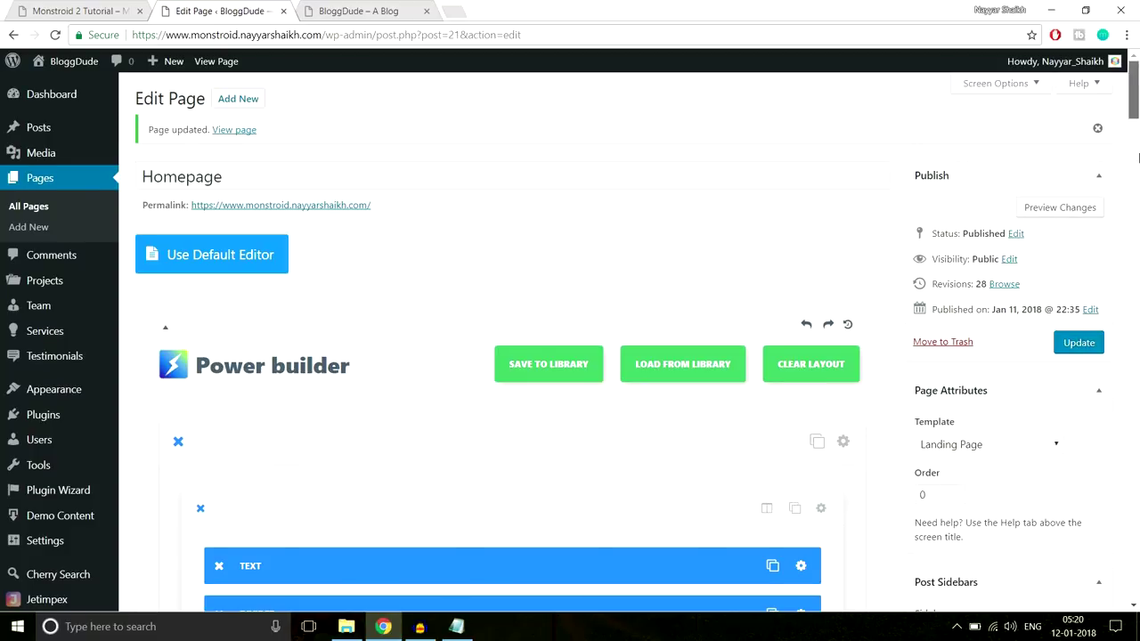
scroll(955, 427, "down", 10)
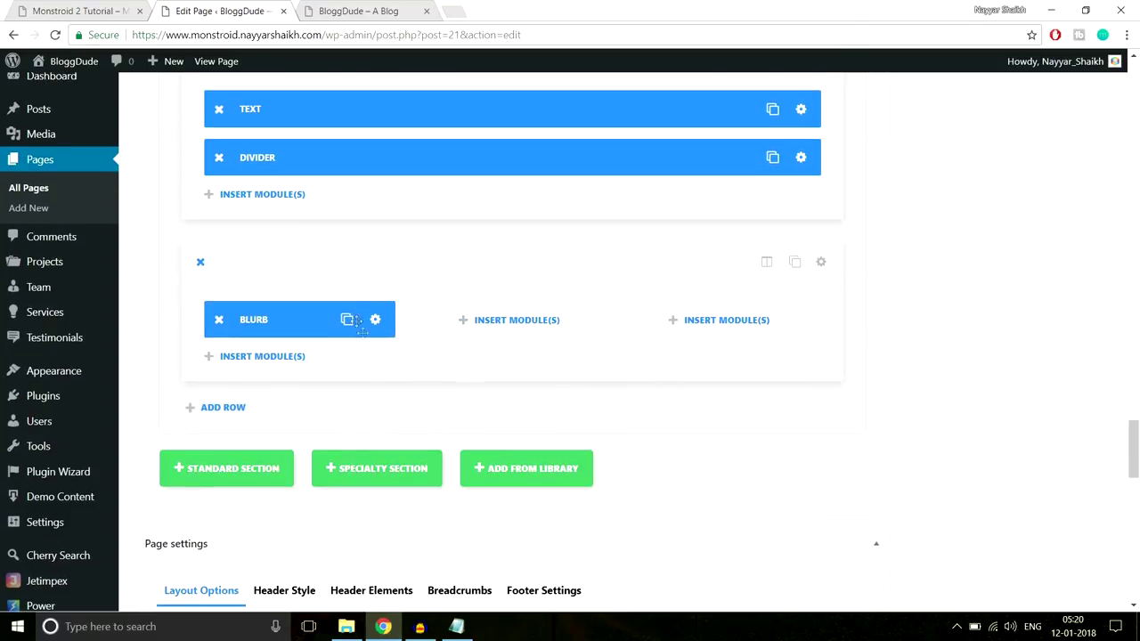
Duplicate the blurb twice, placing the copies in the second and third columns
left_click(348, 319)
left_click_drag(285, 356, 545, 320)
left_click(556, 318)
left_click_drag(507, 367, 690, 317)
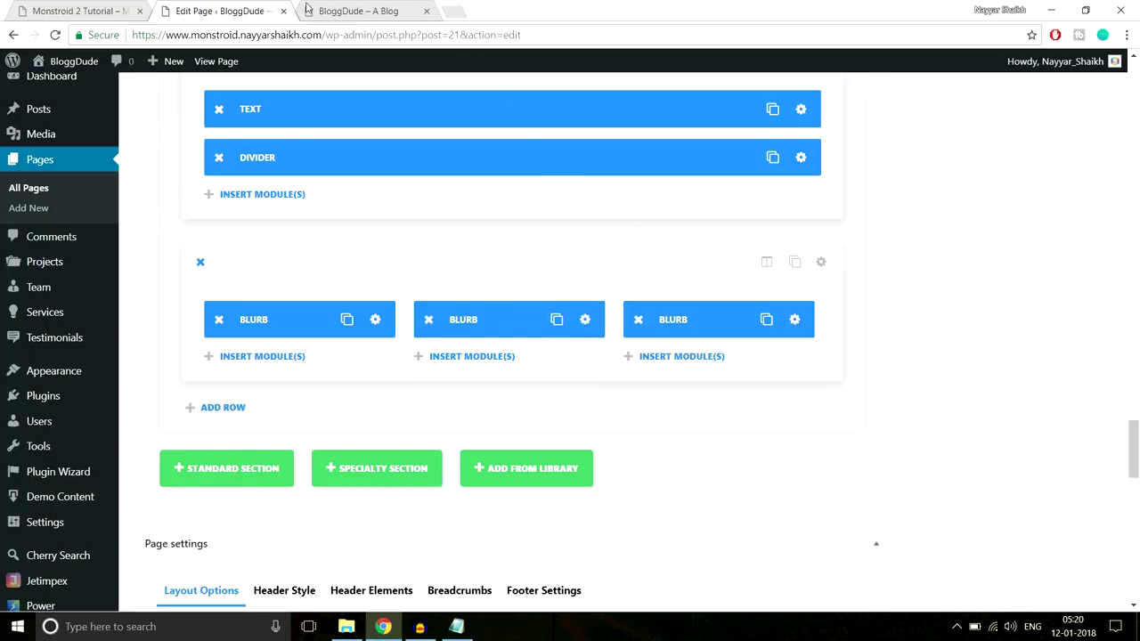
Compare the row with the demo's three step headings, then return to the editor
left_click(85, 11)
scroll(100, 333, "down", 1)
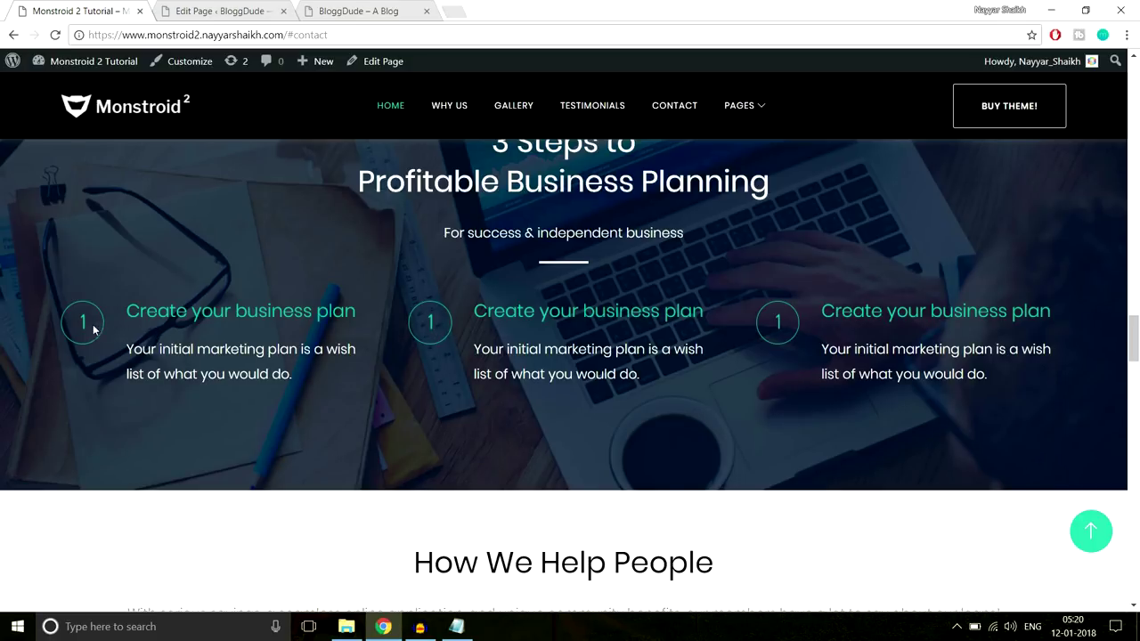
left_click_drag(1095, 285, 894, 309)
left_click(792, 304)
left_click(239, 8)
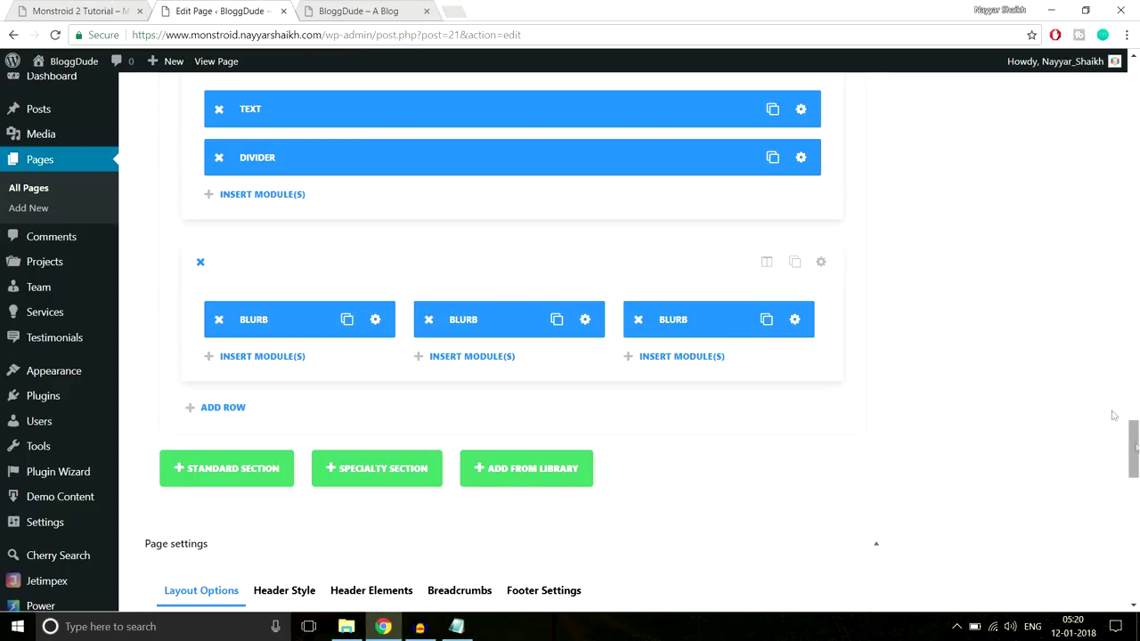
left_click(63, 5)
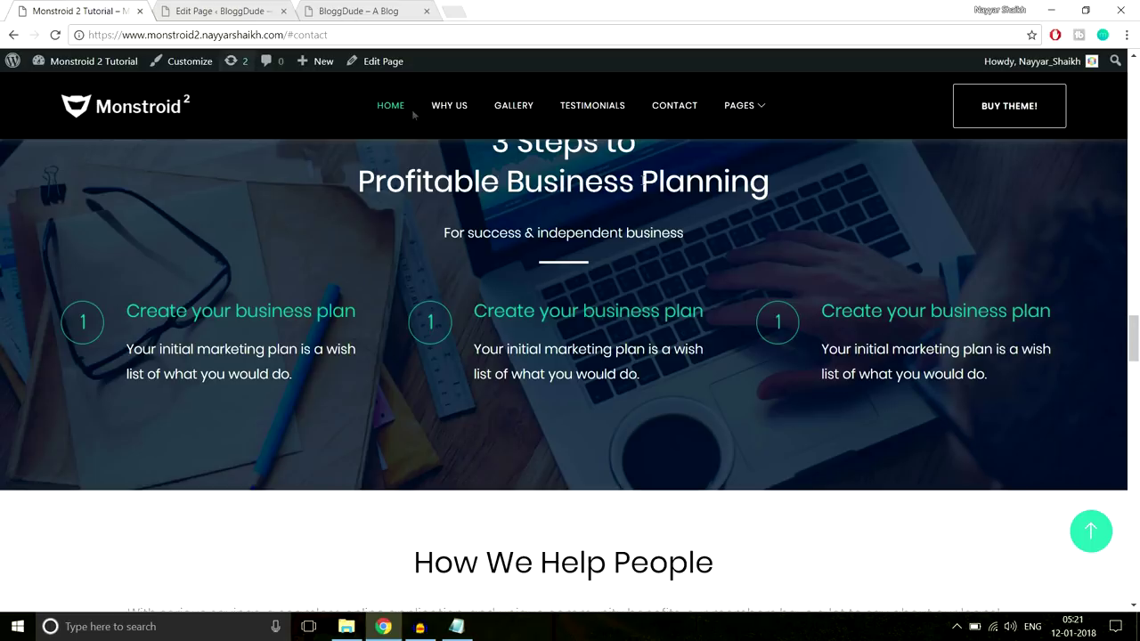
scroll(878, 249, "down", 3)
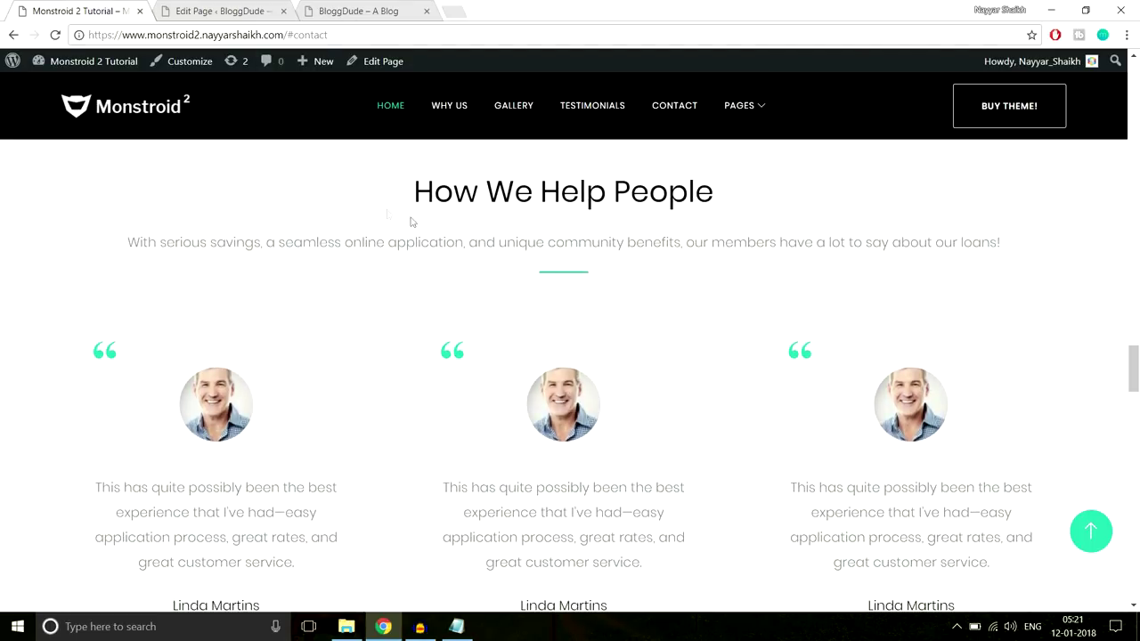
scroll(771, 282, "down", 3)
scroll(786, 300, "up", 3)
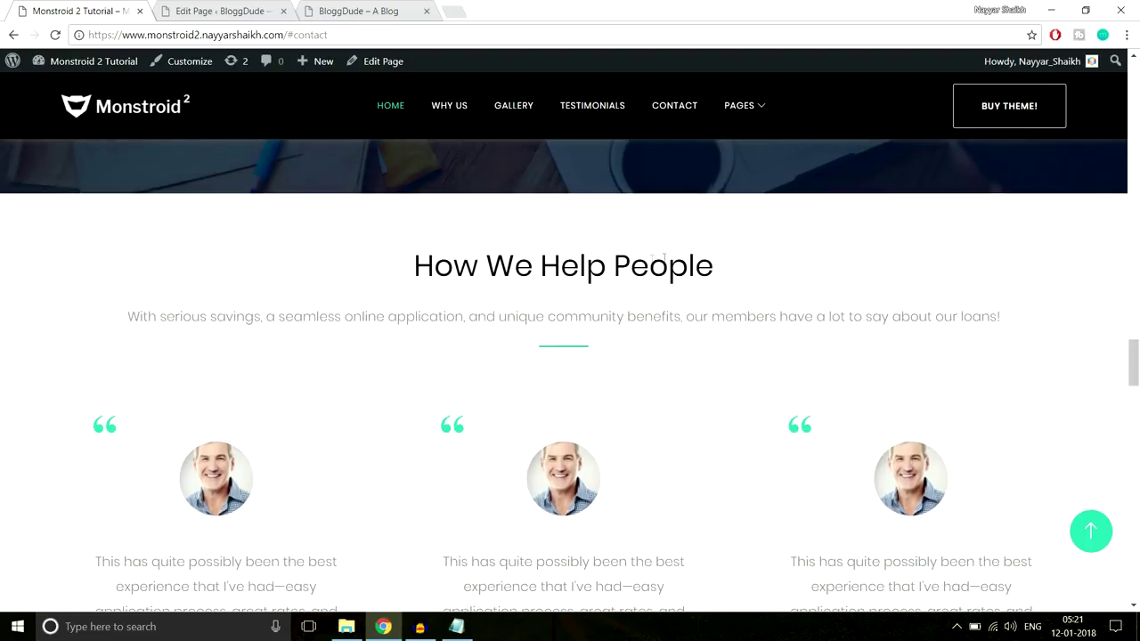
left_click(247, 11)
scroll(1068, 338, "down", 3)
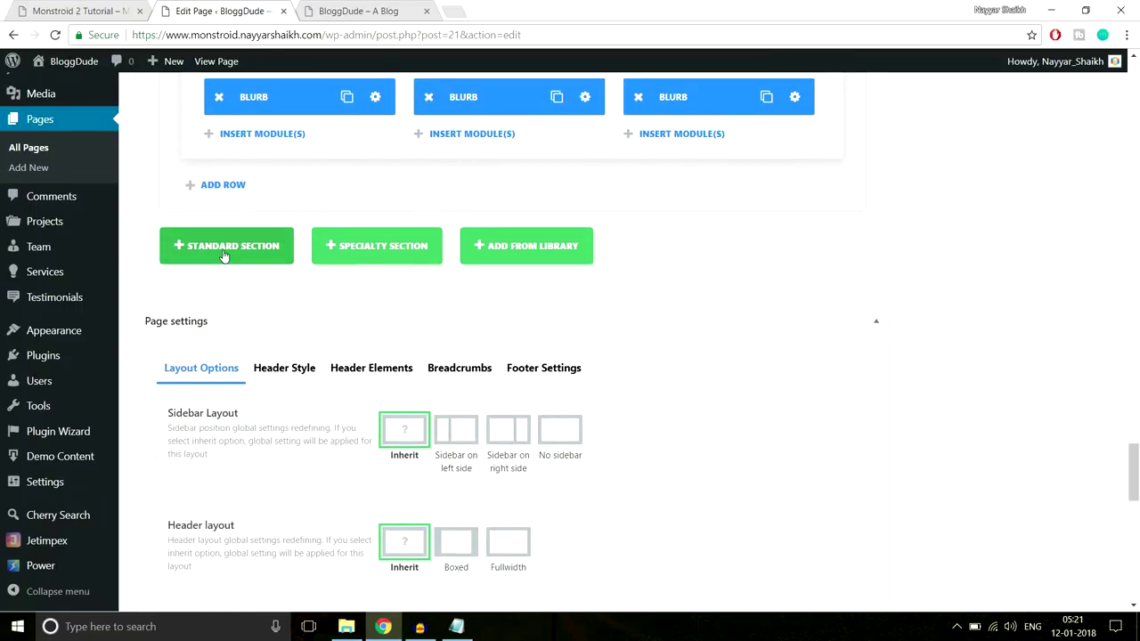
Add a new section and copy the 'How We Help People' heading and subtitle from the demo
left_click(225, 256)
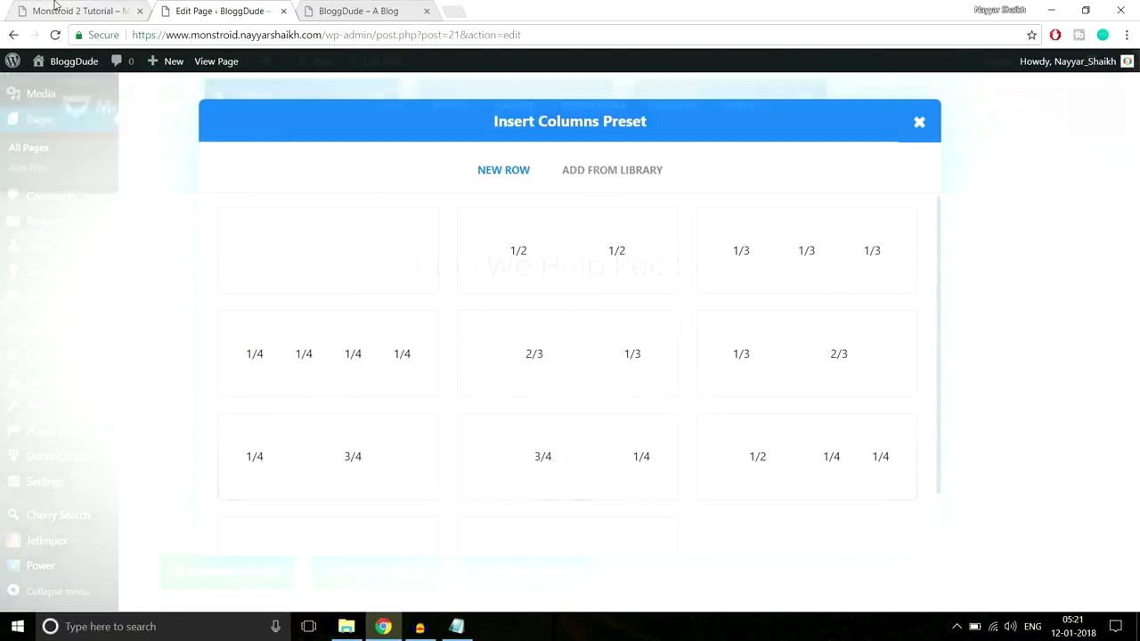
left_click(54, 7)
left_click_drag(408, 265, 1004, 323)
key("ctrl+c")
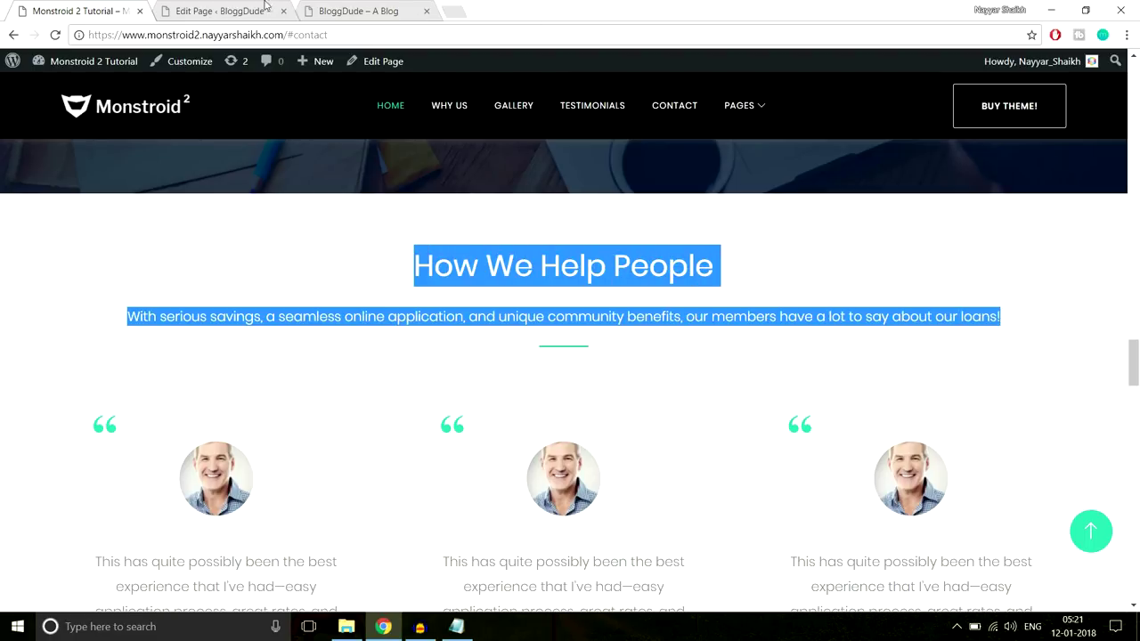
left_click(265, 7)
Add a single full-width row holding a centre-aligned Text module
left_click(364, 263)
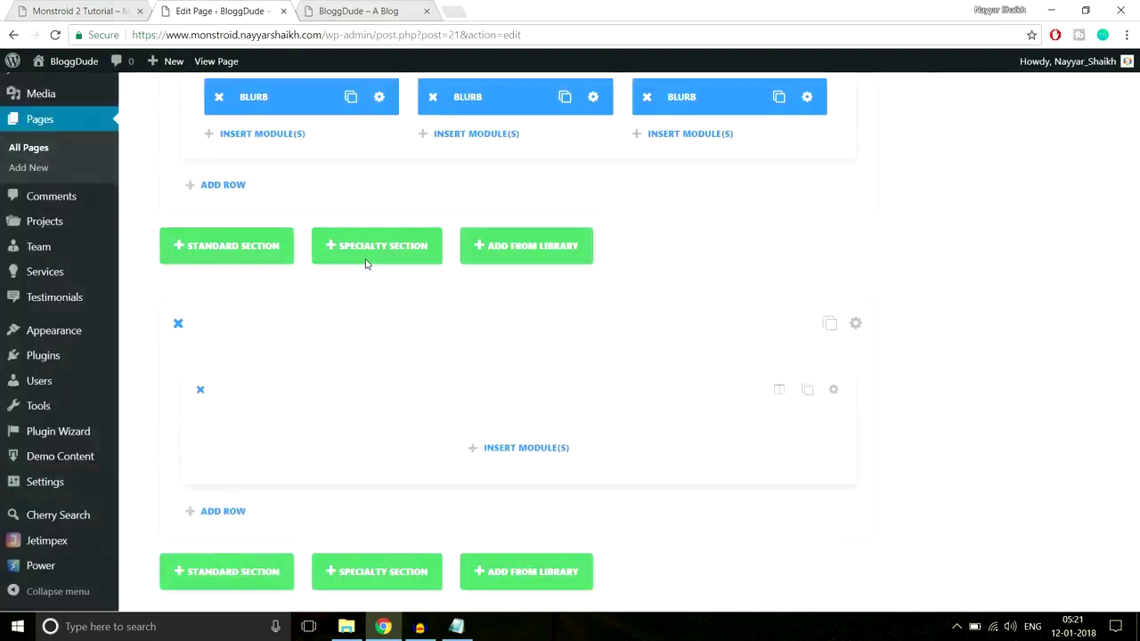
left_click(561, 447)
scroll(775, 422, "down", 5)
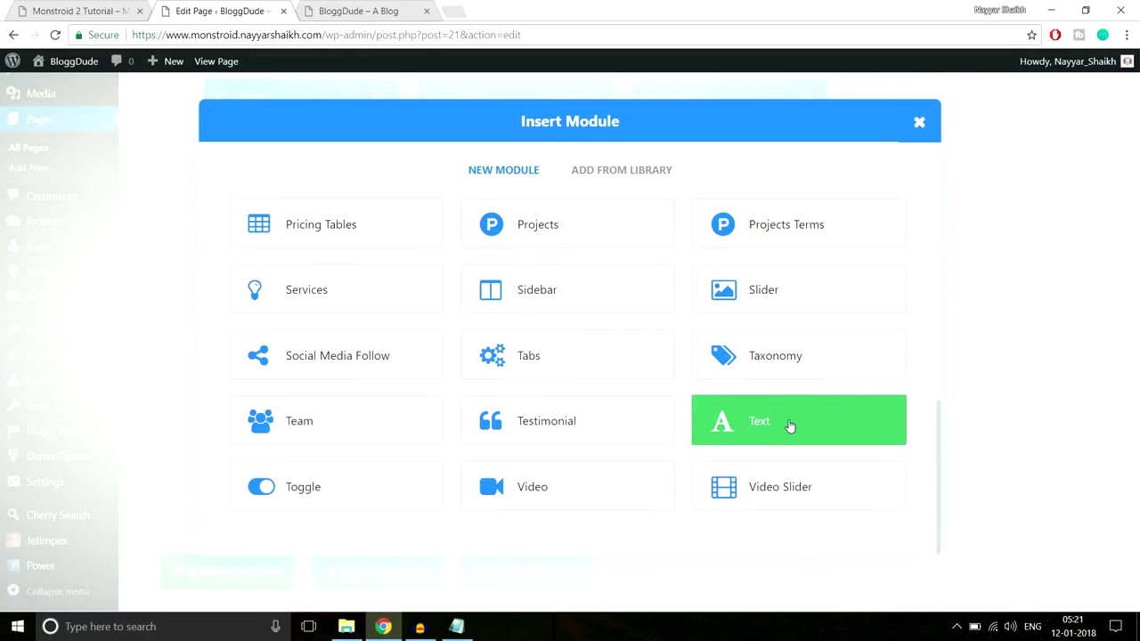
left_click(789, 427)
left_click(450, 272)
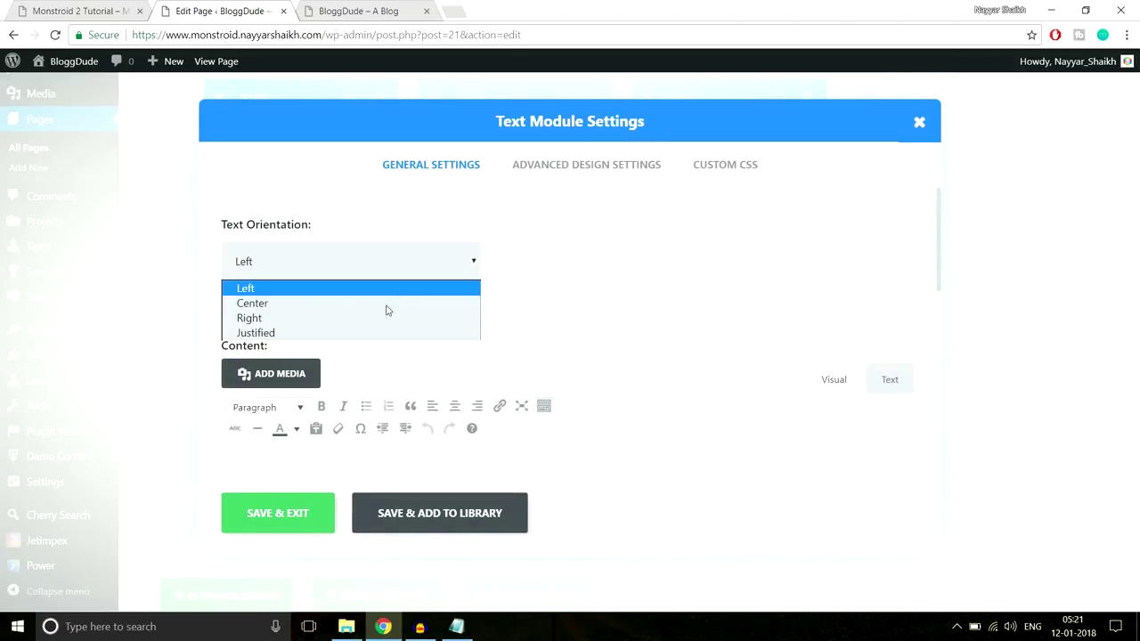
left_click(384, 302)
Paste the heading and subtitle into the Text module content and check it against the demo
scroll(624, 358, "down", 2)
scroll(624, 358, "down", 1)
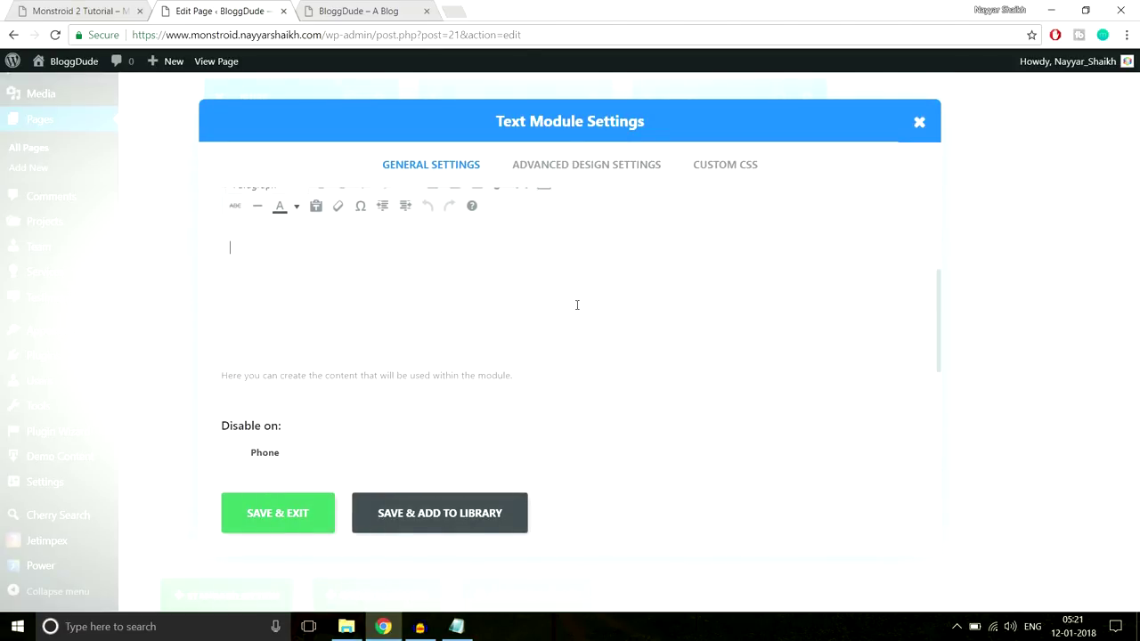
key("ctrl+v")
left_click(71, 11)
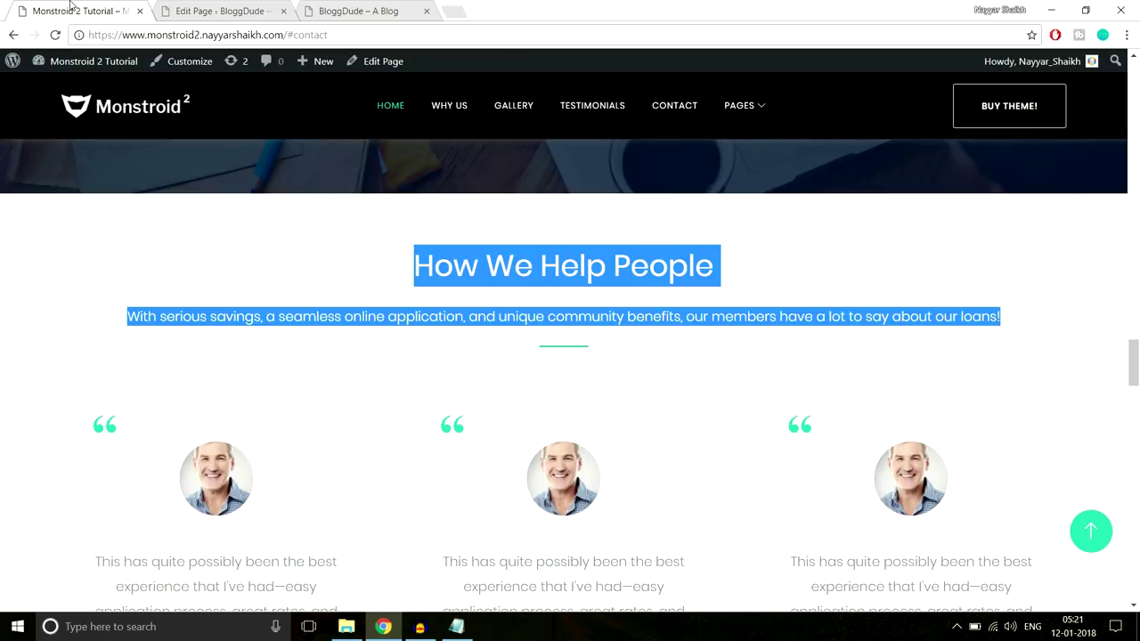
left_click(422, 212)
left_click(220, 11)
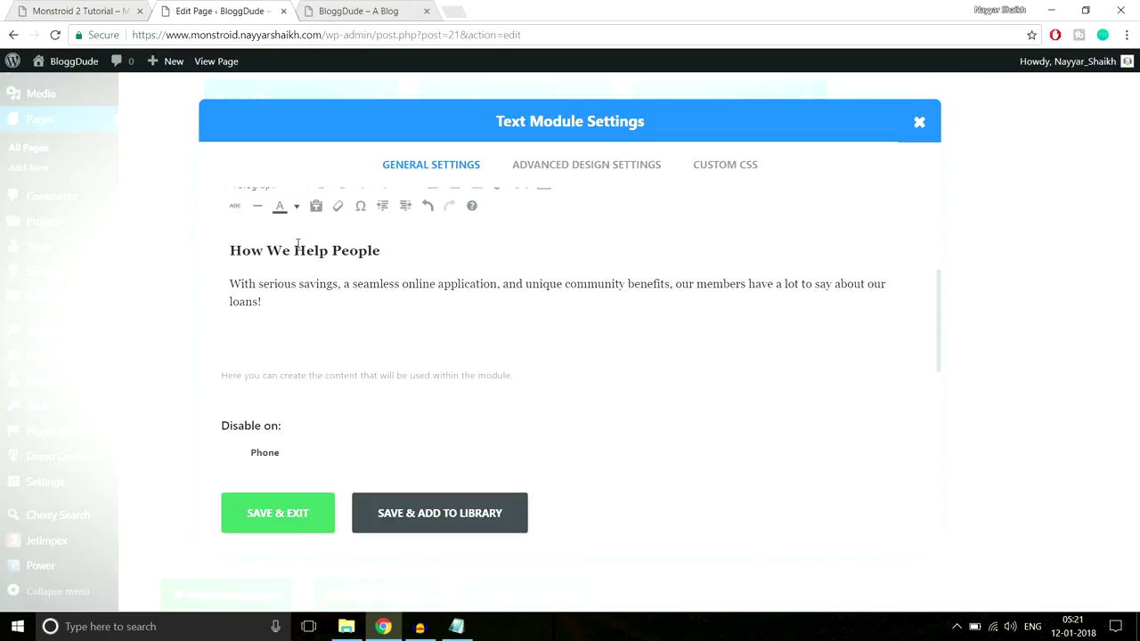
scroll(418, 375, "up", 1)
left_click(263, 374)
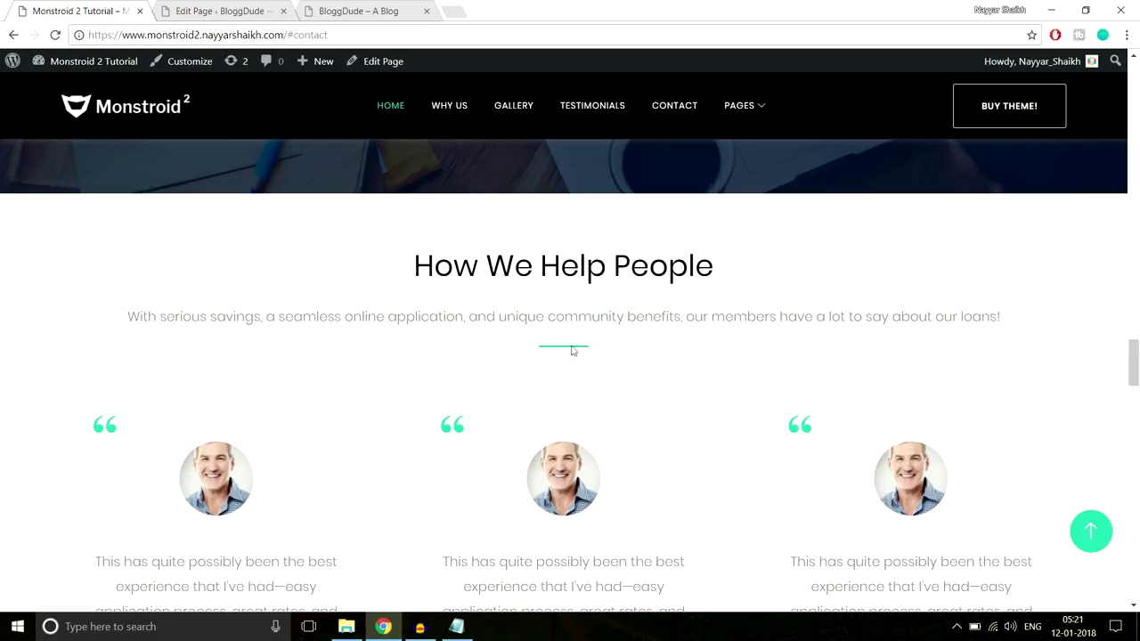
left_click(258, 11)
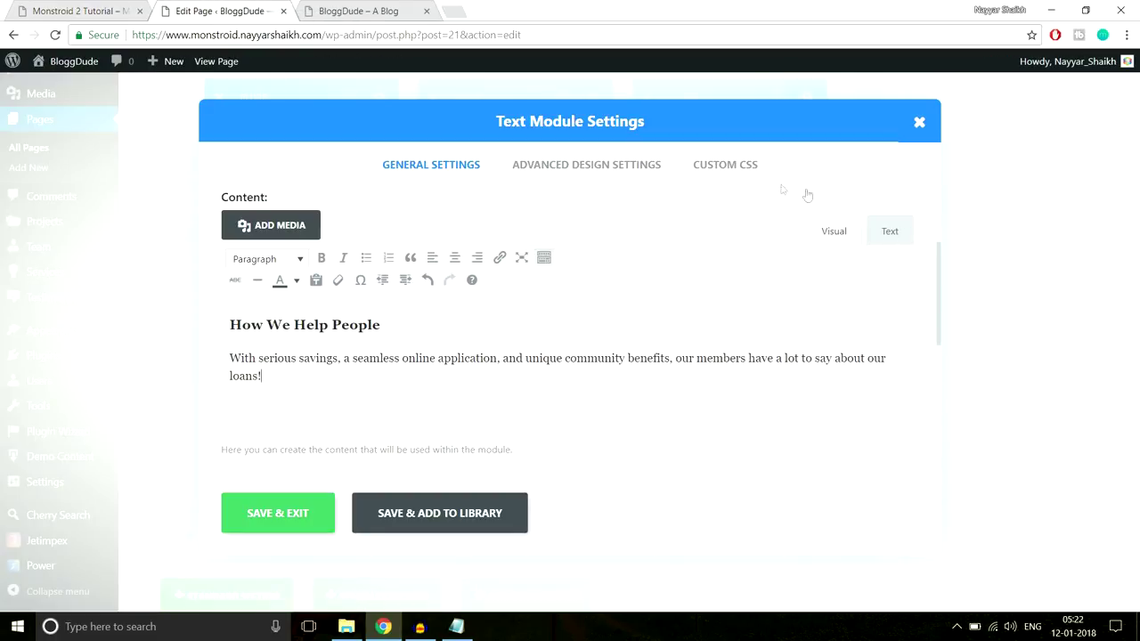
Paste the Line After Center CSS from Notepad into the After field and save the module
left_click(725, 165)
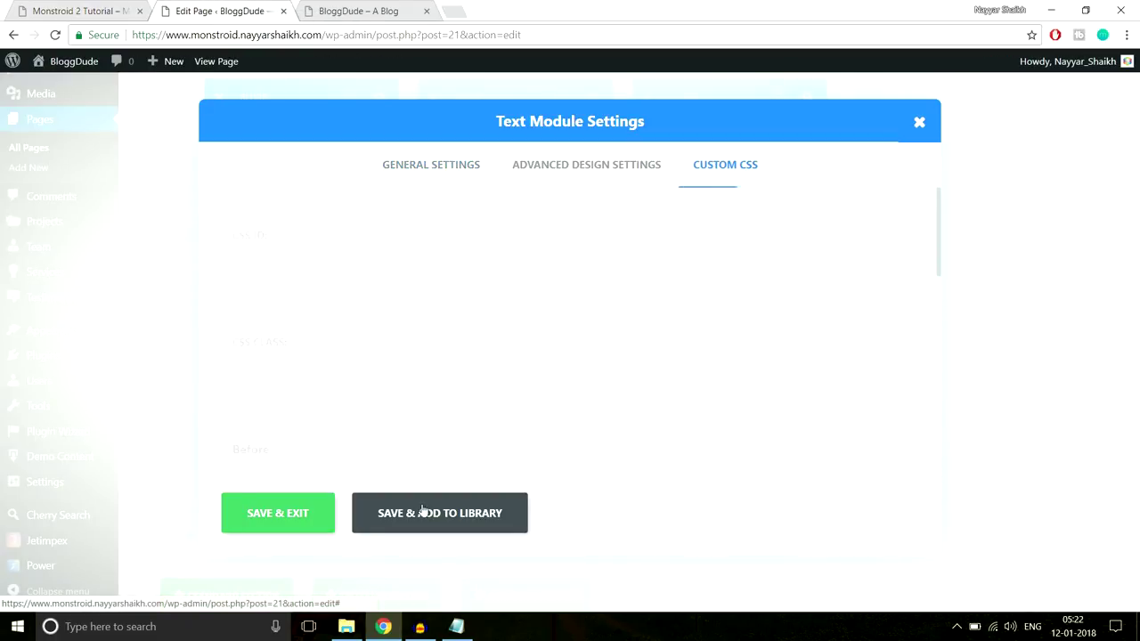
left_click(456, 626)
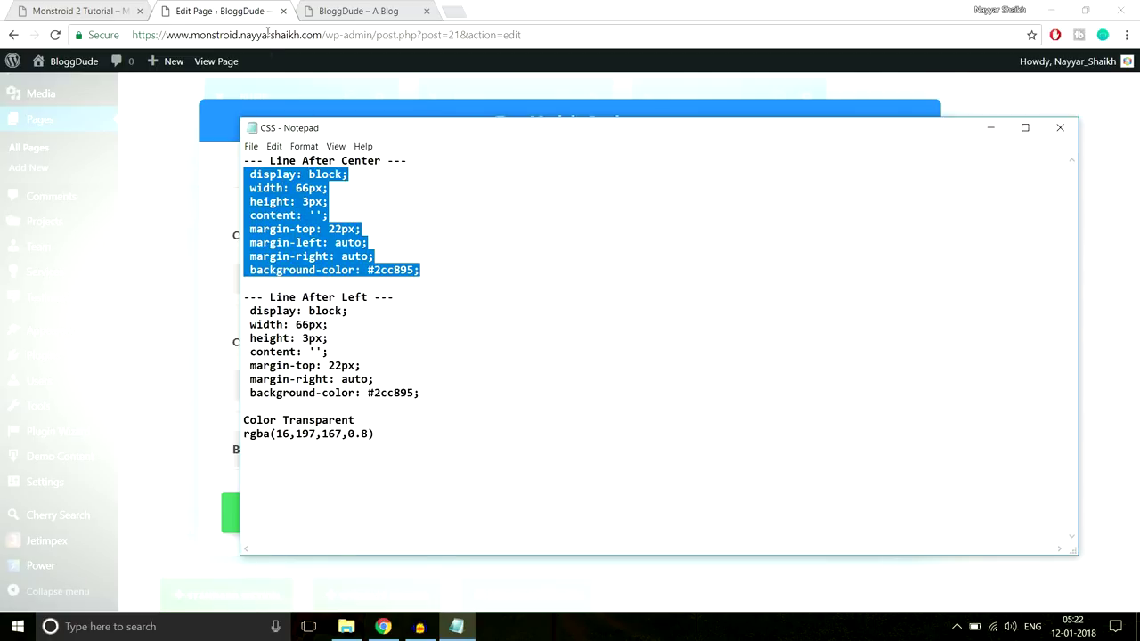
key("alt+Tab")
scroll(809, 311, "down", 8)
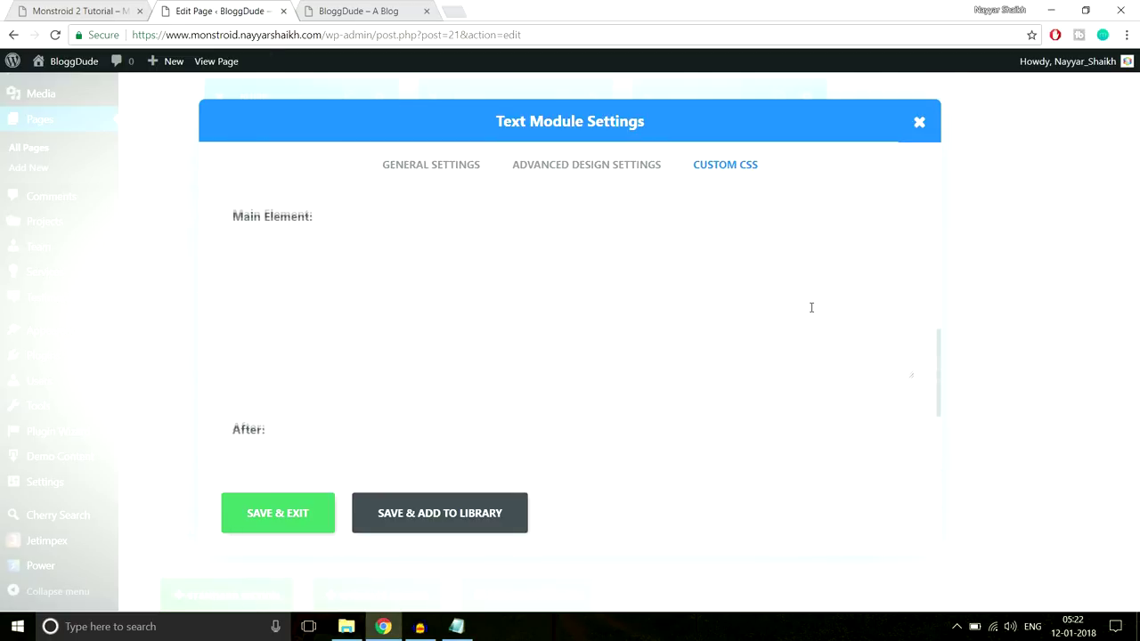
left_click(299, 330)
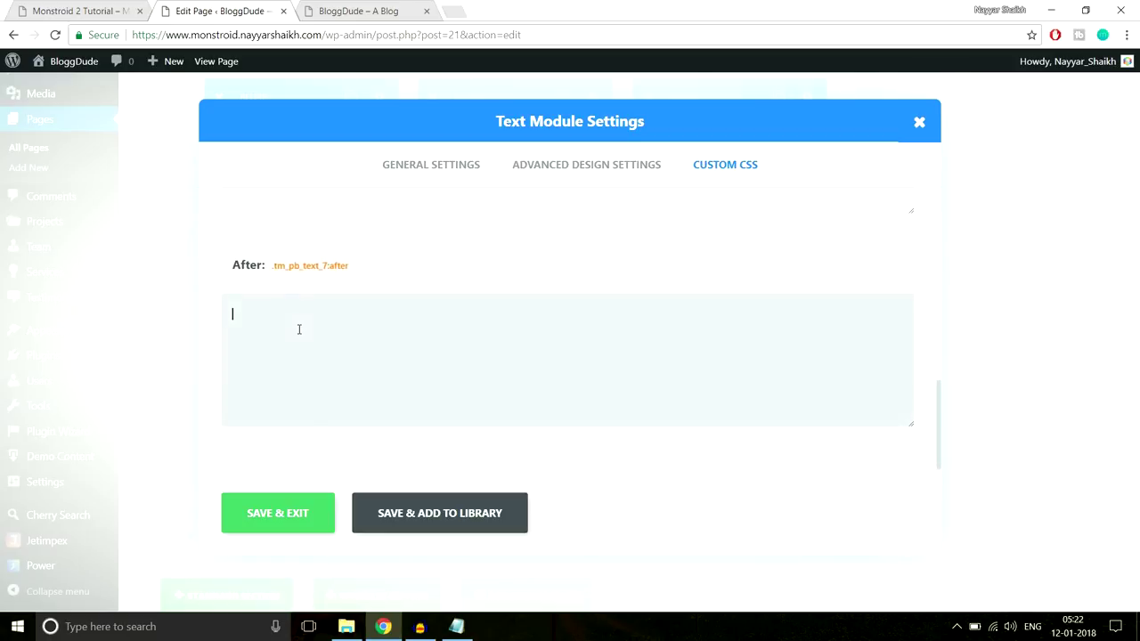
type("width: 60px; height: 3px; content: ''; margin-top: 22px; margin-left: auto; margin-right: auto; background-color: #2cc895;")
left_click(328, 519)
Compare the new section with the live demo page, then return to the builder
left_click(85, 11)
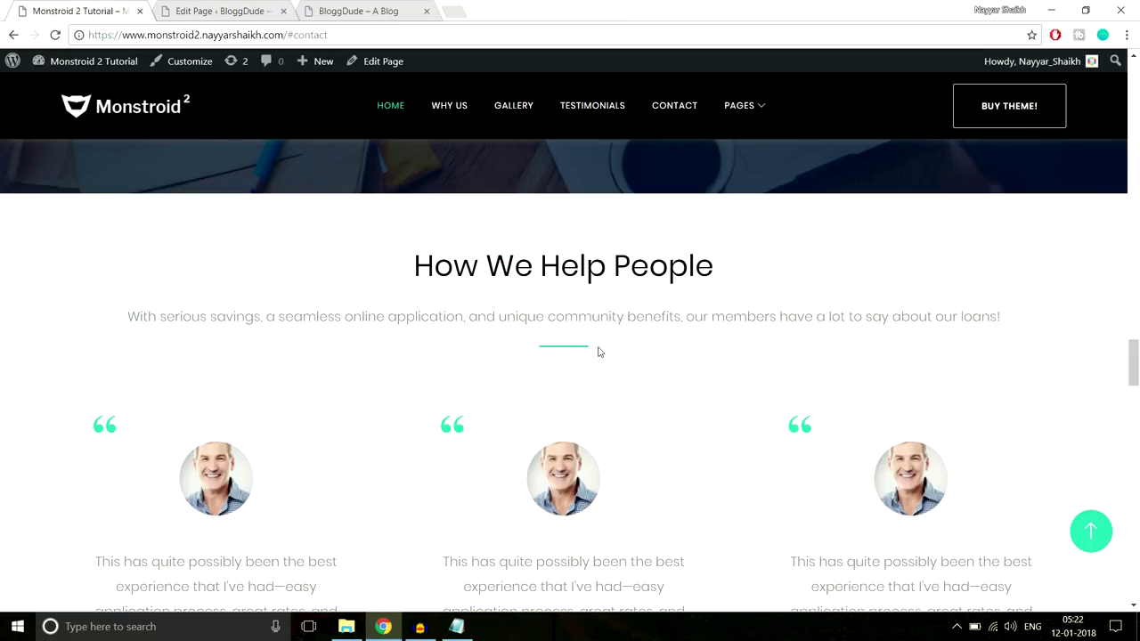
scroll(600, 350, "down", 1)
scroll(601, 349, "up", 1)
scroll(567, 473, "down", 3)
scroll(587, 492, "up", 3)
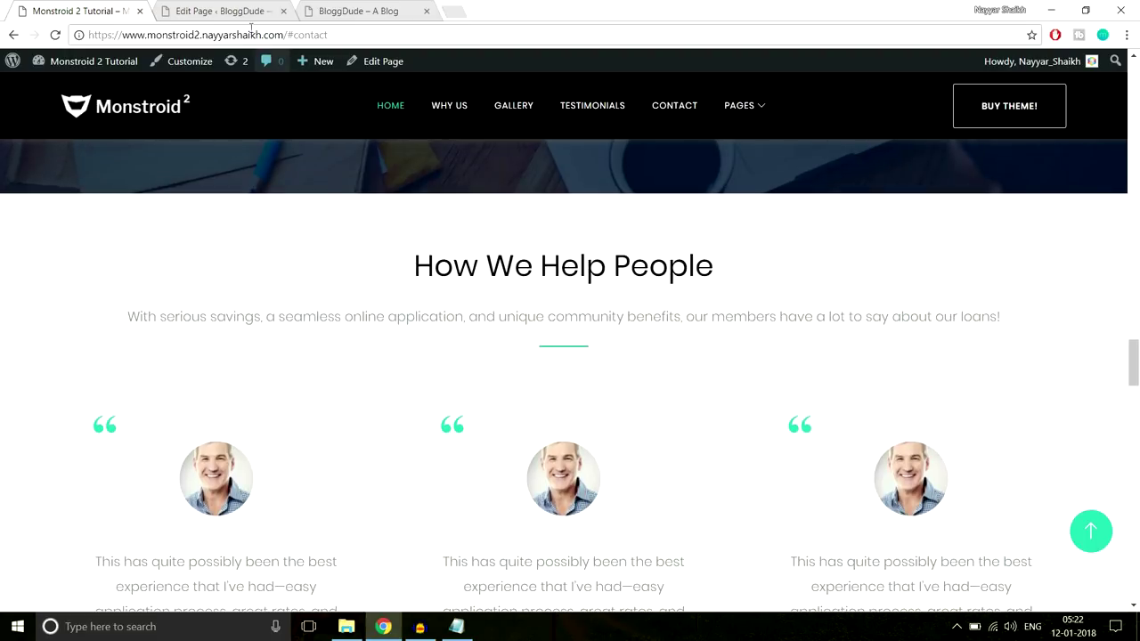
left_click(222, 10)
scroll(370, 394, "down", 2)
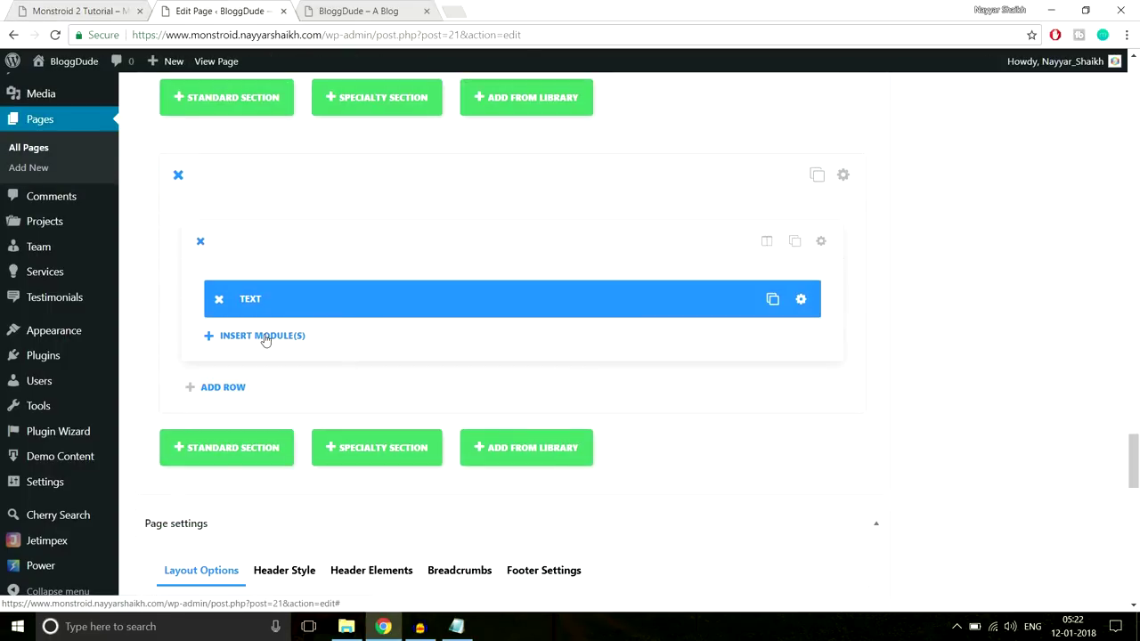
Add a Divider module below the text module with a 40px top margin
left_click(265, 336)
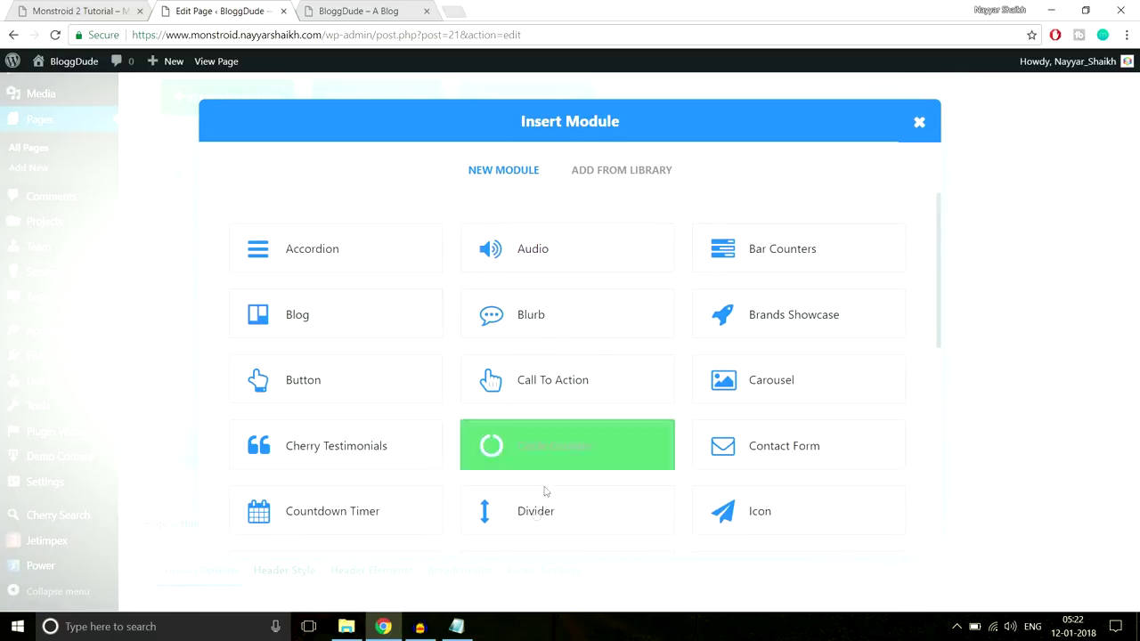
left_click(532, 522)
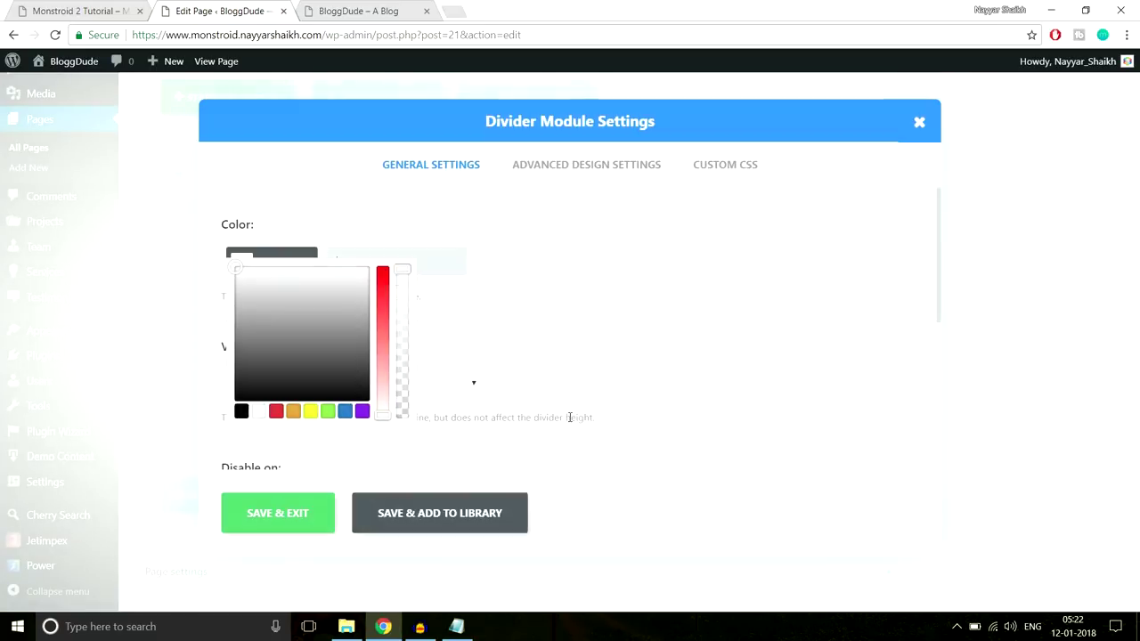
left_click(578, 165)
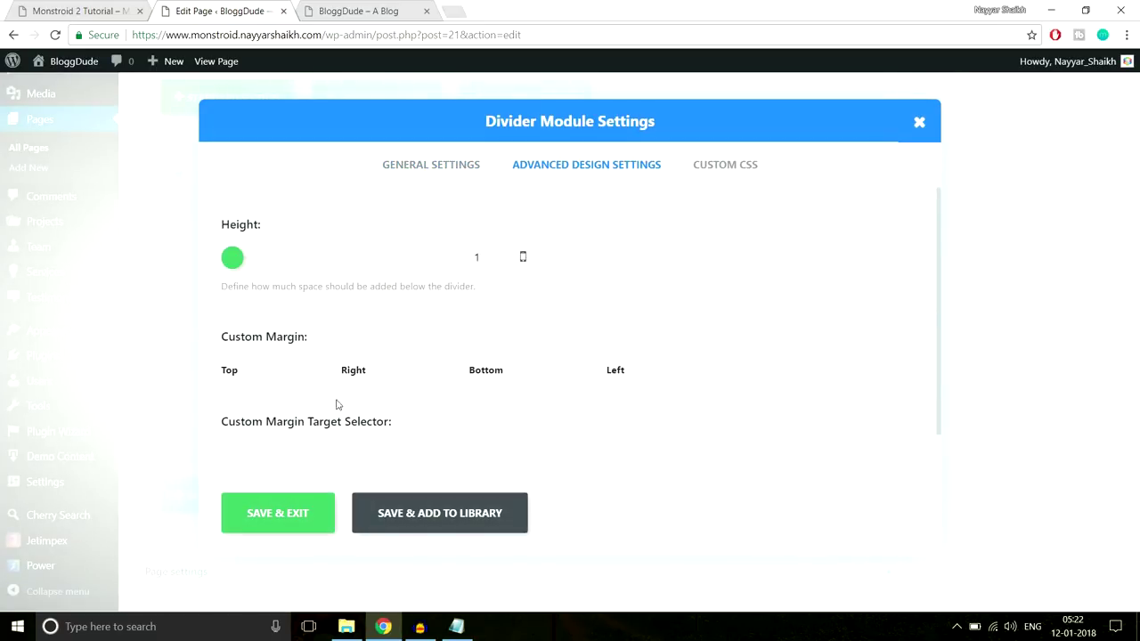
type("40px")
left_click(276, 524)
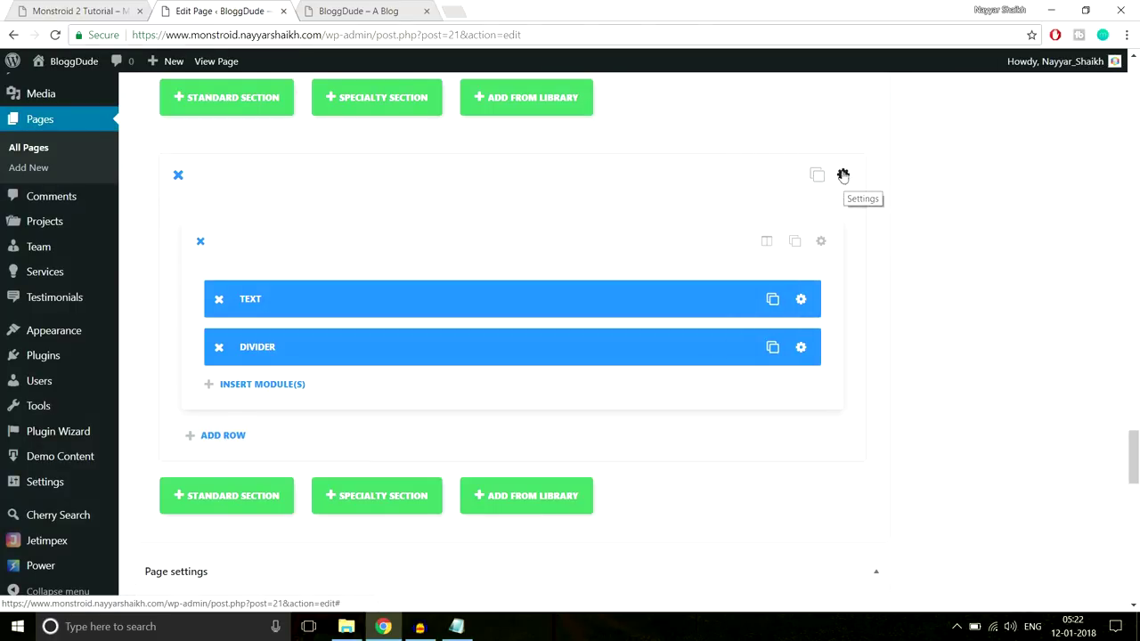
Give the section 70px top and bottom padding and save its settings
left_click(843, 175)
left_click_drag(638, 174, 814, 343)
scroll(814, 344, "down", 10)
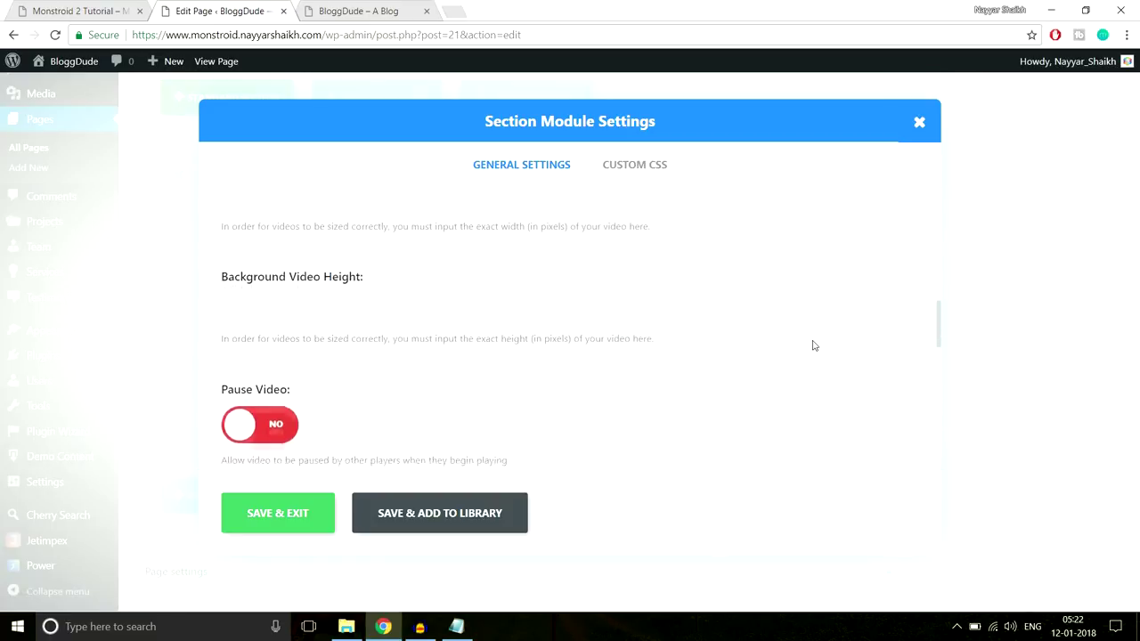
scroll(812, 344, "down", 5)
scroll(775, 341, "up", 3)
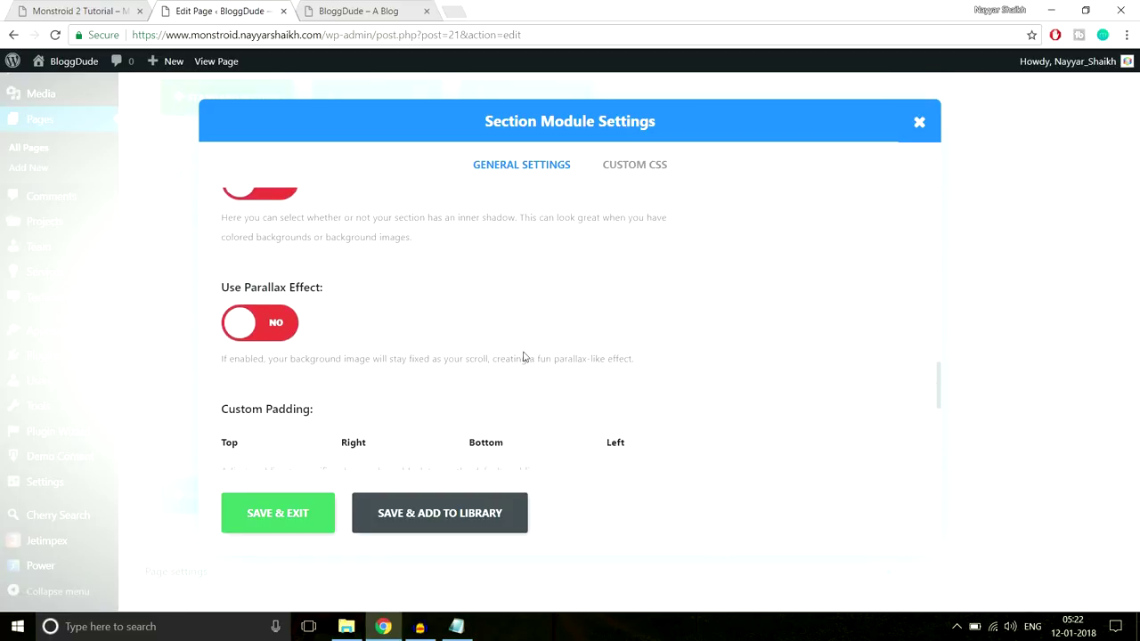
scroll(260, 372, "down", 1)
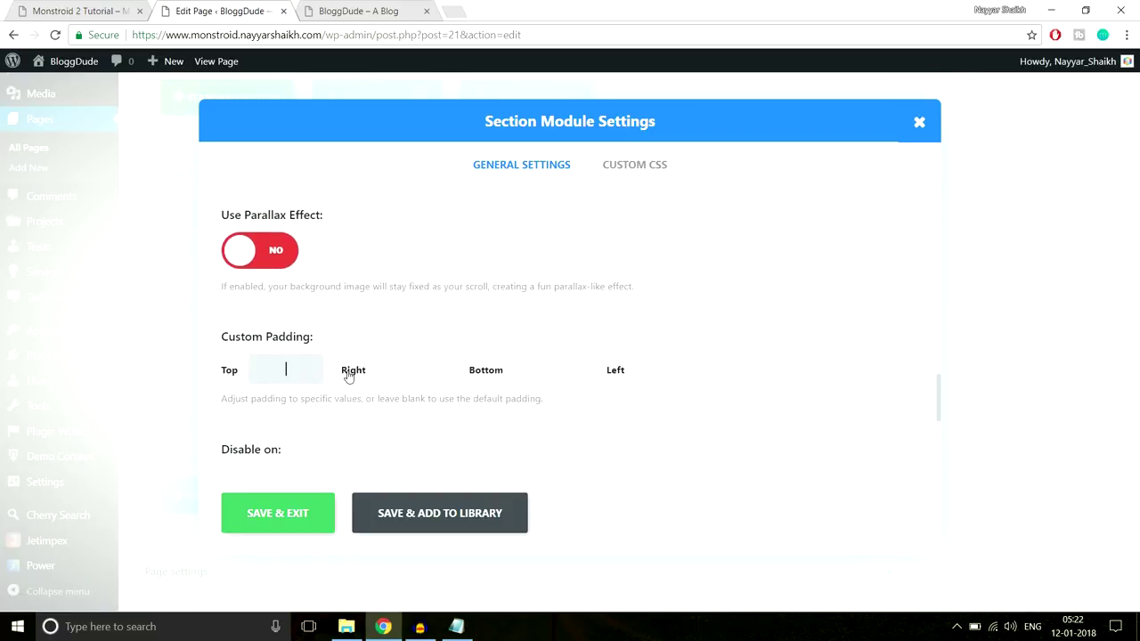
type("x")
left_click(548, 380)
type("70px")
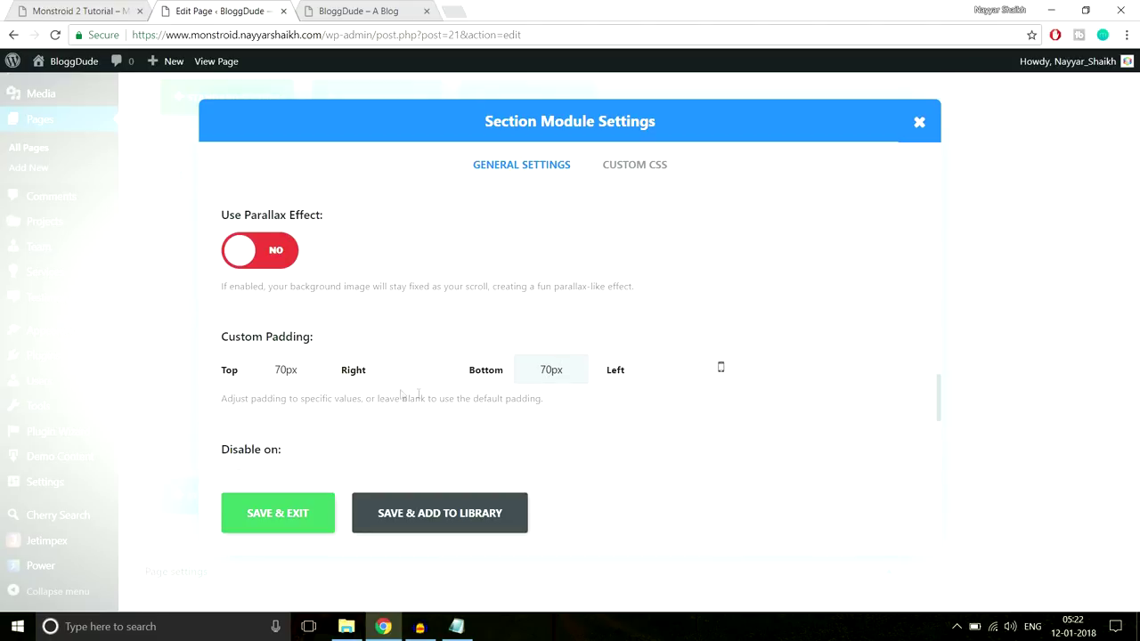
left_click(307, 515)
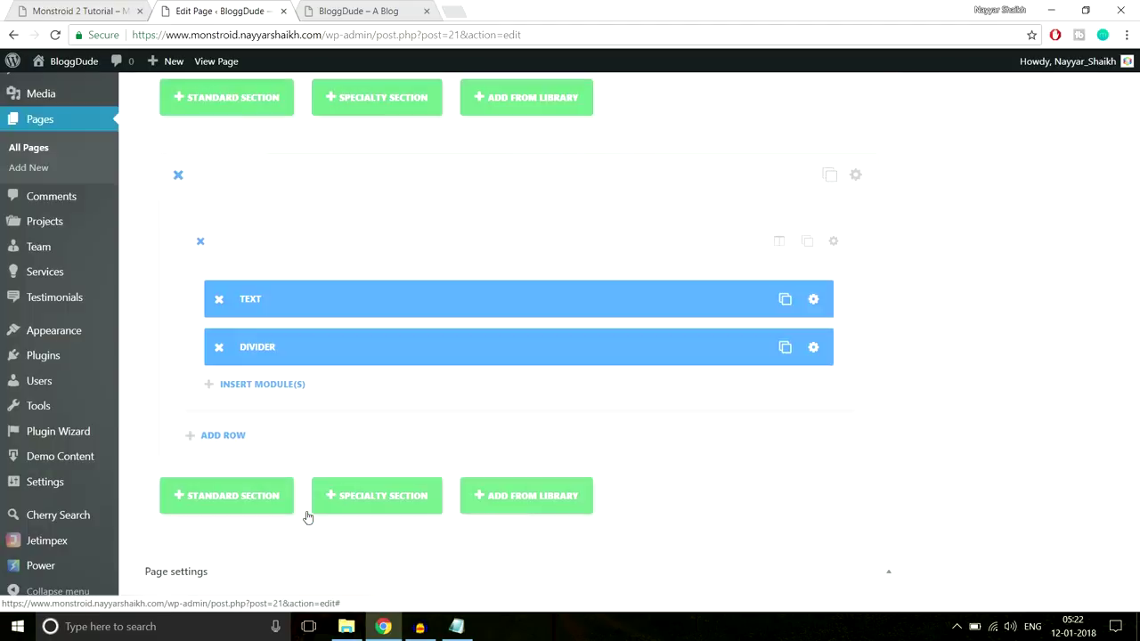
Compare against the demo's How We Help People section, then Update the homepage
left_click(89, 10)
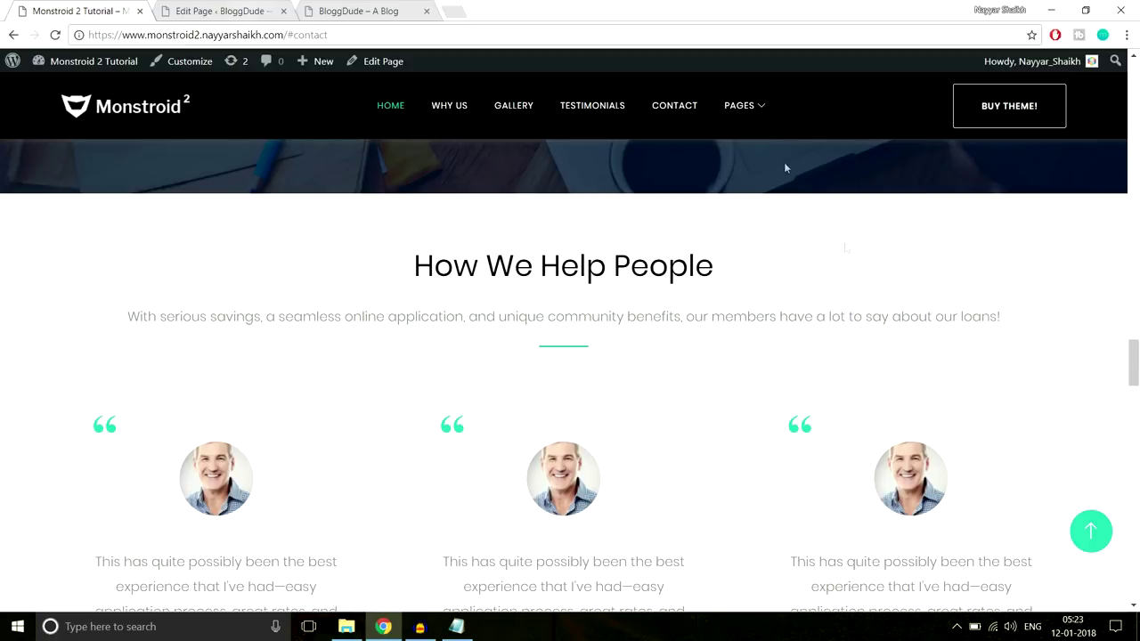
scroll(880, 274, "down", 3)
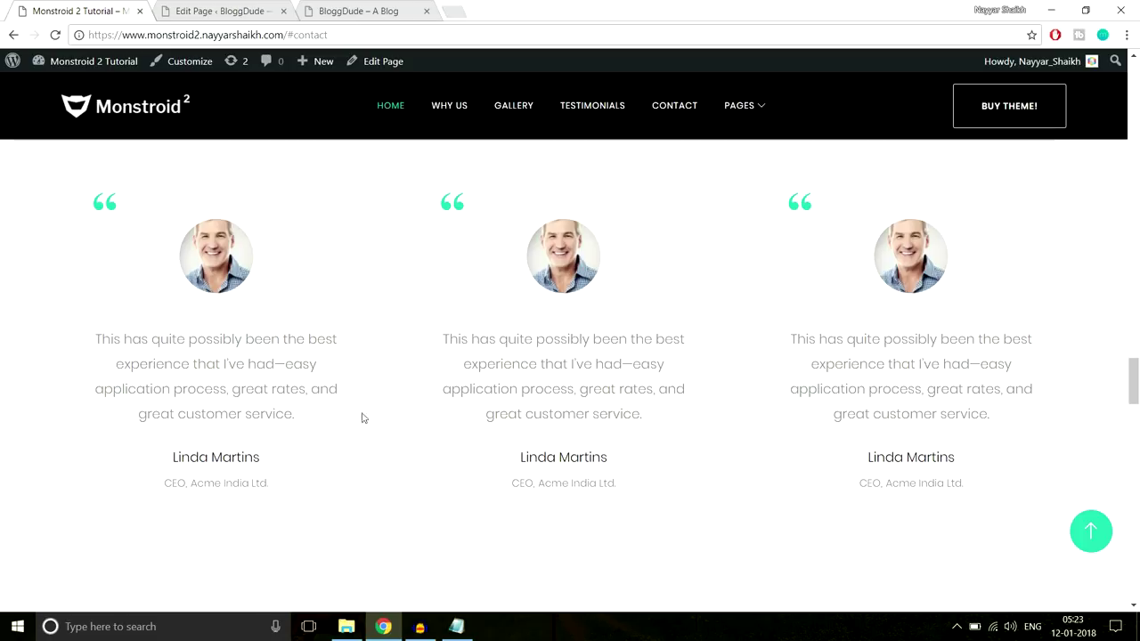
left_click(224, 11)
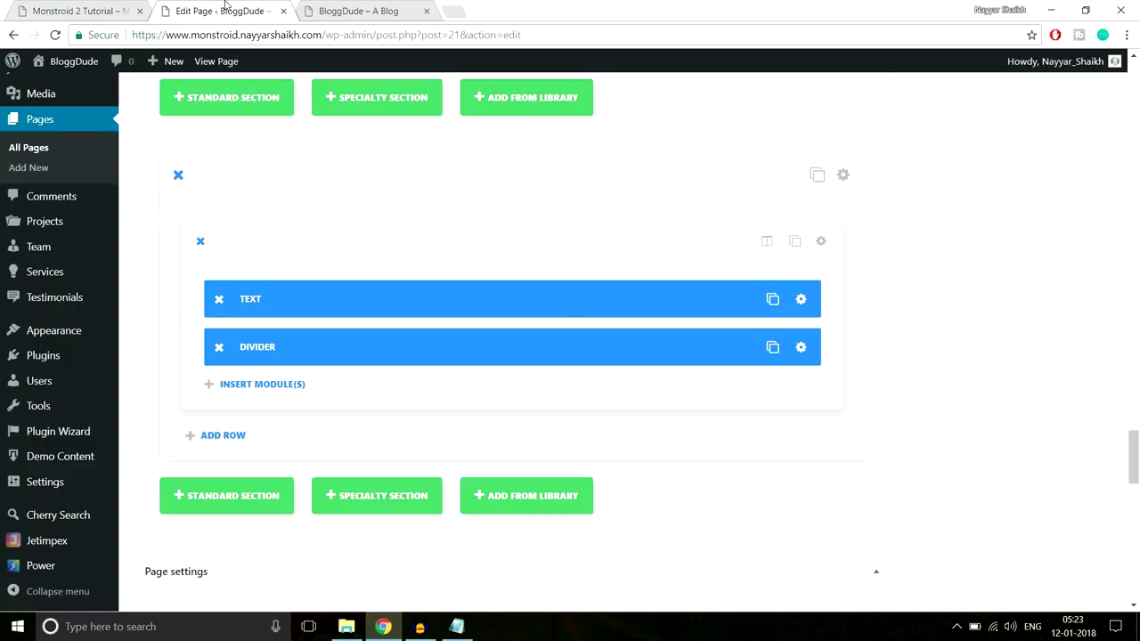
left_click_drag(1133, 461, 1132, 98)
left_click(1093, 300)
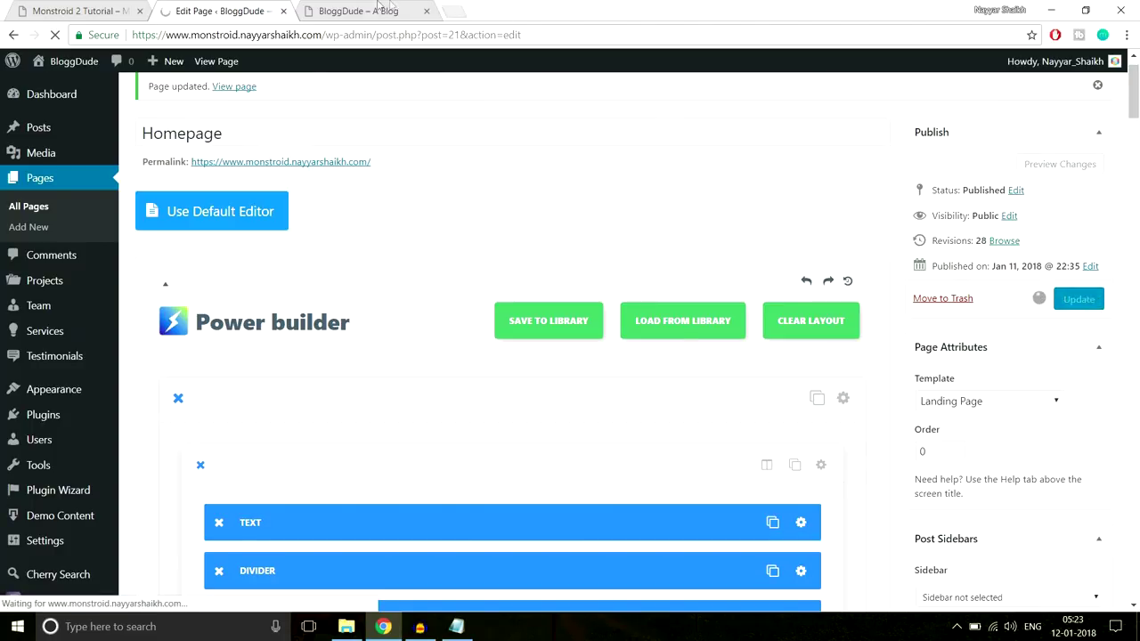
Reload the live BloggDude site to view the updated homepage
left_click(356, 10)
left_click(384, 36)
key("Return")
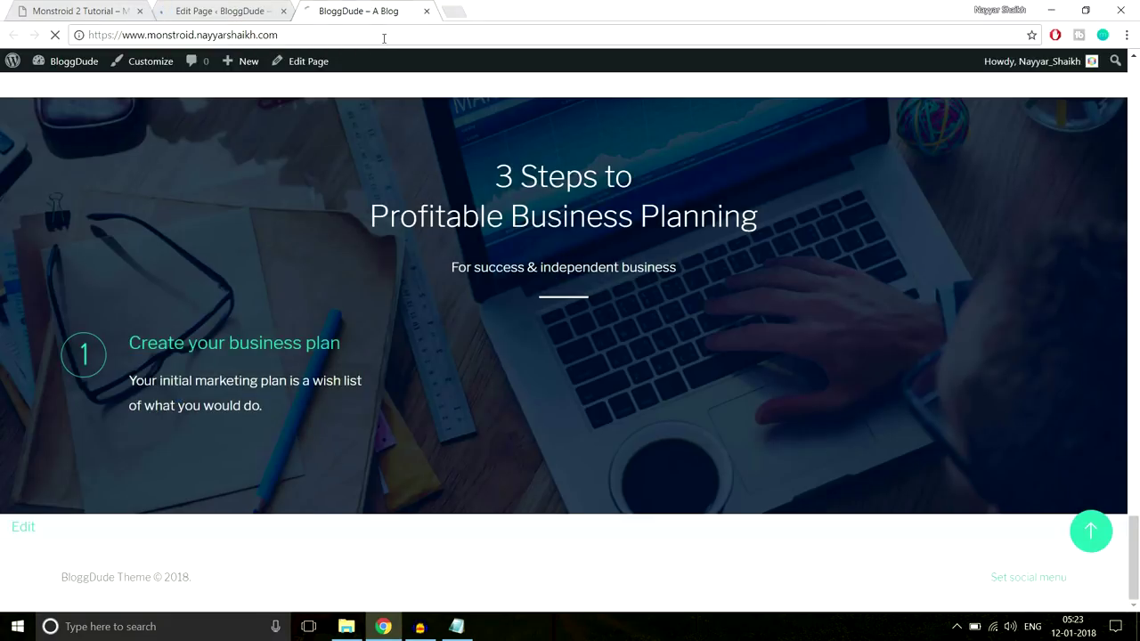
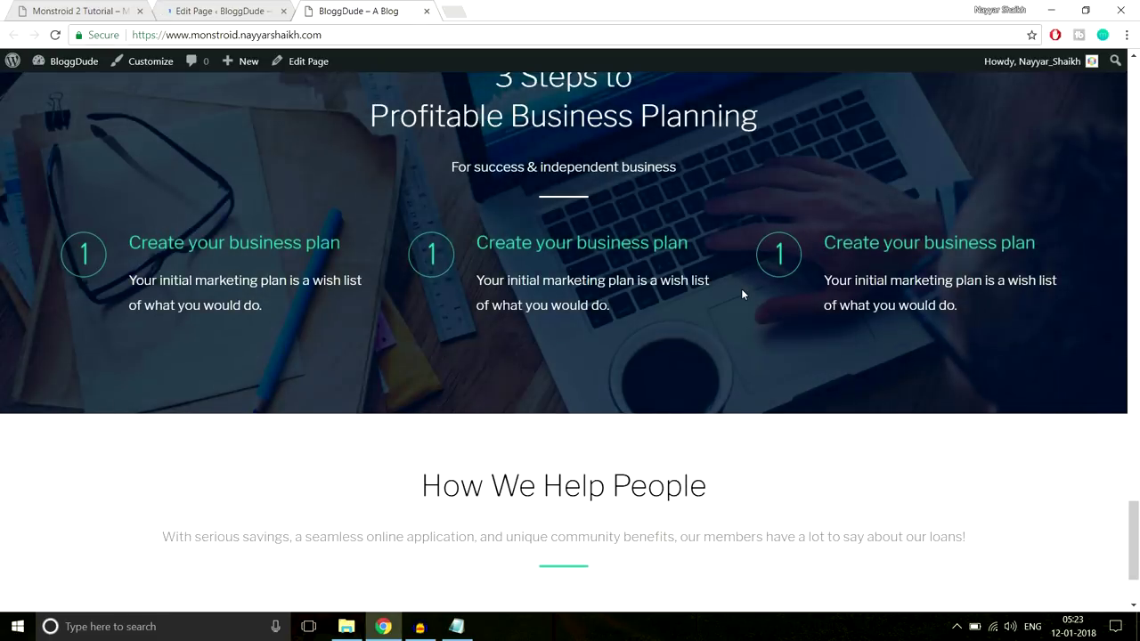
From the homepage editor tab, open a blank Add New Testimonial form in the admin
scroll(740, 293, "down", 2)
left_click_drag(430, 348, 644, 430)
left_click(641, 347)
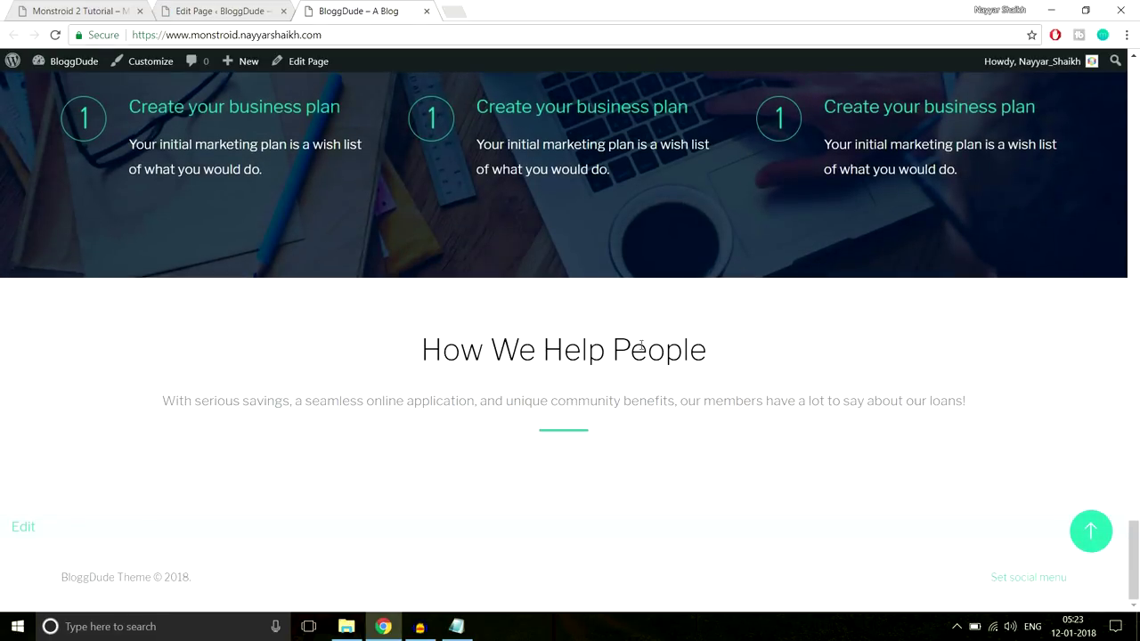
left_click(239, 7)
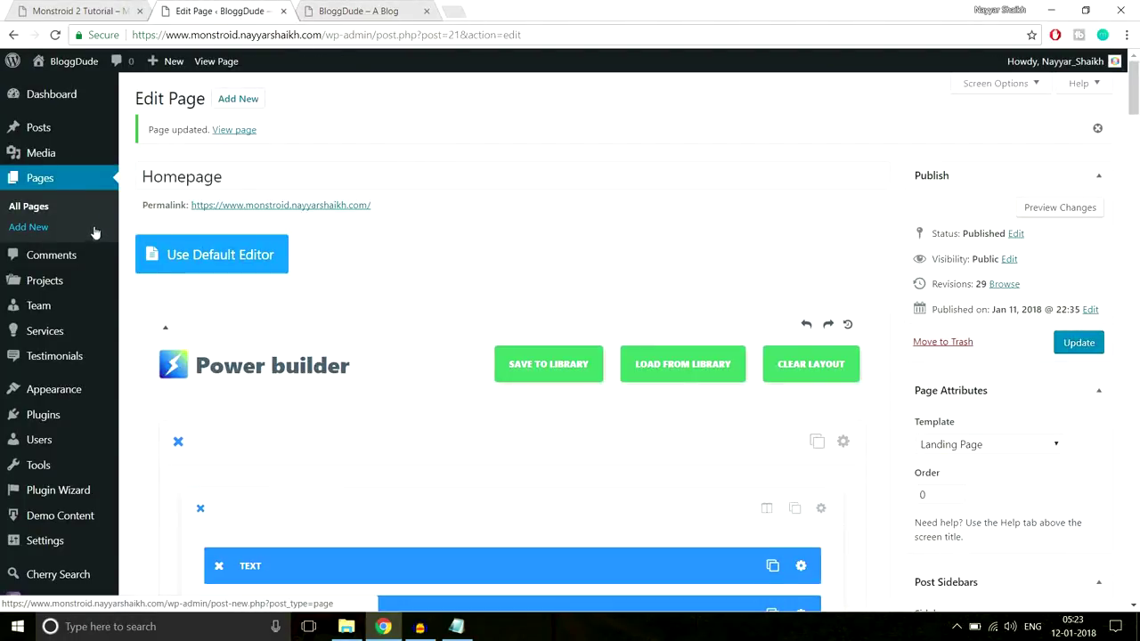
mouse_move(115, 301)
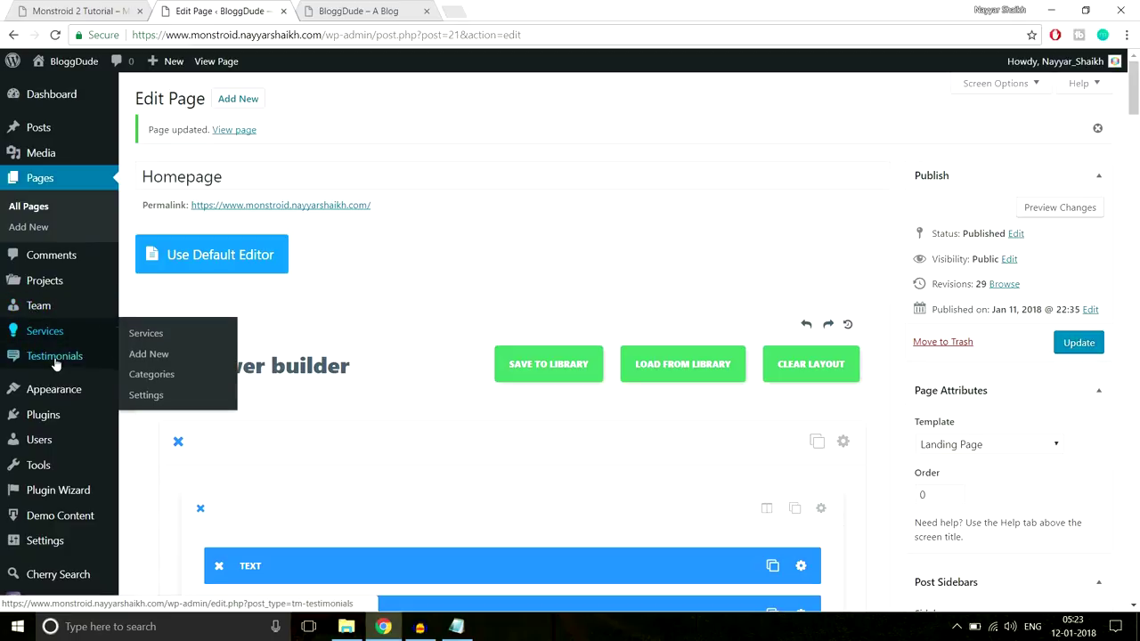
mouse_move(57, 362)
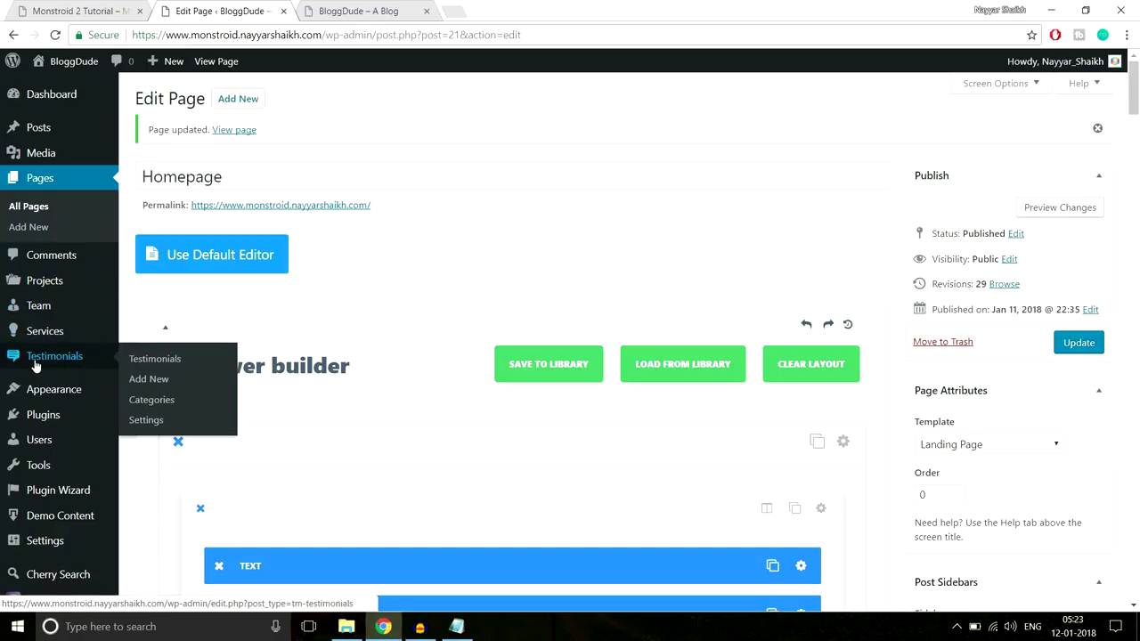
left_click(156, 380)
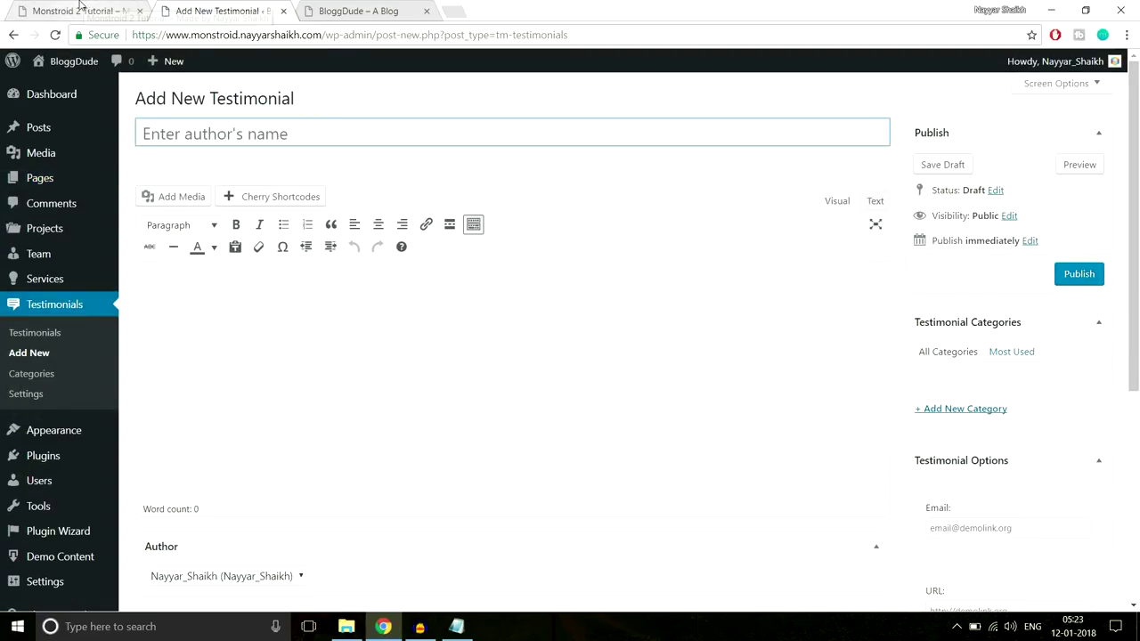
Copy the first demo testimonial's author name into the new testimonial's title
left_click(82, 10)
left_click_drag(281, 463, 172, 458)
key("ctrl+c")
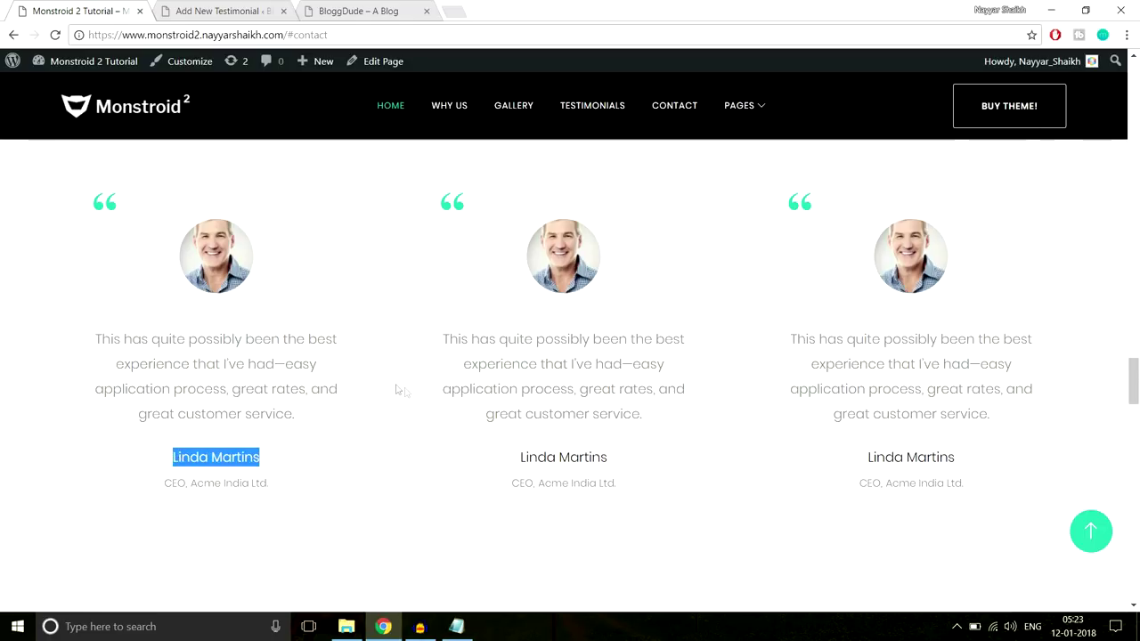
left_click(230, 10)
key("ctrl+v")
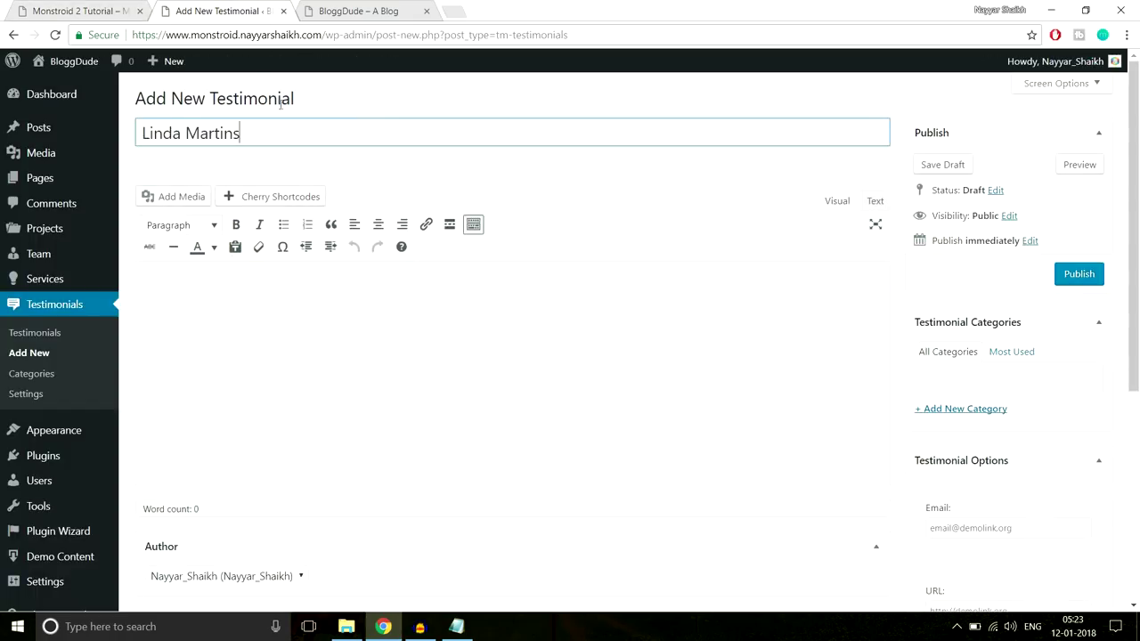
Copy the demo testimonial's quote into the testimonial body
left_click(82, 9)
left_click_drag(295, 414, 99, 324)
key("ctrl+c")
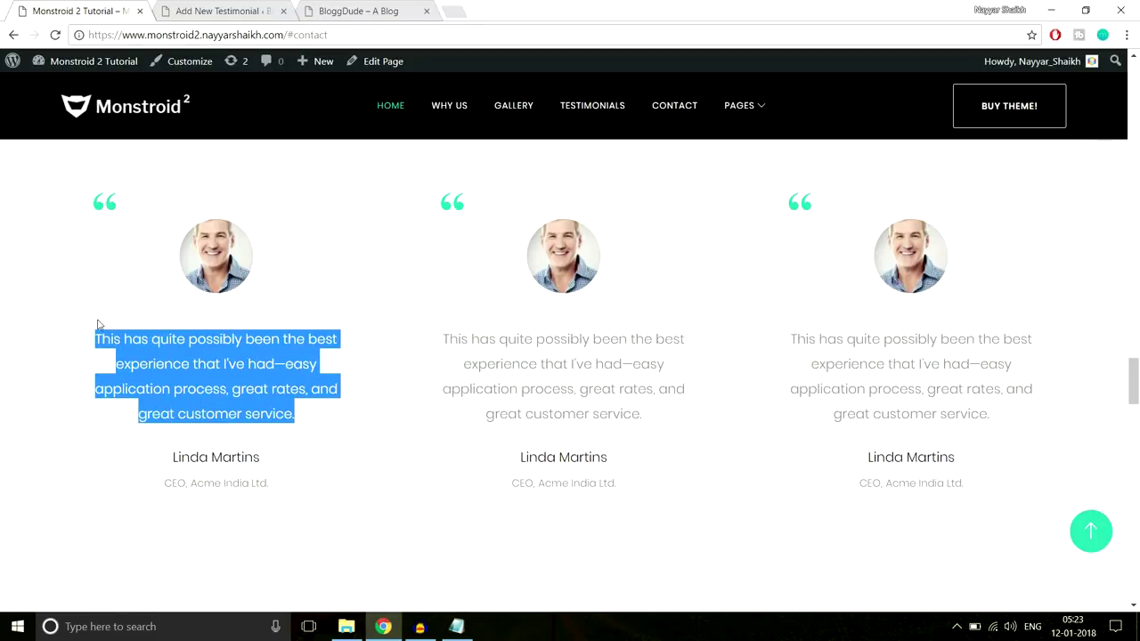
left_click(183, 11)
left_click(333, 377)
key("ctrl+v")
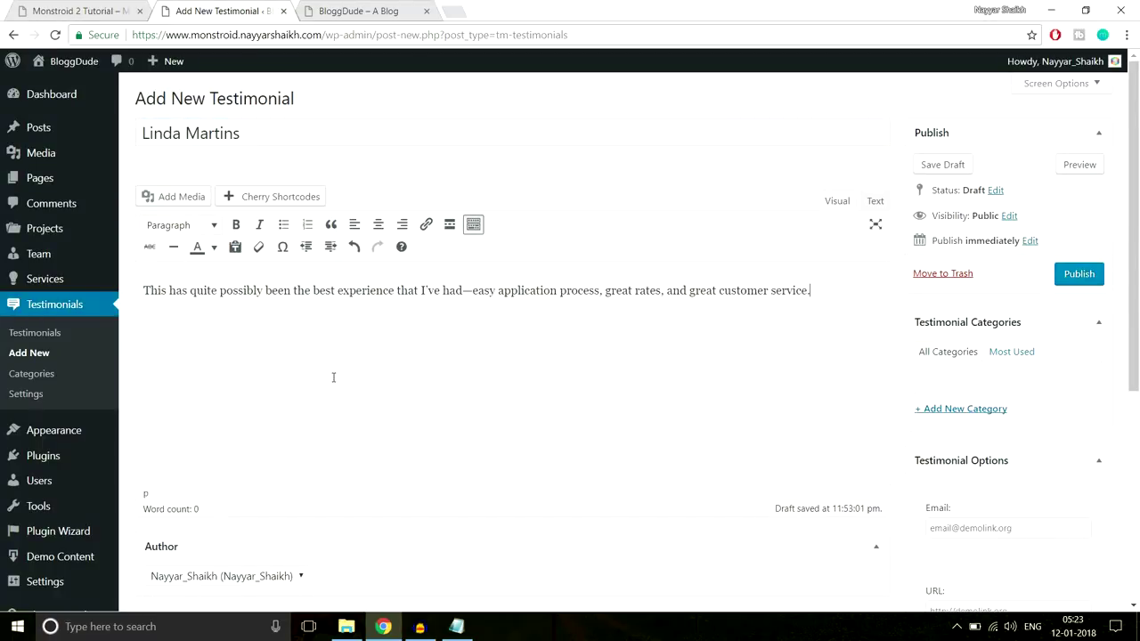
scroll(401, 419, "down", 2)
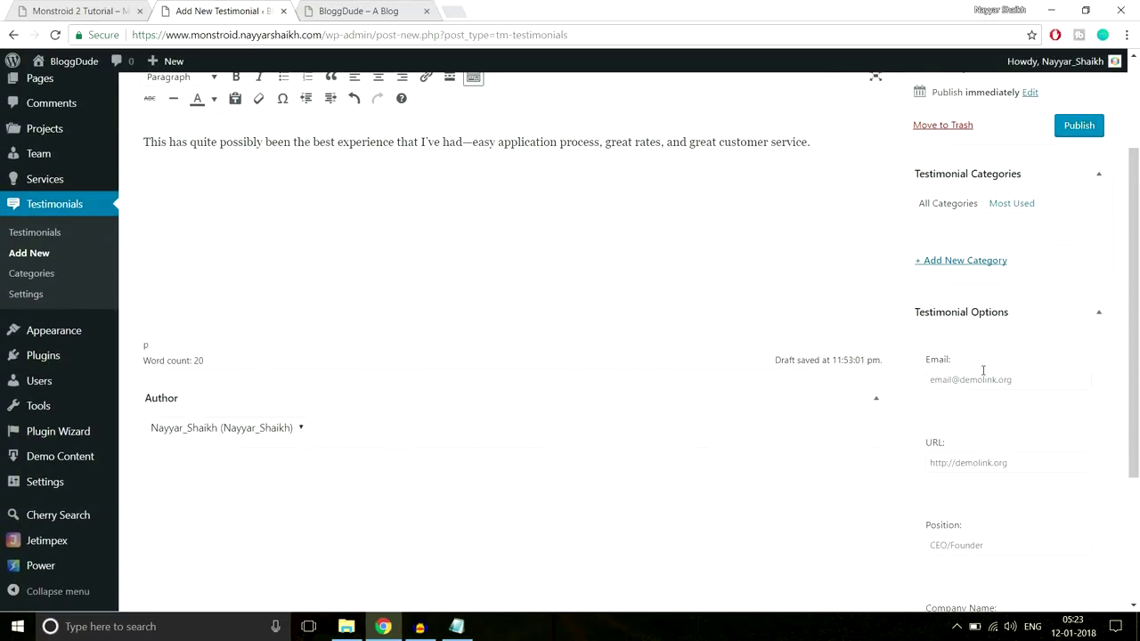
left_click(81, 10)
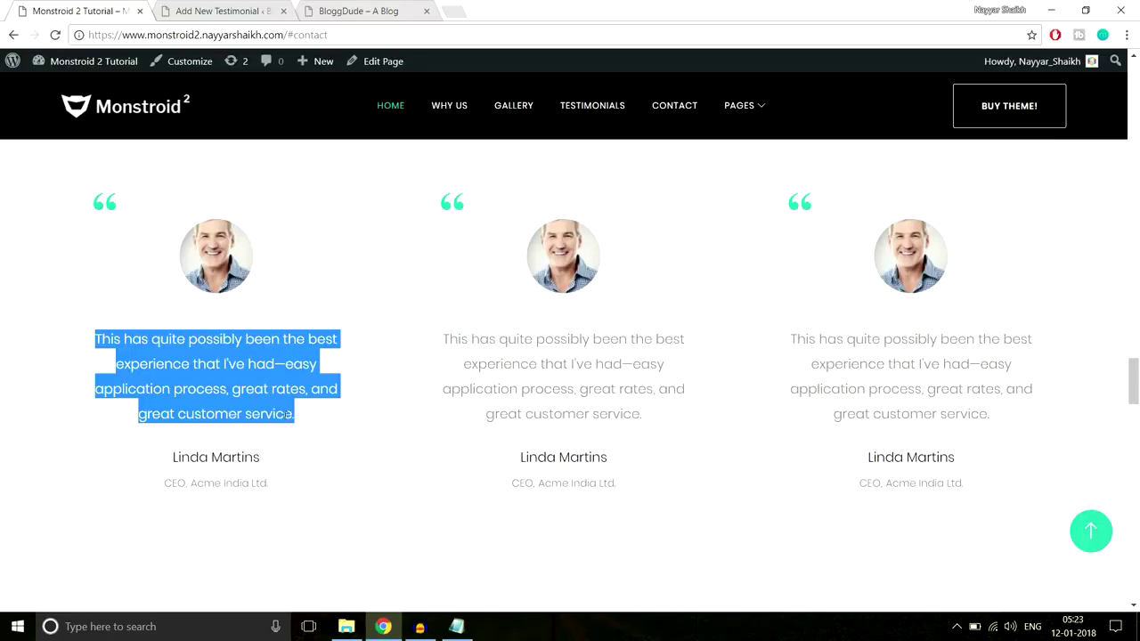
left_click(163, 423)
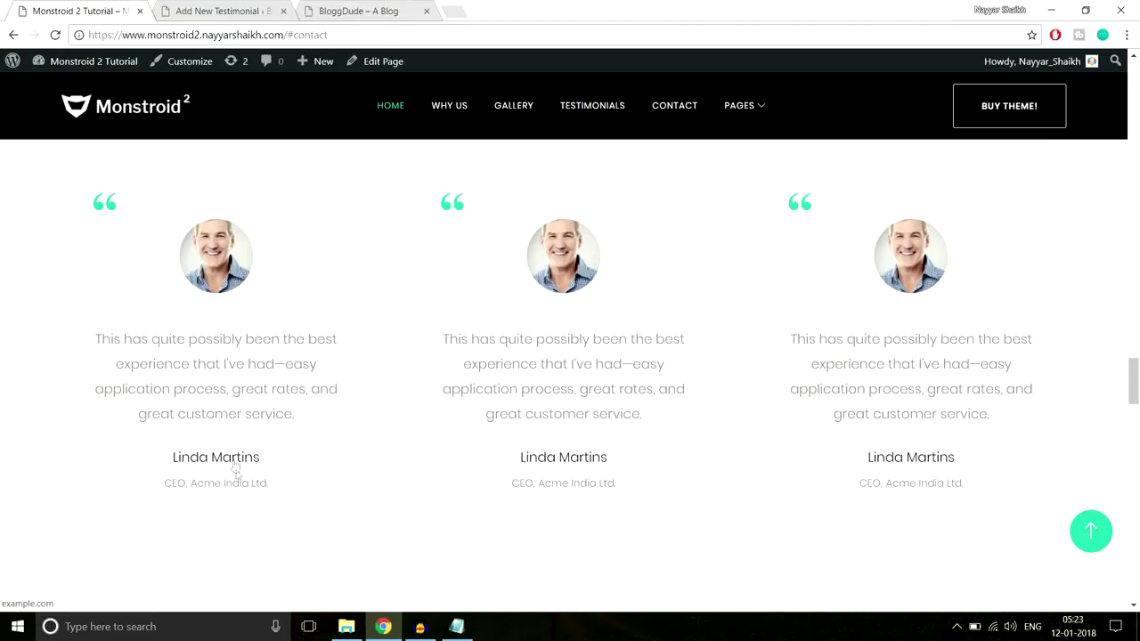
left_click(220, 11)
left_click(1005, 380)
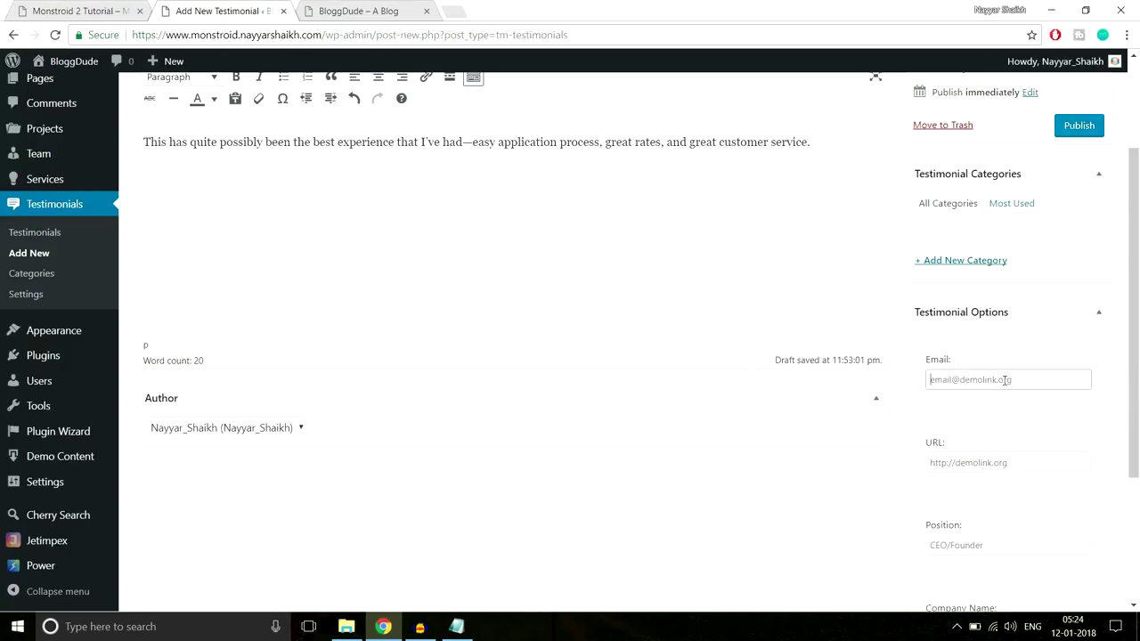
scroll(1085, 411, "down", 1)
left_click(1010, 389)
type("http://example.com")
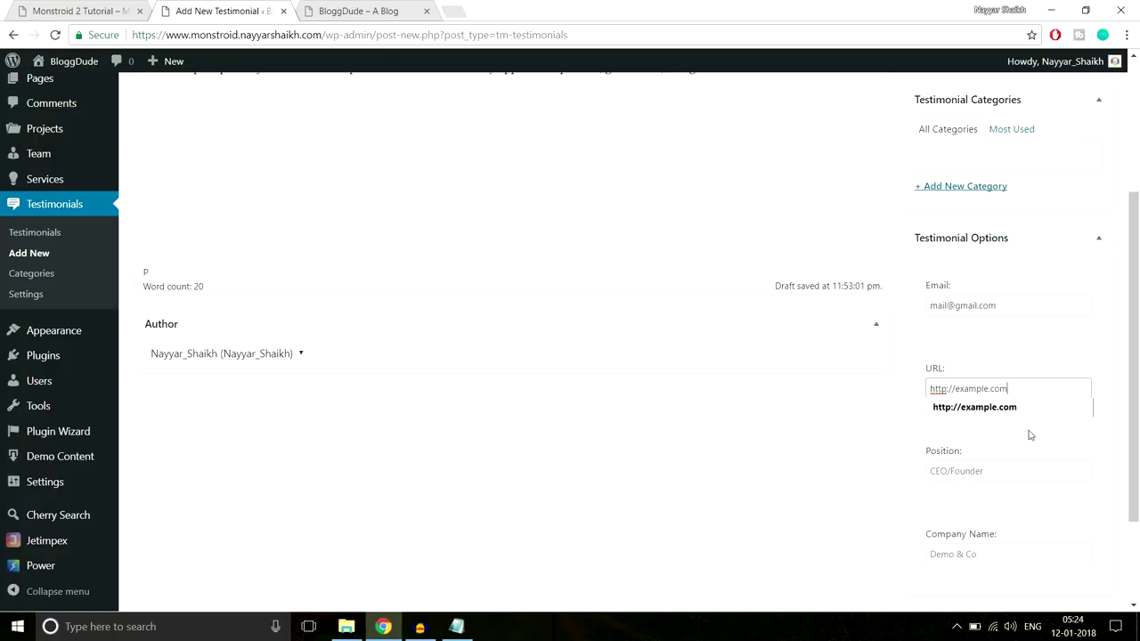
Set the author's position to Manager and company name to Acme India Ltd
scroll(1008, 392, "down", 2)
left_click(994, 341)
type("Manager")
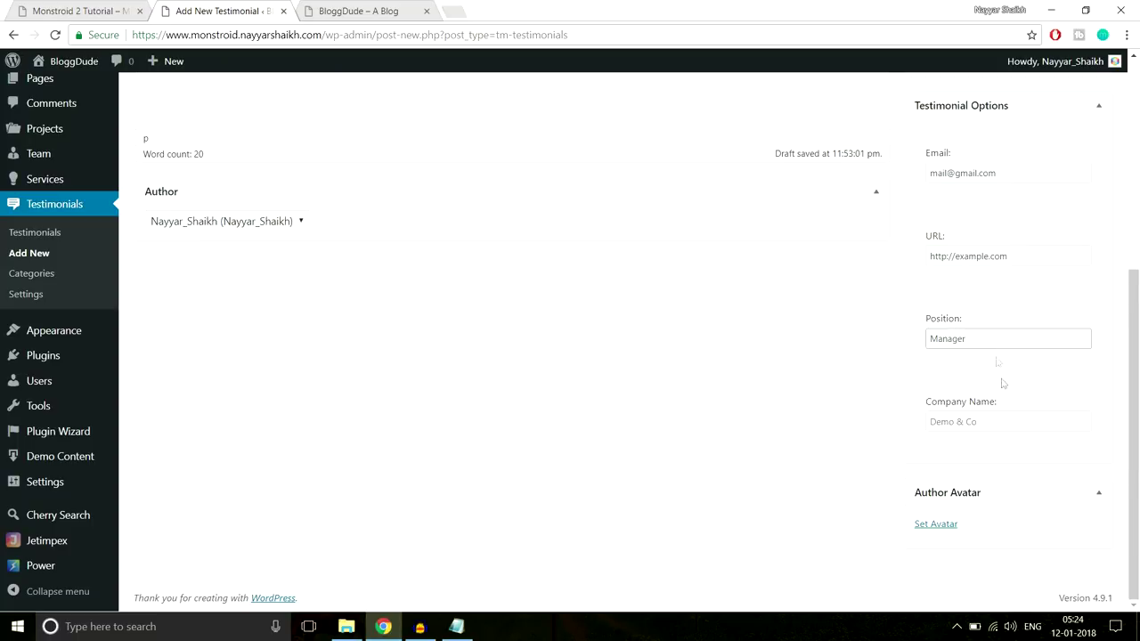
left_click(993, 421)
type("Acme In")
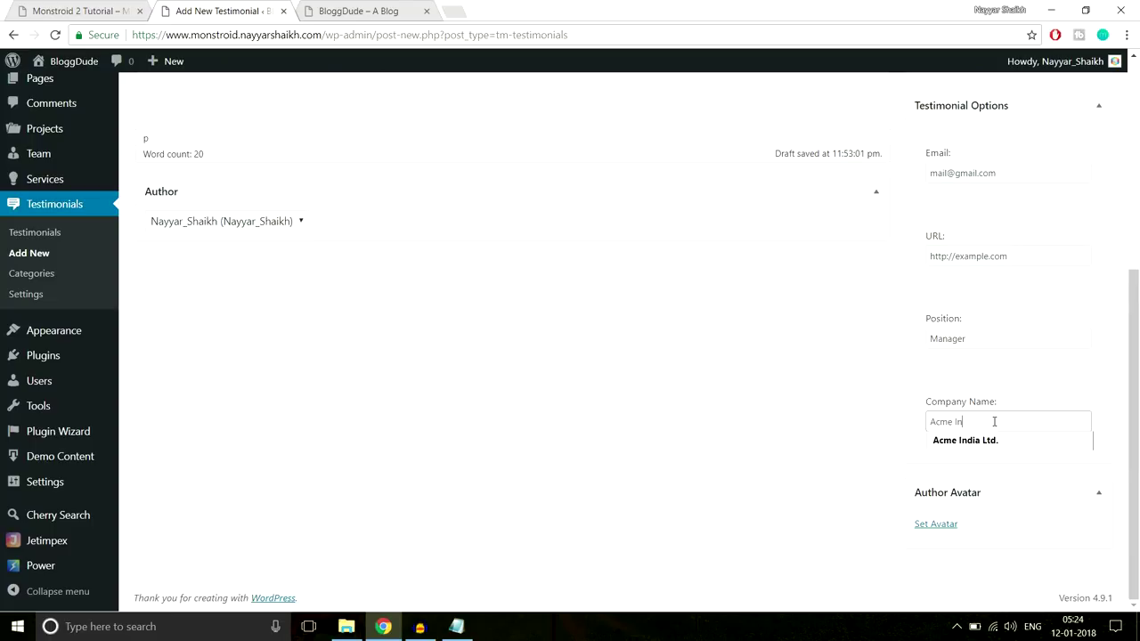
type("dia Le")
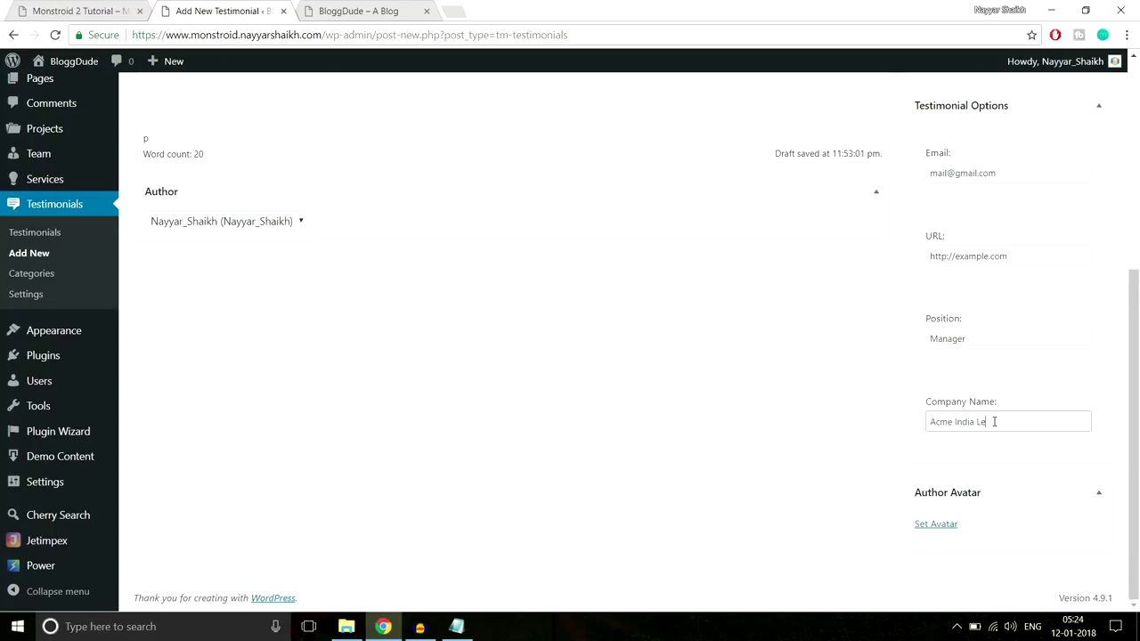
key("BackSpace")
type("td.")
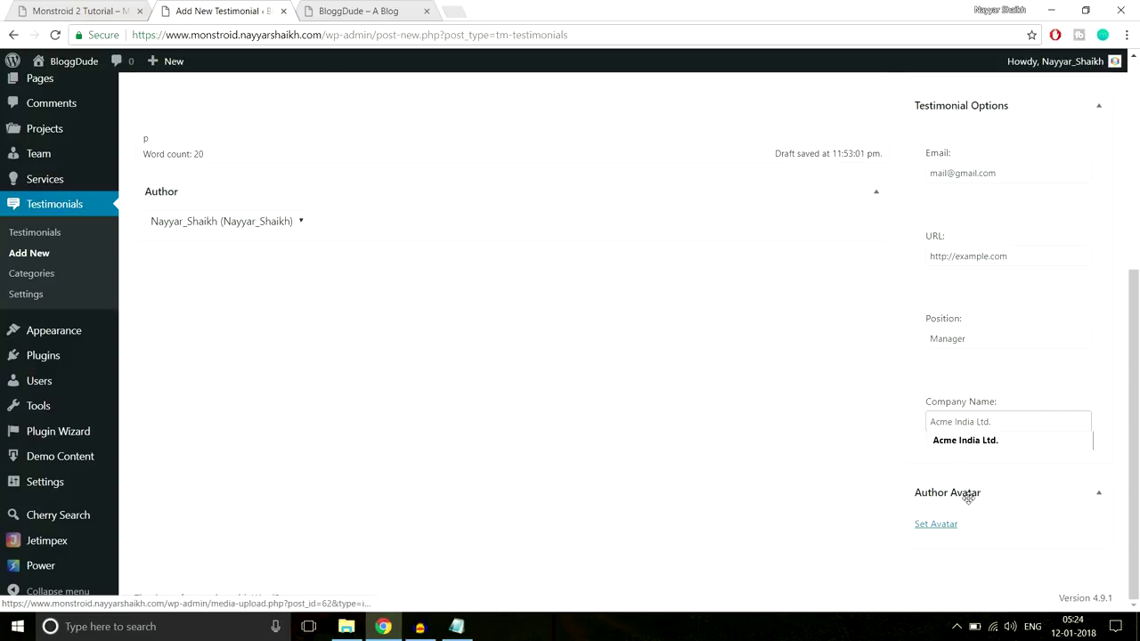
Upload the Person-1 image and set it as the testimonial's author avatar
left_click(952, 525)
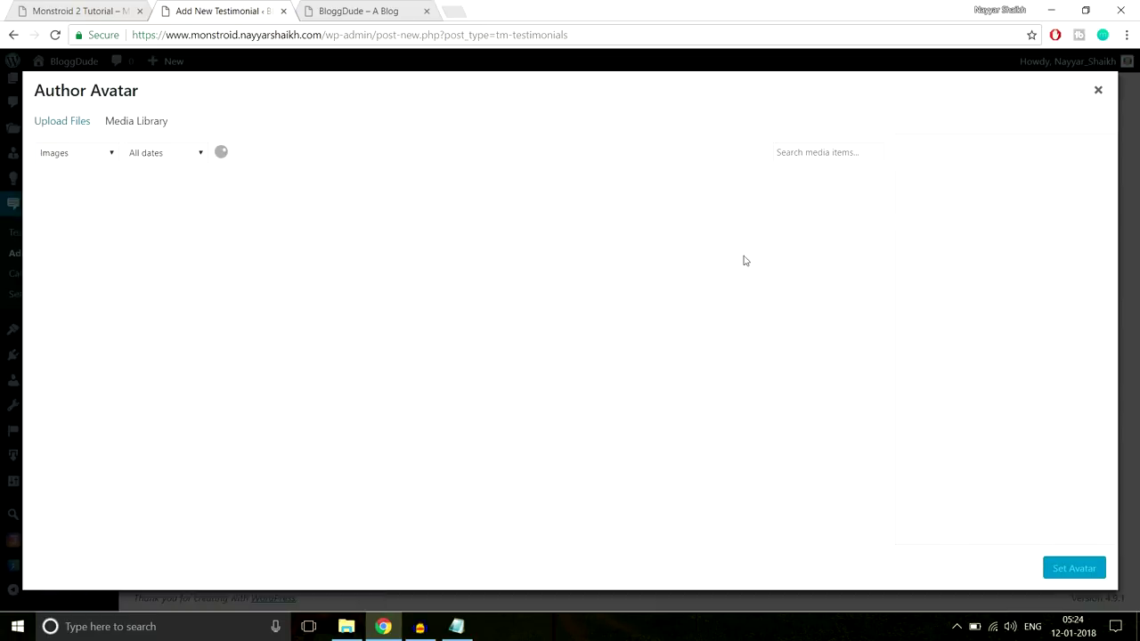
left_click(81, 131)
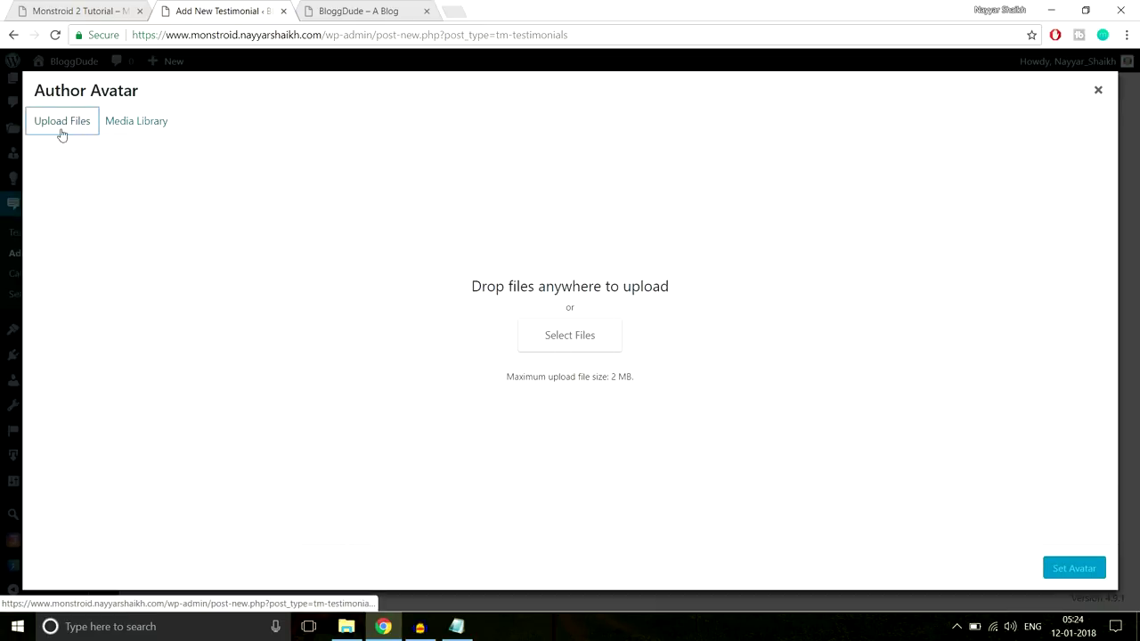
left_click(583, 341)
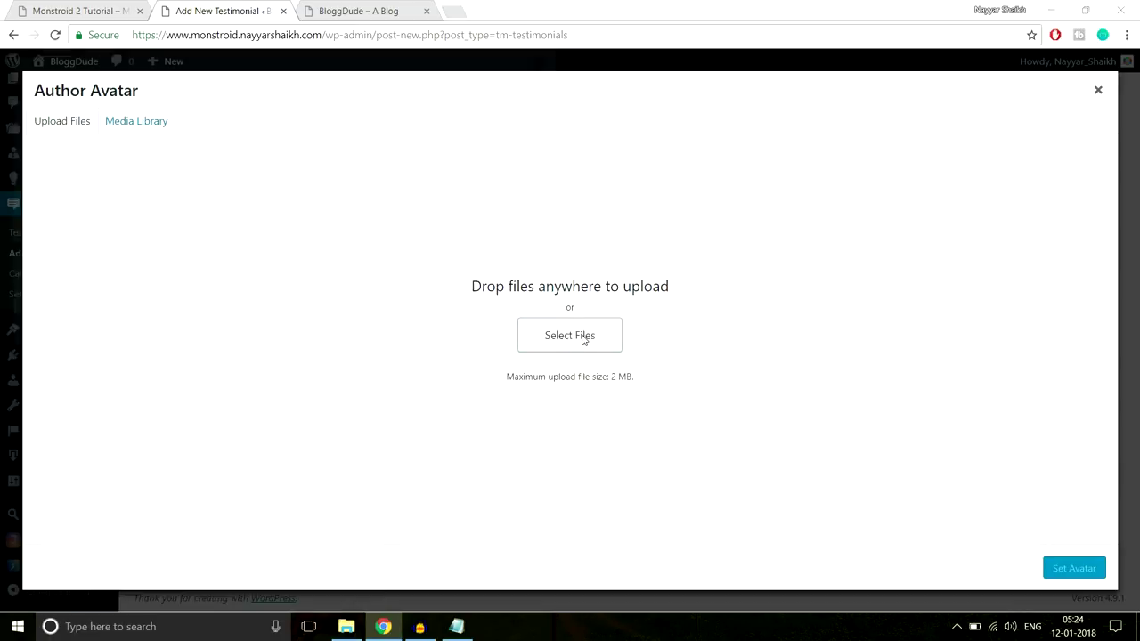
scroll(462, 254, "down", 2)
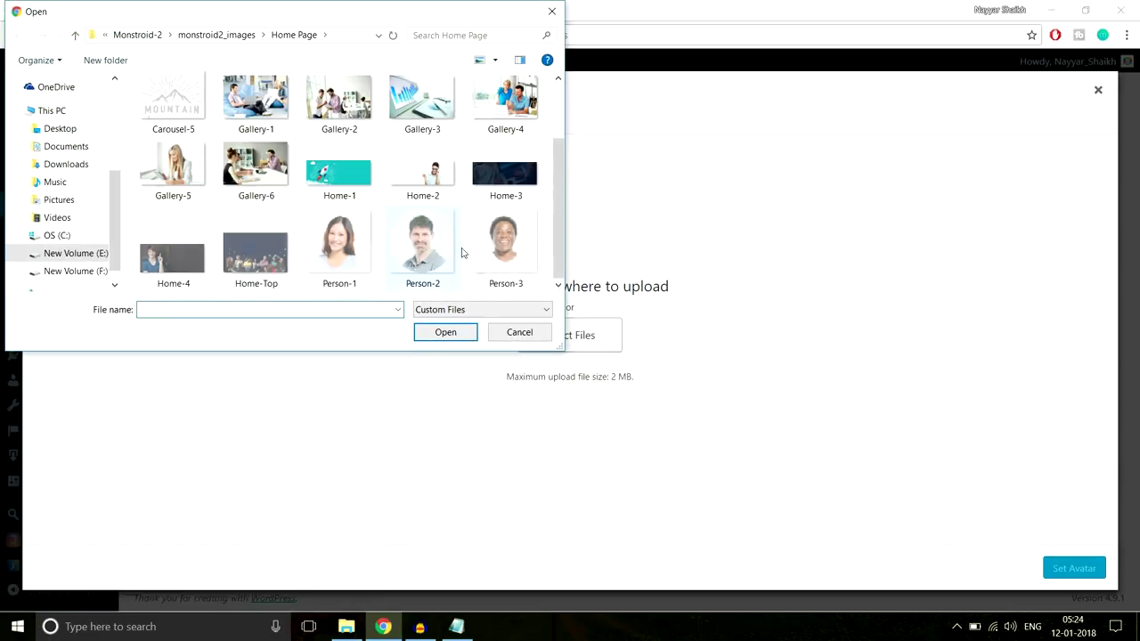
left_click(331, 248)
left_click(440, 335)
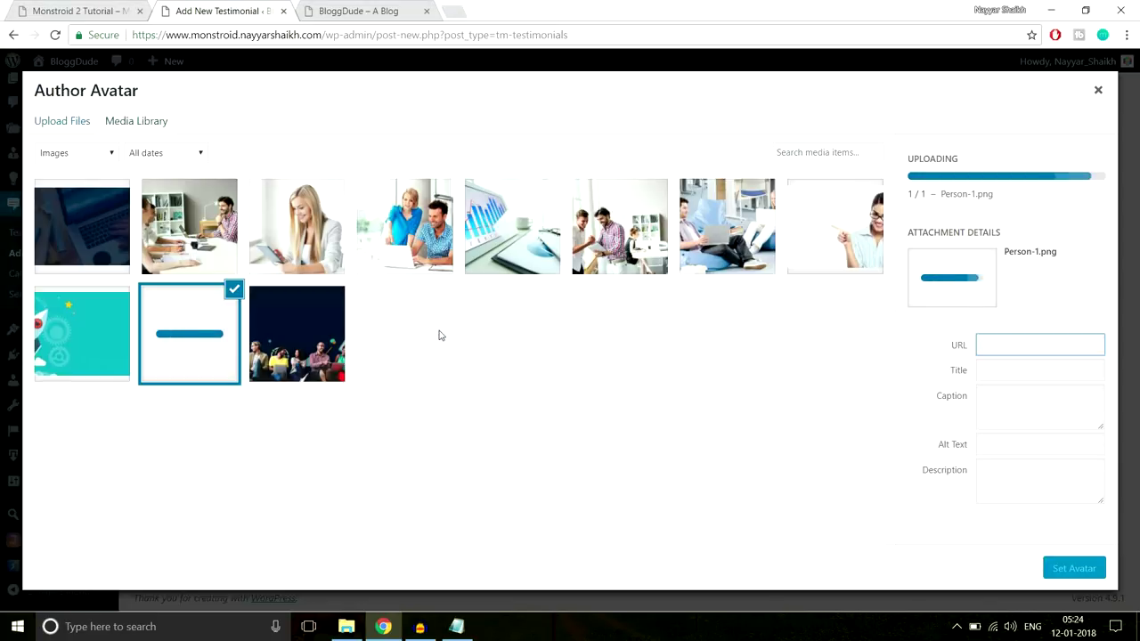
left_click(1074, 568)
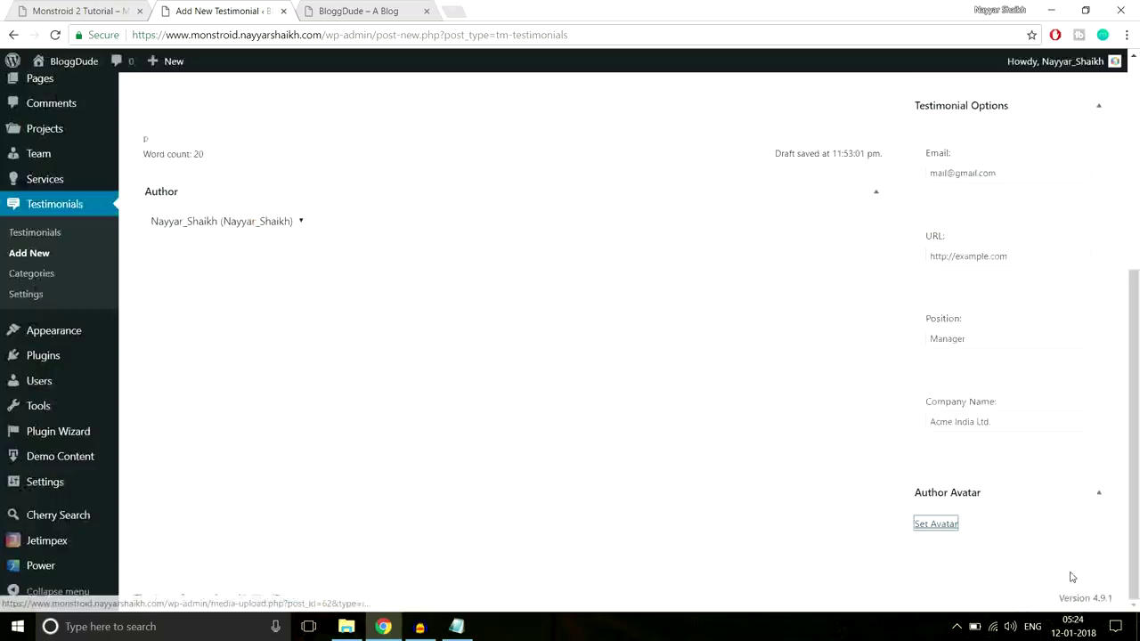
Add a new testimonial category named Testimonials
scroll(789, 466, "down", 1)
scroll(787, 467, "up", 1)
scroll(787, 466, "up", 3)
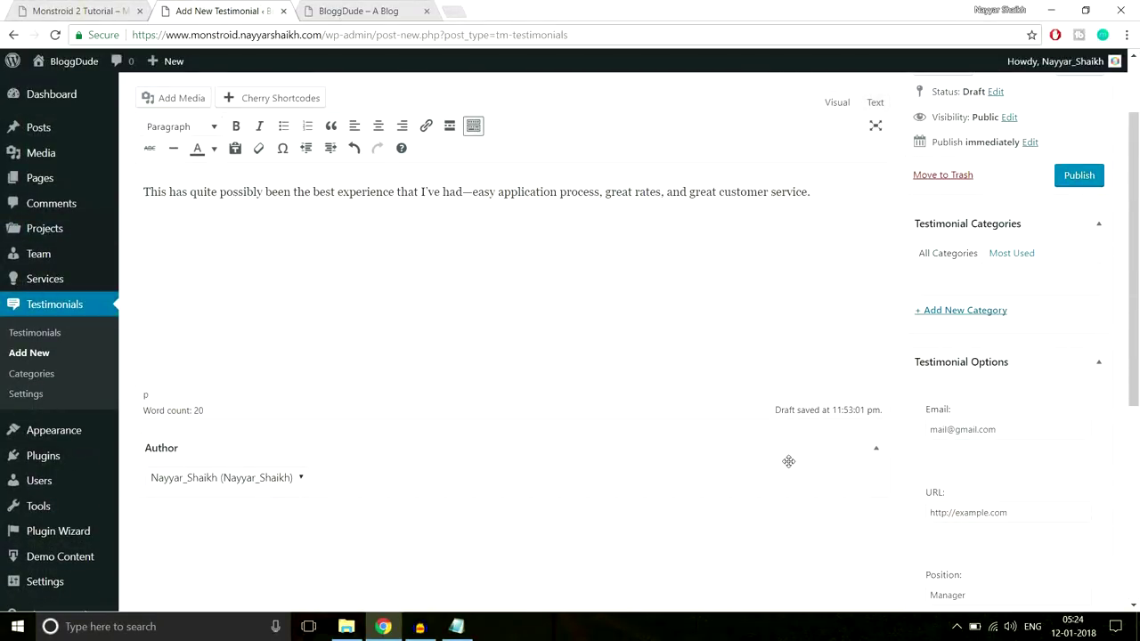
scroll(788, 466, "down", 2)
scroll(788, 466, "up", 1)
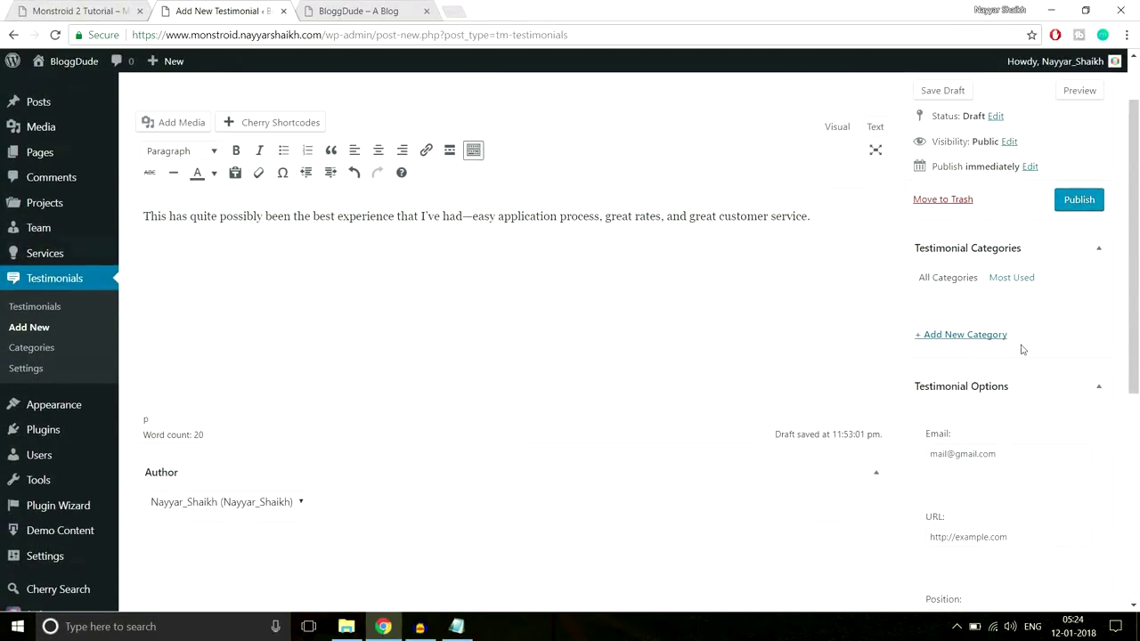
left_click(980, 336)
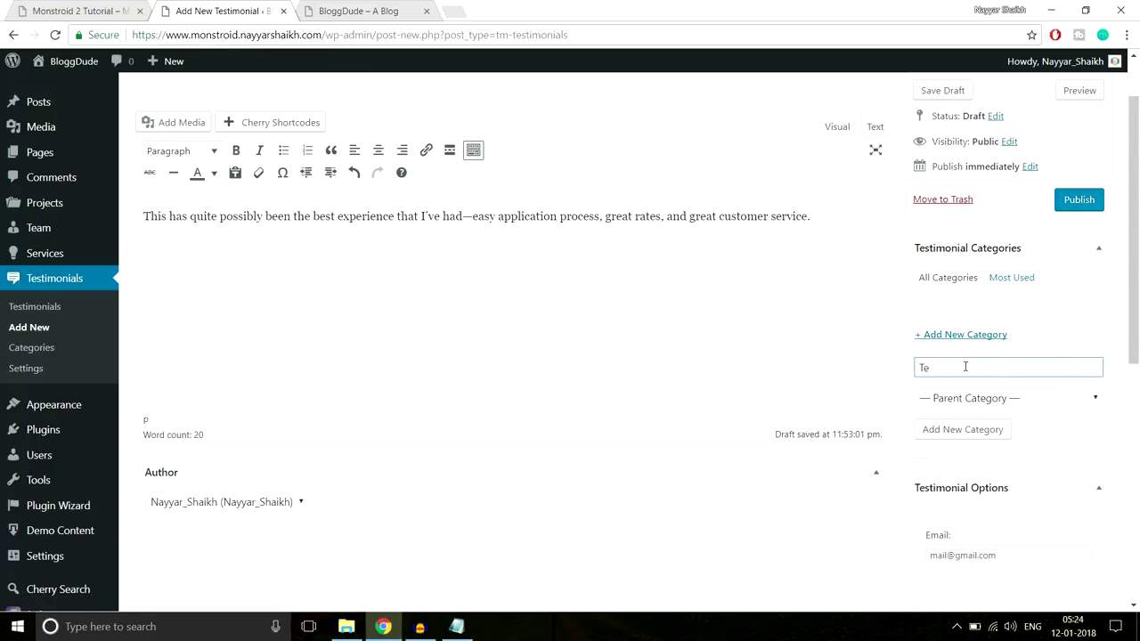
type("Testimonials")
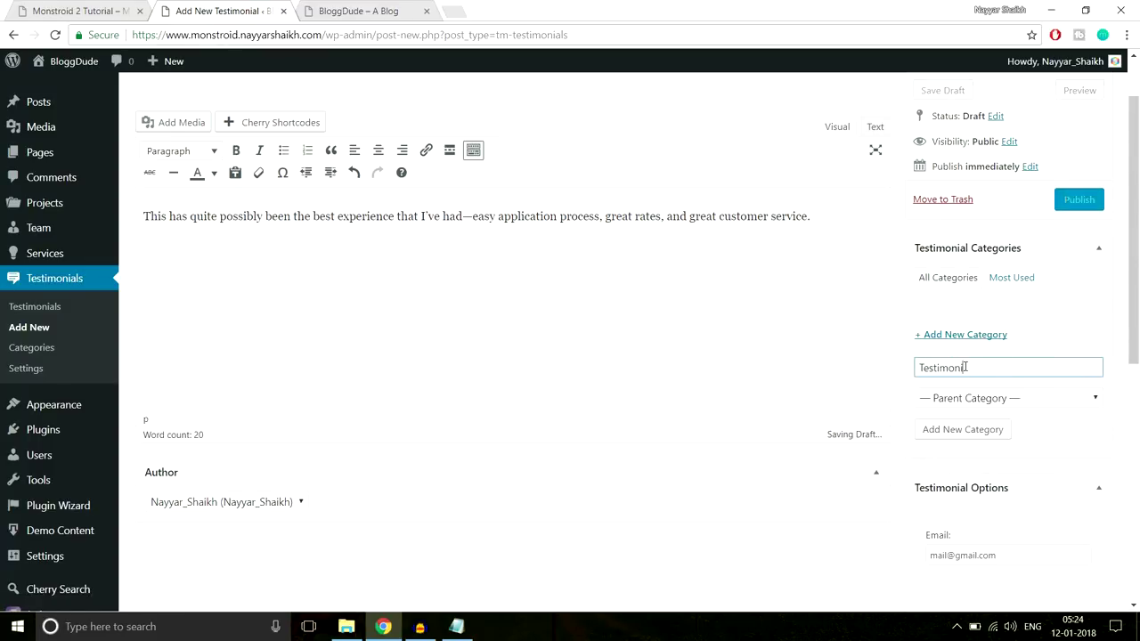
Publish the testimonial and compare it with the demo testimonials
left_click(1079, 200)
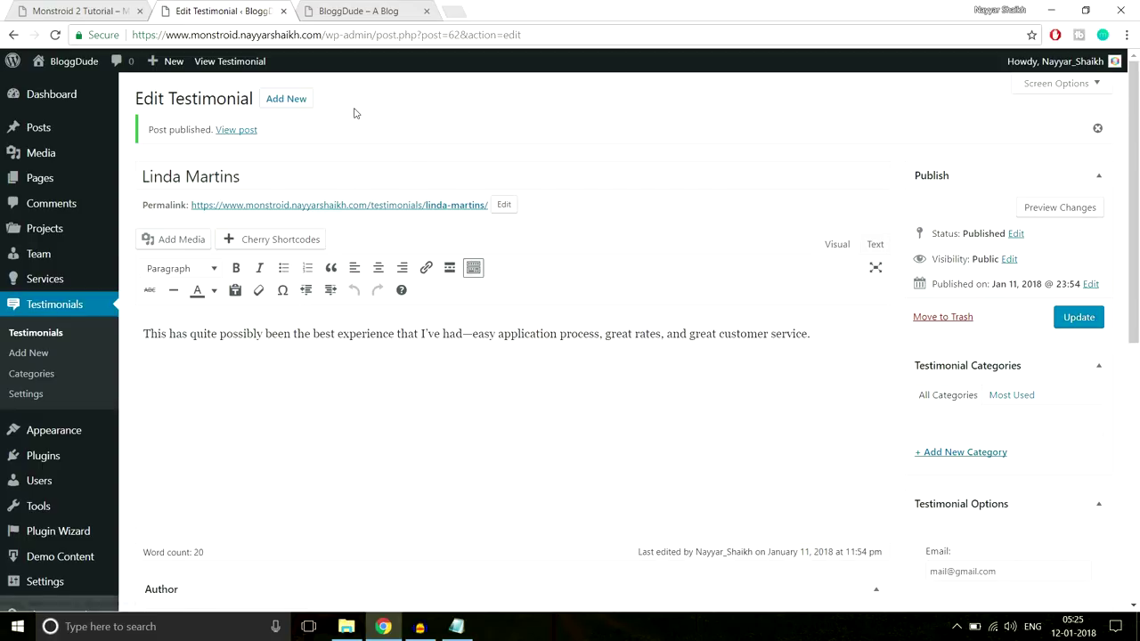
left_click(91, 7)
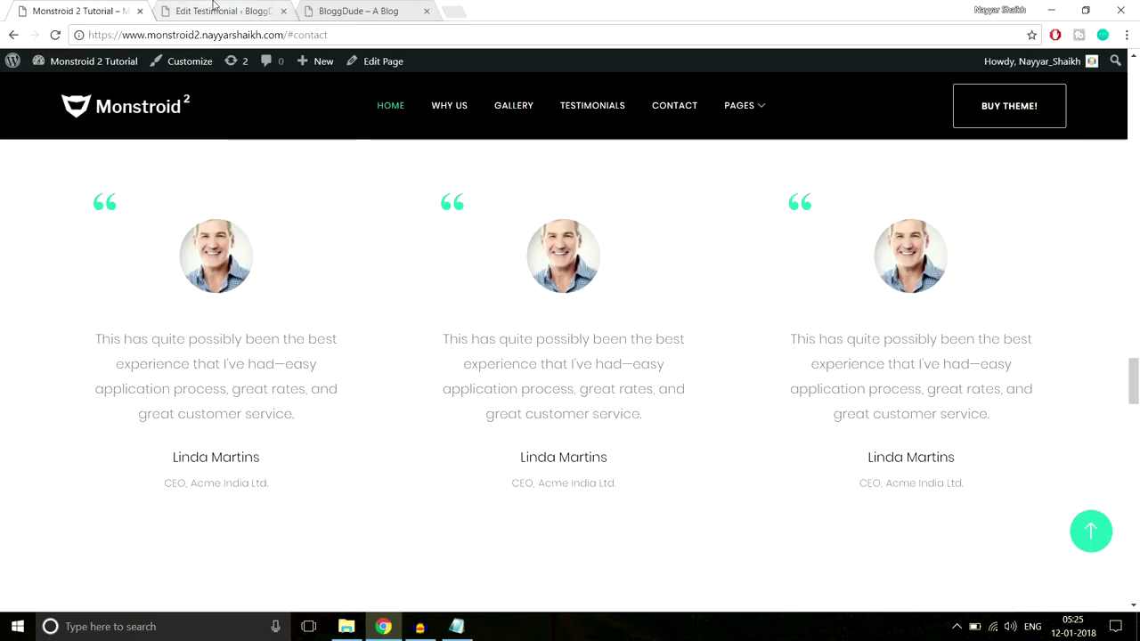
left_click(214, 10)
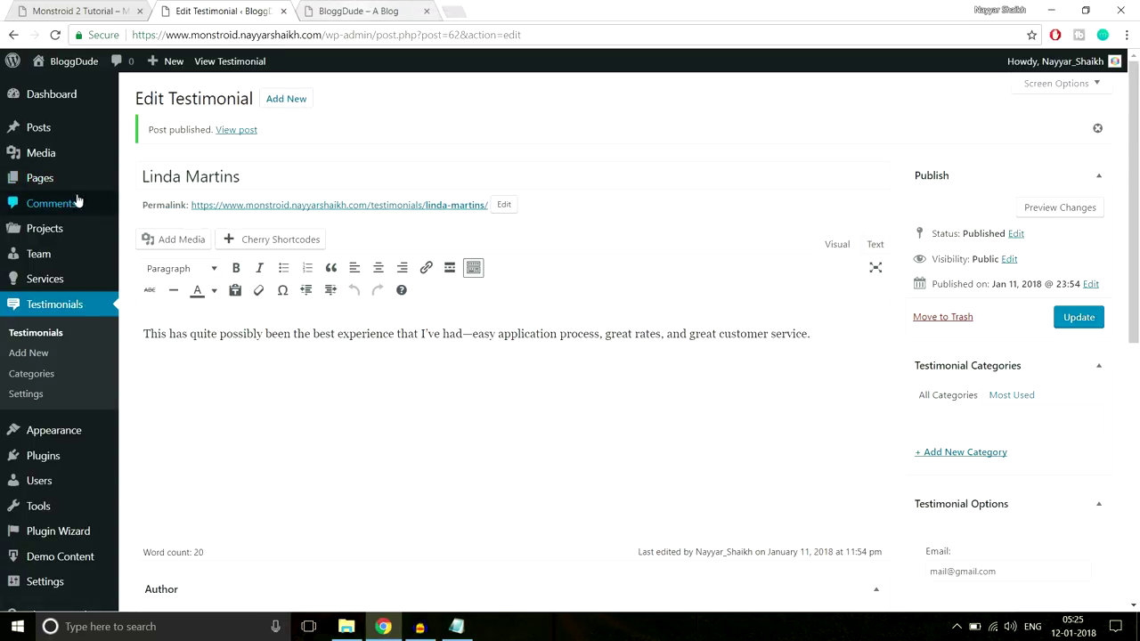
Go to the admin Pages list showing the Homepage — Front Page entry
mouse_move(55, 184)
key("ctrl+Tab")
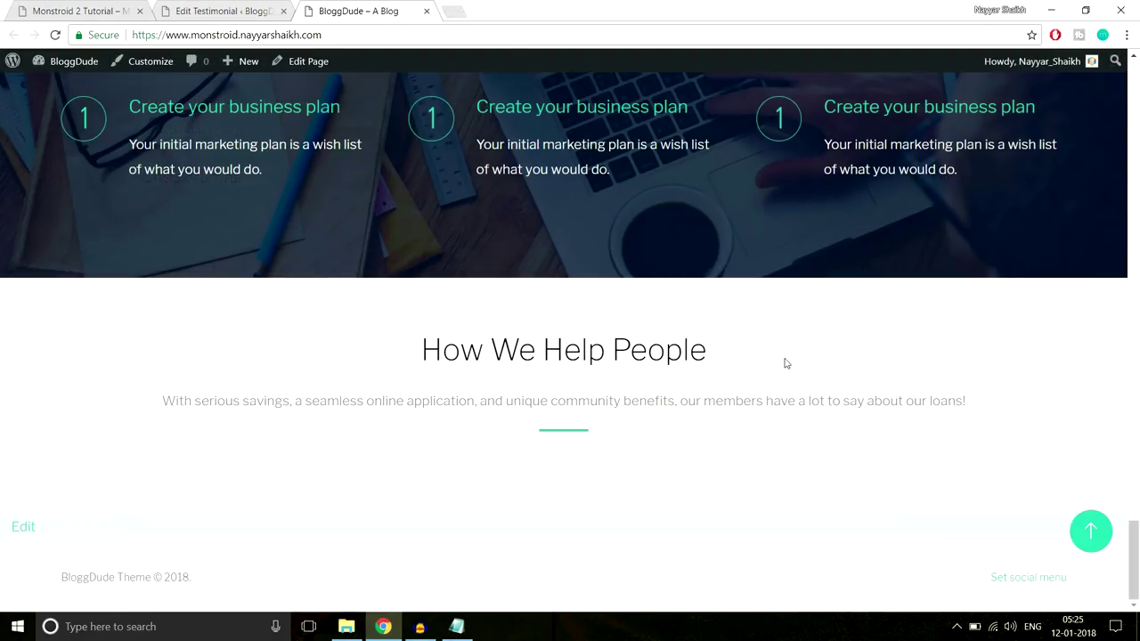
left_click(190, 11)
mouse_move(37, 188)
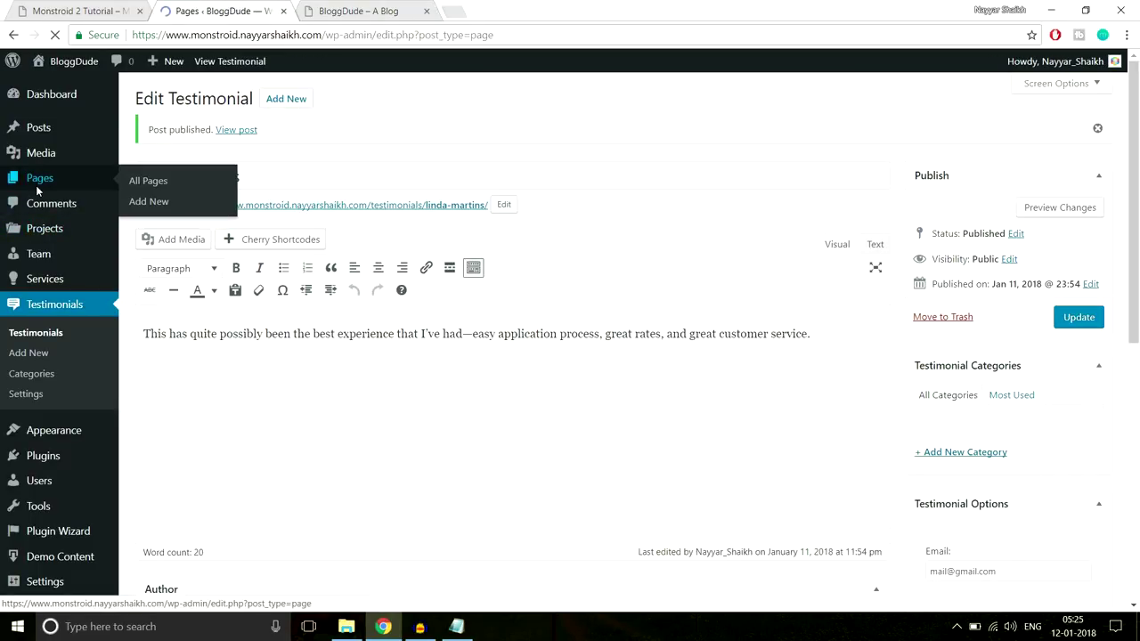
Open the Homepage in the builder and scroll to the Text/Divider section
mouse_move(176, 223)
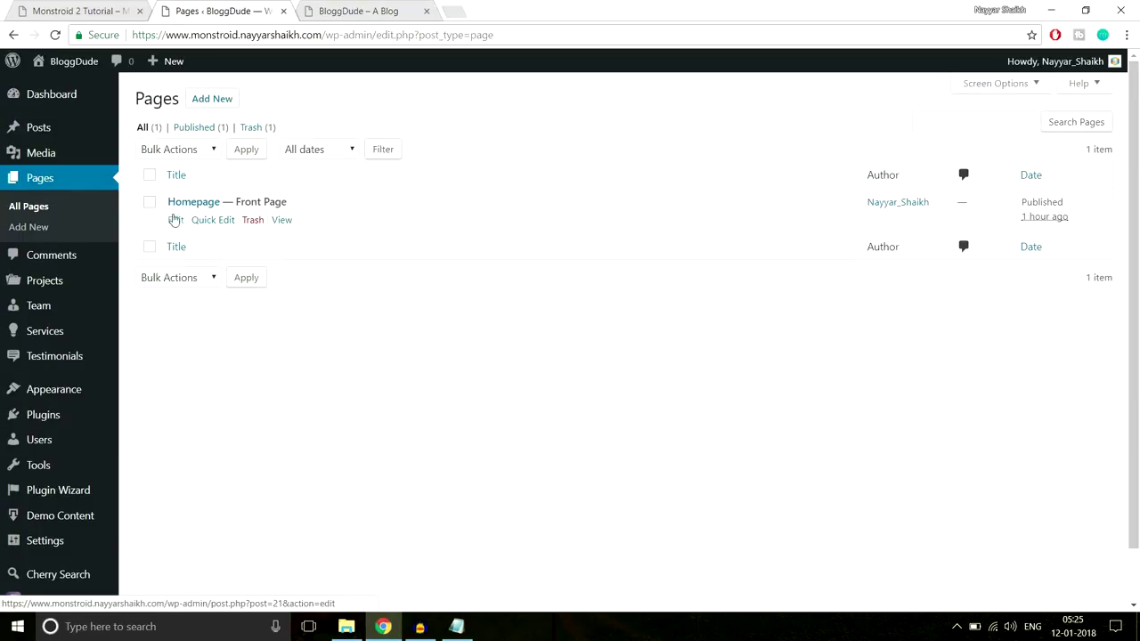
left_click(198, 201)
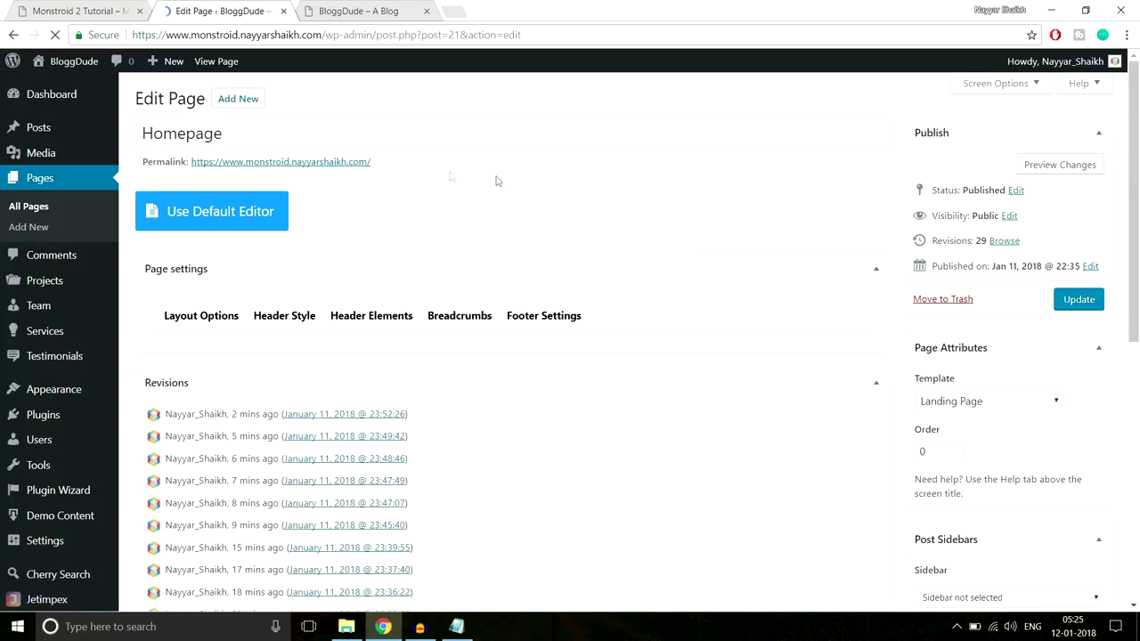
scroll(719, 324, "down", 2)
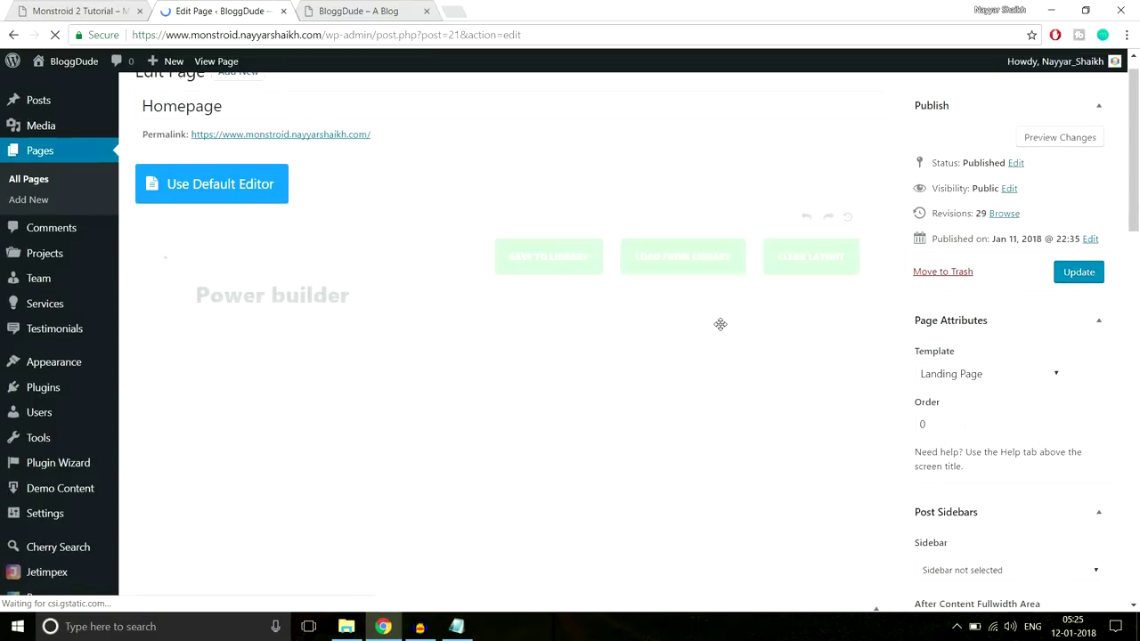
scroll(826, 360, "down", 8)
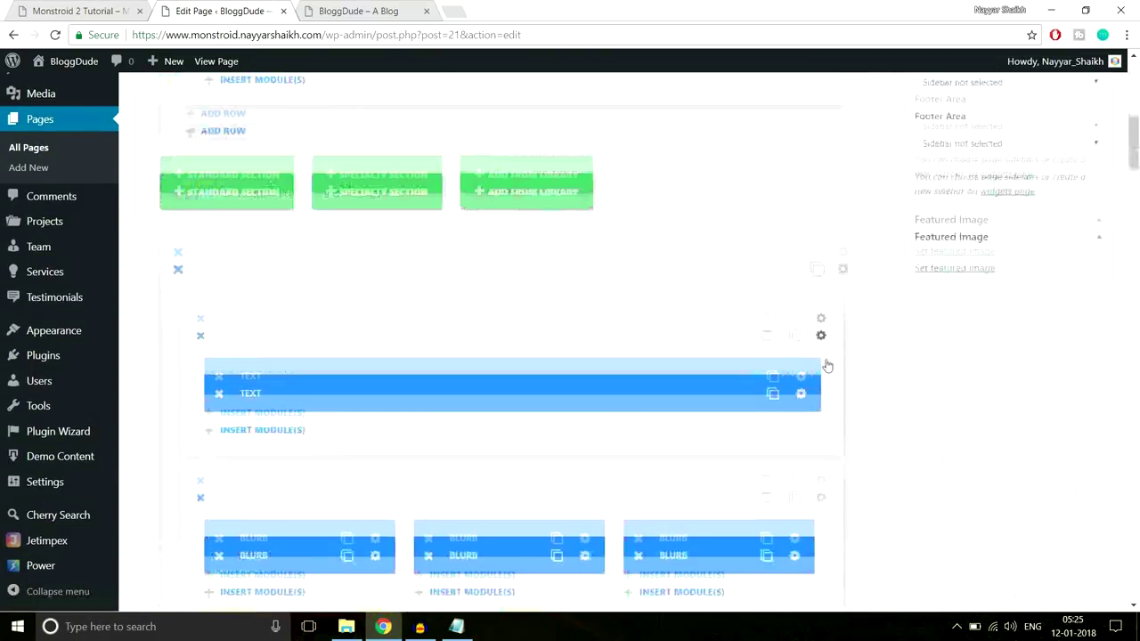
scroll(826, 359, "down", 10)
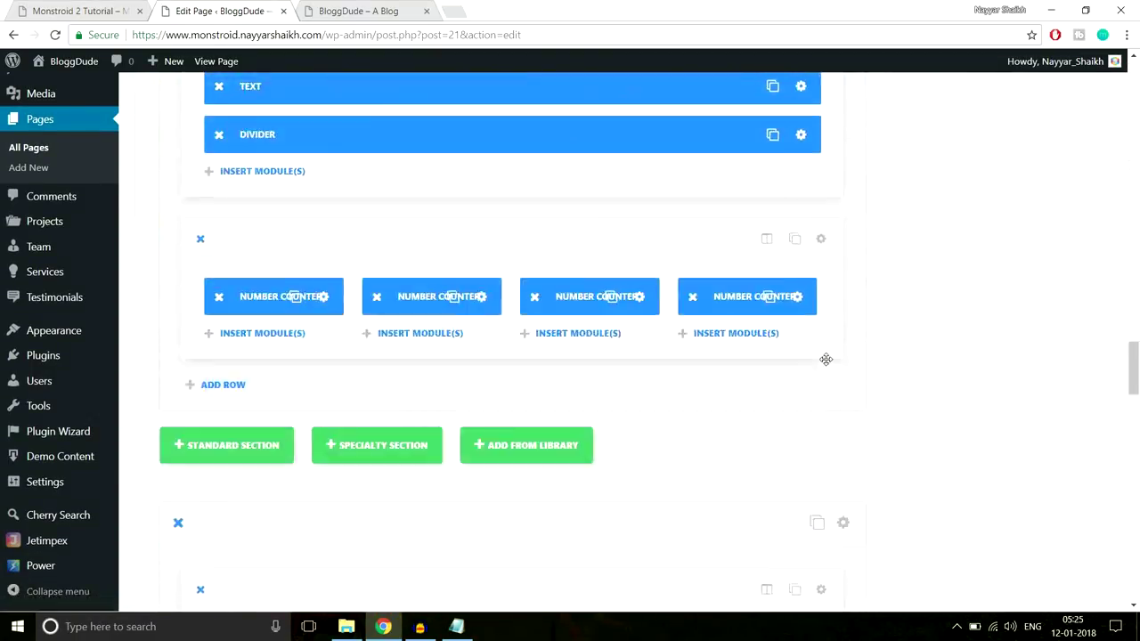
scroll(826, 358, "down", 6)
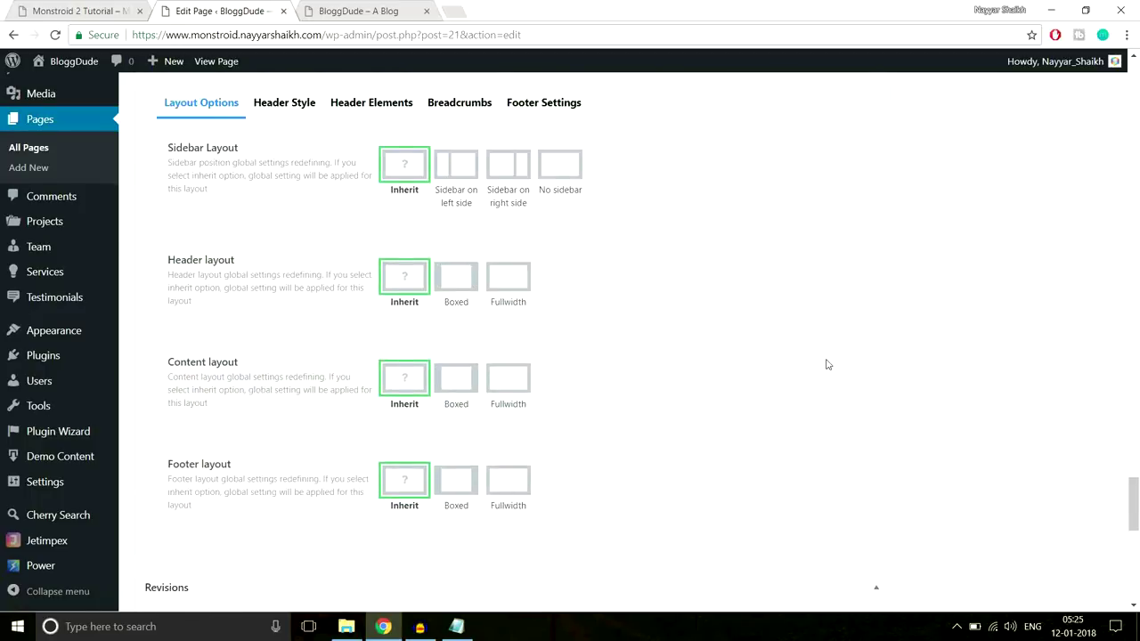
scroll(826, 358, "up", 4)
scroll(825, 359, "up", 2)
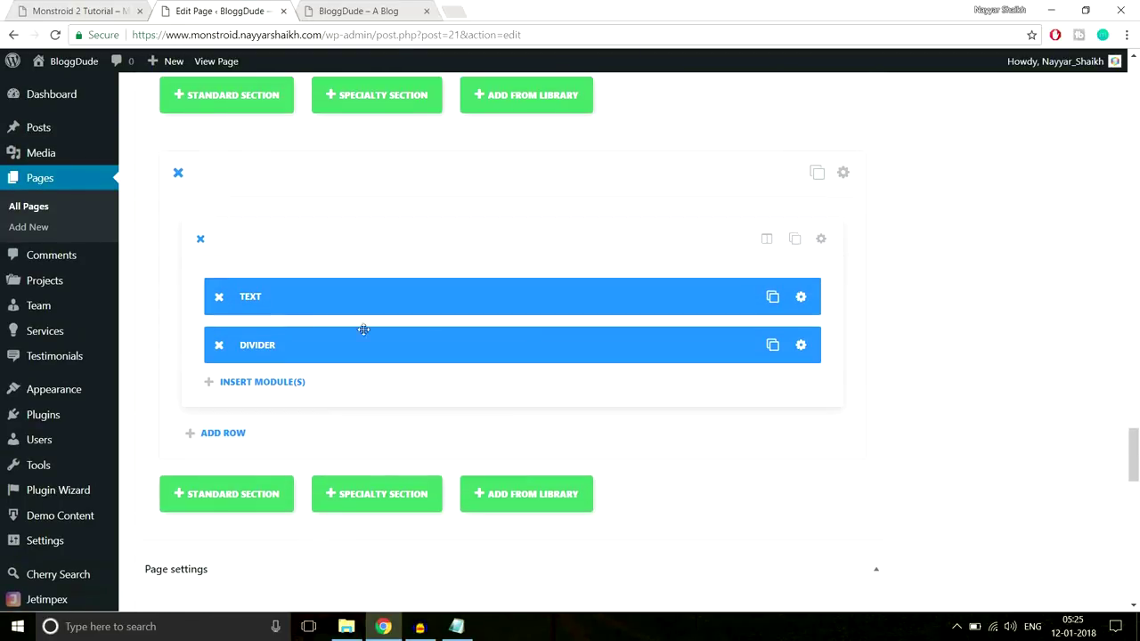
Add a new row with the 1/3-1/3-1/3 column layout beneath that section
left_click(226, 434)
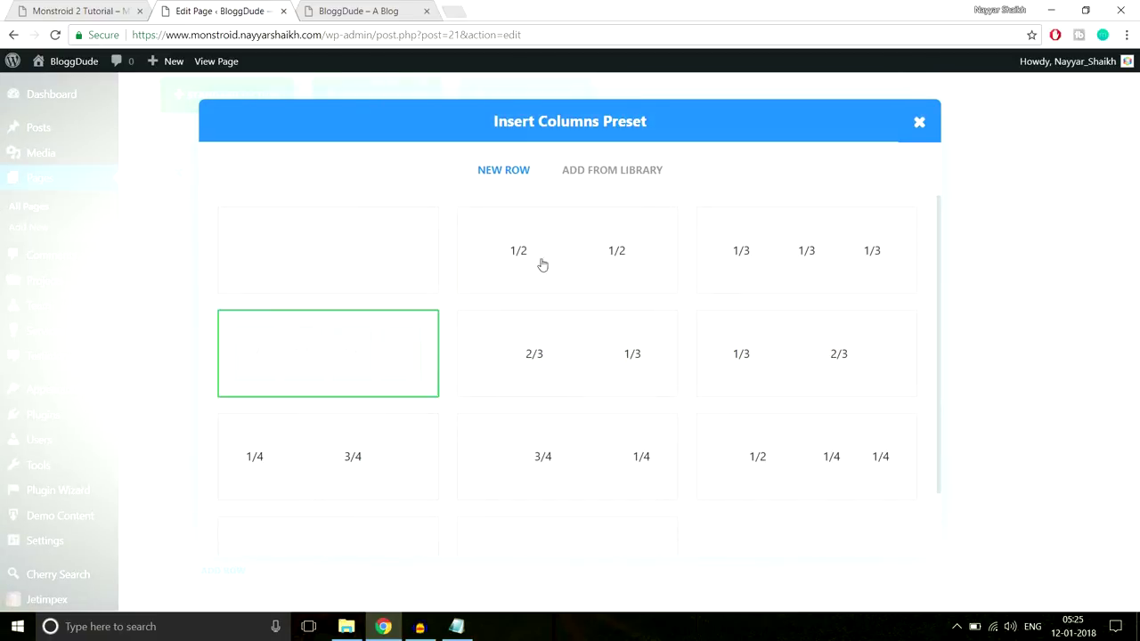
left_click(131, 16)
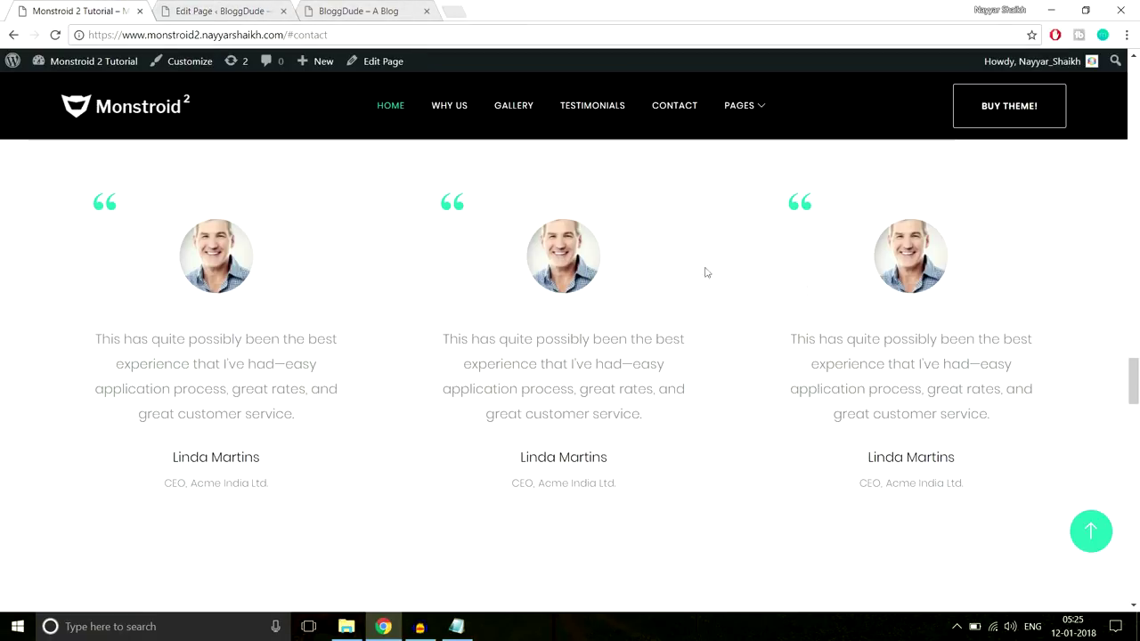
left_click(218, 10)
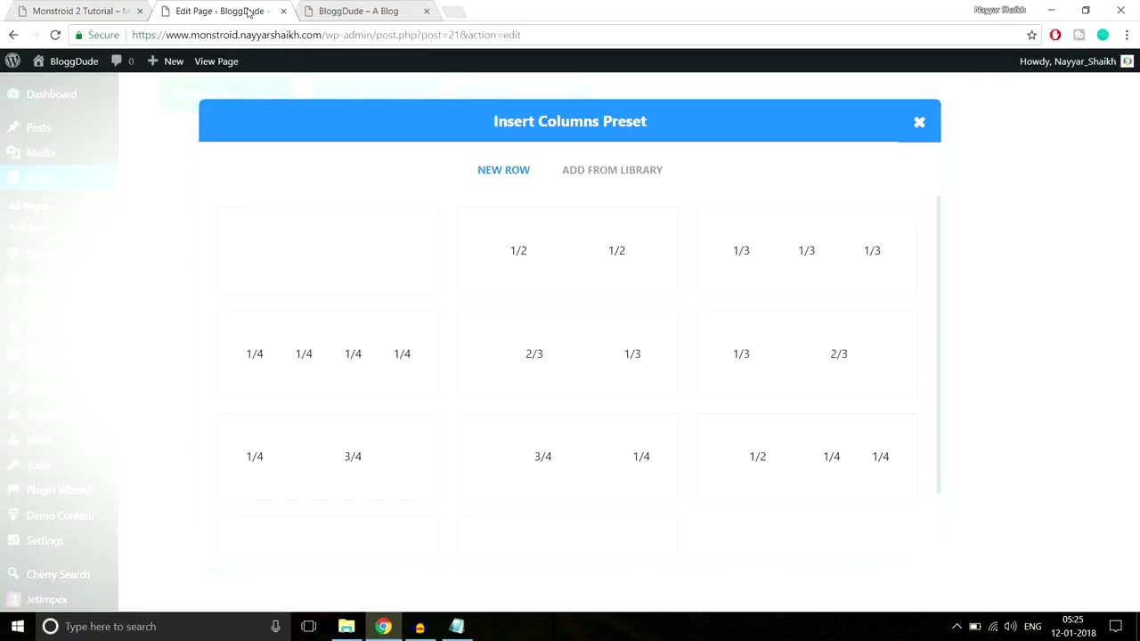
left_click(842, 270)
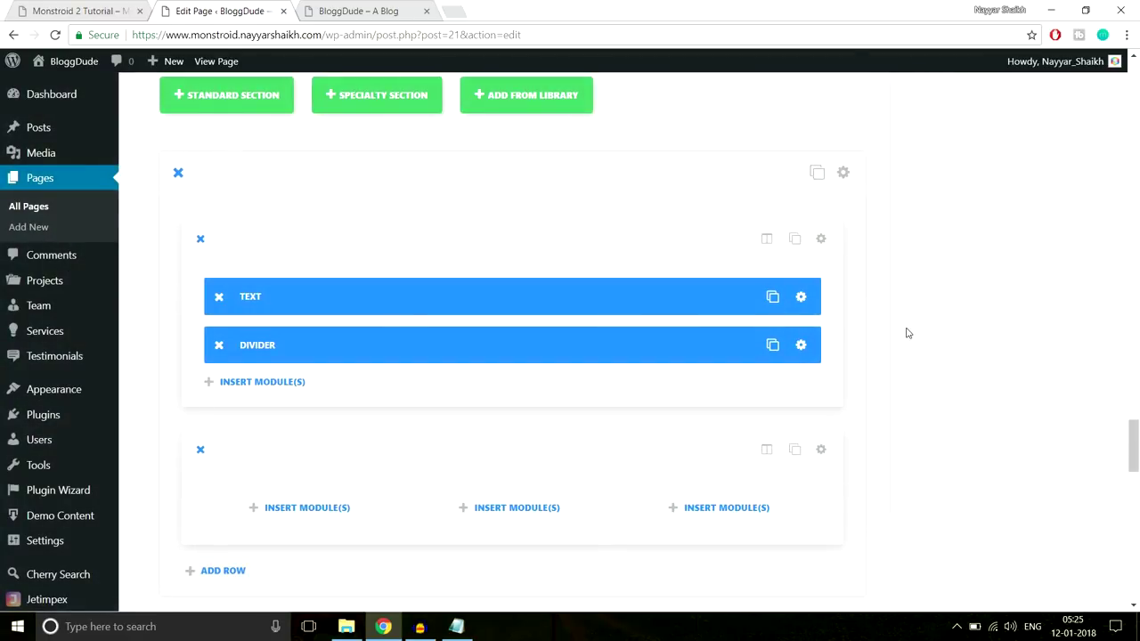
scroll(363, 391, "down", 2)
Insert a Testimonial module in the first column with the author's name and job title Manager
left_click(341, 359)
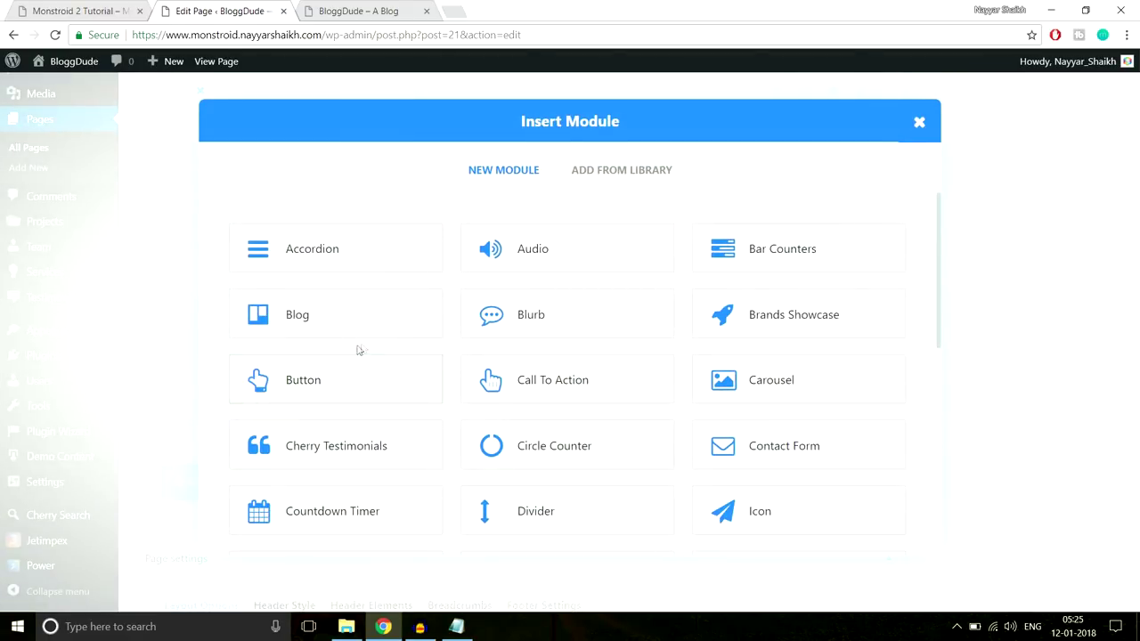
scroll(822, 363, "down", 5)
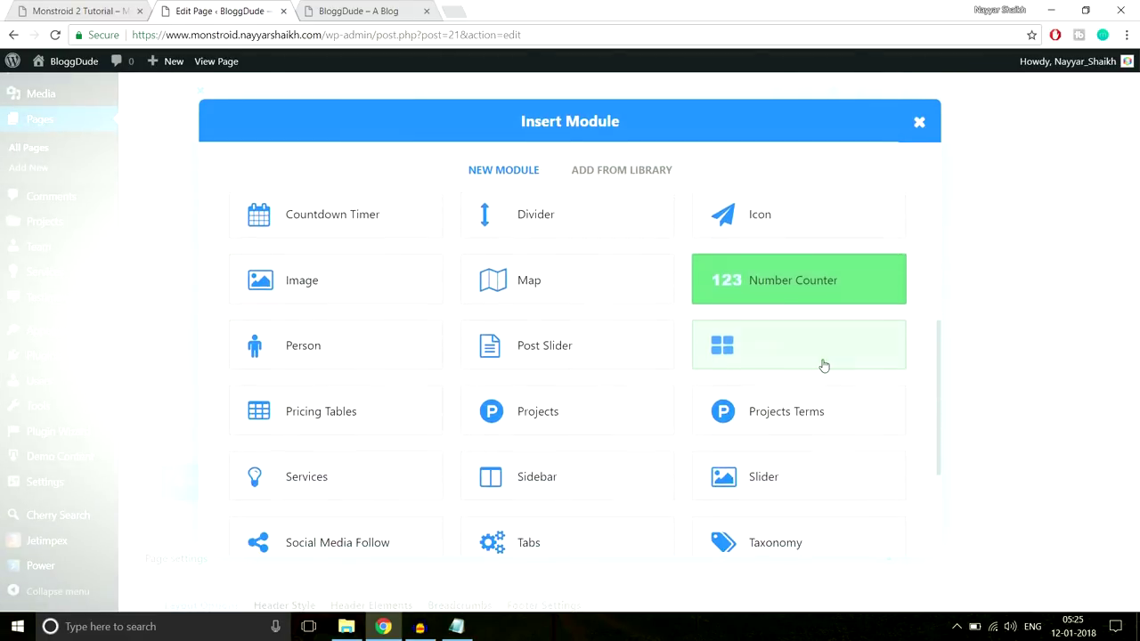
scroll(821, 363, "down", 1)
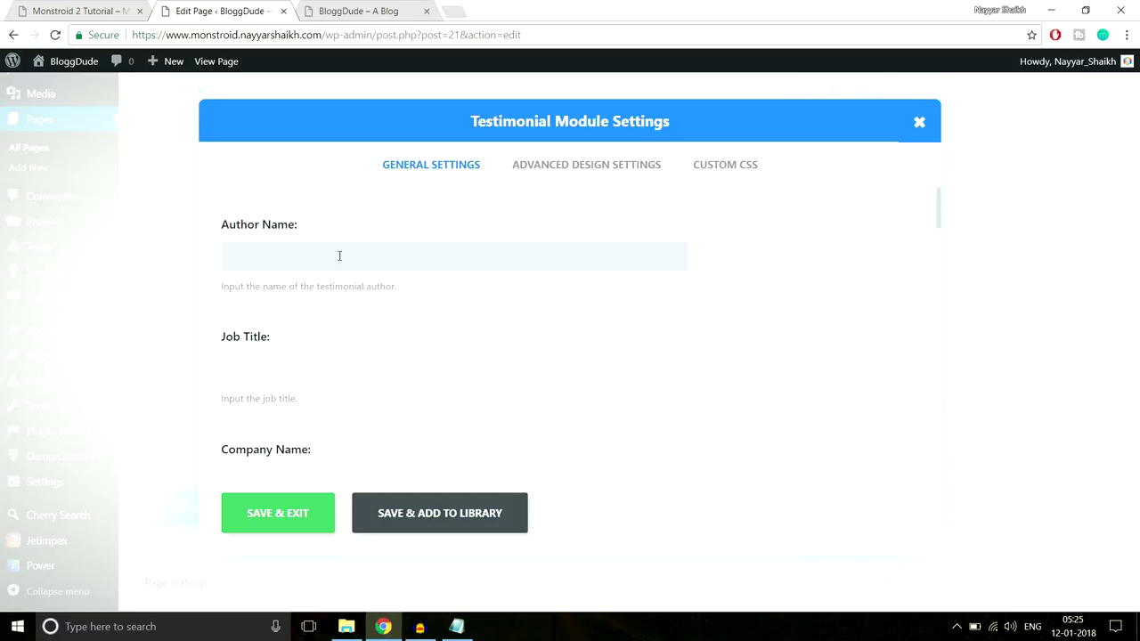
scroll(519, 338, "down", 5)
scroll(522, 364, "up", 3)
scroll(522, 364, "up", 2)
key("Tab")
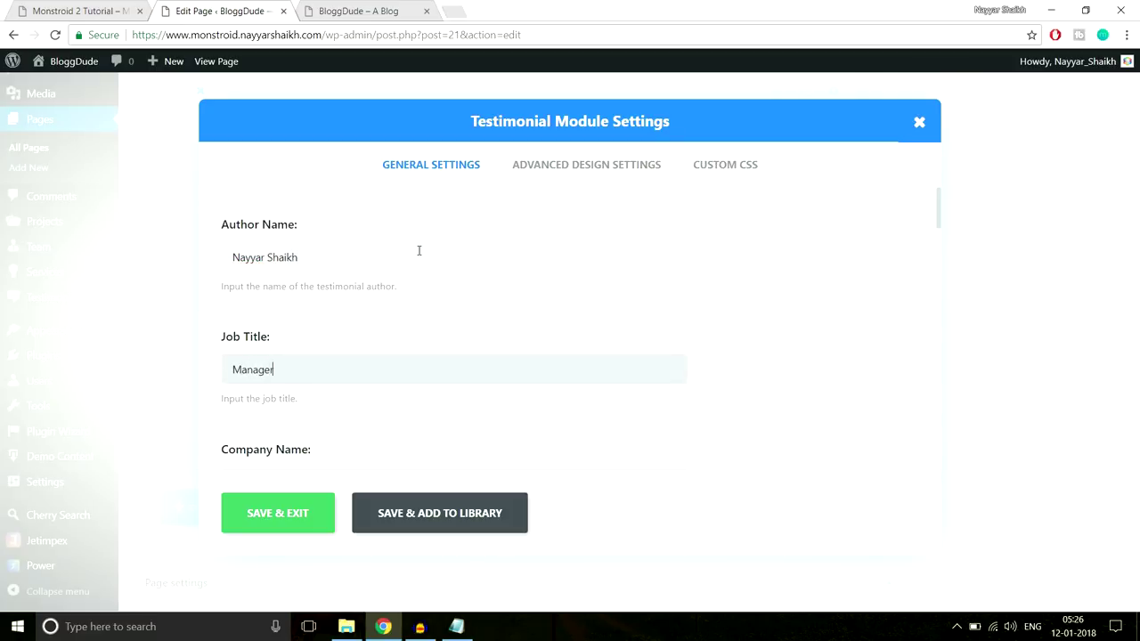
type("Manager")
scroll(547, 264, "down", 2)
Fill in the company and website URL and make links open in a new tab
left_click(438, 331)
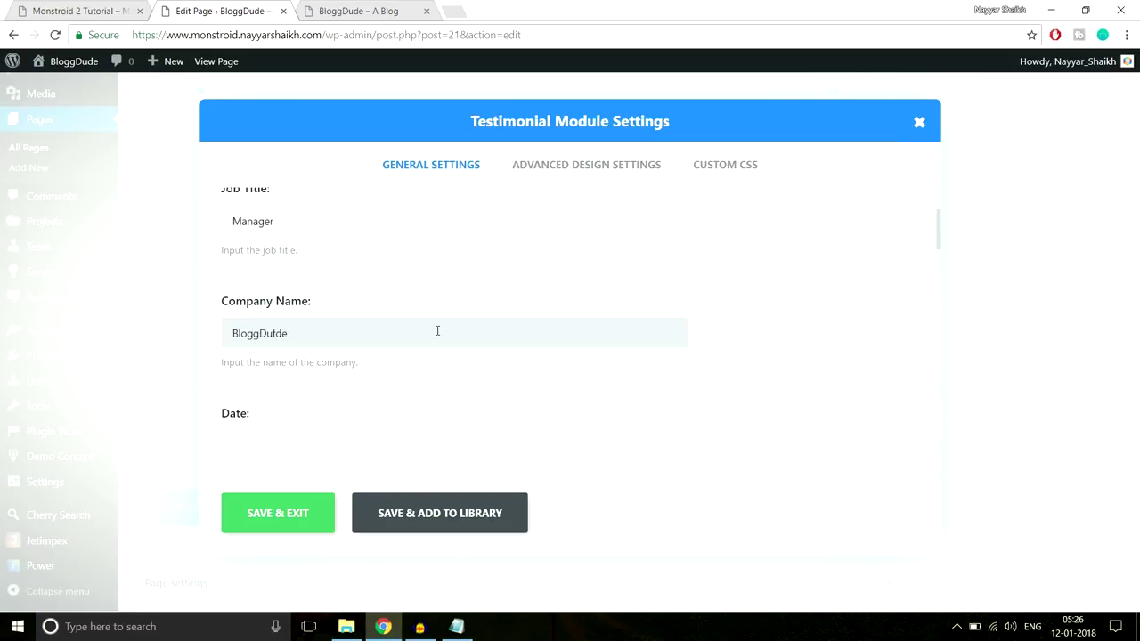
scroll(432, 326, "down", 2)
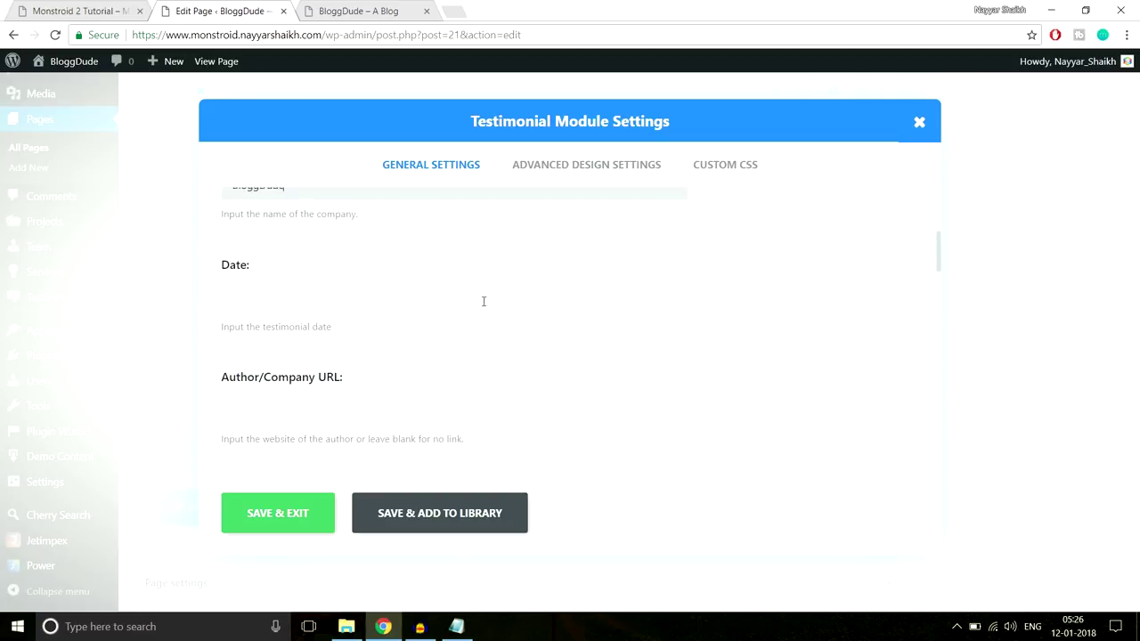
scroll(367, 328, "down", 1)
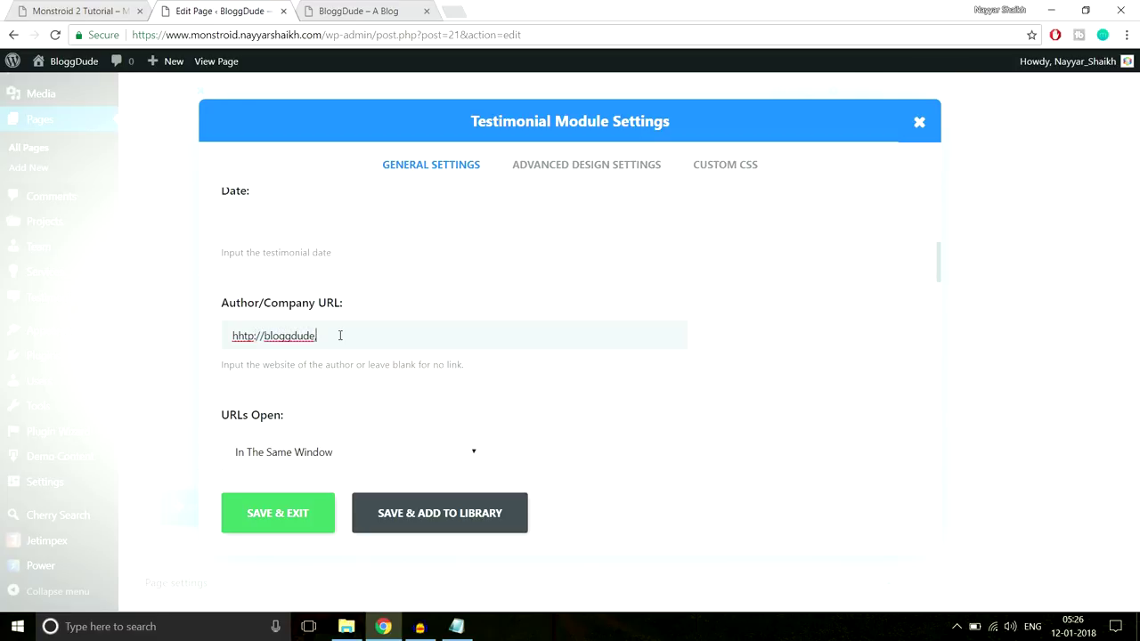
scroll(466, 323, "down", 3)
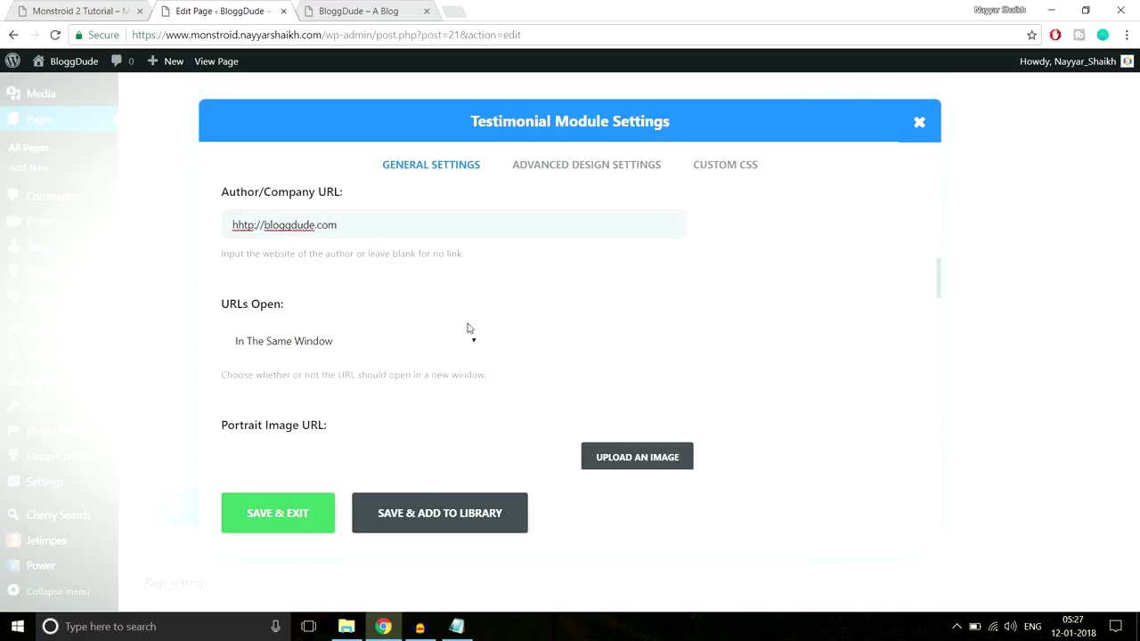
left_click(318, 229)
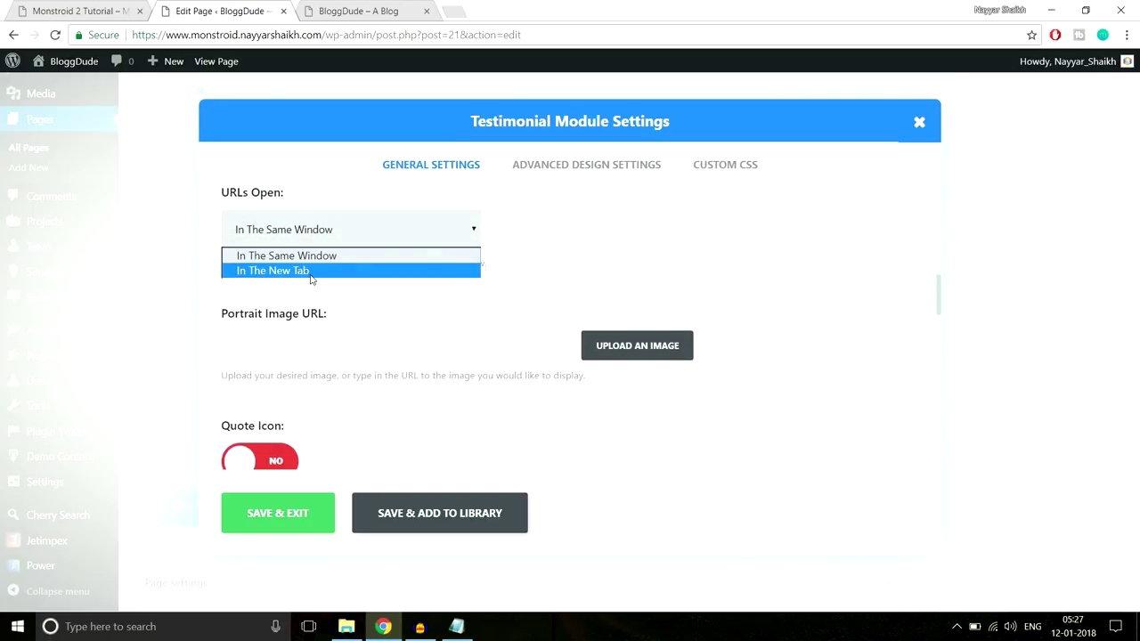
left_click(311, 271)
scroll(801, 268, "down", 2)
scroll(695, 329, "up", 2)
Set Person-1 as the testimonial's portrait image
left_click(655, 356)
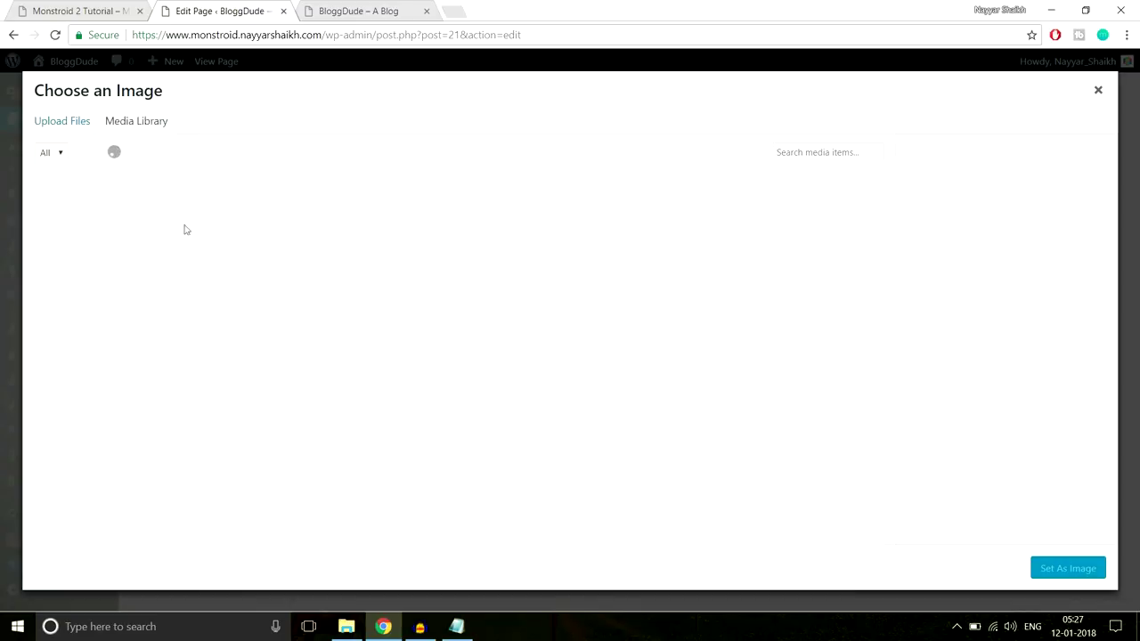
left_click(116, 223)
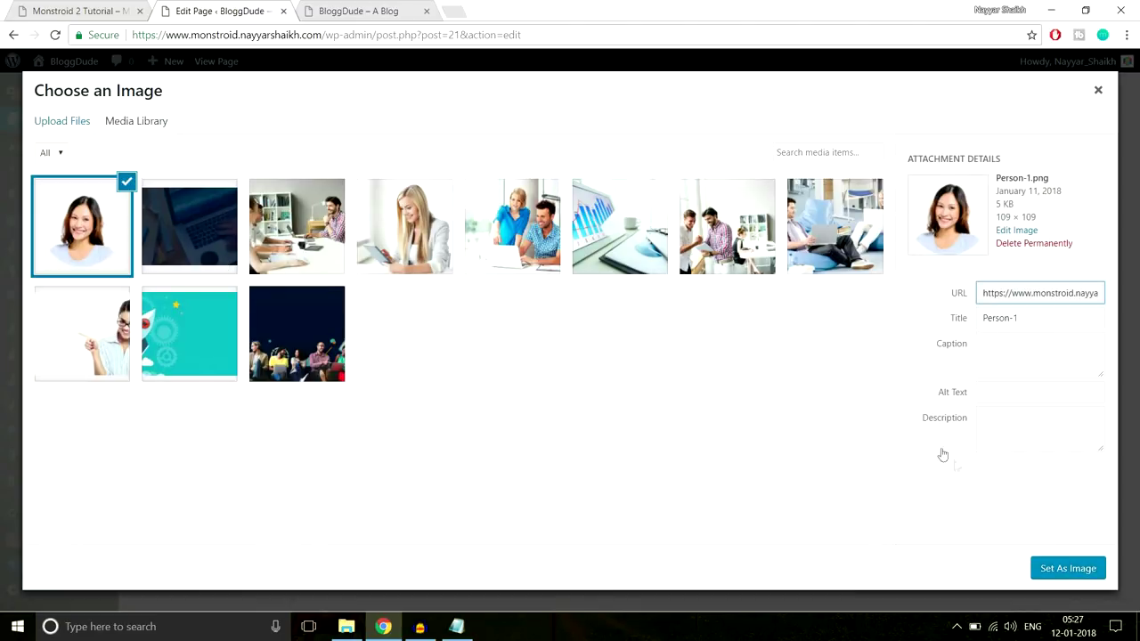
left_click(1053, 575)
scroll(857, 334, "down", 3)
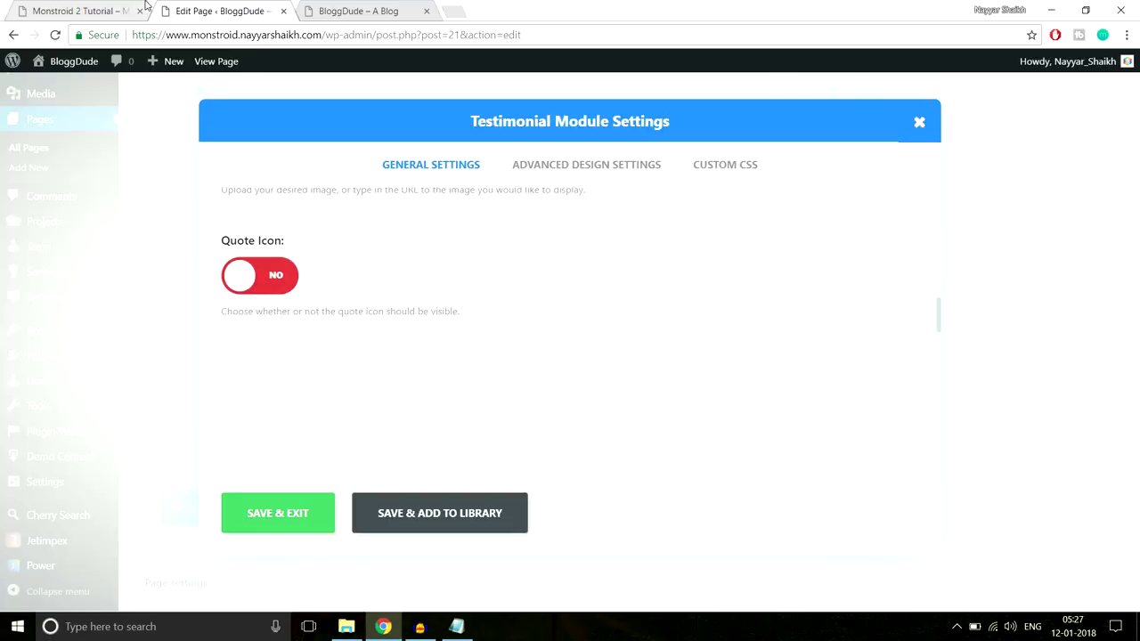
After checking the demo, choose the quote icon for the testimonial
key("ctrl+1")
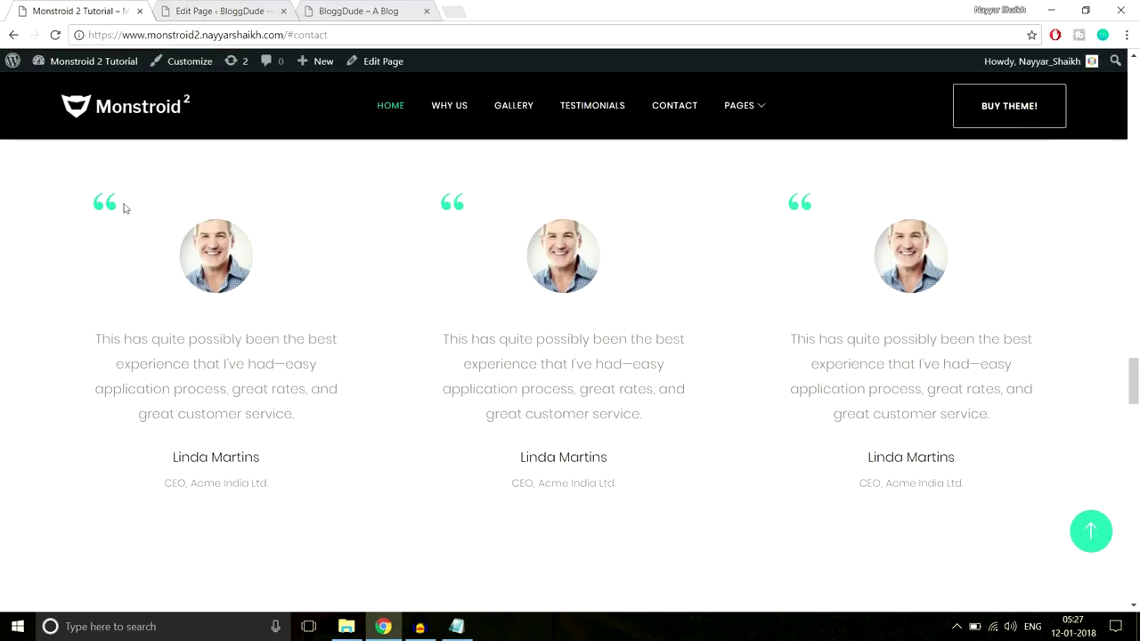
key("ctrl+2")
scroll(707, 302, "down", 2)
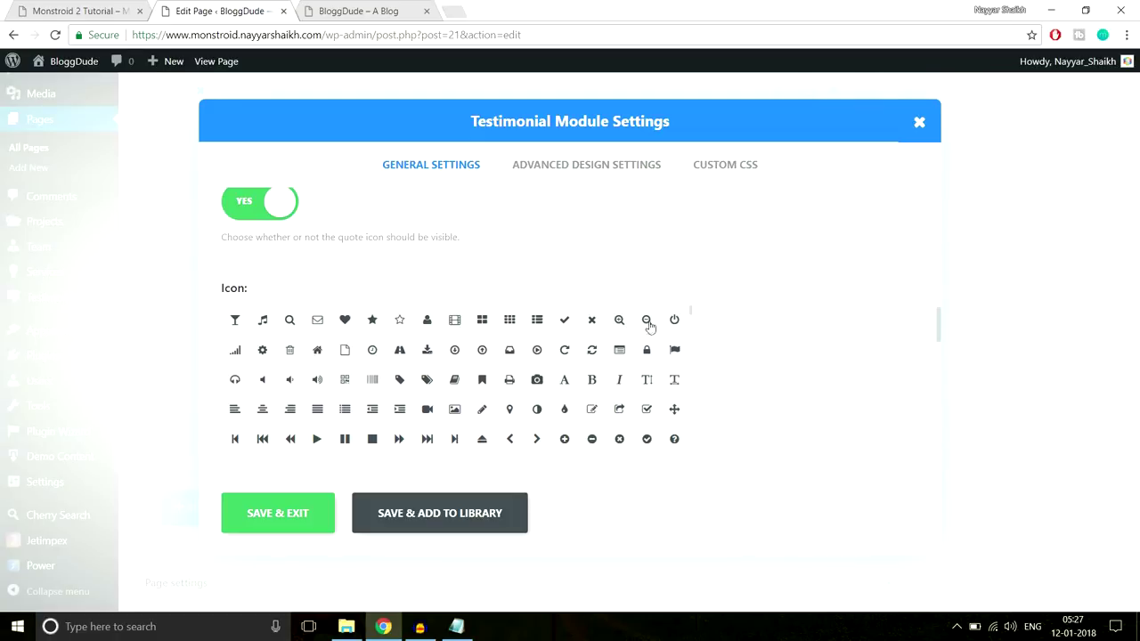
scroll(788, 338, "down", 1)
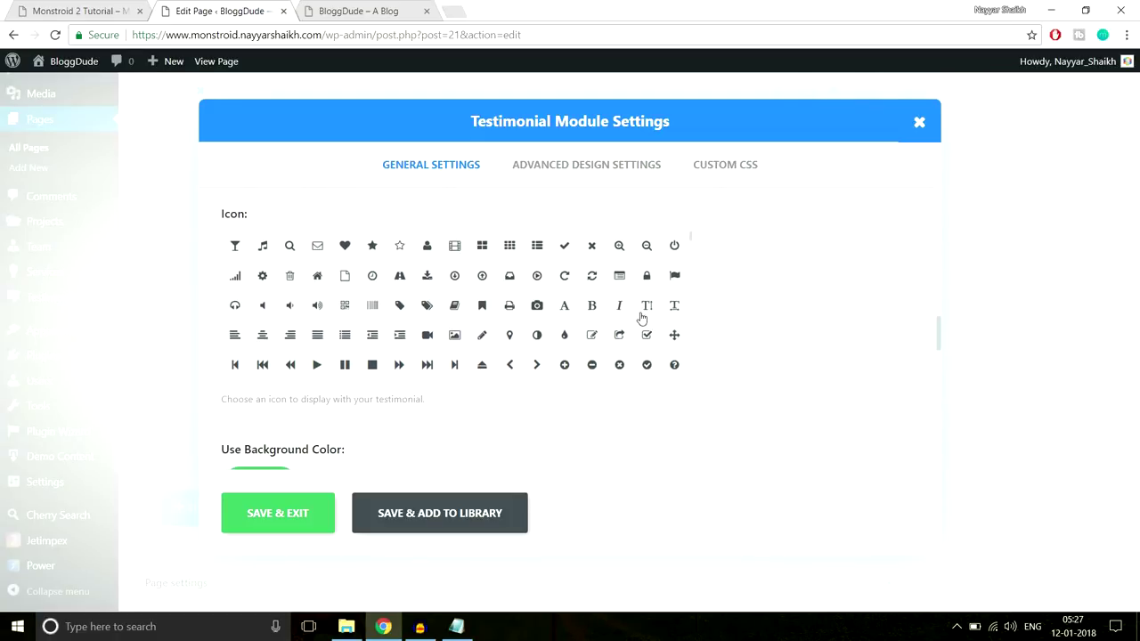
scroll(677, 326, "down", 1)
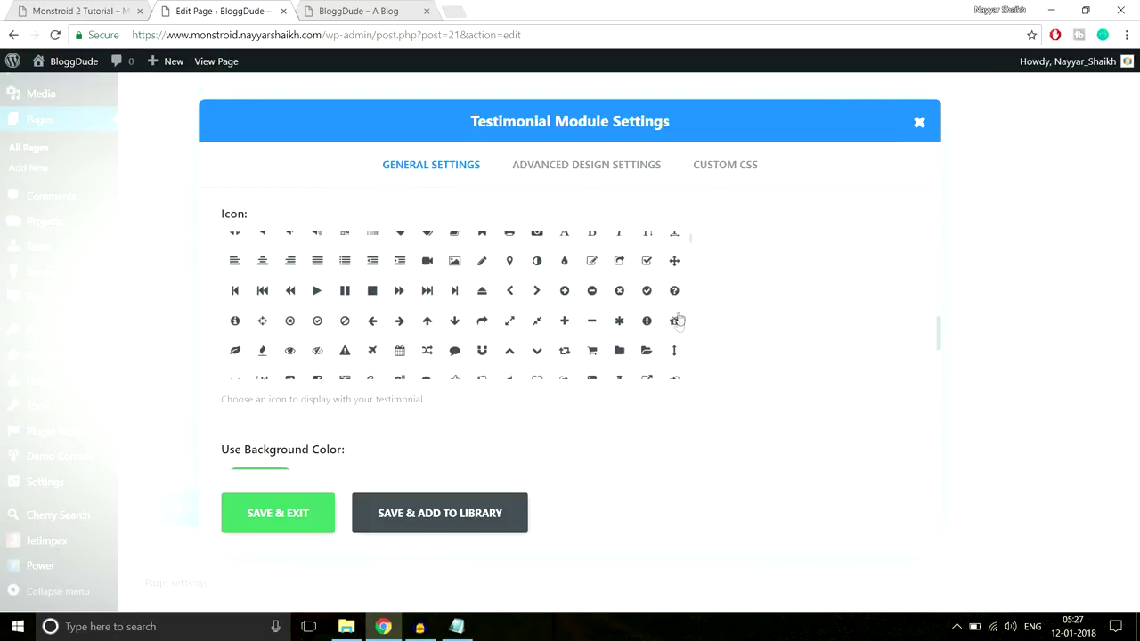
scroll(676, 321, "down", 1)
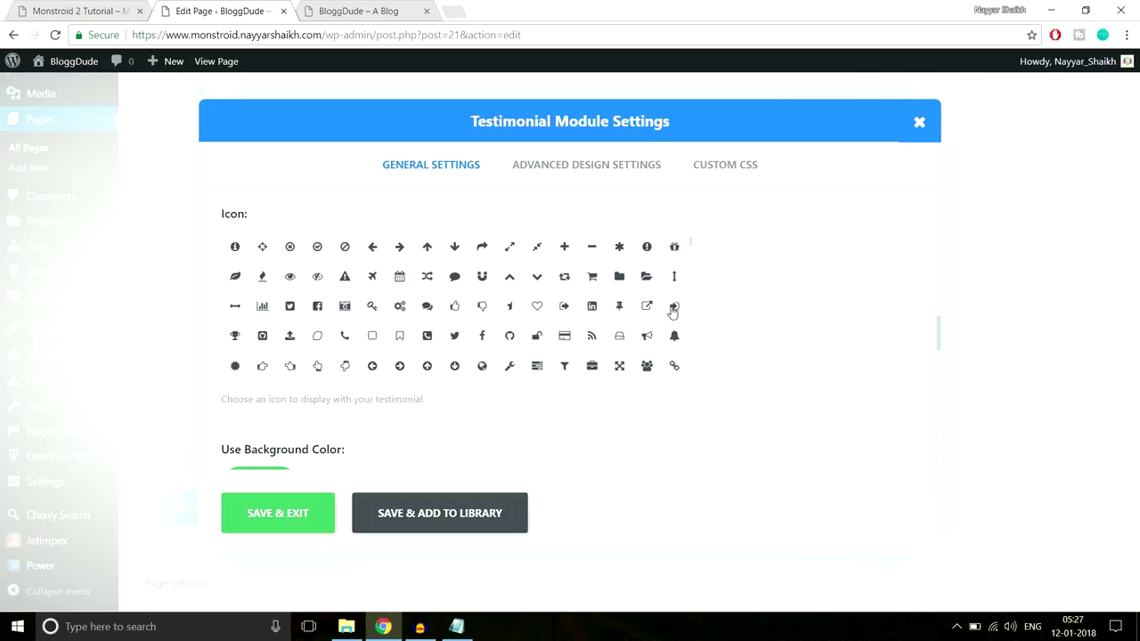
scroll(488, 316, "up", 2)
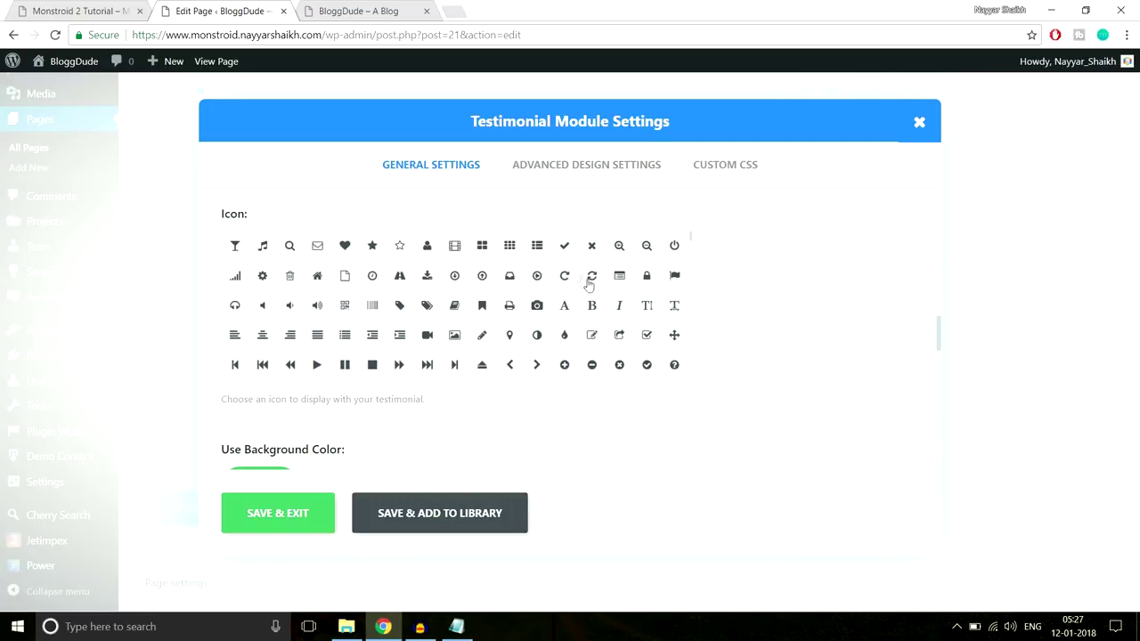
scroll(648, 342, "down", 2)
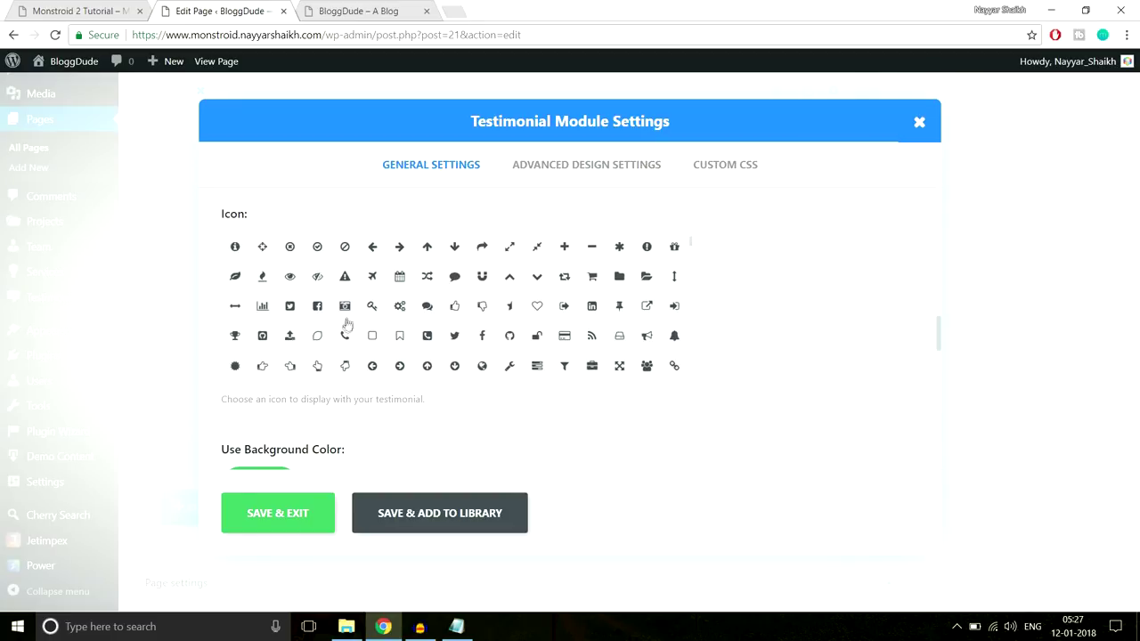
scroll(347, 329, "down", 1)
scroll(324, 340, "down", 1)
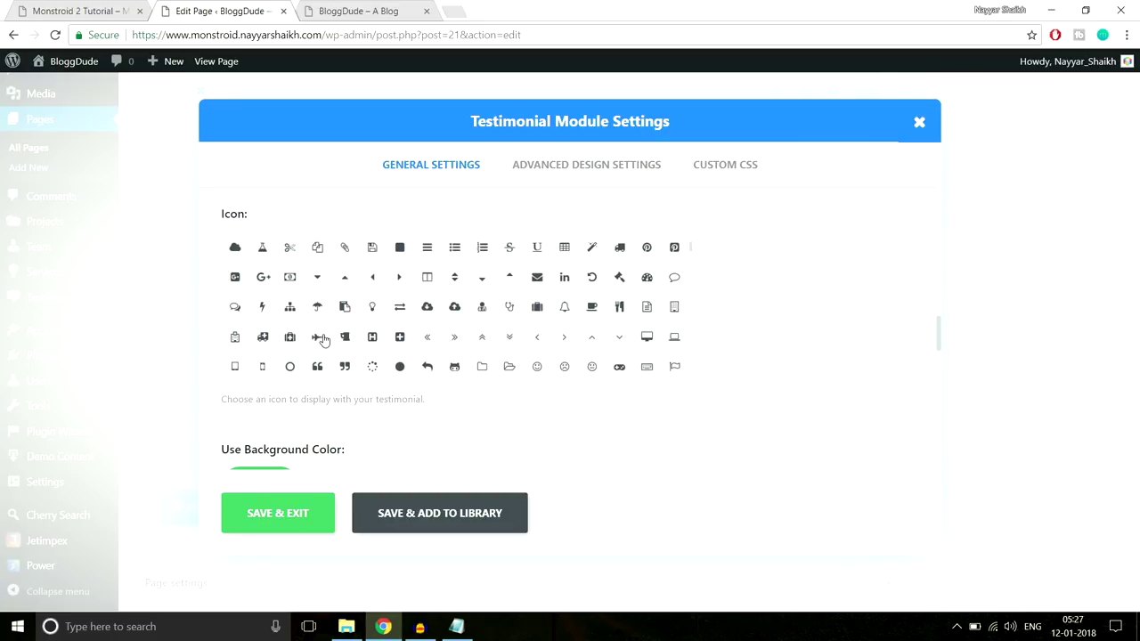
scroll(456, 323, "down", 1)
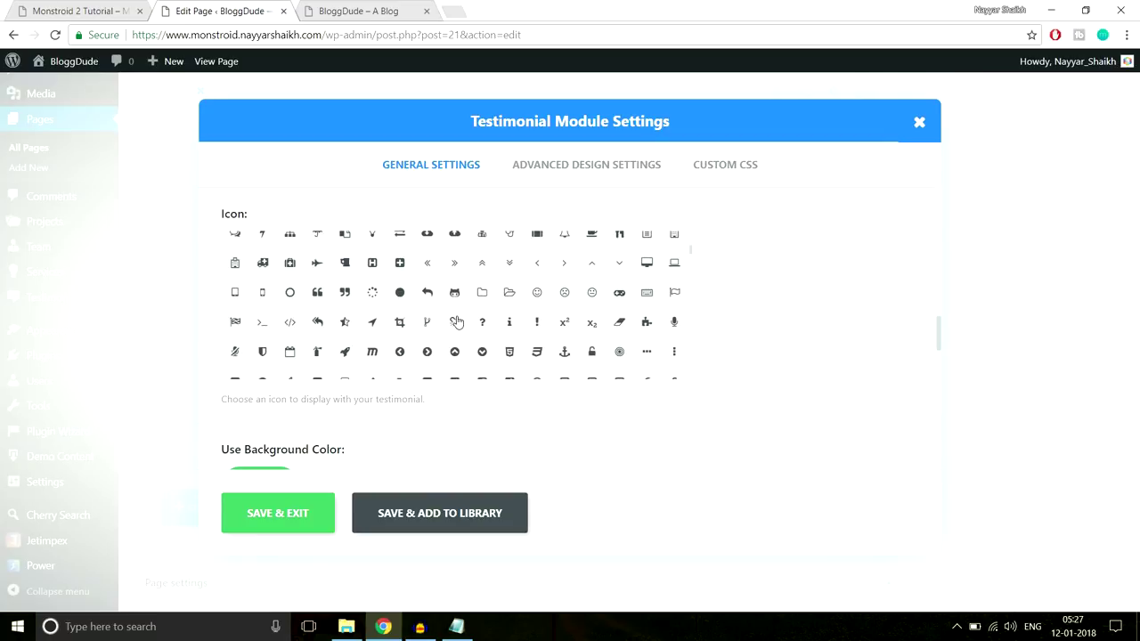
left_click(317, 292)
Turn off the background colour and set text orientation to Center
scroll(791, 359, "down", 2)
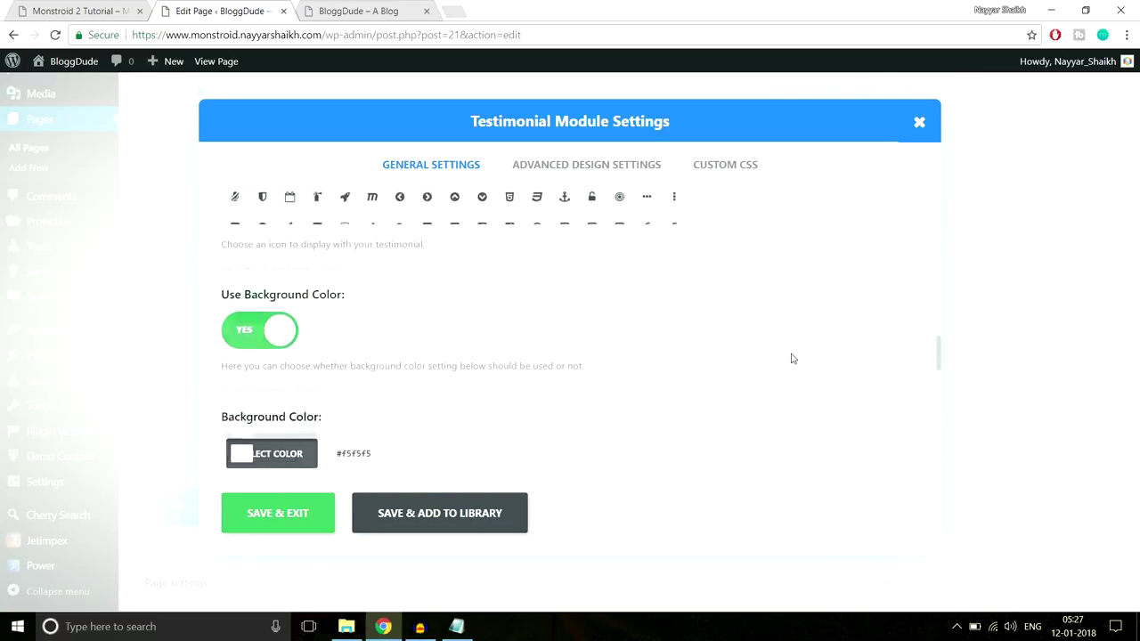
scroll(792, 358, "down", 1)
left_click(107, 9)
left_click(191, 9)
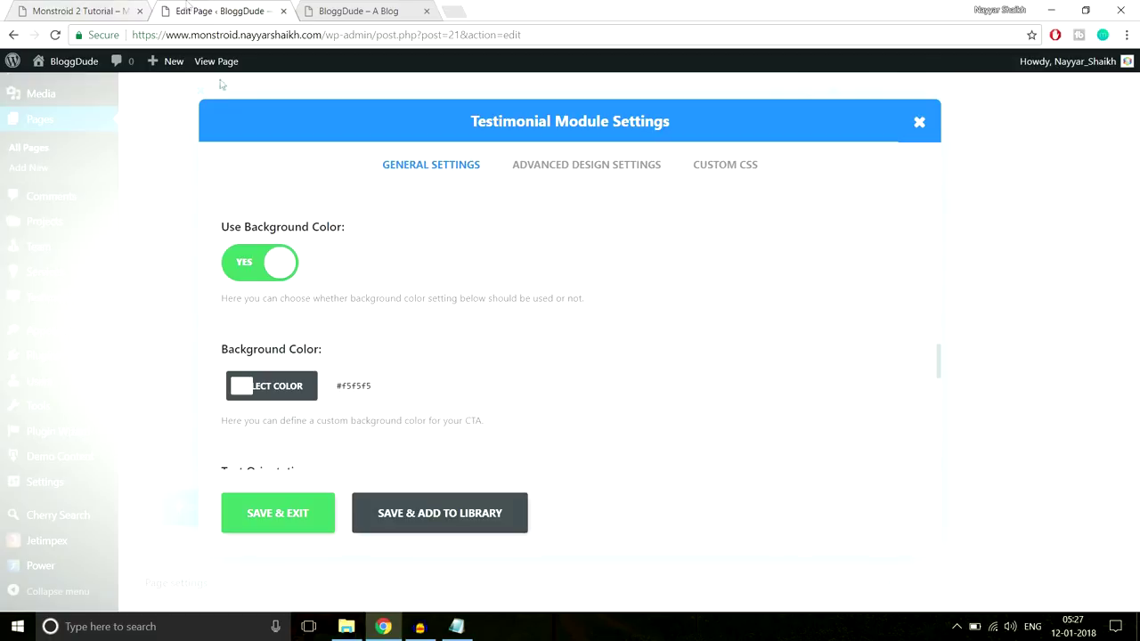
left_click(255, 269)
scroll(466, 329, "down", 1)
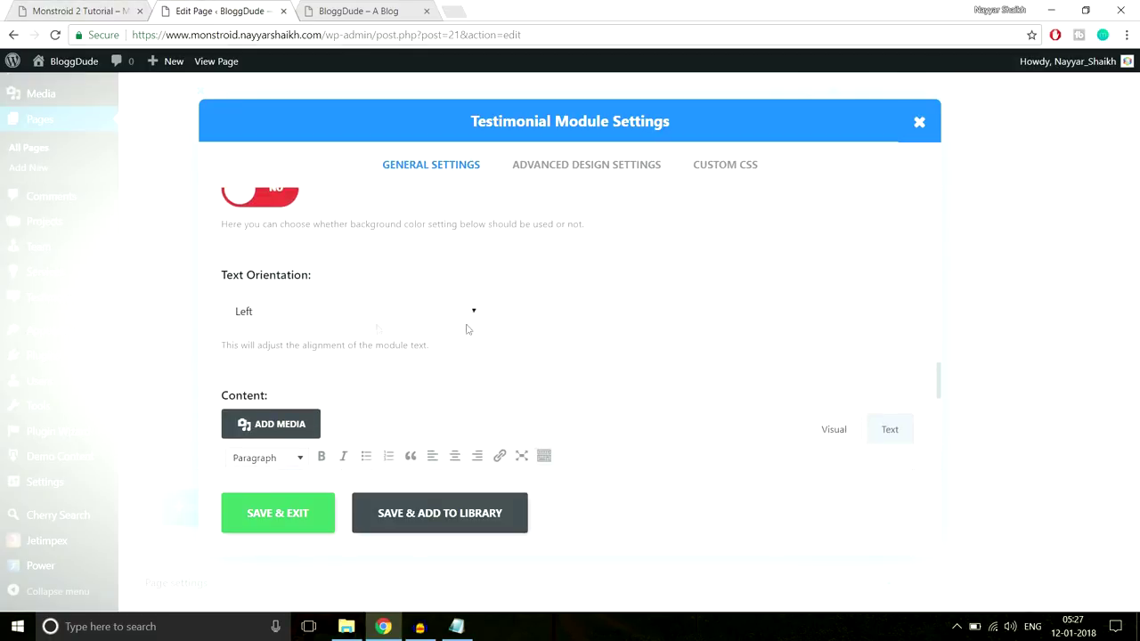
left_click(346, 311)
left_click(326, 350)
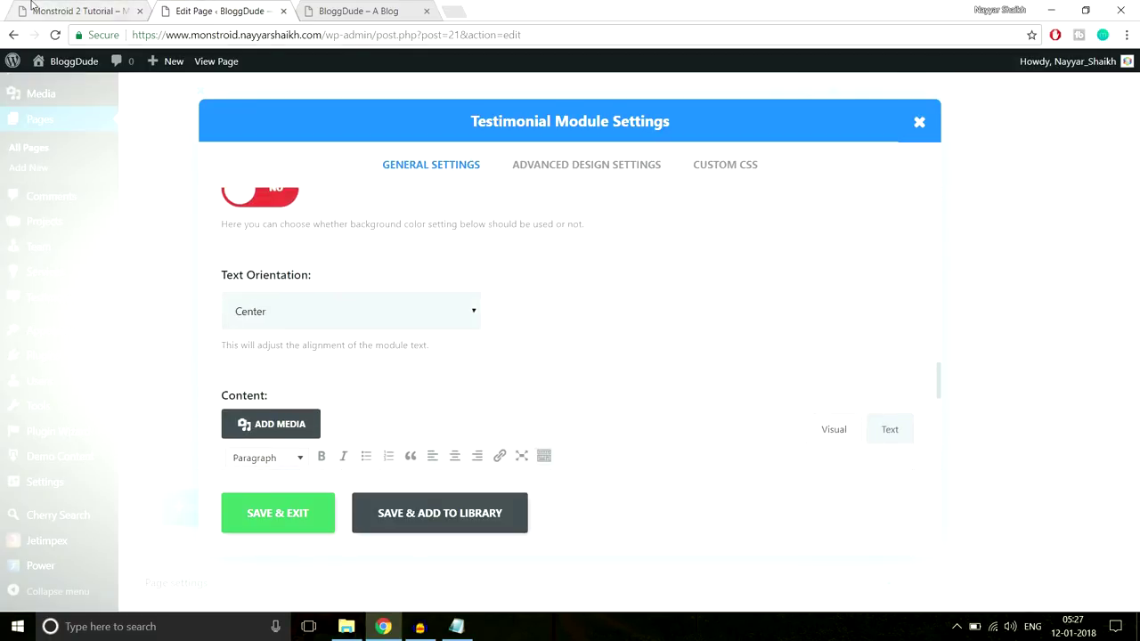
Copy the demo's testimonial sentence into the module's content
left_click(34, 7)
scroll(584, 349, "down", 2)
left_click(132, 7)
left_click_drag(341, 415, 92, 329)
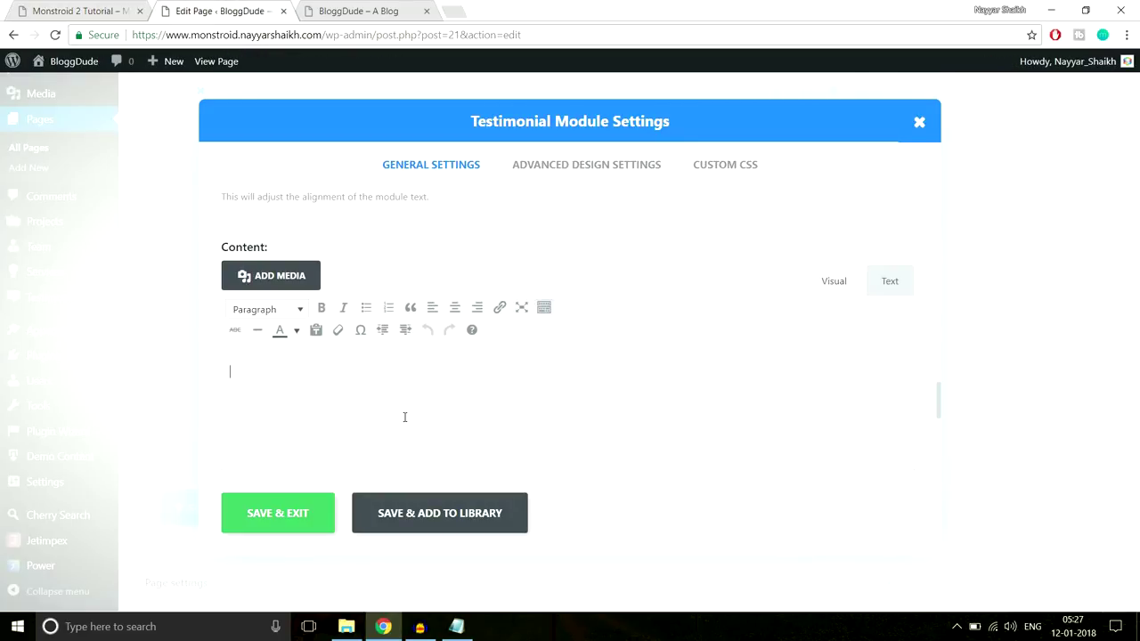
type("This has quite possibly been the best experience that I've had—easy application process, great rates, and great customer service.")
scroll(516, 414, "down", 10)
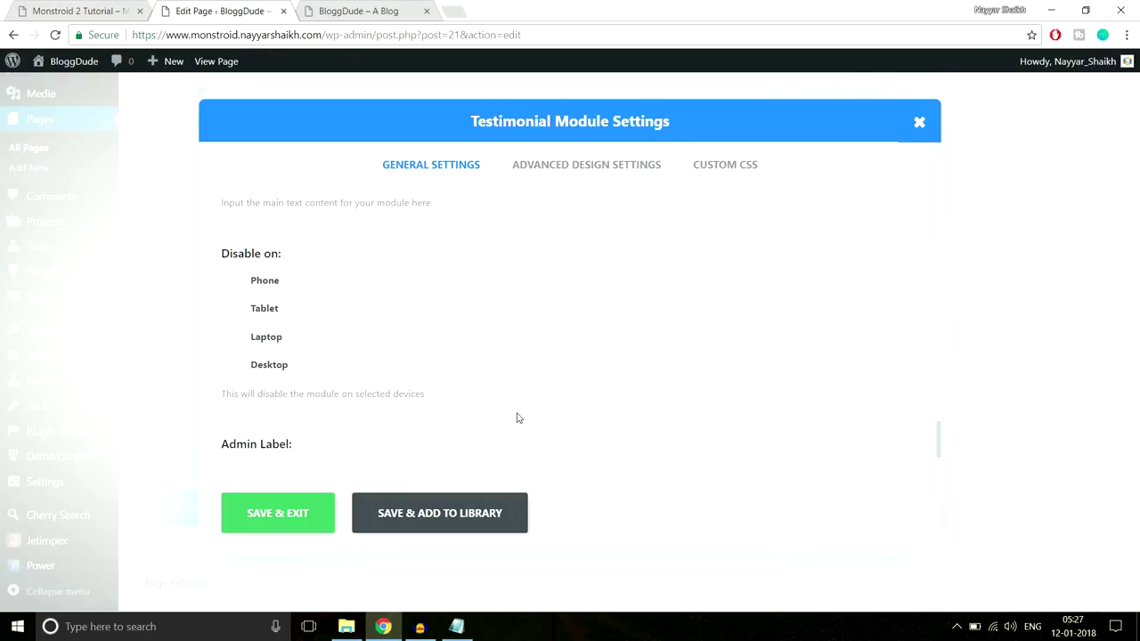
left_click(562, 164)
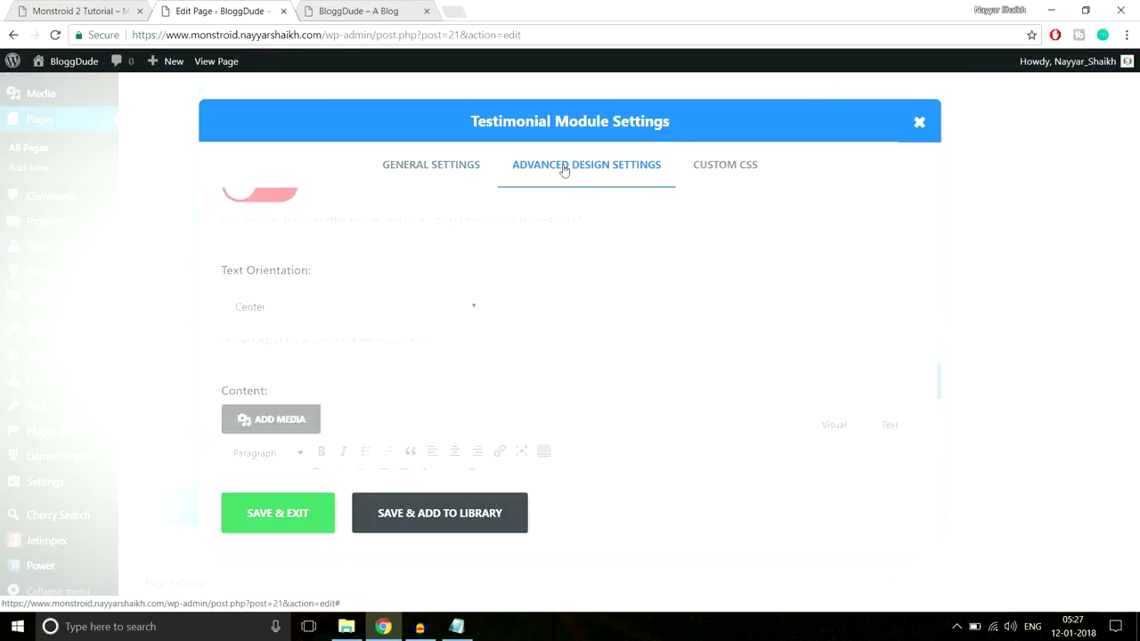
Enable a custom quote icon colour in the advanced design settings
scroll(804, 321, "down", 2)
scroll(804, 321, "up", 2)
scroll(698, 309, "down", 2)
scroll(696, 308, "up", 2)
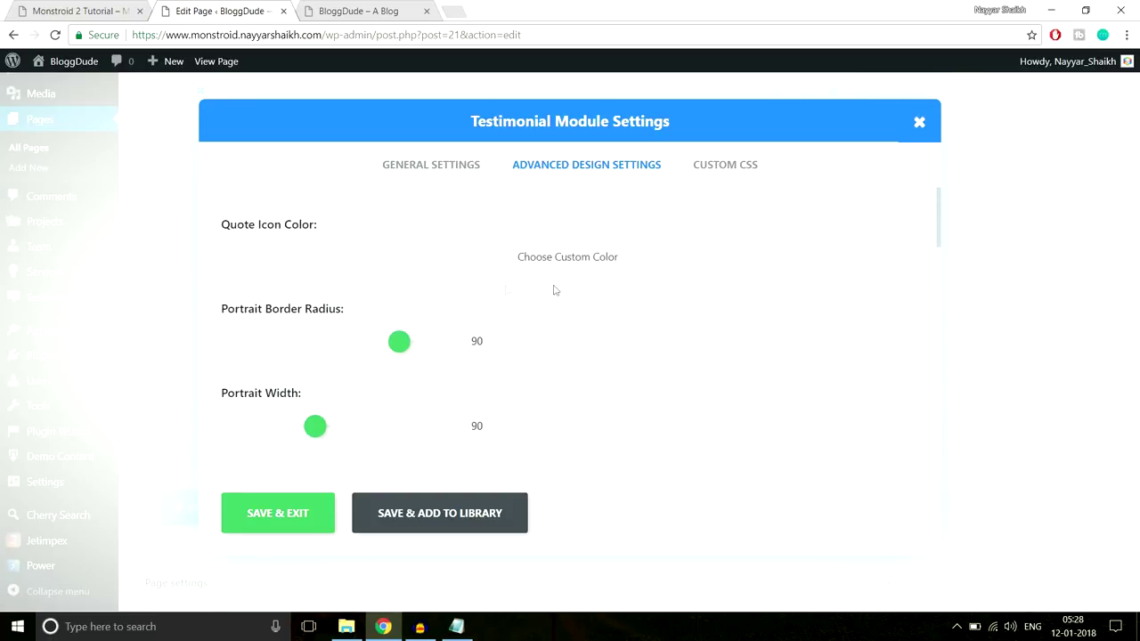
left_click(300, 253)
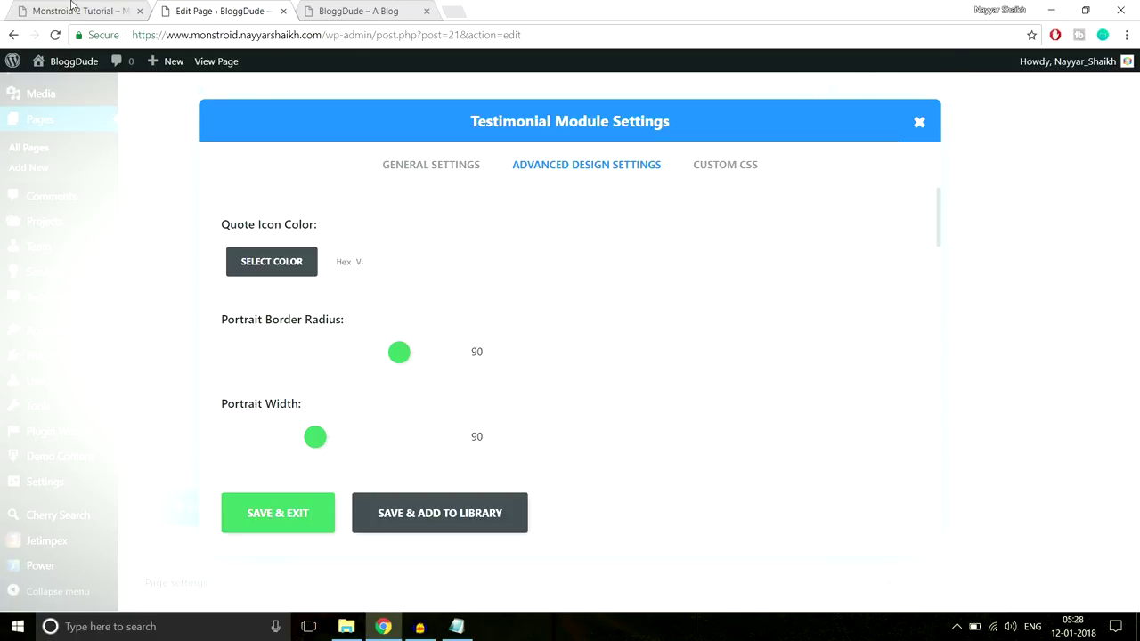
Inspect the demo's quote icon in DevTools to find its colour #2ed3ae
left_click(113, 5)
right_click(121, 205)
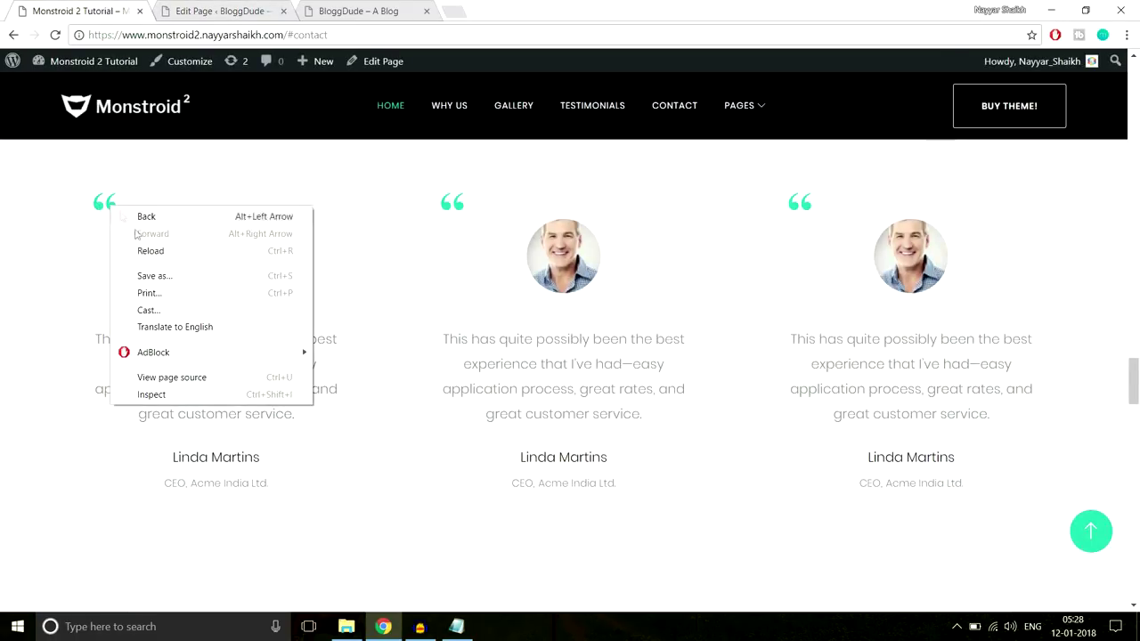
left_click(193, 389)
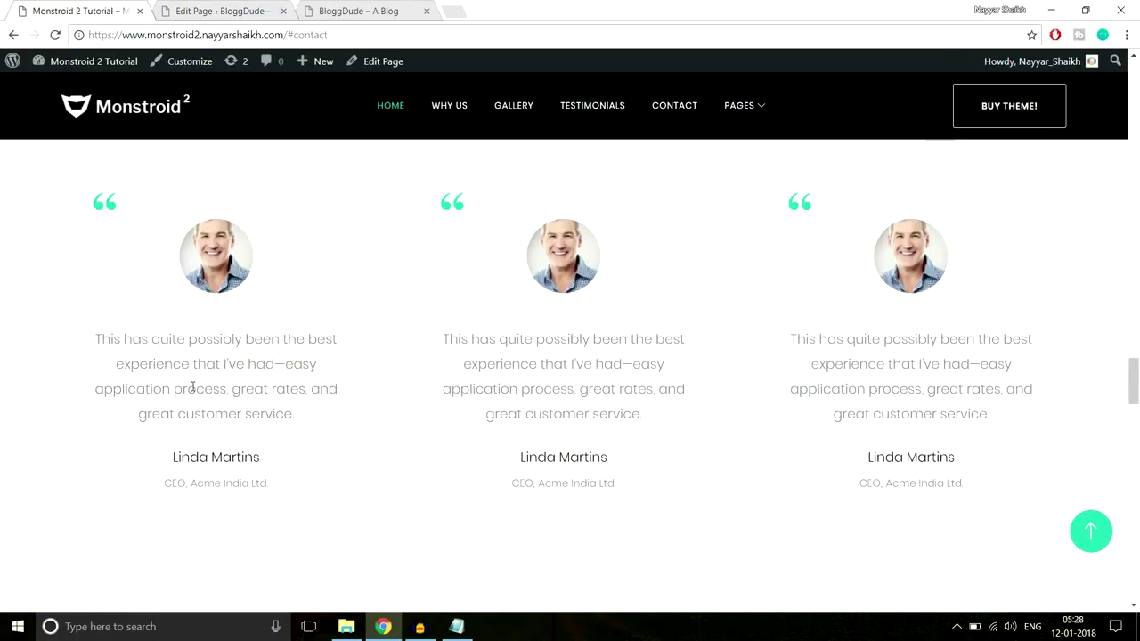
scroll(1020, 511, "down", 5)
scroll(1038, 526, "down", 3)
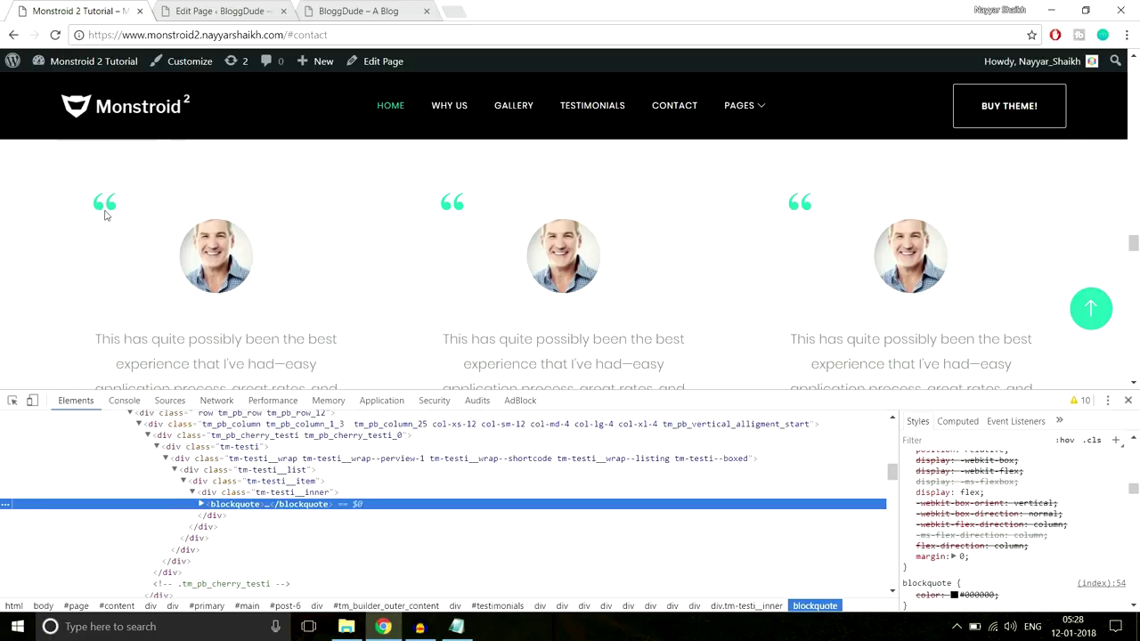
right_click(111, 205)
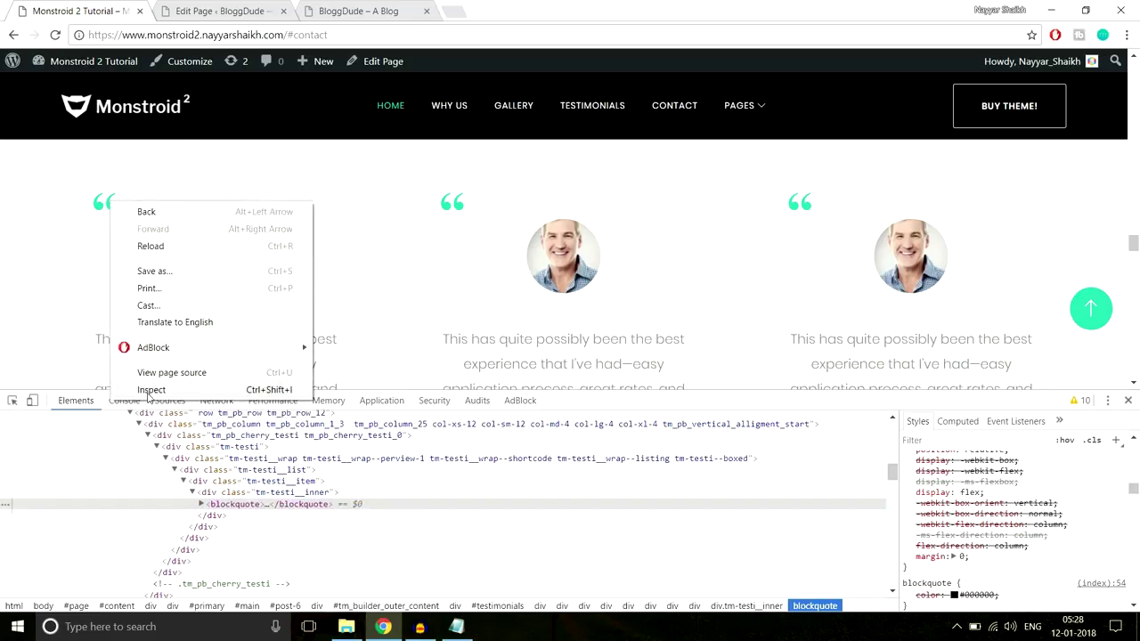
left_click(147, 390)
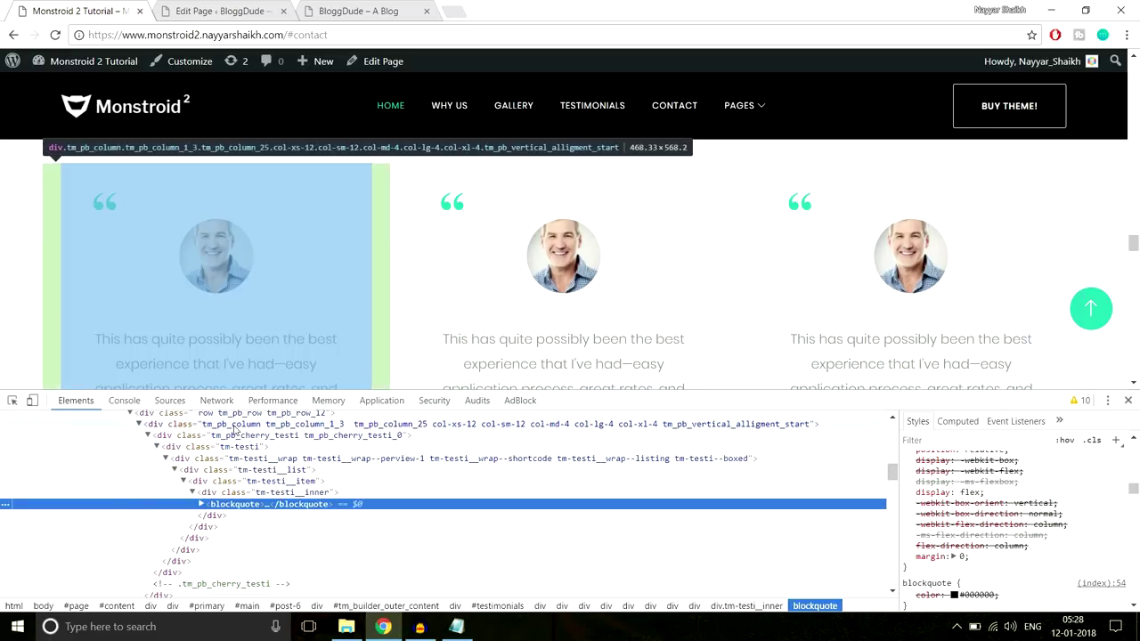
right_click(112, 210)
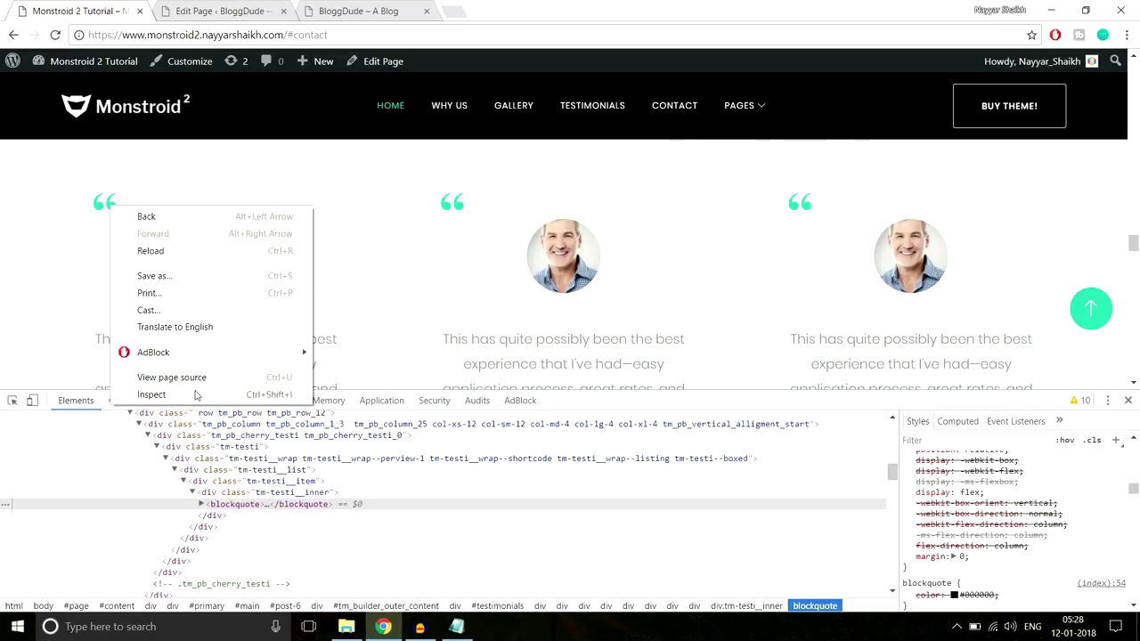
left_click(141, 393)
scroll(887, 549, "up", 10)
scroll(981, 547, "down", 3)
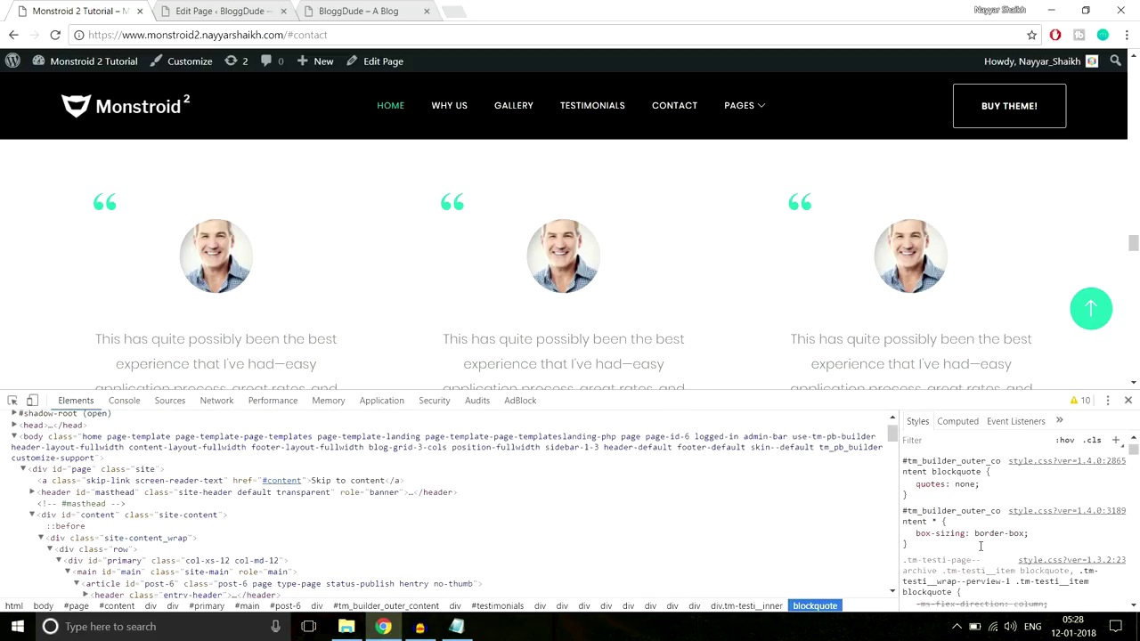
scroll(982, 548, "down", 5)
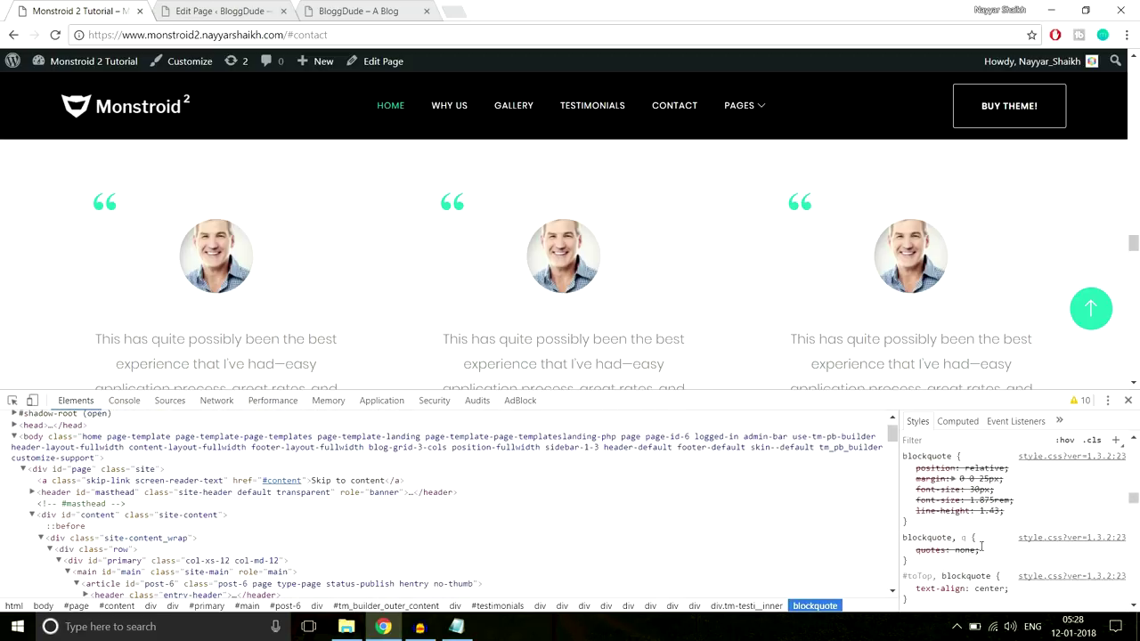
scroll(982, 547, "down", 4)
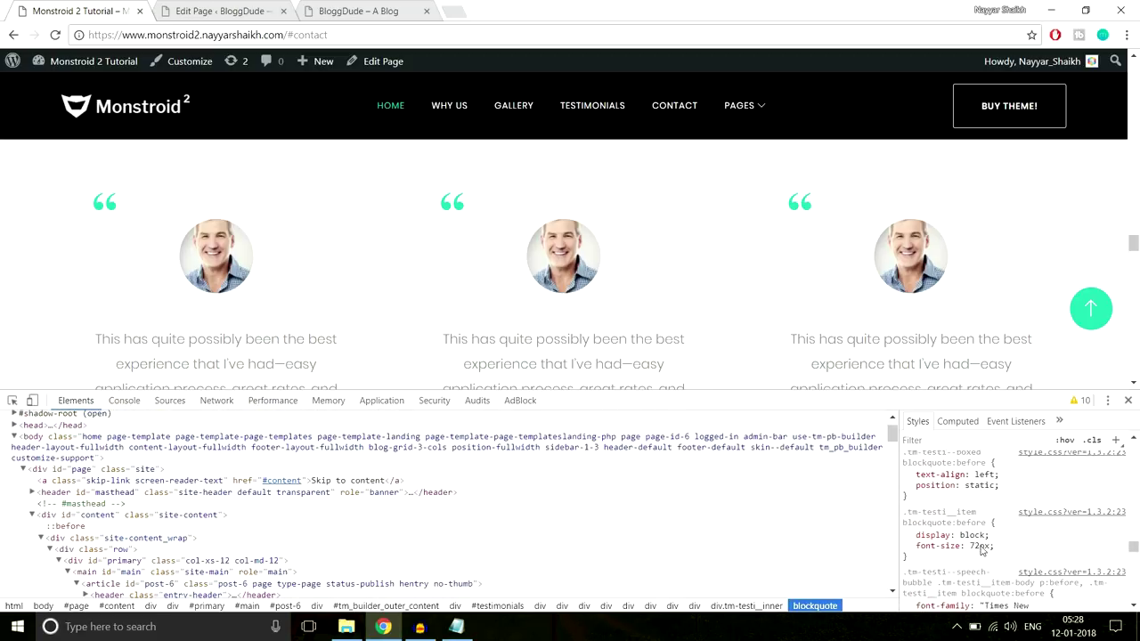
scroll(982, 550, "up", 3)
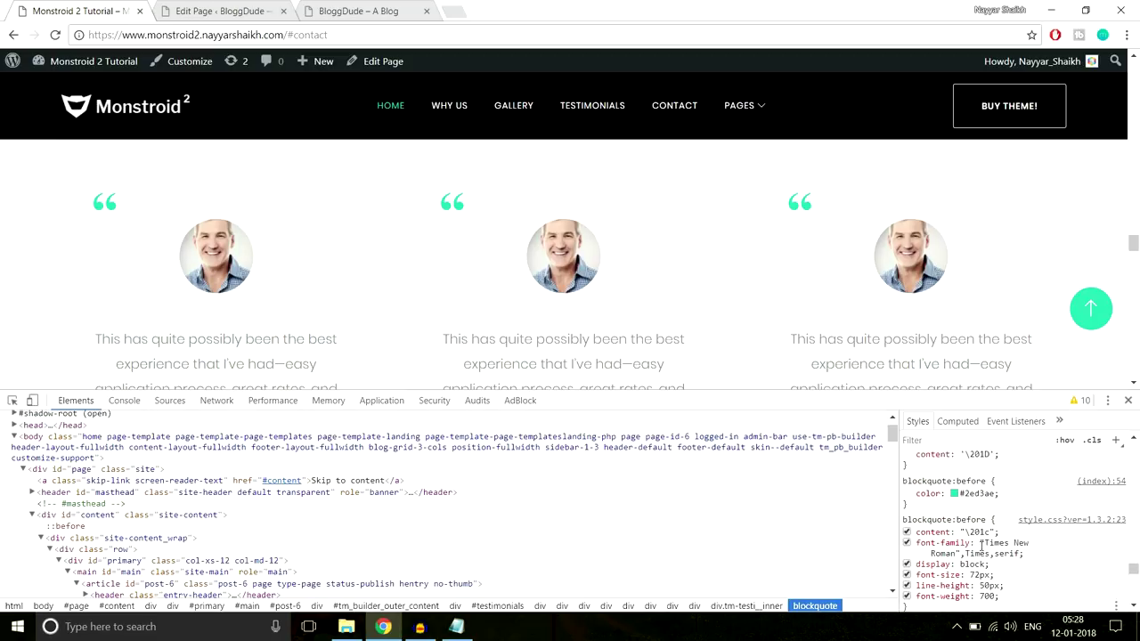
left_click(987, 564)
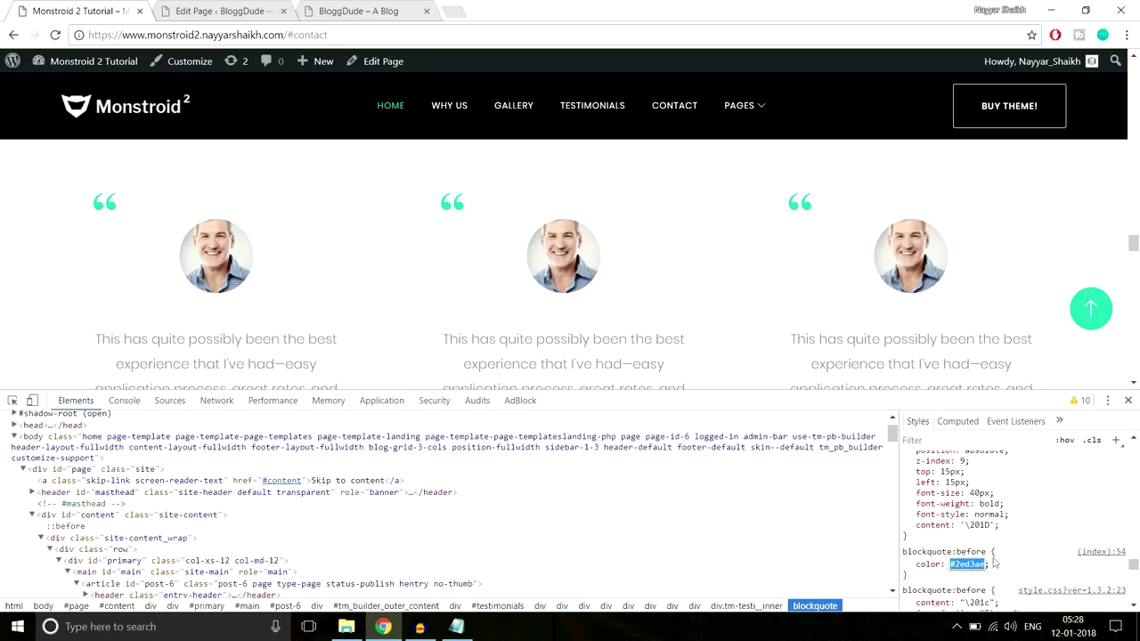
Open the quote icon colour chooser, then save and close the testimonial settings
left_click(197, 6)
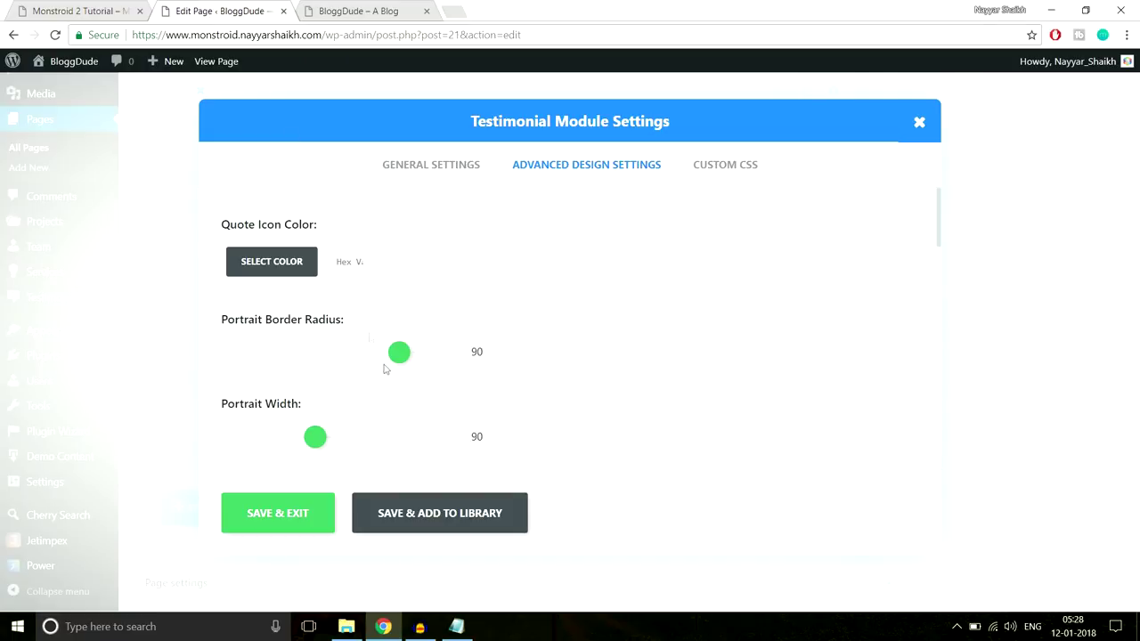
left_click(357, 259)
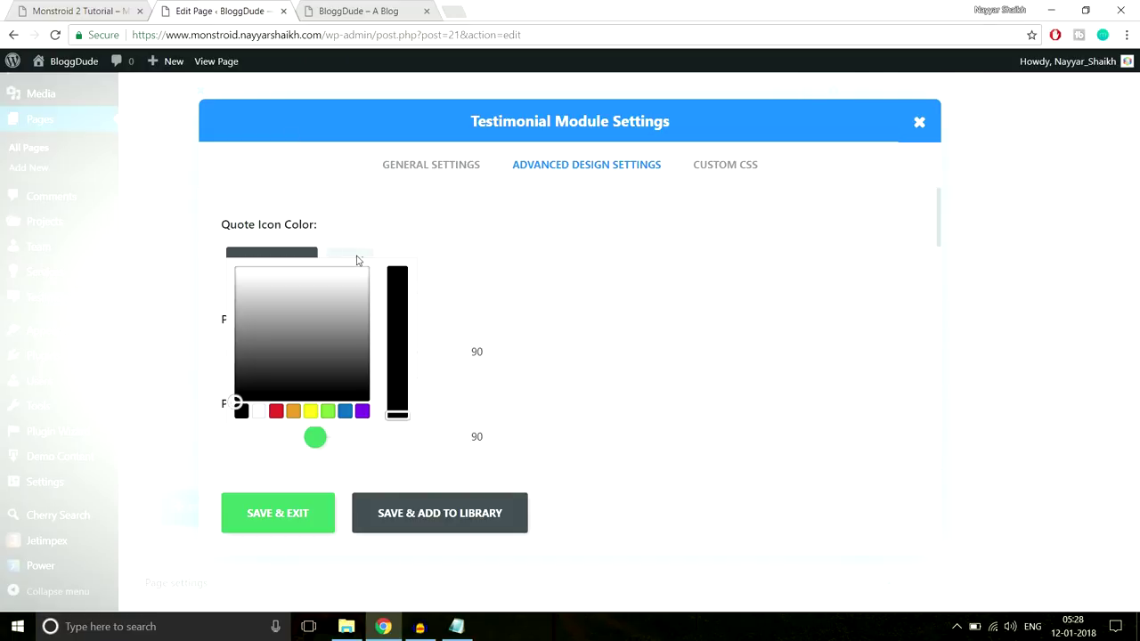
left_click(298, 522)
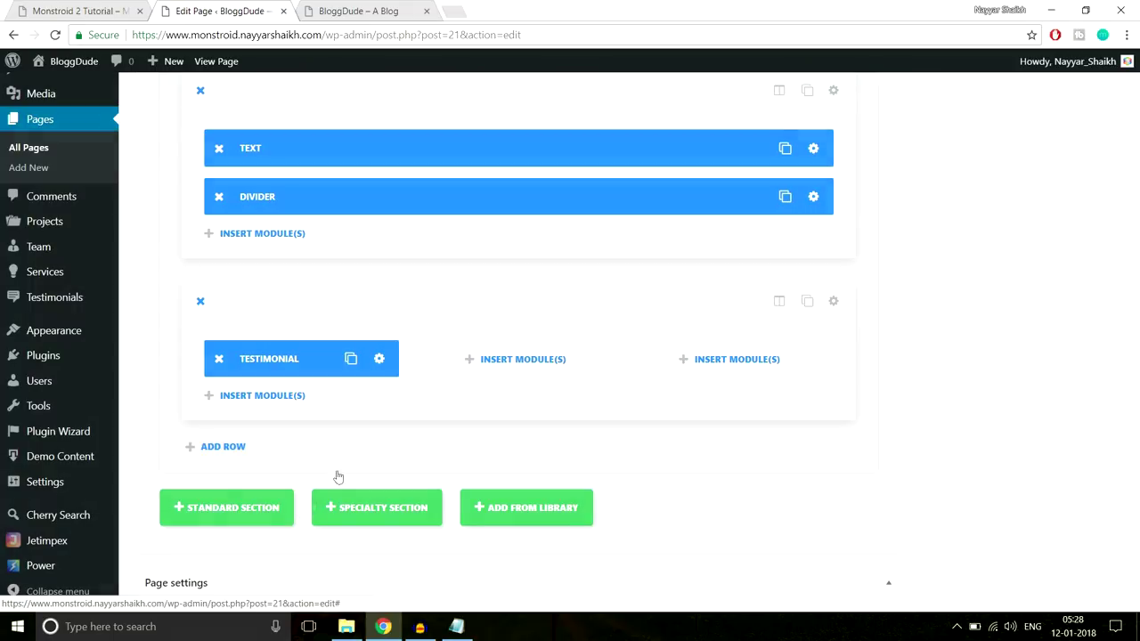
left_click_drag(1133, 451, 1134, 118)
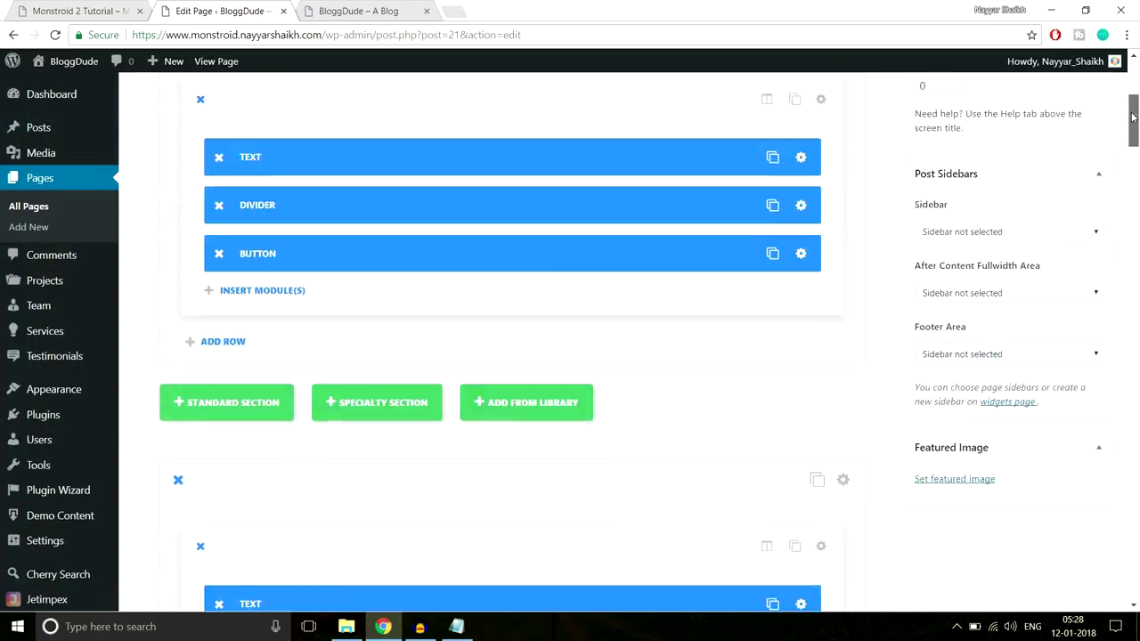
Update the homepage and reload the live site in its tab
left_click(1078, 274)
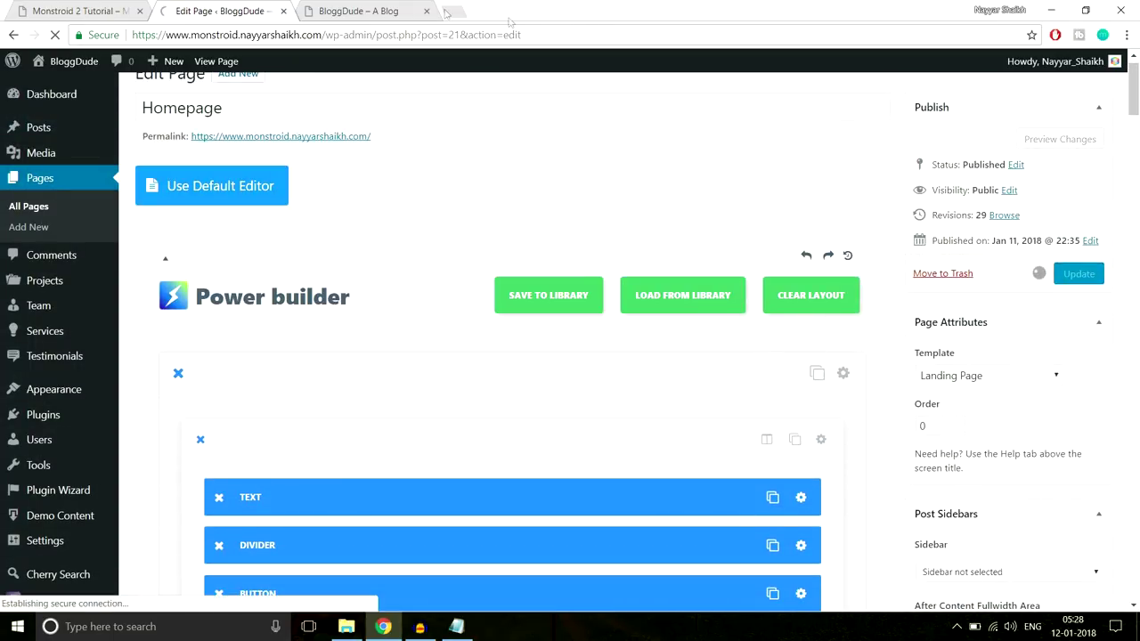
left_click(374, 10)
left_click(374, 33)
key("Return")
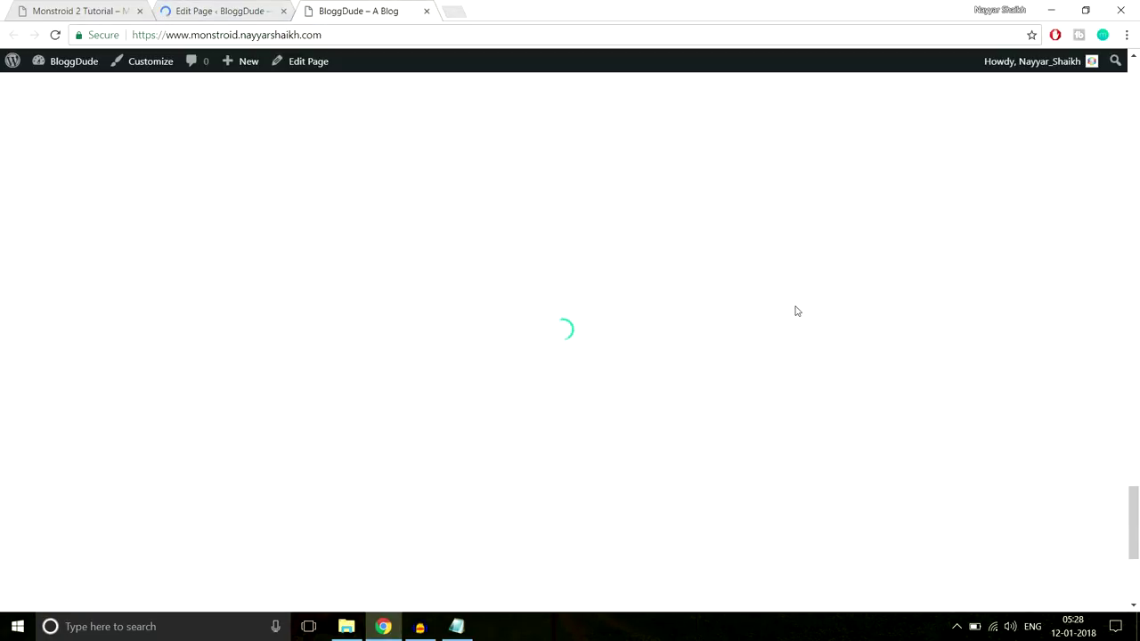
Check the centred testimonial with portrait and green quote icon, then return to the page editor
scroll(793, 311, "down", 3)
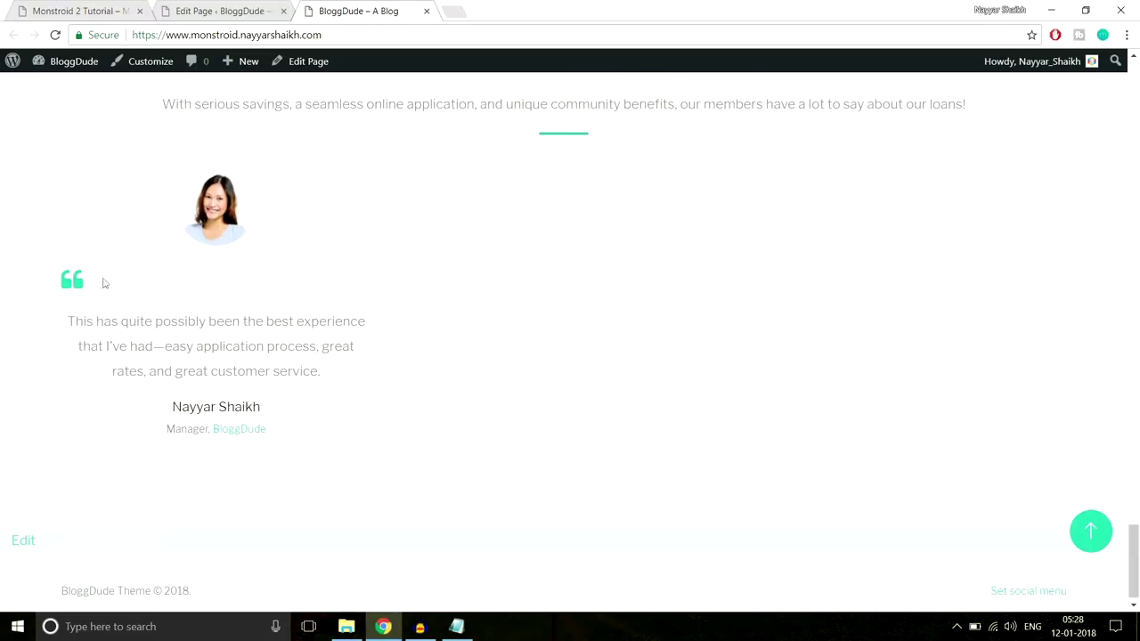
left_click_drag(79, 322, 311, 372)
left_click(294, 453)
left_click(239, 5)
scroll(647, 307, "down", 10)
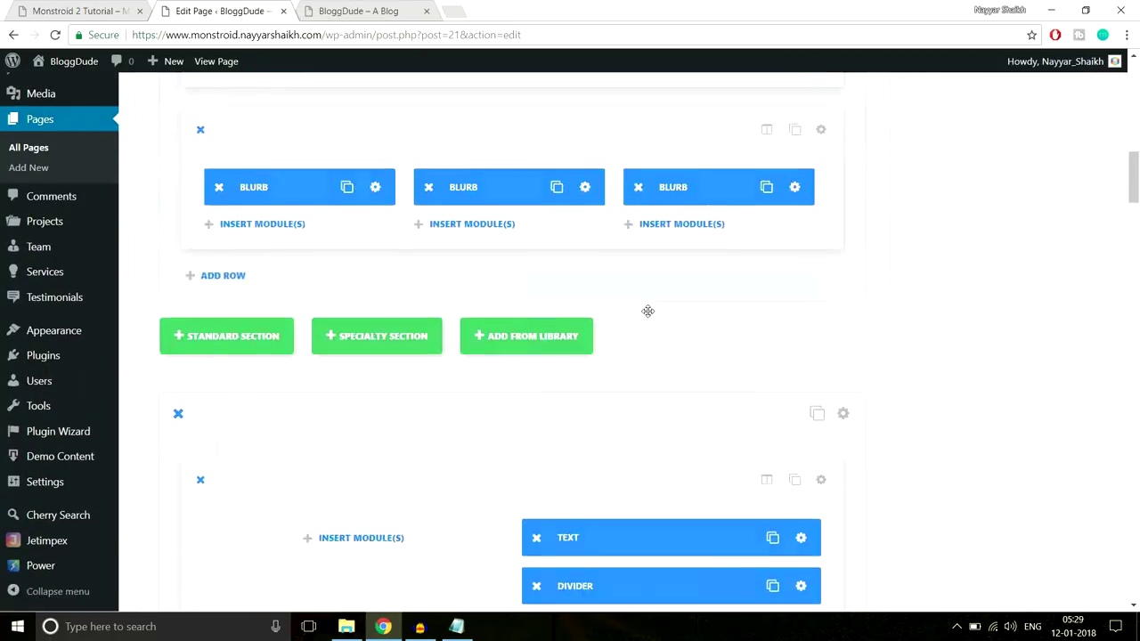
Open the testimonial module's Advanced Design Settings, comparing against the demo's testimonial styling
scroll(647, 311, "down", 5)
scroll(647, 309, "down", 5)
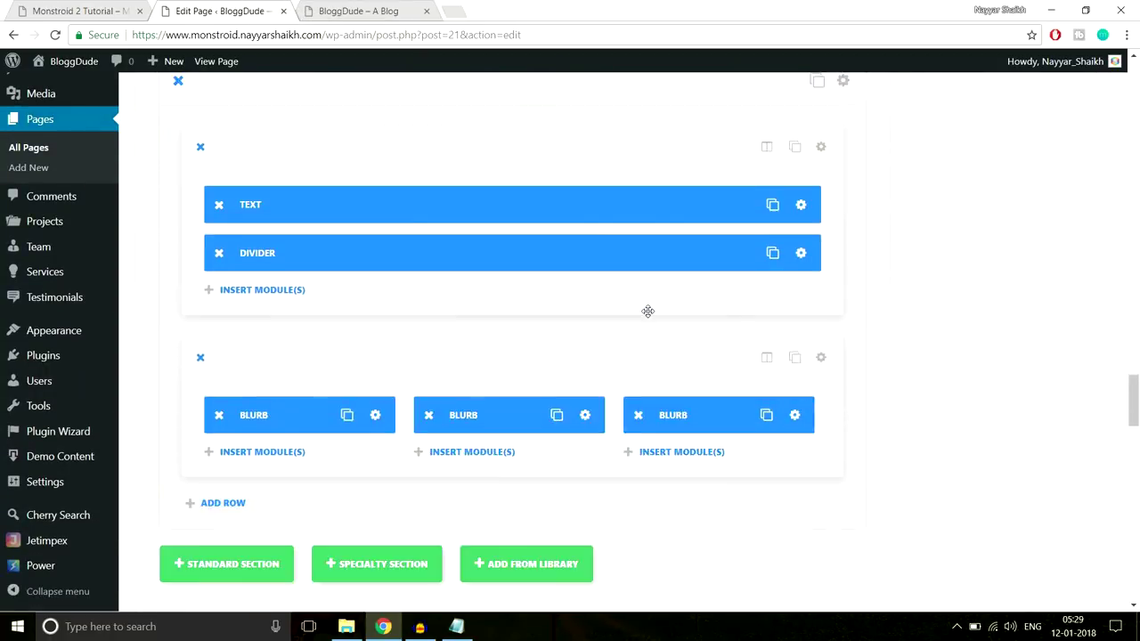
scroll(476, 303, "up", 3)
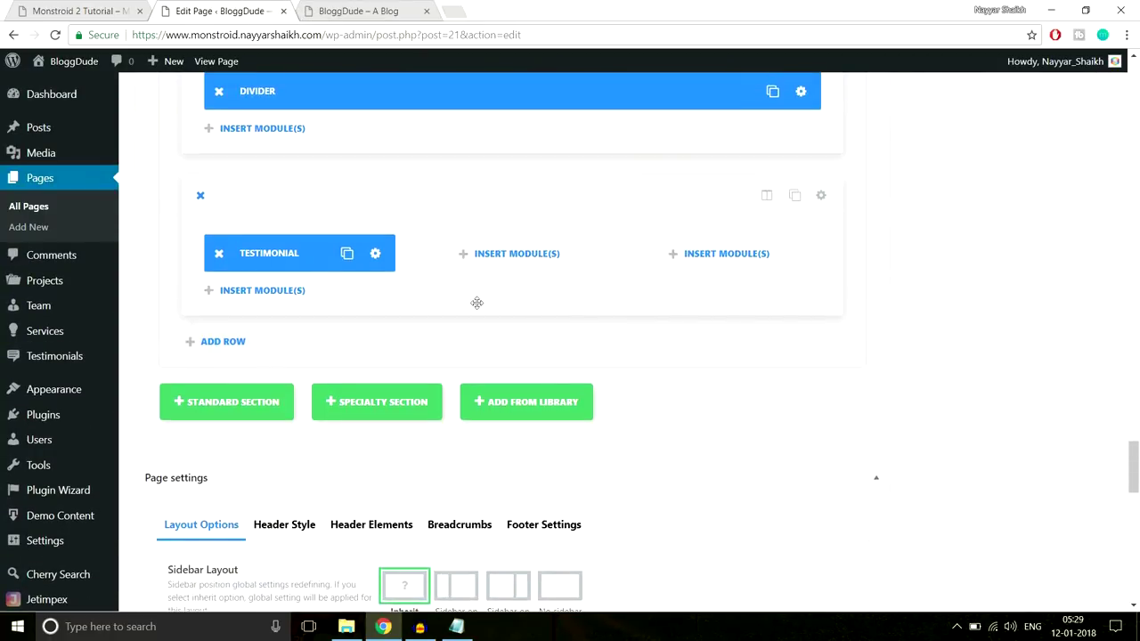
left_click(377, 255)
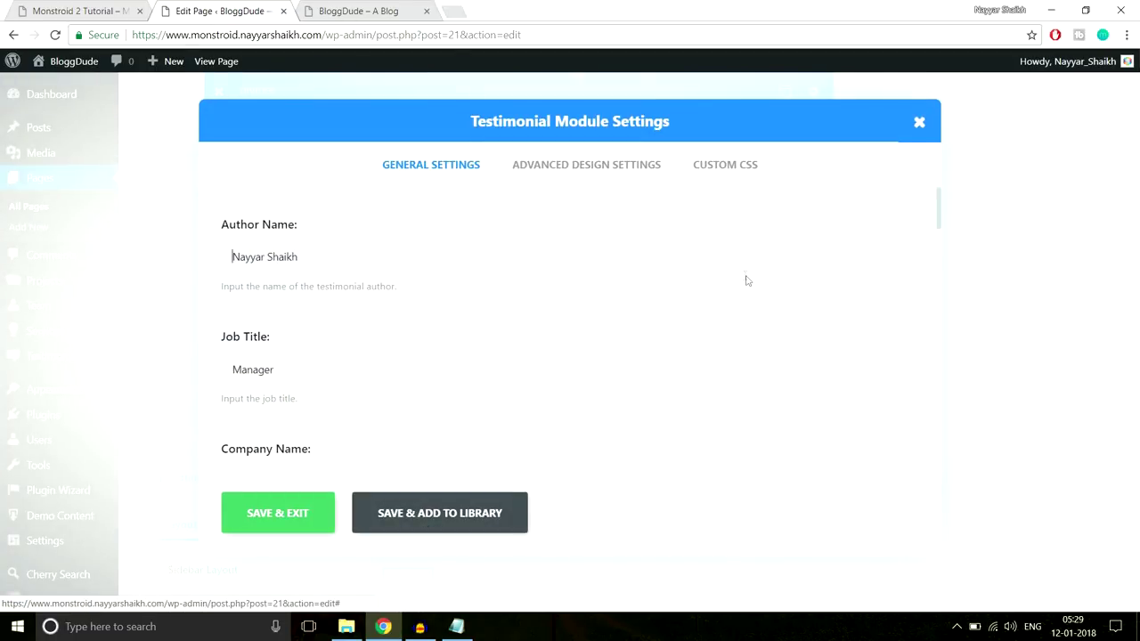
left_click(586, 165)
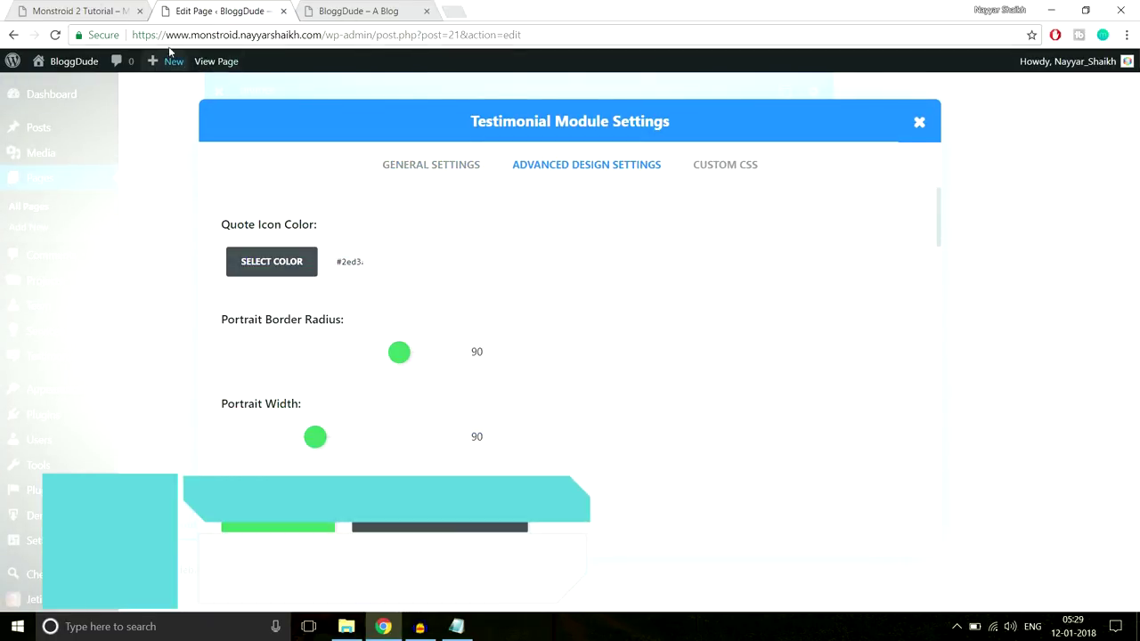
left_click(80, 11)
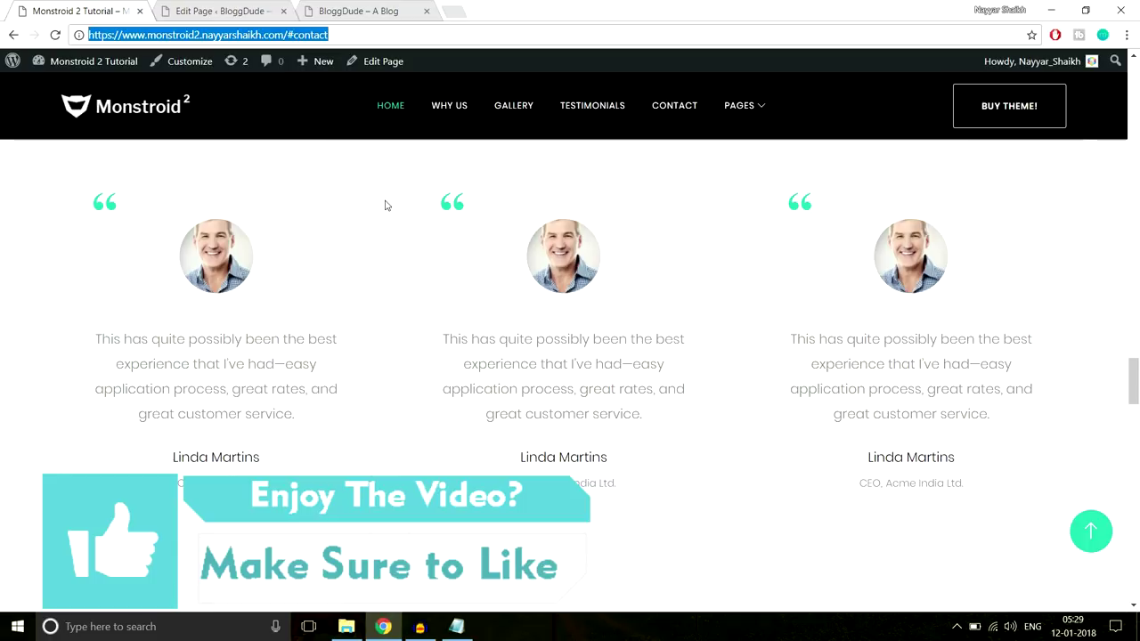
left_click(220, 8)
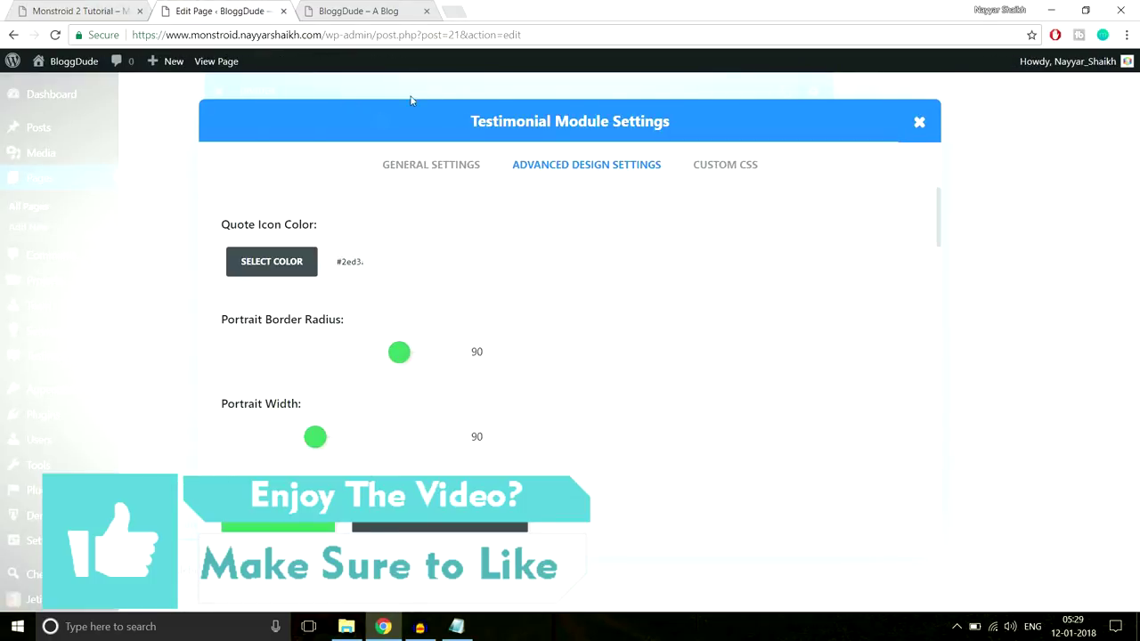
Turn on a 1px solid light green border for the testimonial and save the module
scroll(483, 278, "down", 7)
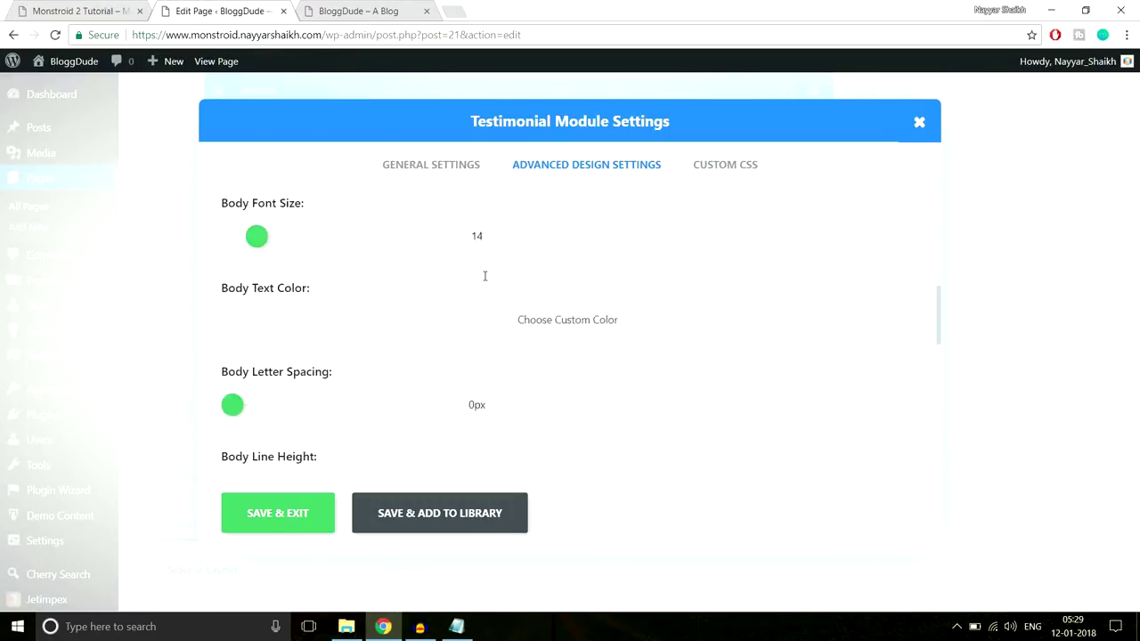
scroll(484, 277, "down", 3)
scroll(285, 308, "up", 1)
left_click(286, 308)
scroll(301, 293, "down", 2)
left_click(286, 258)
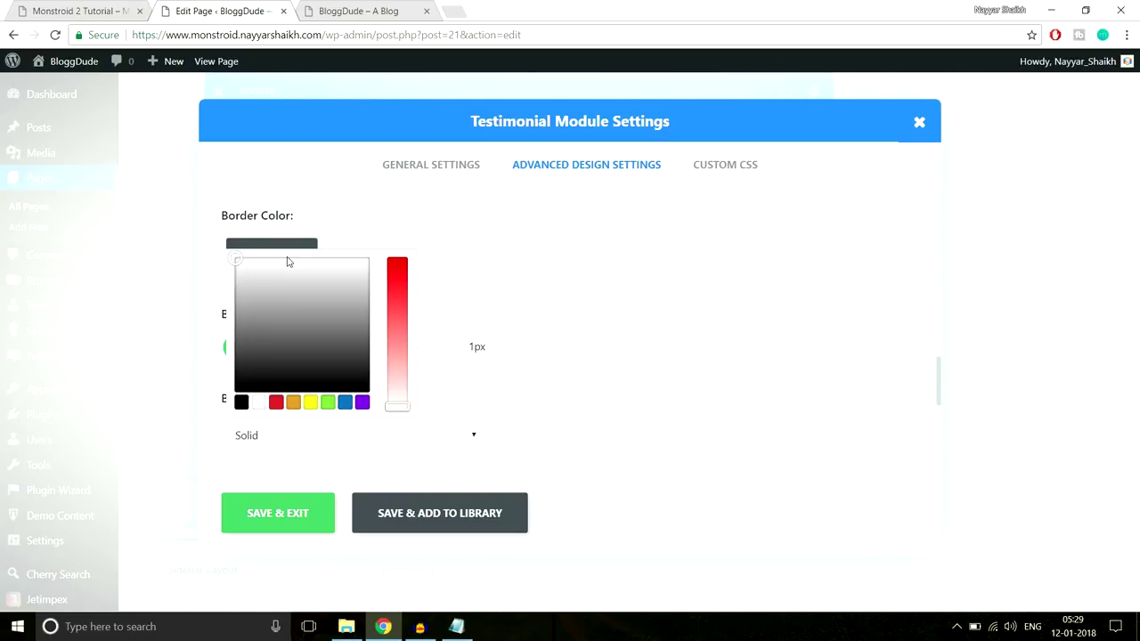
mouse_move(284, 332)
left_mouse_down()
mouse_move(240, 280)
mouse_move(262, 282)
mouse_move(272, 315)
mouse_move(254, 354)
mouse_move(267, 290)
mouse_move(277, 309)
left_mouse_up()
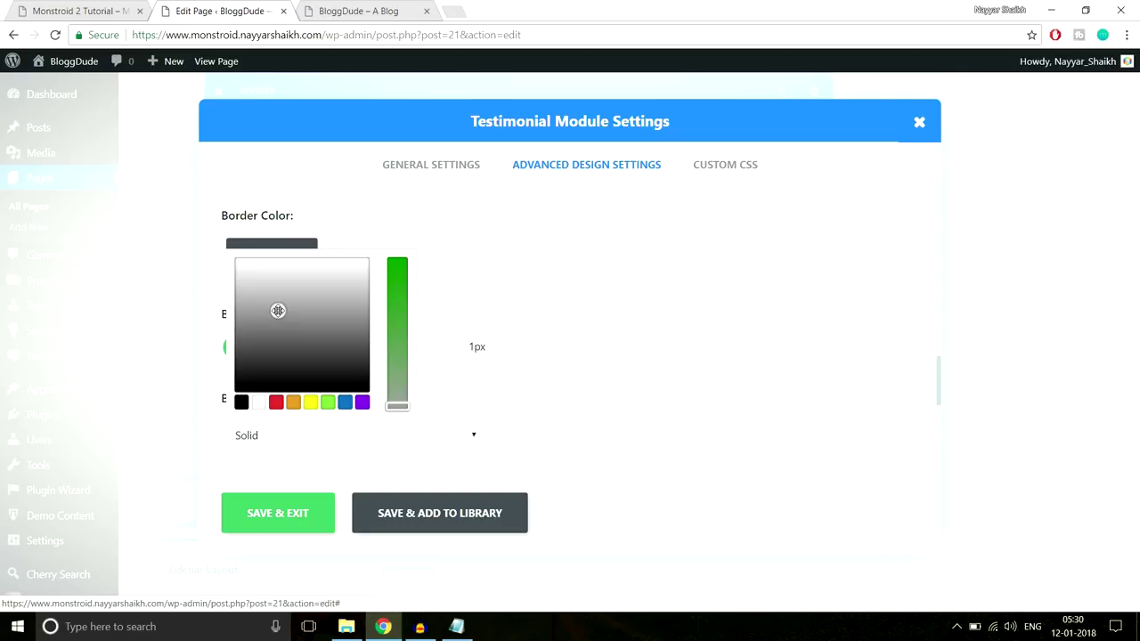
left_click(259, 521)
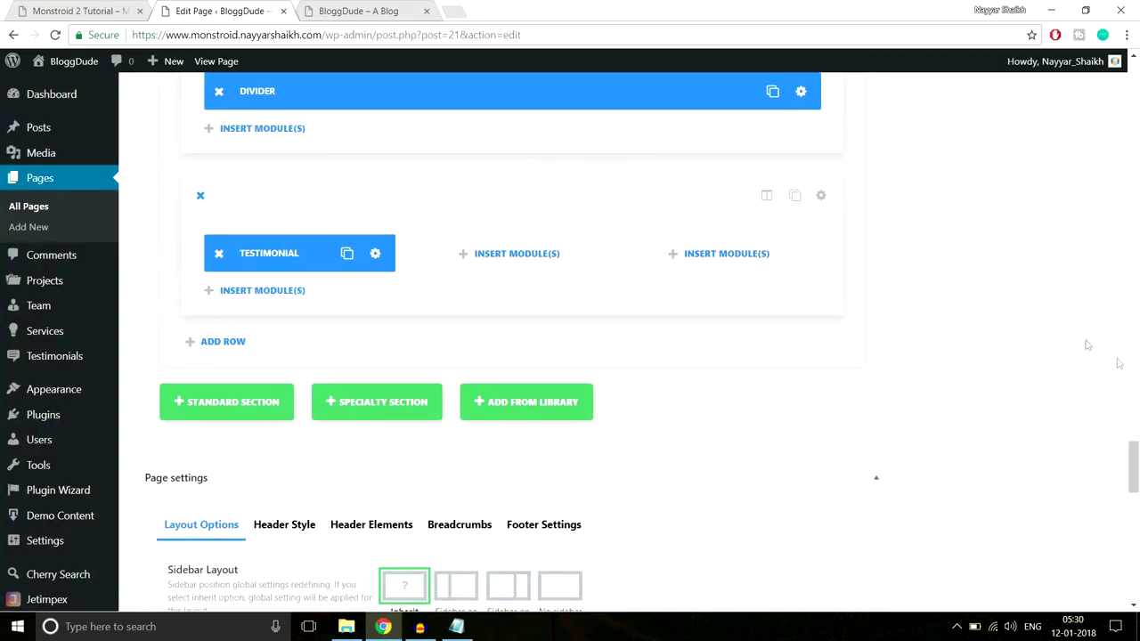
Update the homepage and reload the live site to see the testimonial's thin border
left_click_drag(1133, 466, 1138, 230)
scroll(1138, 230, "up", 8)
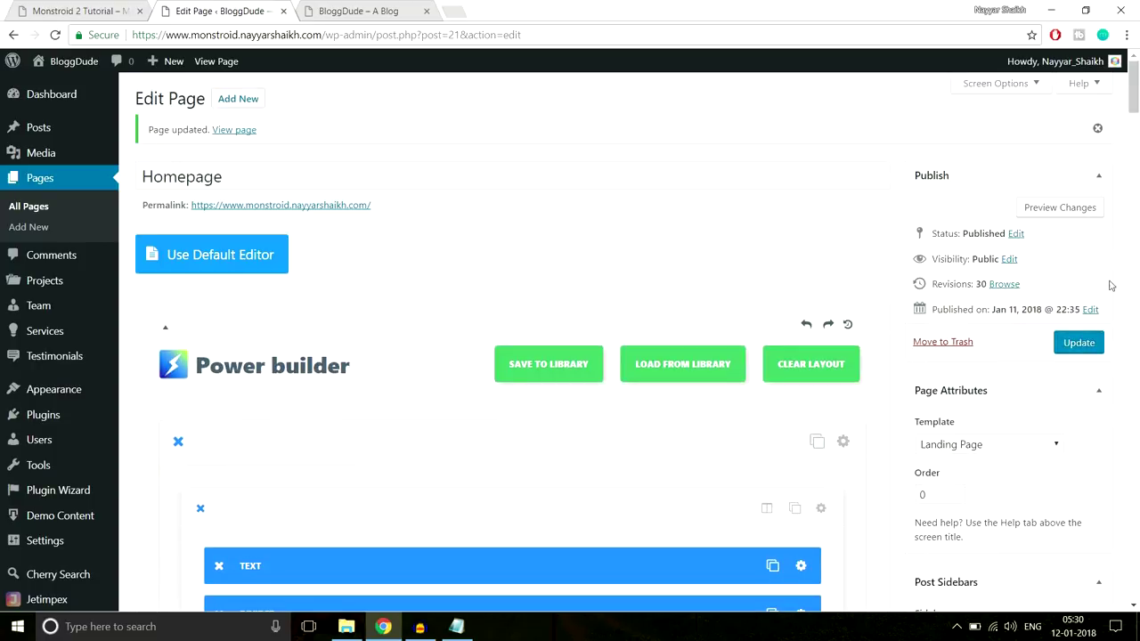
left_click(1079, 341)
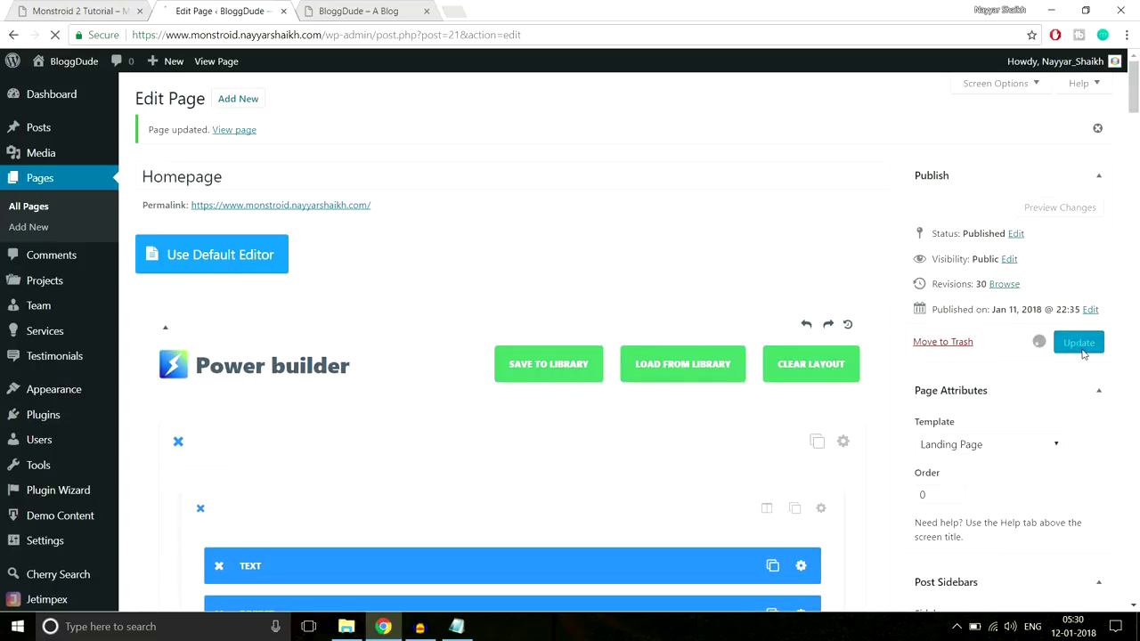
left_click(347, 7)
left_click(359, 28)
key("Return")
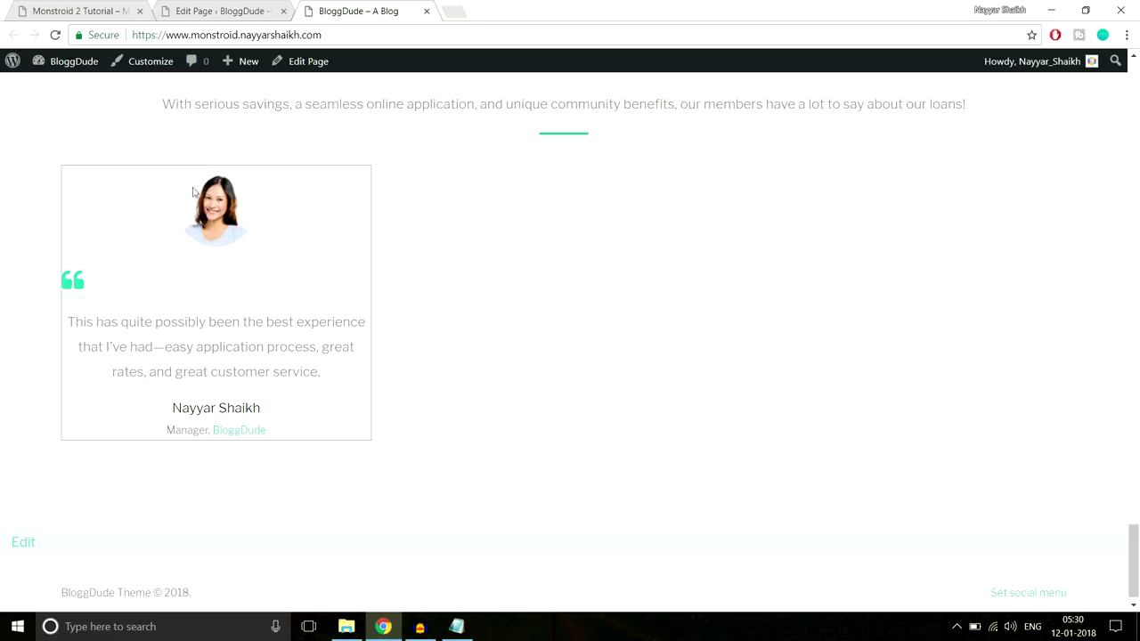
left_click(252, 9)
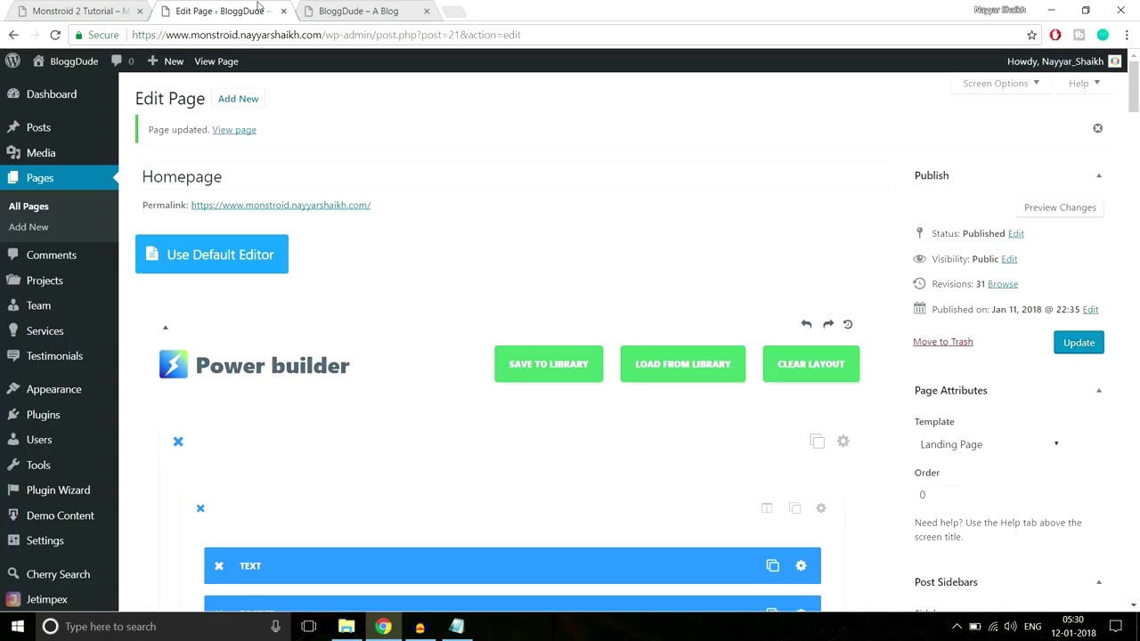
scroll(700, 321, "down", 1)
left_click_drag(1137, 78, 1048, 466)
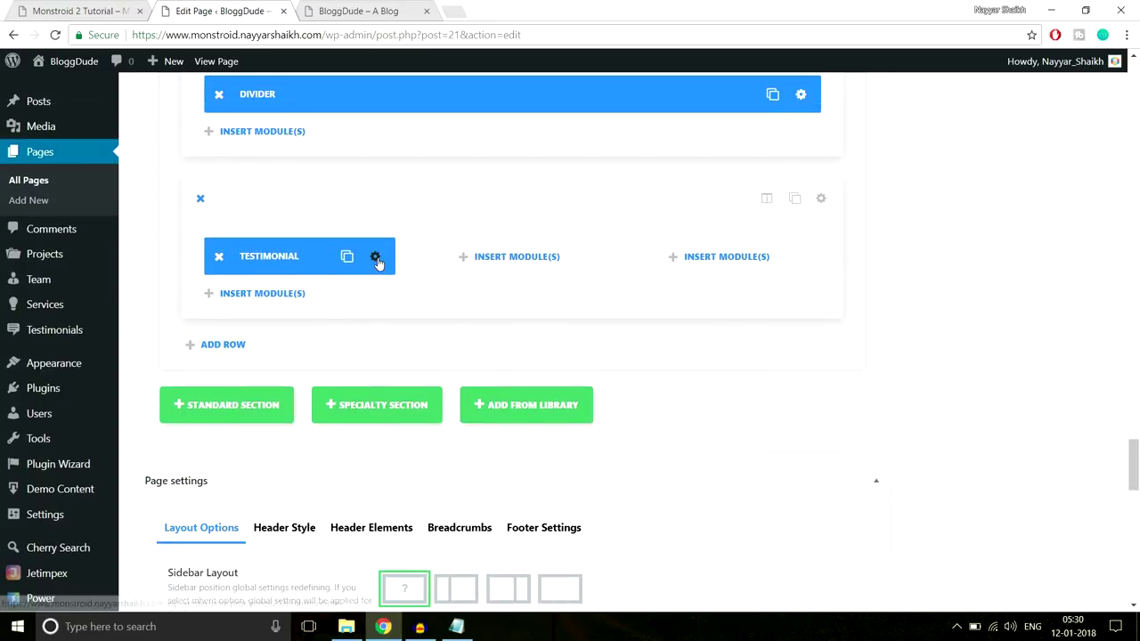
Give the testimonial 30px custom padding on top, right, bottom and left, and save it
left_click(376, 257)
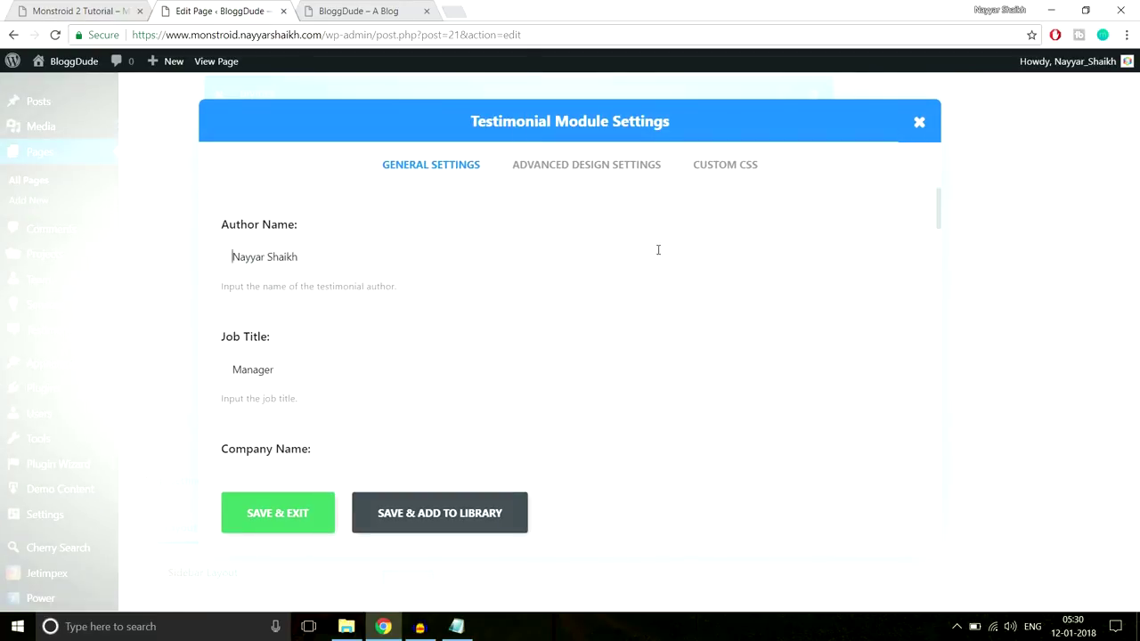
left_click(618, 168)
scroll(728, 287, "down", 8)
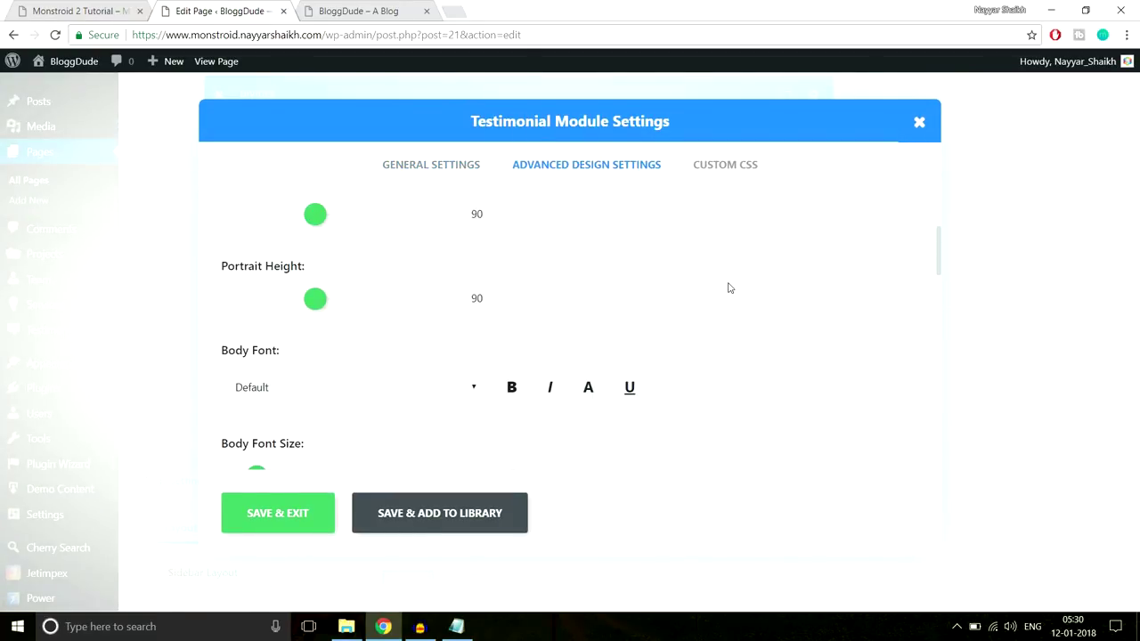
scroll(728, 288, "down", 10)
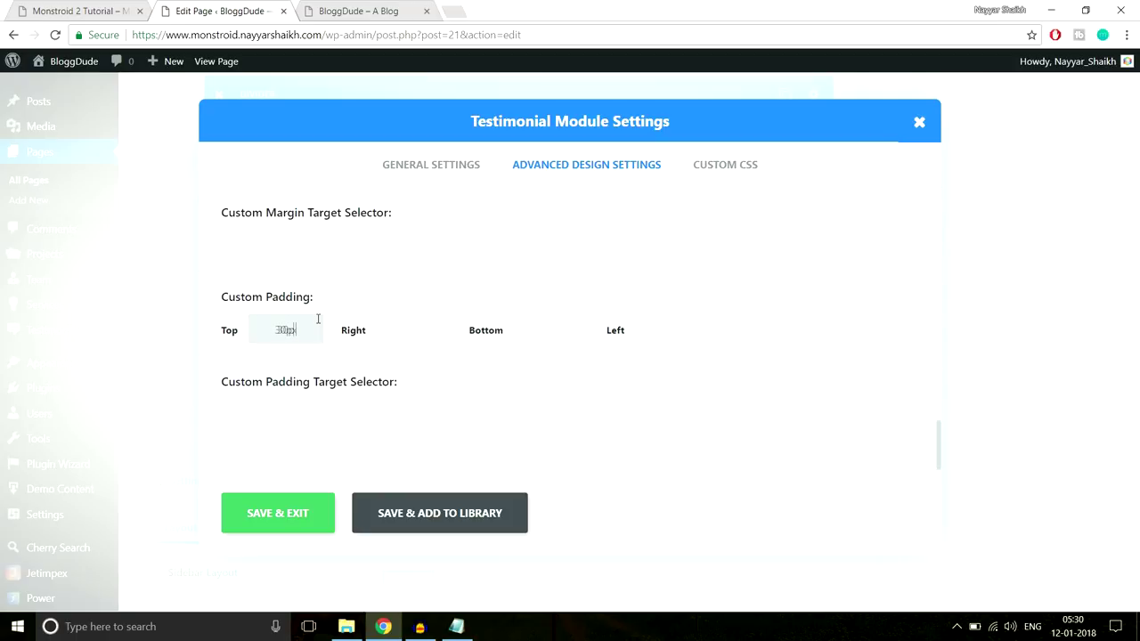
key("Tab")
type("30px")
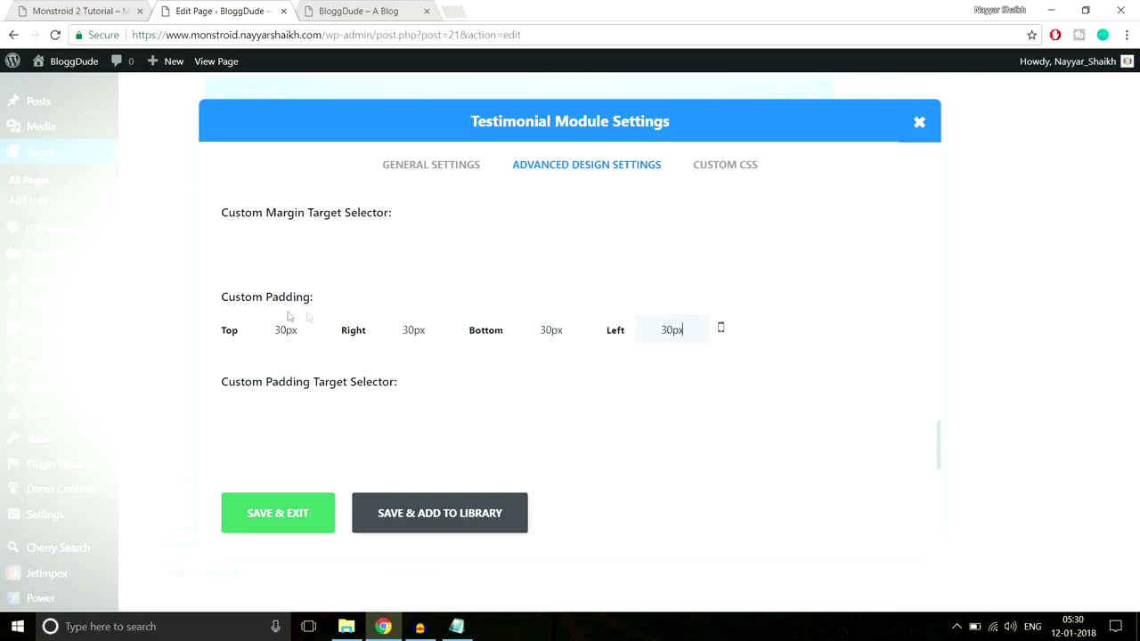
left_click(279, 519)
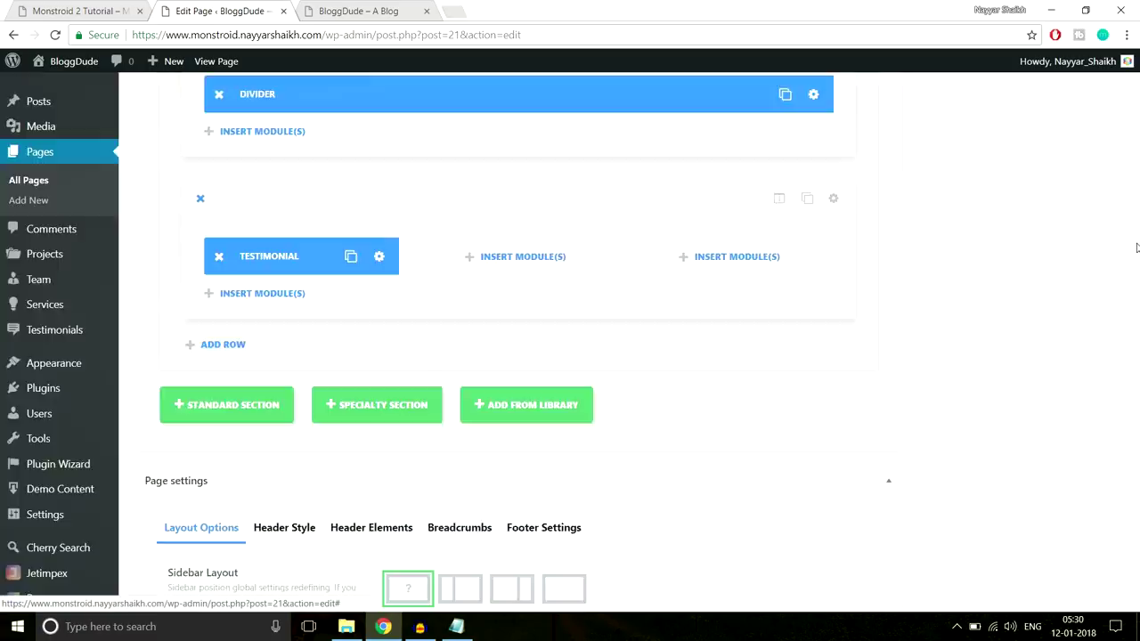
Update the homepage and reload the live site to check the card's wider inner spacing
scroll(1125, 469, "up", 10)
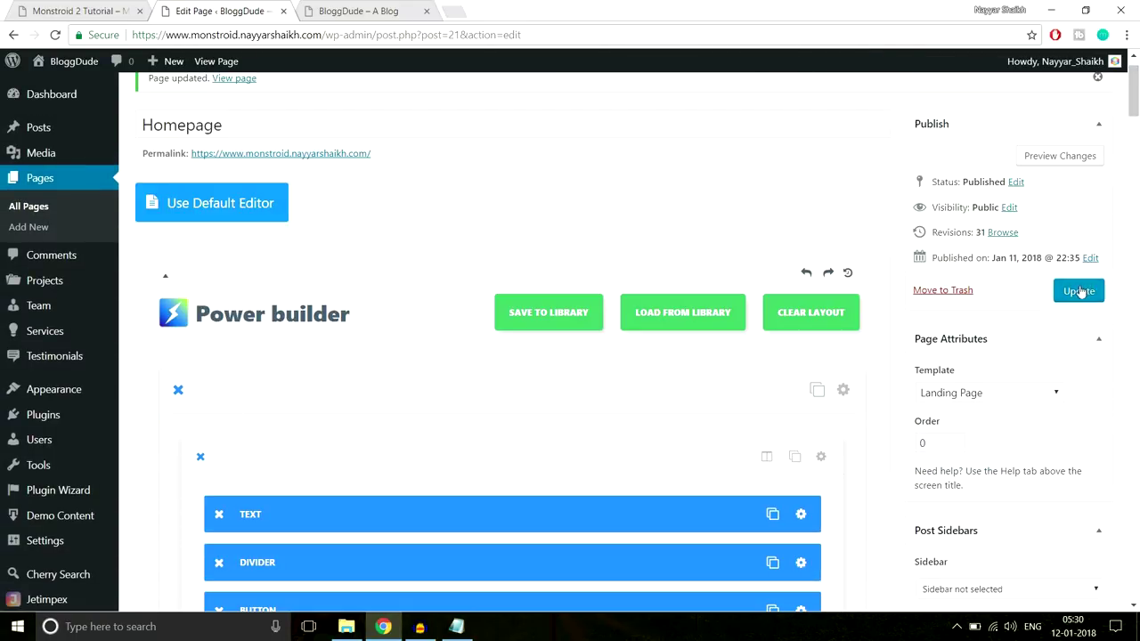
left_click(1078, 291)
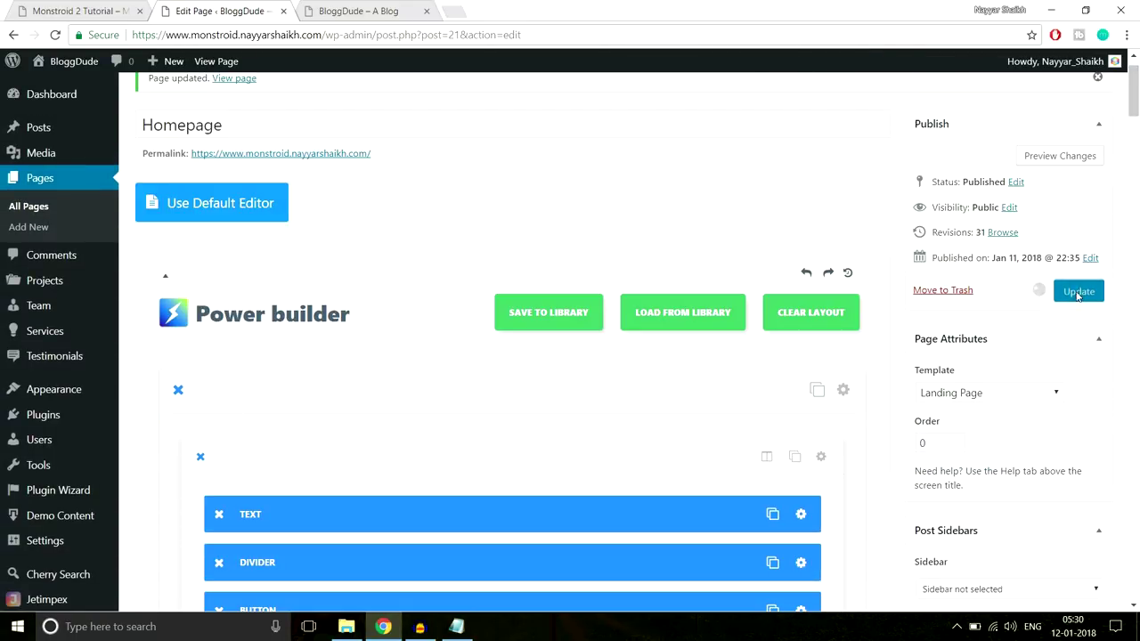
left_click(416, 9)
left_click(401, 36)
key("Return")
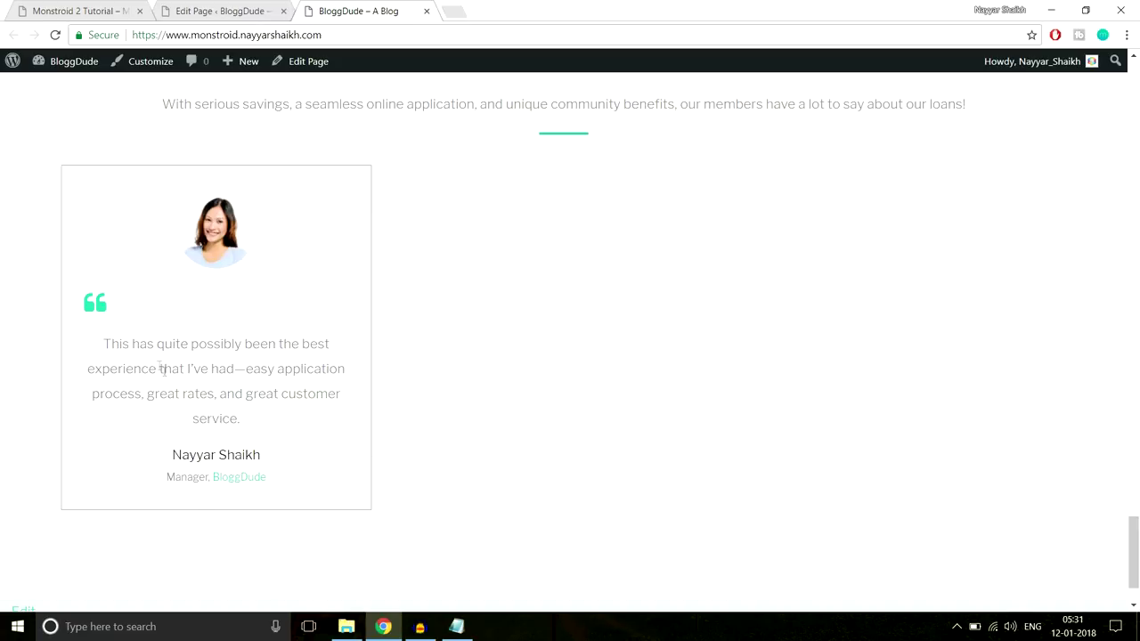
left_click_drag(97, 335, 313, 412)
left_click(312, 413)
scroll(321, 347, "up", 4)
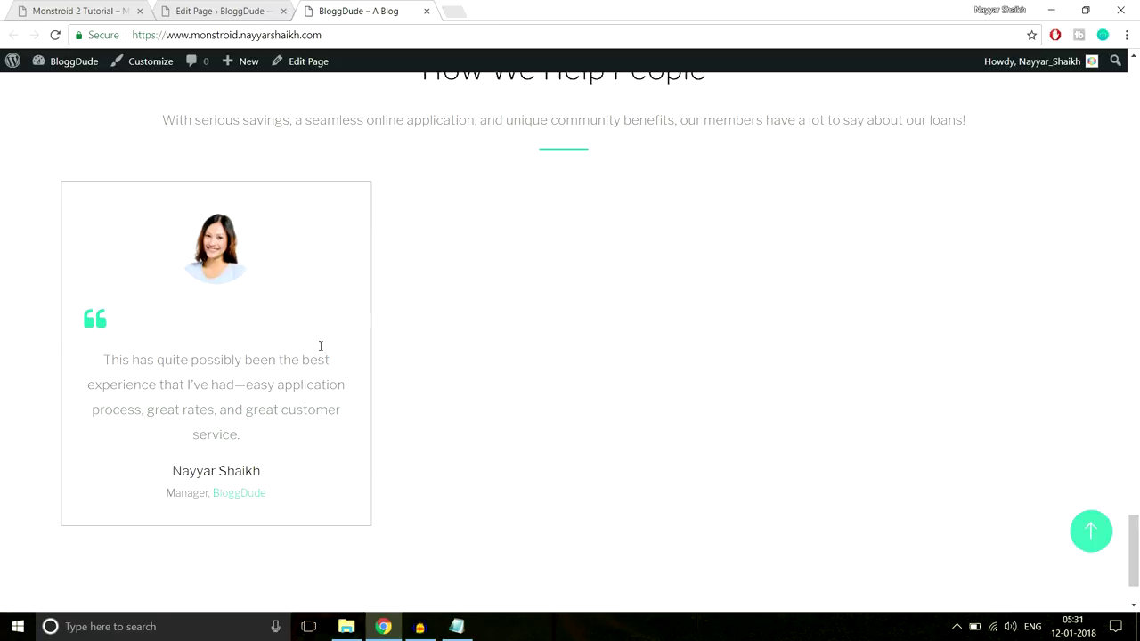
scroll(321, 351, "down", 2)
left_click(218, 11)
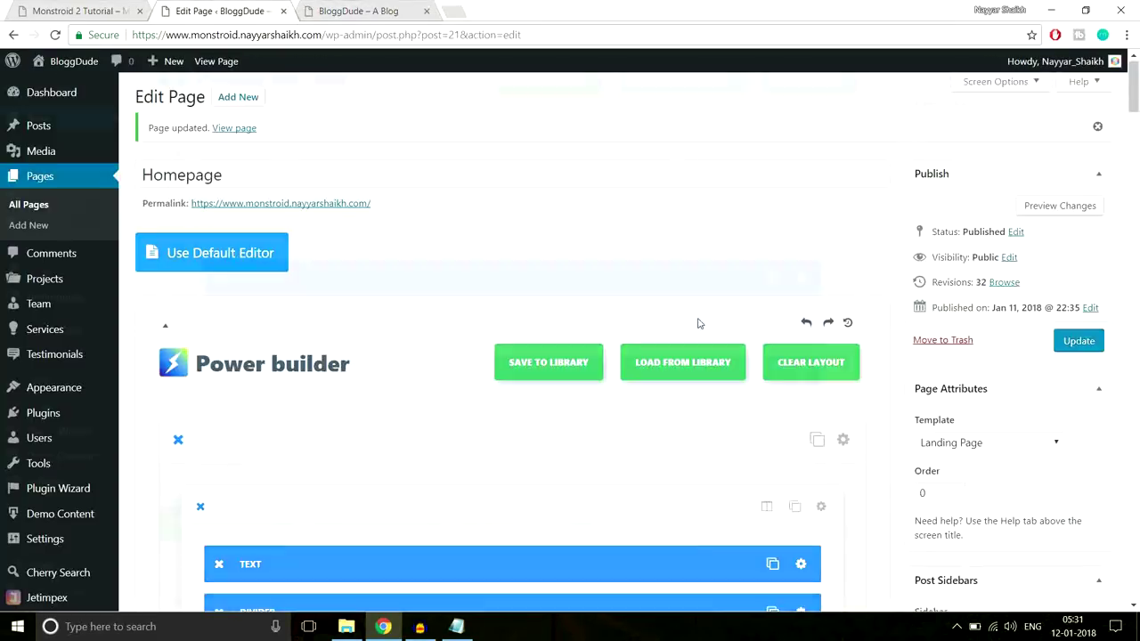
Clone the testimonial twice, placing the copies in the second and third columns
scroll(700, 323, "down", 4)
left_click_drag(1135, 125, 1134, 478)
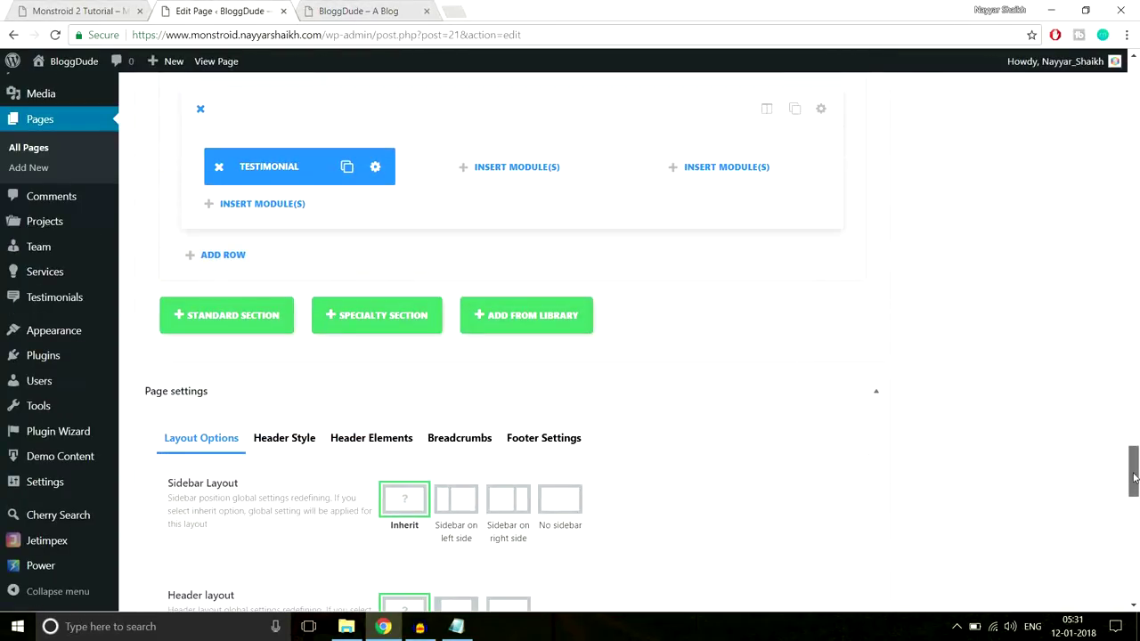
left_click(344, 166)
left_click_drag(345, 166, 711, 163)
left_click(556, 167)
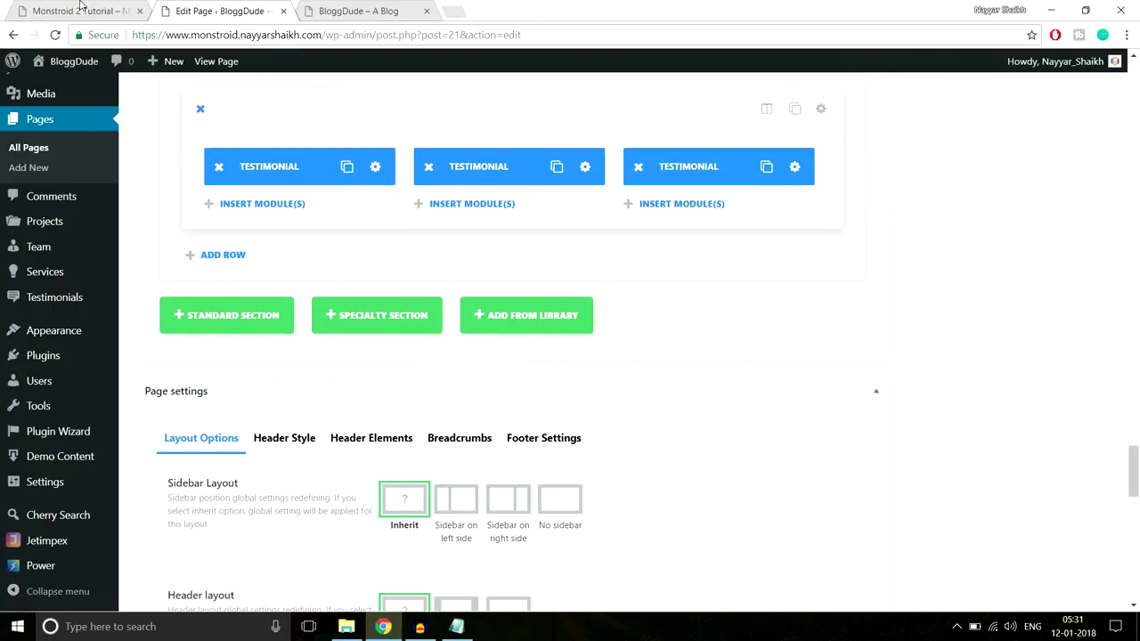
Compare the three-across testimonial layout with the Monstroid 2 demo
left_click(81, 9)
scroll(746, 323, "down", 5)
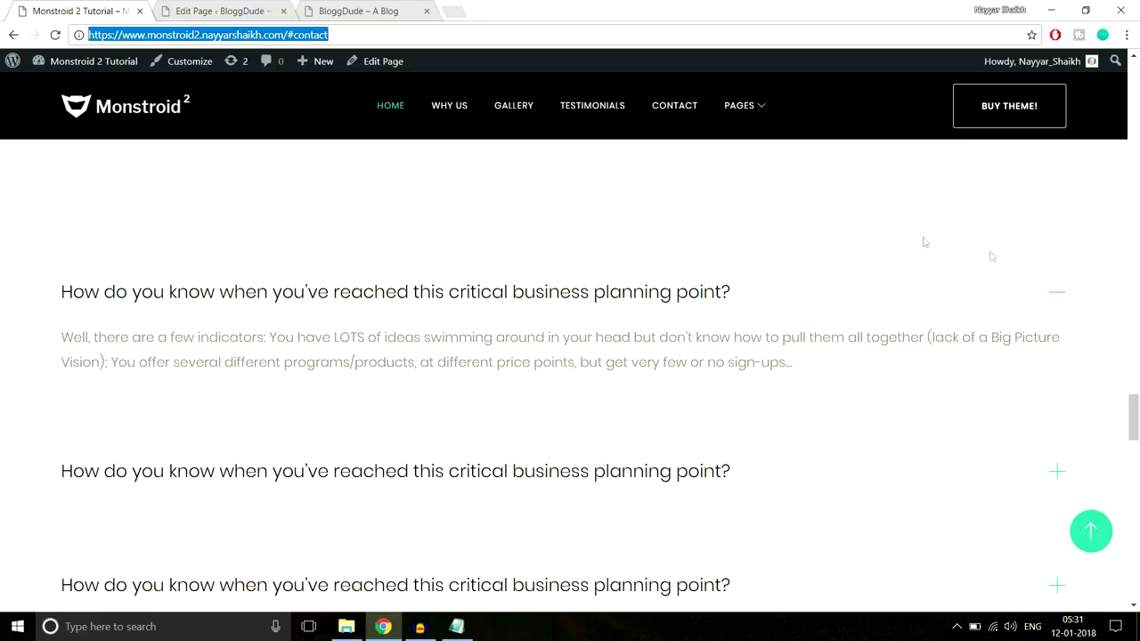
scroll(258, 315, "up", 2)
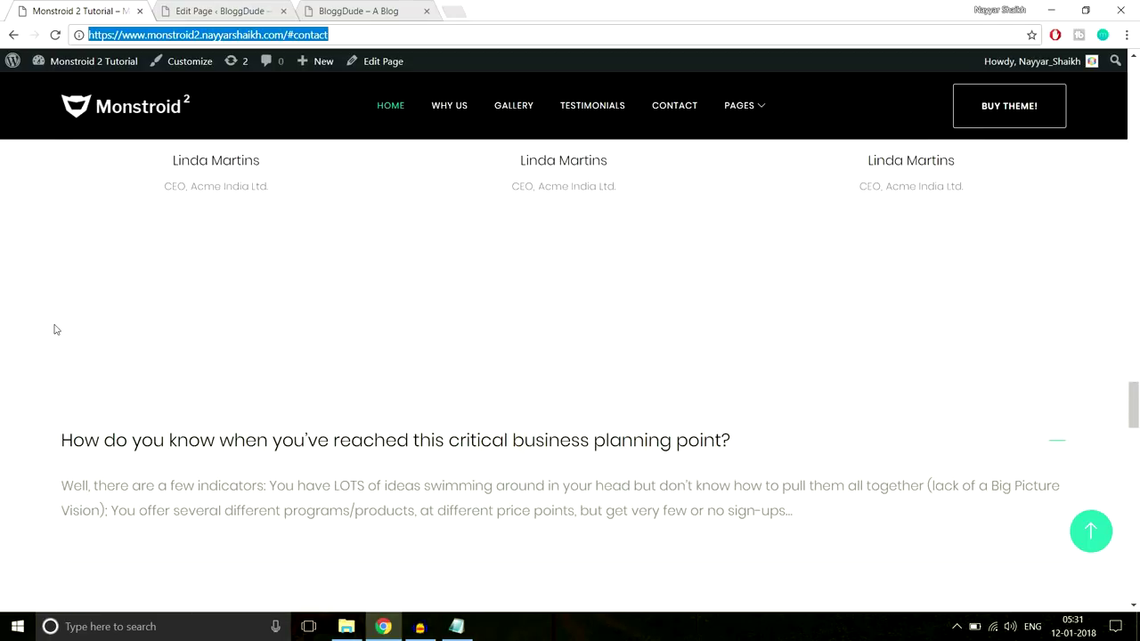
scroll(219, 329, "up", 3)
scroll(682, 231, "down", 3)
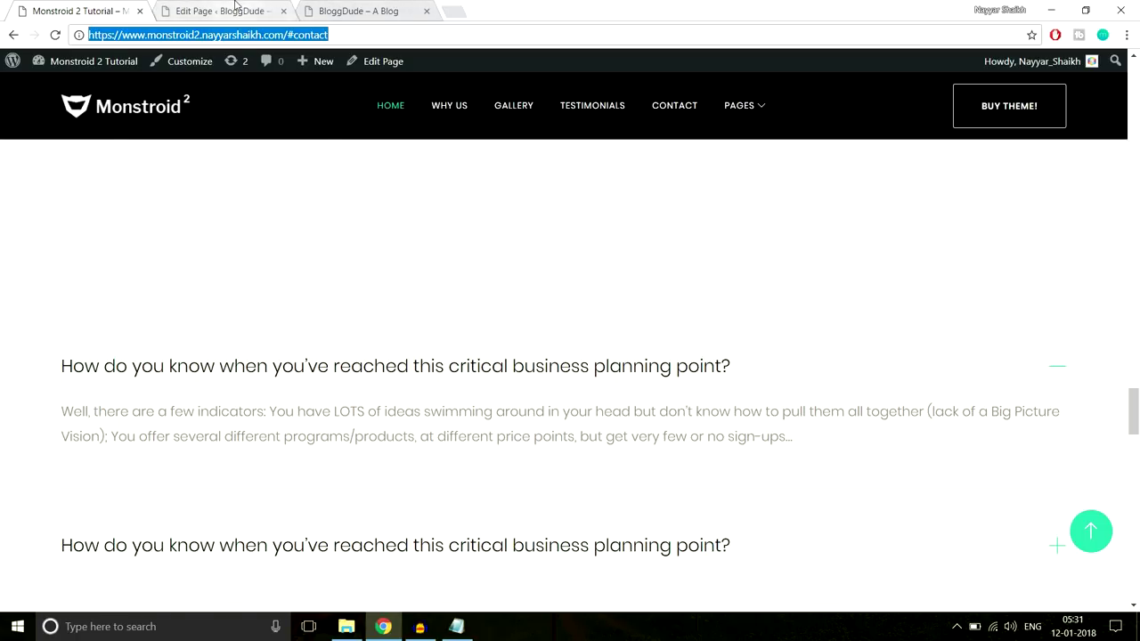
left_click(236, 7)
scroll(239, 401, "up", 1)
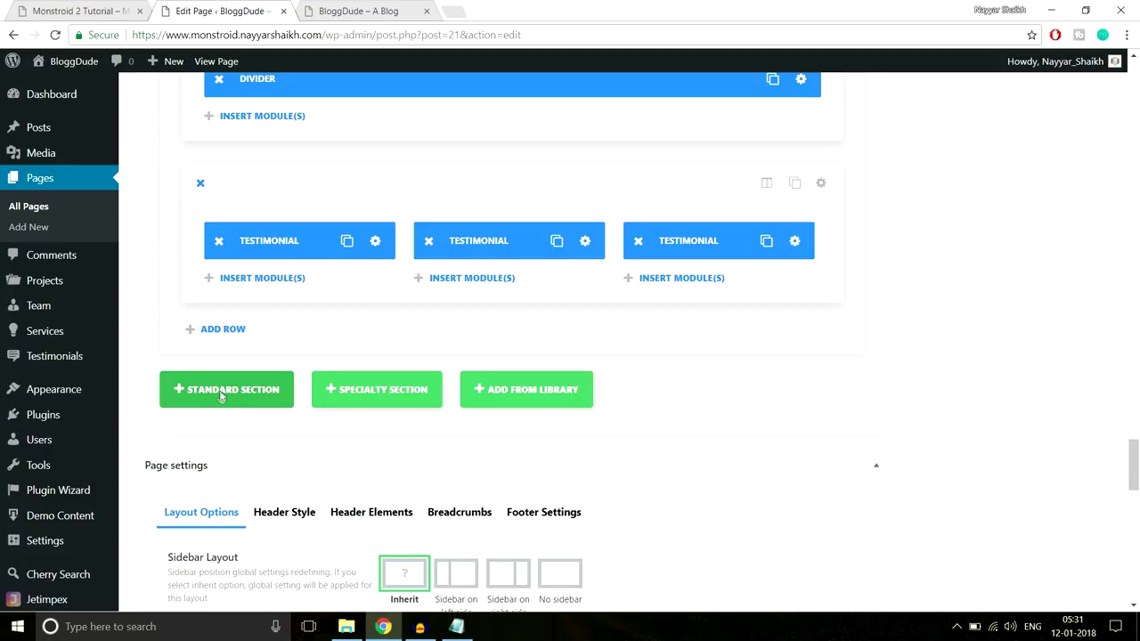
Add a one-column row below the testimonials and insert an Accordion module
left_click(223, 392)
left_click(82, 11)
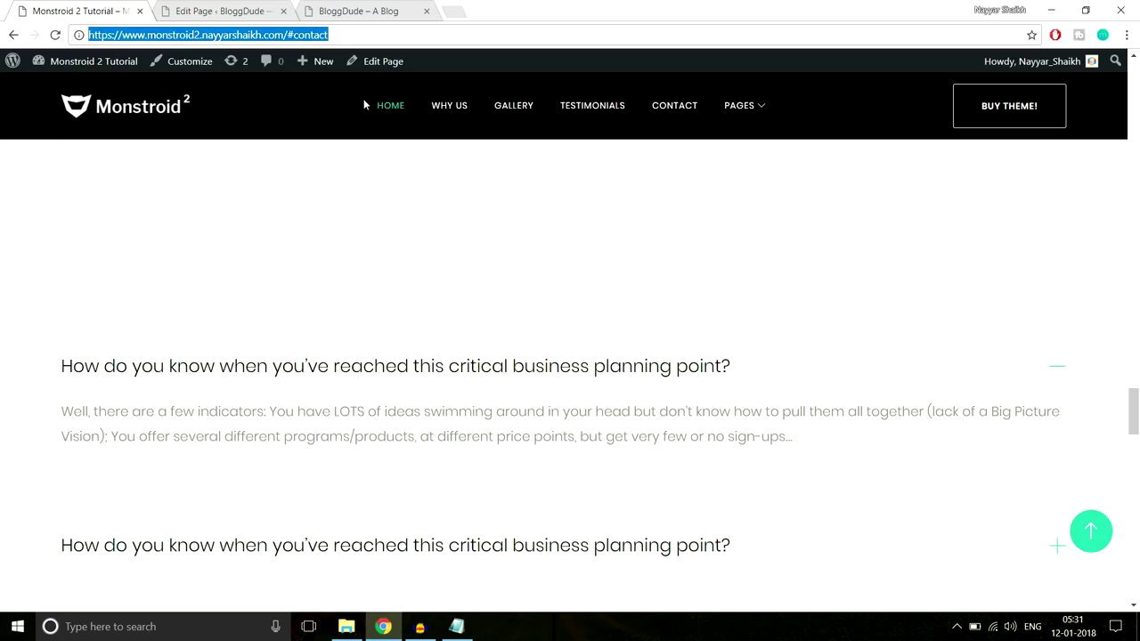
scroll(554, 304, "down", 2)
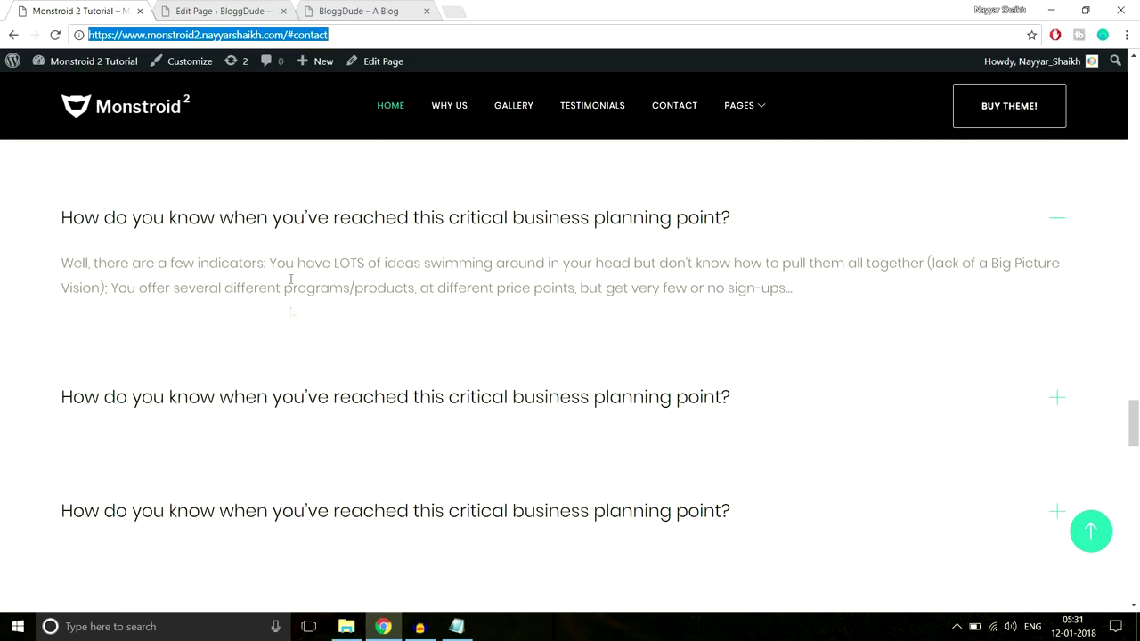
left_click(222, 11)
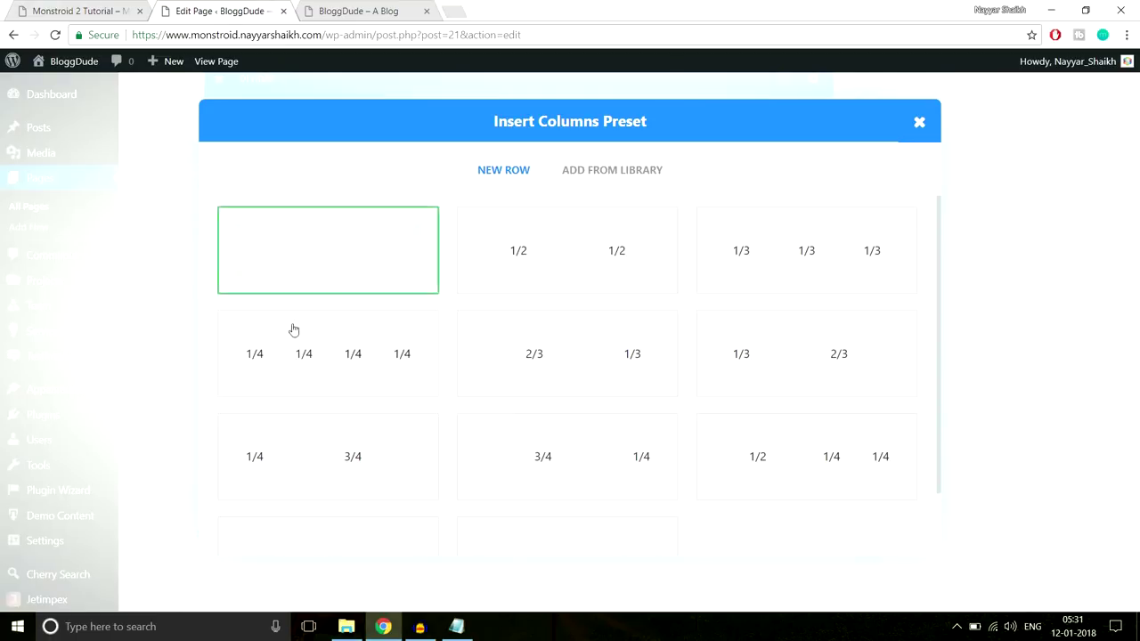
left_click(311, 268)
scroll(953, 284, "down", 3)
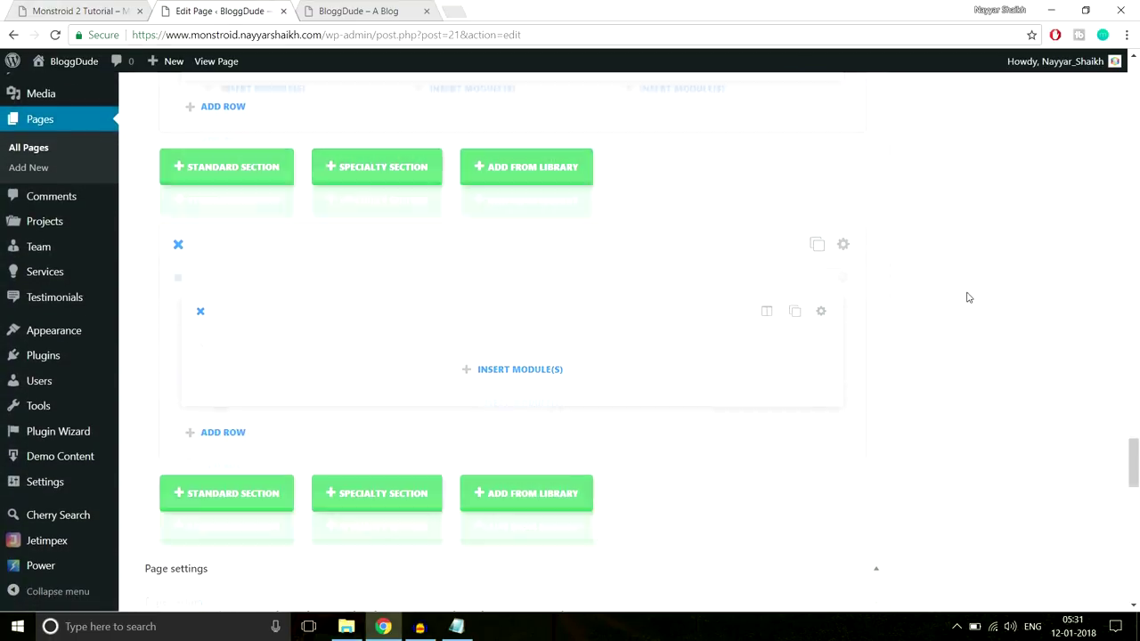
left_click(520, 372)
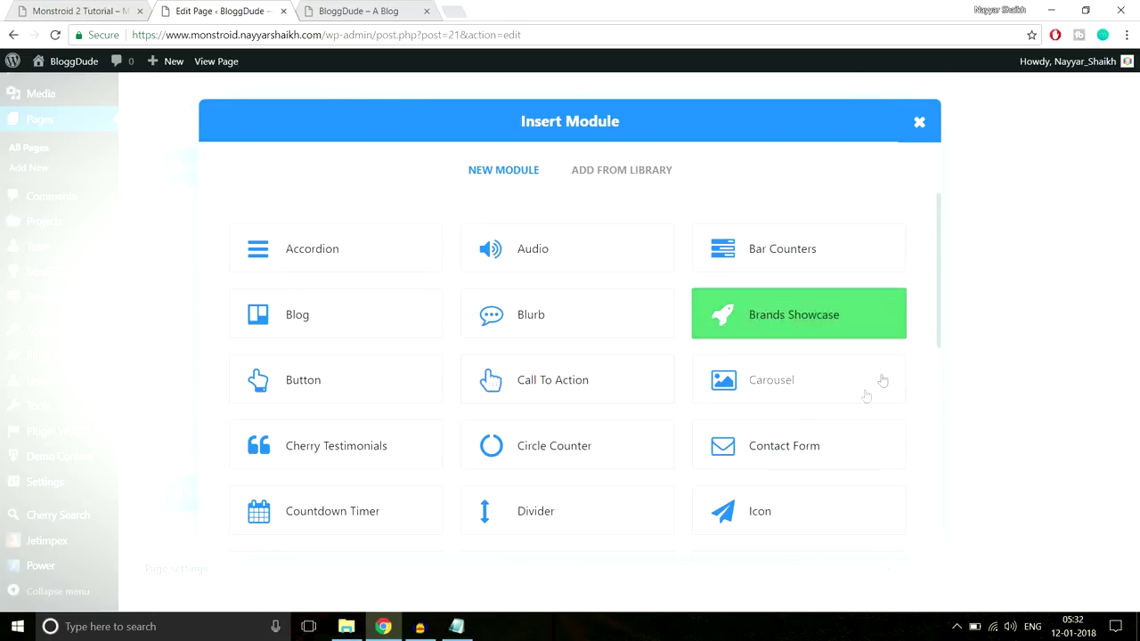
left_click(331, 255)
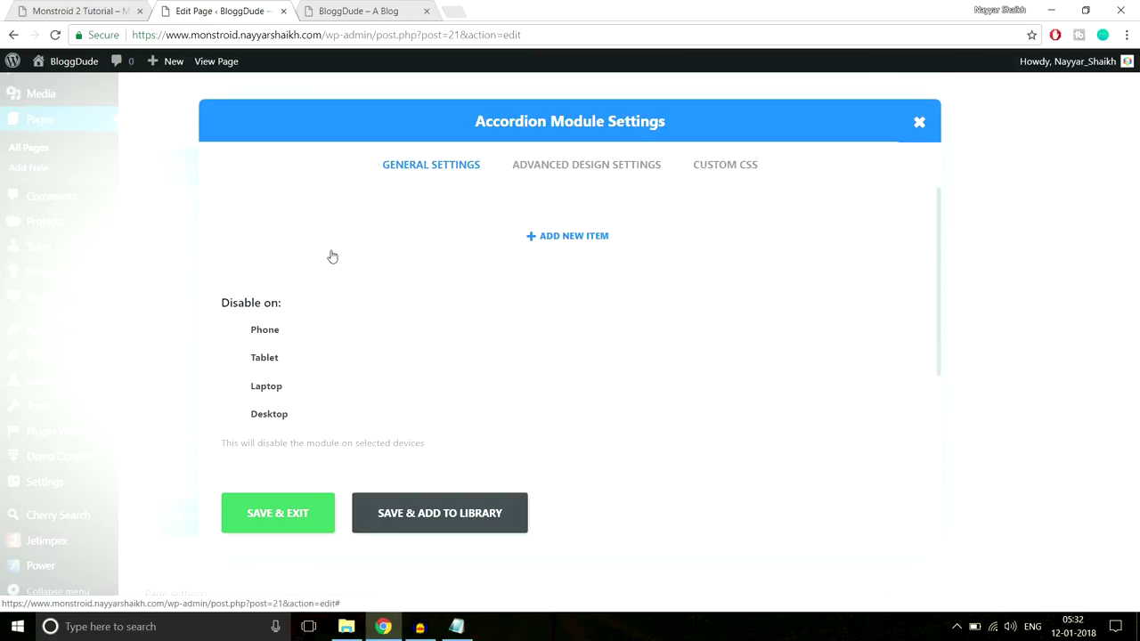
Add an accordion item using the demo's first FAQ question as title and its answer as content
left_click(609, 238)
left_click(89, 11)
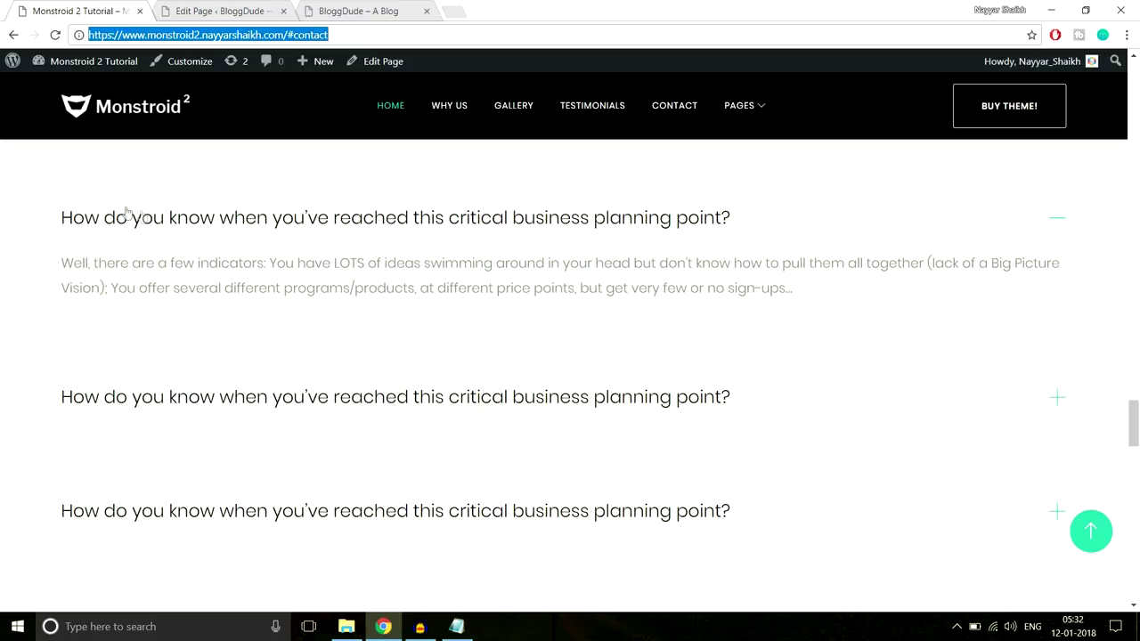
left_click_drag(61, 217, 759, 221)
key("ctrl+c")
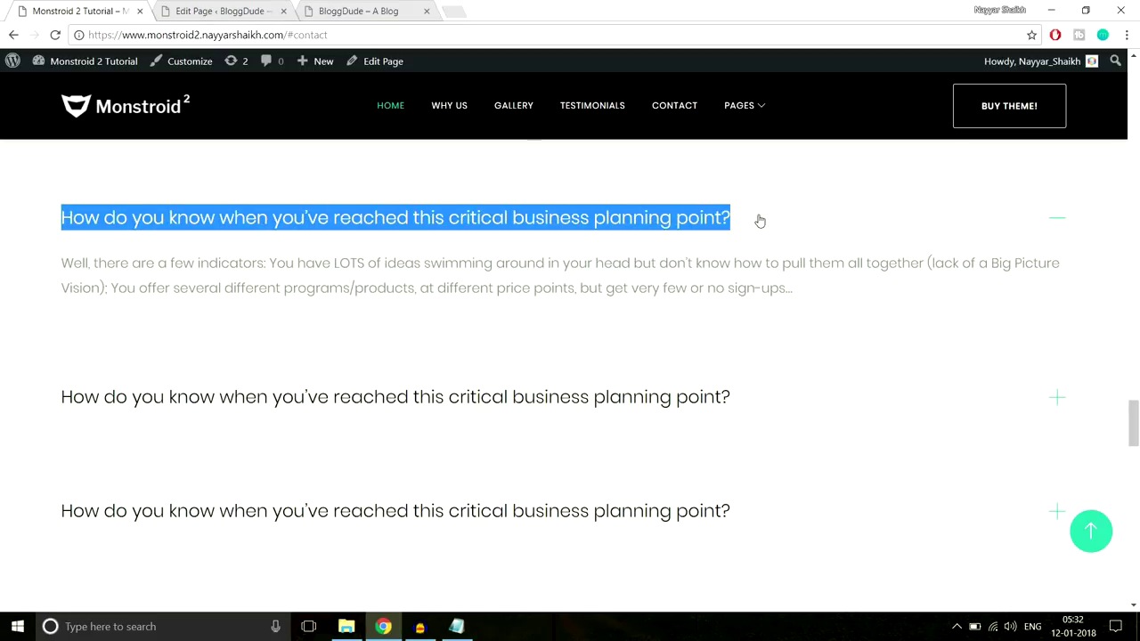
left_click(222, 10)
key("ctrl+v")
scroll(661, 310, "down", 1)
left_click(82, 10)
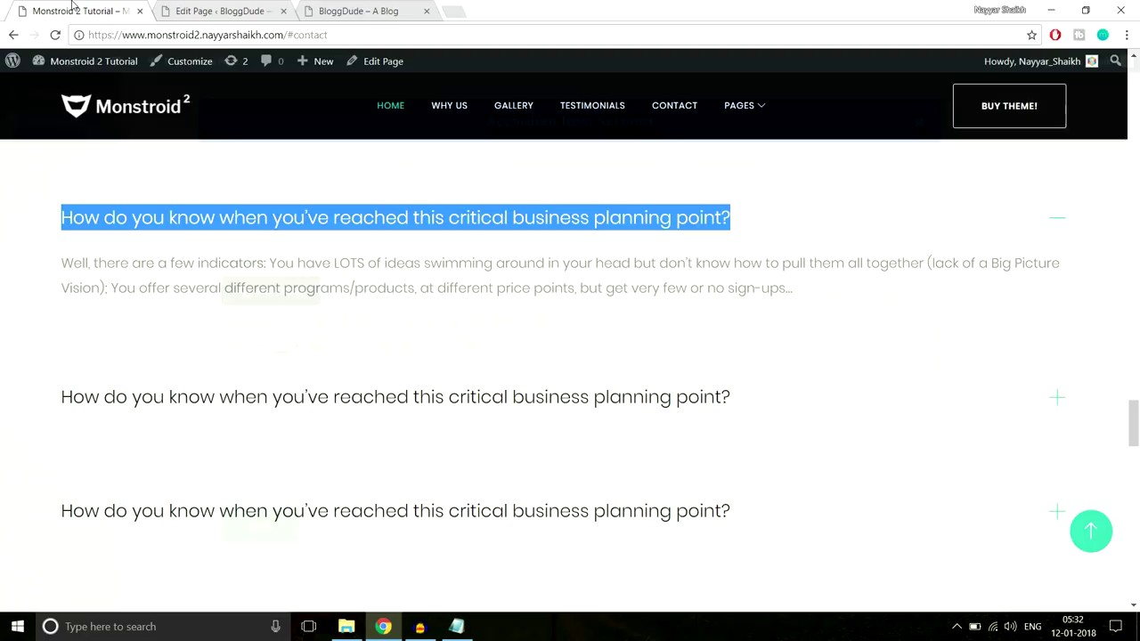
left_click_drag(65, 259, 888, 284)
key("ctrl+c")
left_click(246, 7)
key("ctrl+v")
scroll(418, 427, "down", 1)
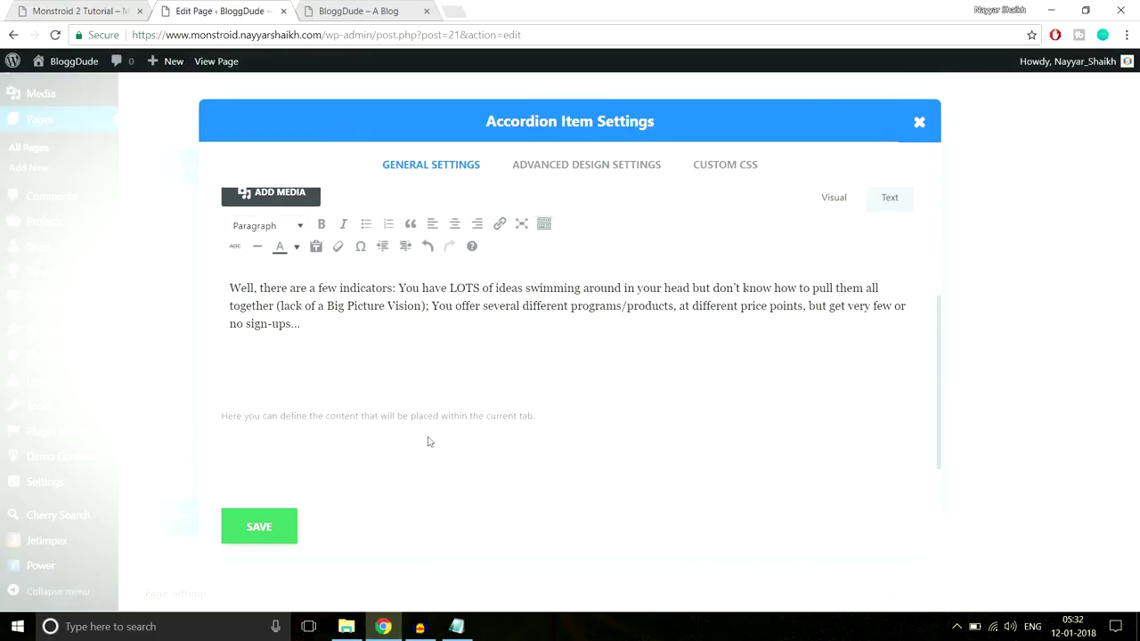
left_click(260, 535)
Duplicate the accordion item three times to make four identical items
left_click(868, 237)
left_click(868, 237)
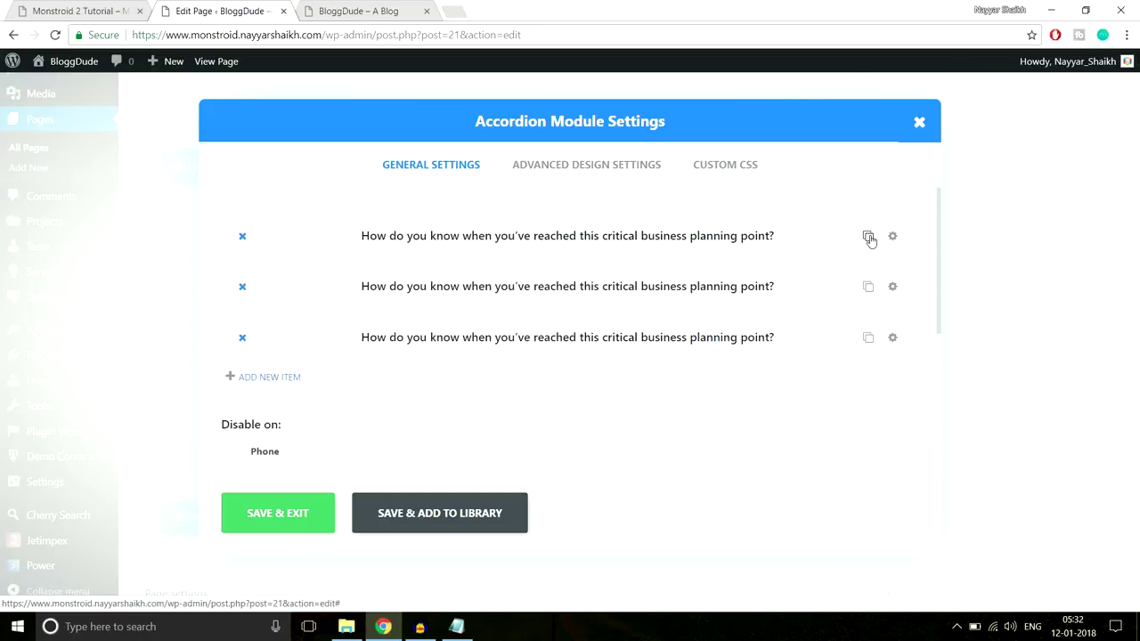
left_click(868, 236)
scroll(642, 305, "down", 2)
scroll(642, 306, "down", 2)
scroll(644, 315, "up", 3)
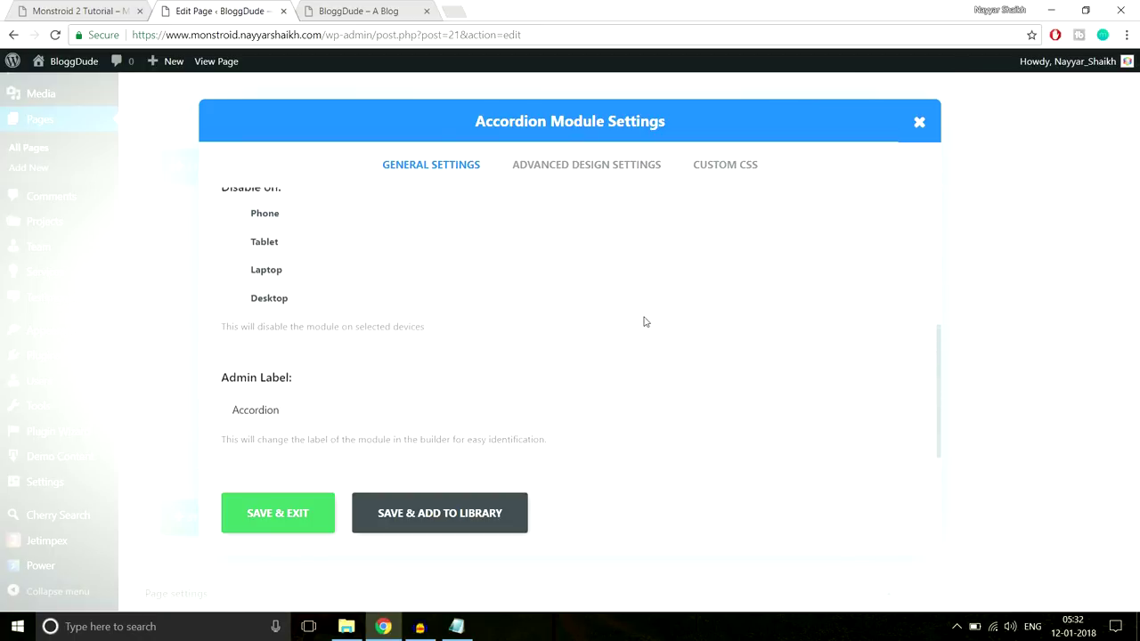
Open the accordion's Advanced Design Settings, comparing toggle styling with the demo accordion
left_click(598, 178)
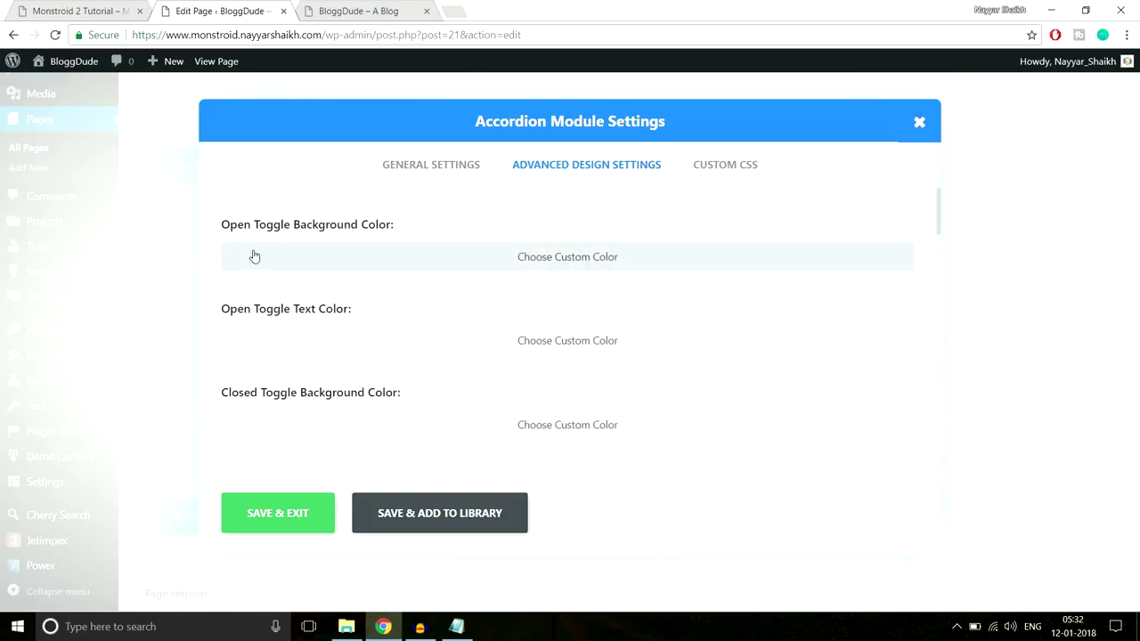
left_click(106, 9)
left_click(1112, 253)
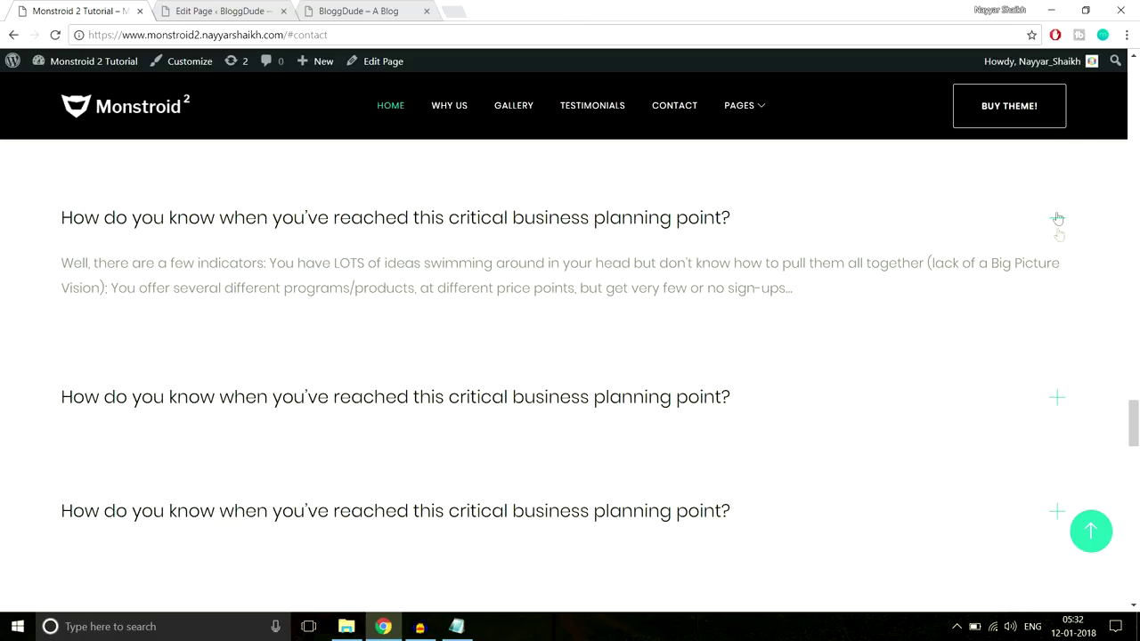
left_click(222, 11)
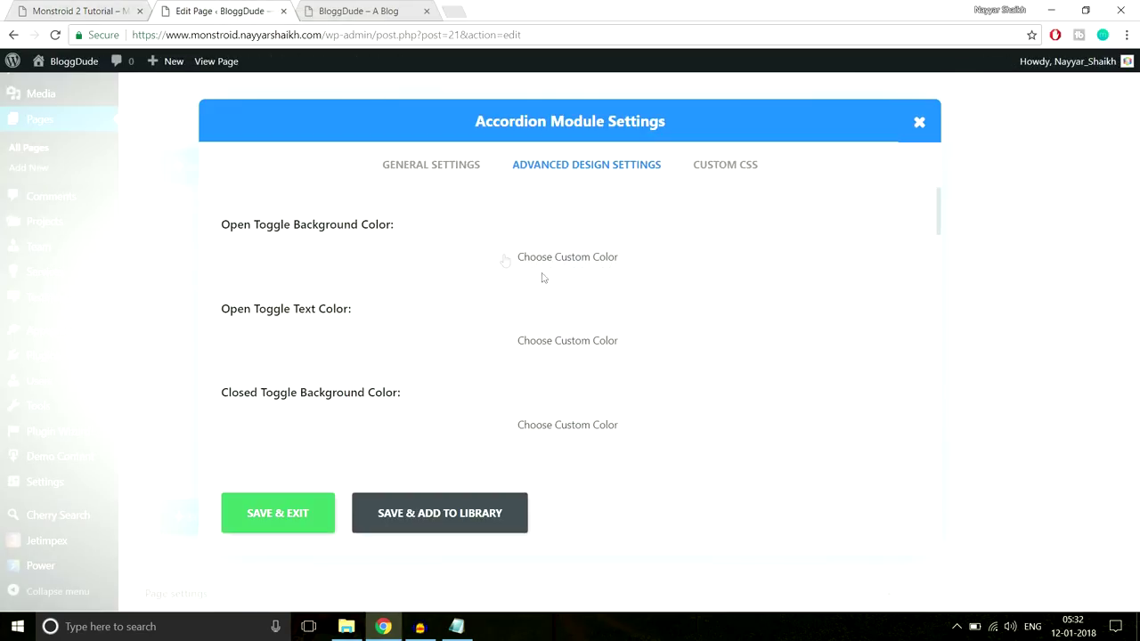
scroll(522, 299, "down", 1)
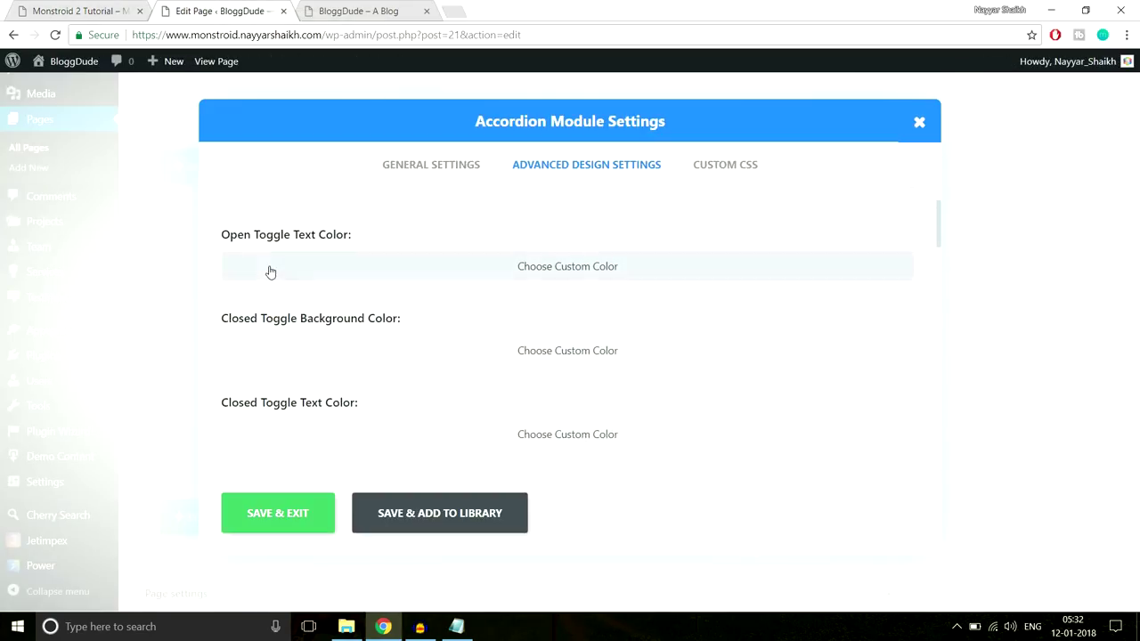
left_click(80, 11)
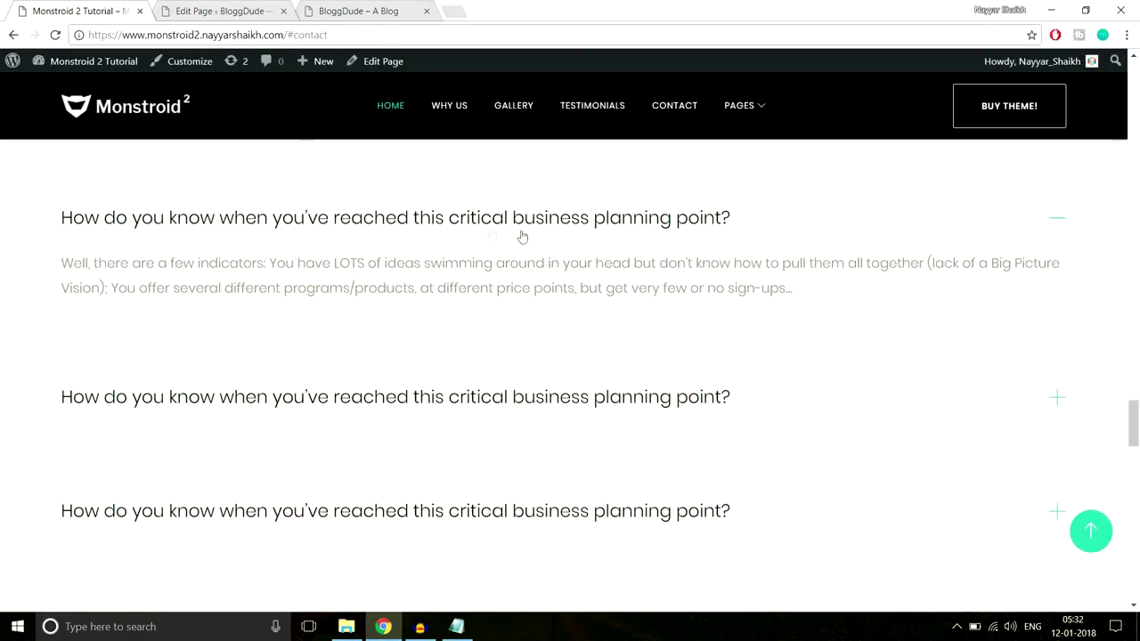
left_click(223, 10)
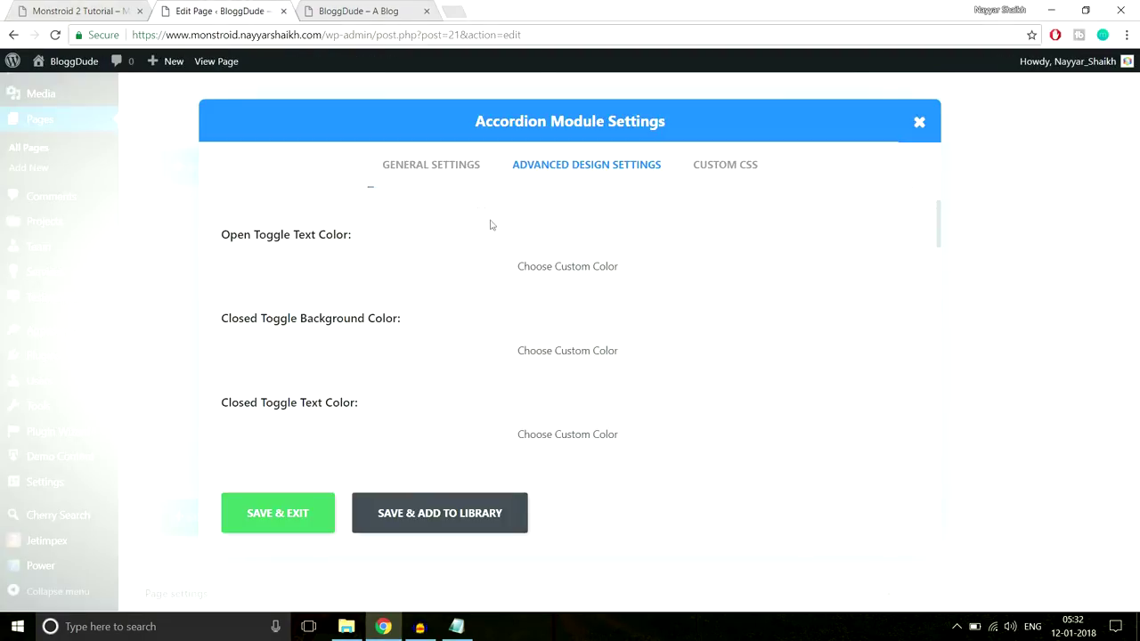
scroll(674, 315, "down", 1)
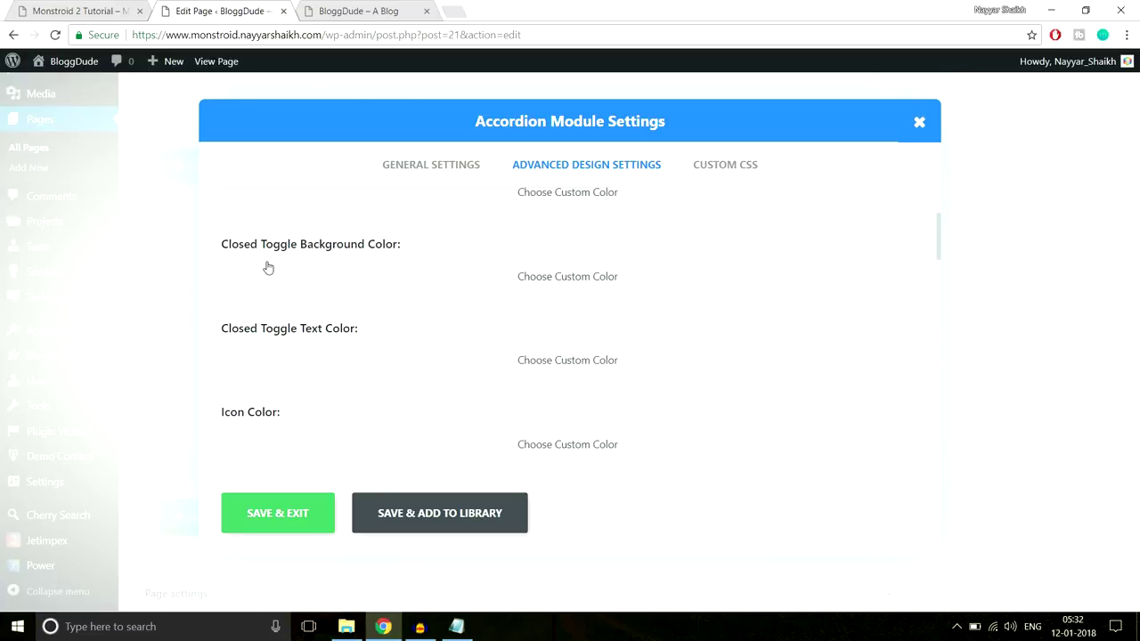
scroll(457, 348, "down", 1)
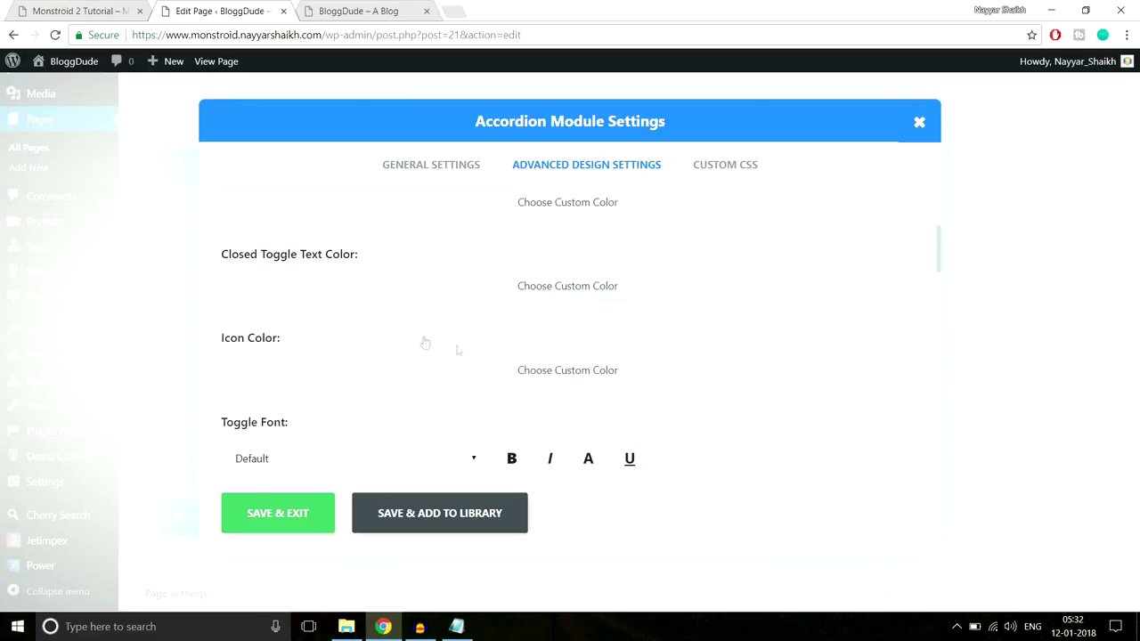
scroll(419, 352, "down", 1)
scroll(432, 367, "up", 4)
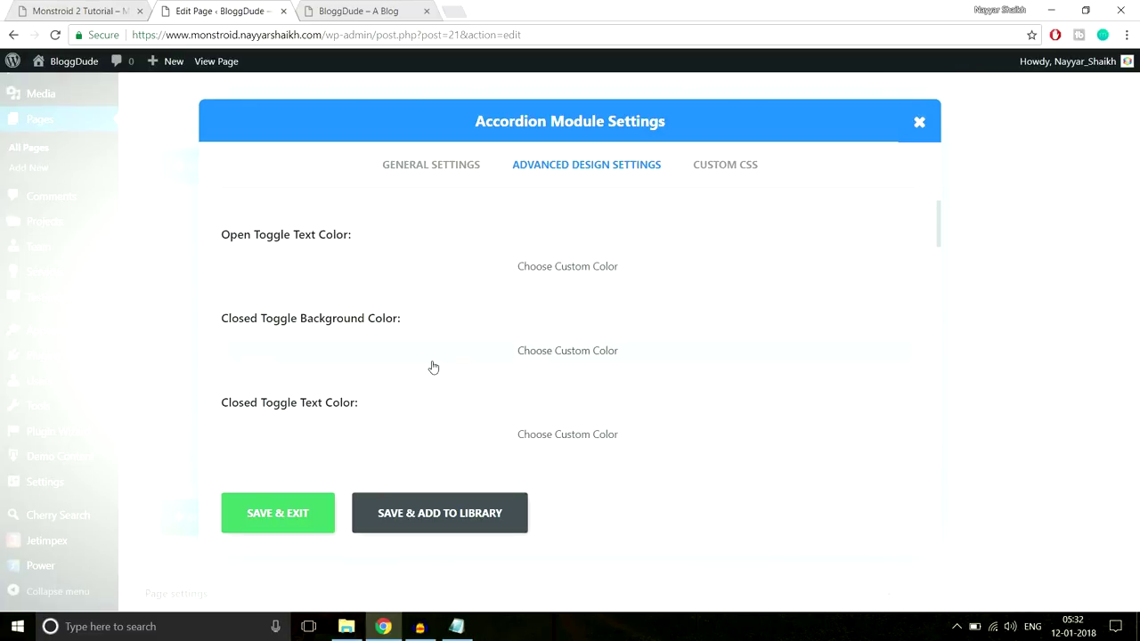
scroll(407, 359, "down", 1)
scroll(514, 347, "down", 1)
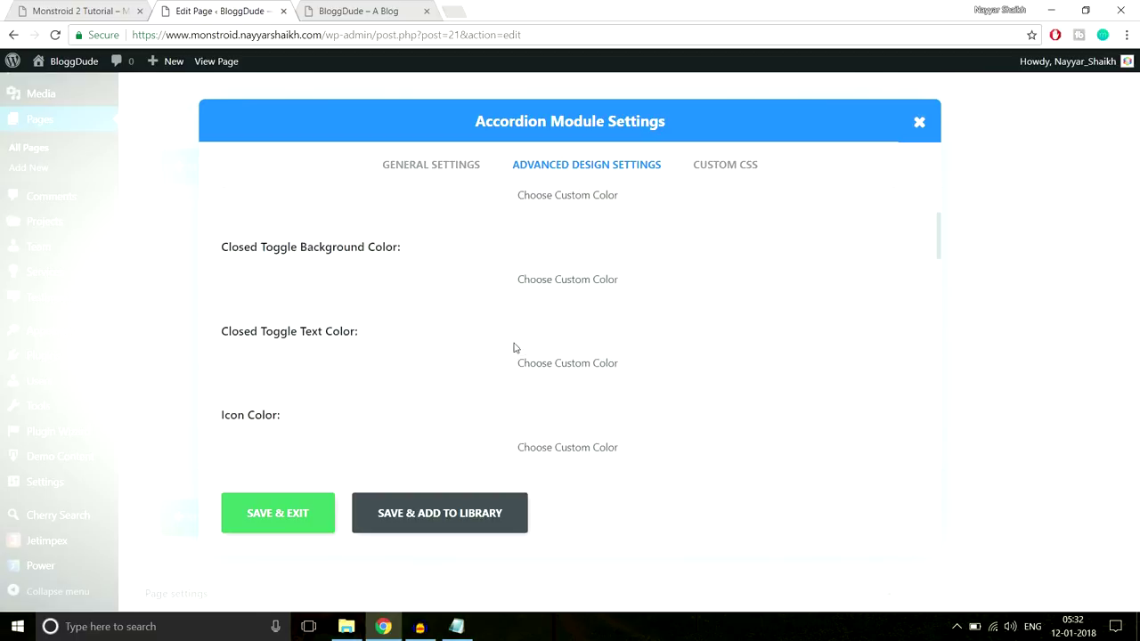
scroll(514, 347, "up", 2)
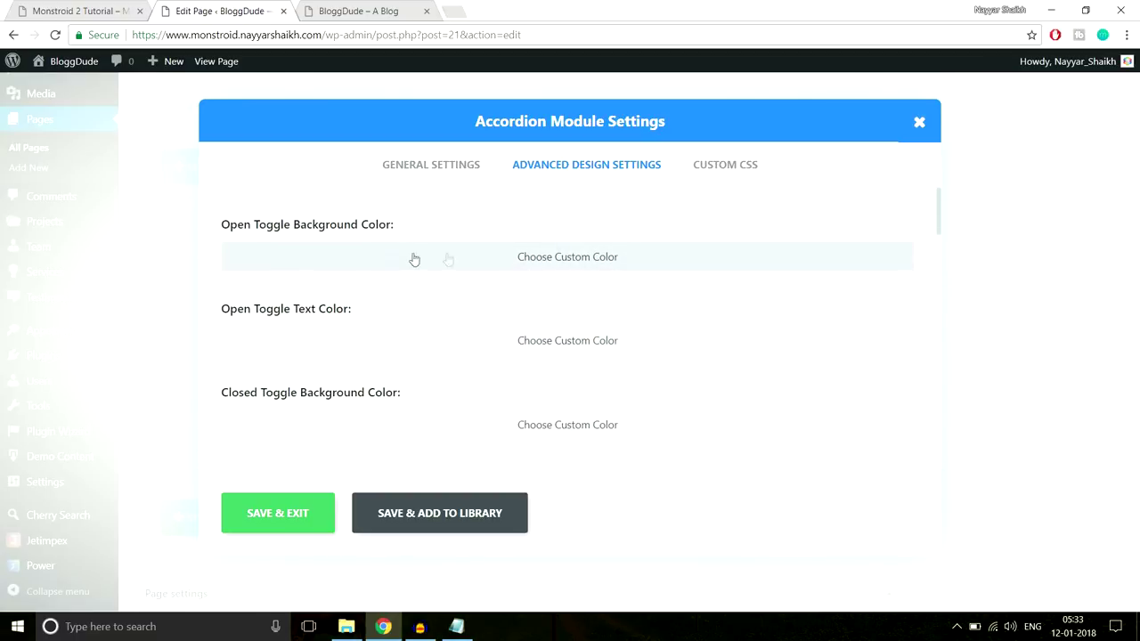
left_click_drag(294, 229, 375, 227)
left_click(375, 227)
Set both open and closed toggle background colours to #f8f8f8 and save the accordion
left_click(495, 263)
left_click(384, 265)
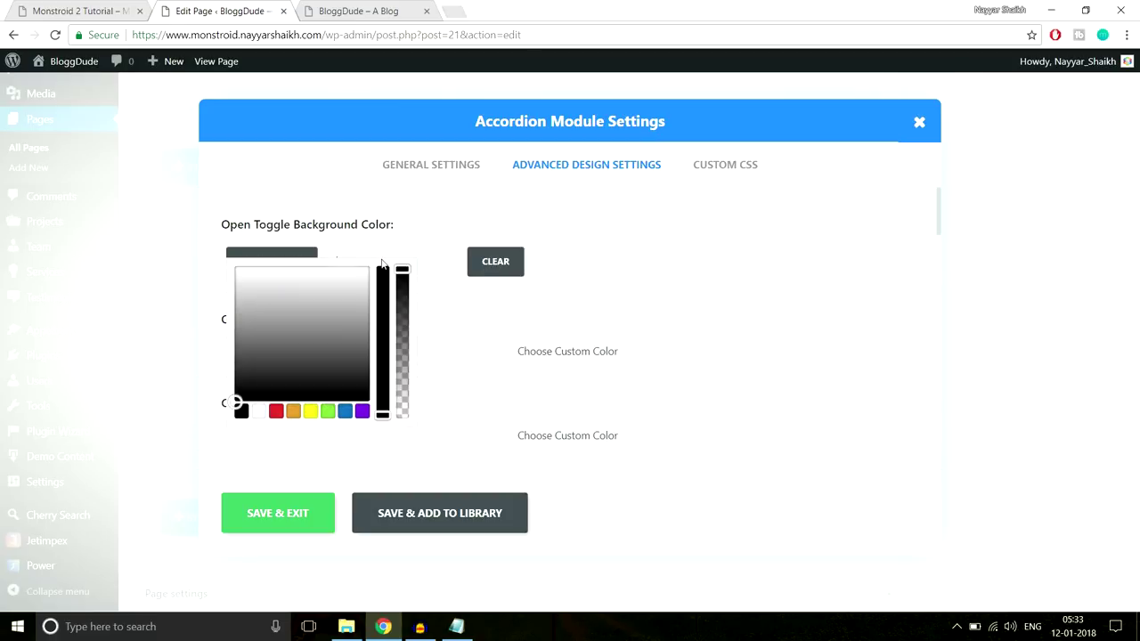
left_click(469, 264)
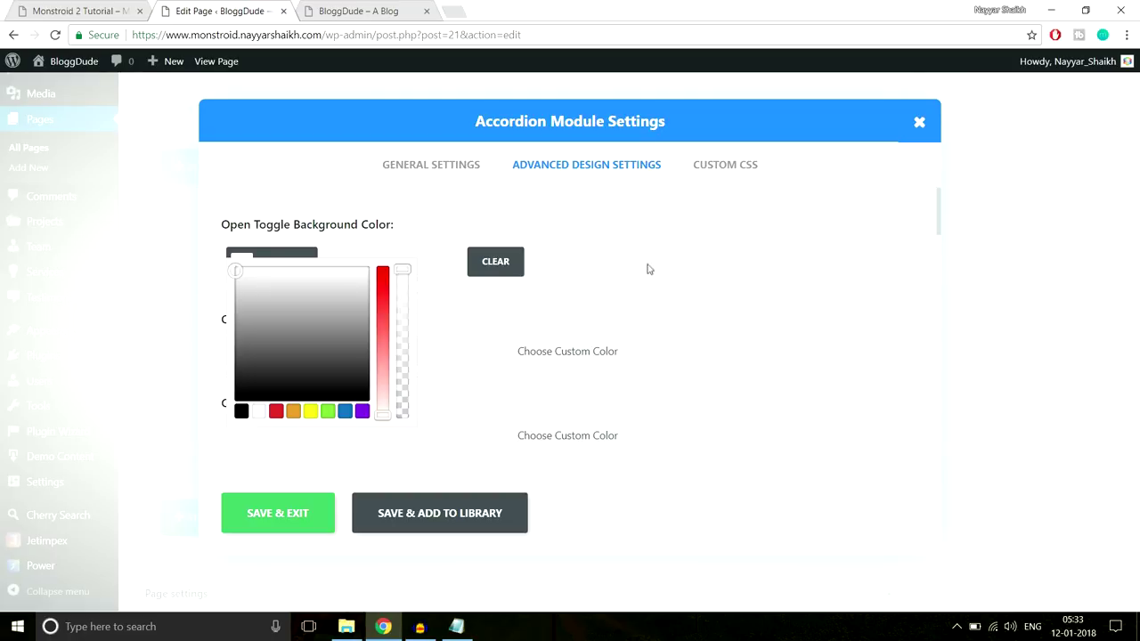
scroll(648, 268, "down", 3)
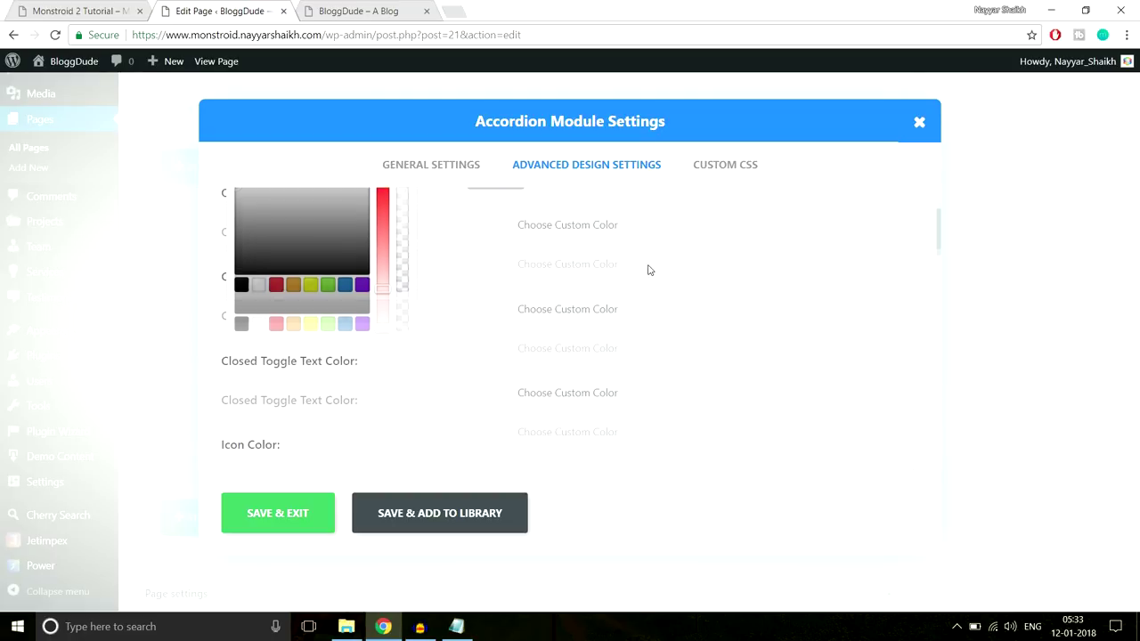
left_click(590, 294)
left_click(421, 293)
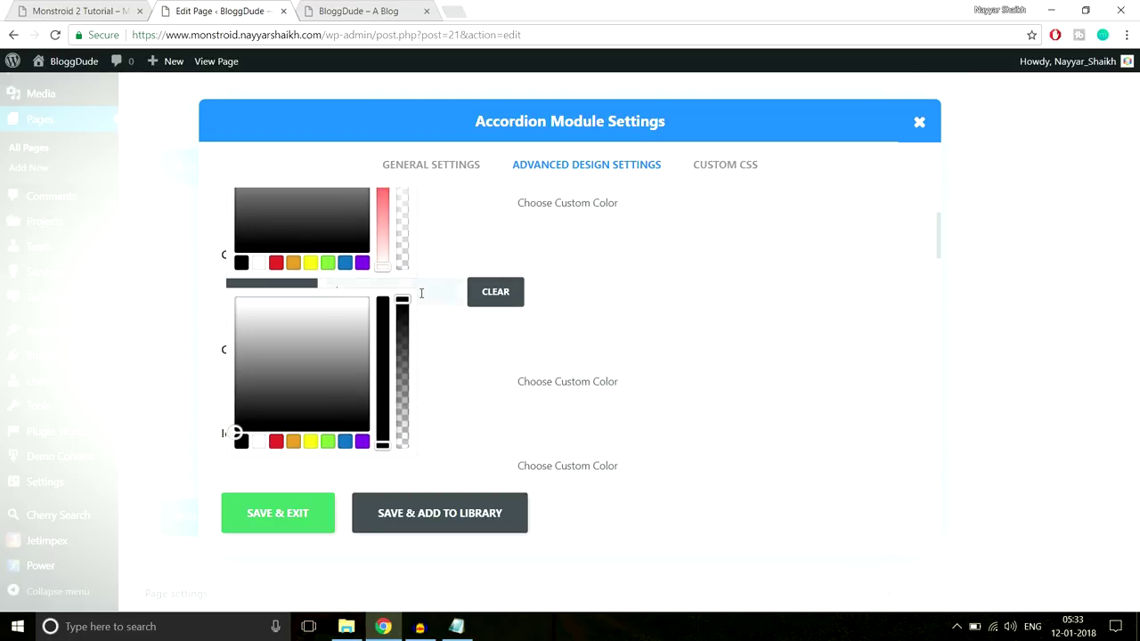
left_click(278, 512)
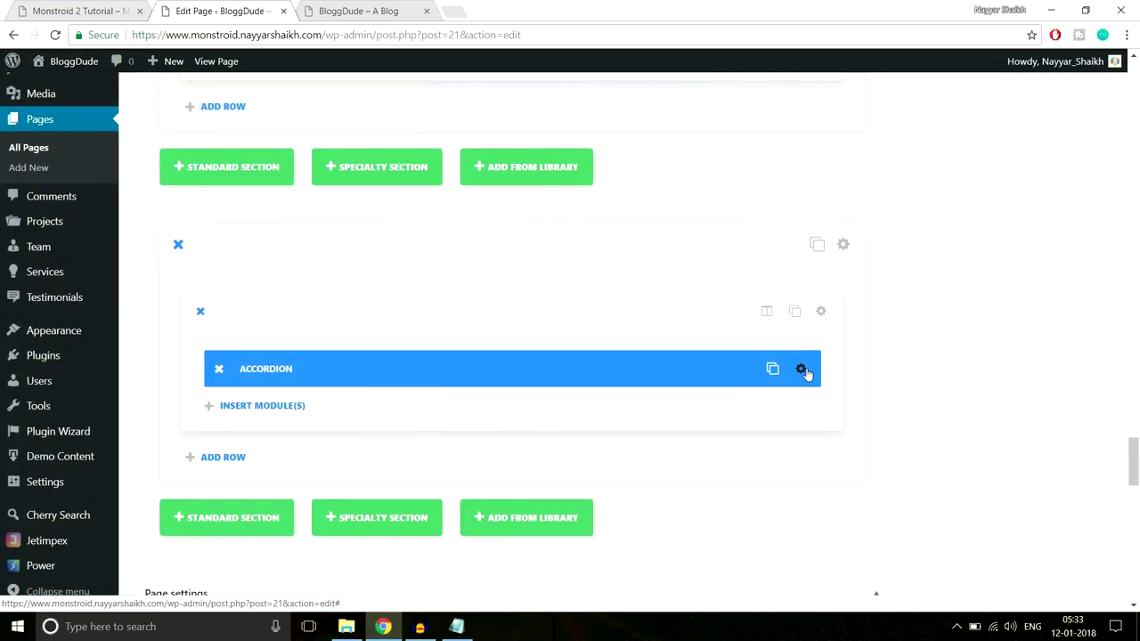
Reopen the accordion colour settings, verify them against the demo, and save again
left_click(804, 372)
left_click(587, 169)
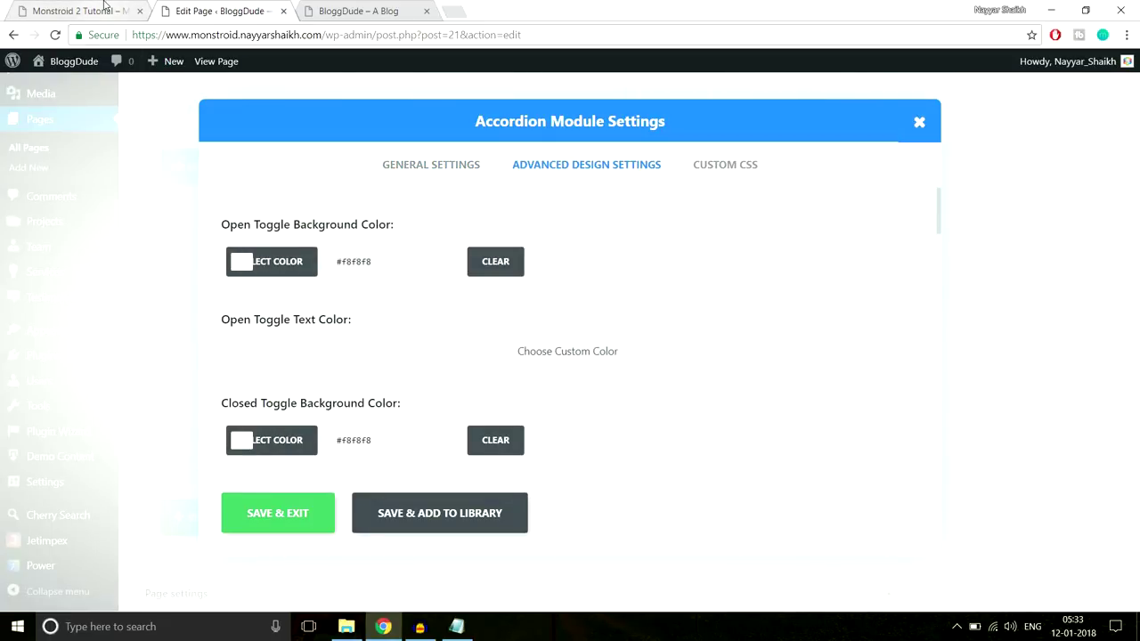
left_click(114, 14)
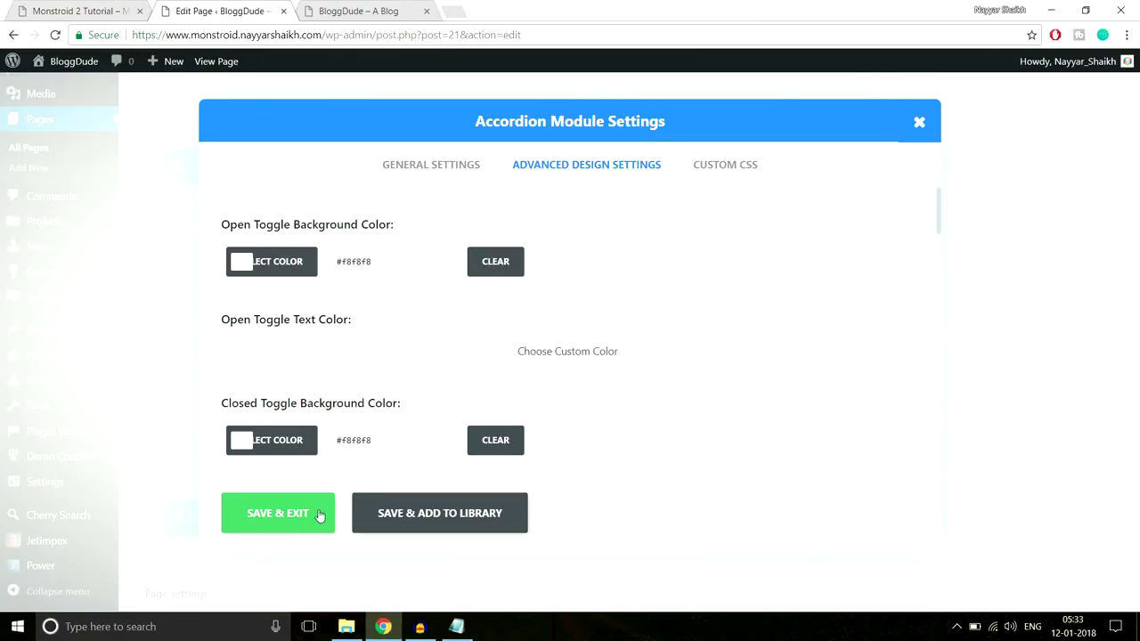
left_click(291, 519)
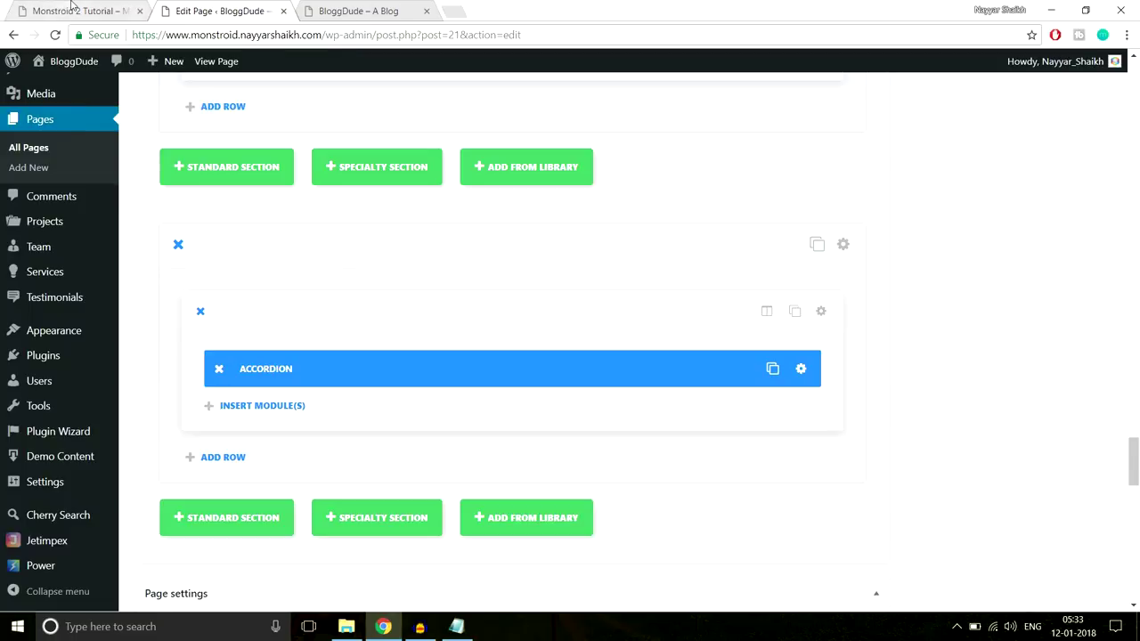
Review the demo's accordion section background and spacing for reference
left_click(76, 11)
scroll(448, 265, "up", 1)
scroll(499, 390, "down", 3)
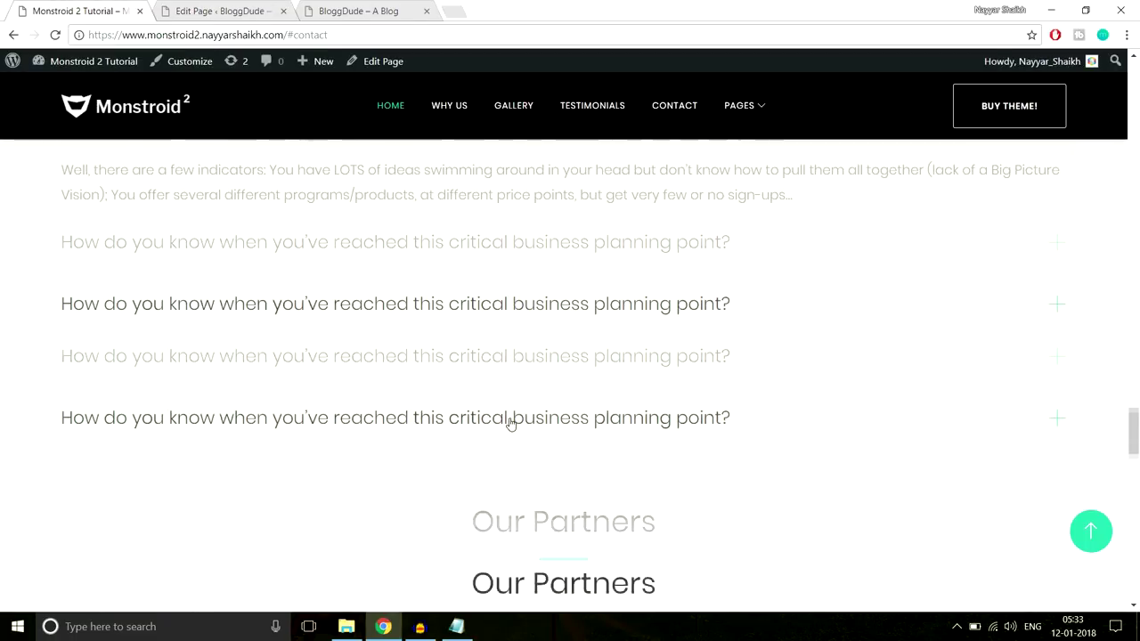
scroll(526, 484, "up", 3)
scroll(189, 285, "up", 1)
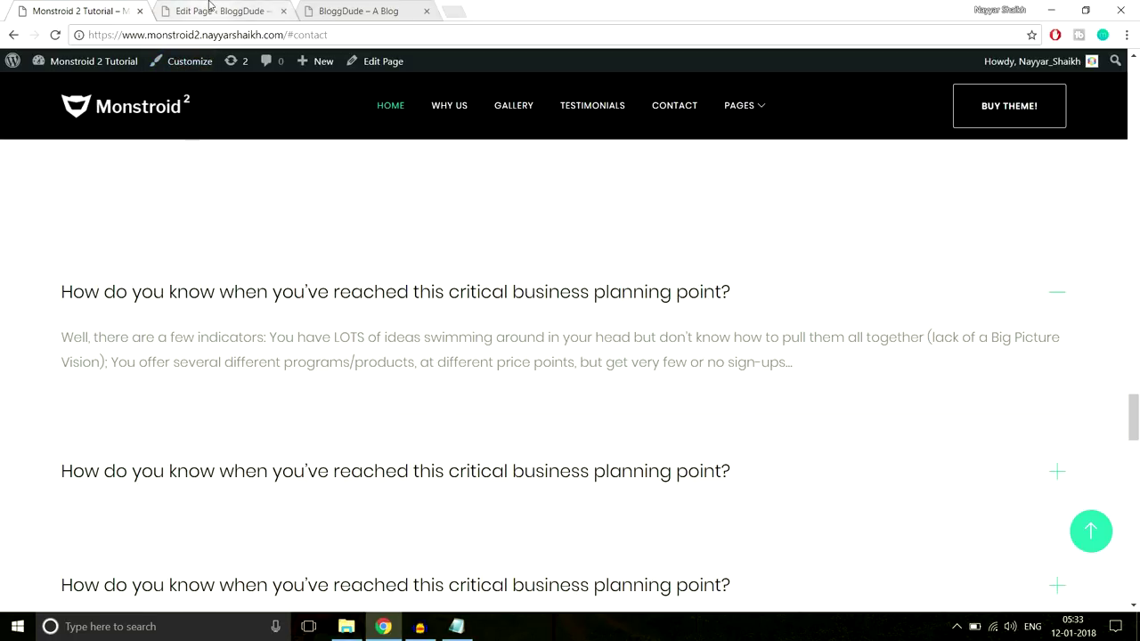
left_click(252, 7)
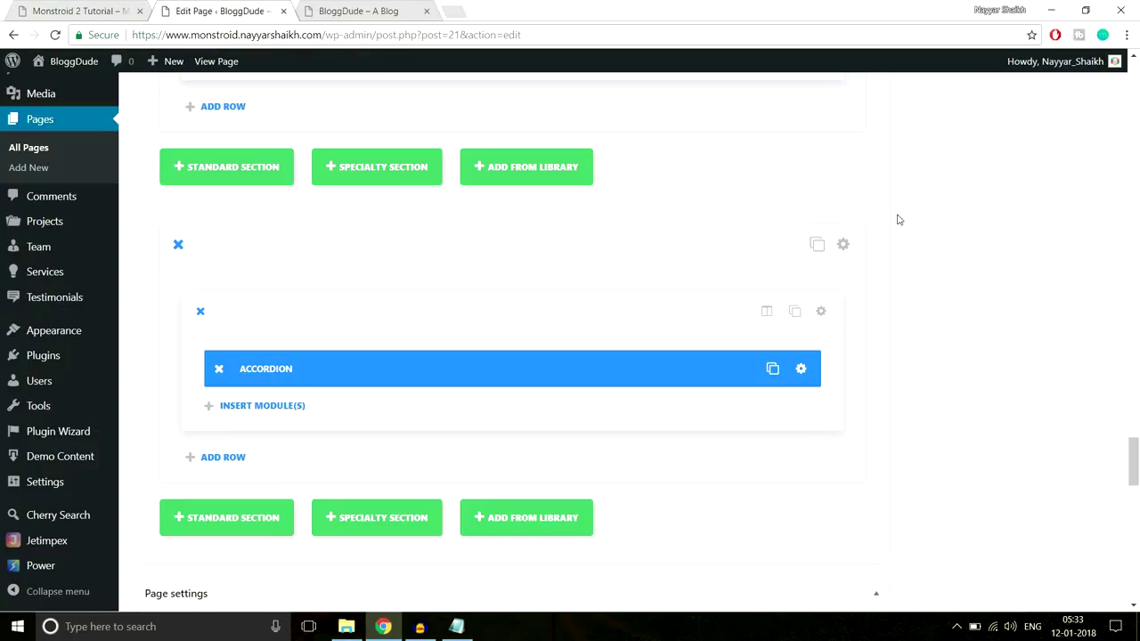
Turn off the section's transparent background, set 70px top and bottom padding, and save
left_click(843, 245)
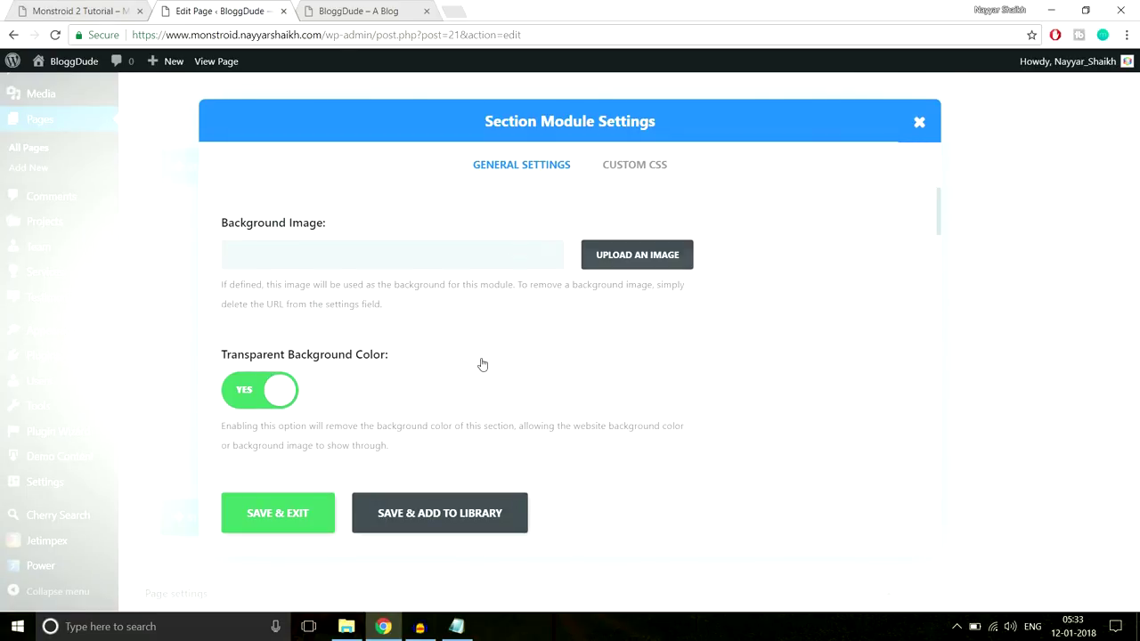
scroll(463, 356, "down", 1)
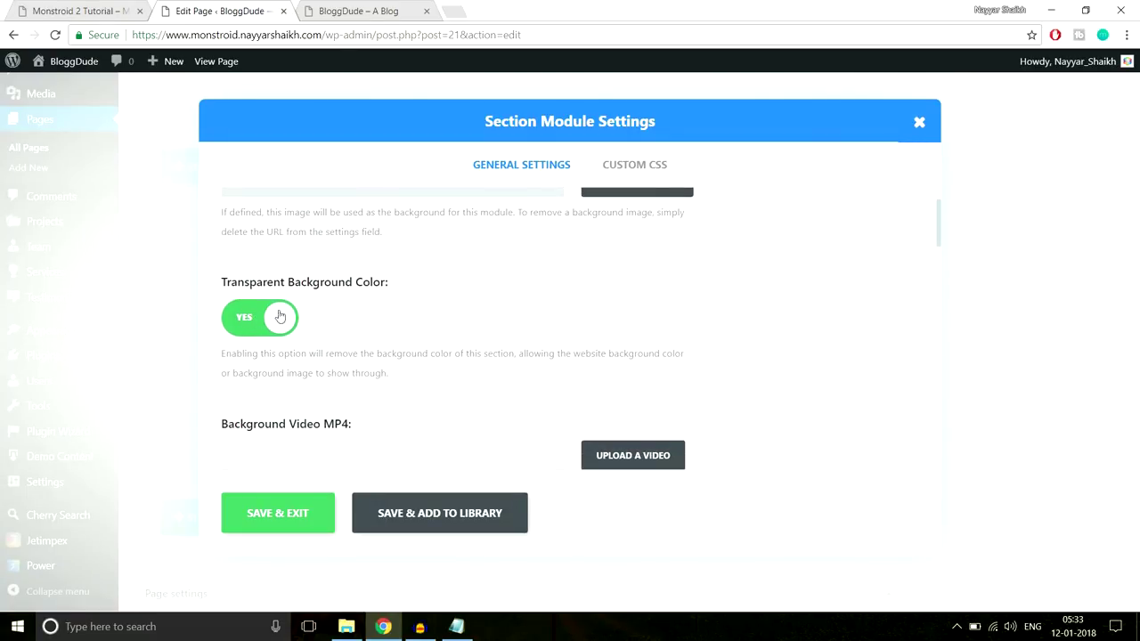
left_click(262, 316)
scroll(363, 360, "down", 2)
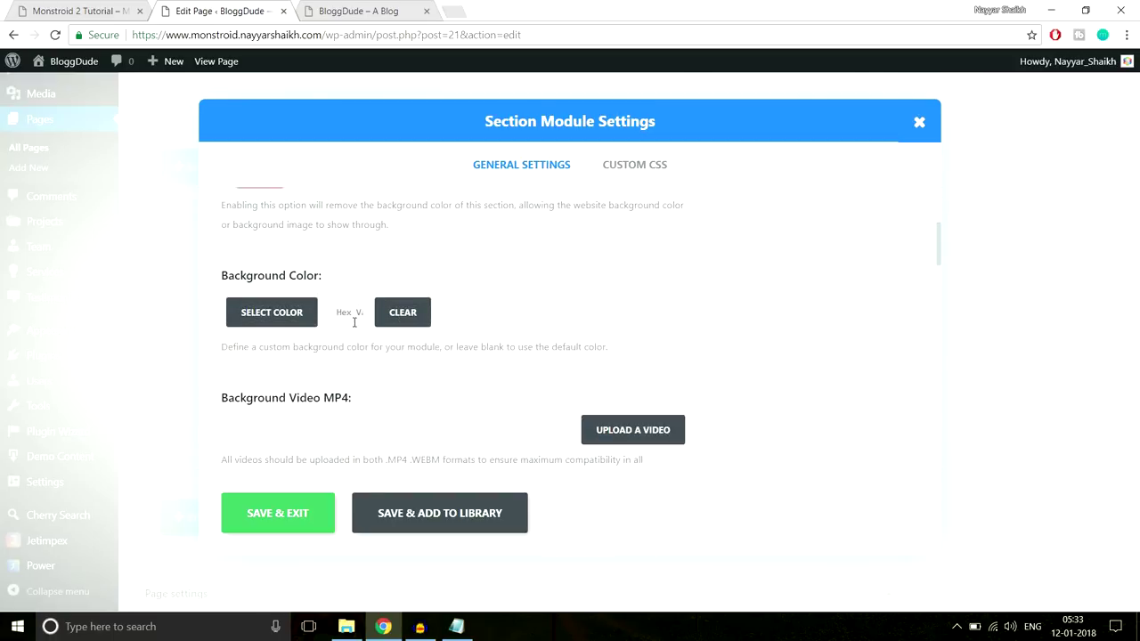
left_click(354, 322)
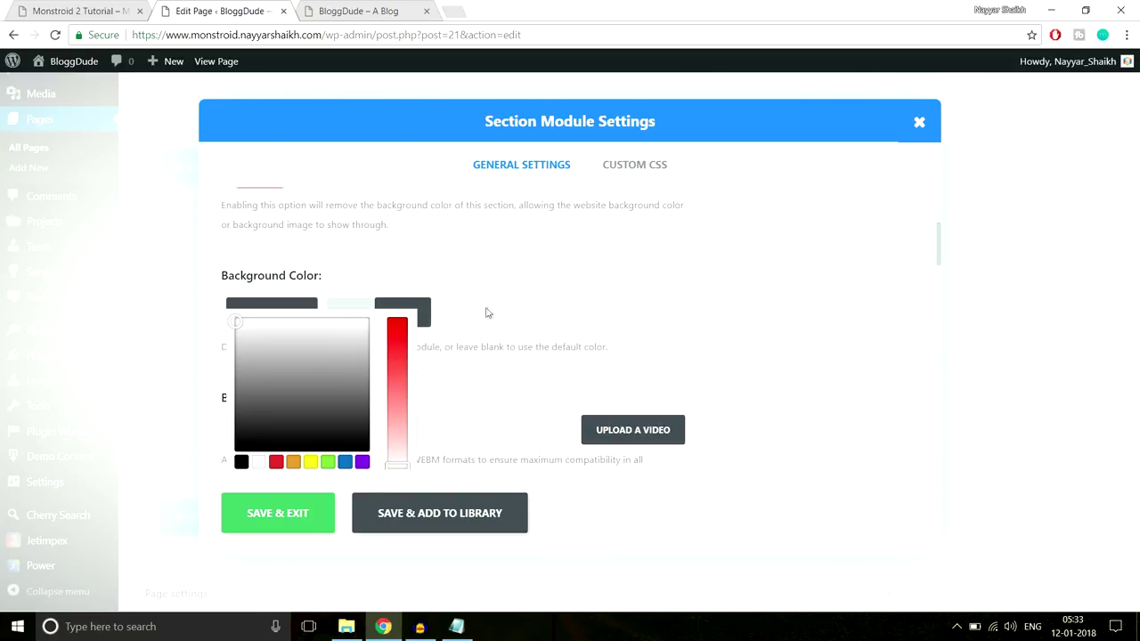
scroll(574, 313, "down", 10)
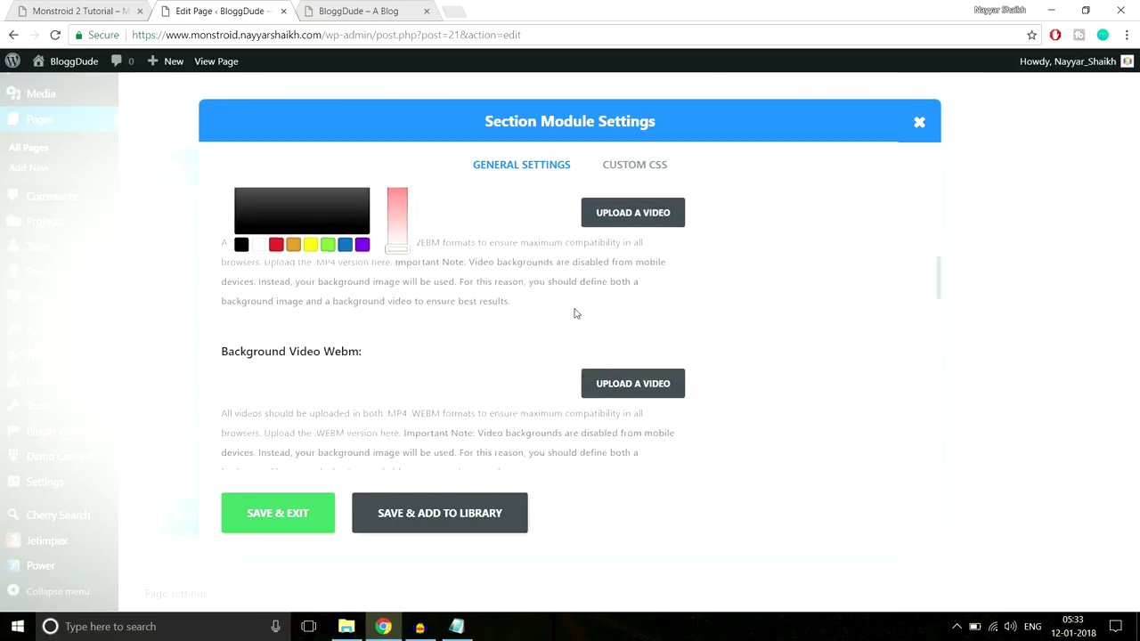
scroll(574, 313, "down", 3)
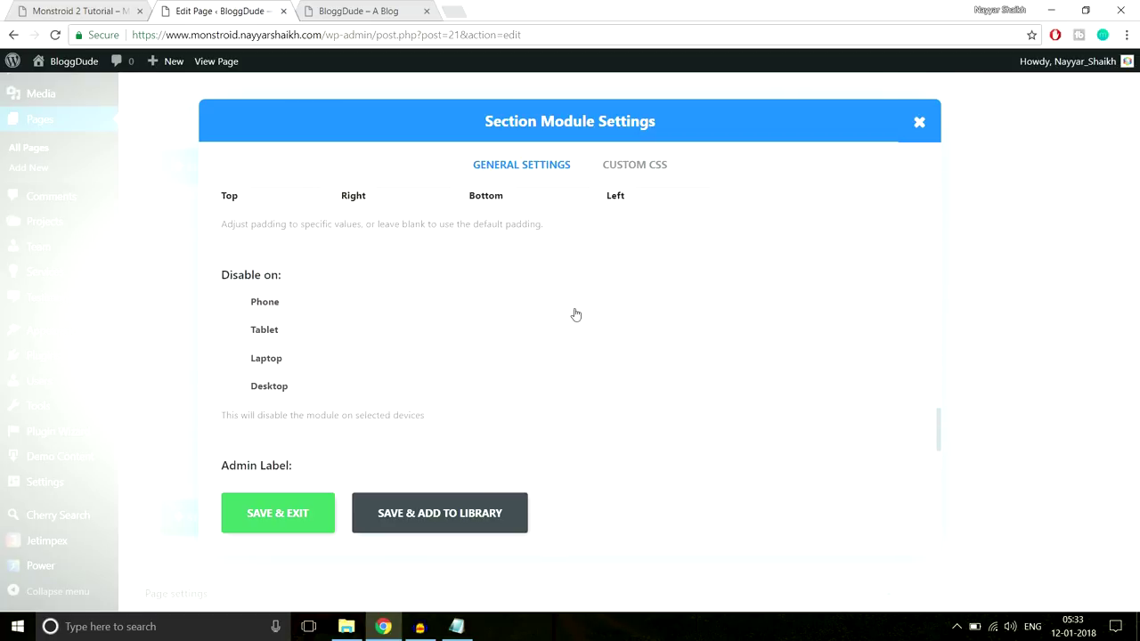
scroll(574, 314, "up", 2)
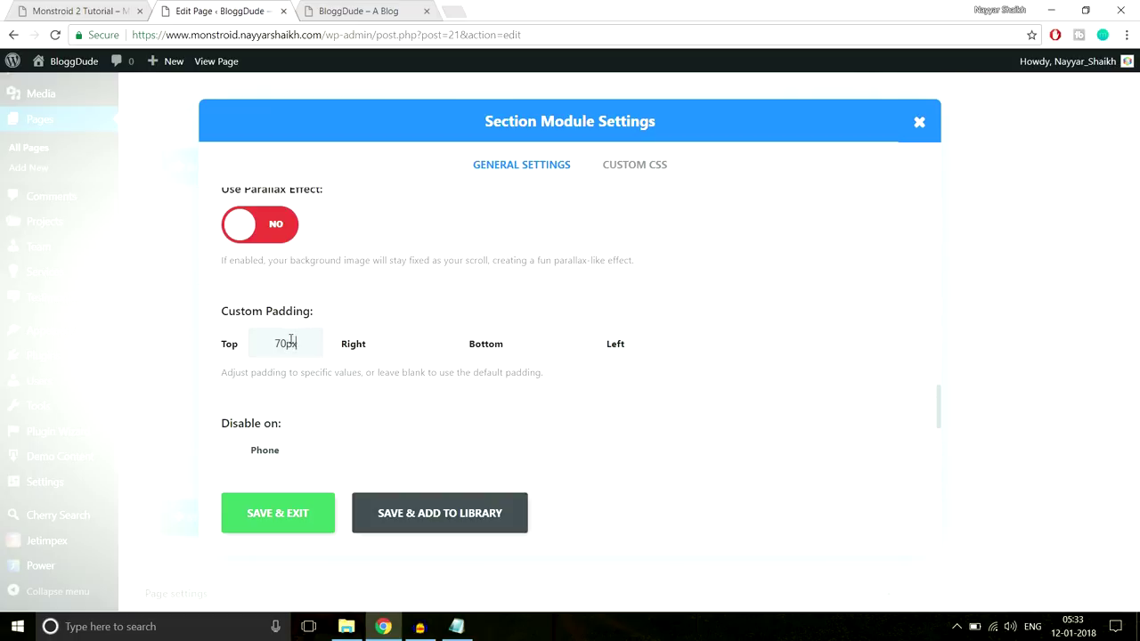
left_click(529, 343)
left_click(313, 511)
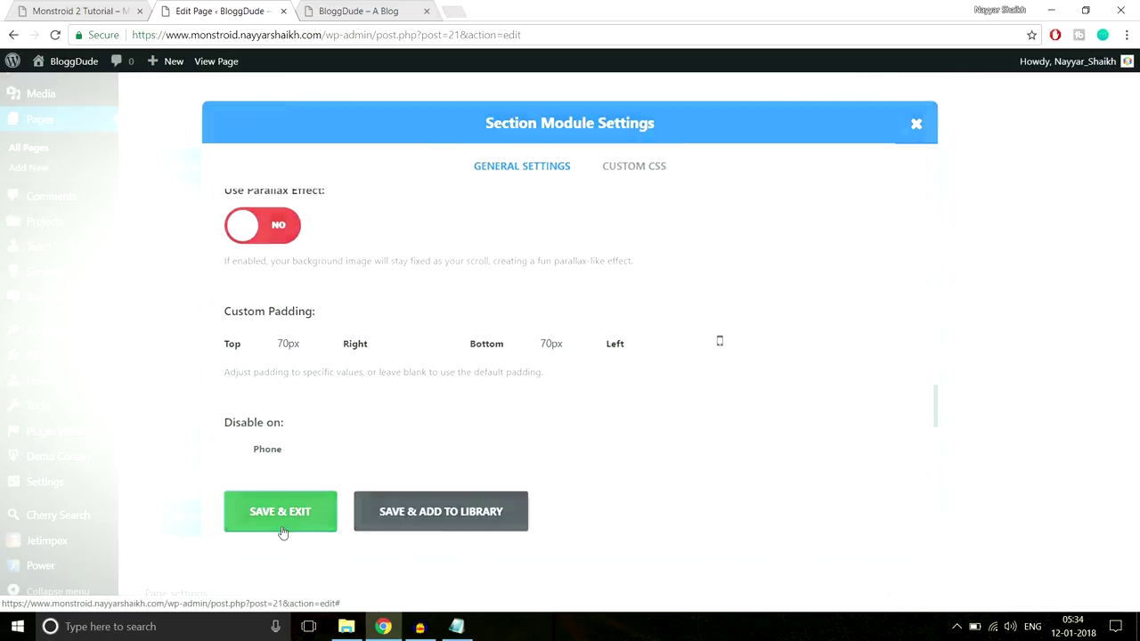
scroll(1118, 421, "up", 15)
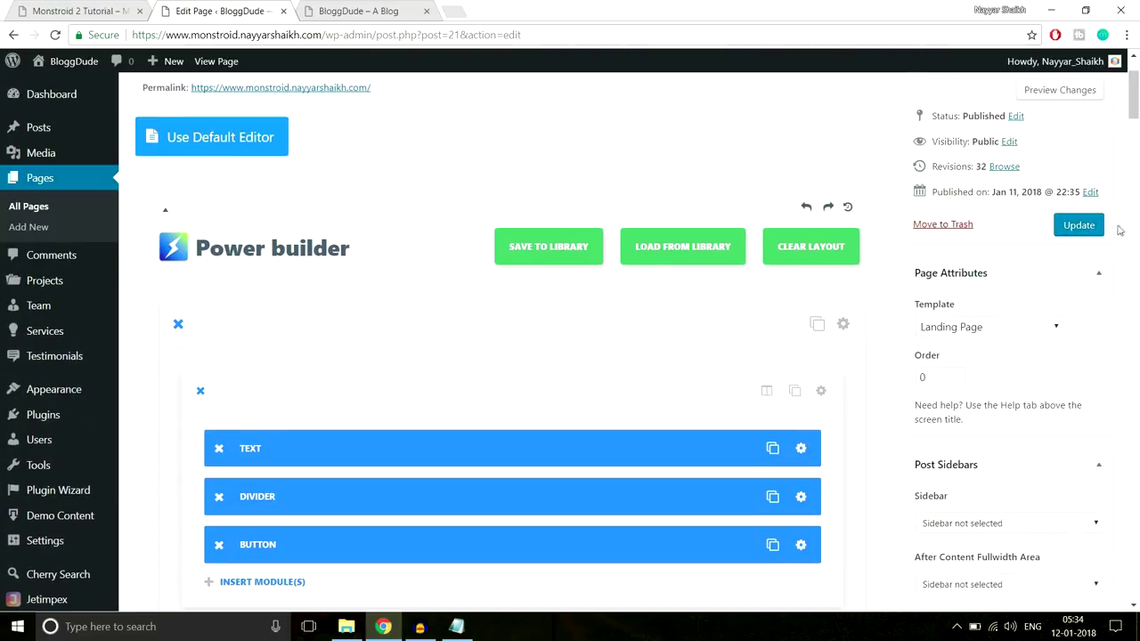
Update the homepage and reload the live site
left_click(1079, 225)
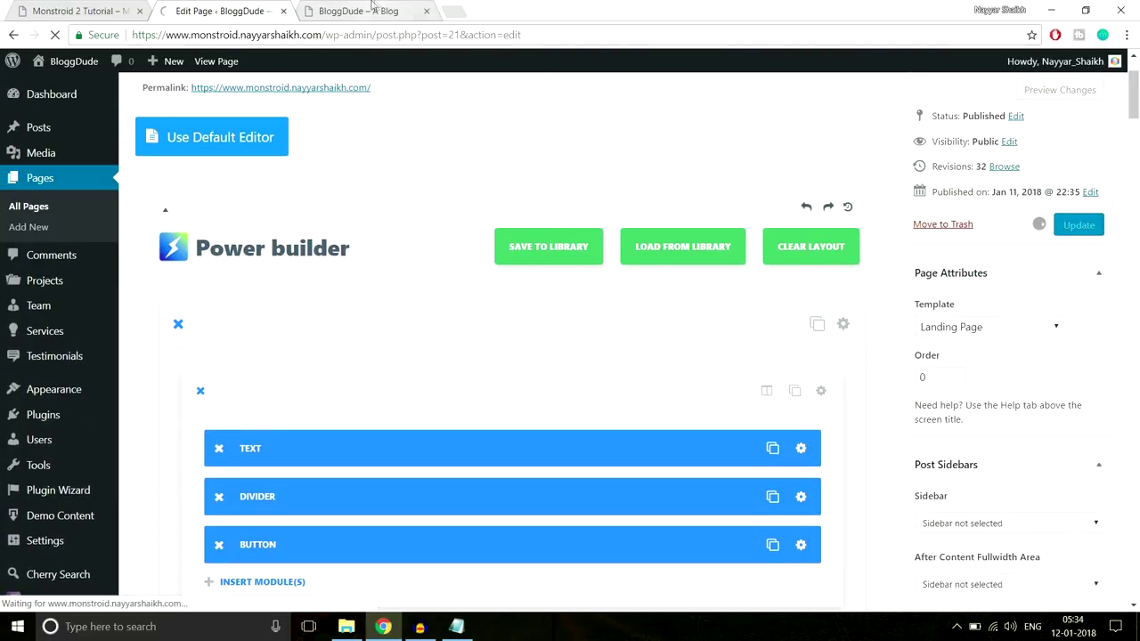
left_click(379, 12)
left_click(386, 39)
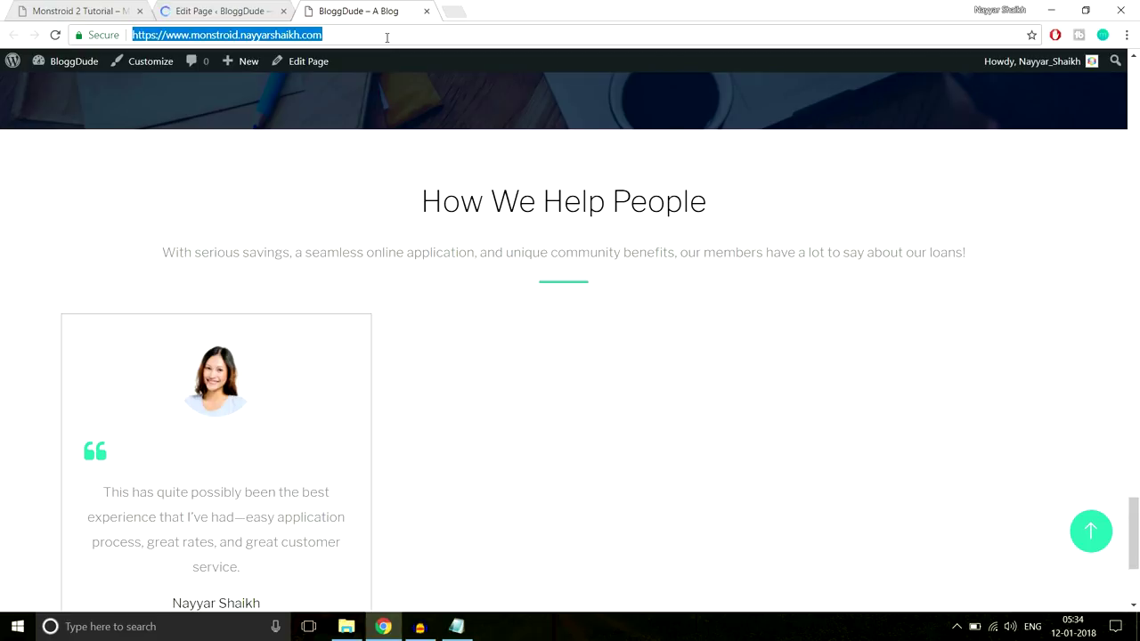
key("Return")
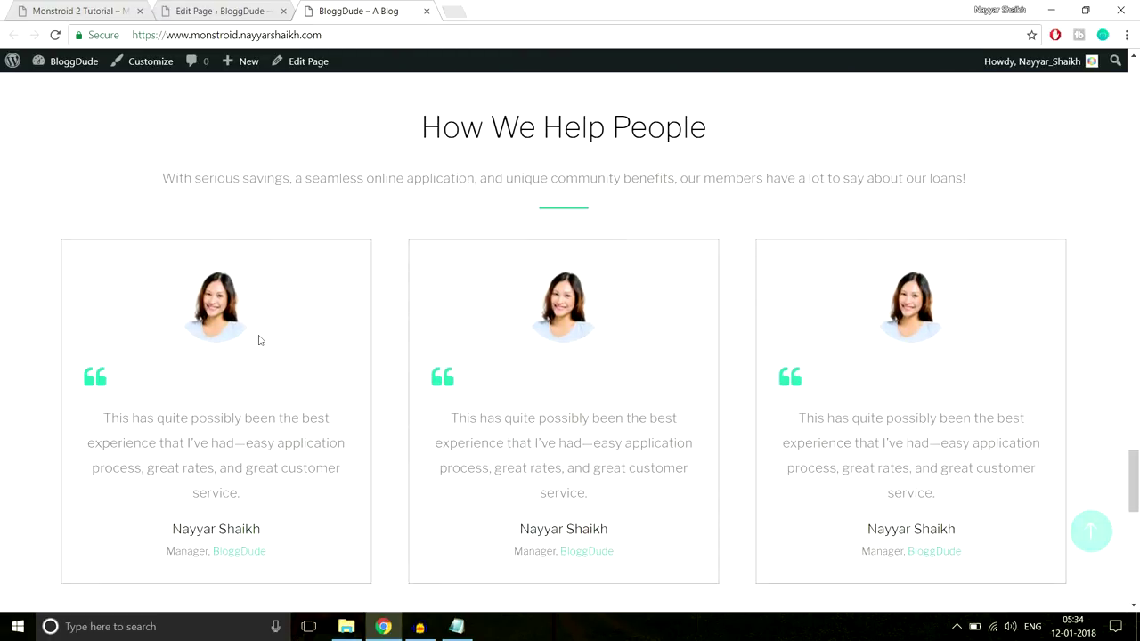
Expand the FAQ accordion questions on the live site to verify they work
scroll(890, 343, "down", 4)
scroll(890, 343, "down", 2)
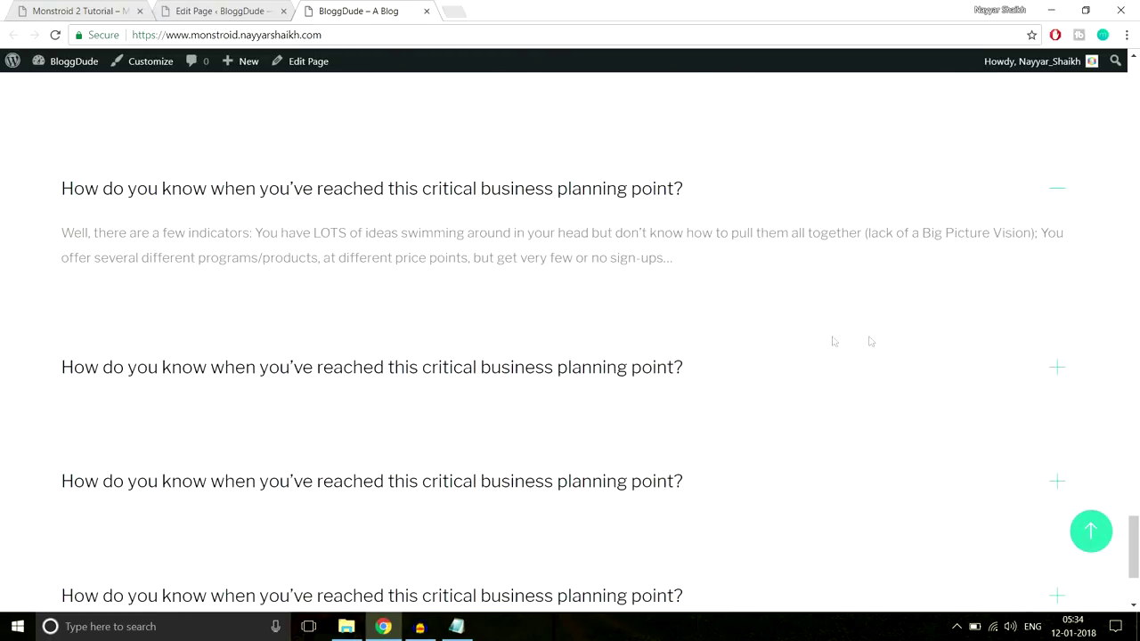
left_click(375, 381)
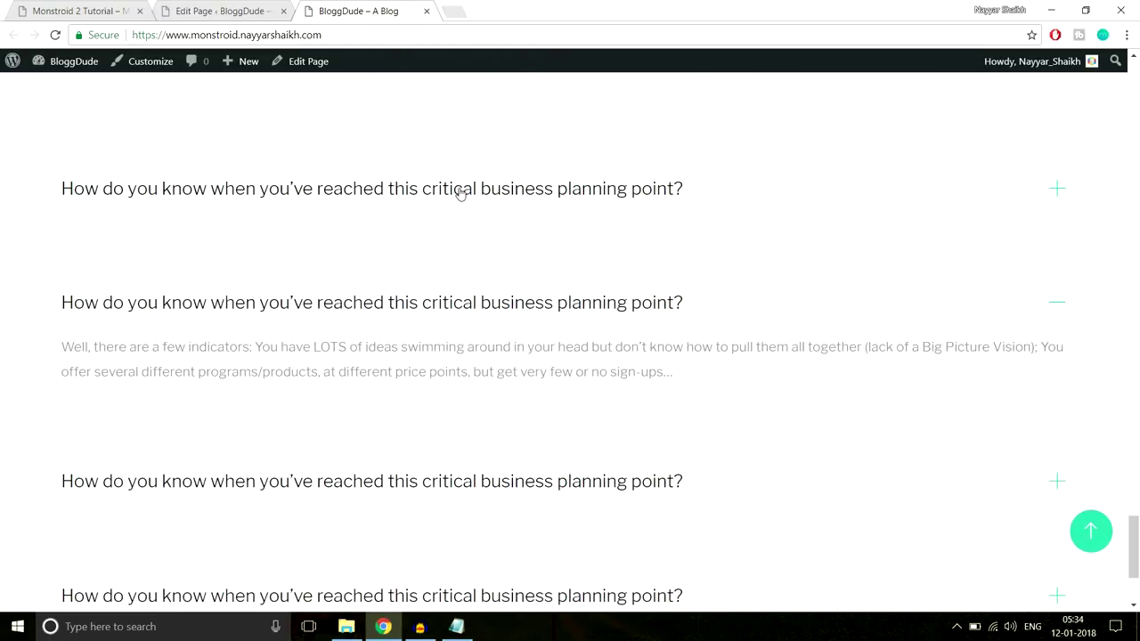
left_click(498, 216)
left_click(504, 331)
left_click(538, 405)
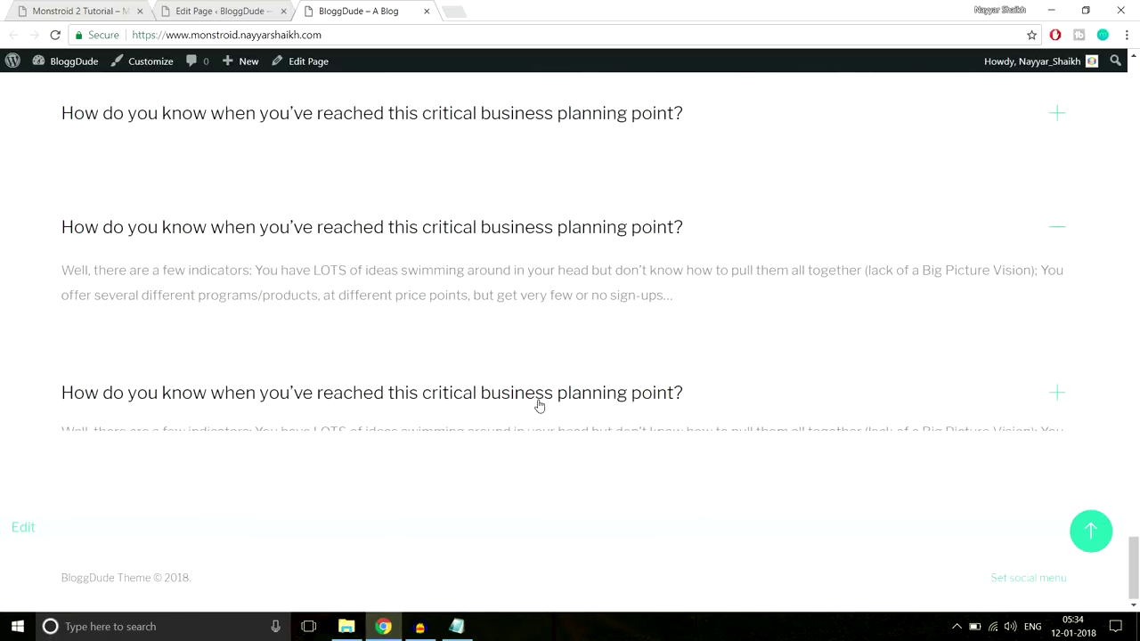
scroll(519, 330, "up", 5)
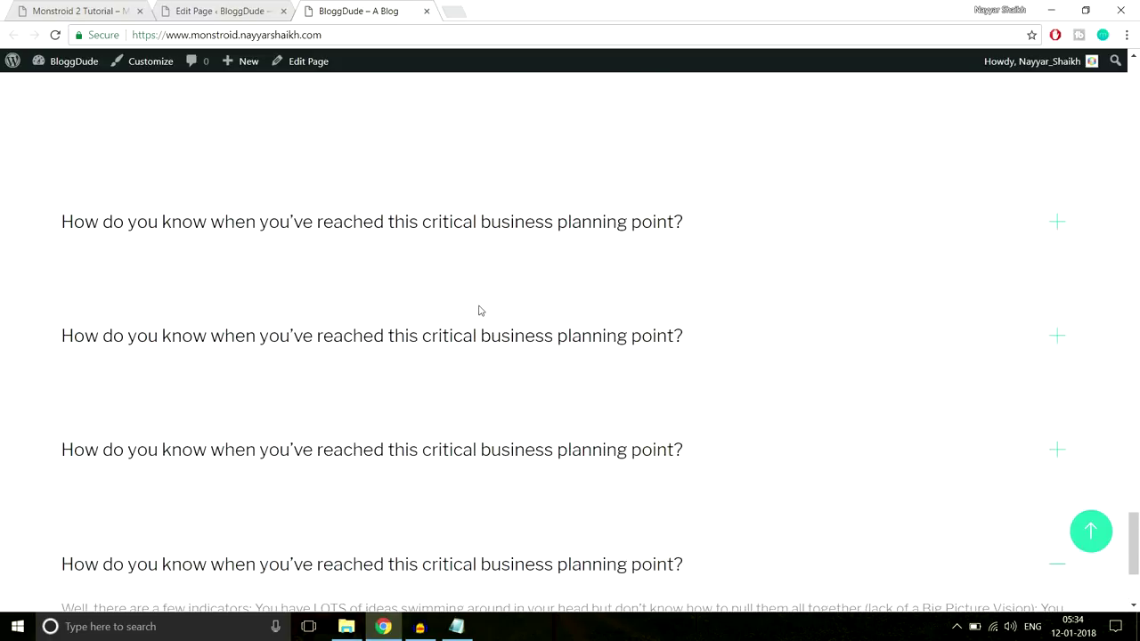
scroll(557, 308, "down", 2)
Review the Our Partners heading on the Monstroid 2 demo site
left_click(87, 11)
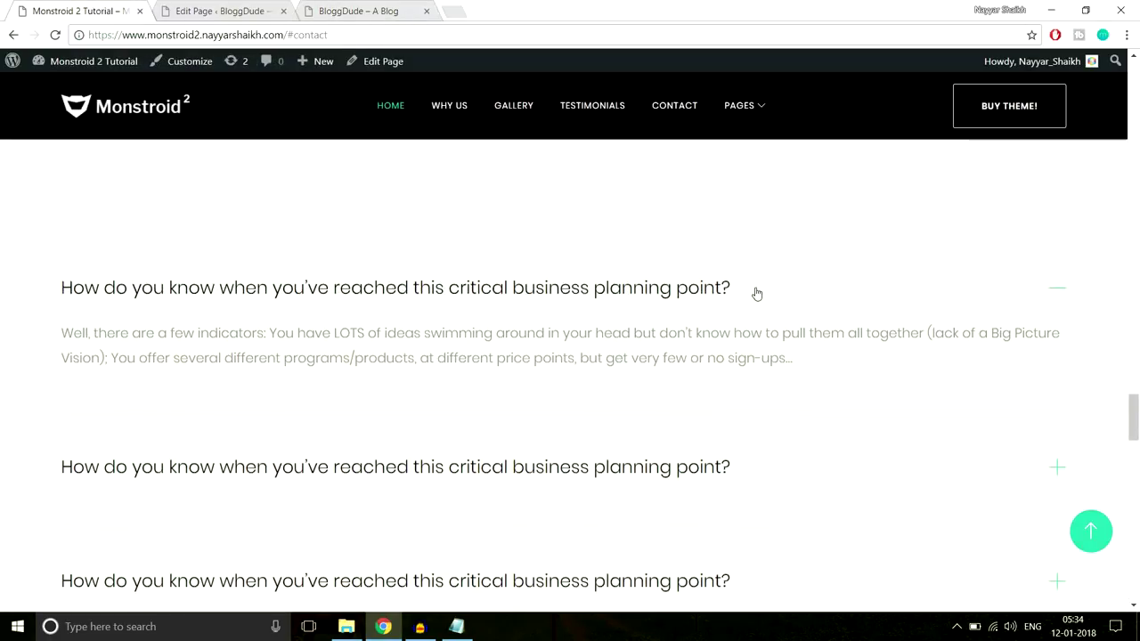
scroll(756, 293, "down", 6)
scroll(679, 294, "down", 3)
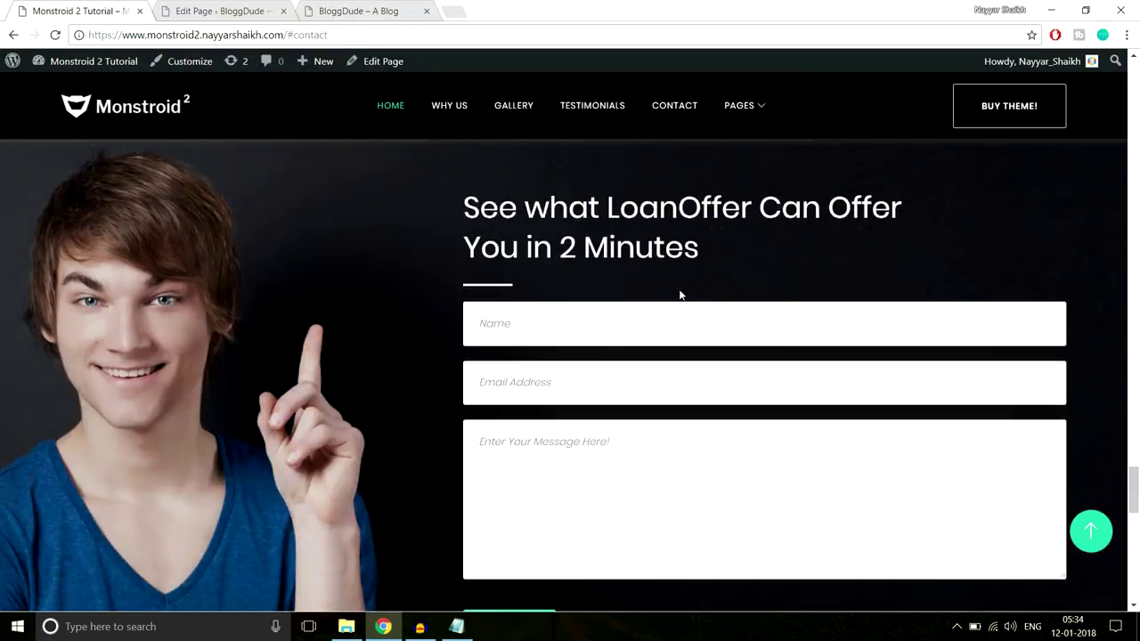
scroll(680, 295, "up", 5)
scroll(467, 234, "down", 1)
left_click_drag(468, 234, 661, 235)
left_click(647, 250)
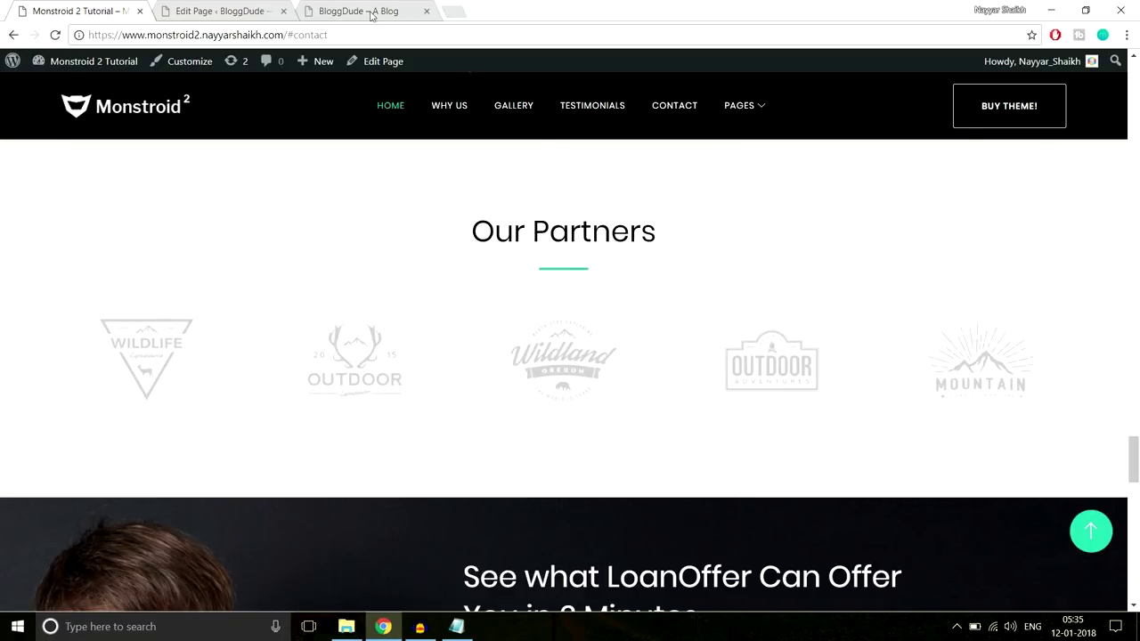
Back in the page editor, add a new standard section at the end of the layout
left_click(220, 10)
left_click_drag(1134, 98, 1136, 454)
scroll(739, 296, "down", 5)
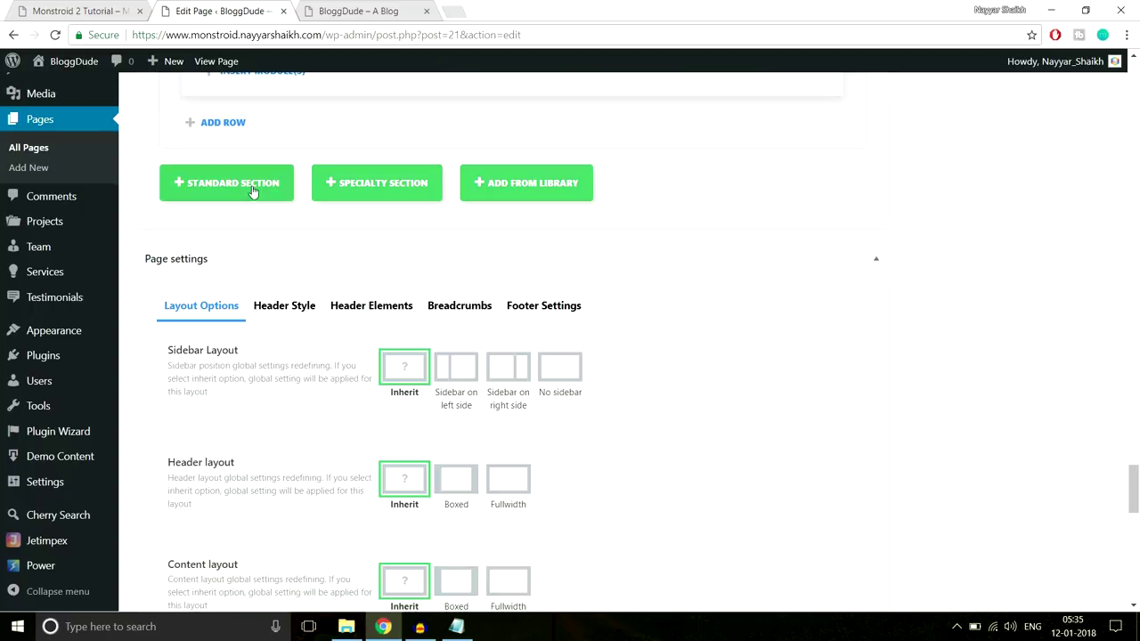
left_click(226, 185)
Give the new section a single full-width column
left_click(77, 7)
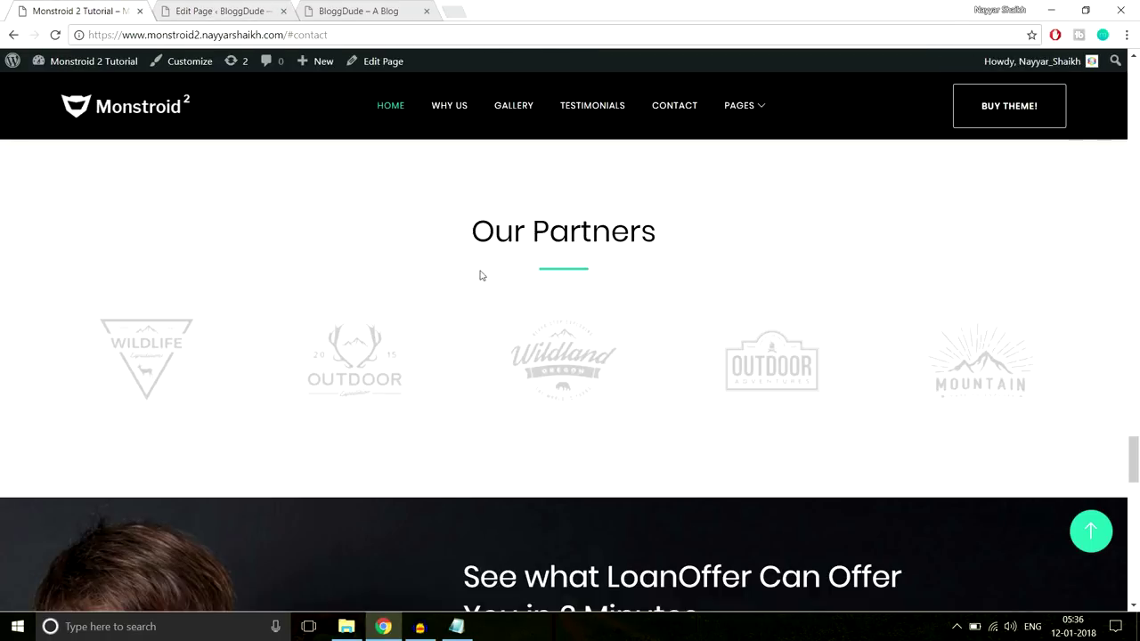
left_click_drag(461, 233, 652, 269)
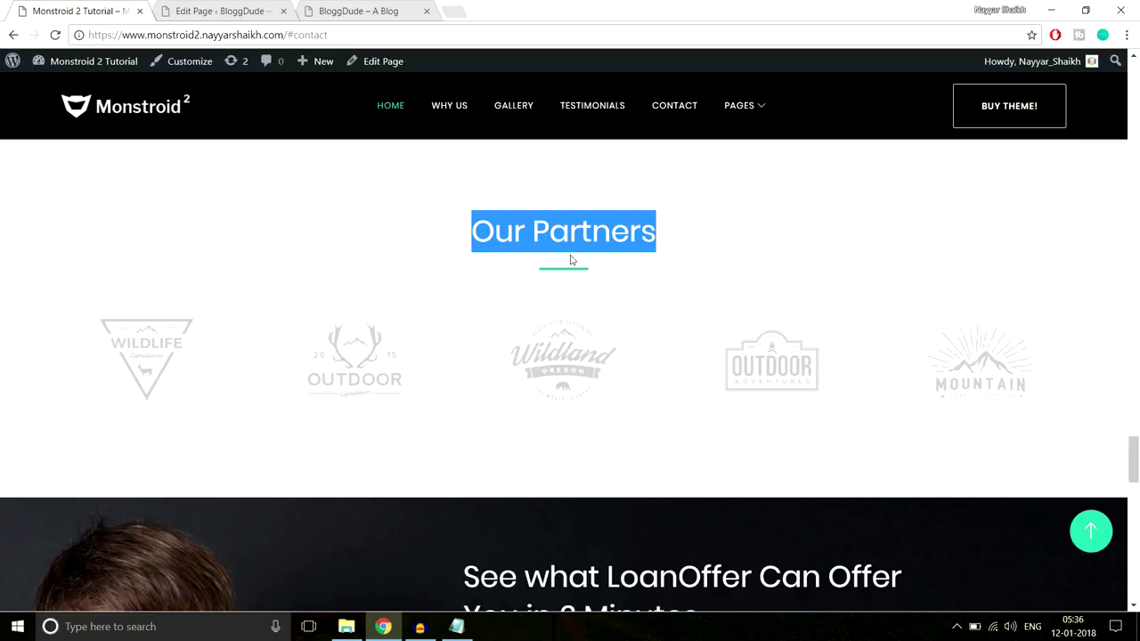
left_click(214, 11)
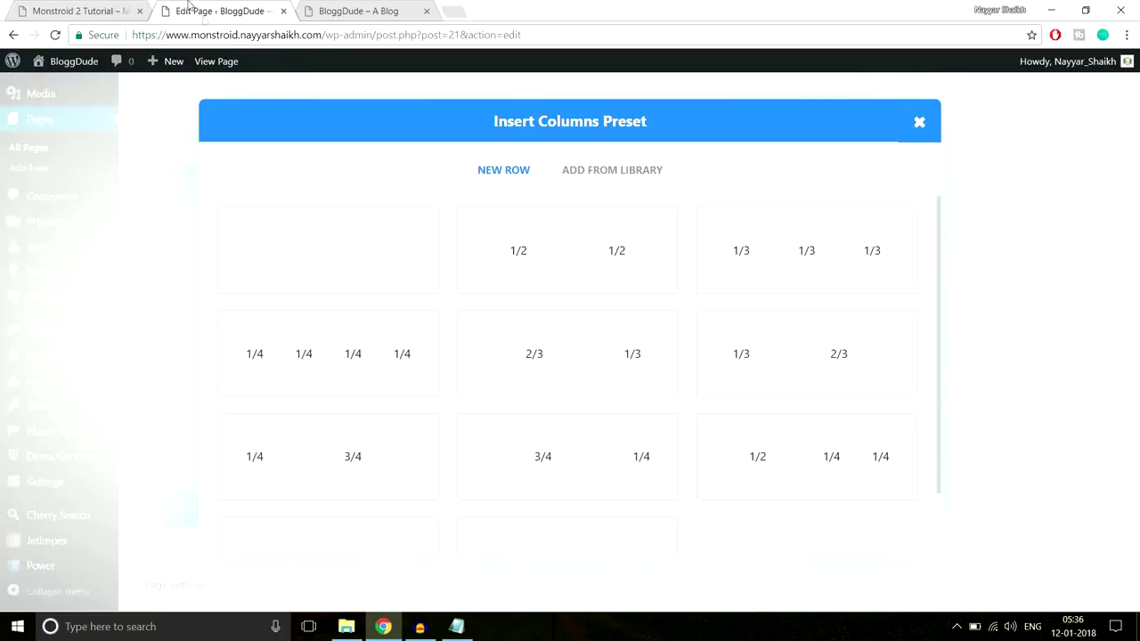
left_click(349, 268)
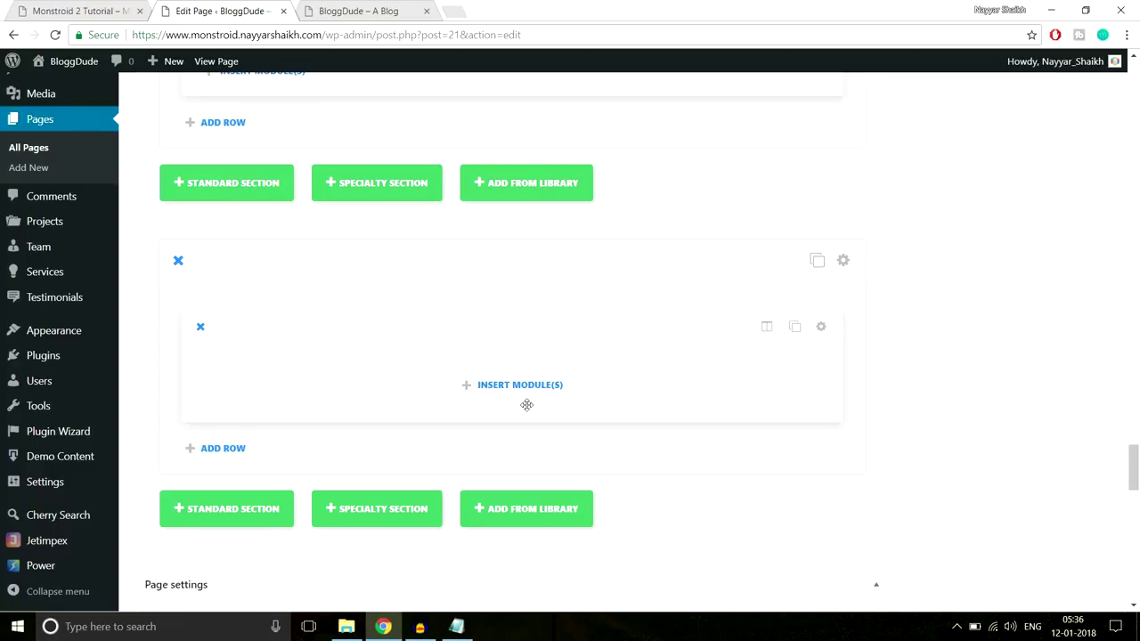
Add a Text module to the row with centred text orientation
left_click(529, 392)
scroll(686, 381, "down", 5)
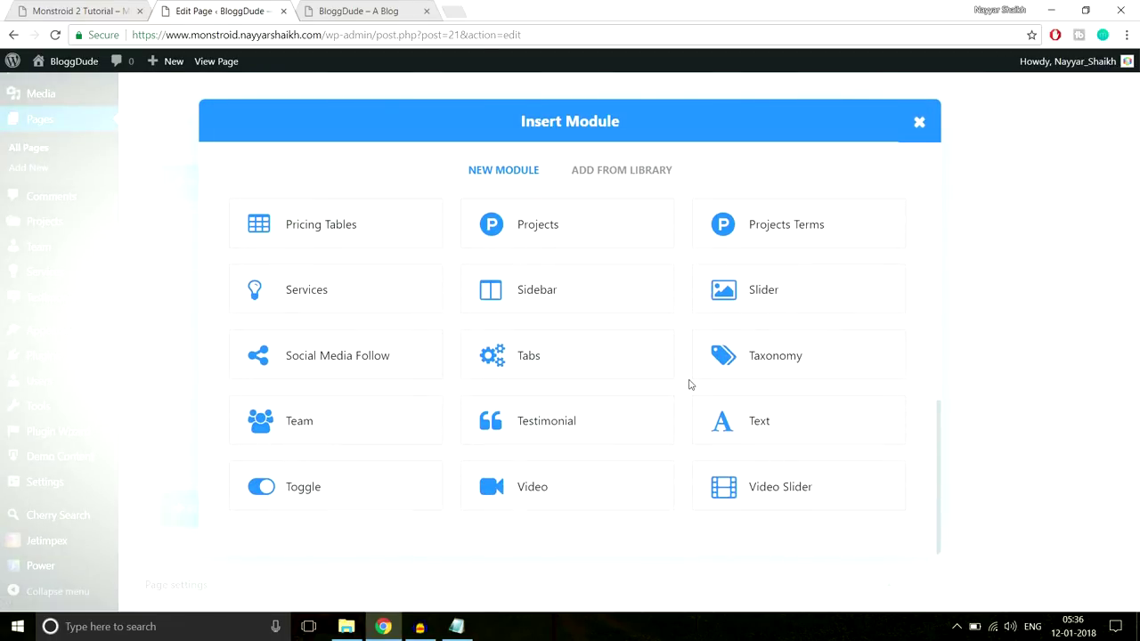
left_click(742, 421)
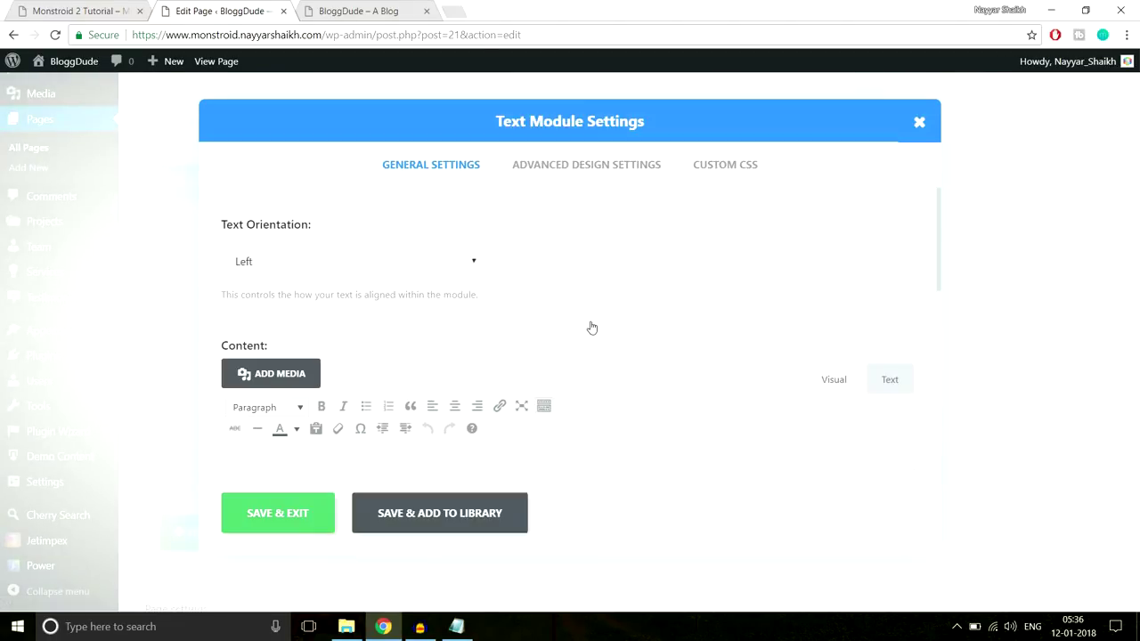
left_click(400, 270)
left_click(341, 304)
scroll(524, 354, "down", 2)
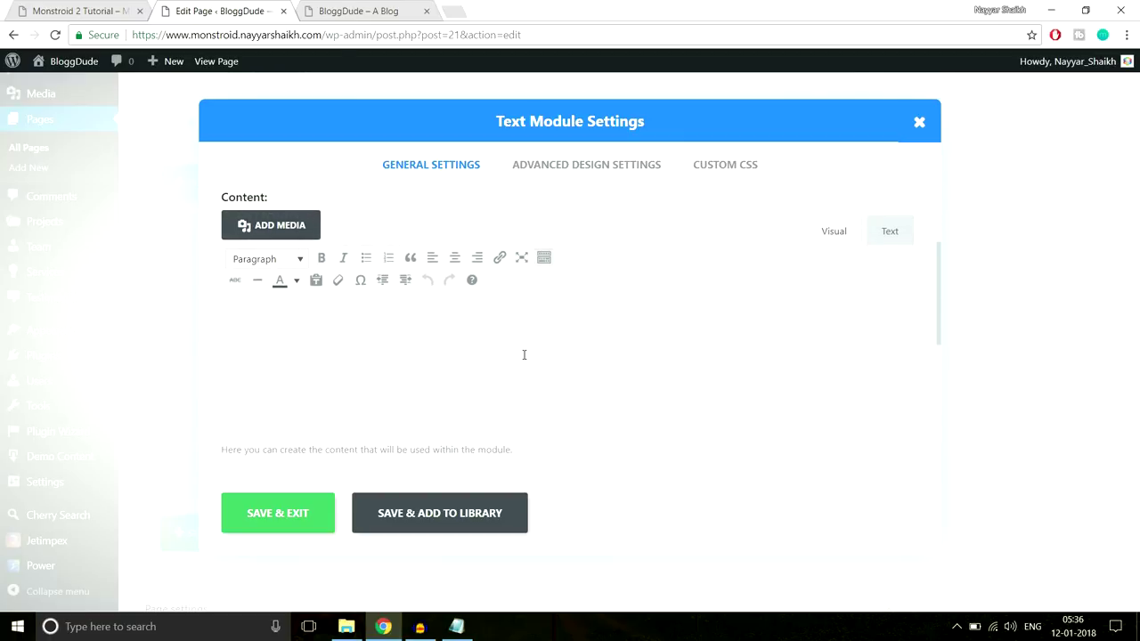
Fill the Text module with the demo's 'Our Partners' heading and save it
type("#f8f8f8")
key("ctrl+a")
left_click(84, 11)
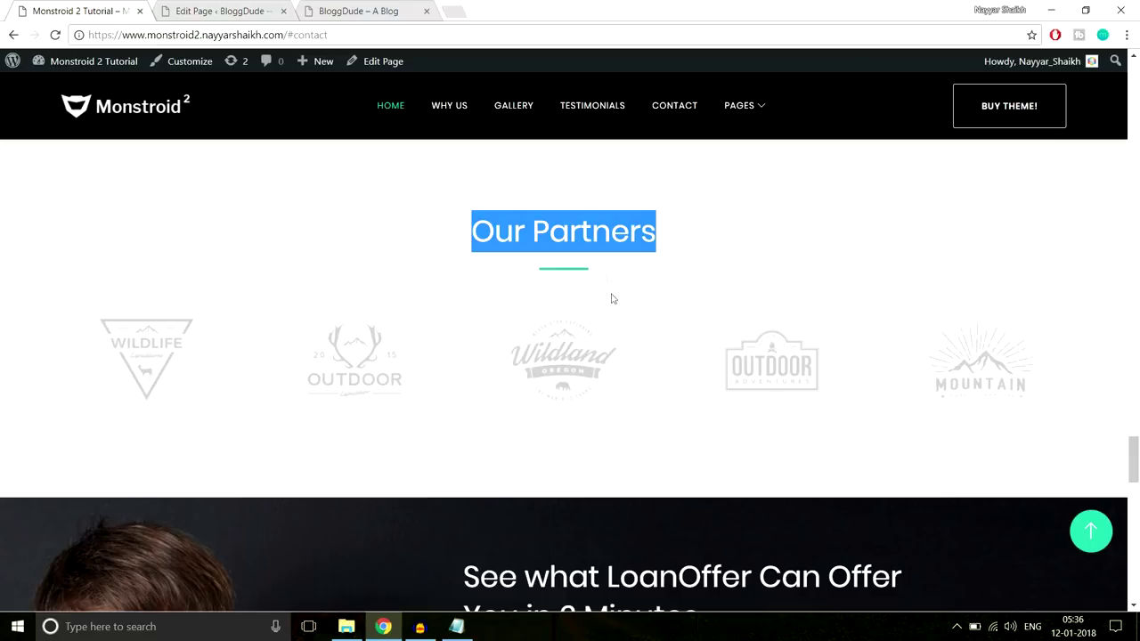
key("ctrl+c")
left_click(286, 7)
key("ctrl+v")
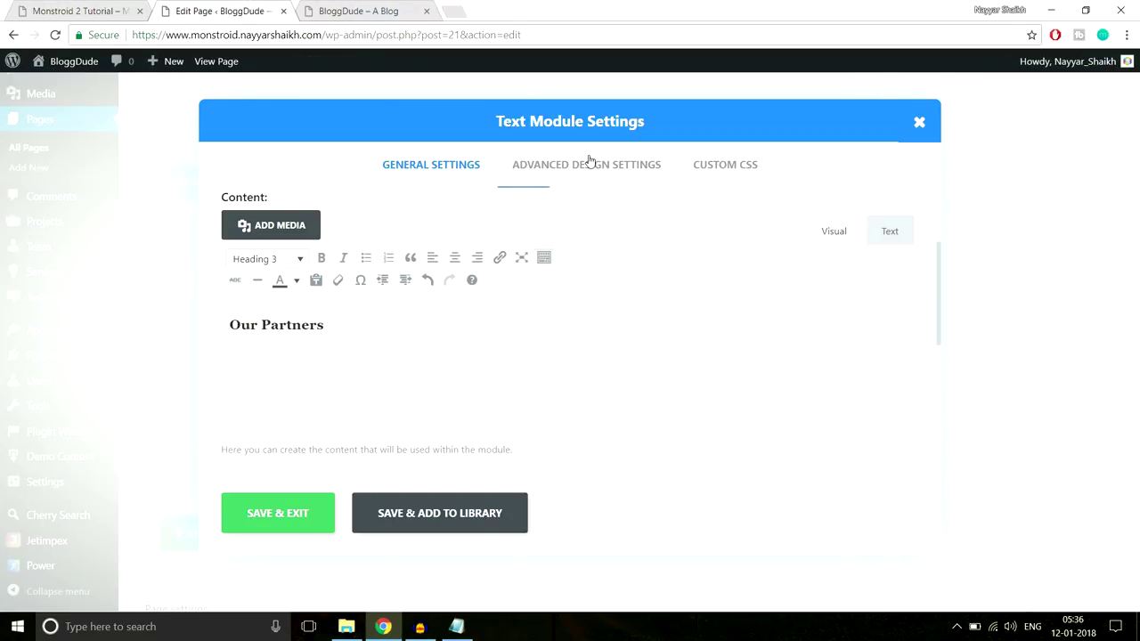
left_click(276, 521)
Copy the divider-line CSS from the saved notes
left_click(87, 11)
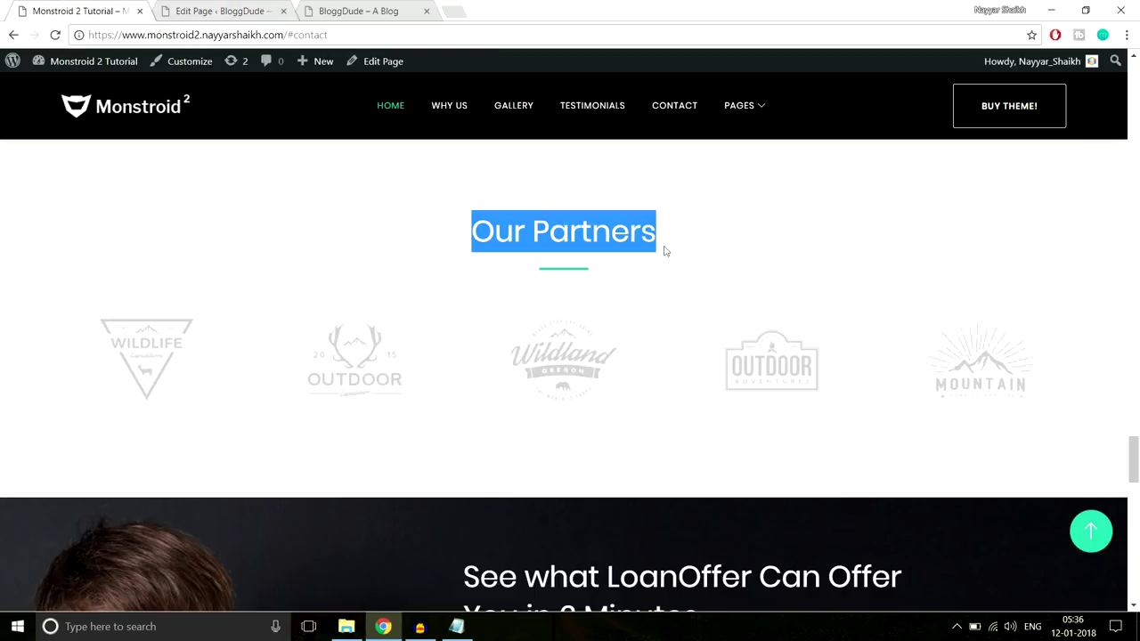
left_click(621, 291)
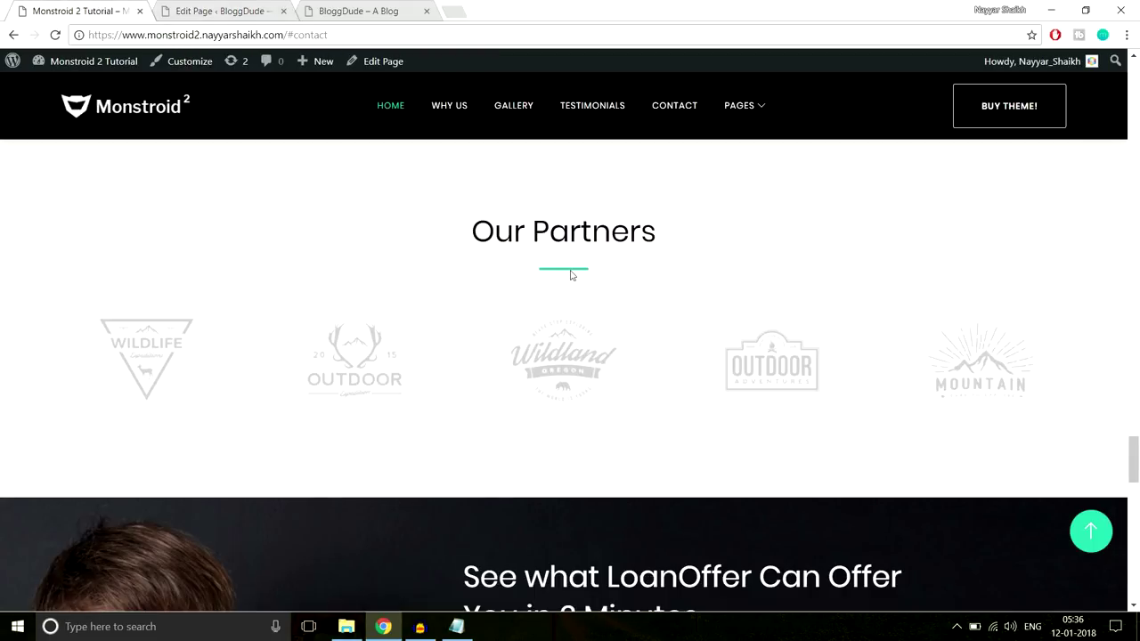
left_click(456, 626)
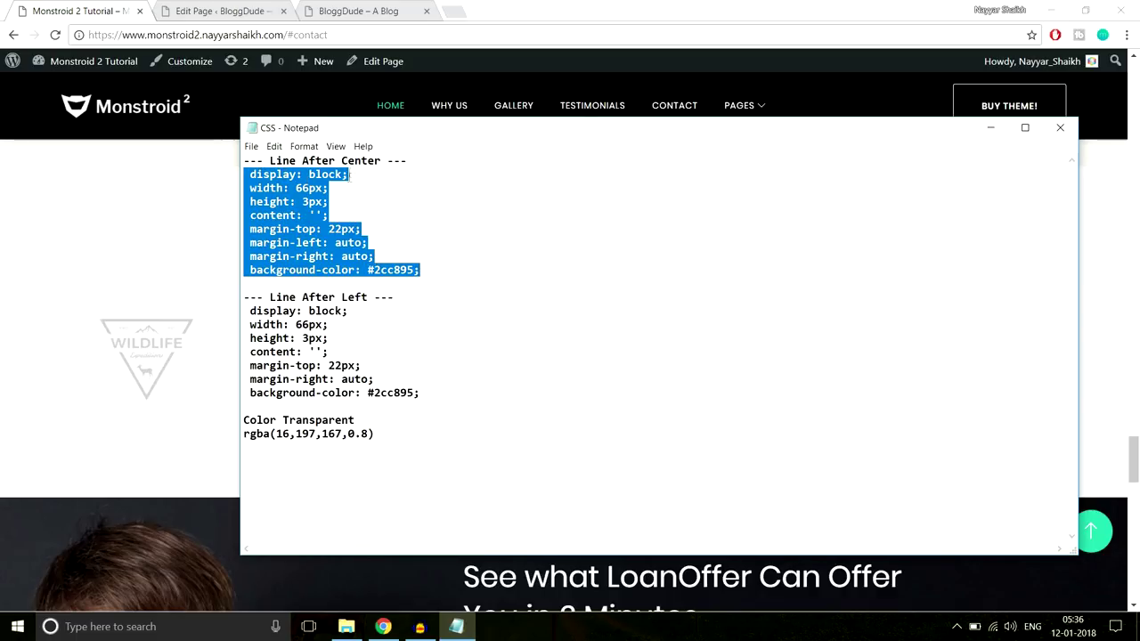
left_click(205, 229)
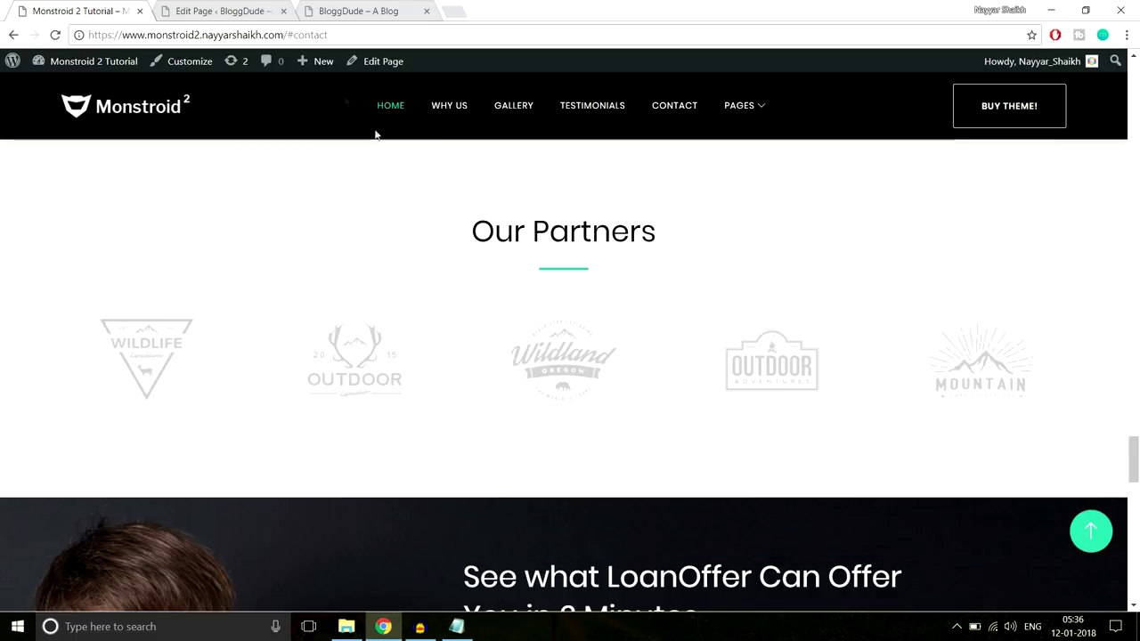
left_click(258, 11)
Paste CSS for a centred 66px × 3px #2cc895 line into the After box and save
left_click(742, 169)
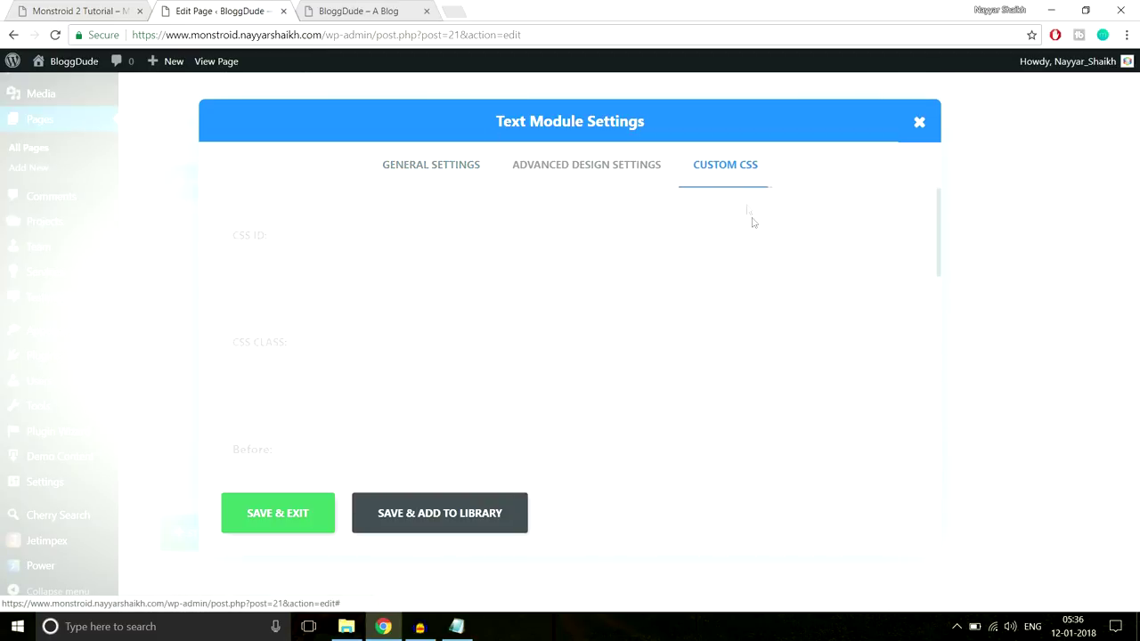
scroll(809, 340, "down", 2)
scroll(811, 351, "down", 2)
left_click(390, 318)
key("ctrl+v")
left_click(316, 501)
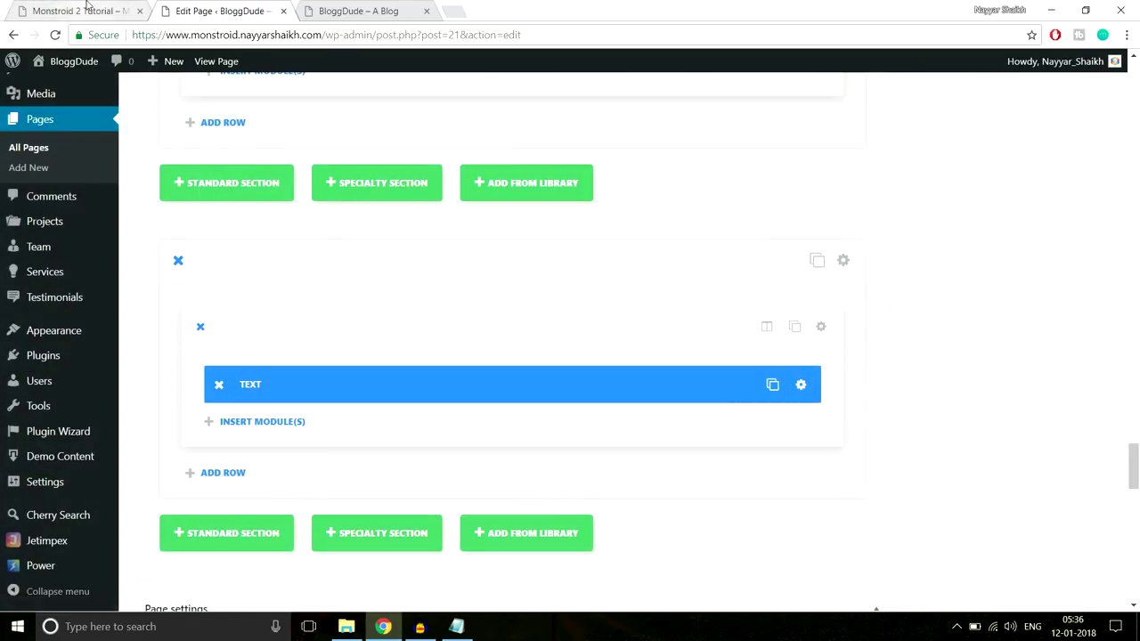
left_click(87, 8)
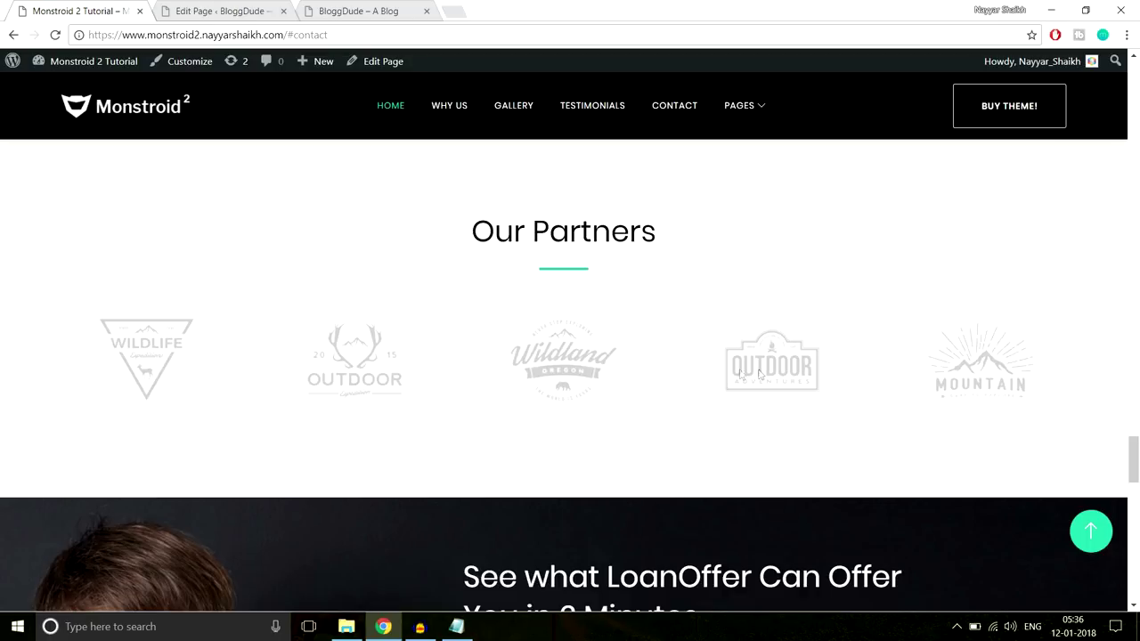
Insert a Divider module below the text with a 60px custom top margin
left_click(169, 10)
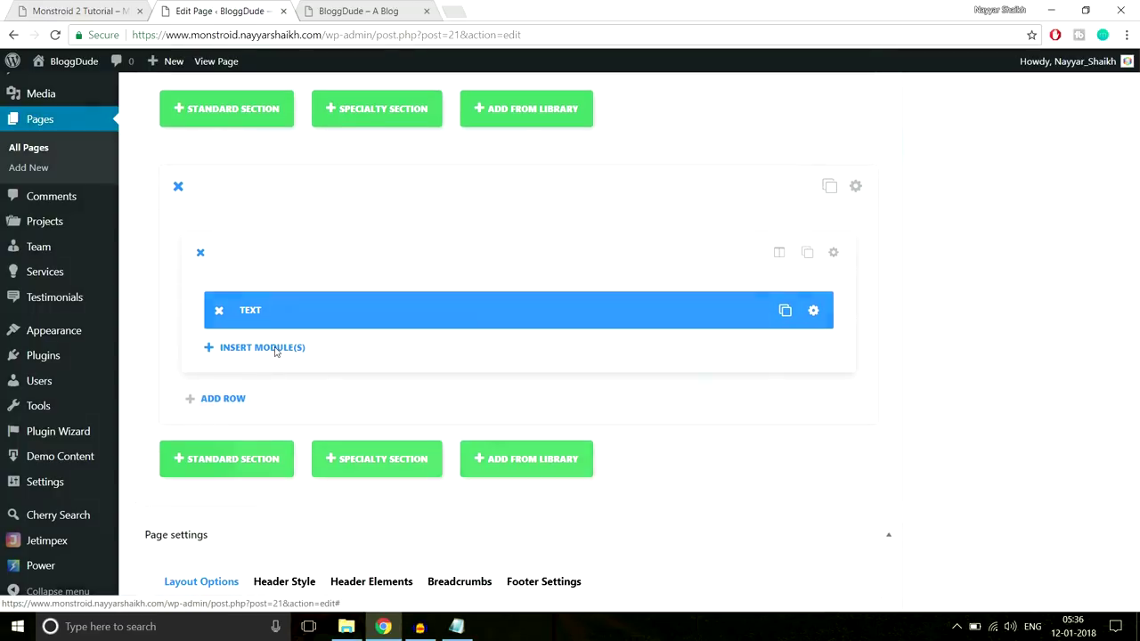
left_click(275, 348)
left_click(580, 518)
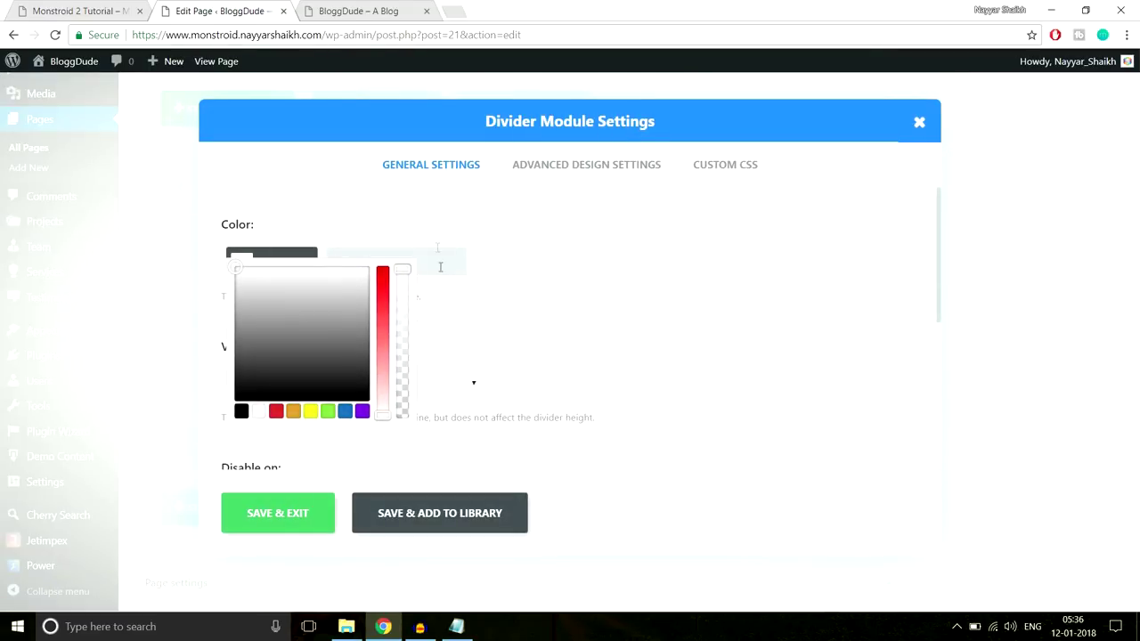
left_click(580, 166)
left_click(297, 365)
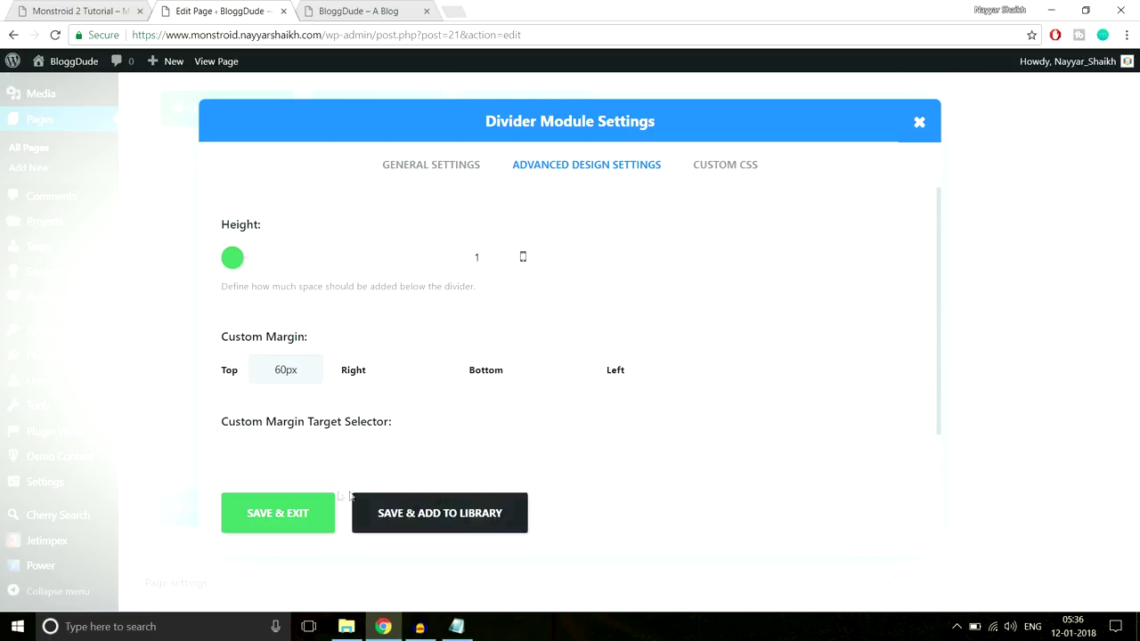
left_click(277, 513)
scroll(888, 347, "down", 1)
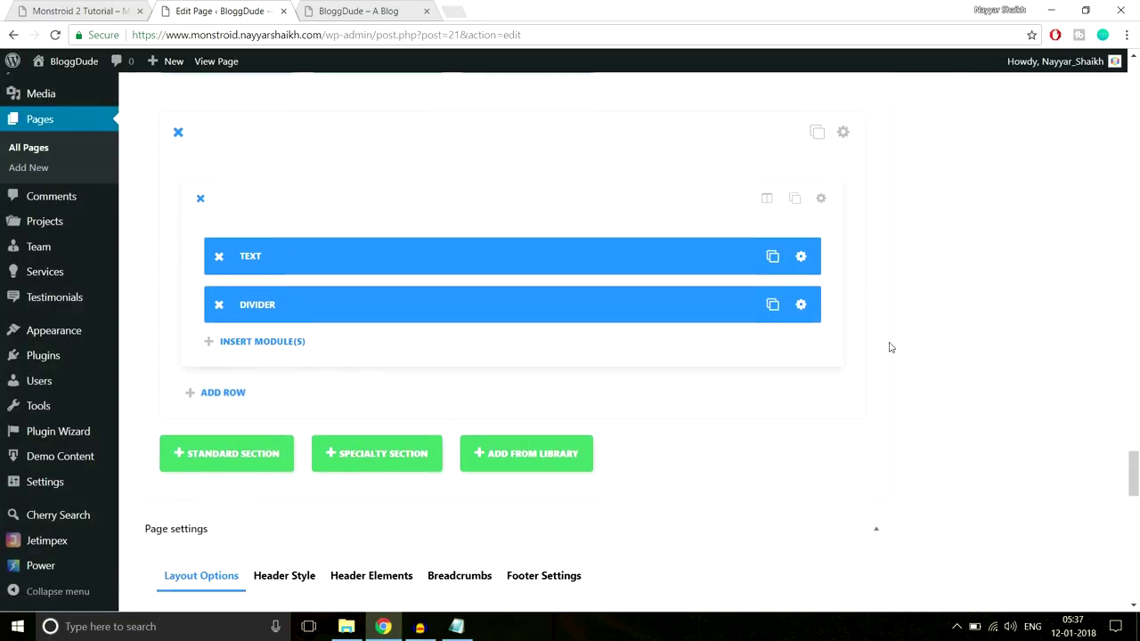
left_click(268, 324)
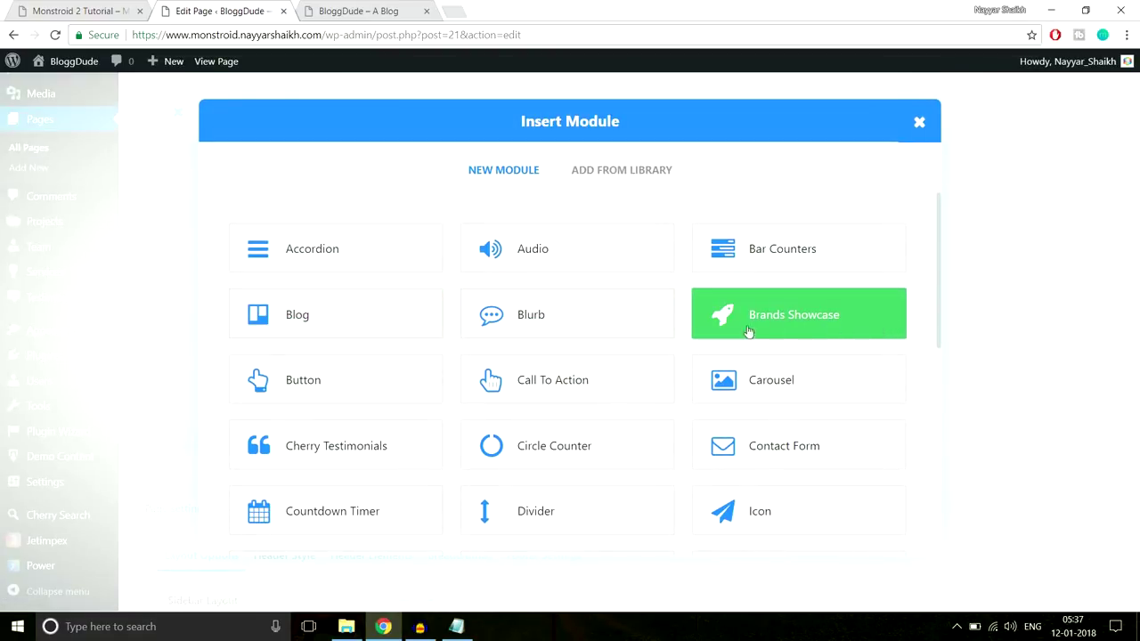
Add a Brands Showcase module and start a new brand entry's logo upload
left_click(808, 331)
left_click(79, 7)
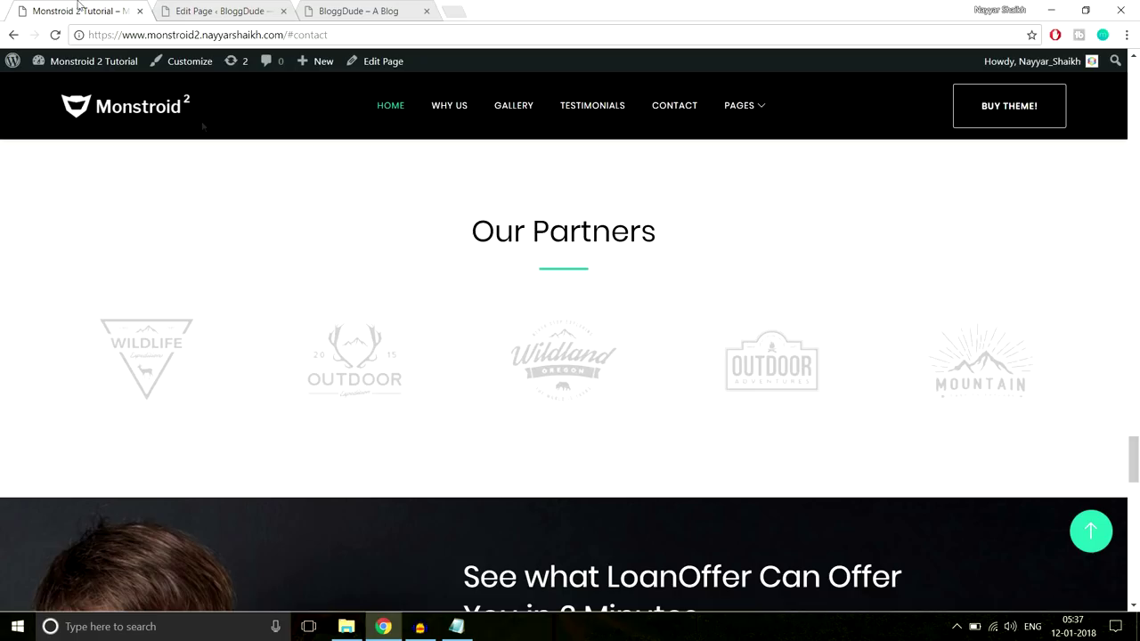
key("ctrl+Tab")
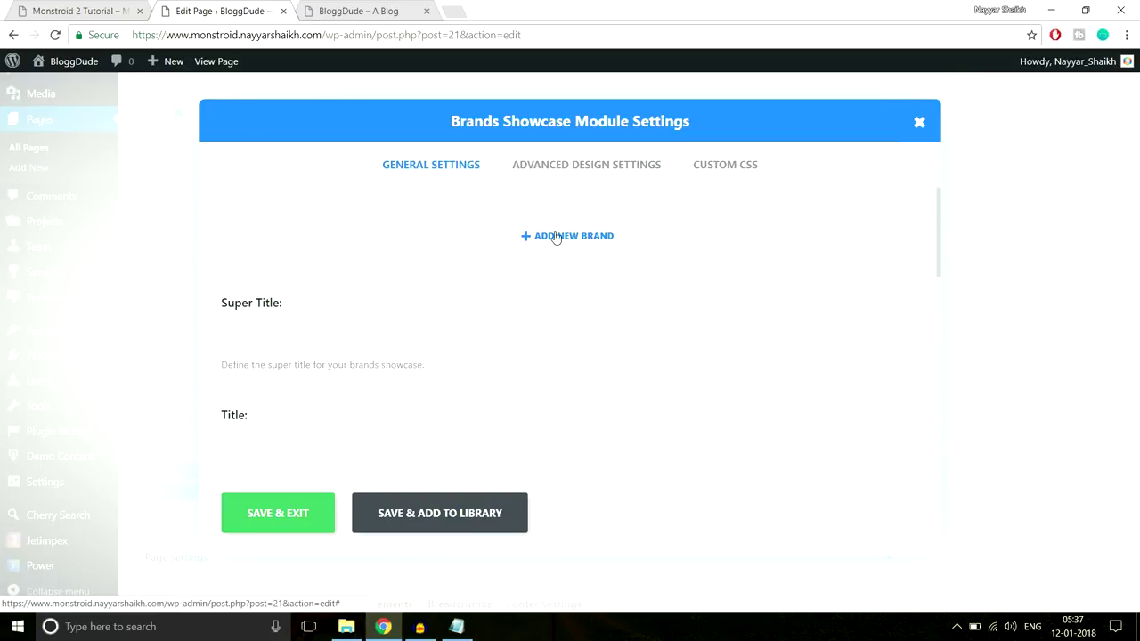
left_click(536, 243)
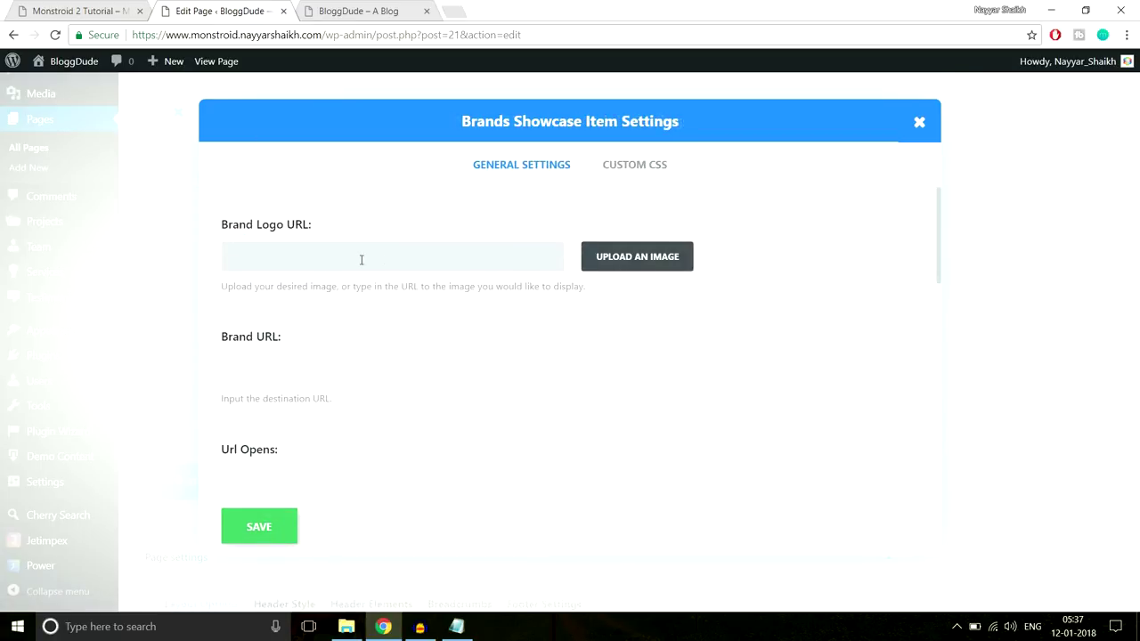
left_click(615, 258)
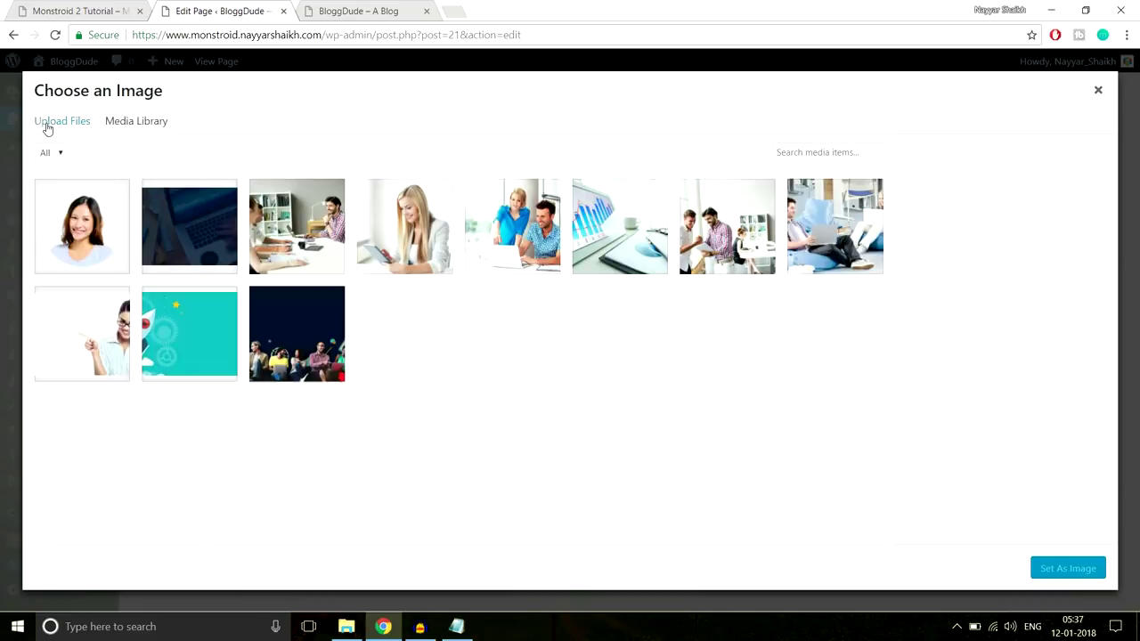
left_click(48, 124)
left_click(614, 342)
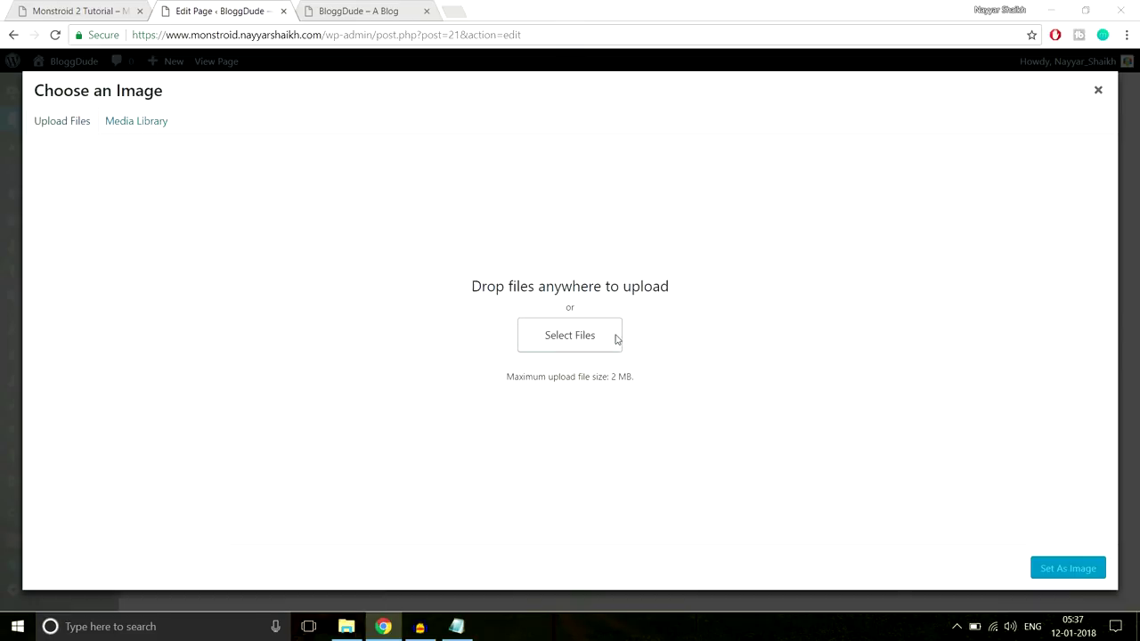
Upload Carousel-2 as the brand logo and save the entry
left_click(257, 124)
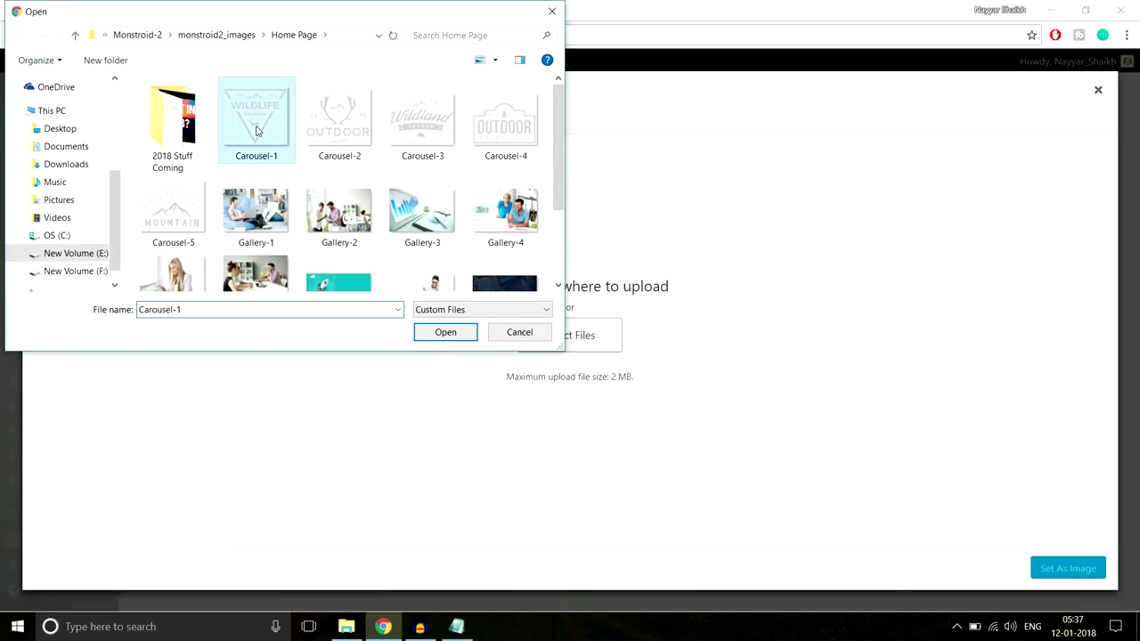
left_click(342, 127)
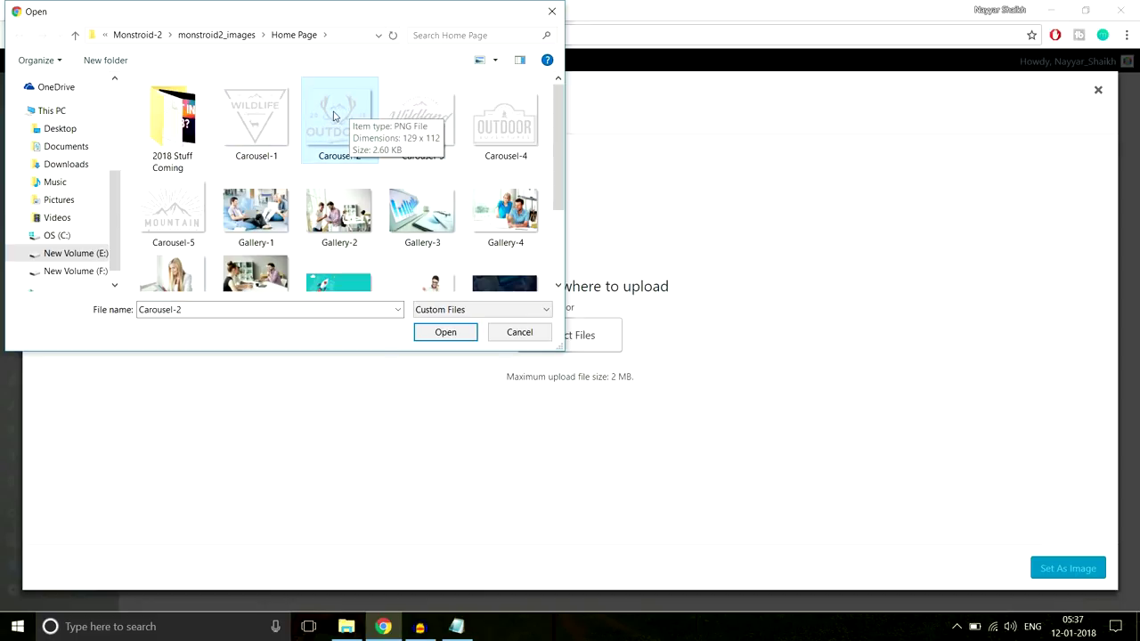
left_click(444, 337)
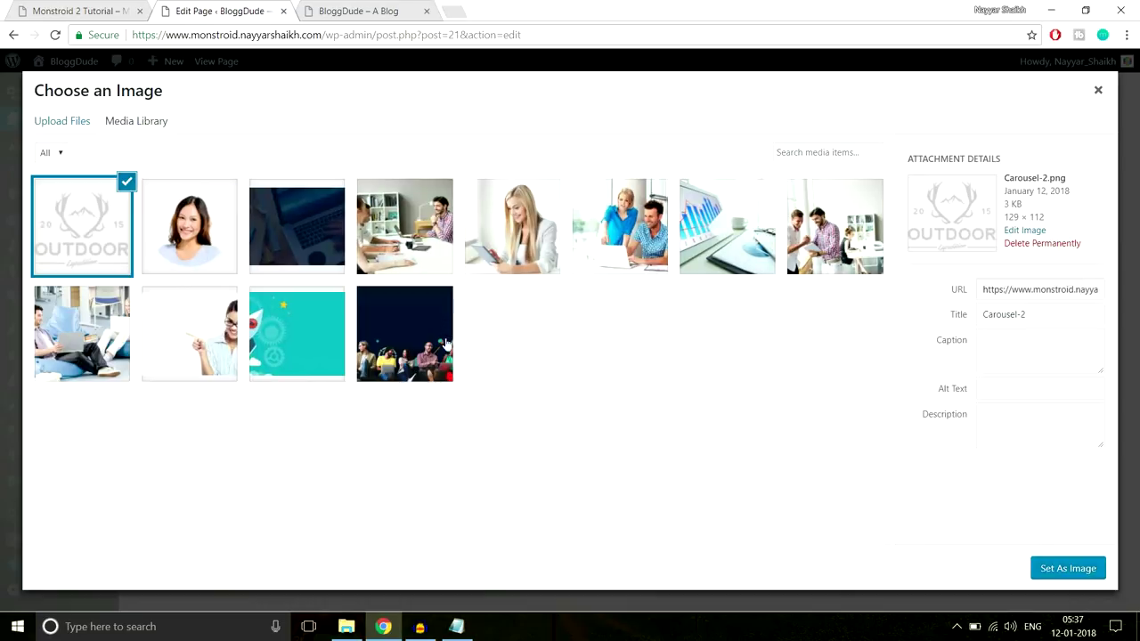
left_click(1050, 569)
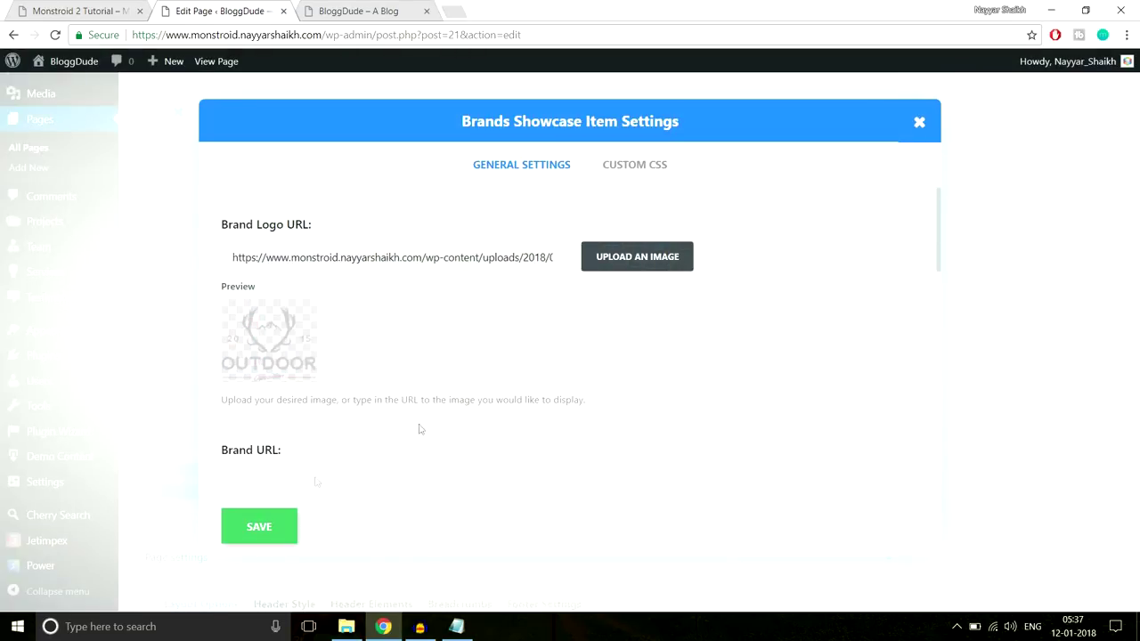
scroll(418, 428, "down", 5)
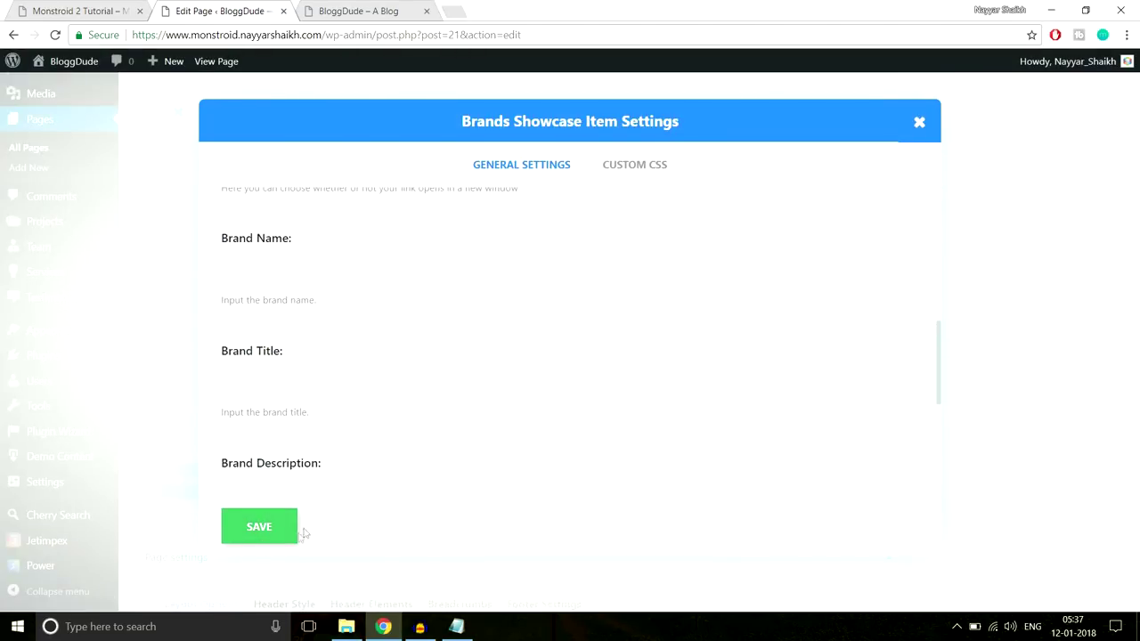
left_click(275, 532)
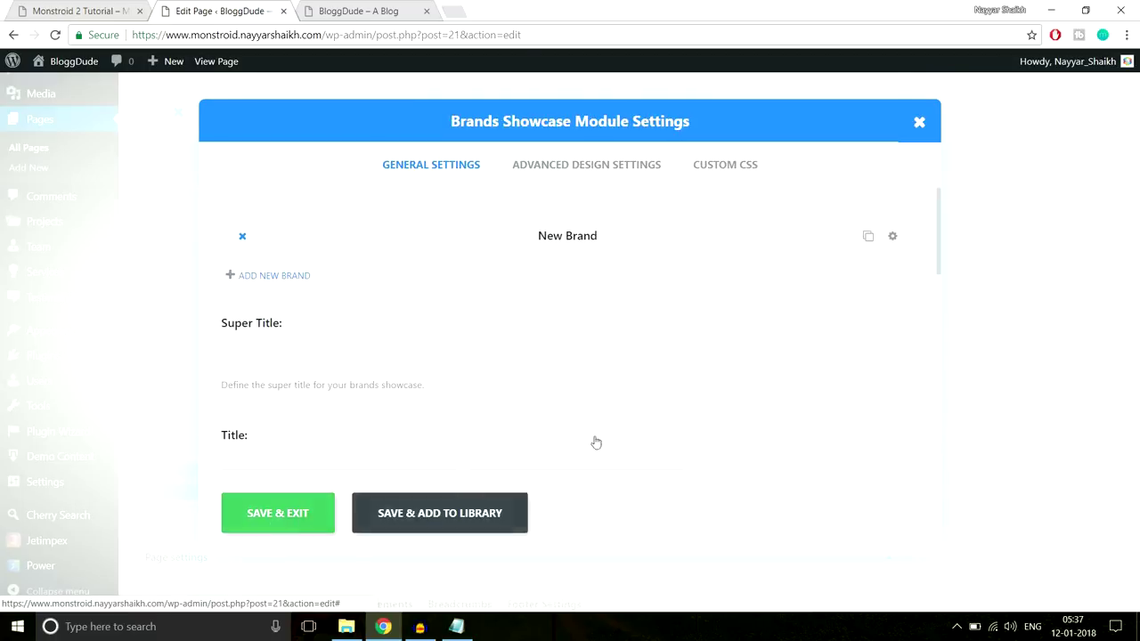
Clone the brand into five entries, set the showcase to 5 columns, and save
left_click(867, 239)
left_click(867, 239)
left_click(867, 238)
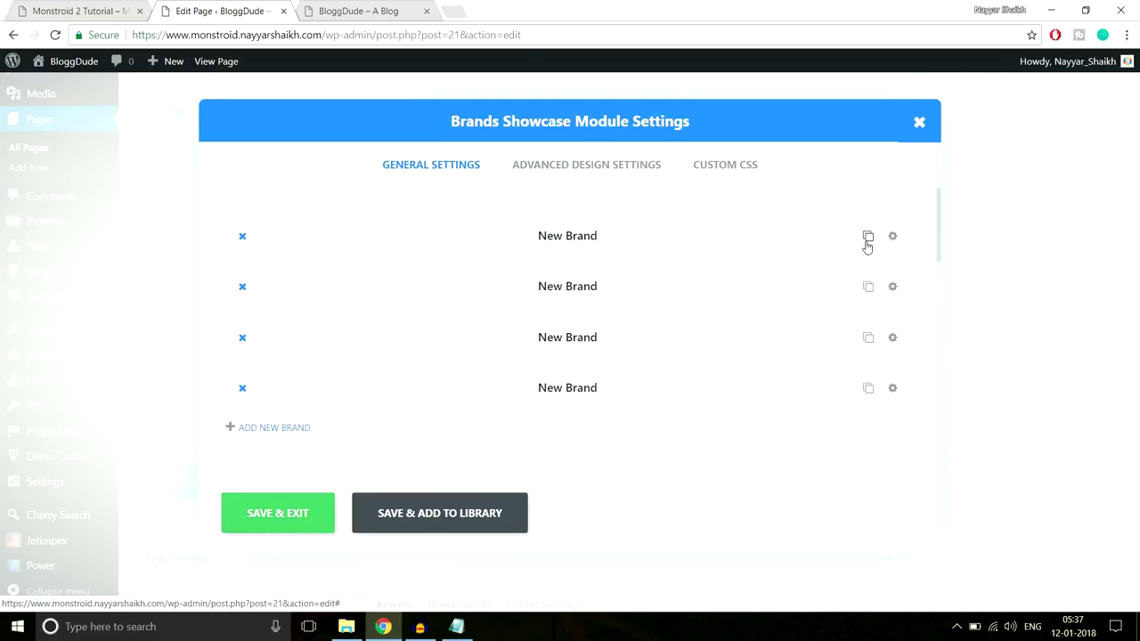
left_click(867, 239)
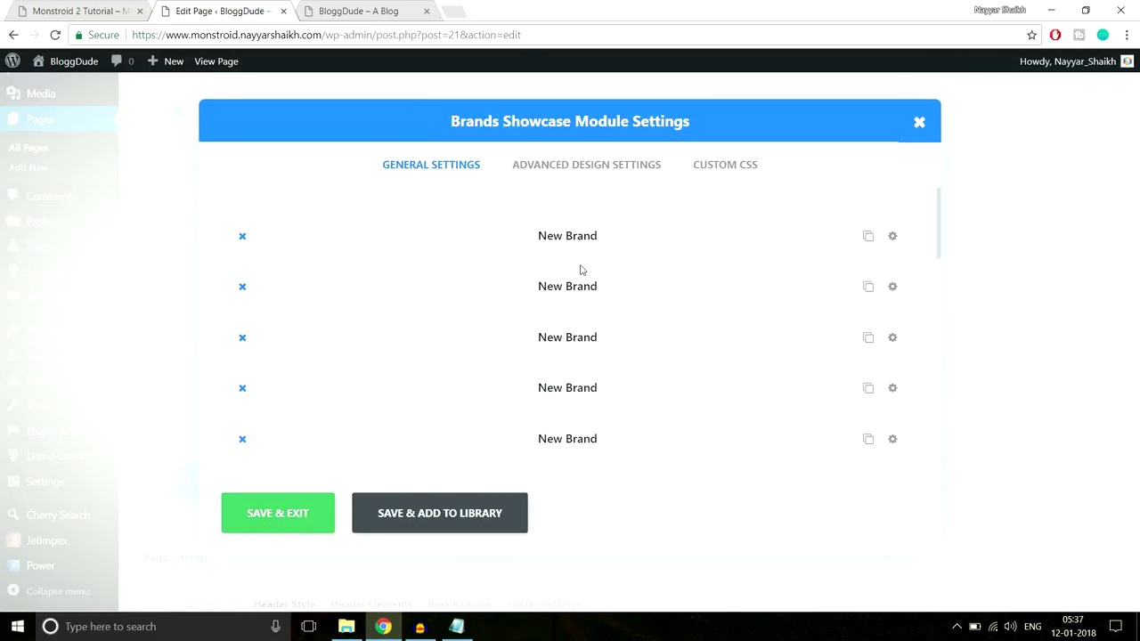
left_click(540, 177)
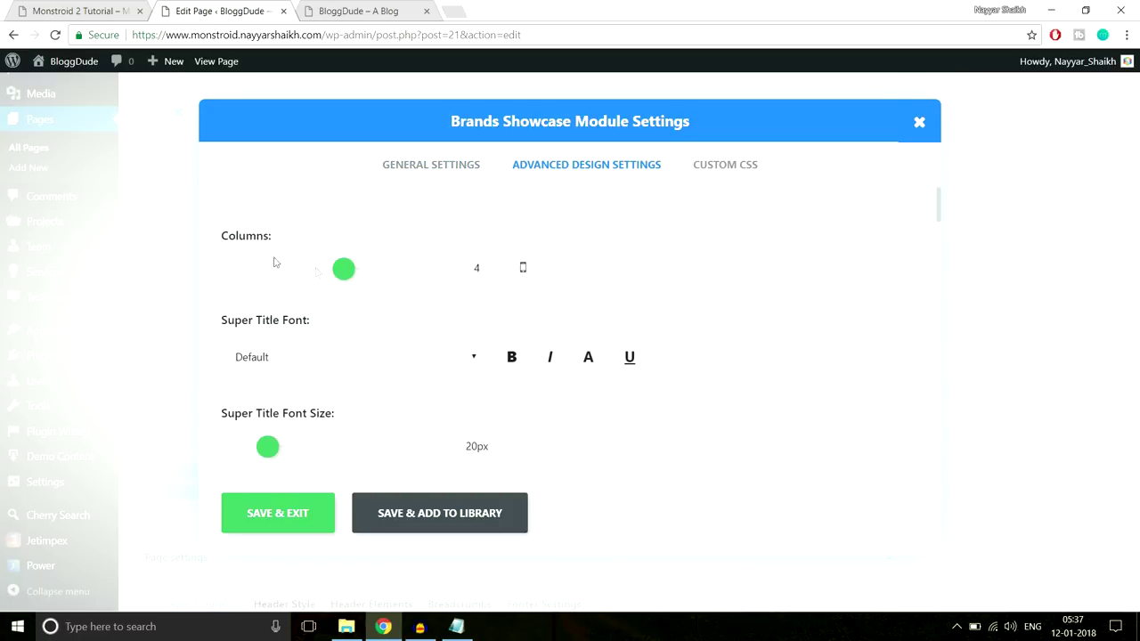
left_click_drag(361, 275, 364, 275)
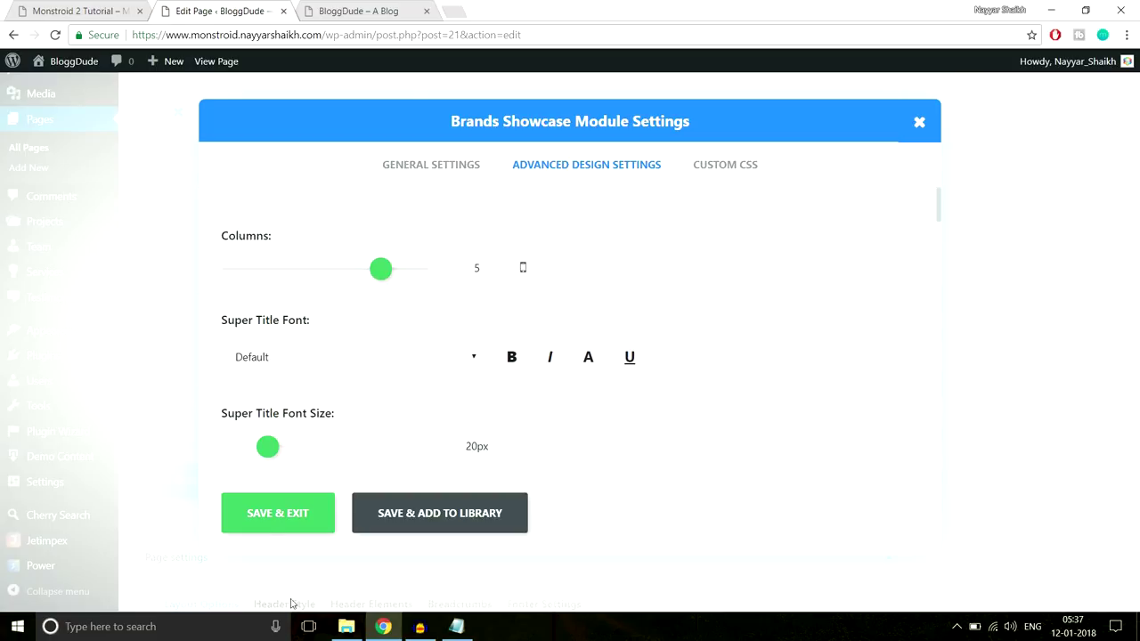
left_click(267, 514)
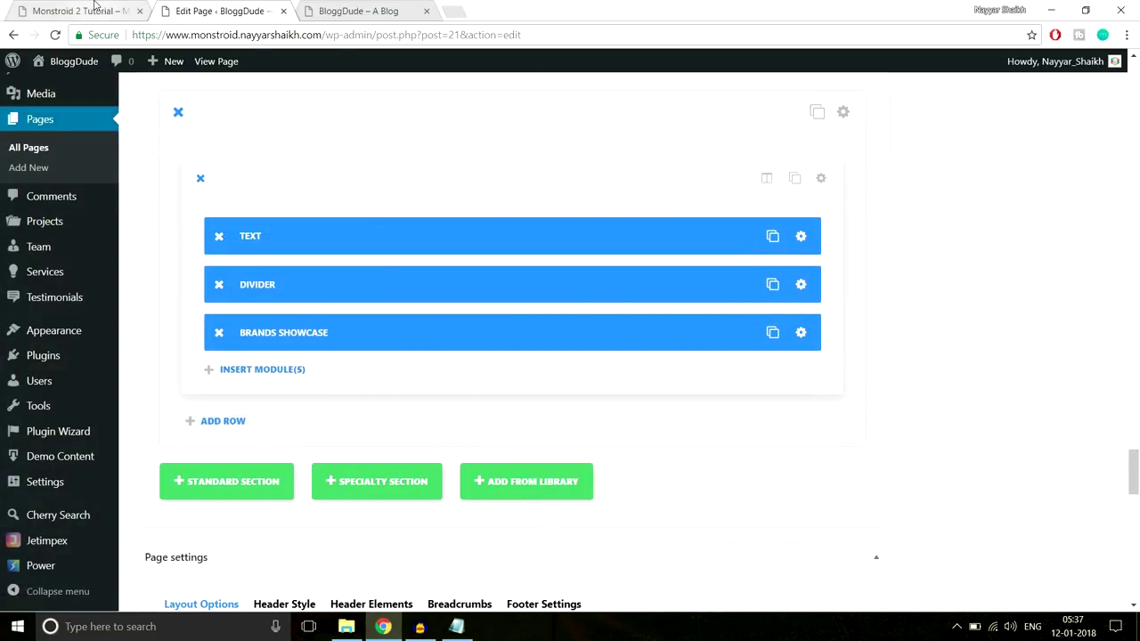
left_click(96, 9)
scroll(570, 305, "up", 1)
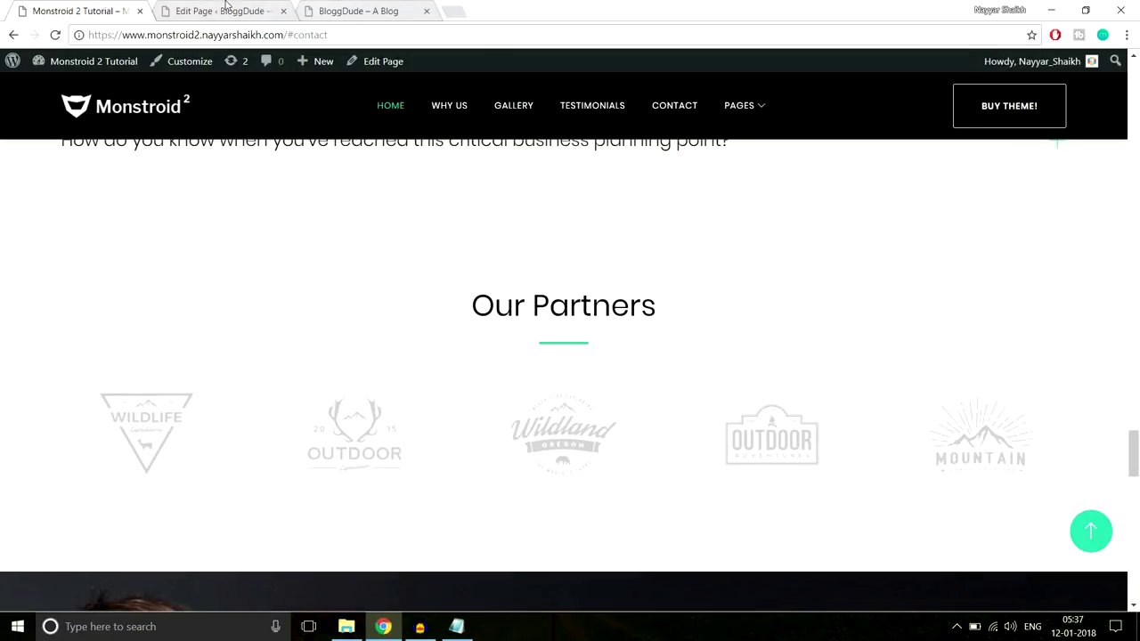
left_click(225, 9)
Set the section's custom top and bottom padding to 70px
left_click(837, 116)
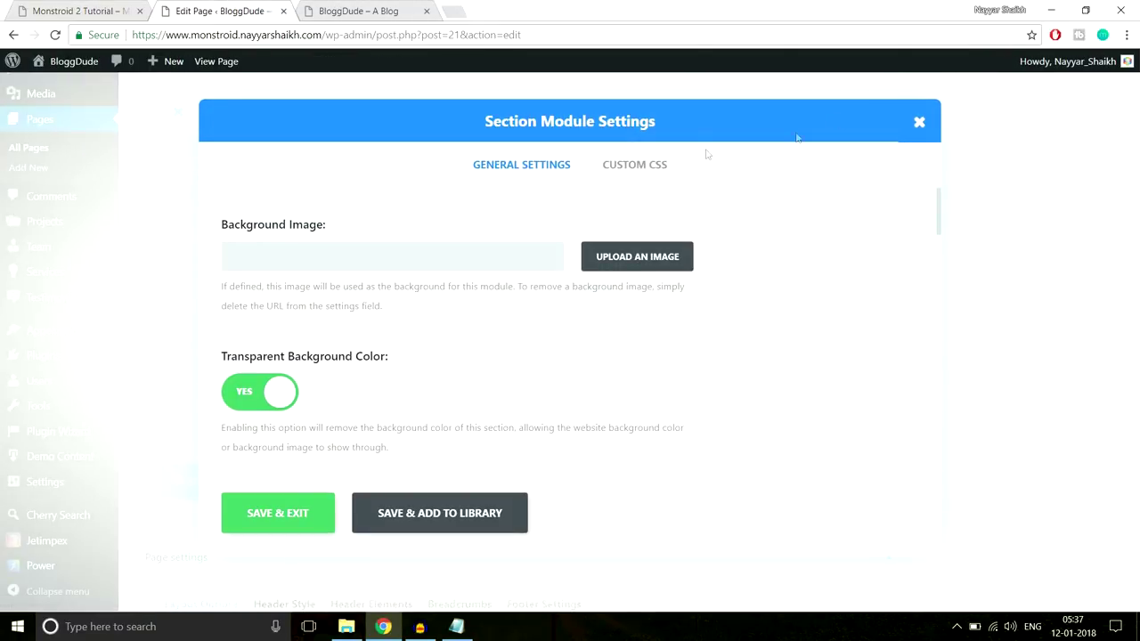
scroll(791, 326, "down", 10)
scroll(791, 326, "down", 6)
scroll(283, 316, "up", 3)
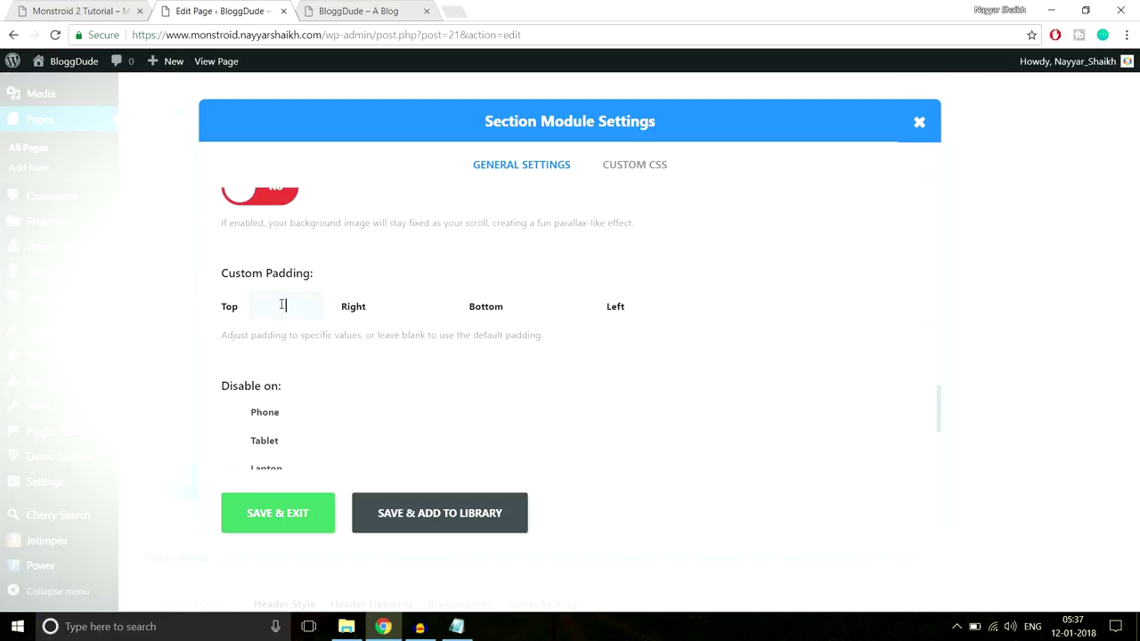
type("px")
key("Tab")
key("Tab")
type("70px")
left_click(283, 521)
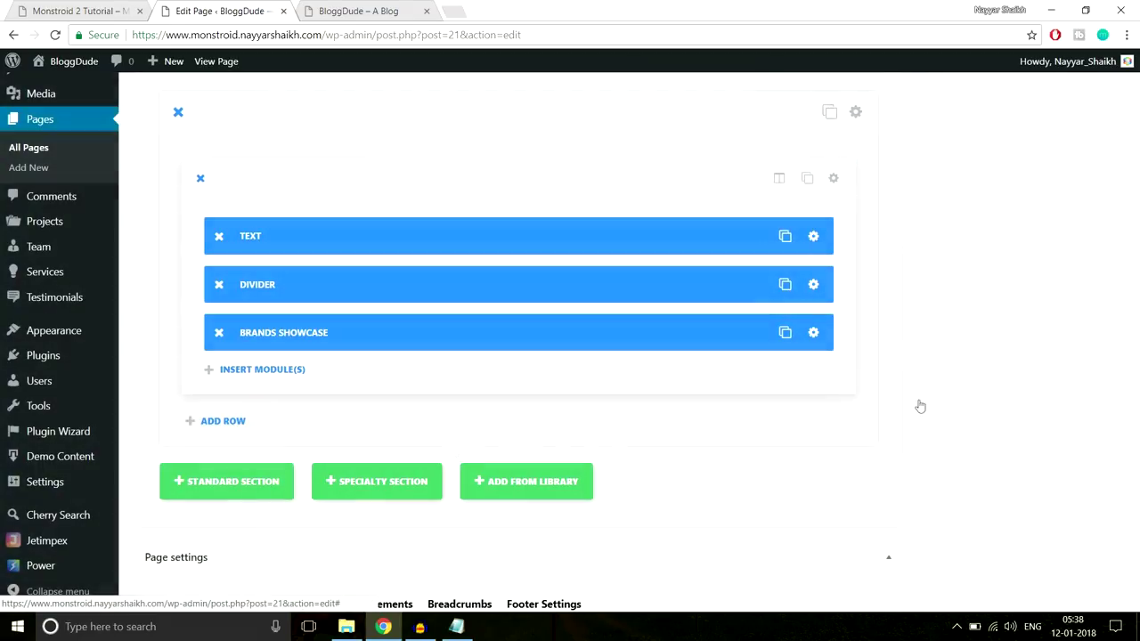
Update the homepage and reload the live blog to check Our Partners
left_click_drag(1135, 479, 1134, 100)
left_click(1070, 252)
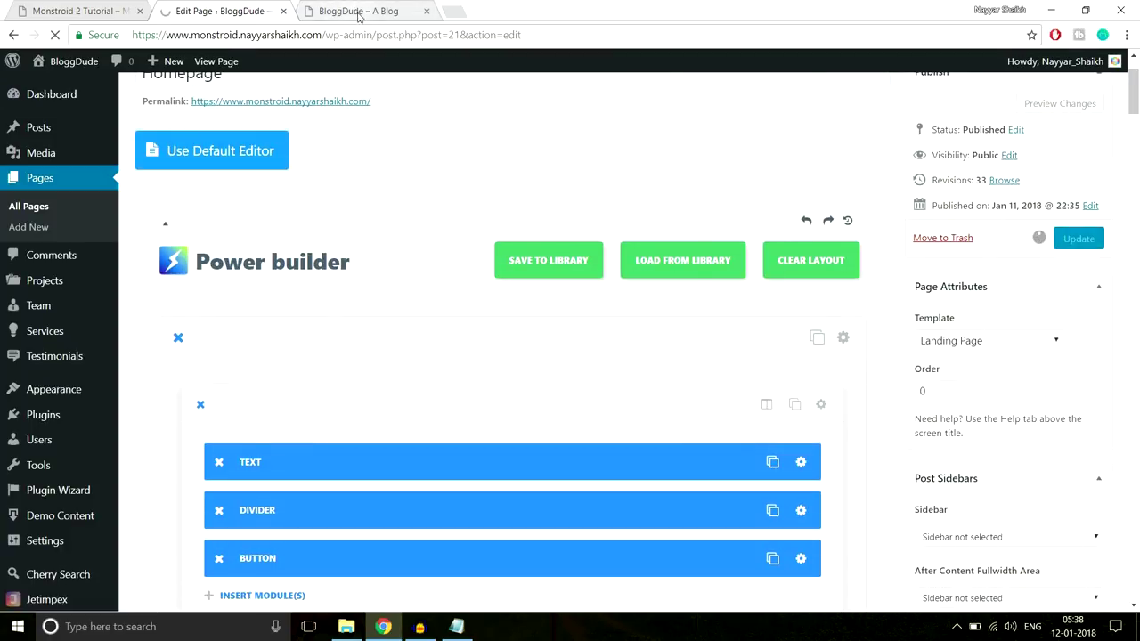
left_click(360, 12)
left_click(363, 33)
key("Return")
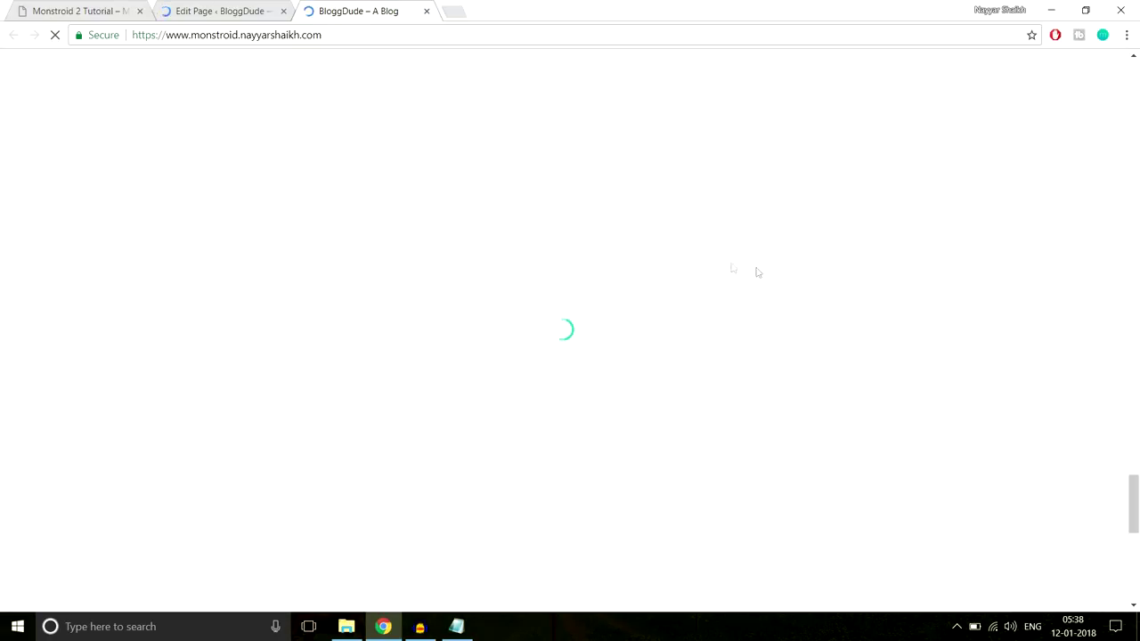
scroll(780, 281, "down", 7)
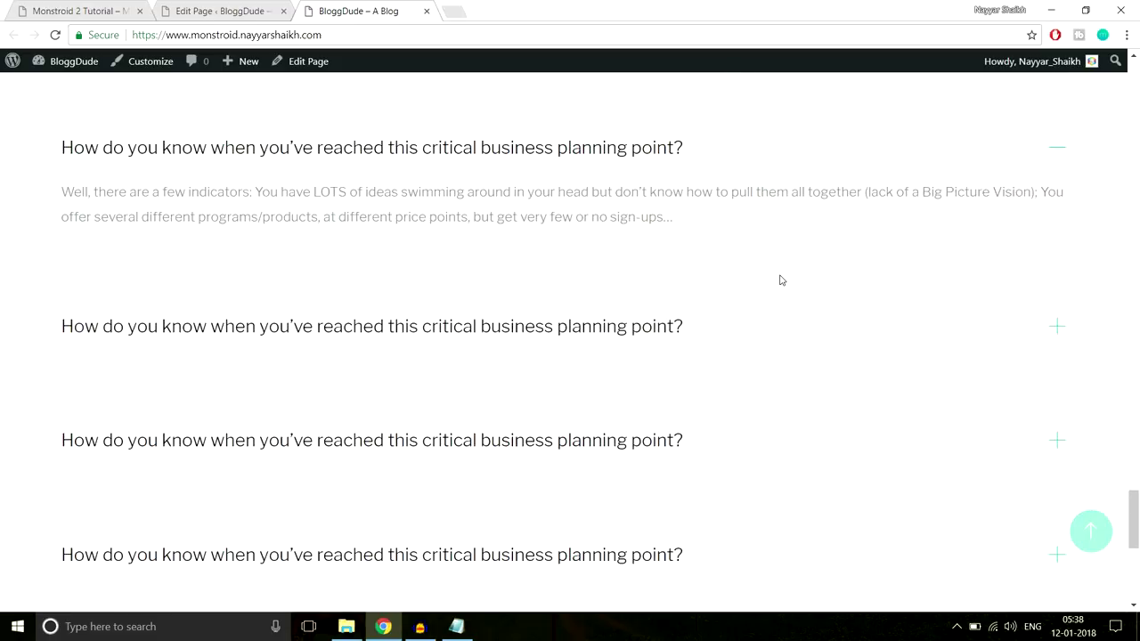
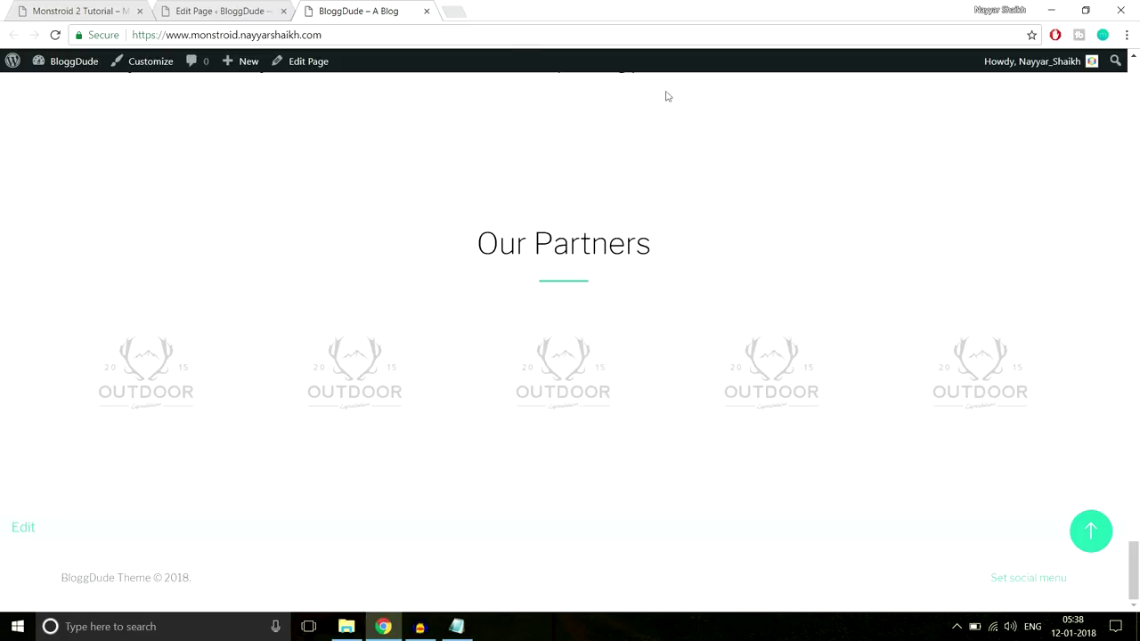
Study the Monstroid 2 demo's contact section, highlighting the 'Still Have Some Questions' heading
left_click(113, 9)
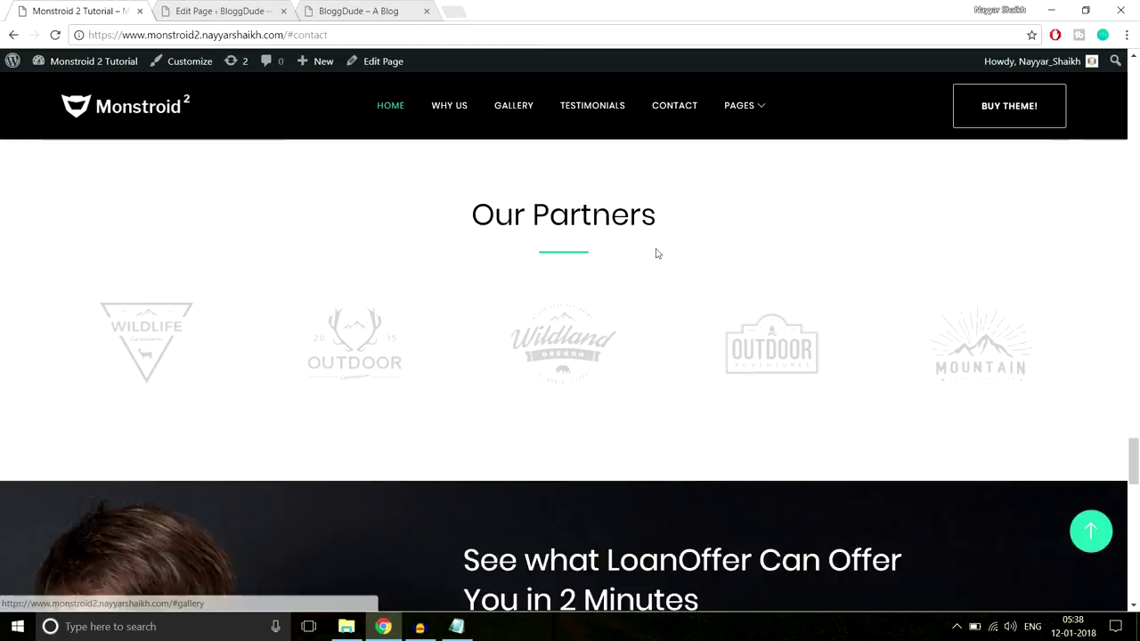
scroll(656, 254, "down", 4)
scroll(659, 258, "down", 1)
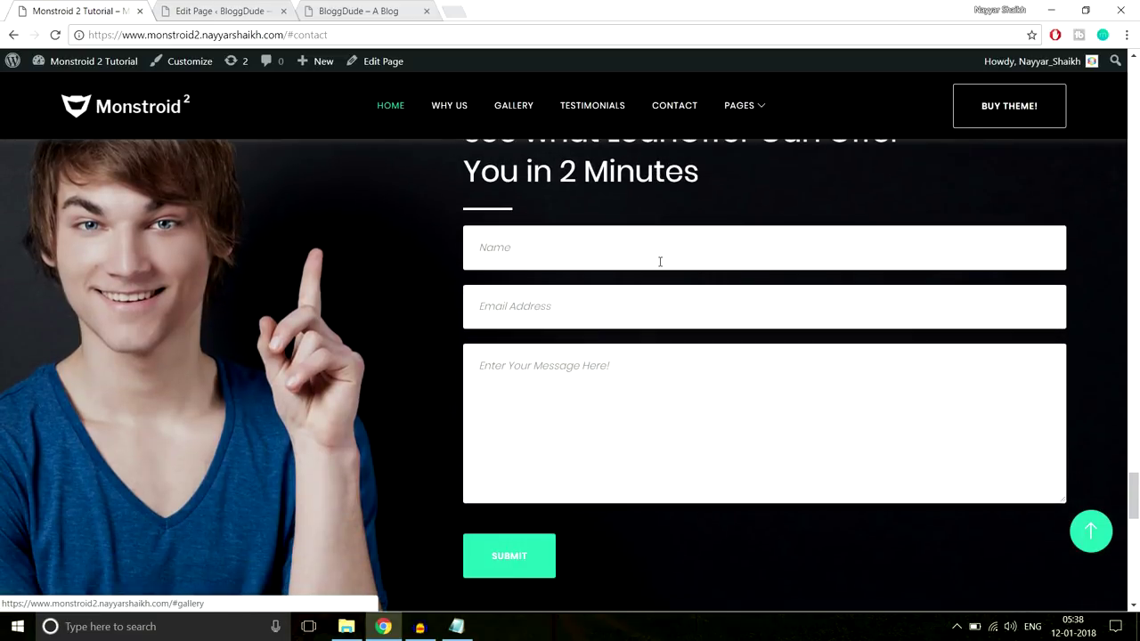
scroll(659, 261, "up", 1)
scroll(880, 411, "down", 1)
scroll(185, 408, "up", 2)
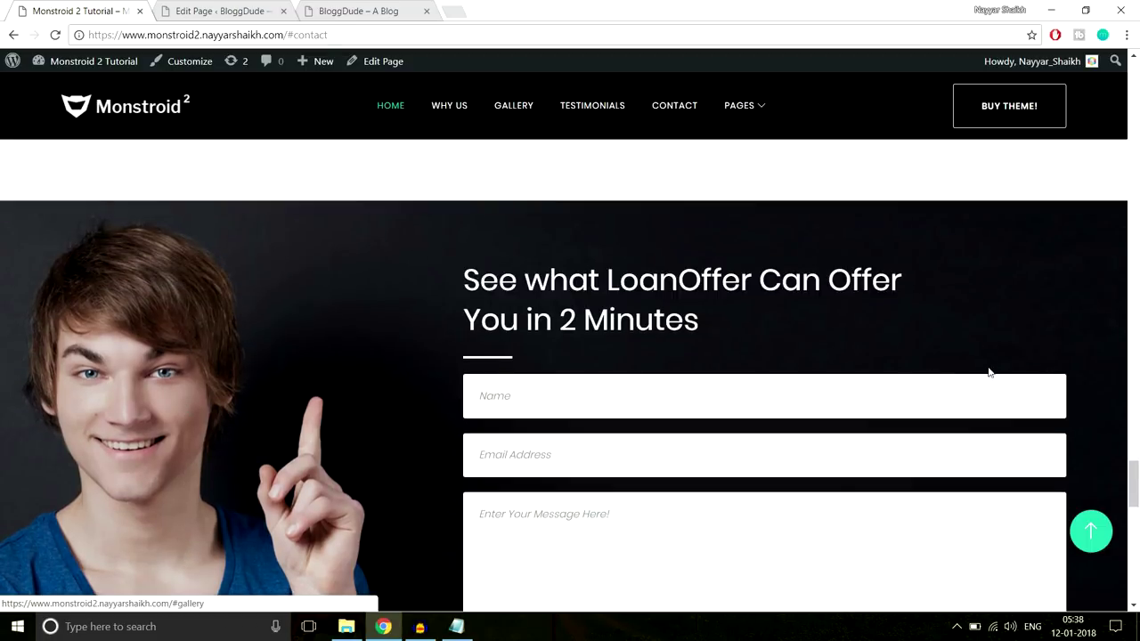
scroll(923, 375, "down", 6)
scroll(923, 375, "up", 2)
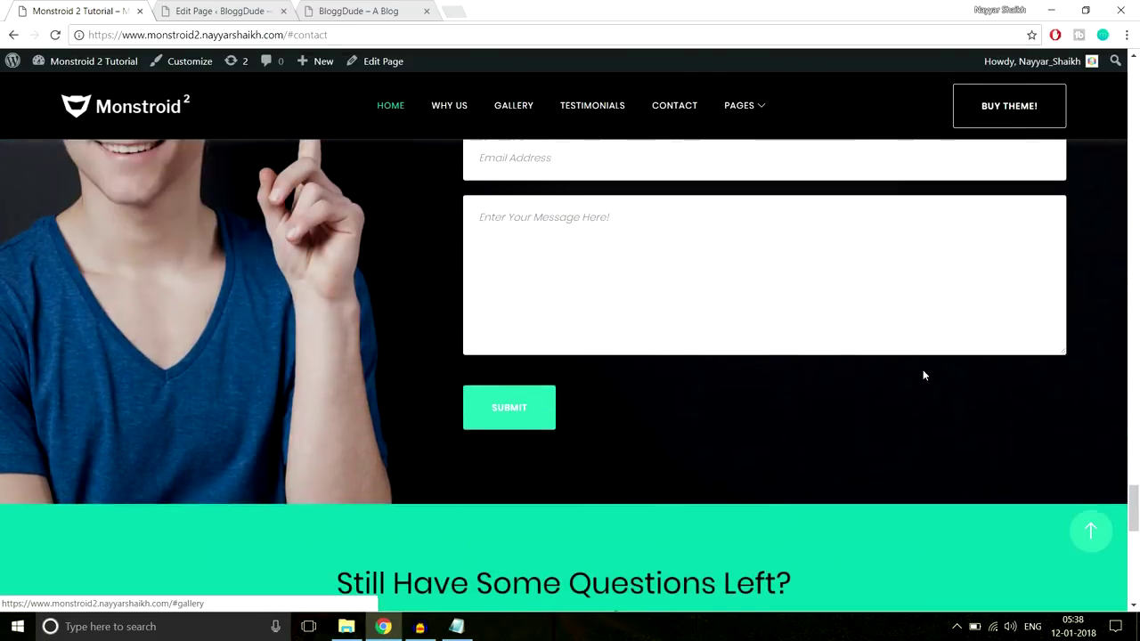
scroll(923, 374, "down", 3)
left_click_drag(336, 358, 1064, 422)
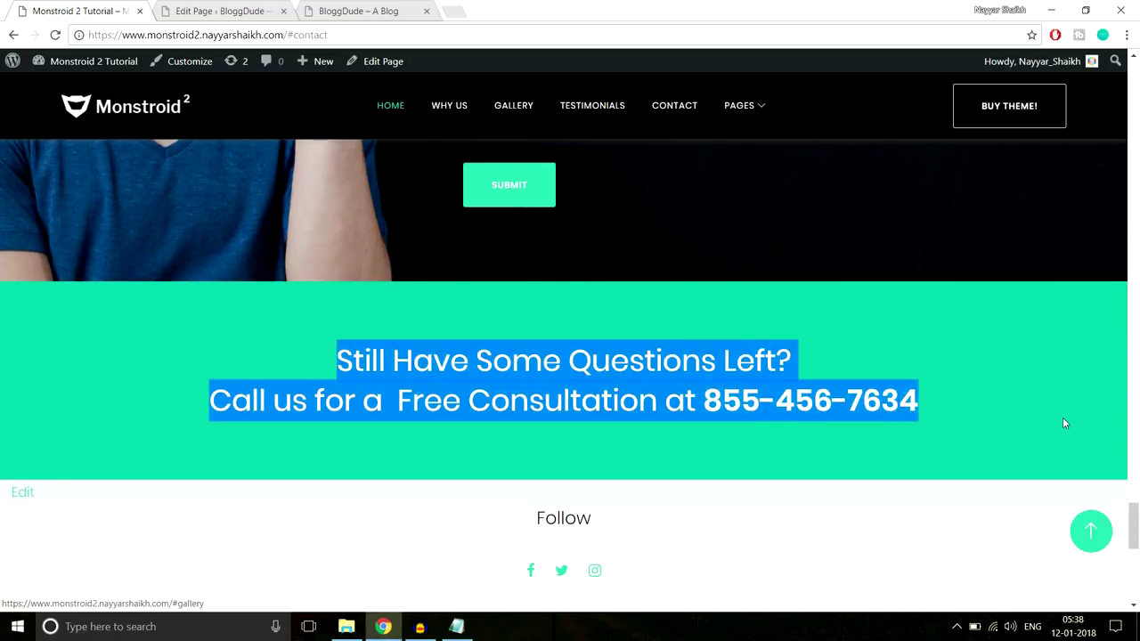
scroll(706, 395, "up", 2)
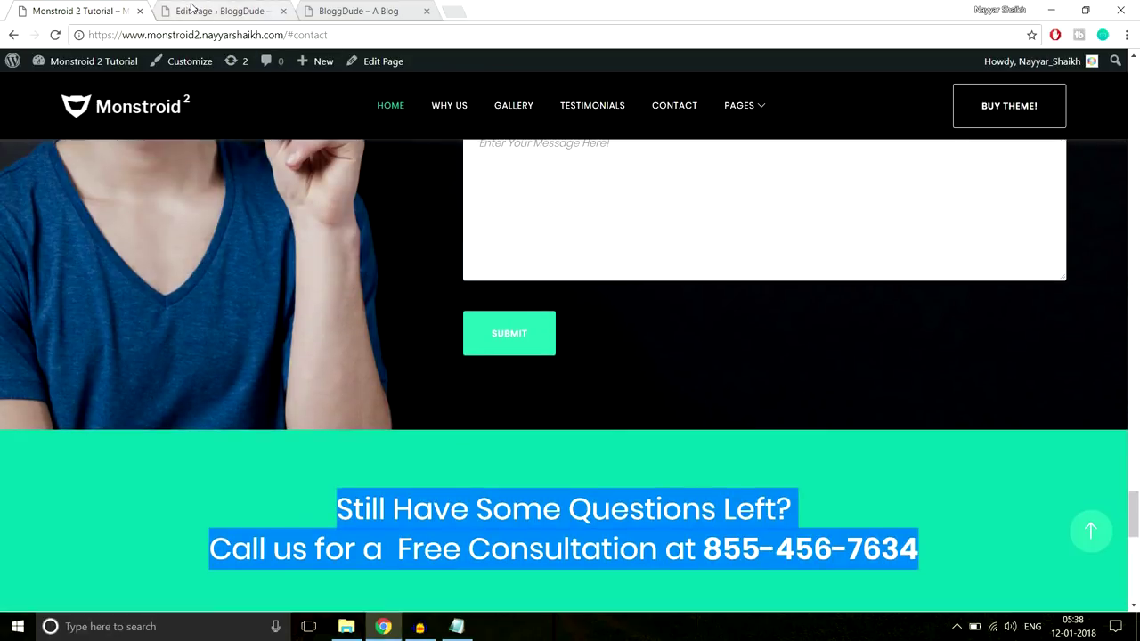
Return to the BloggDude page editor and scroll to the bottom of the builder
left_click(219, 11)
left_click_drag(1134, 125, 1136, 467)
scroll(752, 381, "down", 7)
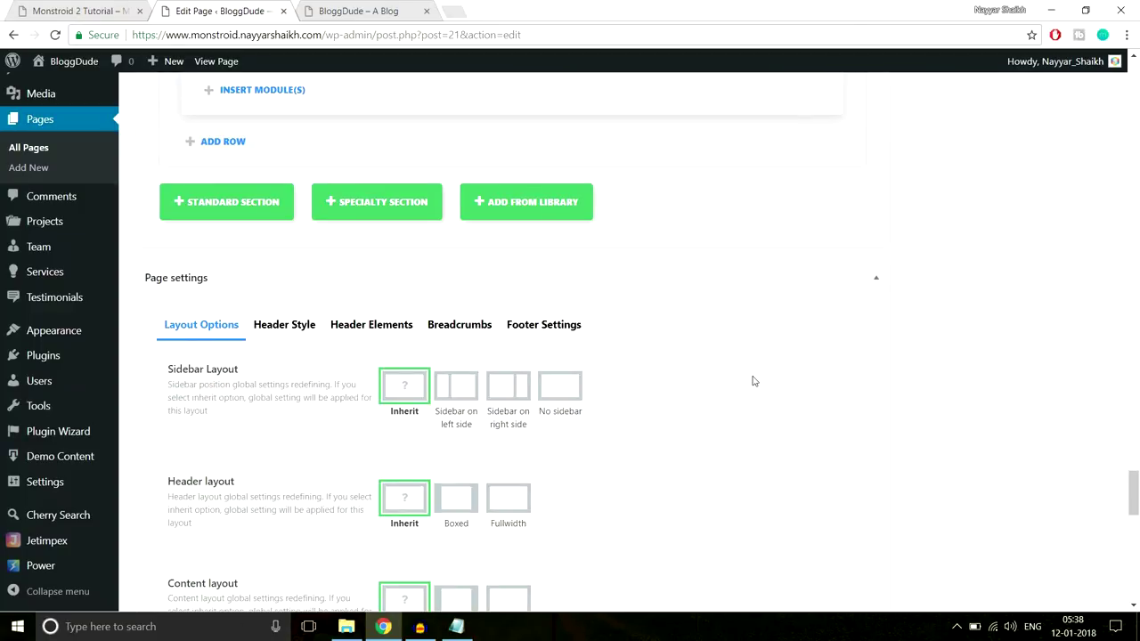
Add a Standard Section, checking the demo's contact heading and field placeholders for reference
left_click(206, 200)
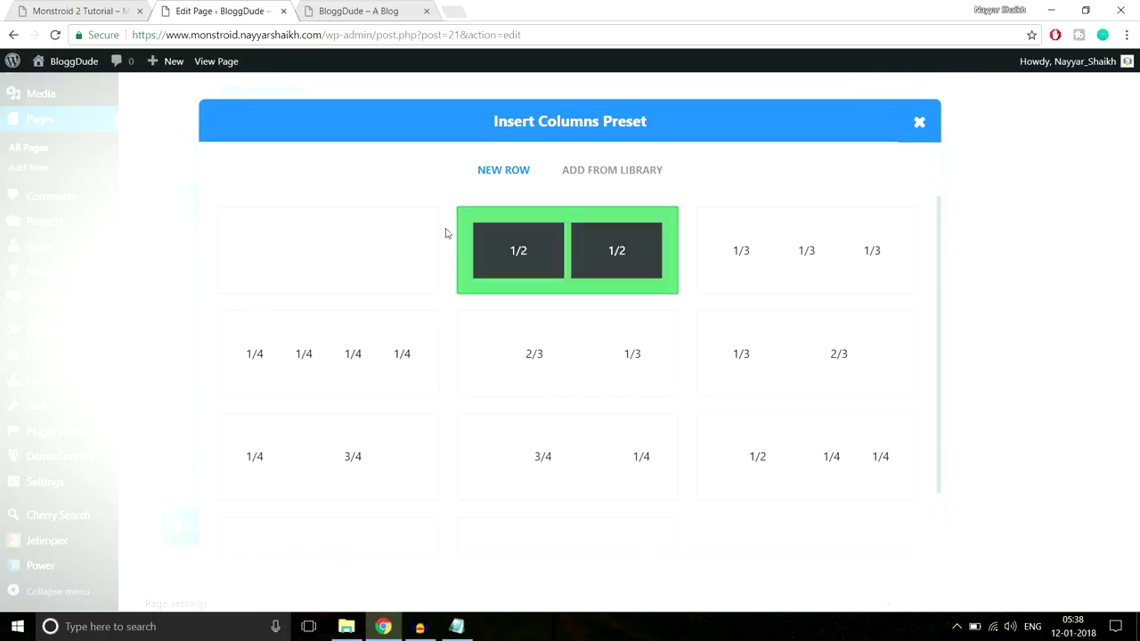
left_click(80, 10)
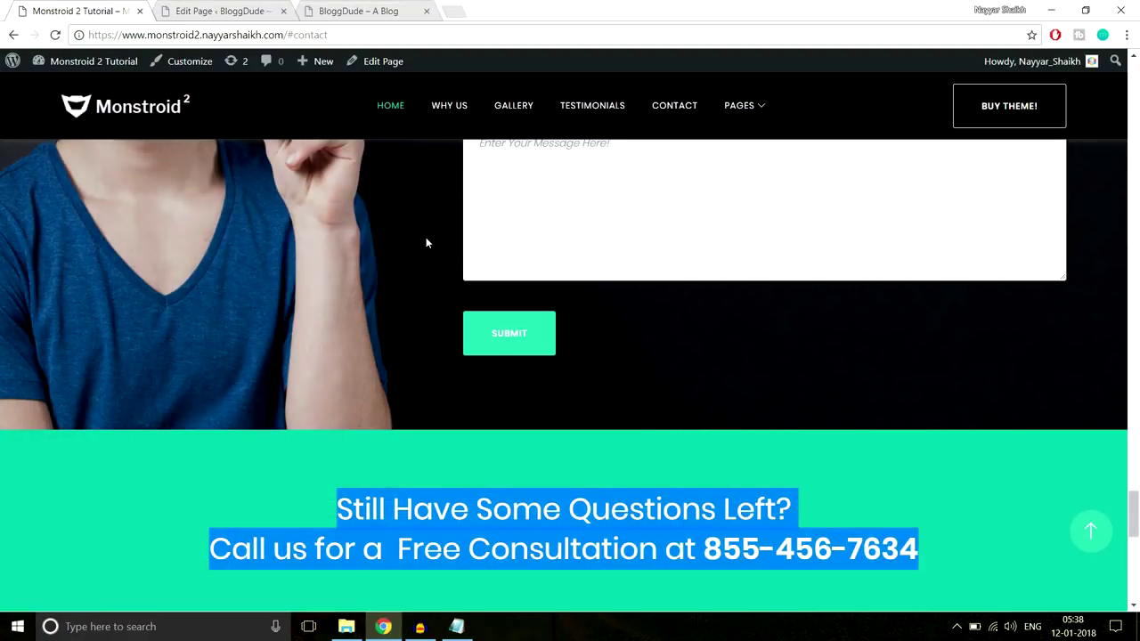
scroll(425, 237, "up", 4)
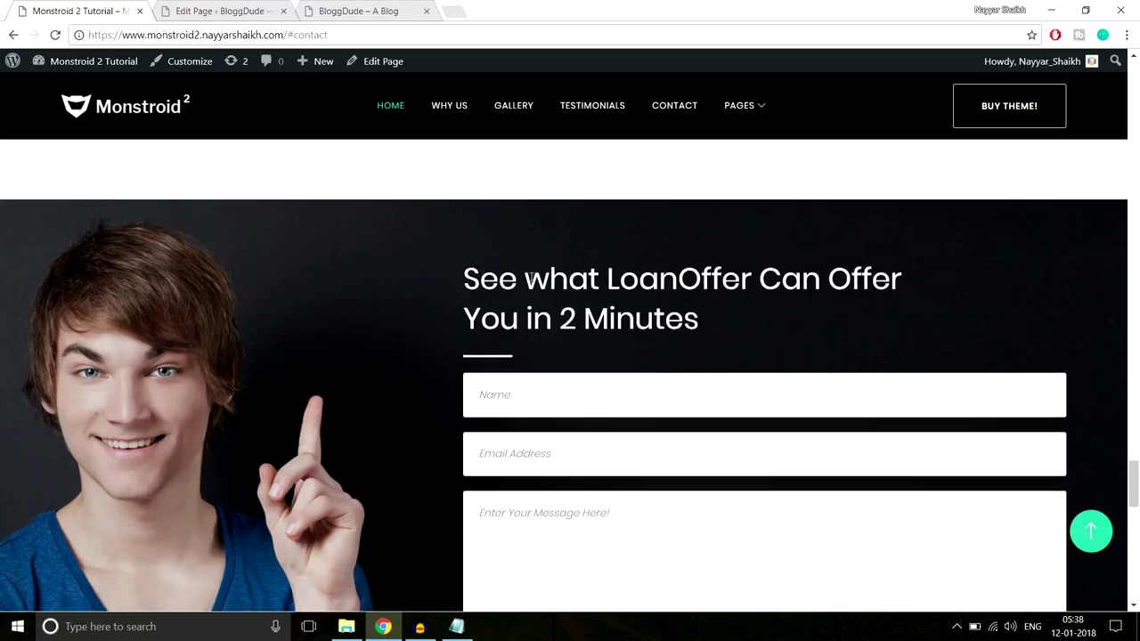
scroll(531, 279, "down", 2)
scroll(532, 283, "up", 1)
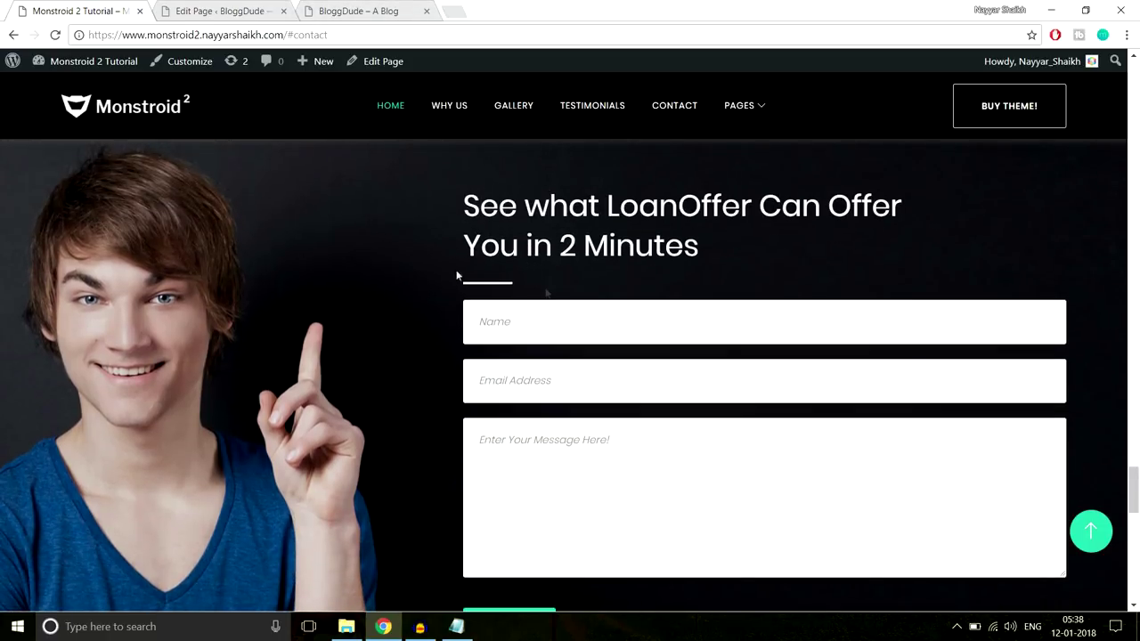
left_click_drag(454, 201, 750, 495)
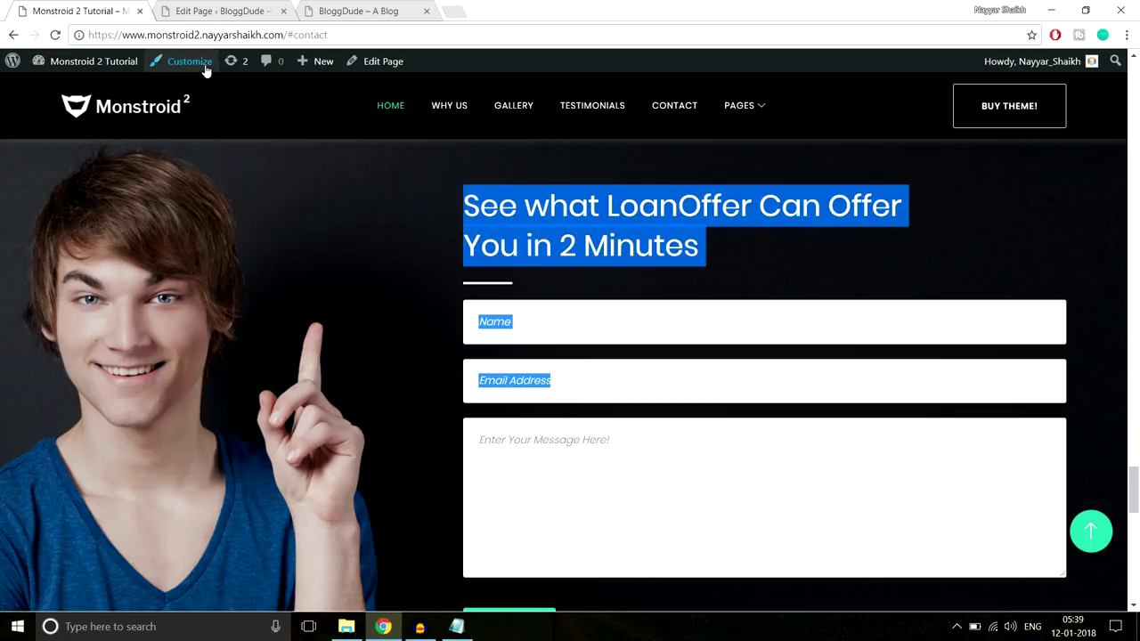
left_click(249, 10)
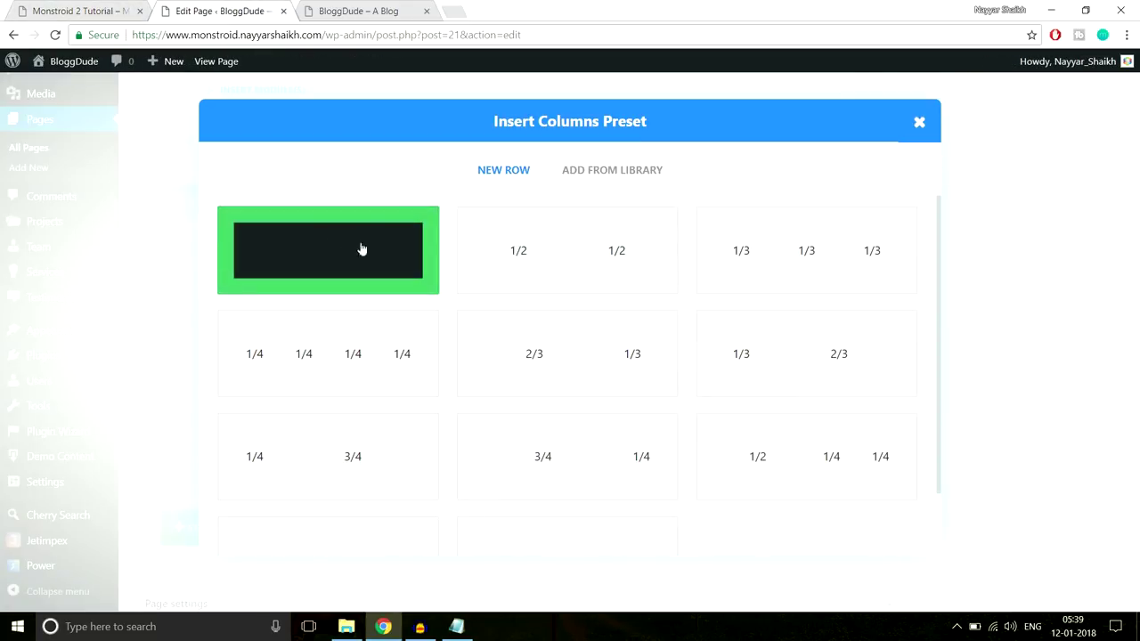
Give the new section a single full-width column and insert a Contact Form module
left_click(295, 252)
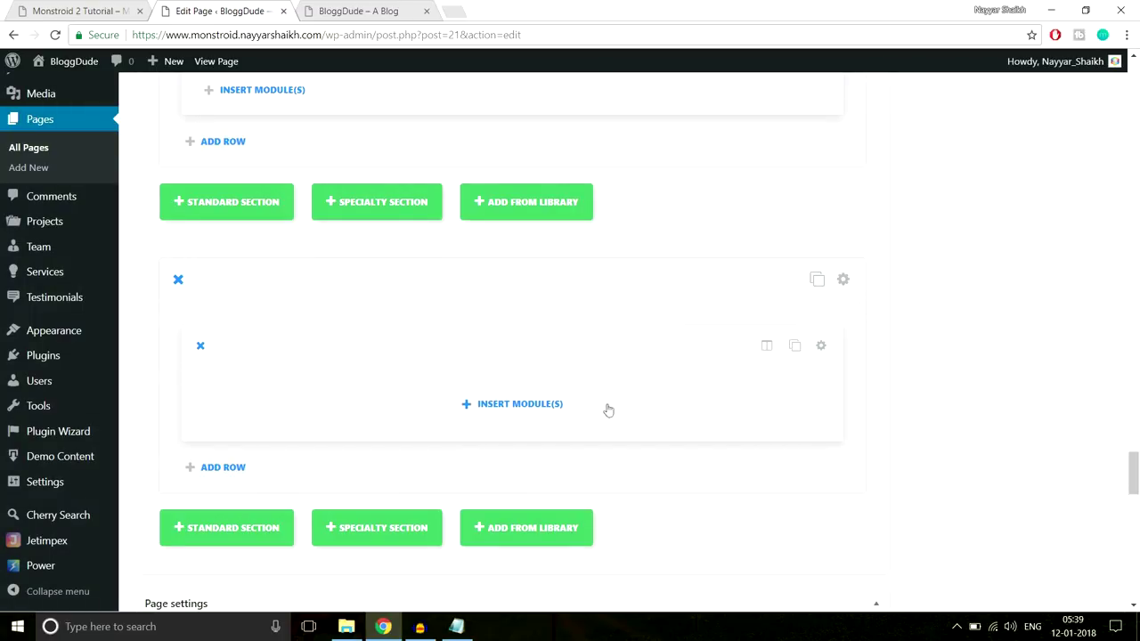
left_click(555, 404)
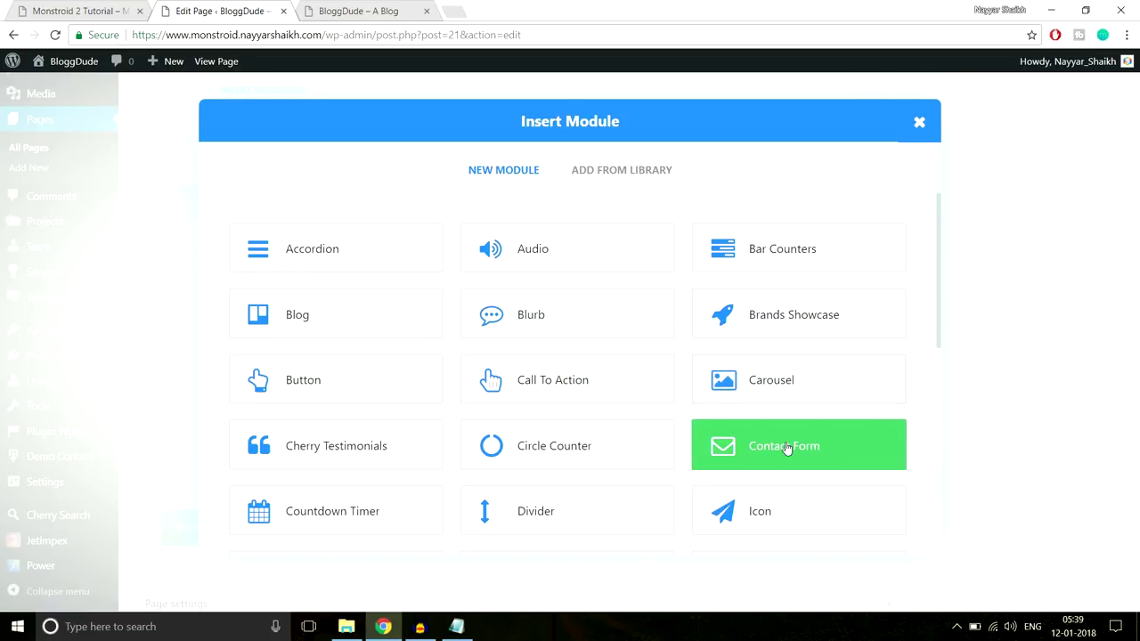
left_click(787, 447)
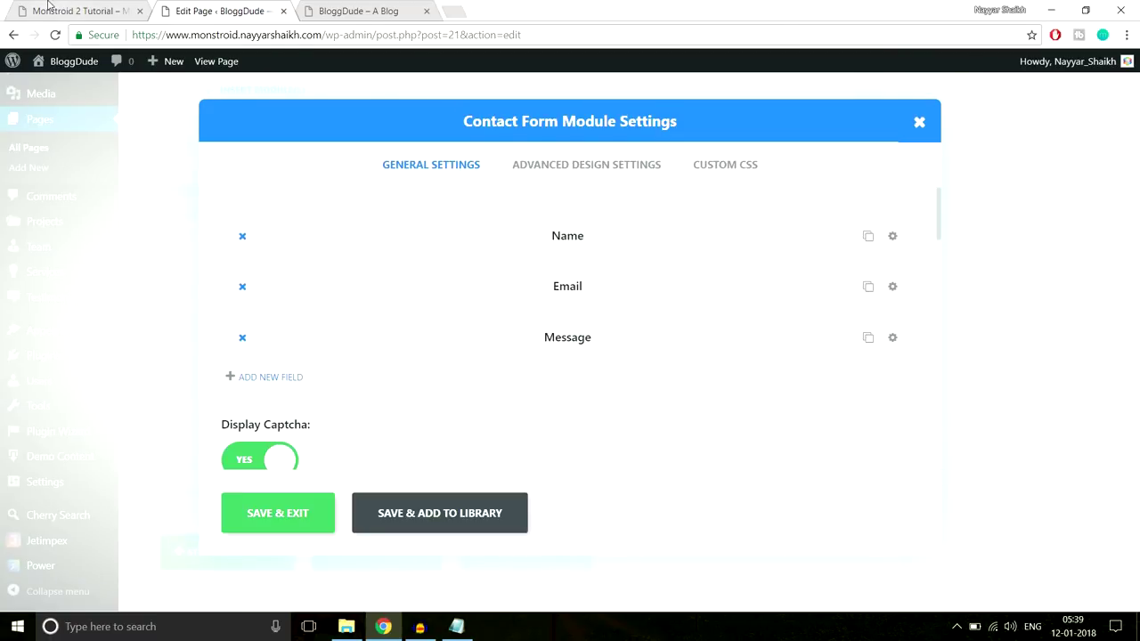
Clear the Name field's title, comparing placeholder wording against the demo's contact form
left_click(49, 8)
left_click(664, 275)
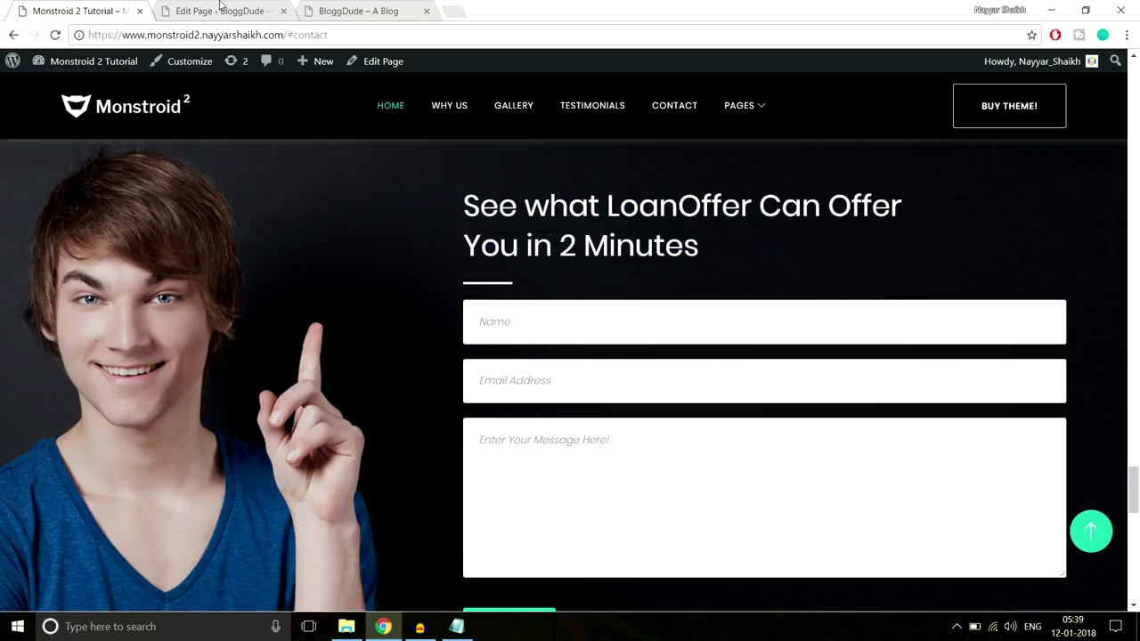
left_click(221, 9)
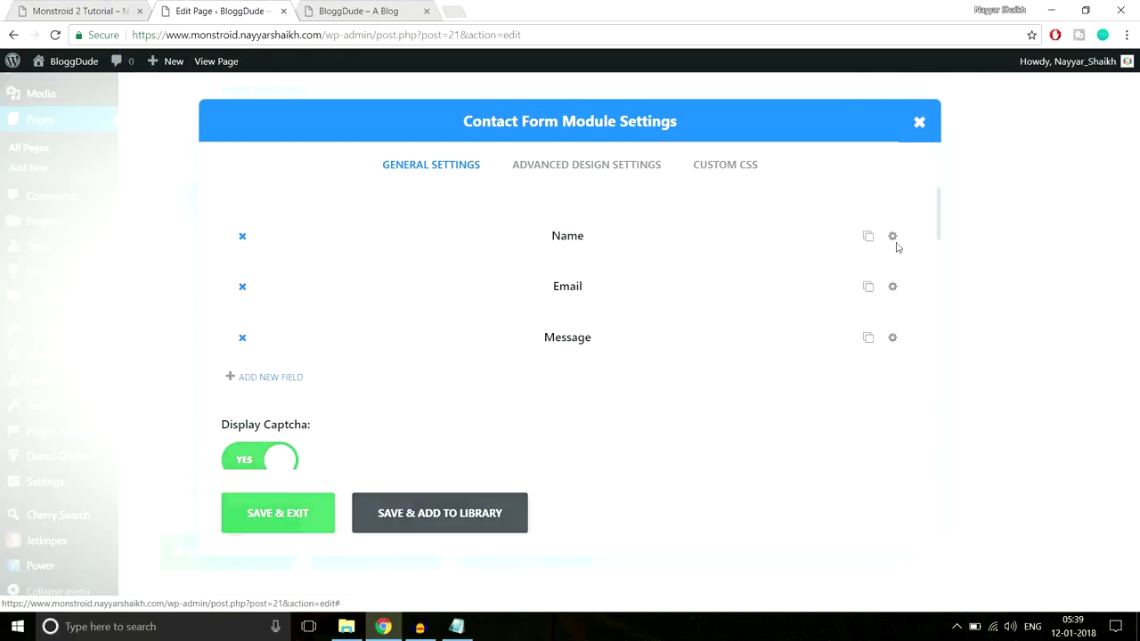
left_click(892, 237)
scroll(721, 334, "down", 1)
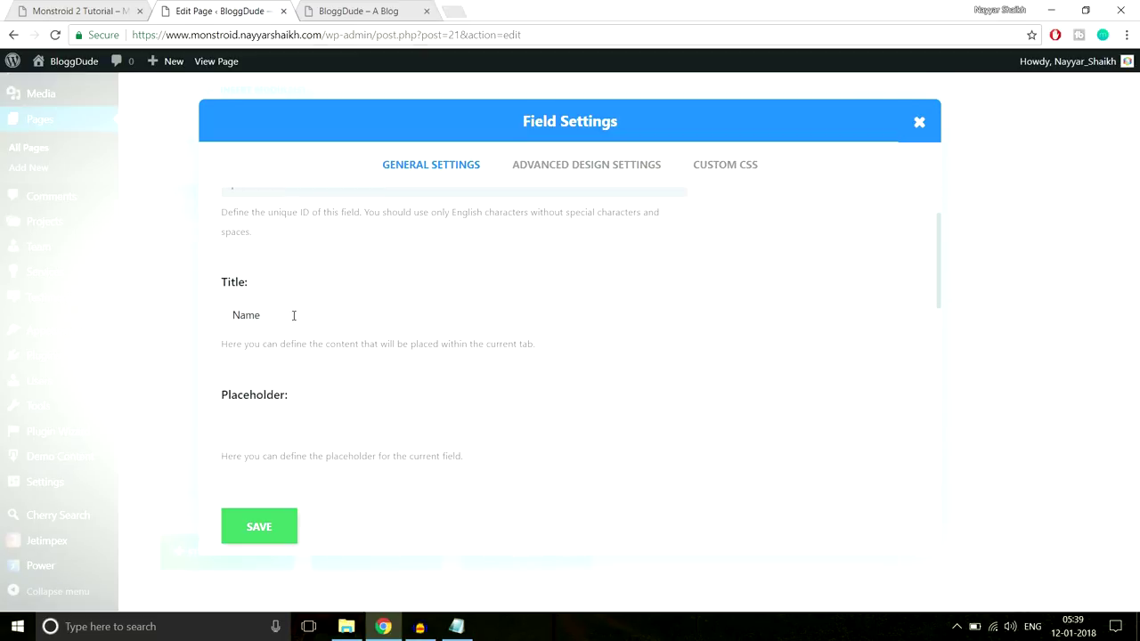
left_click_drag(265, 315, 188, 315)
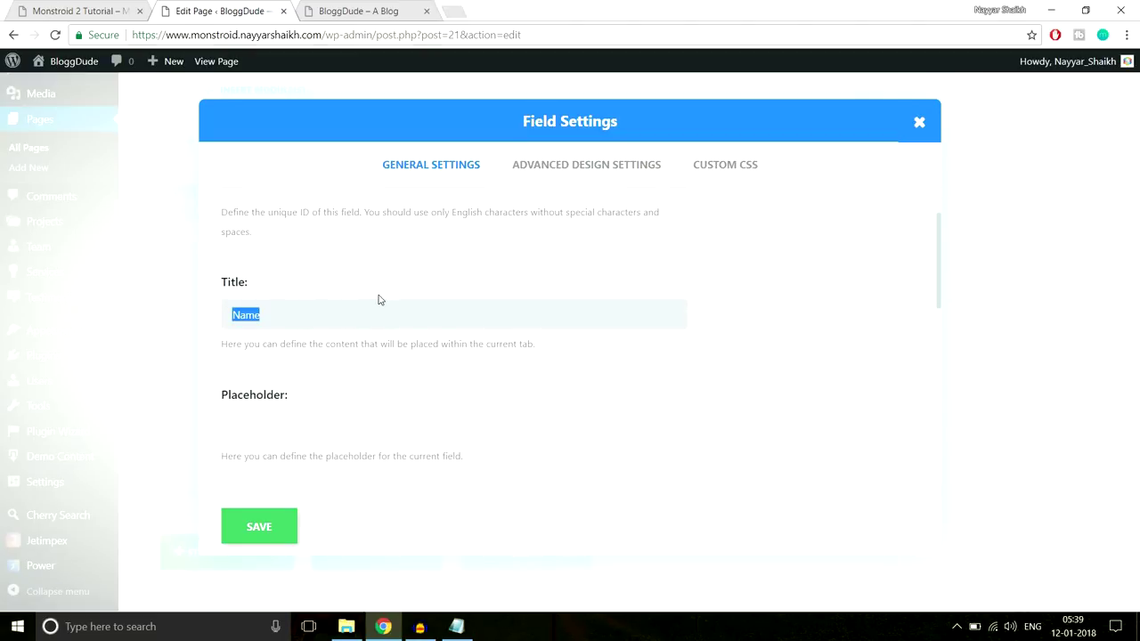
key("BackSpace")
scroll(789, 330, "down", 1)
left_click(337, 354)
key("ctrl+Page_Up")
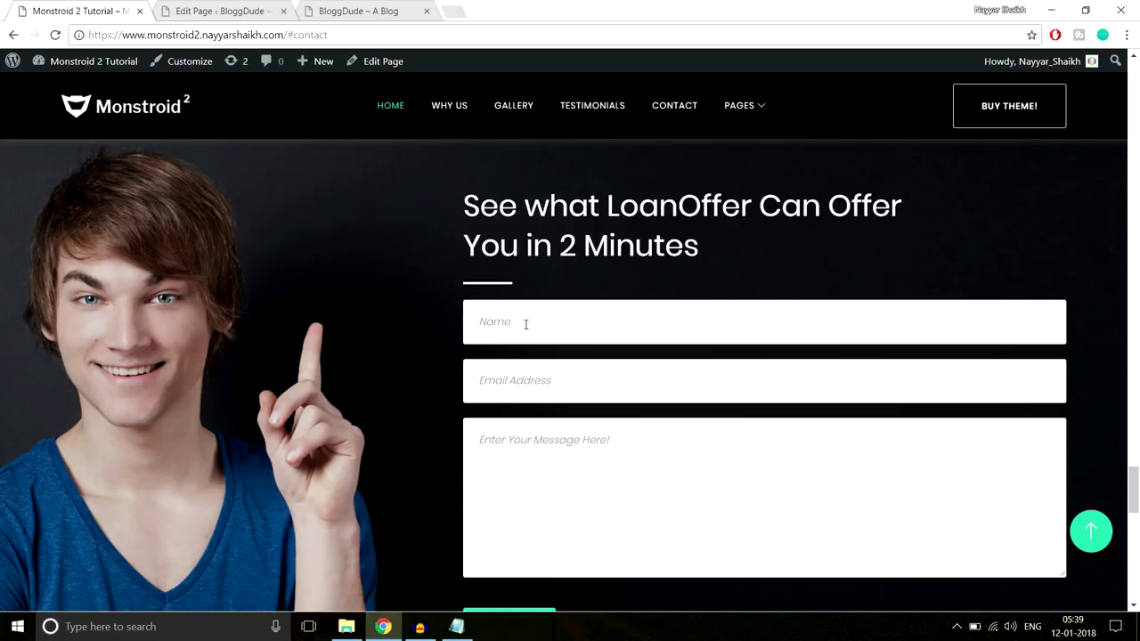
left_click(237, 9)
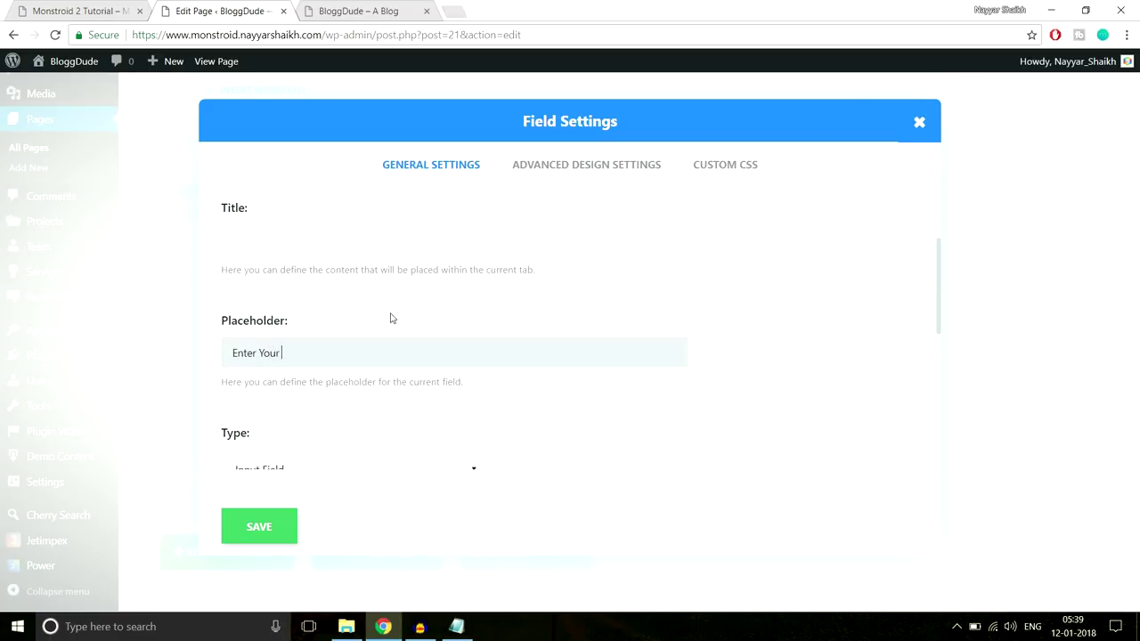
Give the Name field placeholder 'Enter Your Name' and Fullwidth width, then save it
scroll(470, 326, "down", 2)
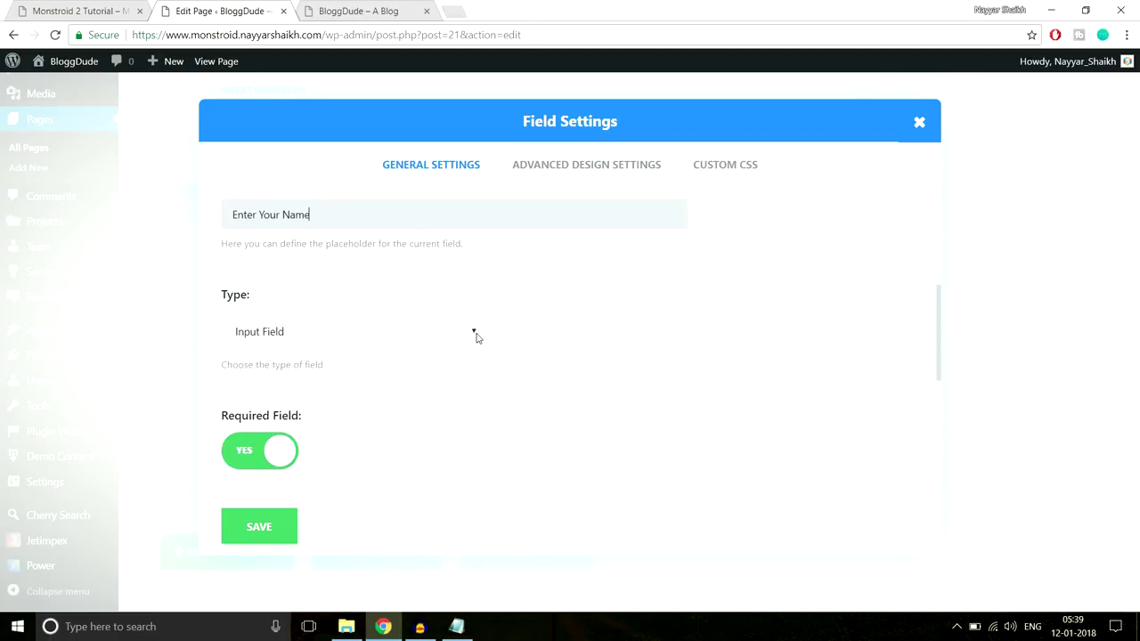
scroll(458, 285, "down", 2)
scroll(463, 300, "up", 2)
scroll(356, 323, "down", 2)
scroll(504, 325, "down", 1)
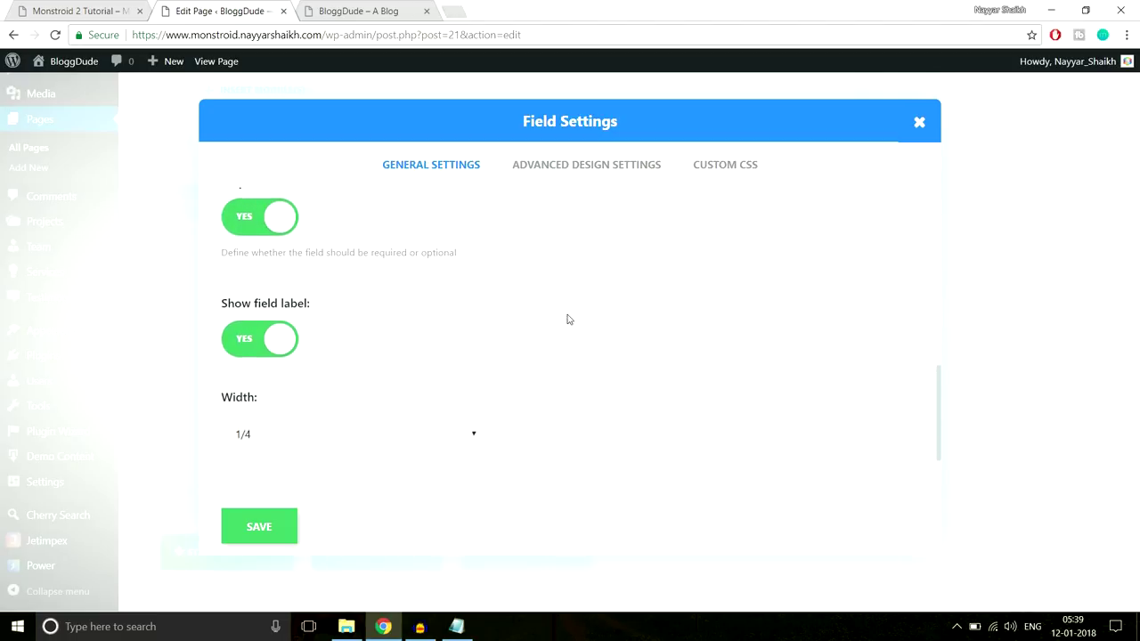
scroll(566, 321, "down", 1)
left_click(341, 412)
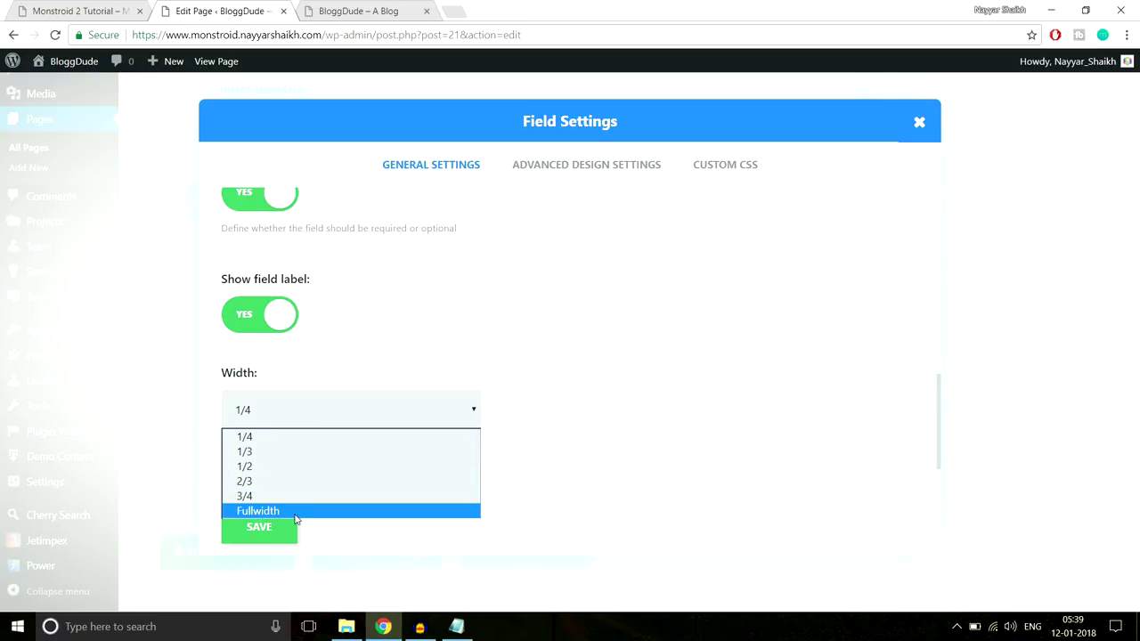
left_click(297, 516)
left_click(98, 7)
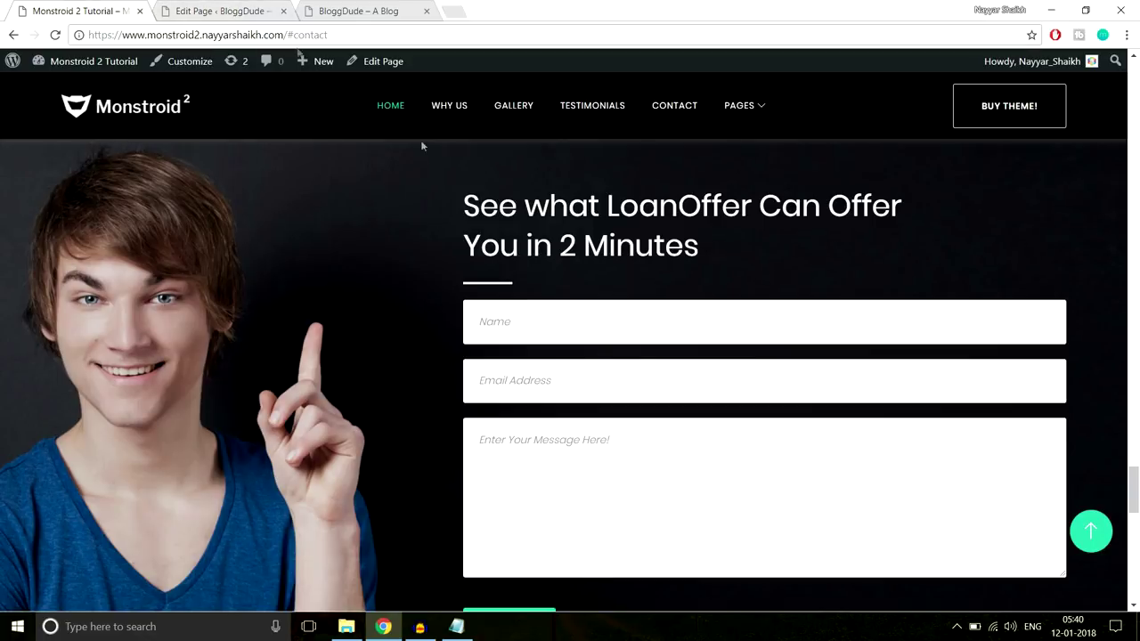
left_click(224, 11)
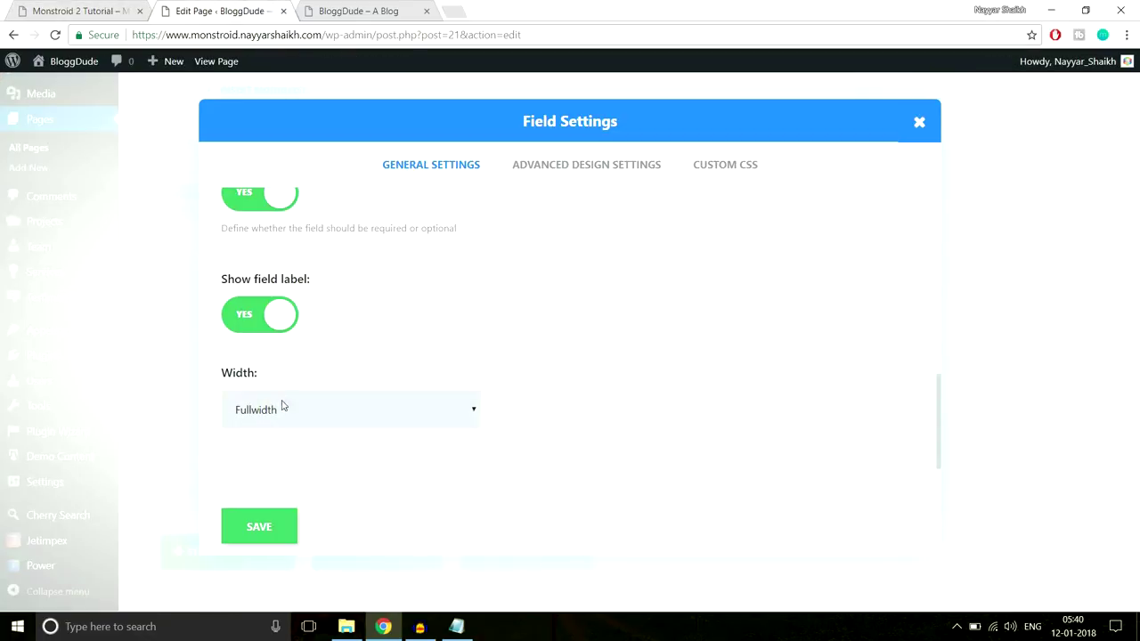
left_click(259, 527)
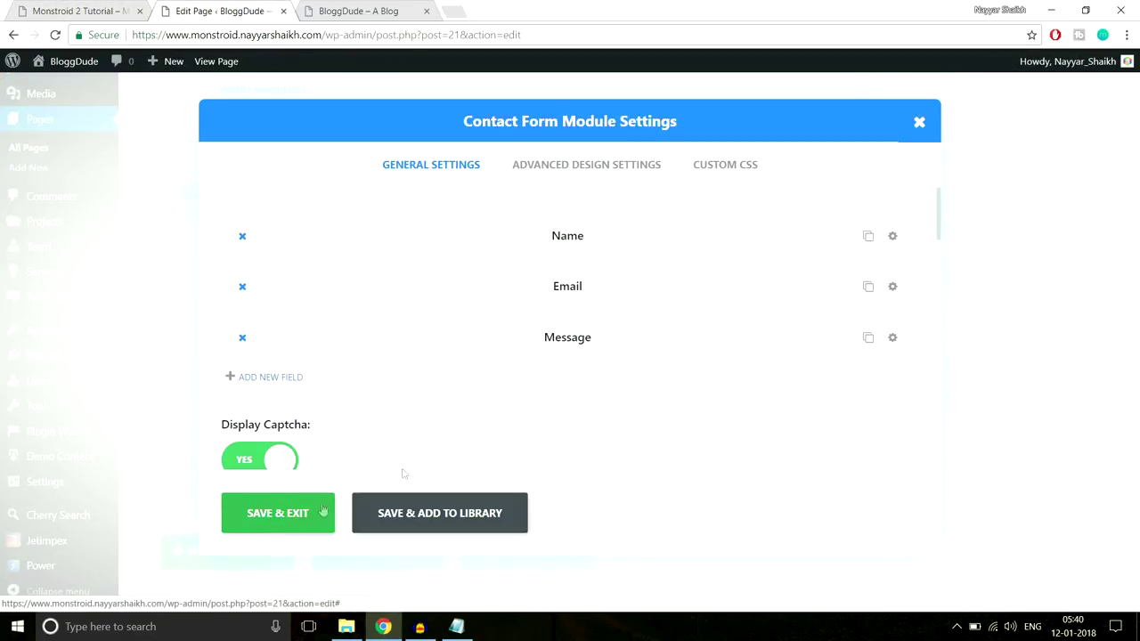
Clear the Email field's title and set its placeholder to 'Enter Your Email Address'
left_click(892, 286)
scroll(399, 369, "down", 1)
left_click_drag(355, 316, 211, 328)
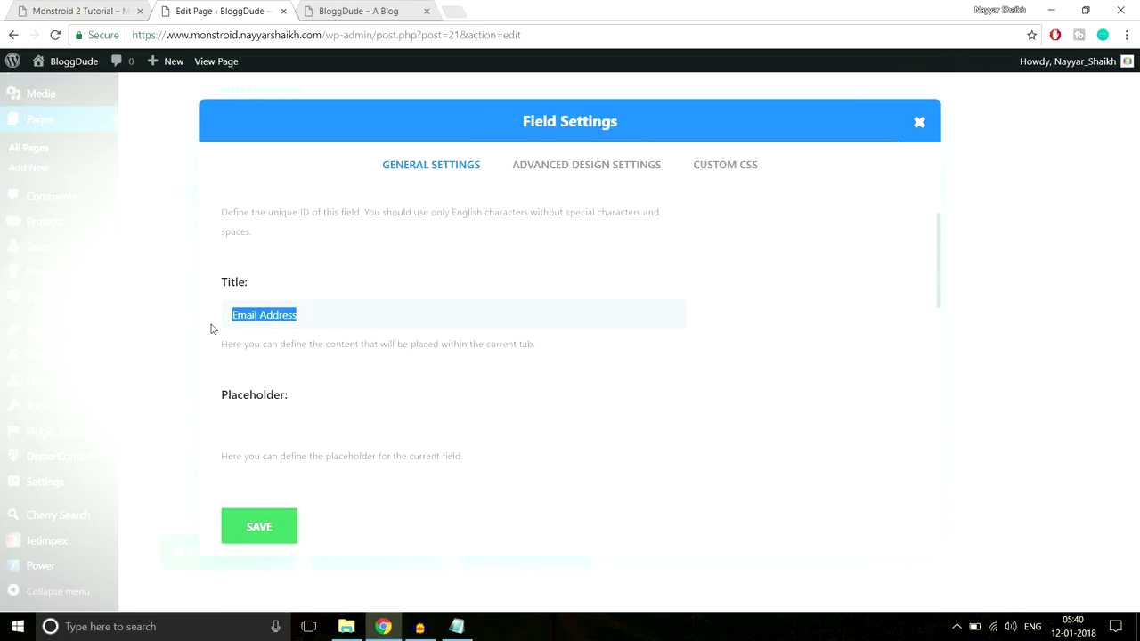
key("BackSpace")
left_click(370, 416)
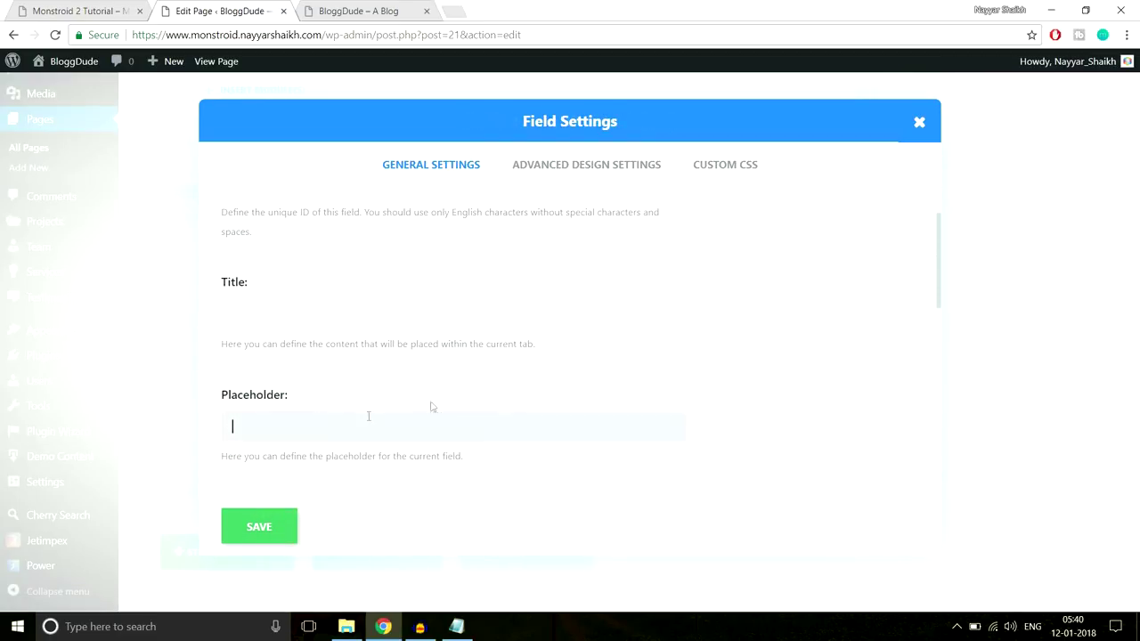
scroll(438, 405, "down", 1)
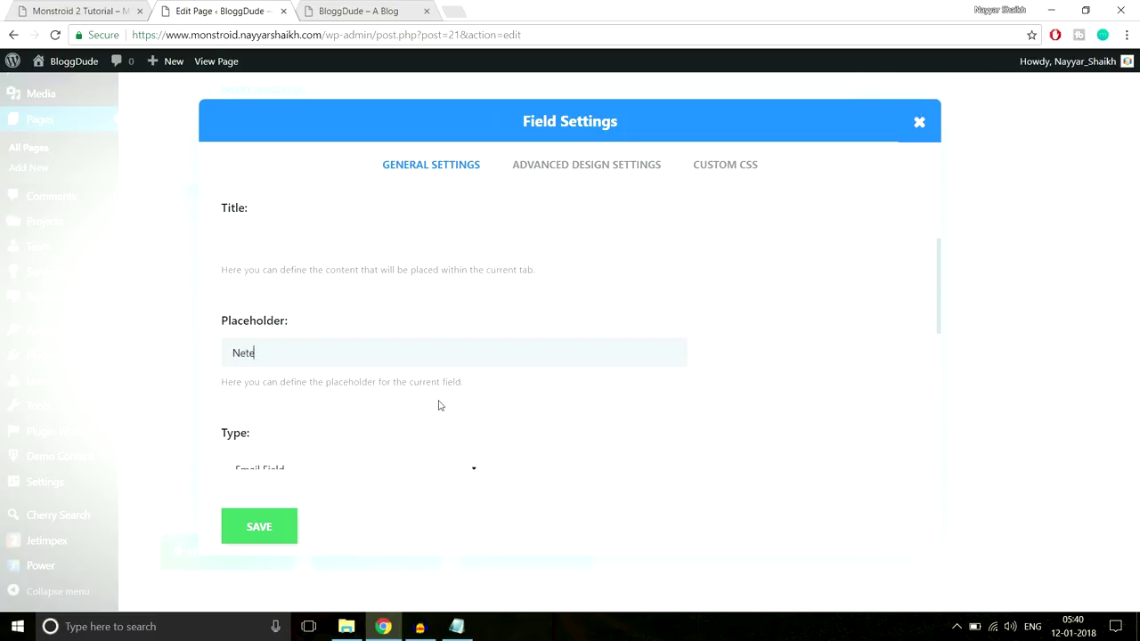
type("Neter Your Email Address")
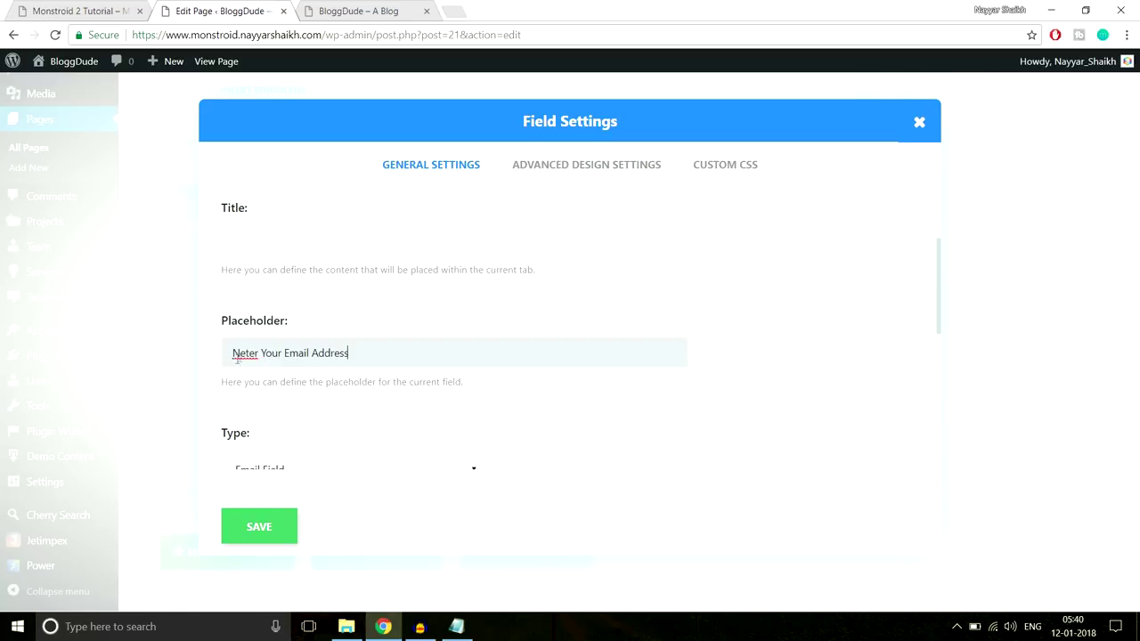
key("Delete")
type("E")
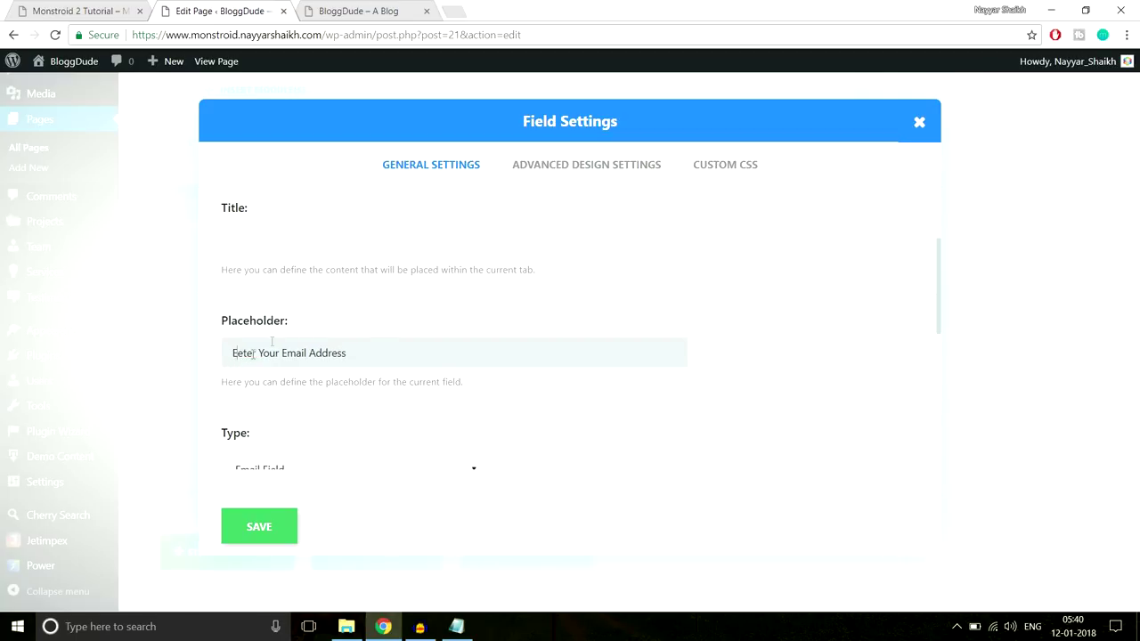
Keep the Email Field type, set Fullwidth width, and save the Email field
scroll(438, 352, "down", 2)
scroll(400, 325, "down", 2)
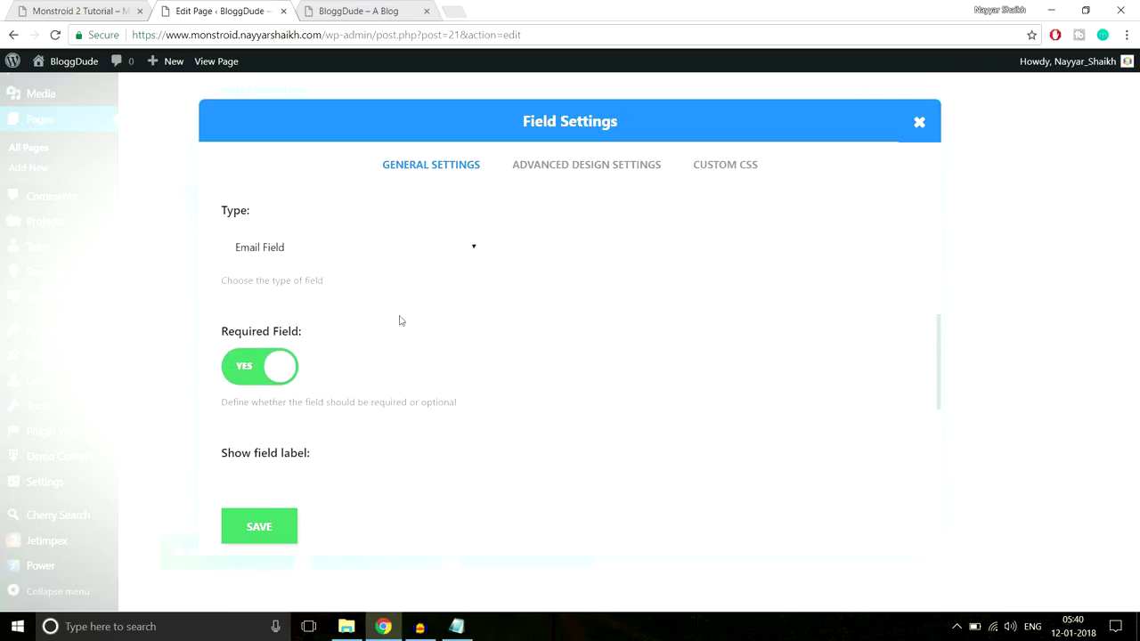
left_click(303, 246)
left_click(362, 284)
scroll(266, 365, "down", 5)
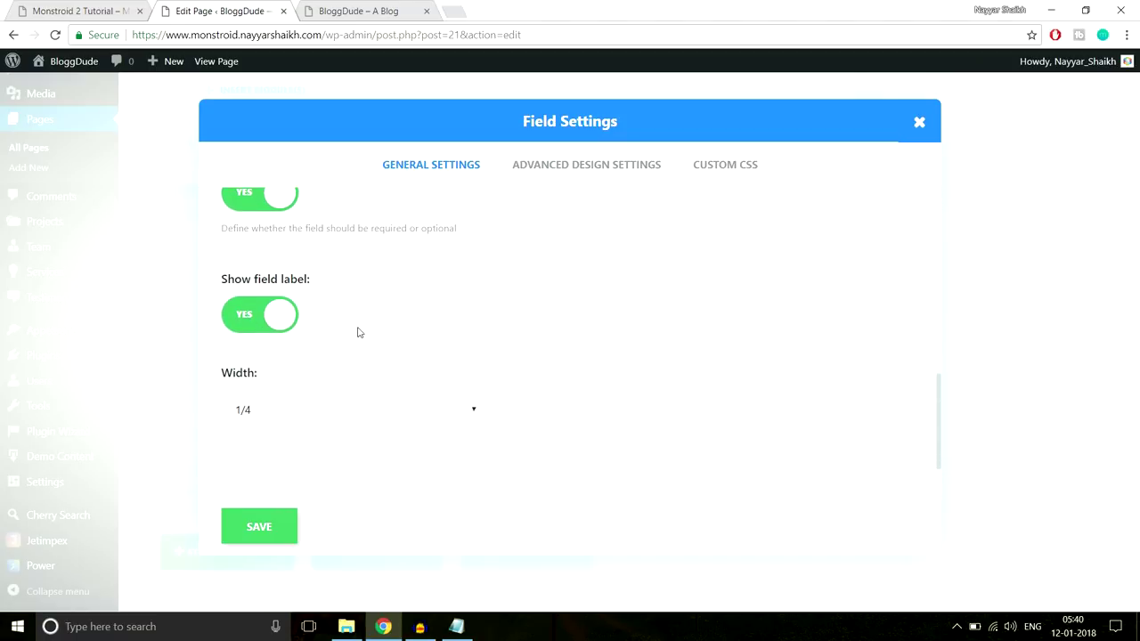
left_click(300, 414)
left_click(293, 511)
left_click(276, 528)
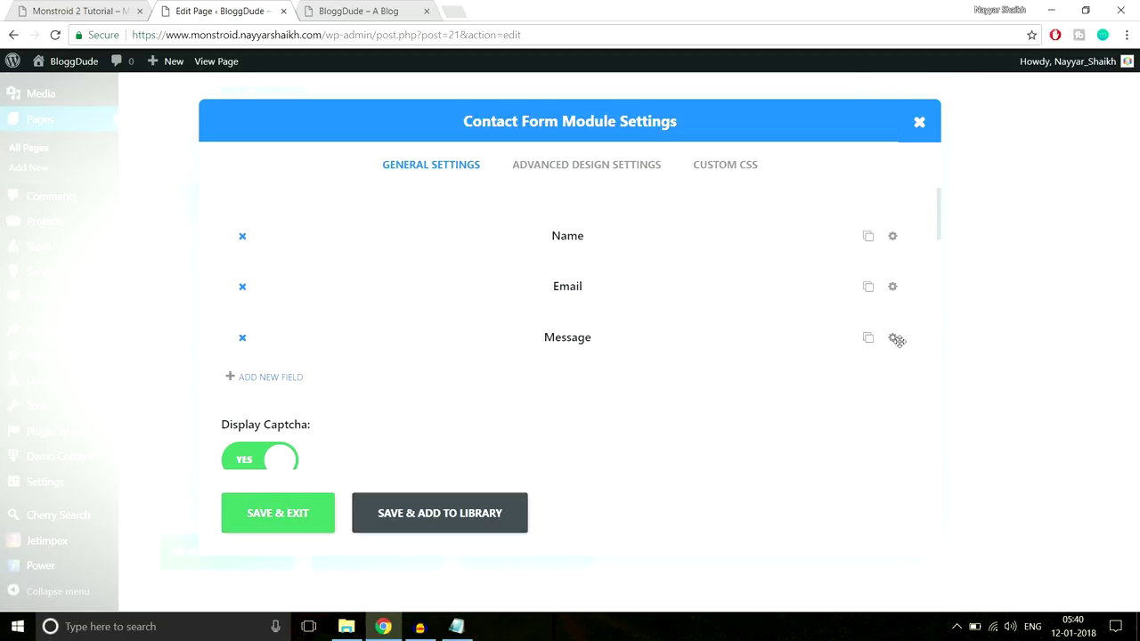
Clear the Message field's title, set placeholder 'Enter Your Message' and Fullwidth width, and save
left_click(893, 338)
scroll(867, 320, "down", 1)
left_click_drag(381, 318, 173, 323)
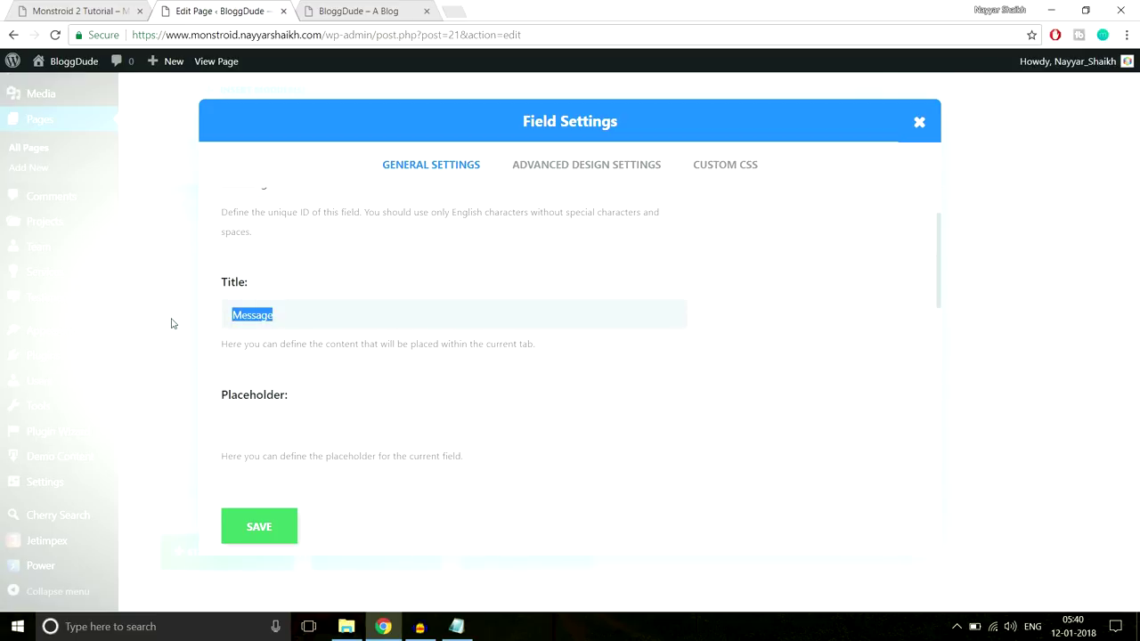
key("BackSpace")
left_click(314, 415)
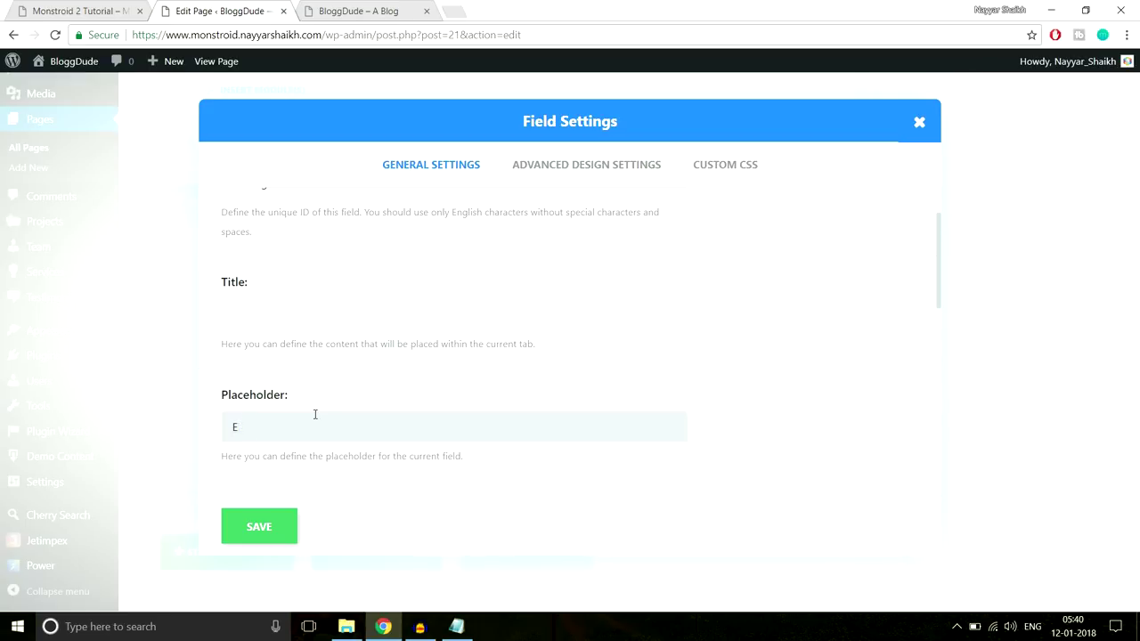
type("Enter Your Message")
scroll(561, 388, "down", 3)
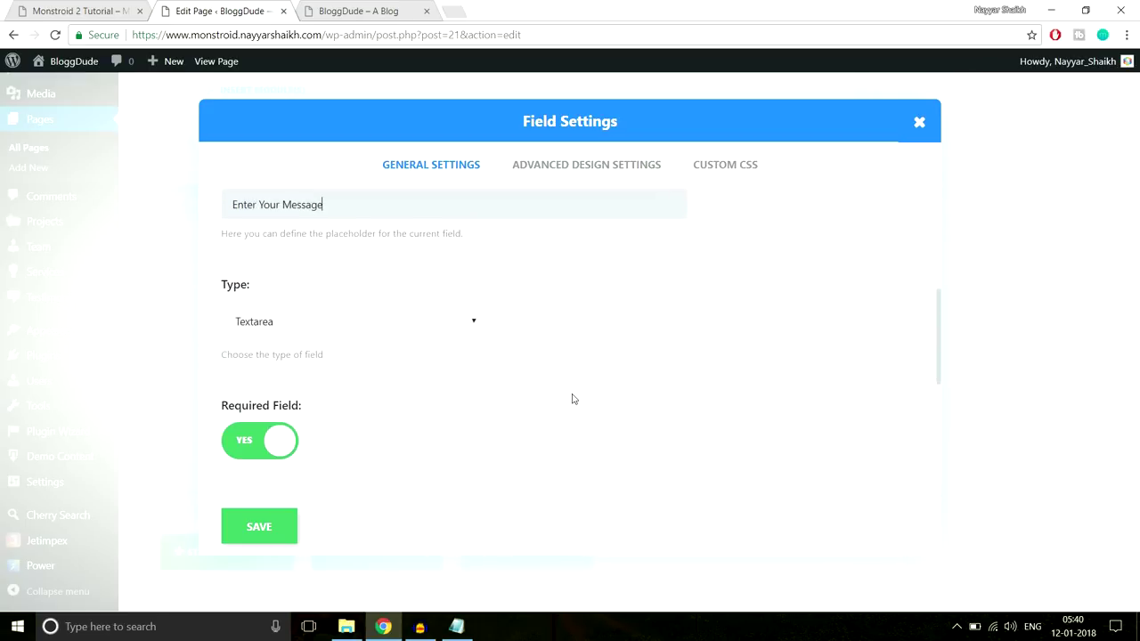
scroll(364, 336, "down", 3)
scroll(273, 337, "down", 1)
left_click(331, 408)
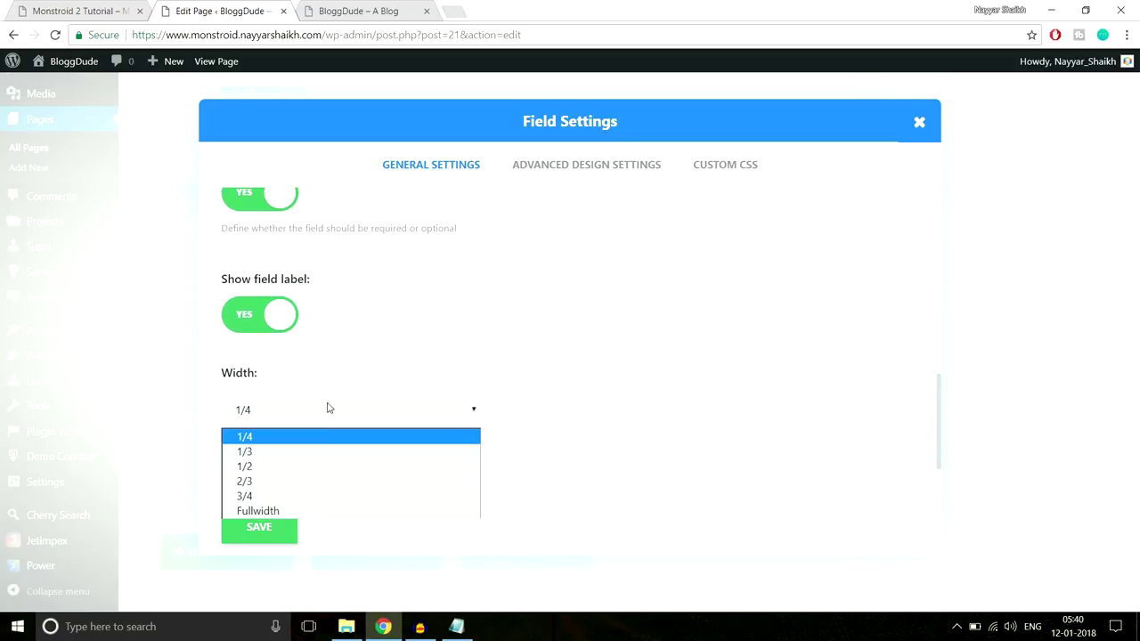
left_click(284, 505)
left_click(274, 529)
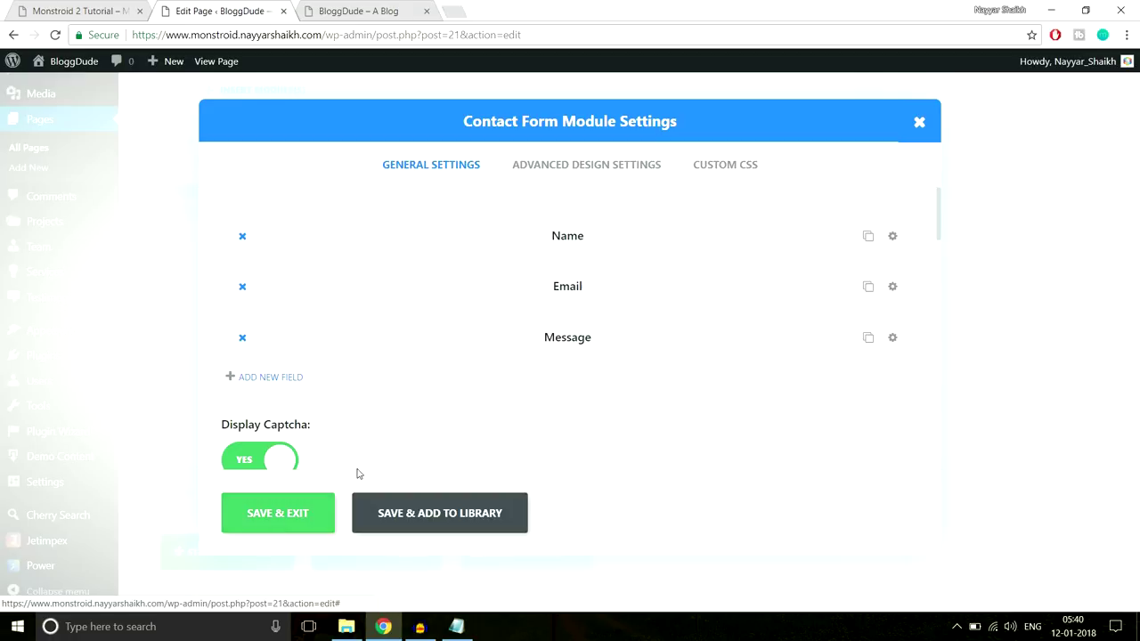
Set Display Captcha to NO and save and exit the Contact Form module
scroll(303, 366, "down", 2)
left_click(276, 317)
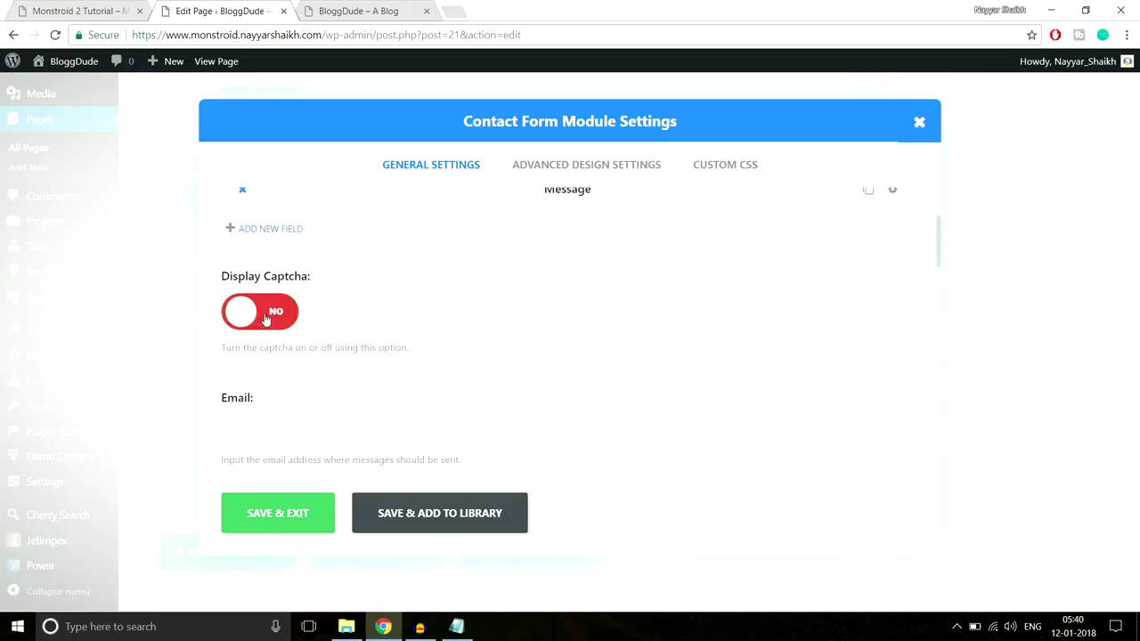
scroll(463, 305, "down", 3)
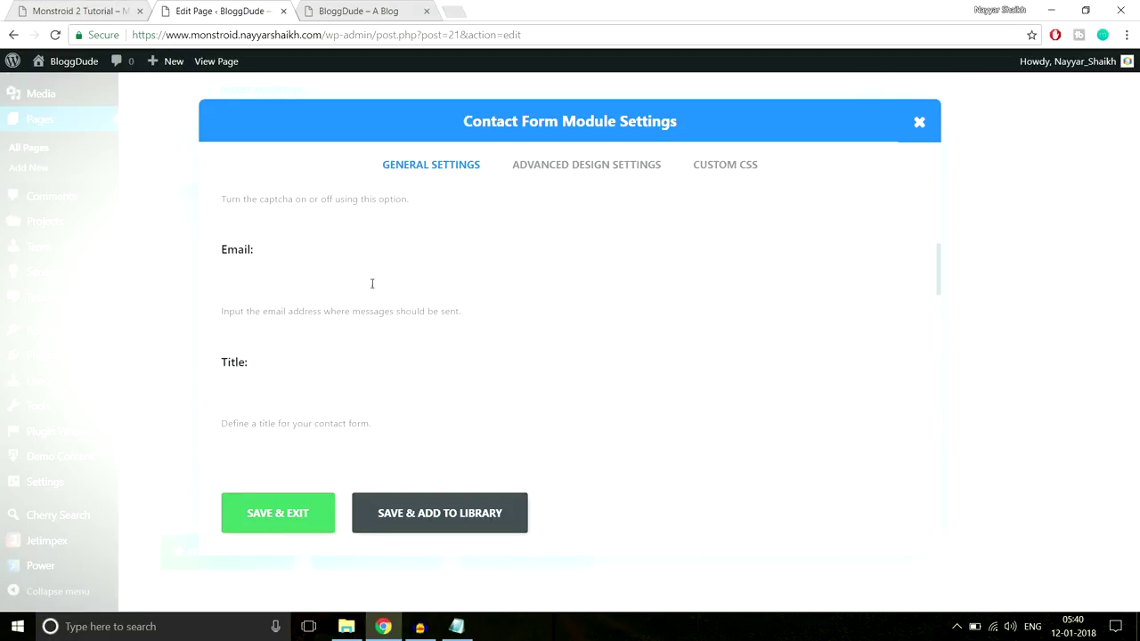
scroll(524, 333, "up", 1)
left_click(118, 10)
scroll(615, 489, "down", 3)
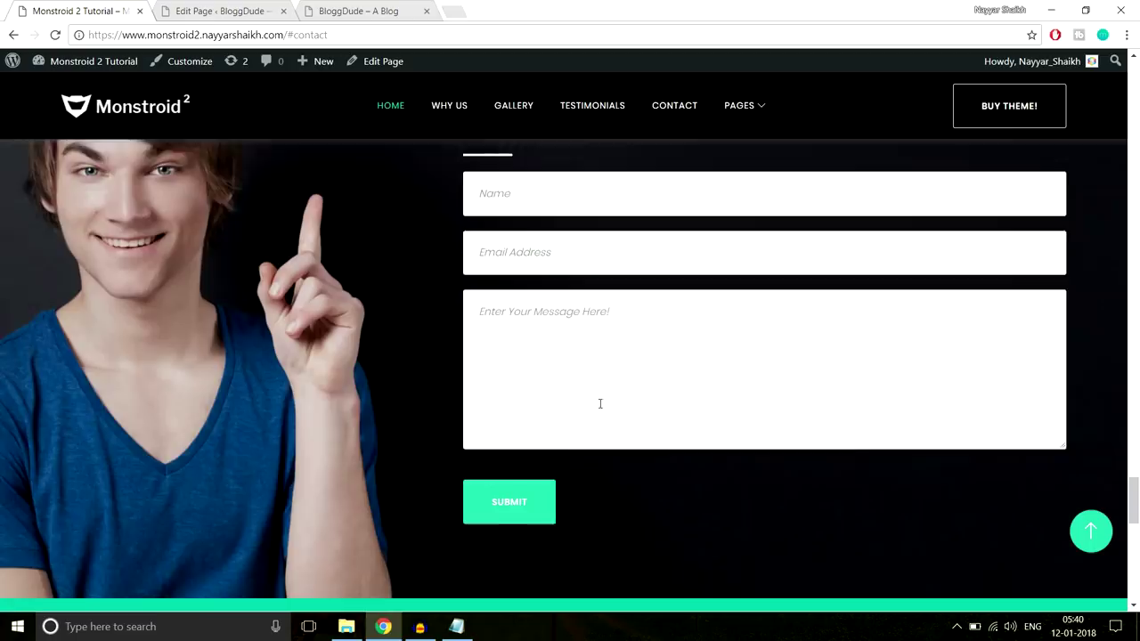
left_click(221, 11)
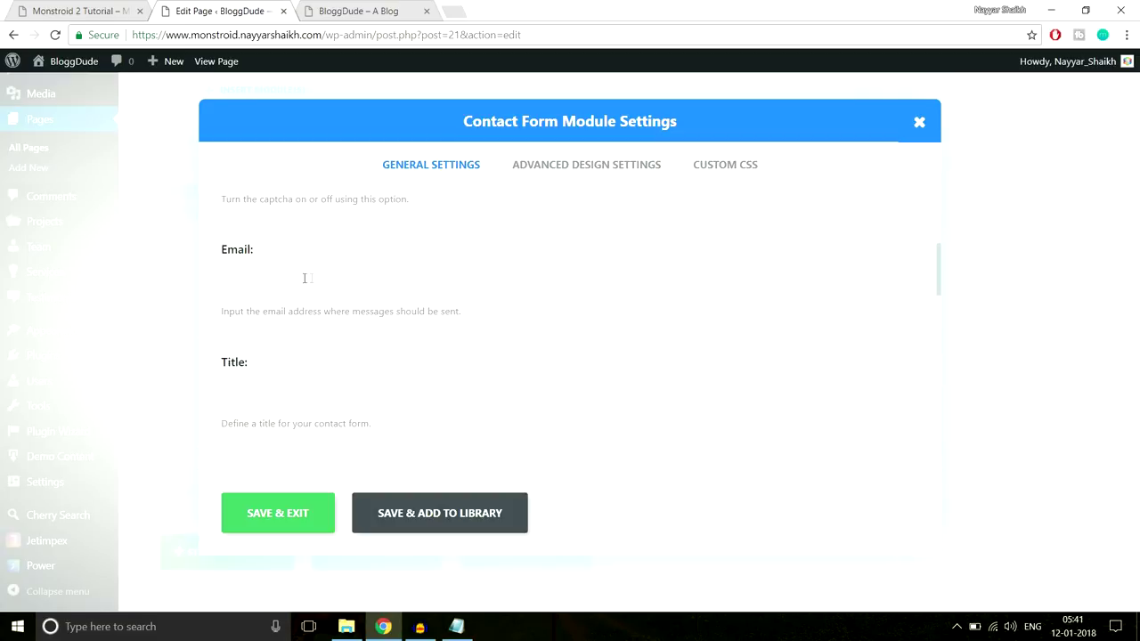
scroll(300, 338, "down", 5)
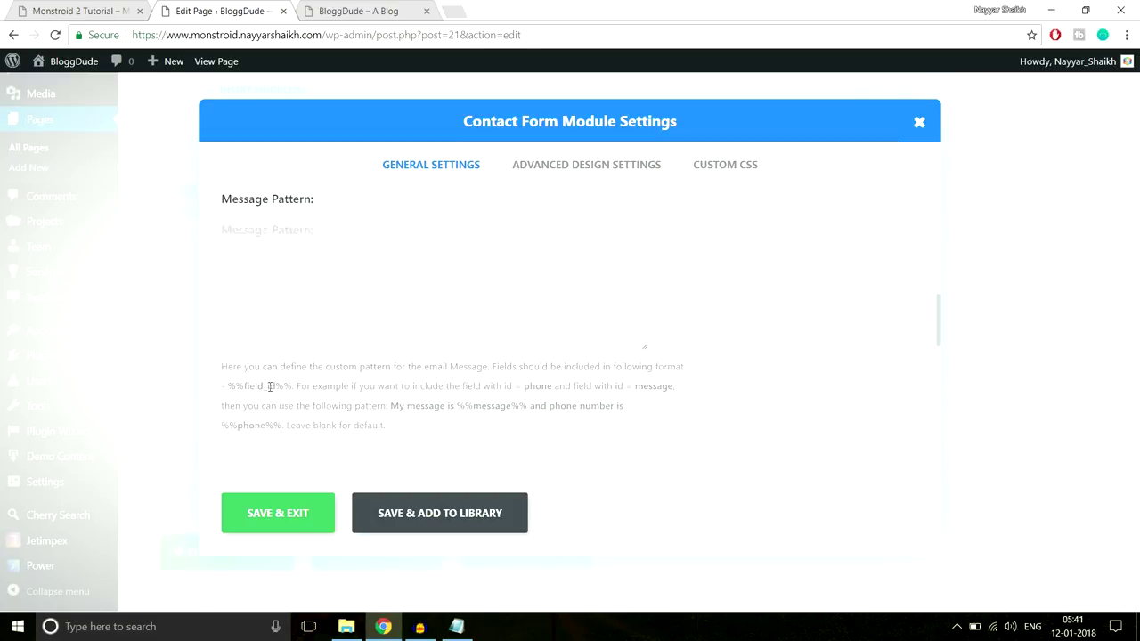
scroll(300, 382, "down", 2)
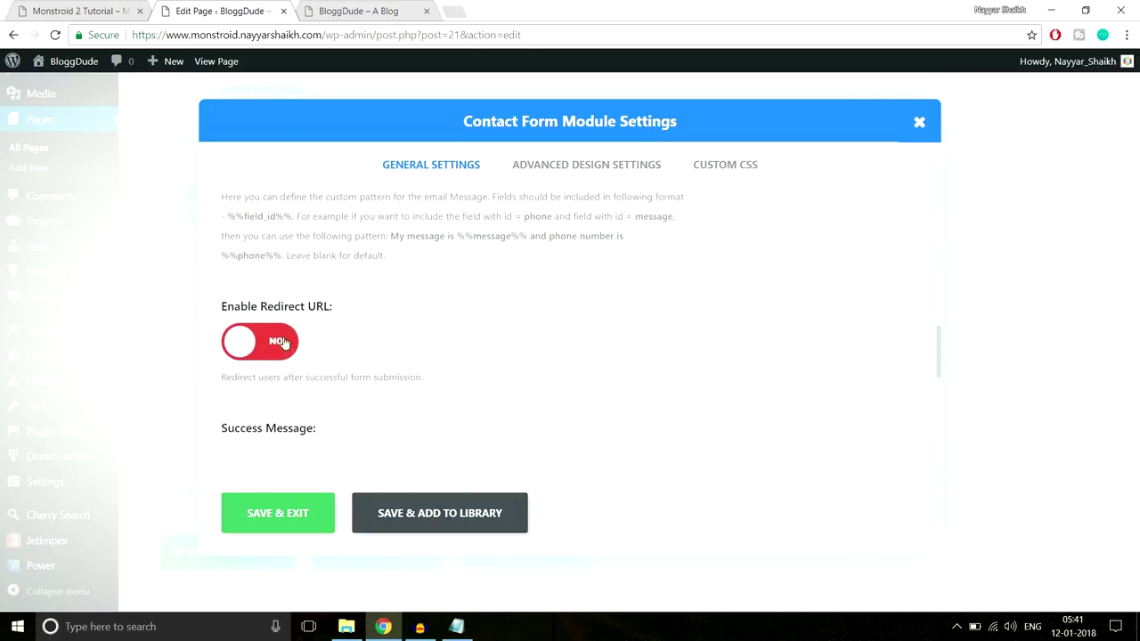
scroll(397, 364, "down", 4)
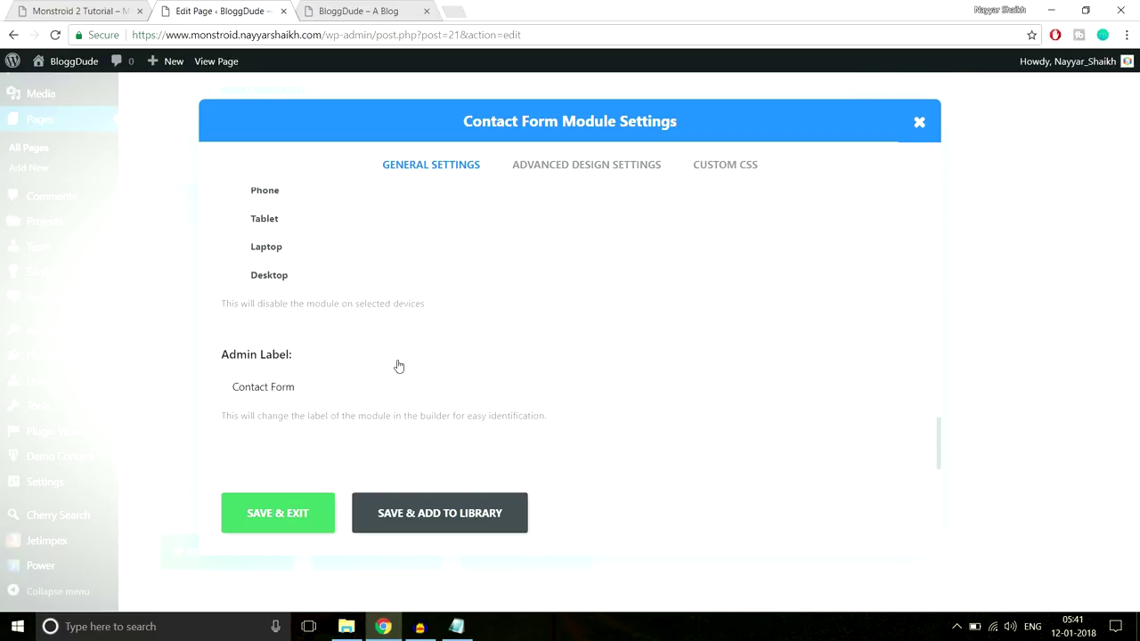
scroll(399, 366, "up", 4)
left_click(303, 515)
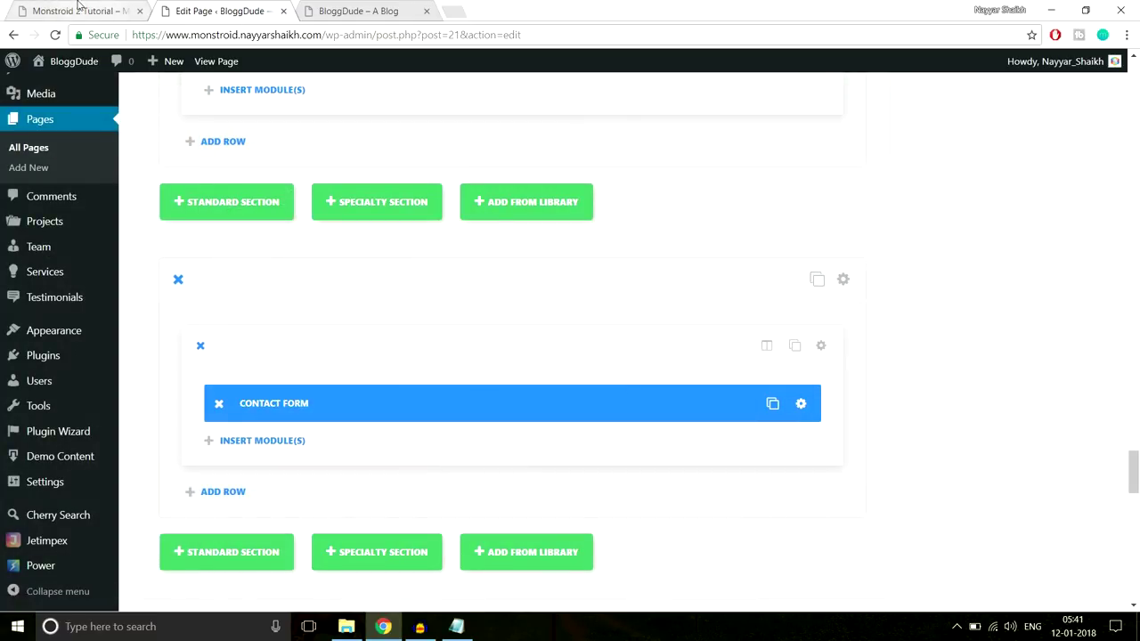
Compare with the live site's contact heading, then insert a Text module below the Contact Form
left_click(81, 9)
scroll(534, 250, "up", 3)
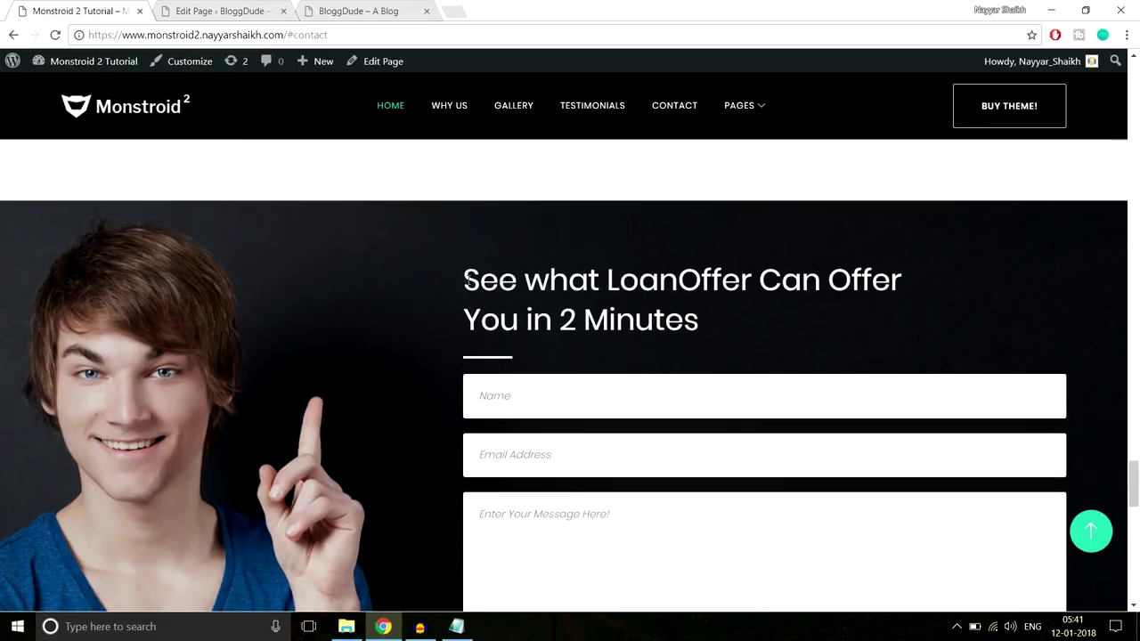
left_click_drag(464, 281, 736, 337)
key("ctrl+c")
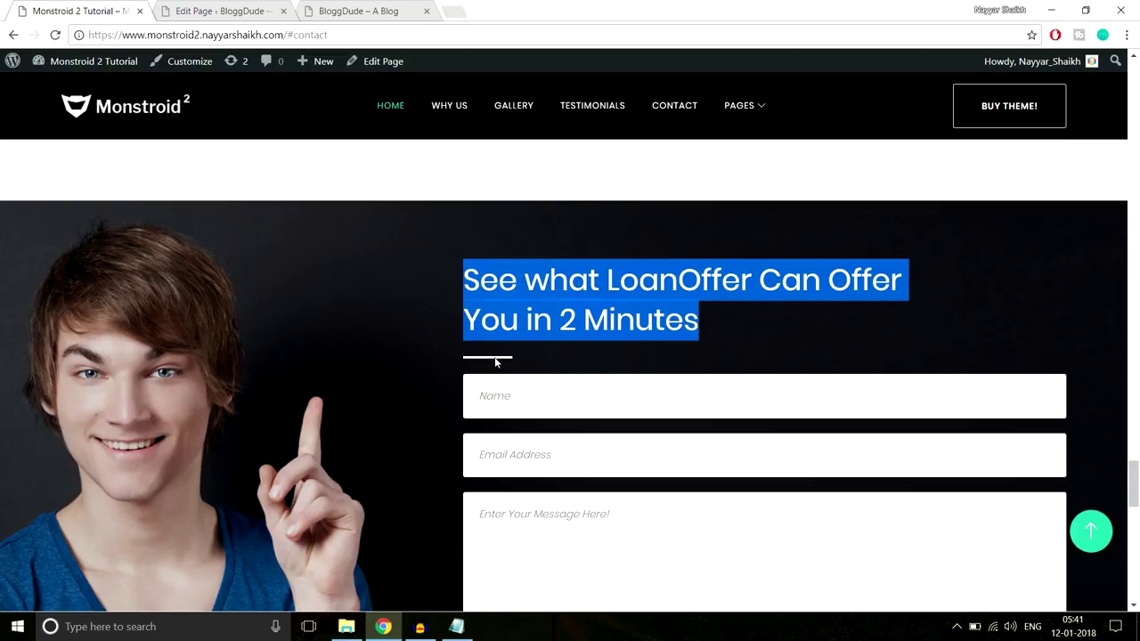
left_click(214, 9)
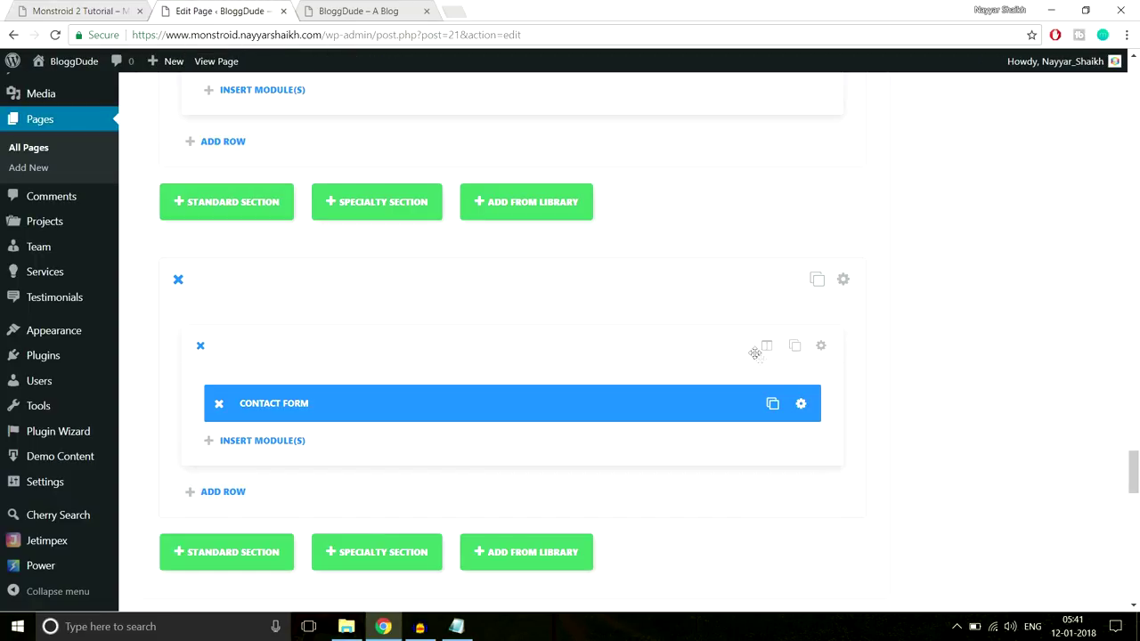
left_click(266, 447)
scroll(814, 389, "down", 5)
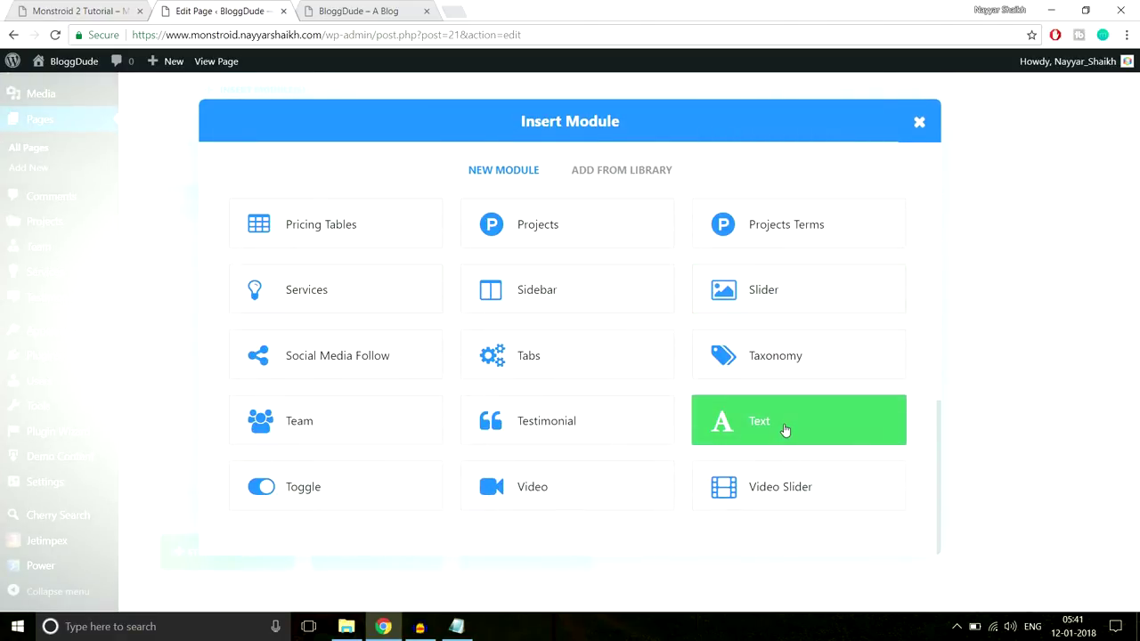
left_click(784, 430)
scroll(506, 351, "down", 5)
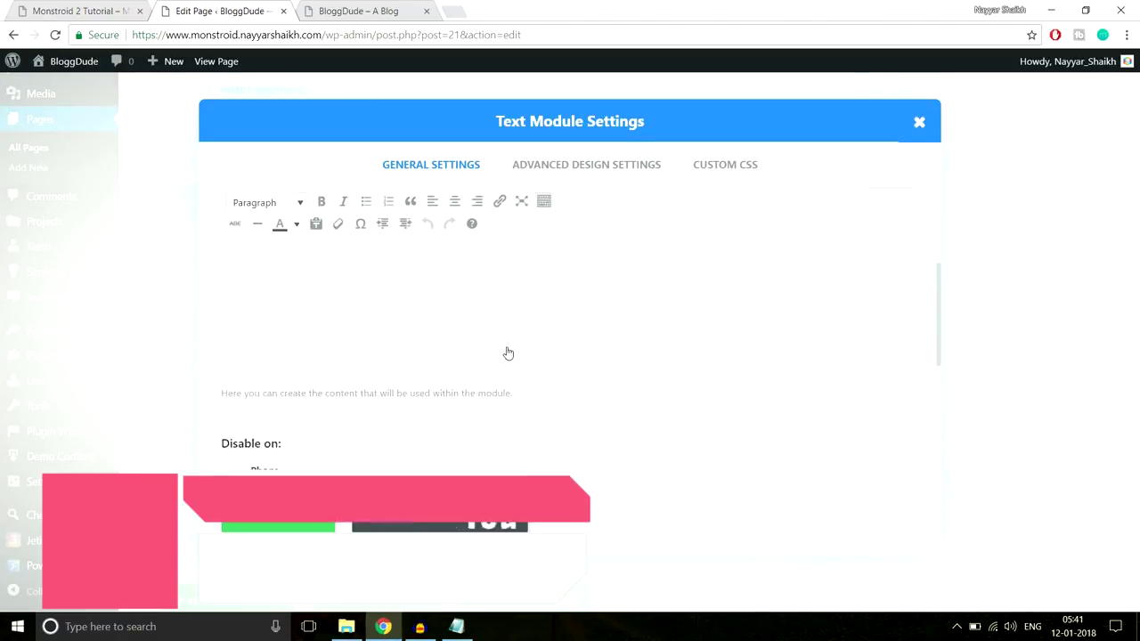
scroll(466, 341, "up", 2)
Paste the two-line heading into the Text module and remove its text colour
left_click(461, 328)
key("ctrl+v")
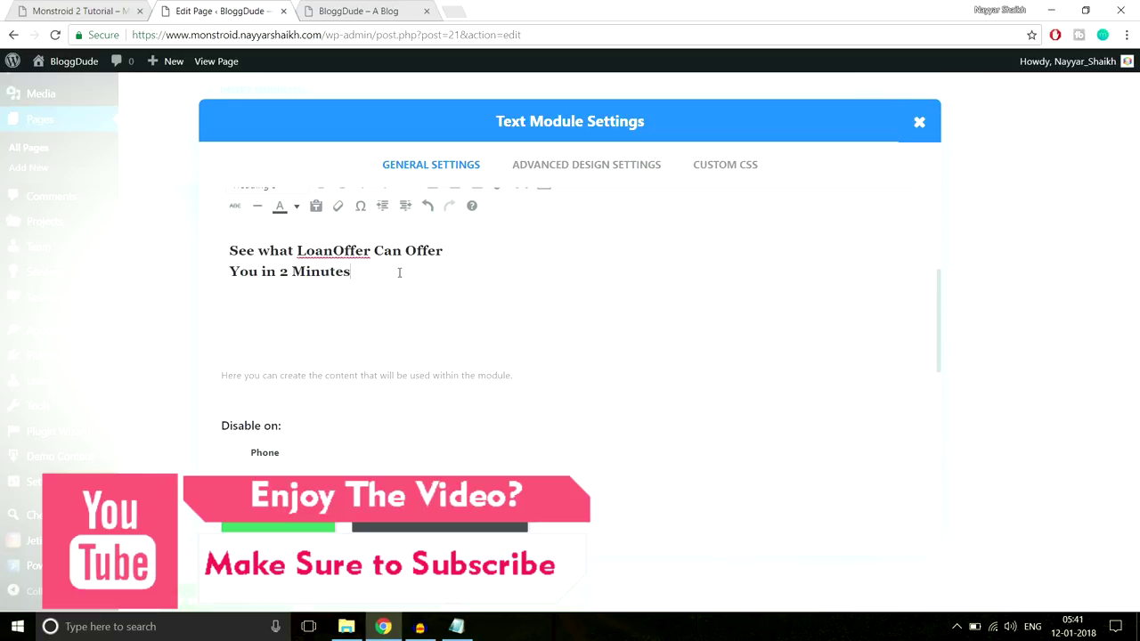
left_click_drag(399, 267, 227, 255)
scroll(433, 332, "up", 2)
left_click(297, 354)
left_click(336, 434)
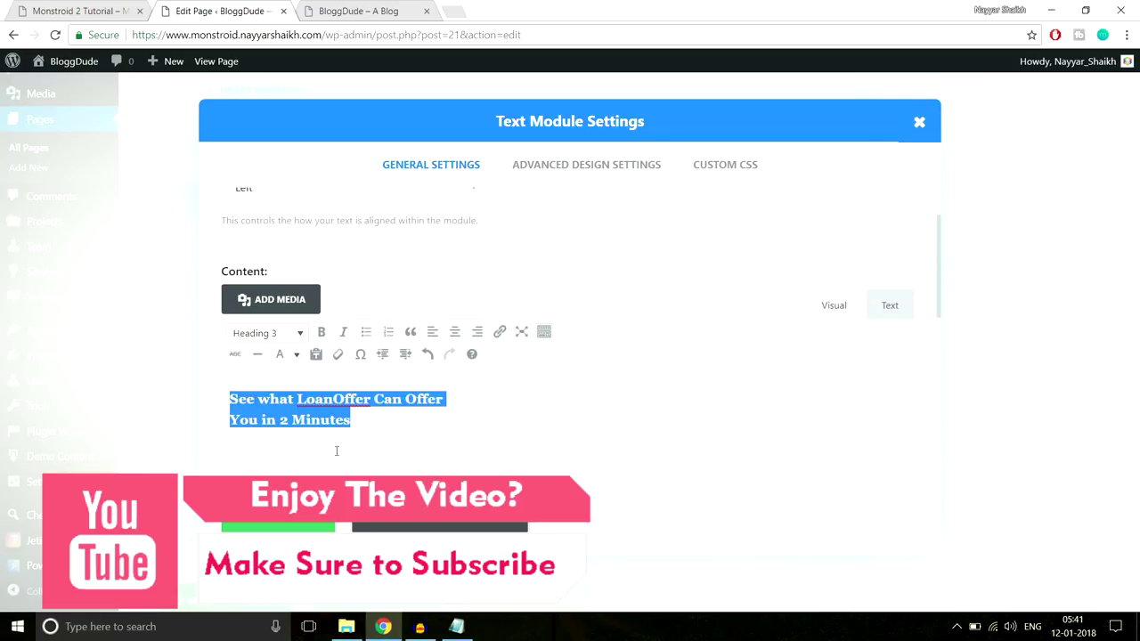
Paste the Notepad 'Line After Left' CSS into the Custom CSS After field and save
left_click(721, 171)
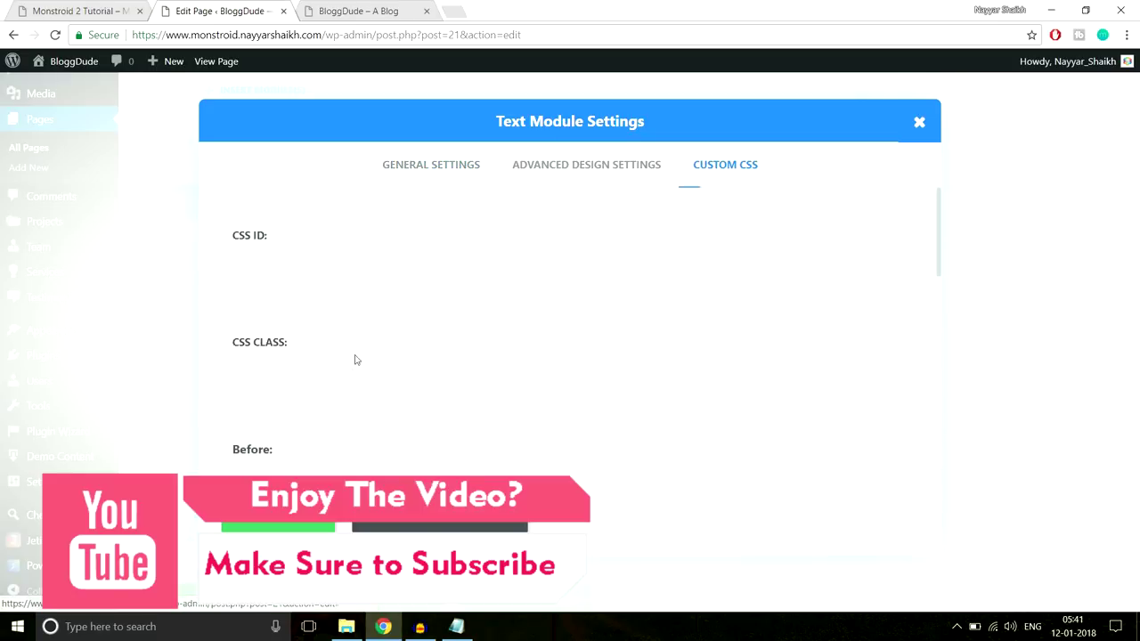
left_click(35, 10)
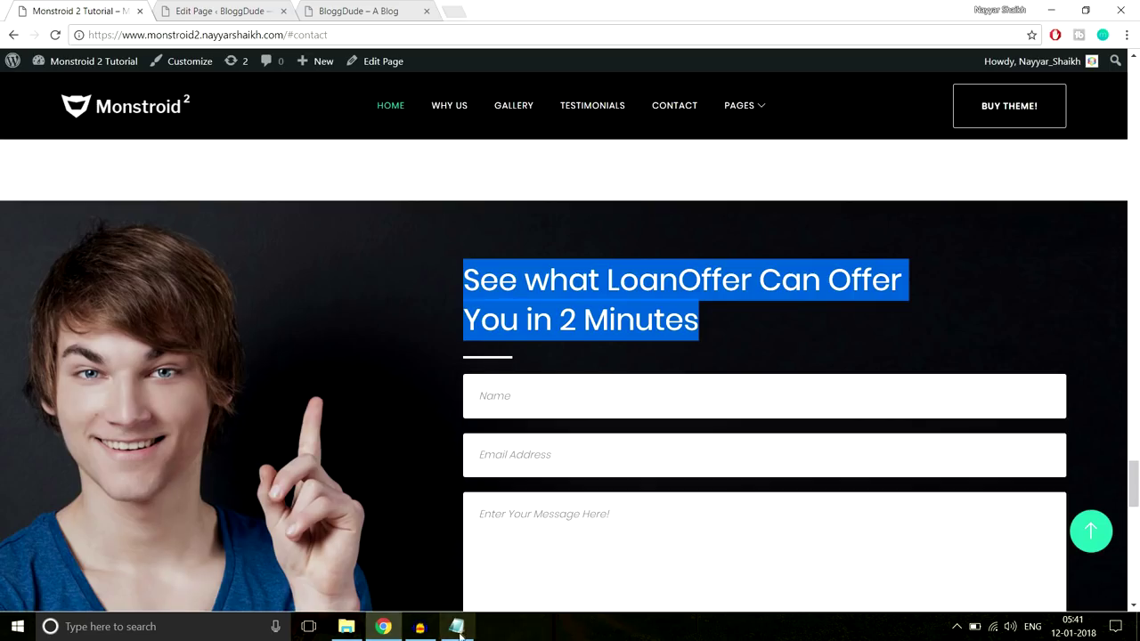
left_click(456, 626)
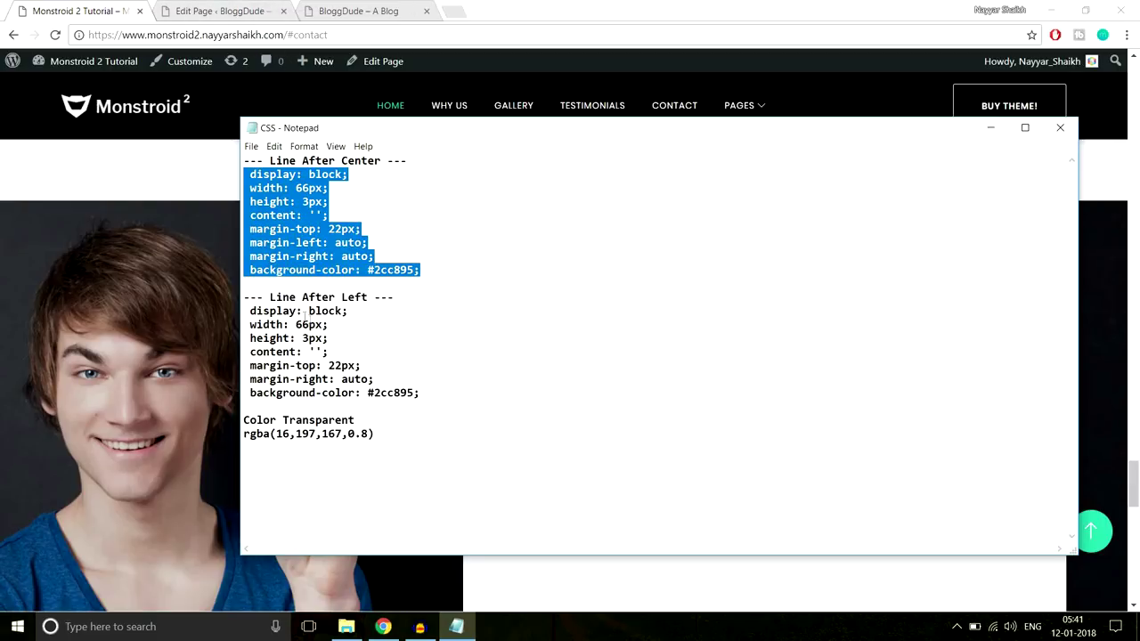
left_click_drag(433, 397, 239, 310)
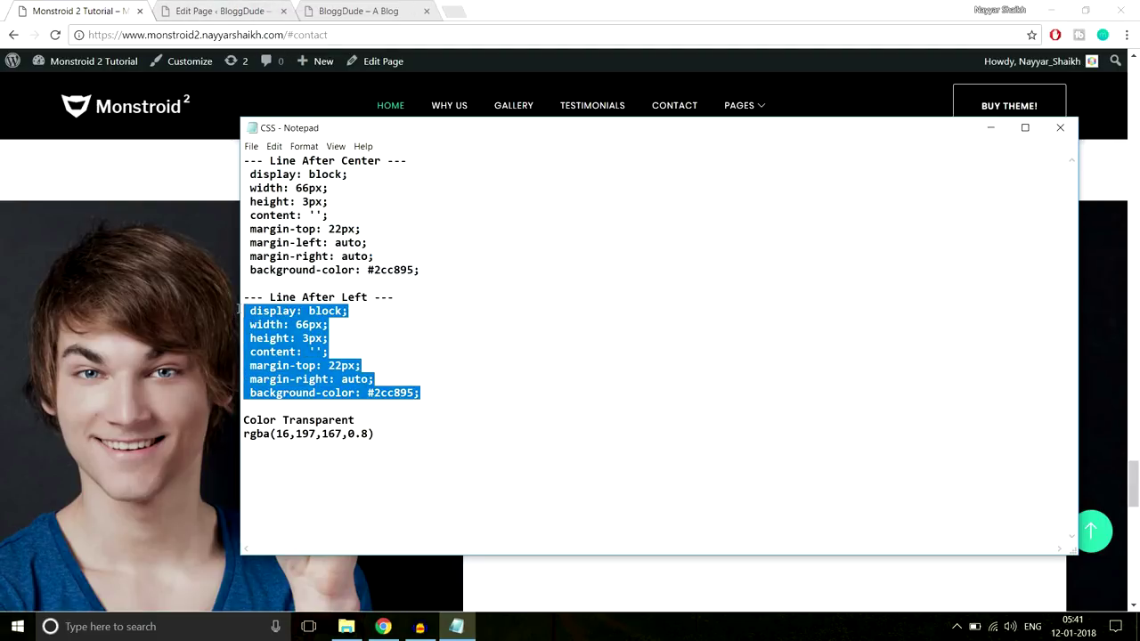
left_click(154, 156)
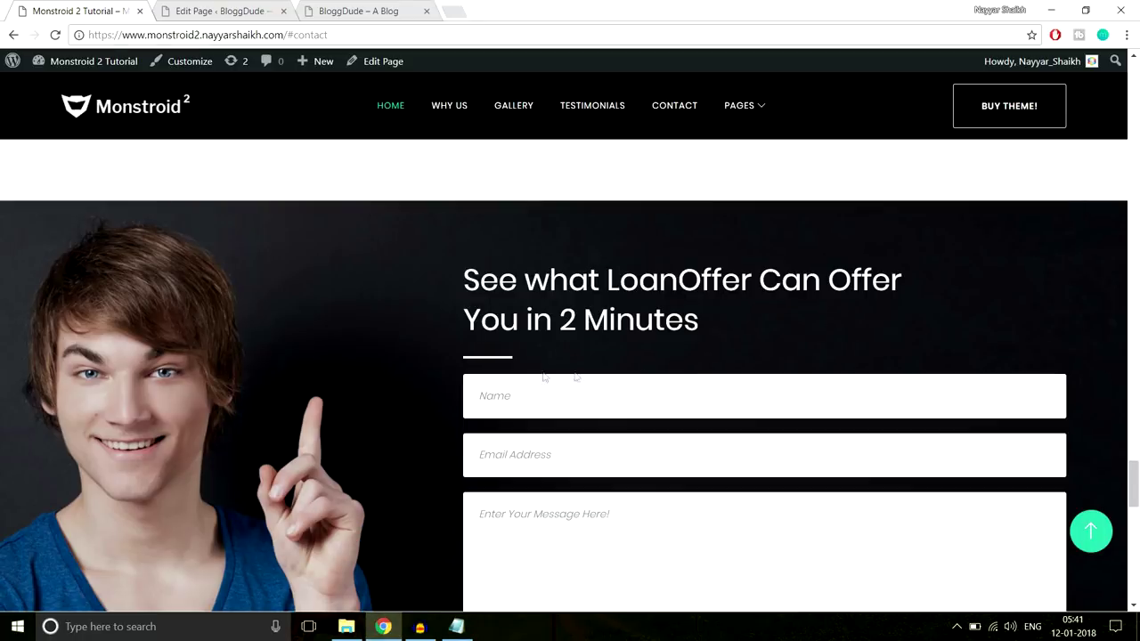
left_click(218, 11)
scroll(771, 234, "down", 6)
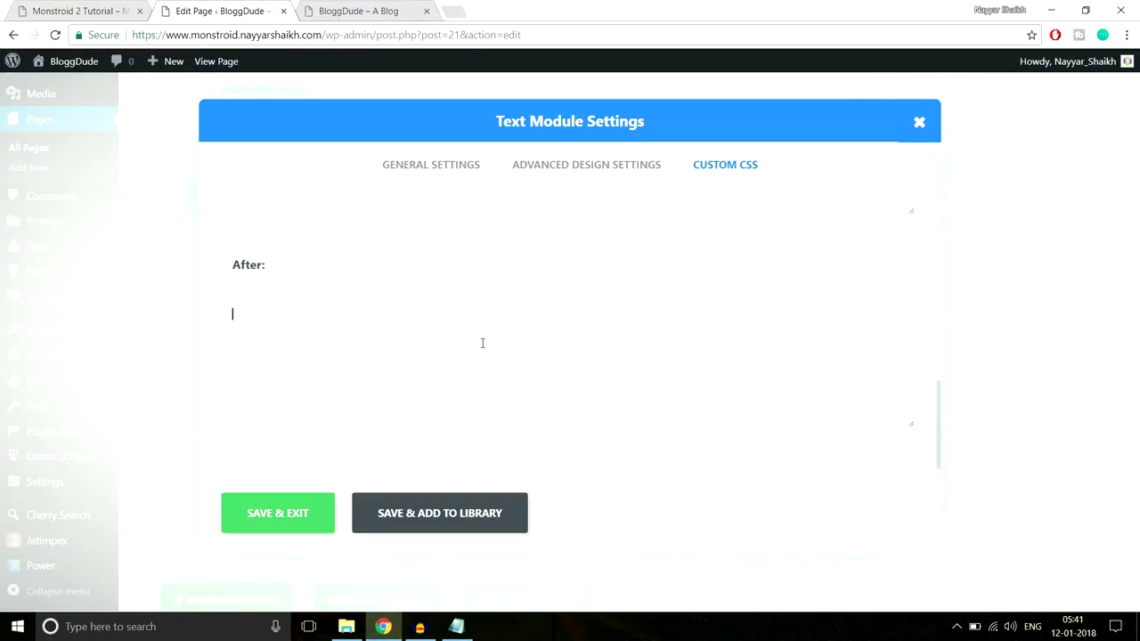
type("display: block; width: 66px; height: 3px; content: \"\"; margin-top: 22px; margin-right: auto; background-color: #2cc895;")
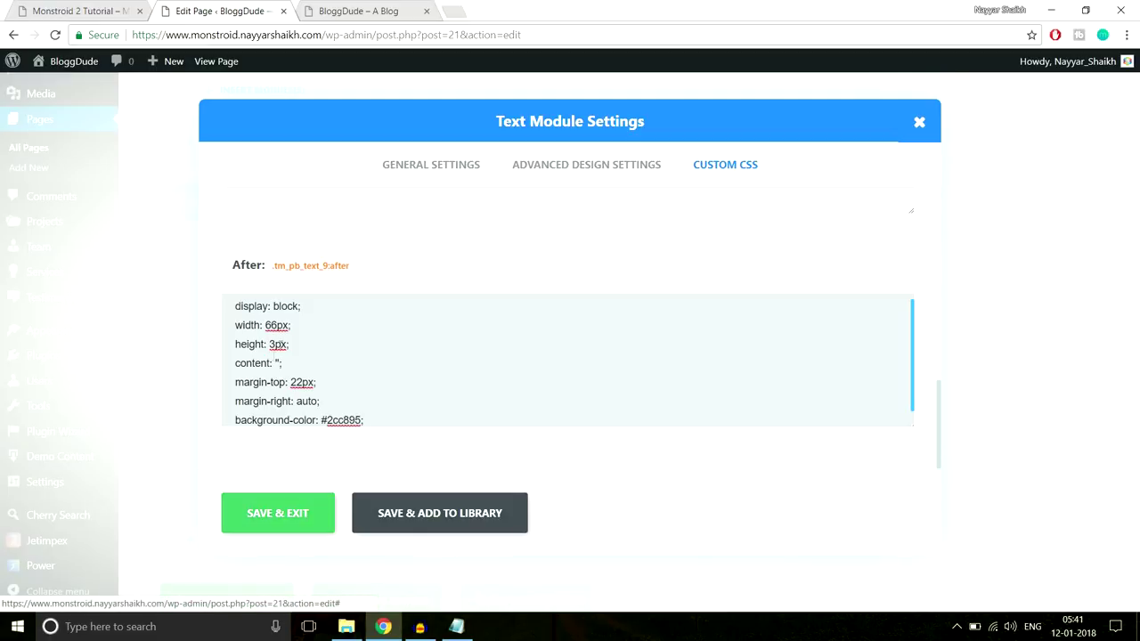
left_click(290, 515)
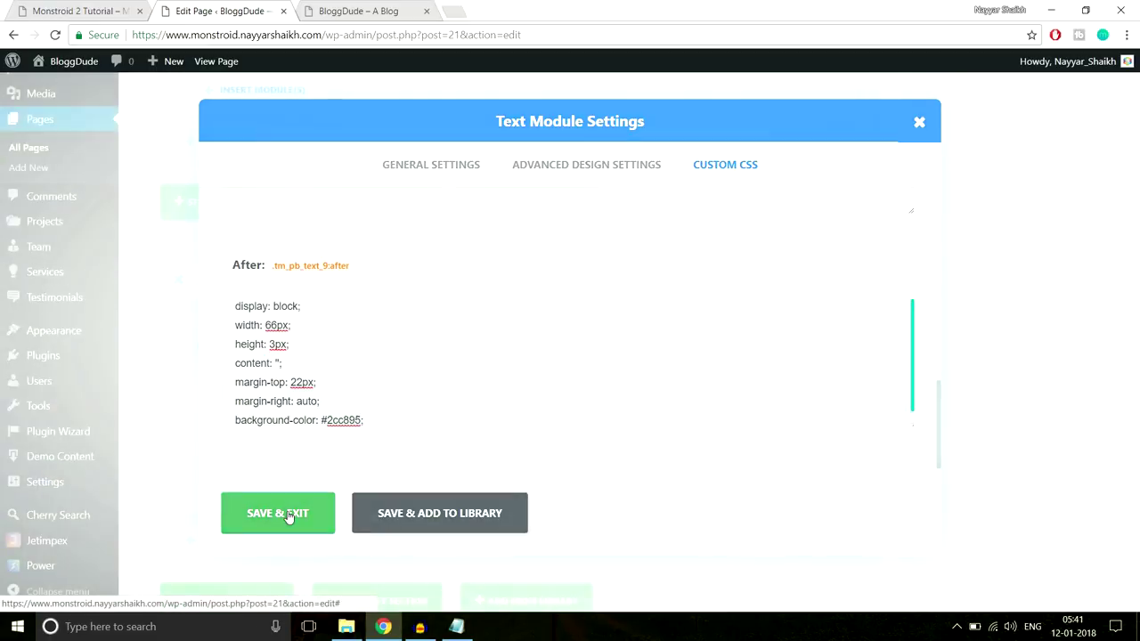
key("ctrl+1")
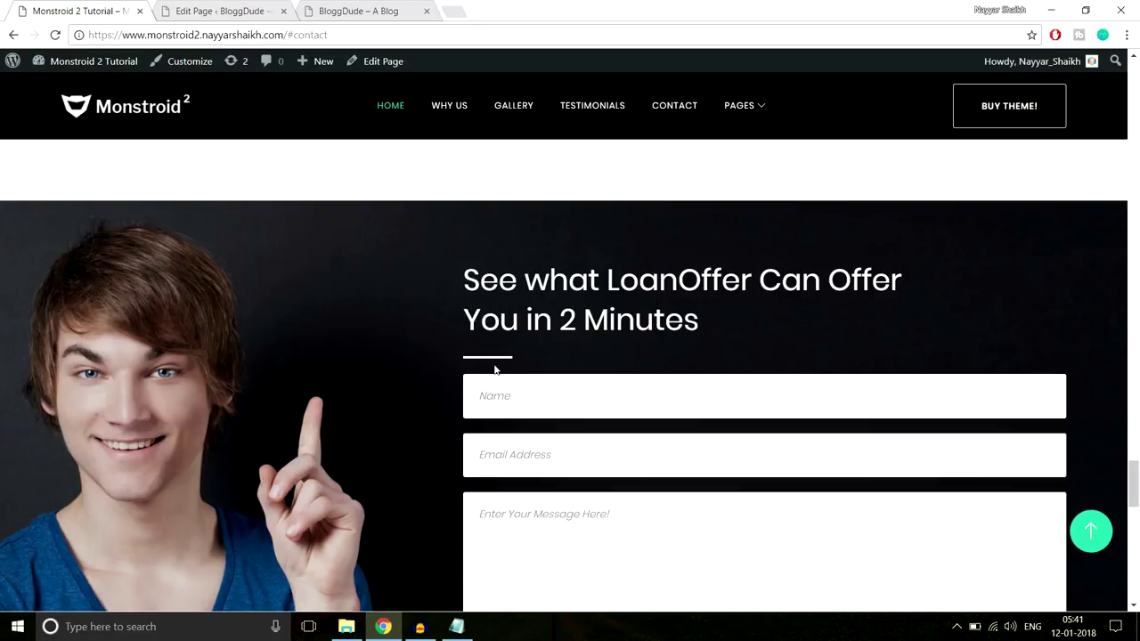
left_click(252, 9)
scroll(743, 317, "down", 2)
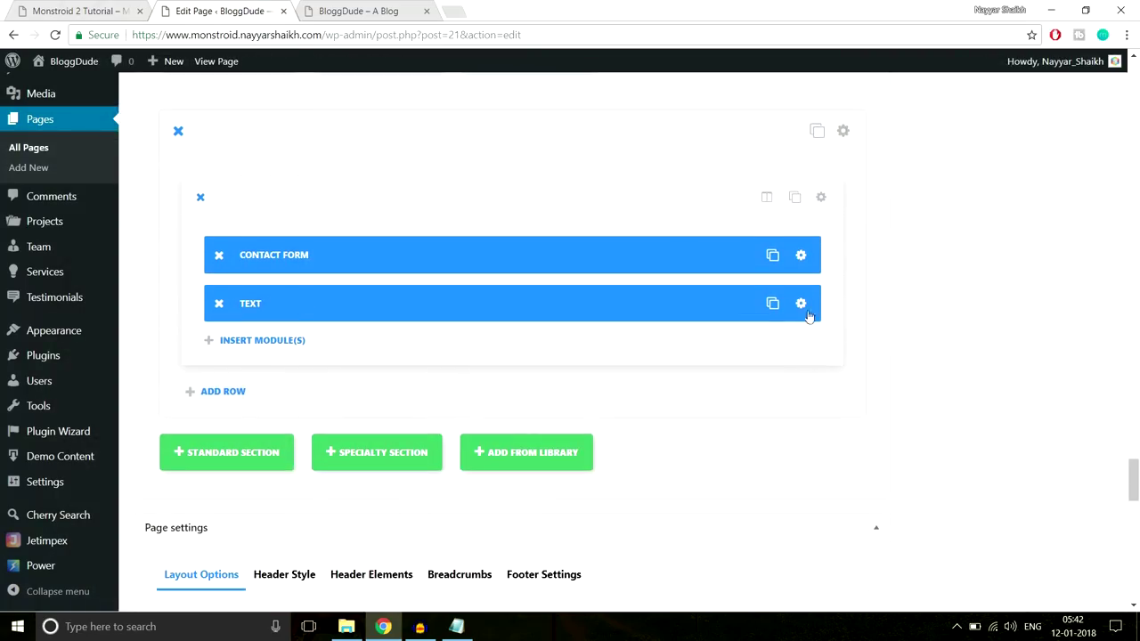
Move the TEXT module above CONTACT FORM and give it 30px bottom padding
left_click_drag(730, 304, 697, 233)
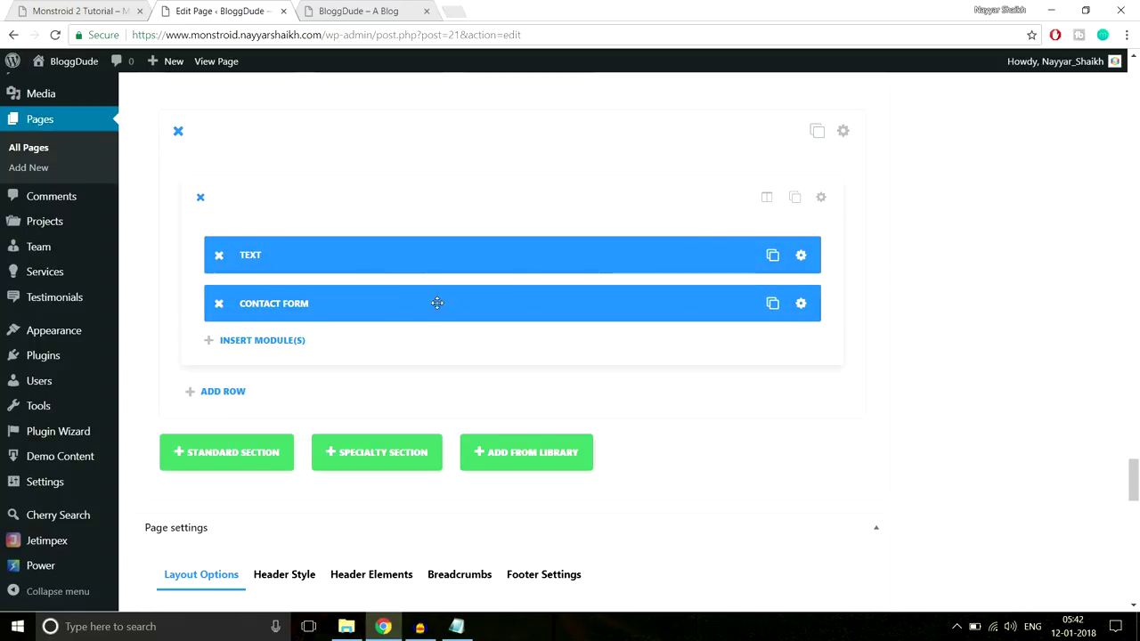
left_click(812, 255)
left_click(607, 167)
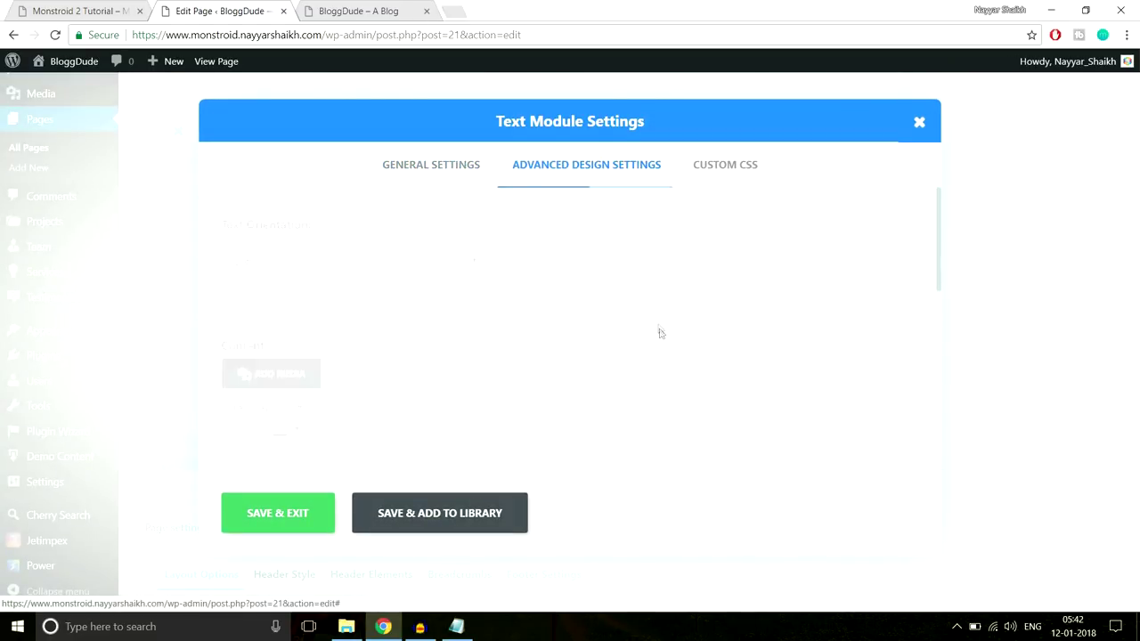
scroll(659, 334, "down", 10)
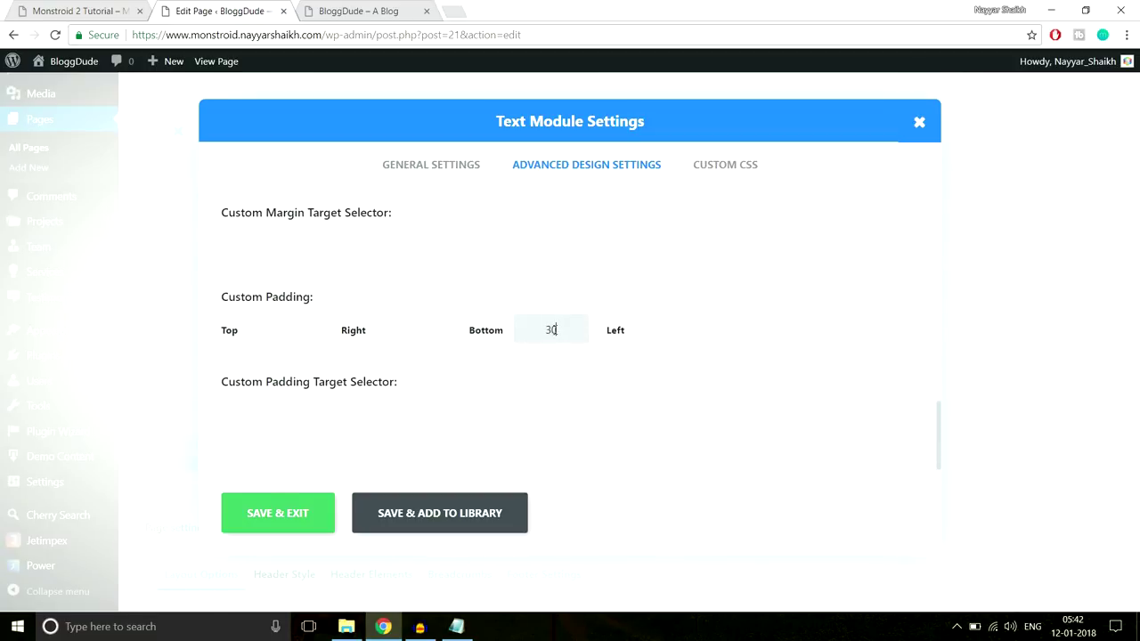
left_click(283, 514)
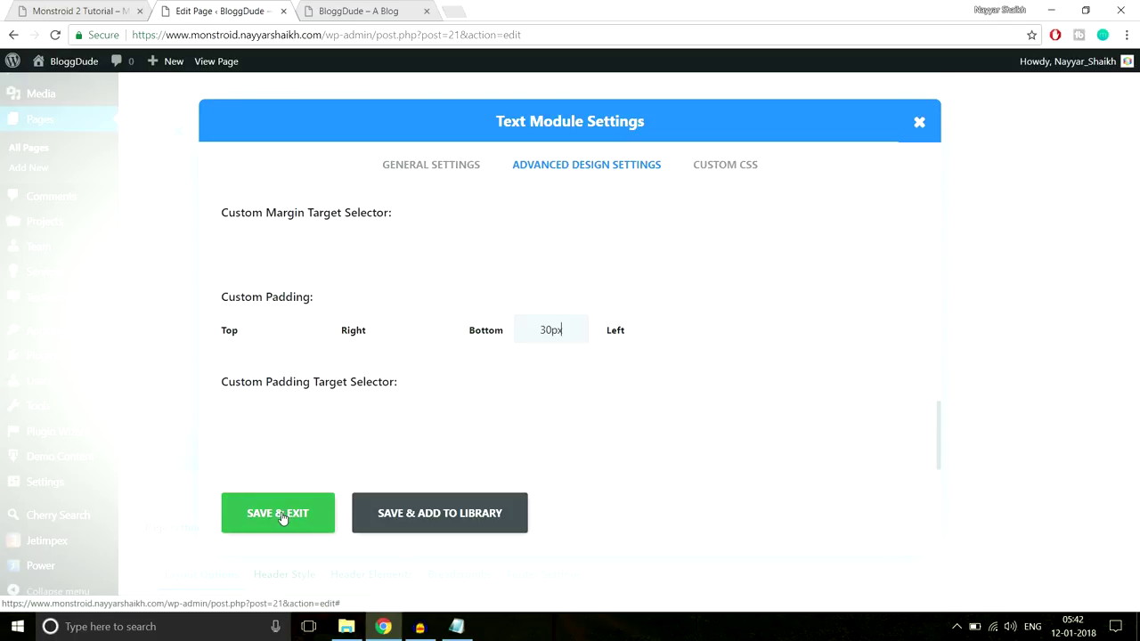
Compare the section against the demo site and return to the page editor
left_click(83, 9)
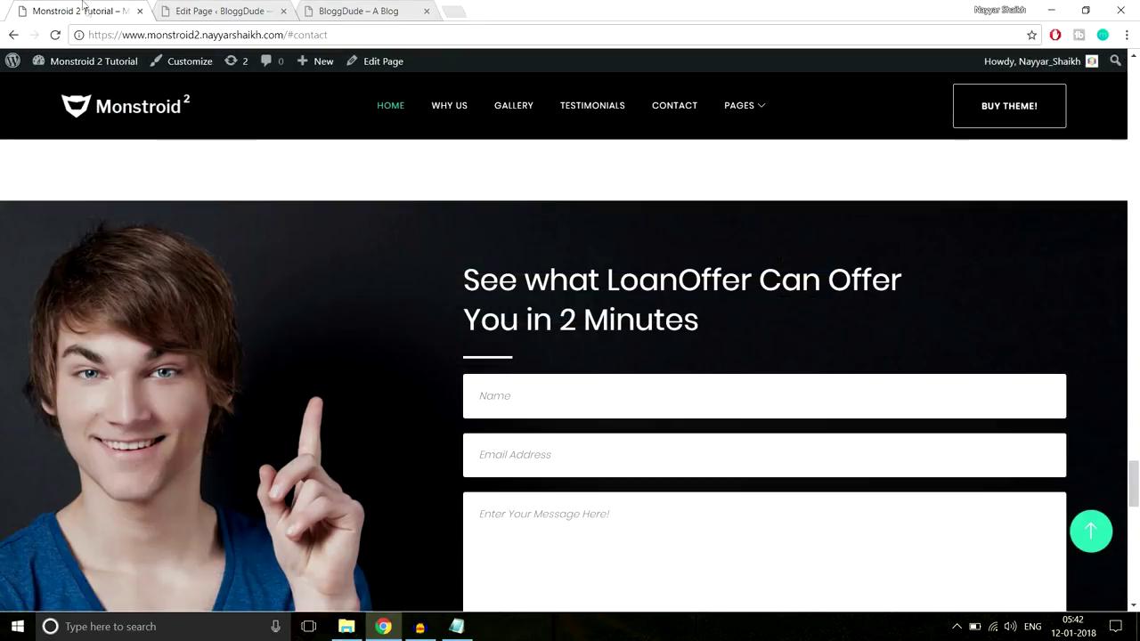
scroll(340, 273, "down", 3)
scroll(242, 288, "up", 3)
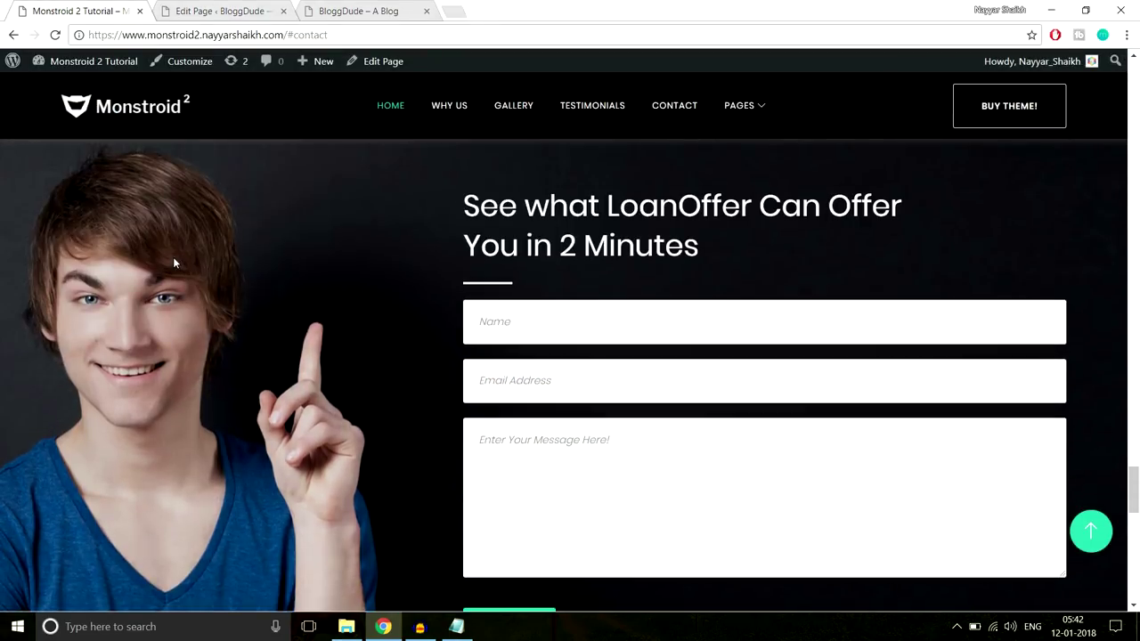
scroll(175, 263, "up", 1)
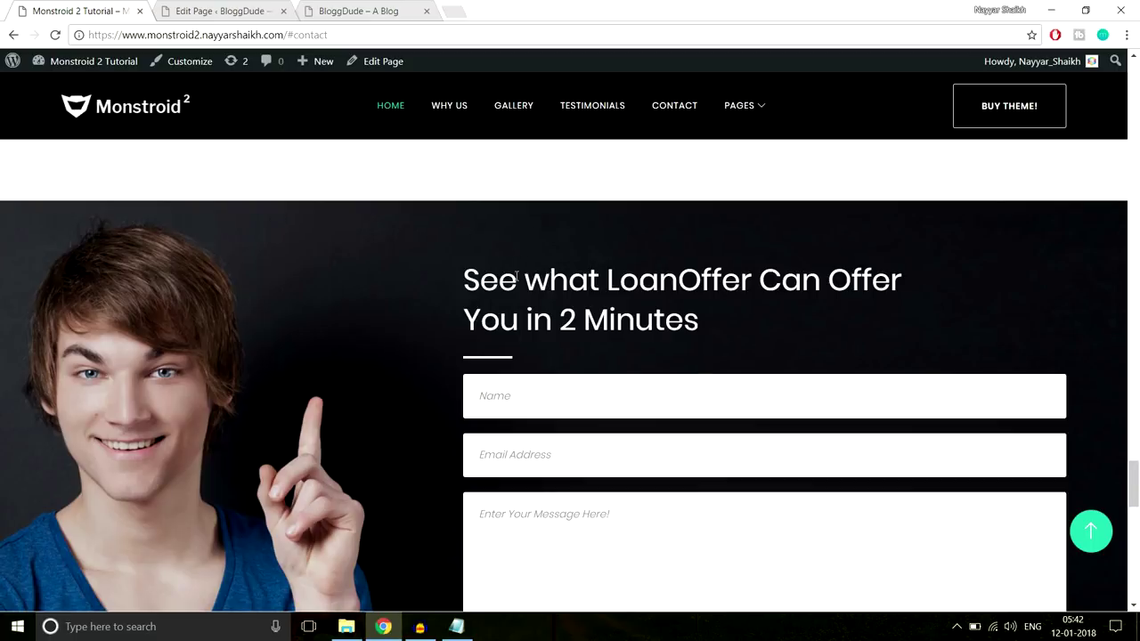
scroll(527, 238, "down", 5)
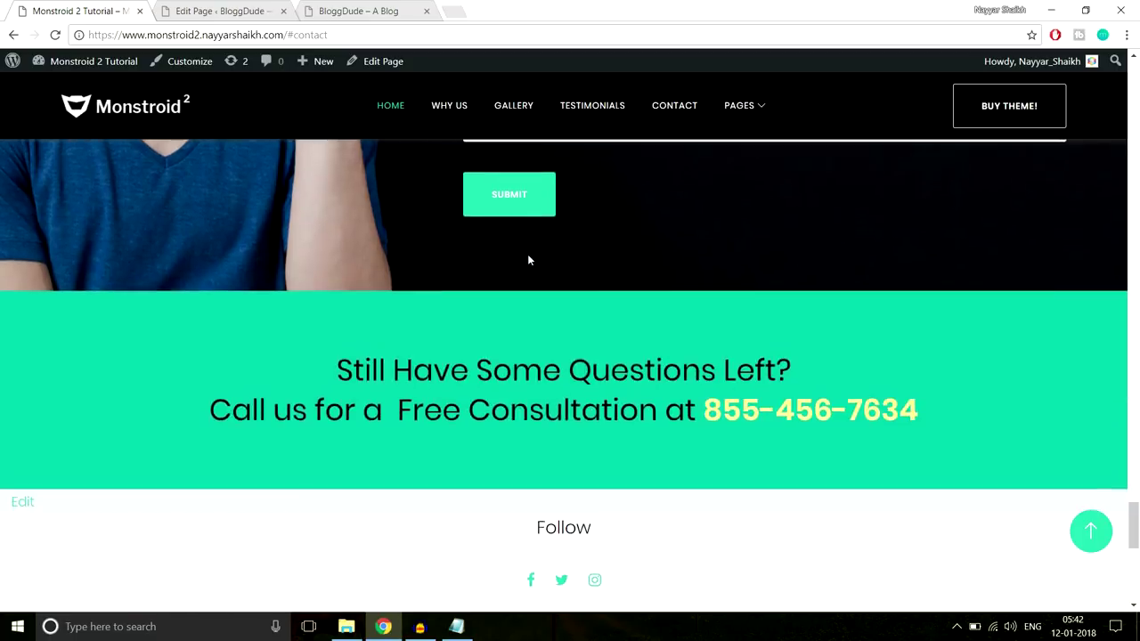
scroll(527, 257, "up", 4)
left_click(223, 10)
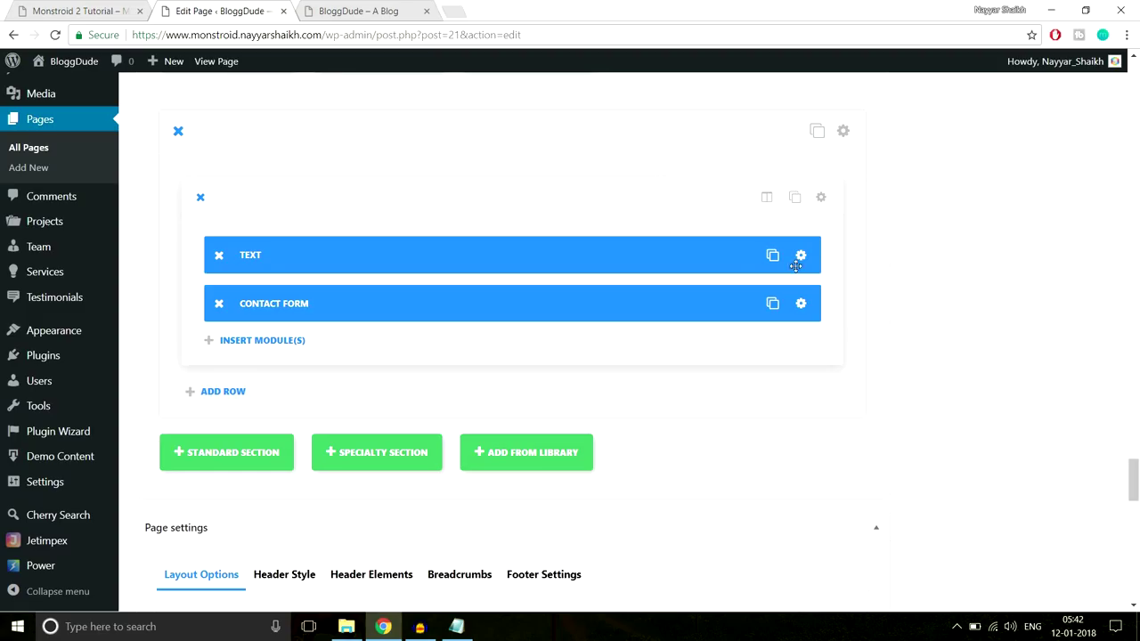
Upload Home-4.jpg and set it as the section's background image
left_click(843, 132)
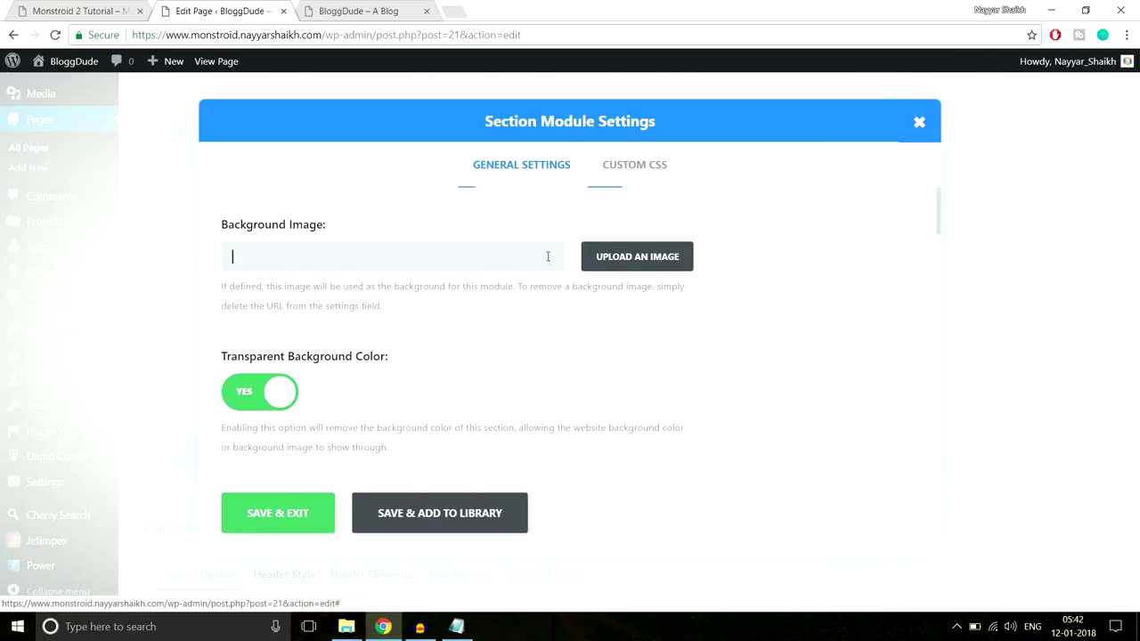
scroll(617, 248, "down", 1)
scroll(617, 248, "up", 1)
left_click(650, 267)
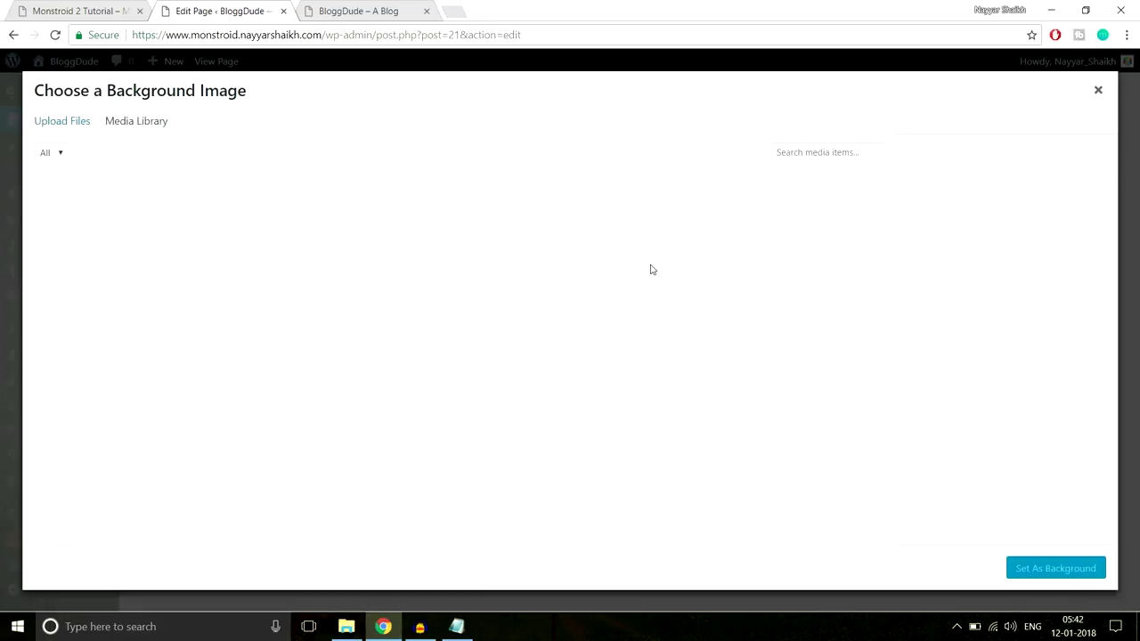
left_click(78, 125)
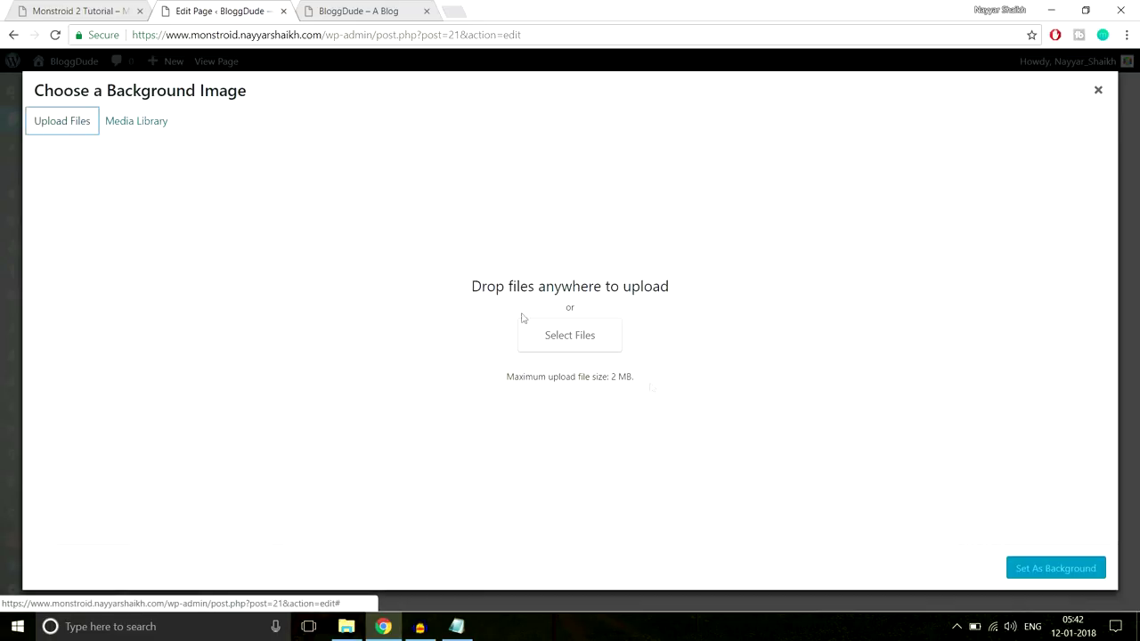
left_click(589, 344)
scroll(449, 258, "down", 2)
left_click(160, 267)
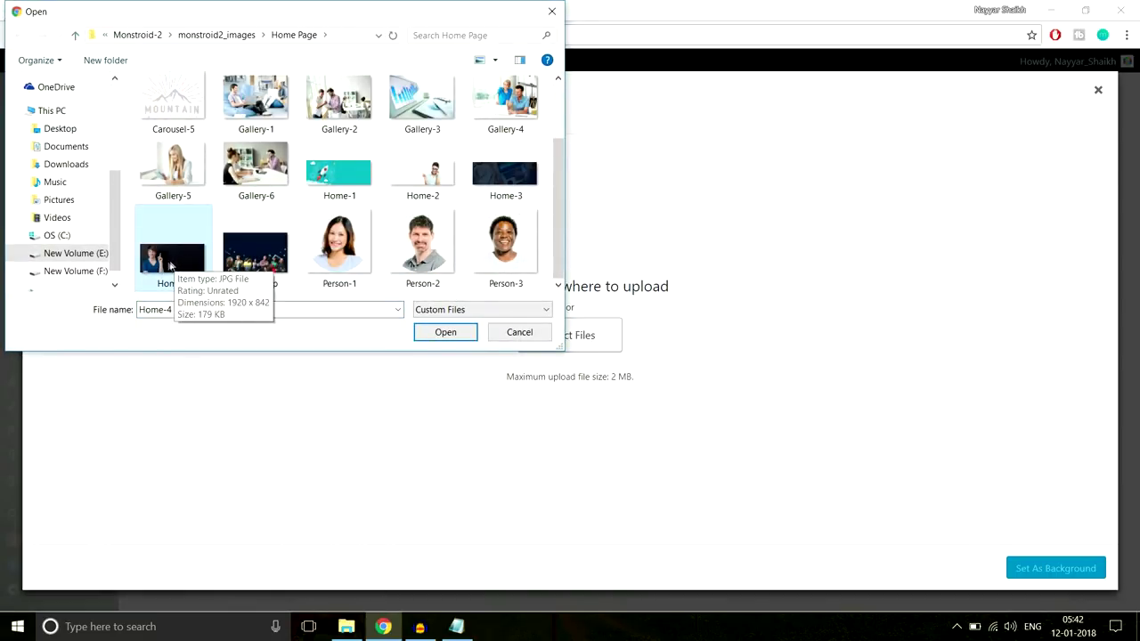
left_click(445, 331)
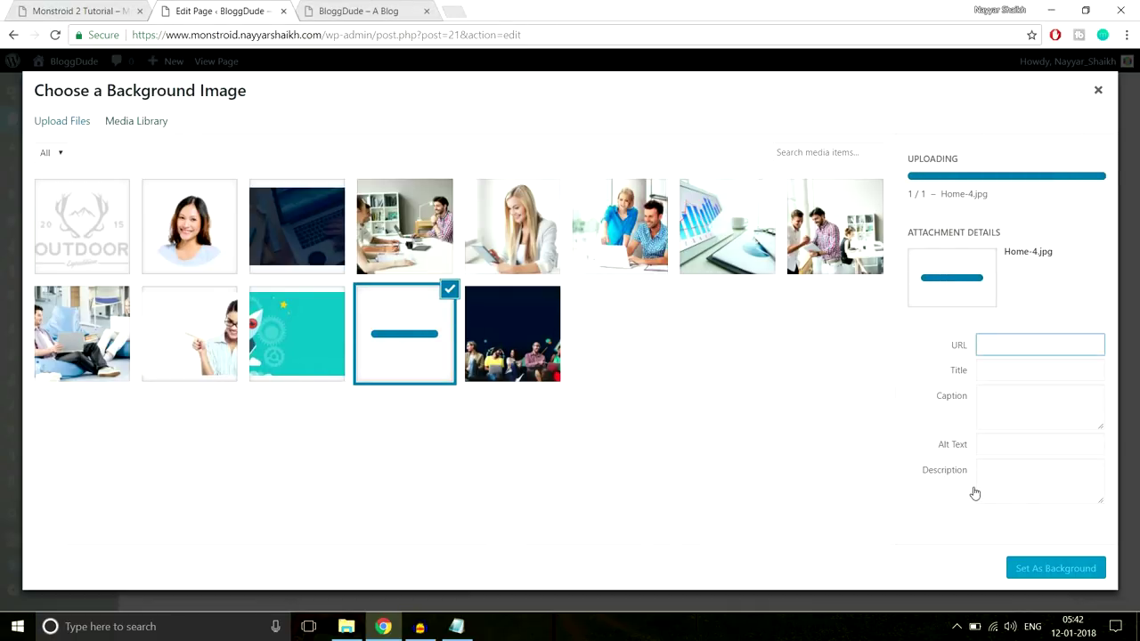
left_click(1048, 567)
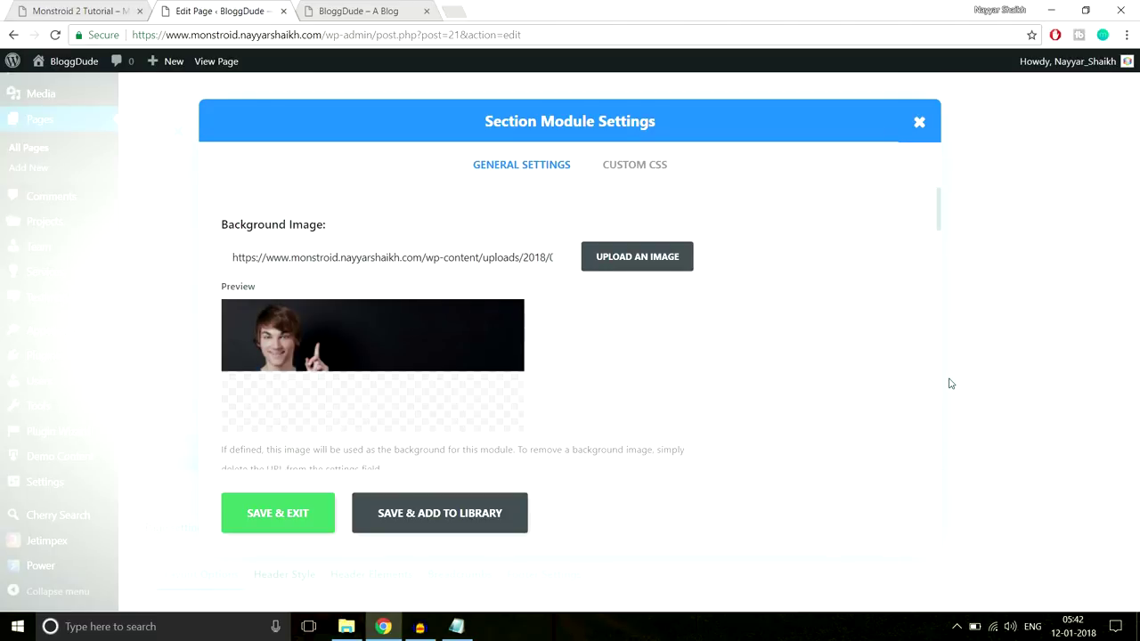
Give the section 80px top padding and save its settings
scroll(766, 391, "down", 2)
scroll(764, 395, "down", 10)
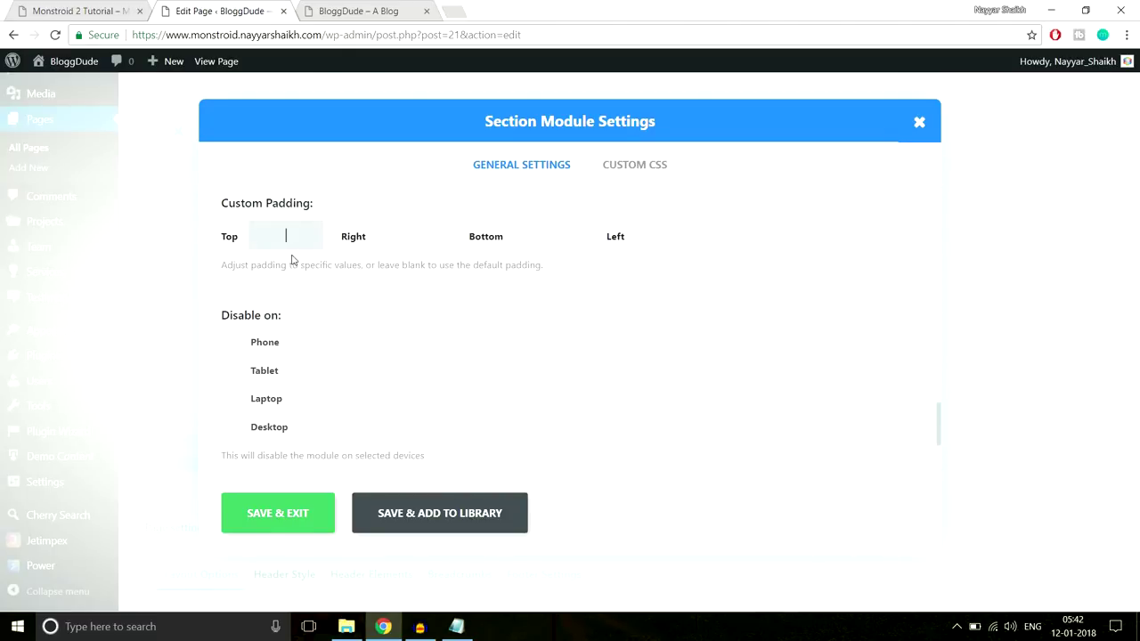
type("x")
key("Tab")
left_click(308, 504)
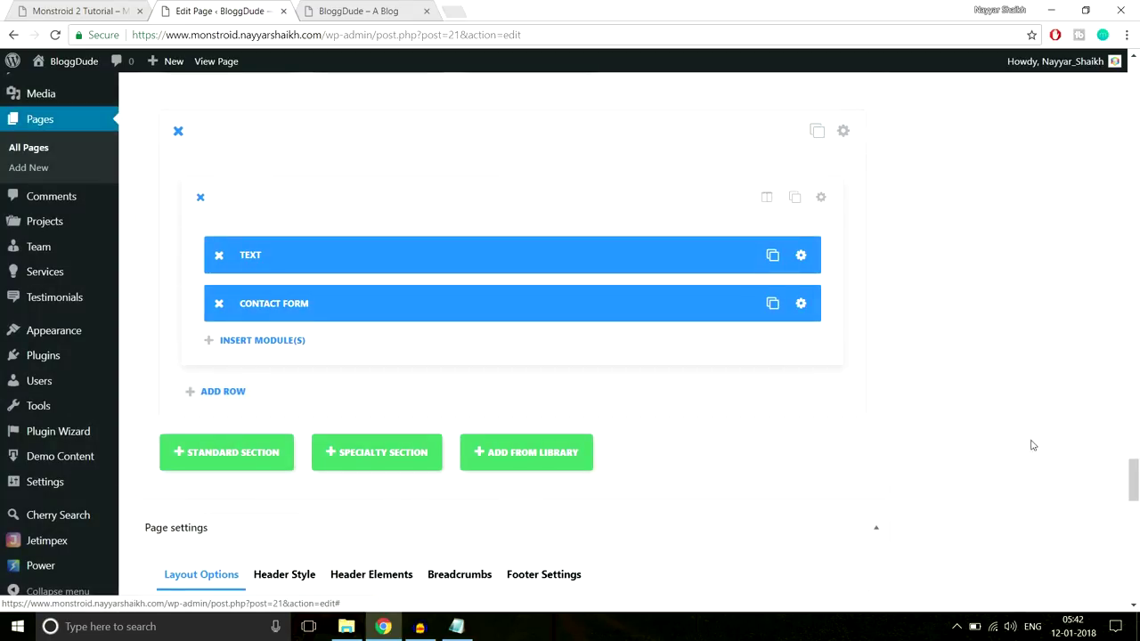
left_click_drag(1134, 489, 1132, 90)
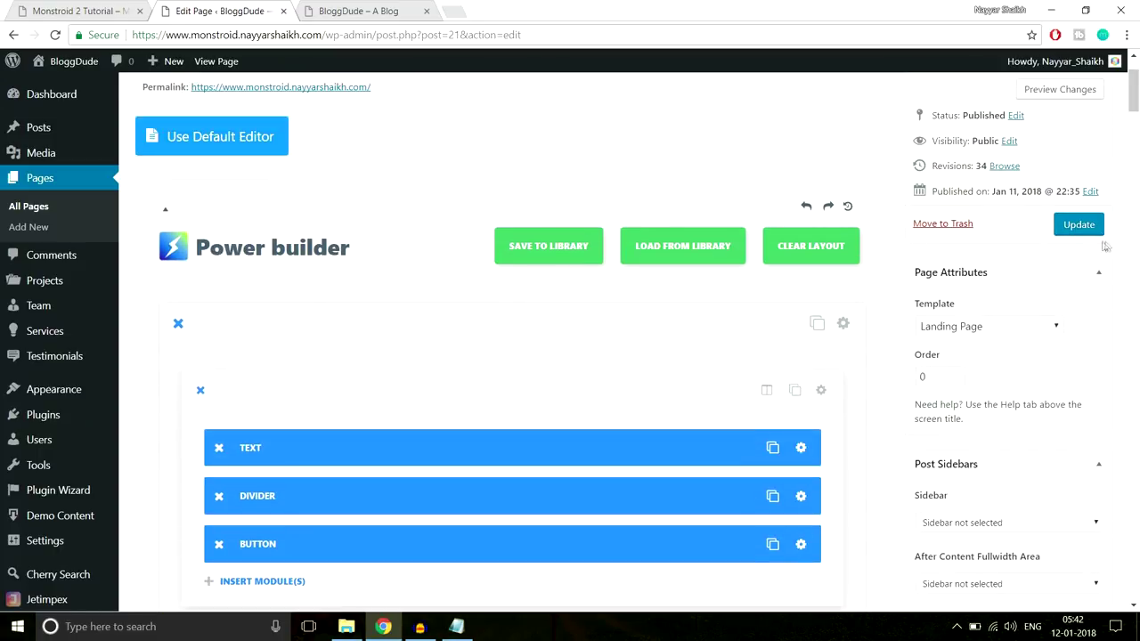
Update the page and reload the live site to see the changes
left_click(1076, 227)
left_click(400, 18)
left_click(400, 37)
key("Return")
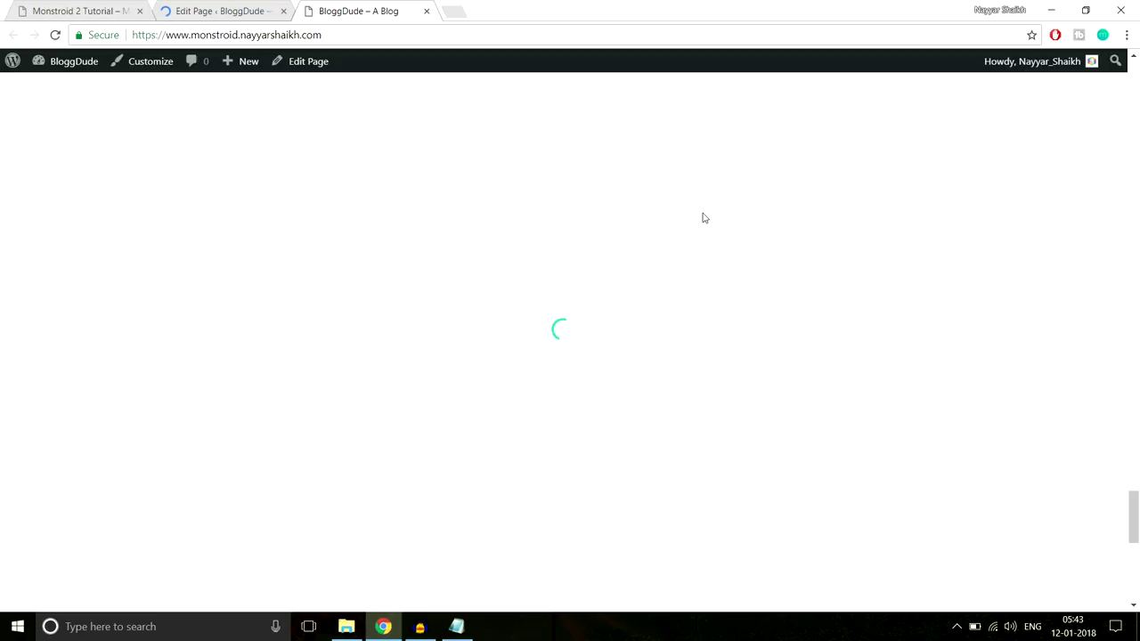
Review the contact heading and form over the photo background on the live page
scroll(702, 217, "down", 4)
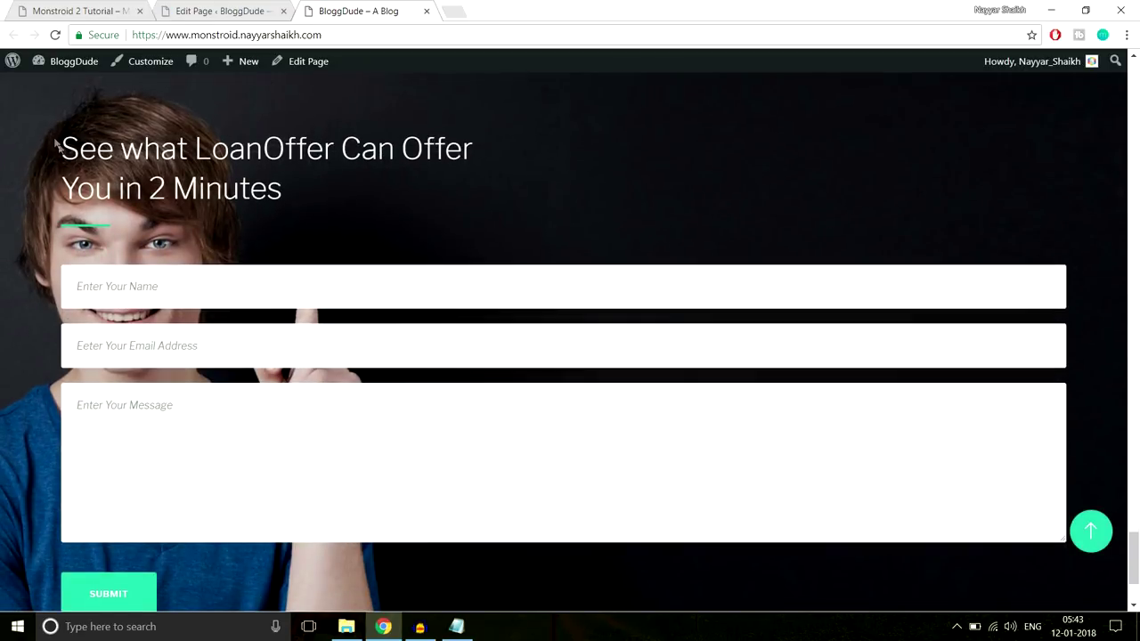
left_click_drag(56, 145, 196, 504)
left_click(228, 570)
scroll(229, 519, "down", 1)
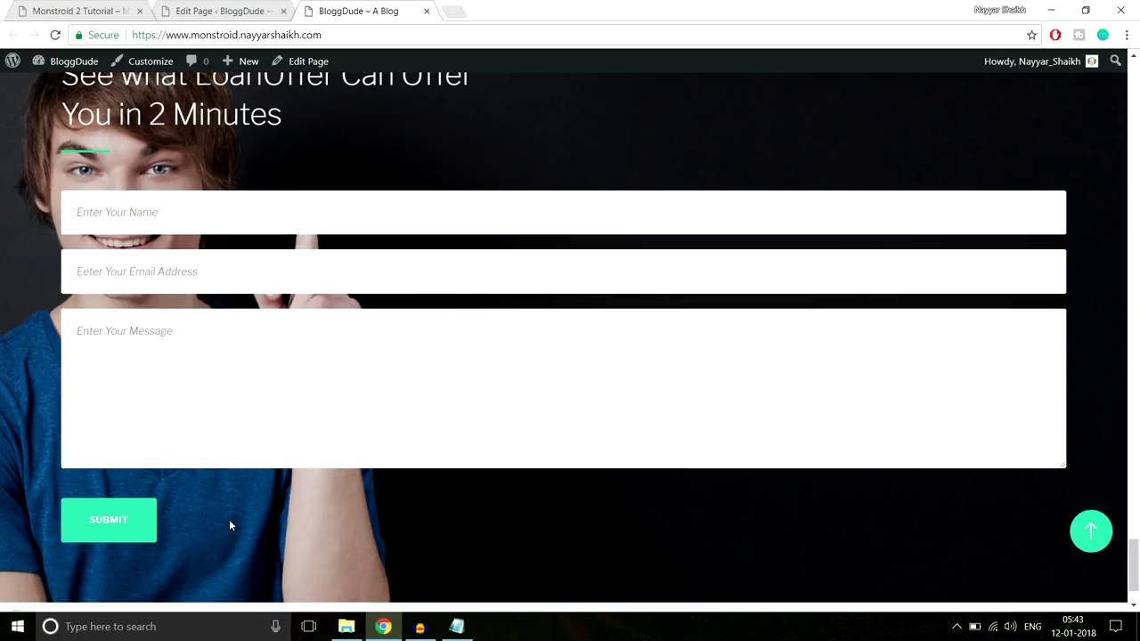
scroll(234, 512, "up", 1)
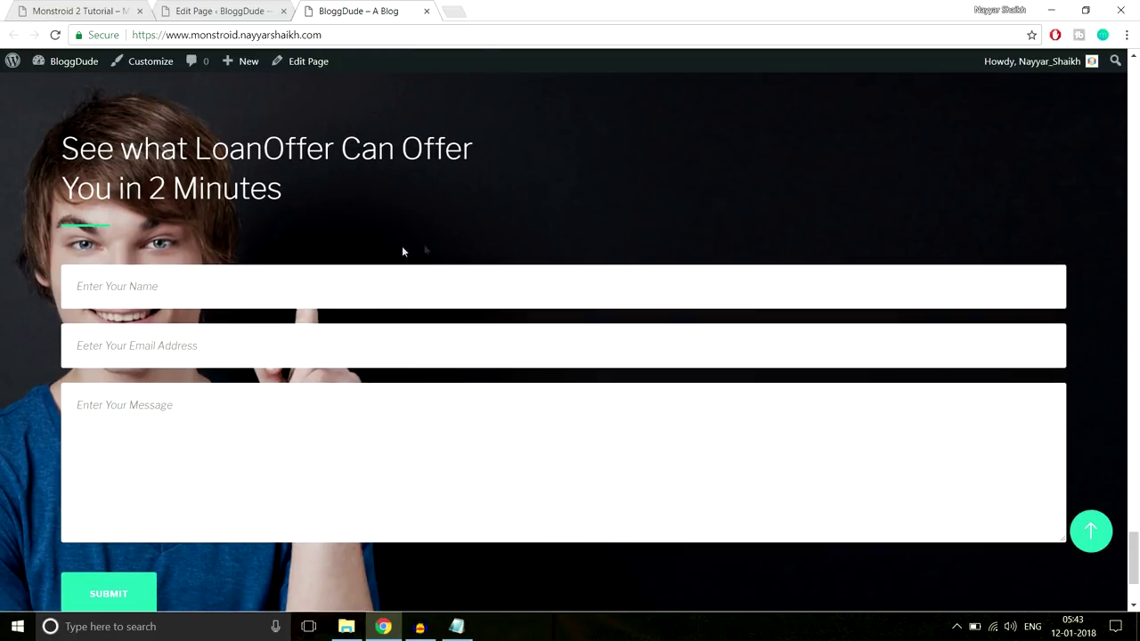
scroll(477, 247, "up", 2)
scroll(477, 244, "down", 2)
scroll(466, 231, "up", 1)
left_click_drag(62, 214, 246, 249)
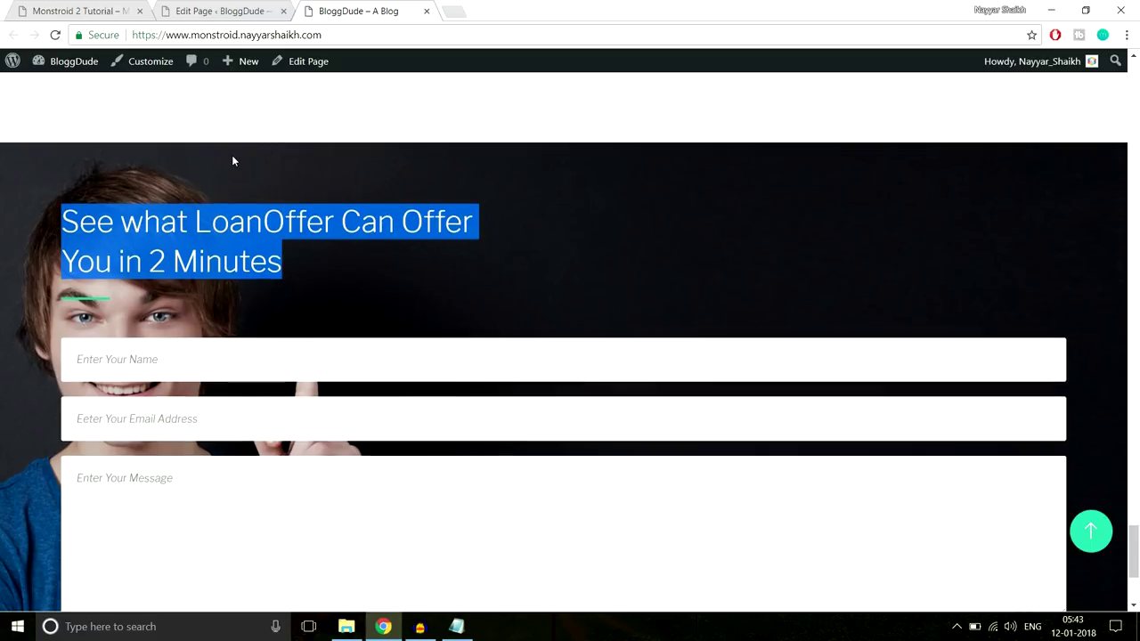
scroll(230, 223, "down", 3)
left_click_drag(208, 453, 61, 326)
left_click(226, 462)
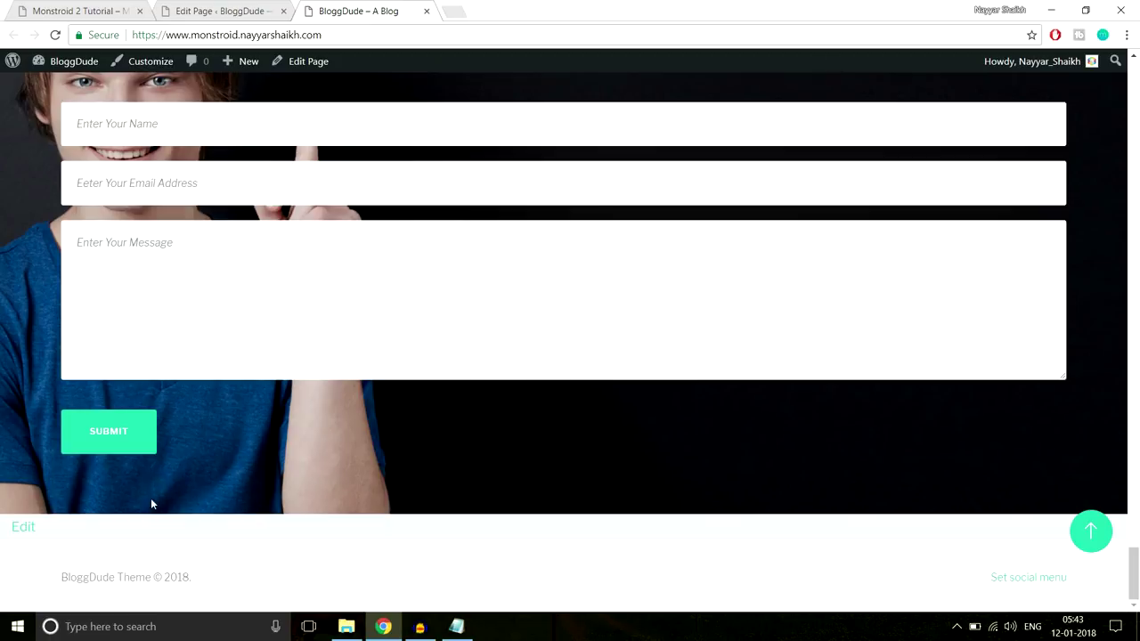
scroll(86, 307, "up", 1)
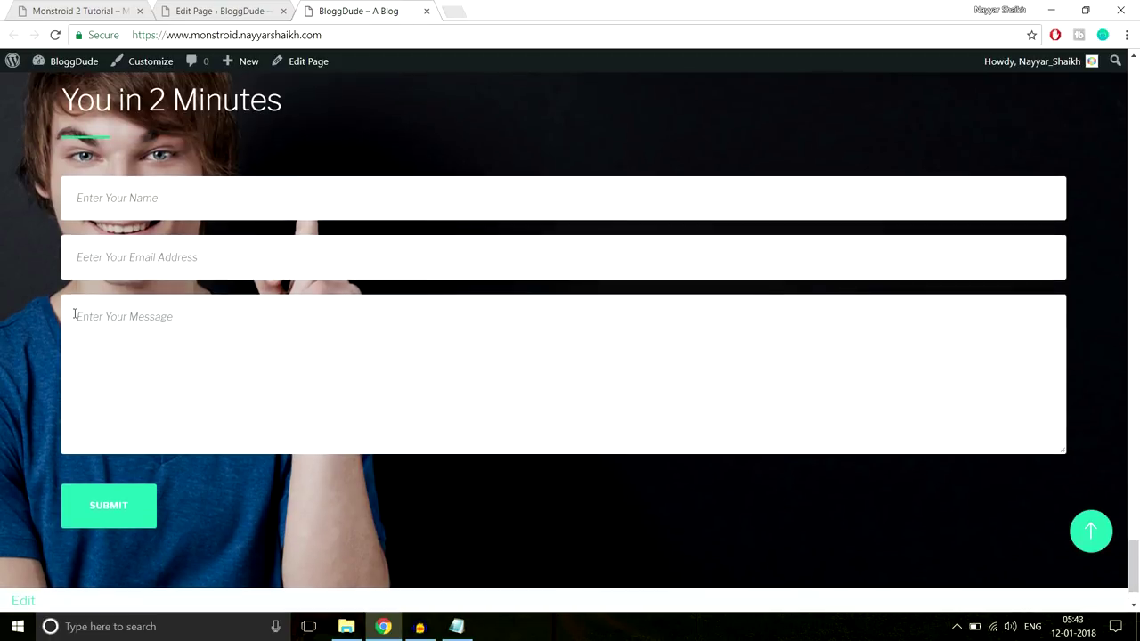
scroll(74, 314, "up", 1)
left_click_drag(70, 129, 103, 375)
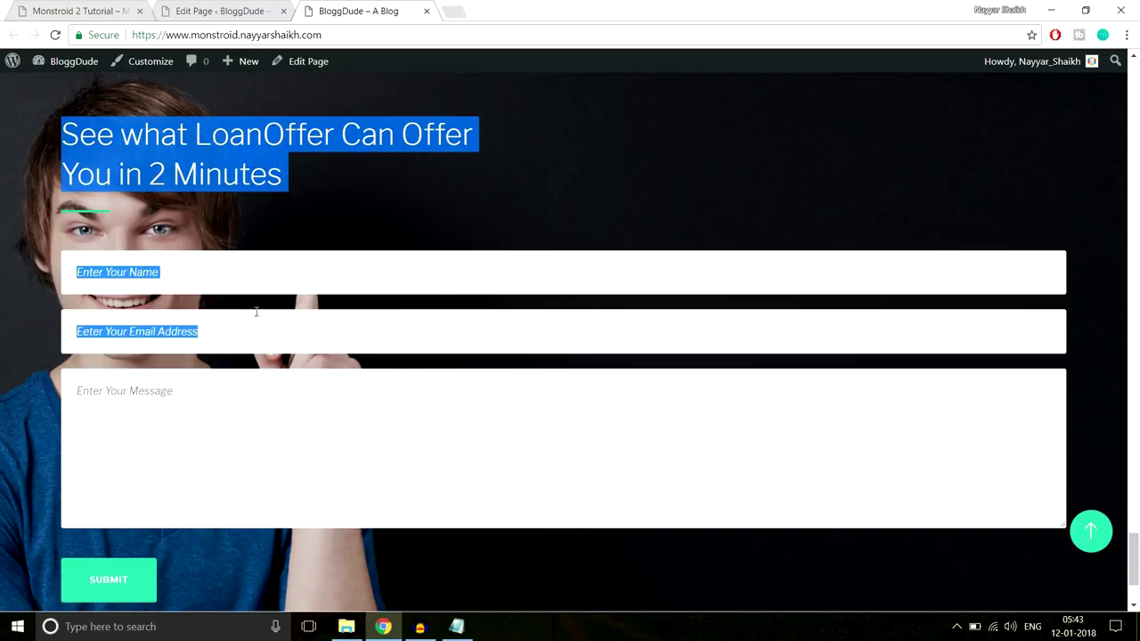
Return to the Homepage editor and scroll to the Power builder sections
left_click(222, 11)
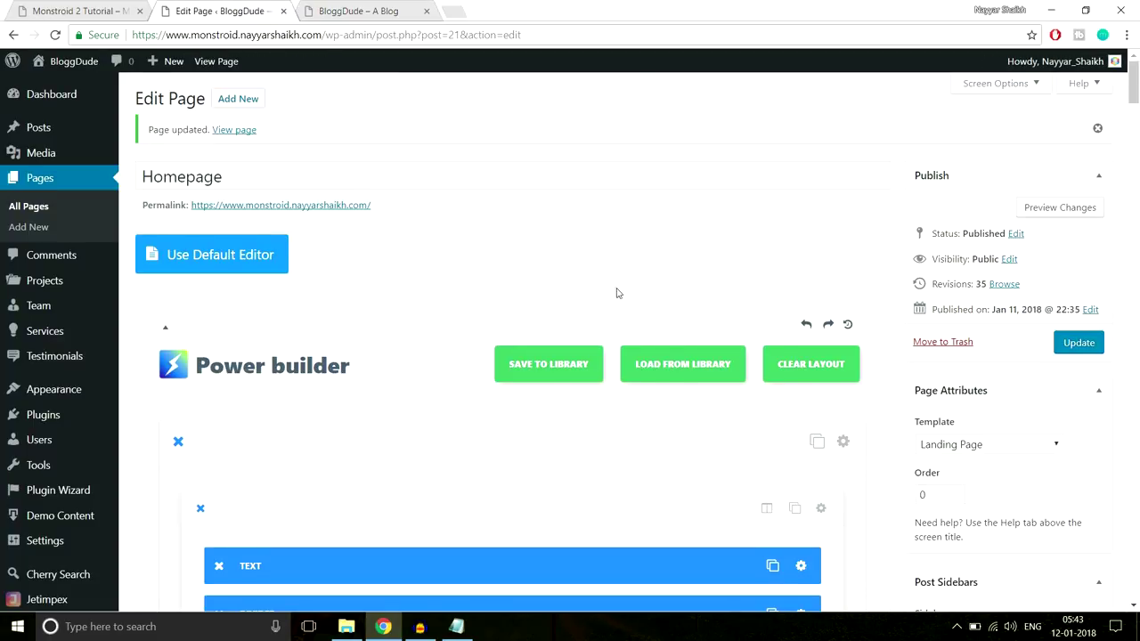
scroll(1135, 98, "down", 3)
left_click_drag(1135, 98, 1075, 401)
Give the contact form row 40% custom left padding and update the page
scroll(893, 350, "down", 10)
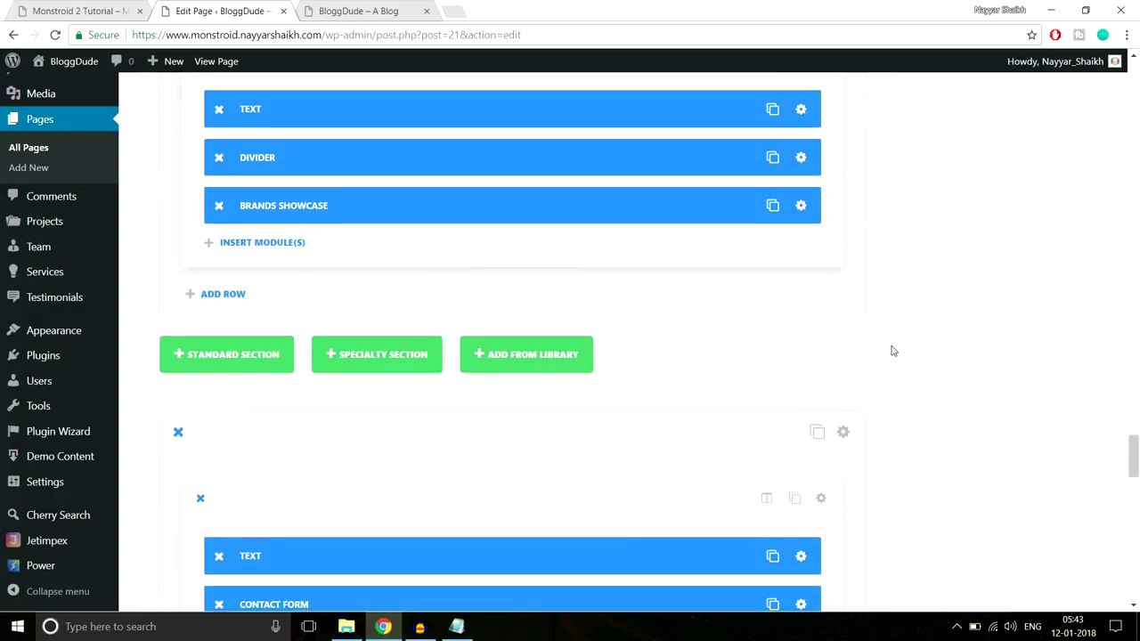
scroll(893, 350, "up", 3)
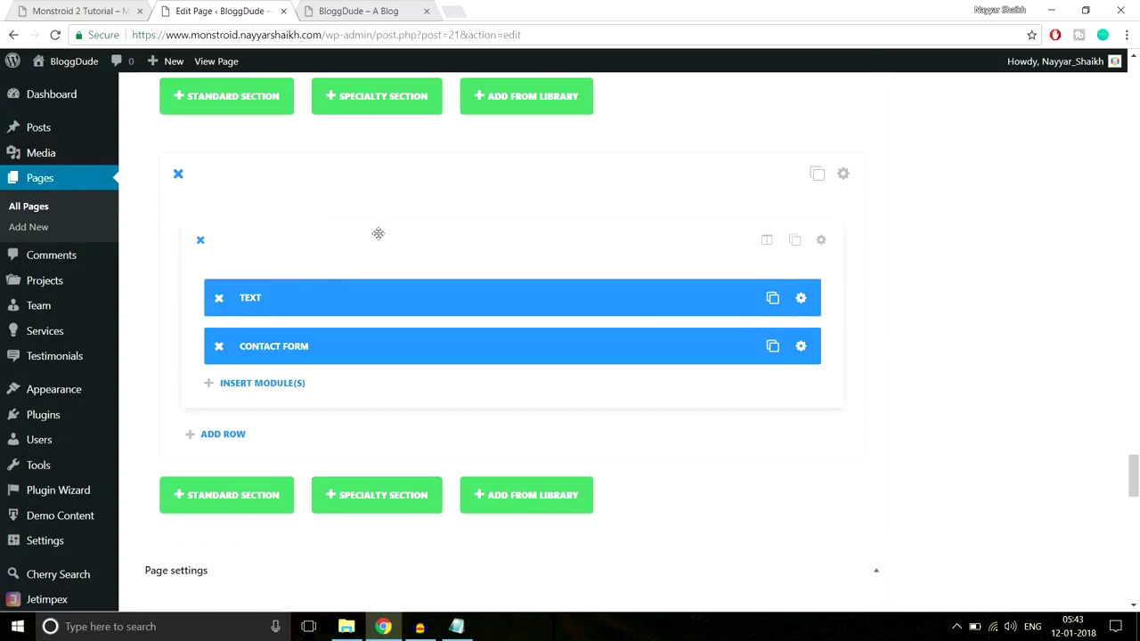
left_click(821, 242)
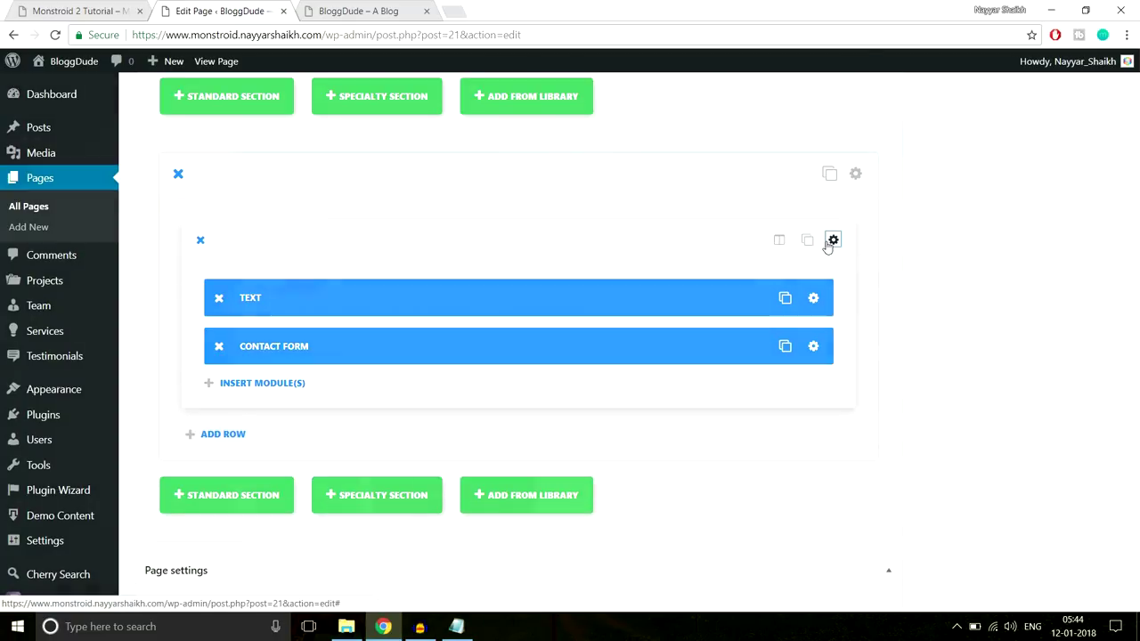
scroll(784, 295, "down", 5)
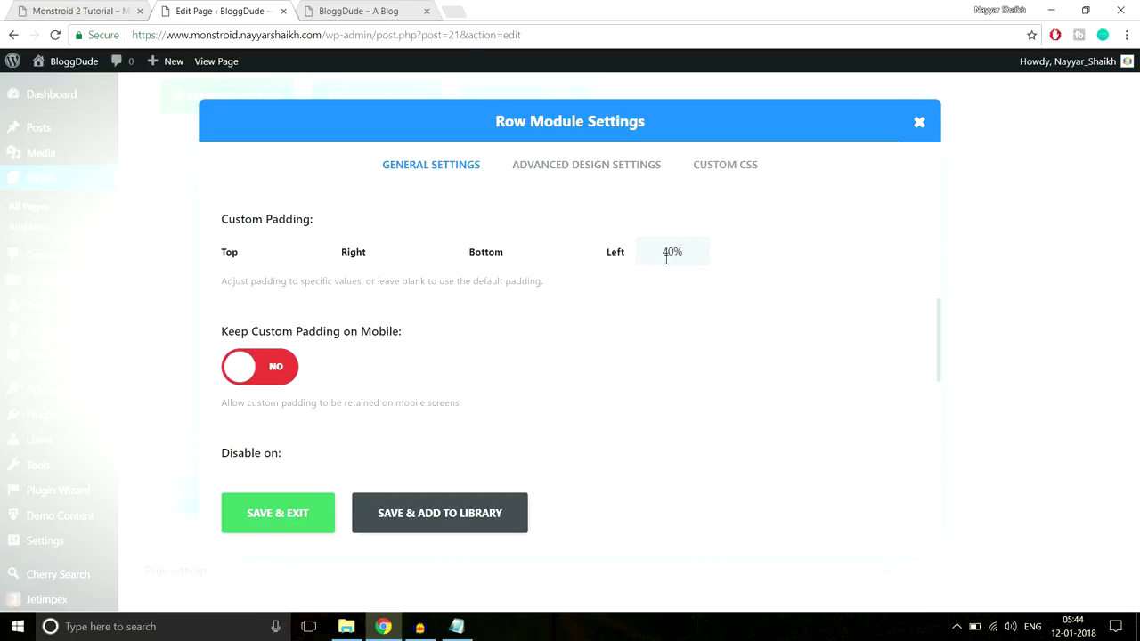
left_click(284, 515)
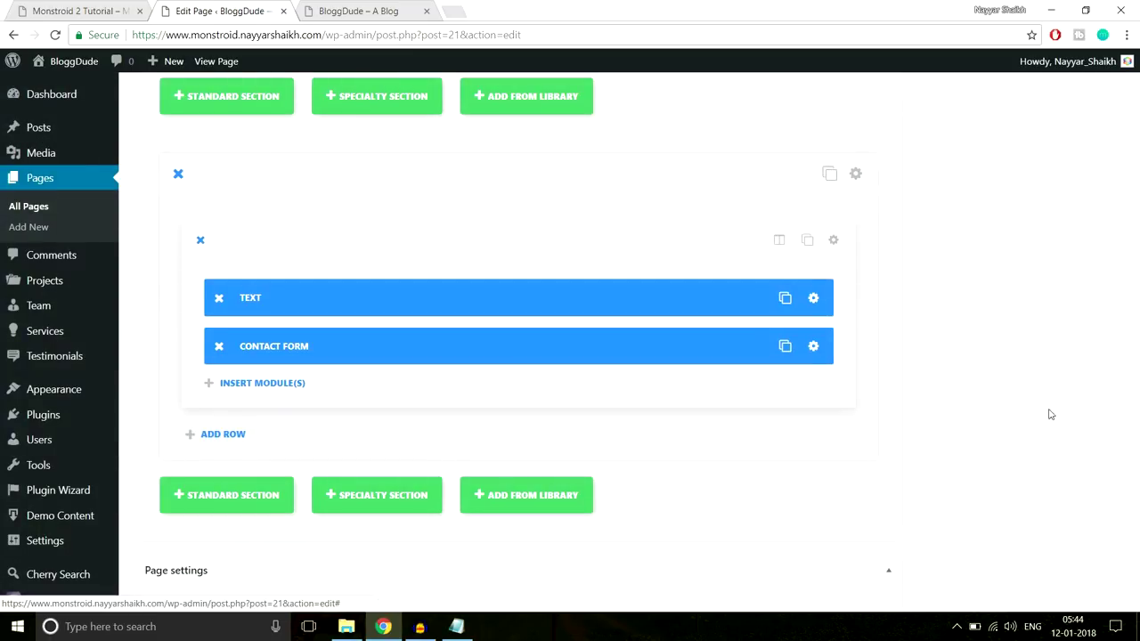
left_click_drag(1135, 494, 1134, 103)
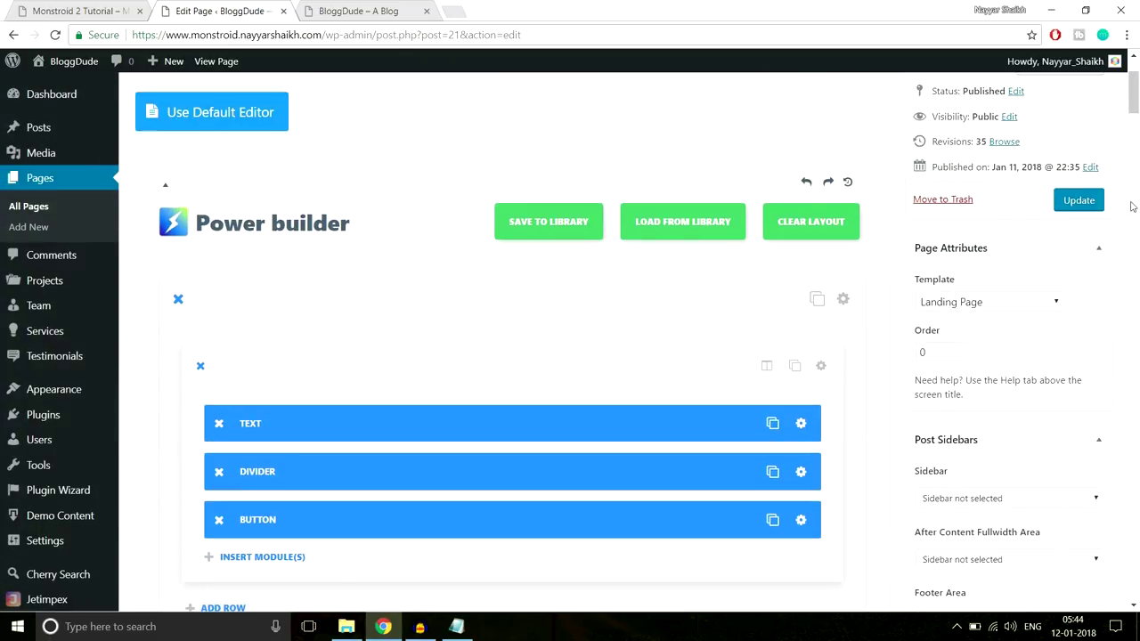
left_click(1058, 212)
Reload the live page to check the contact form now sits beside the photo
left_click(335, 12)
left_click(338, 34)
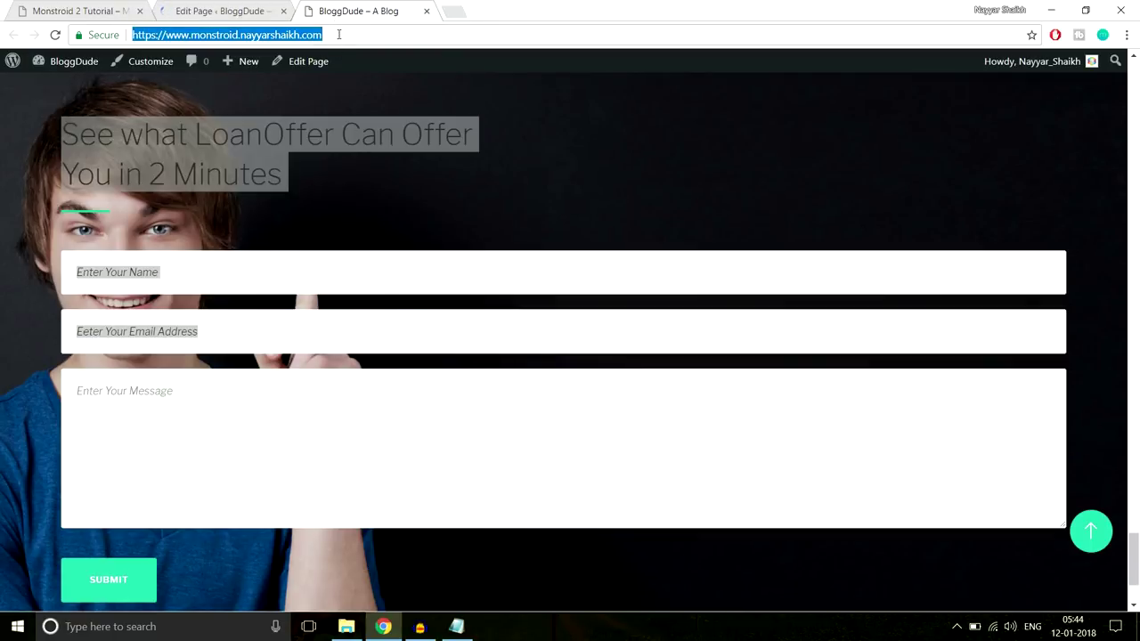
key("Return")
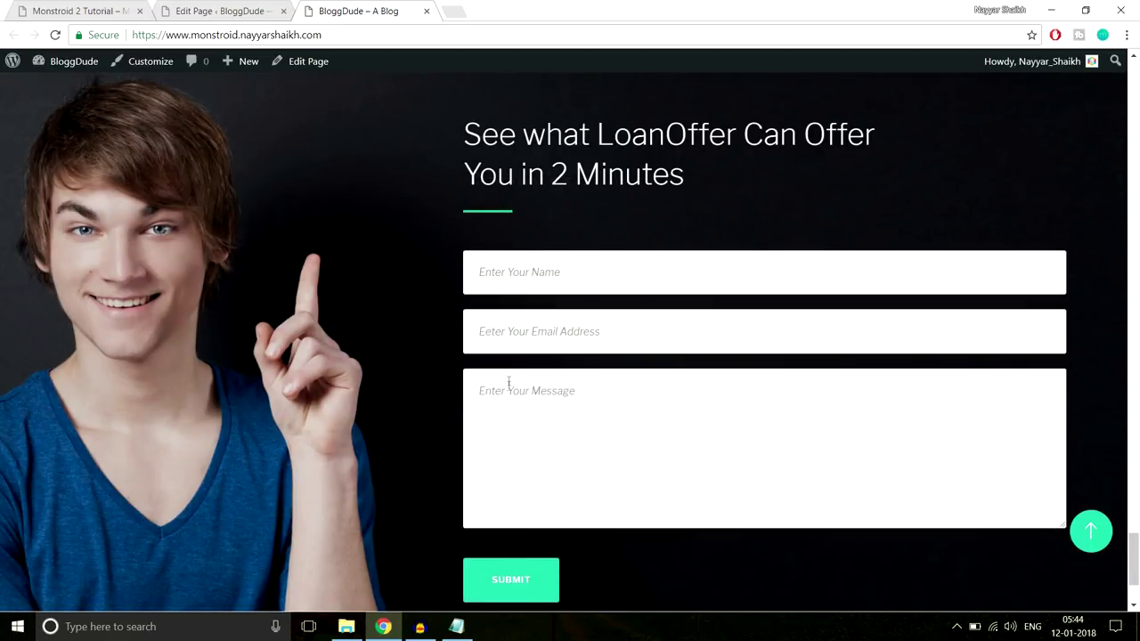
scroll(554, 348, "down", 2)
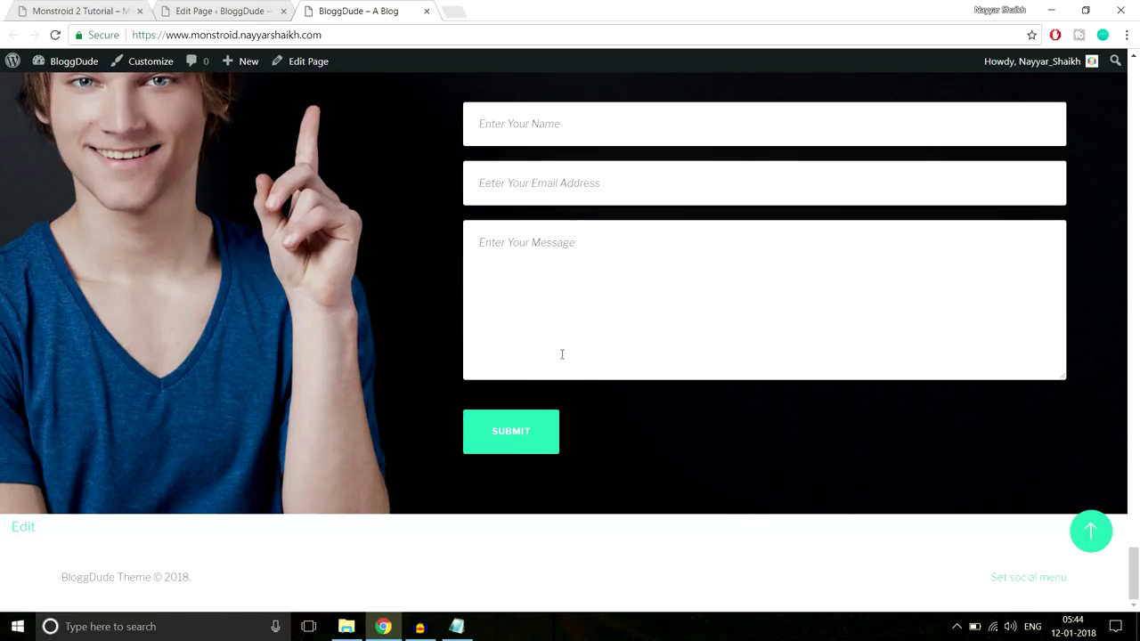
Look over the two-line questions banner on the Monstroid 2 demo site
left_click(82, 11)
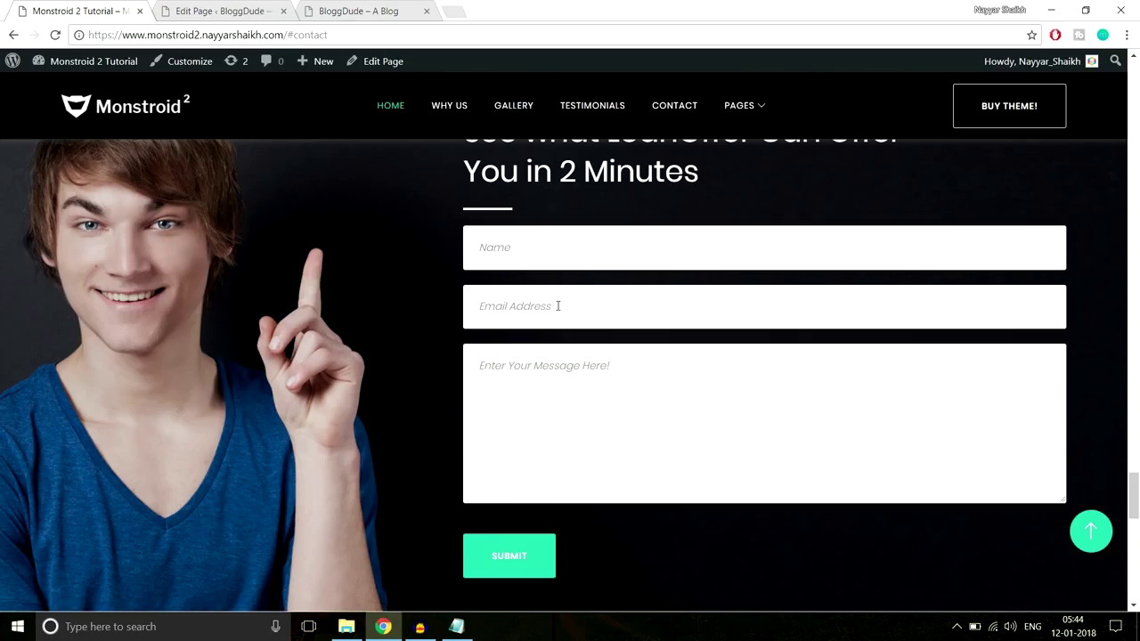
scroll(557, 305, "down", 5)
left_click_drag(328, 282, 971, 331)
key("ctrl+c")
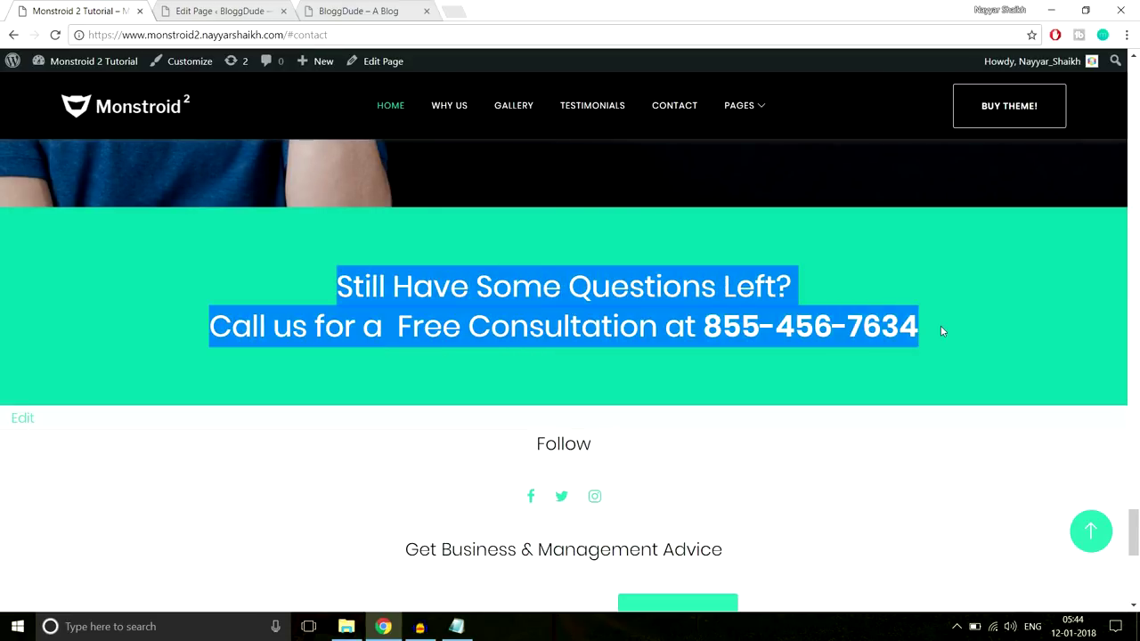
left_click(164, 248)
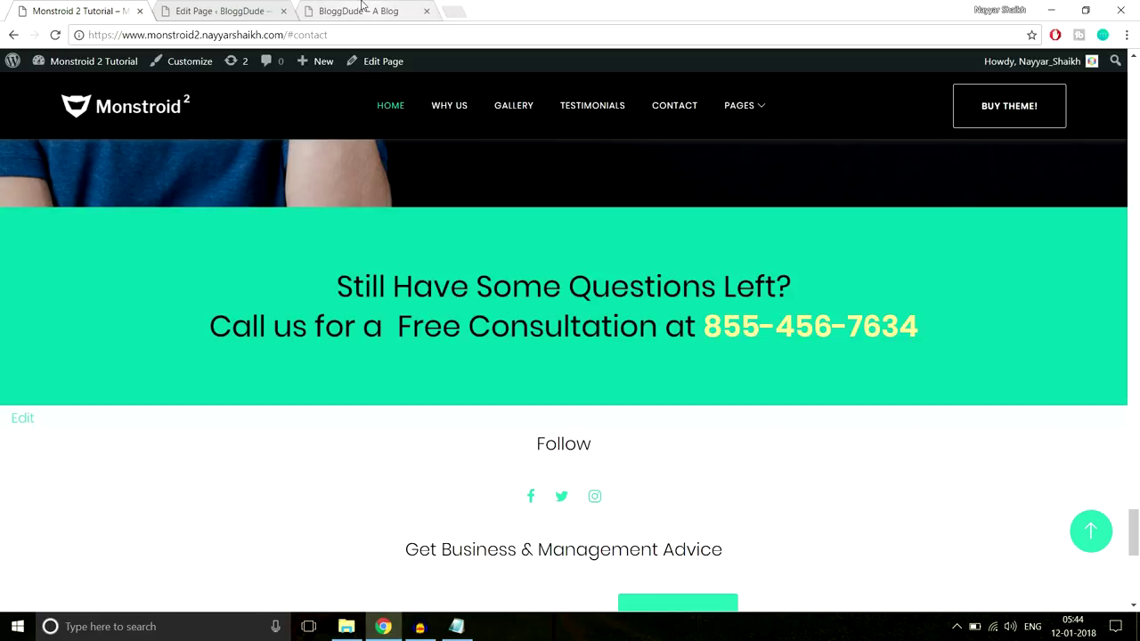
Return to the page editor and scroll to the bottom of the layout
left_click(203, 11)
left_click_drag(1133, 84, 1136, 436)
scroll(761, 347, "down", 3)
scroll(759, 338, "down", 7)
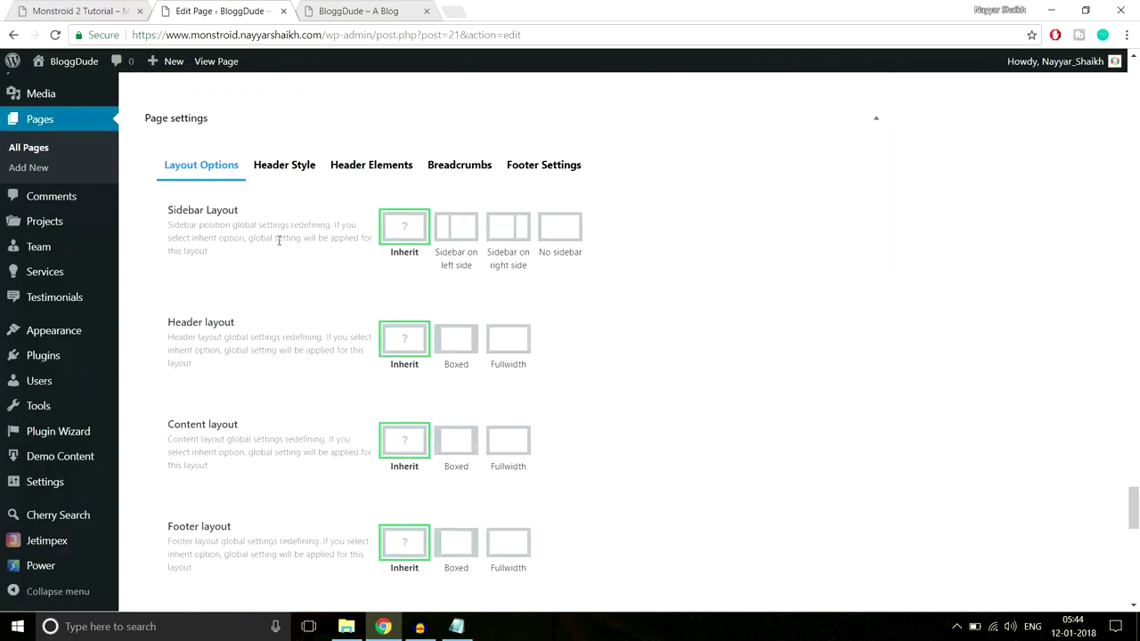
scroll(255, 249, "up", 3)
scroll(203, 191, "down", 1)
Add a standard section with a full-width row and paste the banner text into a Text module
left_click(203, 192)
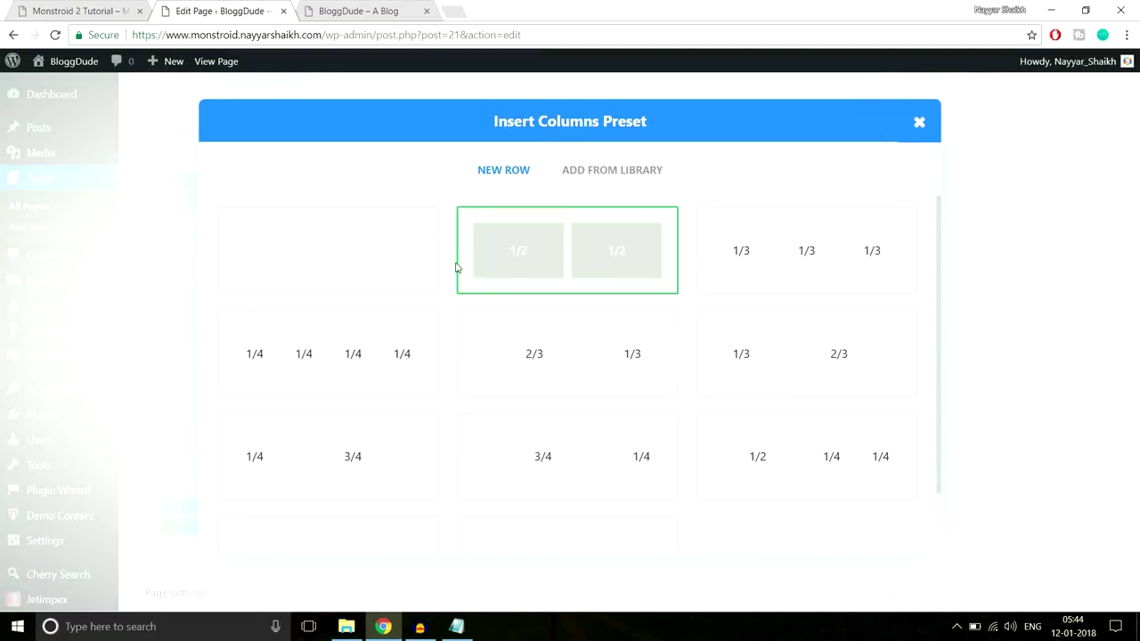
left_click(365, 257)
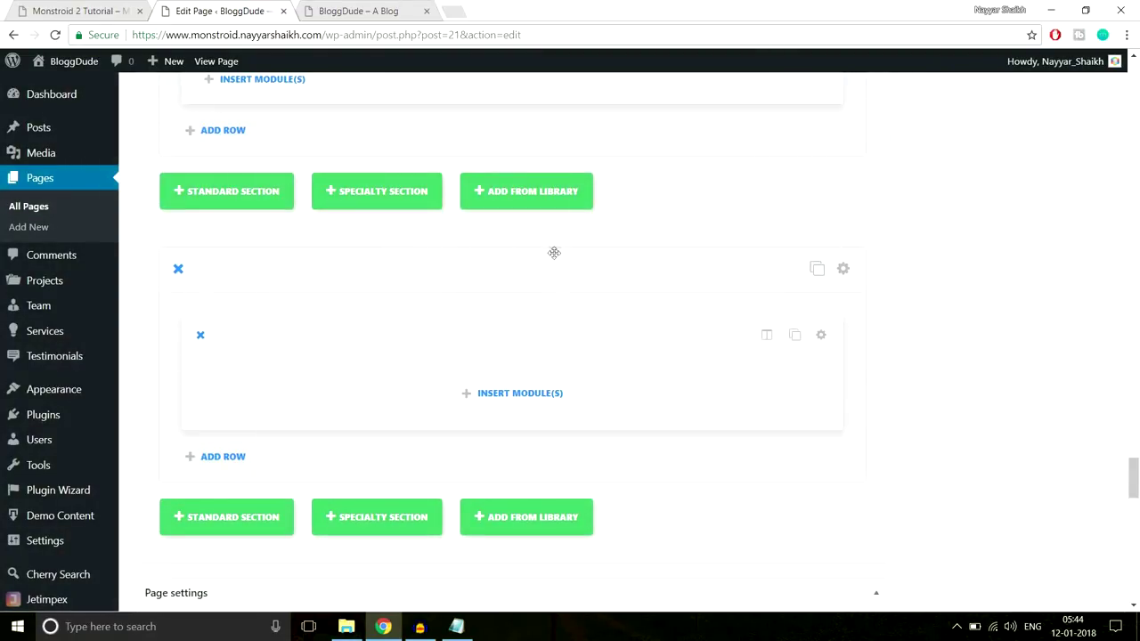
left_click(529, 398)
scroll(674, 351, "down", 5)
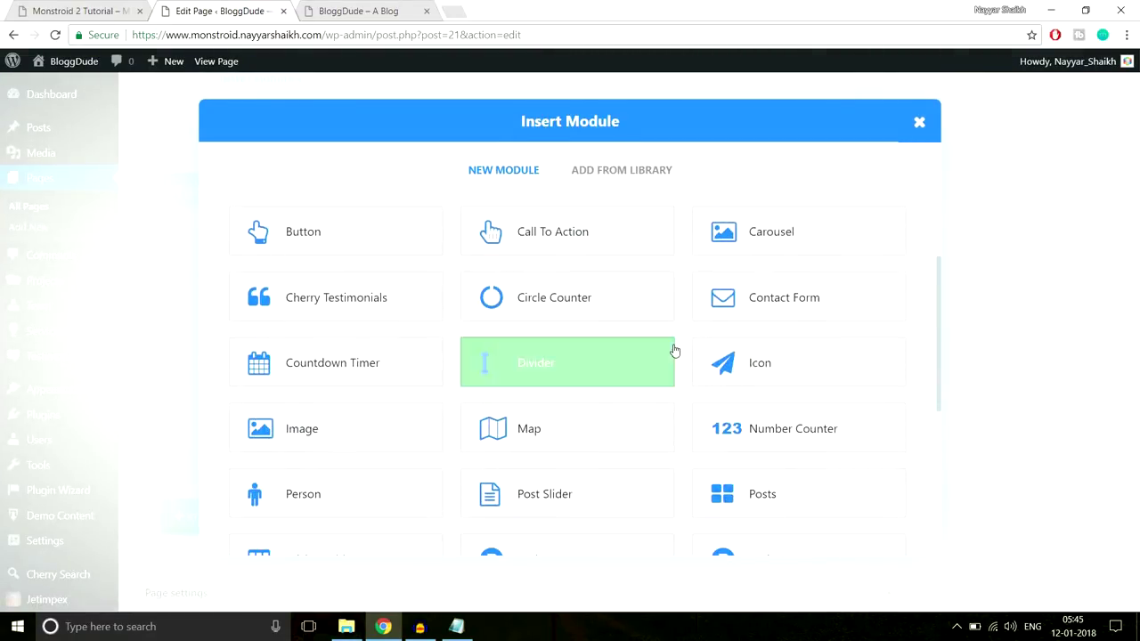
left_click(748, 424)
scroll(703, 374, "down", 2)
key("ctrl+v")
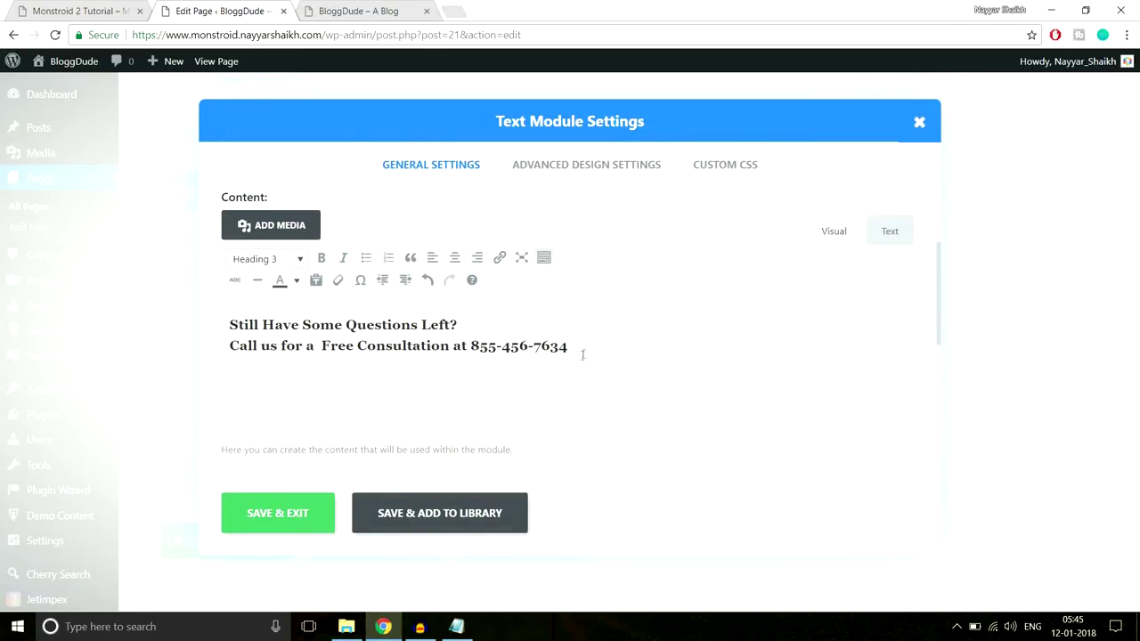
Colour the phone number yellow to match the demo and save the Text module
left_click_drag(579, 345, 479, 346)
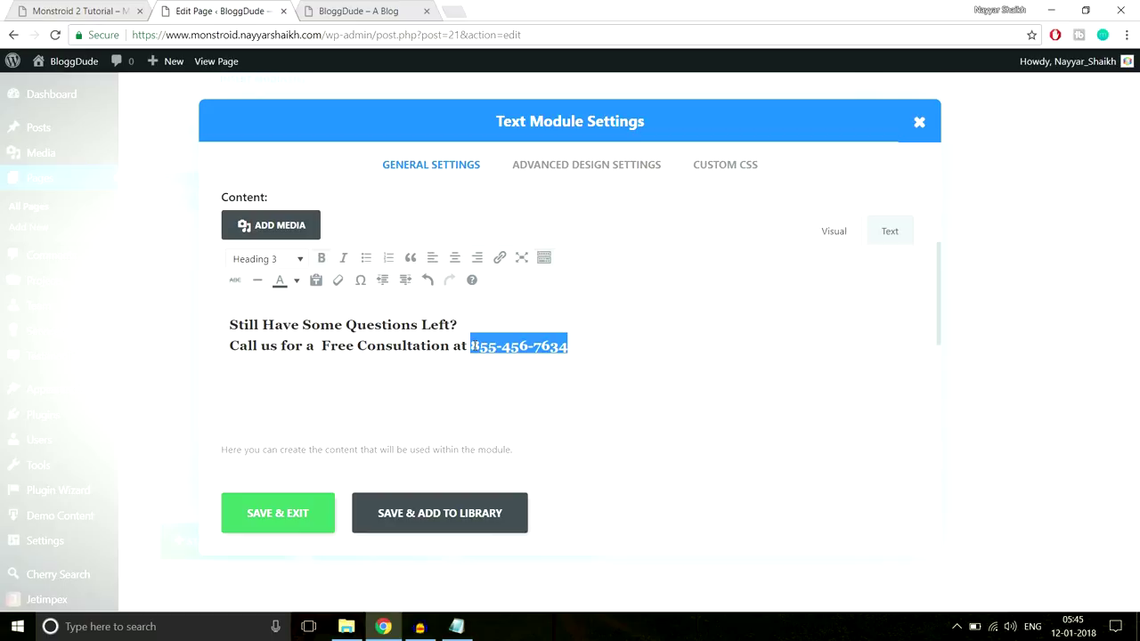
left_click(79, 11)
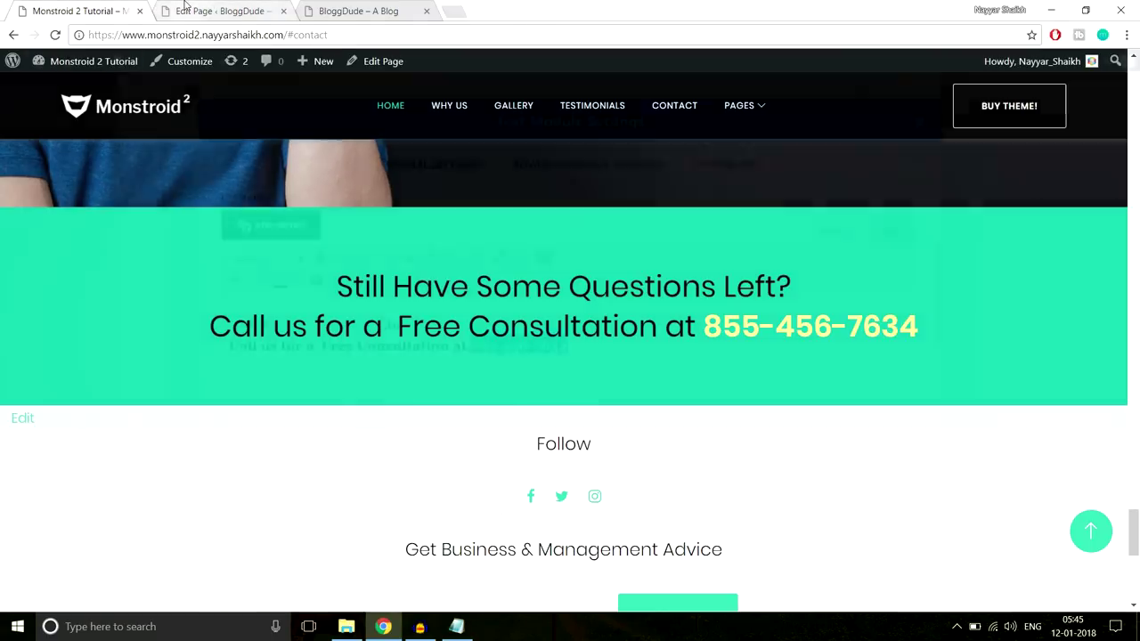
left_click(244, 10)
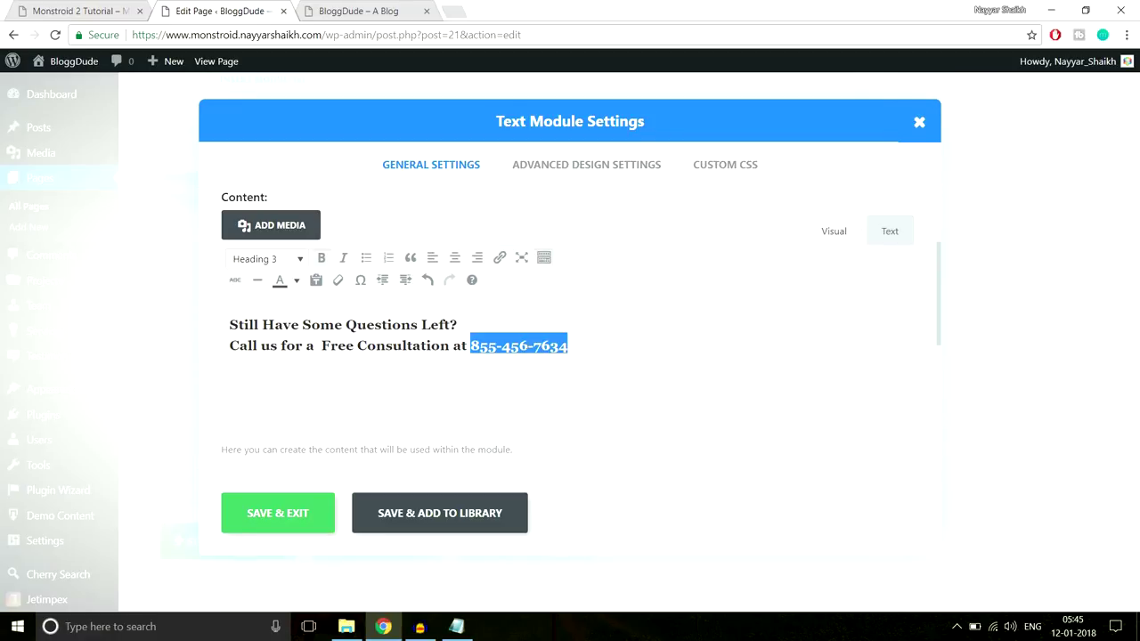
left_click(297, 282)
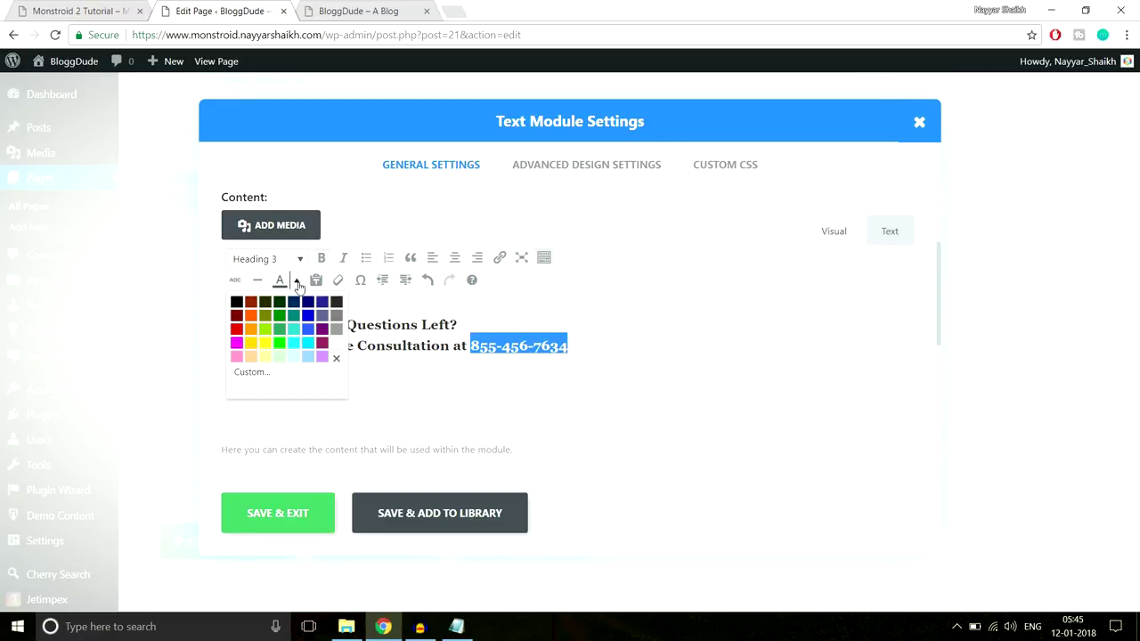
left_click(253, 345)
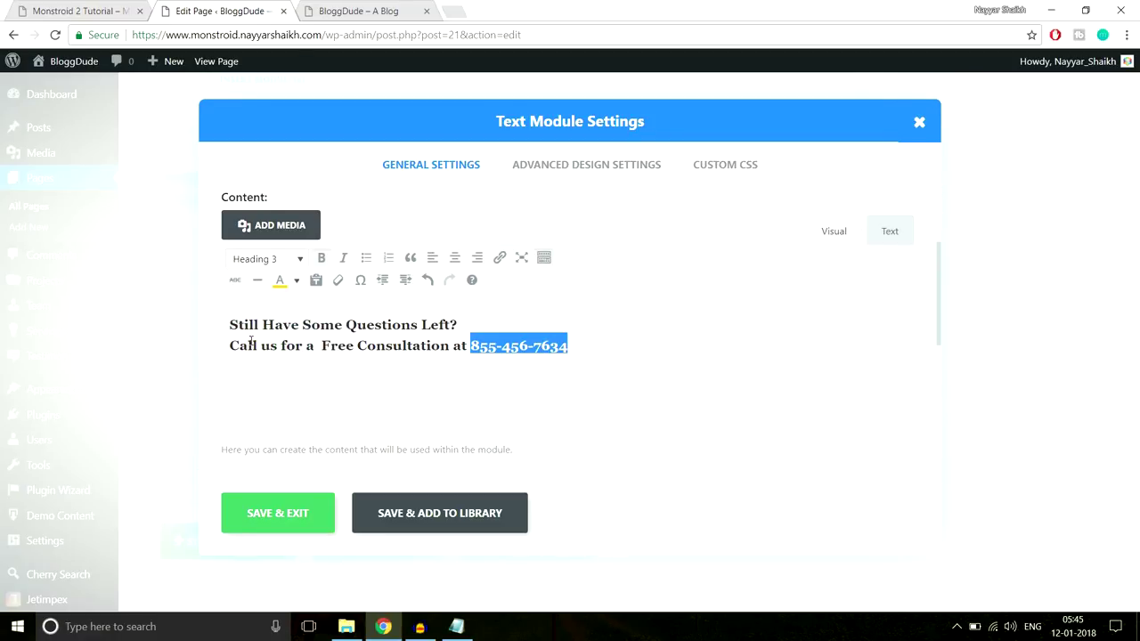
left_click(286, 520)
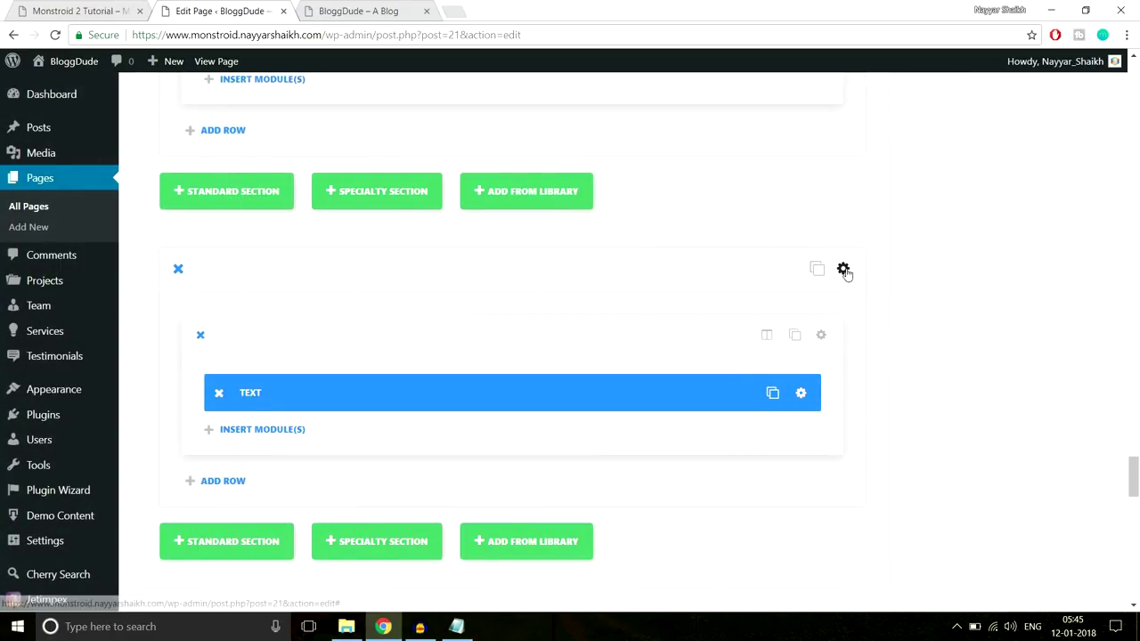
Turn off the section's transparent background and look up the demo band's colour #10c5a7
left_click(843, 268)
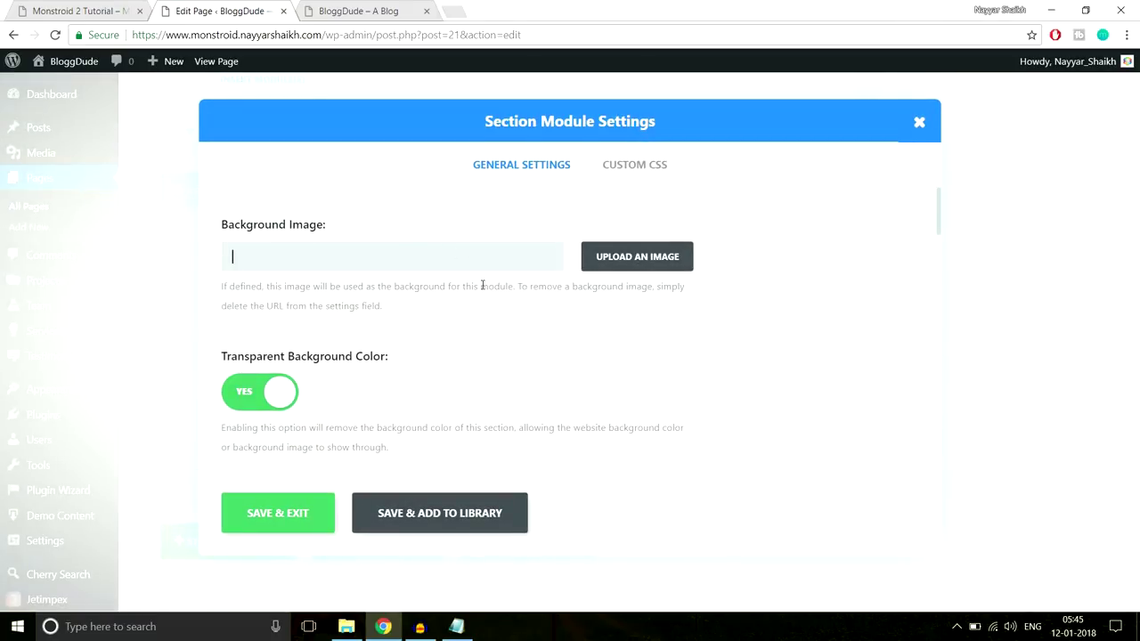
scroll(483, 280, "down", 2)
left_click(254, 242)
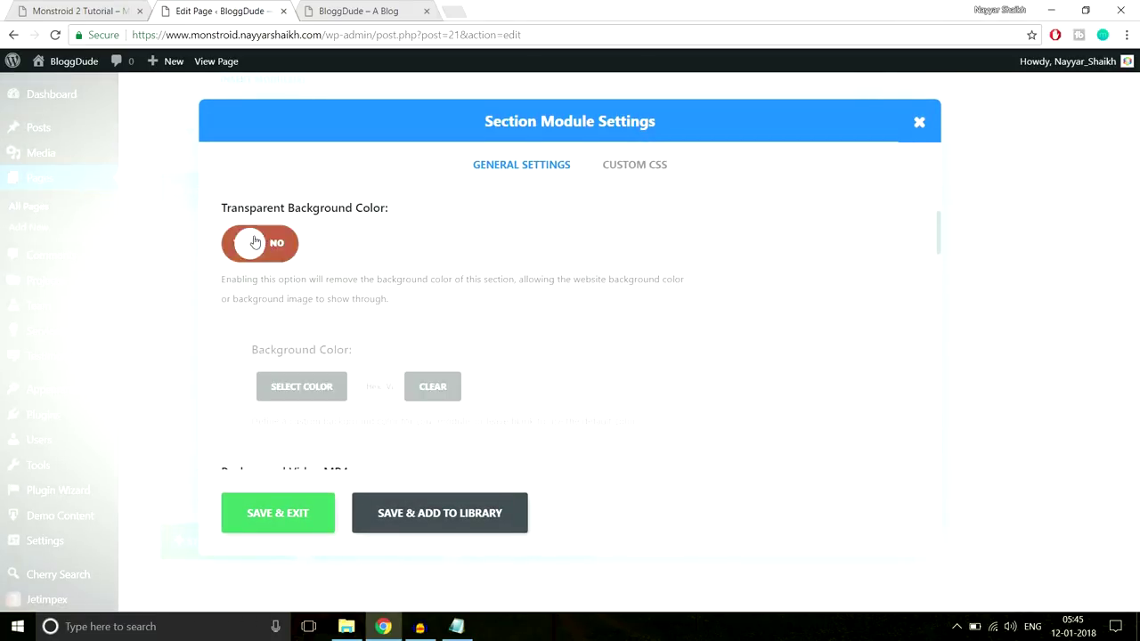
left_click(53, 10)
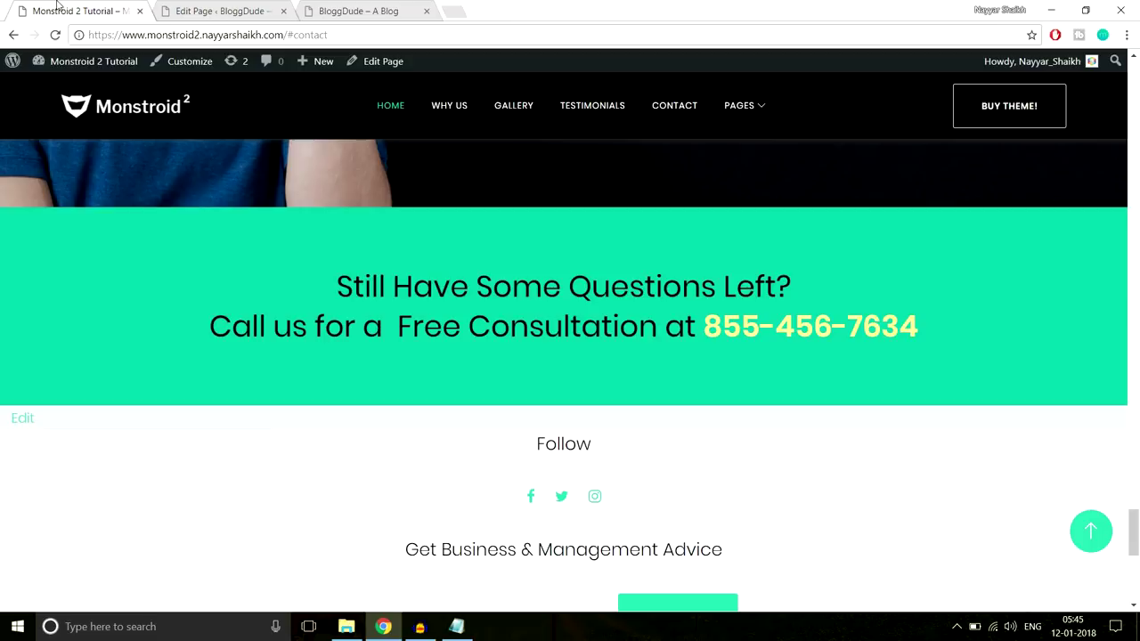
right_click(42, 228)
left_click(78, 399)
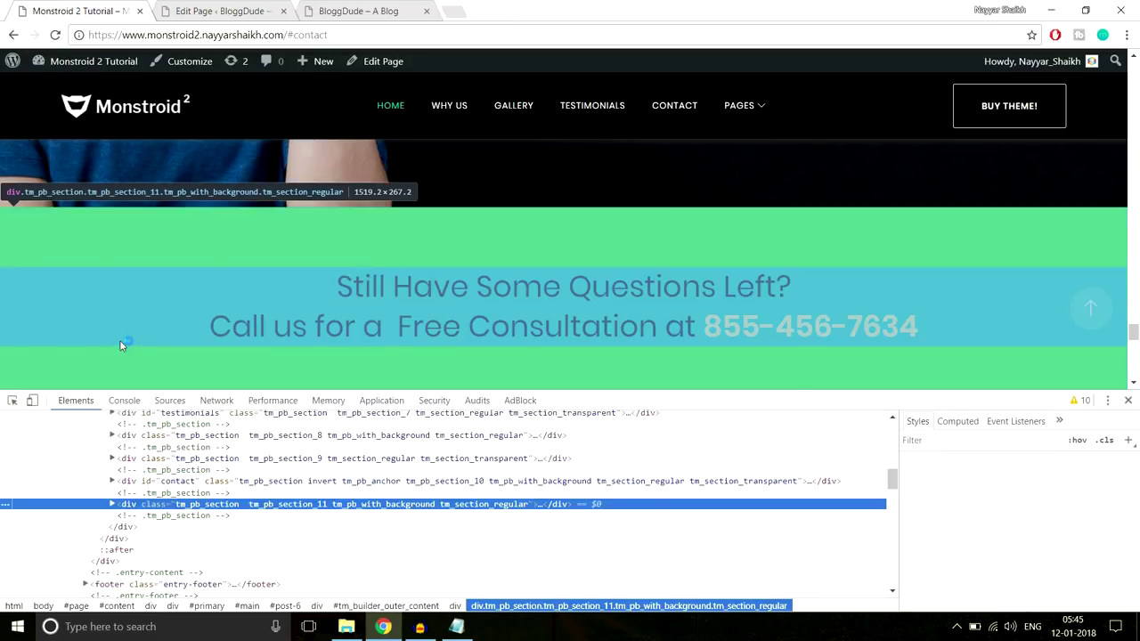
left_click(1019, 507)
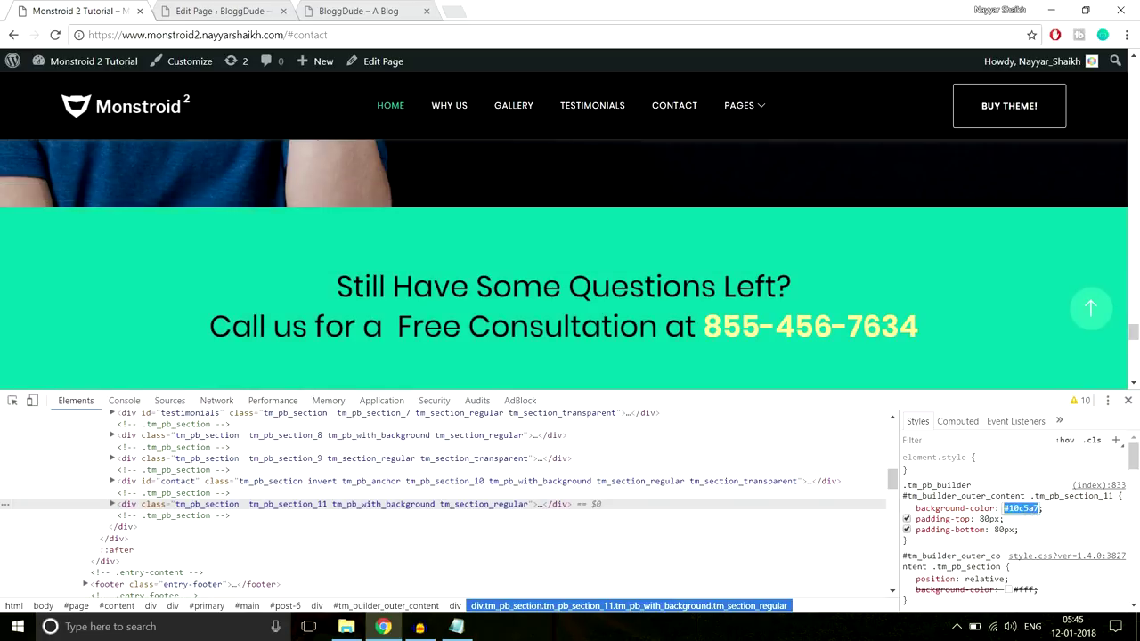
left_click(1128, 400)
left_click(258, 11)
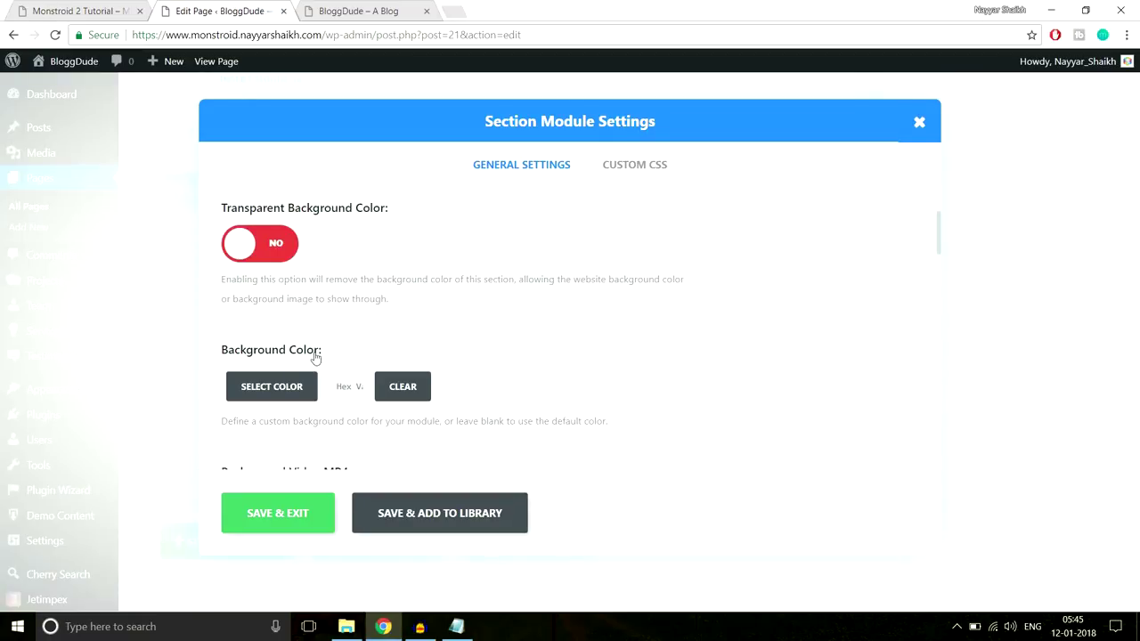
Set the section background colour and 60px top and bottom padding, then save
left_click(345, 388)
scroll(629, 343, "down", 10)
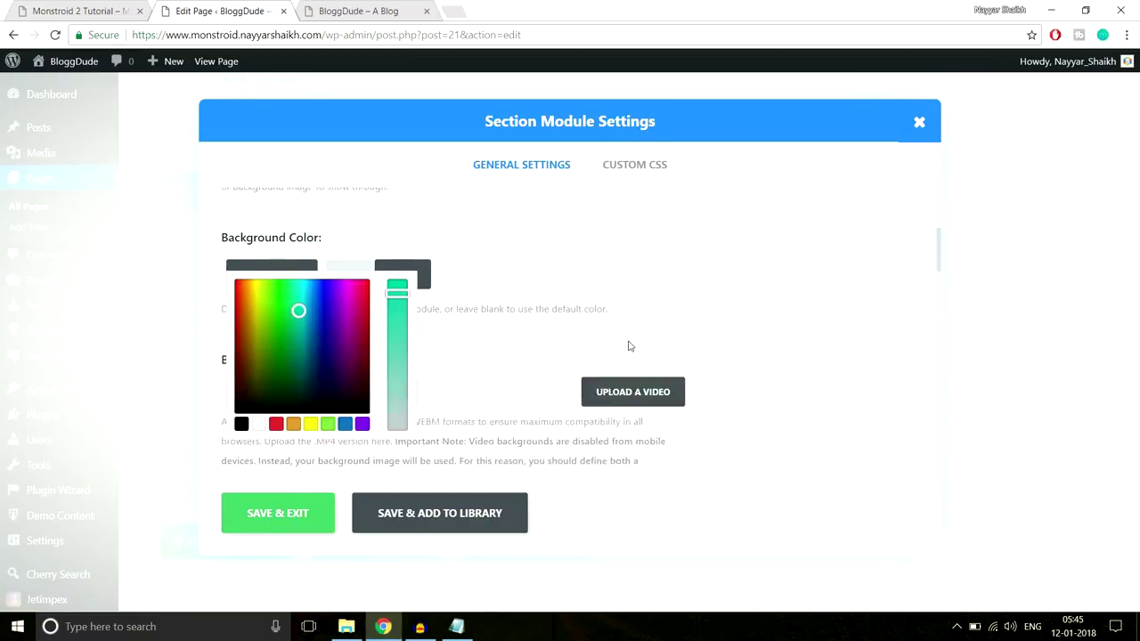
scroll(636, 315, "down", 5)
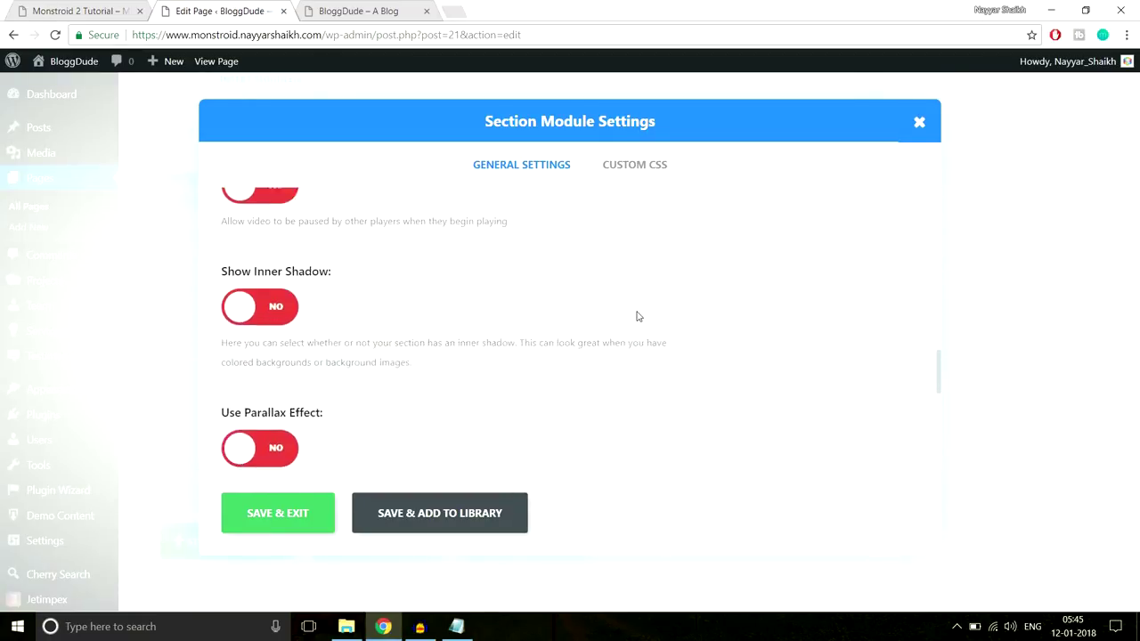
left_click(295, 262)
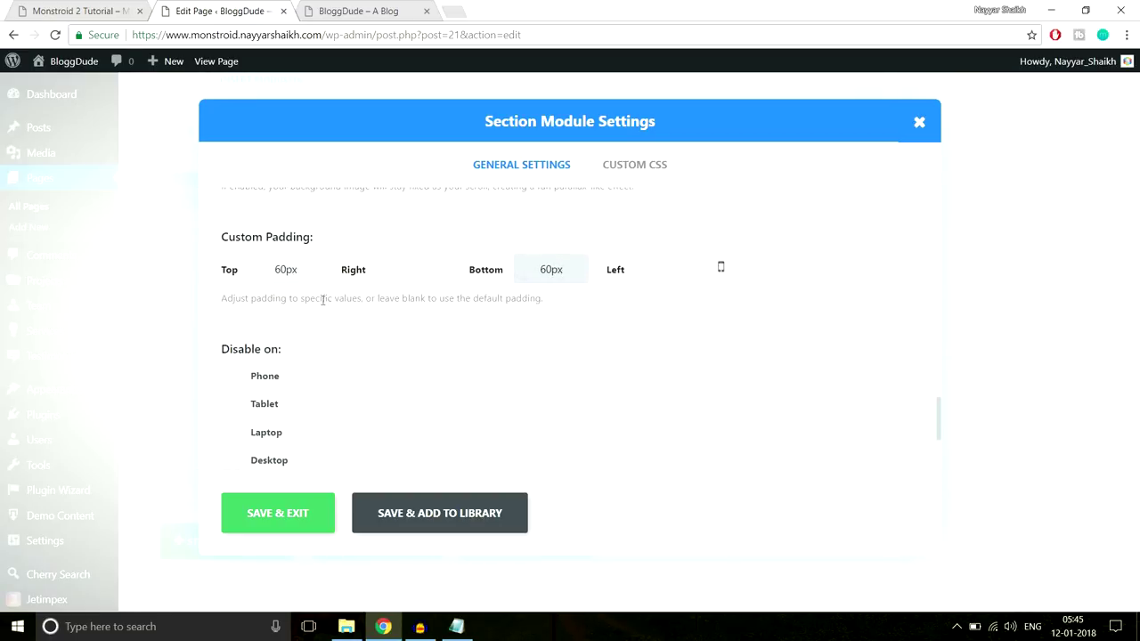
left_click(258, 512)
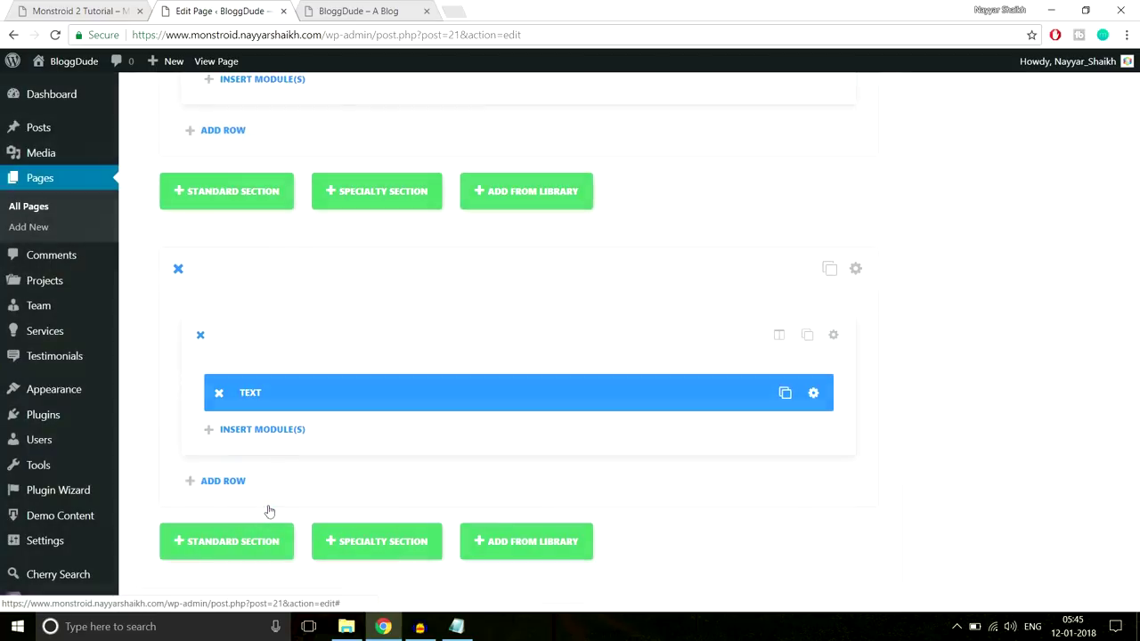
scroll(1097, 436, "up", 10)
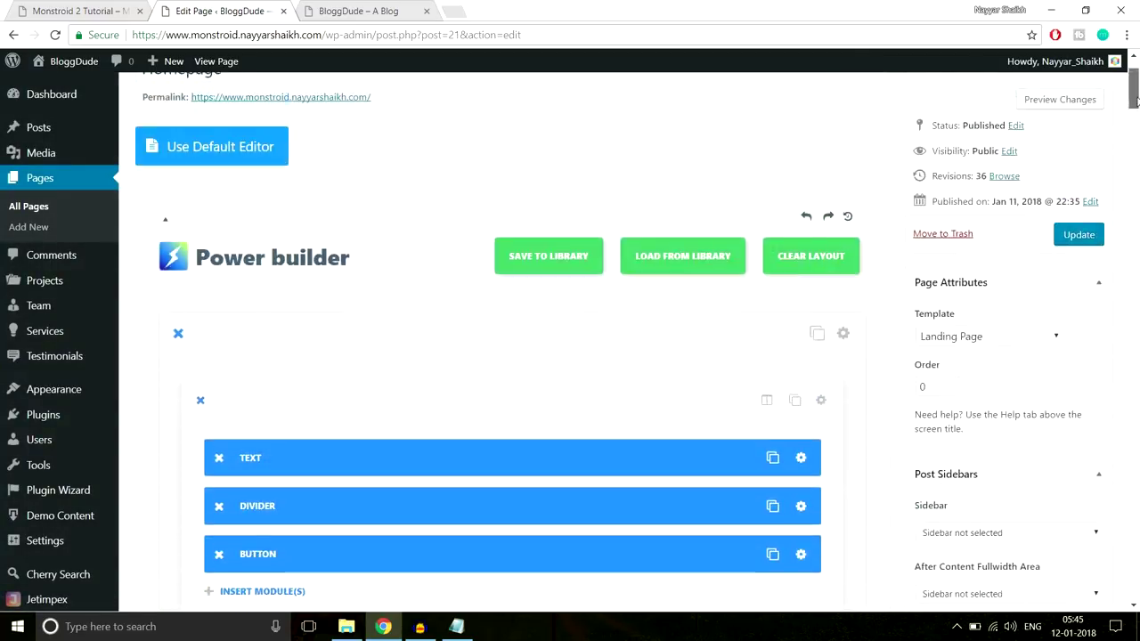
Update the page, check the green consultation band on the live site, then return to the editor
left_click(1082, 254)
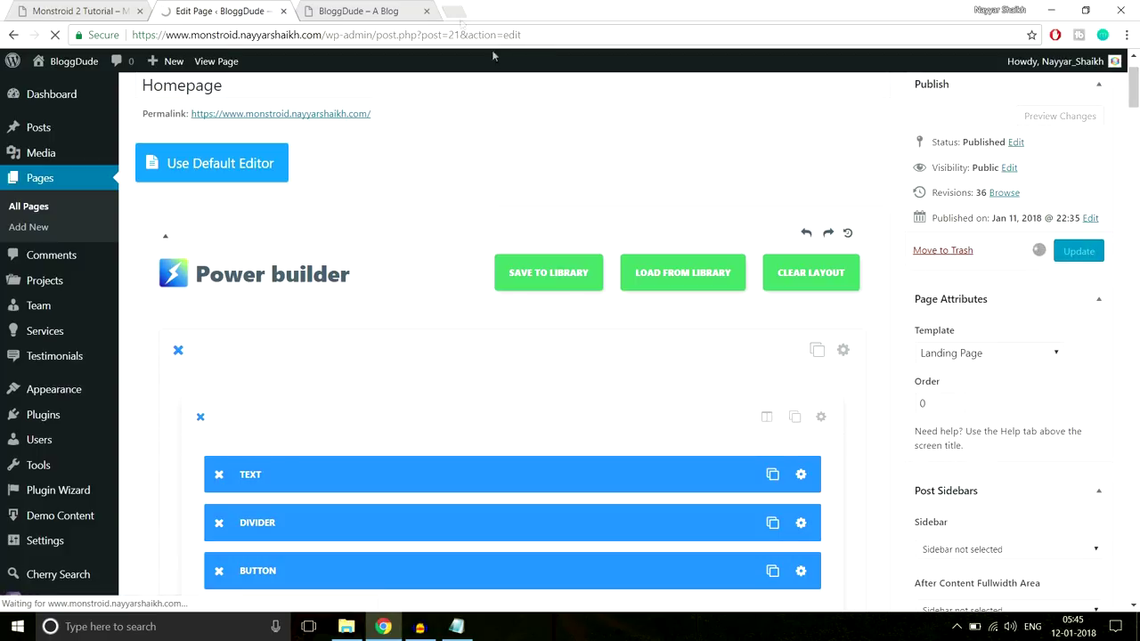
left_click(372, 9)
left_click(378, 34)
key("Return")
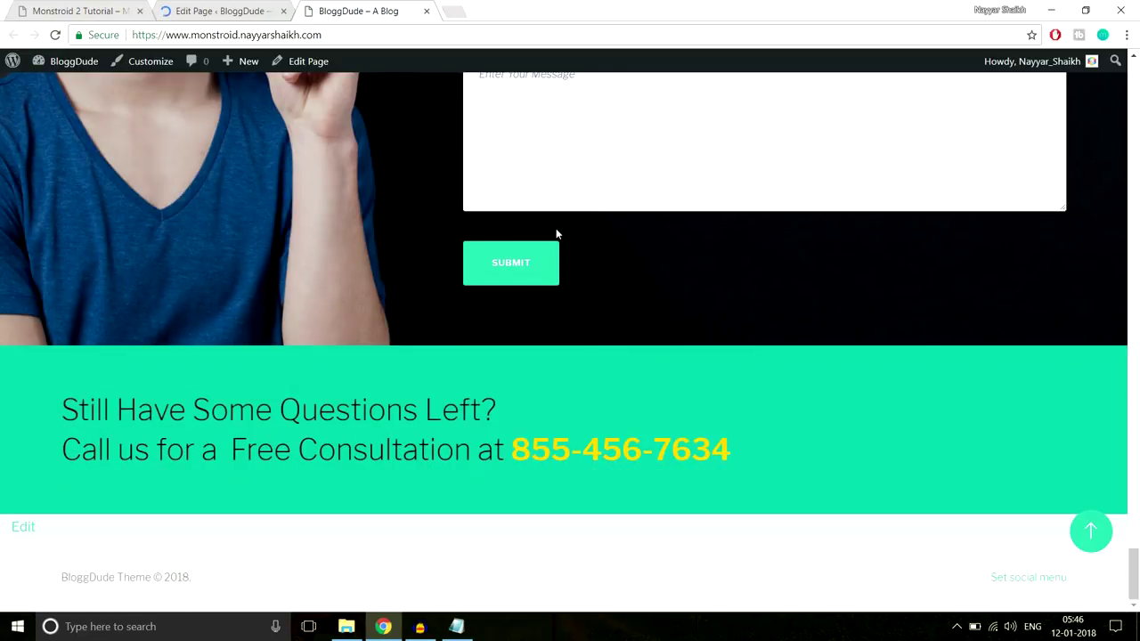
left_click_drag(786, 468, 78, 394)
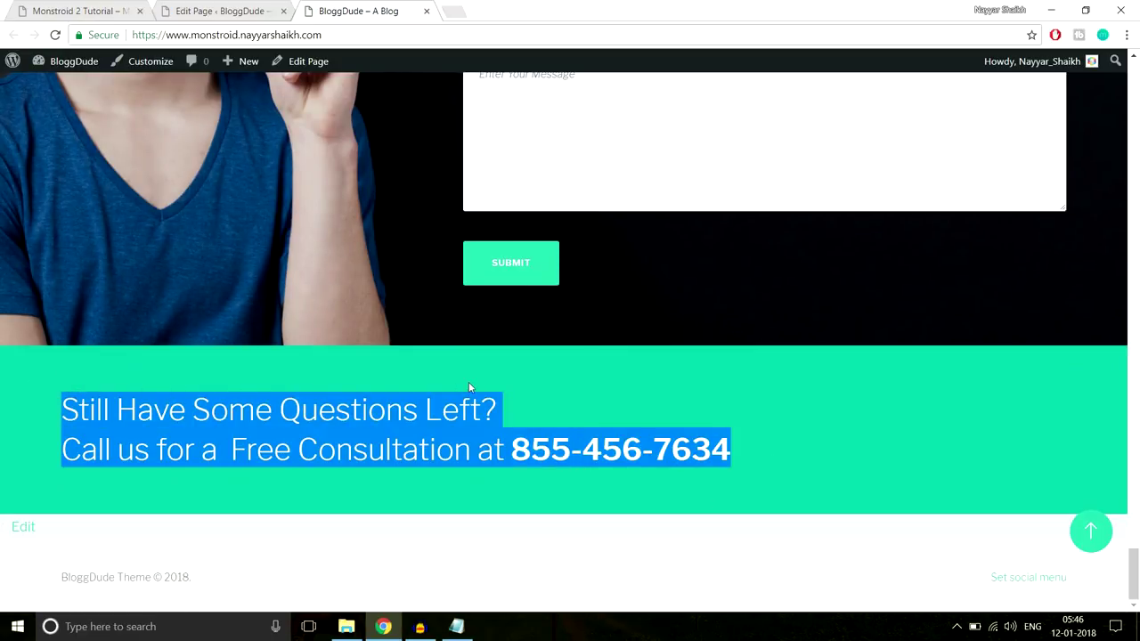
left_click(211, 13)
left_click_drag(1136, 98, 1131, 479)
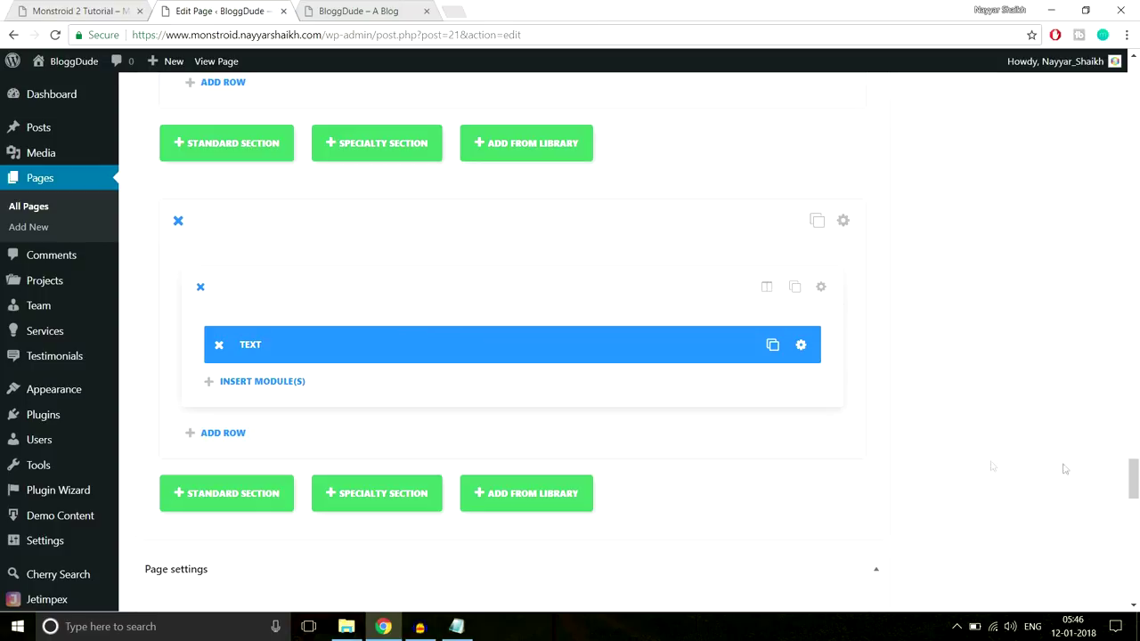
Centre the consultation text, update the page and reload the live site
left_click(800, 348)
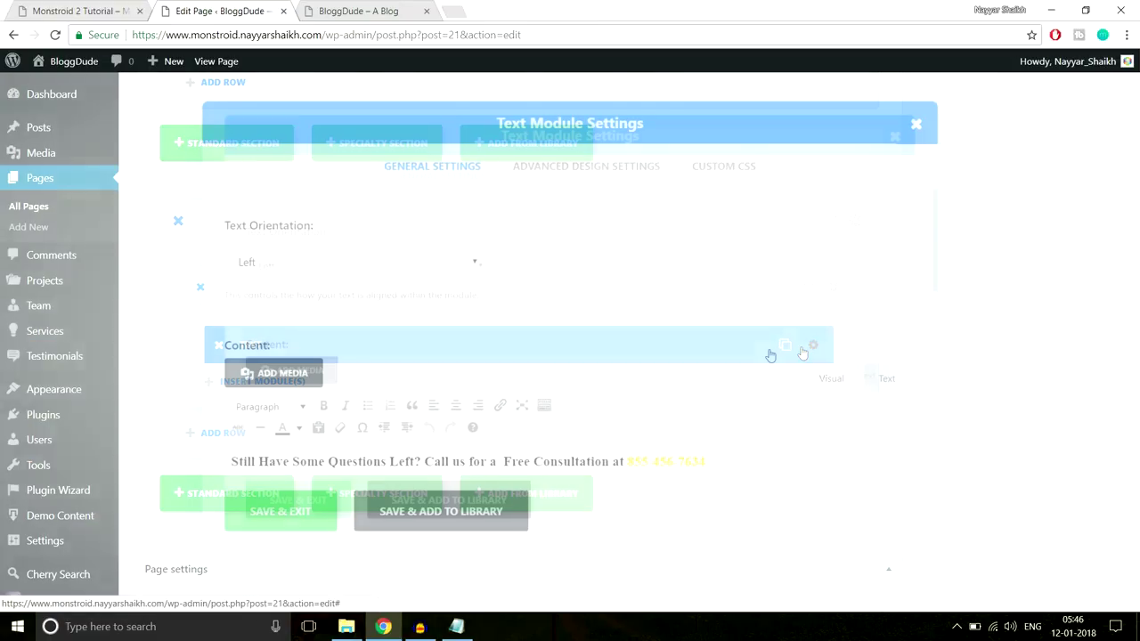
left_click(394, 263)
left_click(362, 303)
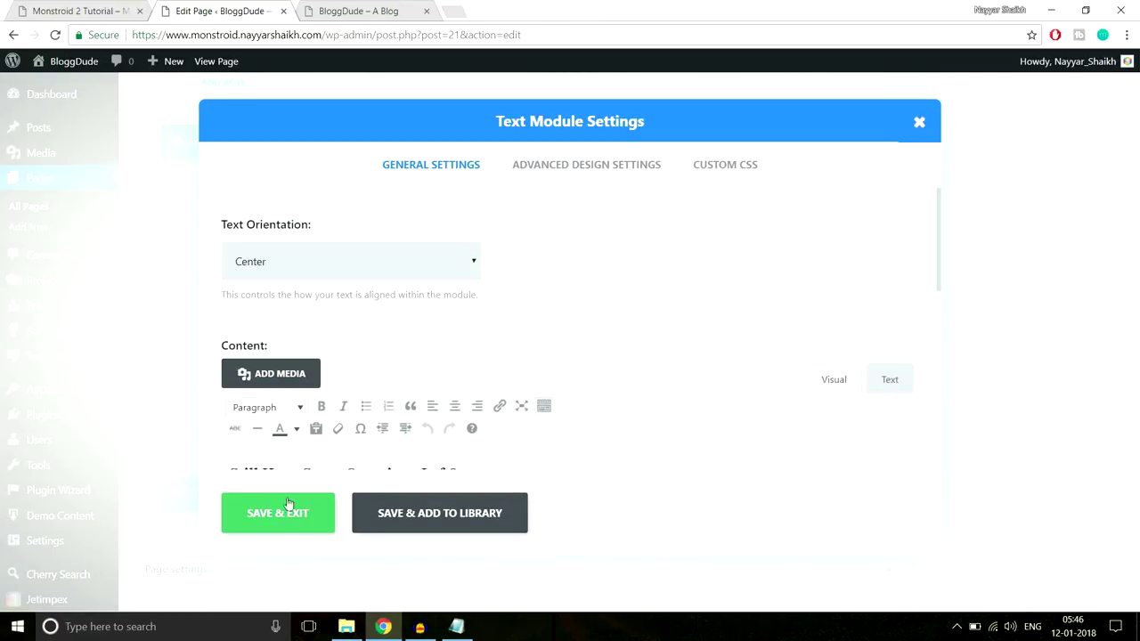
left_click(285, 515)
left_click_drag(1131, 484, 1134, 61)
left_click(1084, 346)
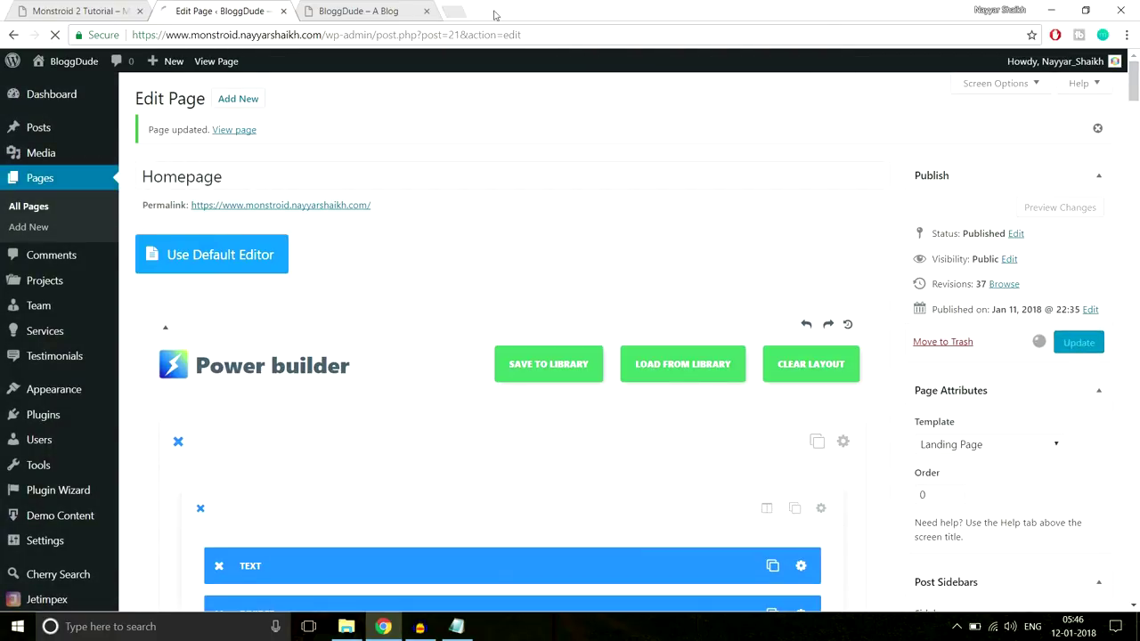
left_click(383, 11)
key("Return")
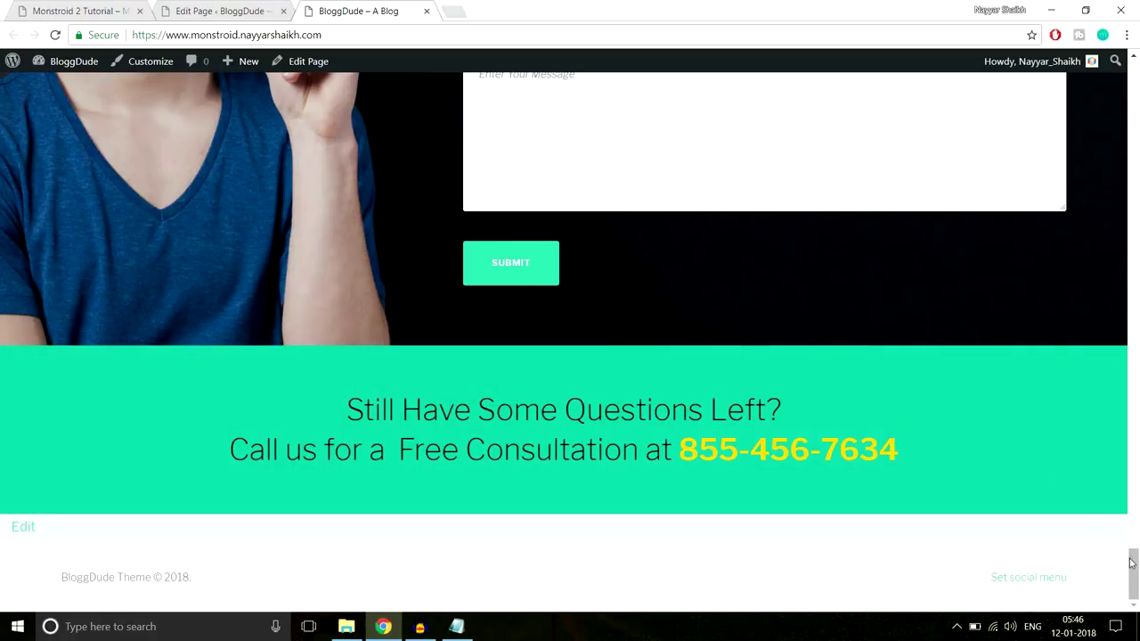
left_click_drag(1132, 553, 1127, 56)
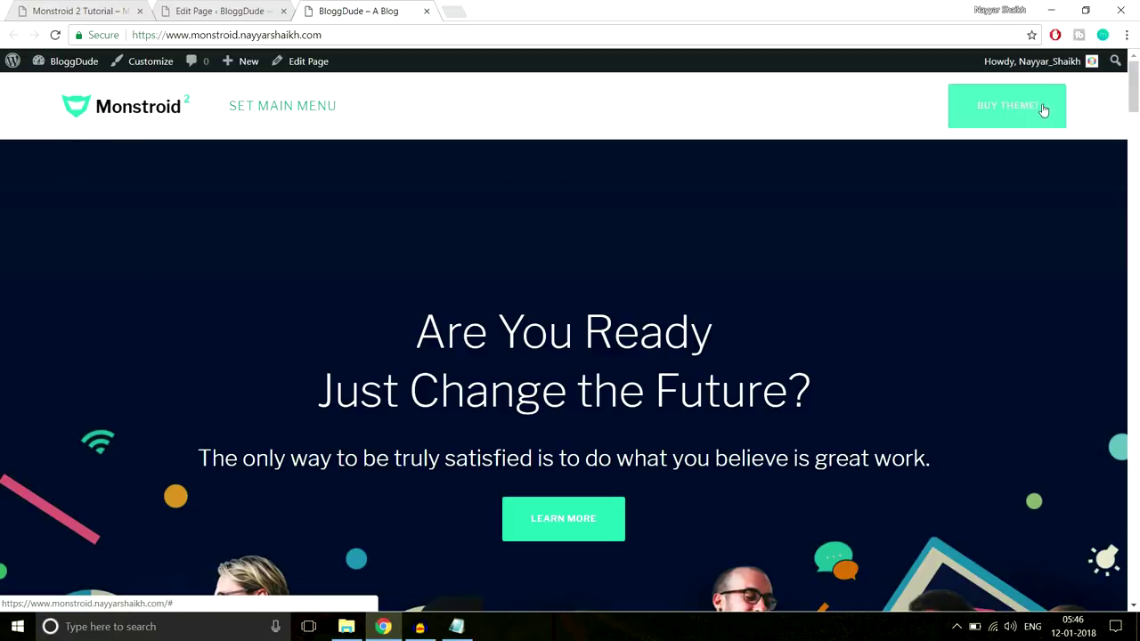
Browse the Monstroid 2 demo homepage and bring up its Pages dropdown
left_click_drag(1133, 99, 1063, 544)
left_click(80, 11)
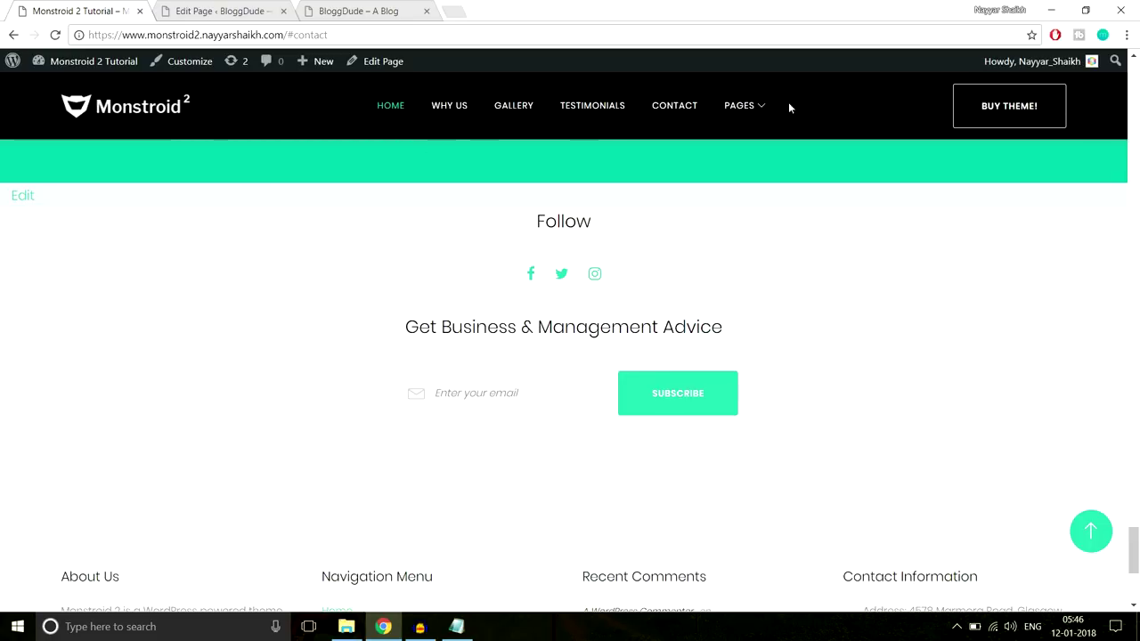
left_click_drag(521, 226, 758, 404)
left_click(780, 400)
scroll(806, 385, "down", 4)
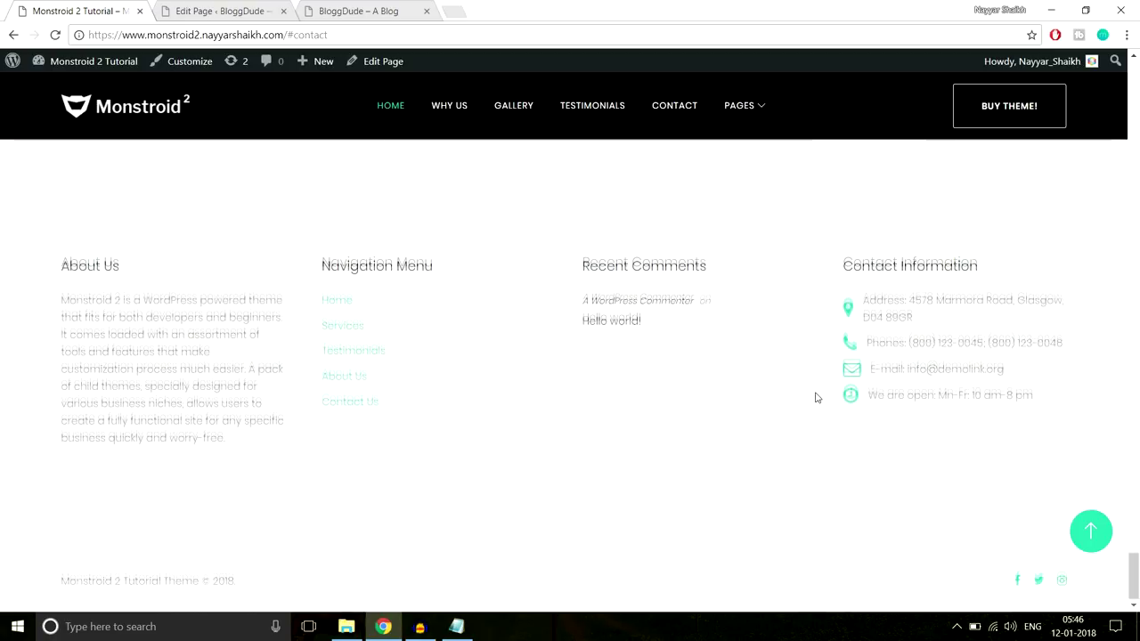
left_click(1102, 536)
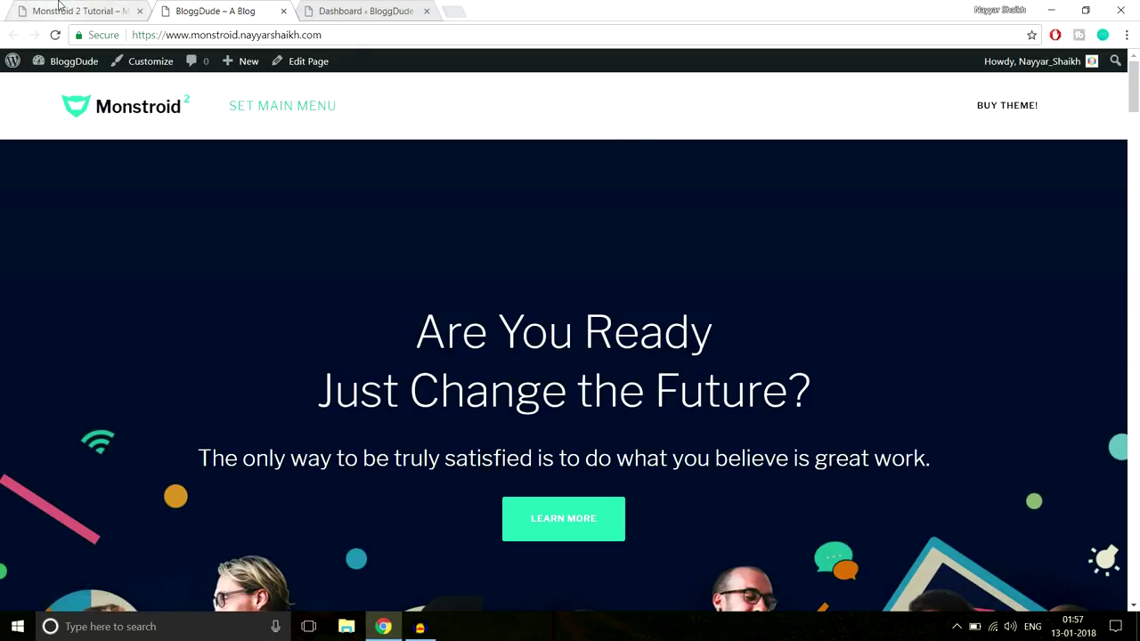
left_click(58, 4)
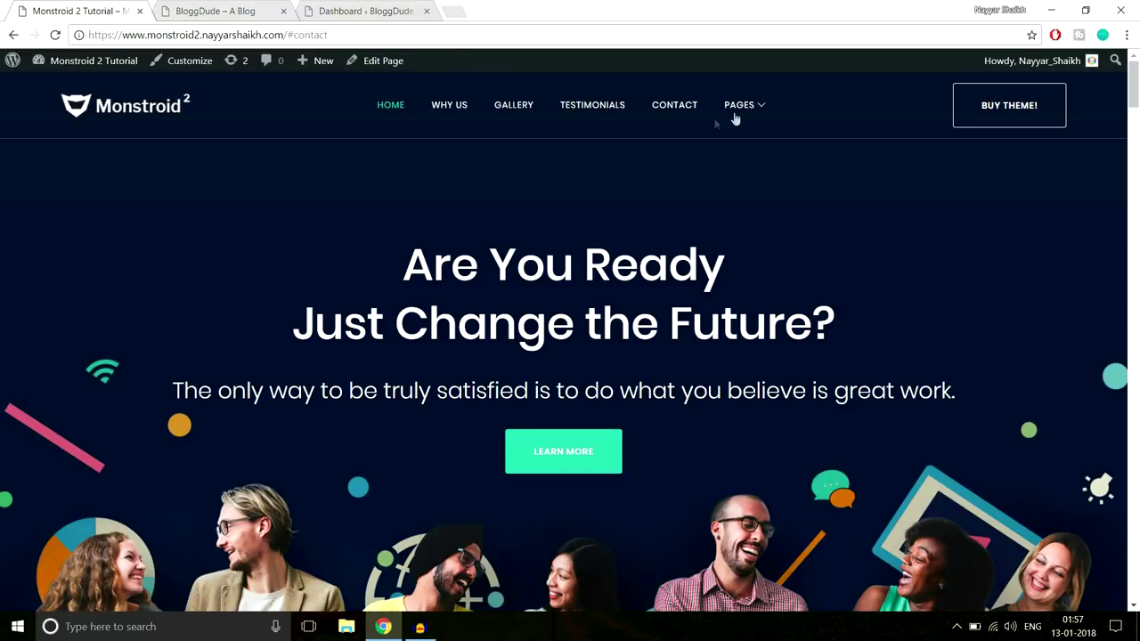
mouse_move(741, 116)
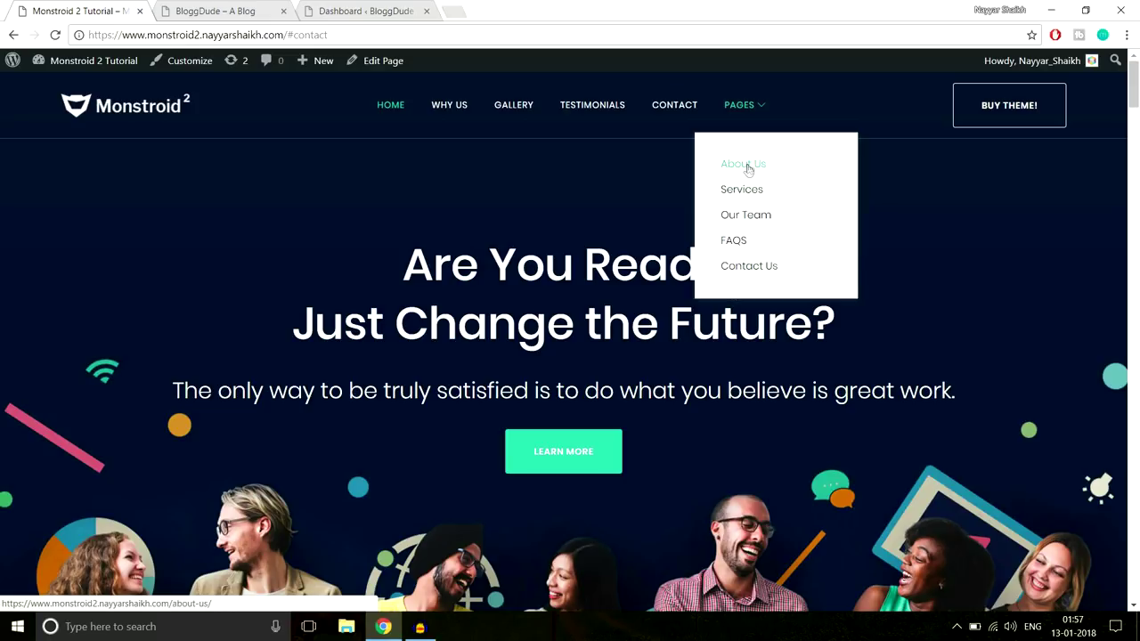
Open About Us from the demo's Pages menu and scroll past its ABOUT banner
left_click(746, 165)
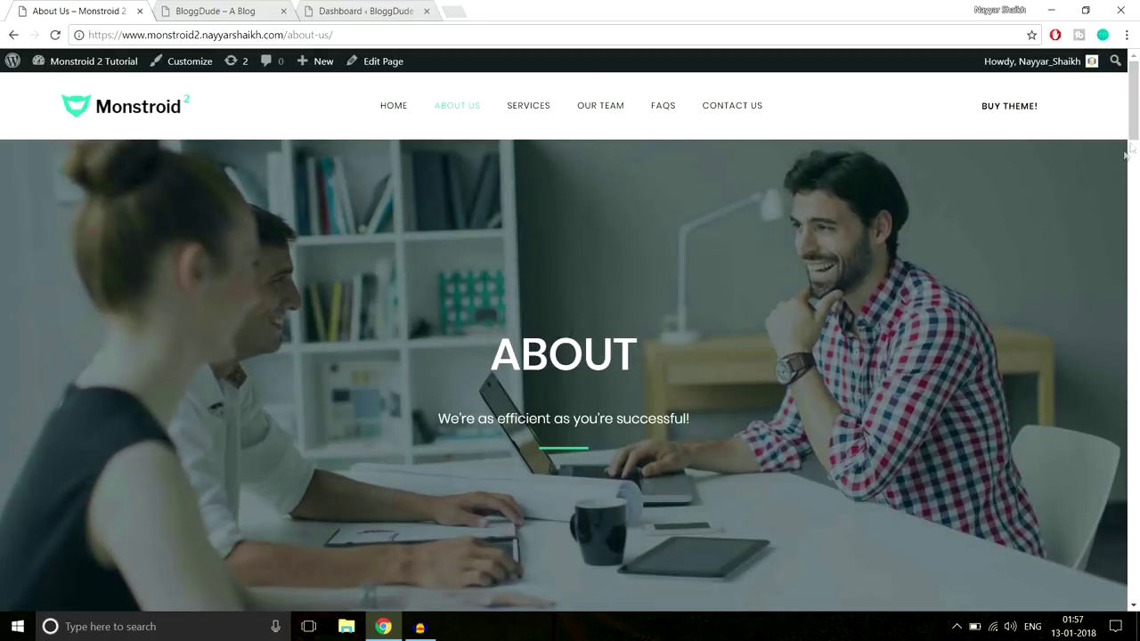
scroll(1125, 155, "down", 3)
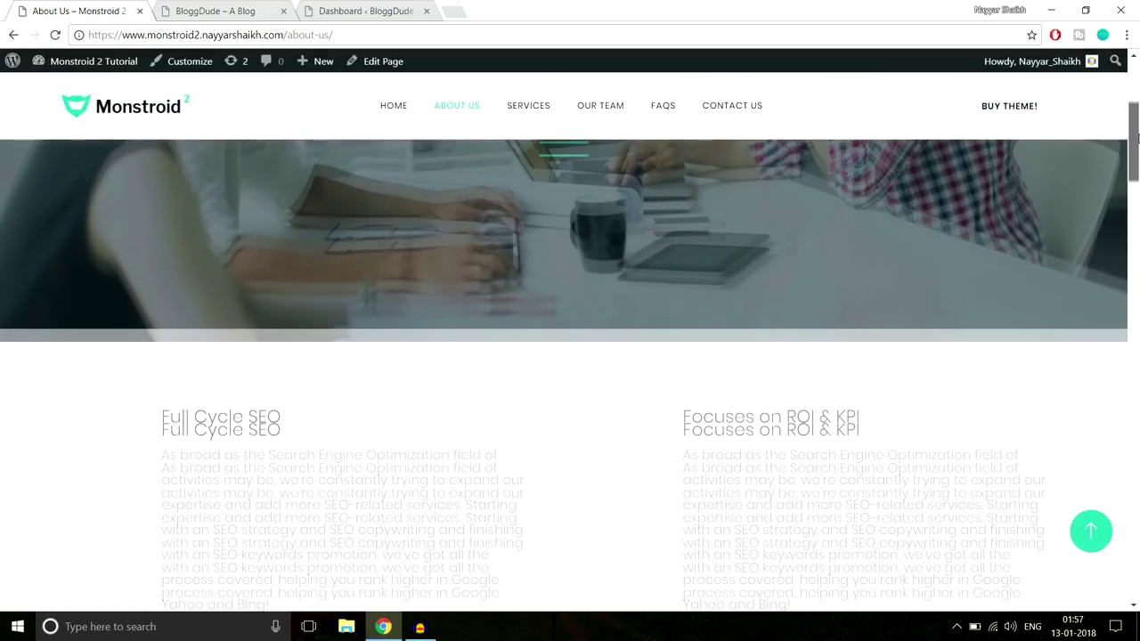
left_click_drag(1137, 135, 1112, 87)
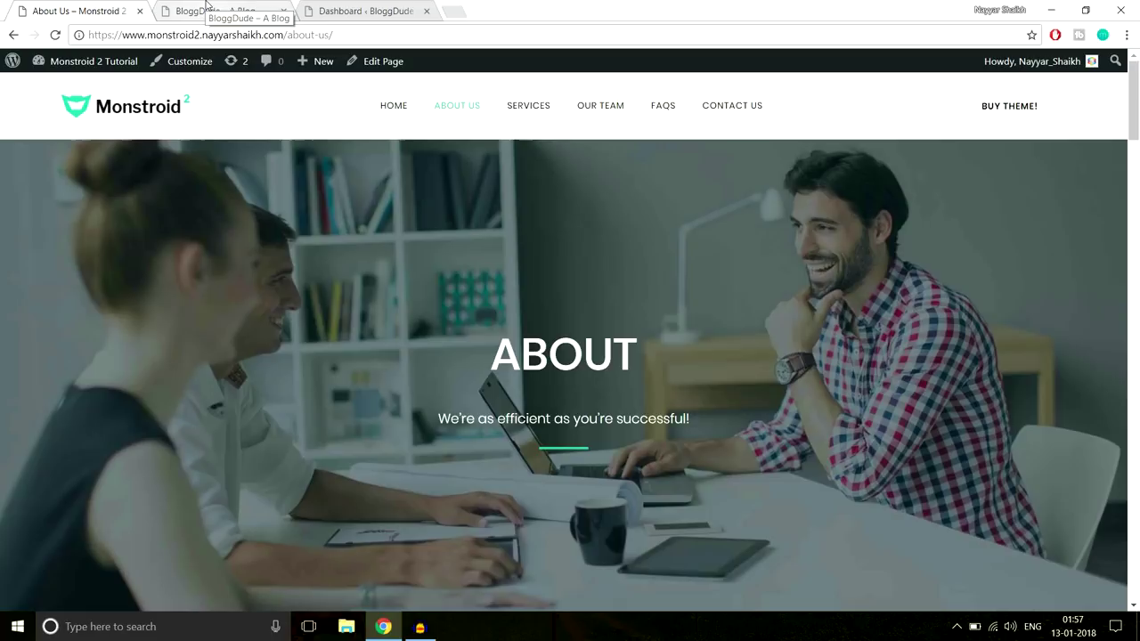
From the dashboard, create a new page titled 'About Us' and publish it
left_click(377, 8)
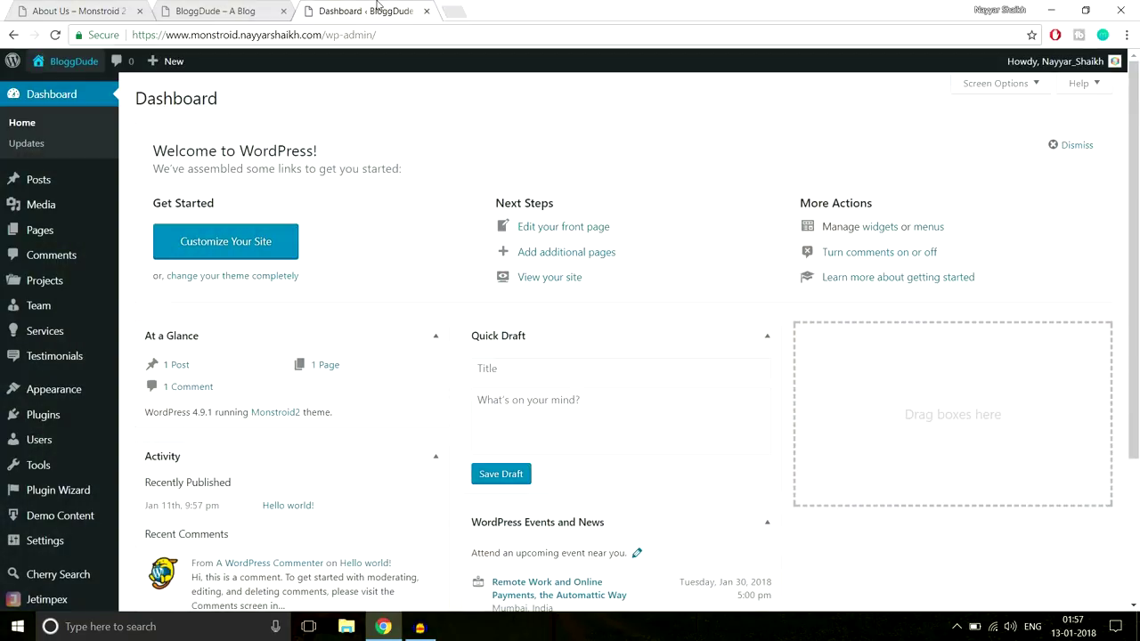
mouse_move(49, 239)
left_click(151, 253)
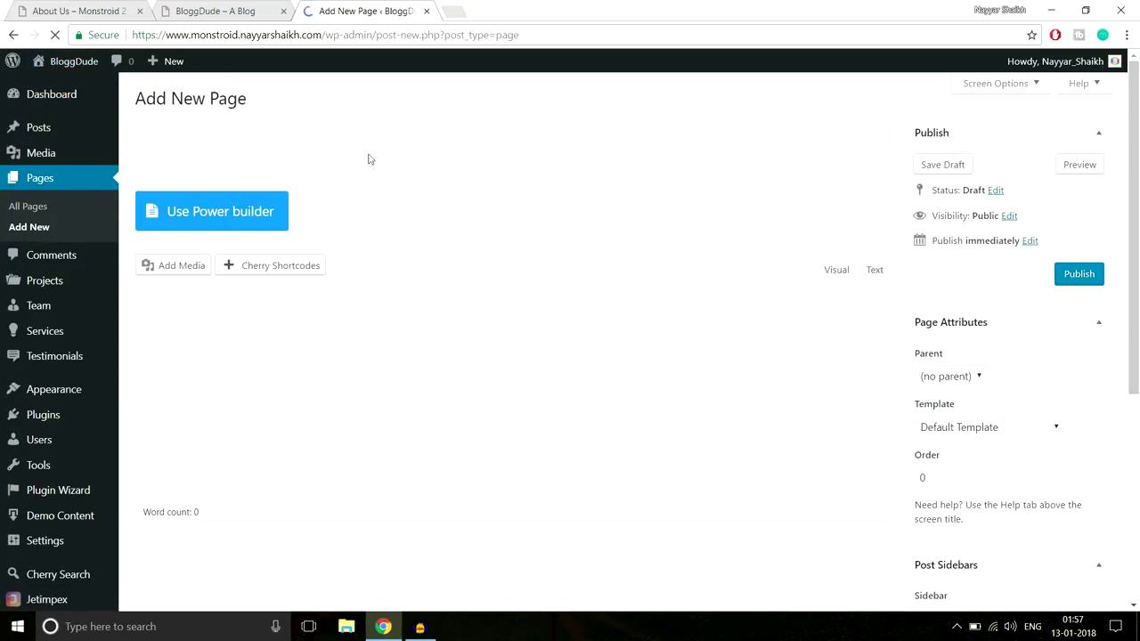
left_click(365, 132)
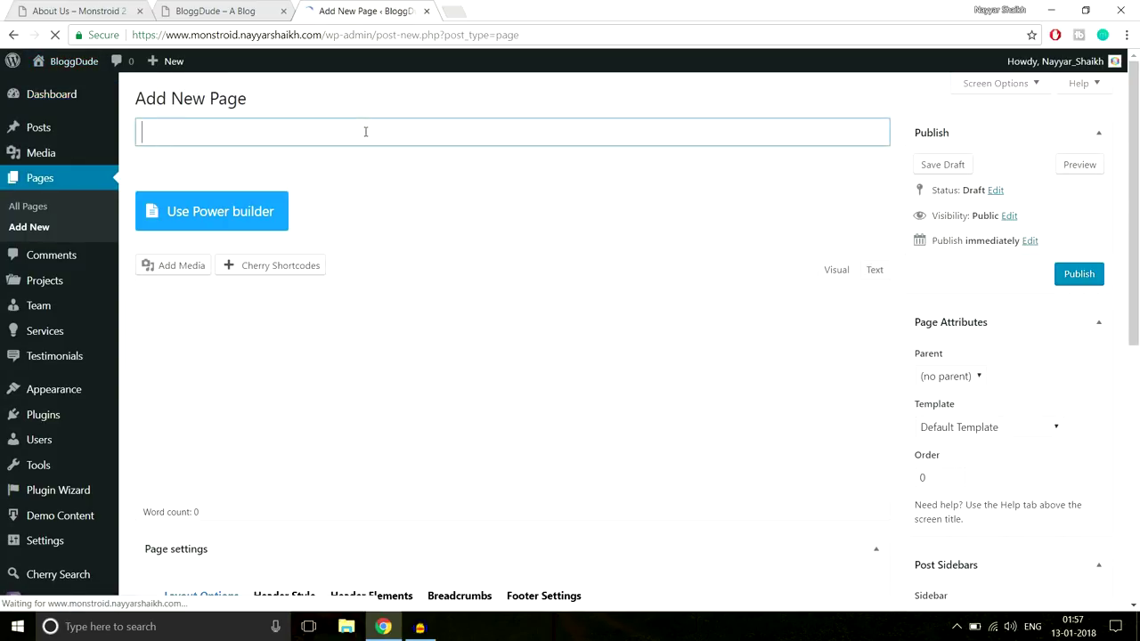
type("About Us")
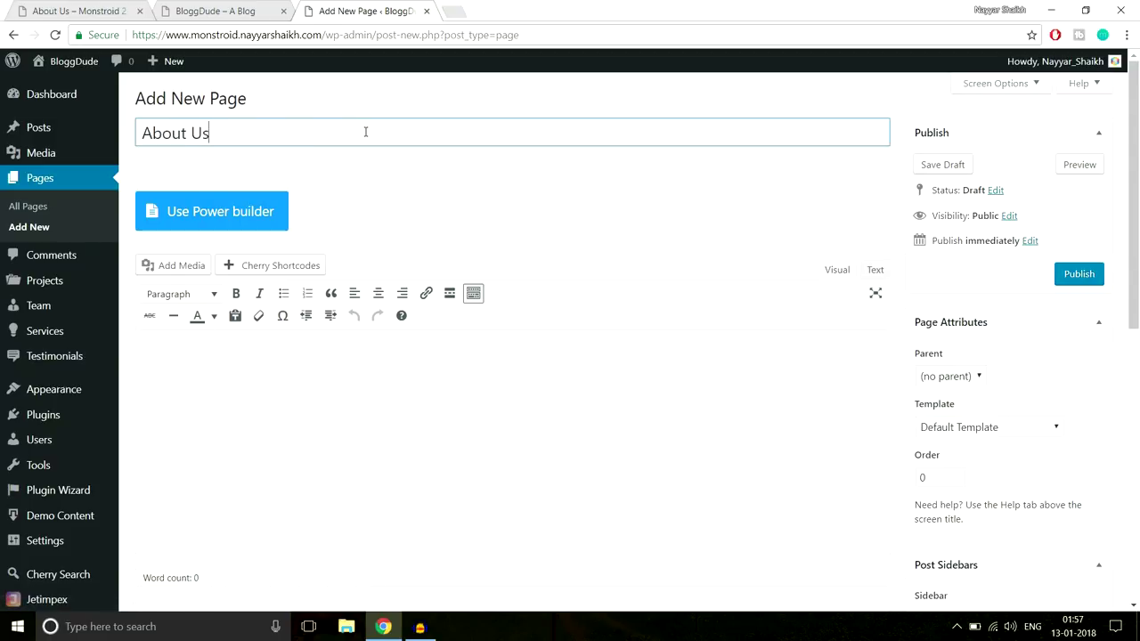
left_click(1076, 276)
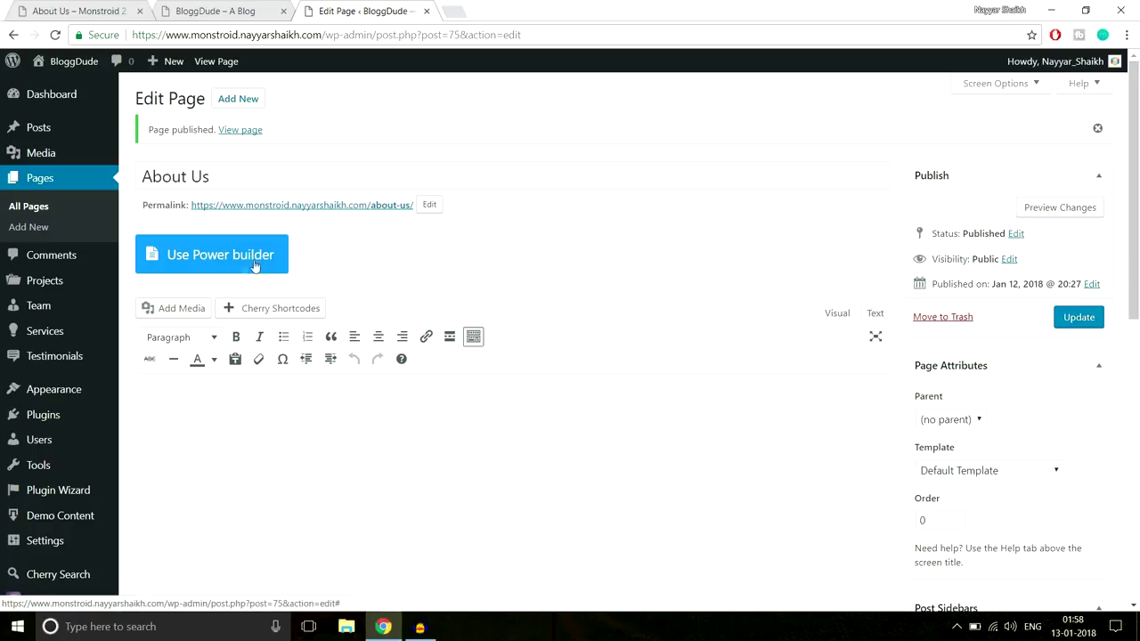
Switch the page to Power builder and copy the ABOUT heading and tagline from the reference page
left_click(201, 257)
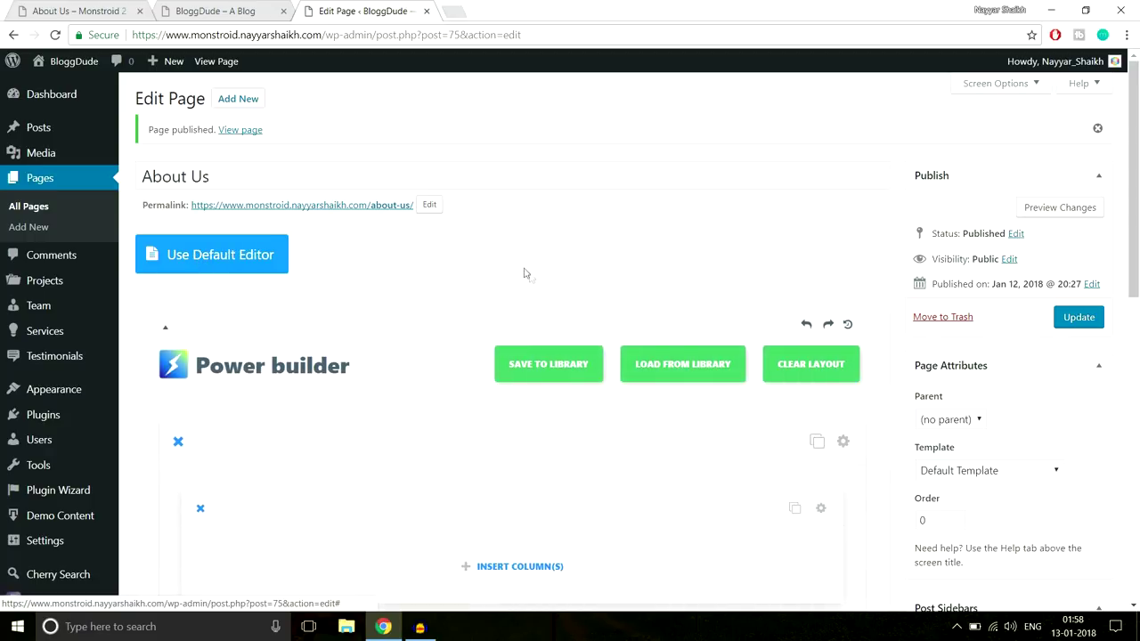
scroll(527, 276, "down", 2)
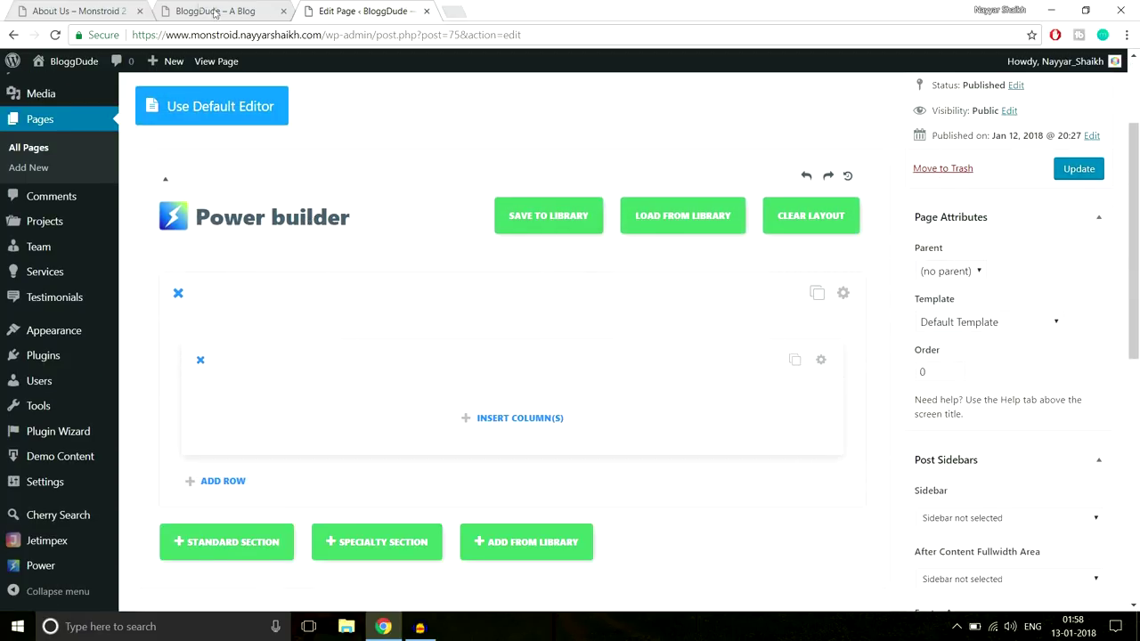
left_click(55, 9)
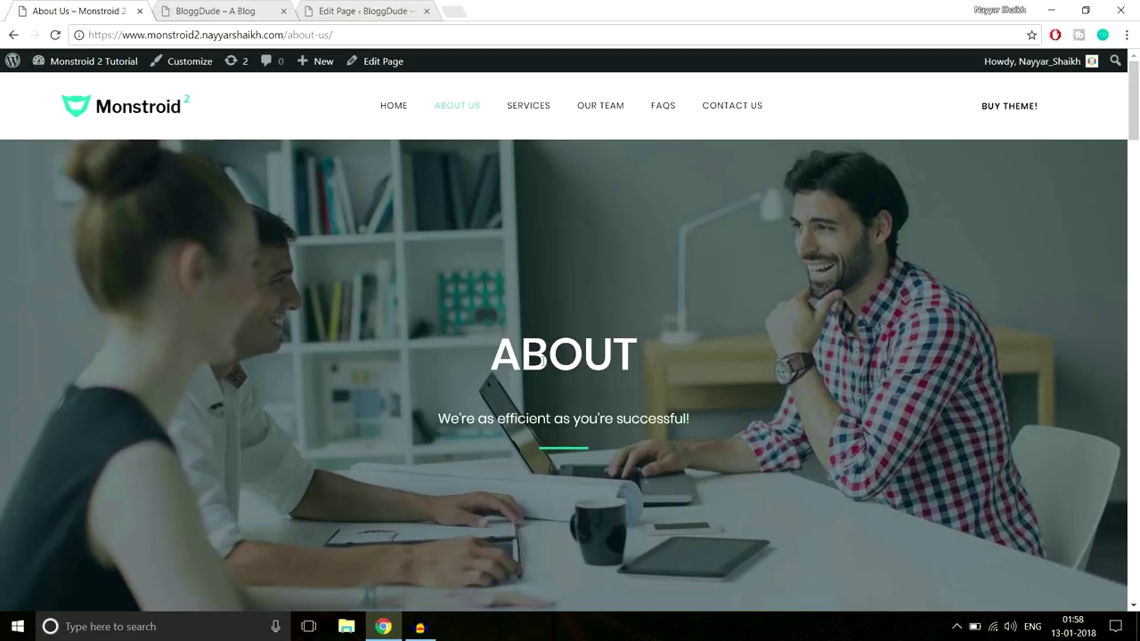
left_click_drag(497, 355, 728, 430)
key("ctrl+c")
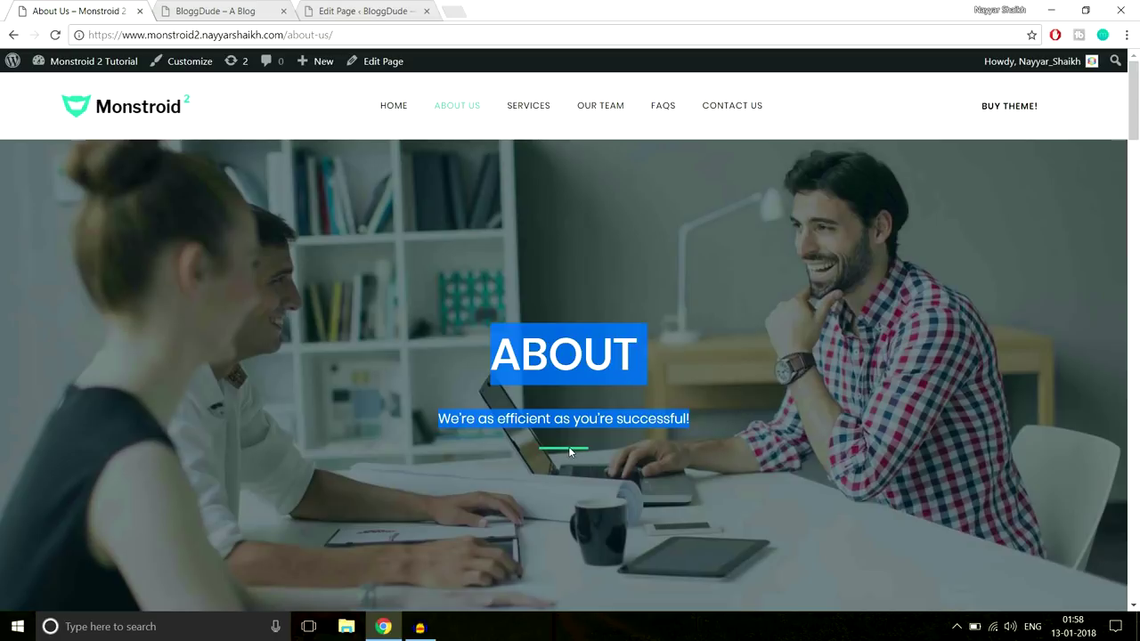
Move the editor tab ahead of the blog tab and bring up the row's column presets
left_click(274, 9)
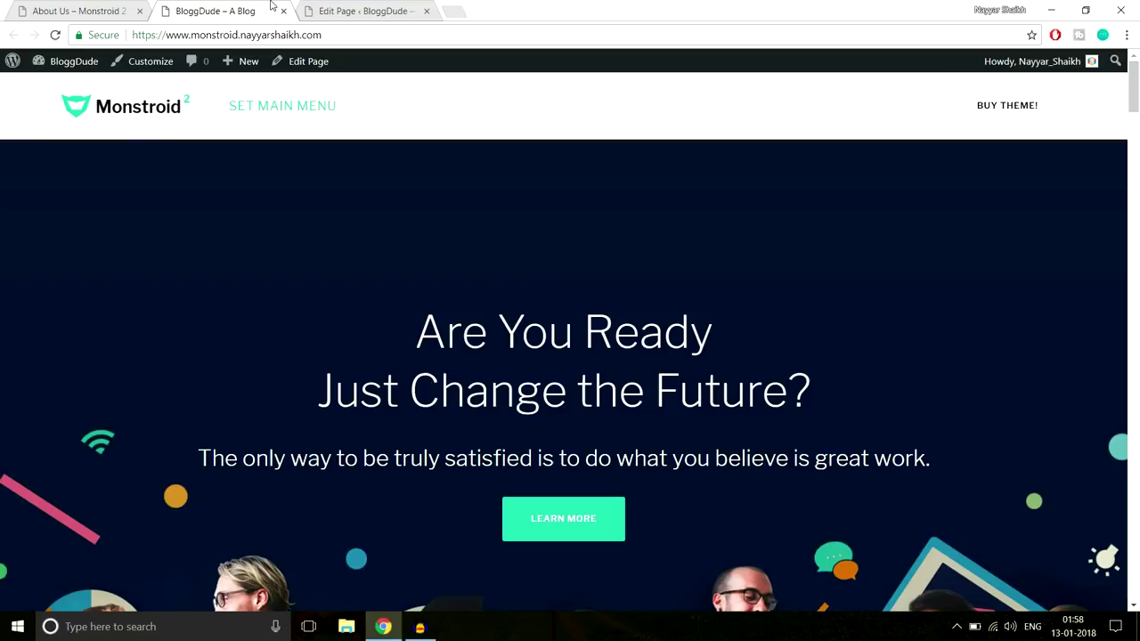
left_click(307, 9)
left_click_drag(306, 9, 173, 11)
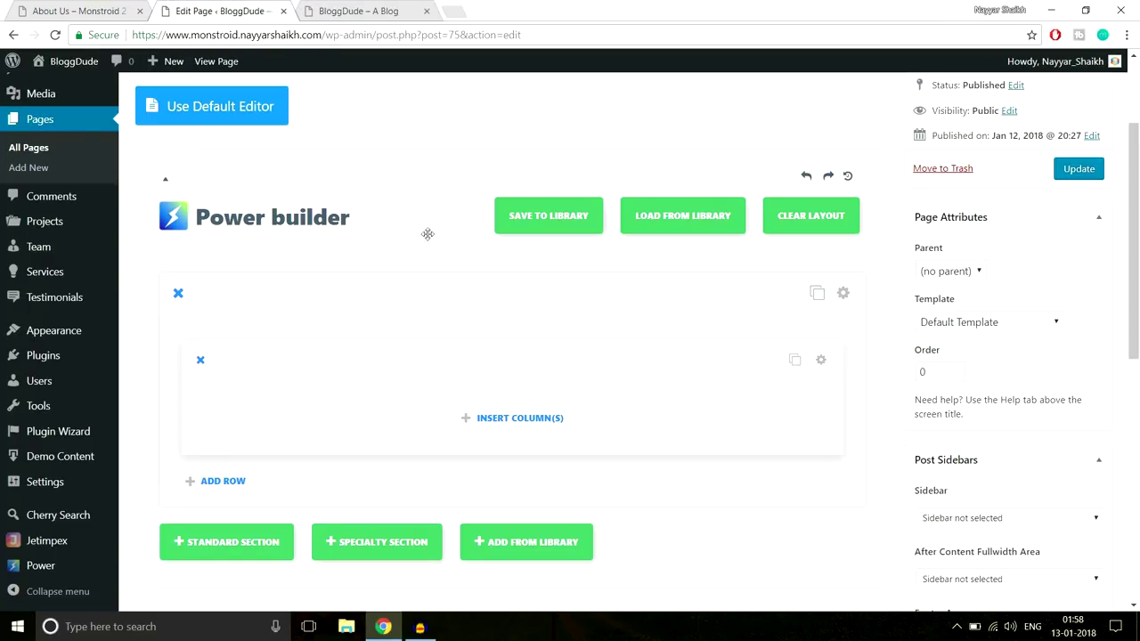
left_click(503, 430)
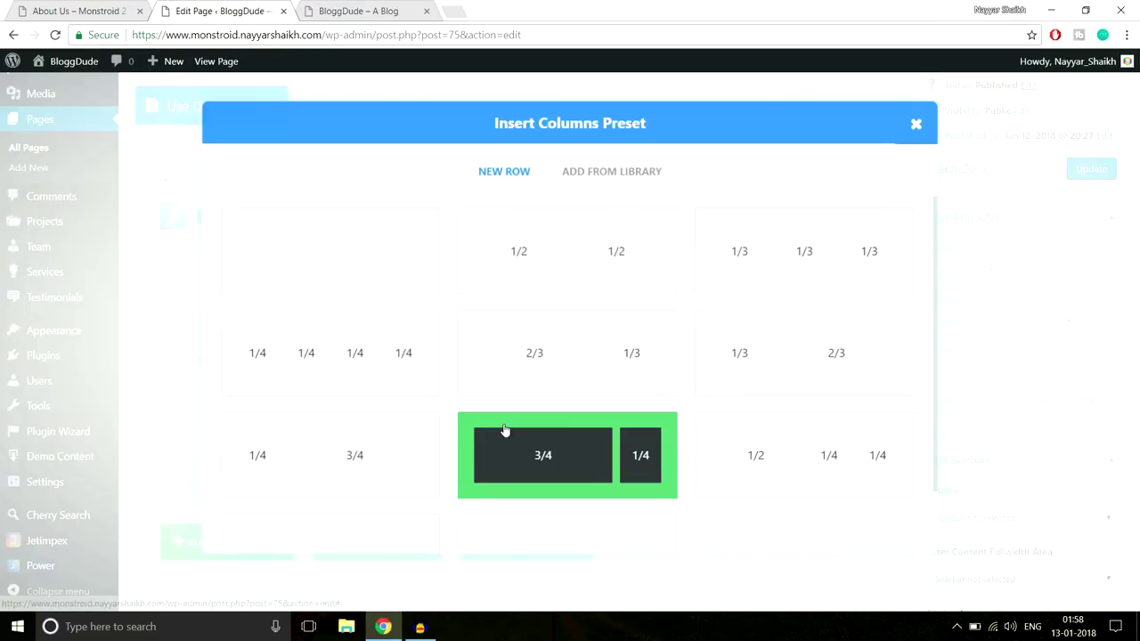
Add a single full-width column holding a centre-aligned Text module
left_click(347, 256)
scroll(528, 285, "down", 3)
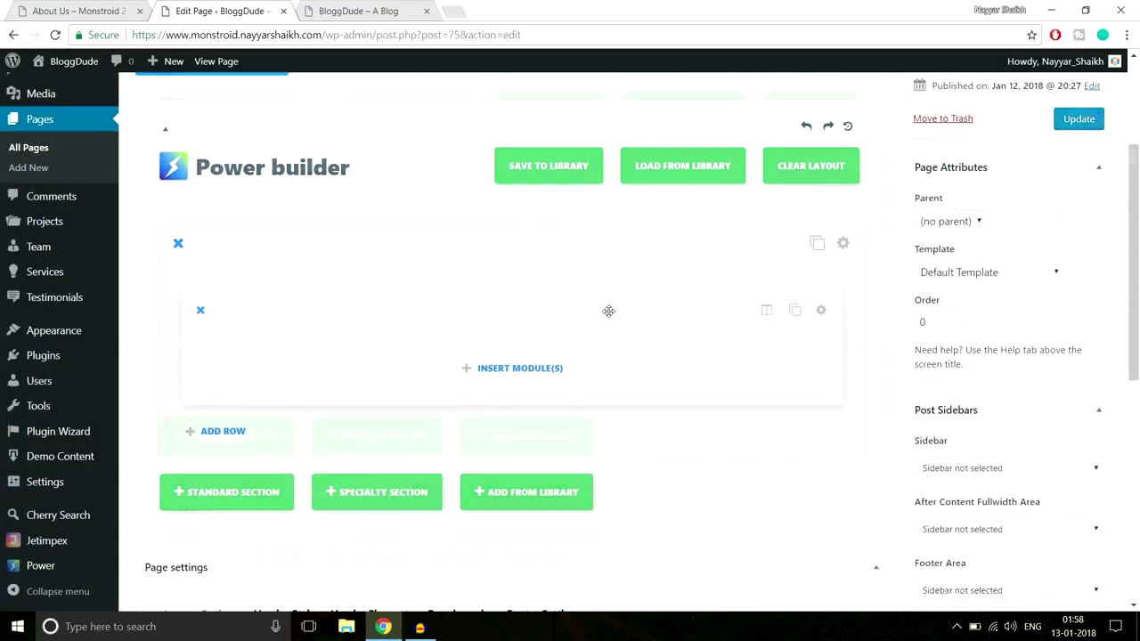
left_click(526, 274)
scroll(664, 346, "down", 5)
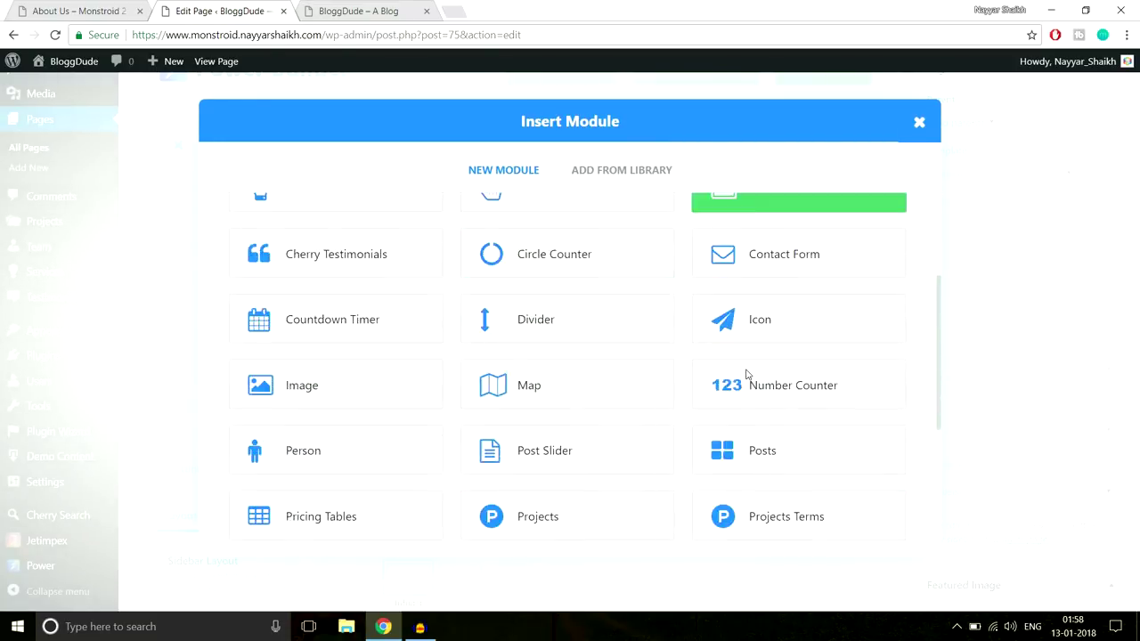
left_click(783, 420)
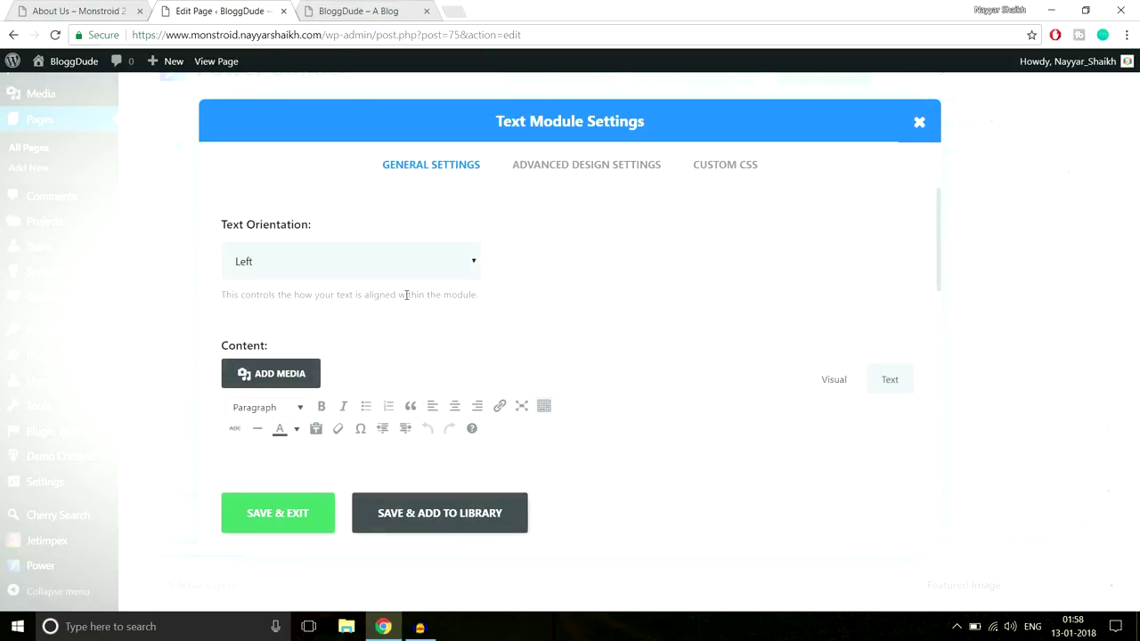
left_click(411, 268)
left_click(372, 304)
Paste the ABOUT heading and tagline into the module and compare their formats with the reference page
scroll(546, 355, "down", 2)
key("ctrl+v")
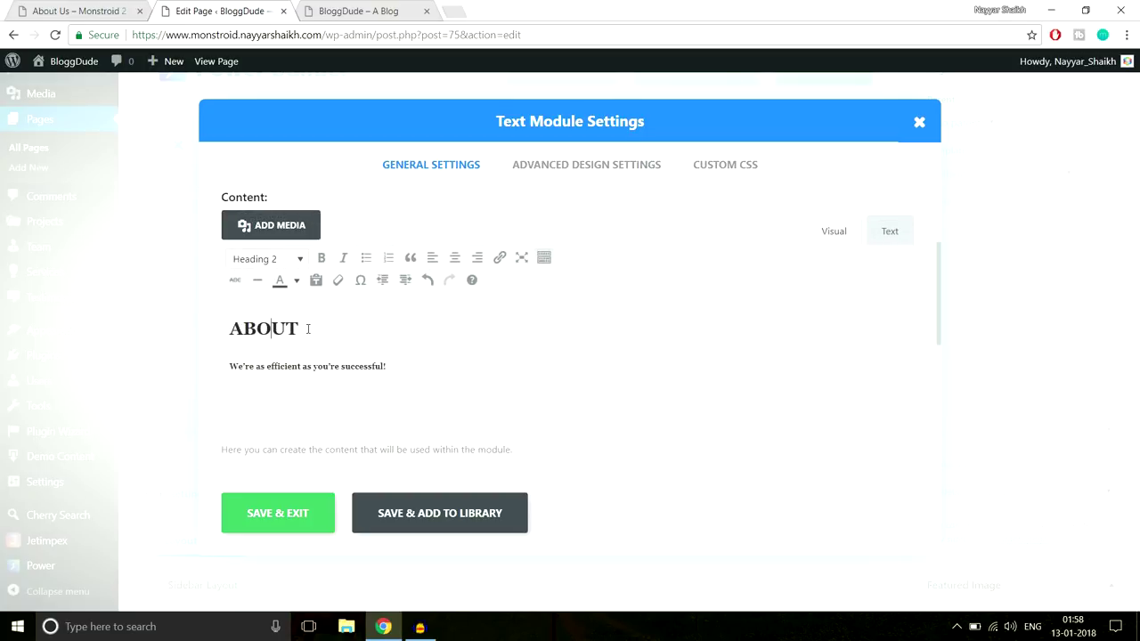
left_click_drag(307, 328, 222, 323)
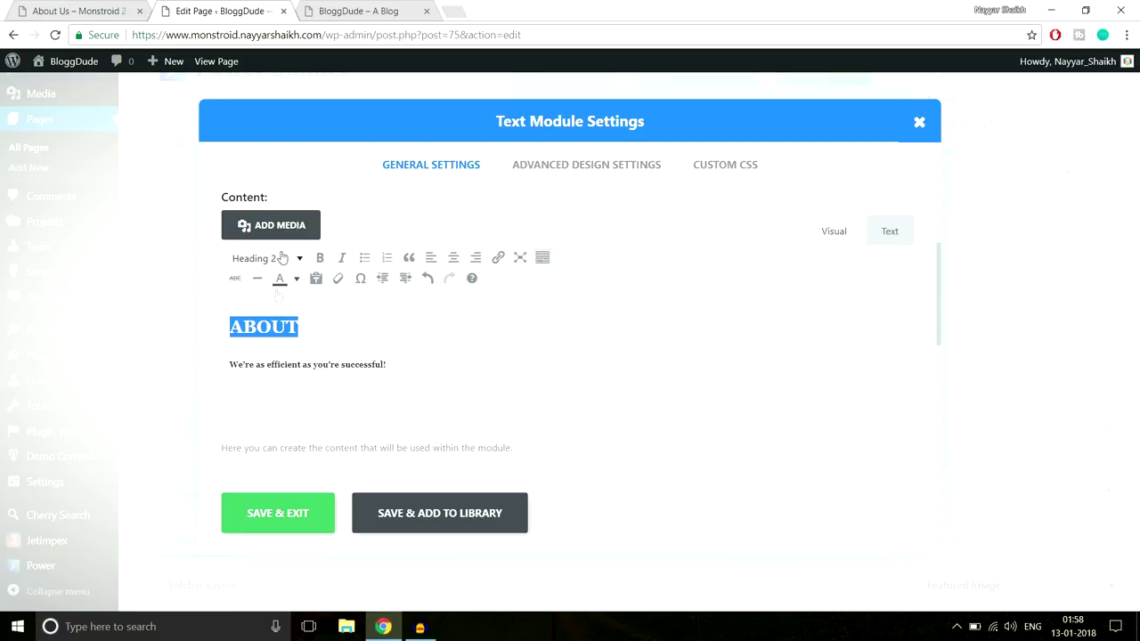
left_click_drag(403, 366, 213, 360)
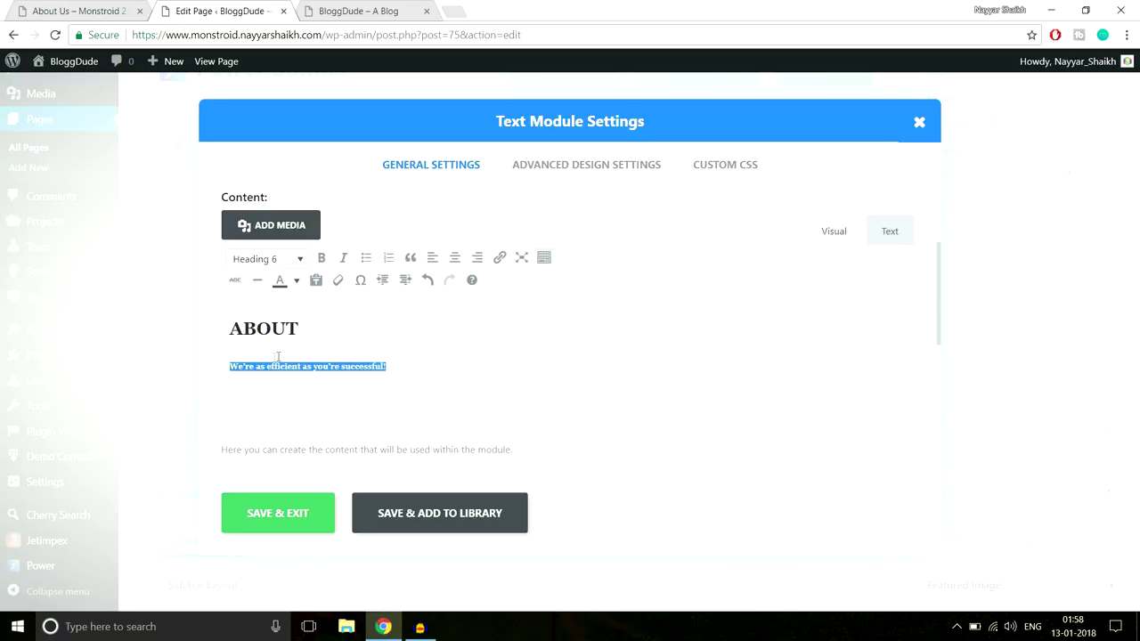
left_click(78, 11)
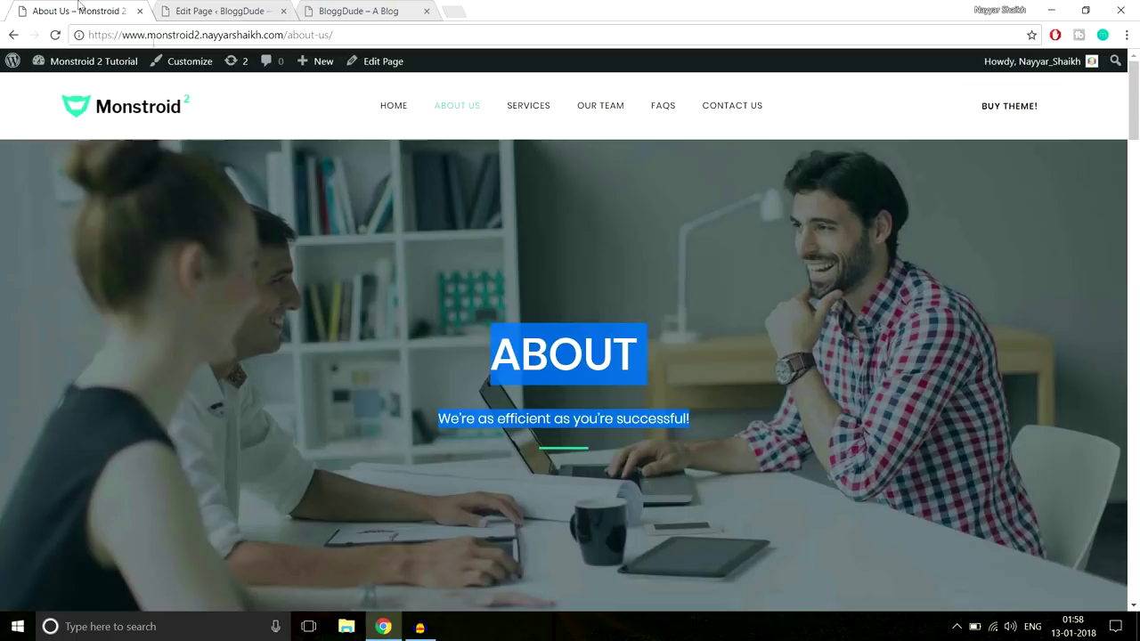
left_click(507, 352)
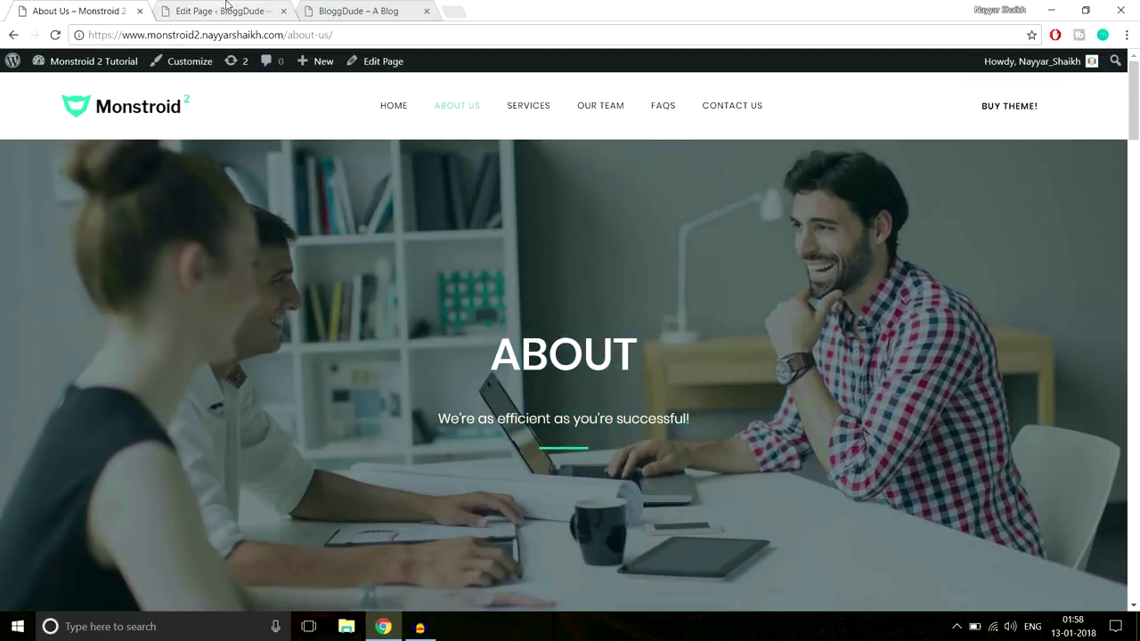
key("ctrl+Tab")
Open the module's Custom CSS and copy the Line After Center rules from the saved notes
left_click(724, 167)
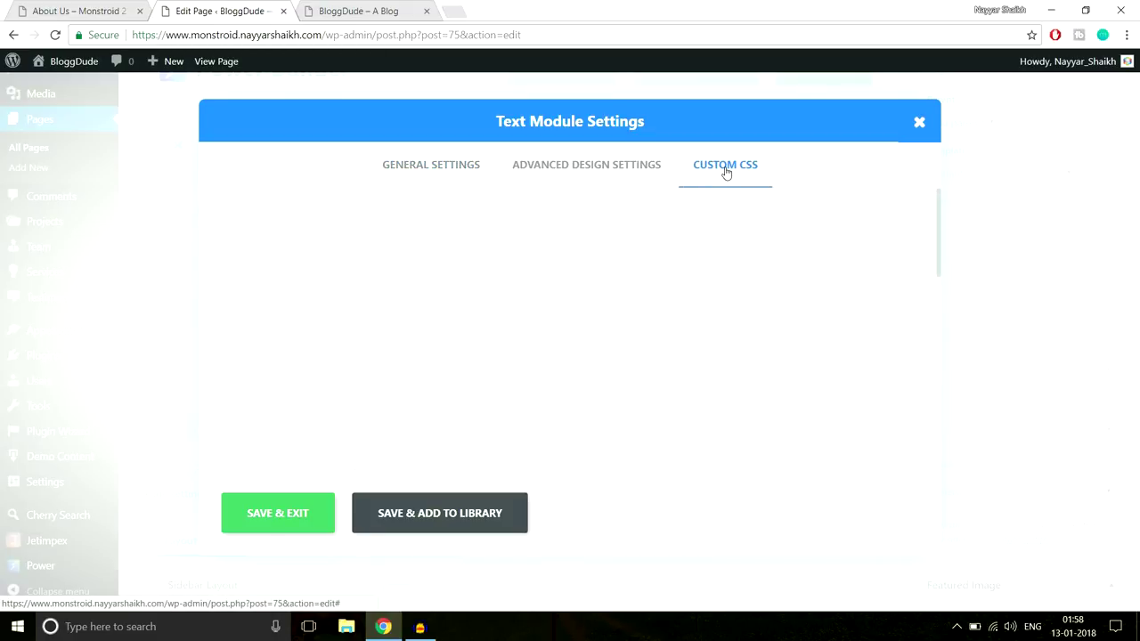
scroll(811, 293, "down", 5)
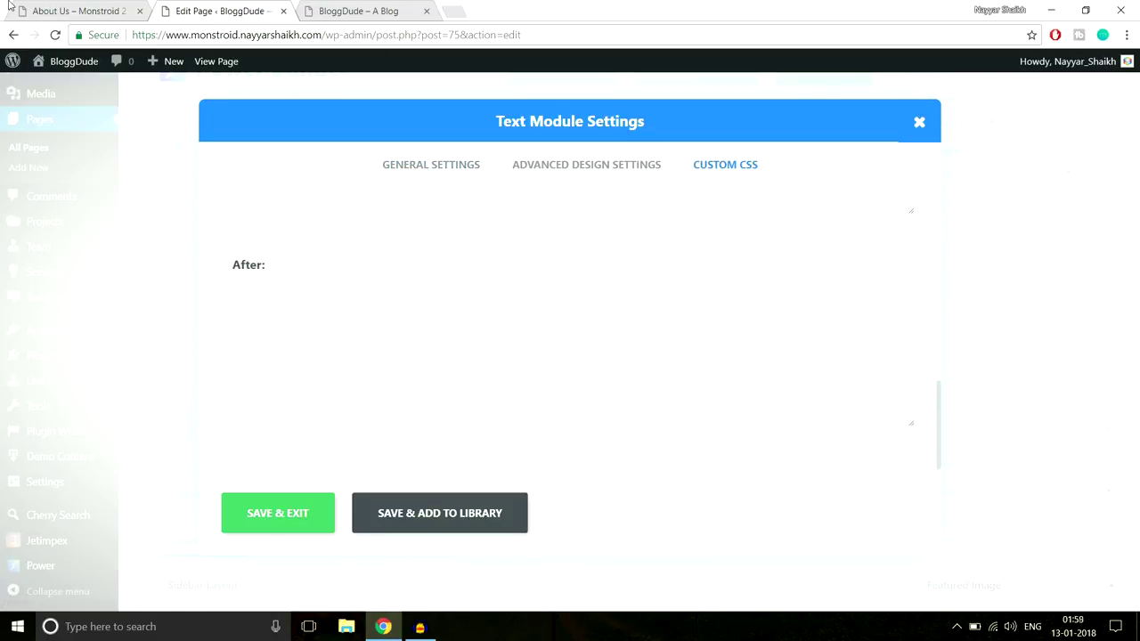
key("alt+space")
left_click(55, 8)
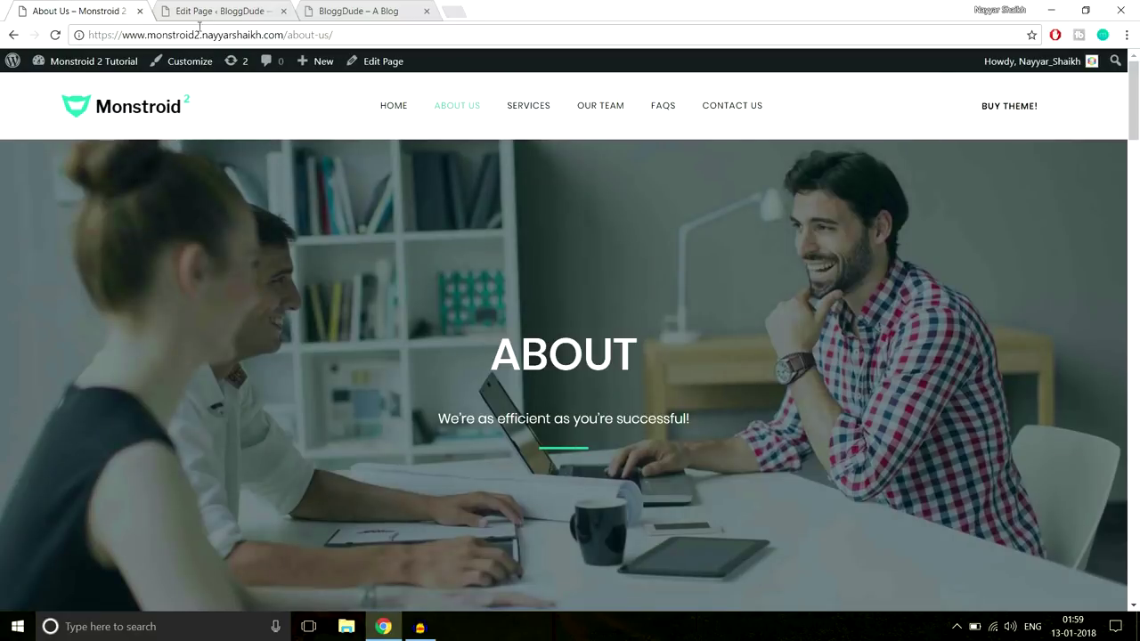
left_click(251, 11)
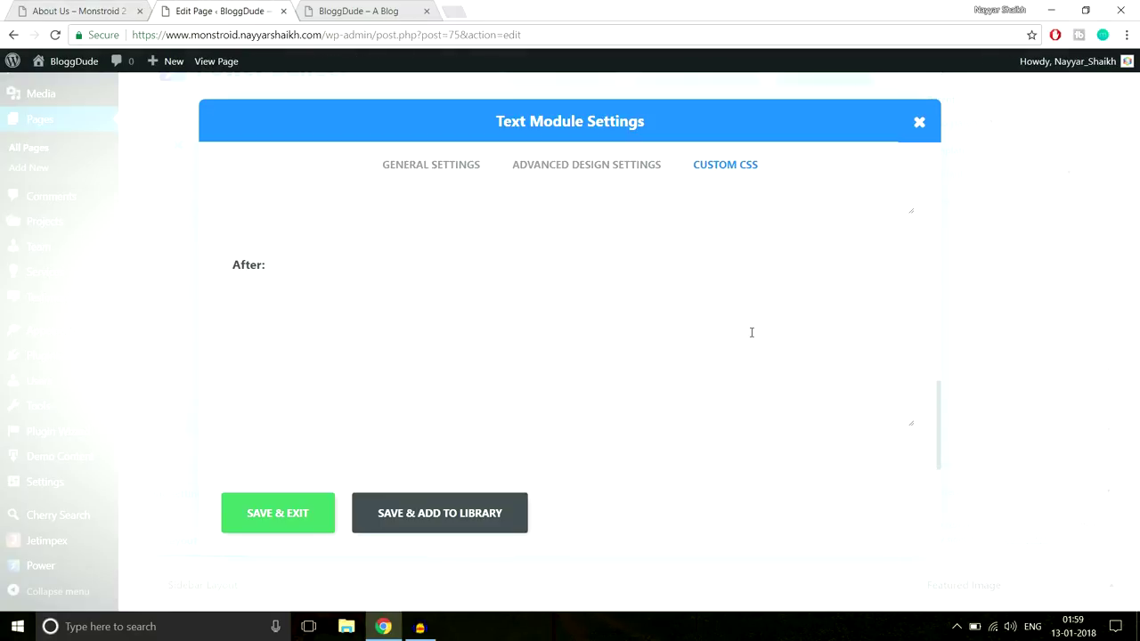
left_click(456, 629)
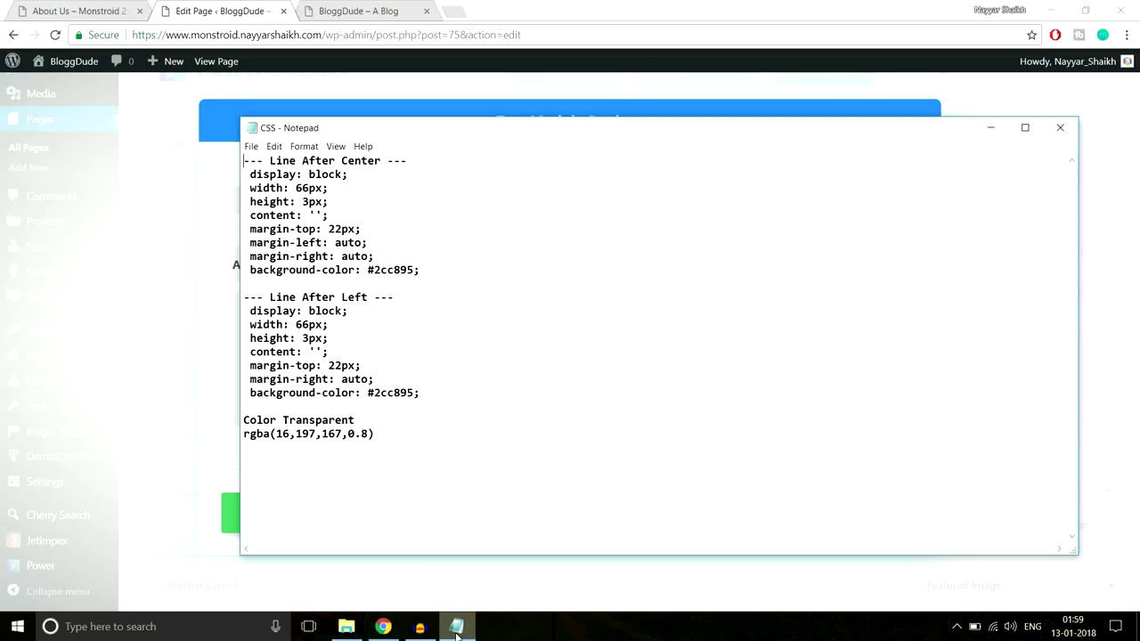
left_click_drag(253, 170, 450, 268)
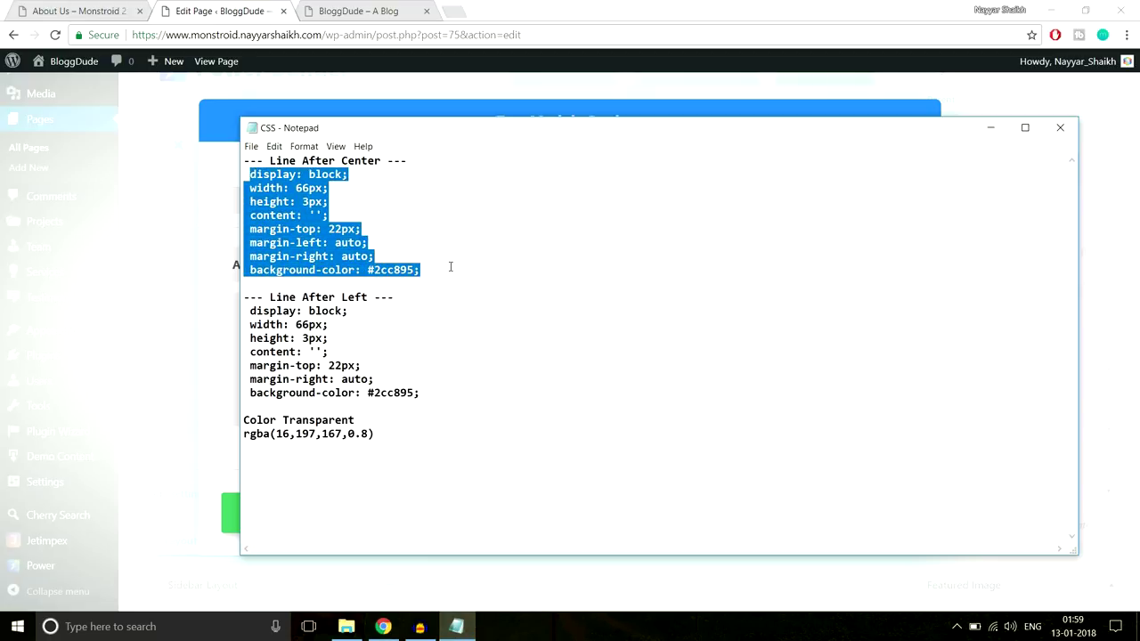
key("ctrl+c")
Paste the 66px × 3px #2cc895 underline CSS into the After field and save the module
left_click(226, 294)
left_click(324, 344)
key("ctrl+v")
left_click(93, 6)
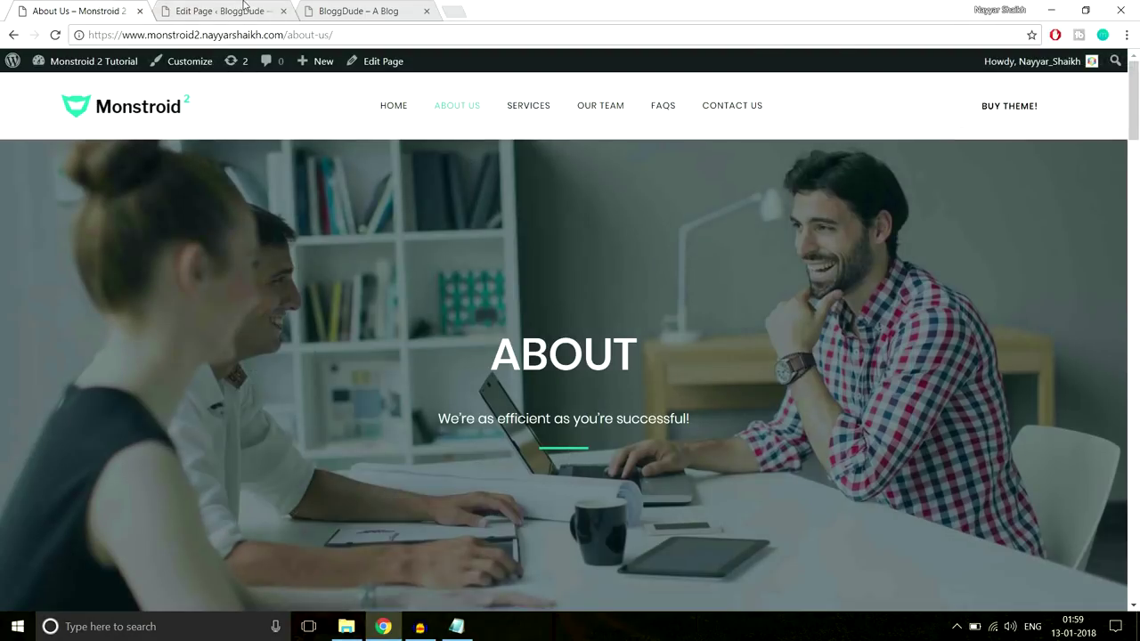
left_click(243, 6)
left_click_drag(328, 403, 350, 404)
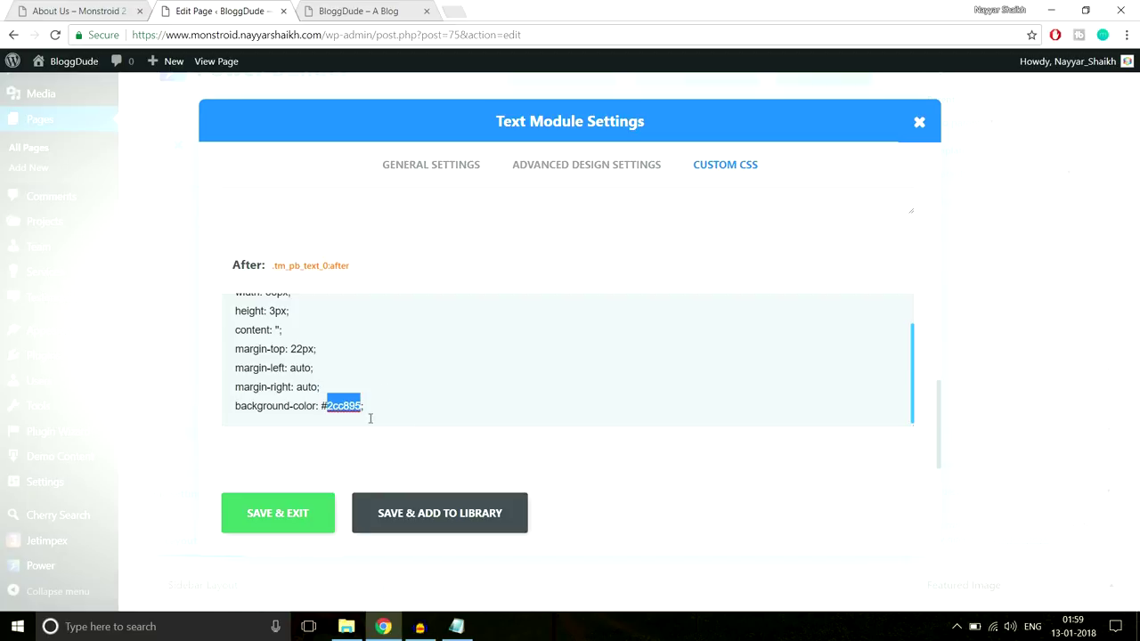
left_click(278, 520)
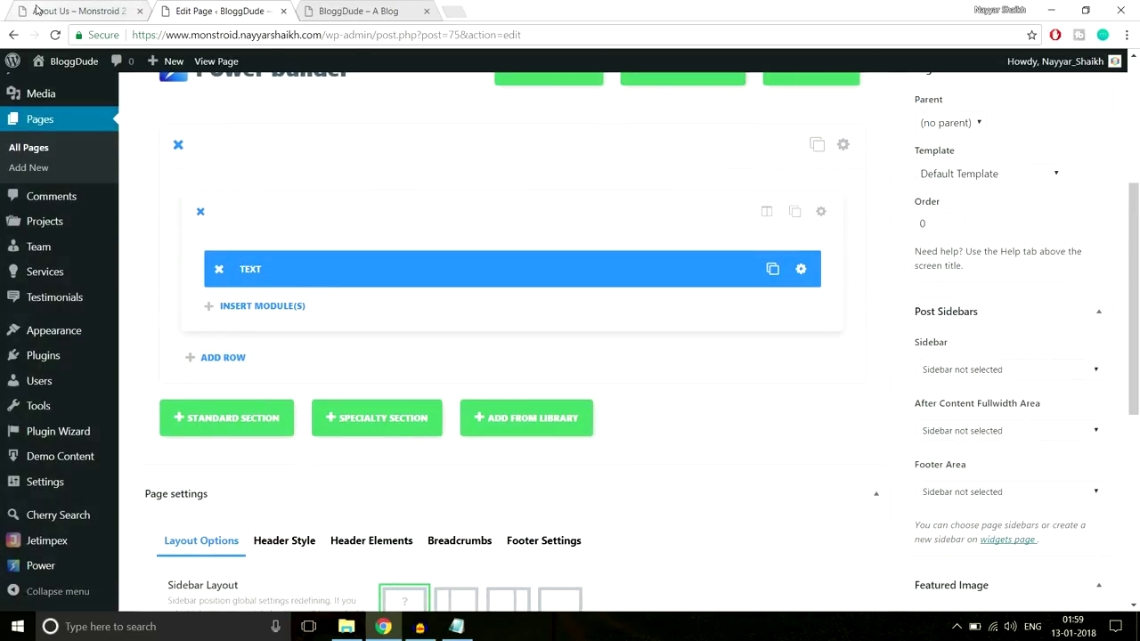
Open the section settings and upload the About-2 image from the About-Us folder
left_click(35, 10)
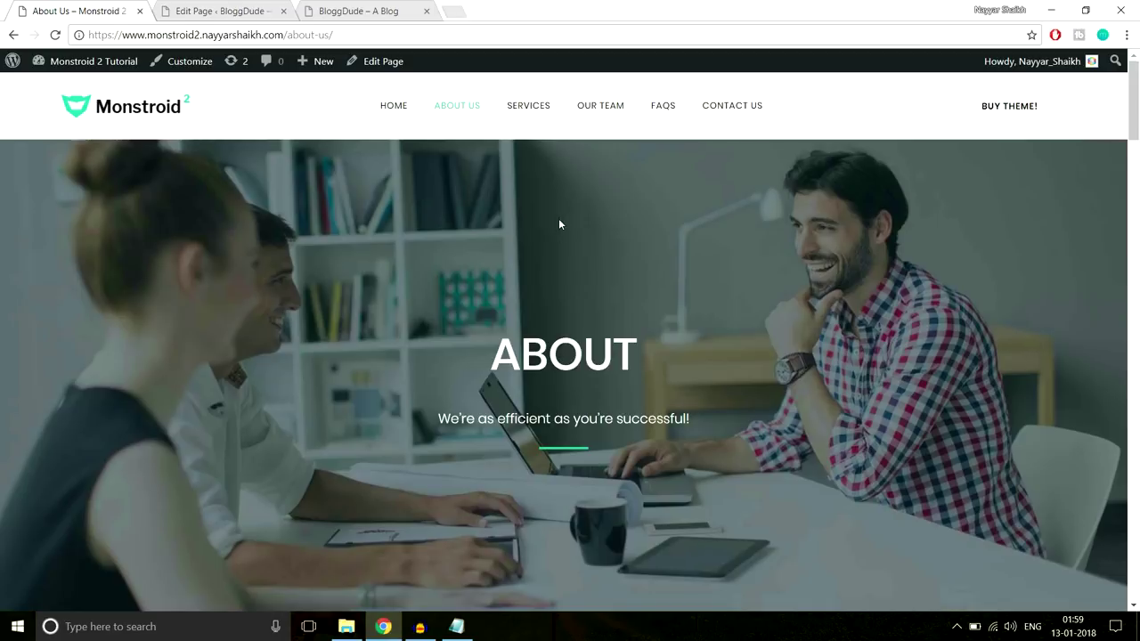
left_click(220, 11)
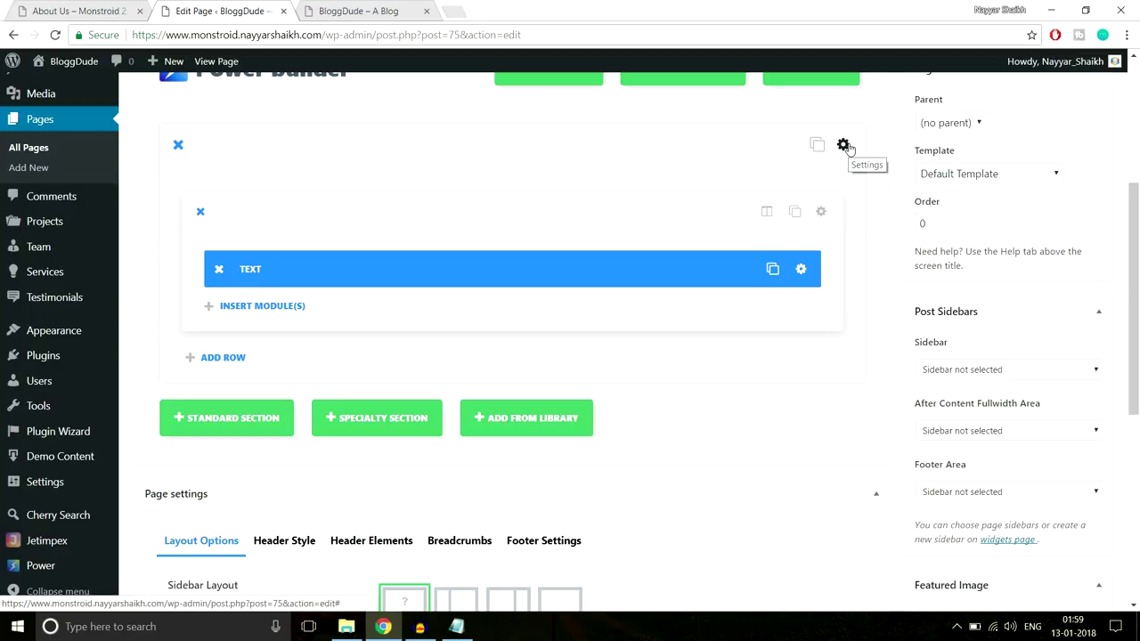
left_click(844, 145)
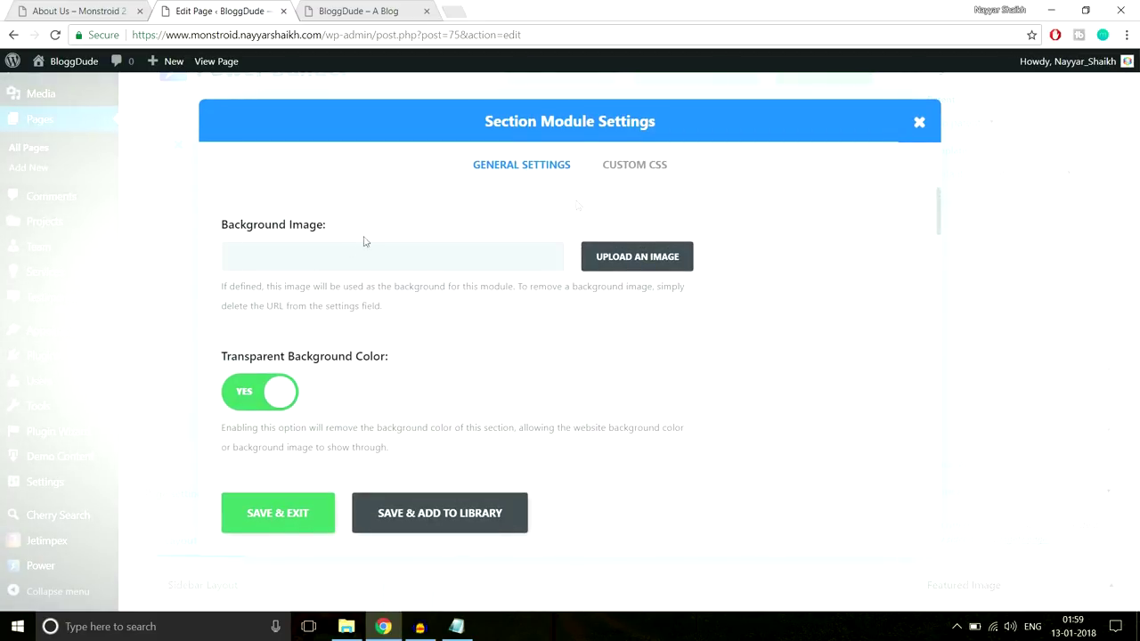
left_click(638, 262)
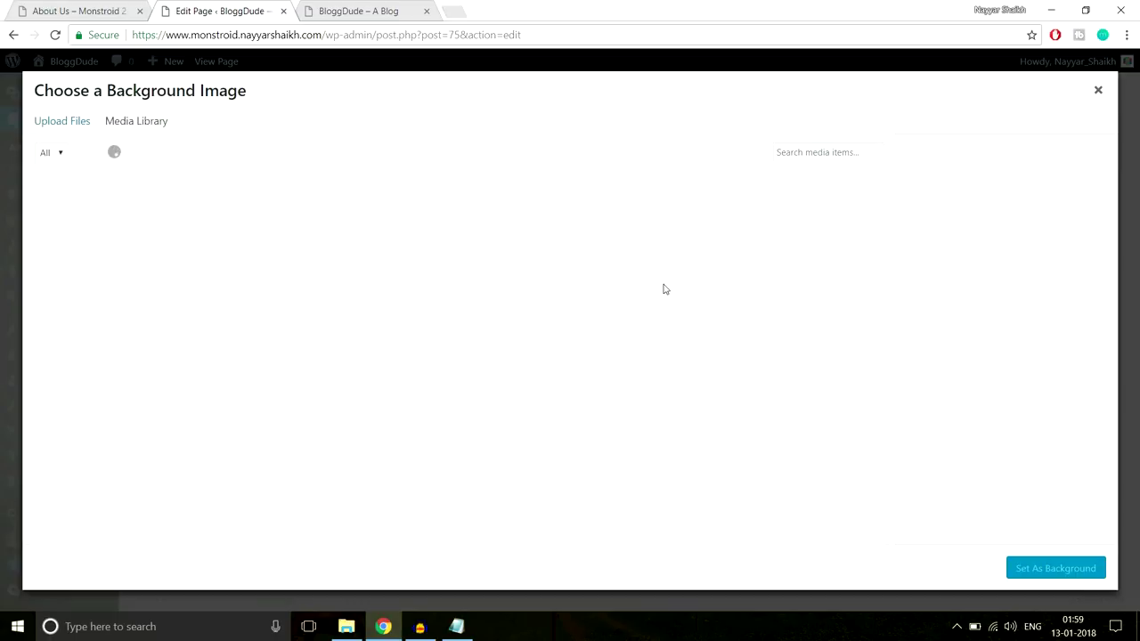
left_click(66, 120)
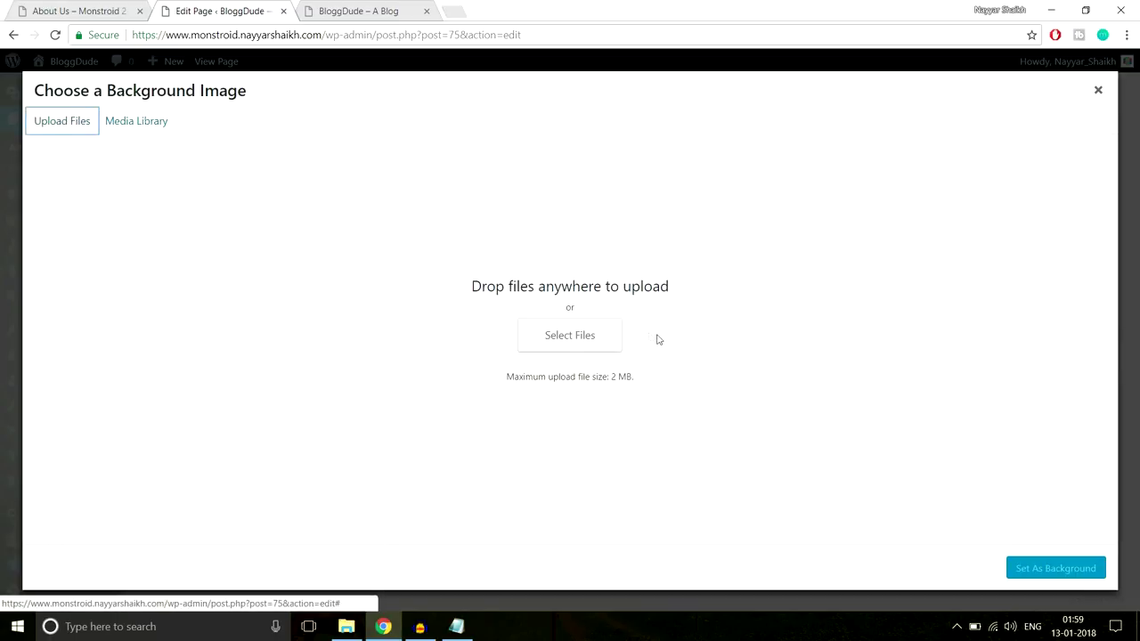
left_click(572, 347)
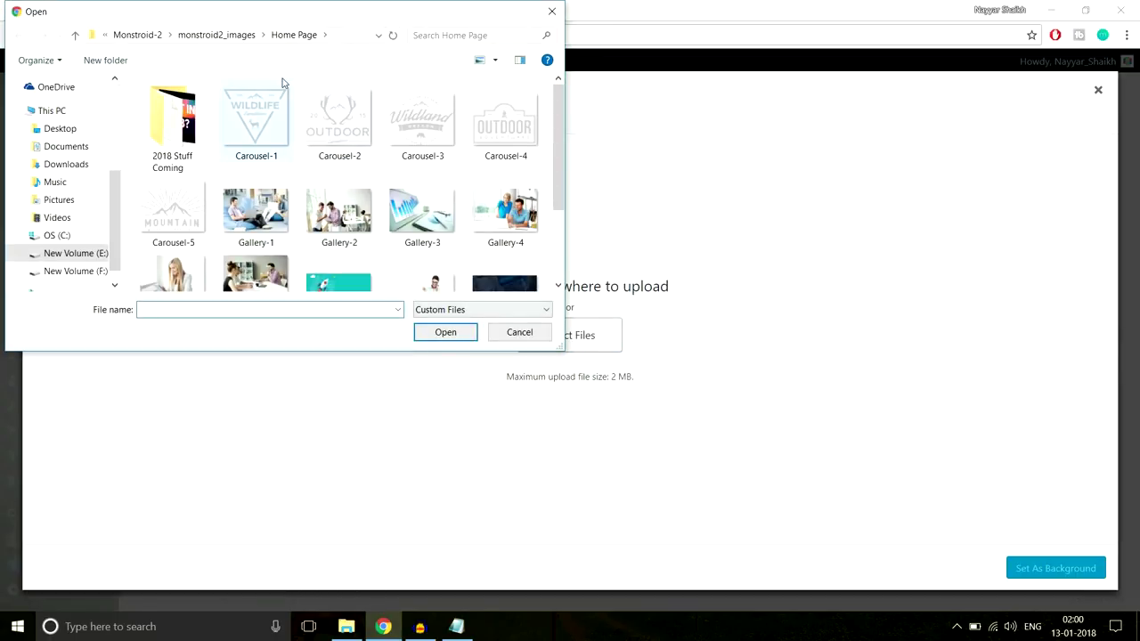
scroll(187, 102, "down", 2)
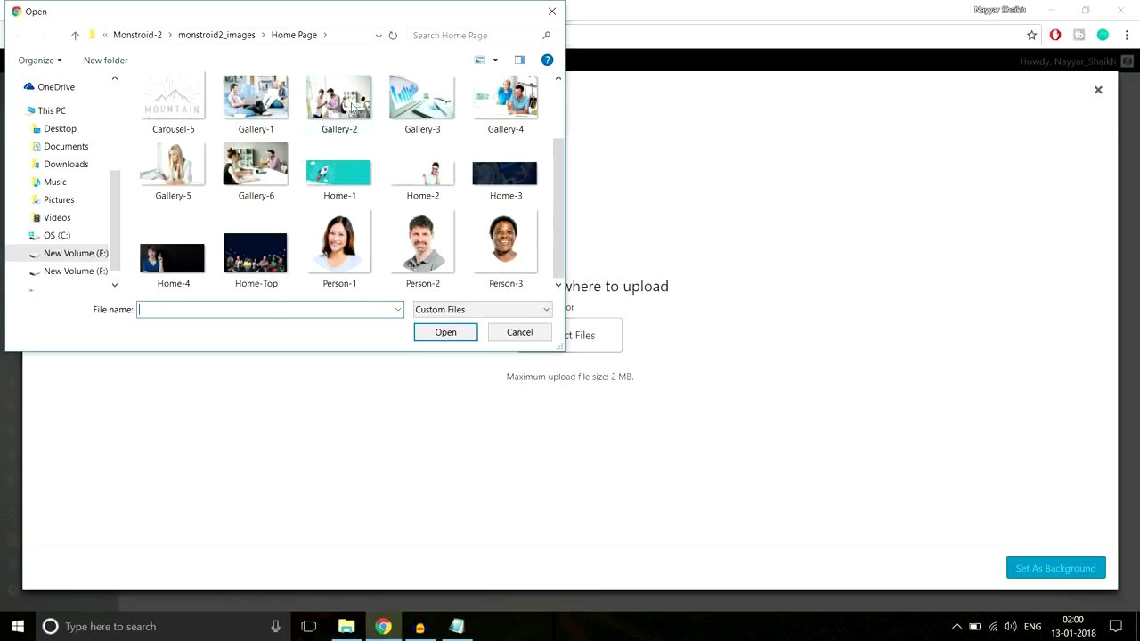
left_click(226, 38)
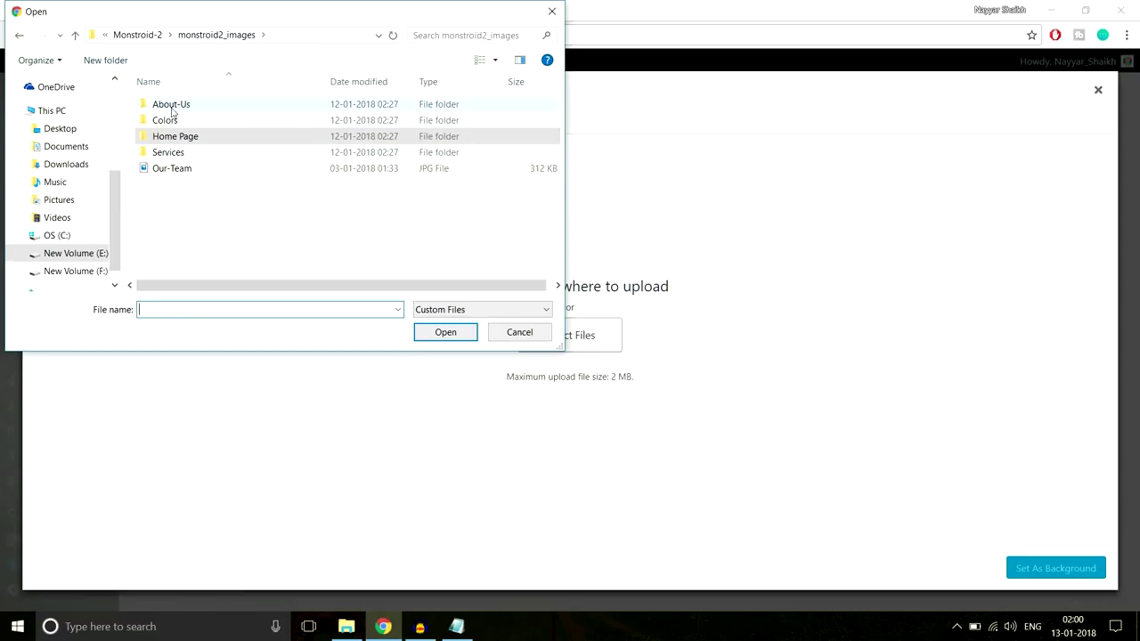
double_click(190, 106)
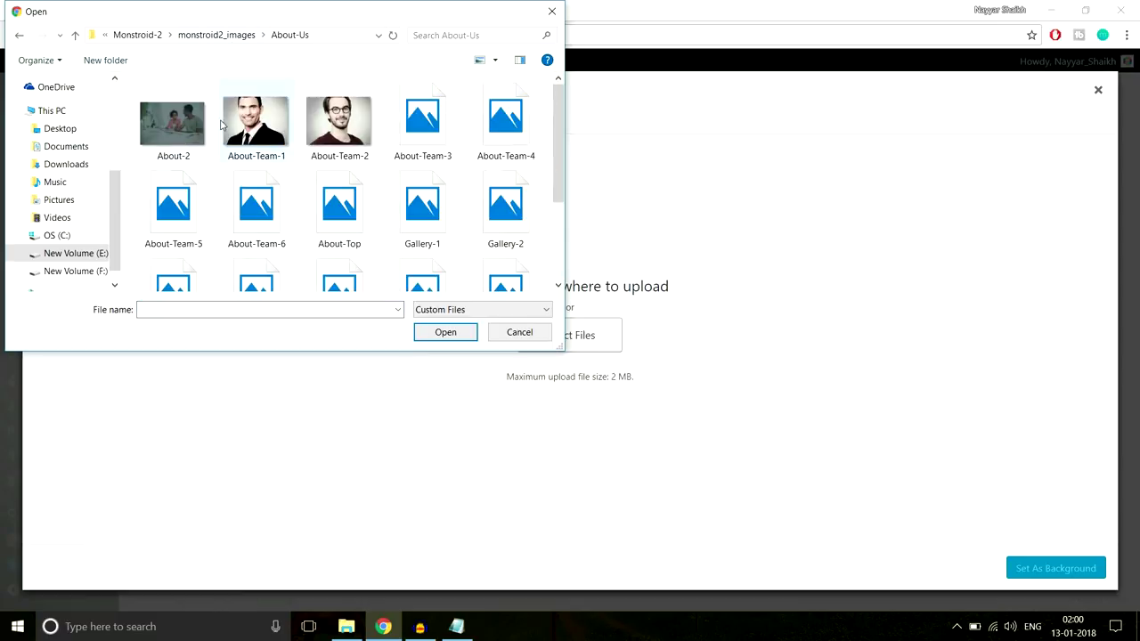
left_click(173, 151)
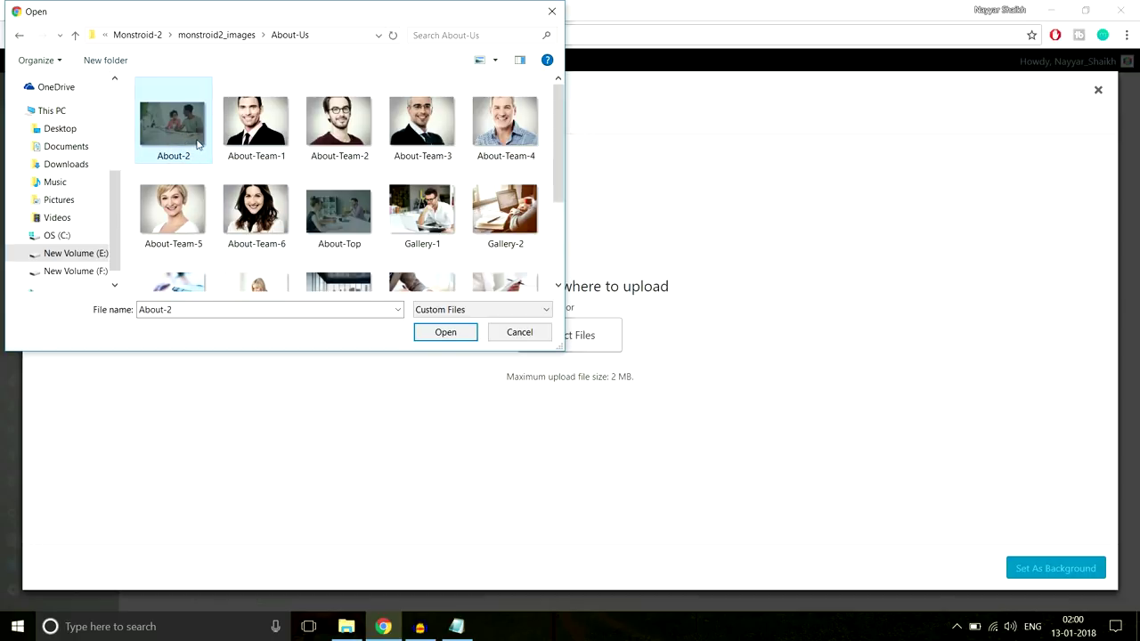
scroll(339, 237, "down", 3)
scroll(339, 237, "up", 3)
left_click(382, 626)
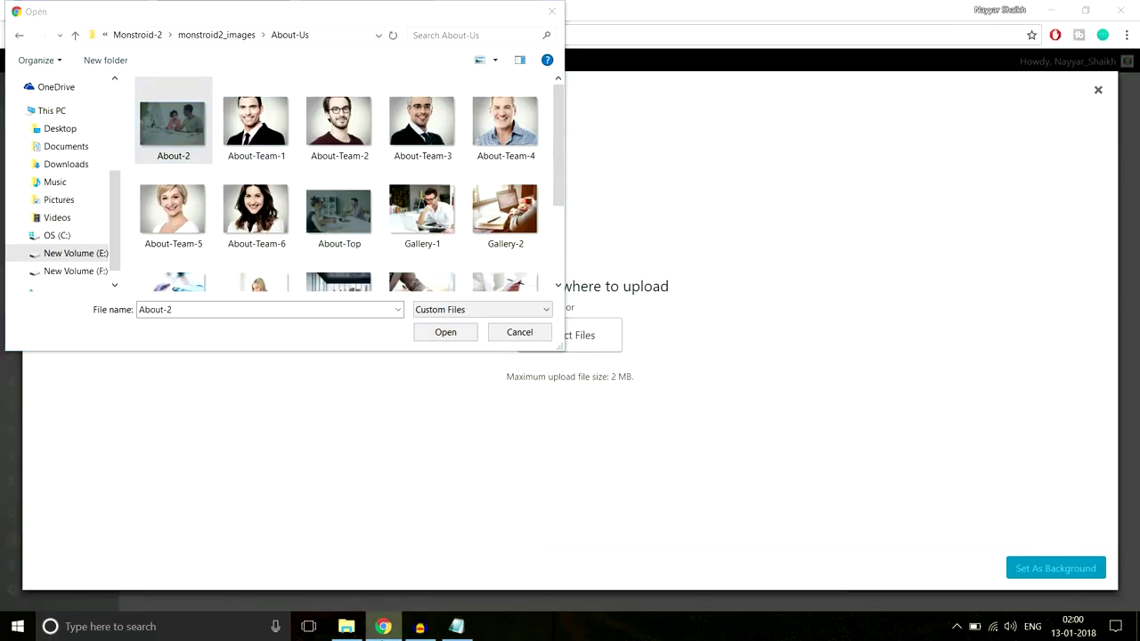
left_click(175, 138)
left_click(450, 335)
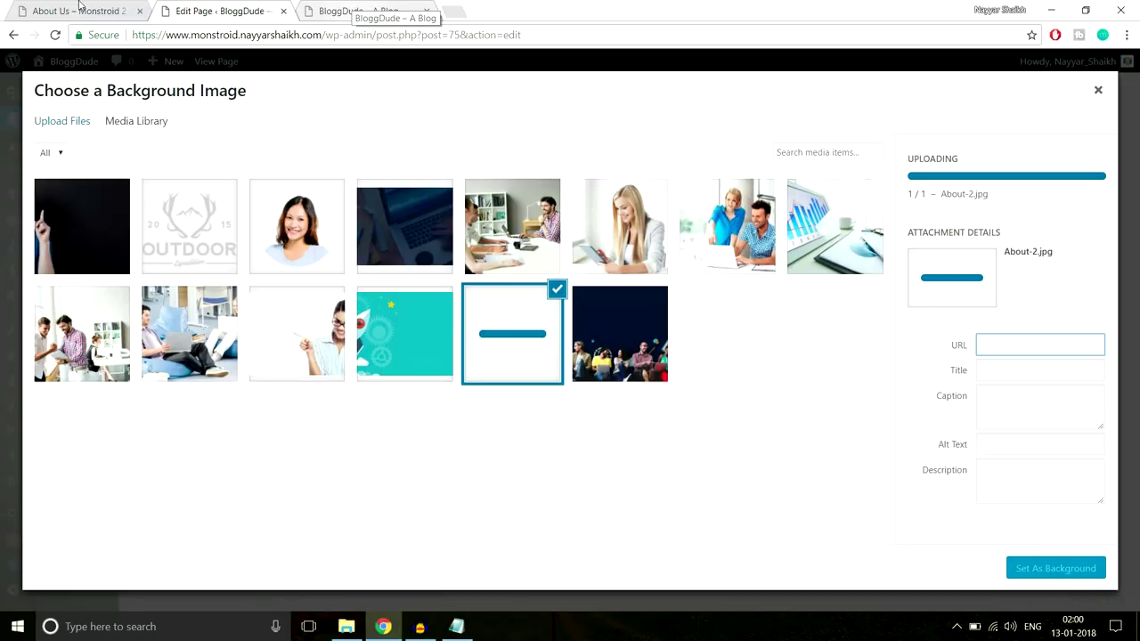
Upload the About-Top office photo and set it as the section background
left_click(79, 4)
left_click(232, 5)
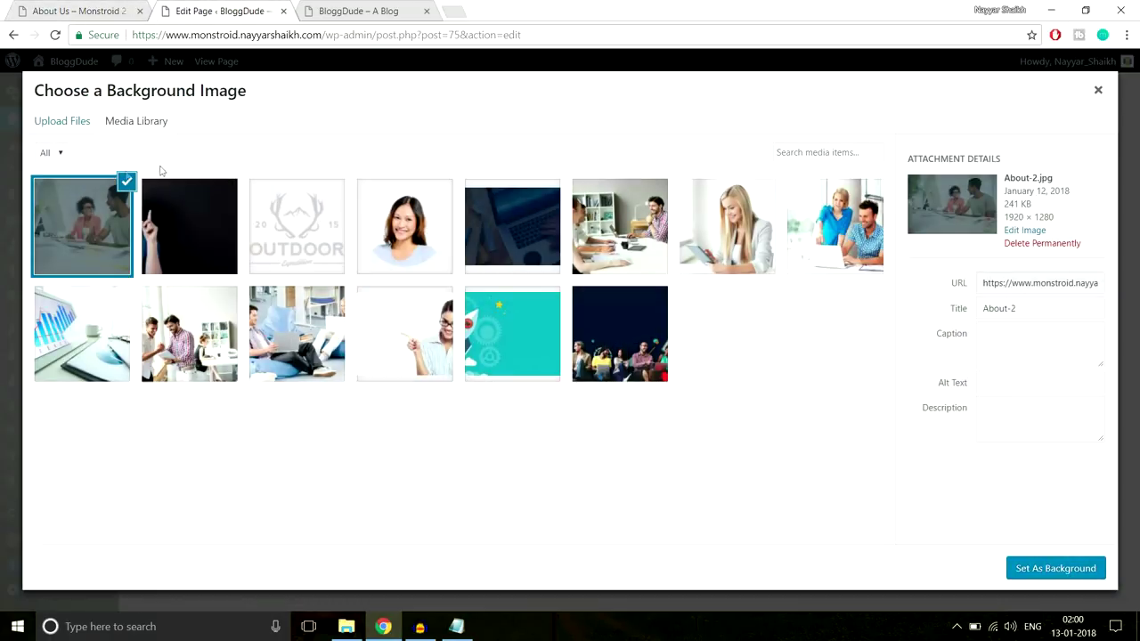
left_click(44, 121)
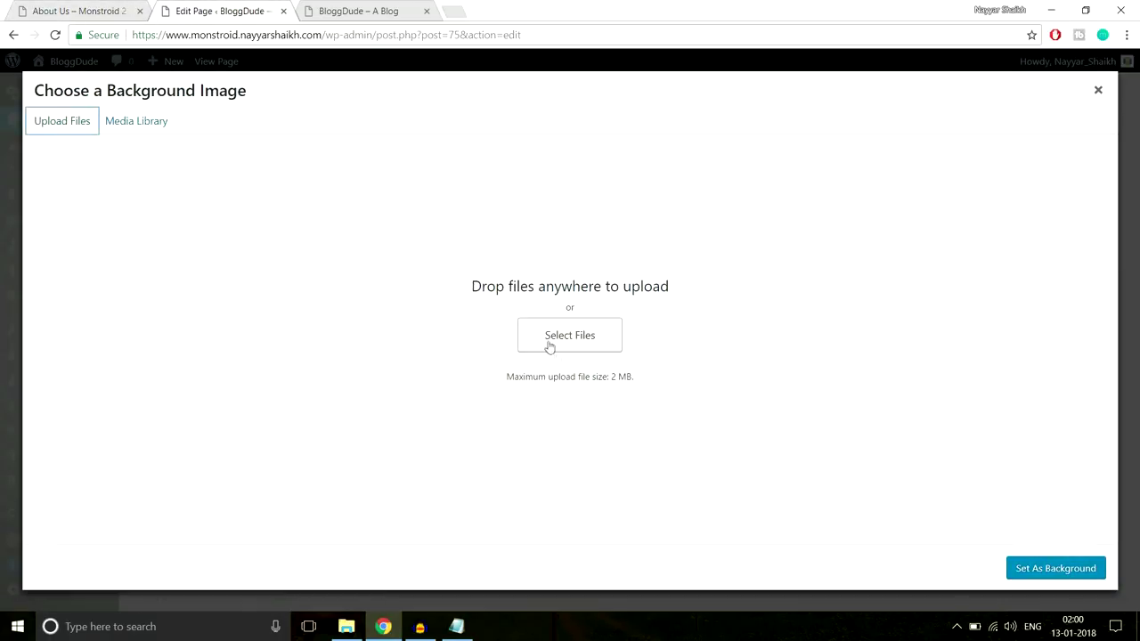
left_click(548, 343)
left_click(338, 213)
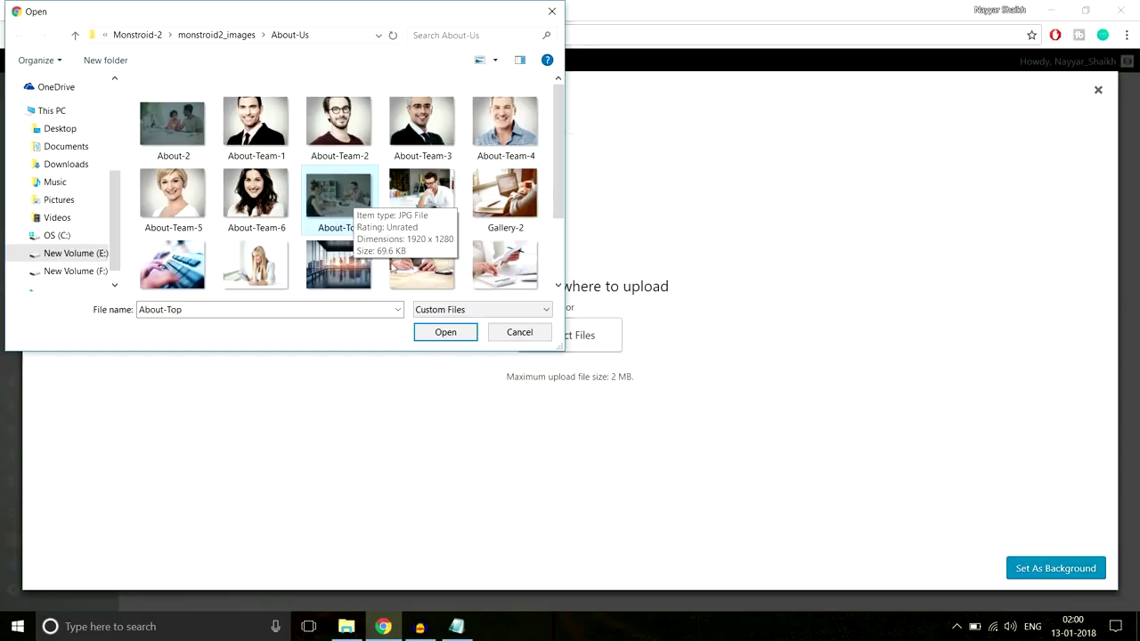
left_click(445, 332)
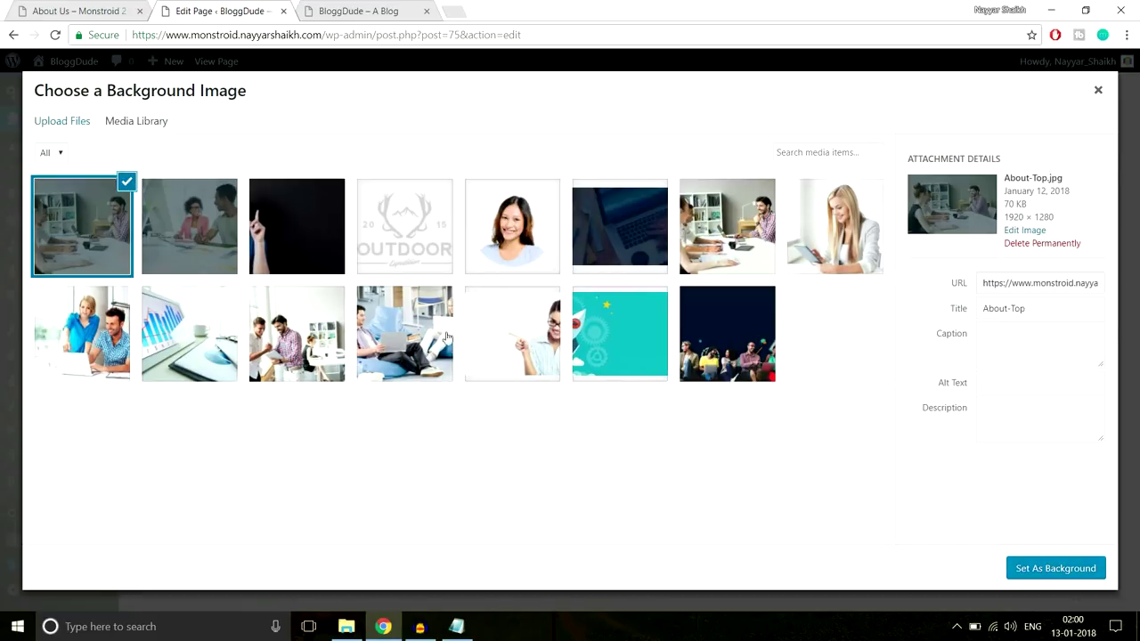
left_click(1022, 574)
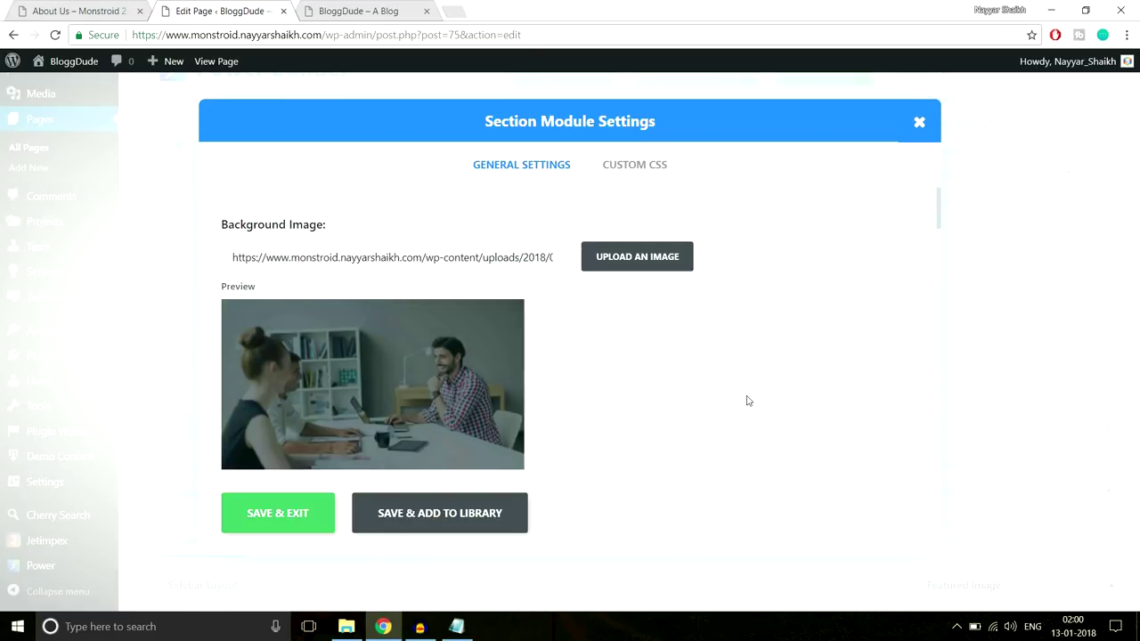
Set the section's top and bottom padding to 350px and save the settings
scroll(673, 362, "down", 3)
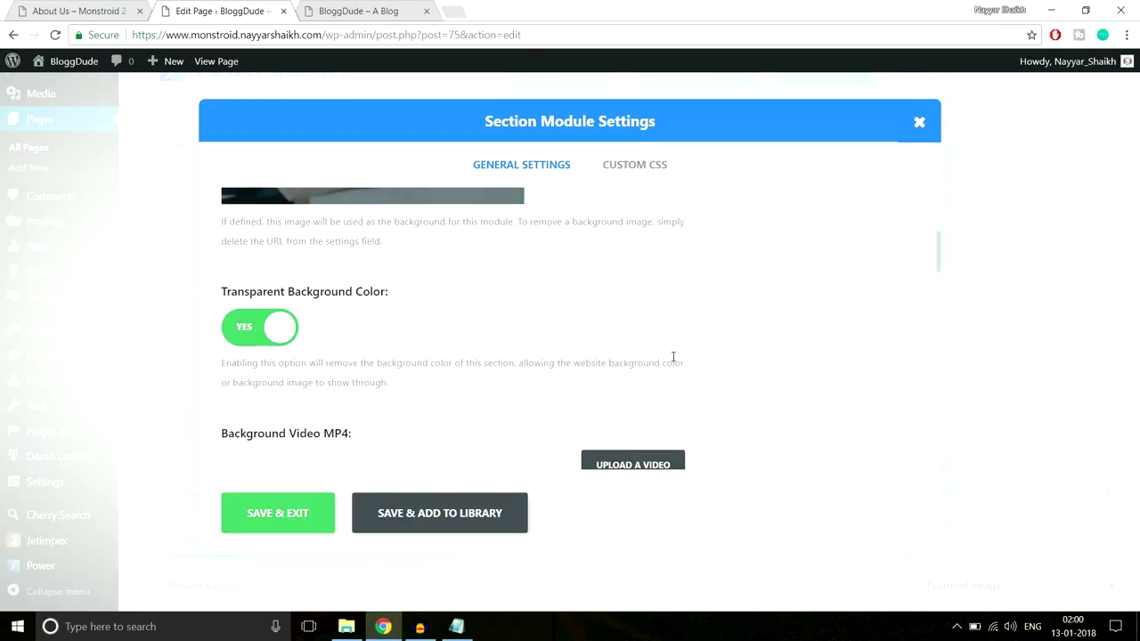
scroll(674, 369, "down", 10)
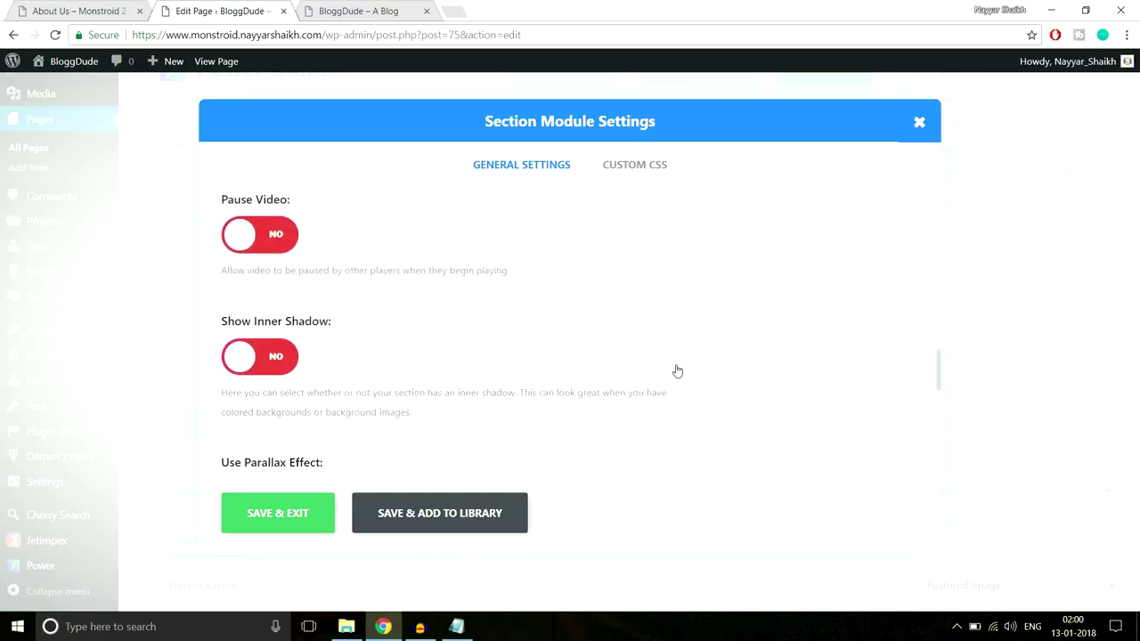
scroll(676, 367, "down", 4)
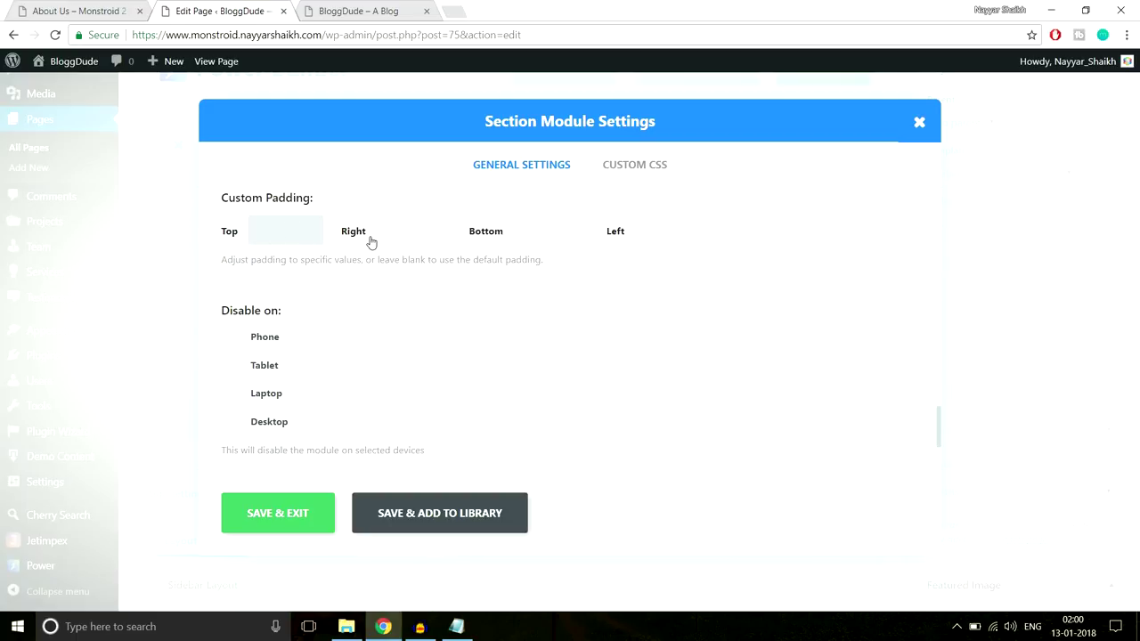
type("px")
key("Tab")
key("Tab")
type("350px")
left_click(258, 516)
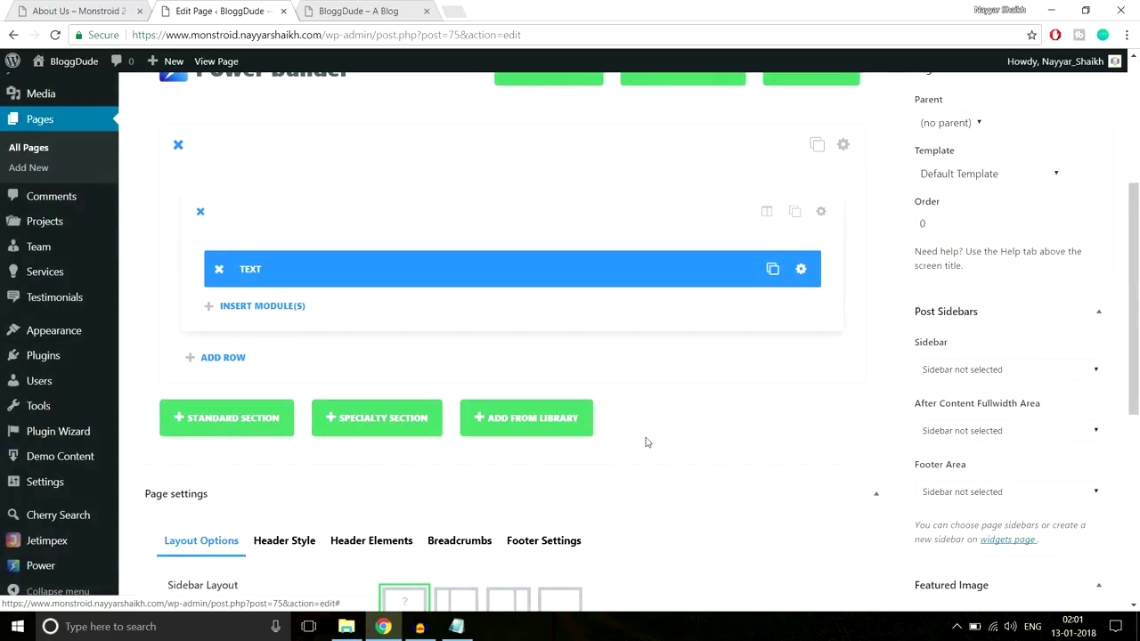
scroll(647, 442, "up", 3)
Update the About Us page and open its live view in a new tab
left_click(1101, 318)
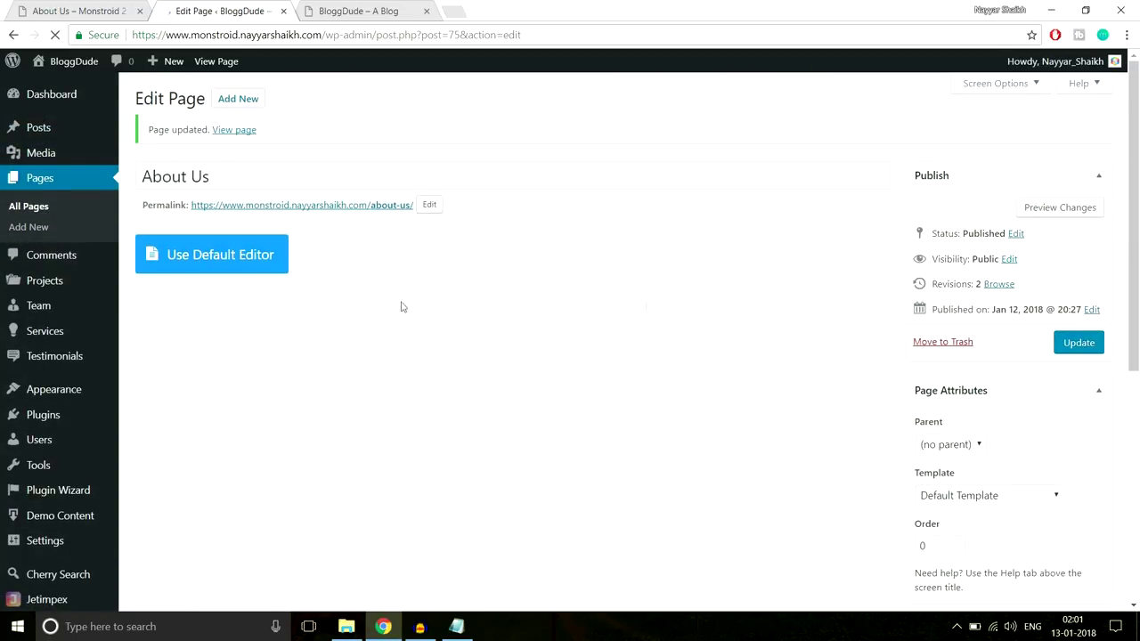
right_click(227, 138)
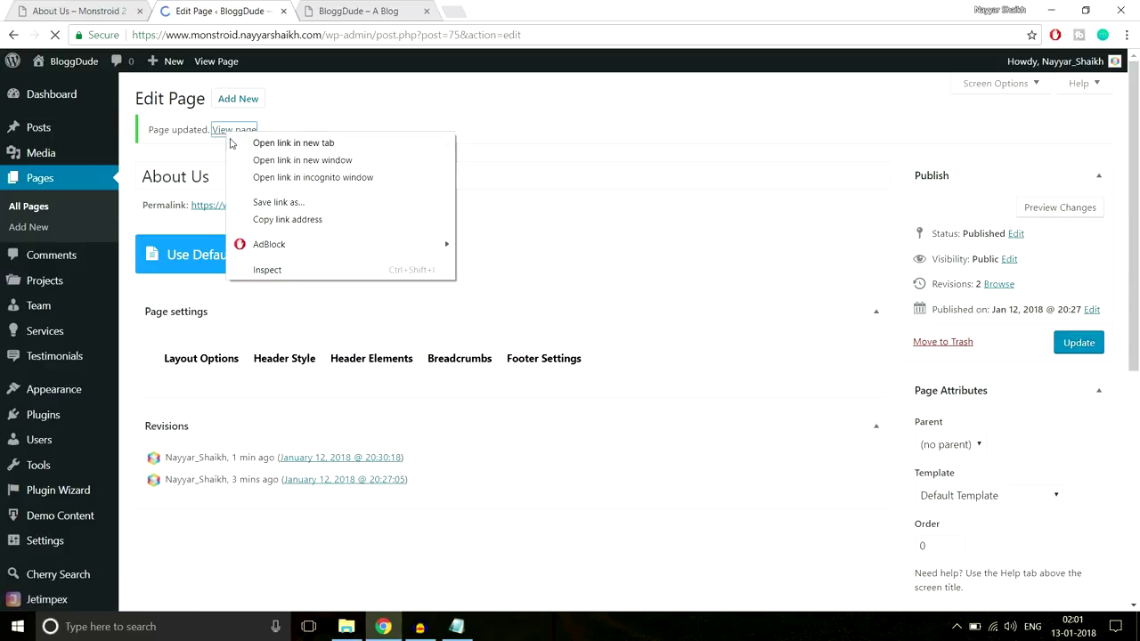
left_click(254, 145)
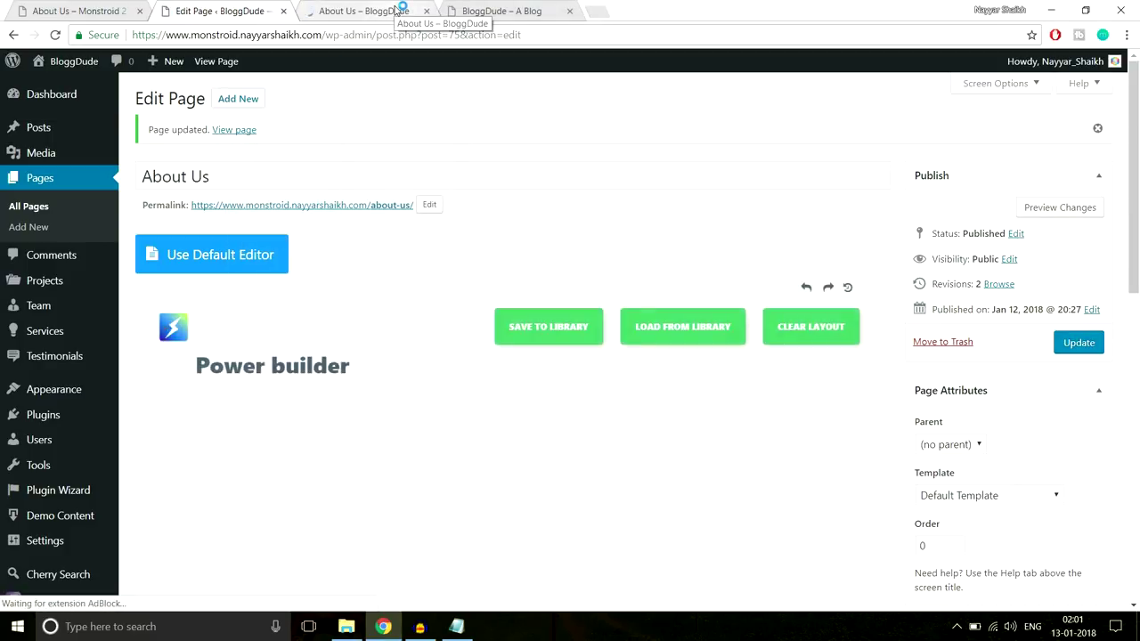
left_click(396, 10)
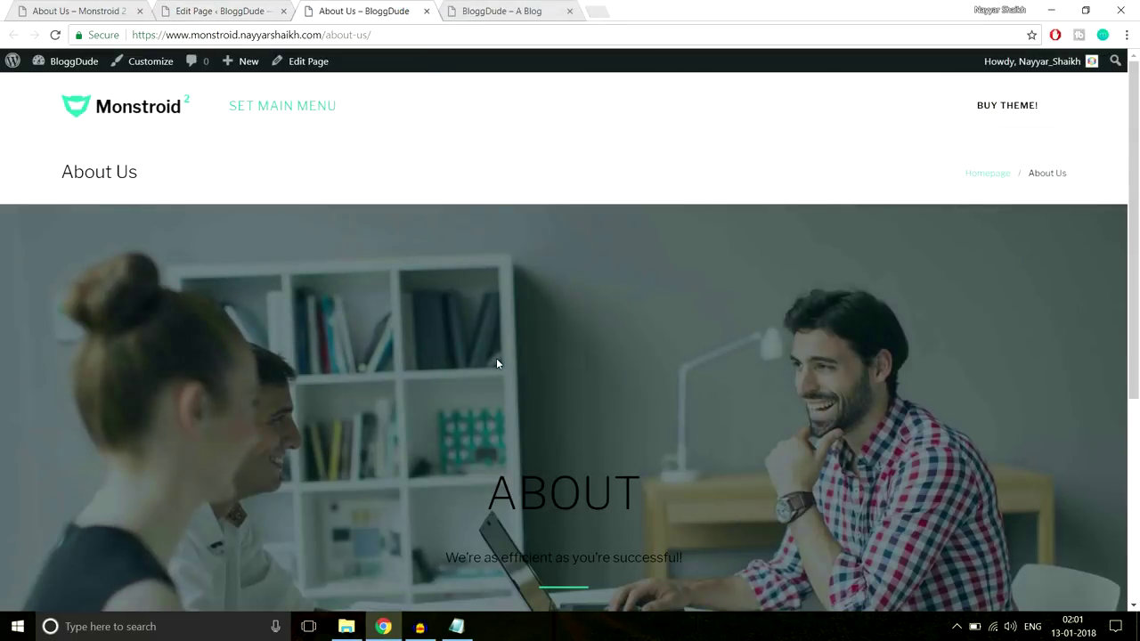
scroll(496, 358, "down", 4)
scroll(496, 358, "up", 4)
Close the blog homepage tab and compare the live heading with the reference About Us page
left_click(535, 12)
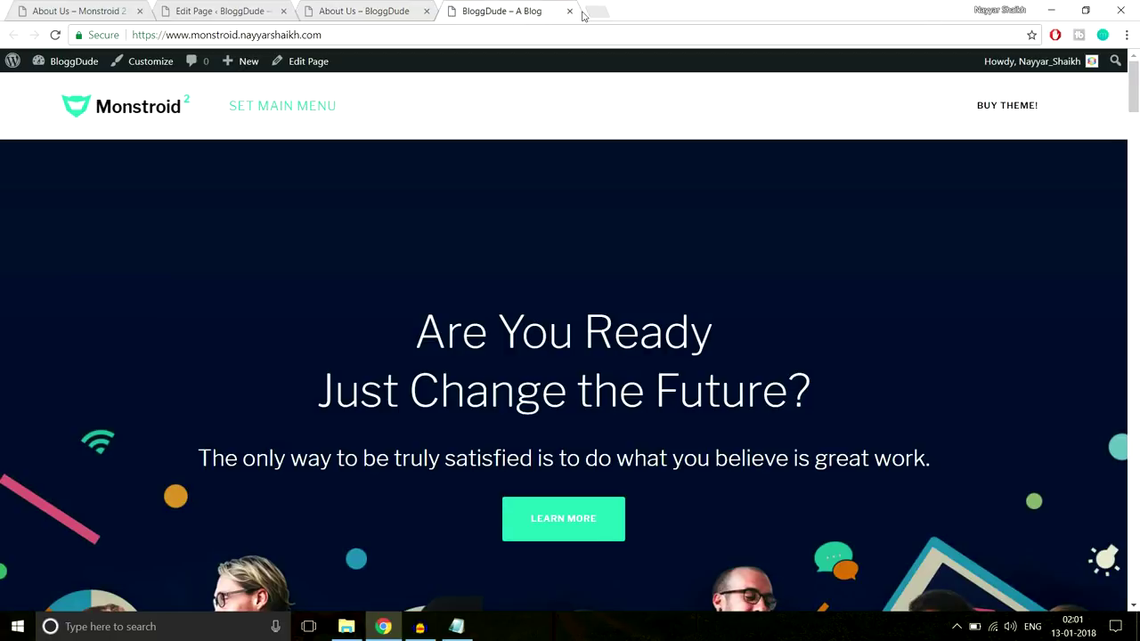
left_click(568, 12)
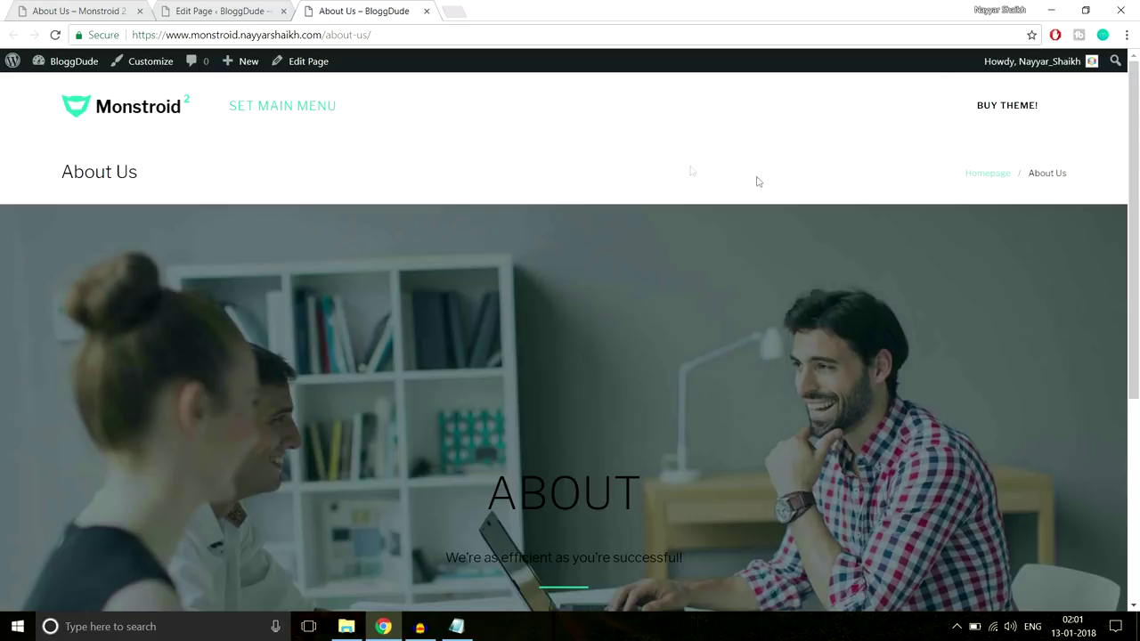
left_click(103, 8)
scroll(799, 495, "down", 2)
left_click_drag(460, 347, 698, 407)
left_click(354, 336)
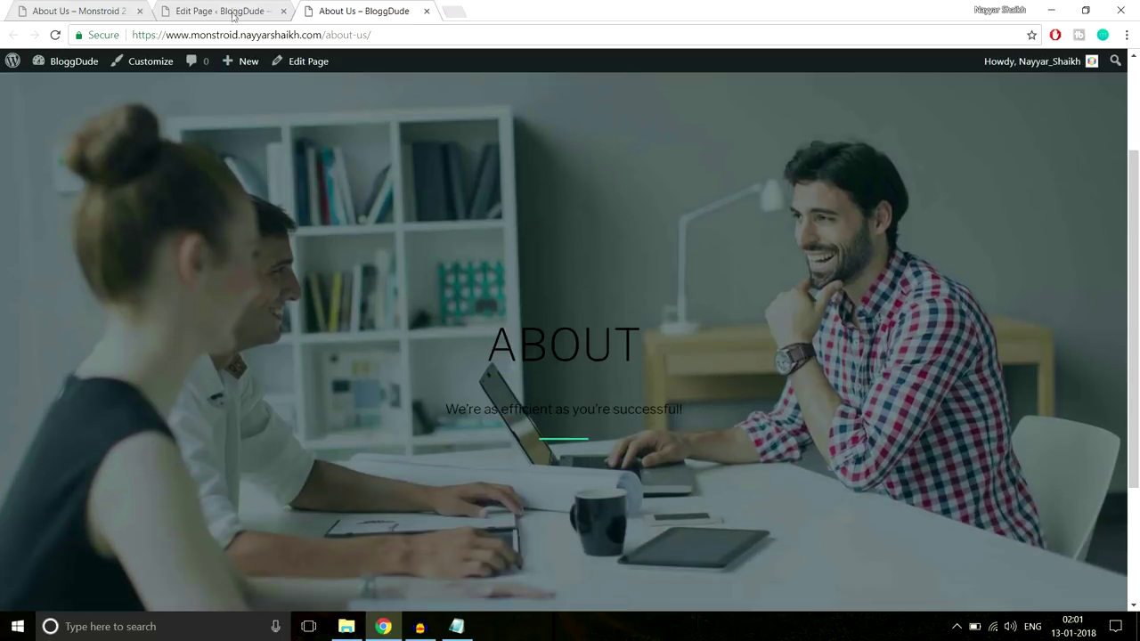
left_click(233, 14)
Disable breadcrumbs in the About Us page settings
scroll(743, 330, "down", 5)
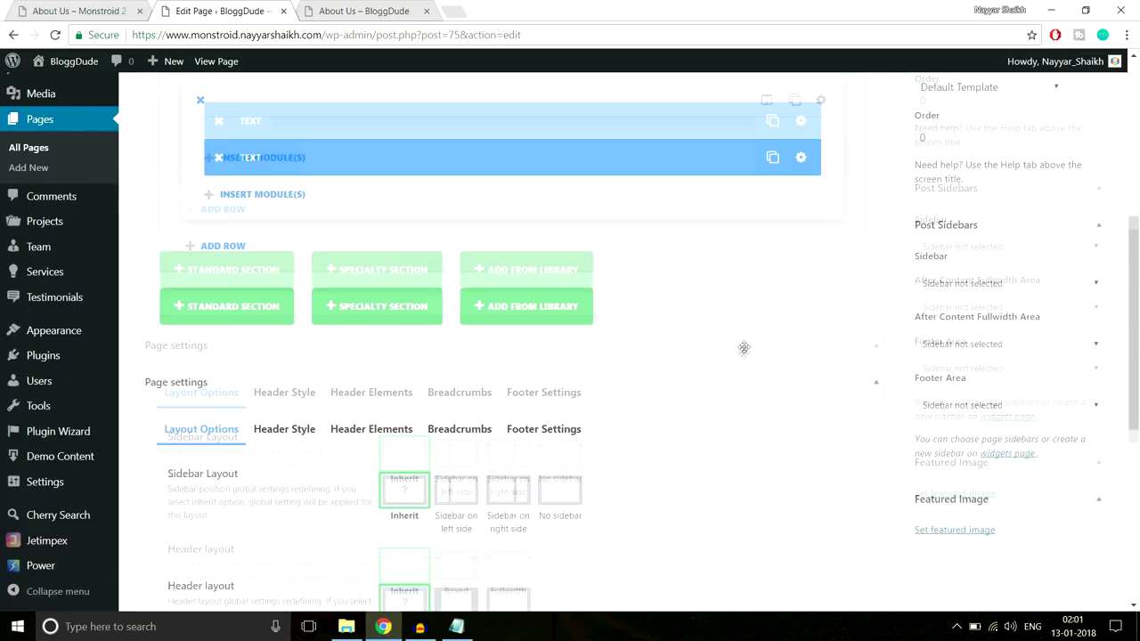
scroll(743, 349, "down", 5)
scroll(745, 357, "up", 2)
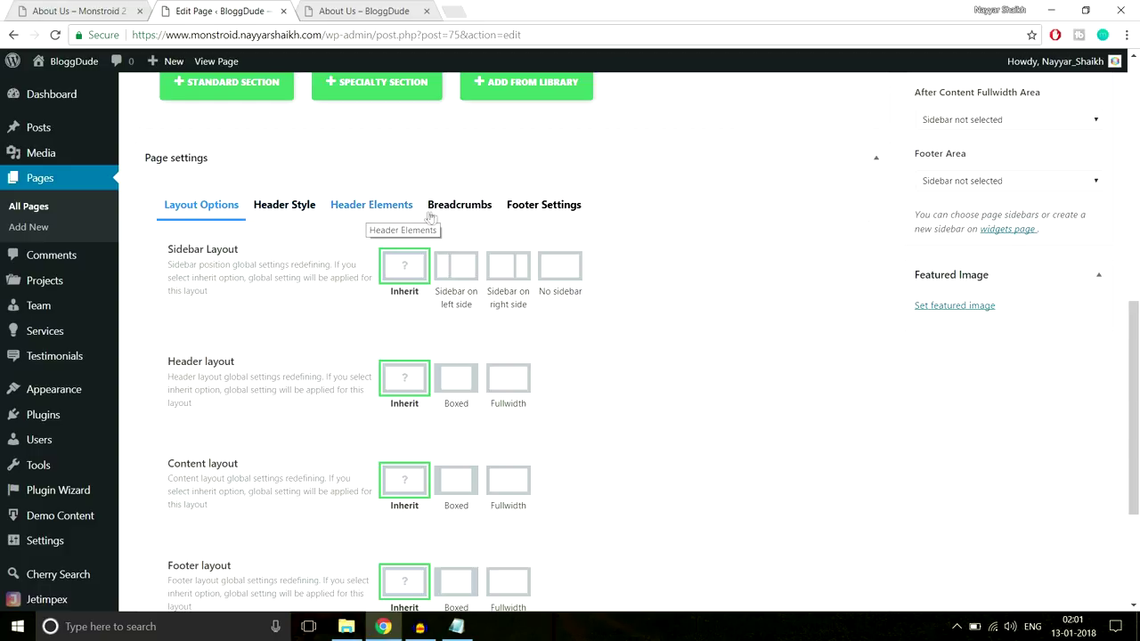
left_click(472, 210)
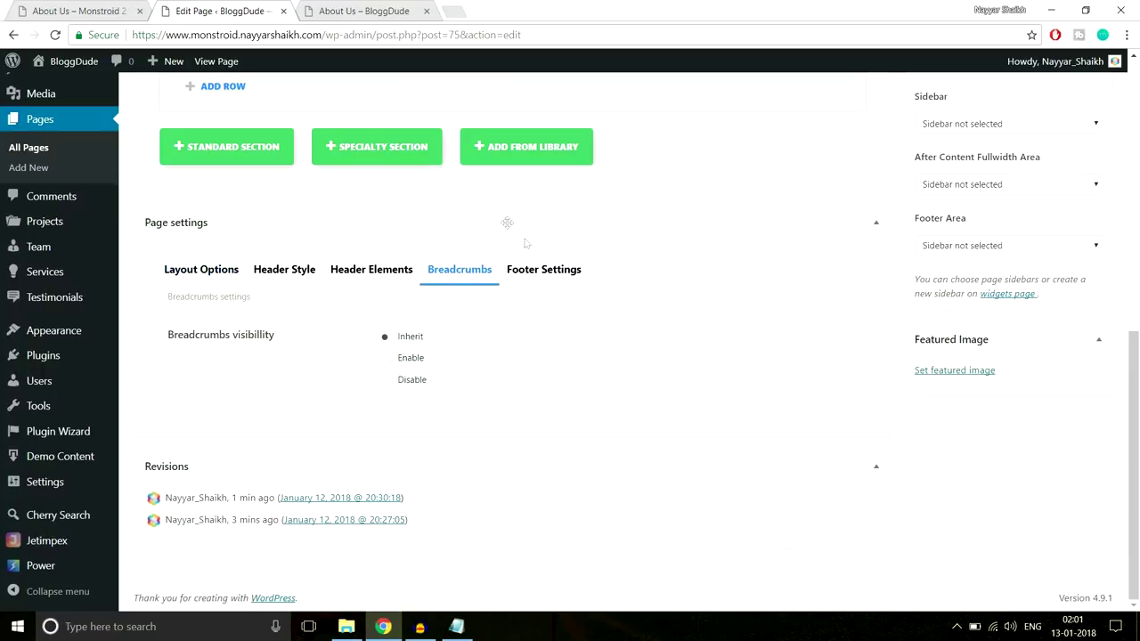
left_click(418, 384)
scroll(605, 401, "up", 6)
scroll(823, 373, "down", 2)
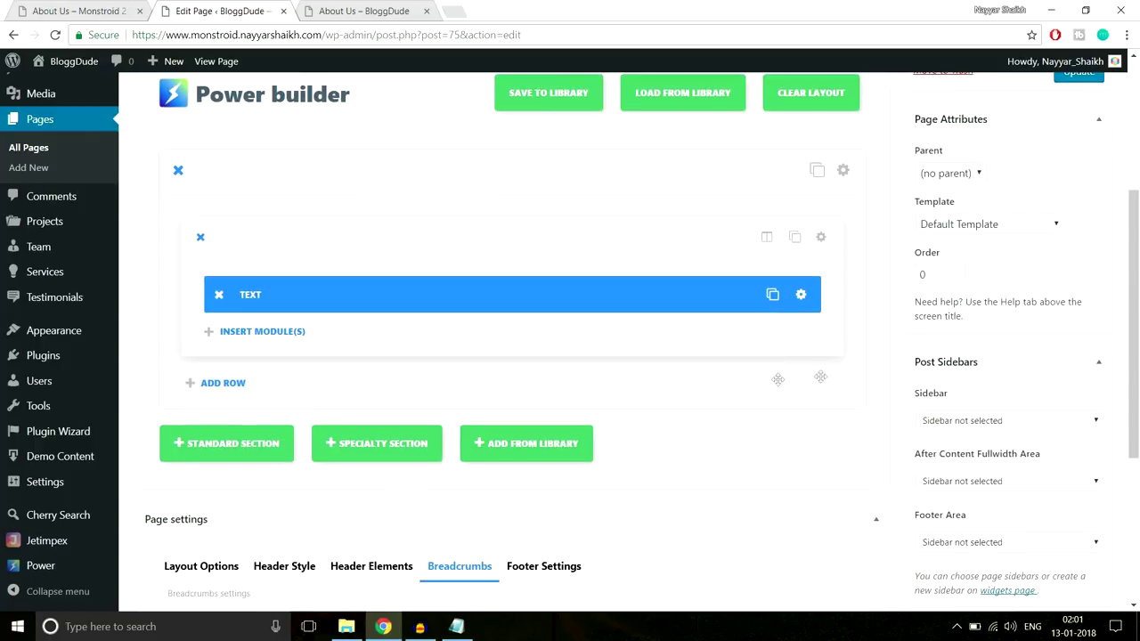
Give the ABOUT heading and tagline a new text colour in the Text module and save it
left_click(318, 7)
left_click_drag(485, 342, 727, 447)
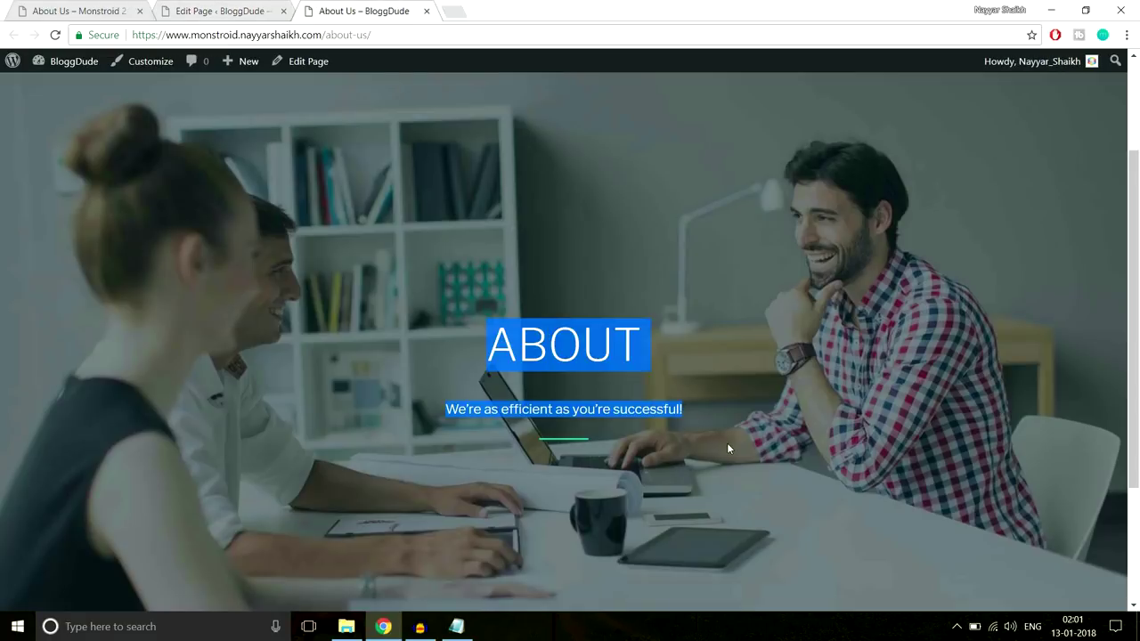
left_click(178, 7)
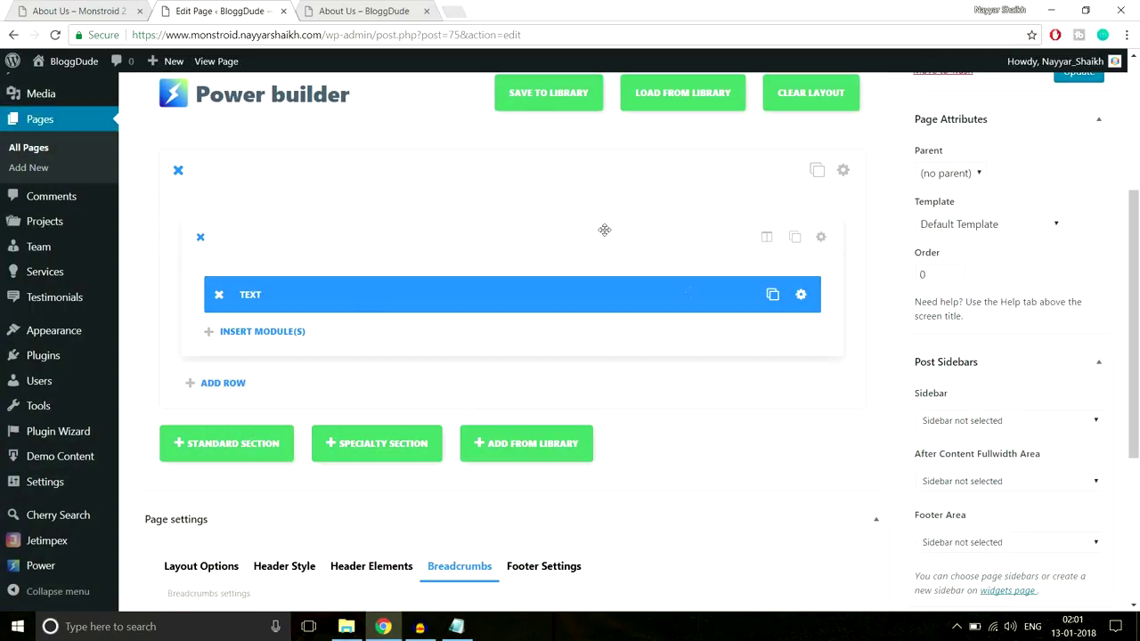
left_click(802, 295)
scroll(427, 410, "down", 2)
left_click_drag(440, 306, 176, 250)
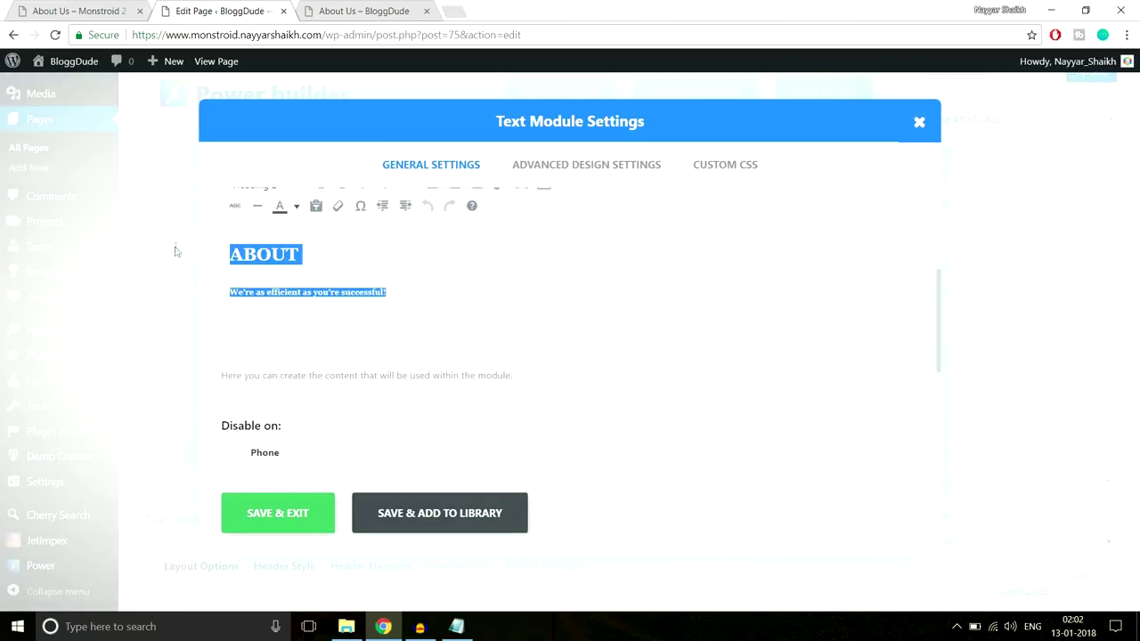
left_click(298, 208)
left_click(336, 268)
left_click(300, 523)
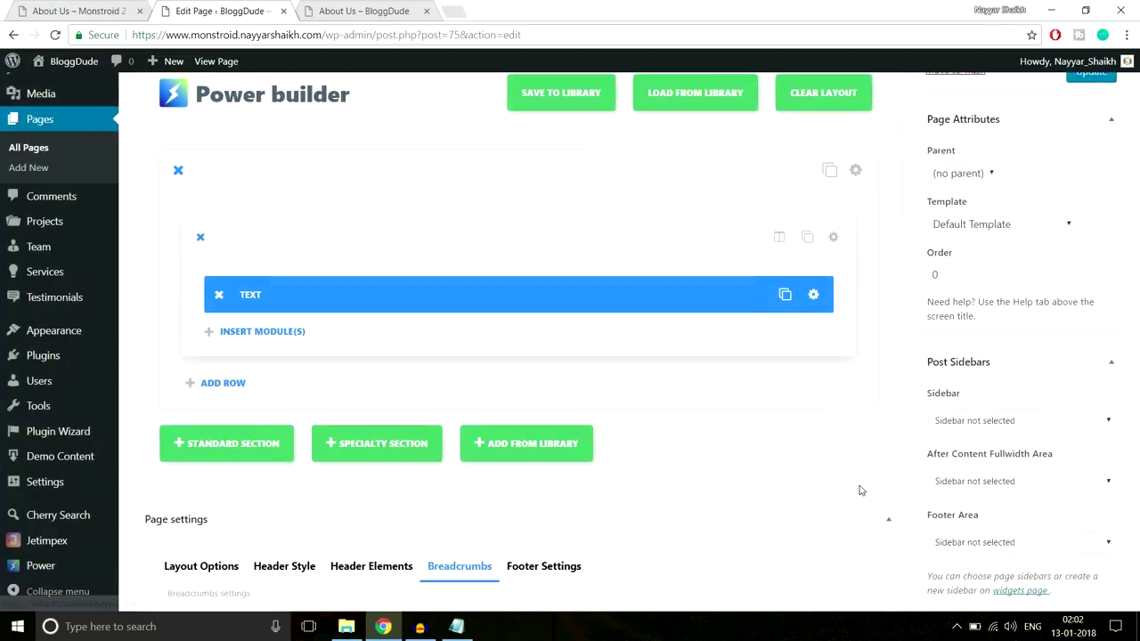
Update the page and select the live About Us page's address for reloading
scroll(890, 463, "up", 3)
left_click(1074, 347)
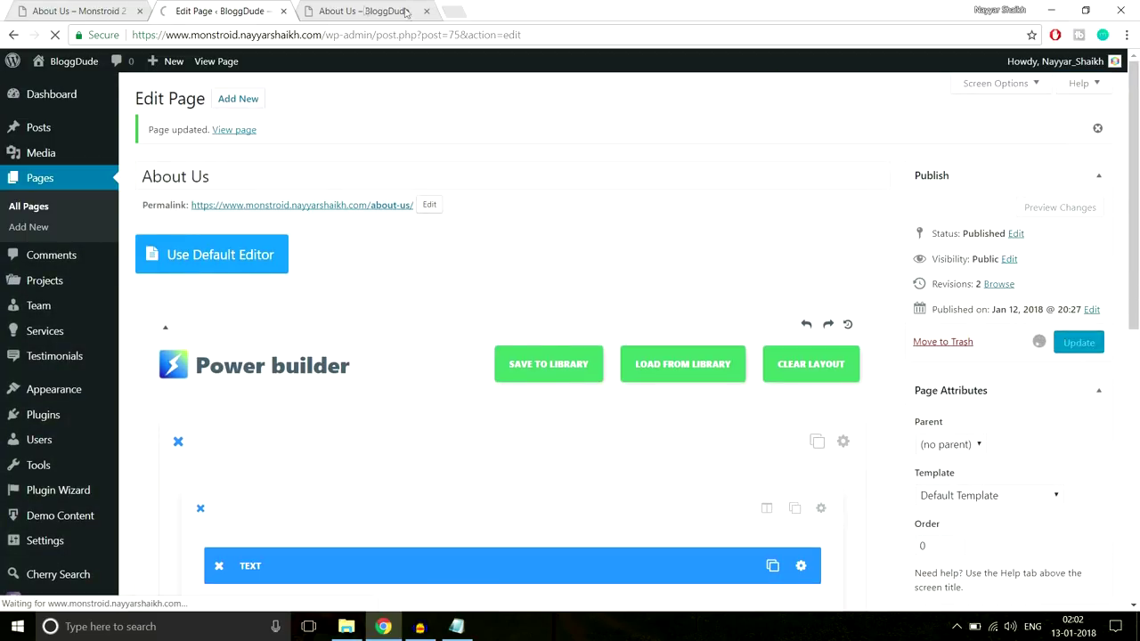
left_click(313, 7)
left_click(336, 35)
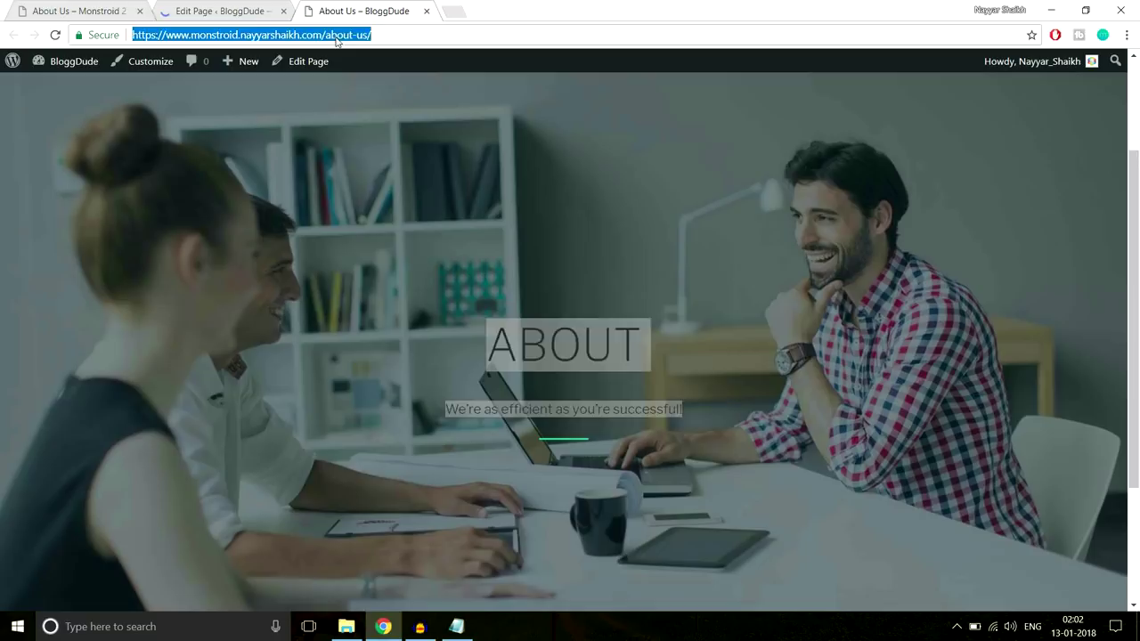
Reload the live About page, inspect its heading text, then return to the builder's Text module
key("Return")
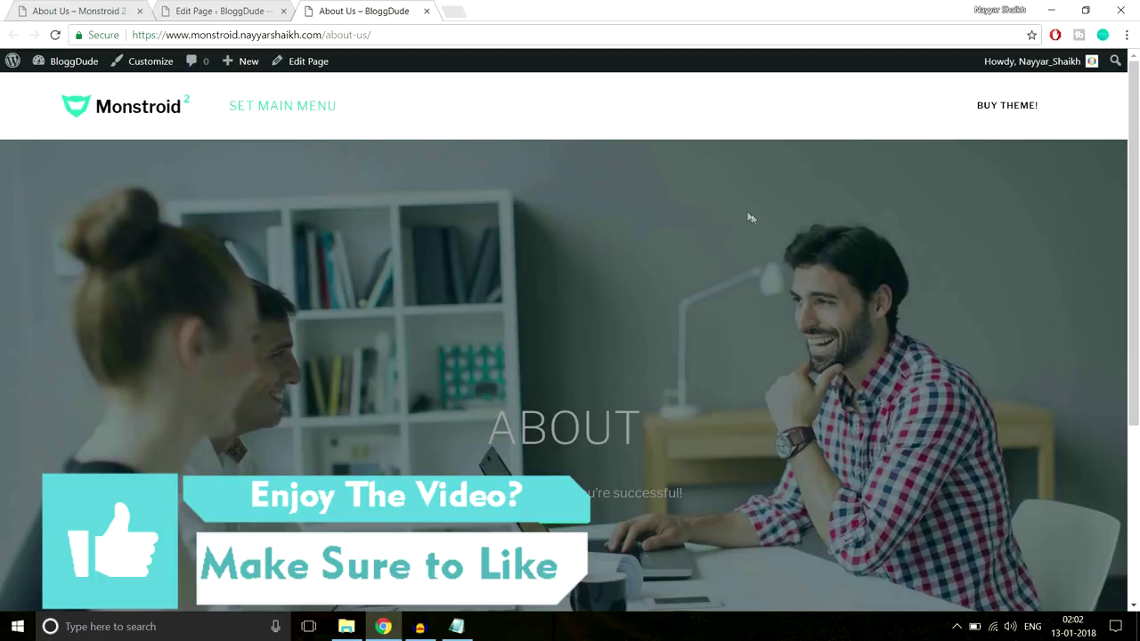
scroll(750, 217, "down", 3)
scroll(696, 247, "up", 1)
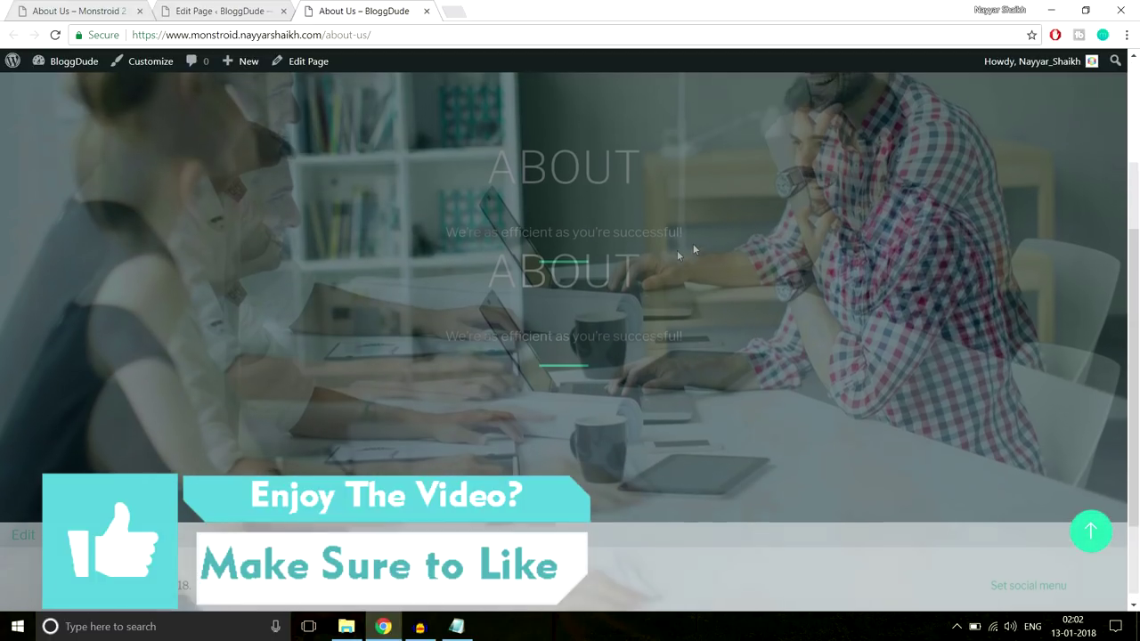
left_click_drag(474, 305, 720, 376)
scroll(721, 375, "down", 2)
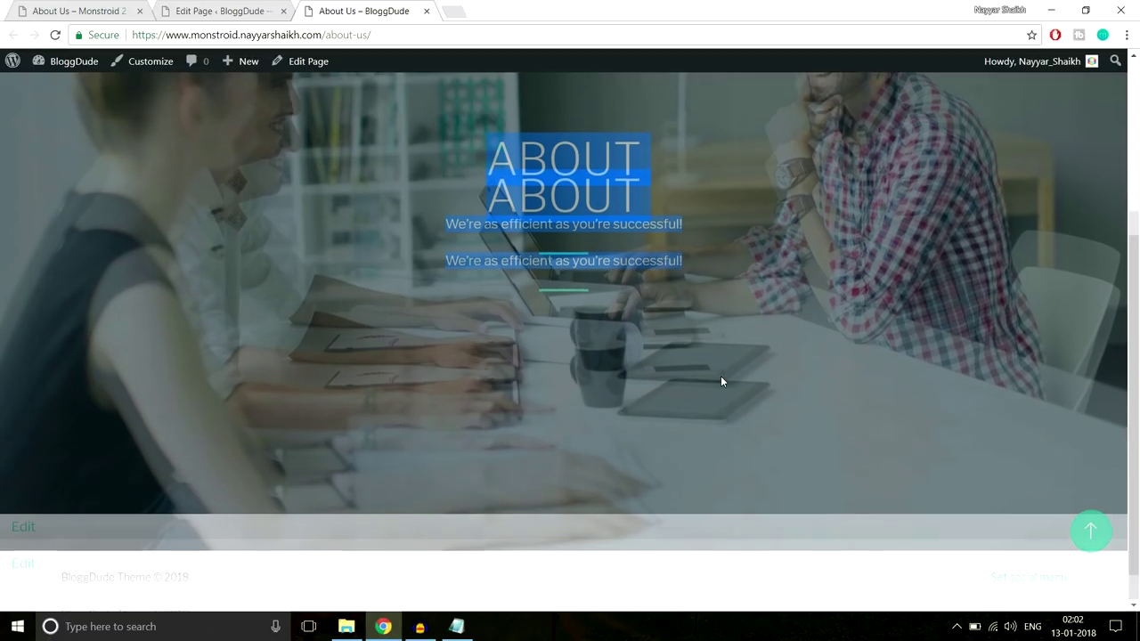
scroll(721, 376, "up", 3)
left_click(590, 178)
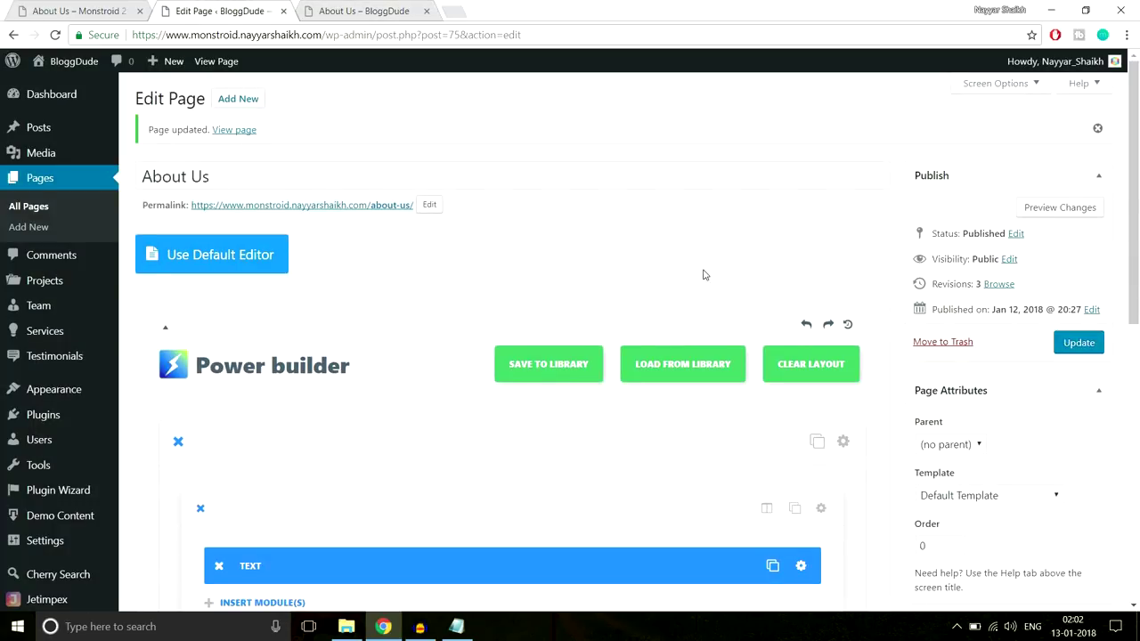
scroll(705, 273, "down", 3)
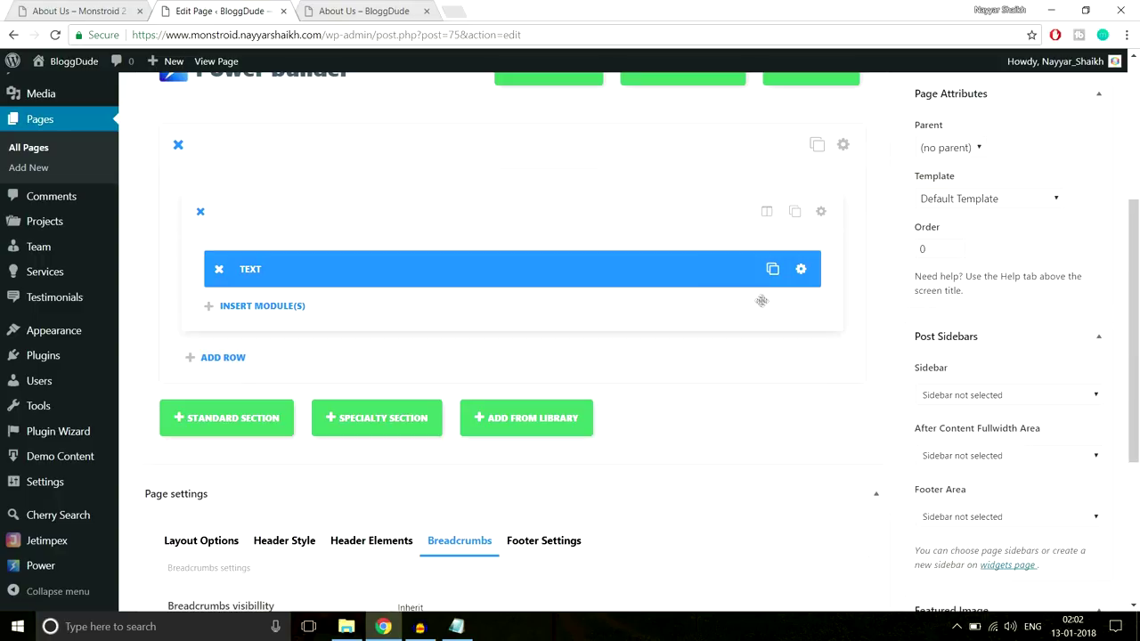
Make the ABOUT heading and tagline white in the Text module and save it
left_click(800, 269)
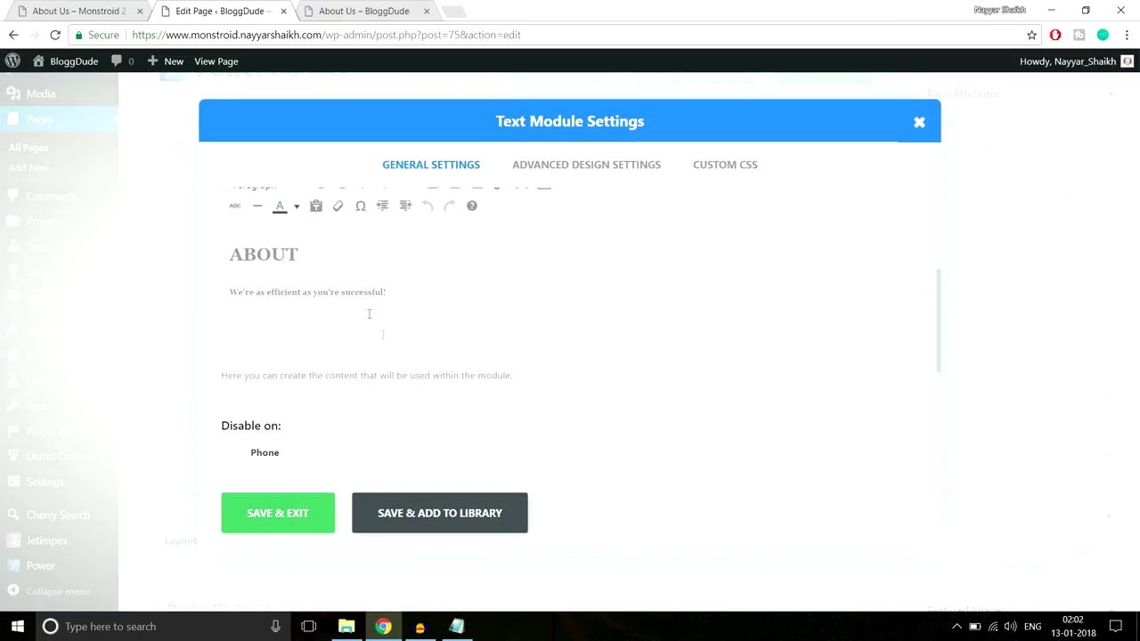
scroll(470, 321, "up", 2)
left_click_drag(427, 341, 197, 332)
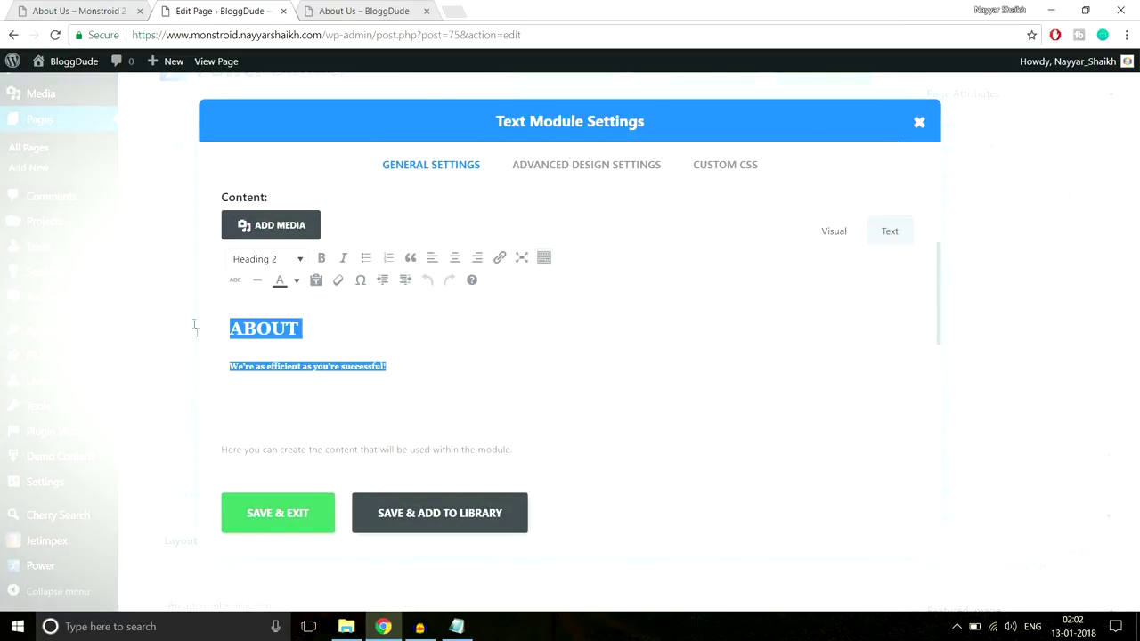
left_click(296, 281)
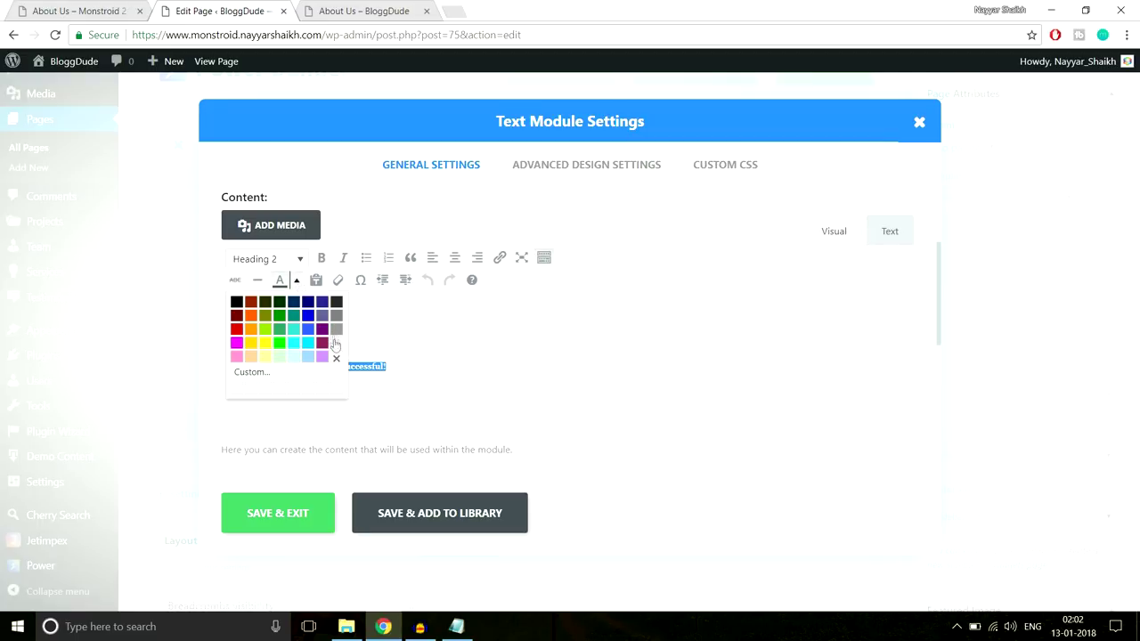
left_click(335, 345)
left_click(377, 347)
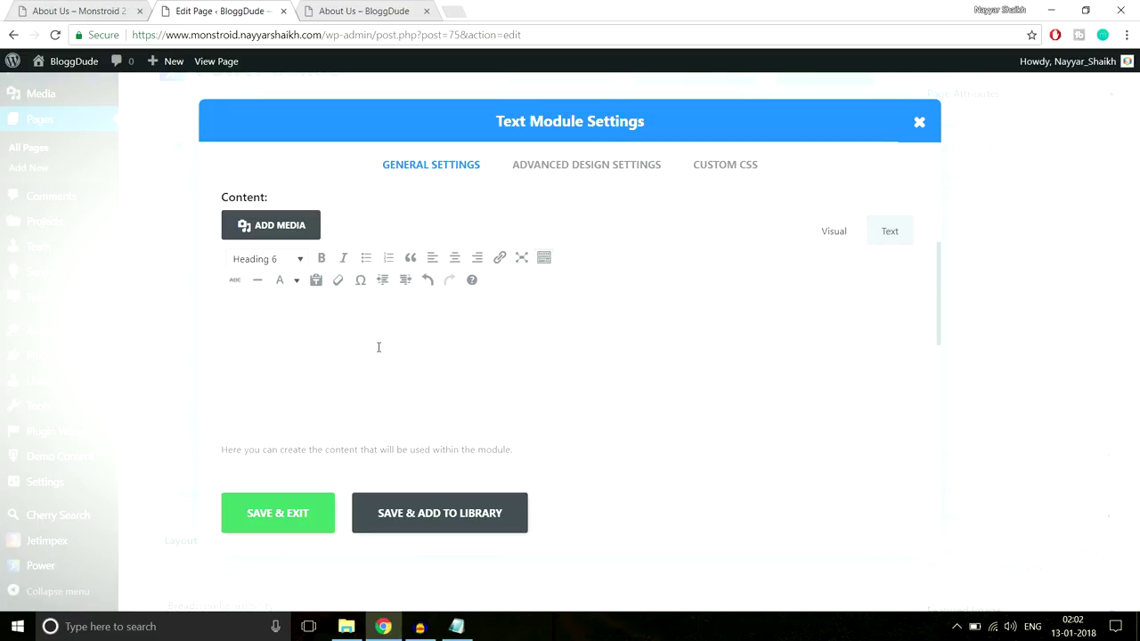
left_click(267, 523)
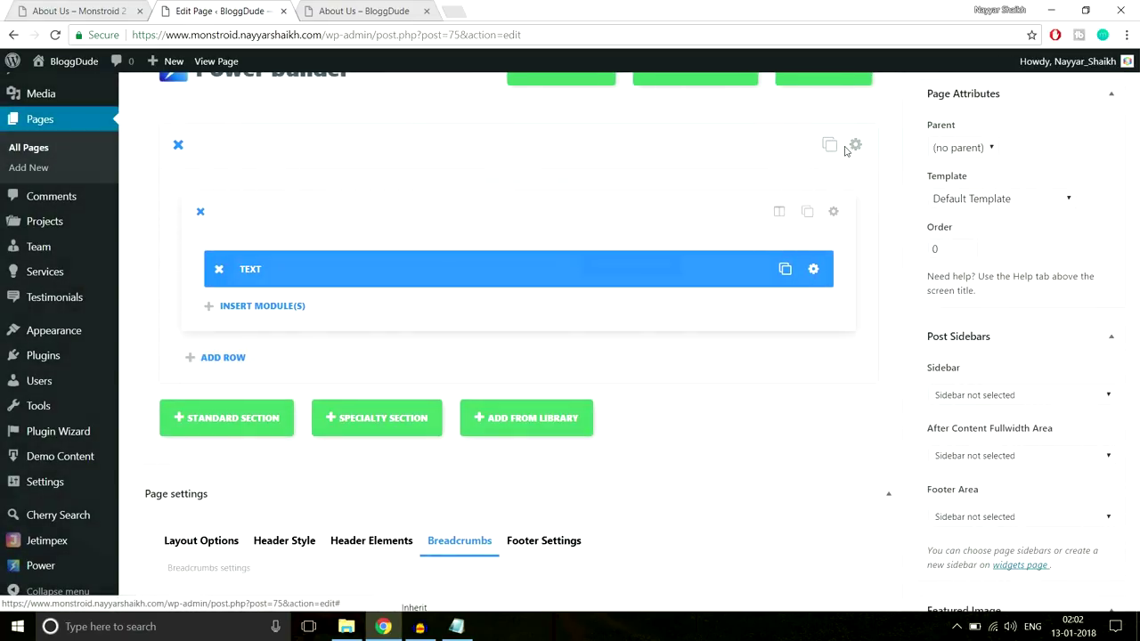
Change the section's top and bottom padding from 350px to 300px and update the page
left_click(843, 146)
scroll(803, 257, "down", 15)
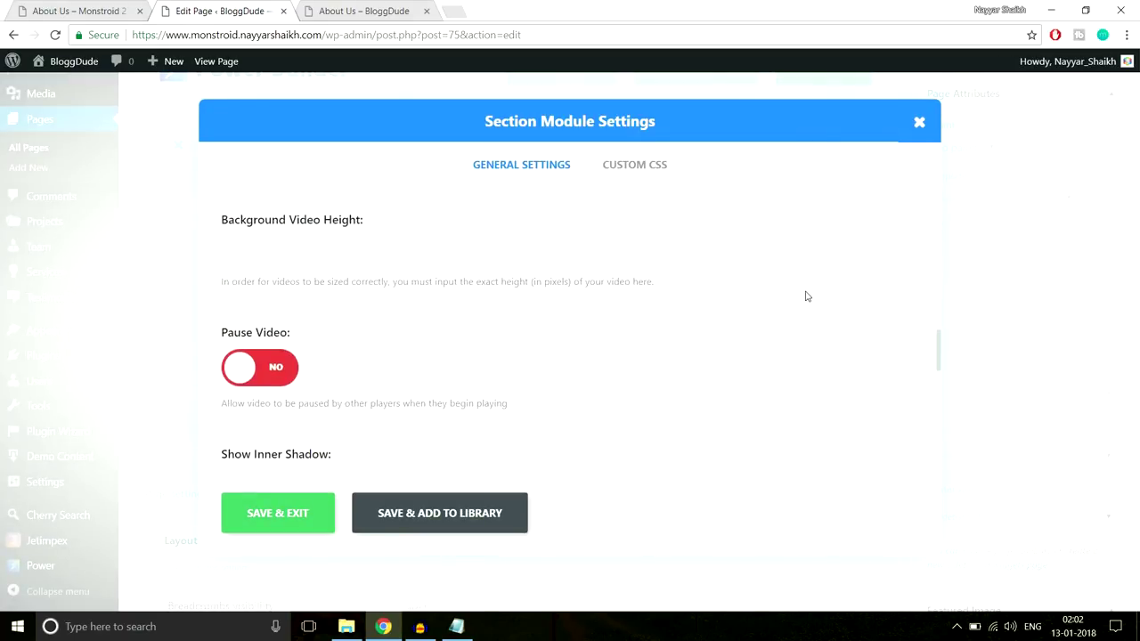
left_click_drag(272, 231, 285, 231)
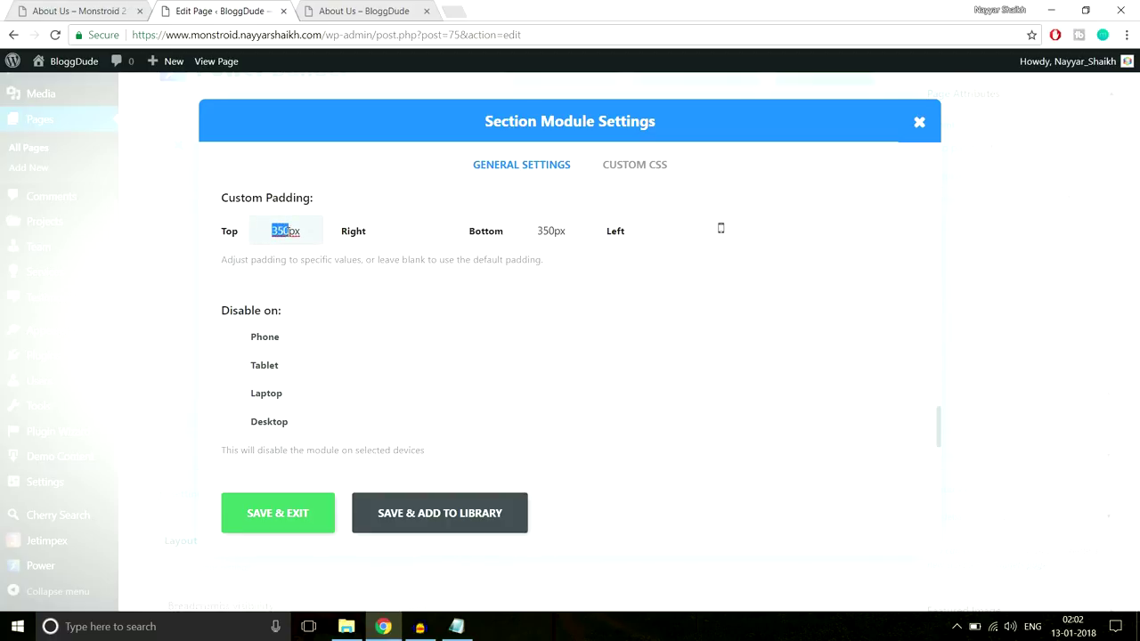
type("30")
left_click_drag(540, 231, 547, 230)
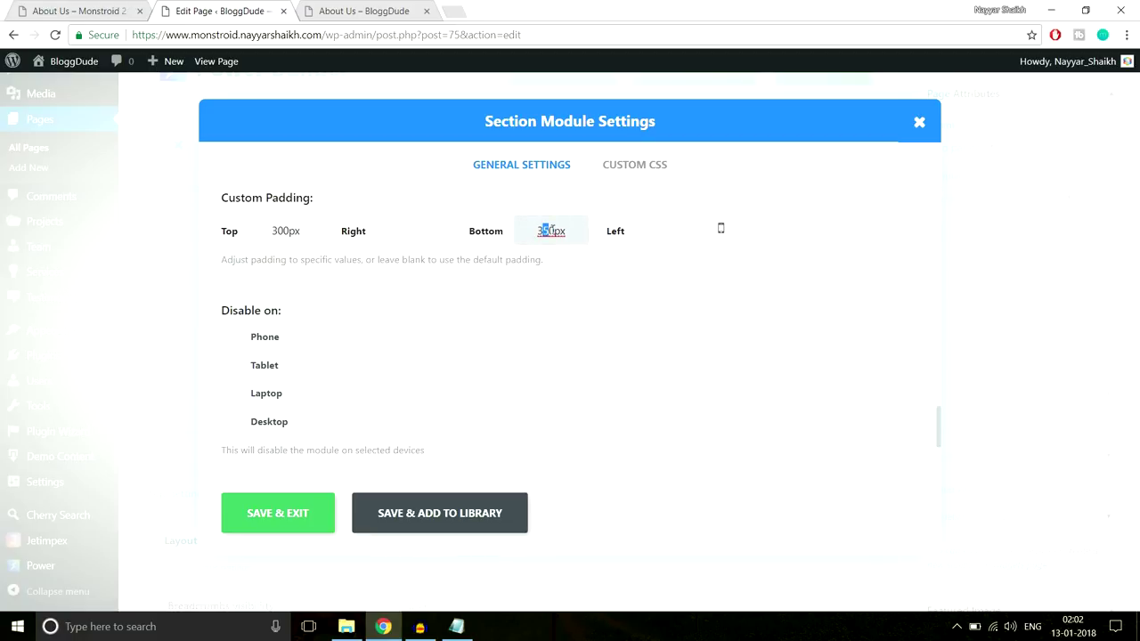
left_click(298, 514)
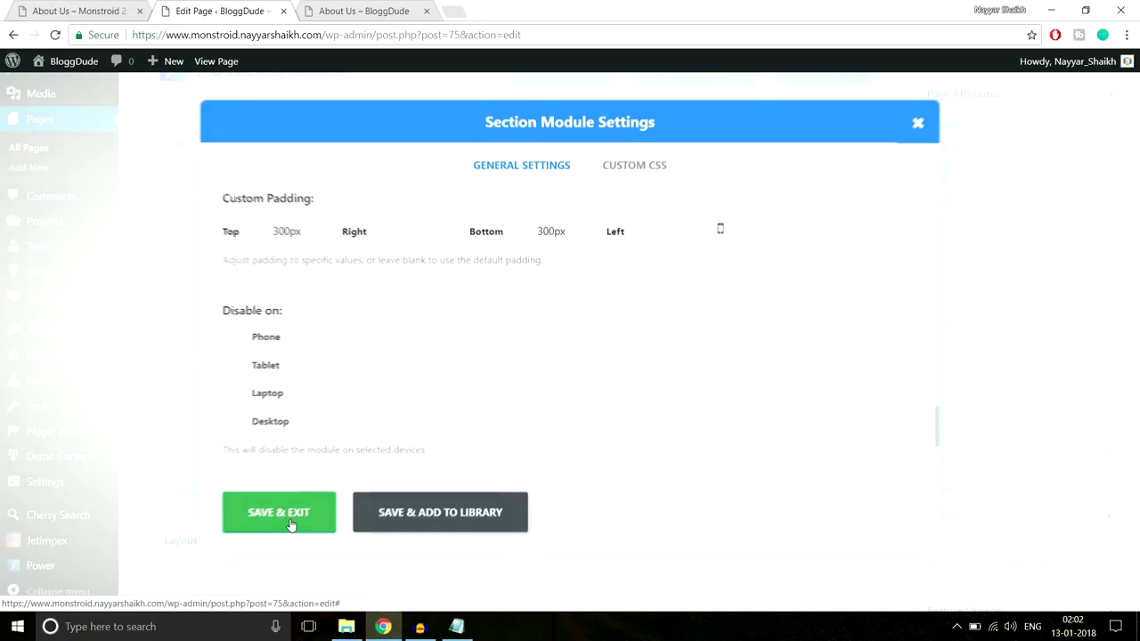
left_click(1100, 350)
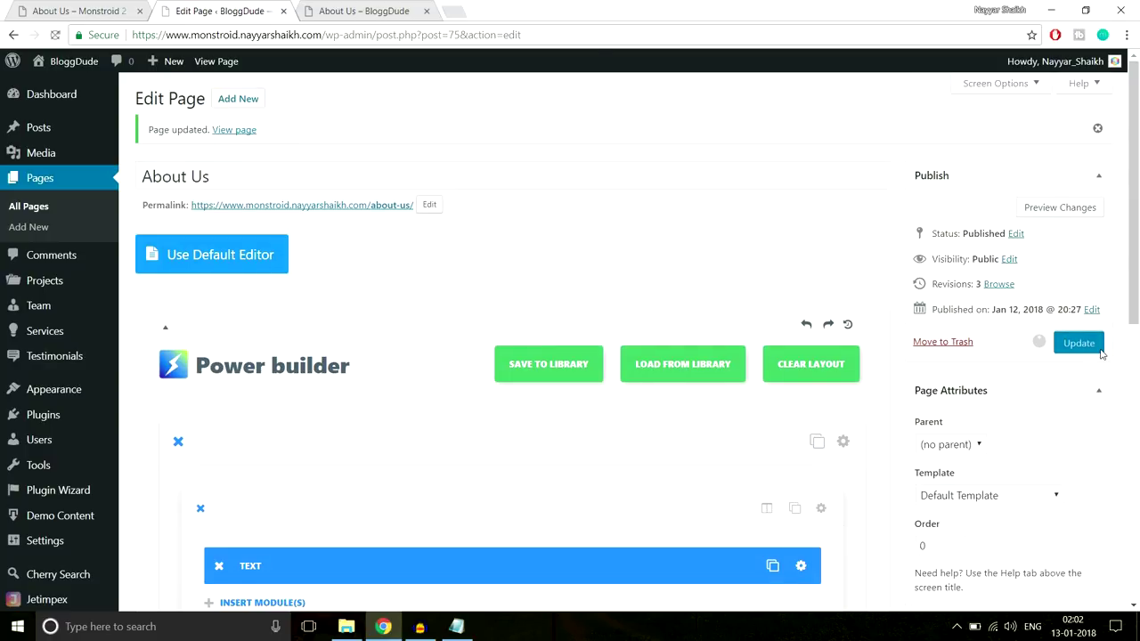
Reload the live About Us page to see the white heading and tagline
left_click(356, 11)
left_click(343, 36)
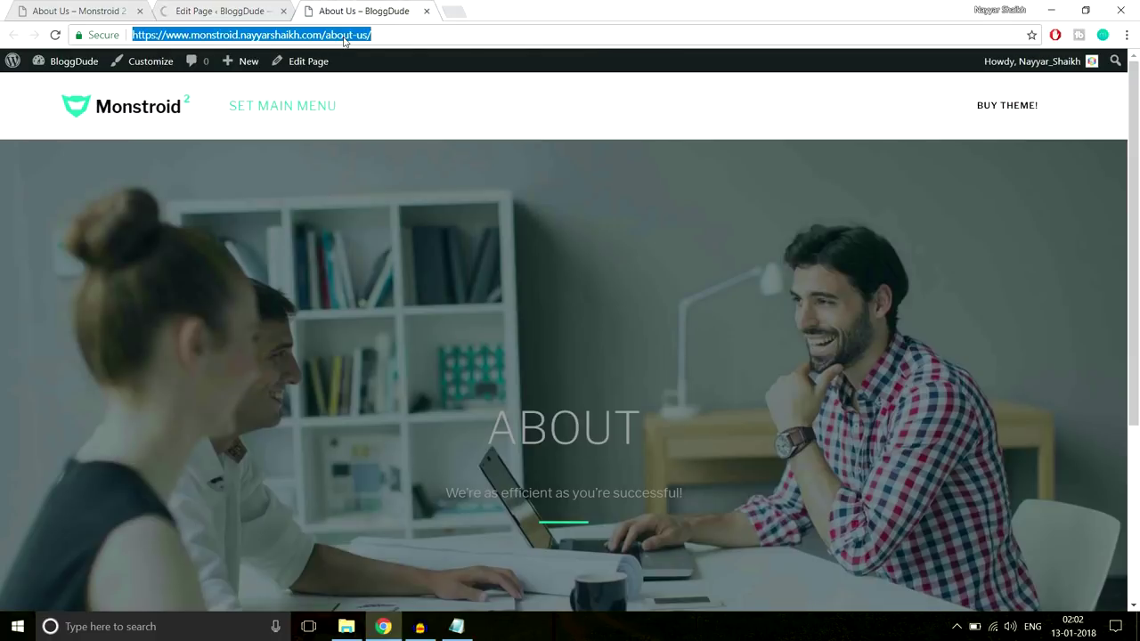
key("Return")
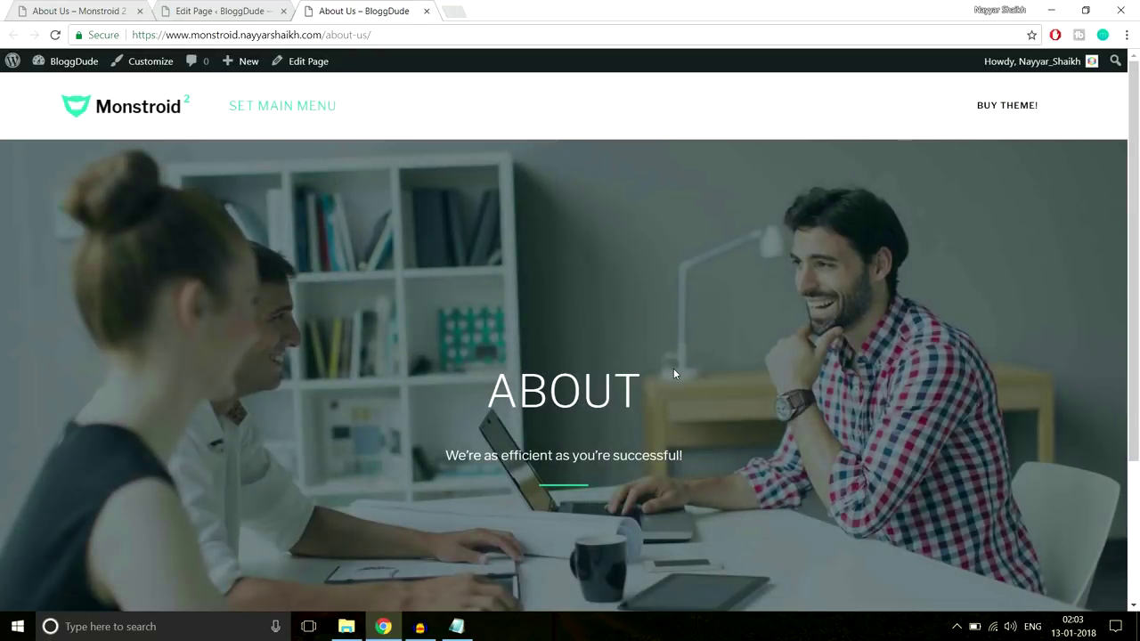
scroll(675, 374, "down", 3)
scroll(678, 392, "up", 3)
Scroll through the Monstroid 2 demo About Us page for comparison
left_click(75, 11)
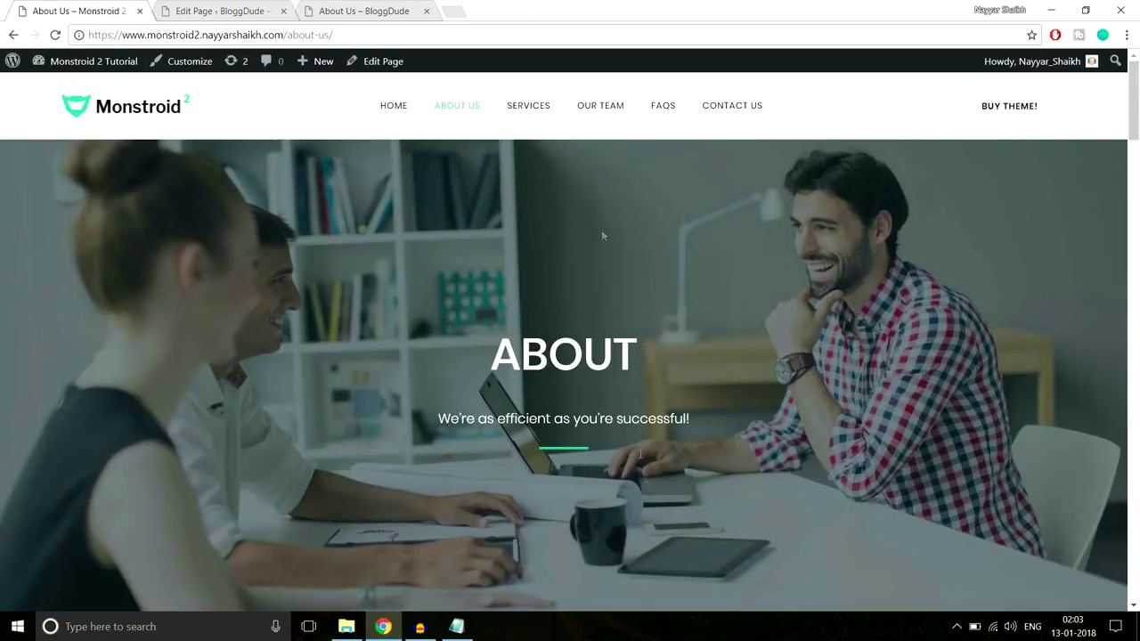
scroll(638, 411, "down", 7)
scroll(79, 355, "up", 2)
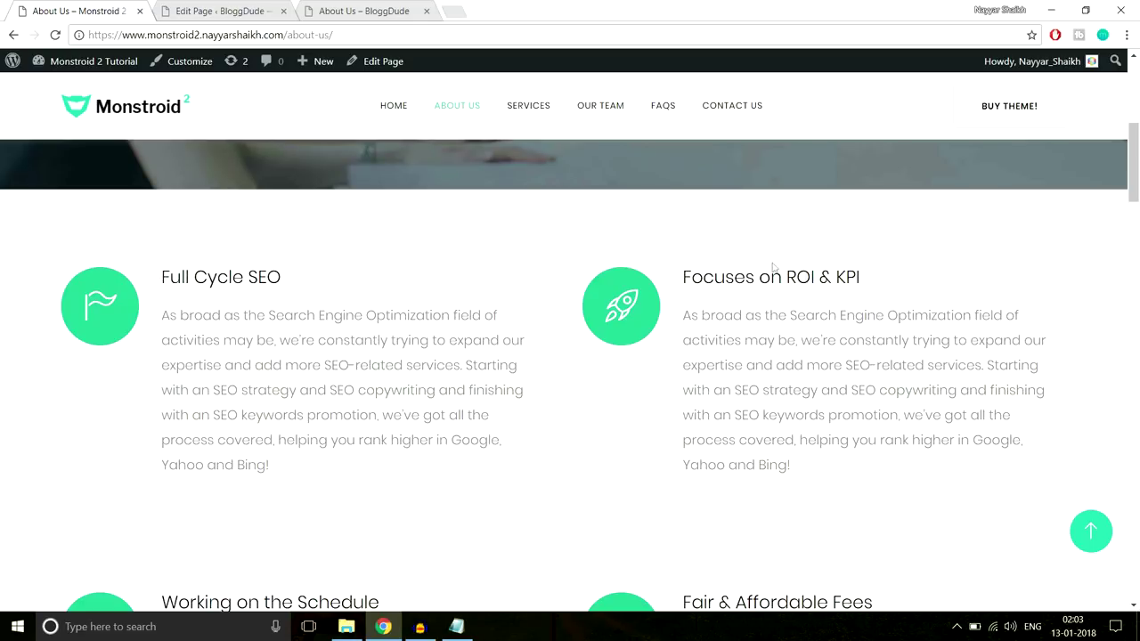
scroll(773, 267, "down", 4)
scroll(544, 370, "up", 3)
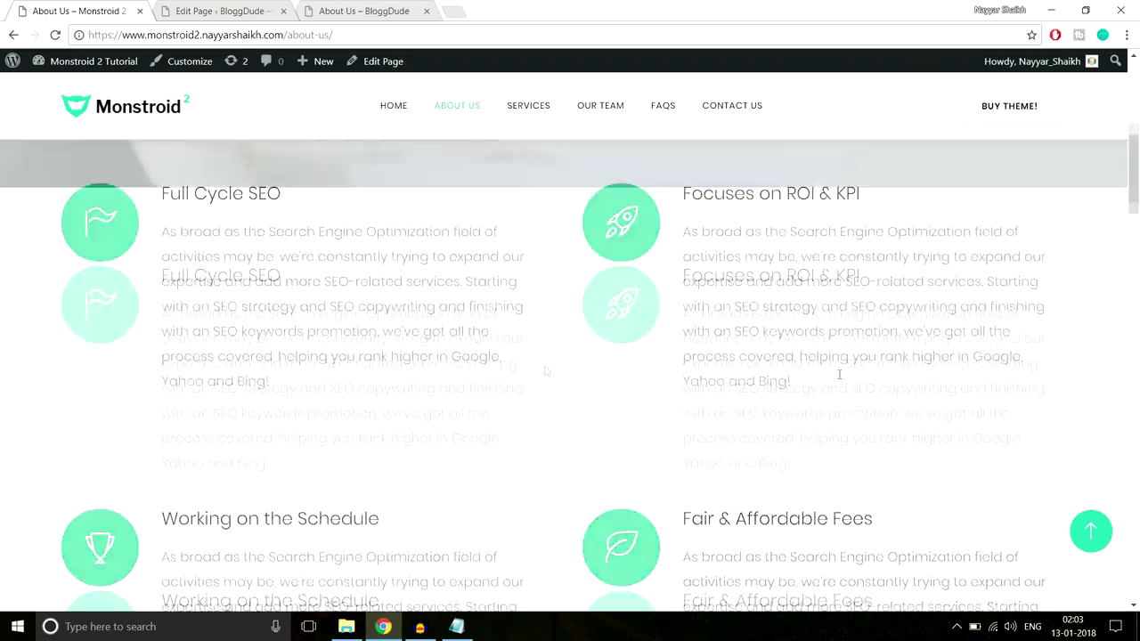
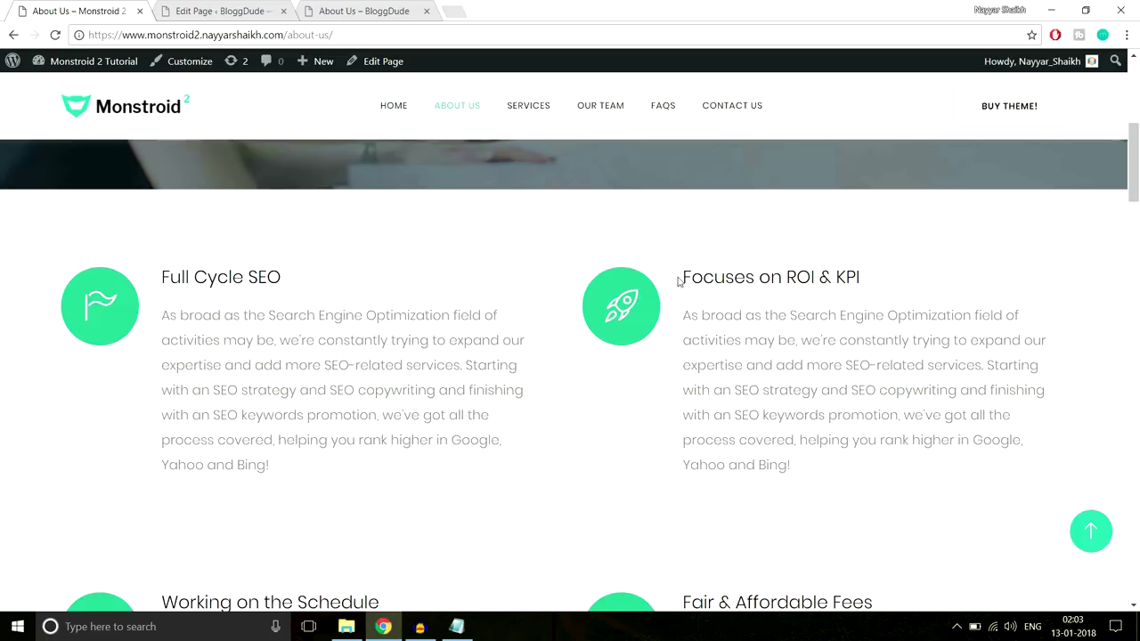
Add a standard section with a 1/2 + 1/2 row below the existing one, opening the left column's module list
left_click_drag(679, 282, 850, 277)
left_click_drag(829, 463, 691, 315)
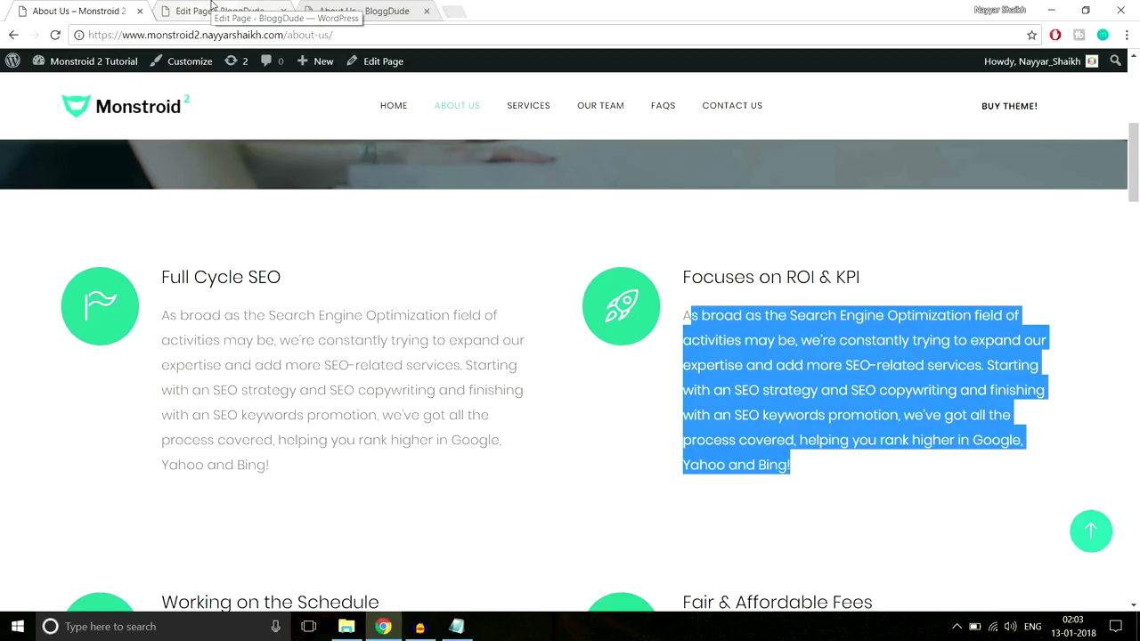
left_click(211, 9)
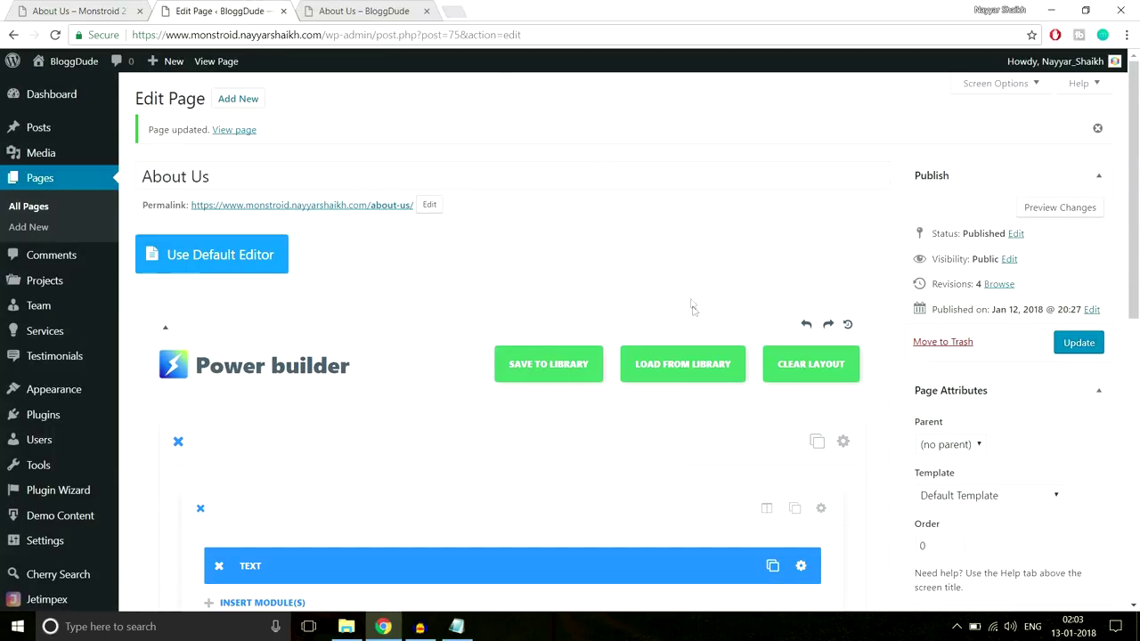
scroll(692, 311, "down", 6)
scroll(694, 315, "up", 1)
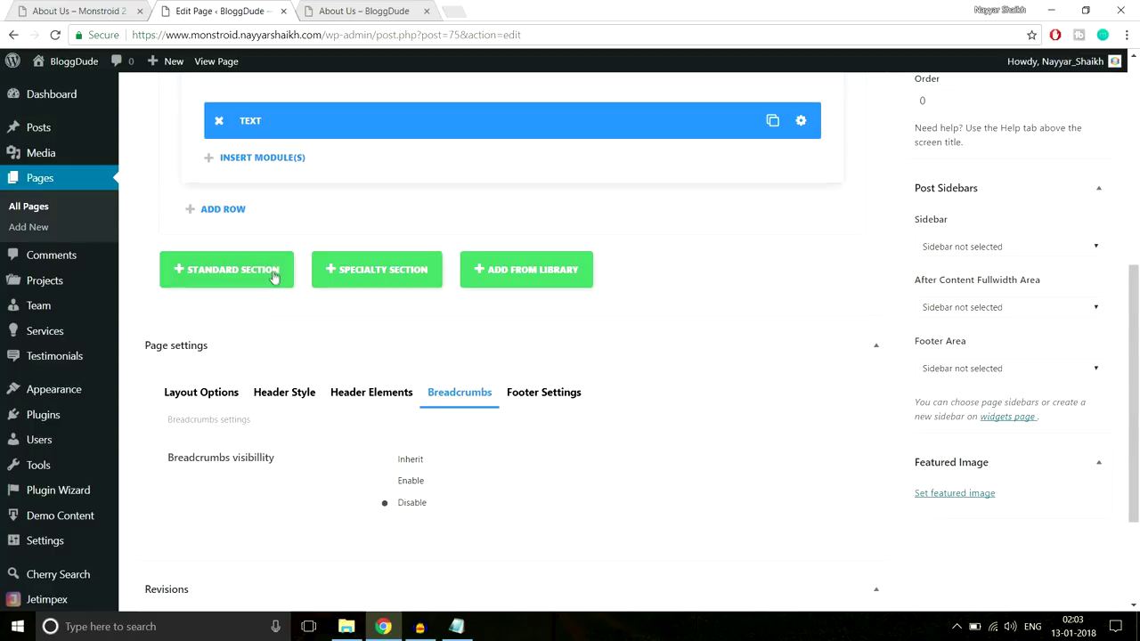
left_click(275, 271)
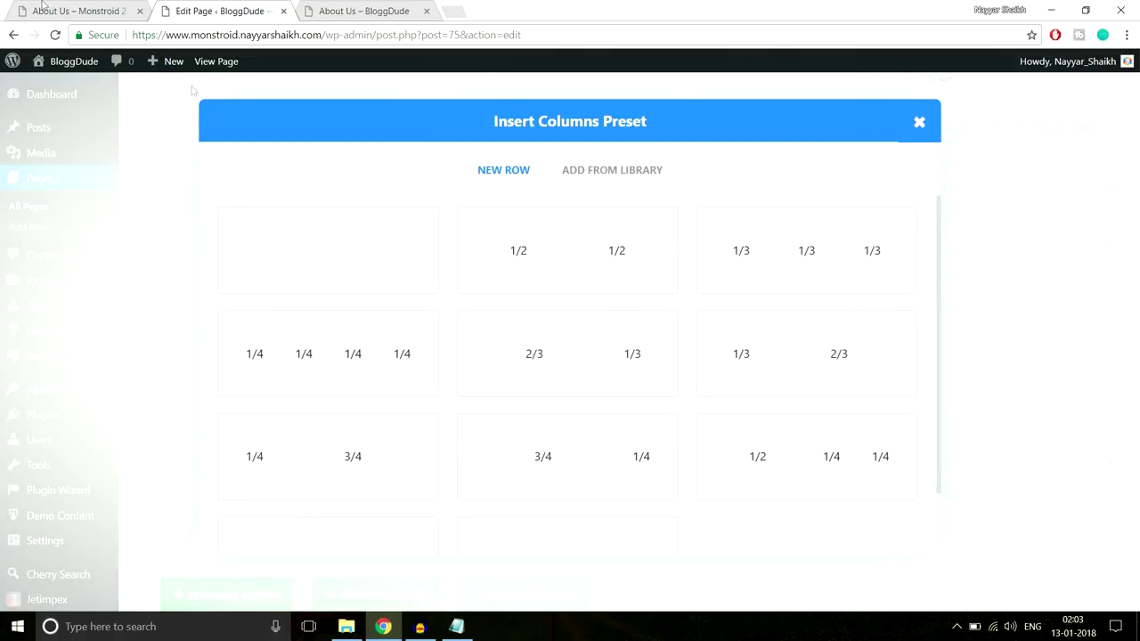
left_click(570, 248)
scroll(371, 336, "down", 2)
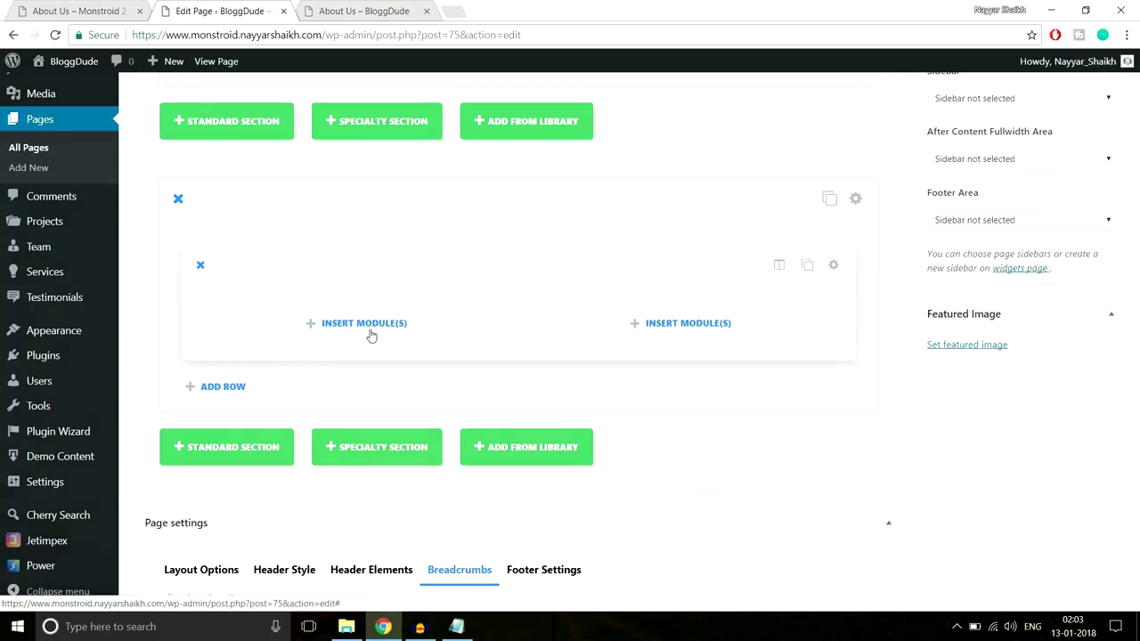
left_click(370, 334)
left_click(125, 7)
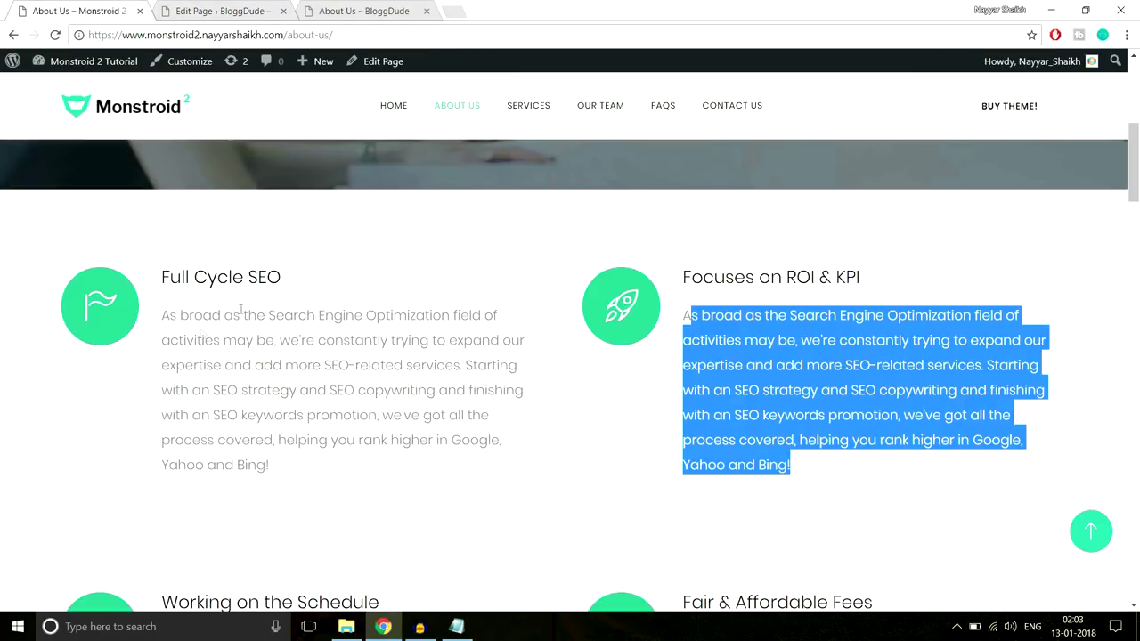
left_click(218, 7)
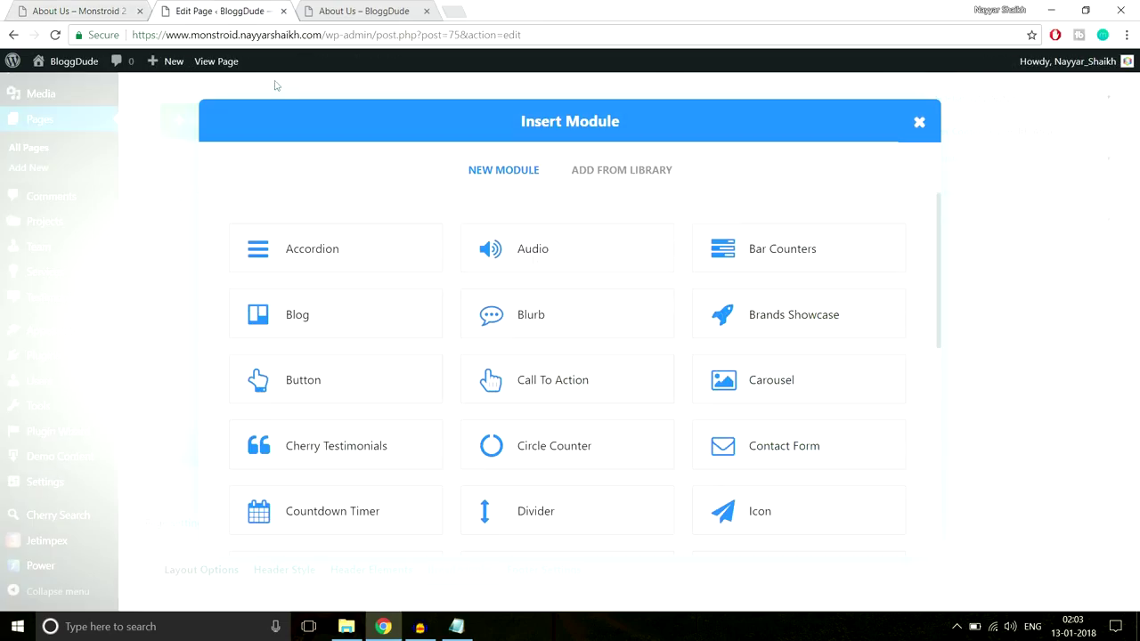
Add a Blurb module titled 'Full Cycle SEO', copied from the demo page
left_click(567, 323)
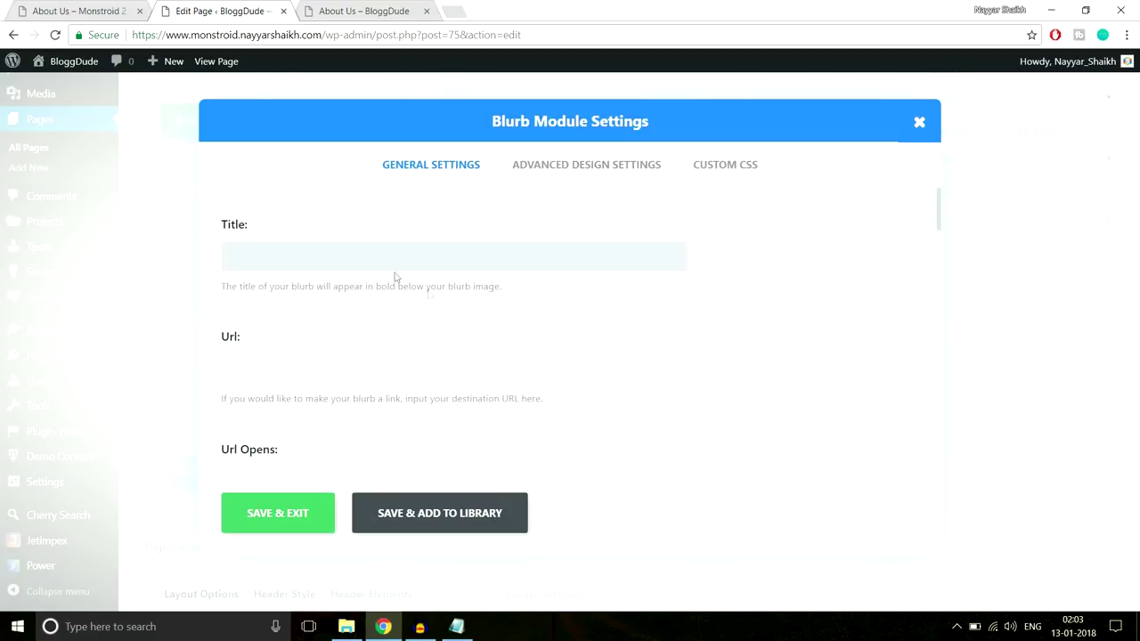
left_click(89, 10)
left_click_drag(318, 279, 159, 272)
key("ctrl+c")
left_click(239, 14)
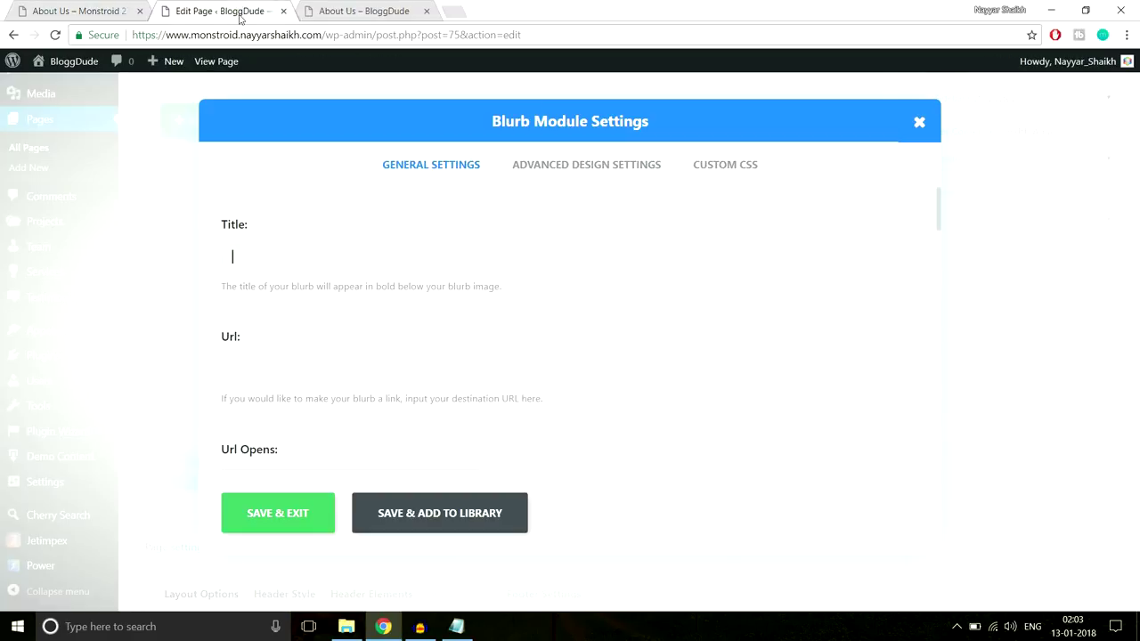
key("ctrl+v")
Turn on Use Icon and choose the flag icon to match the demo
scroll(313, 326, "down", 3)
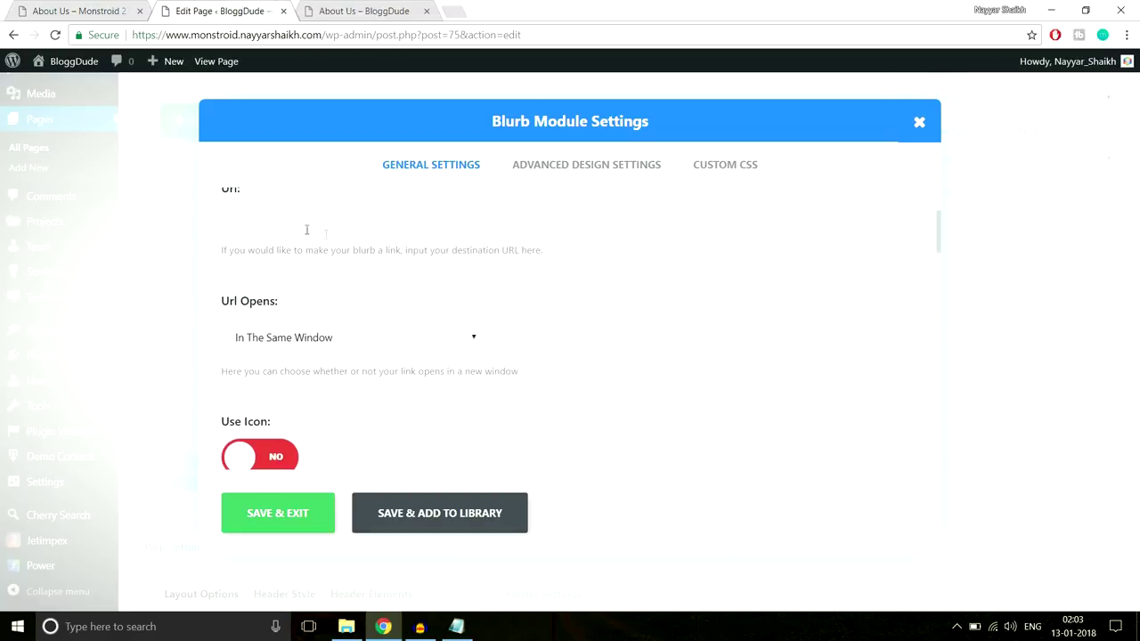
scroll(572, 358, "down", 1)
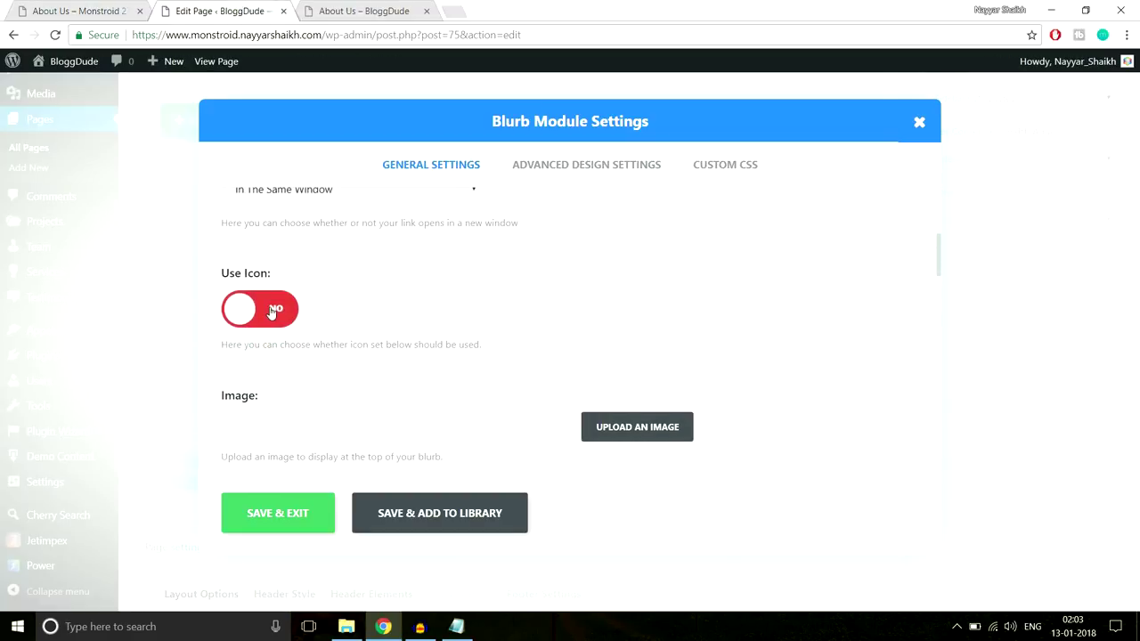
scroll(843, 294, "down", 2)
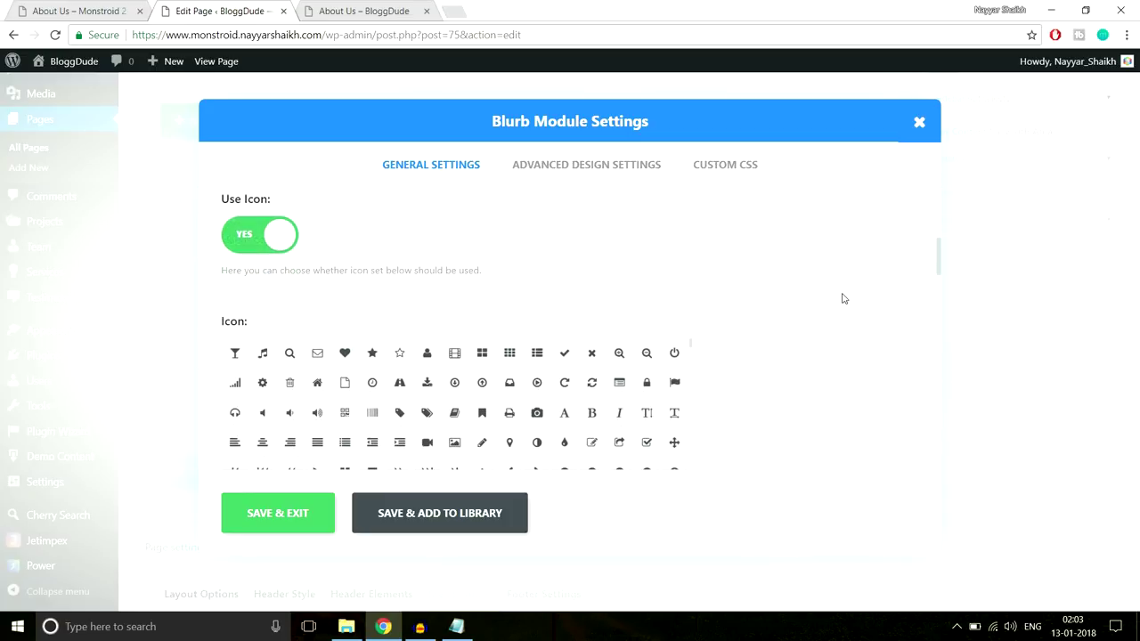
left_click(76, 11)
scroll(350, 343, "down", 1)
scroll(338, 352, "up", 1)
left_click(337, 360)
key("ctrl+Tab")
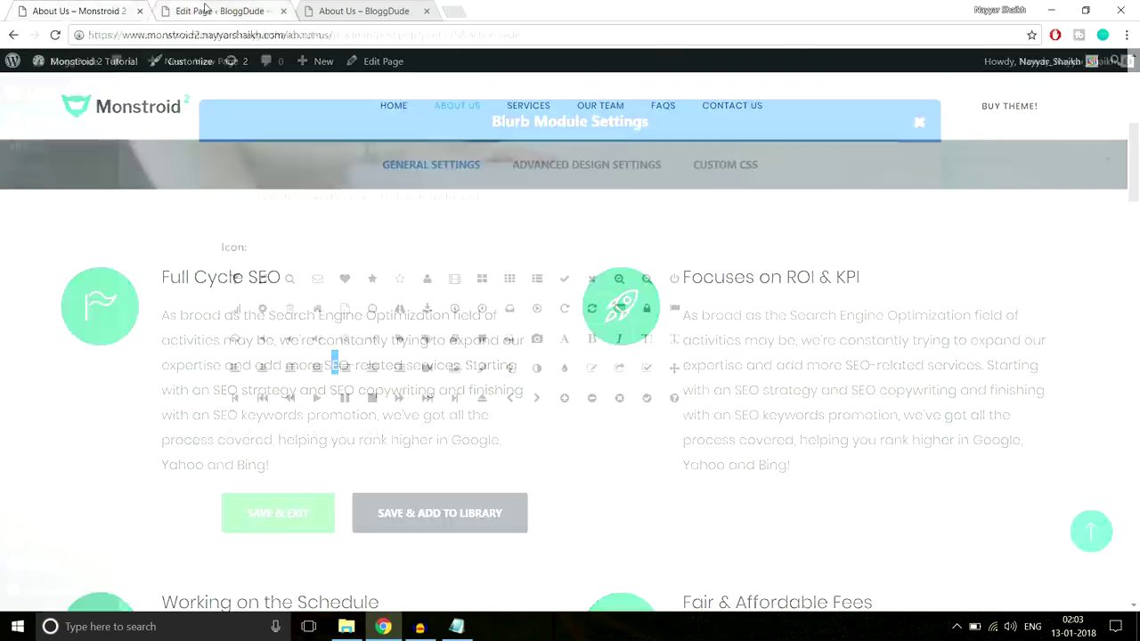
scroll(559, 334, "down", 12)
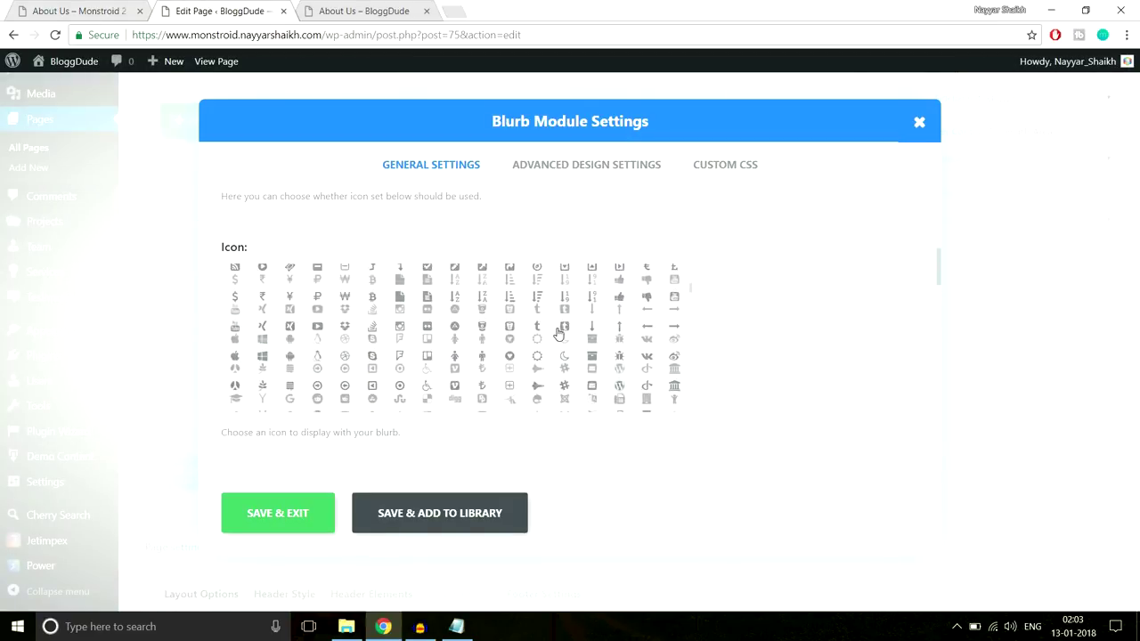
scroll(559, 334, "down", 12)
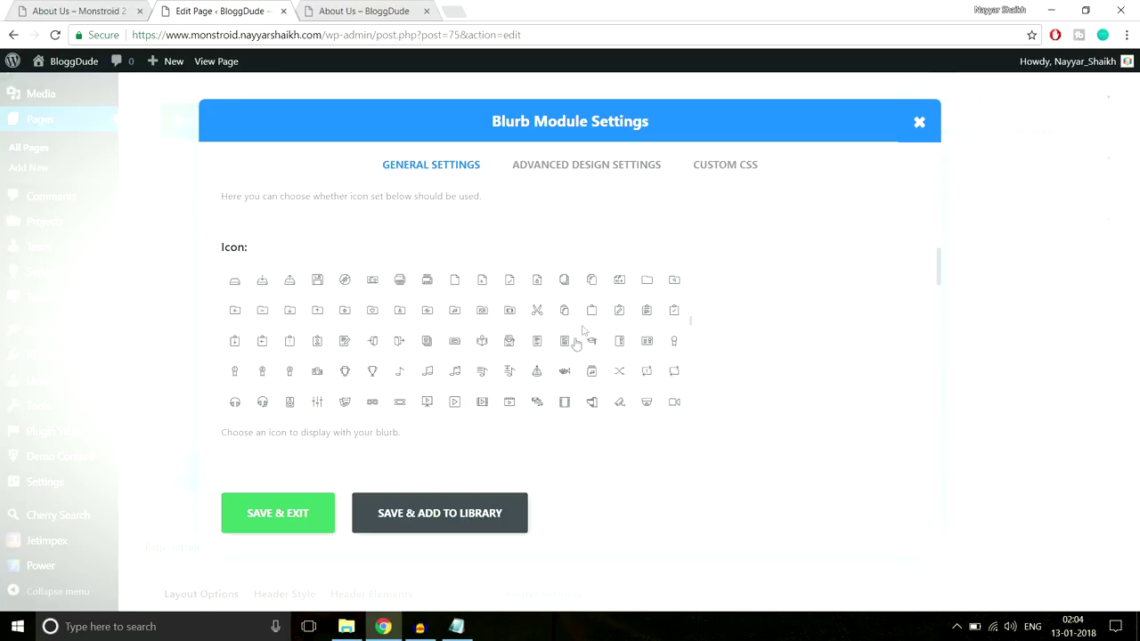
scroll(502, 351, "down", 5)
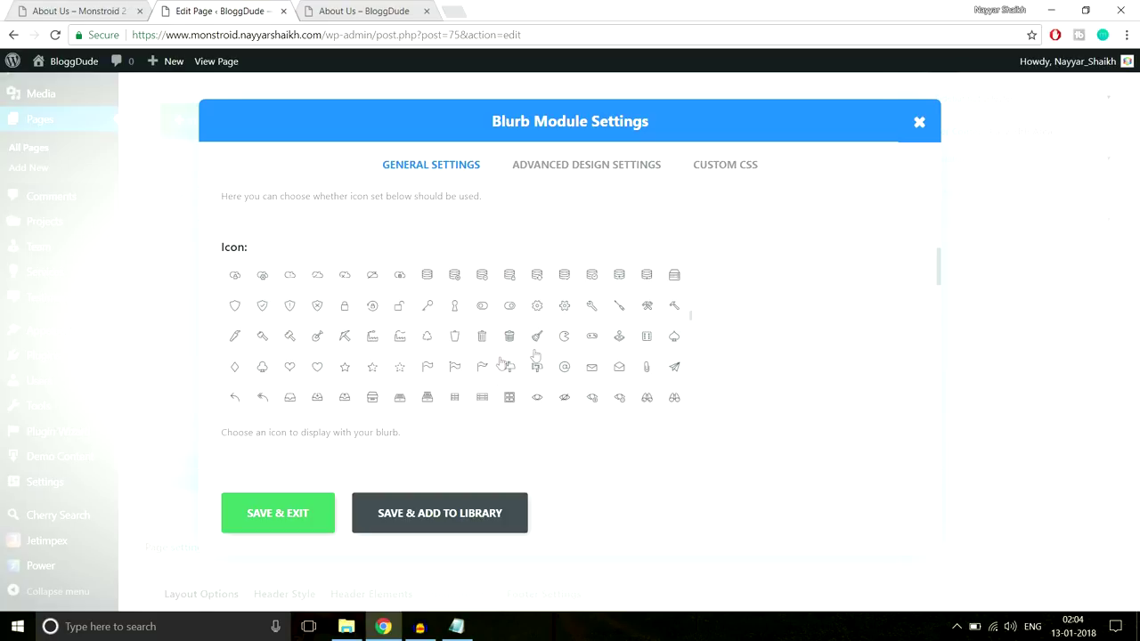
left_click(486, 374)
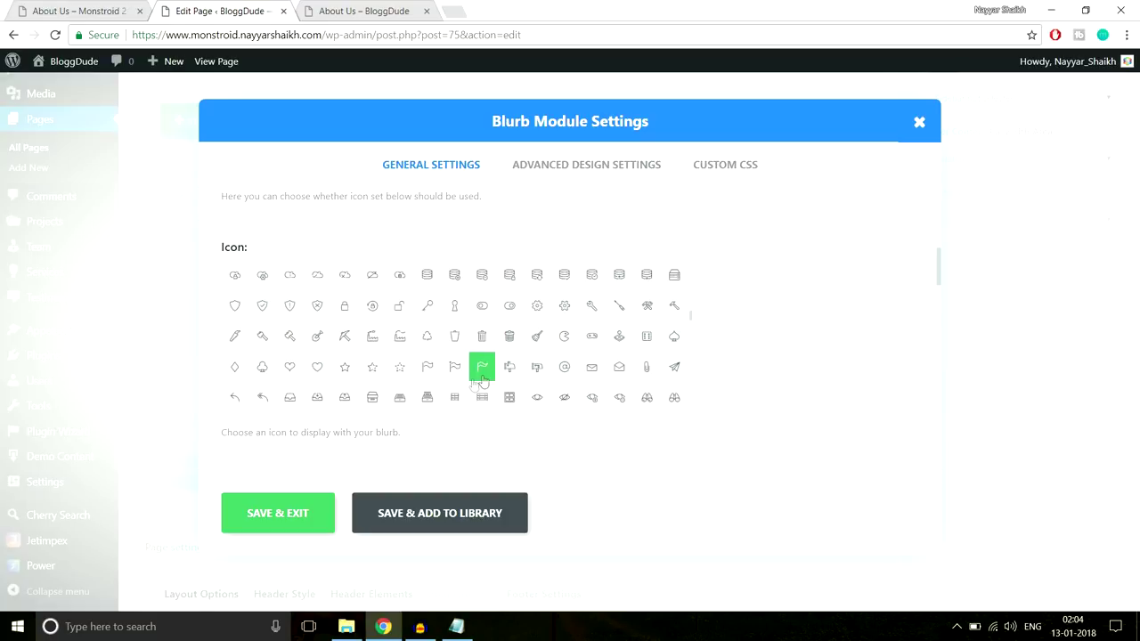
key("ctrl+shift+Tab")
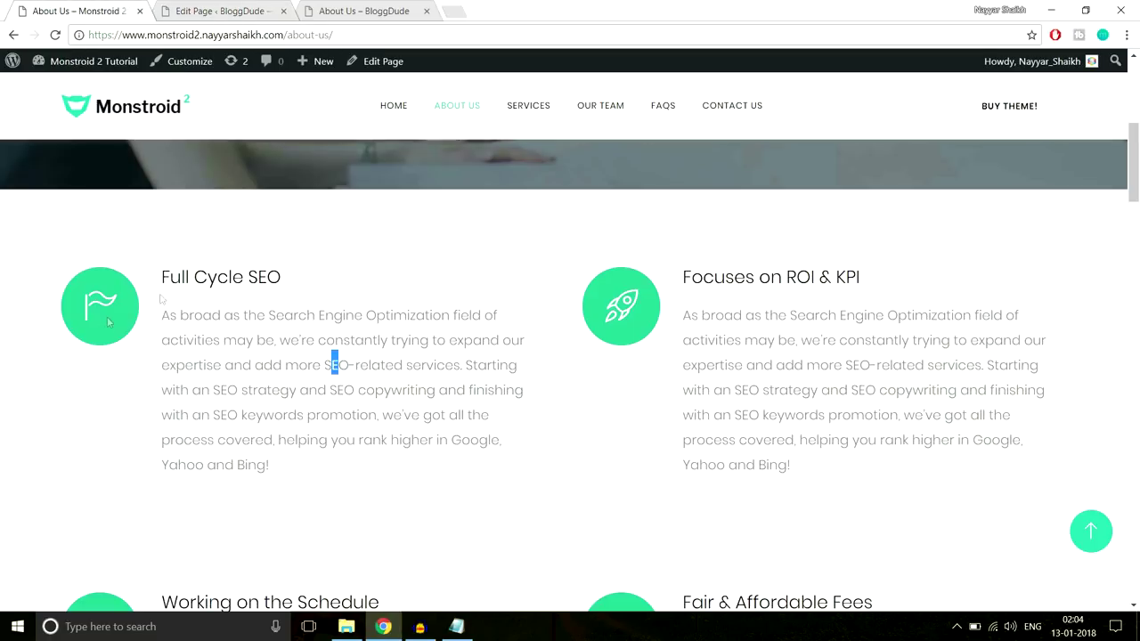
left_click(188, 11)
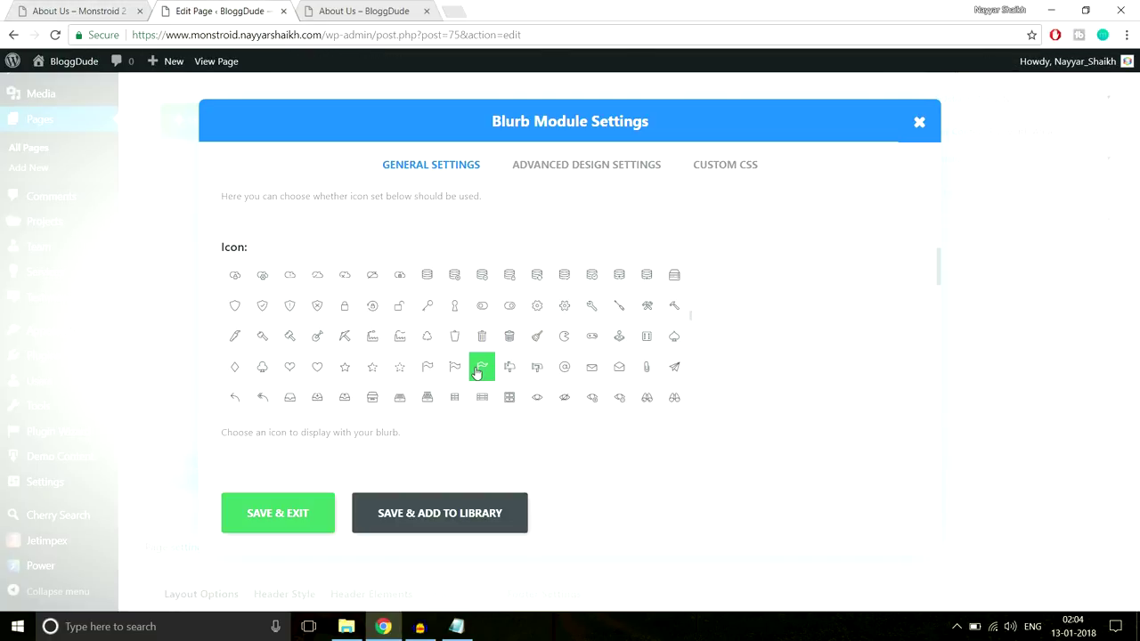
Set the blurb icon colour to white and its placement to Left
scroll(822, 348, "down", 3)
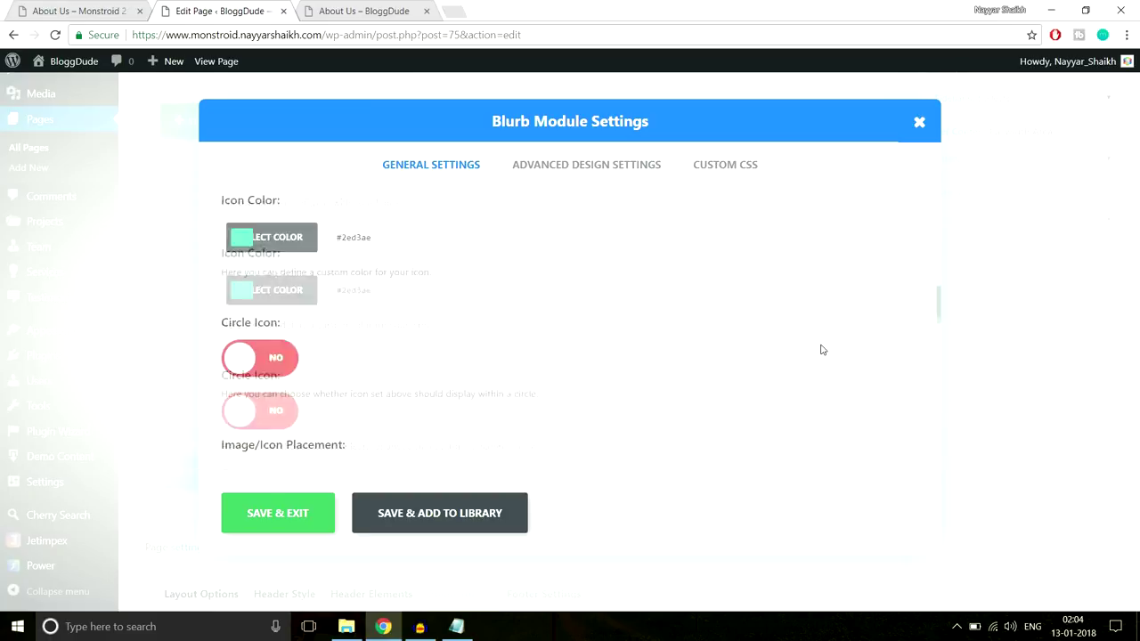
scroll(371, 327, "up", 1)
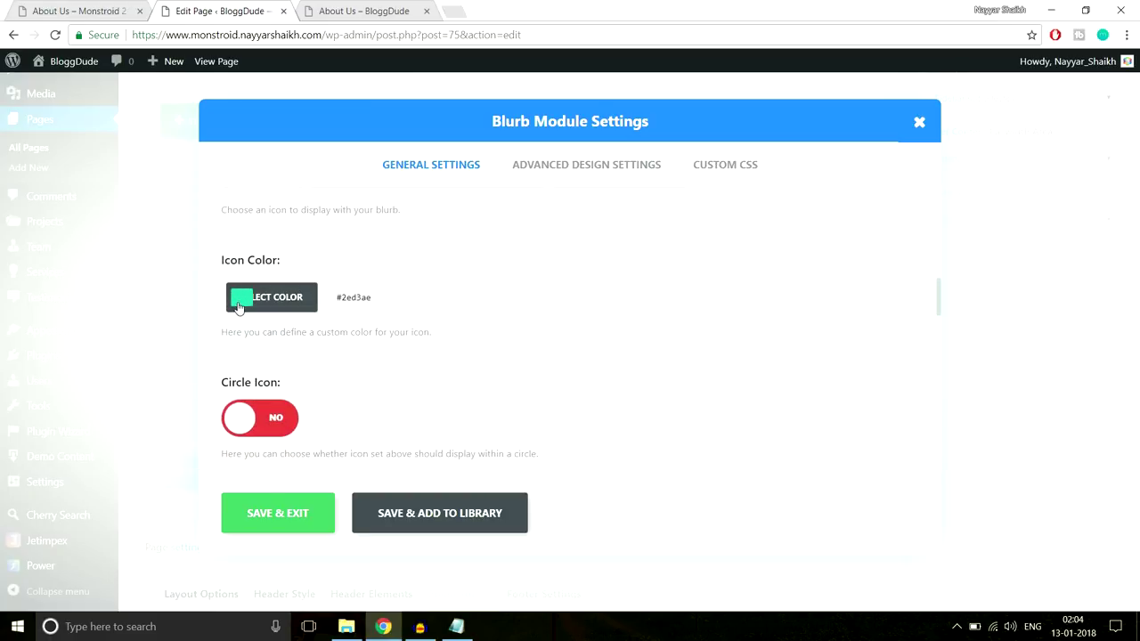
left_click(89, 11)
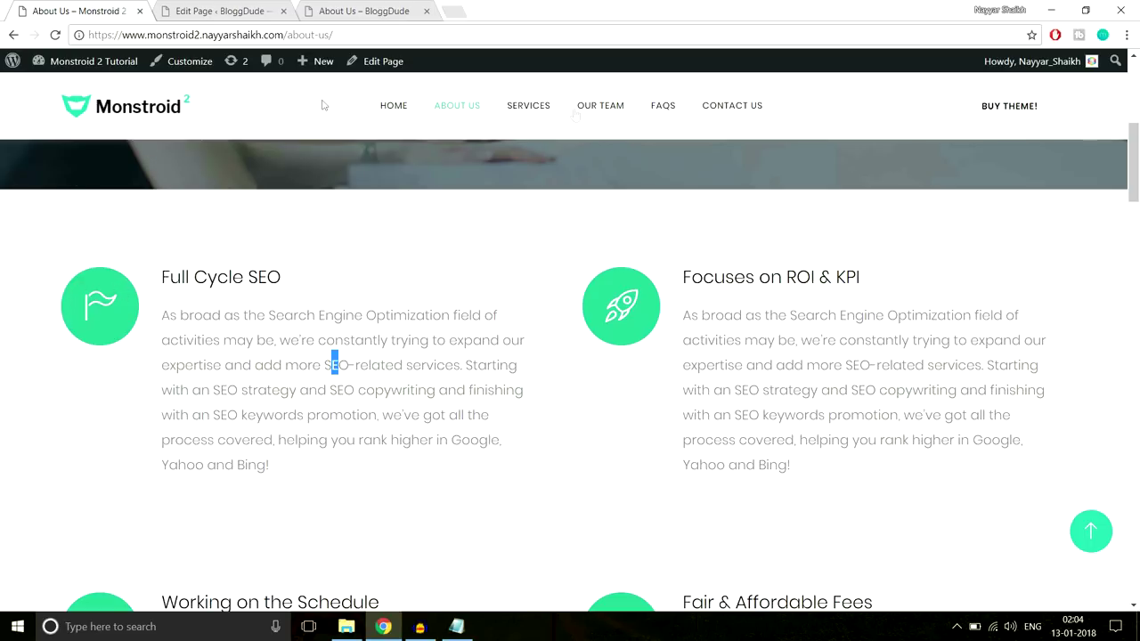
left_click(253, 11)
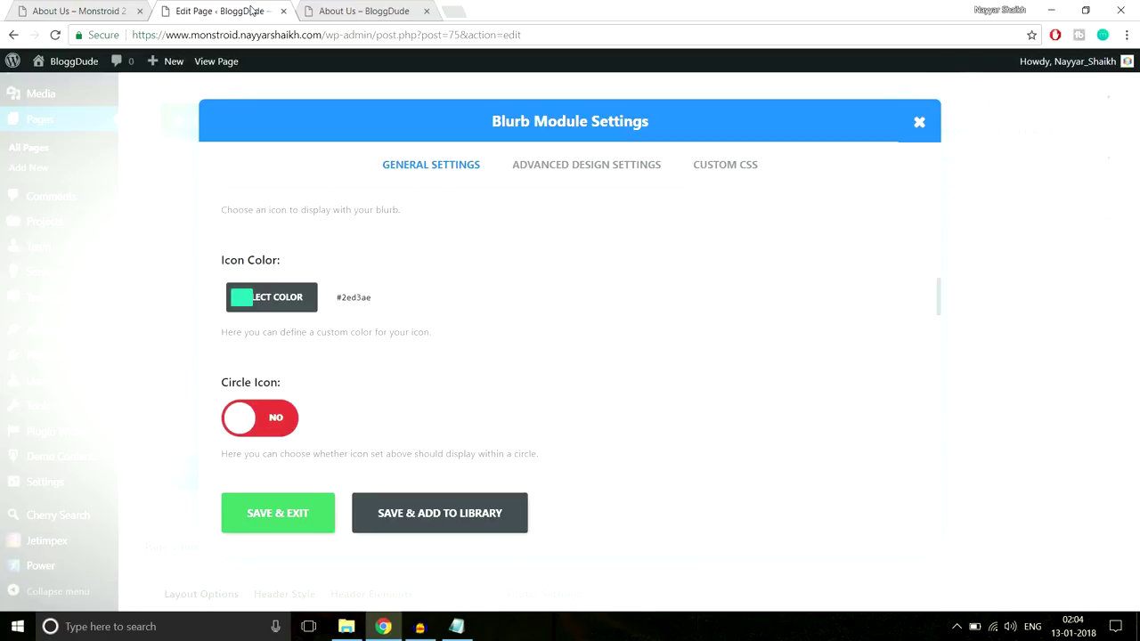
left_click(395, 303)
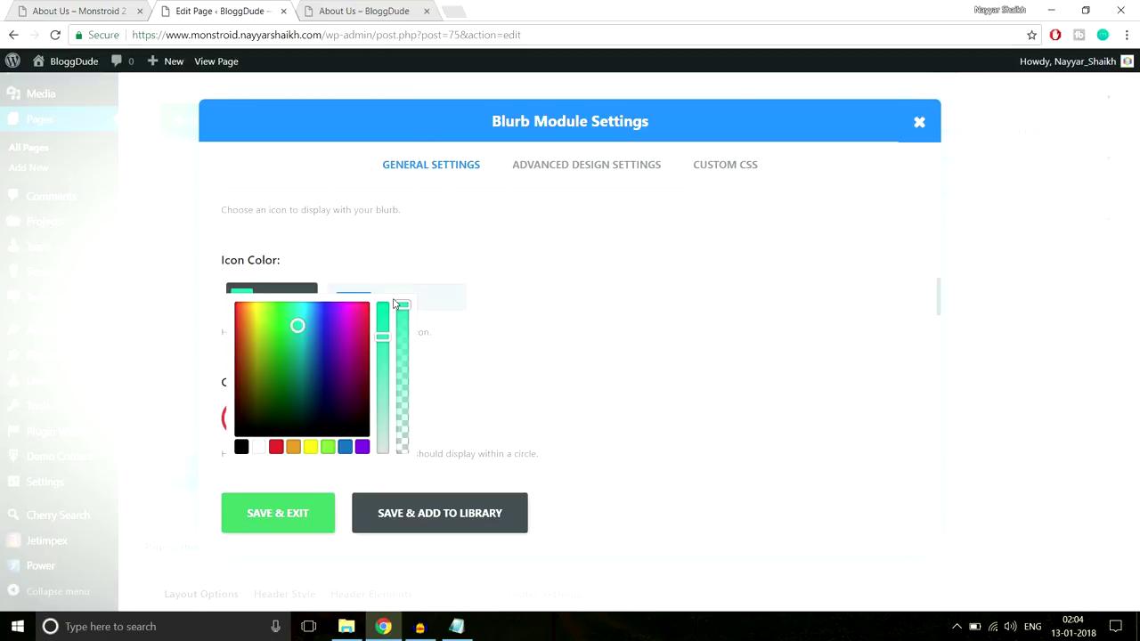
left_click(260, 446)
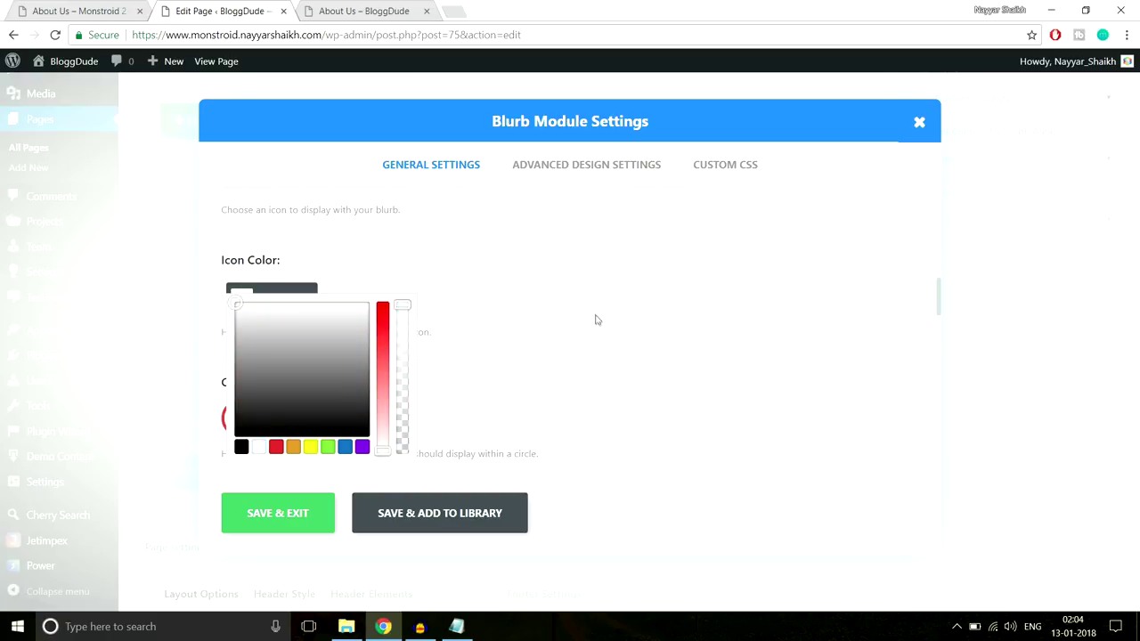
scroll(597, 319, "down", 2)
scroll(596, 320, "down", 1)
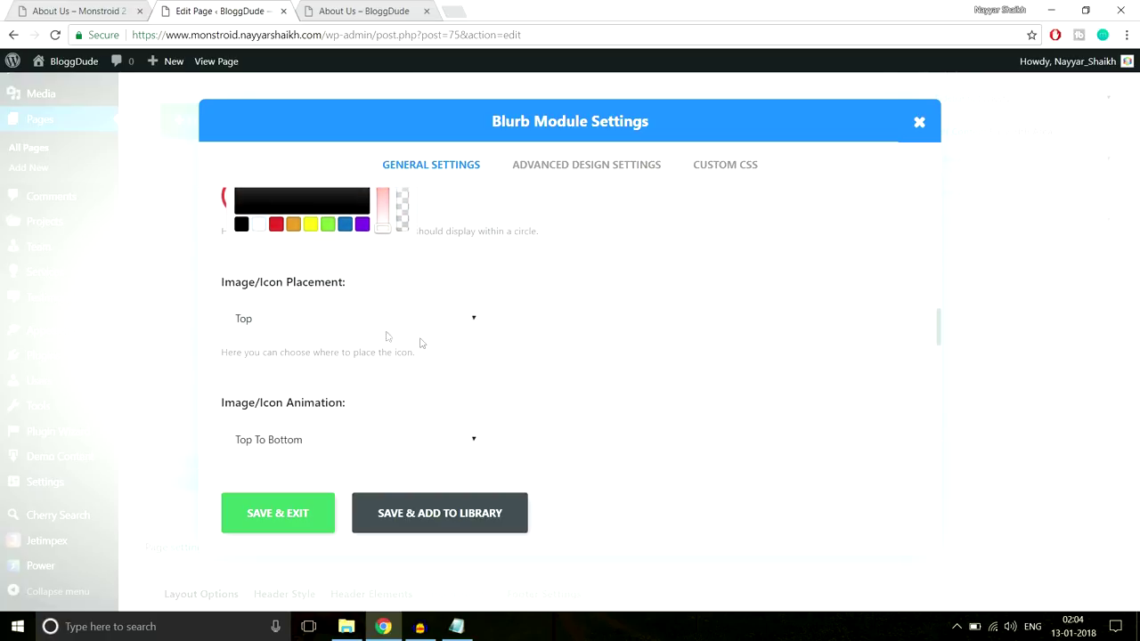
left_click(361, 326)
left_click(318, 362)
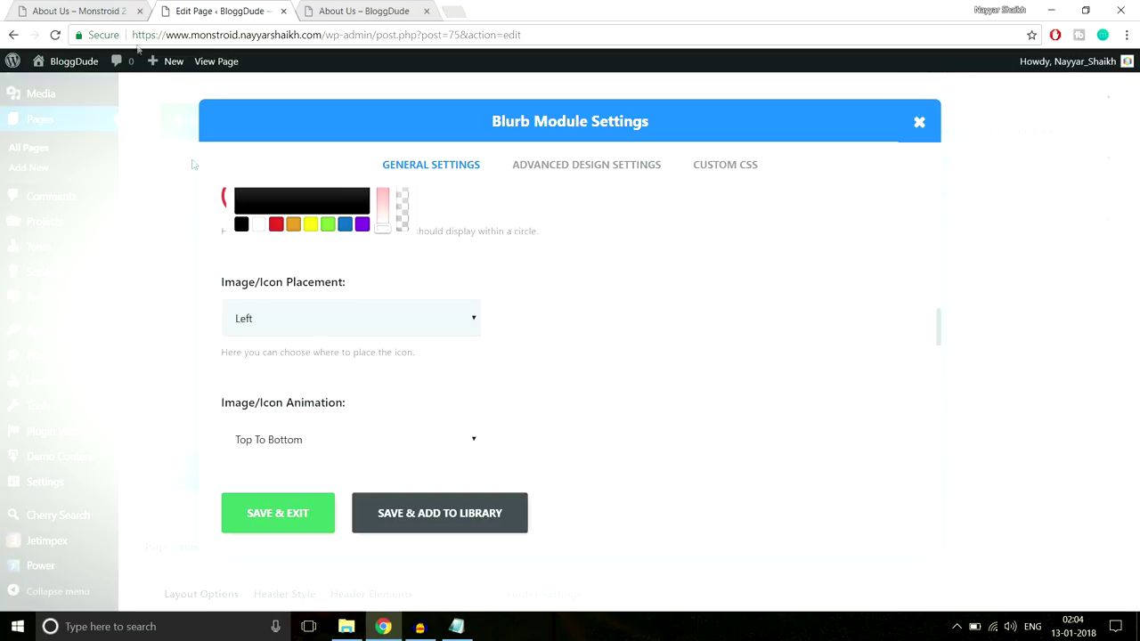
Paste the demo's Full Cycle SEO paragraph as the blurb content and save the blurb
left_click(93, 7)
left_click(236, 7)
scroll(684, 322, "down", 2)
scroll(675, 329, "down", 3)
scroll(669, 338, "down", 3)
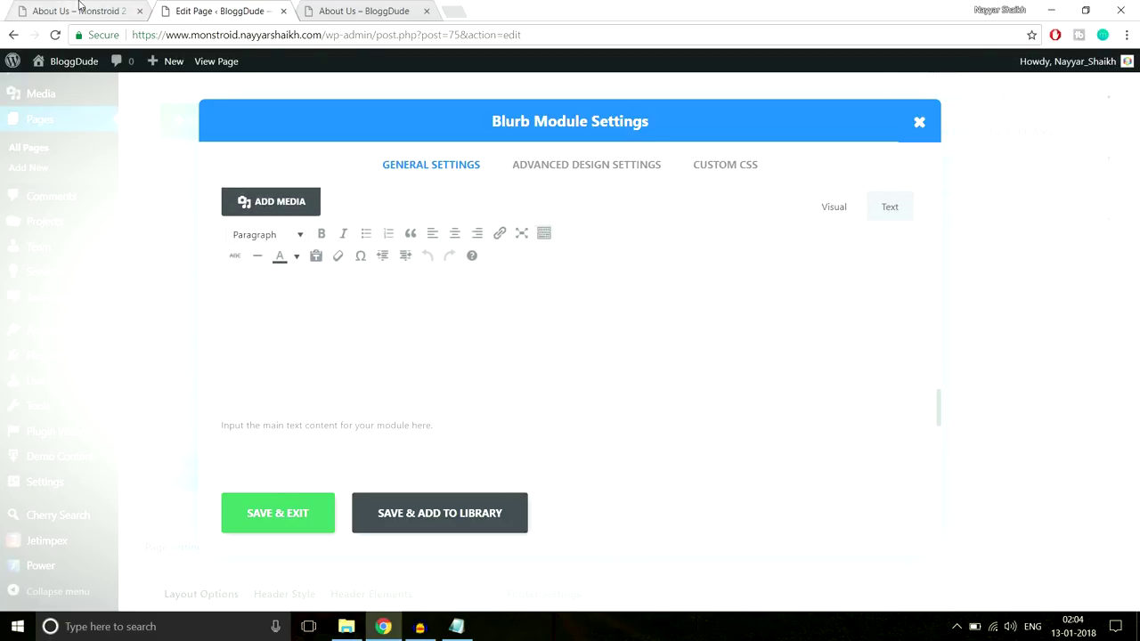
left_click(78, 7)
left_click_drag(273, 467, 162, 309)
type("As broad as the Search Engine Optimization field of activities may be, we're constantly trying to expand our expertise and add more SEO-related services. Starting with an SEO strategy and SEO copywriting and finishing with an SEO keywords promotion, we've got all the process covered, helping you rank higher in Google, Yahoo and Bing!")
scroll(483, 417, "down", 4)
scroll(494, 428, "up", 3)
scroll(496, 429, "up", 2)
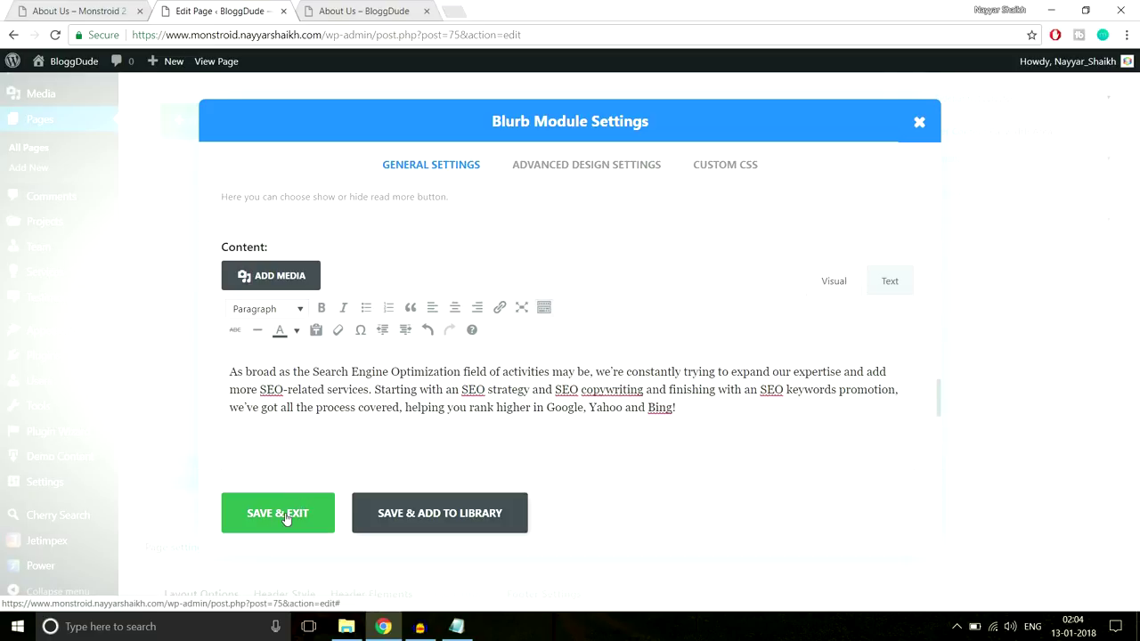
left_click(286, 517)
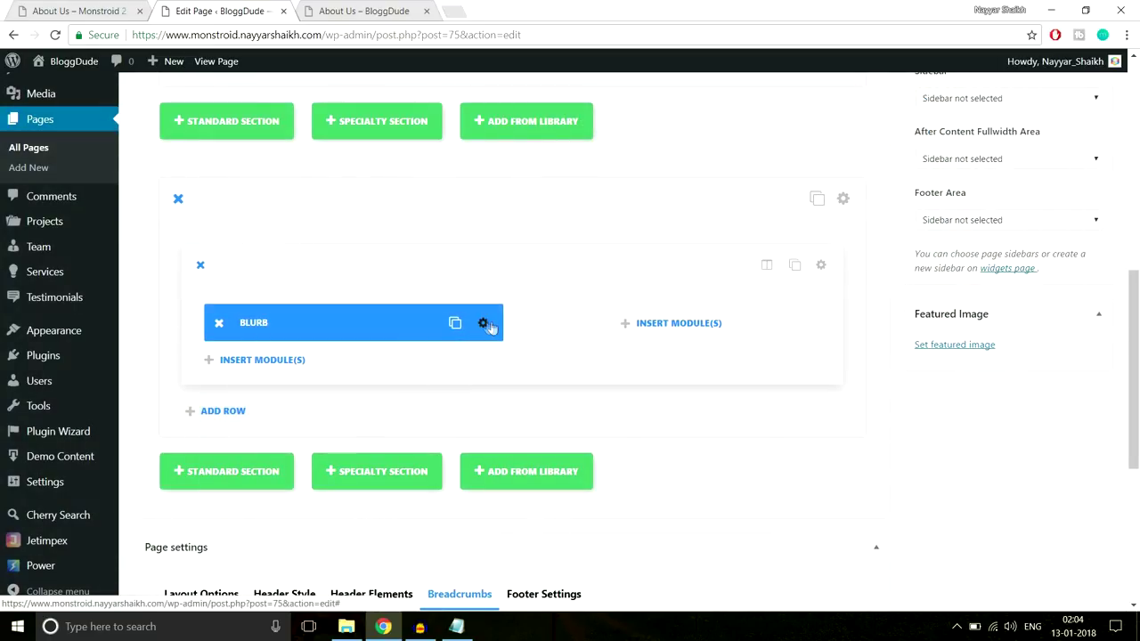
Switch the first blurb's Circle Icon setting to YES
left_click(140, 18)
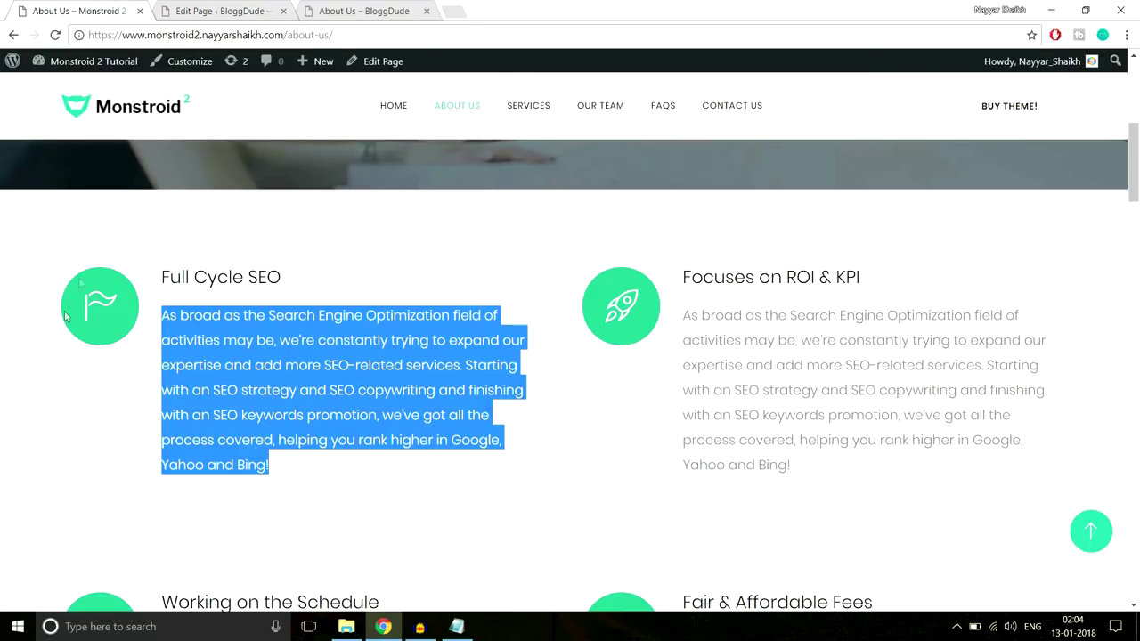
left_click(218, 13)
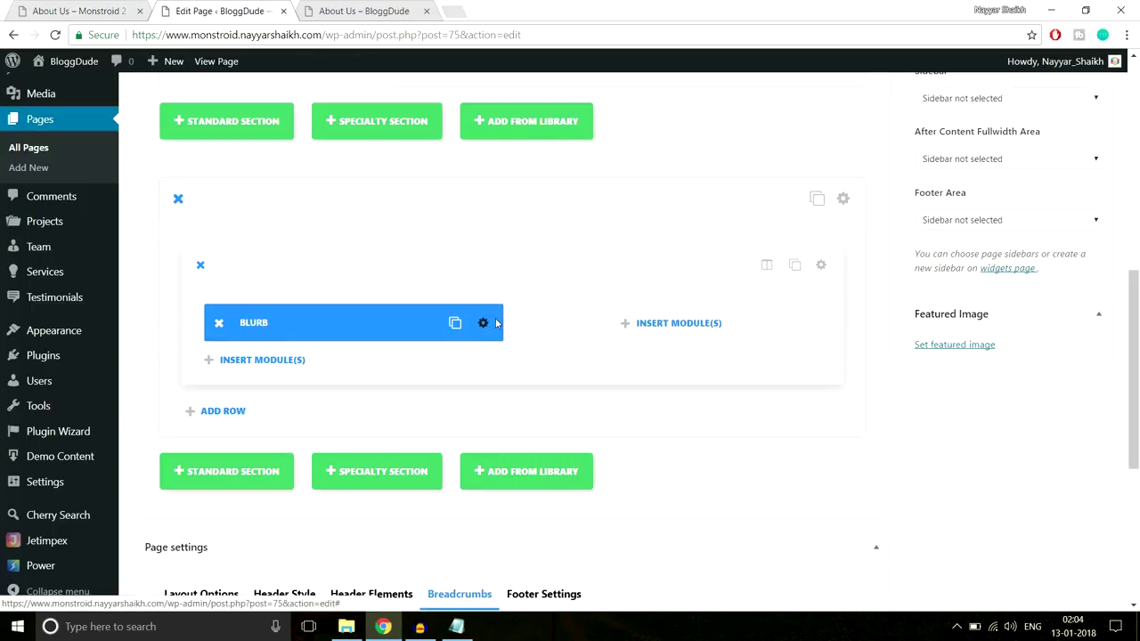
left_click(483, 323)
scroll(666, 308, "down", 6)
scroll(669, 381, "down", 5)
scroll(761, 372, "down", 2)
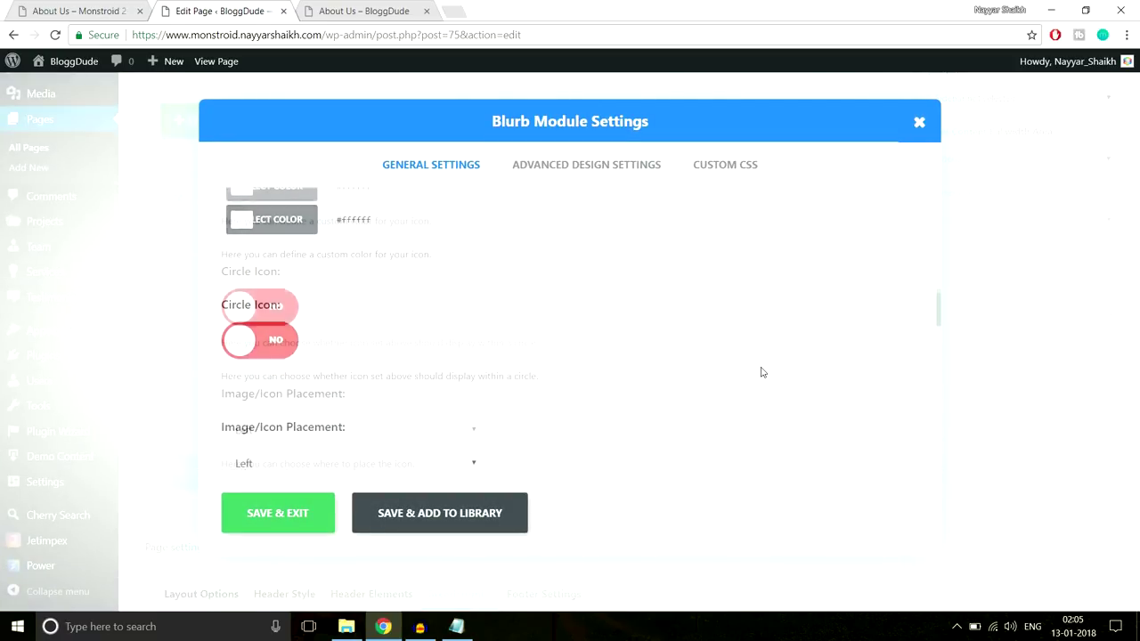
left_click(286, 276)
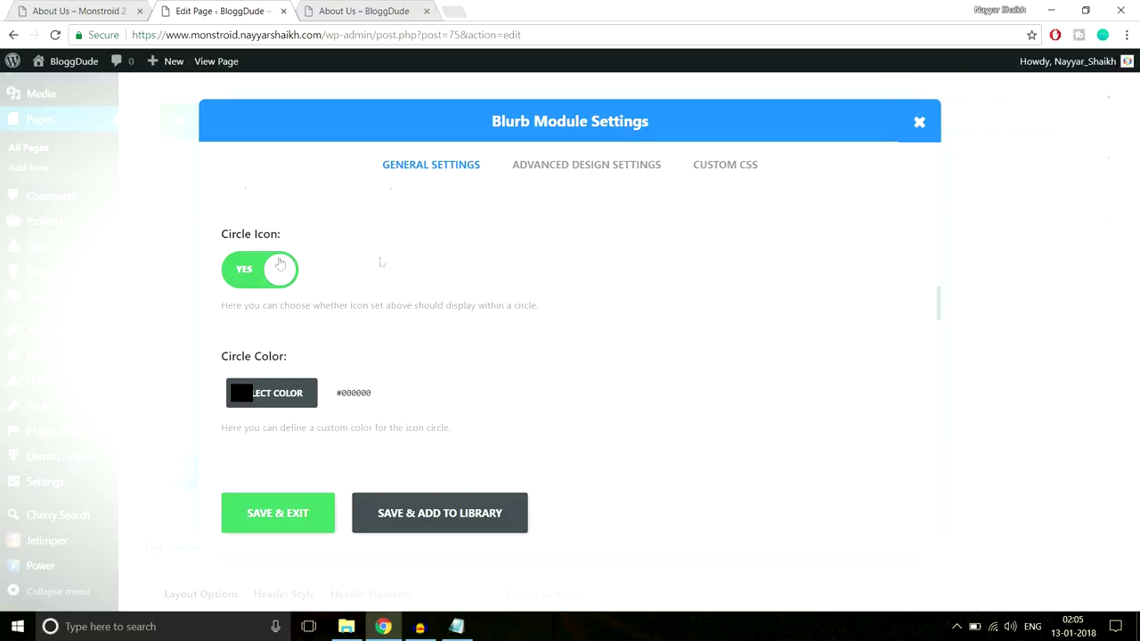
scroll(580, 326, "down", 1)
Copy the demo's circle colour #2cc895 from developer tools and apply it as Circle Color
left_click(67, 9)
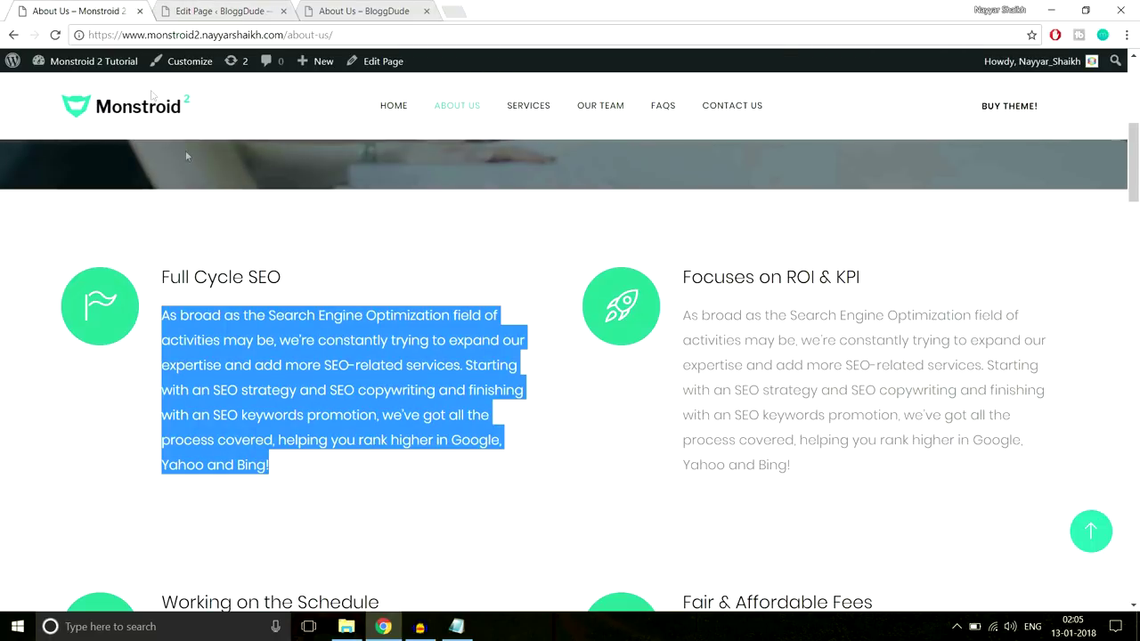
right_click(106, 272)
left_click(184, 465)
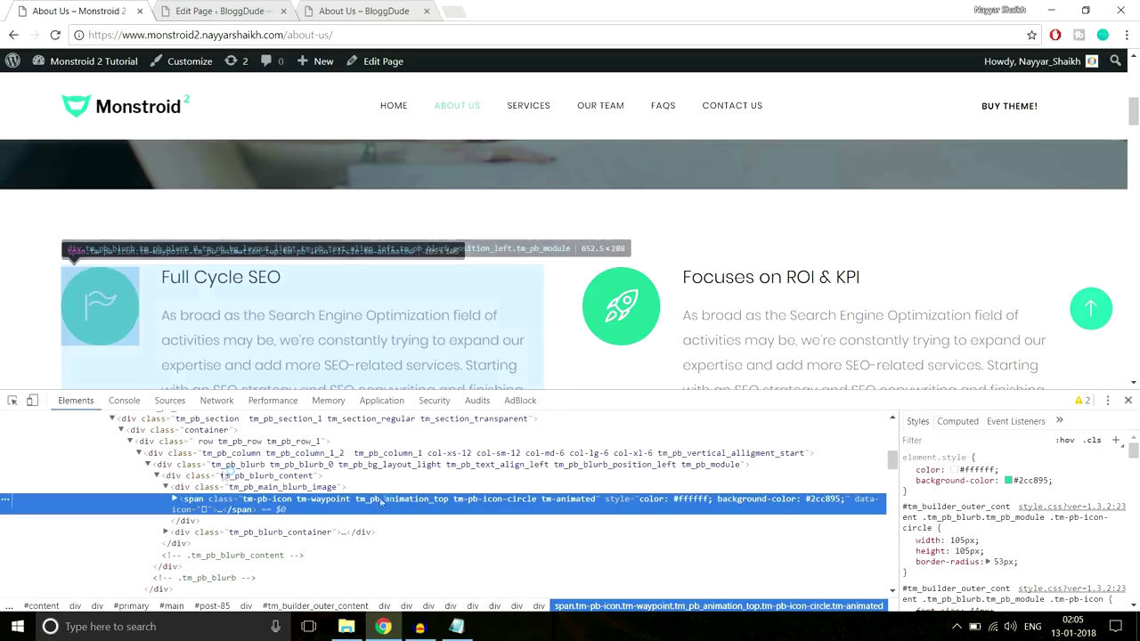
left_click(1035, 480)
key("ctrl+c")
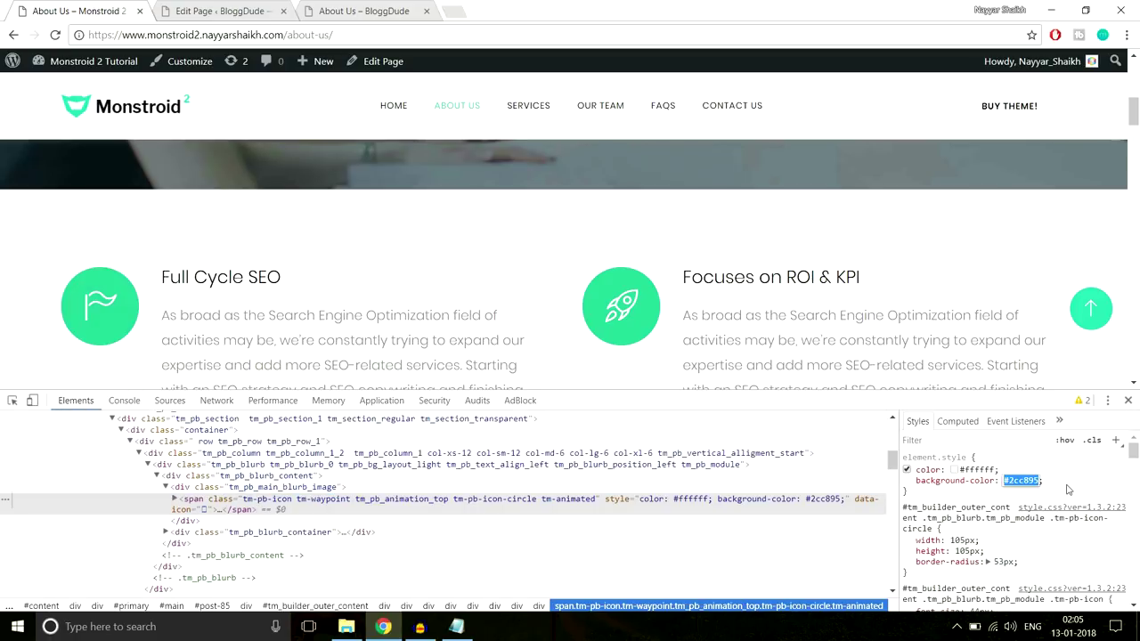
left_click(1127, 400)
left_click(203, 8)
left_click(244, 327)
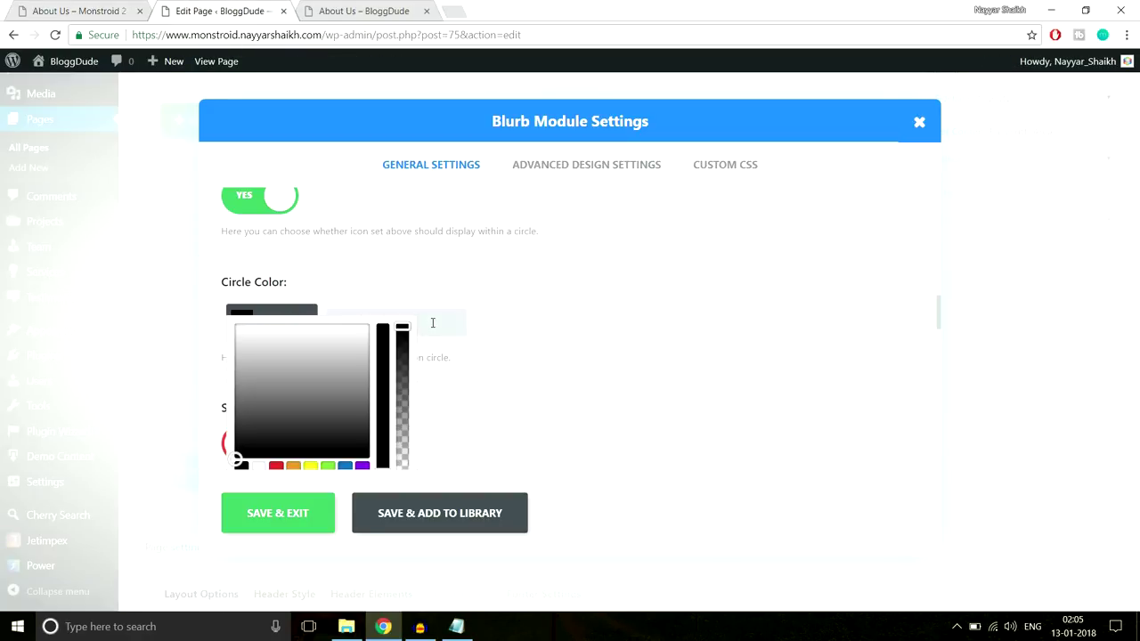
key("ctrl+v")
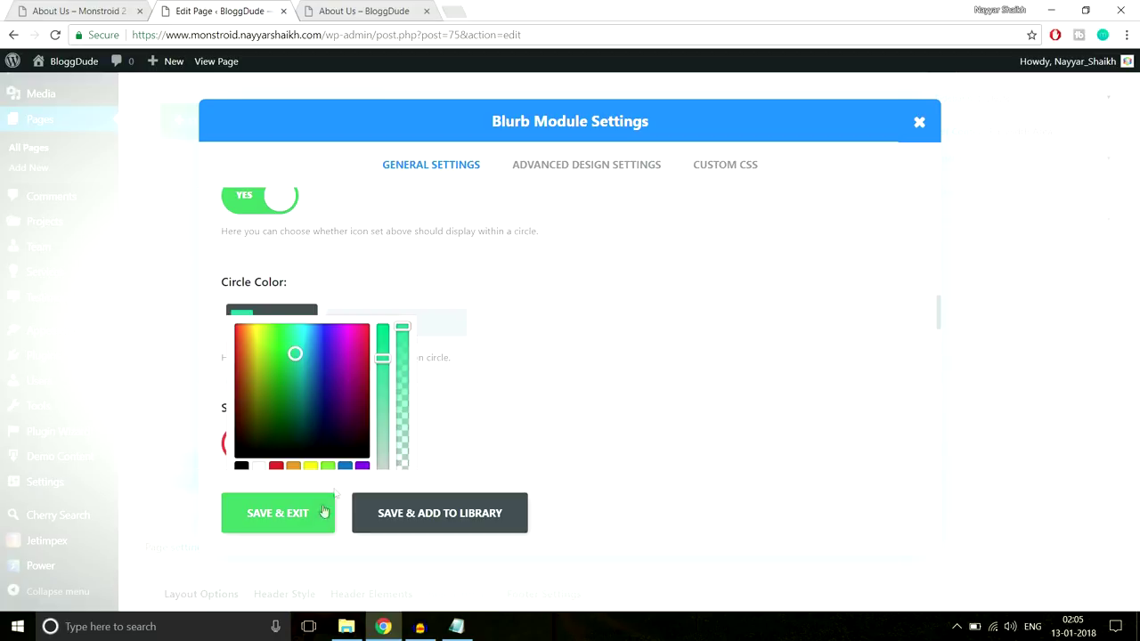
Compare the blurb's advanced design settings with the demo, then save the blurb
left_click(582, 167)
scroll(572, 296, "down", 2)
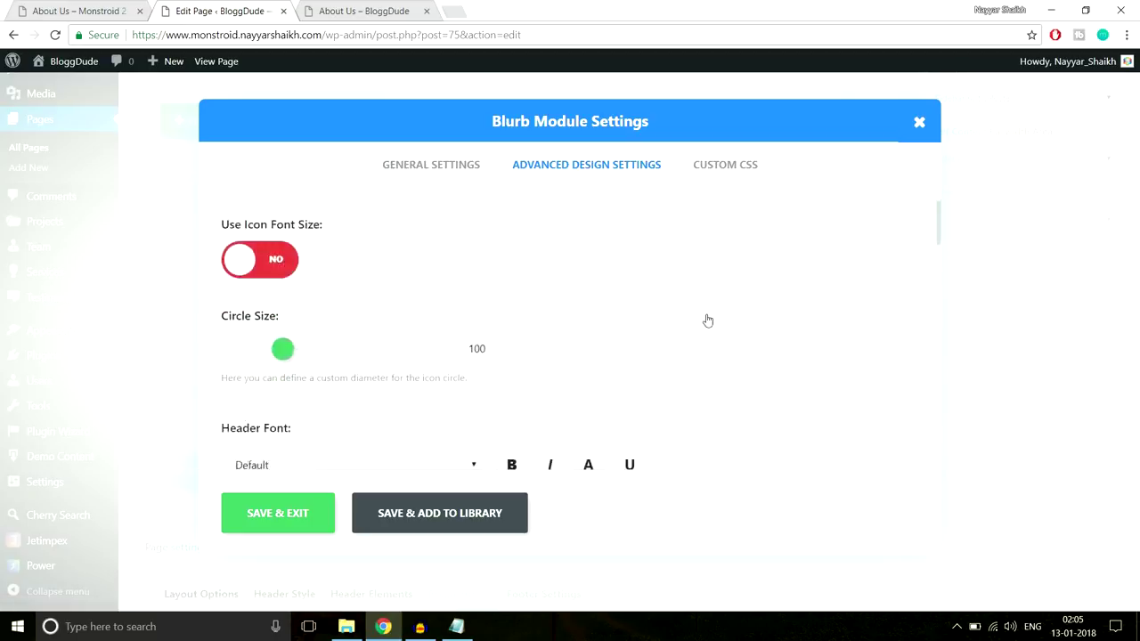
scroll(267, 303, "up", 2)
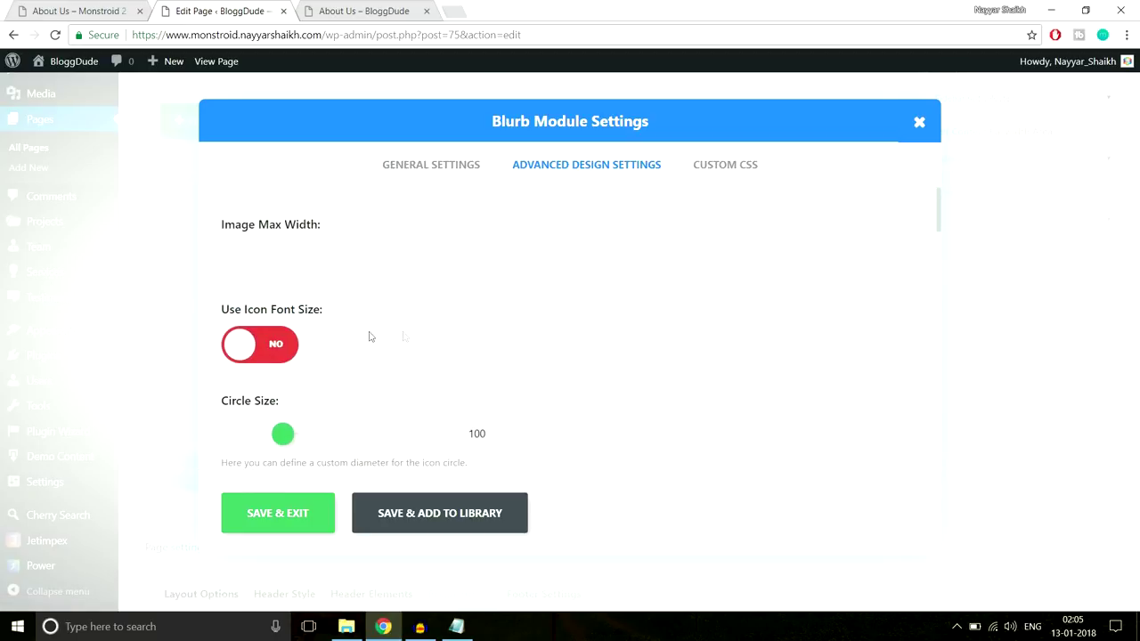
left_click(55, 9)
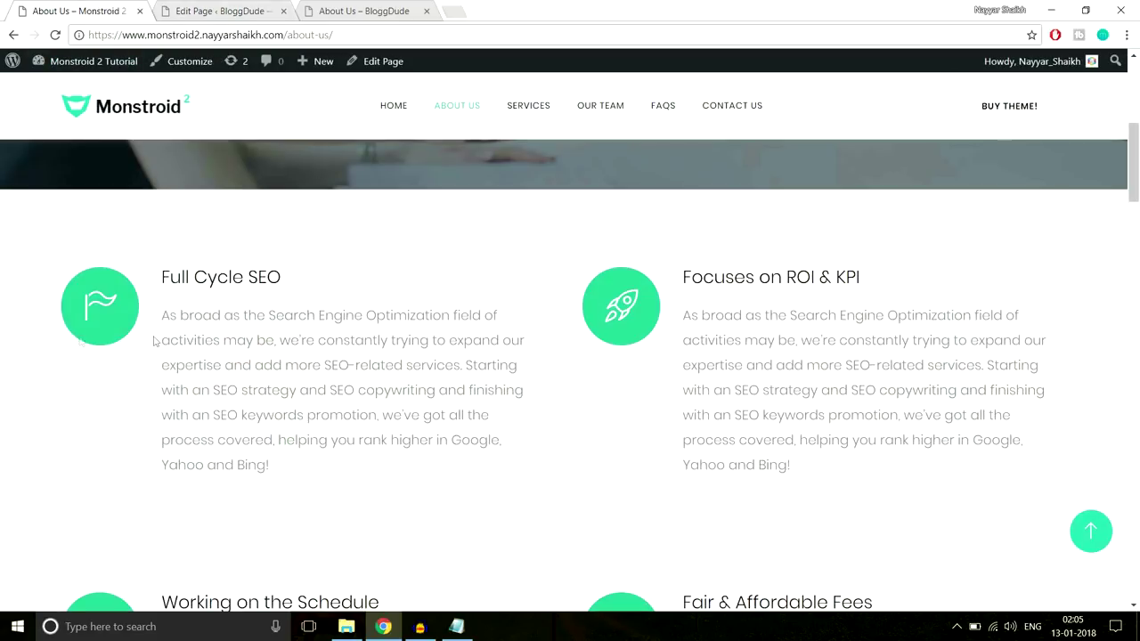
left_click(222, 11)
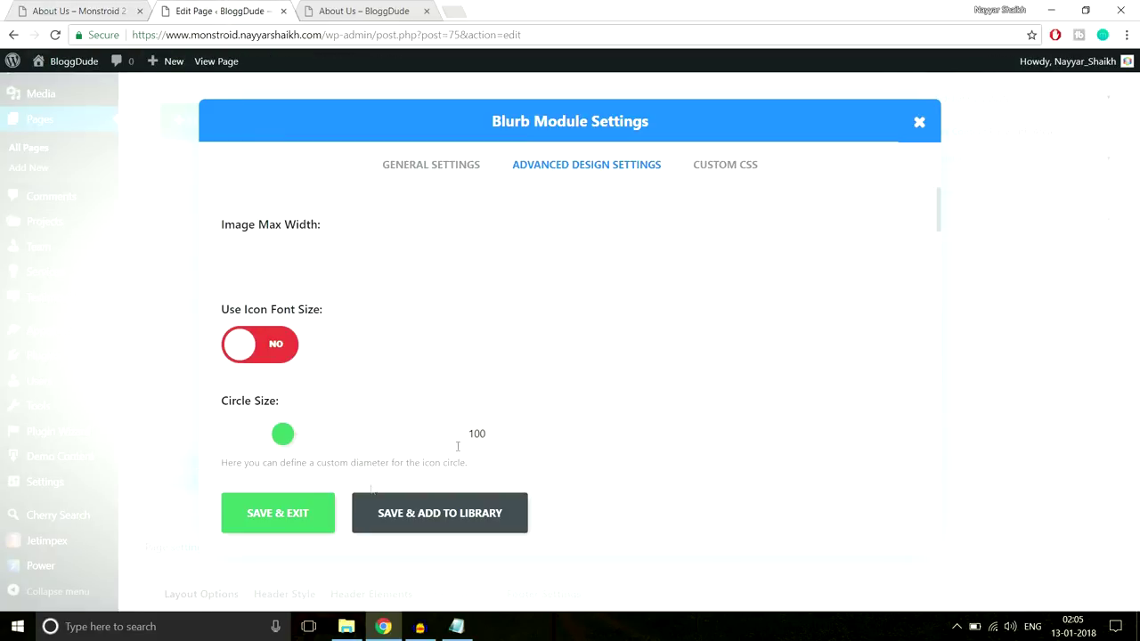
left_click(279, 524)
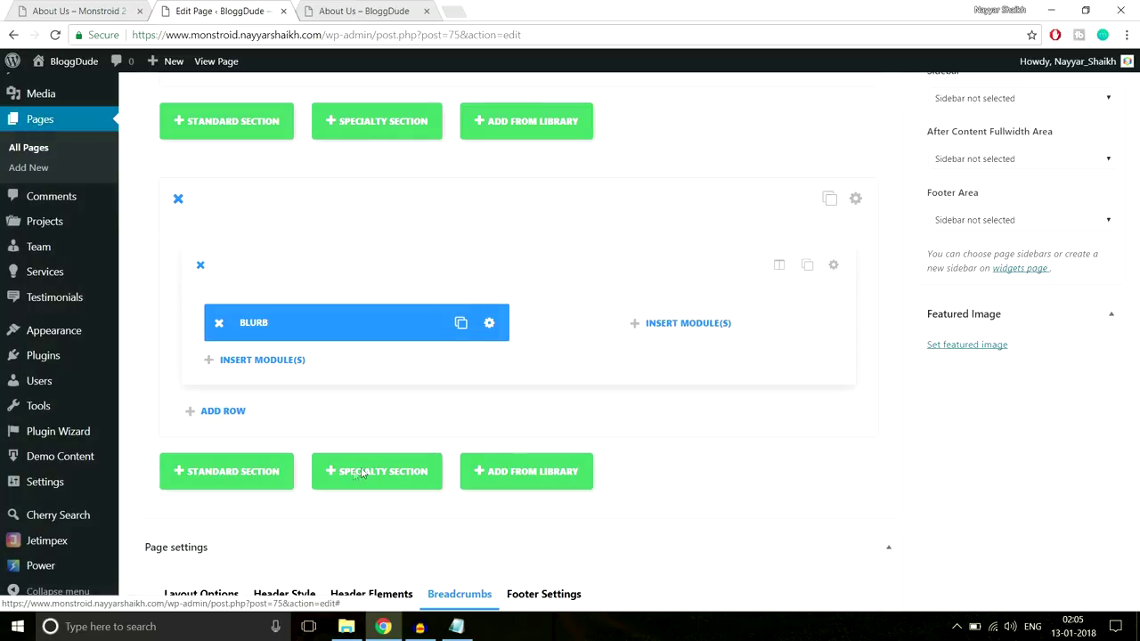
Duplicate the blurb into the right column, then duplicate the row for two rows of two blurbs
left_click(460, 322)
left_click_drag(322, 325, 658, 316)
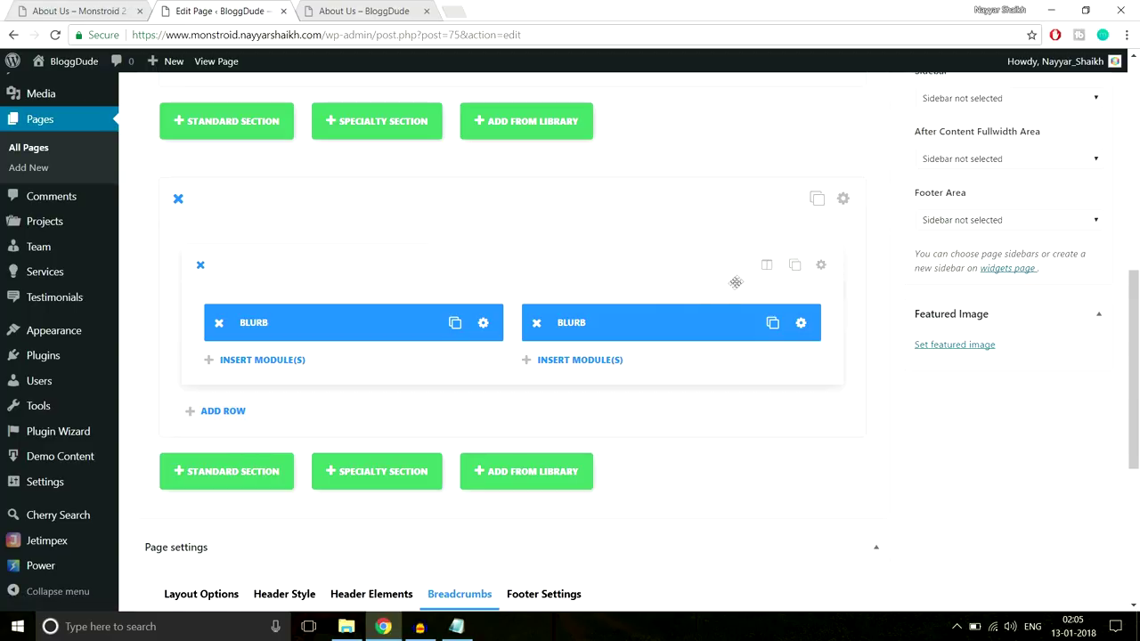
left_click(794, 264)
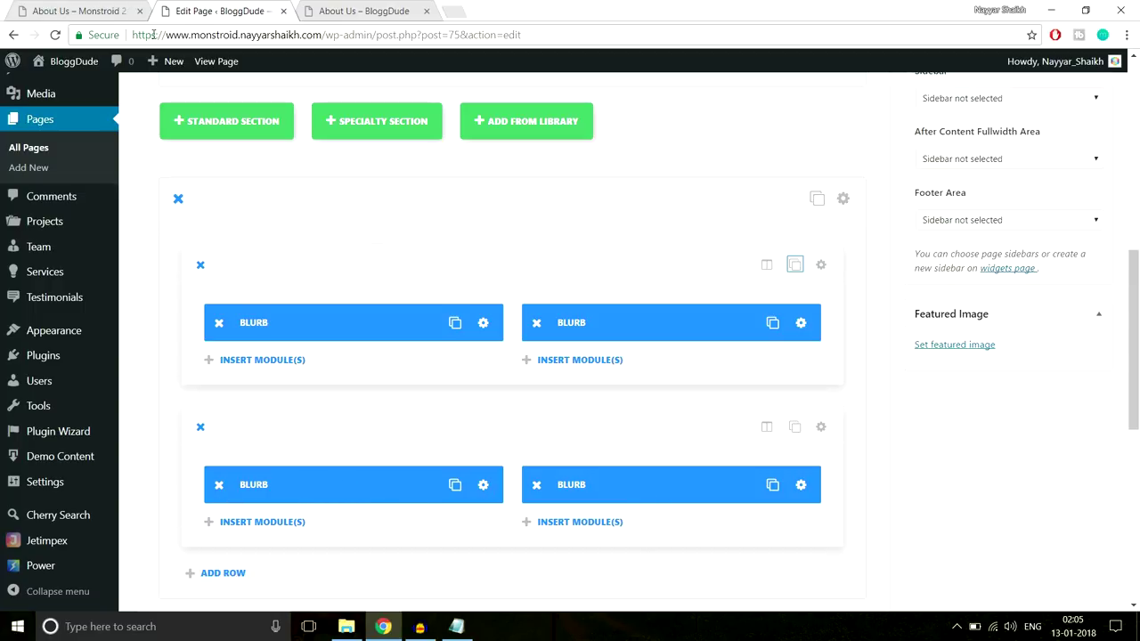
left_click(120, 8)
scroll(348, 276, "down", 1)
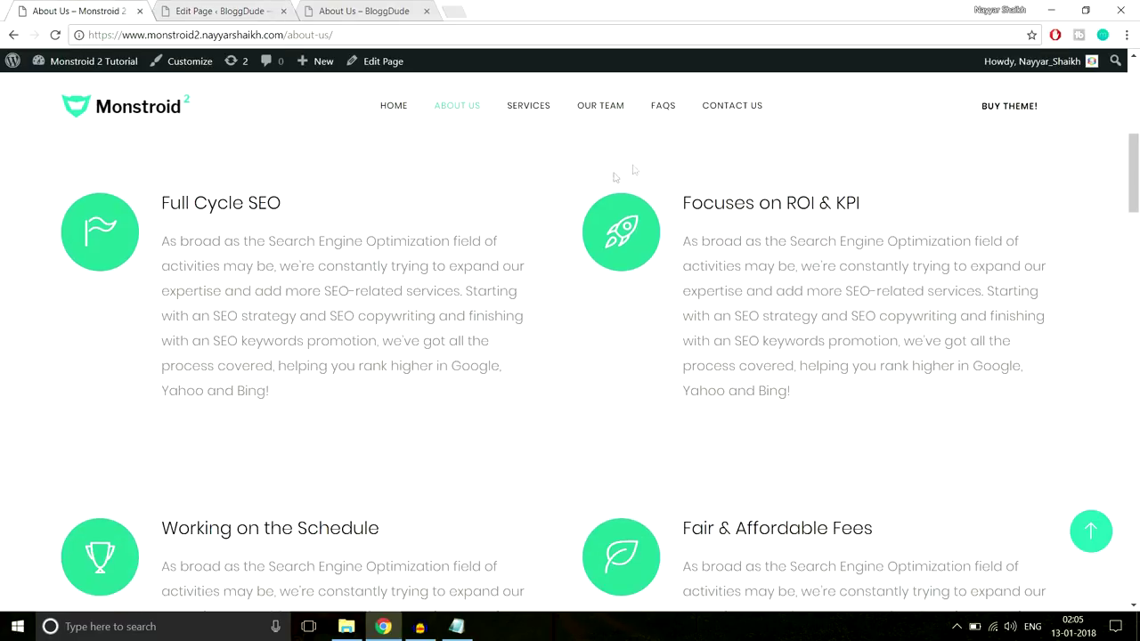
left_click(219, 9)
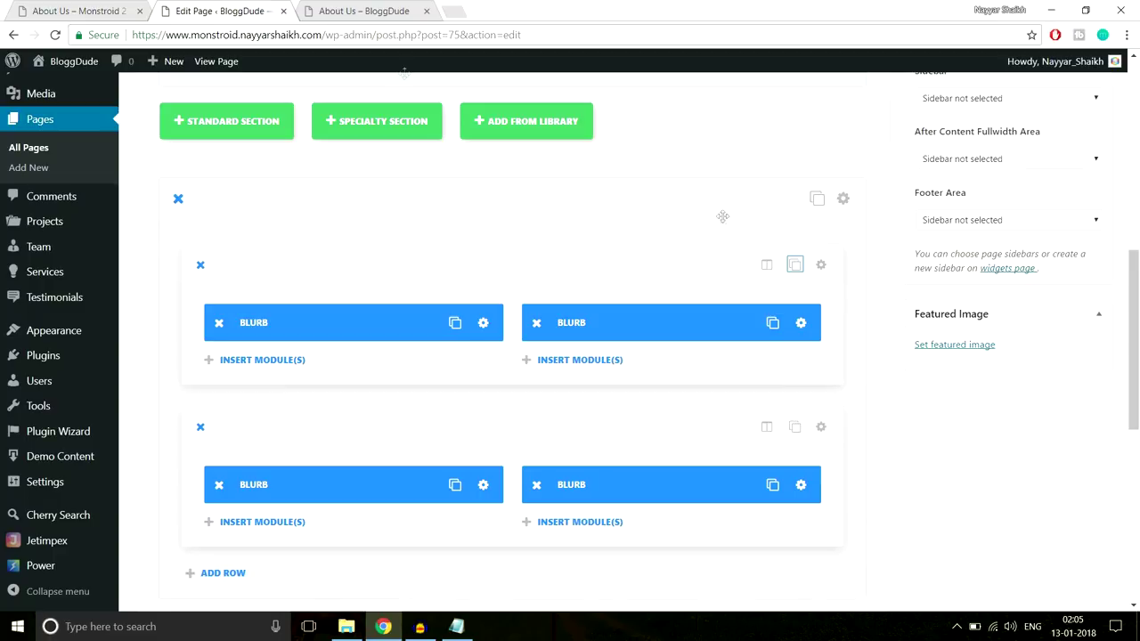
scroll(927, 346, "up", 4)
scroll(927, 346, "down", 3)
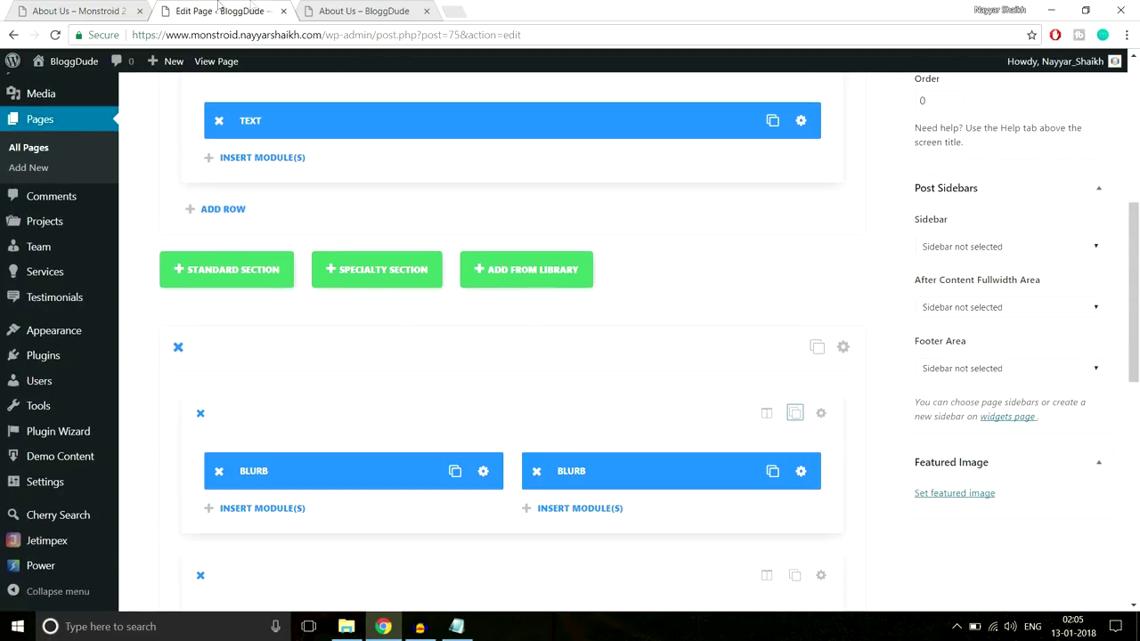
left_click(85, 11)
scroll(462, 311, "up", 1)
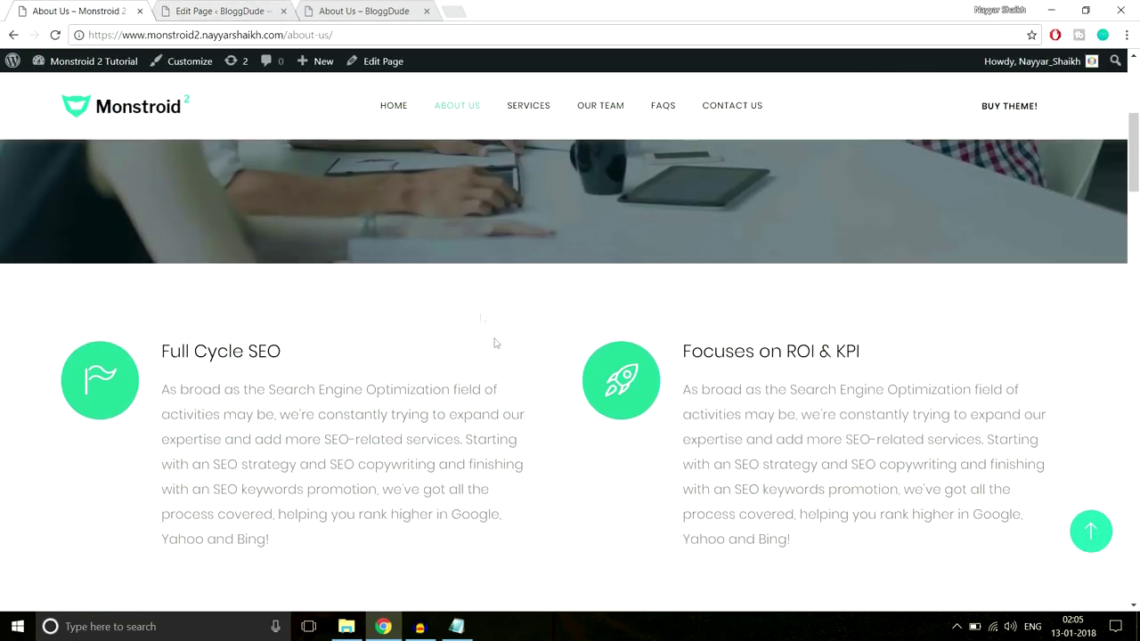
scroll(505, 311, "down", 5)
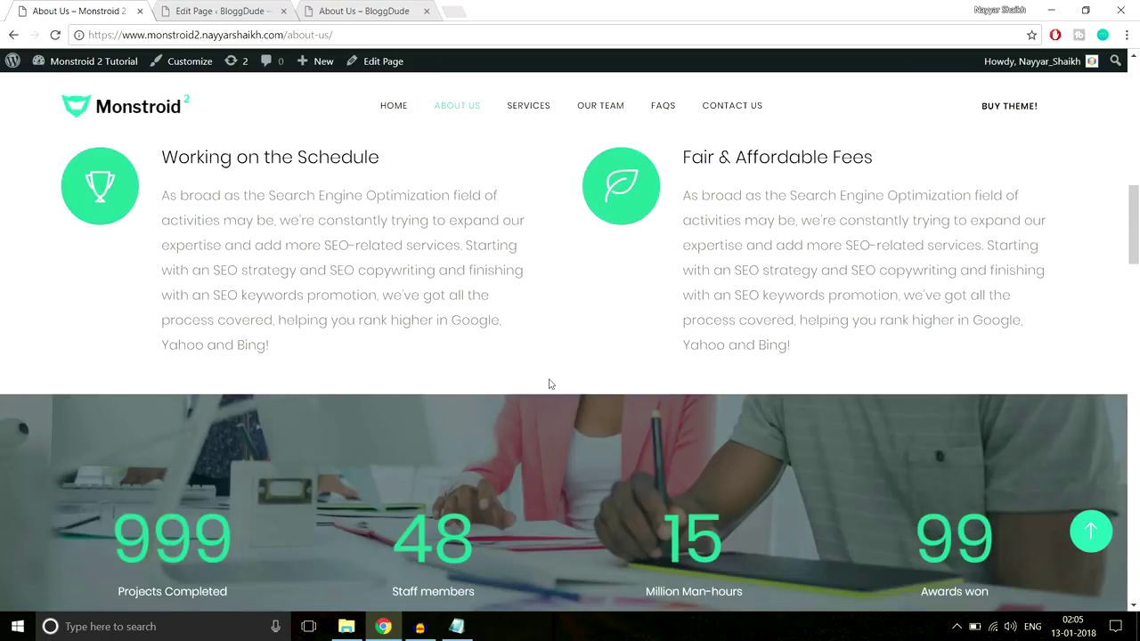
scroll(550, 384, "up", 4)
left_click(245, 7)
scroll(828, 321, "down", 3)
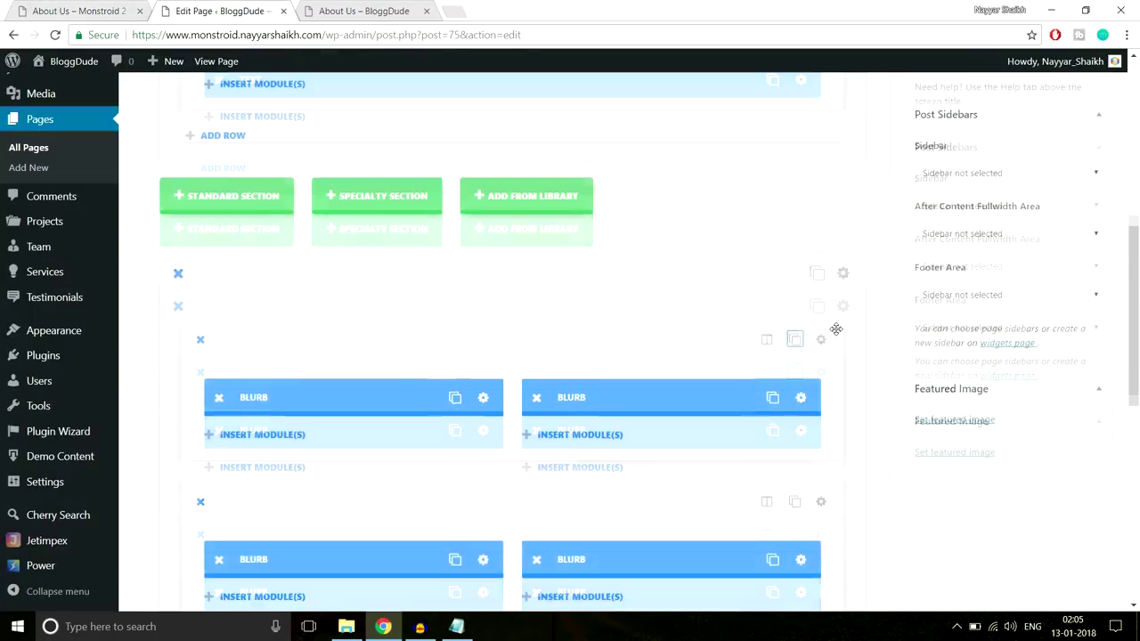
scroll(842, 250, "up", 1)
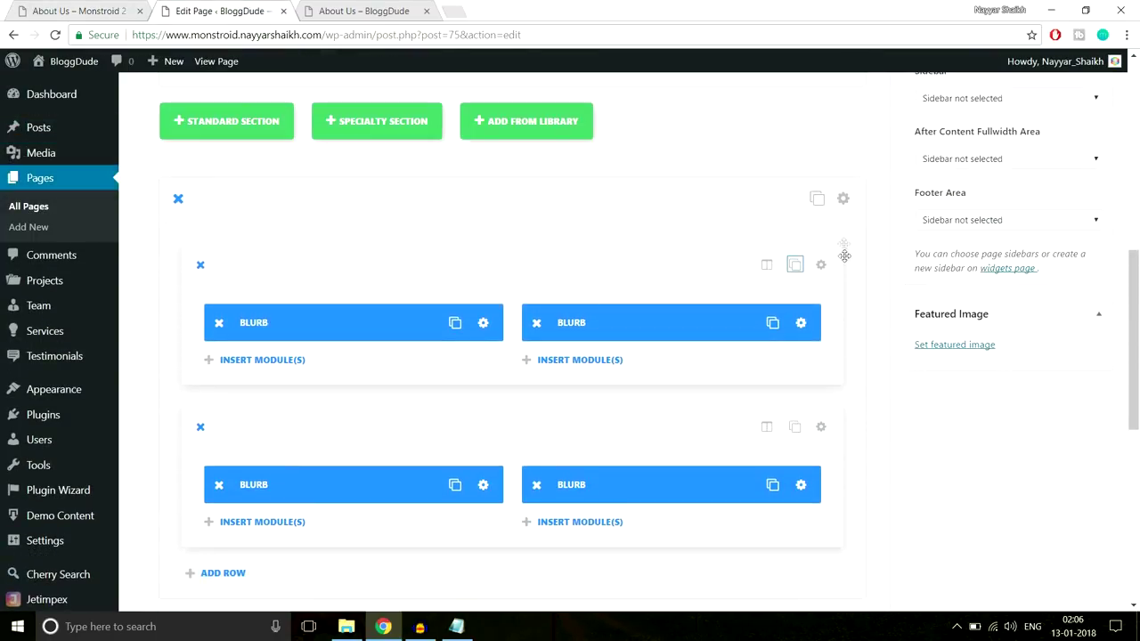
Give the blurb section 80px custom padding top and bottom and save the section settings
left_click(844, 201)
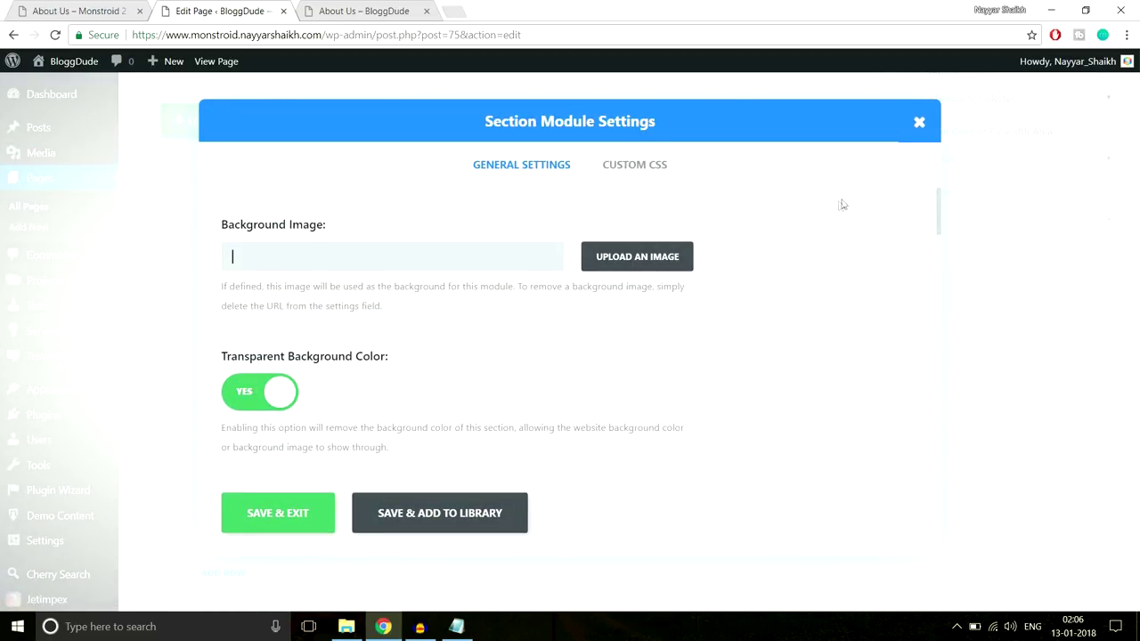
scroll(838, 322, "down", 15)
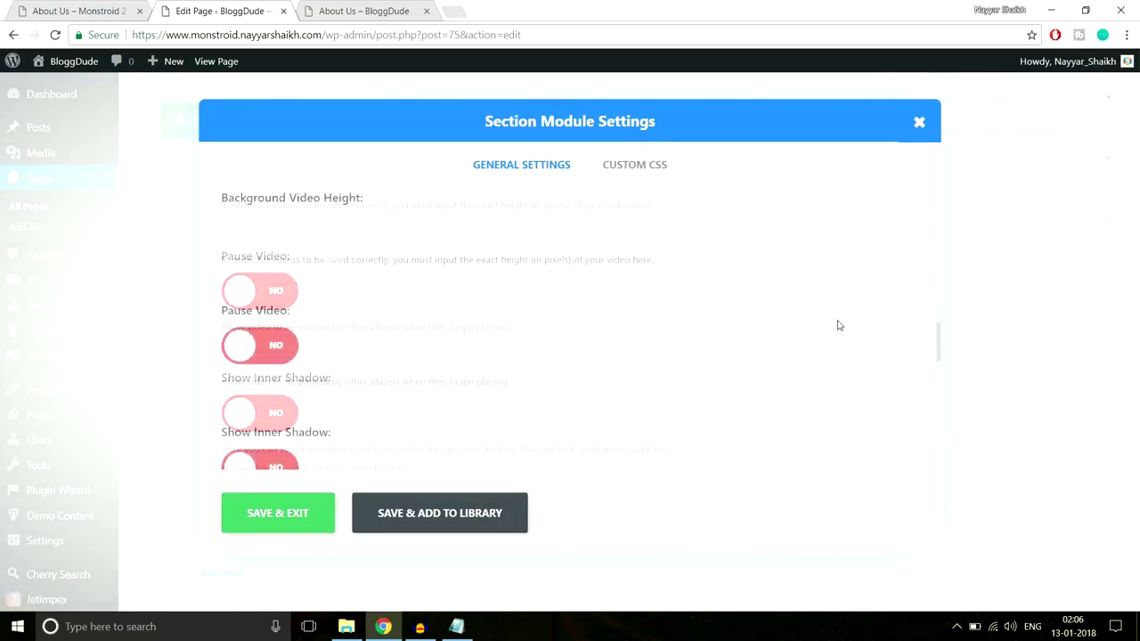
scroll(837, 325, "down", 4)
scroll(401, 317, "up", 1)
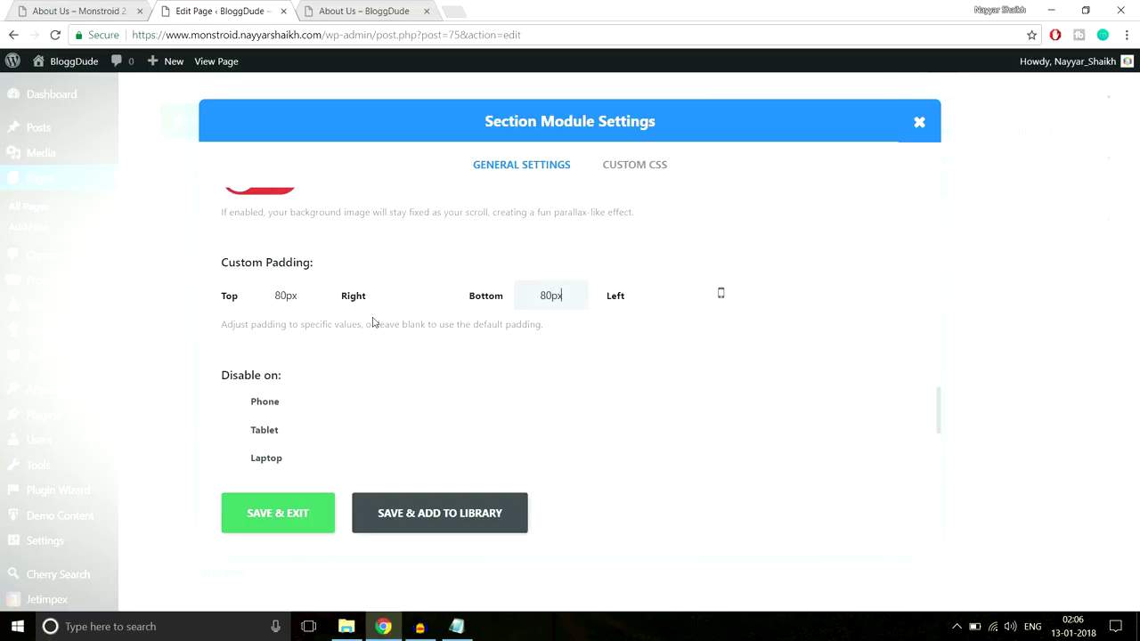
left_click(279, 525)
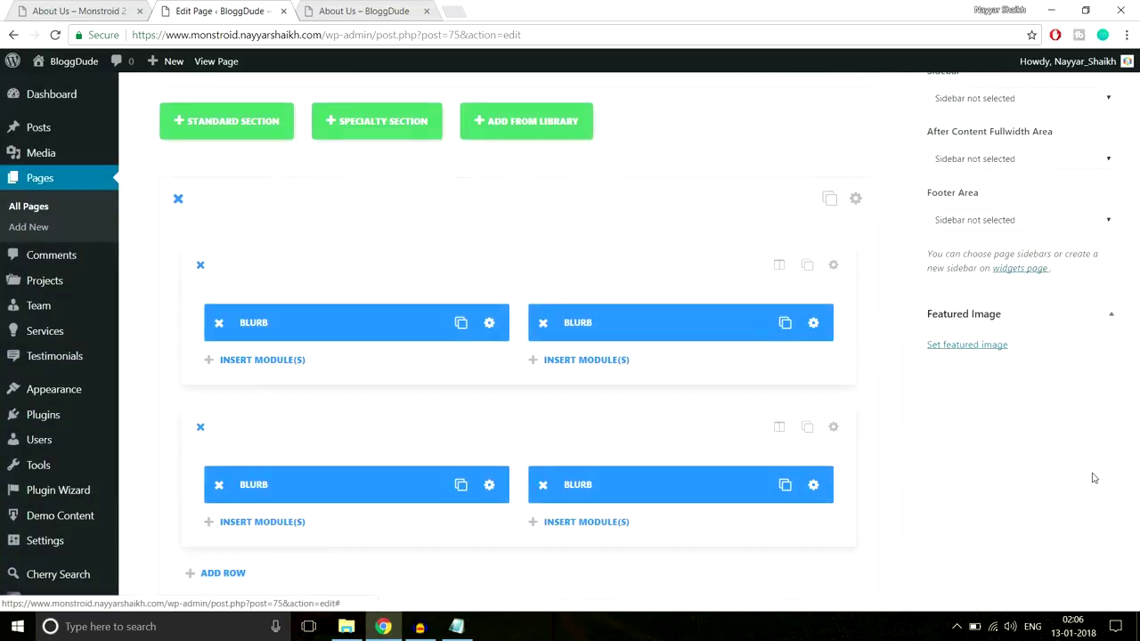
scroll(1094, 480, "up", 5)
scroll(1094, 480, "up", 2)
Update the About Us page and reload the live page to view the four green-flag blurbs
left_click(1085, 347)
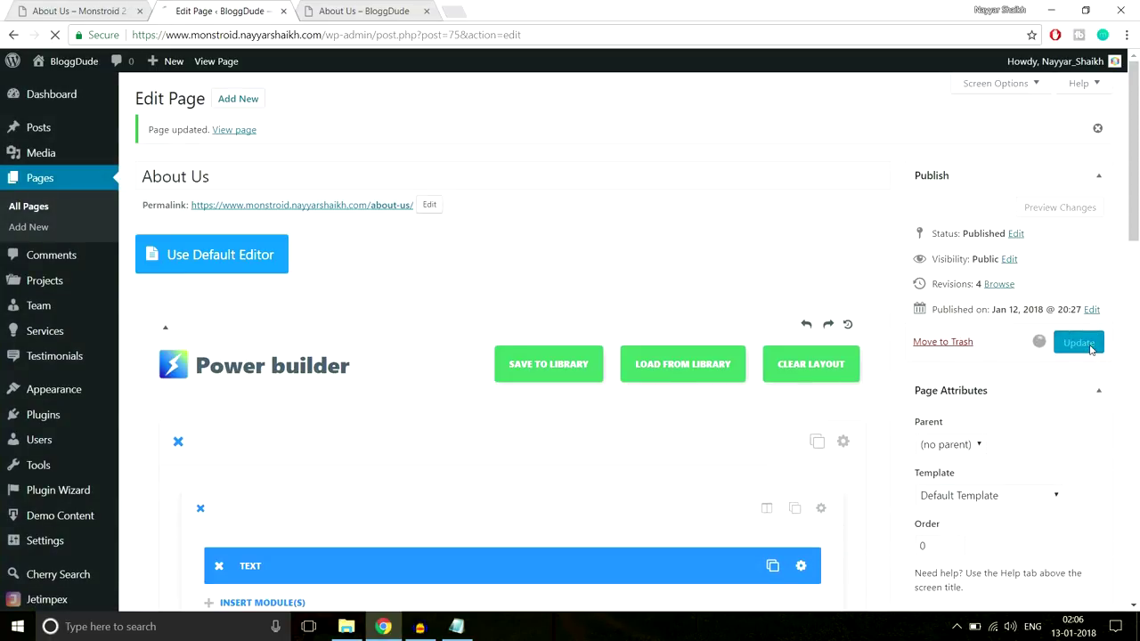
left_click(356, 12)
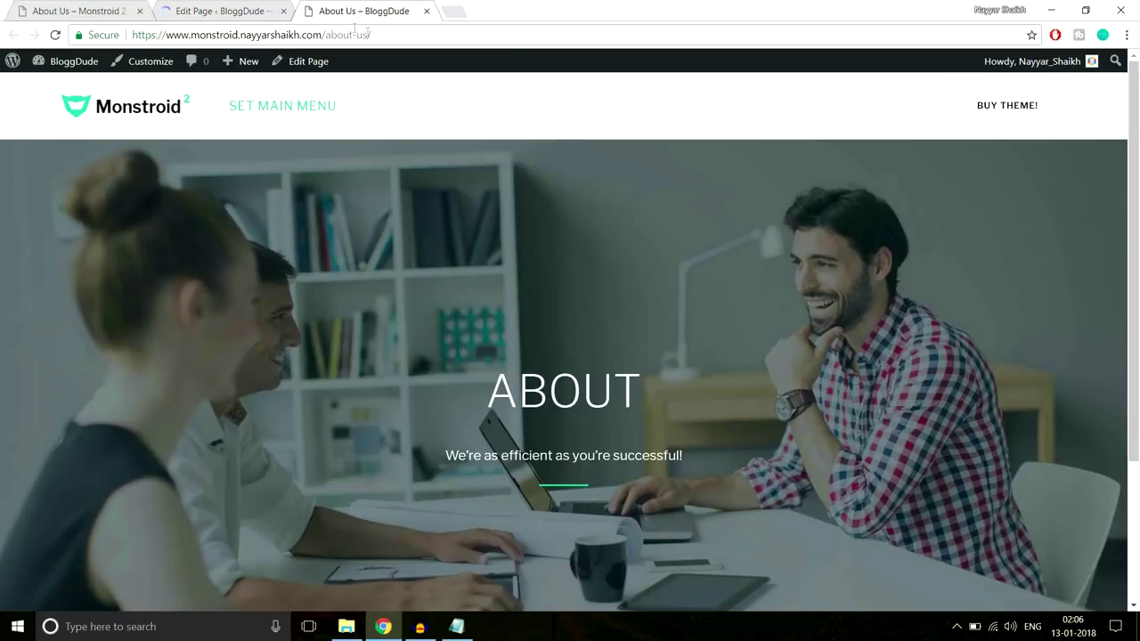
left_click(367, 34)
key("Return")
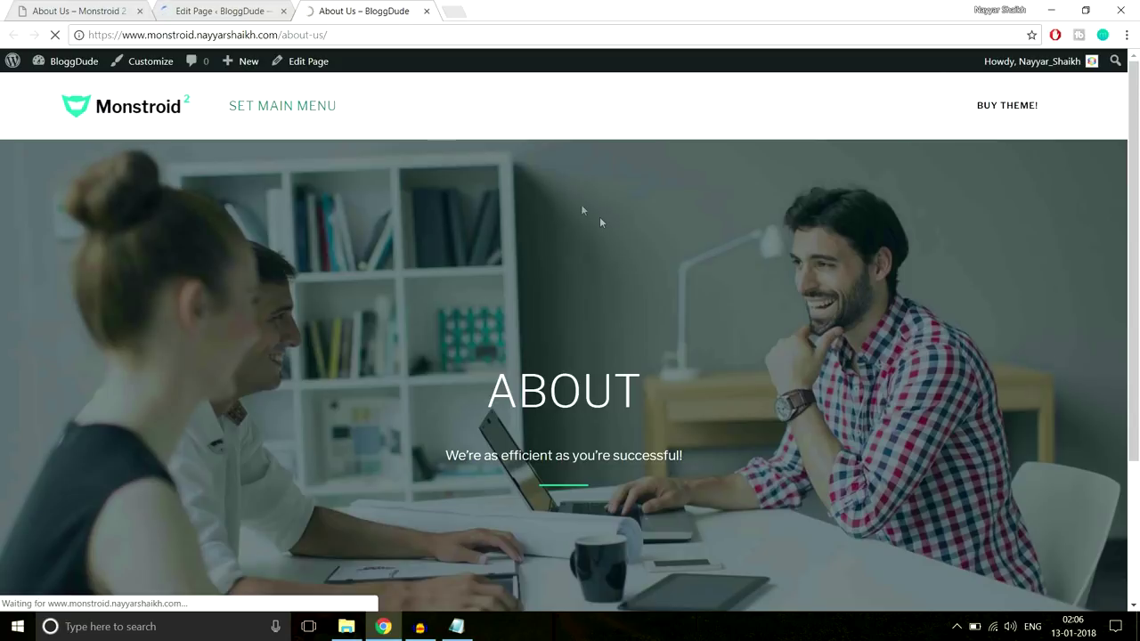
scroll(480, 141, "down", 5)
scroll(480, 143, "down", 1)
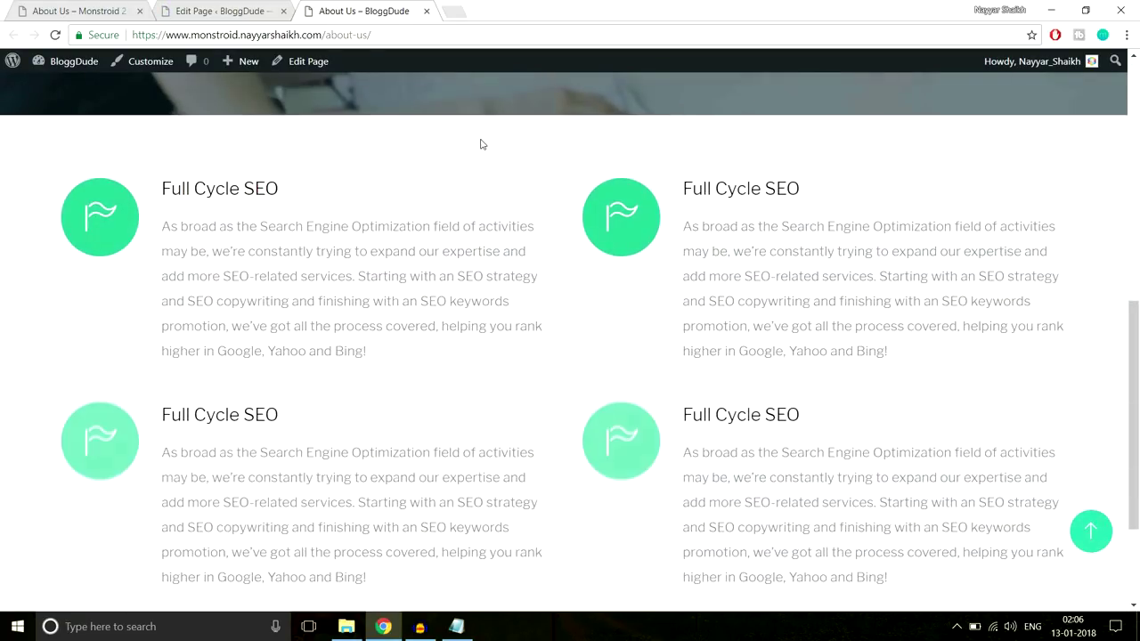
scroll(480, 143, "down", 2)
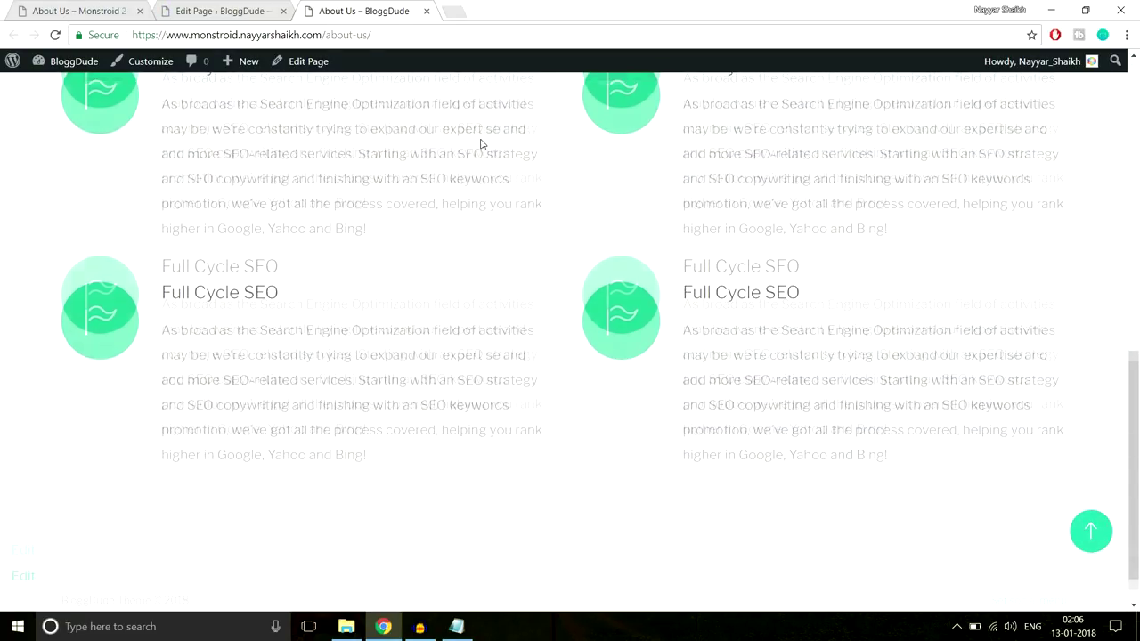
scroll(439, 170, "up", 2)
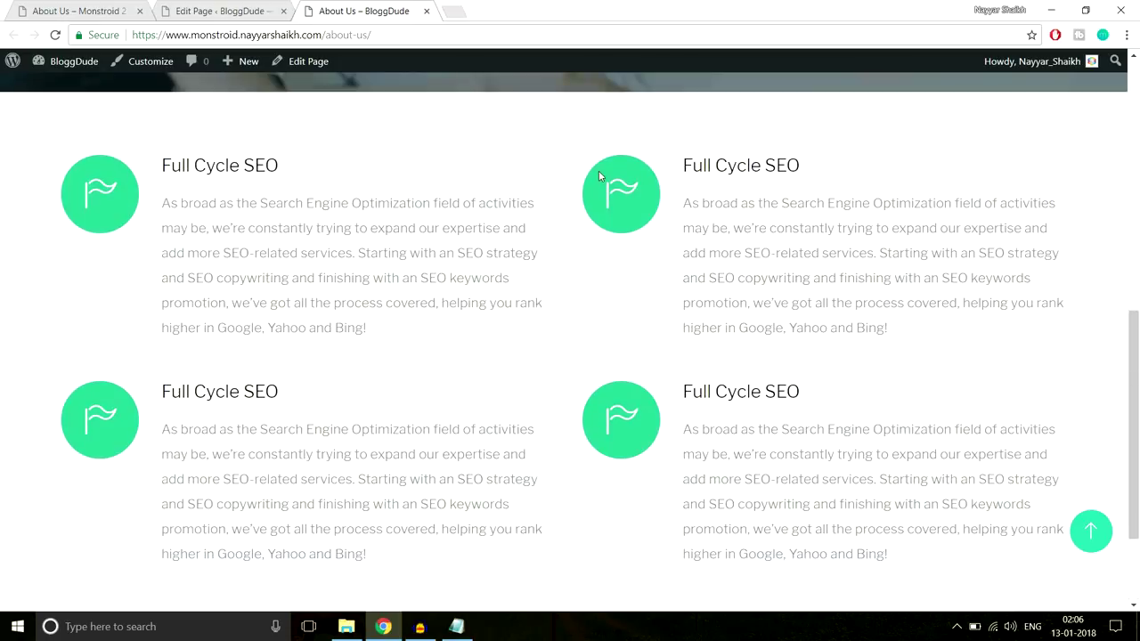
left_click_drag(137, 157, 307, 327)
left_click(661, 158)
Scroll through the page editor, then review the live About Us preview
left_click(220, 10)
scroll(771, 350, "down", 4)
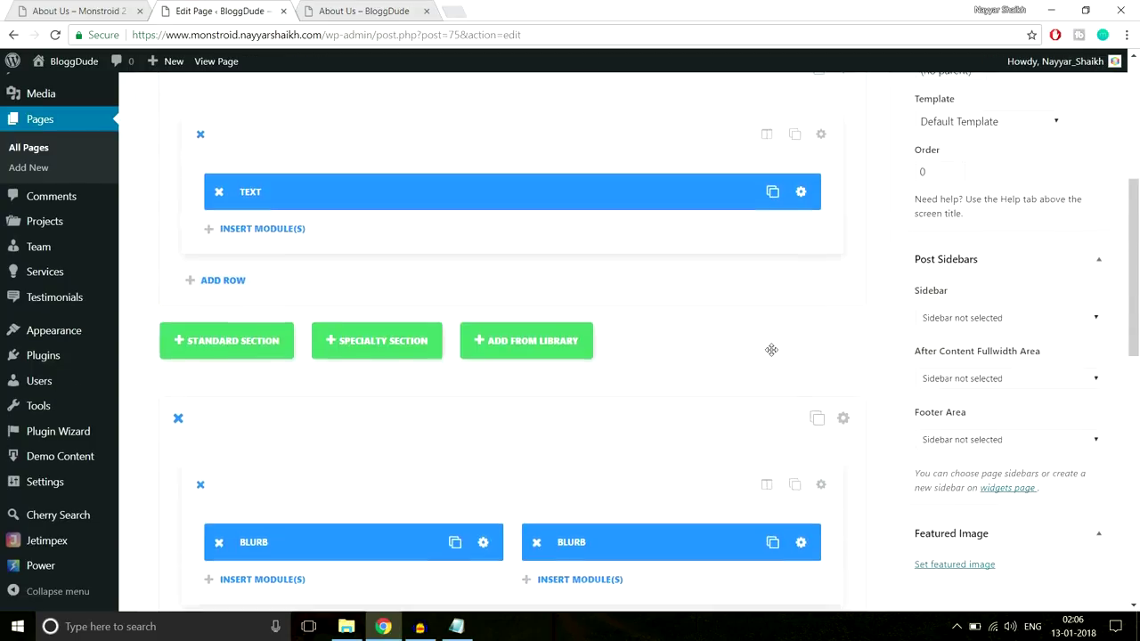
scroll(770, 350, "down", 3)
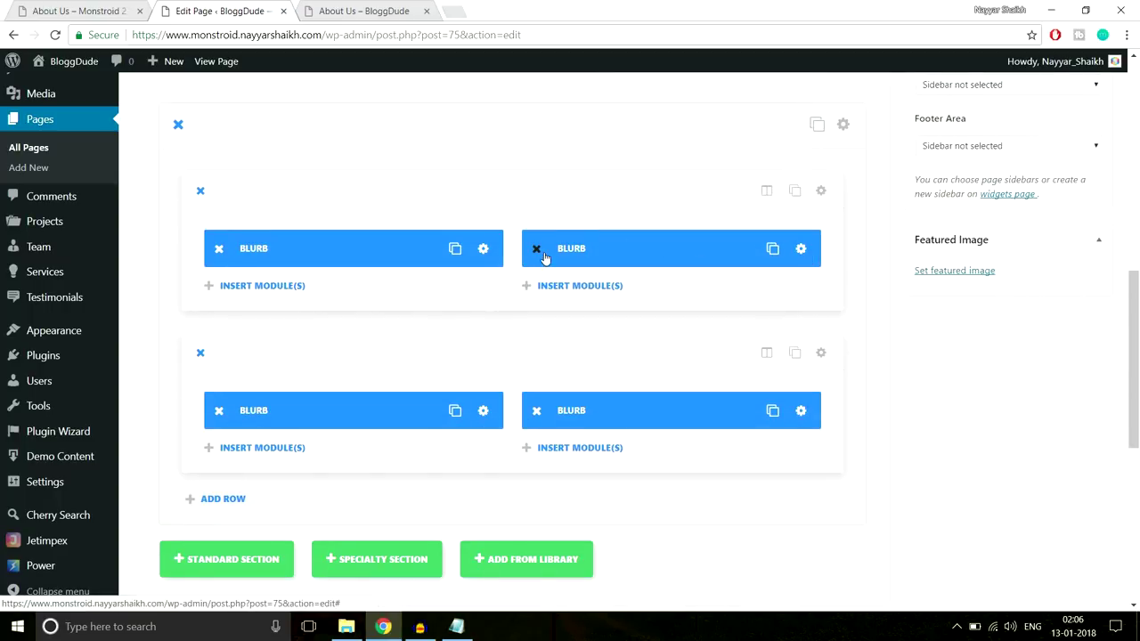
key("ctrl+Tab")
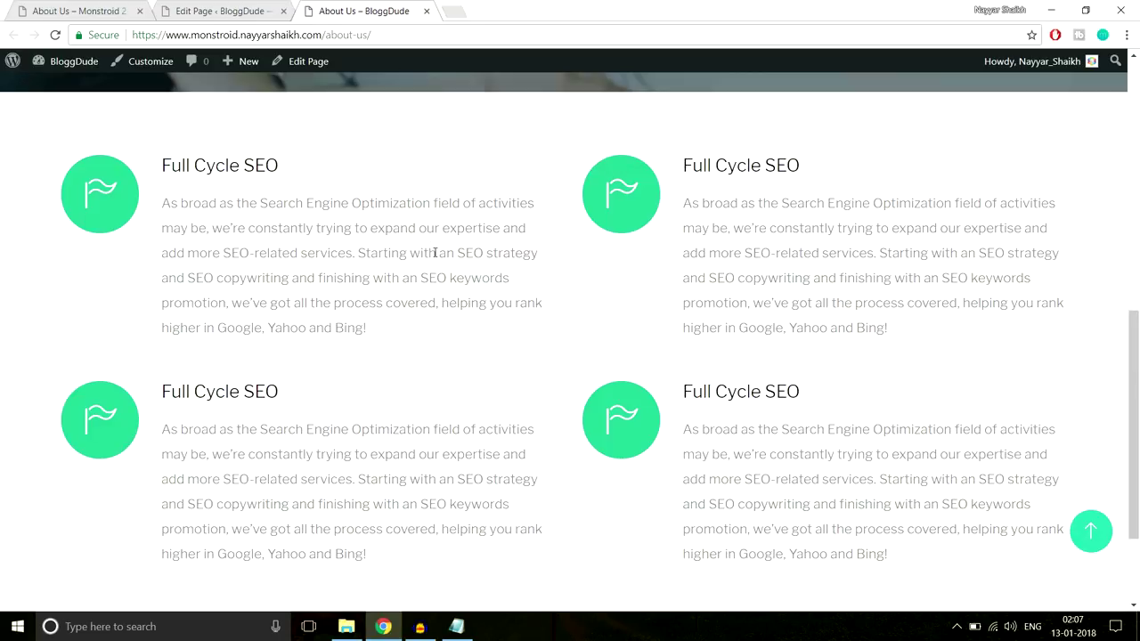
scroll(434, 253, "down", 1)
Study the Monstroid 2 demo's counters banner, then return to the editor at the blurb rows
key("ctrl+Tab")
scroll(499, 271, "down", 3)
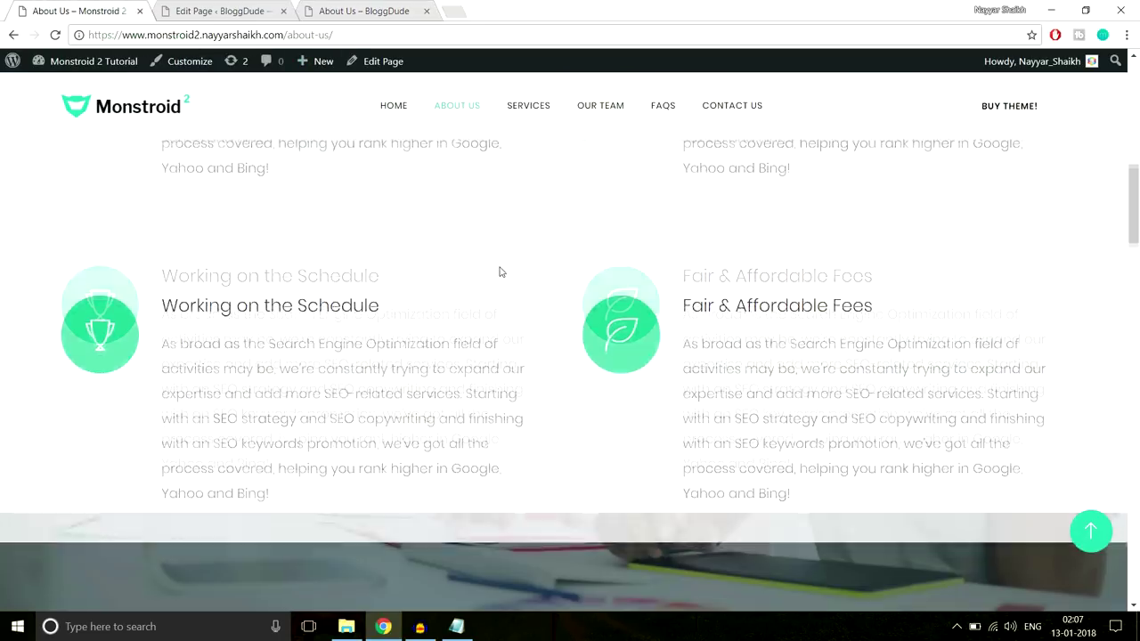
scroll(499, 271, "down", 5)
scroll(501, 283, "up", 3)
scroll(501, 283, "down", 2)
scroll(501, 284, "up", 3)
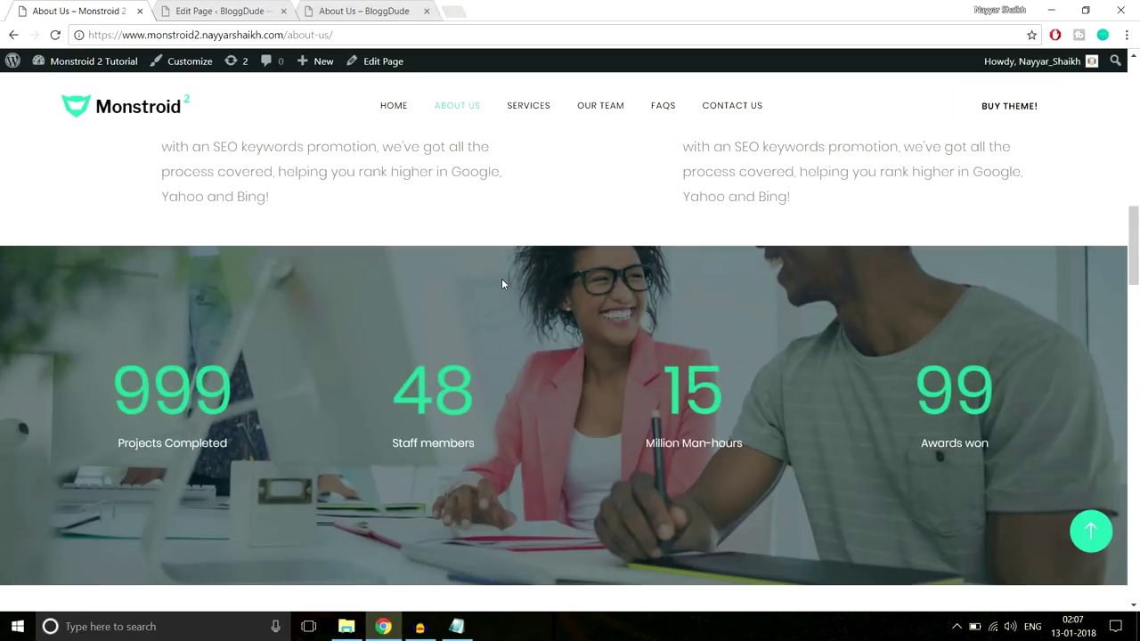
scroll(501, 283, "down", 2)
scroll(502, 283, "up", 2)
scroll(502, 283, "down", 1)
scroll(501, 283, "down", 1)
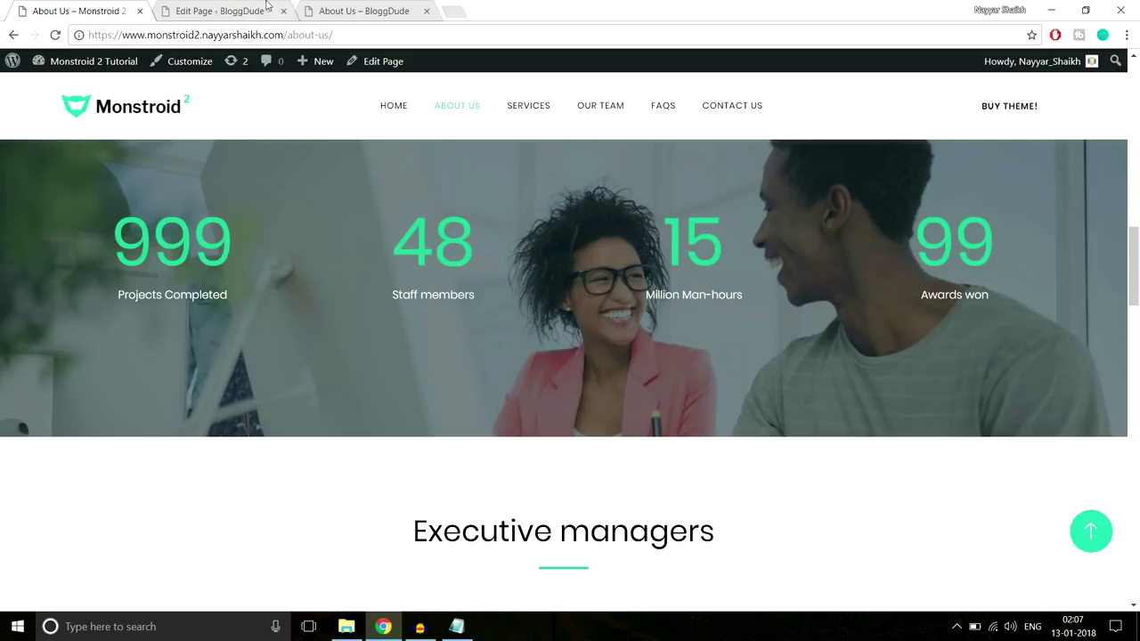
left_click(231, 10)
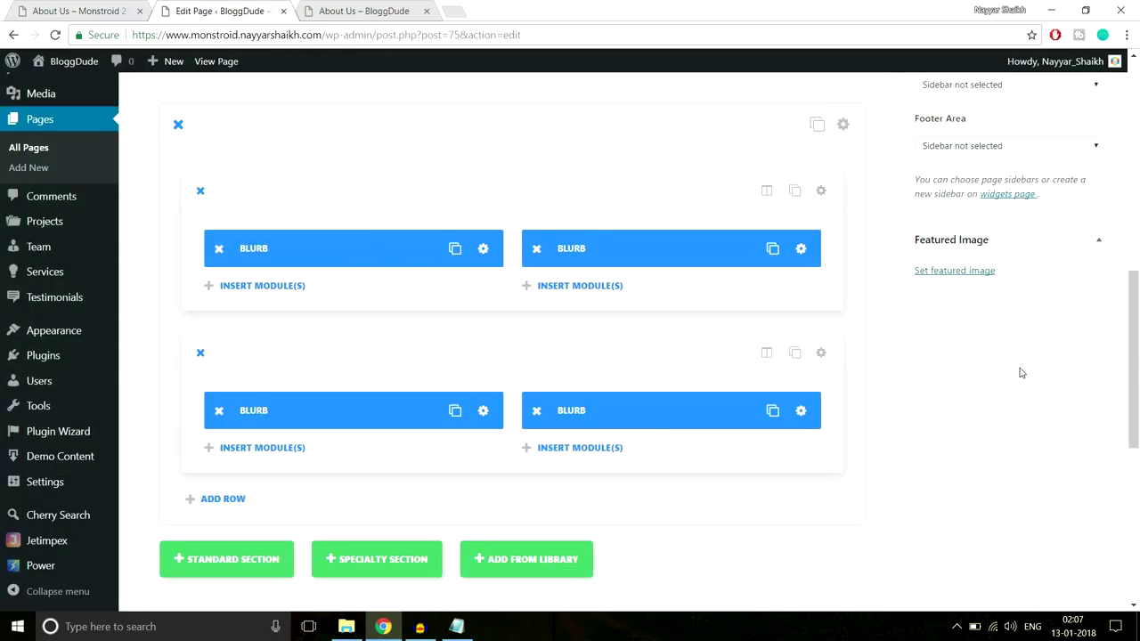
scroll(1021, 373, "down", 2)
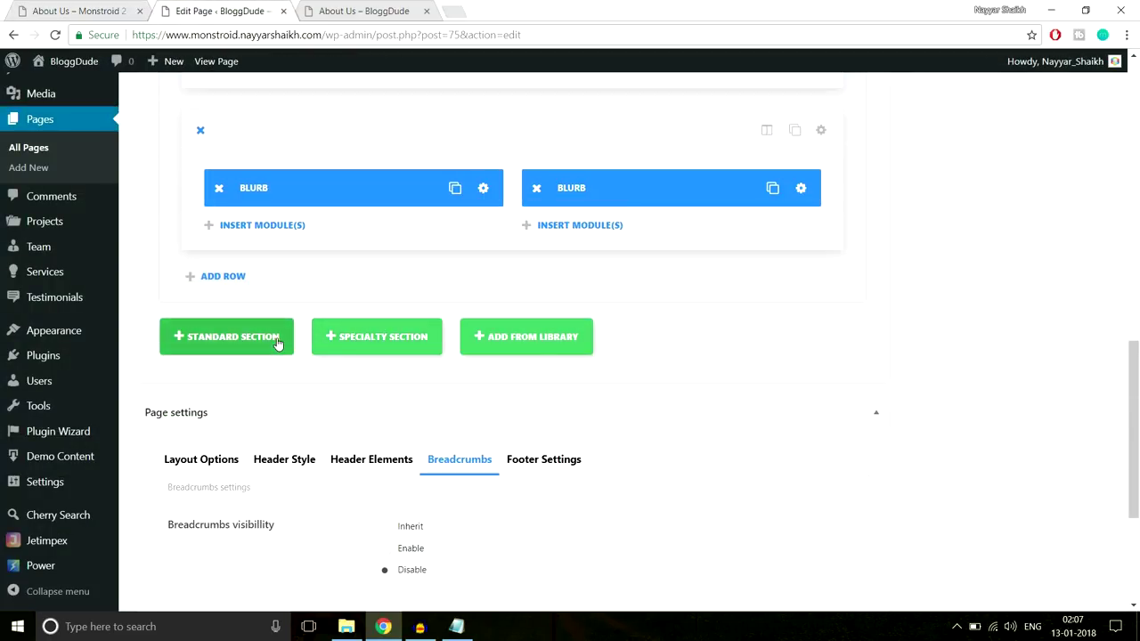
Add a standard section below the blurbs with four equal 1/4 columns, checking the demo's 999 counter
left_click(277, 342)
scroll(936, 344, "down", 1)
scroll(936, 344, "up", 1)
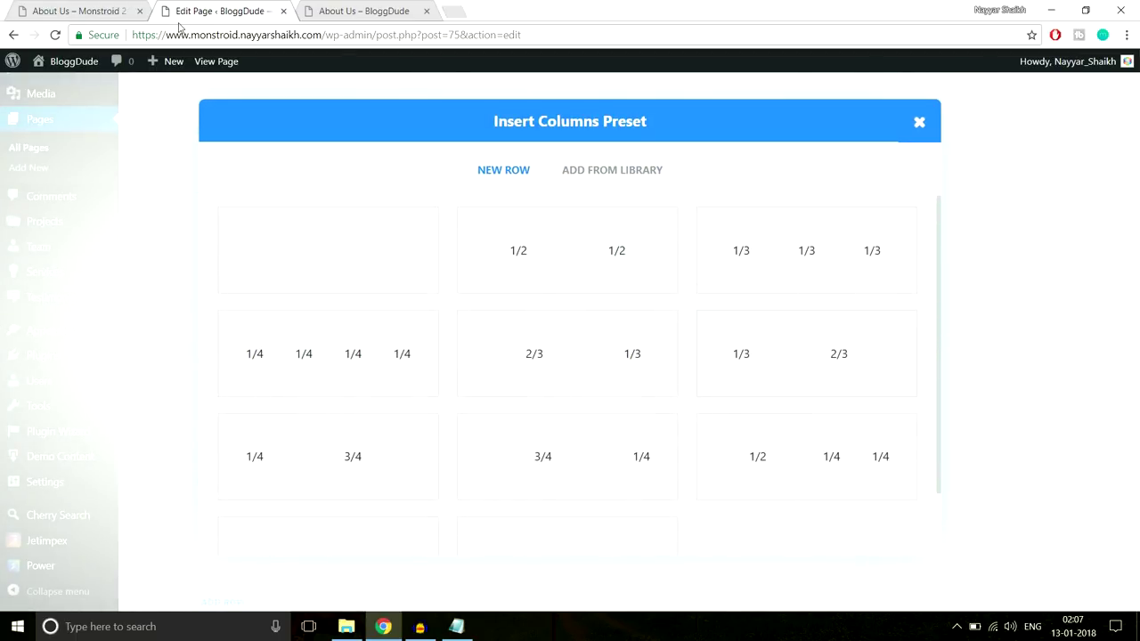
left_click(107, 9)
scroll(331, 253, "up", 2)
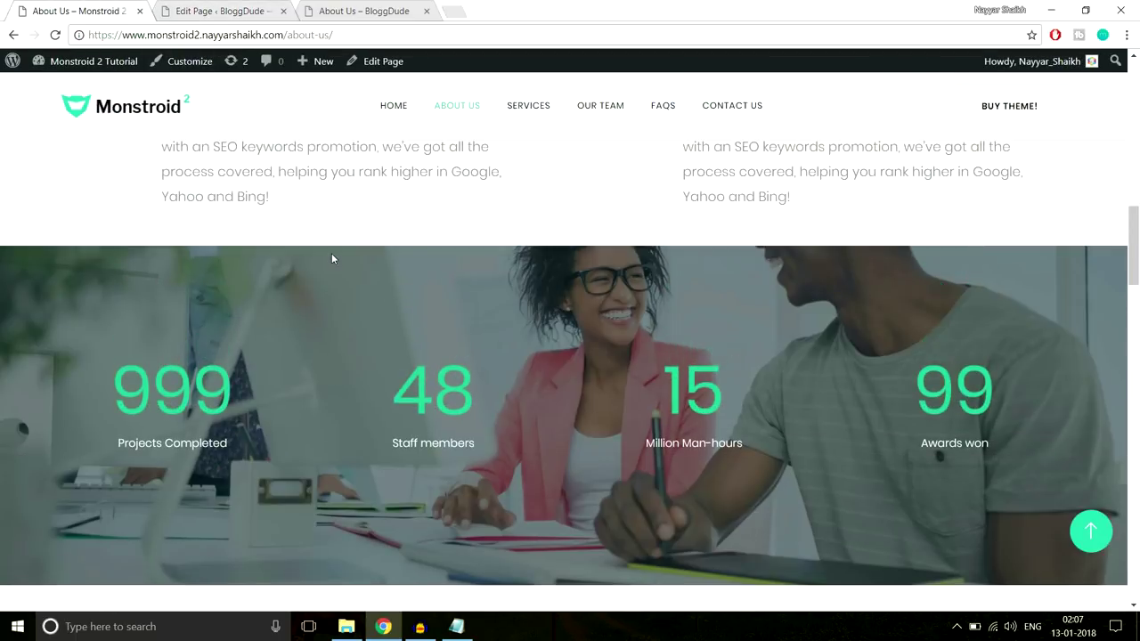
scroll(332, 258, "down", 1)
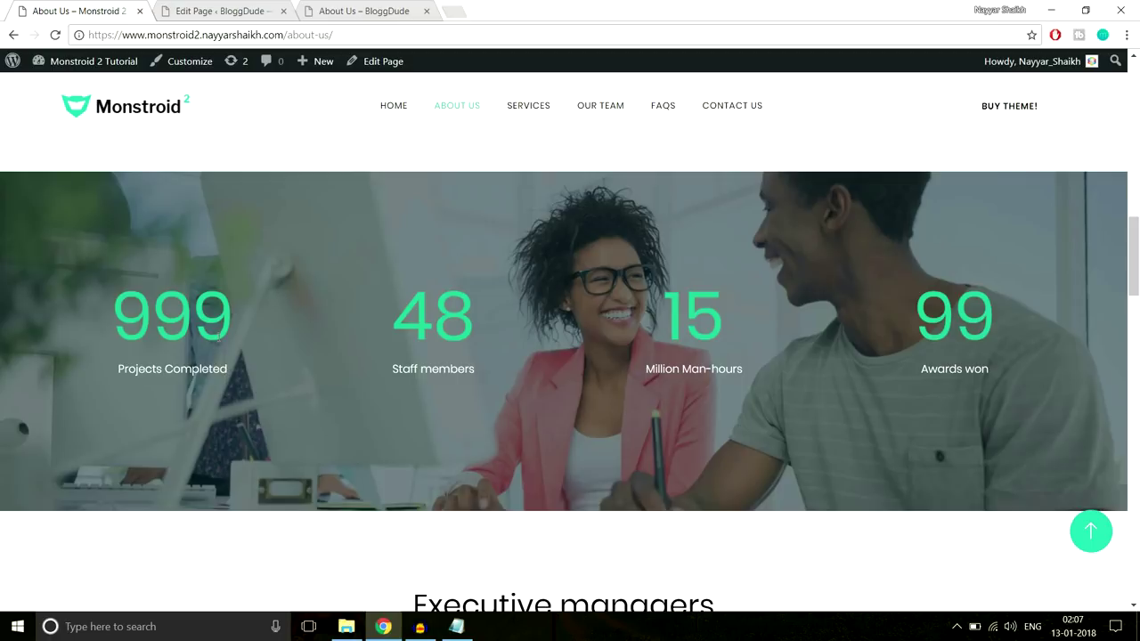
double_click(172, 314)
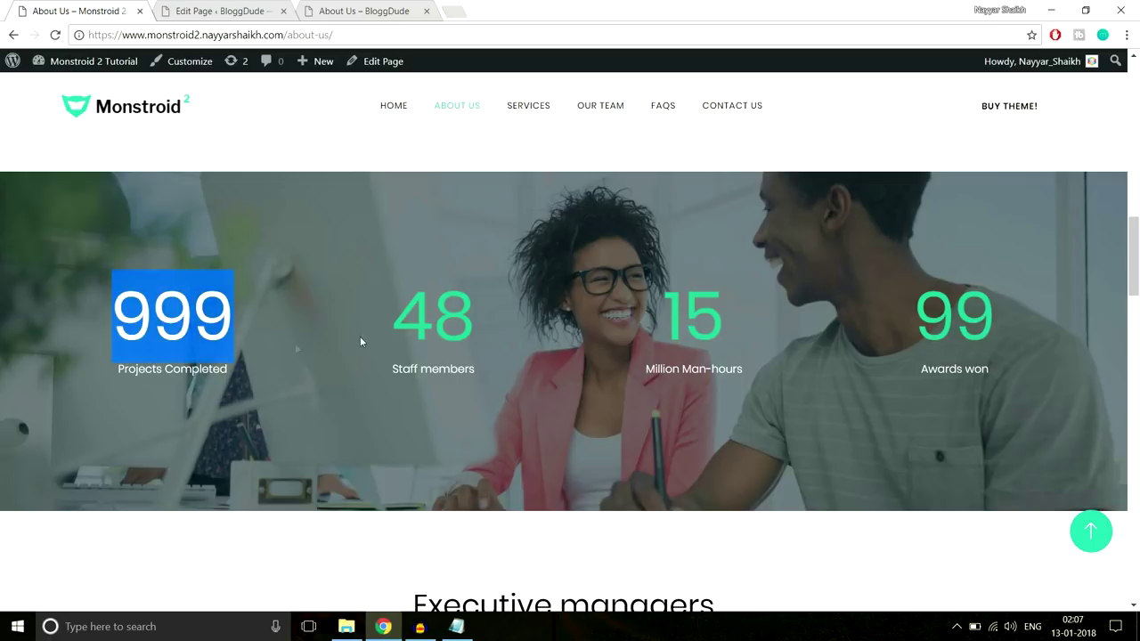
left_click(249, 9)
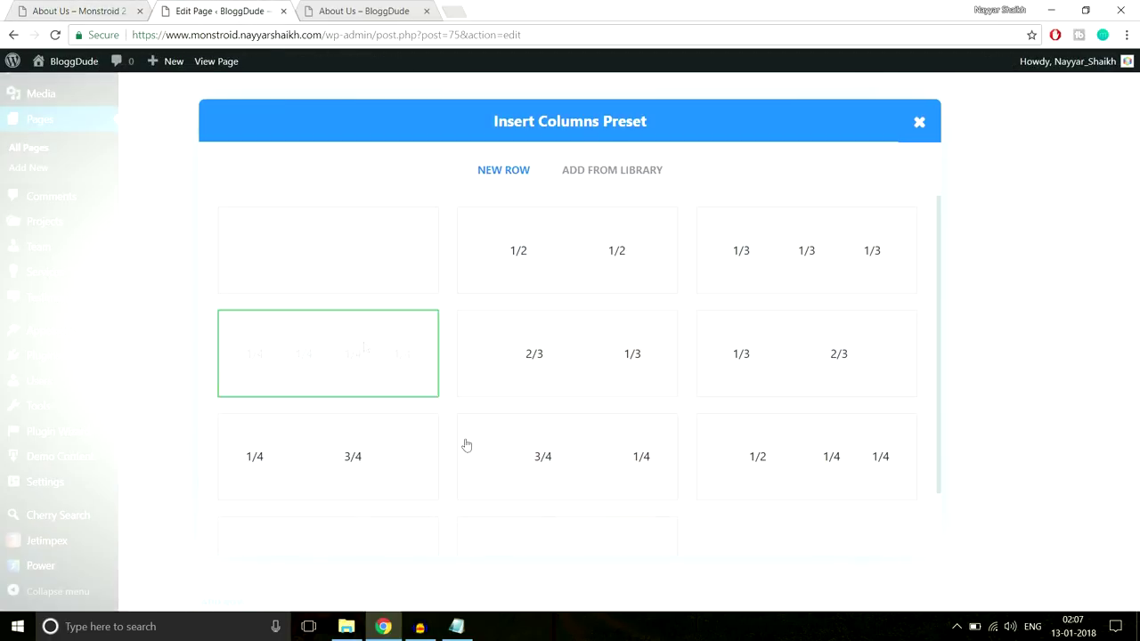
left_click(367, 389)
Insert a Number Counter module into the first column
scroll(811, 333, "down", 3)
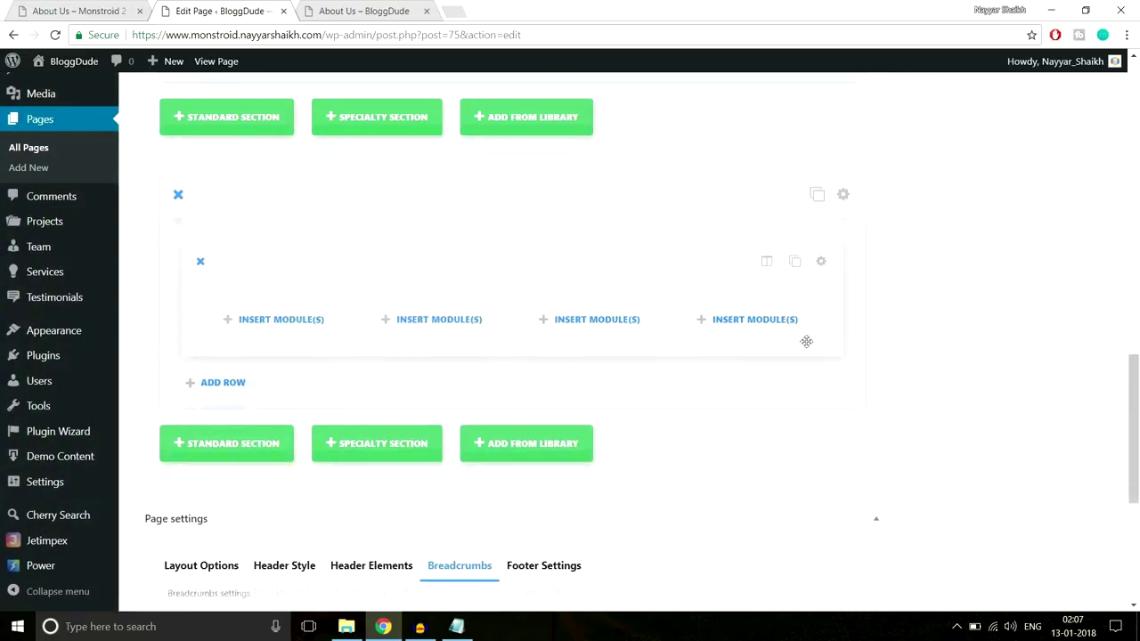
left_click(306, 330)
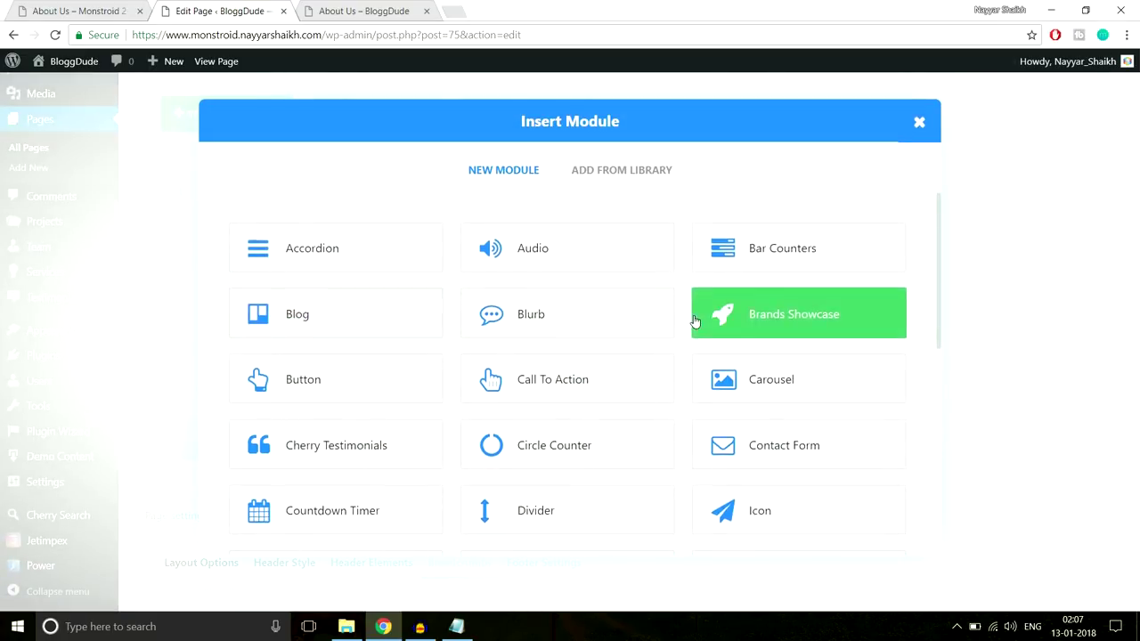
scroll(693, 324, "down", 4)
scroll(691, 326, "up", 2)
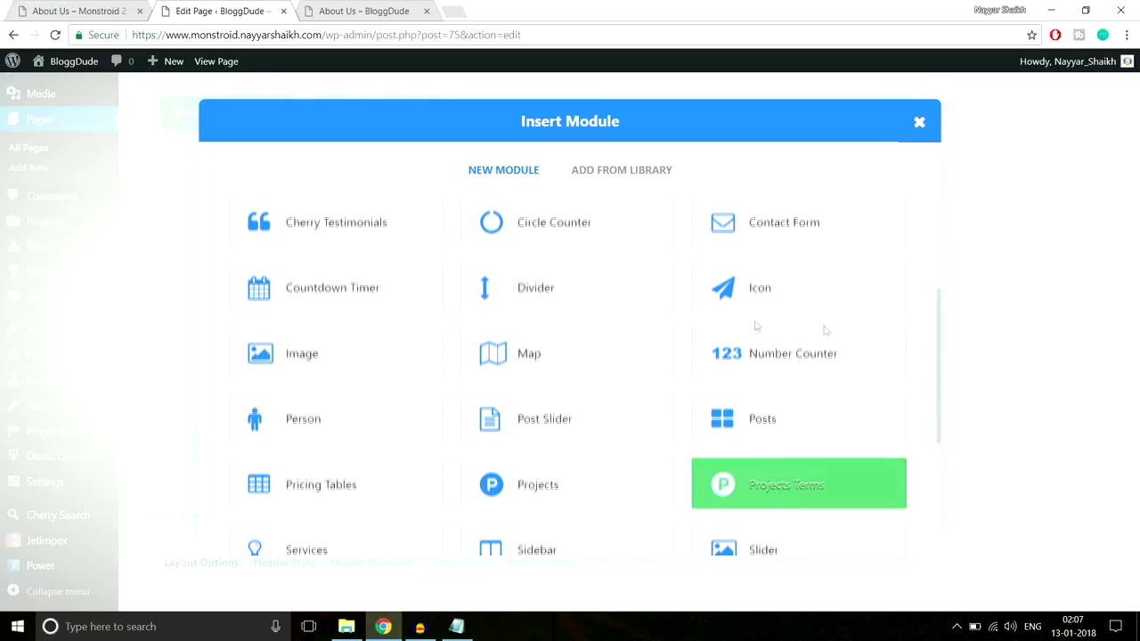
left_click(771, 374)
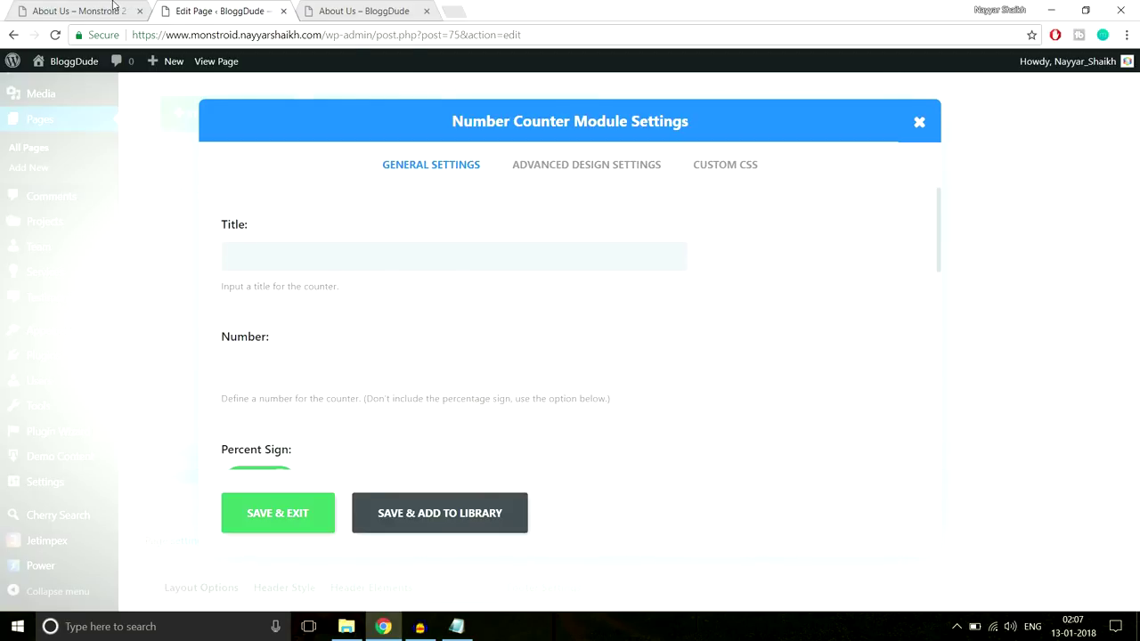
Give the counter the title 'Projects Completed', copied from the demo, and turn off the percent sign
left_click(113, 8)
left_click_drag(228, 369, 118, 369)
key("ctrl+c")
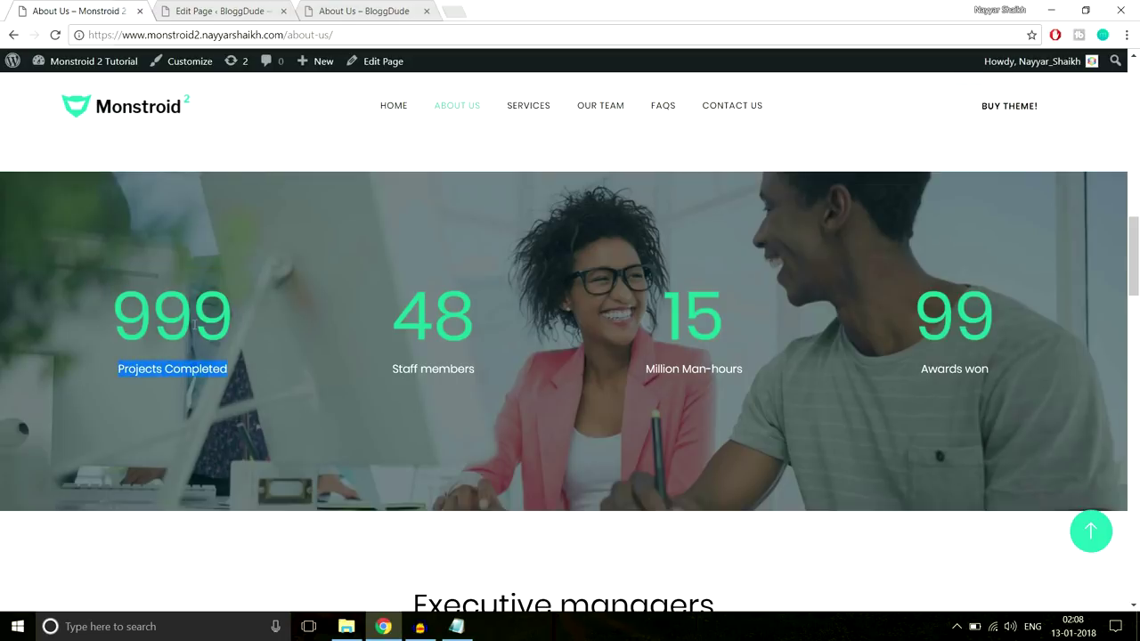
left_click(218, 10)
key("ctrl+v")
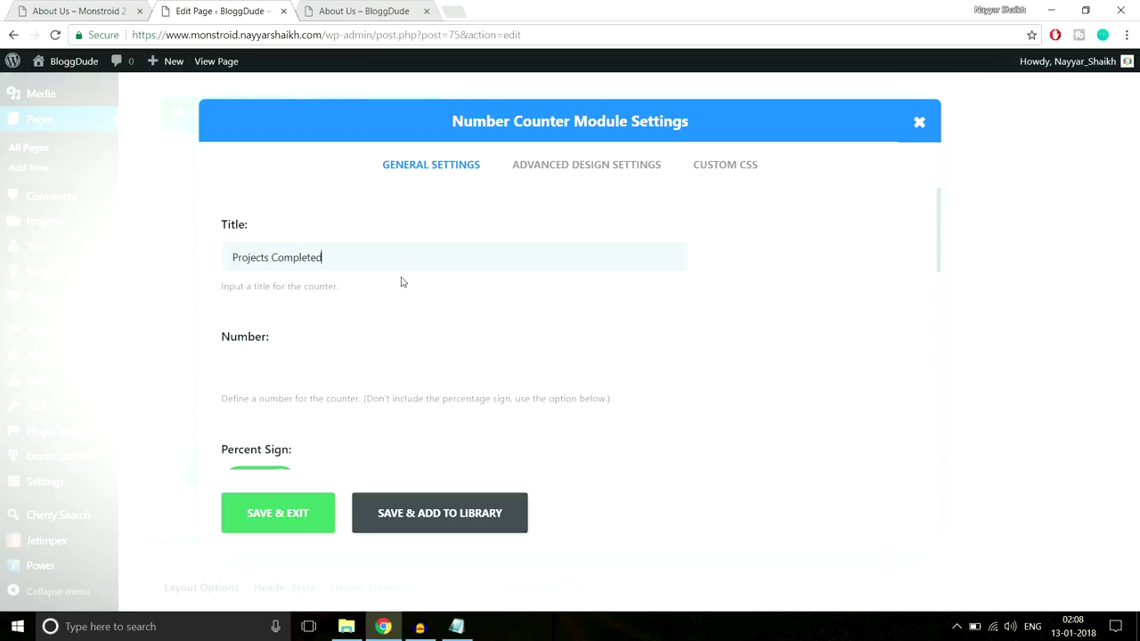
left_click(385, 377)
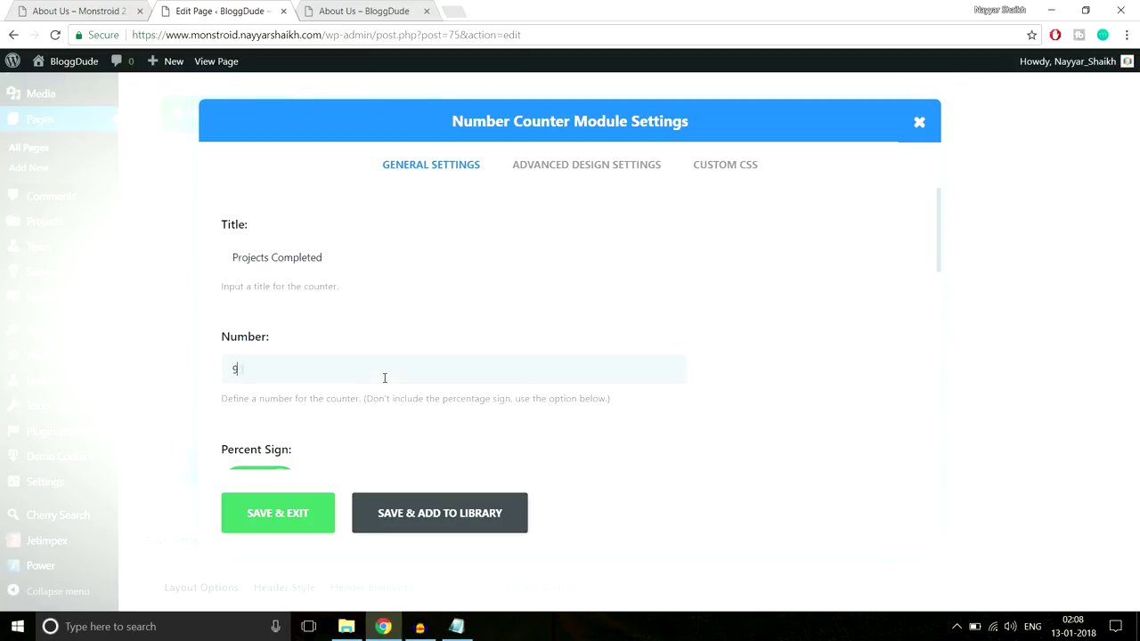
scroll(620, 332, "down", 2)
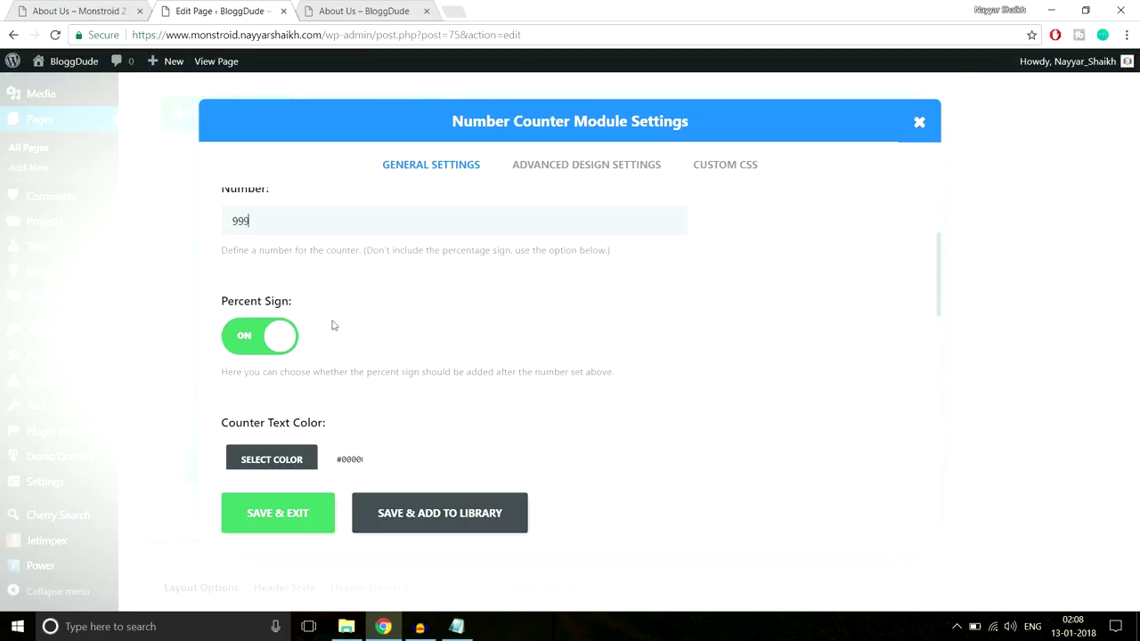
left_click(254, 345)
scroll(632, 316, "down", 3)
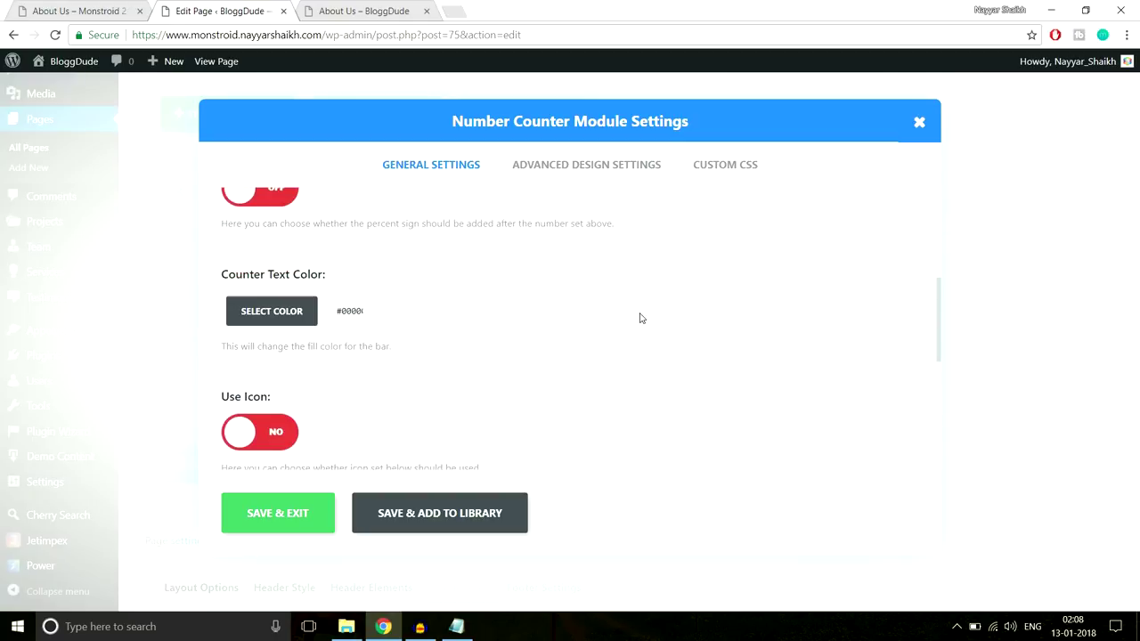
Compare the counter's text styling with the demo counters
left_click(60, 9)
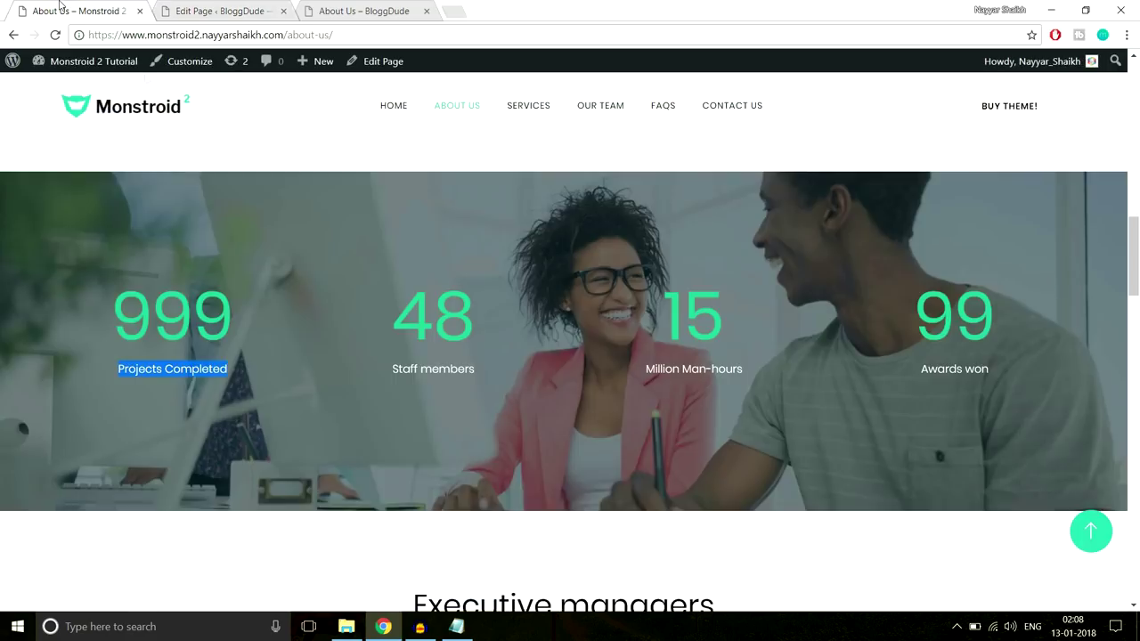
left_click(285, 405)
left_click_drag(243, 374, 114, 378)
key("ctrl+Tab")
left_click(294, 237)
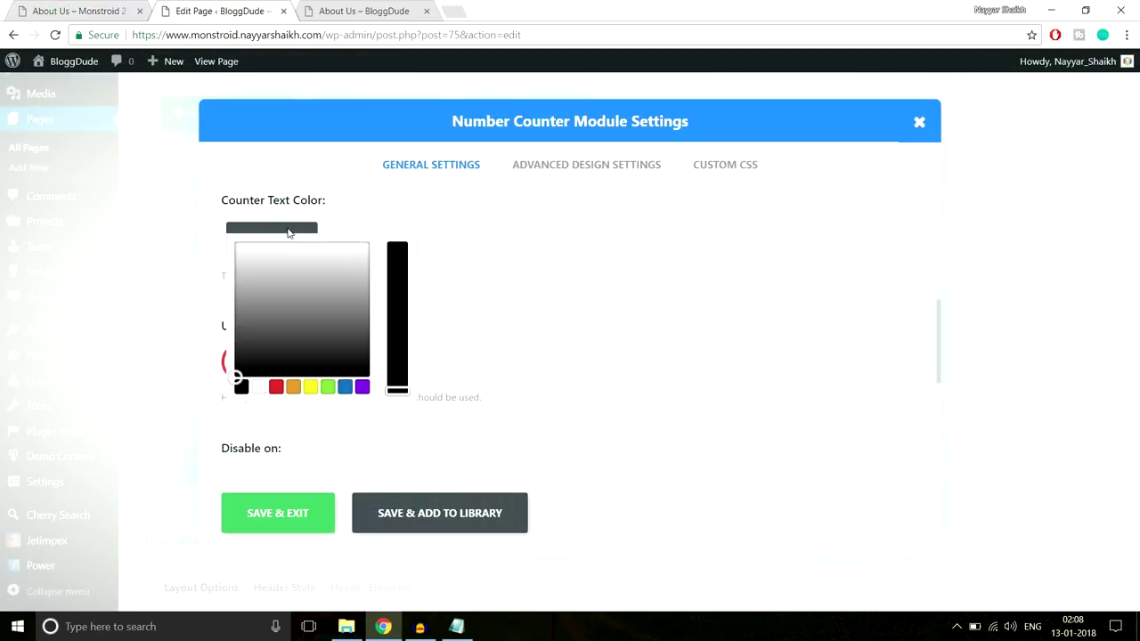
left_click(569, 306)
scroll(481, 328, "down", 1)
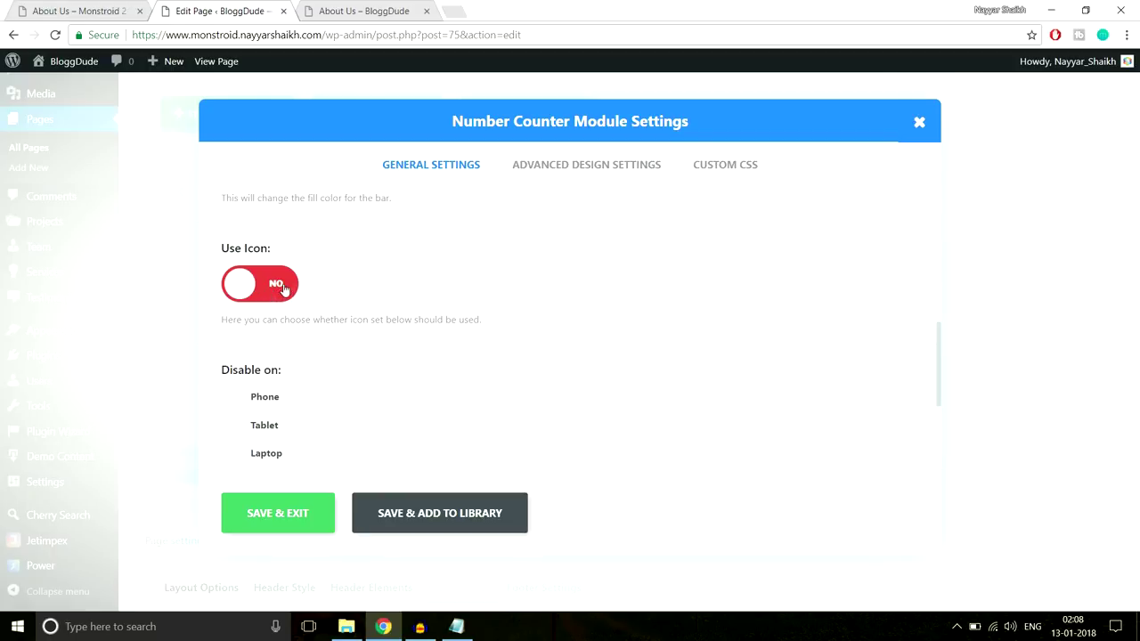
left_click(80, 11)
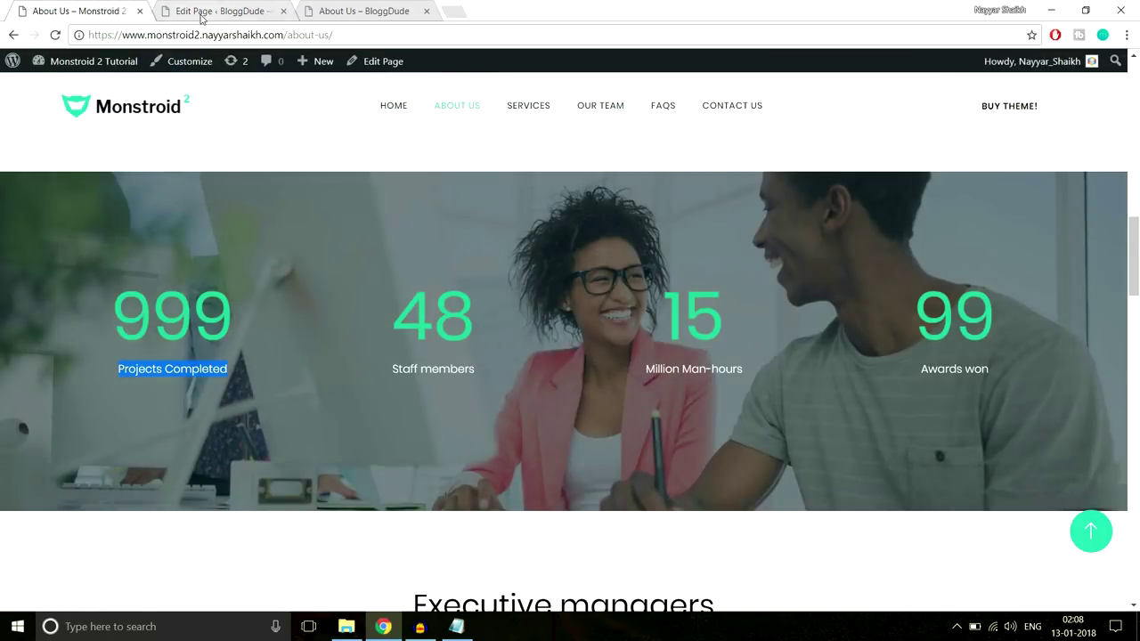
left_click(201, 12)
scroll(350, 377, "down", 2)
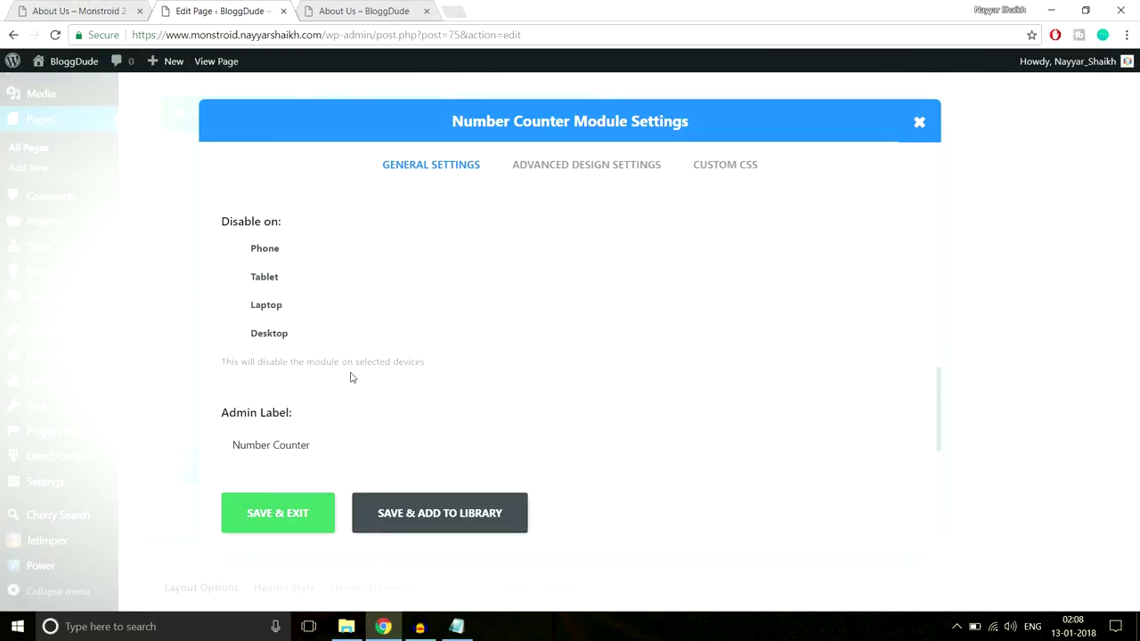
scroll(351, 374, "up", 10)
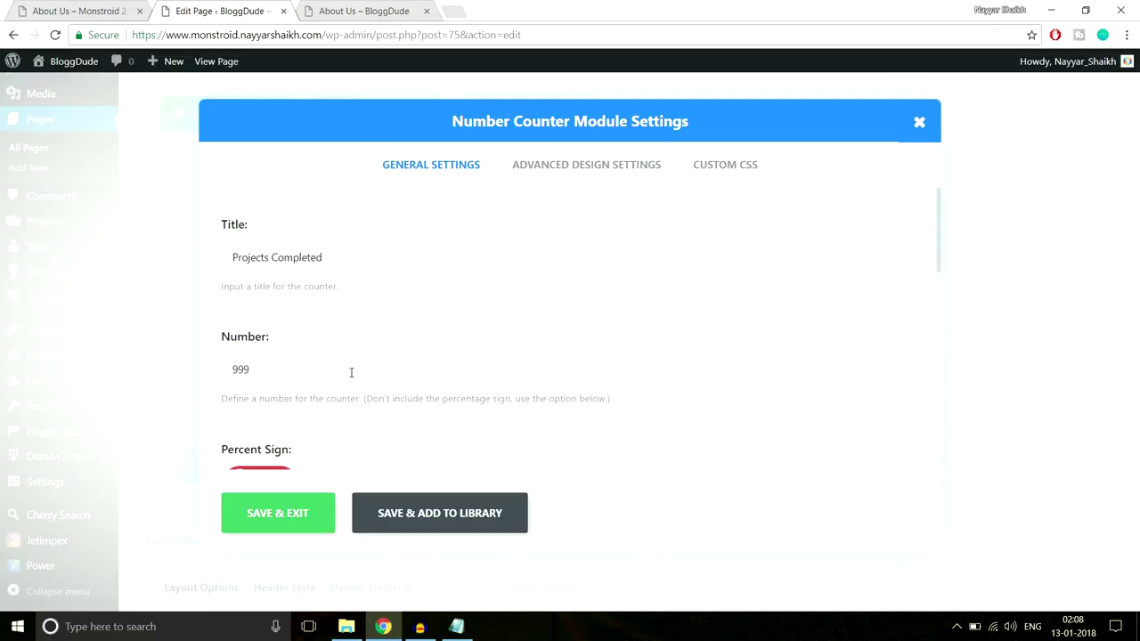
In the design settings, set the counter's Title Text Color to white (#ffffff)
left_click(610, 169)
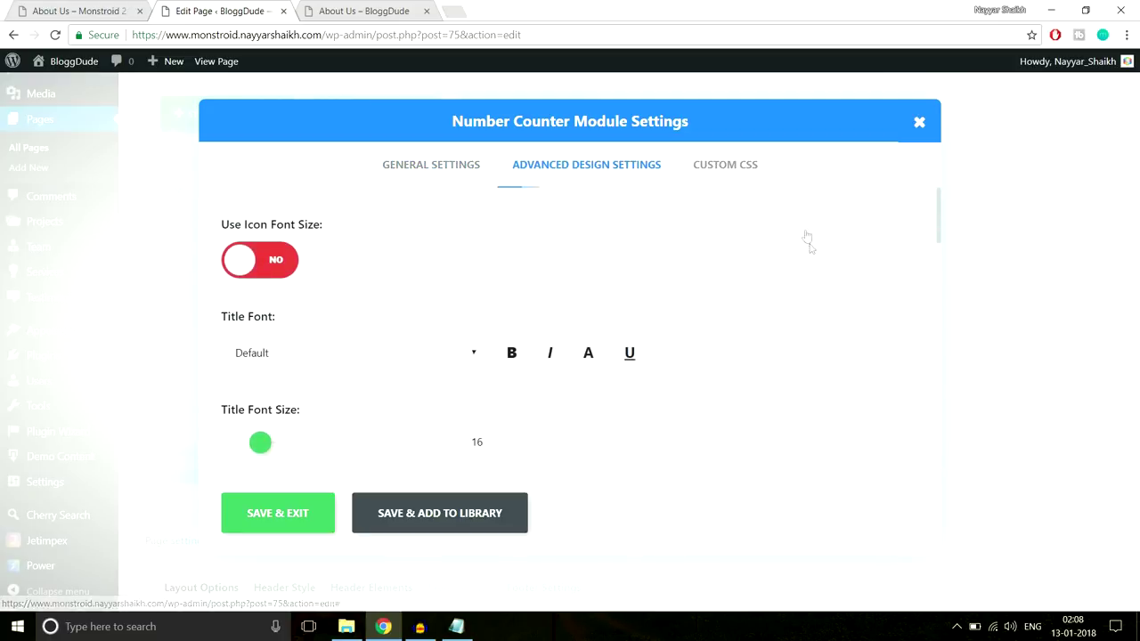
scroll(812, 258, "down", 3)
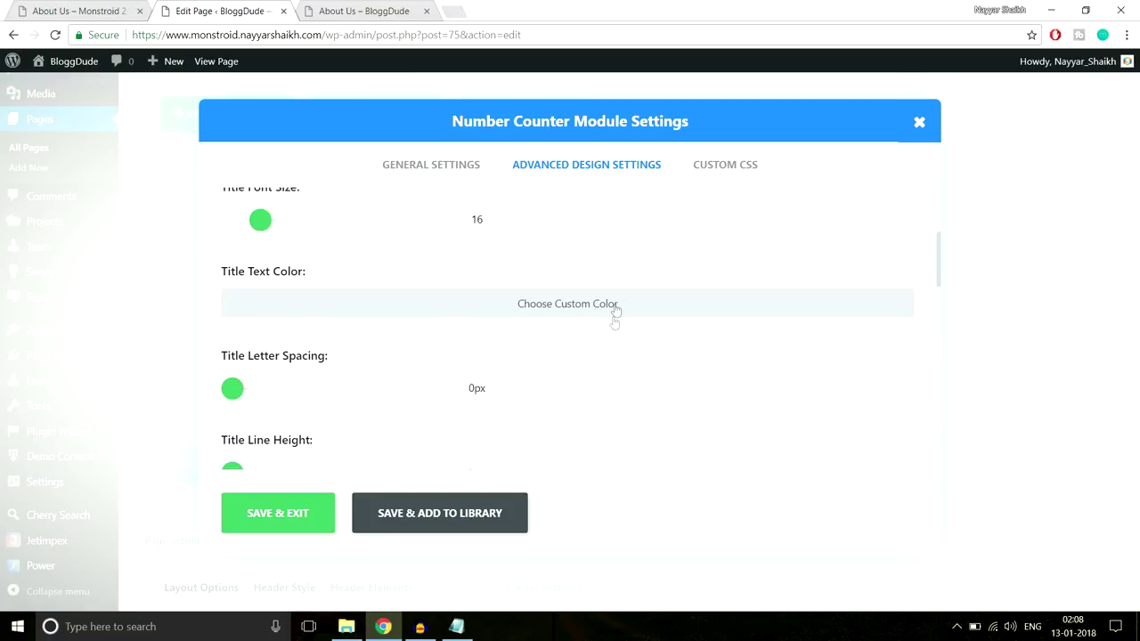
scroll(694, 307, "down", 1)
left_click(474, 233)
left_click(260, 235)
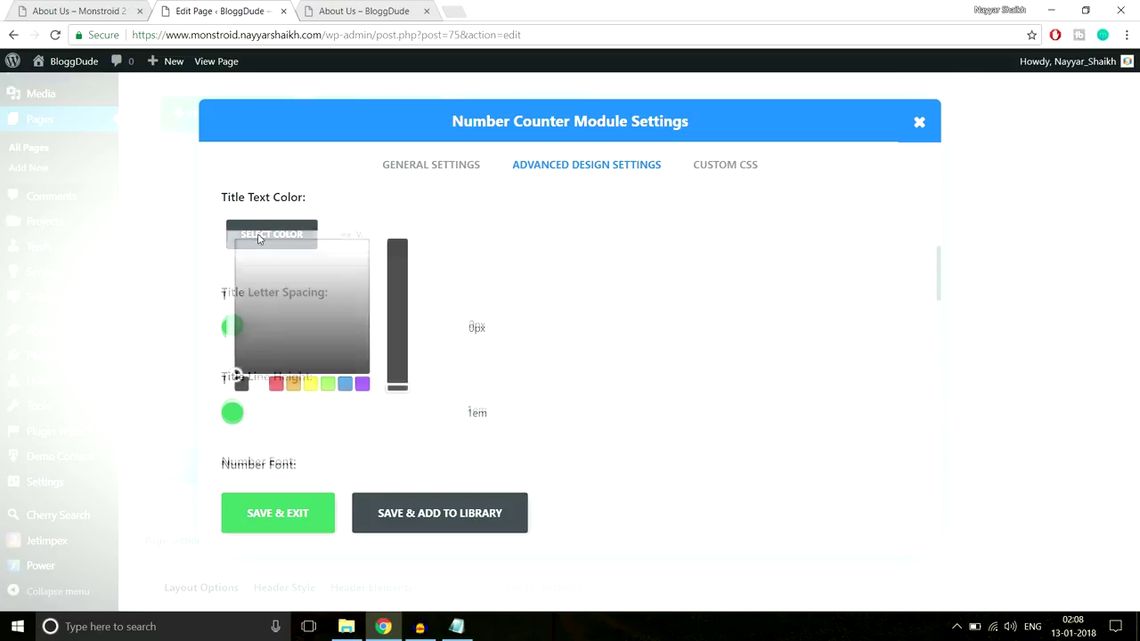
left_click(264, 385)
left_click(725, 285)
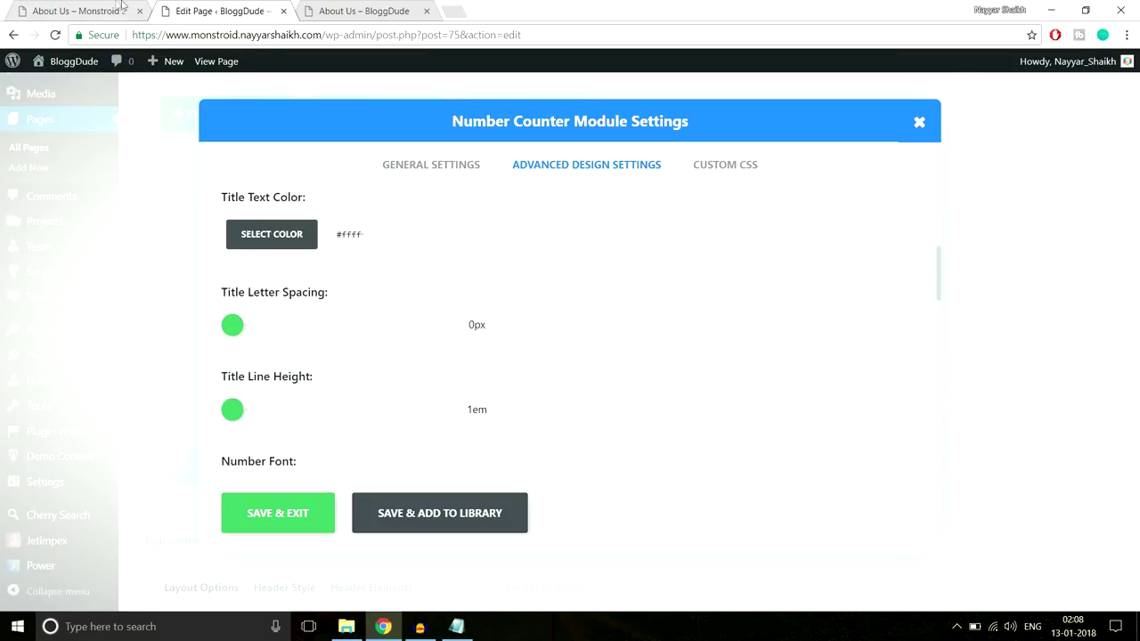
Inspect the demo's 999 counter and copy its number colour #2cc895
left_click(114, 9)
left_click(218, 10)
scroll(720, 309, "down", 5)
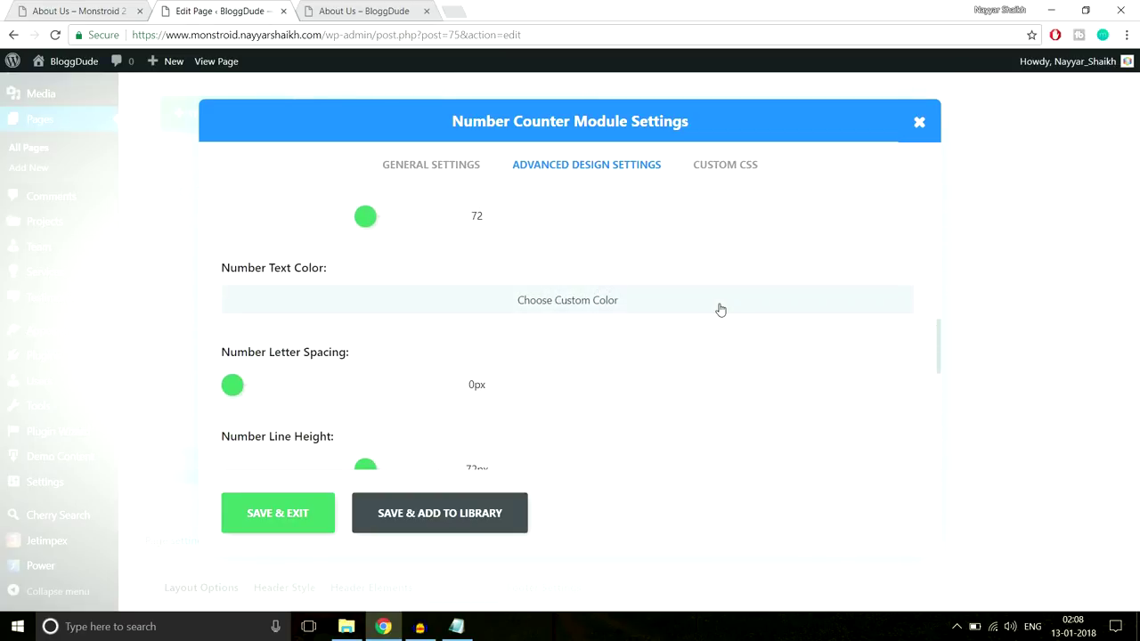
left_click(449, 310)
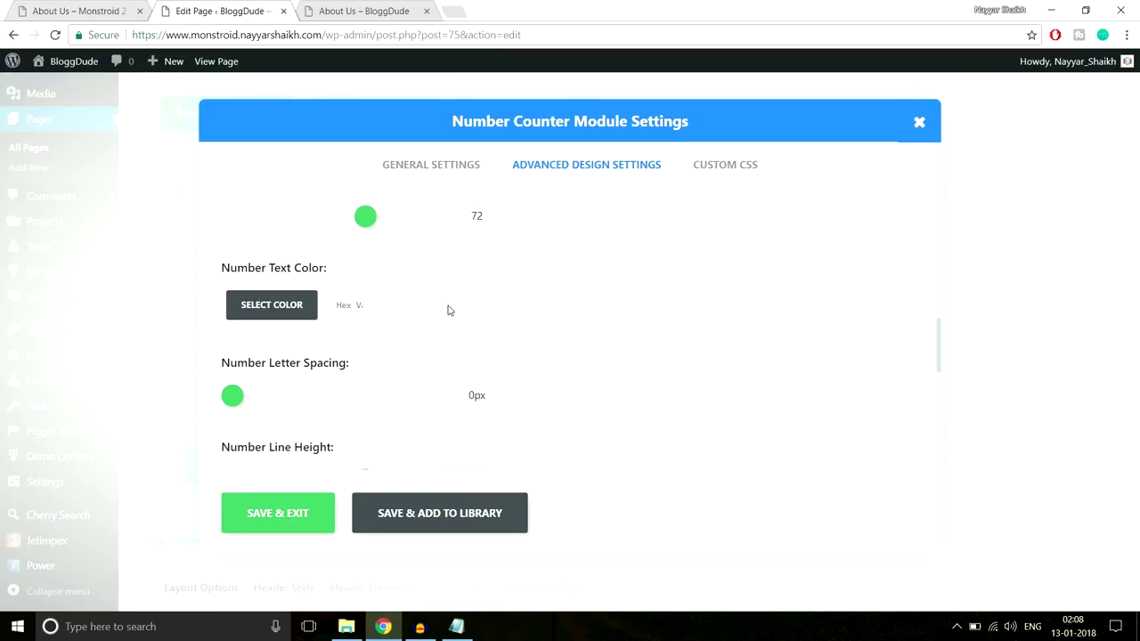
left_click(131, 5)
left_click(192, 313)
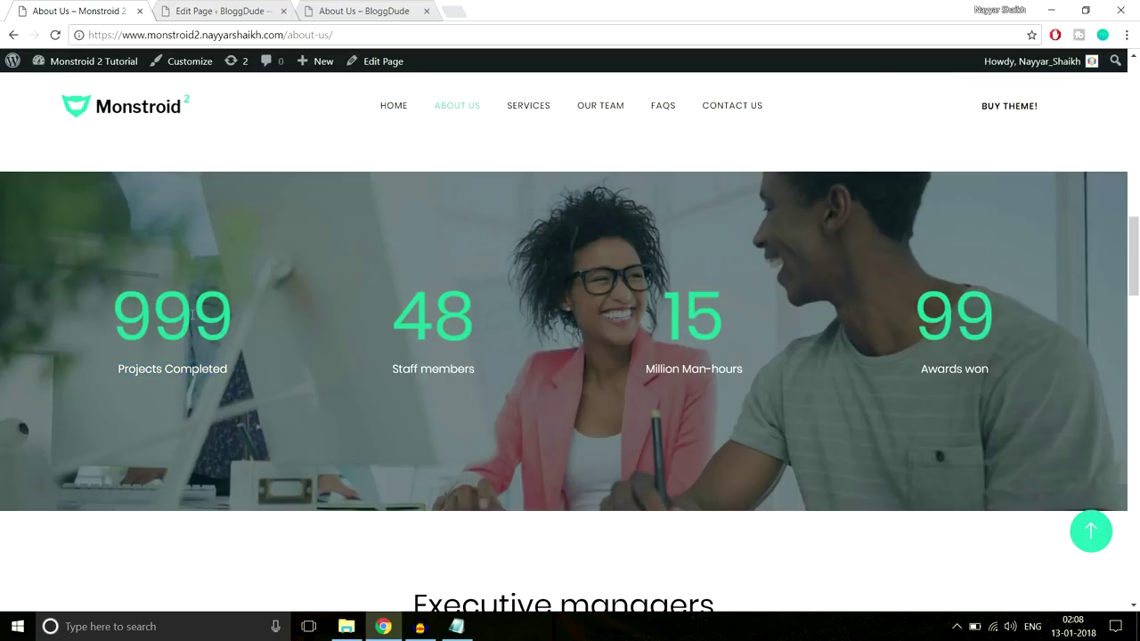
right_click(187, 307)
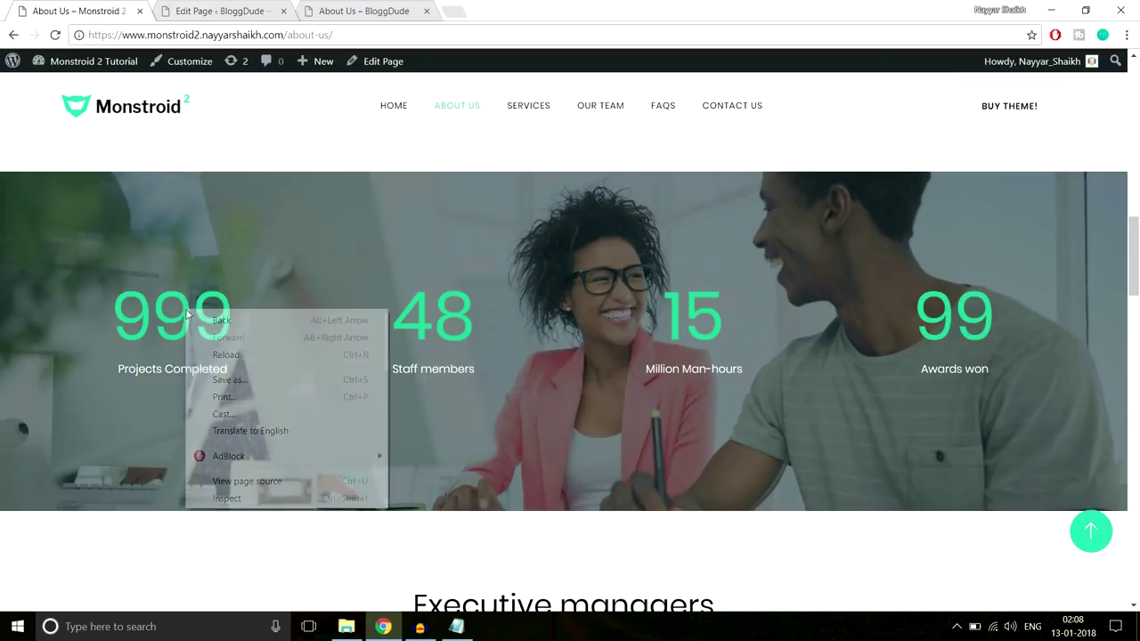
left_click(240, 503)
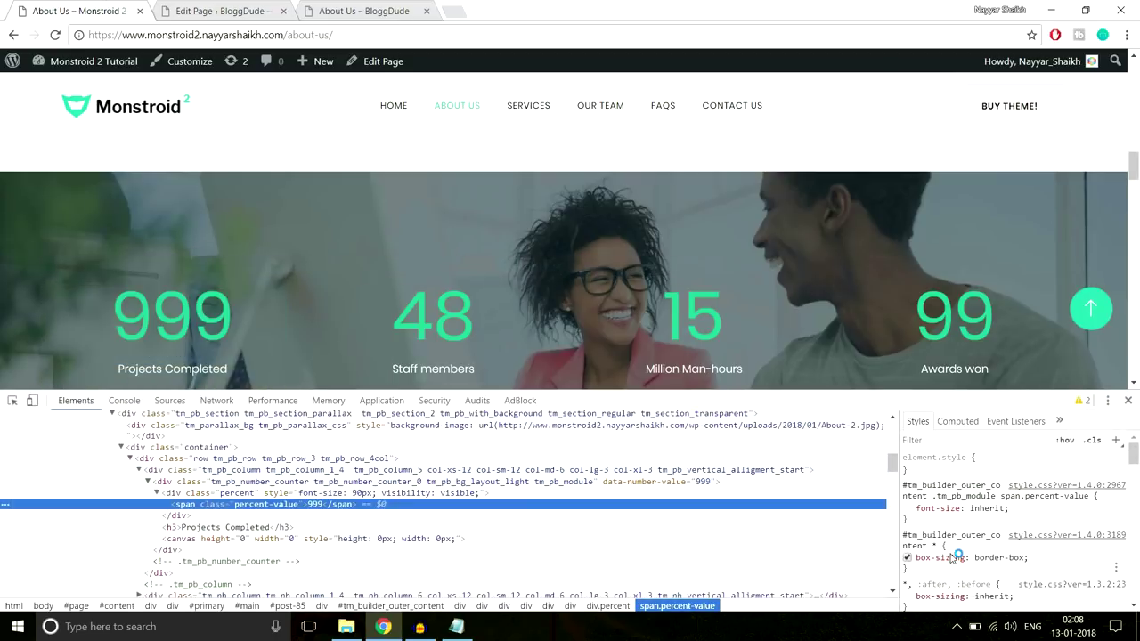
scroll(1051, 509, "down", 4)
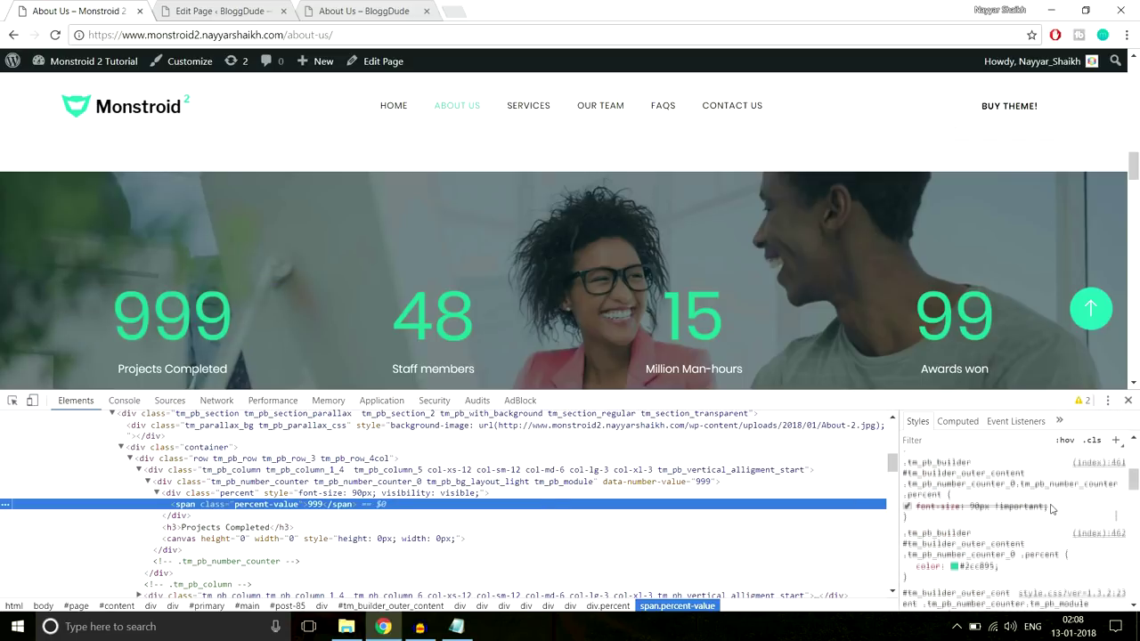
scroll(1051, 510, "up", 3)
left_click(980, 567)
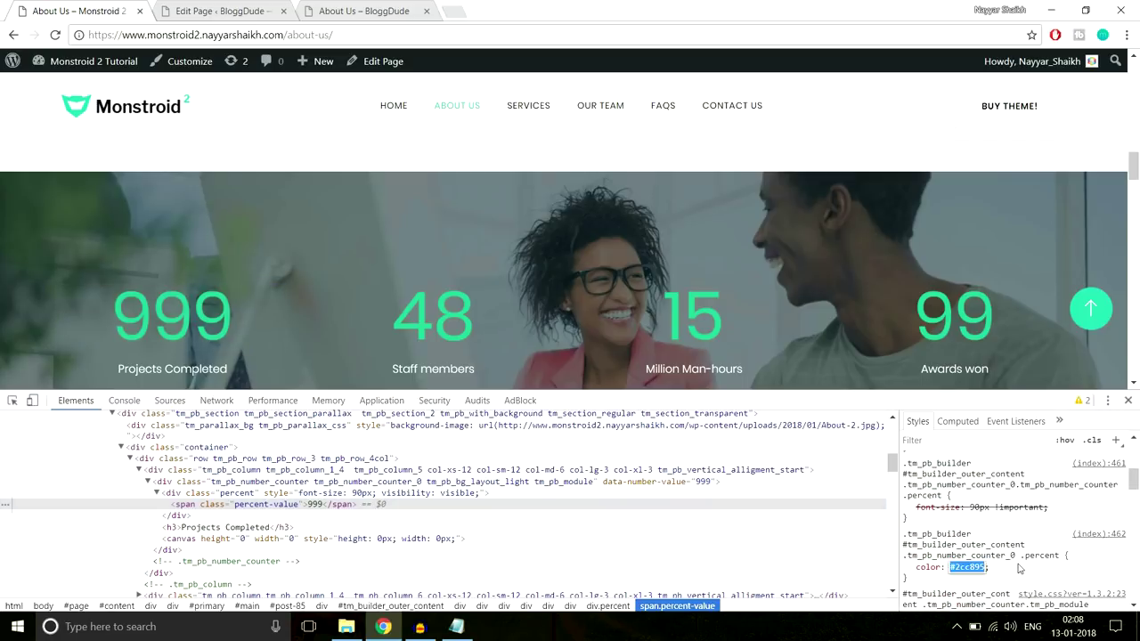
left_click(1127, 401)
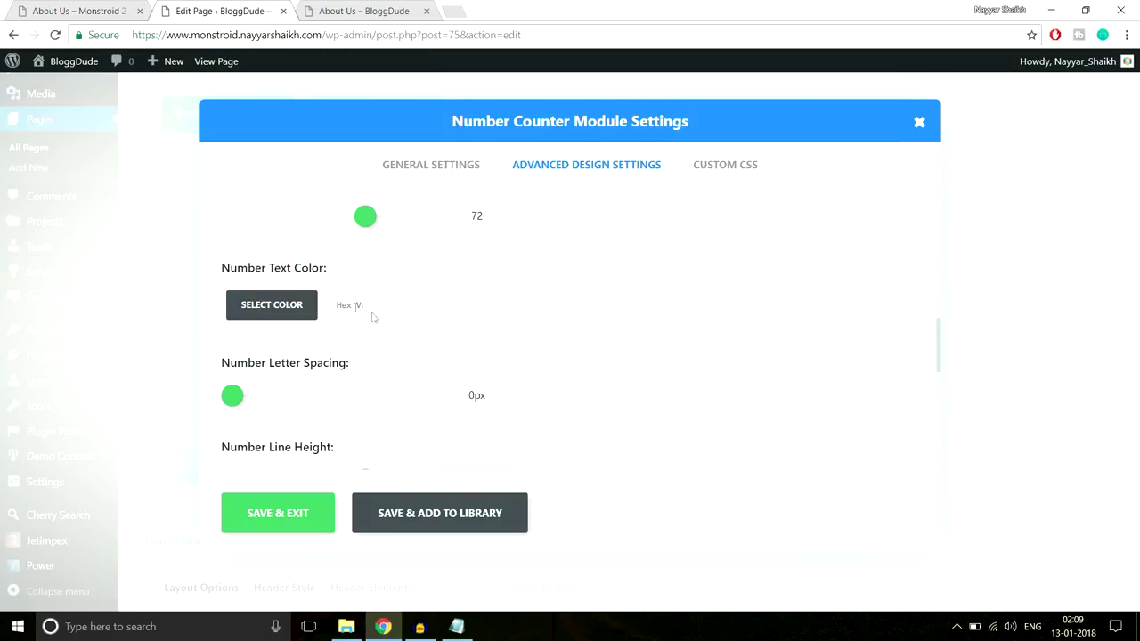
Set the Number Text Color to #2cc895 and save the counter
left_click(336, 305)
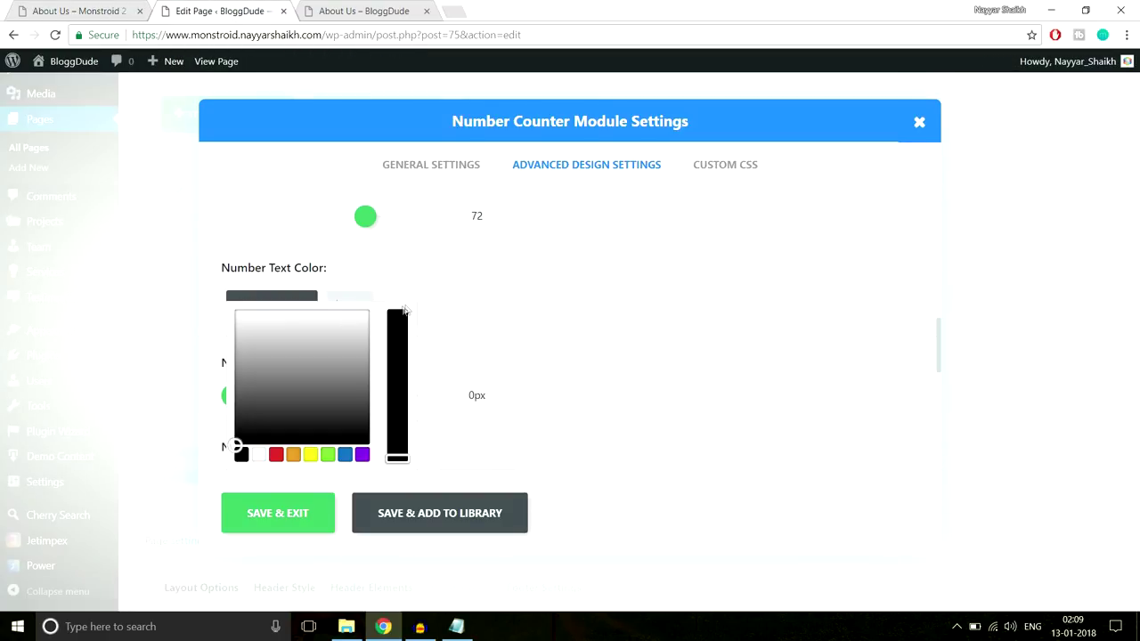
left_click(397, 344)
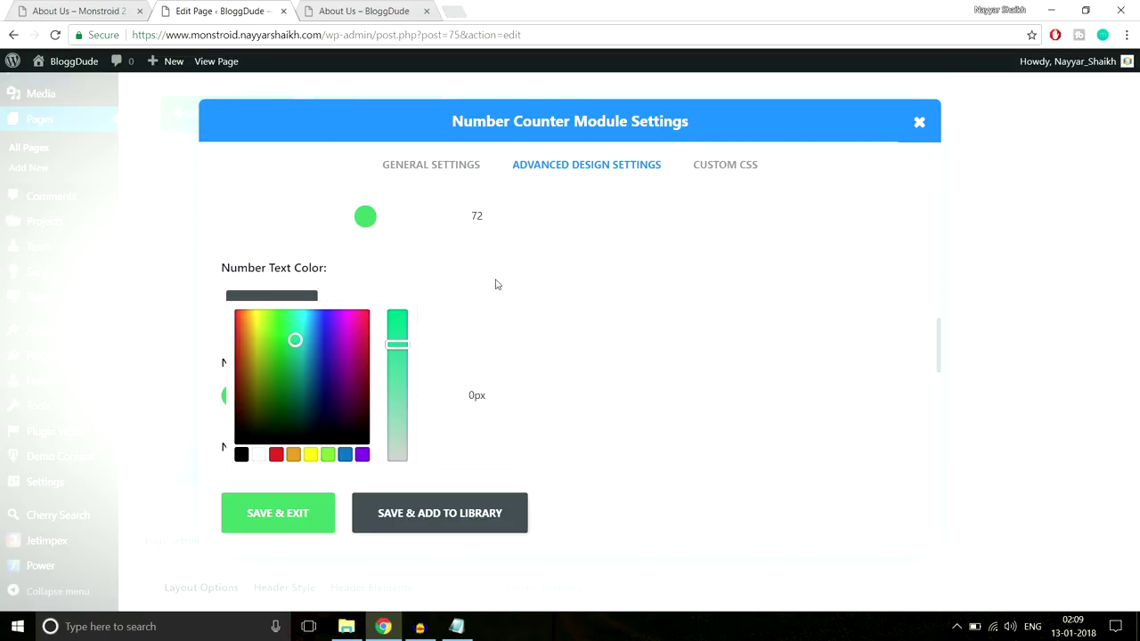
scroll(651, 395, "down", 1)
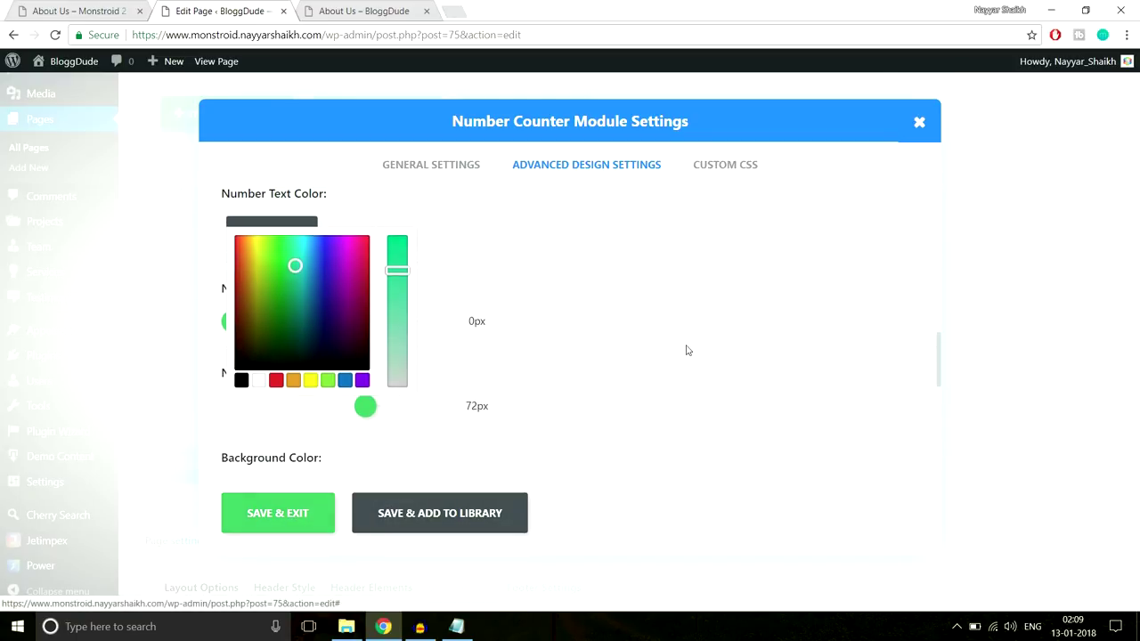
left_click(305, 534)
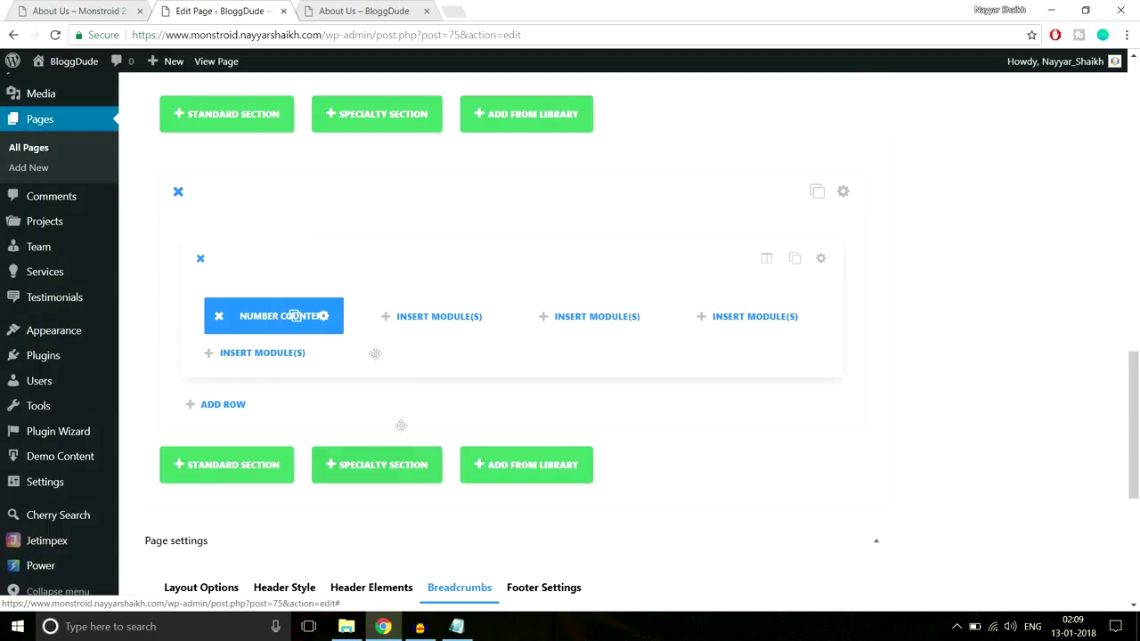
Duplicate the Number Counter three times and place the copies in columns 2, 3 and 4
left_click(296, 316)
left_click(296, 316)
left_click(296, 316)
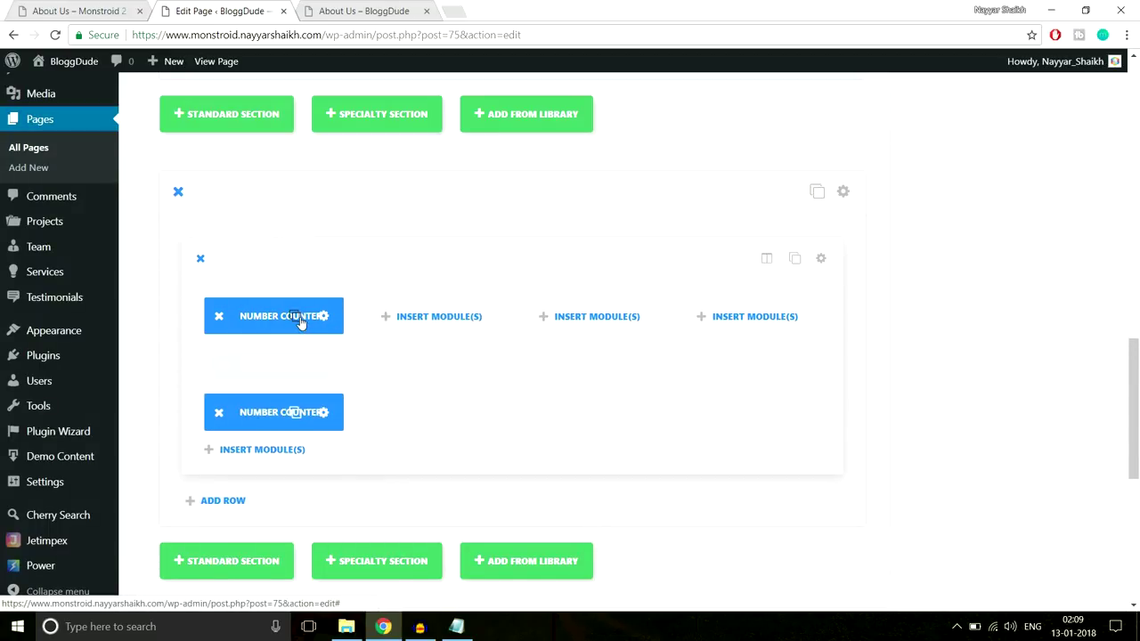
left_click_drag(277, 392, 427, 316)
left_click_drag(271, 361, 641, 316)
left_click_drag(272, 365, 732, 328)
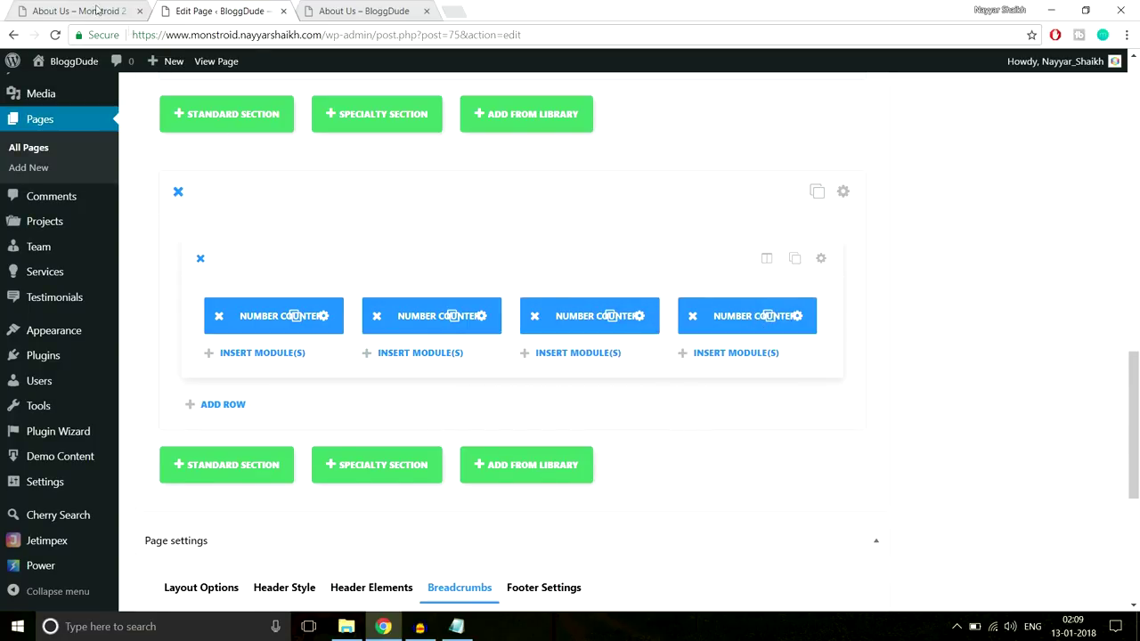
Check the demo's counters section, then open the counters section's settings
left_click(83, 9)
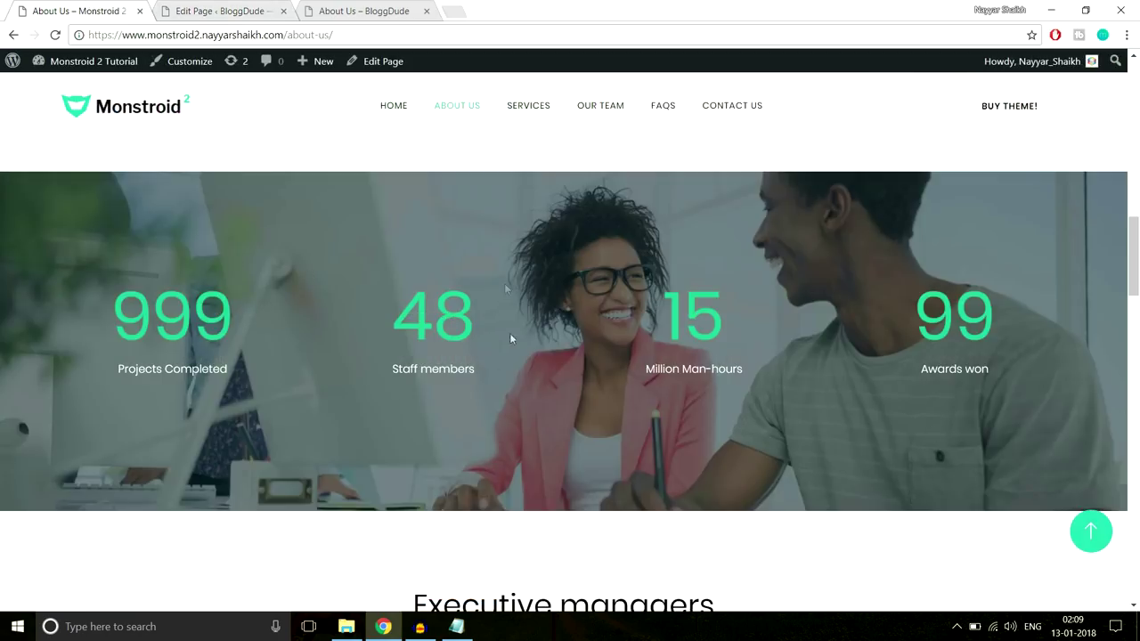
scroll(540, 481, "down", 1)
scroll(540, 481, "up", 3)
scroll(540, 481, "down", 3)
scroll(541, 483, "up", 2)
left_click(247, 7)
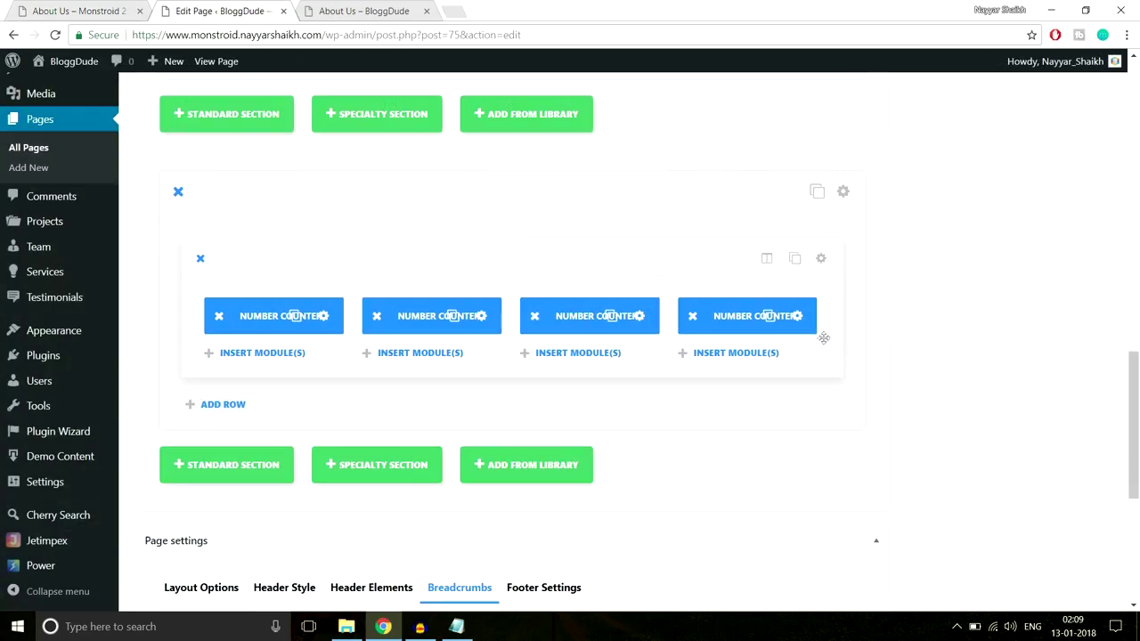
left_click(845, 192)
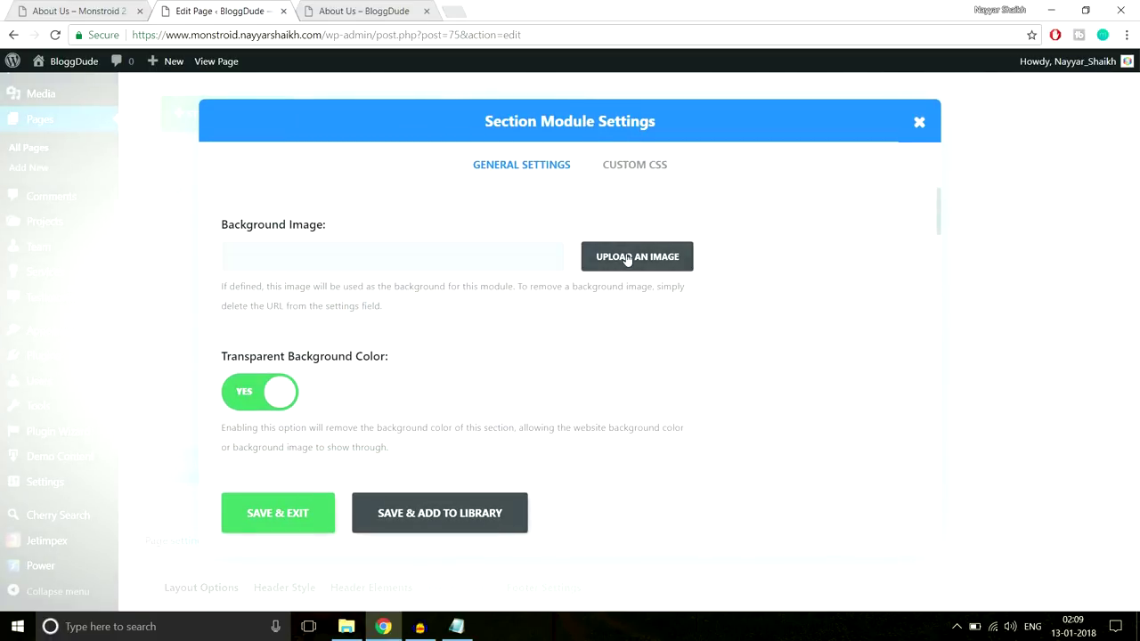
Set About-2.jpg from the Media Library as the section background image
left_click(627, 258)
left_click(79, 124)
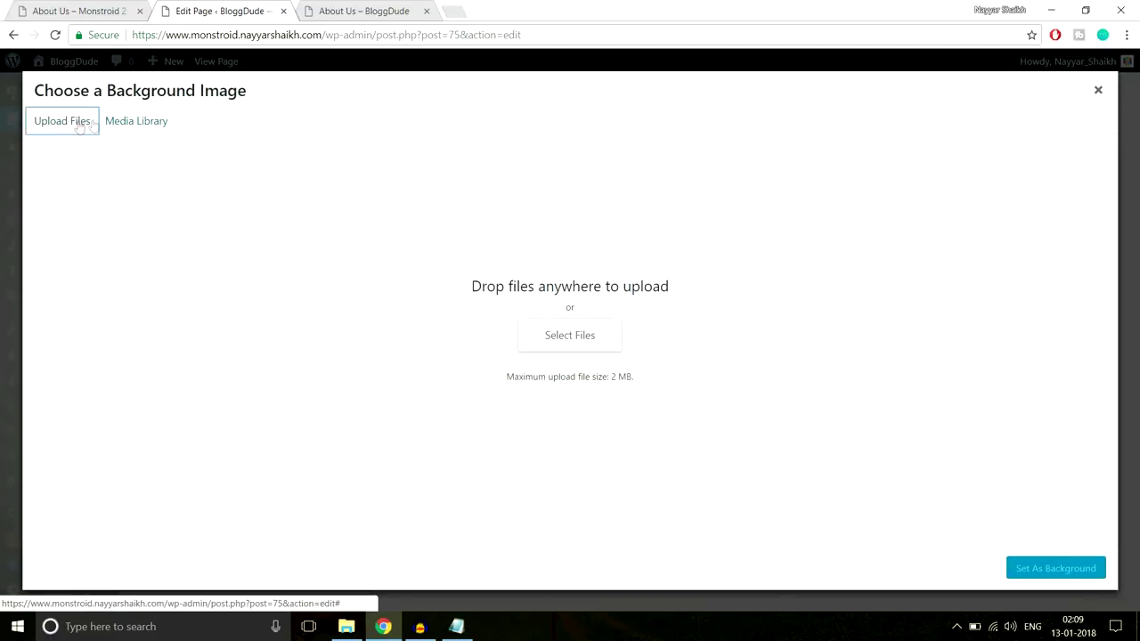
left_click(138, 125)
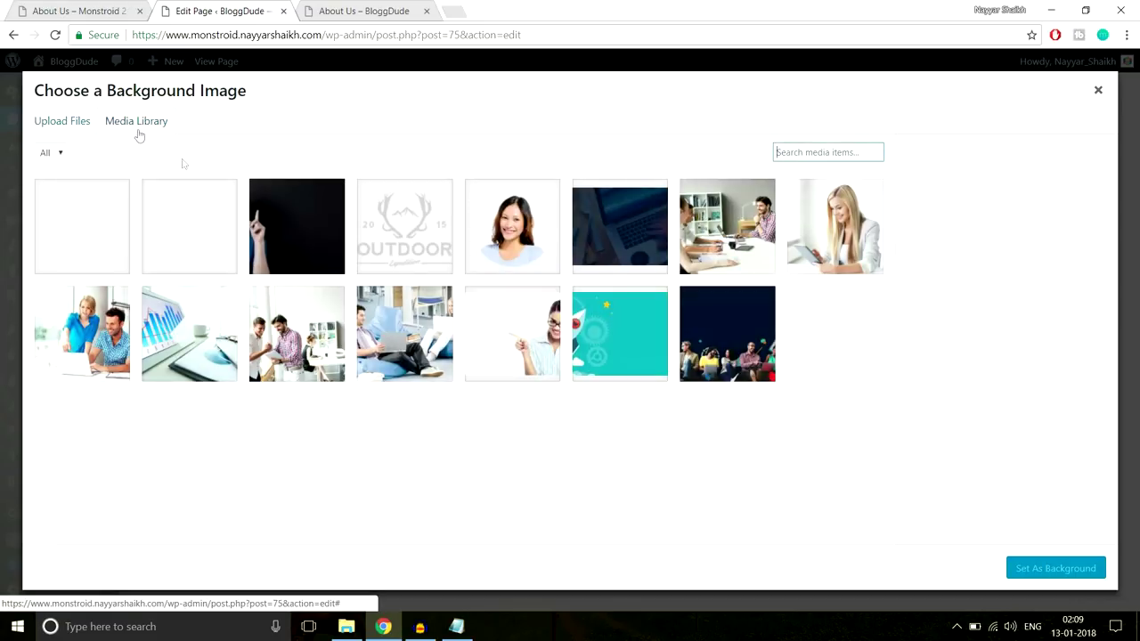
left_click(203, 236)
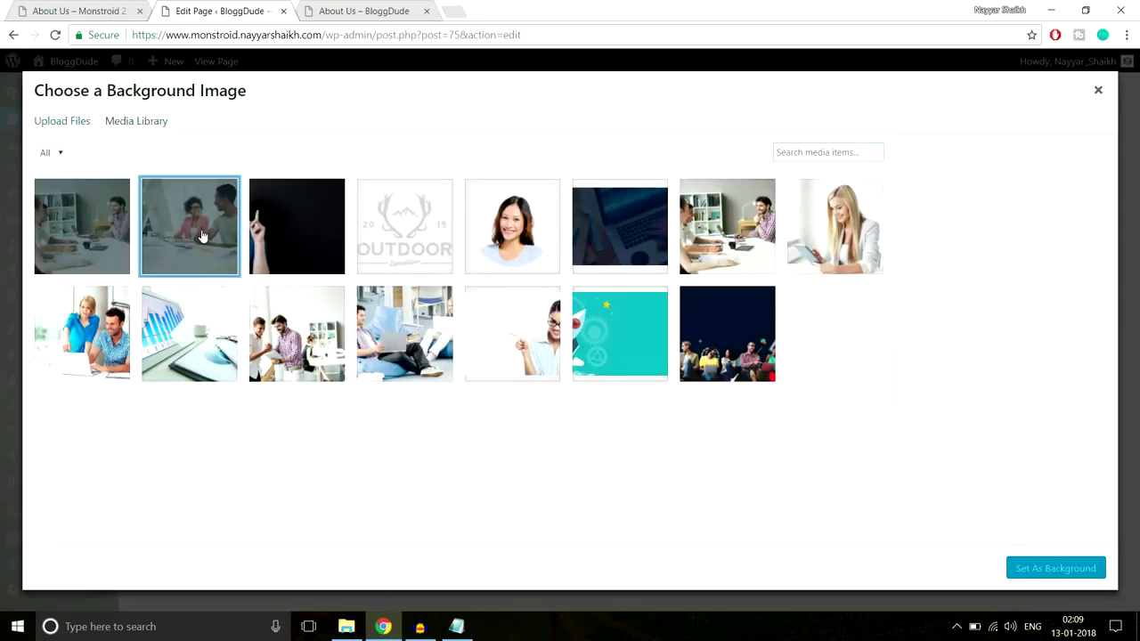
left_click(1082, 567)
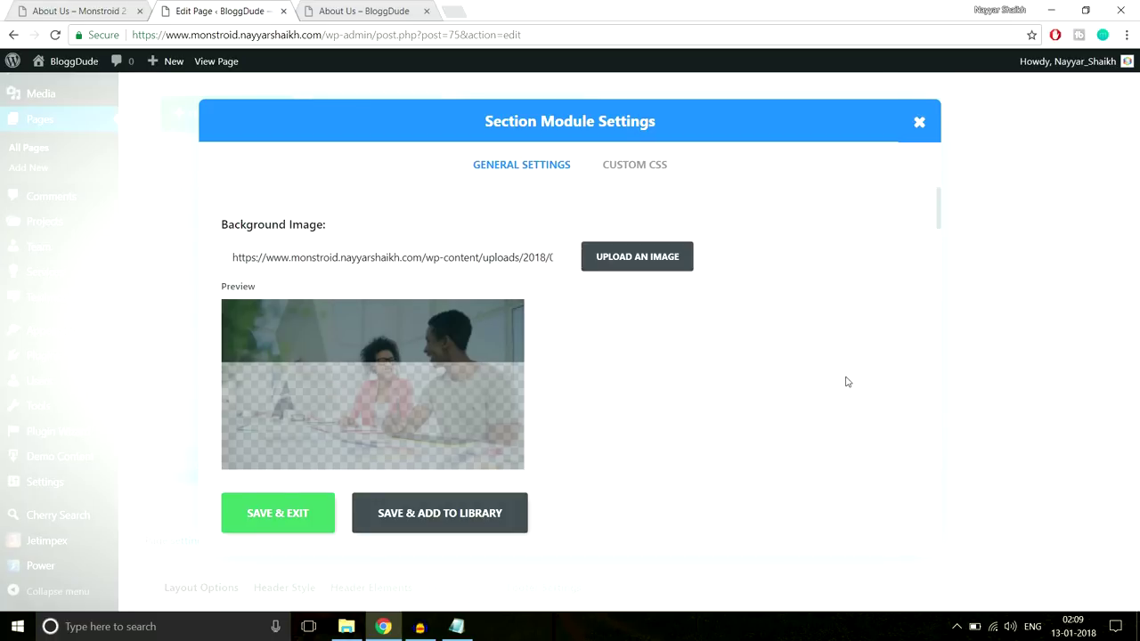
Turn on the parallax effect, set 150px top padding, and save the section
scroll(845, 382, "down", 8)
scroll(846, 382, "down", 5)
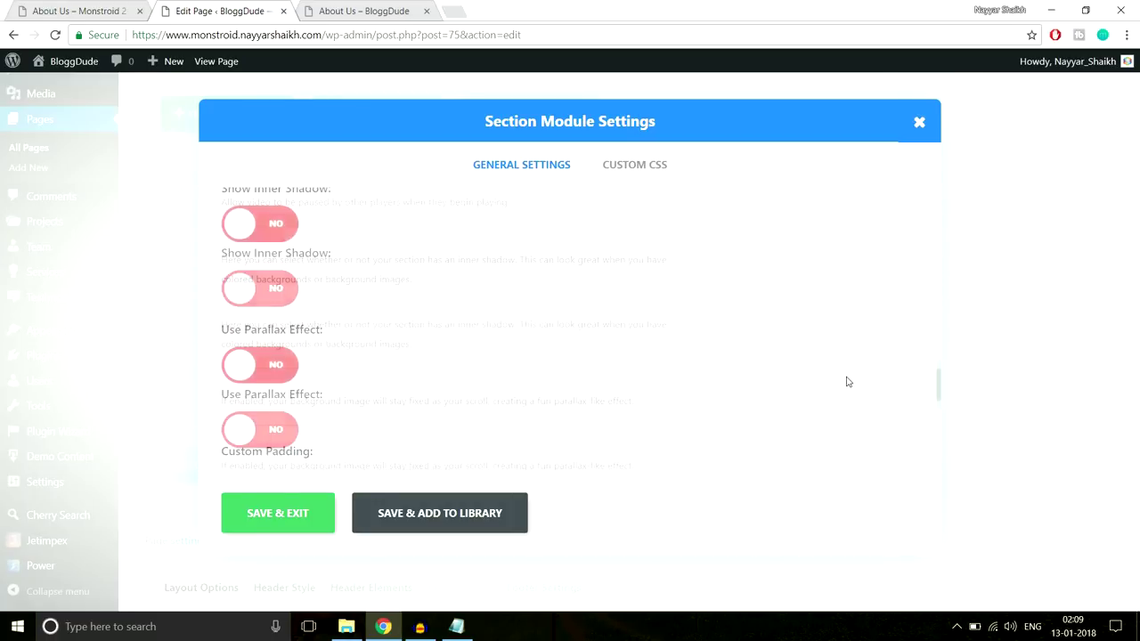
scroll(846, 382, "up", 3)
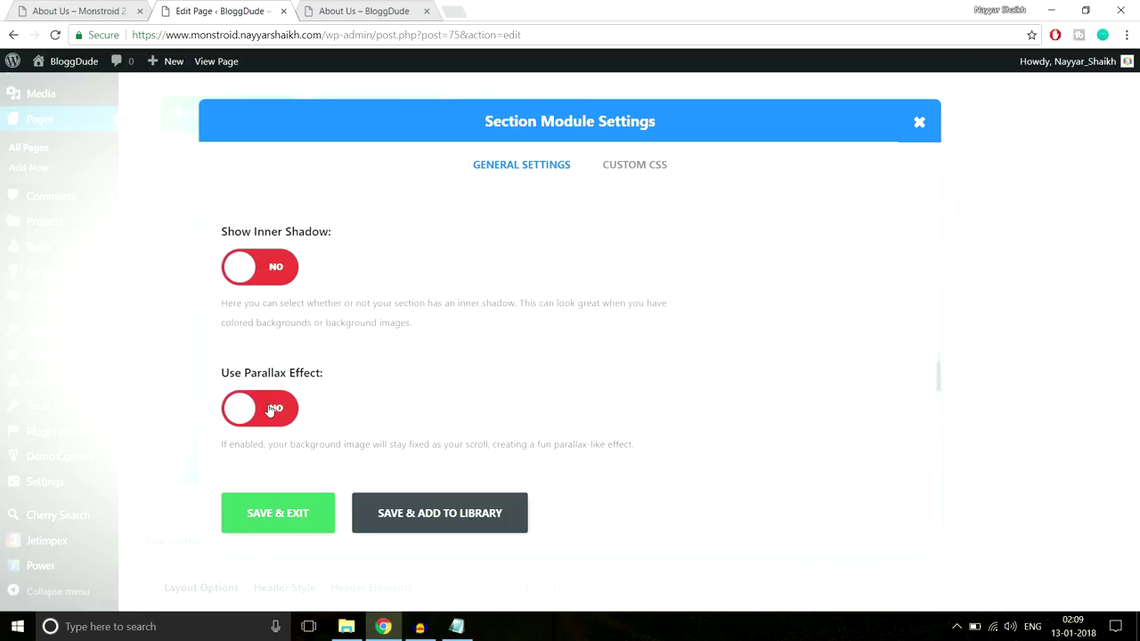
left_click(271, 411)
scroll(753, 378, "down", 3)
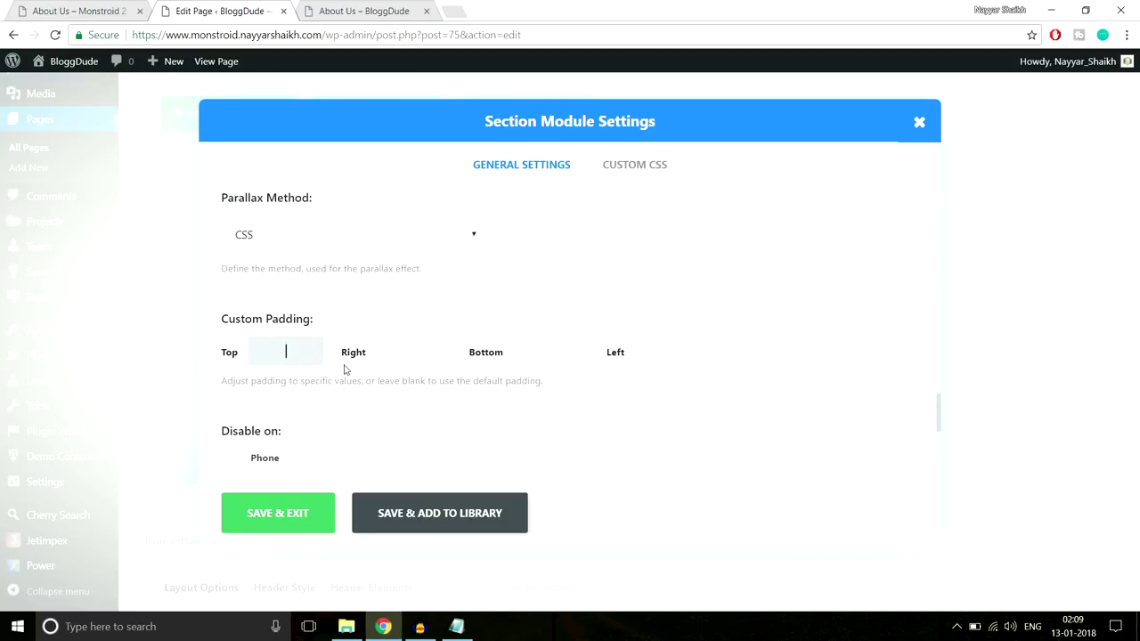
type("150px")
key("Tab")
left_click(272, 505)
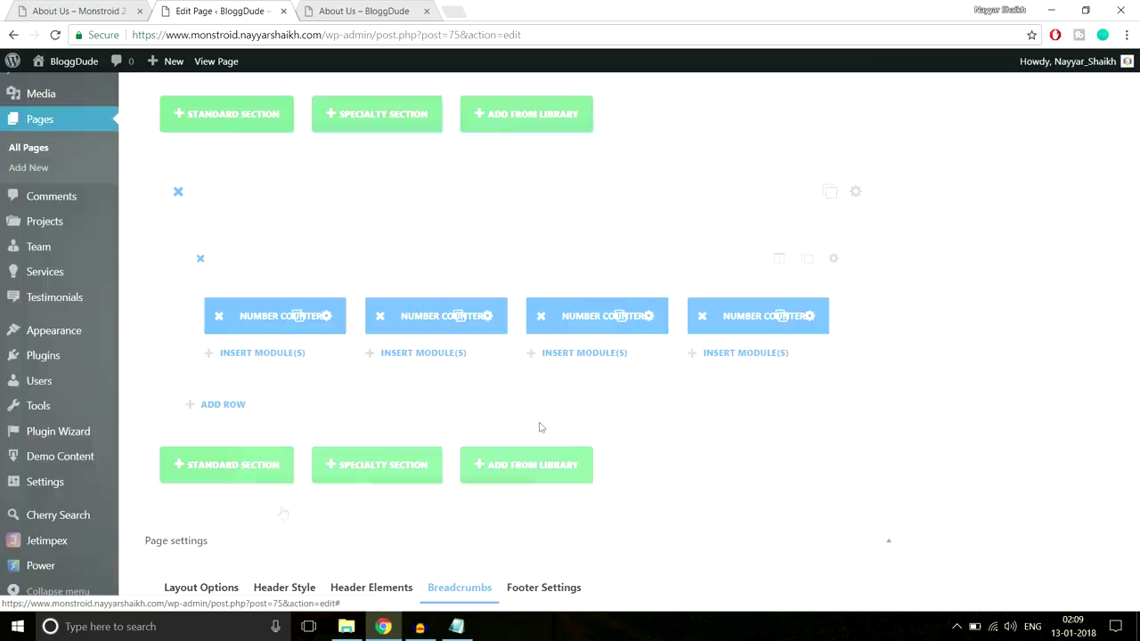
Update the page and reload the live About Us page
scroll(962, 399, "up", 3)
left_click(1078, 269)
left_click(362, 18)
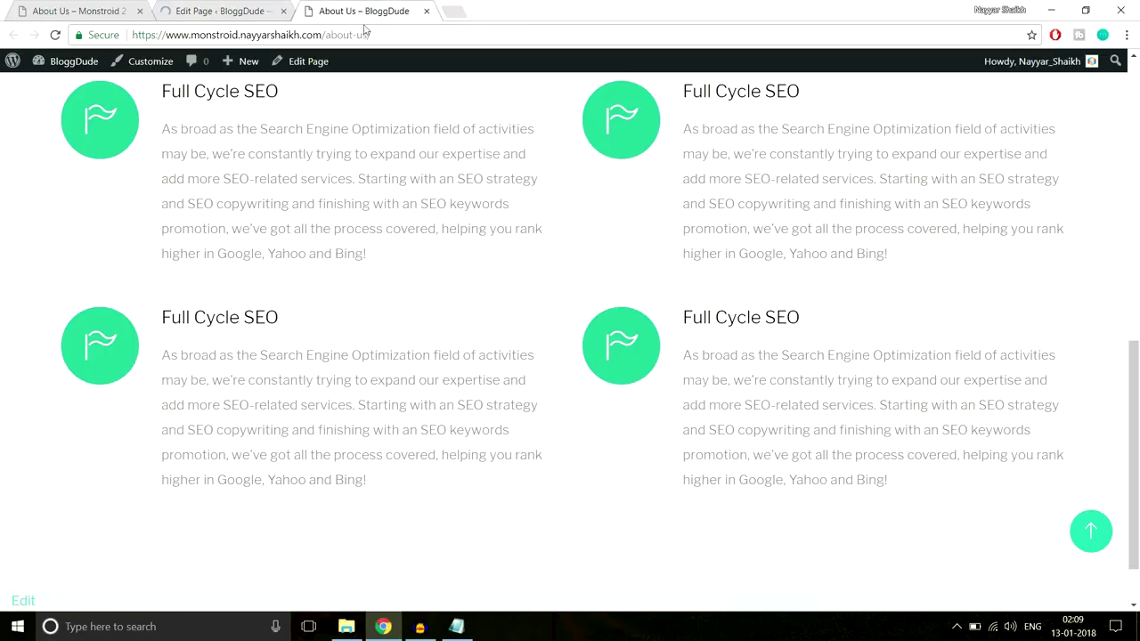
left_click(366, 37)
key("Return")
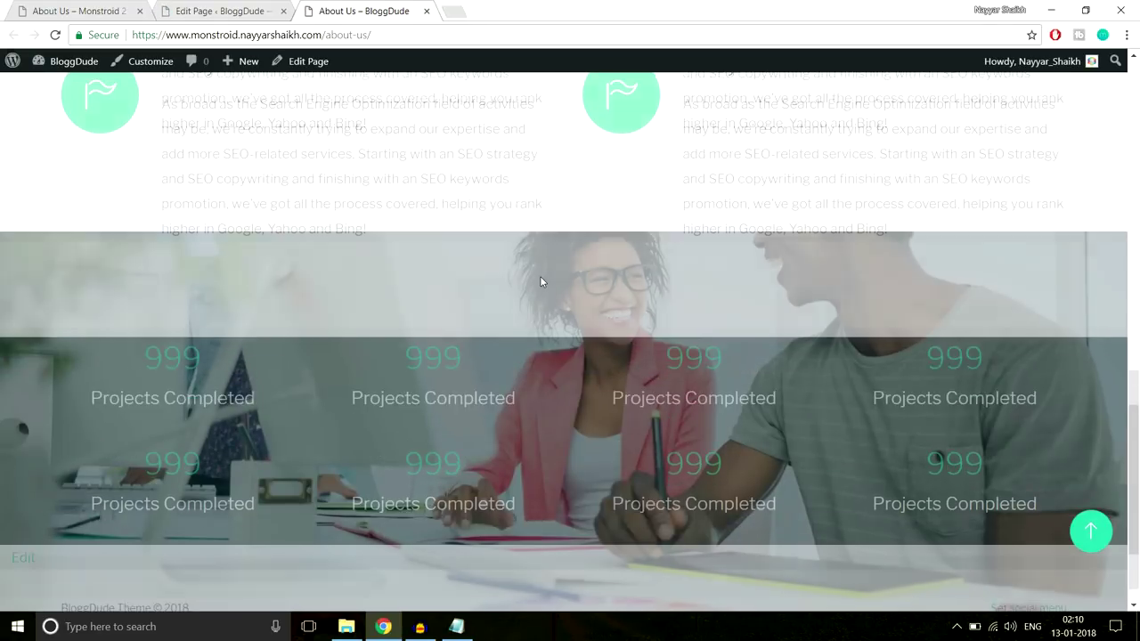
Compare the live 999 counters' size with the larger demo counters
scroll(540, 282, "up", 3)
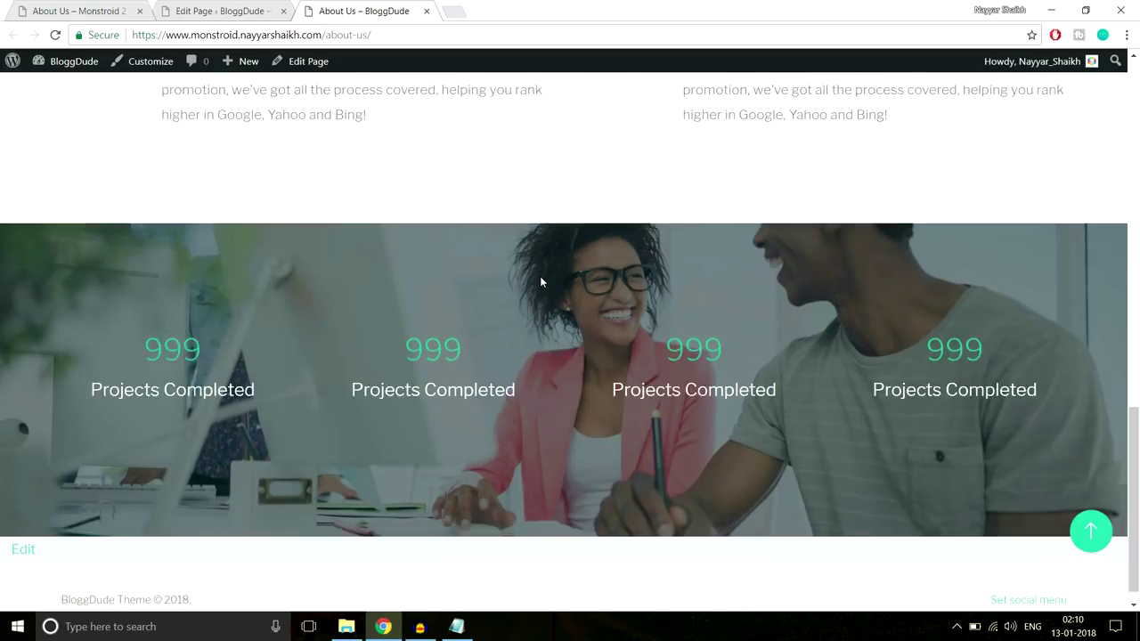
scroll(540, 281, "down", 3)
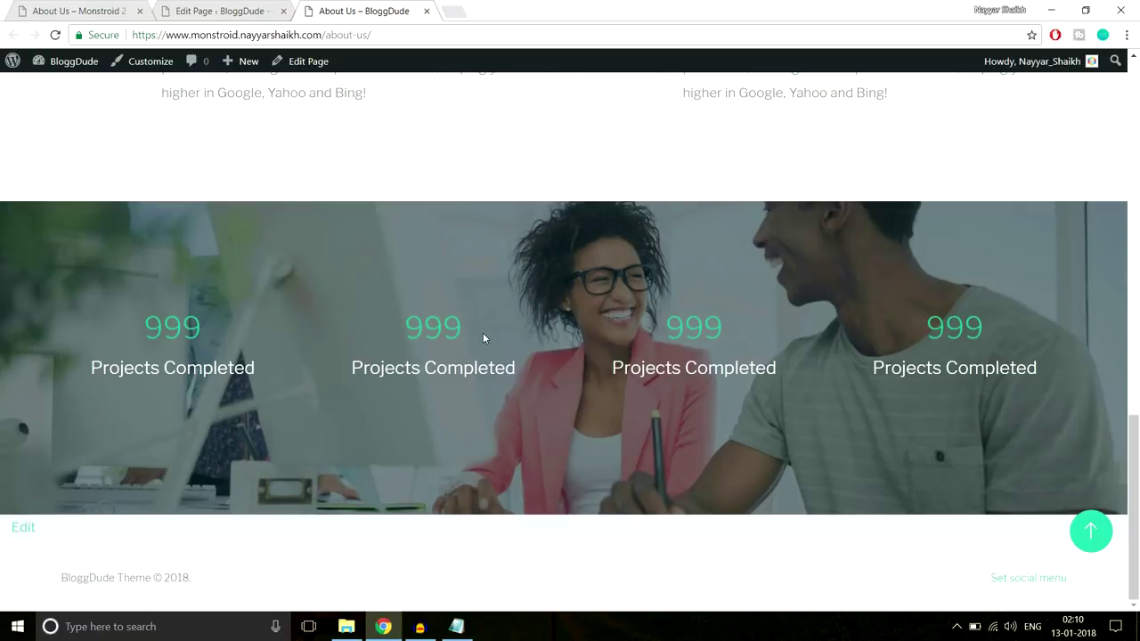
left_click_drag(483, 338, 484, 333)
left_click(389, 340)
left_click(483, 333)
left_click(42, 5)
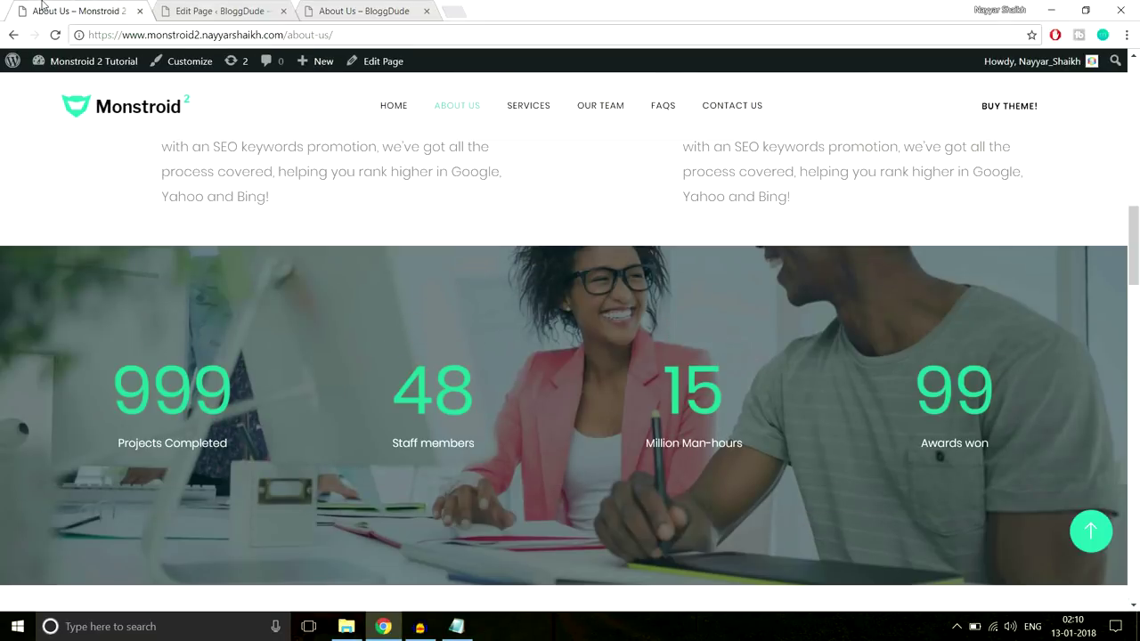
left_click_drag(116, 387, 275, 389)
left_click(275, 389)
left_click(226, 6)
Raise the first counter's Number Font Size from 72 to 95, save it, and update the page
scroll(600, 311, "down", 10)
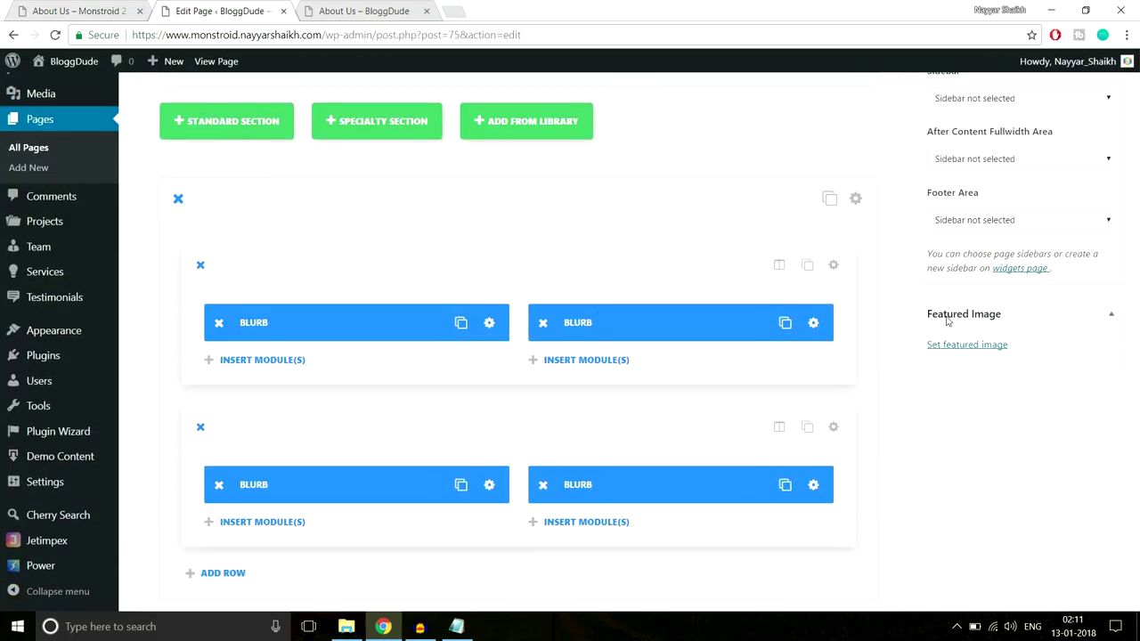
scroll(946, 316, "down", 3)
scroll(946, 316, "up", 7)
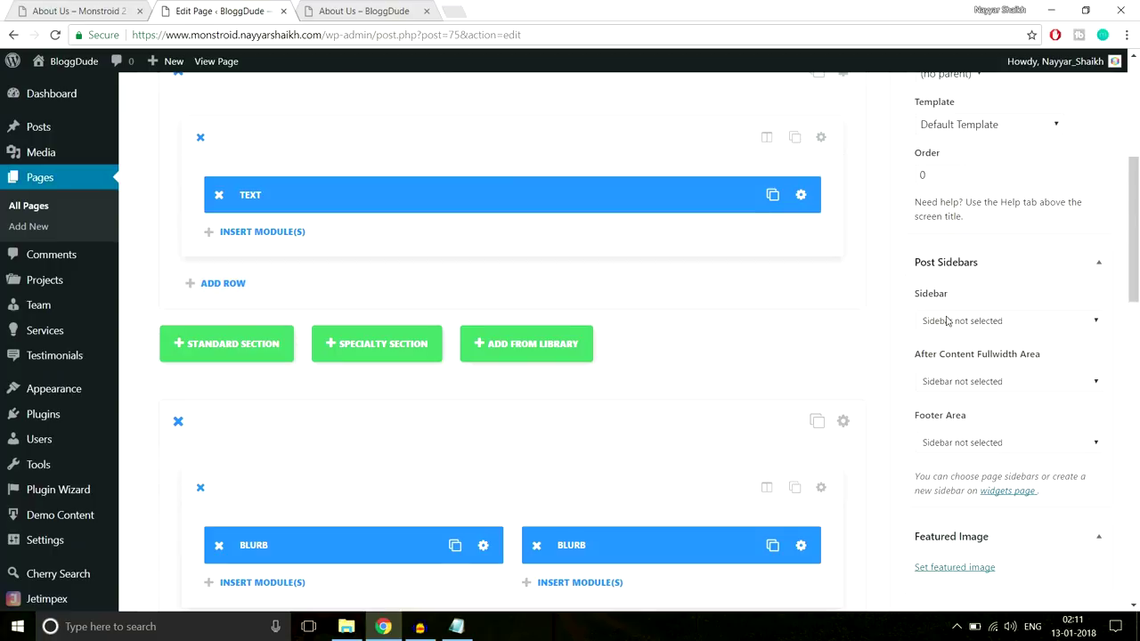
scroll(948, 320, "up", 5)
scroll(947, 321, "down", 10)
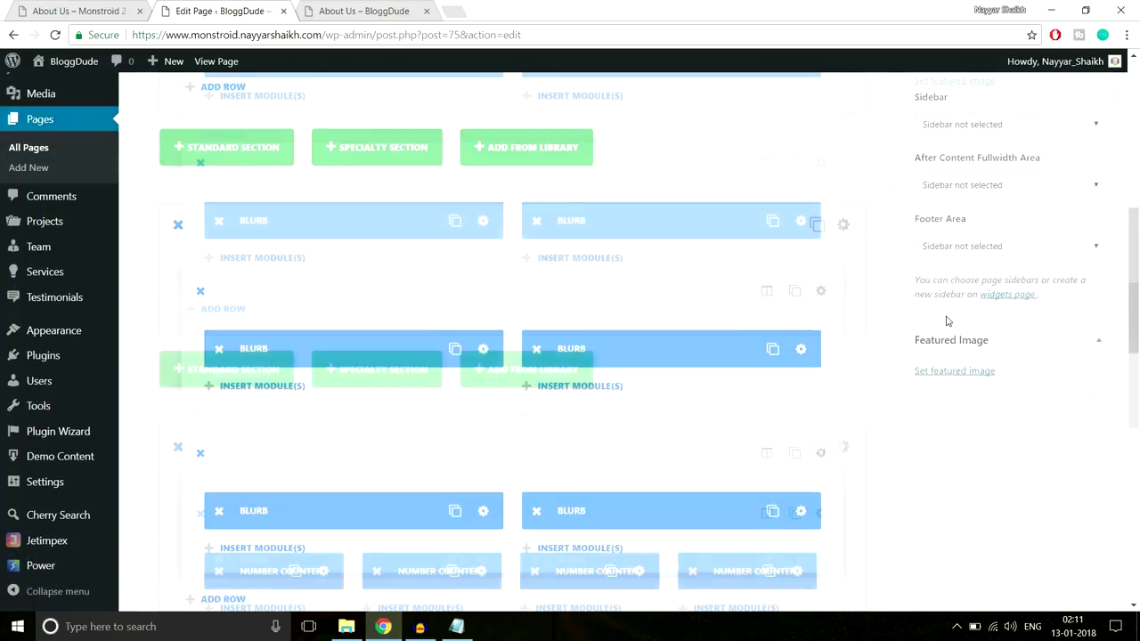
scroll(947, 321, "down", 3)
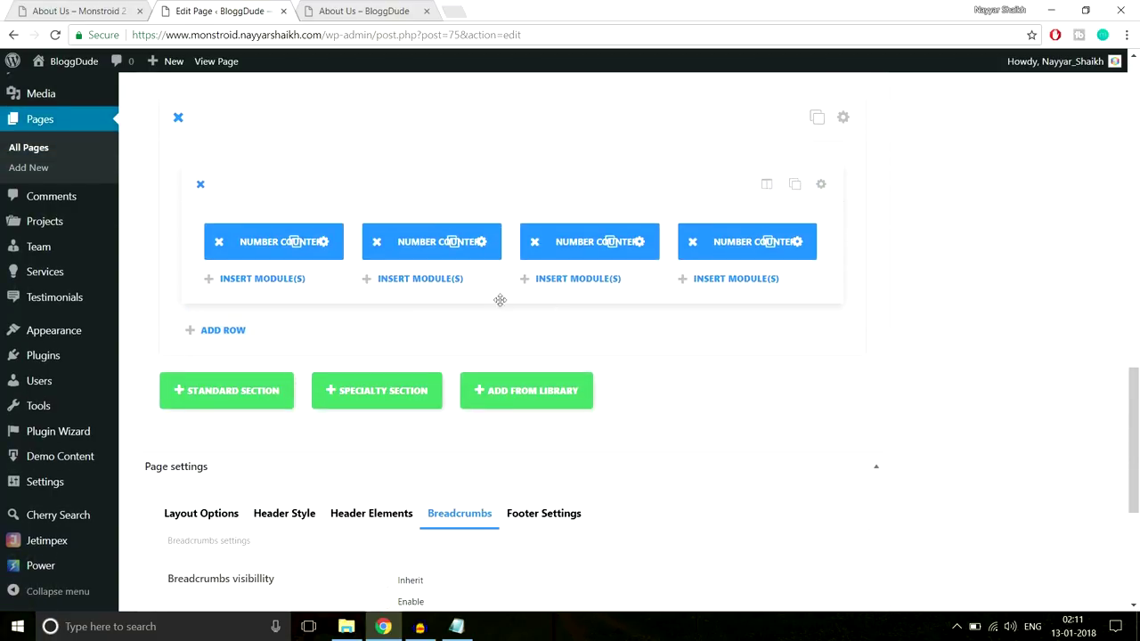
left_click(323, 241)
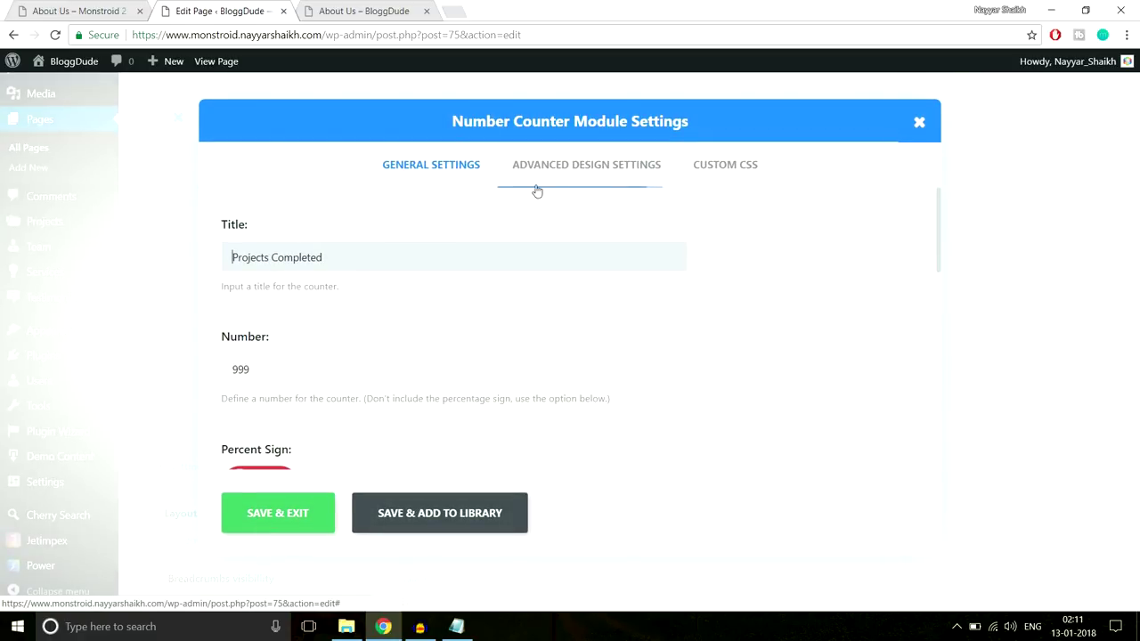
left_click(580, 166)
scroll(809, 236, "down", 5)
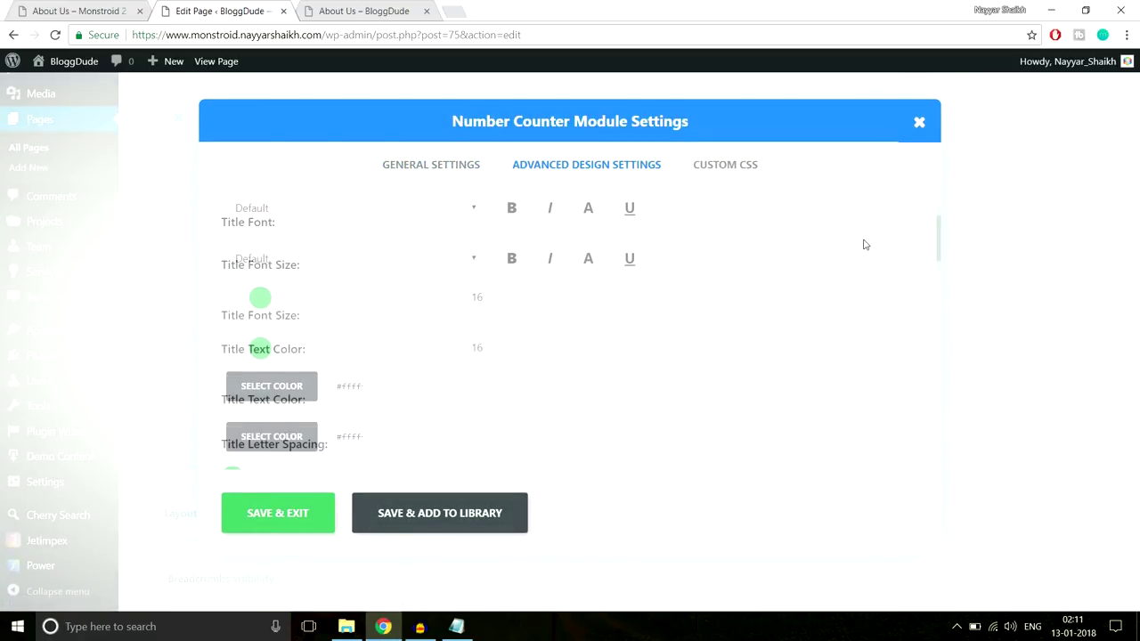
scroll(647, 266, "down", 3)
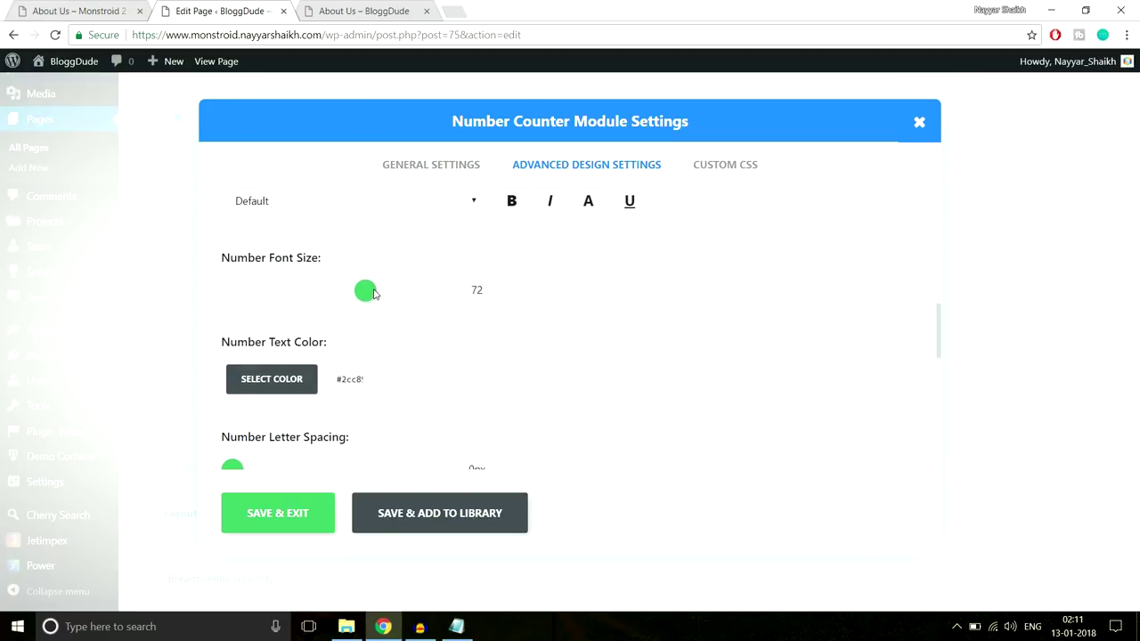
left_click_drag(374, 294, 411, 294)
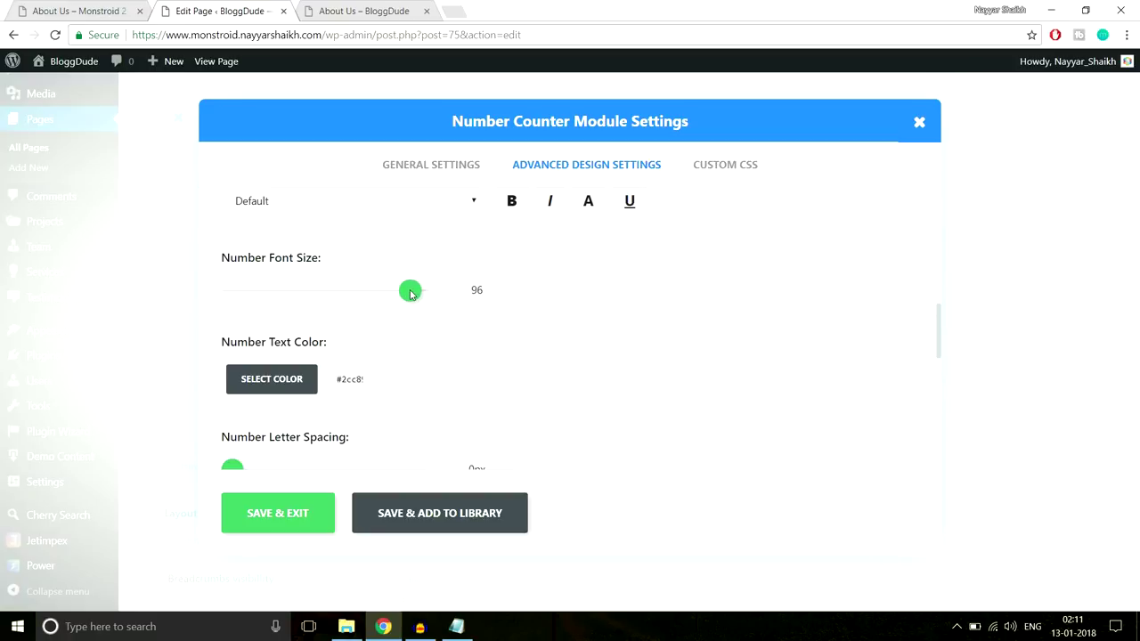
left_click(299, 508)
scroll(1124, 356, "up", 12)
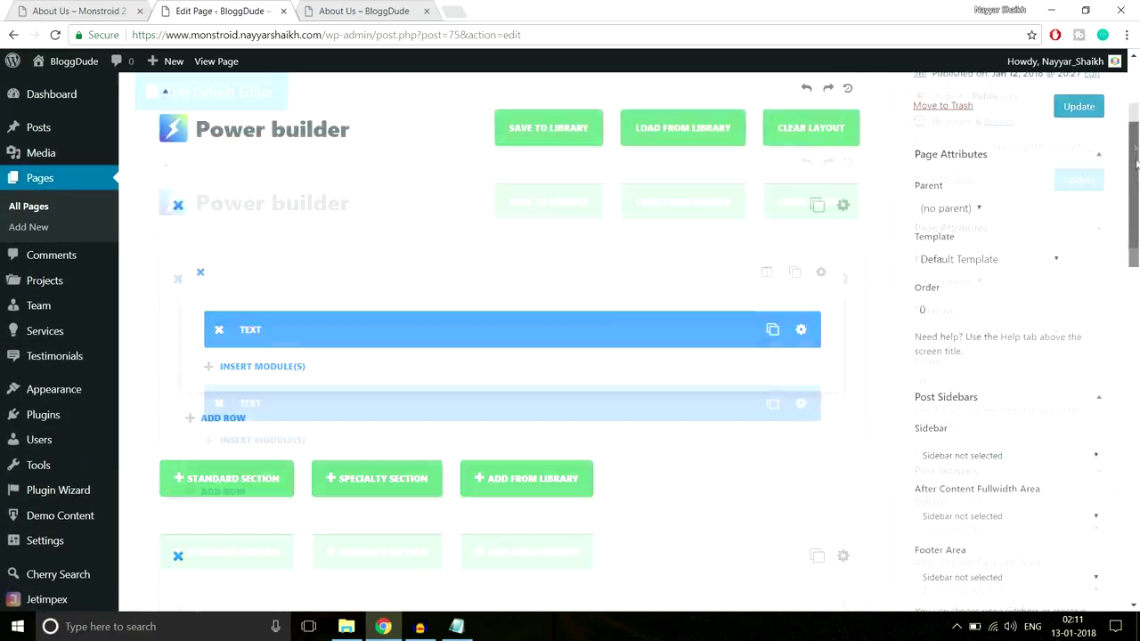
left_click(1078, 260)
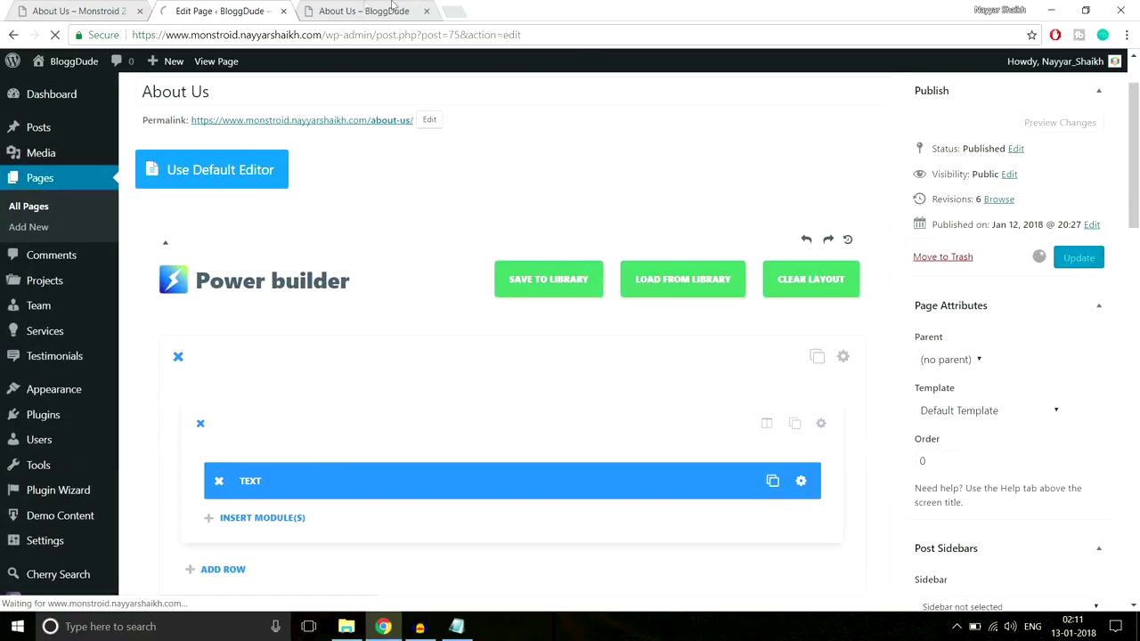
Reload the live About Us page and compare its enlarged 999 counters with the demo
key("ctrl+Tab")
left_click(199, 33)
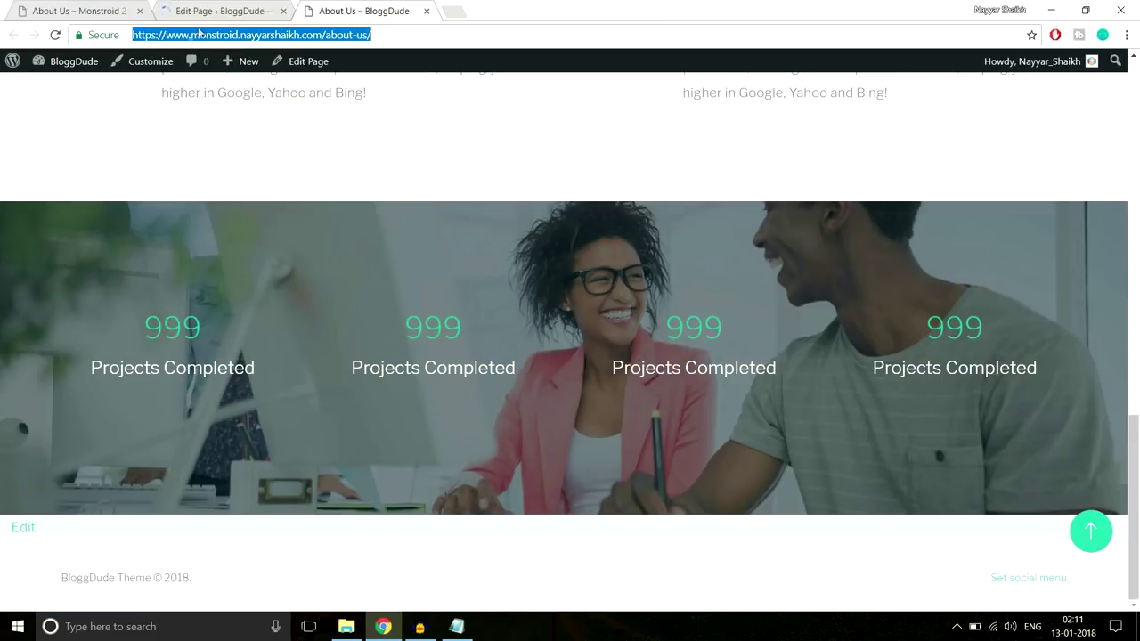
left_click(55, 36)
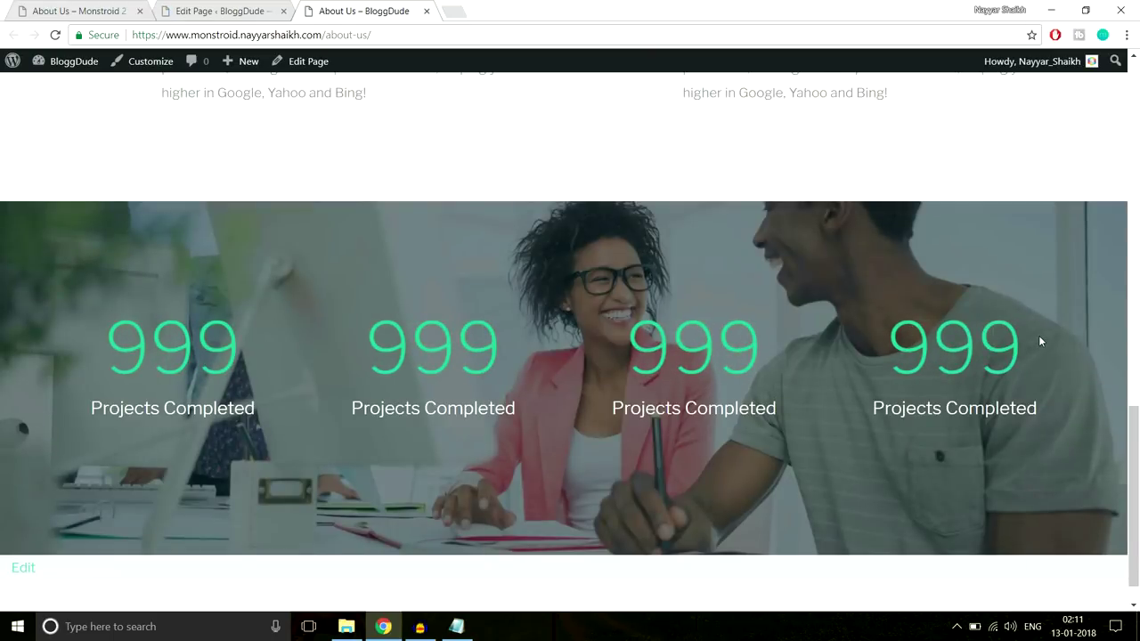
scroll(1036, 338, "down", 1)
scroll(1035, 338, "up", 2)
scroll(1036, 343, "down", 1)
left_click_drag(89, 314, 241, 307)
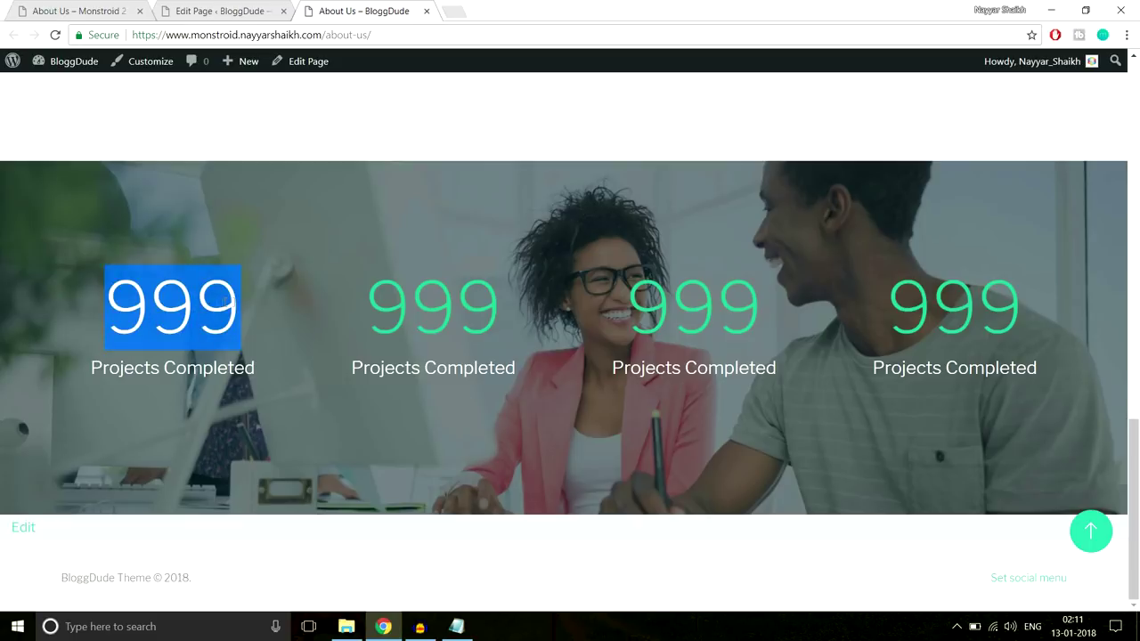
left_click(326, 306)
key("ctrl+1")
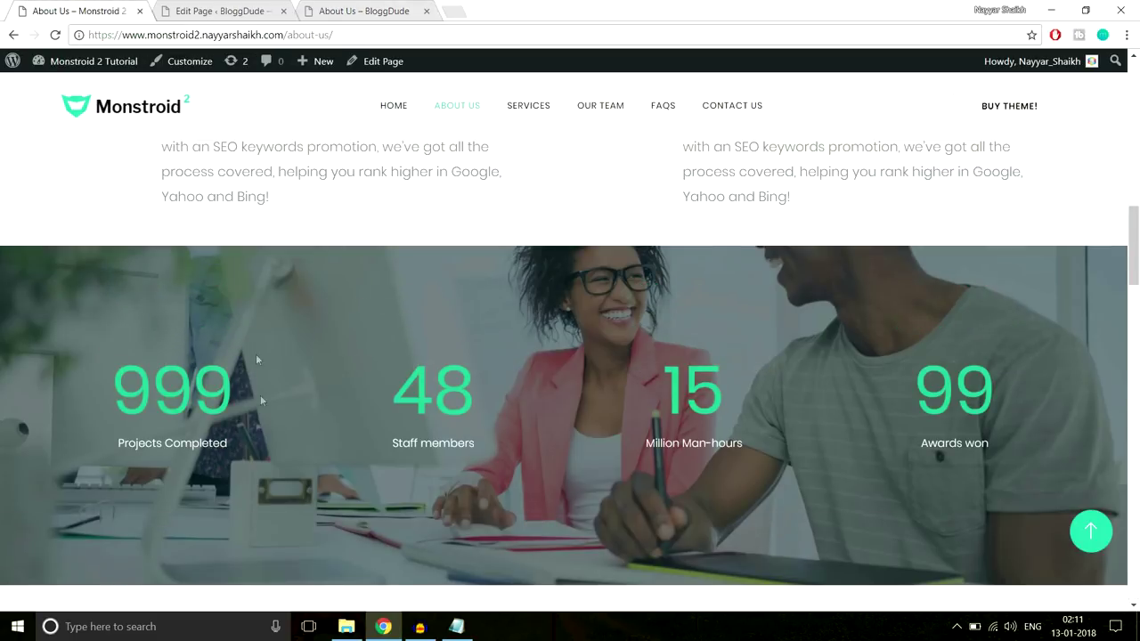
left_click(343, 9)
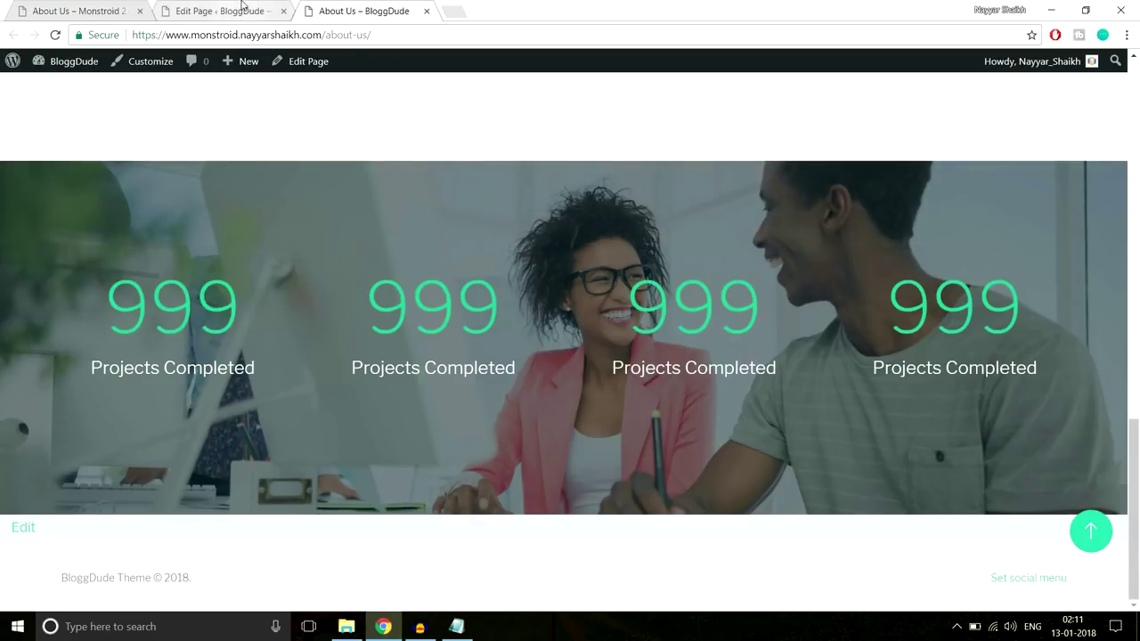
Scroll the demo About Us page to review the Executive managers heading
left_click(116, 11)
scroll(698, 339, "down", 6)
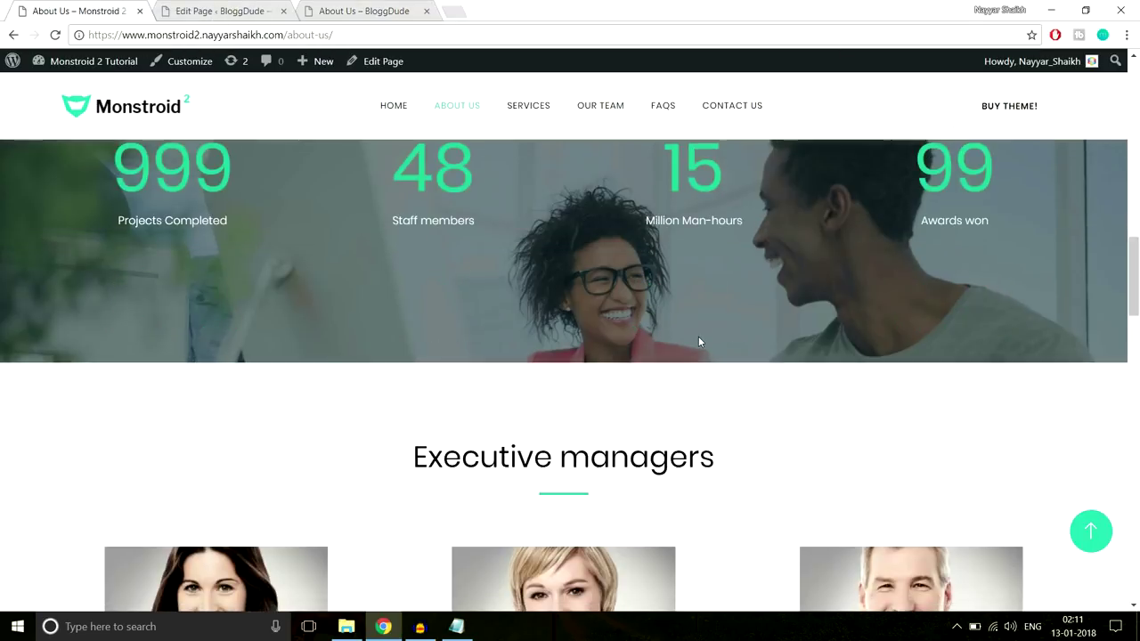
scroll(699, 342, "down", 10)
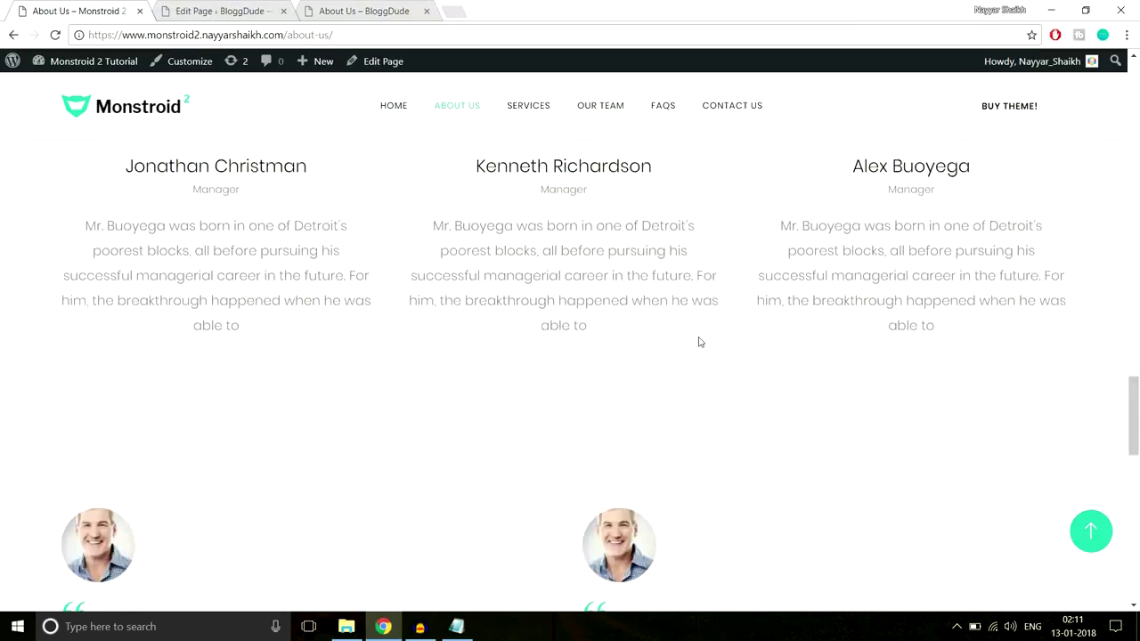
scroll(699, 342, "down", 5)
scroll(699, 342, "up", 10)
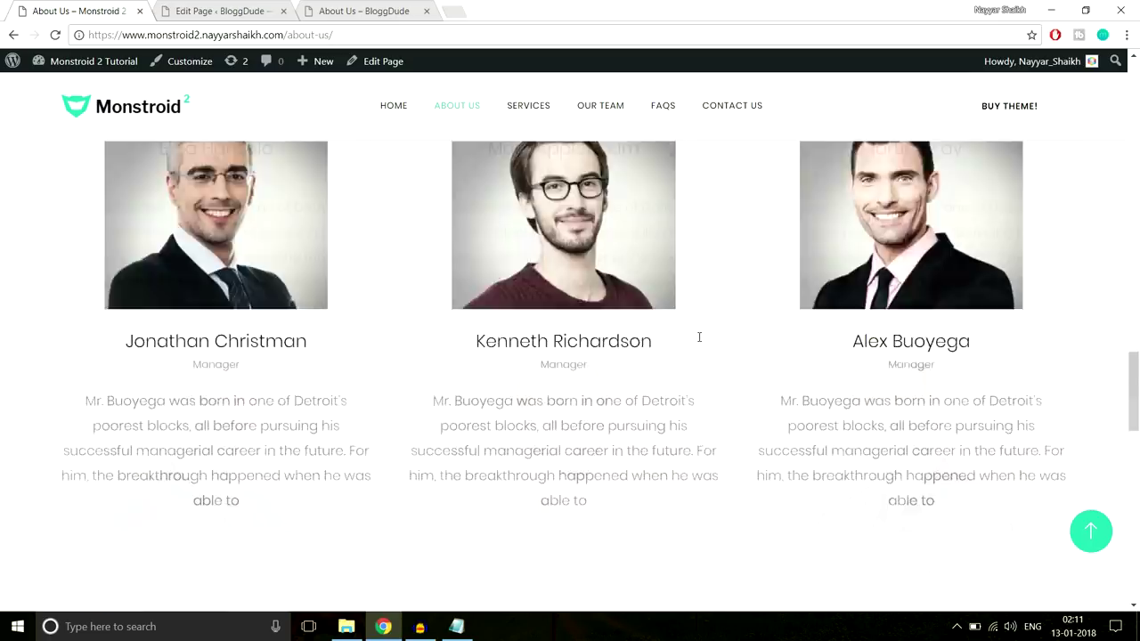
scroll(699, 342, "up", 4)
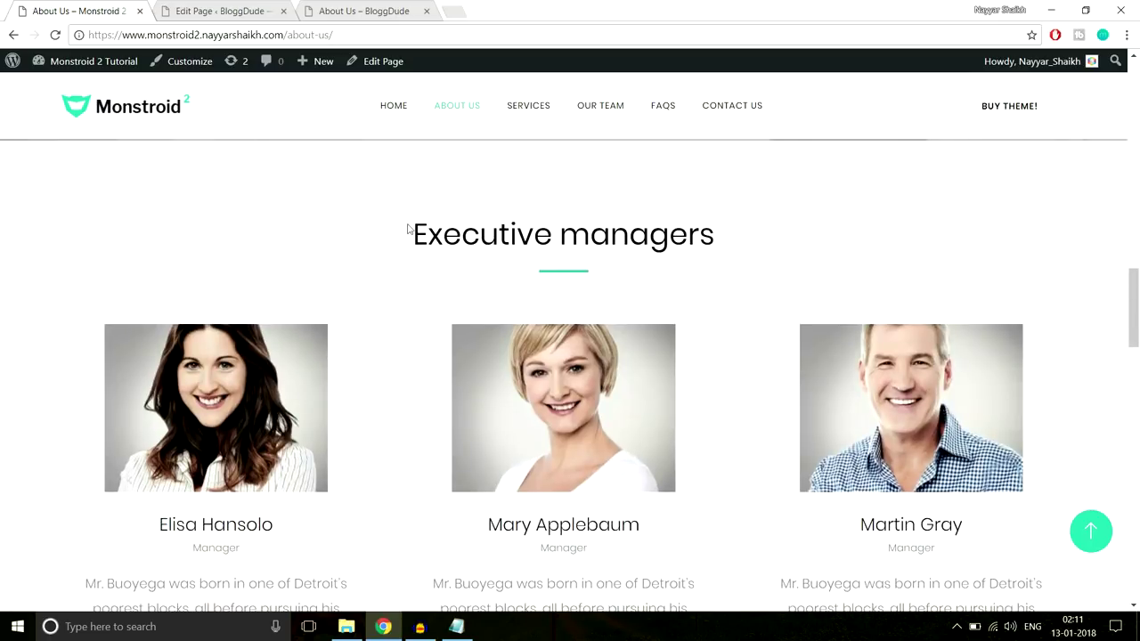
left_click_drag(403, 228, 761, 221)
left_click(761, 221)
Return to the About Us page editor and scroll back up
left_click(233, 9)
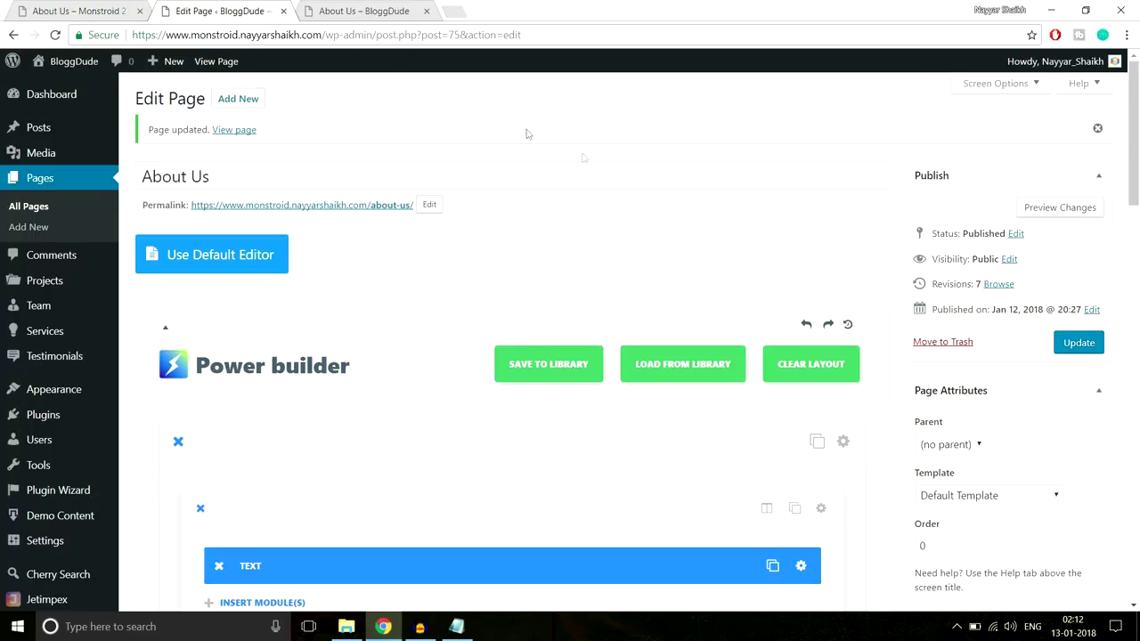
middle_click(694, 258)
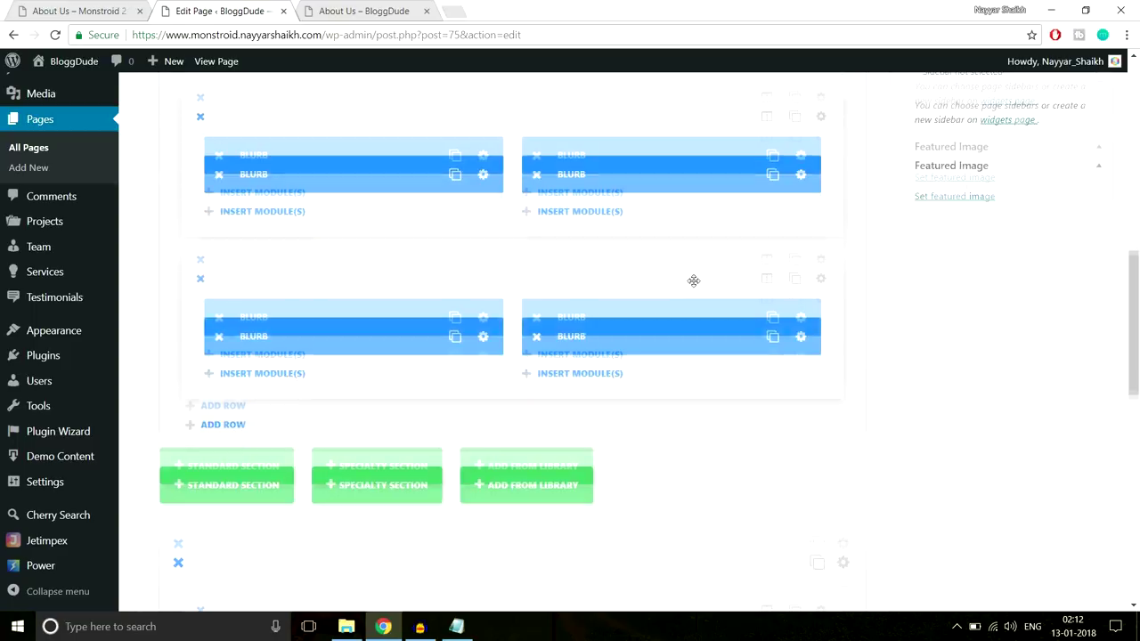
scroll(694, 308, "up", 10)
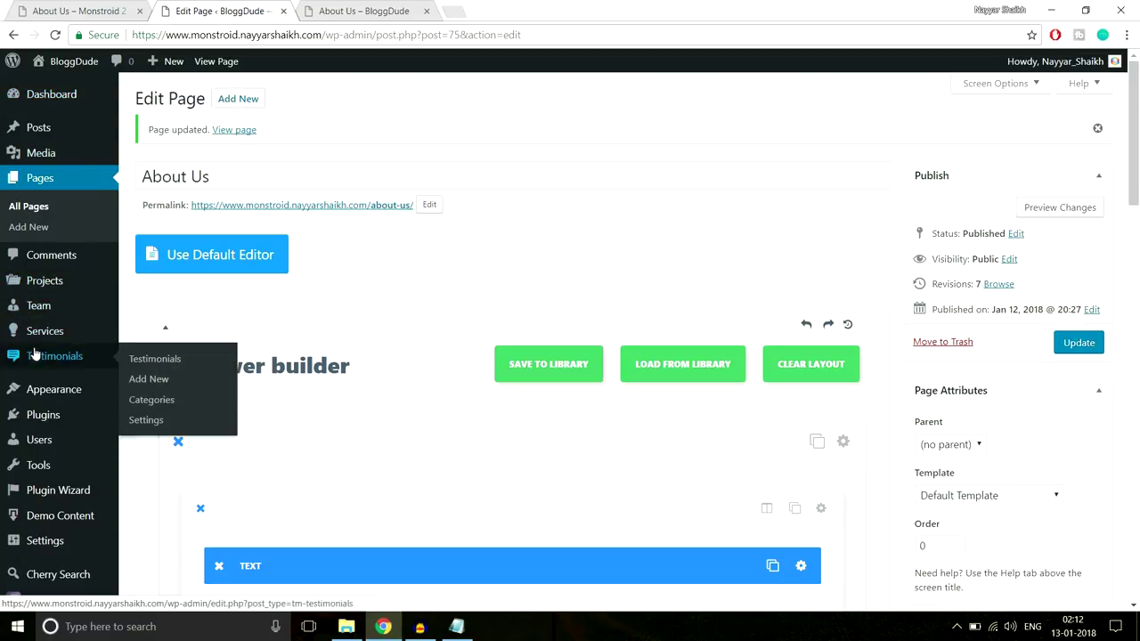
mouse_move(40, 313)
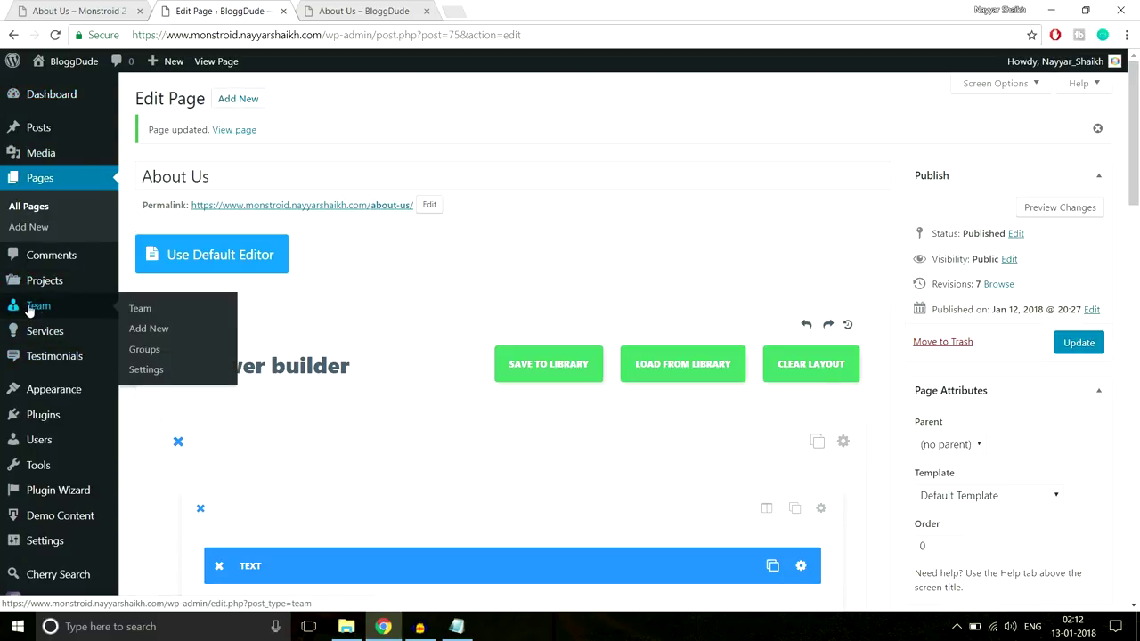
Start a new team member, pasting the demo manager's name as the title and bio as the body
left_click(174, 331)
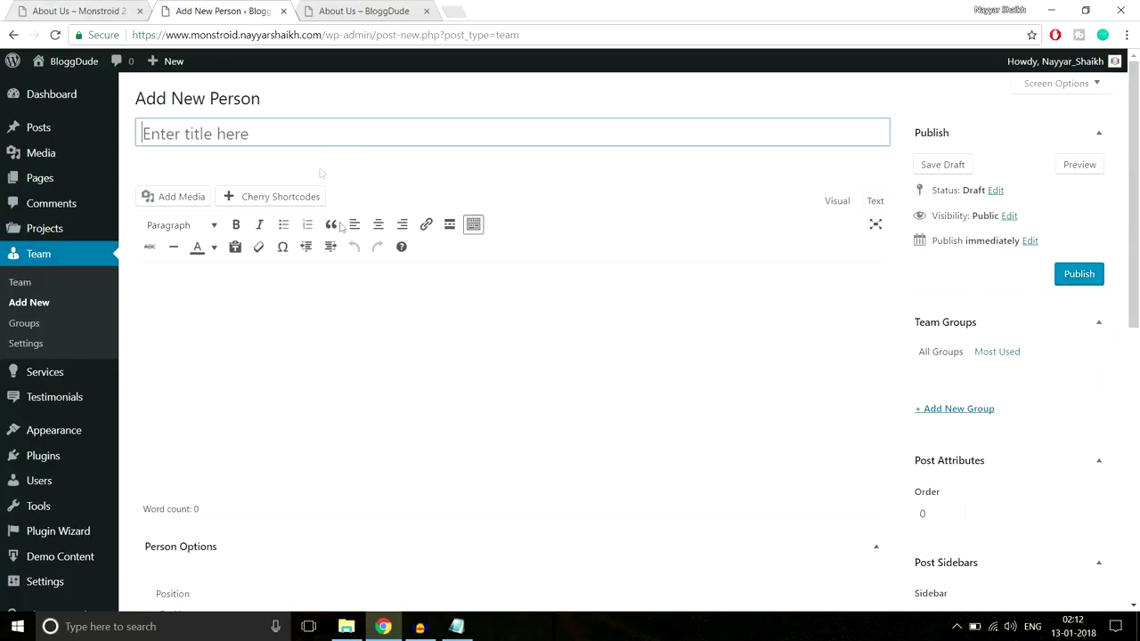
scroll(308, 389, "down", 2)
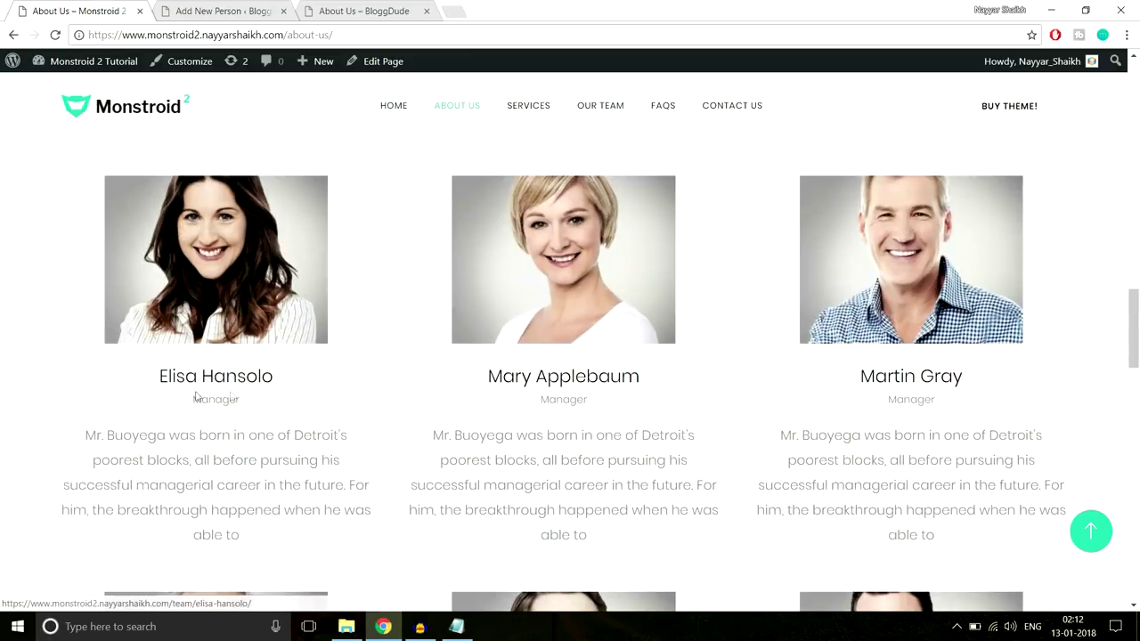
left_click_drag(156, 375, 295, 379)
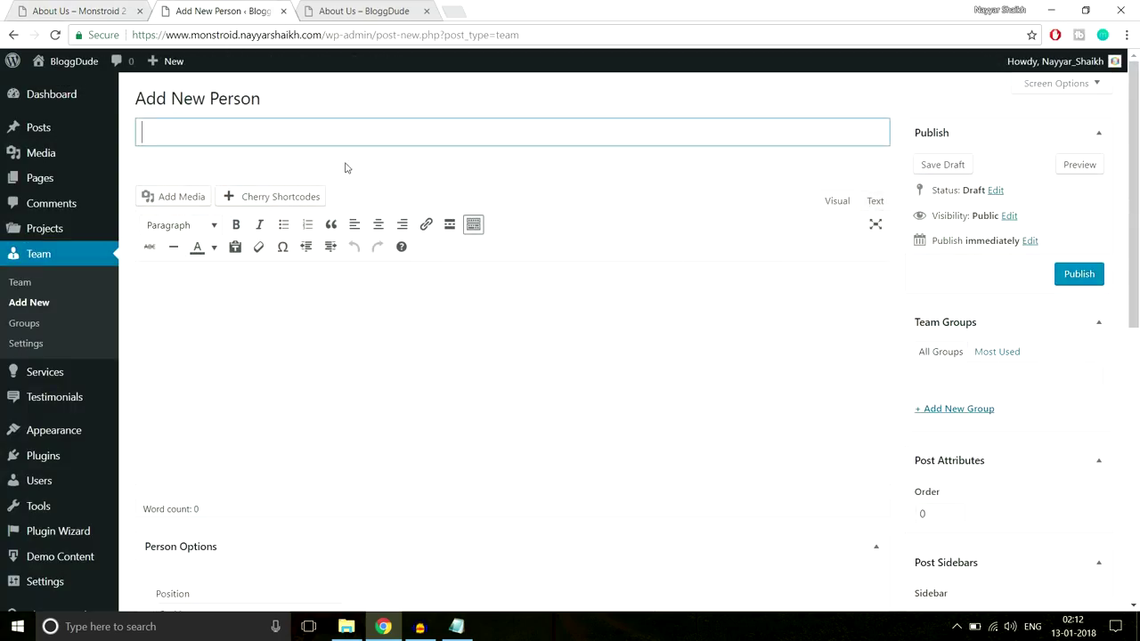
type("Elisa Hansolo")
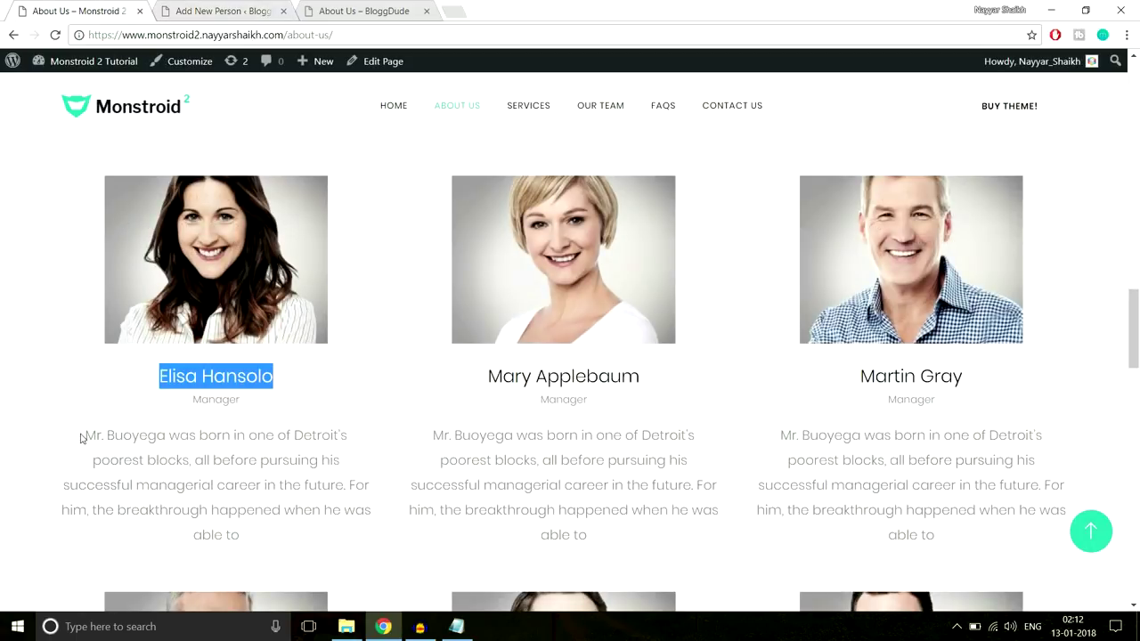
left_click_drag(80, 437, 294, 533)
key("ctrl+c")
left_click(223, 10)
left_click(333, 333)
key("ctrl+v")
Assign the person to Group 1, with position Manager and location Mumbai
scroll(829, 372, "down", 1)
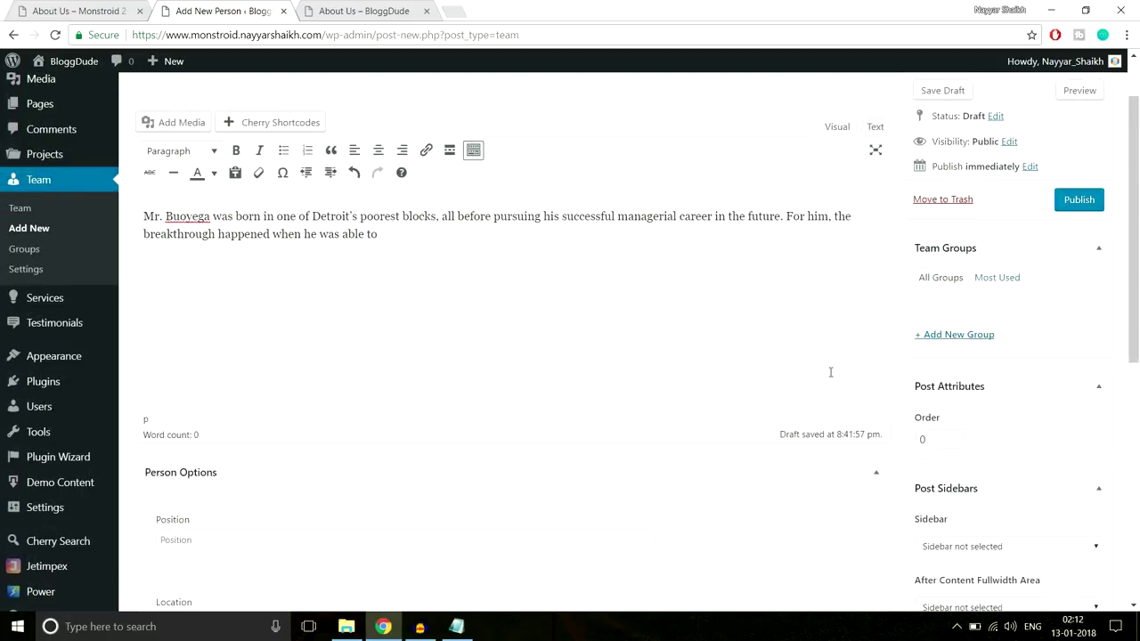
left_click(965, 339)
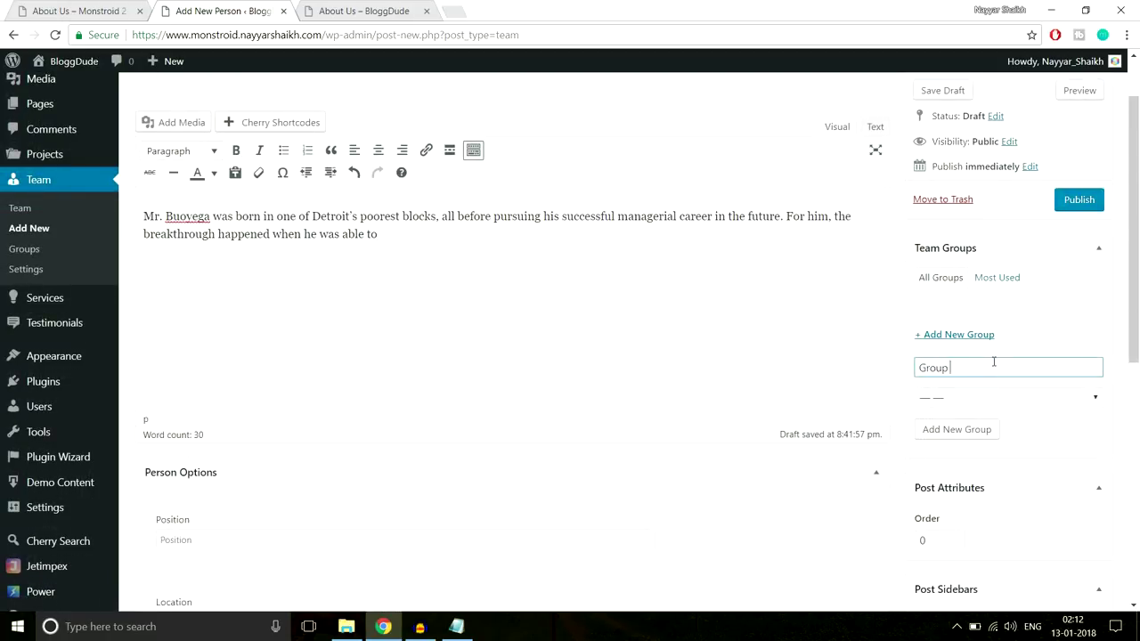
left_click(955, 431)
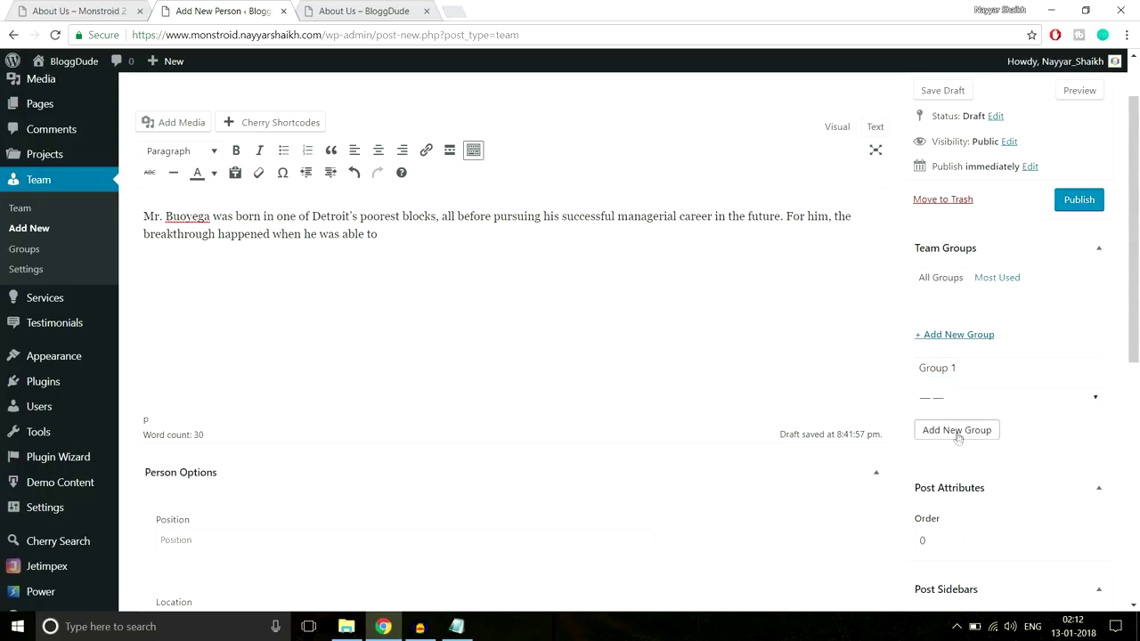
scroll(1061, 413, "down", 4)
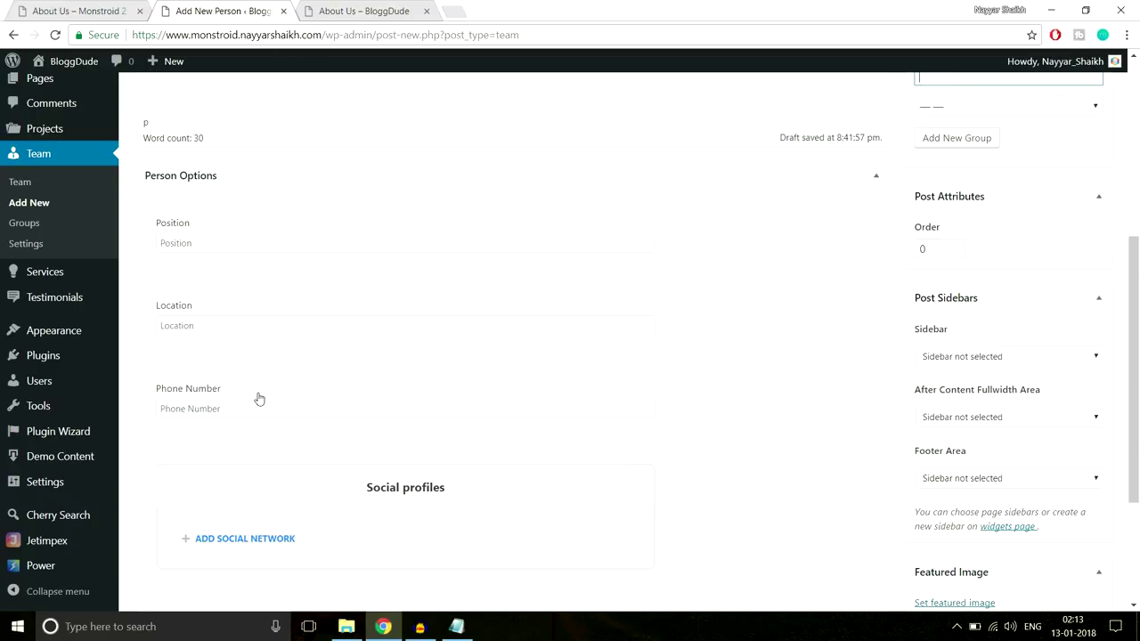
left_click(87, 11)
left_click(230, 402)
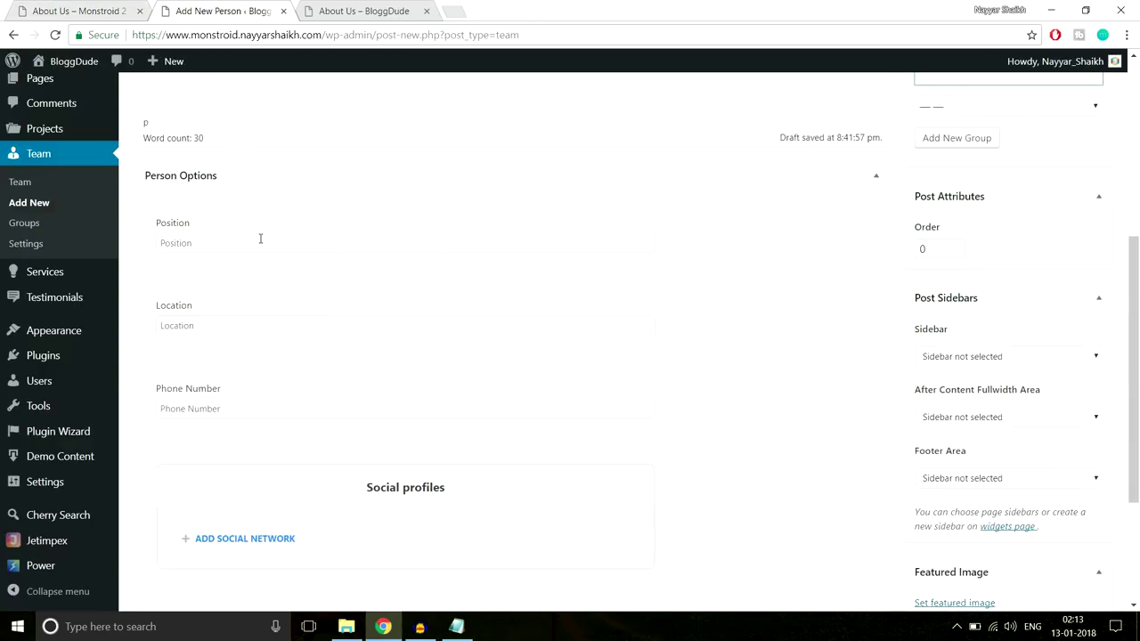
left_click(260, 239)
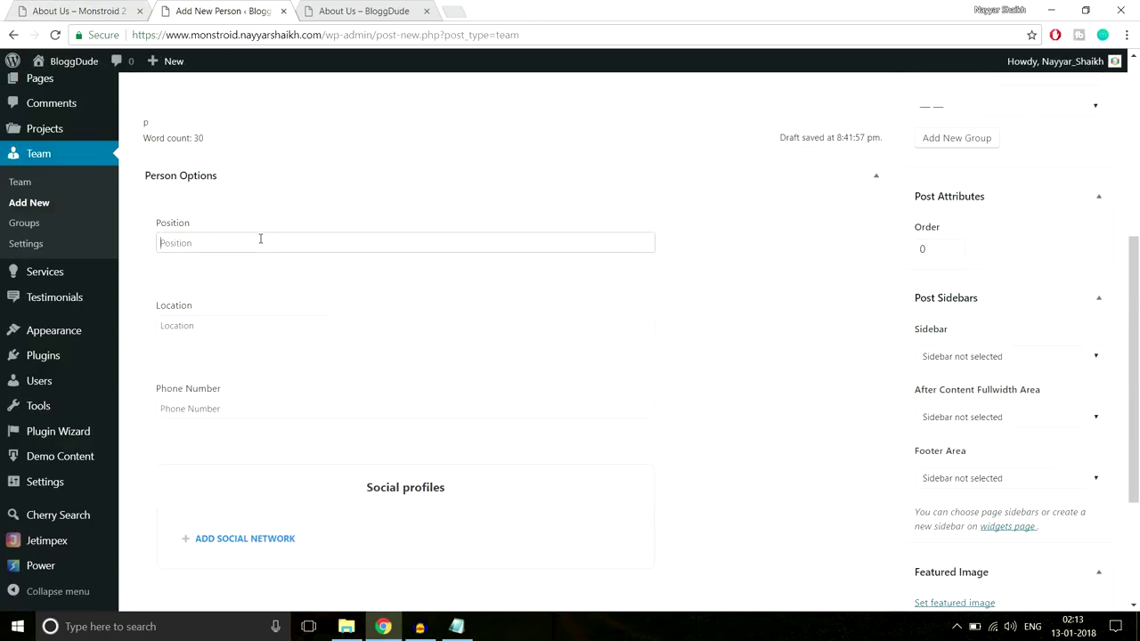
type("Manager")
key("Tab")
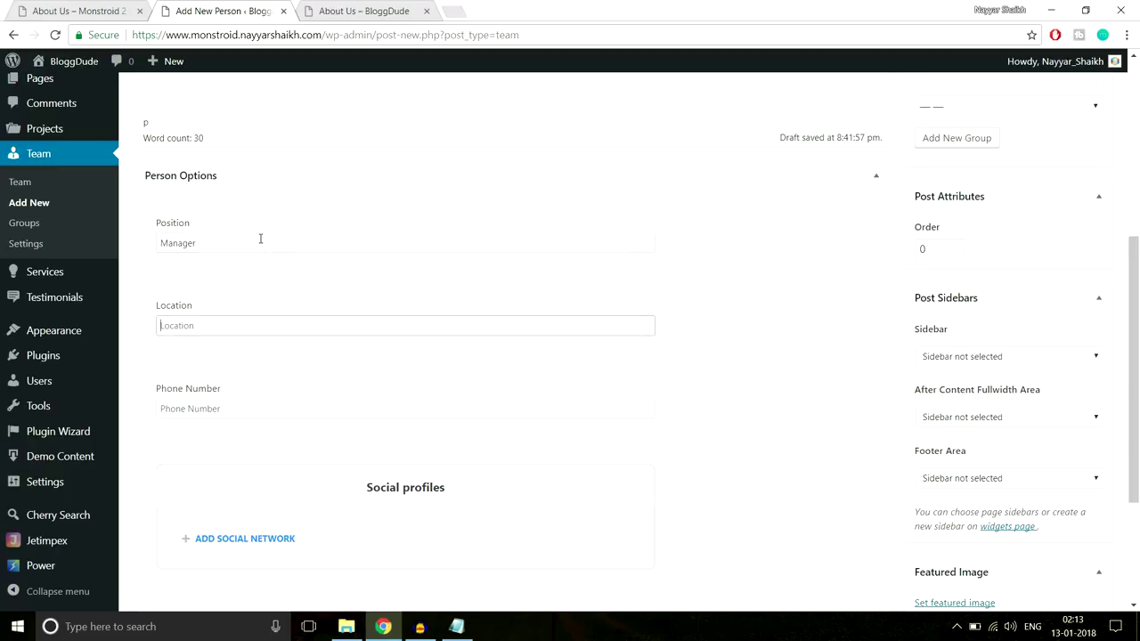
type("Mumbai")
key("Tab")
Add a social profile with the Facebook icon and the label 'Facebook'
scroll(283, 302, "down", 1)
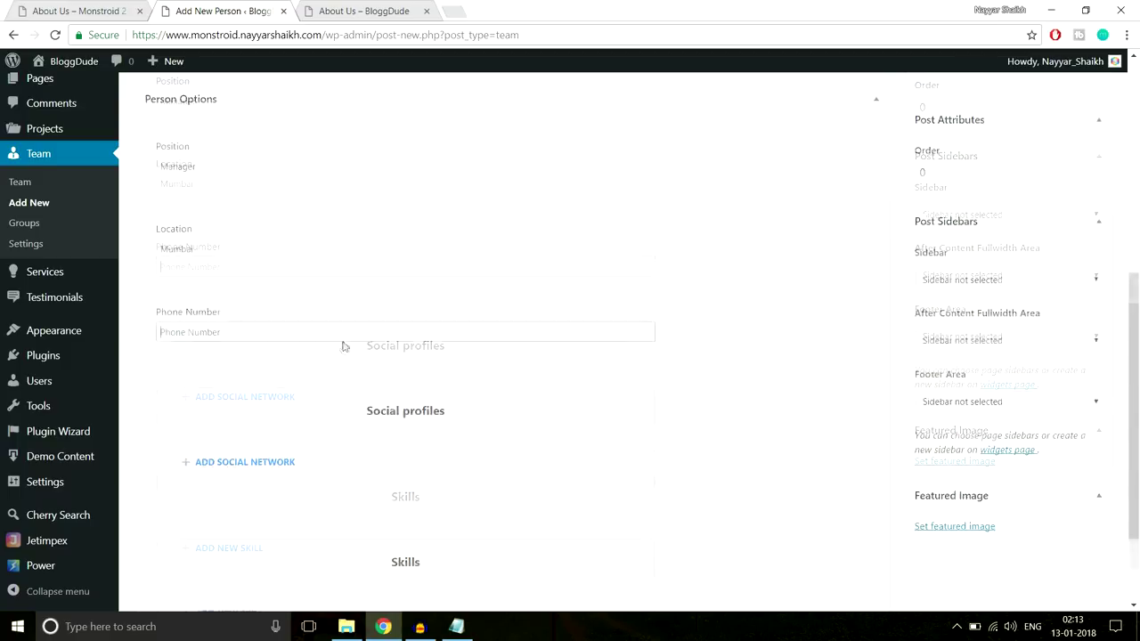
scroll(344, 346, "down", 1)
left_click(224, 395)
scroll(248, 400, "down", 1)
left_click(248, 397)
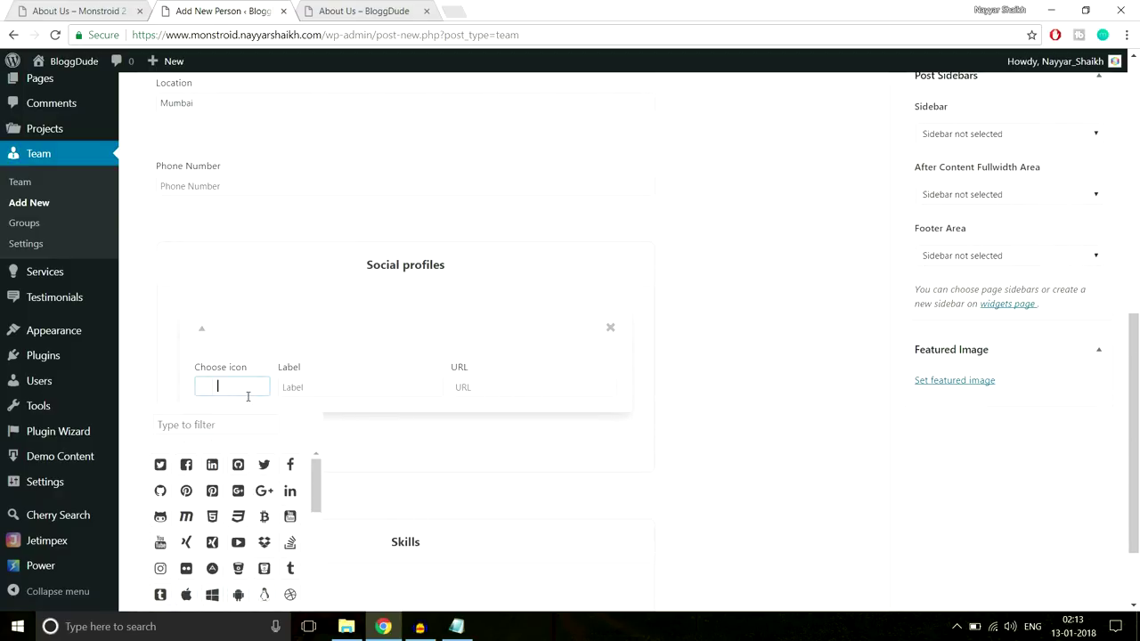
scroll(334, 395, "down", 1)
left_click(186, 390)
left_click(367, 308)
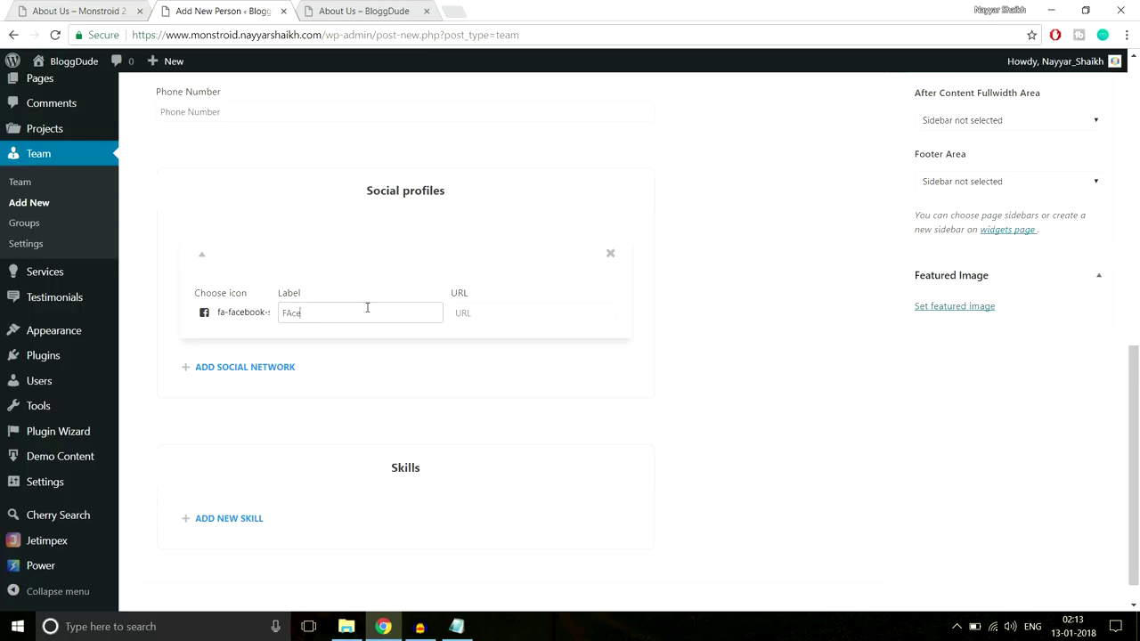
type("Fcebook")
key("Tab")
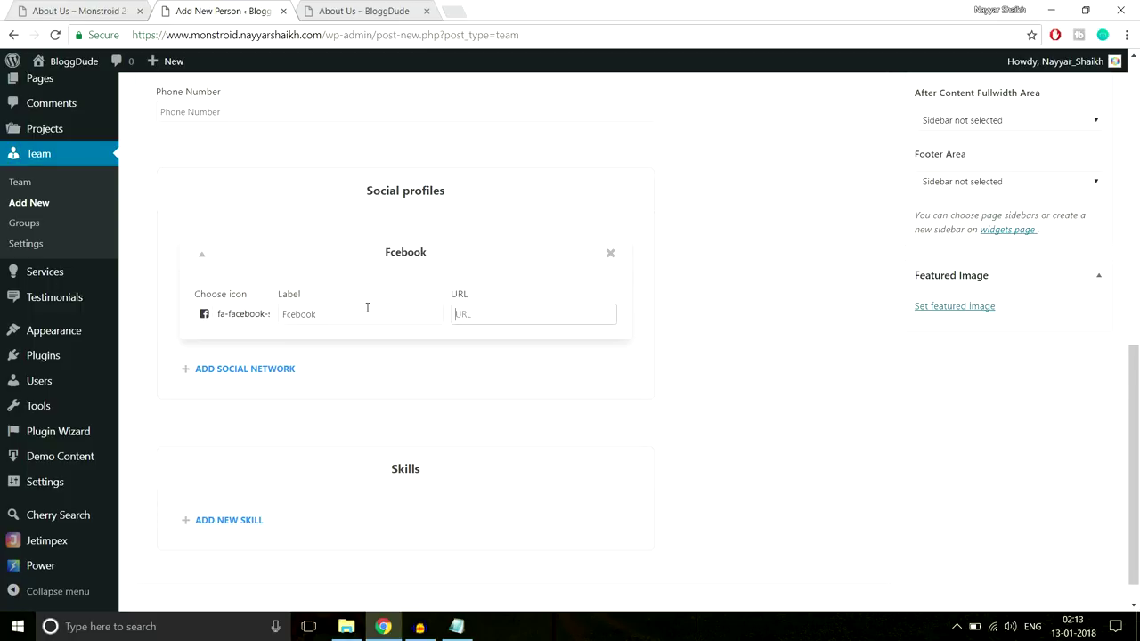
left_click(287, 314)
type("a")
left_click(475, 313)
scroll(611, 327, "down", 1)
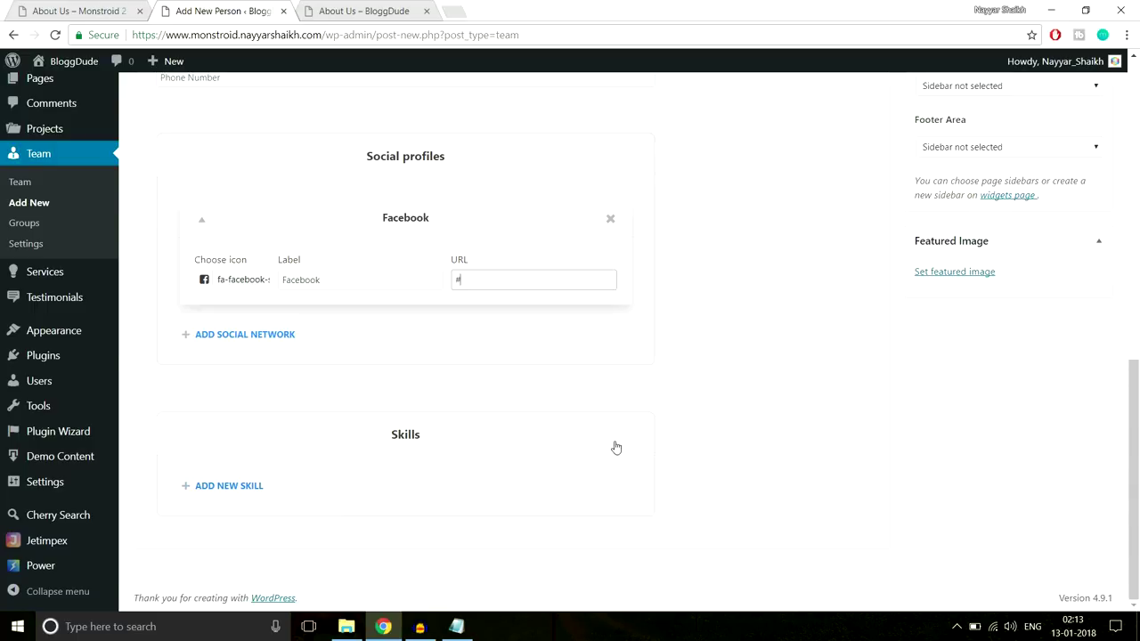
scroll(612, 443, "up", 3)
scroll(611, 440, "down", 3)
Upload the About-Team-6 portrait and set it as the featured image
left_click(979, 279)
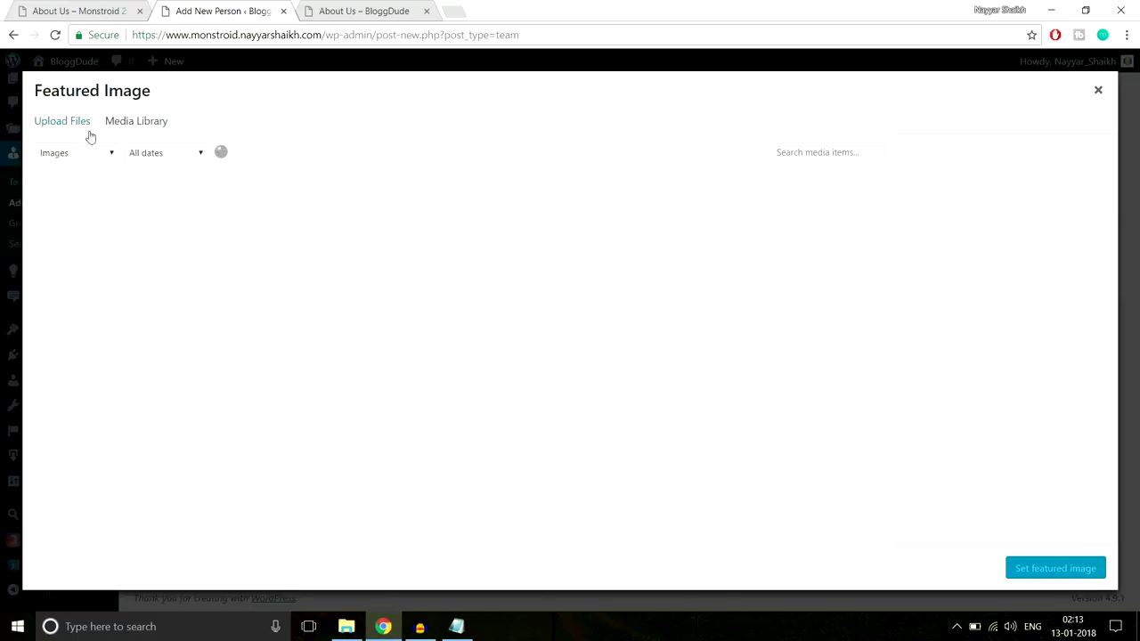
left_click(89, 130)
left_click(611, 336)
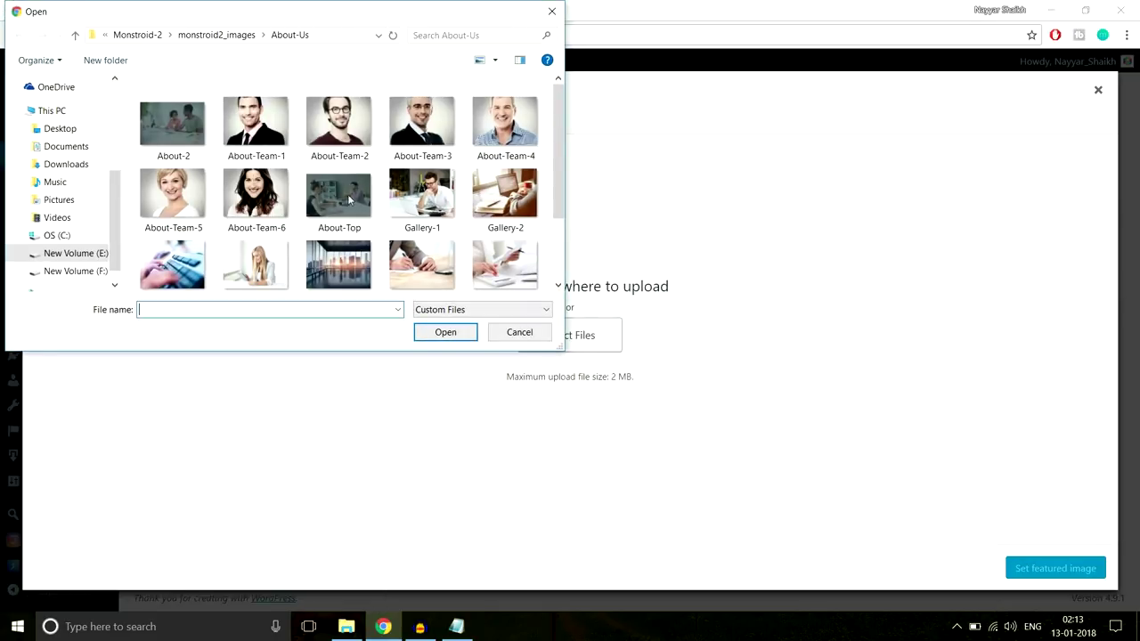
left_click(256, 193)
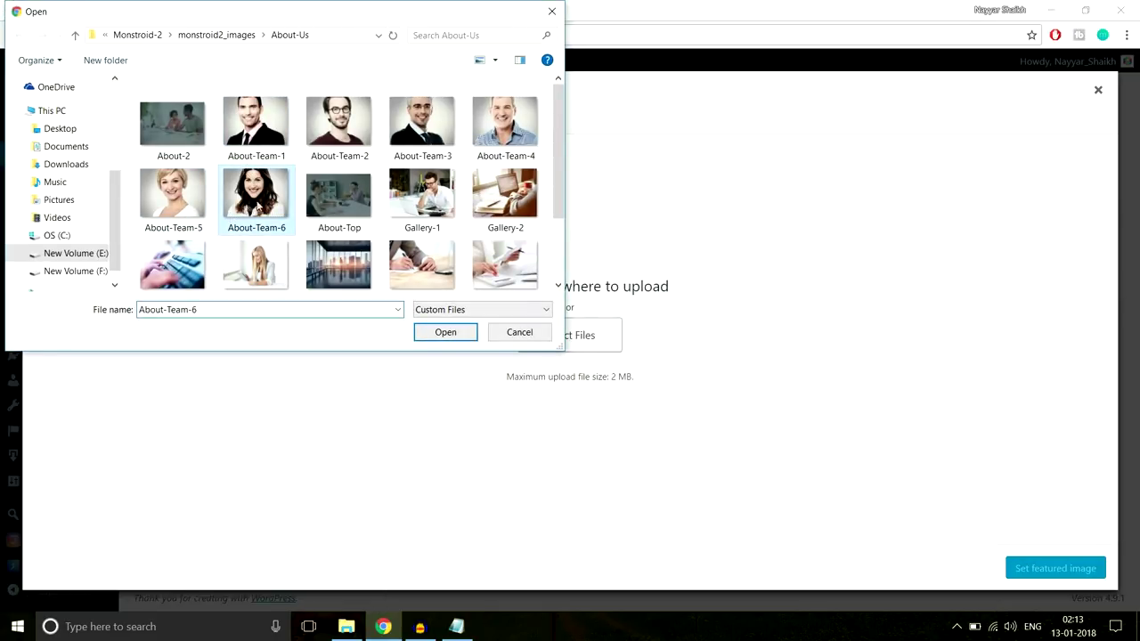
left_click(445, 332)
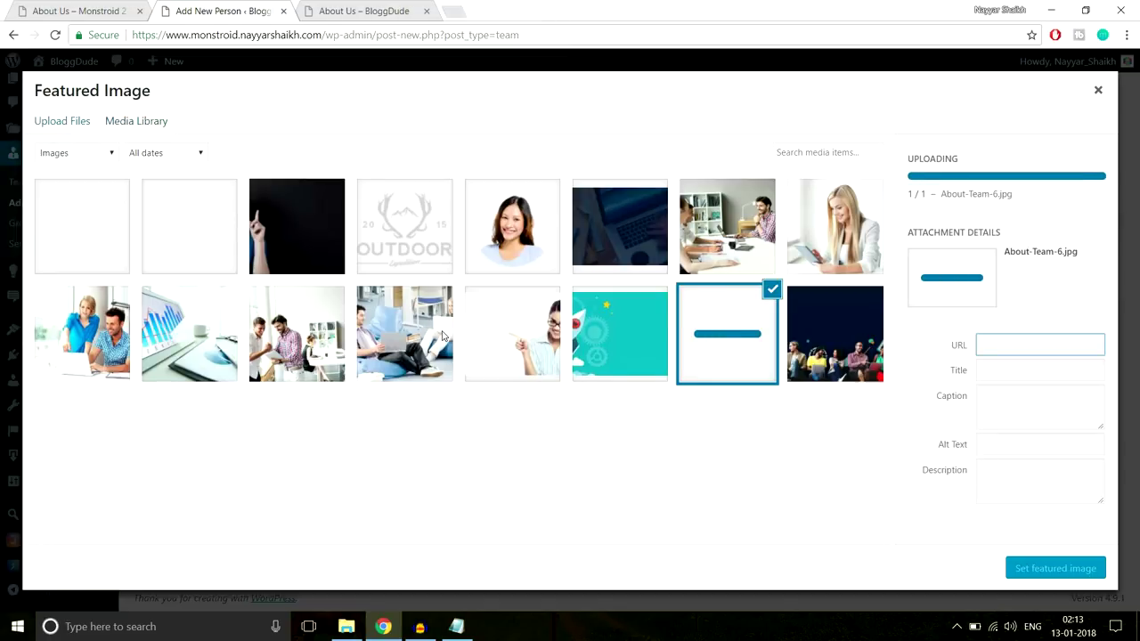
left_click(1039, 568)
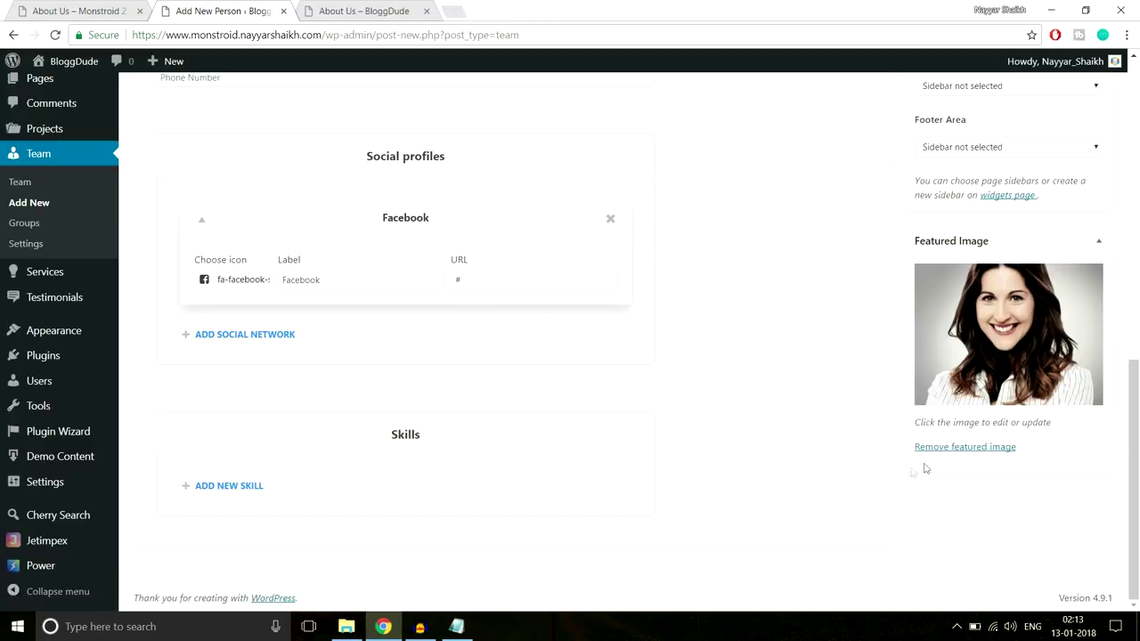
Publish the new team member
scroll(877, 478, "up", 1)
scroll(876, 478, "up", 5)
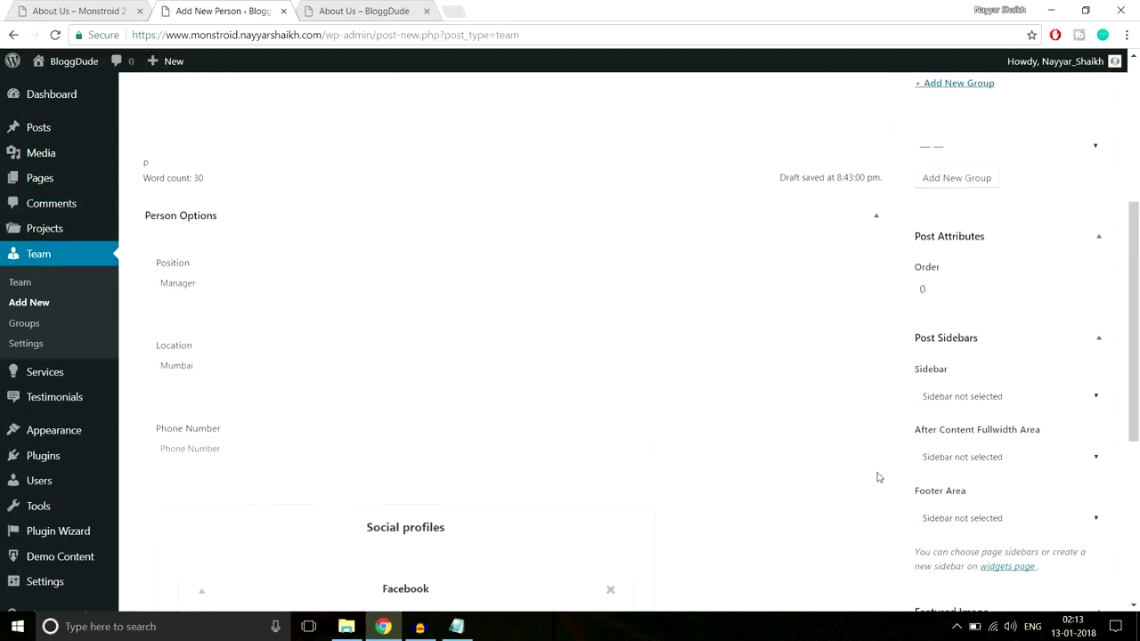
left_click(1079, 274)
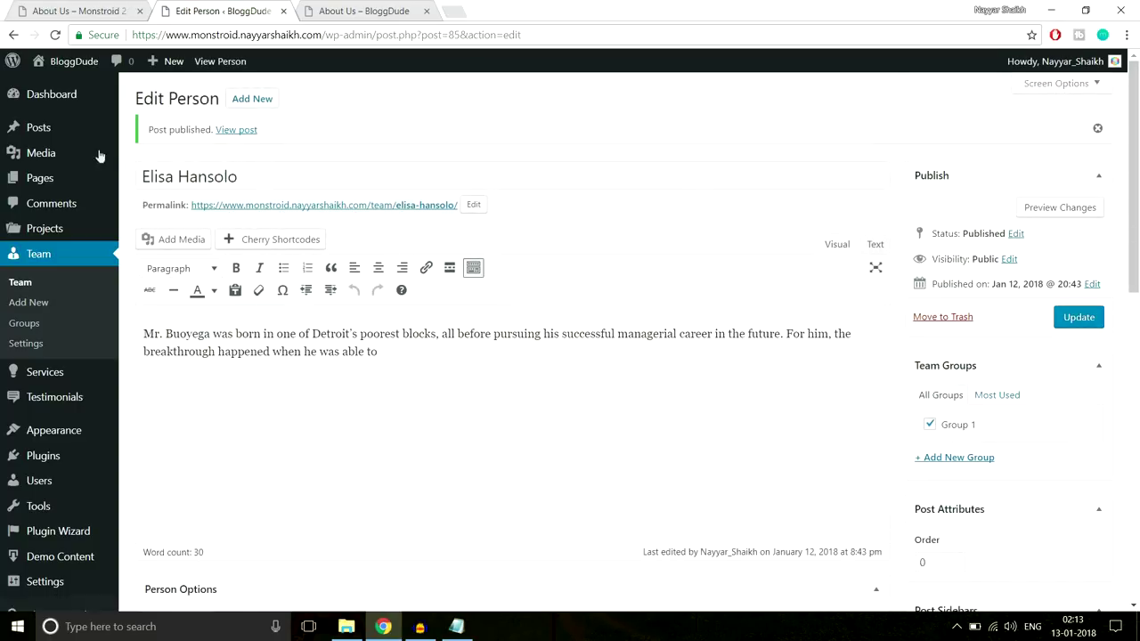
scroll(514, 348, "down", 7)
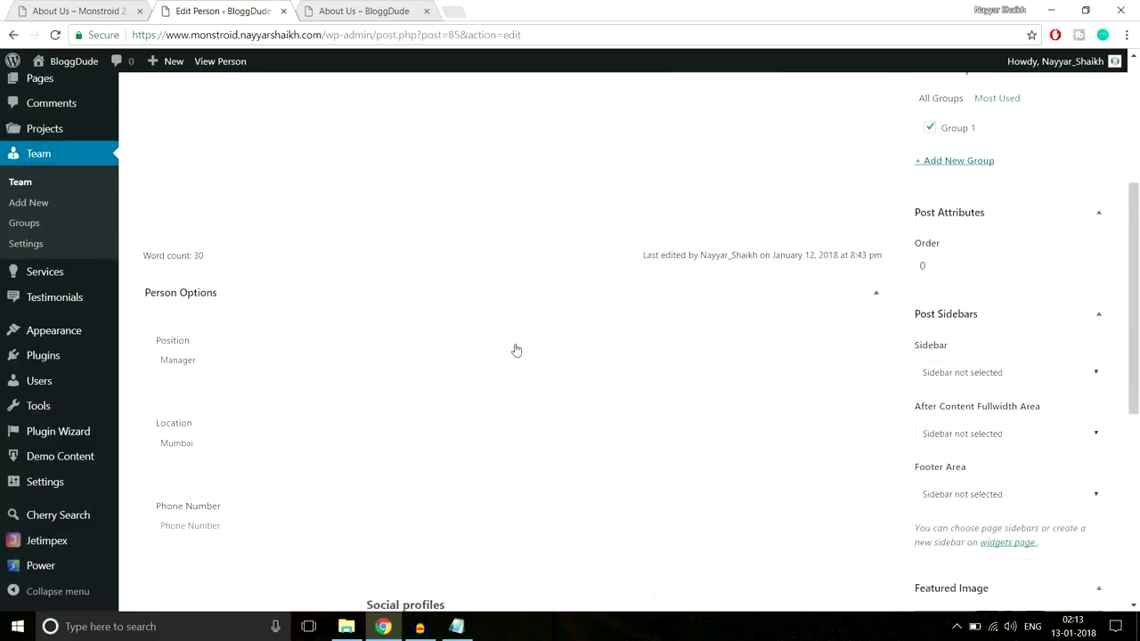
scroll(515, 410, "up", 10)
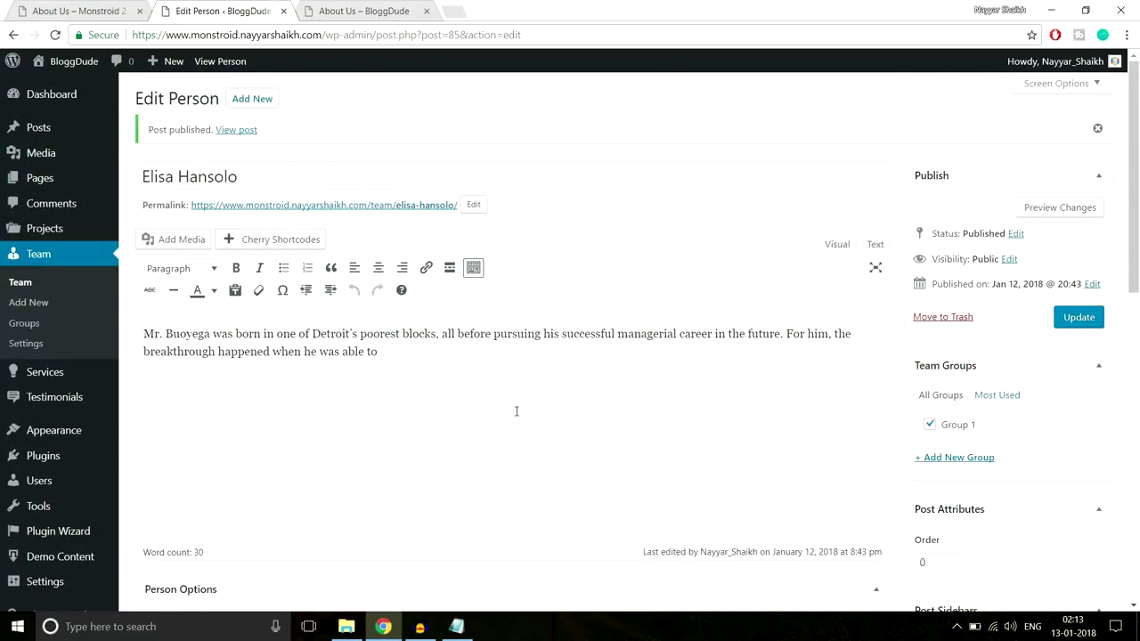
Open the About Us page in the editor and compare it with the live demo page
left_click(50, 180)
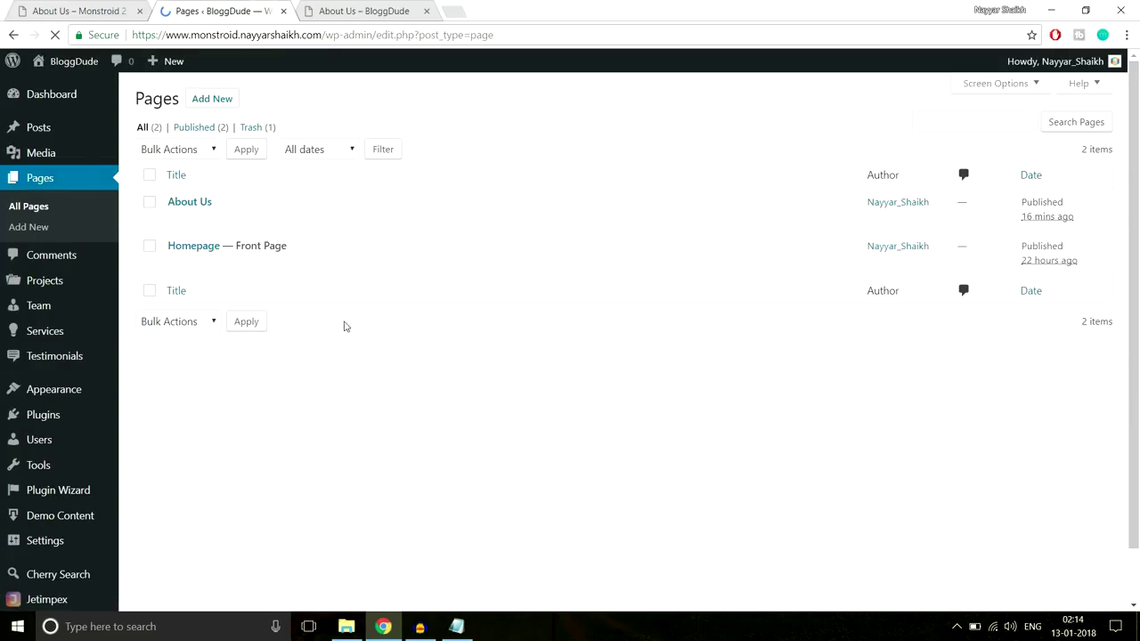
mouse_move(182, 212)
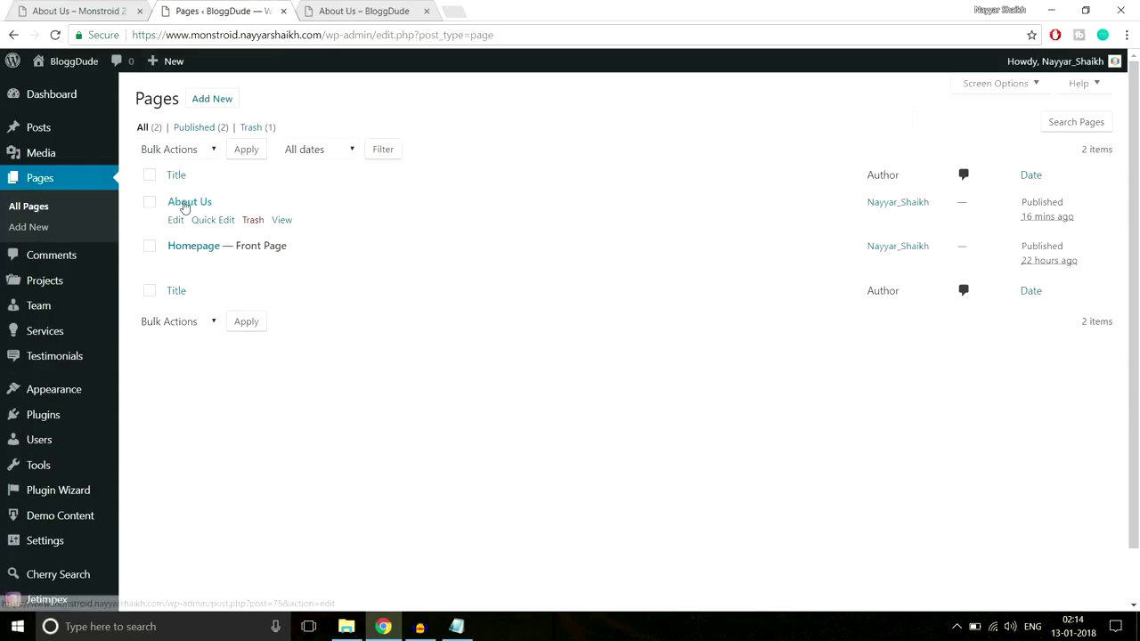
left_click(176, 221)
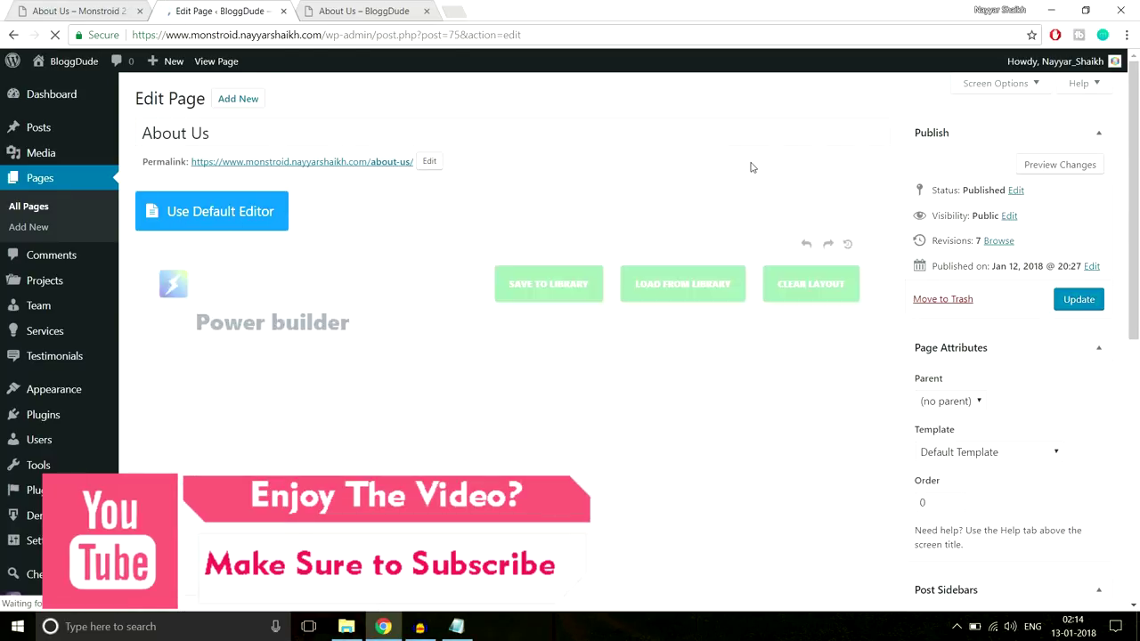
scroll(895, 267, "down", 15)
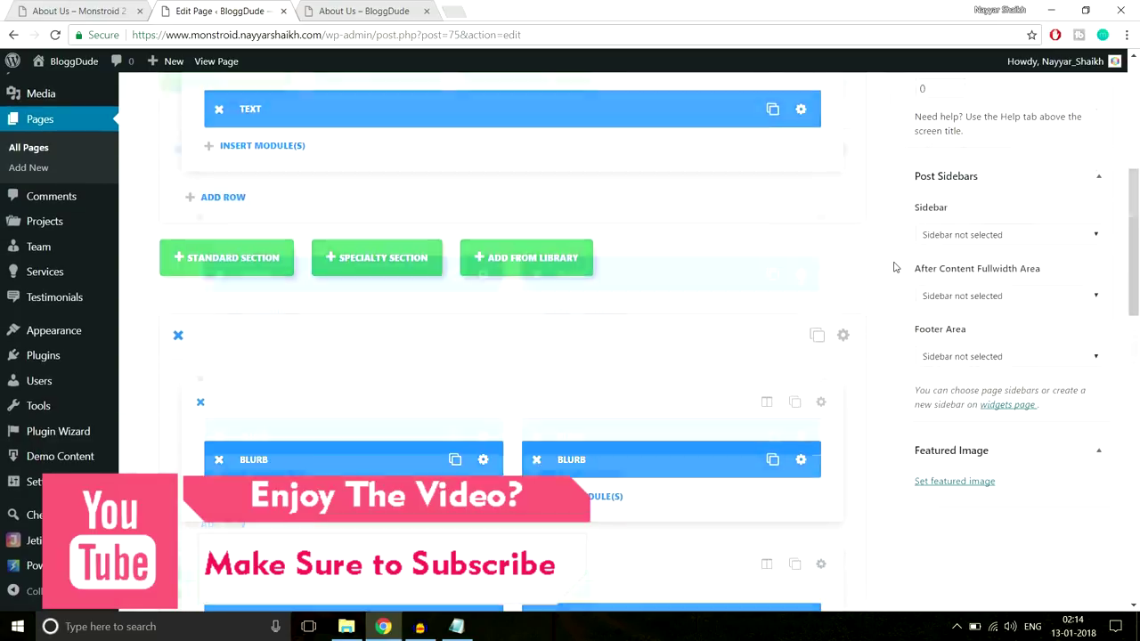
scroll(895, 267, "up", 2)
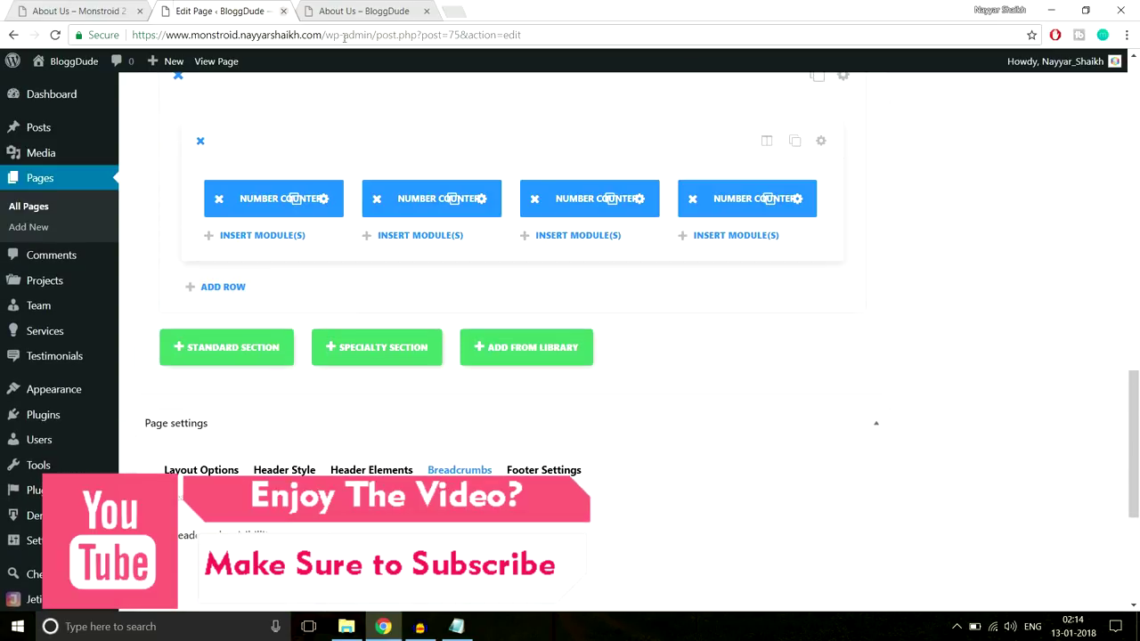
left_click(59, 10)
scroll(799, 301, "up", 3)
scroll(799, 301, "down", 2)
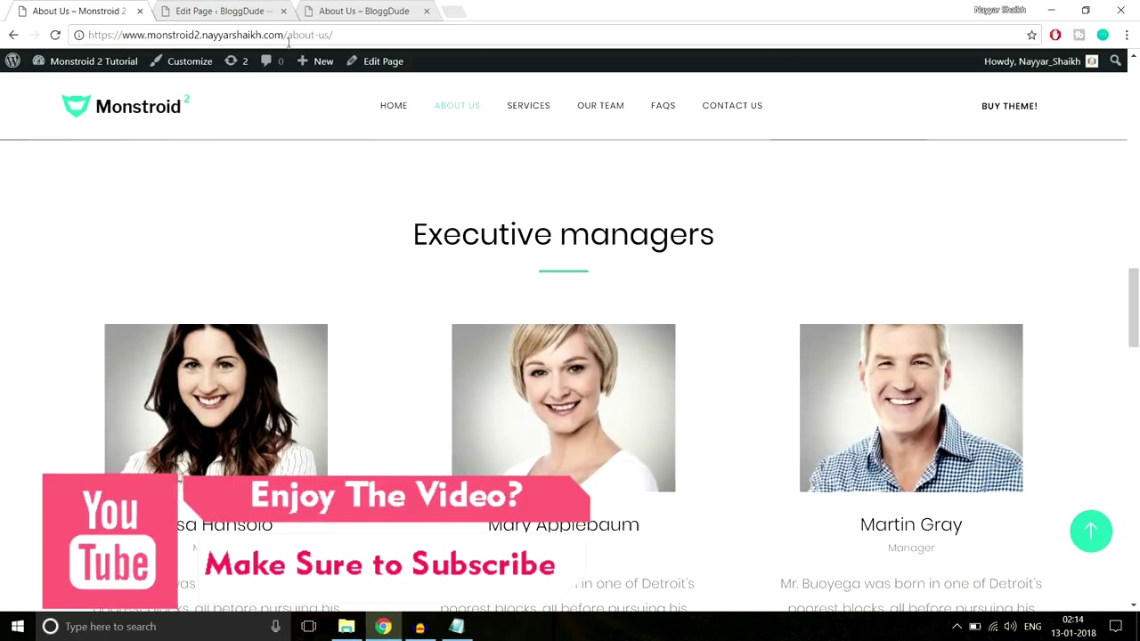
left_click(258, 9)
Add a single-column section containing a Text module
left_click(250, 349)
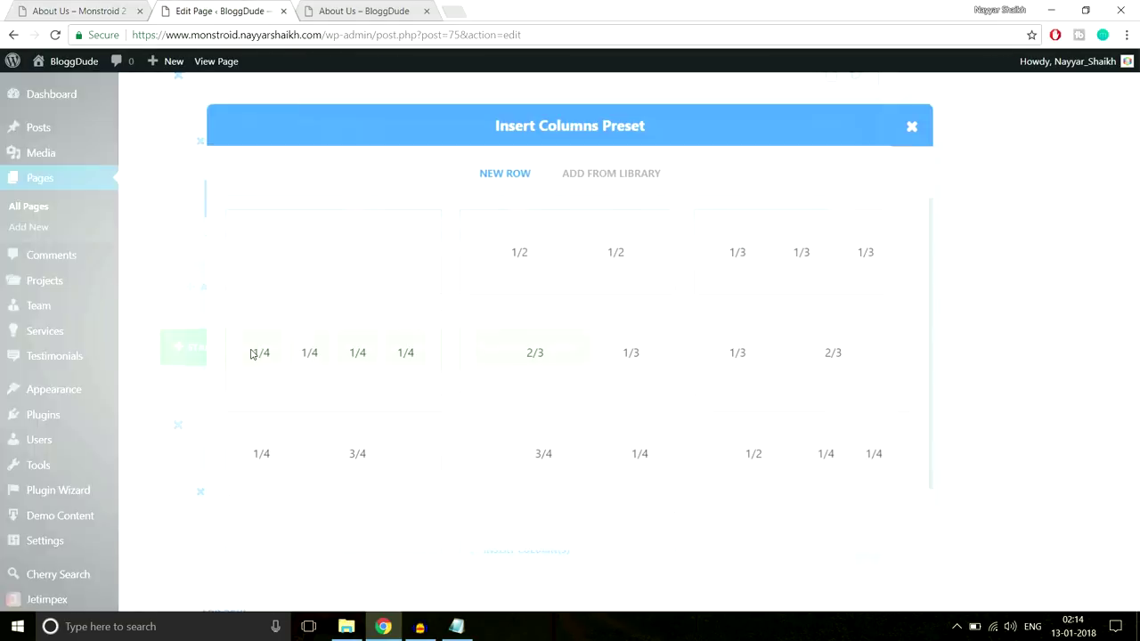
left_click(347, 267)
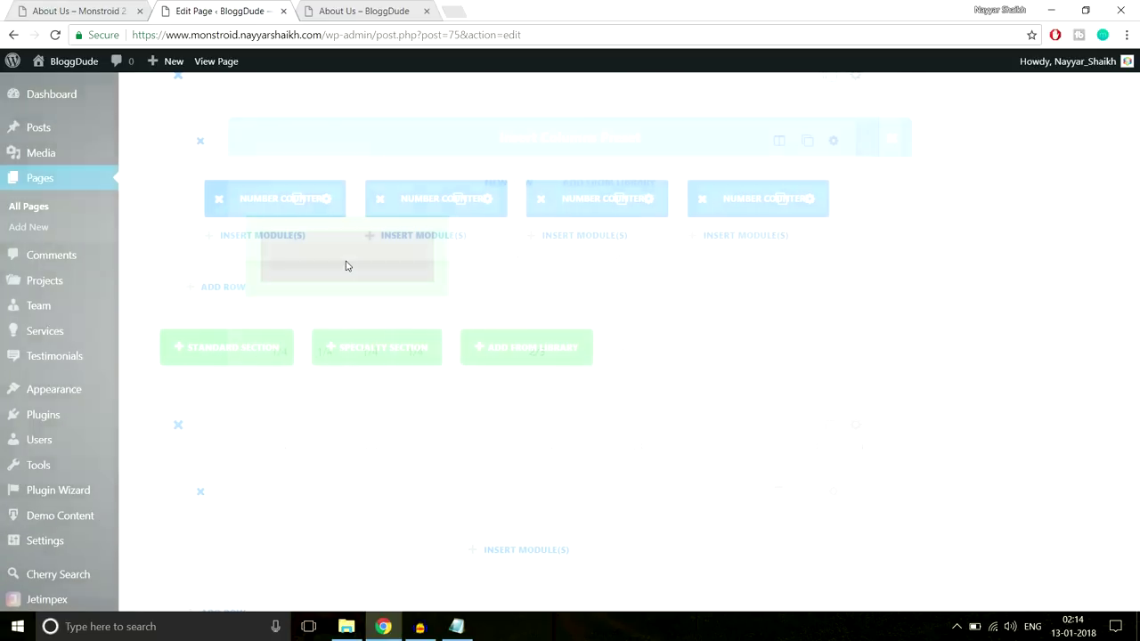
scroll(890, 285, "down", 2)
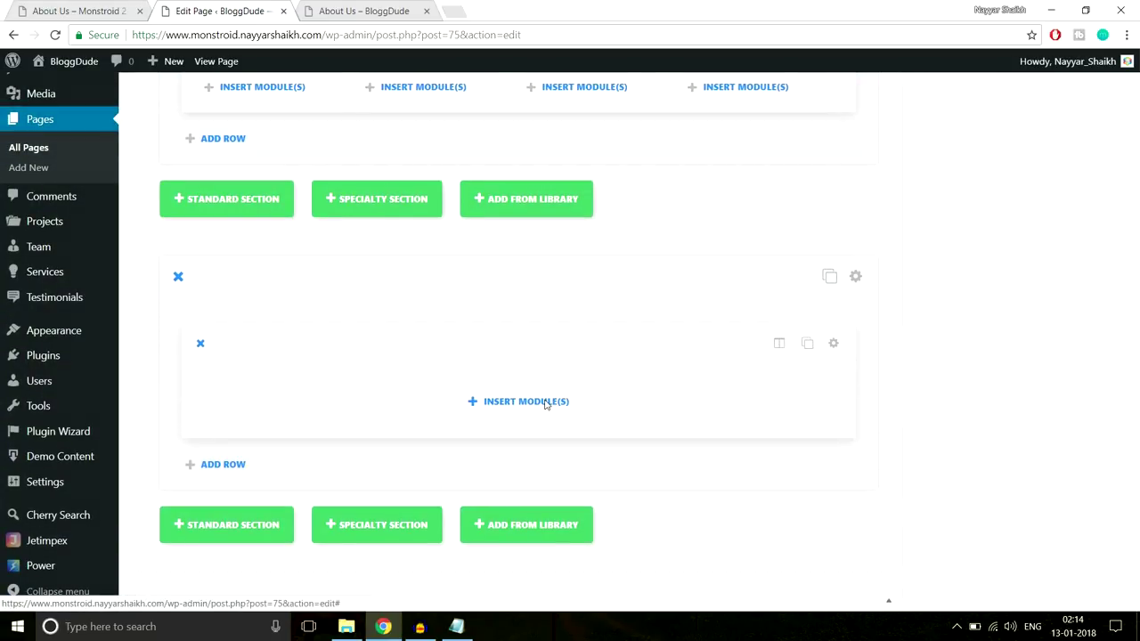
left_click(556, 400)
scroll(772, 369, "down", 2)
scroll(773, 370, "down", 5)
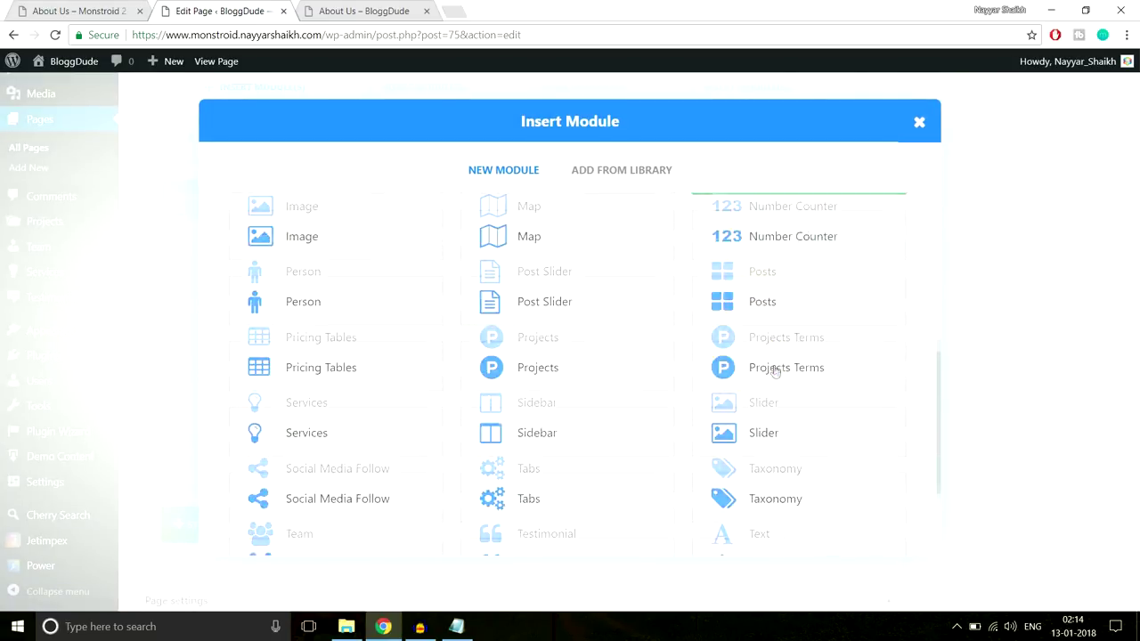
left_click(753, 437)
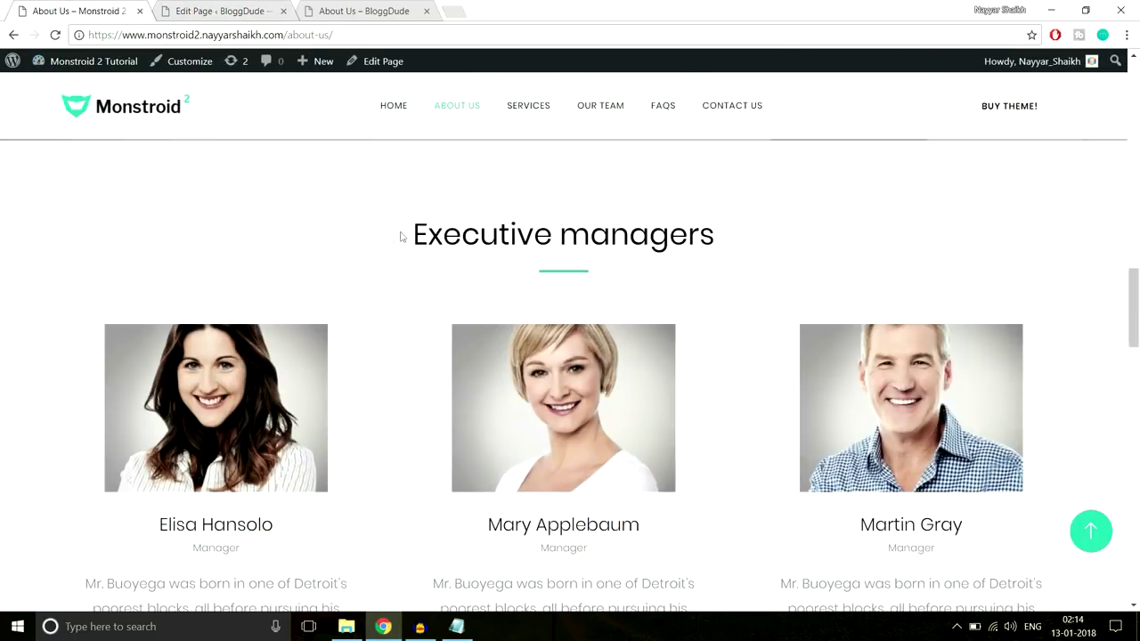
Centre the Text module and paste the 'Executive managers' heading into its content
left_click_drag(400, 236, 783, 233)
key("ctrl+c")
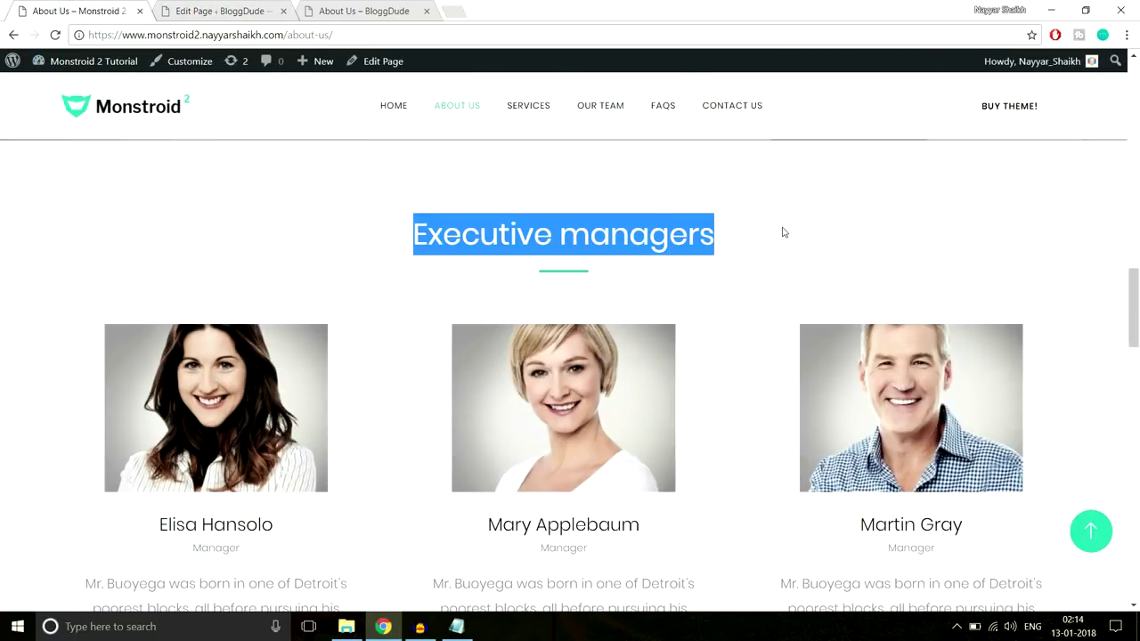
left_click(218, 9)
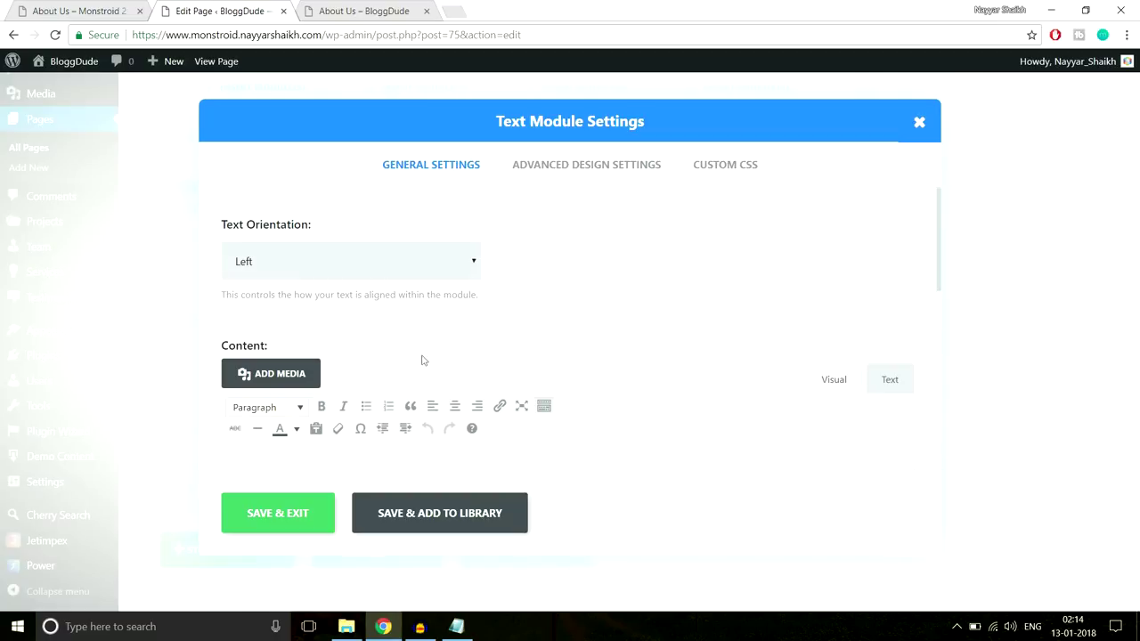
left_click(359, 261)
left_click(351, 303)
scroll(465, 377, "down", 2)
left_click(465, 377)
key("ctrl+v")
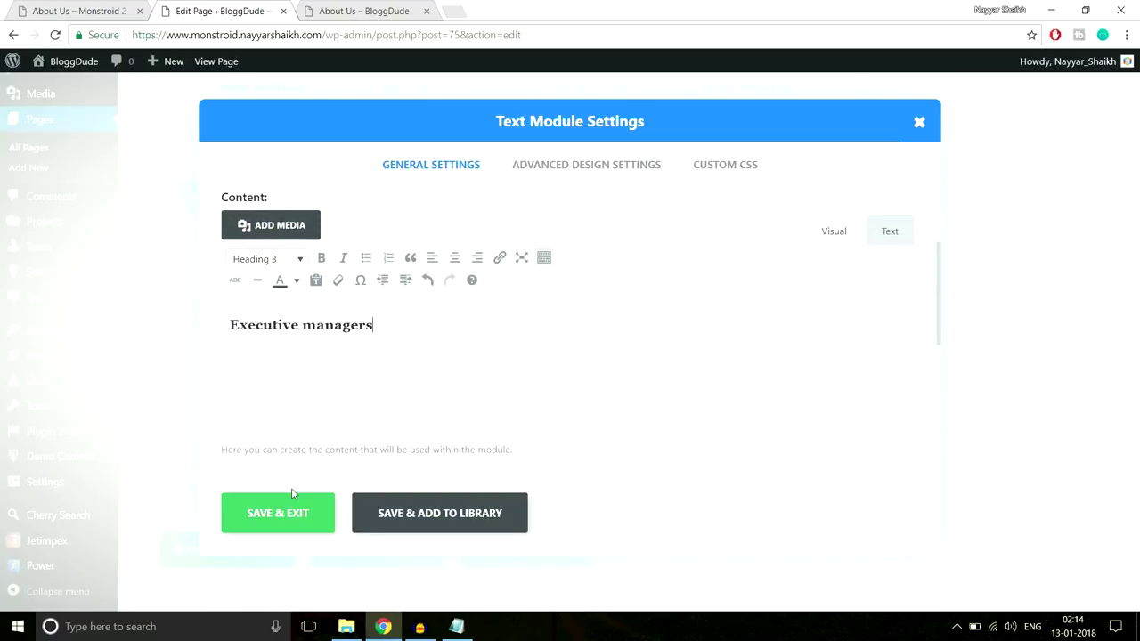
Paste the centred accent-line CSS into the After field and save the module
left_click(716, 169)
left_click(456, 626)
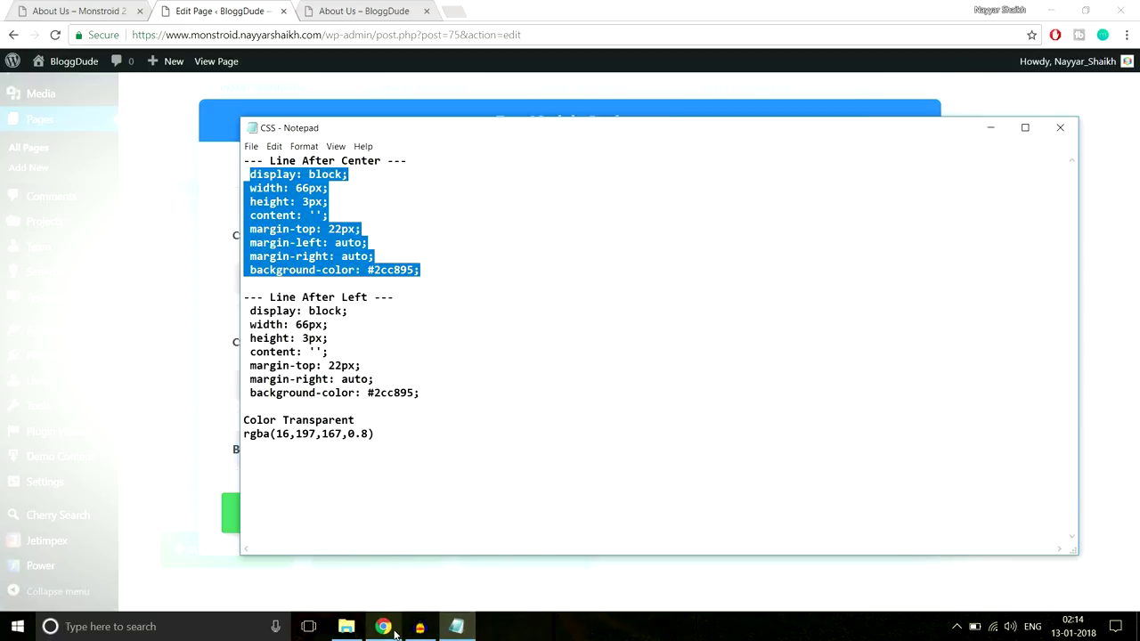
left_click(383, 557)
scroll(539, 418, "down", 3)
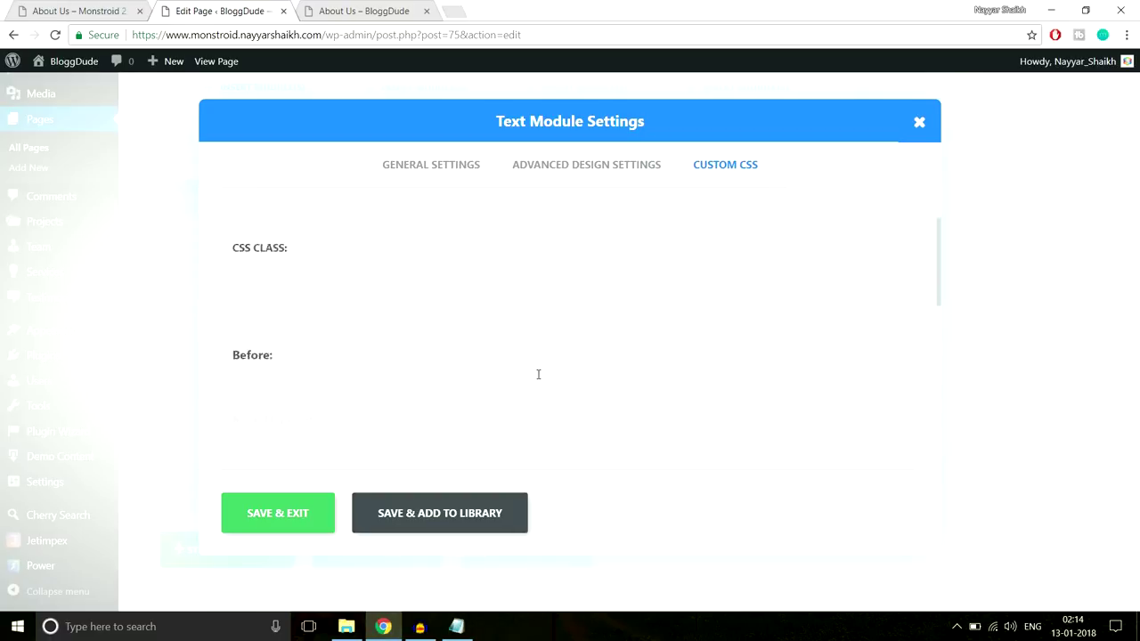
left_click(267, 328)
key("ctrl+v")
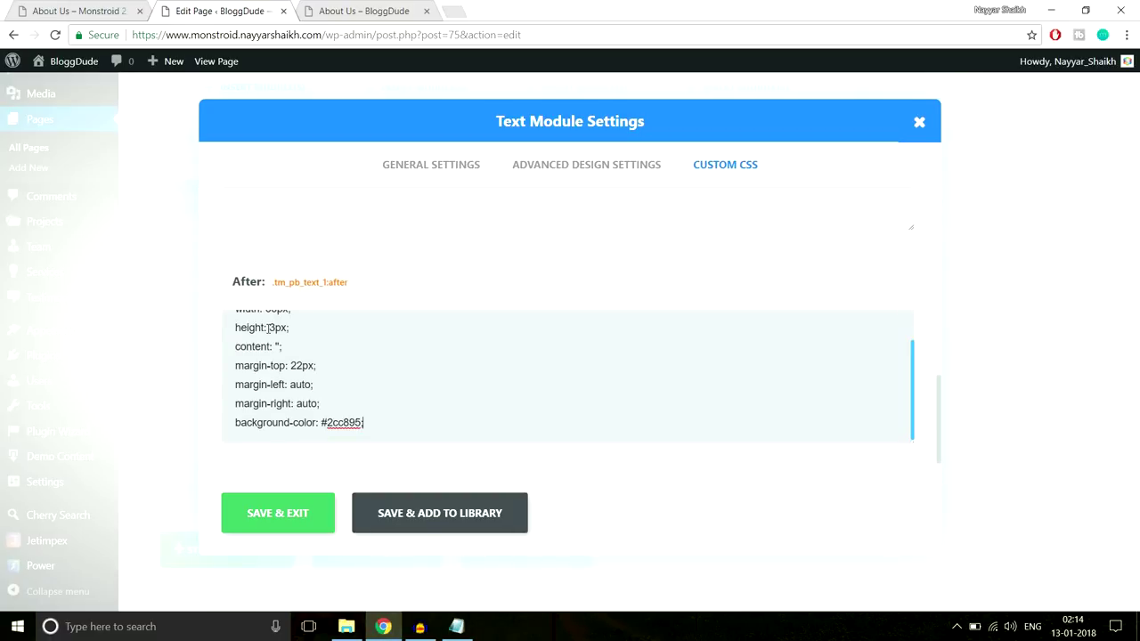
left_click(278, 514)
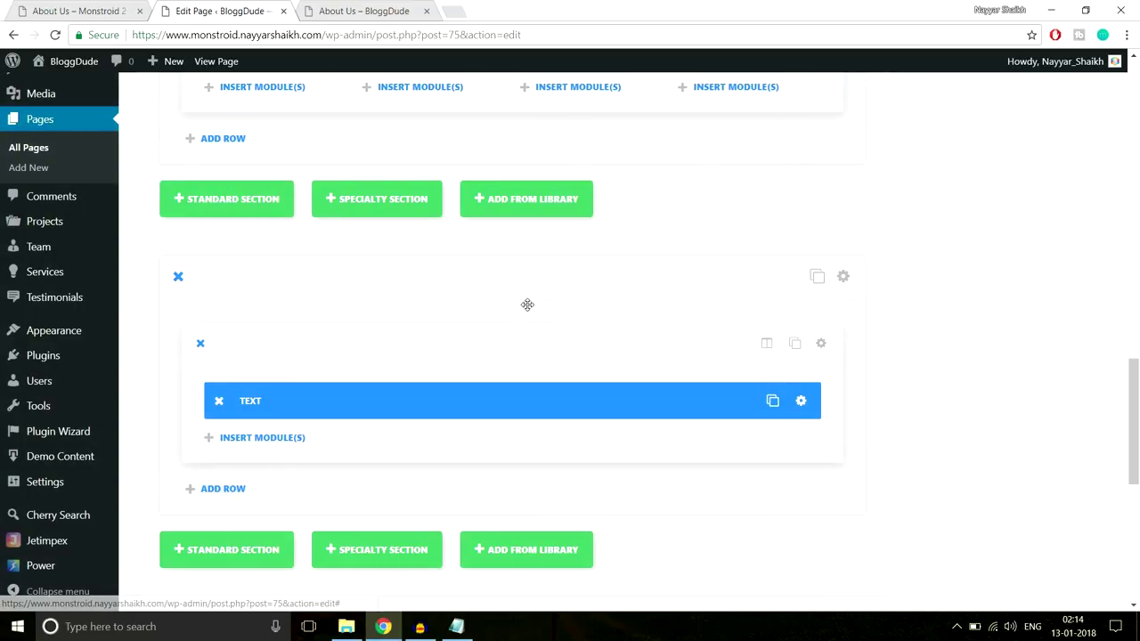
Add a Team module below the Executive managers heading, then view the demo's Team Module Settings
left_click(98, 7)
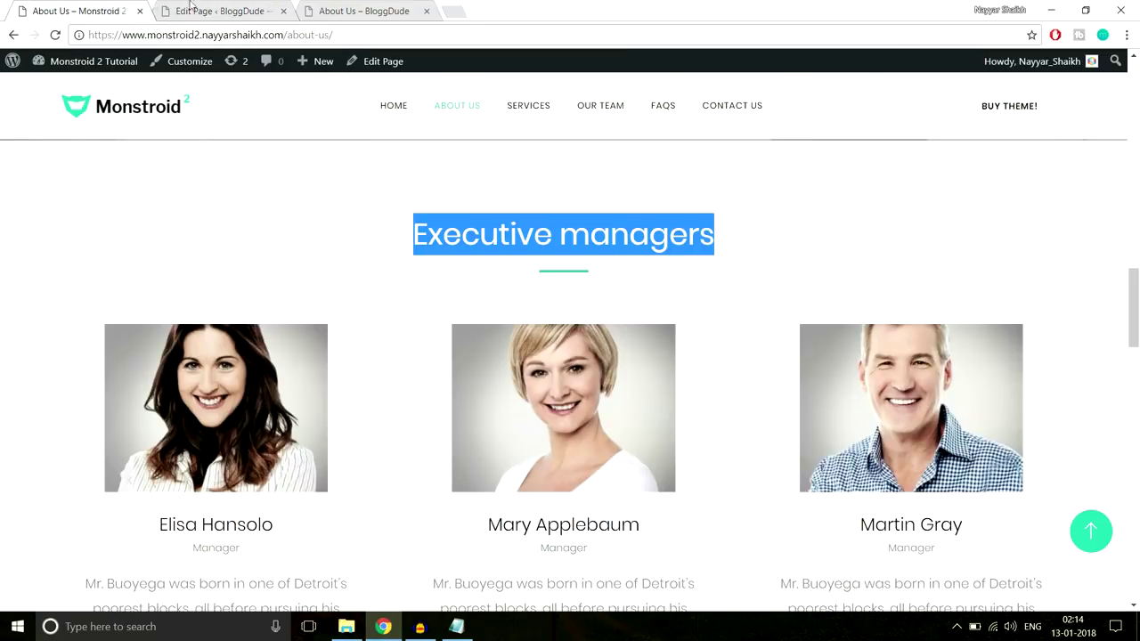
left_click(180, 7)
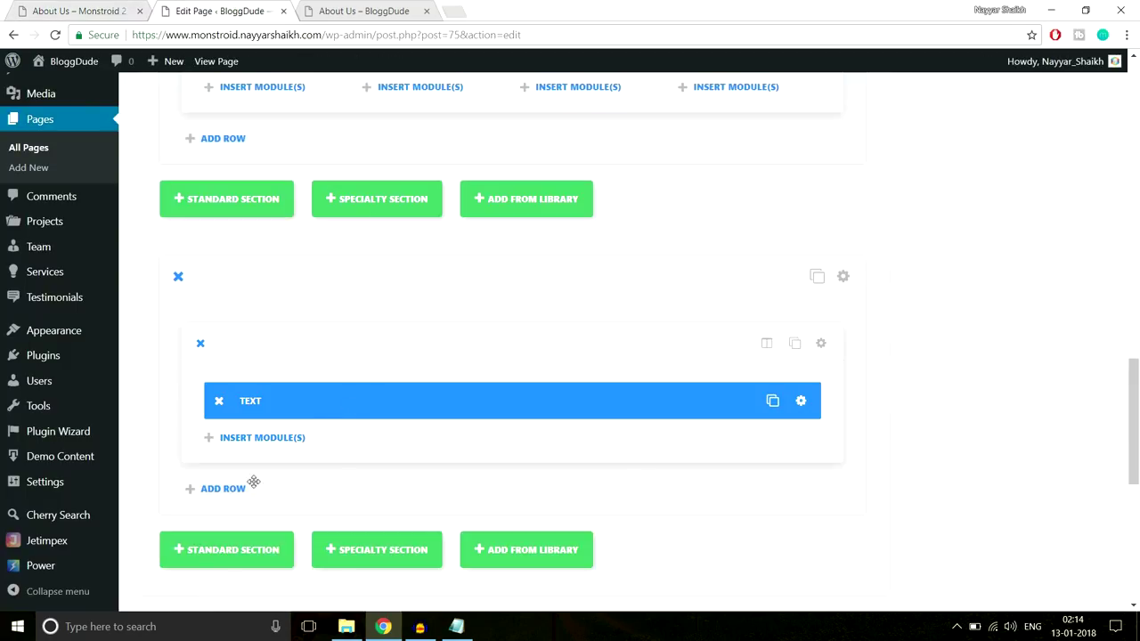
left_click(260, 440)
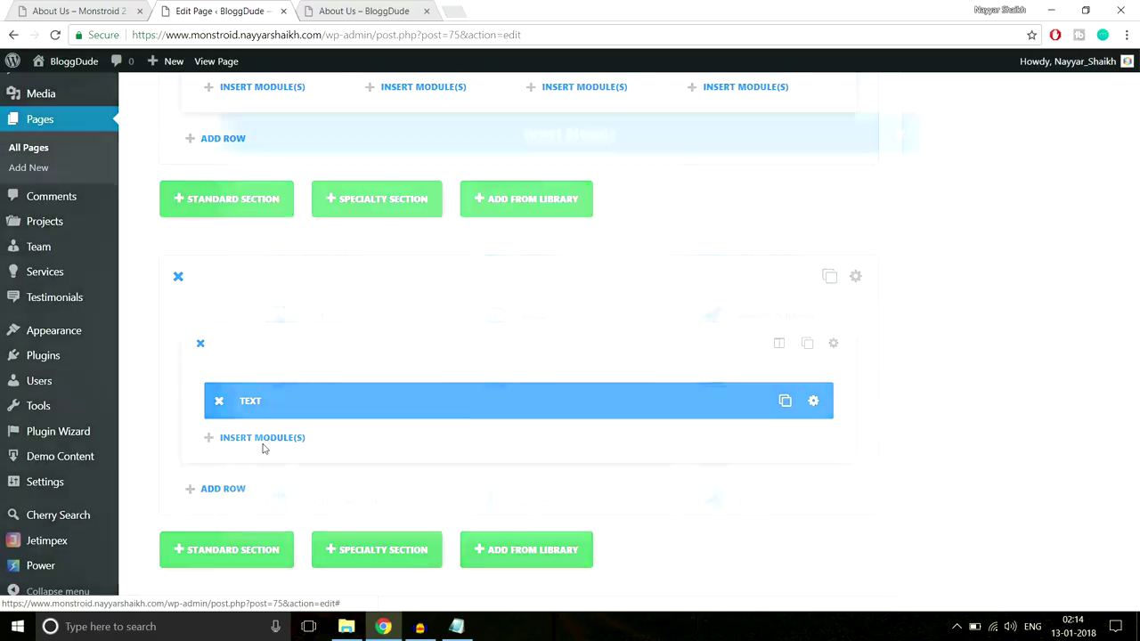
scroll(593, 392, "down", 5)
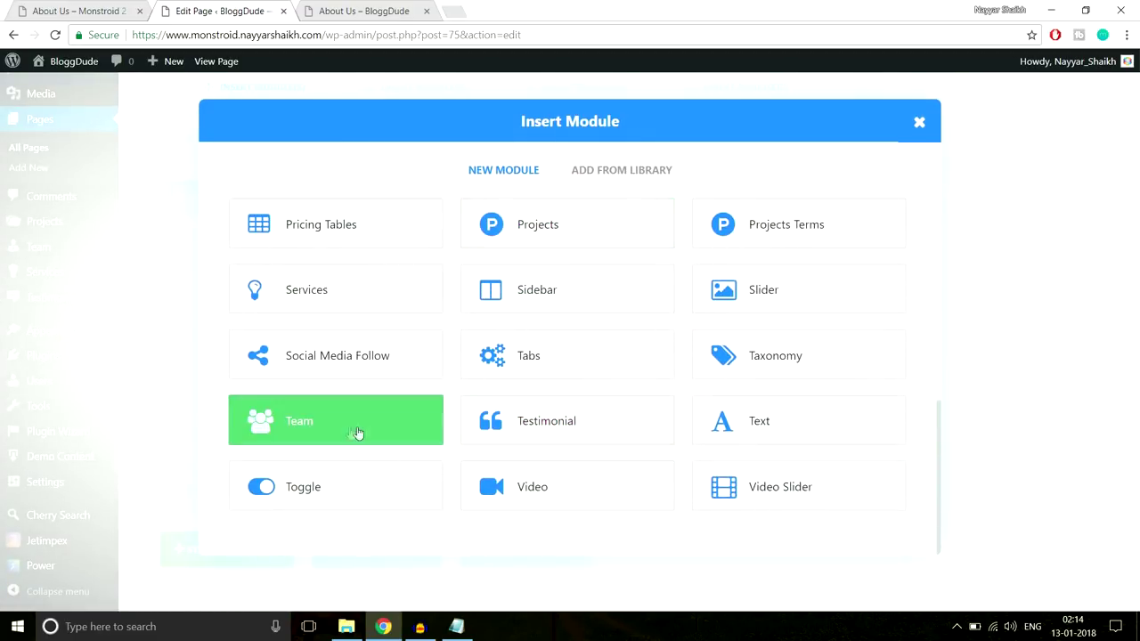
left_click(336, 437)
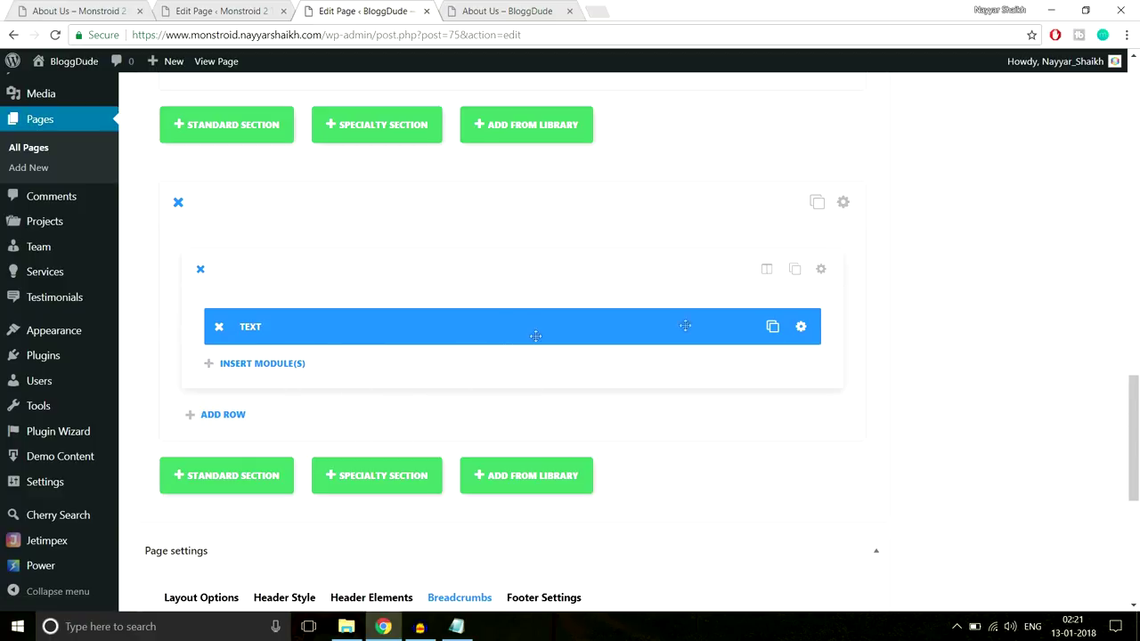
left_click(229, 11)
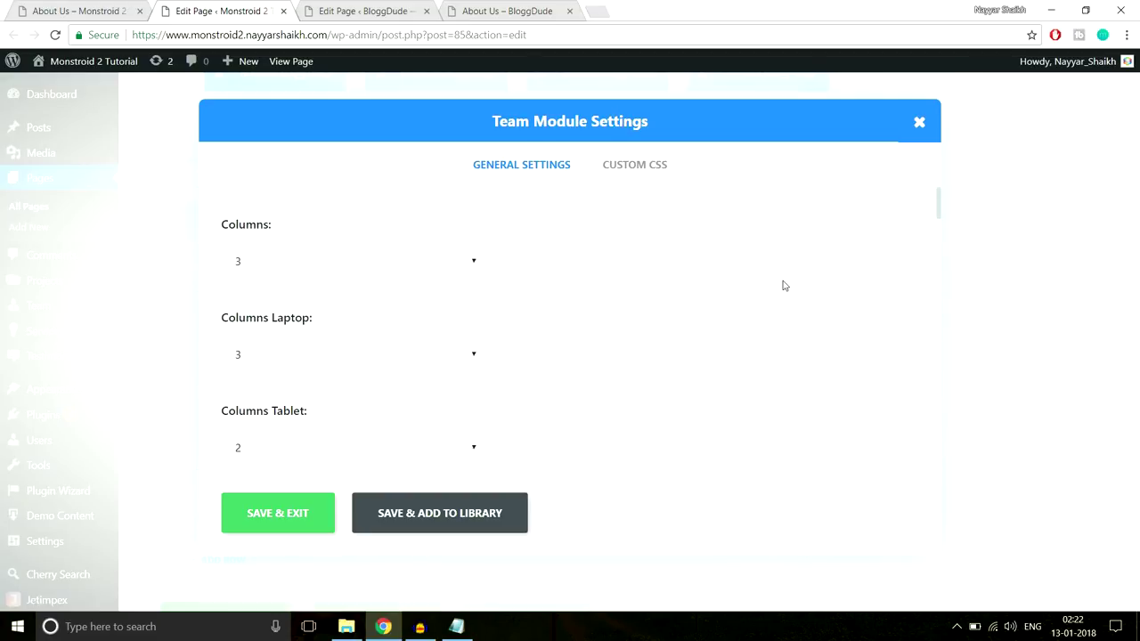
Scroll through the demo's team module settings and compare them with the live About Us page
scroll(409, 266, "down", 1)
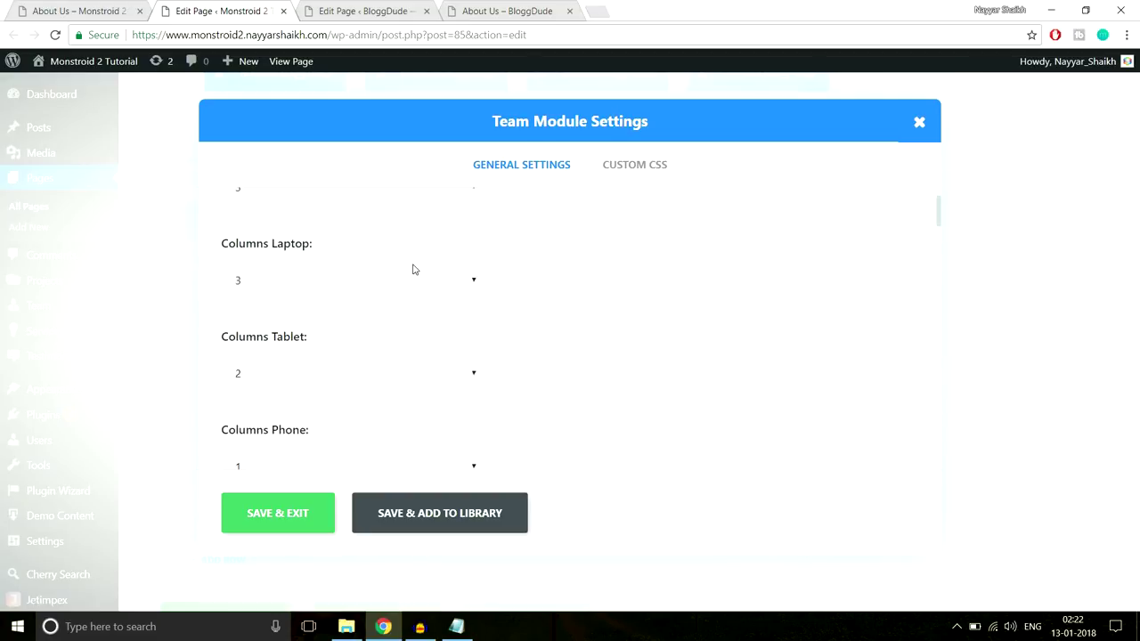
scroll(422, 274, "down", 1)
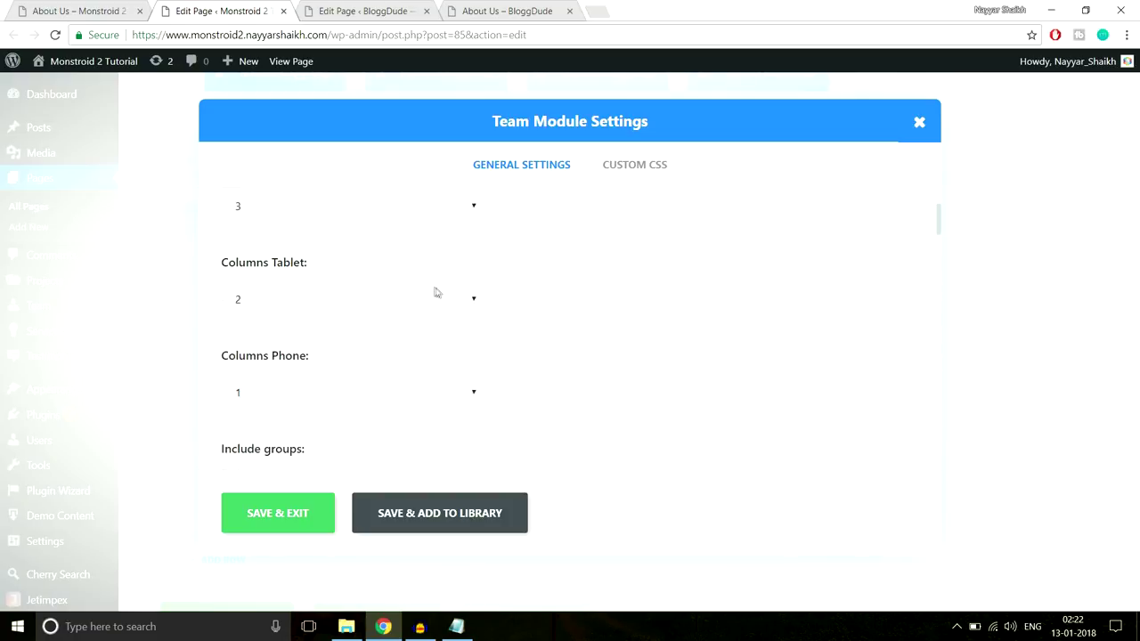
scroll(436, 292, "down", 4)
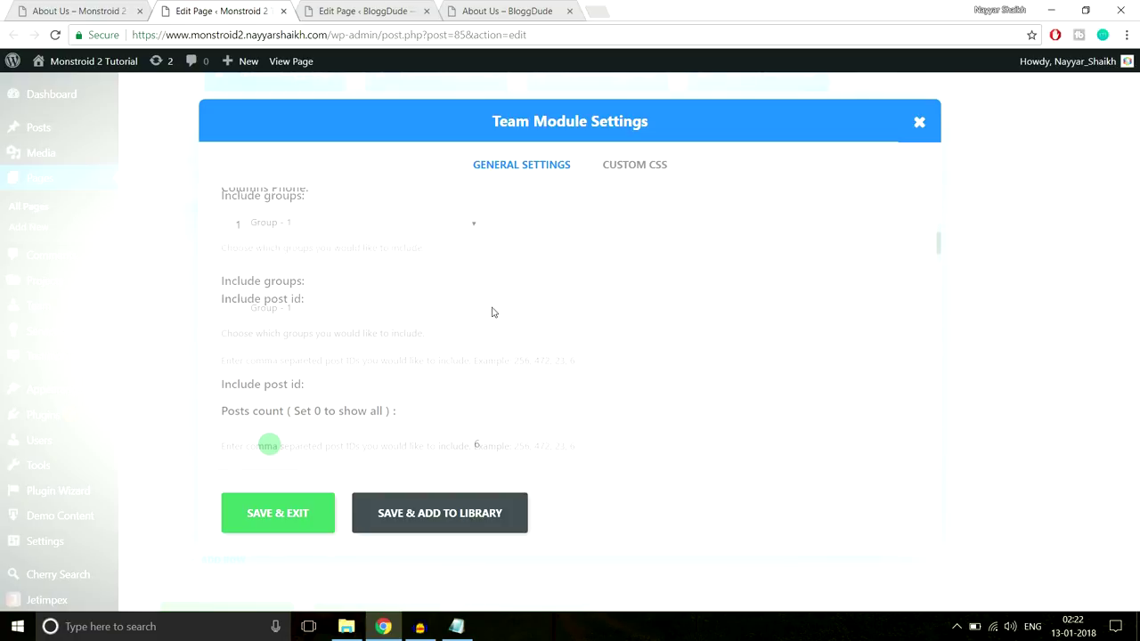
scroll(492, 312, "up", 2)
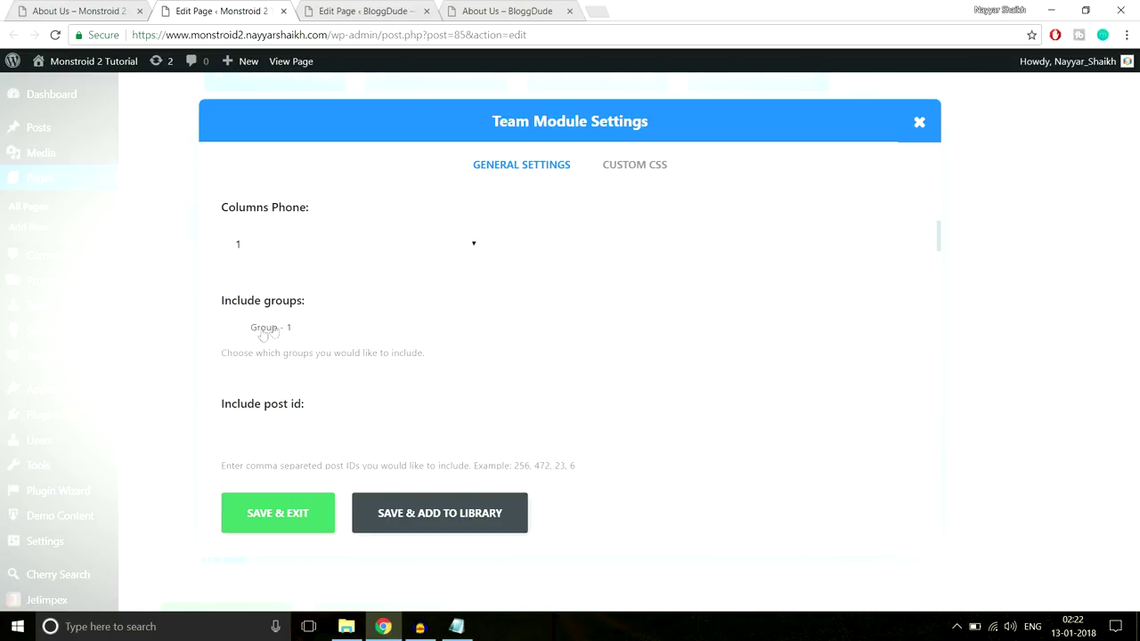
scroll(700, 295, "down", 2)
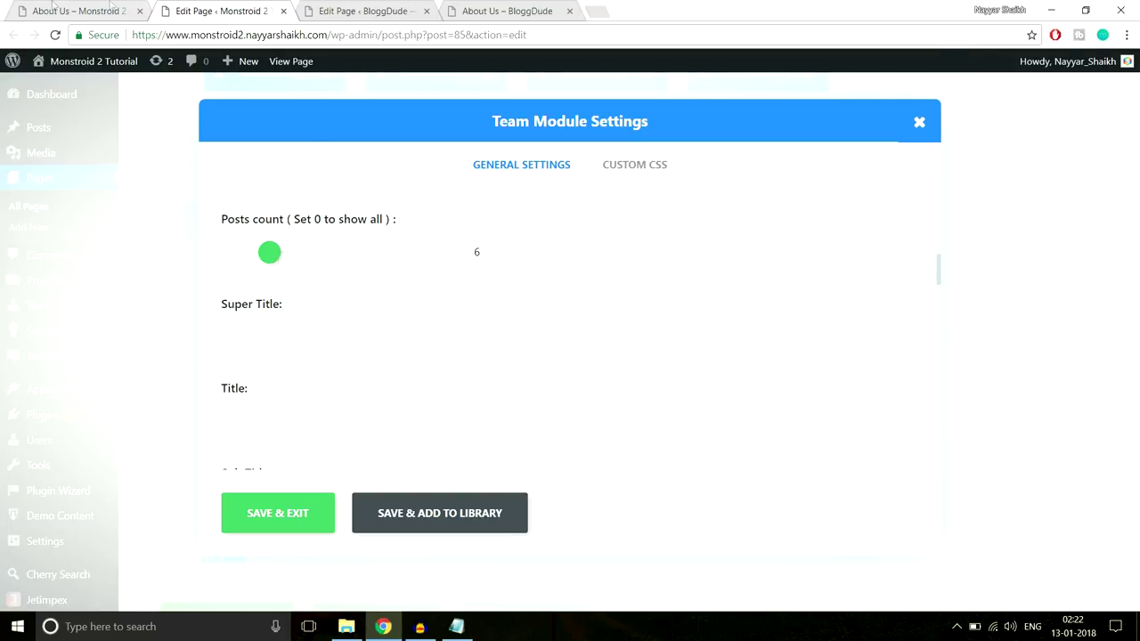
left_click(56, 6)
scroll(850, 354, "down", 6)
scroll(848, 365, "down", 4)
scroll(846, 377, "up", 5)
scroll(846, 376, "up", 5)
Keep the featured image size at Monstroid2 Author Avatar (512x512)
key("ctrl+Tab")
scroll(844, 293, "down", 3)
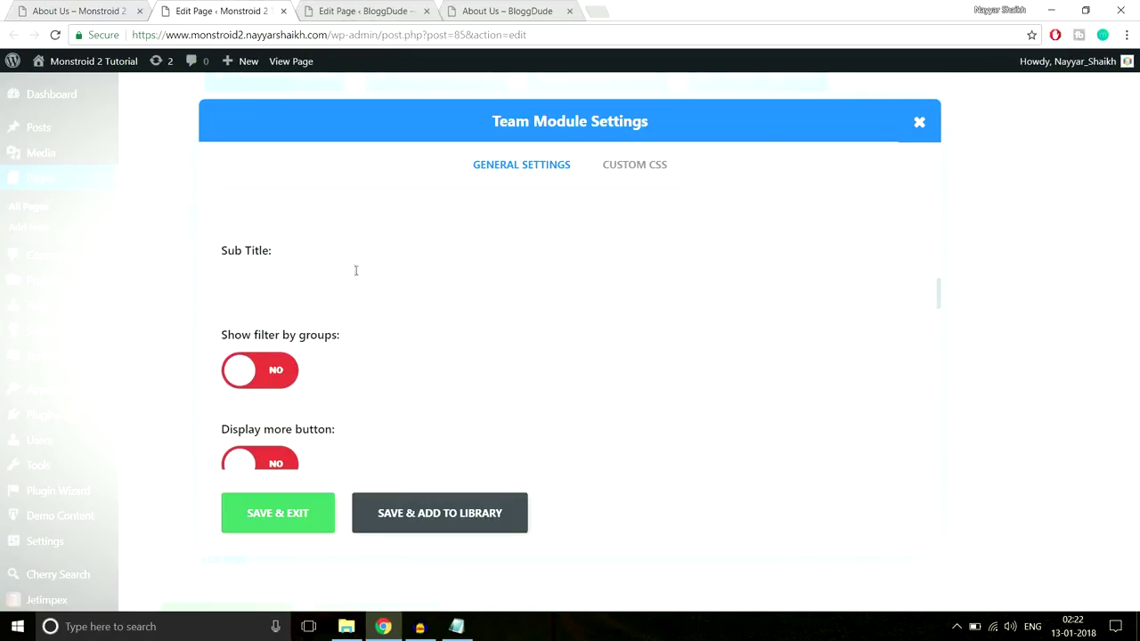
scroll(374, 307, "down", 5)
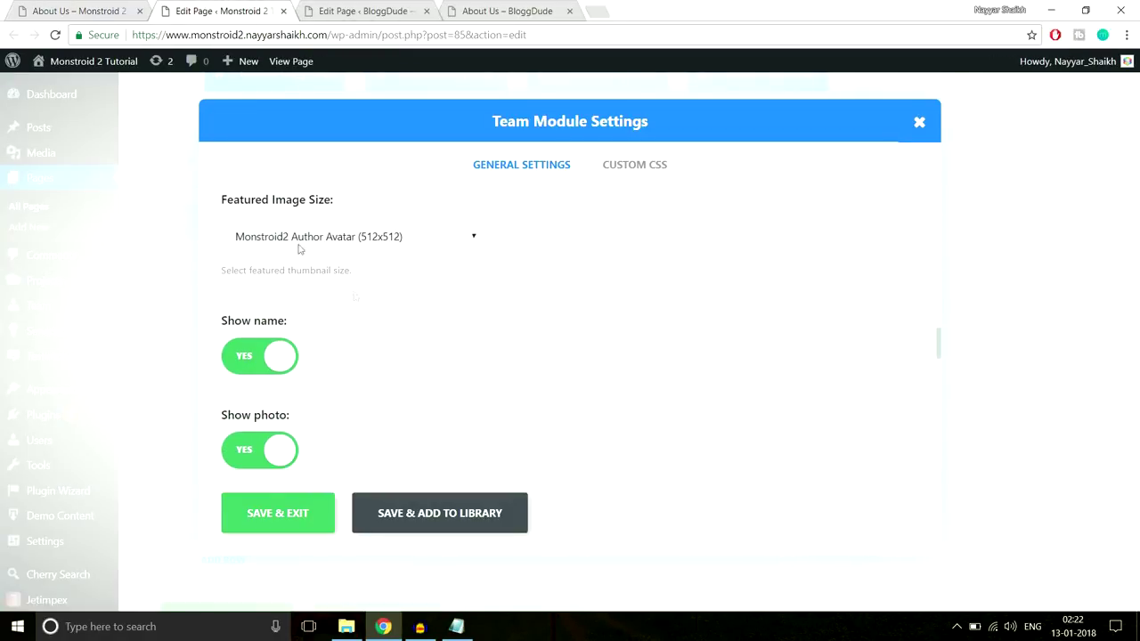
left_click(300, 241)
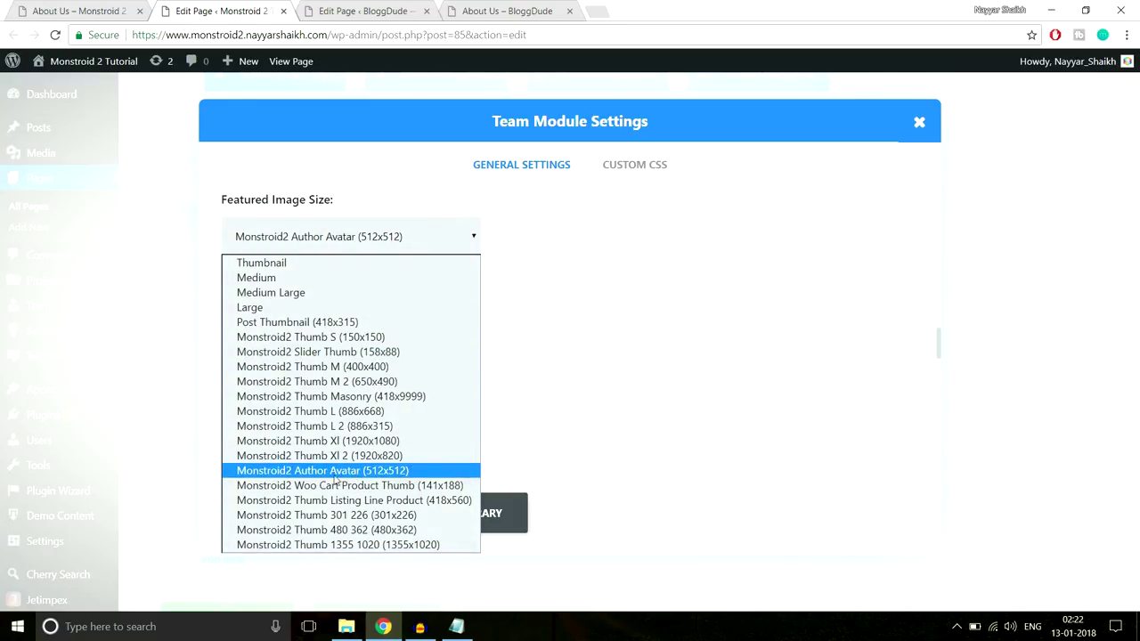
left_click(414, 472)
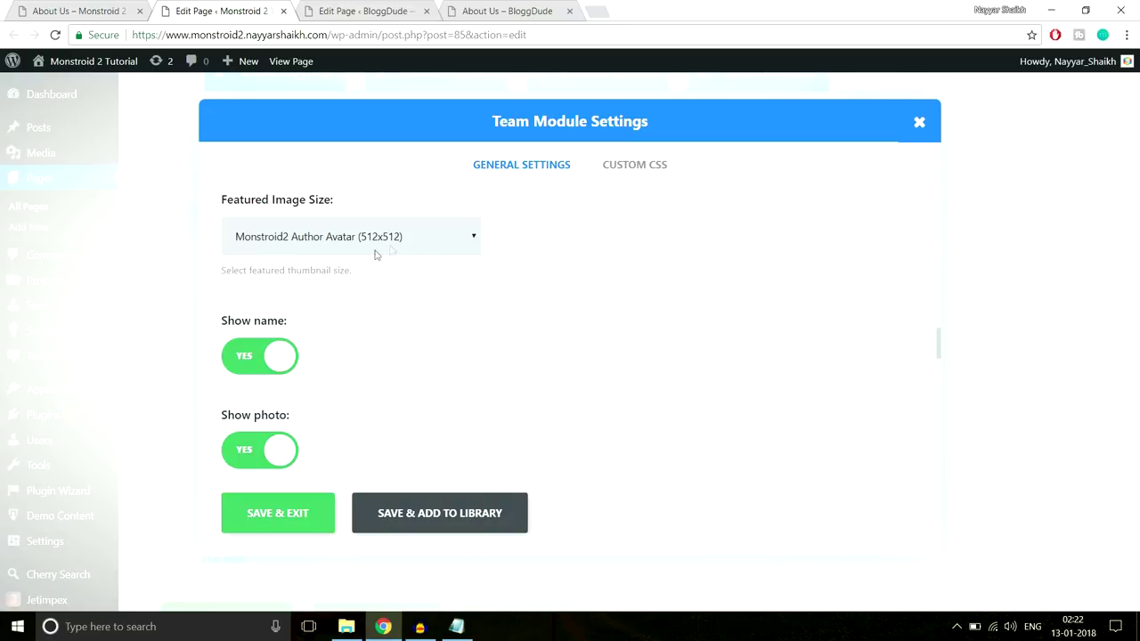
left_click(114, 8)
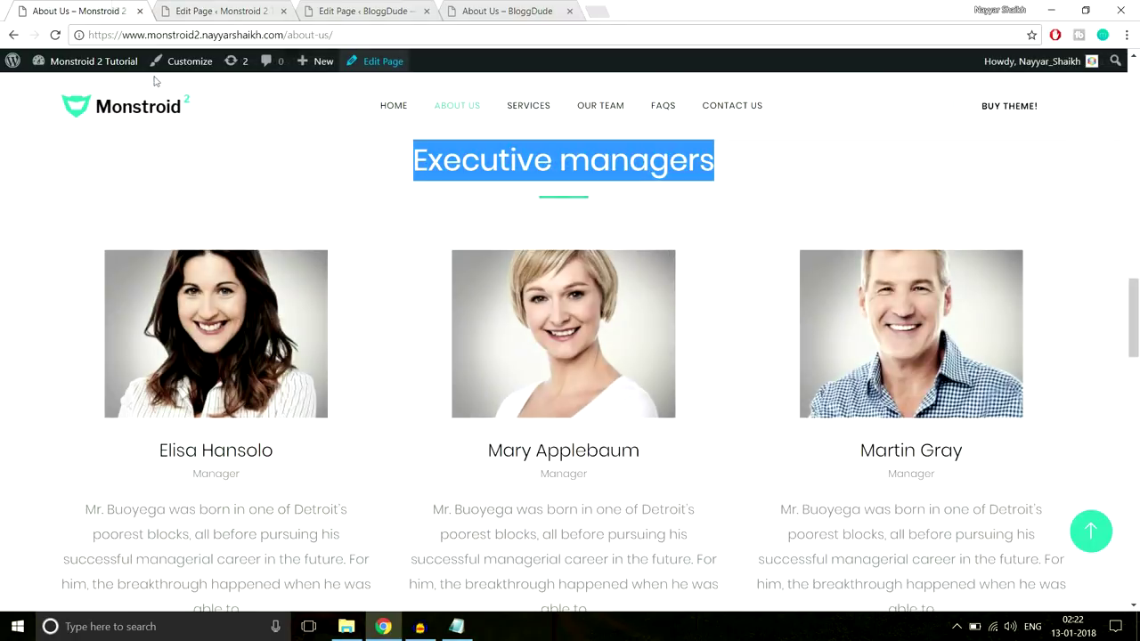
left_click(213, 10)
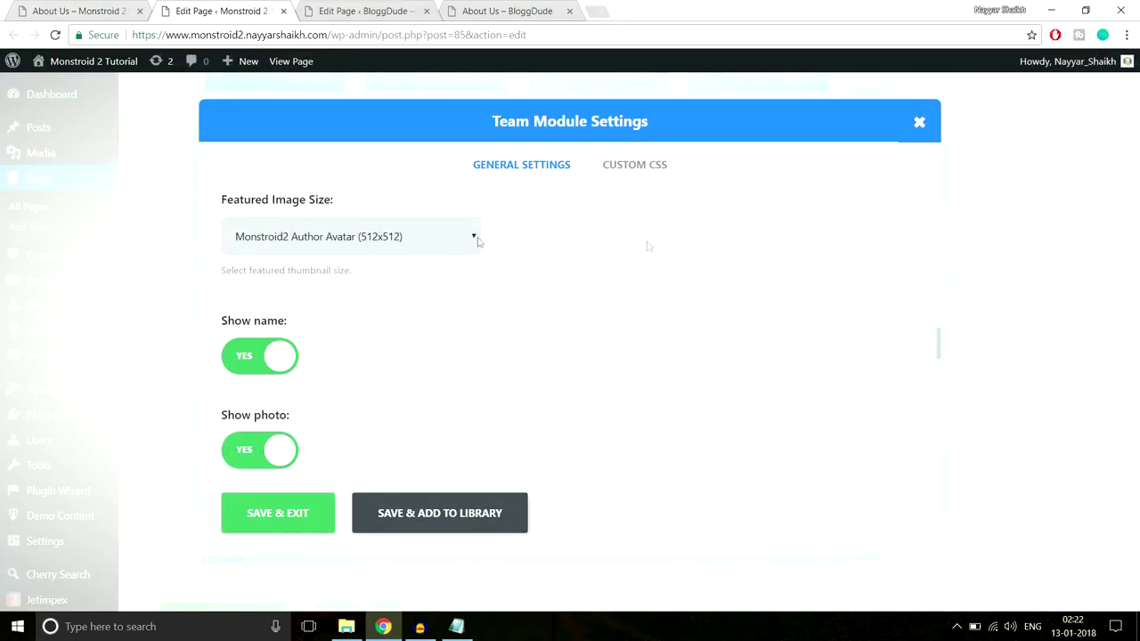
Check the description length of 30 against the live page's manager bio excerpts
scroll(684, 303, "down", 1)
scroll(282, 283, "down", 1)
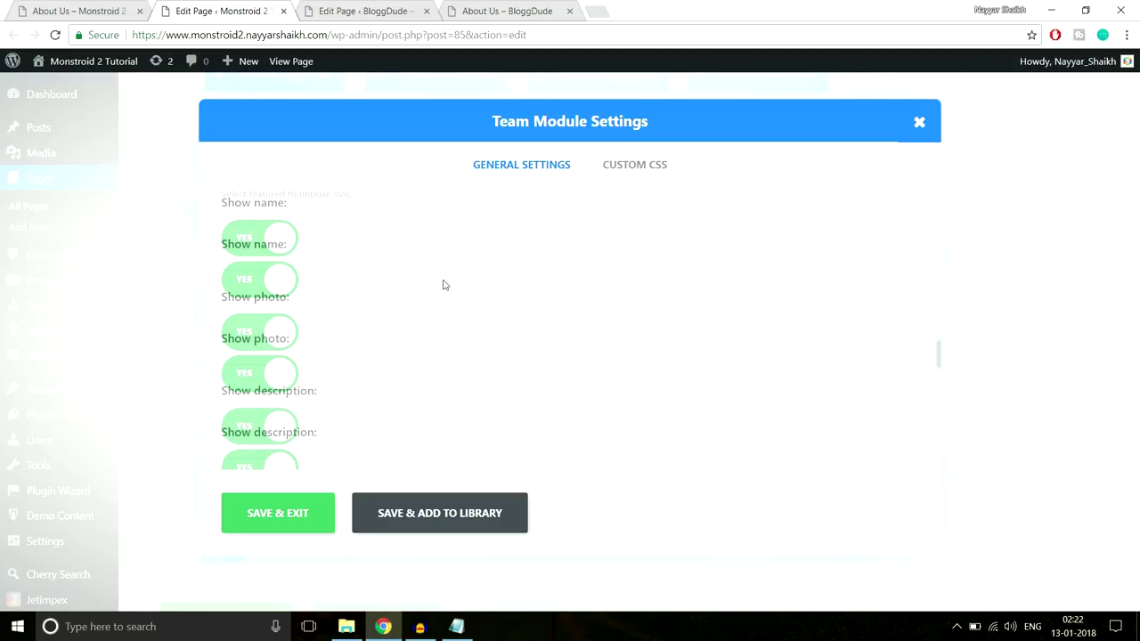
scroll(267, 303, "down", 2)
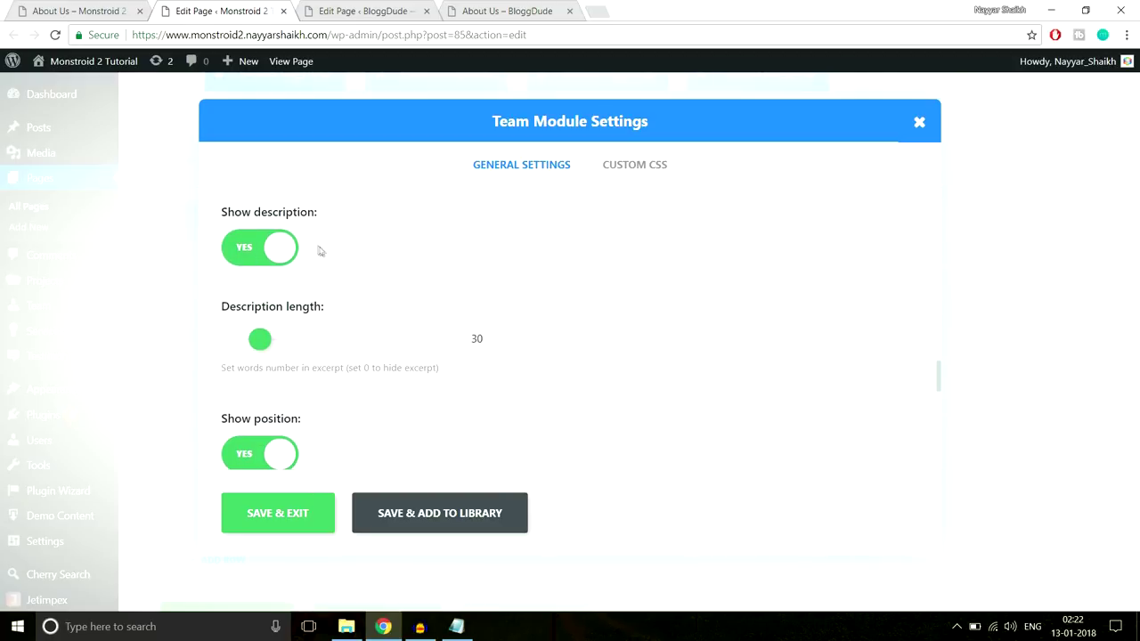
double_click(477, 339)
left_click(102, 11)
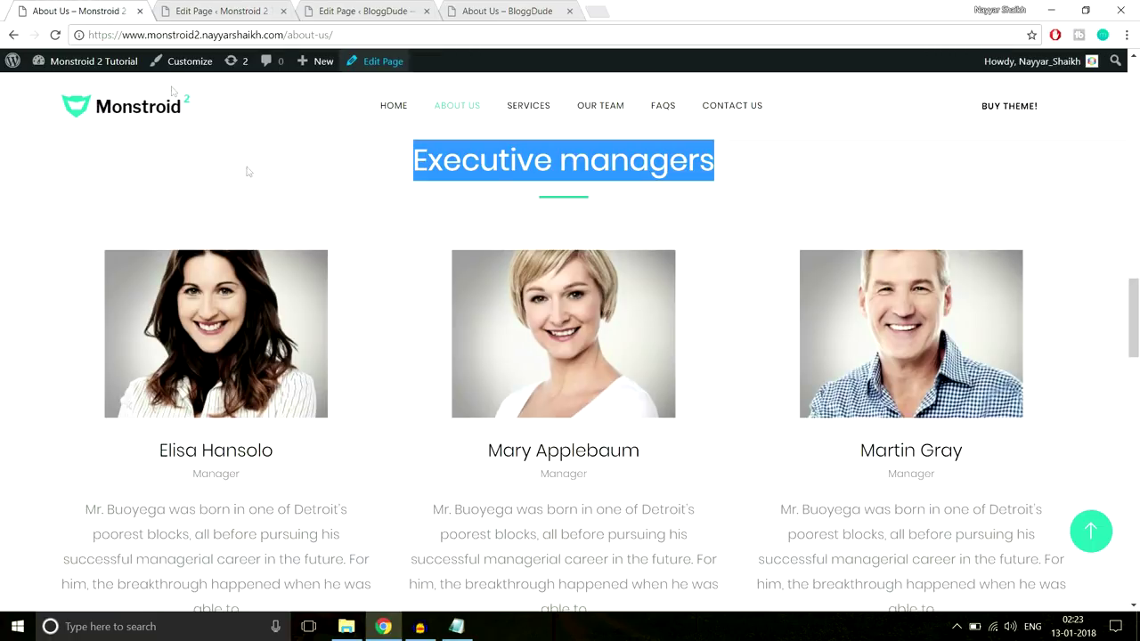
scroll(310, 386, "down", 3)
left_click_drag(270, 466, 51, 333)
left_click(164, 365)
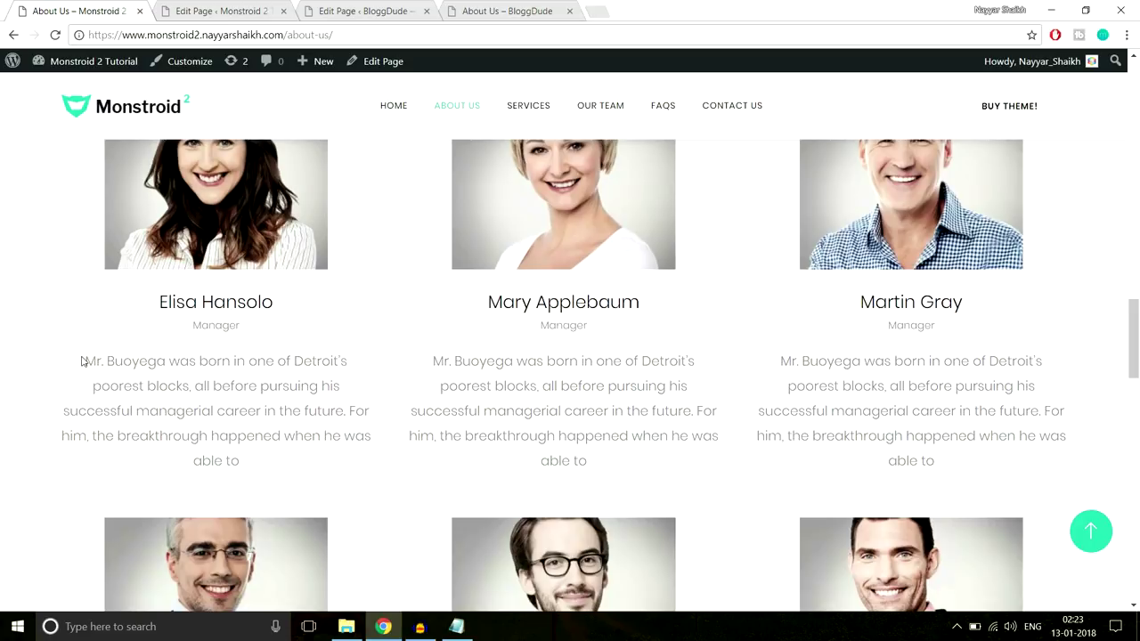
Review the team module's Layout options and keep it on Default
left_click_drag(82, 360, 366, 385)
left_click(258, 11)
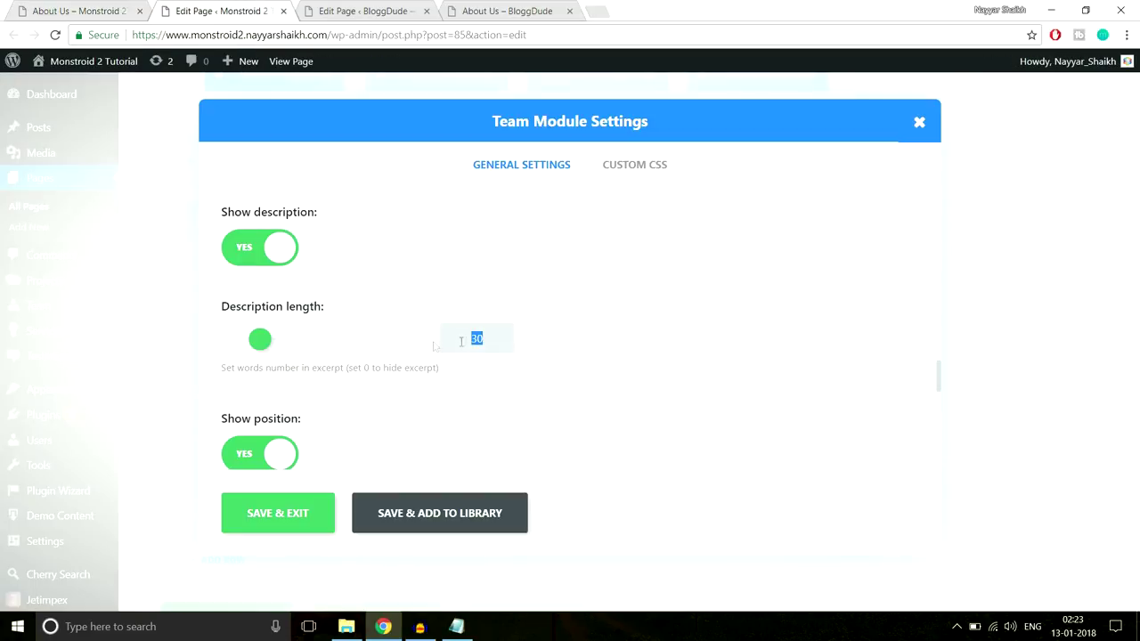
scroll(713, 334, "down", 2)
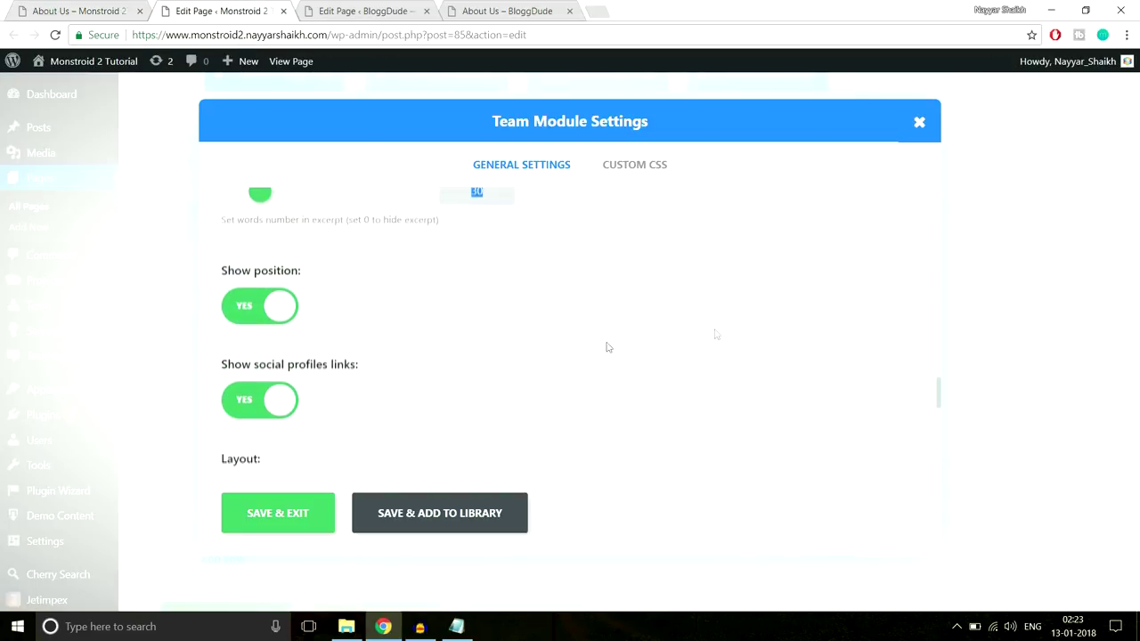
scroll(525, 359, "down", 2)
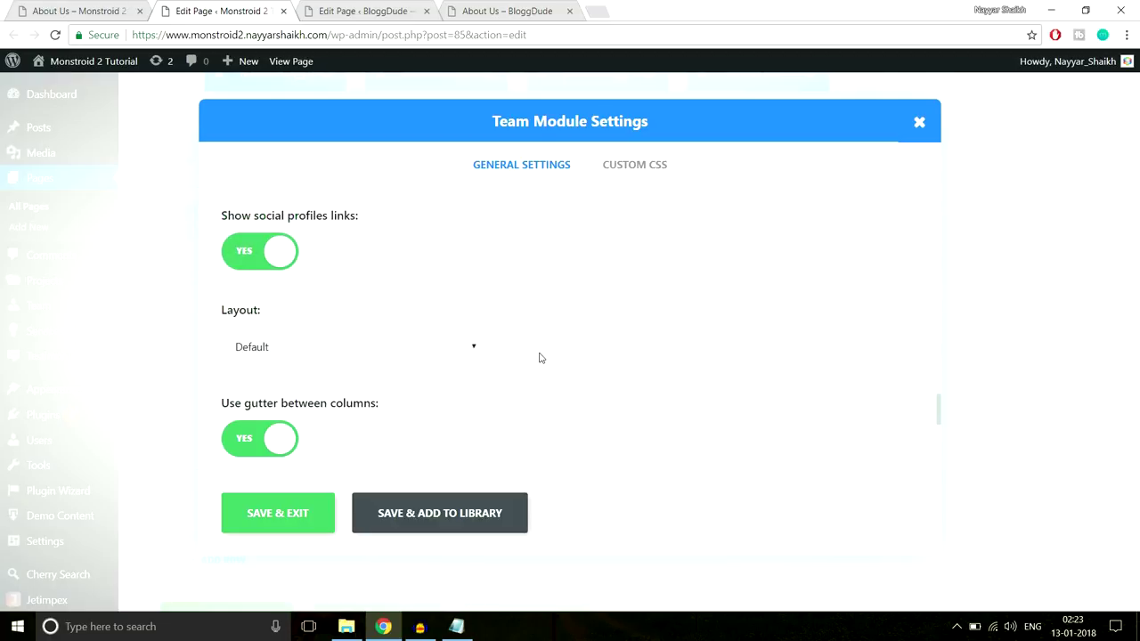
scroll(635, 293, "down", 2)
left_click(407, 205)
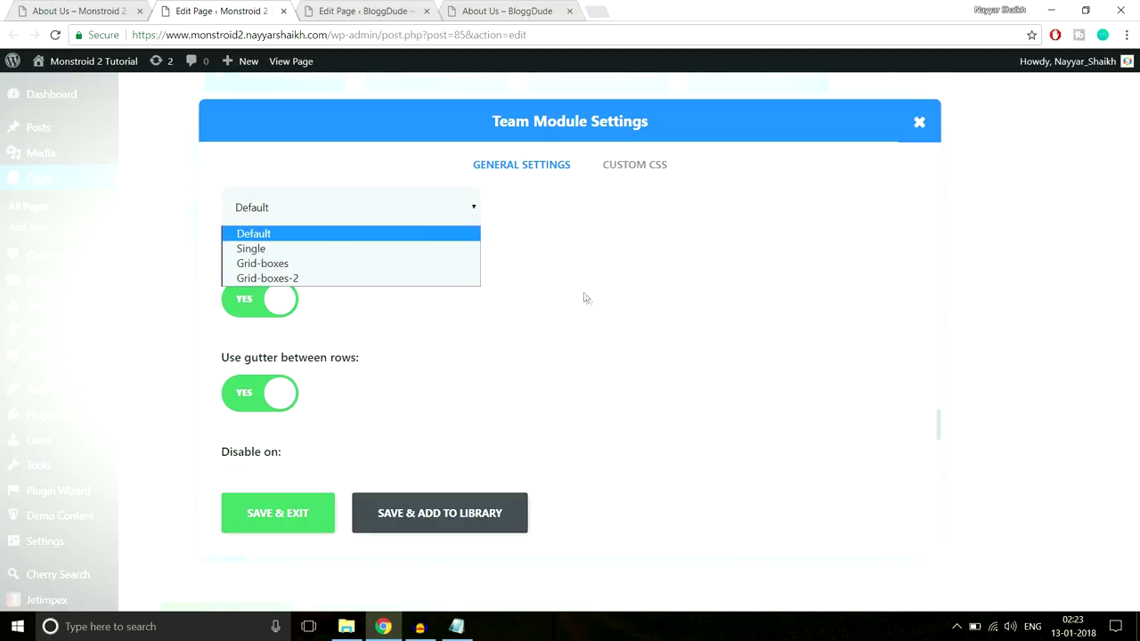
scroll(499, 312, "up", 2)
scroll(401, 347, "down", 1)
left_click(348, 283)
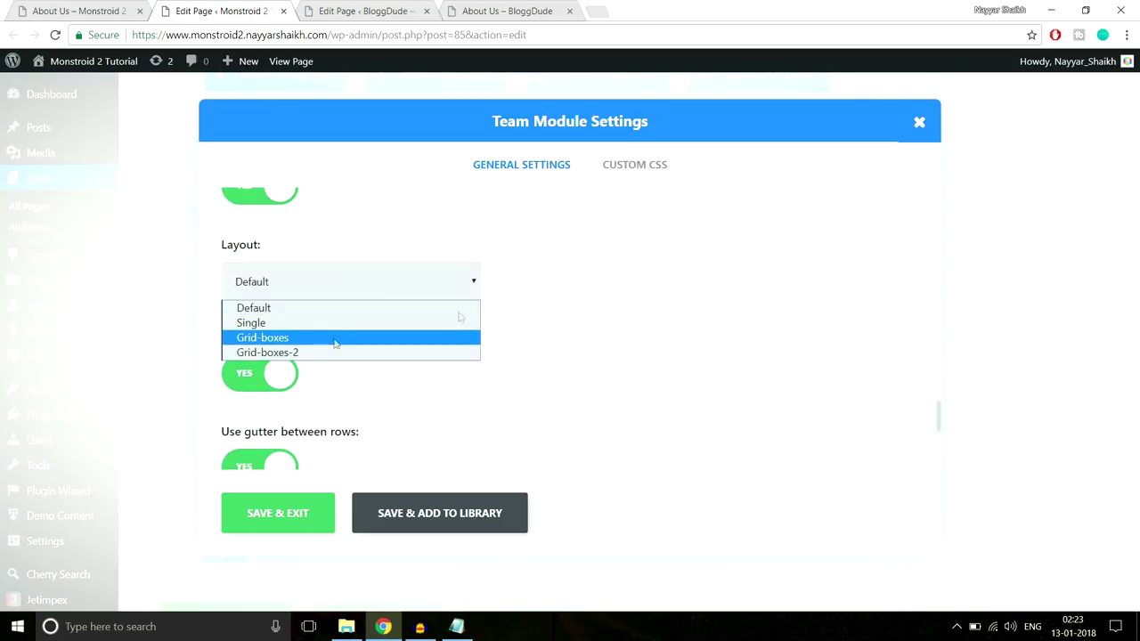
left_click(553, 292)
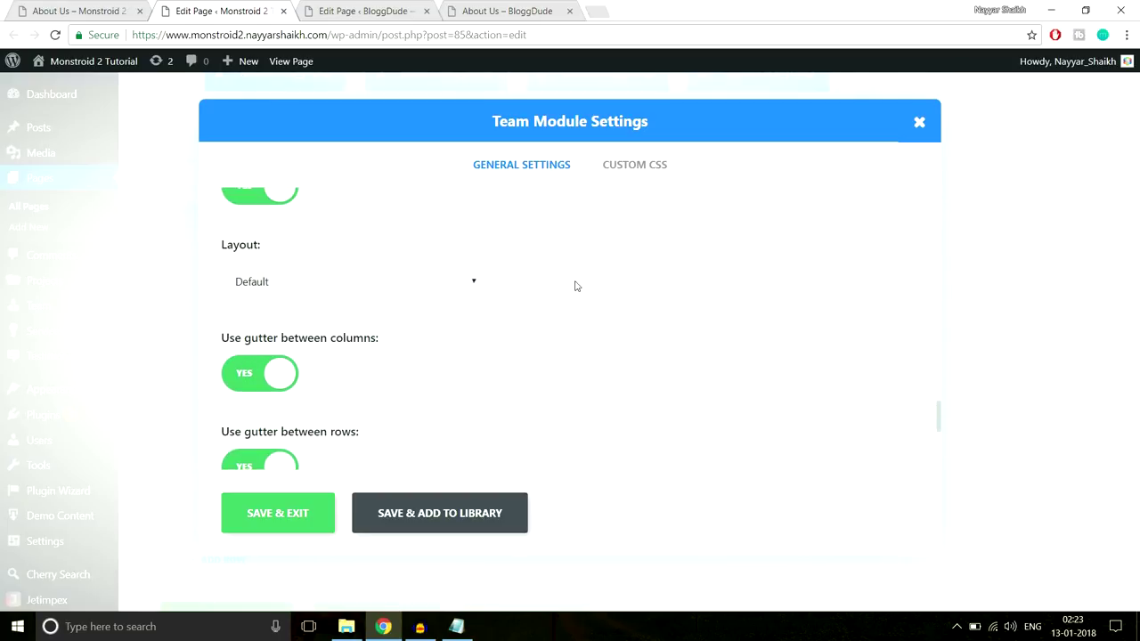
scroll(575, 286, "down", 2)
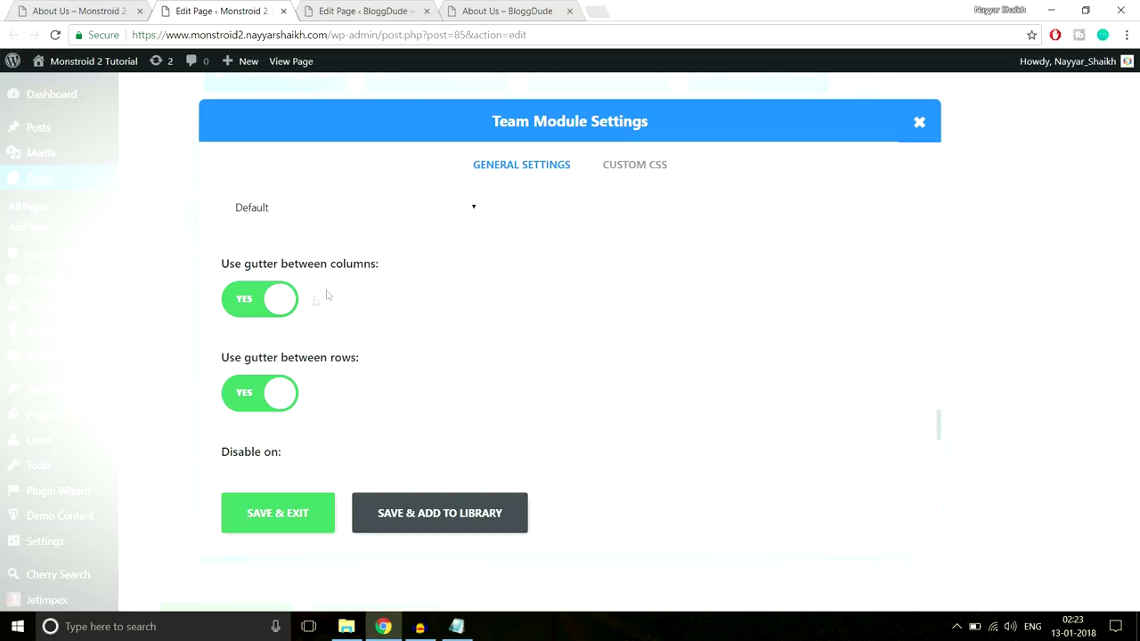
Compare the settings with the live About Us page, then close the Team Module Settings
key("ctrl+shift+Tab")
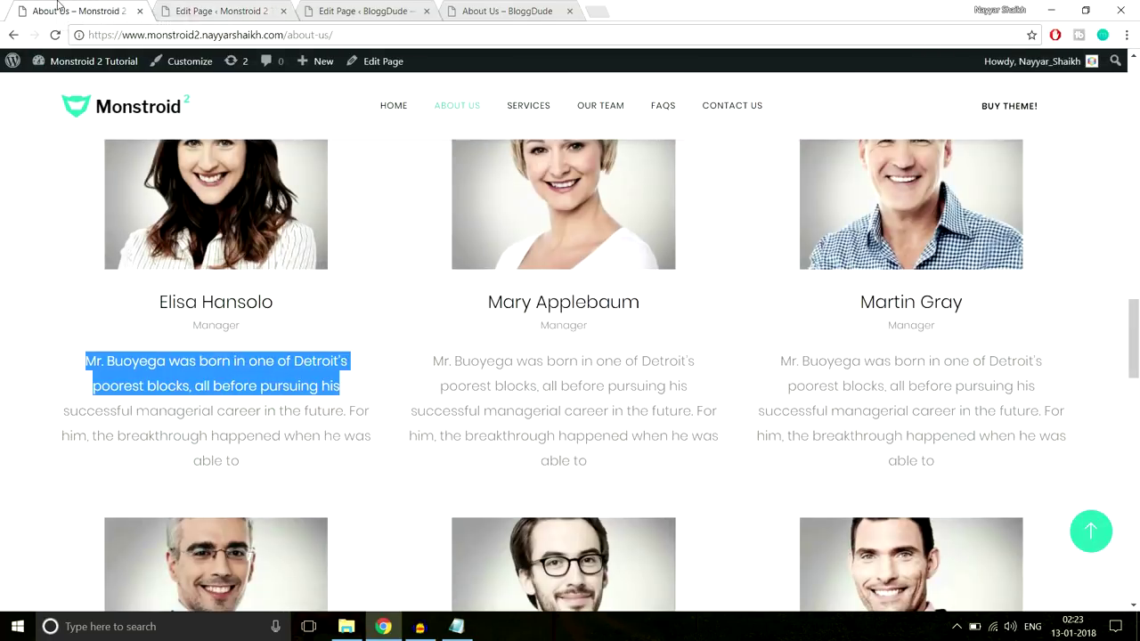
scroll(356, 303, "up", 2)
scroll(381, 502, "down", 2)
left_click(245, 11)
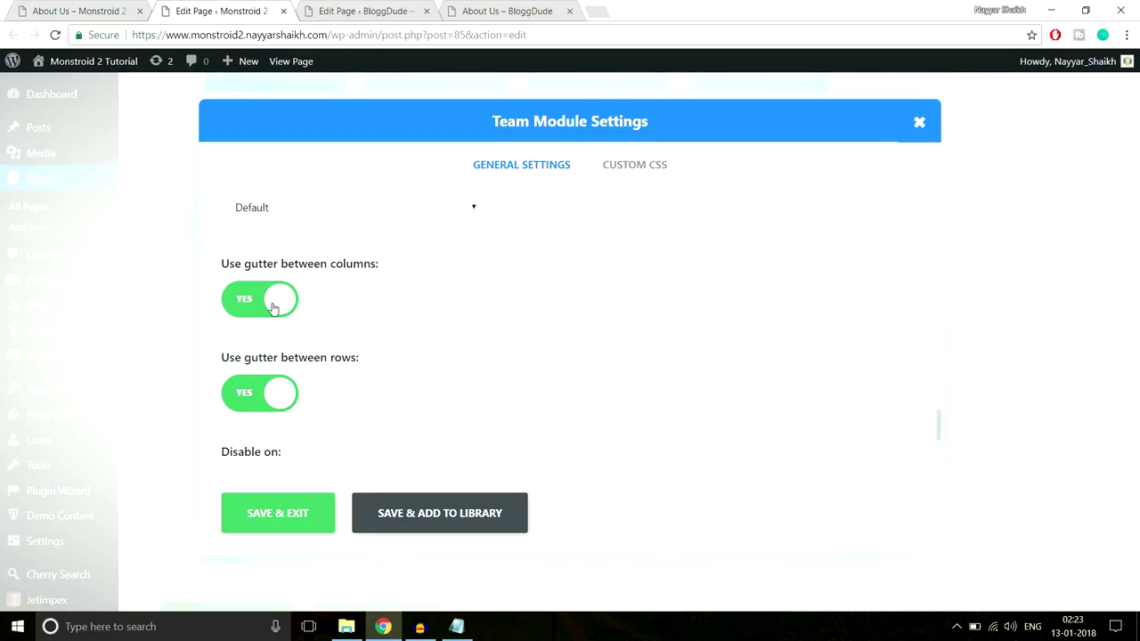
left_click(89, 11)
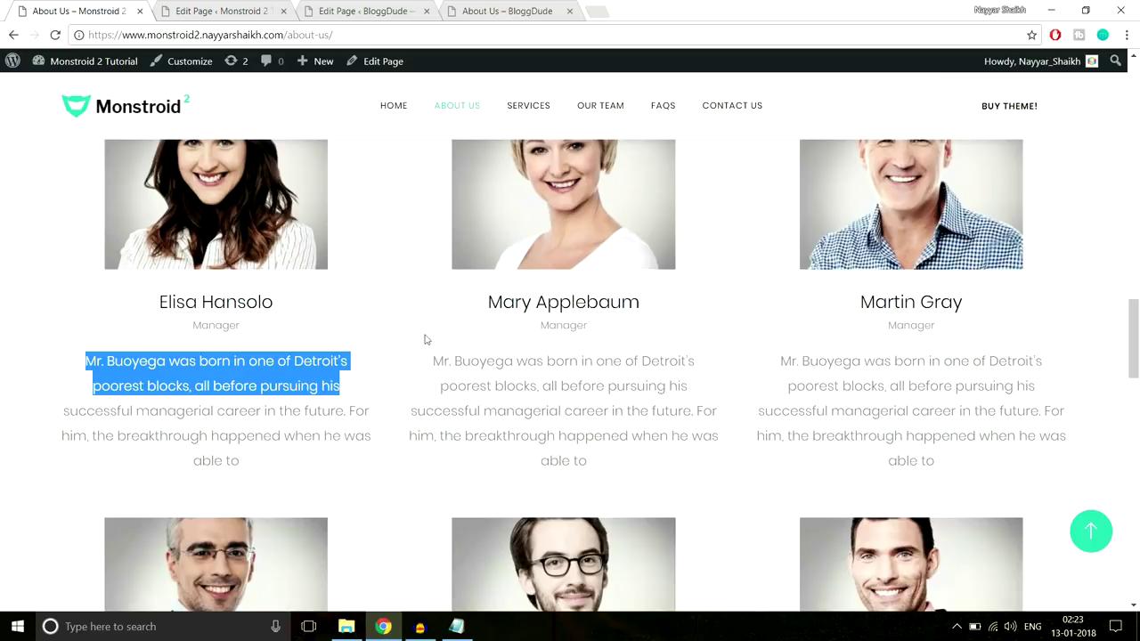
left_click(228, 9)
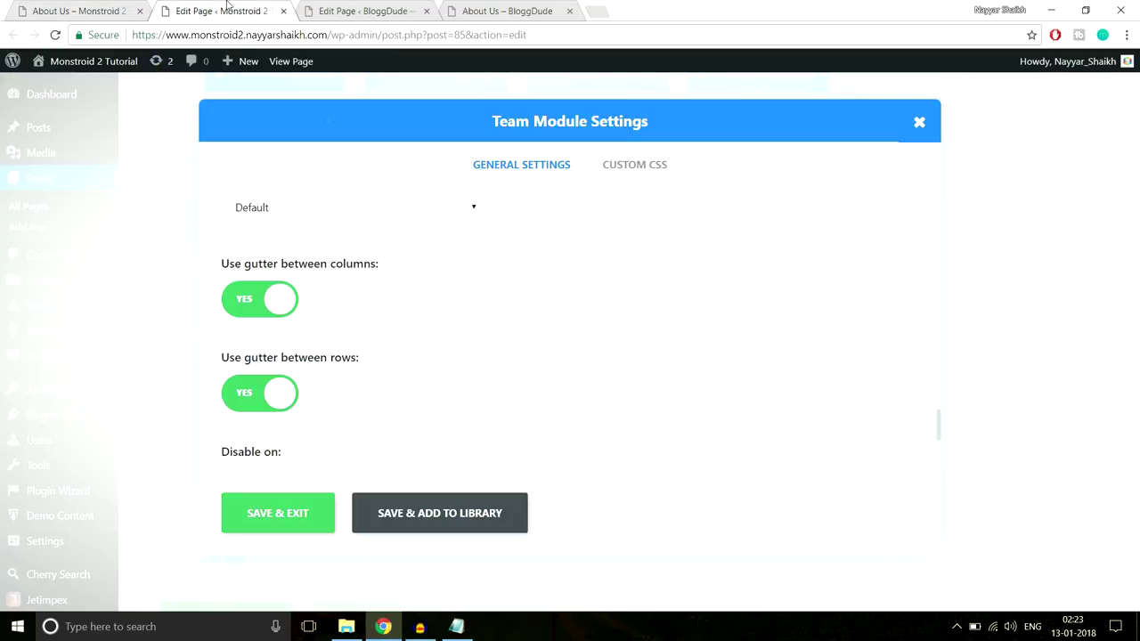
scroll(434, 322, "down", 1)
scroll(432, 327, "up", 15)
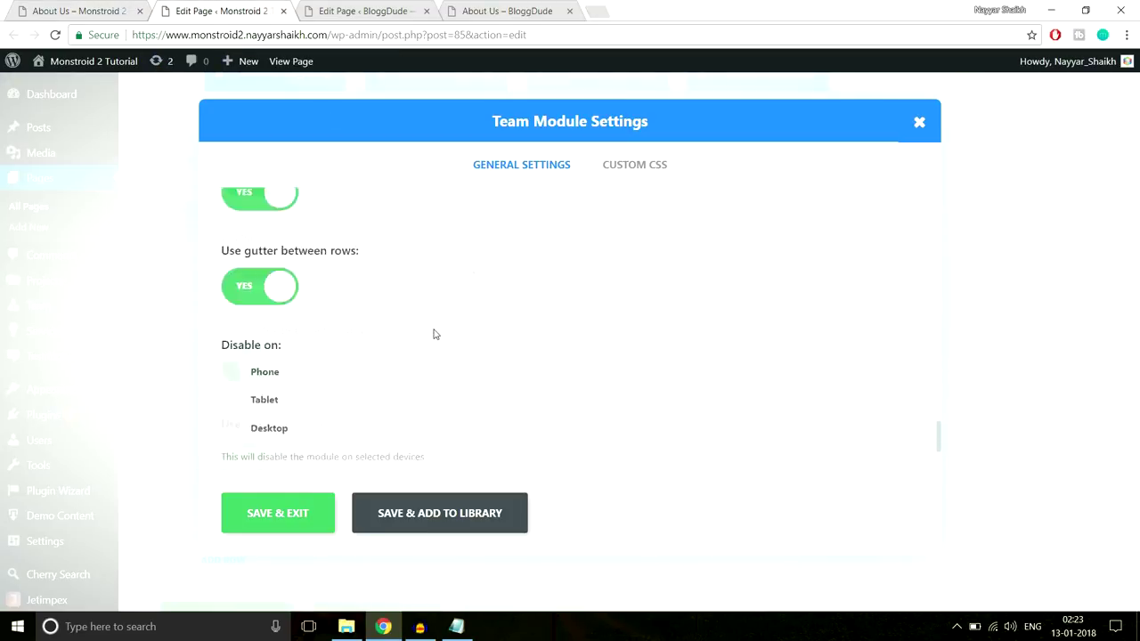
scroll(436, 340, "up", 5)
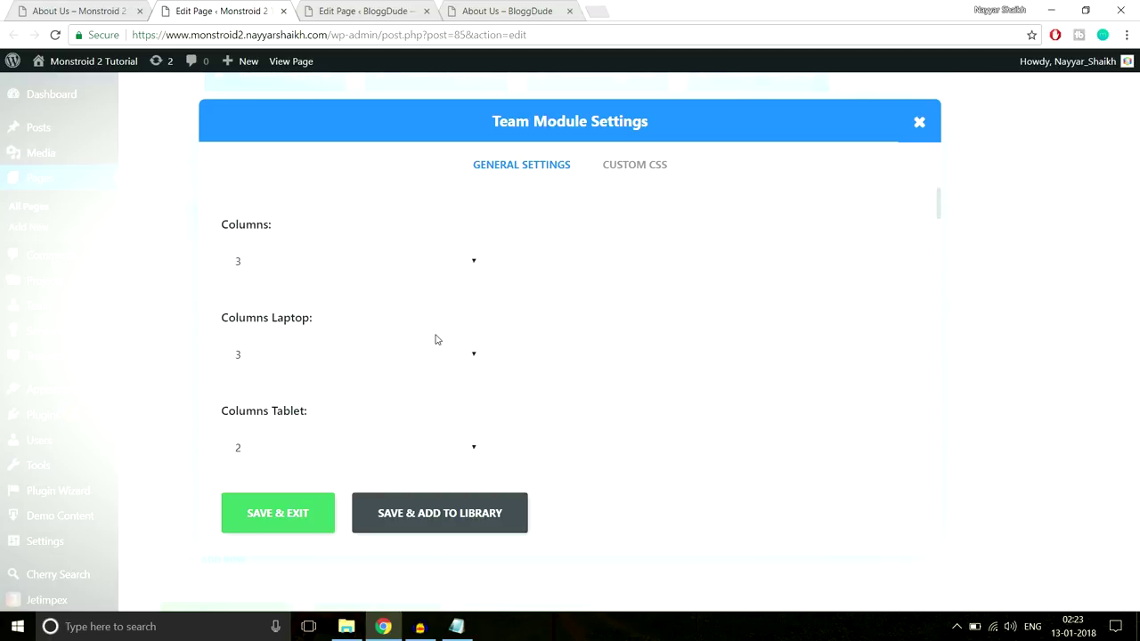
left_click(918, 122)
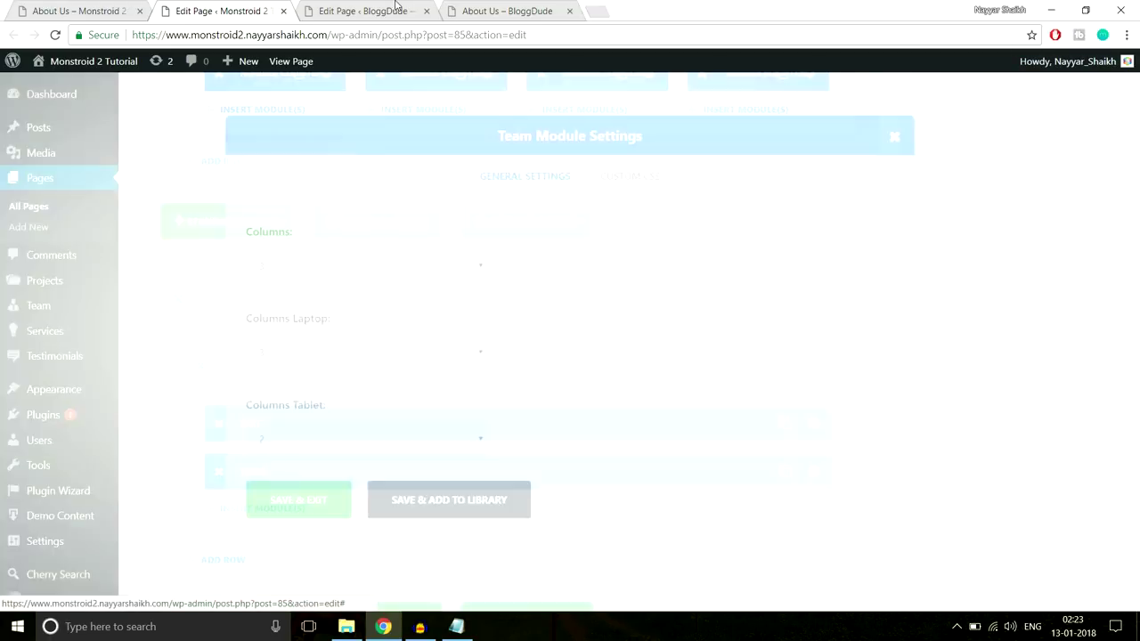
Switch to the BloggDude page editor and check the live About Us demo page
scroll(415, 211, "down", 3)
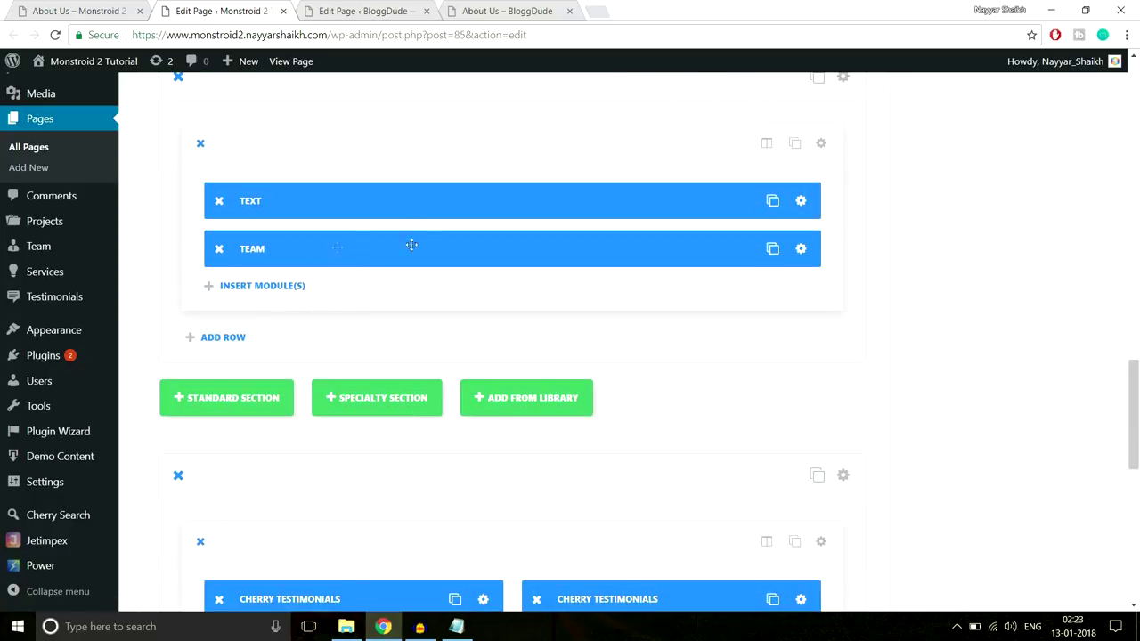
left_click(429, 10)
scroll(890, 298, "down", 1)
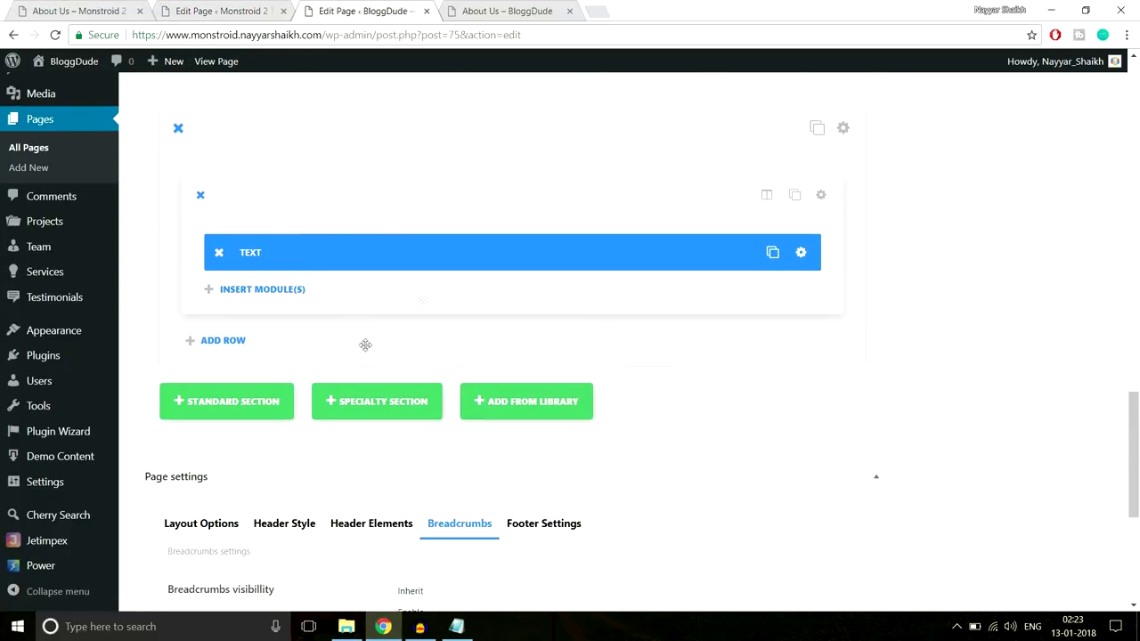
left_click(106, 9)
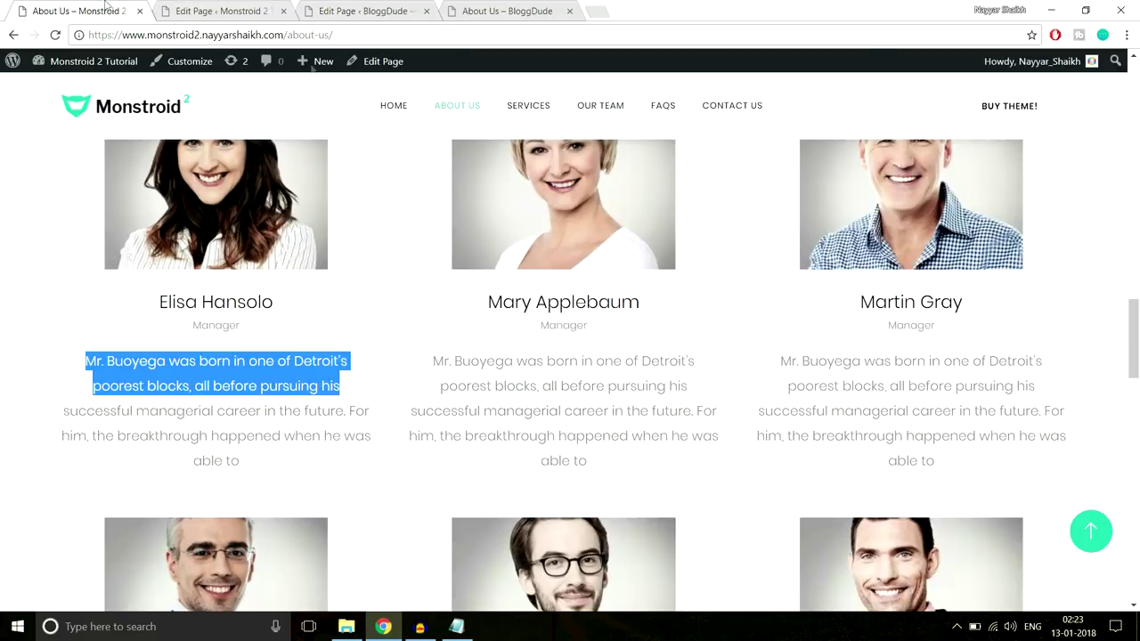
scroll(794, 437, "down", 6)
scroll(794, 437, "down", 3)
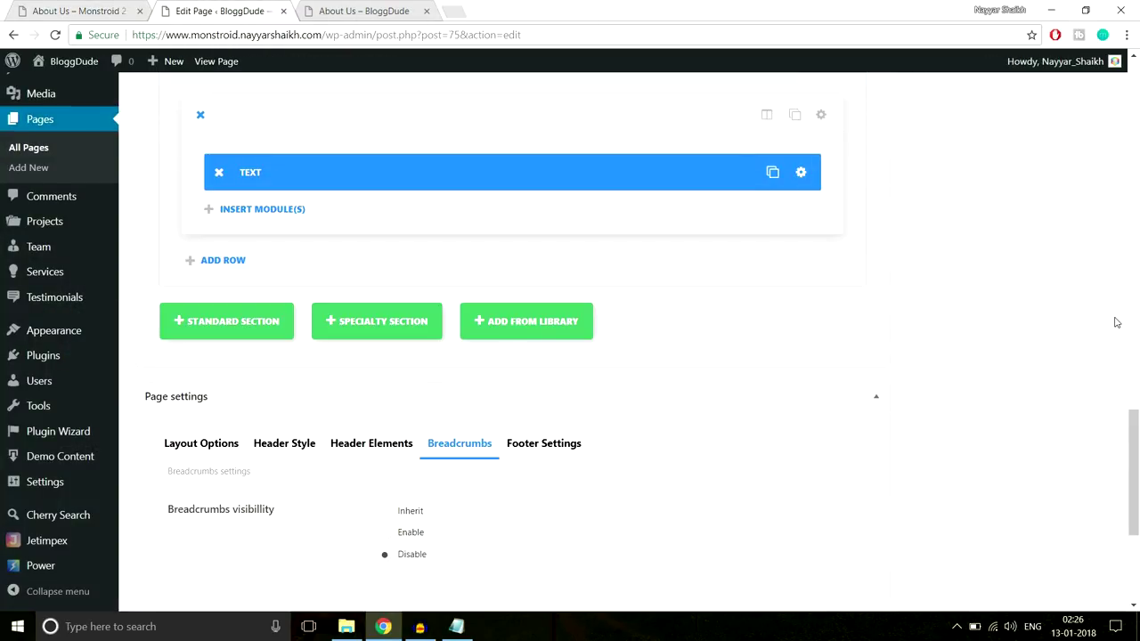
Add a 1/2 + 1/2 Standard Section and insert a Testimonial module in its left column
left_click(236, 331)
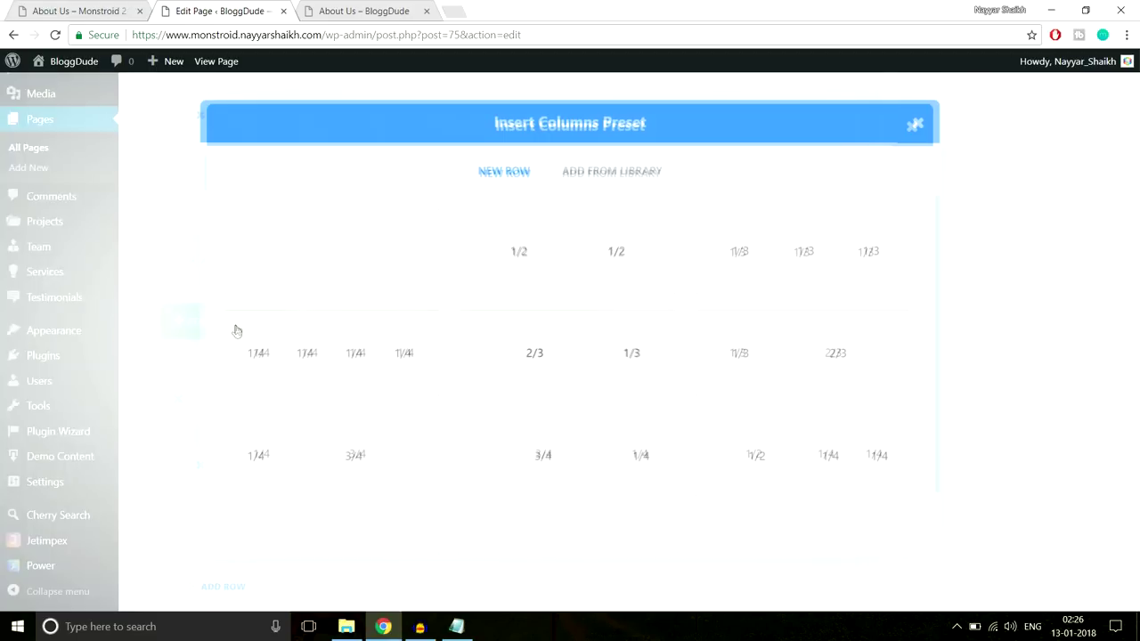
left_click(663, 267)
scroll(923, 241, "down", 2)
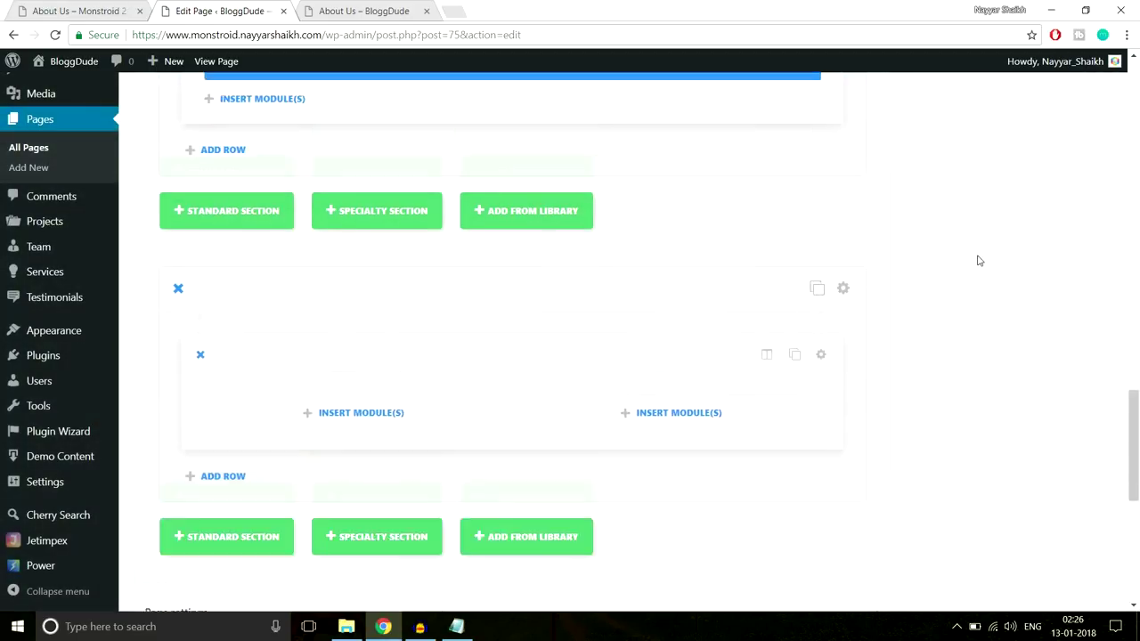
left_click(440, 384)
scroll(511, 401, "down", 5)
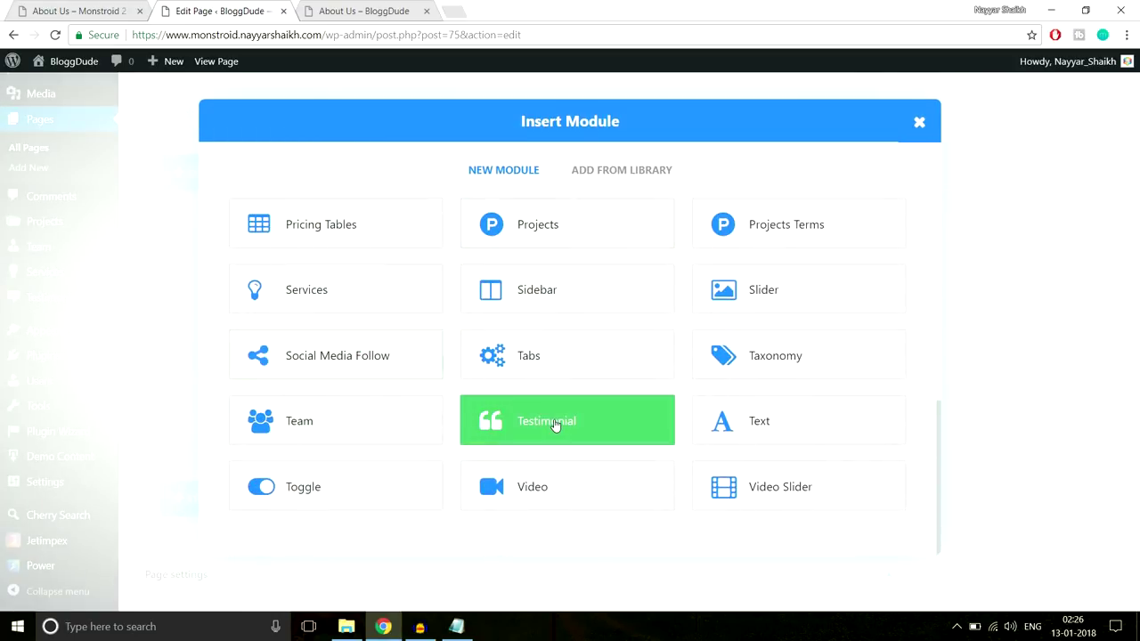
left_click(554, 424)
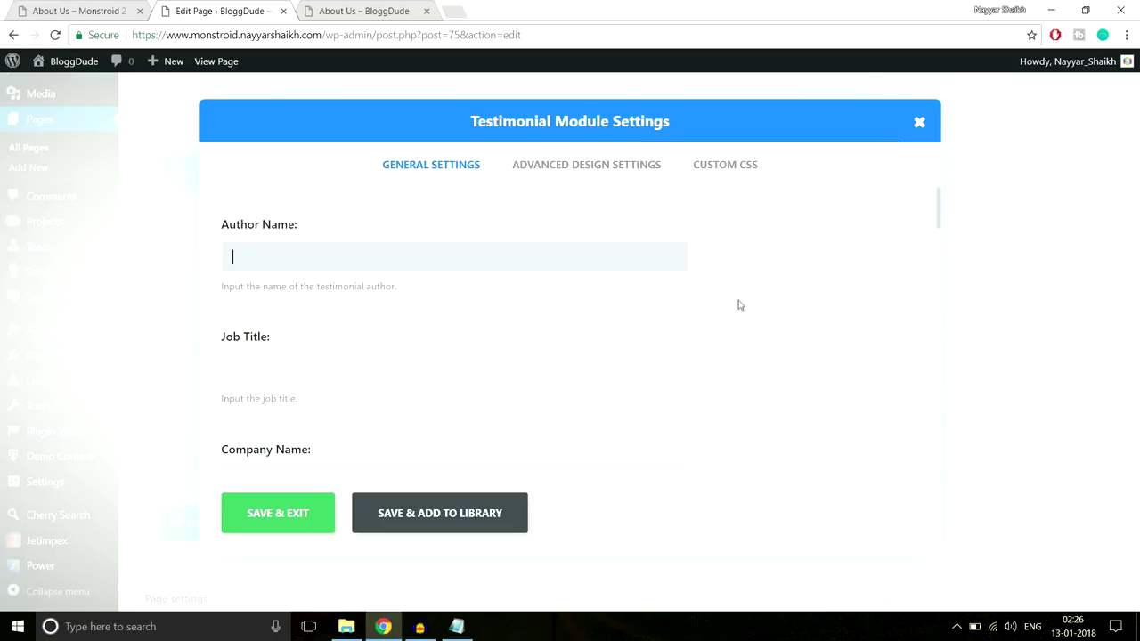
Copy the author's name from the live About Us page into the testimonial's Author Name
left_click(104, 7)
left_click_drag(199, 376, 55, 374)
key("ctrl+c")
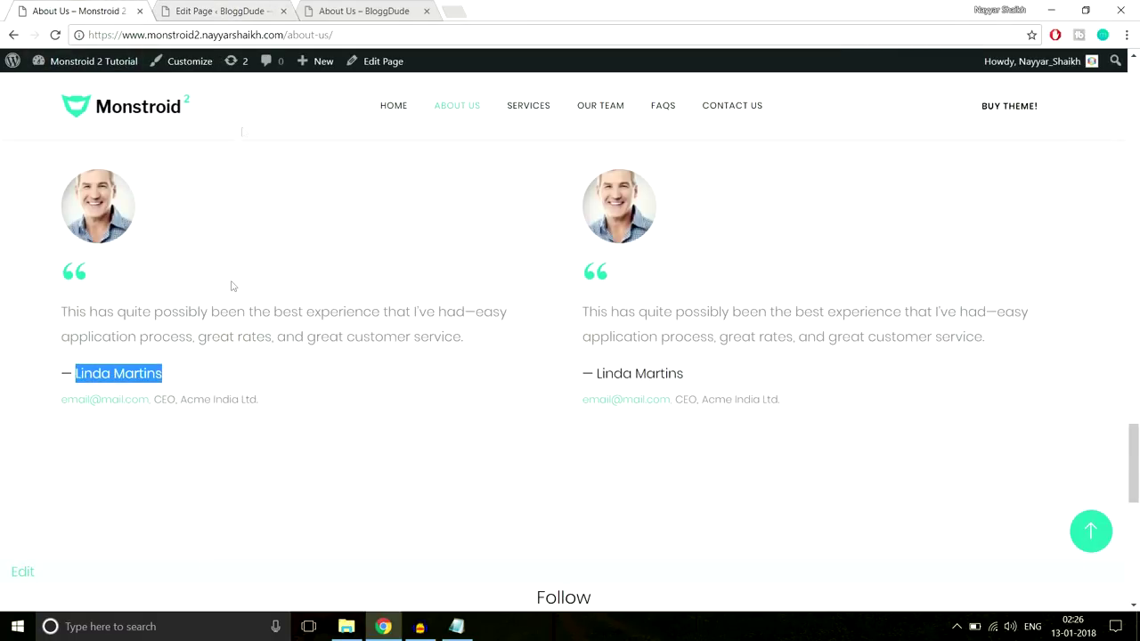
left_click(191, 9)
key("ctrl+v")
left_click(357, 366)
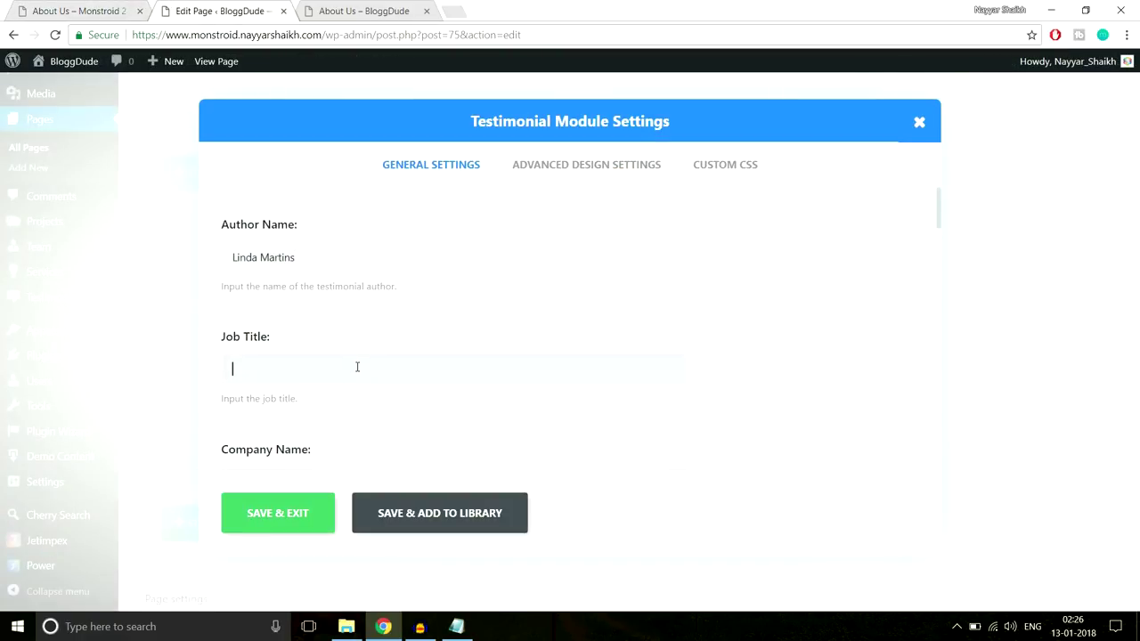
Set the testimonial's job title to CEO and enter the company name
left_click(85, 9)
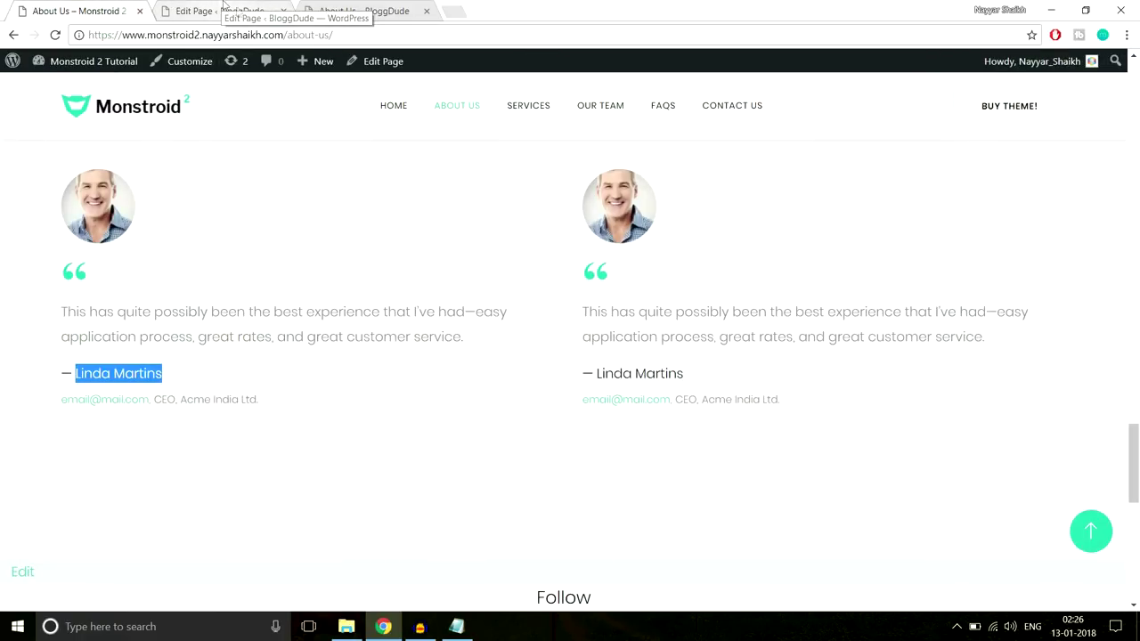
left_click_drag(157, 398, 178, 397)
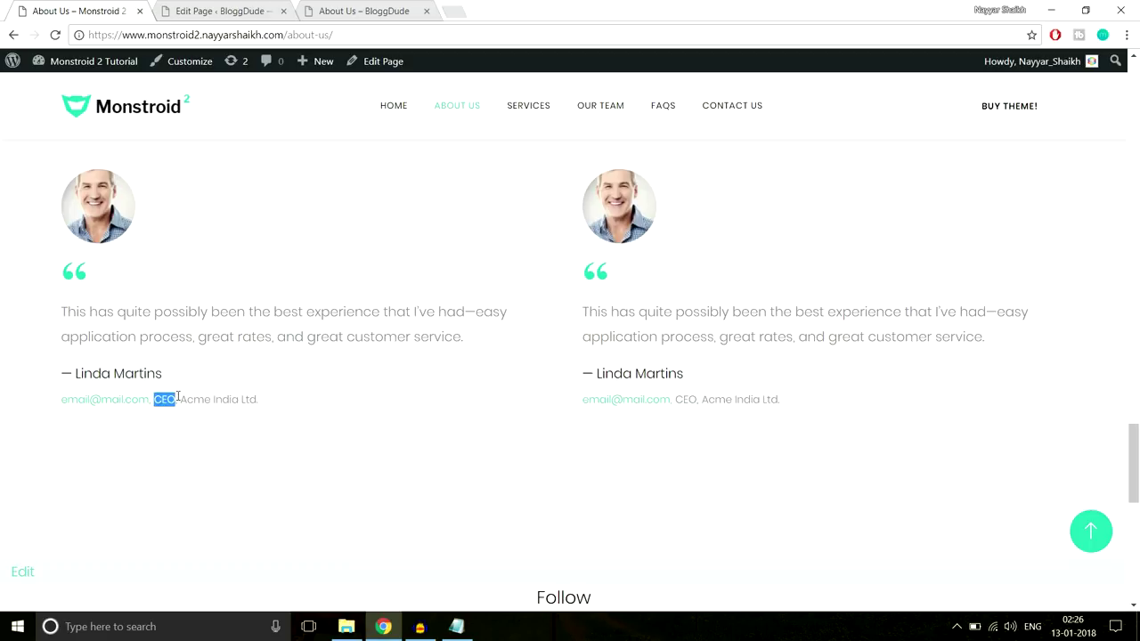
left_click(229, 12)
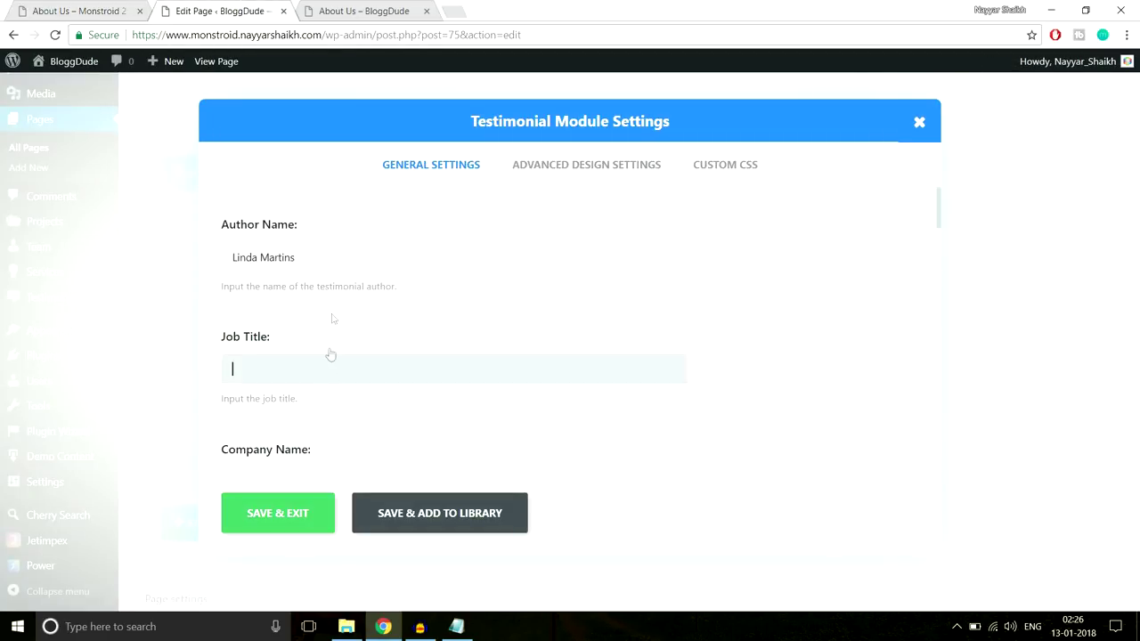
scroll(389, 401, "down", 2)
left_click(354, 339)
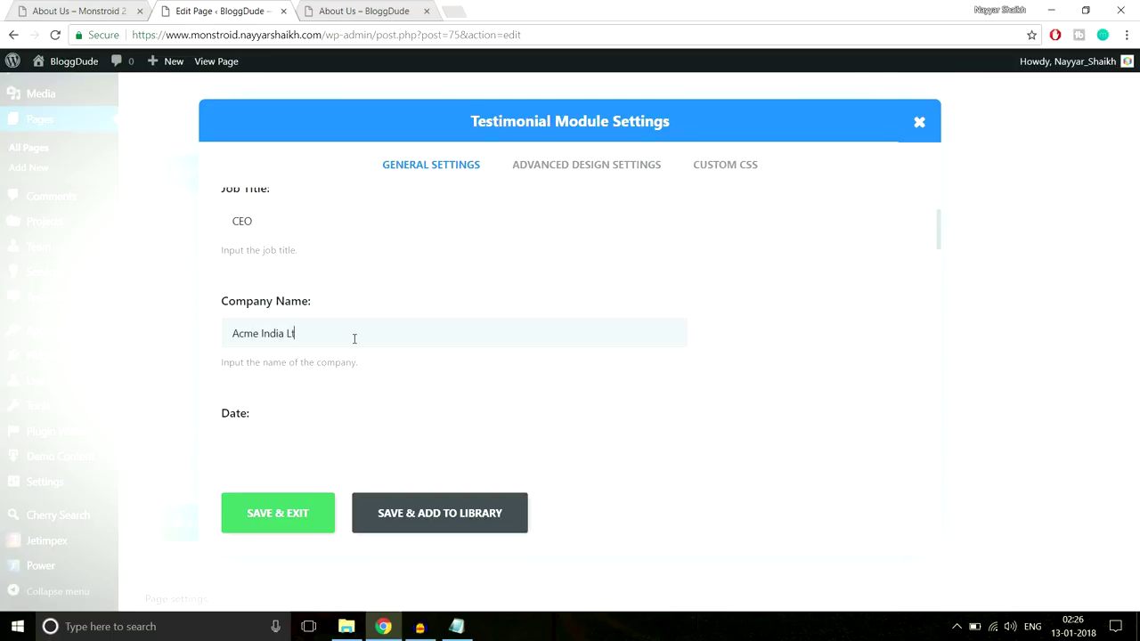
scroll(428, 351, "down", 3)
scroll(432, 323, "down", 1)
Turn on the testimonial's quote icon using the “ quote mark
scroll(719, 312, "down", 5)
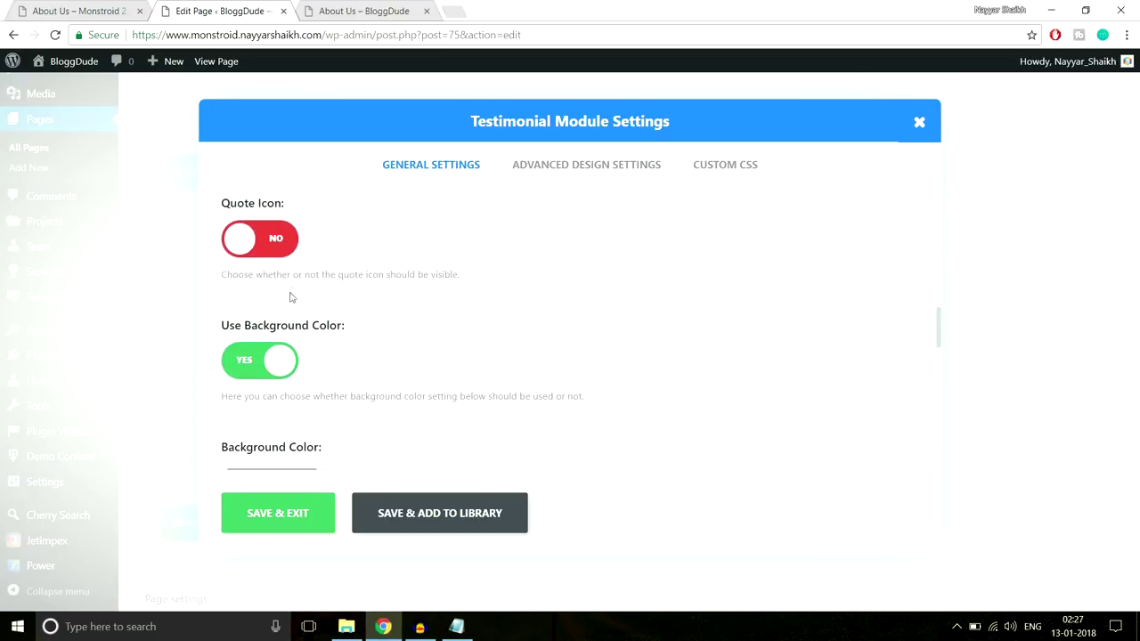
left_click(81, 9)
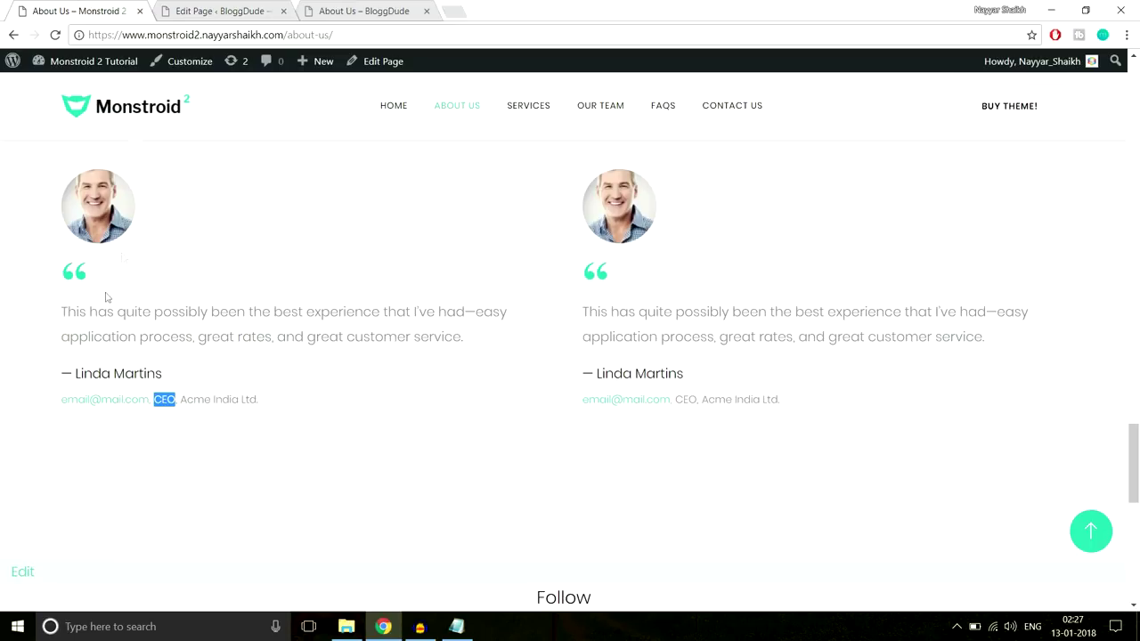
left_click(213, 11)
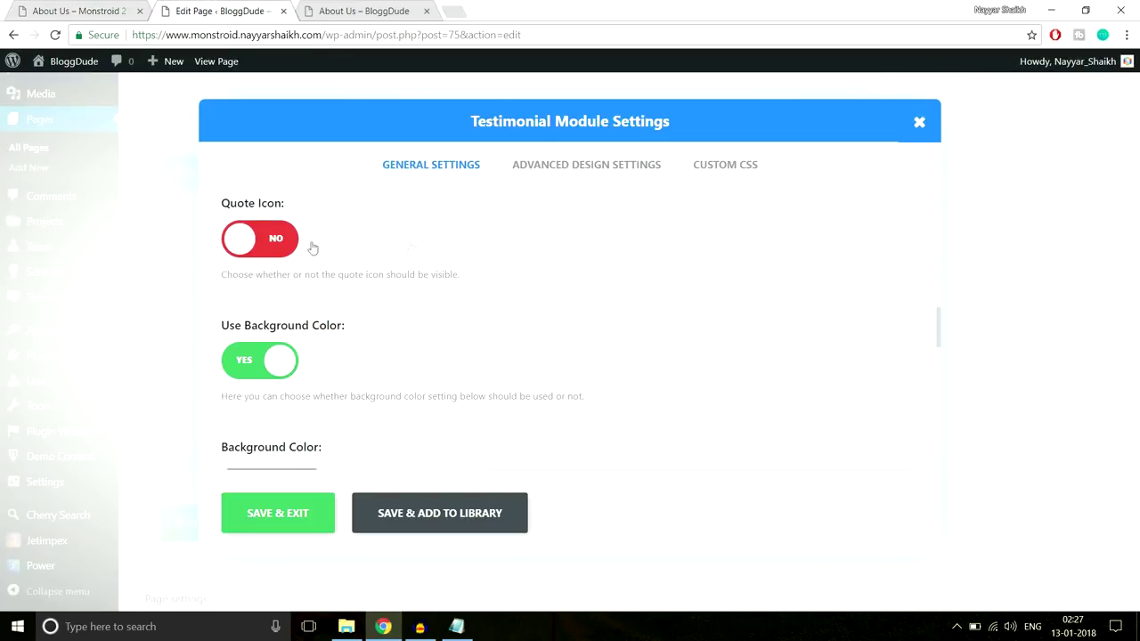
scroll(748, 334, "down", 2)
scroll(493, 368, "down", 3)
scroll(492, 367, "down", 8)
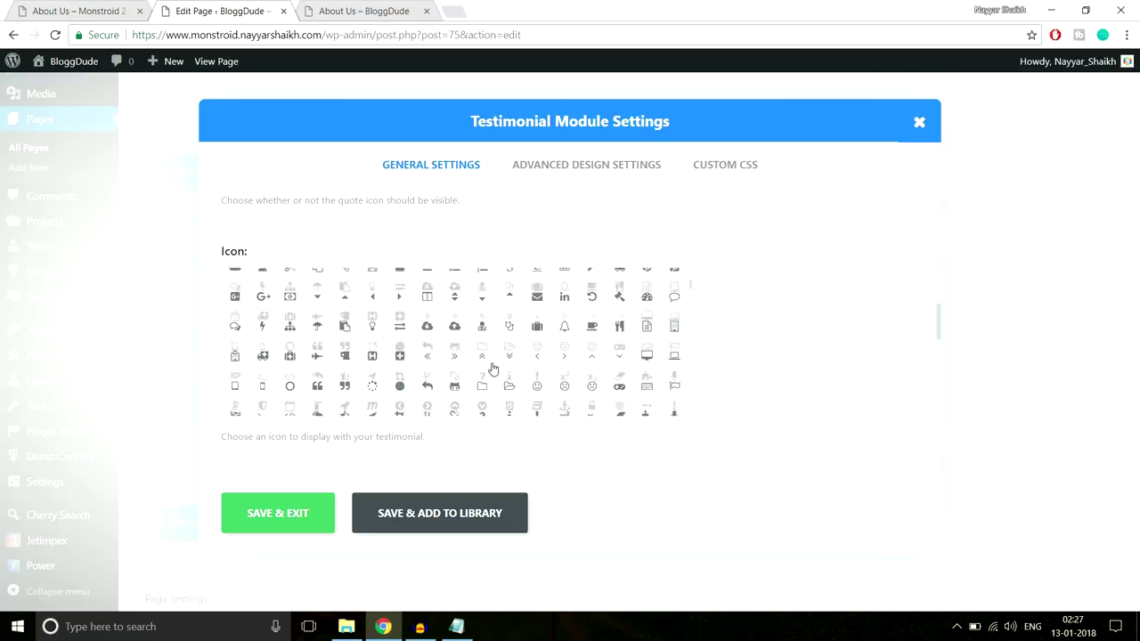
left_click(317, 329)
scroll(864, 331, "down", 5)
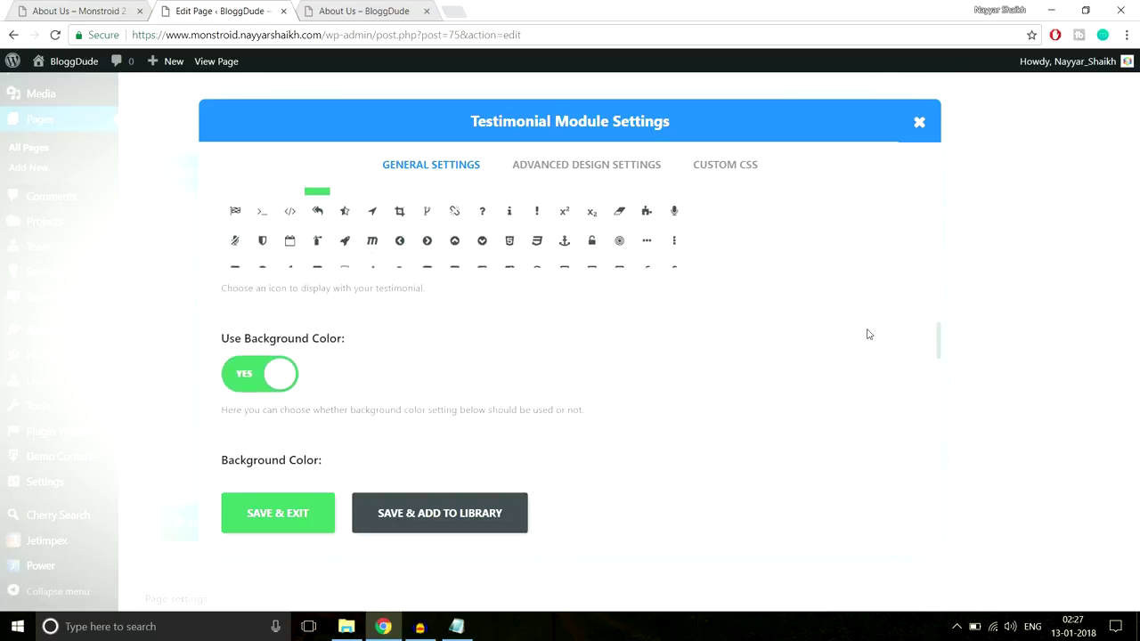
Set the testimonial's Use Background Color option to No
left_click(53, 11)
left_click(214, 11)
left_click(245, 233)
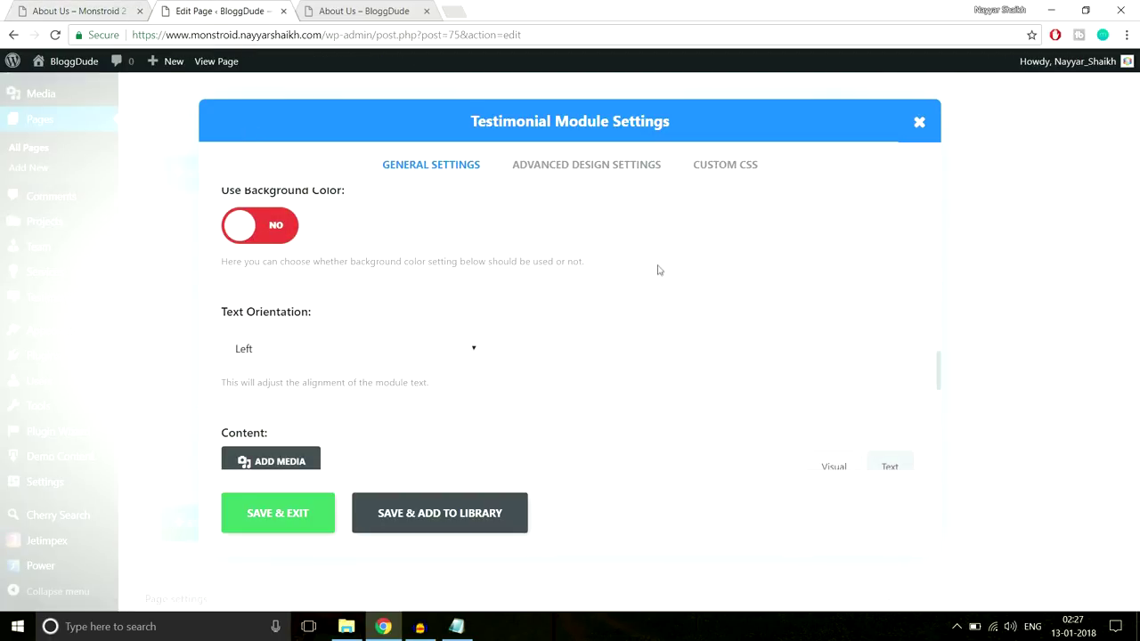
scroll(555, 300, "down", 1)
Paste the demo testimonial sentence from the live page into the Content field
left_click(80, 9)
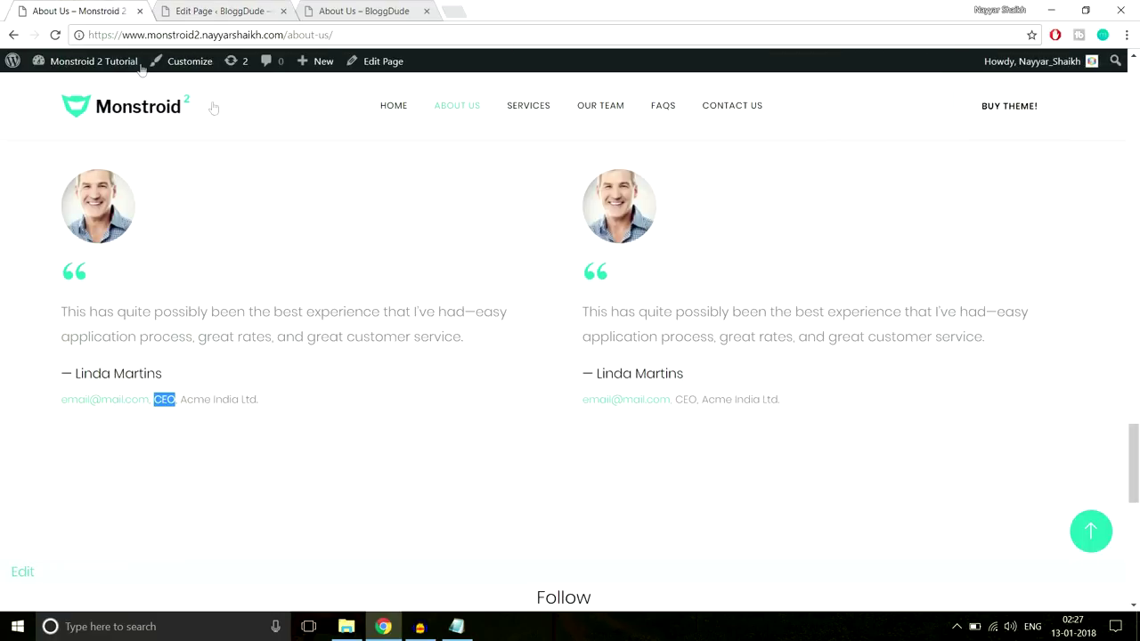
left_click(218, 11)
scroll(628, 290, "down", 2)
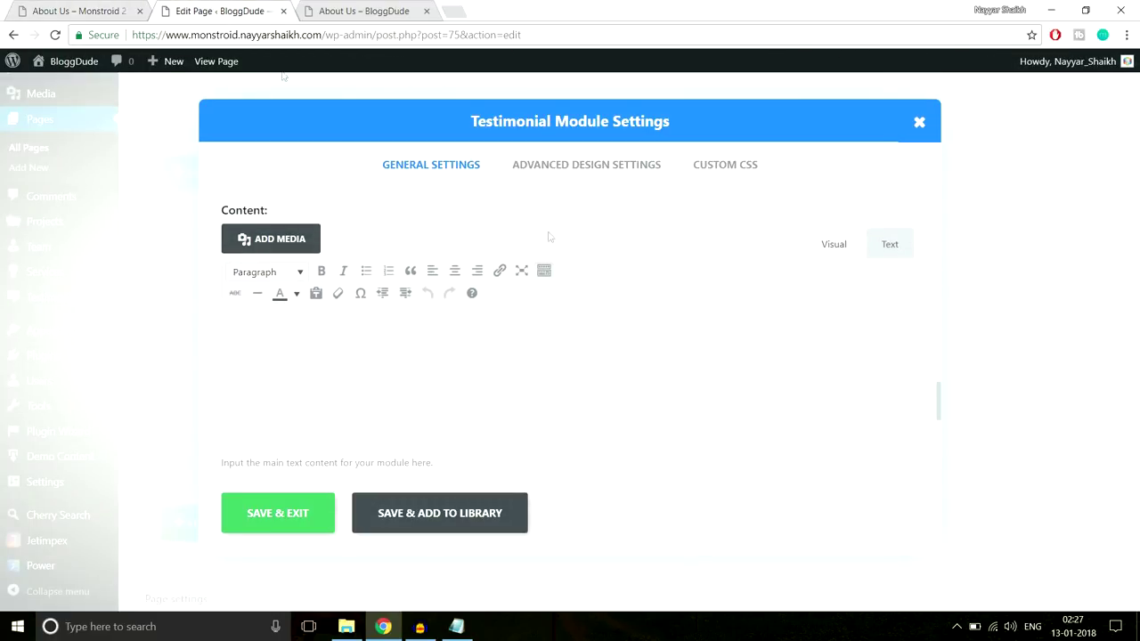
left_click(69, 6)
left_click_drag(53, 316, 469, 342)
key("ctrl+c")
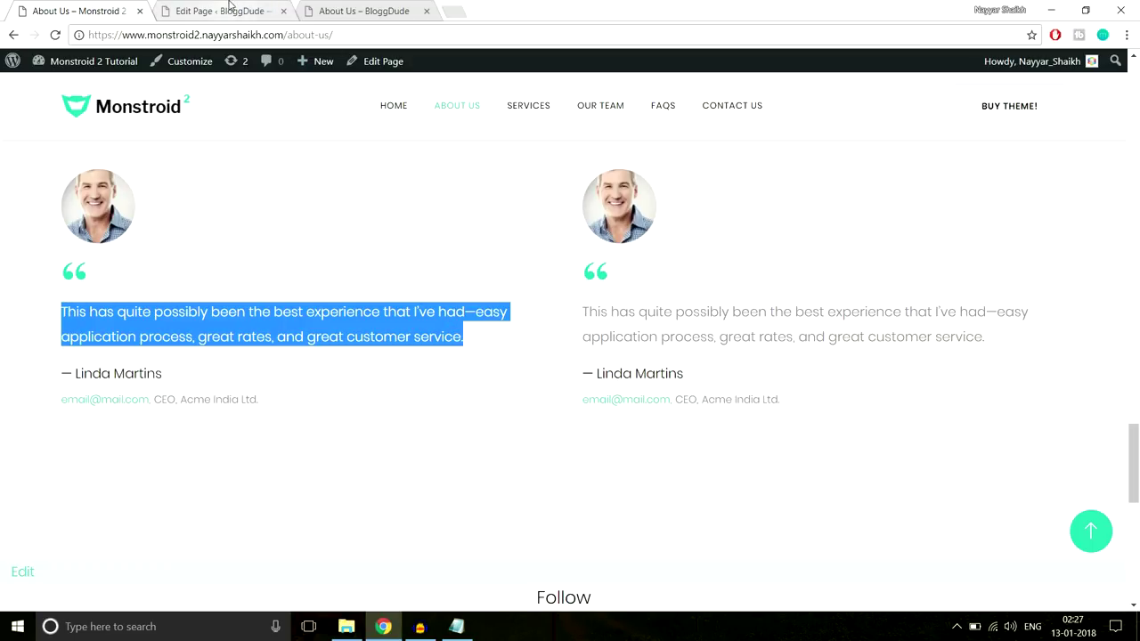
left_click(232, 9)
key("ctrl+v")
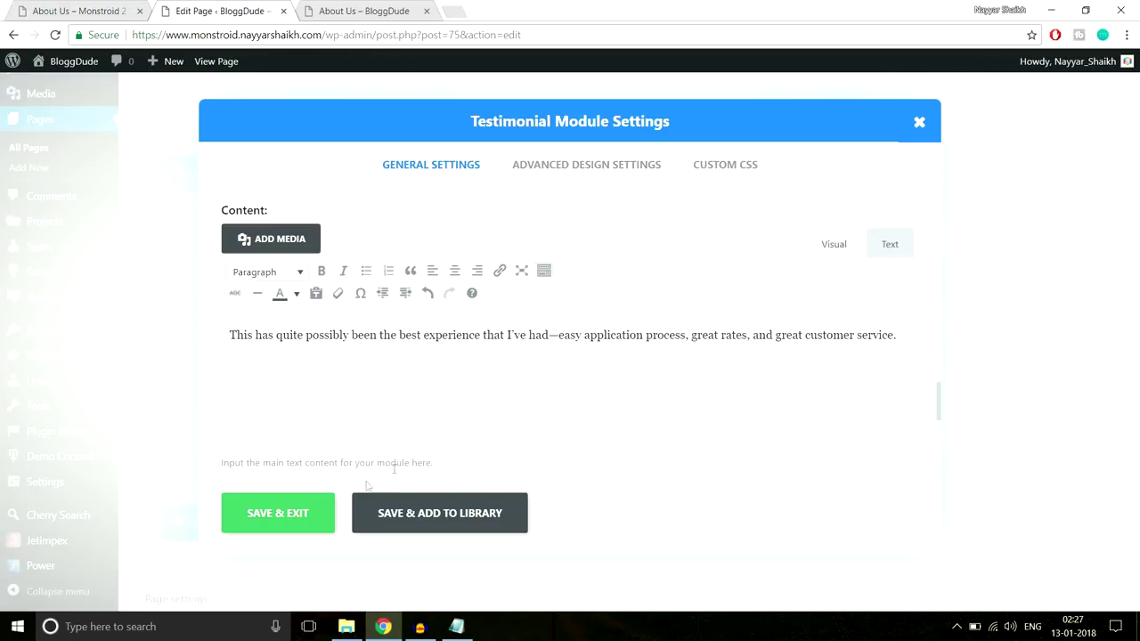
scroll(514, 407, "down", 3)
scroll(514, 412, "up", 1)
scroll(516, 415, "down", 1)
Save the testimonial, then duplicate it and drag the copy into the row's right column
left_click(559, 173)
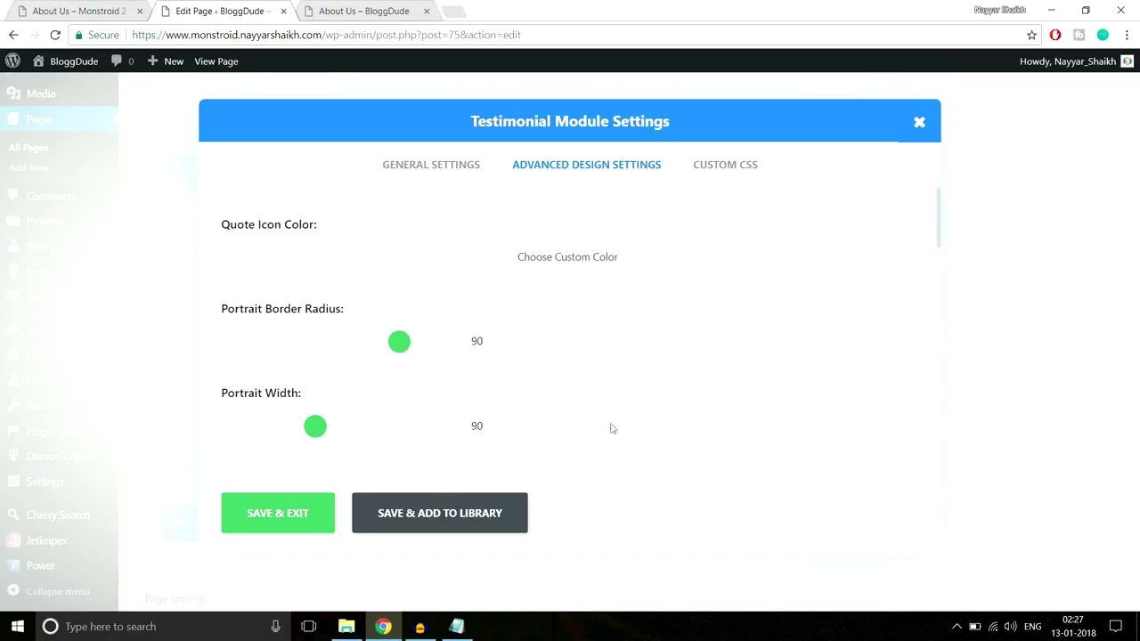
left_click(294, 525)
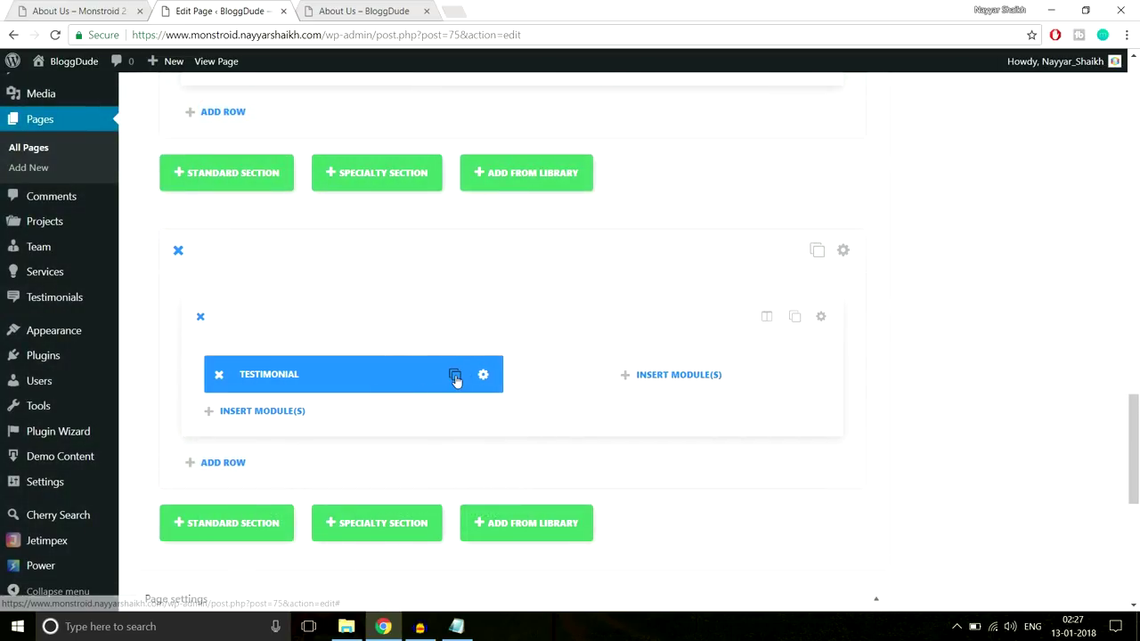
left_click(457, 375)
left_click_drag(454, 375, 652, 365)
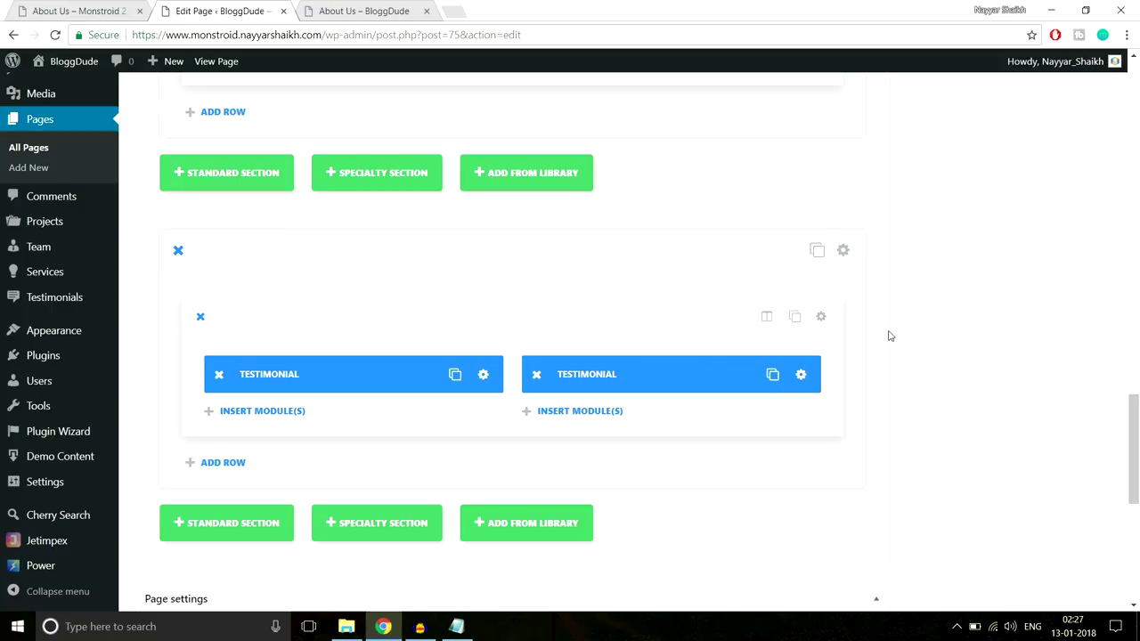
Open the testimonials section's settings, checking the live About Us page alongside
left_click(842, 250)
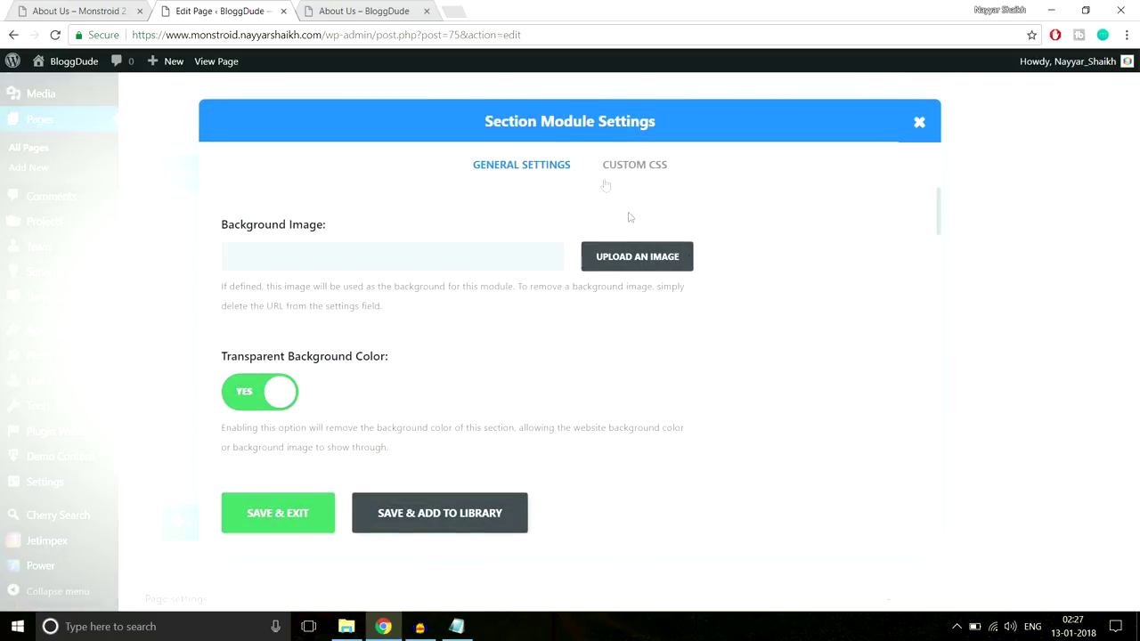
scroll(557, 426, "down", 5)
scroll(555, 428, "up", 5)
left_click(102, 9)
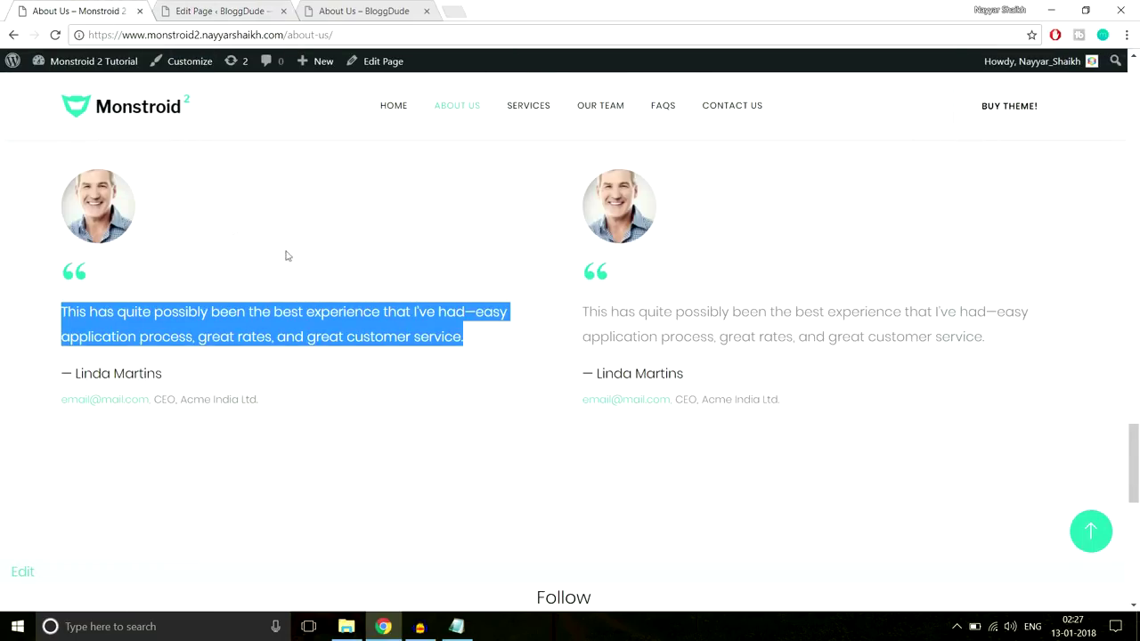
scroll(831, 315, "up", 3)
left_click(797, 324)
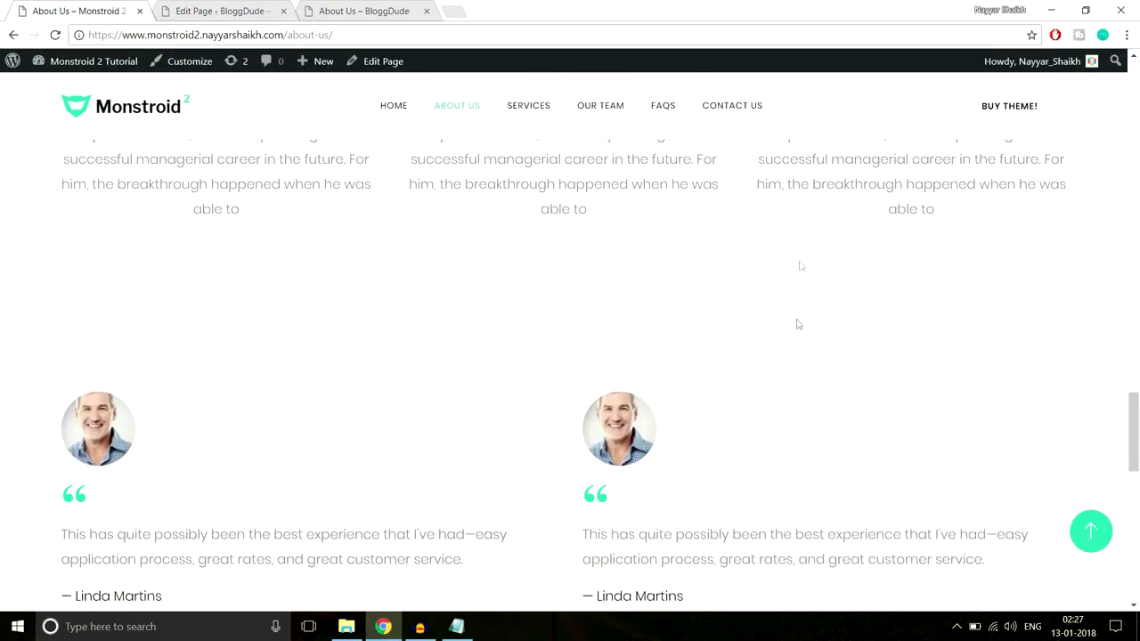
left_click(253, 9)
scroll(712, 303, "down", 10)
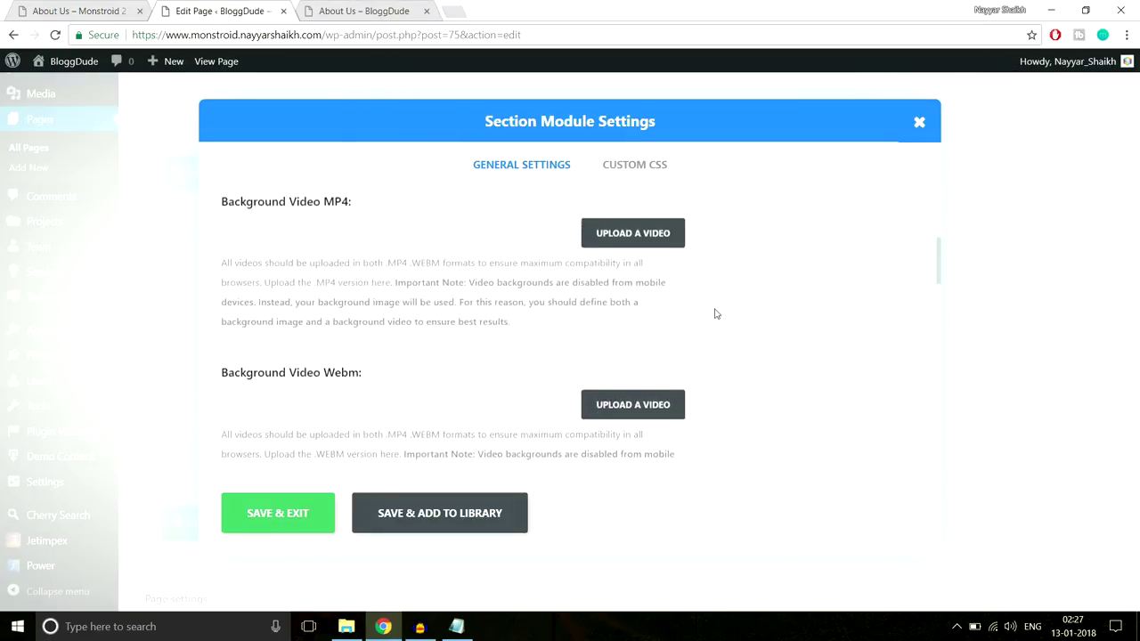
scroll(715, 315, "down", 5)
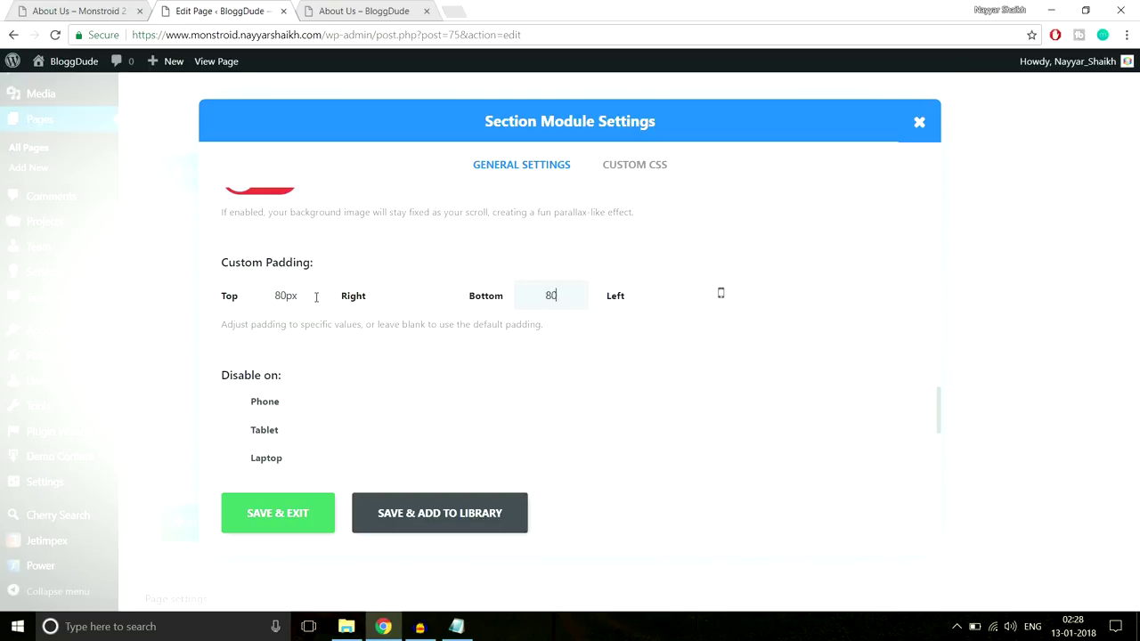
scroll(374, 400, "up", 8)
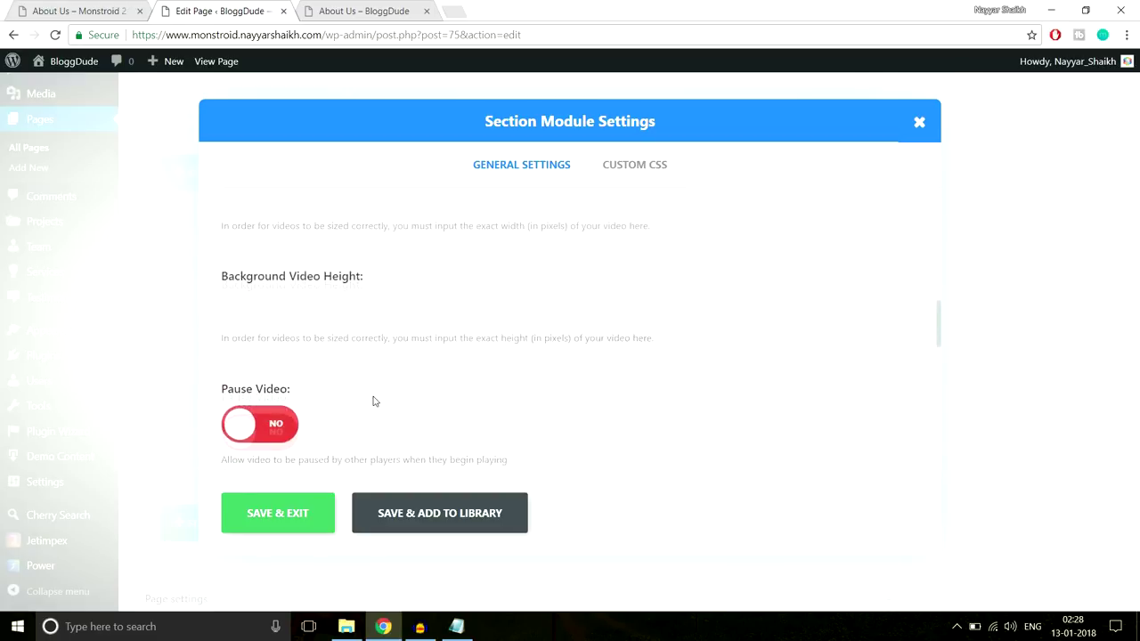
scroll(374, 401, "up", 8)
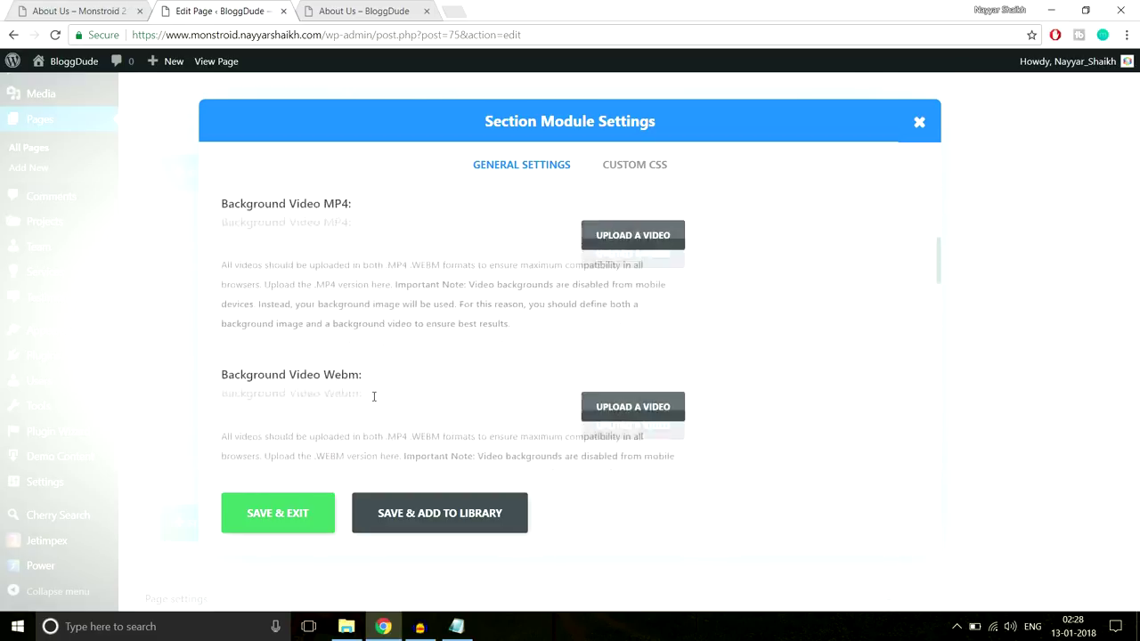
scroll(373, 398, "up", 2)
Turn off the transparent section background, set it to white, and save
left_click(270, 321)
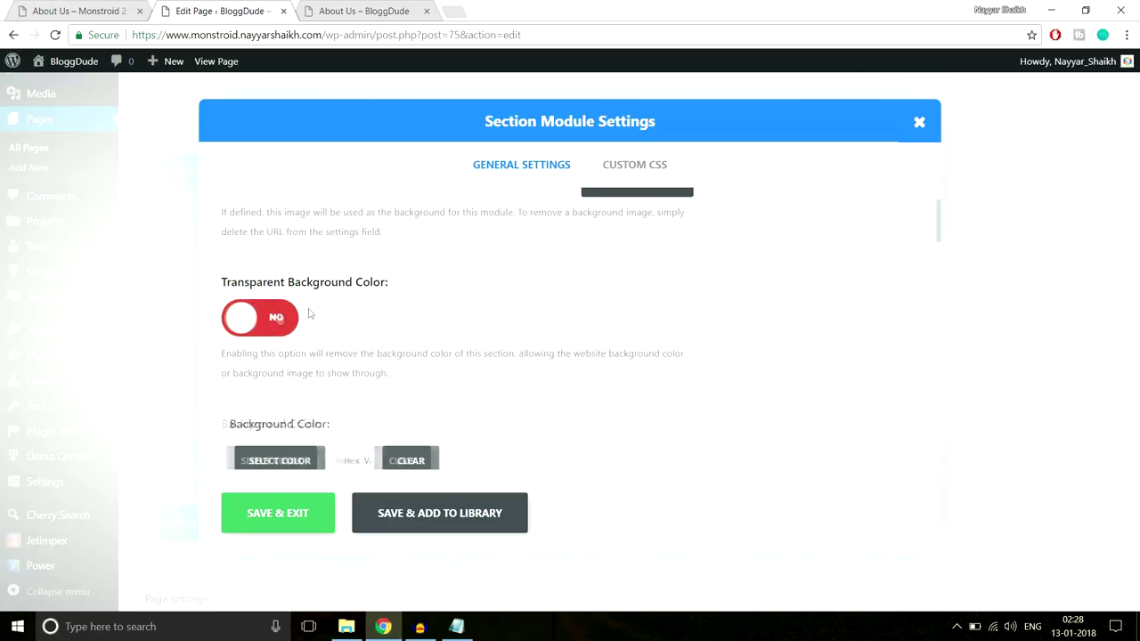
scroll(498, 334, "down", 2)
left_click(271, 313)
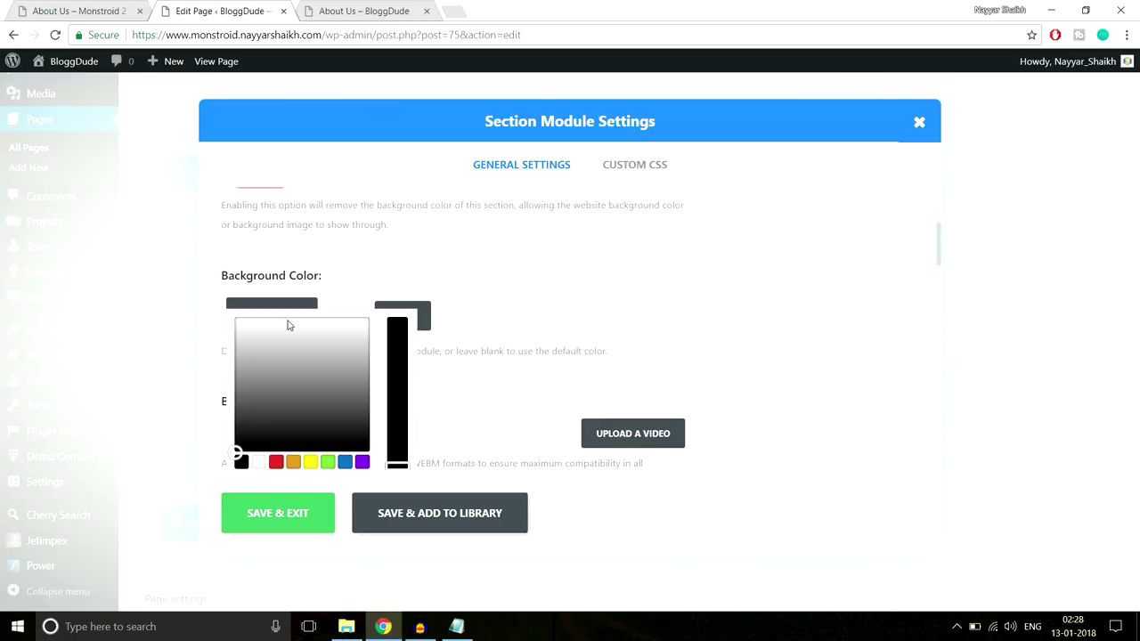
left_click(235, 333)
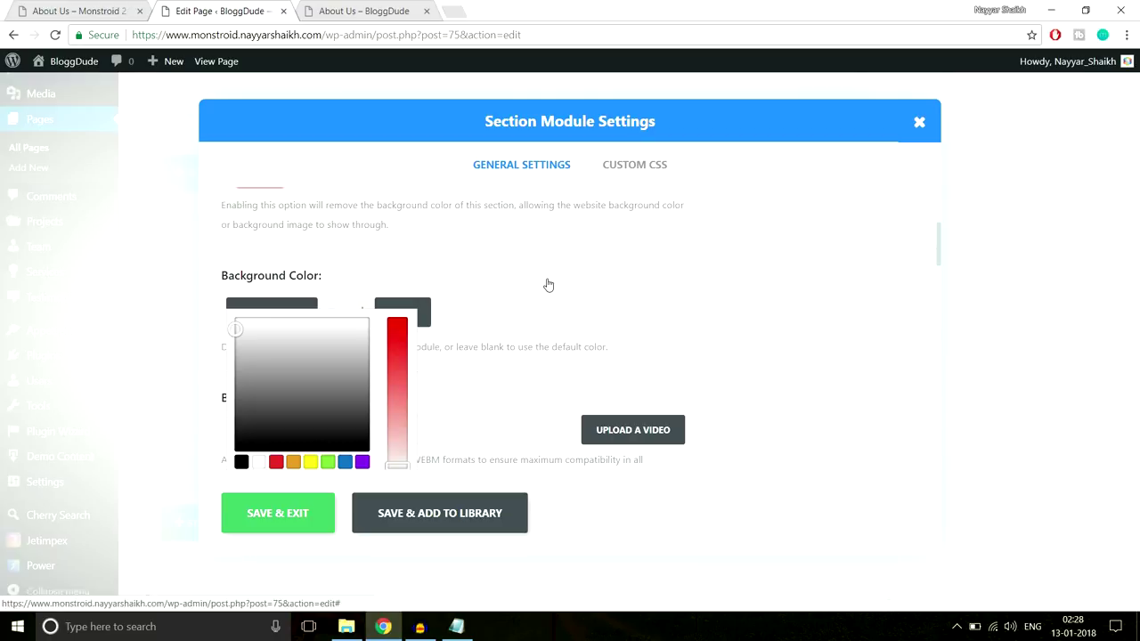
scroll(607, 360, "down", 3)
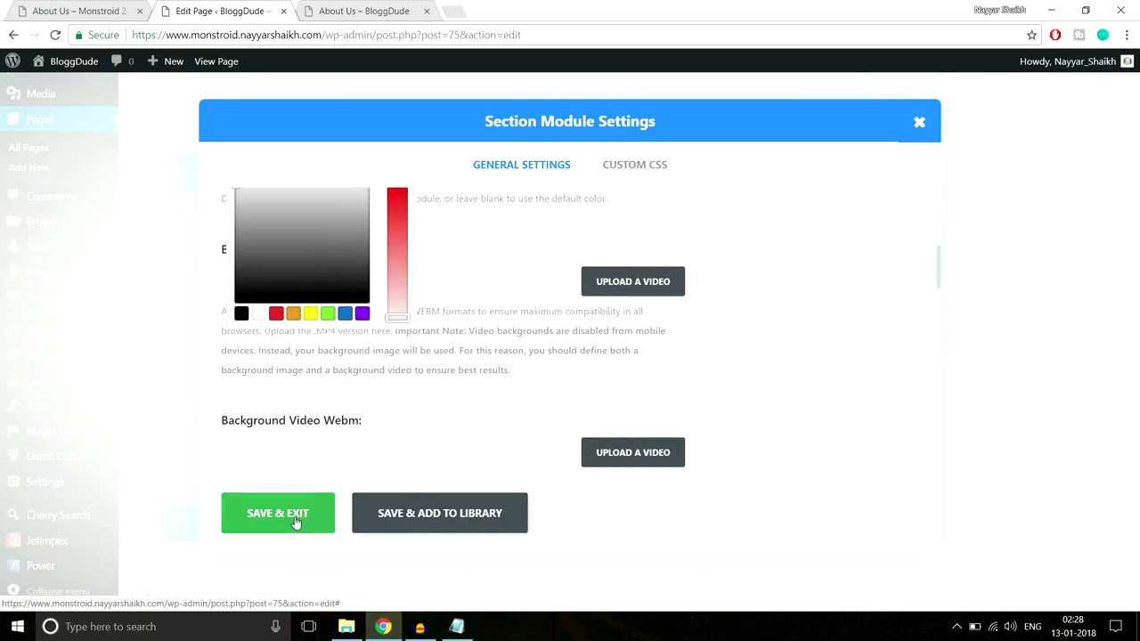
left_click(278, 513)
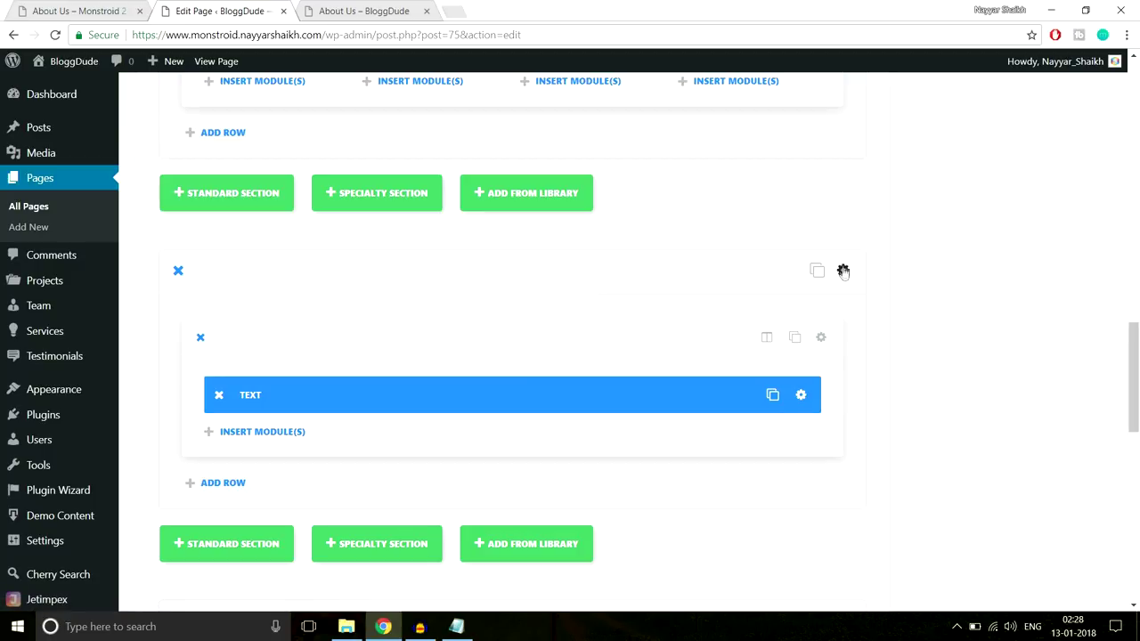
Enter 80px top and bottom custom padding for the text module's section
left_click(844, 269)
scroll(673, 423, "down", 8)
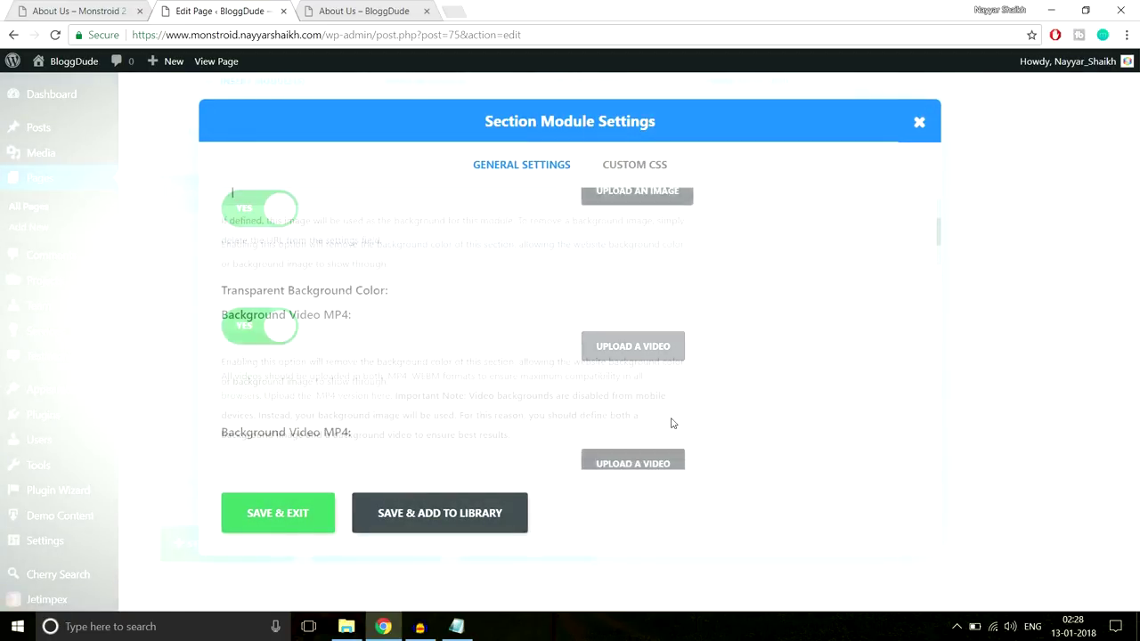
scroll(672, 422, "down", 6)
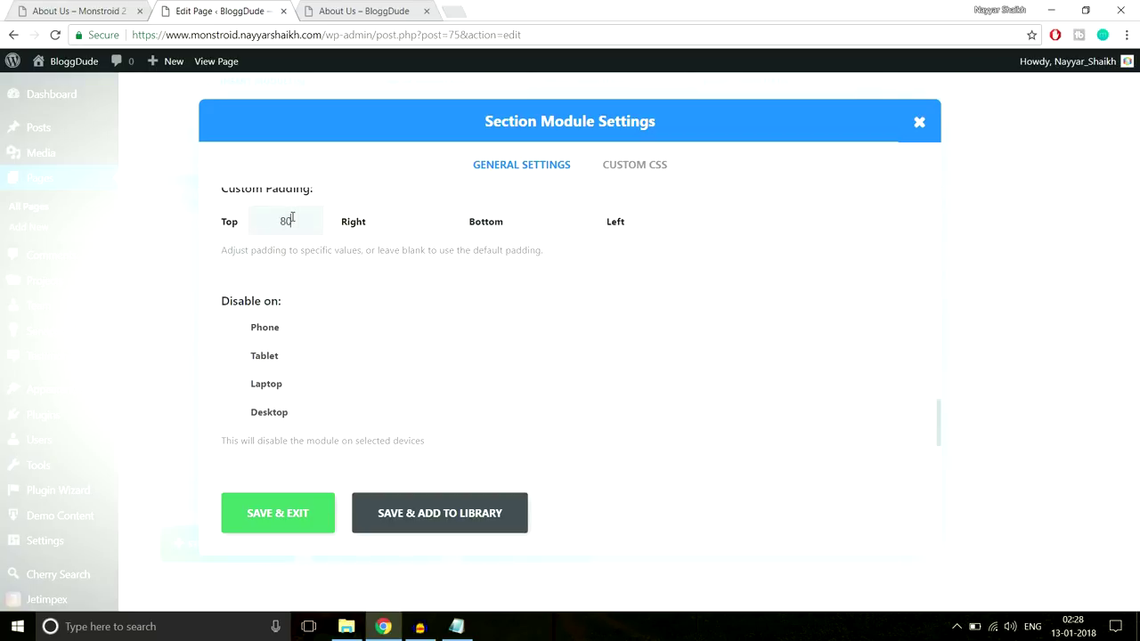
type("x")
key("Tab")
type("80px")
Save the 80px section padding and update the About Us page
left_click(298, 510)
left_click_drag(1137, 372, 1136, 123)
left_click(1078, 222)
Reload the live About Us page and review the two side-by-side testimonials
left_click(431, 11)
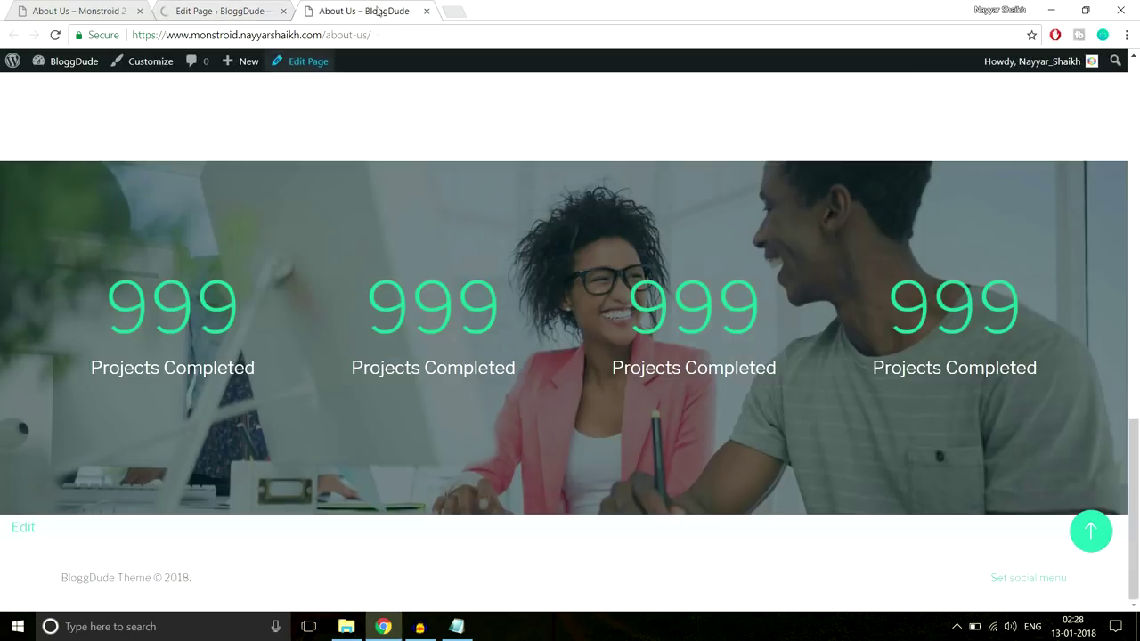
left_click(378, 35)
key("Return")
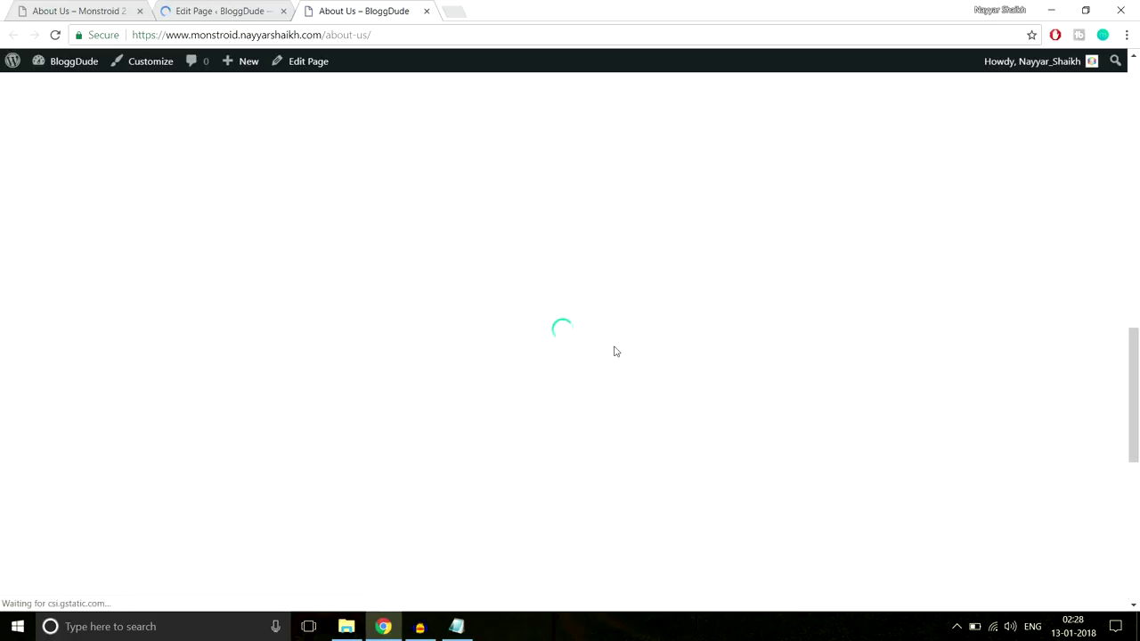
scroll(615, 347, "down", 4)
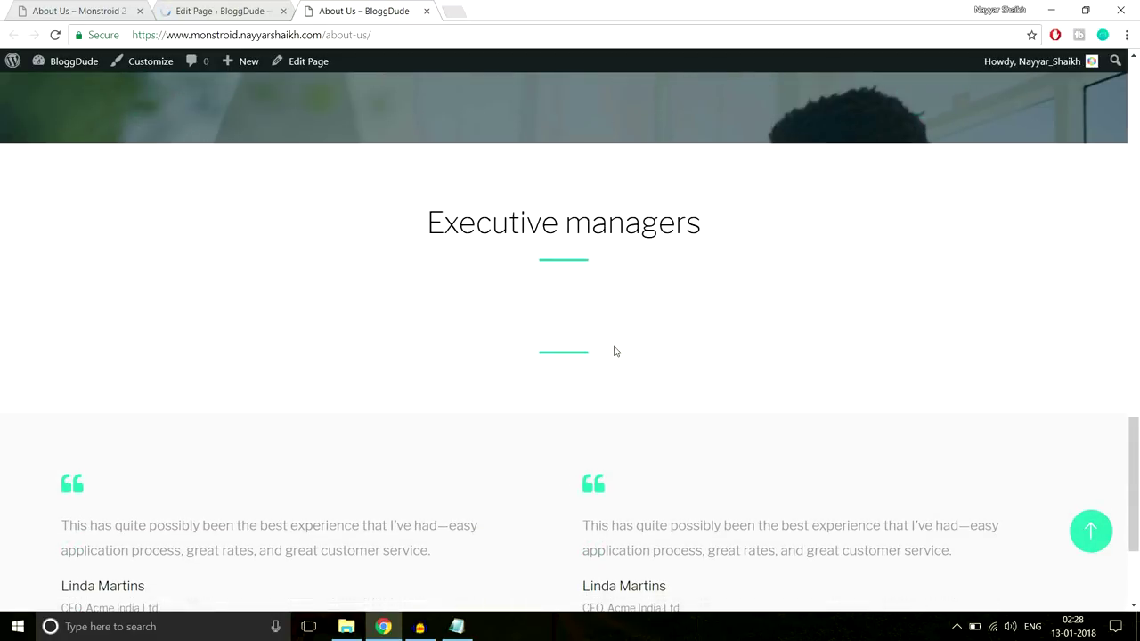
scroll(554, 349, "down", 2)
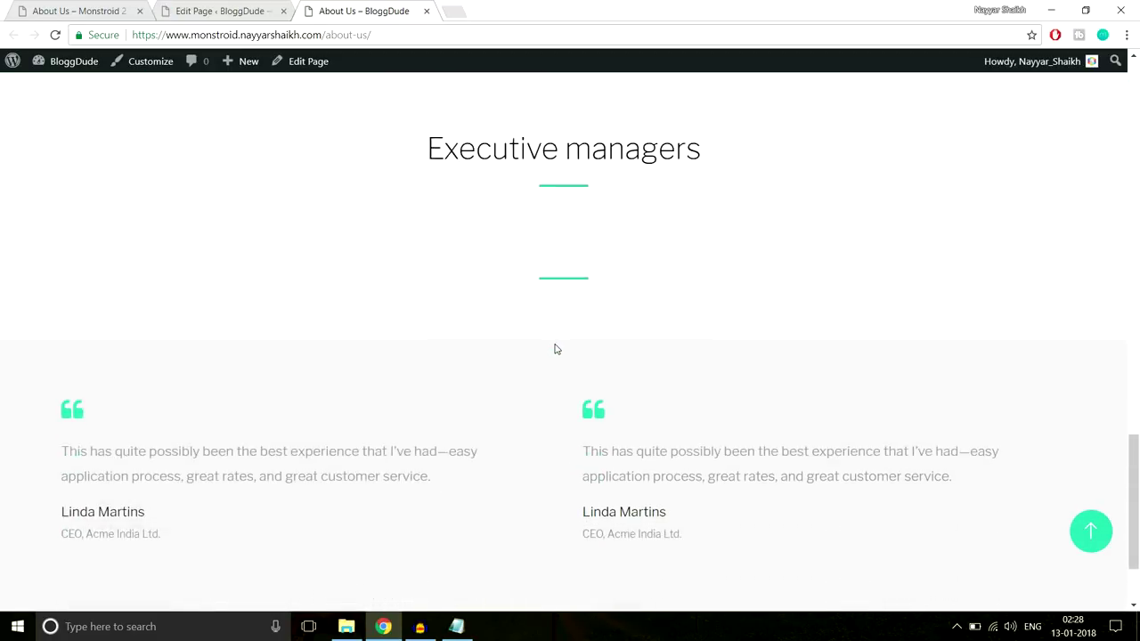
scroll(564, 372, "up", 3)
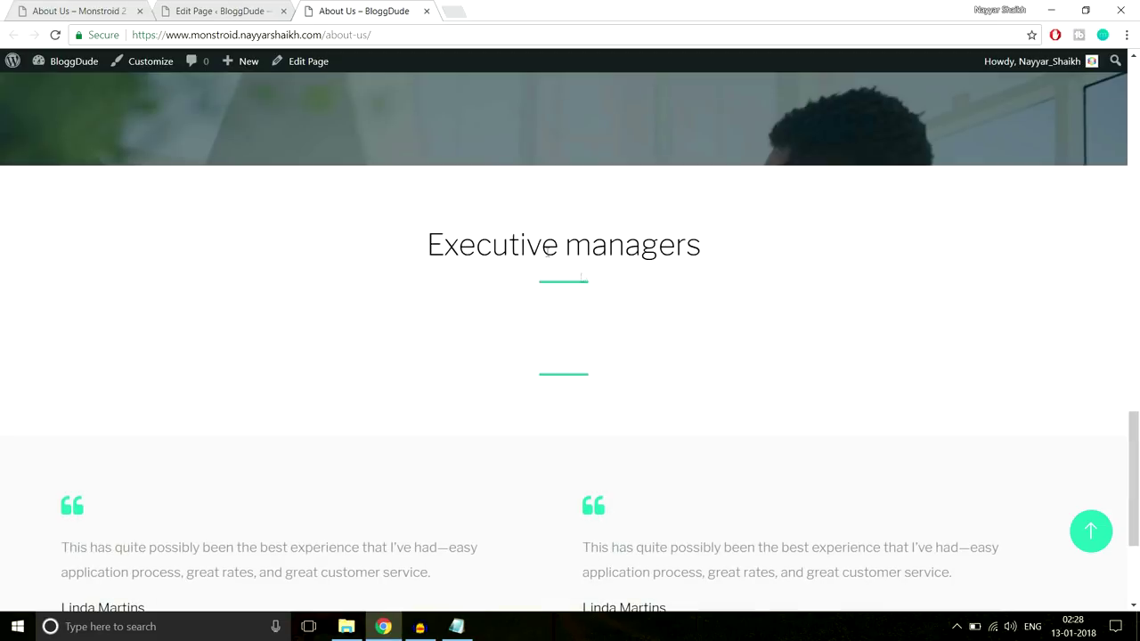
scroll(615, 333, "down", 2)
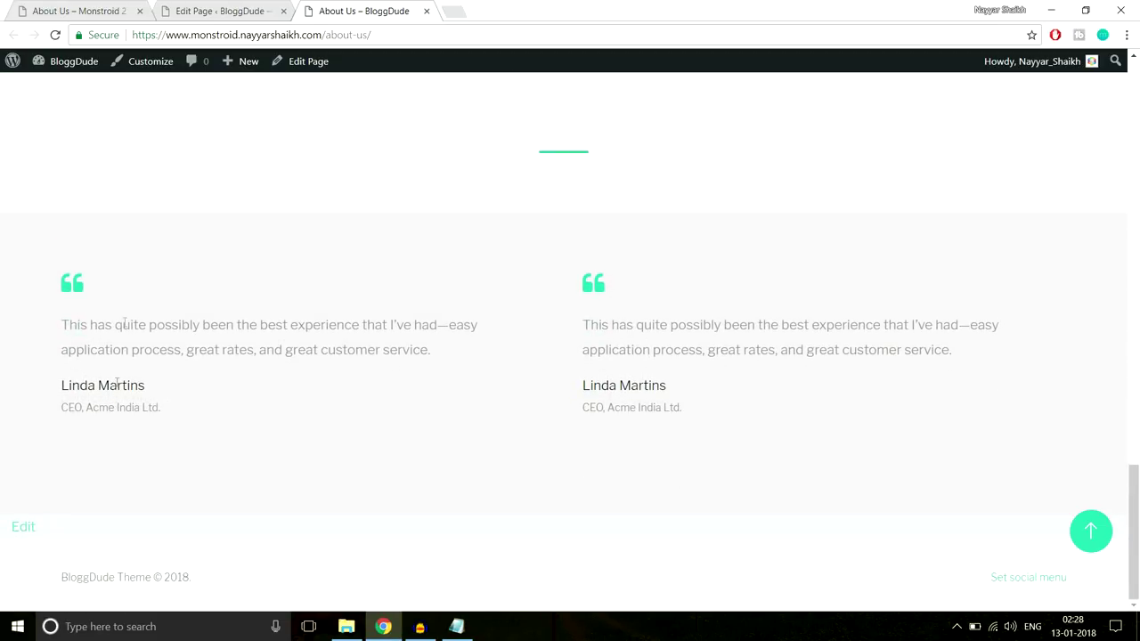
Compare with the Monstroid demo About Us page, then go back to the page editor
left_click(93, 7)
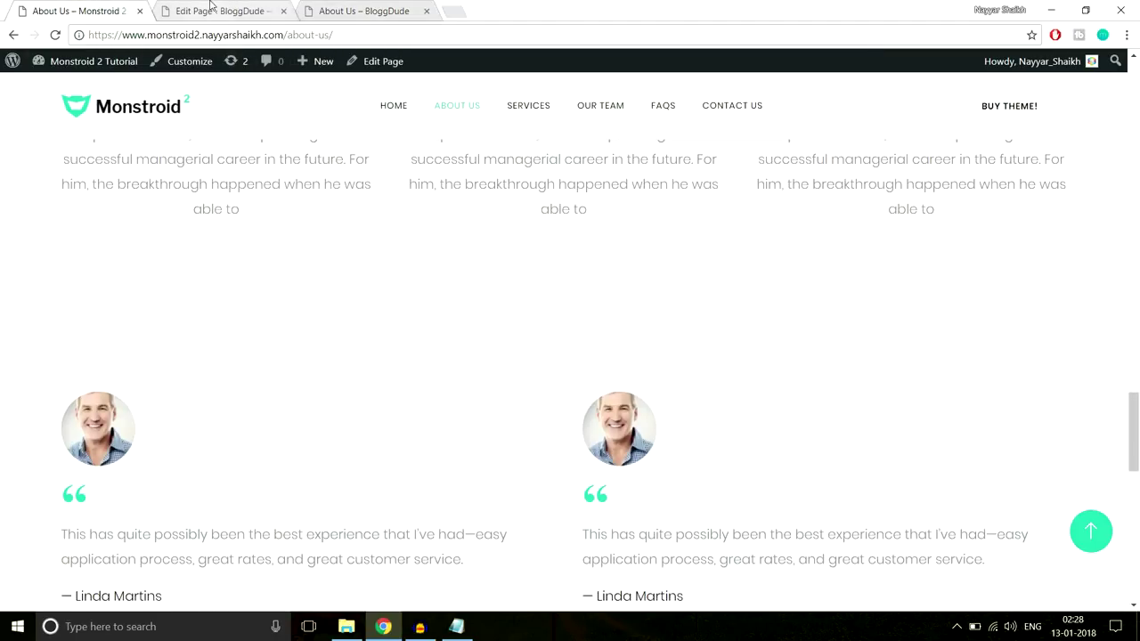
left_click(214, 9)
left_click(369, 9)
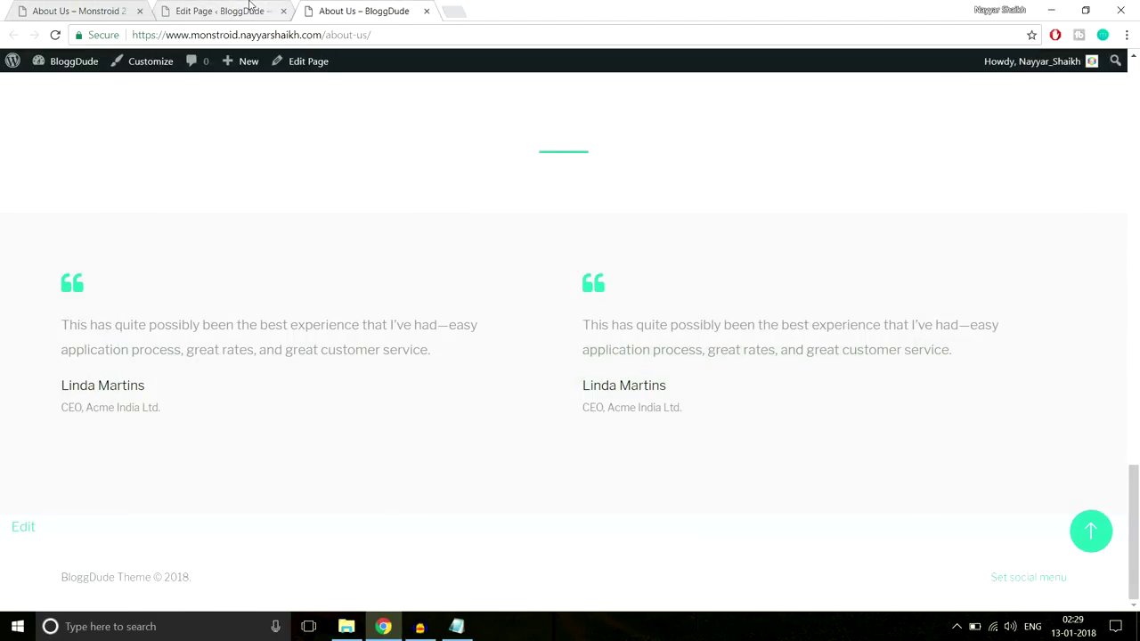
left_click(249, 6)
scroll(641, 354, "down", 10)
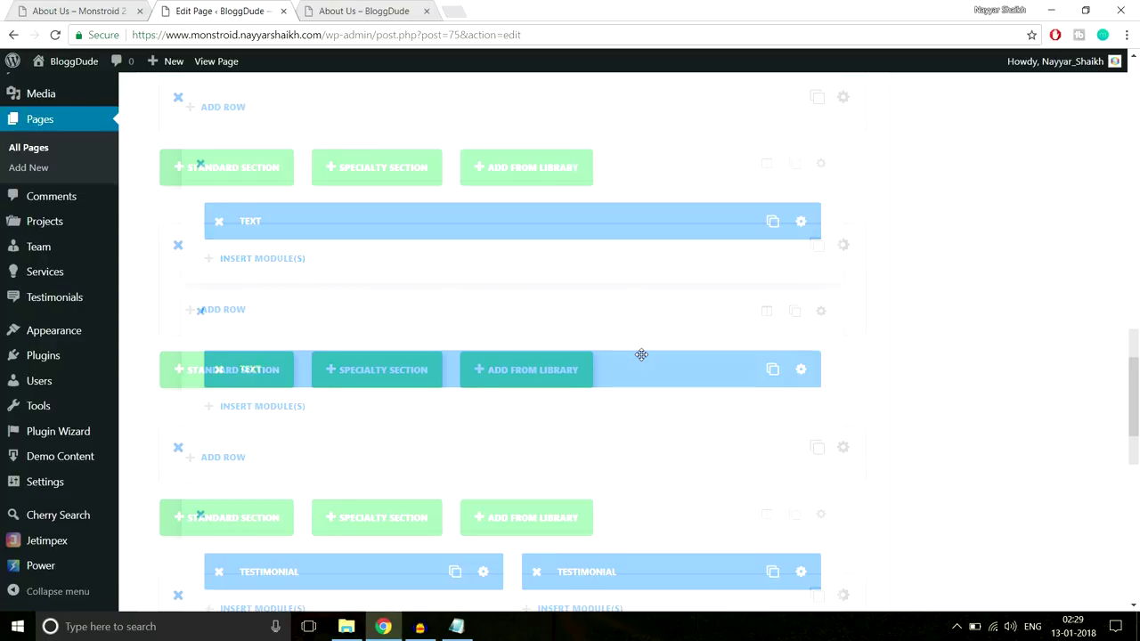
scroll(641, 355, "down", 7)
Upload About-Team-4.jpg as the first testimonial's portrait image and save its settings
scroll(641, 354, "up", 2)
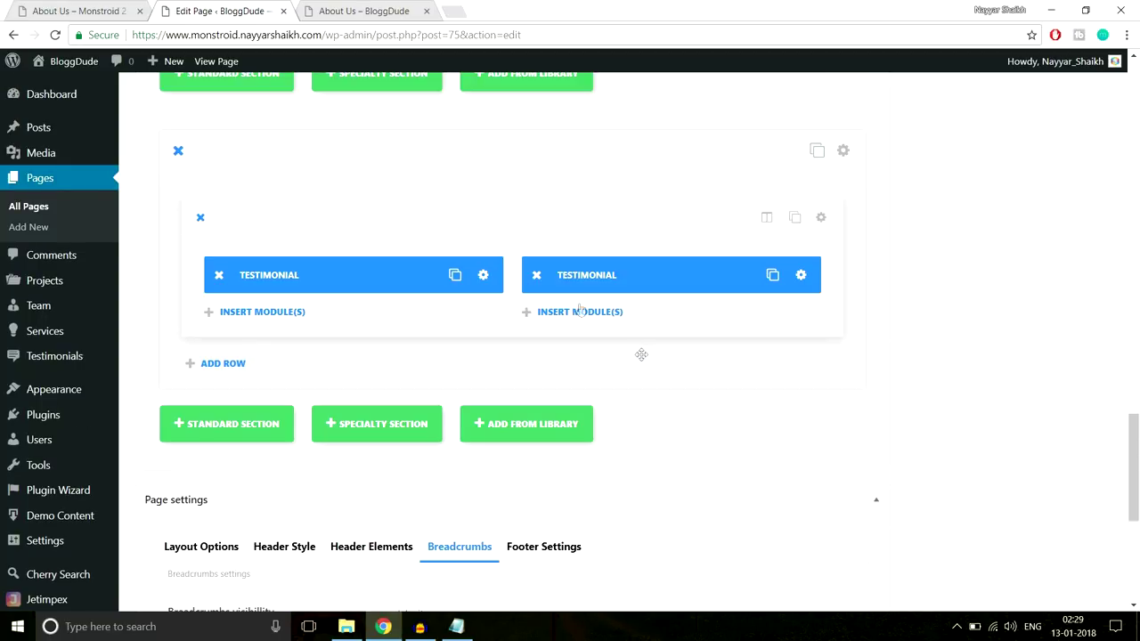
left_click(483, 276)
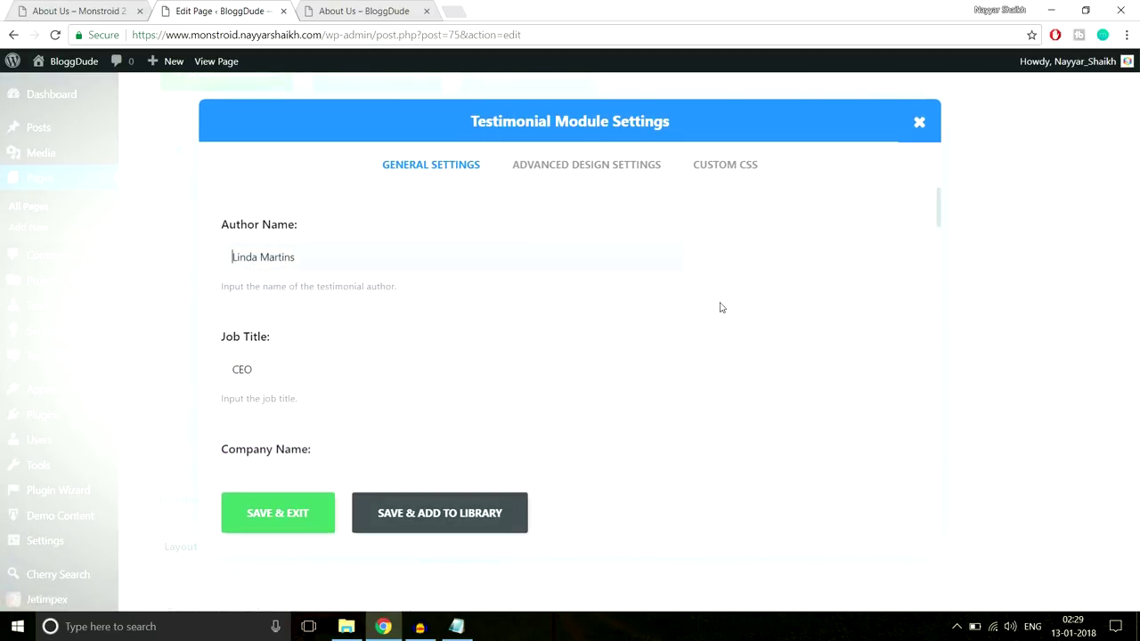
scroll(721, 307, "down", 5)
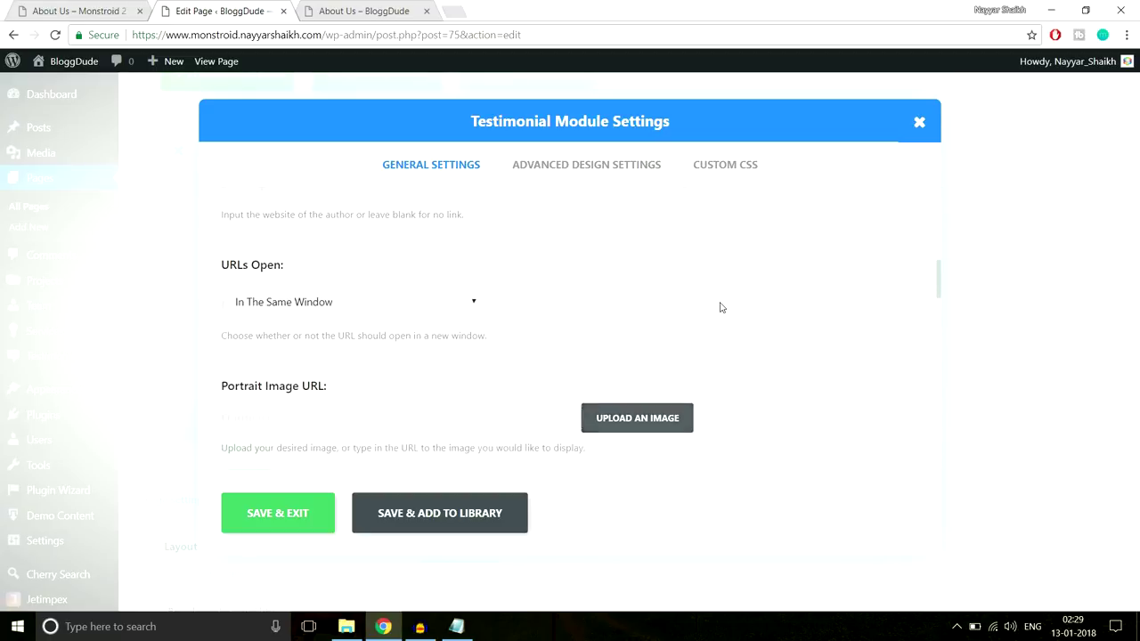
scroll(722, 307, "down", 2)
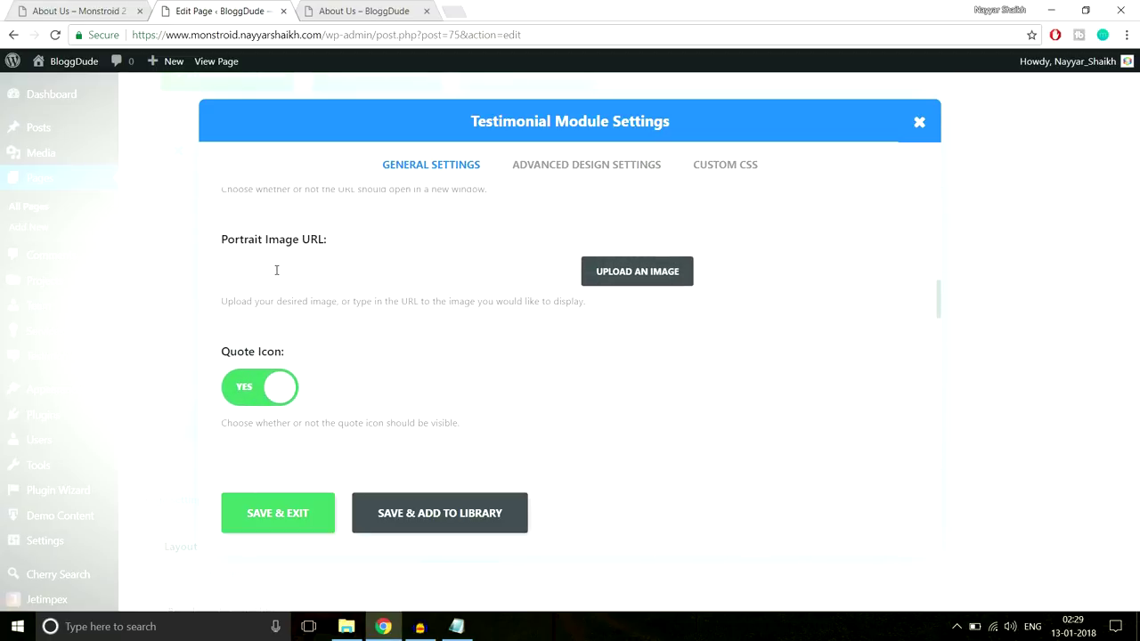
left_click(621, 272)
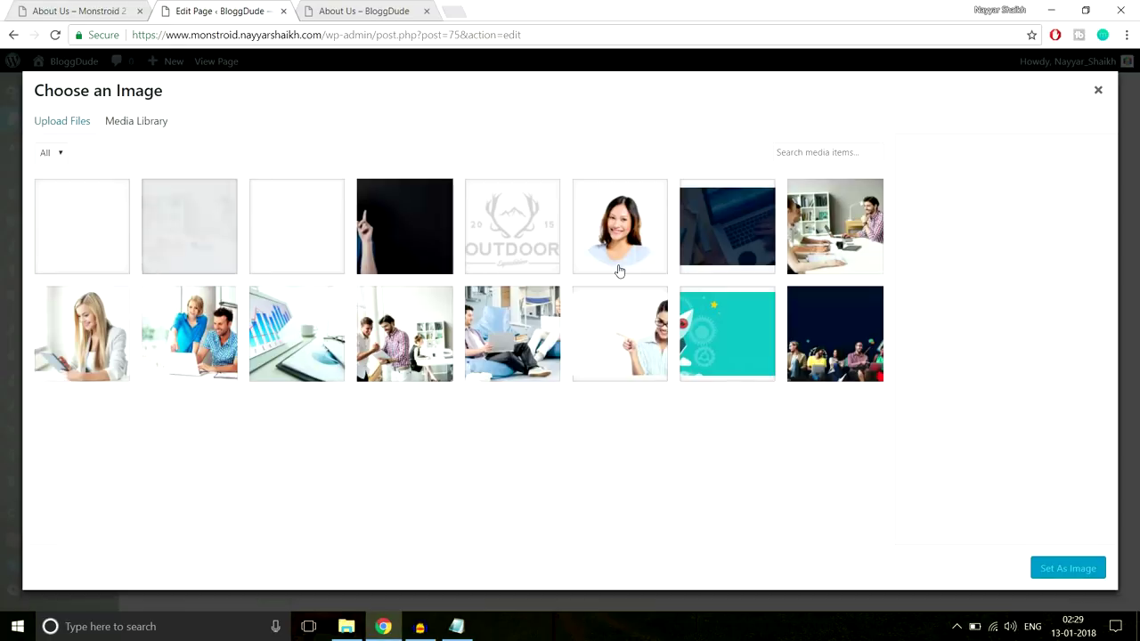
left_click(37, 124)
left_click(576, 330)
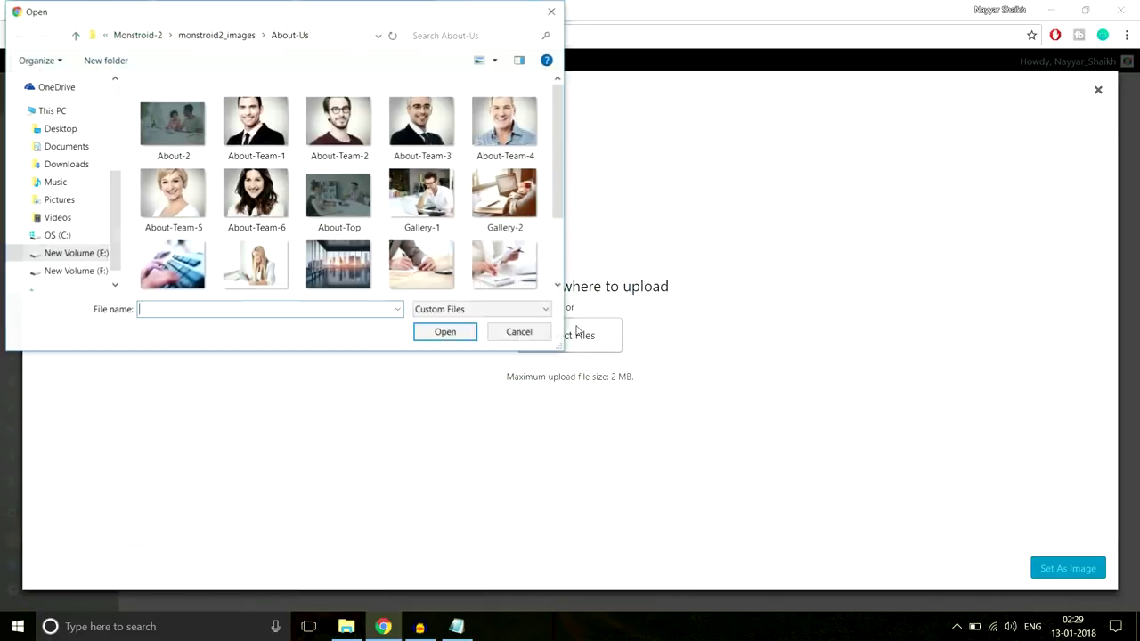
scroll(308, 158, "down", 1)
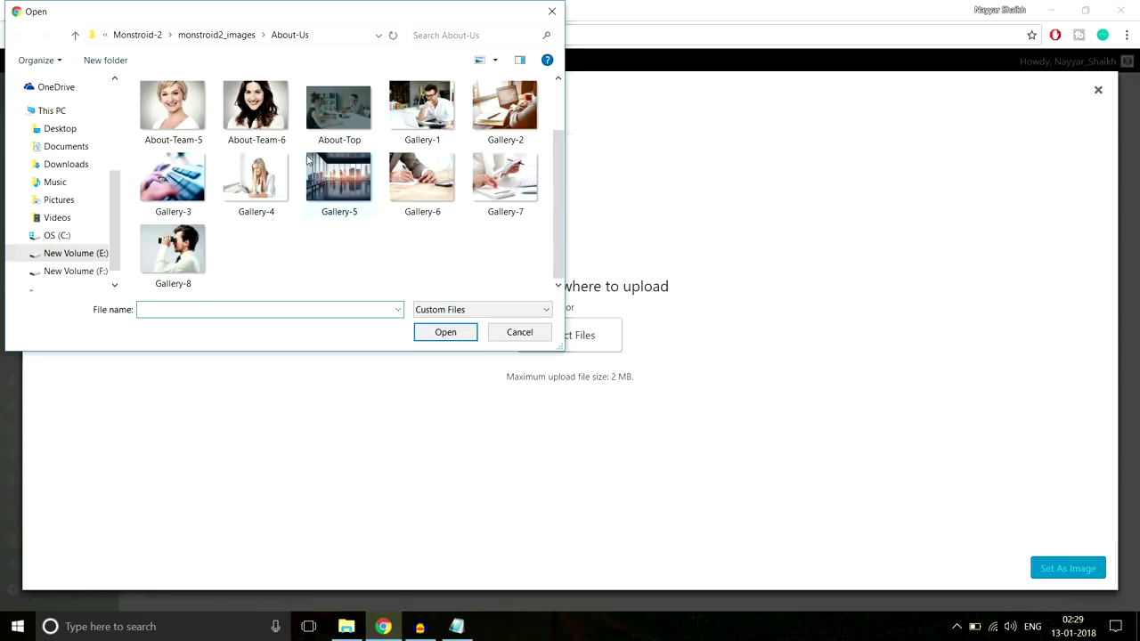
scroll(352, 207, "up", 1)
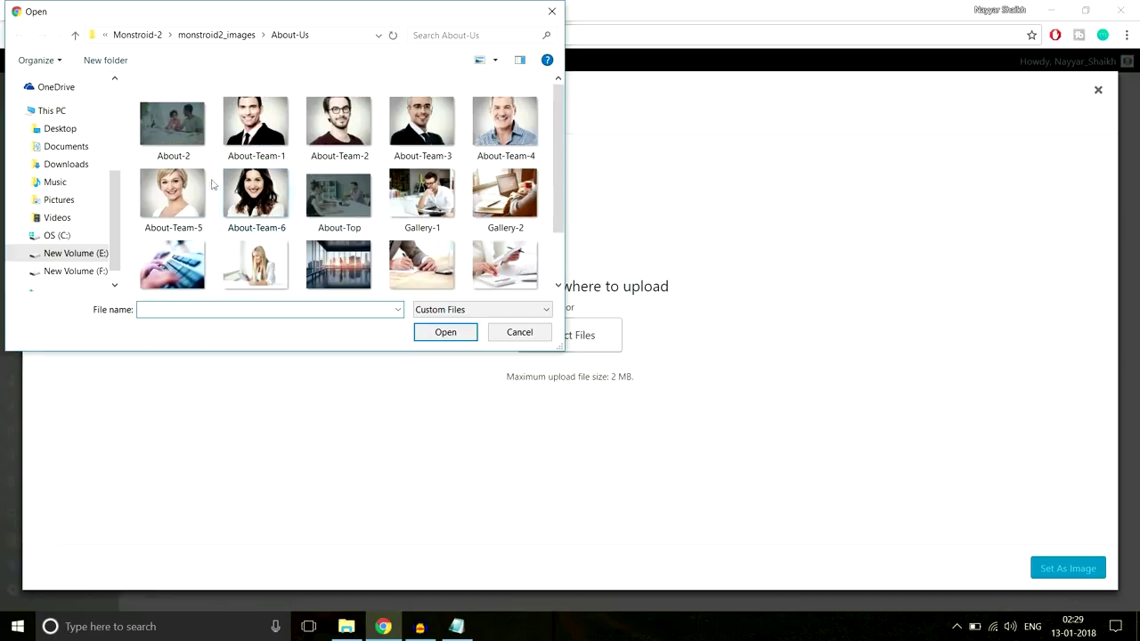
left_click(504, 122)
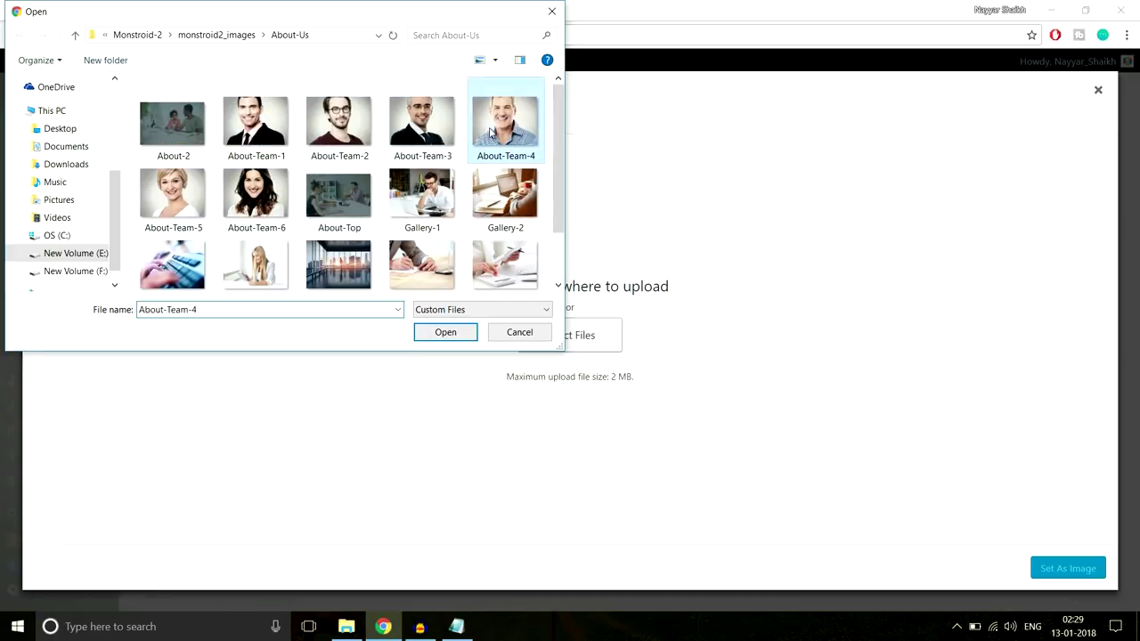
left_click(457, 331)
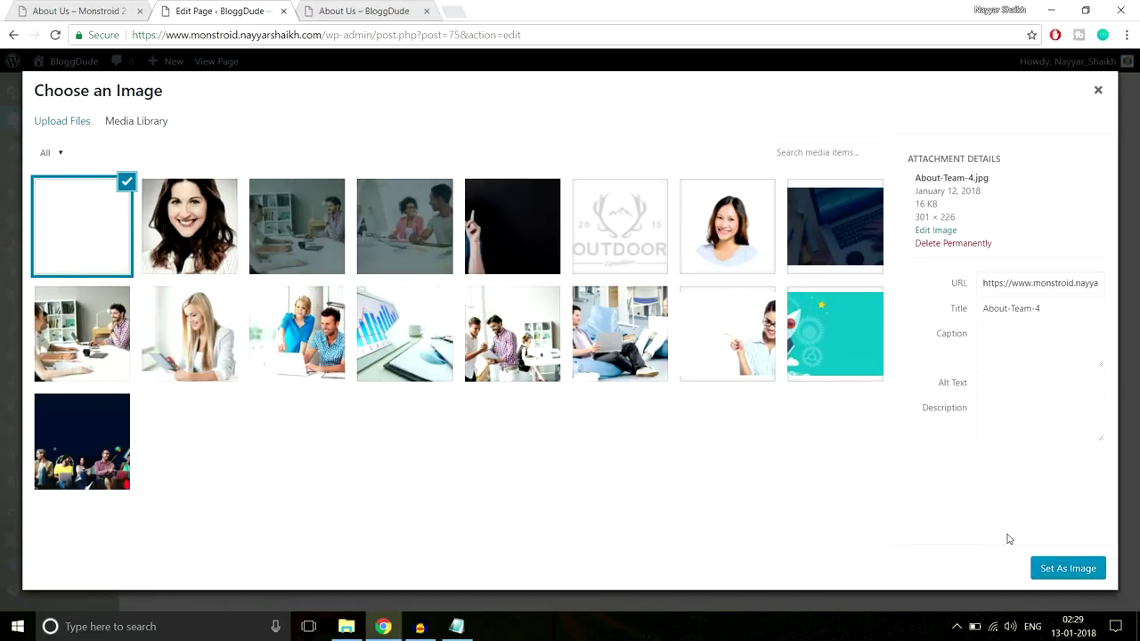
left_click(1067, 568)
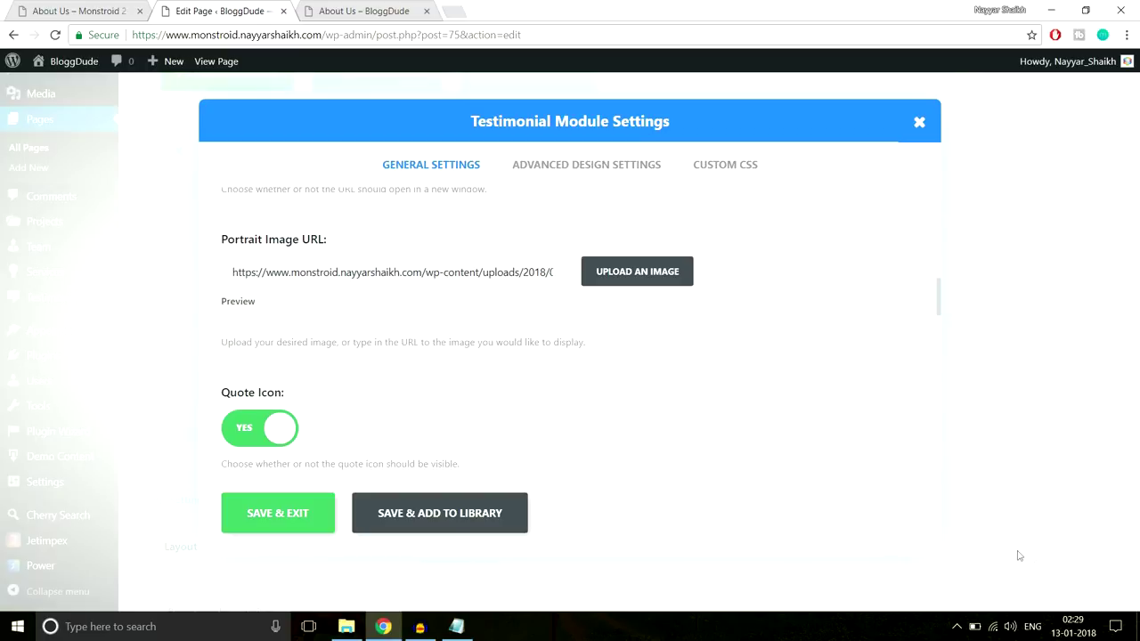
left_click(301, 523)
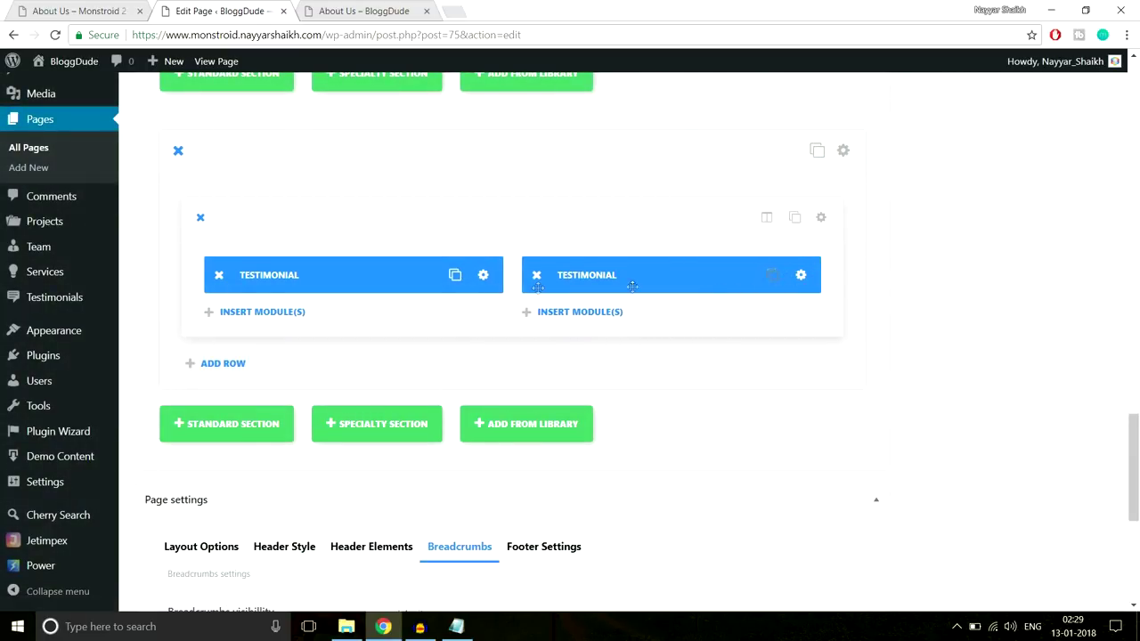
Update the About Us page and reload the live page to check both portraits
left_click_drag(542, 279, 677, 278)
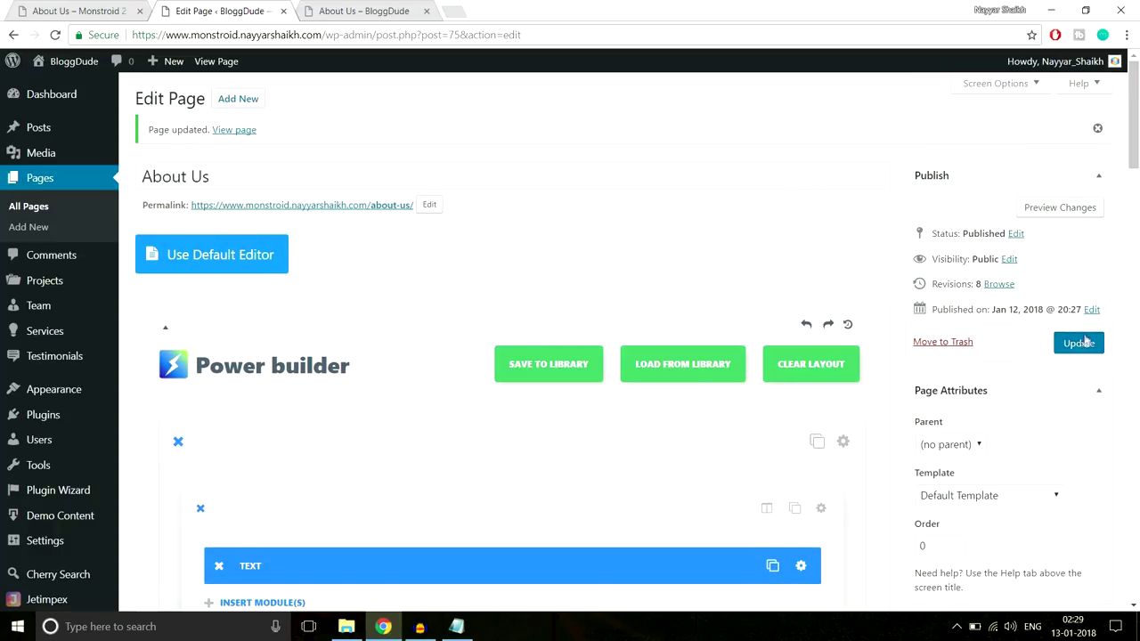
left_click(1078, 342)
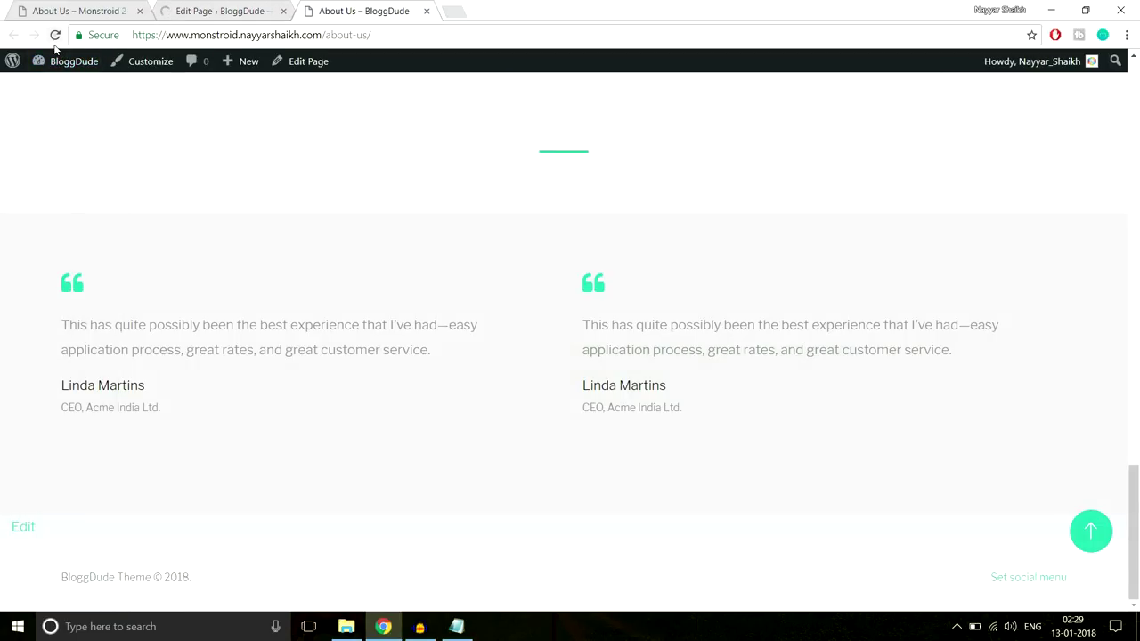
left_click(55, 34)
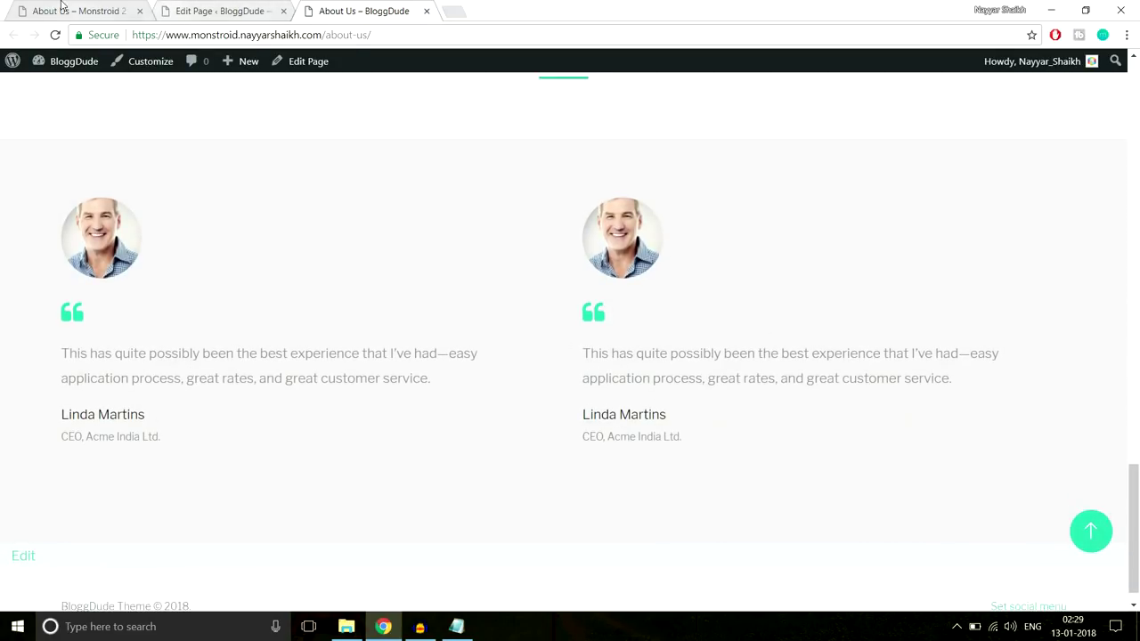
Scroll through the Monstroid demo About Us page to compare testimonials
left_click(54, 11)
scroll(517, 302, "down", 6)
scroll(535, 320, "down", 3)
scroll(547, 329, "up", 7)
scroll(549, 332, "up", 10)
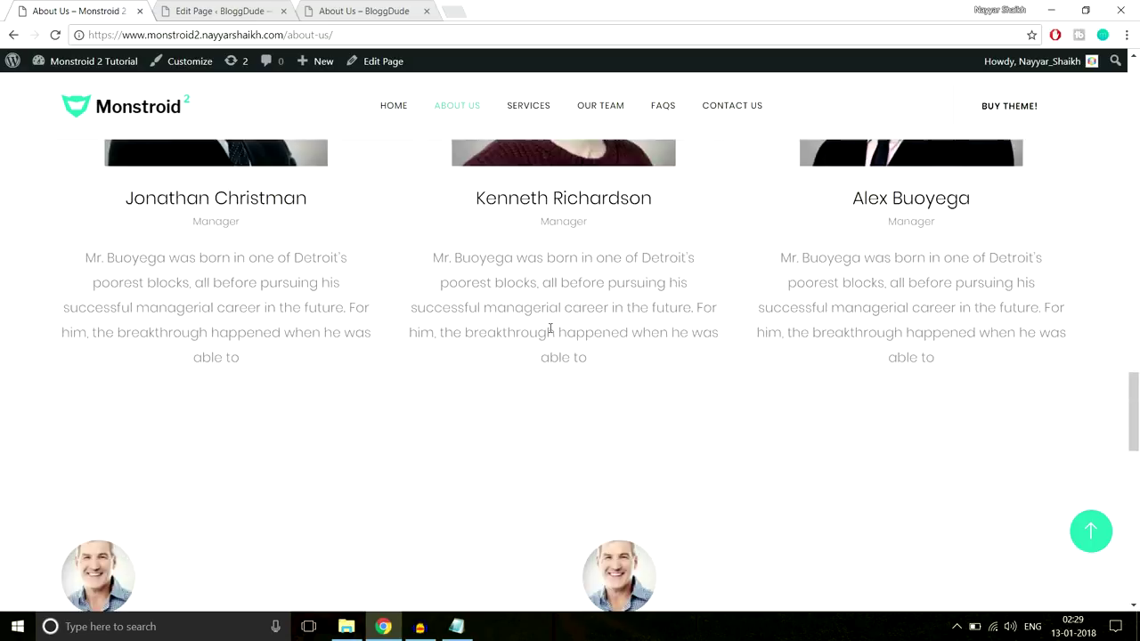
Browse the Monstroid demo site's Services page for reference
left_click(536, 112)
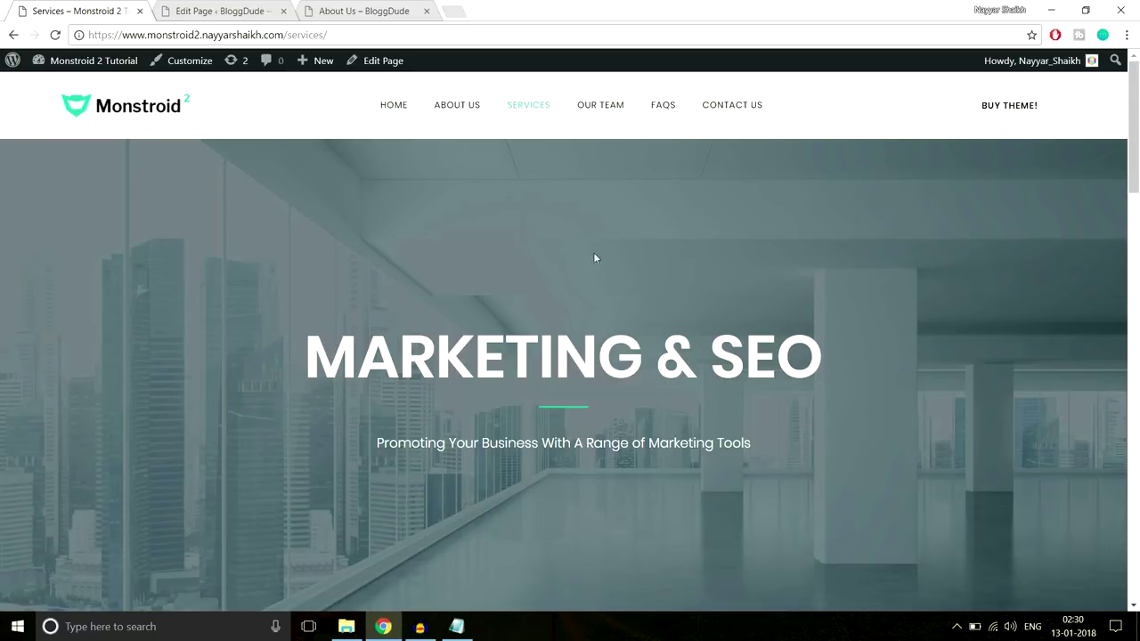
scroll(654, 301, "down", 8)
scroll(653, 307, "down", 5)
scroll(653, 307, "up", 10)
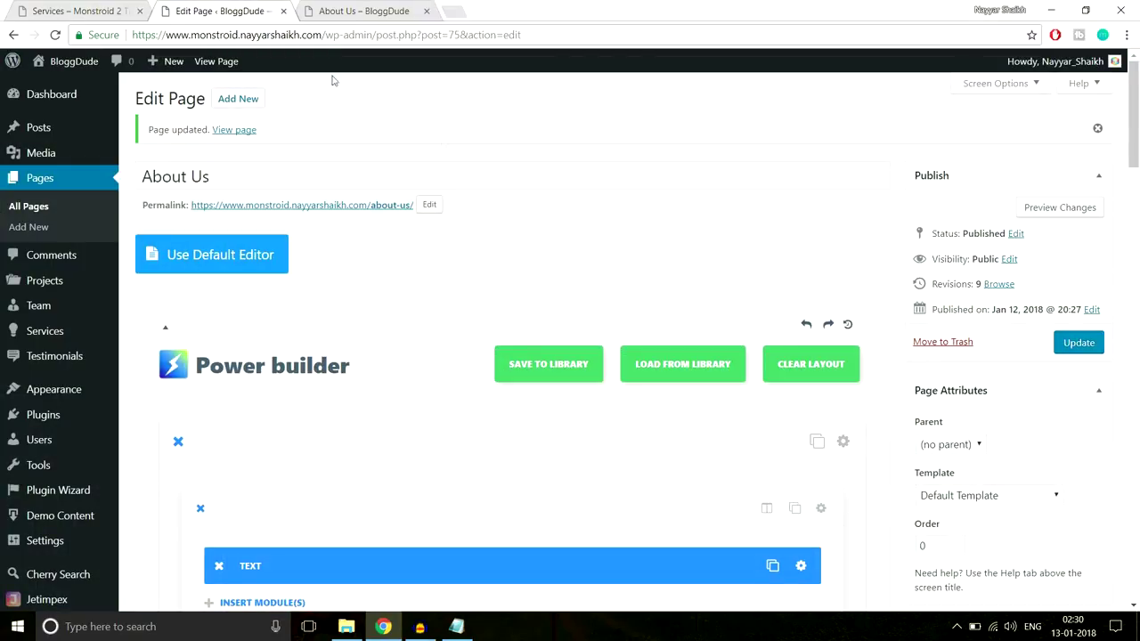
Create a new page titled 'Seervices' and switch it to Power Builder
left_click(256, 99)
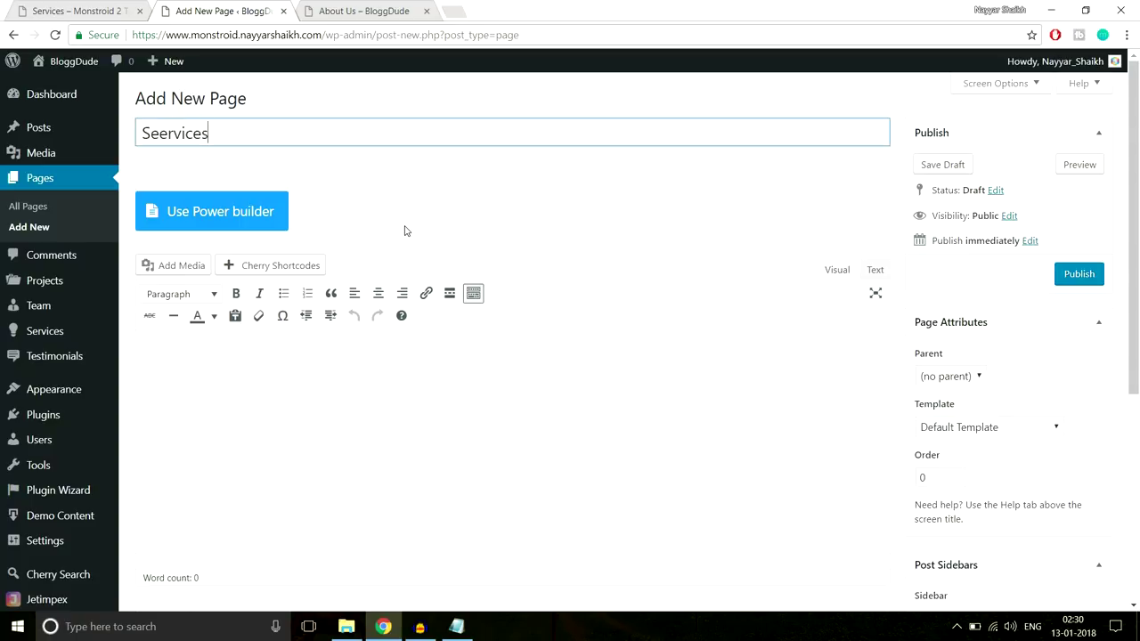
left_click(271, 219)
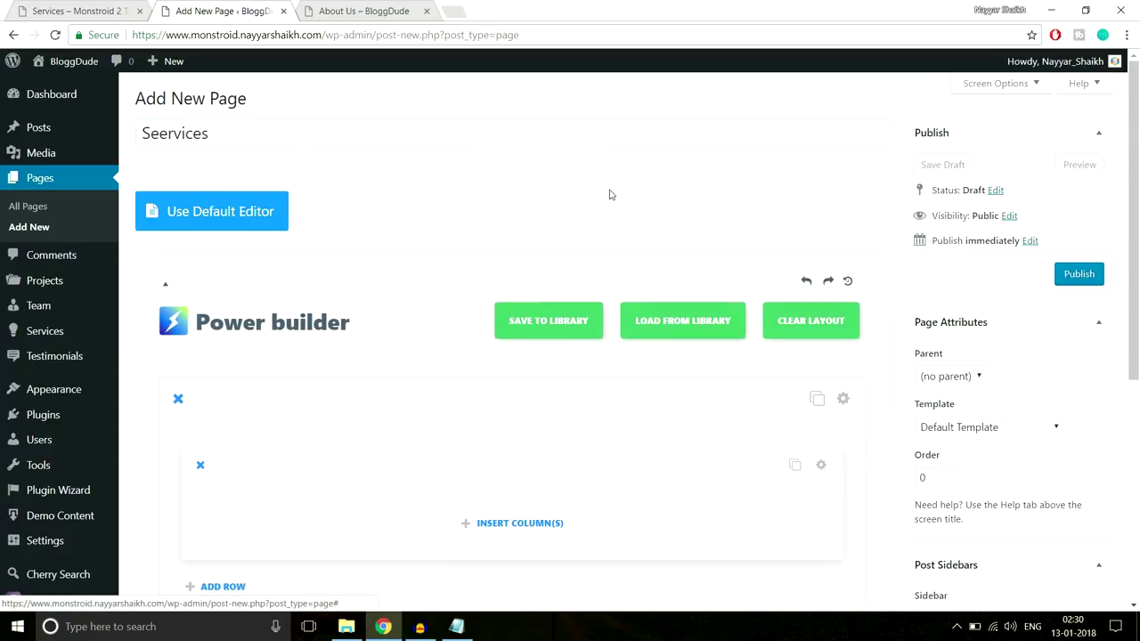
left_click(95, 9)
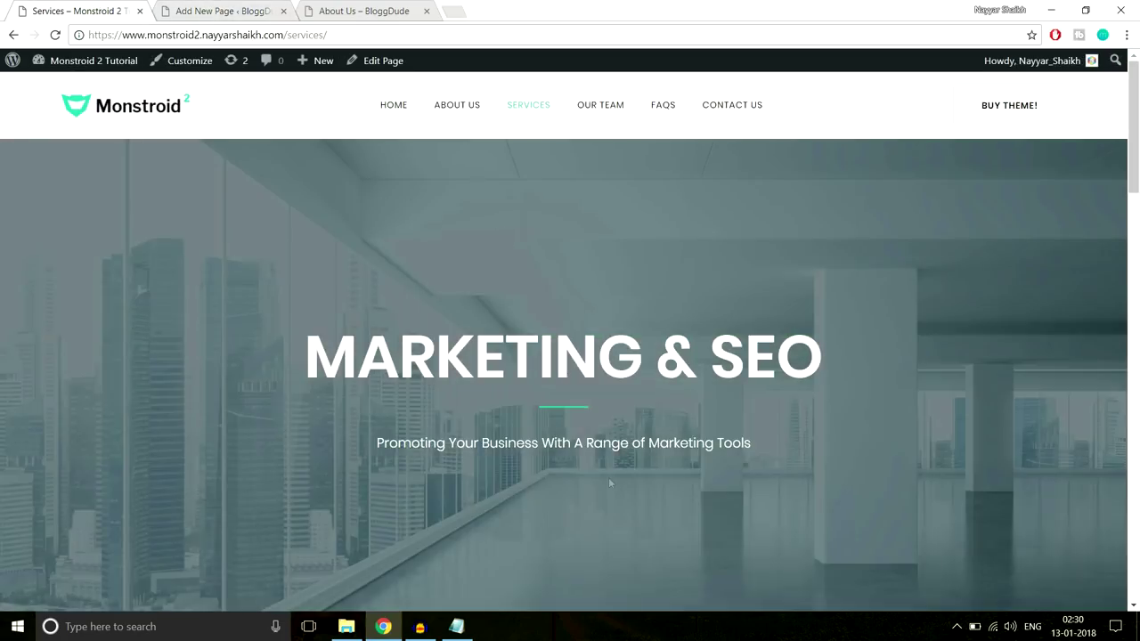
left_click(229, 9)
Insert a single full-width column into the row and open the module picker
scroll(622, 223, "down", 1)
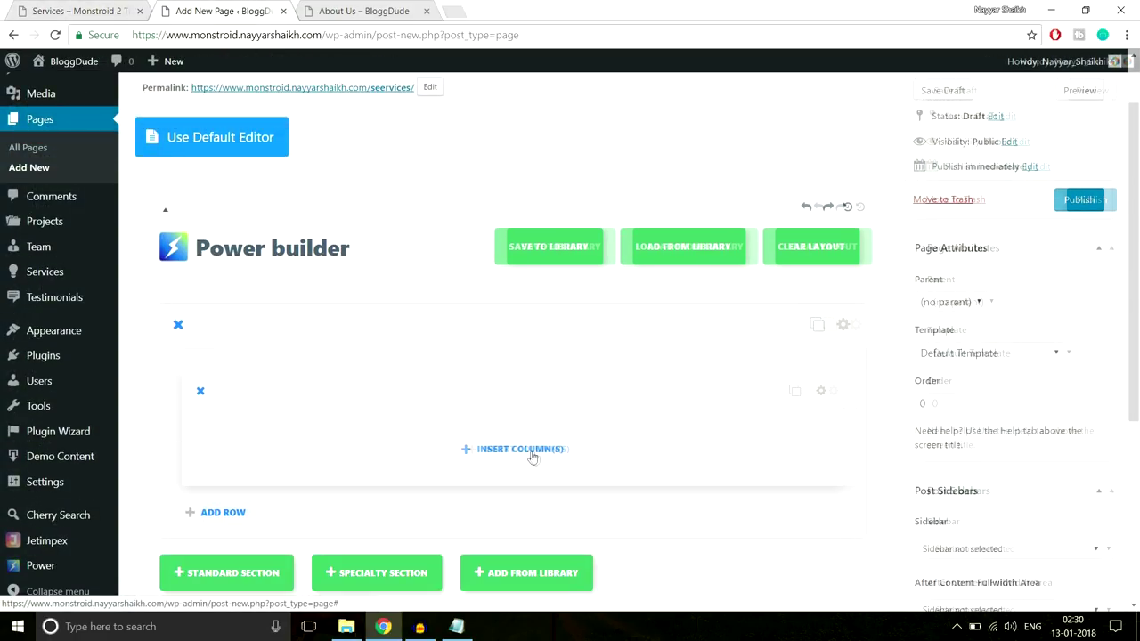
left_click(531, 451)
left_click(359, 275)
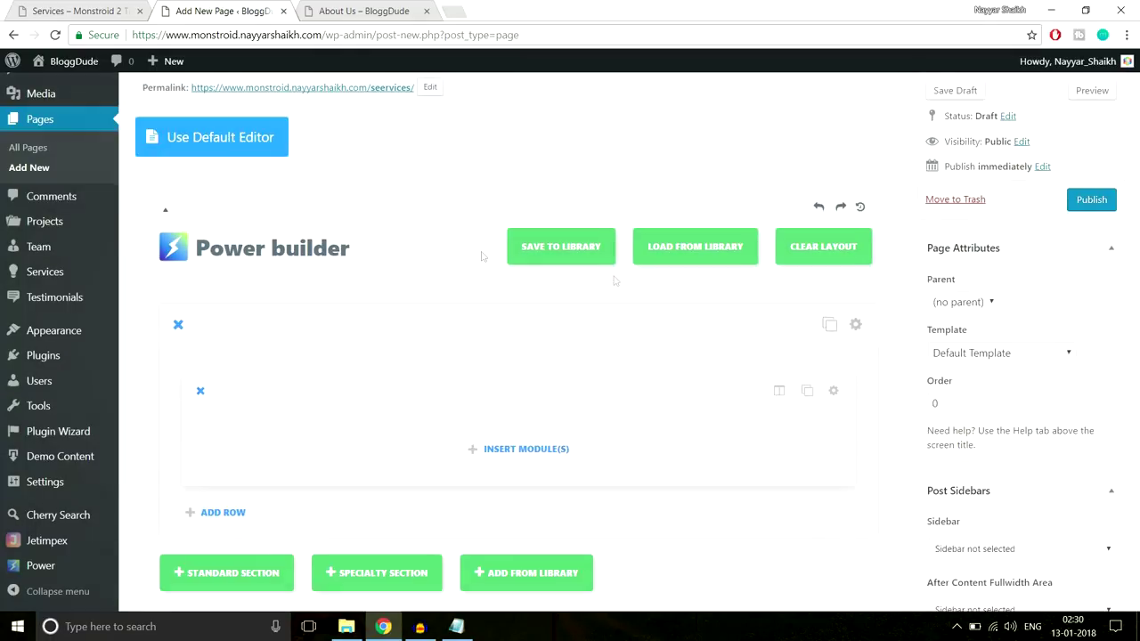
scroll(613, 280, "down", 2)
left_click(526, 301)
Add a centre-aligned Text module and paste the MARKETING & SEO heading copied from the demo page
scroll(757, 320, "down", 5)
left_click(771, 433)
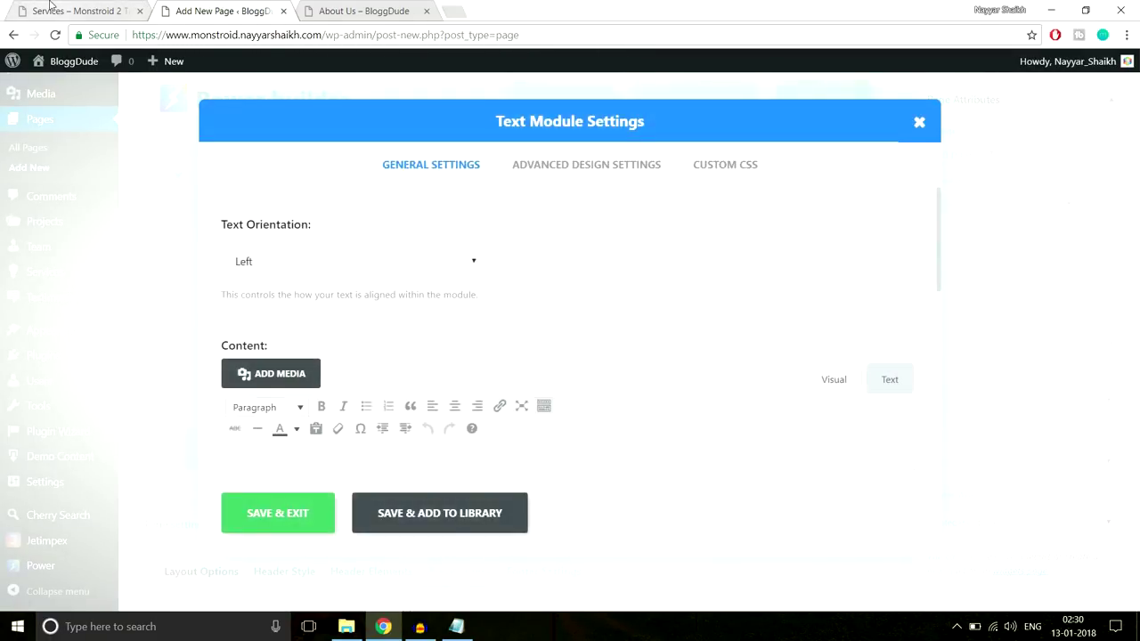
left_click(50, 7)
left_click_drag(300, 369, 811, 364)
key("ctrl+c")
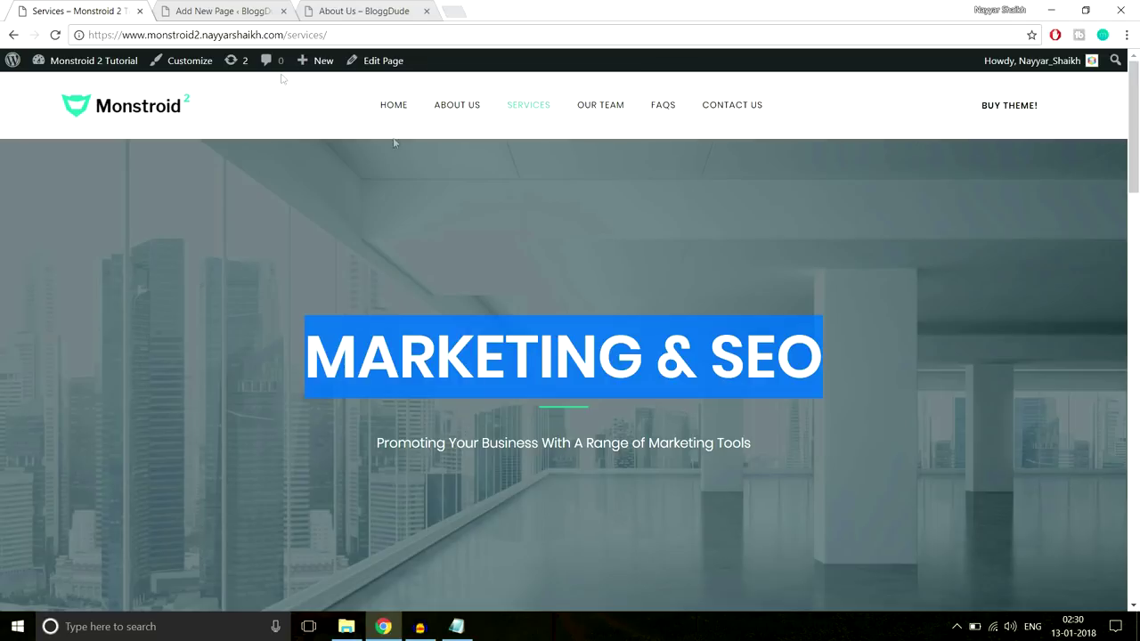
left_click(223, 11)
left_click(381, 262)
left_click(355, 309)
scroll(539, 336, "down", 2)
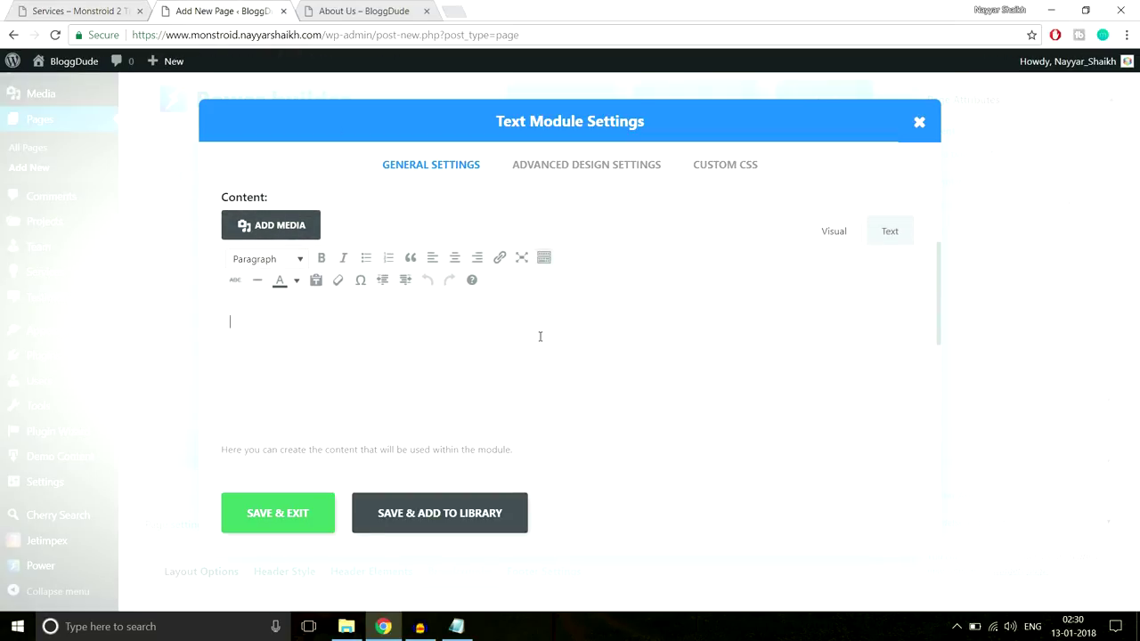
key("ctrl+v")
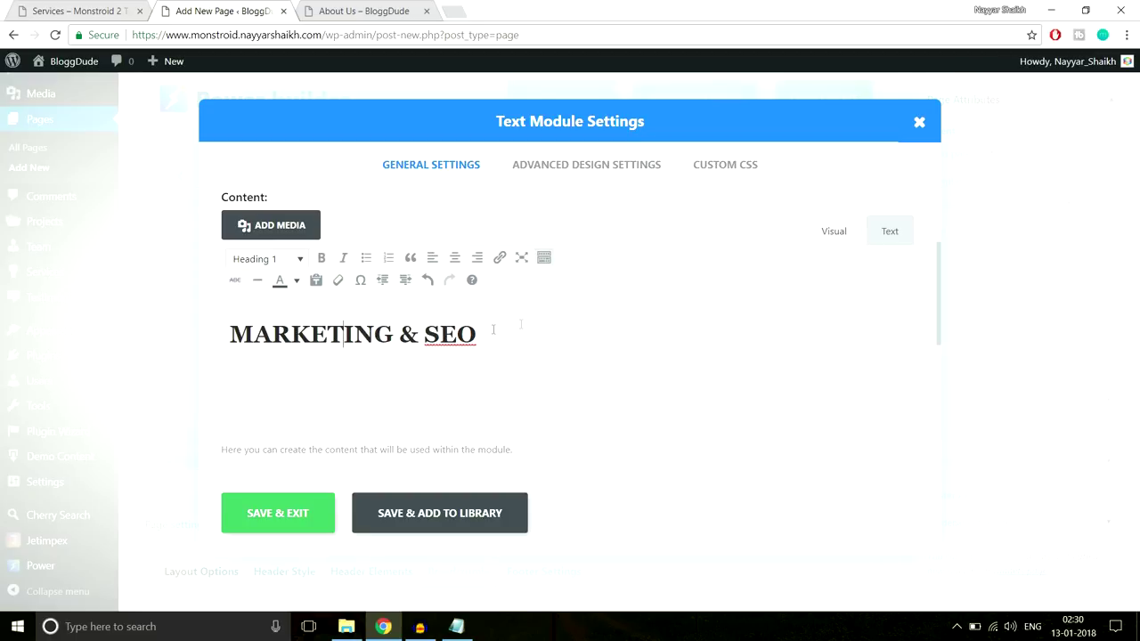
Make the MARKETING & SEO heading text white to match the Services demo page
left_click_drag(521, 324, 194, 336)
left_click(105, 7)
left_click(343, 346)
left_click_drag(309, 352, 936, 365)
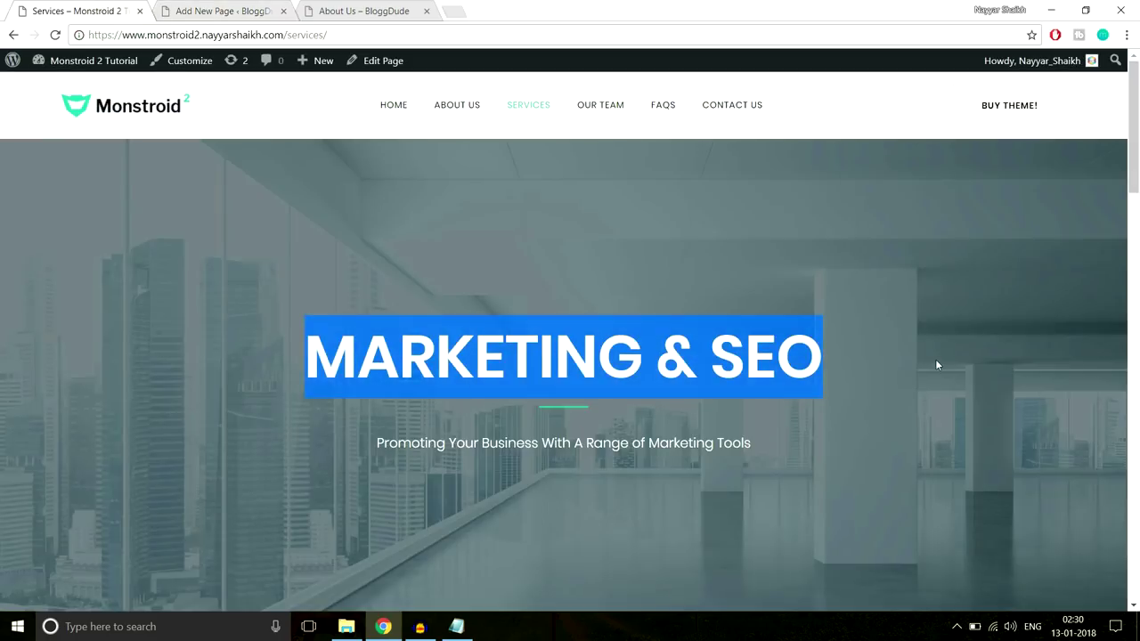
left_click(272, 10)
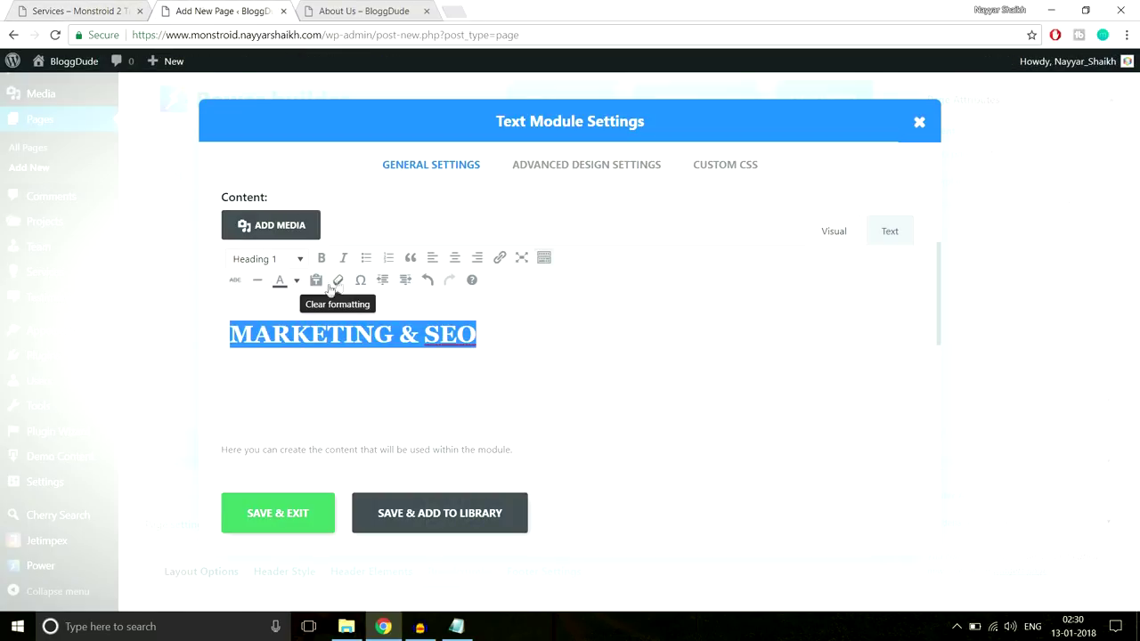
left_click(298, 281)
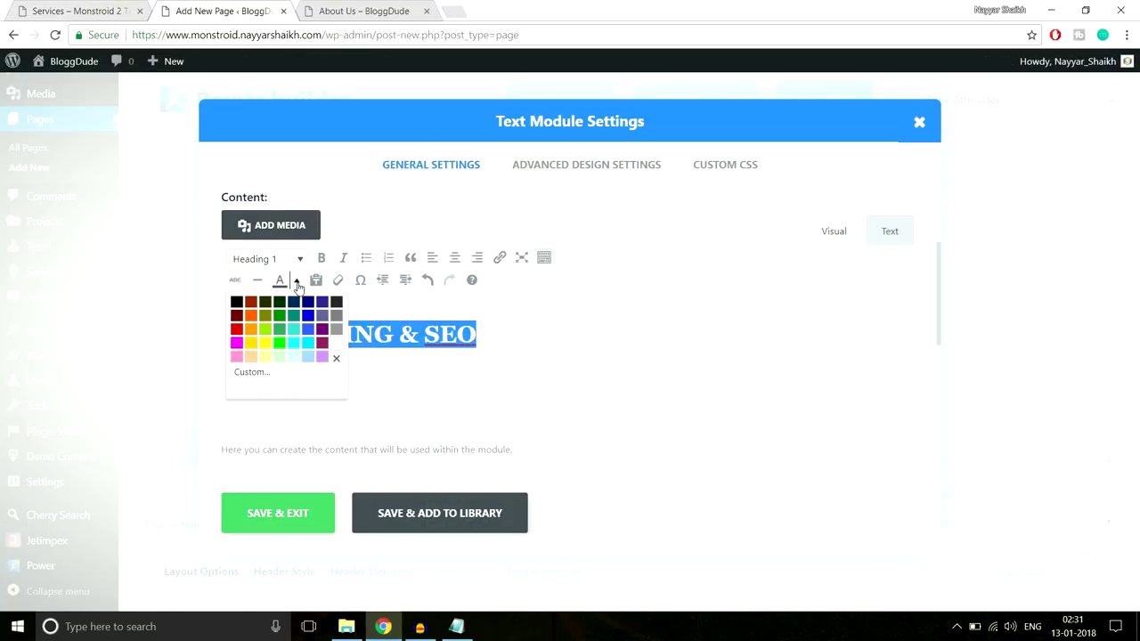
left_click(339, 354)
left_click(415, 359)
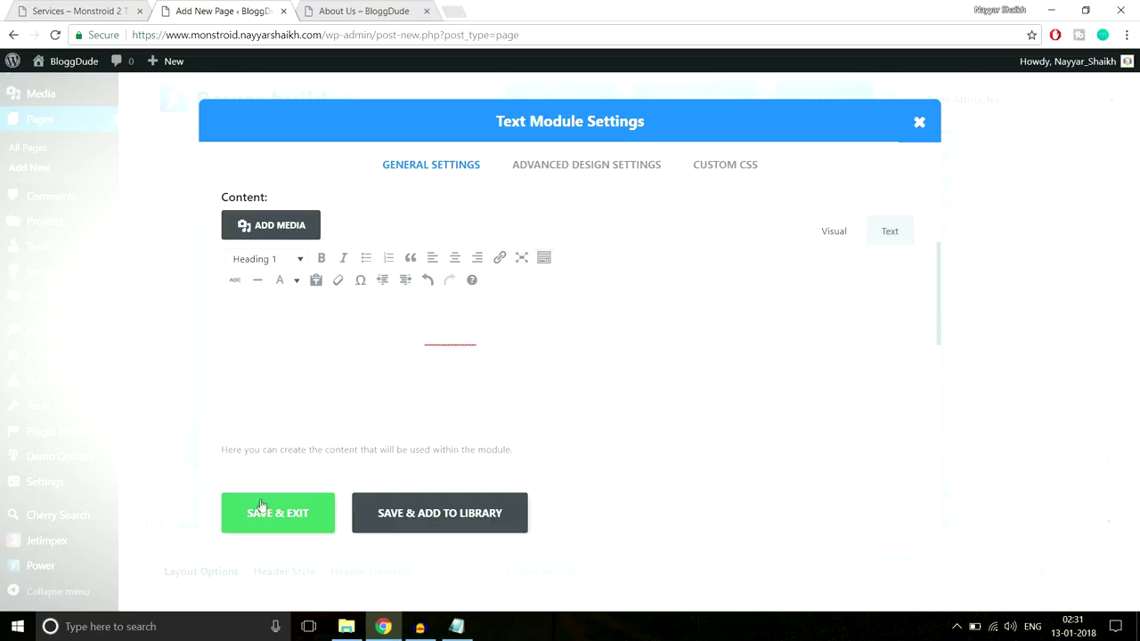
Paste the green underline bar CSS into the module's After custom CSS and save it
left_click(59, 9)
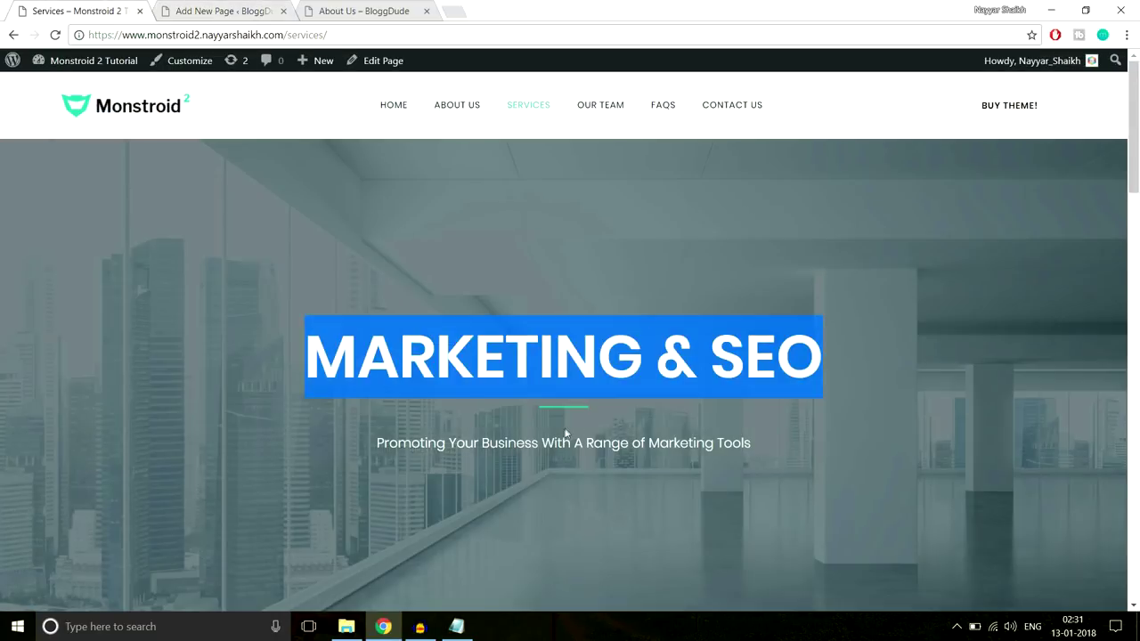
left_click(218, 10)
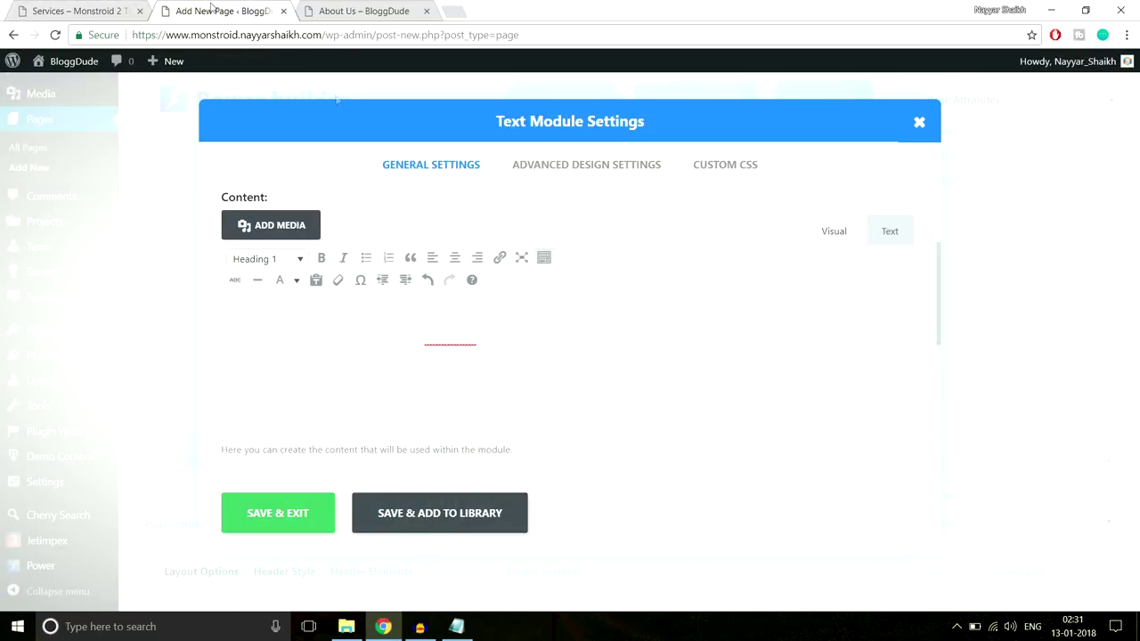
left_click(724, 178)
scroll(753, 323, "down", 10)
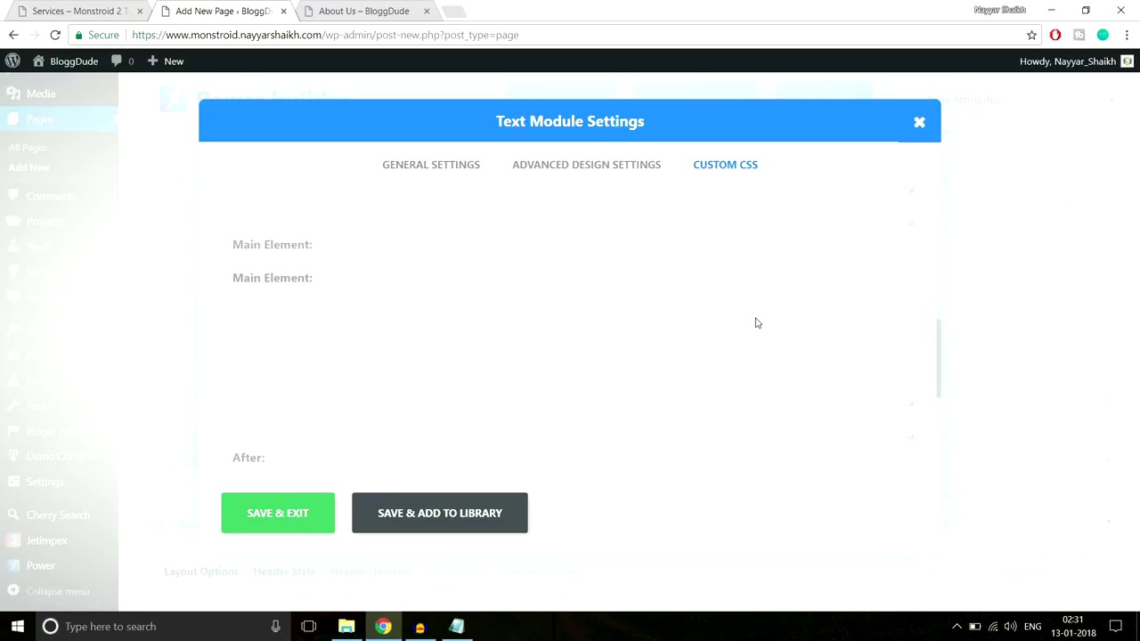
left_click(458, 629)
left_click(459, 628)
left_click(478, 412)
type("display: block; width: 66px; height: 3px; content: ''; margin-top: 22px; margin-left: auto; margin-right: auto; background-color: #2cc895;")
left_click(296, 516)
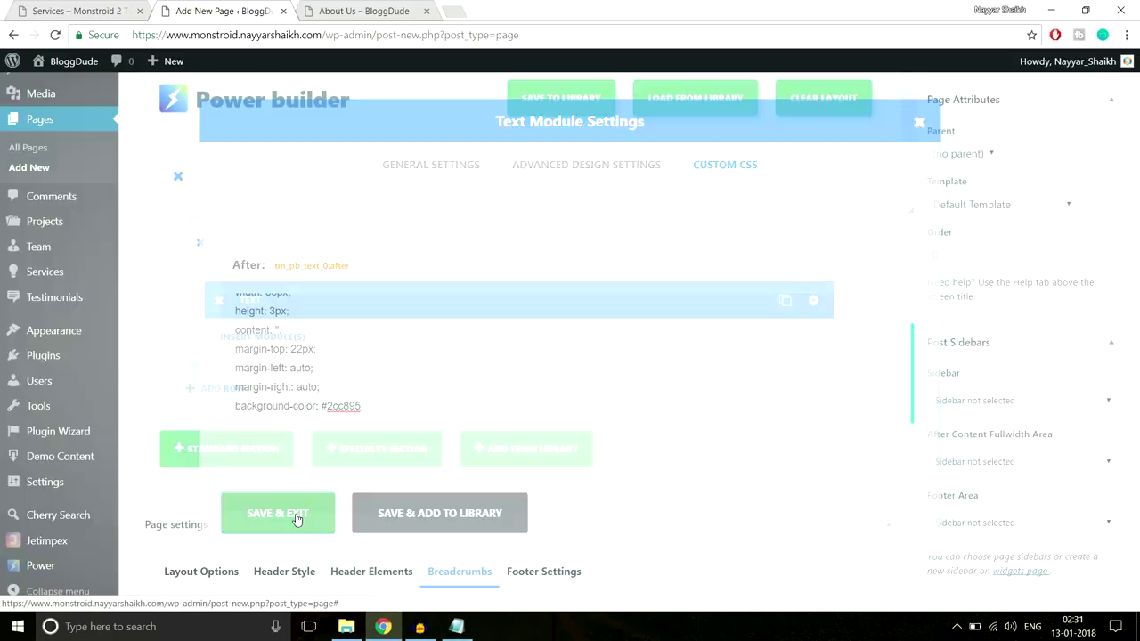
Check the heading against the Services demo page, then return to the new page's builder
left_click(84, 10)
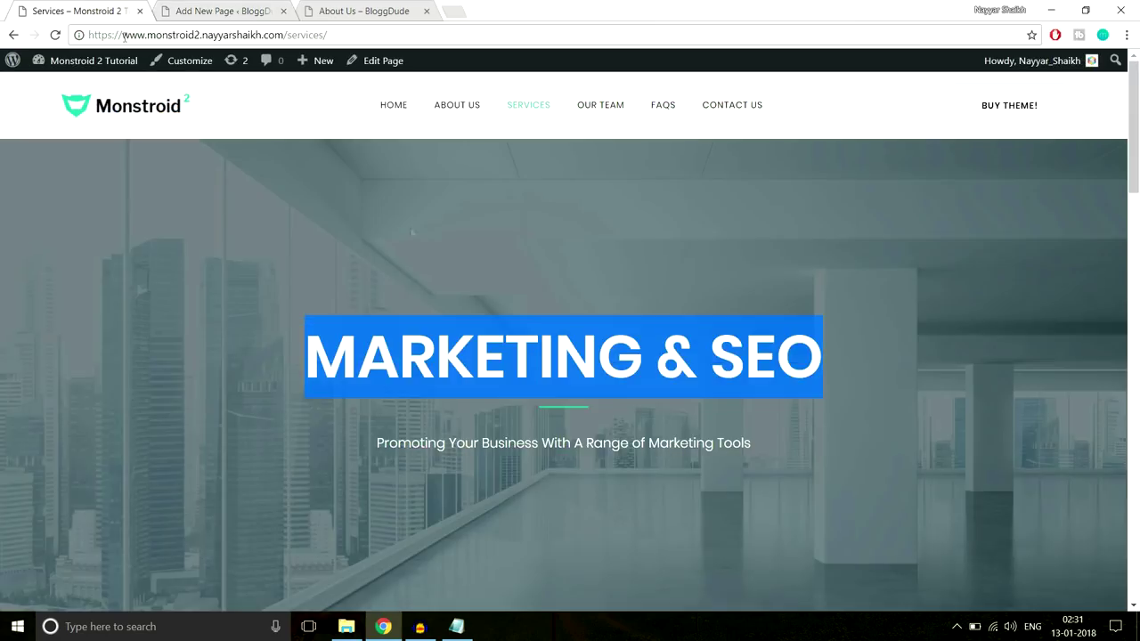
scroll(560, 416, "down", 1)
left_click_drag(376, 378, 762, 368)
key("ctrl+c")
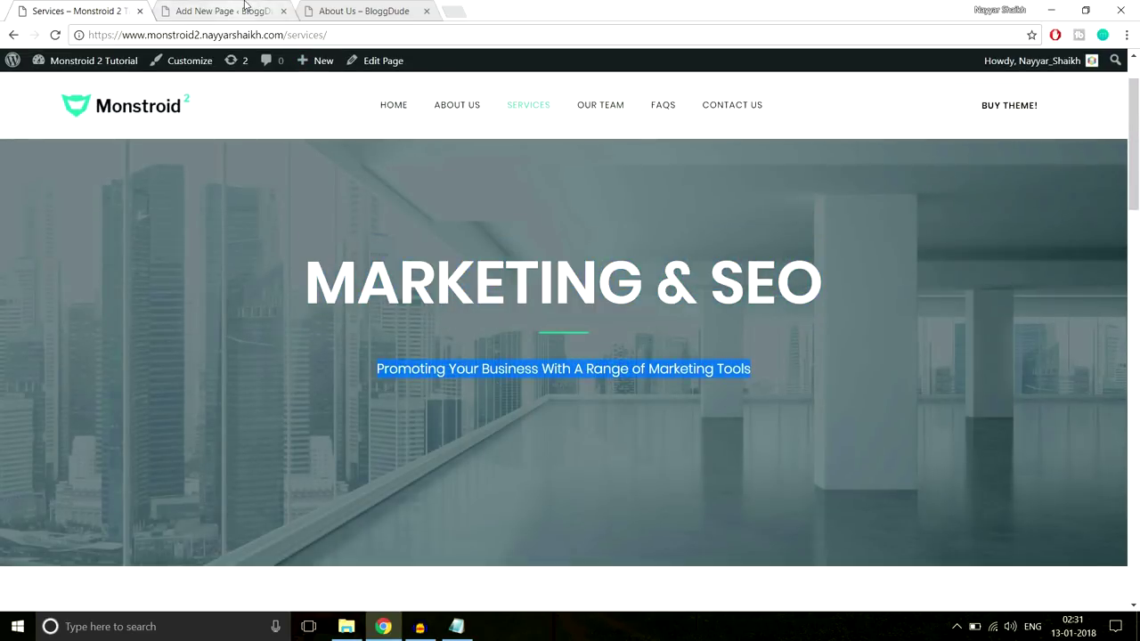
left_click(223, 11)
left_click(272, 342)
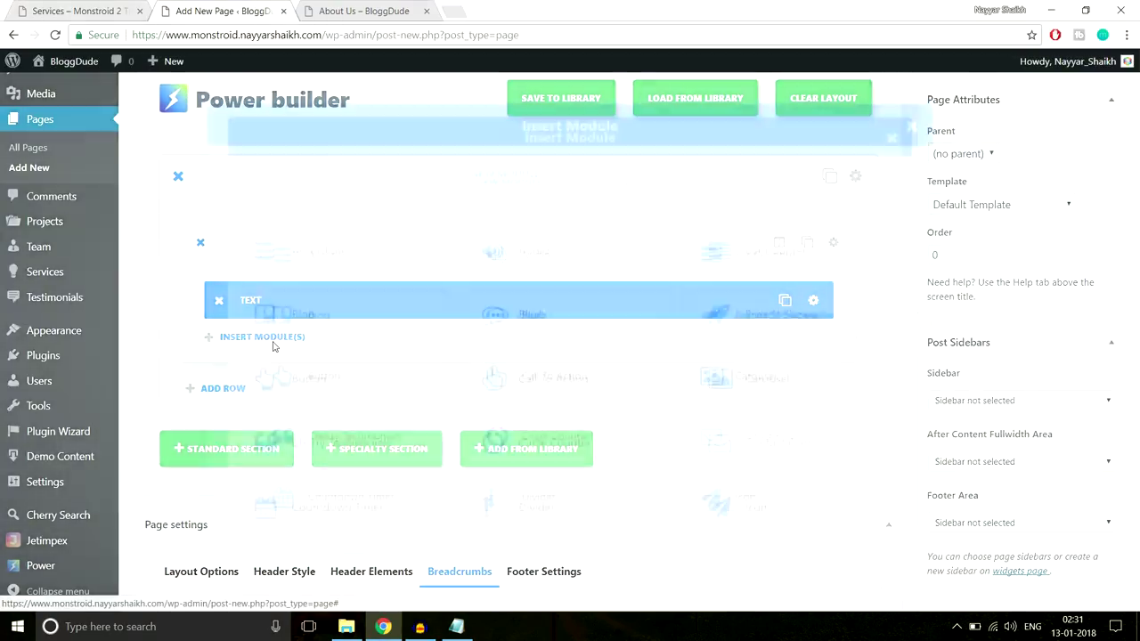
Add a centred Text module with the subtitle 'Promoting Your Business With A Range of Marketing Tools'
scroll(418, 439, "down", 1)
scroll(418, 440, "down", 5)
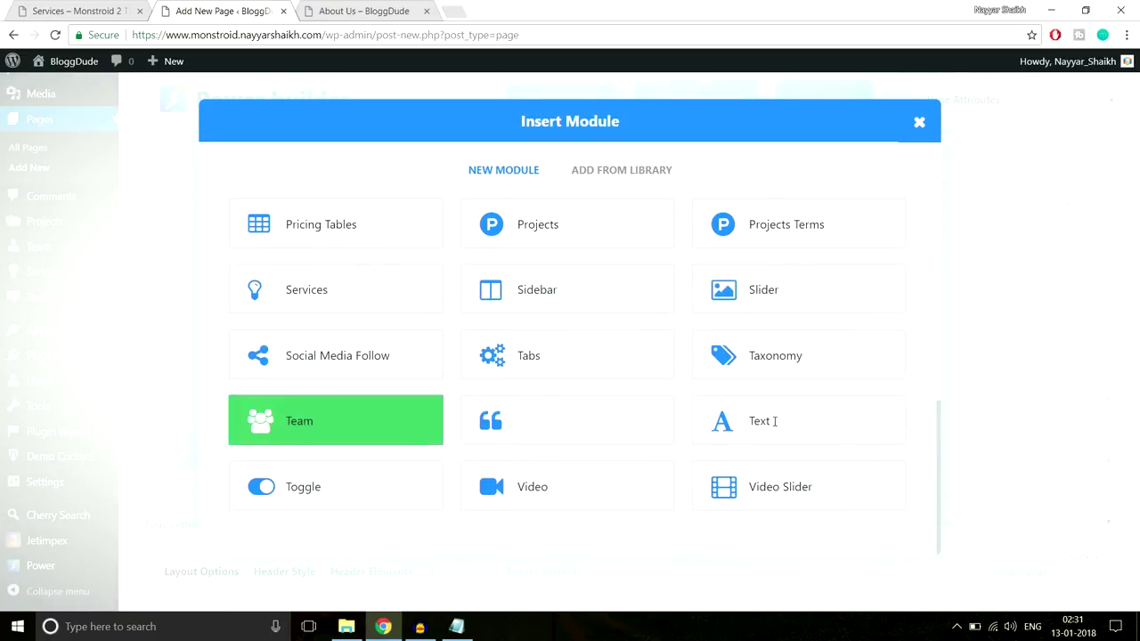
left_click(831, 425)
left_click(395, 275)
left_click(361, 305)
scroll(428, 356, "down", 1)
key("ctrl+v")
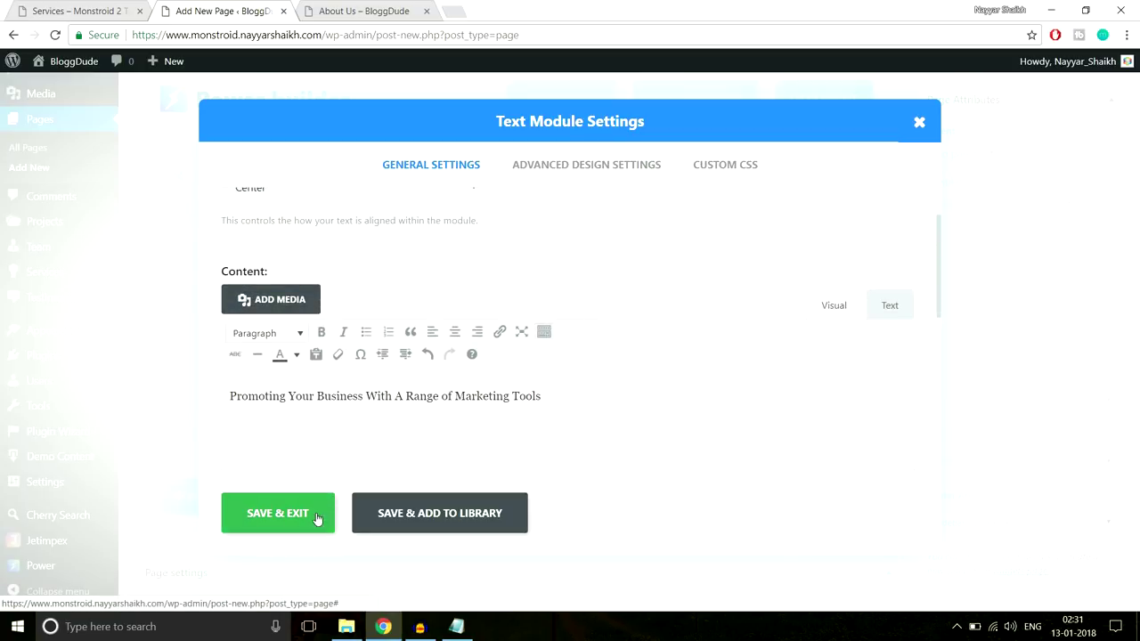
left_click(317, 519)
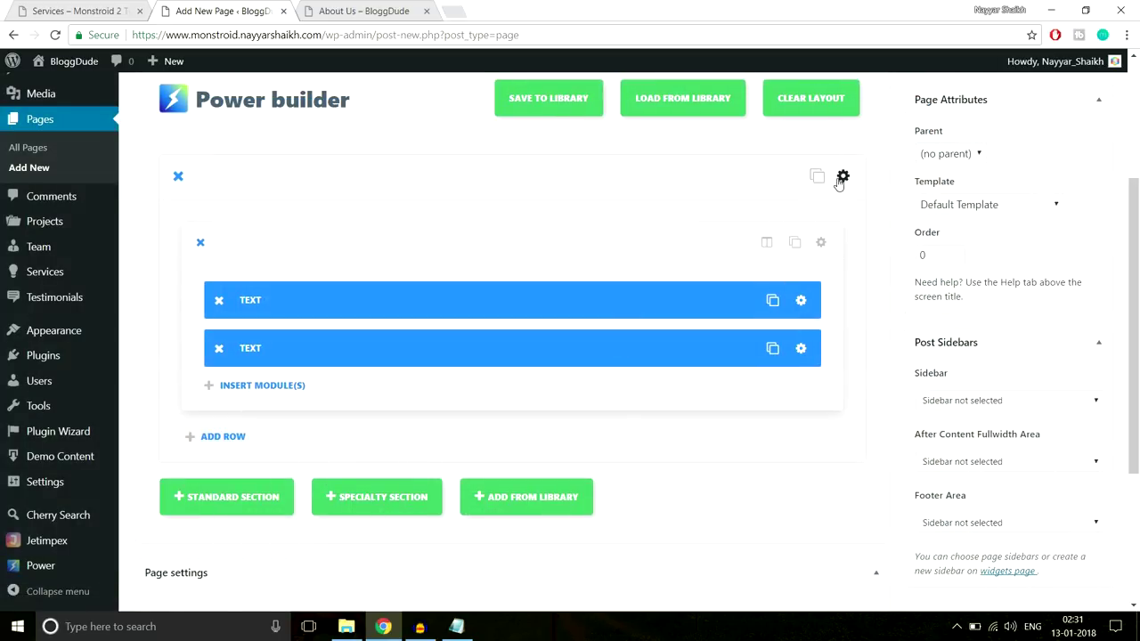
left_click(841, 178)
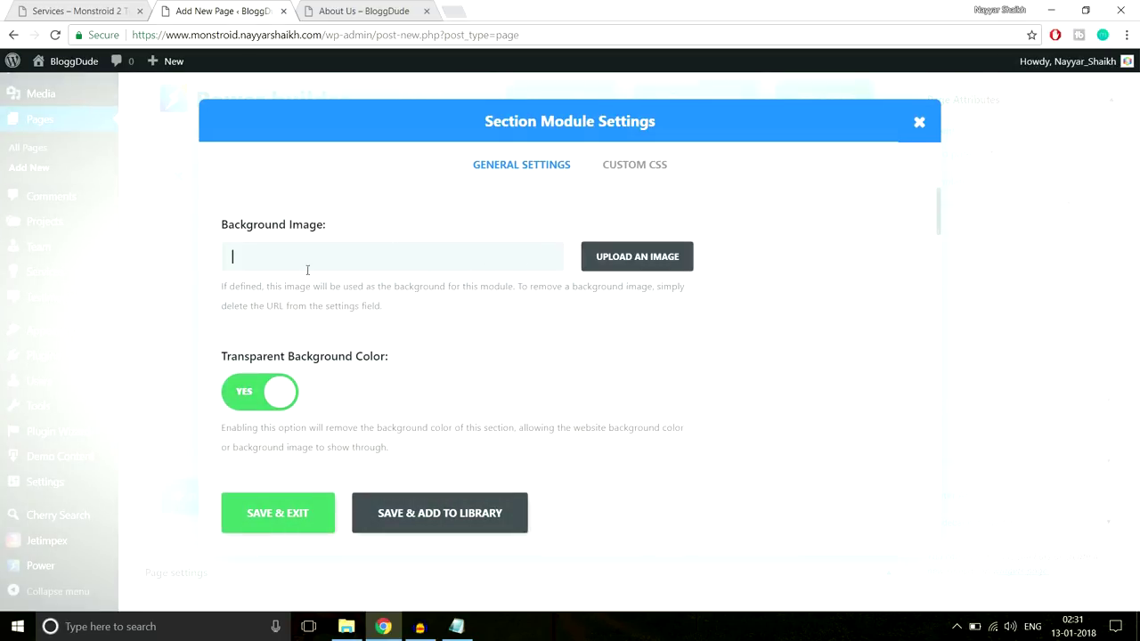
Upload Service-Top from the Services images folder and set it as the section background
left_click(648, 259)
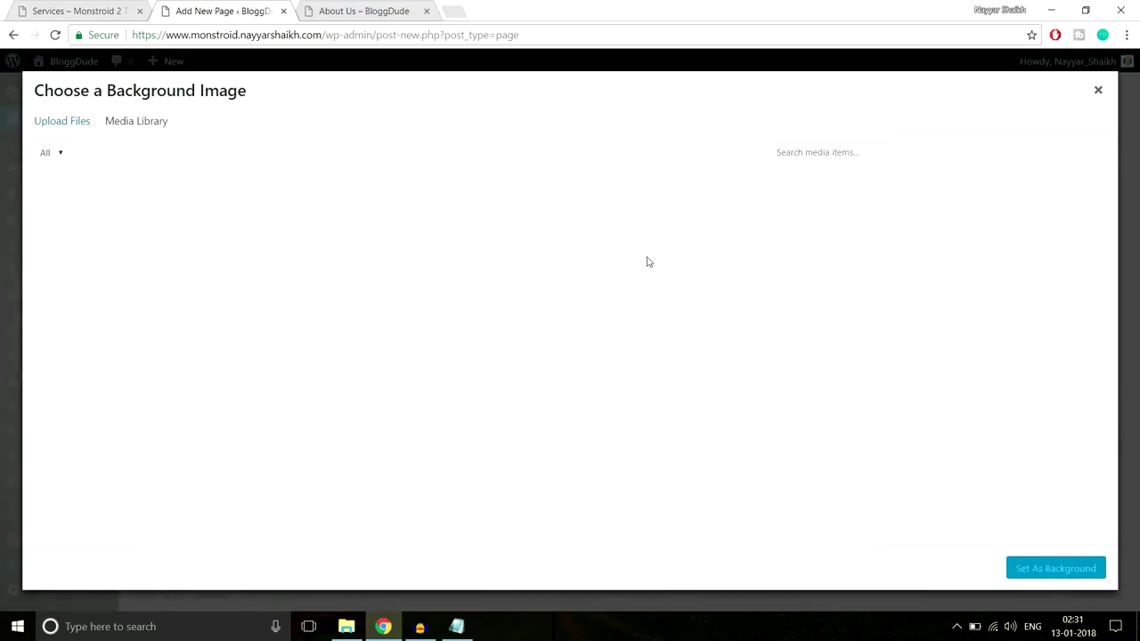
left_click(62, 122)
left_click(567, 339)
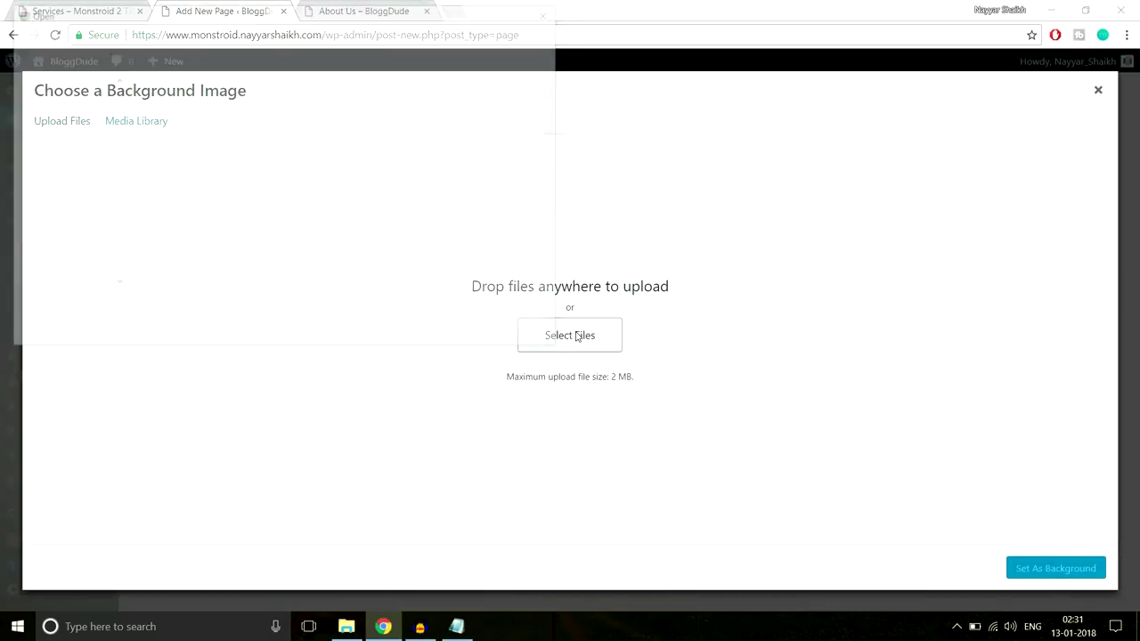
left_click(230, 35)
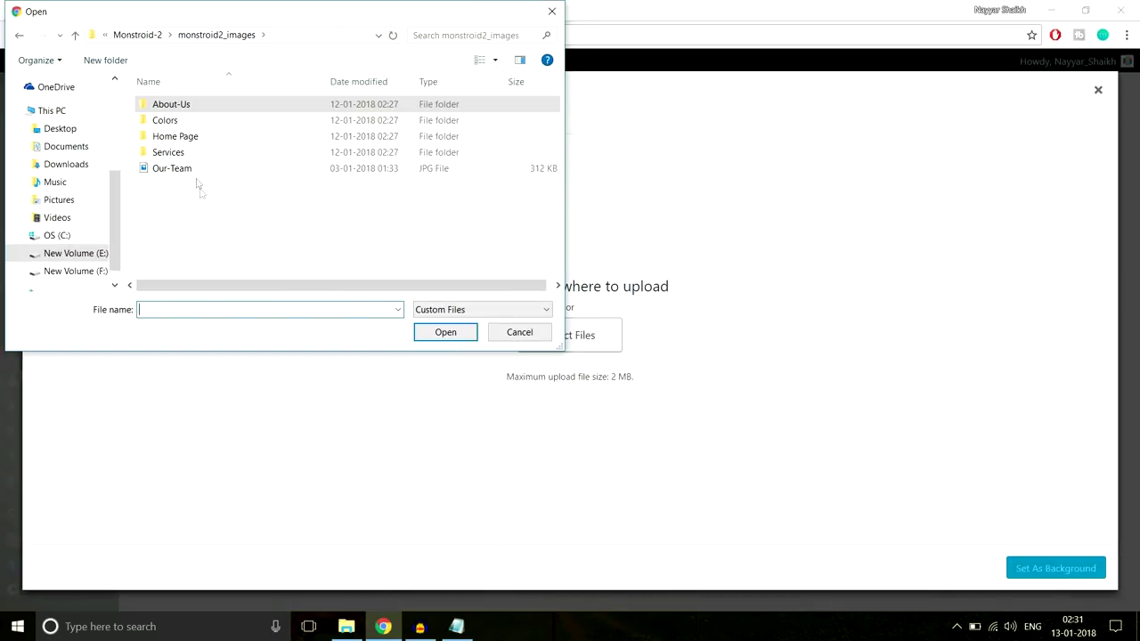
double_click(174, 153)
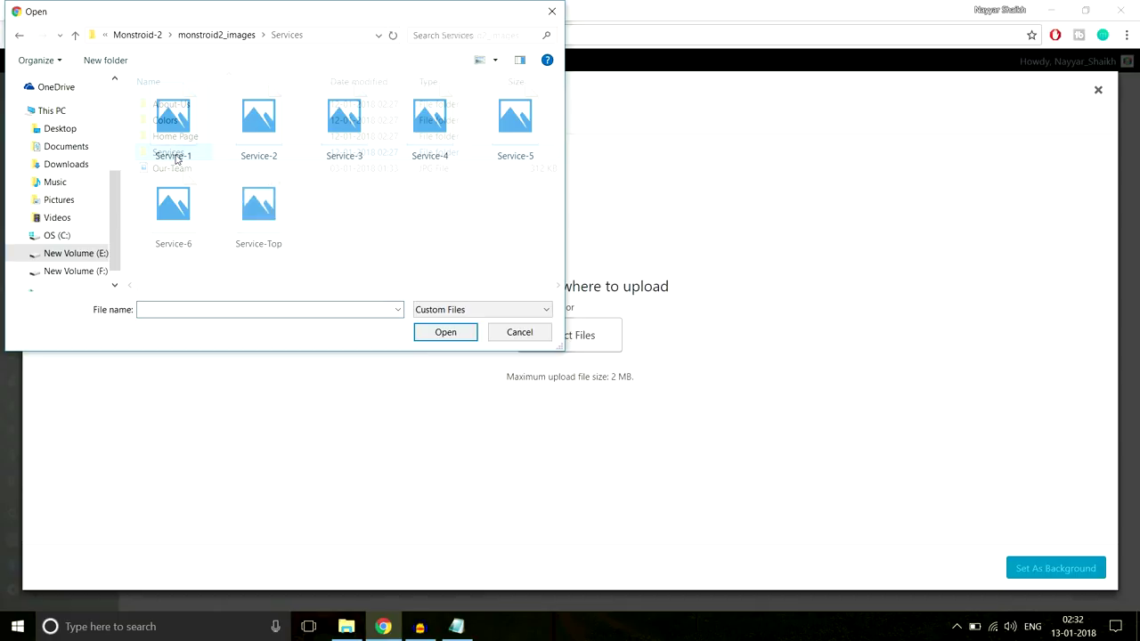
left_click(253, 228)
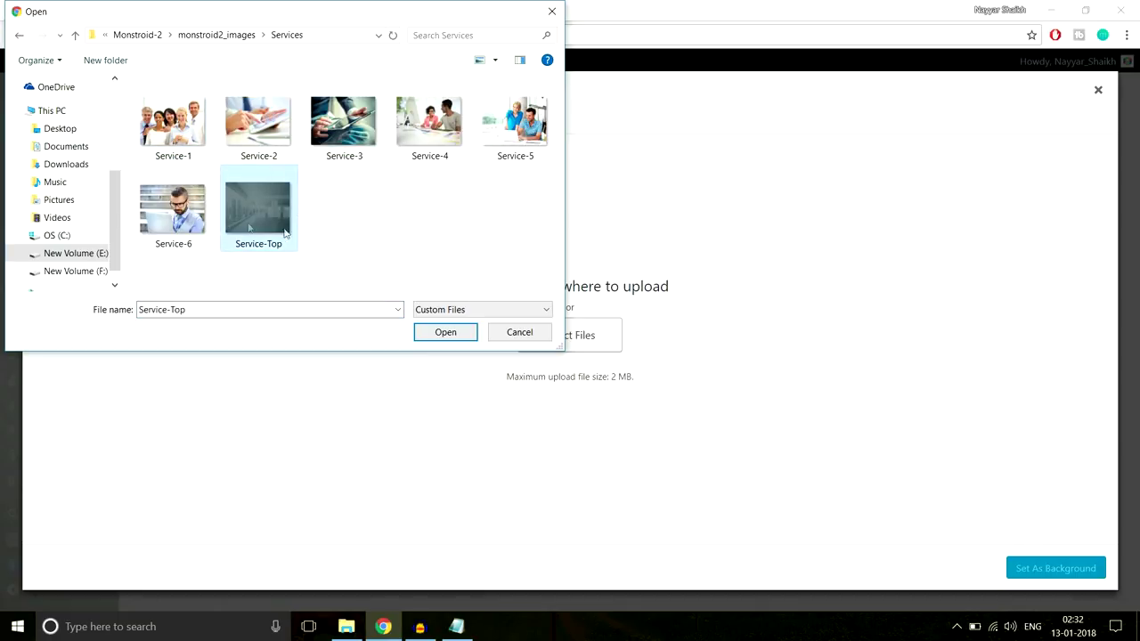
left_click(444, 332)
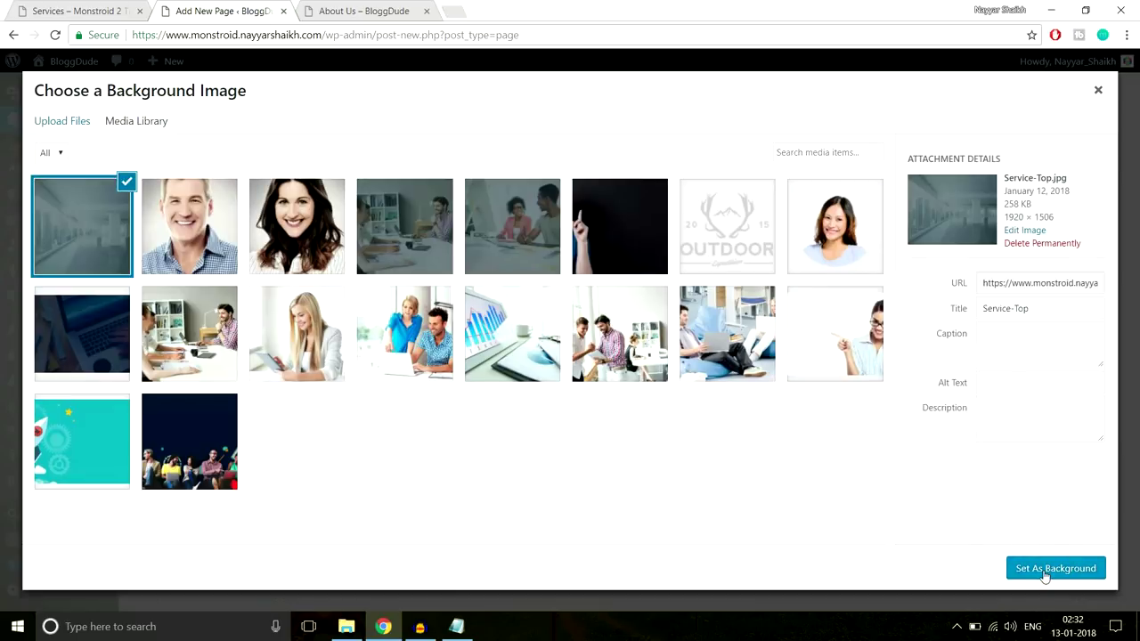
left_click(1046, 574)
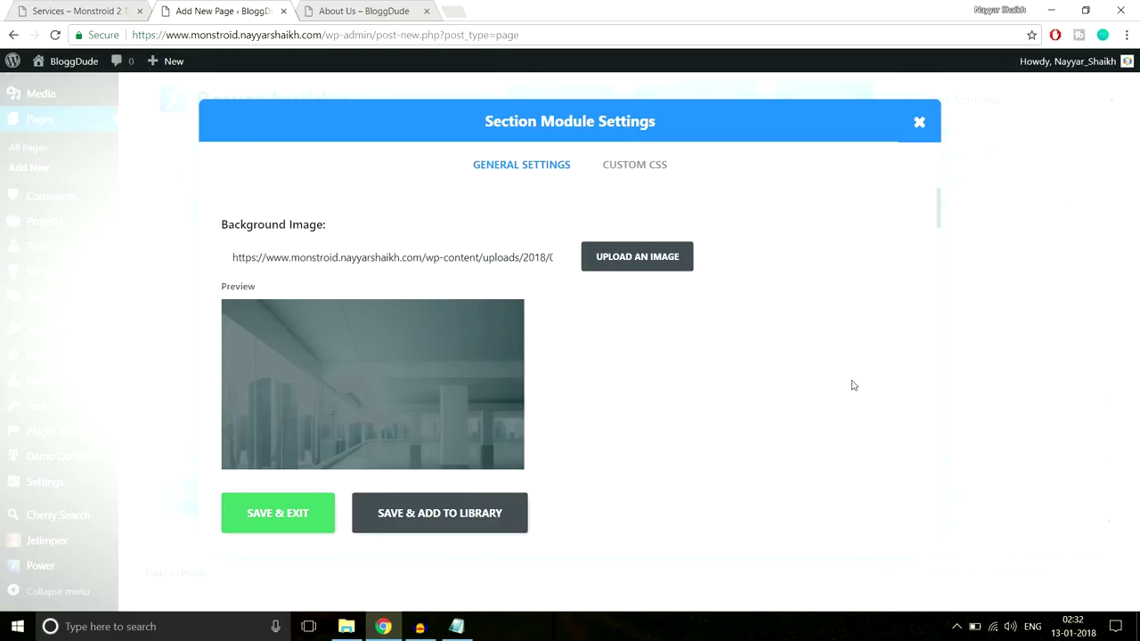
Set the section's top and bottom custom padding to 280px
scroll(853, 383, "down", 10)
scroll(853, 384, "down", 5)
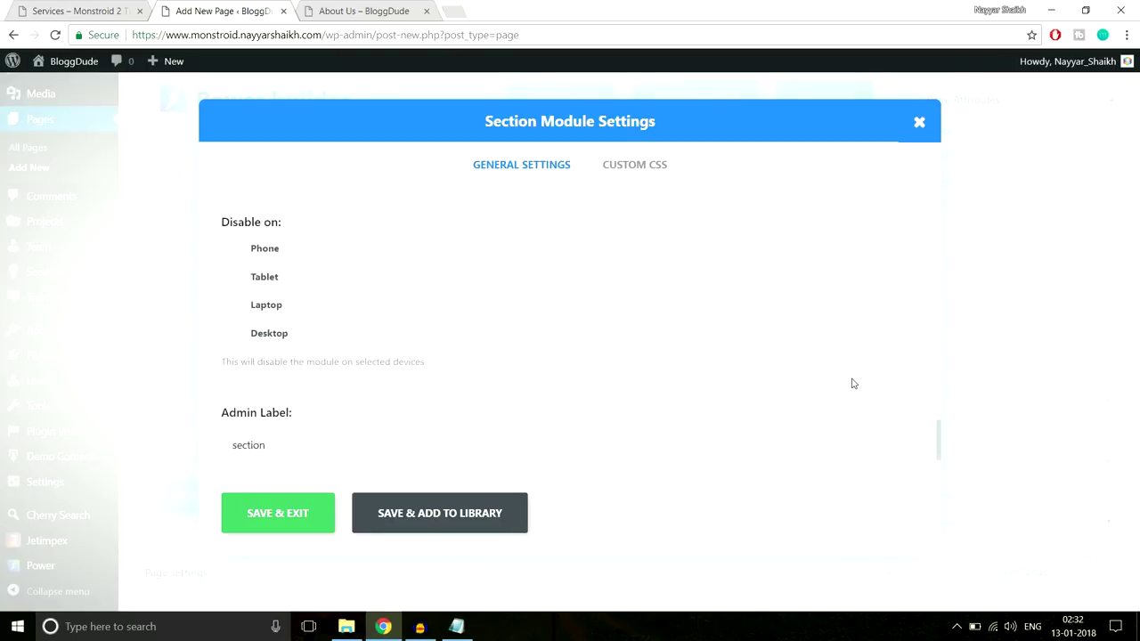
scroll(853, 384, "up", 4)
scroll(853, 384, "down", 2)
scroll(852, 384, "down", 1)
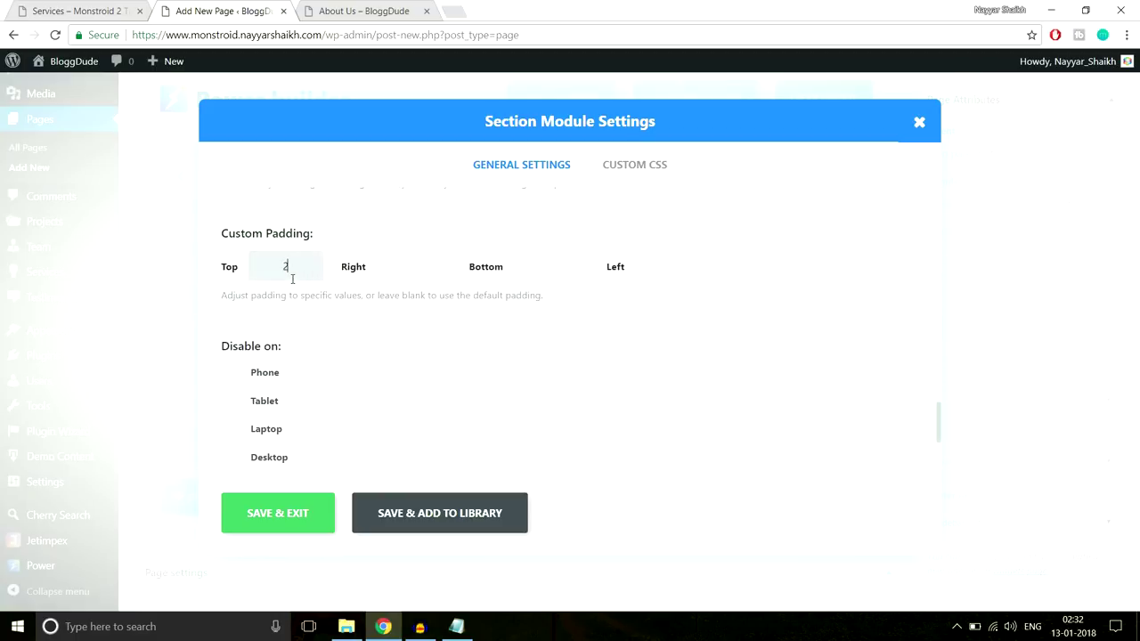
key("Tab")
Save the section, give the 'Promoting Your Business…' line a new text colour, and publish Seervices
left_click(269, 523)
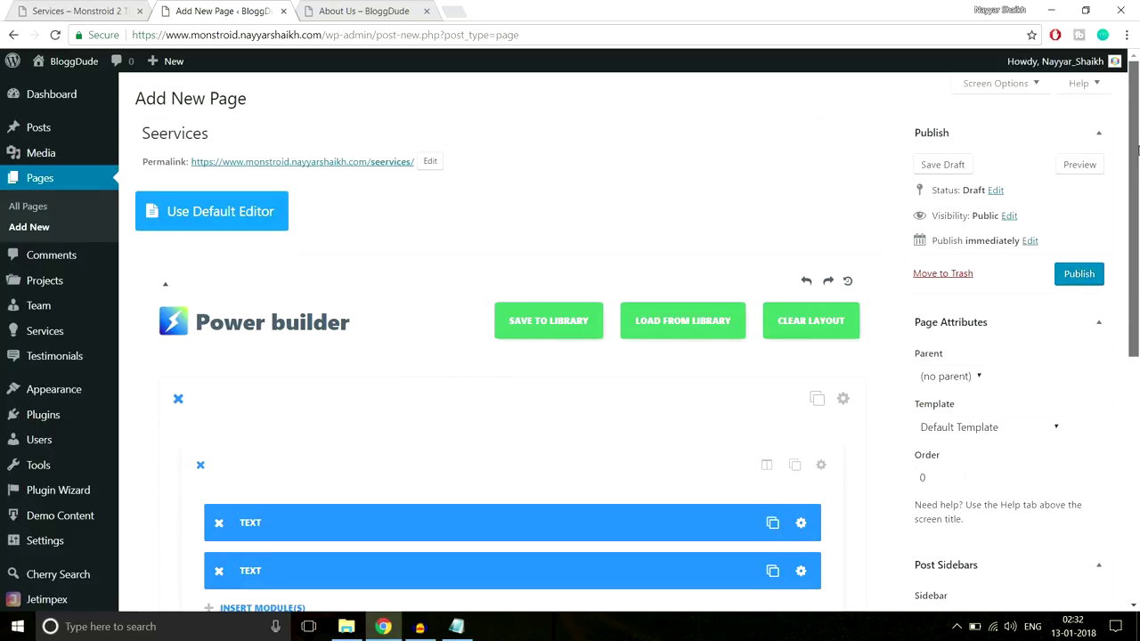
scroll(806, 389, "down", 2)
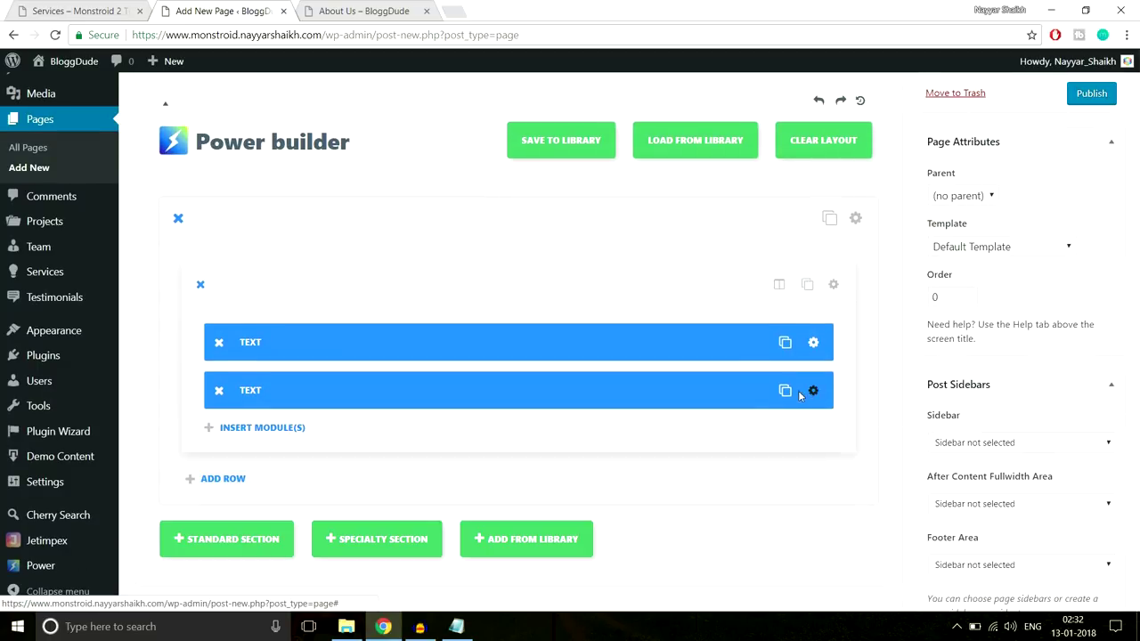
left_click(800, 389)
scroll(584, 386, "down", 3)
left_click_drag(608, 245, 225, 249)
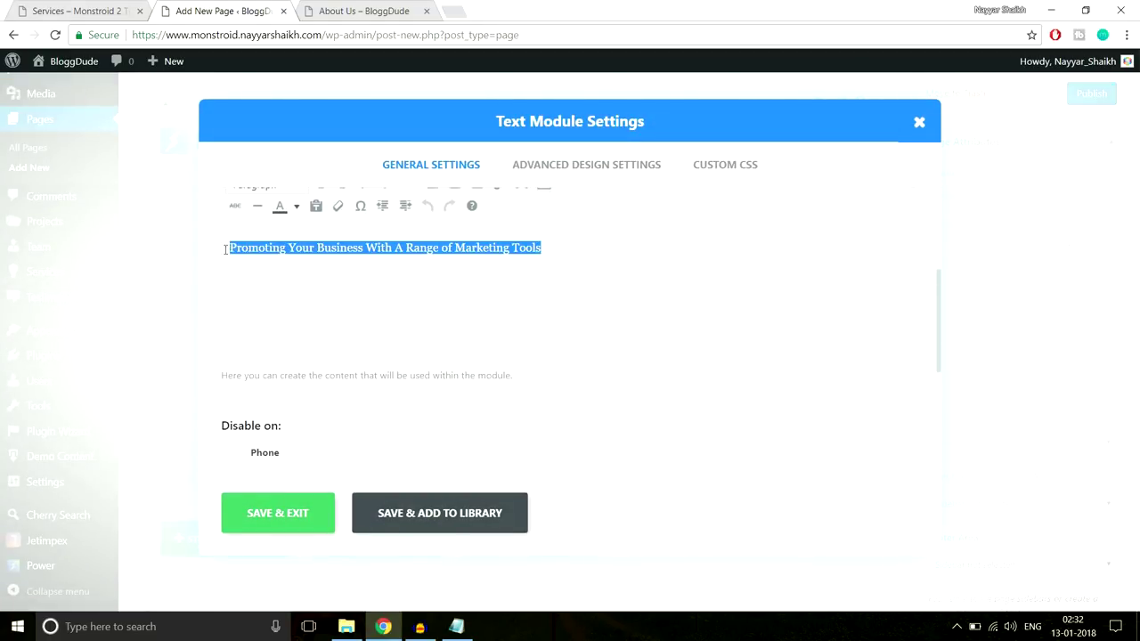
left_click(298, 207)
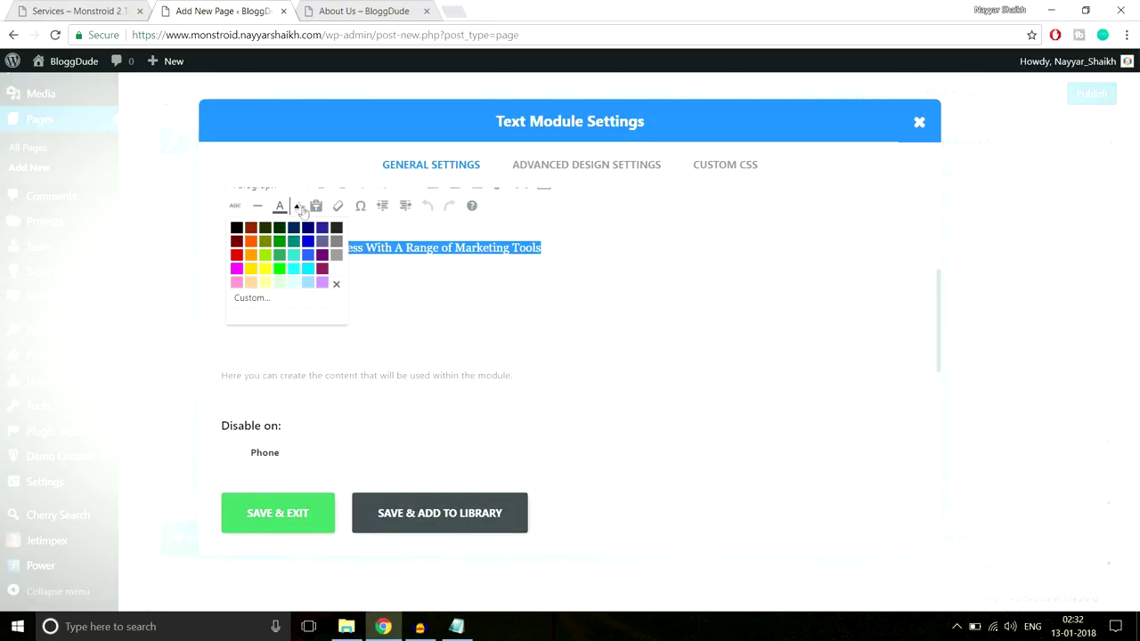
left_click(337, 269)
left_click(304, 512)
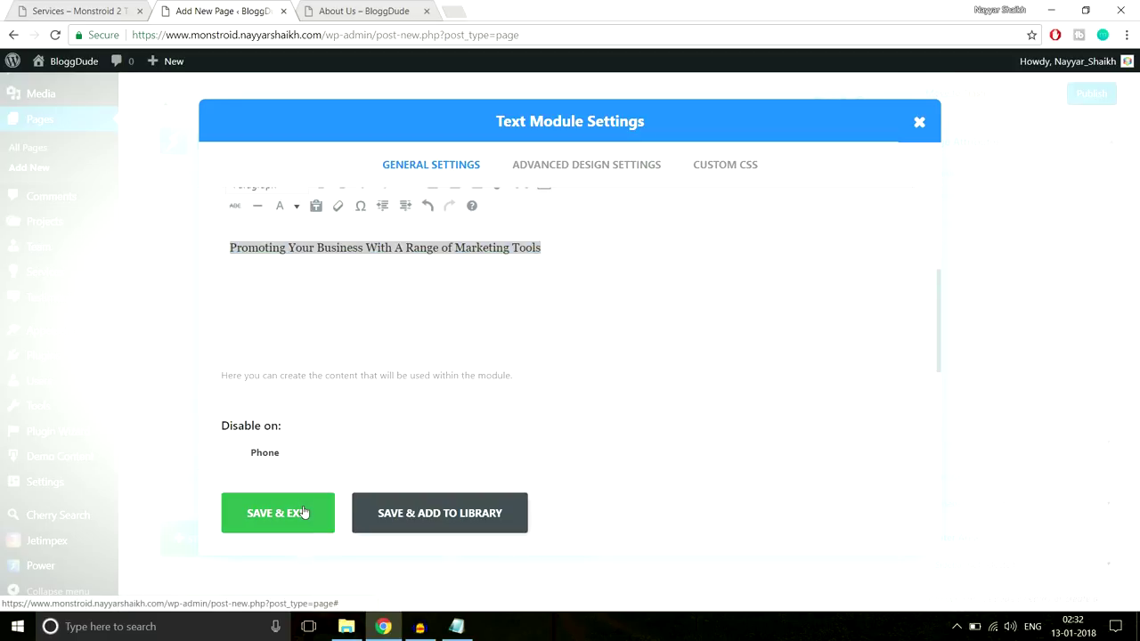
left_click(1079, 274)
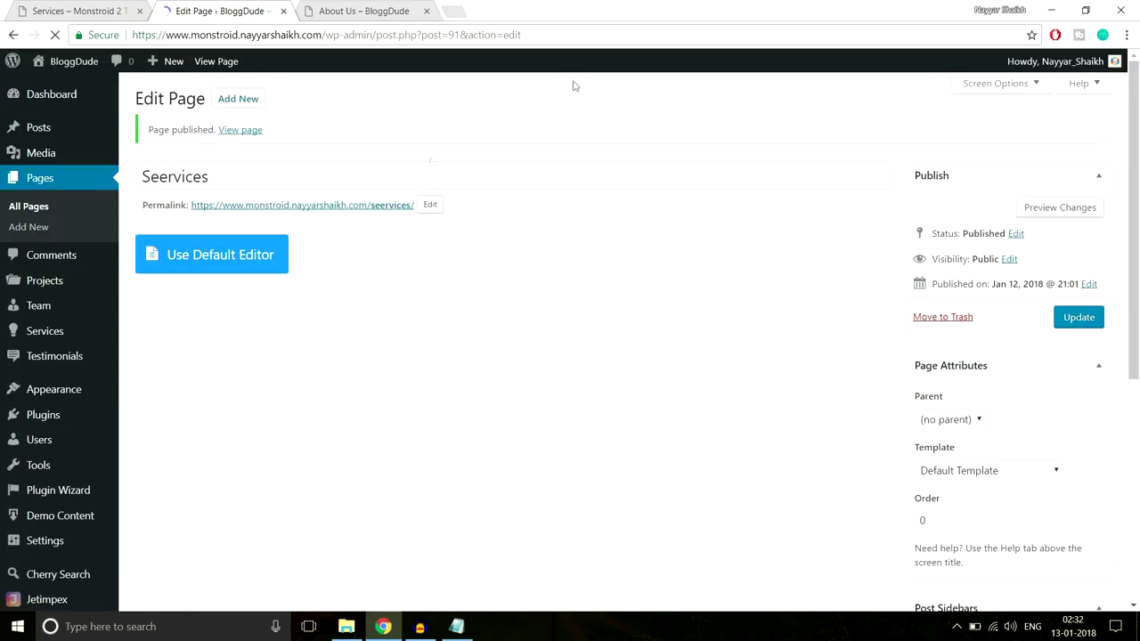
Open the published Seervices page in a new tab and close the About Us tab
right_click(240, 132)
left_click(276, 140)
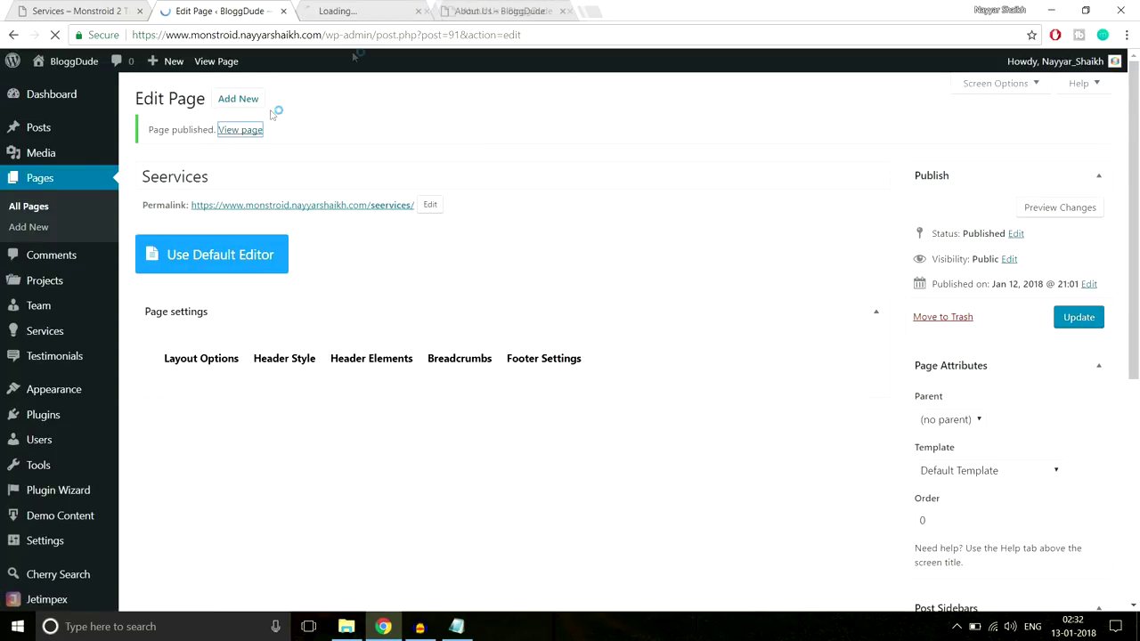
left_click(363, 12)
left_click(516, 10)
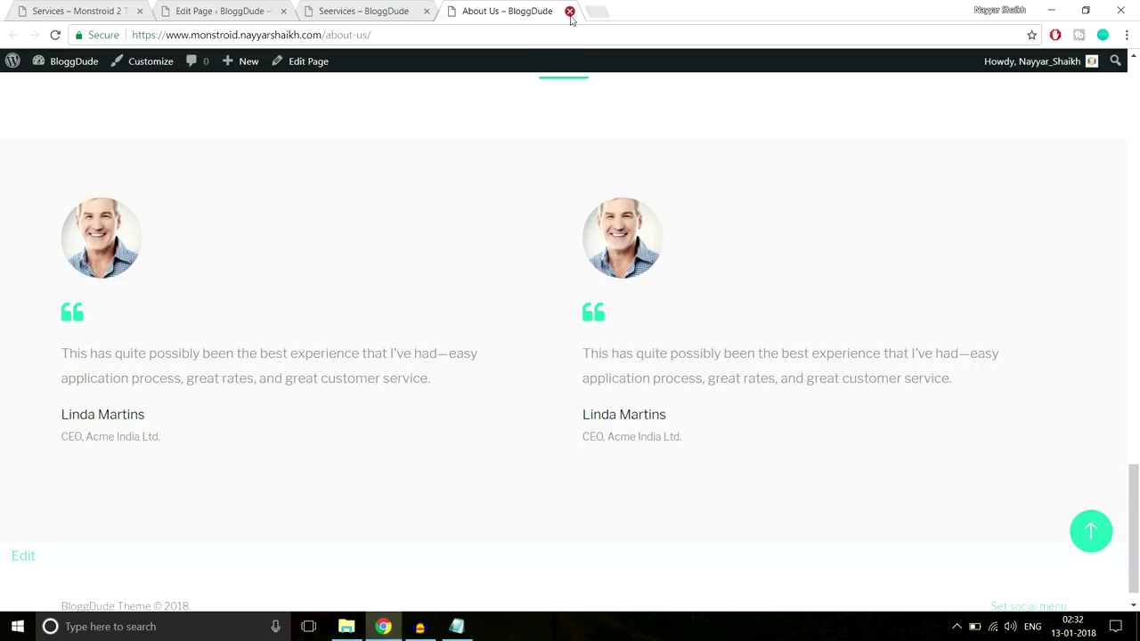
left_click(570, 12)
Review the live Seervices page's MARKETING & SEO hero, then return to the page editor
scroll(625, 237, "down", 3)
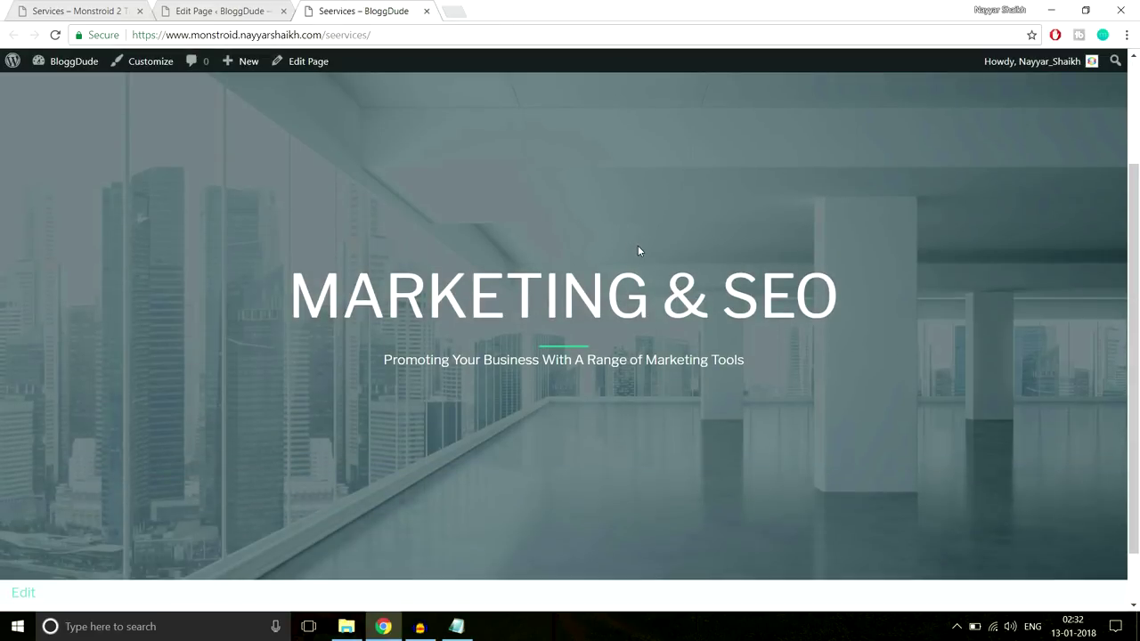
scroll(638, 244, "up", 3)
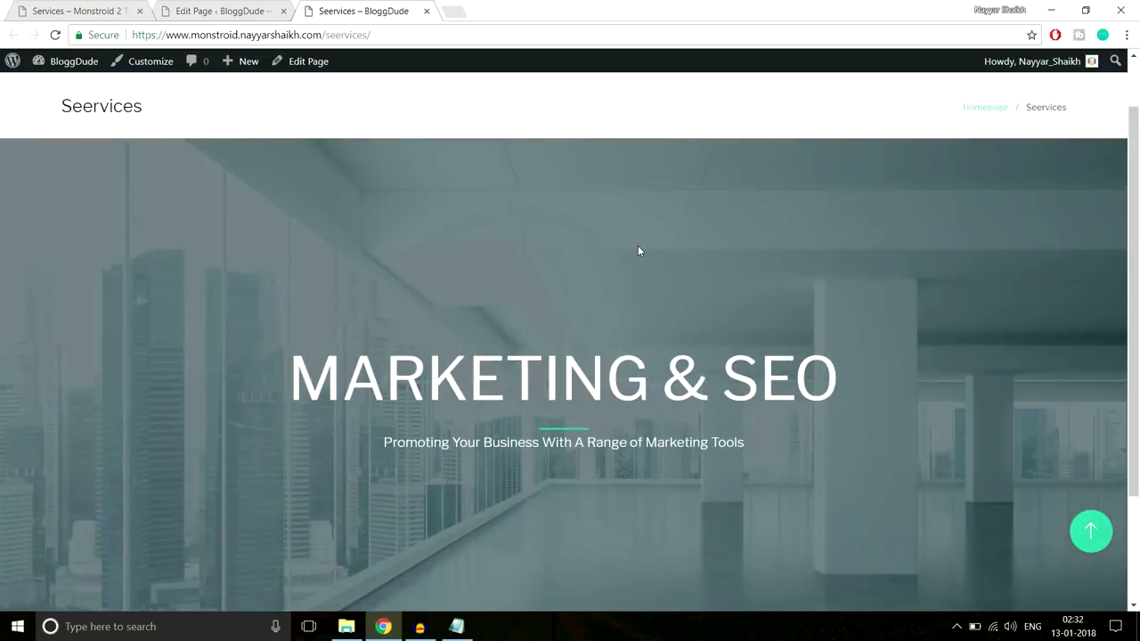
left_click_drag(54, 179, 375, 166)
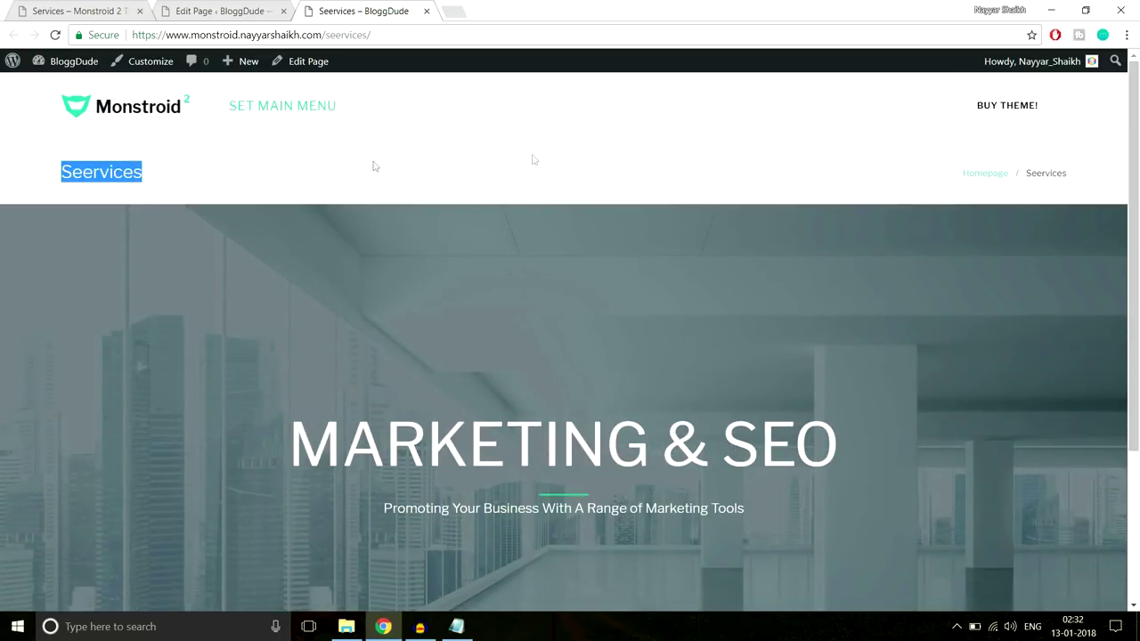
left_click_drag(908, 154, 1071, 175)
left_click(1079, 175)
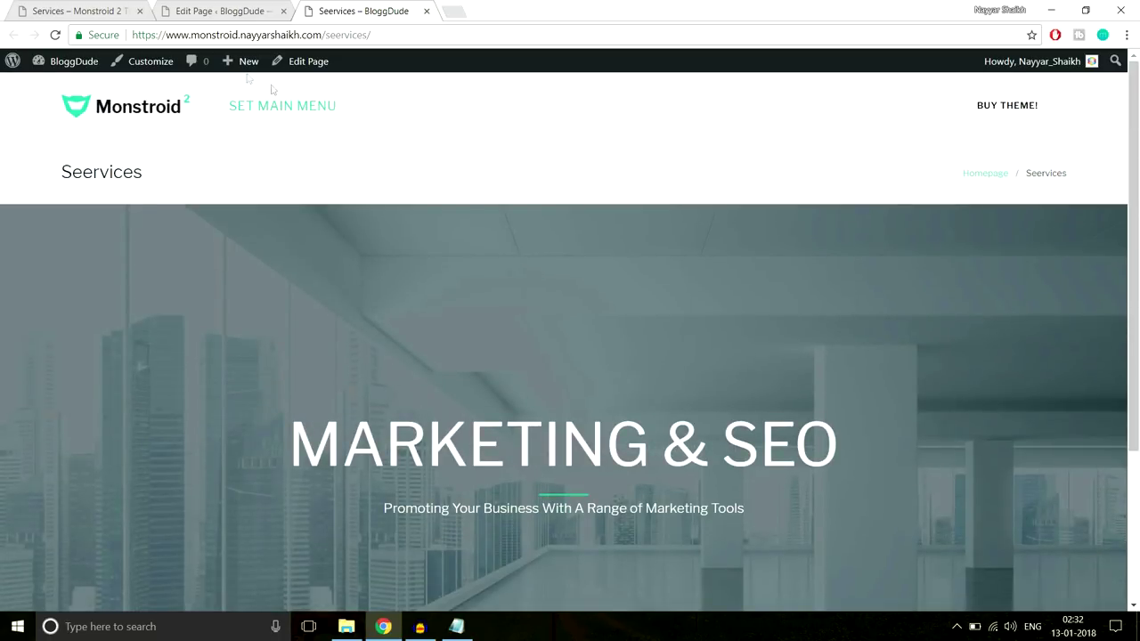
left_click(222, 11)
scroll(628, 236, "down", 3)
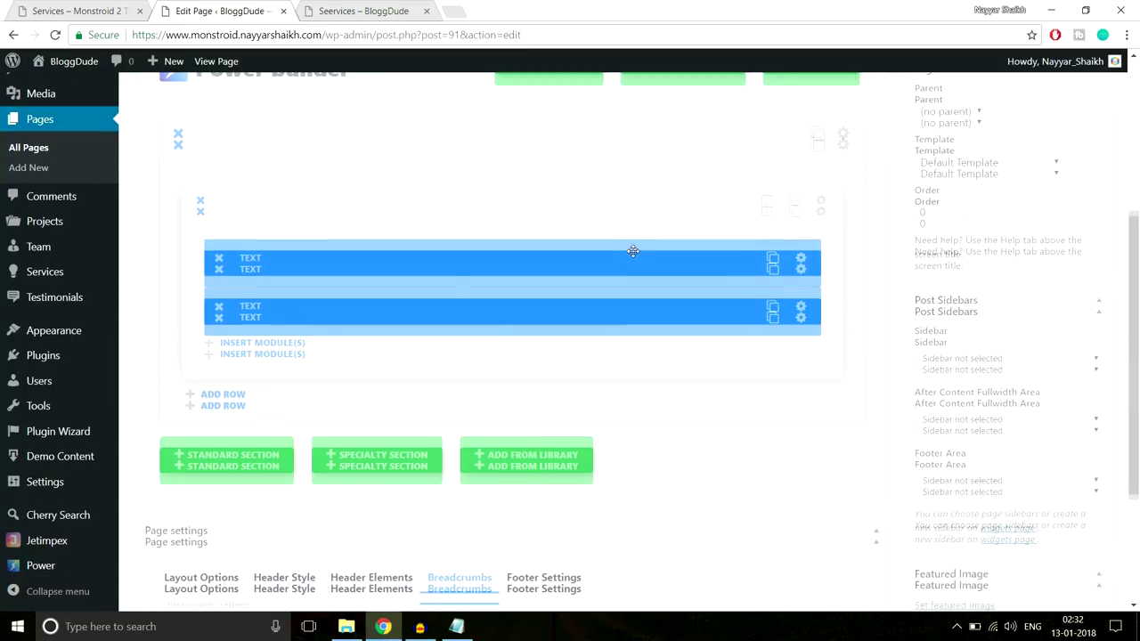
Check the Monstroid 2 Services demo page, then add a new standard section below the first
scroll(632, 251, "down", 3)
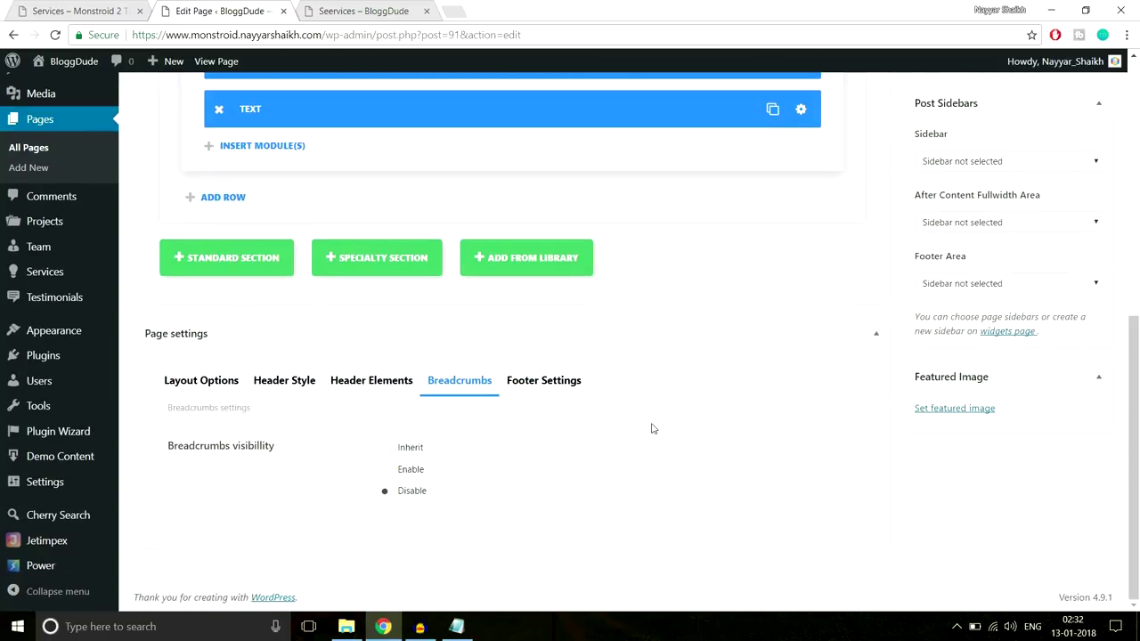
scroll(651, 428, "up", 2)
key("ctrl+shift+Tab")
scroll(853, 245, "down", 5)
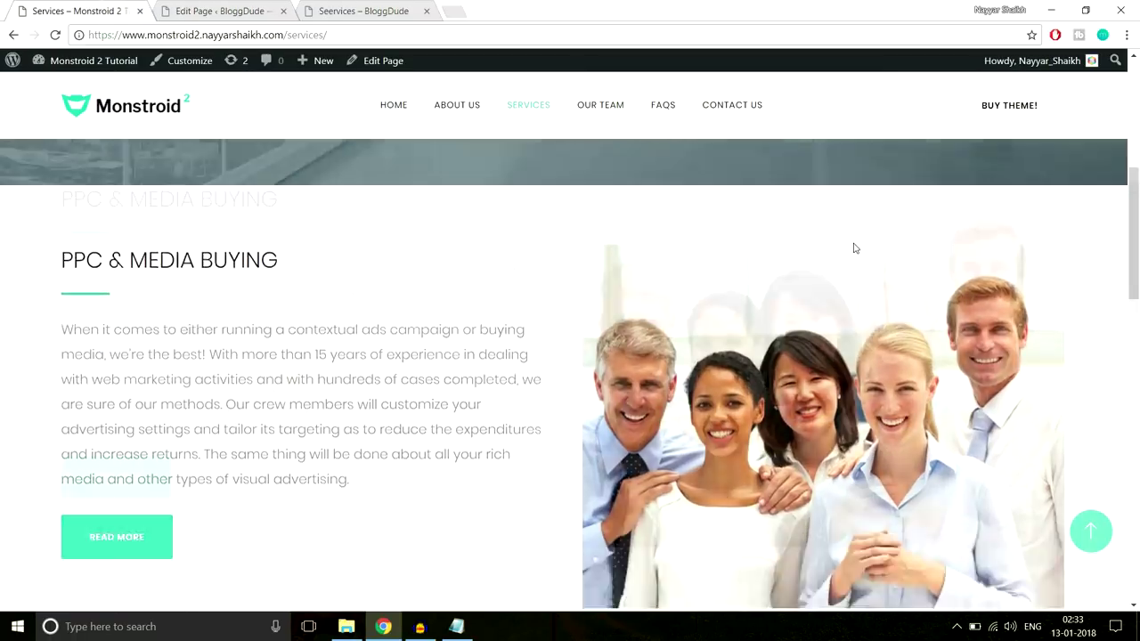
scroll(852, 248, "down", 1)
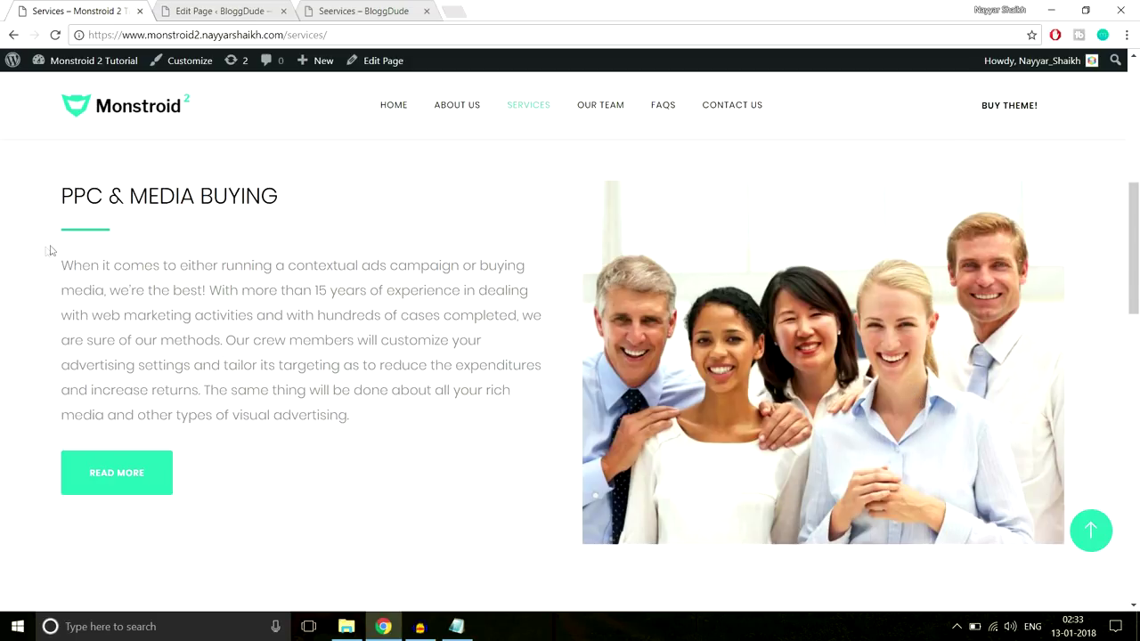
left_click(221, 10)
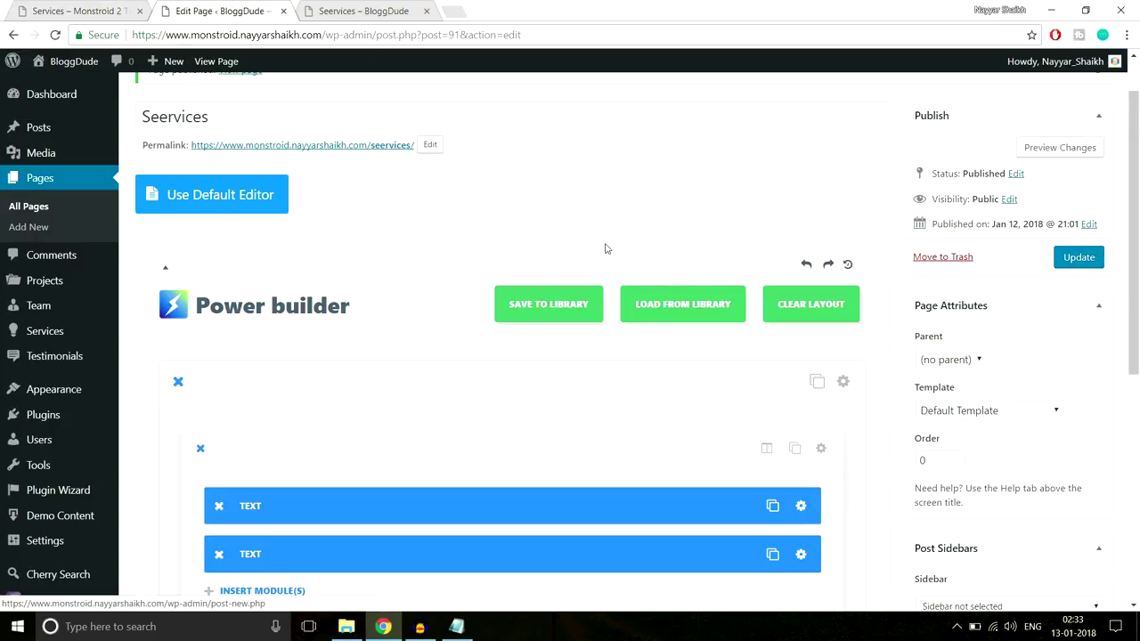
scroll(605, 248, "down", 5)
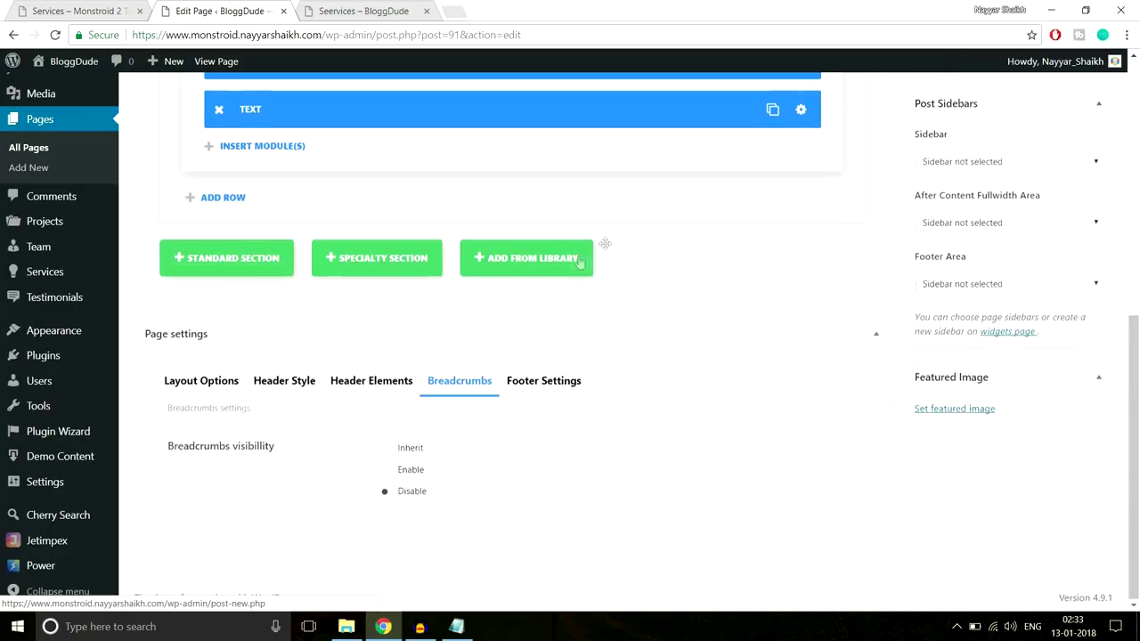
left_click(198, 272)
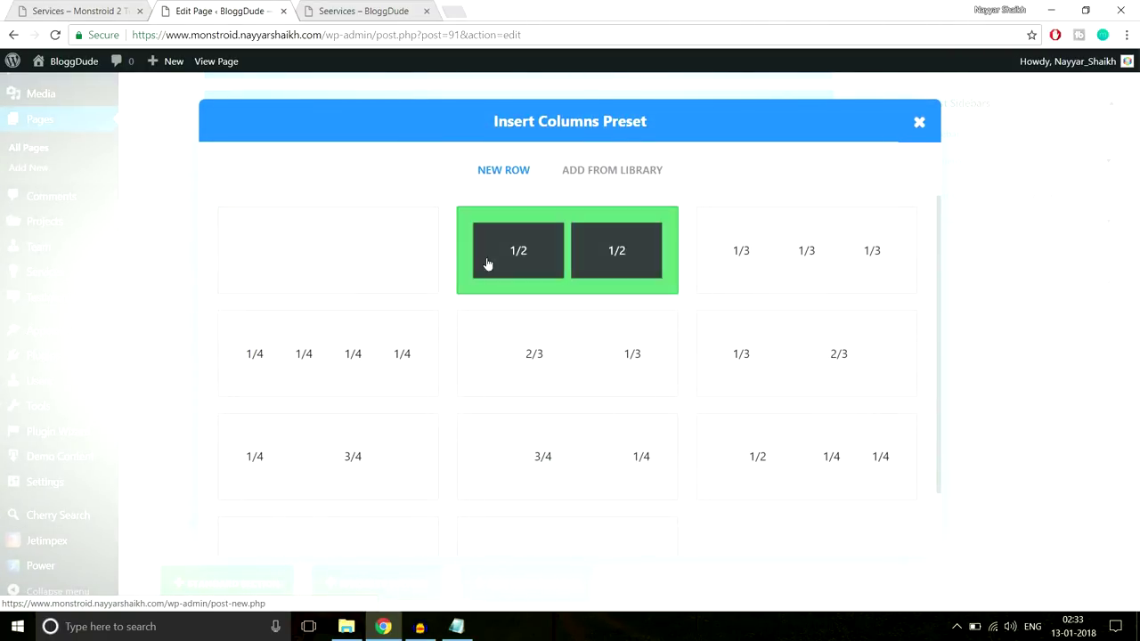
Give the new section two half-width columns and copy the PPC & MEDIA BUYING heading from the demo
left_click(486, 262)
scroll(336, 377, "down", 1)
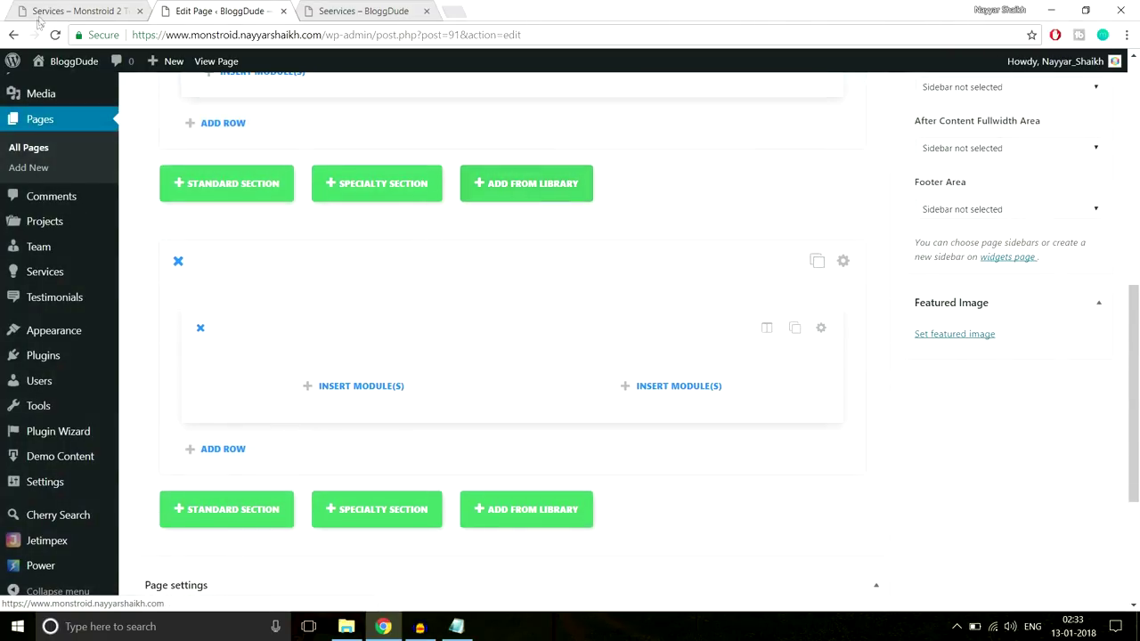
key("ctrl+shift+Tab")
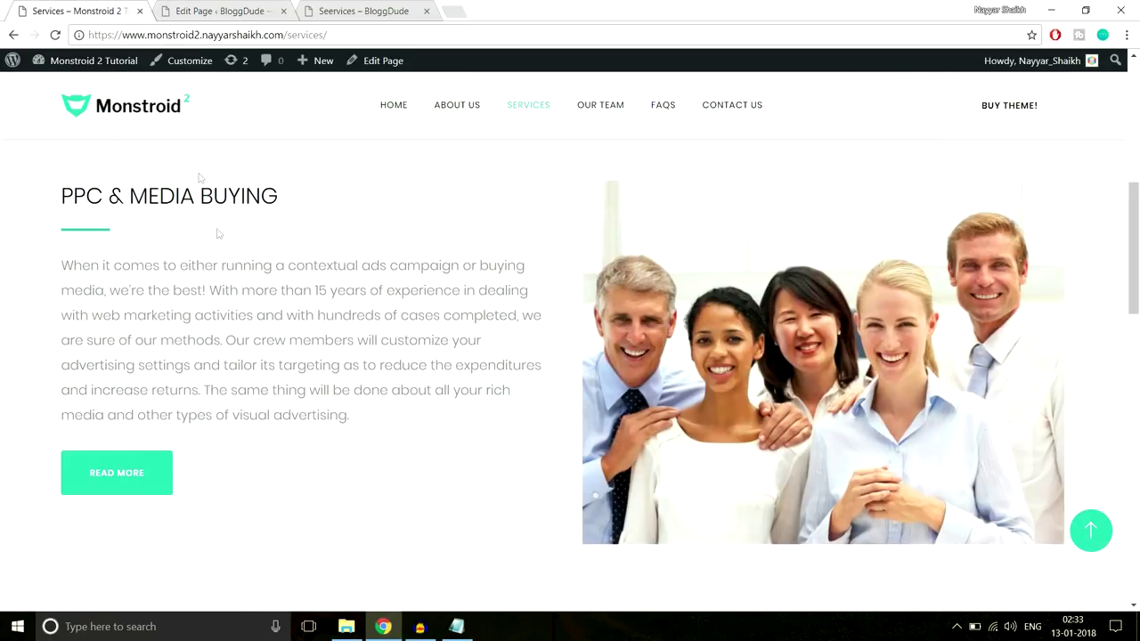
left_click_drag(62, 192, 286, 194)
key("ctrl+c")
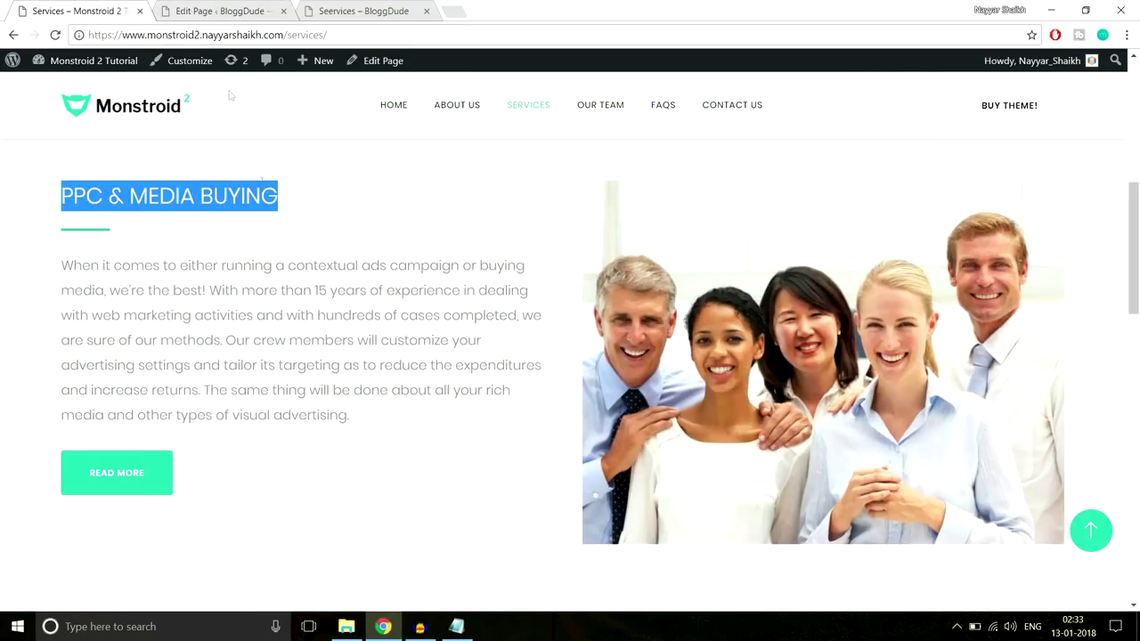
left_click(197, 5)
Add a Text module holding the PPC & MEDIA BUYING Heading 4 and compare it with the demo
scroll(656, 394, "down", 5)
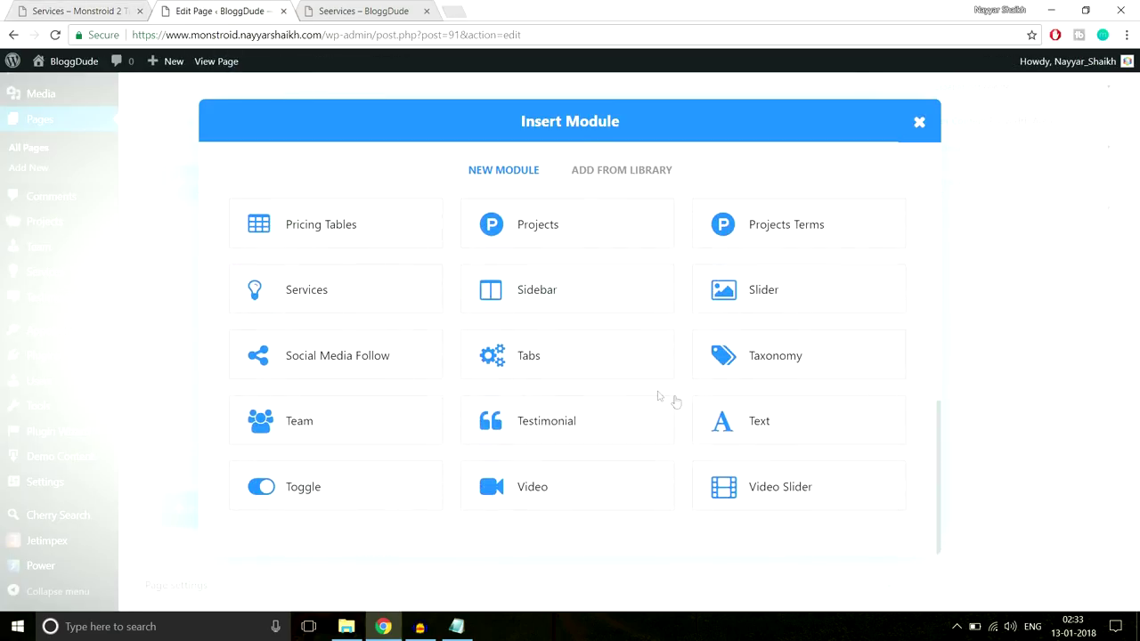
left_click(765, 413)
scroll(483, 382, "down", 2)
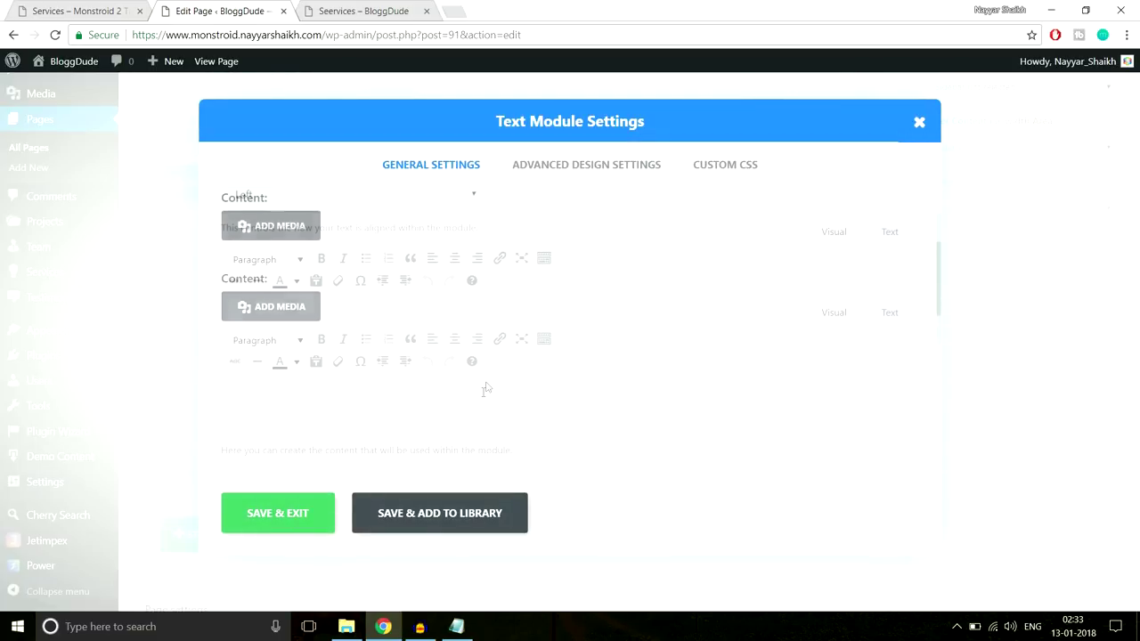
key("ctrl+v")
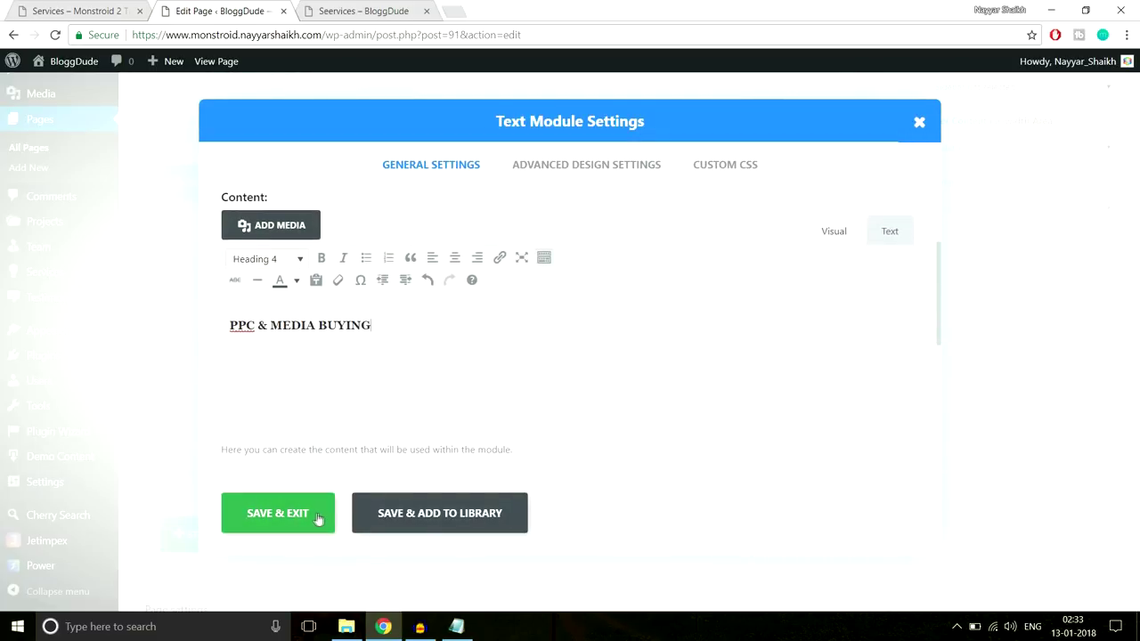
left_click(278, 513)
left_click(121, 5)
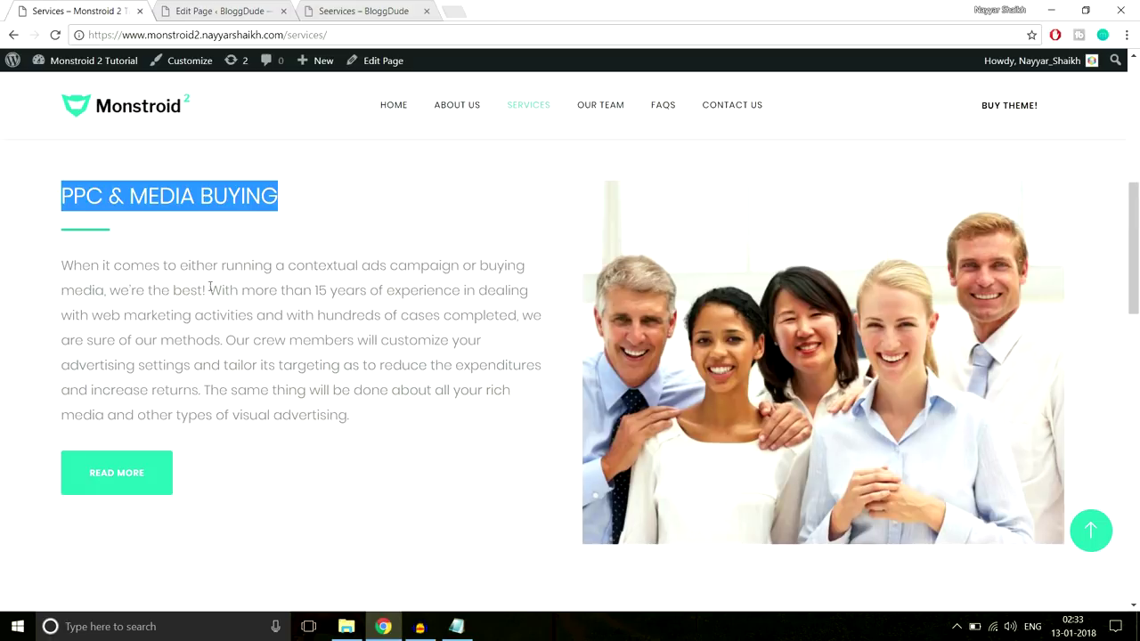
left_click(118, 247)
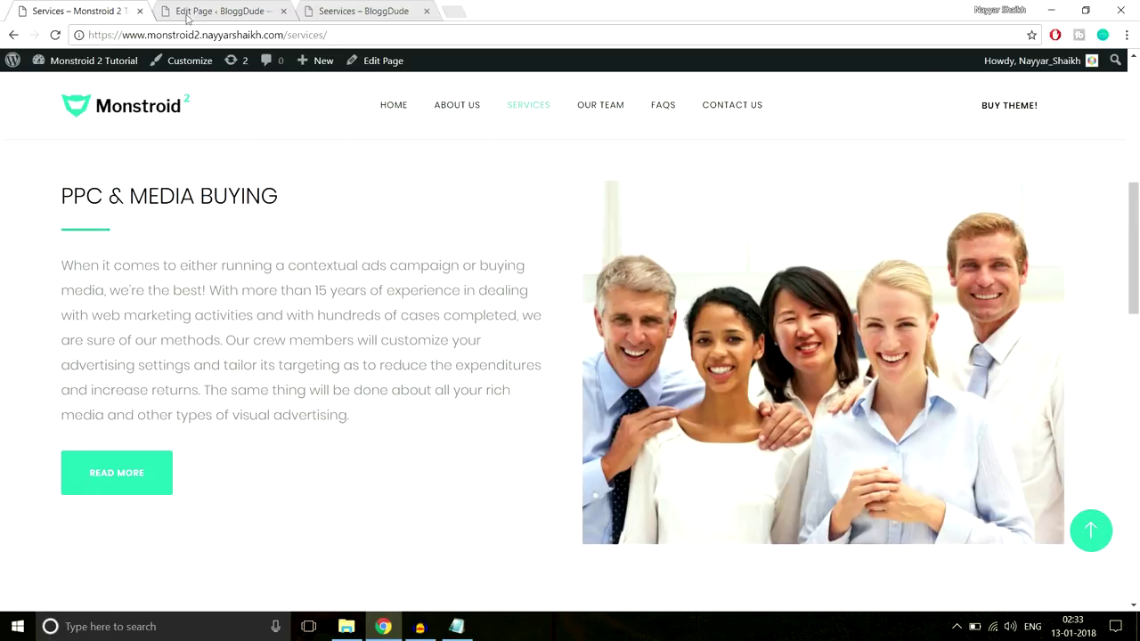
left_click(188, 12)
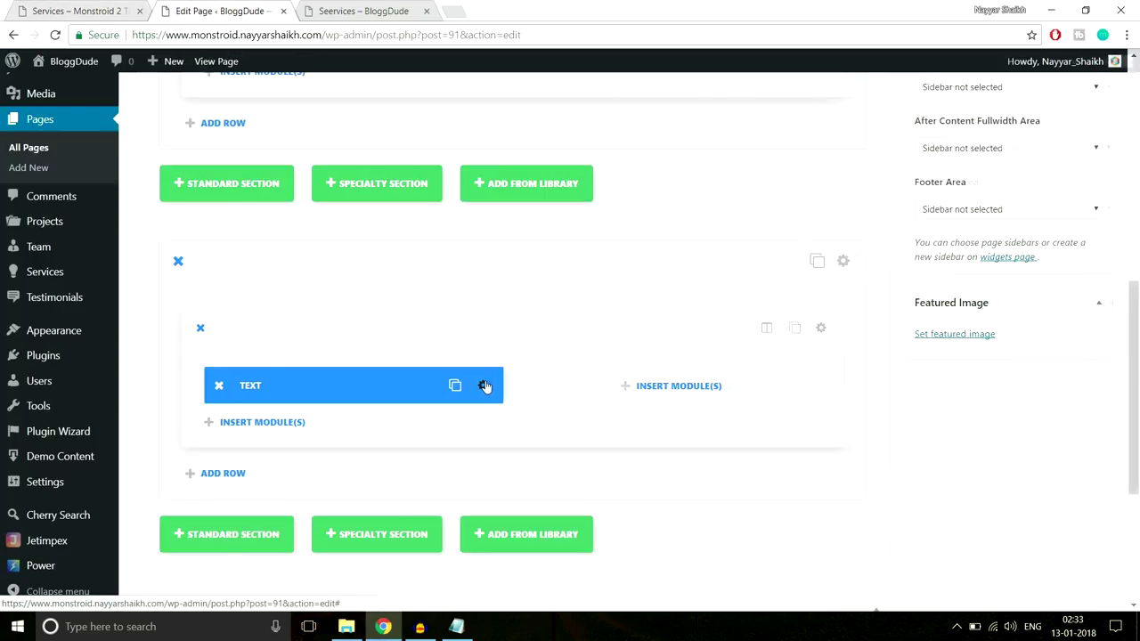
Paste the 3px #2cc895 line CSS into the PPC & MEDIA BUYING module's After field and save
left_click(484, 386)
left_click(717, 173)
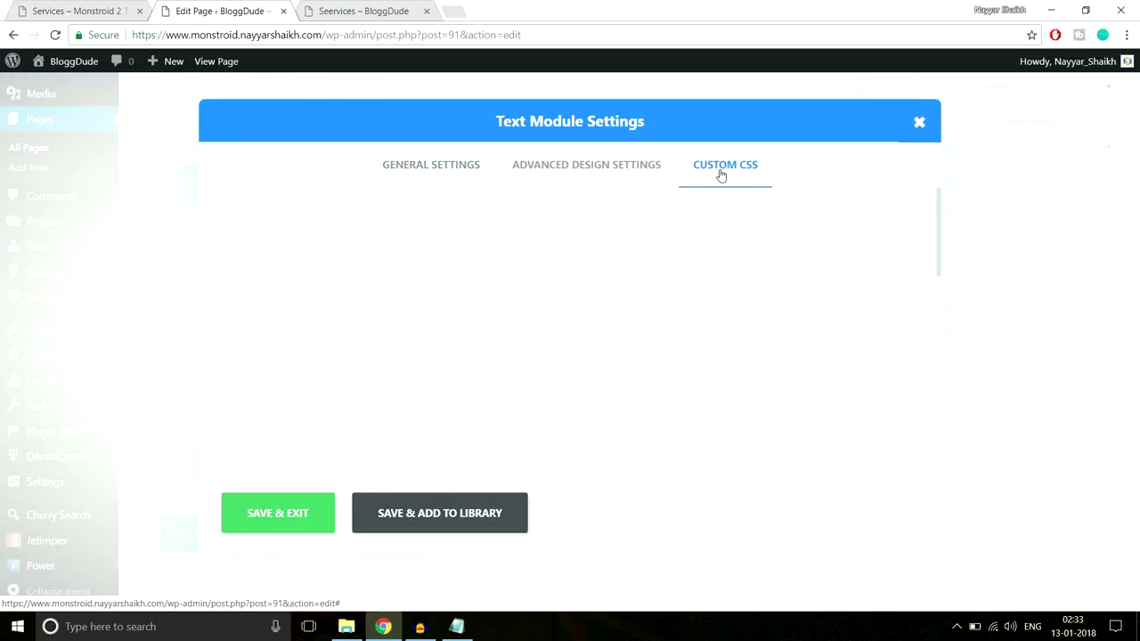
left_click(456, 628)
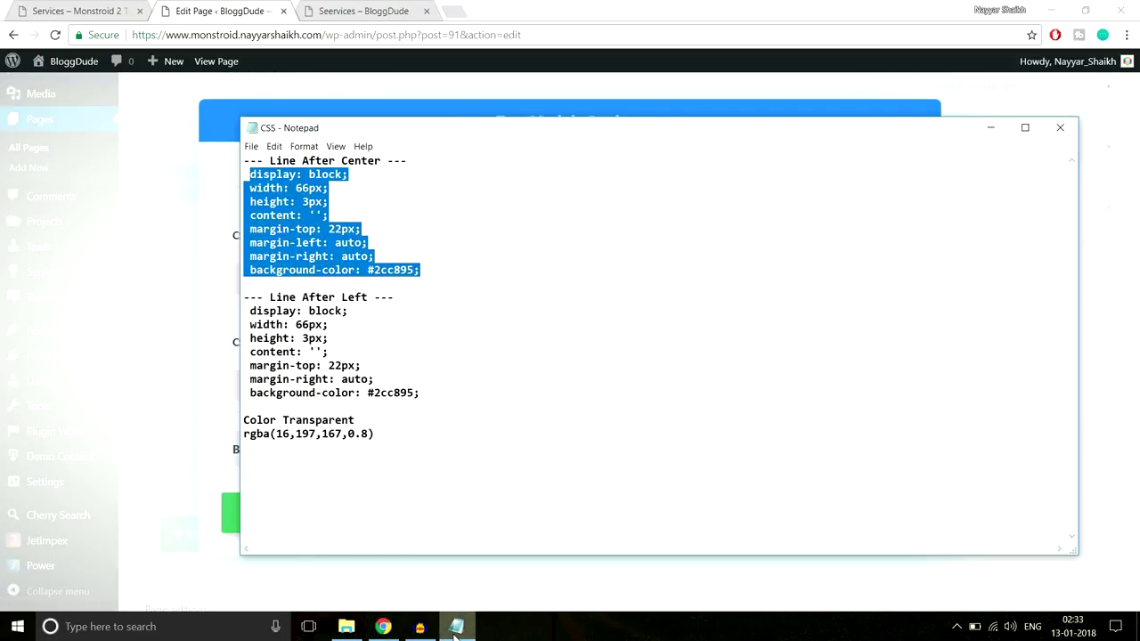
left_click(456, 628)
scroll(447, 427, "down", 5)
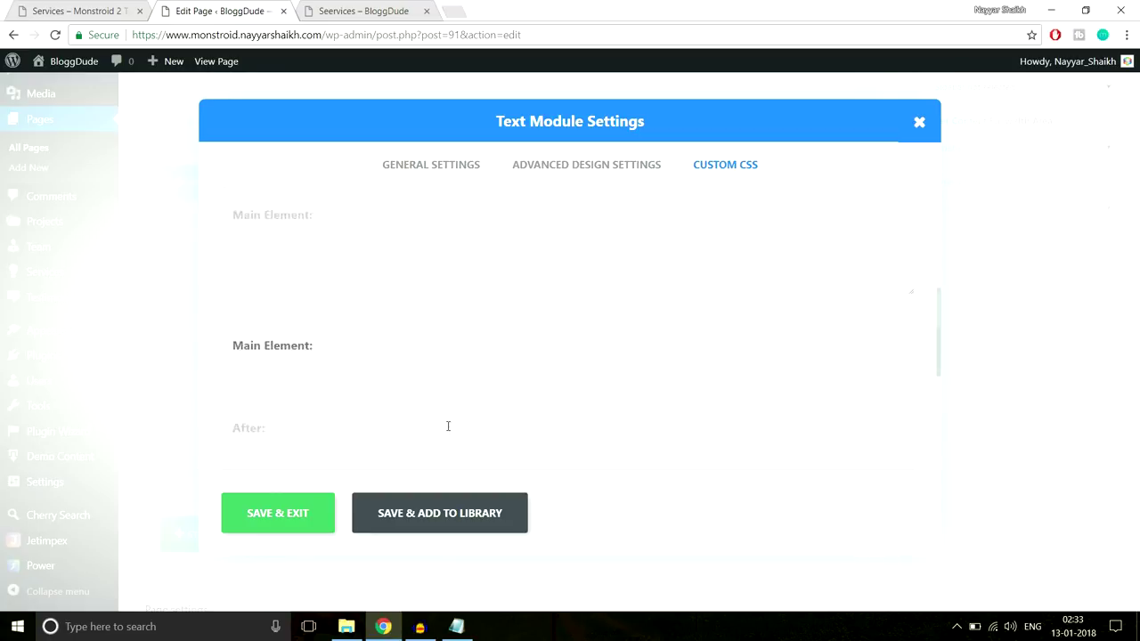
key("ctrl+v")
left_click(289, 513)
left_click(80, 10)
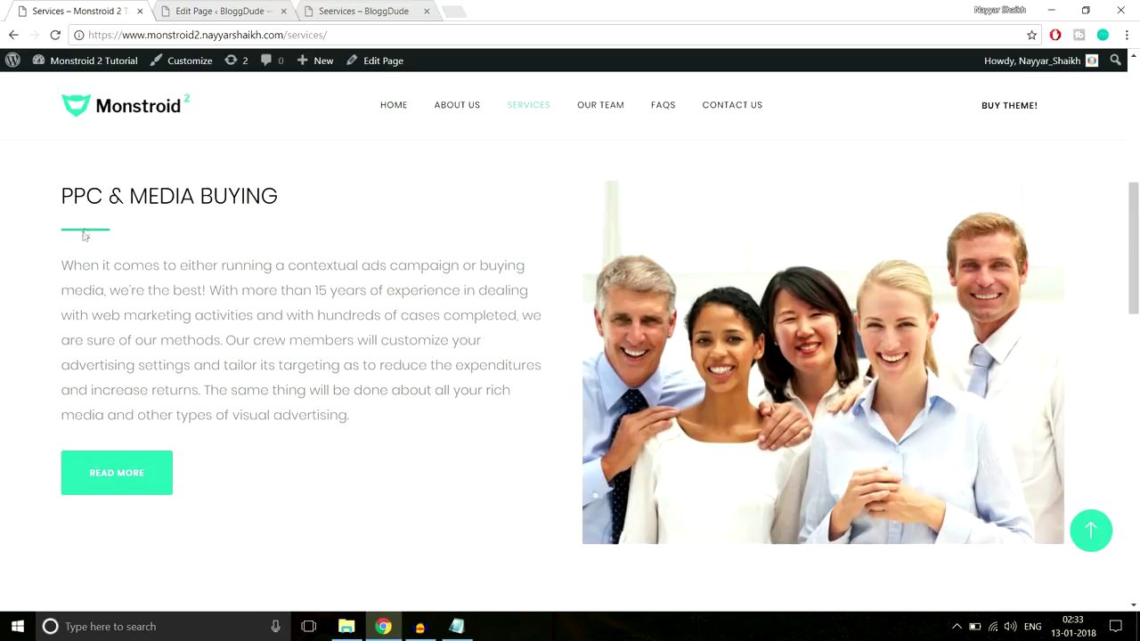
left_click(220, 9)
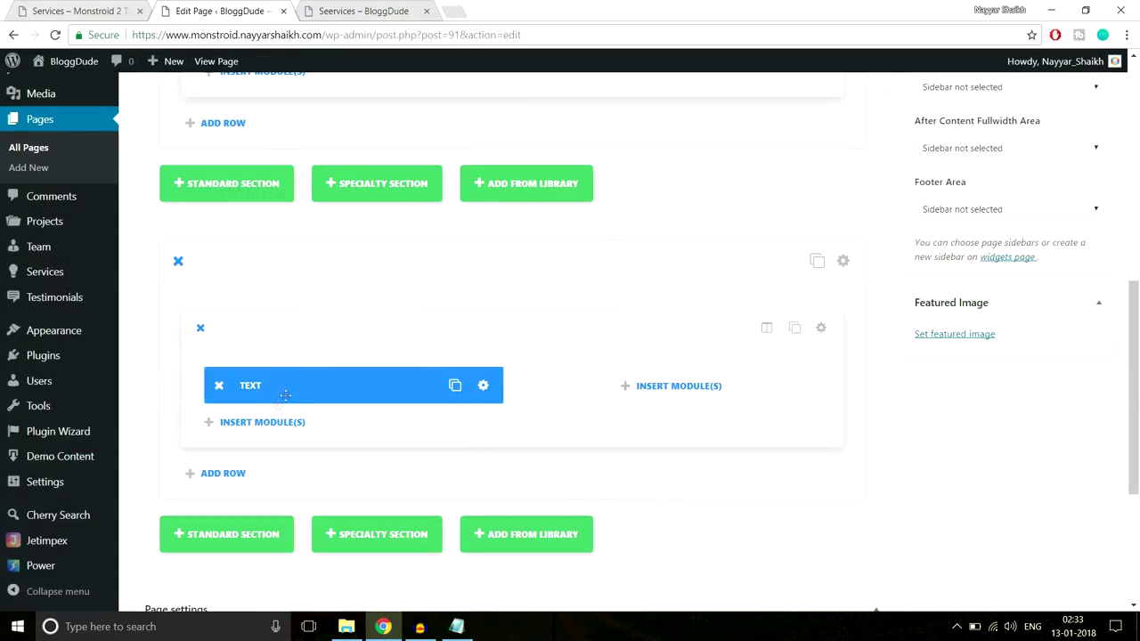
left_click(260, 422)
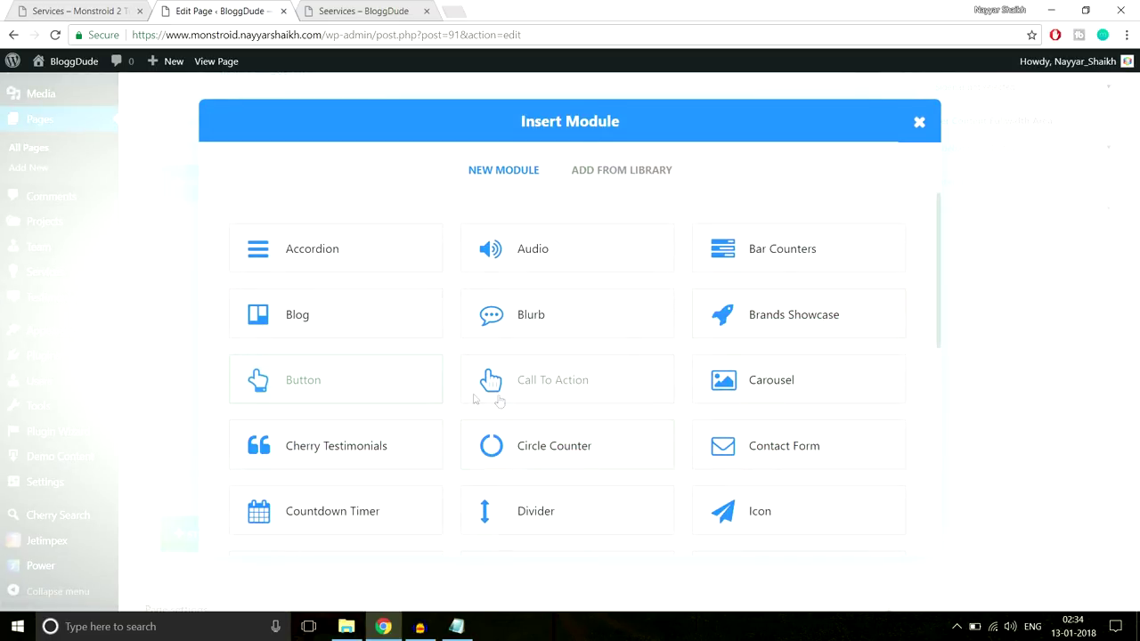
Add a Divider module with a 40px top margin below the heading
left_click(543, 509)
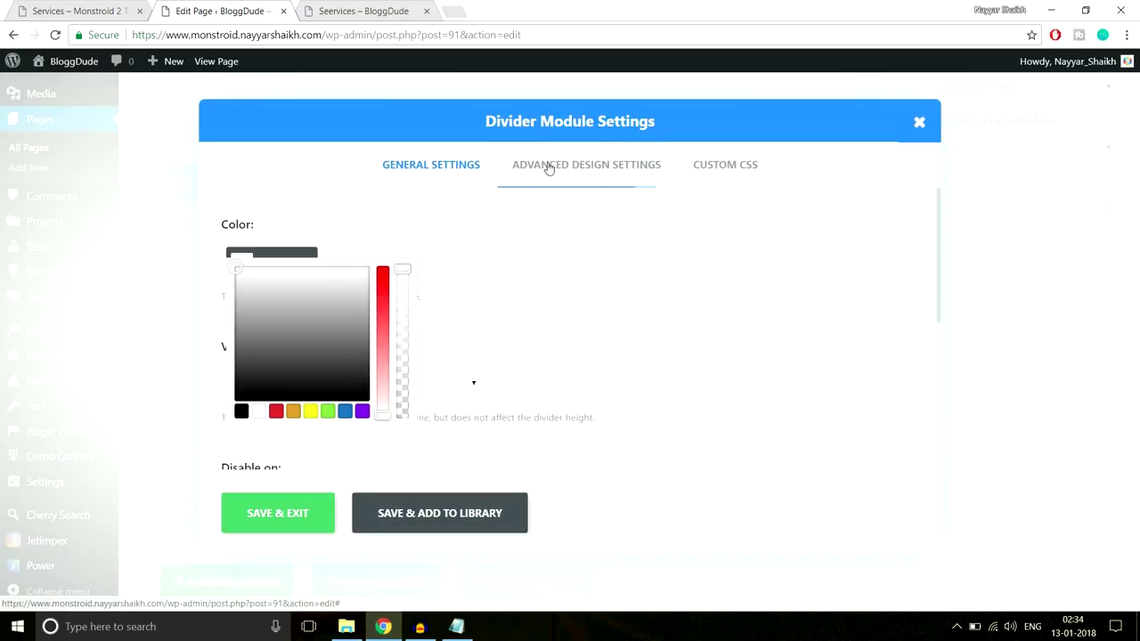
left_click(548, 167)
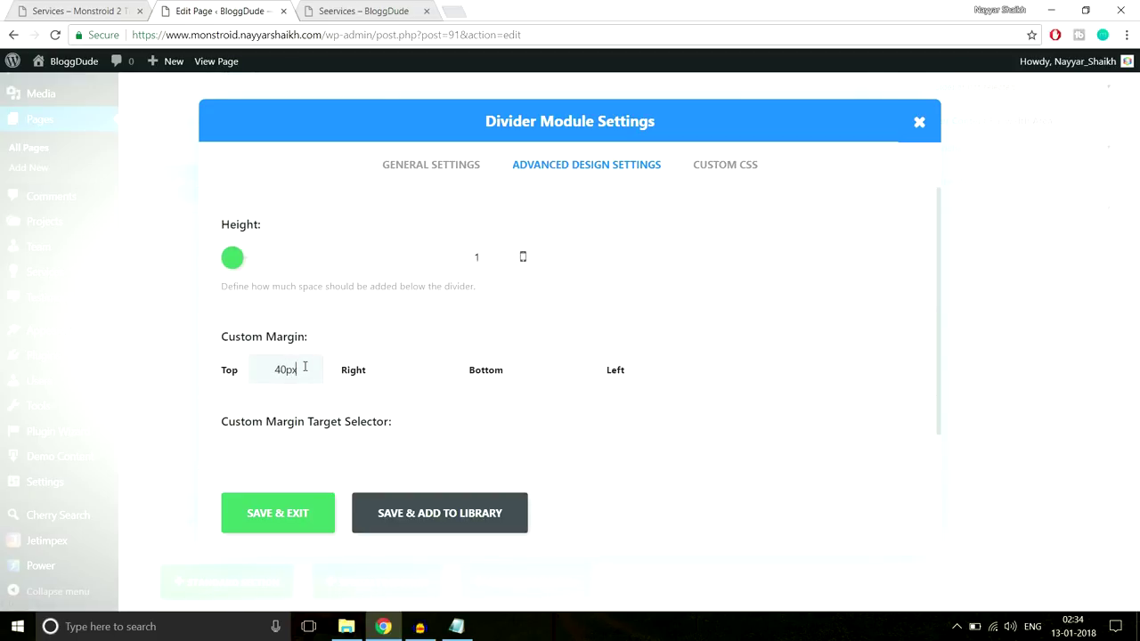
left_click(250, 524)
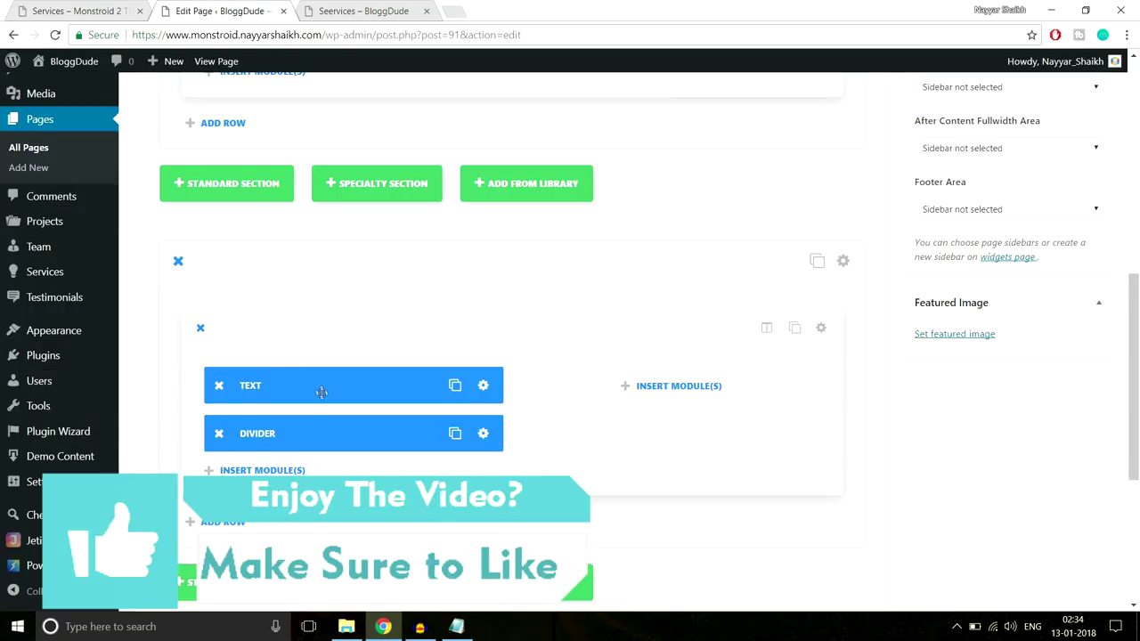
Add a Text module below the Divider containing the pasted advertising paragraph
left_click(307, 326)
scroll(751, 401, "down", 3)
scroll(764, 417, "down", 2)
left_click(781, 430)
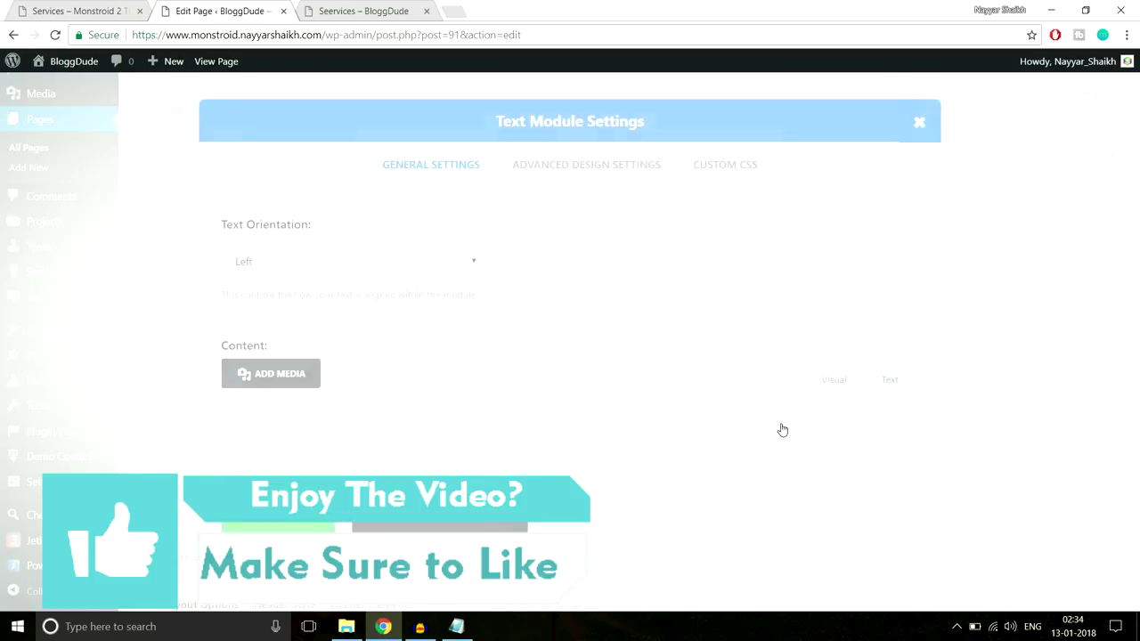
scroll(469, 368, "down", 2)
left_click(473, 395)
type("When it comes to either running a contextual ads campaign or buying media, we're the best! With more than 15 years of experience in dealing with web marketing activities and with hundreds of cases completed, we are sure of our methods. Our crew members will customize your advertising settings and tailor its targeting as to reduce the expenditures and increase returns. The same thing will be done about all your rich media and other types of visual advertising.")
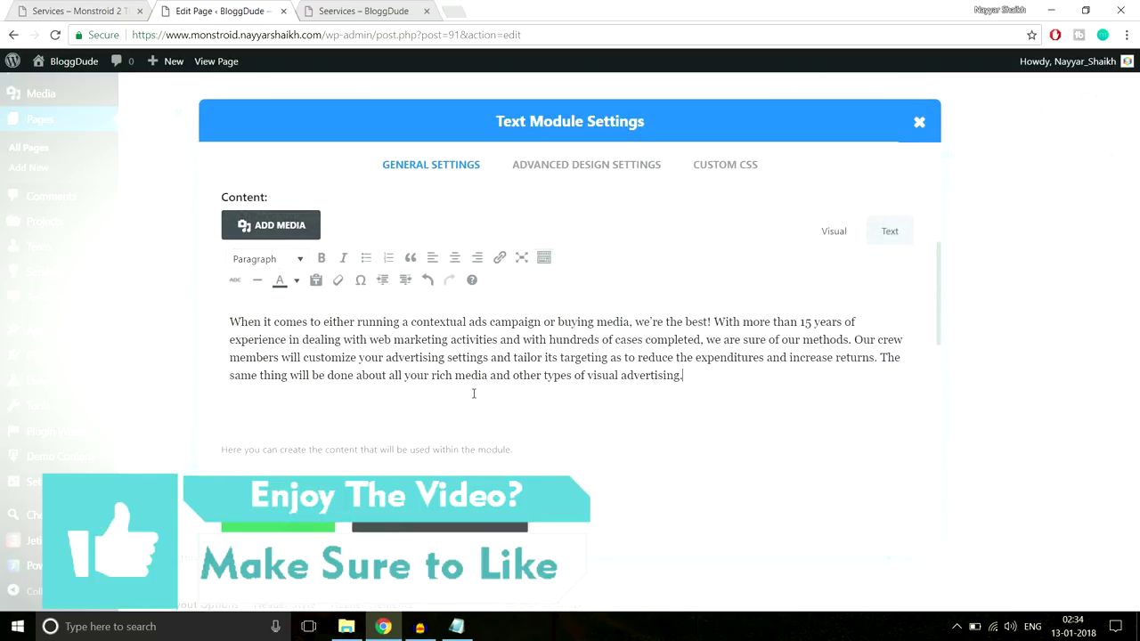
scroll(346, 416, "down", 2)
left_click(277, 512)
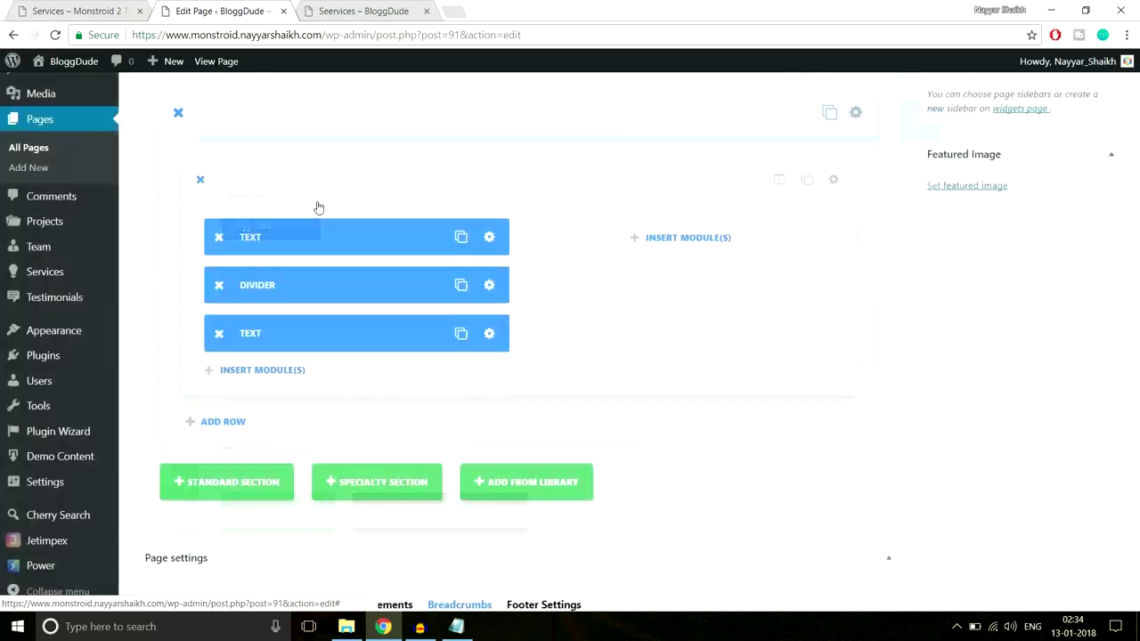
Compare with the demo page, then duplicate the Divider and move the copy below the paragraph
left_click(112, 6)
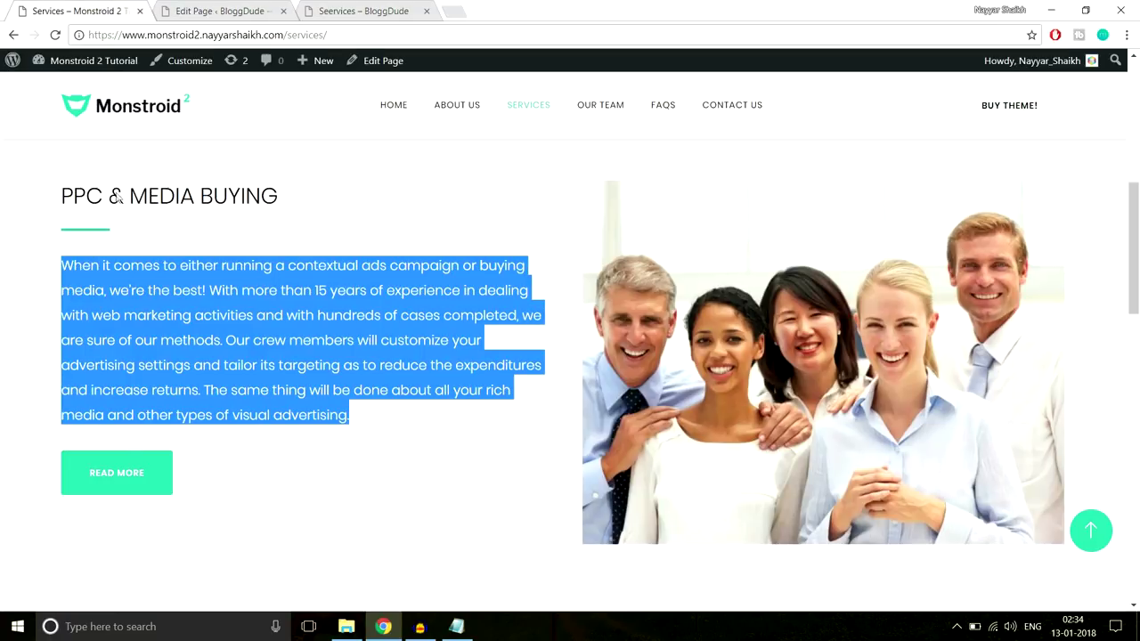
left_click(140, 438)
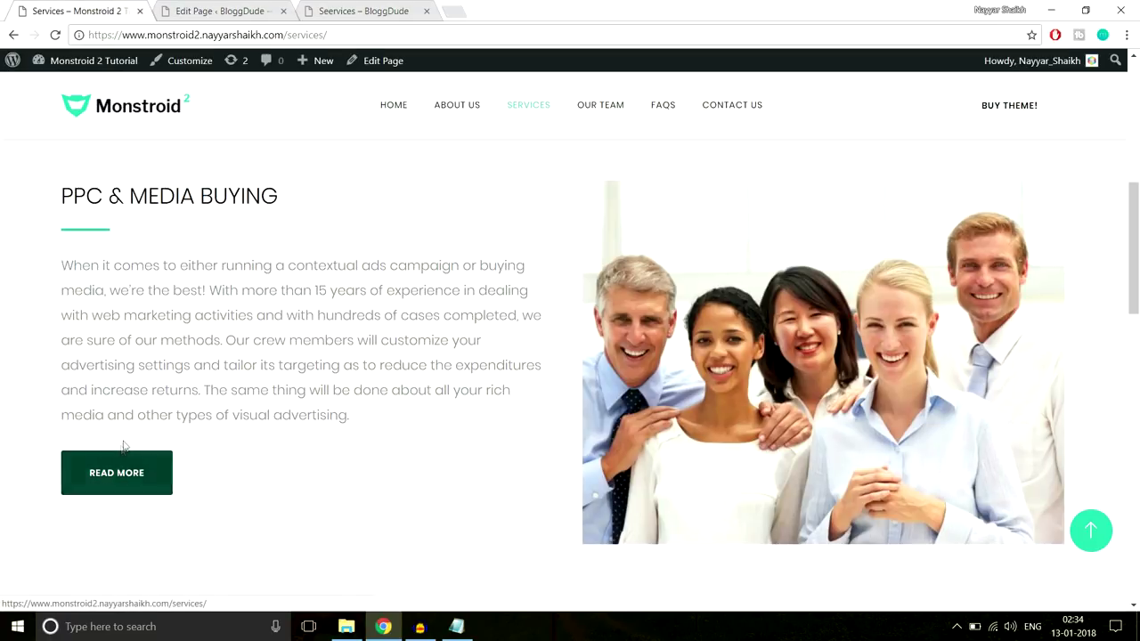
left_click(267, 10)
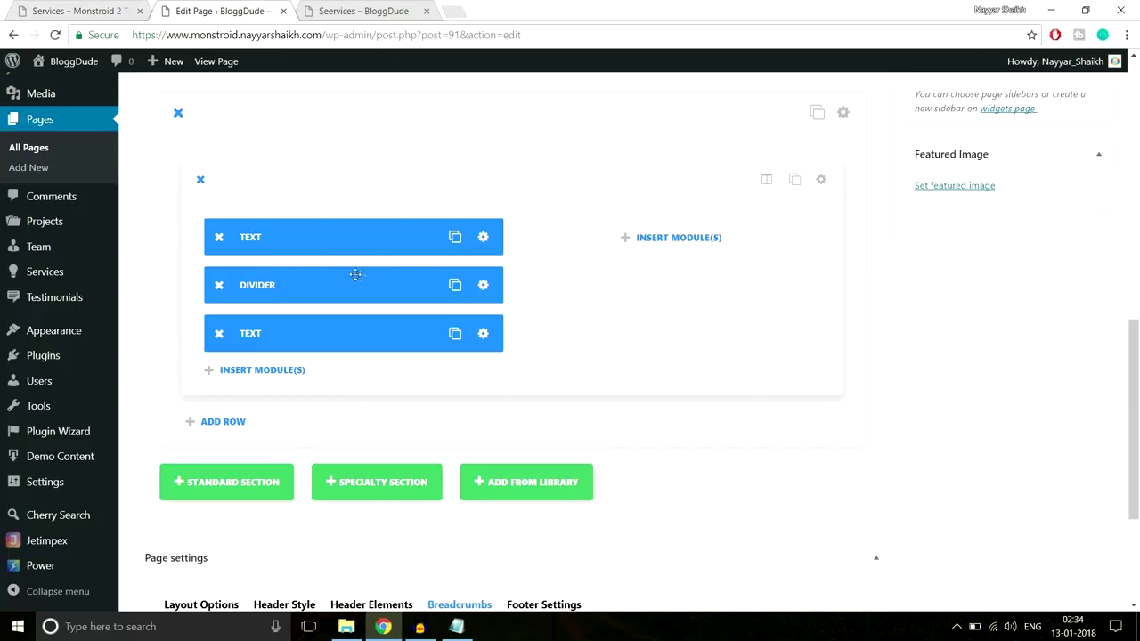
left_click(456, 286)
left_click_drag(359, 288, 373, 369)
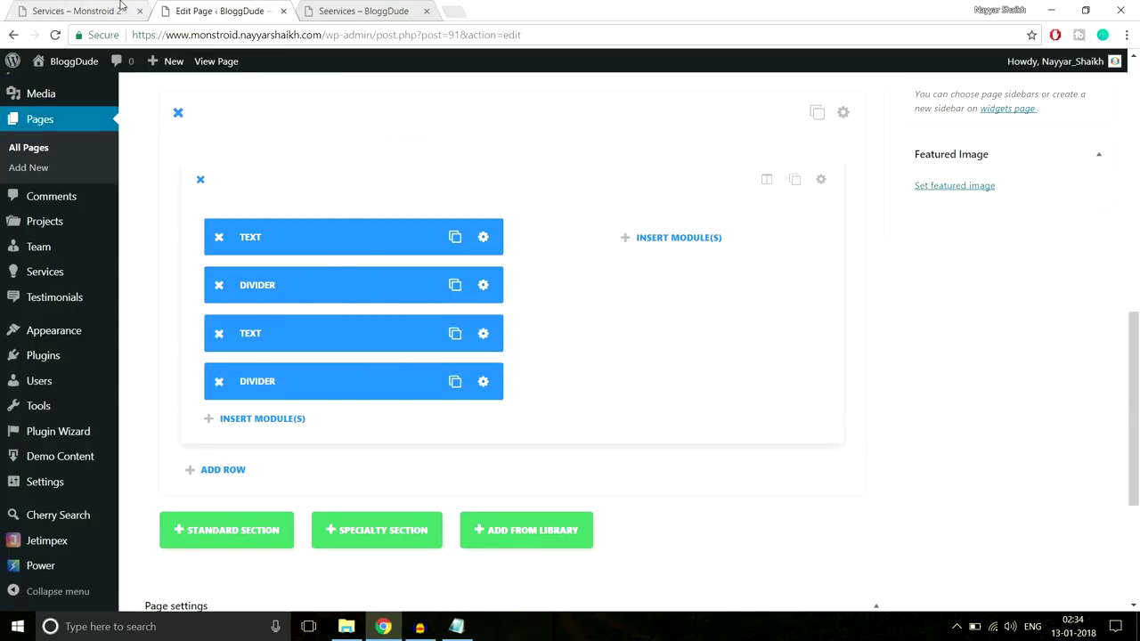
Insert a Button module under the second Divider with button text 'Read More' and save it
left_click(272, 429)
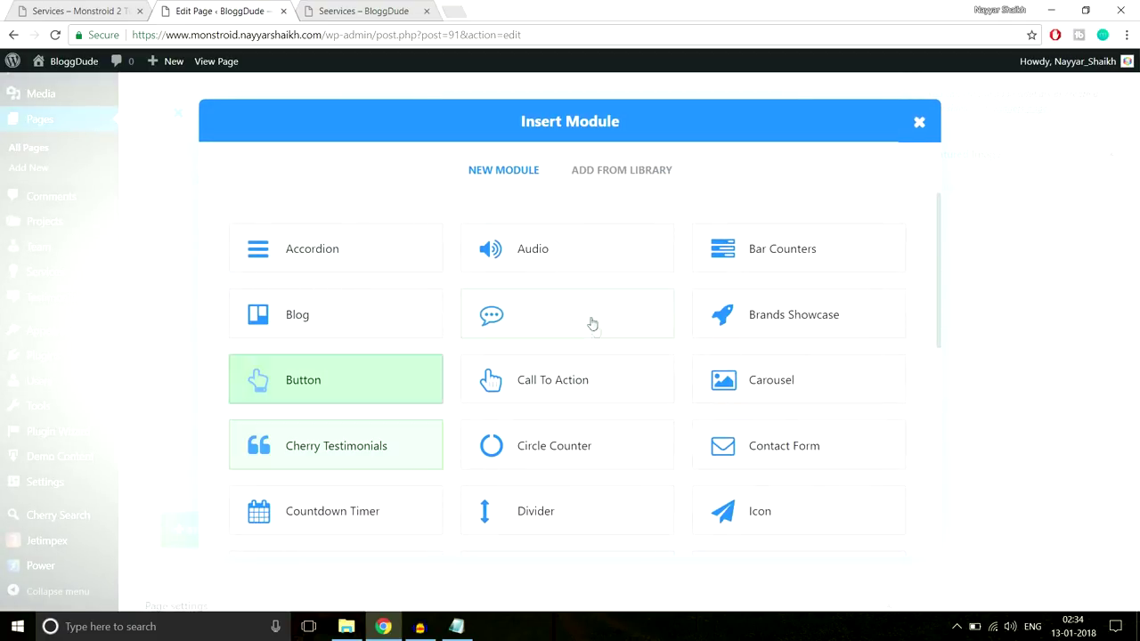
left_click(372, 405)
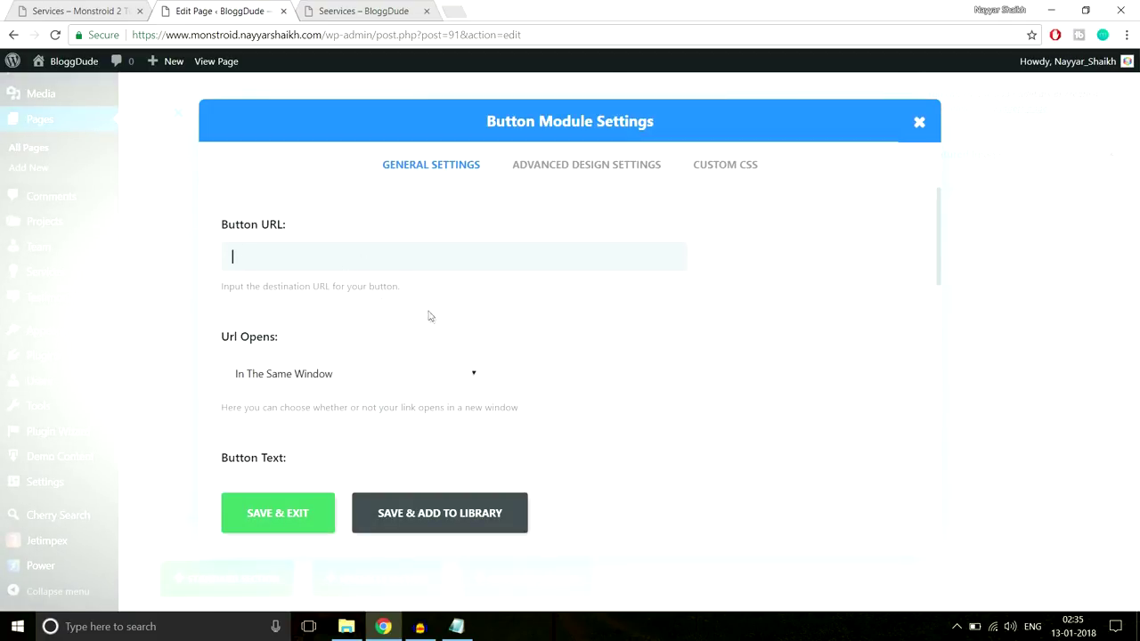
scroll(665, 298, "down", 3)
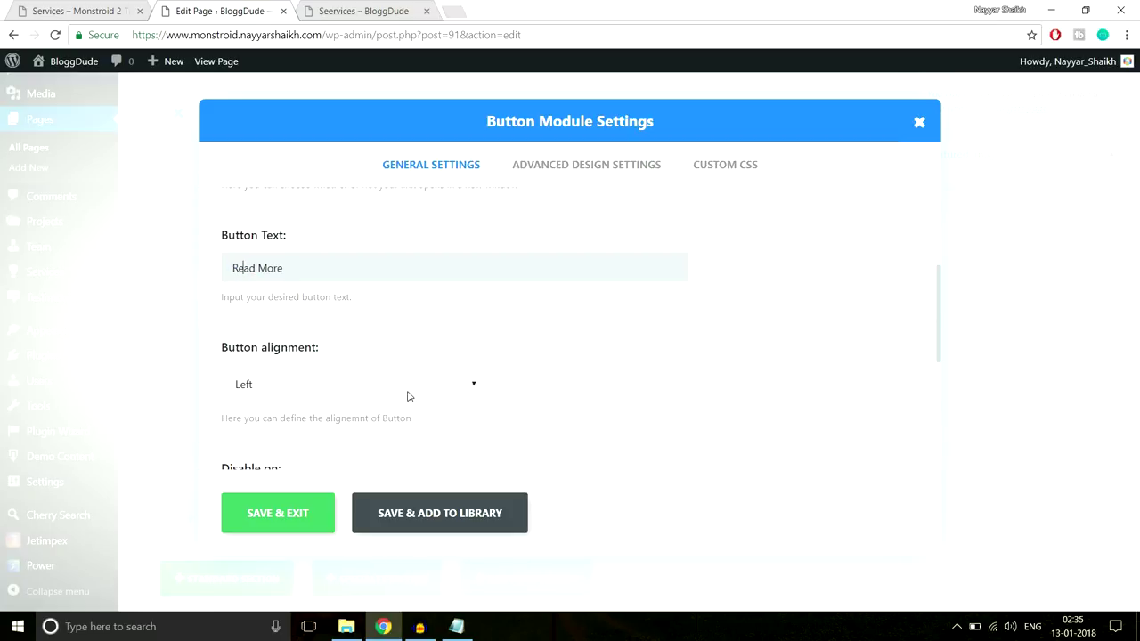
scroll(409, 396, "down", 3)
left_click(300, 532)
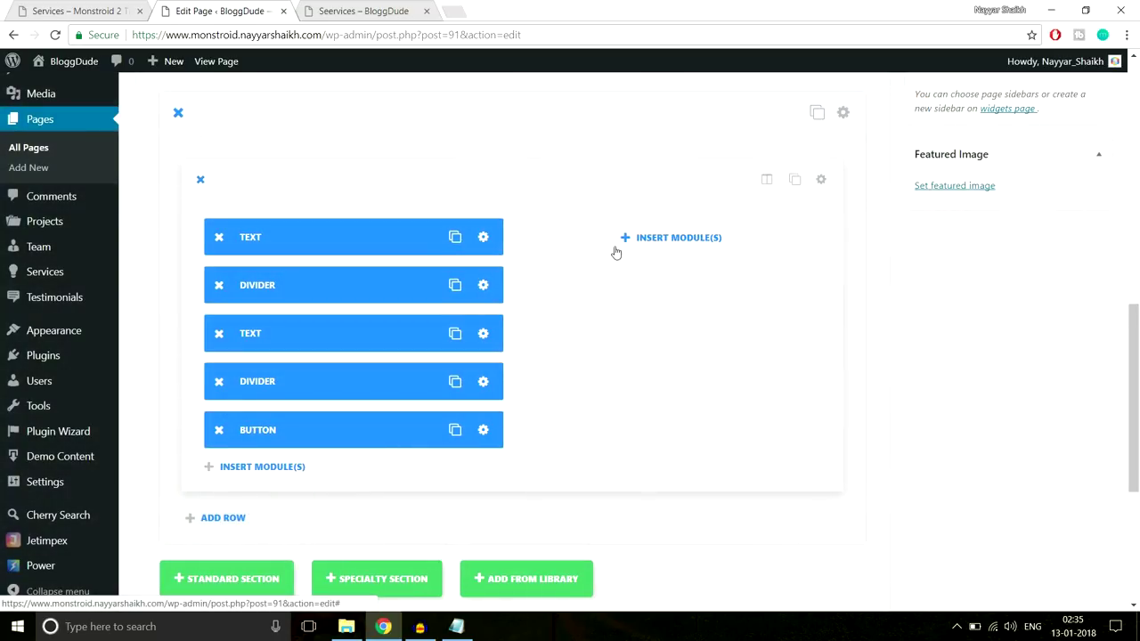
Add an Image module to the right-hand column
left_click(675, 239)
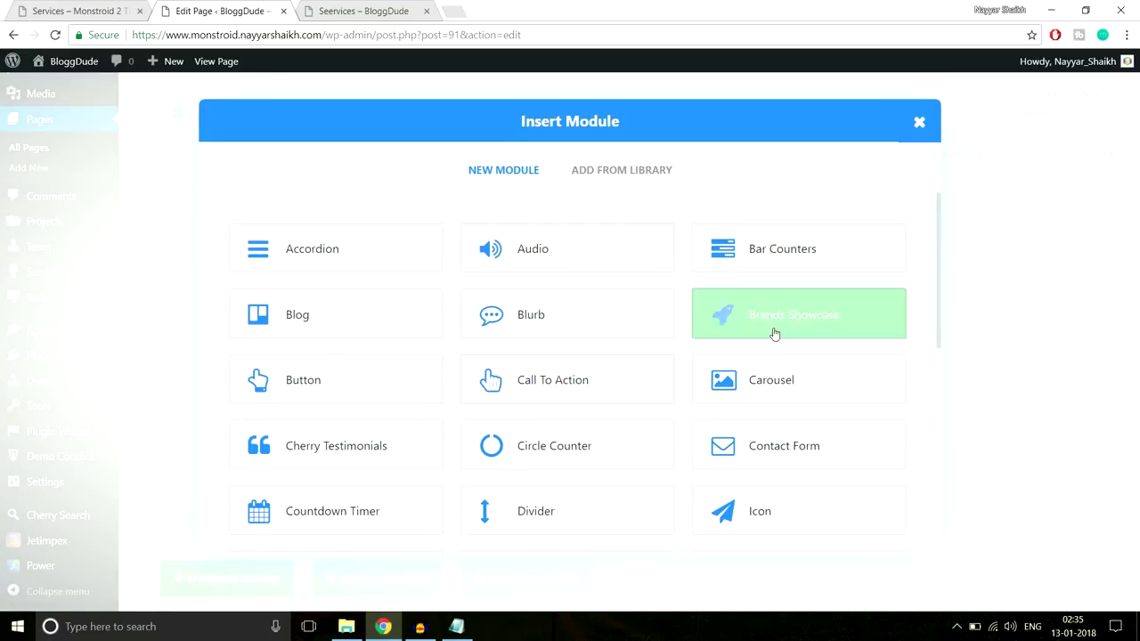
scroll(787, 358, "down", 2)
scroll(787, 358, "down", 2)
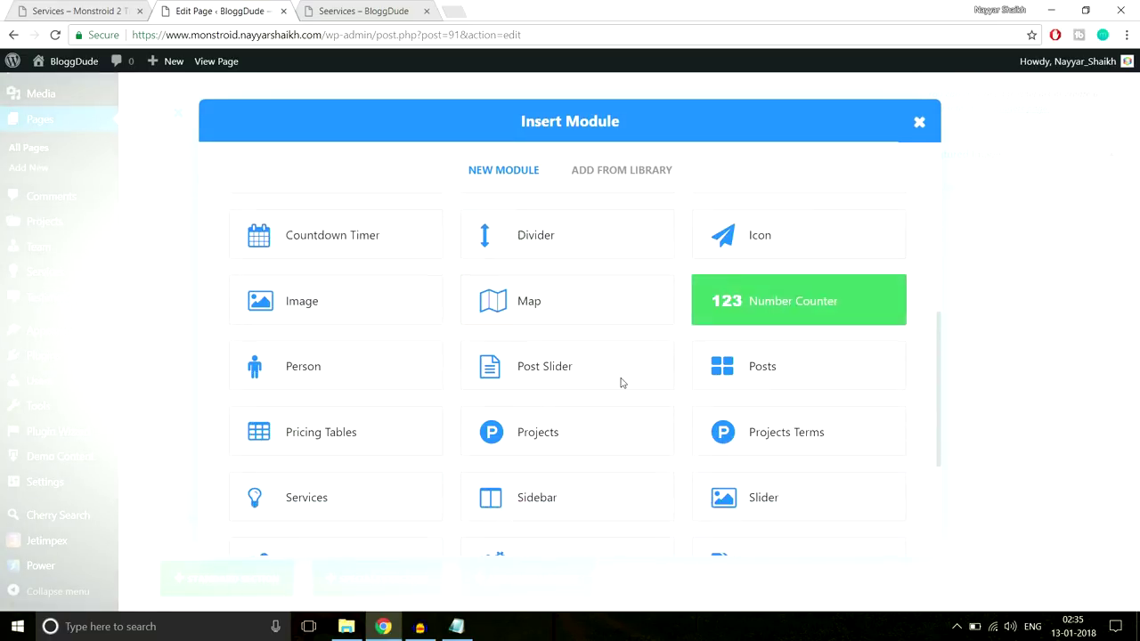
left_click(339, 282)
Upload the Service-1 photo and set it as the Image module's picture
left_click(611, 256)
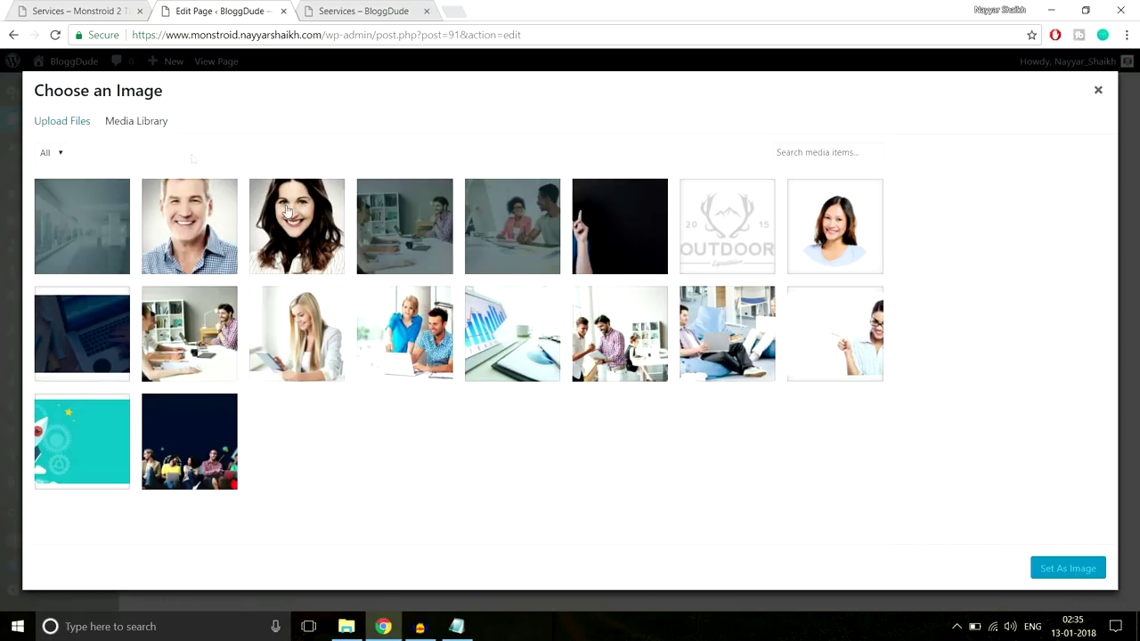
left_click(65, 127)
left_click(577, 338)
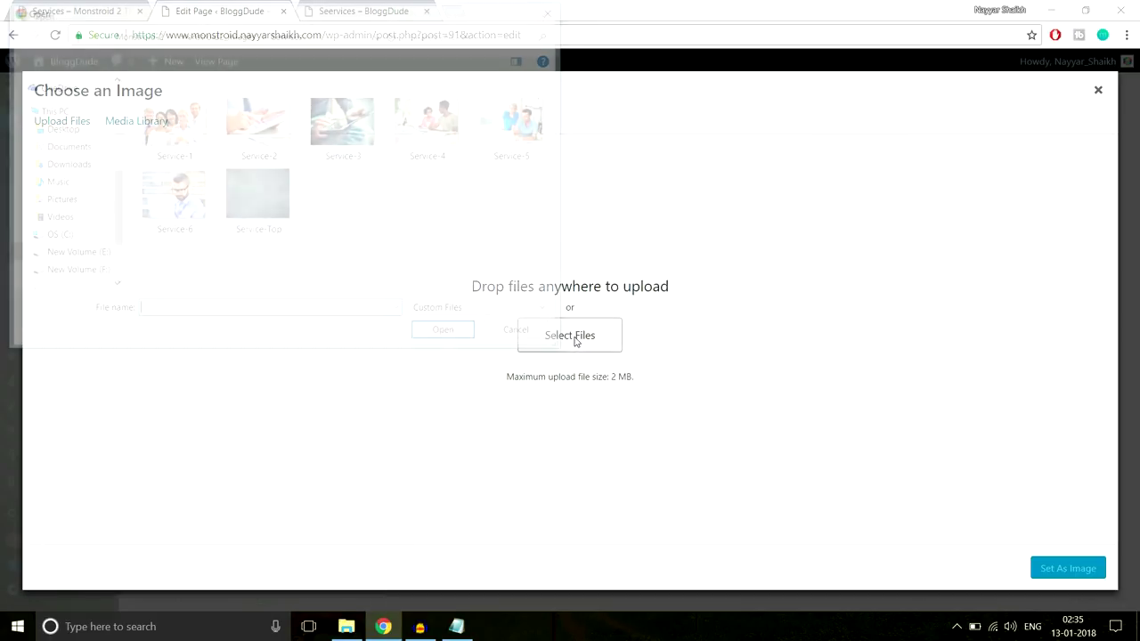
left_click(187, 153)
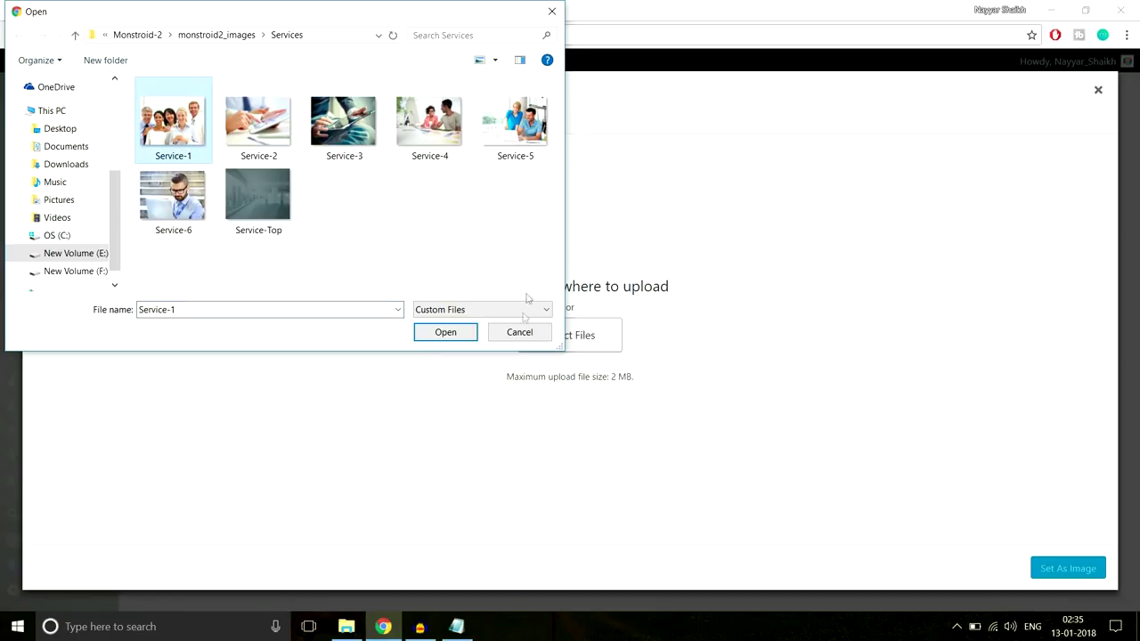
left_click(445, 335)
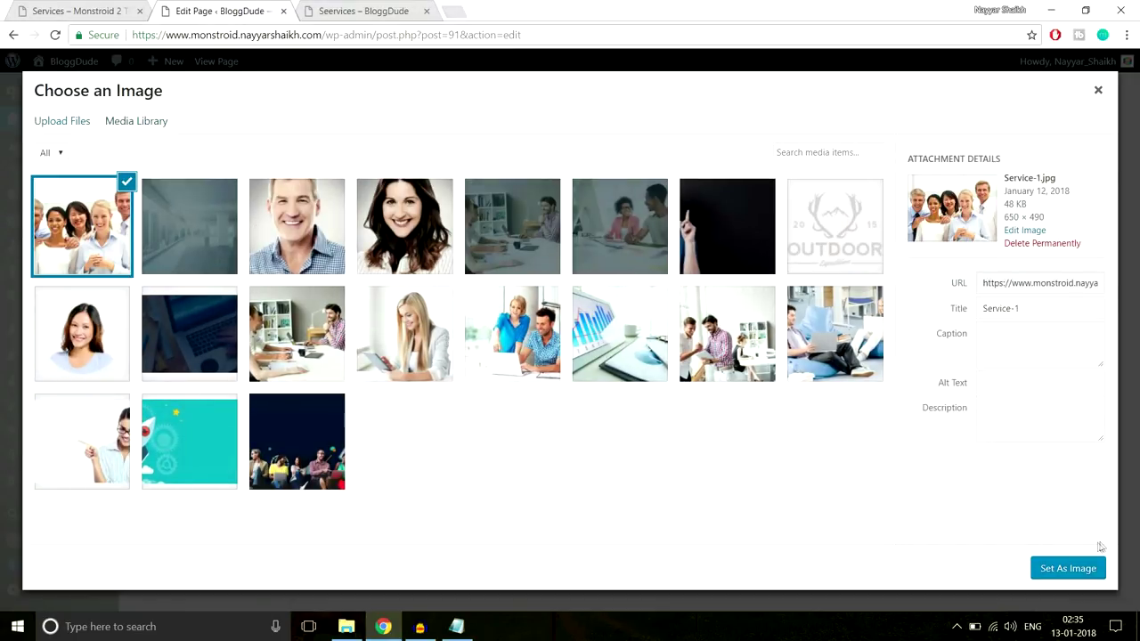
left_click(1088, 567)
scroll(784, 374, "down", 1)
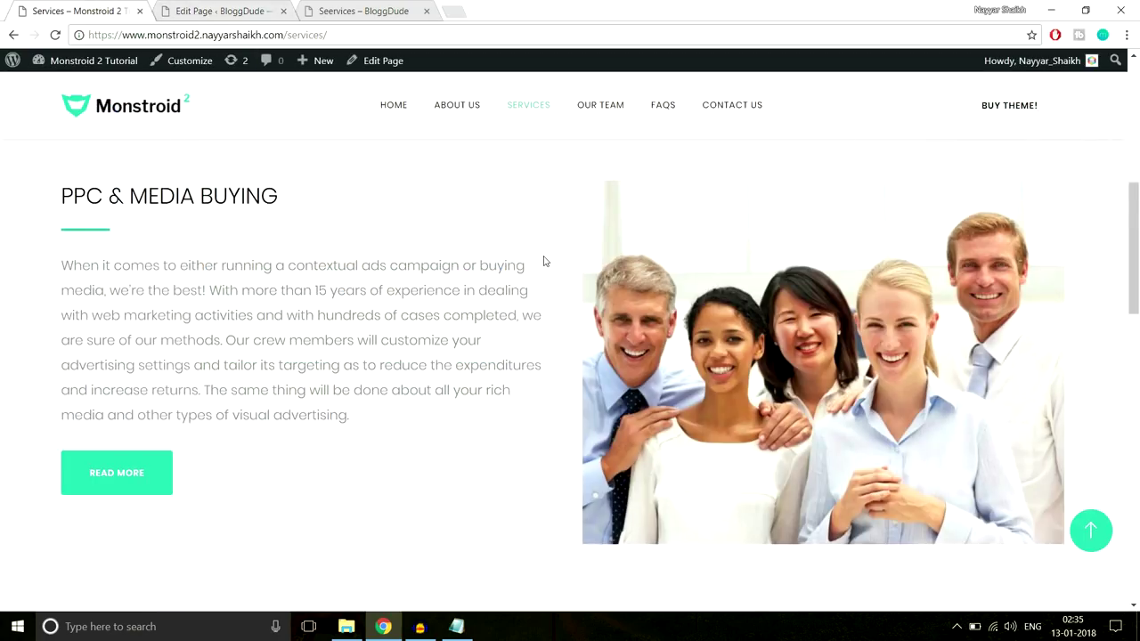
scroll(572, 312, "down", 2)
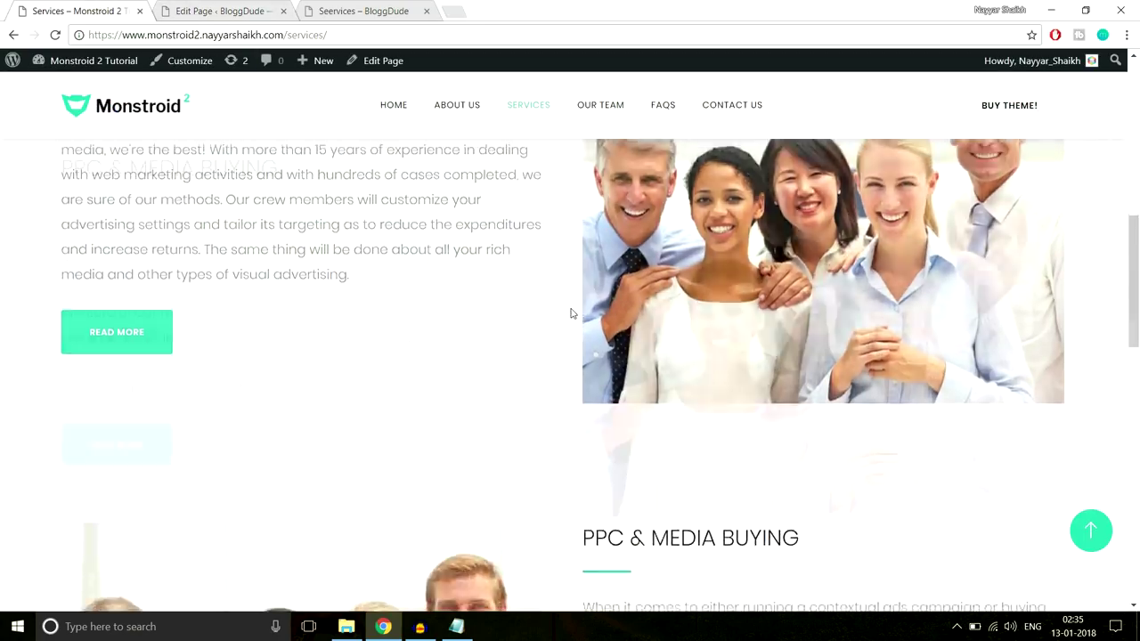
scroll(573, 313, "up", 4)
scroll(567, 355, "down", 5)
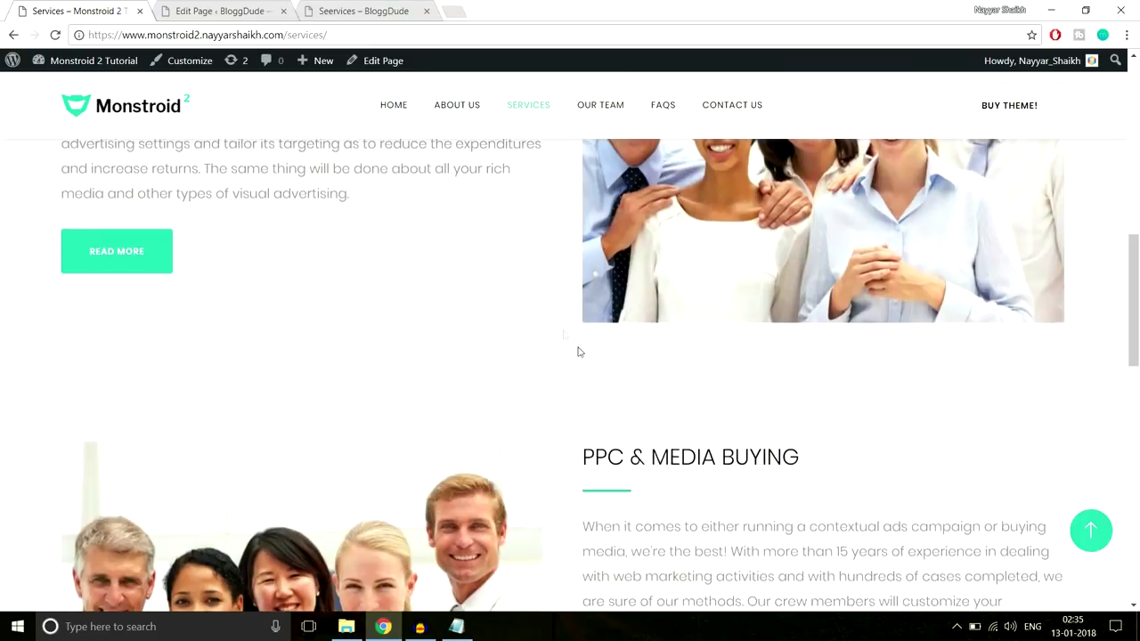
key("ctrl+Tab")
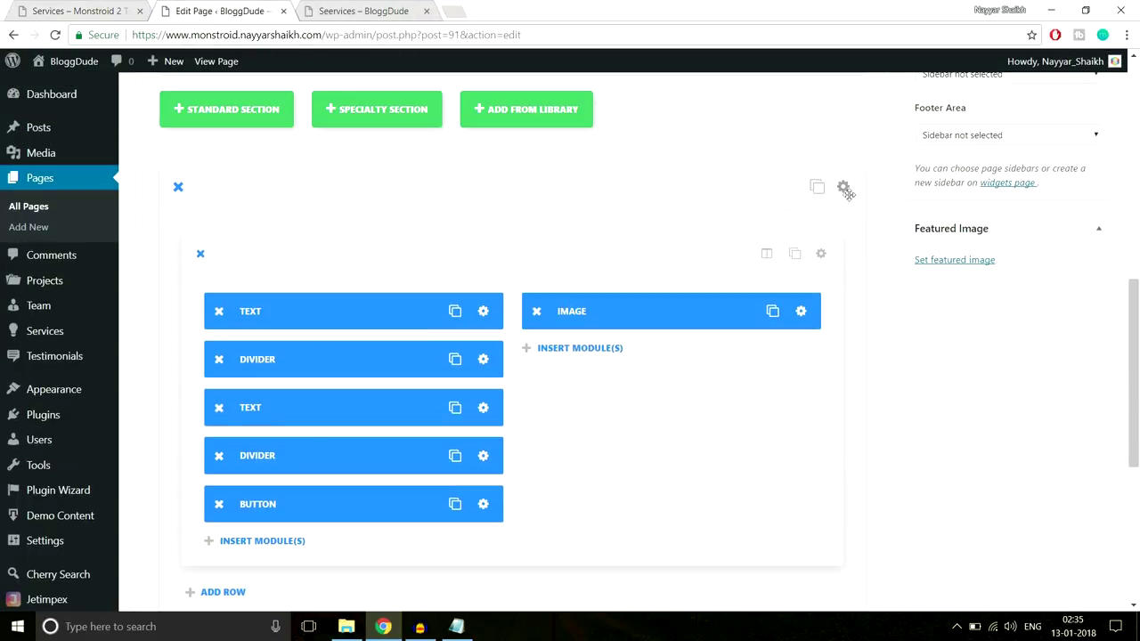
Open the section's settings and save & exit them
left_click(854, 188)
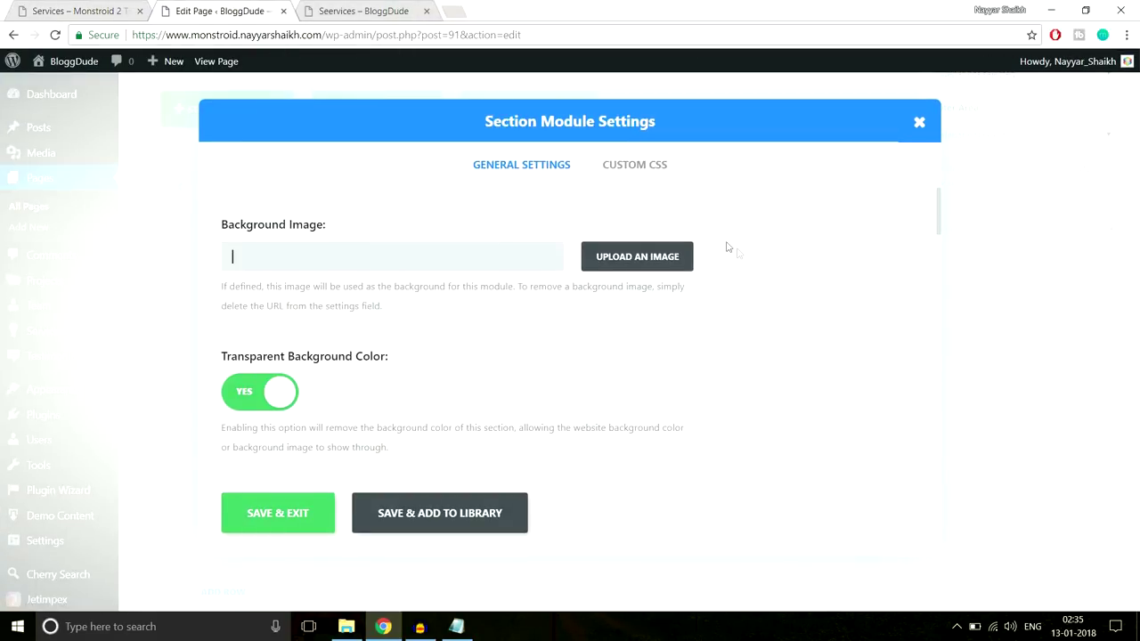
scroll(748, 267, "down", 15)
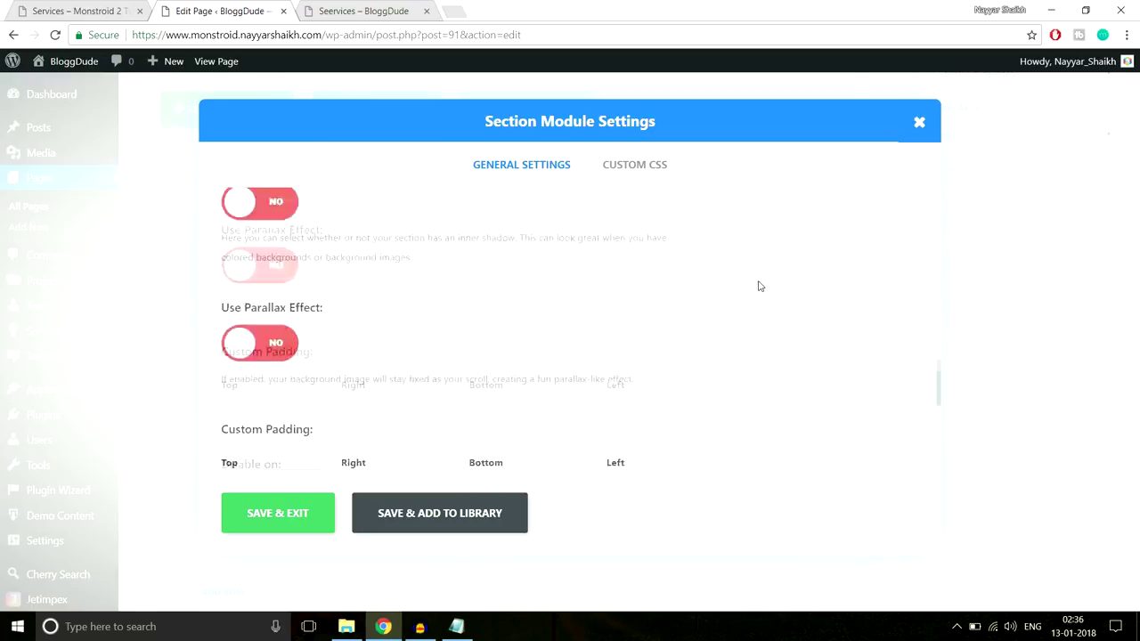
scroll(401, 316, "up", 3)
scroll(302, 356, "down", 2)
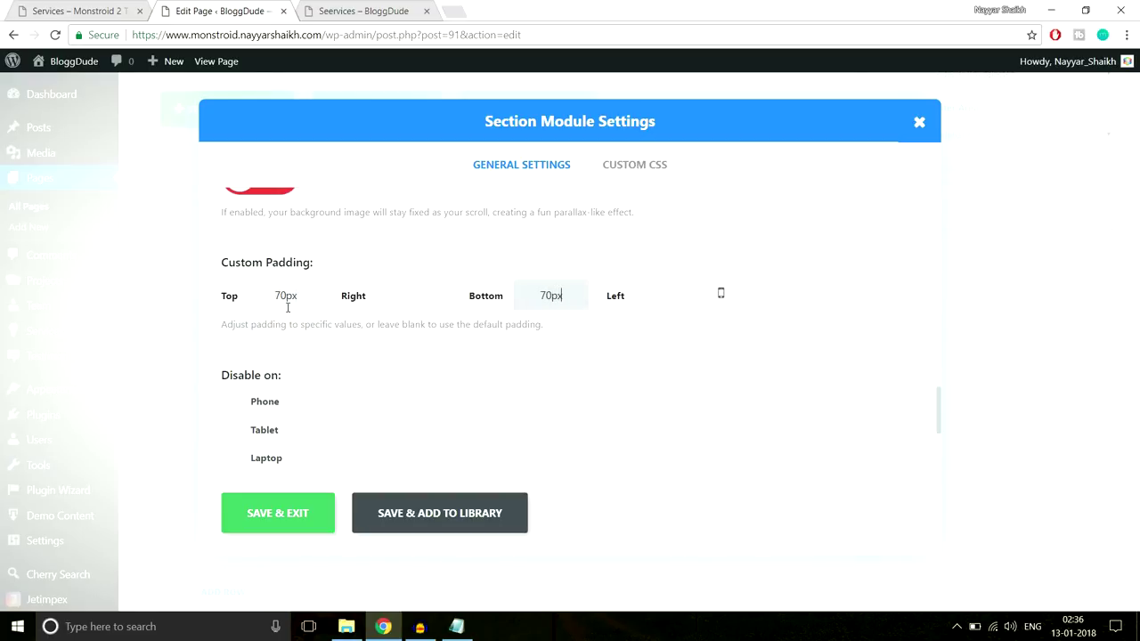
left_click(289, 516)
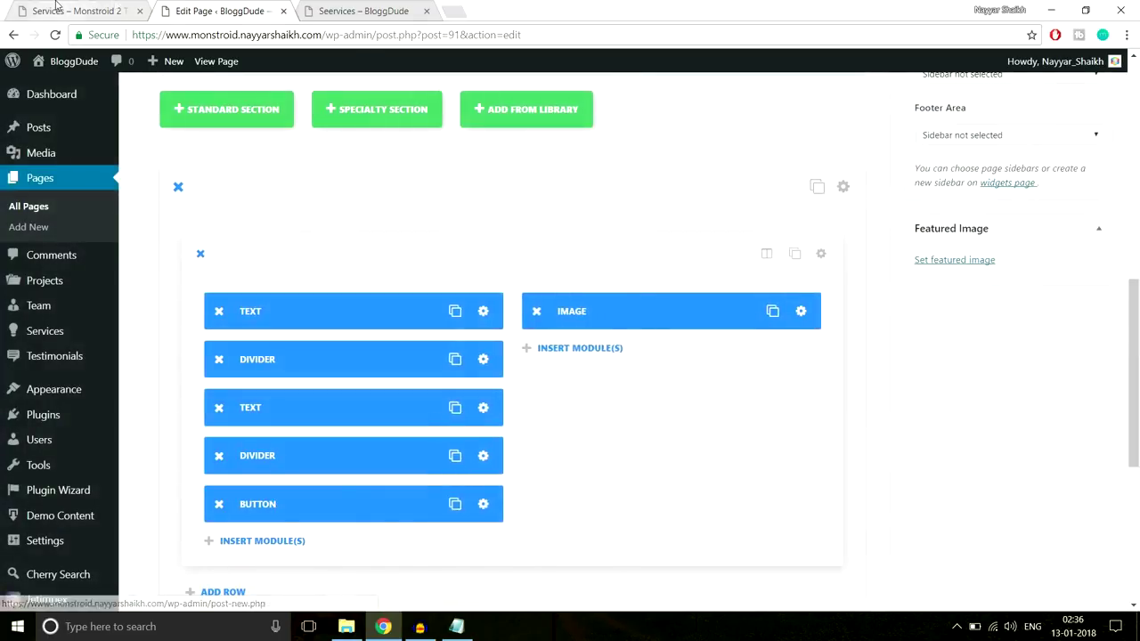
Reload the reference demo Services page and scroll through it for comparison
key("ctrl+shift+Tab")
key("F5")
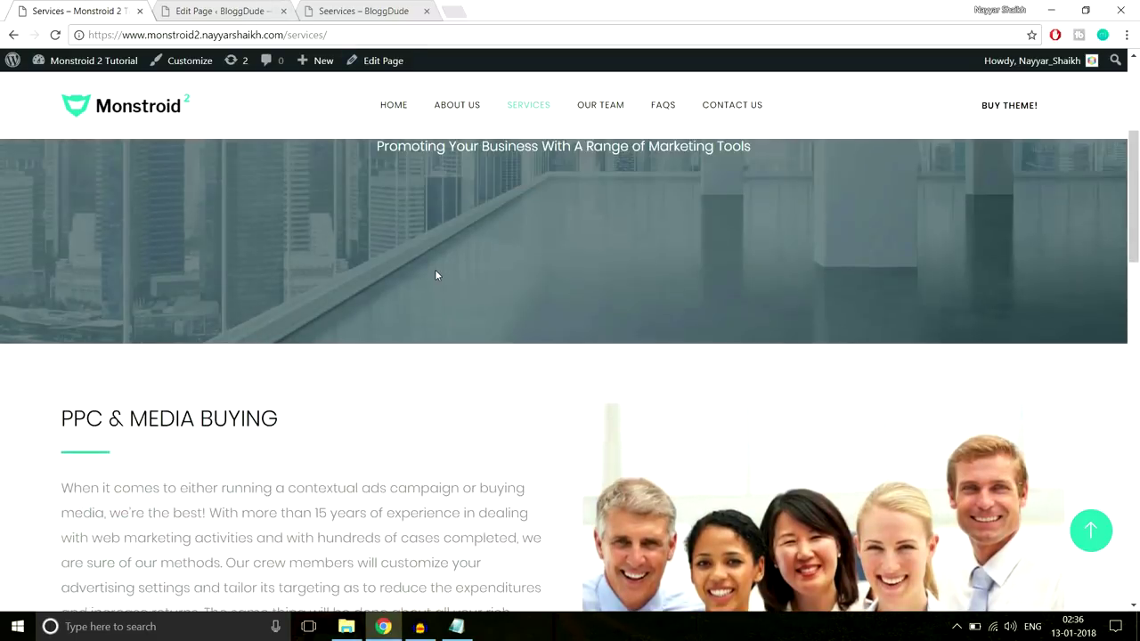
scroll(436, 276, "down", 4)
scroll(386, 267, "up", 3)
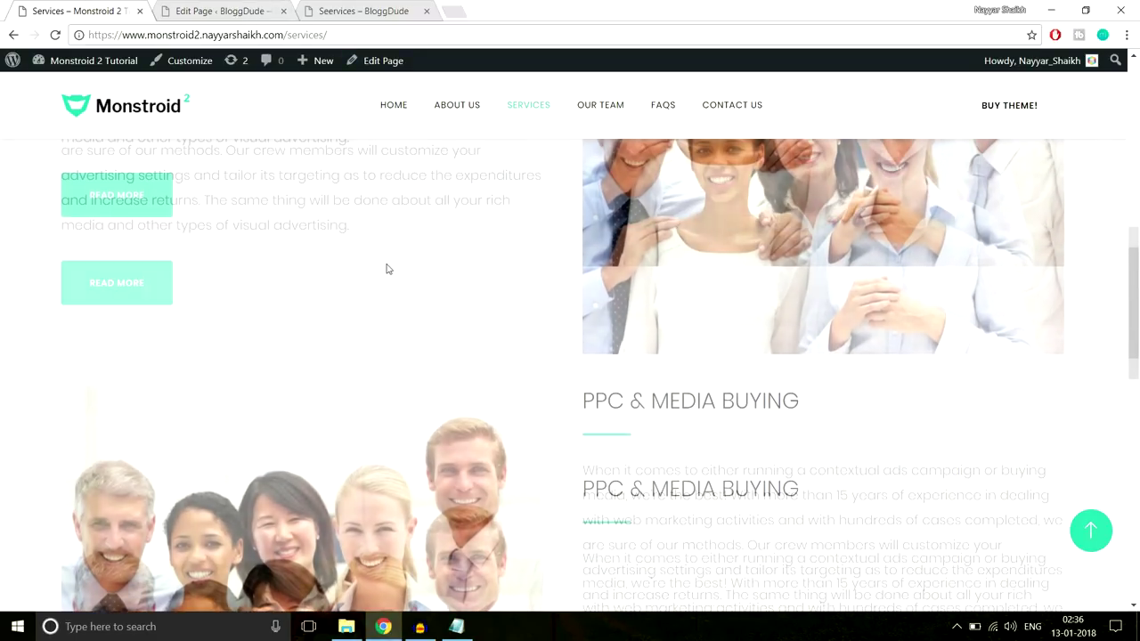
scroll(999, 301, "up", 2)
scroll(1099, 306, "down", 4)
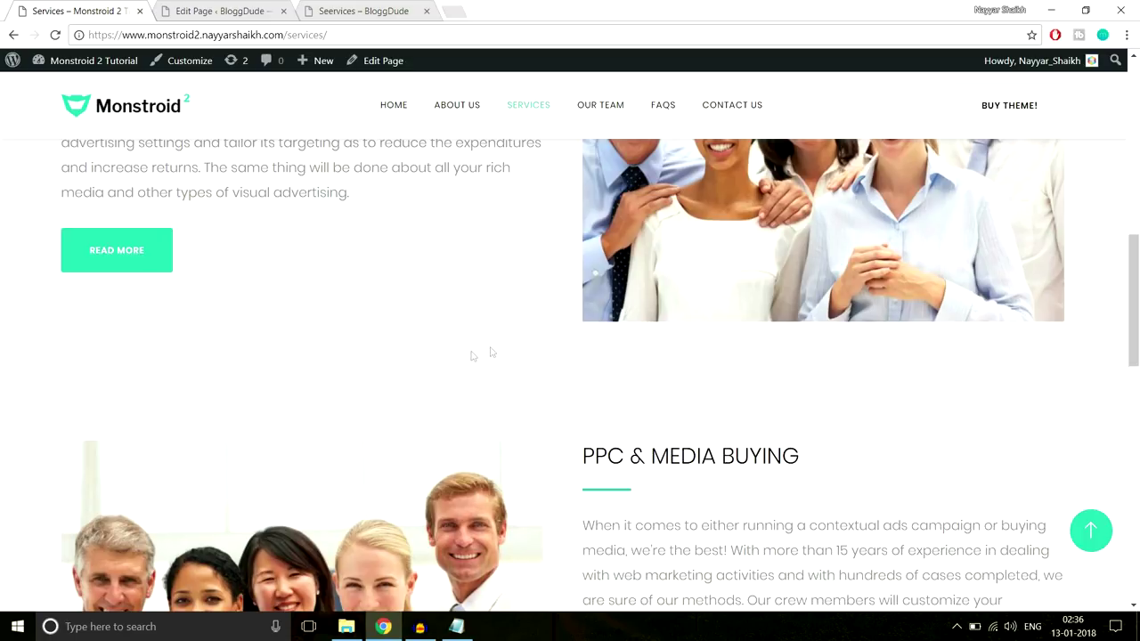
left_click(219, 16)
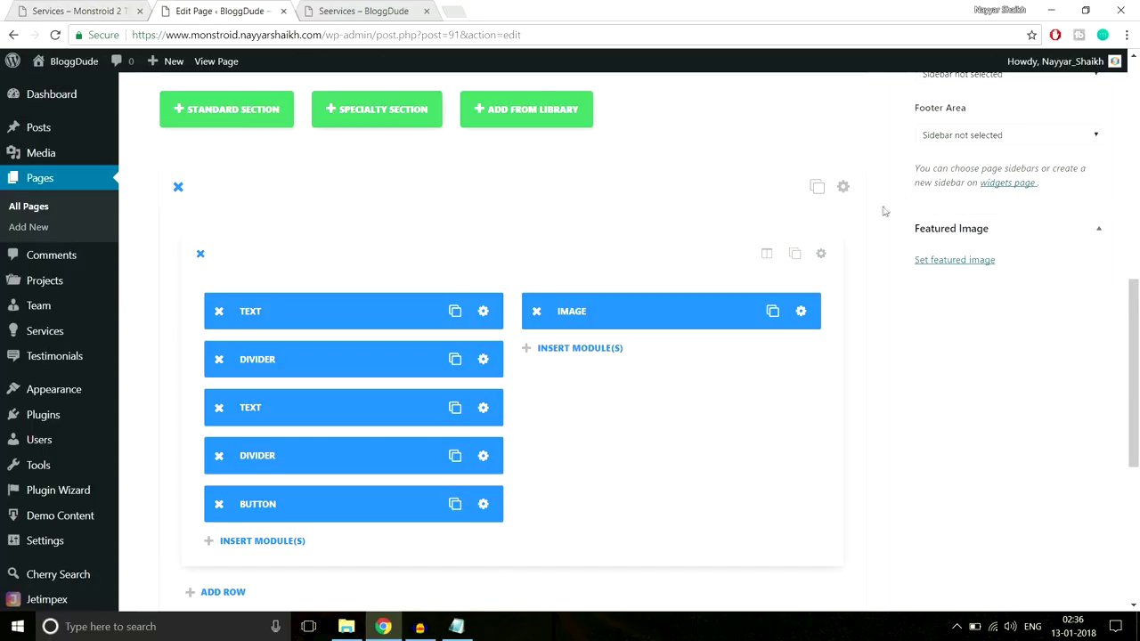
Turn off the section's transparent background, choose a white colour, and save
left_click(843, 189)
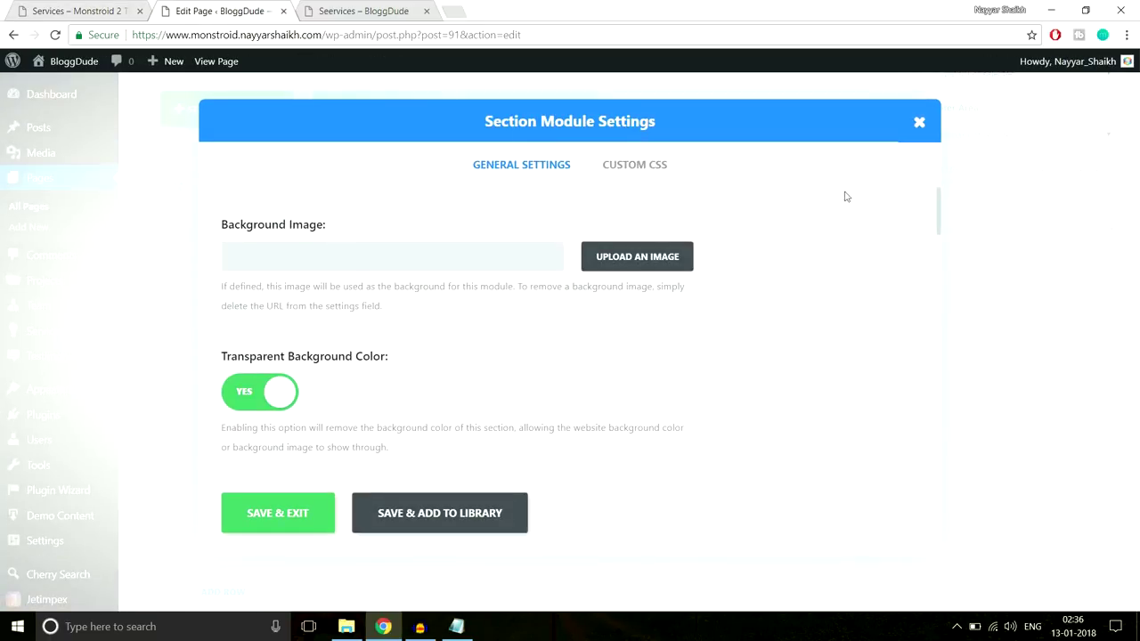
scroll(698, 312, "down", 2)
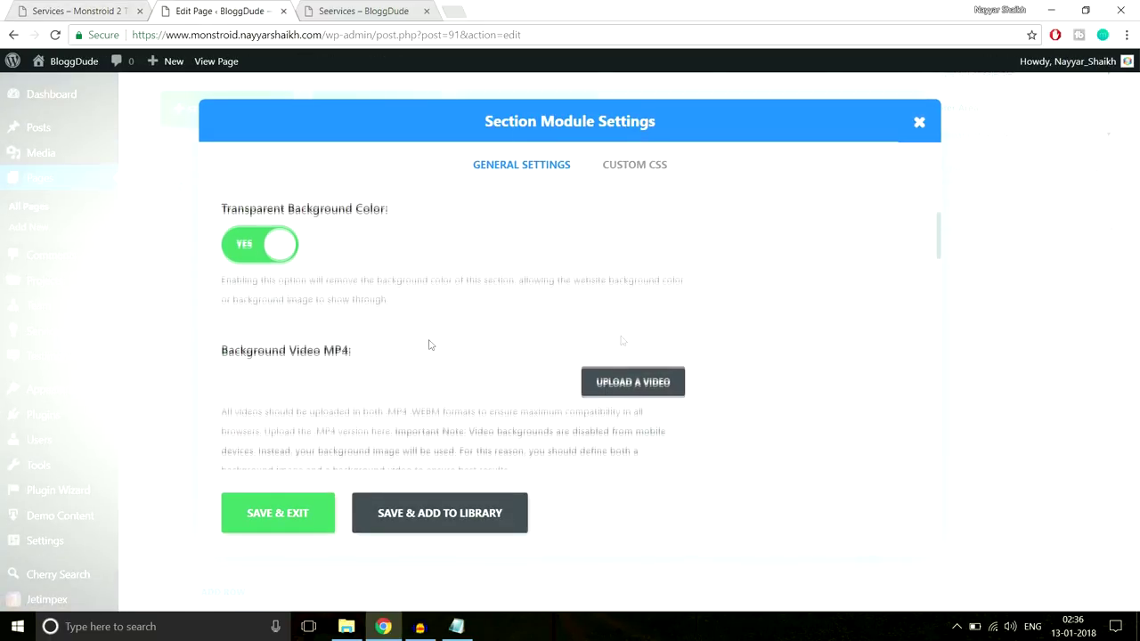
left_click(261, 250)
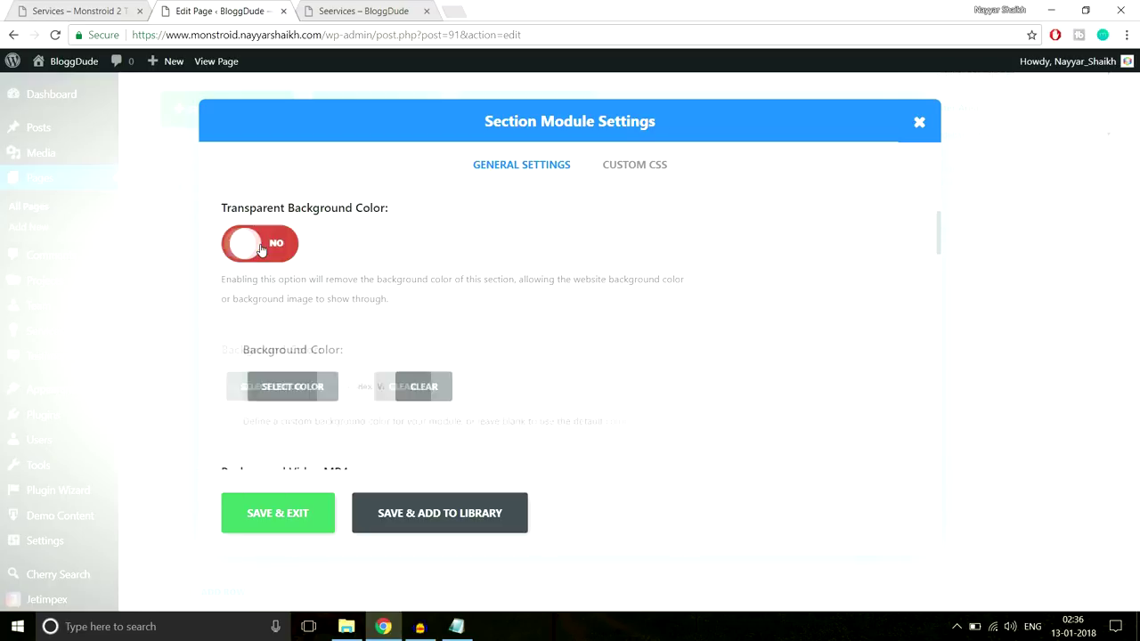
scroll(273, 315, "down", 1)
left_click(272, 313)
scroll(310, 337, "down", 1)
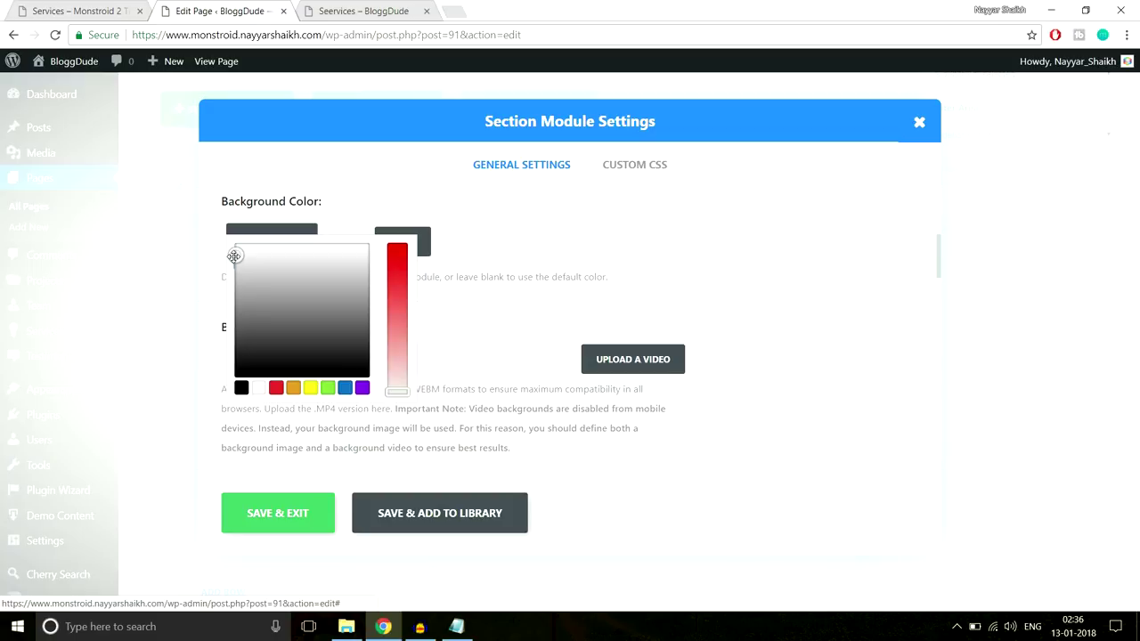
left_click(298, 514)
scroll(1120, 353, "up", 10)
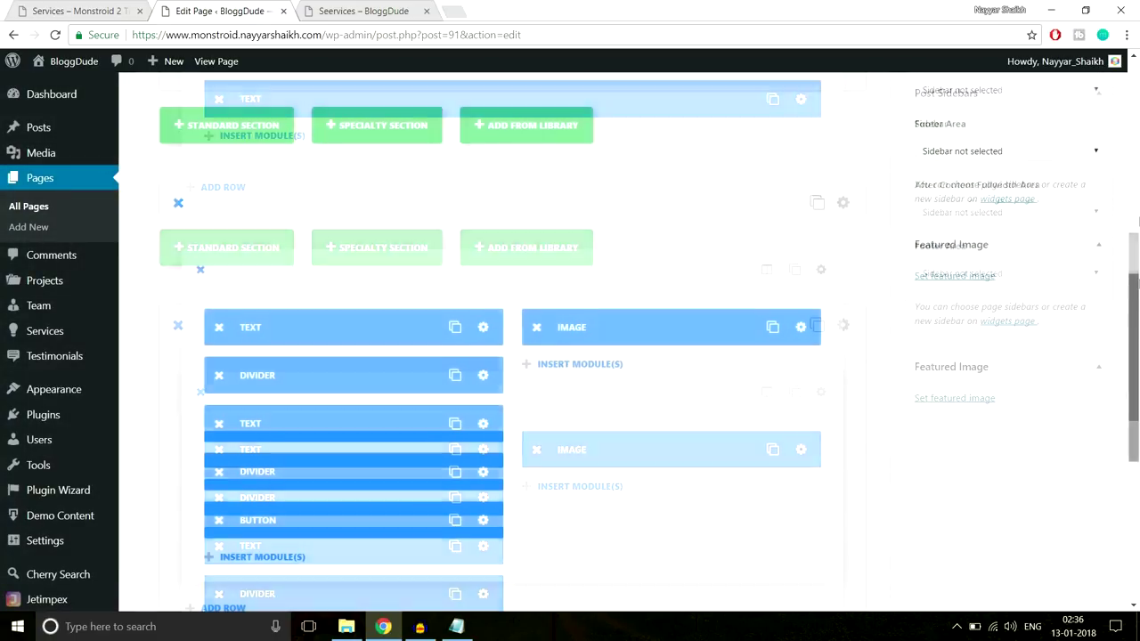
Update the Seervices page and reload its live version
left_click(1078, 314)
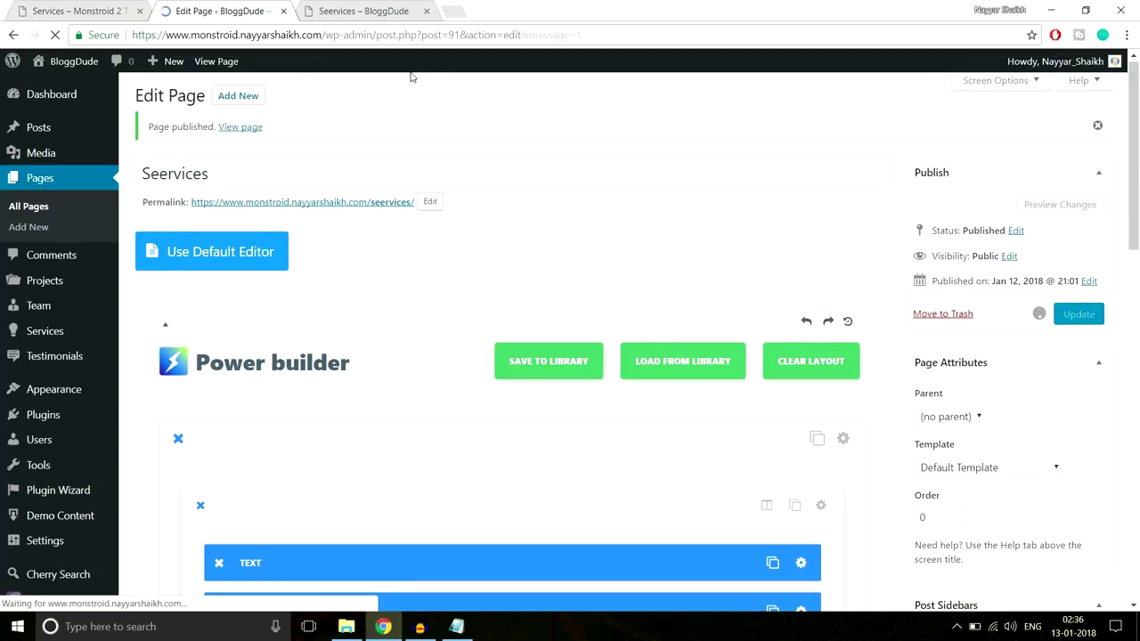
left_click(360, 11)
left_click(360, 30)
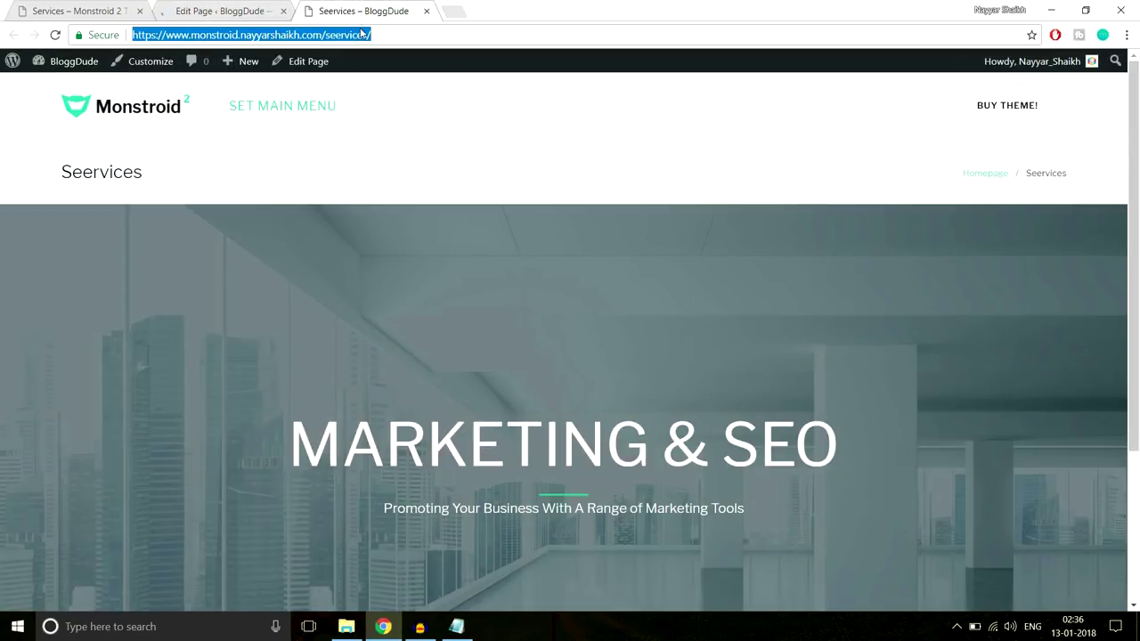
key("Return")
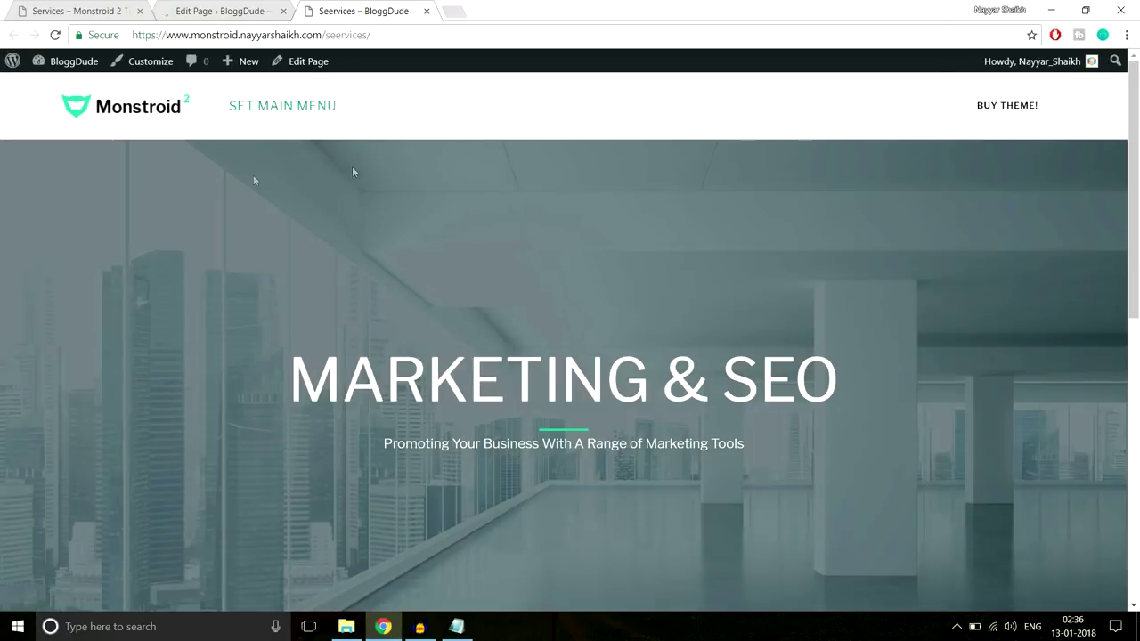
Scroll through the live PPC & Media Buying section, then bring up the saved CSS notes
scroll(711, 339, "down", 2)
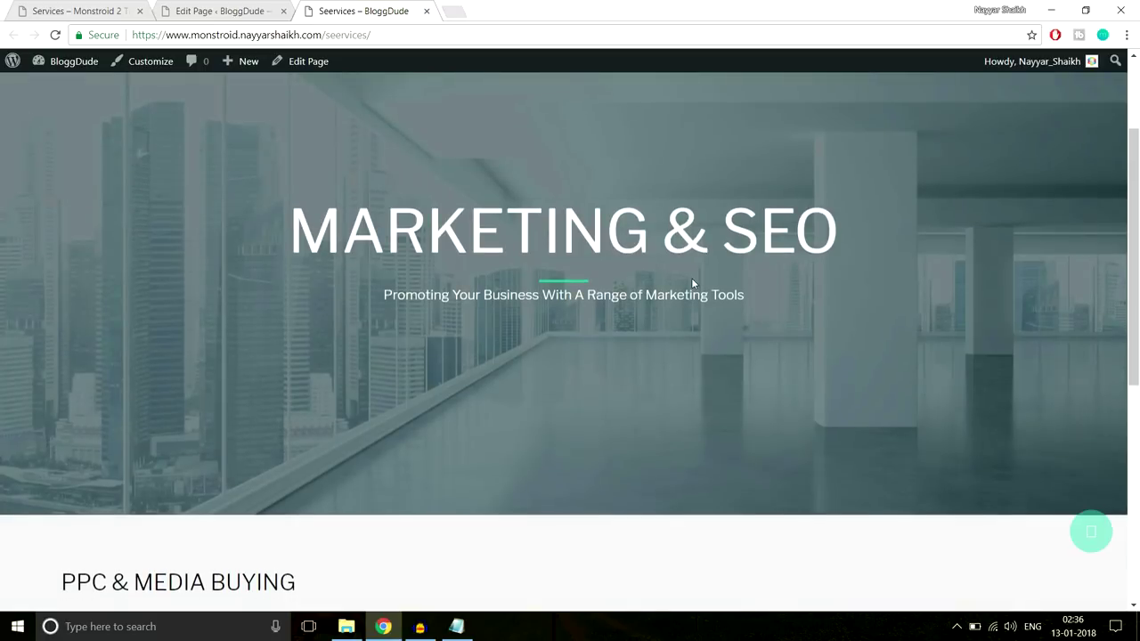
scroll(693, 283, "down", 5)
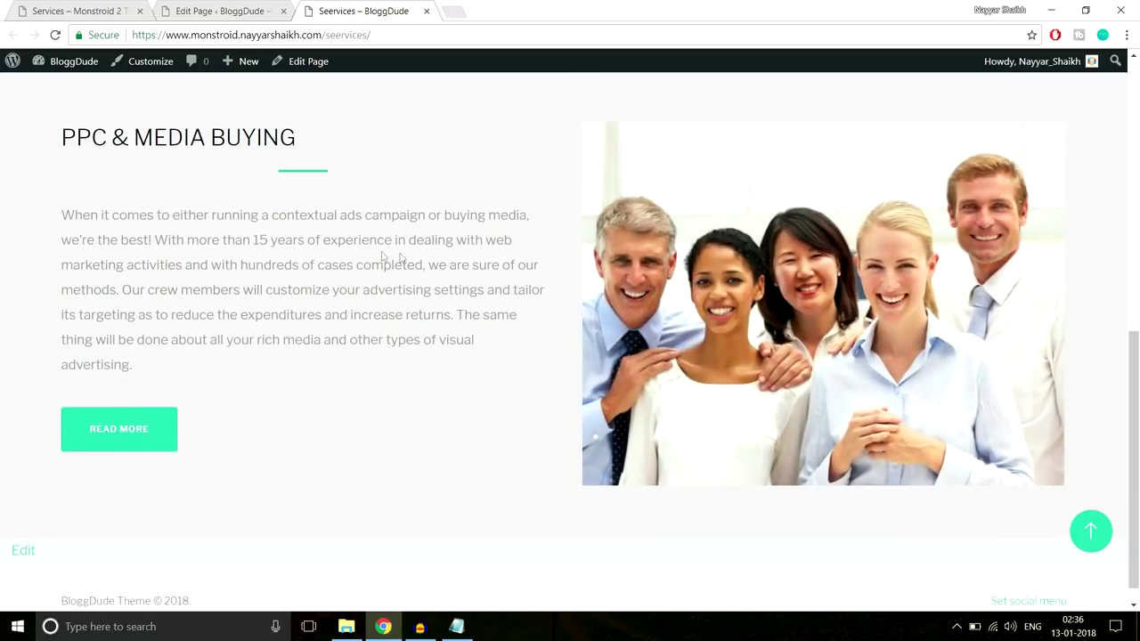
scroll(399, 257, "up", 1)
scroll(400, 257, "down", 1)
left_click(455, 626)
Make the duplicated section's background transparent again and save its settings
left_click(229, 10)
scroll(613, 298, "down", 10)
scroll(615, 301, "up", 4)
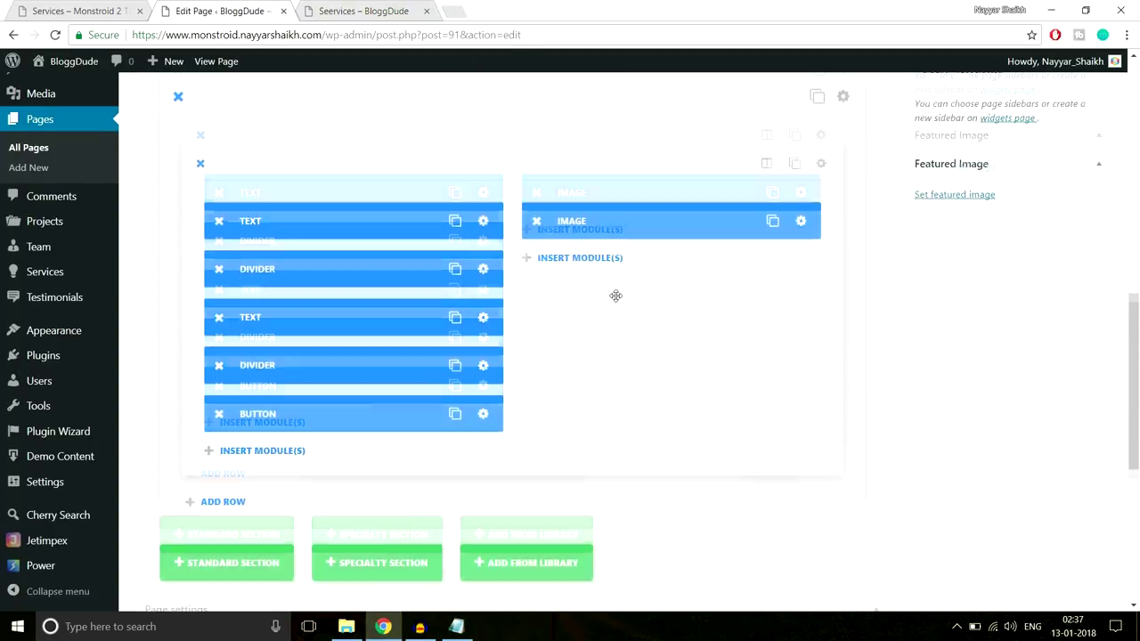
scroll(615, 294, "down", 1)
scroll(623, 324, "up", 1)
scroll(623, 323, "down", 5)
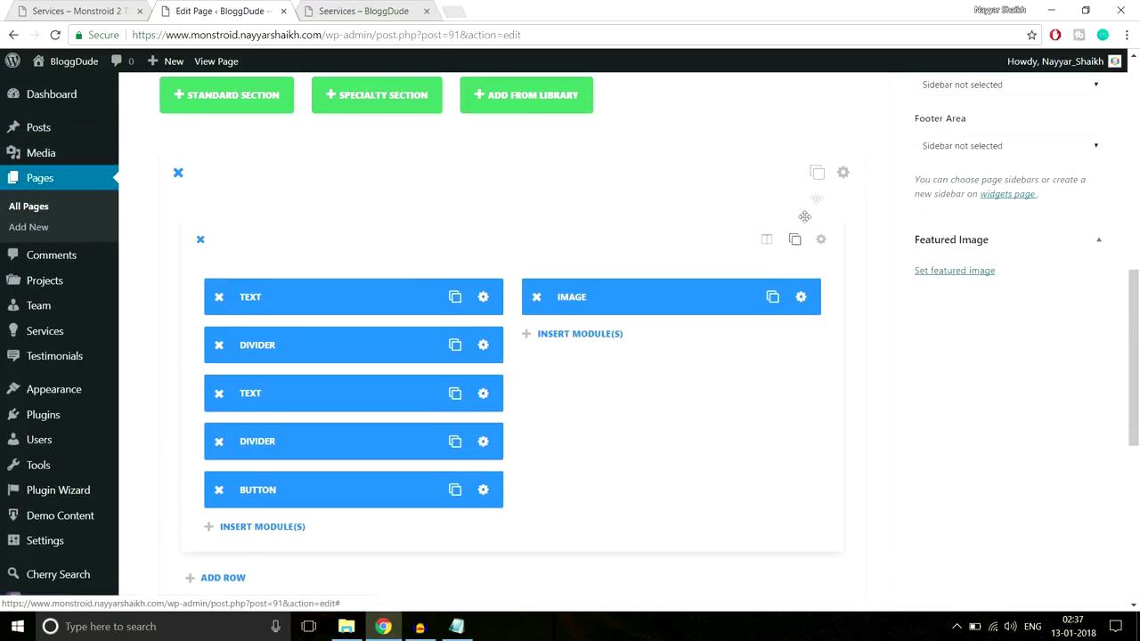
scroll(933, 318, "down", 5)
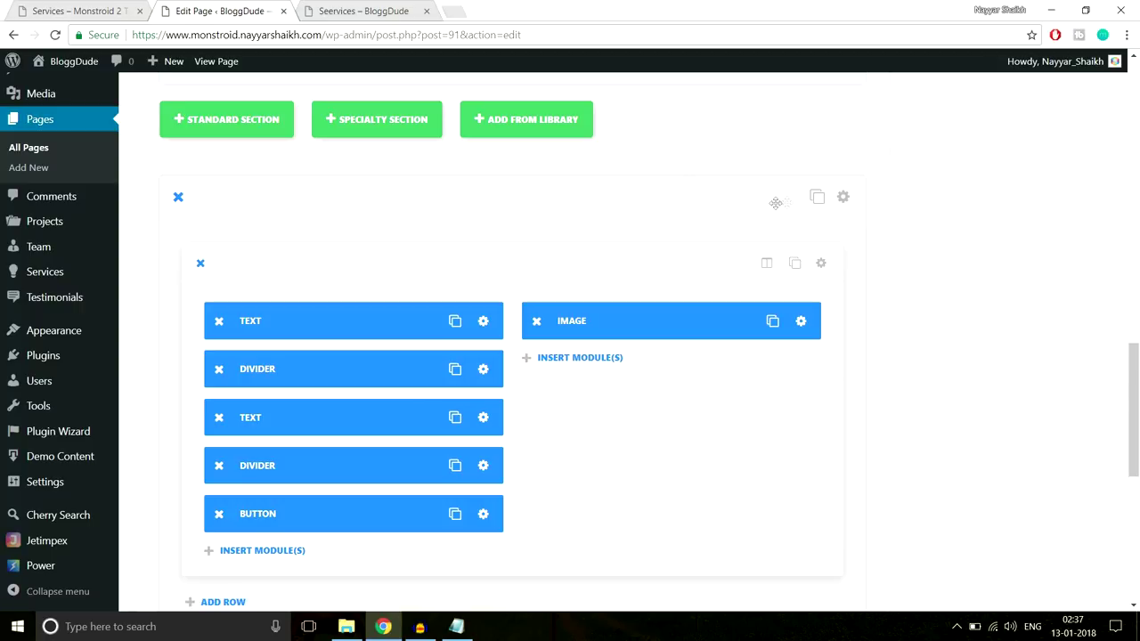
left_click(842, 197)
scroll(686, 250, "down", 2)
scroll(684, 248, "down", 2)
scroll(682, 247, "up", 2)
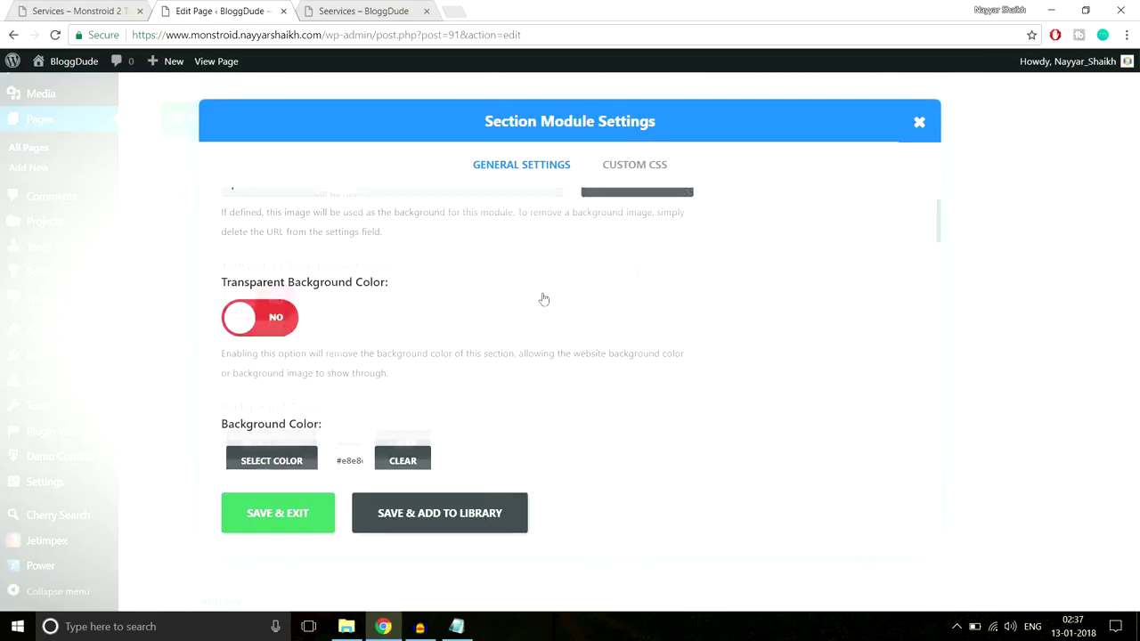
left_click(276, 317)
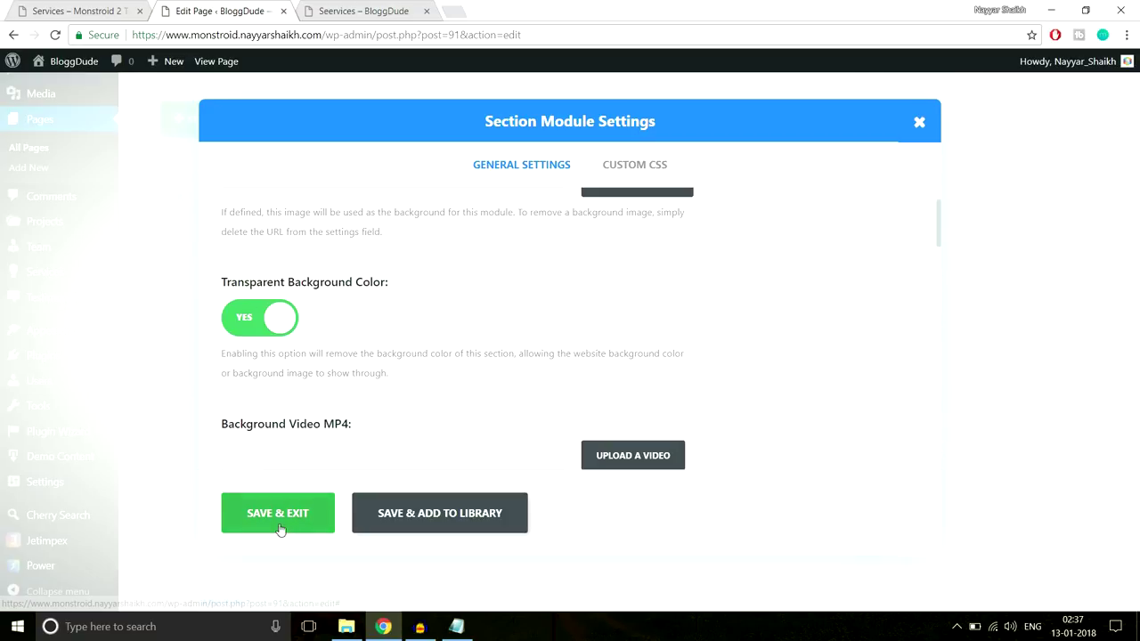
left_click(279, 516)
Move the Image module left and the text, dividers and button right, then update the page
scroll(935, 300, "down", 1)
left_click_drag(694, 248, 674, 233)
left_click_drag(531, 283, 466, 325)
left_click_drag(362, 306, 564, 357)
left_click_drag(338, 350, 648, 397)
left_click_drag(333, 294, 638, 399)
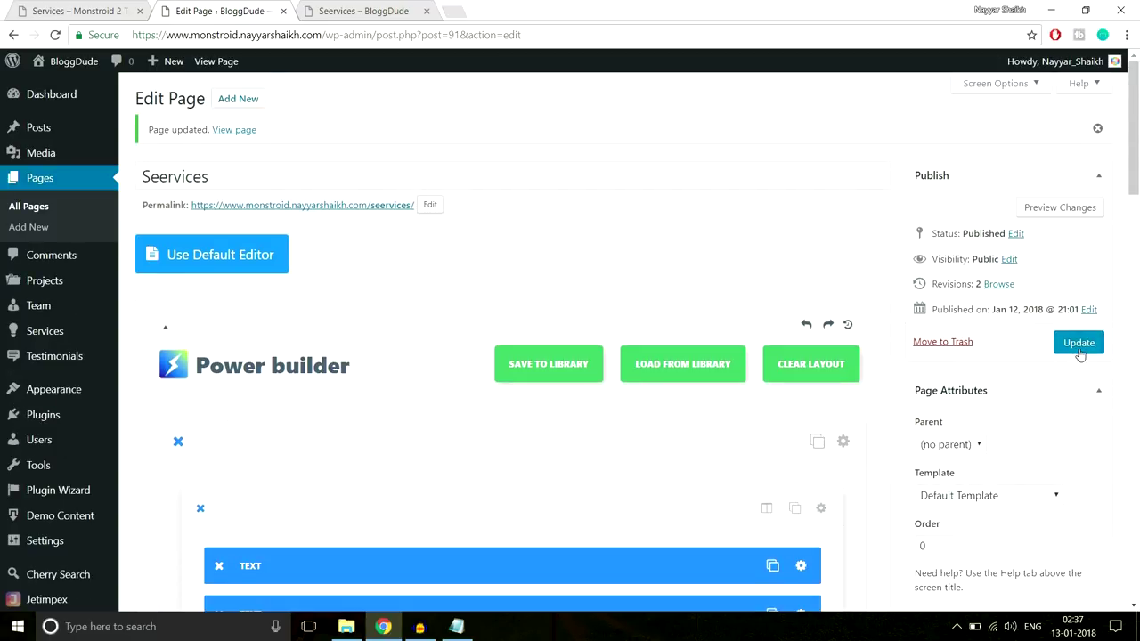
left_click(1078, 345)
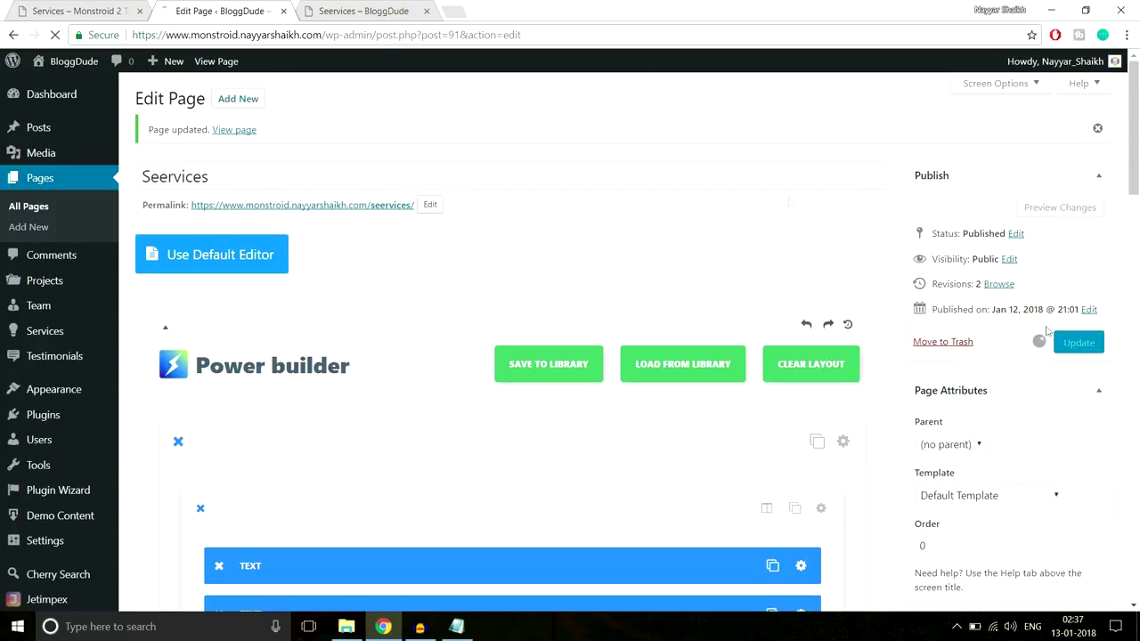
Reload the live Seervices page, check the photo-first PPC section, and return to the editor
left_click(353, 9)
left_click(382, 40)
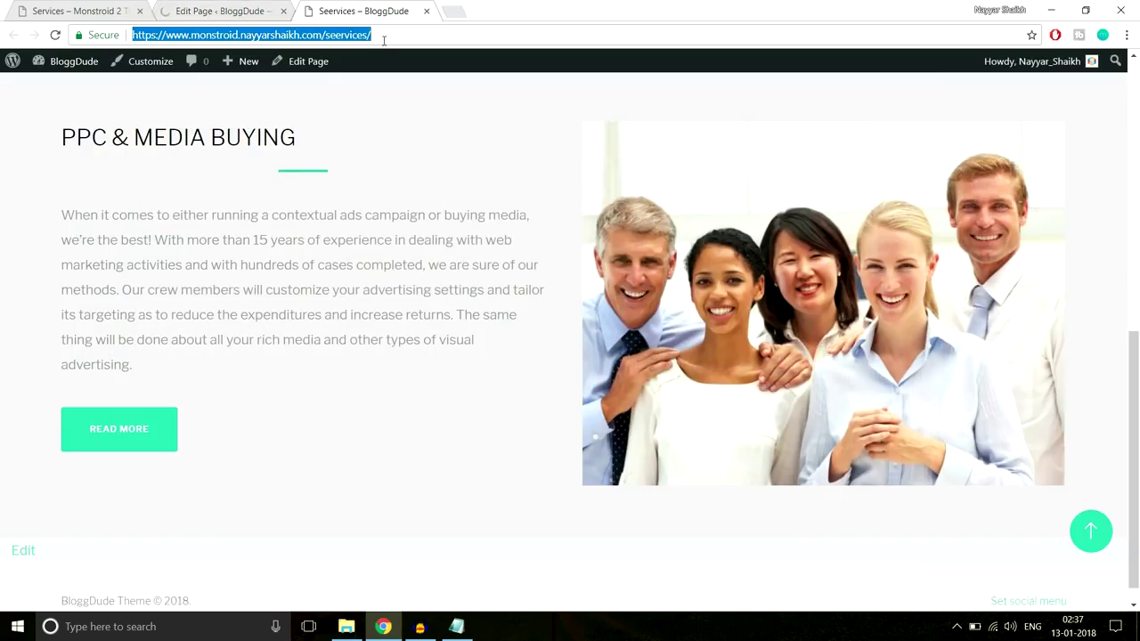
key("Return")
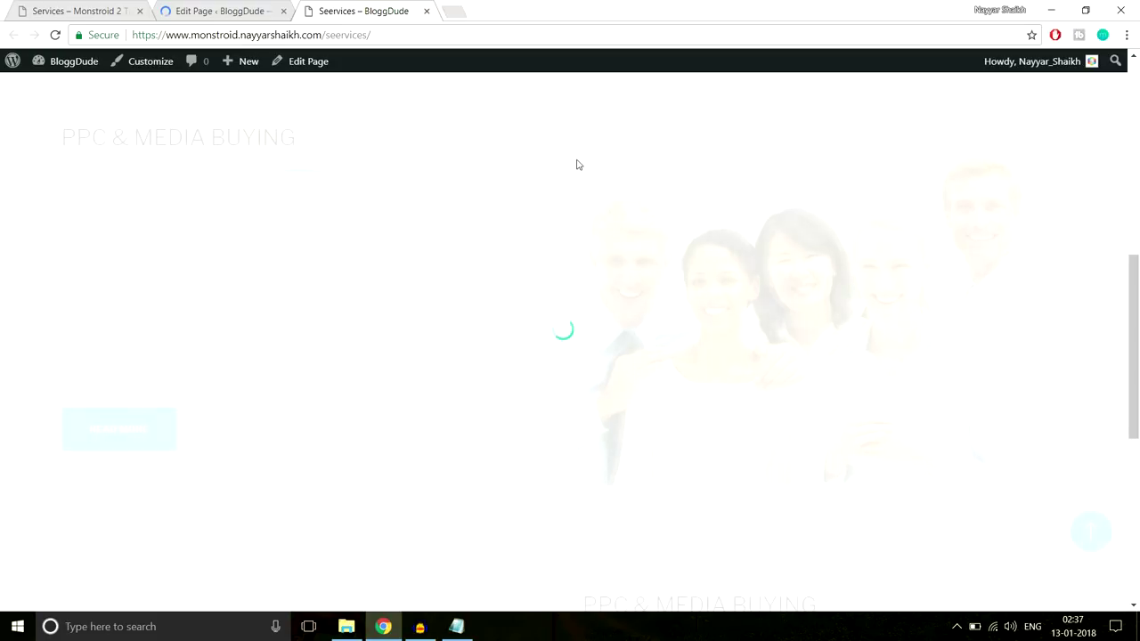
scroll(576, 165, "down", 5)
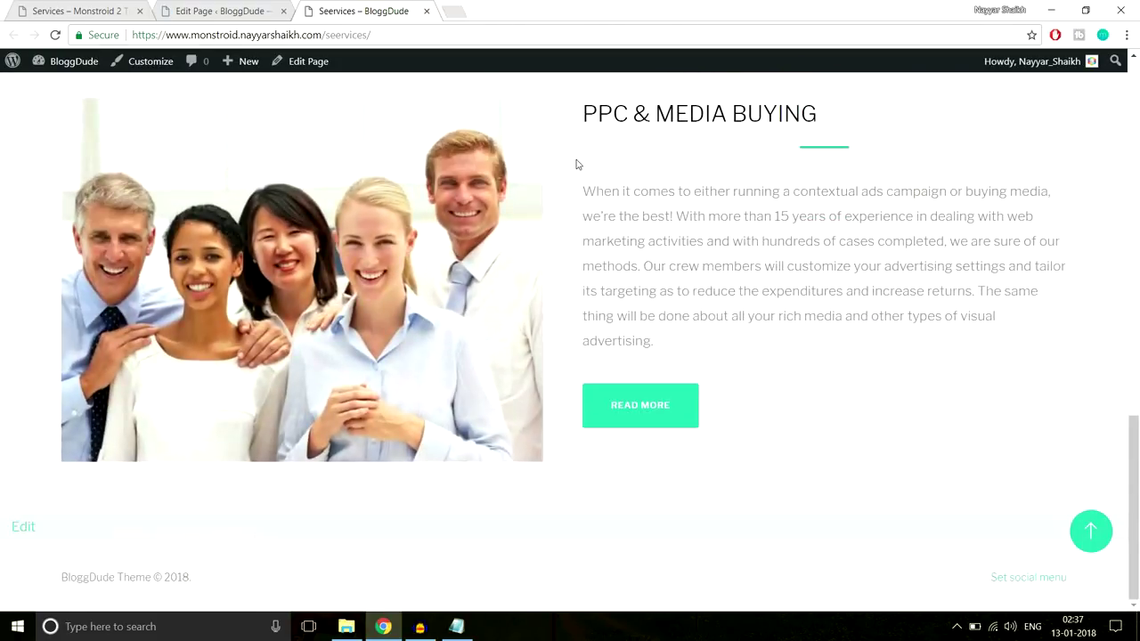
scroll(576, 165, "up", 2)
scroll(576, 164, "down", 3)
scroll(576, 165, "up", 4)
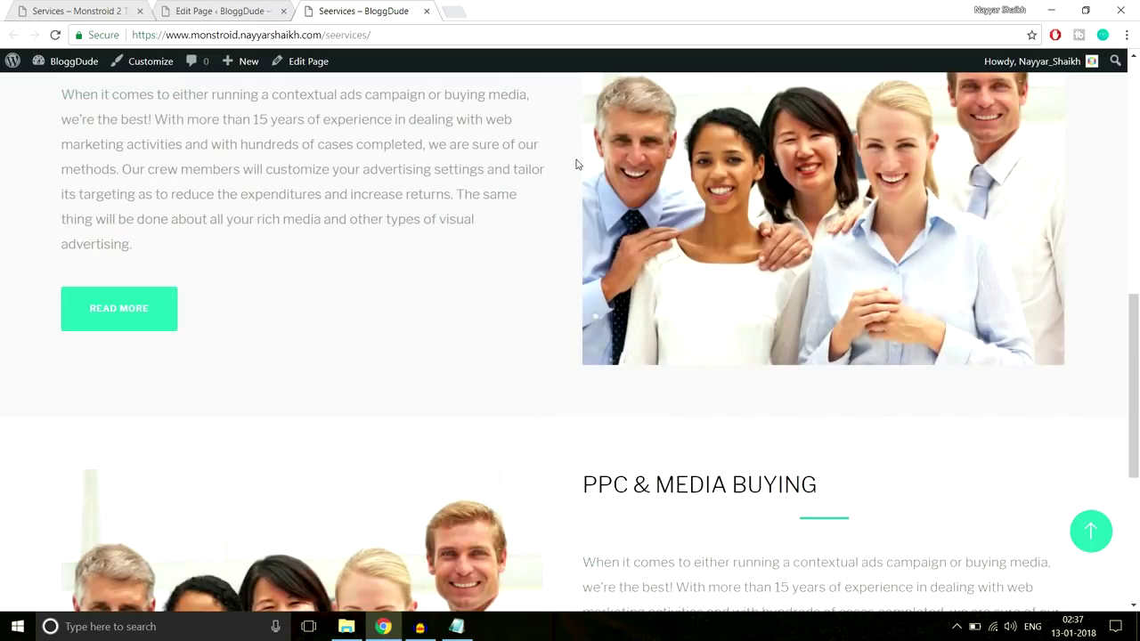
scroll(576, 165, "down", 4)
scroll(576, 164, "up", 5)
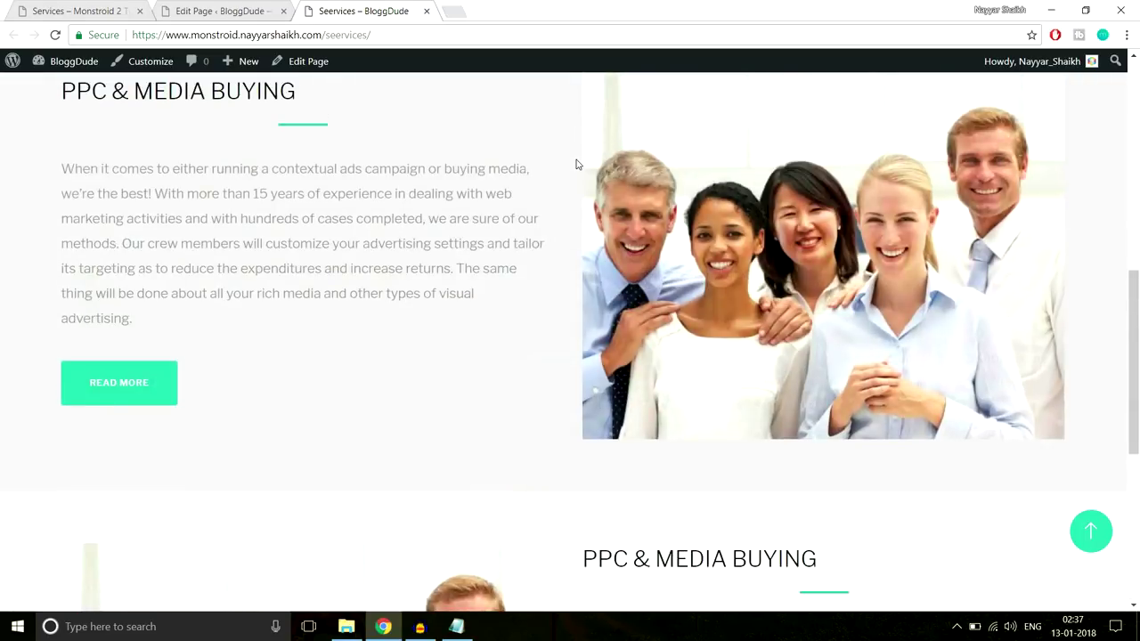
scroll(576, 163, "up", 3)
scroll(576, 163, "down", 6)
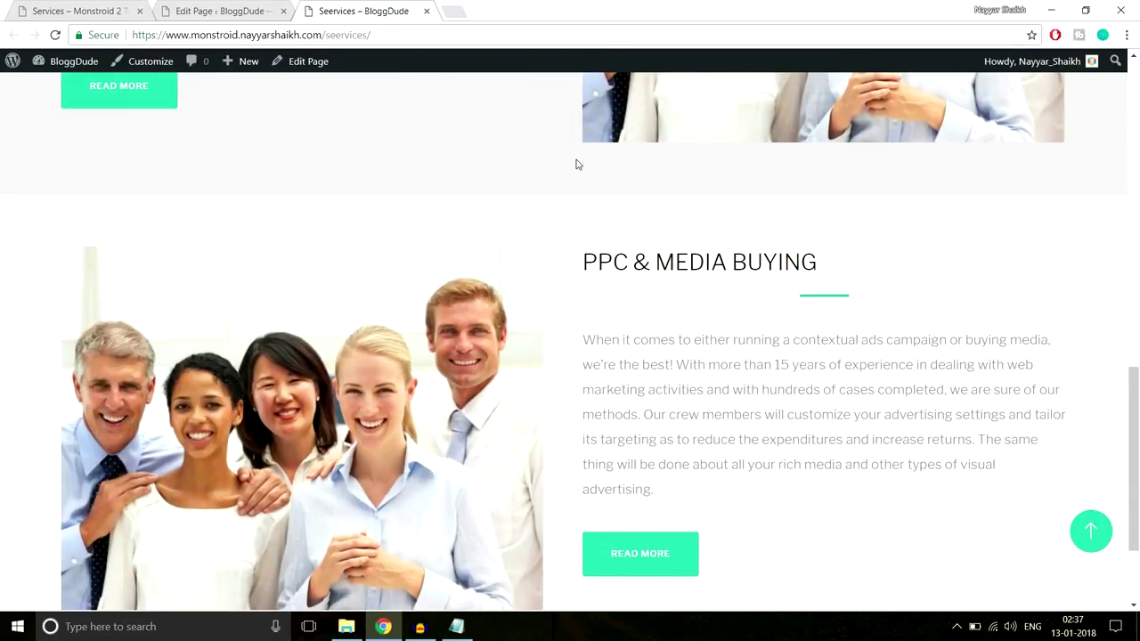
scroll(576, 165, "up", 6)
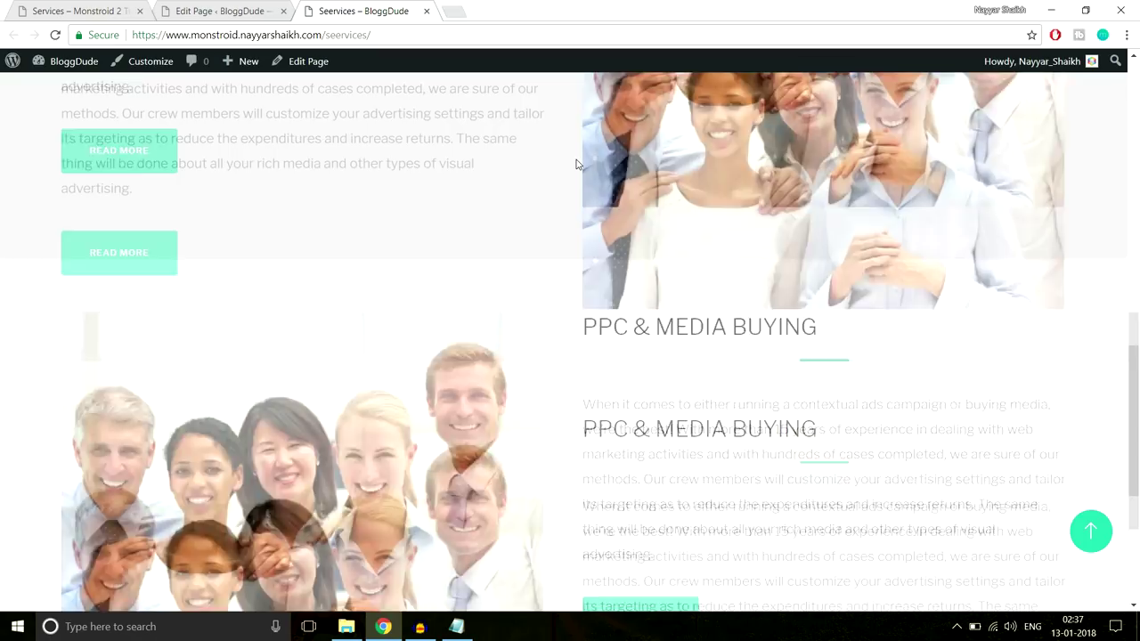
scroll(576, 165, "down", 4)
scroll(575, 164, "down", 4)
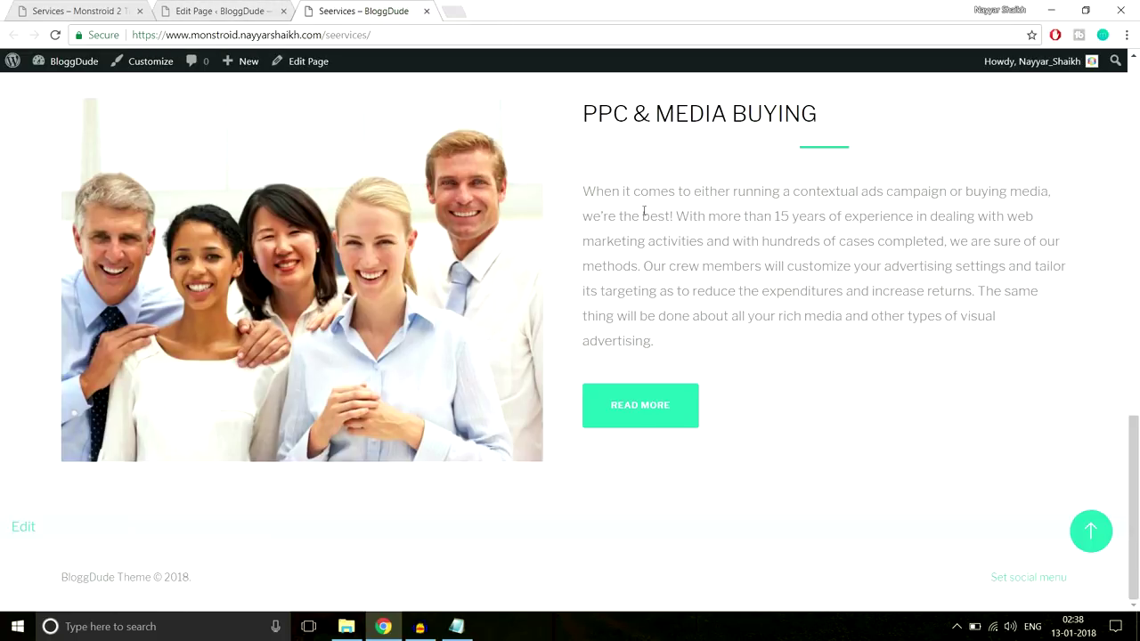
left_click(182, 6)
scroll(542, 427, "down", 10)
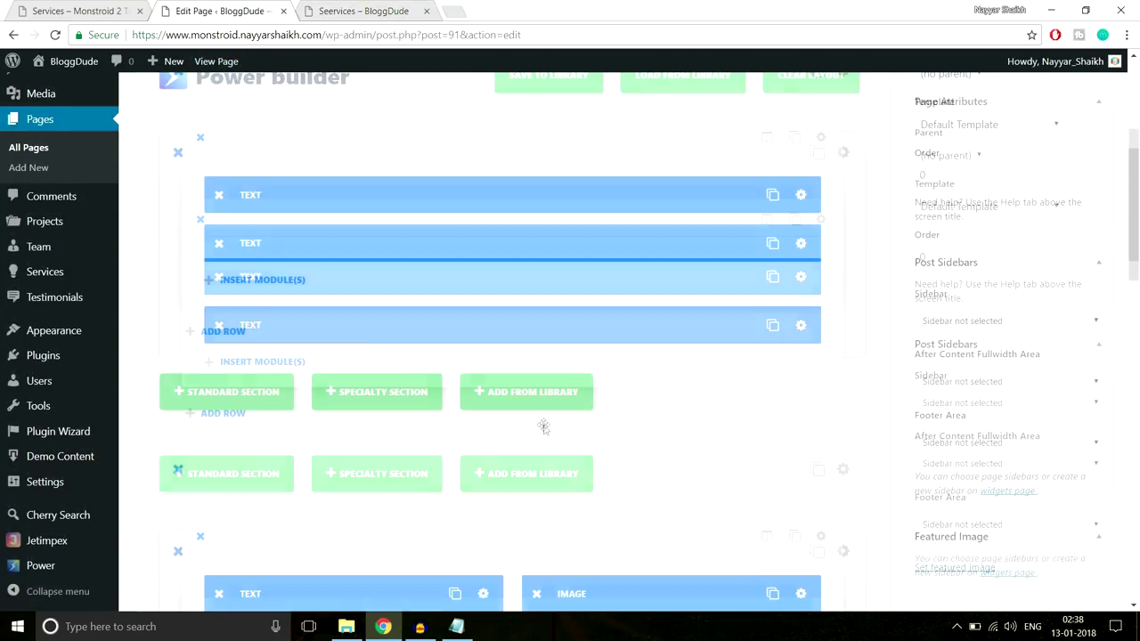
Open the Monstroid 2 Our Team page and select its MEET THE TEAM. WHO WE ARE? heading
scroll(618, 431, "up", 10)
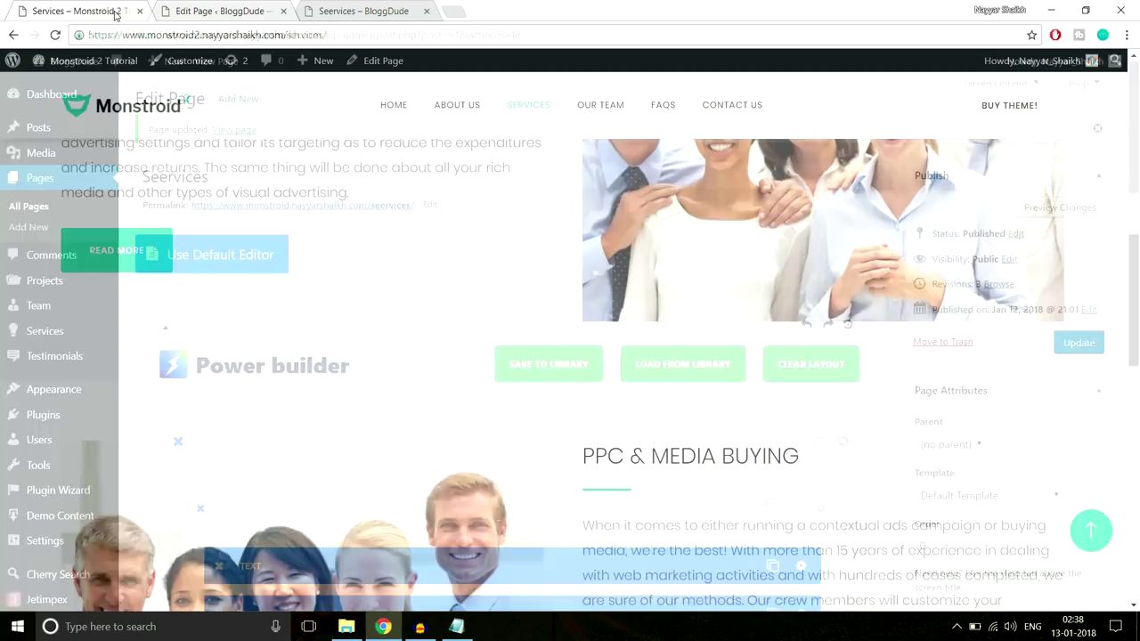
scroll(499, 405, "down", 3)
scroll(498, 405, "up", 5)
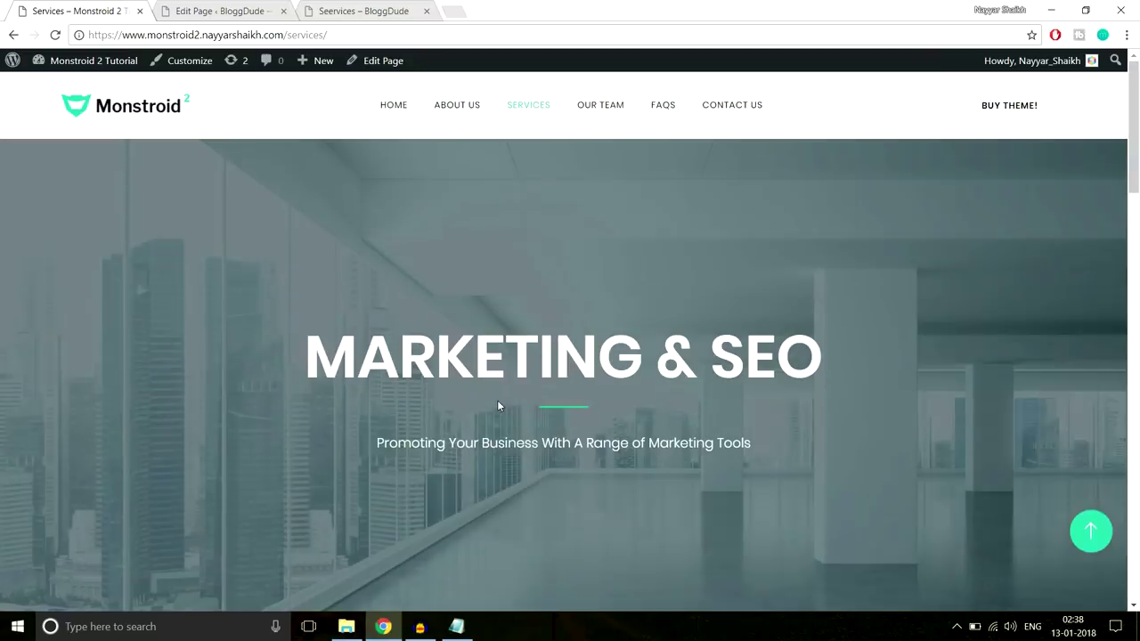
left_click(594, 108)
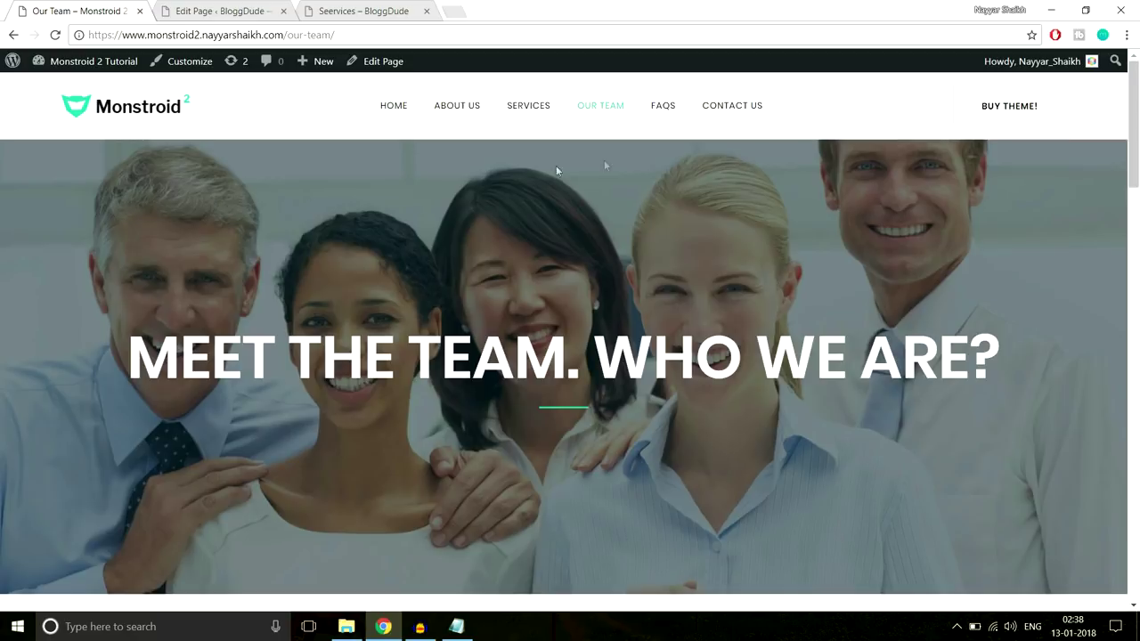
left_click_drag(134, 361, 968, 360)
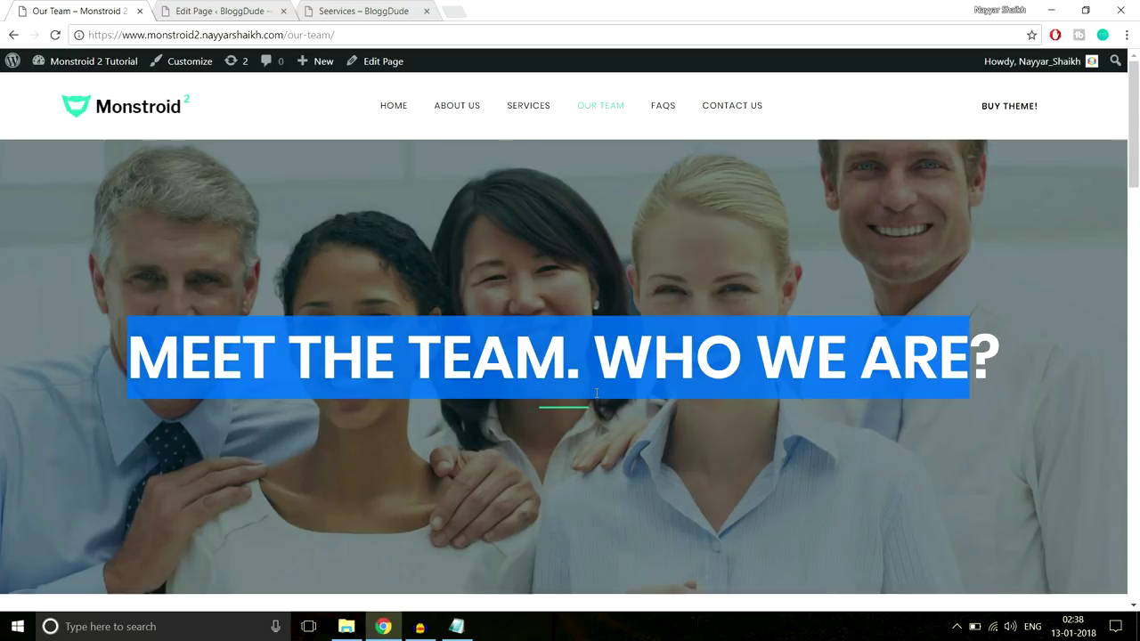
left_click_drag(126, 355, 1072, 352)
key("ctrl+c")
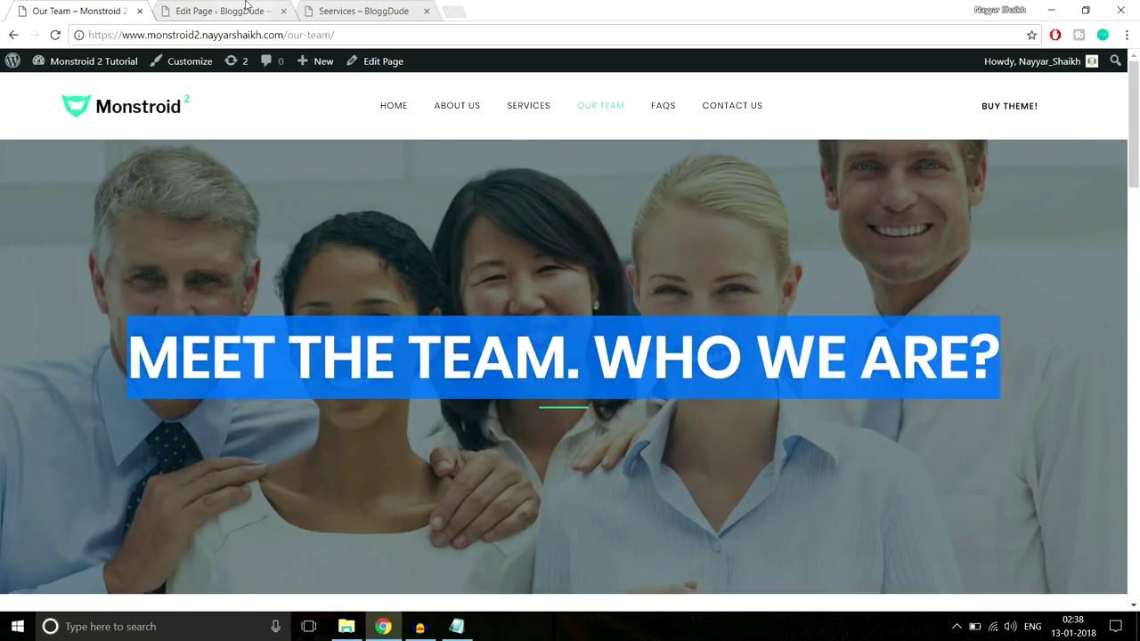
left_click(246, 10)
Create a new page titled Our Team that uses Power builder
left_click(238, 98)
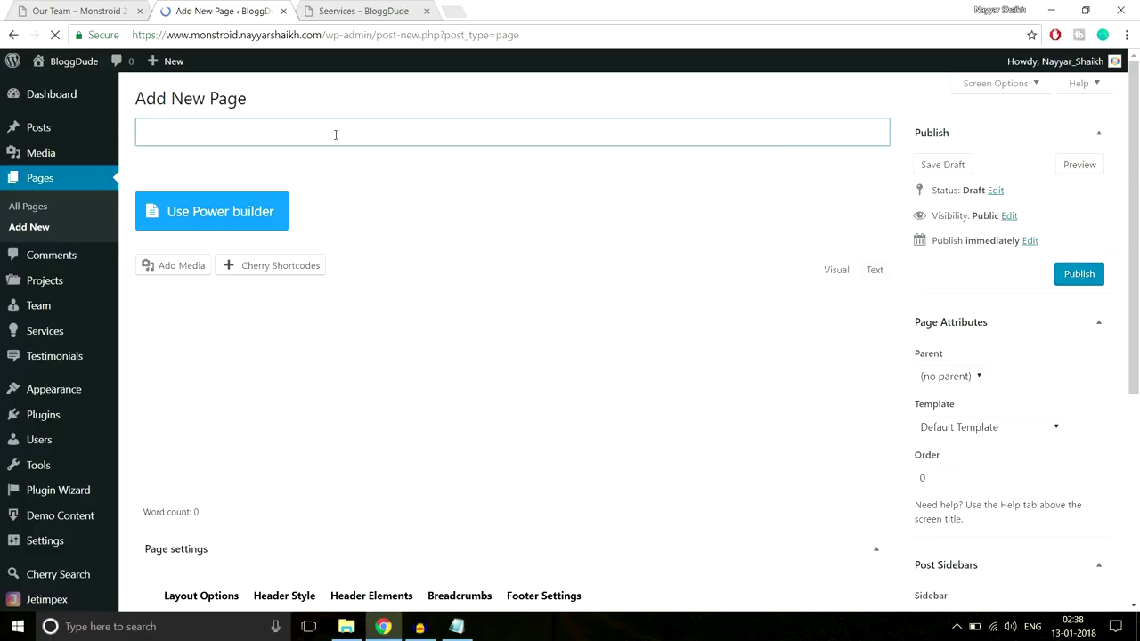
type("ur Team")
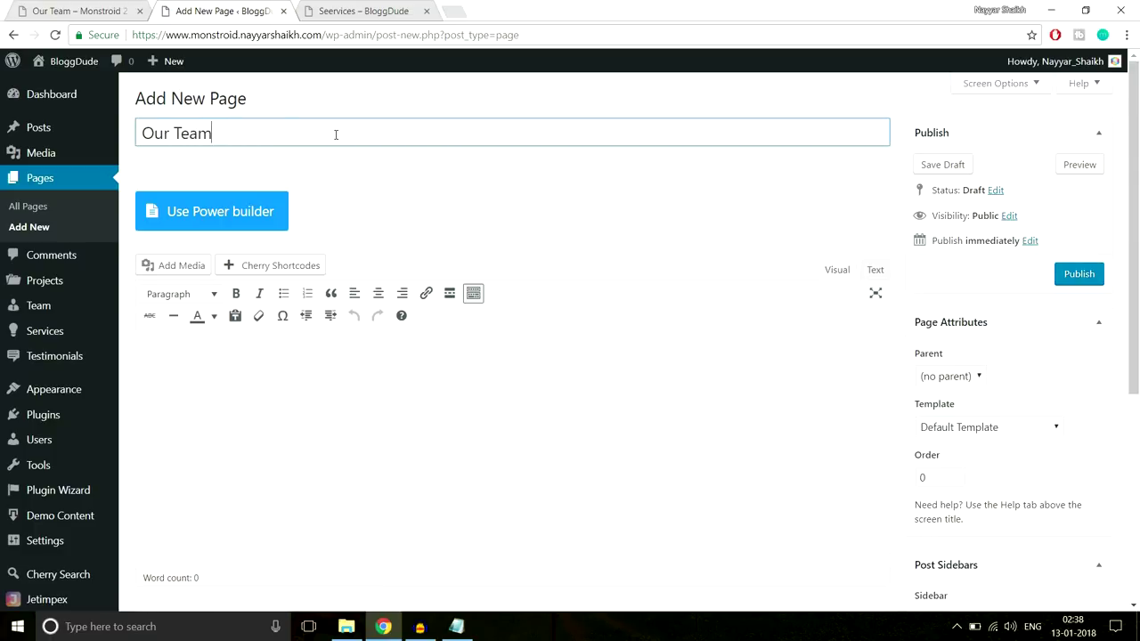
left_click(240, 212)
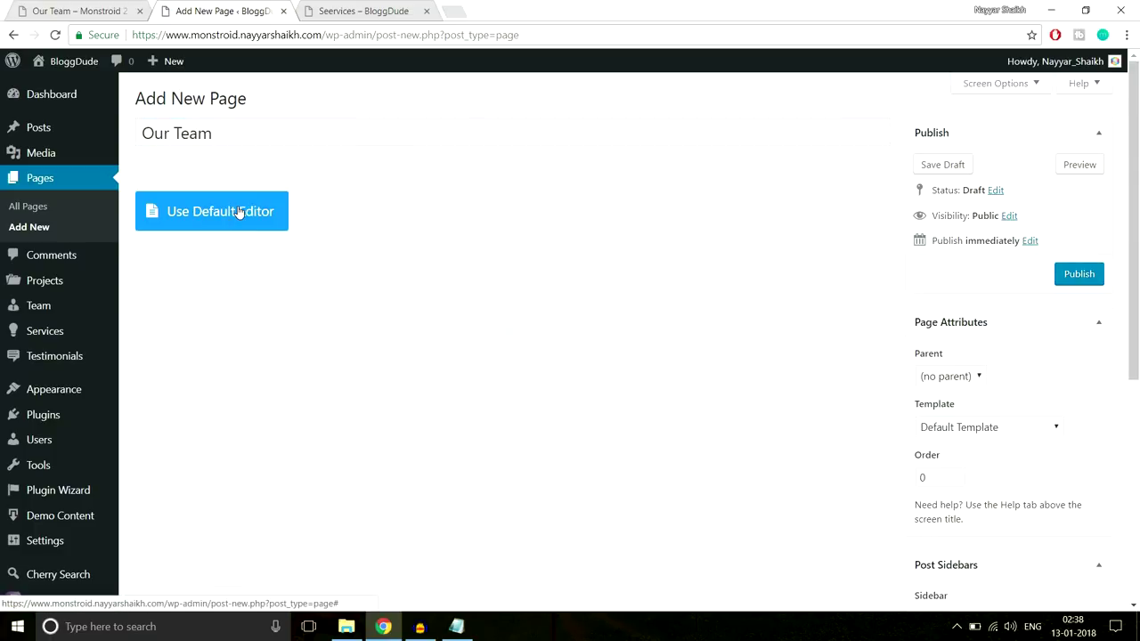
Insert a single full-width column row and add a Text module to it
scroll(614, 218, "down", 1)
scroll(614, 217, "down", 1)
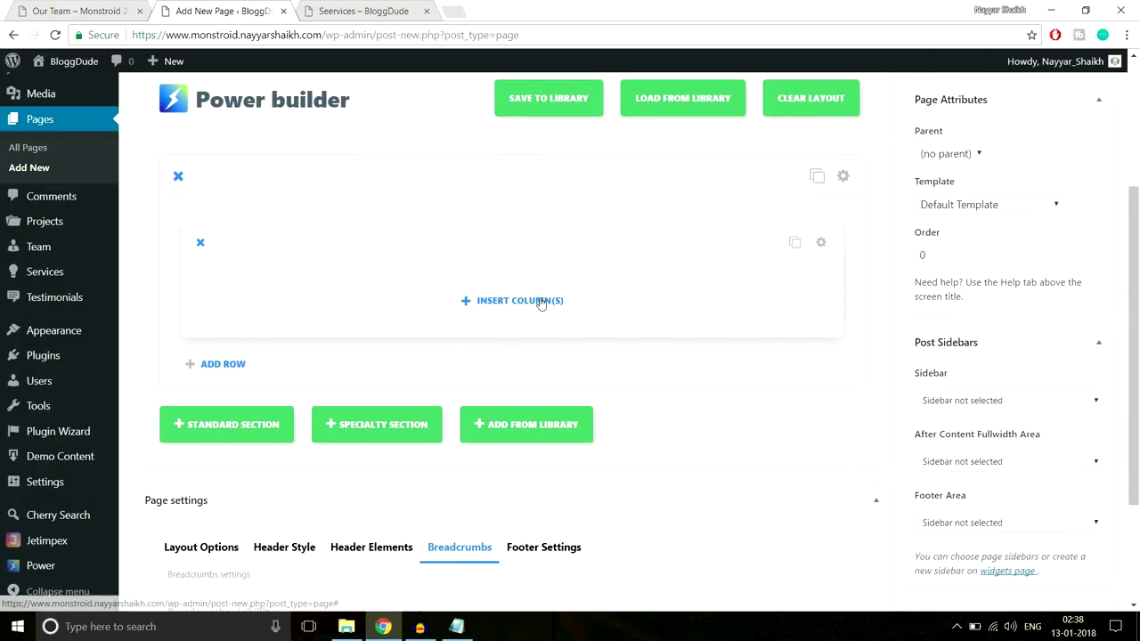
left_click(540, 300)
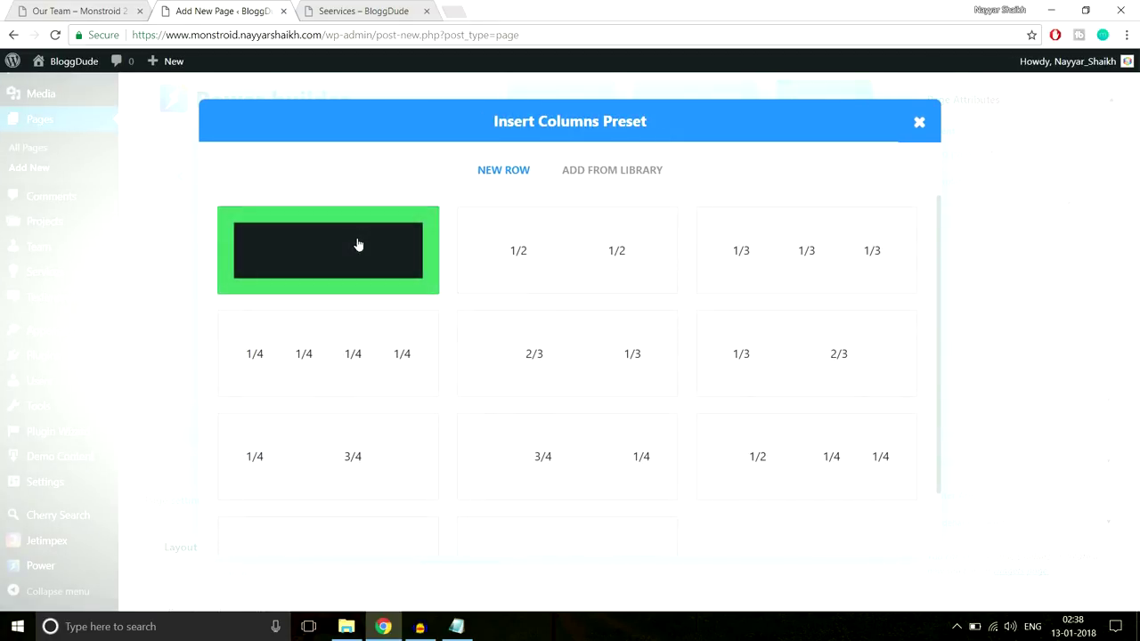
left_click(356, 246)
left_click(489, 307)
scroll(560, 359, "down", 6)
left_click(756, 417)
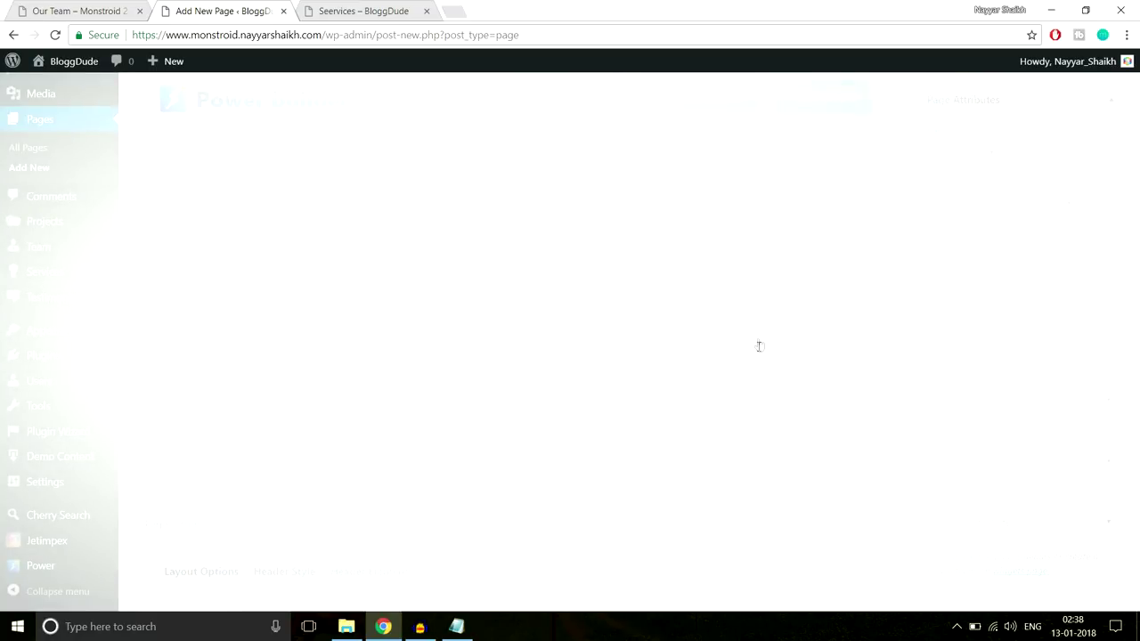
Centre the Text module and paste the copied MEET THE TEAM heading into it
left_click(320, 262)
left_click(313, 299)
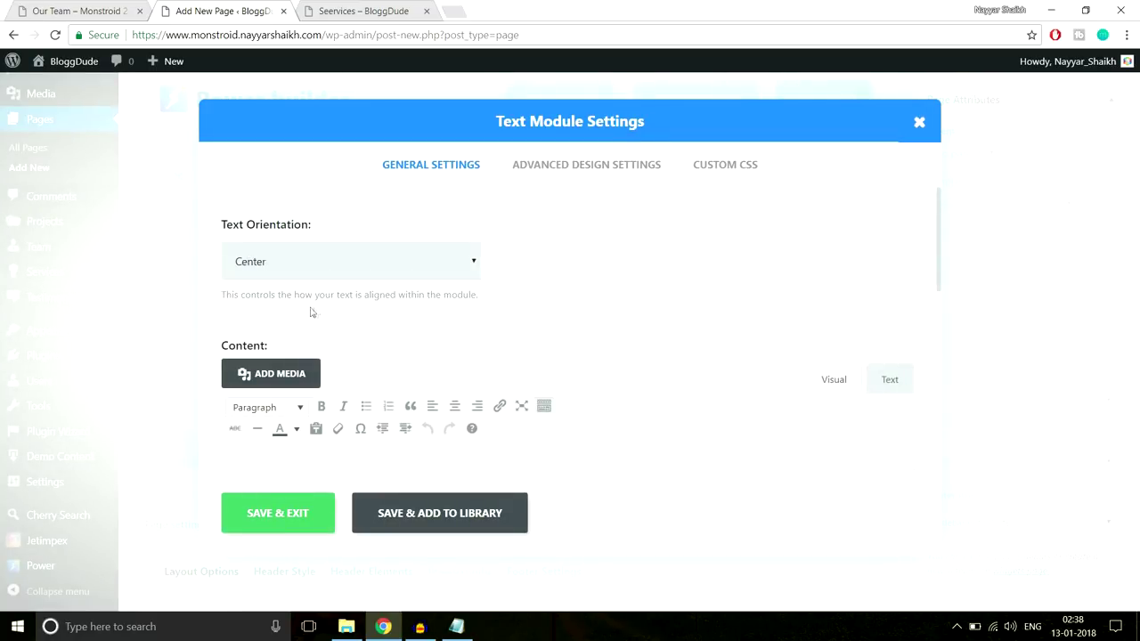
scroll(735, 218, "down", 3)
left_click(575, 347)
key("ctrl+v")
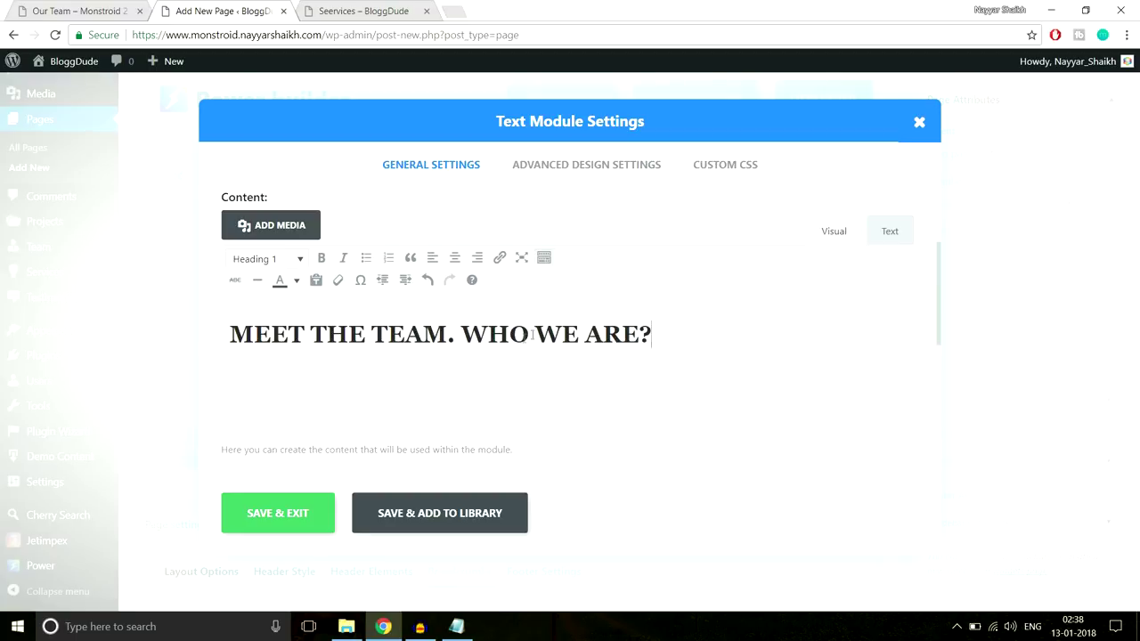
left_click_drag(679, 329, 187, 343)
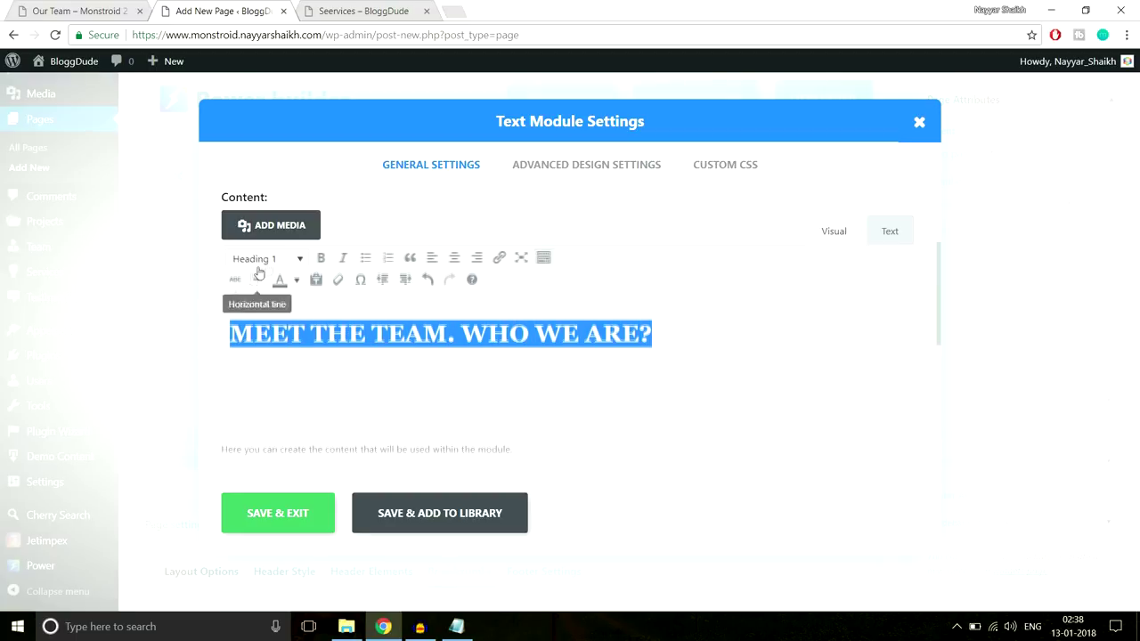
Colour the pasted heading white after comparing with the live Our Team page
left_click(37, 8)
left_click(366, 224)
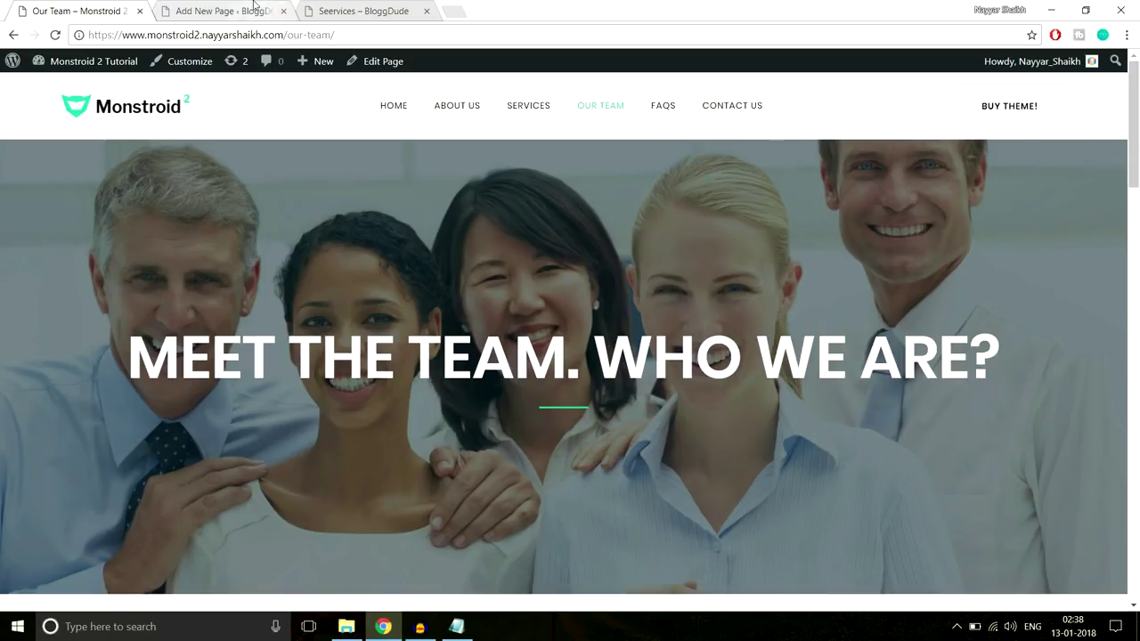
left_click(223, 10)
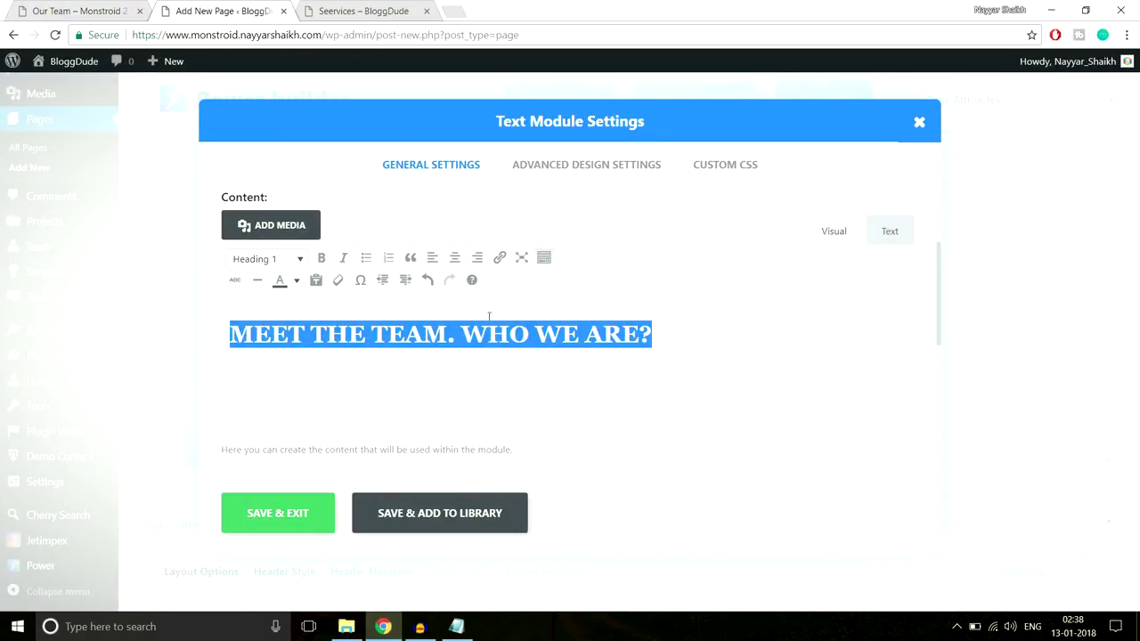
left_click(297, 280)
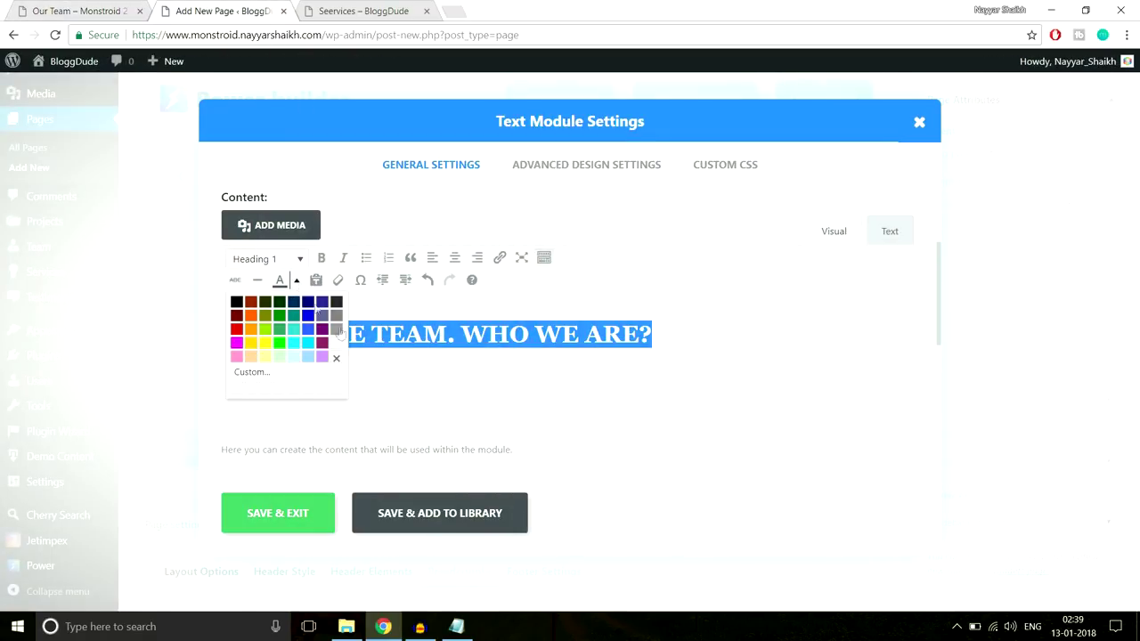
left_click(335, 346)
left_click(368, 401)
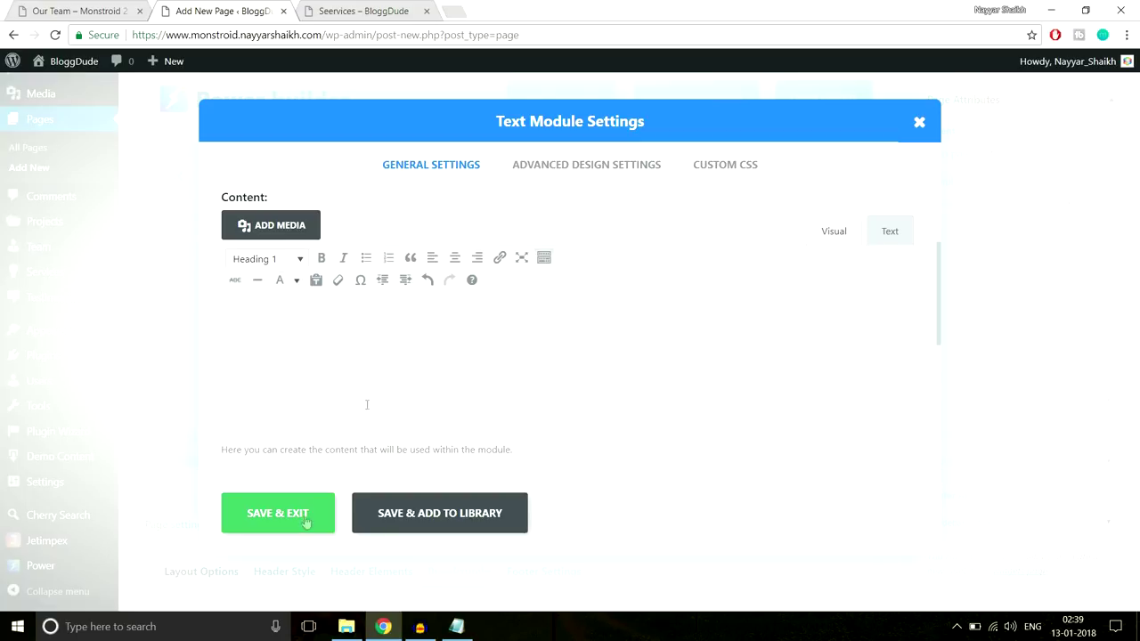
Open the module's Custom CSS settings and fetch the line CSS from the saved notes
left_click(752, 176)
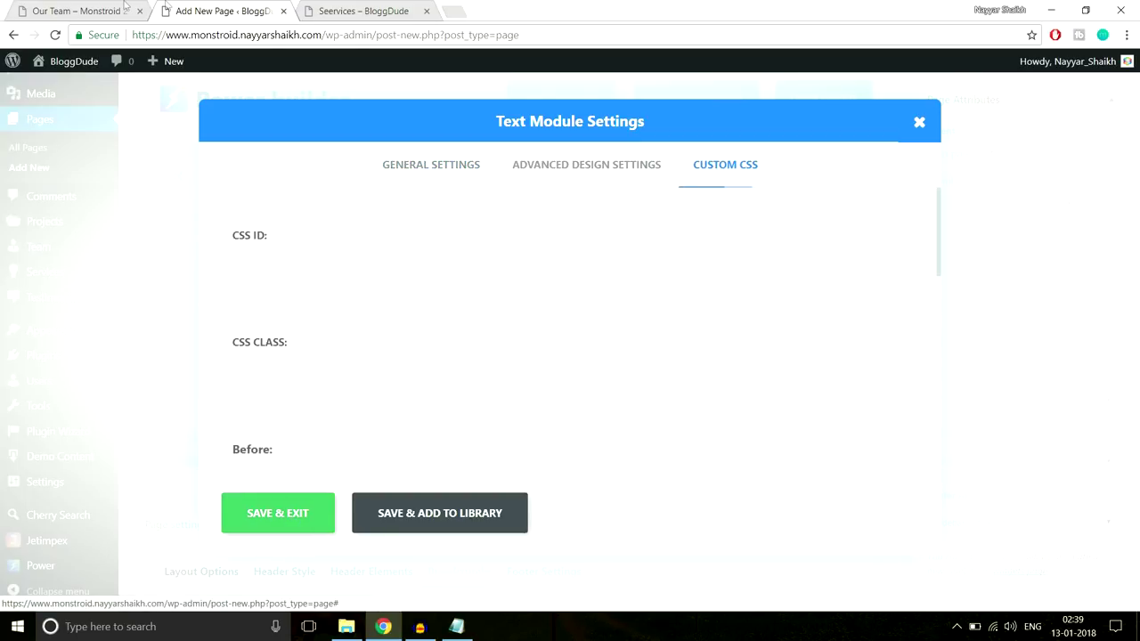
key("ctrl+shift+Tab")
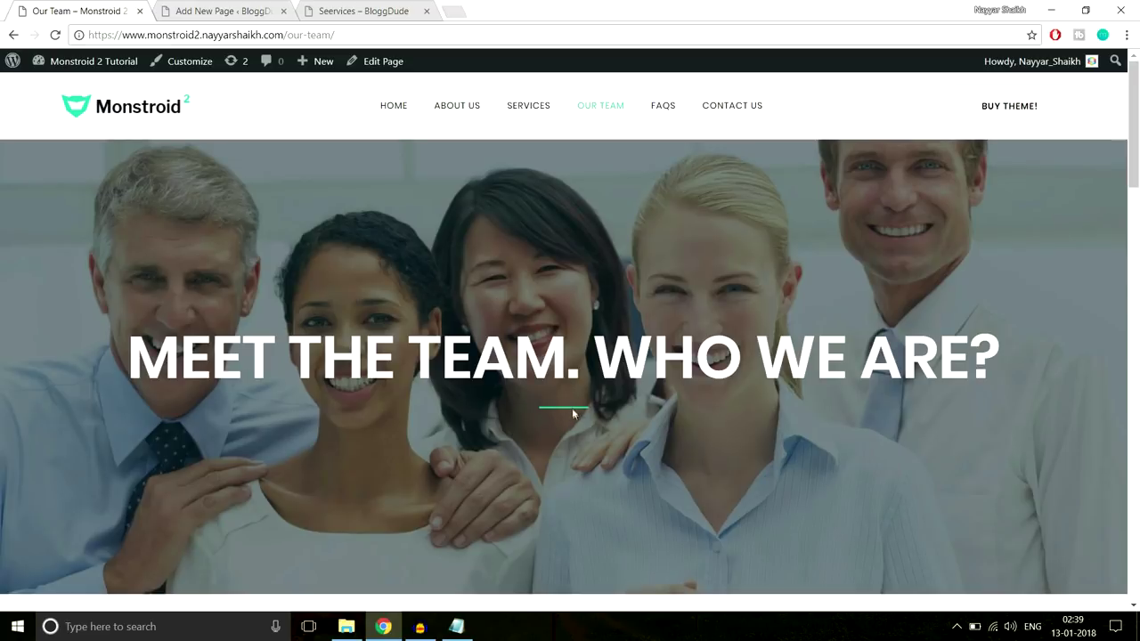
left_click(196, 9)
left_click(456, 626)
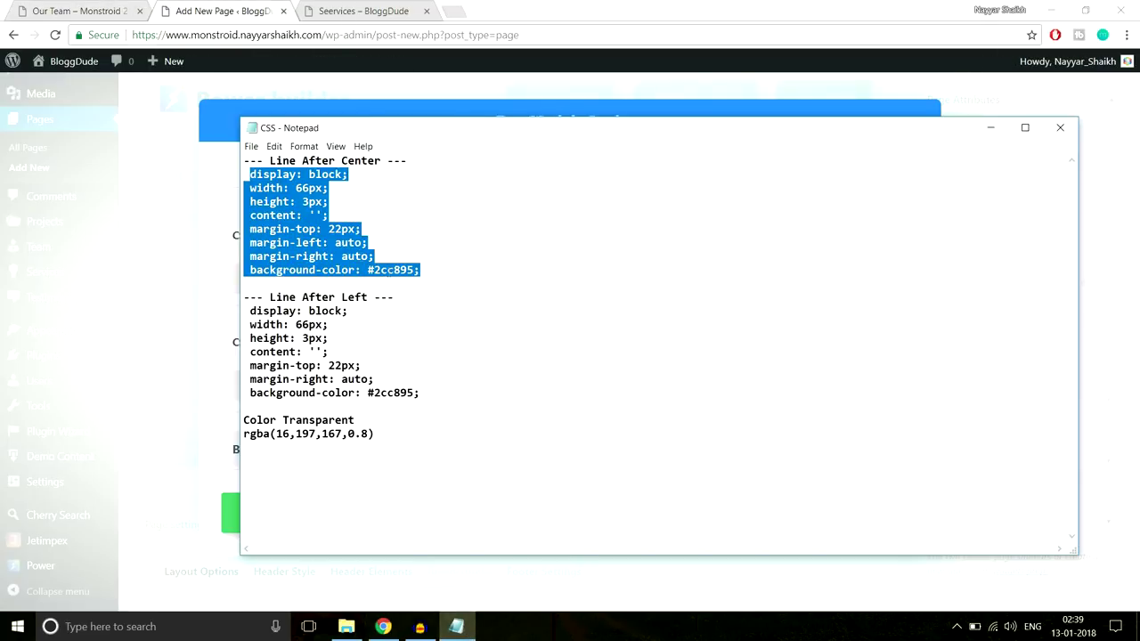
left_click(73, 11)
left_click(200, 9)
scroll(480, 380, "down", 5)
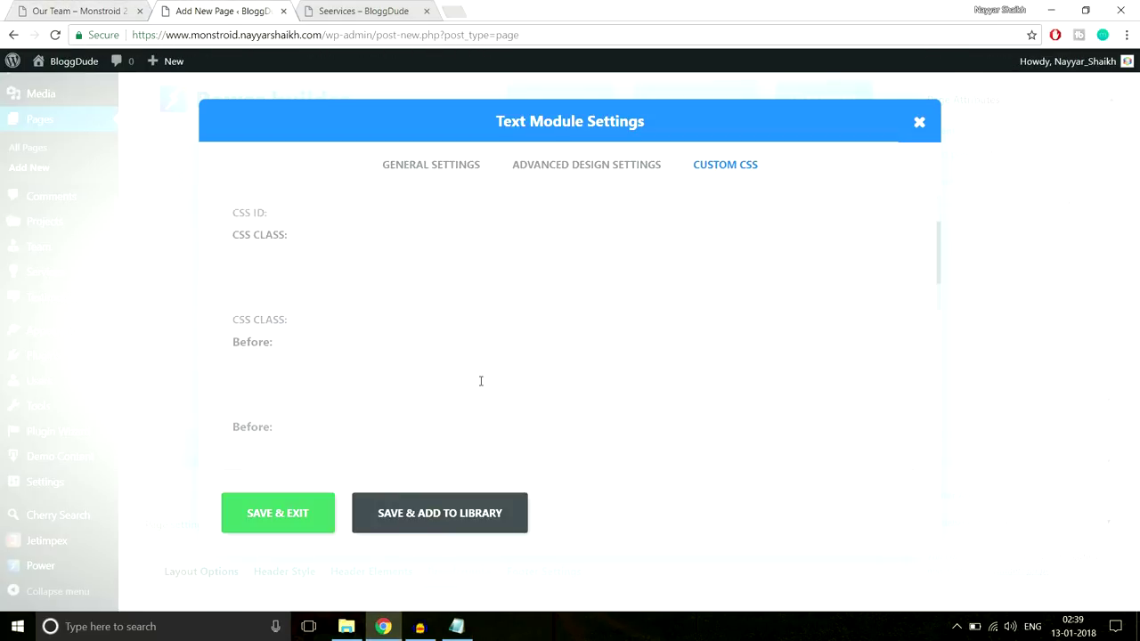
Paste the line CSS into After, change its colour to #fff, and save the module
left_click(480, 381)
key("ctrl+v")
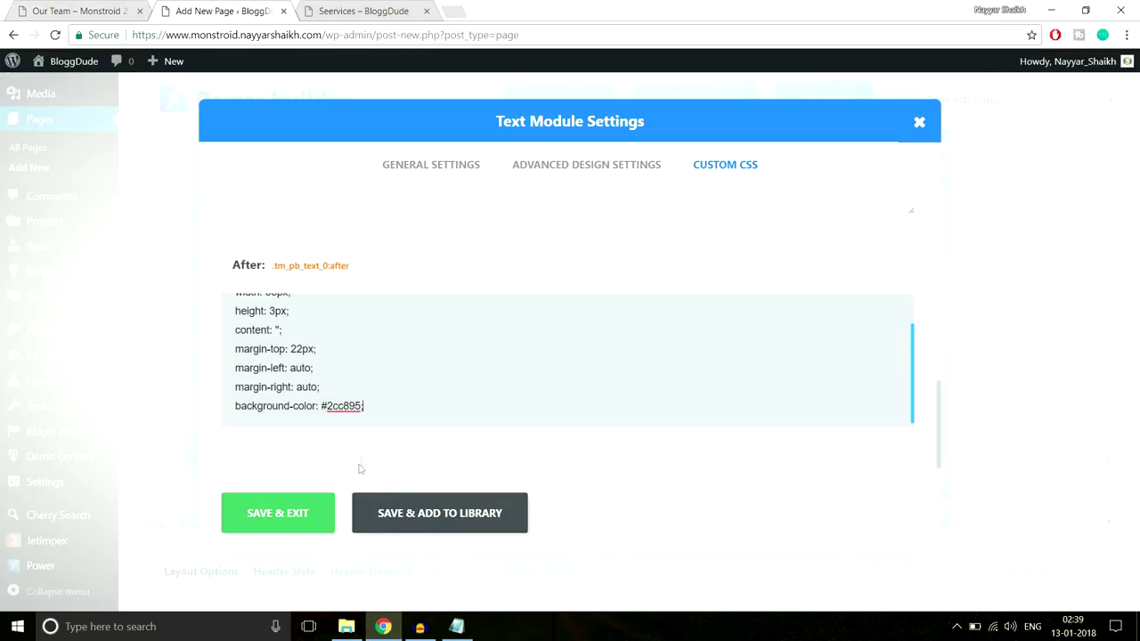
left_click_drag(326, 405, 353, 409)
type("fff")
left_click(293, 512)
key("ctrl+Page_Up")
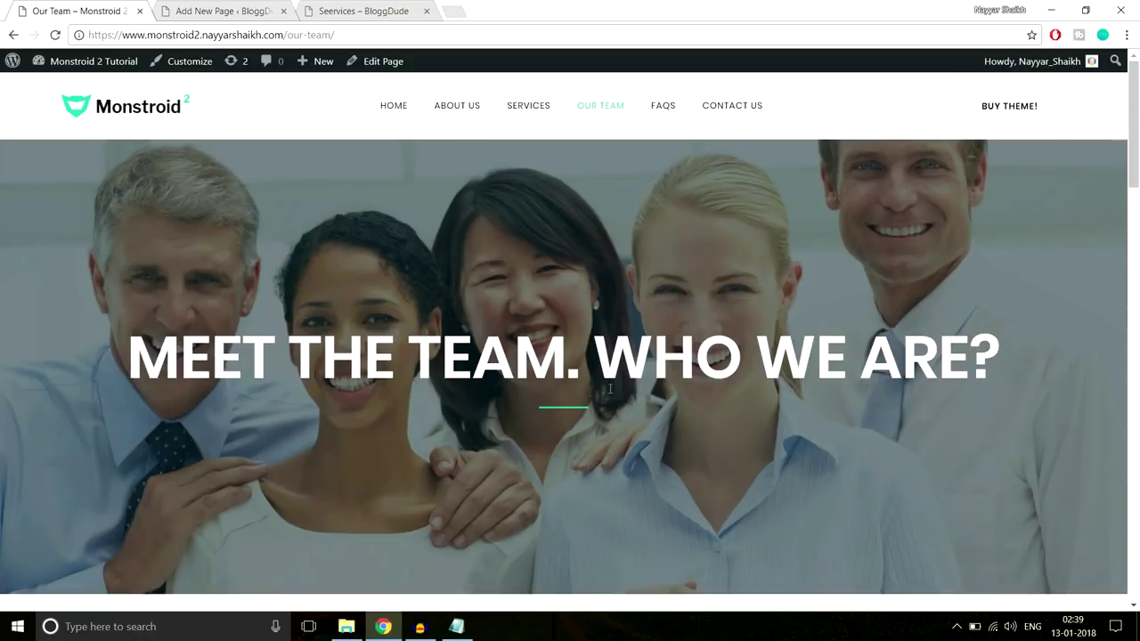
left_click_drag(568, 363, 534, 414)
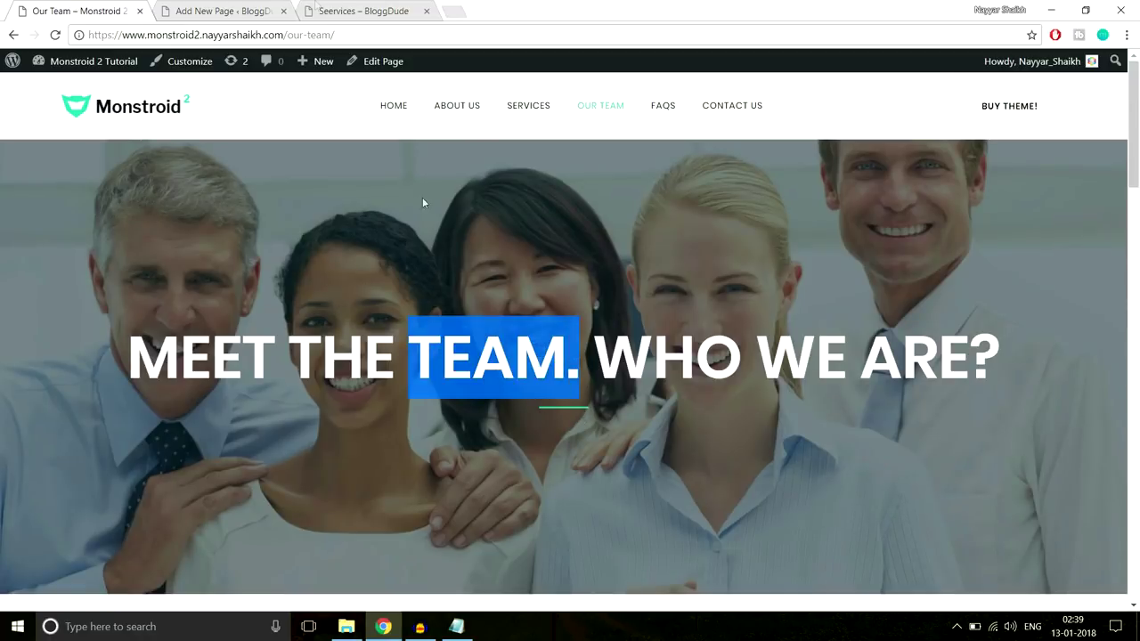
In the section's background image settings, browse the monstroid2_images folders for a team photo to upload
left_click(249, 11)
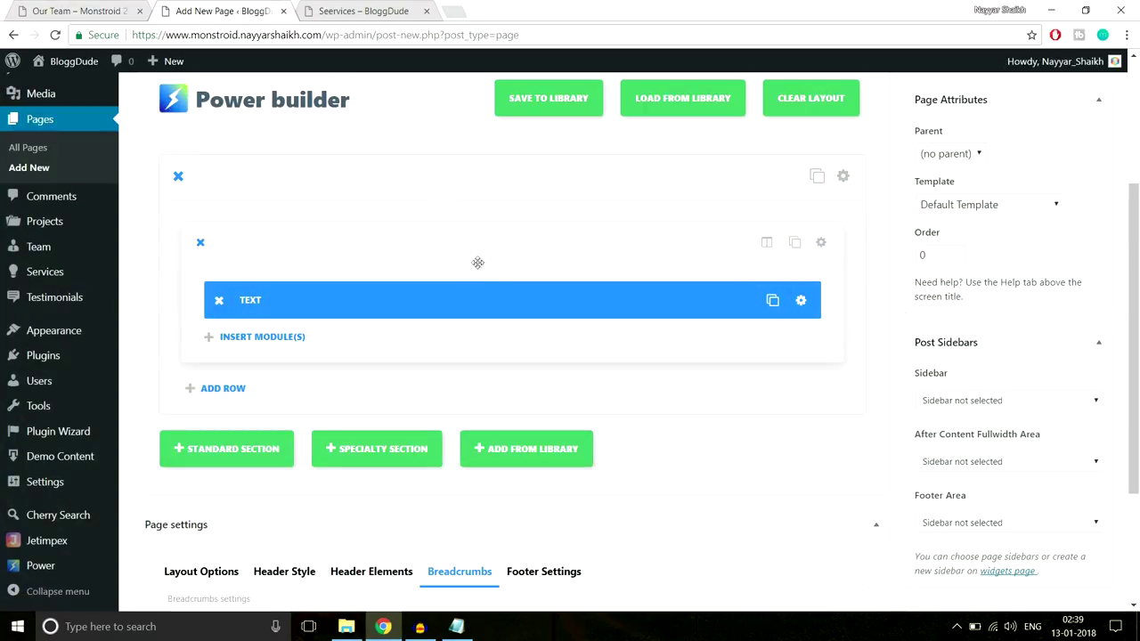
left_click(842, 176)
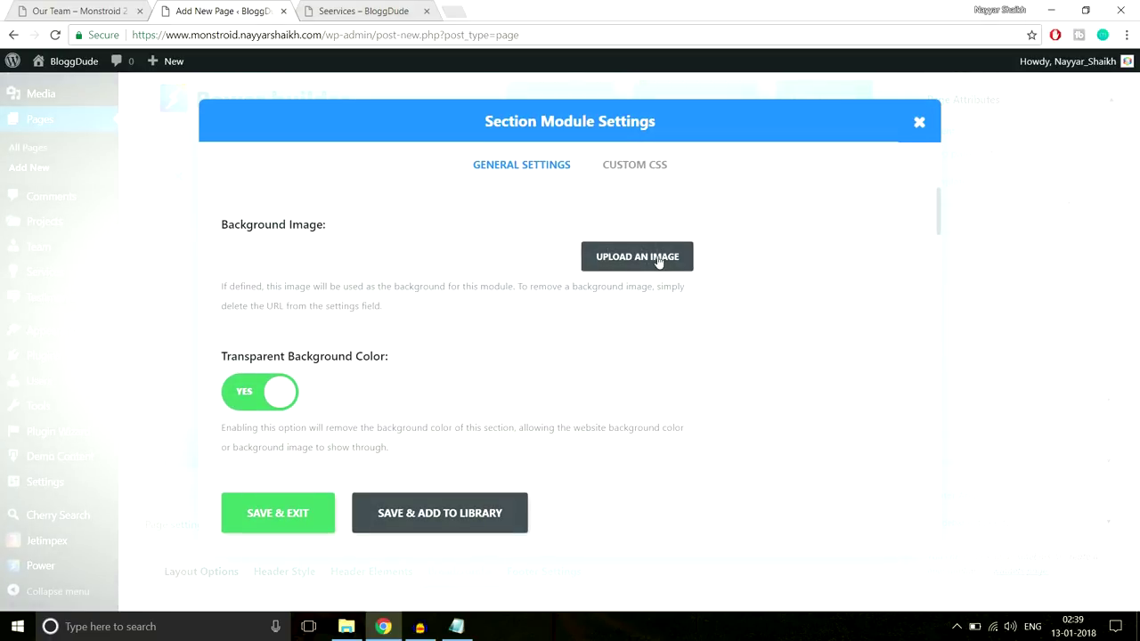
left_click(659, 260)
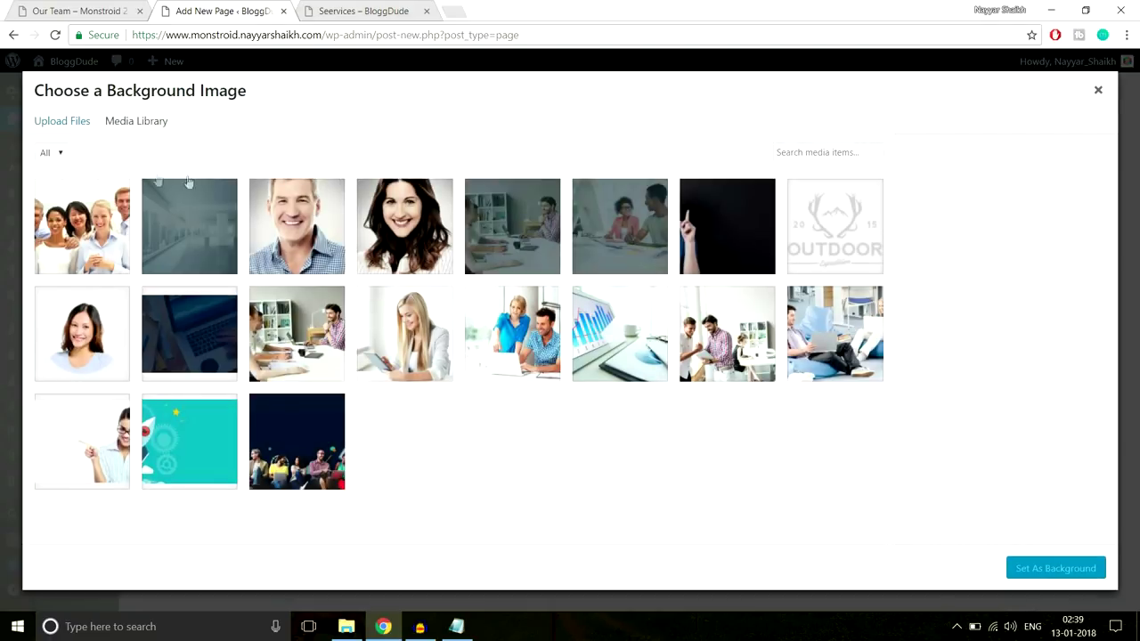
left_click(86, 119)
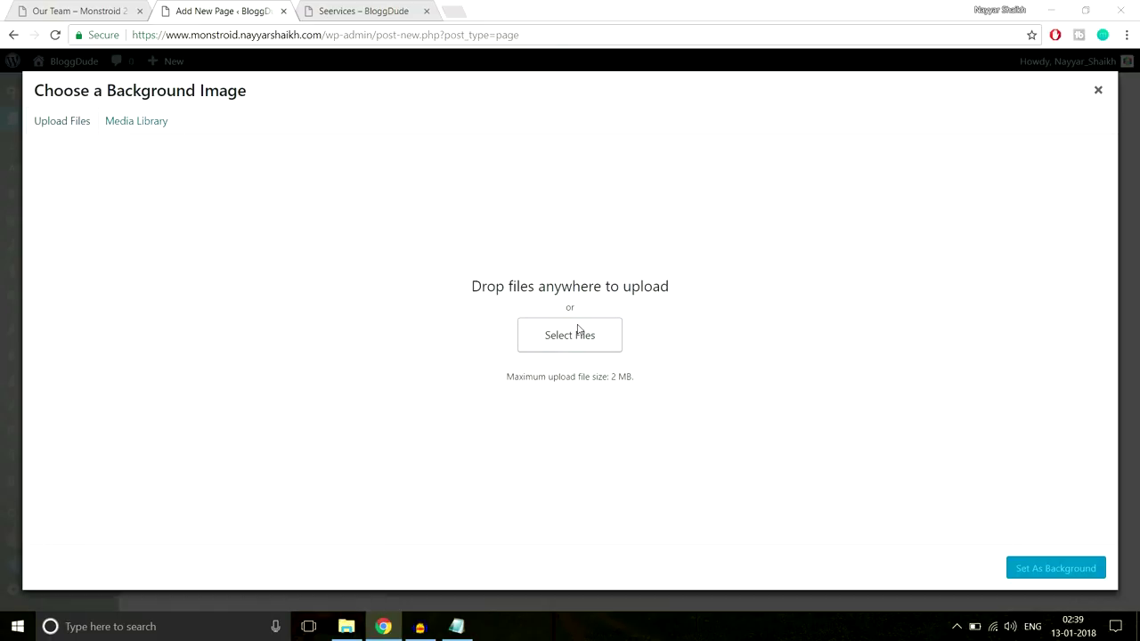
left_click(578, 332)
key("alt+Up")
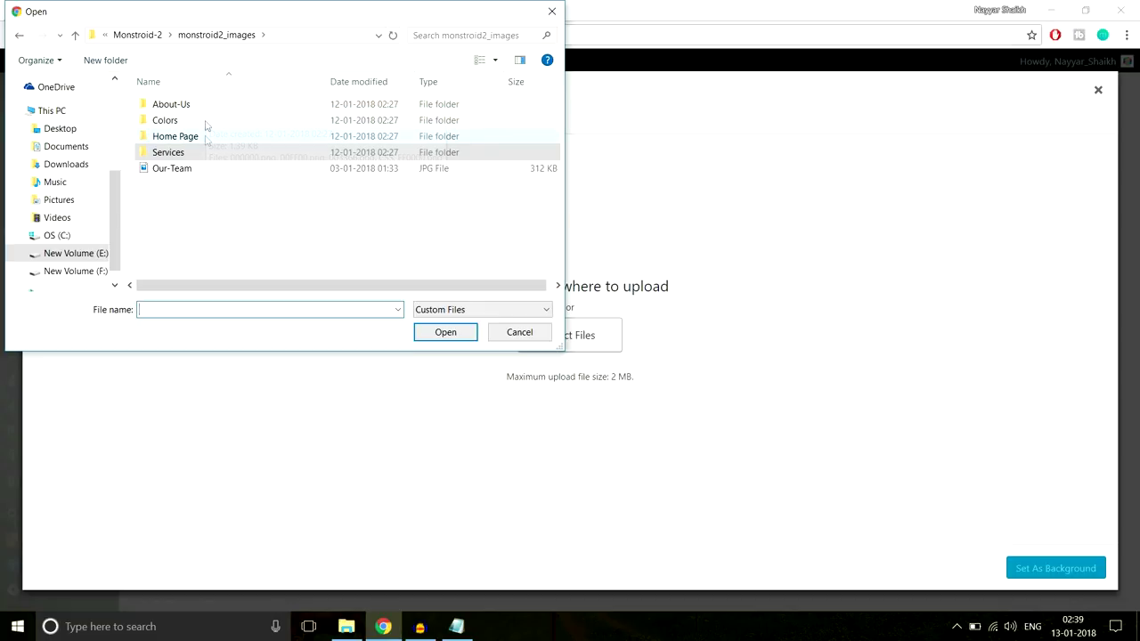
double_click(206, 120)
key("alt+Up")
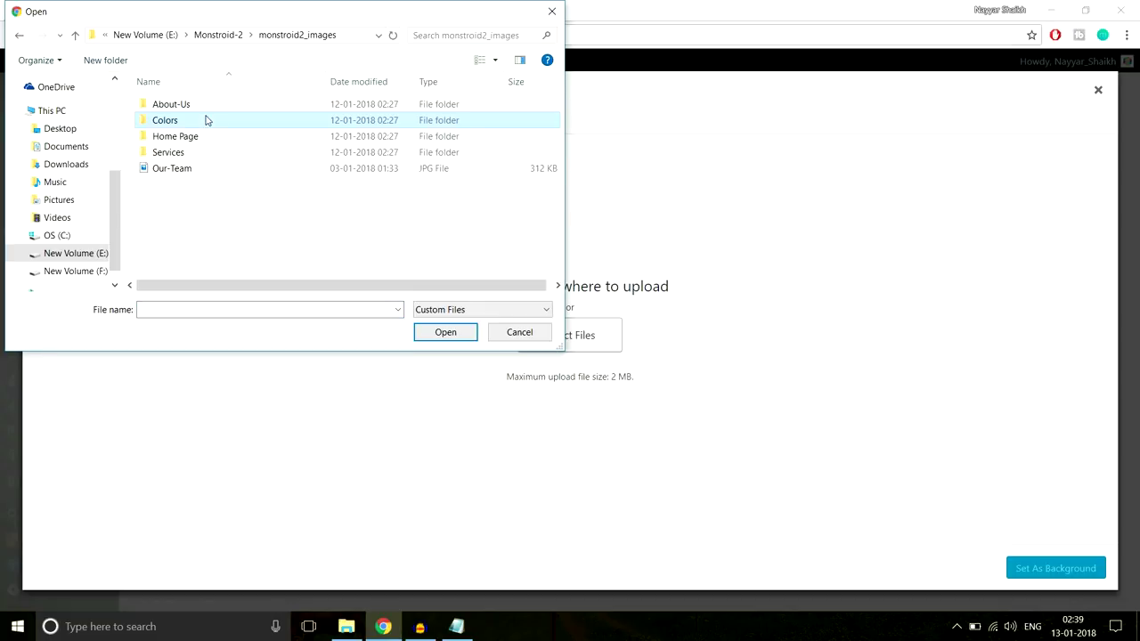
double_click(214, 134)
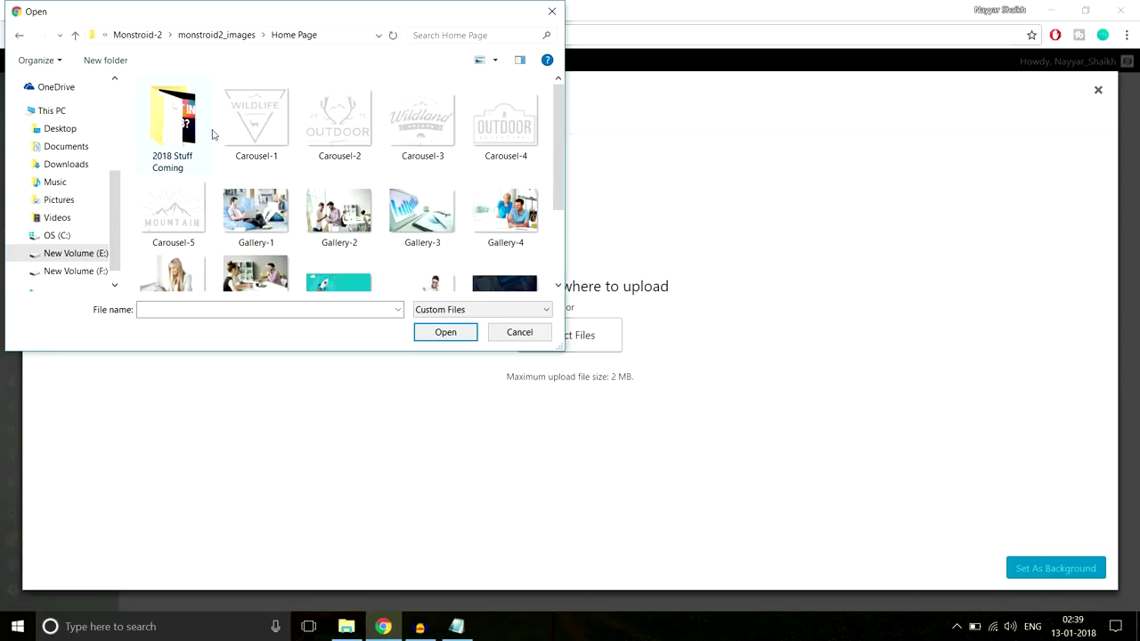
scroll(368, 230, "down", 2)
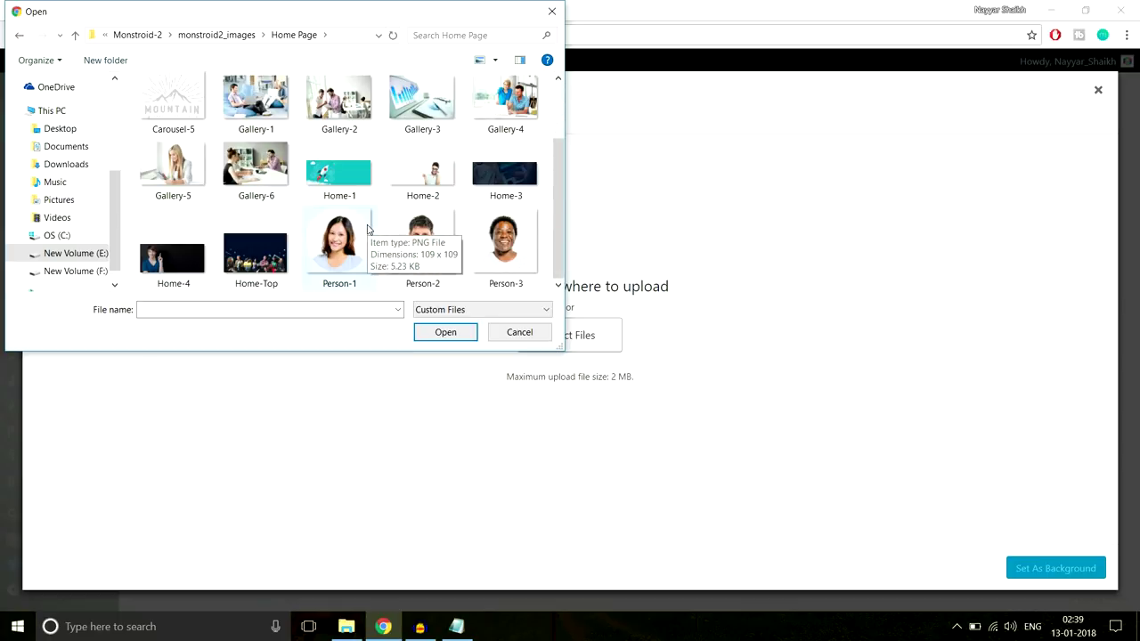
scroll(418, 248, "up", 2)
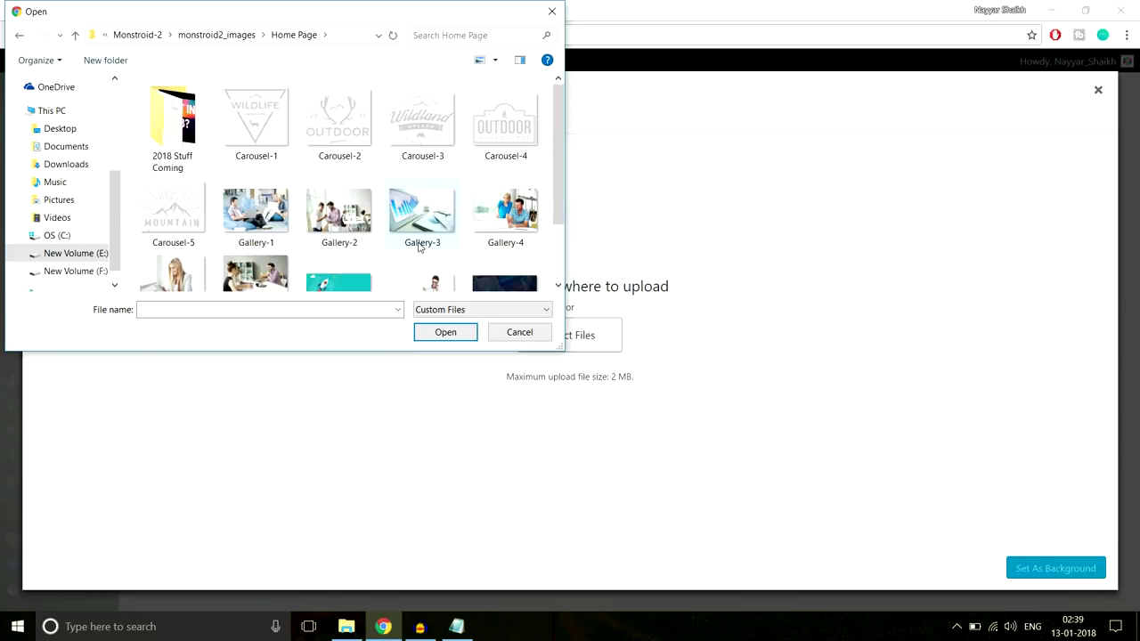
key("alt+Up")
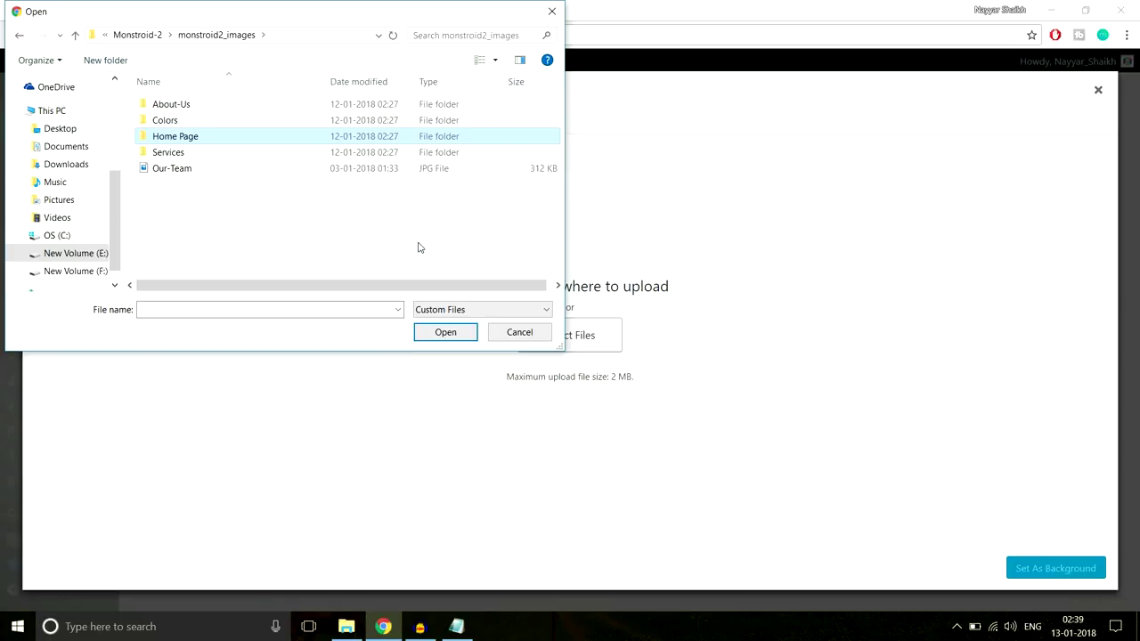
Upload Our-Team.jpg and set it as the section background
left_click(238, 169)
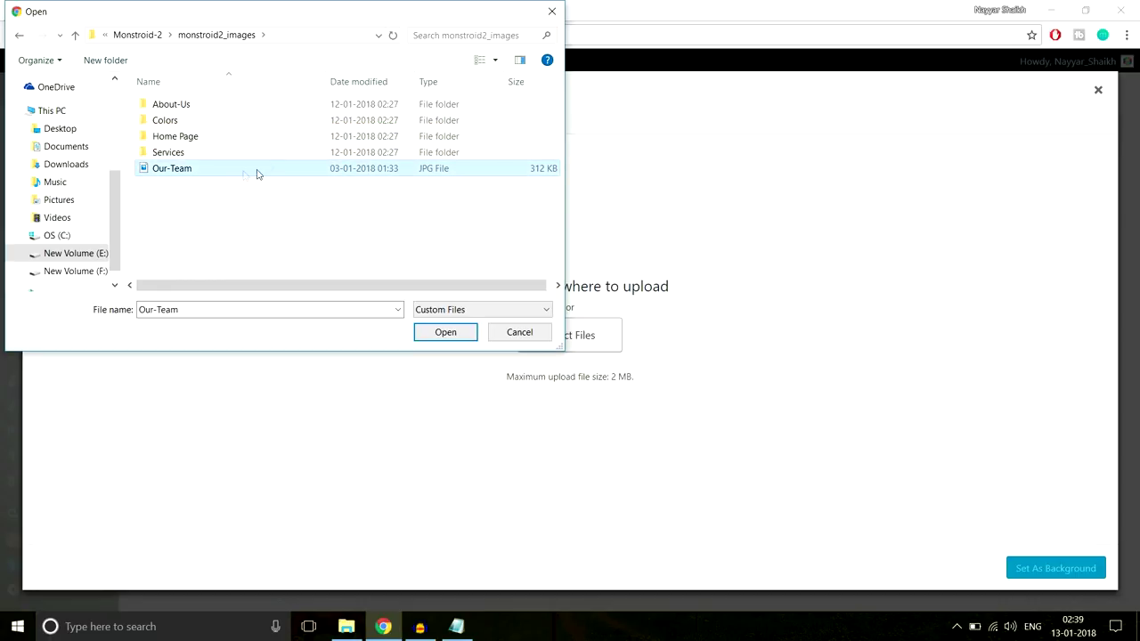
left_click(448, 339)
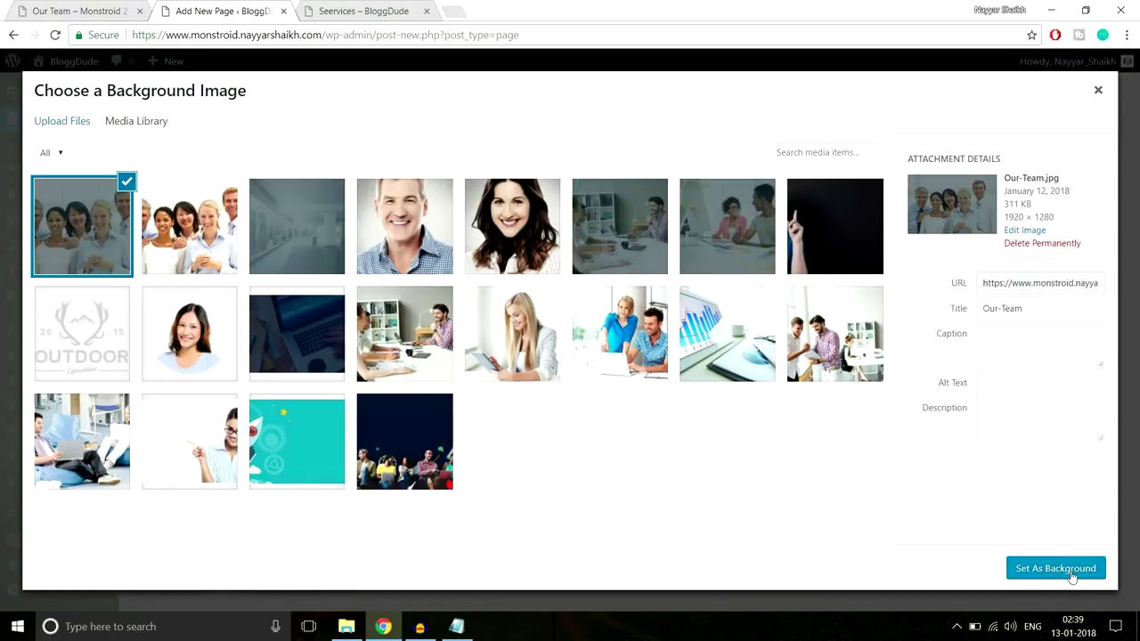
left_click(1022, 573)
Set the section's top padding to 250px and save the settings
scroll(805, 389, "down", 10)
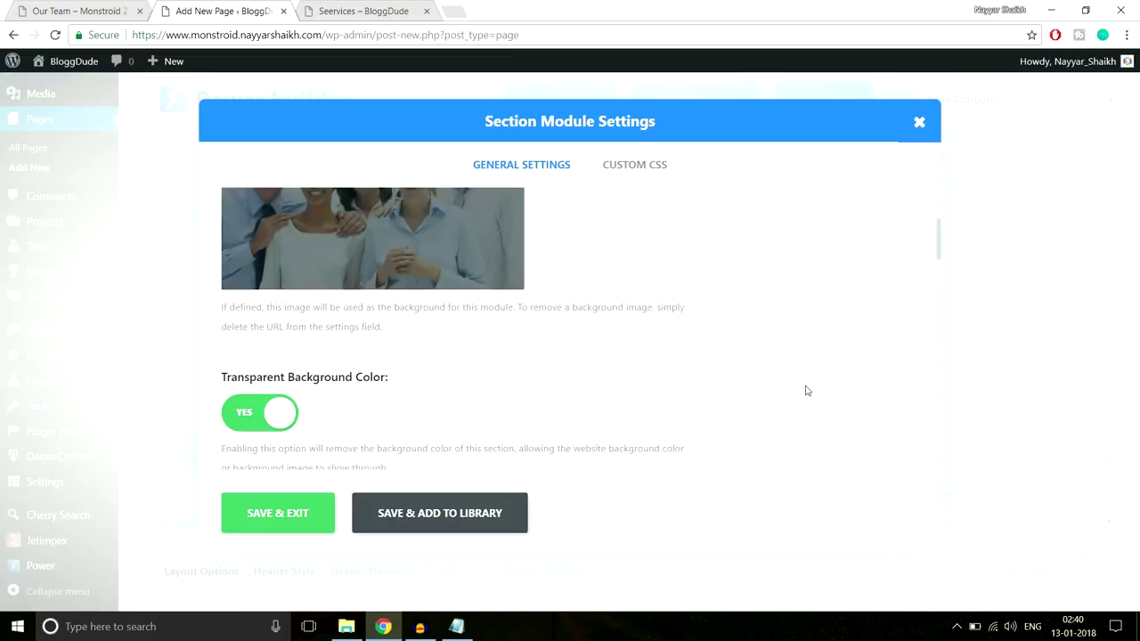
scroll(806, 390, "down", 5)
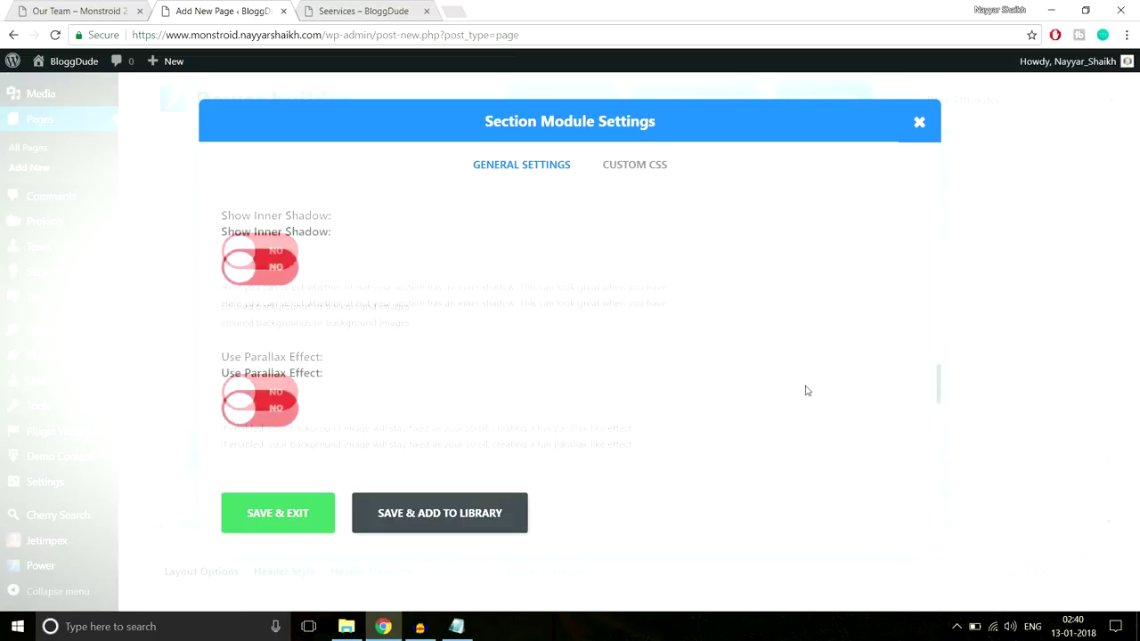
scroll(804, 389, "up", 2)
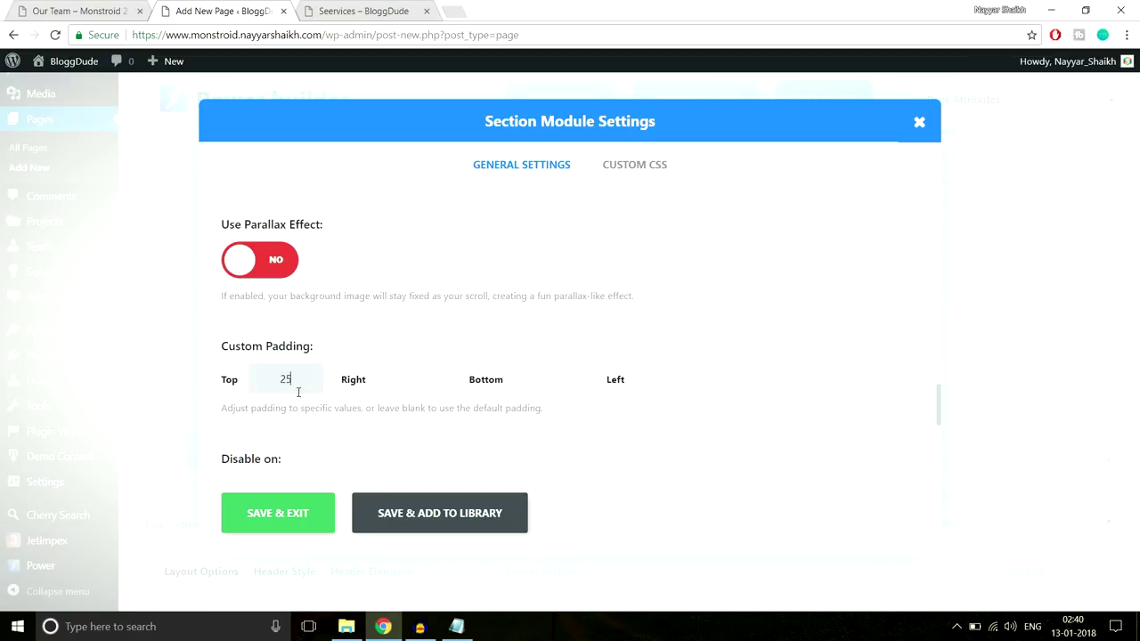
key("Tab")
key("Tab")
left_click(248, 512)
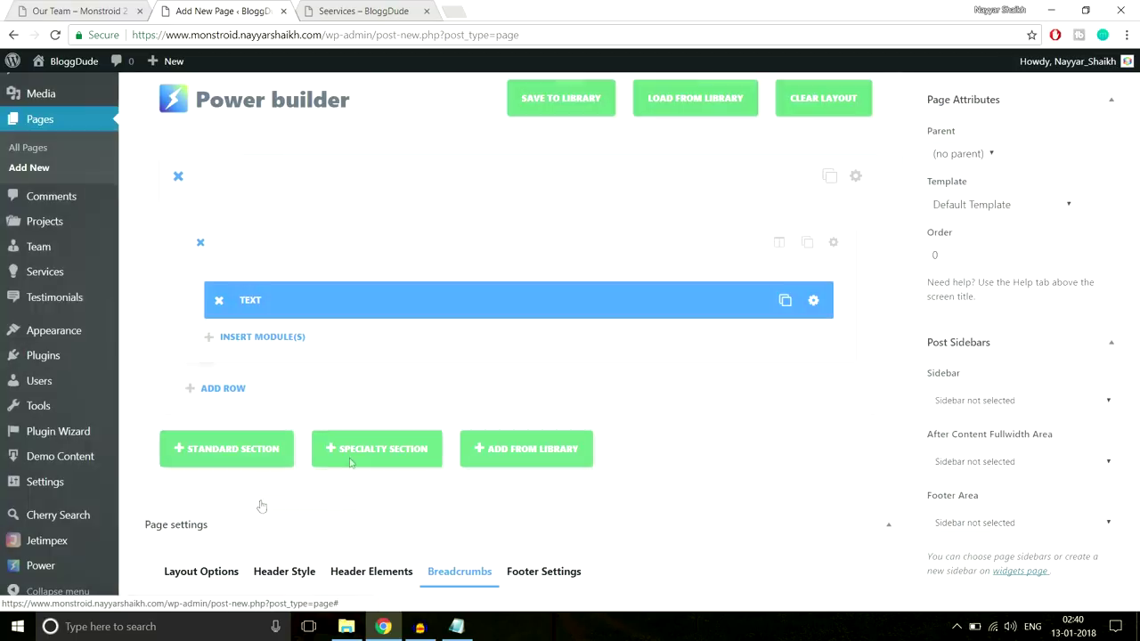
Publish the Our Team page, close the Seervices tab, and view the live page
scroll(780, 362, "up", 3)
left_click(1090, 272)
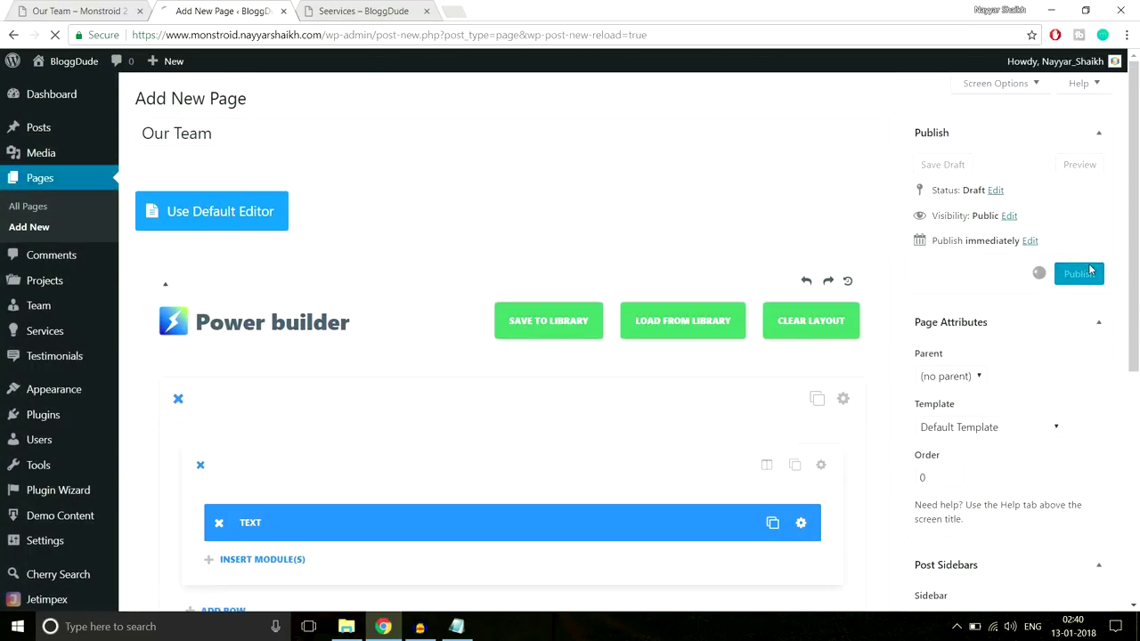
left_click(426, 10)
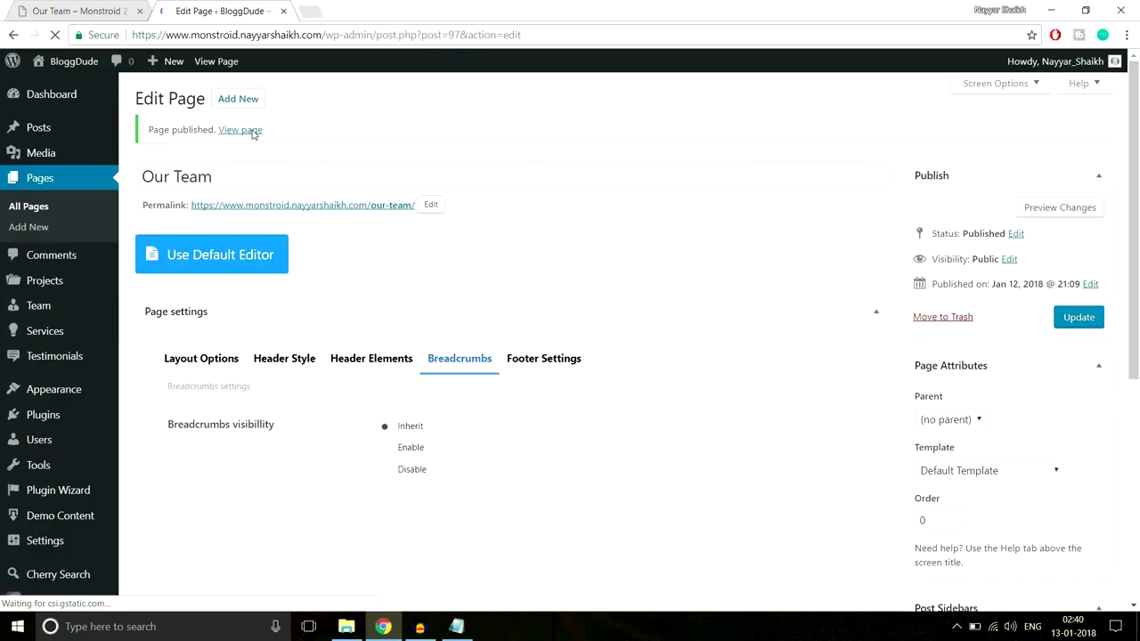
left_click(240, 130, "ctrl")
left_click(365, 7)
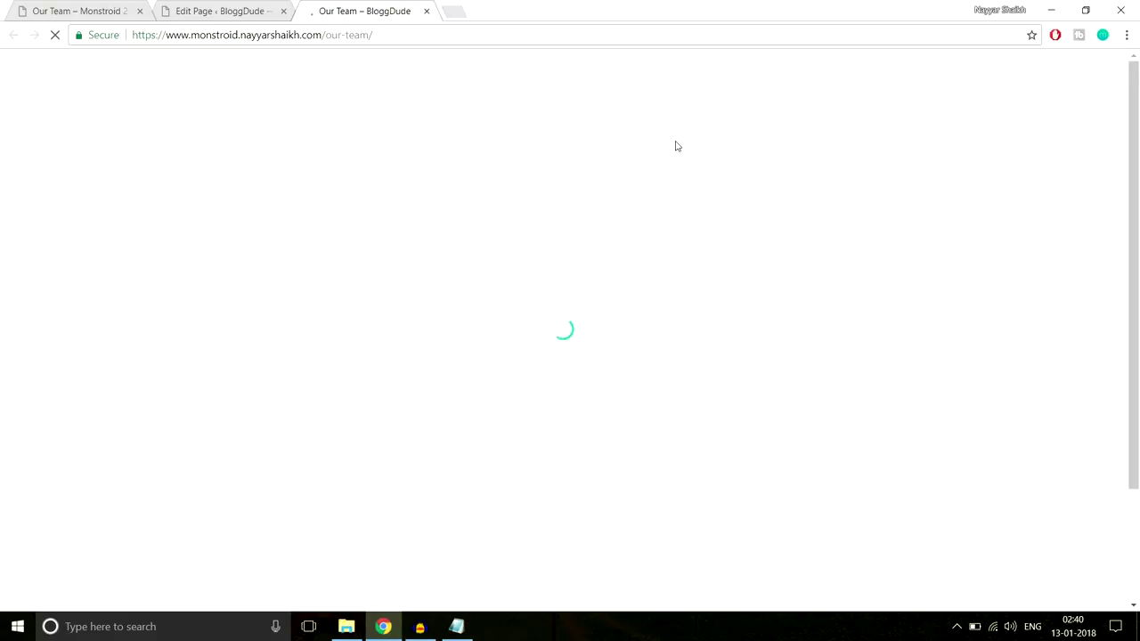
scroll(741, 270, "down", 2)
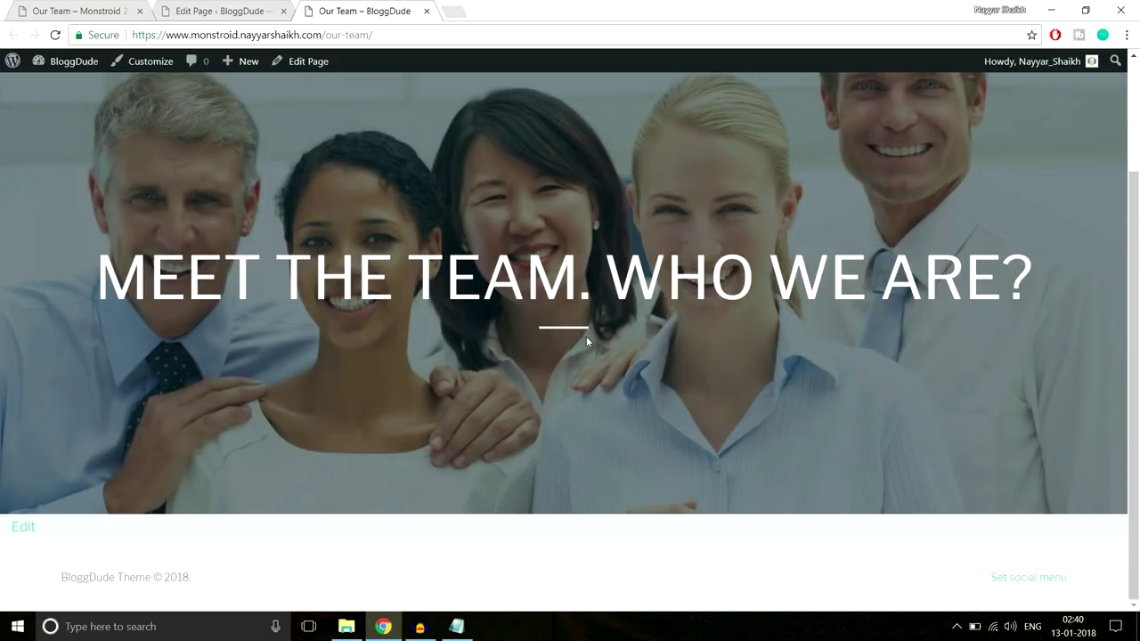
Scroll through the live Monstroid 2 Our Team page to review it
scroll(560, 345, "up", 2)
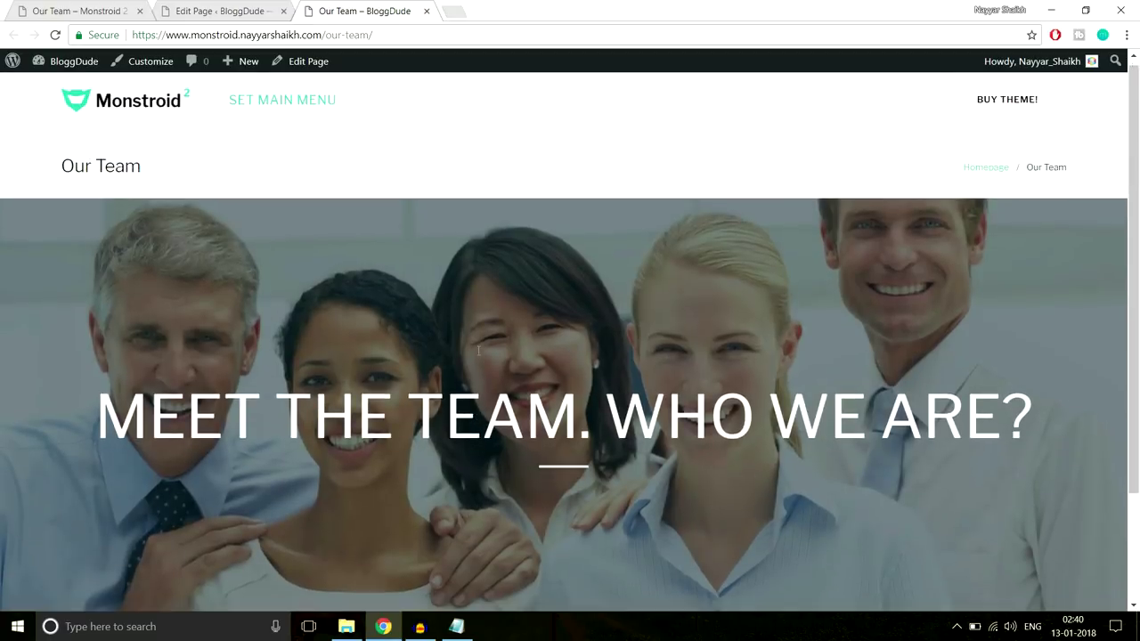
scroll(567, 347, "down", 2)
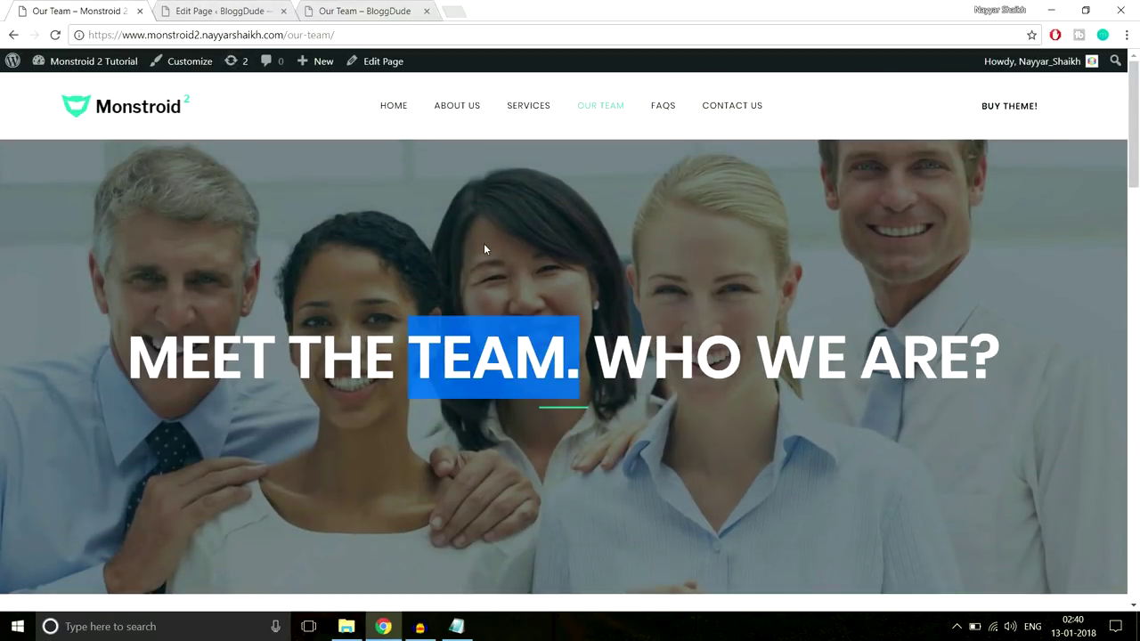
scroll(484, 243, "down", 5)
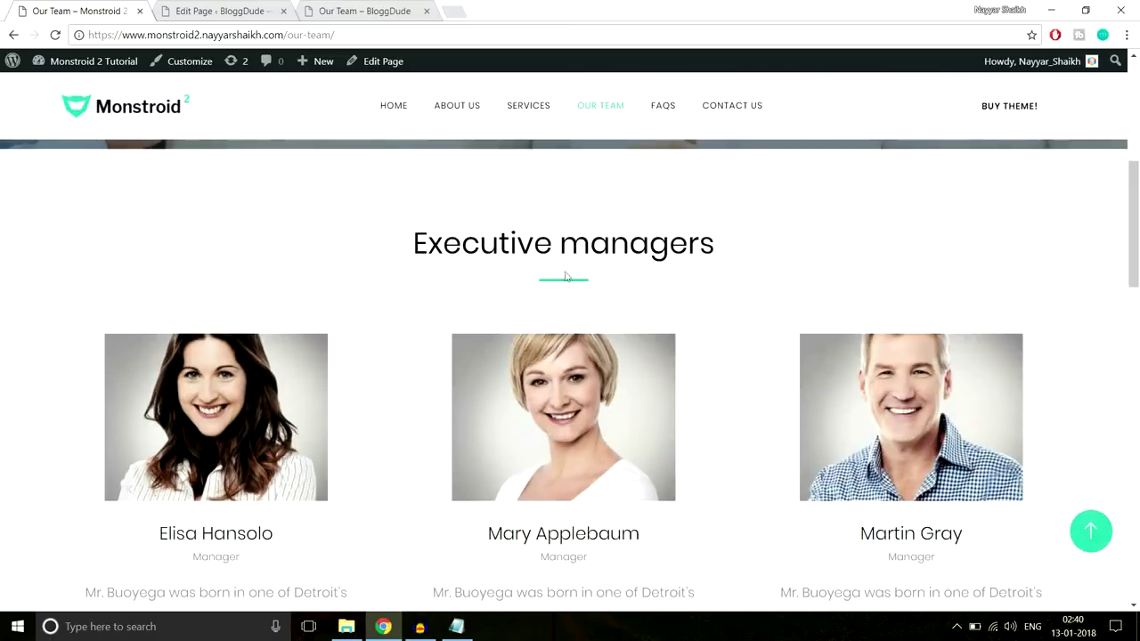
scroll(627, 320, "down", 10)
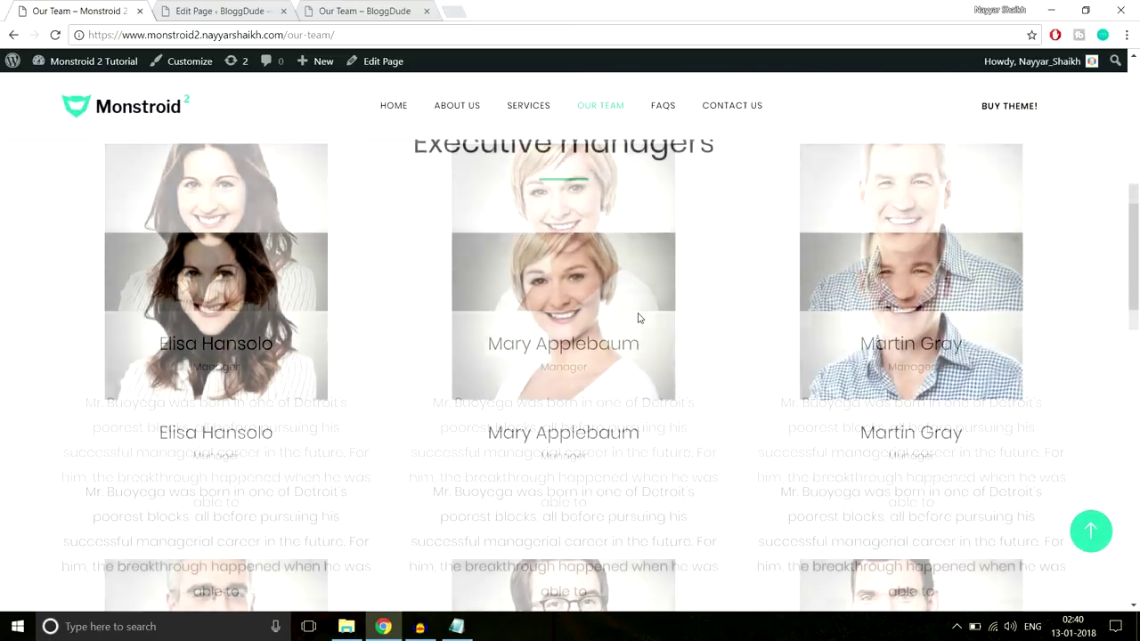
scroll(626, 352, "up", 10)
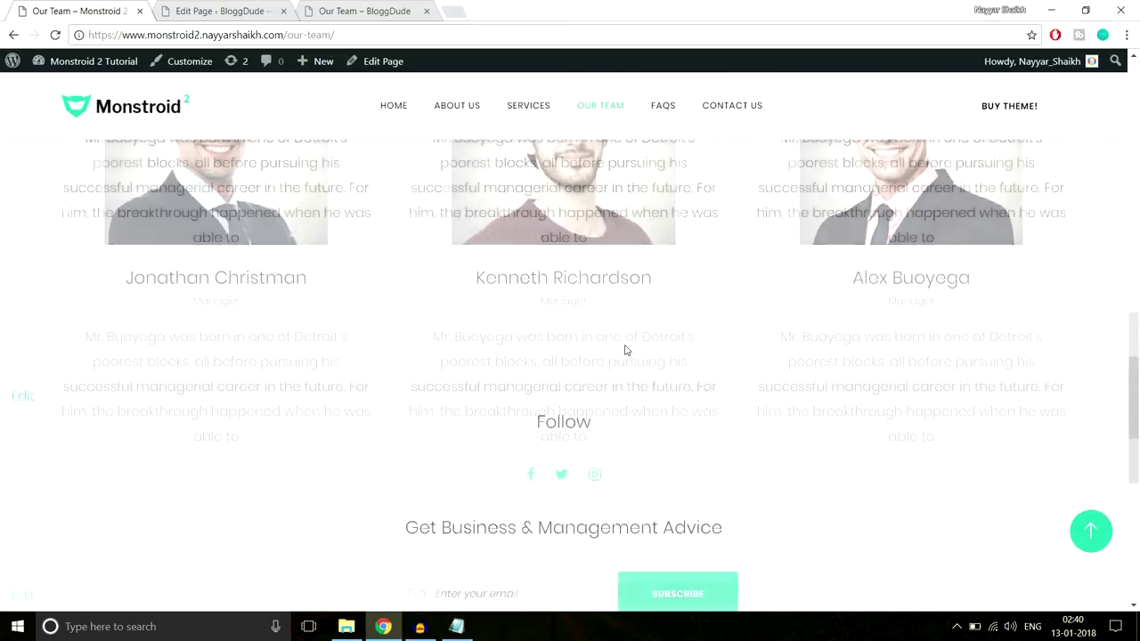
scroll(626, 352, "up", 3)
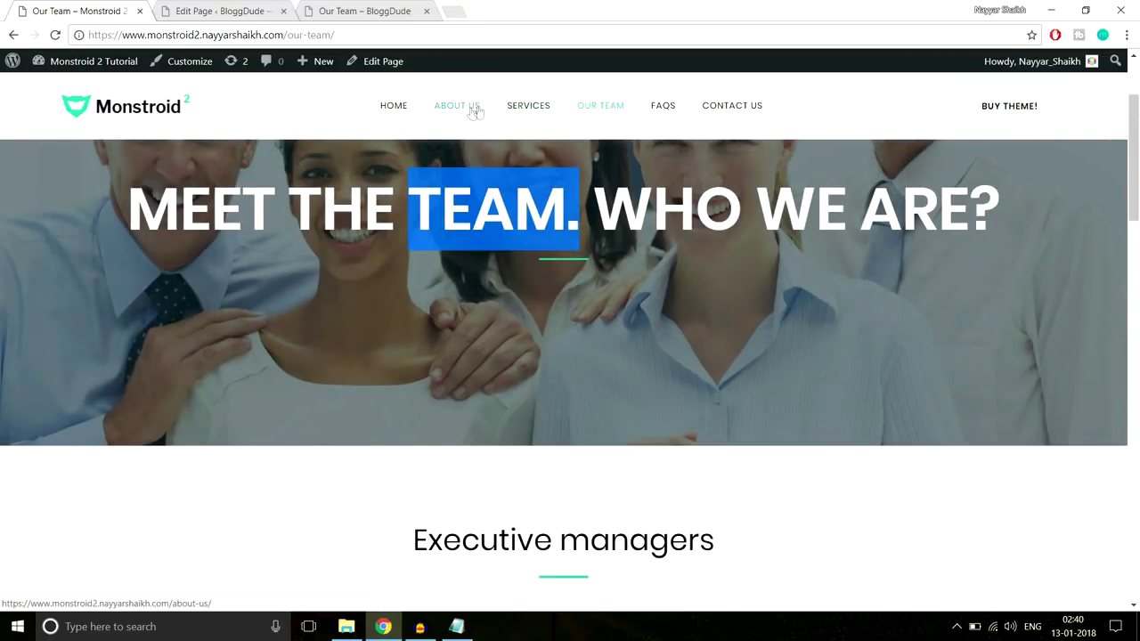
scroll(661, 331, "down", 8)
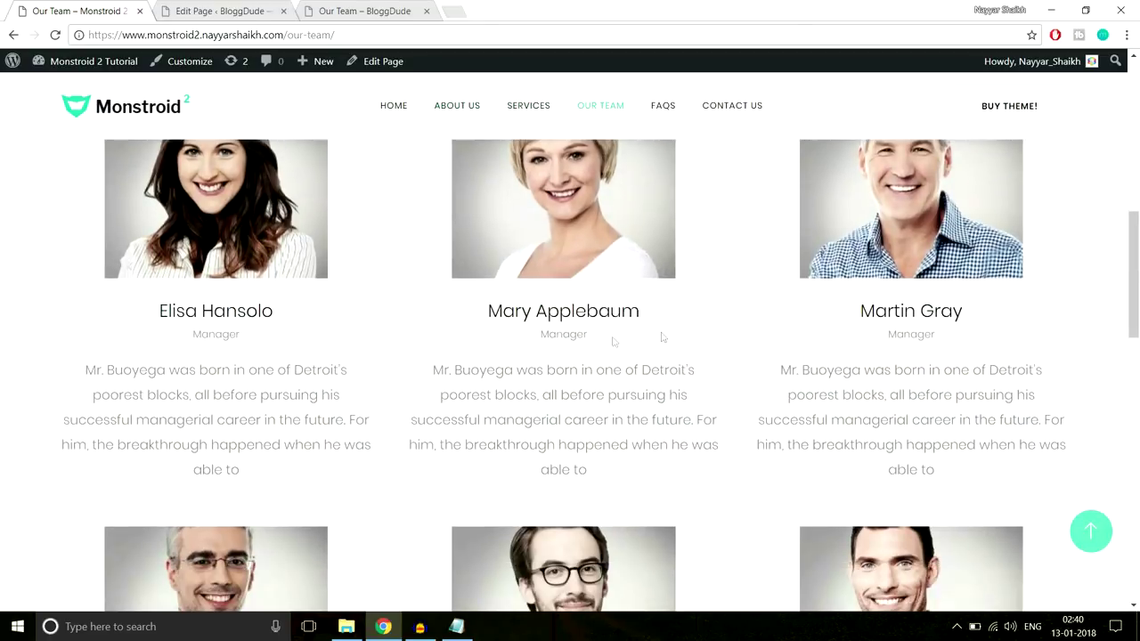
scroll(636, 523, "down", 2)
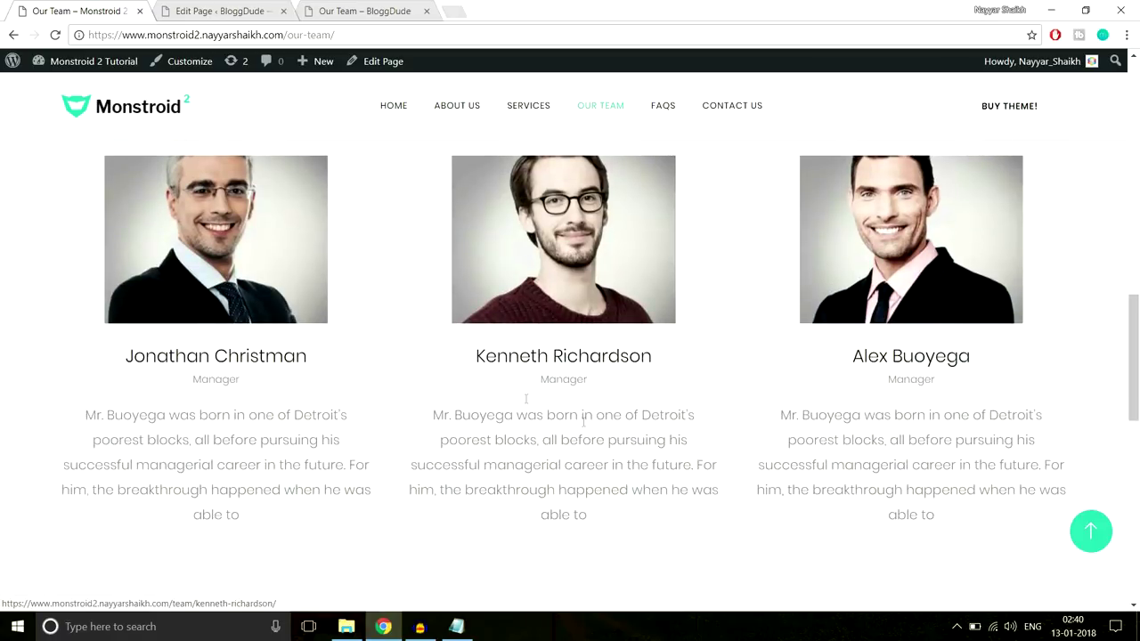
scroll(605, 365, "up", 8)
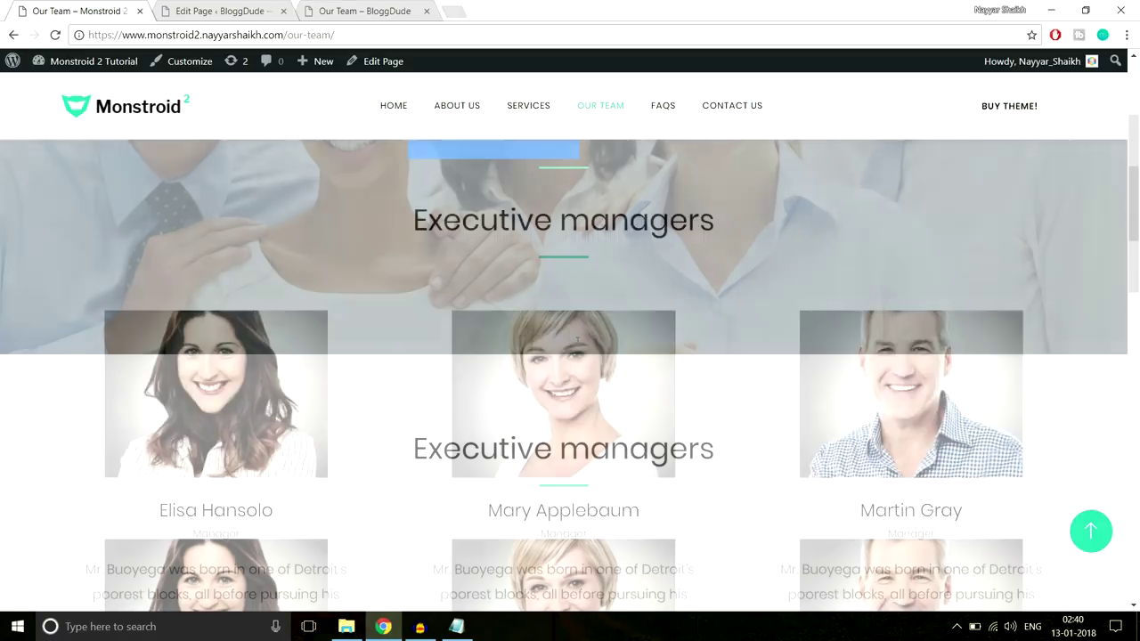
scroll(576, 345, "down", 5)
scroll(572, 326, "up", 3)
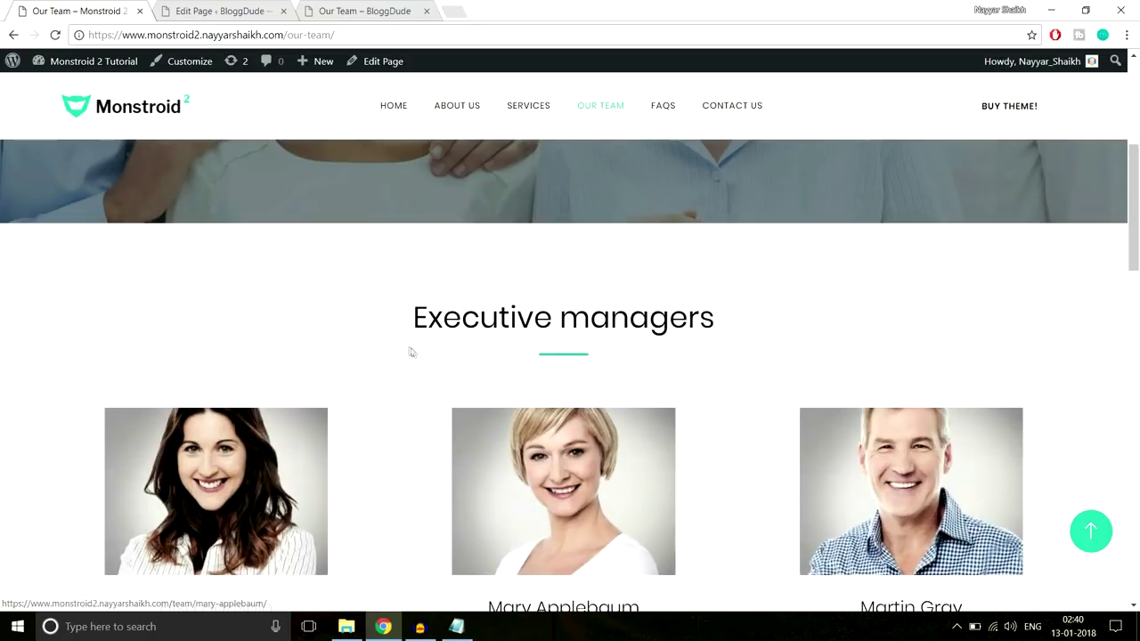
scroll(775, 325, "down", 6)
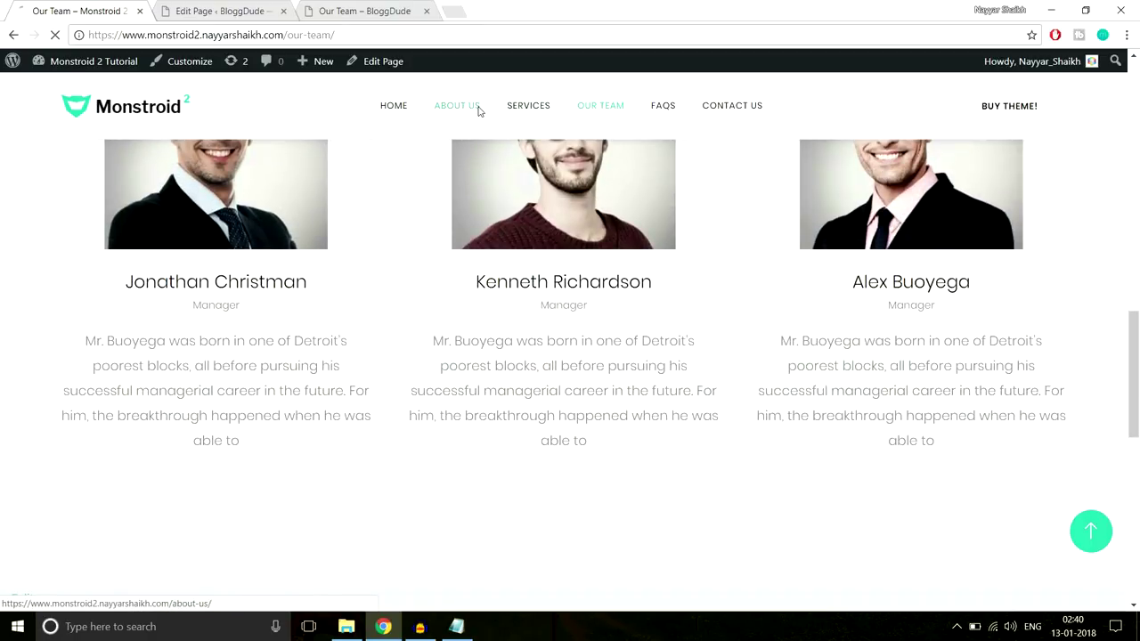
Go to the demo site's About Us page and look at its Executive managers section
left_click(471, 109)
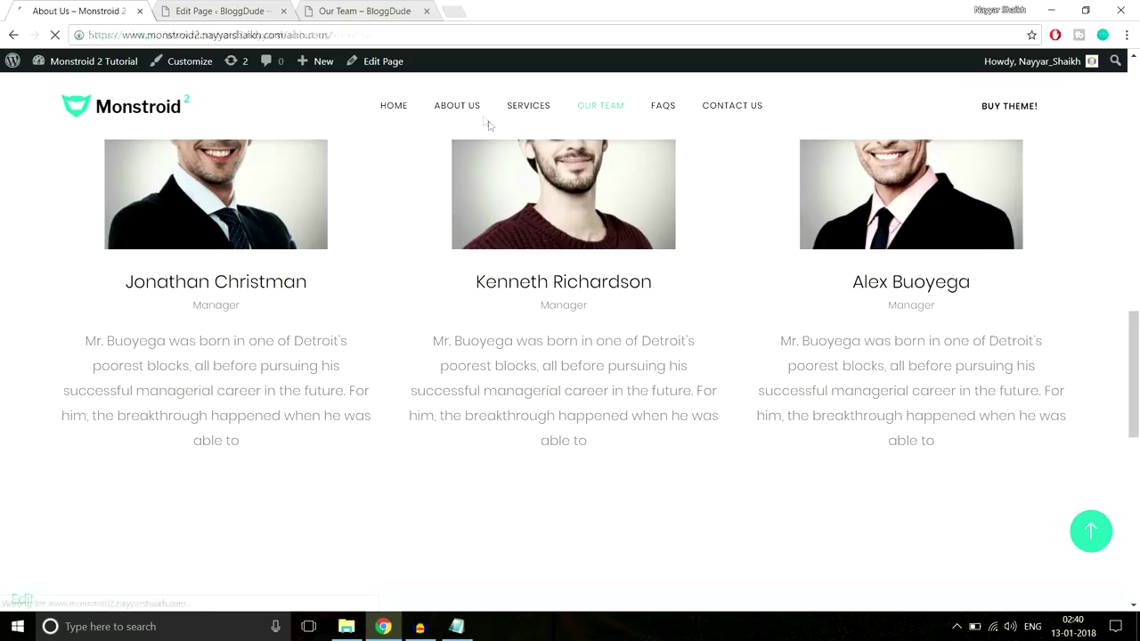
scroll(684, 266, "down", 5)
scroll(685, 270, "down", 12)
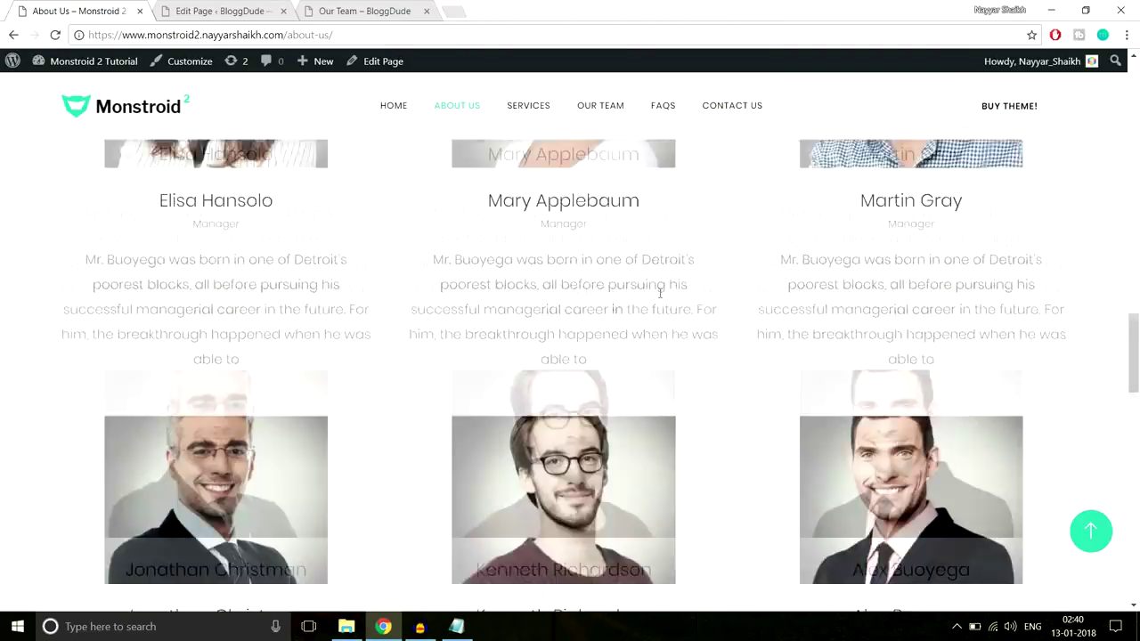
Save the Our Team section to the library as a template named Team
scroll(660, 292, "down", 4)
left_click(219, 6)
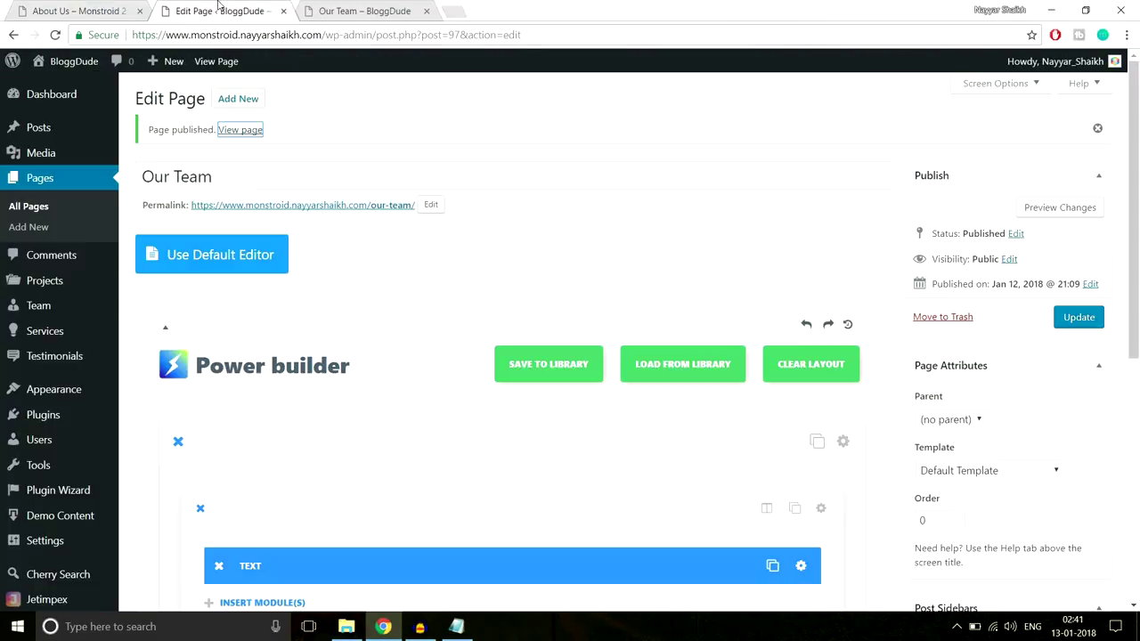
scroll(422, 165, "down", 5)
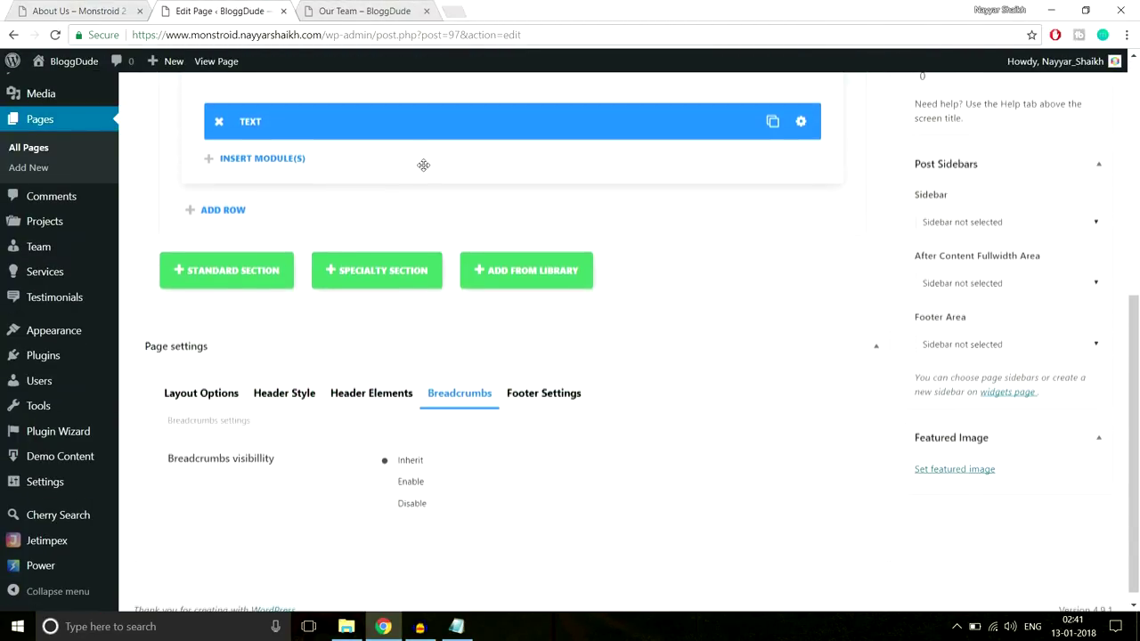
scroll(537, 263, "up", 3)
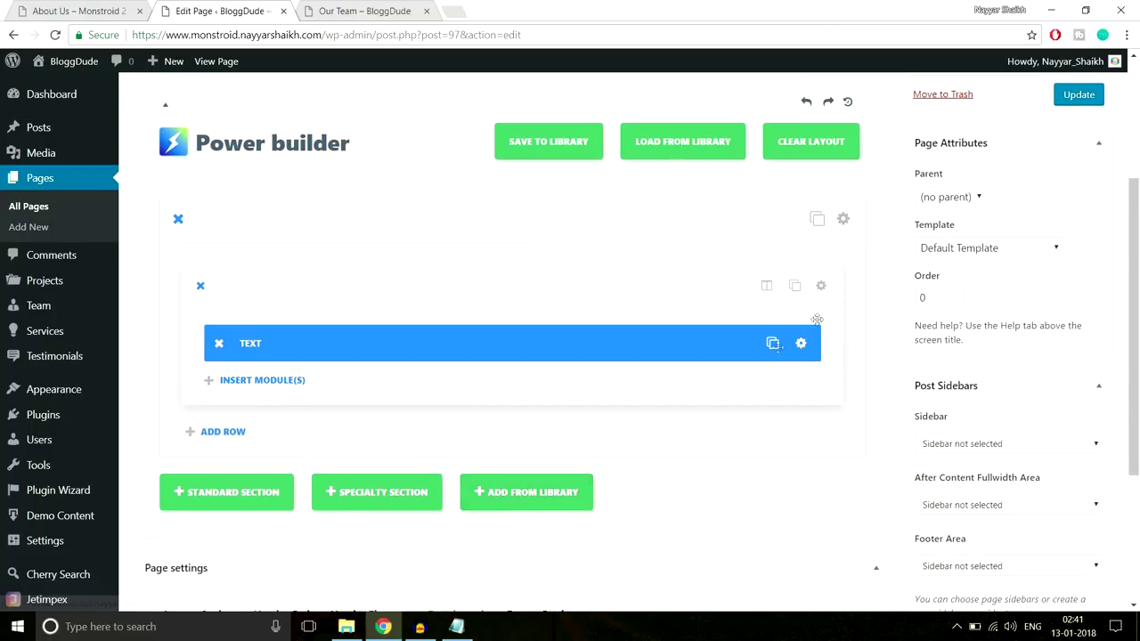
left_click(843, 220)
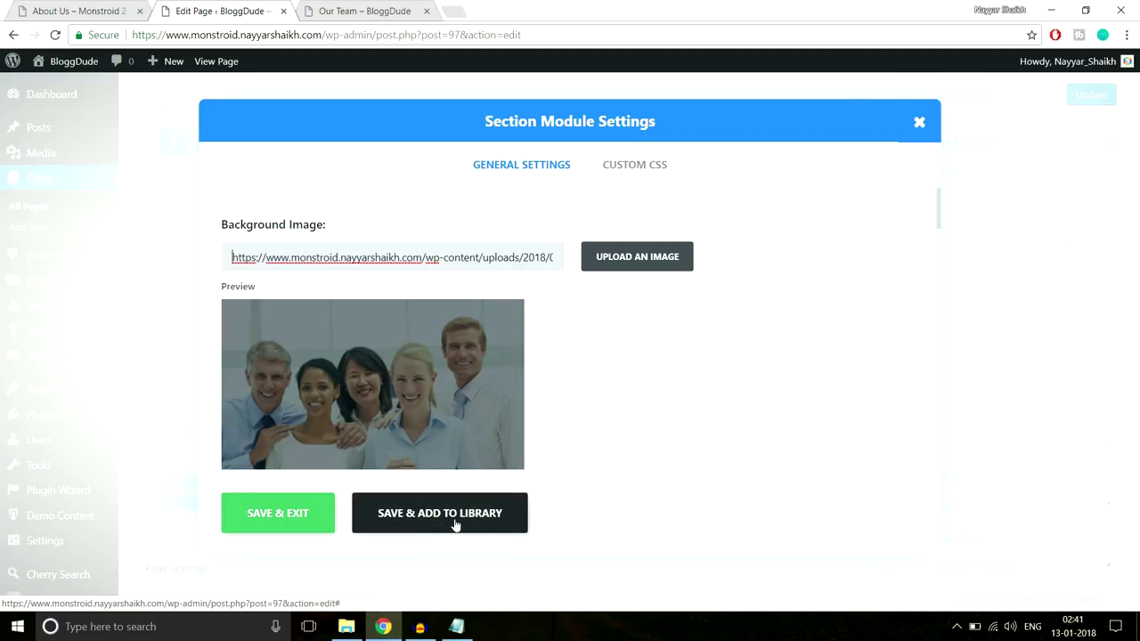
left_click(454, 524)
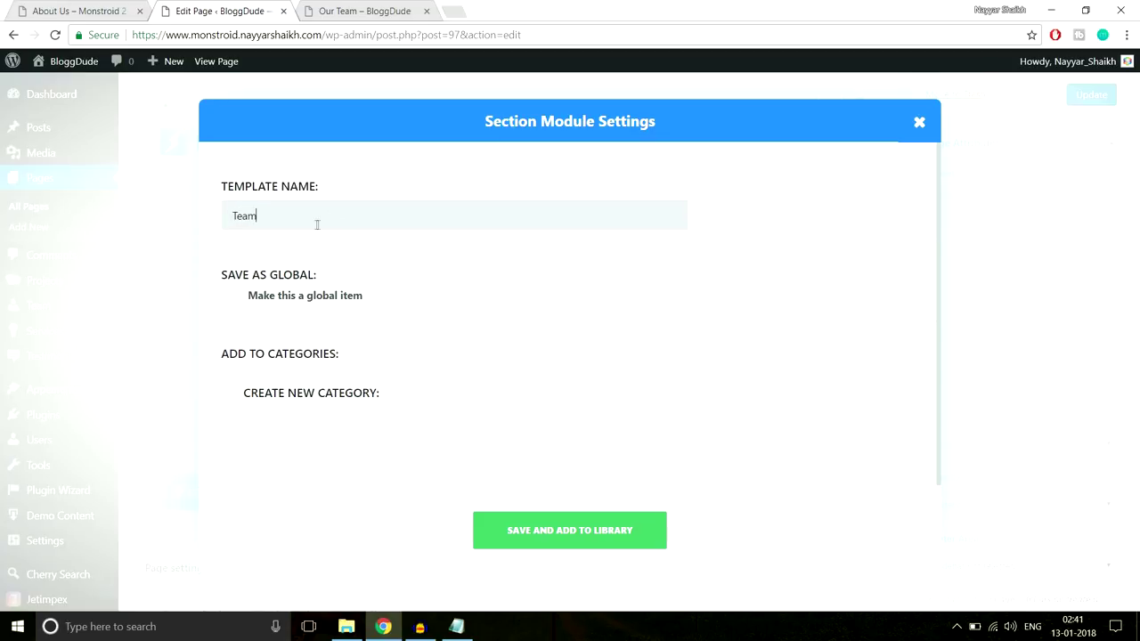
left_click(590, 540)
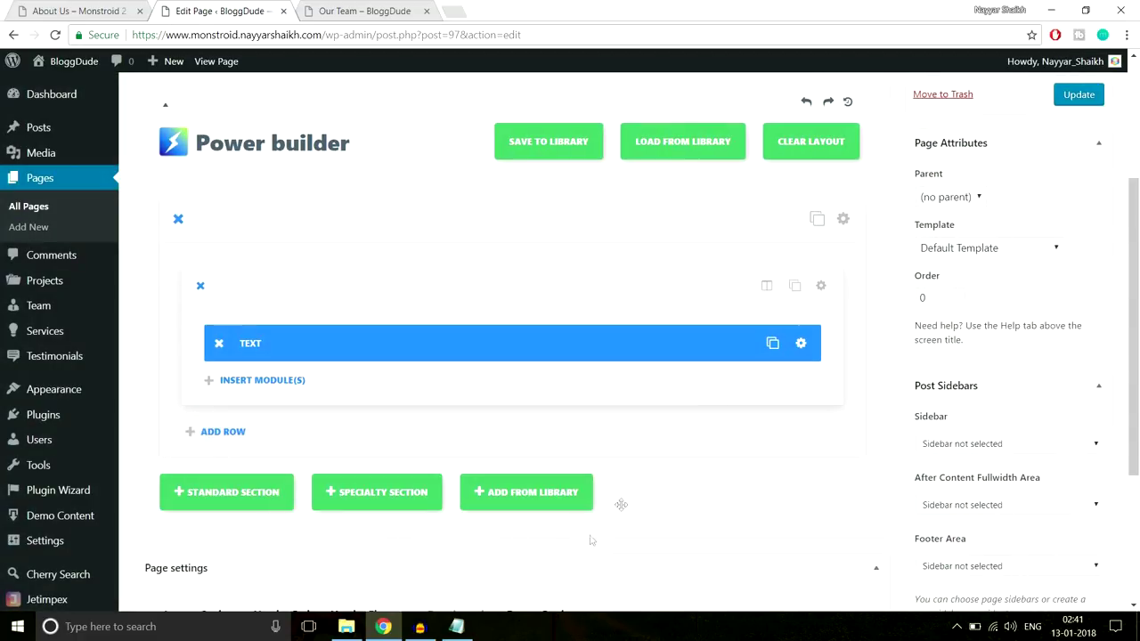
Test inserting the Team layout from the library, then delete the duplicate section
scroll(299, 177, "up", 3)
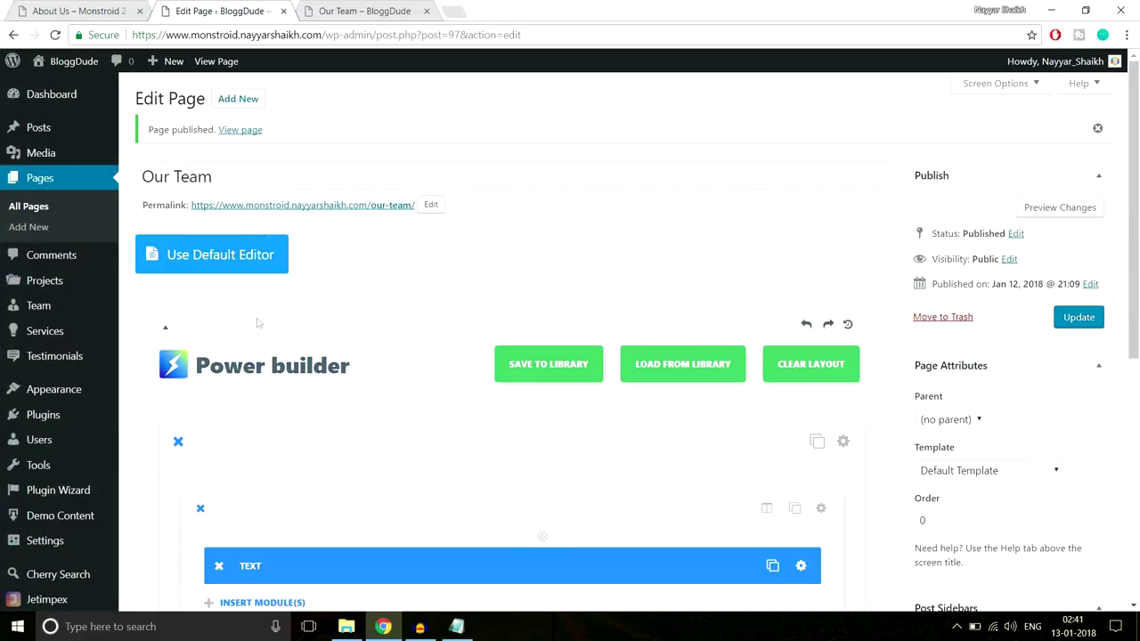
scroll(542, 536, "down", 4)
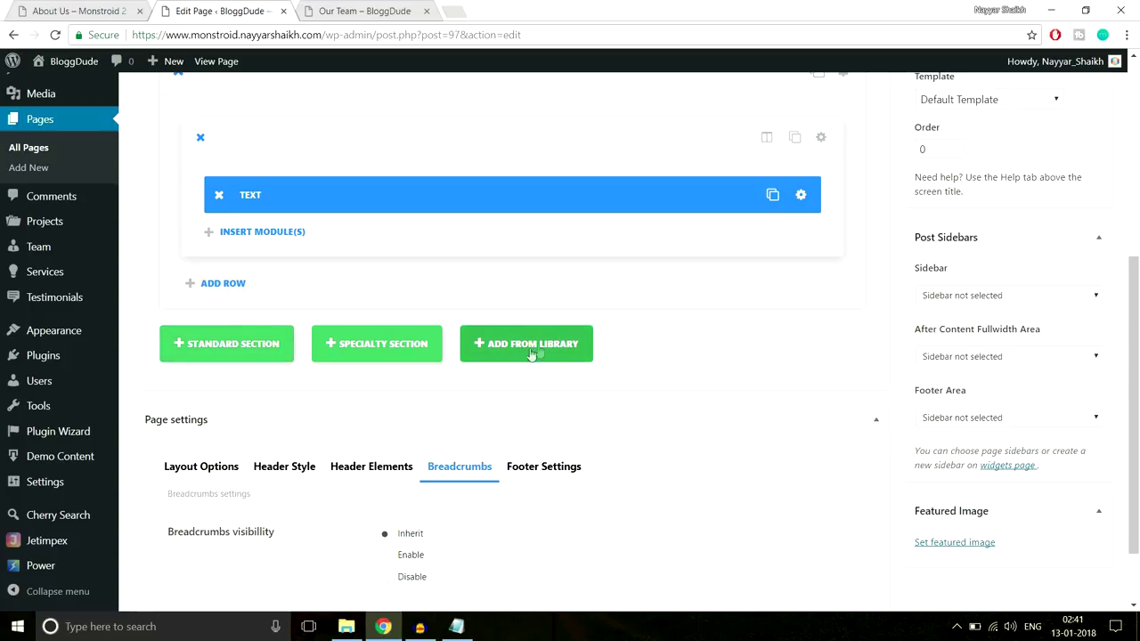
left_click(503, 357)
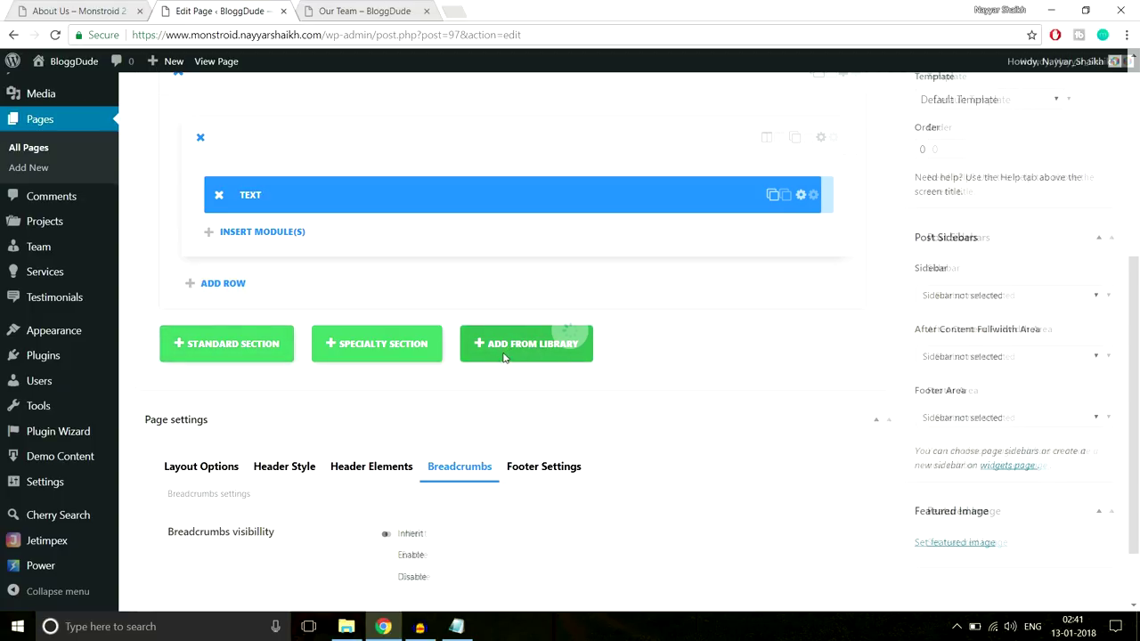
left_click(330, 283)
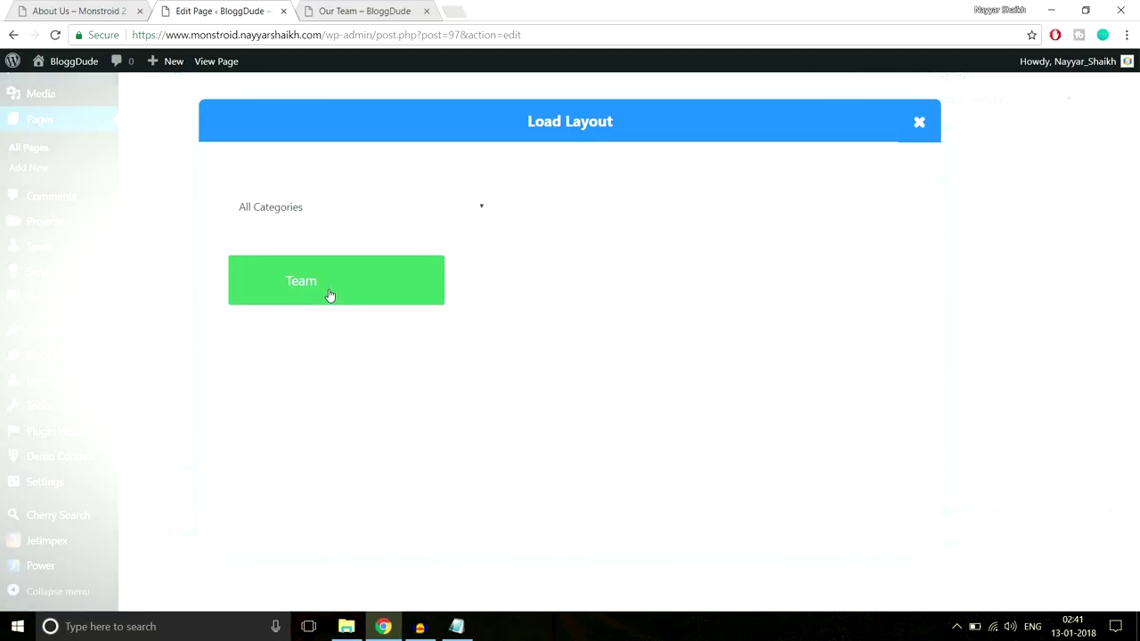
scroll(552, 365, "down", 2)
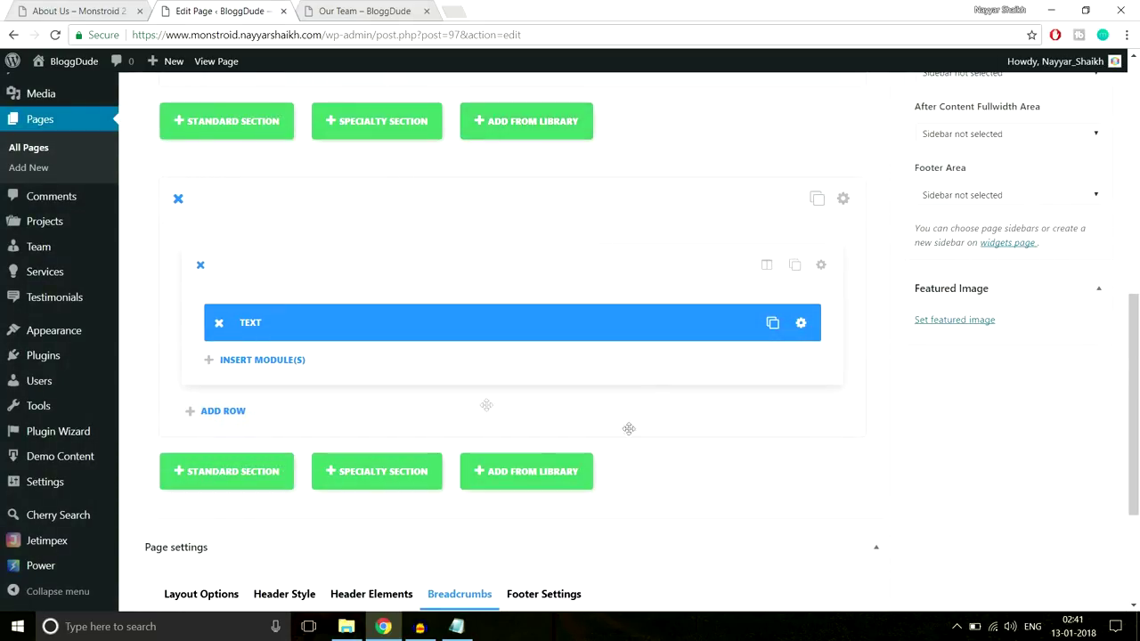
scroll(162, 327, "up", 2)
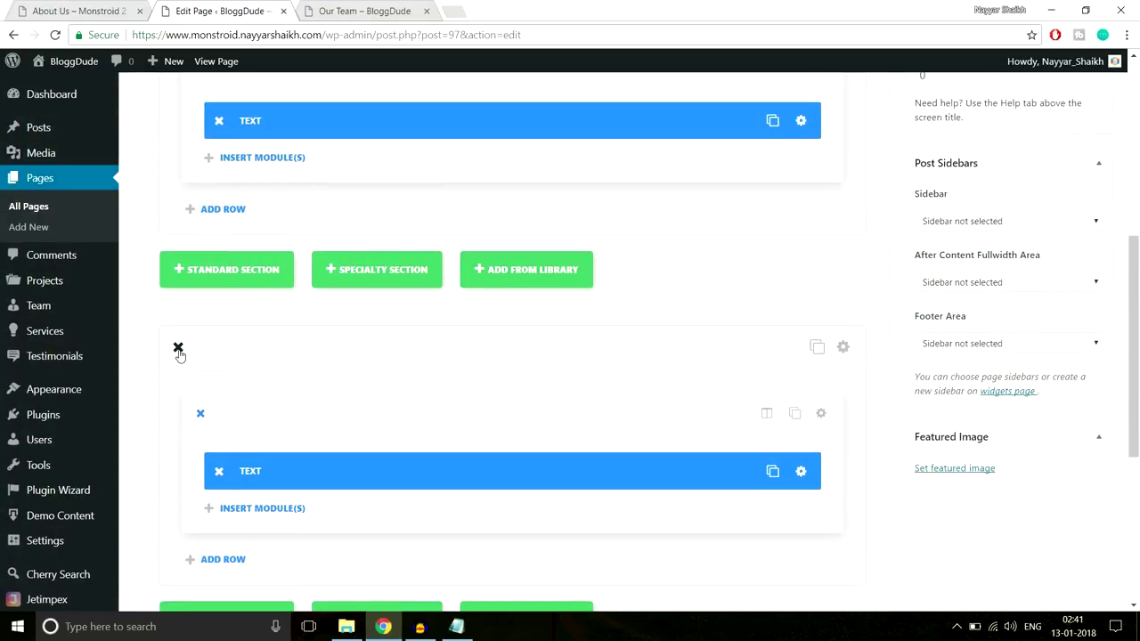
left_click(178, 348)
Update the Our Team page and go back to the demo About Us tab
scroll(448, 389, "up", 6)
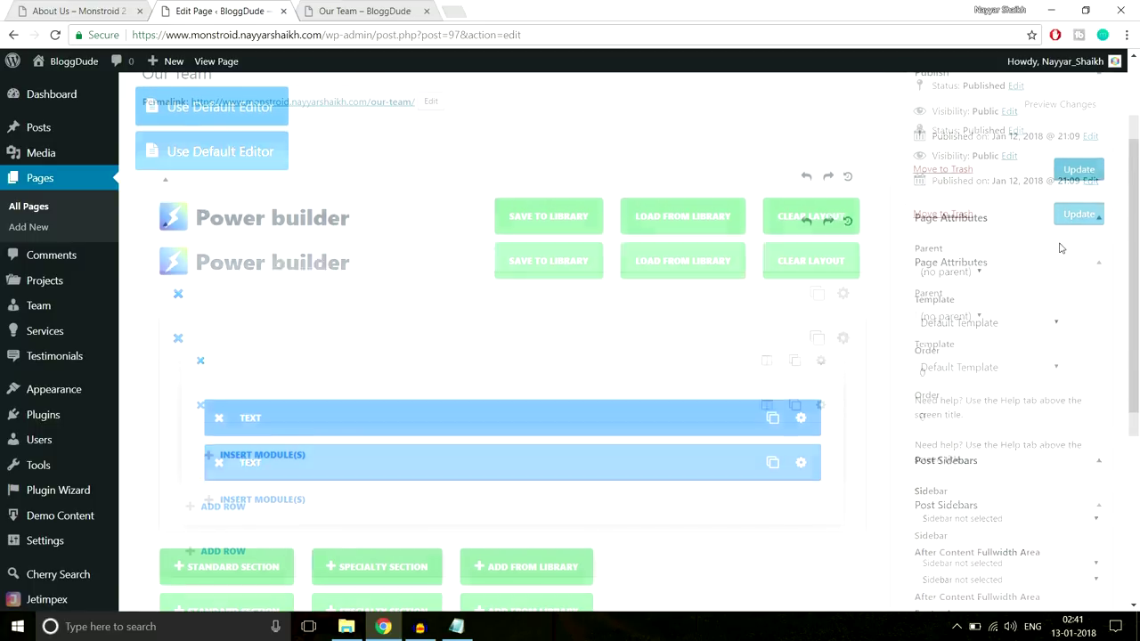
left_click(1091, 243)
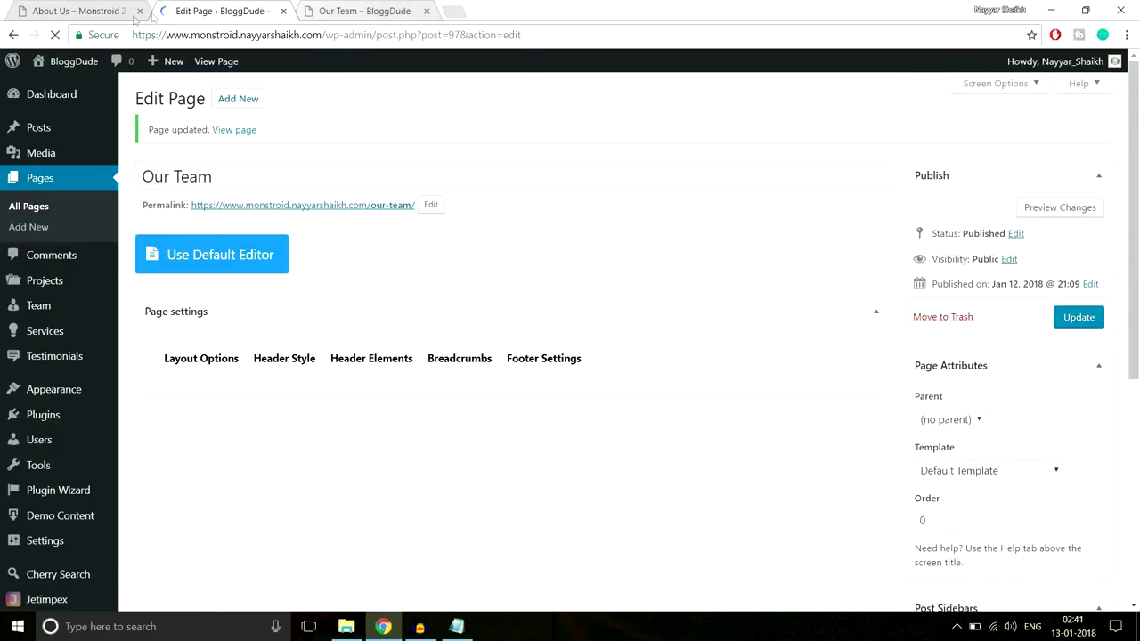
left_click(89, 10)
Review the demo FAQS page's Consistency is the Key accordions, then return to the WordPress editor
scroll(672, 378, "up", 3)
scroll(672, 379, "up", 10)
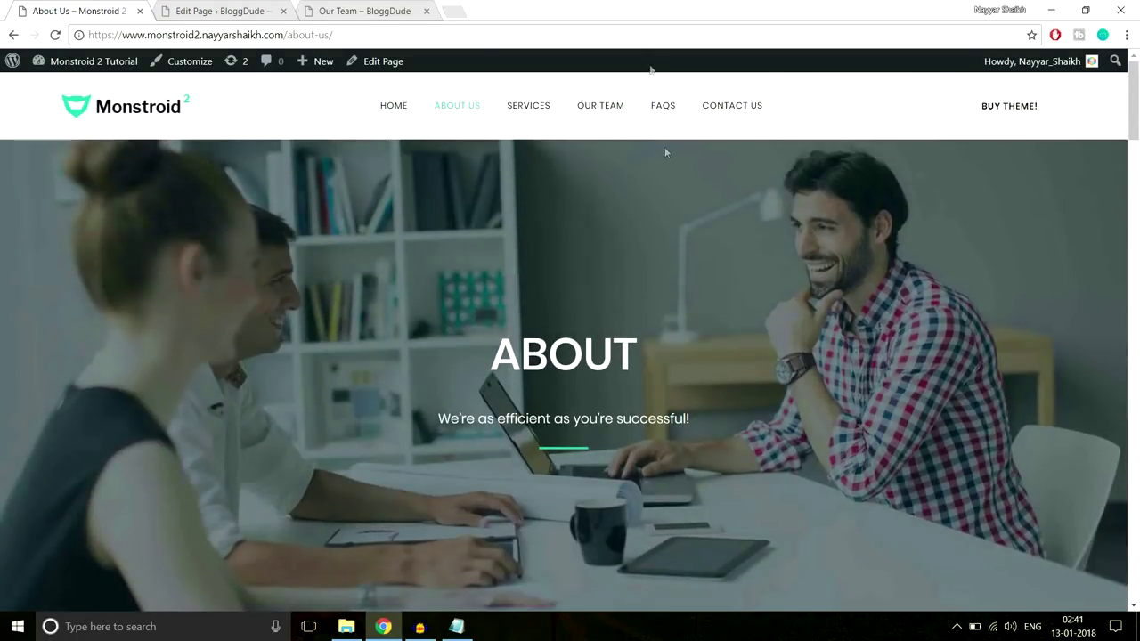
left_click(658, 122)
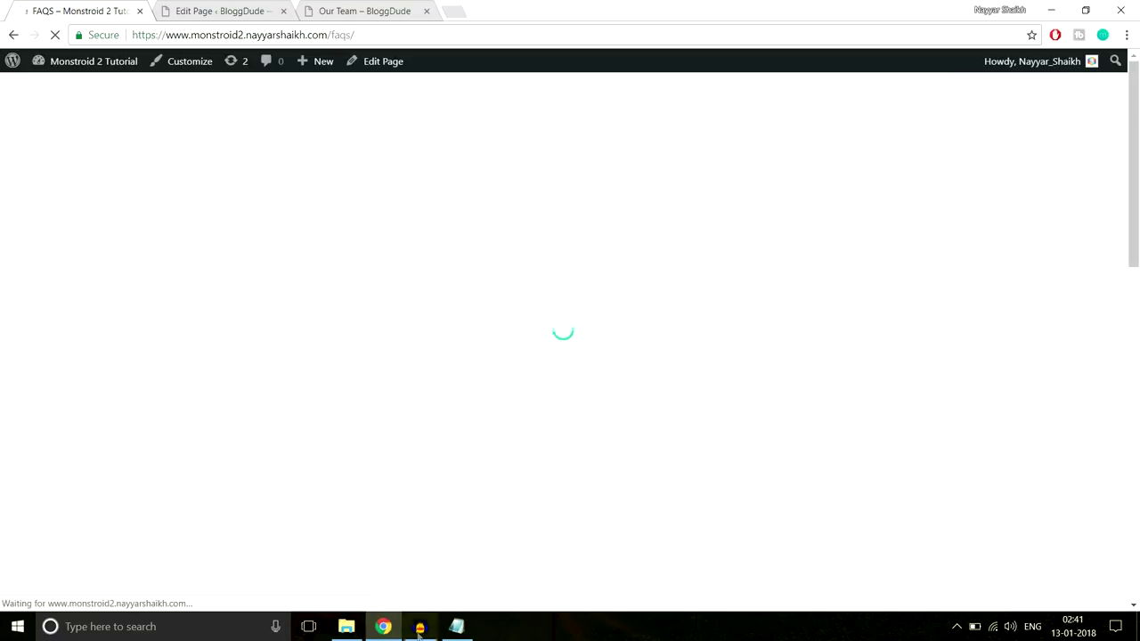
scroll(728, 354, "down", 5)
scroll(729, 355, "up", 4)
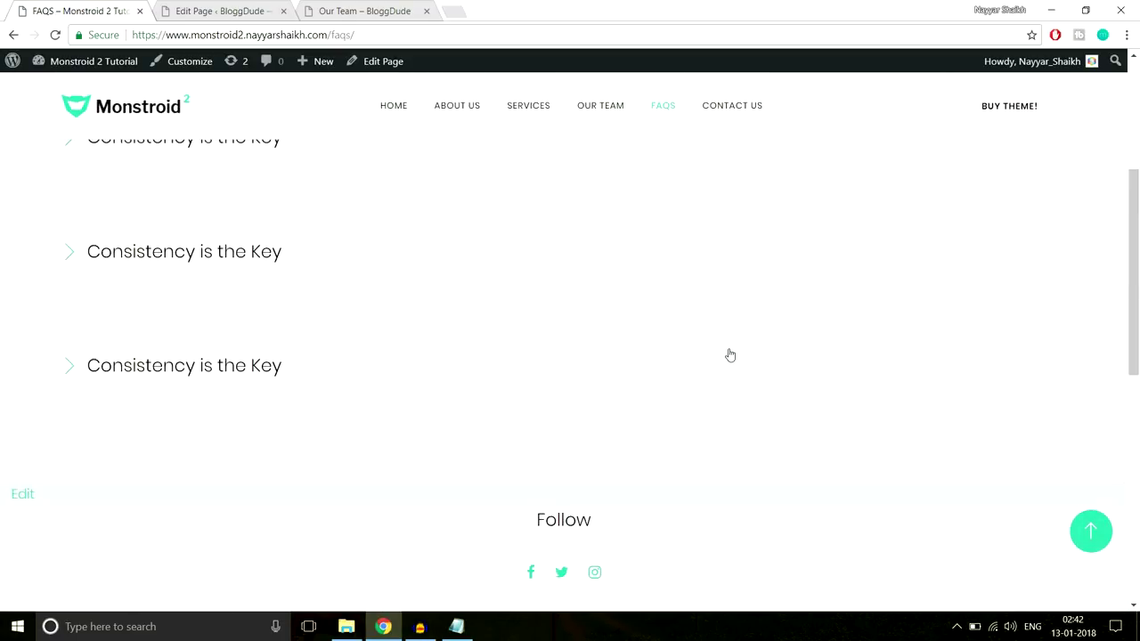
scroll(717, 357, "up", 2)
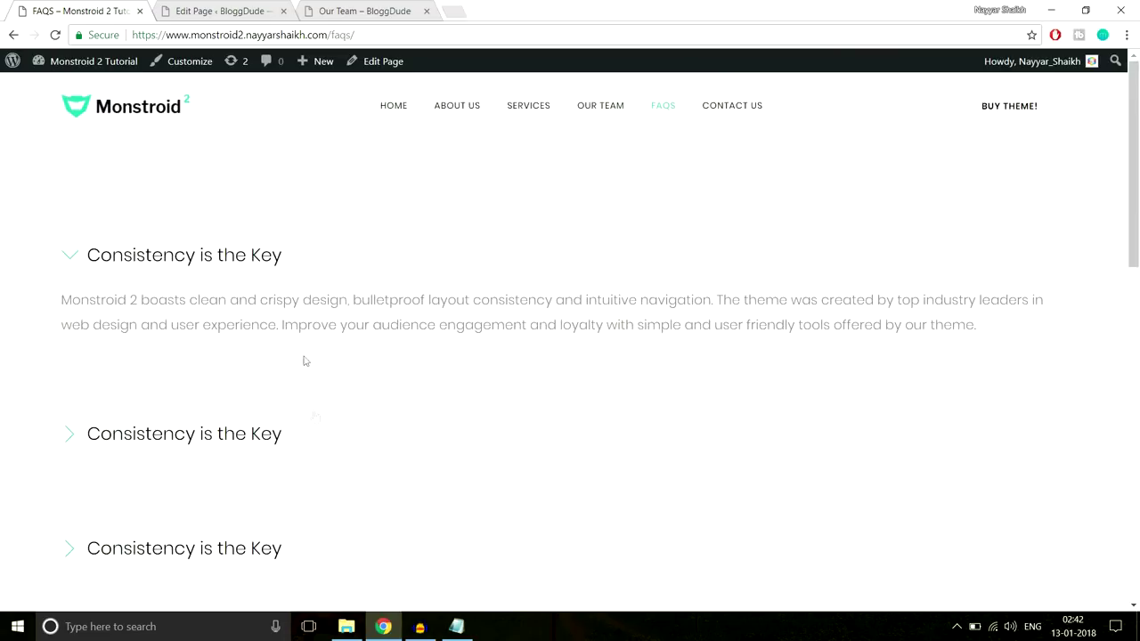
scroll(313, 420, "down", 5)
scroll(313, 419, "up", 5)
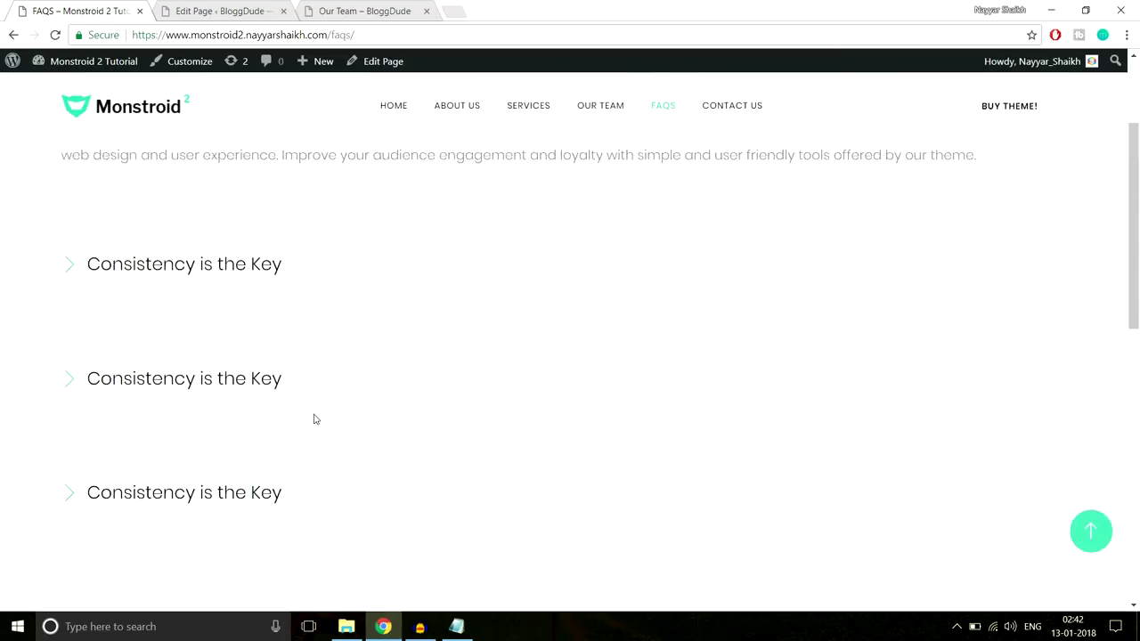
left_click(224, 11)
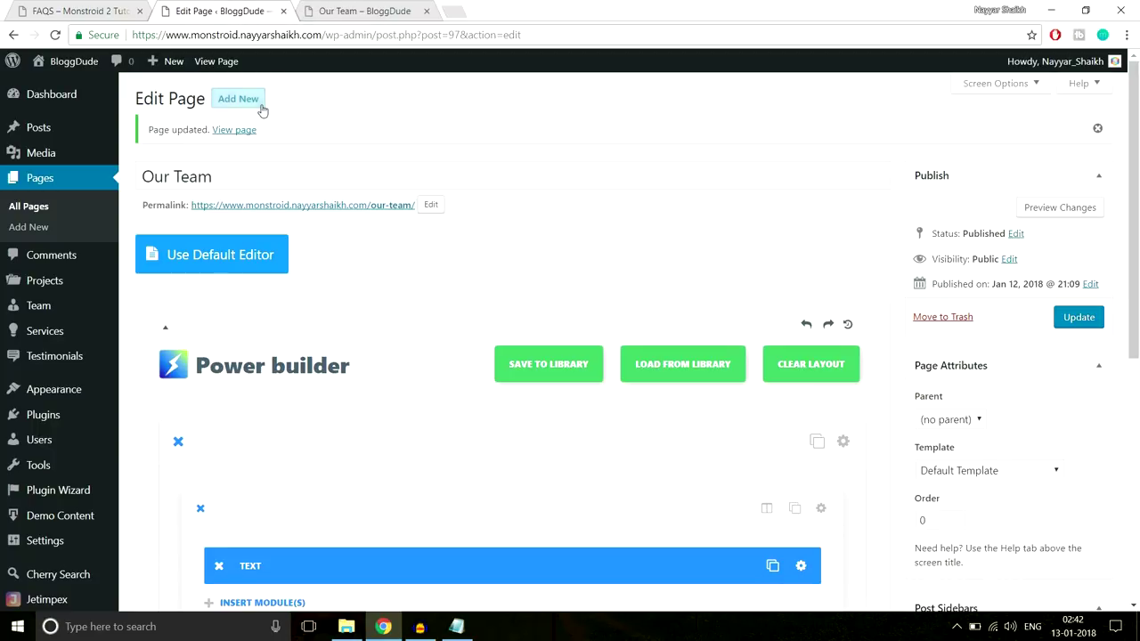
Create a new page titled FAQS and switch it to Power builder
left_click(261, 104)
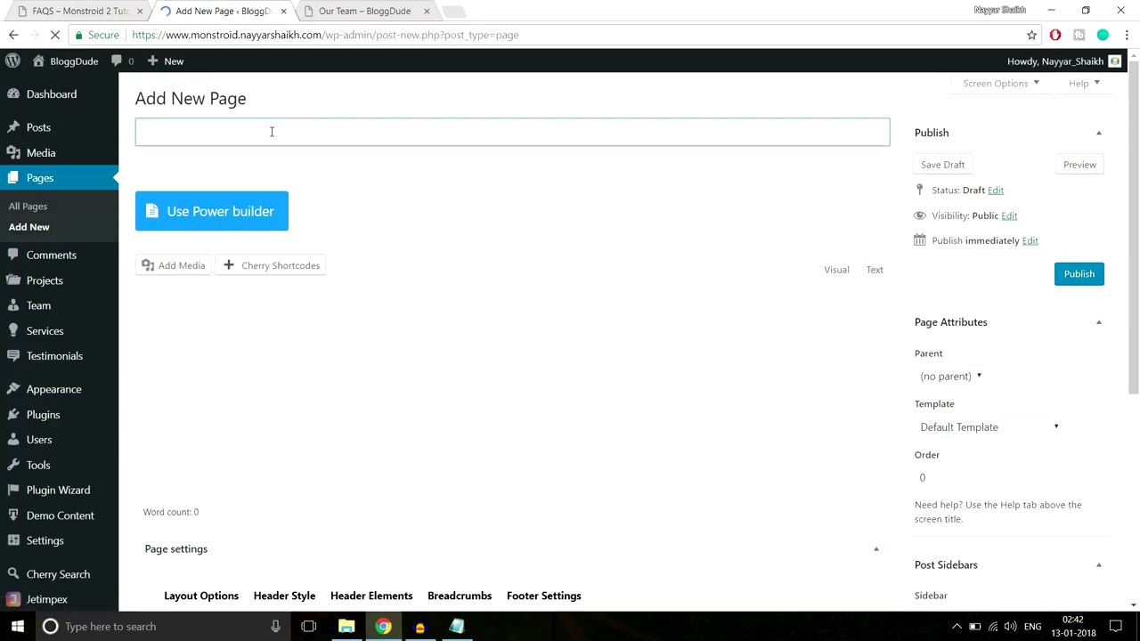
type("FAQS")
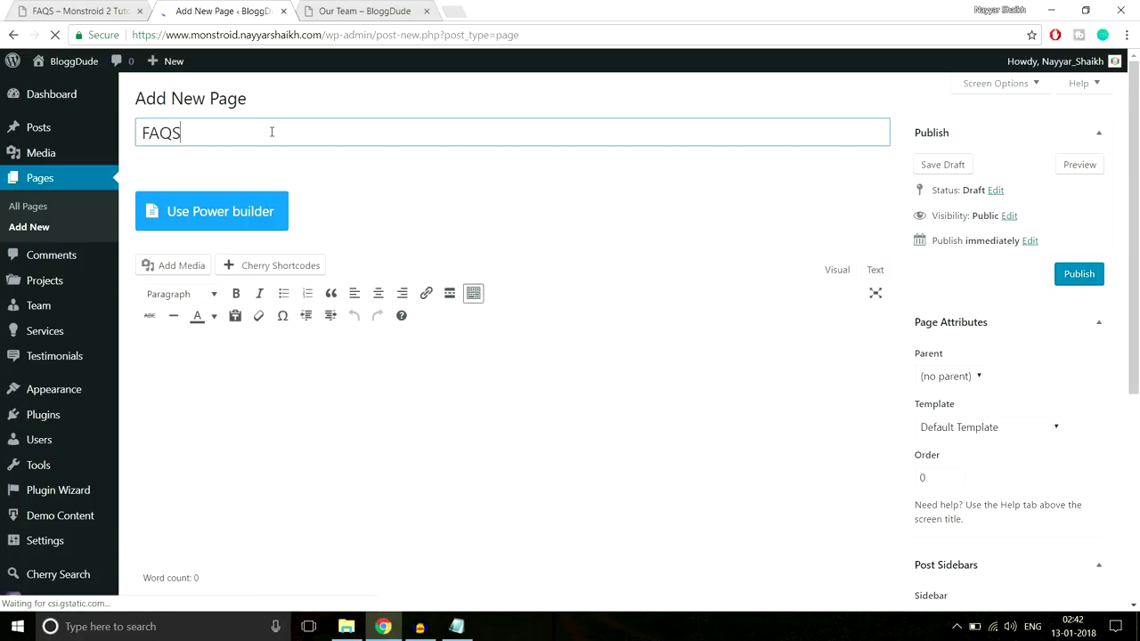
left_click(270, 204)
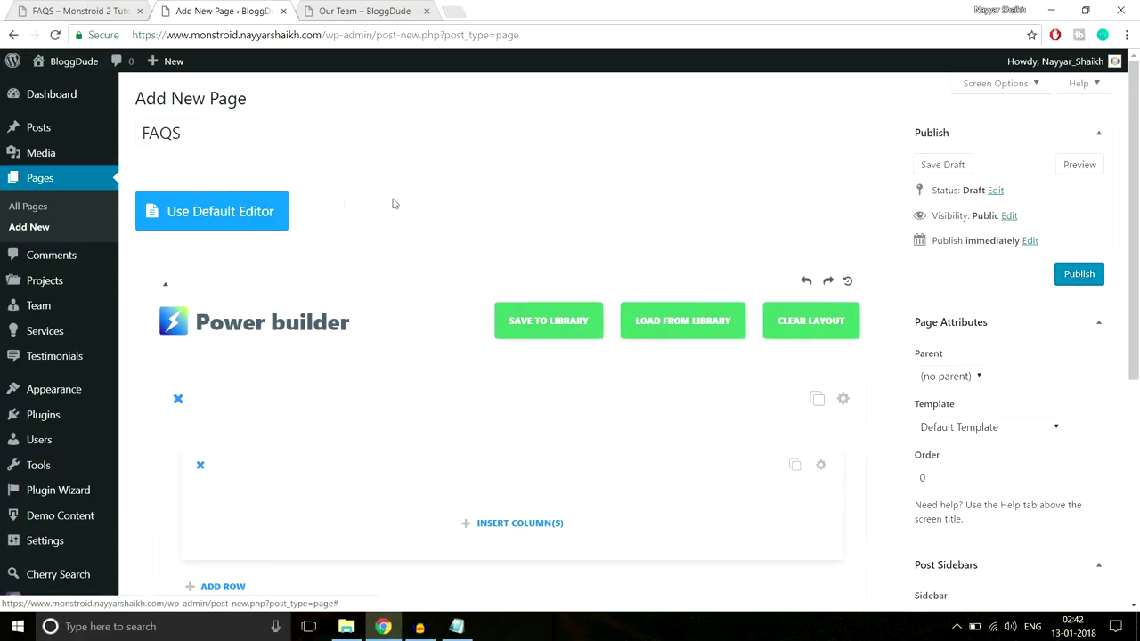
Insert a single full-width column row and add a Toggle module to it
scroll(418, 203, "down", 2)
left_click(504, 374)
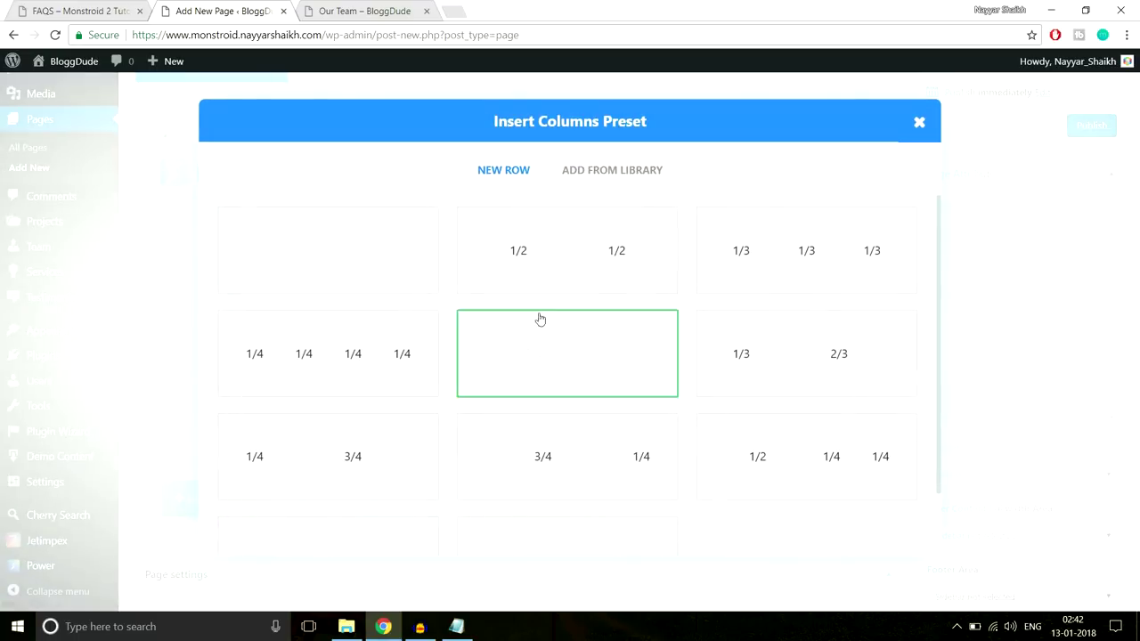
left_click(409, 256)
scroll(557, 255, "down", 1)
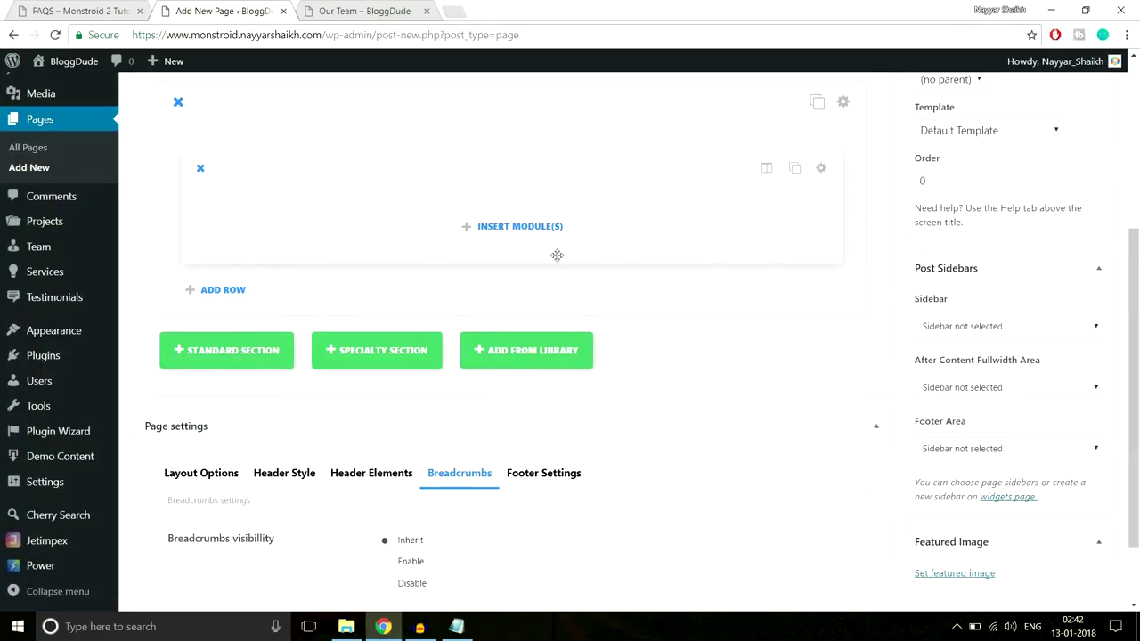
left_click(525, 231)
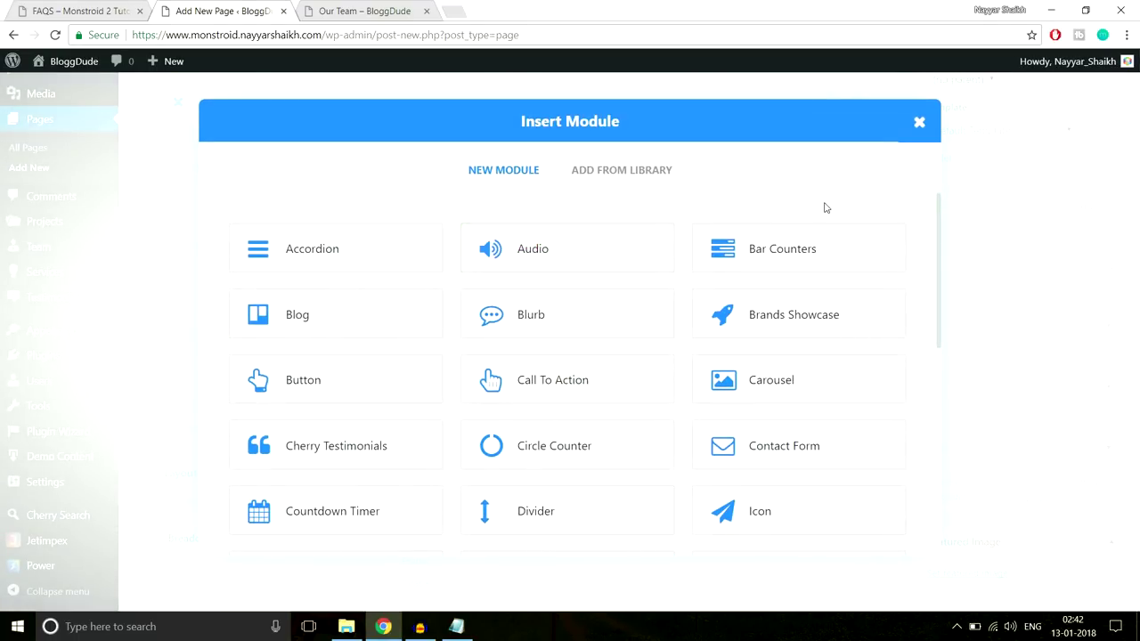
scroll(542, 375, "down", 5)
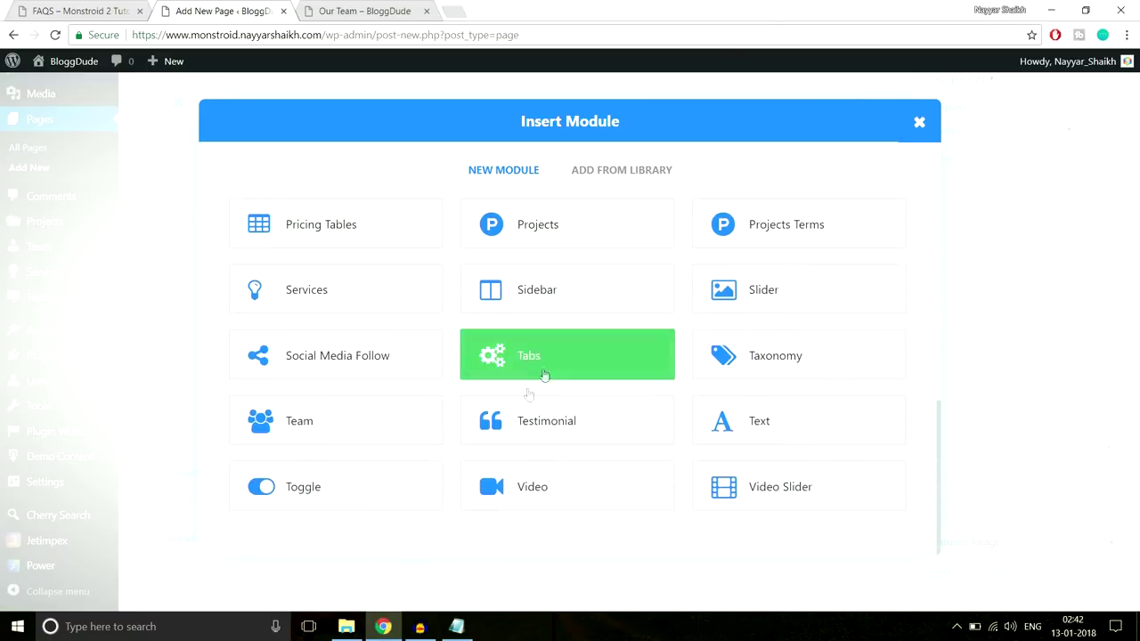
left_click(375, 494)
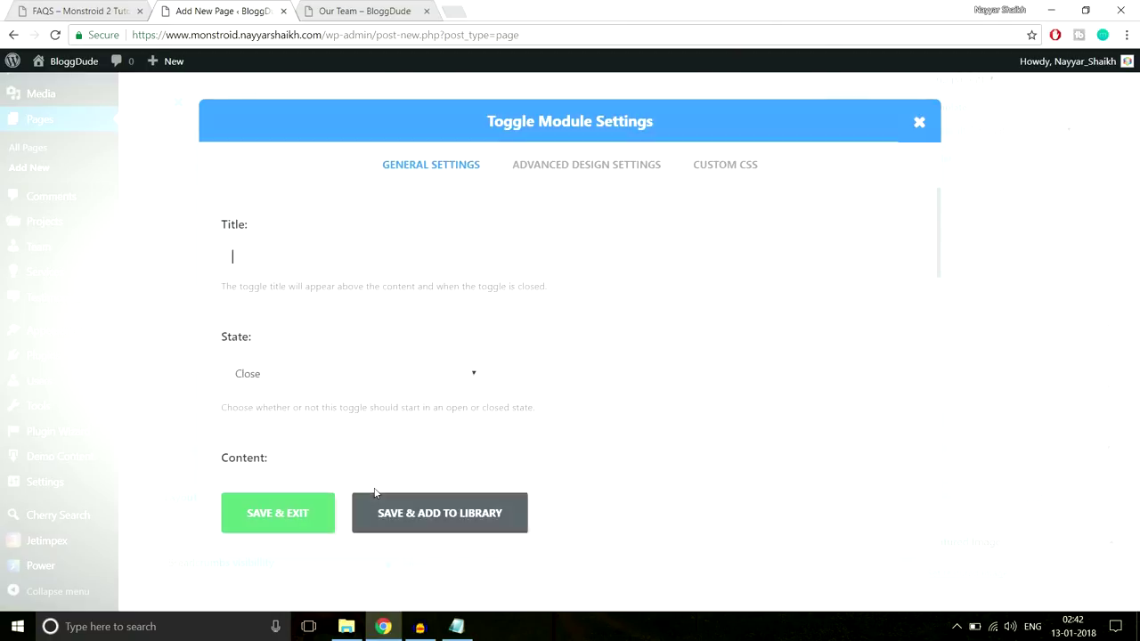
Copy the FAQ title 'Consistency is the Key' from the demo into the toggle's Title
left_click(79, 9)
left_click_drag(323, 266, 86, 255)
key("ctrl+c")
left_click(223, 11)
key("ctrl+v")
Set the toggle's State to Open
scroll(672, 306, "down", 1)
scroll(672, 306, "down", 3)
scroll(461, 329, "up", 2)
left_click(317, 307)
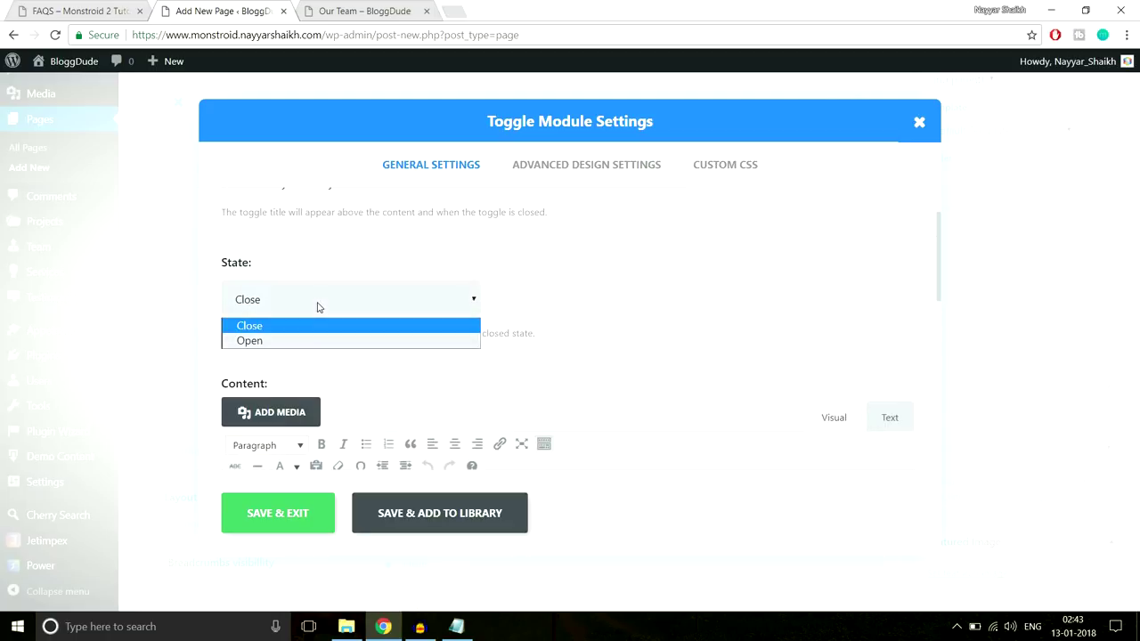
left_click(308, 346)
Refresh the demo FAQ page and expand its first item to reveal the answer
left_click(89, 11)
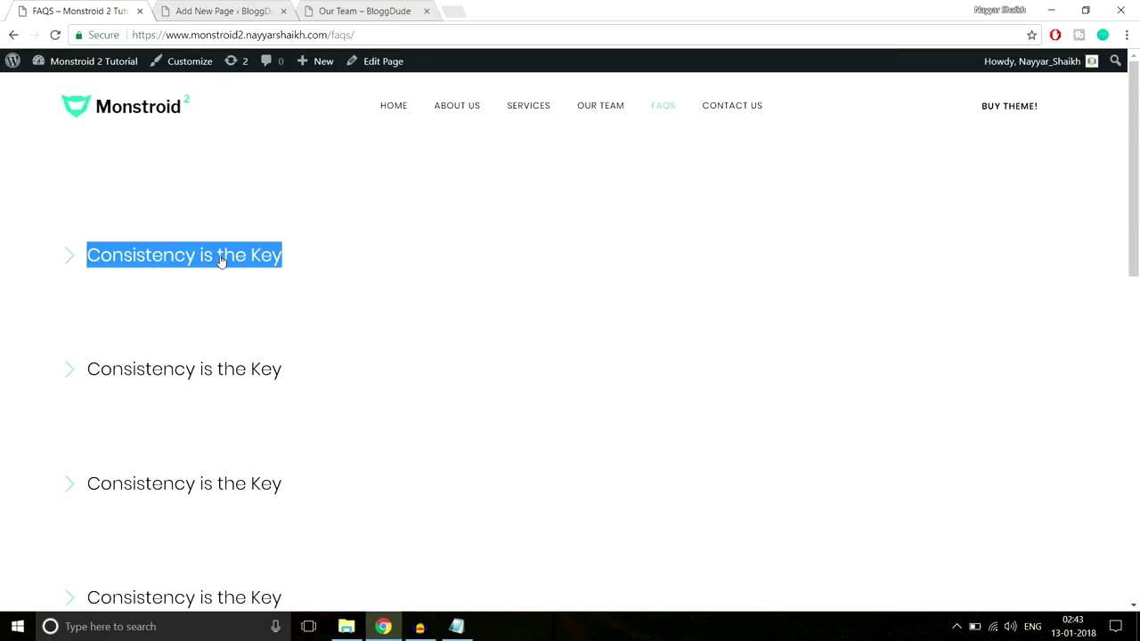
key("F5")
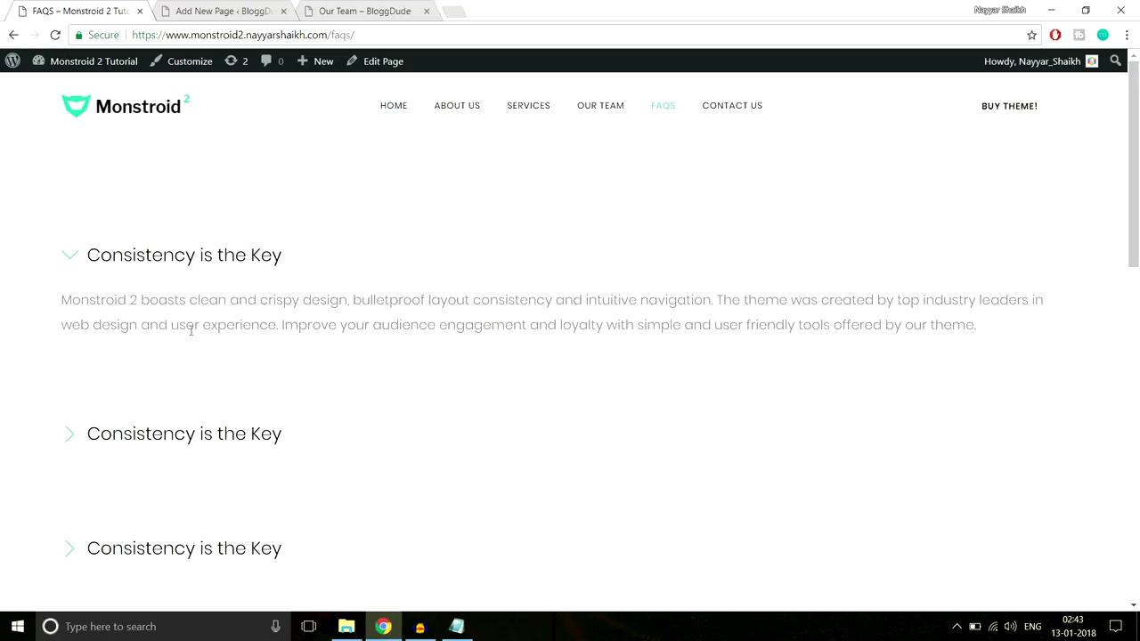
scroll(281, 400, "down", 3)
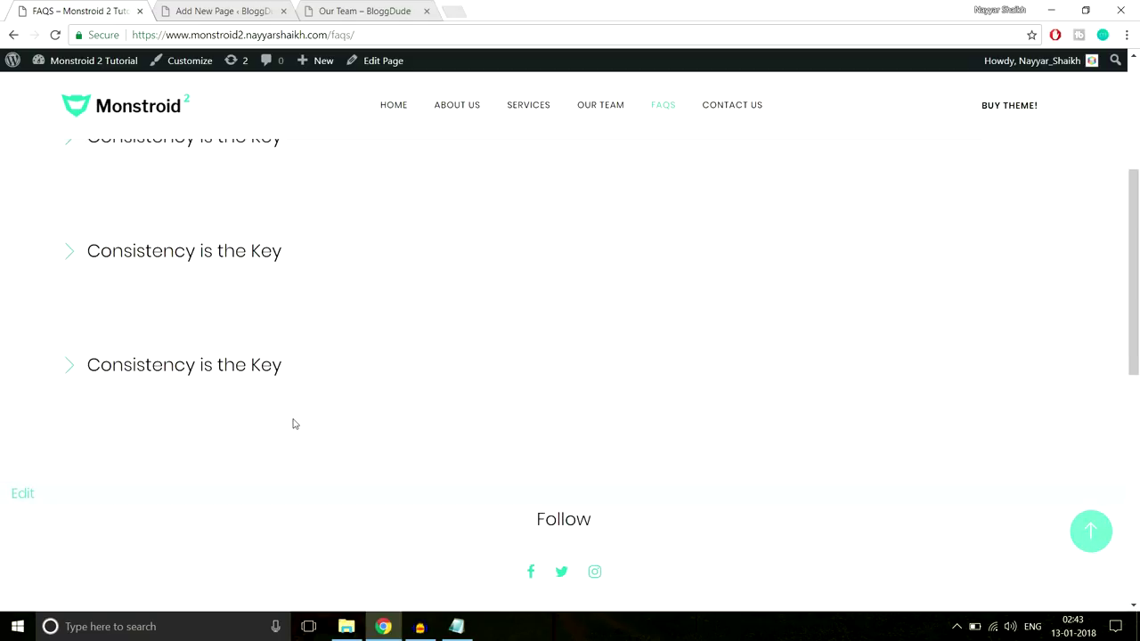
scroll(133, 254, "up", 1)
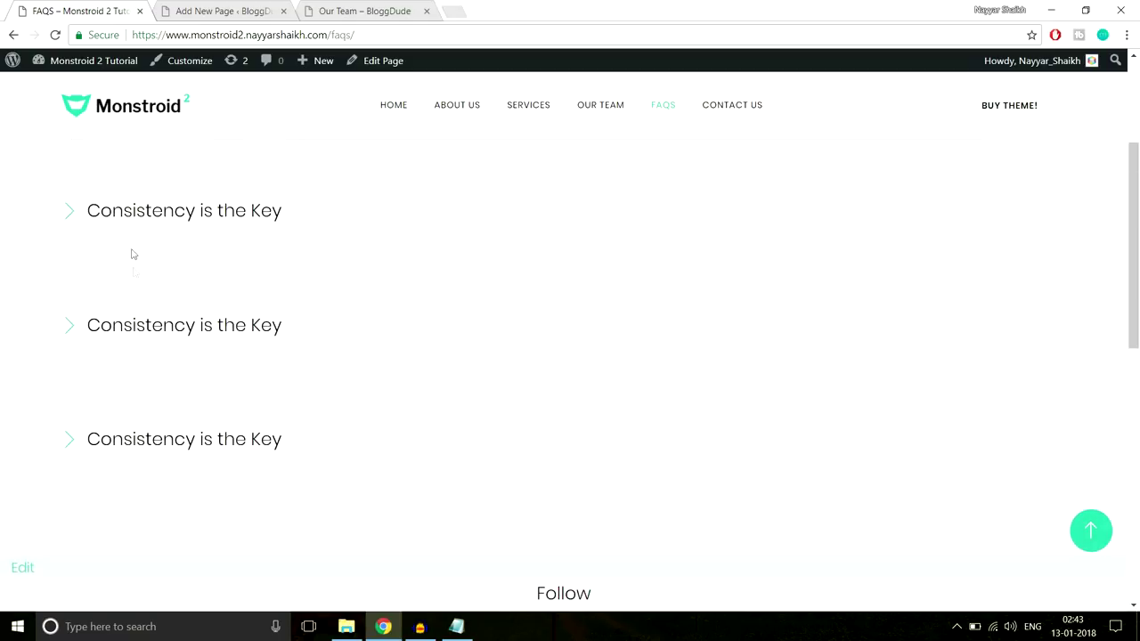
left_click(164, 213)
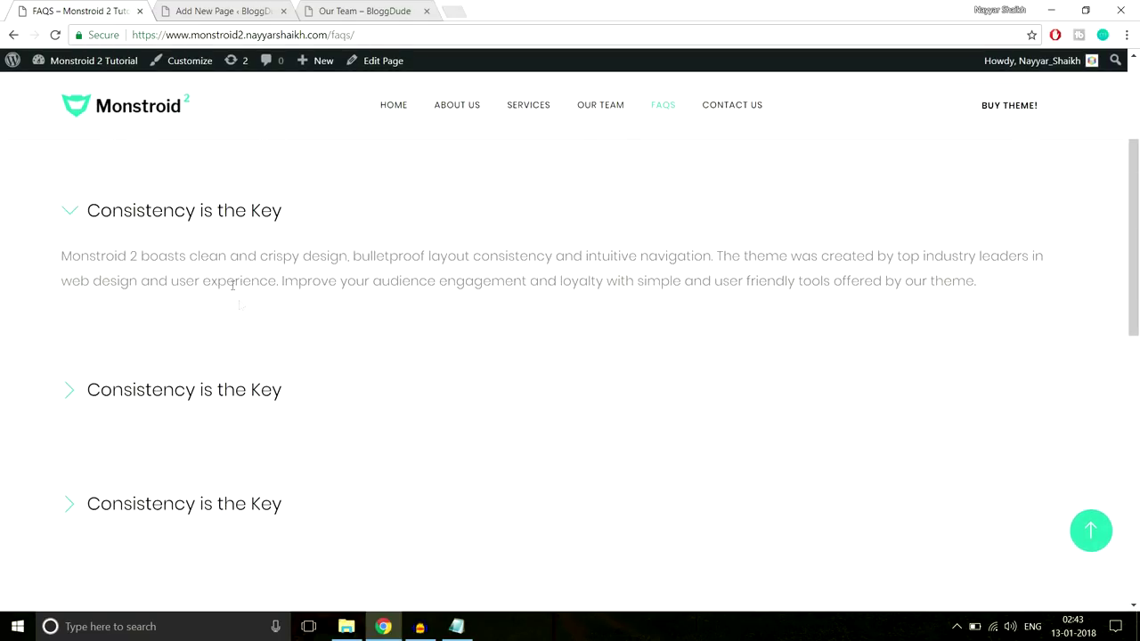
double_click(169, 220)
scroll(232, 315, "up", 1)
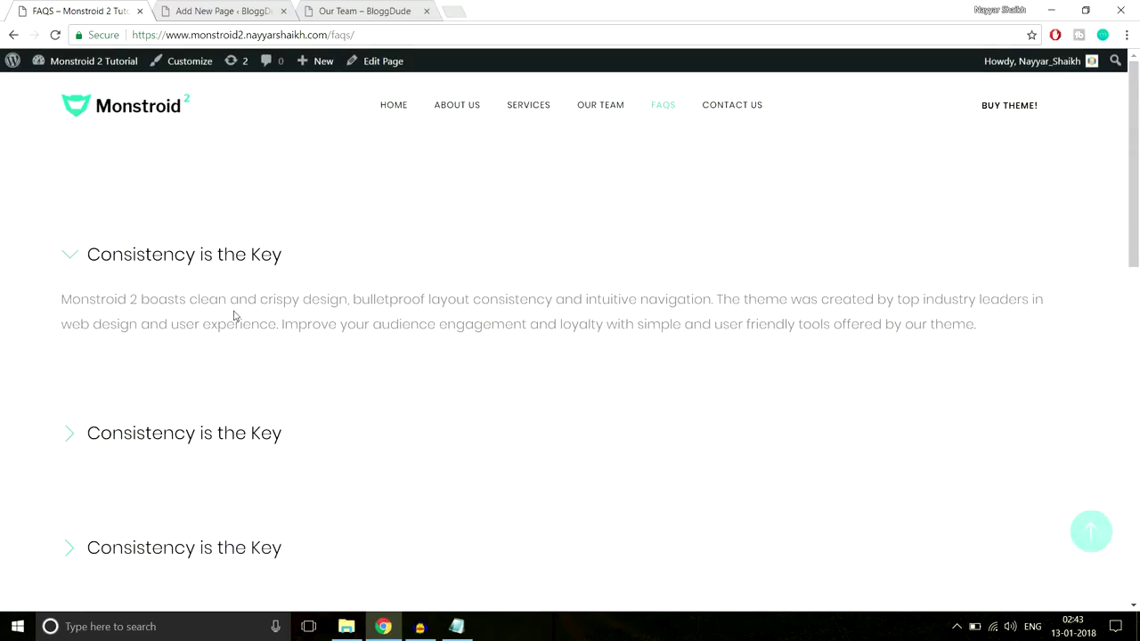
scroll(248, 326, "down", 3)
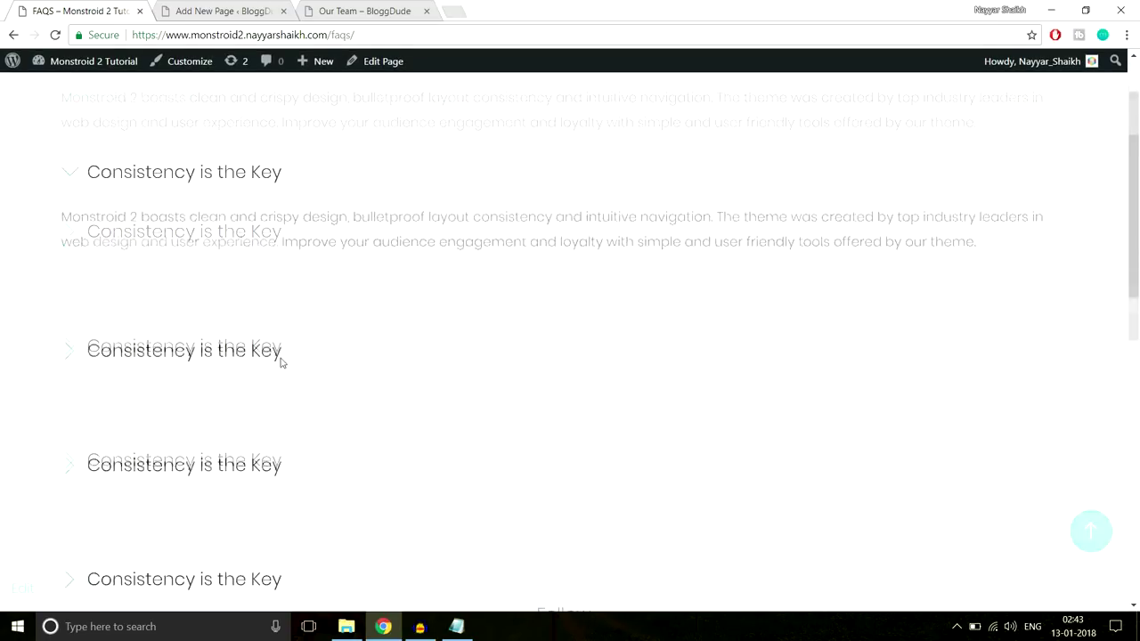
scroll(239, 401, "up", 3)
left_click(216, 10)
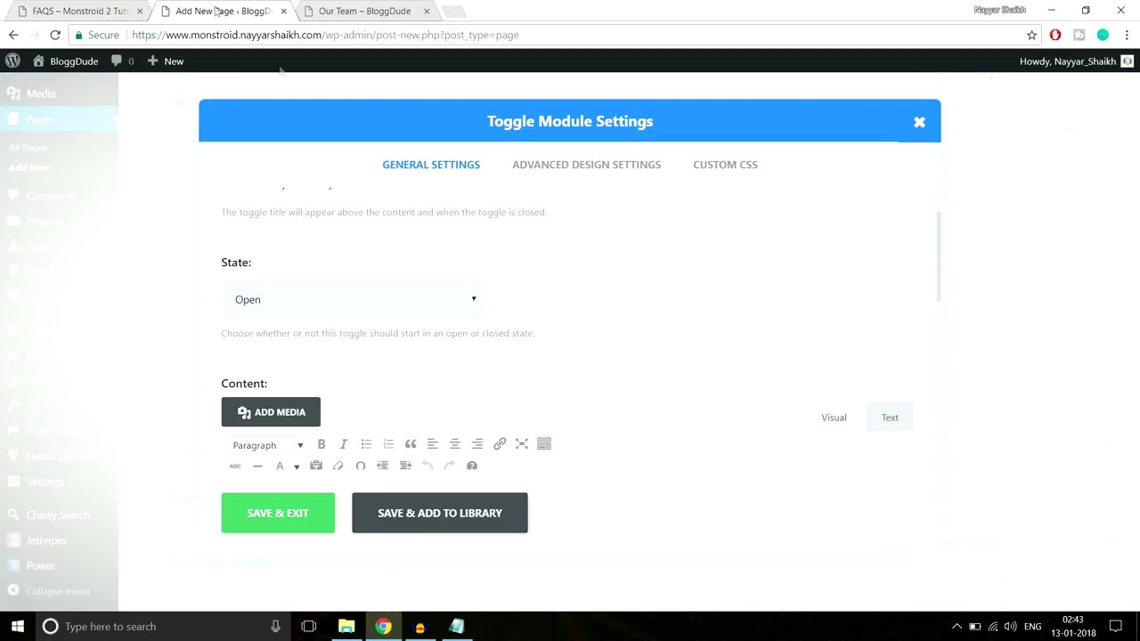
scroll(431, 259, "down", 1)
scroll(318, 252, "up", 1)
scroll(536, 304, "down", 2)
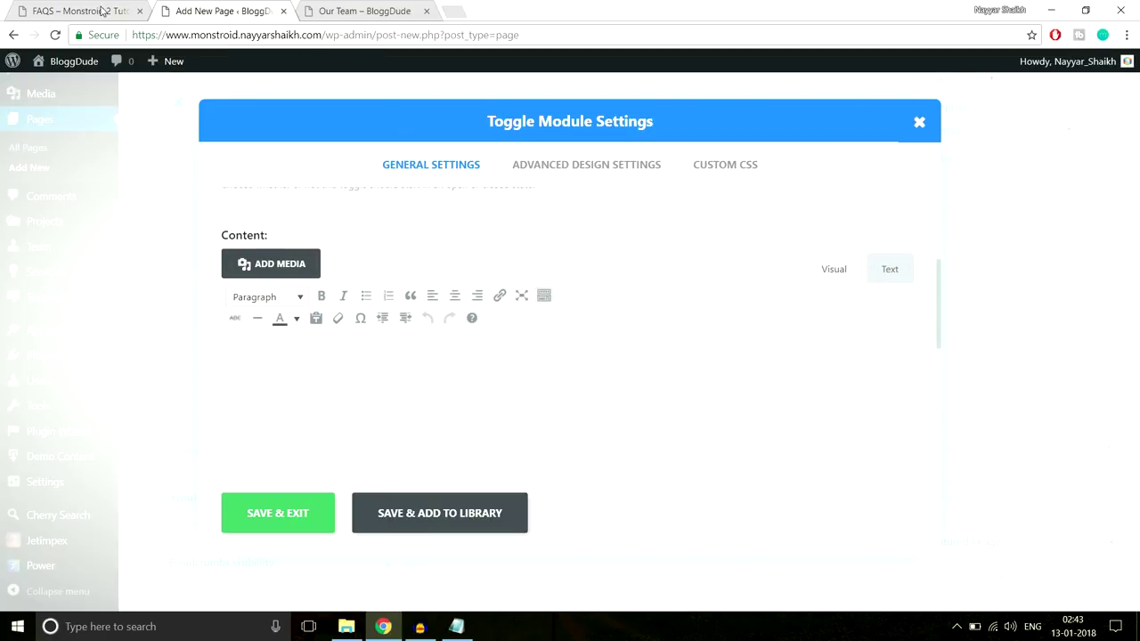
Copy the first FAQ answer paragraph from the demo into the toggle's Content
left_click(104, 12)
left_click_drag(42, 303, 994, 331)
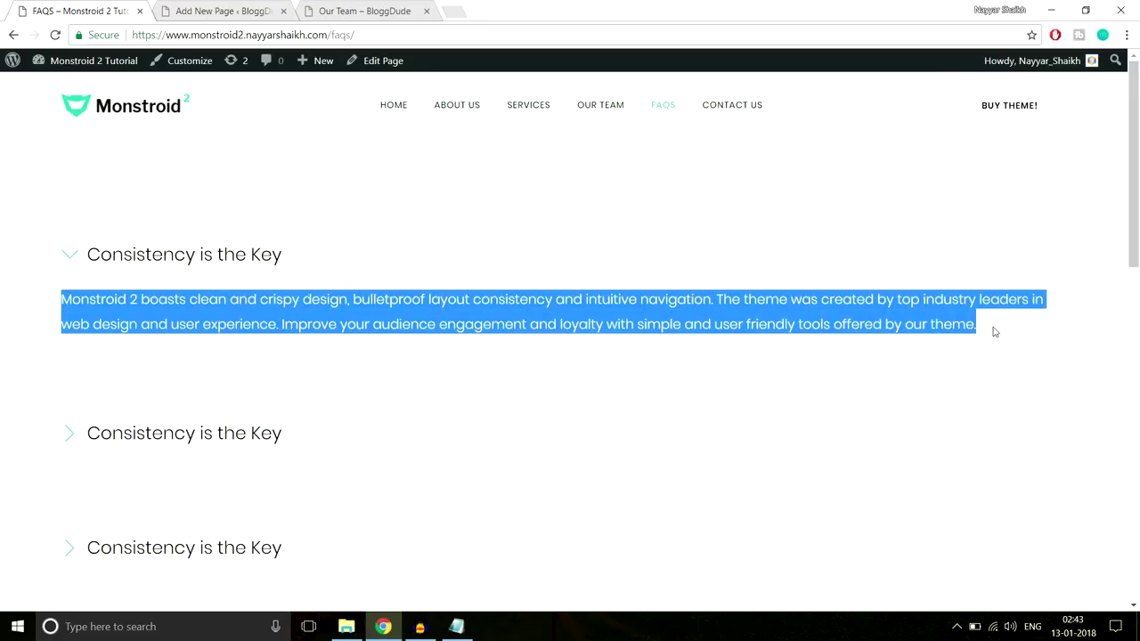
left_click(278, 7)
left_click(433, 401)
key("ctrl+v")
scroll(488, 411, "down", 3)
scroll(488, 407, "up", 5)
Save the toggle, then duplicate it and remove the extra copies
left_click(278, 513)
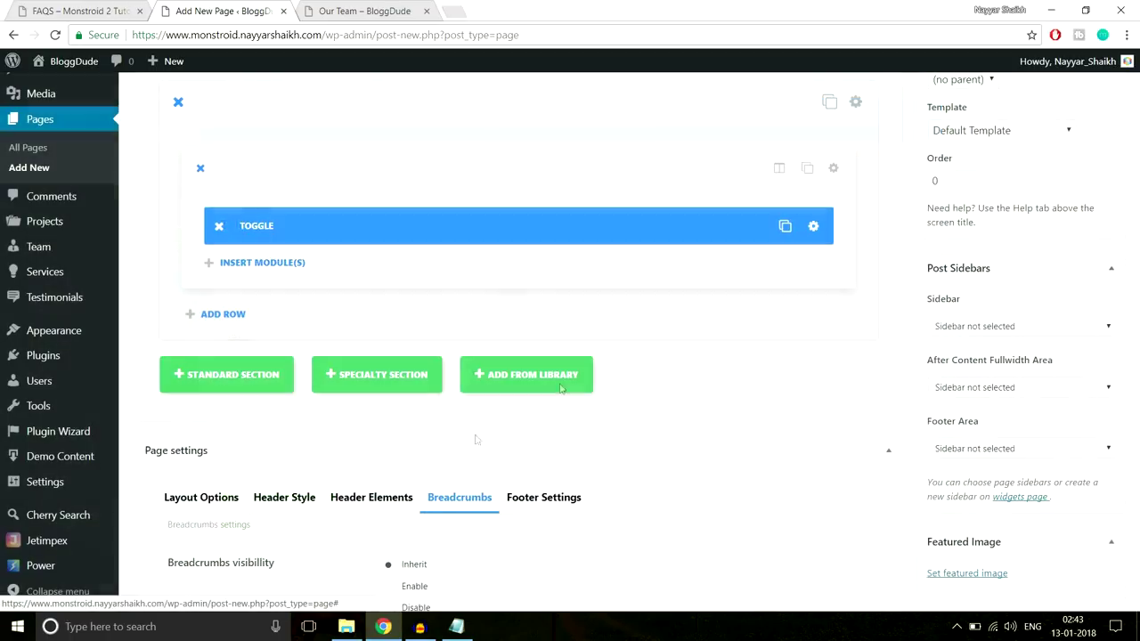
left_click(773, 227)
left_click(773, 227)
left_click(773, 227)
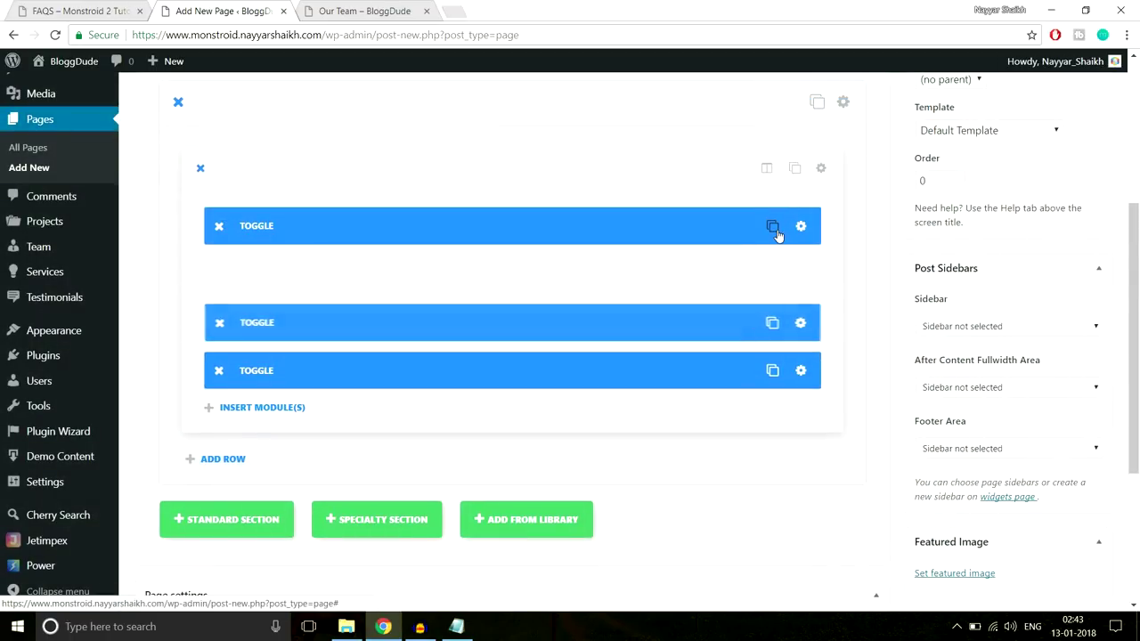
left_click(218, 322)
left_click(218, 322)
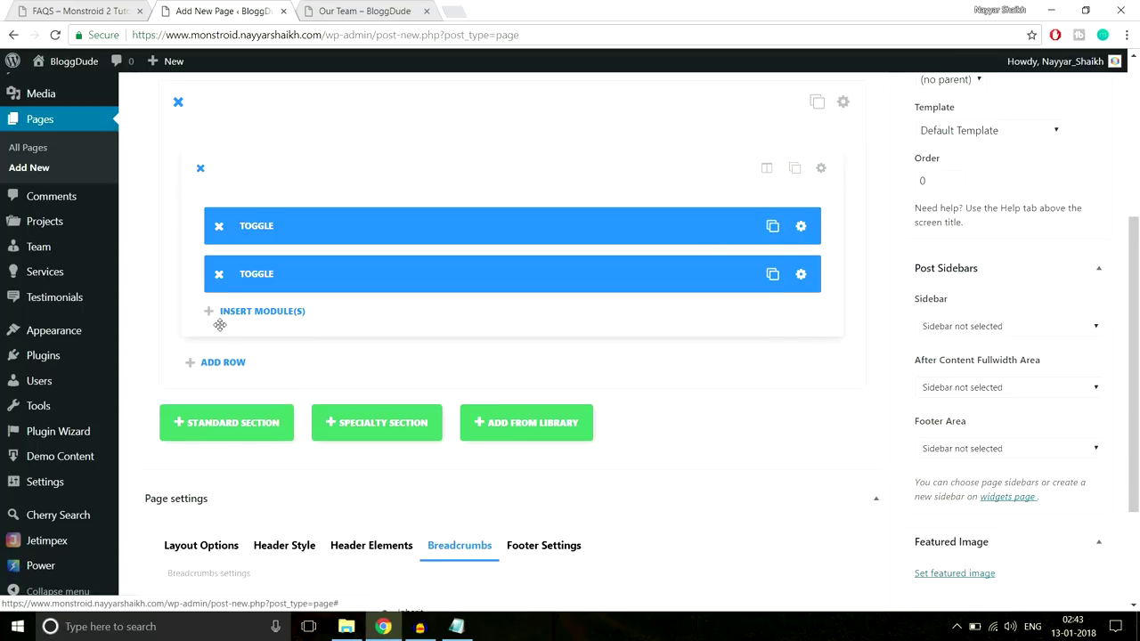
Set the second toggle's State to Close and duplicate it to reach five toggles
left_click(801, 274)
left_click(372, 374)
left_click(322, 415)
left_click(287, 527)
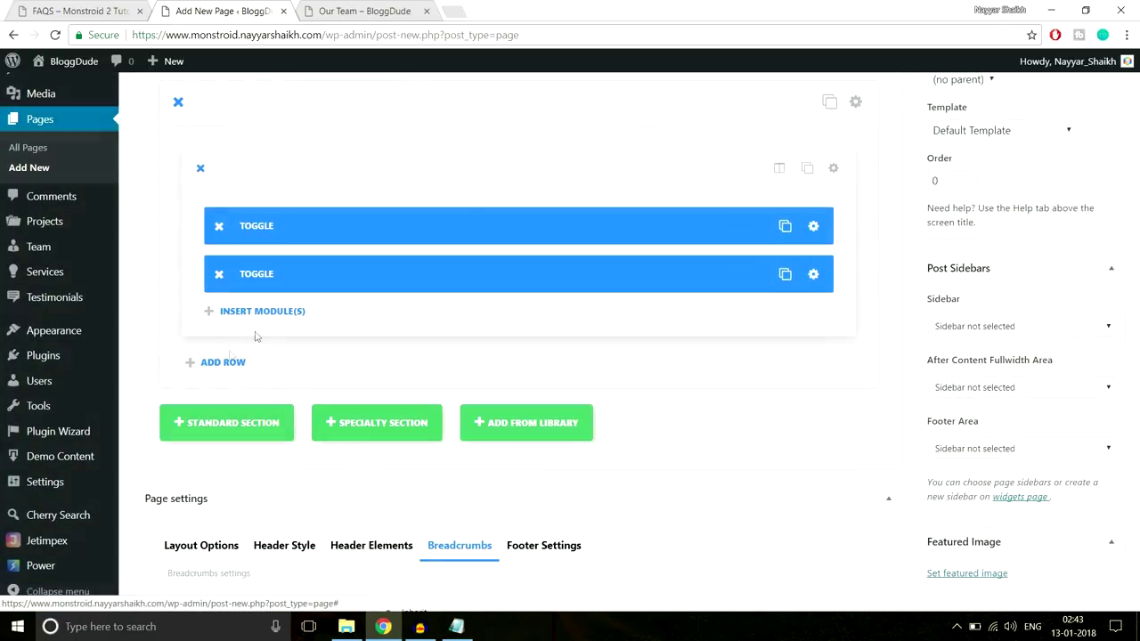
left_click(771, 276)
left_click(772, 276)
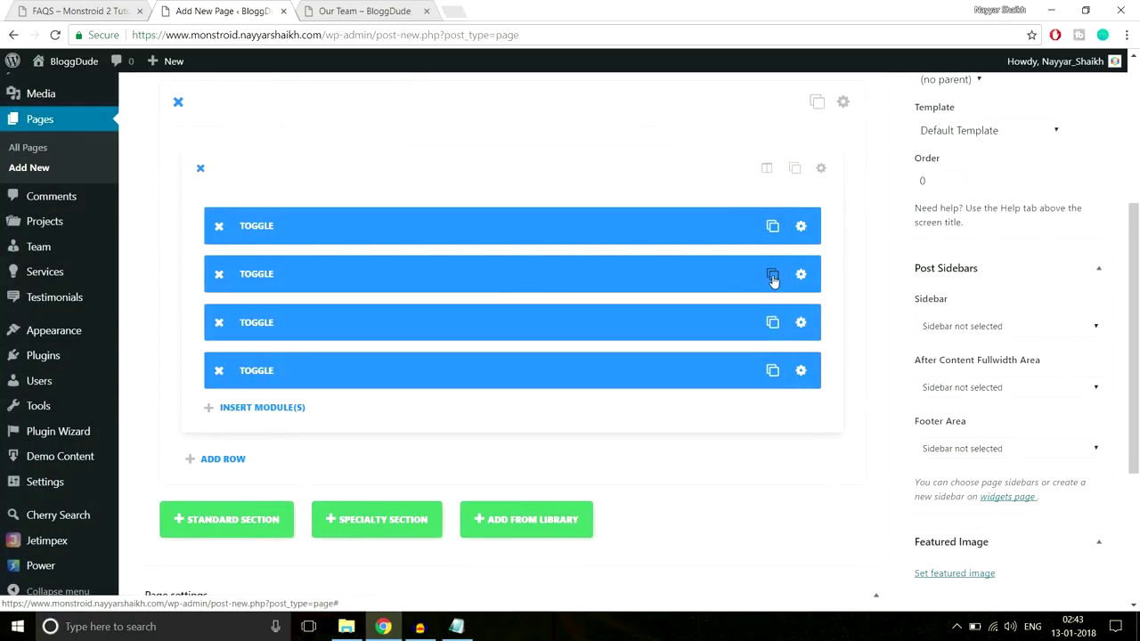
left_click(771, 276)
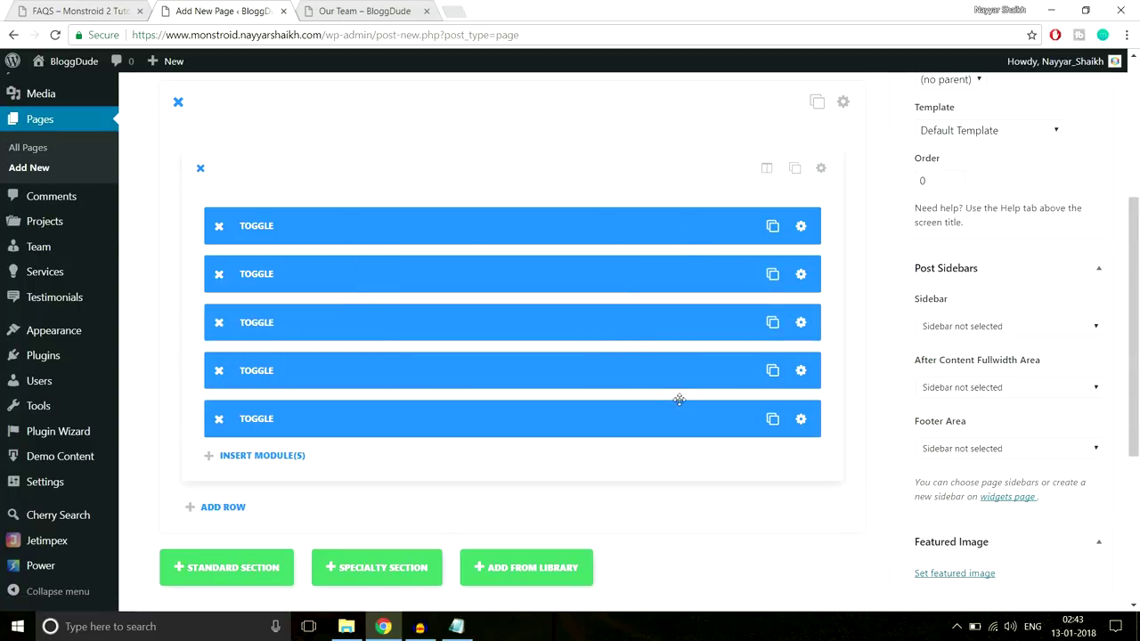
Open the FAQS section's settings dialog
scroll(679, 399, "up", 3)
scroll(678, 400, "down", 2)
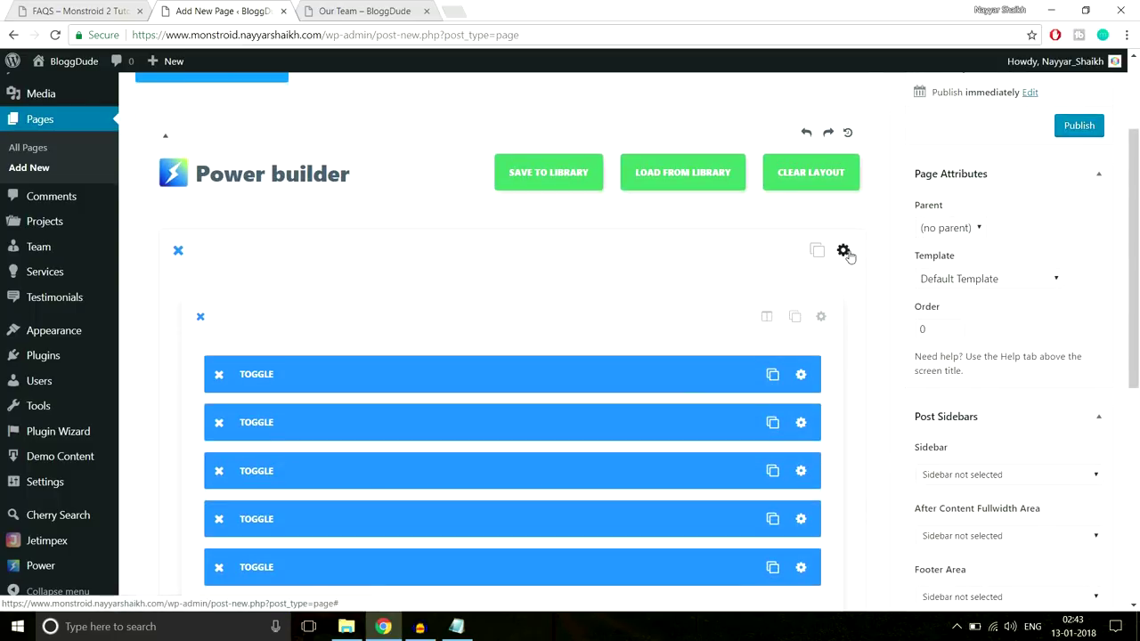
left_click(843, 251)
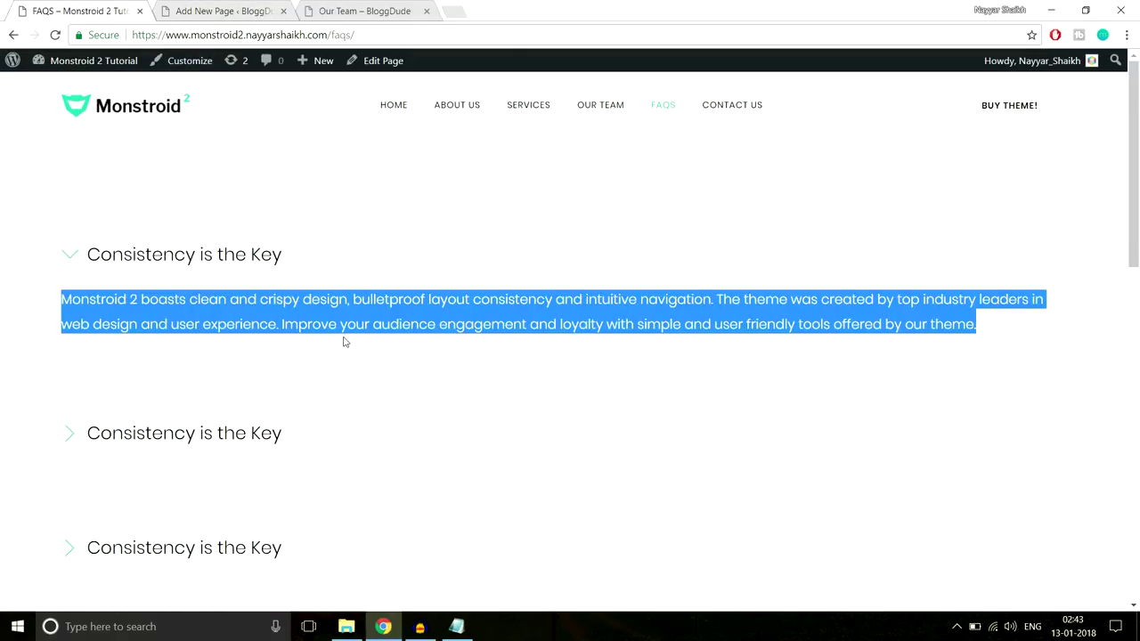
scroll(483, 356, "down", 2)
scroll(483, 356, "up", 2)
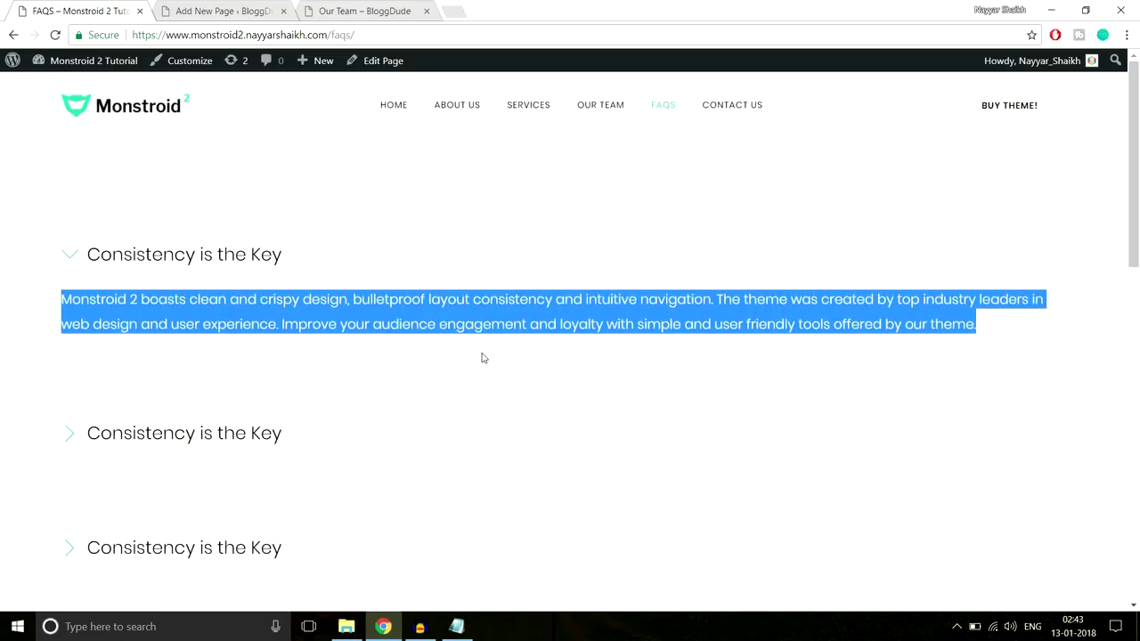
left_click(202, 9)
scroll(669, 303, "down", 10)
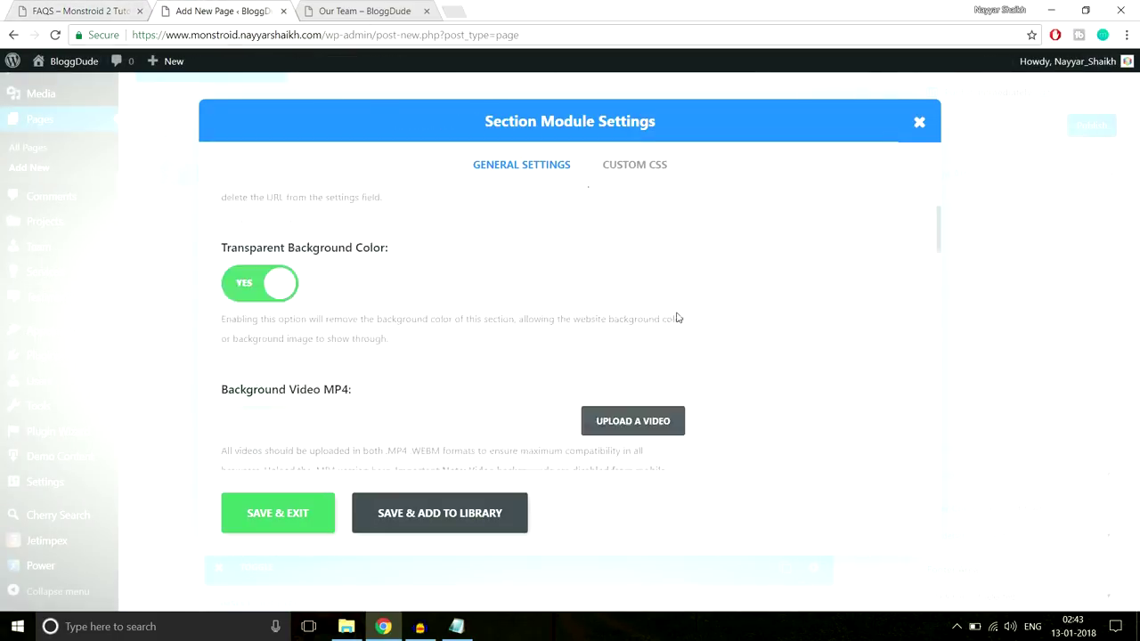
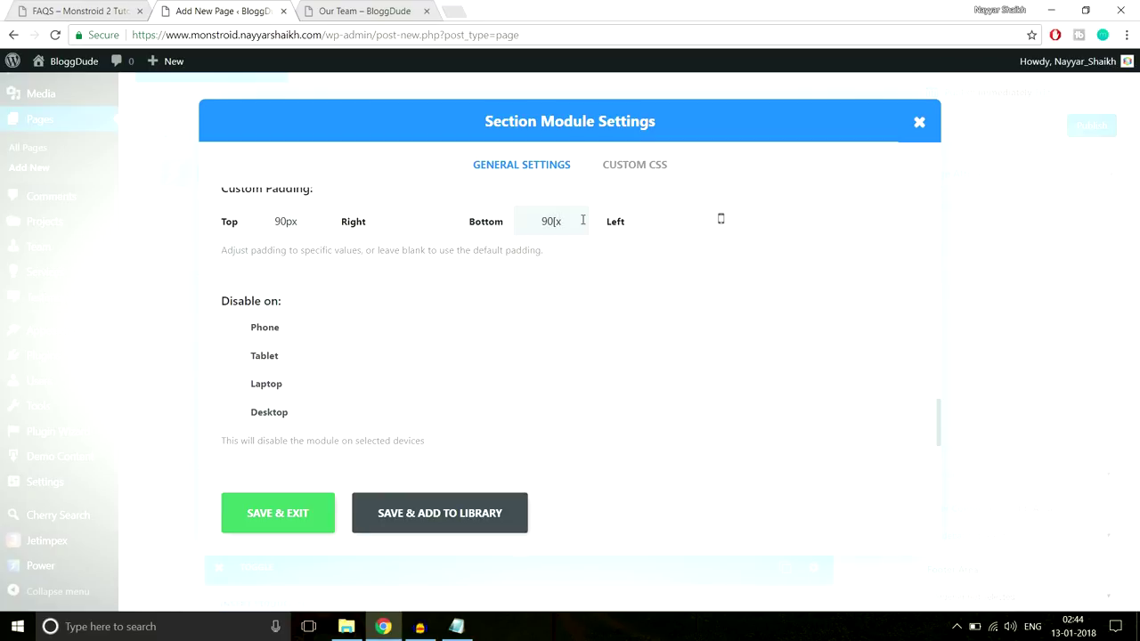
Save the FAQS section's padding settings in Section Module Settings
left_click(283, 517)
scroll(714, 377, "down", 5)
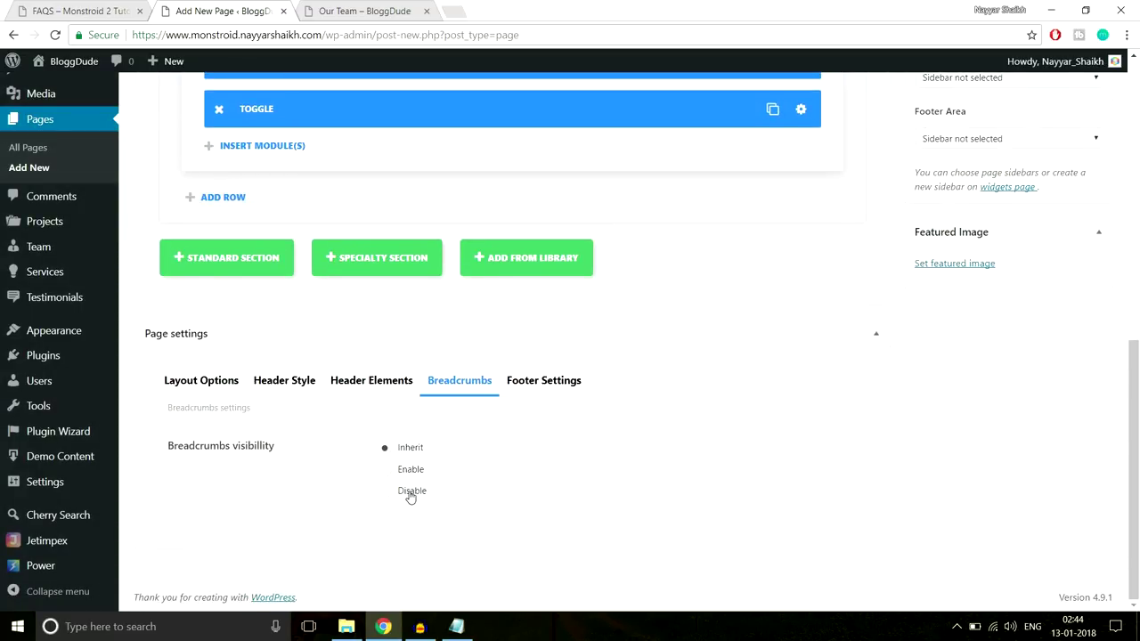
scroll(565, 498, "up", 10)
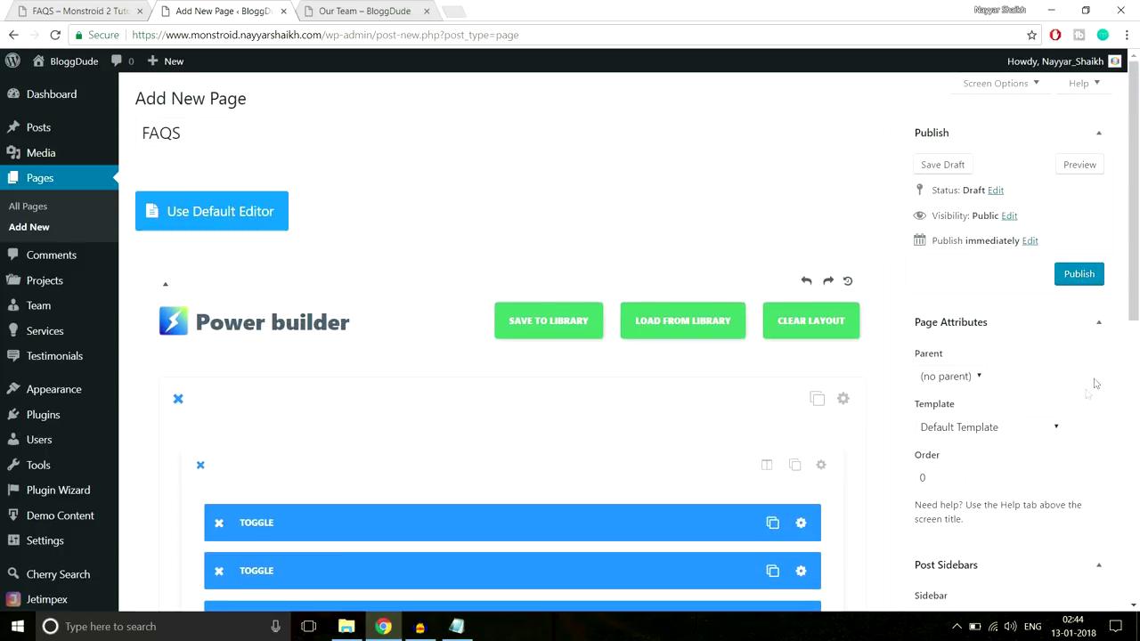
Publish the FAQS page and open its live view in a new tab
left_click(1097, 276)
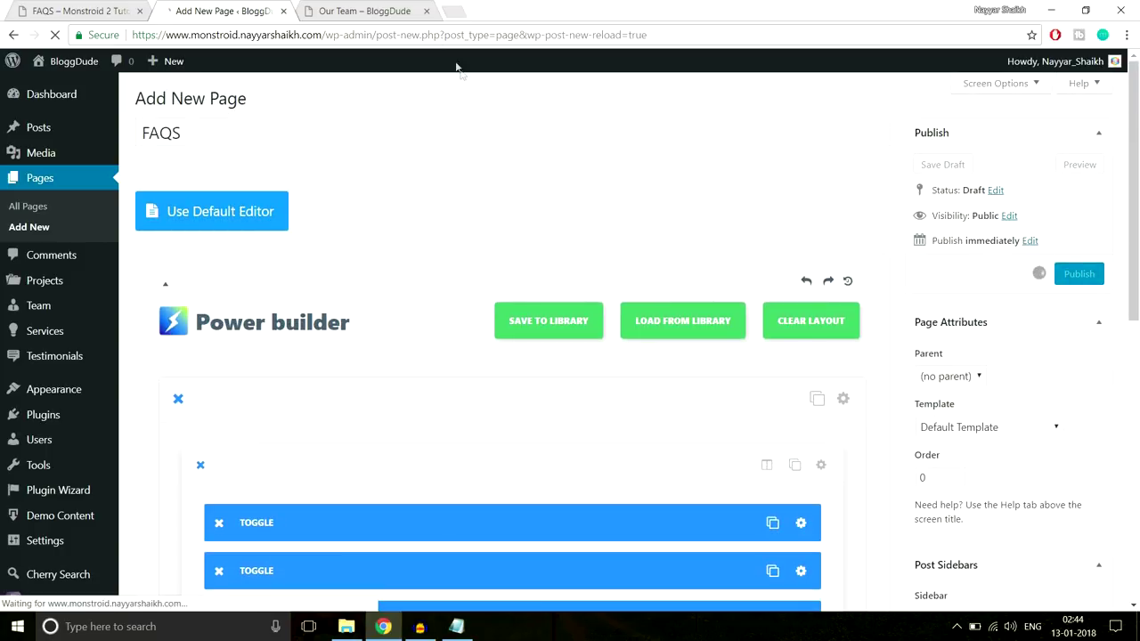
left_click(426, 11)
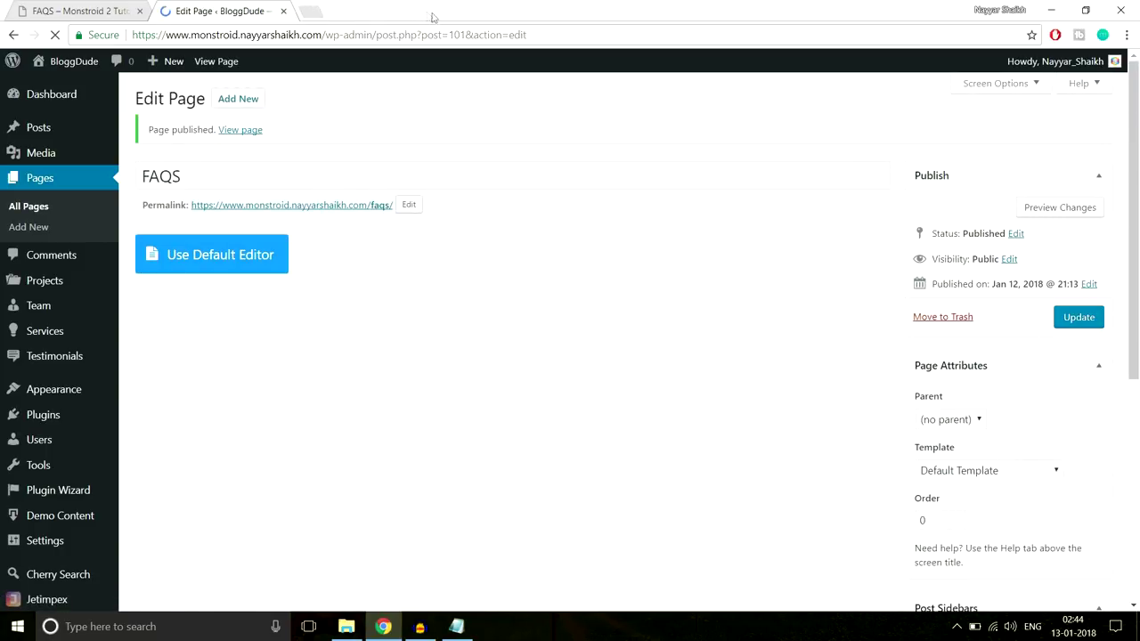
left_click(255, 130)
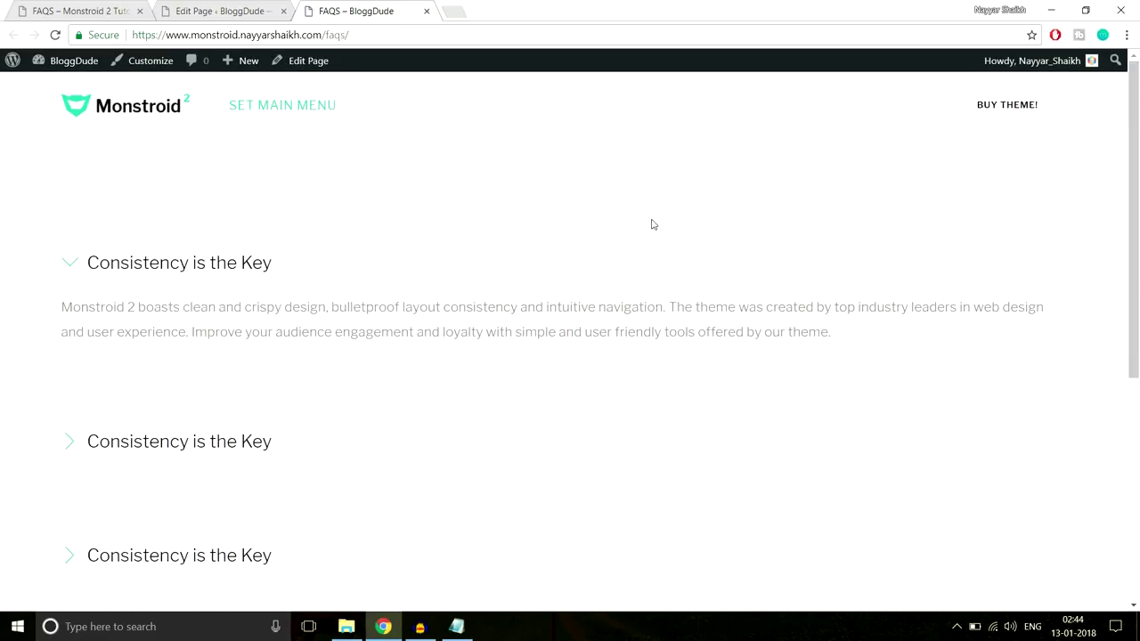
Collapse and re-expand the first FAQ answer on the live FAQS page
left_click(162, 263)
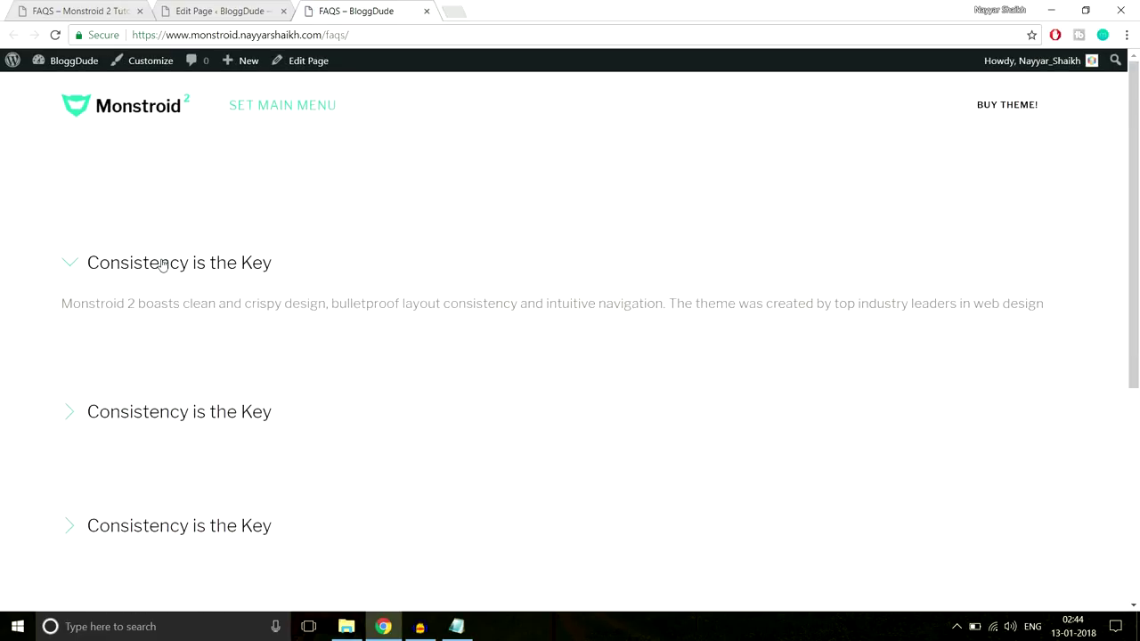
left_click(161, 263)
scroll(440, 366, "down", 5)
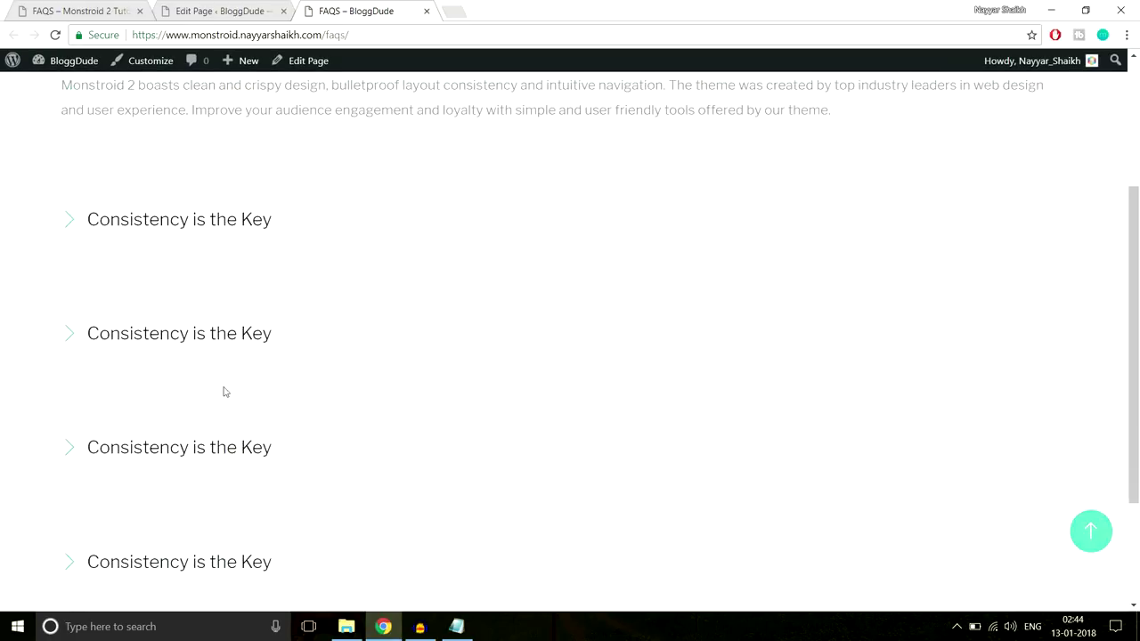
scroll(257, 368, "up", 4)
scroll(294, 427, "up", 1)
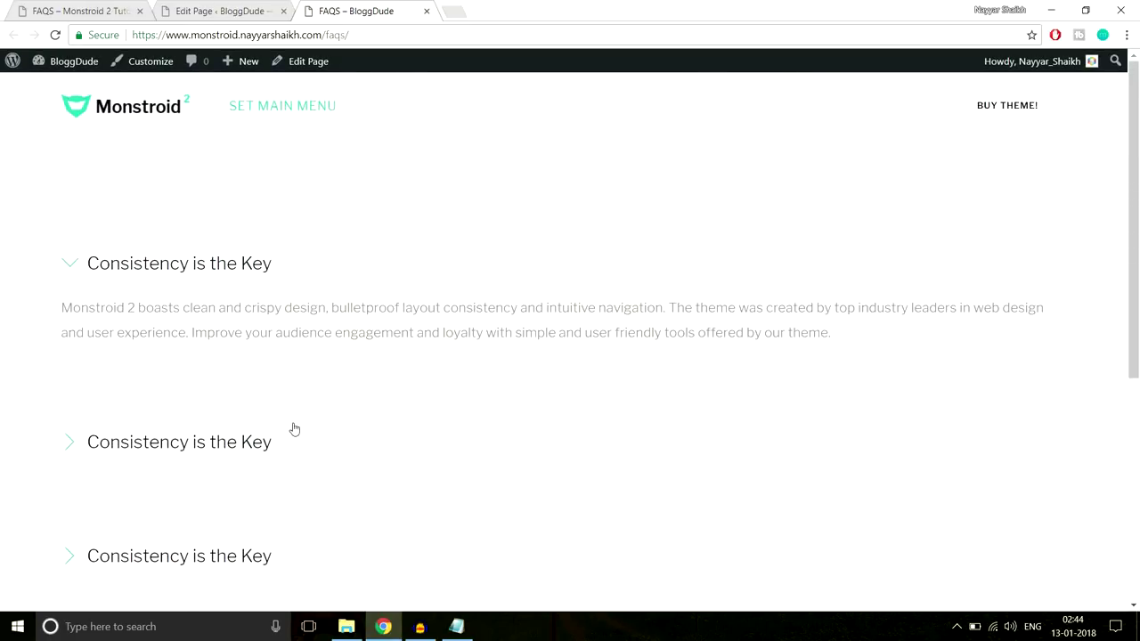
Go to the Monstroid 2 Tutorial site's Contact Us page and view its Mumbai map
left_click(100, 5)
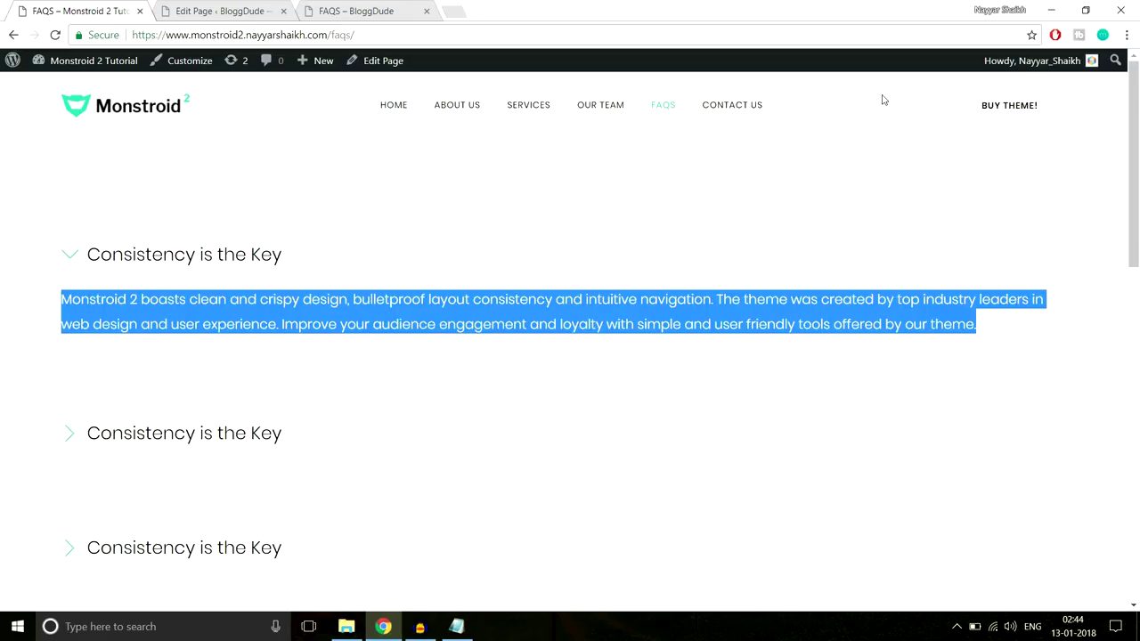
left_click(735, 106)
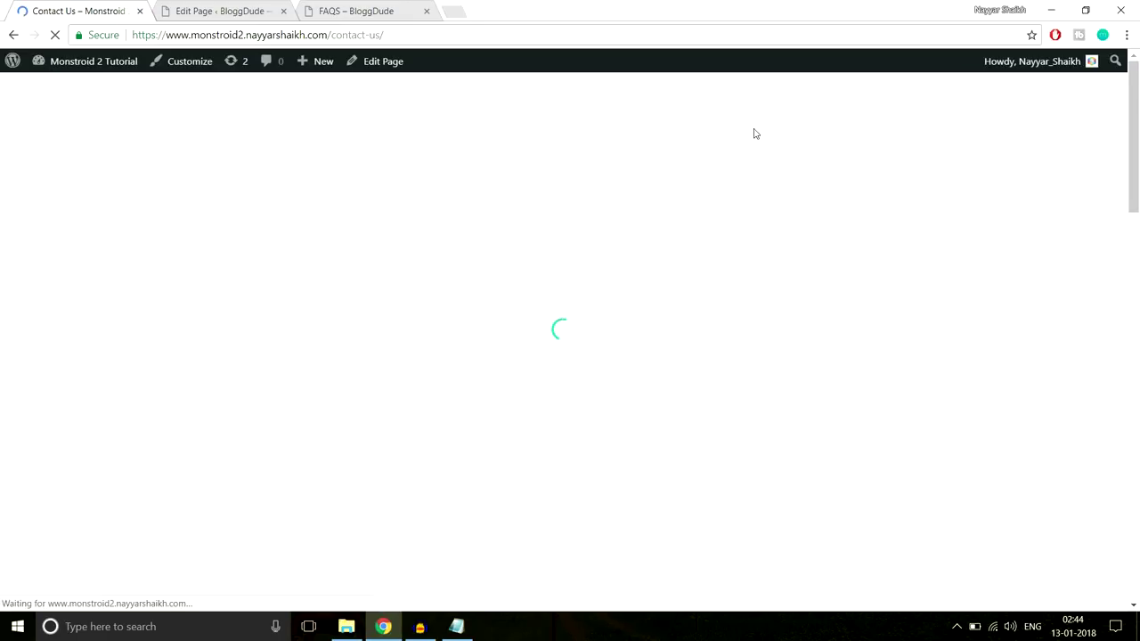
scroll(854, 236, "down", 6)
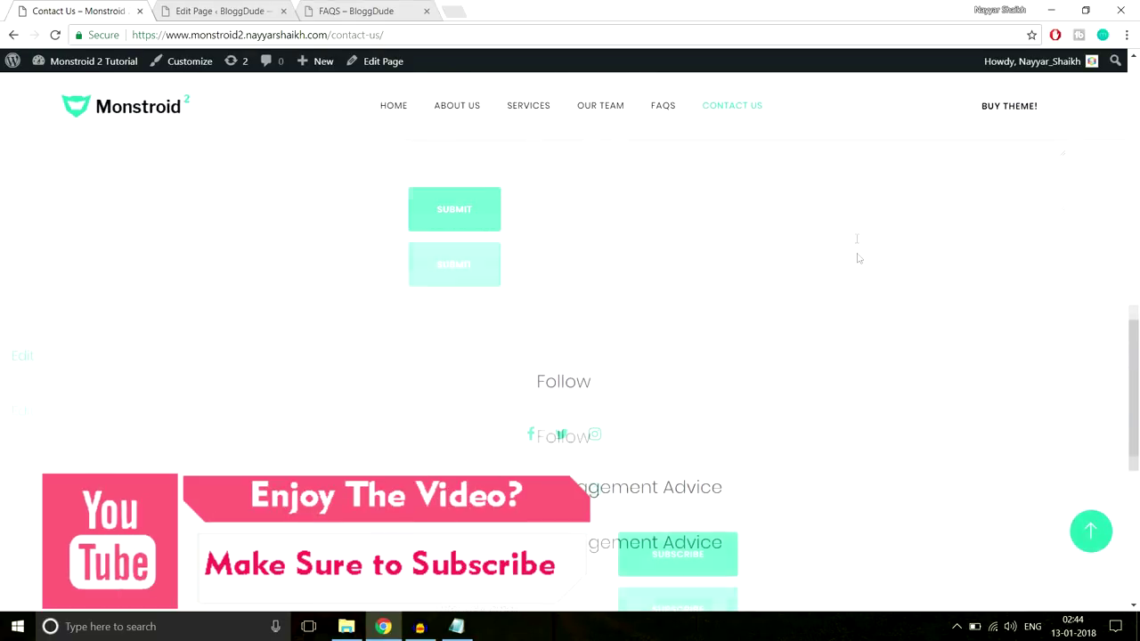
scroll(858, 252, "up", 5)
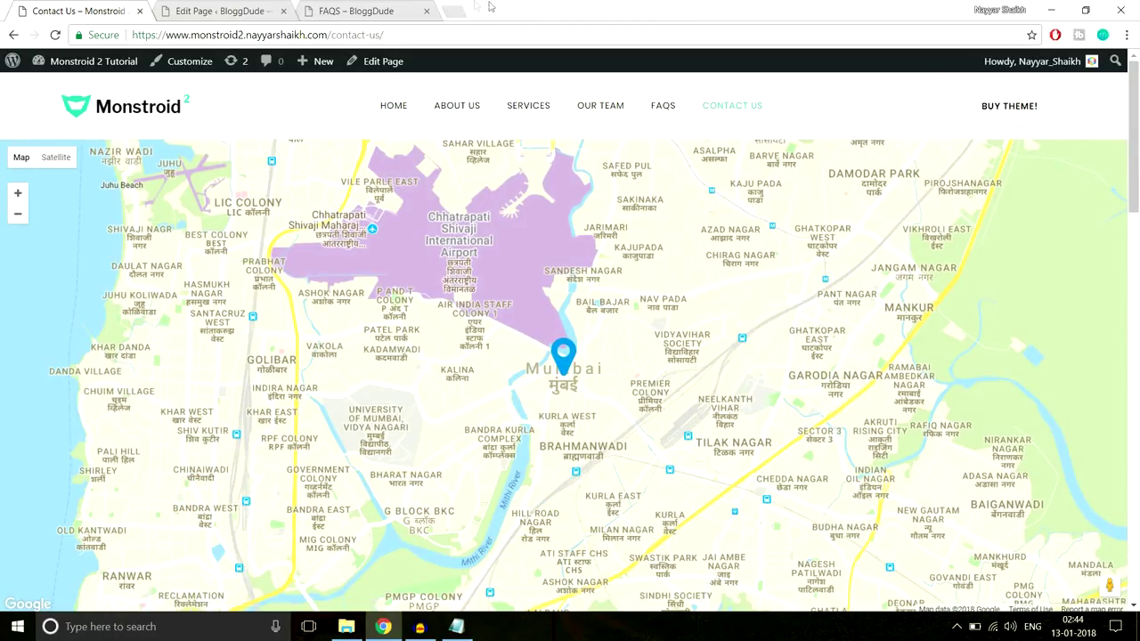
left_click(454, 11)
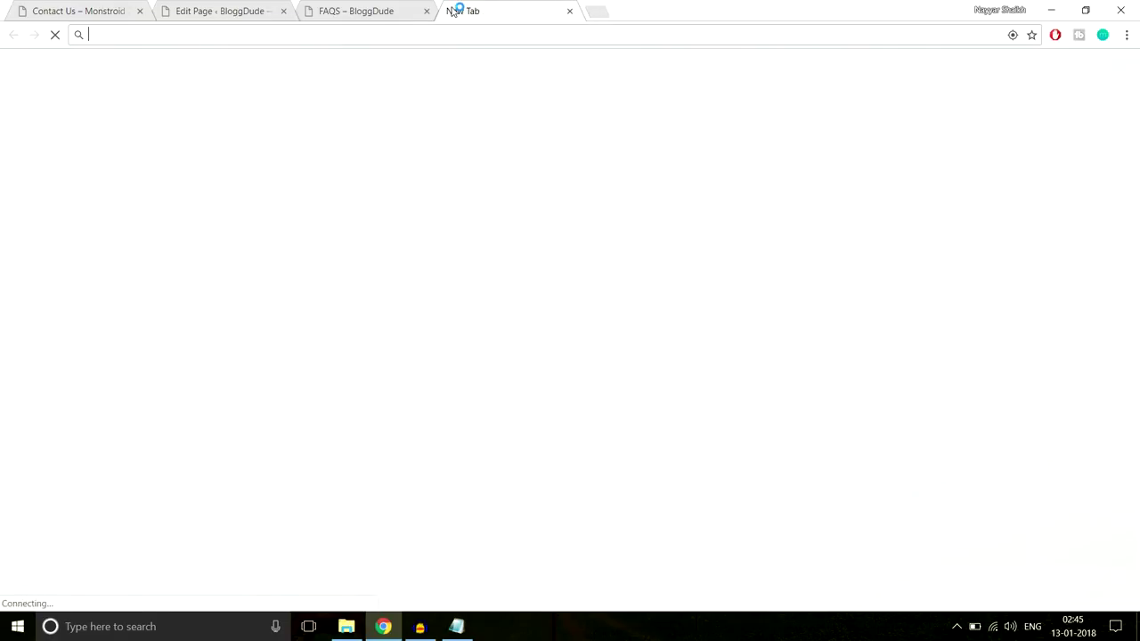
Go to the Google developers console and check the project list without switching projects
type("console.developers.google.com")
key("Return")
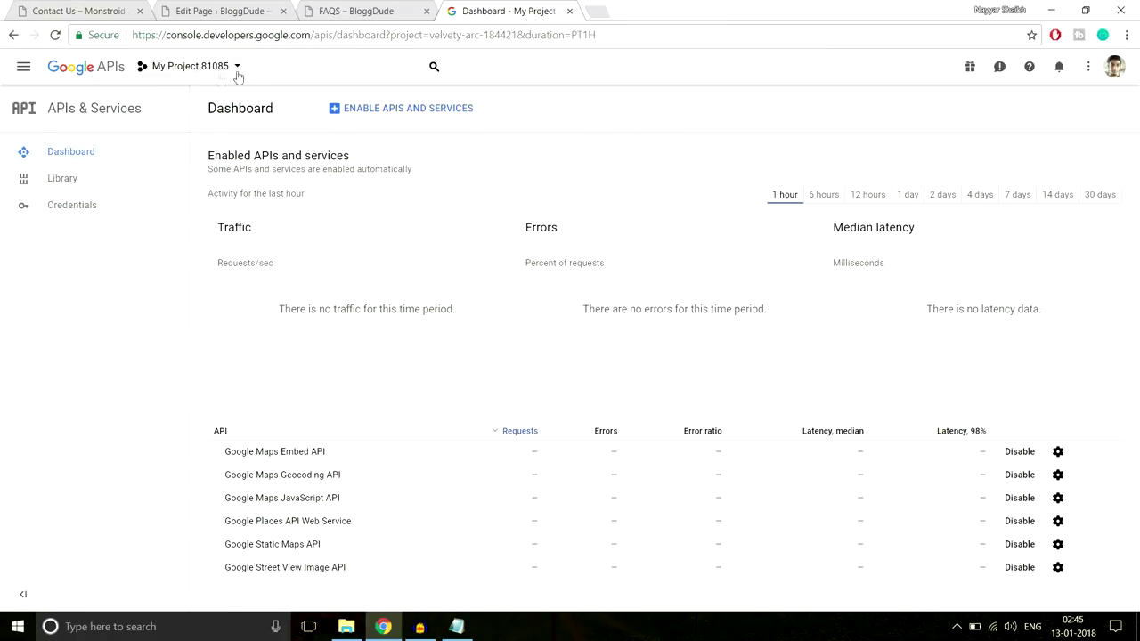
left_click(226, 77)
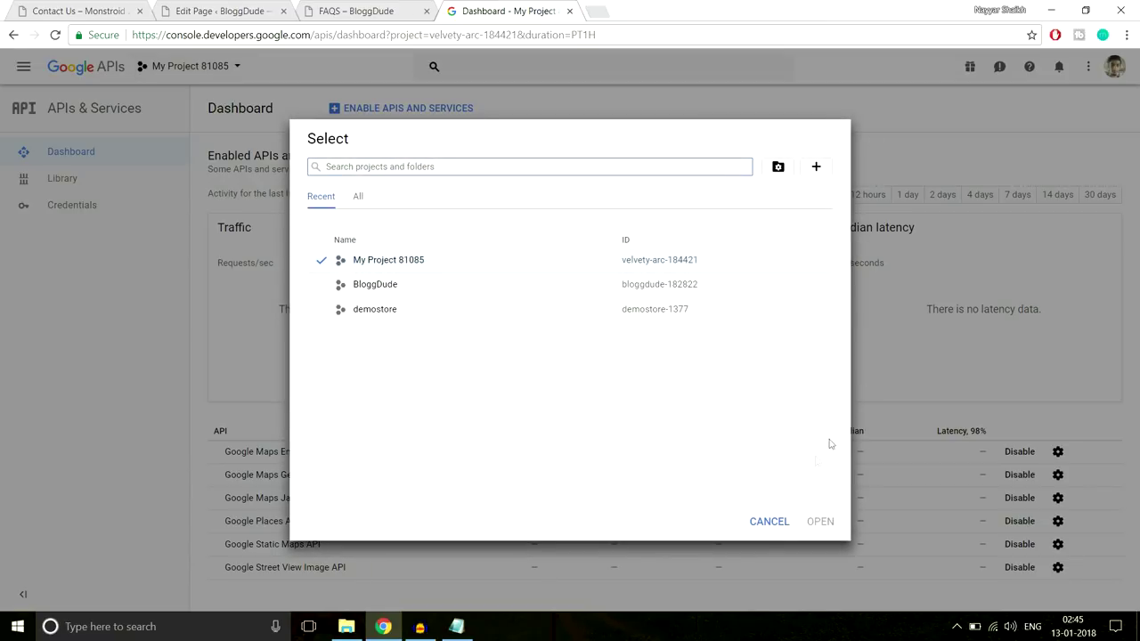
left_click(748, 522)
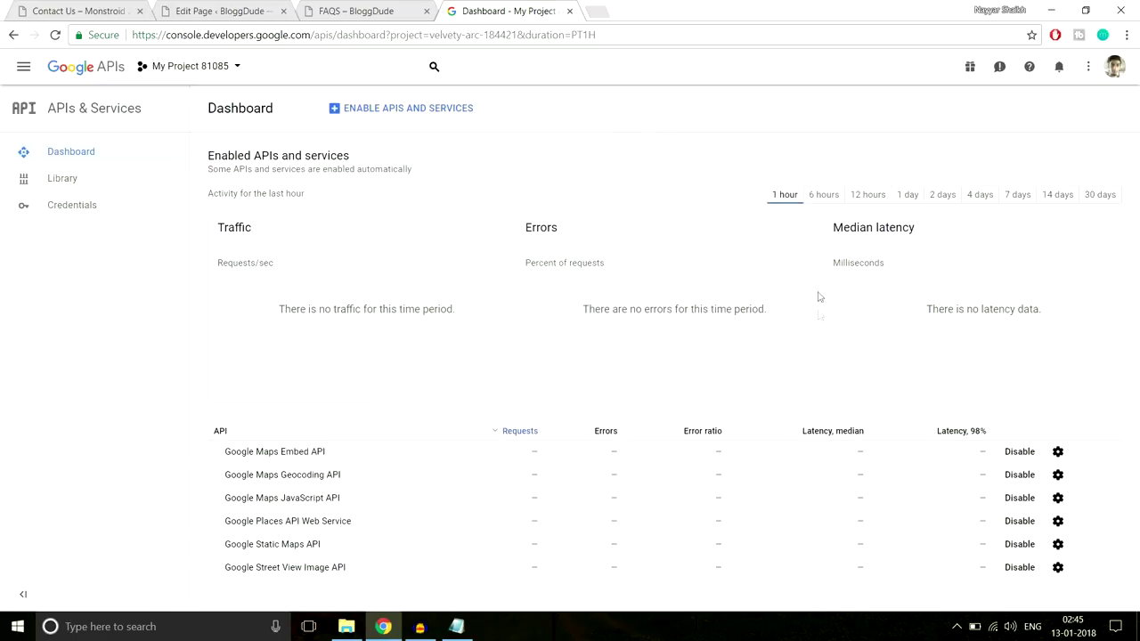
Search the API library for 'gogle mapo' and open Google Maps JavaScript API
left_click(112, 185)
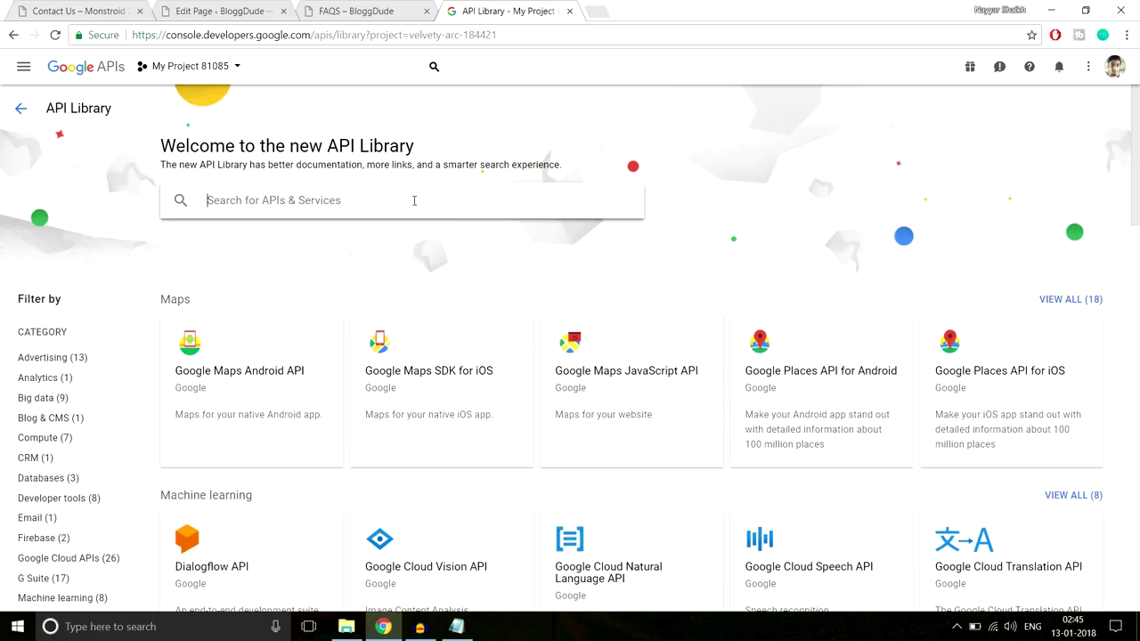
left_click(414, 201)
type("g")
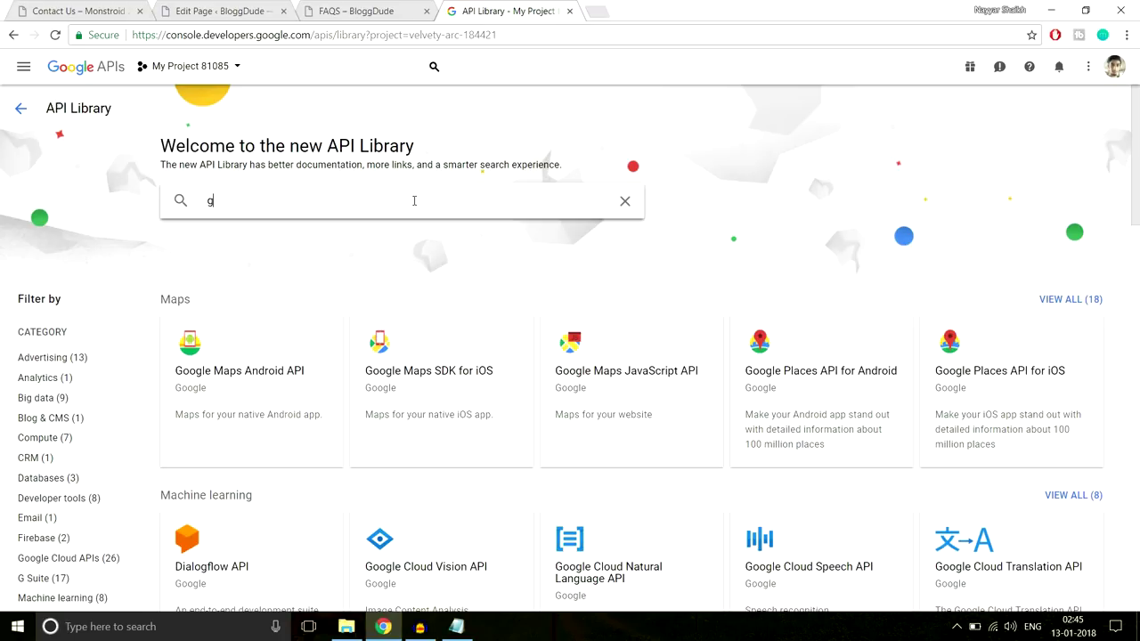
type("ogle map")
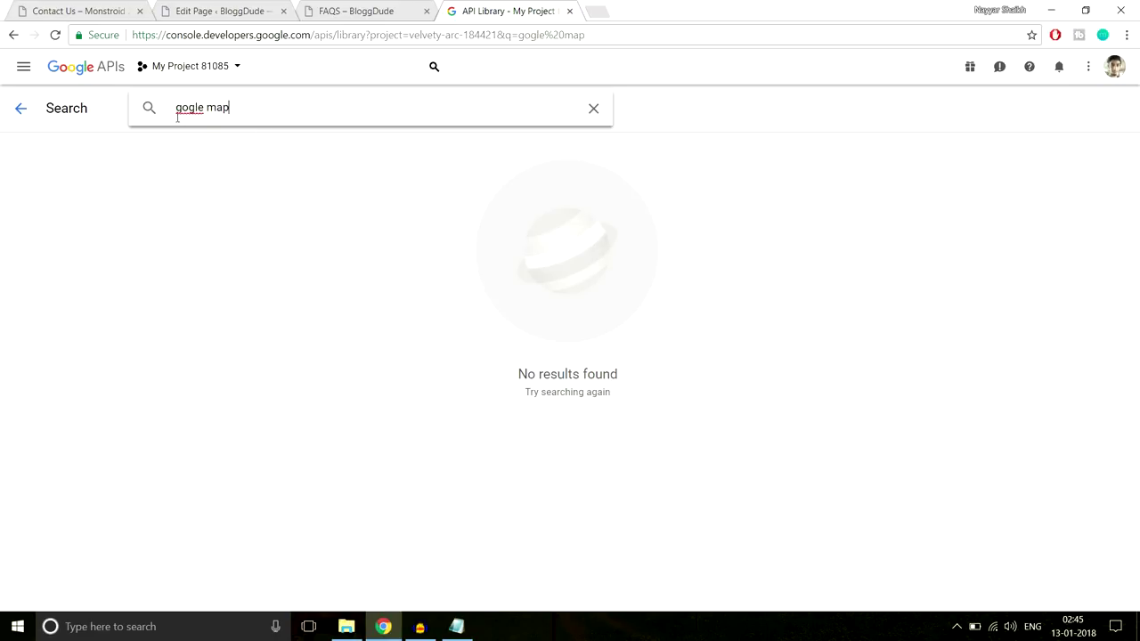
type("o")
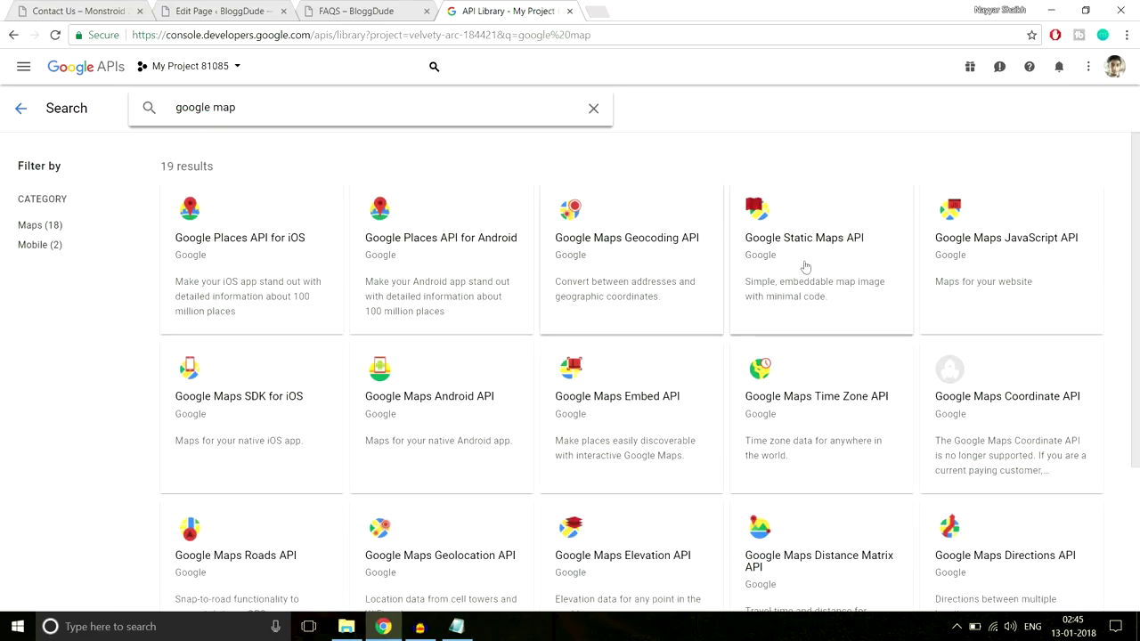
left_click(1020, 236)
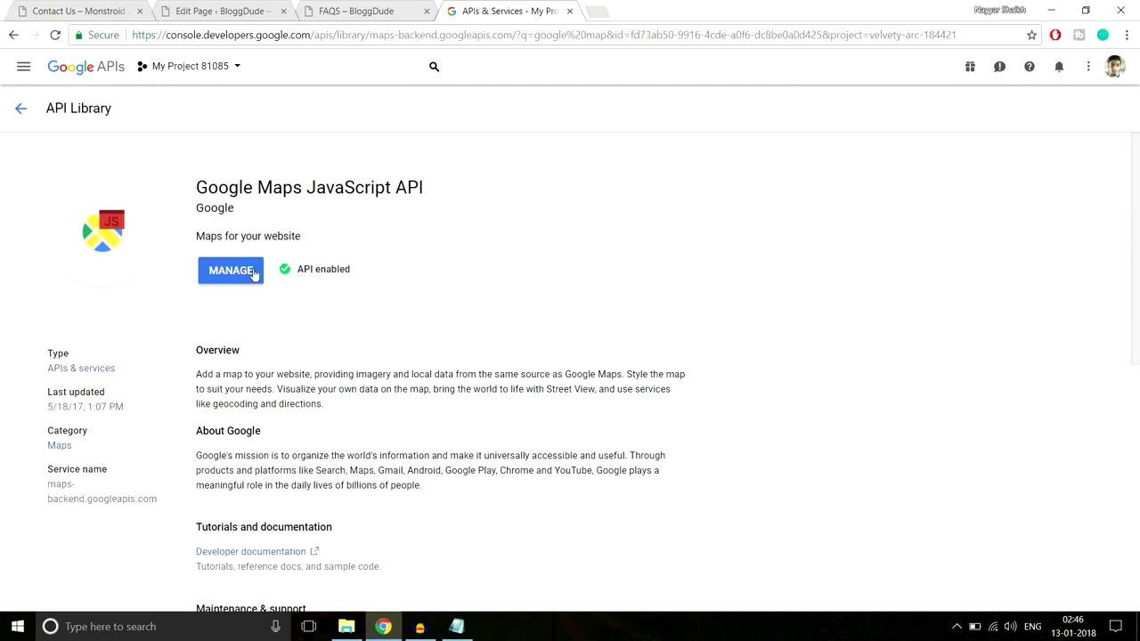
Confirm the Maps JavaScript API is enabled, then go to the project's Credentials page
left_click_drag(365, 272, 293, 272)
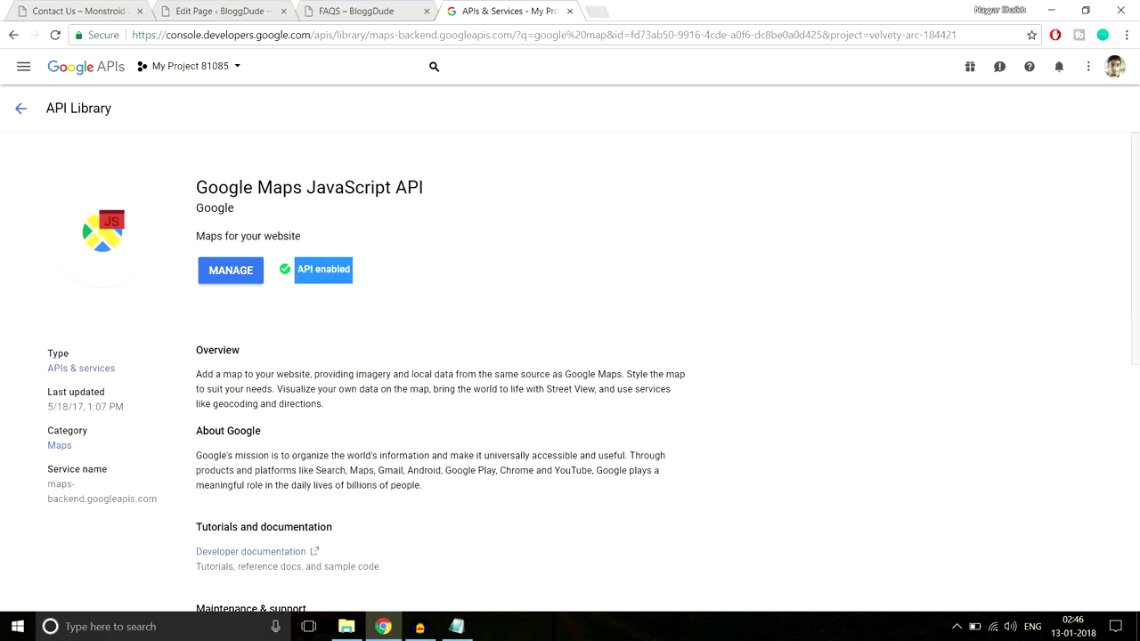
left_click(11, 117)
left_click(15, 119)
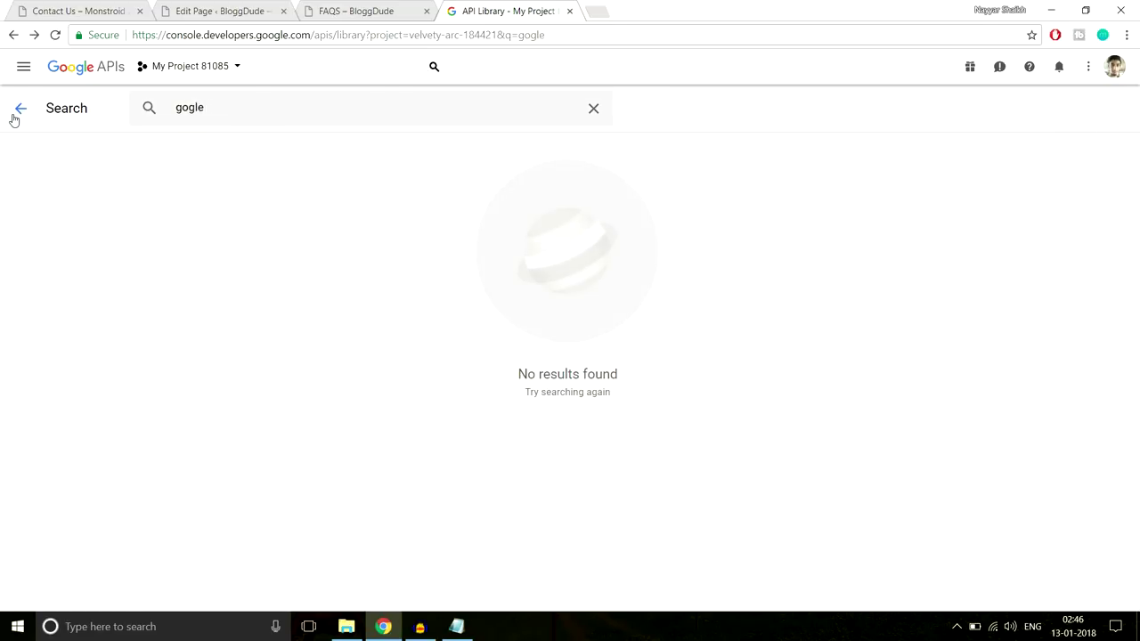
left_click(100, 75)
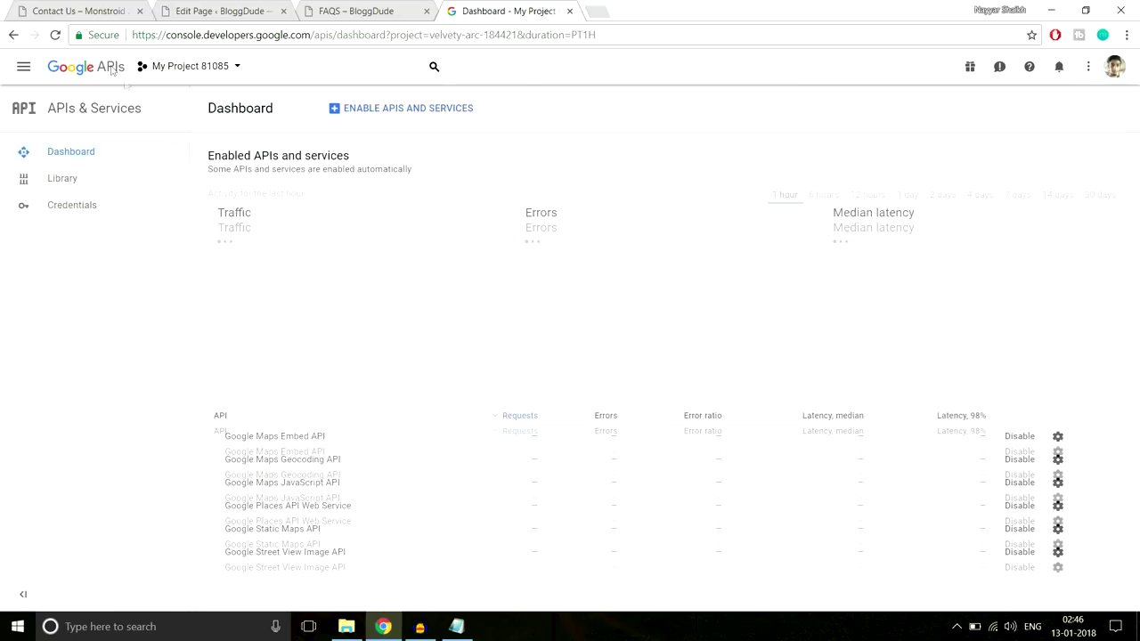
left_click(99, 213)
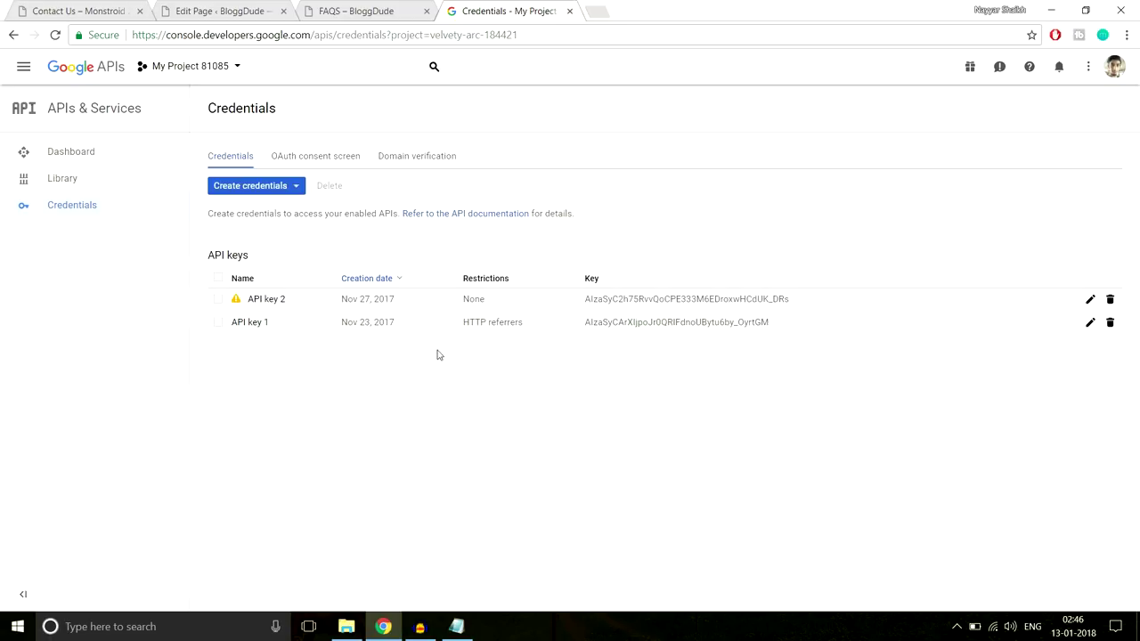
Create a new API key and review the project's allowed domains
left_click(269, 195)
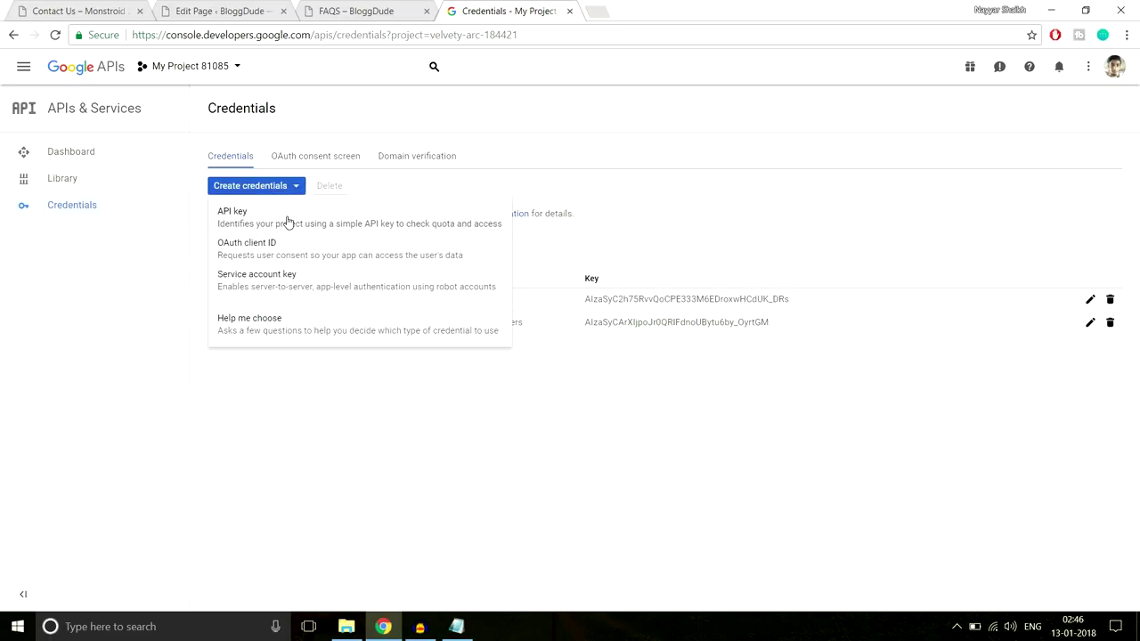
left_click(288, 220)
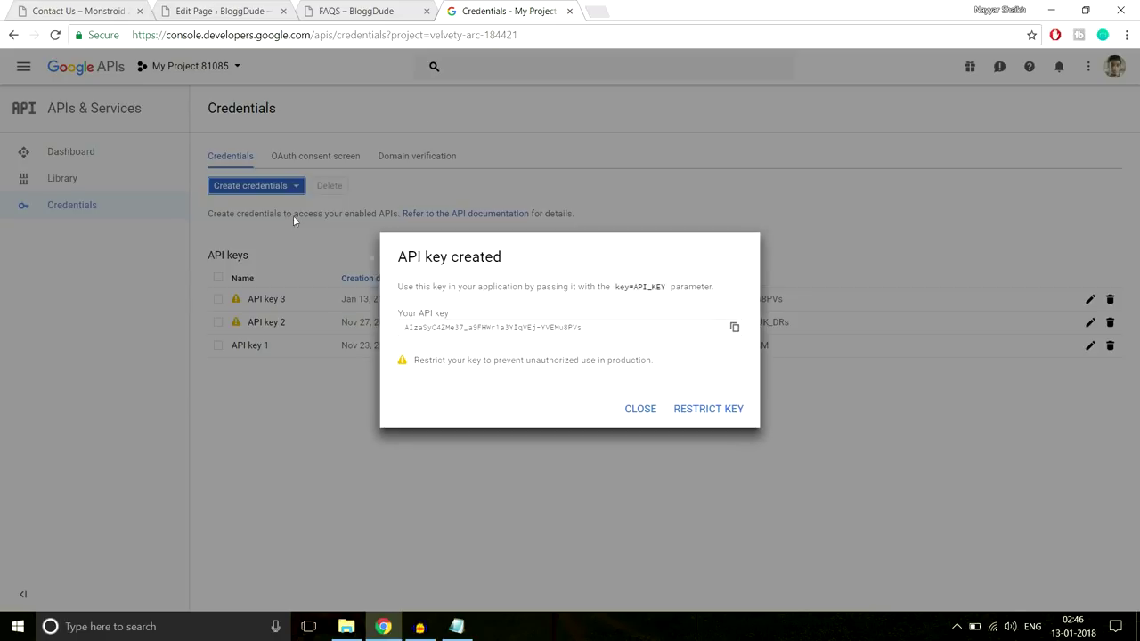
left_click(640, 409)
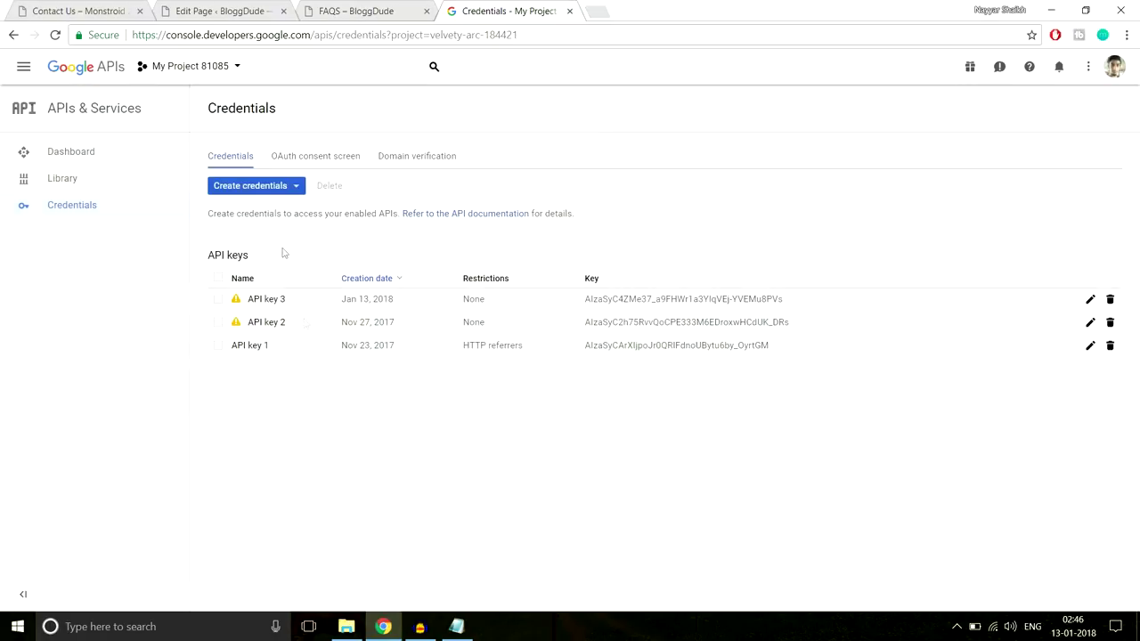
left_click(419, 161)
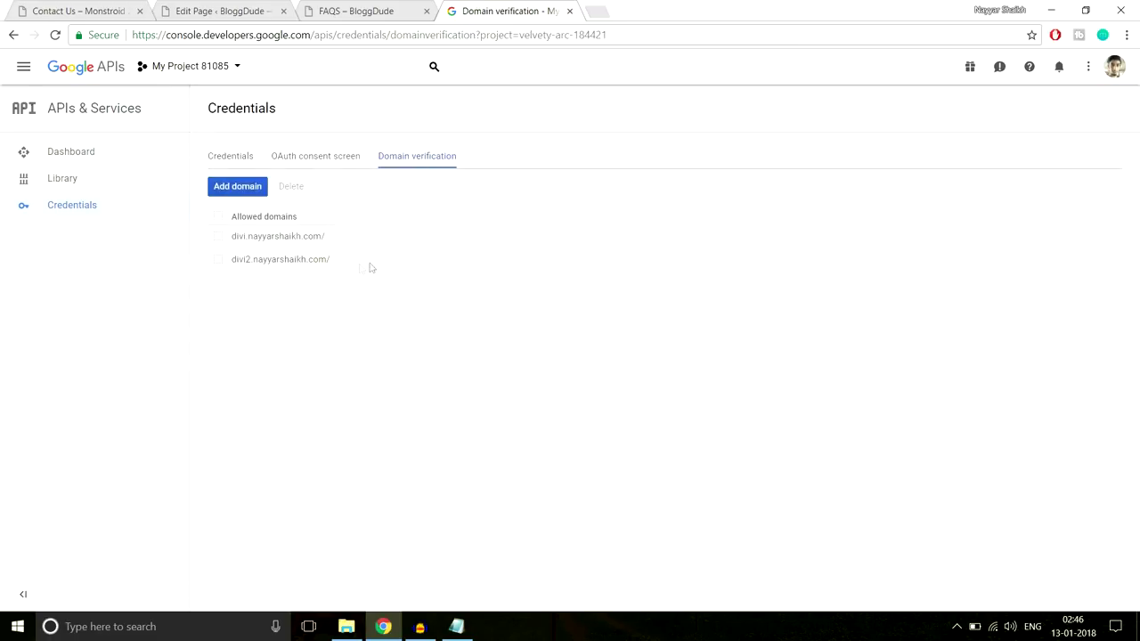
left_click_drag(371, 268, 244, 240)
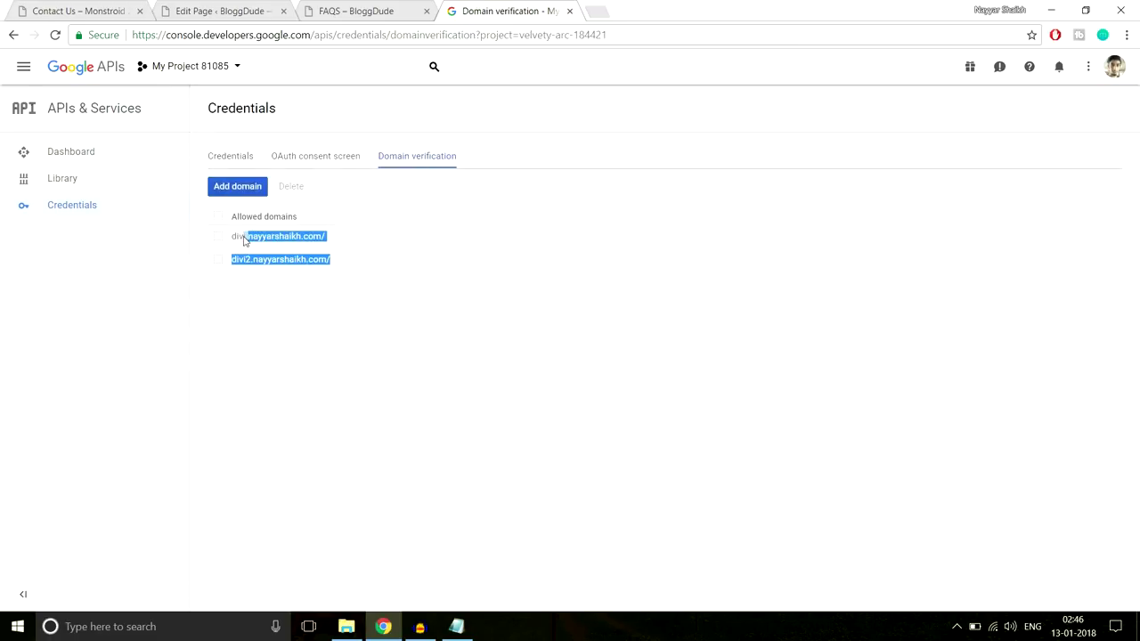
Add the WordPress site's base address as an allowed domain and proceed to ownership verification
left_click(252, 191)
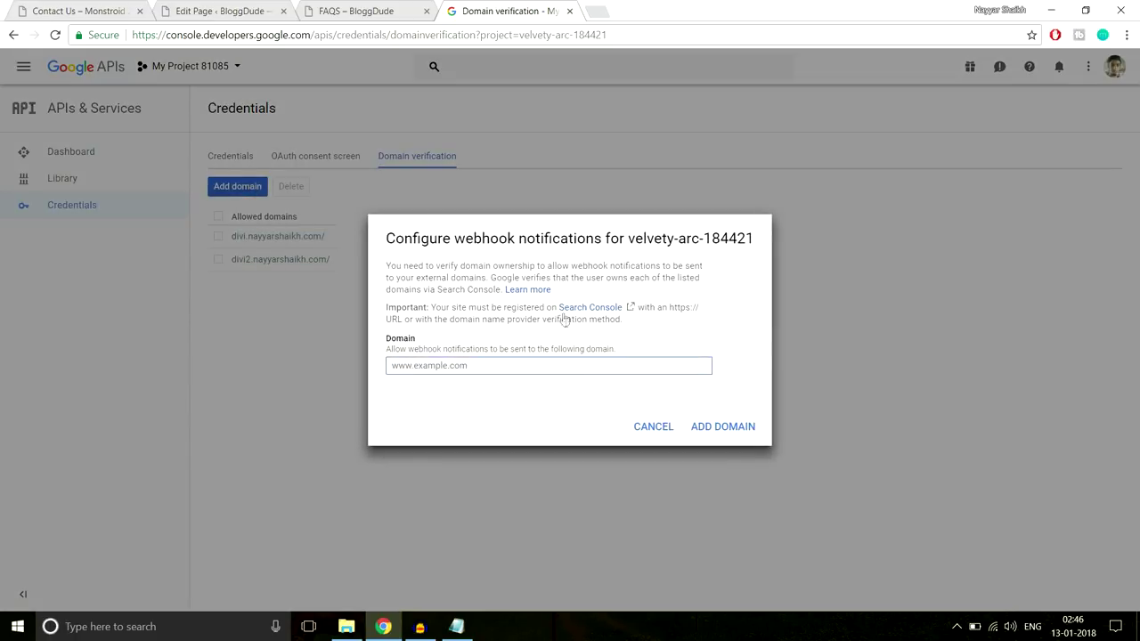
left_click(213, 10)
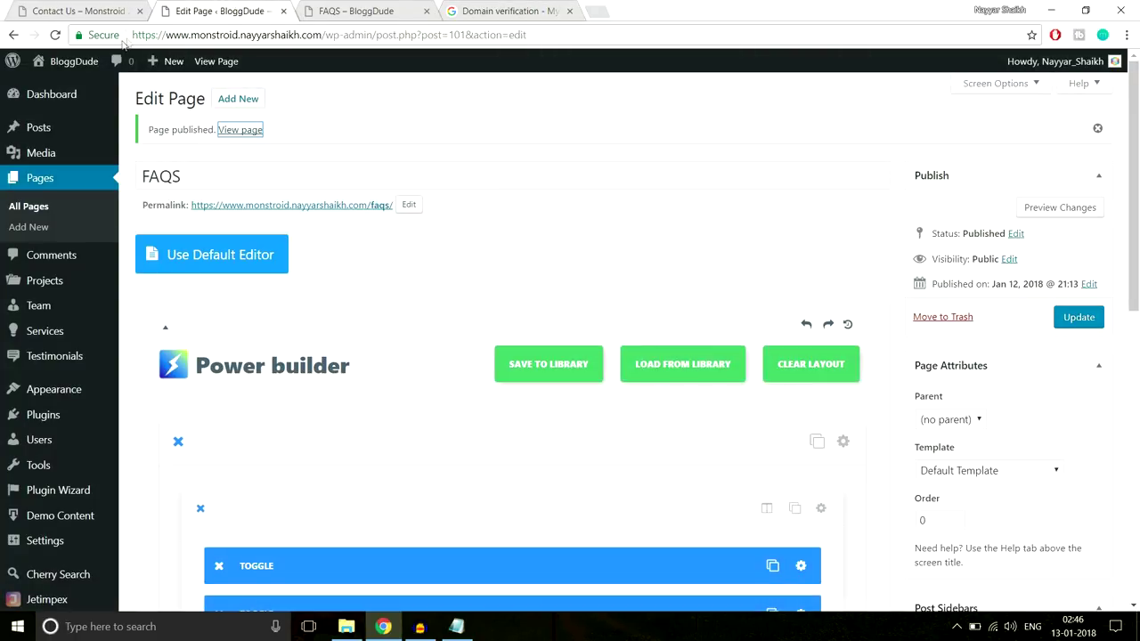
left_click_drag(133, 35, 328, 39)
key("ctrl+c")
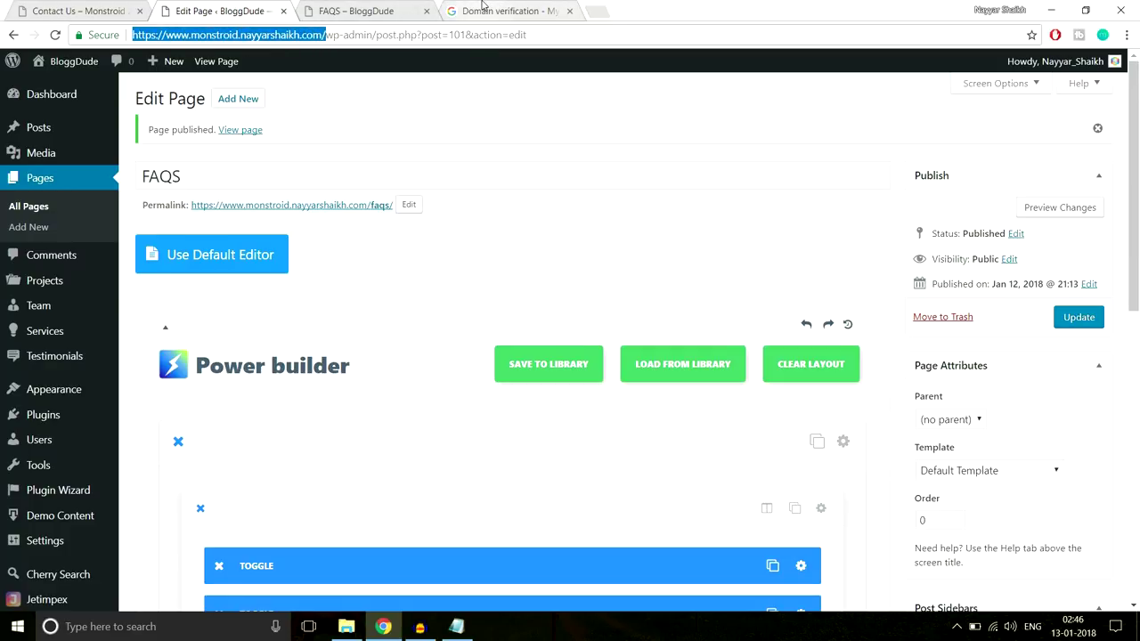
left_click(488, 11)
key("ctrl+v")
left_click(746, 428)
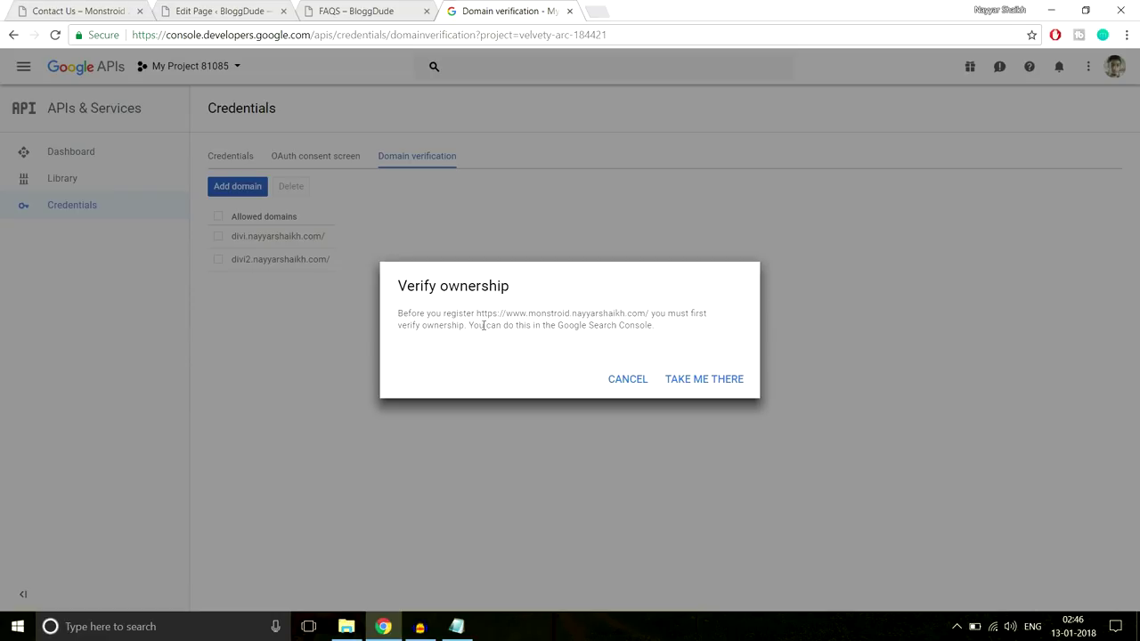
left_click(700, 385)
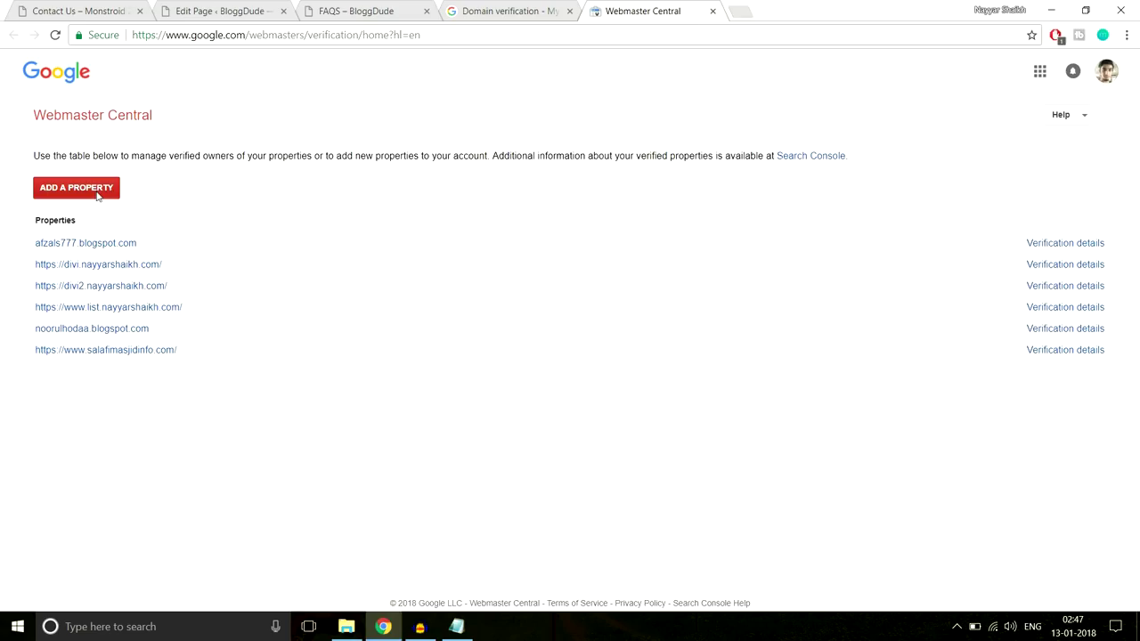
Add the Monstroid site address as a new property in Webmaster Central
left_click(96, 194)
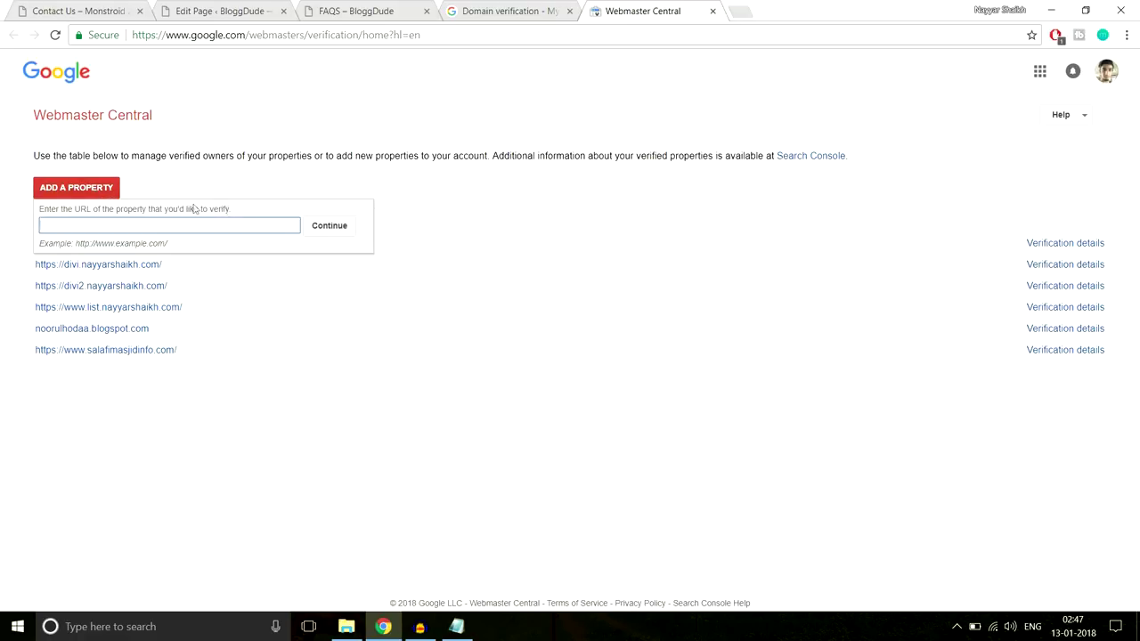
key("ctrl+v")
left_click(330, 231)
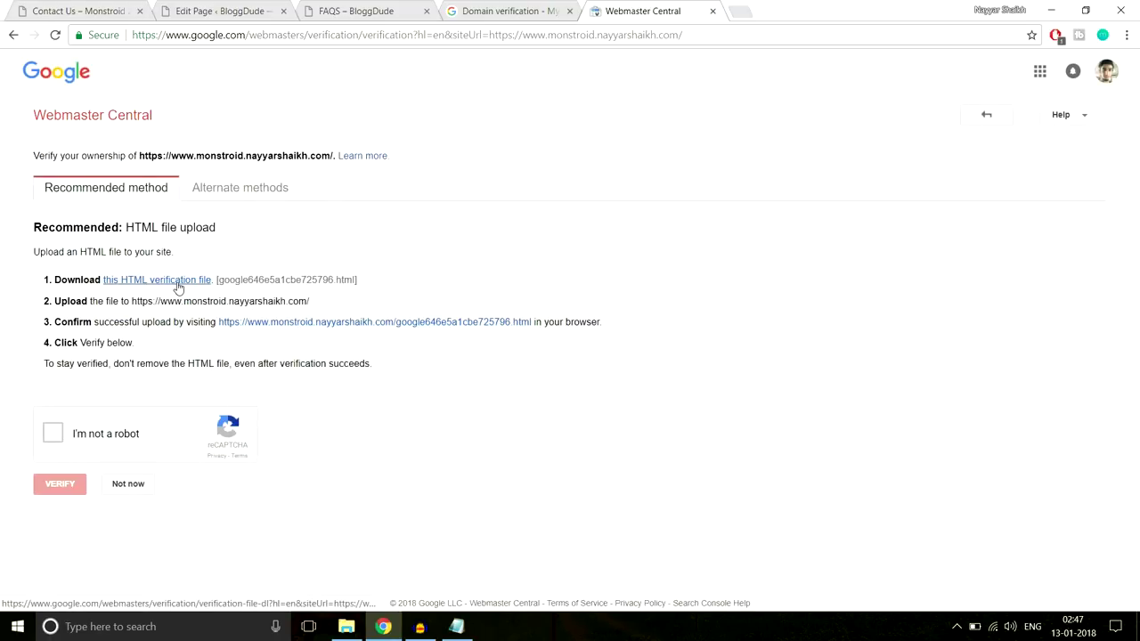
Download the HTML verification file and show it in its folder
left_click(147, 283)
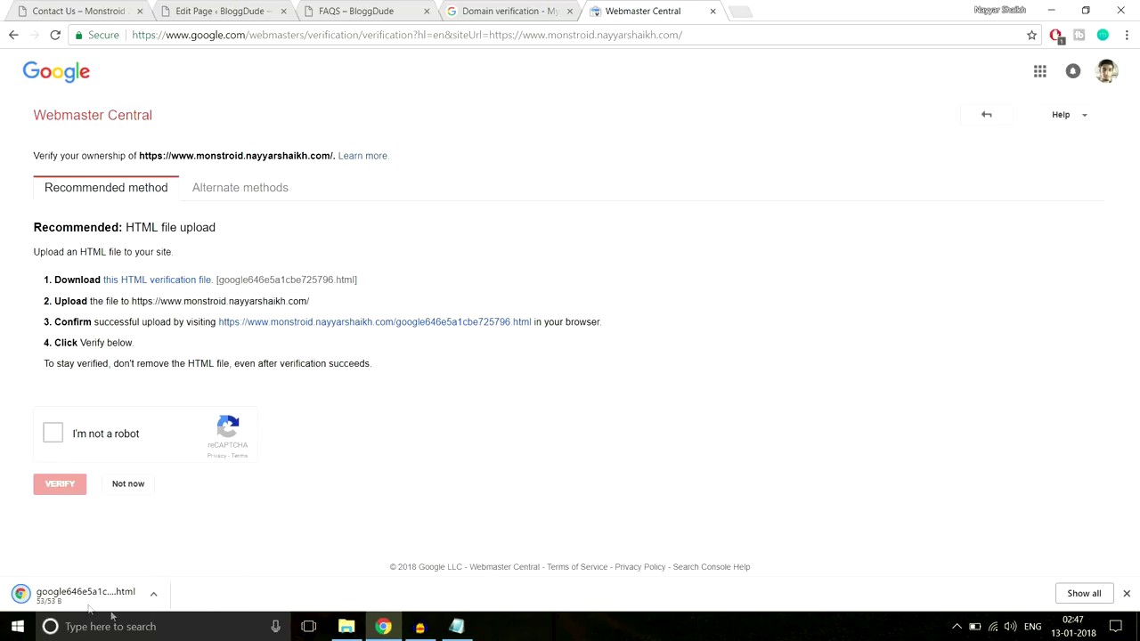
left_click(153, 596)
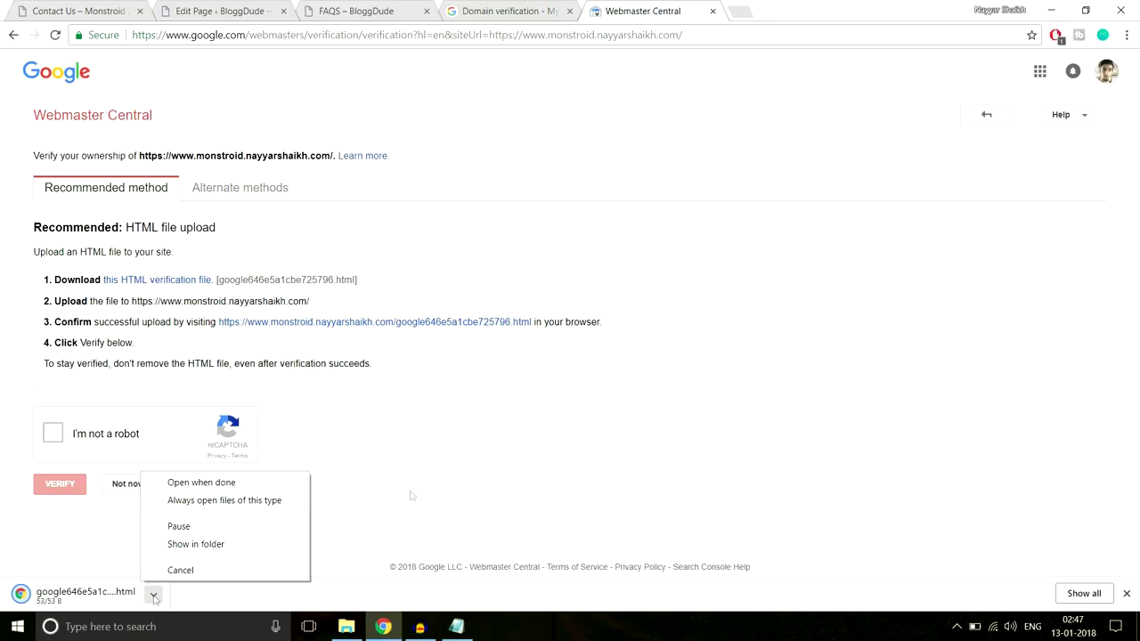
left_click(247, 547)
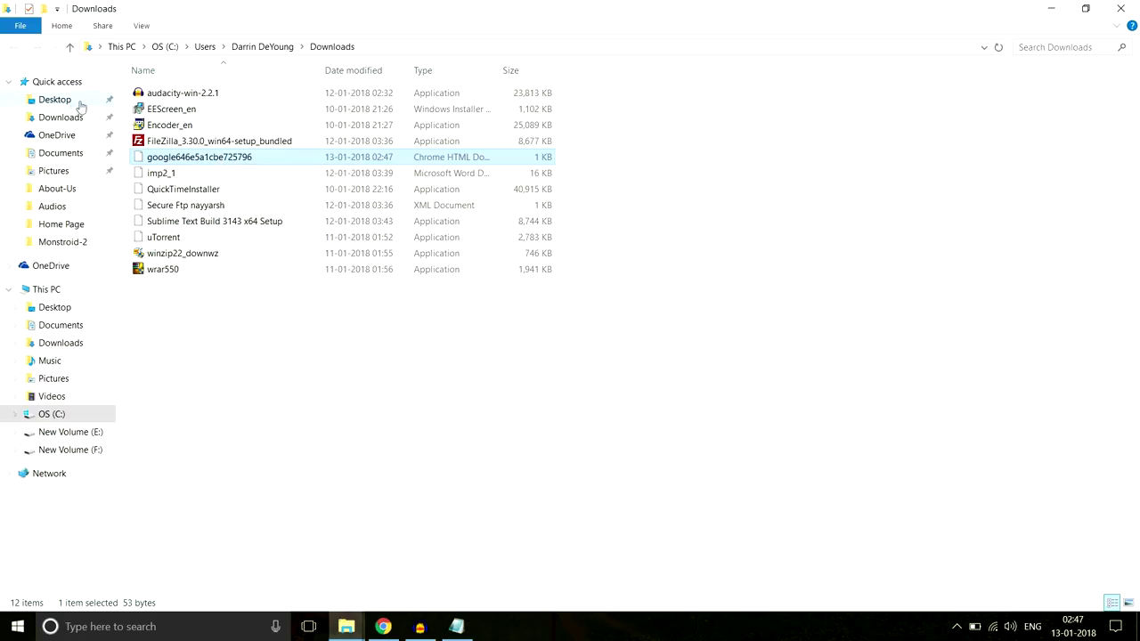
Put the verification file on the Desktop and connect FileZilla to the saved web server
left_click(55, 99)
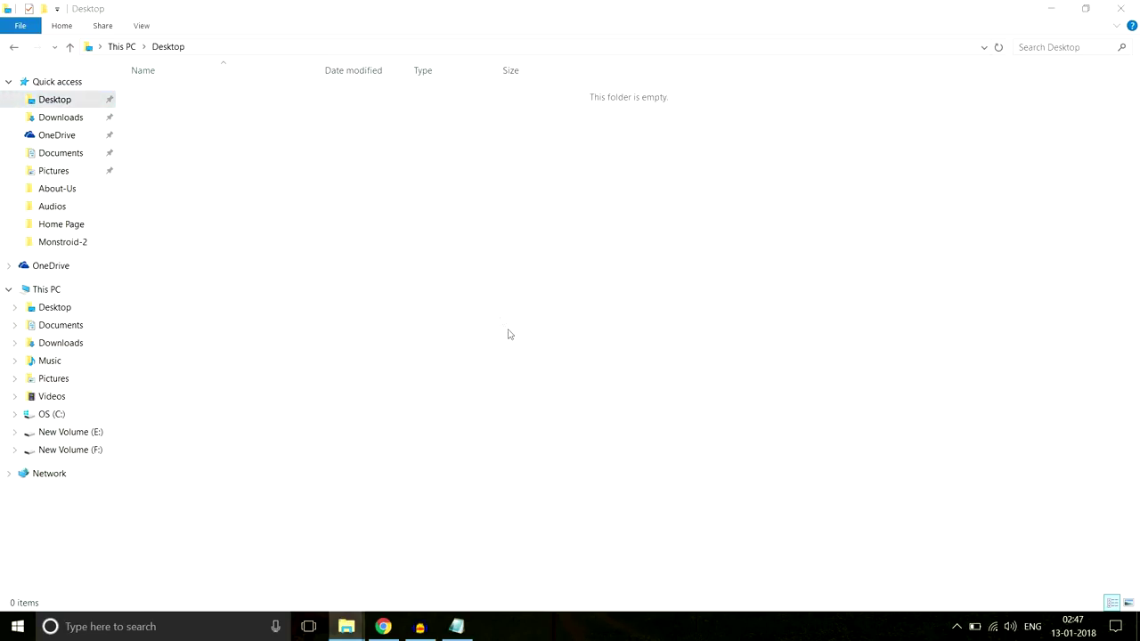
key("ctrl+v")
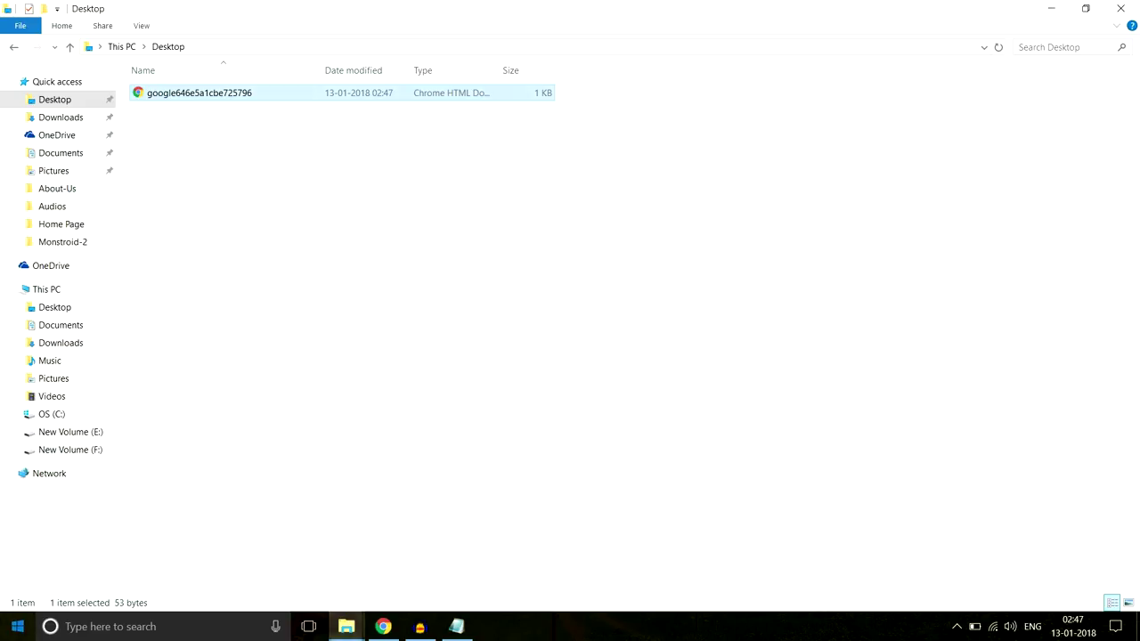
left_click(11, 625)
left_click(672, 495)
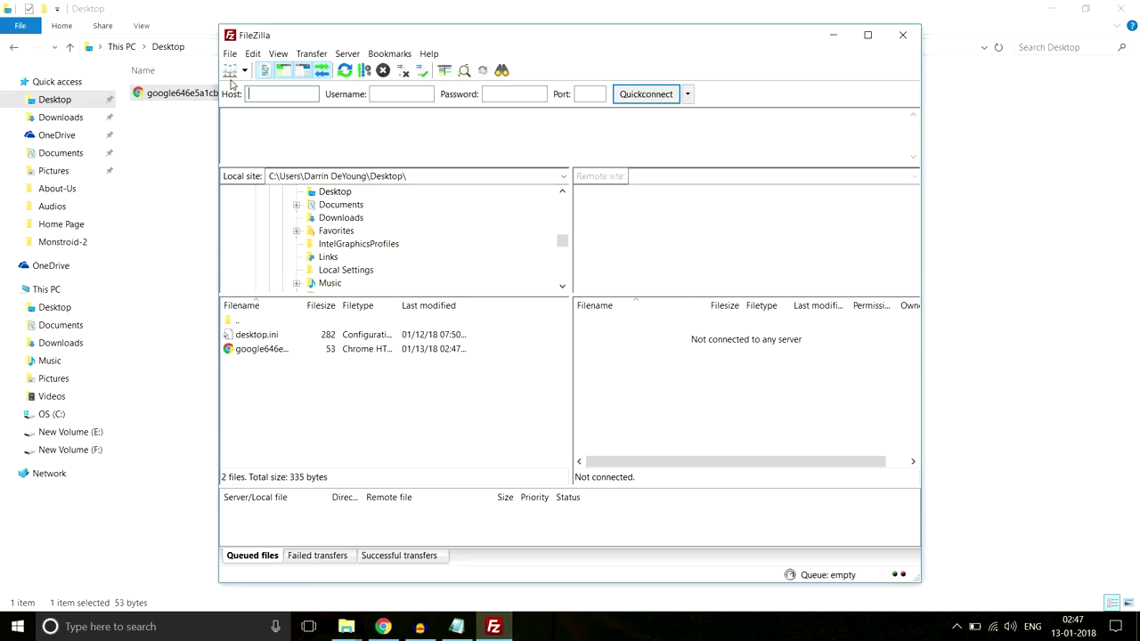
left_click(229, 71)
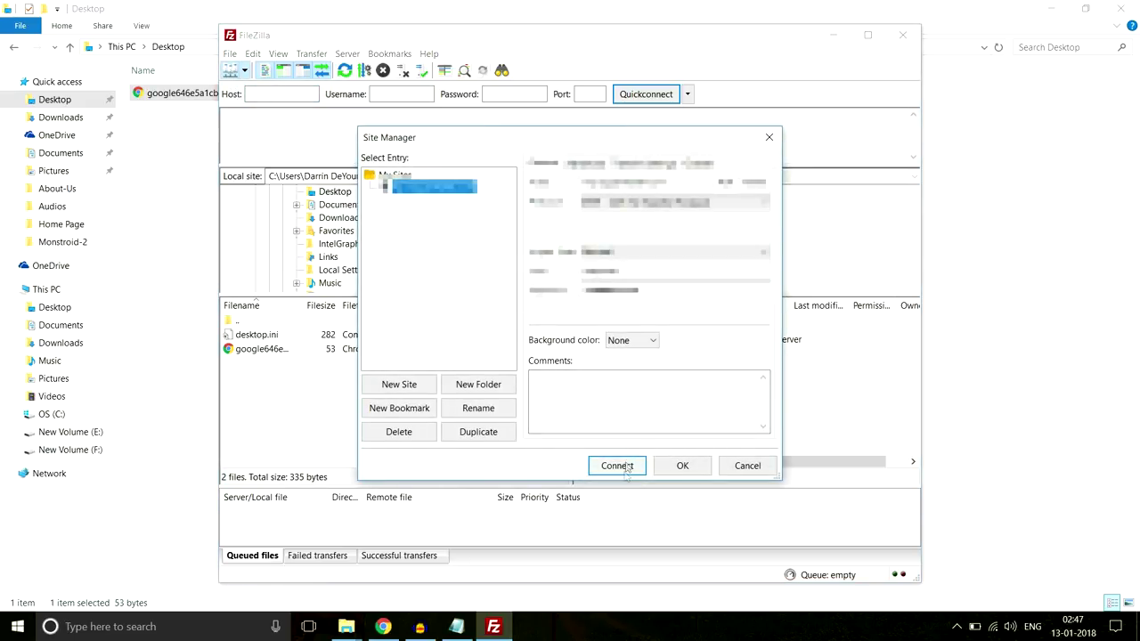
left_click(623, 470)
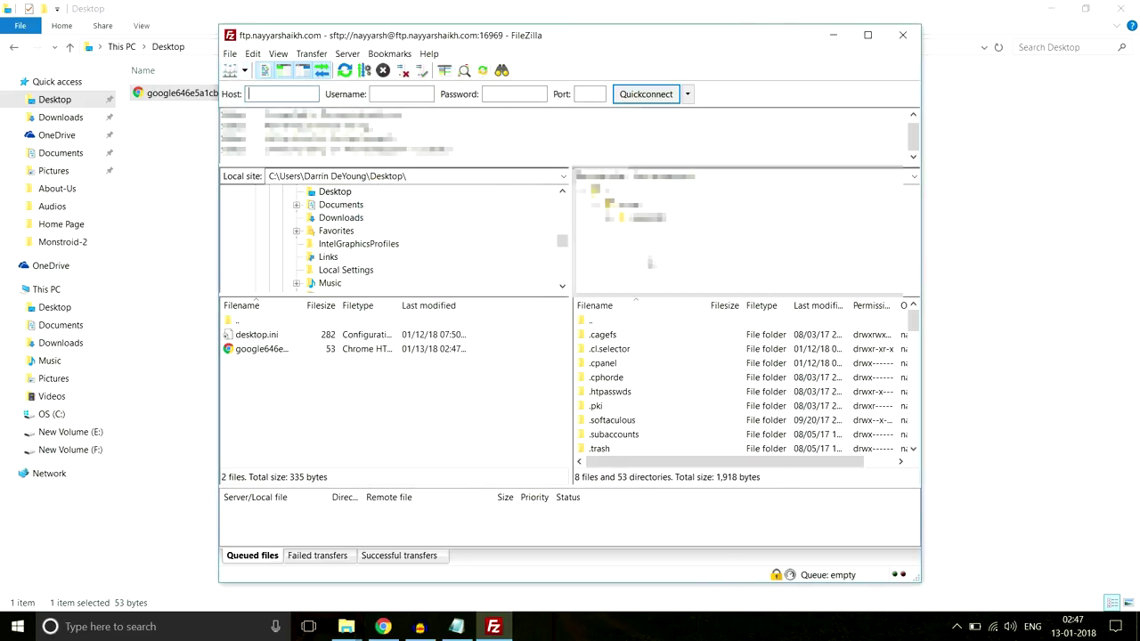
Upload the verification file into the Monstroid site's folder on the server
scroll(671, 402, "down", 6)
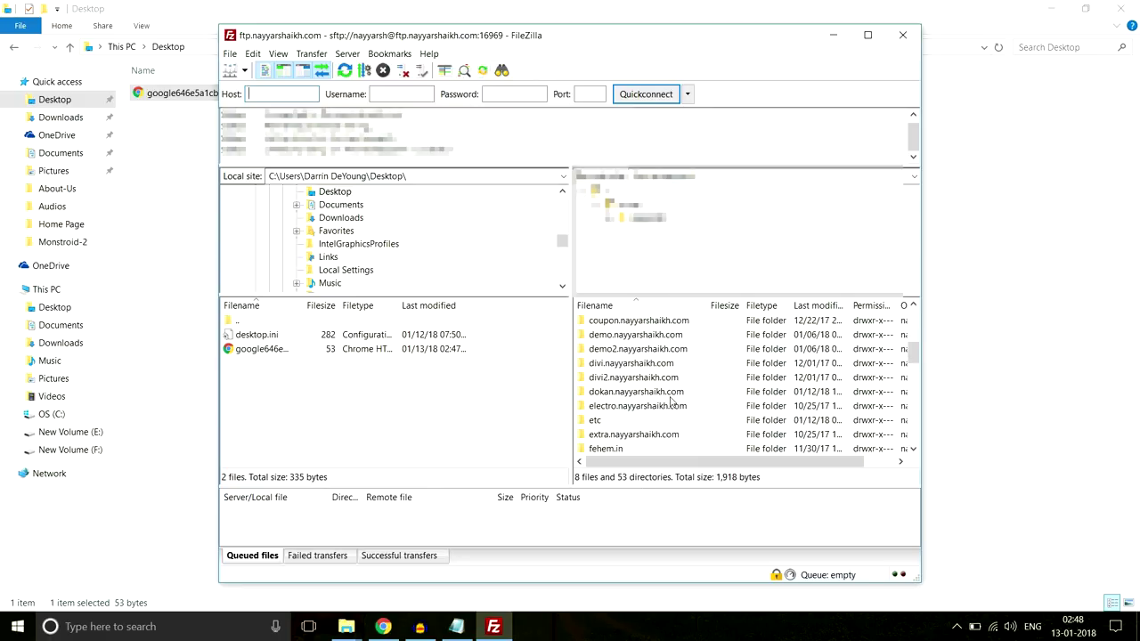
scroll(672, 403, "down", 6)
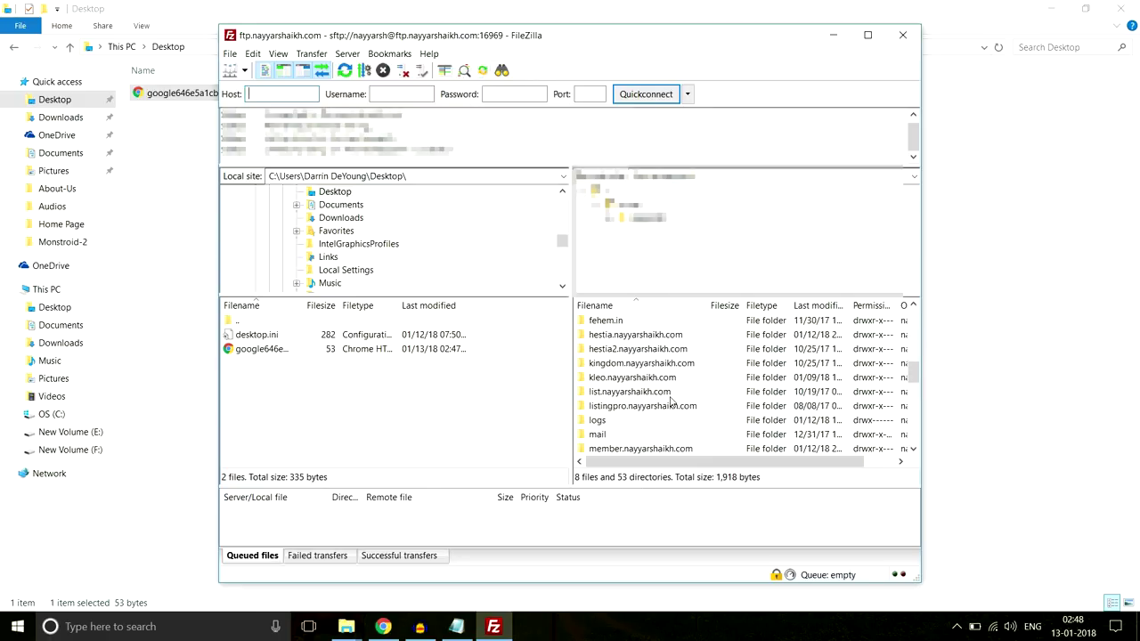
scroll(672, 403, "down", 1)
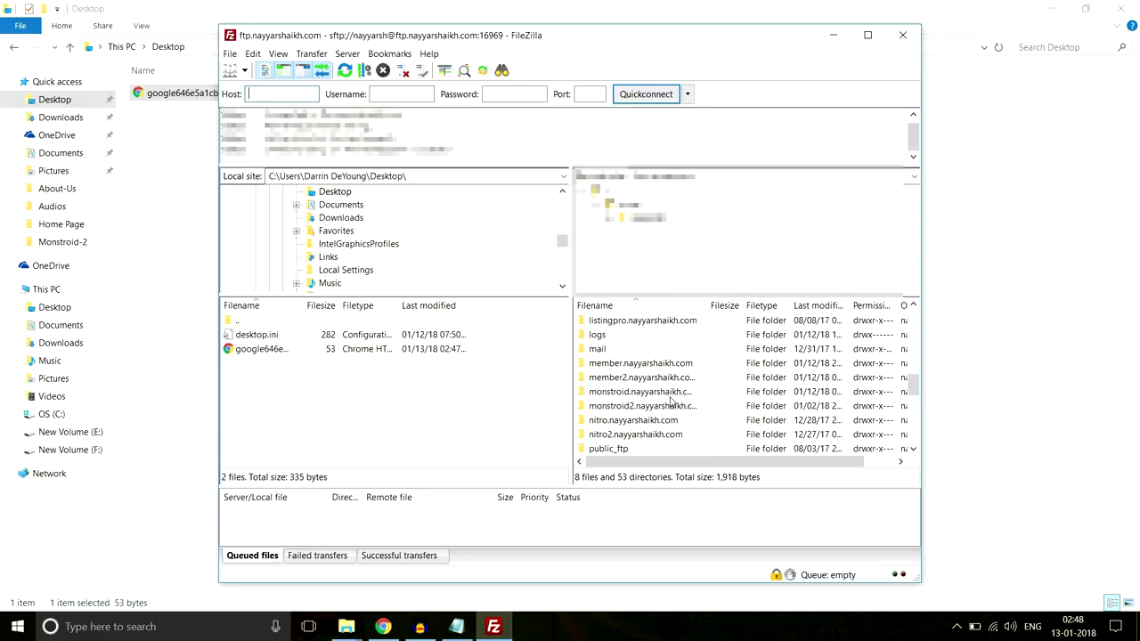
double_click(617, 392)
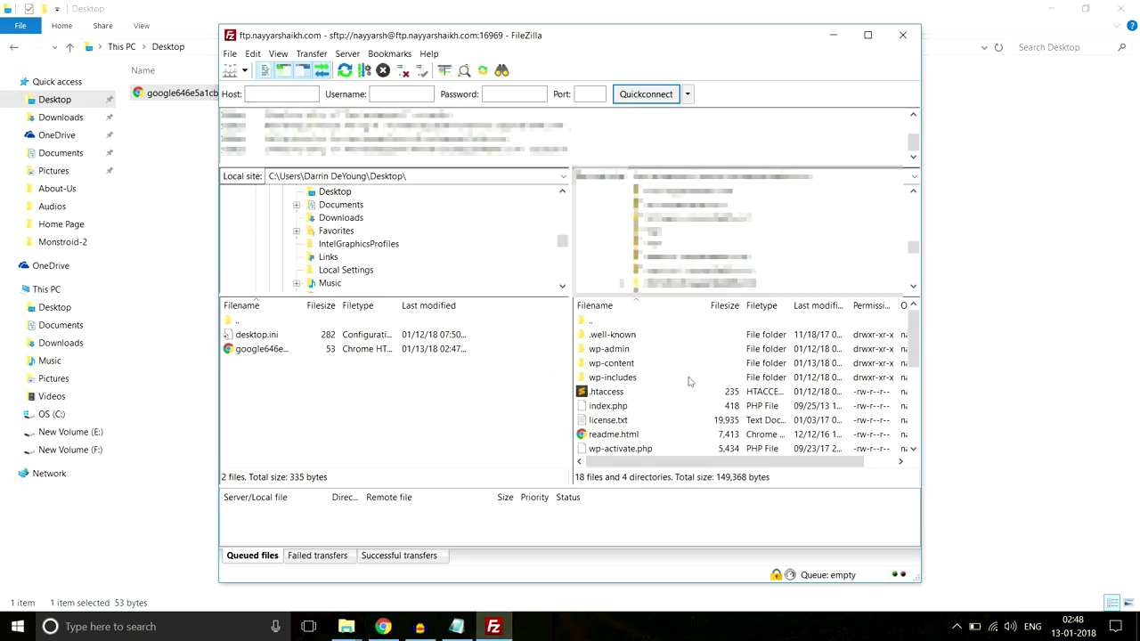
left_click(282, 352)
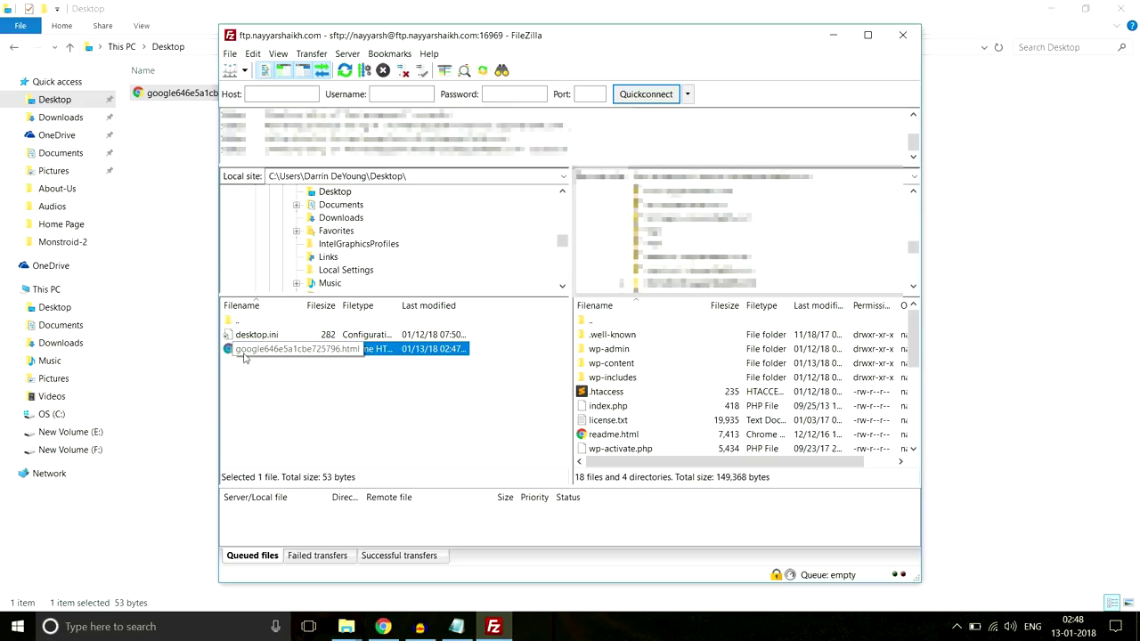
left_click_drag(244, 354, 700, 417)
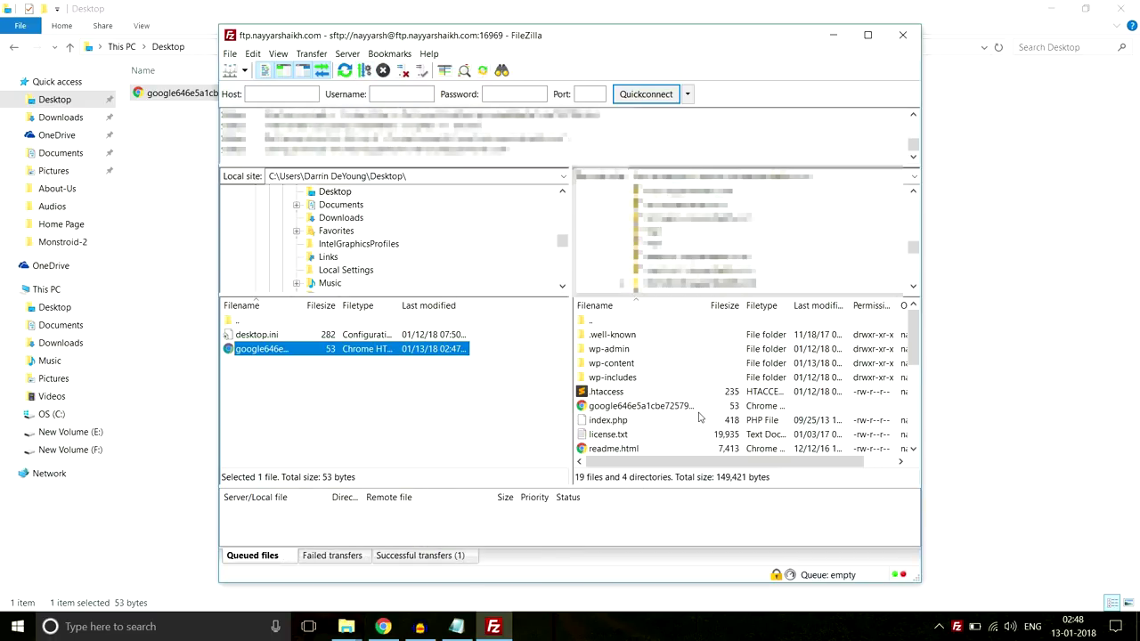
left_click(1126, 544)
Tick I'm not a robot and confirm the uploaded google-site-verification file loads online
left_click(383, 626)
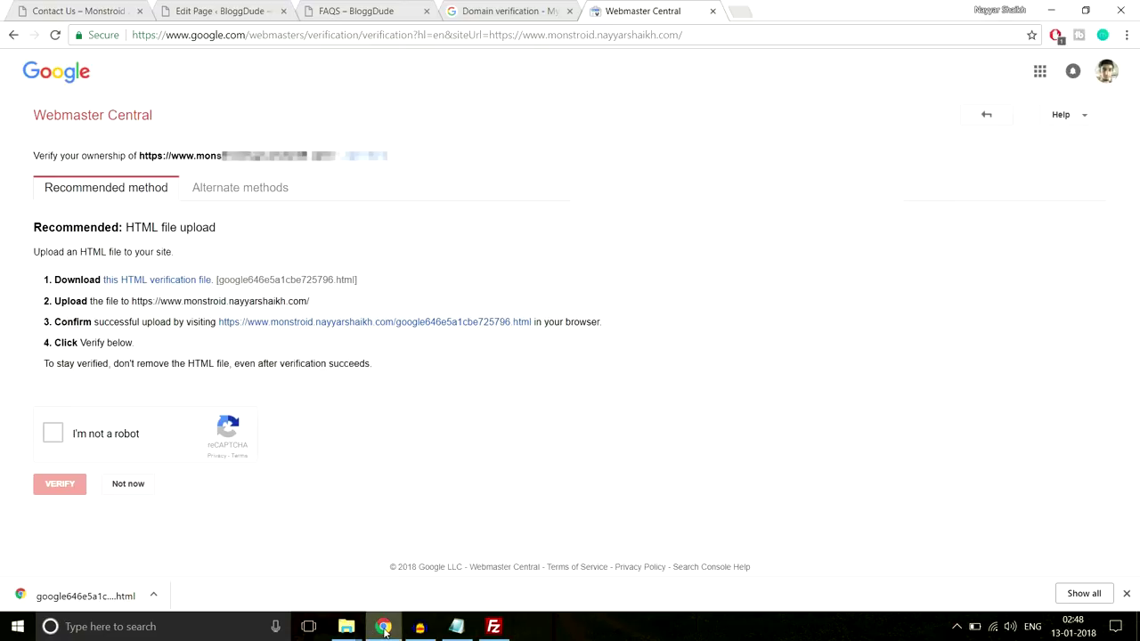
left_click(59, 434)
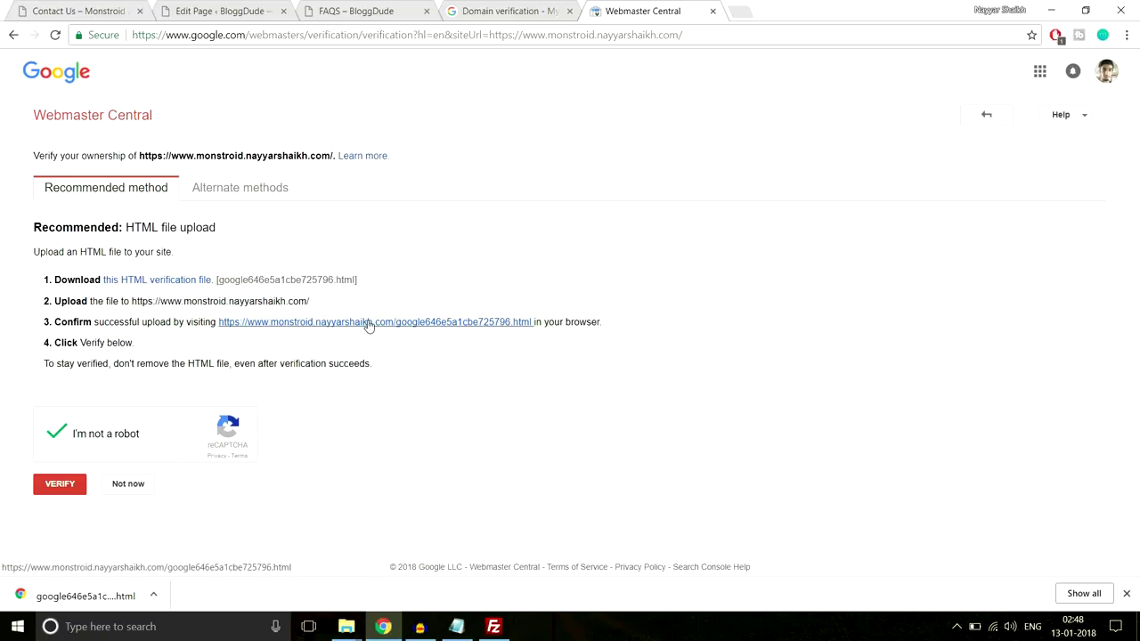
left_click(368, 323)
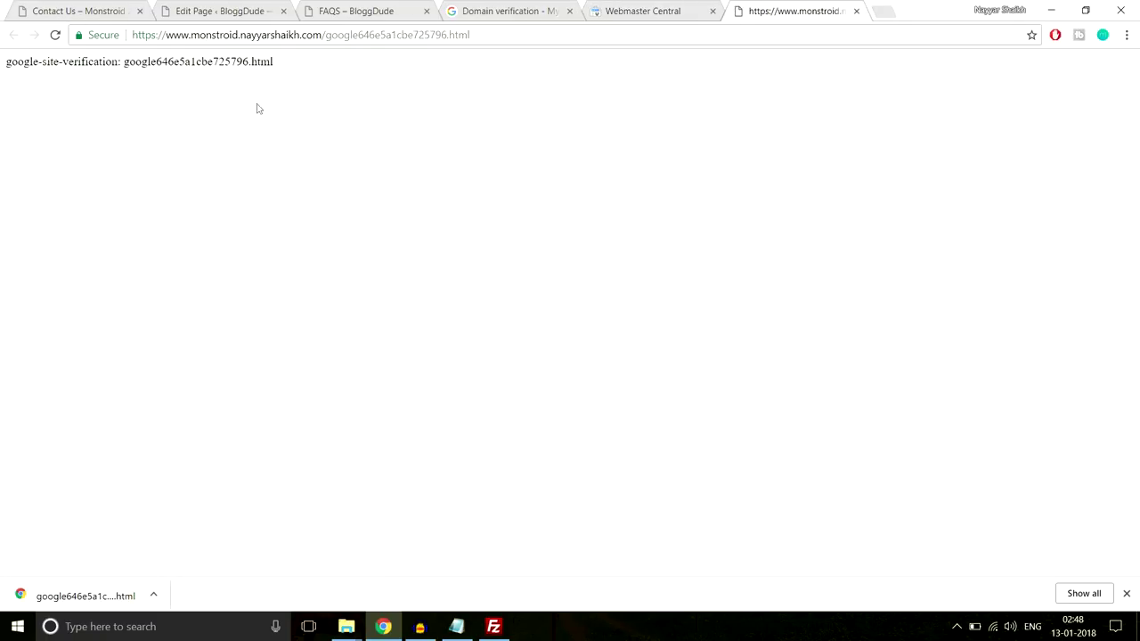
left_click_drag(320, 71, 4, 80)
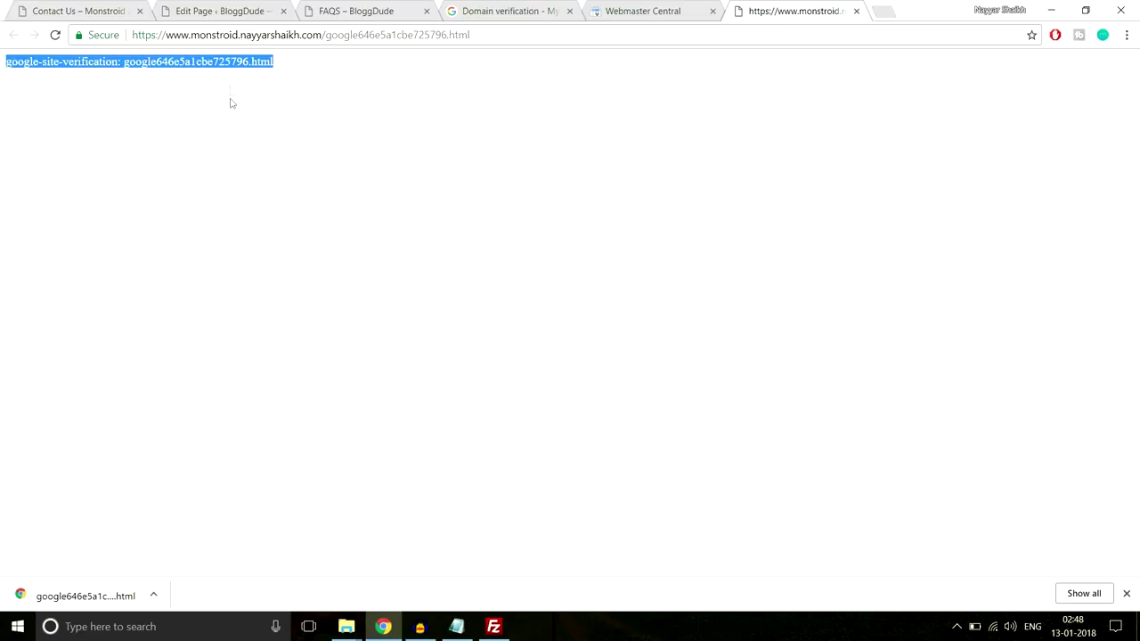
left_click_drag(301, 67, 2, 75)
Verify the site's ownership in Webmaster Central, then close that page
left_click(855, 12)
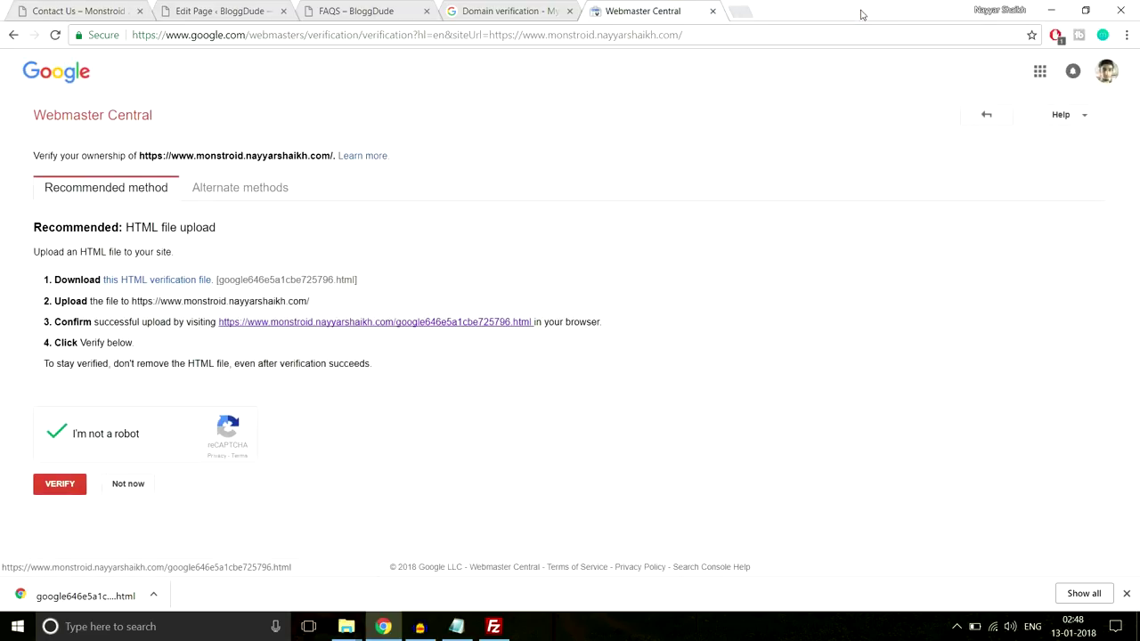
left_click(53, 489)
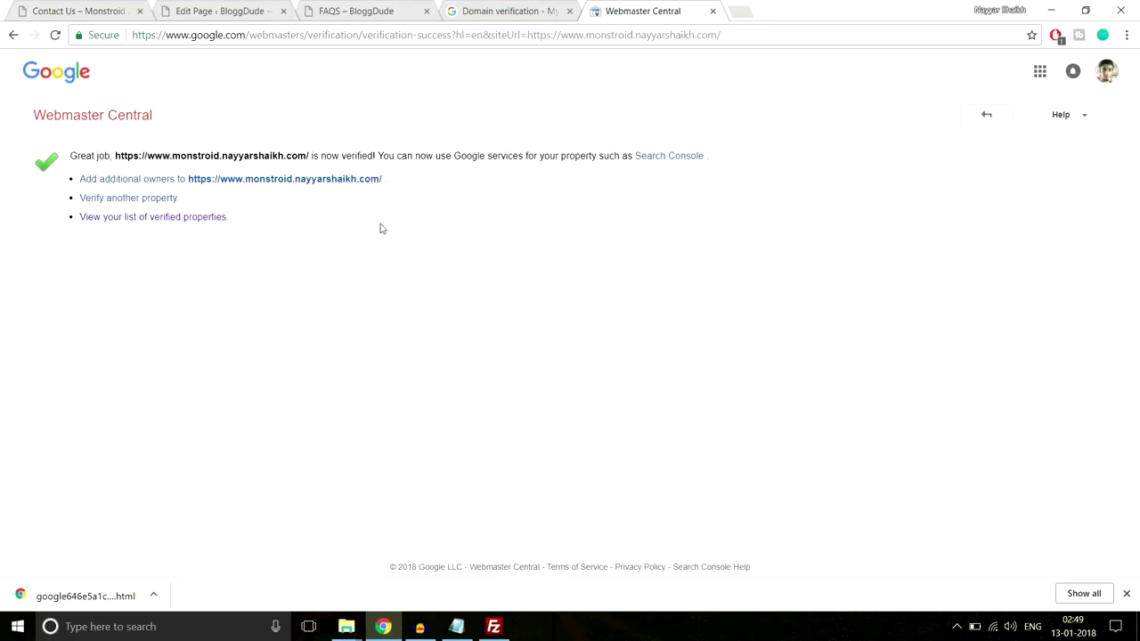
left_click(712, 11)
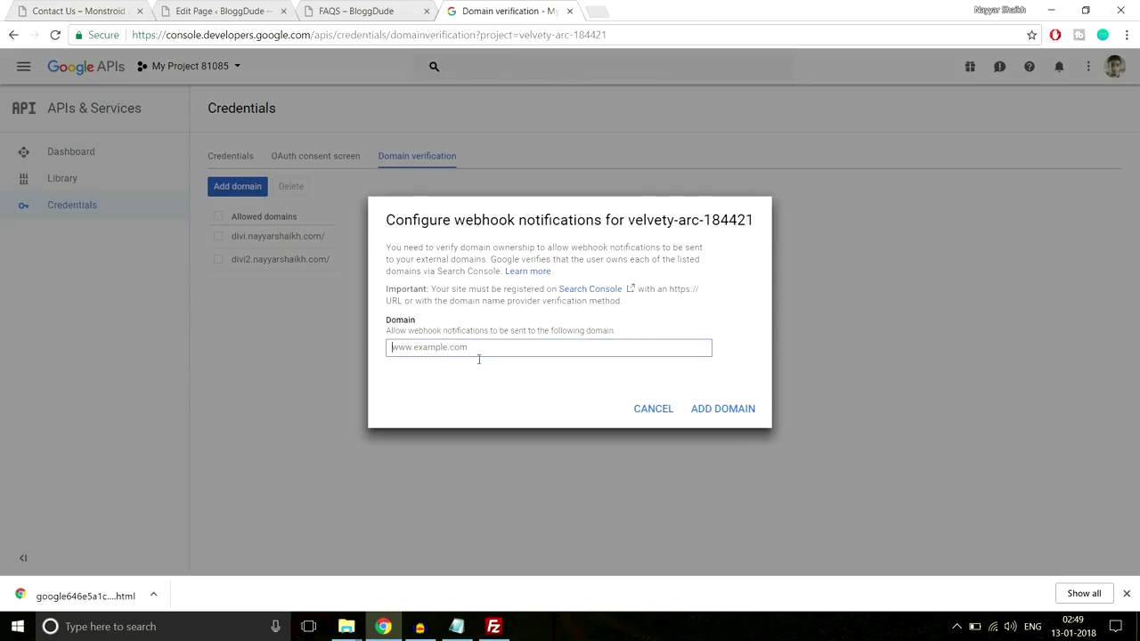
Add the Monstroid site address as an allowed domain and copy API key 3's string
left_click(208, 6)
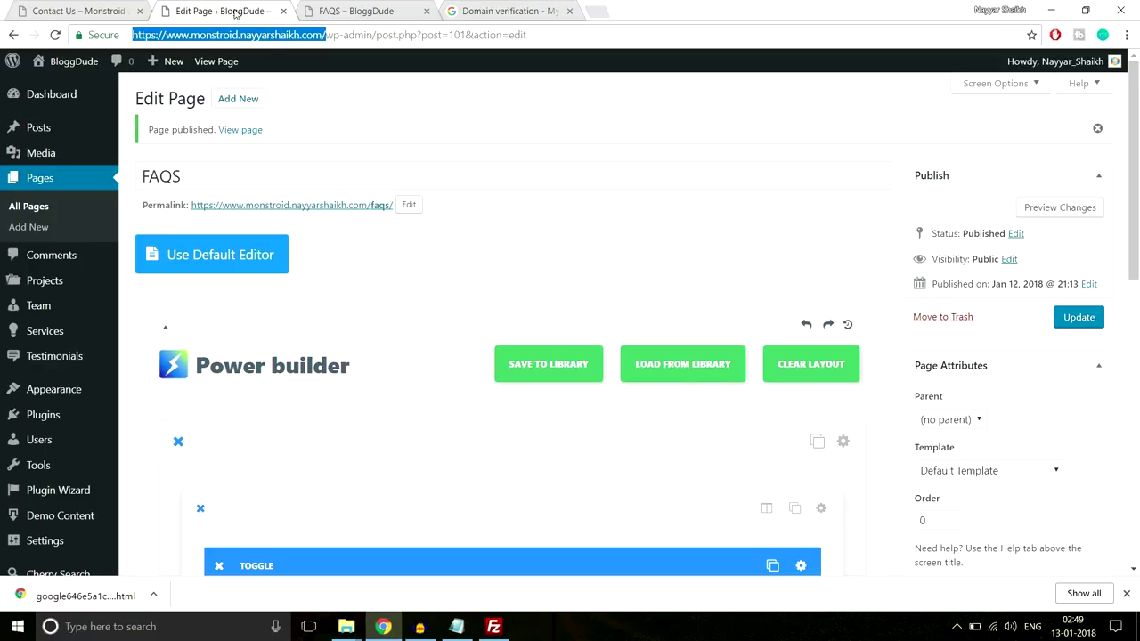
left_click(506, 10)
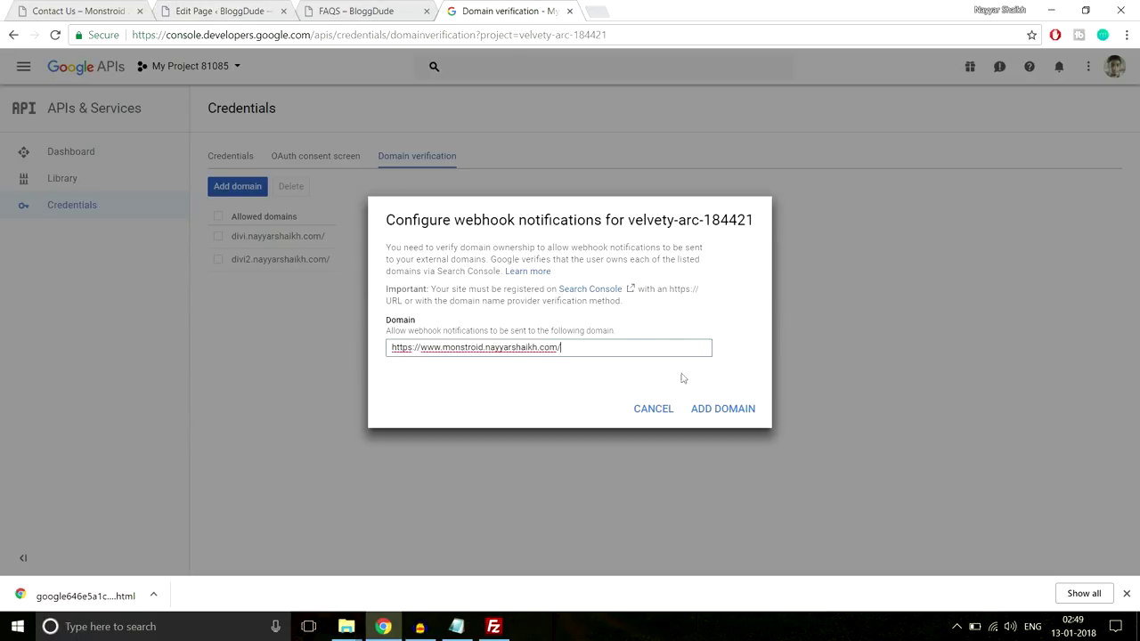
left_click(719, 410)
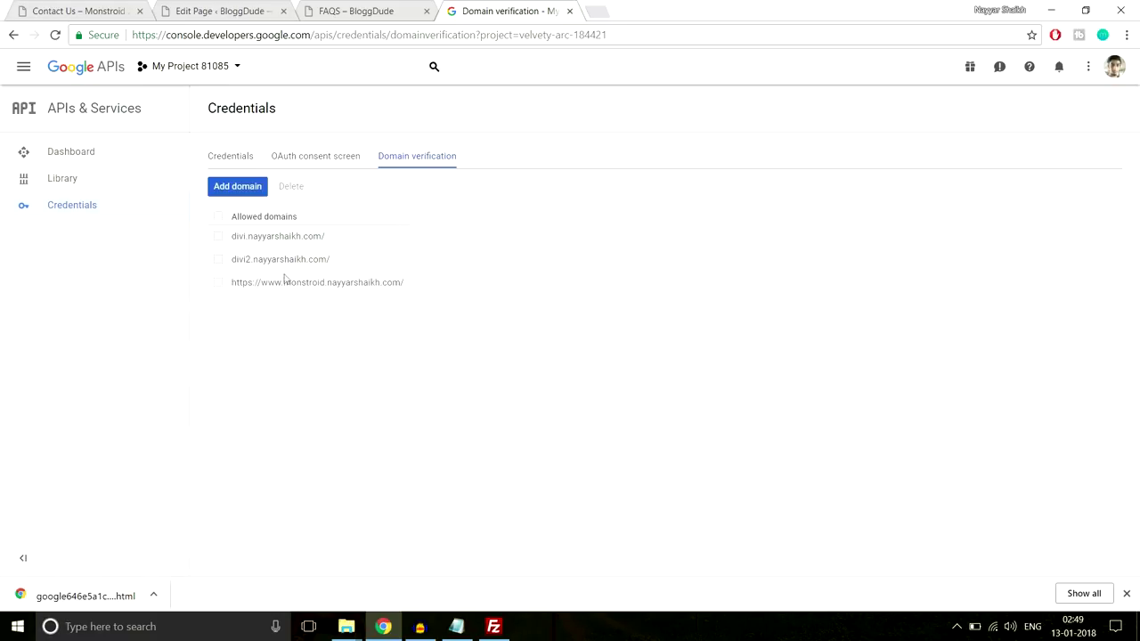
left_click(238, 160)
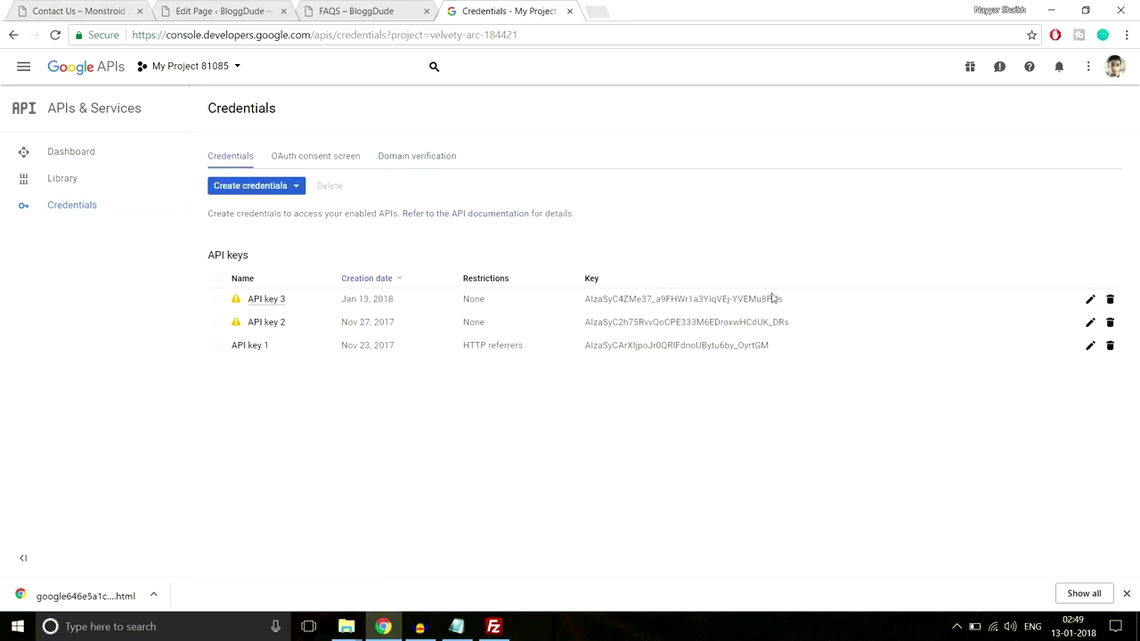
left_click_drag(823, 300, 569, 300)
key("ctrl+c")
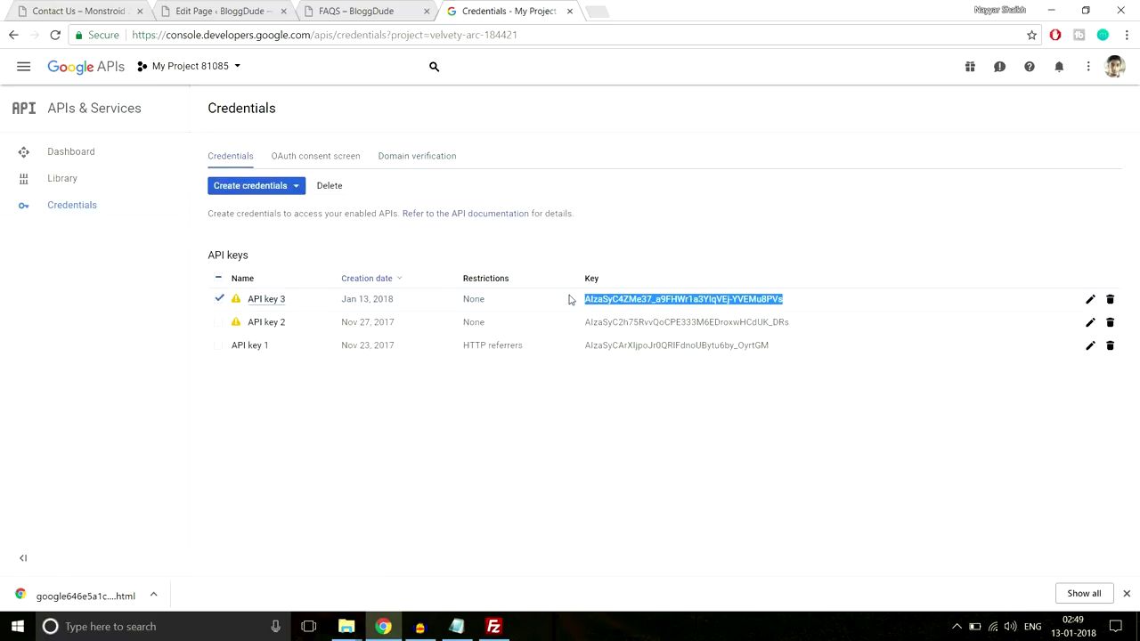
Return to WordPress and open the Power builder settings page
left_click(229, 9)
scroll(69, 433, "down", 1)
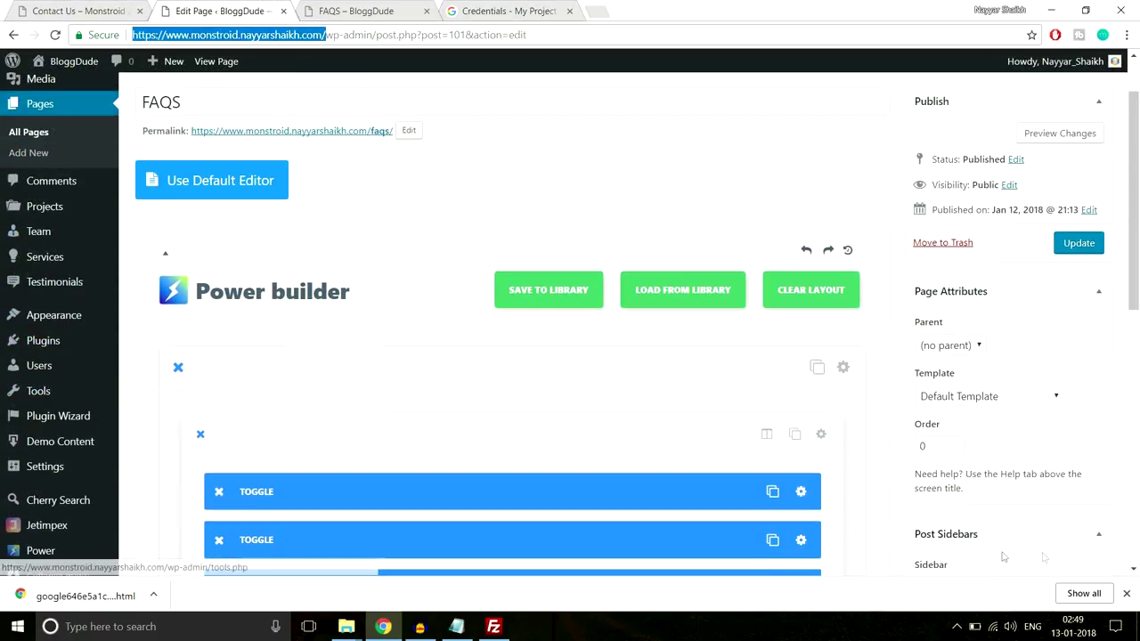
left_click(1125, 595)
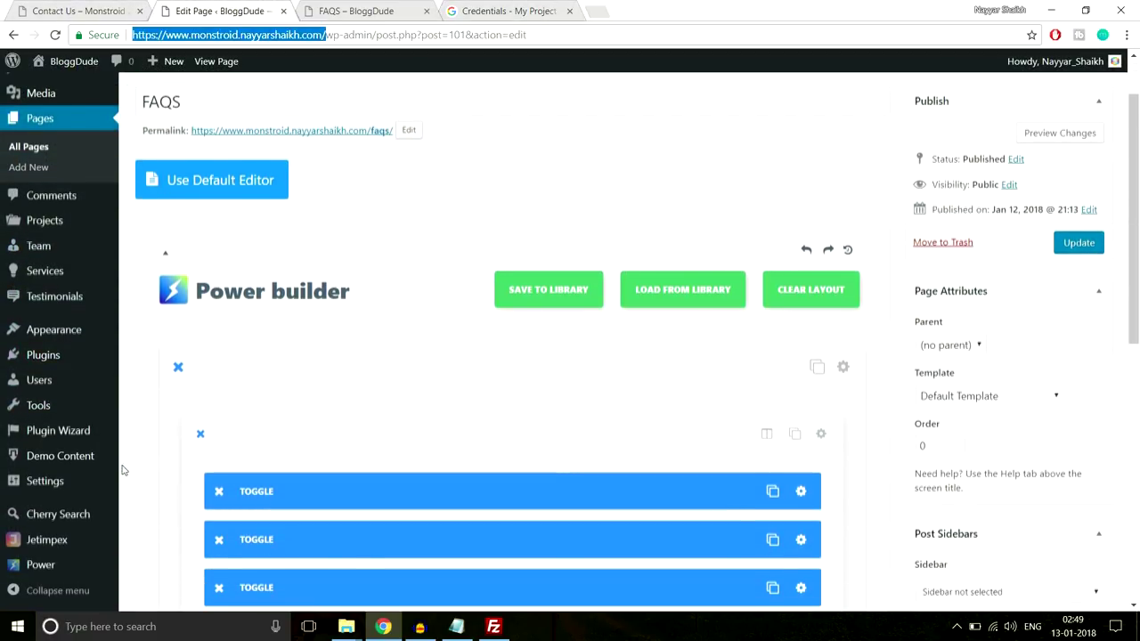
scroll(80, 507, "down", 2)
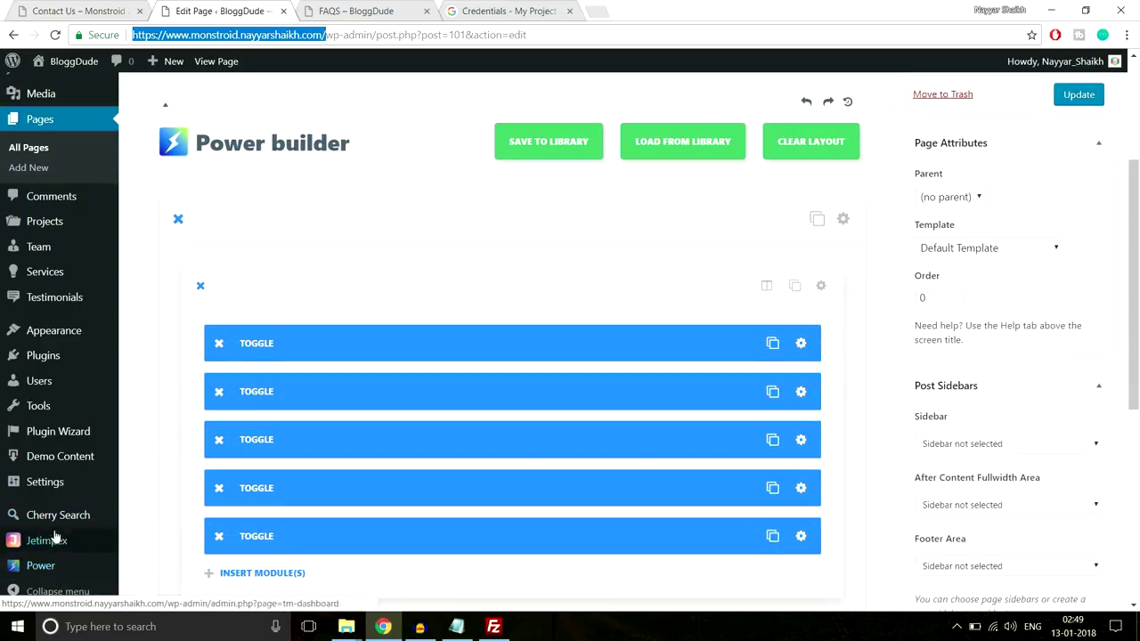
left_click(47, 568)
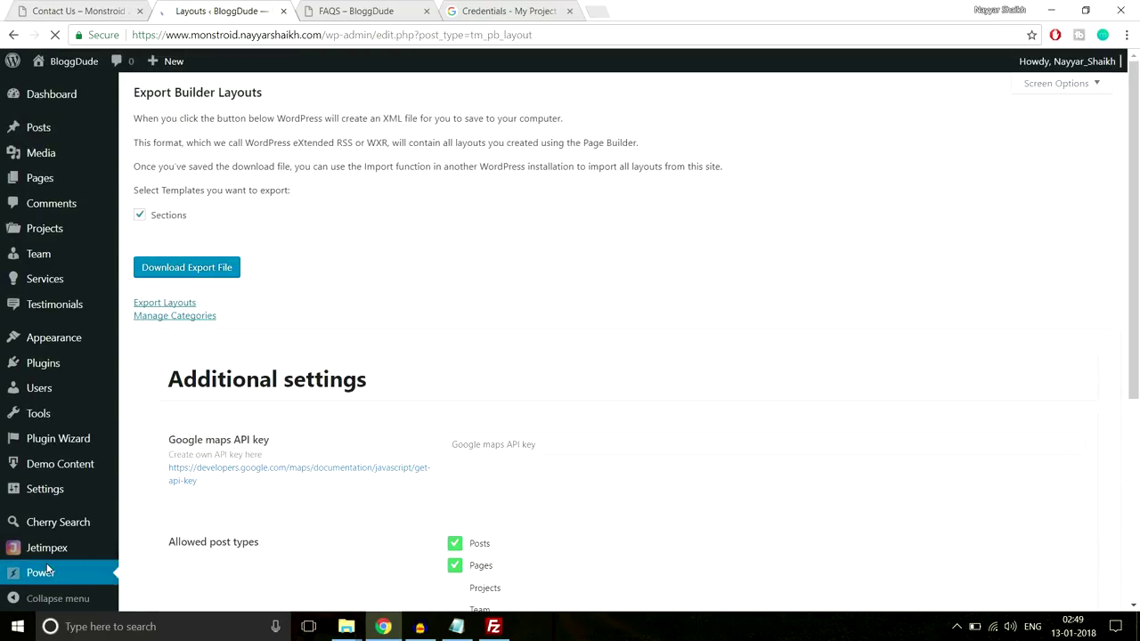
Save the copied key as the Google maps API key and close the API console tab
scroll(546, 435, "down", 1)
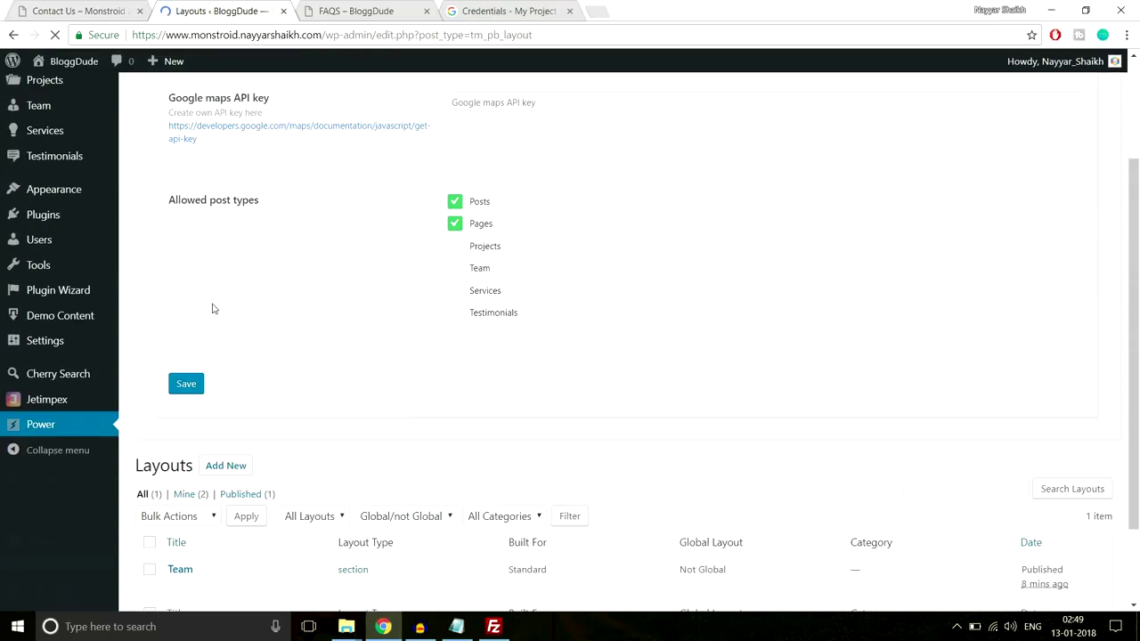
scroll(332, 409, "up", 1)
left_click(565, 178)
key("ctrl+v")
left_click(203, 457)
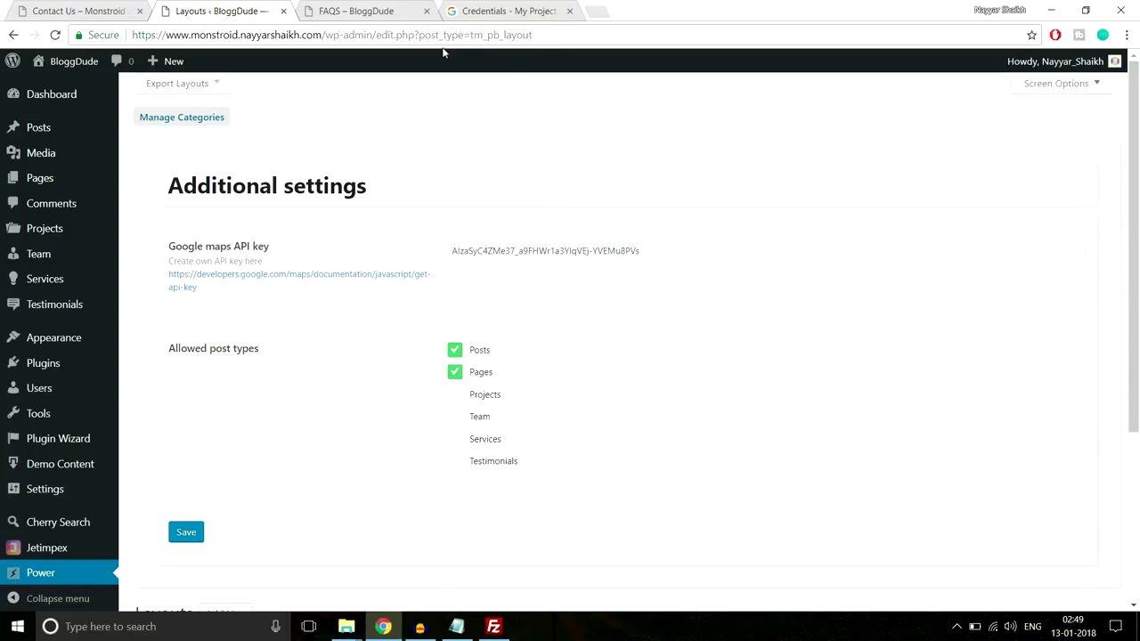
left_click(568, 11)
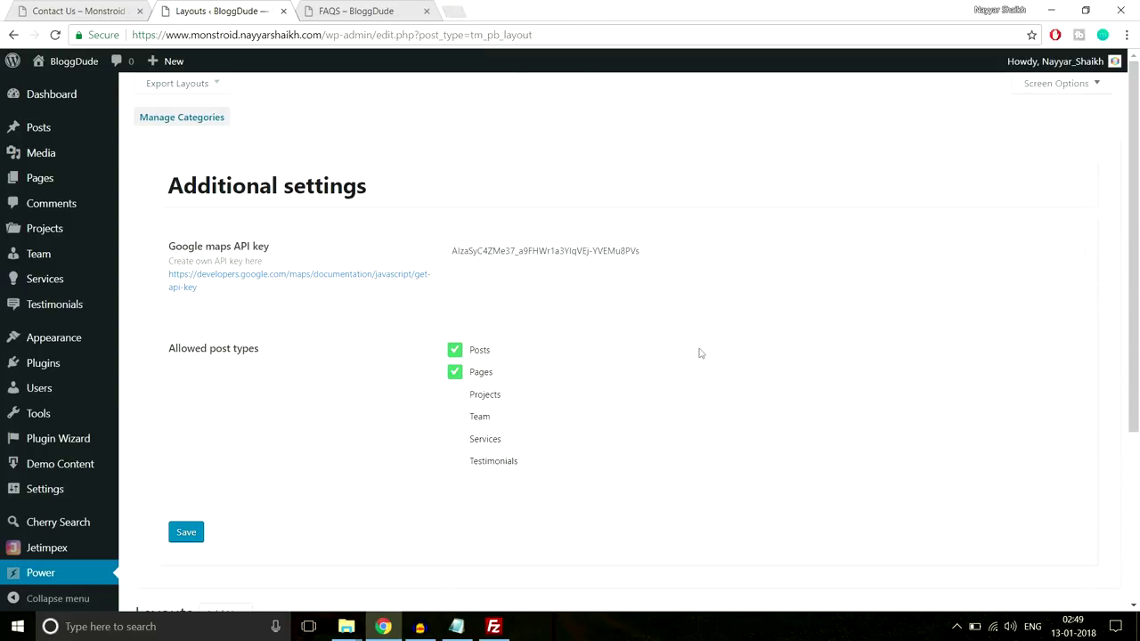
mouse_move(34, 185)
Create a new page titled 'Contact Us' using Power builder
left_click(151, 202)
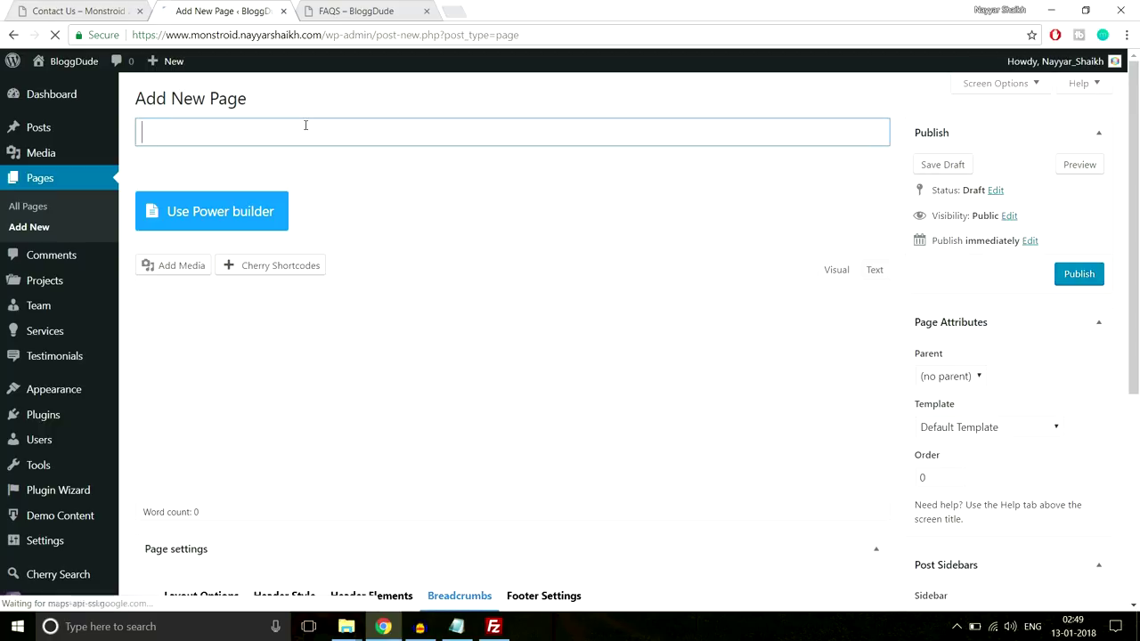
type("Contact Us")
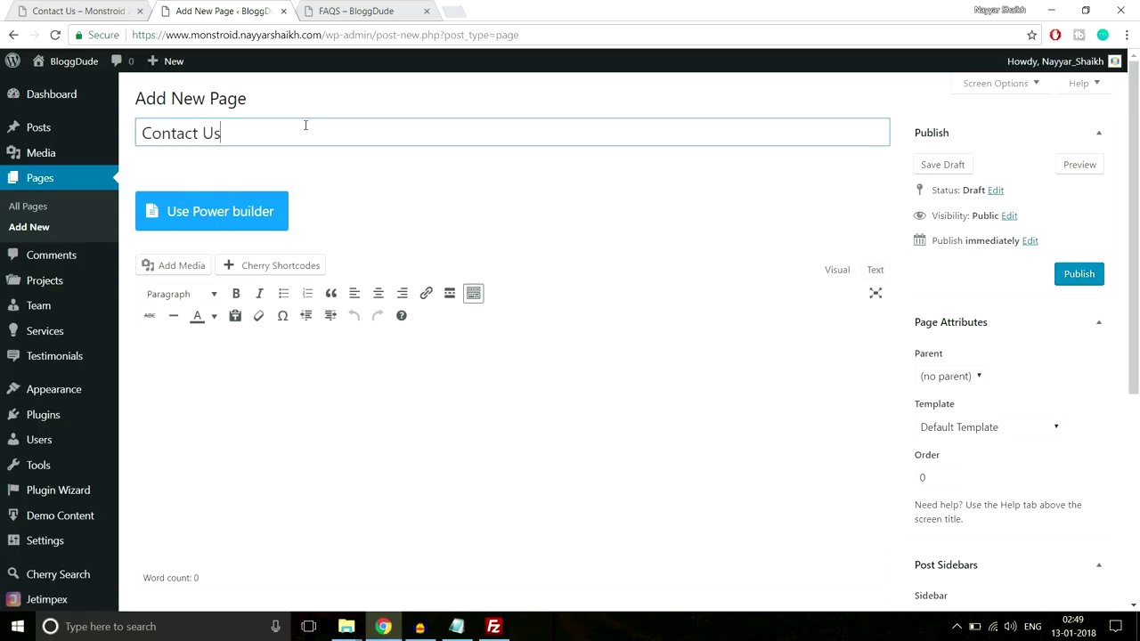
left_click(241, 213)
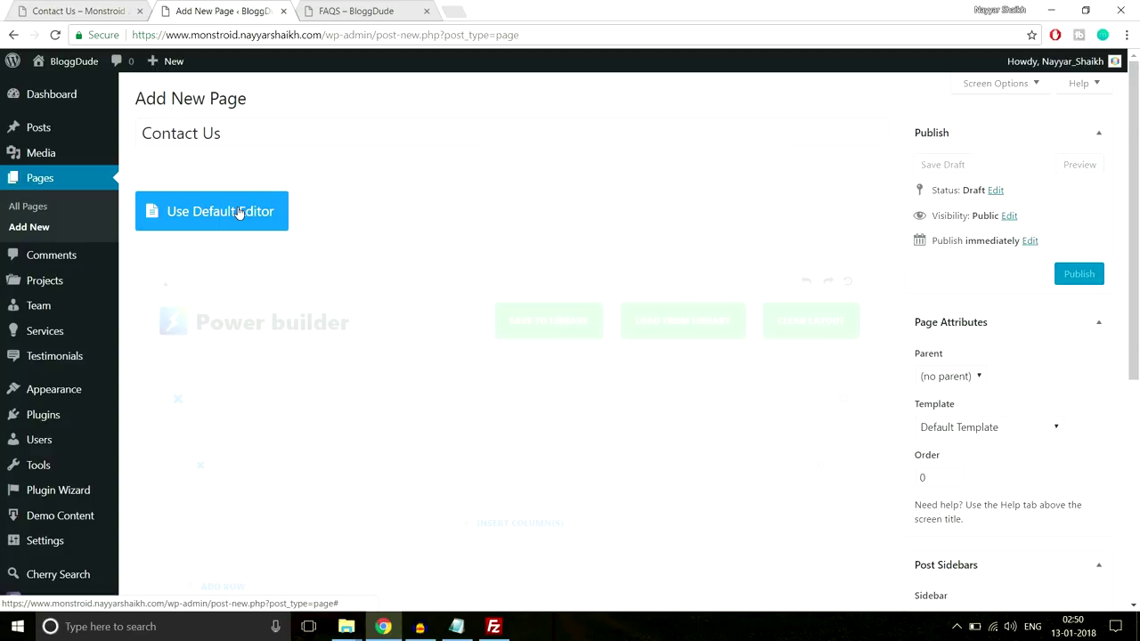
Insert a single 1/1 full-width column and bring up the module chooser
scroll(611, 222, "down", 2)
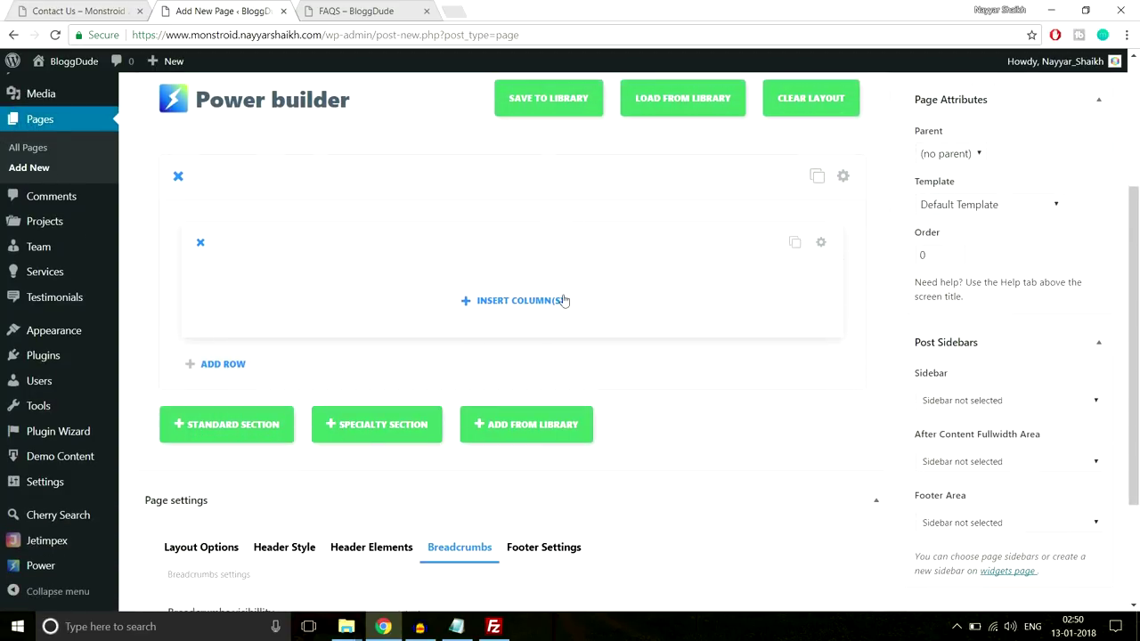
left_click(552, 300)
left_click(366, 272)
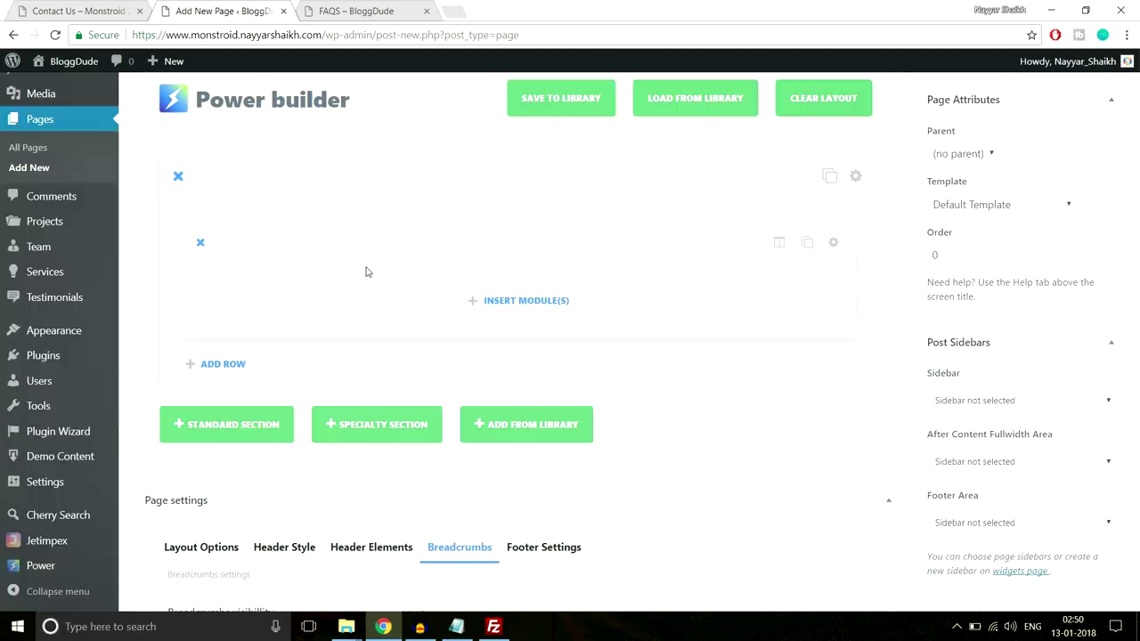
left_click(481, 300)
scroll(769, 361, "down", 1)
scroll(769, 362, "down", 5)
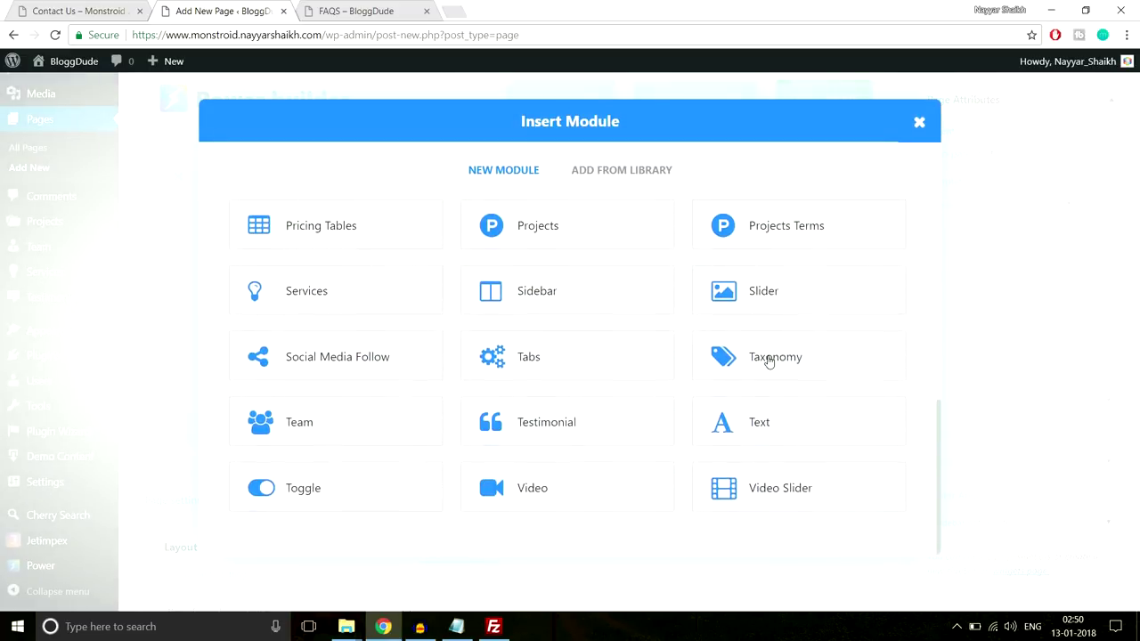
scroll(471, 326, "up", 4)
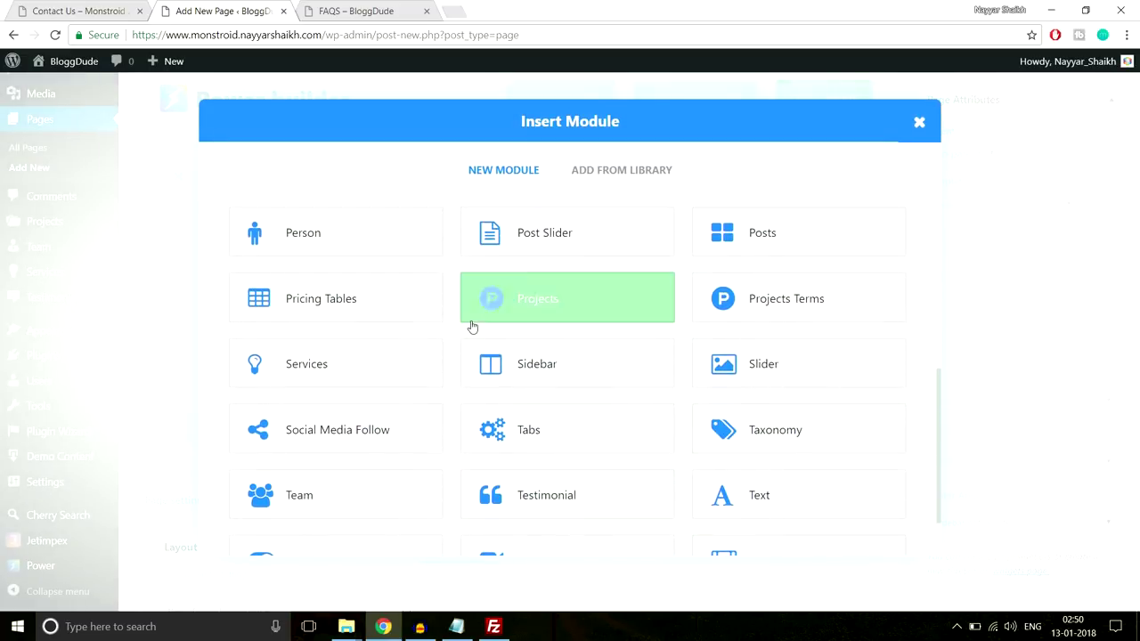
Add a Map module and check the pin address on the existing Monstroid Contact Us map
left_click(527, 322)
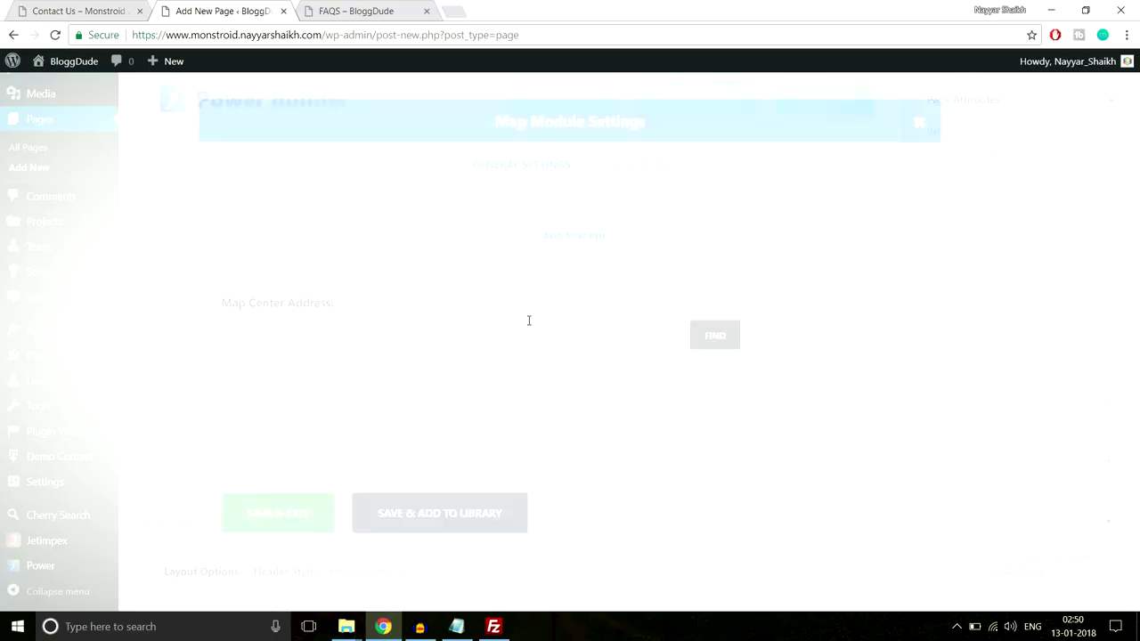
scroll(575, 303, "down", 3)
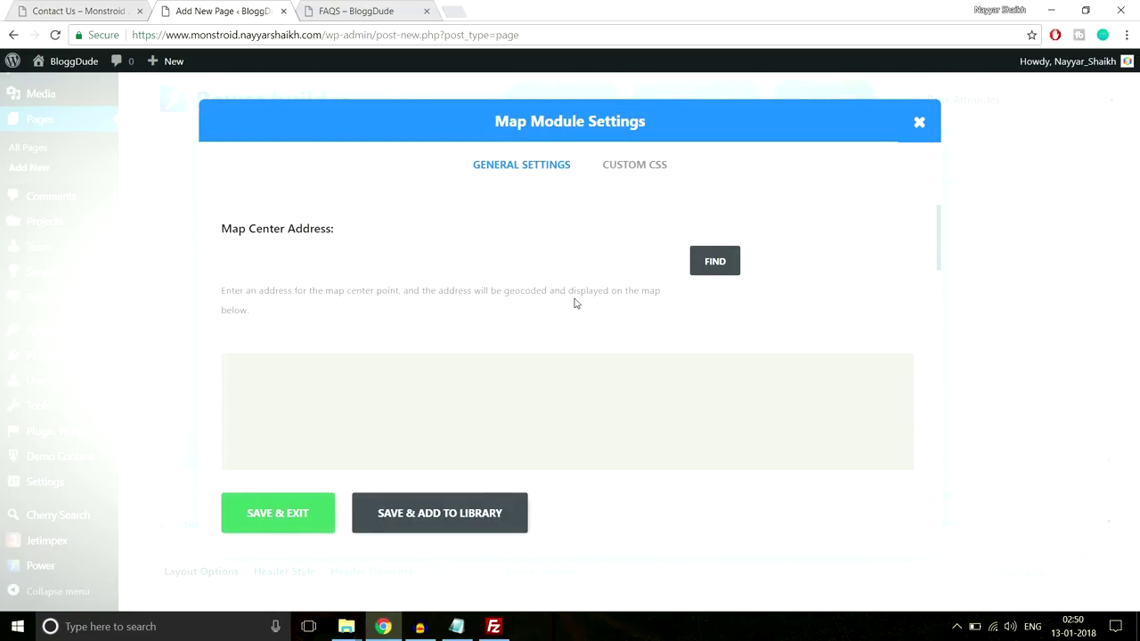
scroll(575, 300, "up", 5)
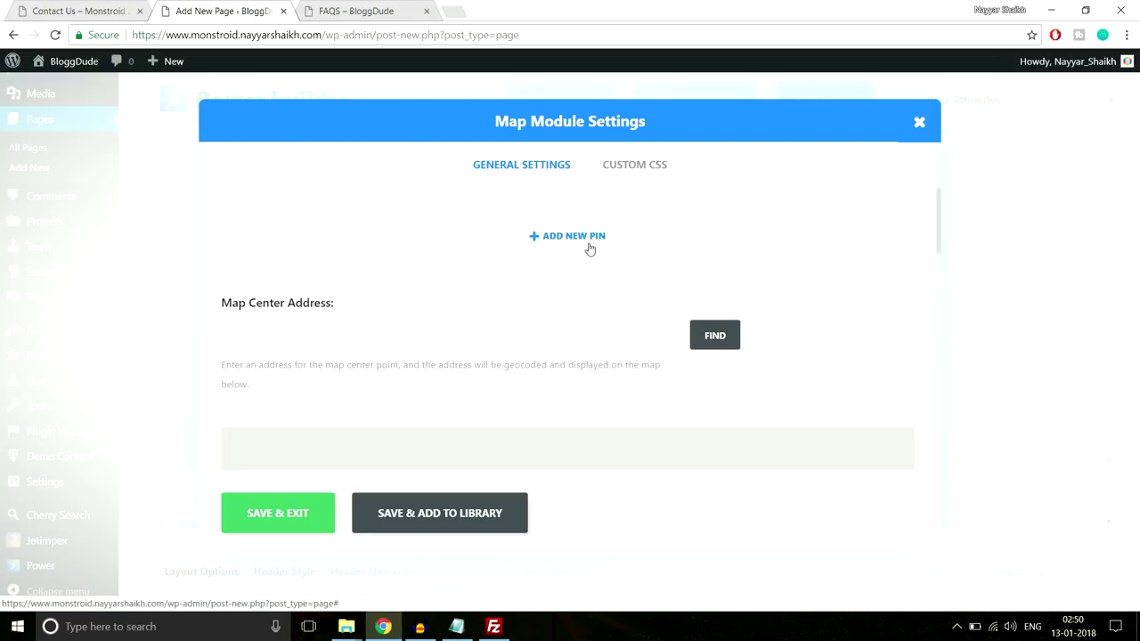
left_click(71, 8)
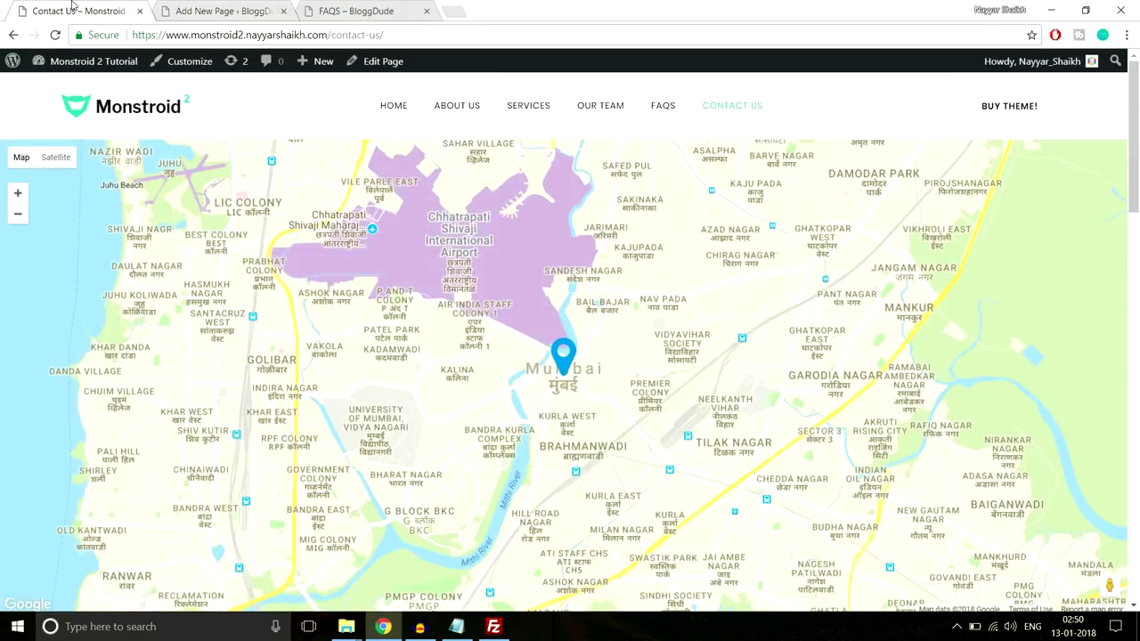
left_click(563, 356)
left_click(220, 9)
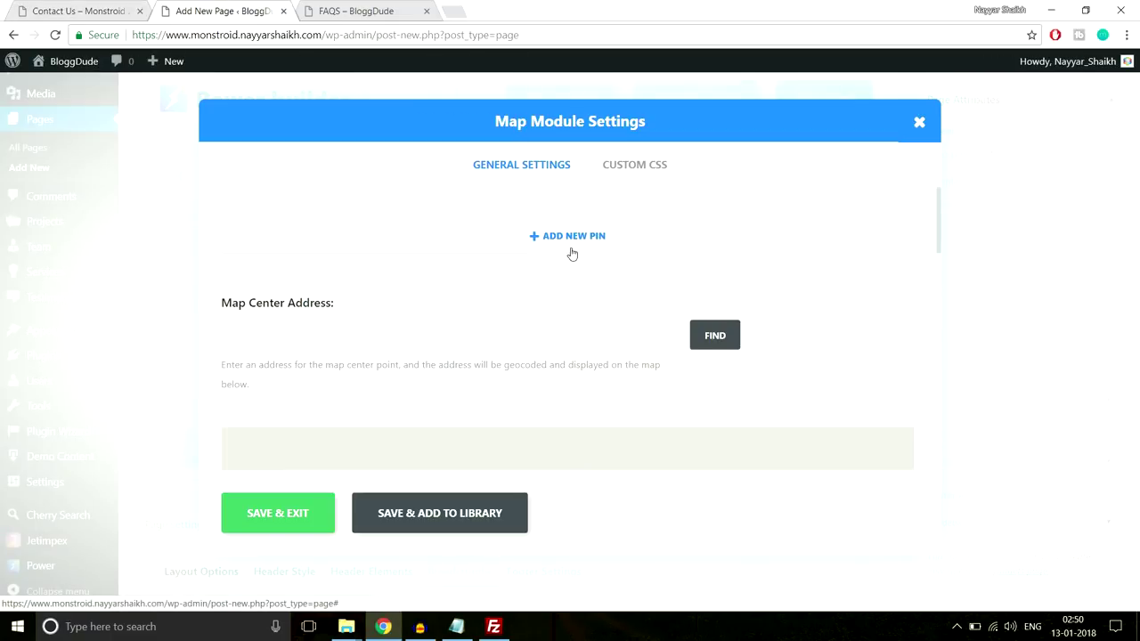
Centre the map on Mumbai, Maharashtra, India using the FIND address lookup
scroll(597, 323, "down", 5)
scroll(605, 387, "down", 3)
scroll(605, 387, "up", 10)
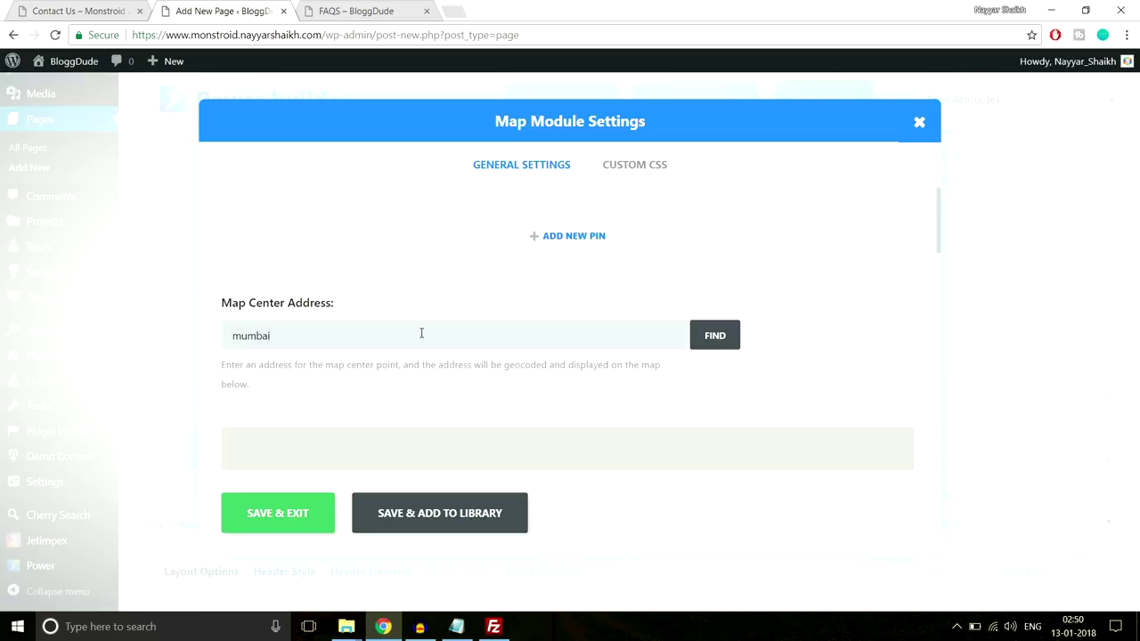
left_click(719, 337)
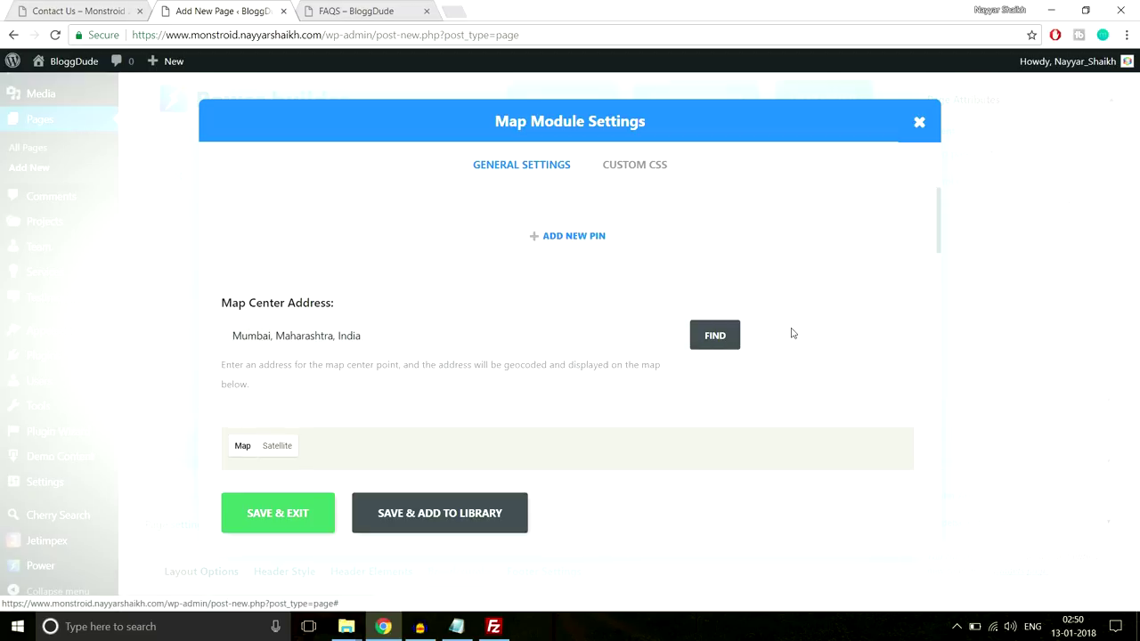
scroll(801, 338, "down", 1)
scroll(807, 344, "down", 5)
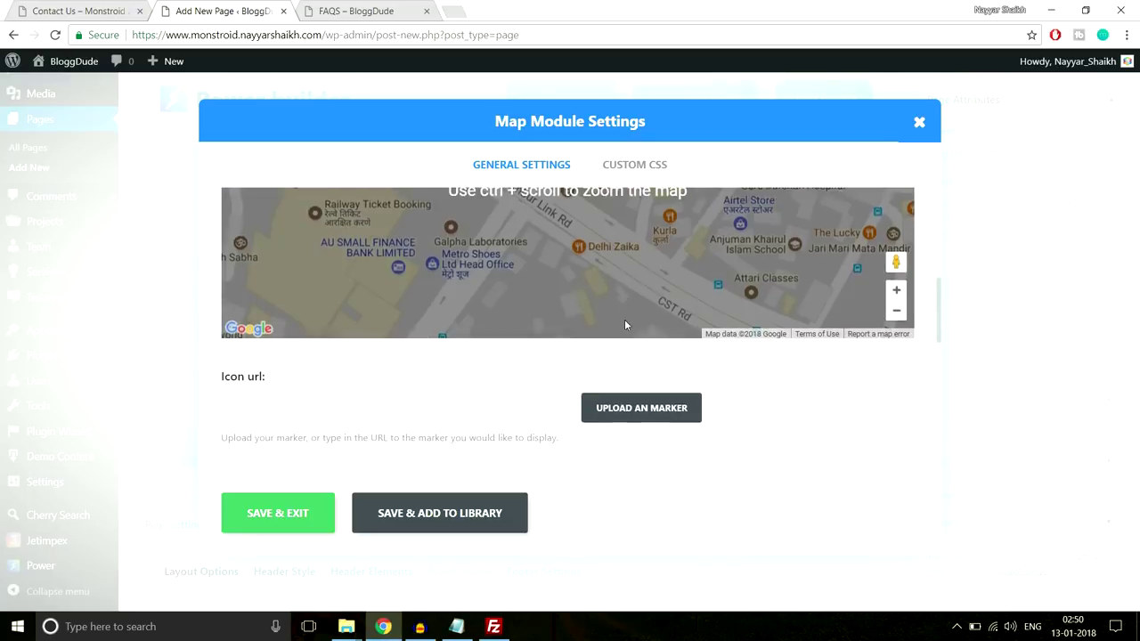
scroll(704, 365, "up", 3)
scroll(677, 320, "down", 4)
scroll(693, 349, "down", 2)
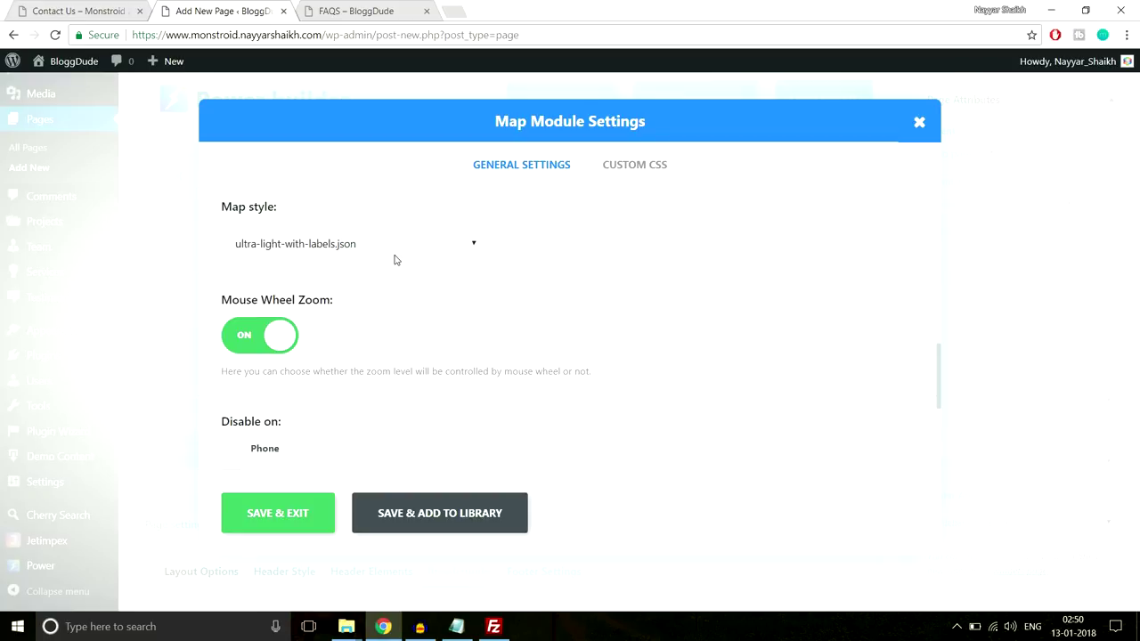
scroll(623, 351, "up", 6)
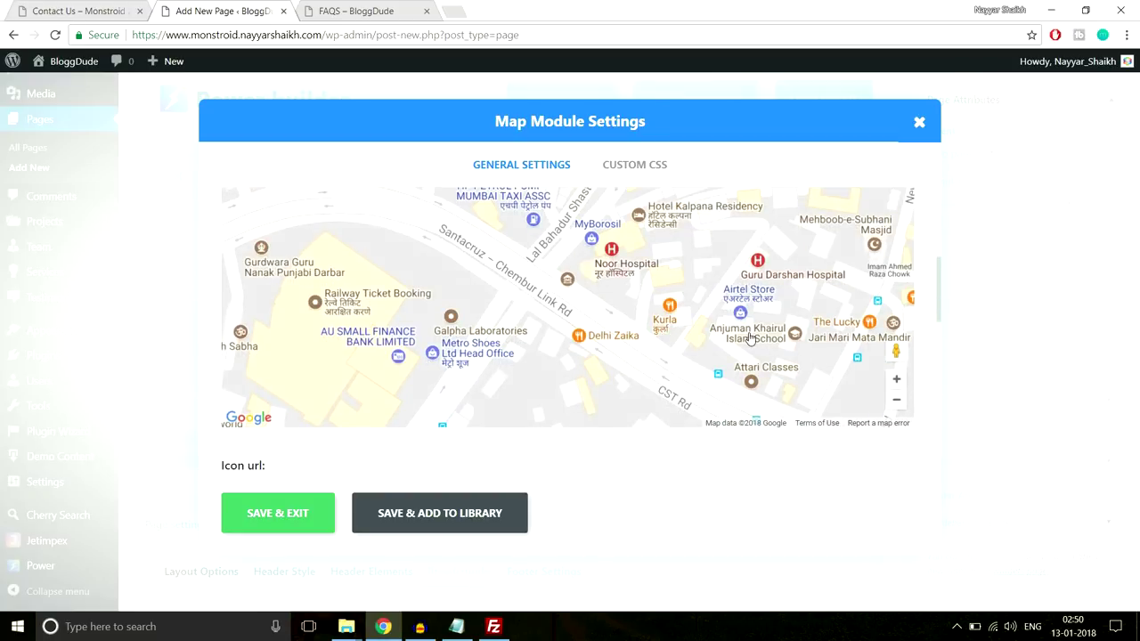
scroll(751, 339, "down", 6)
scroll(430, 290, "up", 4)
Keep ultra-light-with-labels.json as the map style
left_click(399, 320)
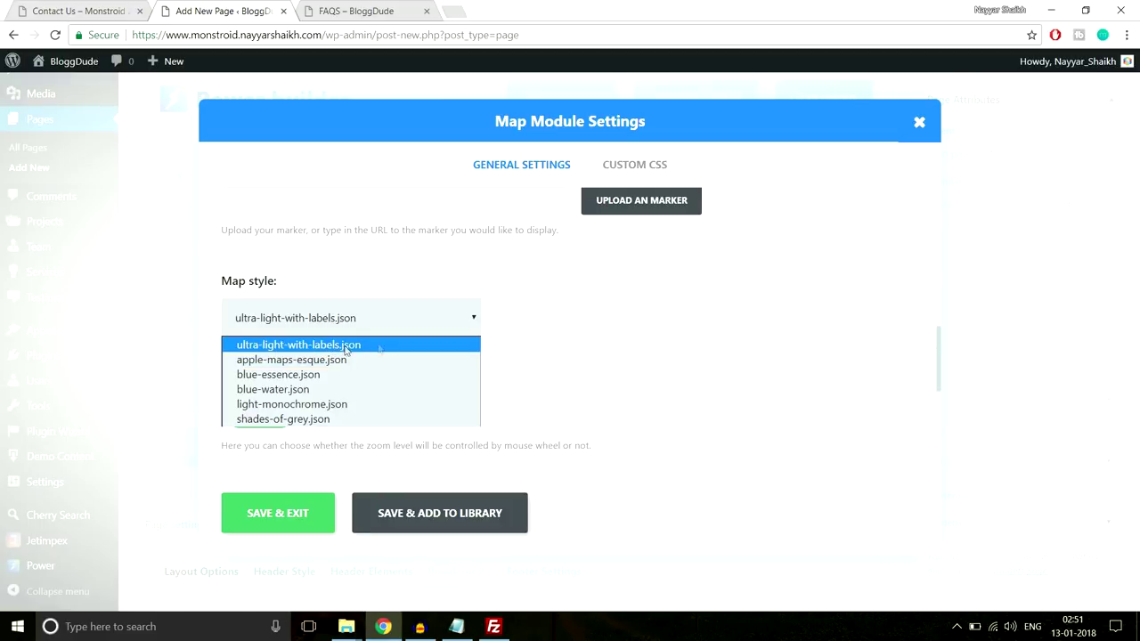
left_click(374, 349)
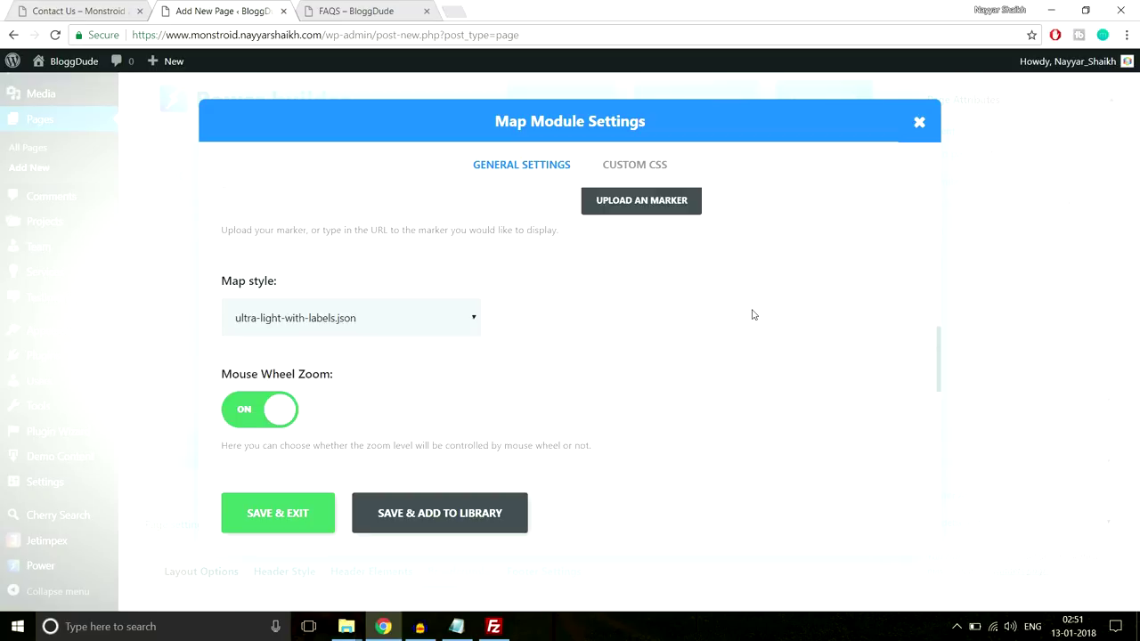
scroll(752, 315, "down", 3)
scroll(753, 314, "up", 6)
scroll(752, 309, "up", 2)
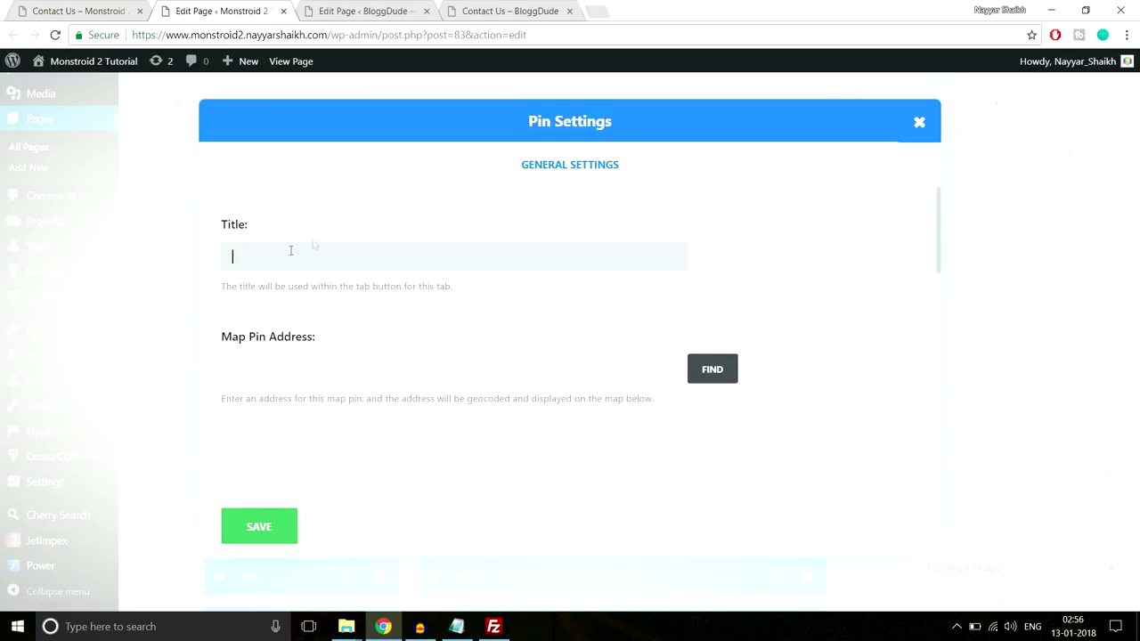
Create a pin titled BloggDude placed at Mumbai, Maharashtra, India
left_click(343, 9)
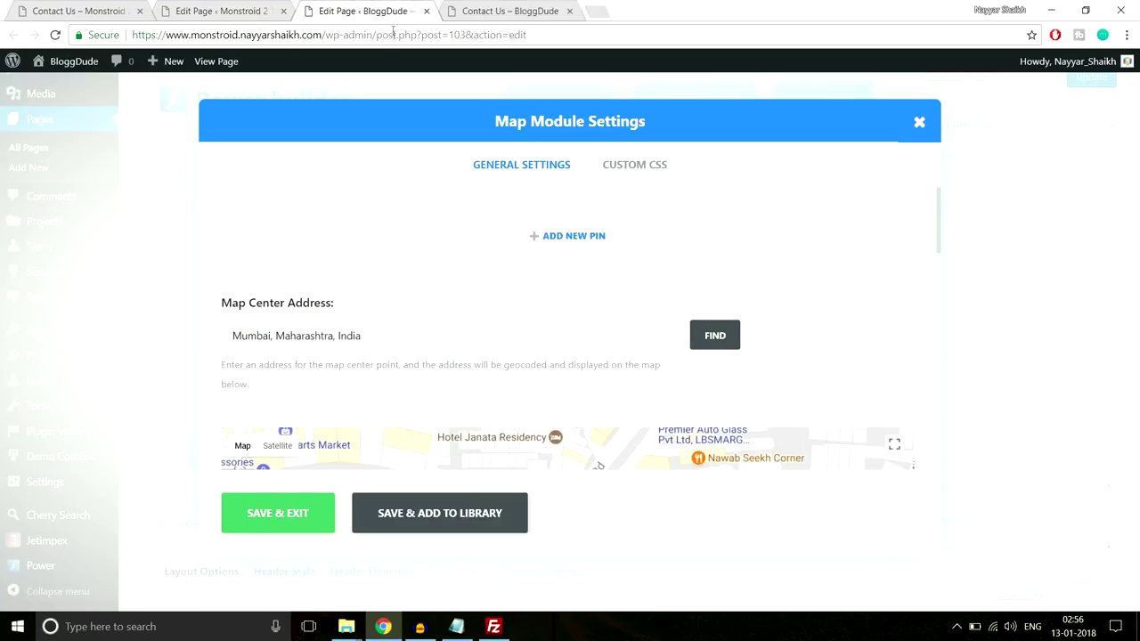
left_click(215, 9)
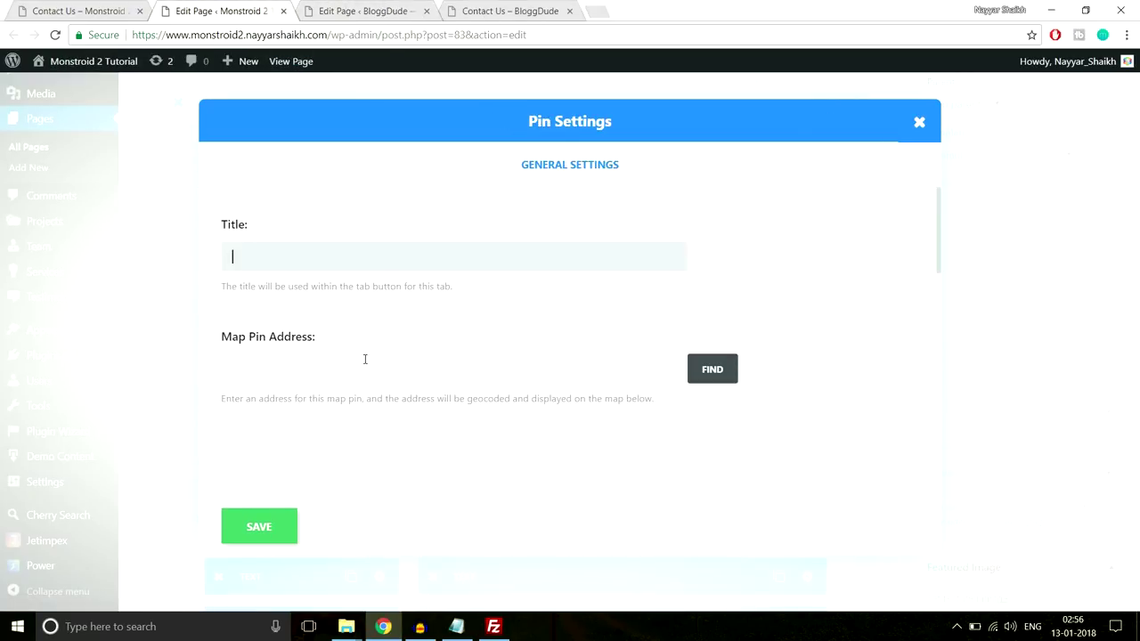
scroll(364, 359, "down", 1)
left_click(333, 300)
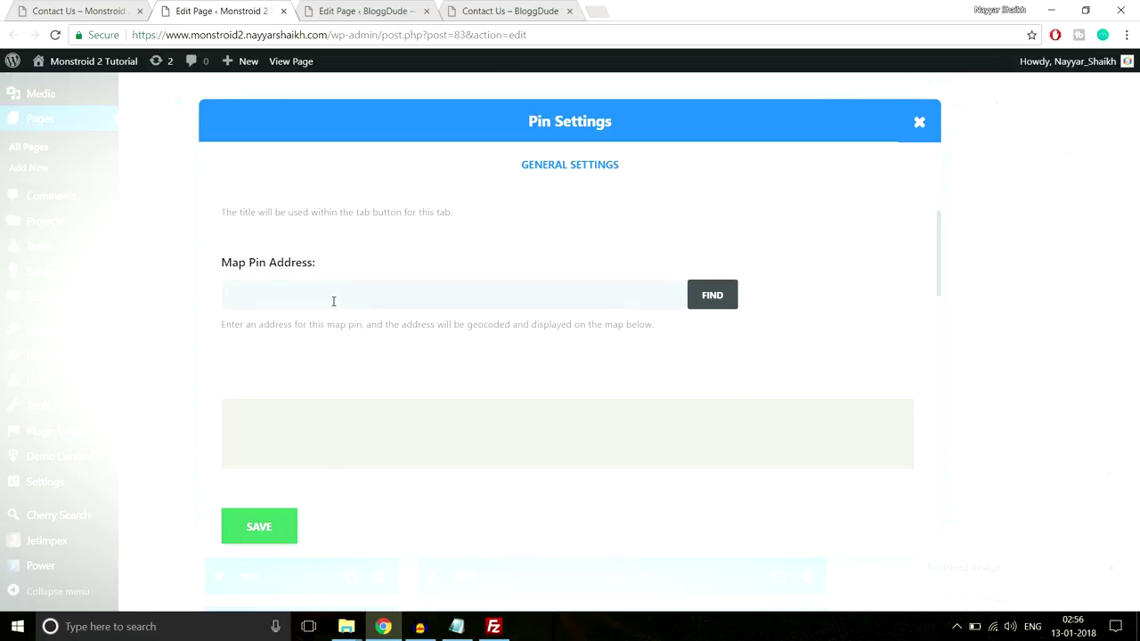
scroll(447, 297, "down", 1)
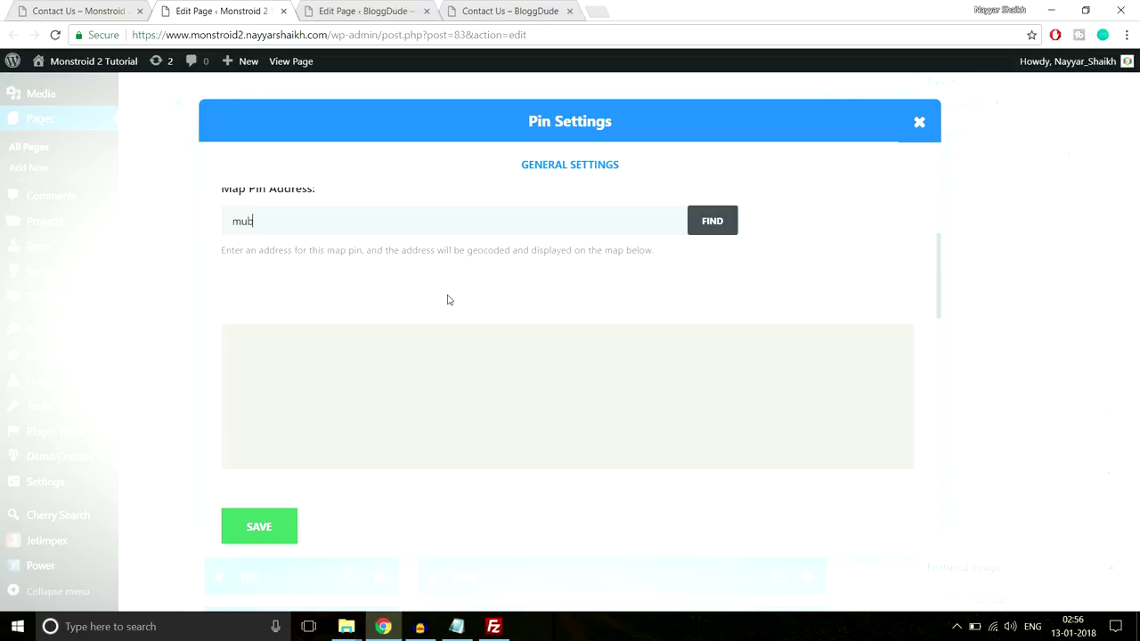
left_click(717, 227)
scroll(780, 250, "down", 1)
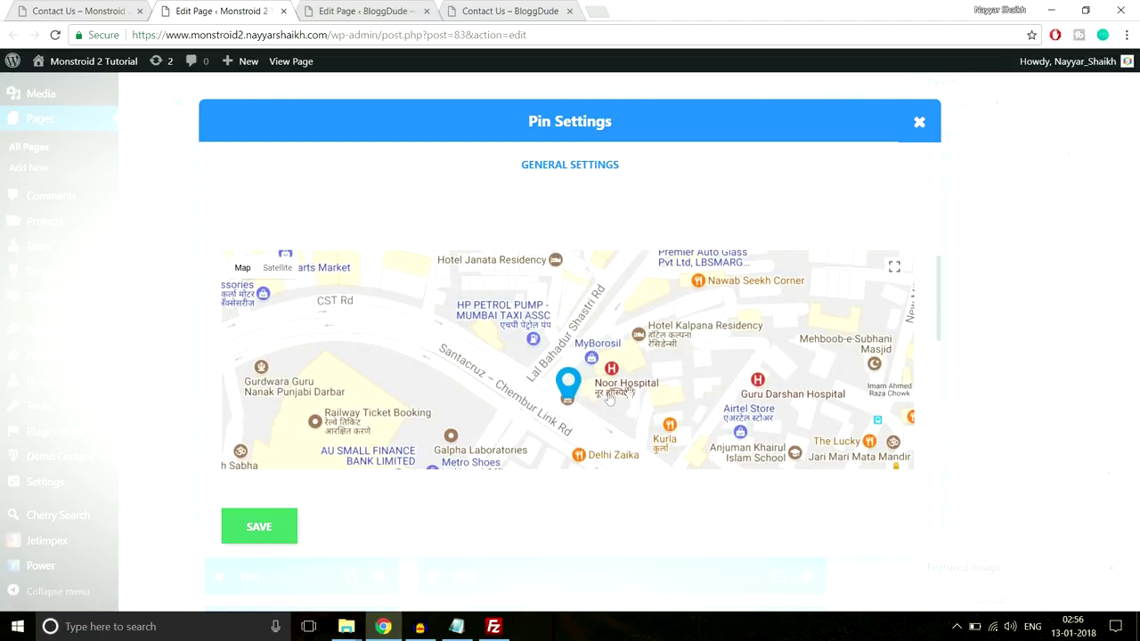
scroll(580, 392, "down", 5)
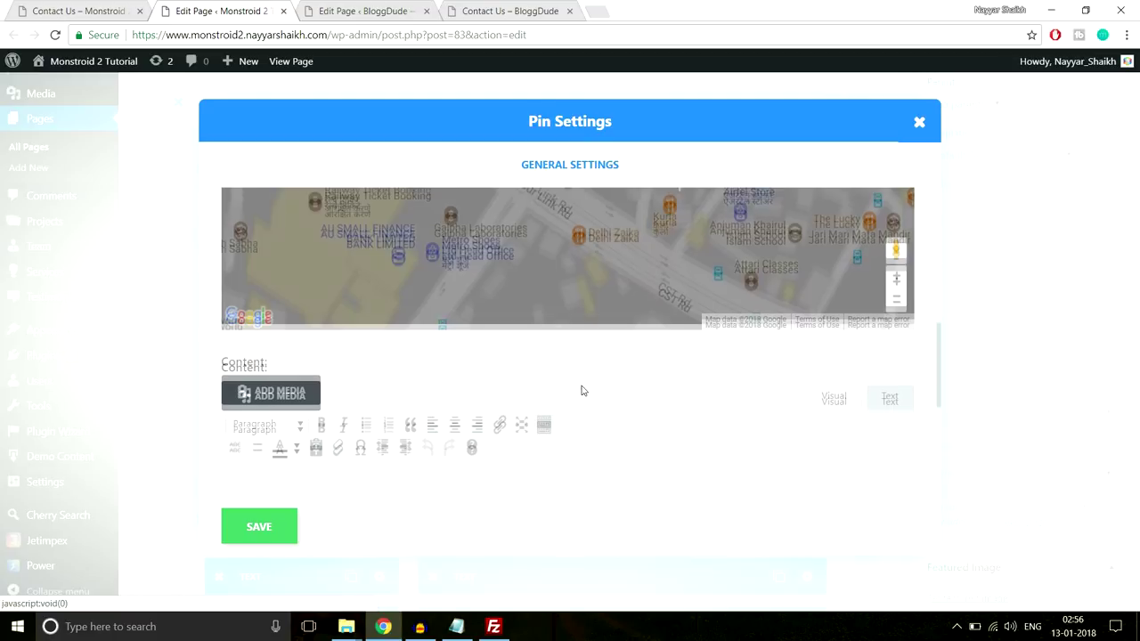
scroll(575, 388, "up", 7)
scroll(571, 386, "up", 1)
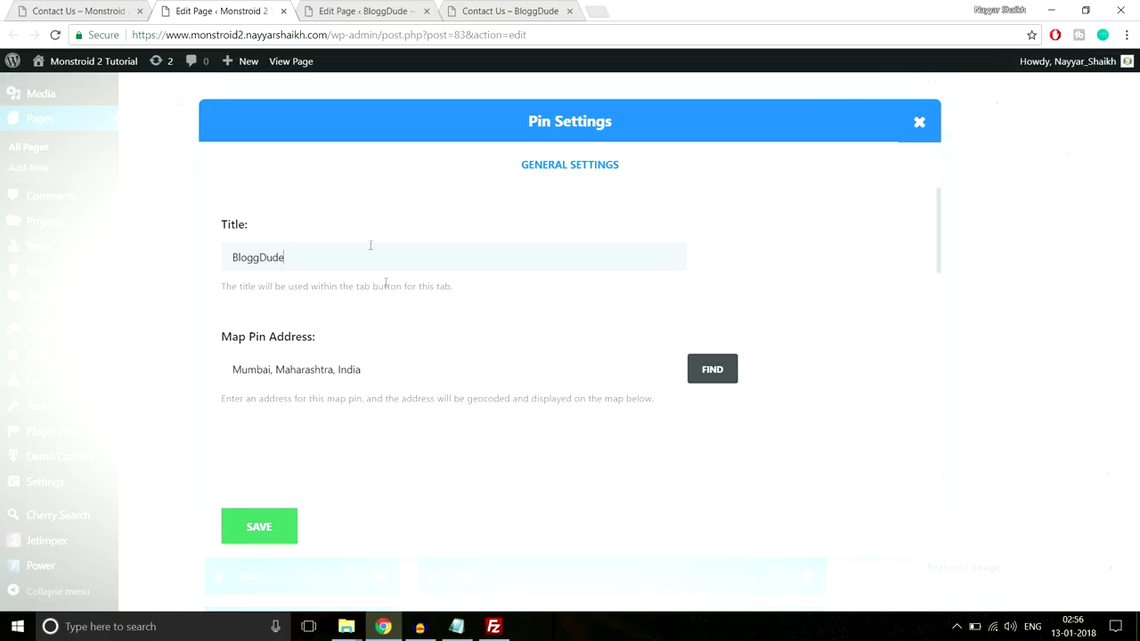
scroll(371, 245, "down", 5)
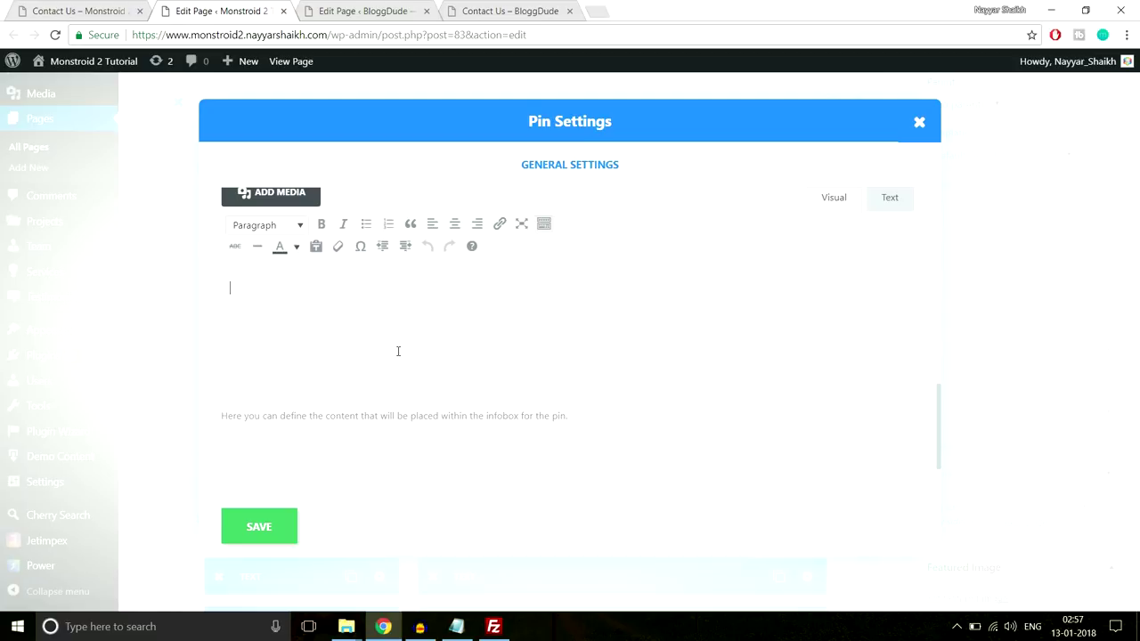
Give the pin infobox text 'Mumbai 400001', then save the pin and the Map module
type("Mumbai - 400001")
left_click(283, 520)
scroll(805, 290, "down", 5)
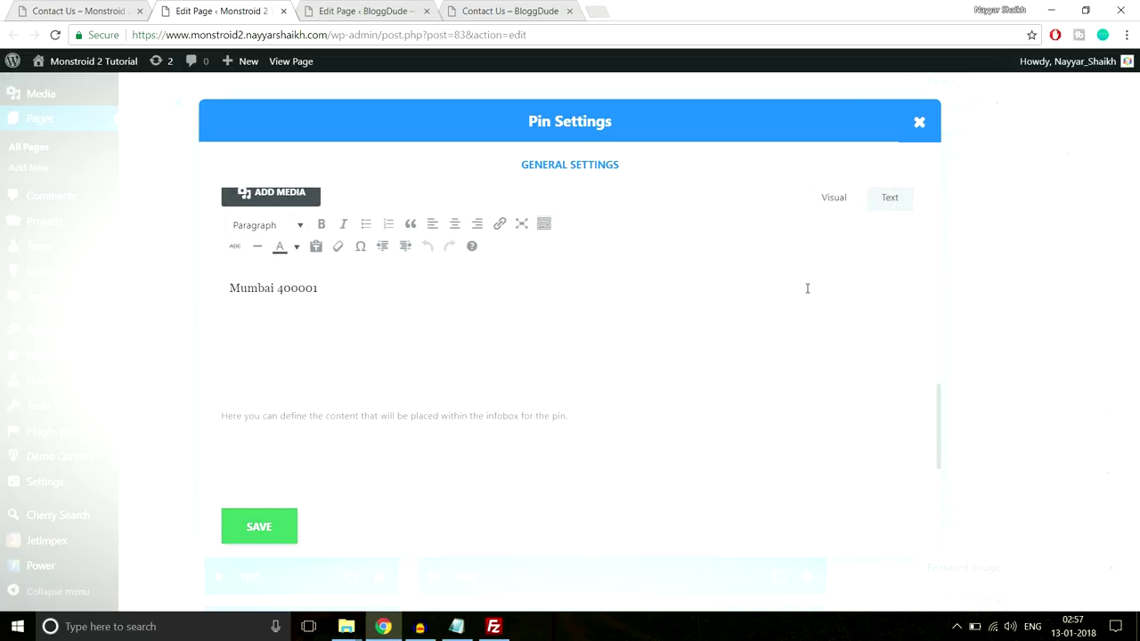
left_click(292, 534)
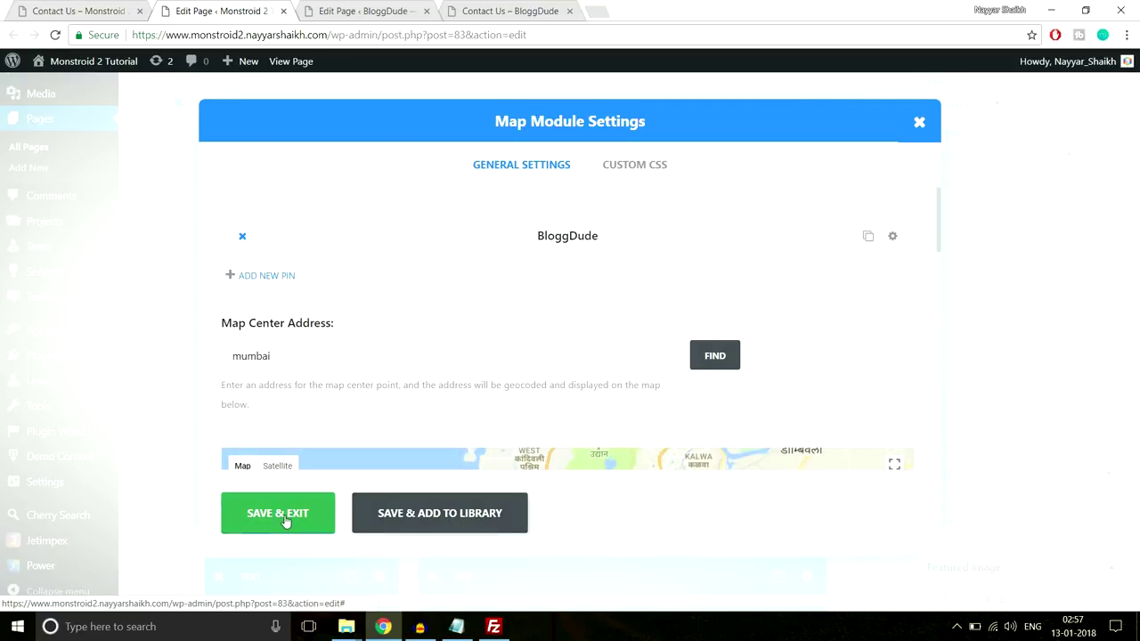
left_click(286, 522)
Scroll the live Monstroid Contact Us page past the Mumbai map to Contacts and the Let's Get in Touch form
left_click(61, 9)
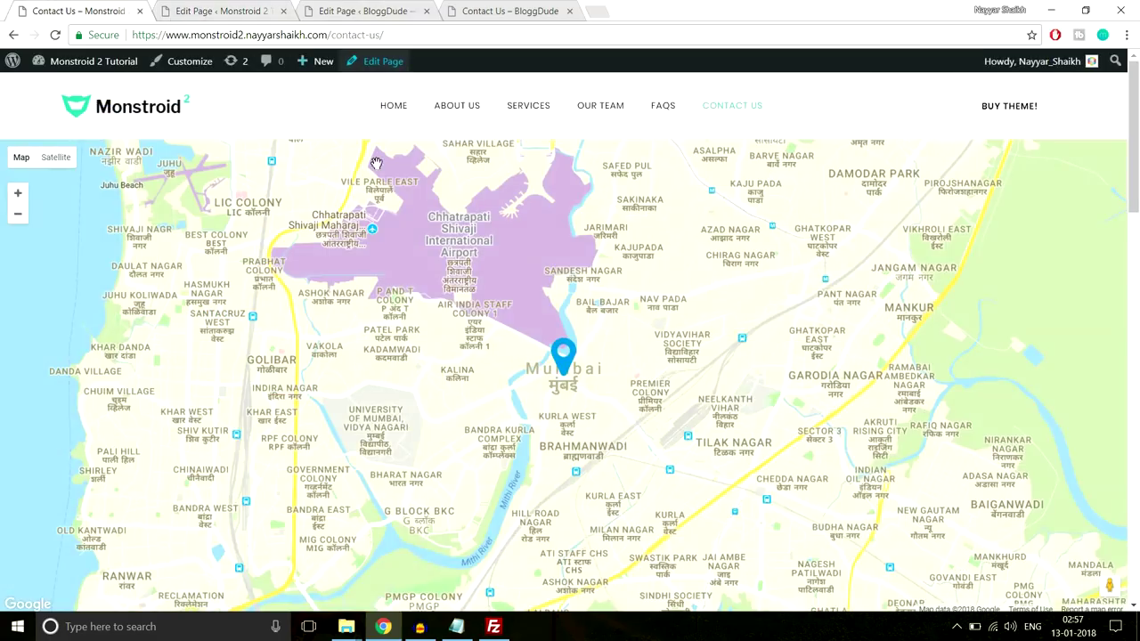
scroll(583, 356, "down", 5)
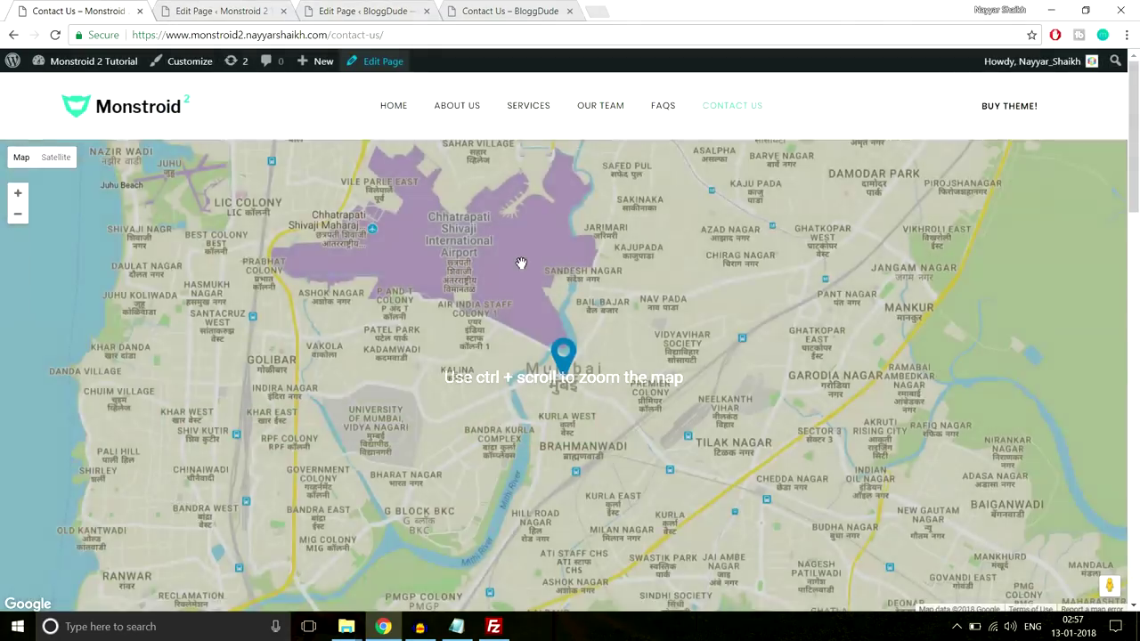
scroll(519, 262, "down", 5)
scroll(218, 338, "up", 1)
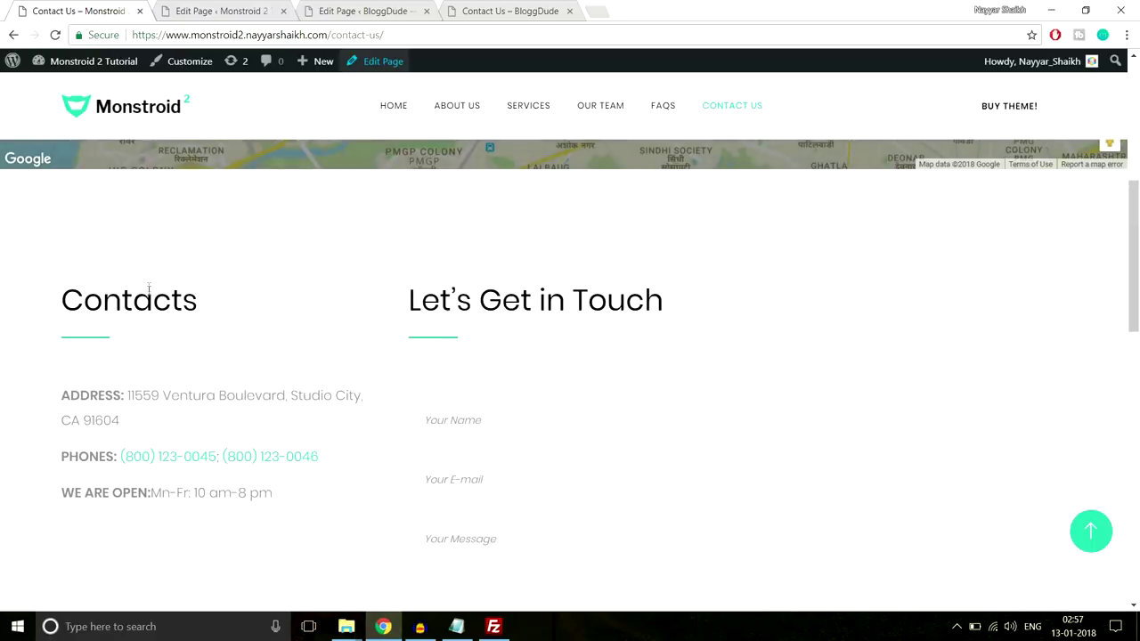
scroll(490, 374, "down", 1)
scroll(502, 299, "down", 1)
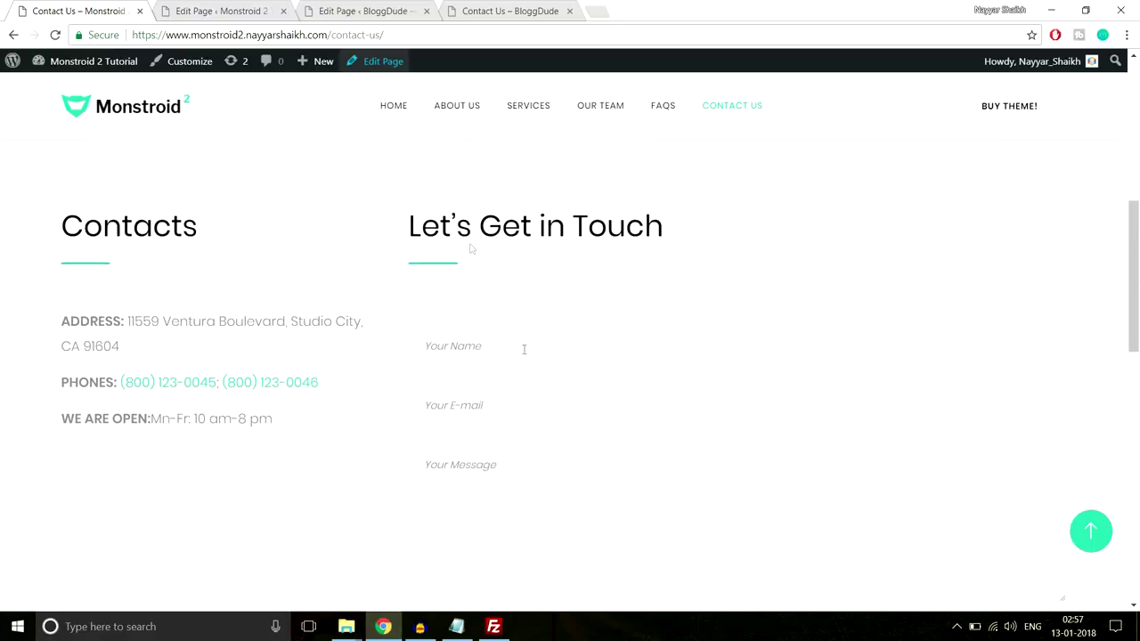
scroll(498, 349, "down", 2)
scroll(605, 366, "up", 1)
scroll(541, 264, "down", 1)
scroll(541, 267, "up", 1)
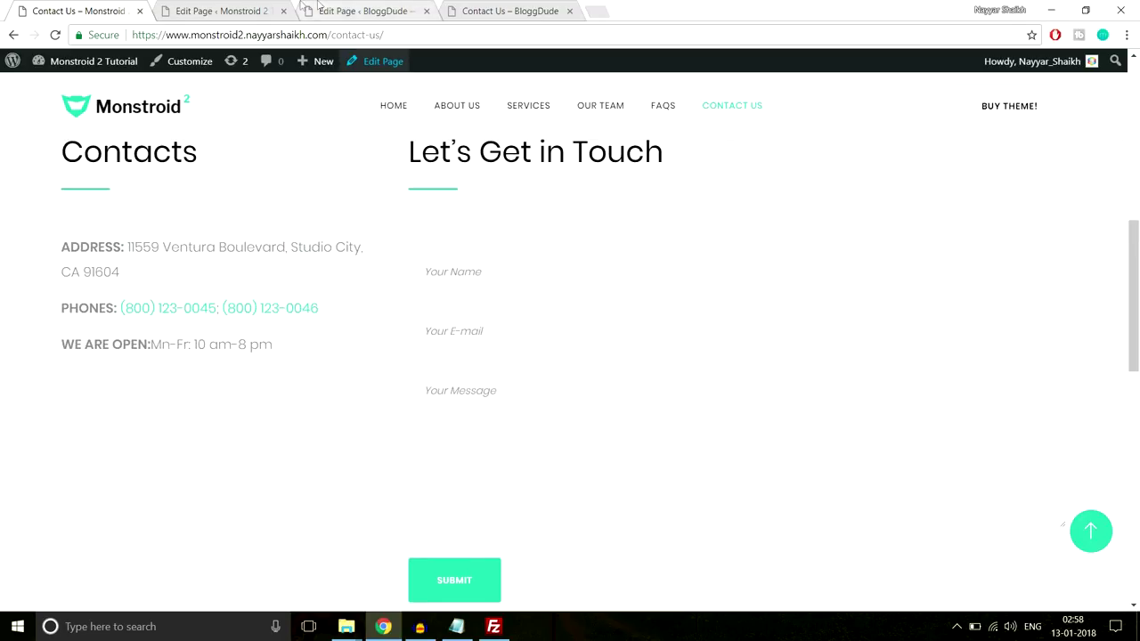
Add a 1/4 + 3/4 column row to the BloggDude page
left_click(363, 7)
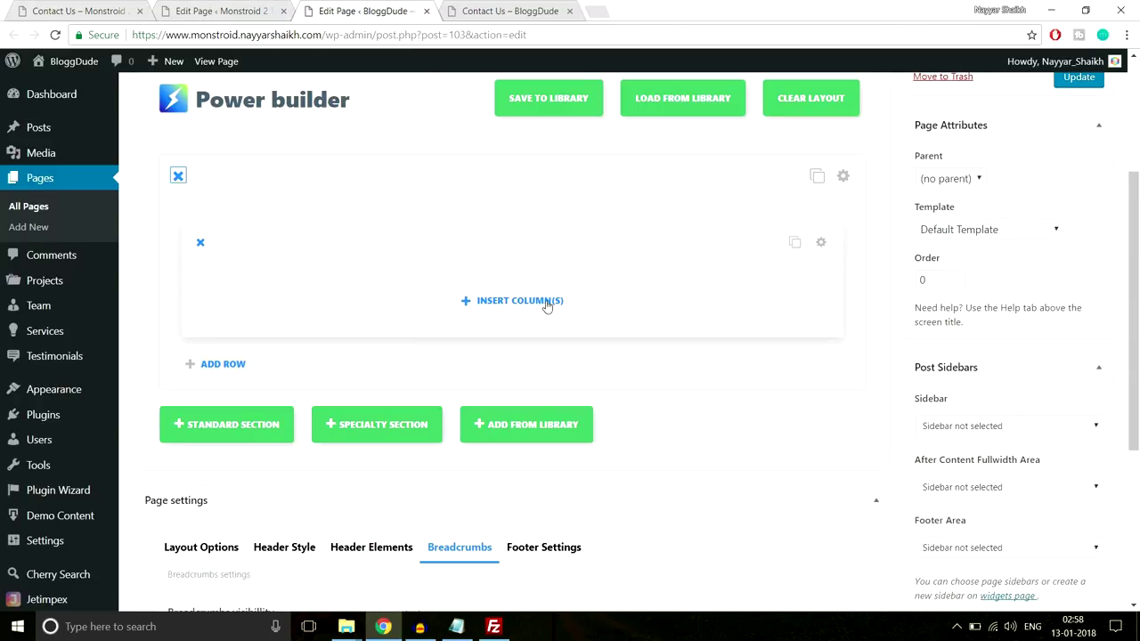
left_click(545, 302)
scroll(508, 381, "down", 1)
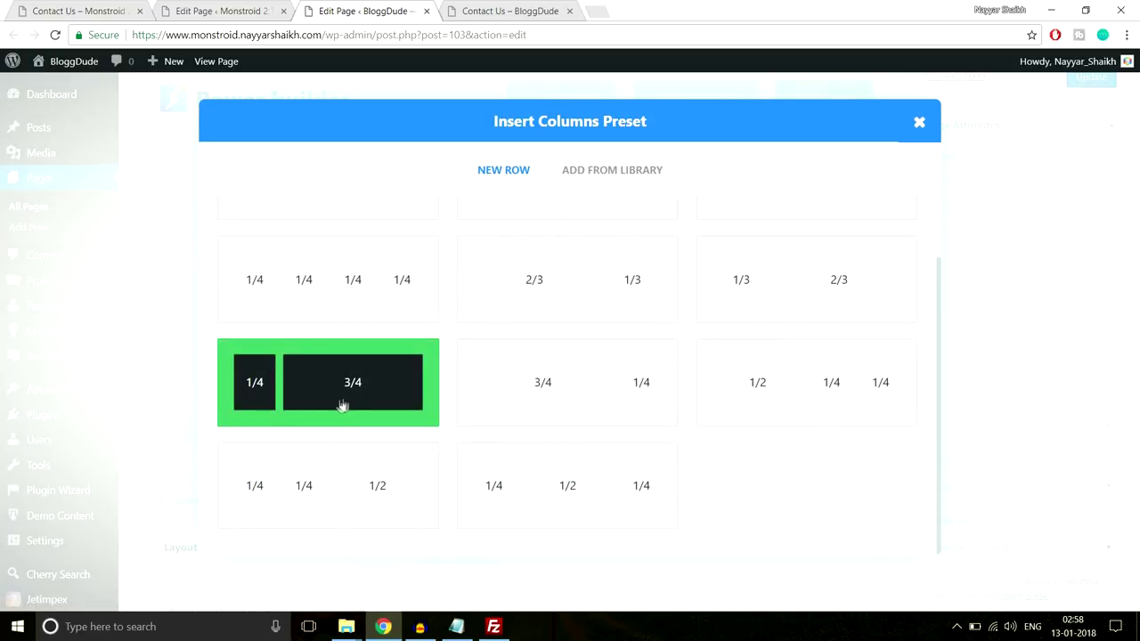
left_click(329, 397)
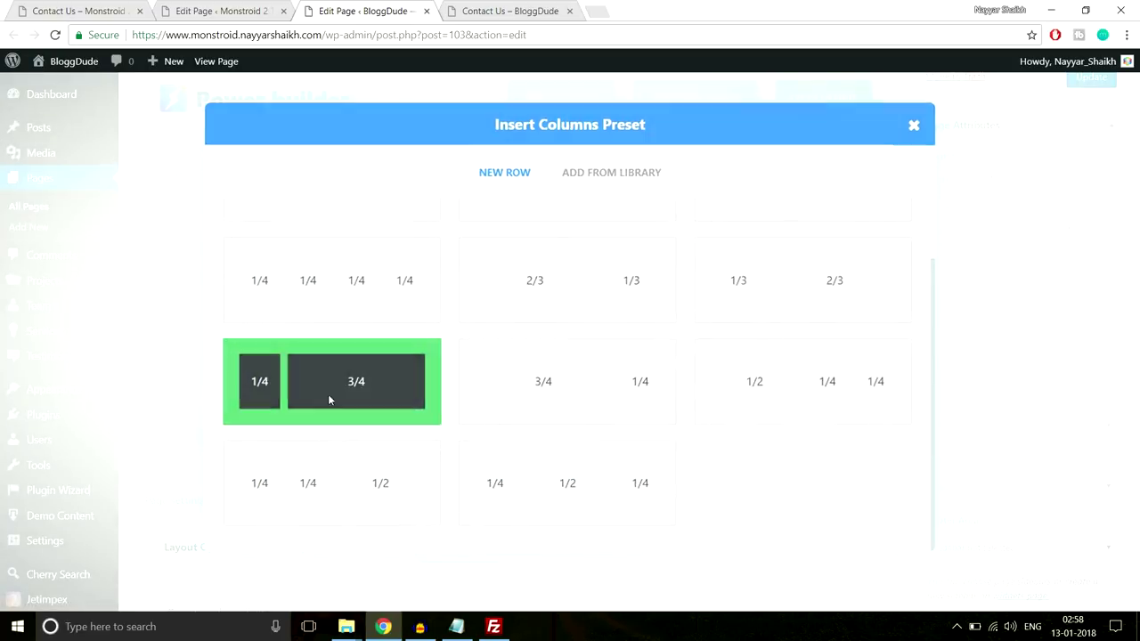
Copy the Contacts heading from the Monstroid page and add a Text module in the left column
left_click(80, 8)
scroll(229, 249, "up", 2)
scroll(223, 259, "down", 1)
left_click_drag(66, 224, 138, 269)
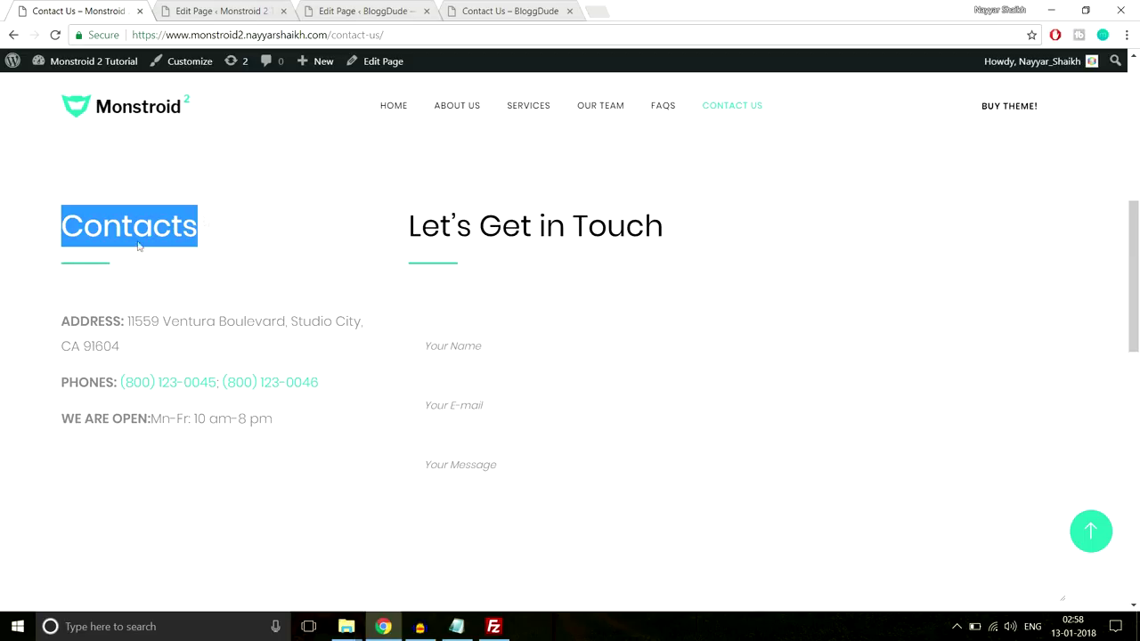
left_click(338, 12)
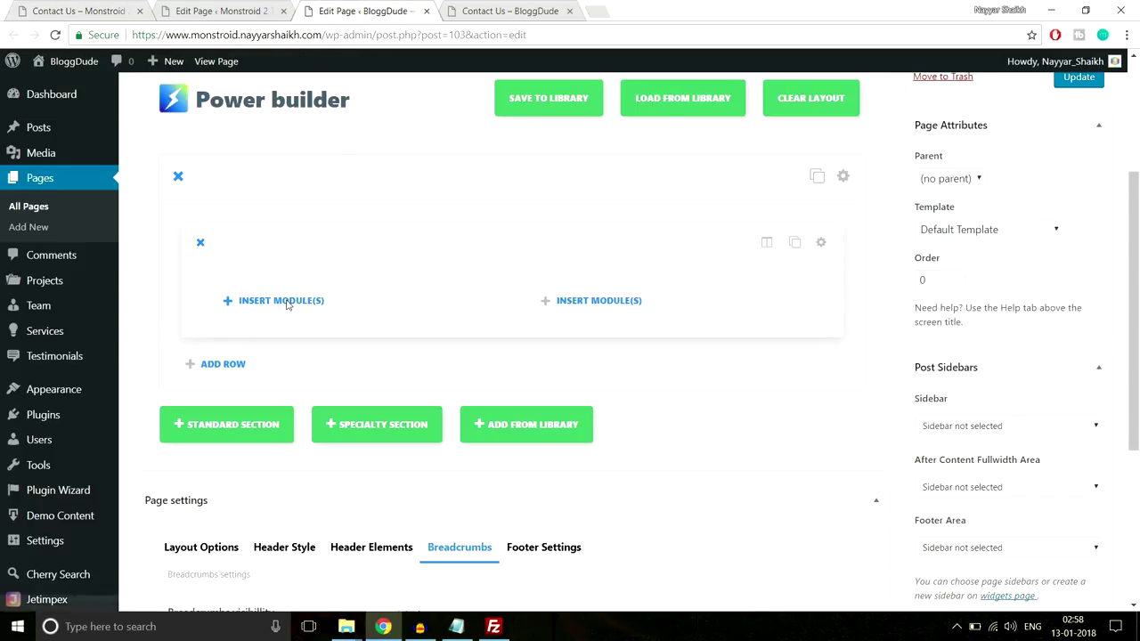
left_click(287, 306)
scroll(748, 374, "down", 10)
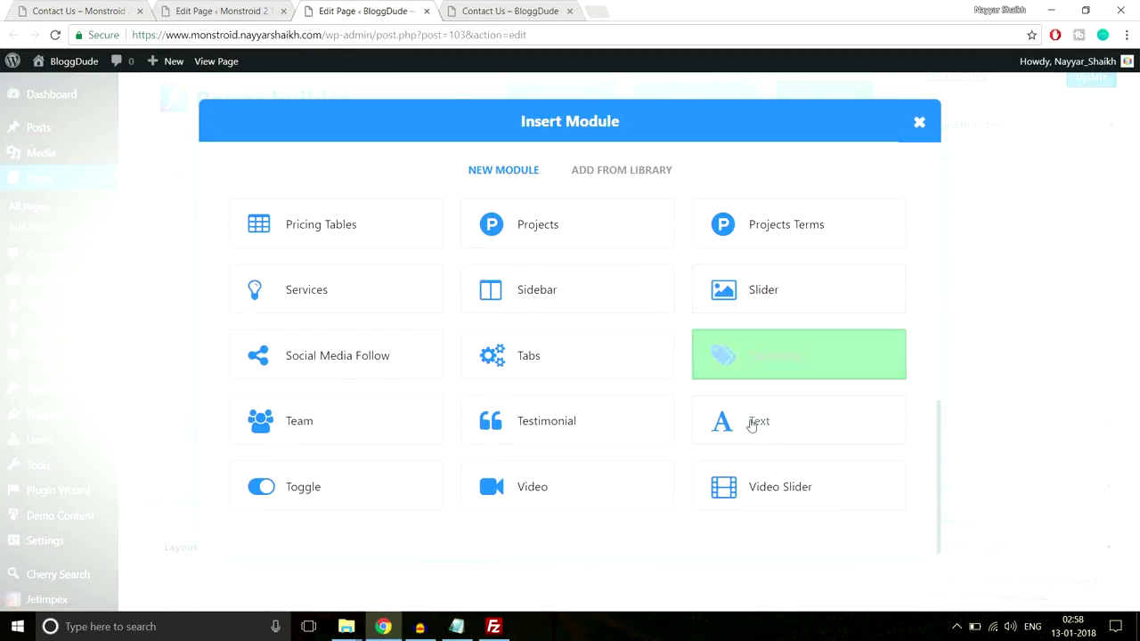
left_click(750, 426)
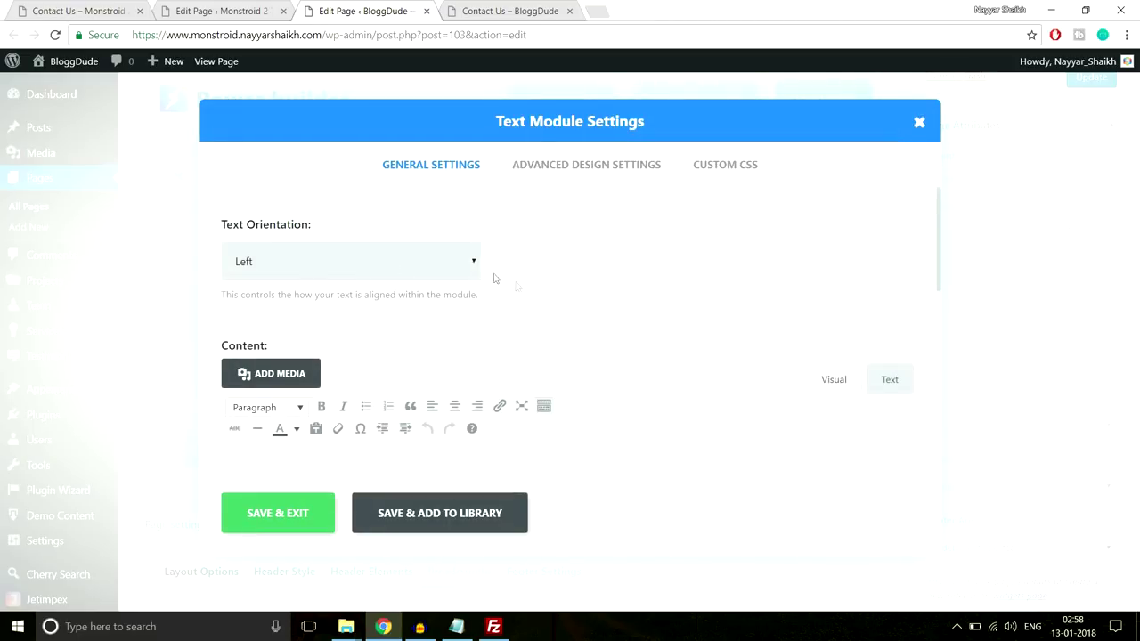
scroll(468, 326, "down", 3)
scroll(470, 298, "up", 2)
scroll(389, 326, "down", 1)
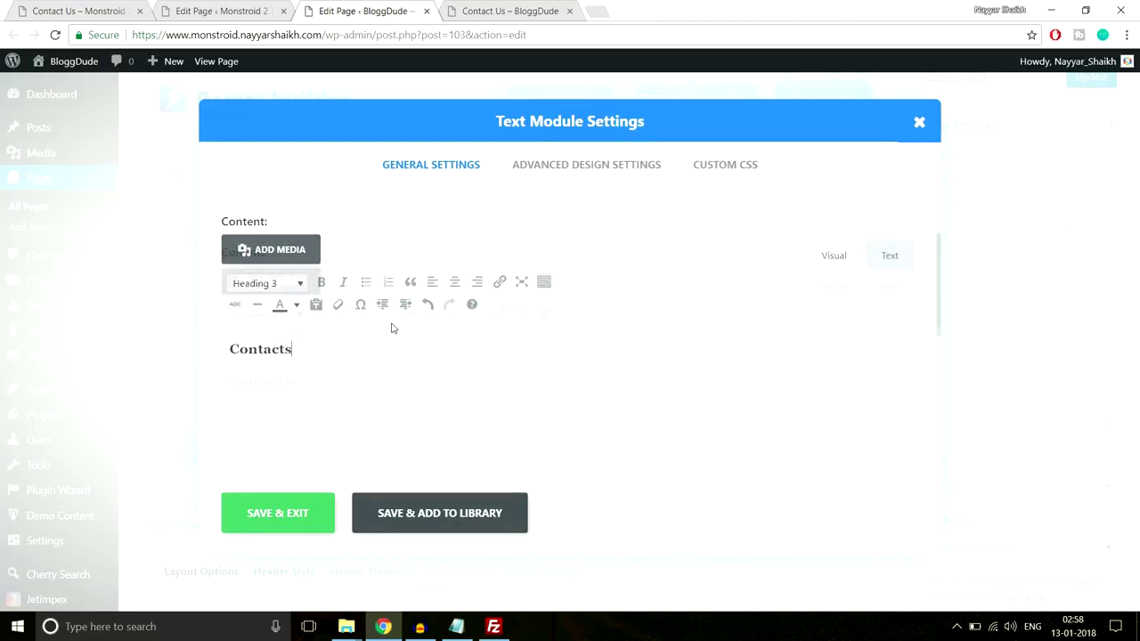
Paste the Line After Left CSS into the module's Custom CSS After box and save
left_click(728, 167)
left_click(456, 626)
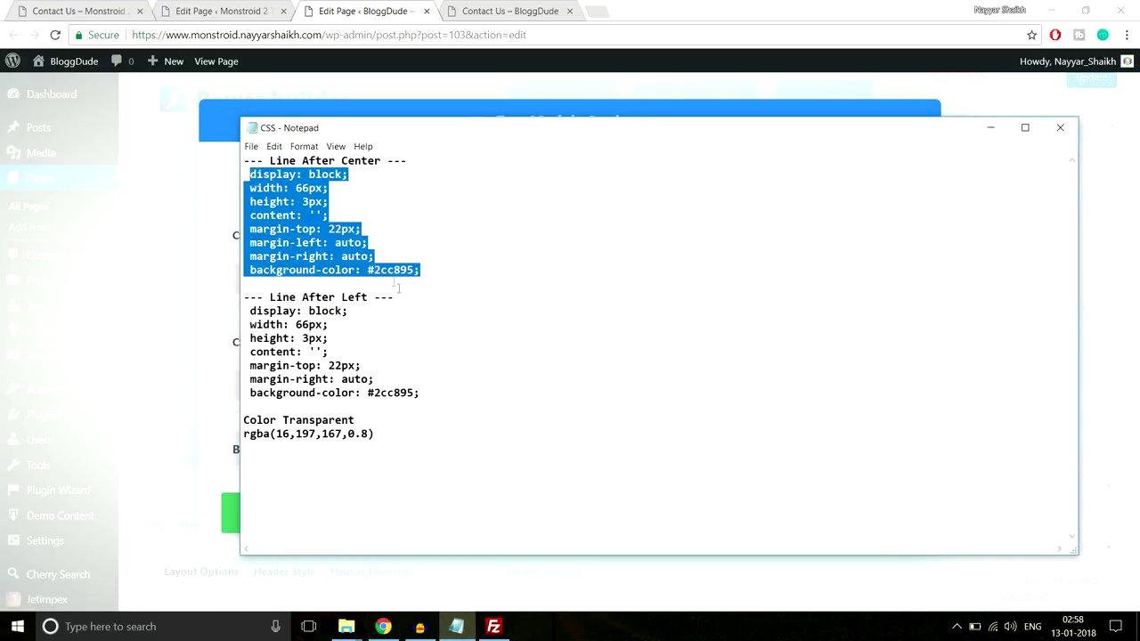
left_click_drag(445, 393, 247, 310)
key("ctrl+c")
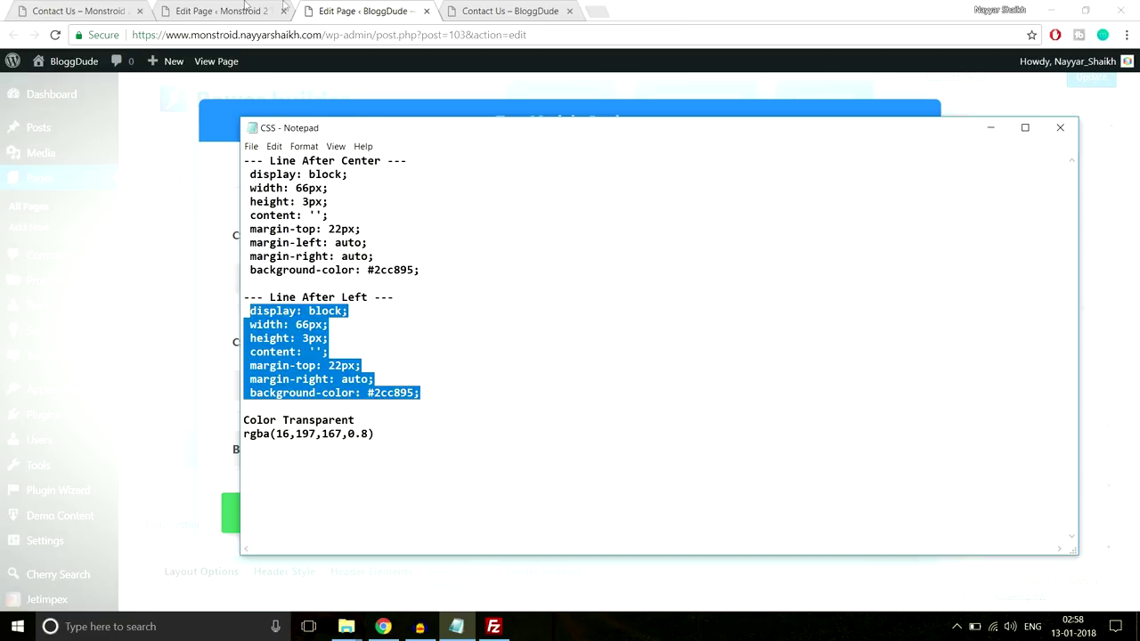
left_click(242, 7)
left_click(303, 11)
scroll(448, 427, "down", 3)
scroll(447, 424, "down", 3)
key("ctrl+v")
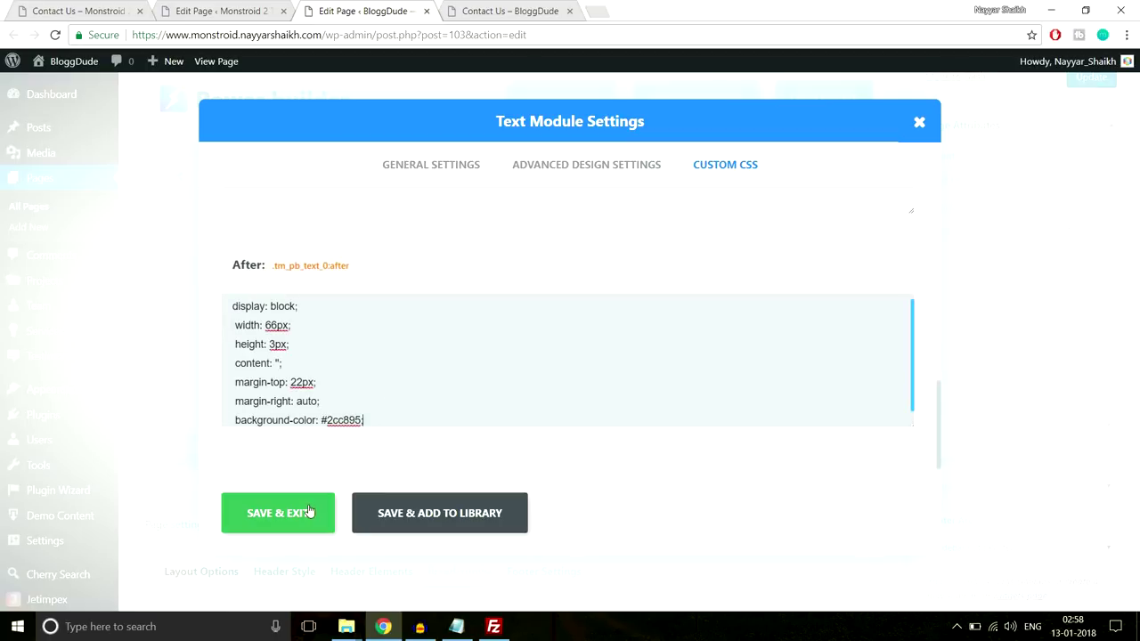
left_click(309, 512)
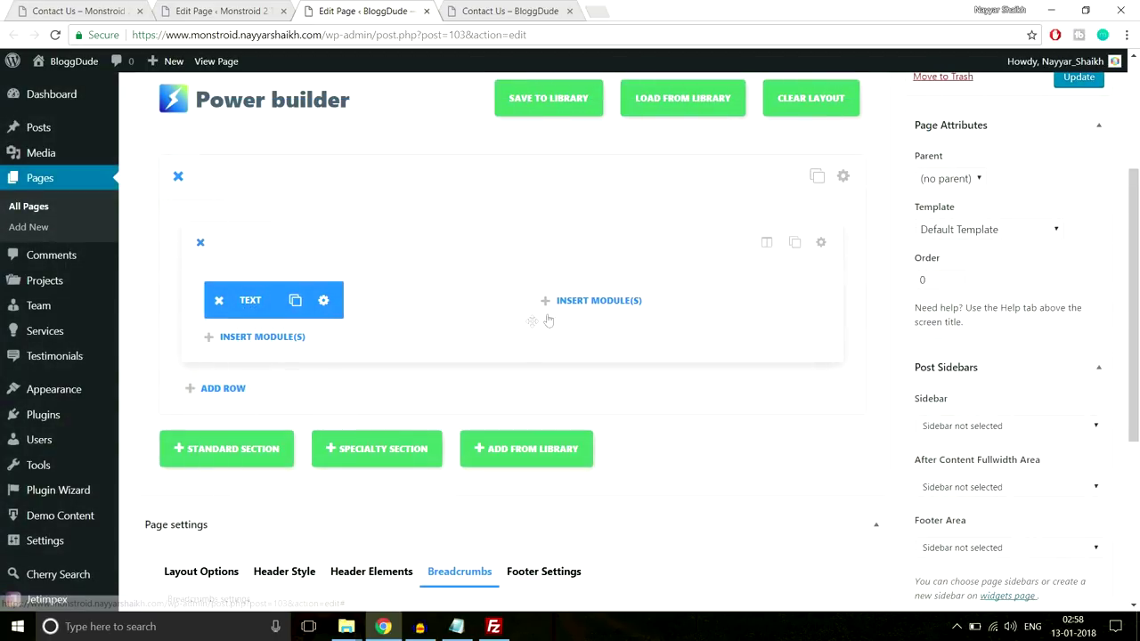
key("ctrl+1")
Copy the live page's address, phones and hours, and add a Divider with 60px top margin
left_click(151, 269)
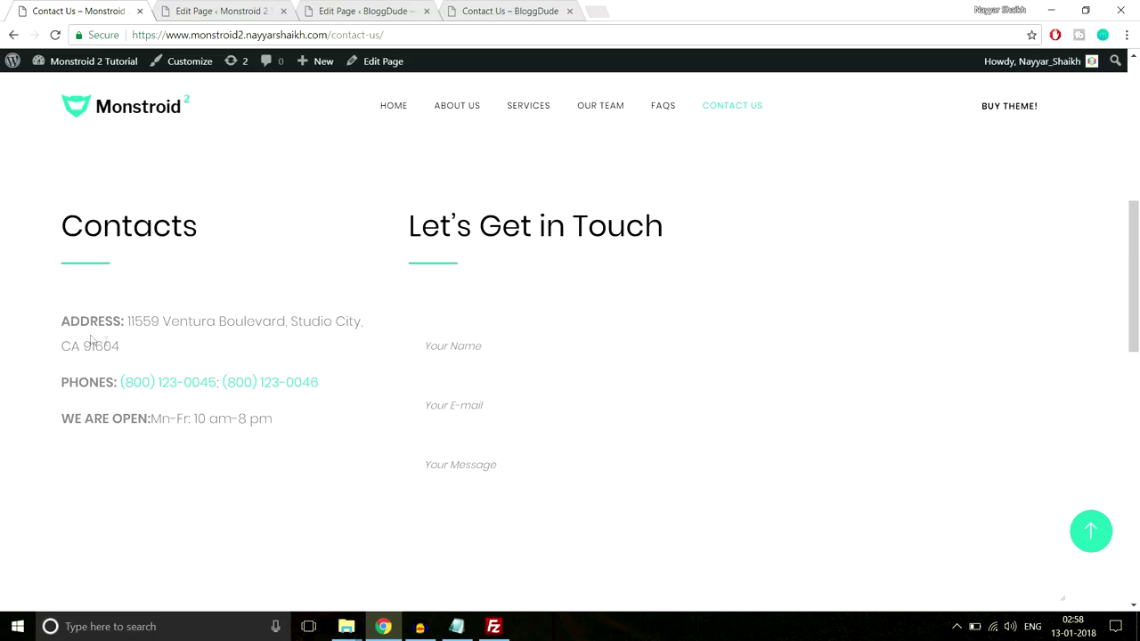
left_click_drag(59, 321, 315, 409)
key("ctrl+c")
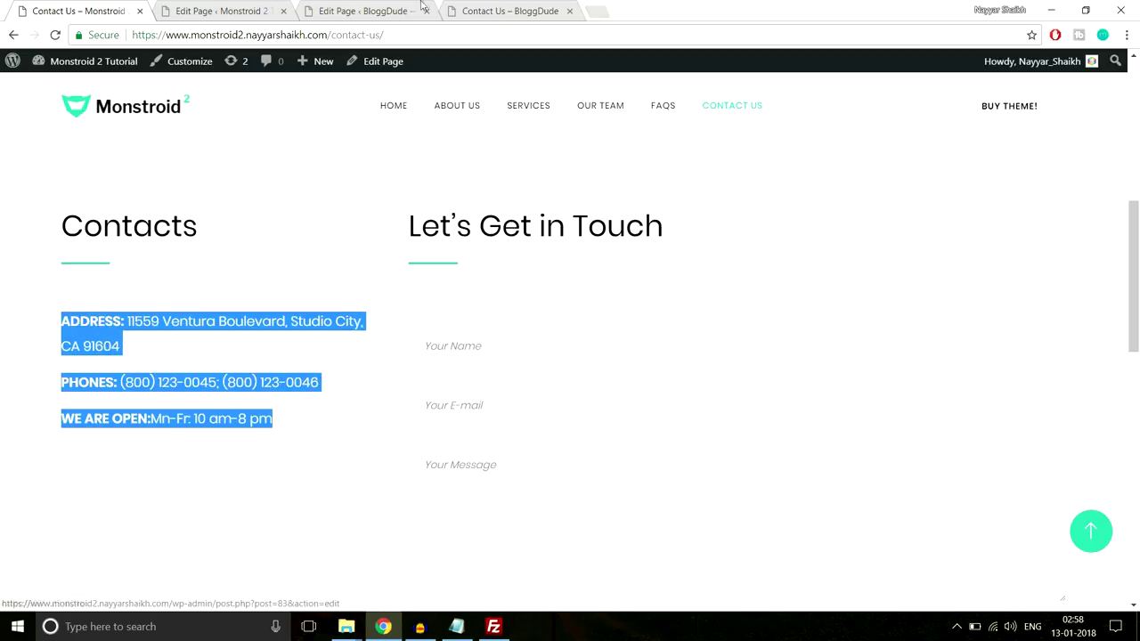
left_click(367, 11)
left_click(285, 338)
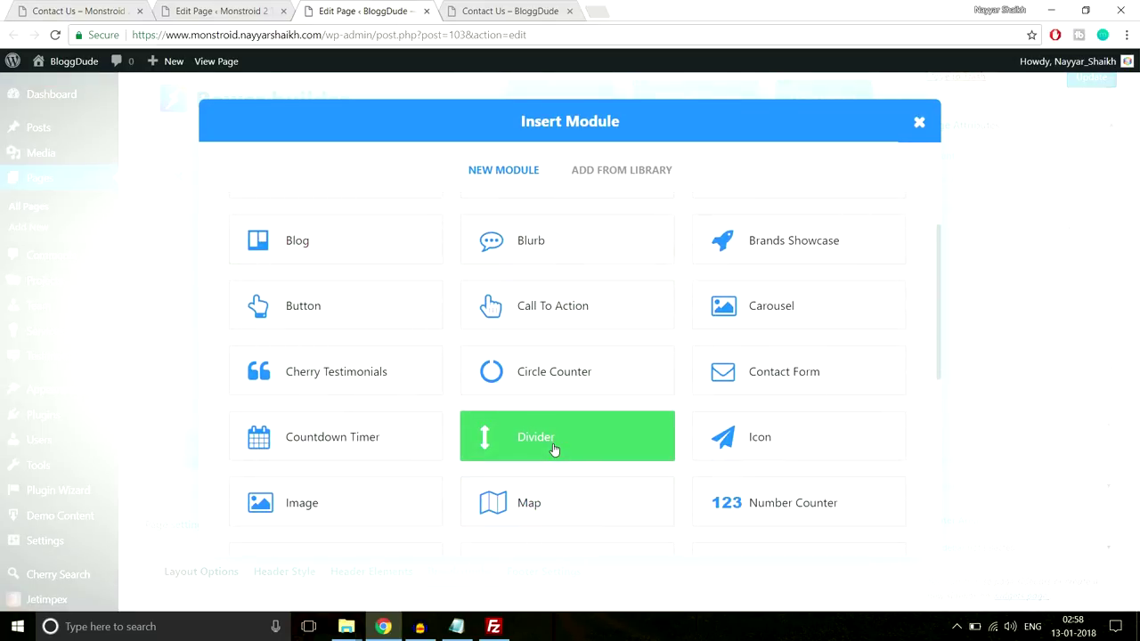
left_click(553, 447)
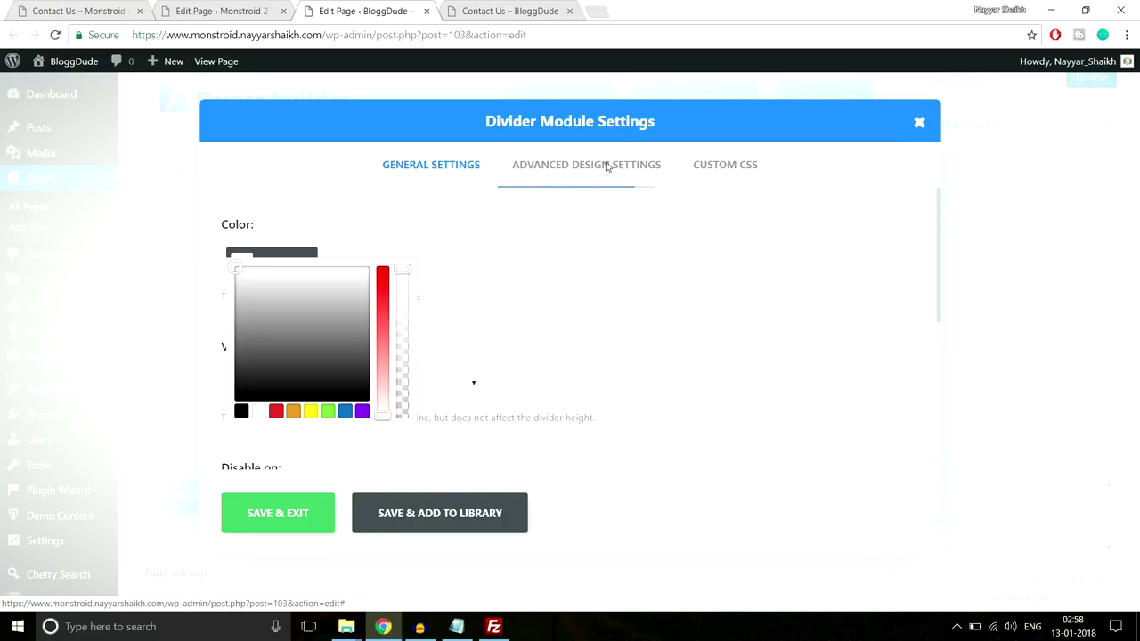
left_click(601, 164)
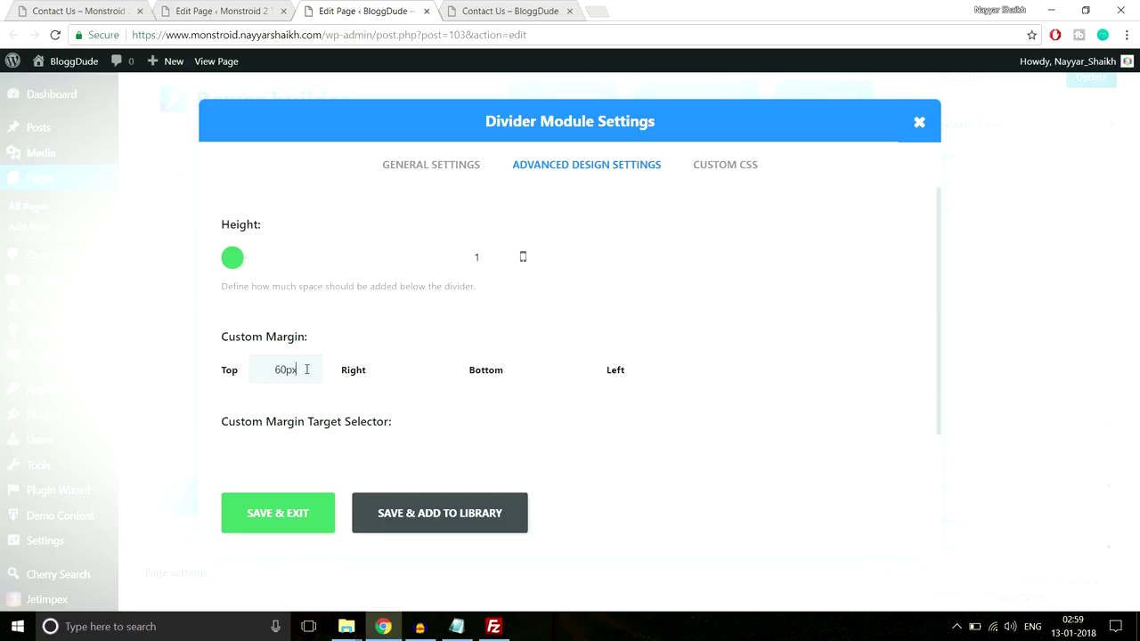
left_click(310, 513)
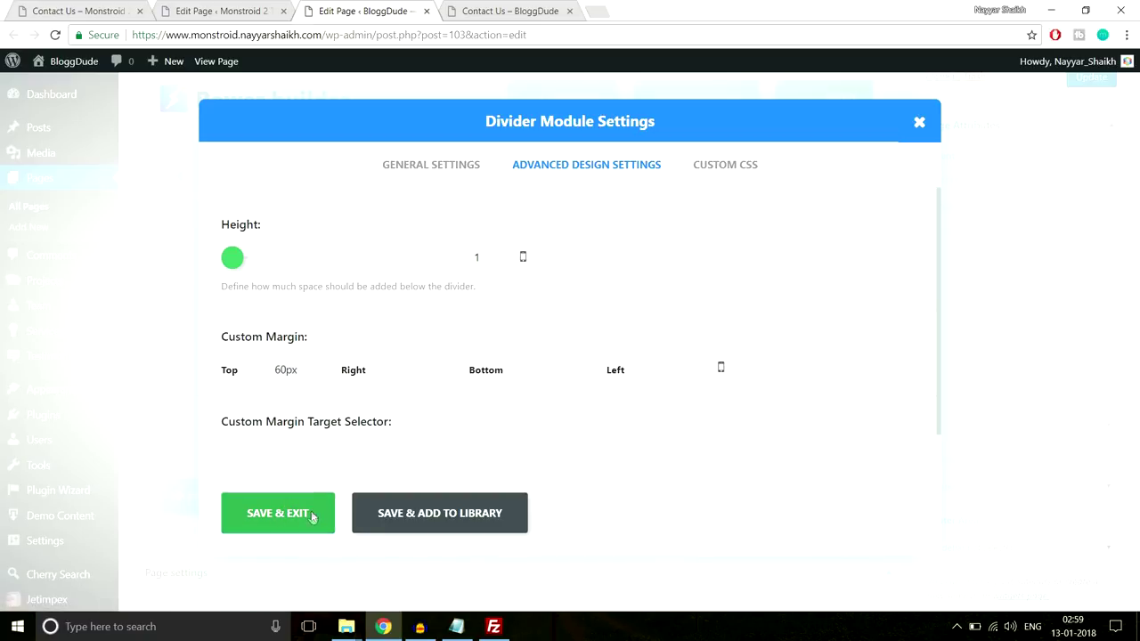
Add a Text module below the divider holding the address, phones and opening hours list
left_click(297, 316)
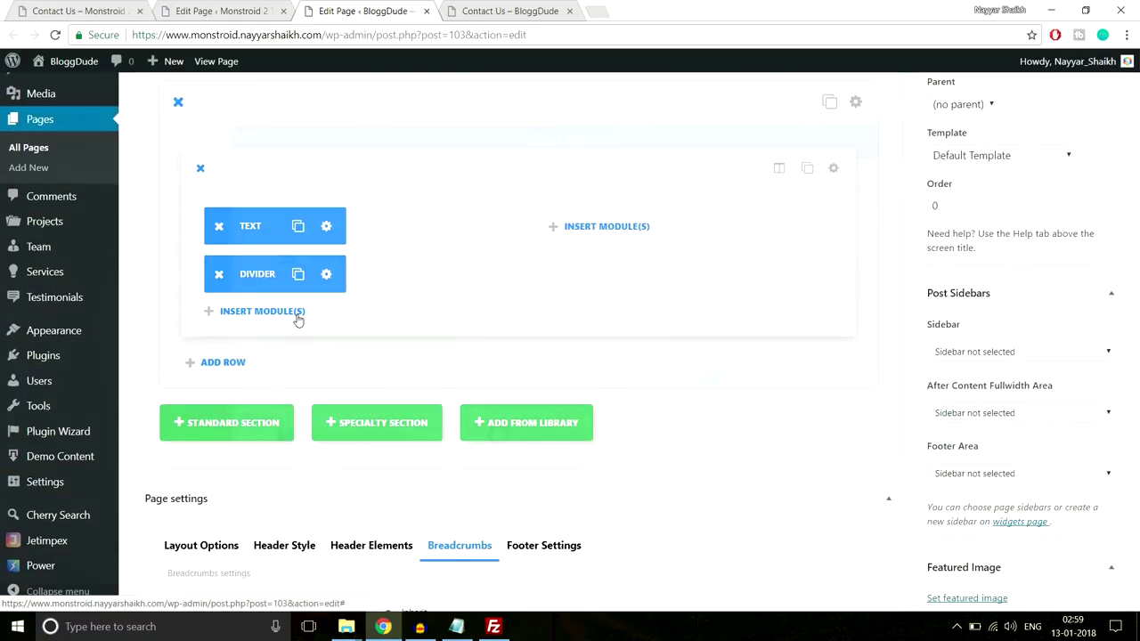
scroll(575, 346, "down", 6)
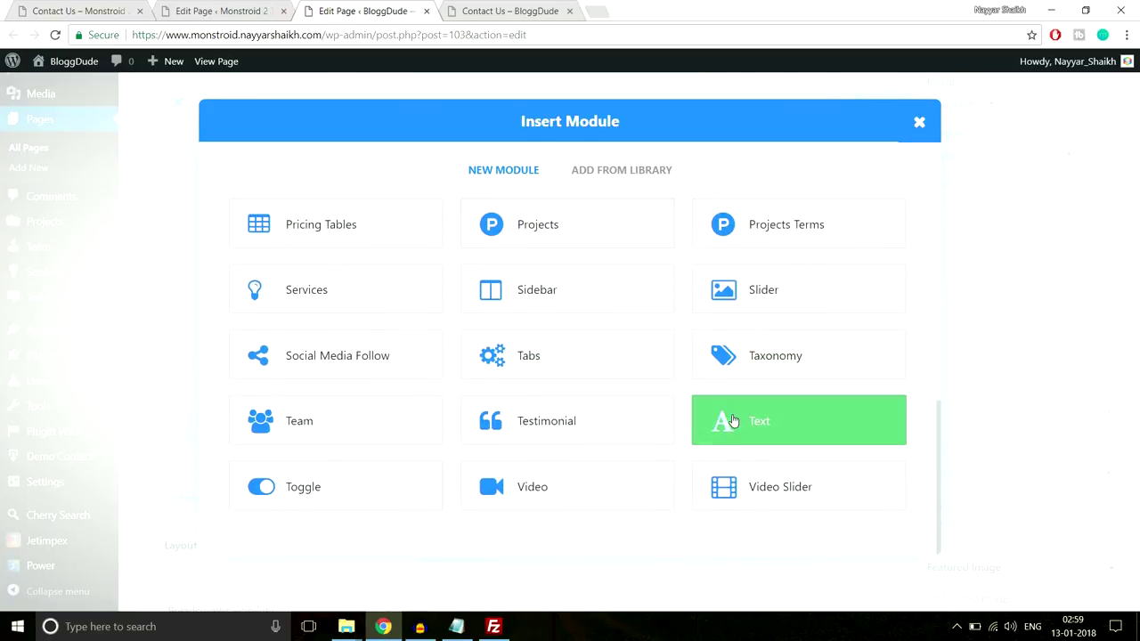
left_click(729, 421)
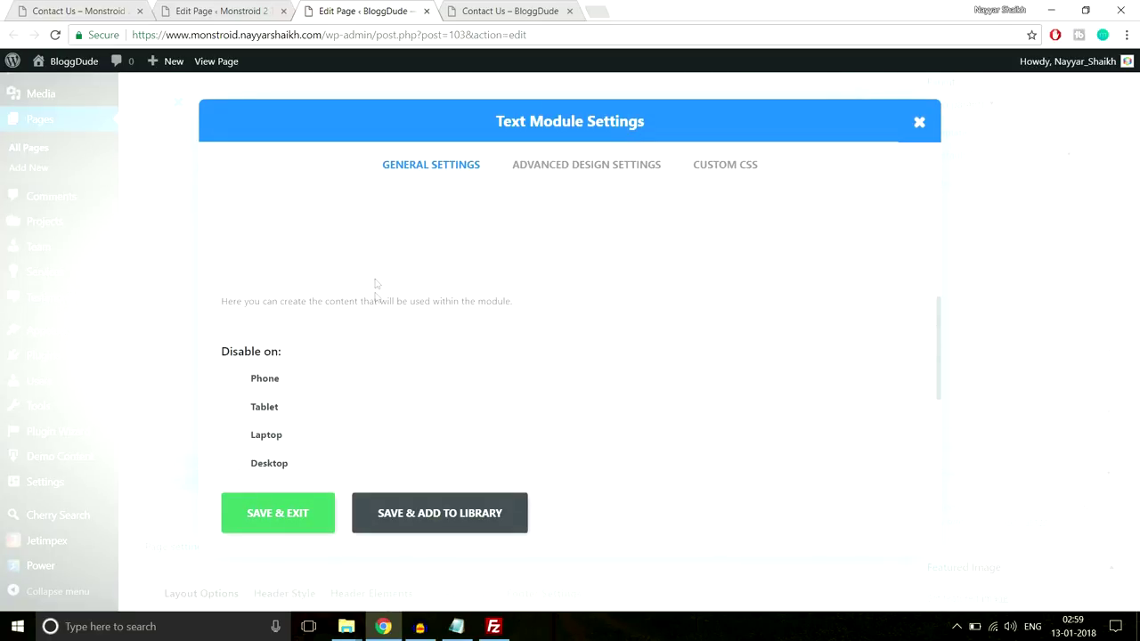
key("ctrl+v")
scroll(356, 312, "down", 2)
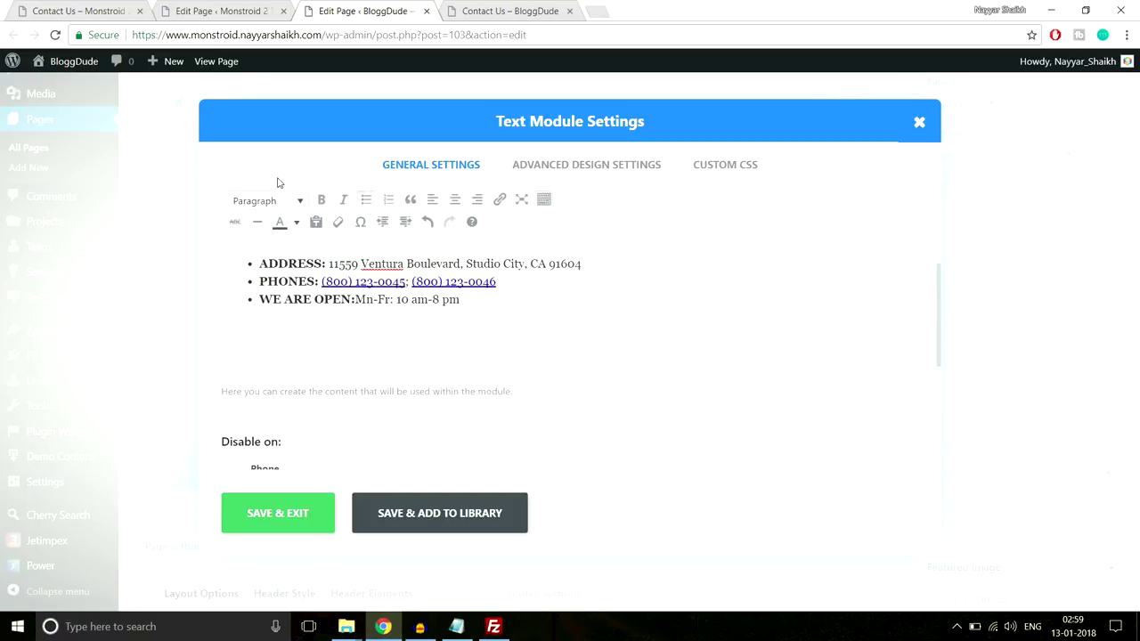
left_click(113, 8)
left_click(259, 459)
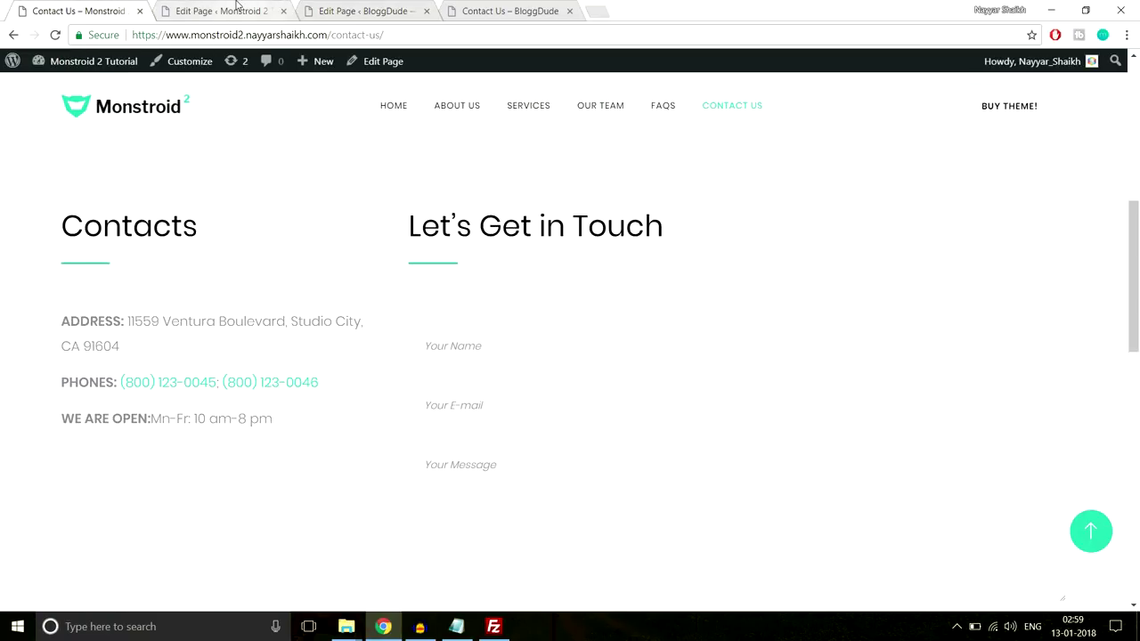
left_click(223, 10)
left_click(389, 9)
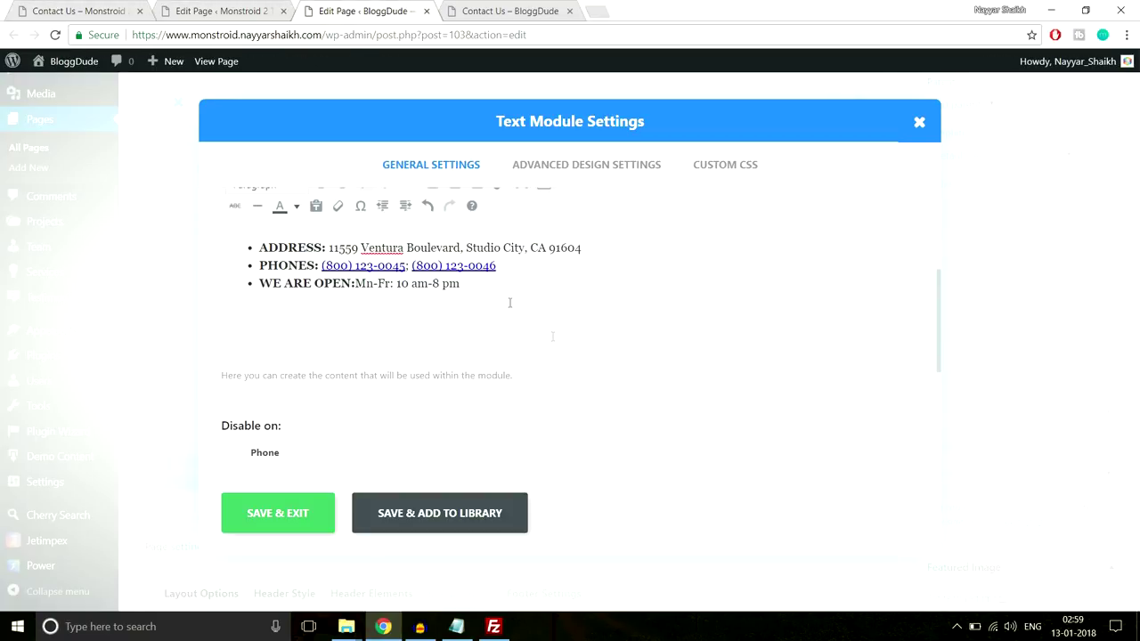
left_click(300, 517)
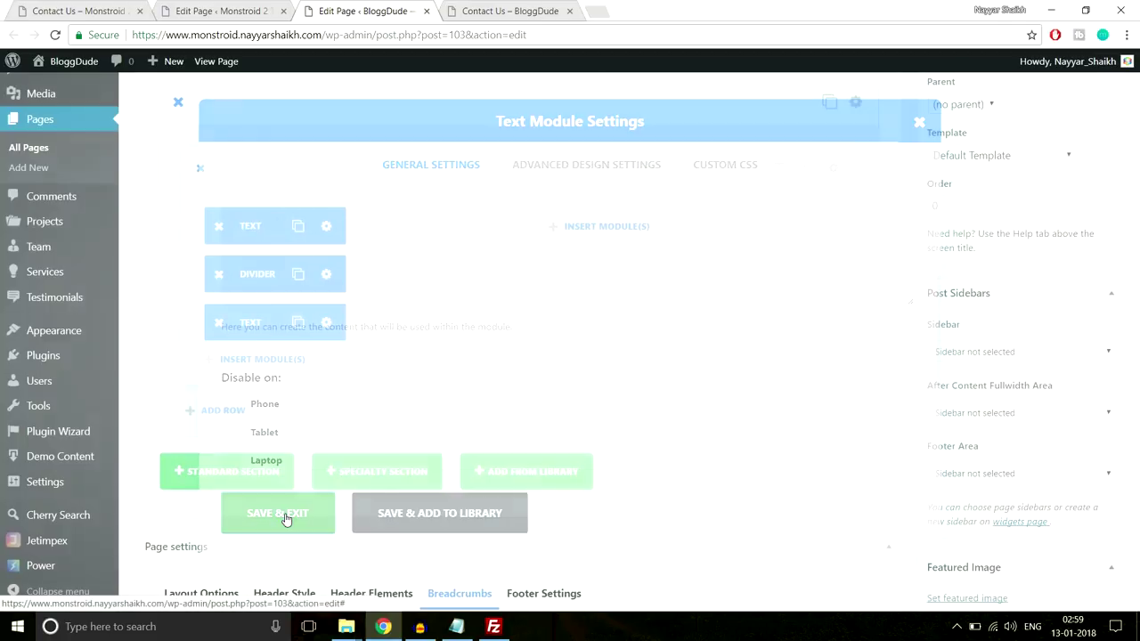
Duplicate the Contacts heading and the divider into the right 3/4 column
left_click(295, 374)
left_click_drag(272, 374, 561, 375)
left_click(297, 422)
left_click_drag(267, 423, 532, 438)
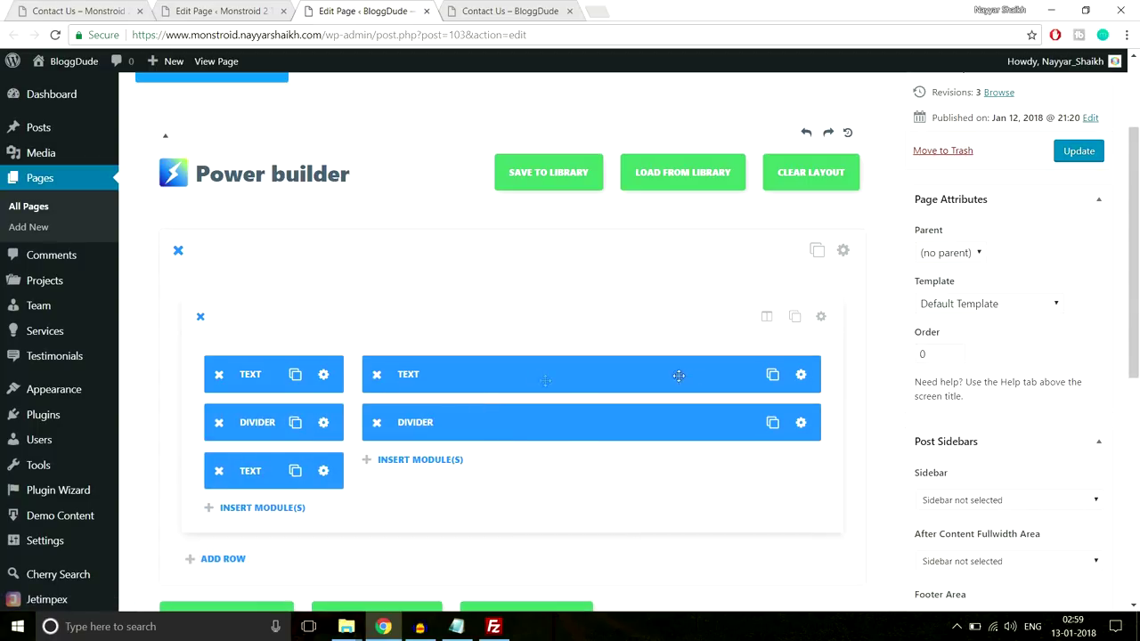
Retitle the right column heading to 'Let's Get in Touch' and save it
left_click(801, 375)
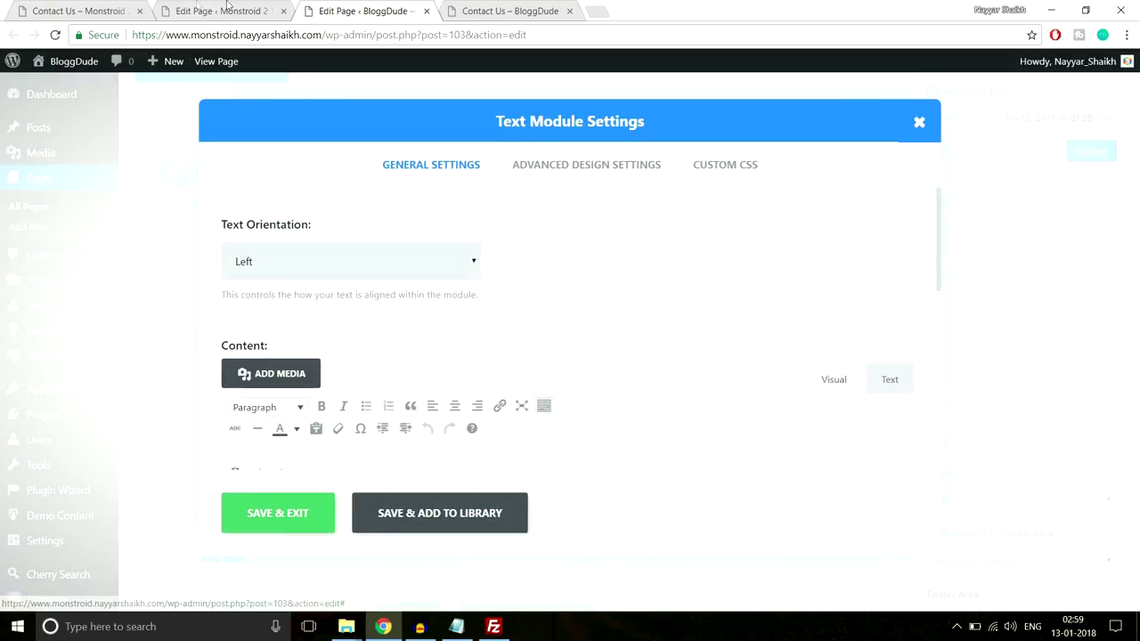
left_click(89, 11)
left_click_drag(694, 216, 667, 219)
key("ctrl+c")
left_click(402, 232)
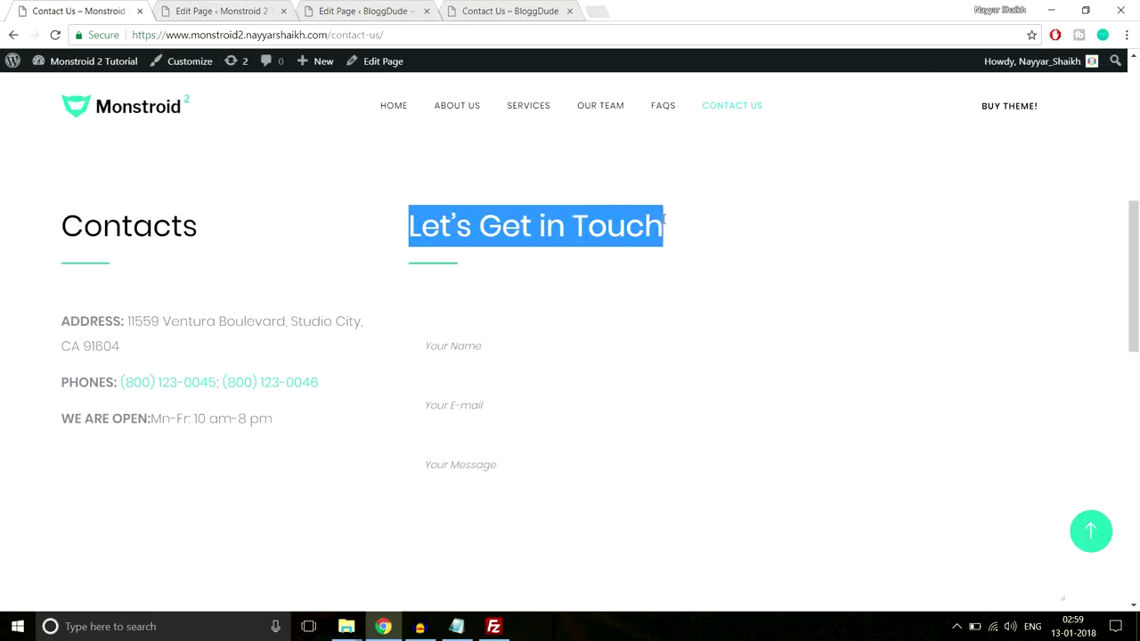
left_click(221, 10)
left_click(377, 9)
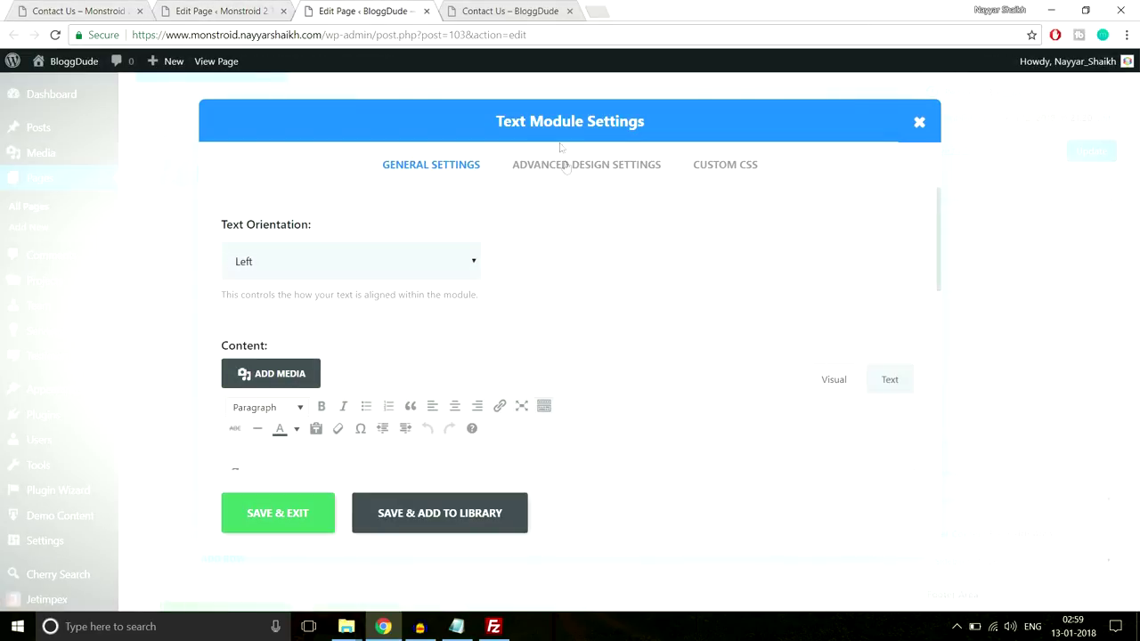
key("ctrl+v")
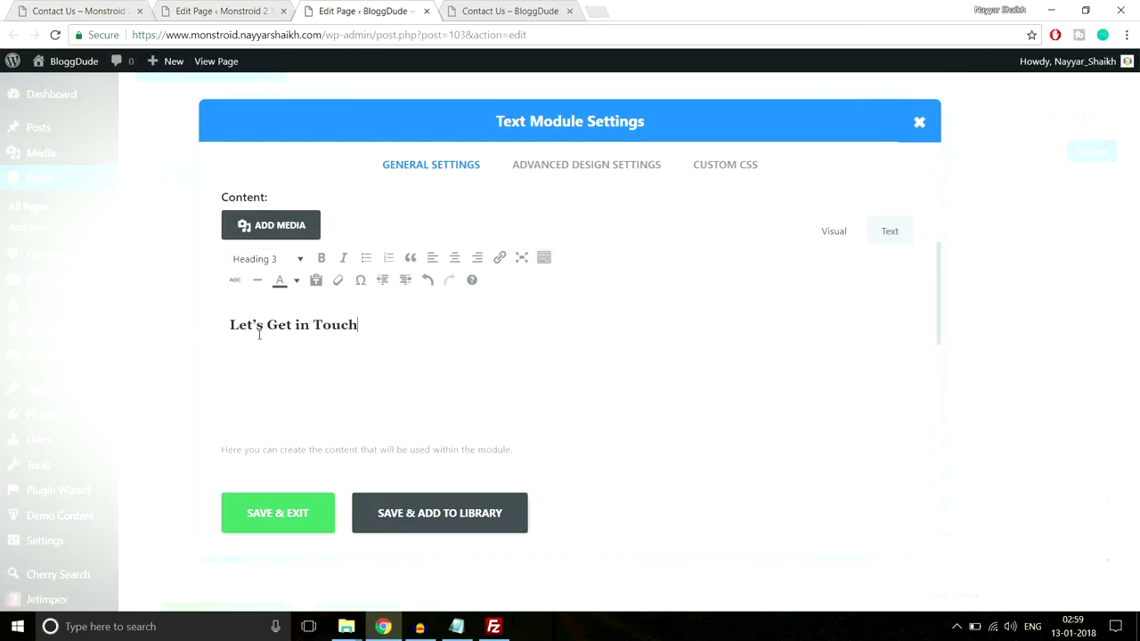
left_click(297, 509)
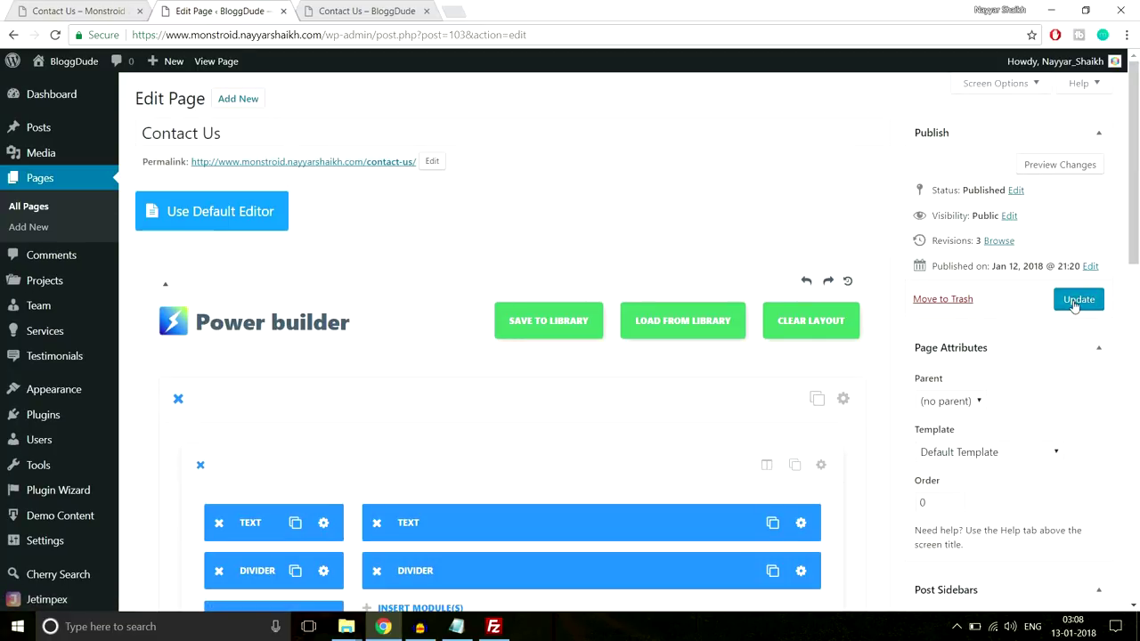
Update the Contact Us page and review the result on the live site
left_click(1073, 299)
key("ctrl+shift+Tab")
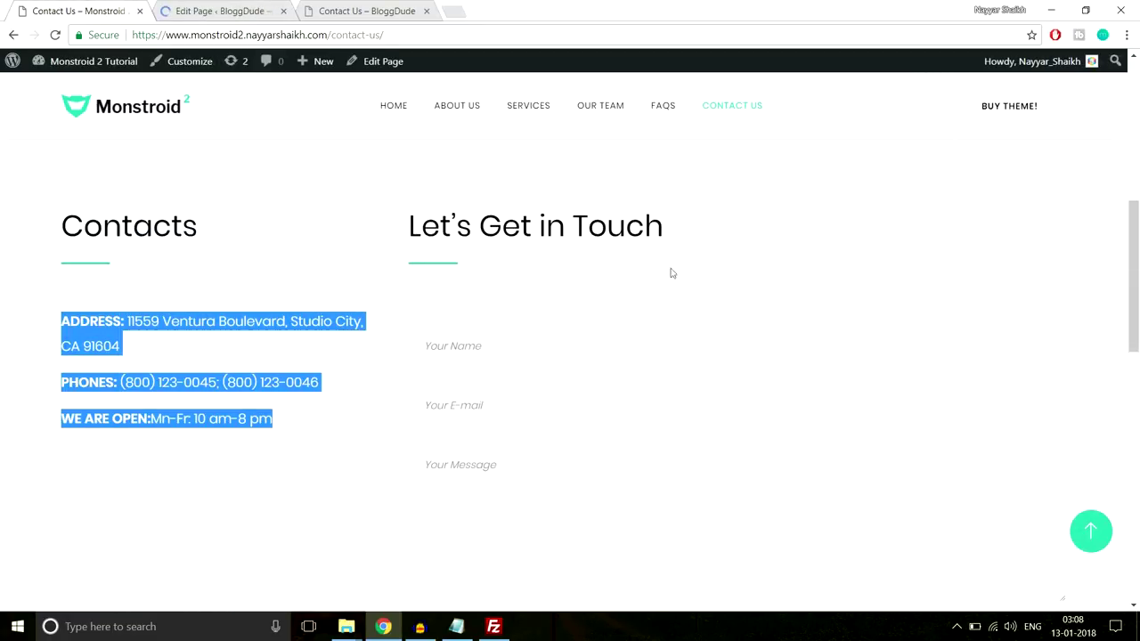
scroll(667, 347, "down", 2)
left_click(542, 252)
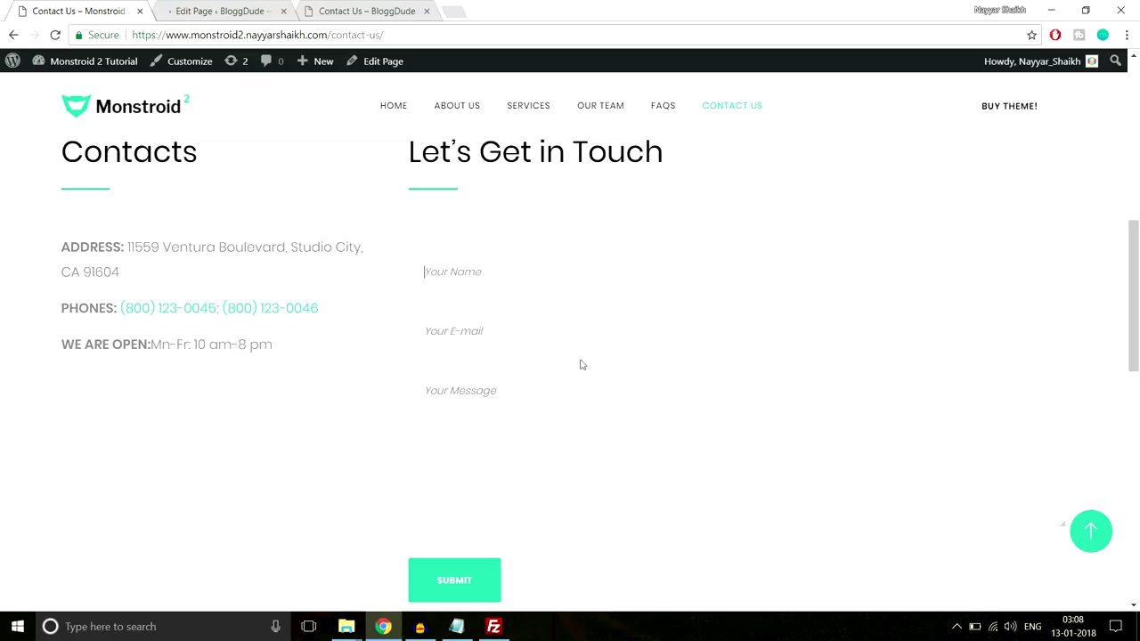
scroll(505, 377, "down", 1)
scroll(640, 443, "up", 1)
Open the All Pages list in a new browser tab
left_click(211, 7)
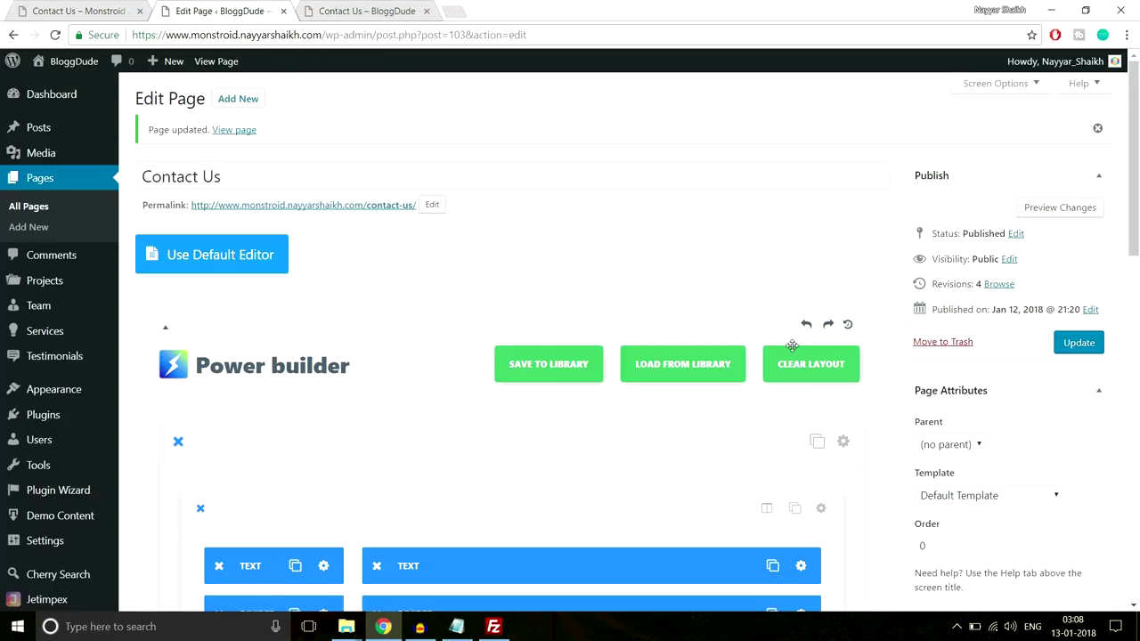
scroll(791, 346, "down", 3)
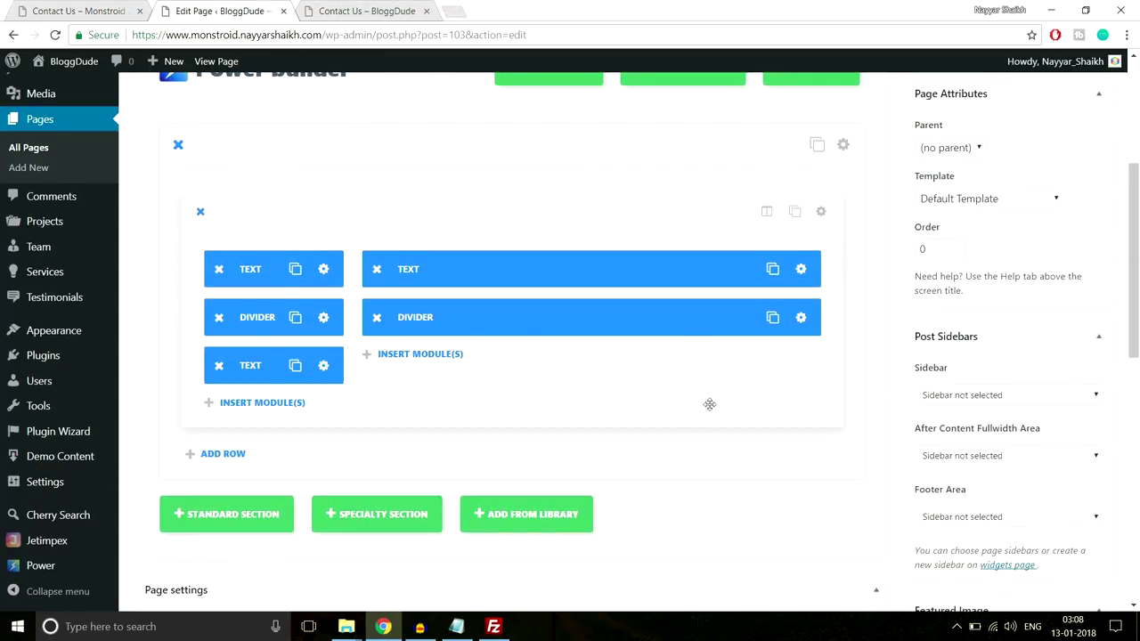
scroll(708, 405, "up", 3)
scroll(710, 412, "down", 2)
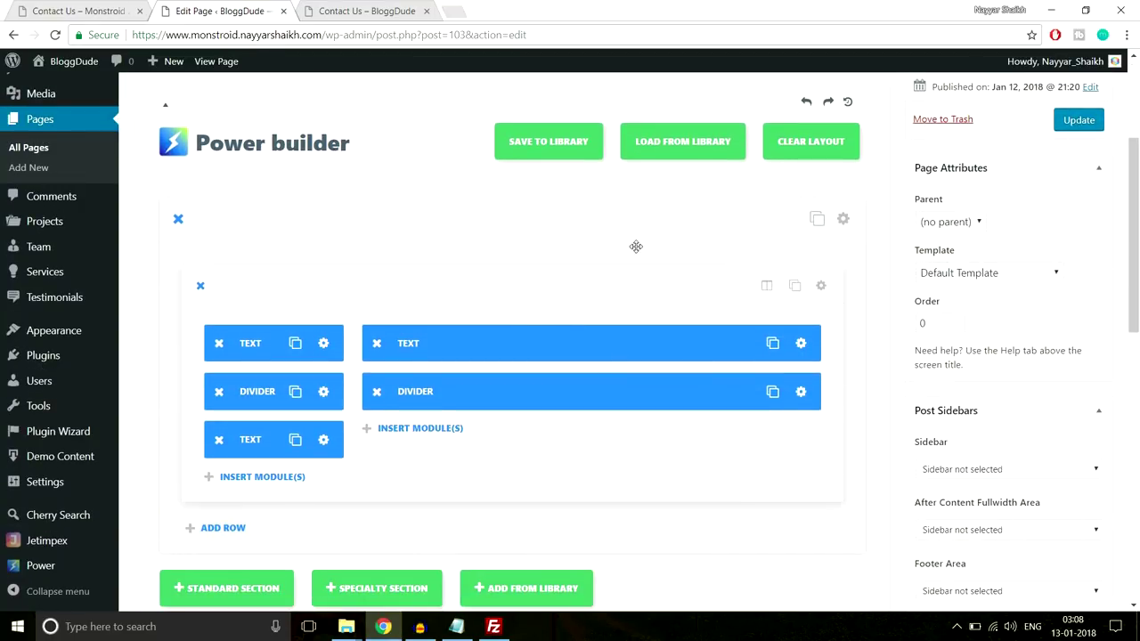
scroll(604, 317, "up", 2)
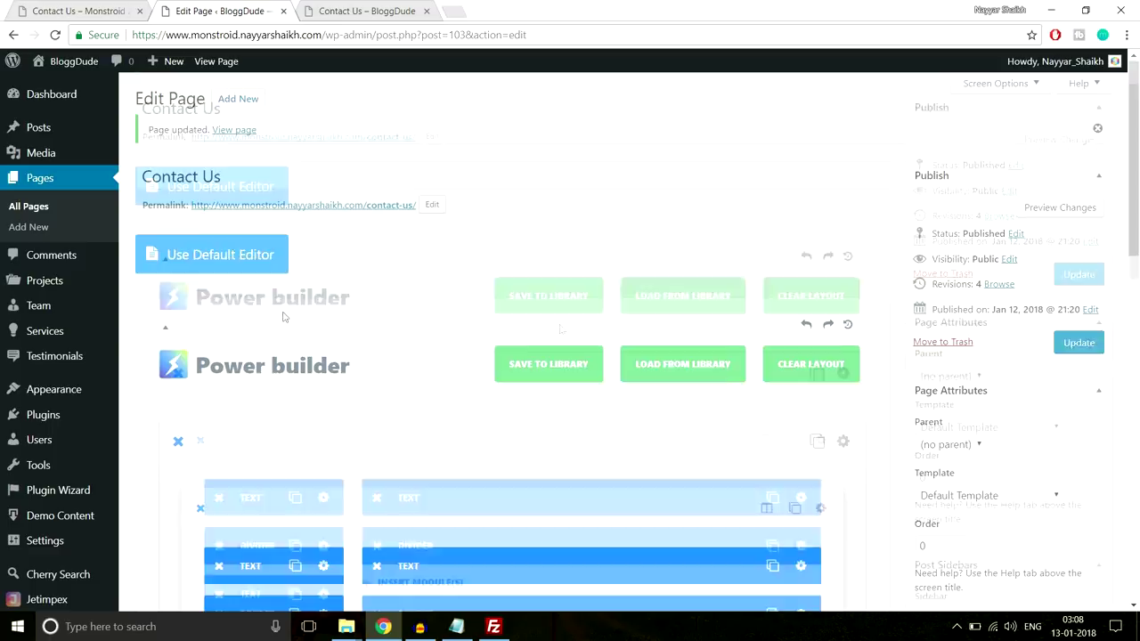
right_click(32, 206)
left_click(80, 218)
From the Pages list, open the live Homepage in a new tab
left_click(334, 12)
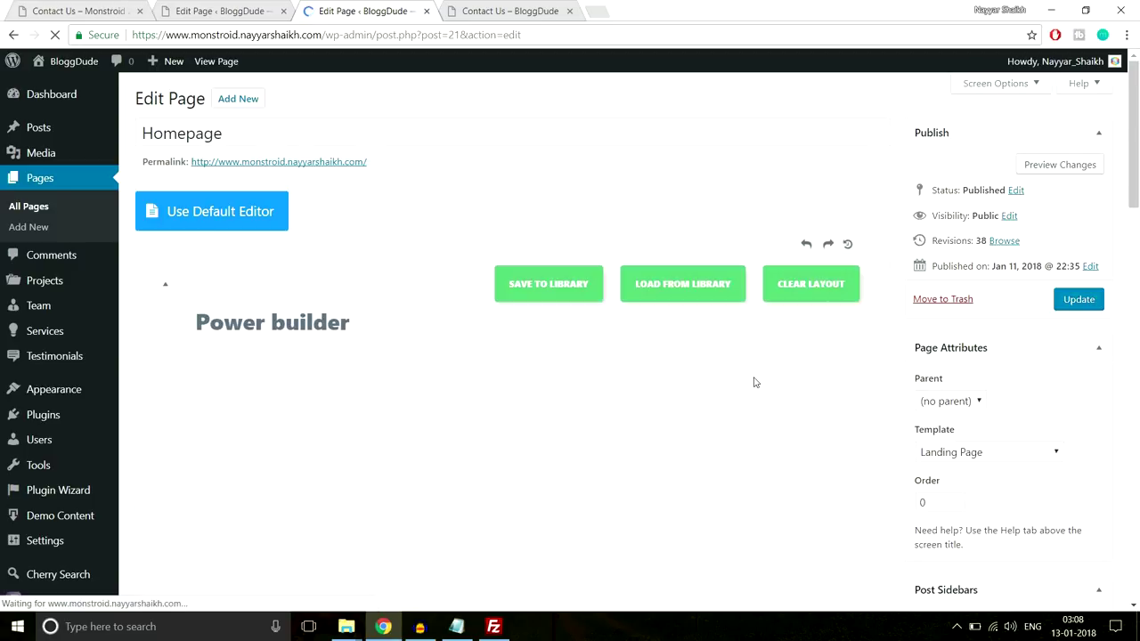
scroll(753, 382, "down", 10)
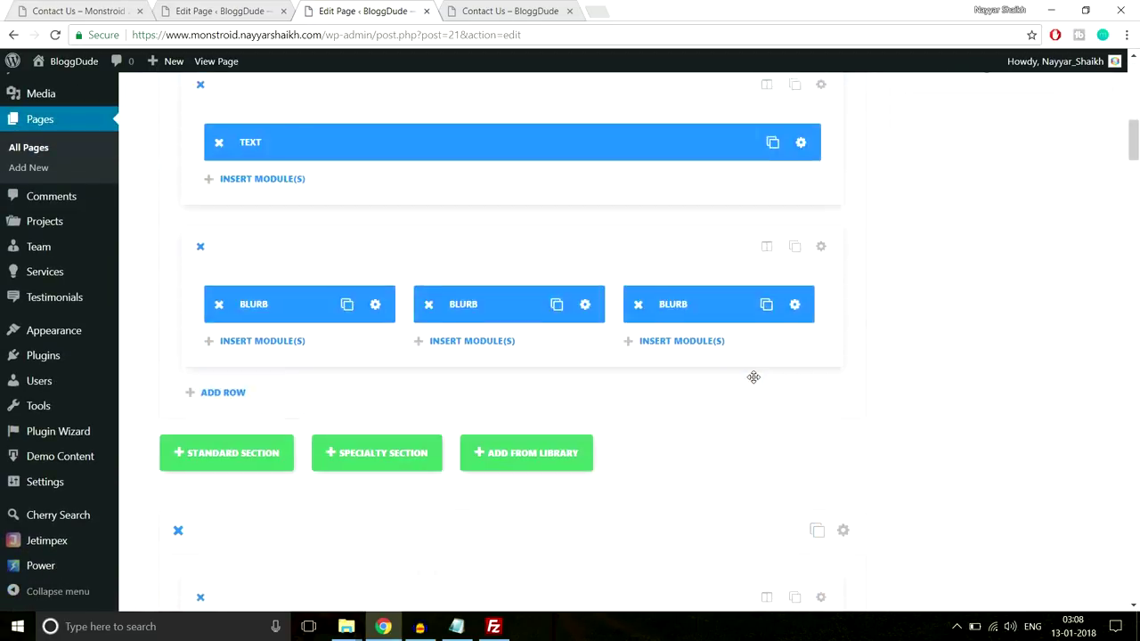
scroll(753, 378, "down", 15)
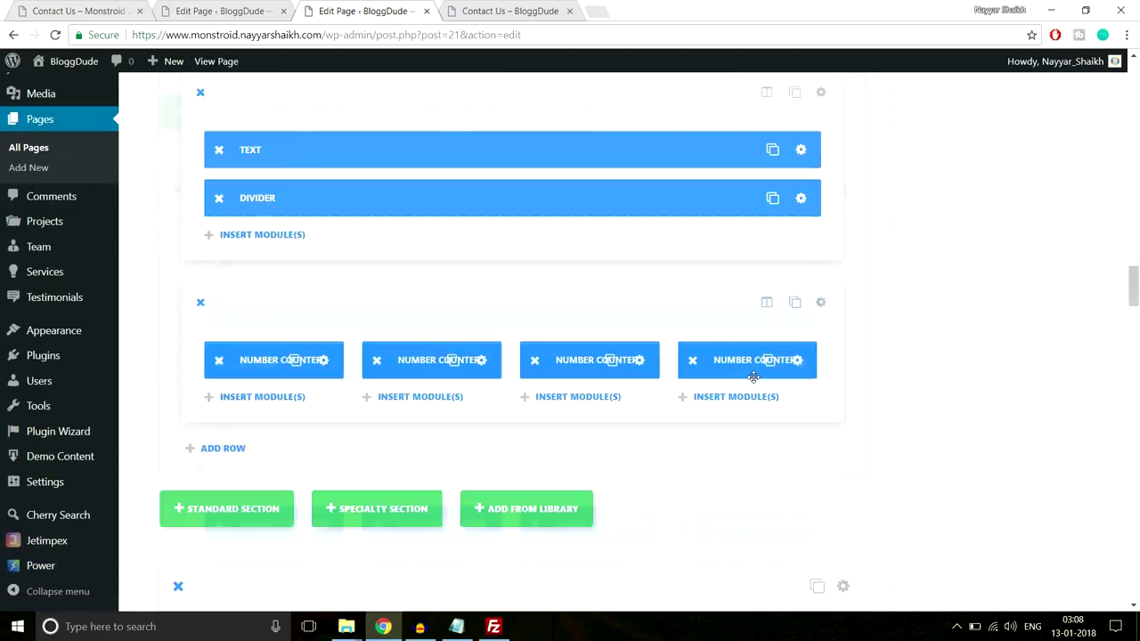
scroll(753, 378, "down", 10)
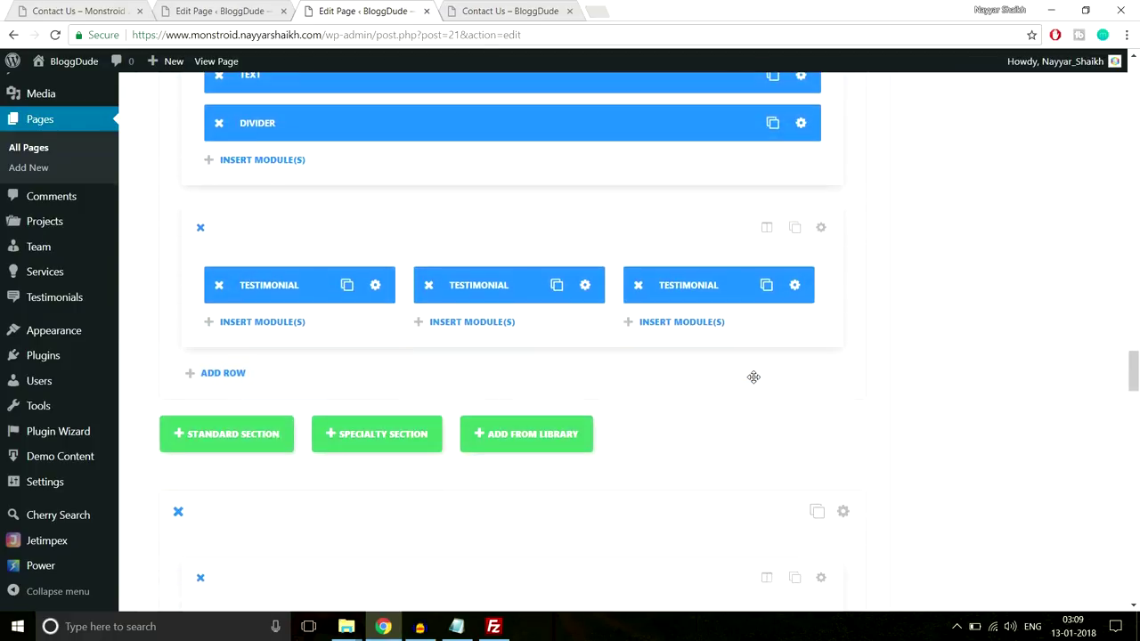
scroll(753, 377, "down", 10)
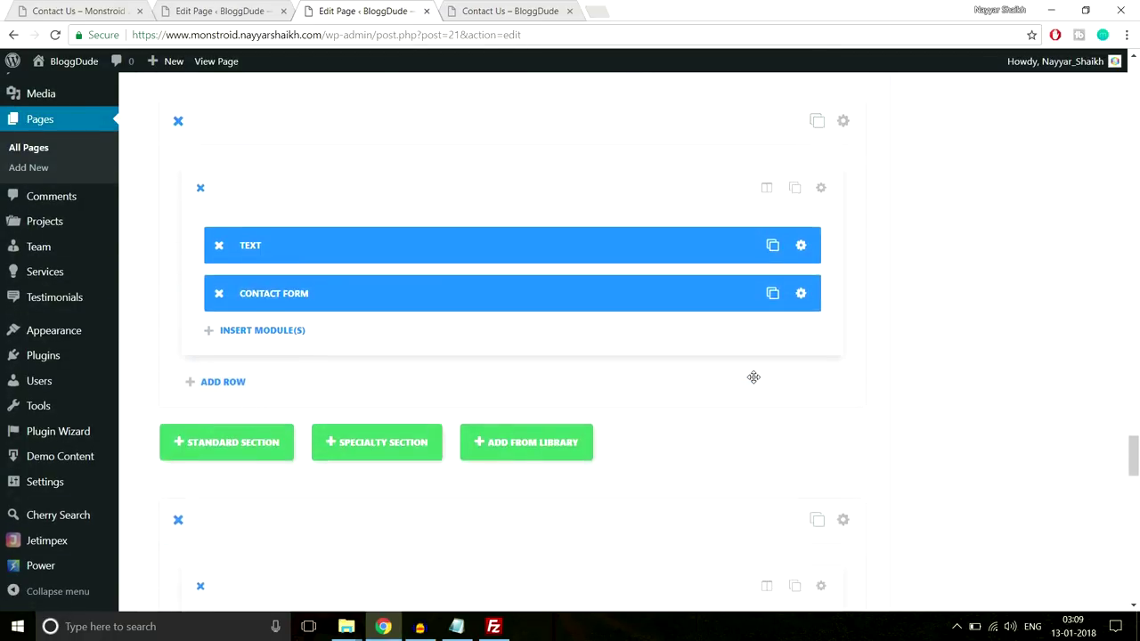
scroll(754, 382, "down", 2)
scroll(754, 377, "up", 8)
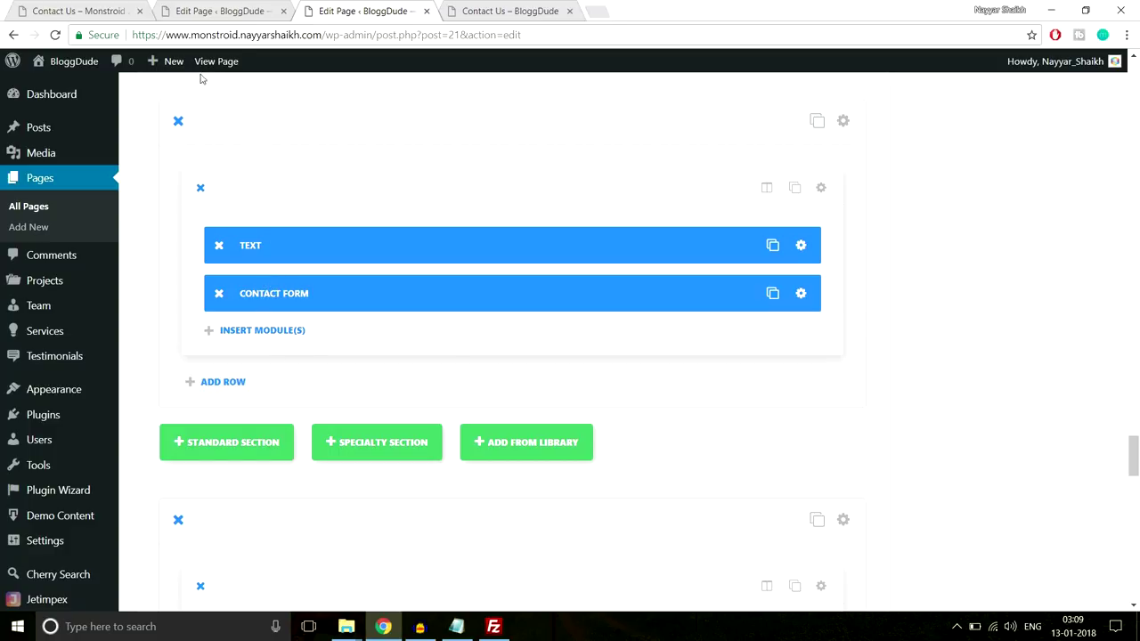
right_click(221, 66)
left_click(267, 79)
Scroll the live homepage down to its contact form, then go back to the builder editor
left_click(530, 7)
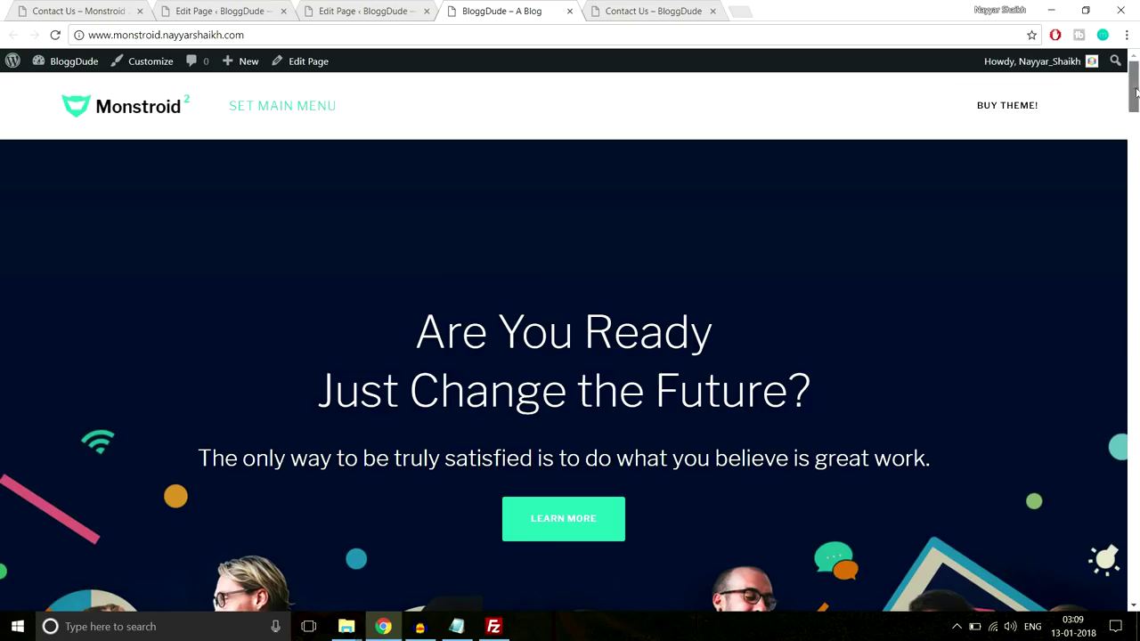
left_click_drag(1133, 84, 1135, 543)
scroll(587, 427, "down", 1)
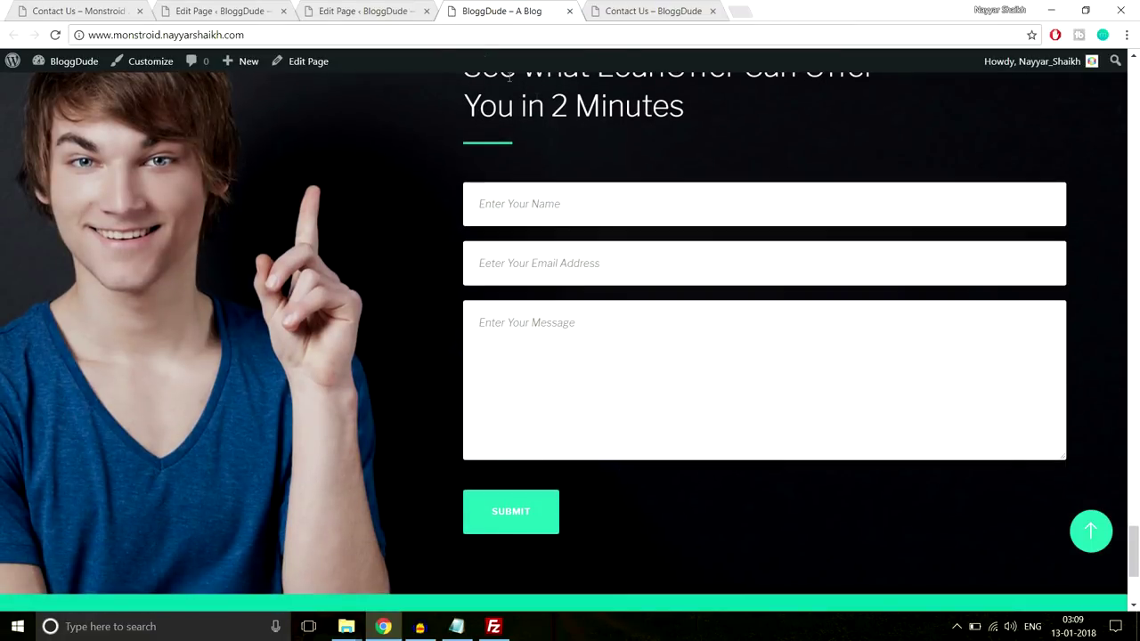
left_click(349, 11)
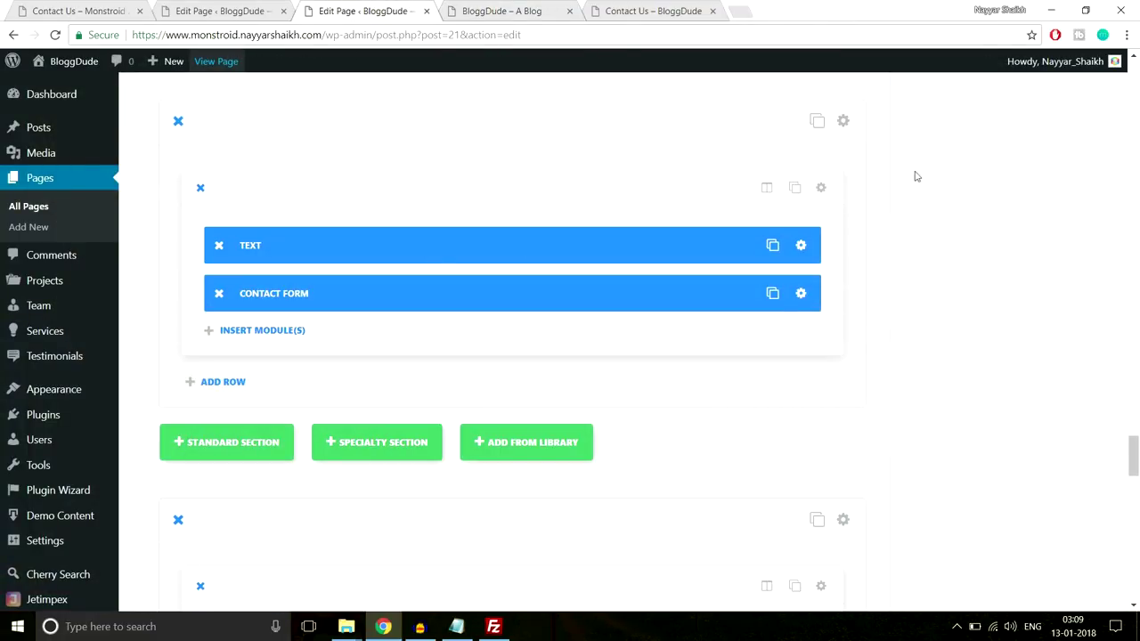
Save the homepage contact section to the builder library as 'Contact Form' and close the editor
scroll(923, 215, "up", 1)
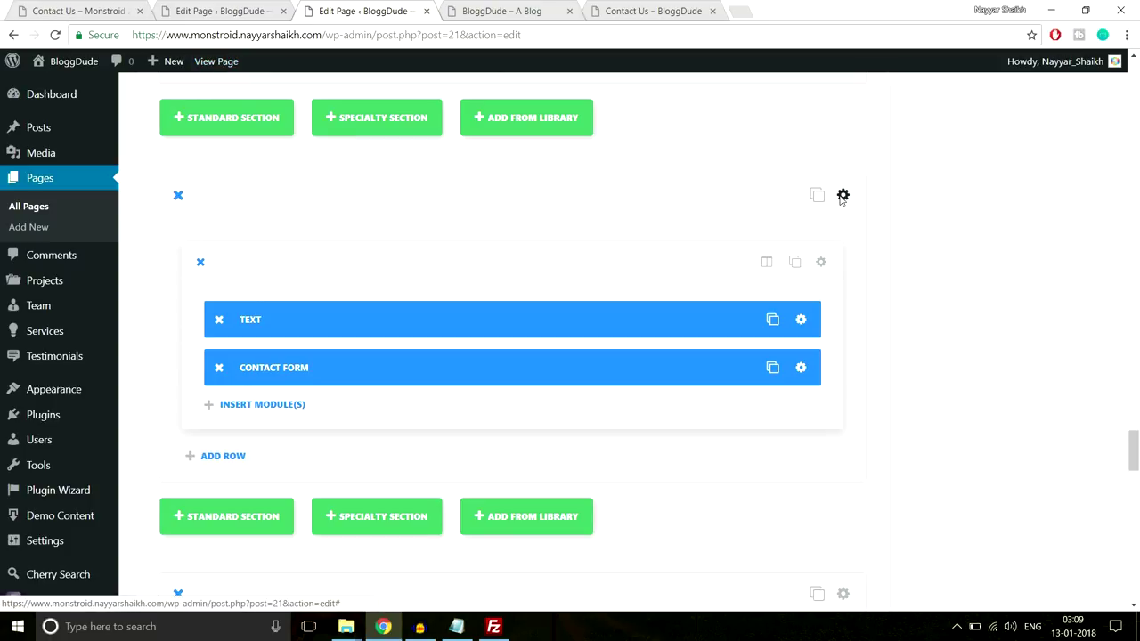
left_click(842, 195)
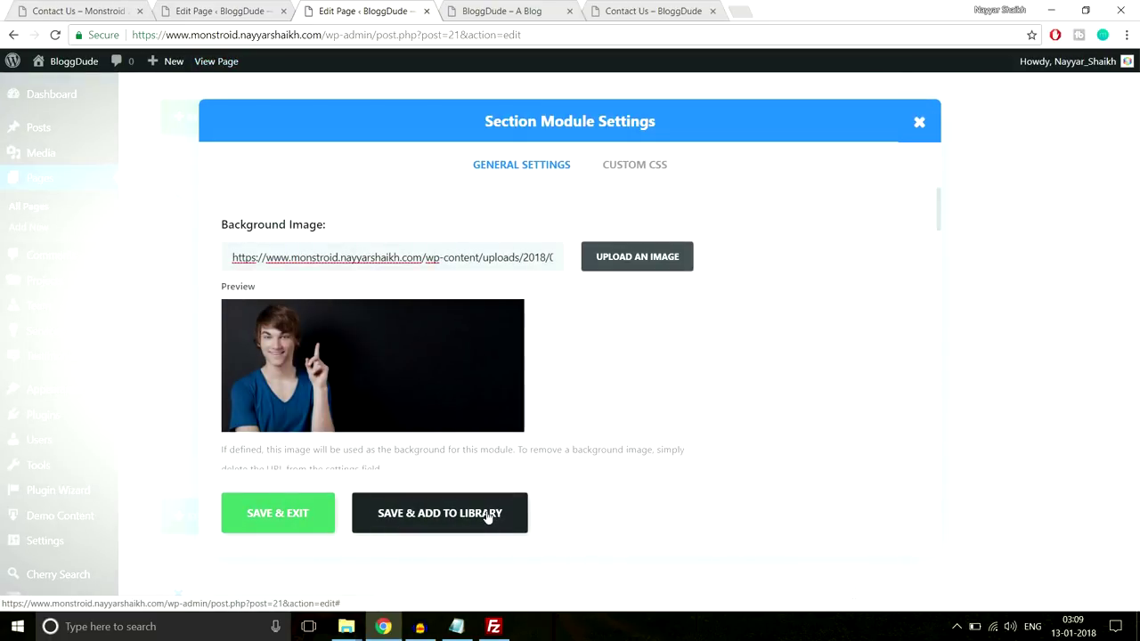
left_click(488, 515)
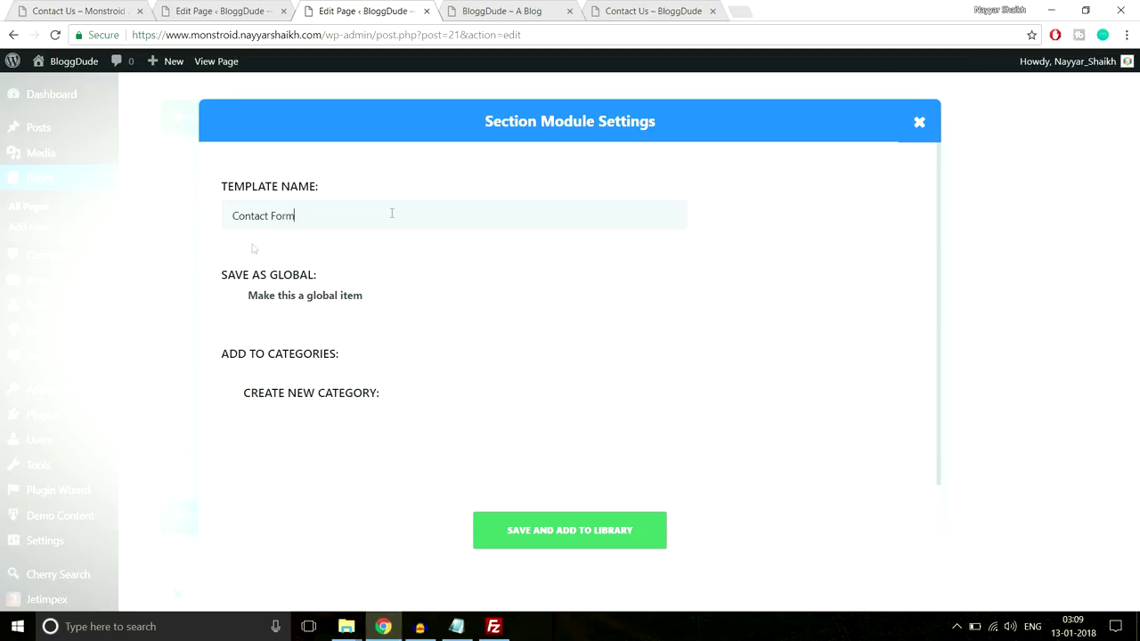
left_click(575, 534)
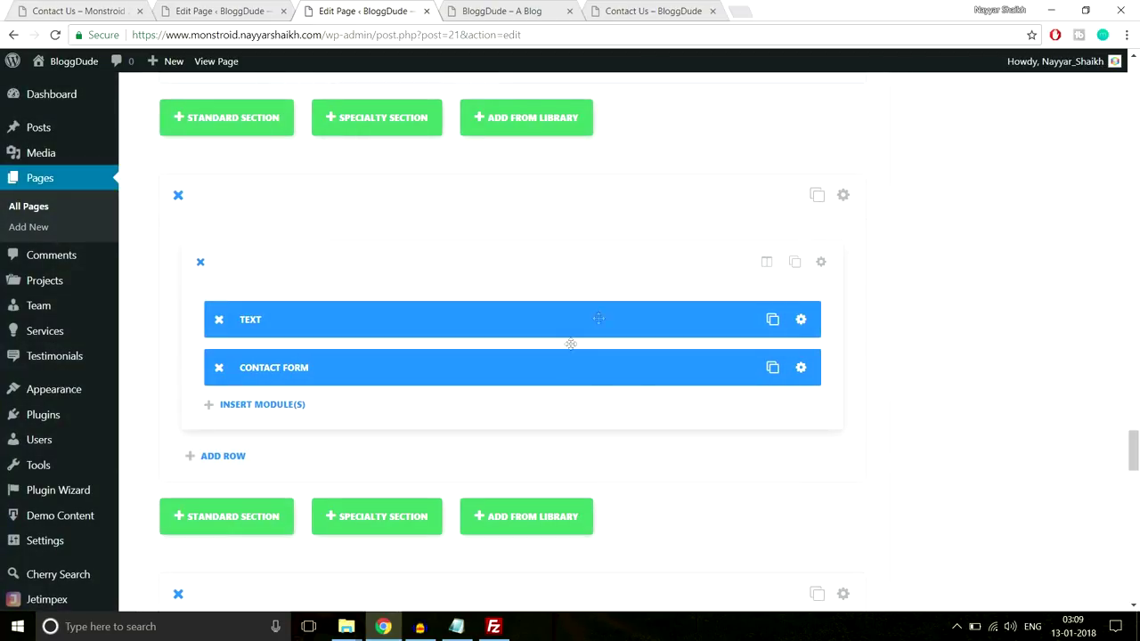
left_click(428, 10)
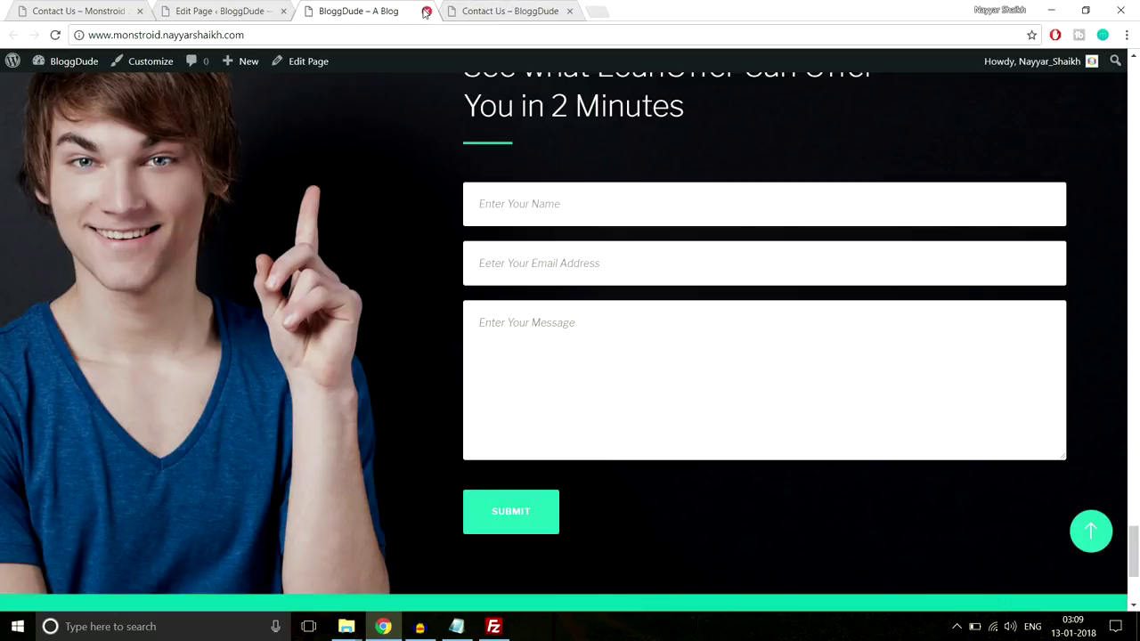
Close the home page preview and reload the Contact Us page editor
left_click(426, 10)
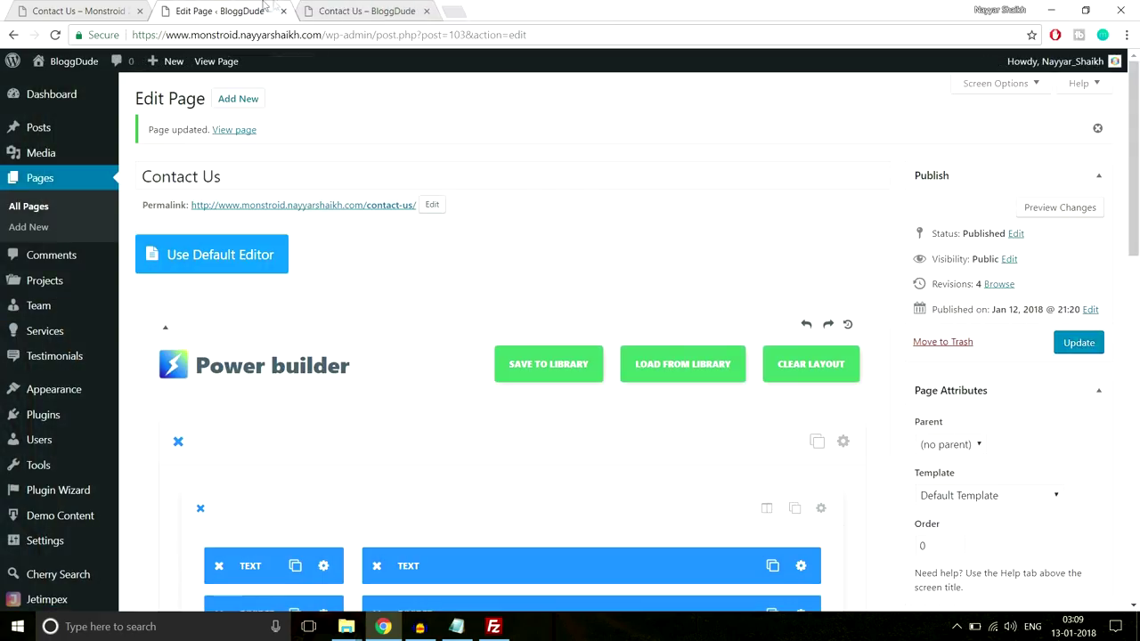
left_click(301, 35)
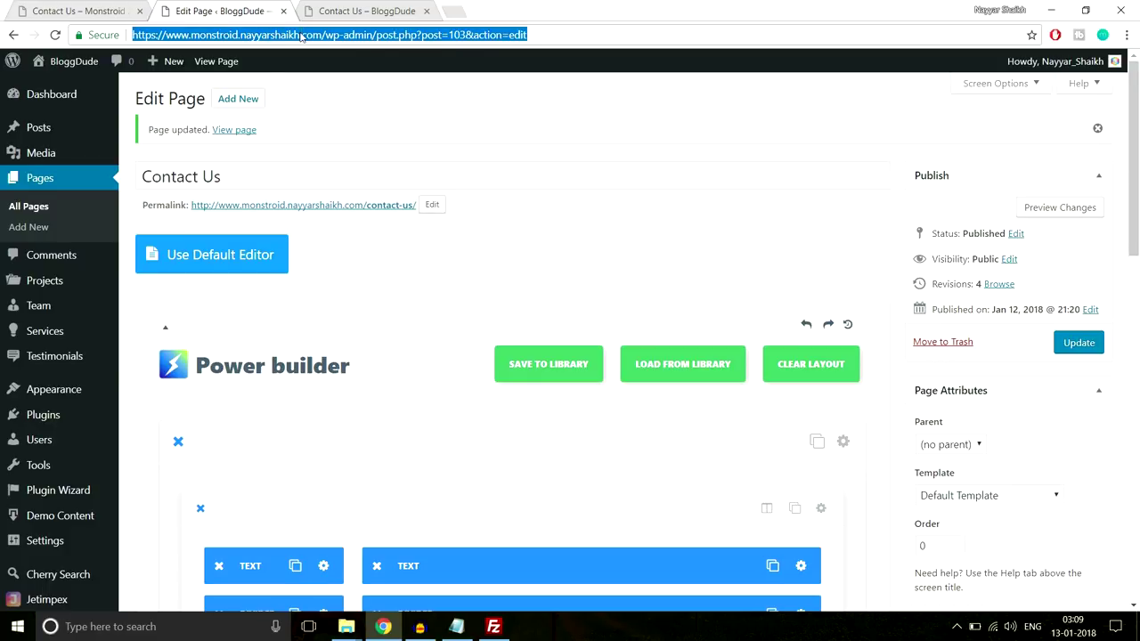
key("Return")
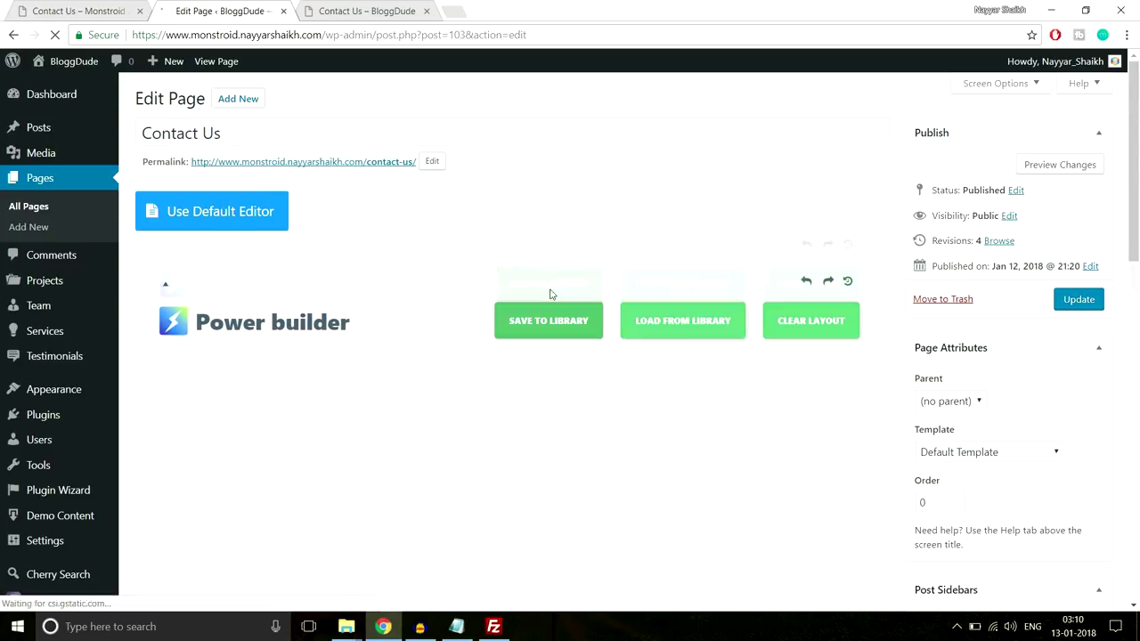
scroll(554, 301, "down", 2)
scroll(555, 301, "down", 4)
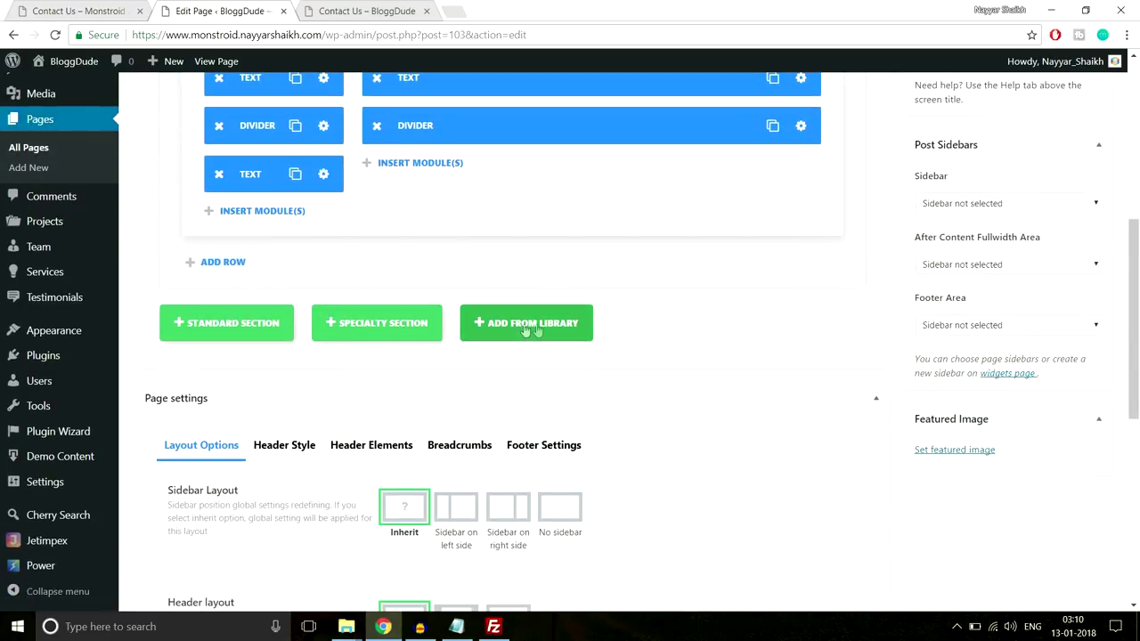
Insert the saved Contact Form layout, move its module into the right column, and delete the leftover section
left_click(543, 330)
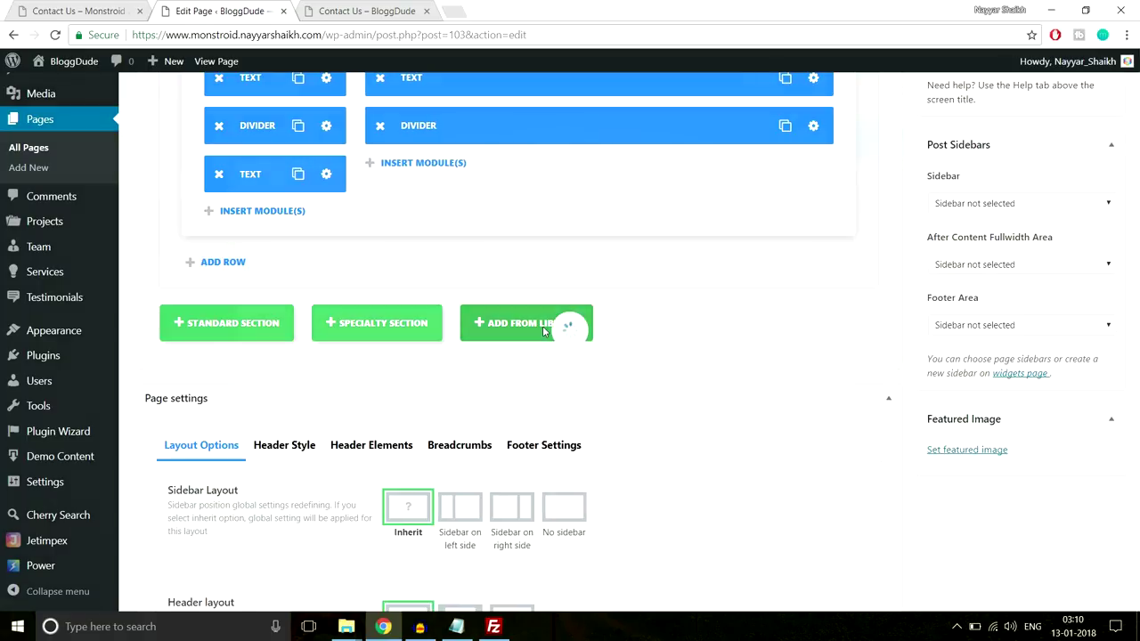
left_click(329, 303)
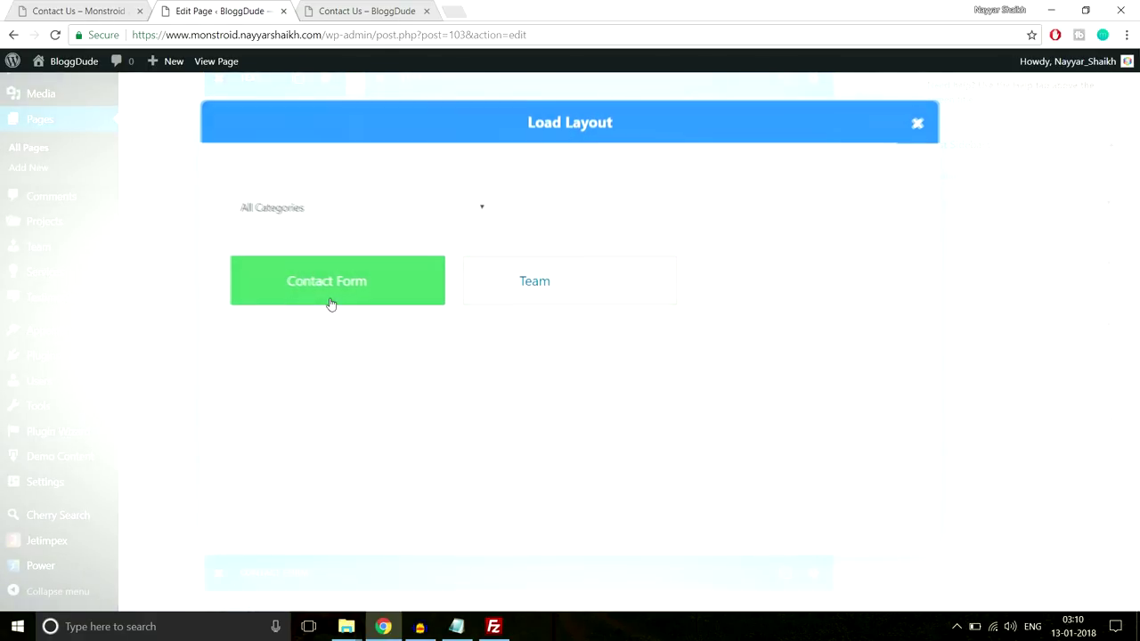
scroll(534, 397, "down", 3)
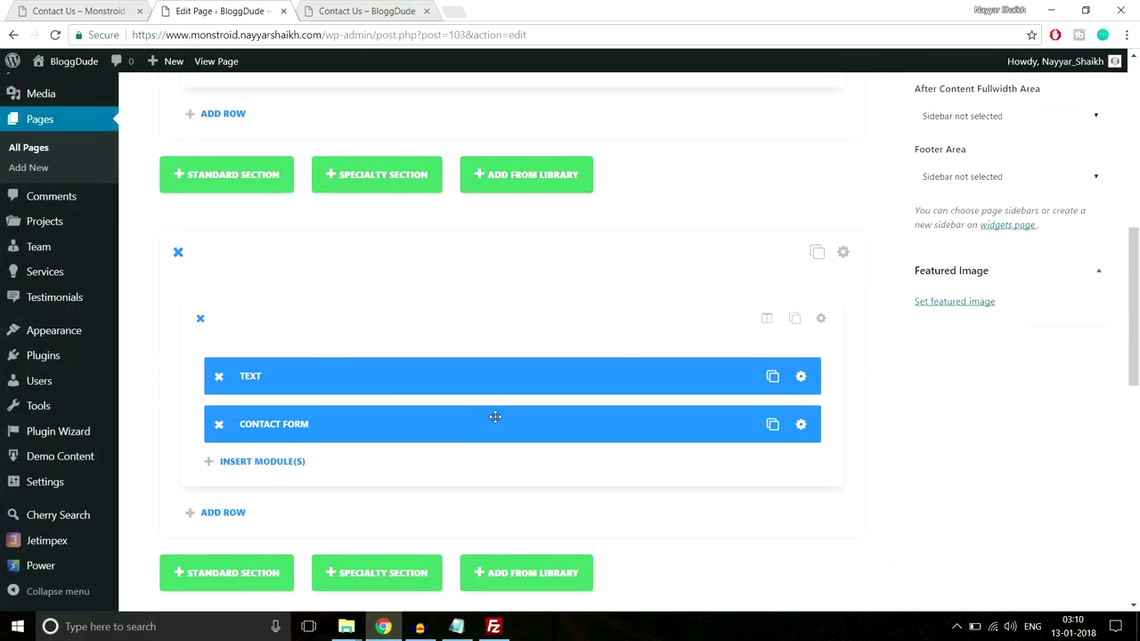
scroll(495, 422, "down", 2)
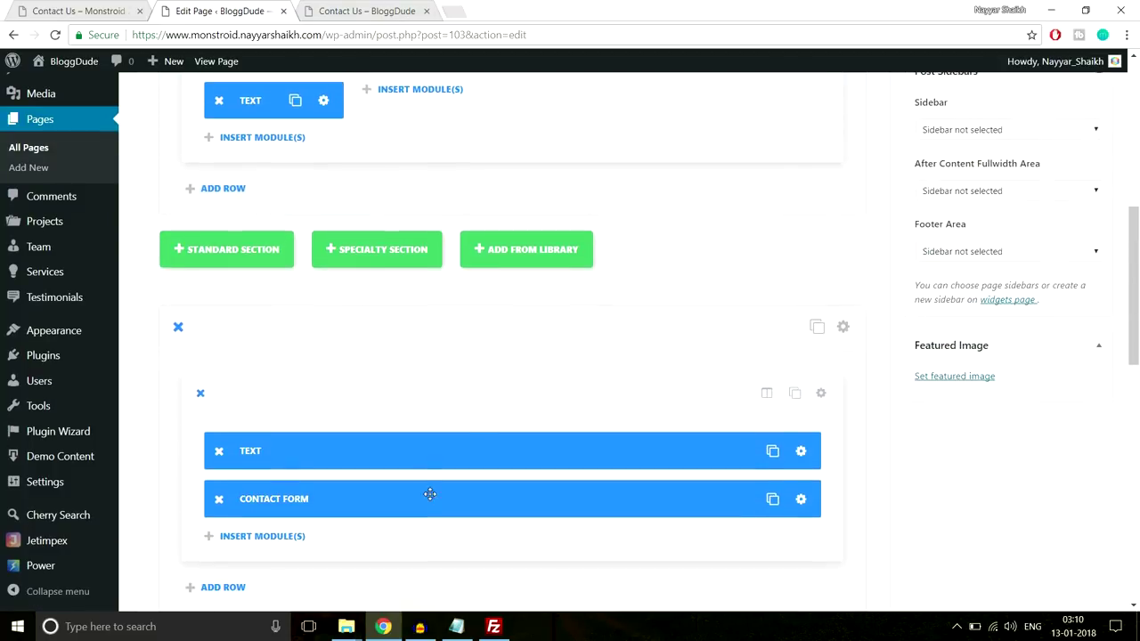
left_click_drag(291, 500, 481, 116)
scroll(481, 309, "up", 2)
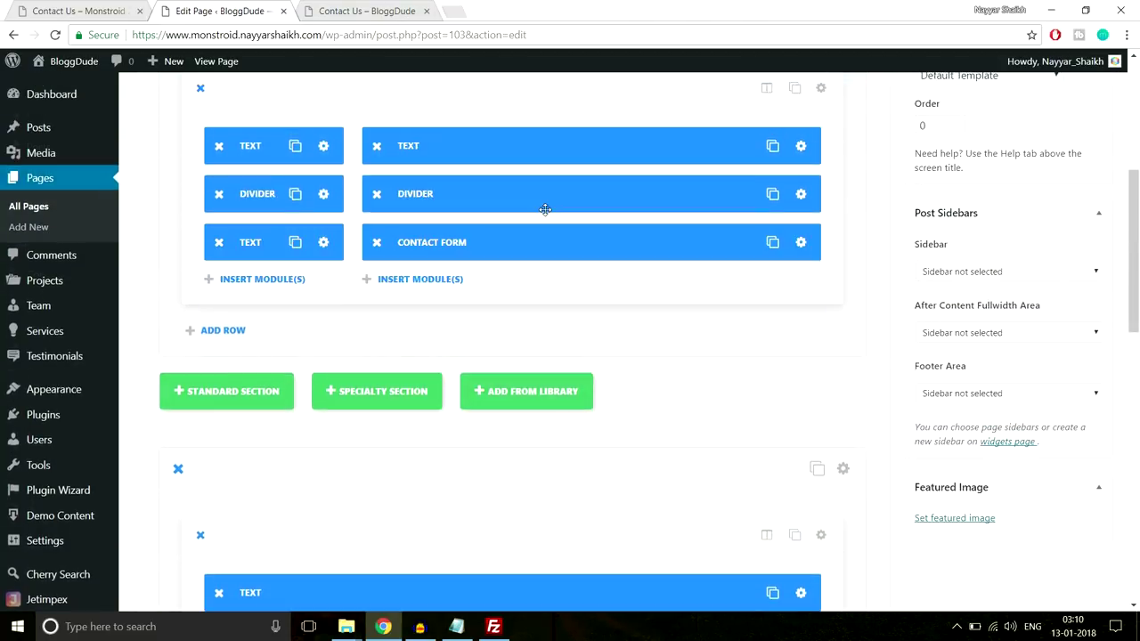
scroll(481, 310, "down", 1)
left_click(178, 400)
Update the Contact Us page and reload the live page to check the form
scroll(478, 392, "up", 5)
left_click(1079, 231)
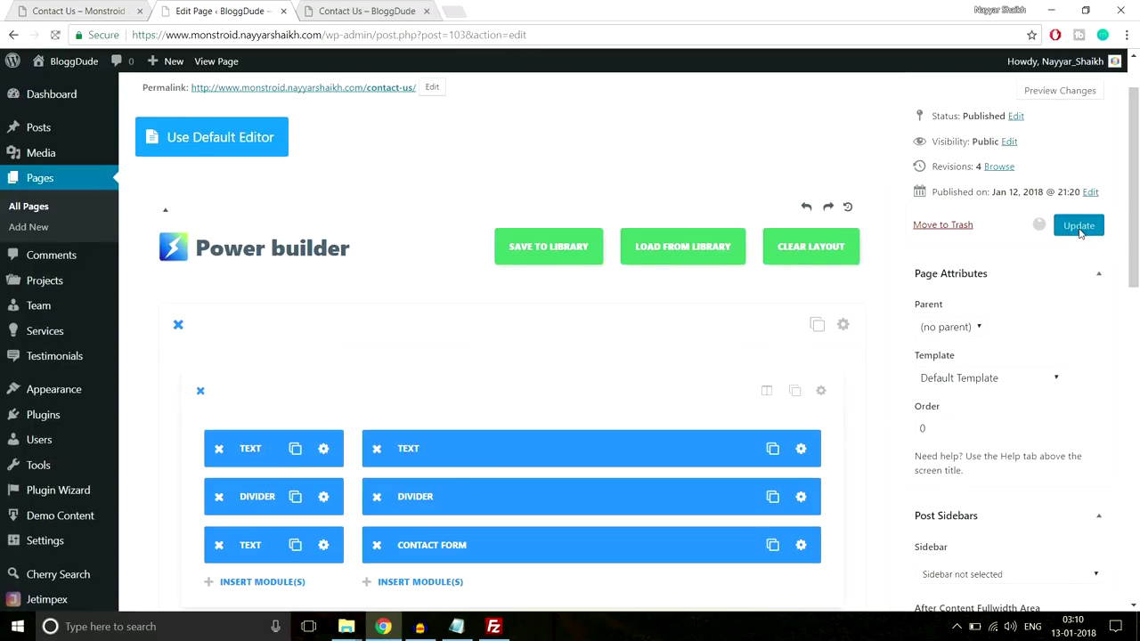
left_click(377, 11)
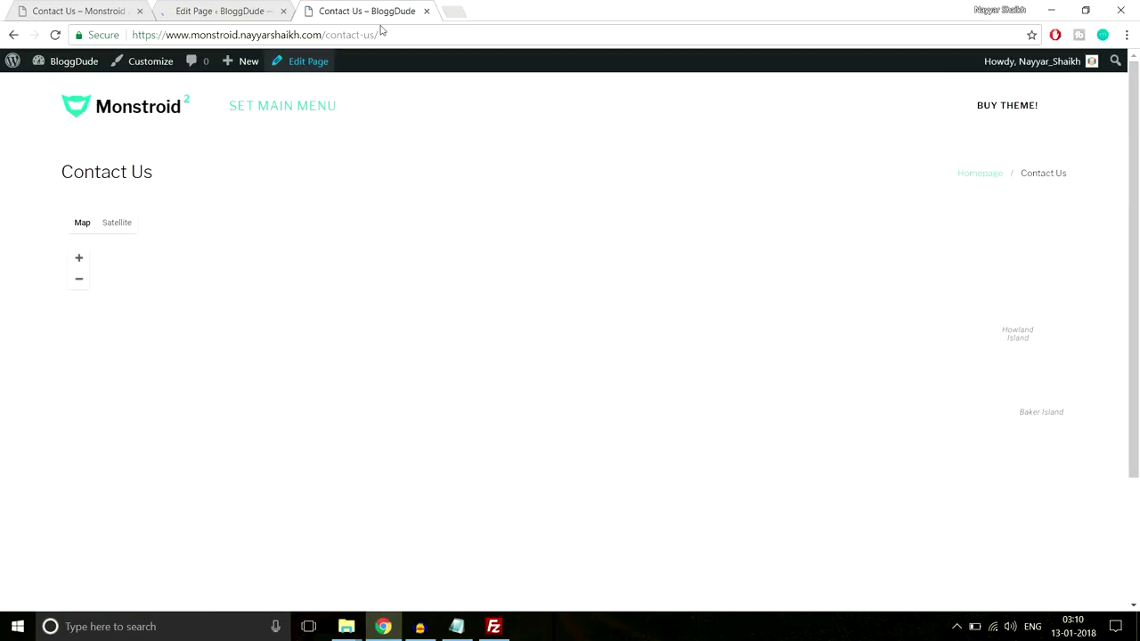
left_click(384, 30)
key("Return")
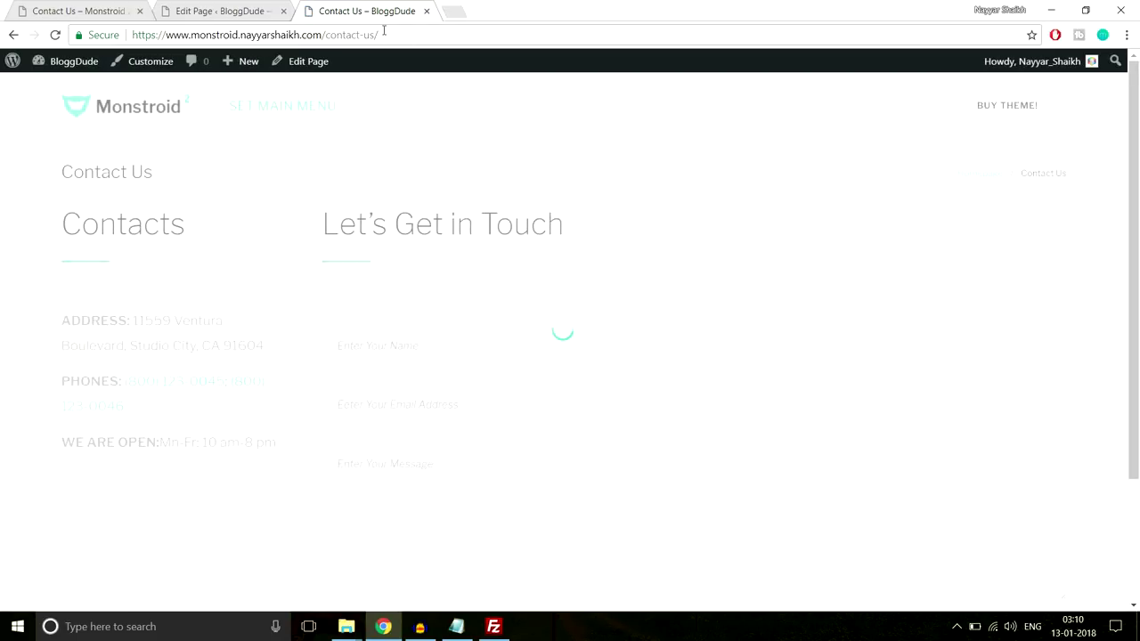
scroll(596, 222, "down", 2)
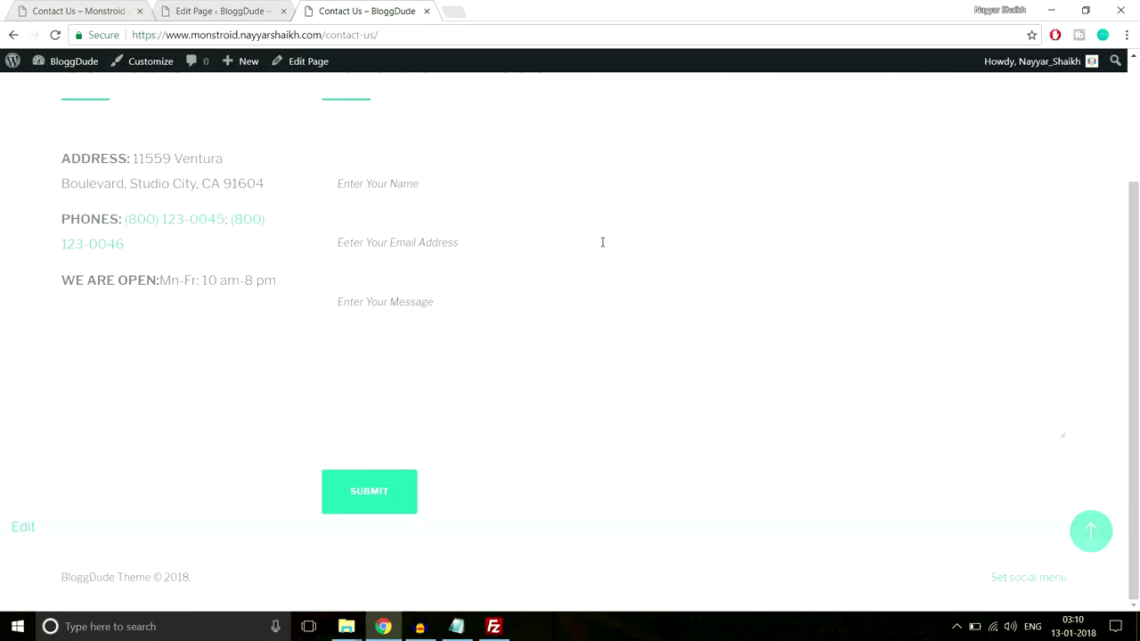
scroll(604, 246, "up", 1)
scroll(93, 241, "up", 1)
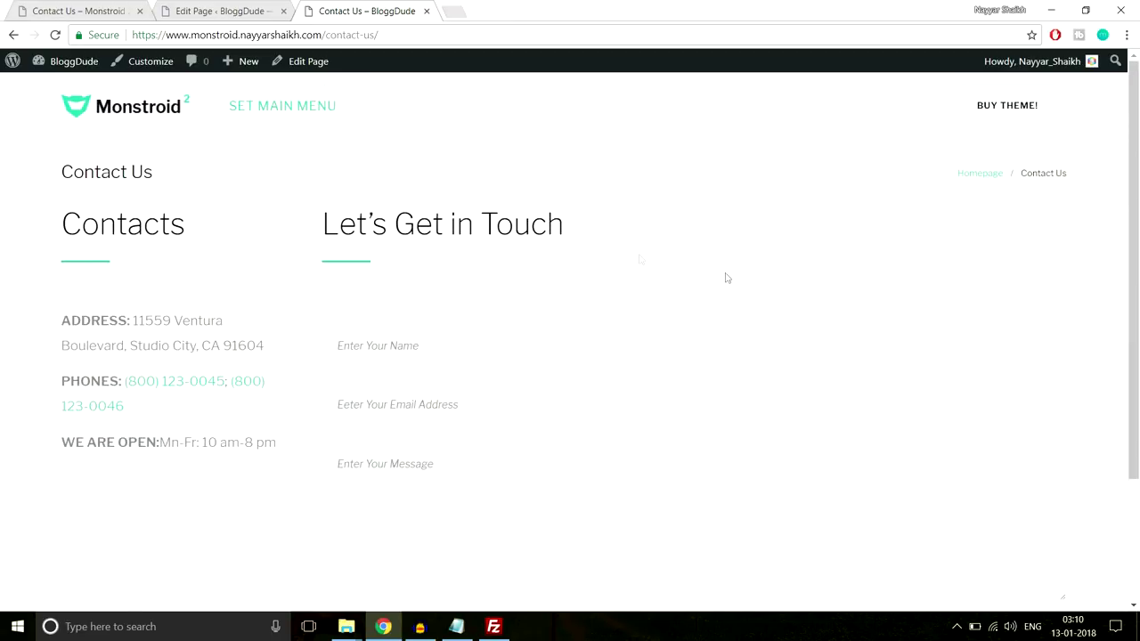
scroll(766, 279, "down", 2)
scroll(767, 281, "up", 2)
Disable breadcrumbs in the Contact Us page settings
left_click(245, 10)
scroll(698, 319, "down", 10)
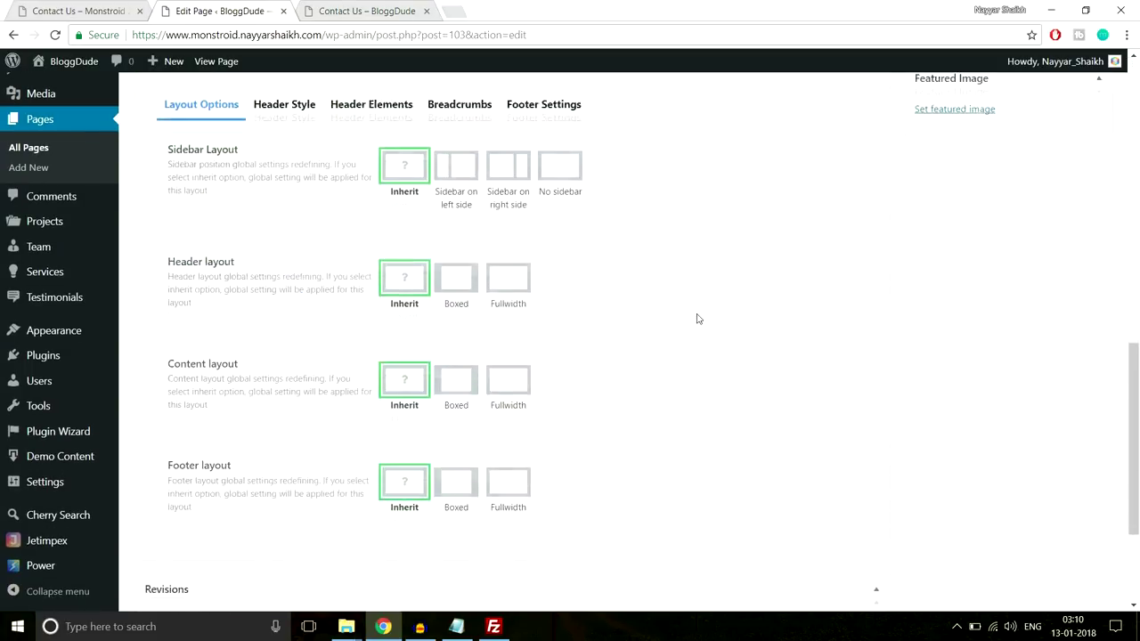
scroll(694, 317, "up", 5)
left_click(460, 367)
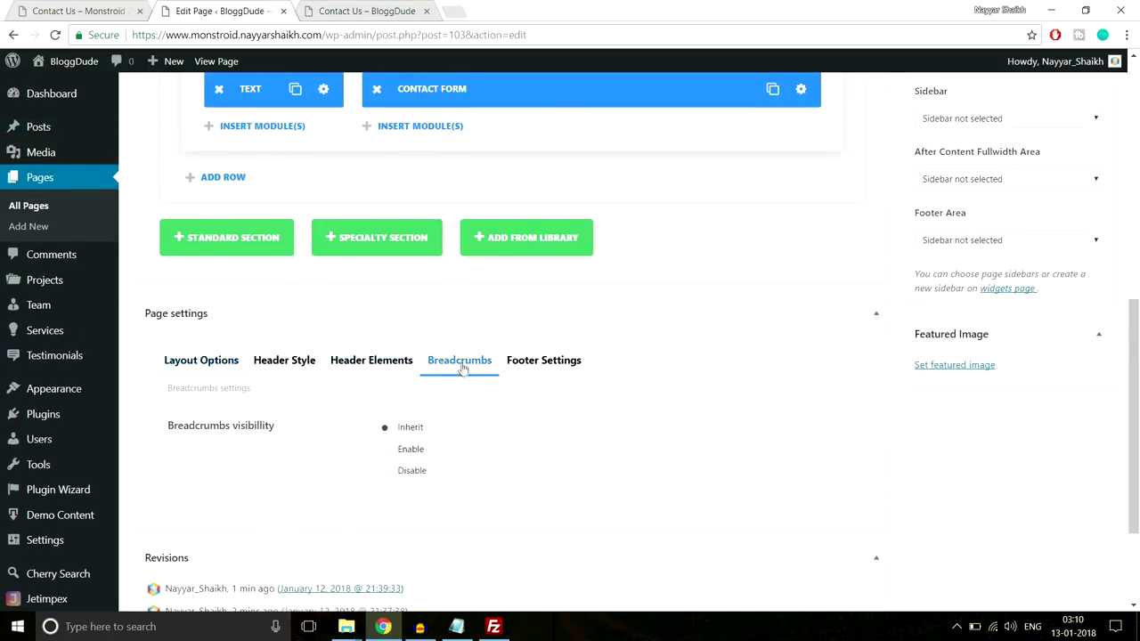
scroll(427, 392, "down", 1)
left_click(398, 401)
scroll(503, 405, "up", 3)
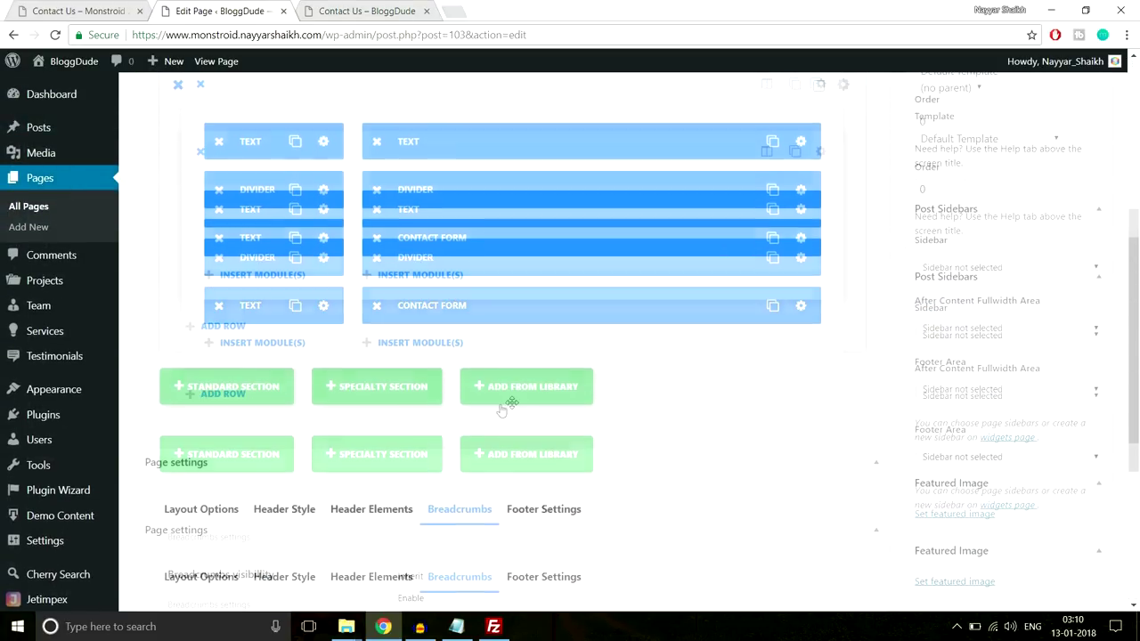
scroll(503, 406, "up", 5)
scroll(503, 406, "down", 3)
Give the contact section 80px custom top and bottom padding and save it
left_click(853, 168)
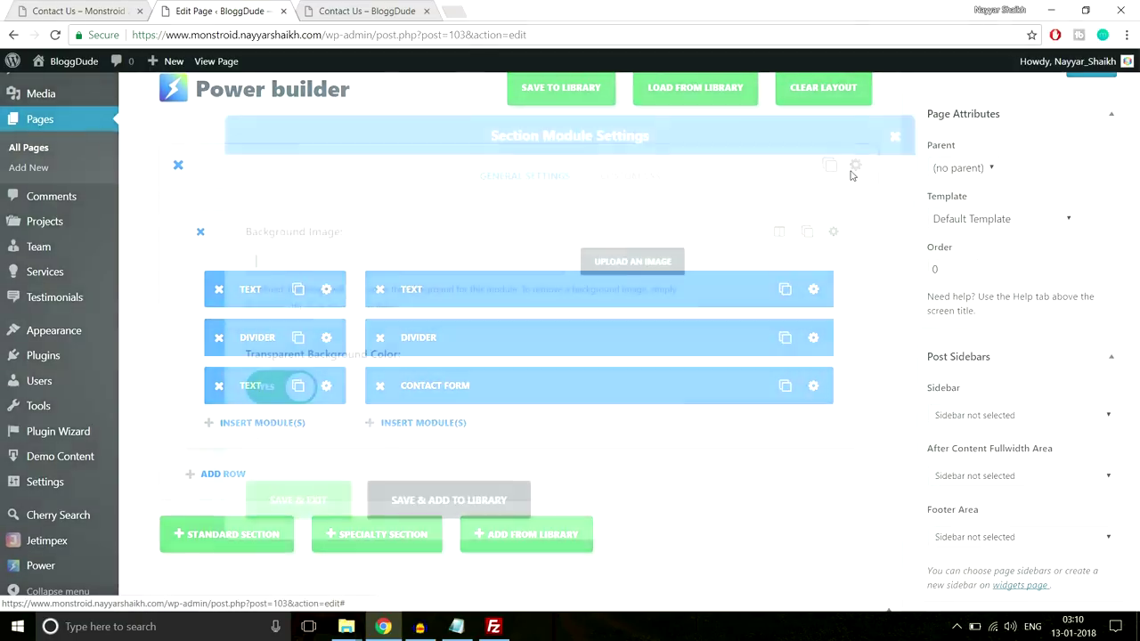
scroll(628, 305, "down", 10)
scroll(381, 303, "down", 2)
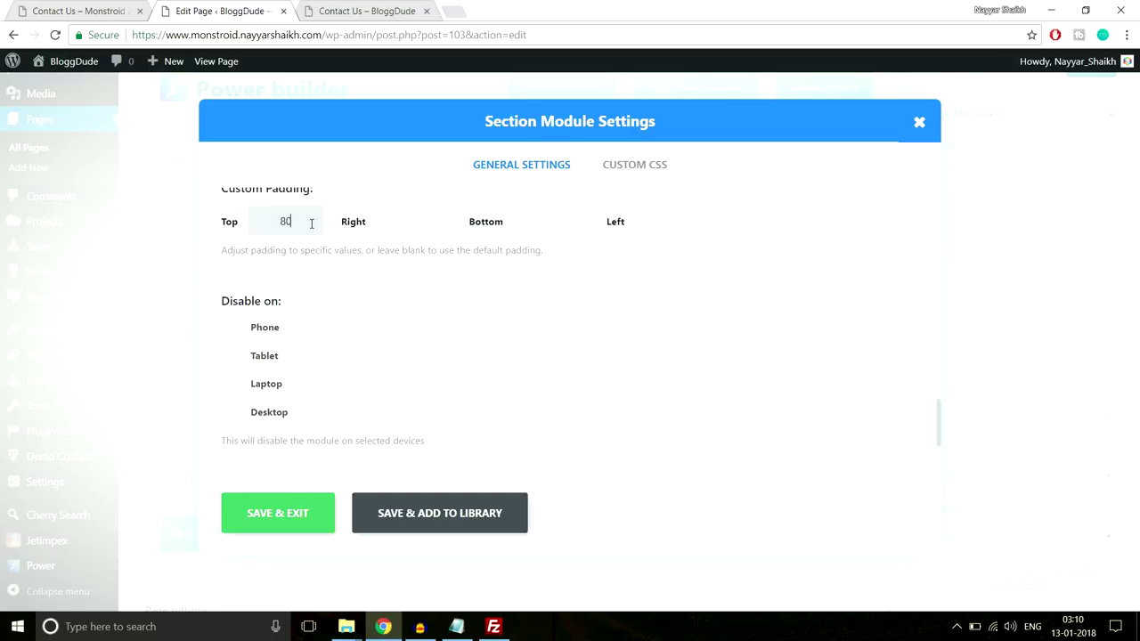
left_click(562, 214)
left_click(296, 515)
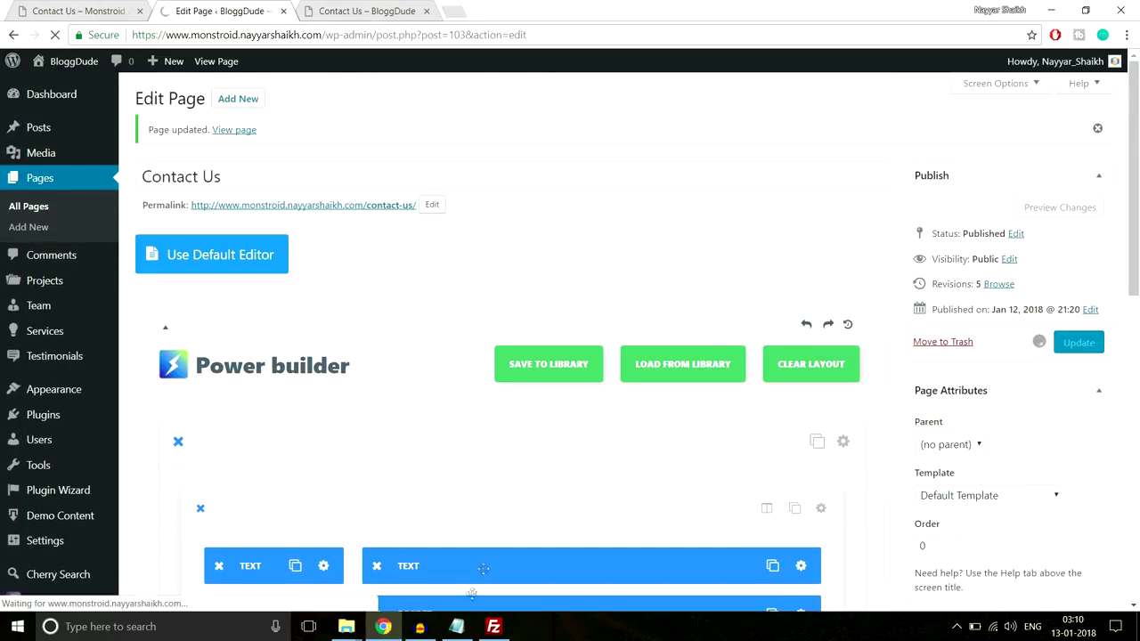
Reload the live Contact Us page
left_click(359, 11)
left_click(381, 35)
key("Return")
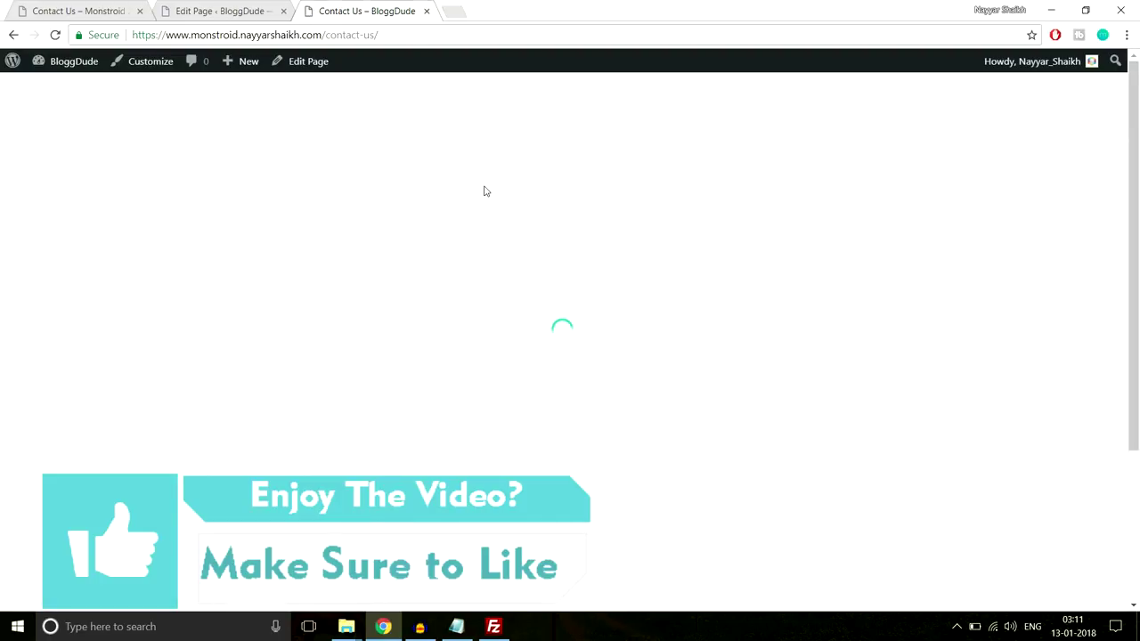
Review the Monstroid demo's Follow and subscribe section and try its subscribe action
scroll(718, 271, "down", 3)
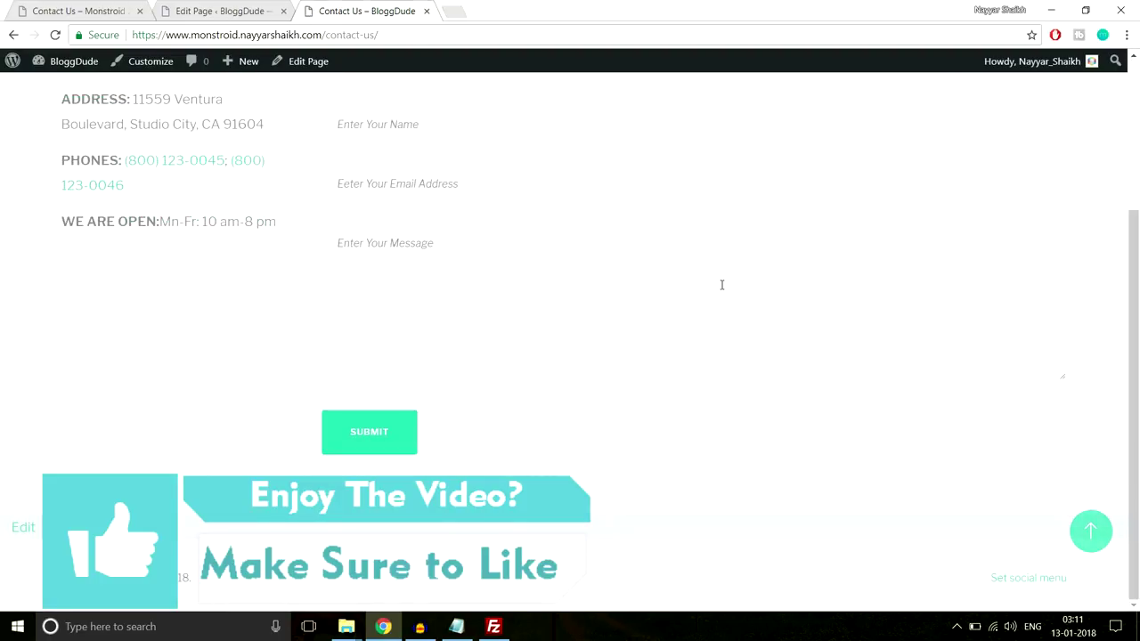
scroll(722, 285, "up", 3)
scroll(722, 289, "down", 3)
left_click(79, 11)
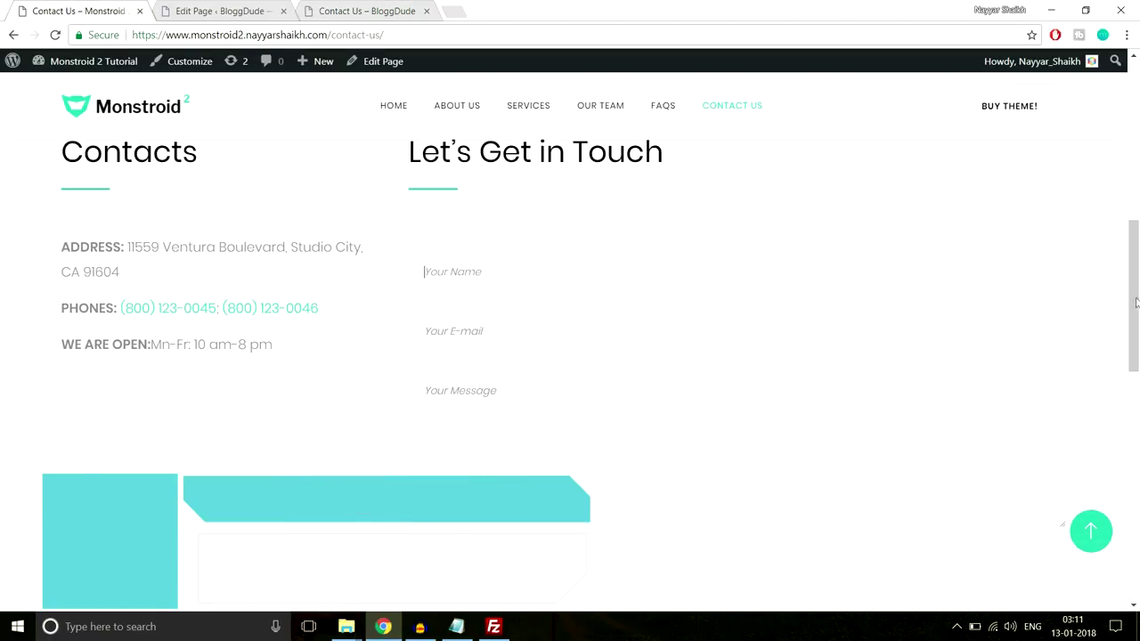
left_click_drag(1137, 304, 1137, 452)
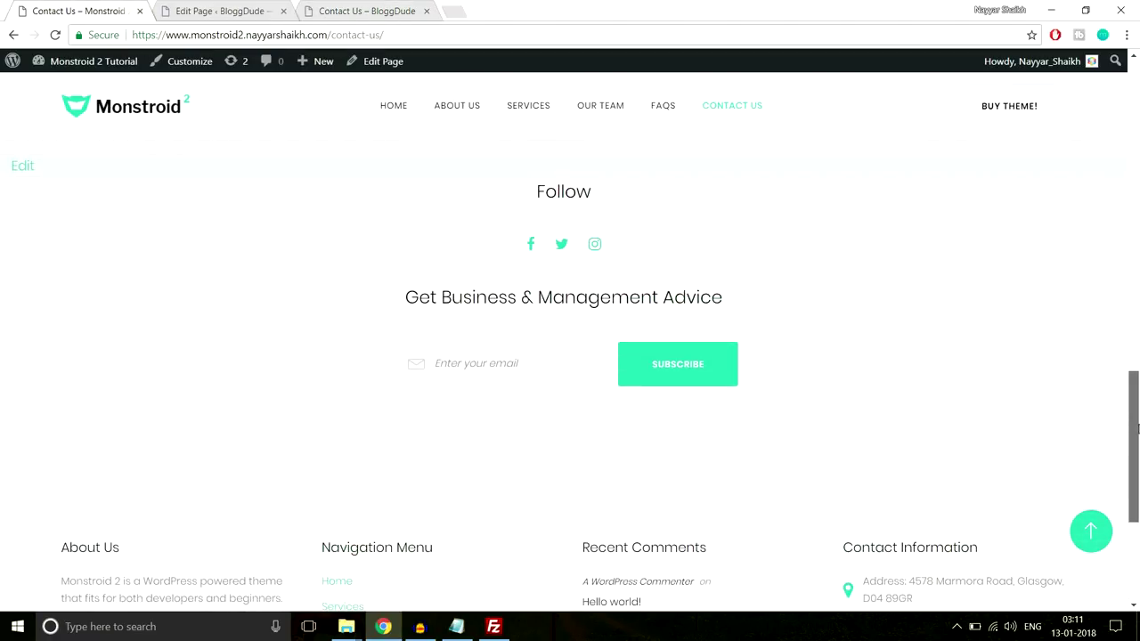
left_click_drag(478, 203, 843, 370)
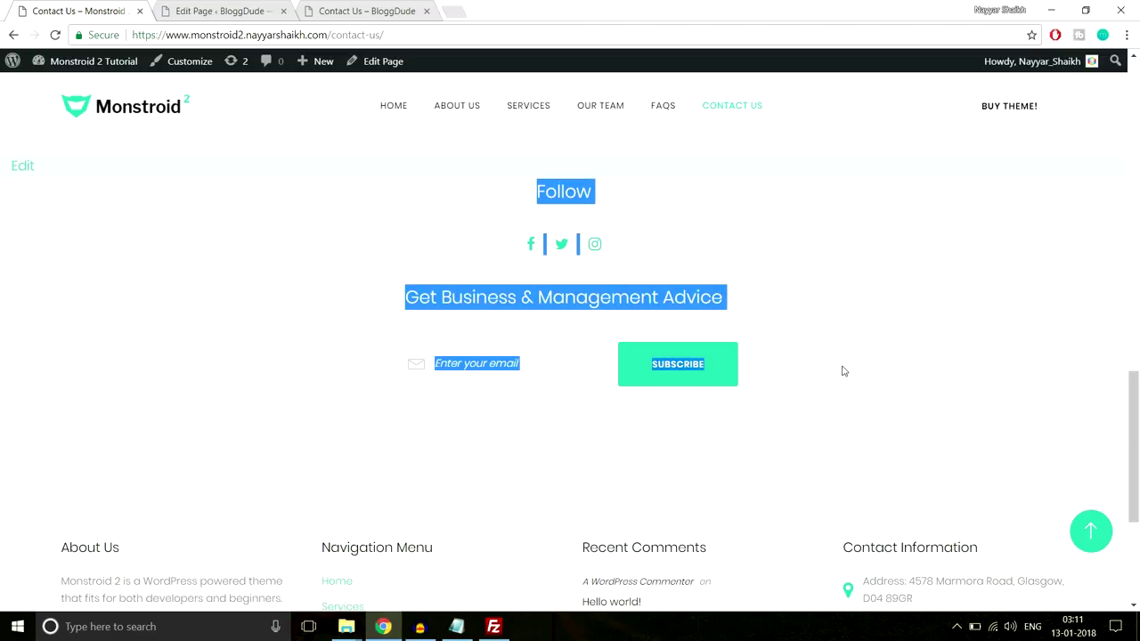
left_click(843, 370)
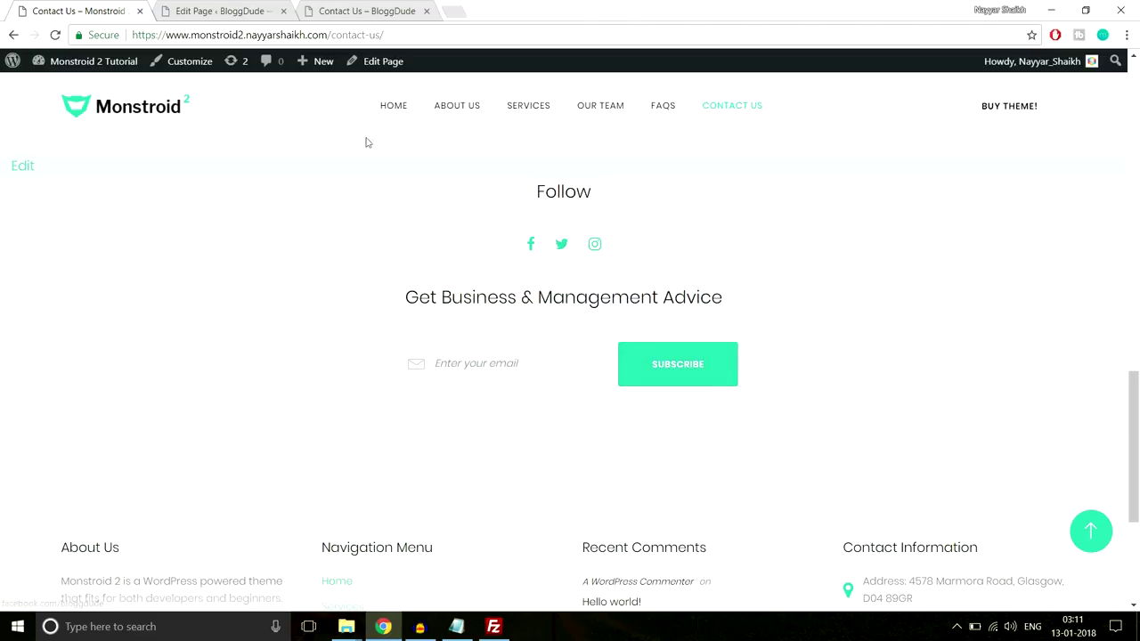
left_click(674, 369)
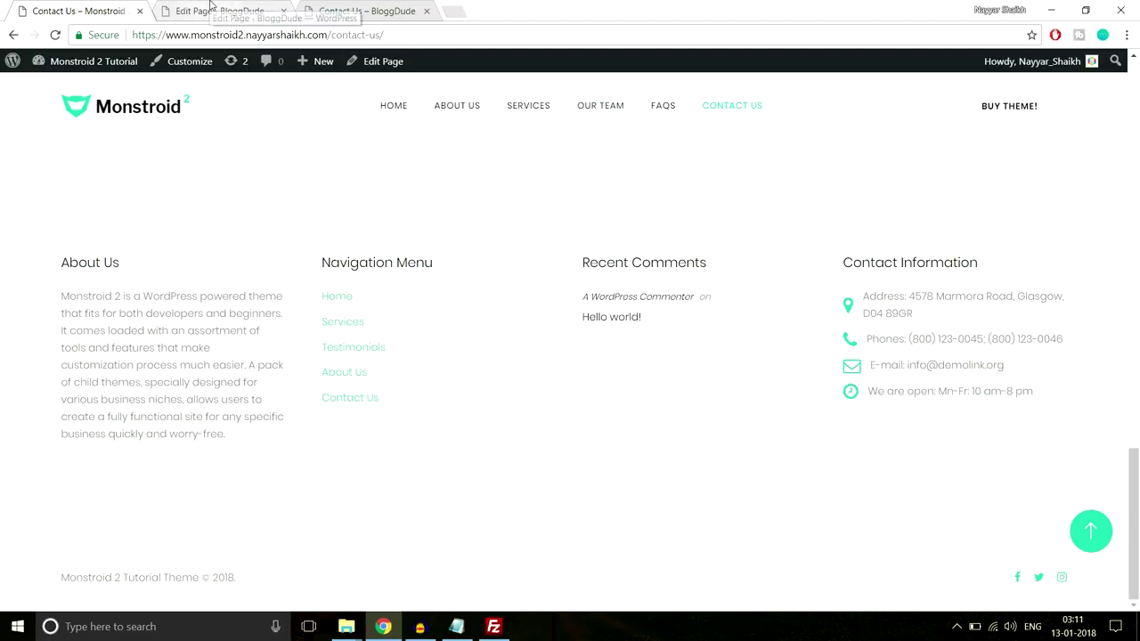
Select the demo's 'Get Business & Management Advice' heading, then return to the page editor
left_click(211, 8)
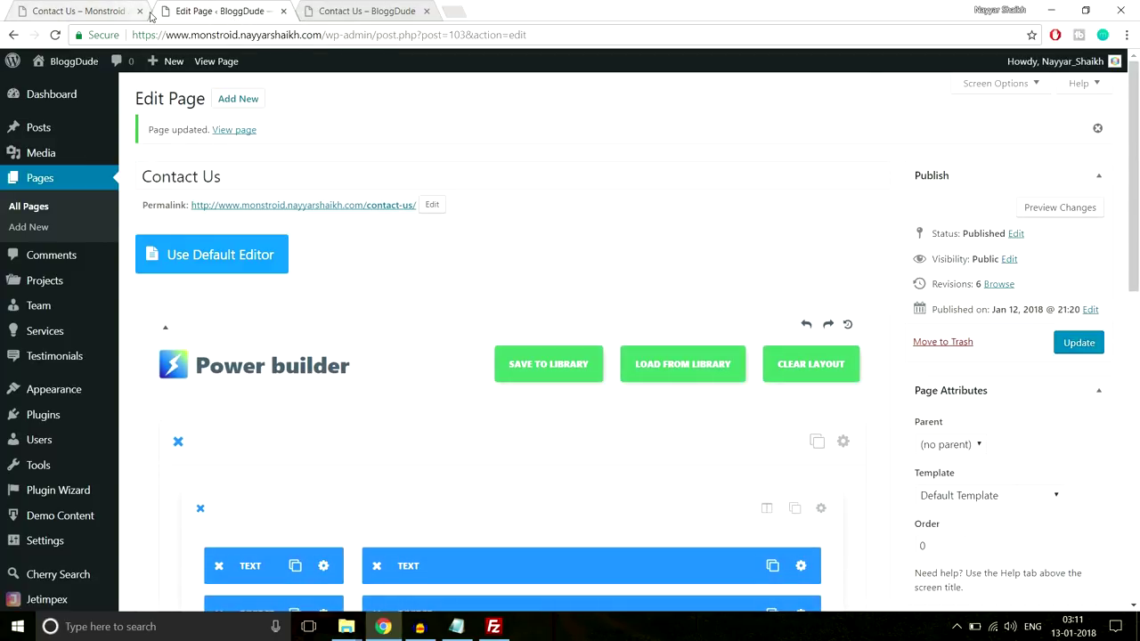
left_click(111, 13)
scroll(595, 420, "up", 4)
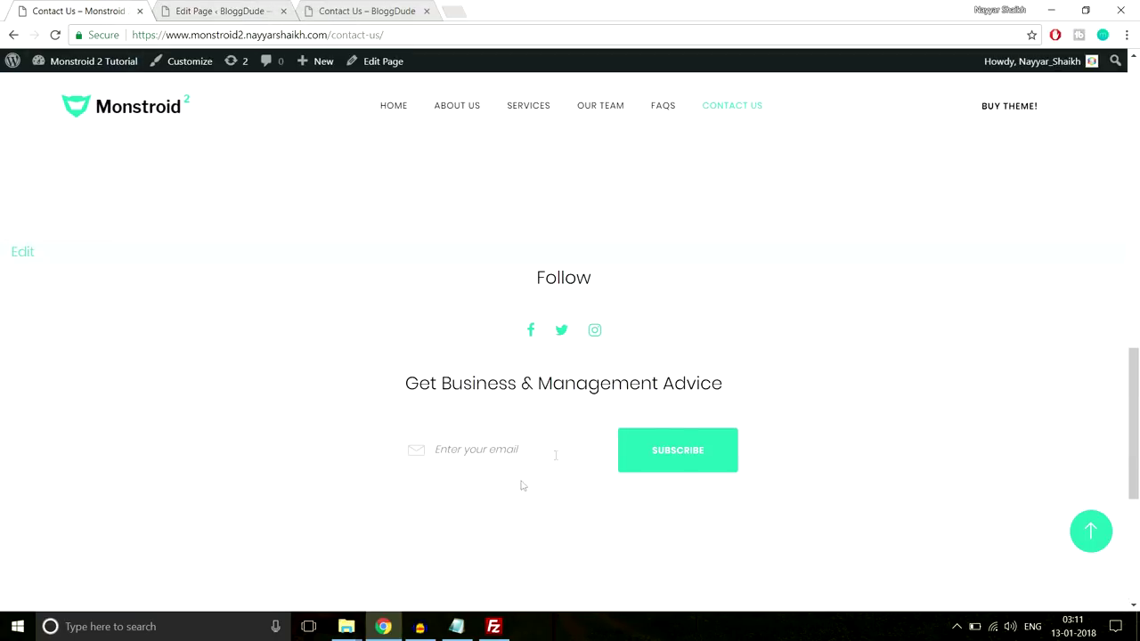
left_click_drag(374, 390, 803, 375)
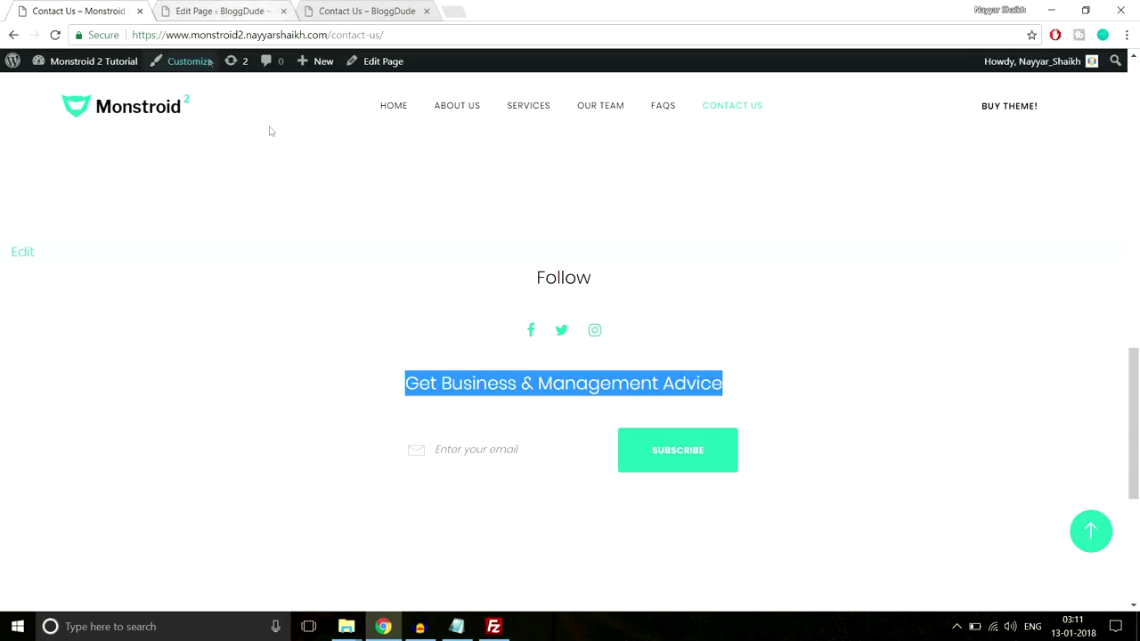
left_click(218, 11)
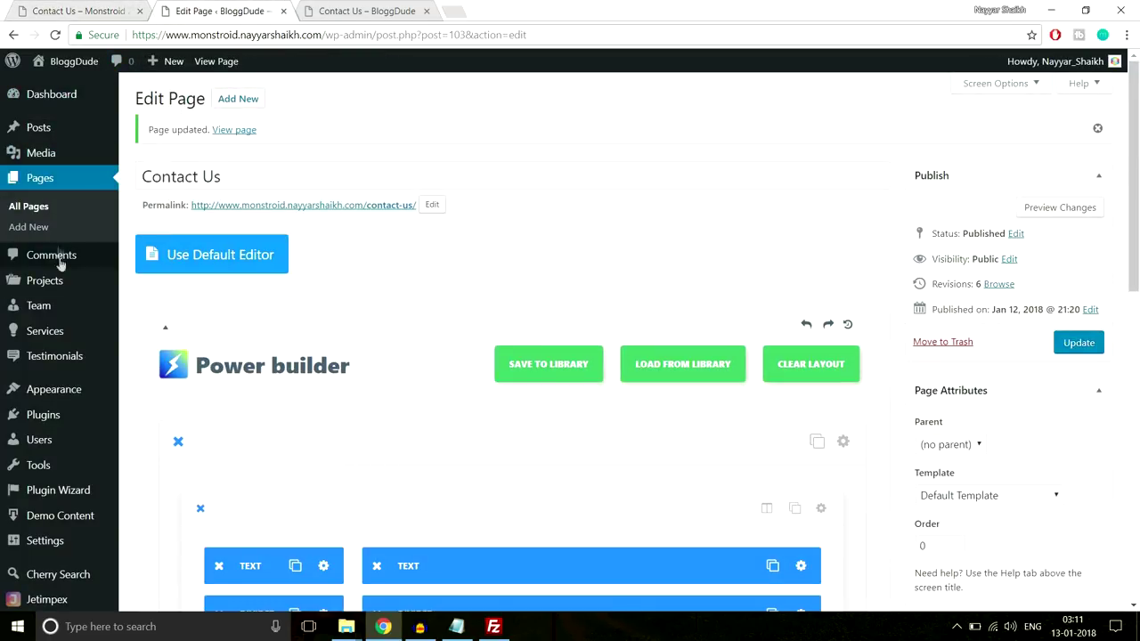
In Appearance > Widgets, add a Subscribe and Follow widget to the After Content Fullwidth Area
scroll(62, 294, "down", 1)
mouse_move(65, 338)
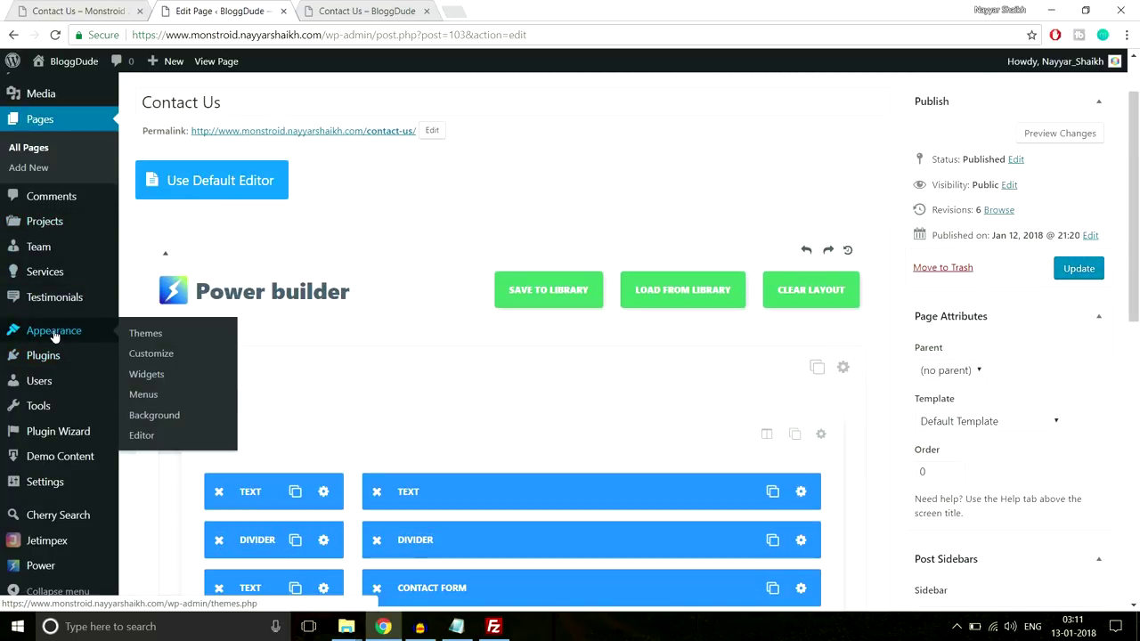
left_click(158, 378)
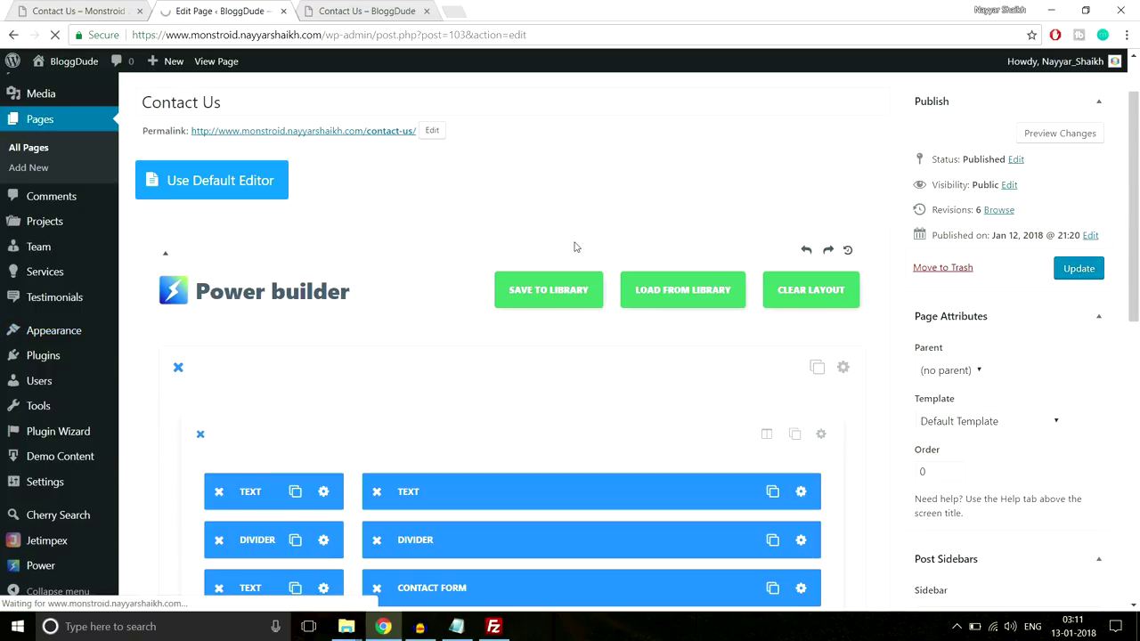
scroll(222, 382, "down", 8)
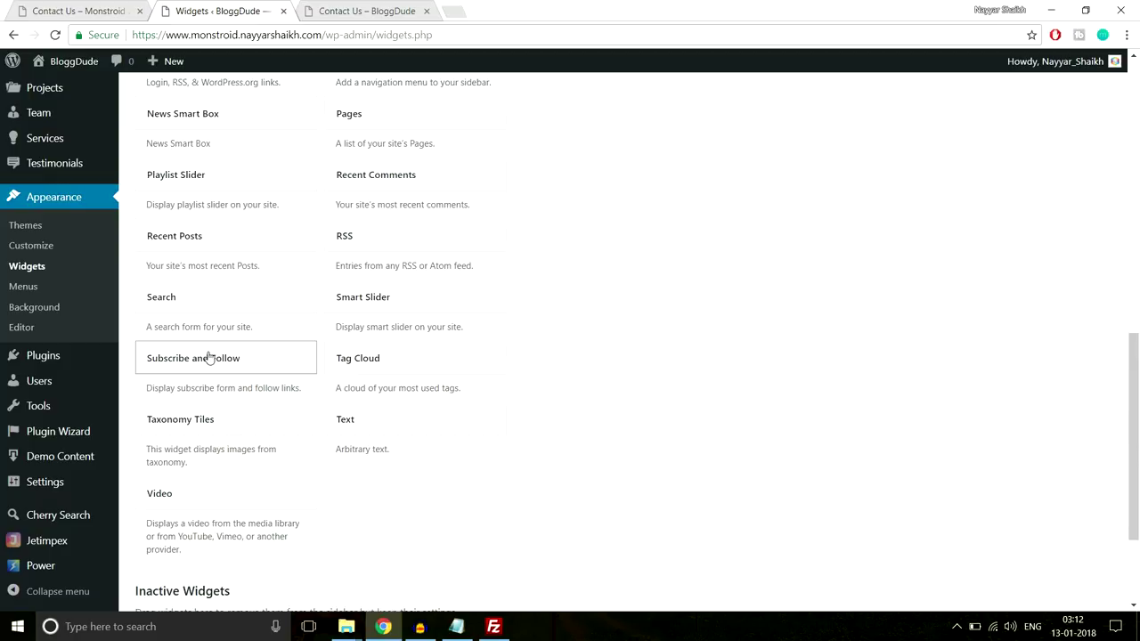
left_click(208, 357)
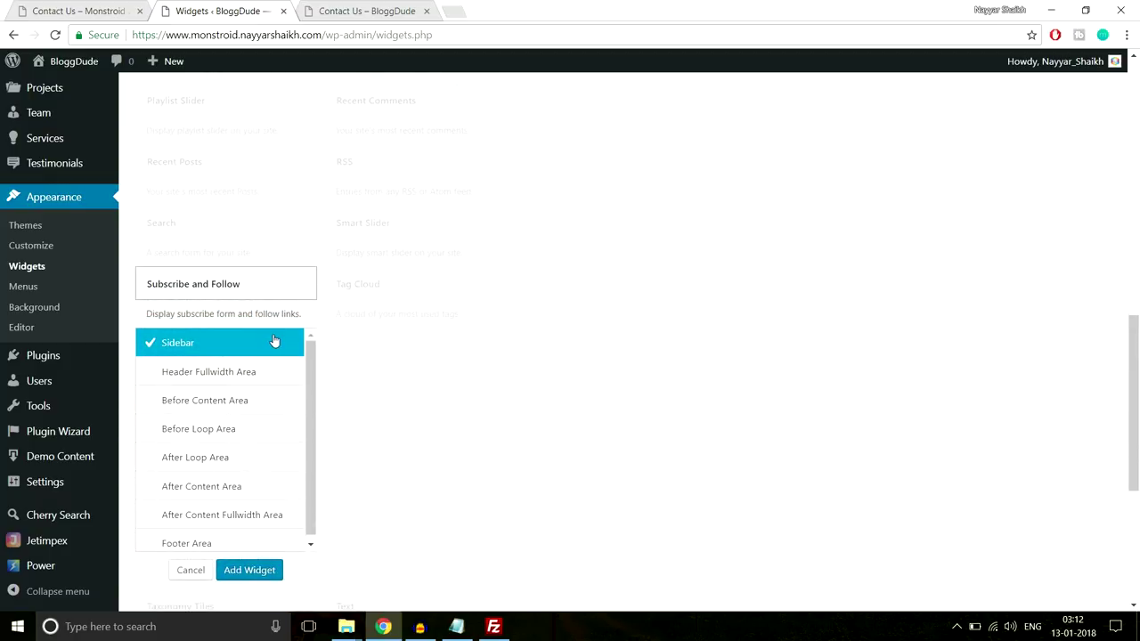
scroll(211, 425, "down", 1)
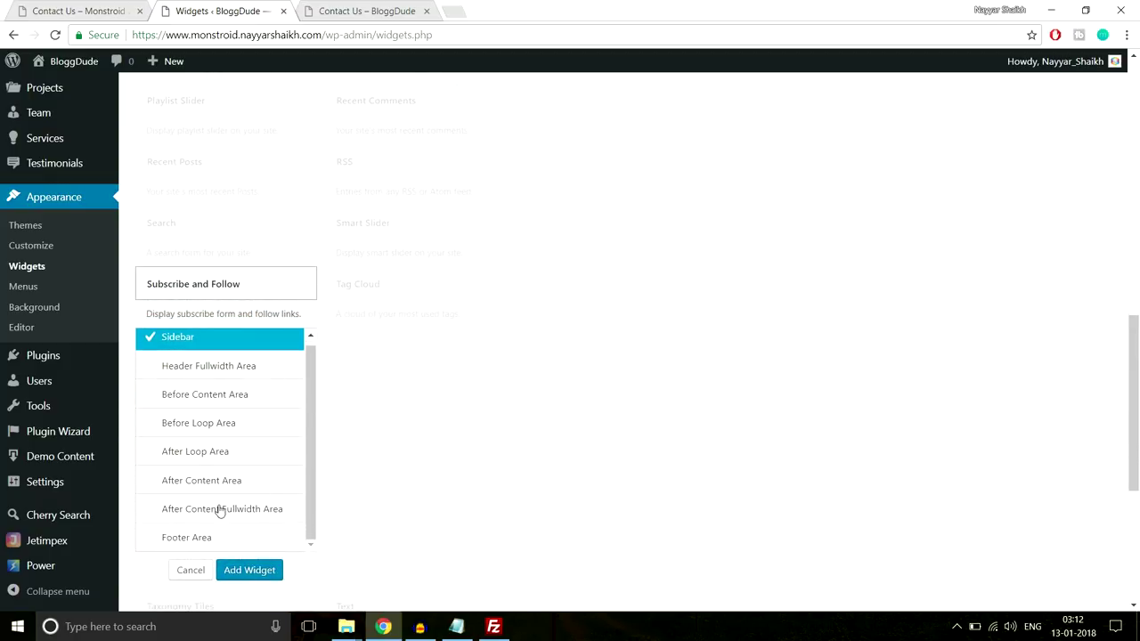
left_click(181, 514)
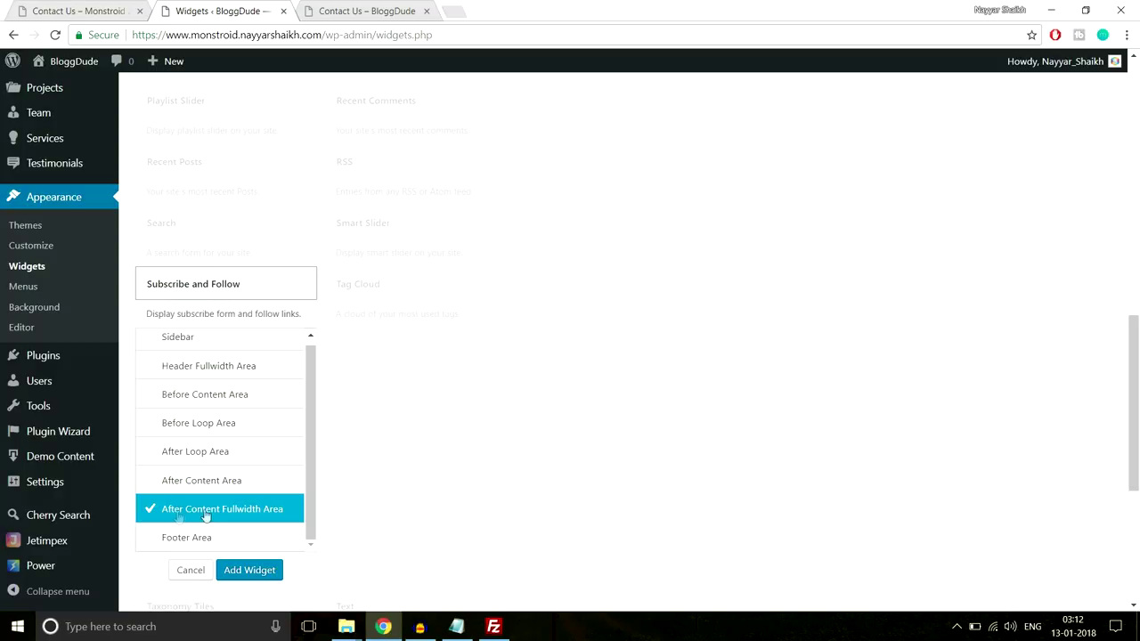
left_click(264, 578)
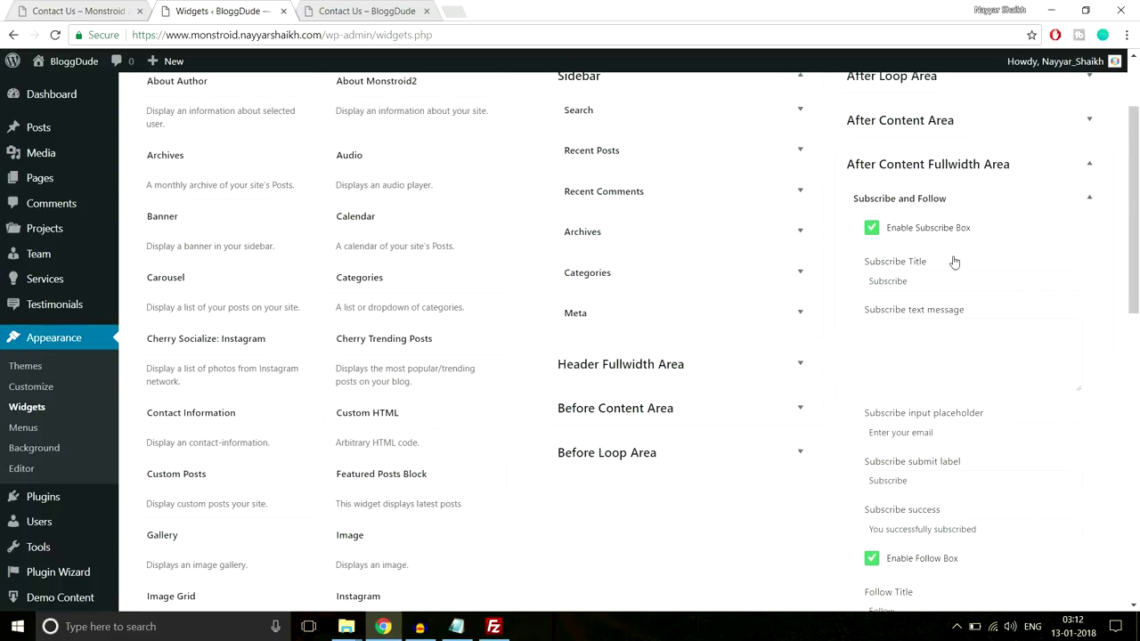
Copy the demo's 'Get Business & Management Advice' heading into the widget's Subscribe Title
scroll(953, 261, "down", 1)
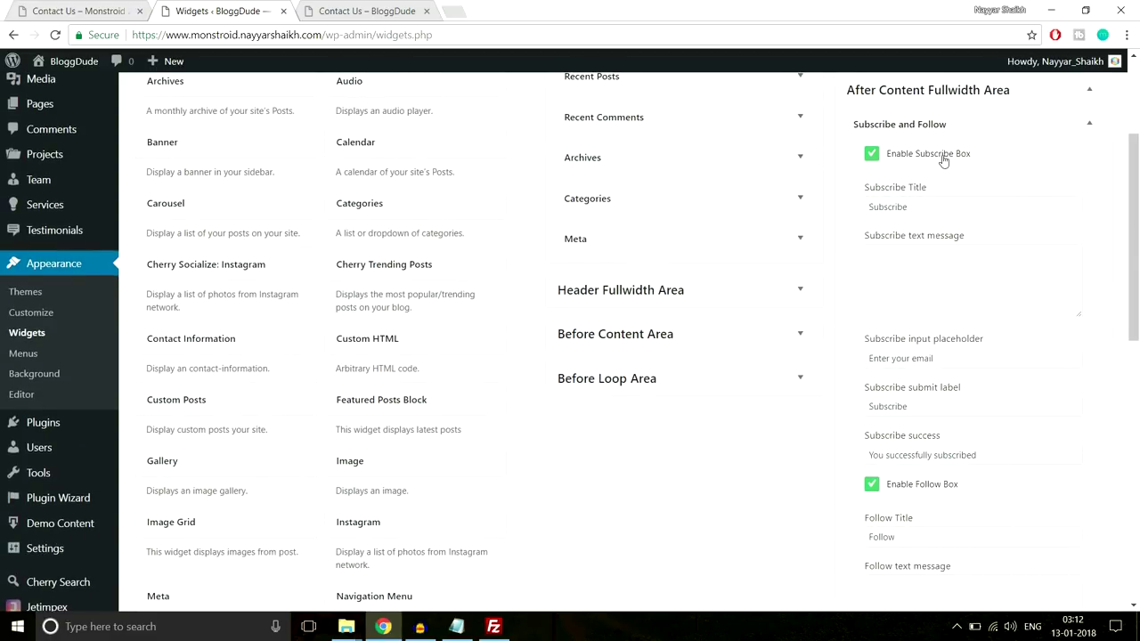
left_click(361, 10)
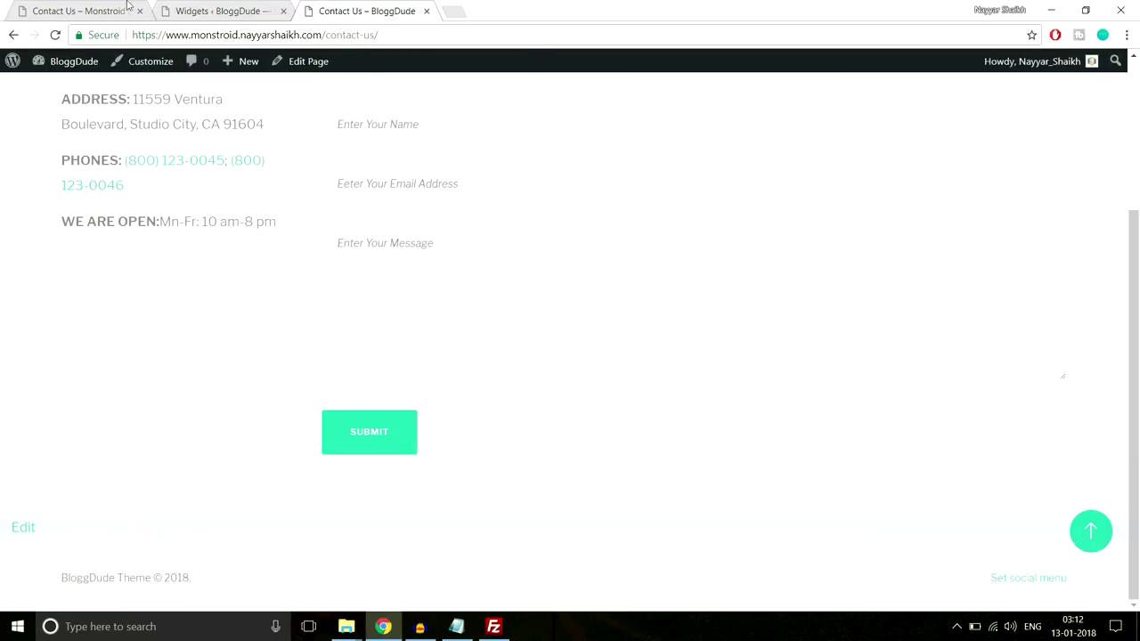
left_click(85, 9)
left_click(502, 462)
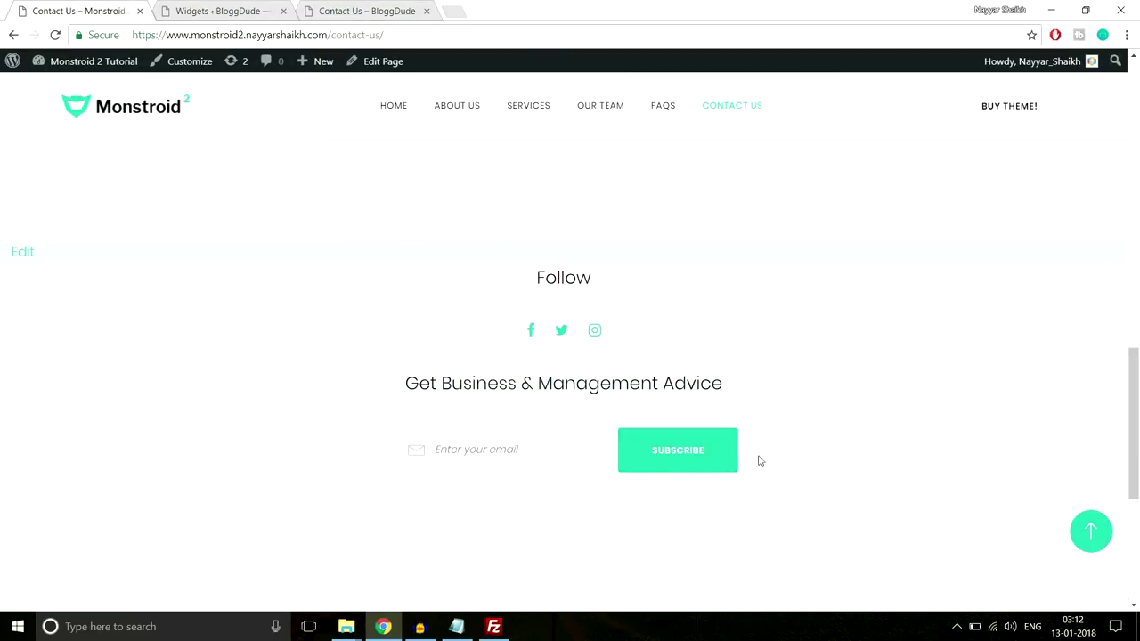
left_click_drag(402, 382, 726, 376)
key("ctrl+c")
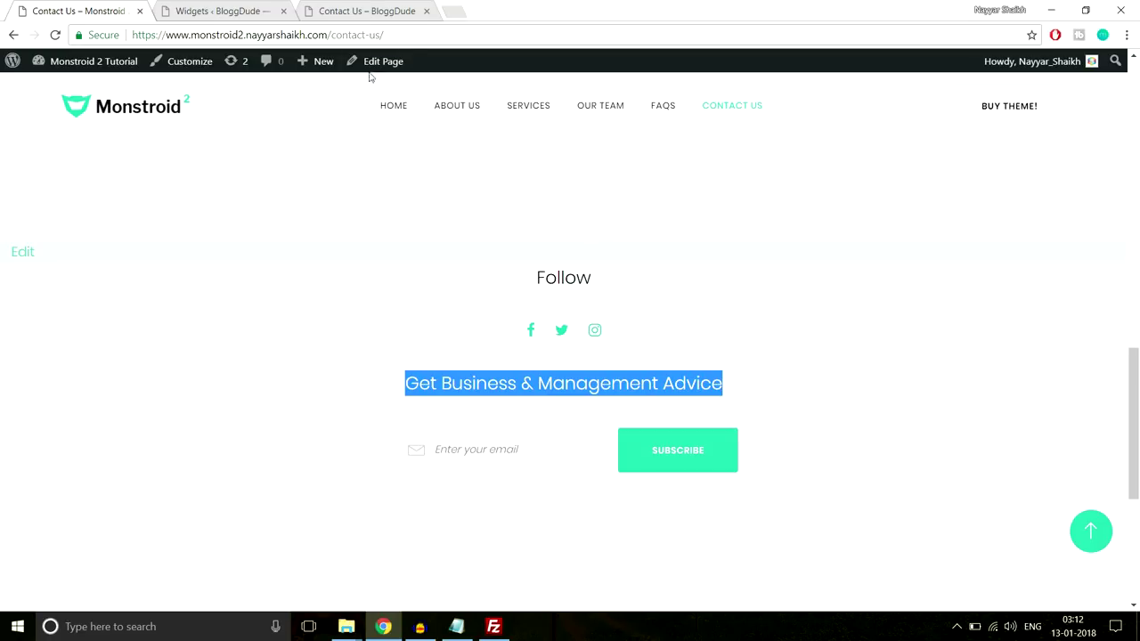
left_click(212, 11)
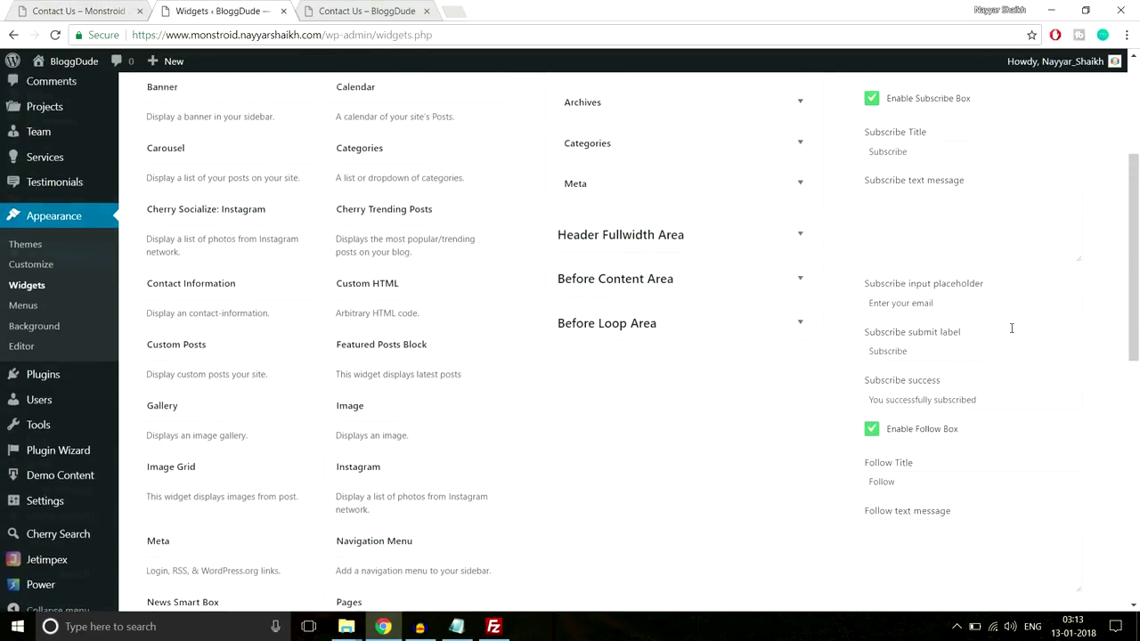
left_click_drag(964, 210, 824, 213)
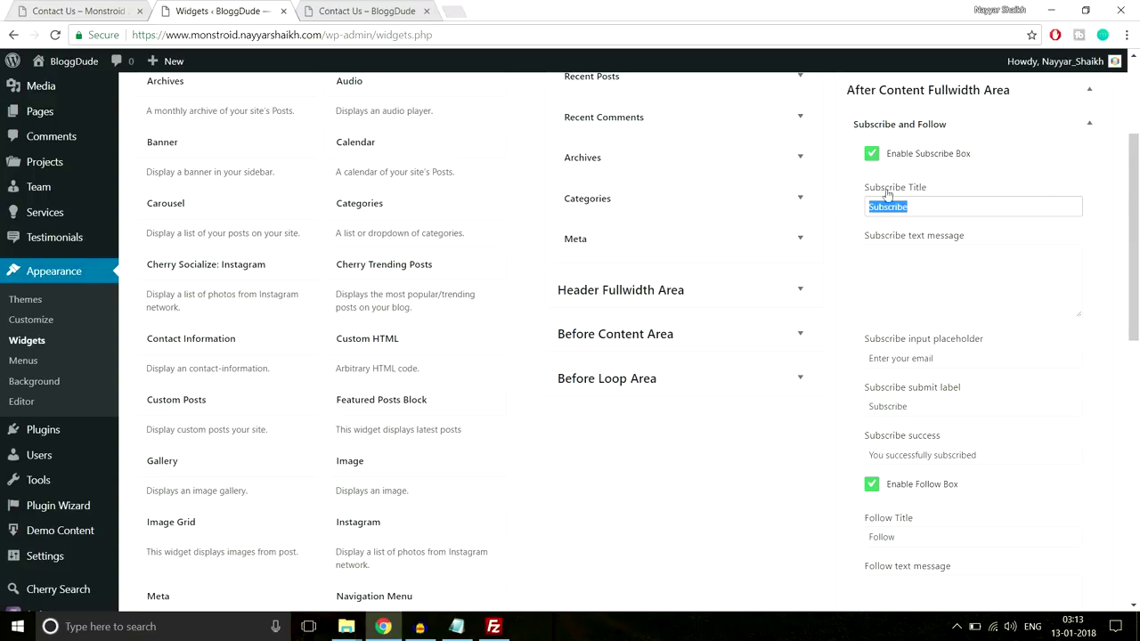
left_click(122, 9)
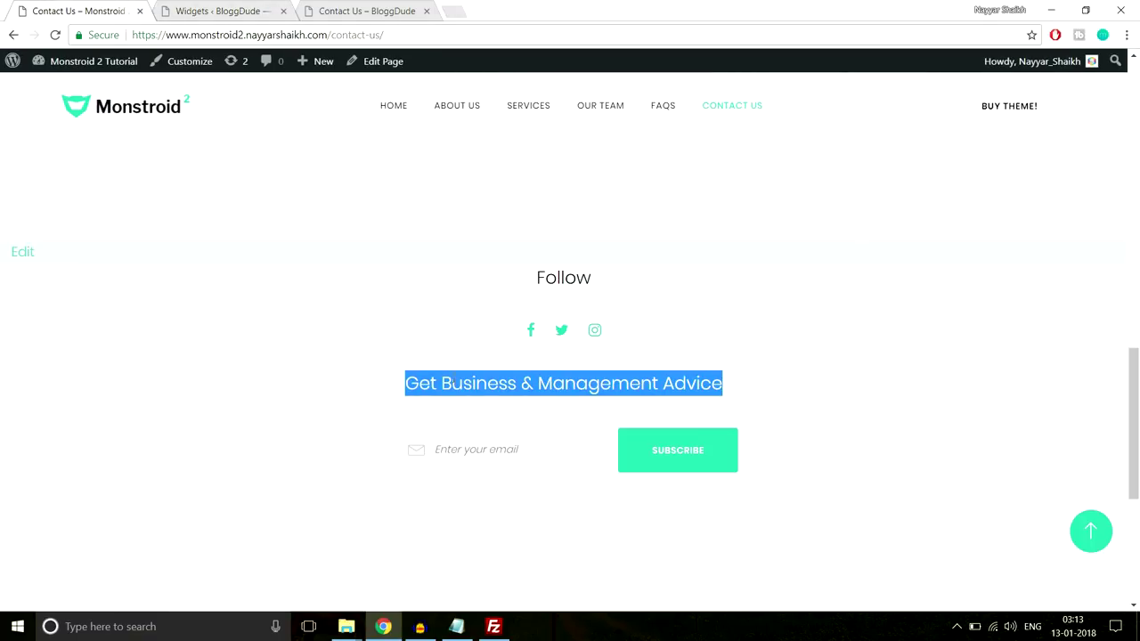
left_click(224, 10)
key("ctrl+v")
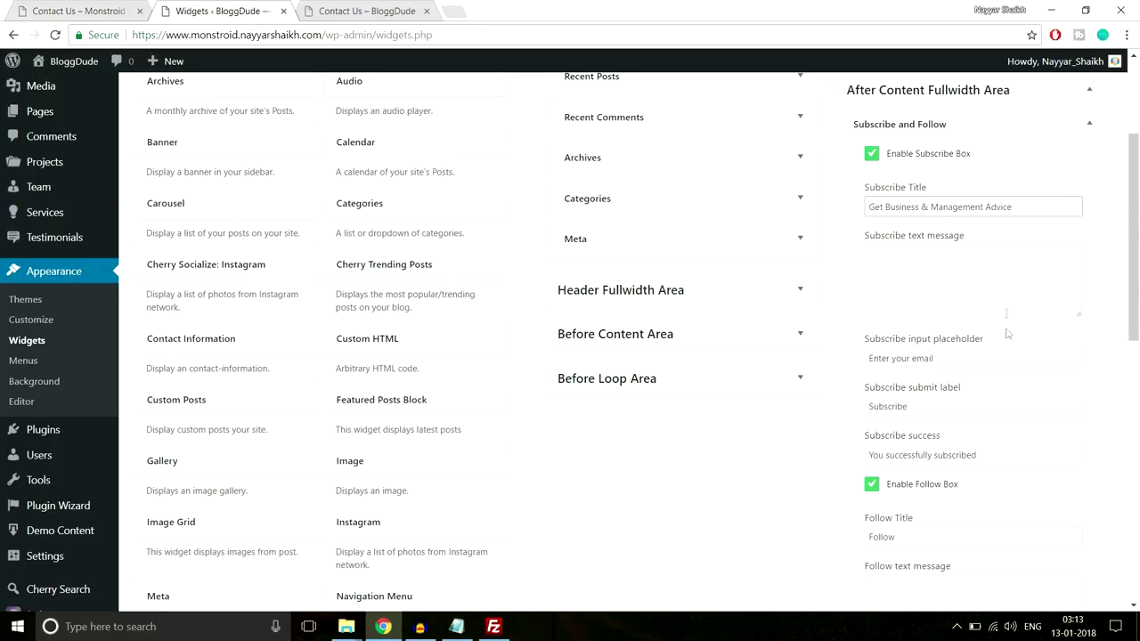
Check the email placeholder against the demo and save the Subscribe and Follow widget
scroll(962, 334, "down", 1)
left_click_drag(963, 283, 835, 284)
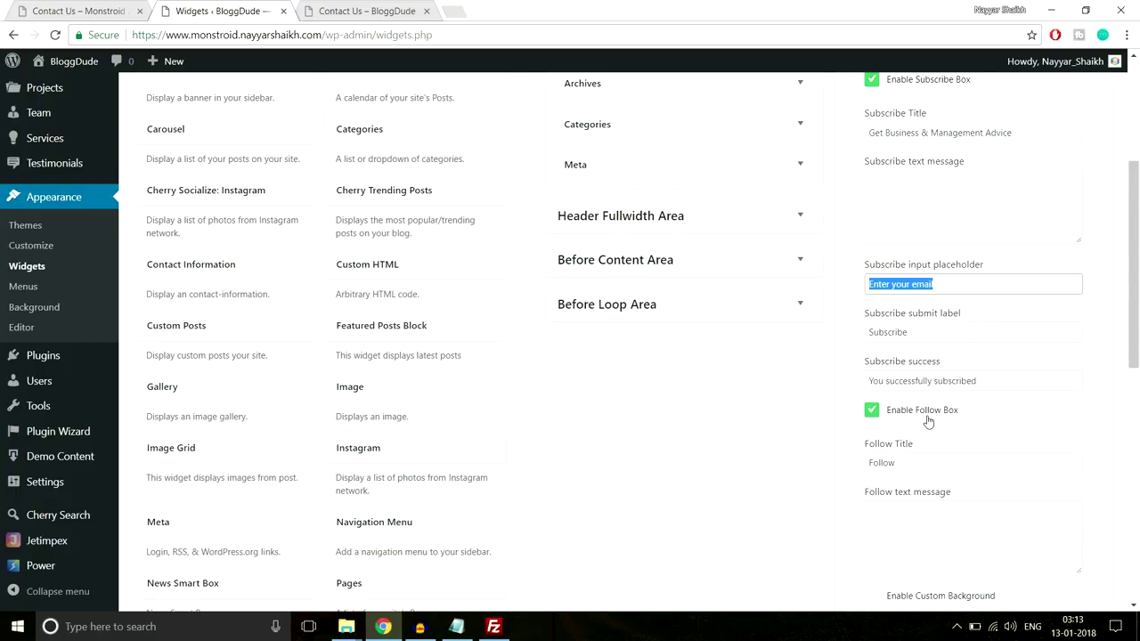
scroll(927, 421, "down", 1)
left_click(114, 5)
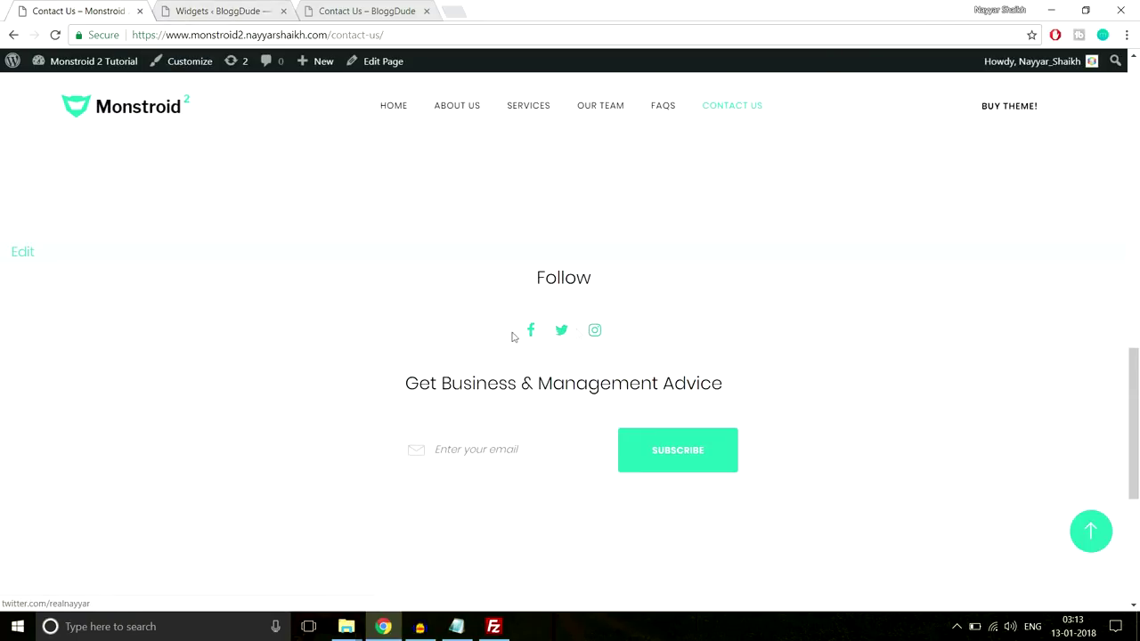
left_click(222, 8)
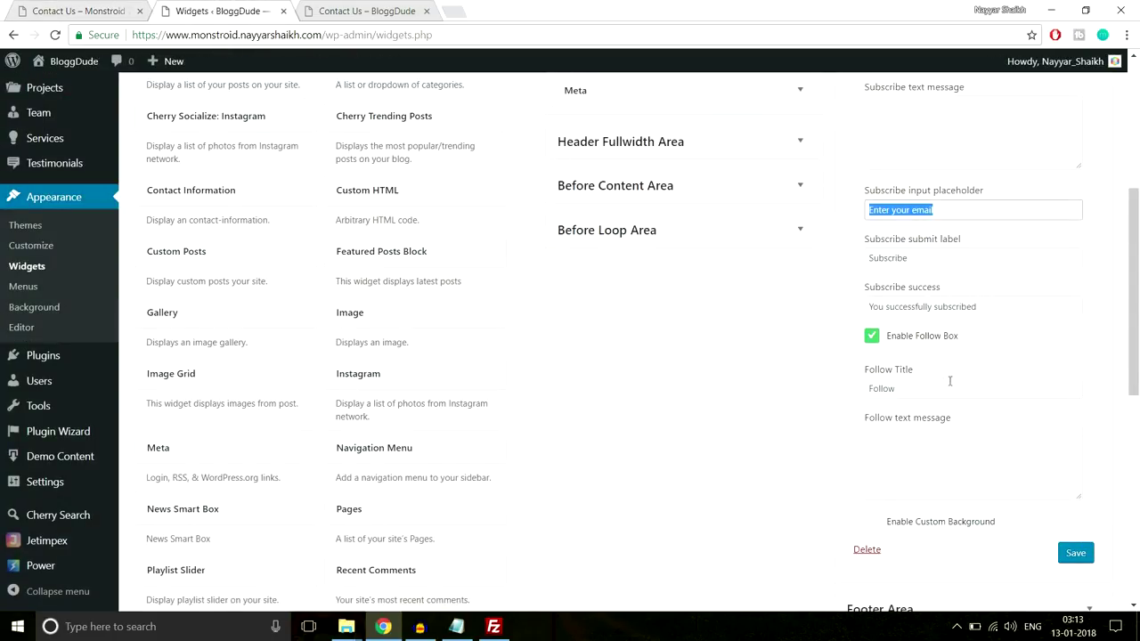
scroll(978, 472, "up", 2)
scroll(978, 472, "down", 3)
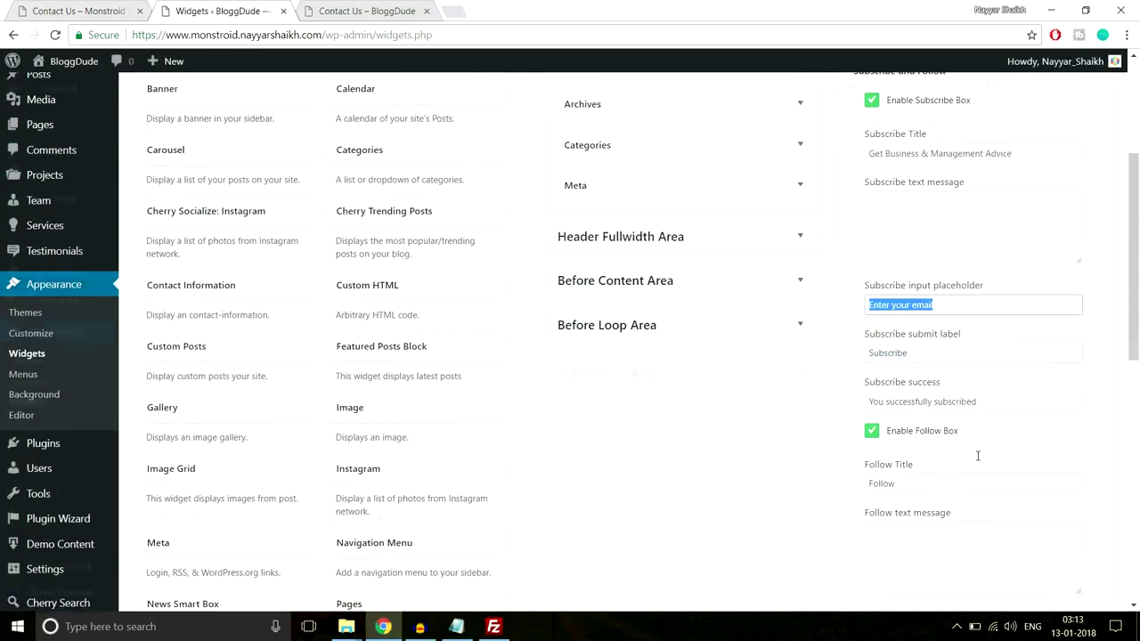
left_click(1082, 481)
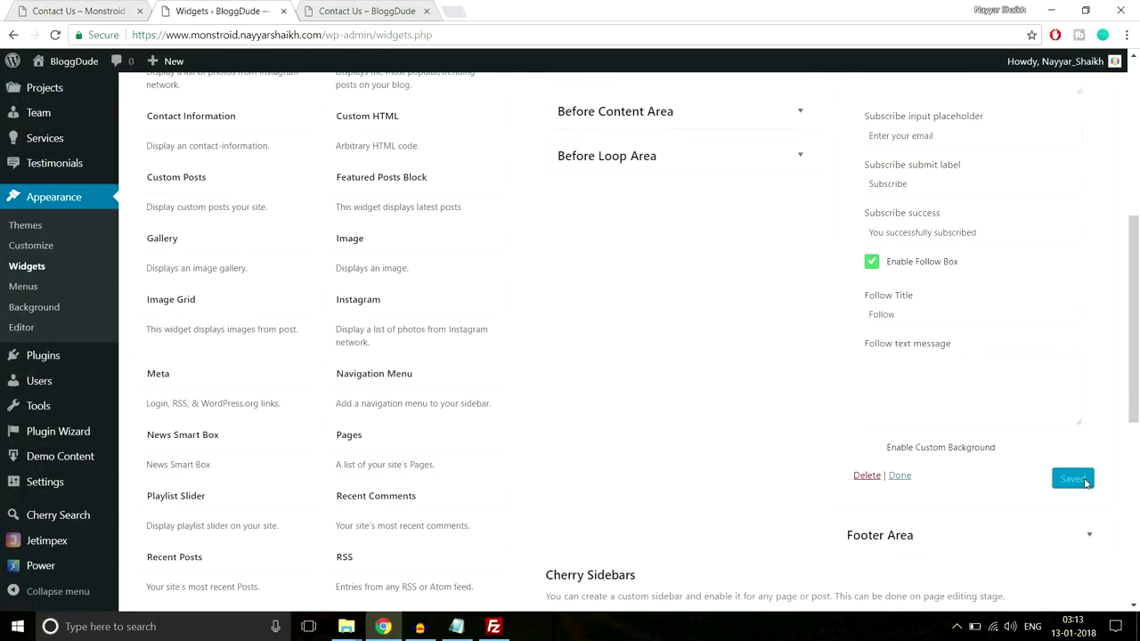
Reload the site's Contact Us page
left_click(366, 11)
left_click(387, 27)
key("Return")
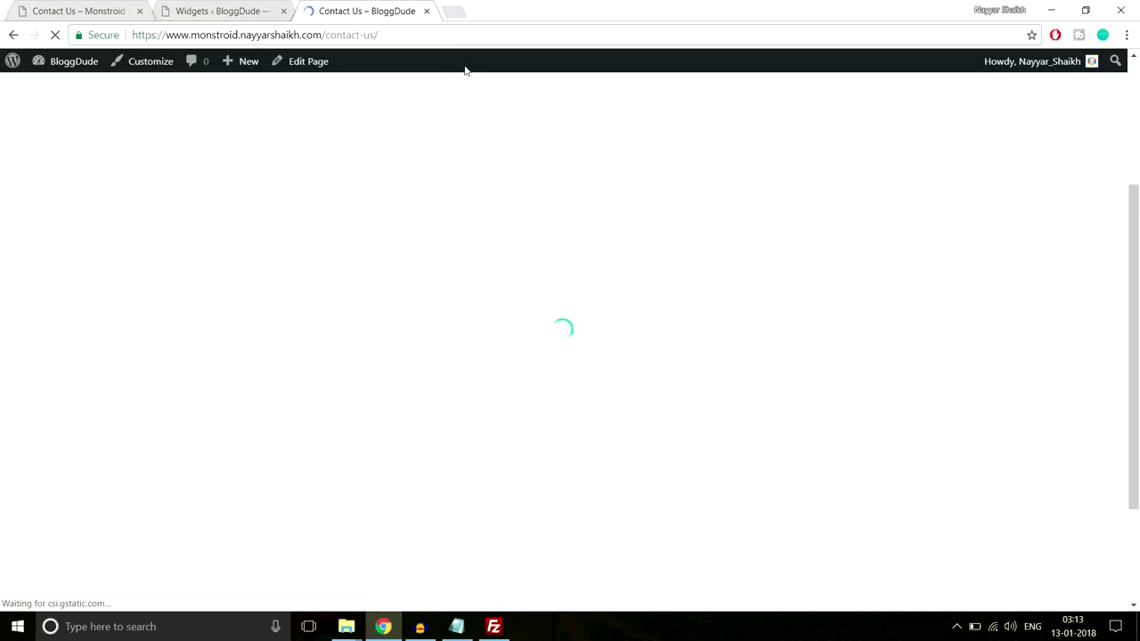
Note the footer's request for a MailChimp API key and List ID, then enter 'mailc' in a new tab
scroll(623, 199, "down", 3)
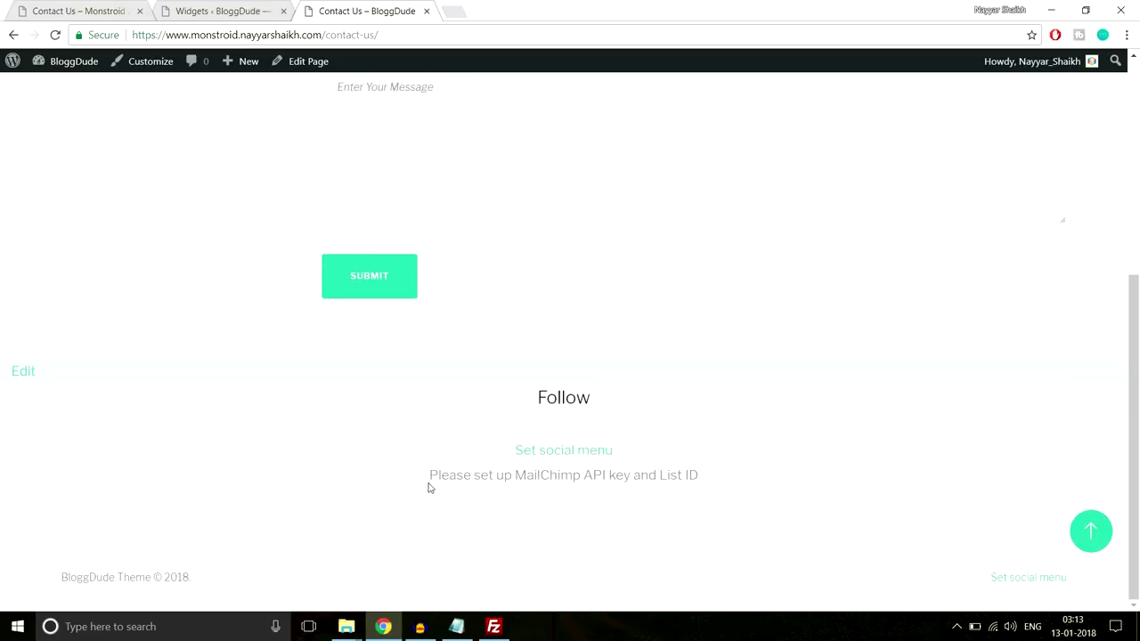
left_click_drag(424, 484, 738, 478)
left_click(521, 480)
left_click_drag(527, 477, 700, 476)
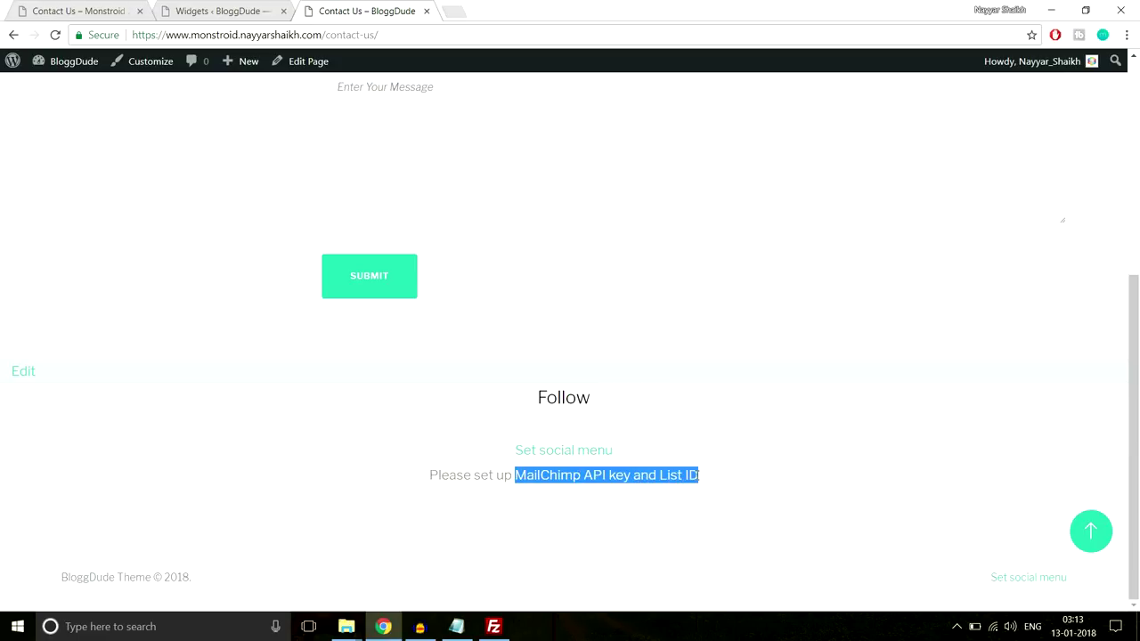
left_click(700, 476)
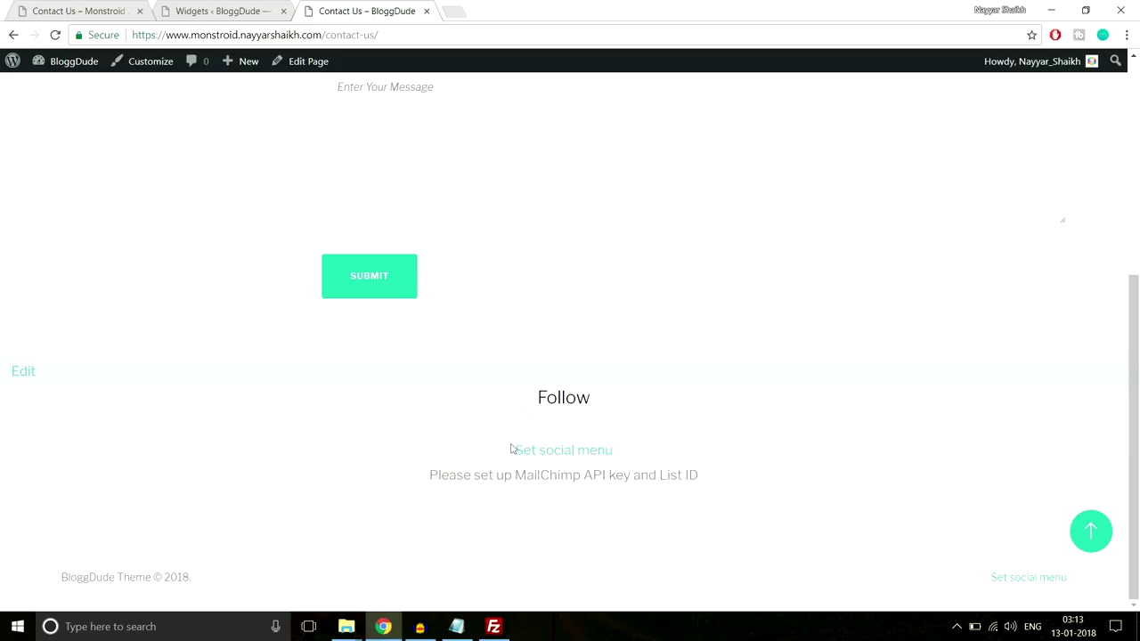
left_click(466, 10)
type("mail")
type("c")
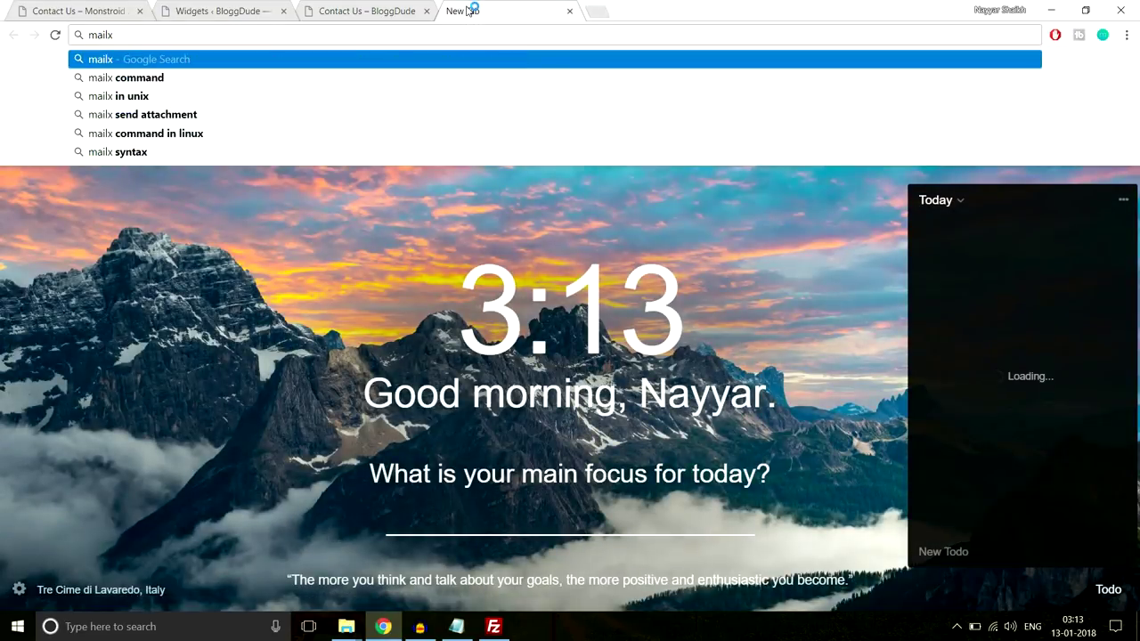
Go to the MailChimp website and log in to the account
key("Return")
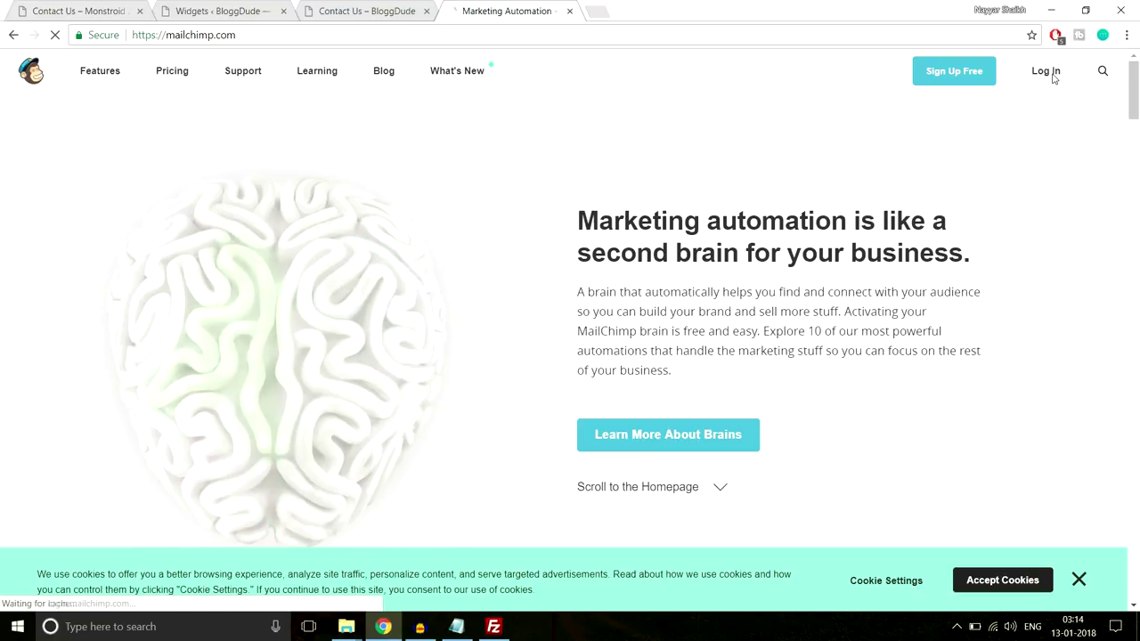
left_click(1046, 72)
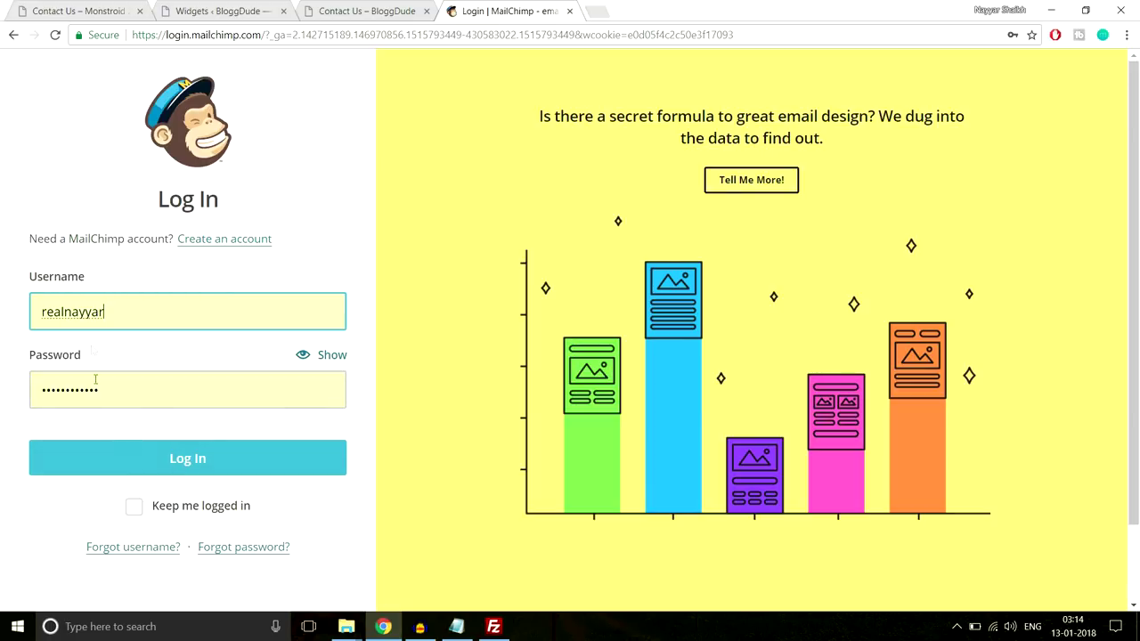
left_click(149, 461)
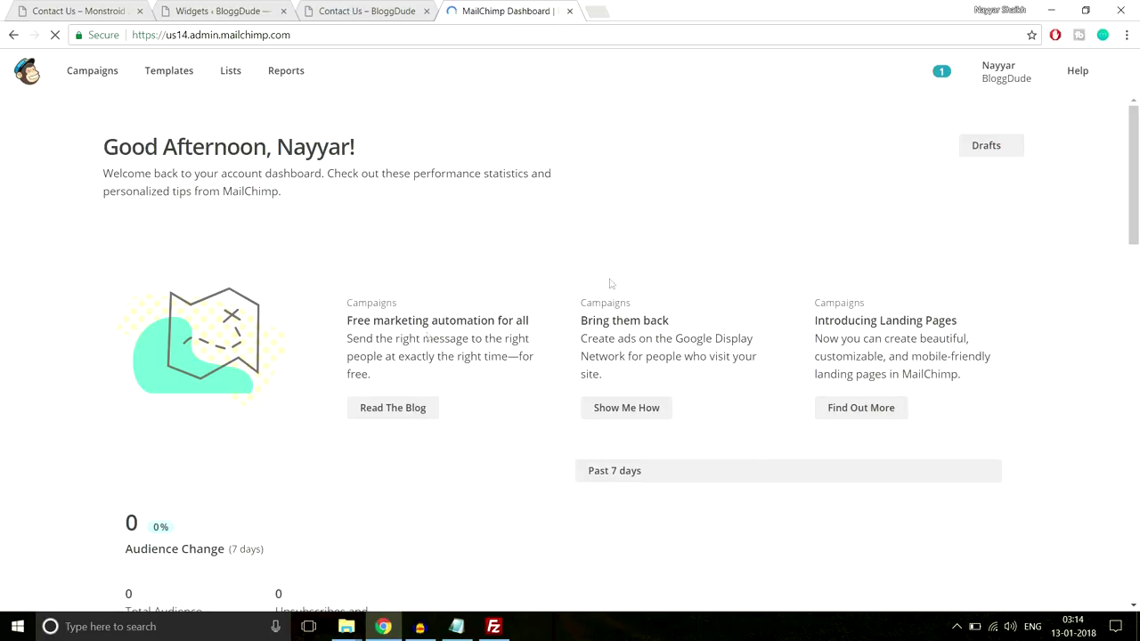
Copy the existing key from Account > Extras > API keys, then return to Contact Us
left_click(1003, 80)
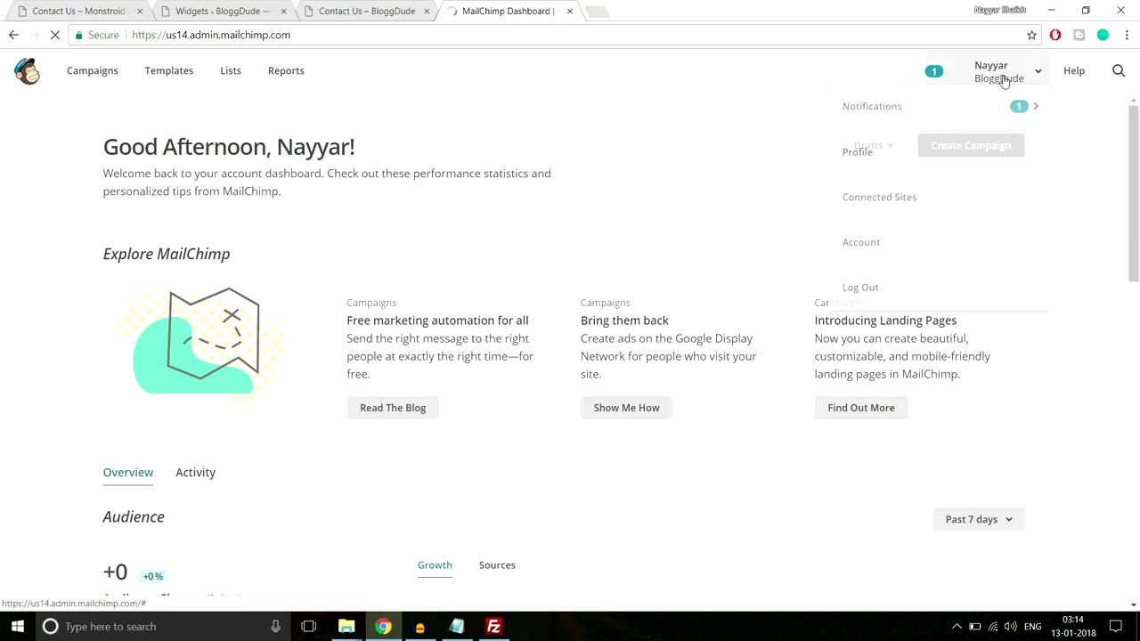
left_click(887, 266)
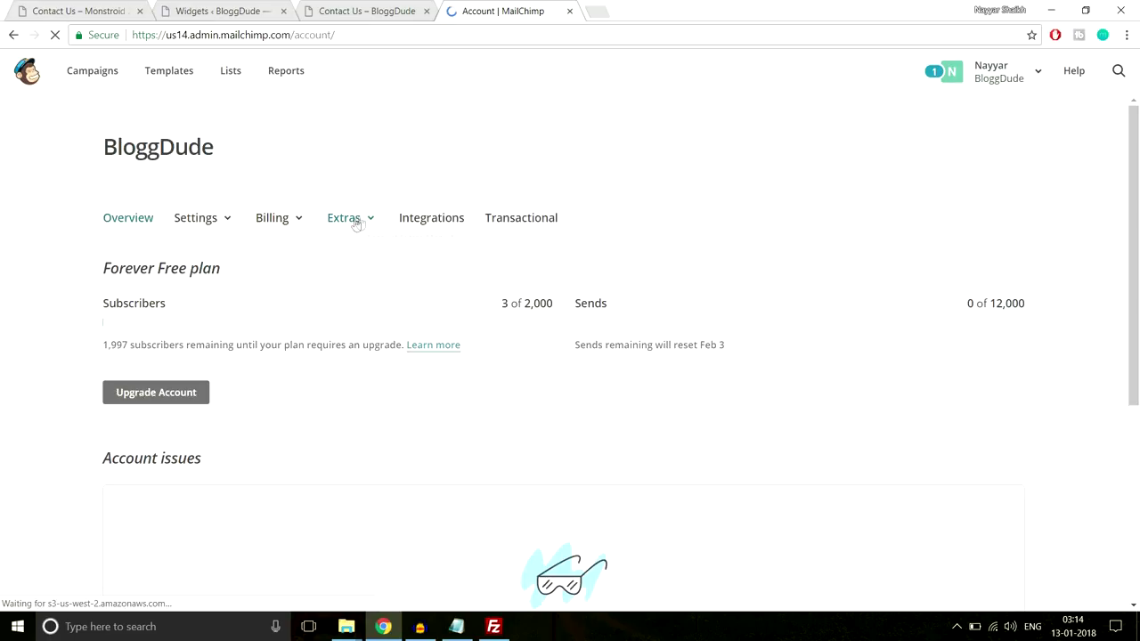
left_click(364, 222)
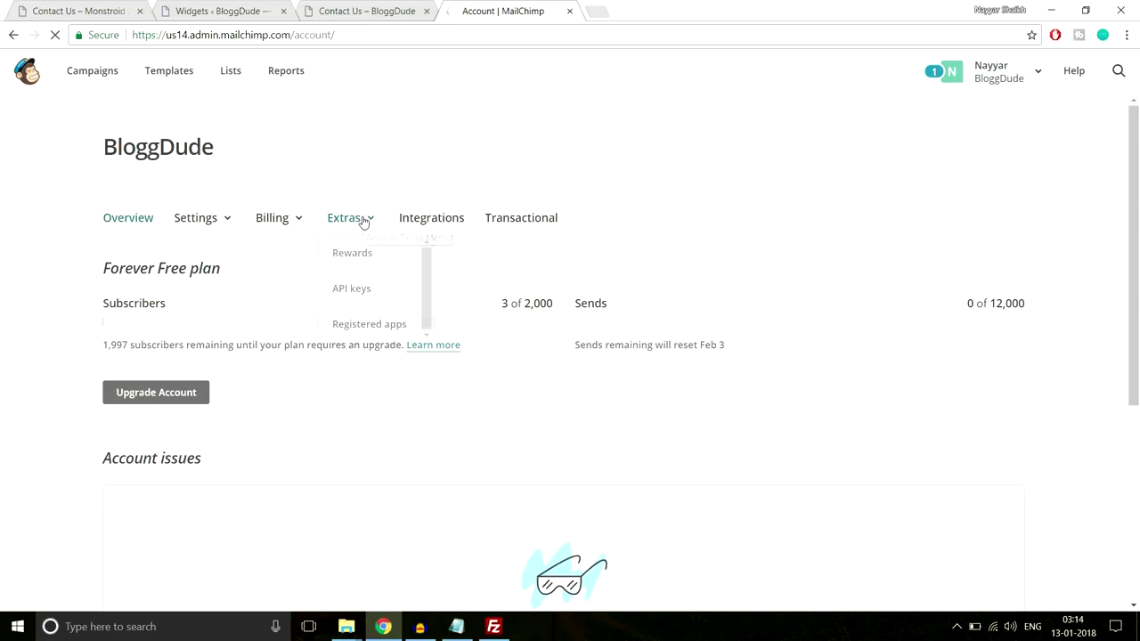
left_click(365, 294)
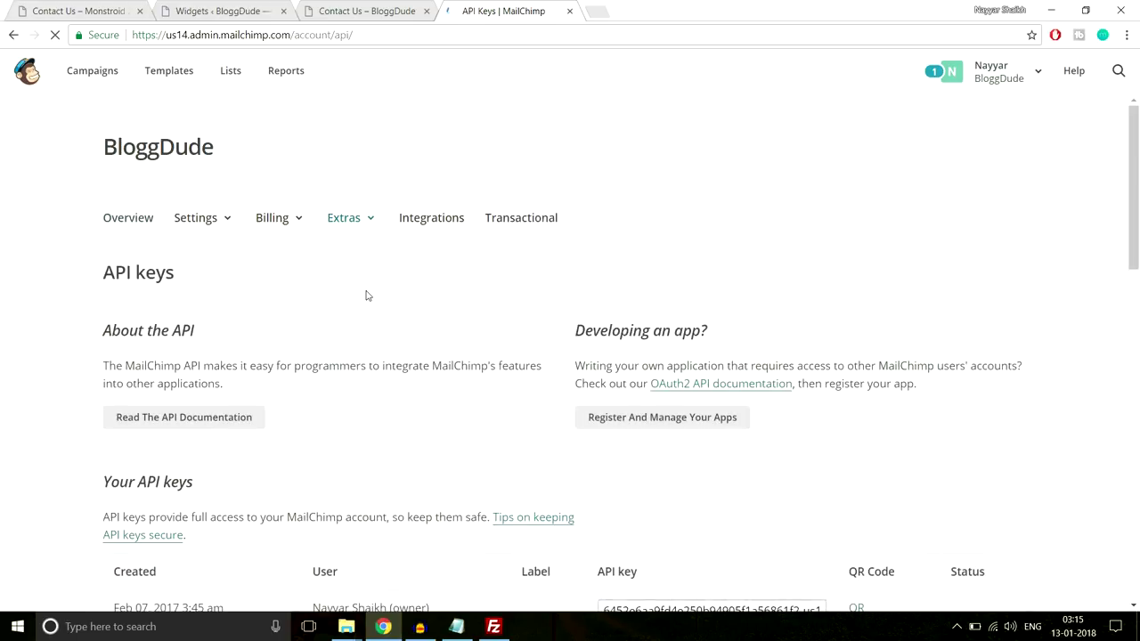
scroll(679, 389, "down", 3)
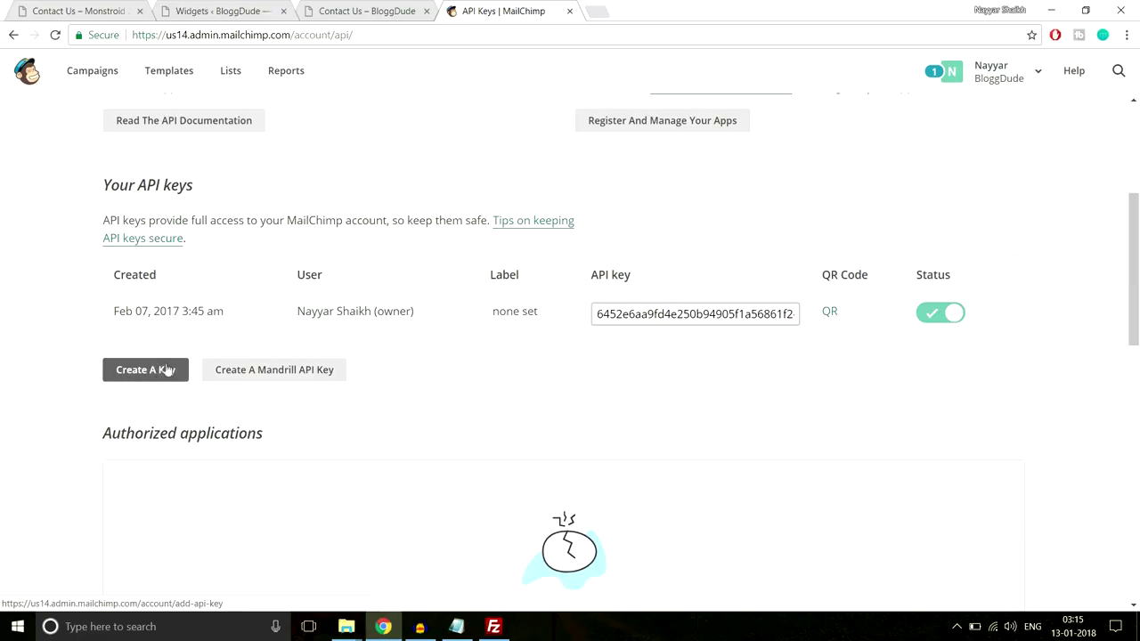
left_click(625, 314)
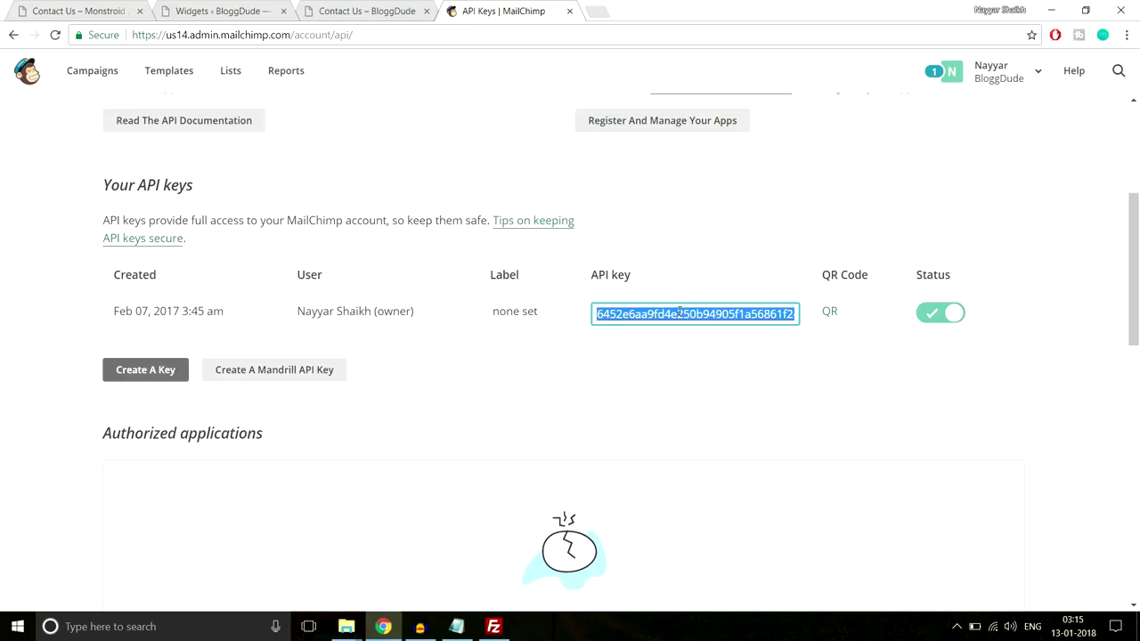
left_click(347, 9)
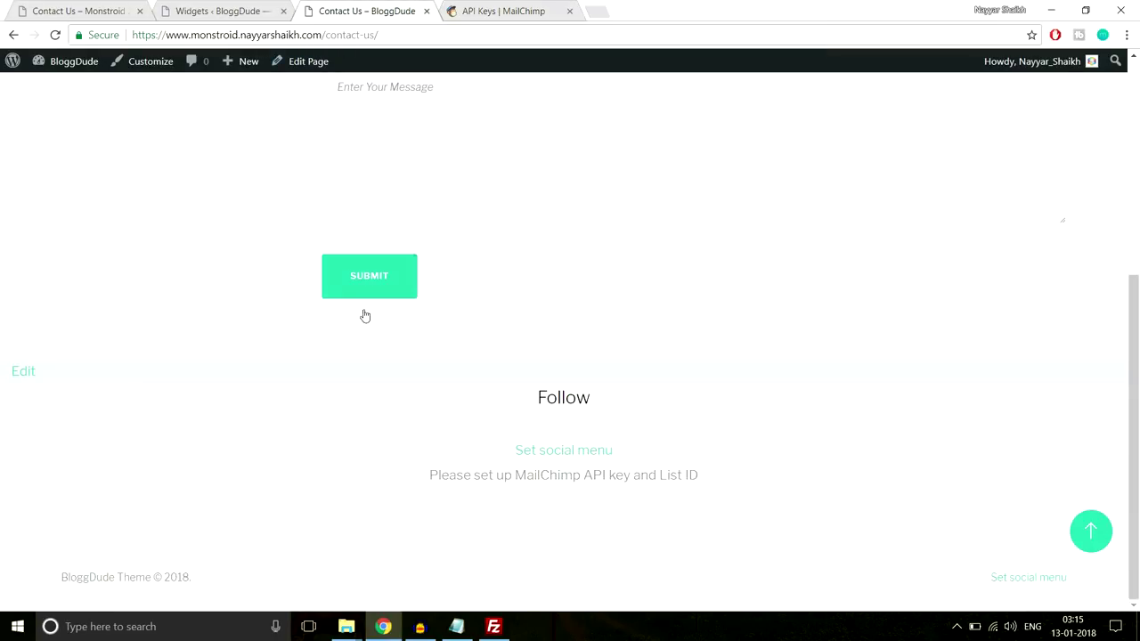
scroll(364, 312, "up", 4)
Paste the copied key into the Customizer's MailChimp API key field
left_click(160, 63)
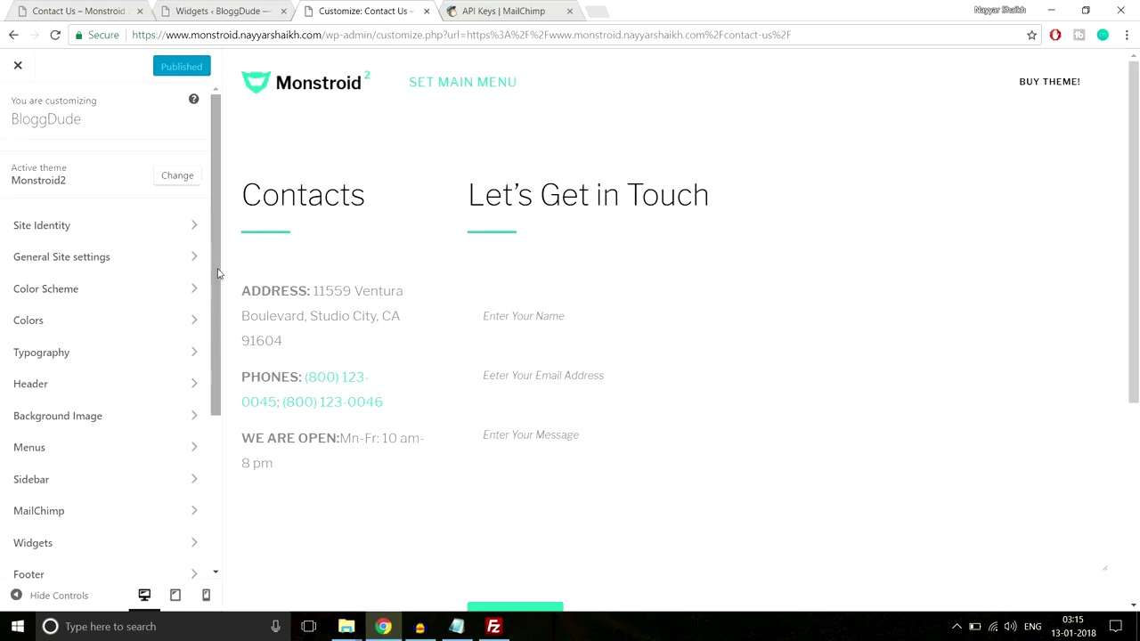
scroll(557, 283, "down", 5)
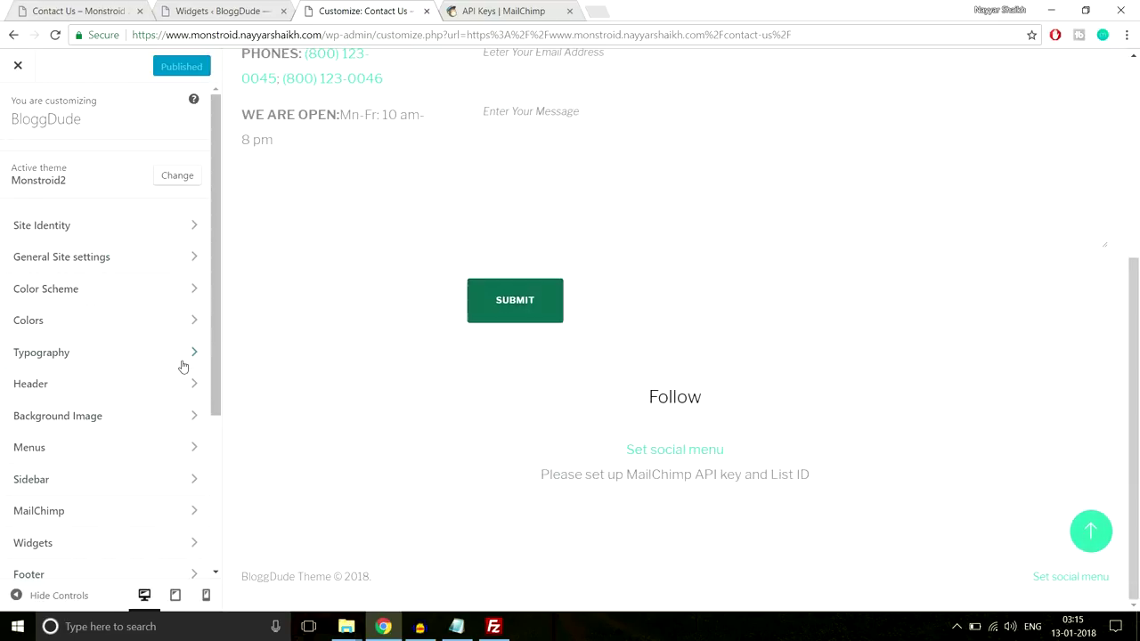
scroll(182, 365, "down", 1)
scroll(187, 365, "down", 2)
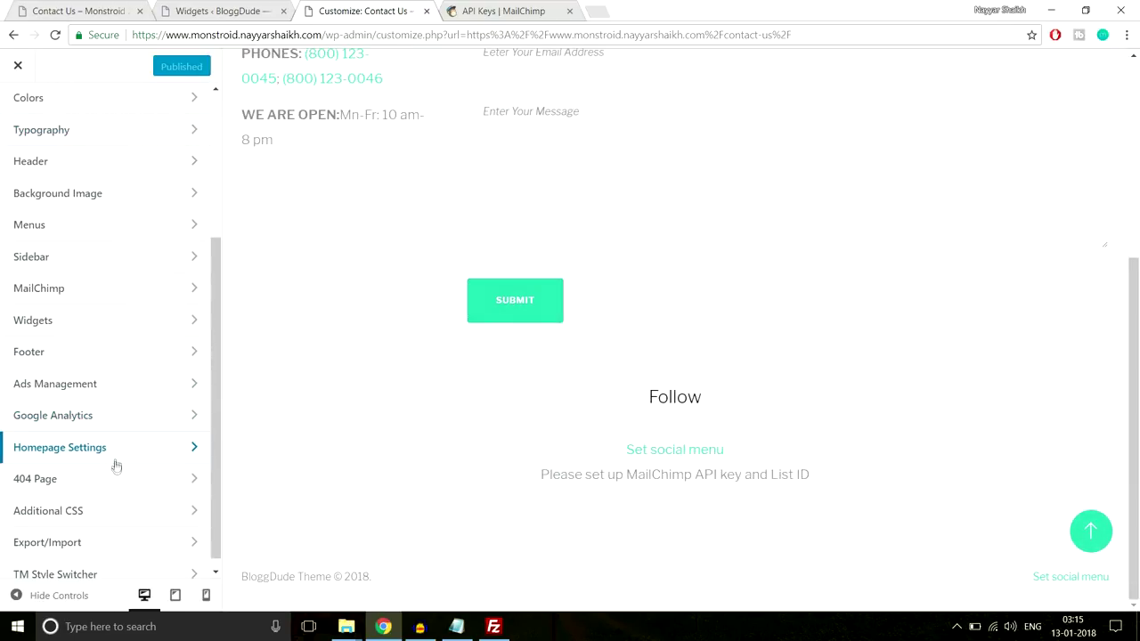
left_click(86, 294)
left_click(101, 212)
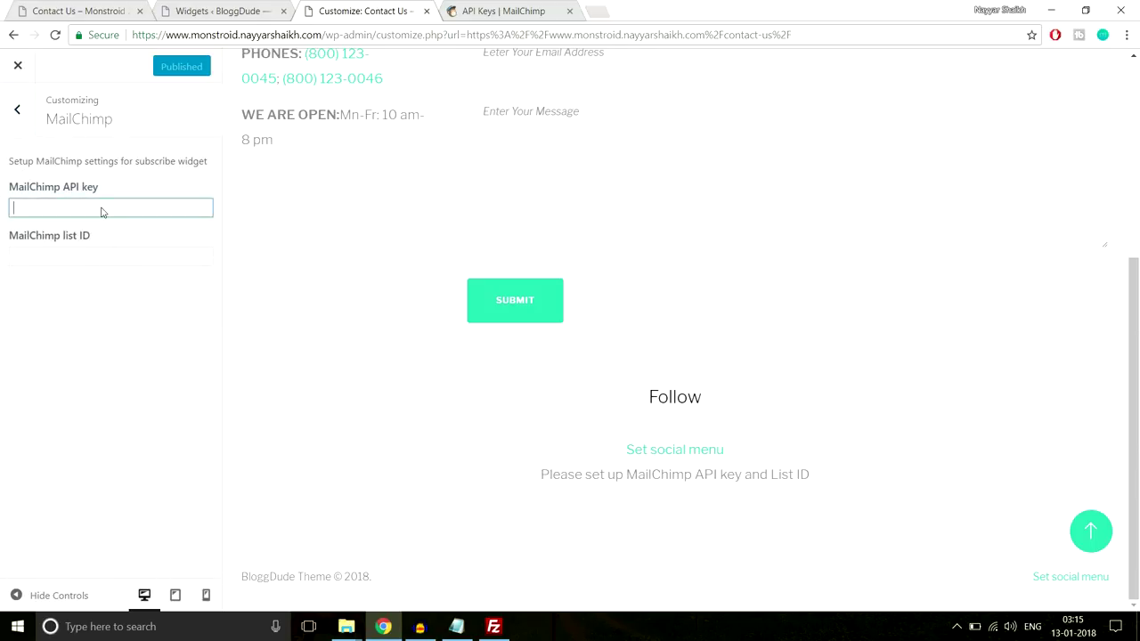
key("ctrl+v")
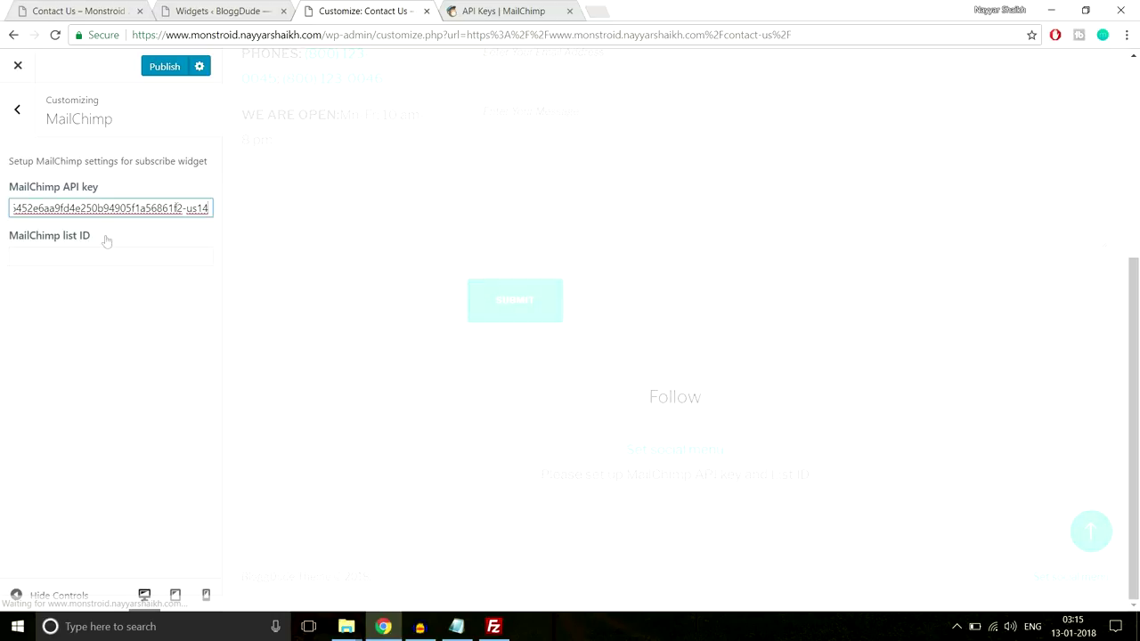
In MailChimp Lists, open the first list and select its ID in the page address
left_click(491, 11)
scroll(445, 259, "up", 3)
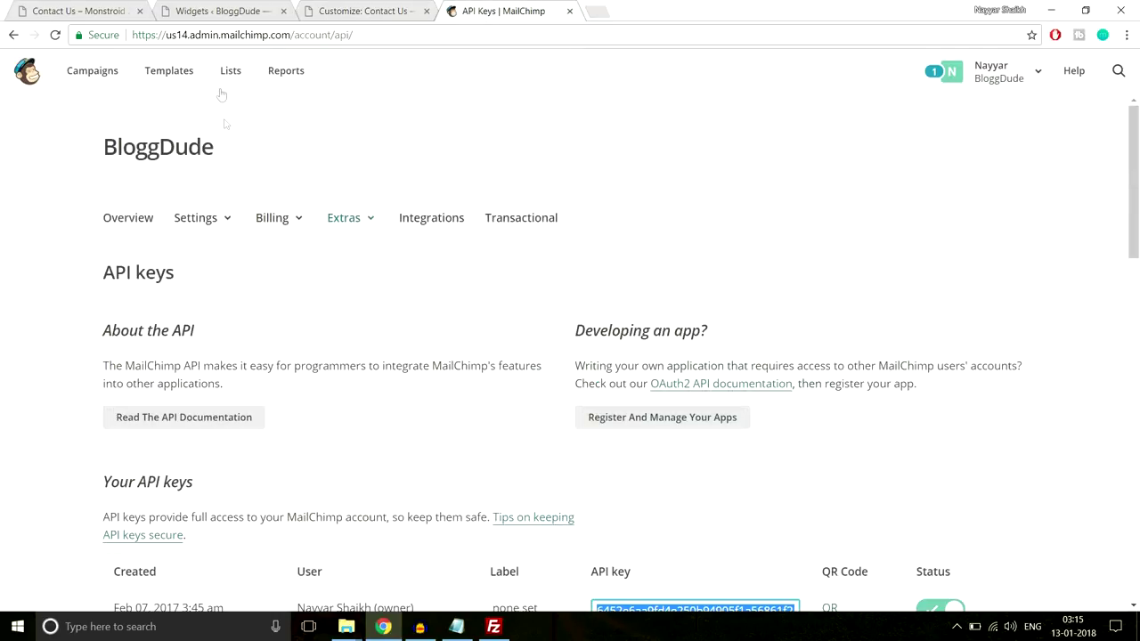
left_click(231, 71)
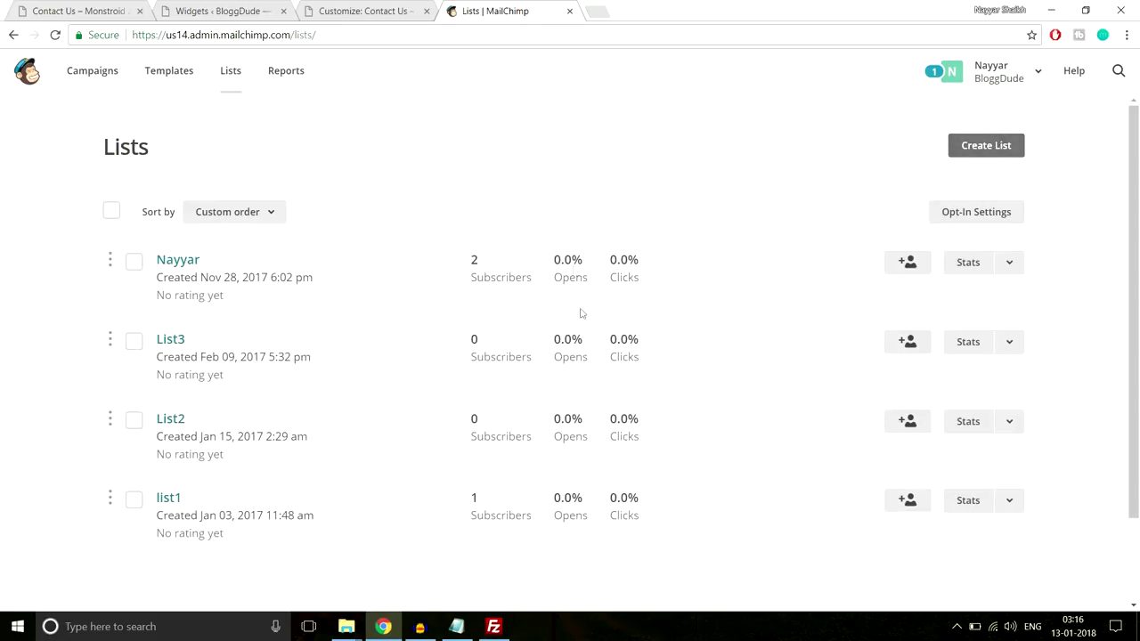
left_click(179, 260)
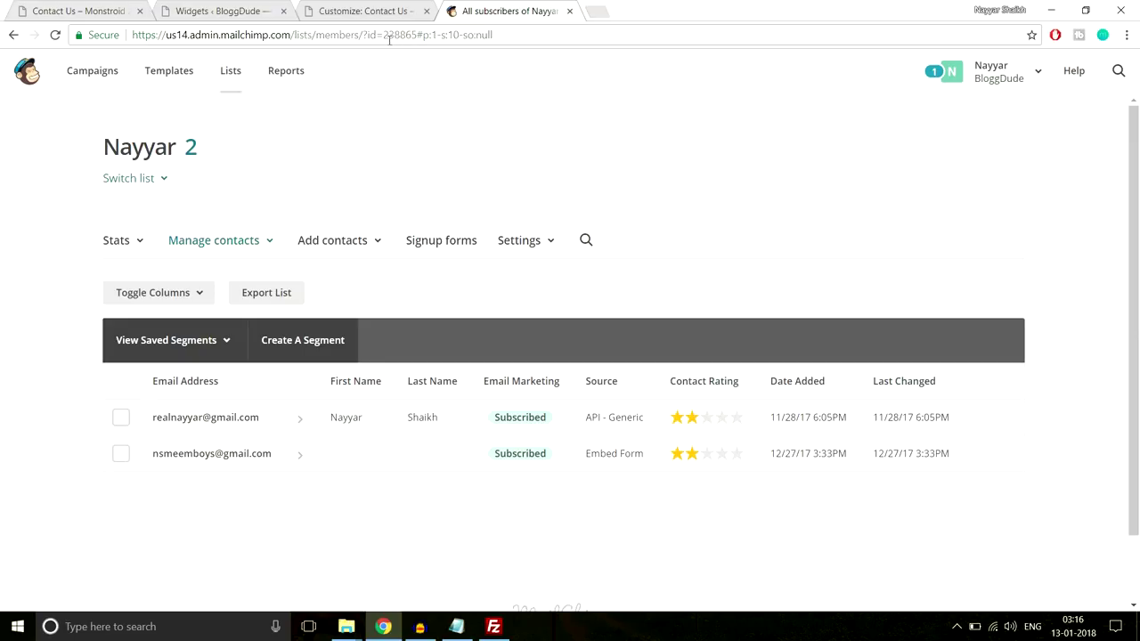
left_click_drag(362, 35, 418, 35)
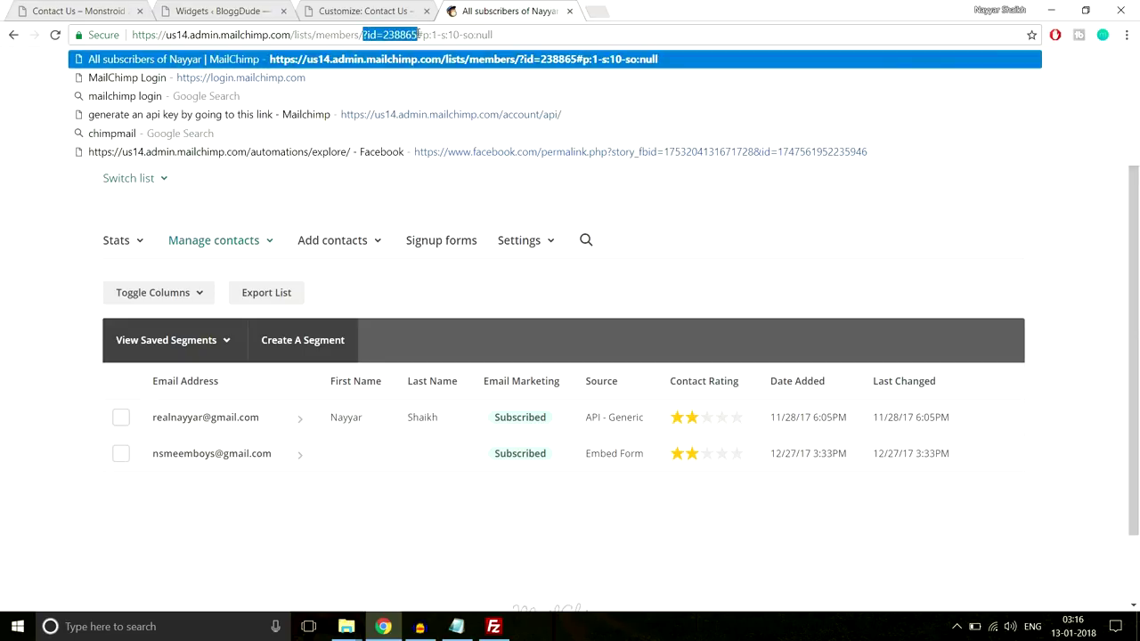
left_click(399, 35)
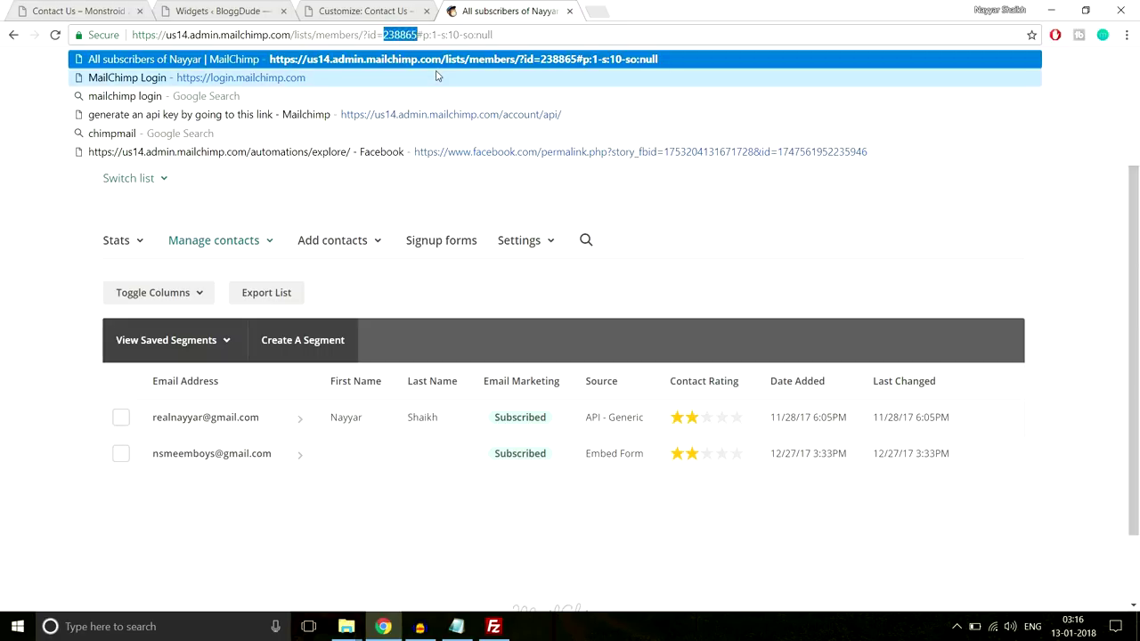
Paste list ID 238865 into the Customizer's MailChimp settings and publish
left_click(360, 11)
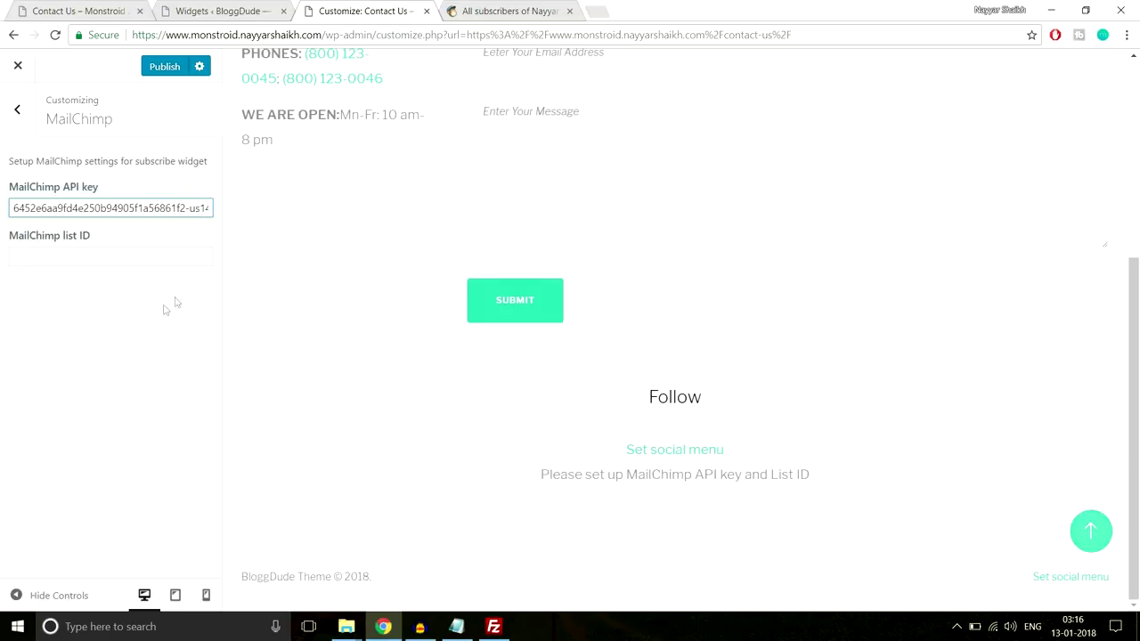
left_click(129, 261)
type("238865")
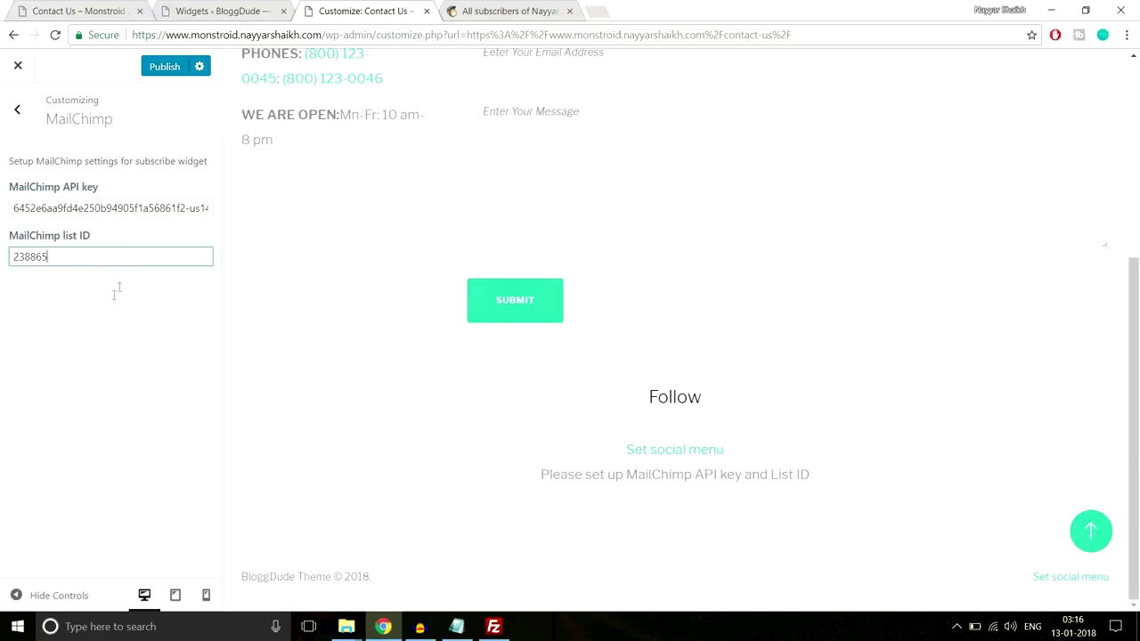
left_click(165, 67)
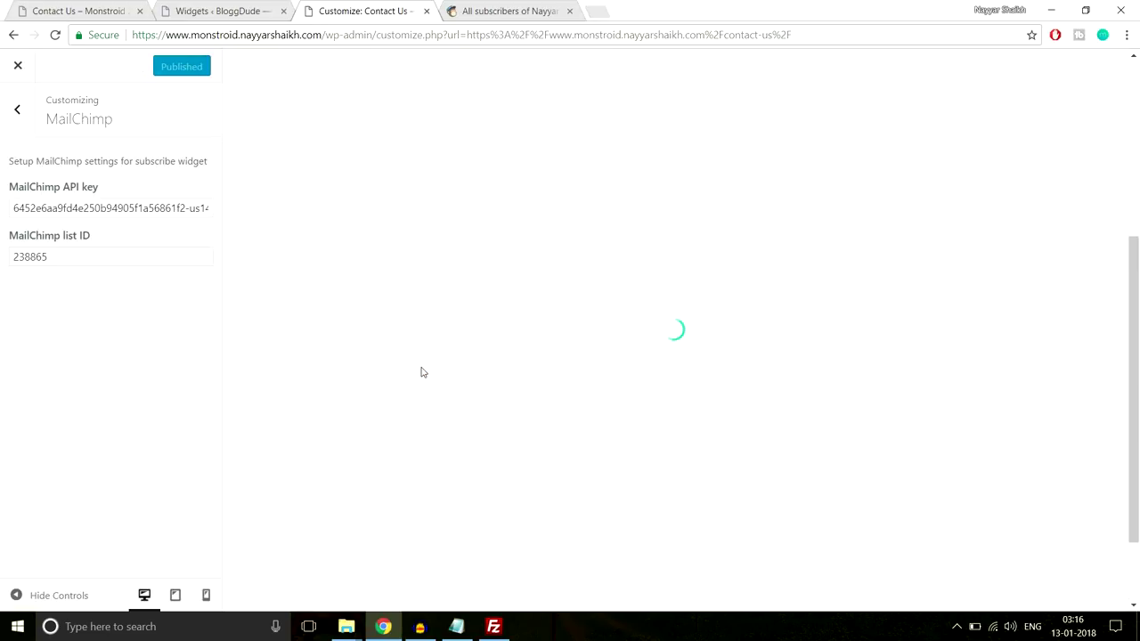
Test the new Subscribe form, close the Customizer, and return to the MailChimp subscriber list
scroll(512, 354, "down", 2)
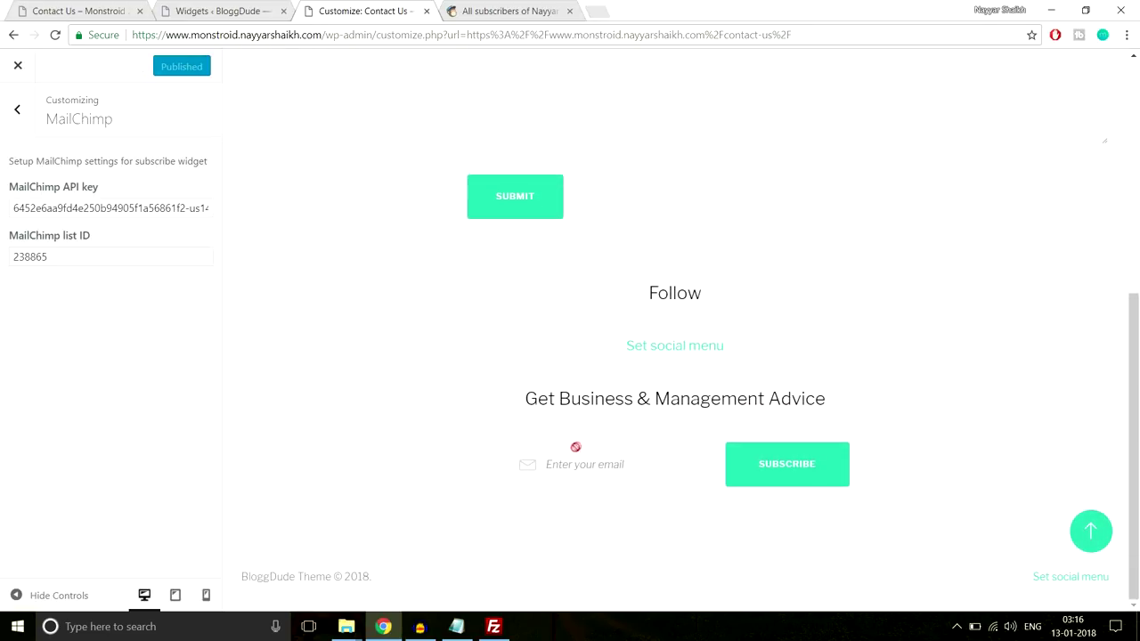
left_click(764, 454)
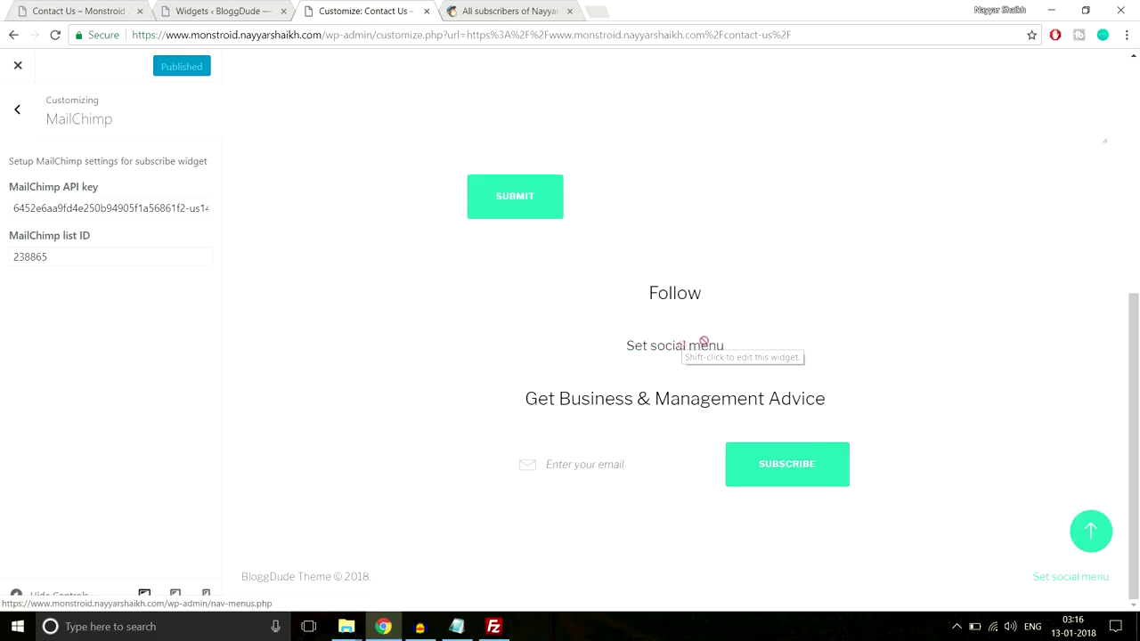
scroll(792, 363, "up", 3)
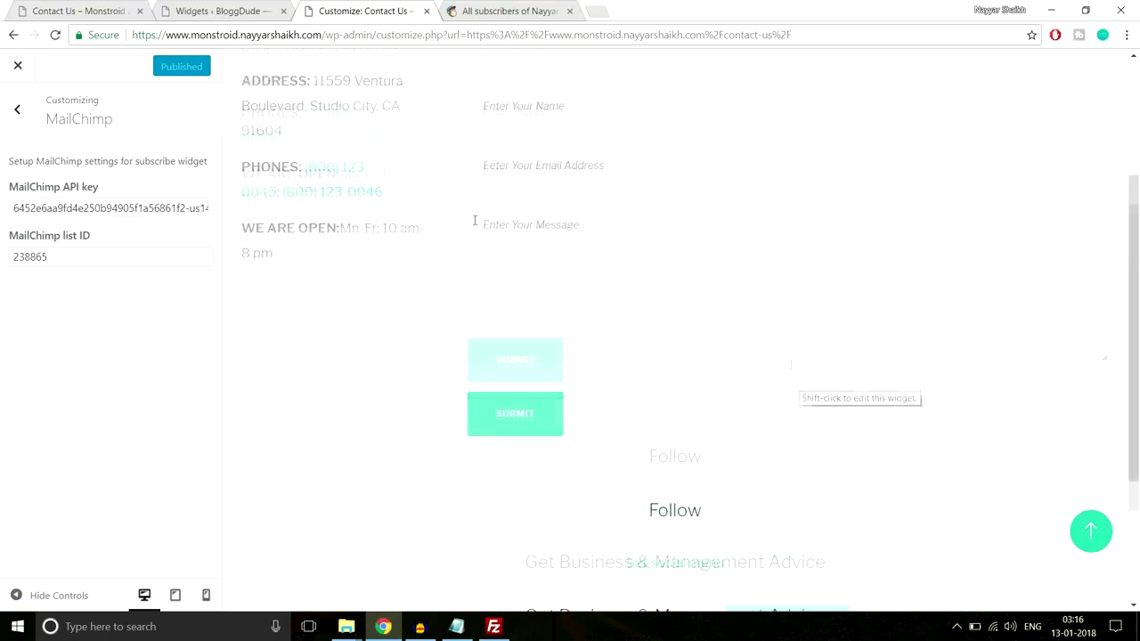
left_click(11, 76)
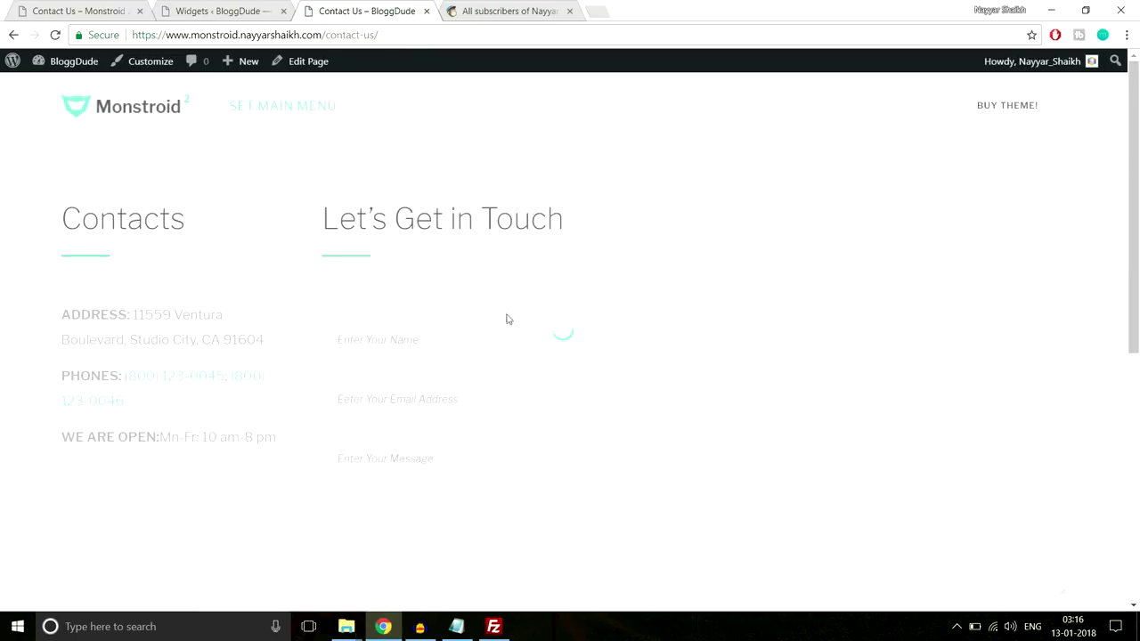
scroll(511, 347, "down", 5)
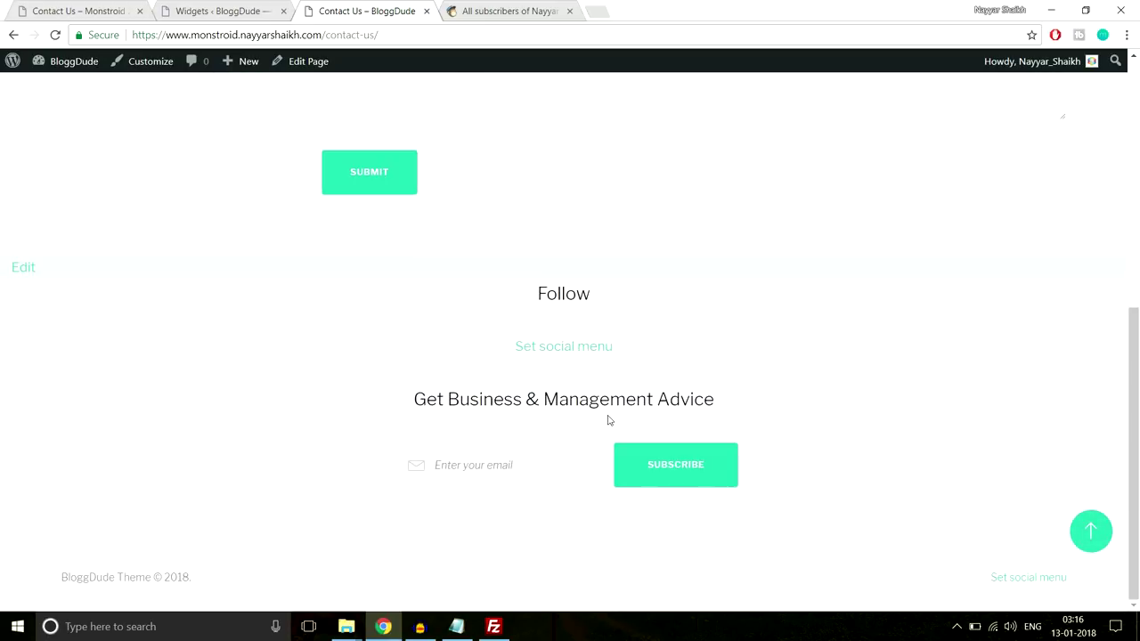
left_click(490, 9)
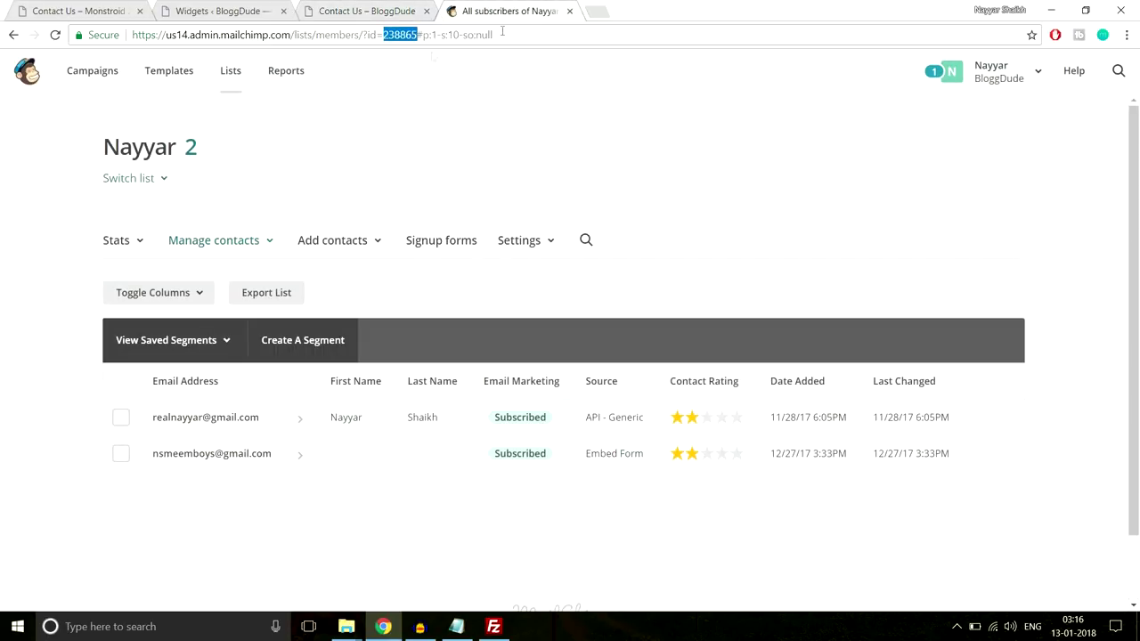
Close the MailChimp tab and compare the demo's four-column footer with the Widgets page
left_click(570, 10)
left_click(125, 11)
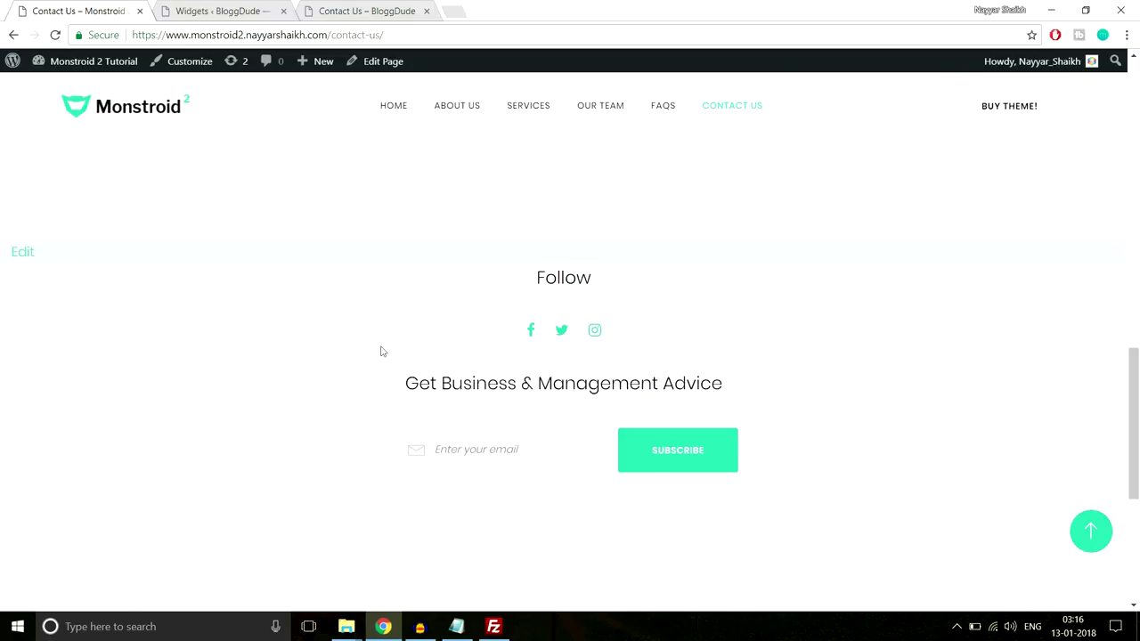
scroll(365, 356, "down", 3)
scroll(387, 394, "down", 1)
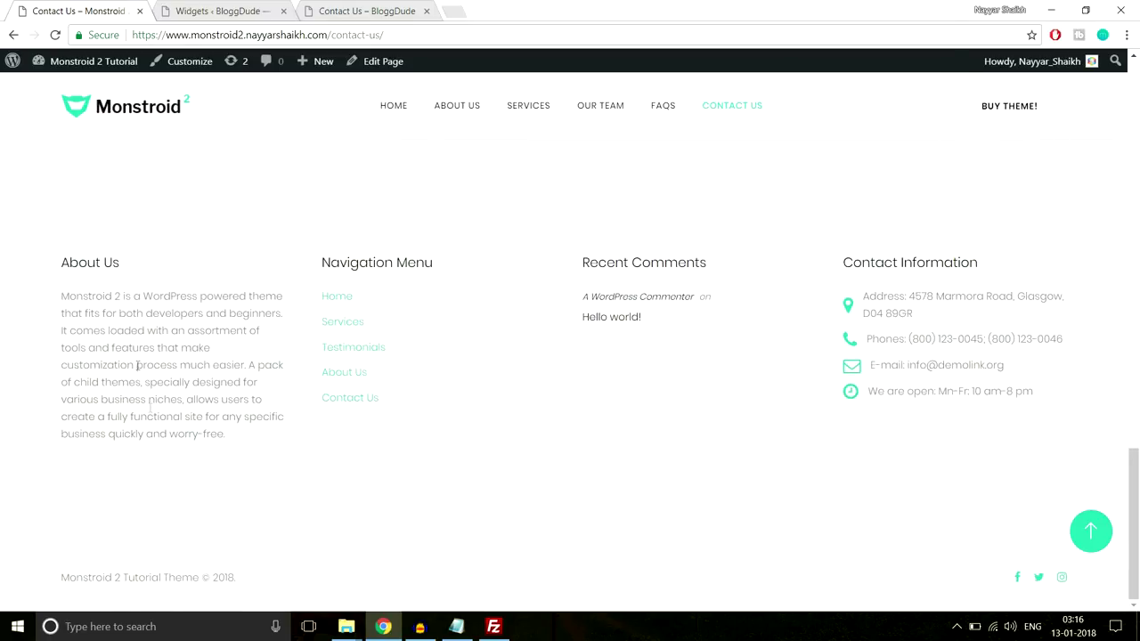
left_click(218, 11)
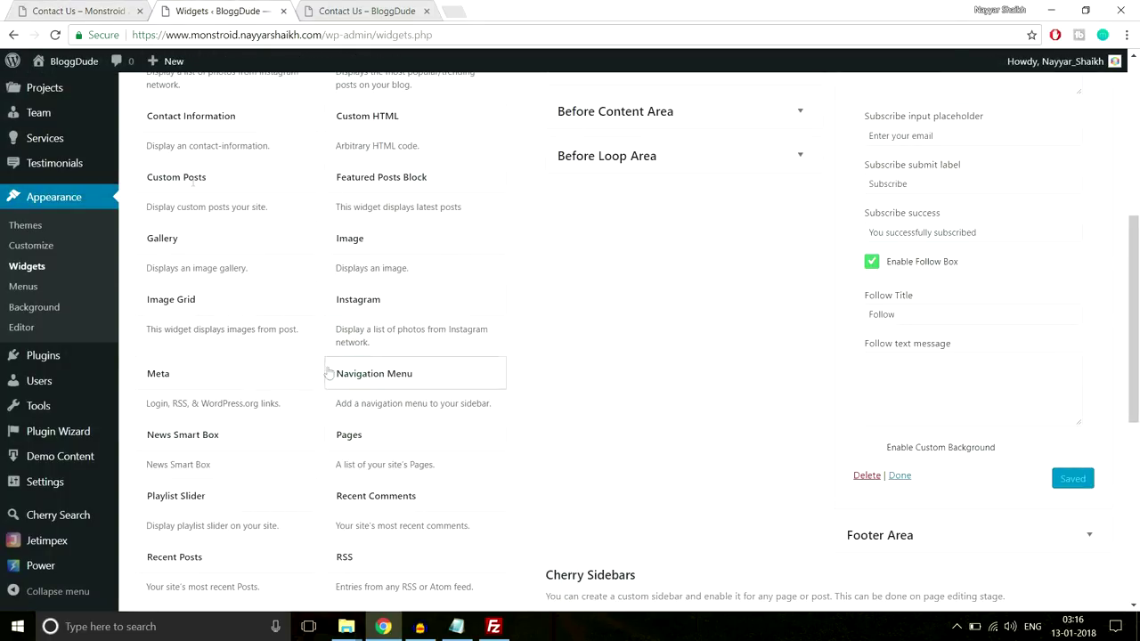
left_click(84, 9)
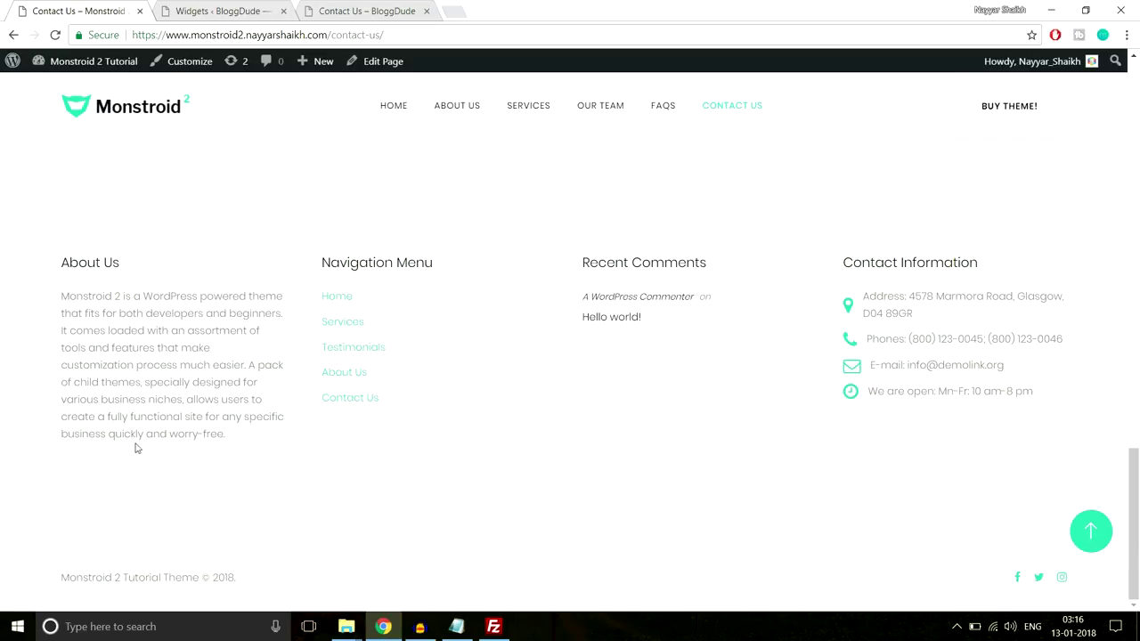
left_click(223, 11)
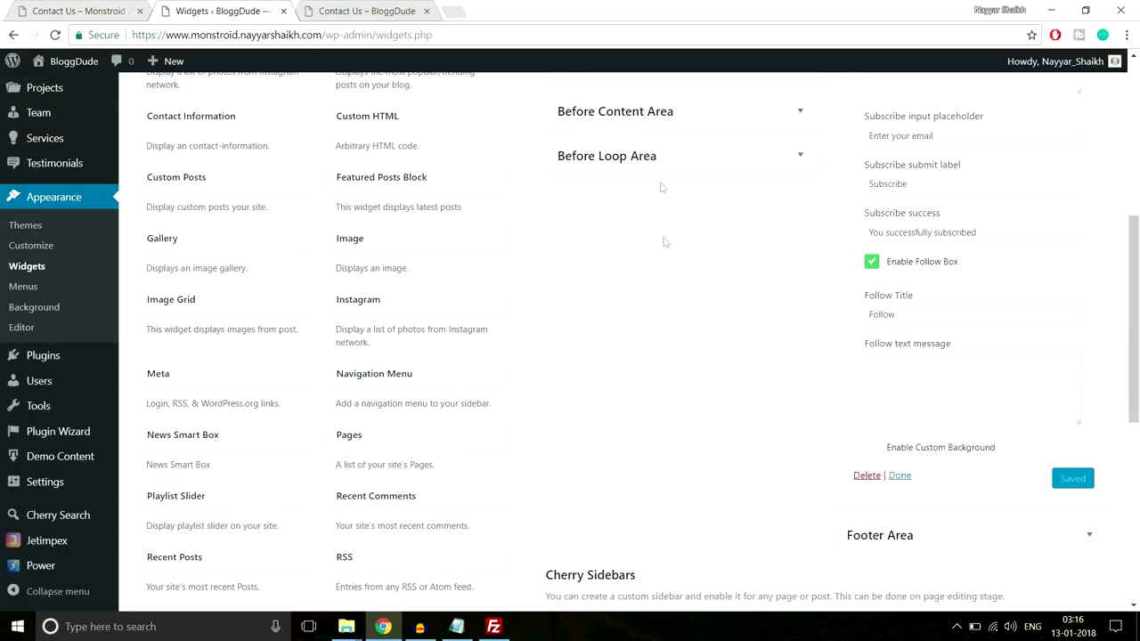
Collapse the After Content Fullwidth Area, expand the Footer Area, and copy the demo's About Us paragraph
scroll(707, 354, "up", 3)
left_click(1086, 166)
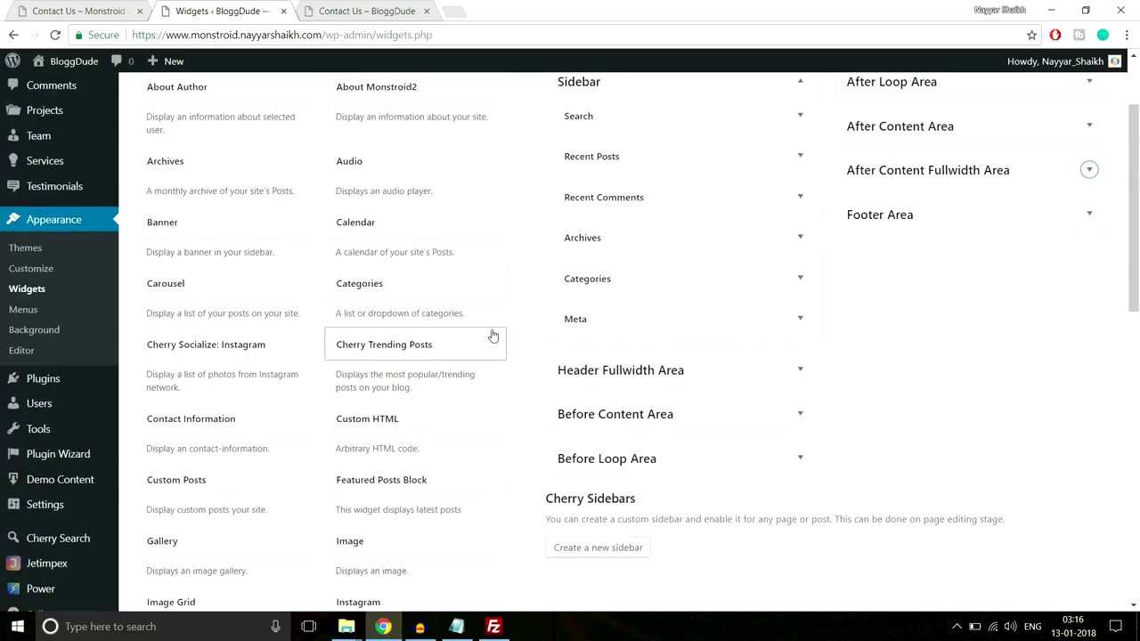
scroll(756, 334, "up", 2)
left_click(1032, 331)
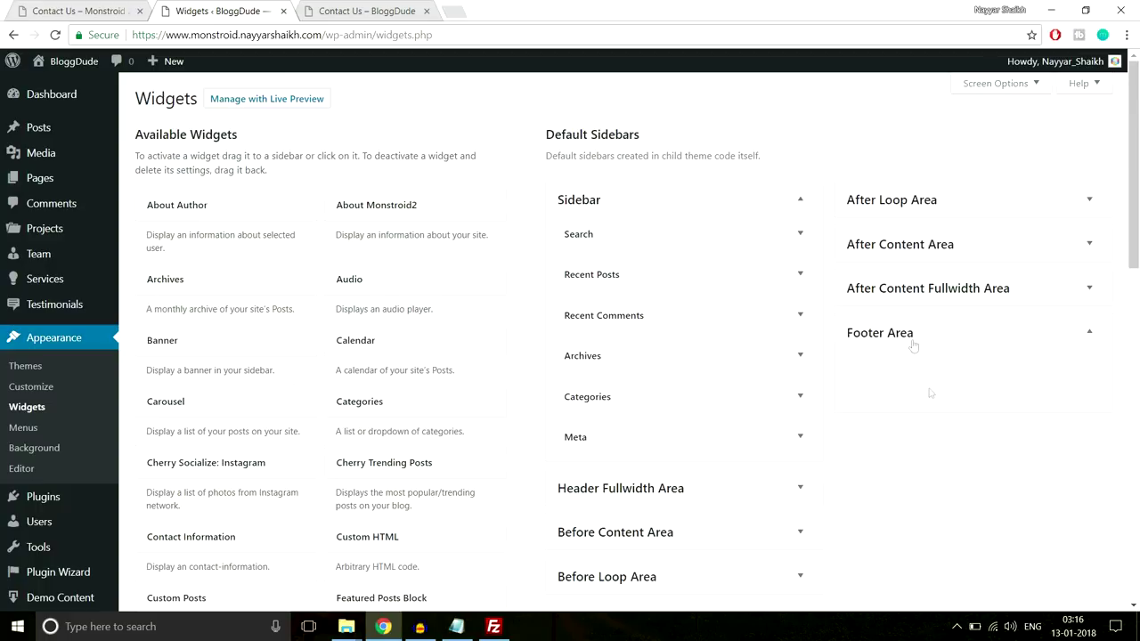
left_click(98, 9)
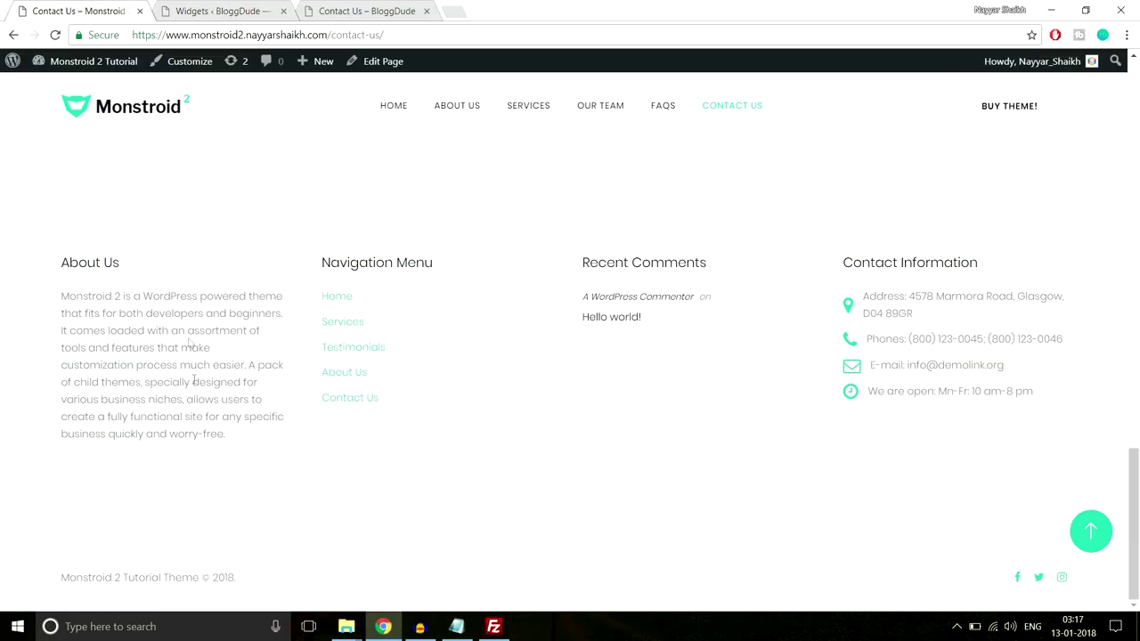
left_click_drag(59, 301, 234, 436)
key("ctrl+c")
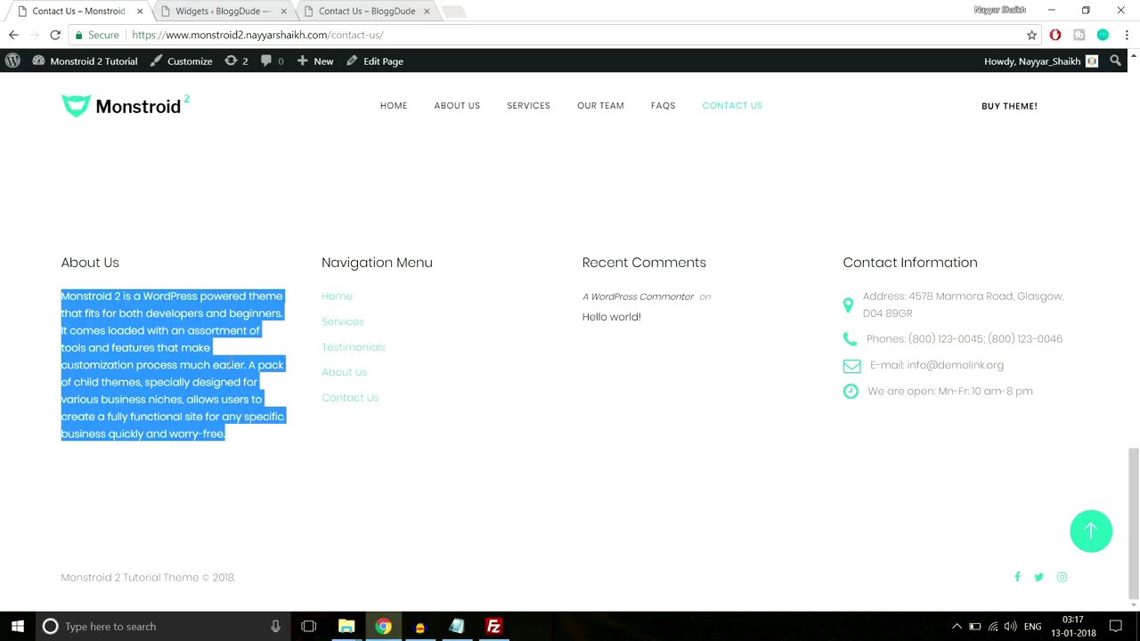
left_click(236, 10)
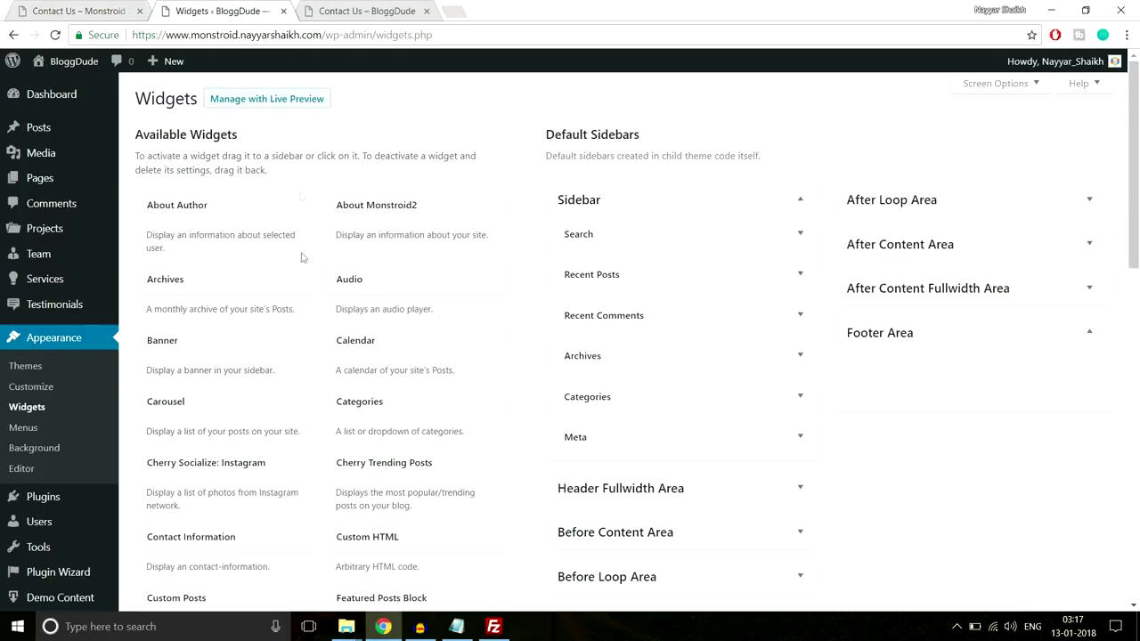
Add a Text widget to the Footer Area and paste in the Monstroid 2 description paragraph
scroll(271, 401, "down", 5)
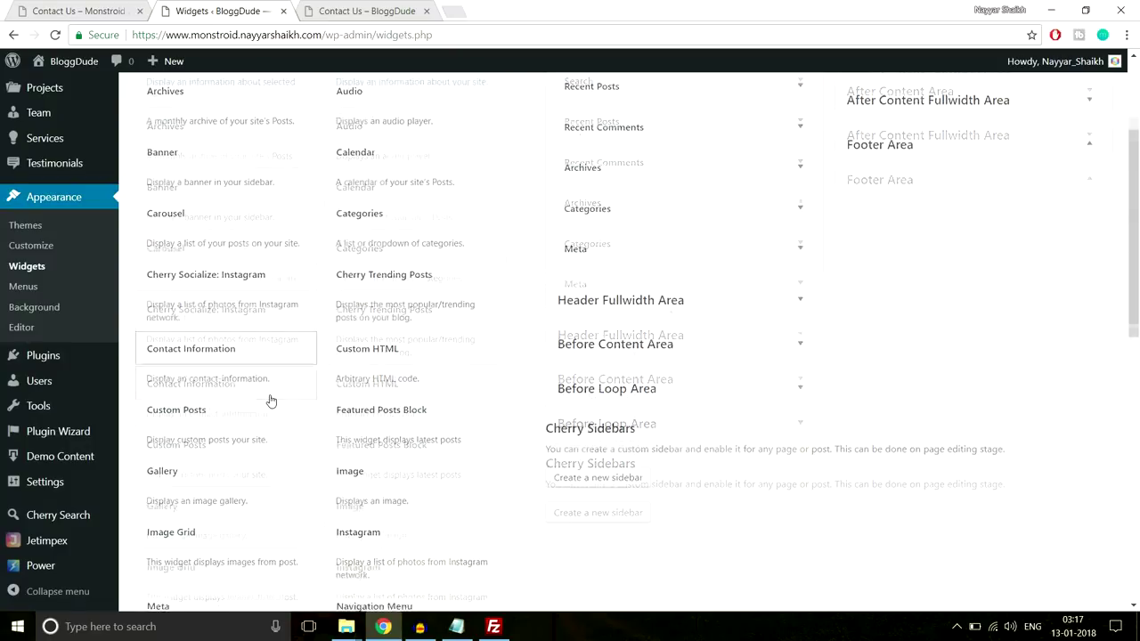
scroll(272, 400, "down", 3)
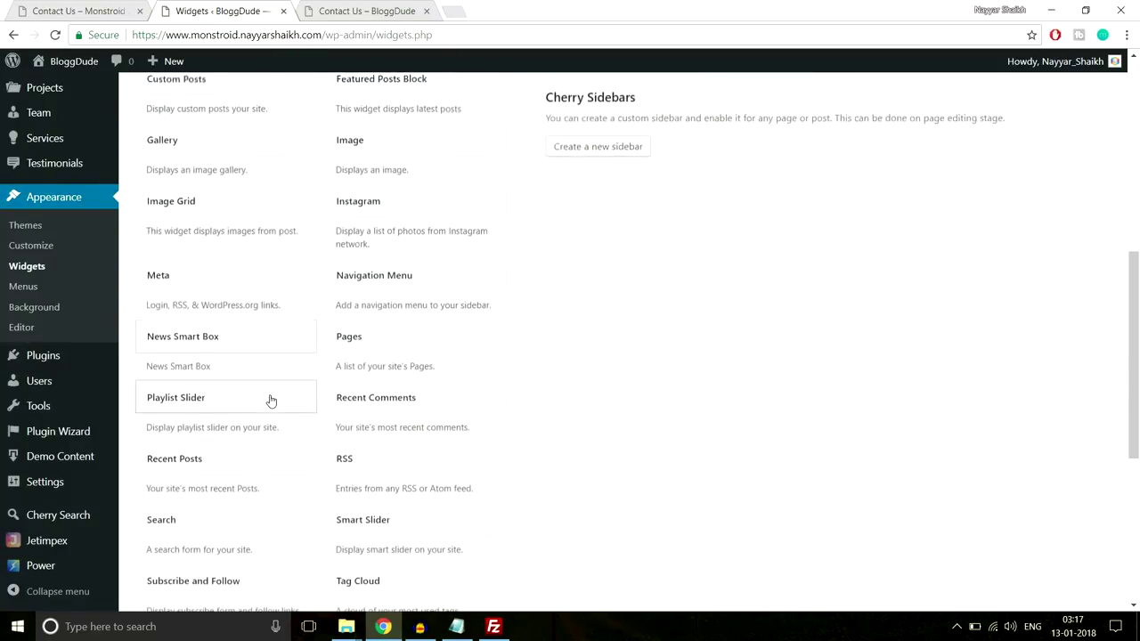
scroll(270, 449, "up", 3)
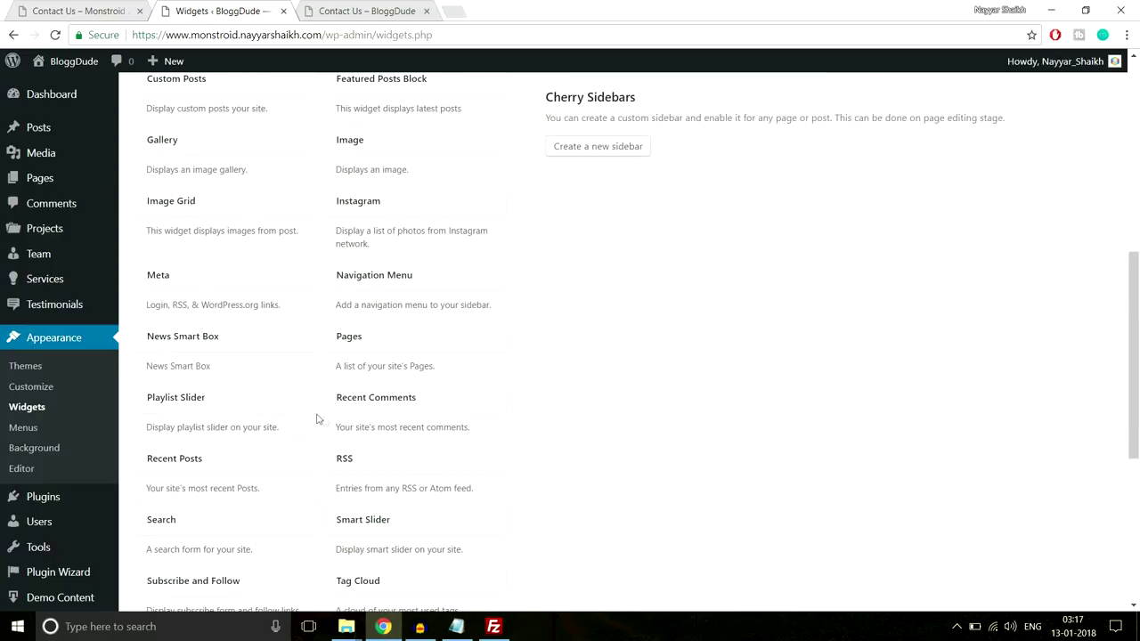
scroll(287, 406, "down", 3)
left_click(419, 416)
scroll(415, 354, "down", 1)
left_click(408, 356)
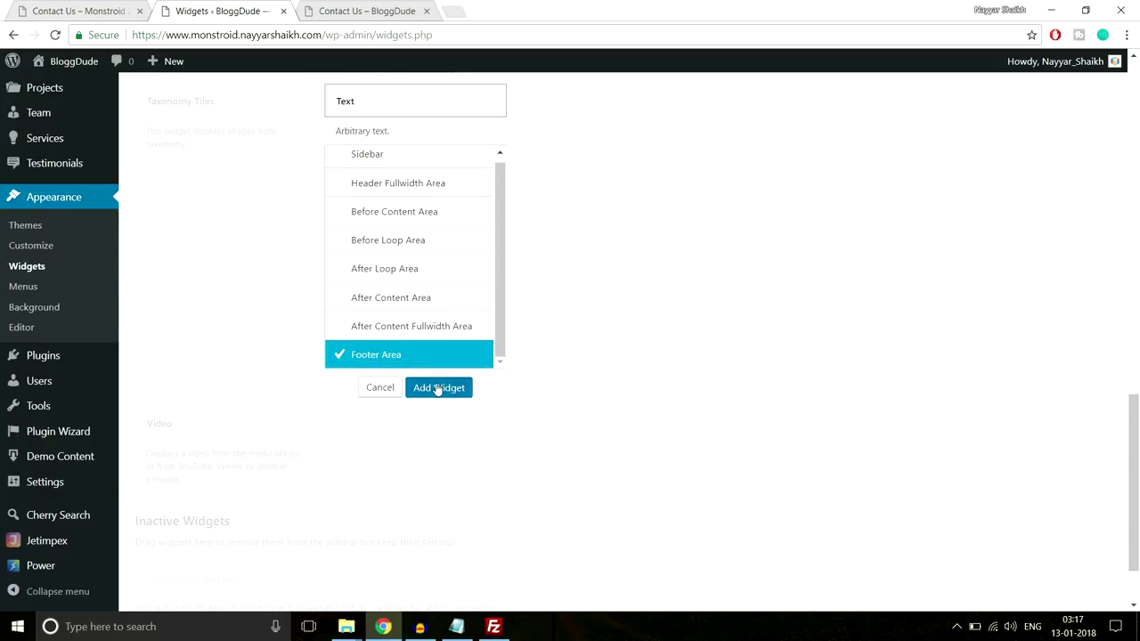
left_click(437, 386)
key("ctrl+v")
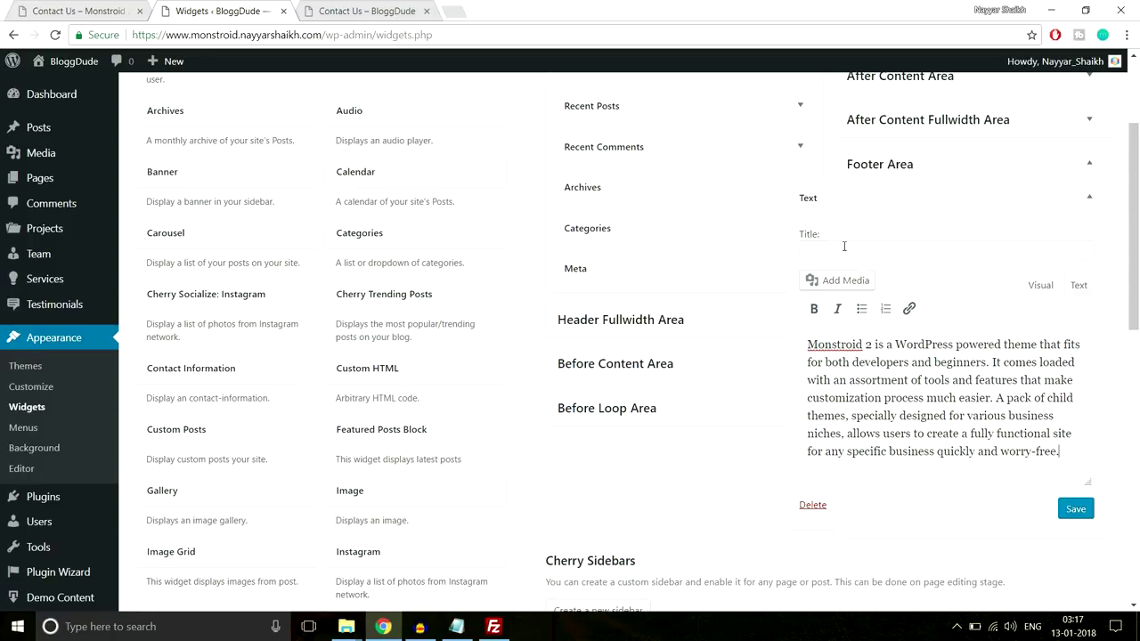
Take the About Us heading from the demo footer, then save and collapse the widget
left_click(89, 11)
left_click_drag(139, 251, 59, 263)
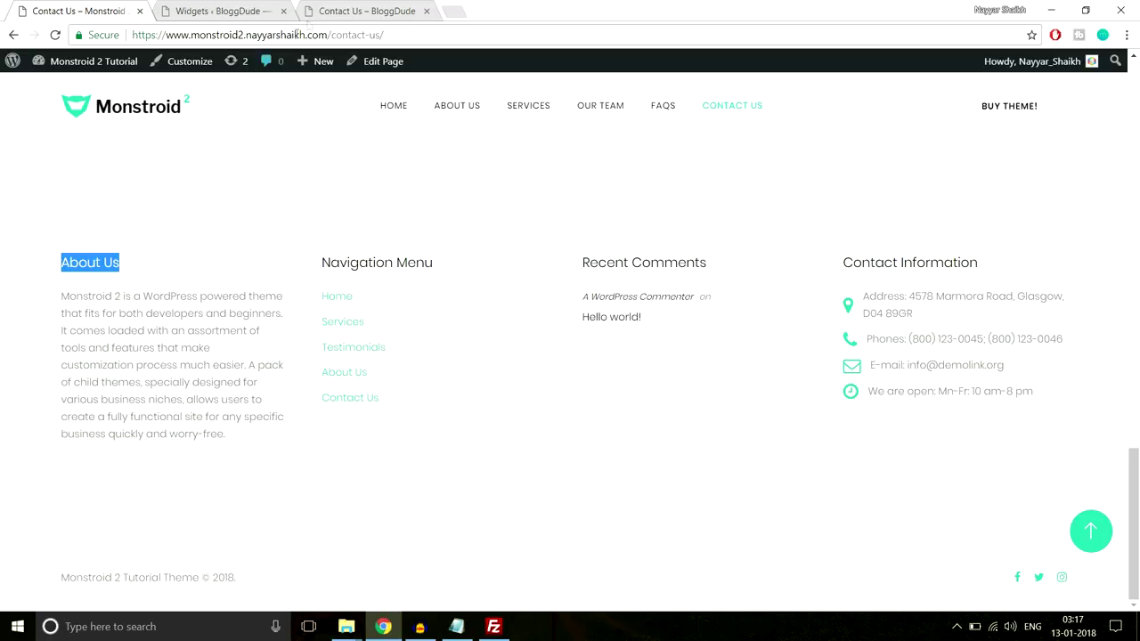
left_click(356, 11)
left_click(223, 11)
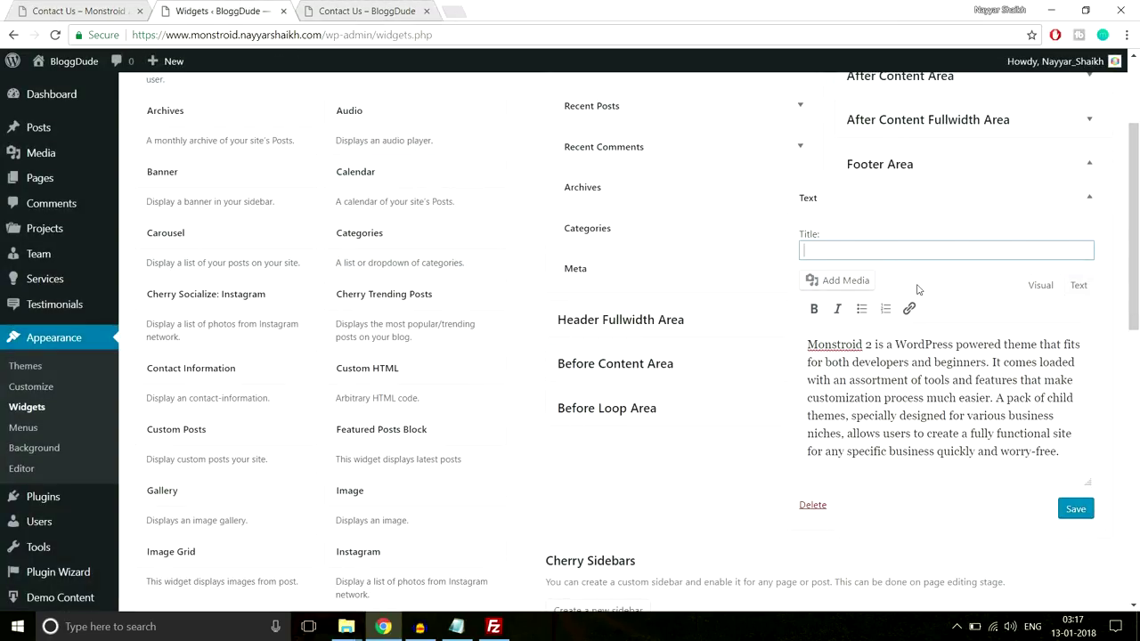
left_click(1075, 510)
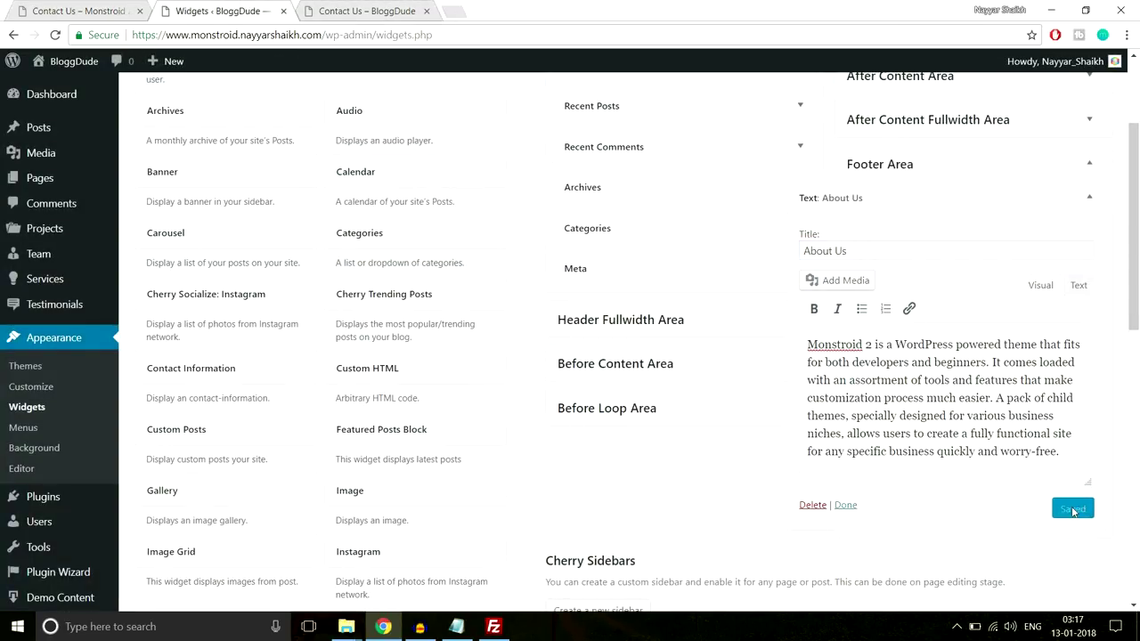
left_click(1089, 197)
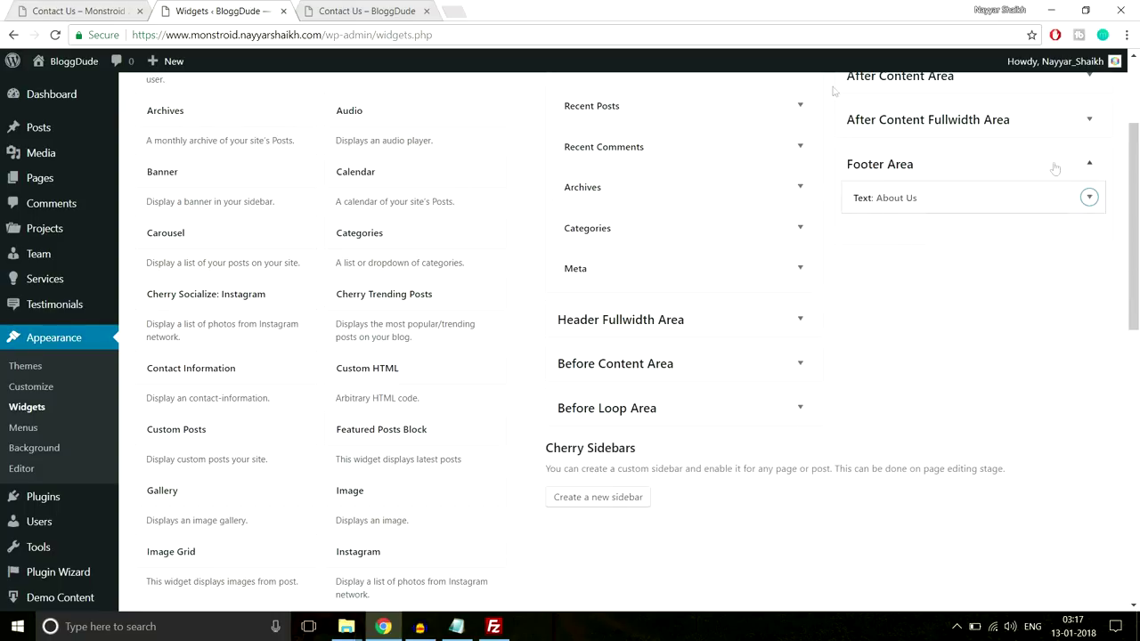
Select the Navigation Menu link text in the demo site's footer, then deselect it
left_click(84, 10)
left_click_drag(450, 413, 313, 296)
left_click(395, 314)
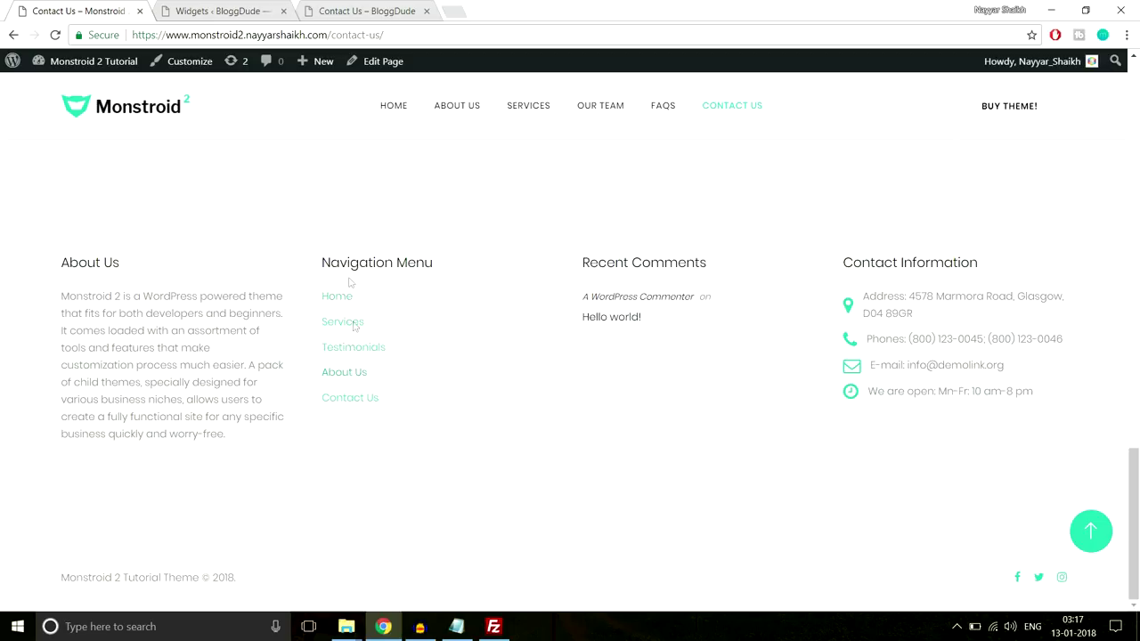
scroll(398, 471, "up", 3)
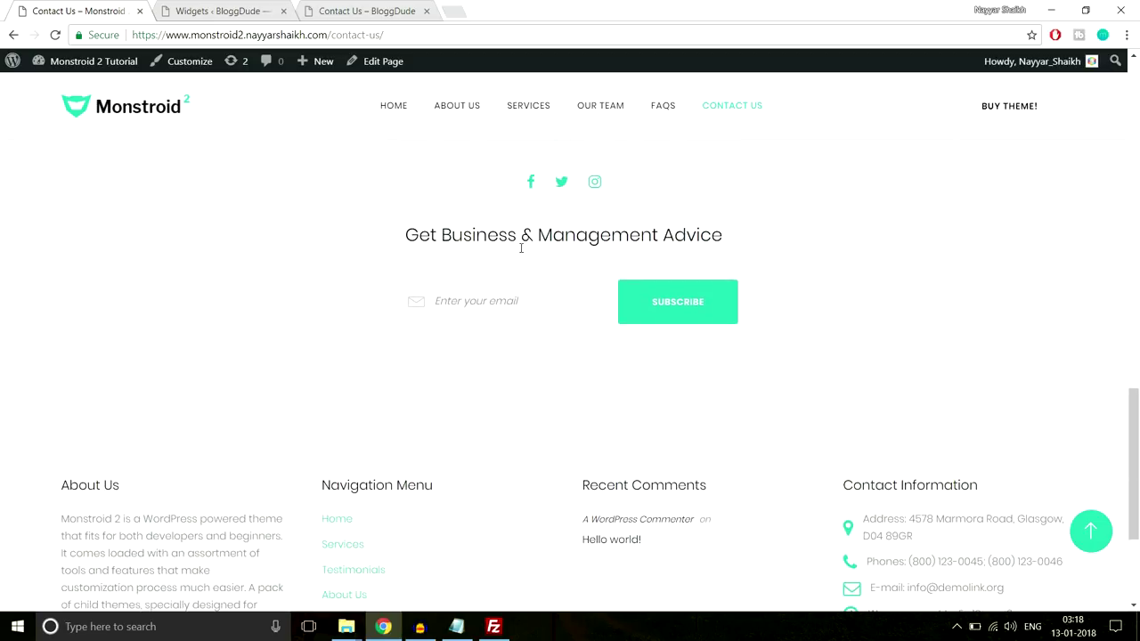
scroll(534, 288, "up", 1)
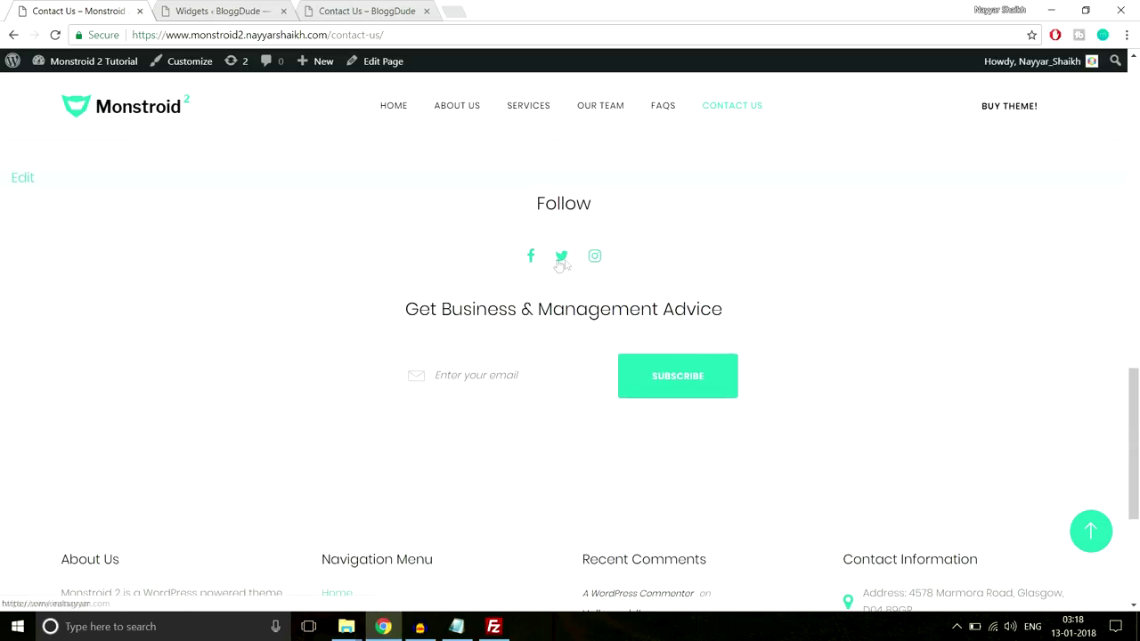
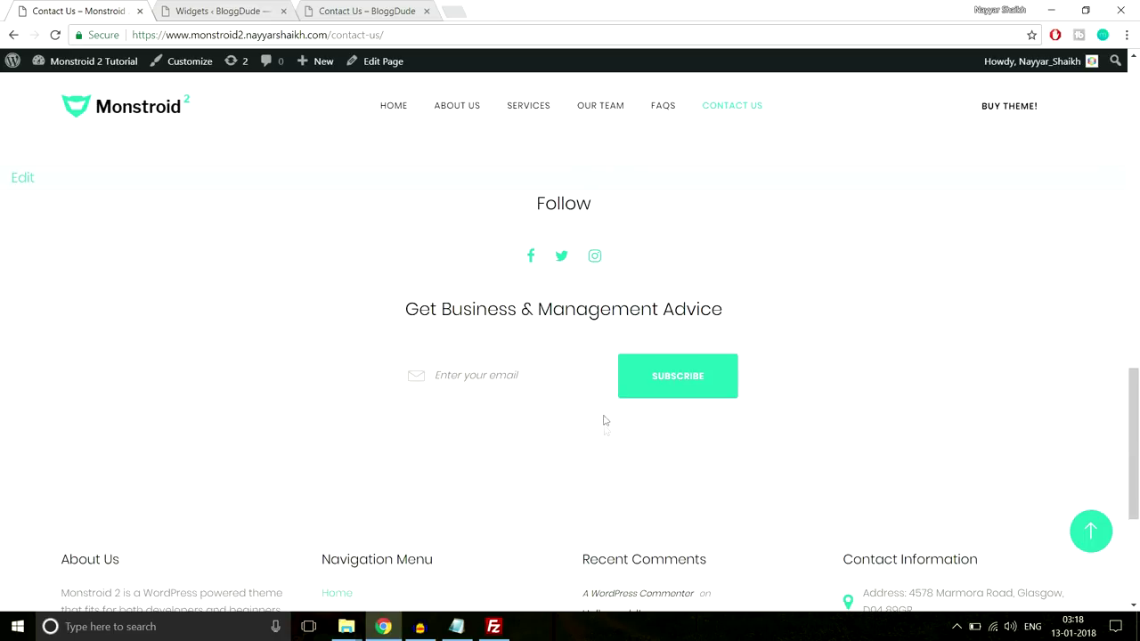
Check the Contact Us footer and its single About Us text widget, then go to Menus
scroll(603, 420, "down", 3)
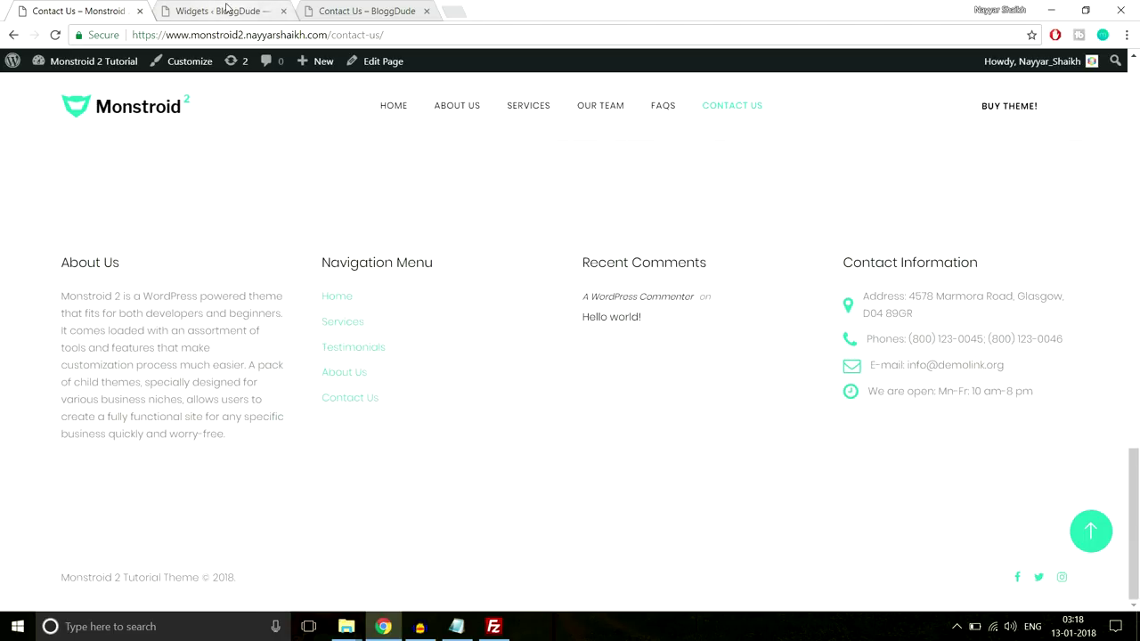
left_click(228, 9)
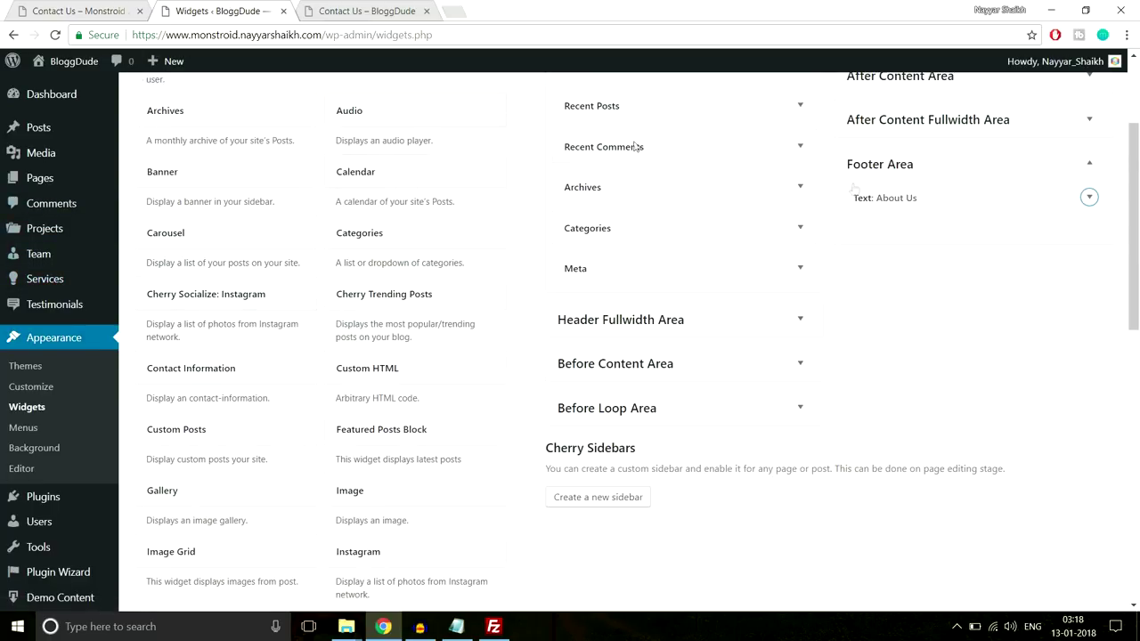
scroll(898, 297, "down", 2)
scroll(897, 297, "up", 2)
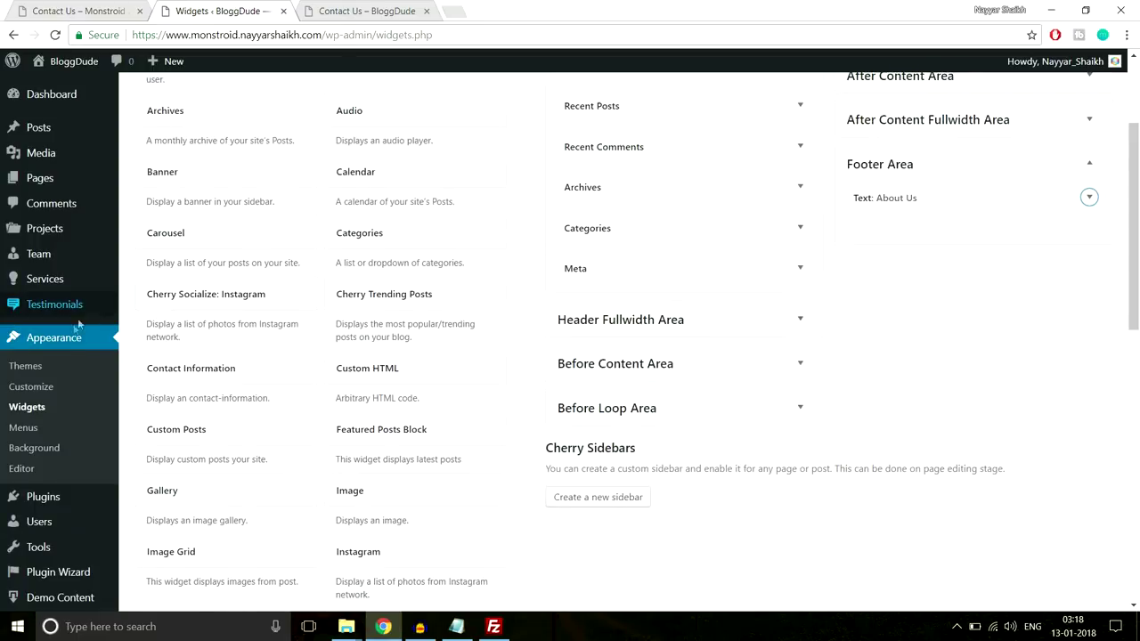
left_click(23, 431)
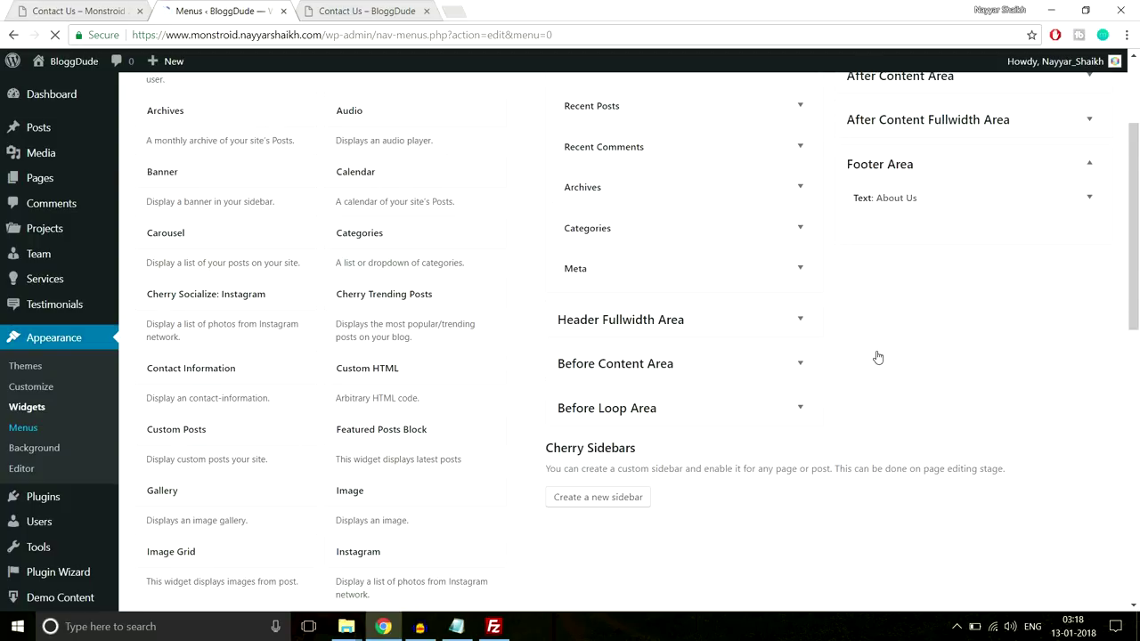
Create a new menu named 'Footer Menu'
left_click(499, 227)
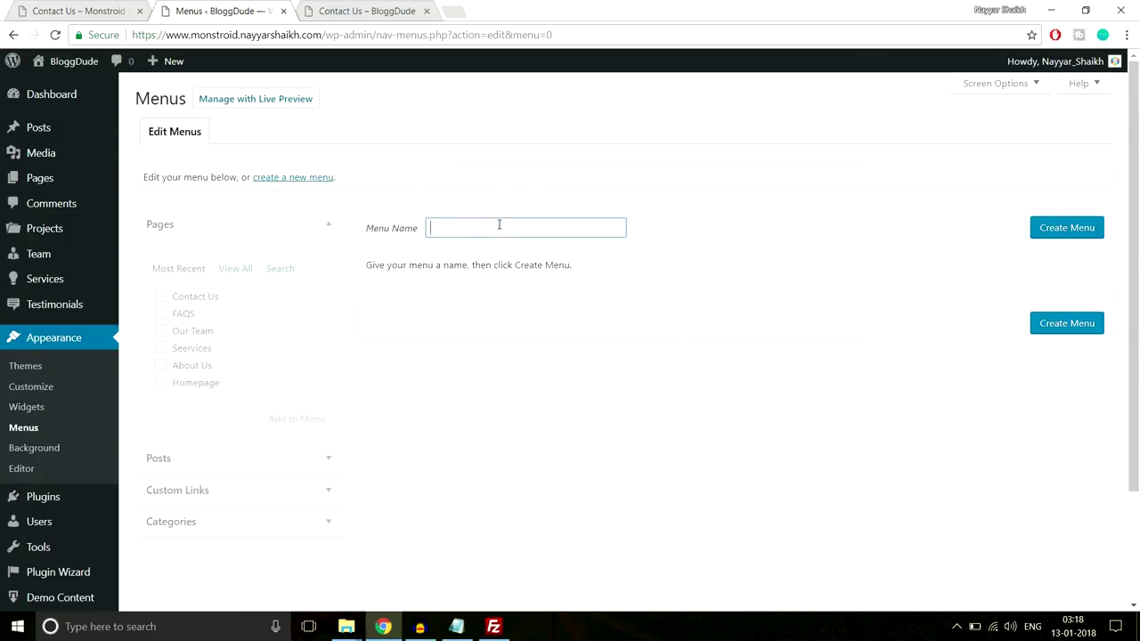
left_click(97, 13)
left_click_drag(409, 406, 300, 299)
left_click(426, 282)
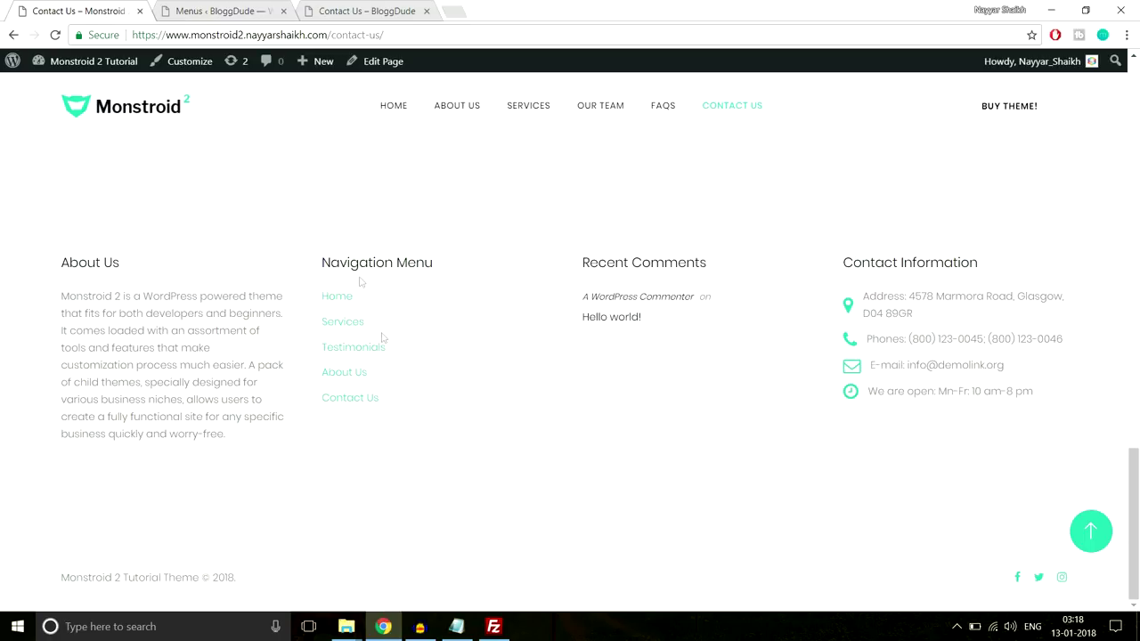
scroll(429, 368, "up", 2)
left_click(240, 10)
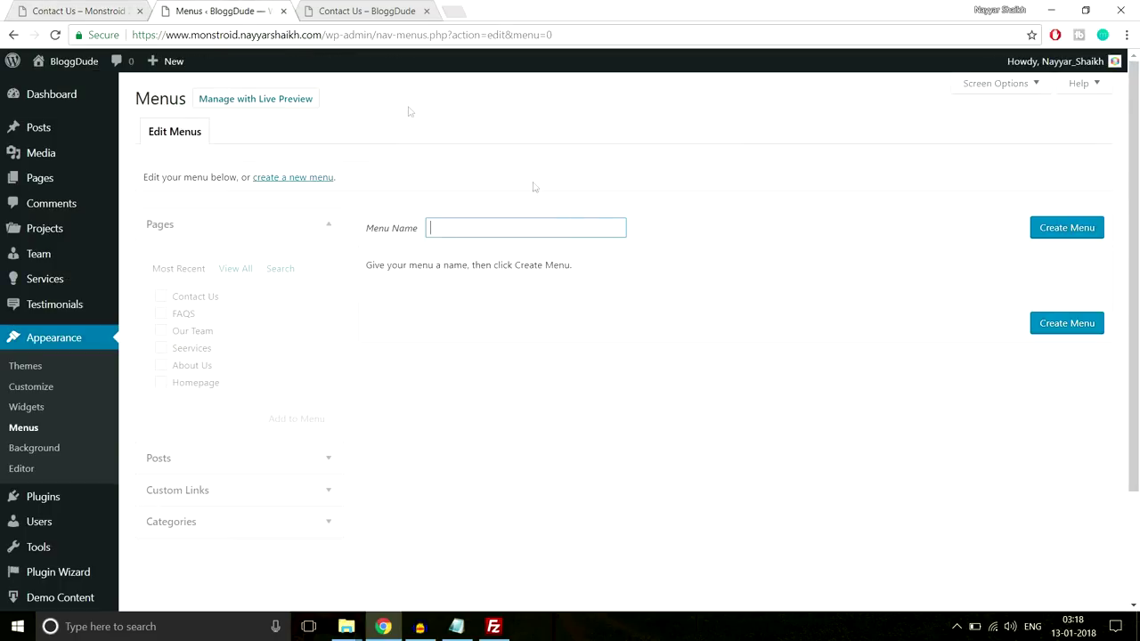
type("Footer Menu")
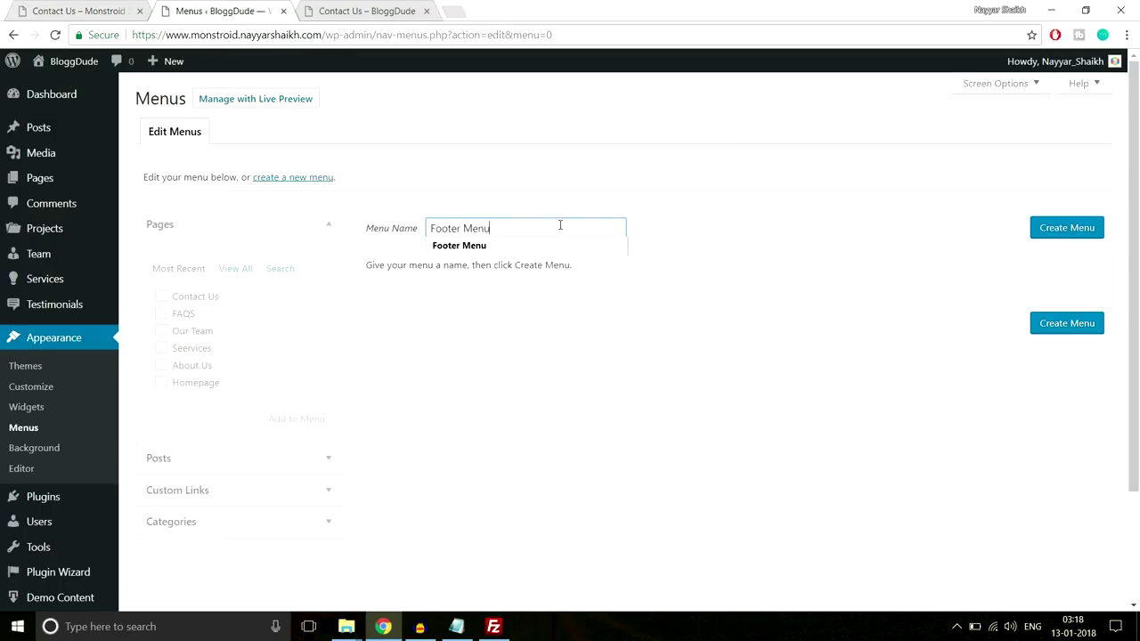
left_click(1074, 237)
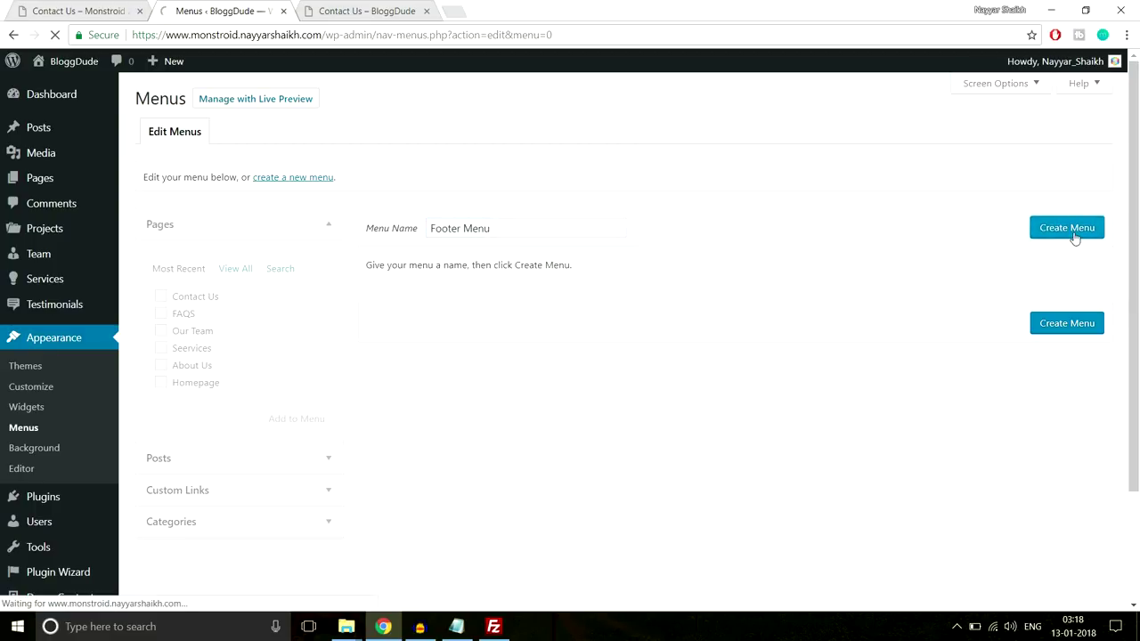
Add Contact Us, FAQS, Our Team, Seervices and About Us to Footer Menu and save it
scroll(771, 285, "down", 1)
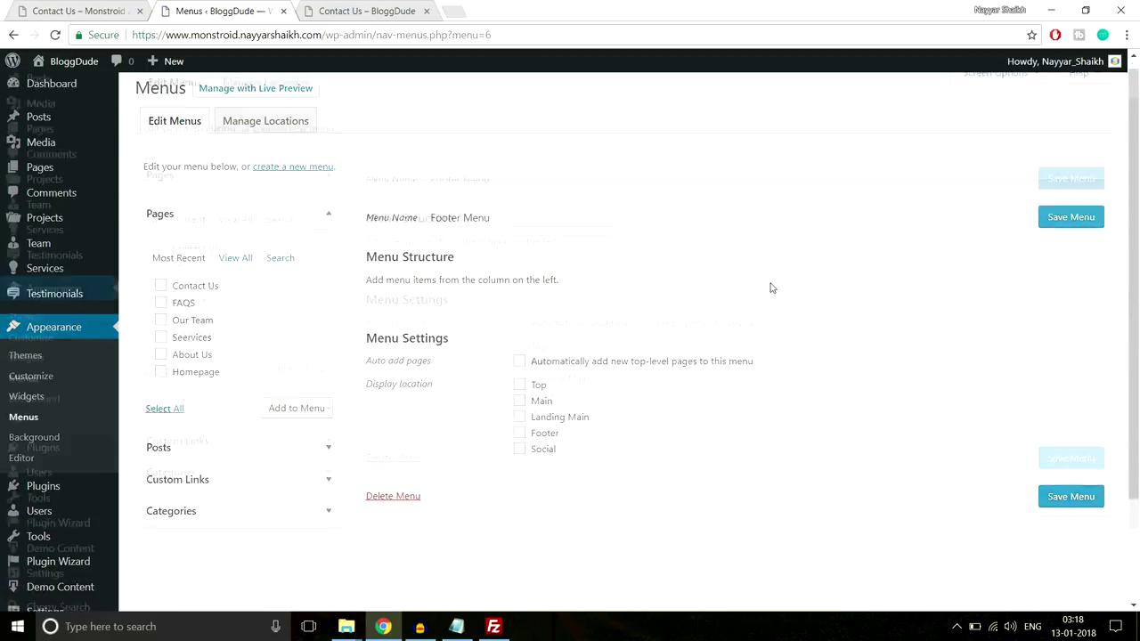
left_click(179, 225)
left_click(179, 240)
left_click(186, 280)
left_click(188, 295)
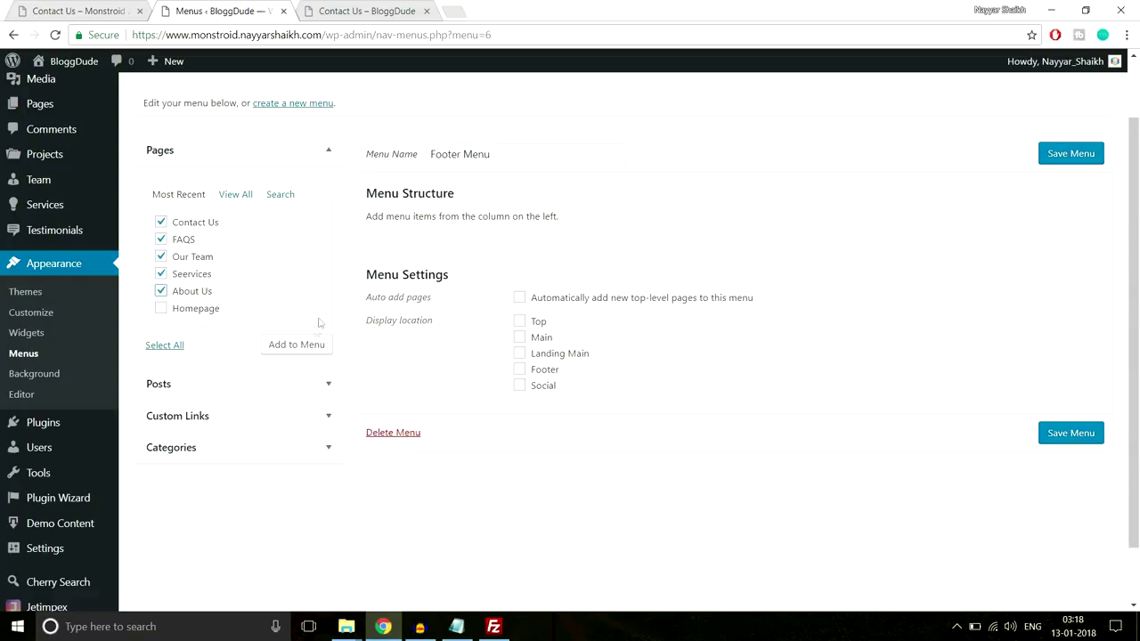
left_click(292, 344)
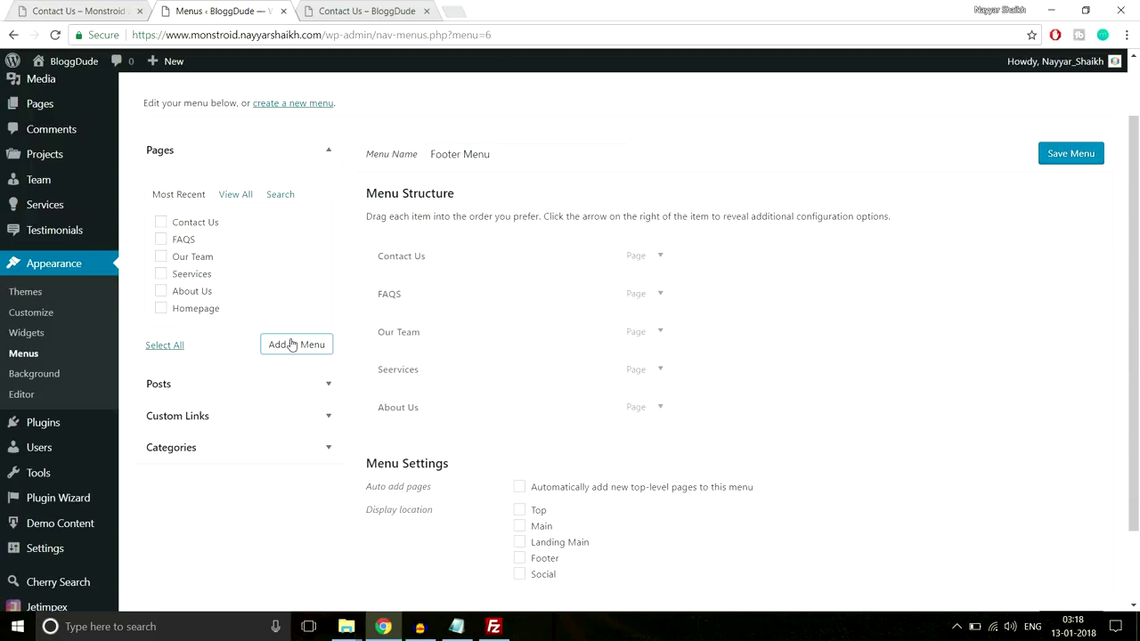
scroll(634, 397, "down", 2)
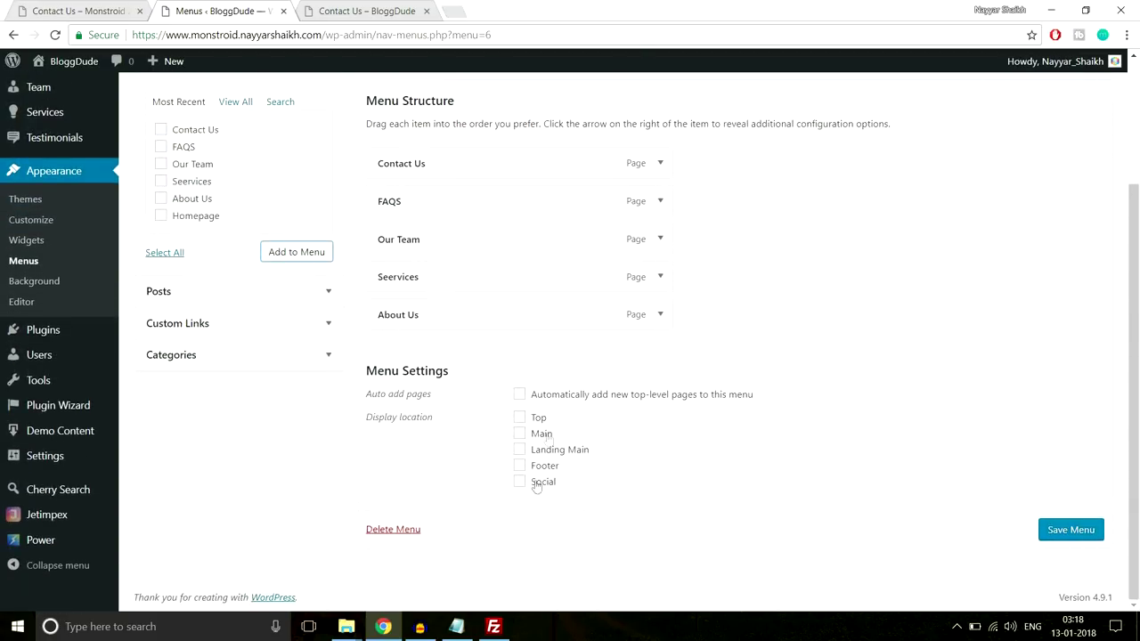
scroll(547, 437, "up", 3)
scroll(547, 437, "down", 3)
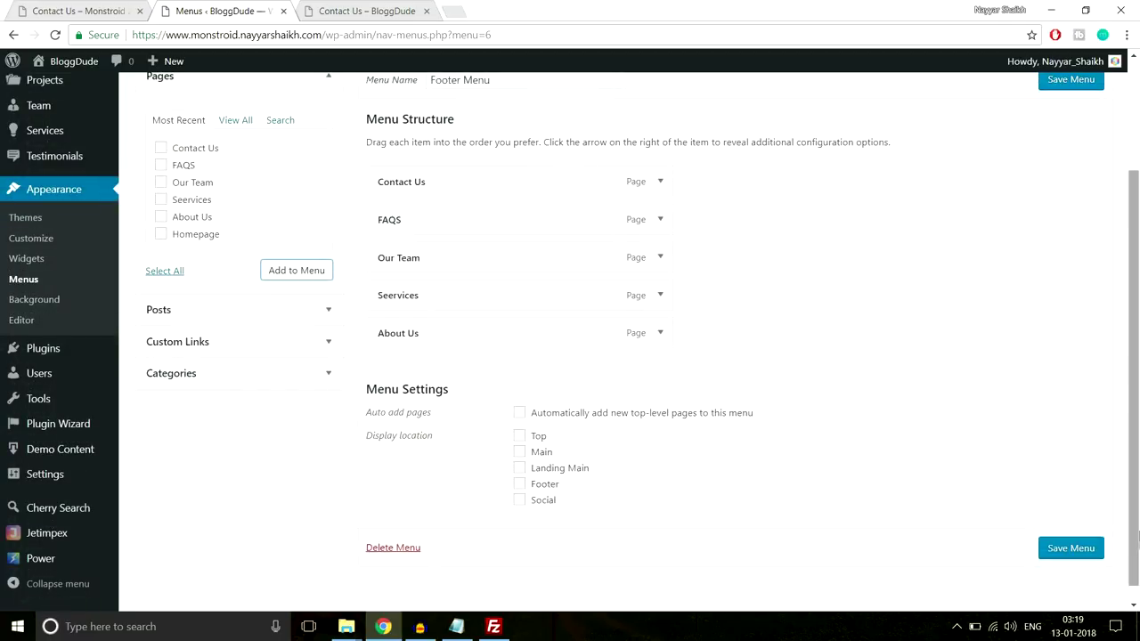
left_click(1093, 550)
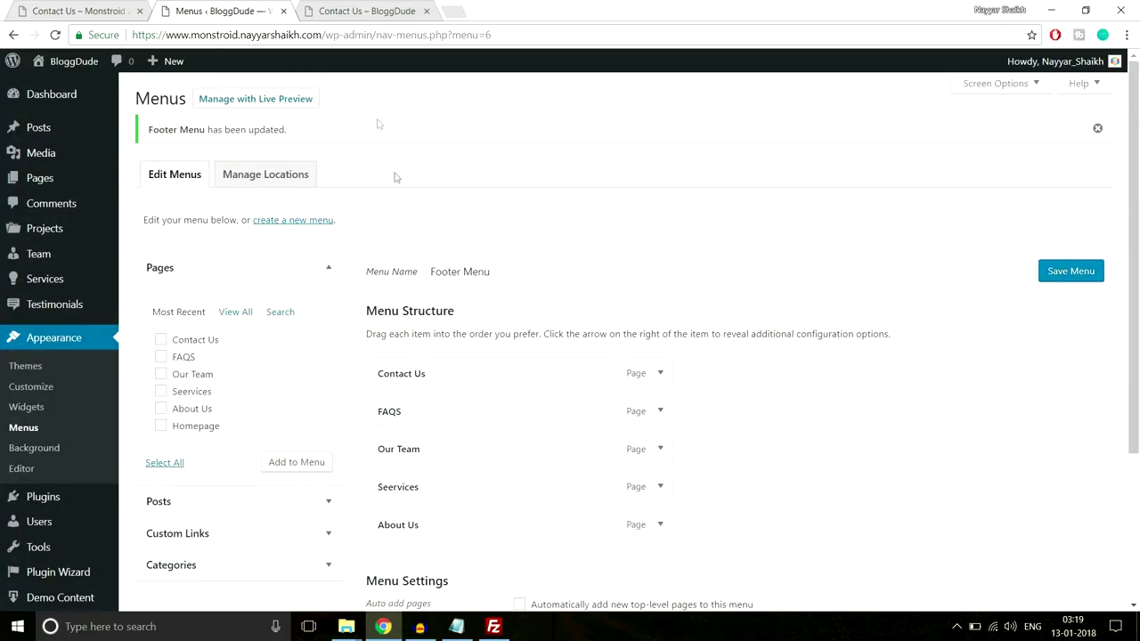
left_click(89, 10)
scroll(558, 338, "up", 3)
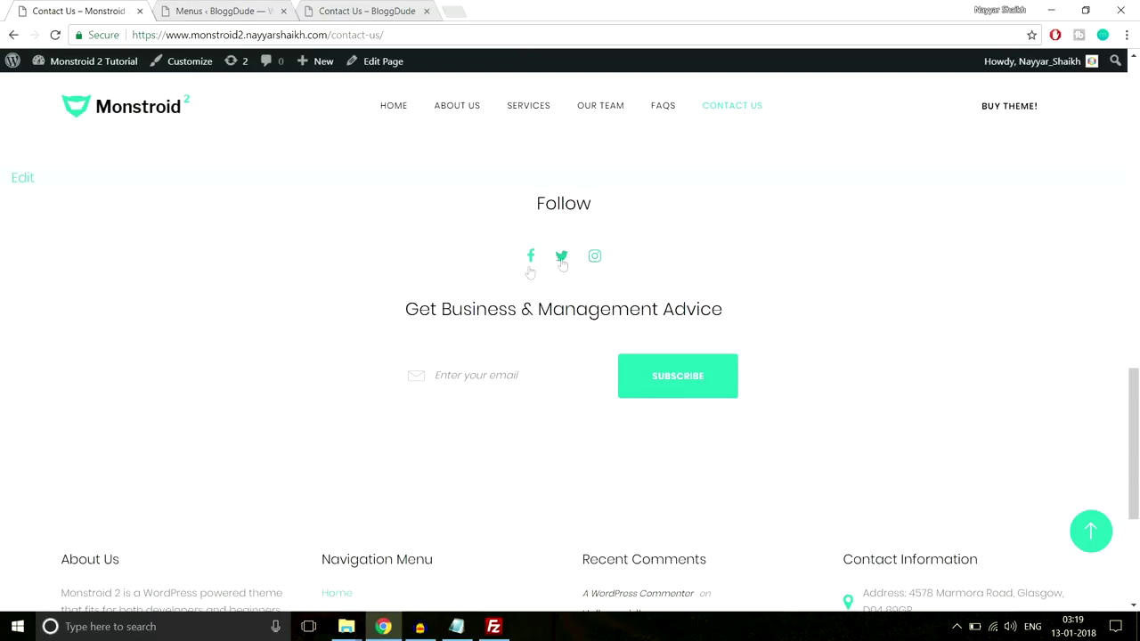
Create an empty menu named 'Social Menu' assigned to the Social location and save it
left_click(212, 11)
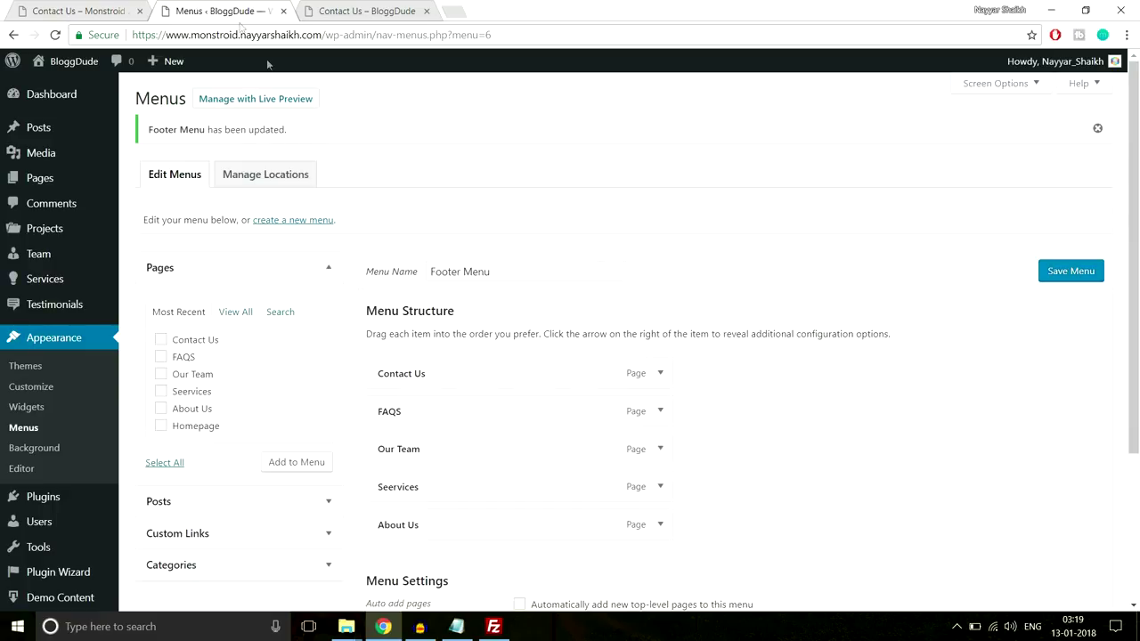
left_click(303, 225)
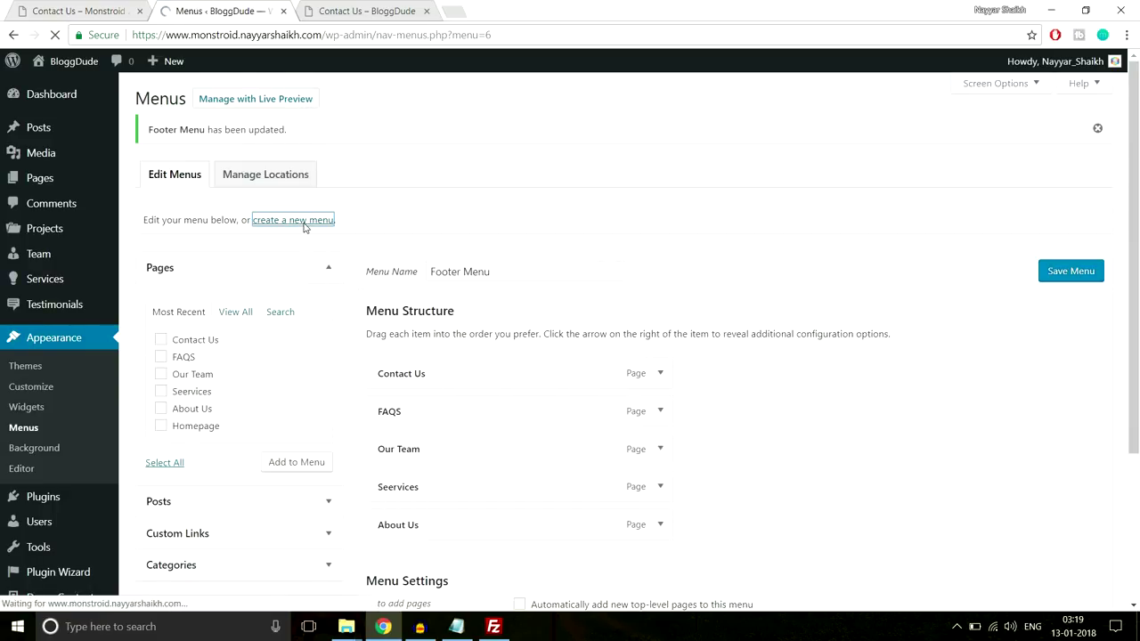
left_click(470, 226)
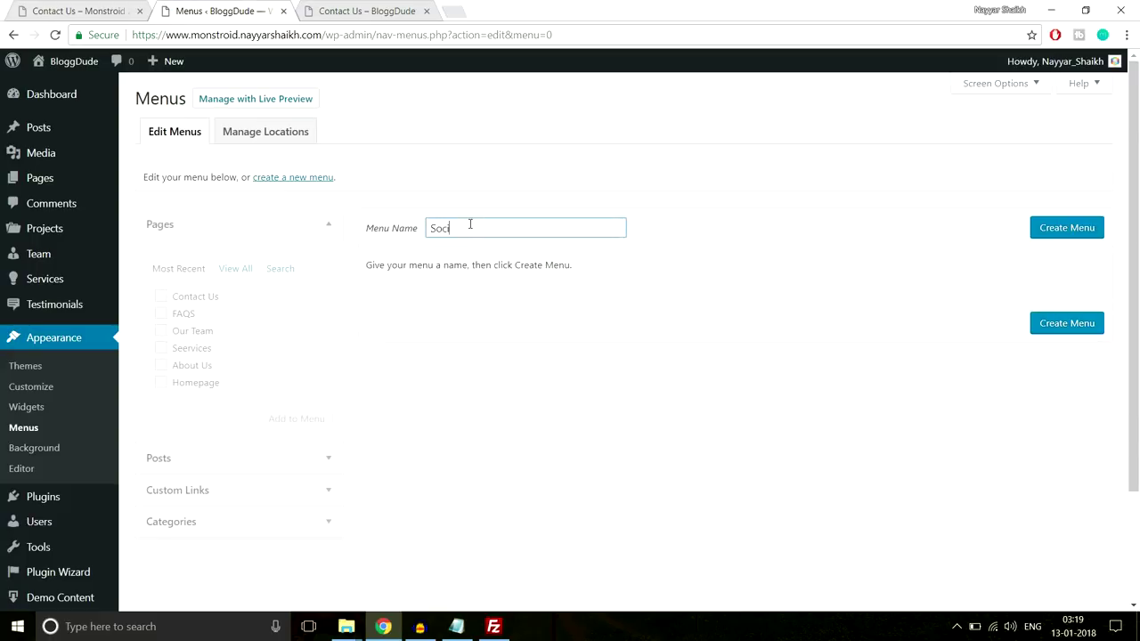
type("Social Menu")
left_click(1055, 227)
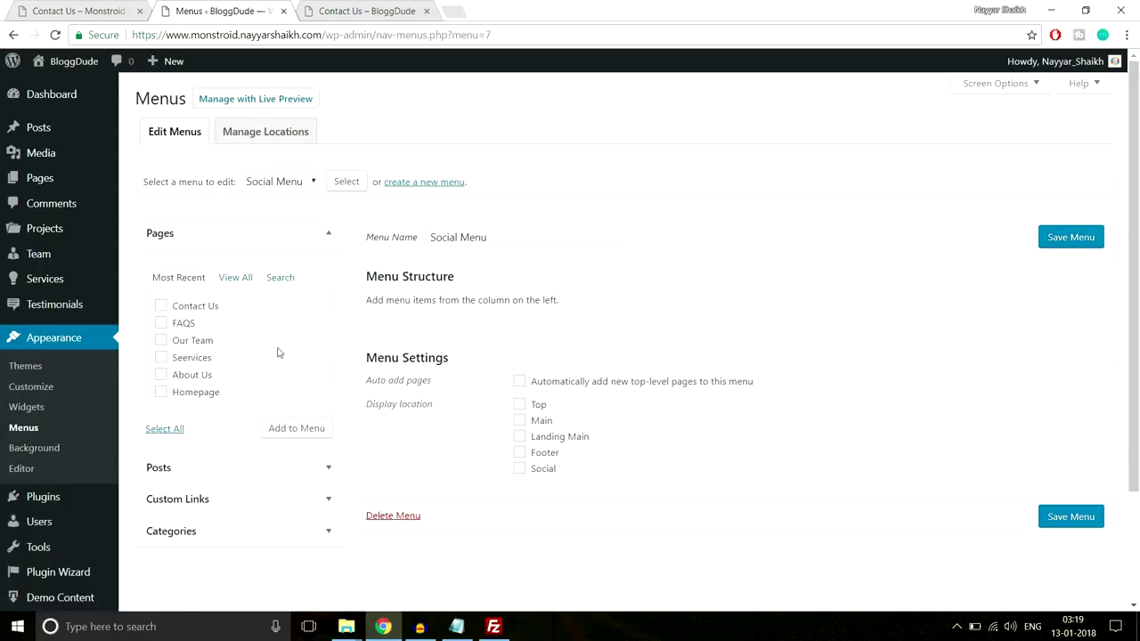
left_click(542, 469)
key("Return")
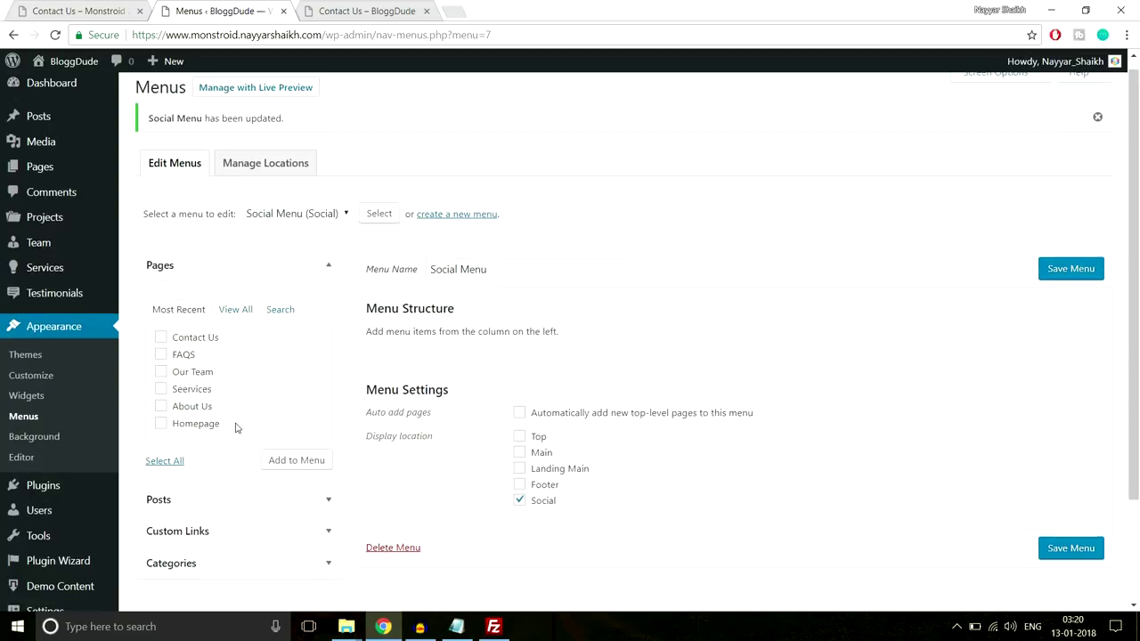
scroll(240, 462, "down", 1)
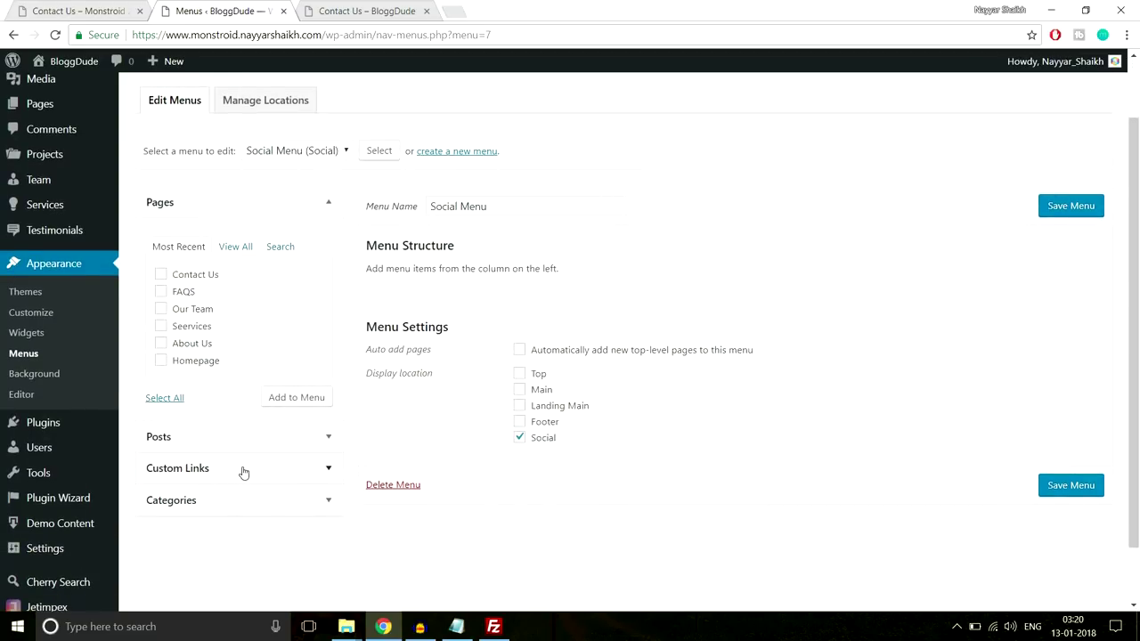
Add a Facebbok custom link with the bloggdude address to the Social Menu
left_click(243, 470)
left_click(280, 315)
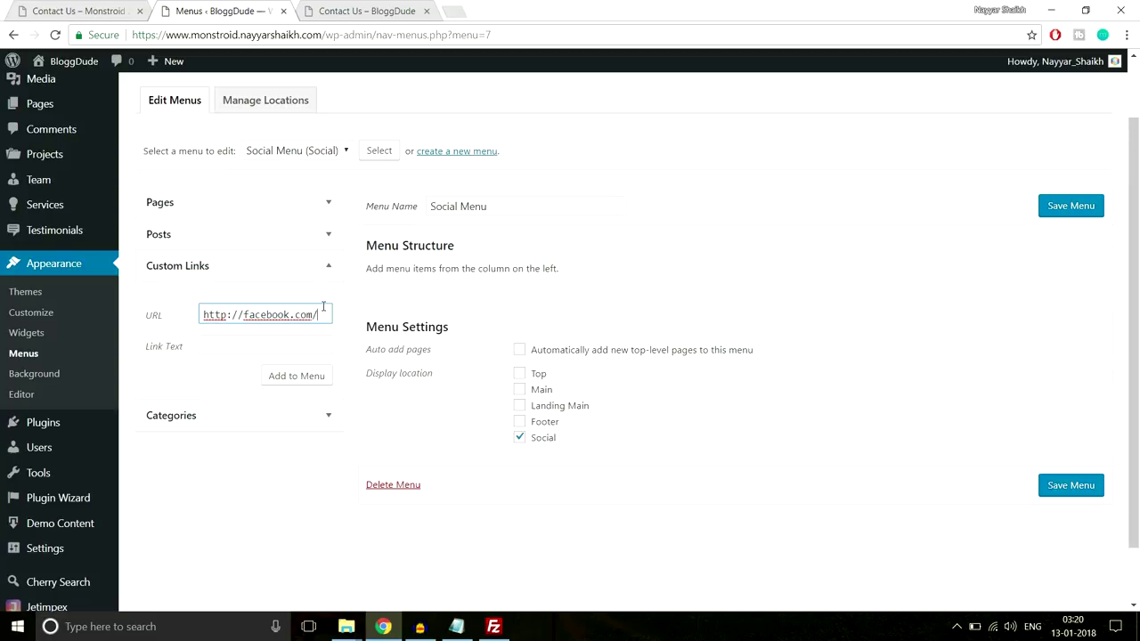
type("bloggdude")
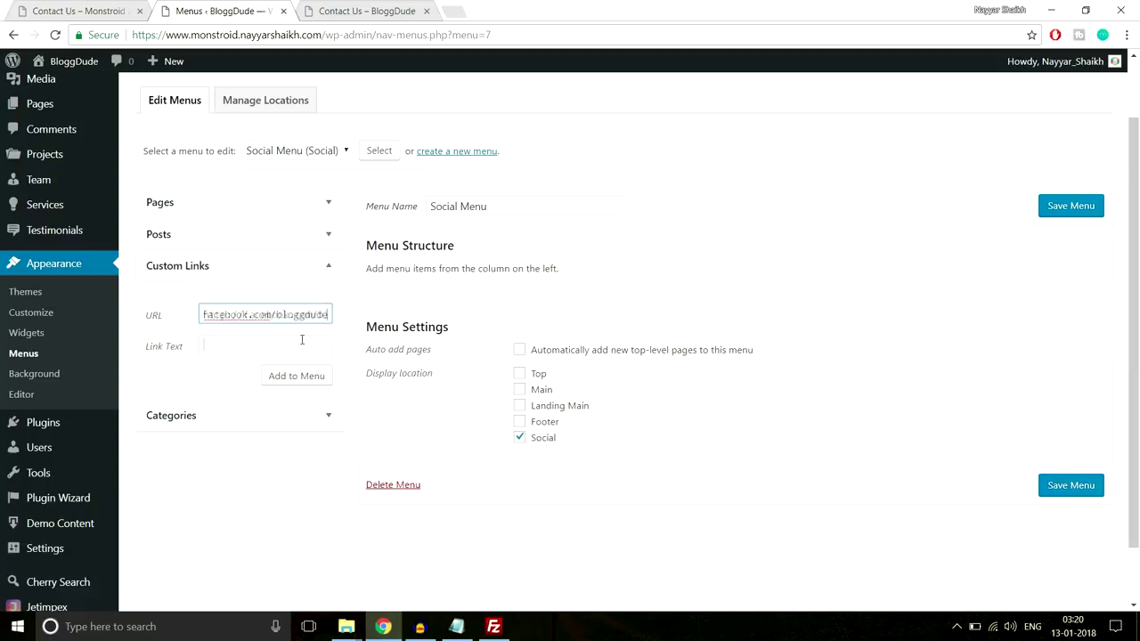
left_click(302, 340)
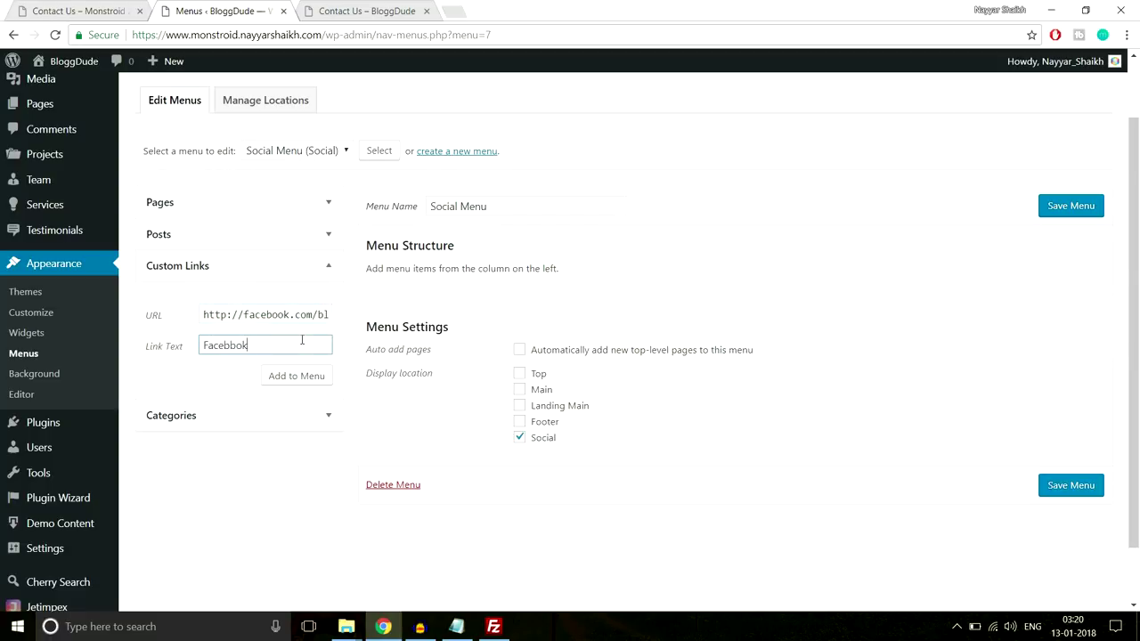
left_click(276, 376)
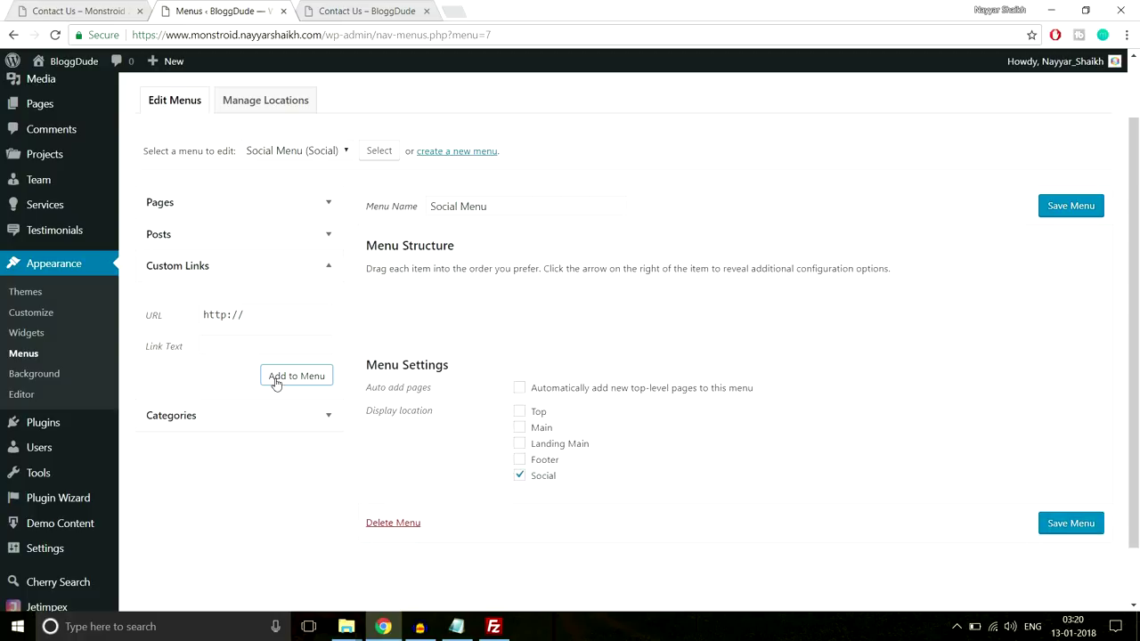
Add a Twitter custom link with the Twitter profile URL, capitalising its link text
left_click(287, 312)
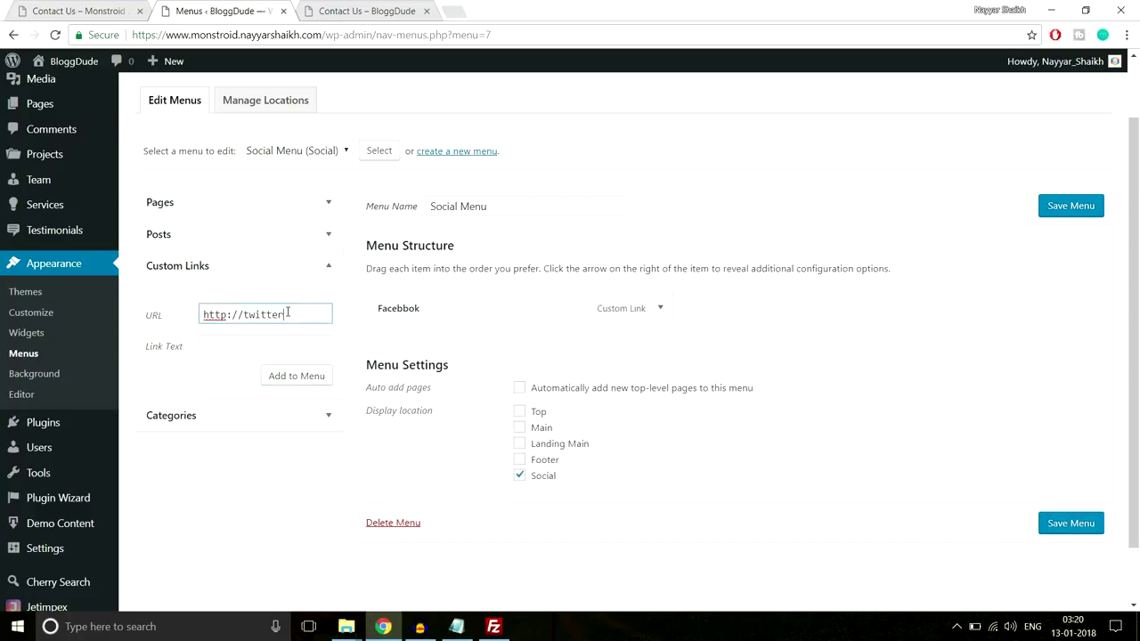
key("Tab")
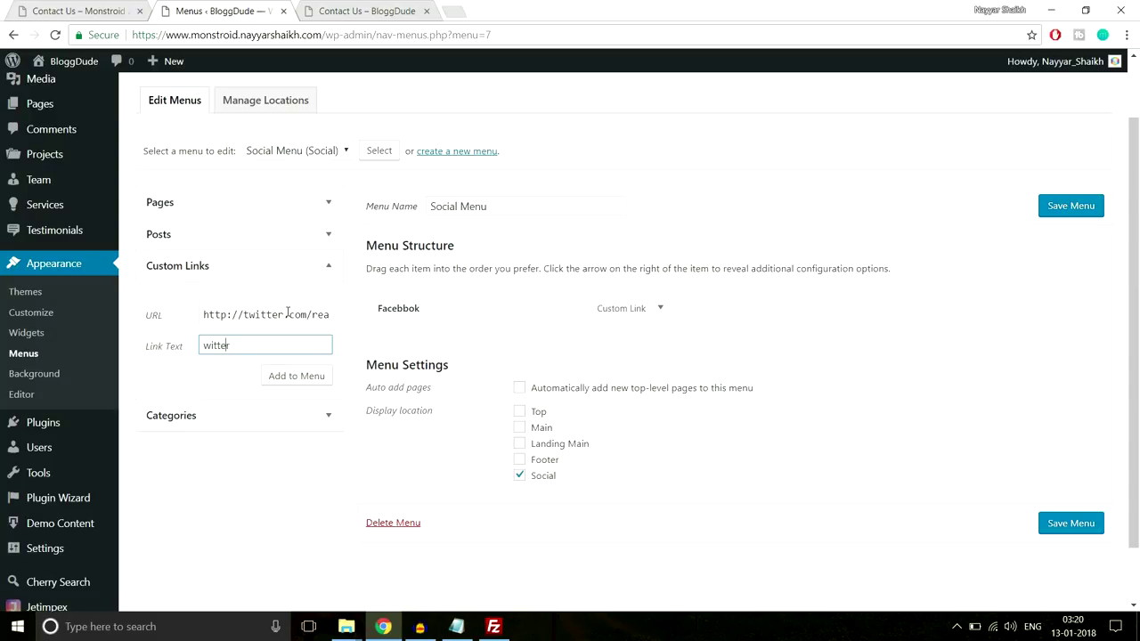
key("Left")
type("T")
left_click(324, 374)
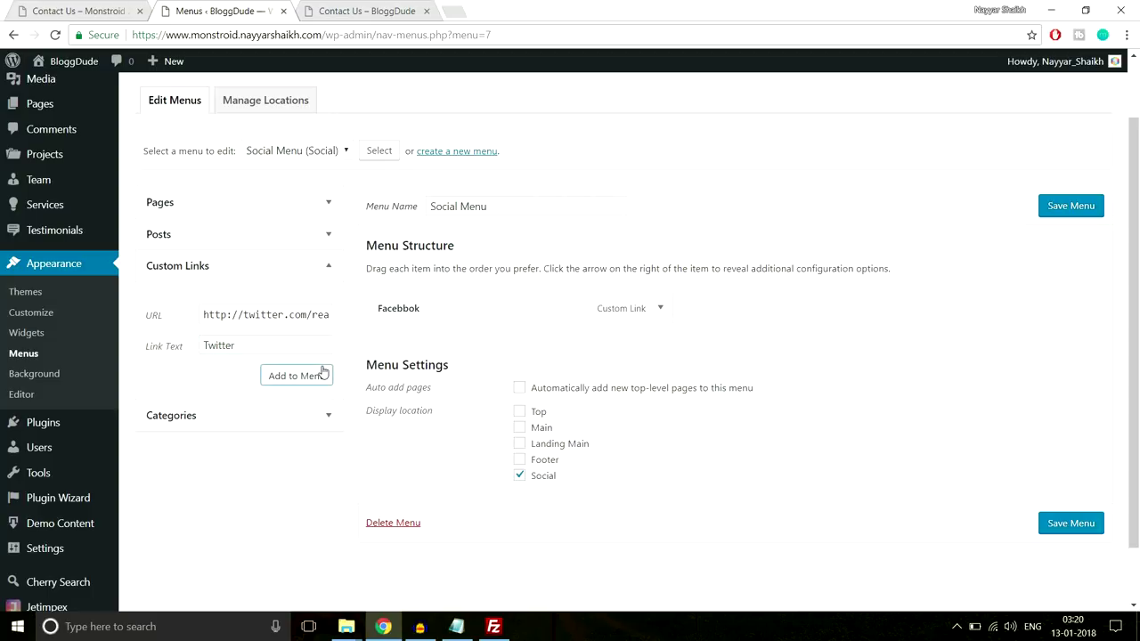
left_click(299, 377)
Add an Instagram custom link and save the Social Menu
left_click(280, 317)
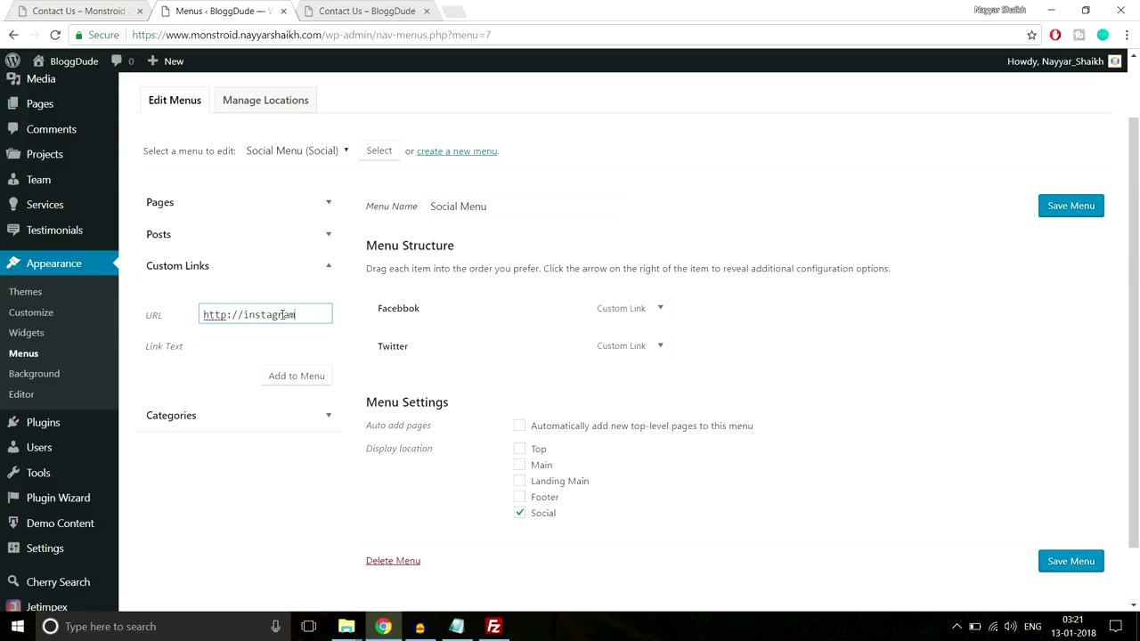
left_click(279, 349)
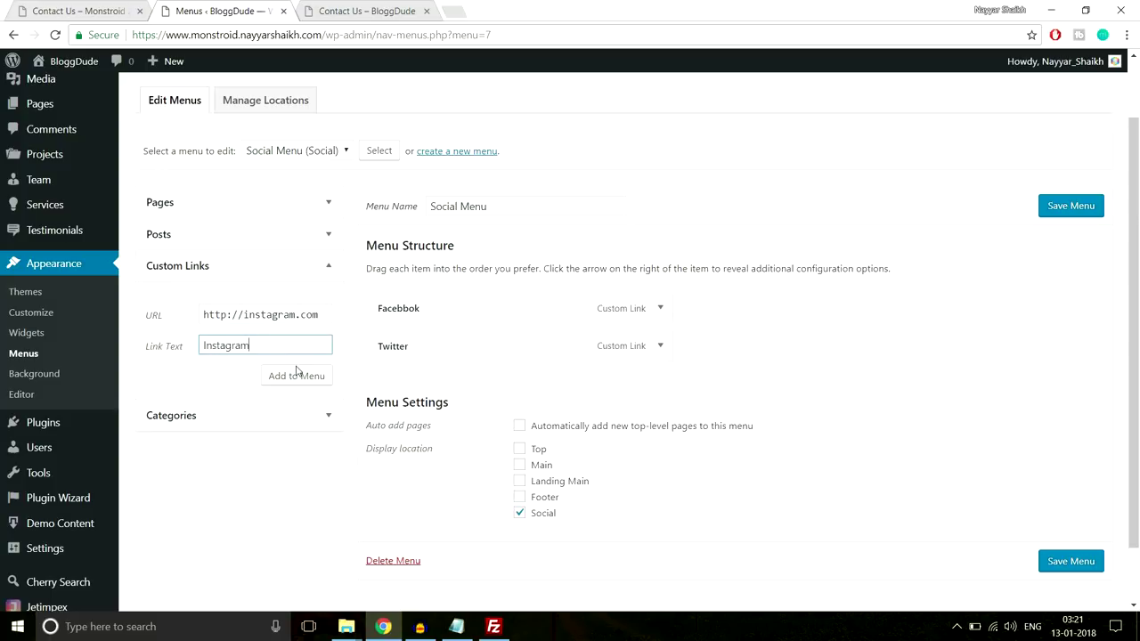
left_click(312, 381)
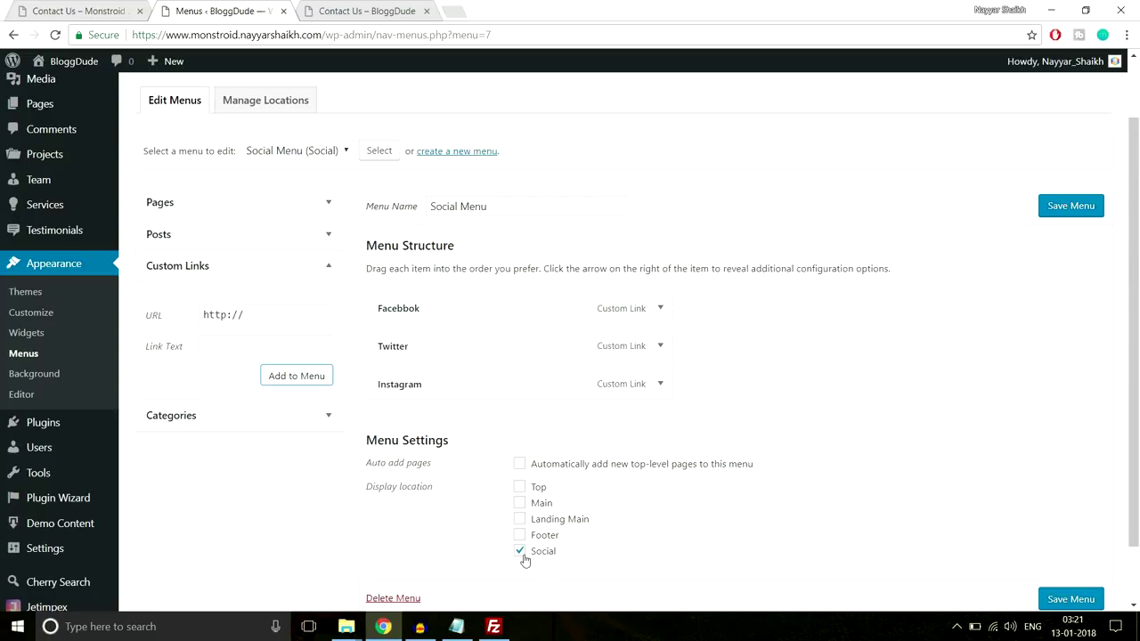
left_click(1071, 599)
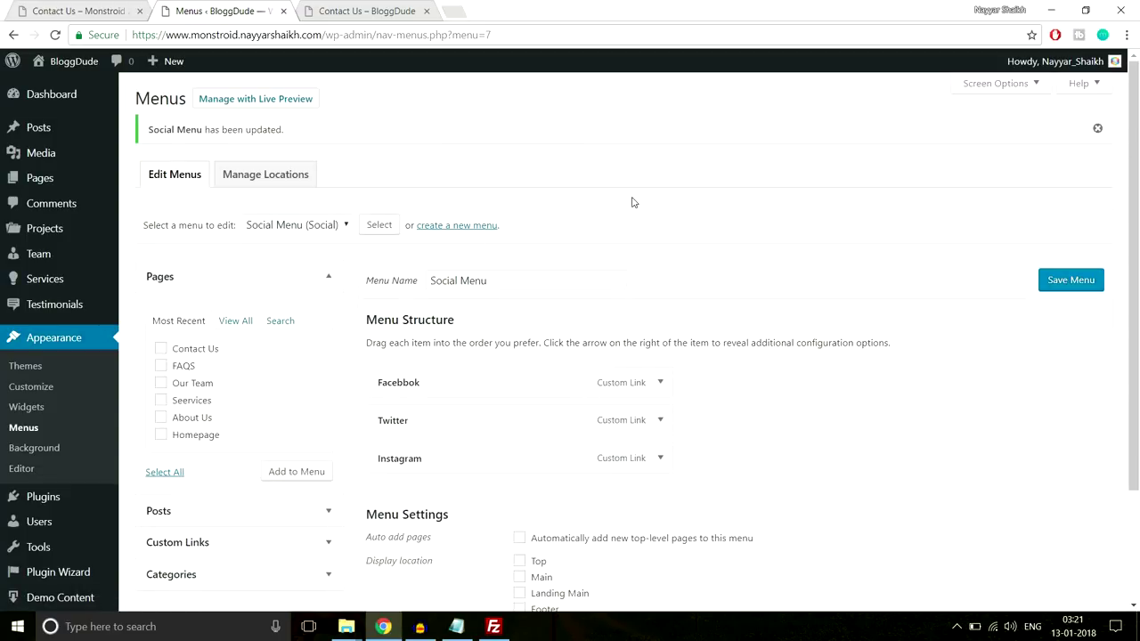
Reload the live Contact Us page to check the social icons against the Monstroid demo
left_click(369, 9)
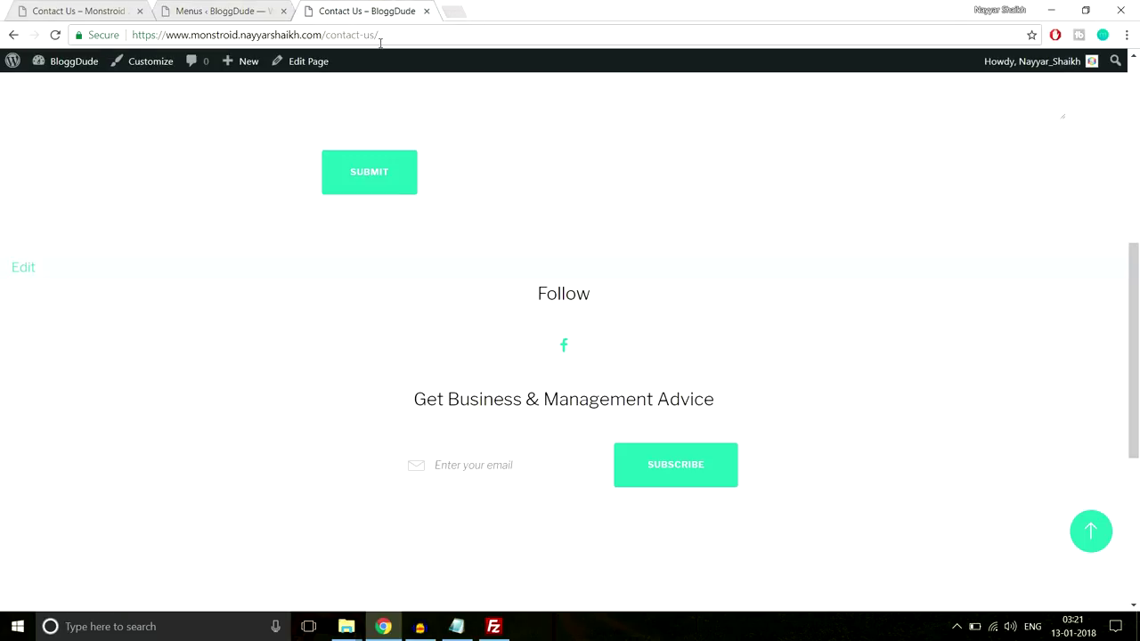
left_click(381, 41)
key("Return")
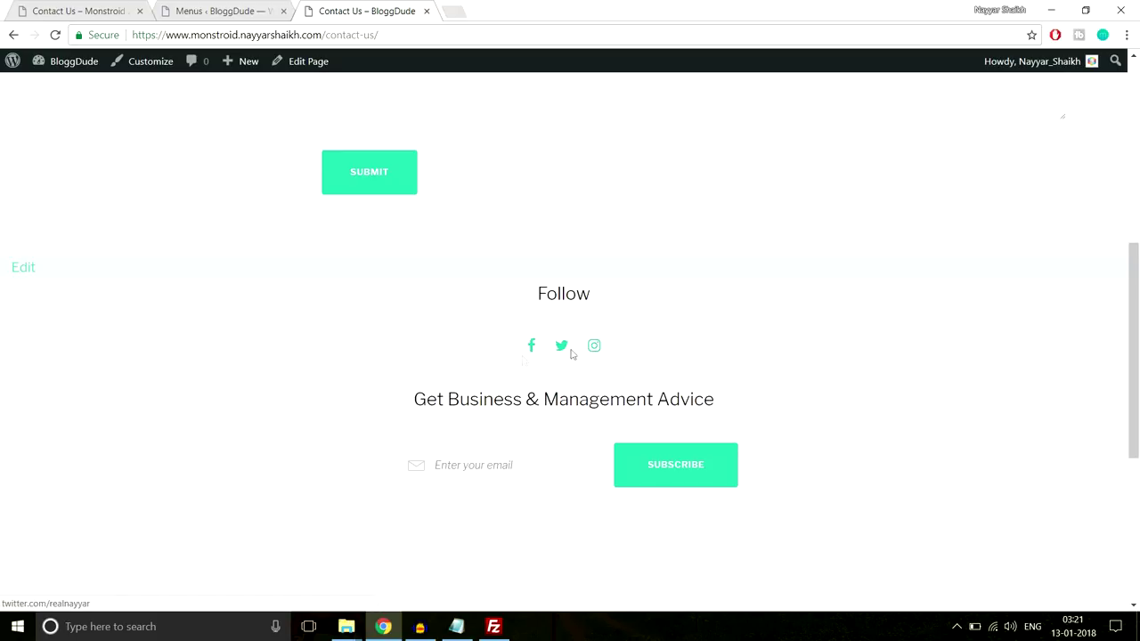
scroll(614, 338, "up", 5)
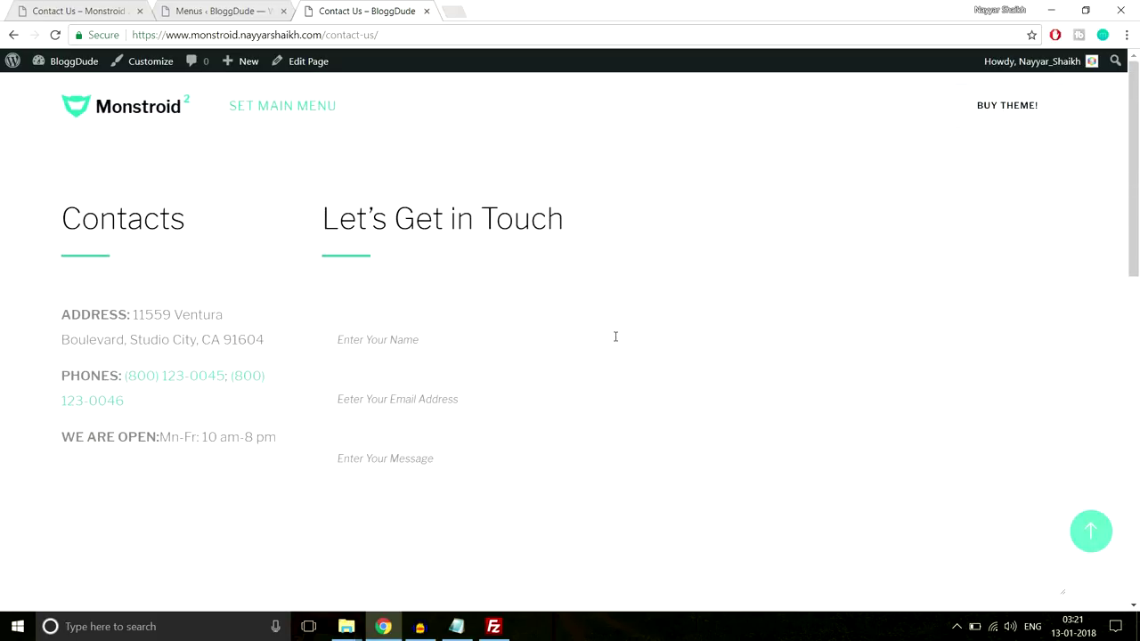
key("ctrl+Tab")
scroll(419, 216, "up", 4)
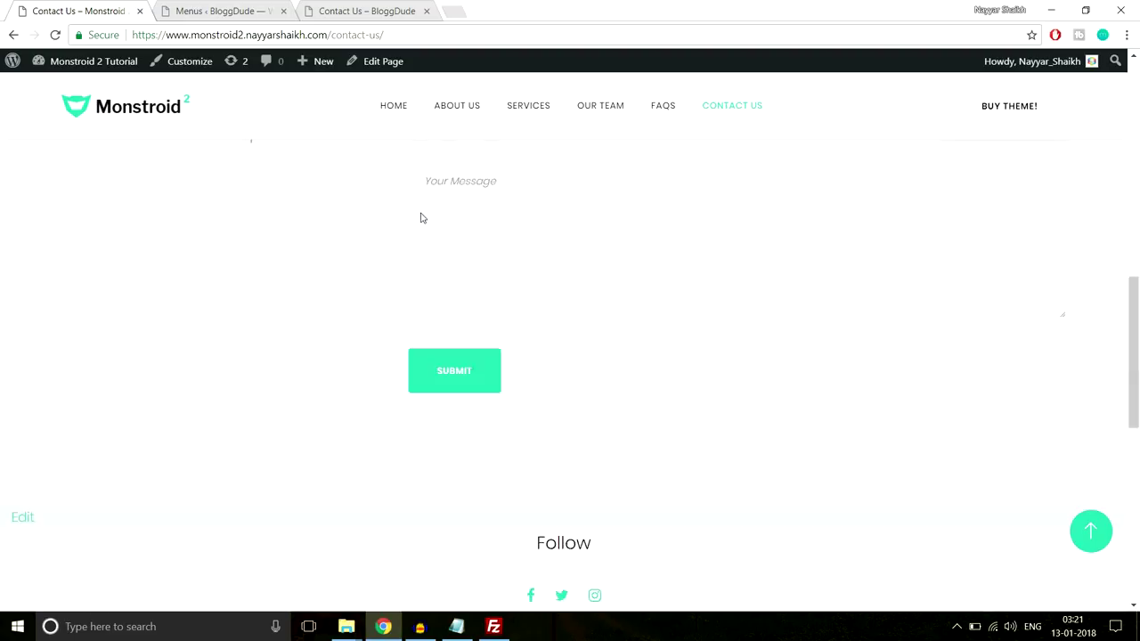
scroll(776, 124, "up", 5)
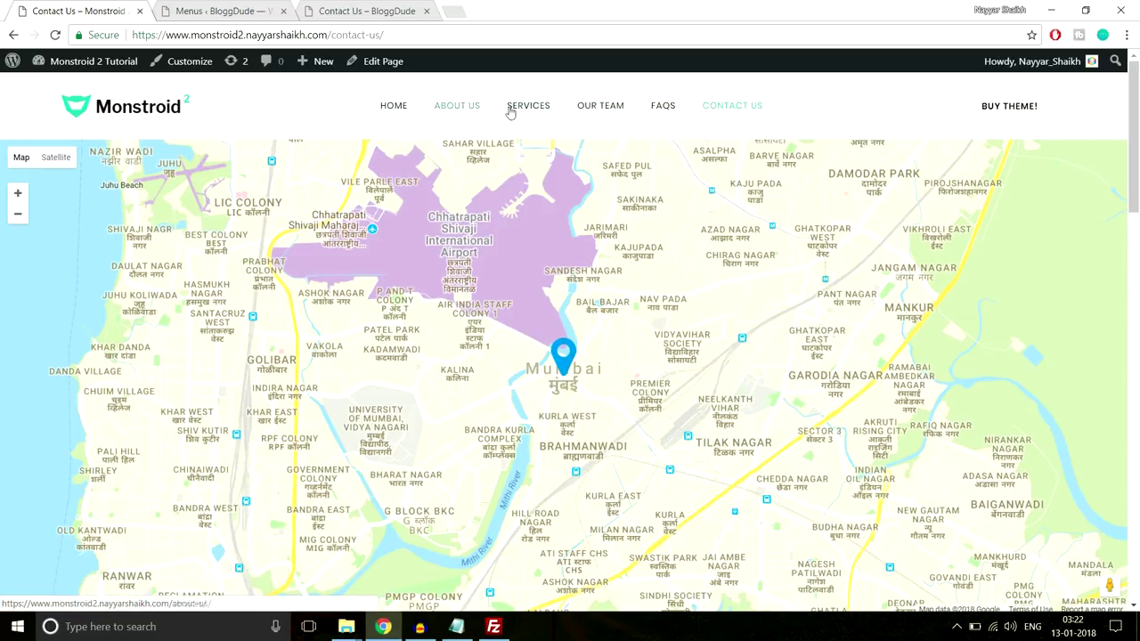
left_click(248, 10)
scroll(613, 222, "down", 1)
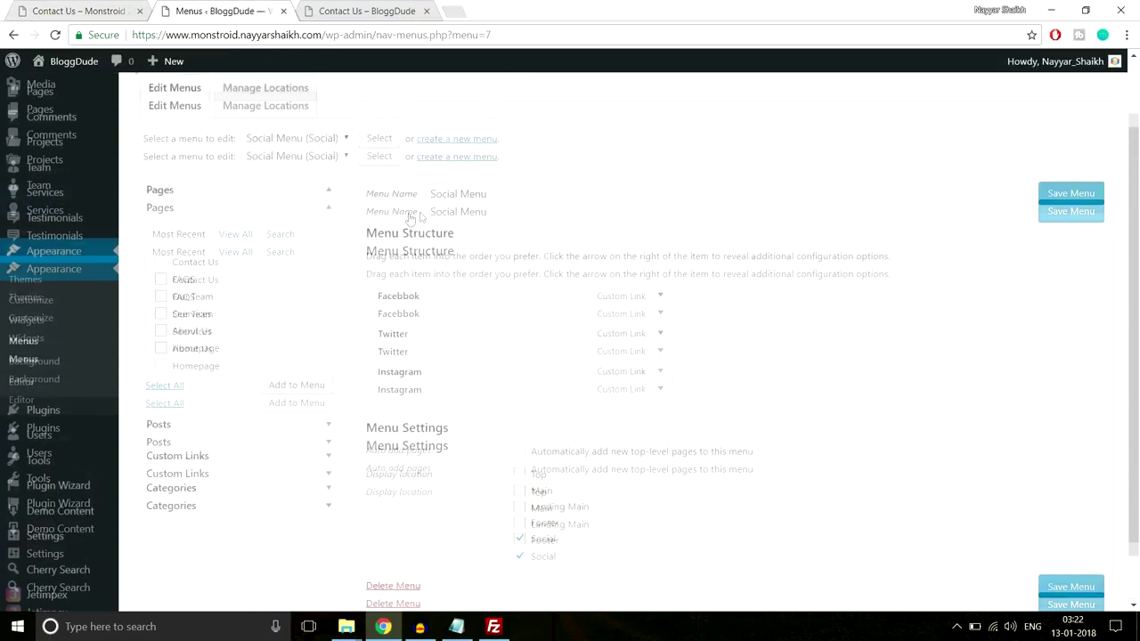
Create 'Normal Menu' and add the checked pages to it
left_click(453, 157)
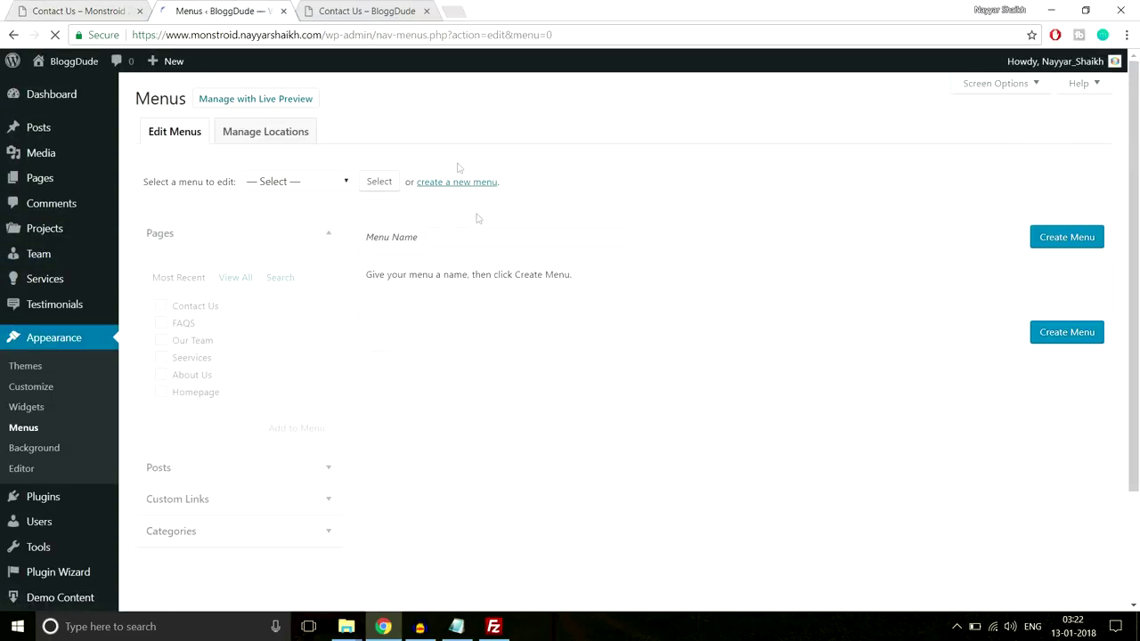
left_click(495, 235)
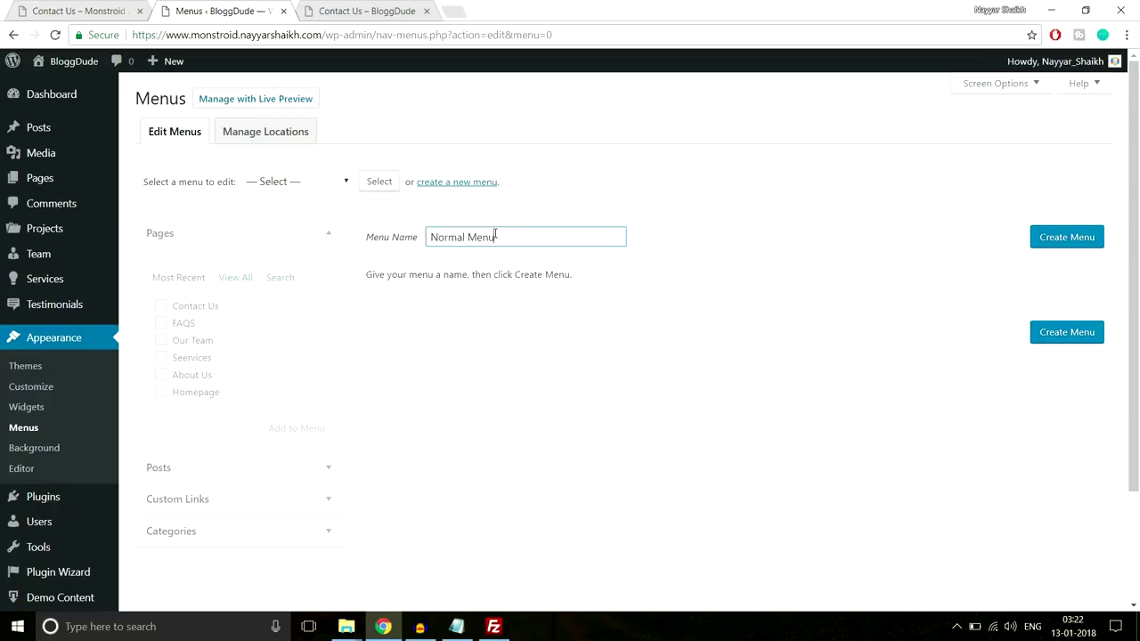
left_click(1081, 241)
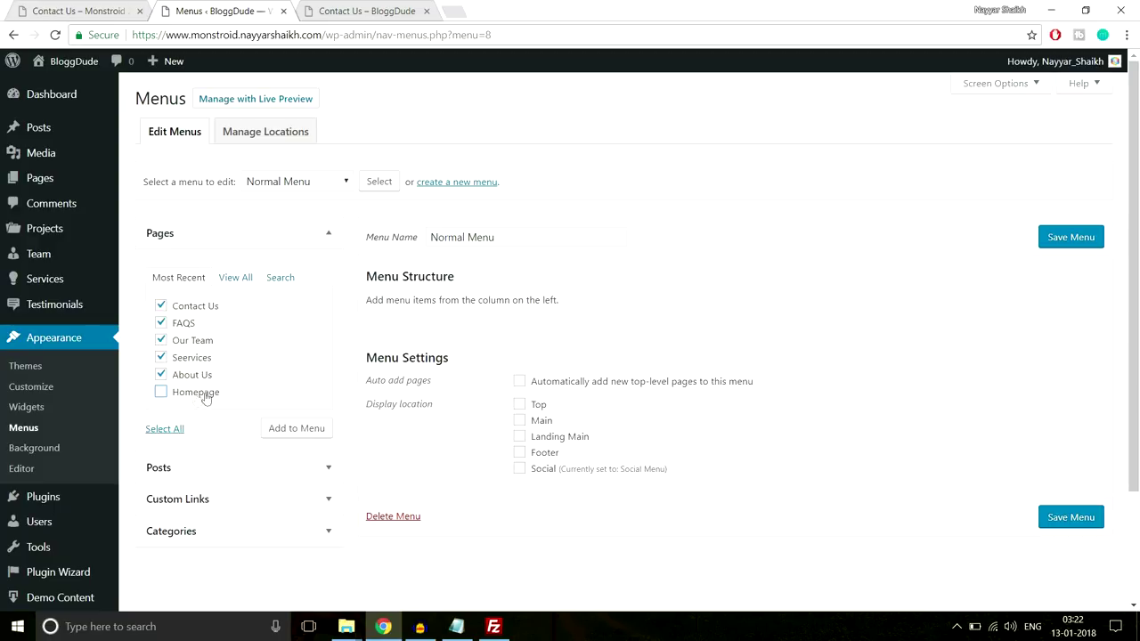
left_click(289, 431)
Add a Home custom link using the site's home address copied from the live page
left_click(276, 509)
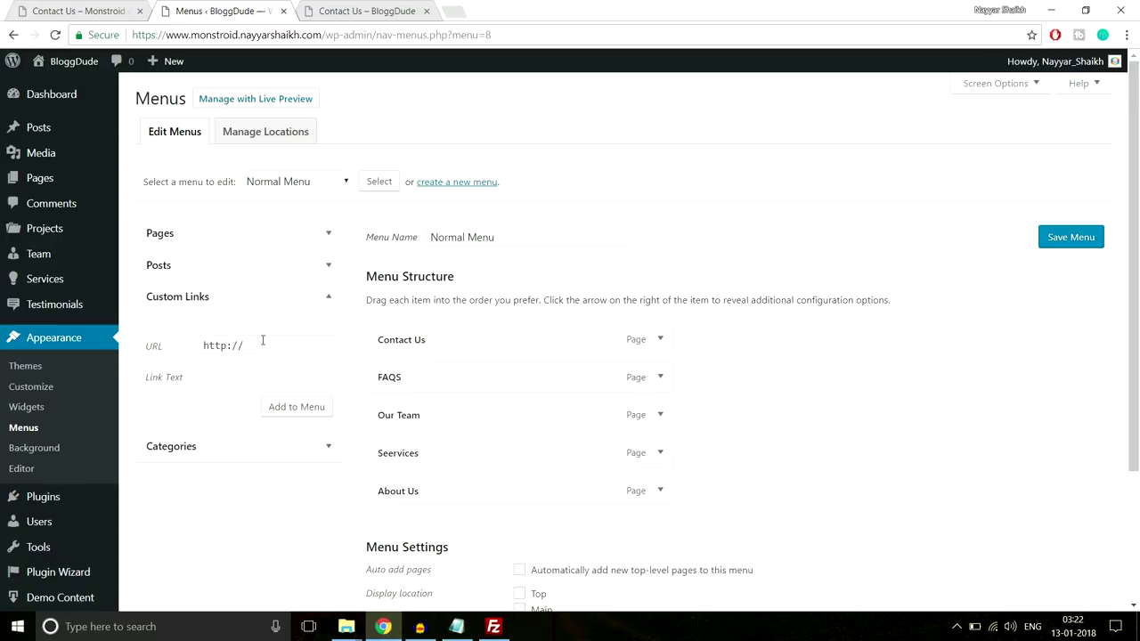
left_click(96, 10)
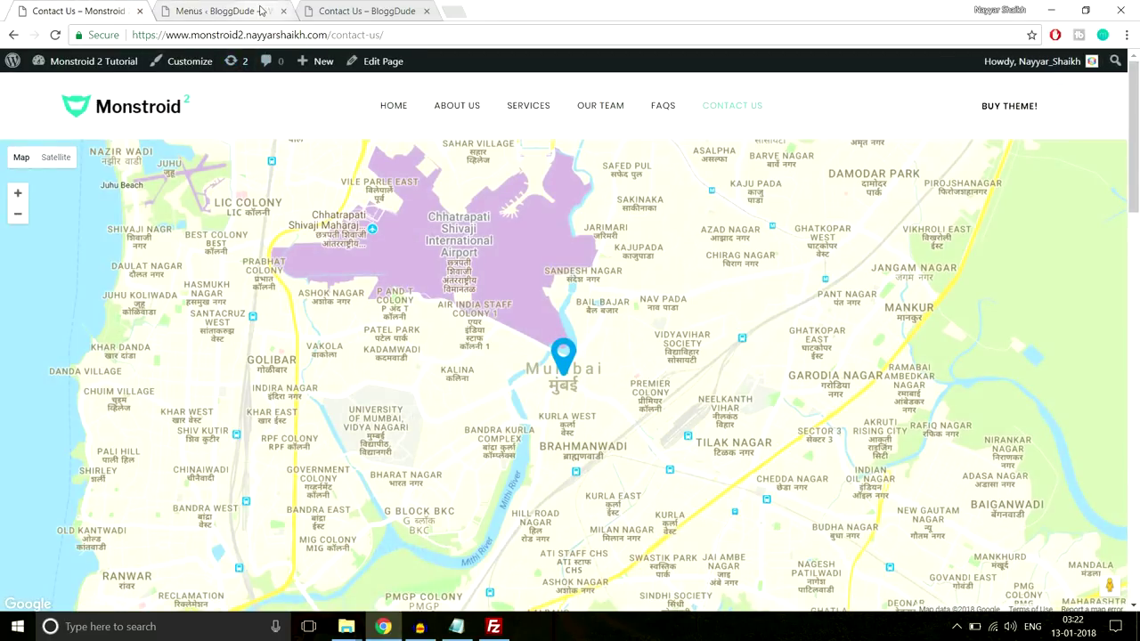
left_click(261, 11)
left_click(318, 11)
left_click_drag(326, 34, 129, 36)
key("ctrl+c")
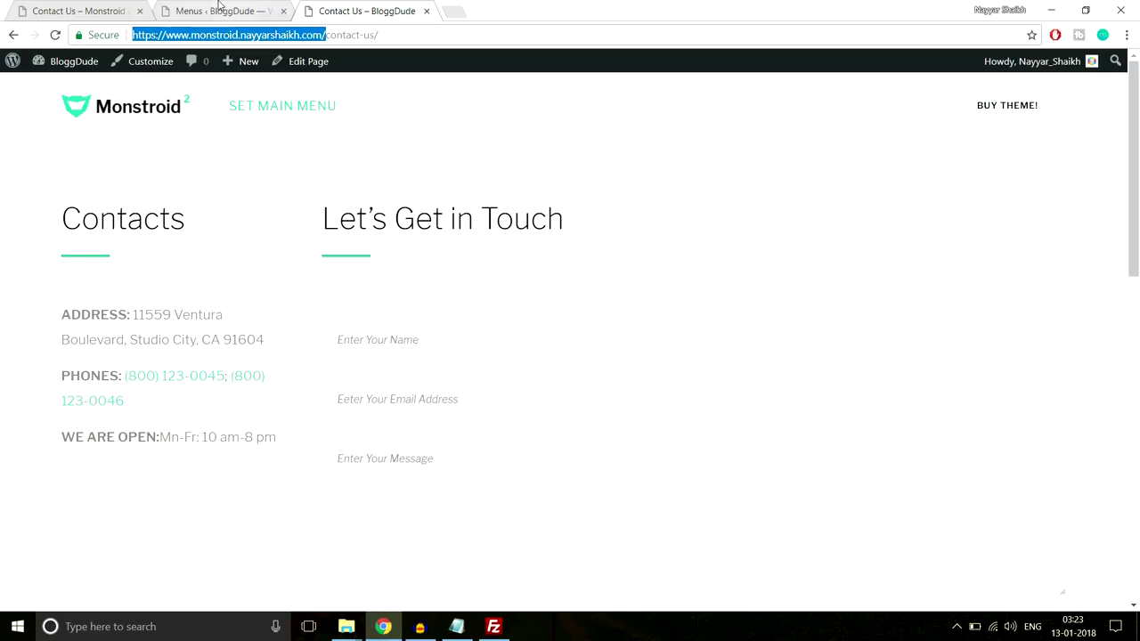
left_click(214, 10)
triple_click(261, 346)
key("ctrl+v")
left_click(293, 375)
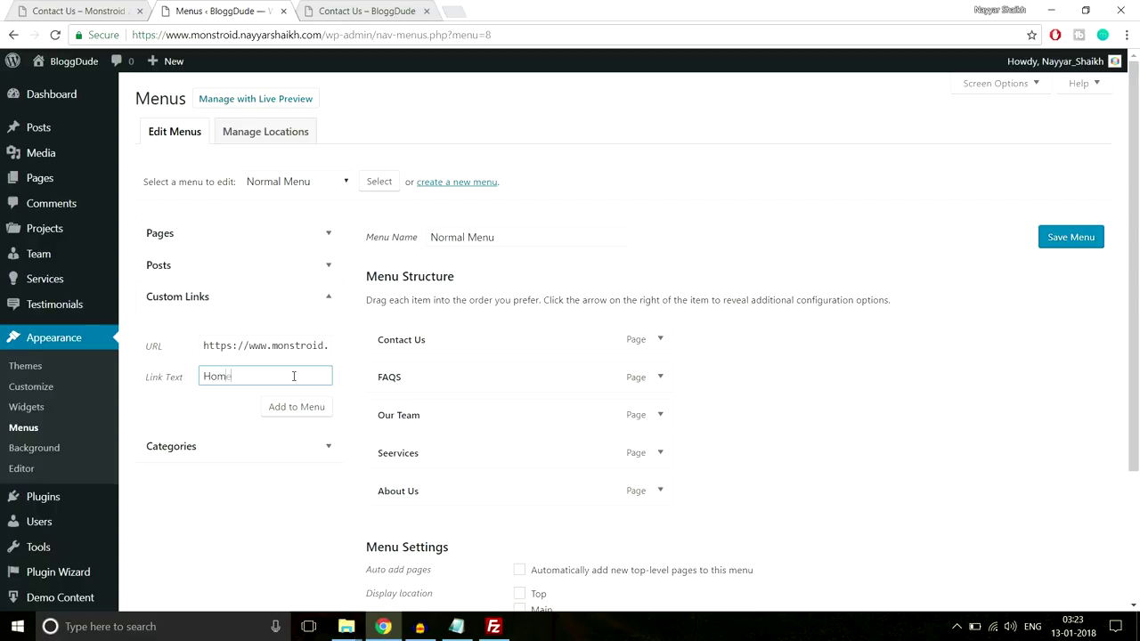
left_click(296, 406)
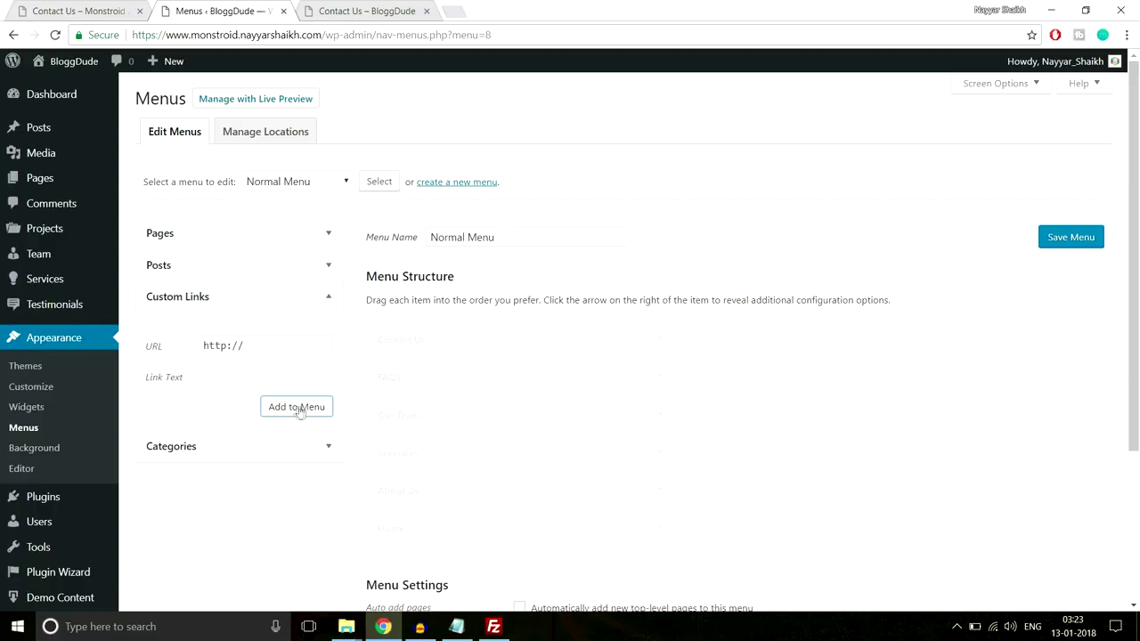
Move Home to the top of Normal Menu, assign it to Main and save
left_click_drag(499, 528, 486, 339)
scroll(884, 360, "down", 3)
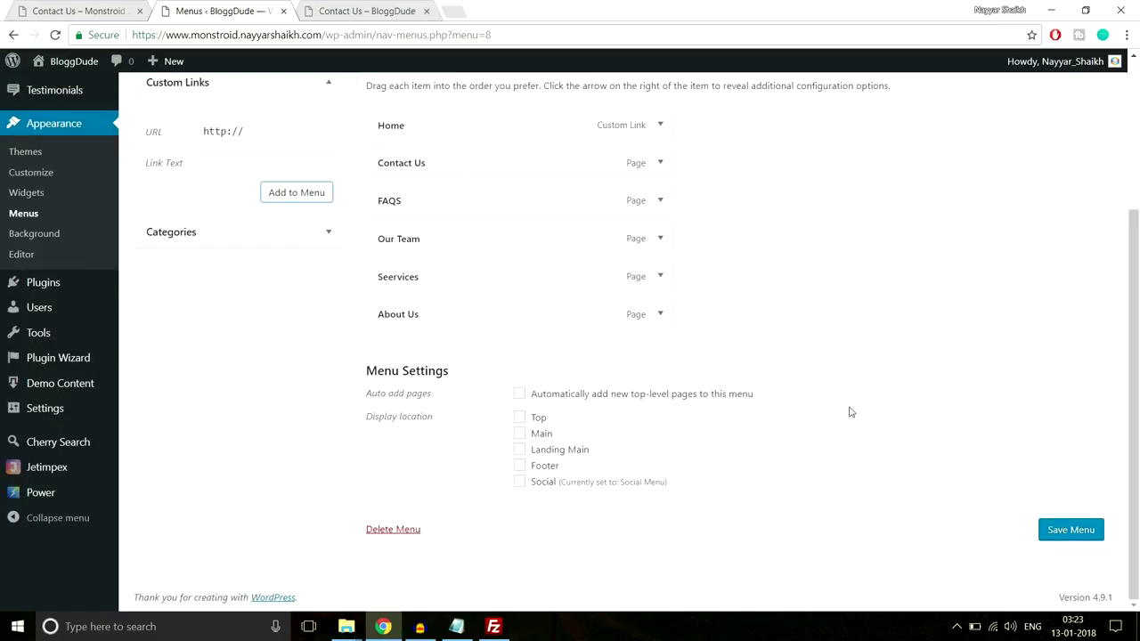
left_click(530, 435)
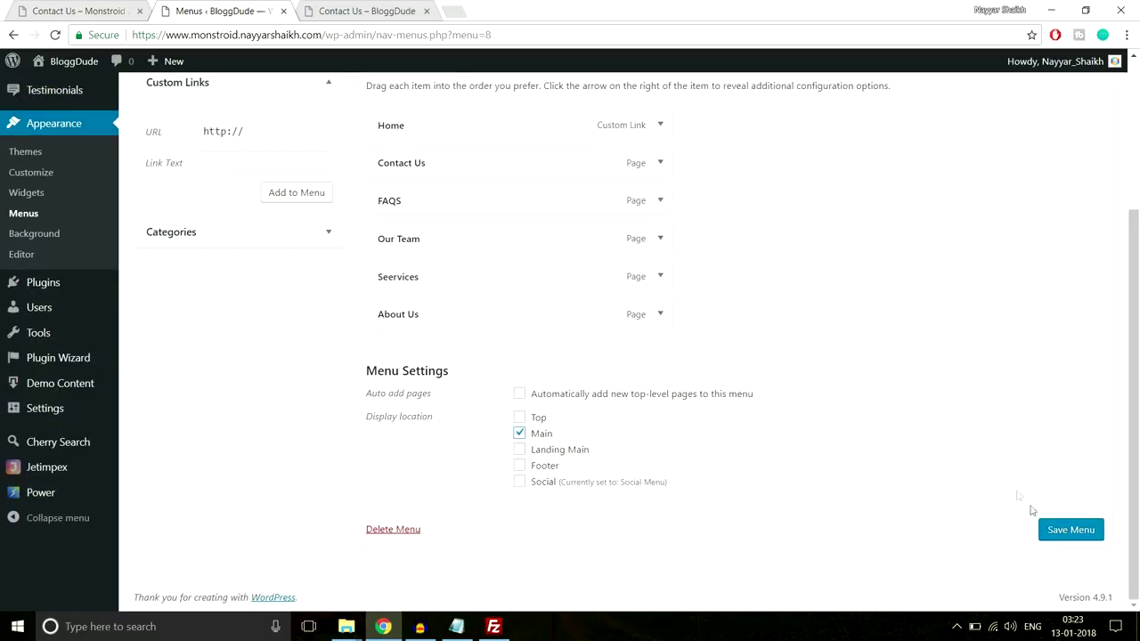
left_click(1048, 530)
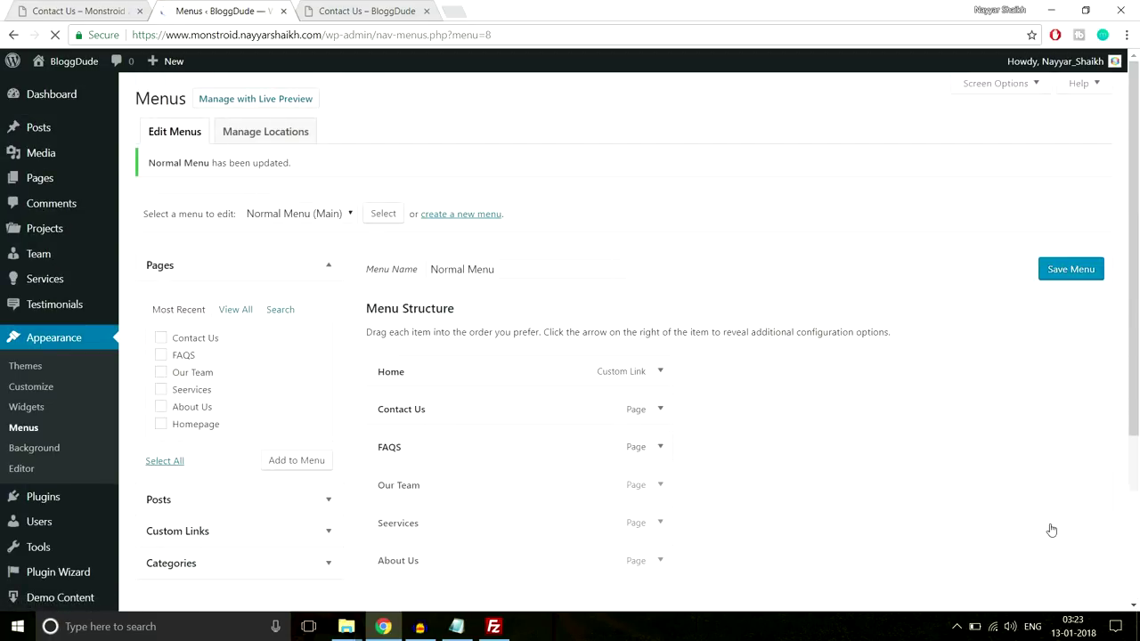
Study how the Monstroid demo menu jumps to its Why Us and contact sections
left_click(383, 11)
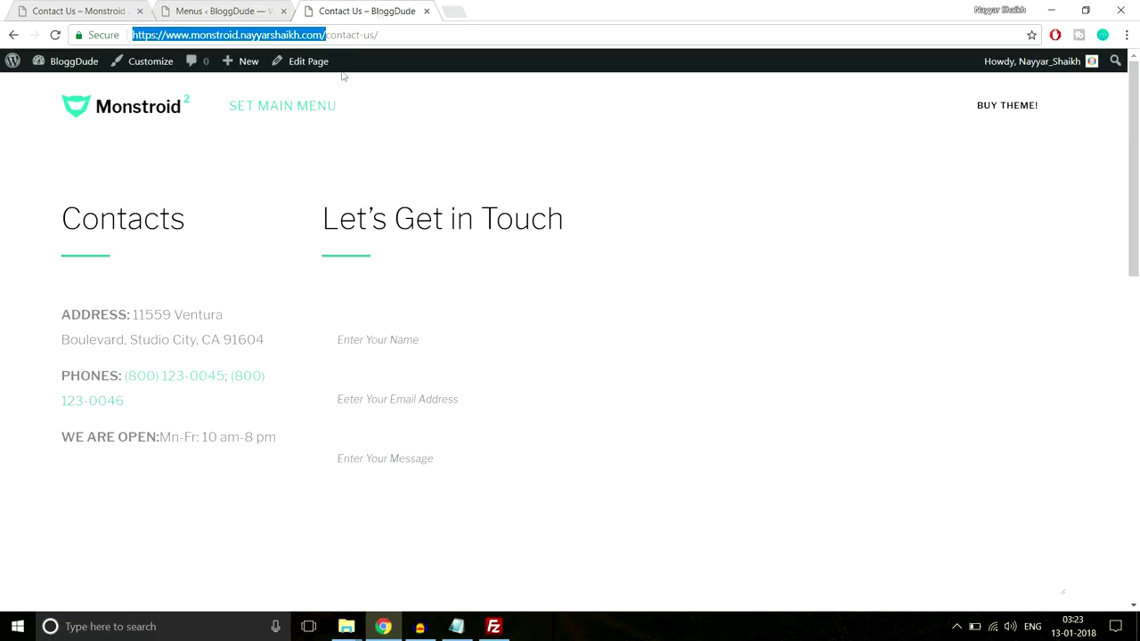
left_click(81, 9)
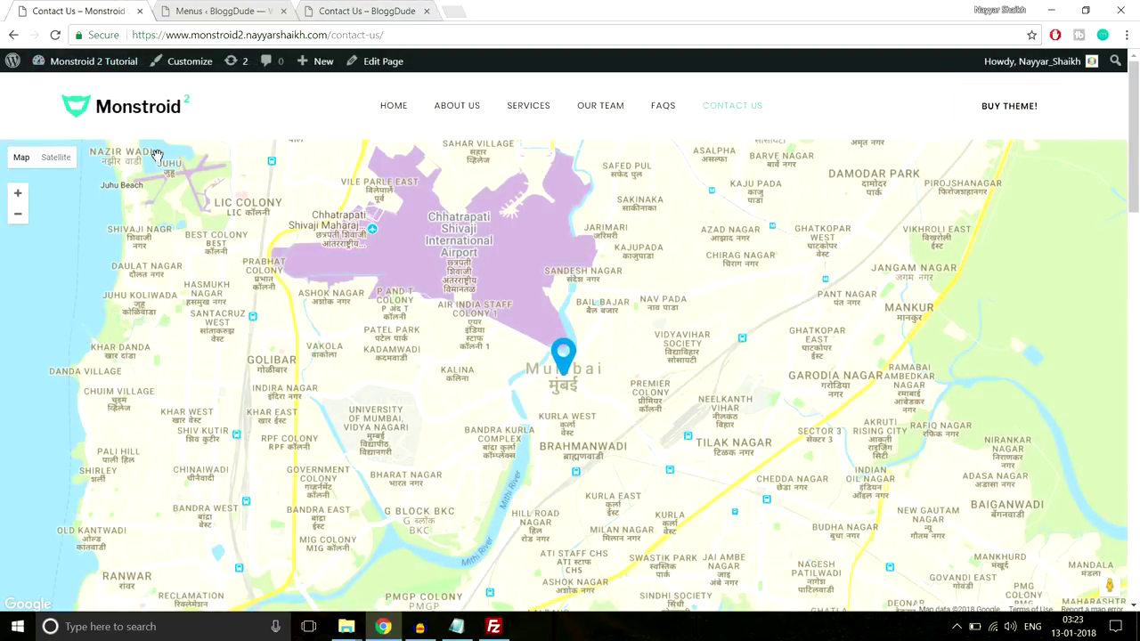
scroll(153, 157, "up", 2)
left_click(134, 112)
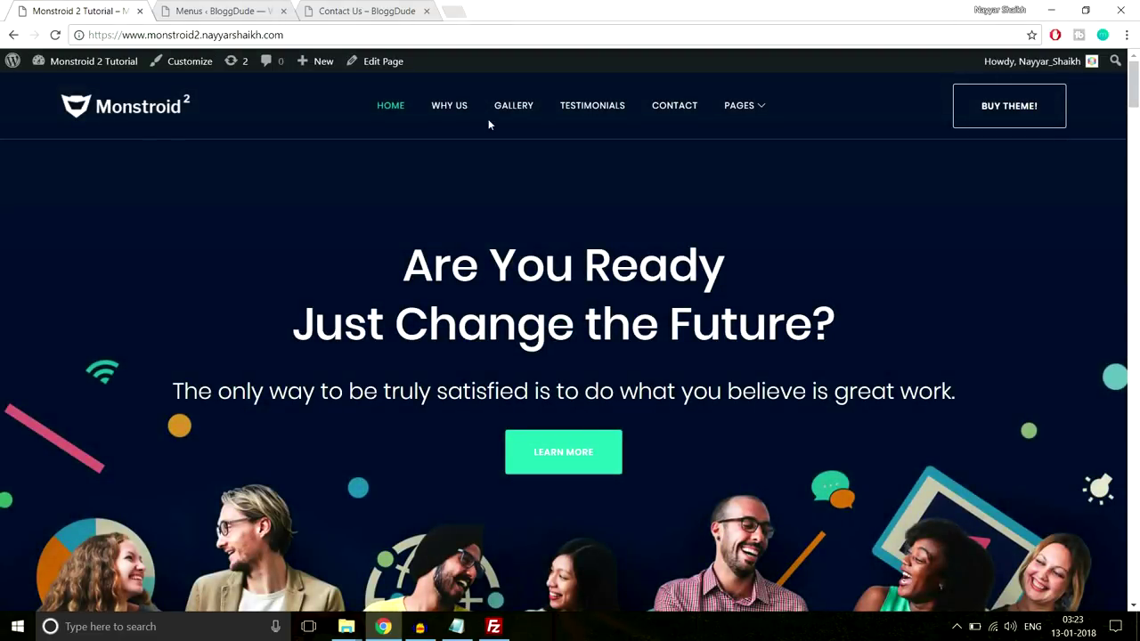
left_click(442, 108)
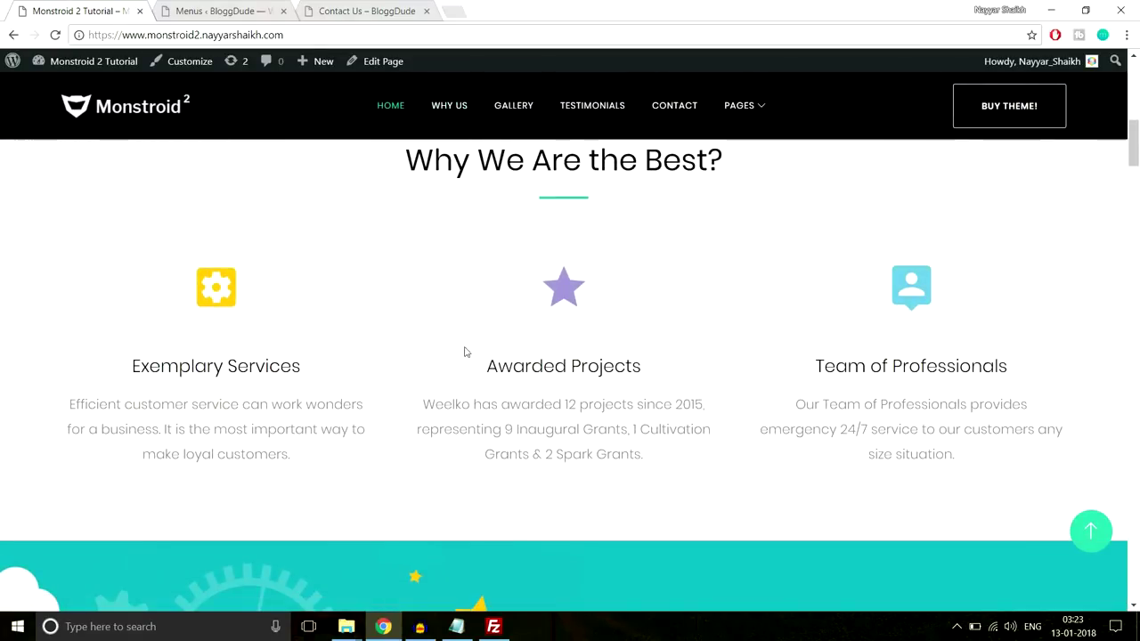
scroll(607, 389, "down", 1)
scroll(603, 394, "up", 2)
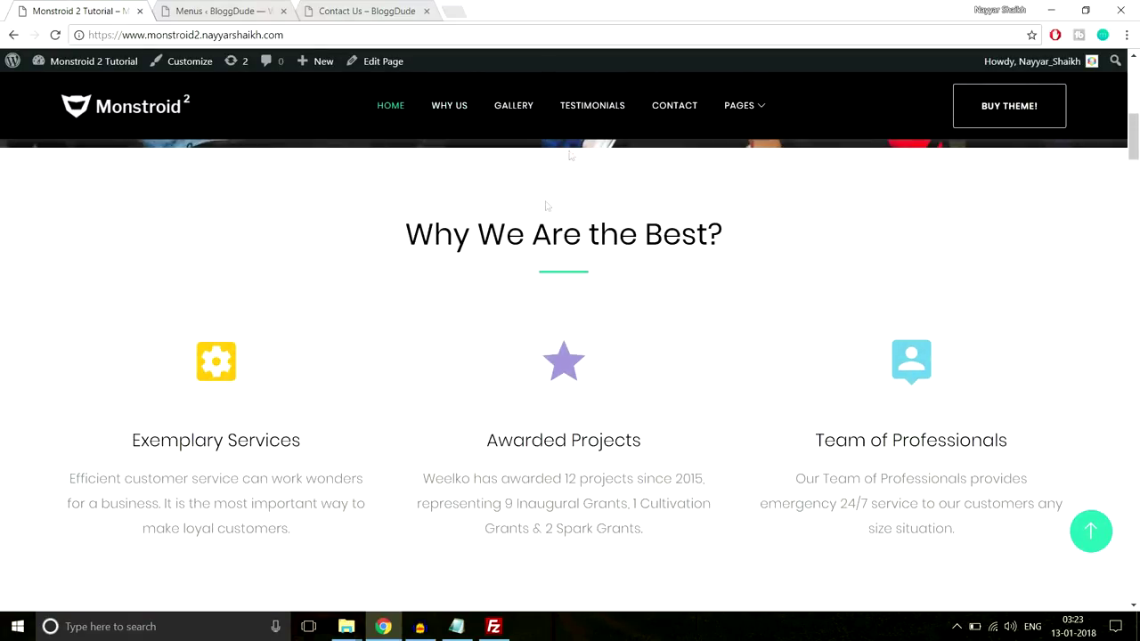
left_click(675, 109)
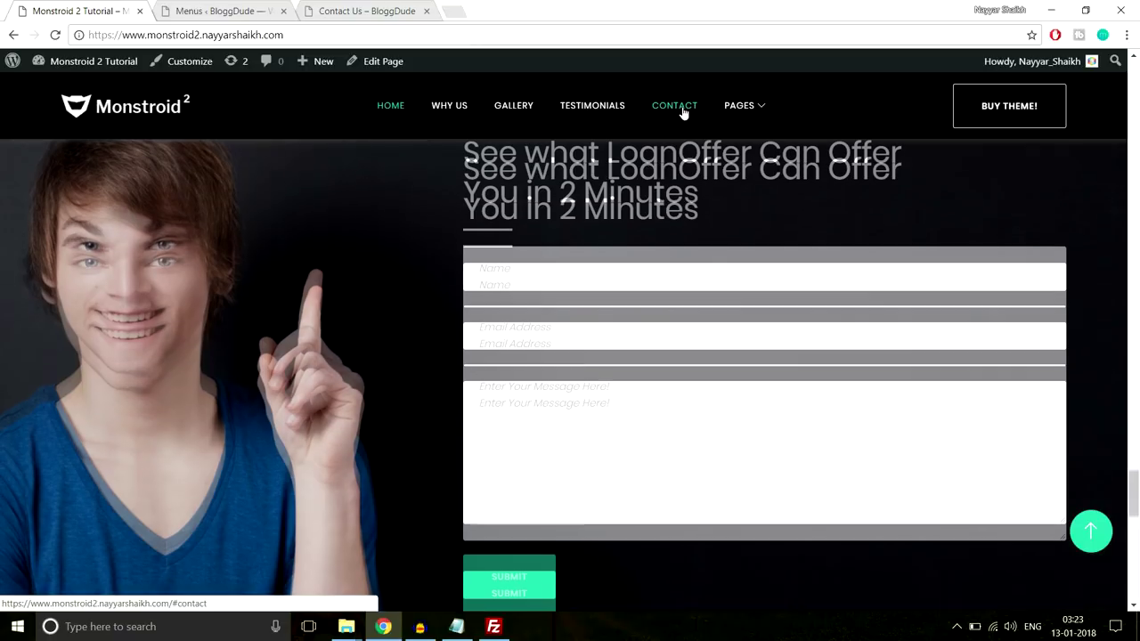
mouse_move(750, 112)
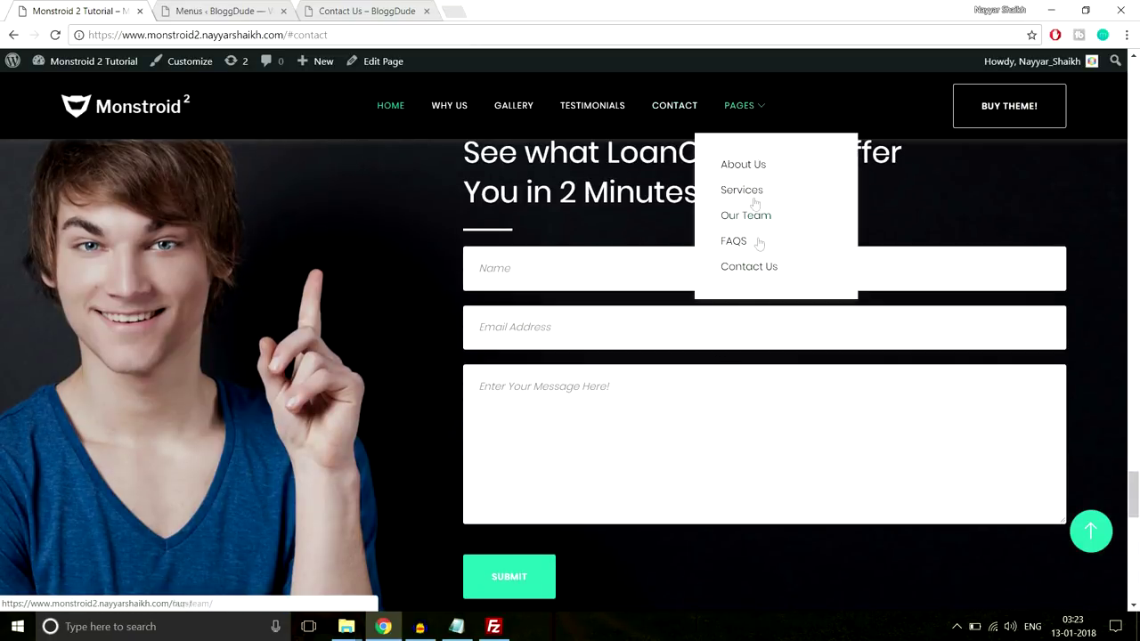
left_click(1088, 530)
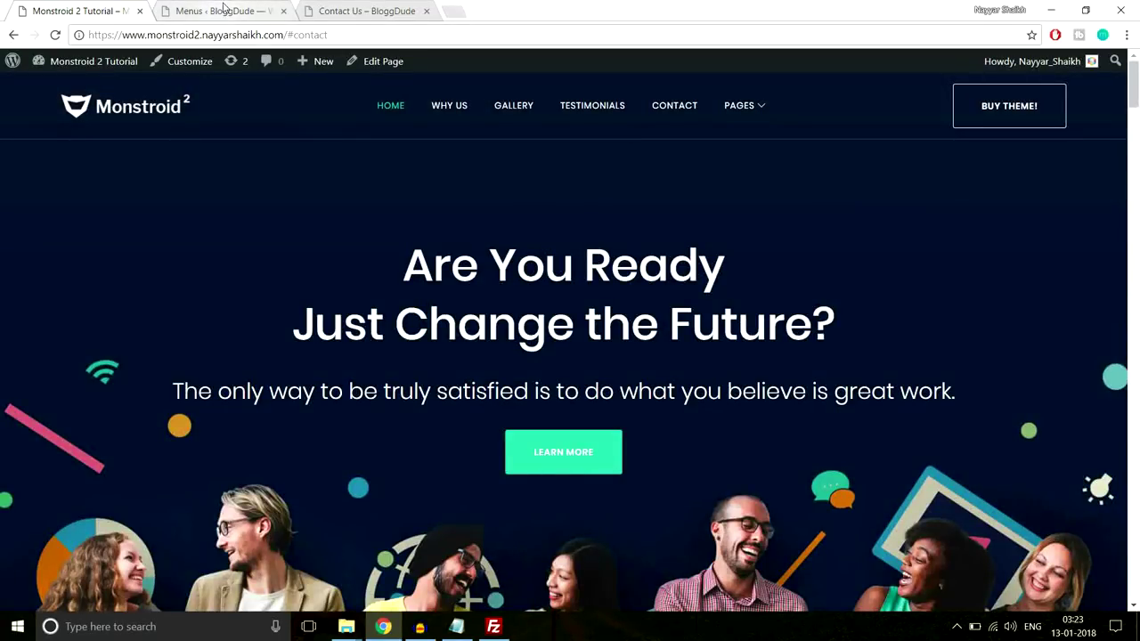
left_click(223, 11)
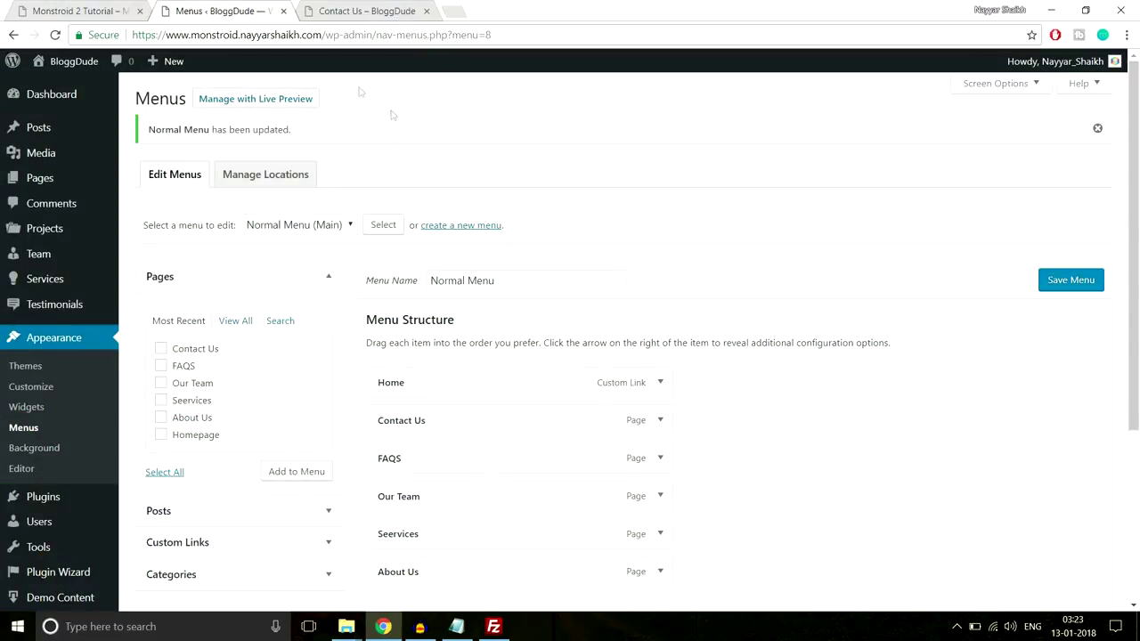
Create 'Landing Page menu' assigned to the Landing Main location
left_click(455, 227)
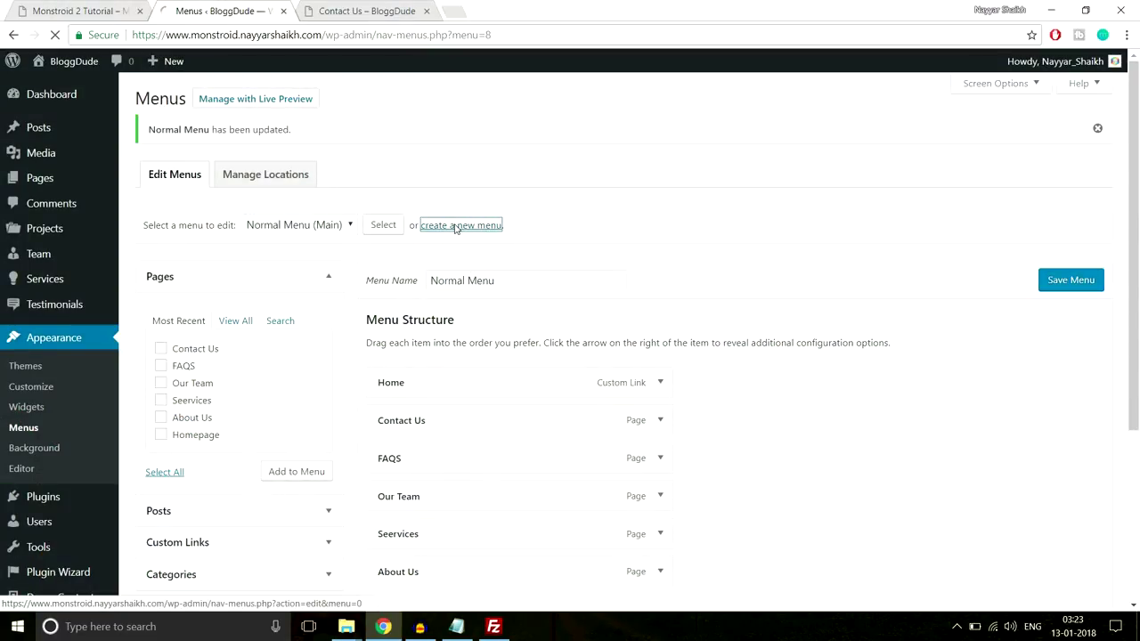
left_click(470, 244)
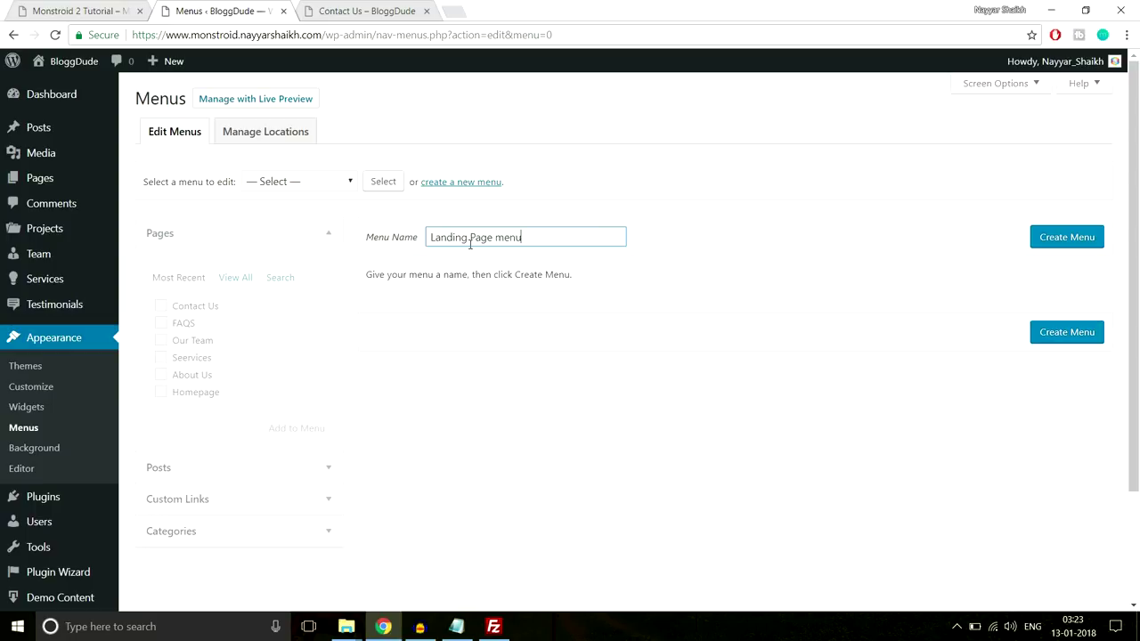
left_click(1088, 236)
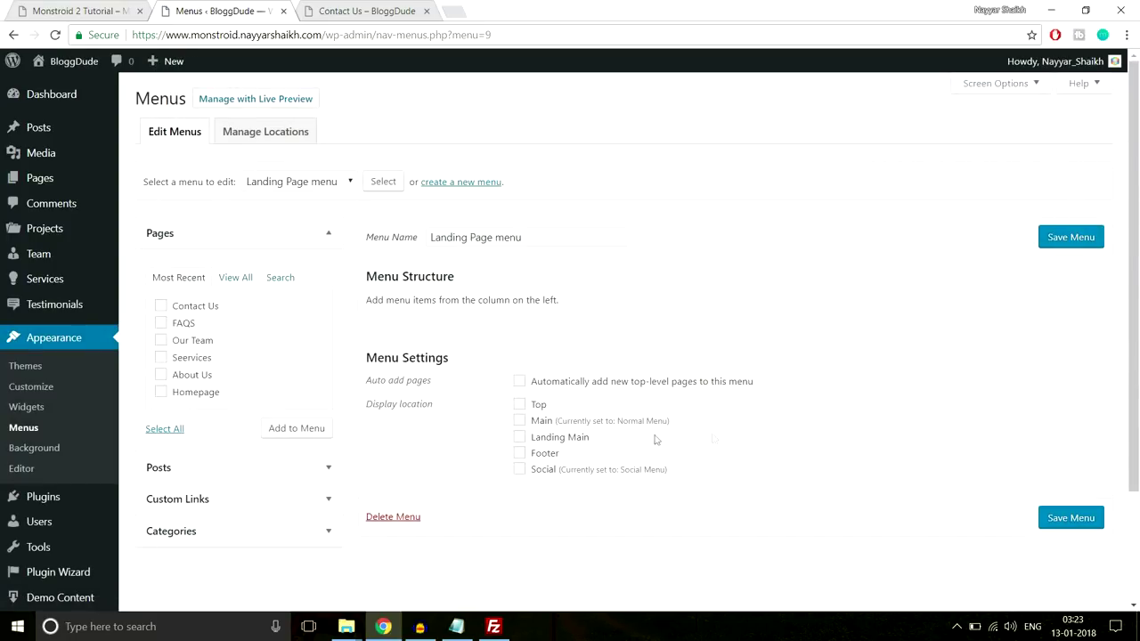
left_click(552, 440)
Paste the site address into the custom link URL field
left_click(241, 502)
left_click(365, 11)
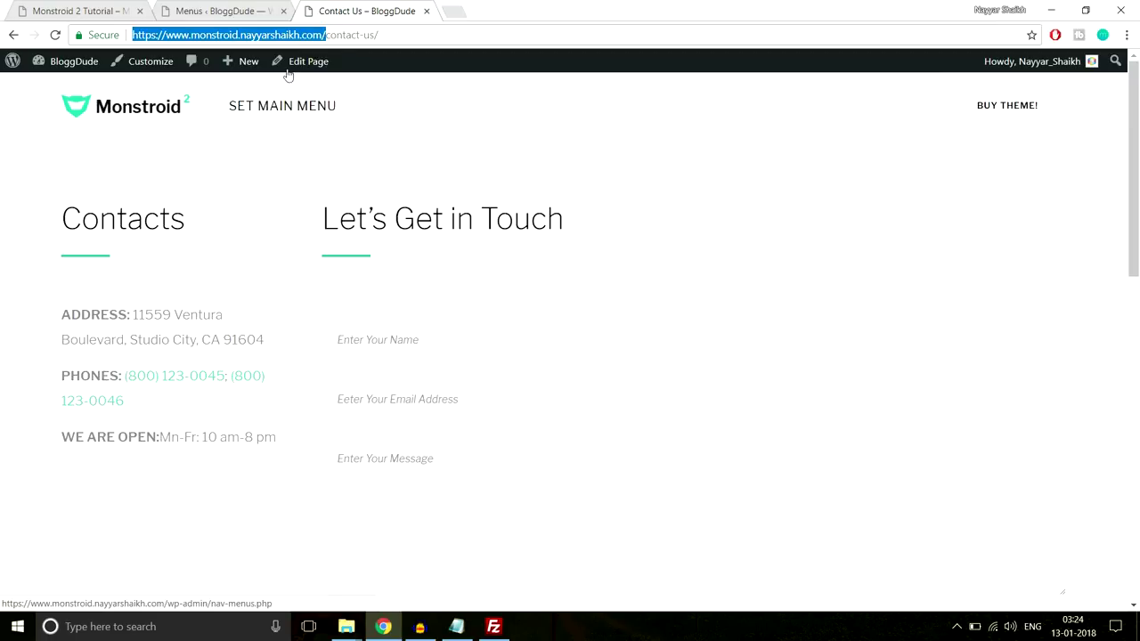
key("ctrl+shift+Tab")
left_click(153, 346)
key("ctrl+v")
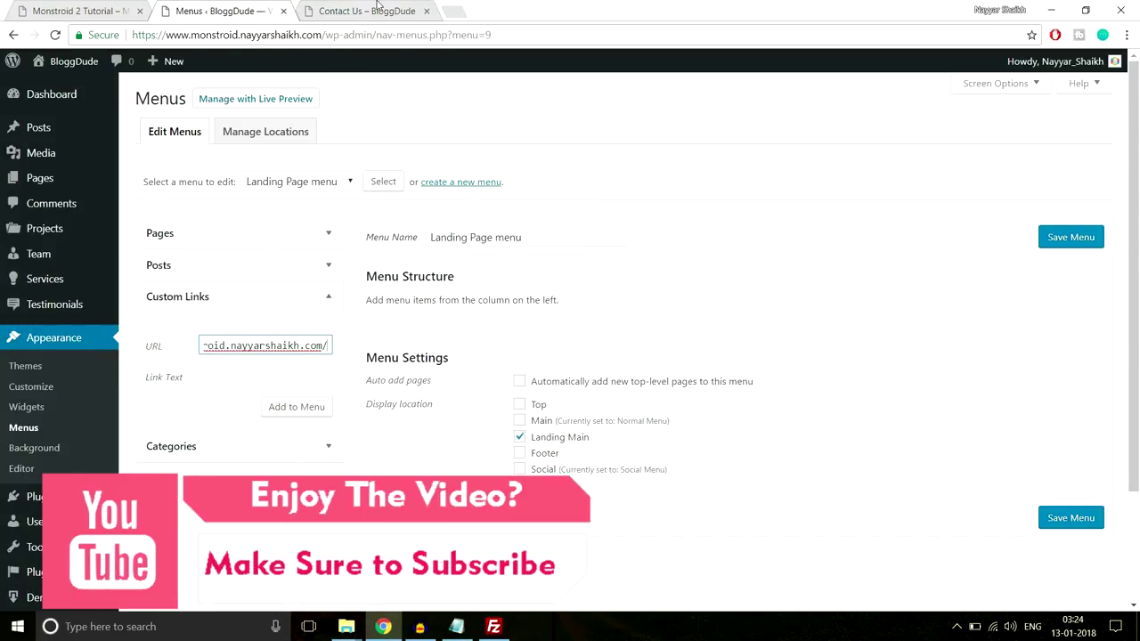
key("ctrl+Tab")
Scroll through the BloggDude home page to review its sections
left_click(144, 114)
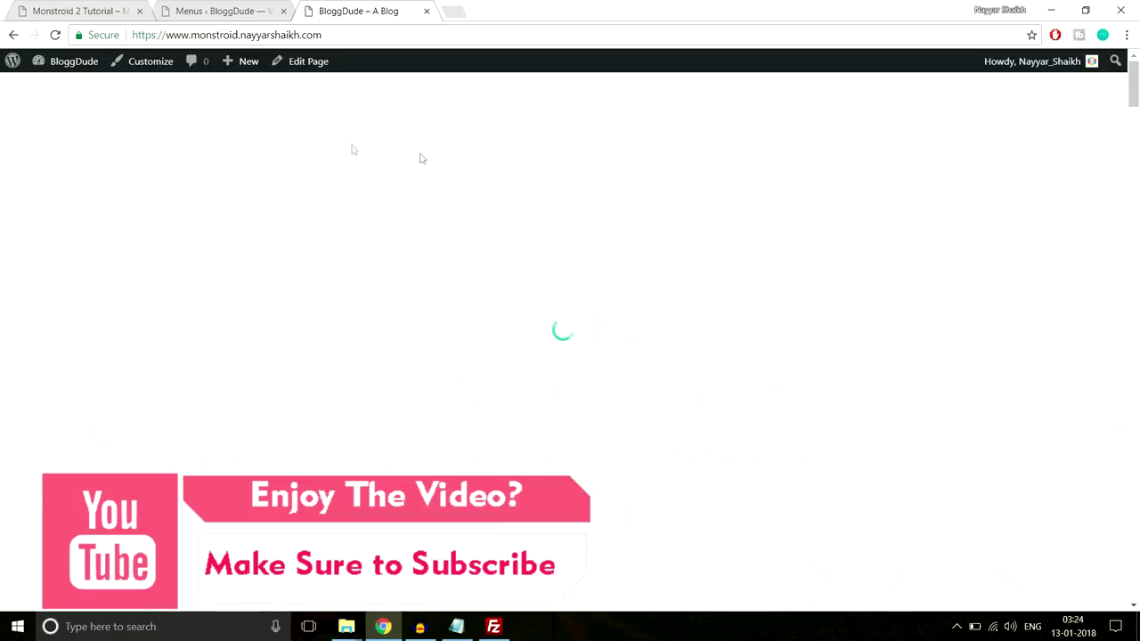
scroll(592, 324, "down", 3)
scroll(592, 324, "down", 10)
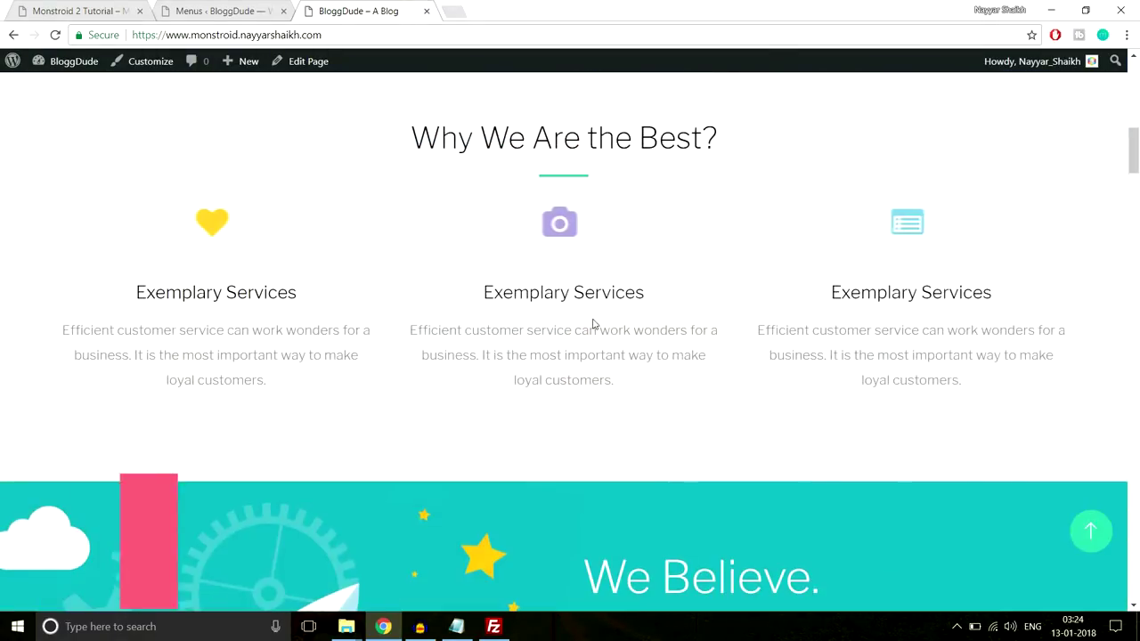
scroll(594, 324, "down", 2)
scroll(594, 325, "down", 2)
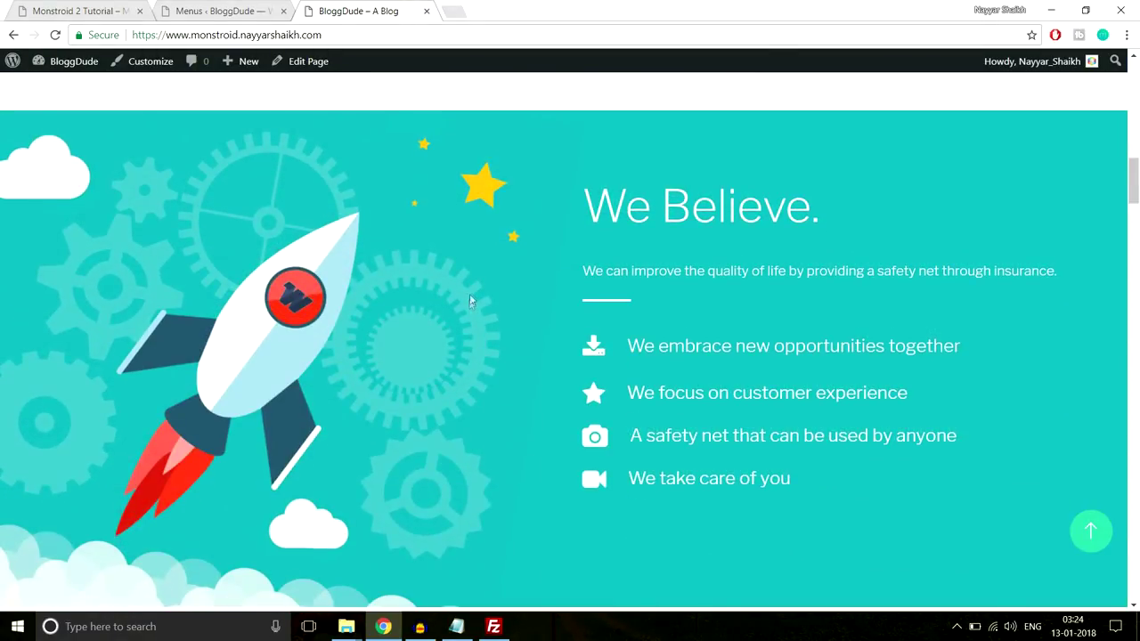
scroll(611, 374, "up", 5)
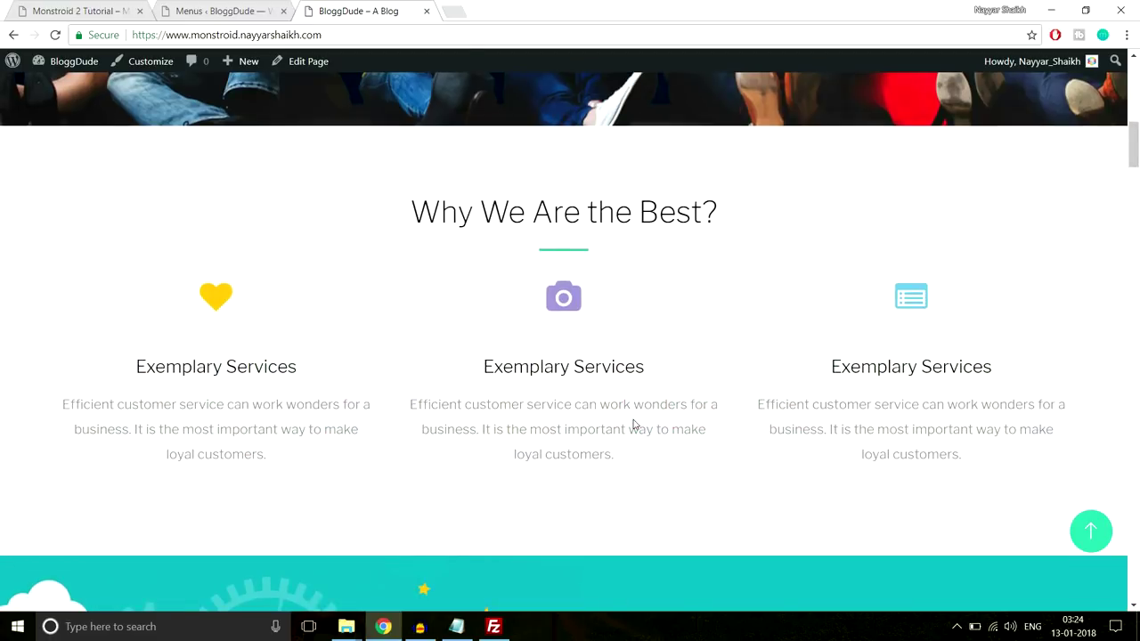
scroll(632, 424, "down", 13)
scroll(632, 423, "up", 5)
scroll(633, 425, "up", 2)
scroll(648, 366, "down", 1)
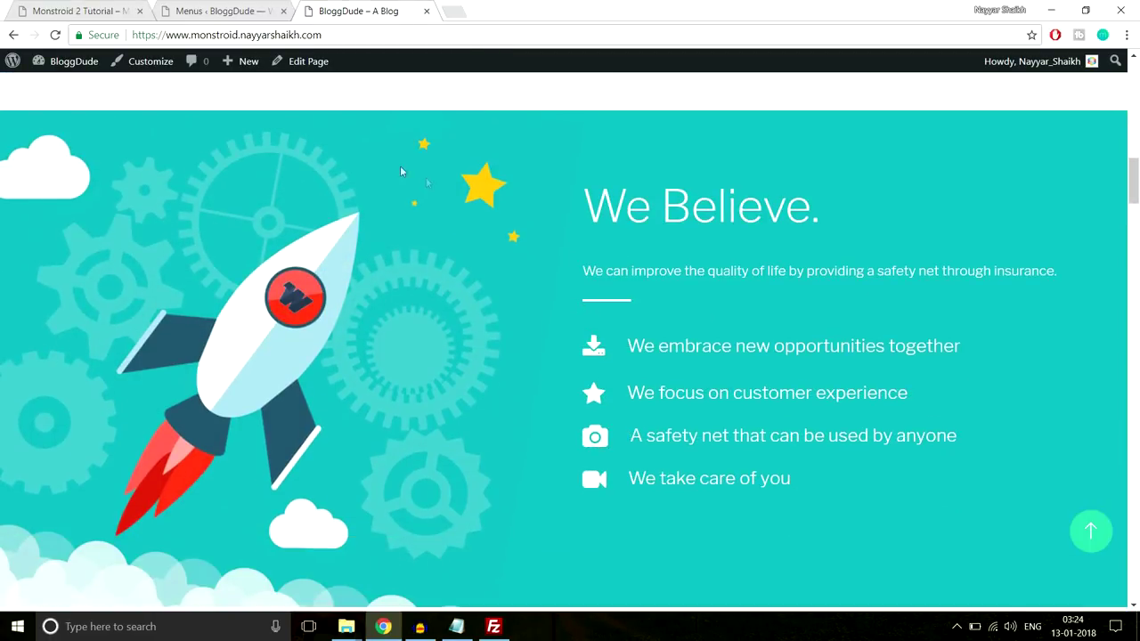
left_click(222, 10)
Append 'section-' to the end of the custom link URL
left_click(329, 353)
key("Right")
key("Right")
key("Right")
key("Right")
key("Right")
key("Right")
key("Right")
key("Right")
key("Right")
key("Right")
key("Right")
key("Right")
key("Right")
key("Right")
key("Right")
key("Right")
key("Right")
key("Right")
key("Right")
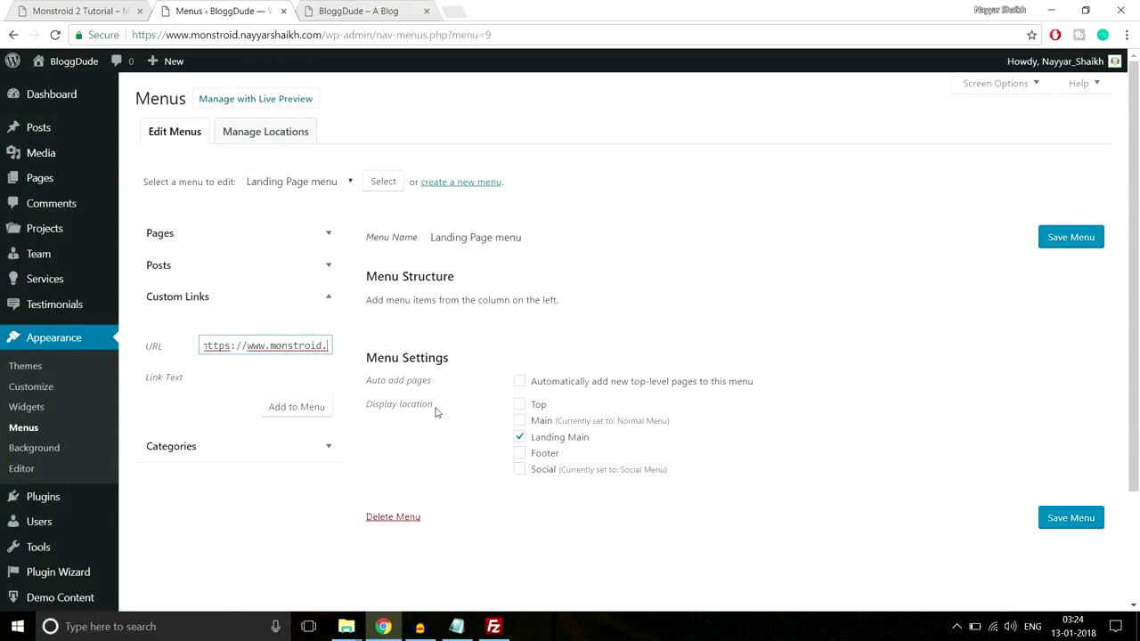
type("section-3")
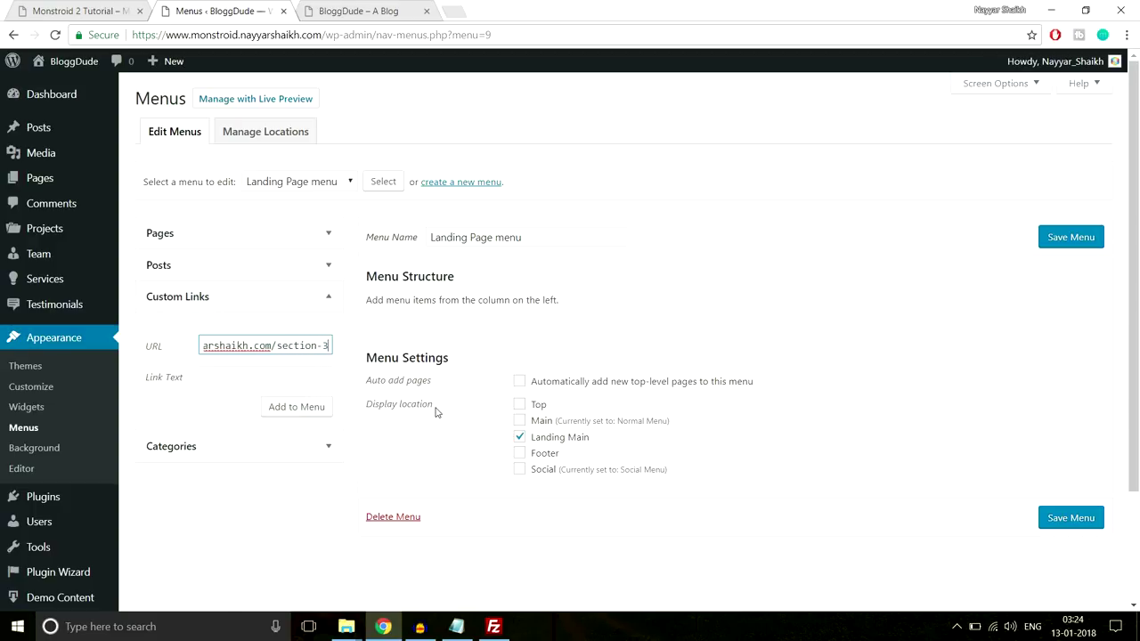
left_click(276, 378)
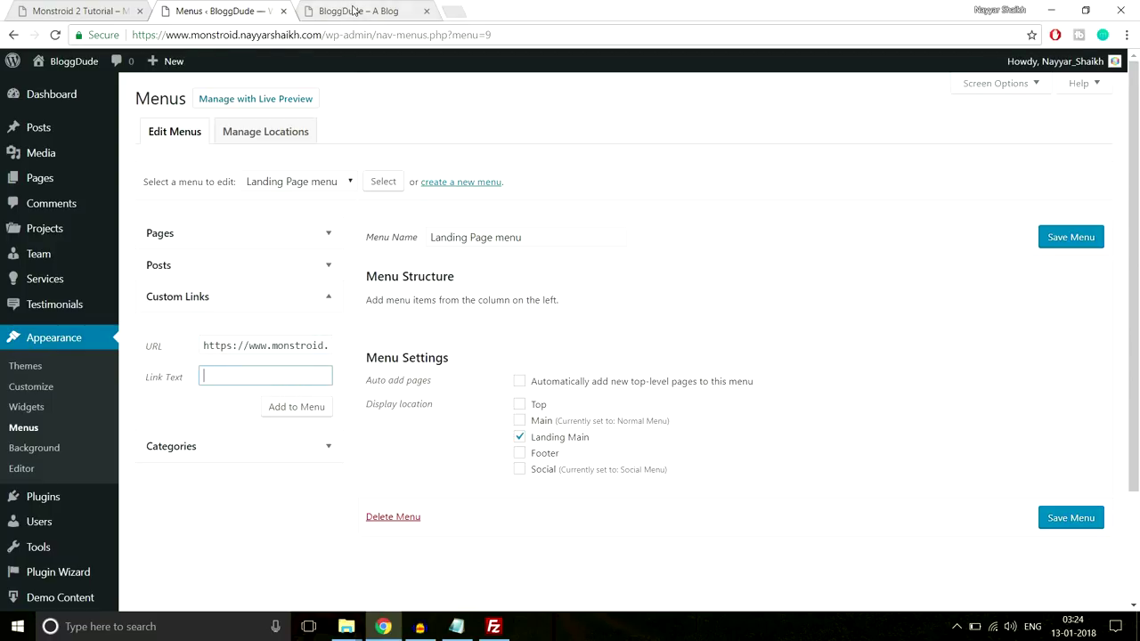
left_click(353, 10)
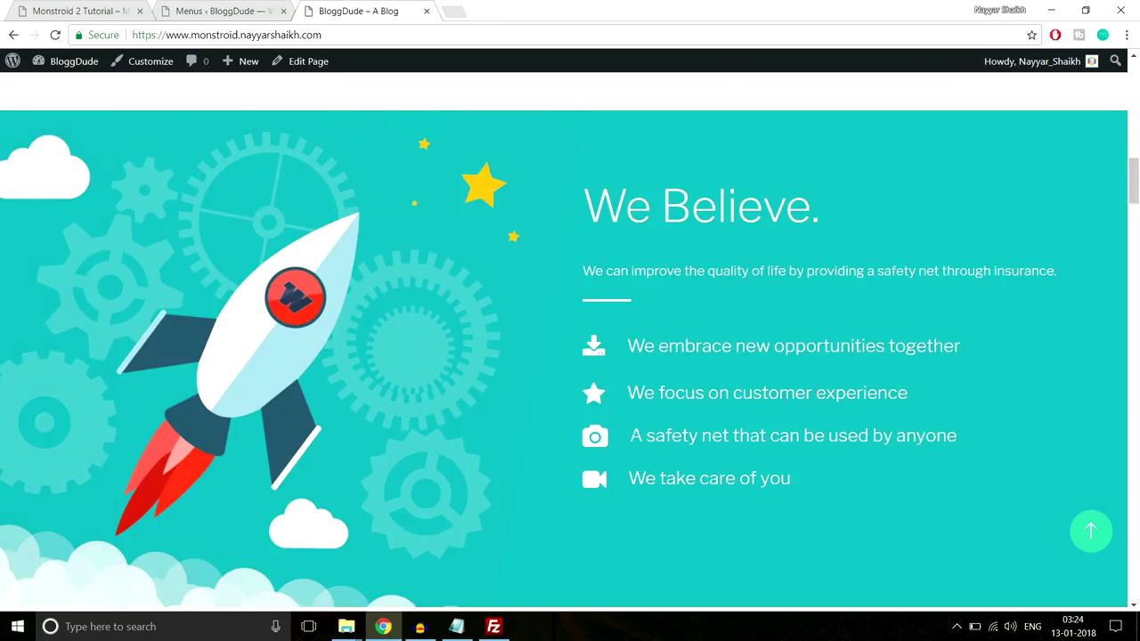
left_click(229, 7)
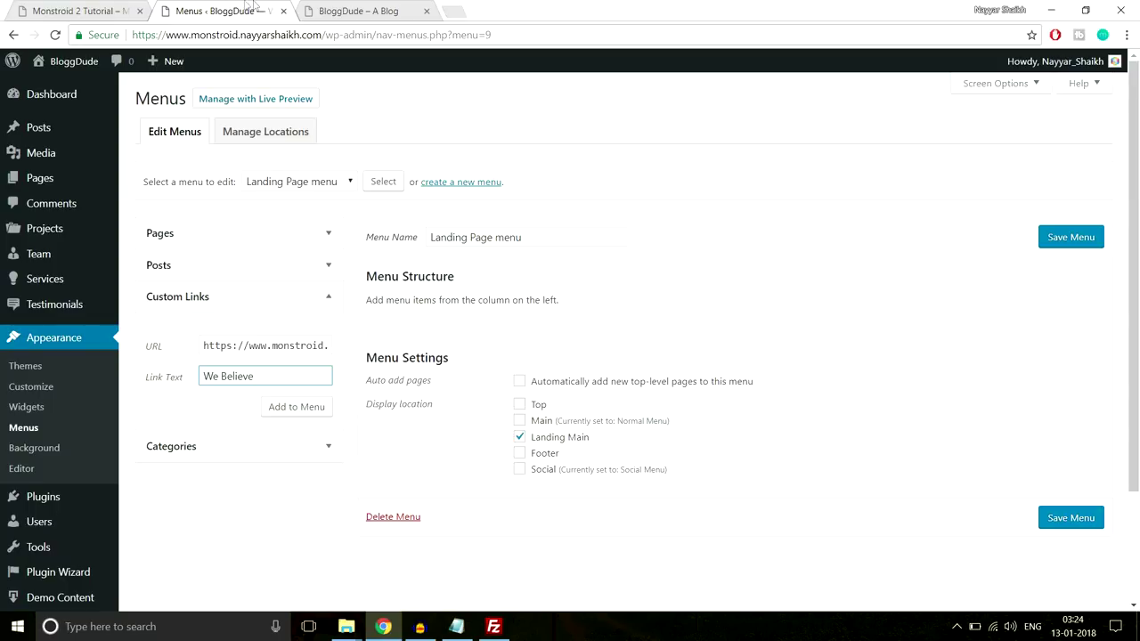
Compare with the demo's Why Us anchor and confirm the URL ends in section-3
left_click(65, 7)
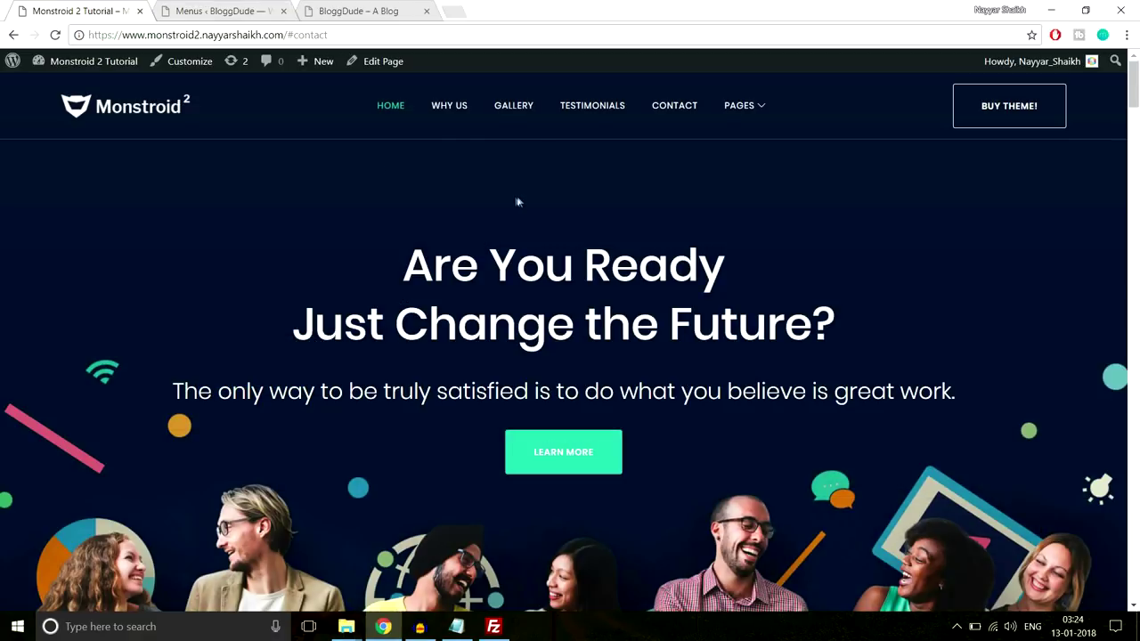
left_click(449, 106)
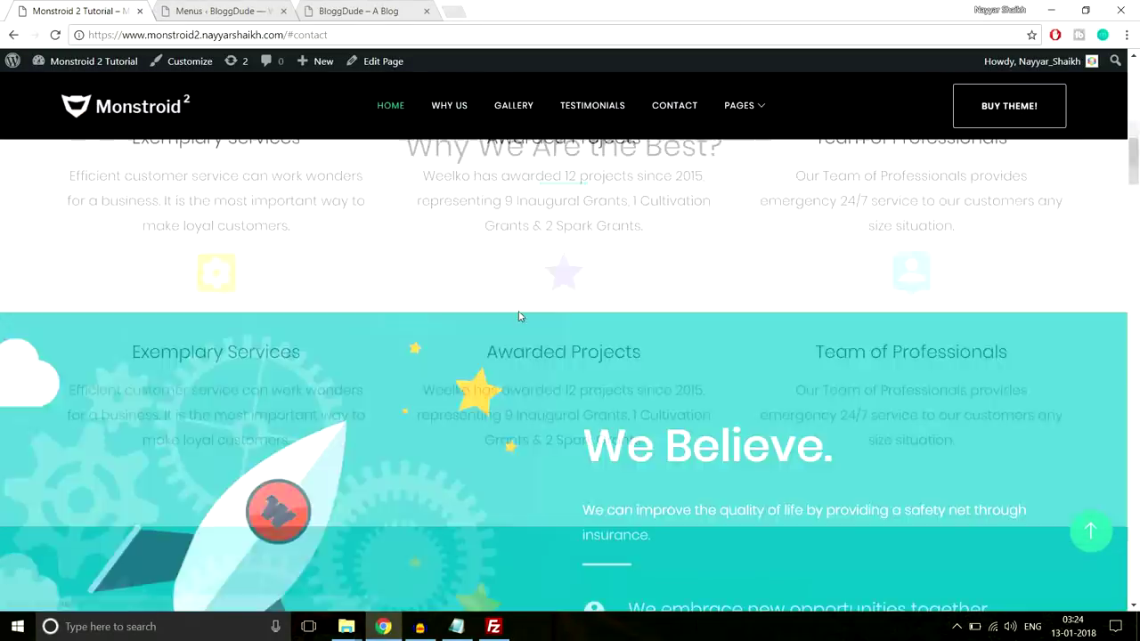
scroll(327, 389, "down", 2)
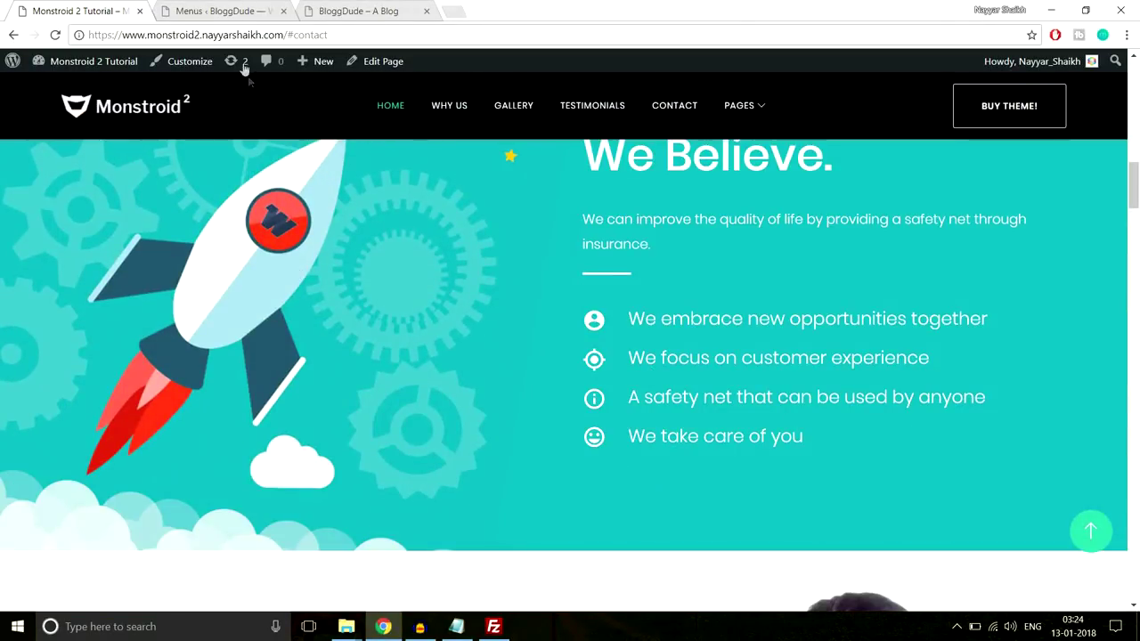
left_click(223, 11)
left_click(324, 347)
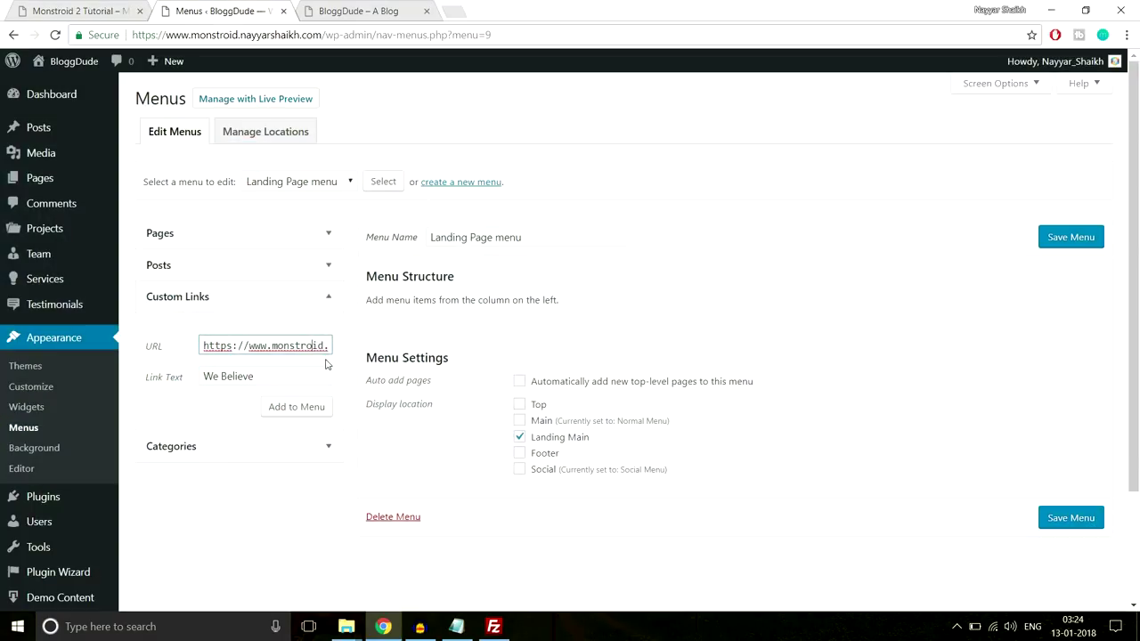
key("Right")
key("Right")
key("Right")
key("Right")
key("Right")
key("Right")
key("Right")
key("Right")
key("Right")
key("Right")
key("Right")
key("Right")
key("Right")
key("Right")
key("Right")
key("Right")
key("Right")
key("Right")
key("Right")
key("Right")
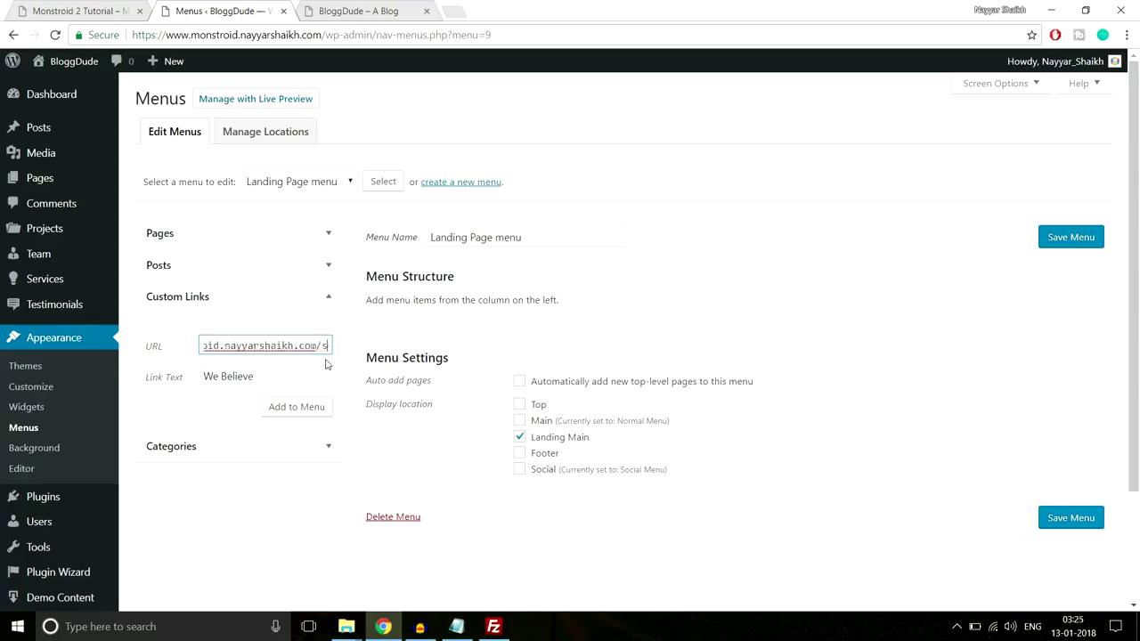
left_click_drag(278, 346, 351, 346)
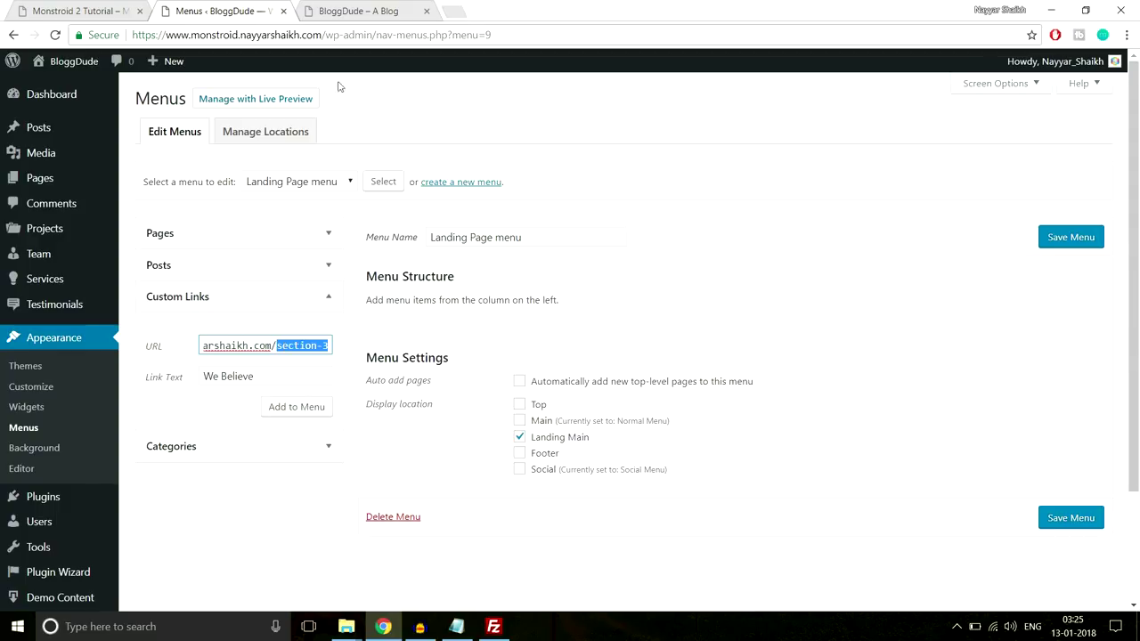
Add the We Believe section-3 link to the Landing Page menu
left_click(345, 16)
left_click(54, 4)
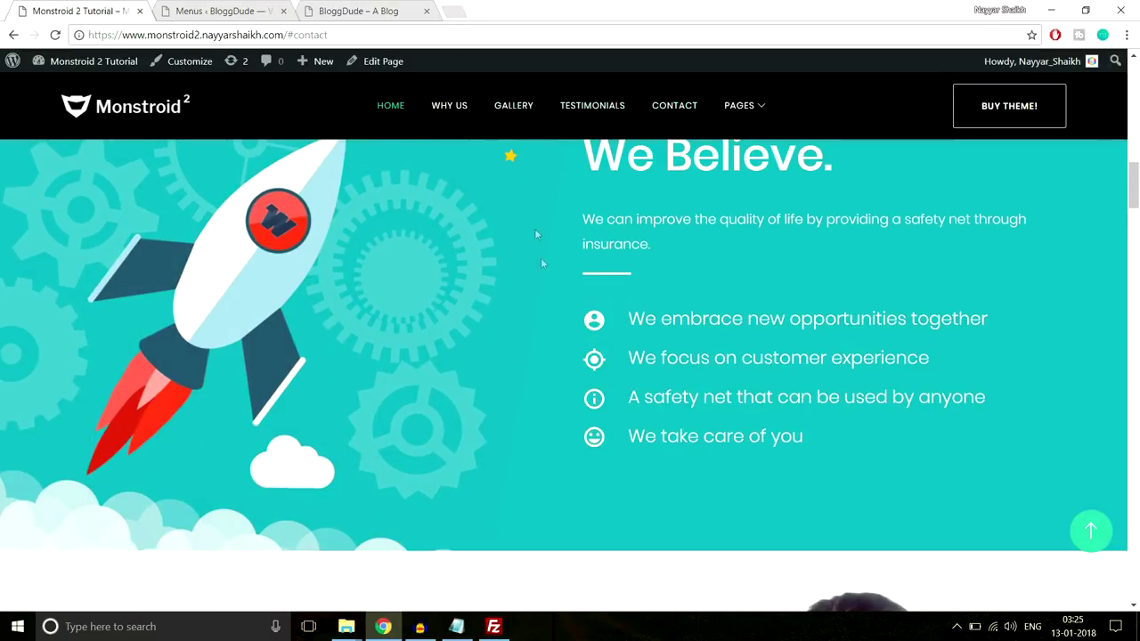
left_click(217, 8)
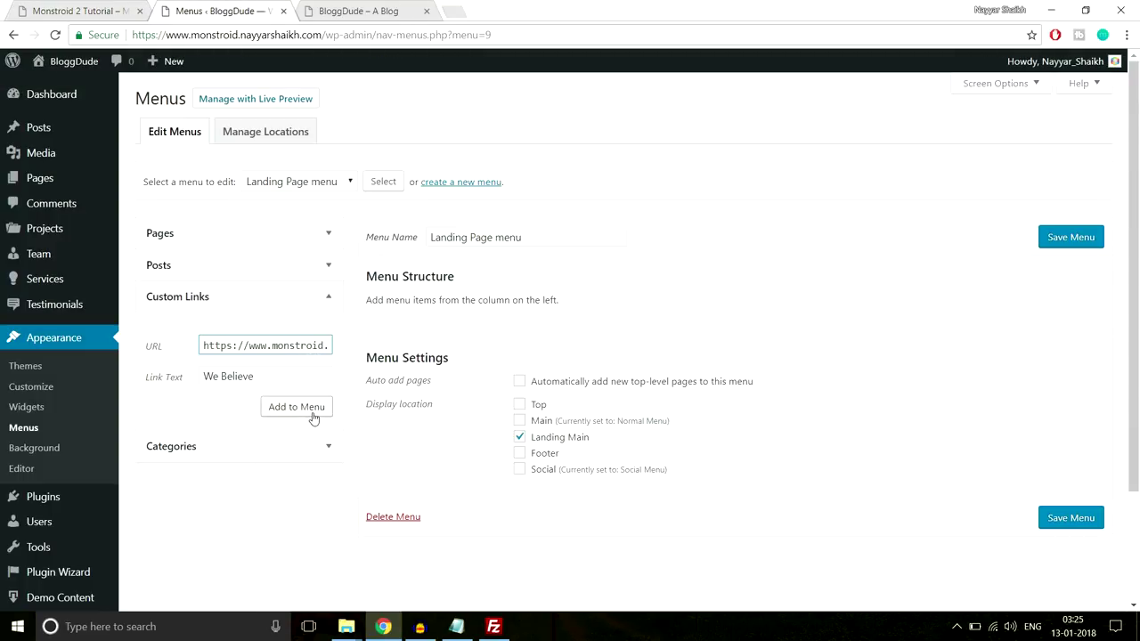
left_click(308, 416)
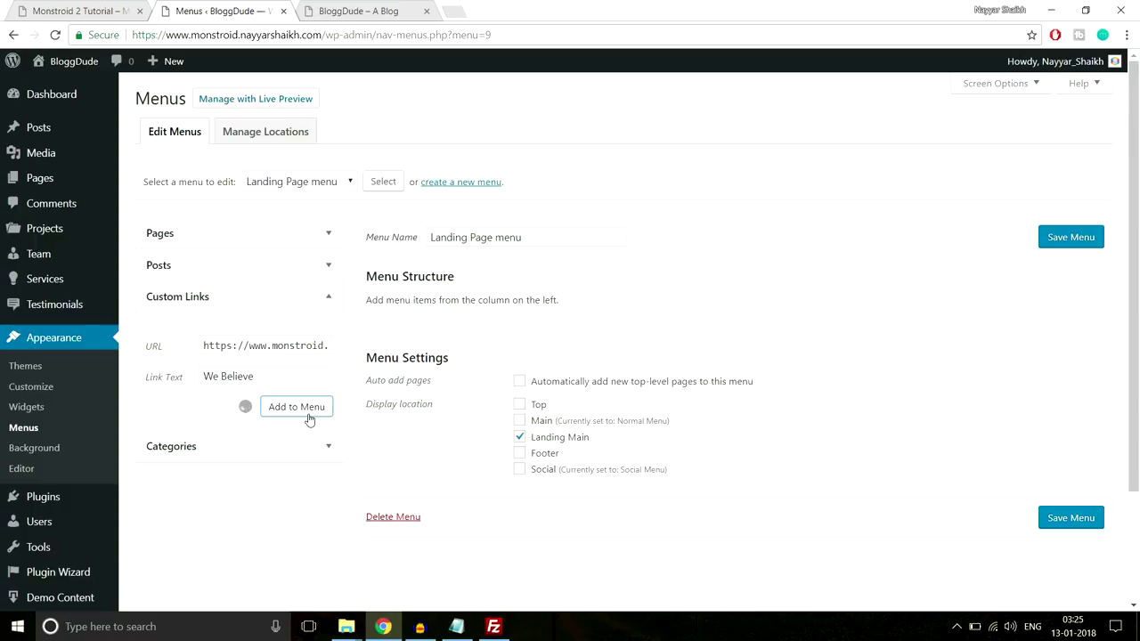
Paste the site address as a custom link URL and move Home above We Believe
left_click(271, 345)
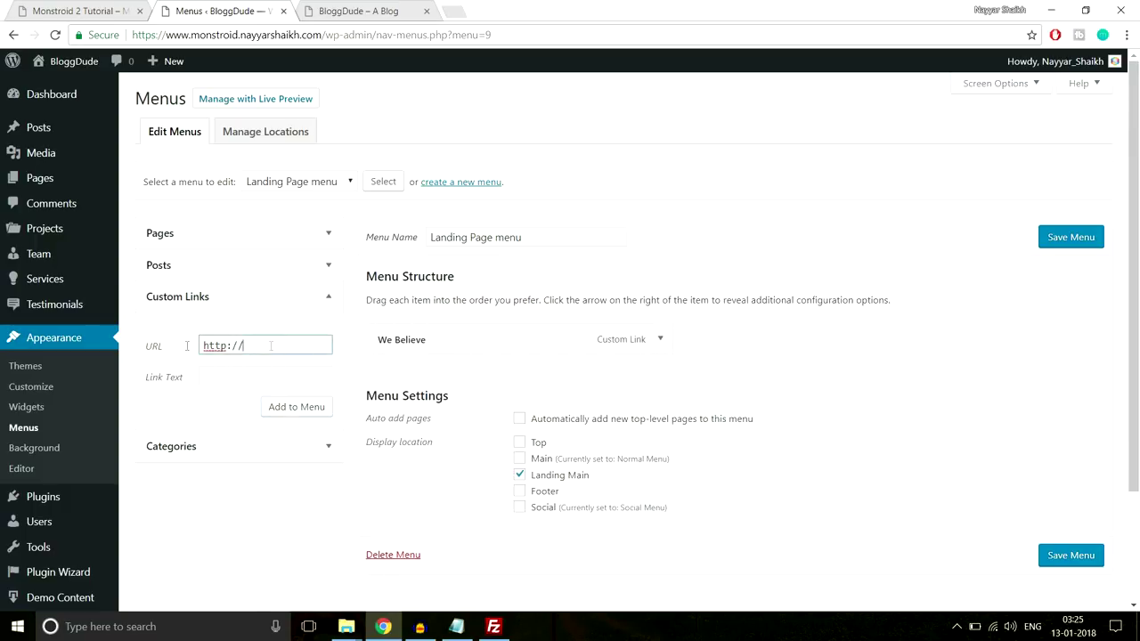
key("ctrl+a")
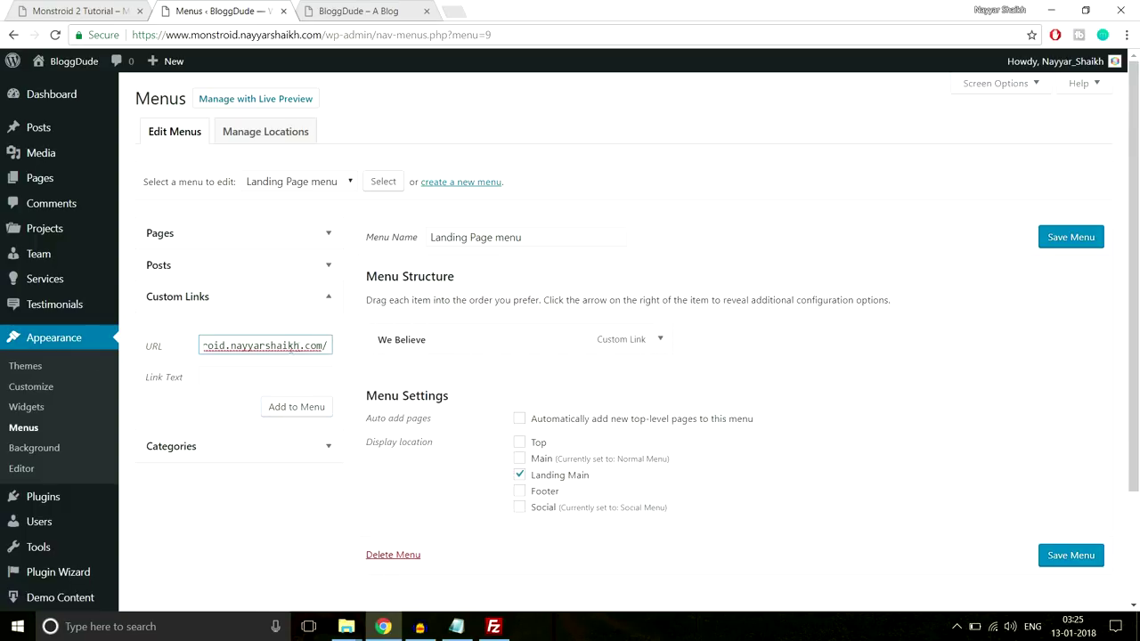
left_click(296, 379)
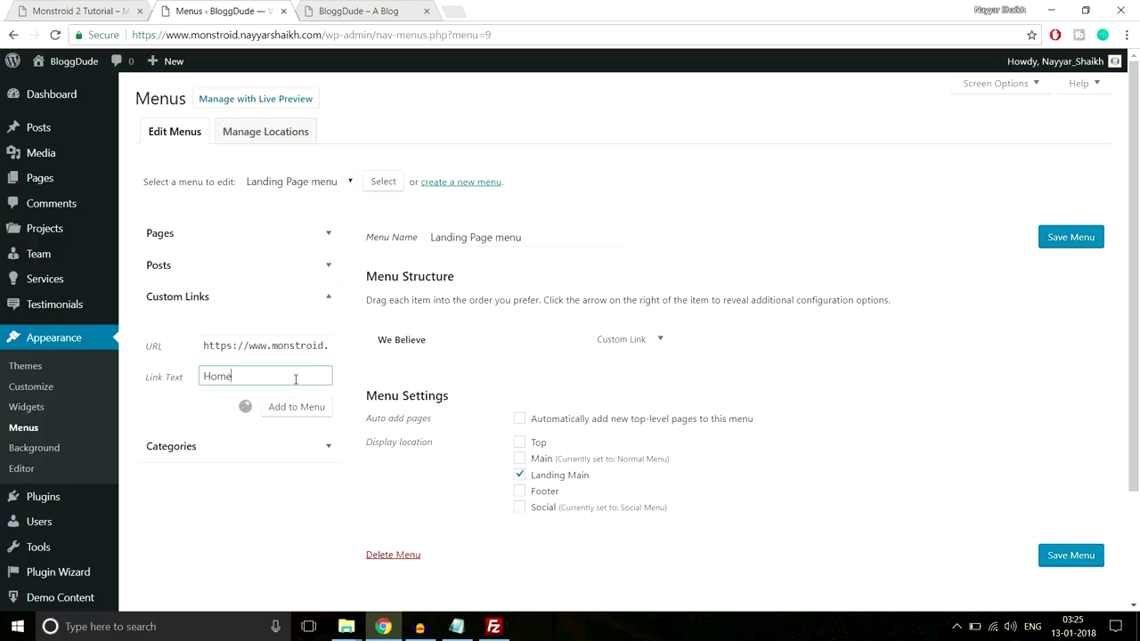
left_click_drag(443, 377, 440, 339)
Add a Gallery custom link with 'gallery' after the pasted site address
key("ctrl+1")
left_click_drag(1136, 153, 1136, 252)
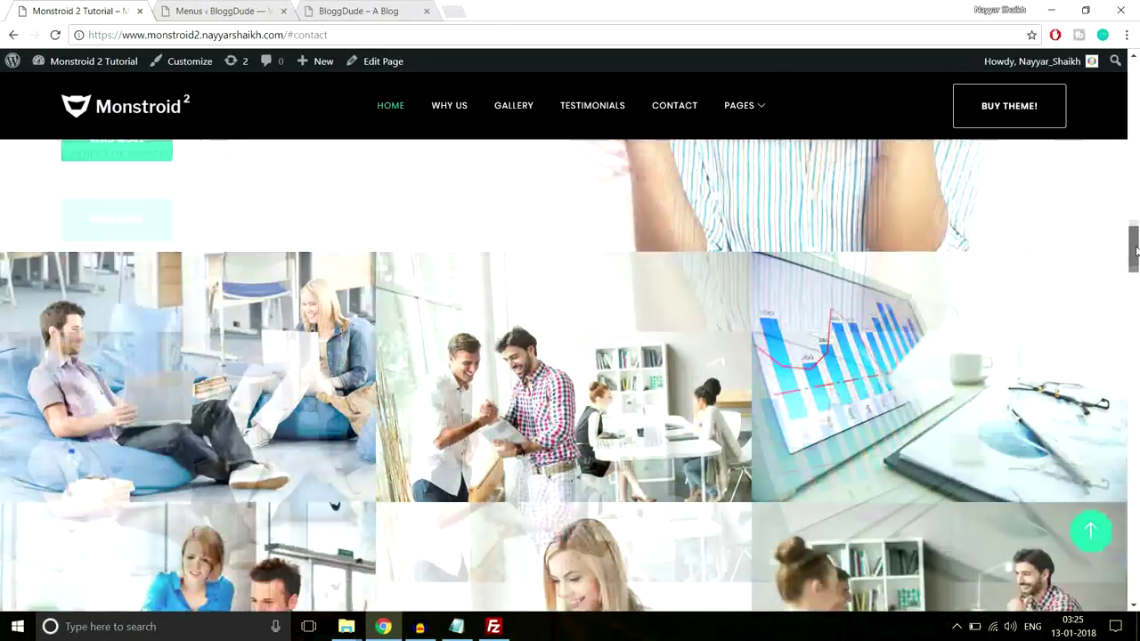
left_click(223, 11)
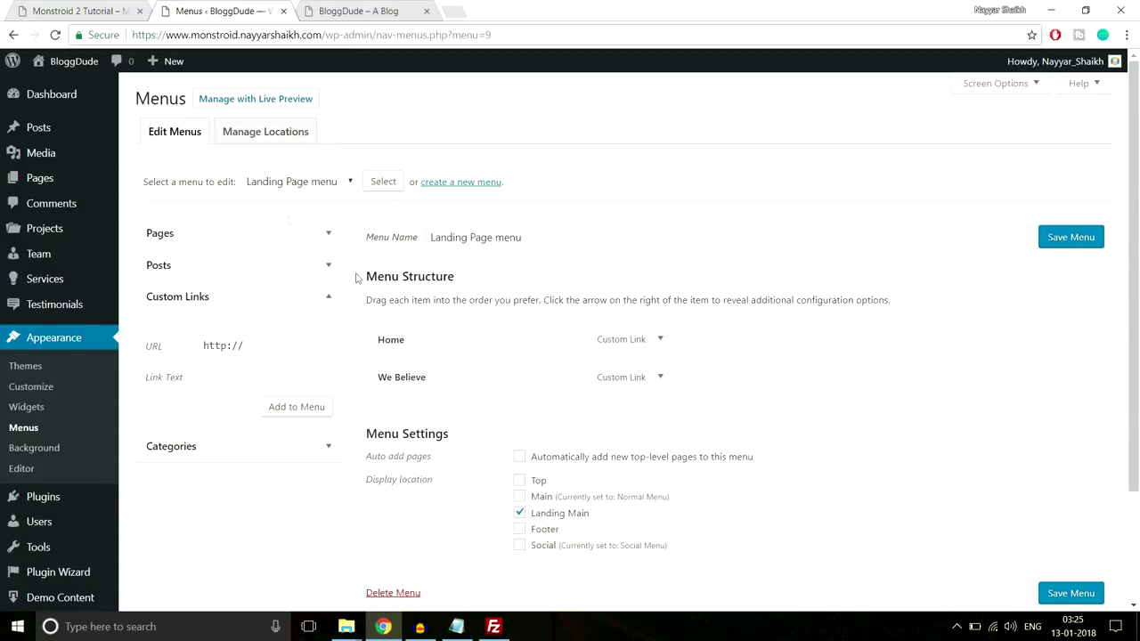
left_click(287, 345)
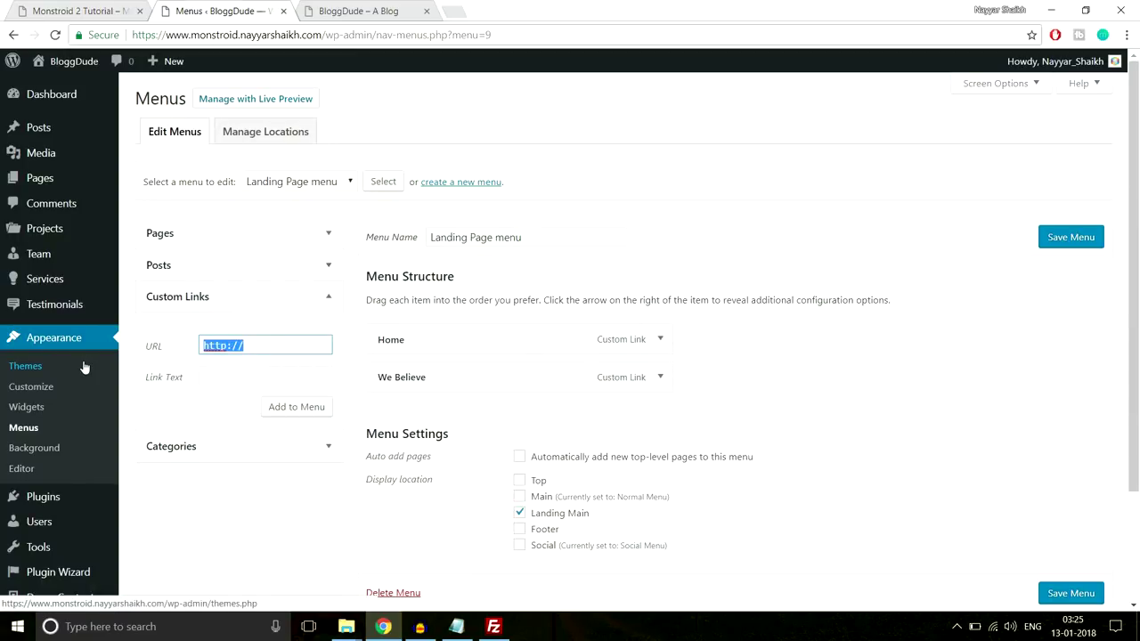
key("ctrl+v")
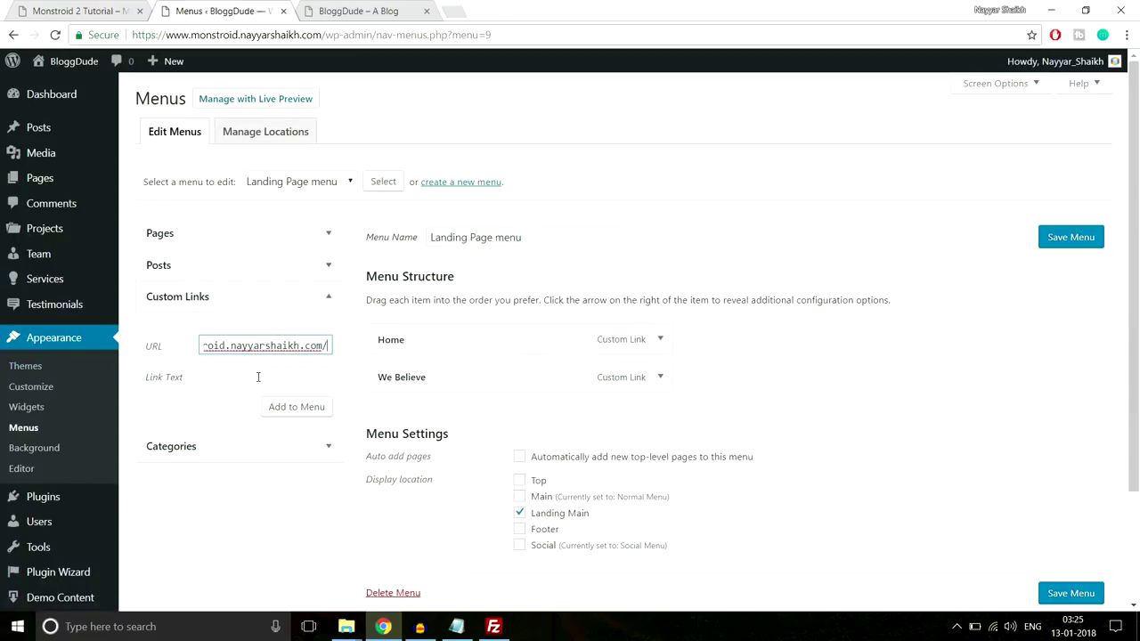
type("ga")
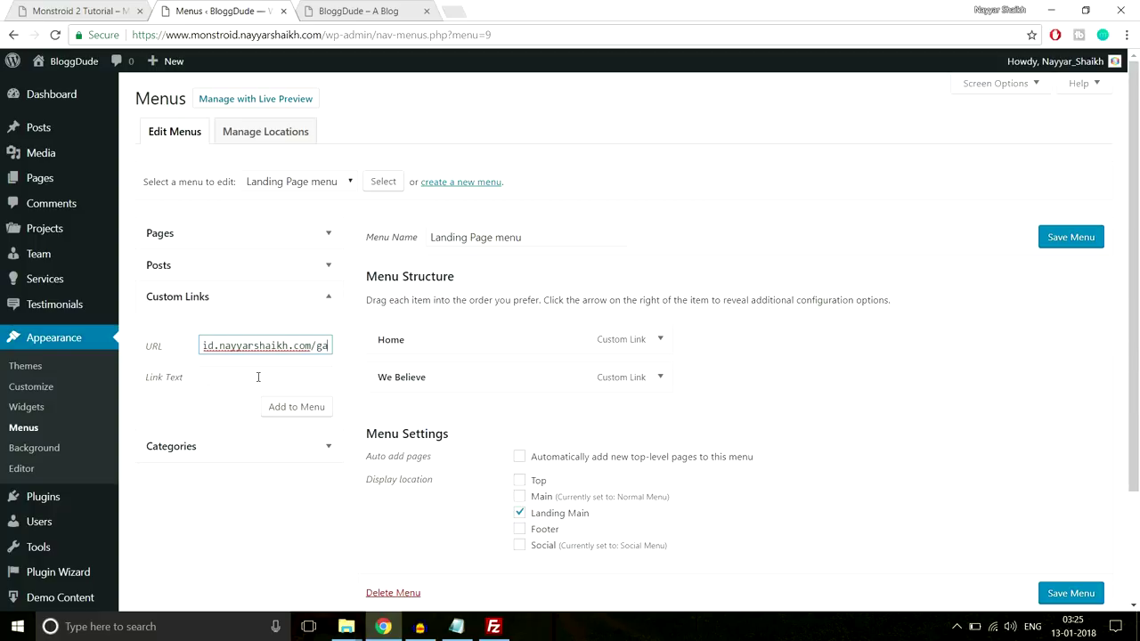
type("llery")
left_click(257, 377)
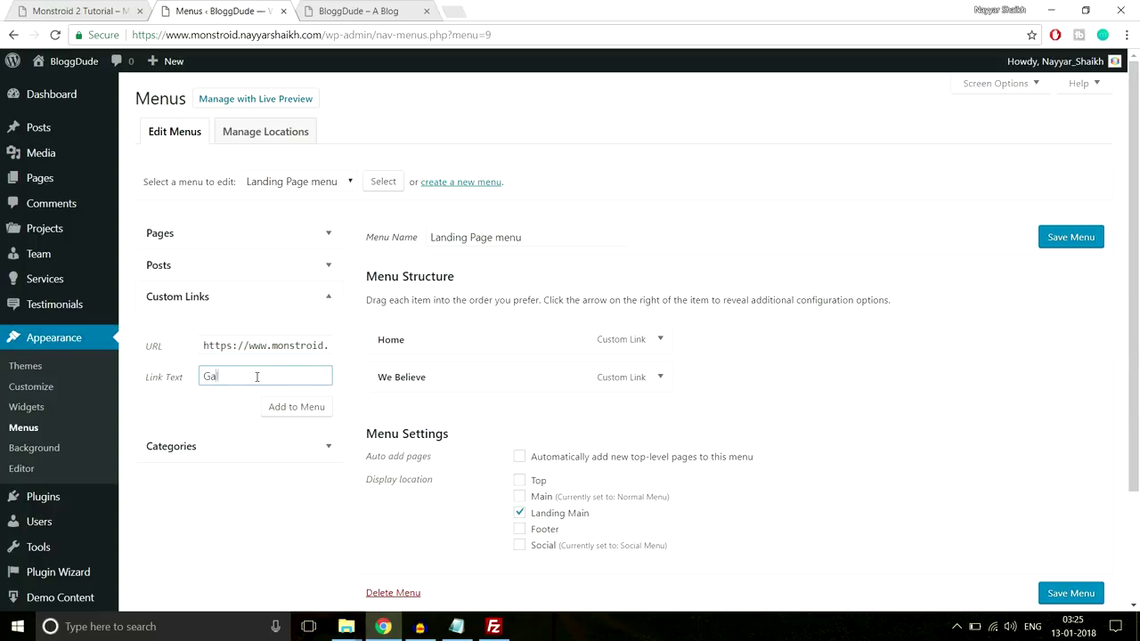
left_click(280, 406)
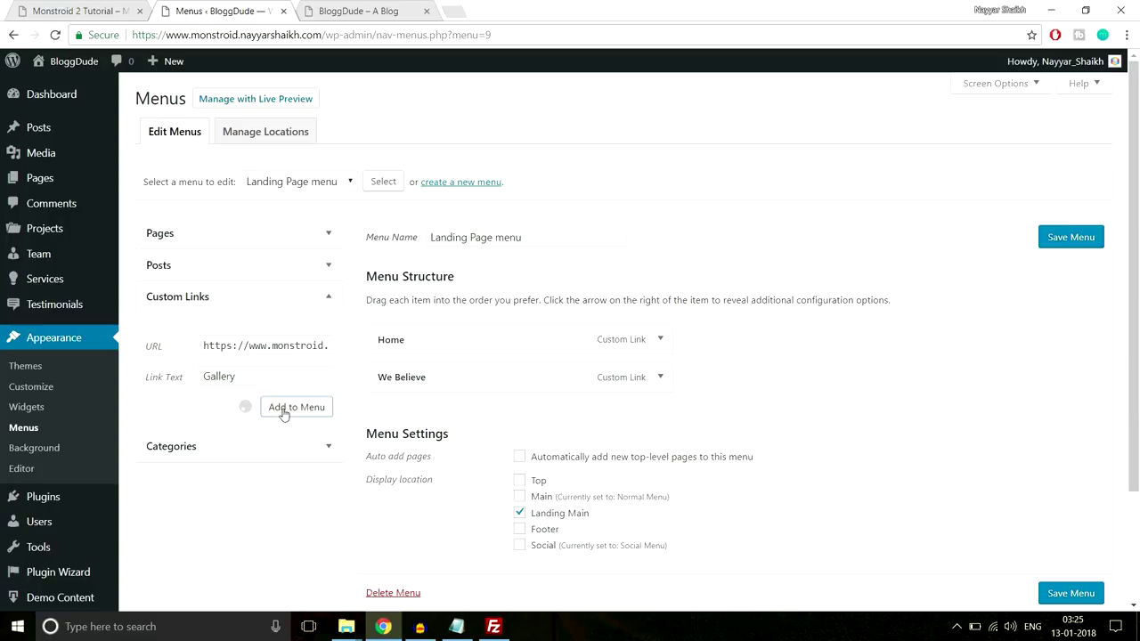
Add a Contact Us custom link with 'contact-us' after the pasted site address
left_click_drag(288, 348, 149, 358)
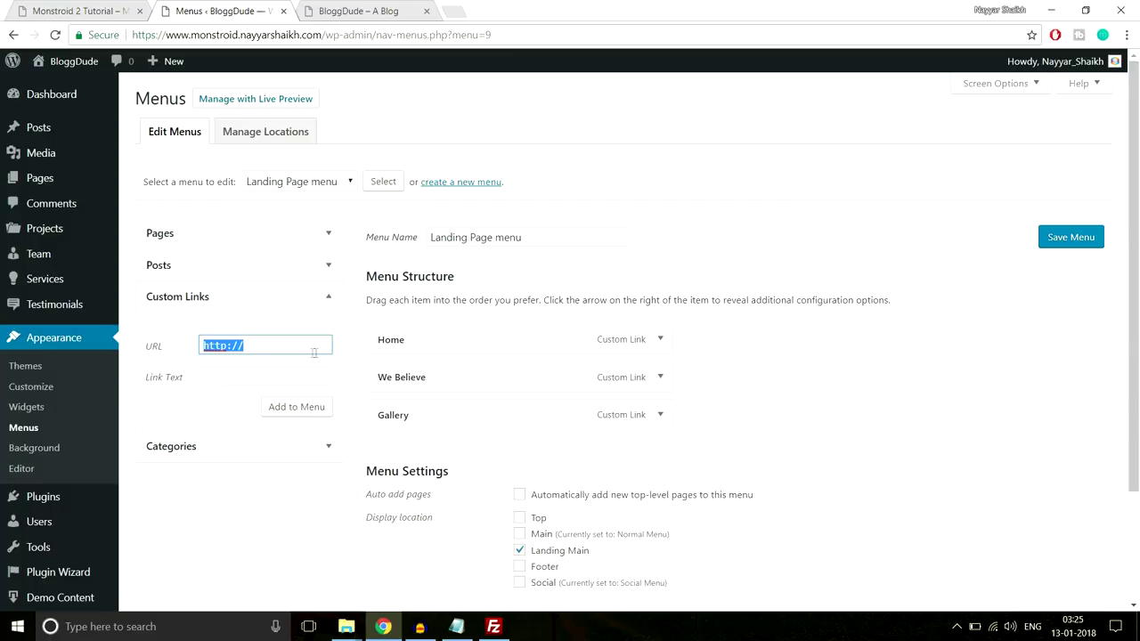
left_click(134, 8)
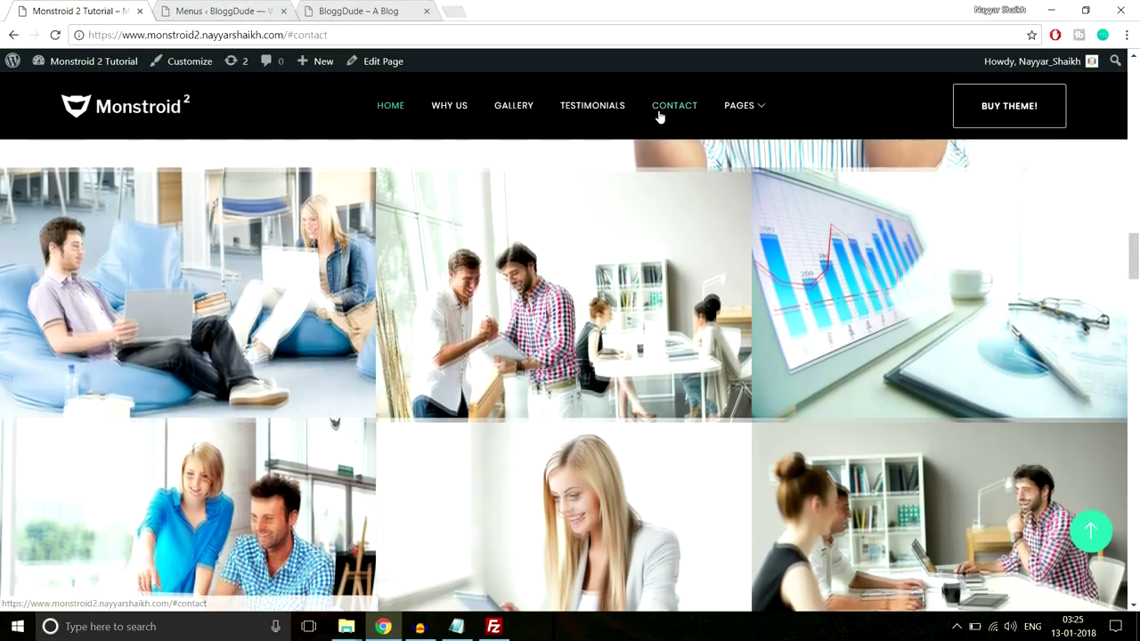
left_click(659, 117)
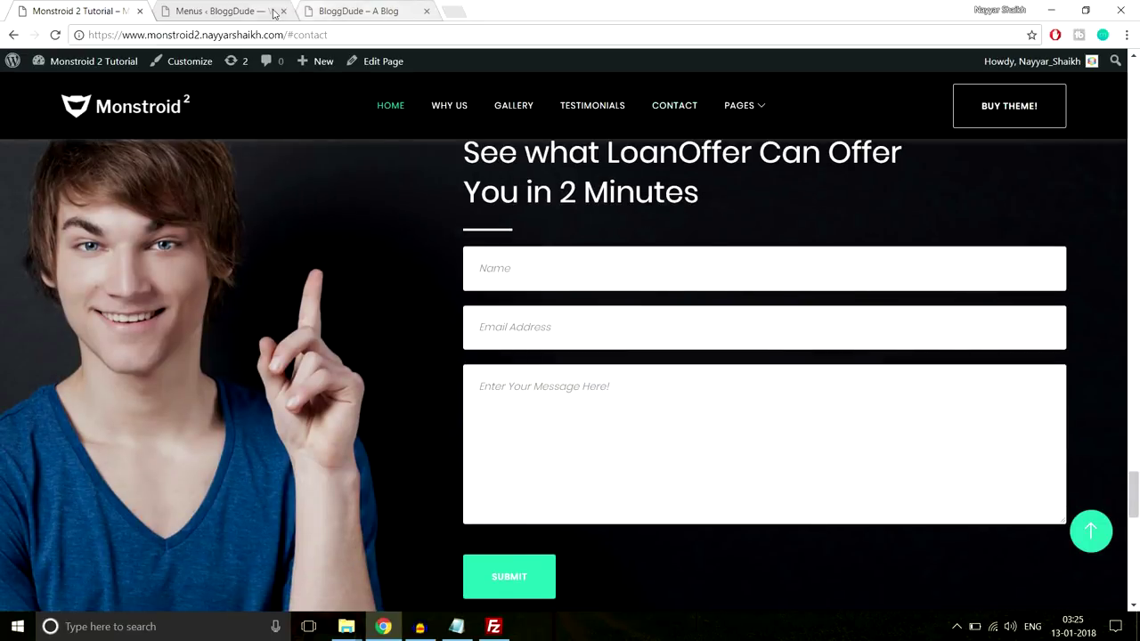
left_click(223, 11)
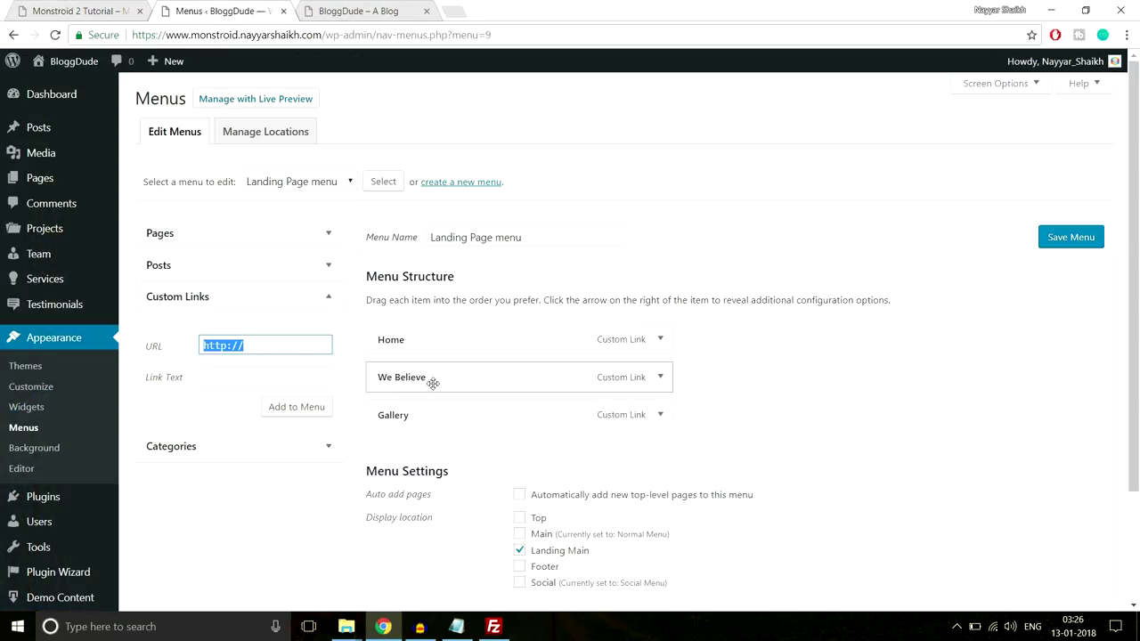
key("ctrl+v")
type("c")
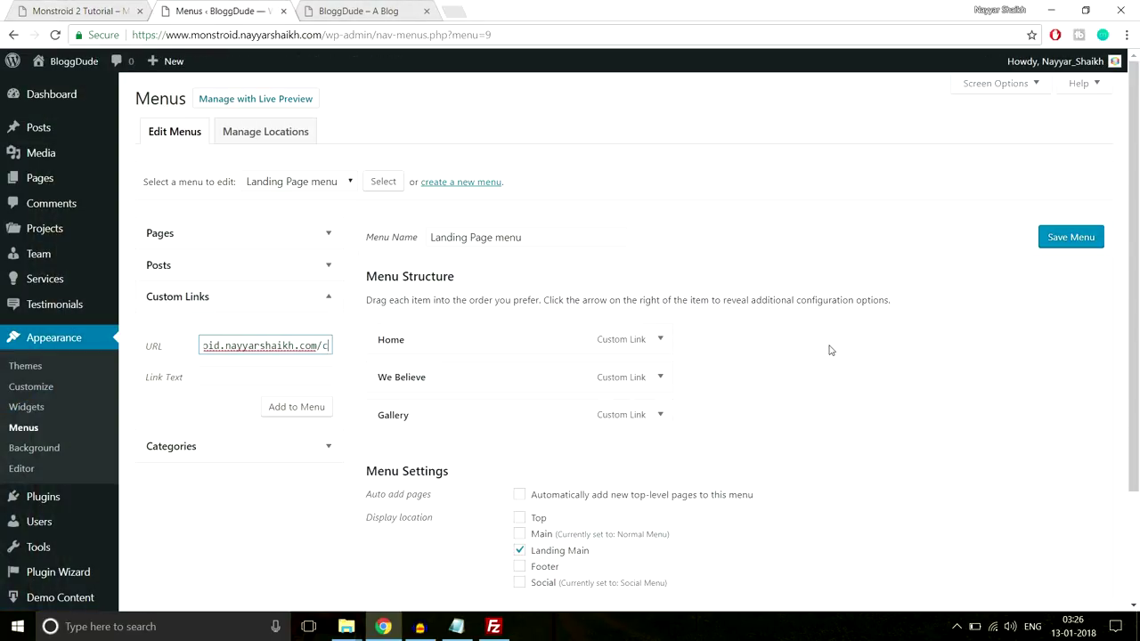
type("ontact-us")
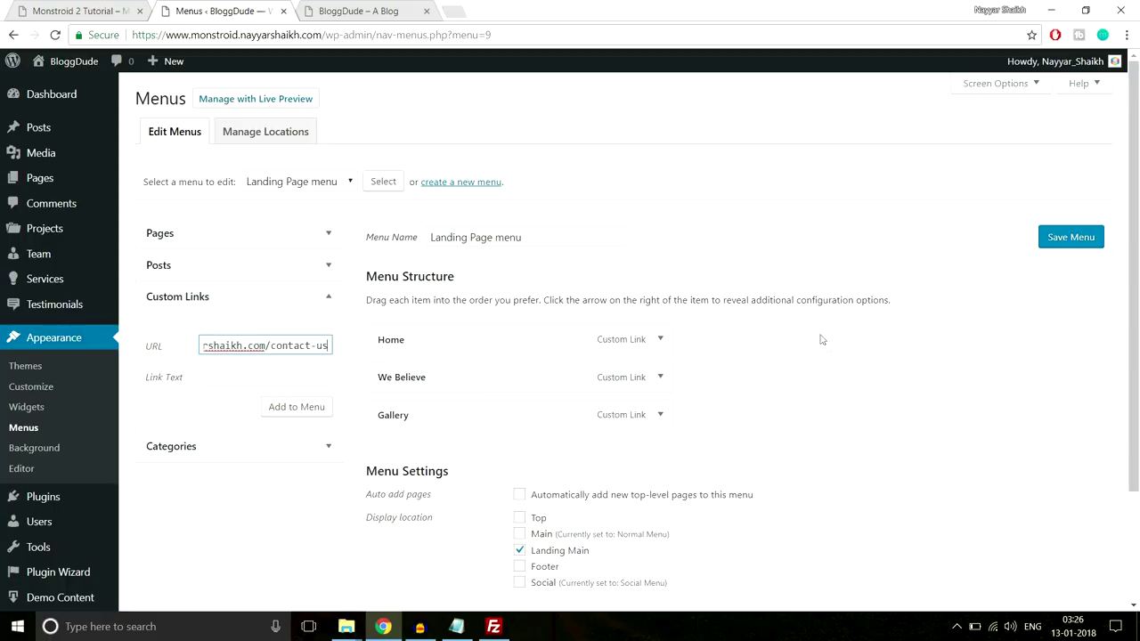
left_click(310, 374)
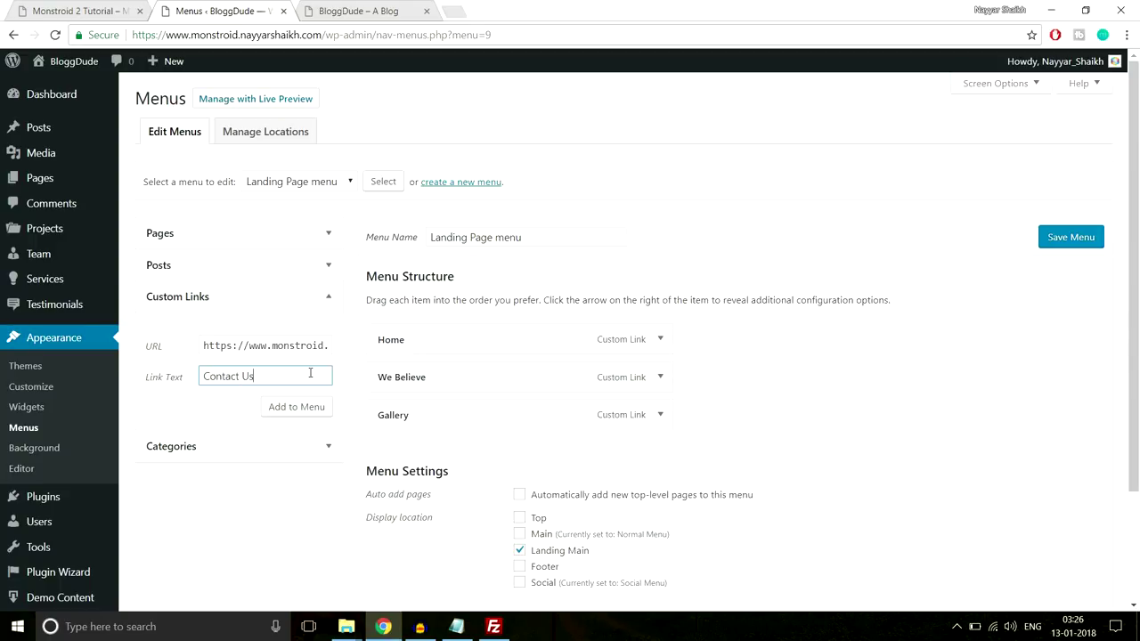
left_click(305, 407)
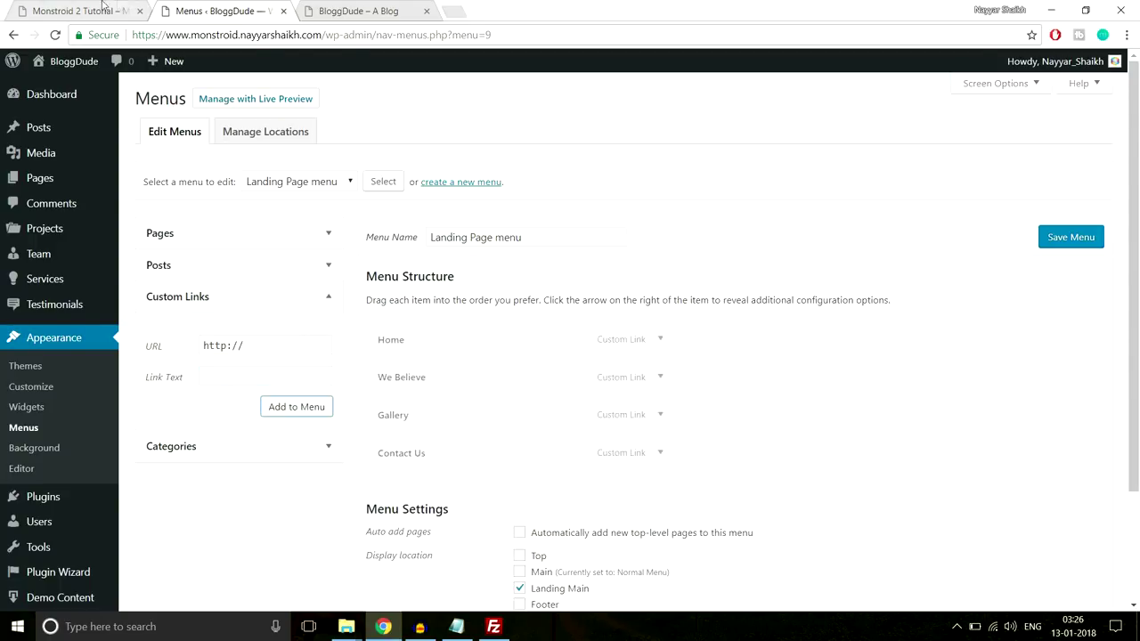
Add a Pages custom link with URL '#' to the Landing Page menu
left_click(80, 10)
mouse_move(752, 107)
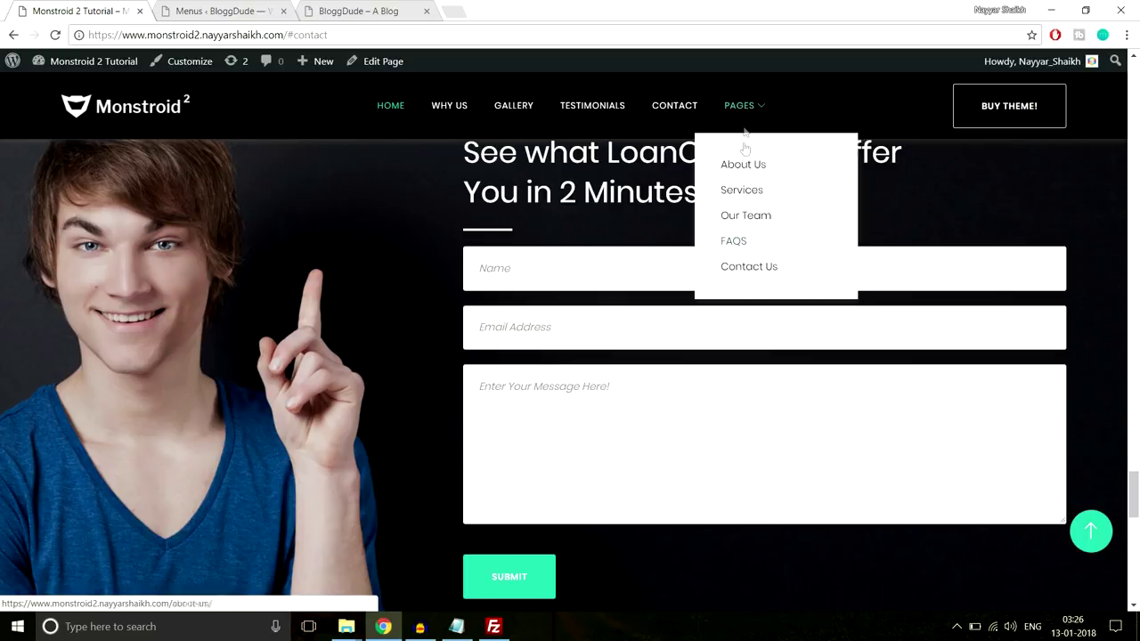
left_click(258, 7)
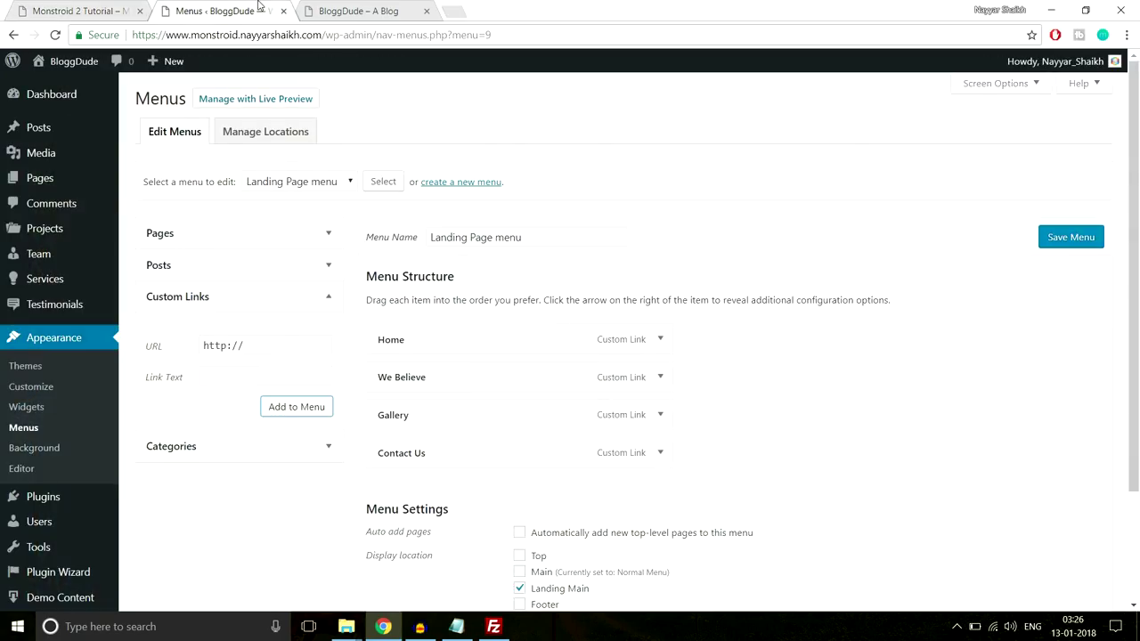
left_click_drag(280, 338, 169, 341)
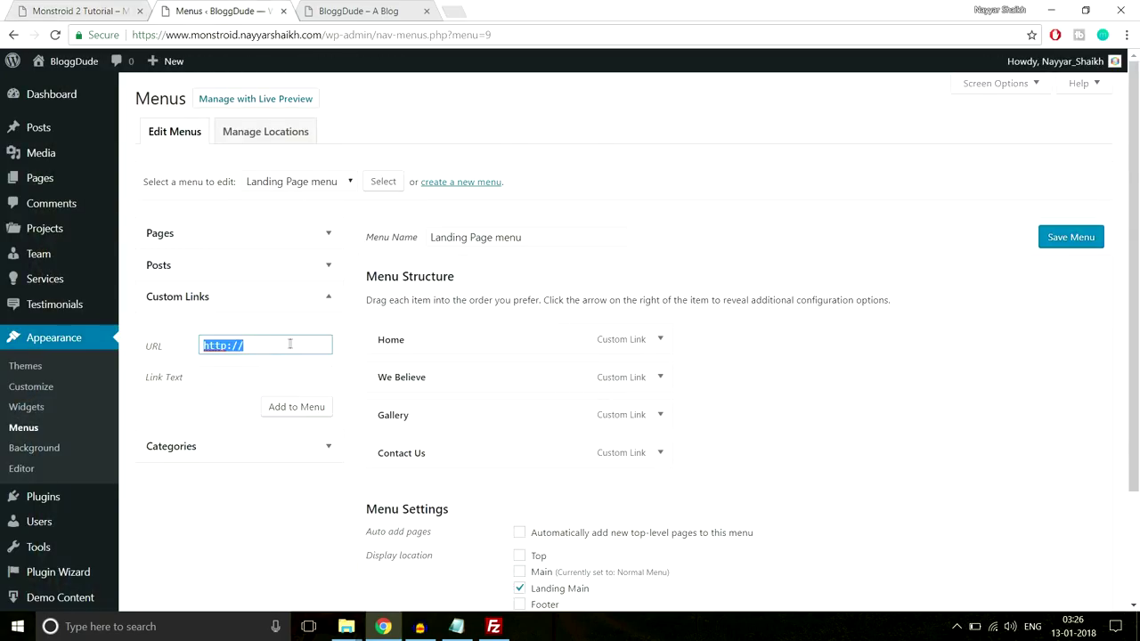
type("#")
key("Tab")
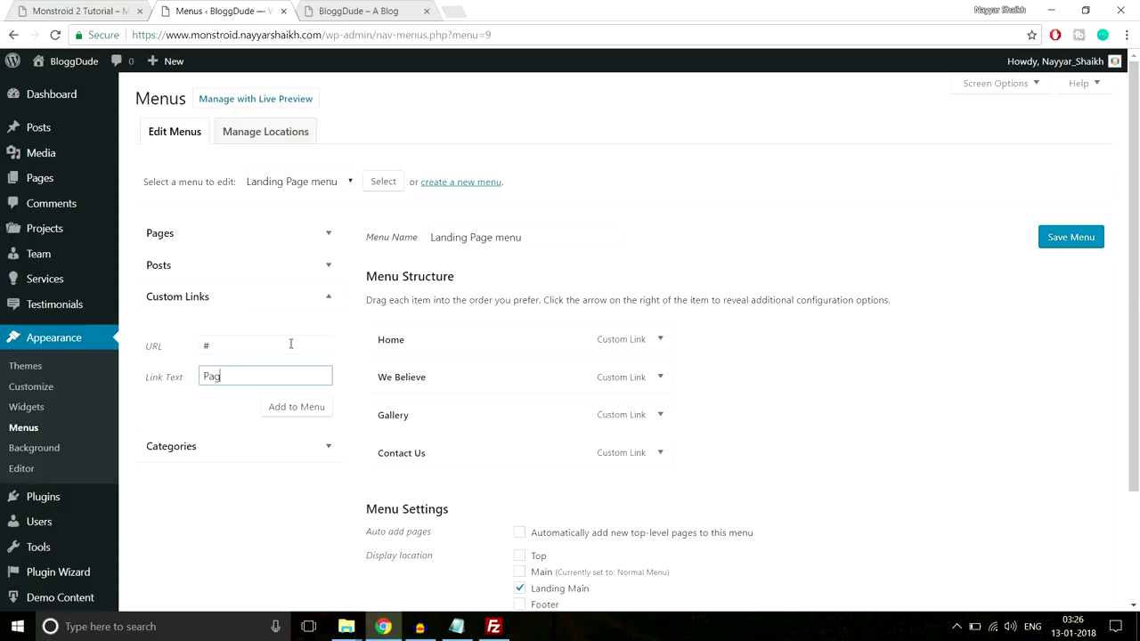
left_click(317, 407)
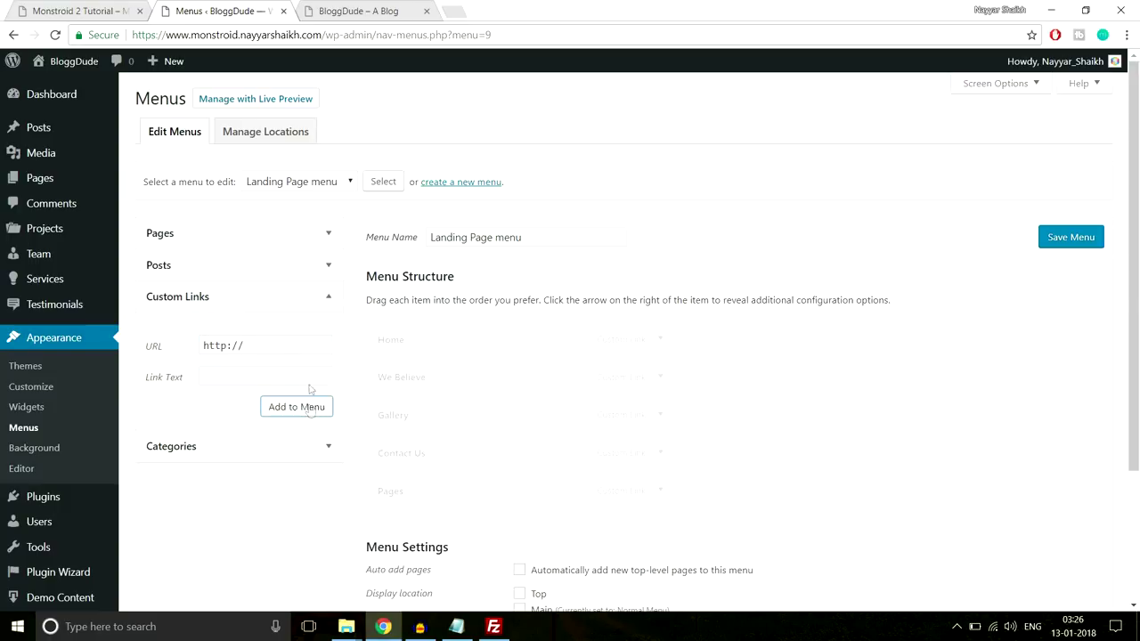
left_click(304, 246)
Add the Contact Us, FAQS, Our Team, Seervices and About Us pages to the menu
left_click(195, 306)
left_click(183, 323)
left_click(183, 340)
left_click(185, 375)
left_click(183, 357)
left_click(297, 426)
scroll(332, 405, "down", 3)
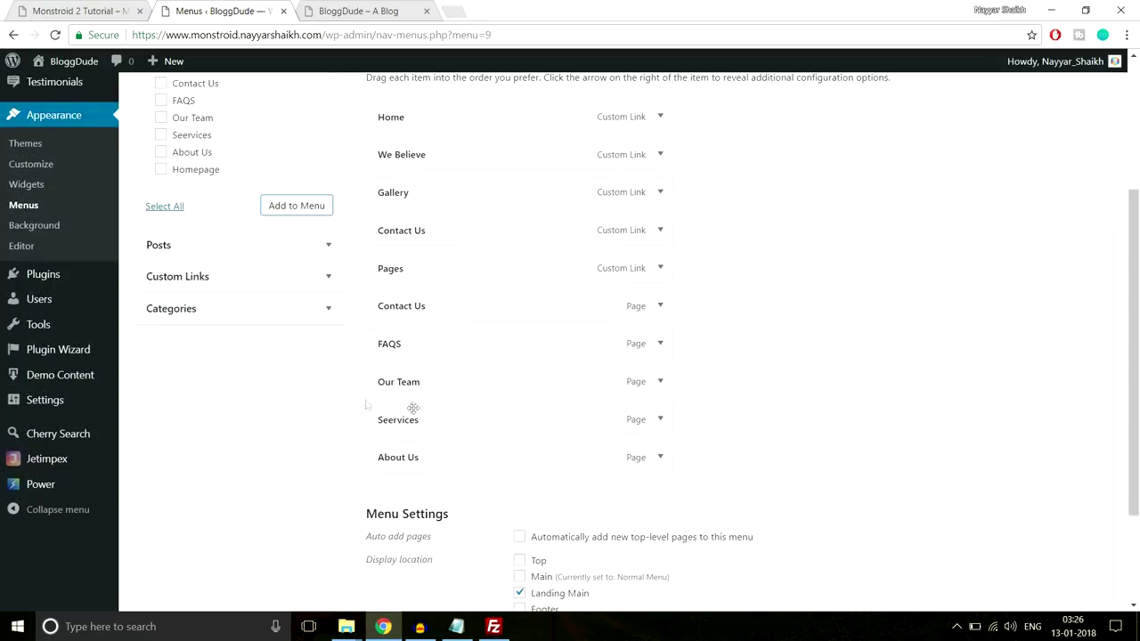
Nest the added pages as sub items under Pages and save the menu
left_click_drag(434, 308, 456, 308)
left_click_drag(400, 337, 435, 377)
left_click_drag(398, 420, 426, 418)
left_click_drag(396, 458, 435, 456)
scroll(717, 442, "down", 3)
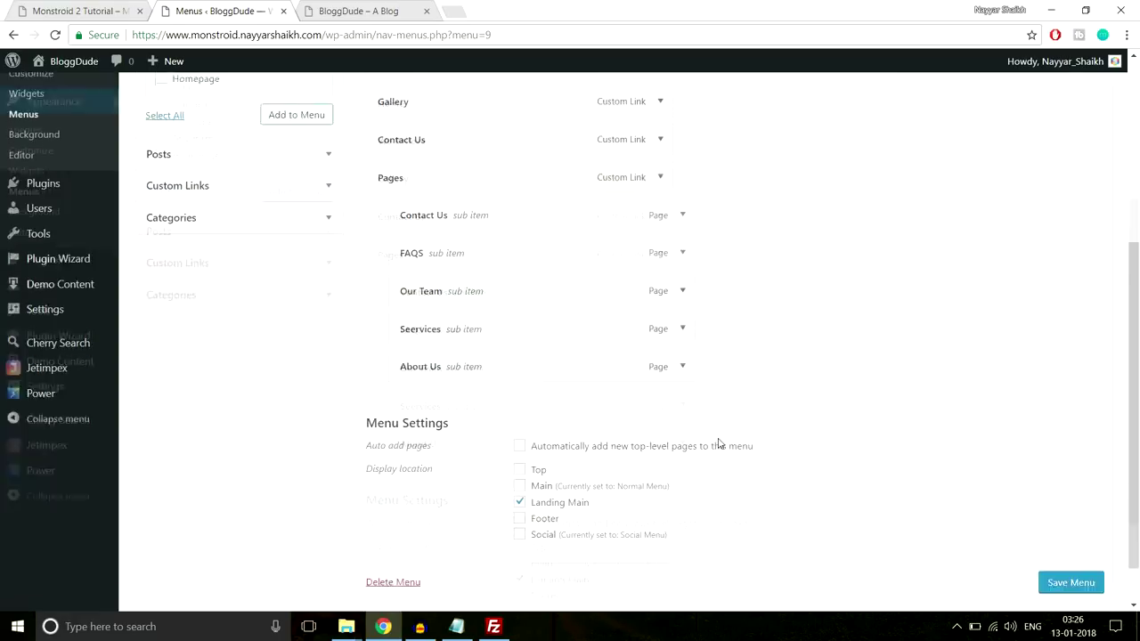
left_click(1053, 537)
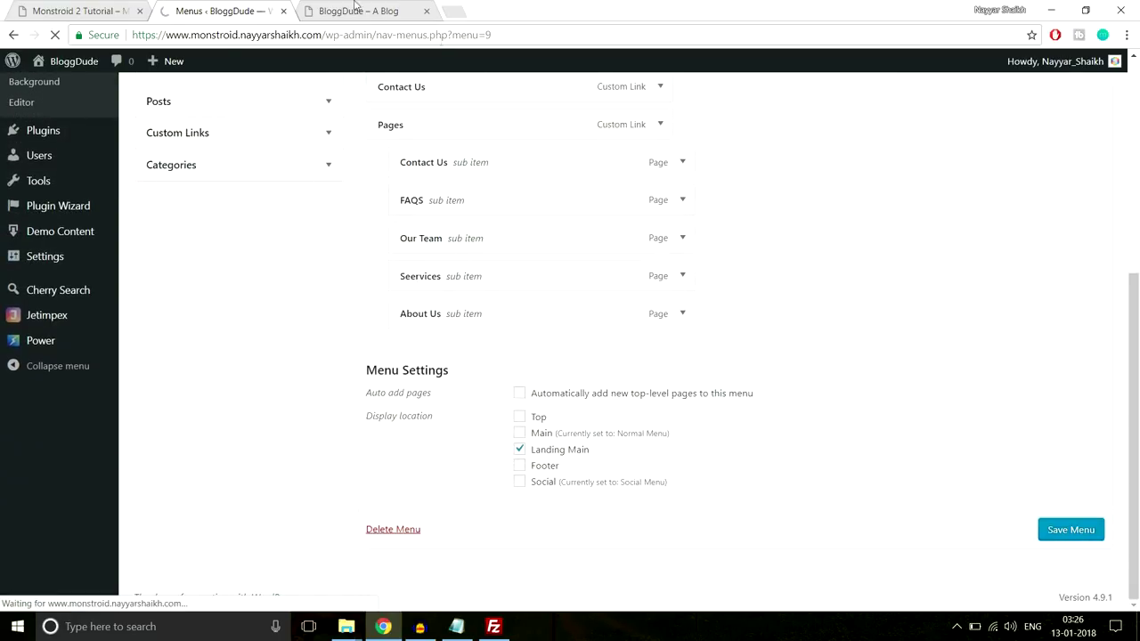
left_click(369, 11)
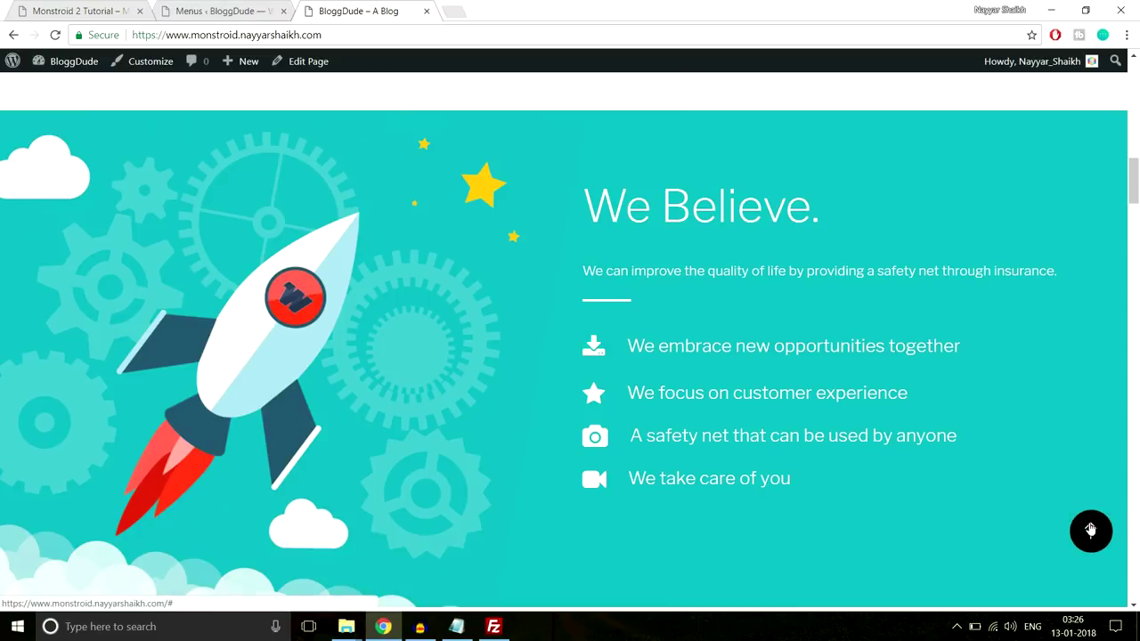
Test the We Believe link on the live site, which loads a section-3 404 page
left_click(1089, 531)
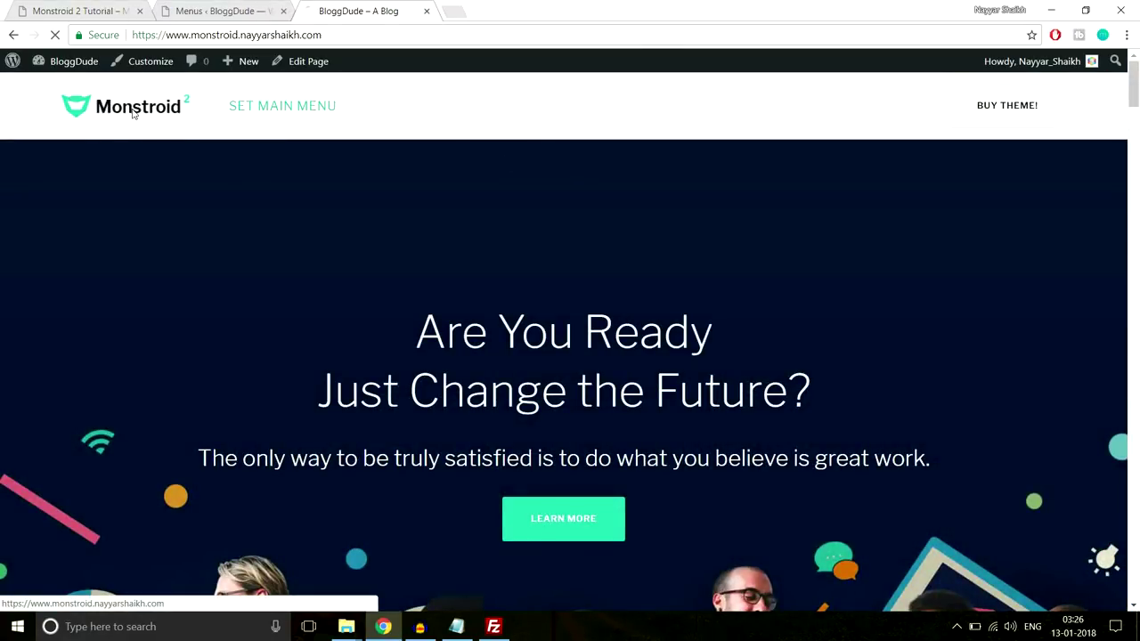
left_click(125, 115)
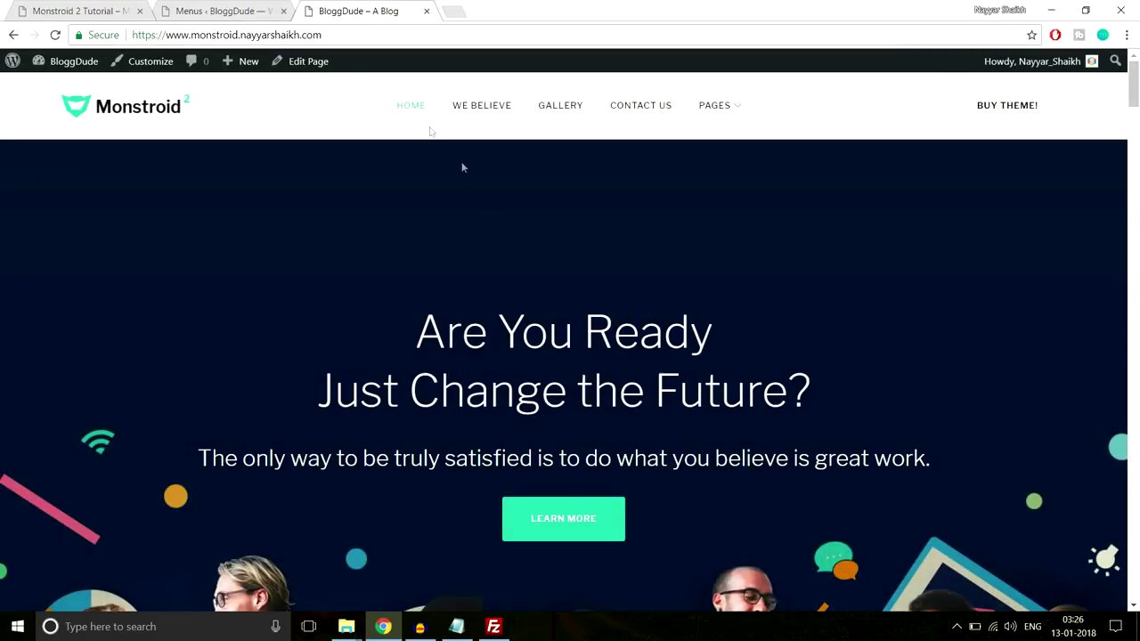
left_click(478, 114)
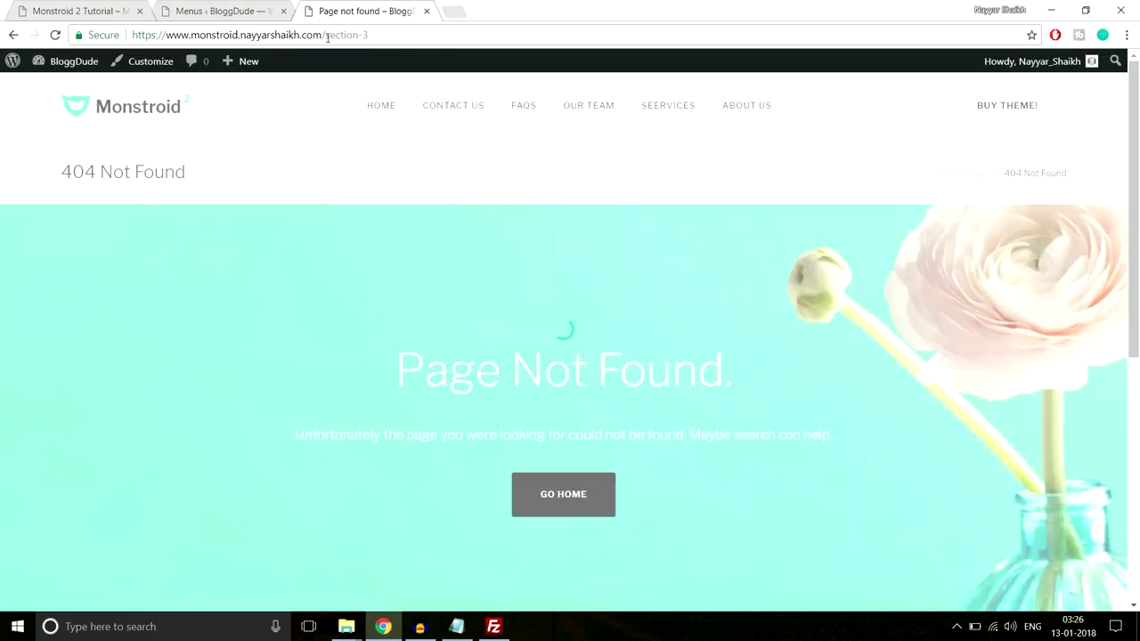
left_click_drag(326, 36, 404, 36)
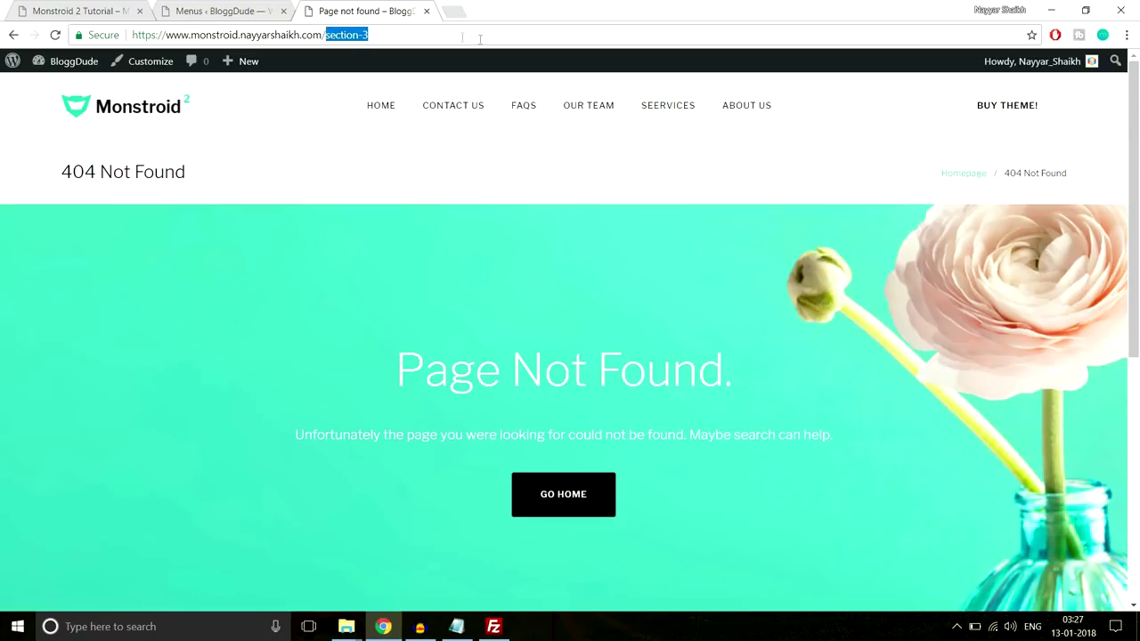
left_click(410, 33)
scroll(720, 333, "down", 5)
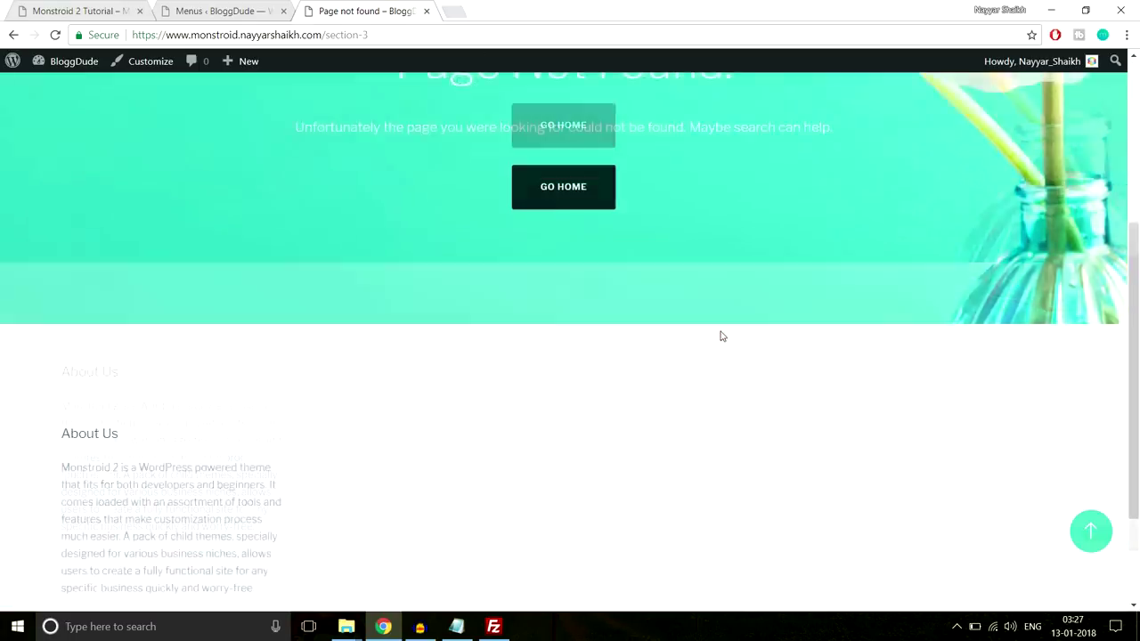
scroll(720, 346, "up", 5)
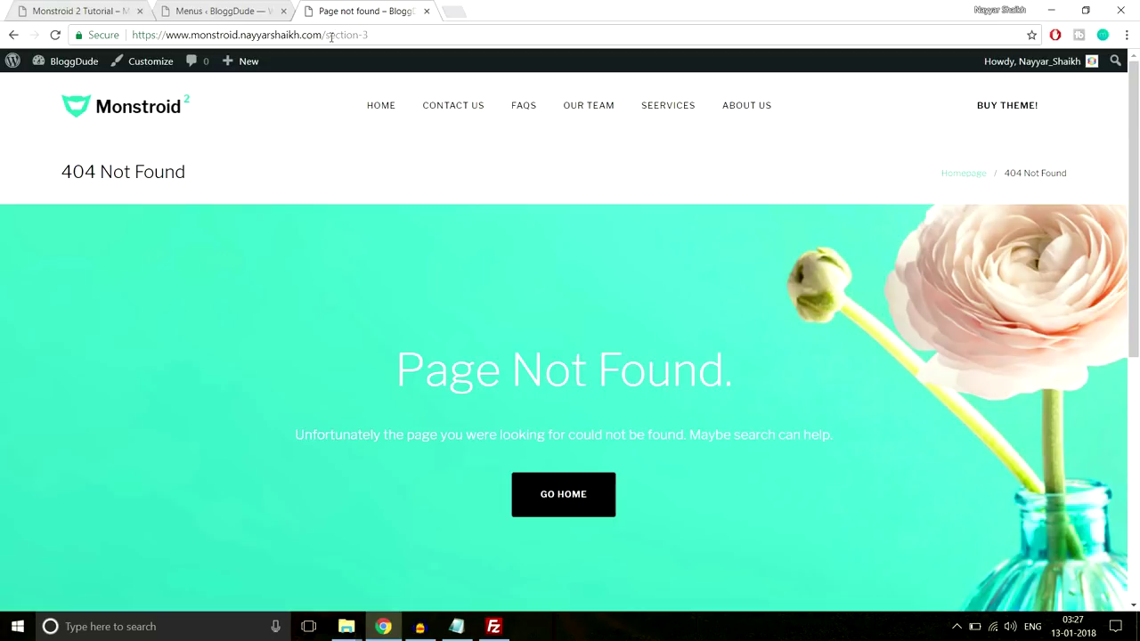
Compare with the Monstroid 2 demo, then return to the Menus editor's Menu Structure
key("ctrl+Tab")
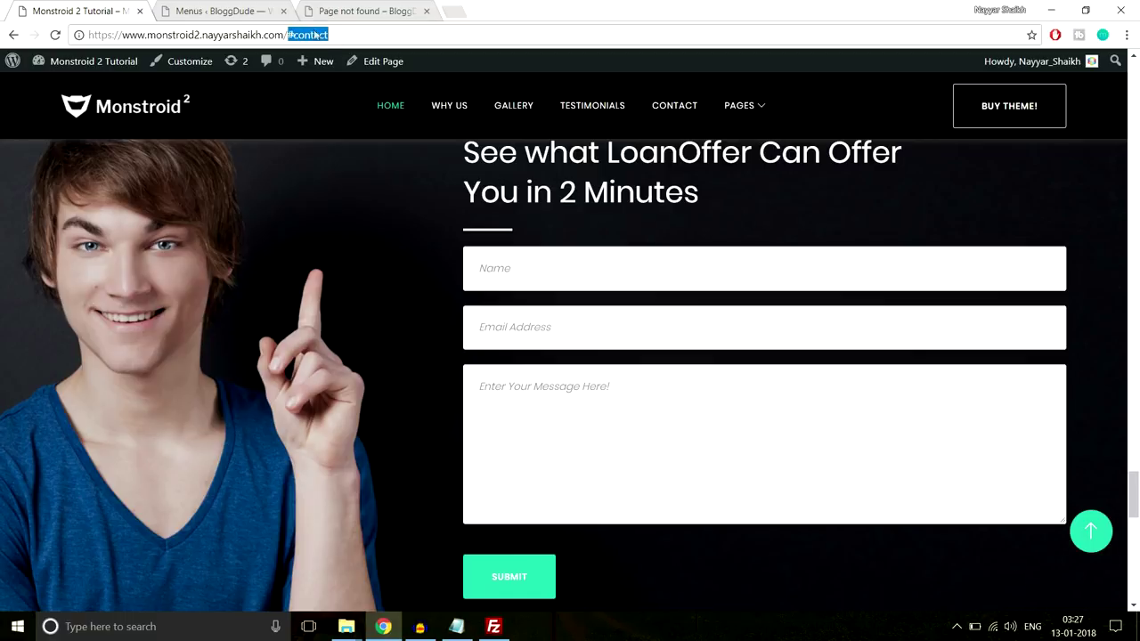
left_click(379, 11)
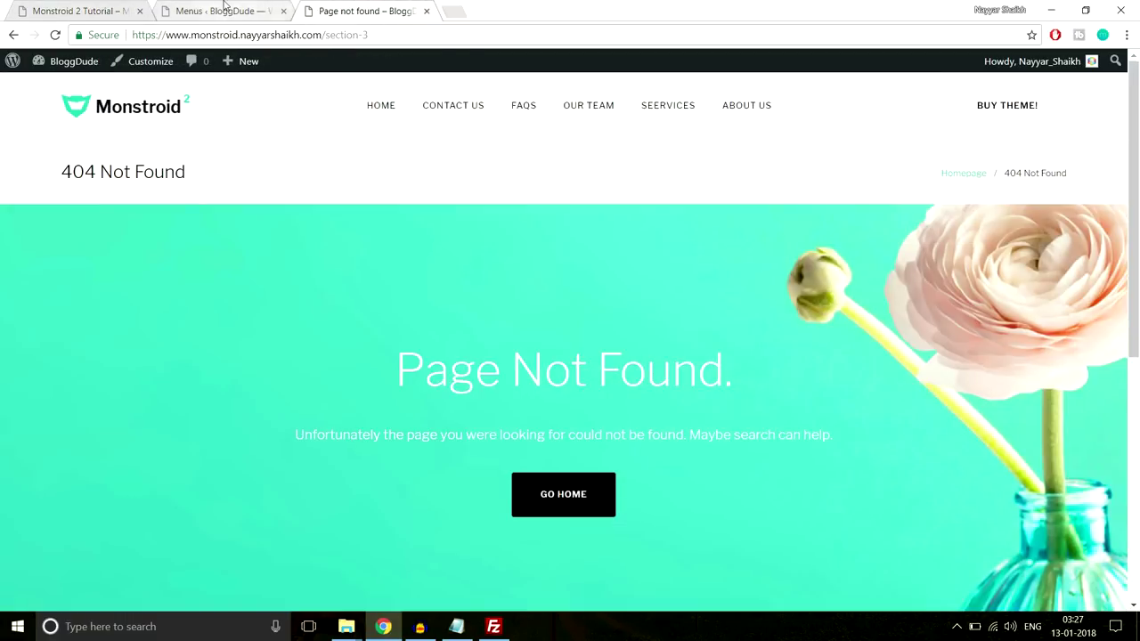
left_click(224, 11)
scroll(611, 147, "down", 3)
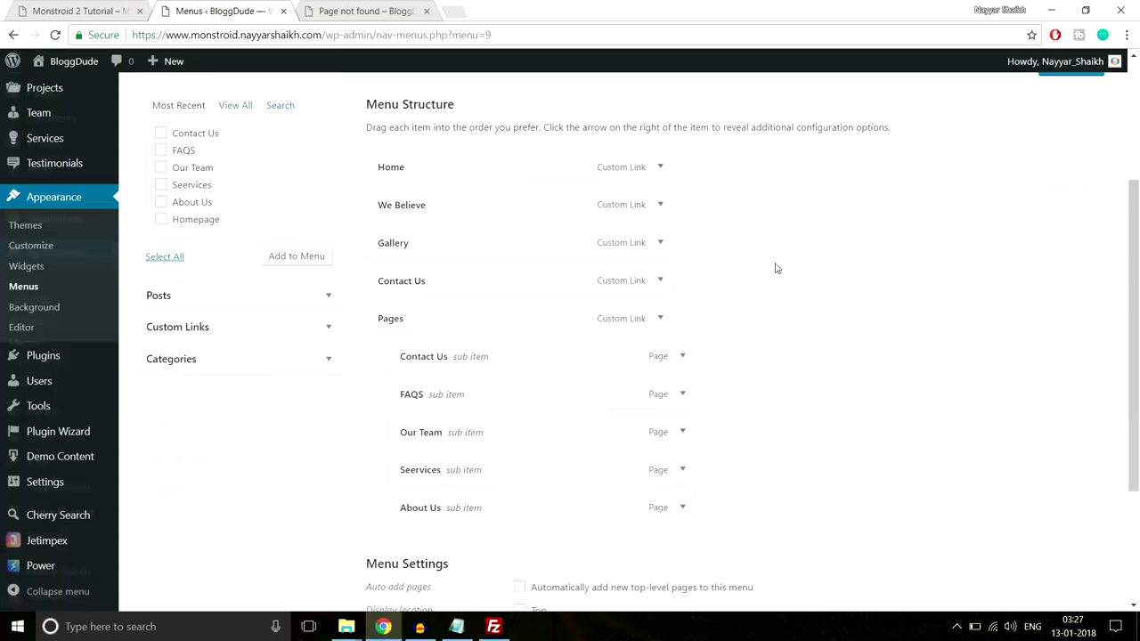
Check the #anchor URLs of the We Believe, Gallery and Contact Us menu items
left_click(660, 197)
left_click(601, 250)
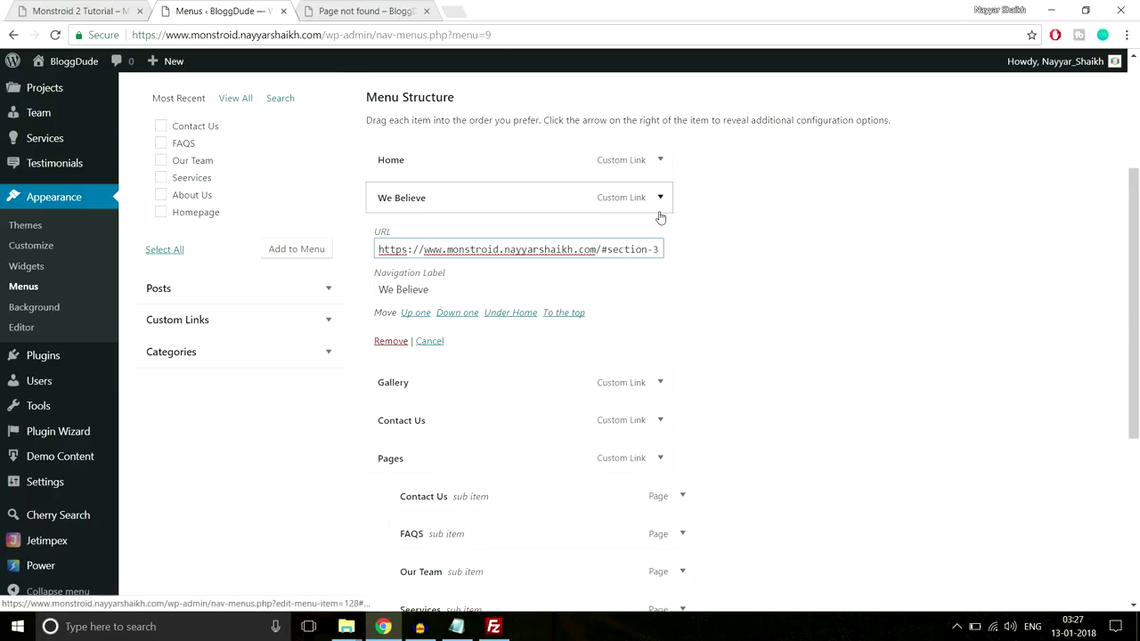
left_click(659, 199)
left_click(659, 233)
left_click(602, 287)
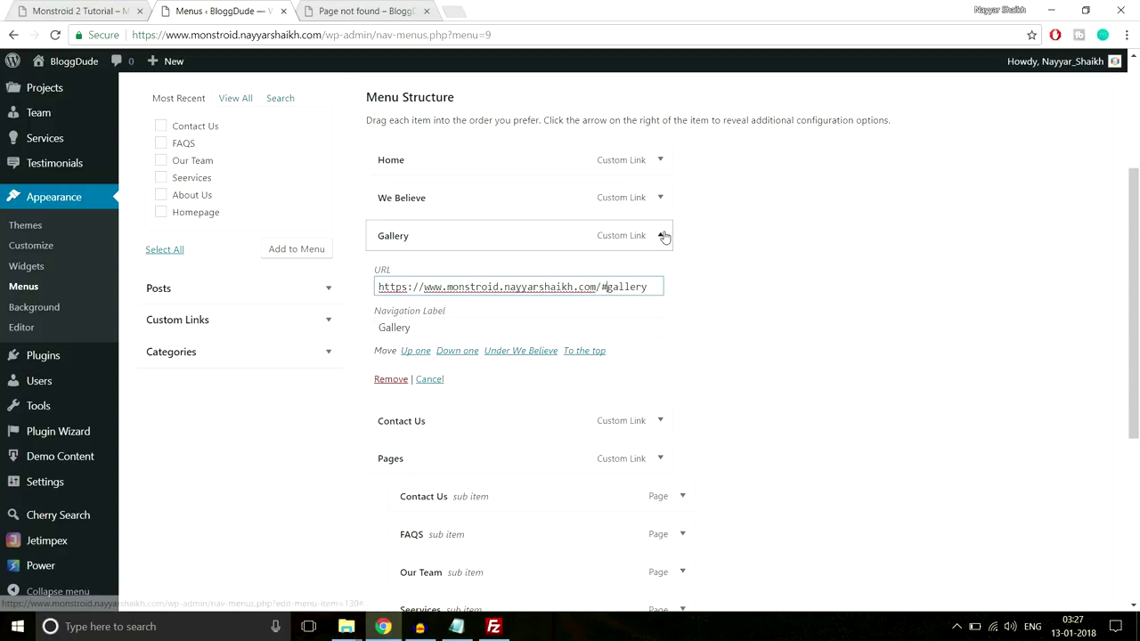
left_click(661, 234)
left_click(657, 273)
left_click(601, 324)
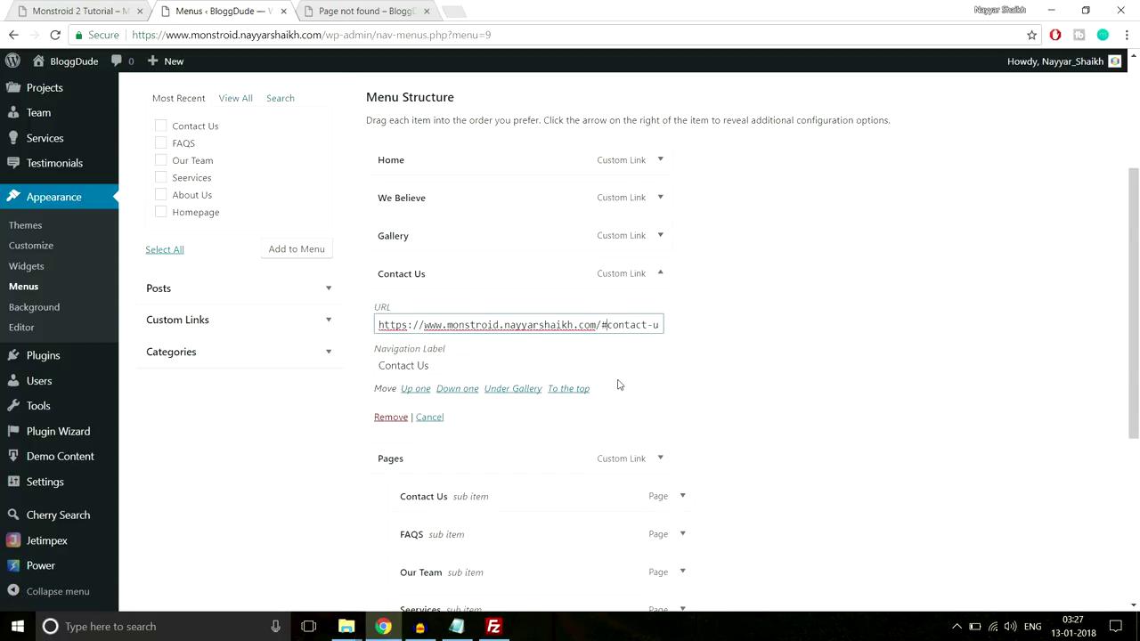
left_click(657, 272)
Save the menu and load the live site's homepage
scroll(804, 386, "down", 3)
left_click(1081, 540)
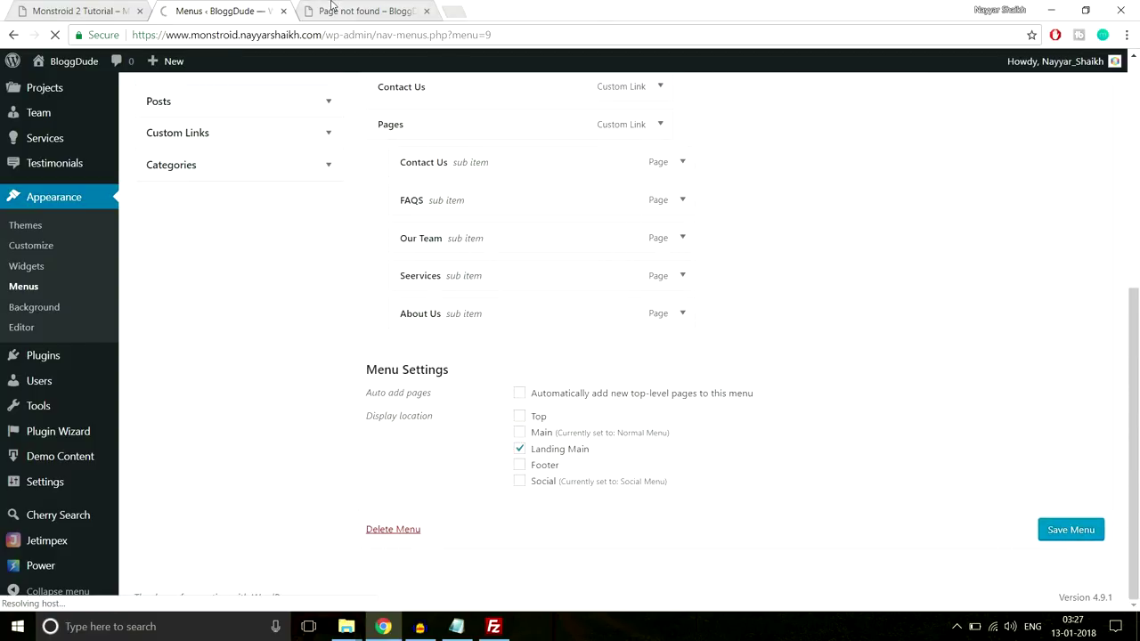
left_click(365, 11)
left_click(165, 108)
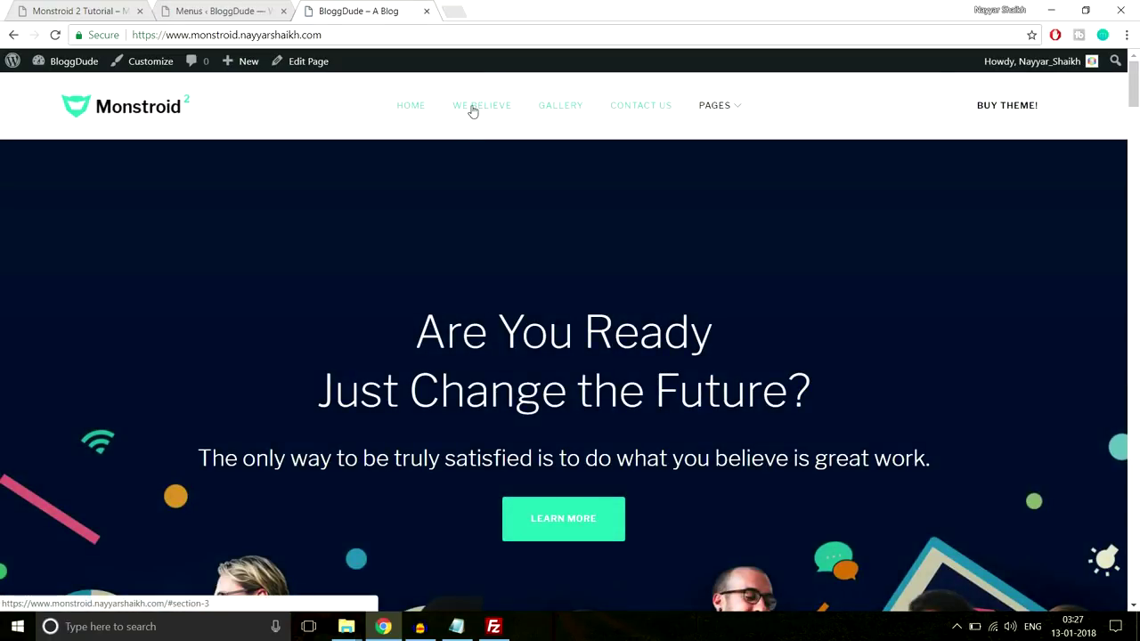
Open the homepage's Edit Page screen in a new tab
left_click_drag(375, 35, 334, 35)
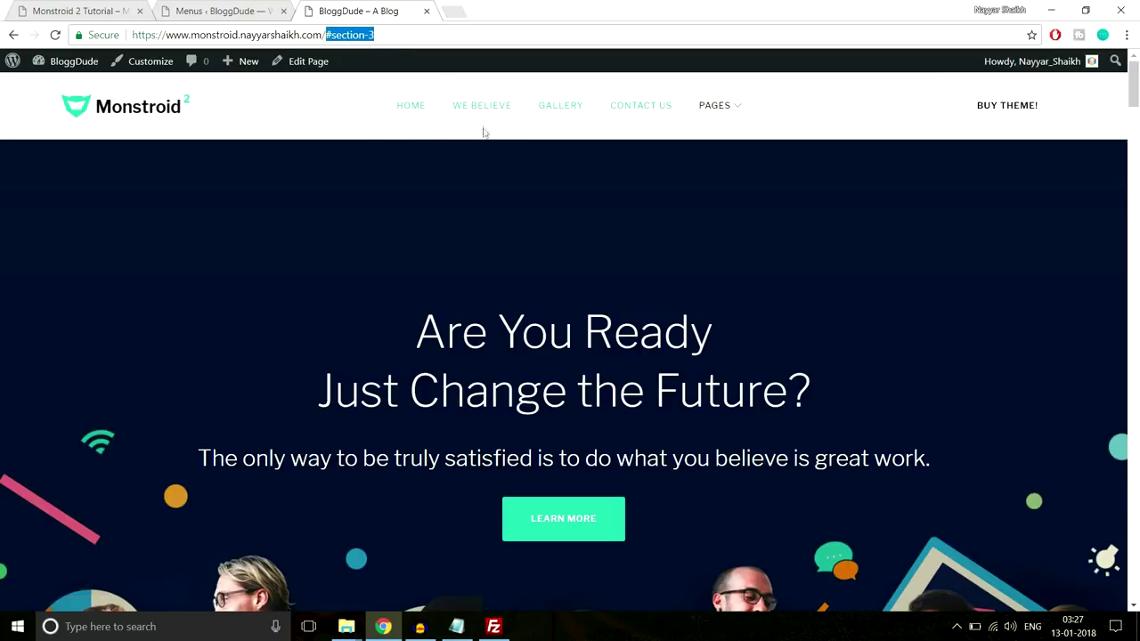
left_click(344, 111)
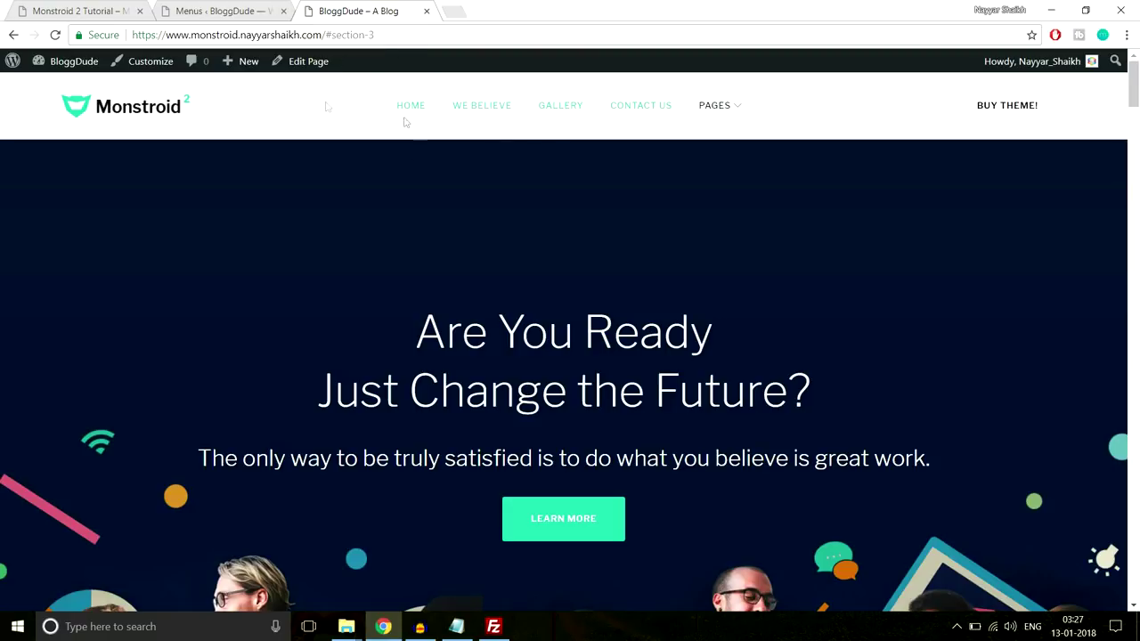
right_click(303, 66)
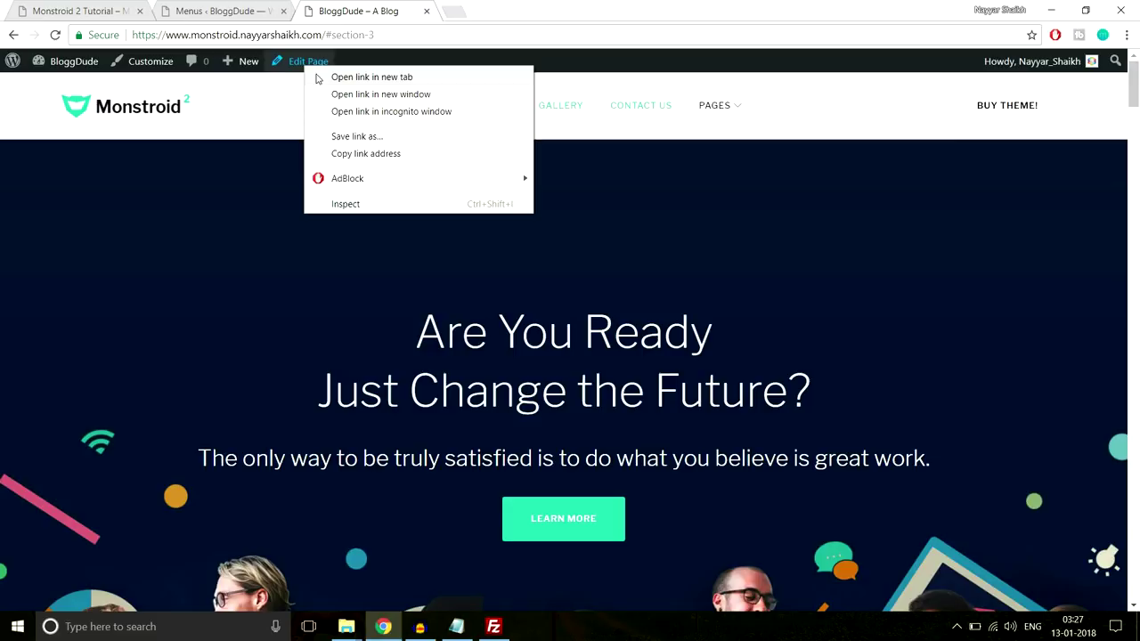
left_click(371, 77)
left_click(481, 10)
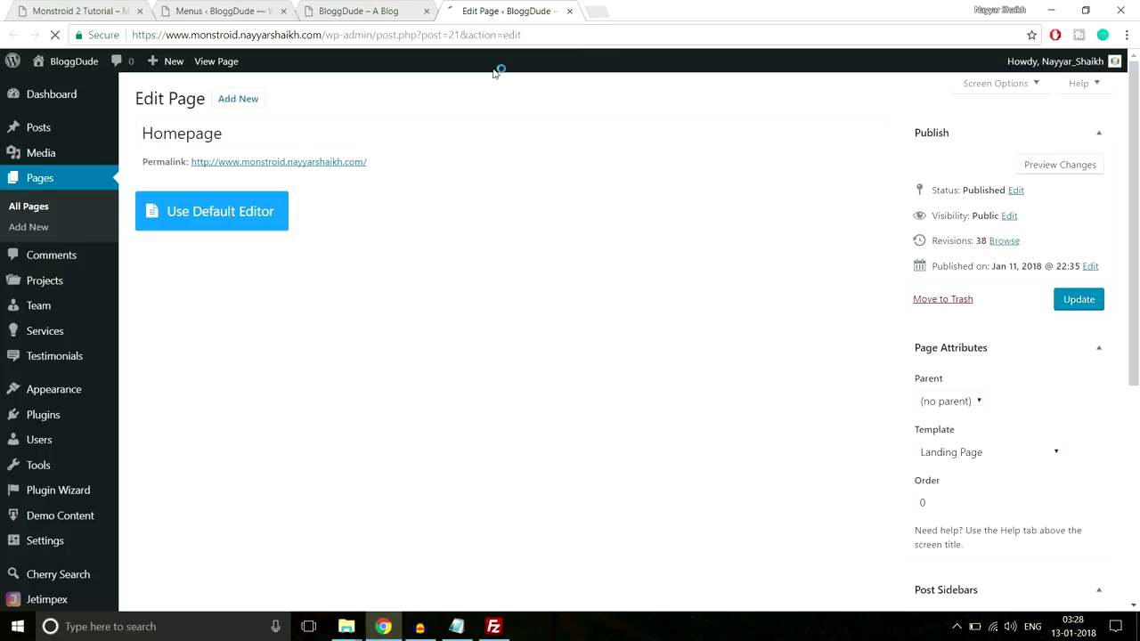
Select the #section-3 anchor in the address and scroll the live page to We Believe
left_click(354, 7)
double_click(357, 34)
left_click_drag(357, 34, 326, 34)
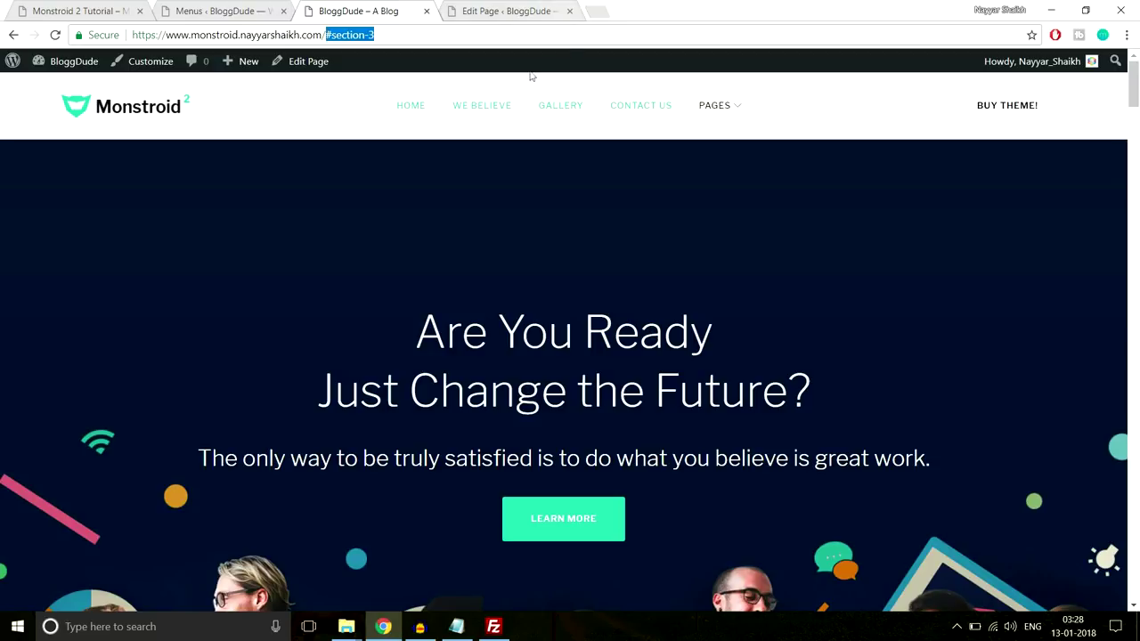
left_click(485, 13)
left_click(391, 9)
scroll(464, 223, "down", 10)
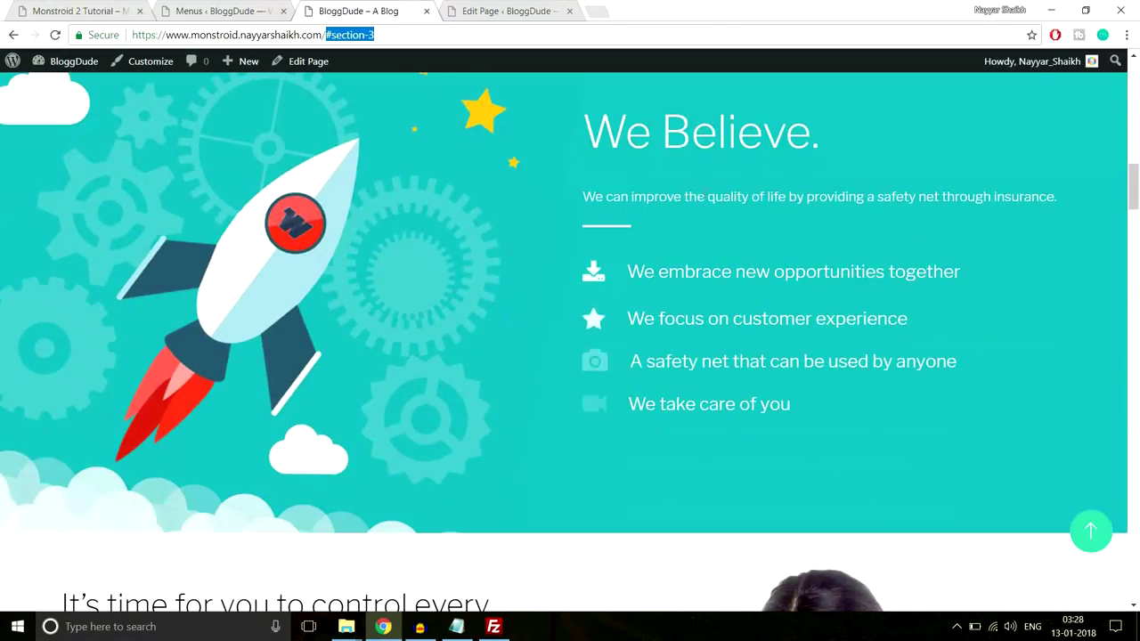
Give the We Believe section the CSS ID section-3 and save its settings
left_click(485, 11)
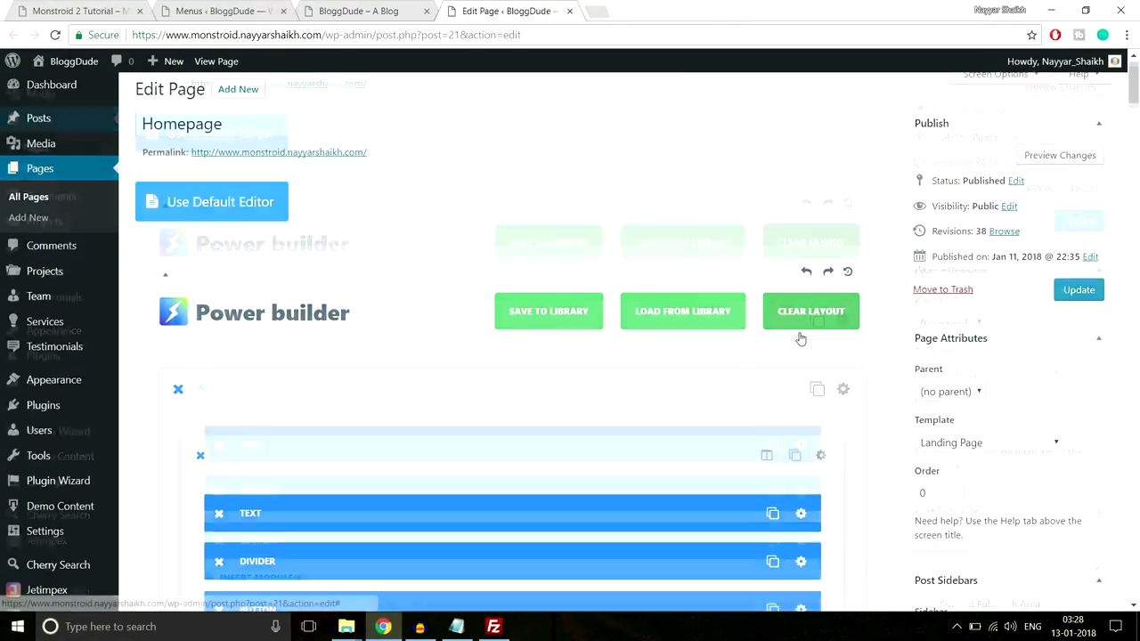
scroll(799, 338, "down", 12)
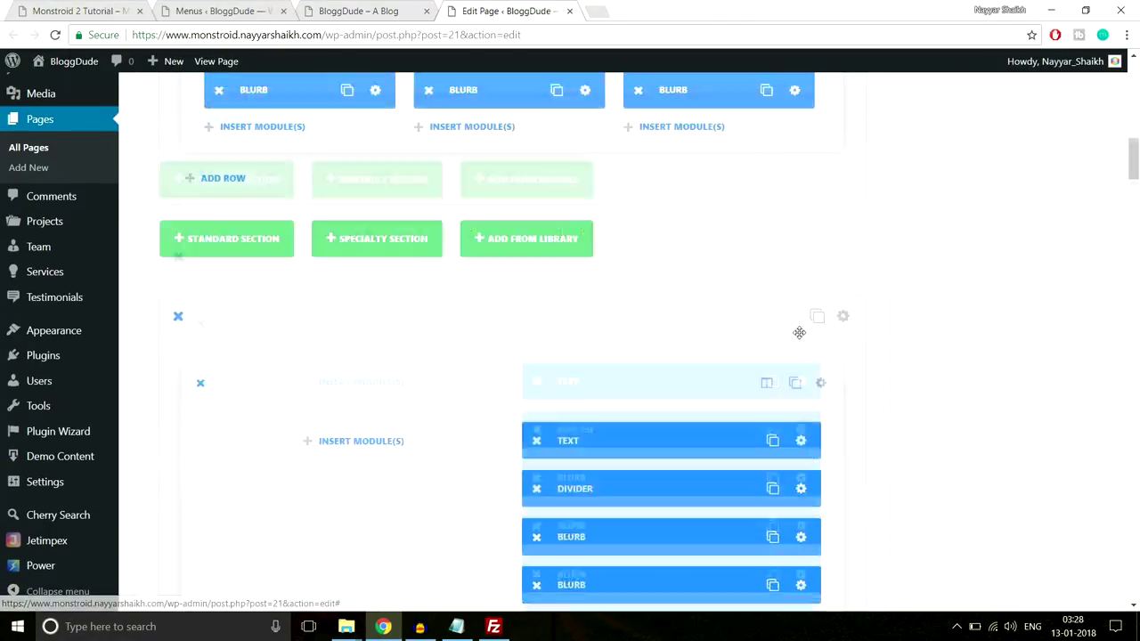
scroll(799, 332, "down", 2)
scroll(692, 341, "down", 1)
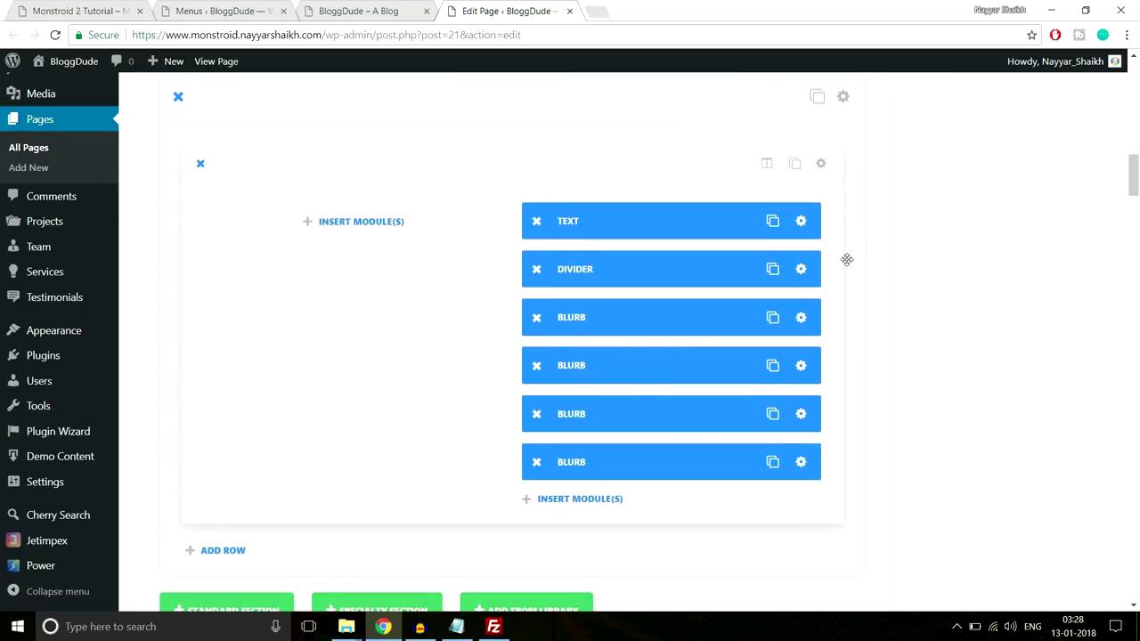
scroll(847, 259, "up", 1)
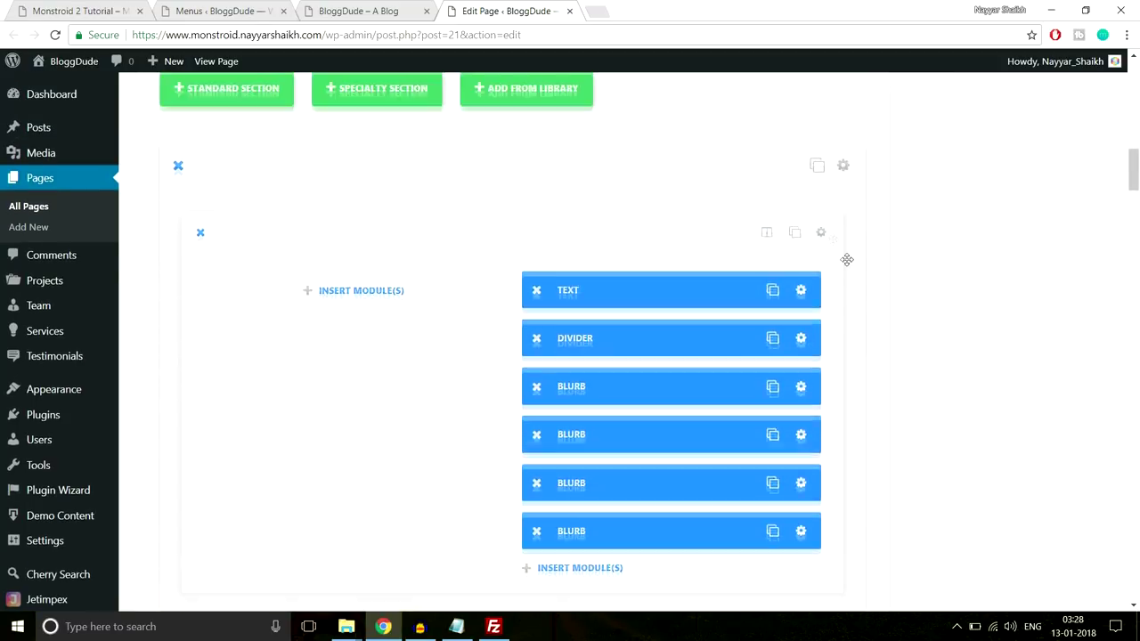
left_click(842, 171)
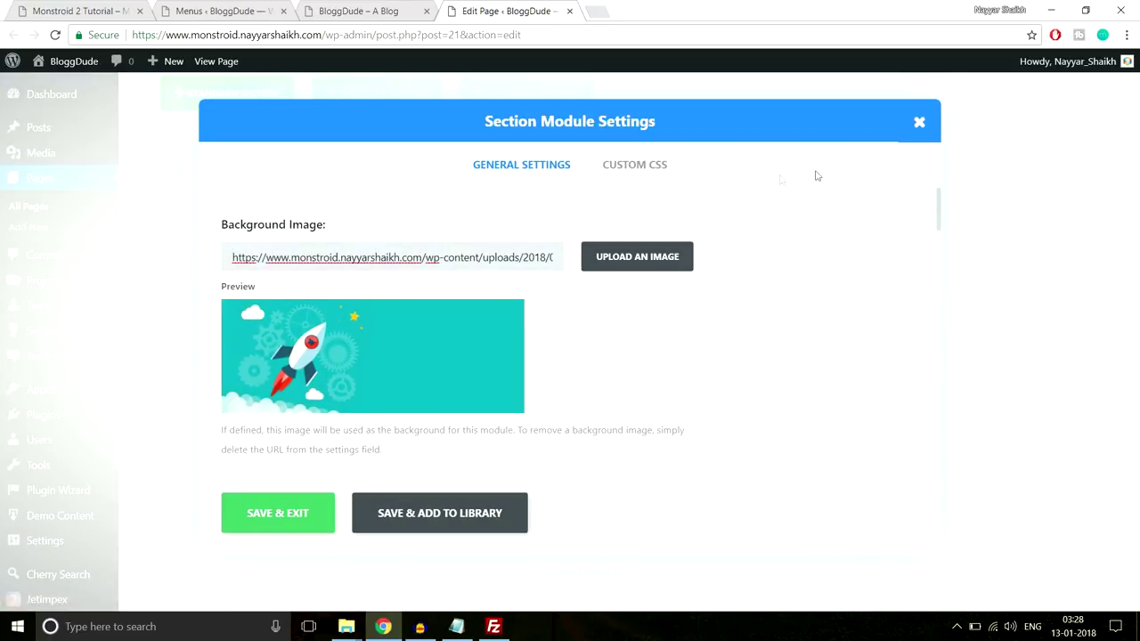
left_click(634, 178)
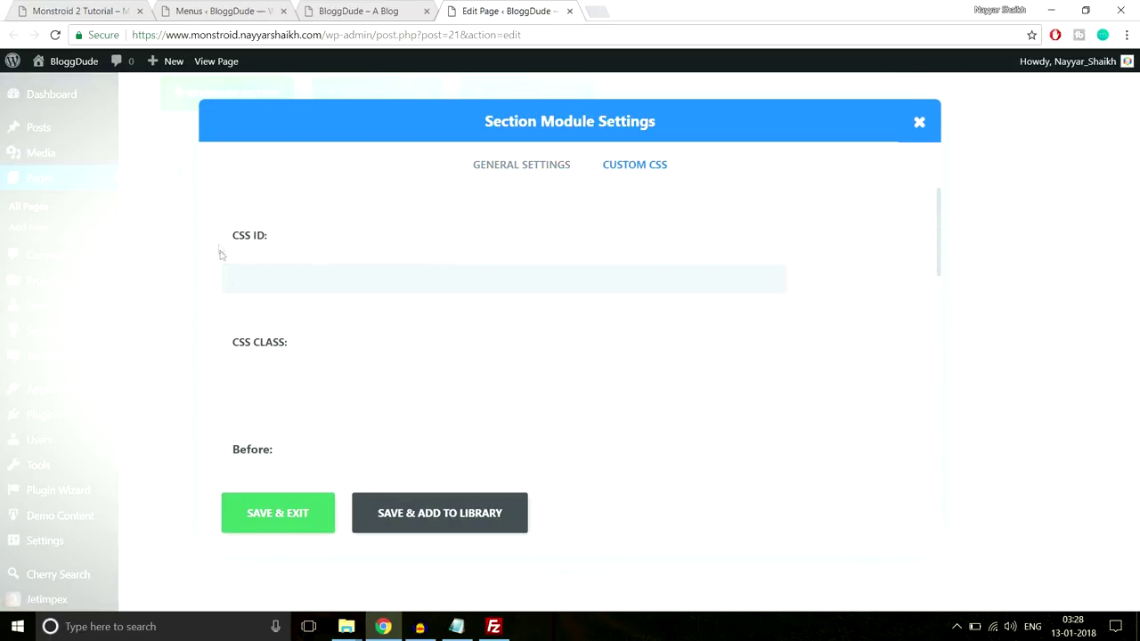
left_click(322, 7)
left_click(404, 33)
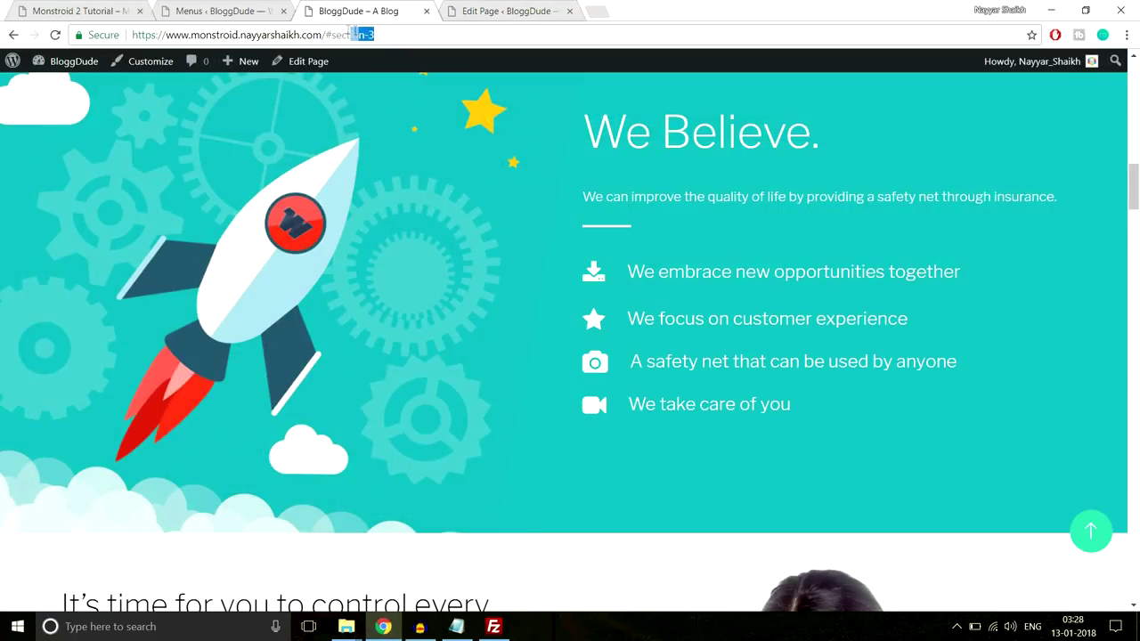
left_click_drag(333, 35, 331, 35)
left_click(513, 11)
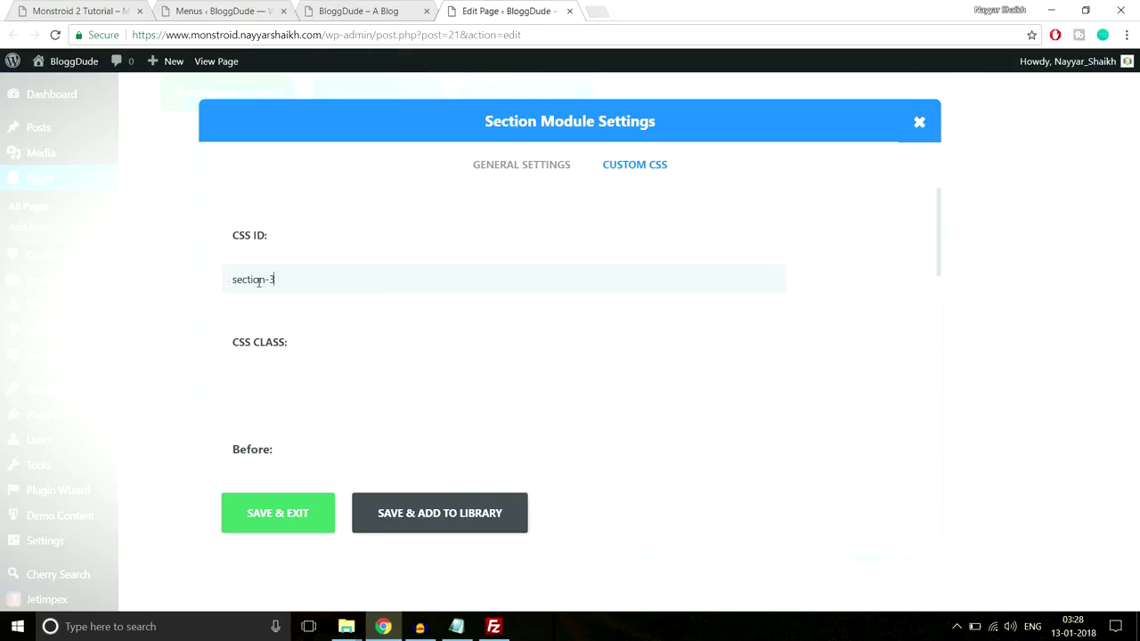
left_click(302, 530)
Set the gallery section's custom CSS ID to 'gallery'
left_click(355, 10)
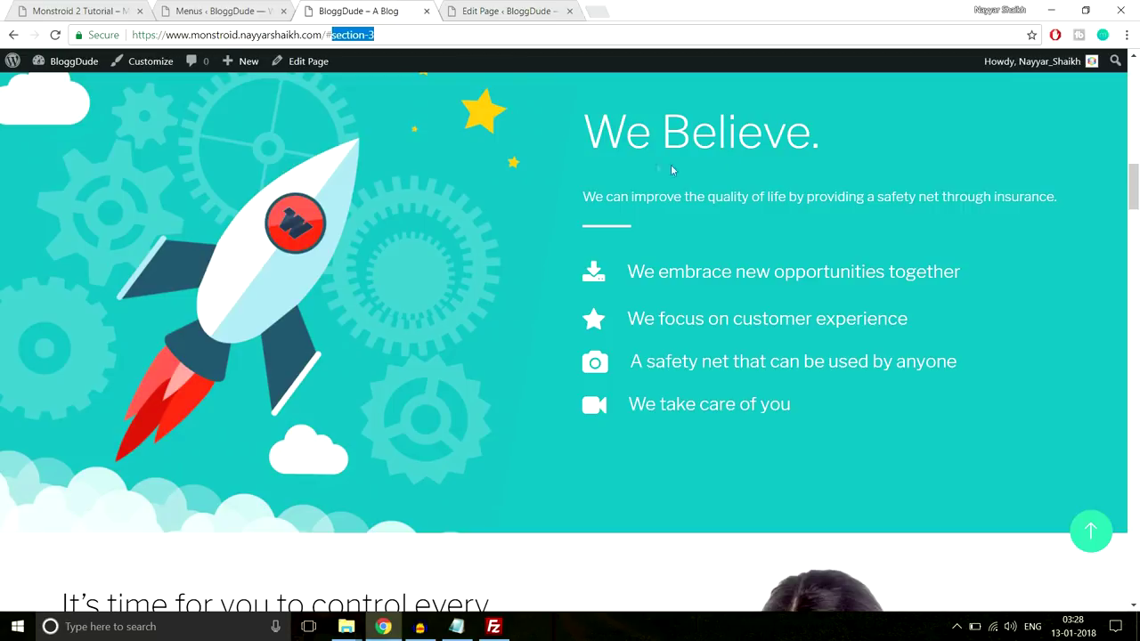
scroll(682, 297, "down", 10)
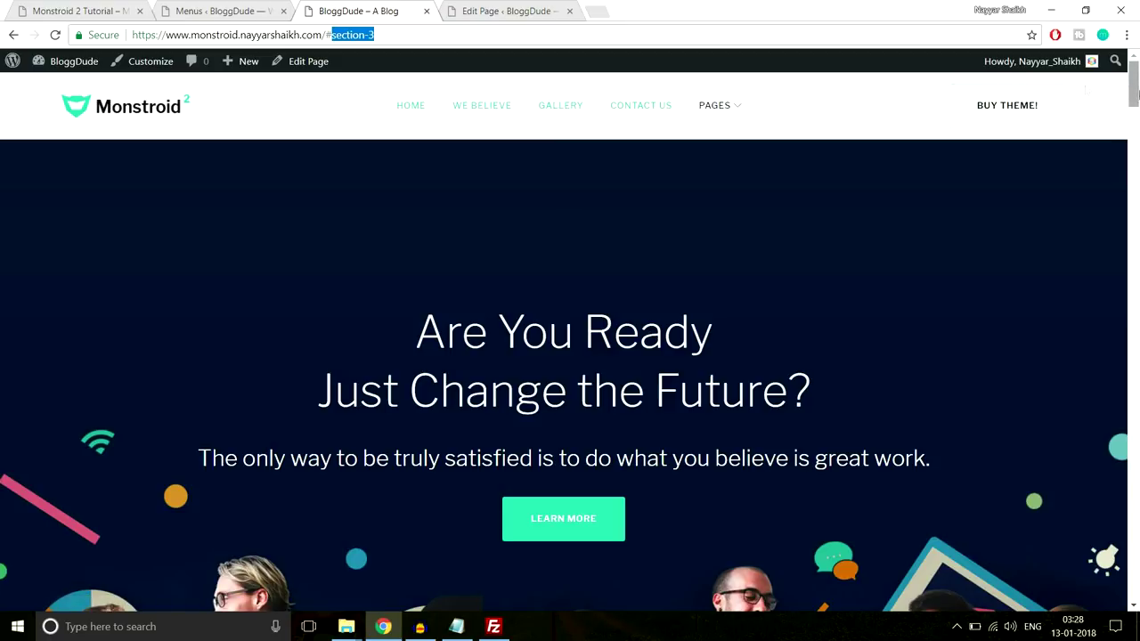
left_click(526, 10)
scroll(980, 358, "down", 10)
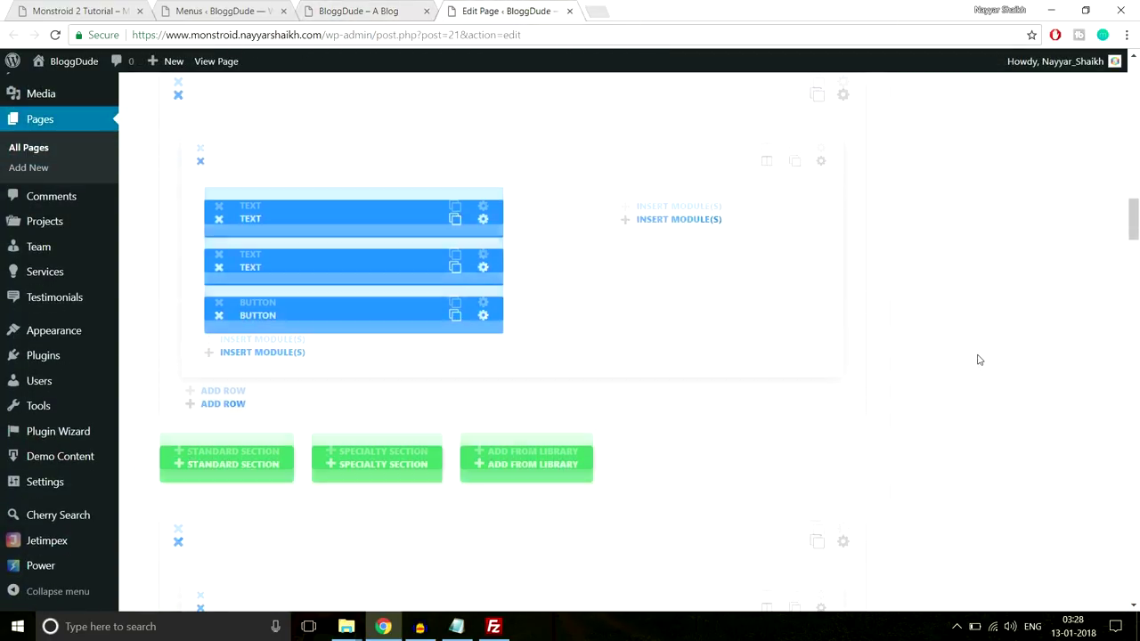
scroll(979, 359, "down", 10)
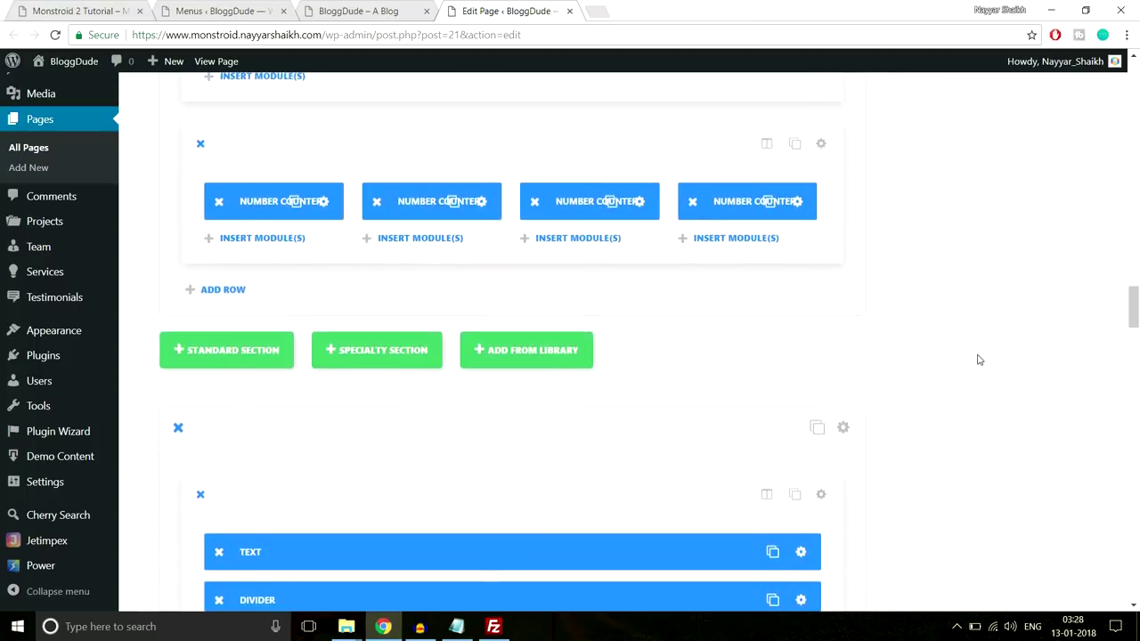
scroll(979, 358, "down", 10)
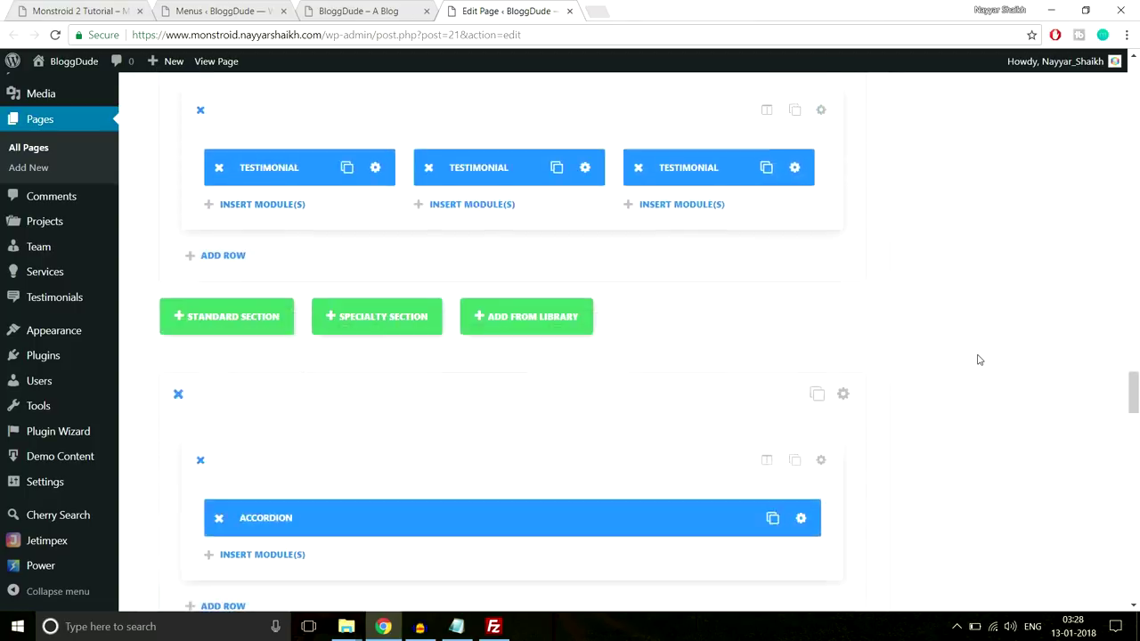
scroll(979, 359, "up", 10)
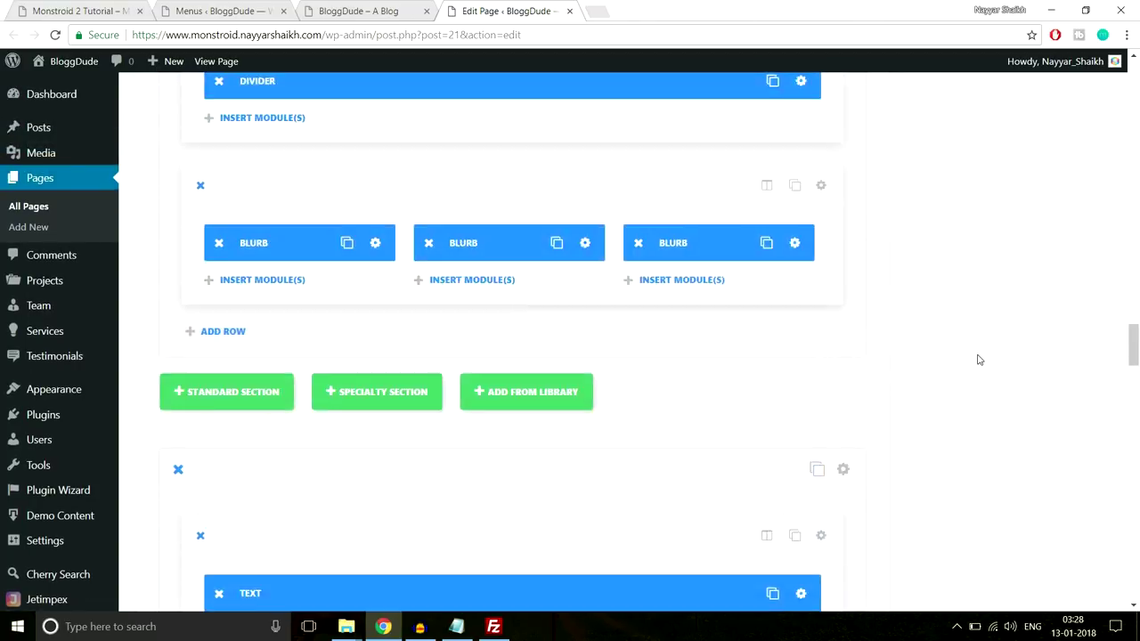
scroll(979, 358, "up", 8)
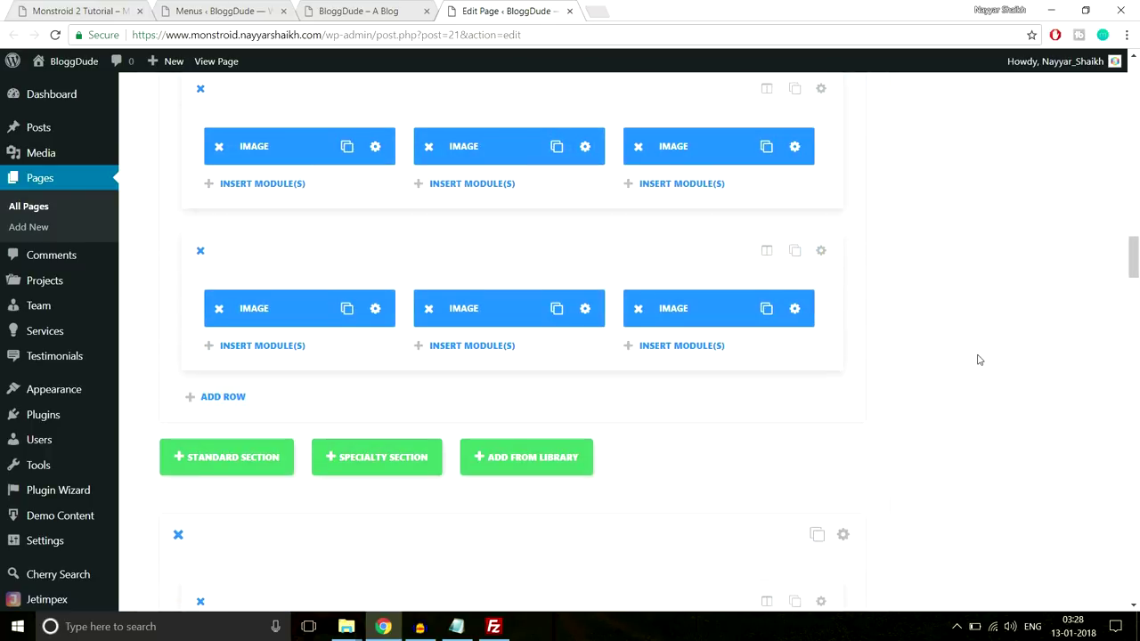
scroll(980, 360, "up", 1)
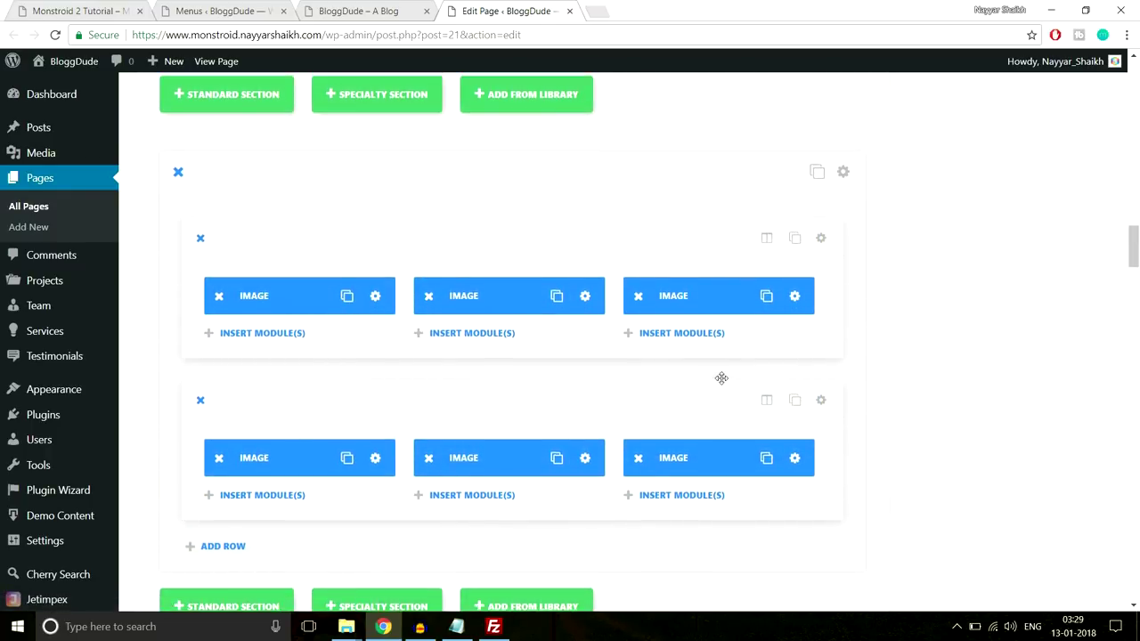
scroll(722, 377, "up", 1)
left_click(853, 247)
left_click(634, 164)
left_click(386, 274)
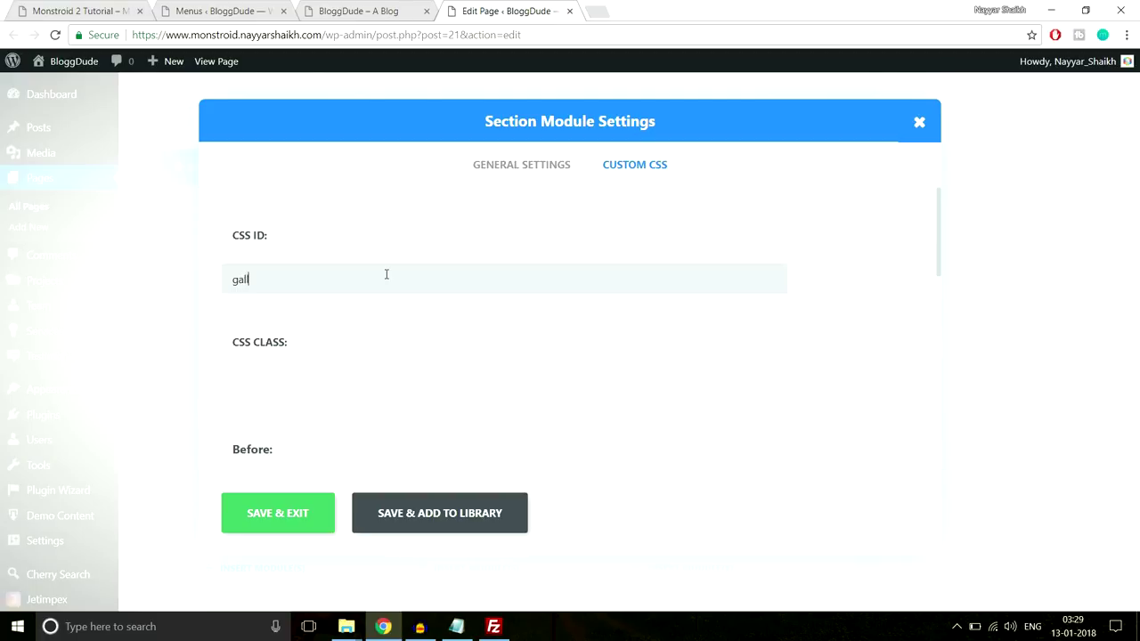
type("gallery")
Test the GALLERY menu link on the live site, then save the gallery section settings
left_click_drag(268, 279, 225, 270)
left_click(397, 7)
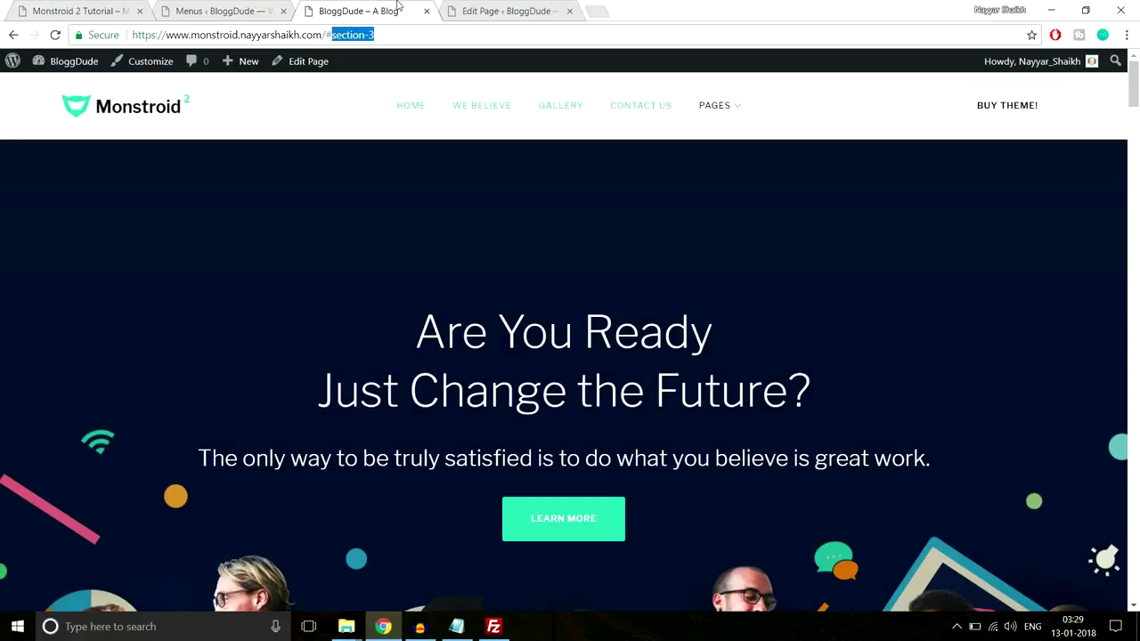
left_click(570, 109)
left_click(480, 9)
left_click(279, 519)
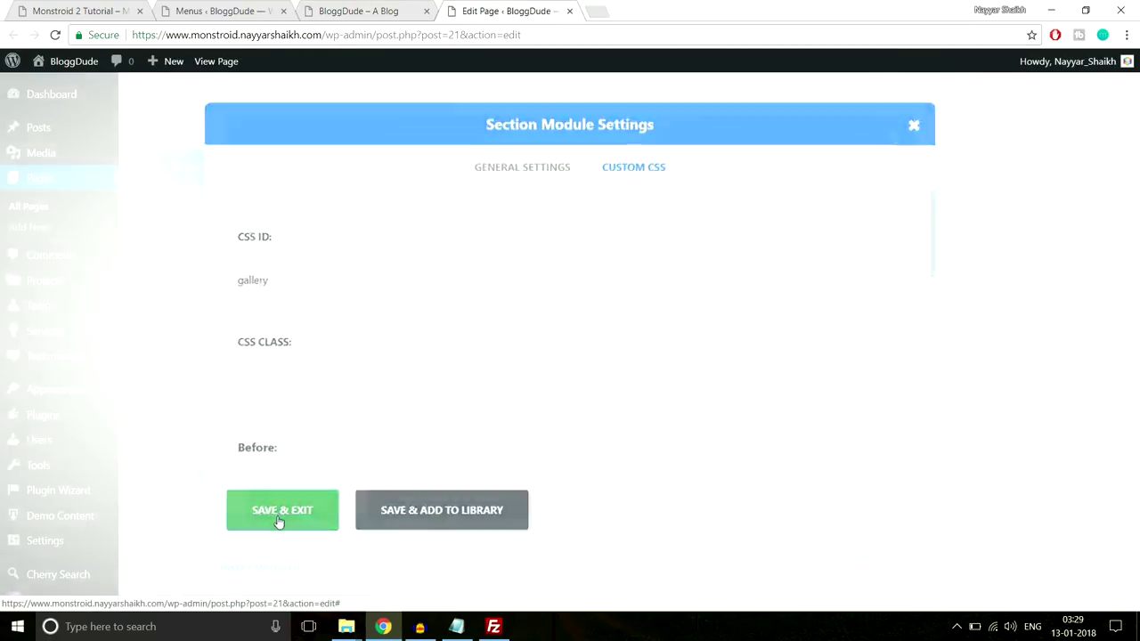
Set the contact section's CSS ID to contact-us and update the Homepage
scroll(773, 343, "down", 15)
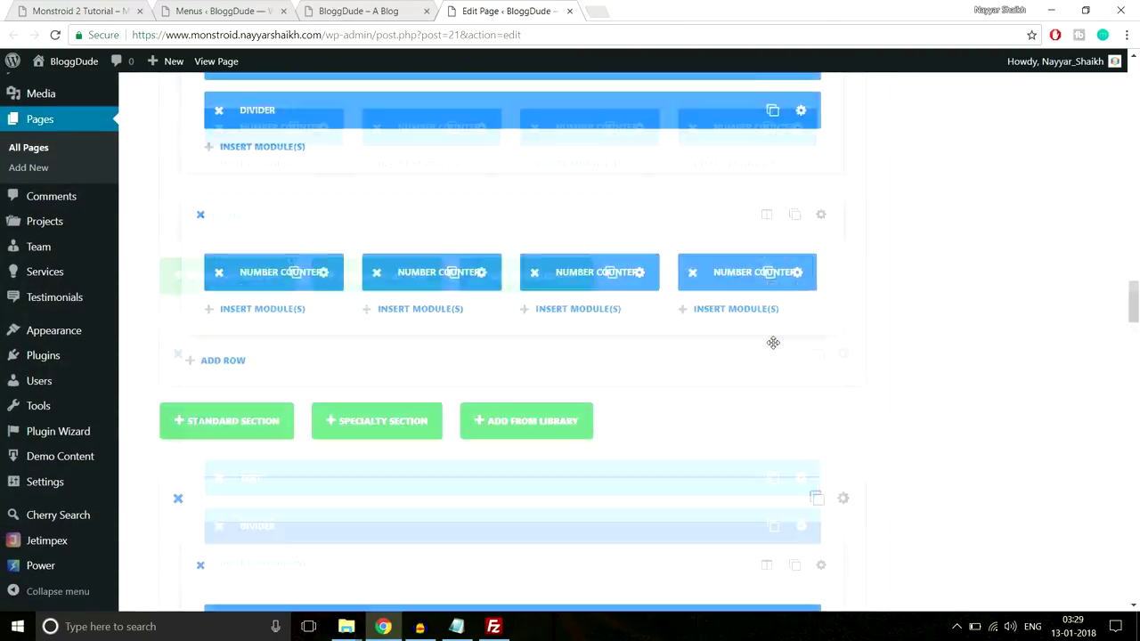
scroll(773, 342, "down", 10)
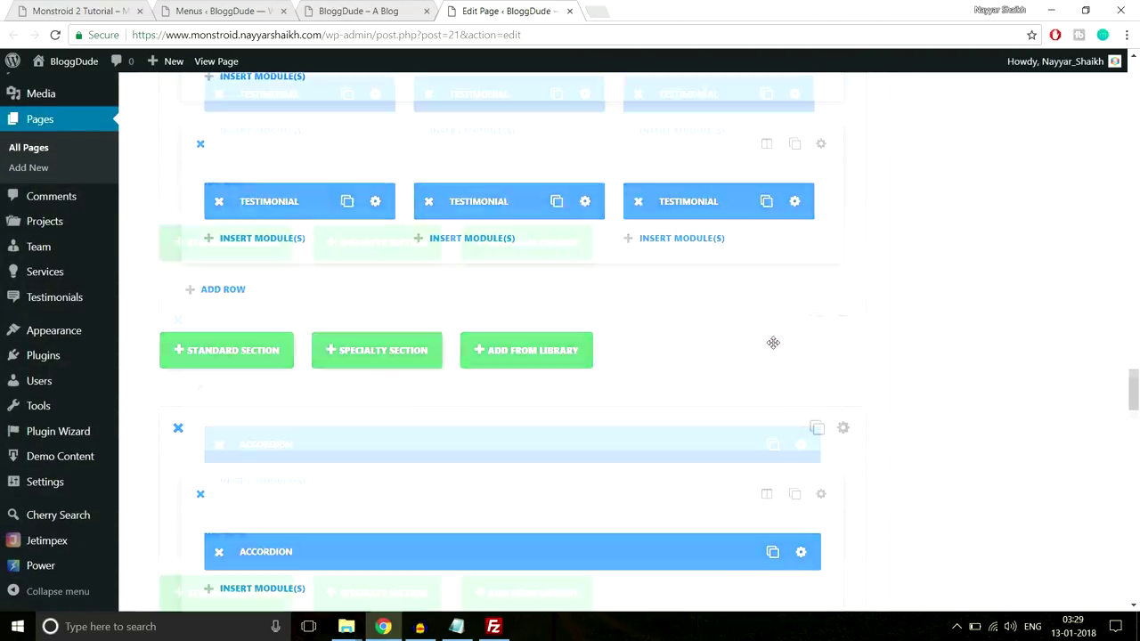
scroll(772, 347, "down", 5)
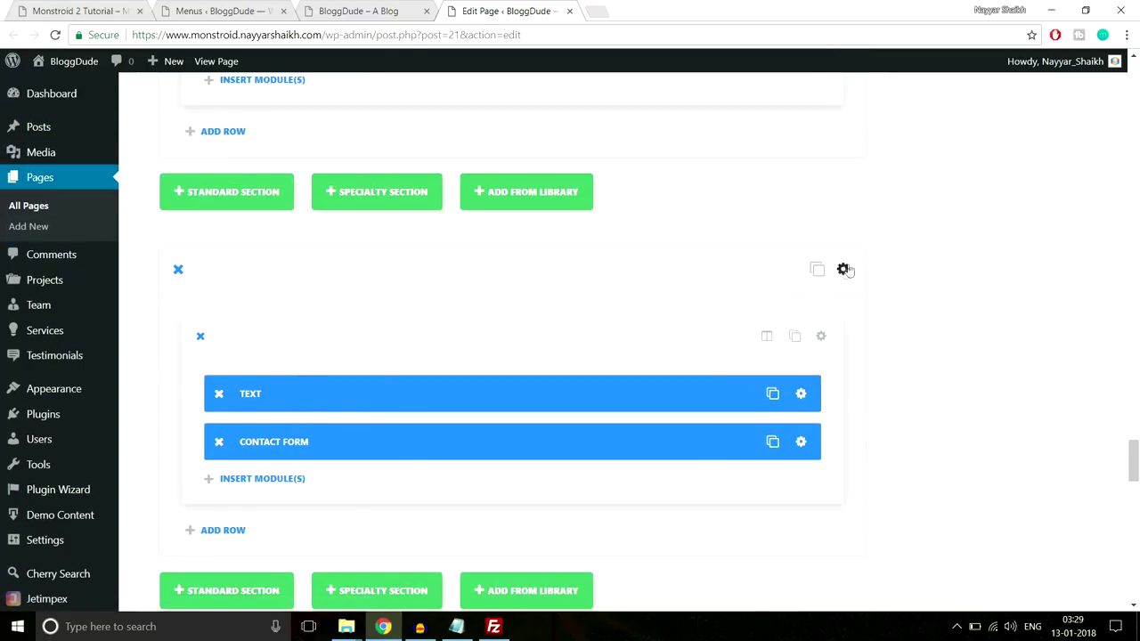
left_click(844, 269)
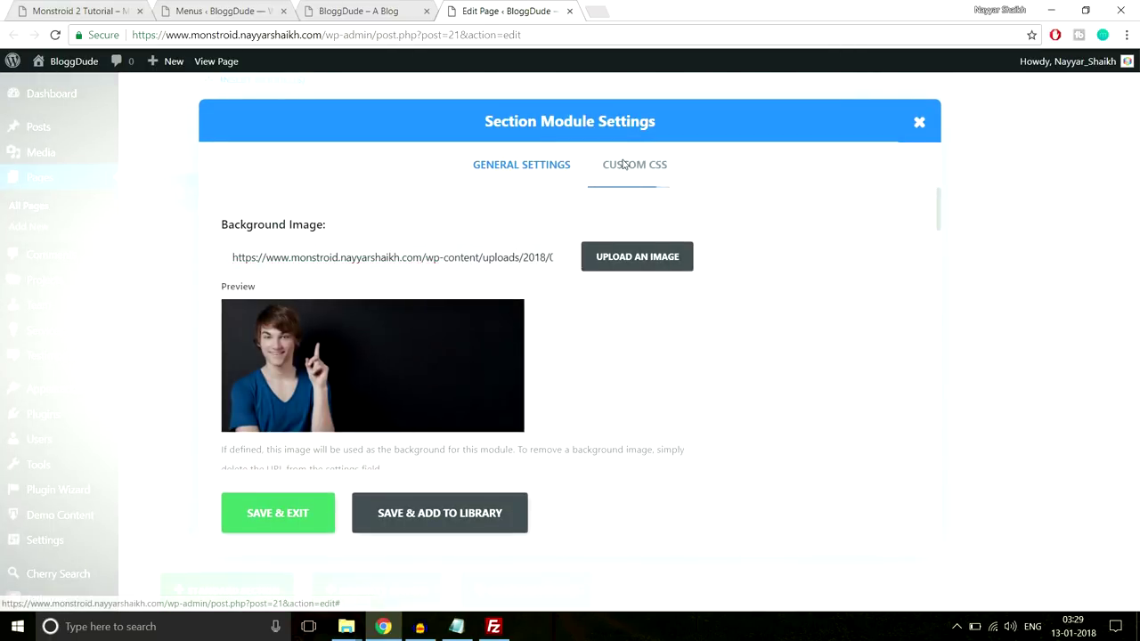
left_click(623, 163)
left_click(453, 281)
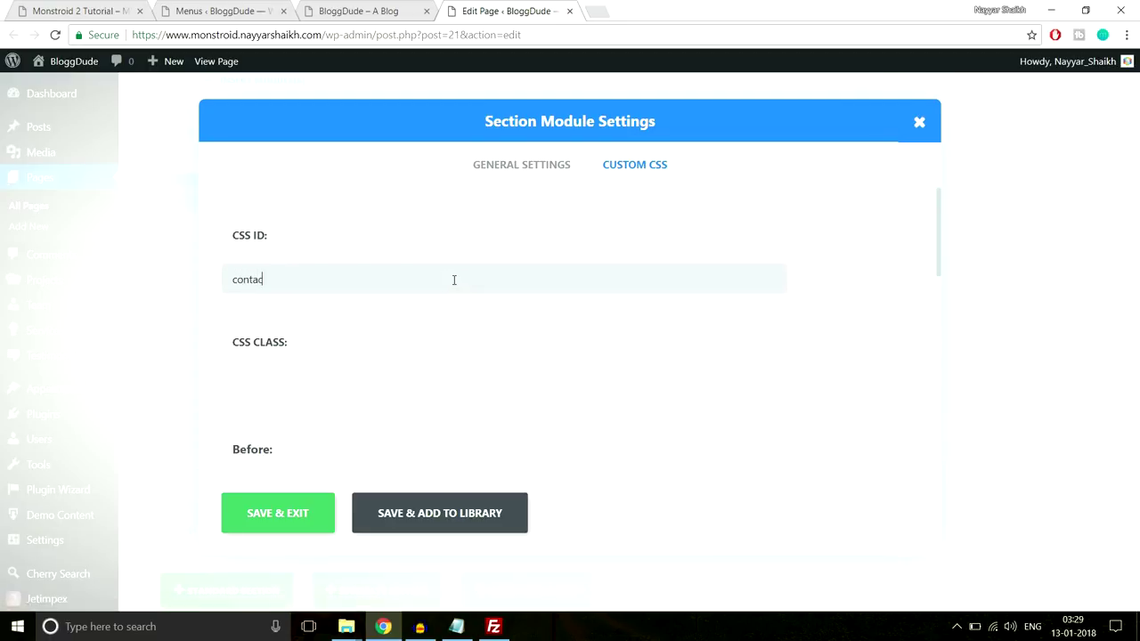
left_click(302, 522)
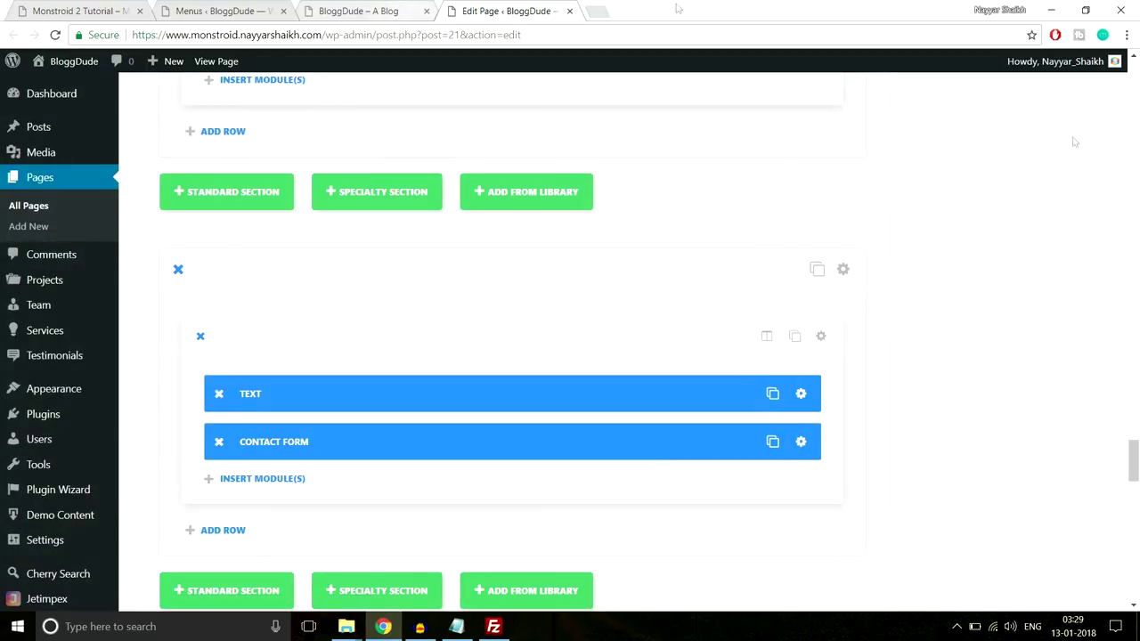
left_click_drag(1132, 460, 1130, 85)
left_click(1075, 308)
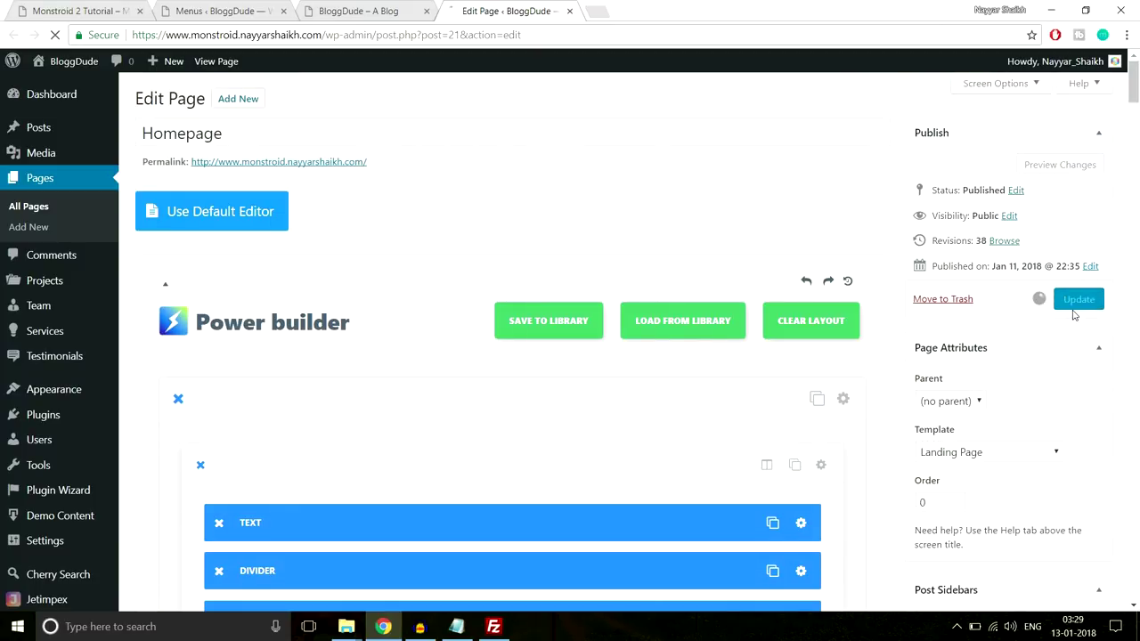
Reload the live site and test the WE BELIEVE and GALLERY menu links
left_click(358, 11)
left_click(222, 35)
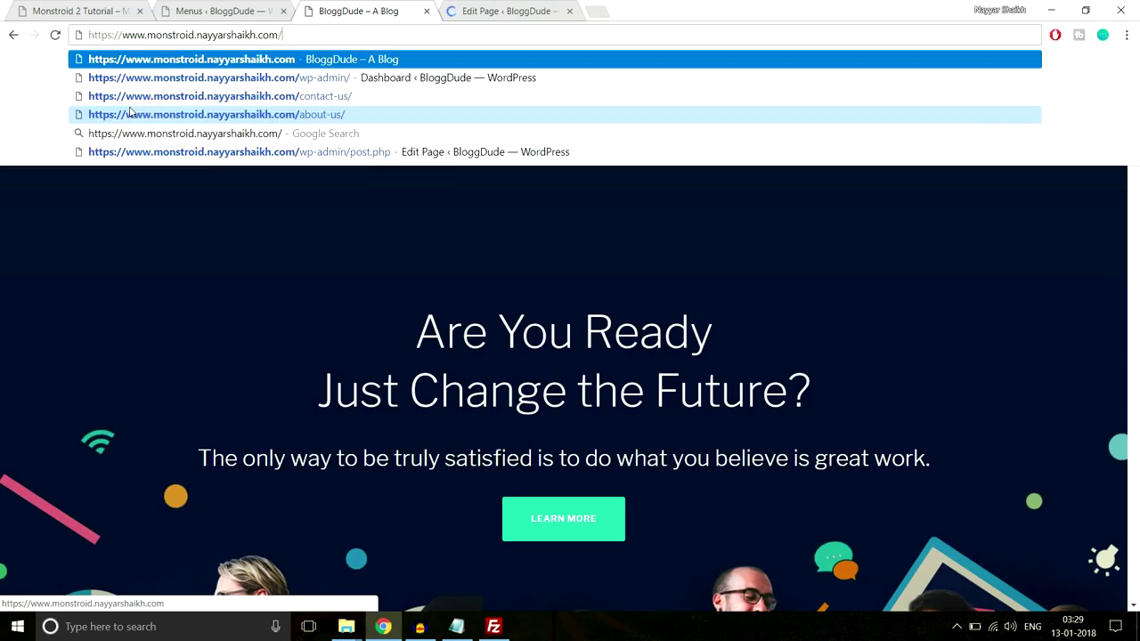
key("Return")
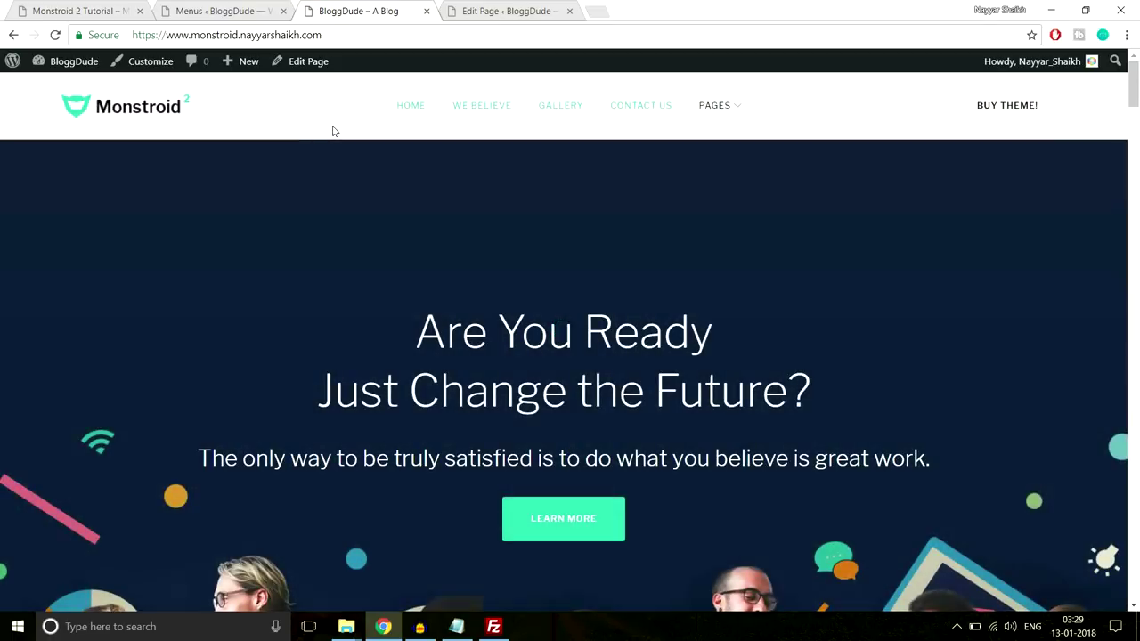
left_click(483, 110)
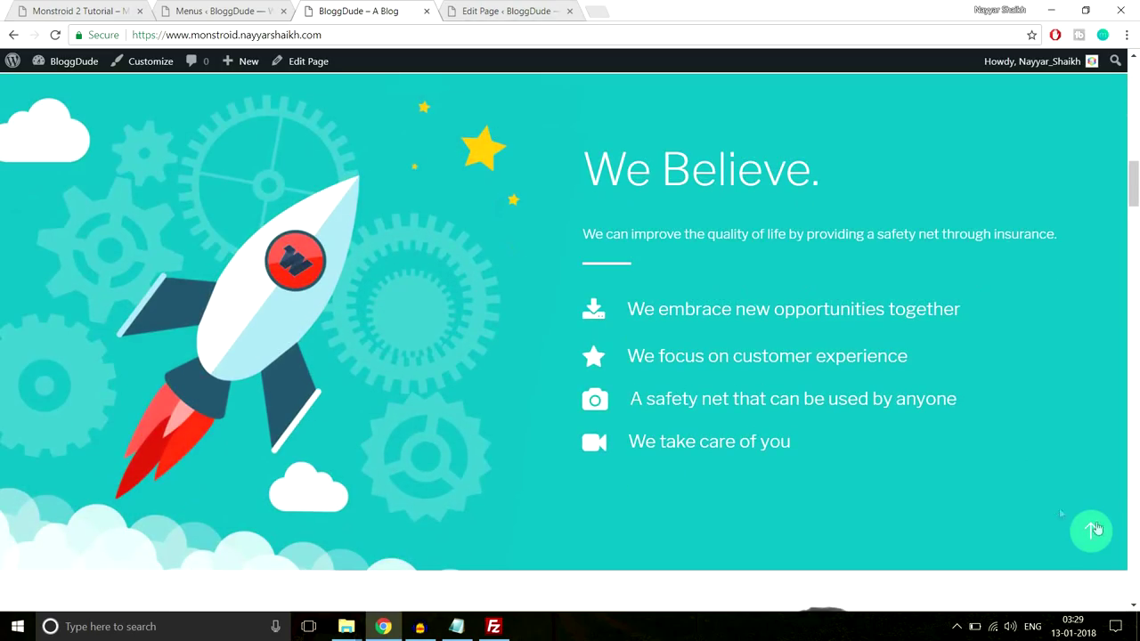
left_click(1093, 530)
left_click(564, 104)
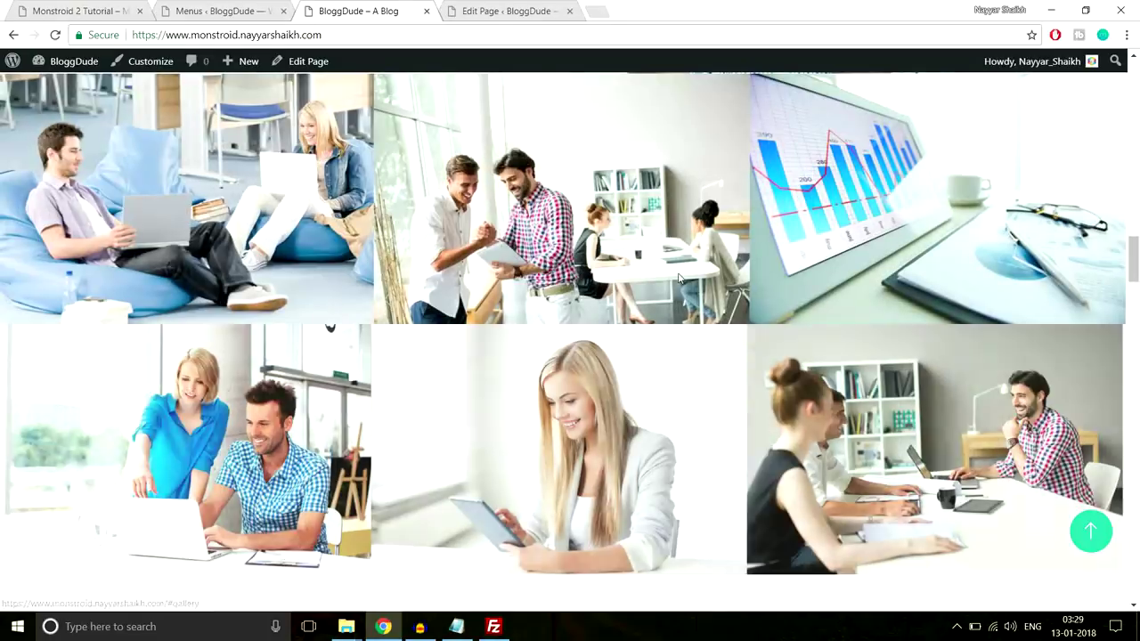
left_click(1086, 532)
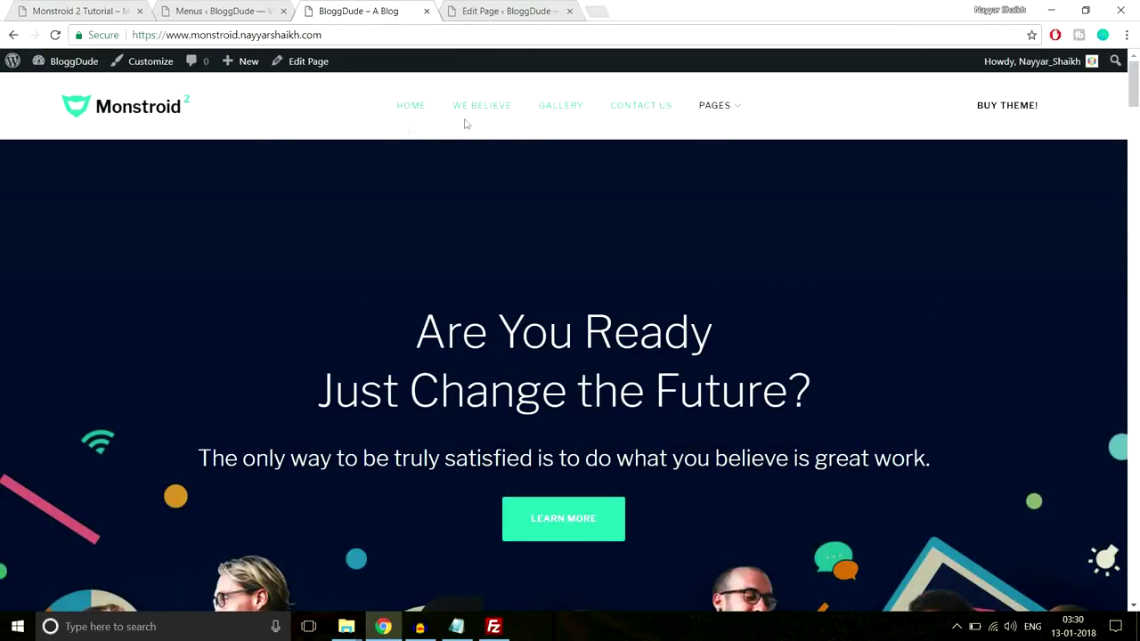
Open Contact Us from the Pages dropdown, browse it, then return to the Menus admin page
mouse_move(725, 107)
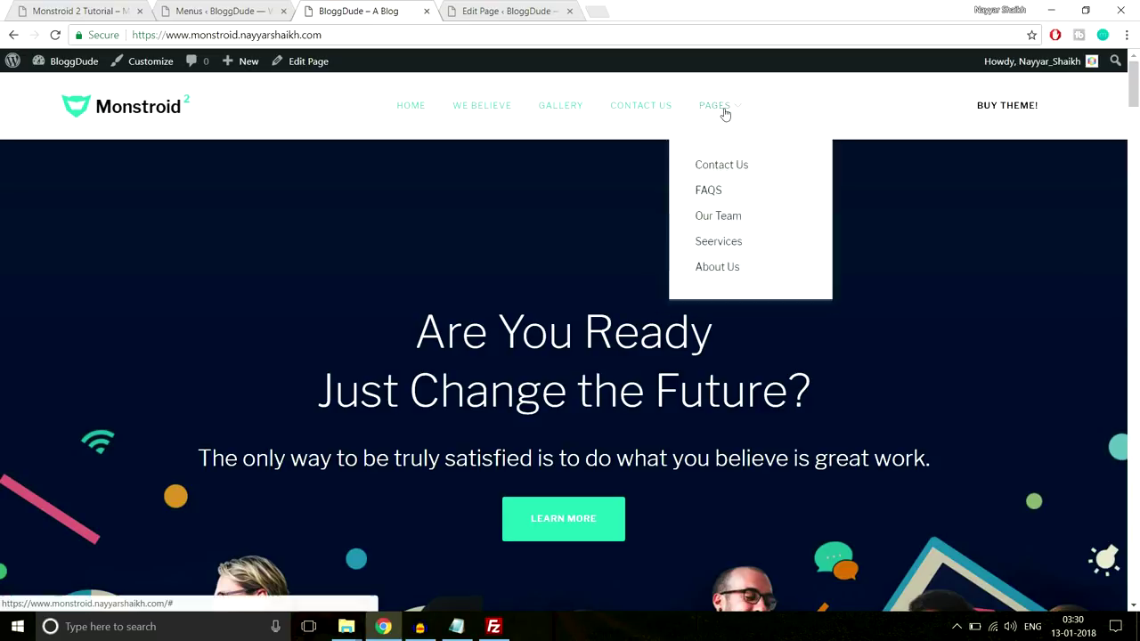
left_click(749, 163)
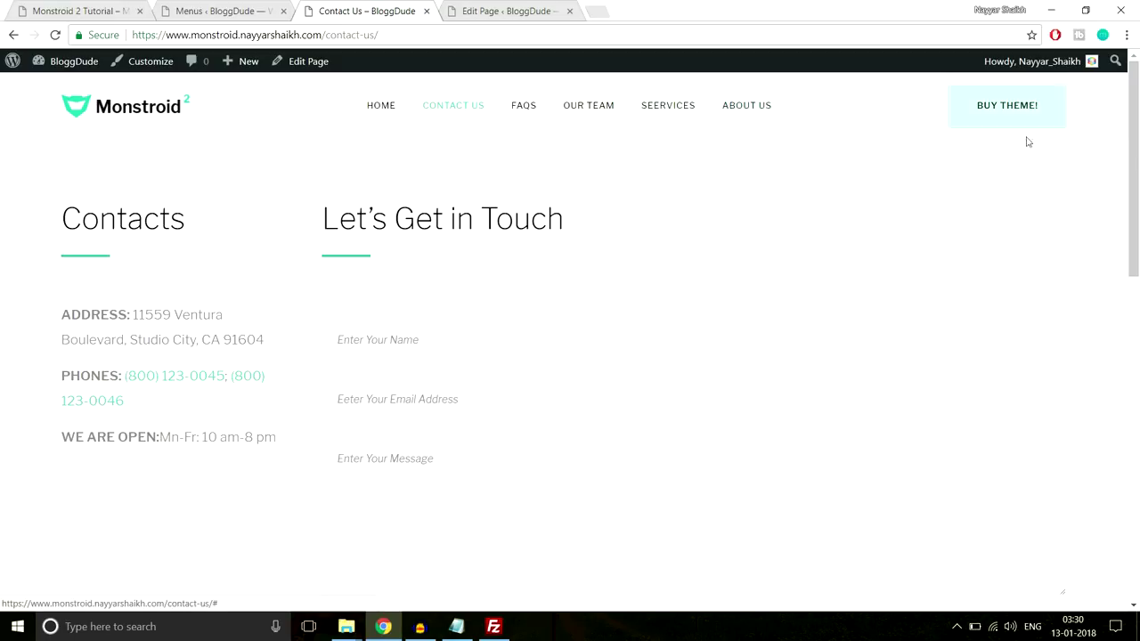
scroll(1067, 349, "down", 5)
scroll(624, 362, "down", 4)
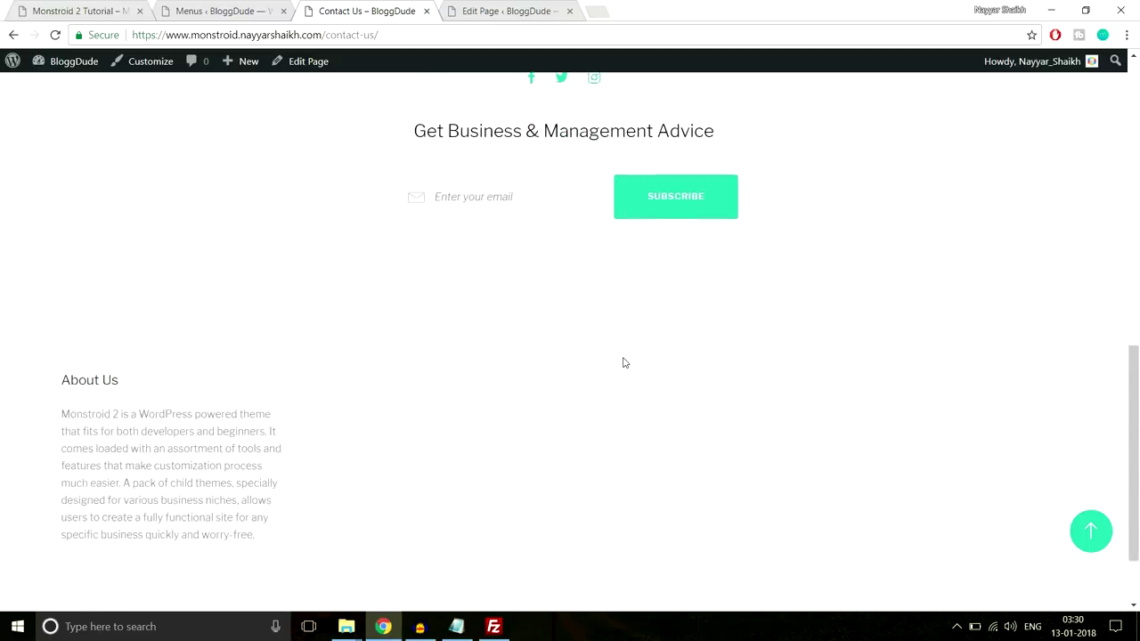
scroll(528, 303, "up", 3)
scroll(528, 303, "down", 3)
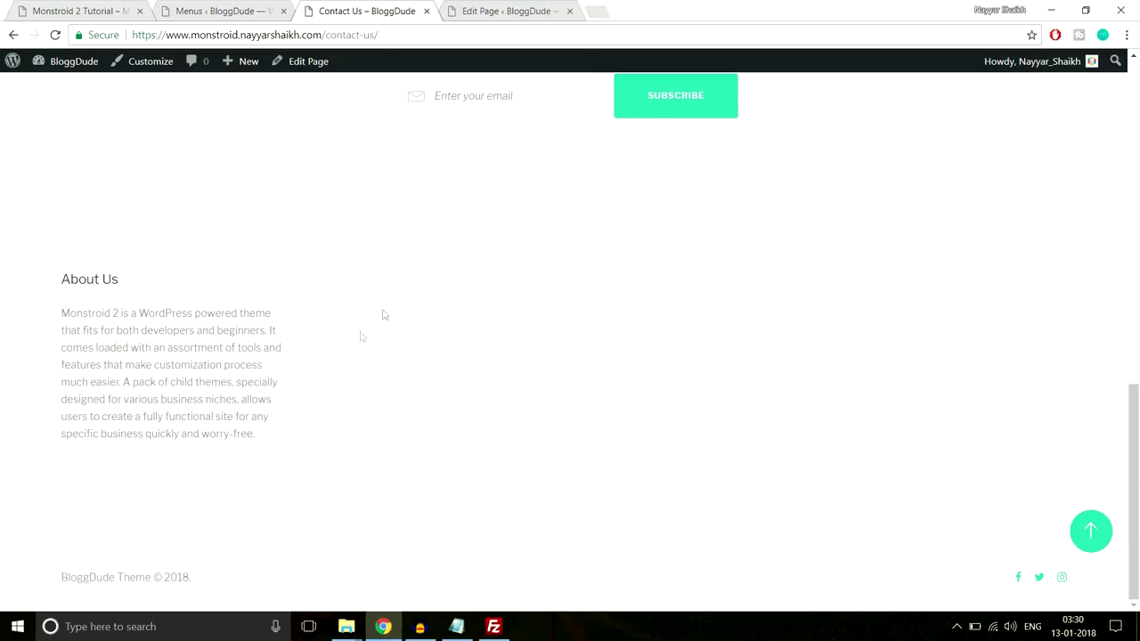
left_click(1090, 531)
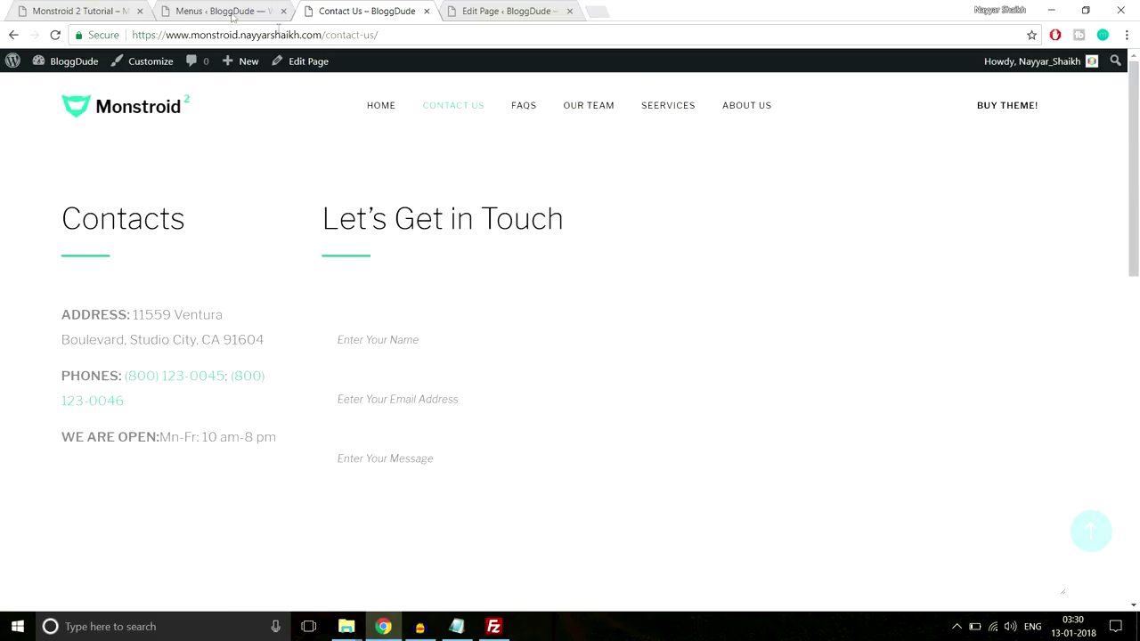
left_click(209, 9)
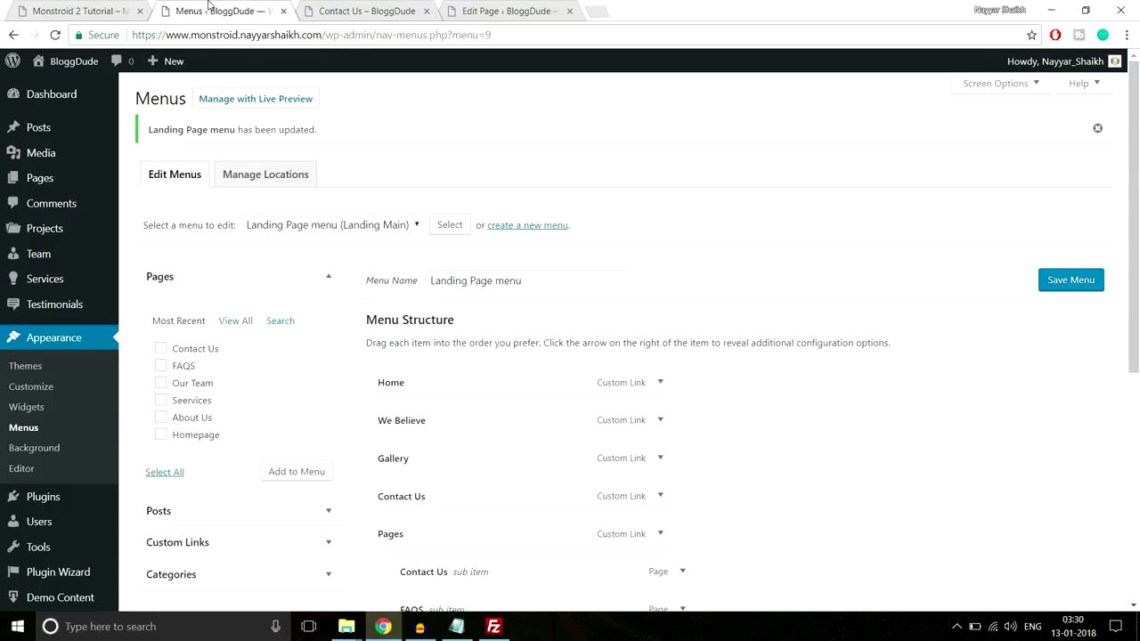
Check the Navigation Menu heading in the live site footer, then go back to the Widgets page
left_click(23, 408)
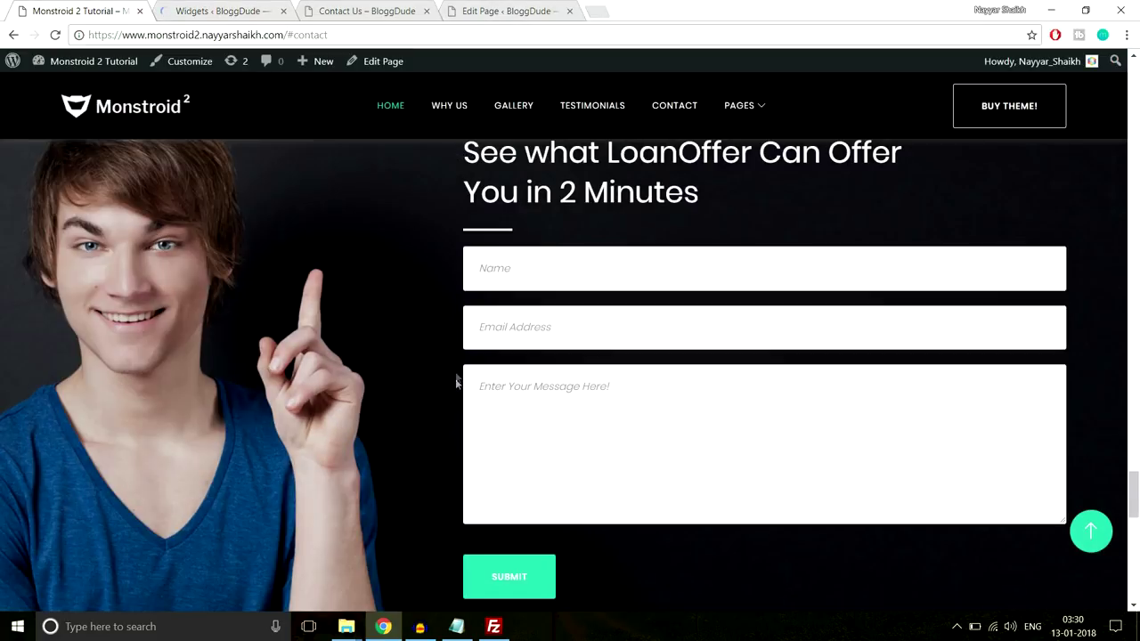
scroll(460, 383, "down", 10)
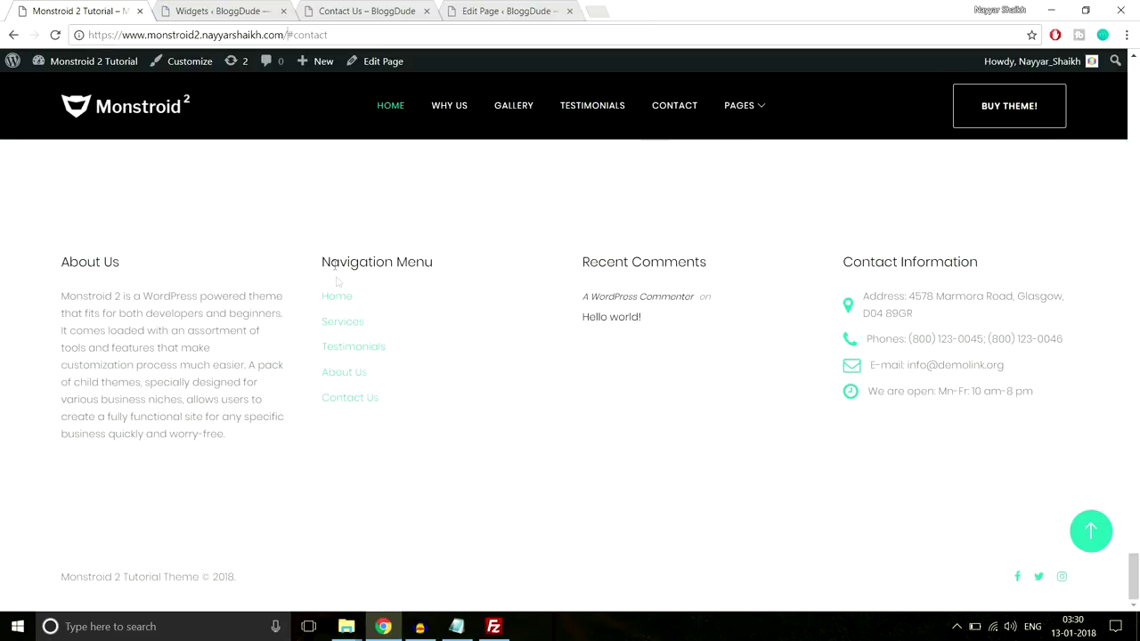
left_click_drag(319, 261, 439, 259)
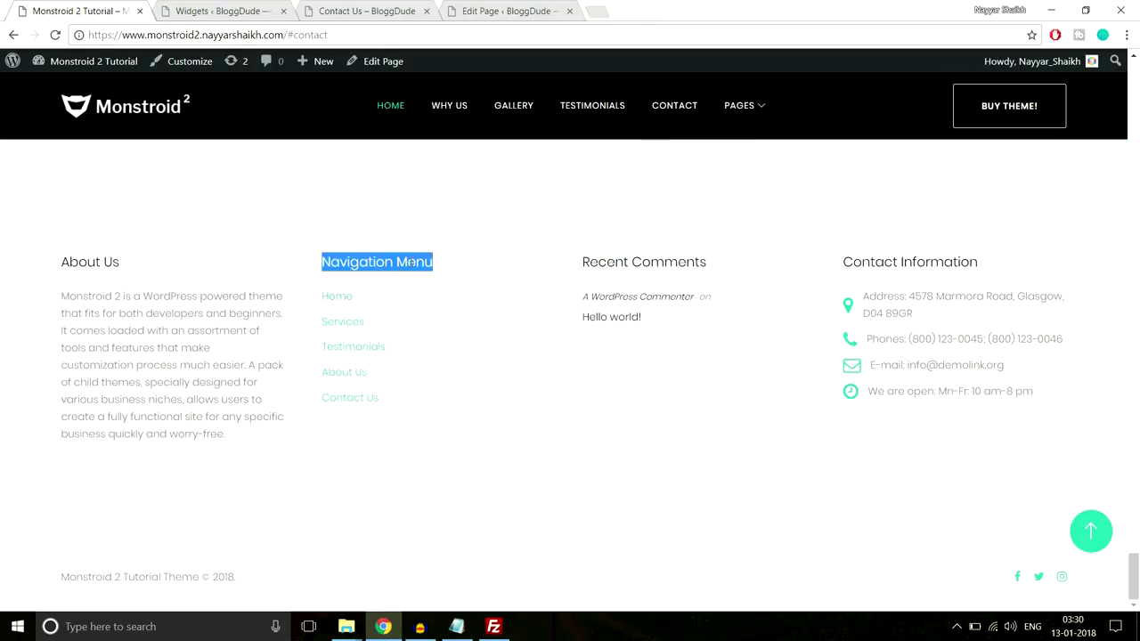
left_click(332, 9)
left_click(218, 11)
scroll(951, 335, "down", 4)
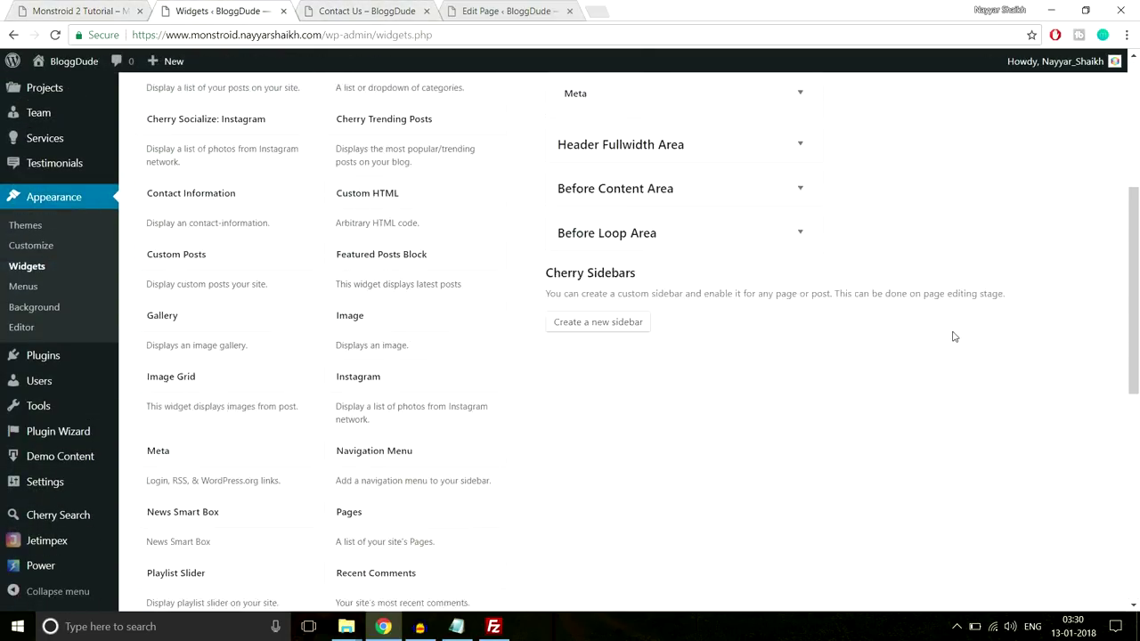
scroll(952, 336, "down", 1)
Add a Navigation Menu widget to the Footer Area titled 'Navigation Menu'
left_click(394, 354)
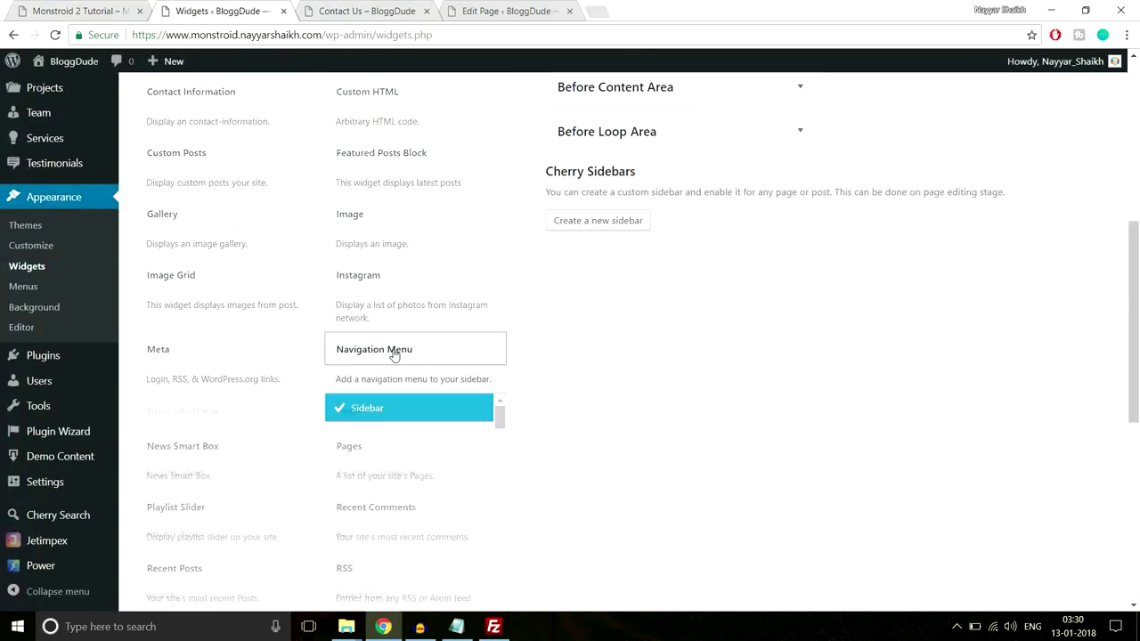
scroll(563, 352, "down", 2)
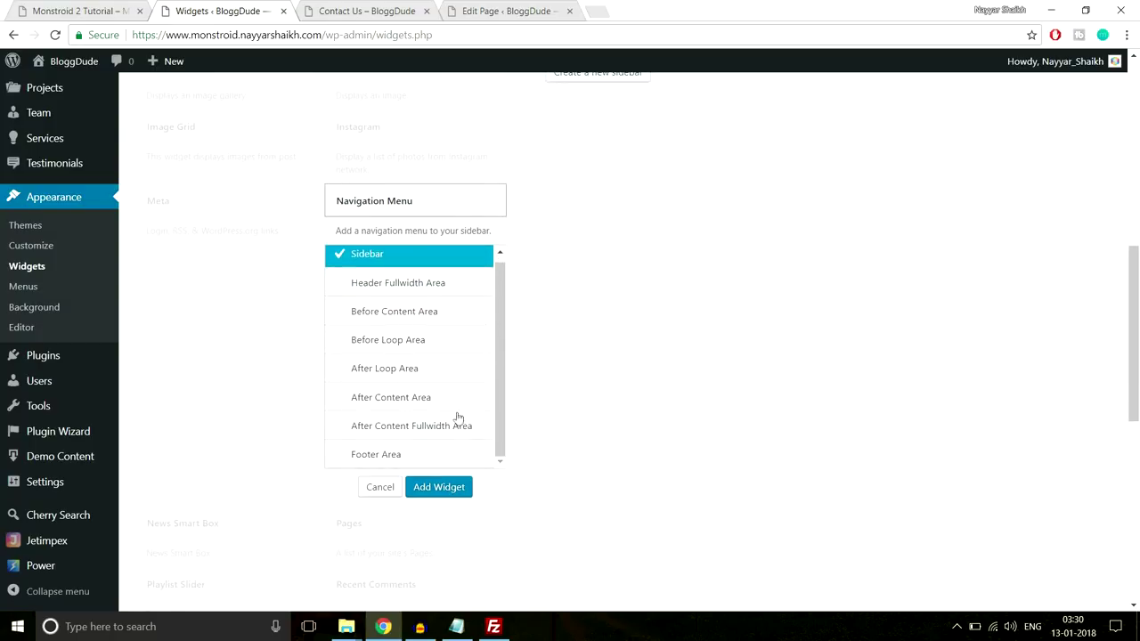
scroll(418, 399, "down", 1)
left_click(451, 382)
left_click(443, 413)
left_click(930, 291)
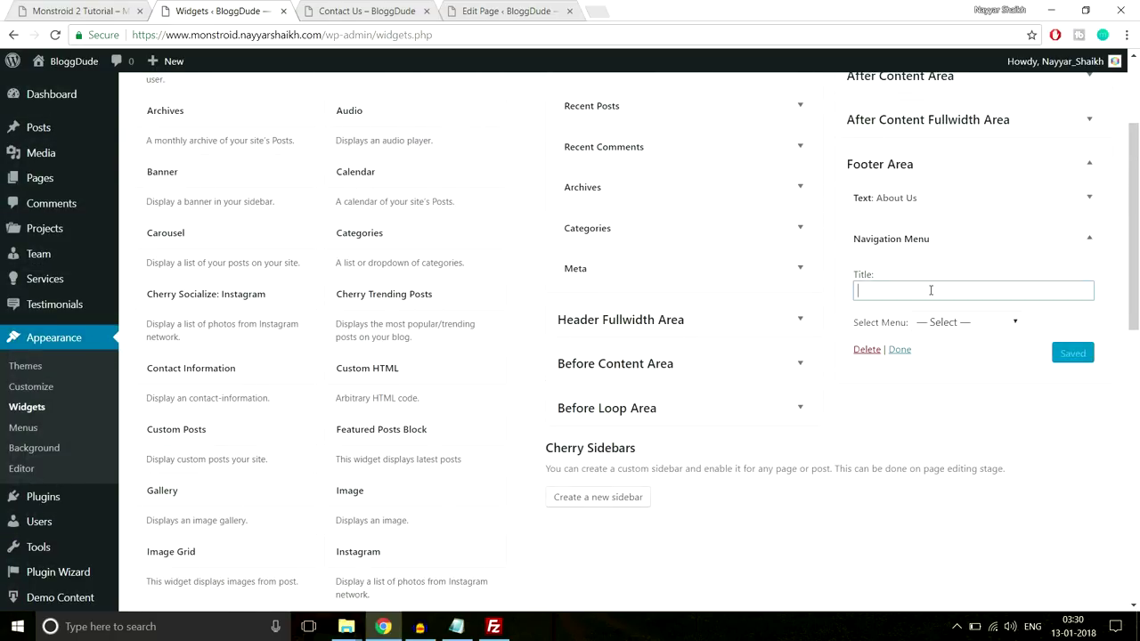
type("Navigation Menu")
left_click(983, 277)
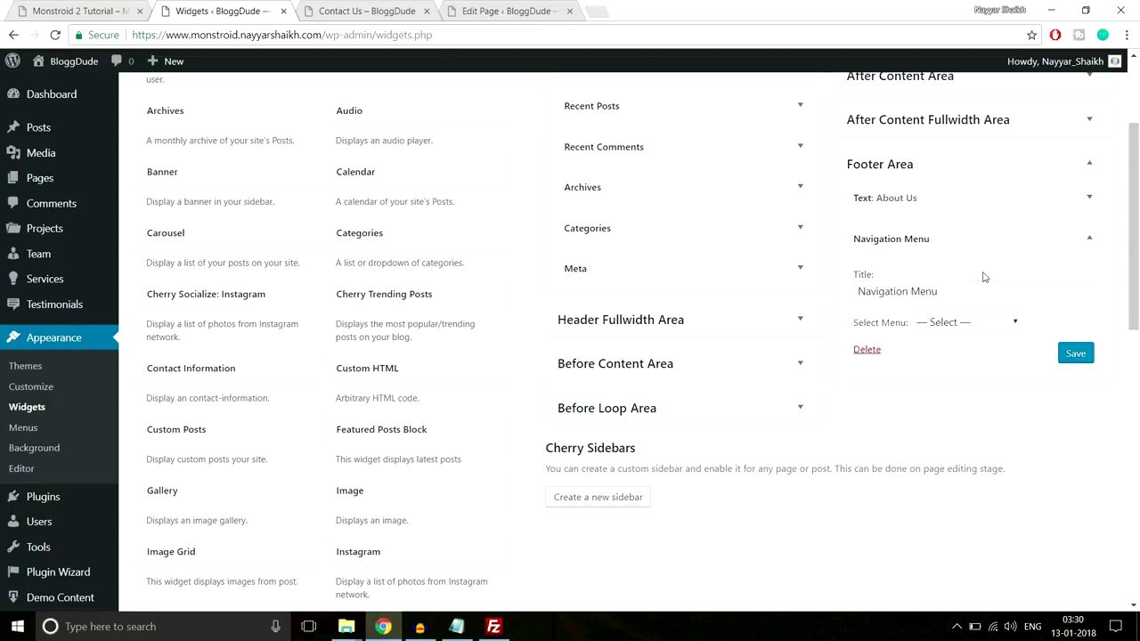
Set the widget to show Footer Menu, save it, and compare with the live footer
left_click(949, 323)
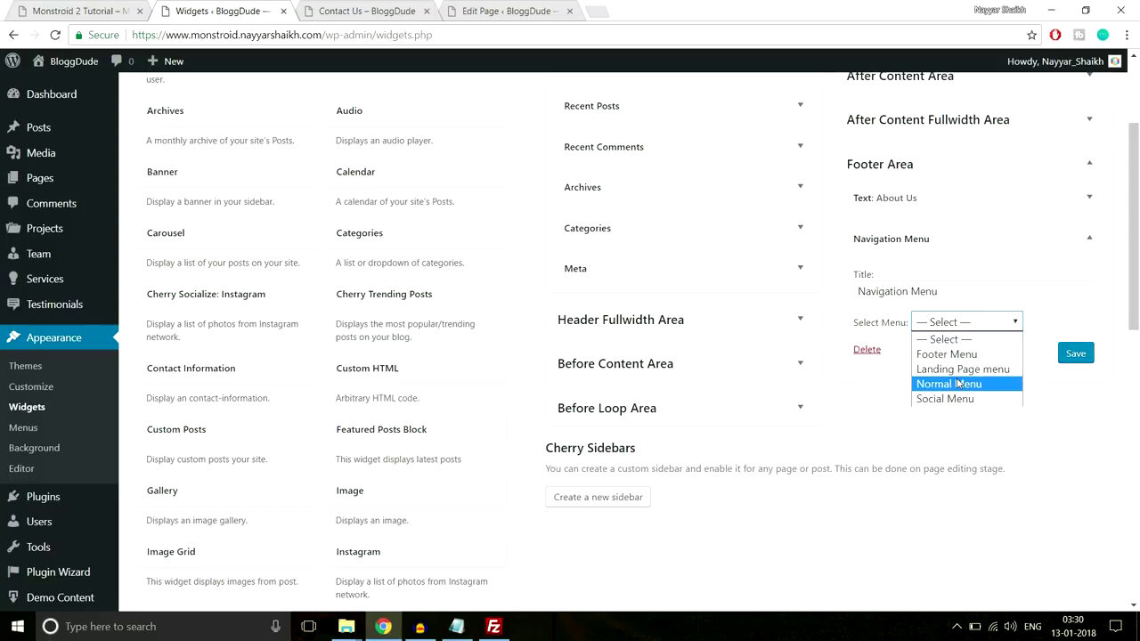
left_click(944, 355)
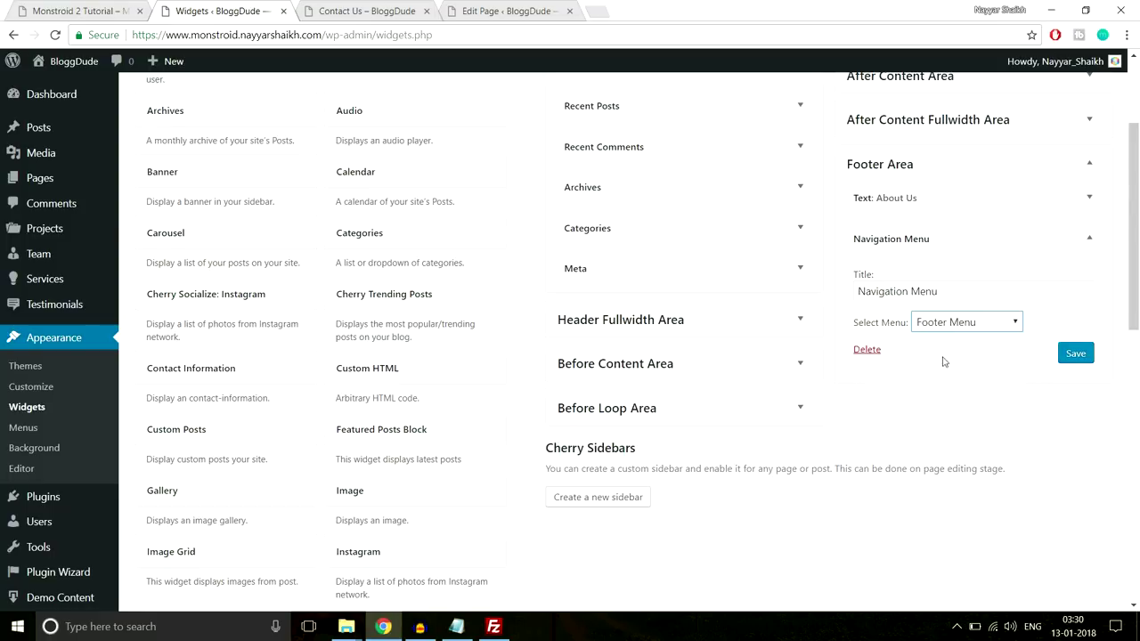
left_click(1077, 353)
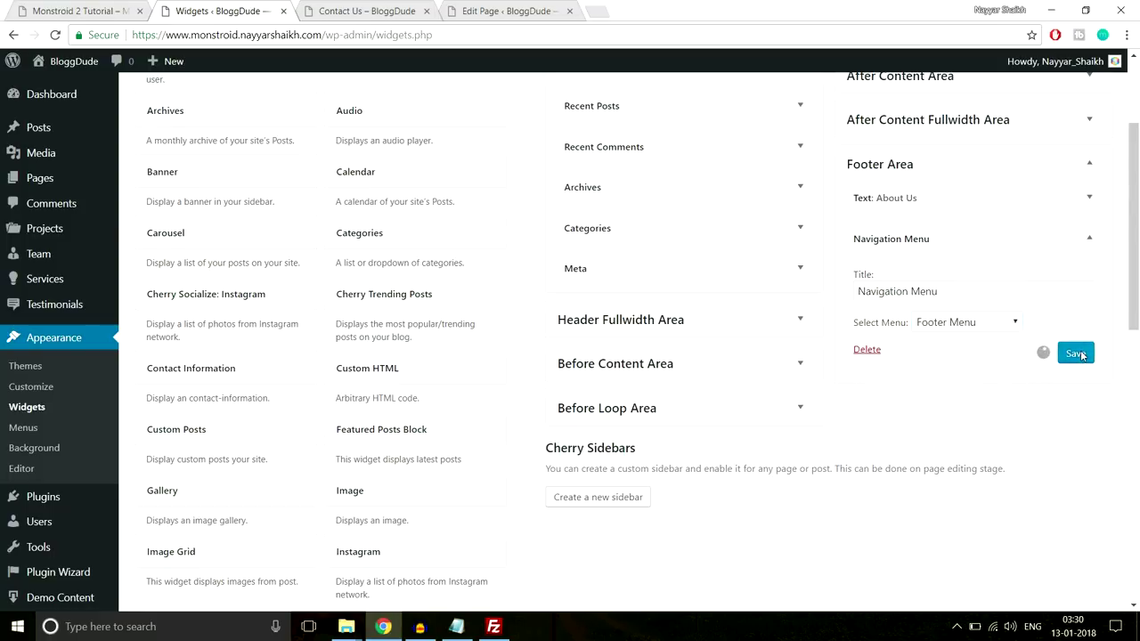
left_click(1089, 239)
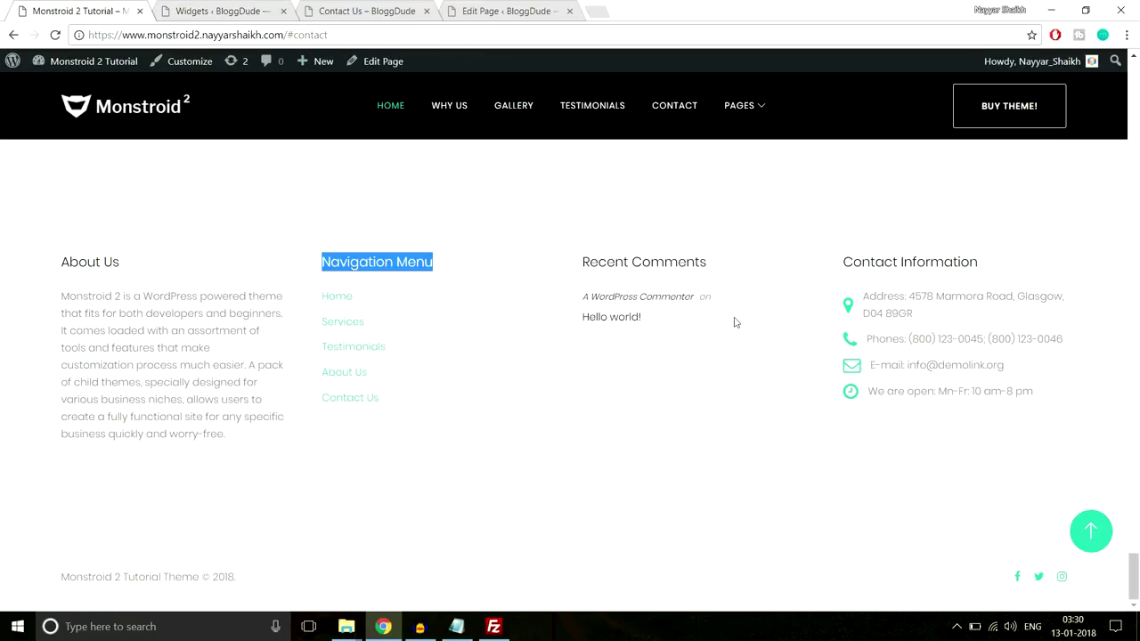
left_click_drag(717, 336, 577, 277)
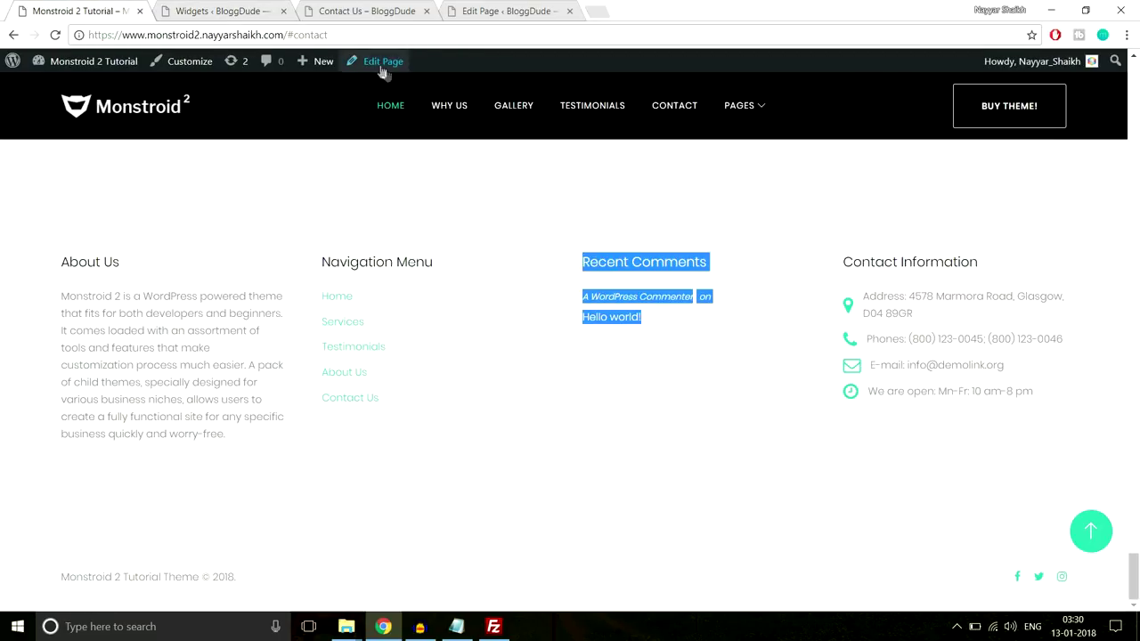
Add a Recent Comments widget to the Footer Area titled 'Recent Comments'
left_click(238, 9)
scroll(485, 321, "down", 1)
scroll(489, 348, "up", 3)
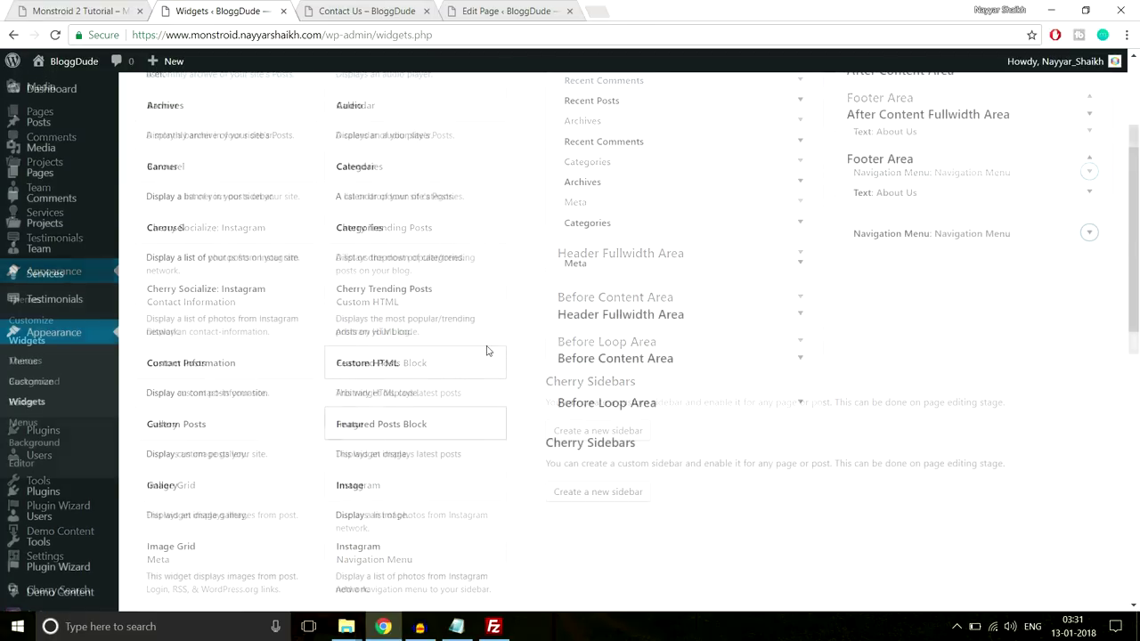
scroll(407, 330, "down", 7)
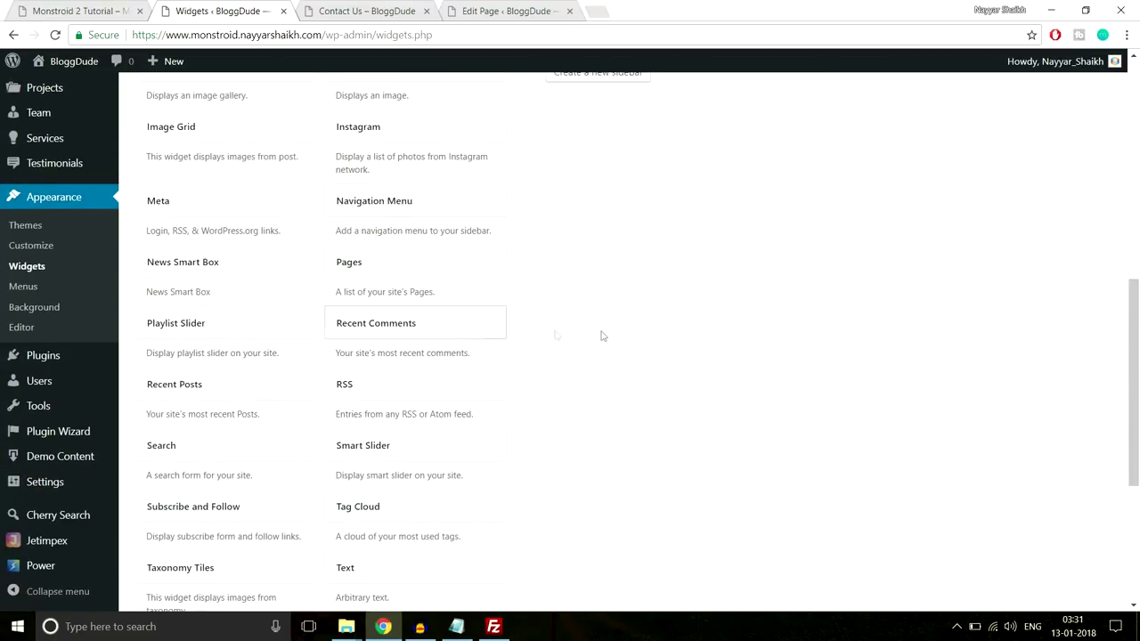
scroll(600, 333, "down", 1)
left_click(445, 247)
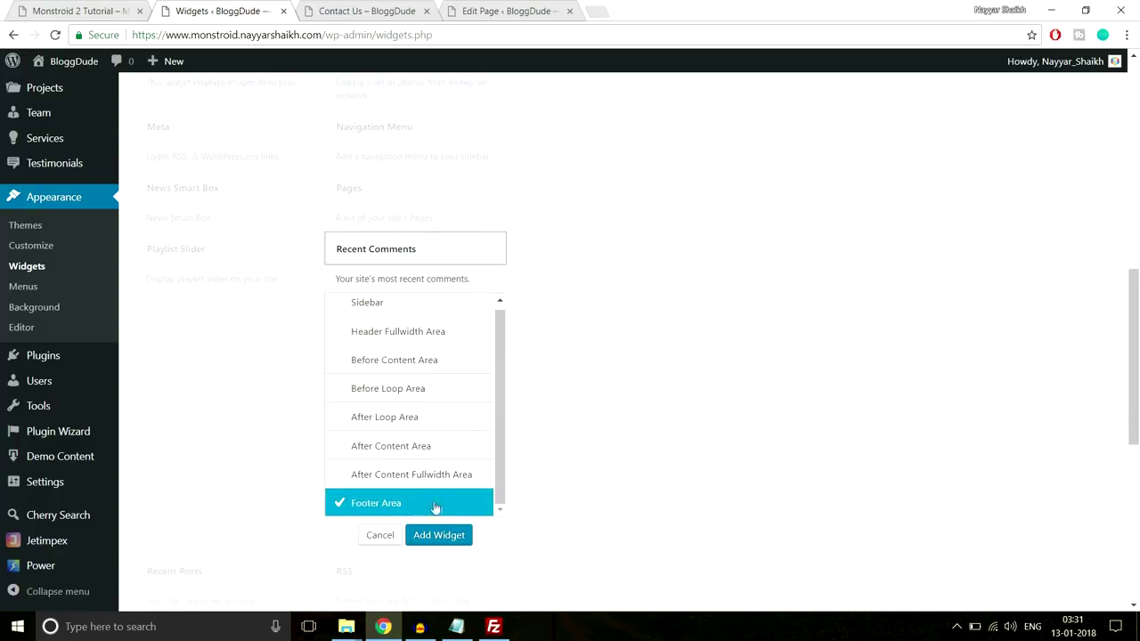
left_click(439, 535)
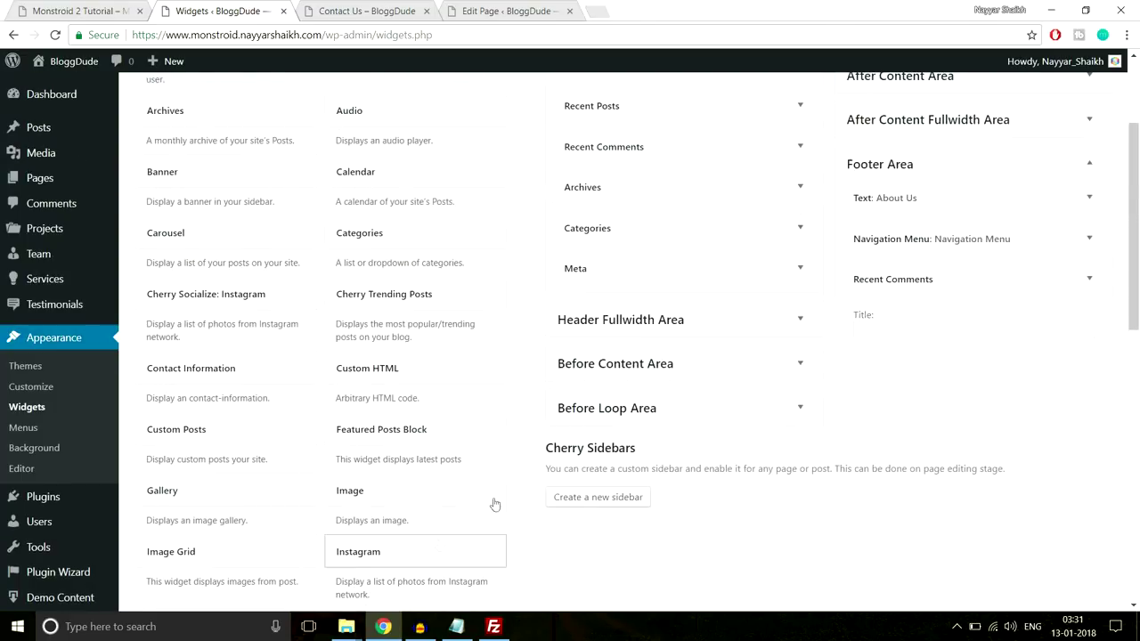
left_click(955, 332)
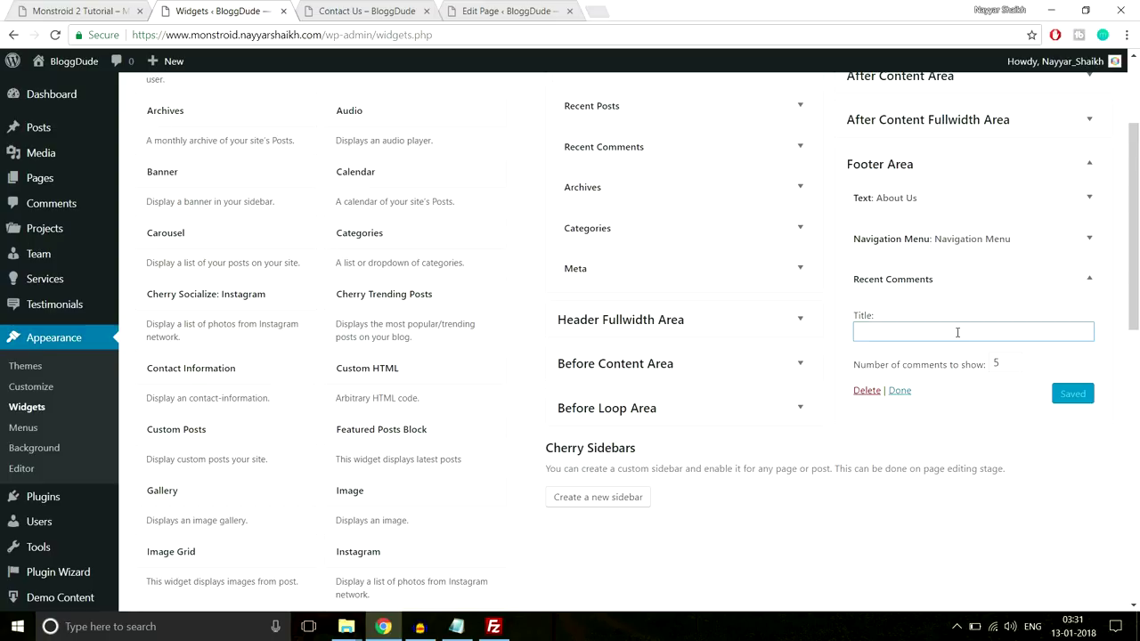
type("Re")
left_click(942, 353)
Save the widget showing 5 comments, compare it with the live footer, and collapse it
left_click(999, 362)
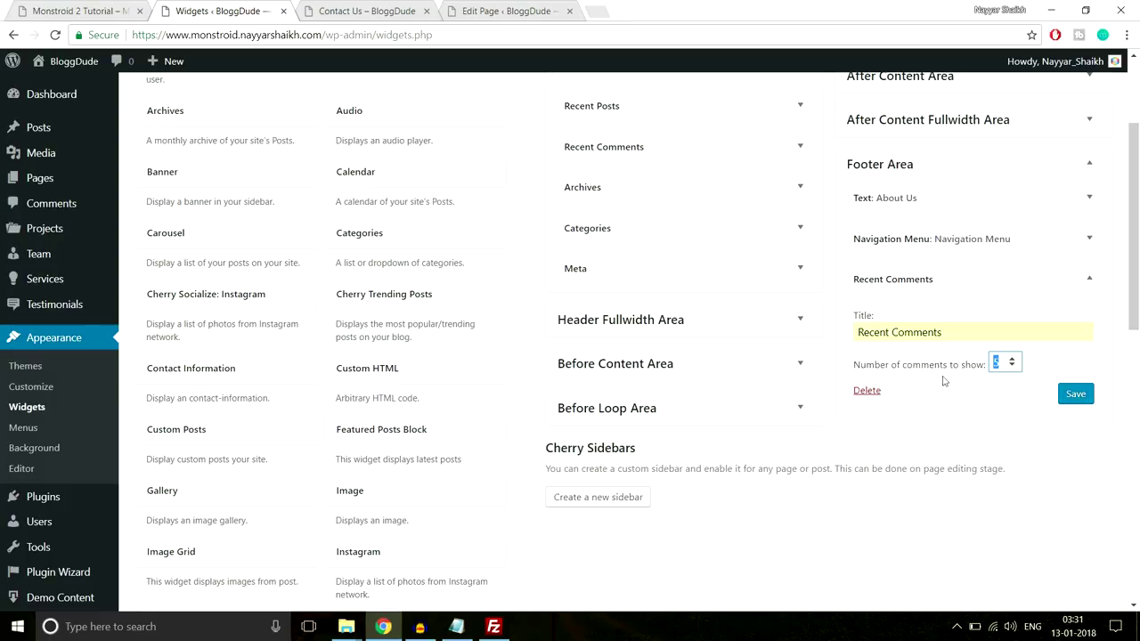
left_click(1076, 394)
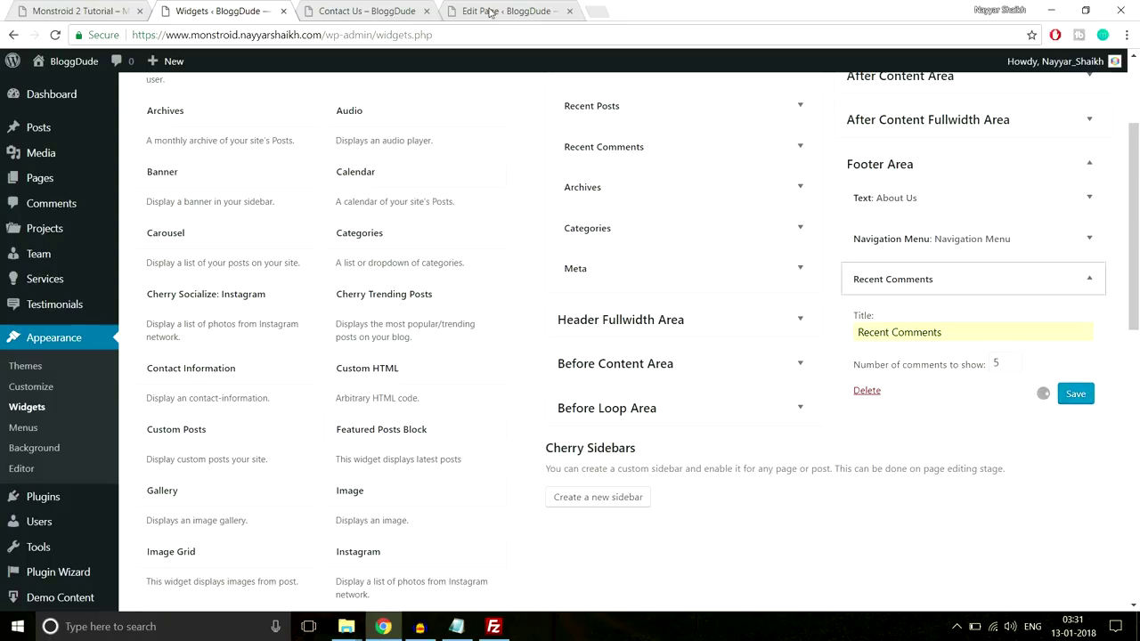
left_click(89, 10)
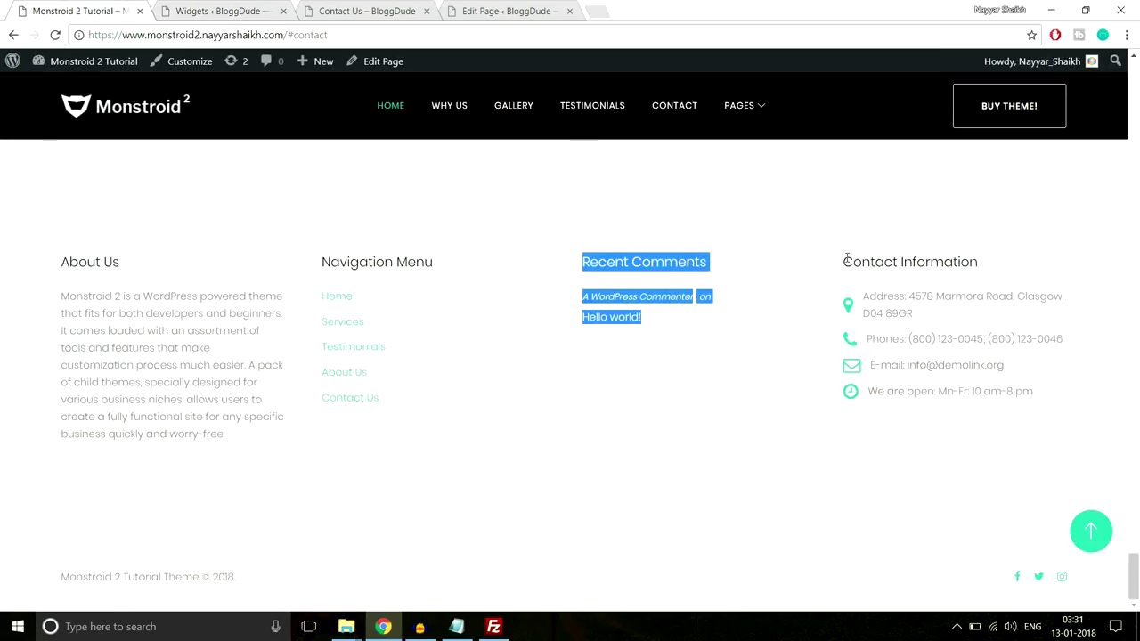
left_click_drag(845, 261, 982, 260)
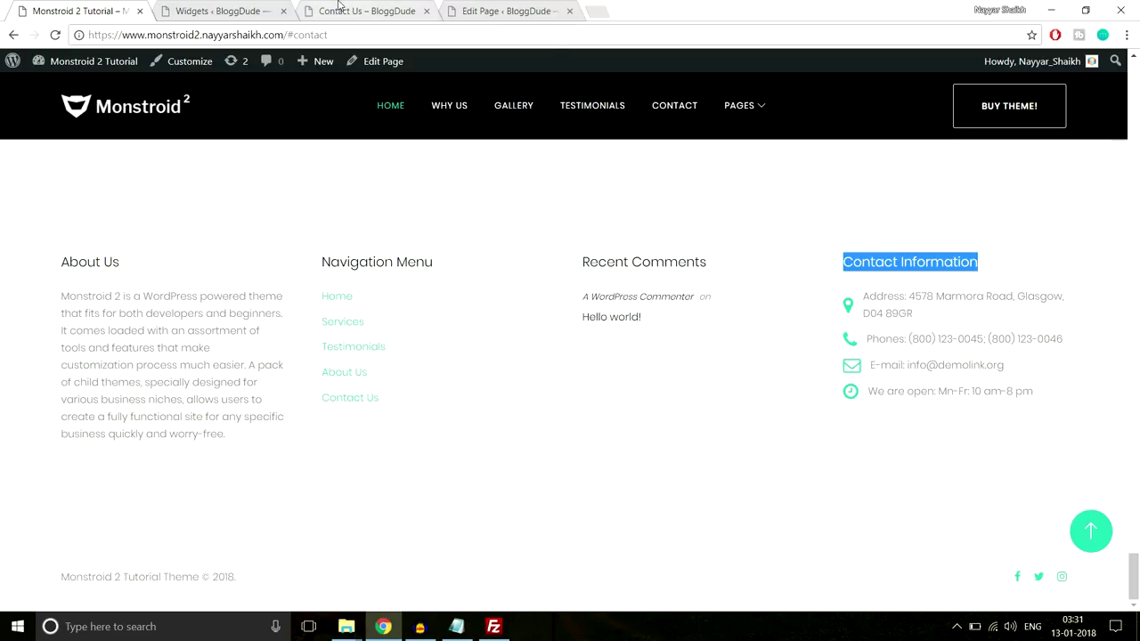
left_click(236, 10)
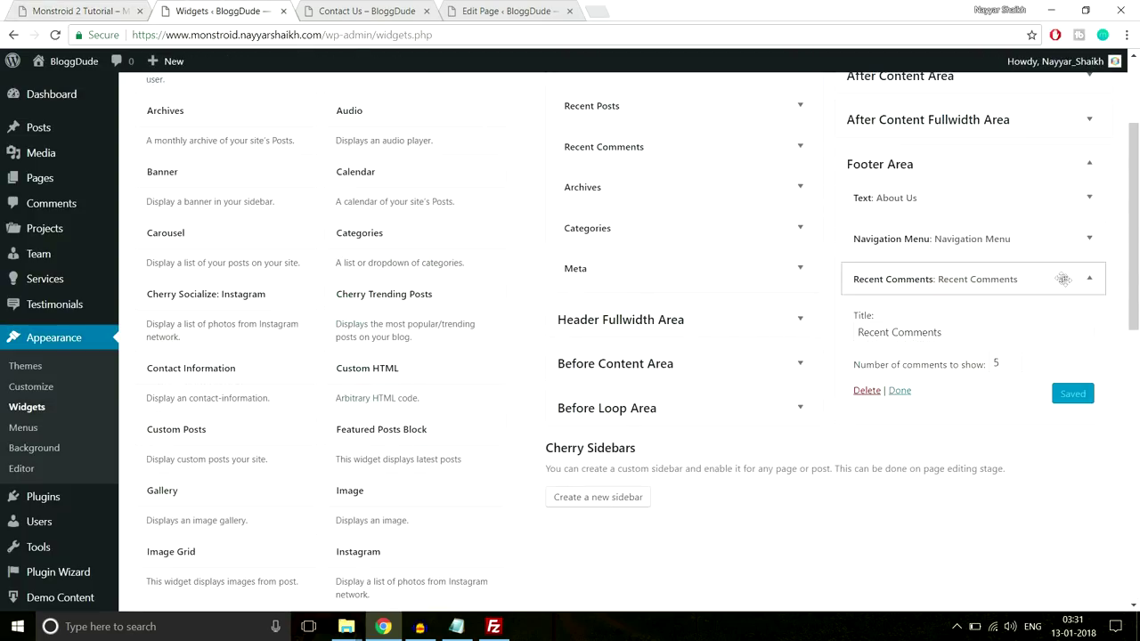
left_click(1063, 279)
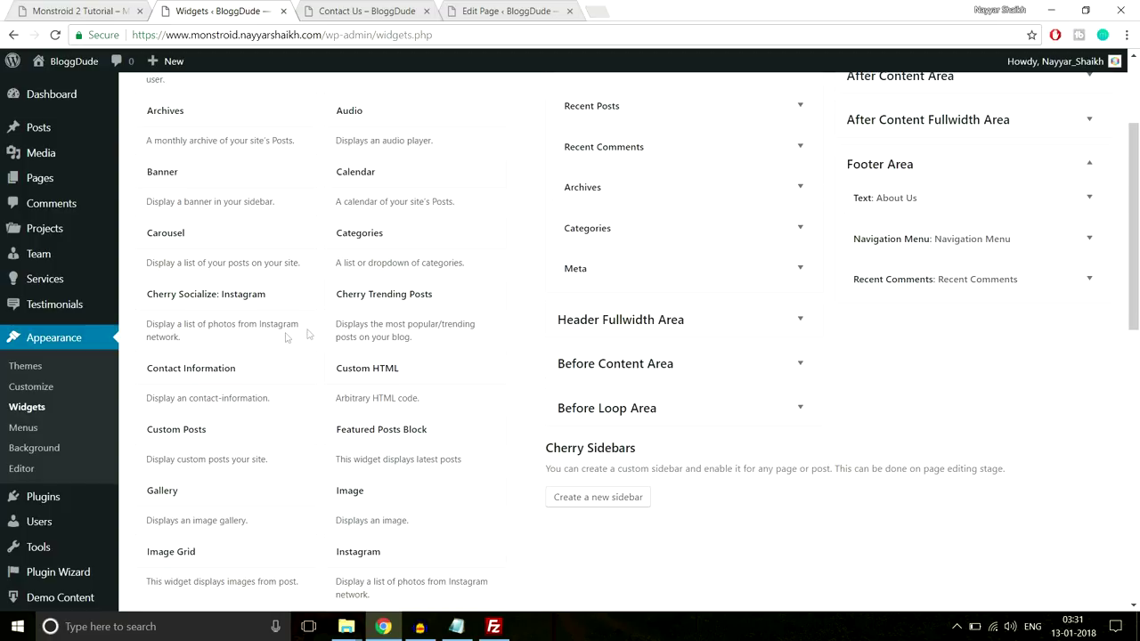
Add a Contact Information widget to the Footer Area and create its first entry
left_click(200, 378)
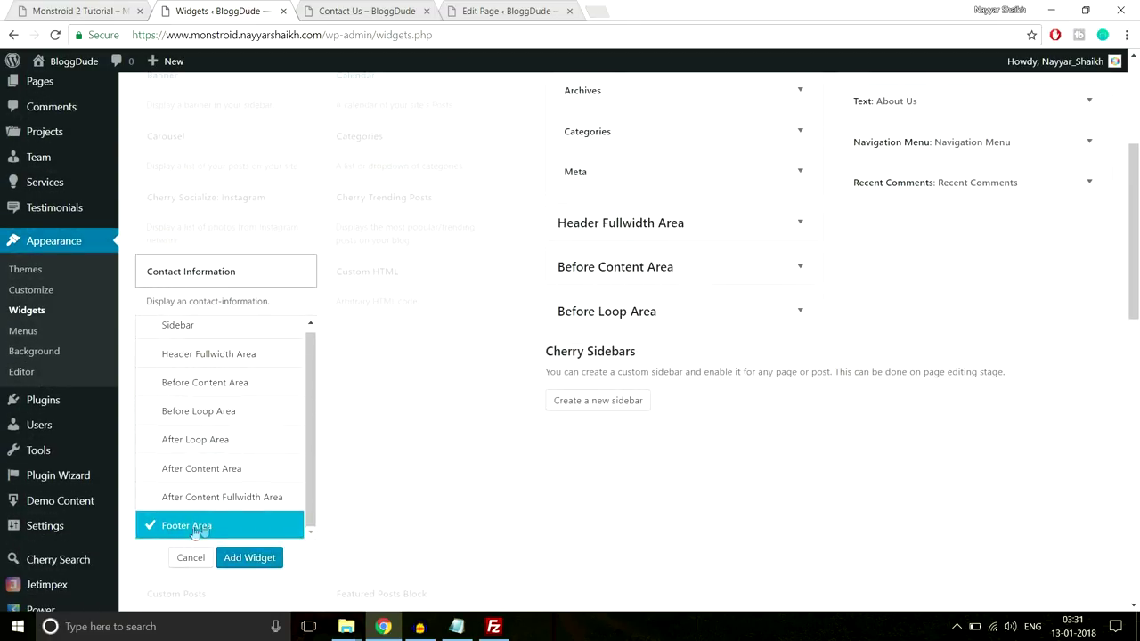
left_click(236, 558)
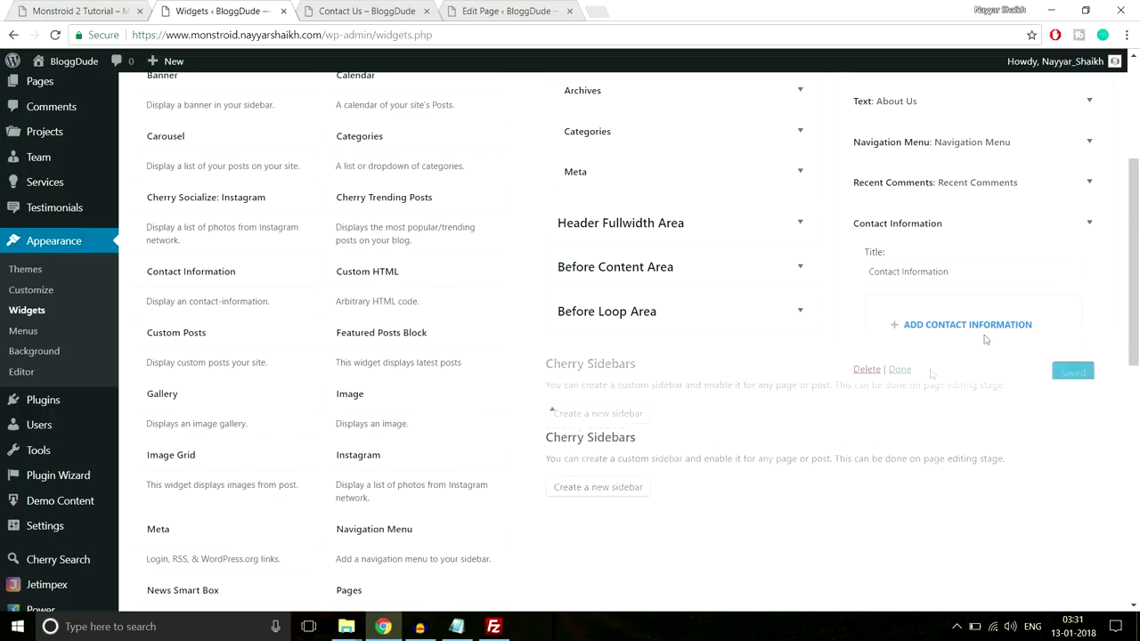
left_click_drag(983, 271, 828, 283)
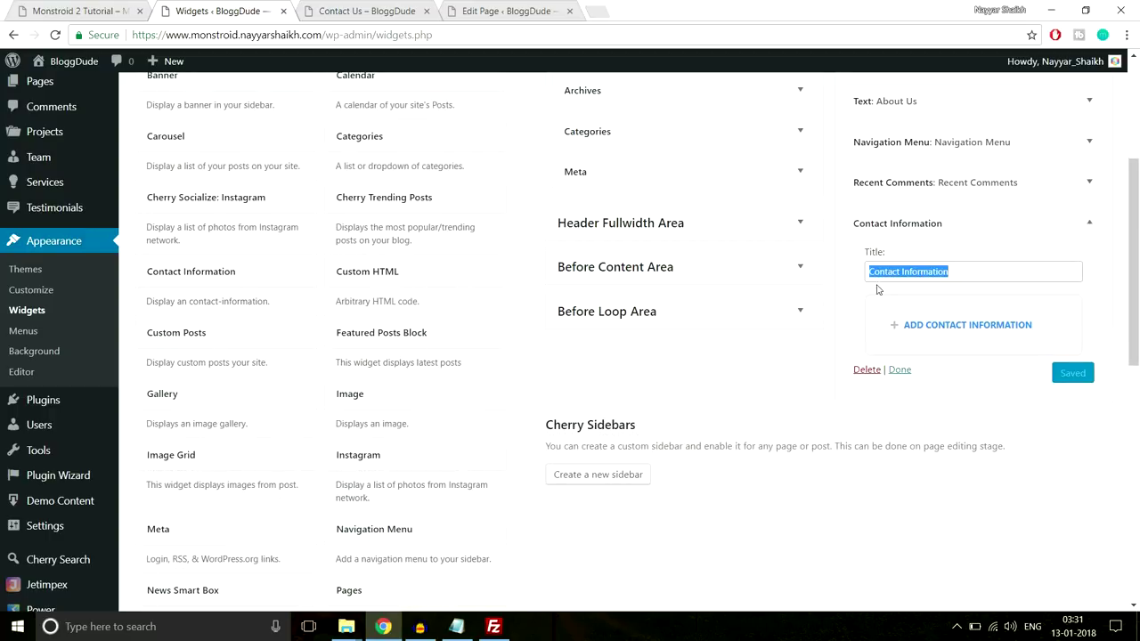
key("End")
scroll(1060, 317, "down", 1)
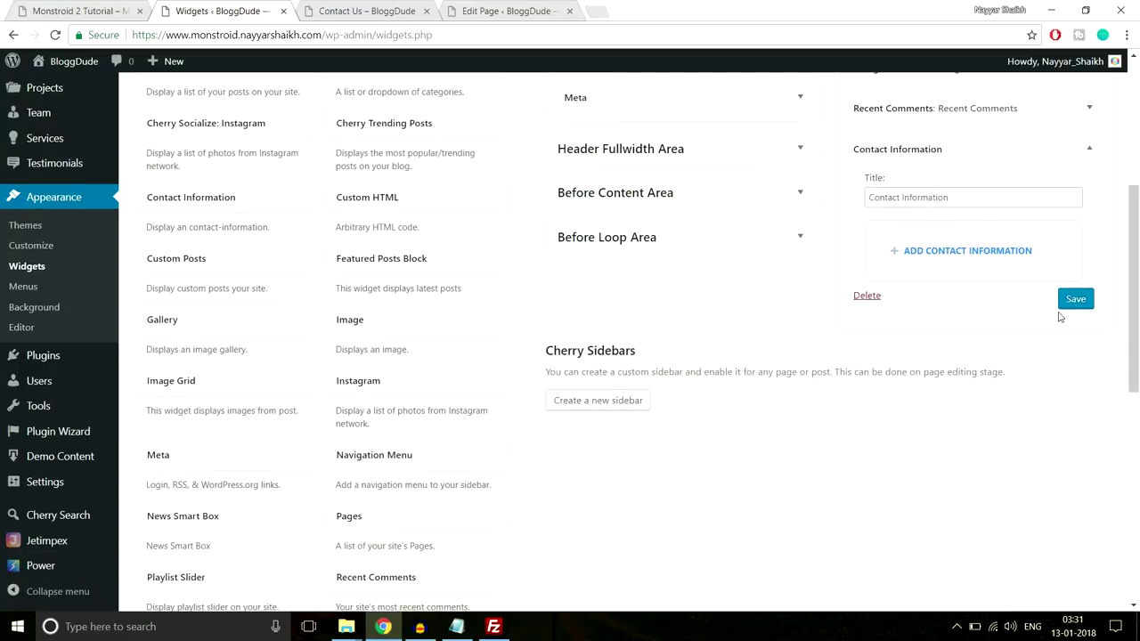
left_click(941, 250)
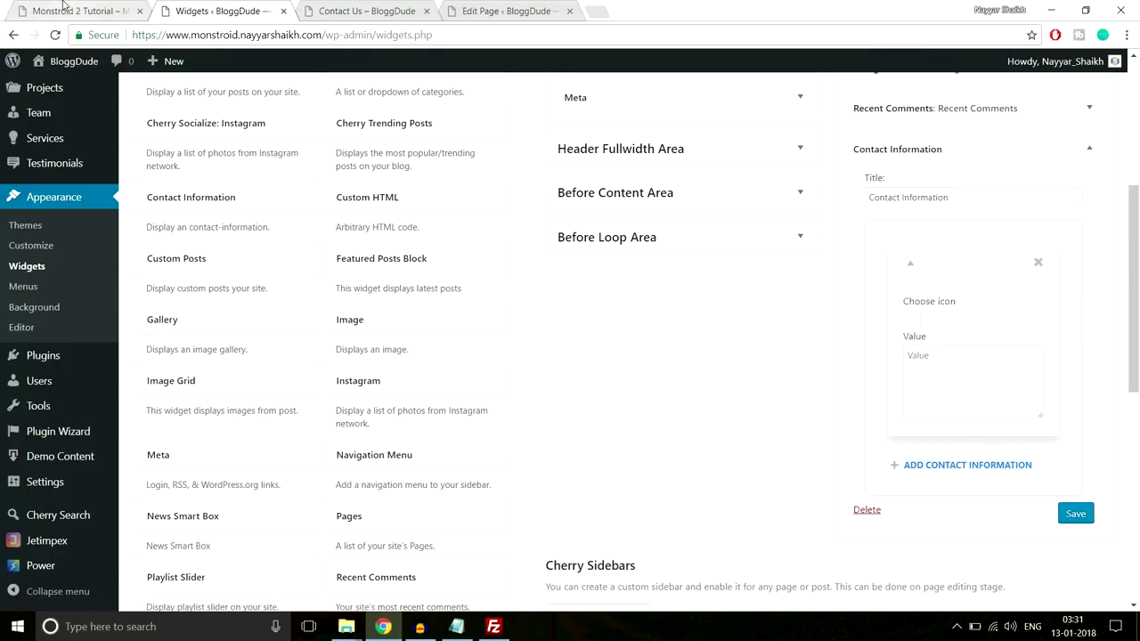
Copy the address from the live footer and give the entry the fa-map-marker icon
key("ctrl+1")
left_click(899, 299)
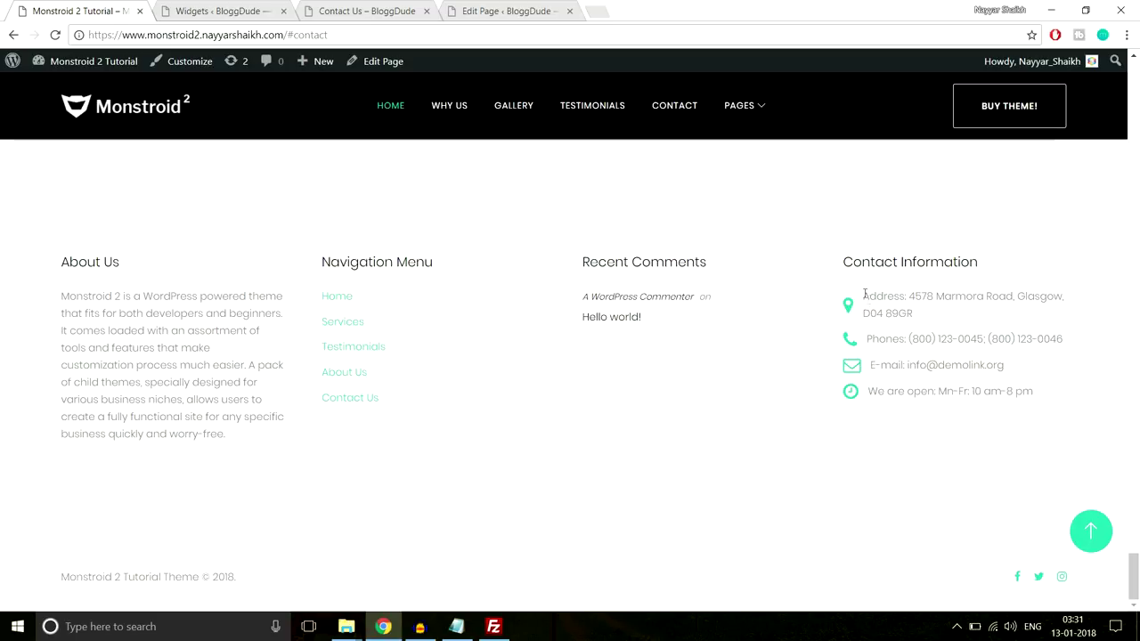
left_click_drag(863, 297, 917, 314)
key("ctrl+c")
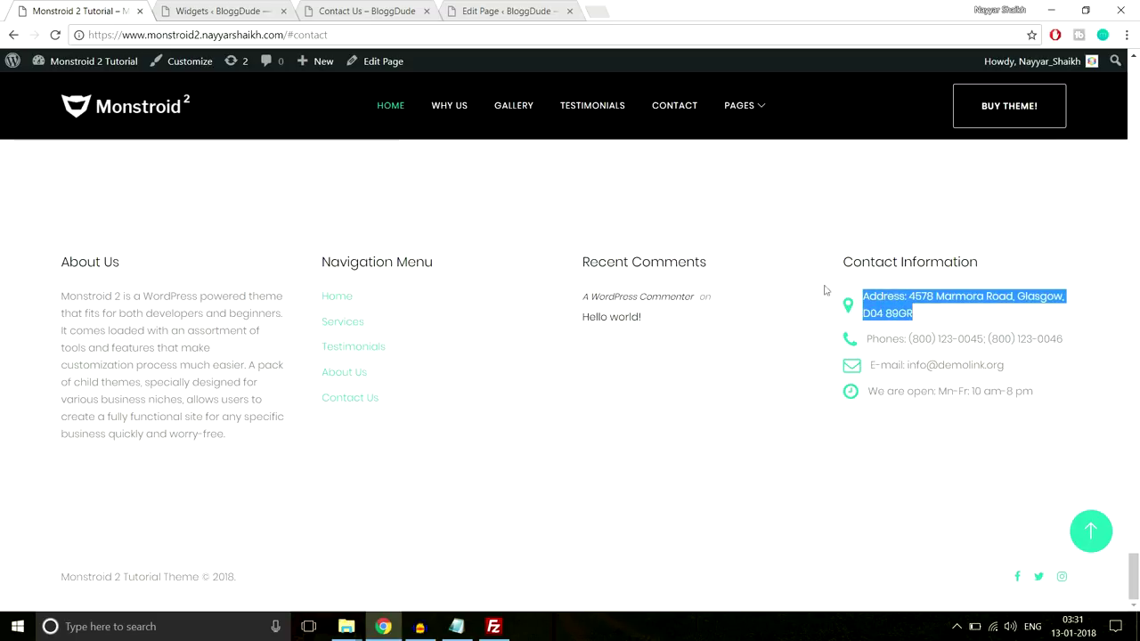
left_click(240, 9)
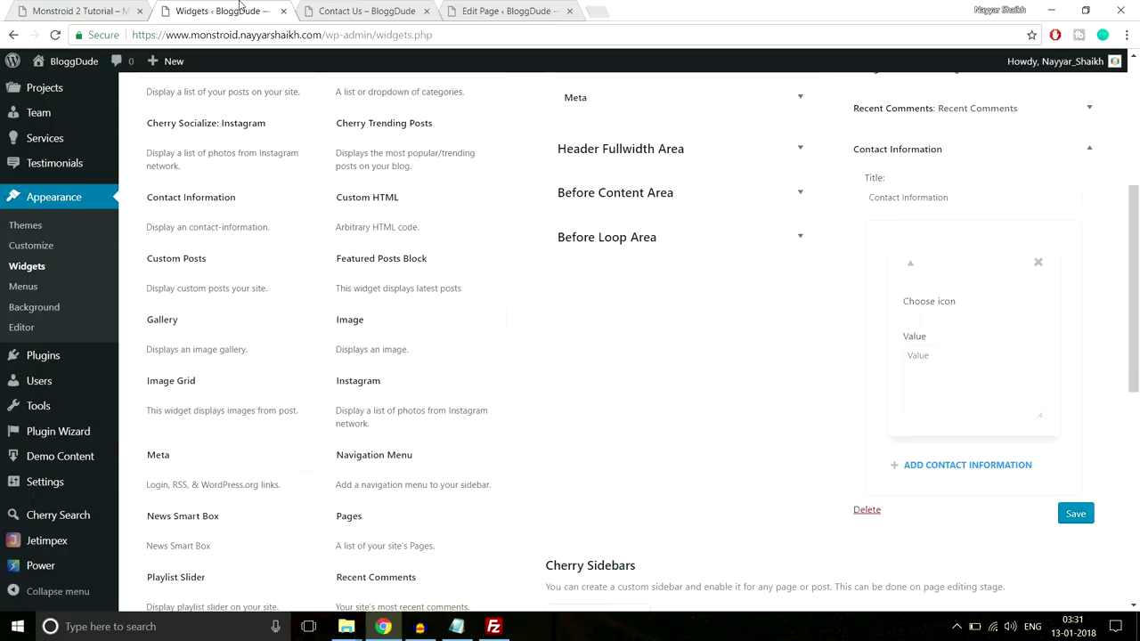
left_click(926, 321)
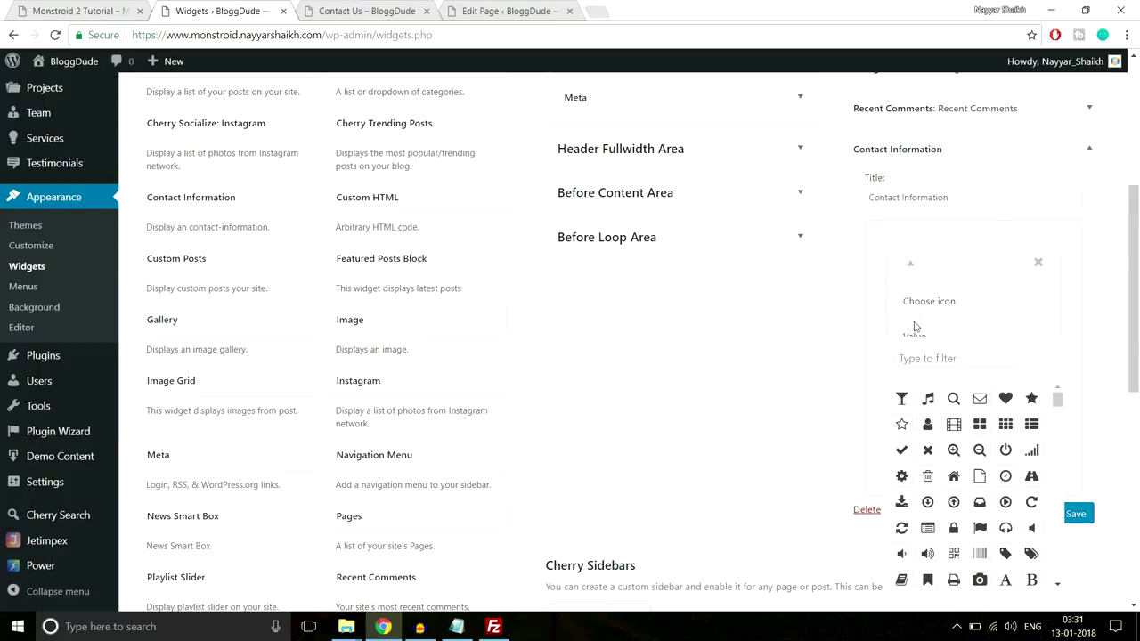
scroll(915, 324, "down", 1)
left_click(975, 282)
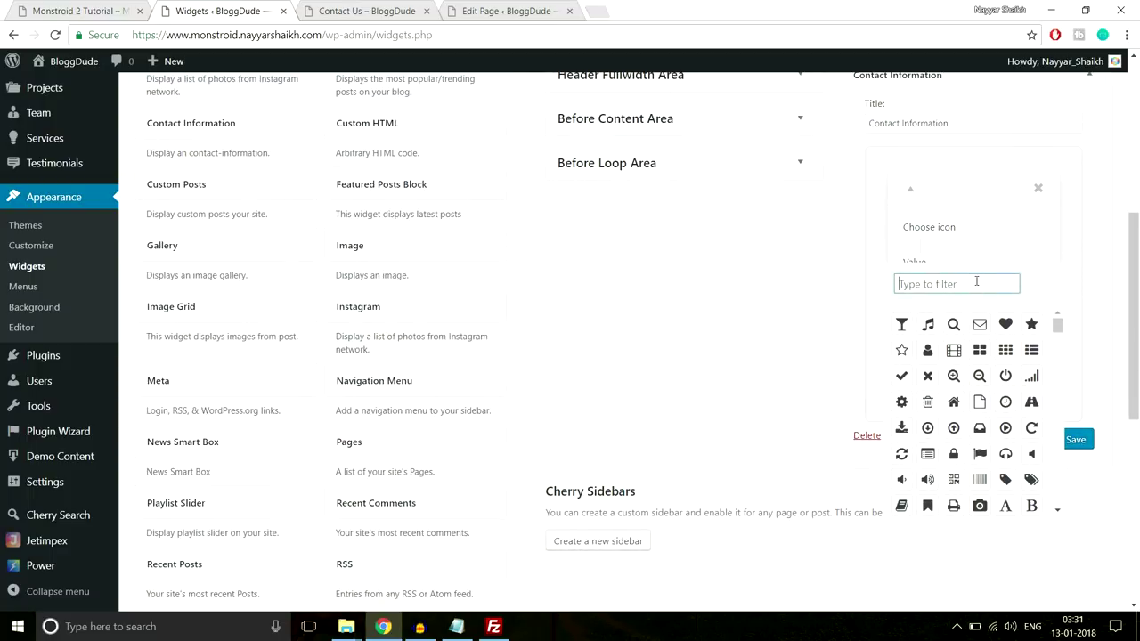
type("map")
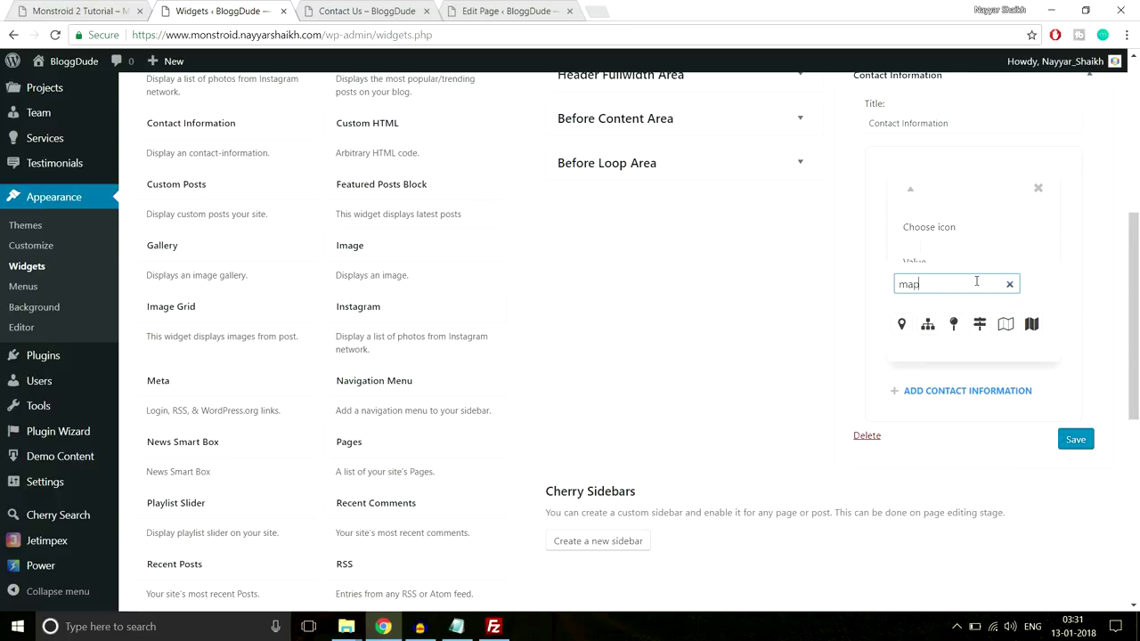
left_click(901, 325)
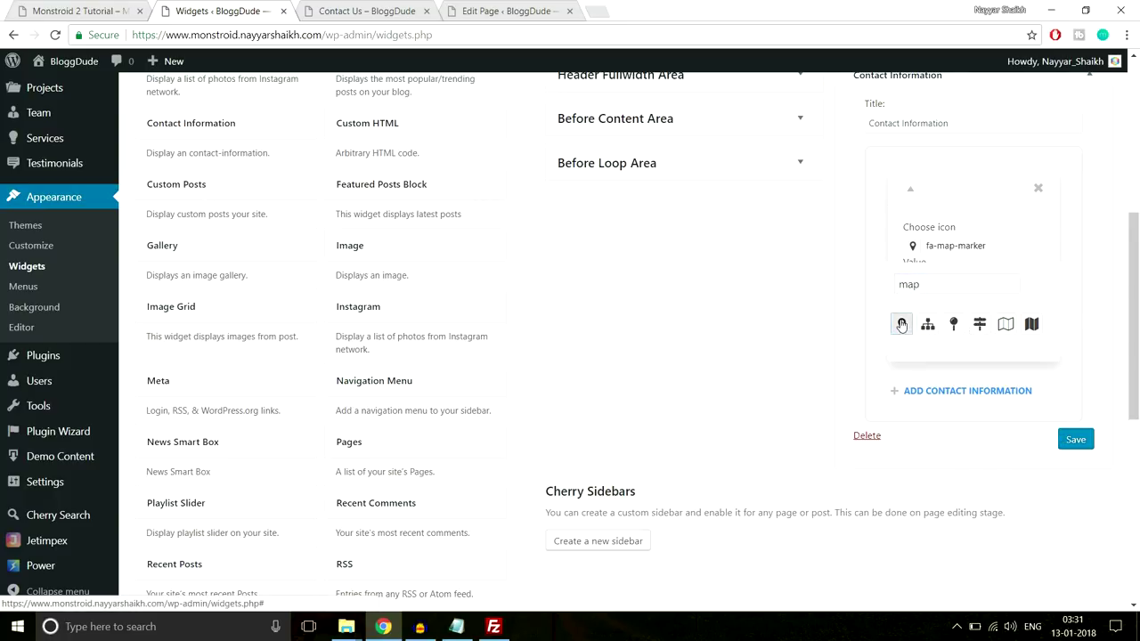
left_click(1004, 242)
left_click(1066, 252)
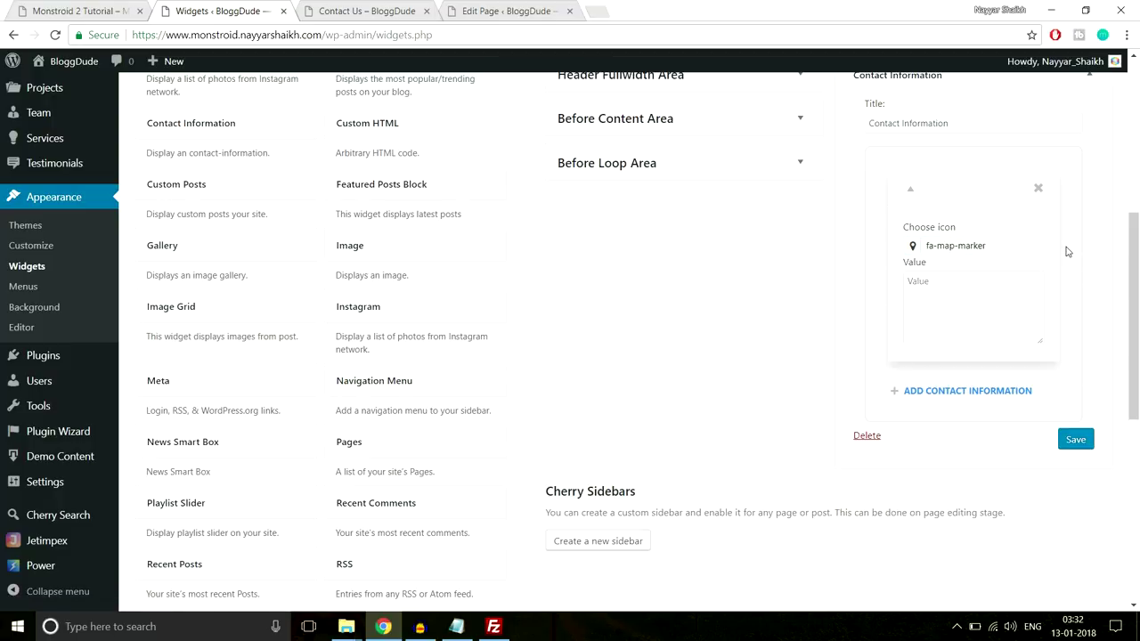
Paste the address into the entry's Value and copy the phone line from the footer
left_click(945, 319)
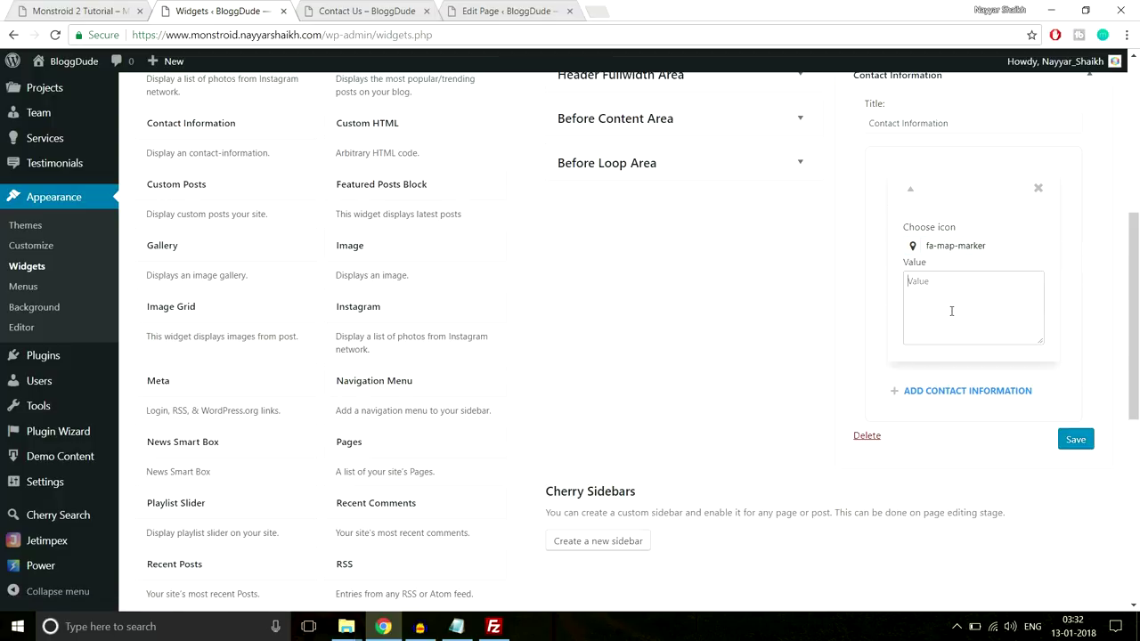
key("ctrl+v")
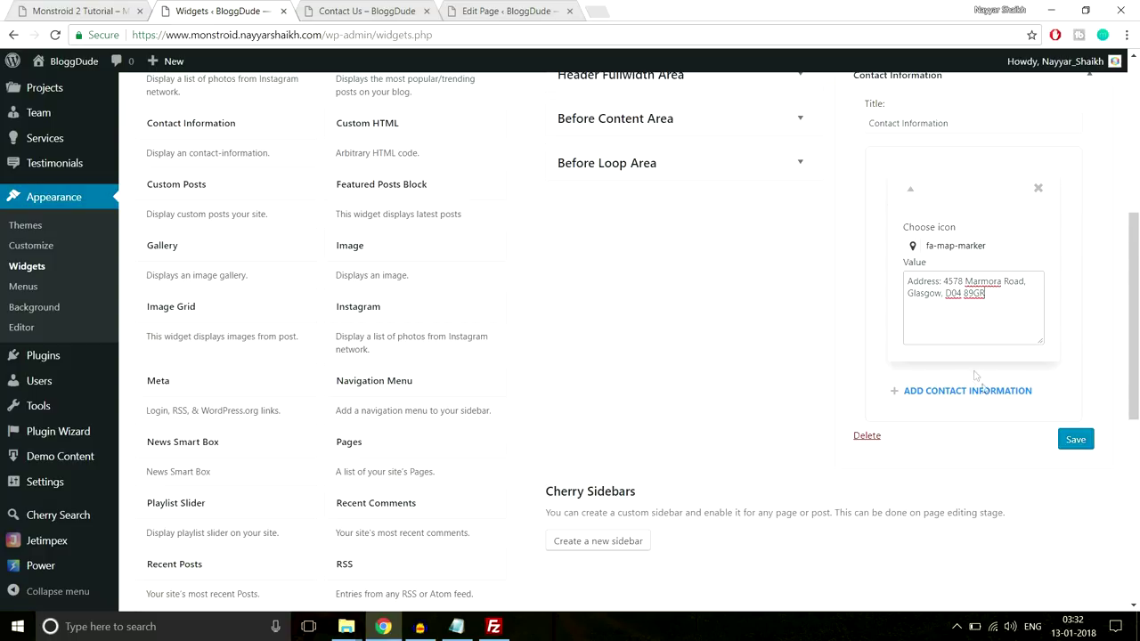
left_click(105, 7)
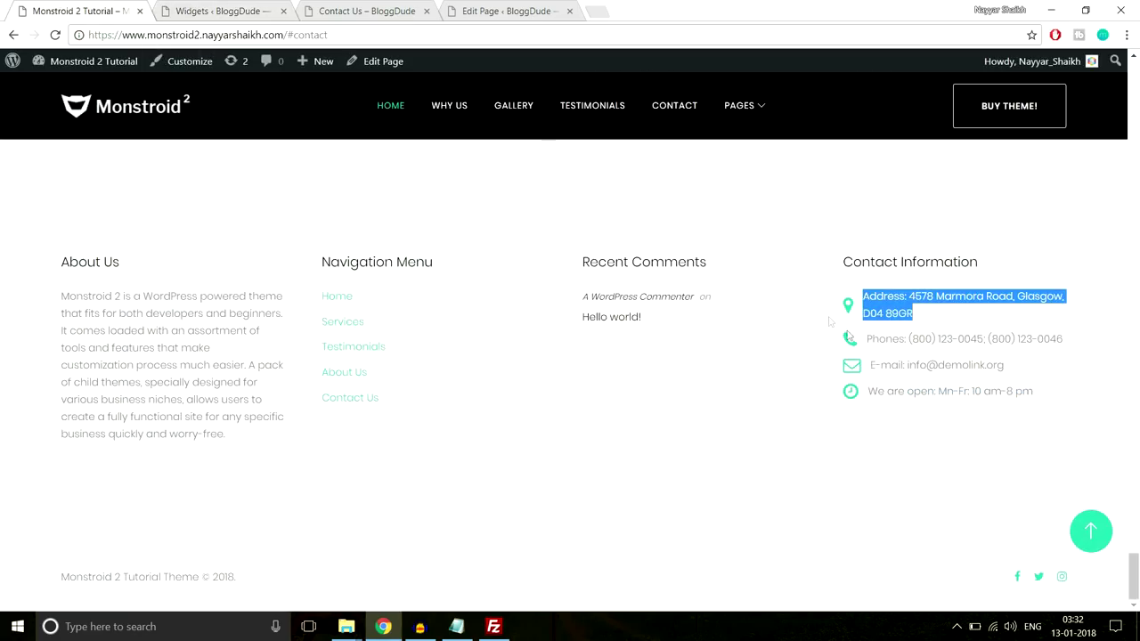
left_click_drag(1068, 339, 863, 339)
key("ctrl+c")
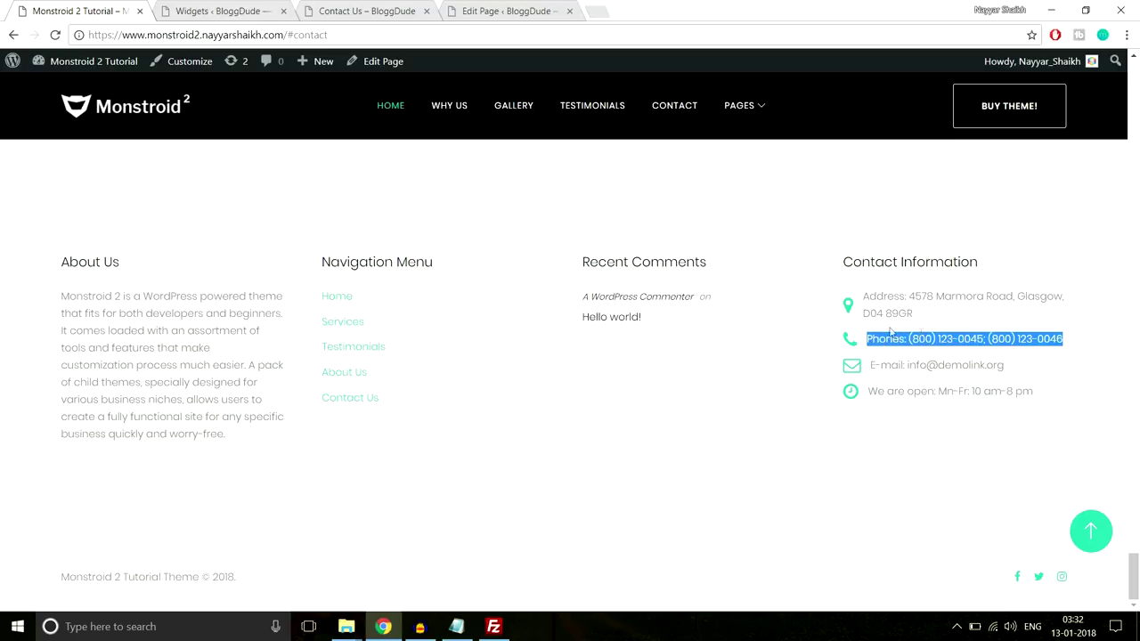
Add a second contact entry with the fa-phone icon and the pasted phone numbers
left_click(223, 11)
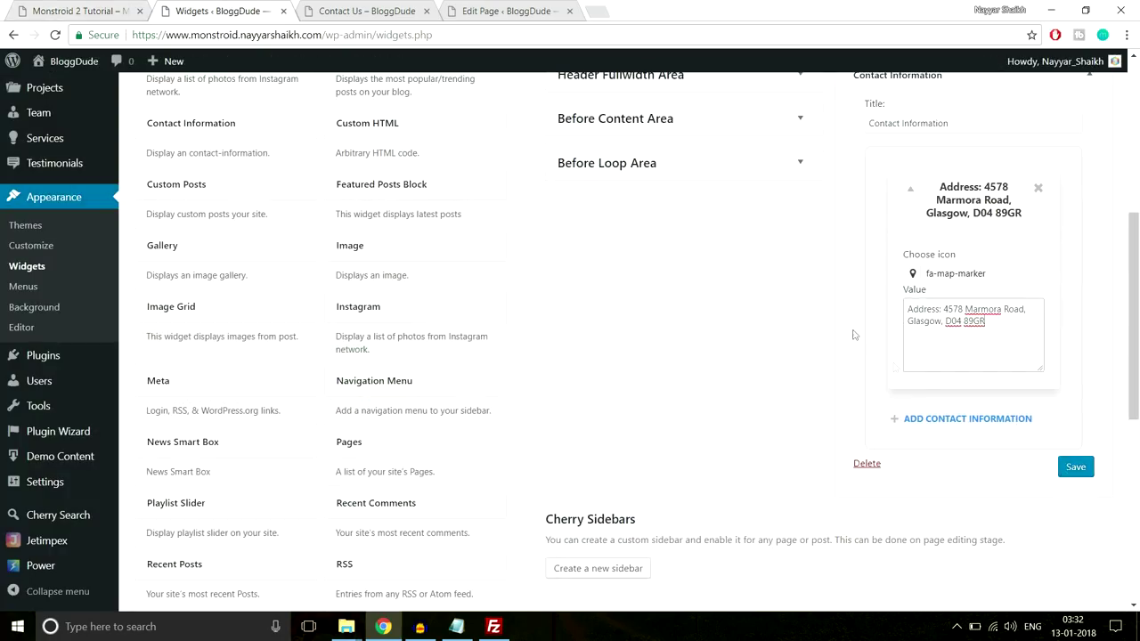
left_click(931, 425)
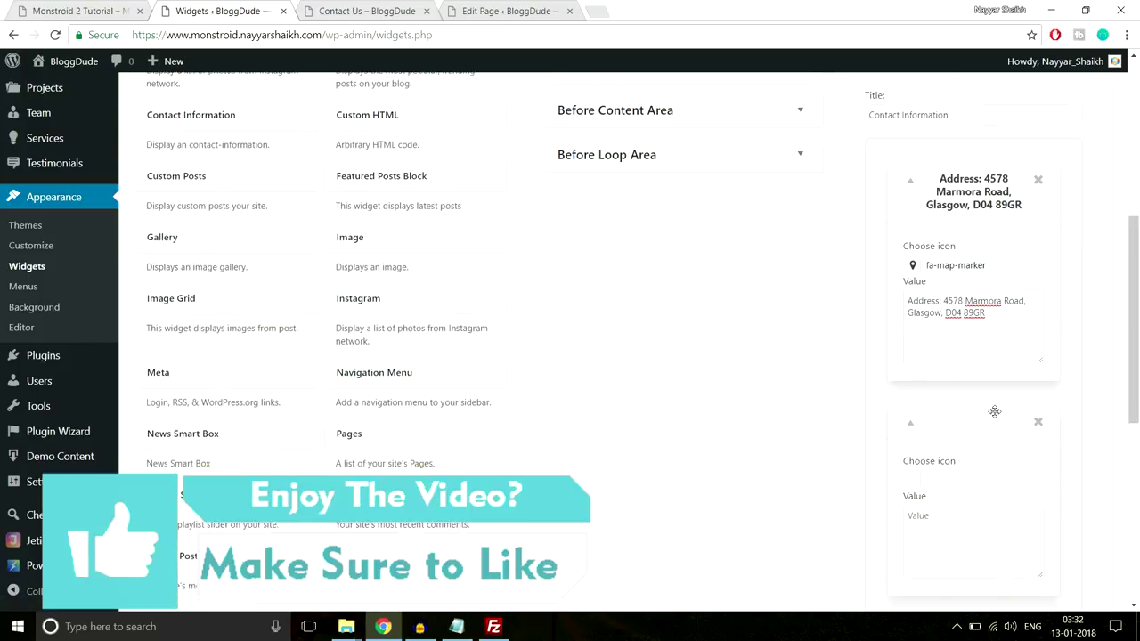
scroll(994, 412, "down", 2)
left_click(912, 343)
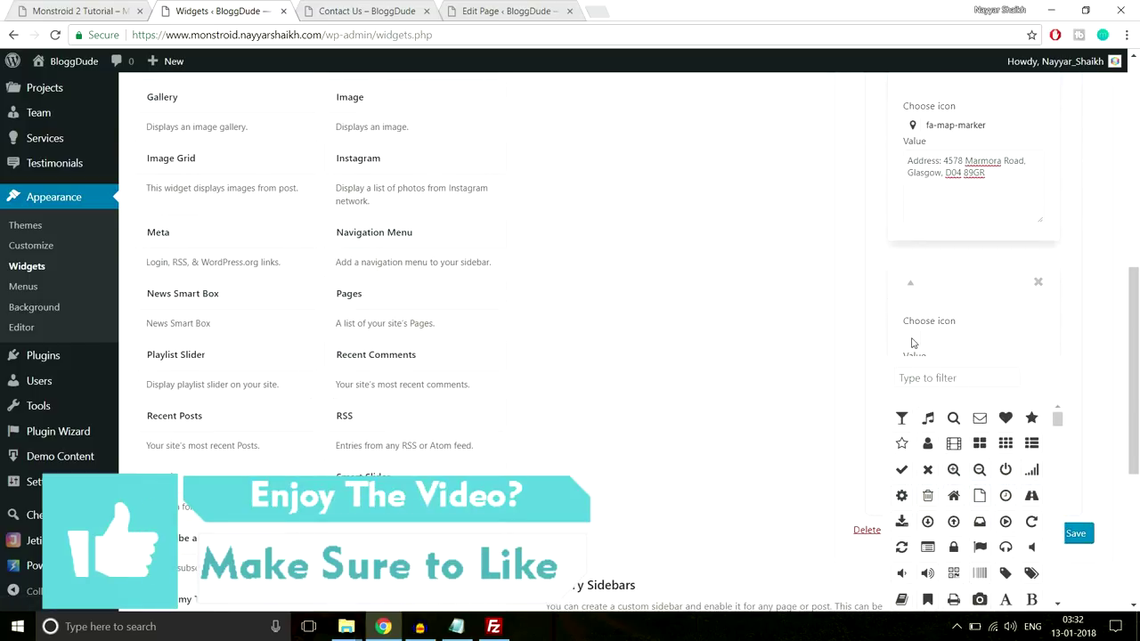
scroll(996, 363, "down", 1)
left_click(953, 306)
type("pho")
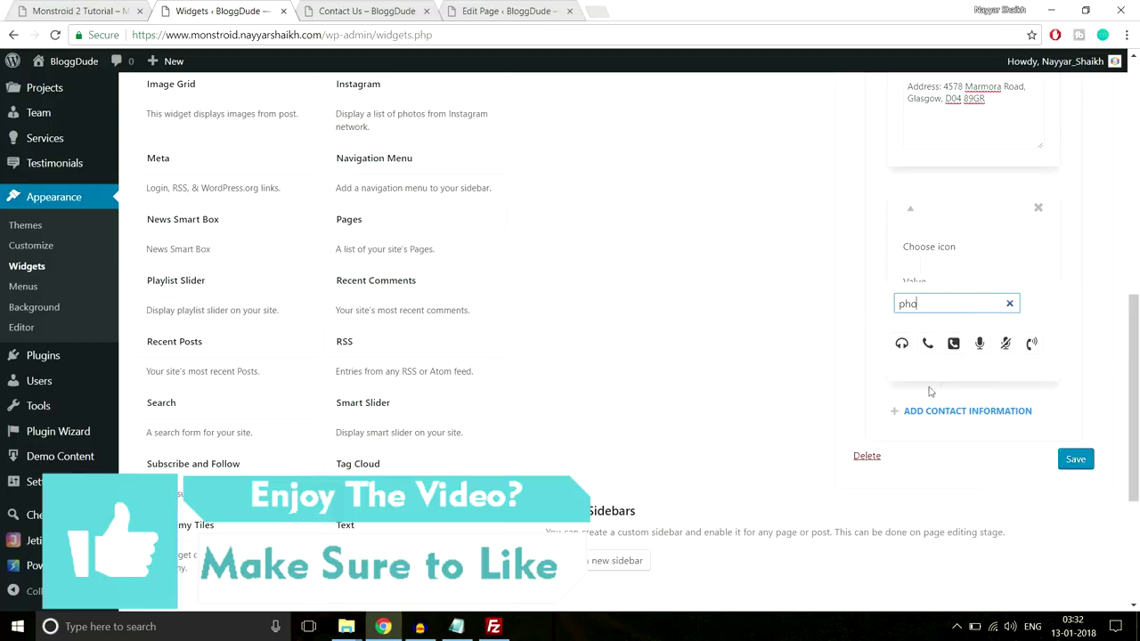
left_click(926, 343)
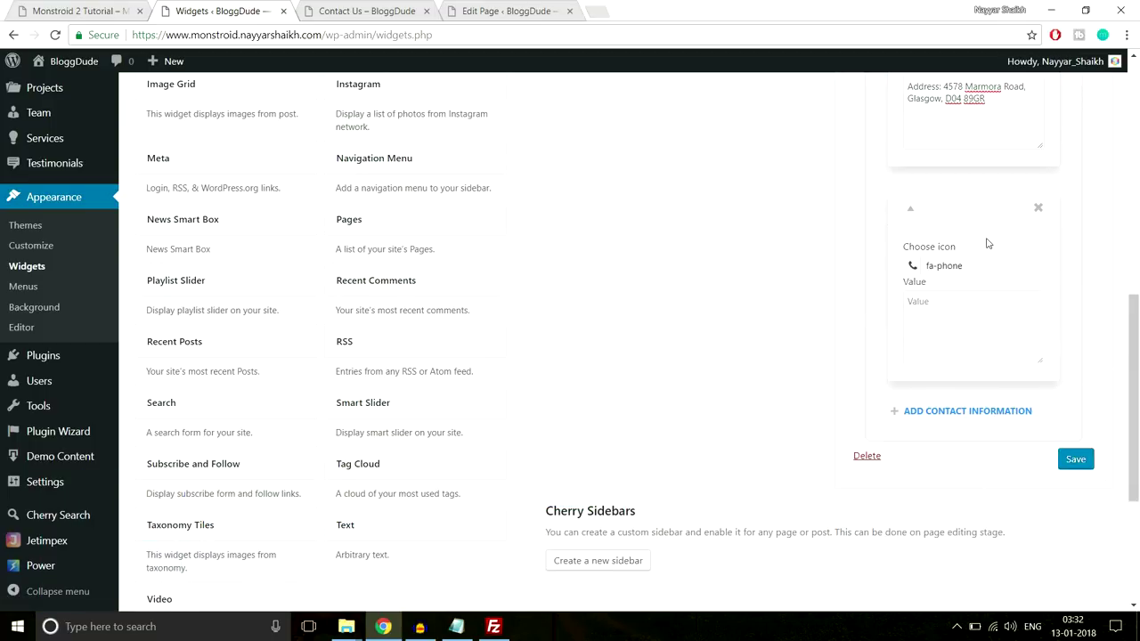
left_click(971, 313)
key("ctrl+v")
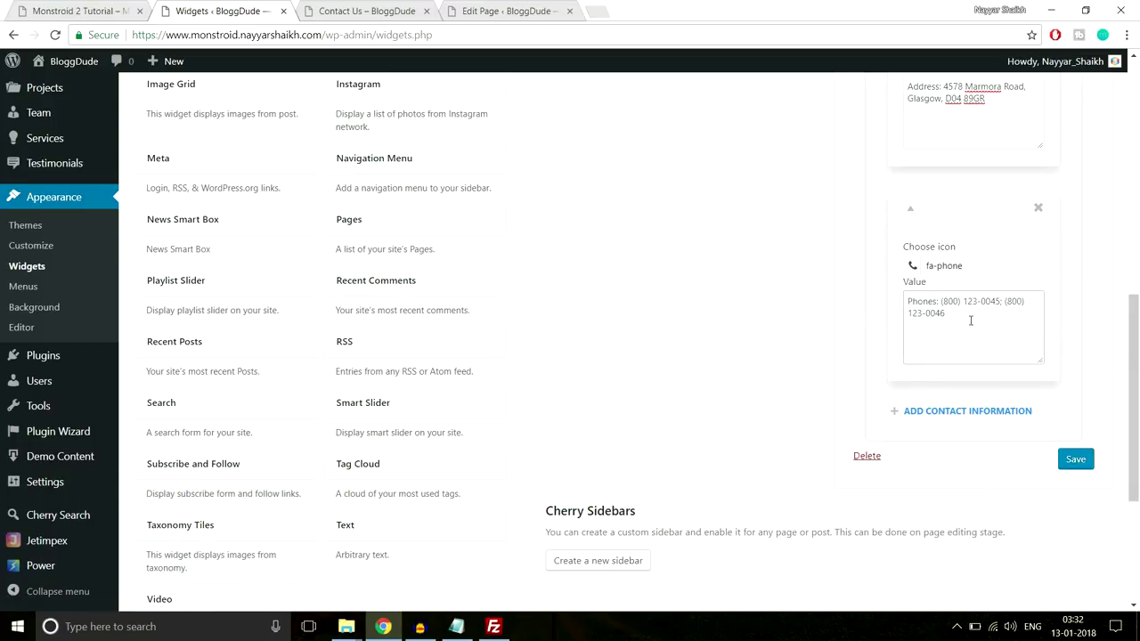
left_click_drag(971, 321, 907, 294)
left_click(1071, 354)
Add a third entry with the fa-envelope-o icon and the e-mail line copied from the footer
scroll(1097, 340, "down", 2)
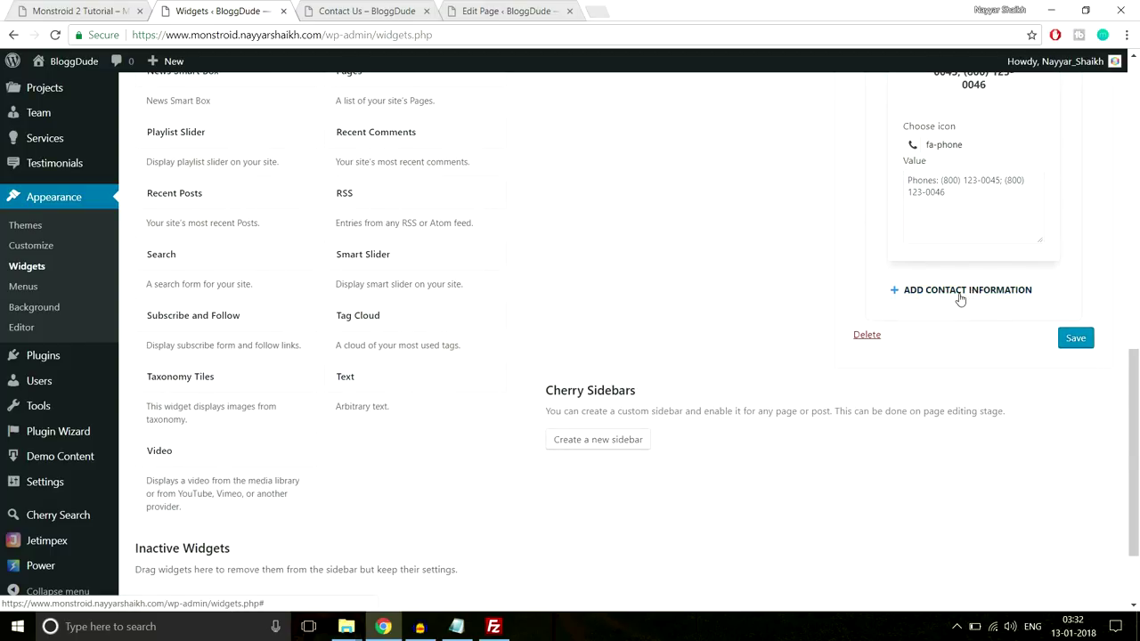
left_click(959, 296)
left_click(67, 9)
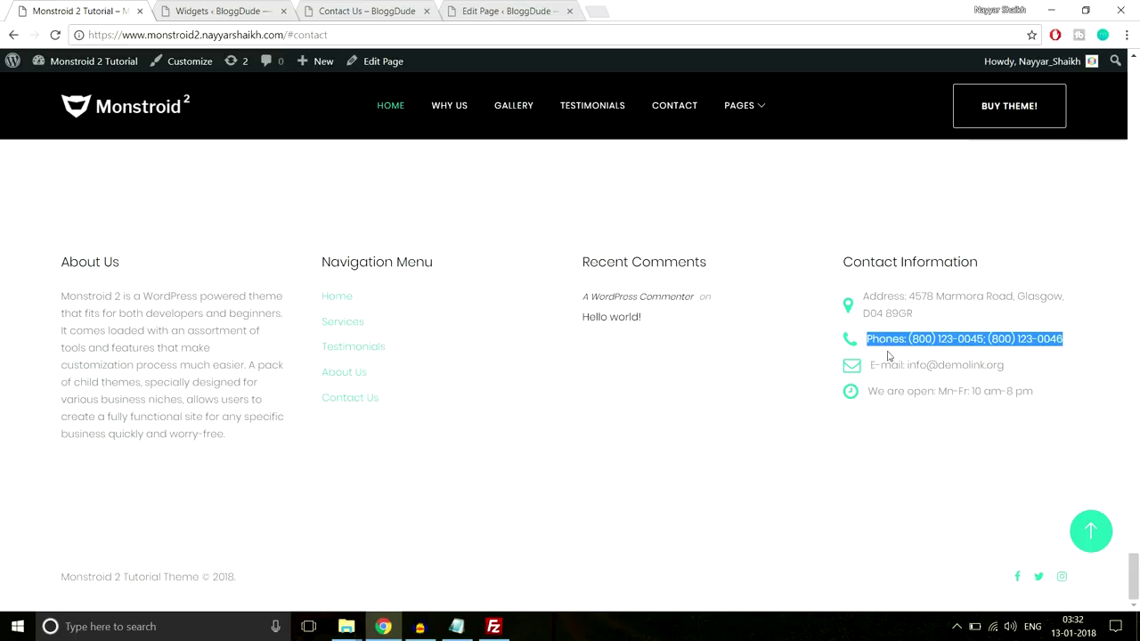
left_click_drag(1030, 362, 871, 367)
key("ctrl+c")
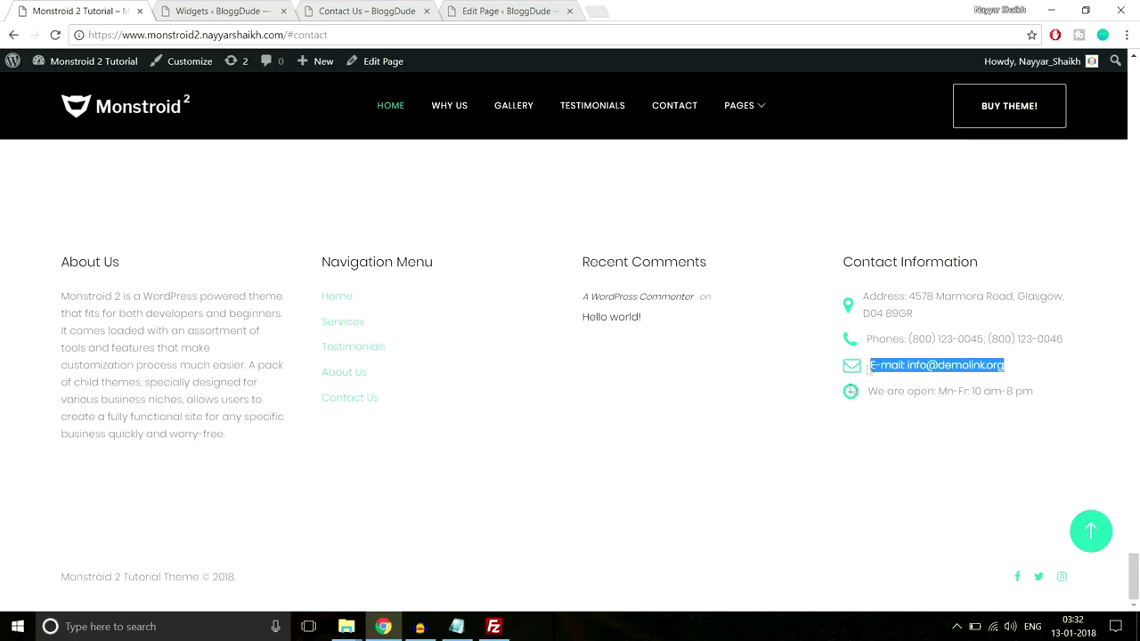
left_click(252, 9)
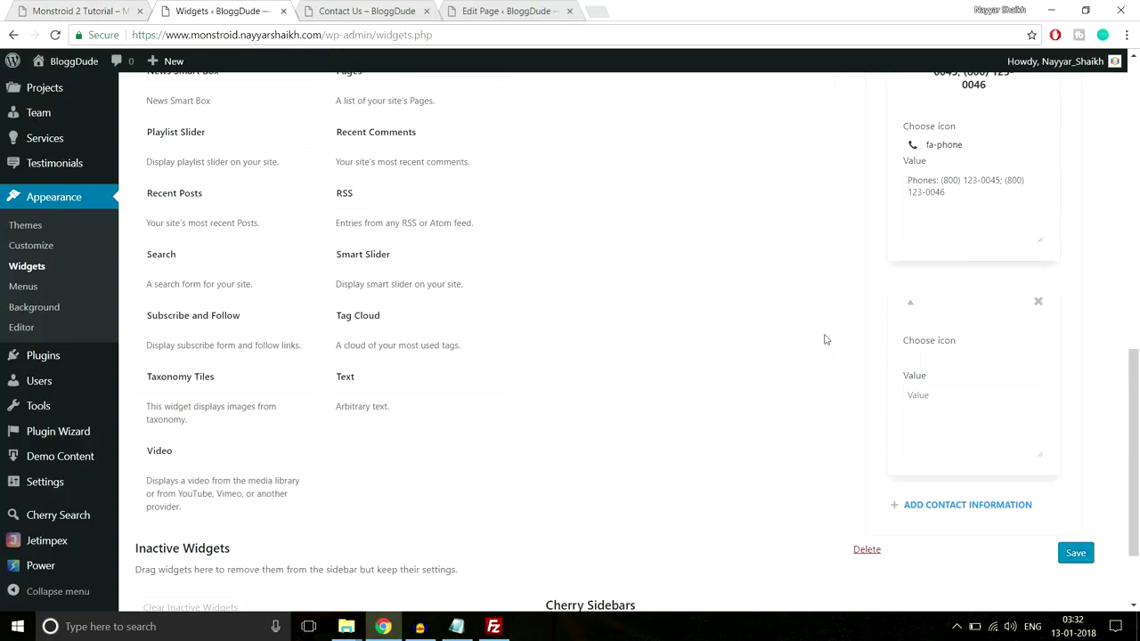
left_click(913, 365)
type("envel")
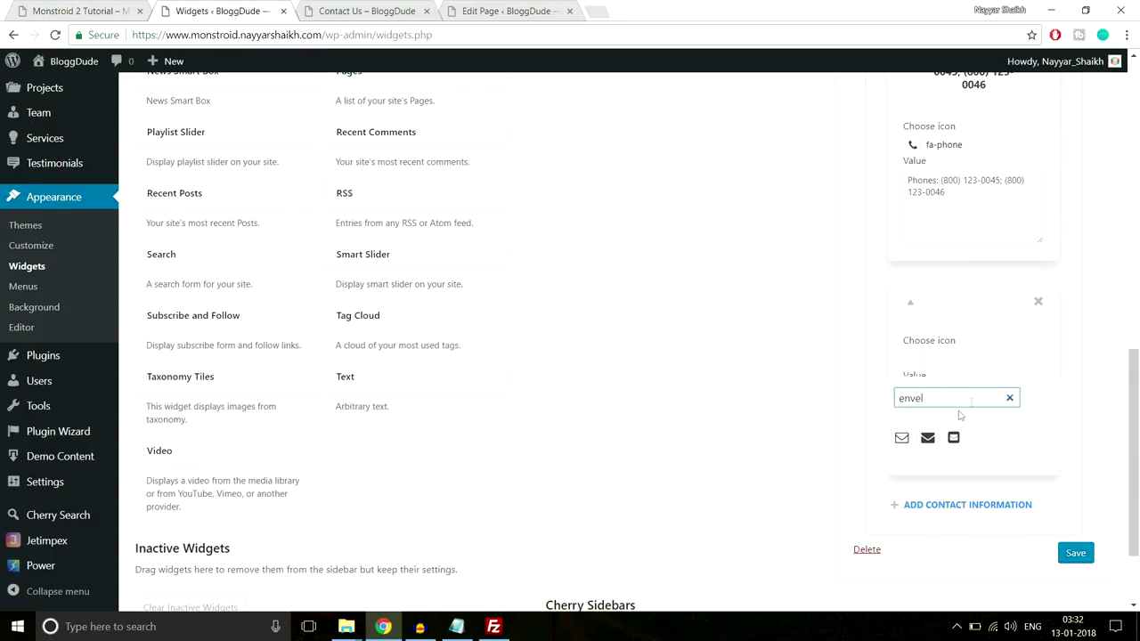
left_click(901, 438)
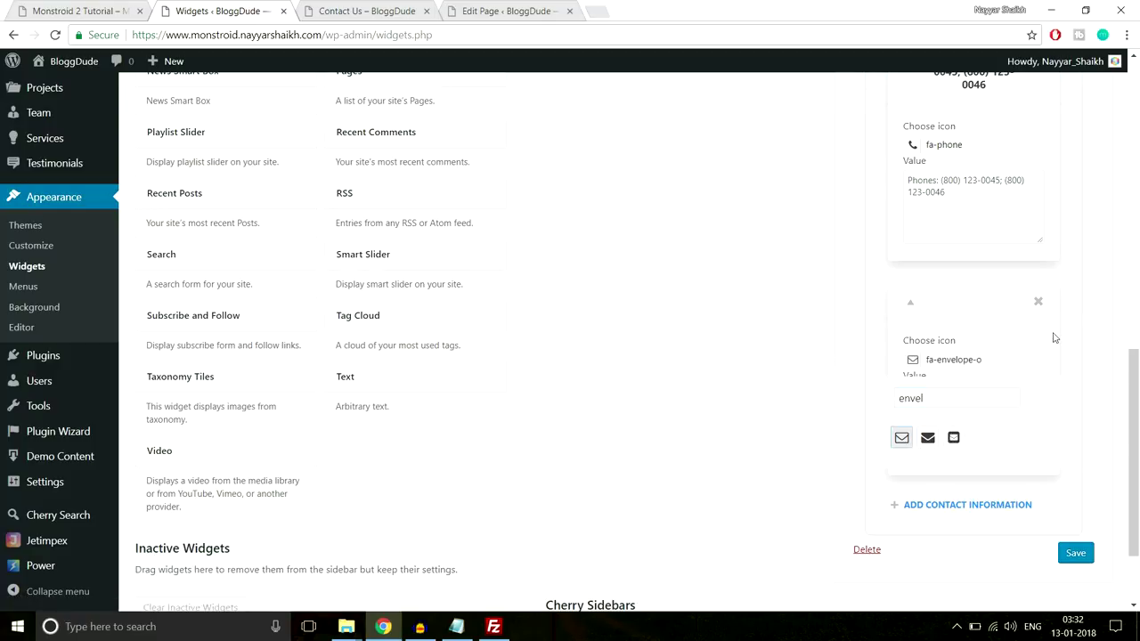
scroll(1054, 338, "down", 2)
left_click(999, 351)
key("ctrl+v")
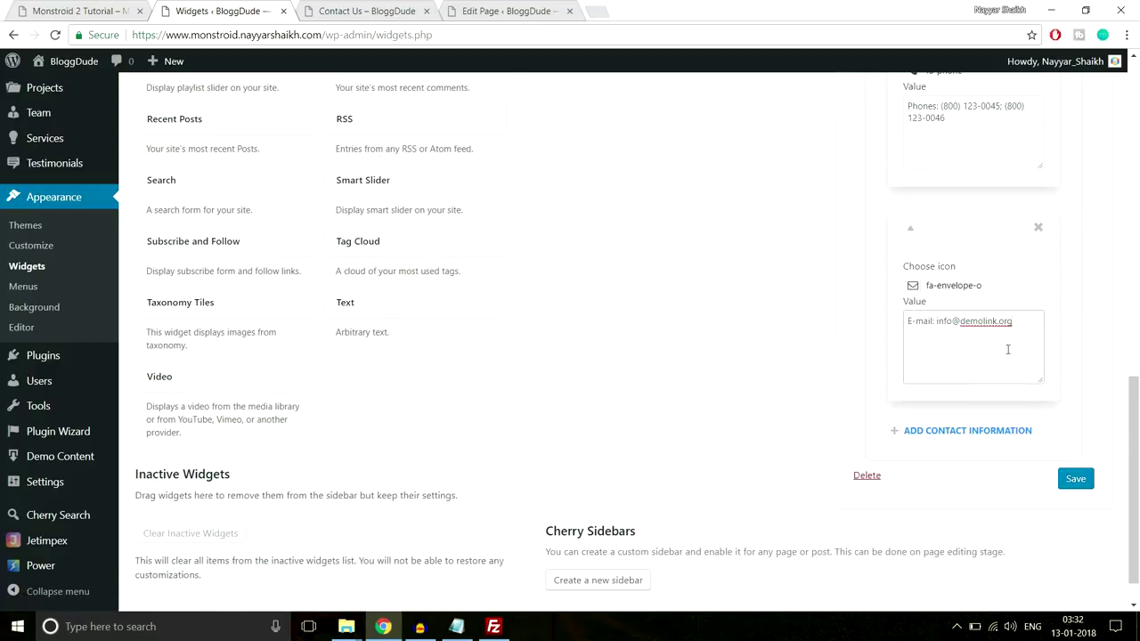
Copy the opening hours line from the live site footer
left_click(89, 9)
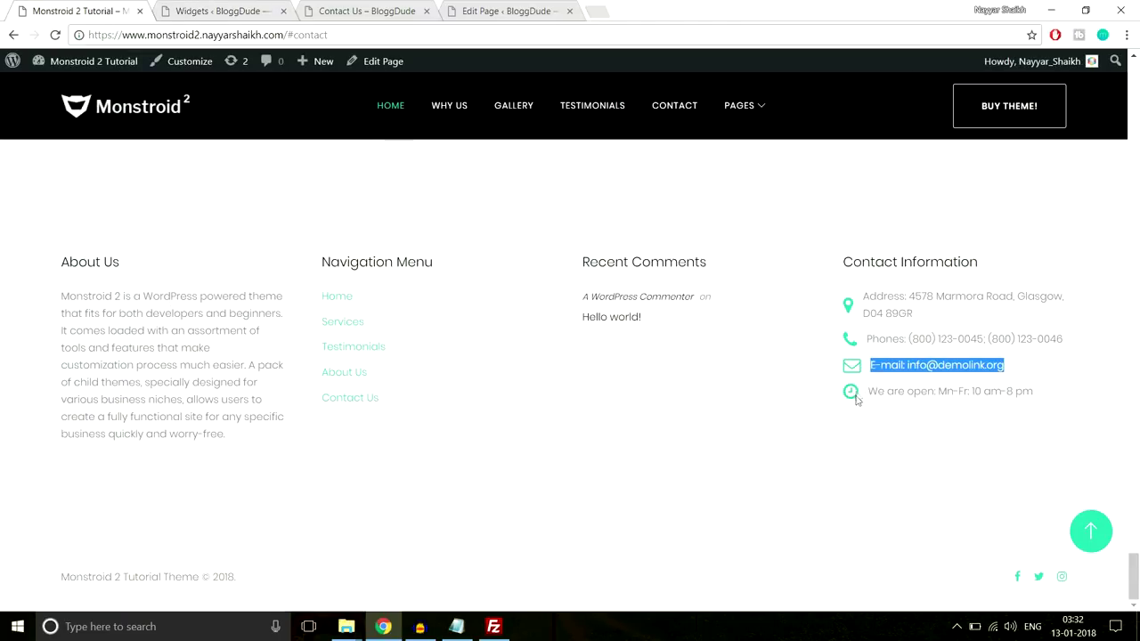
left_click_drag(1031, 394, 875, 406)
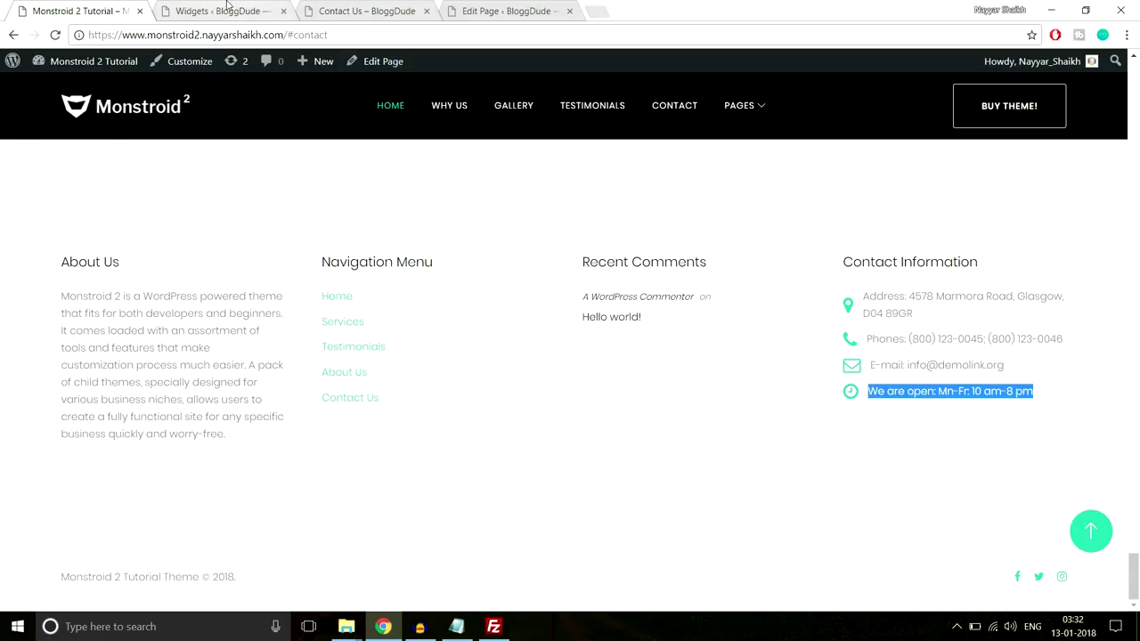
left_click(223, 11)
Add a fourth entry with the value 'We are open: Mn-Fr: 10 am-8 pm'
left_click(958, 446)
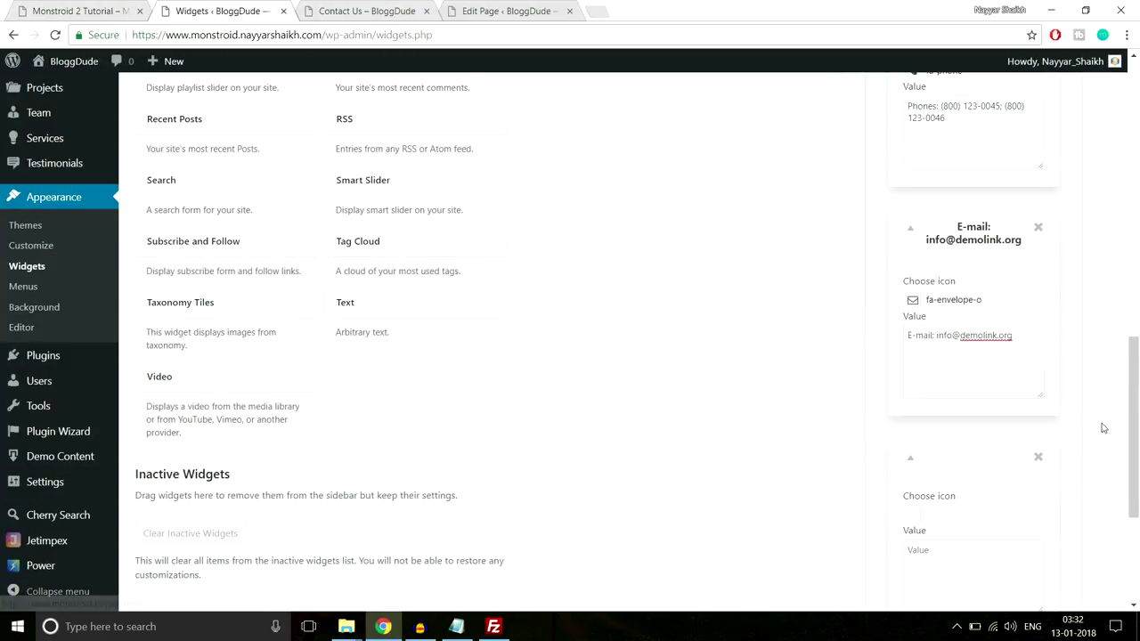
scroll(967, 427, "down", 3)
left_click(967, 382)
type("We are open: Mn-Fr: 10 am-8 pm")
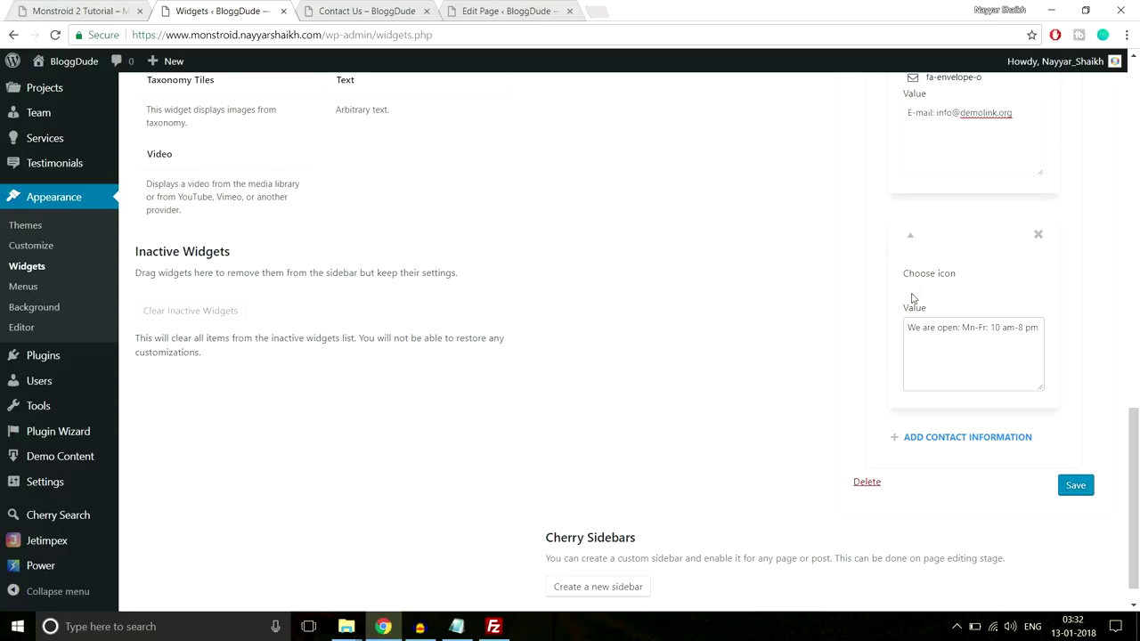
left_click(912, 299)
Give the hours entry the fa-clock-o icon and save the Contact Information widget
left_click(917, 309)
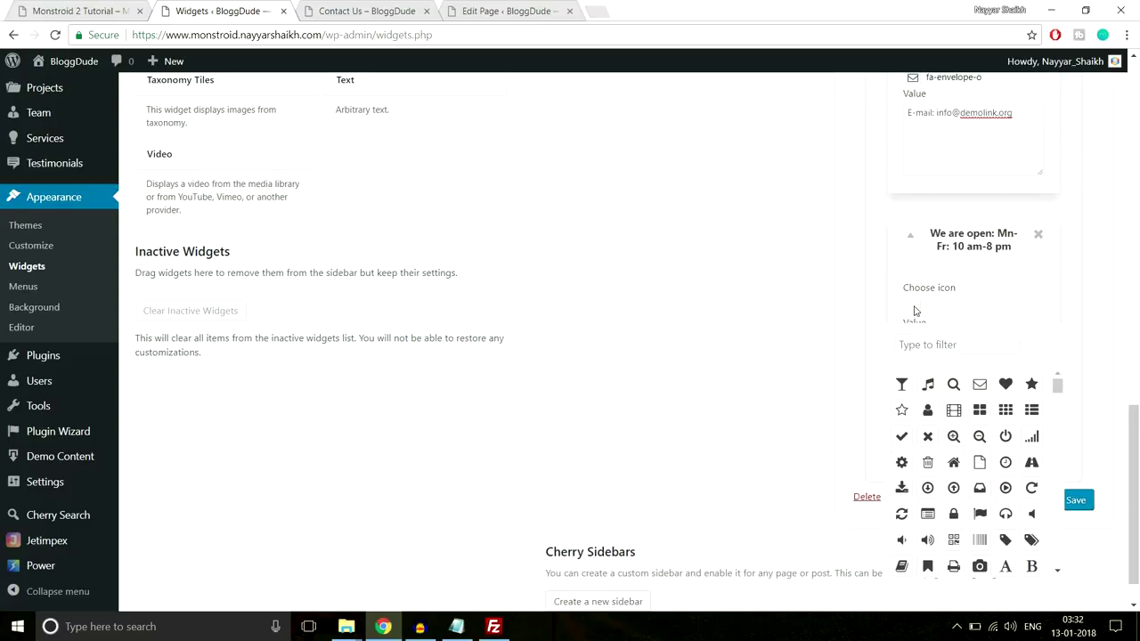
left_click(933, 347)
type("time")
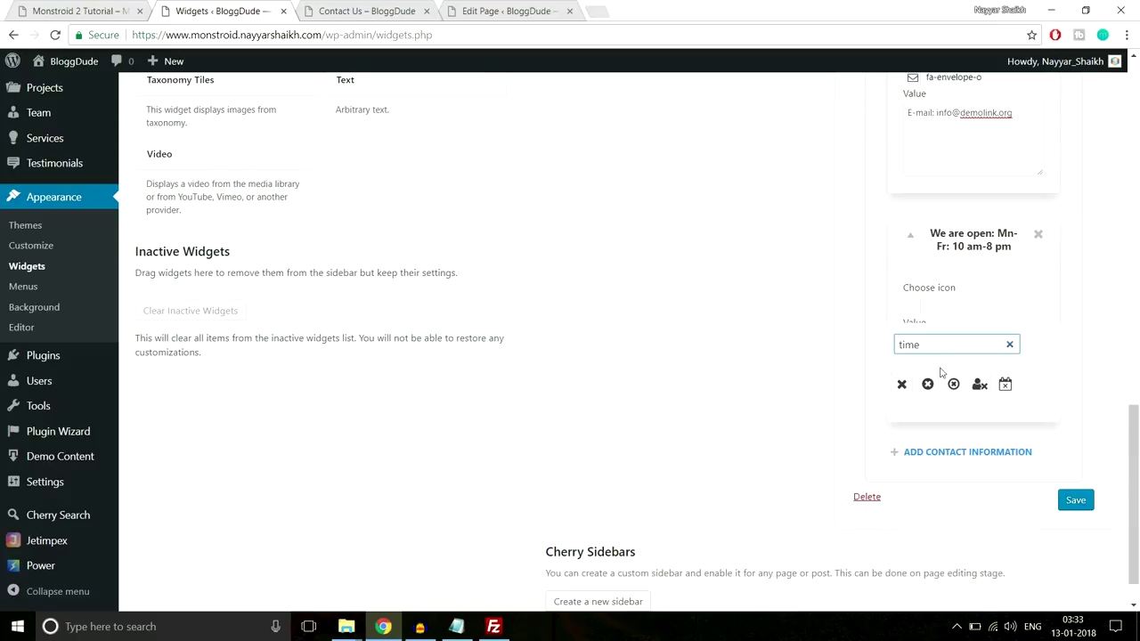
key("ctrl+a")
type("cloc")
left_click(902, 384)
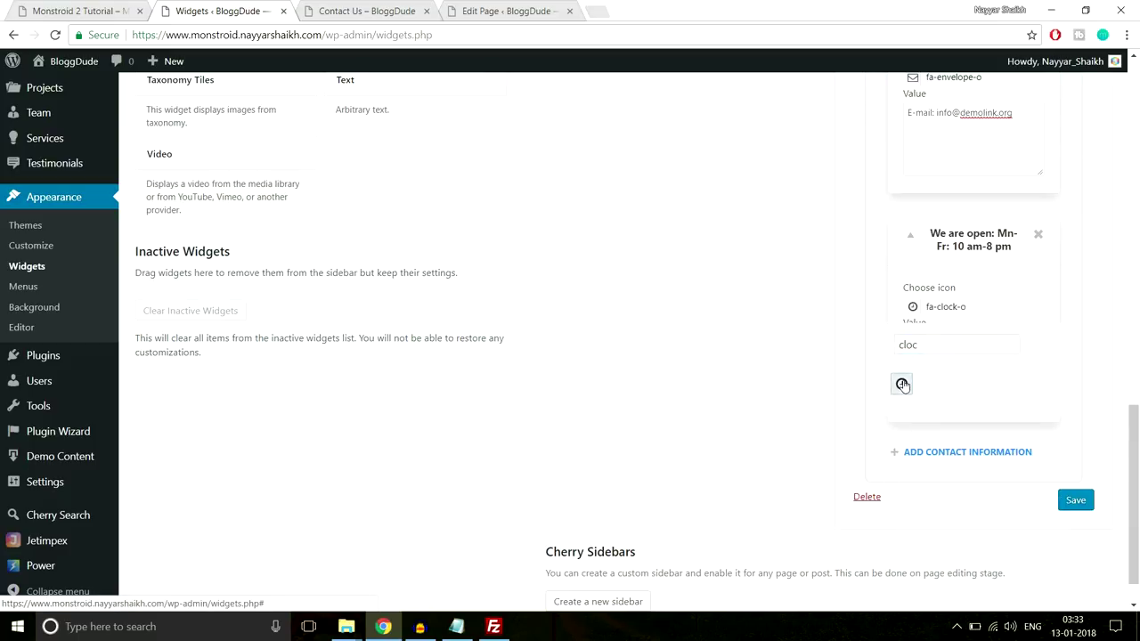
left_click(1084, 504)
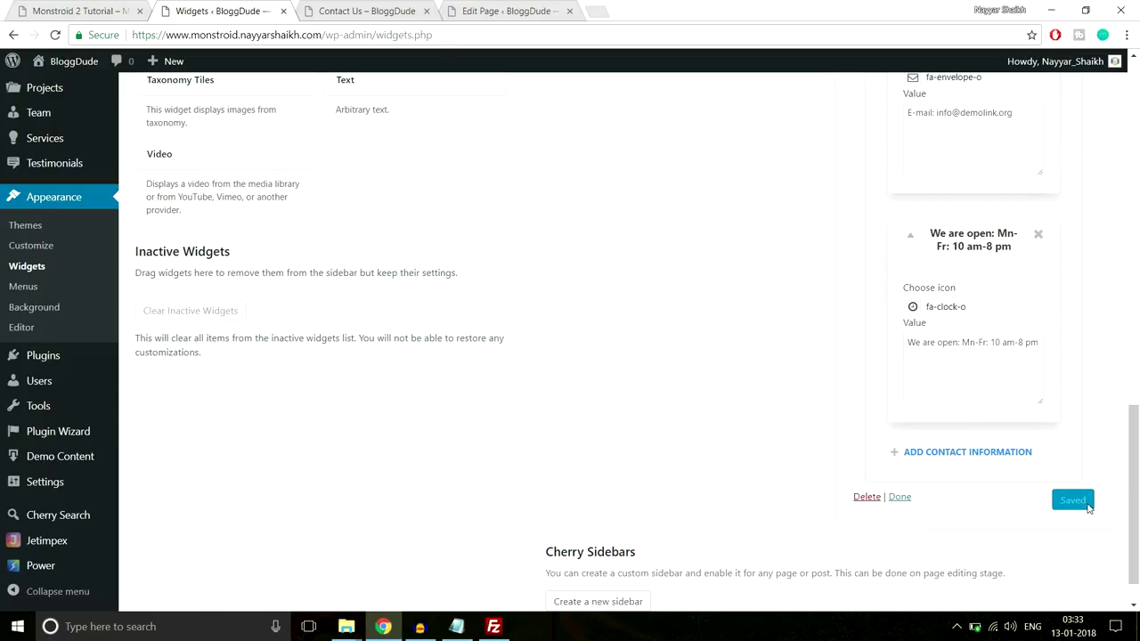
Reload the live Contact Us page
left_click(349, 7)
left_click(363, 36)
key("Return")
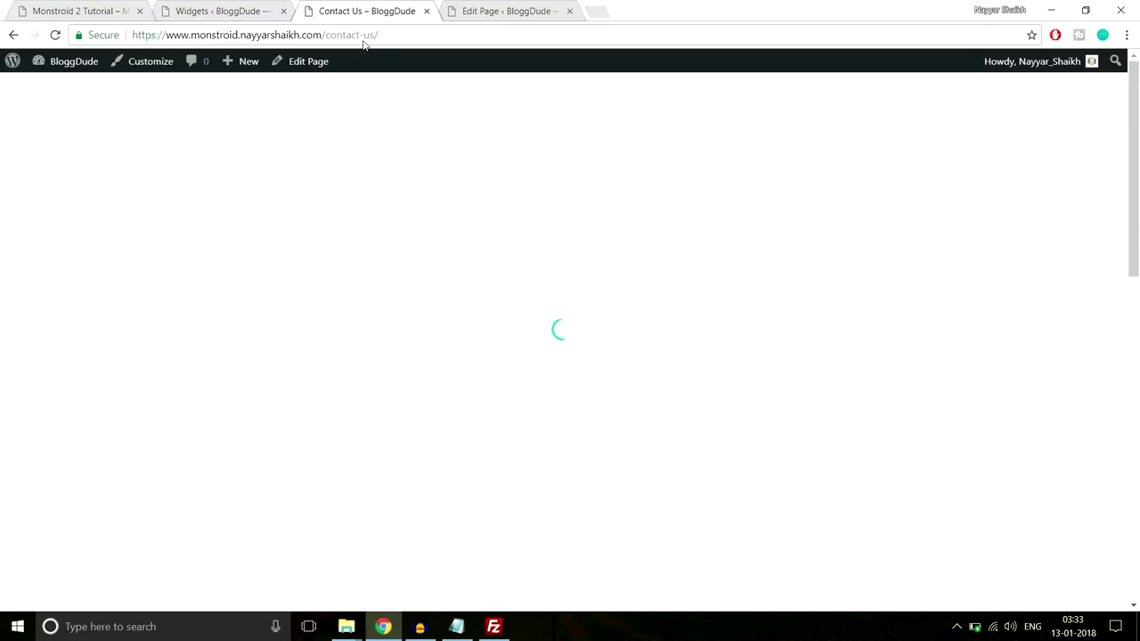
Scroll the Contact Us page toward the footer's Contact Information widget
scroll(664, 333, "down", 15)
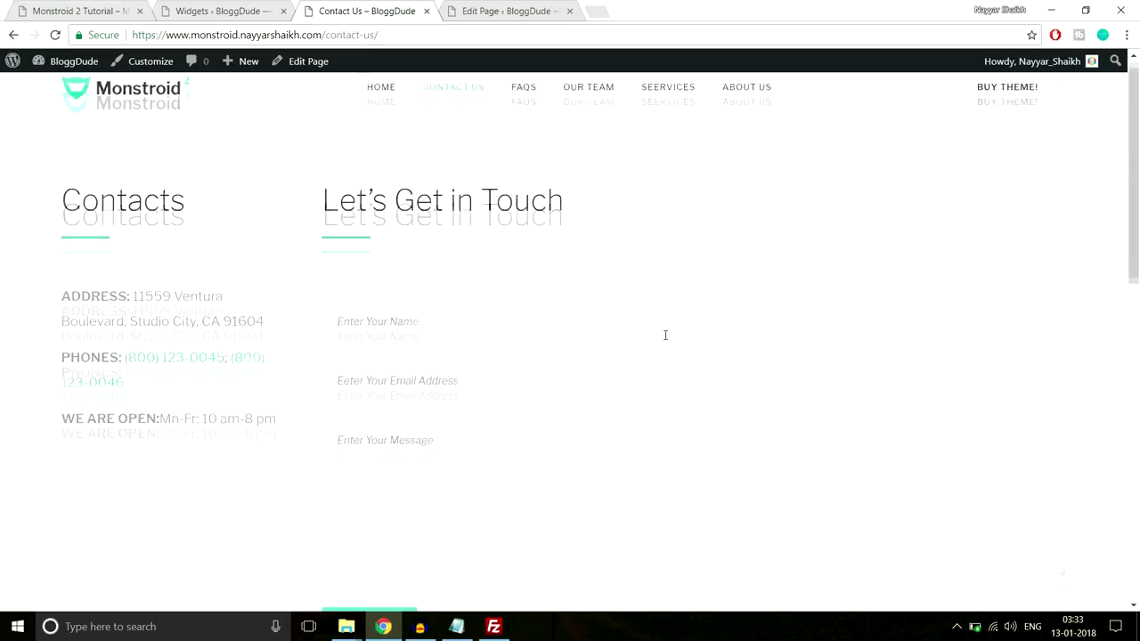
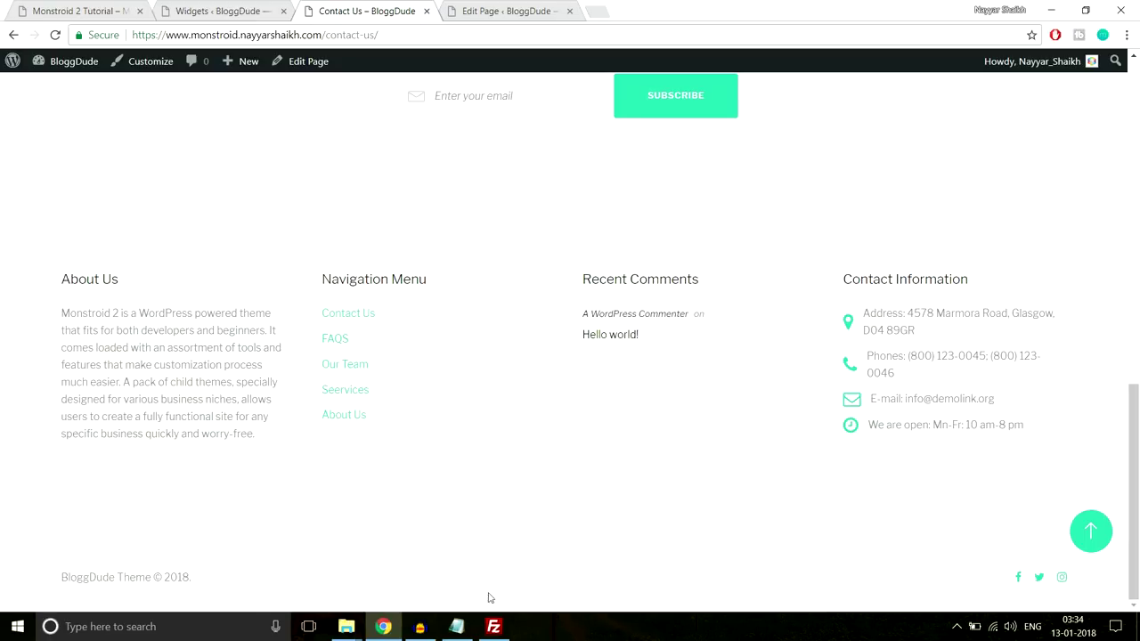
Launch the Customizer for the Contact Us page from the admin bar
left_click(1091, 534)
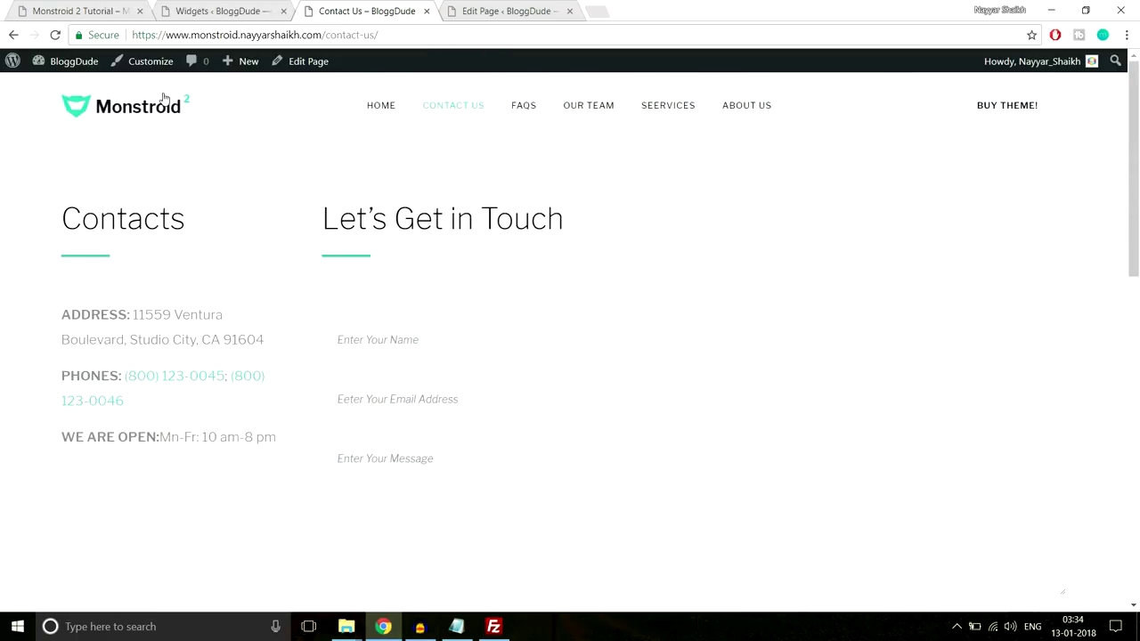
left_click(151, 64)
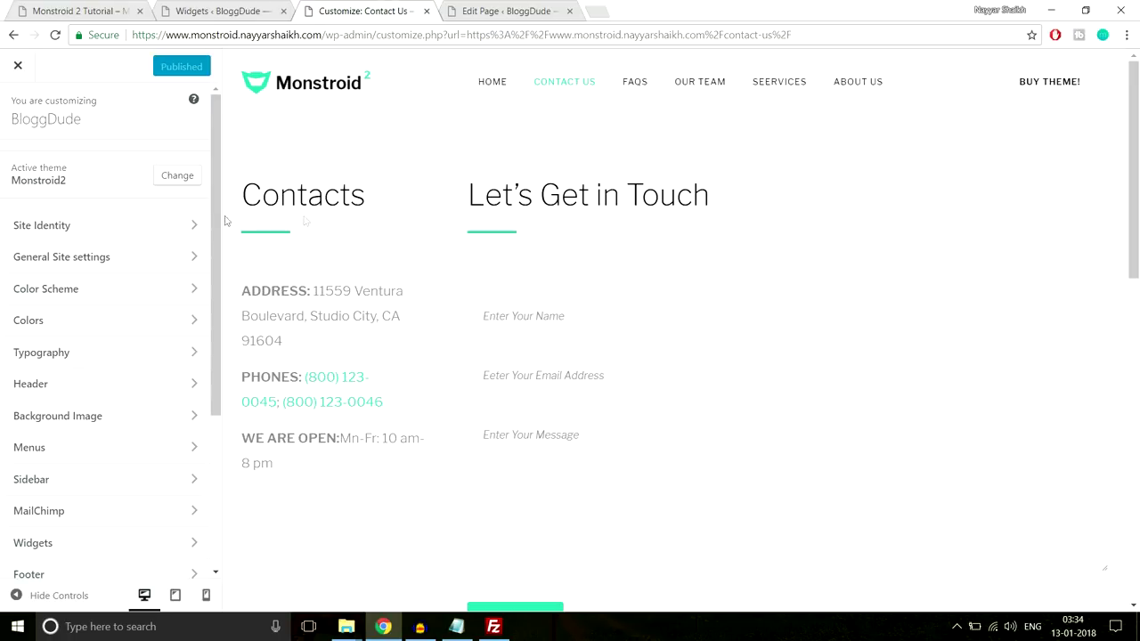
Review Site Identity's title 'BloggDude' and tagline 'A Blog' without changing them
left_click(153, 234)
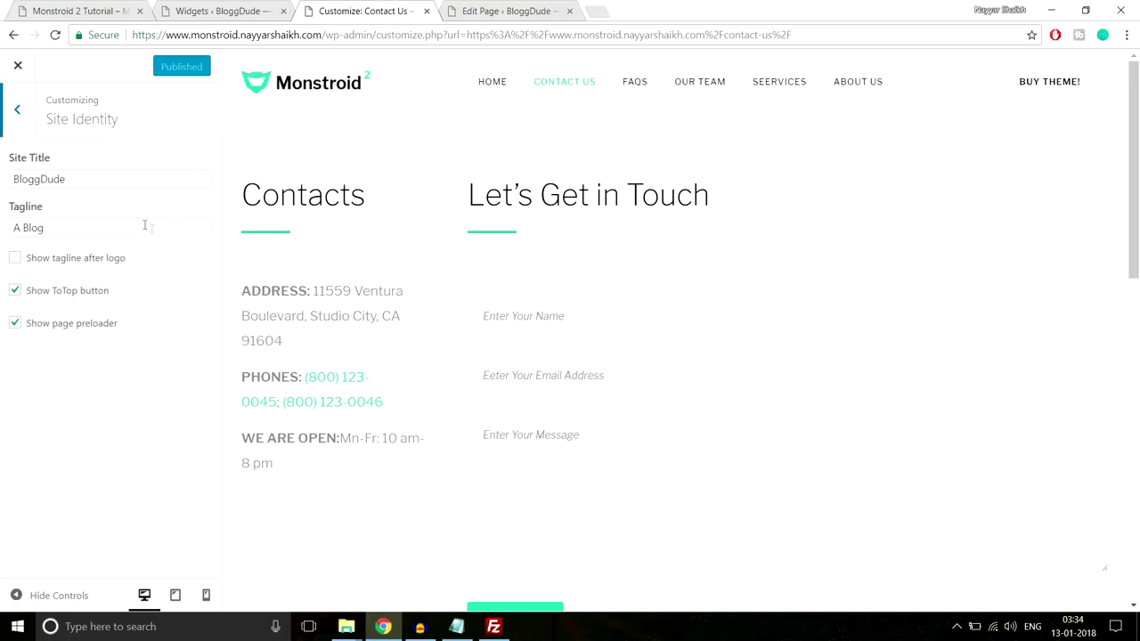
left_click_drag(107, 178, 3, 185)
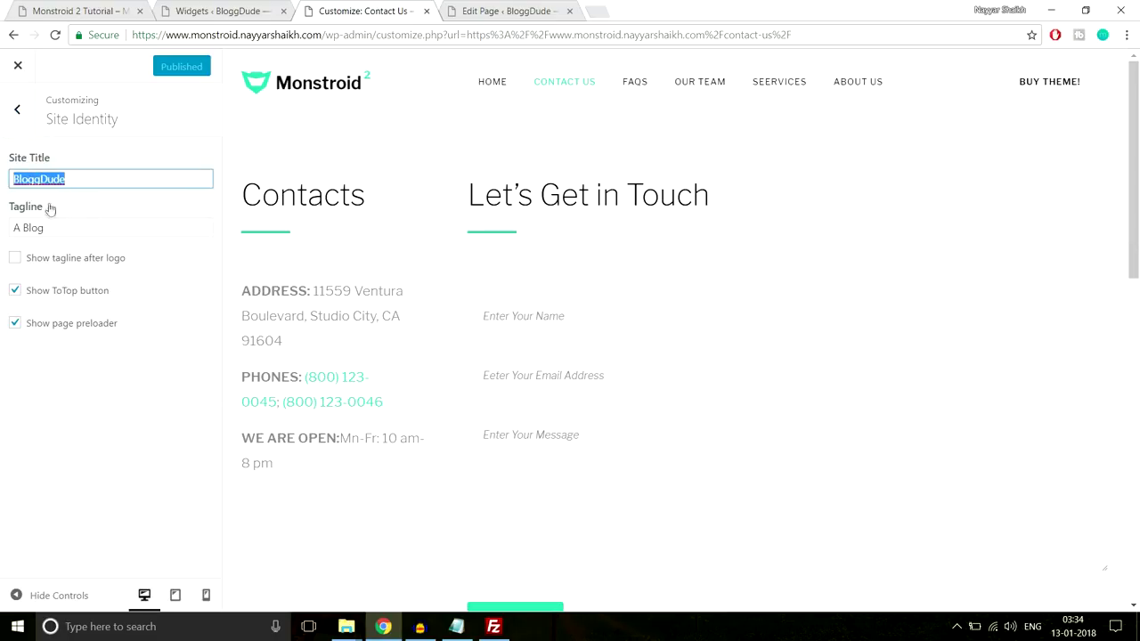
left_click_drag(62, 228, 2, 231)
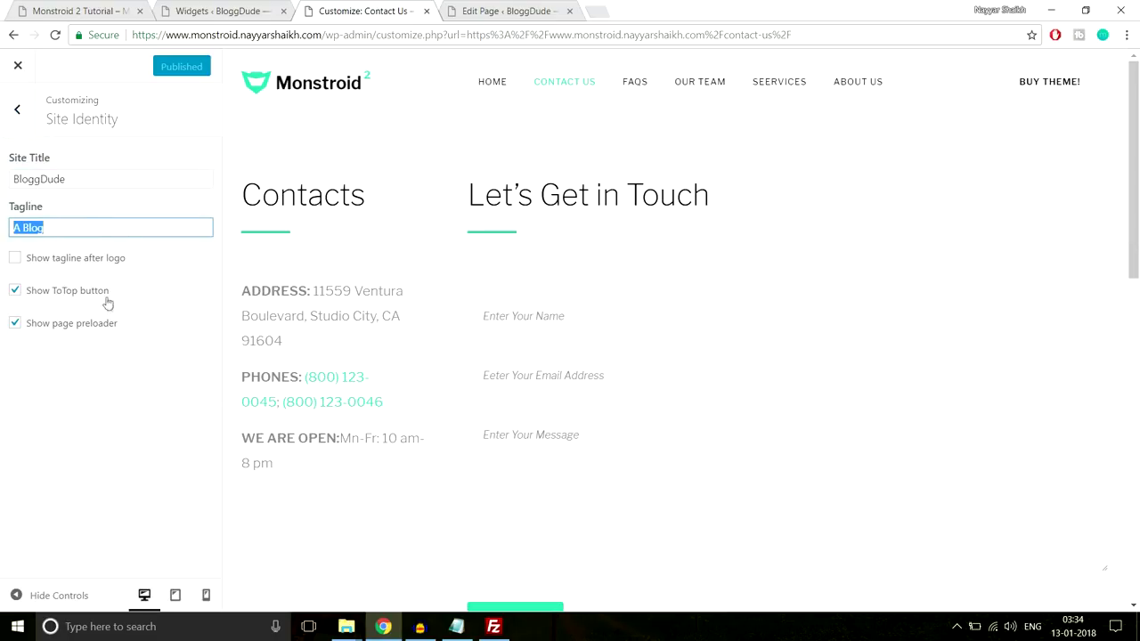
left_click(17, 109)
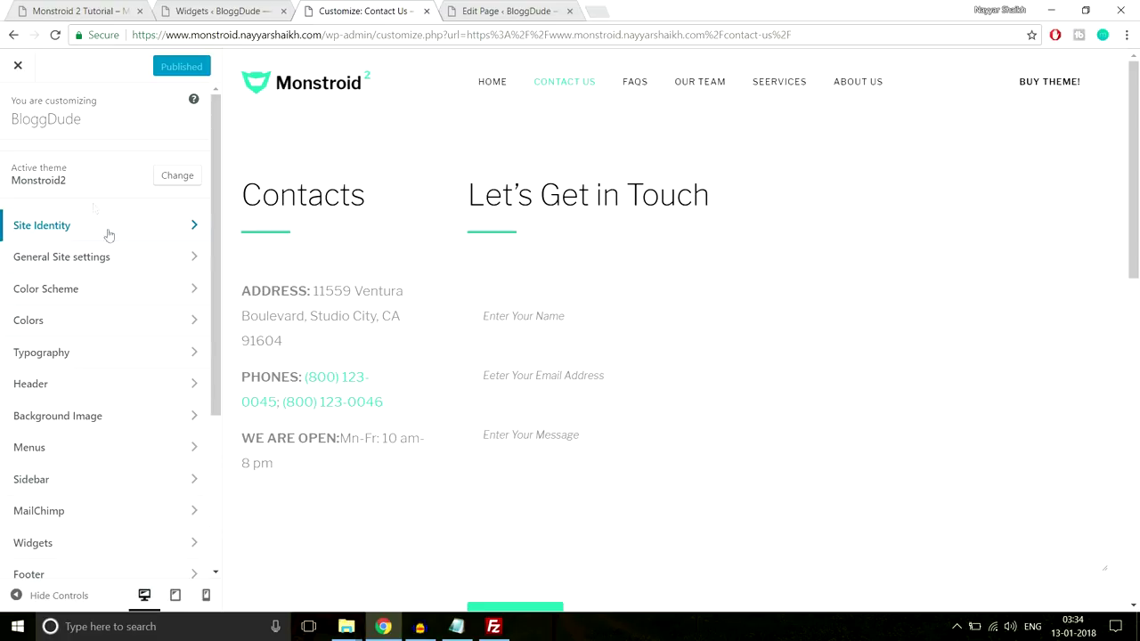
In General Site settings > Logo & Favicon, change the Logo Type option
left_click(107, 258)
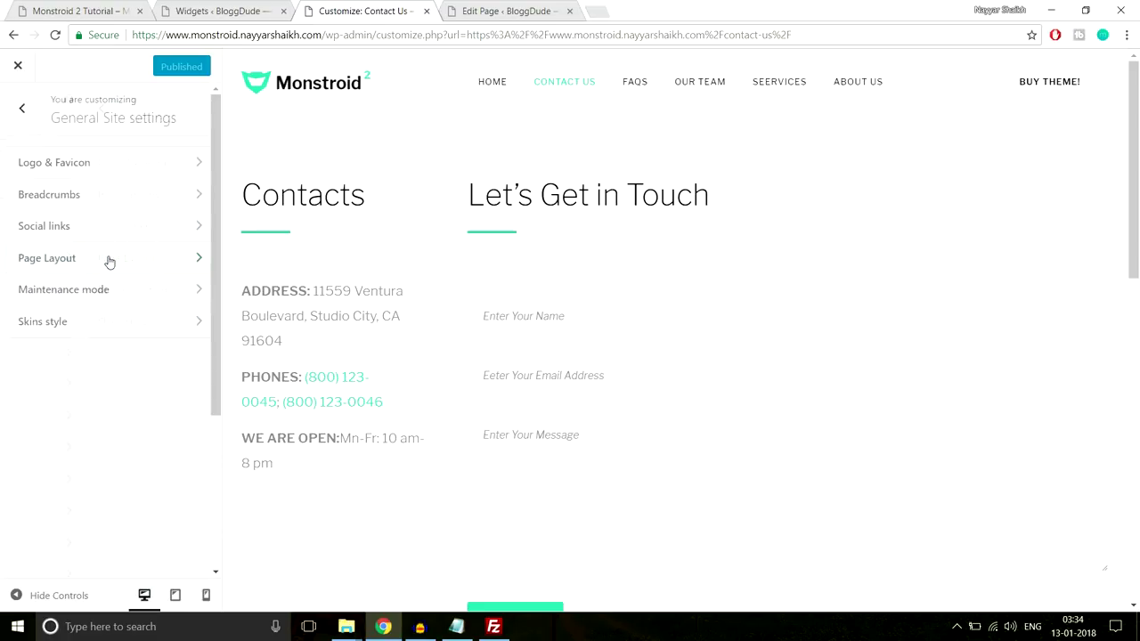
left_click(104, 164)
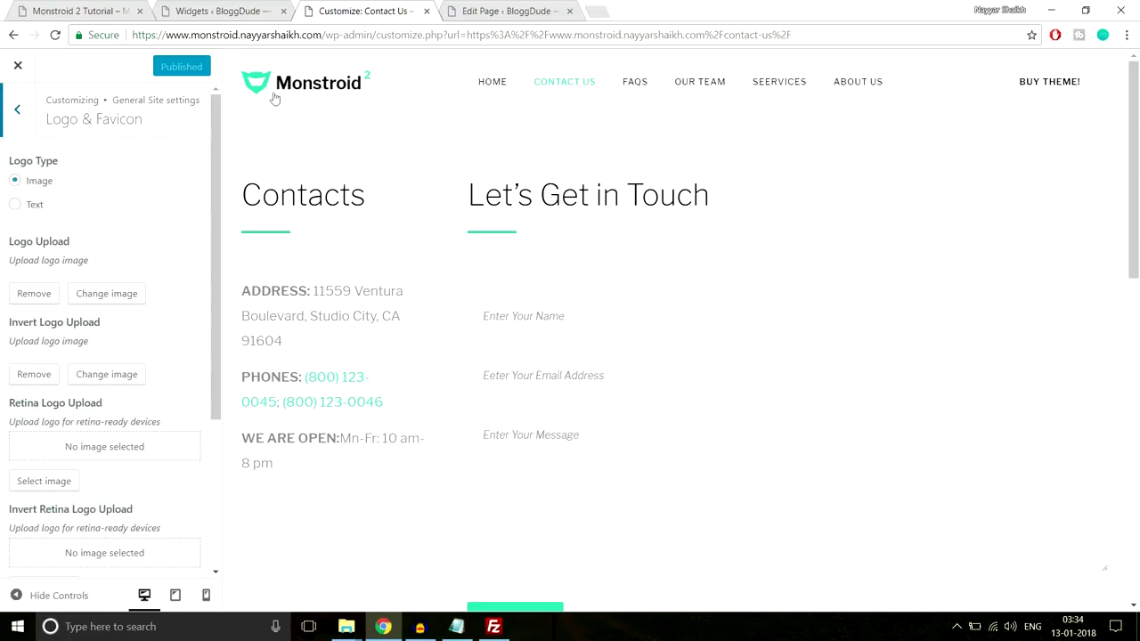
left_click(39, 211)
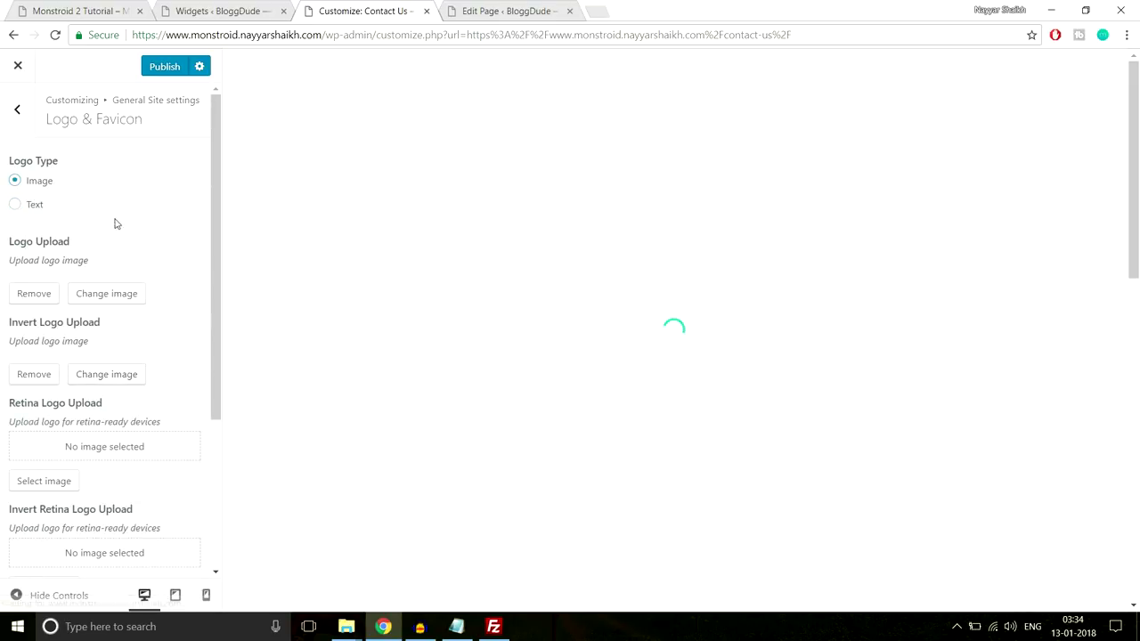
scroll(103, 250, "down", 3)
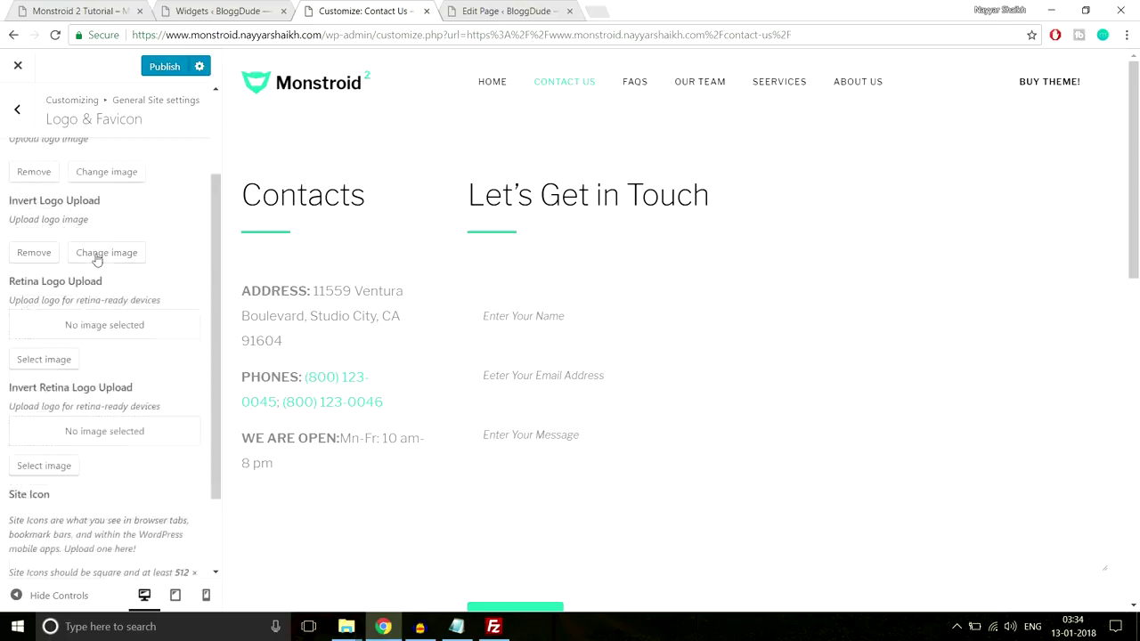
left_click(18, 114)
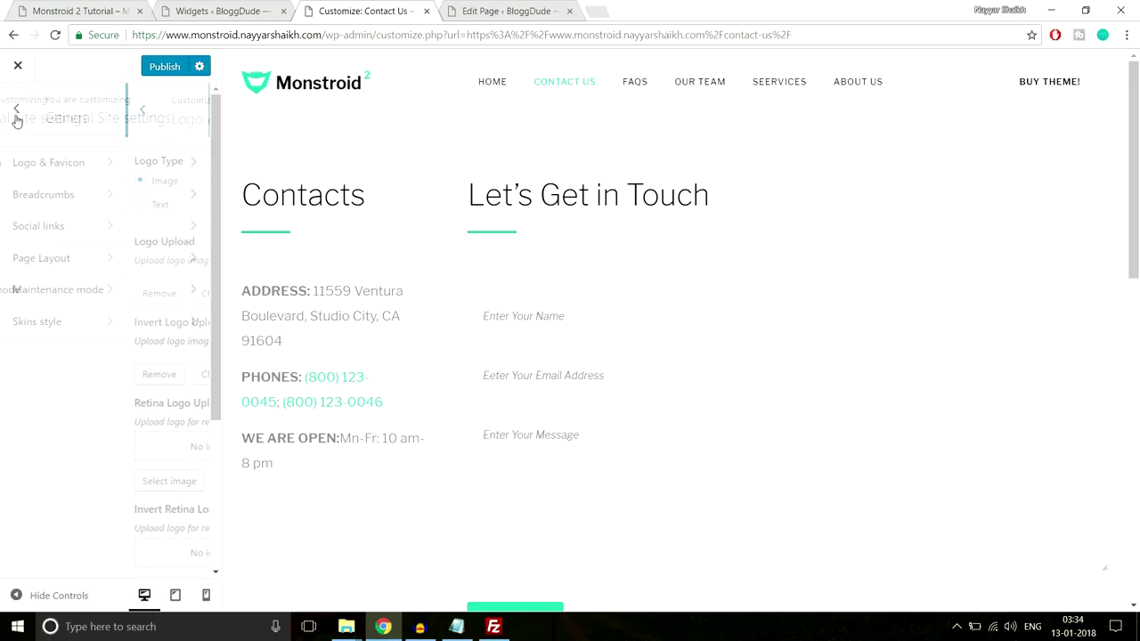
Review the Breadcrumbs, Social links and Maintenance mode settings, leaving maintenance mode off
left_click(113, 206)
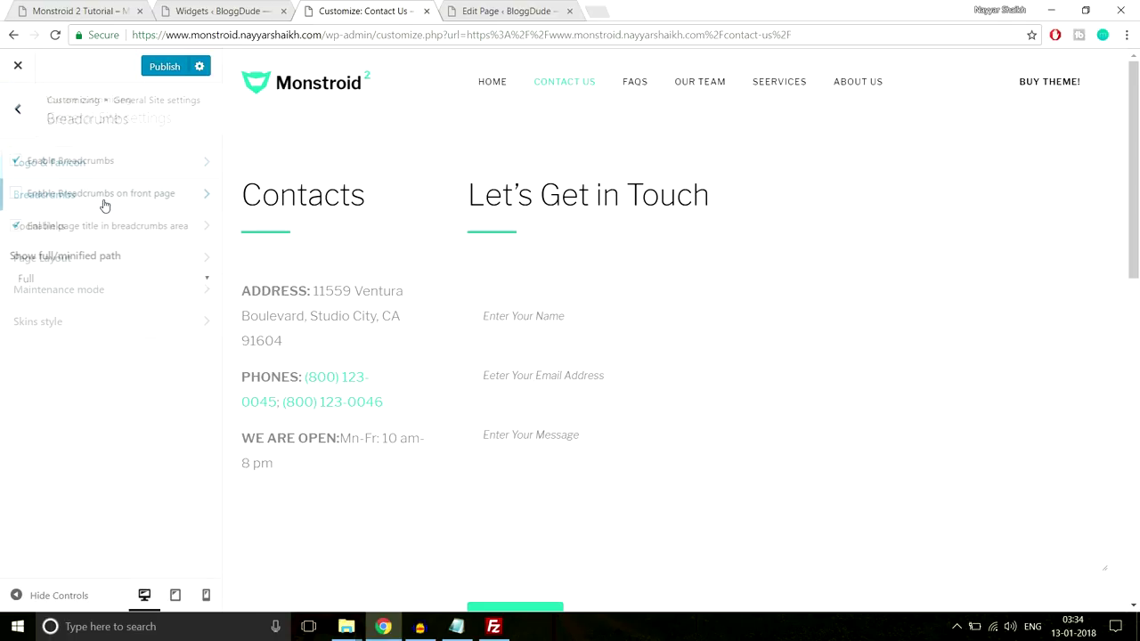
left_click(16, 112)
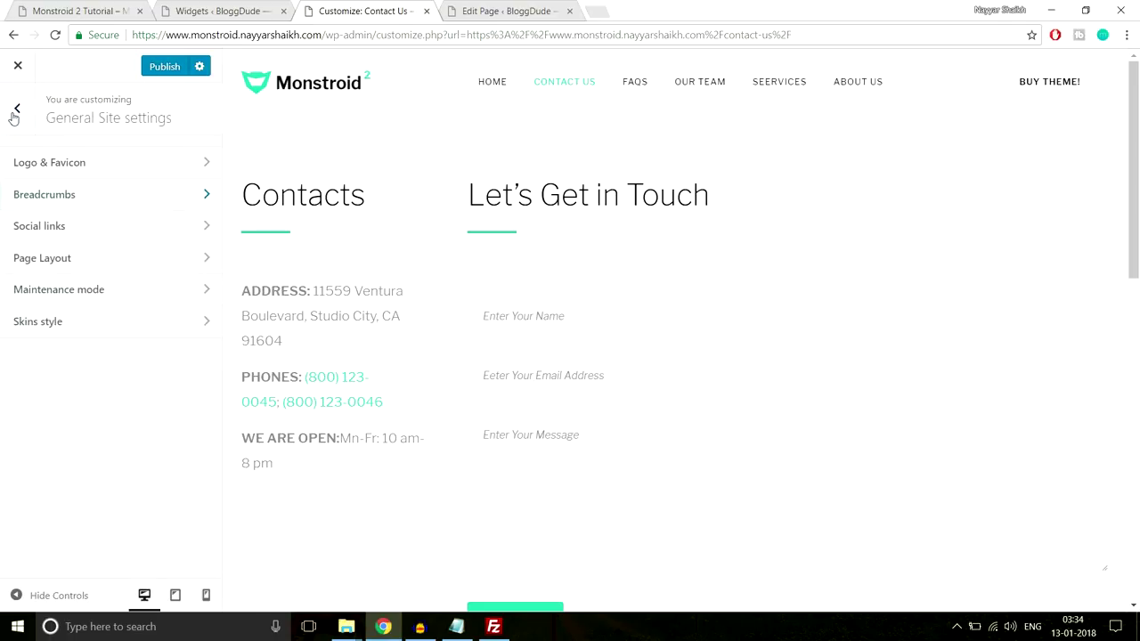
left_click(65, 238)
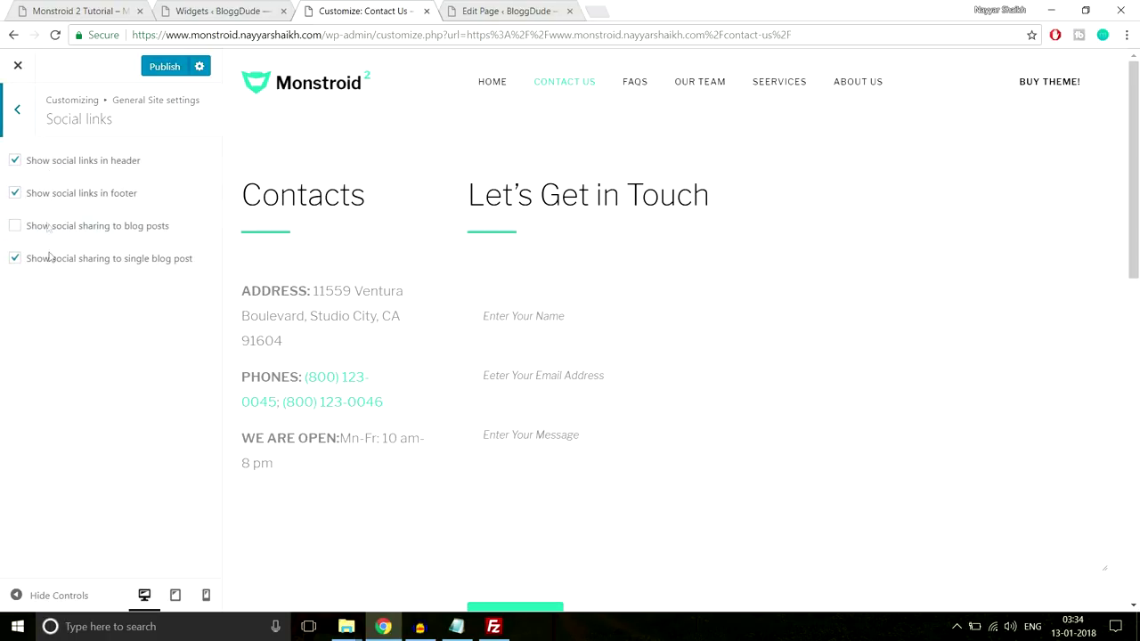
left_click(19, 113)
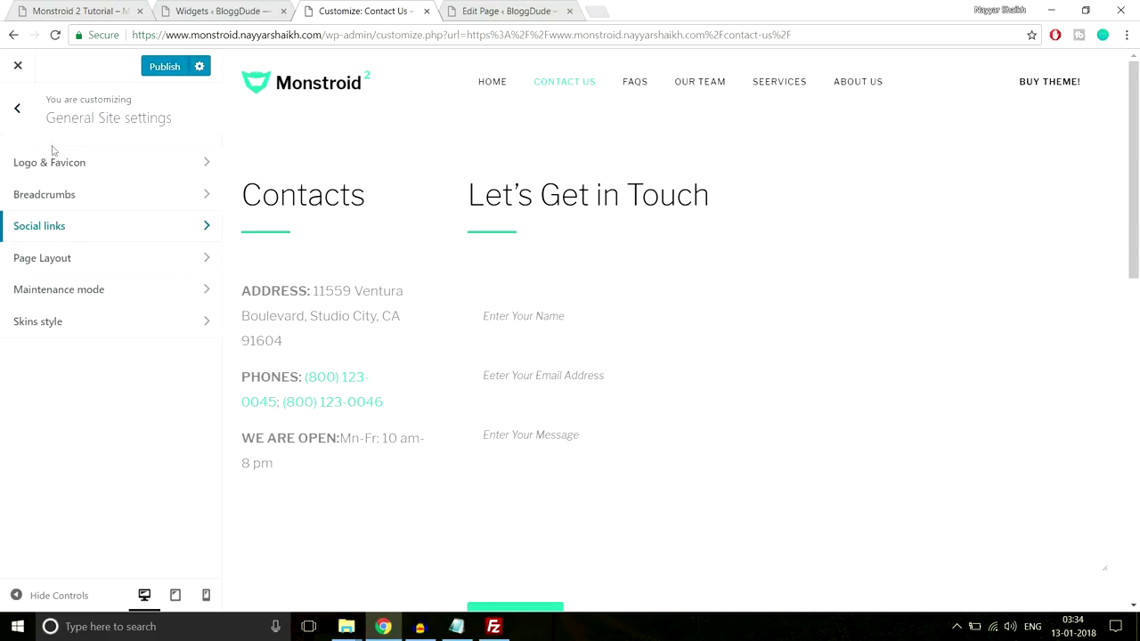
left_click(107, 299)
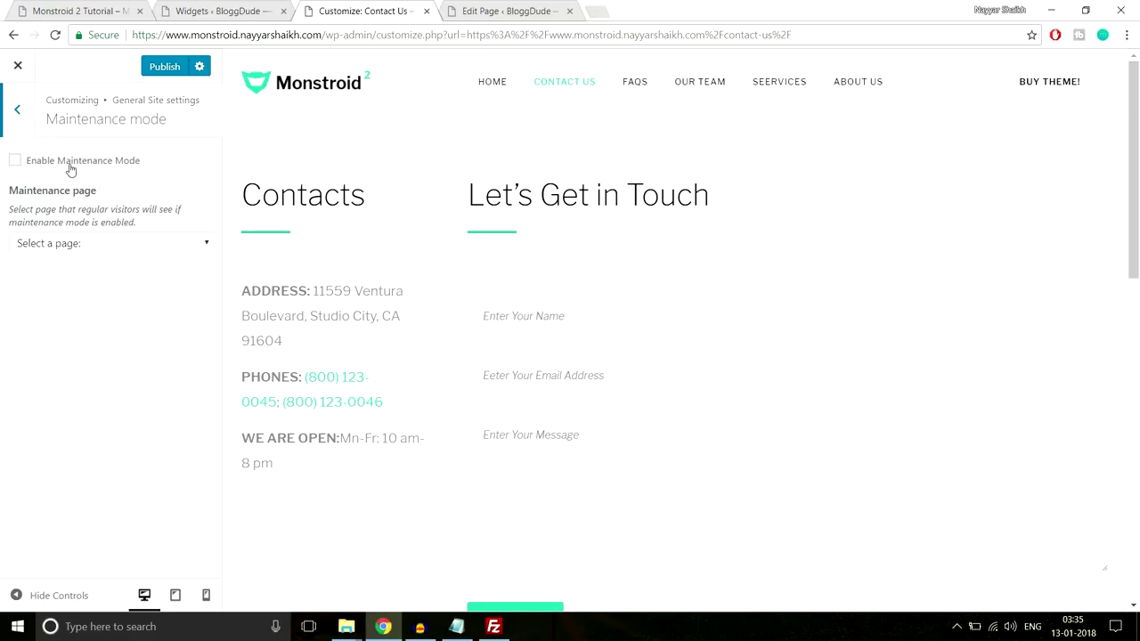
left_click(14, 112)
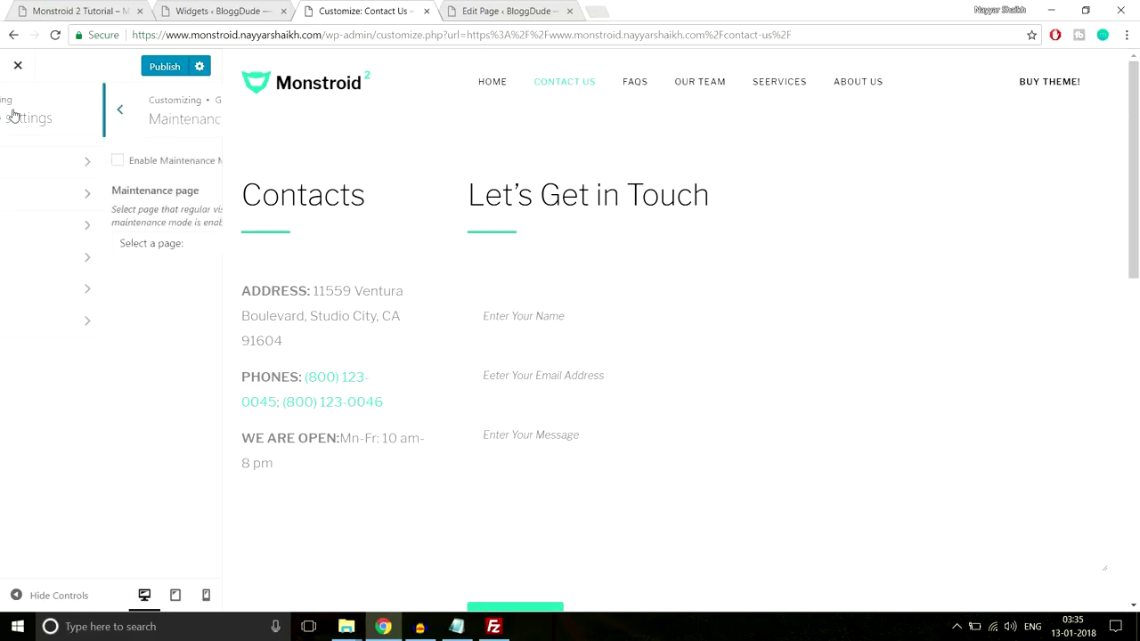
left_click(15, 112)
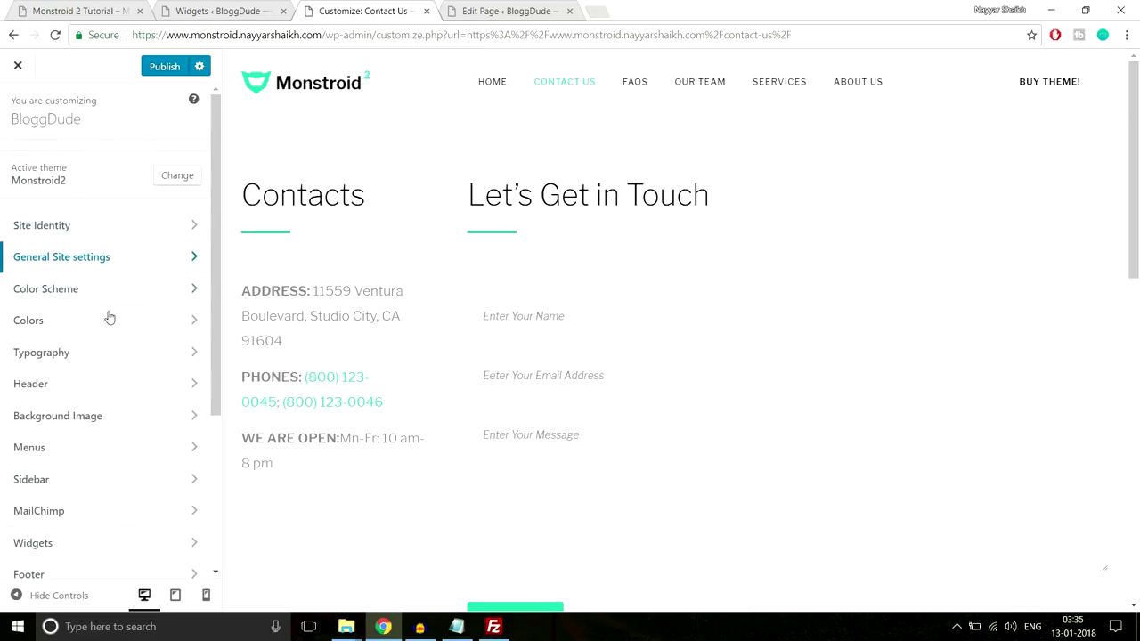
Look over the Colors settings and return to the section list
scroll(138, 324, "down", 1)
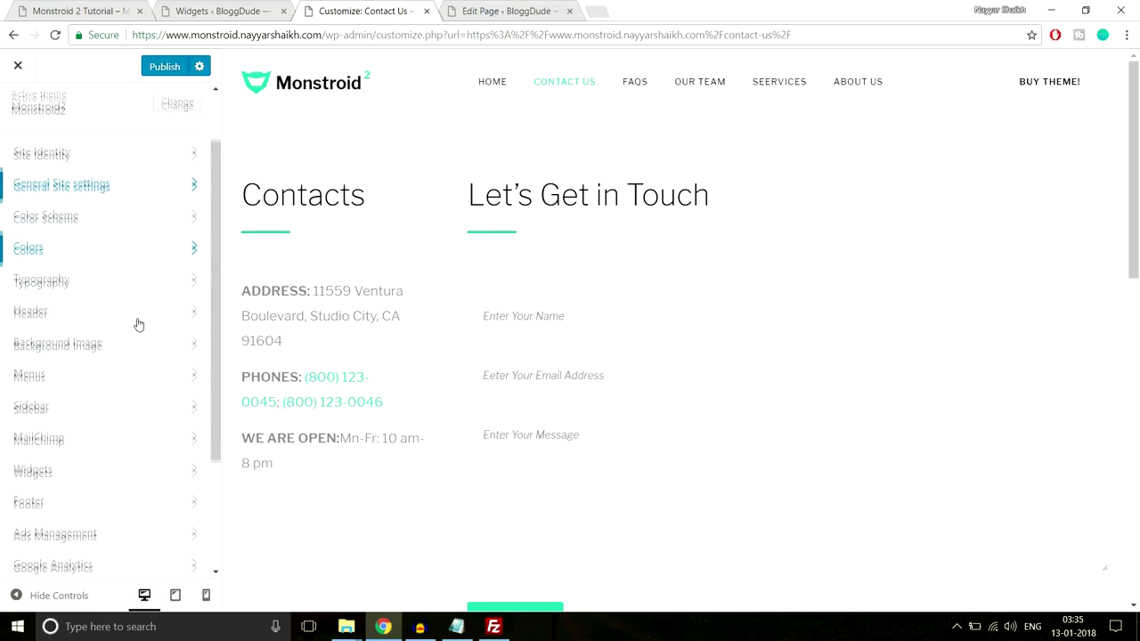
left_click(121, 248)
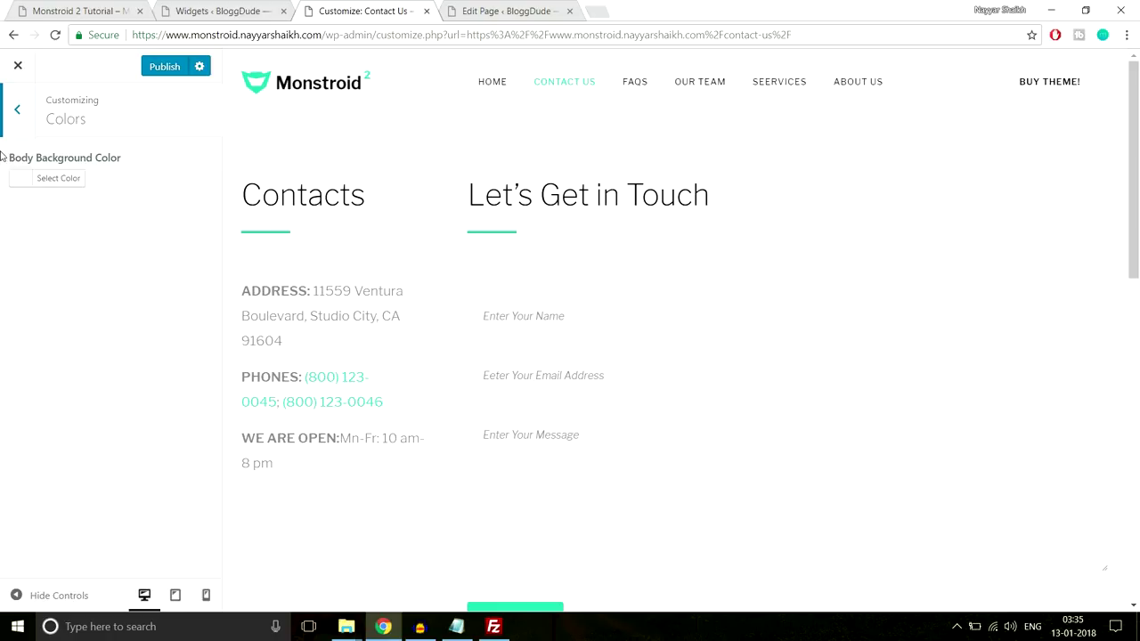
left_click(17, 108)
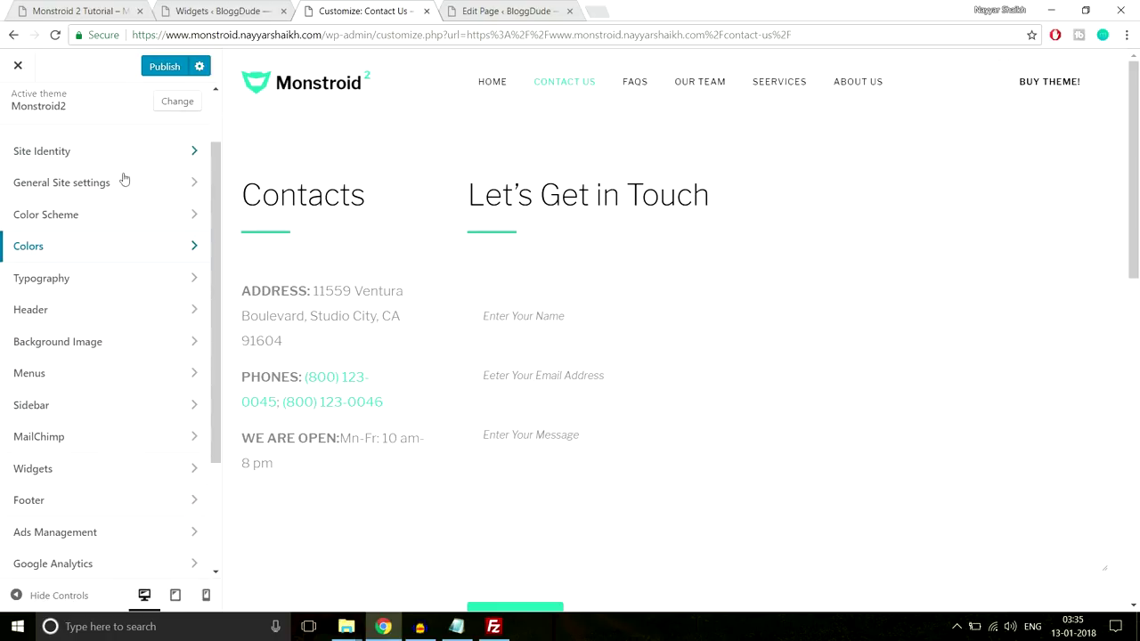
In Typography, inspect the H2 Heading font, keeping Libre Franklin 200 at 60 px
left_click(122, 285)
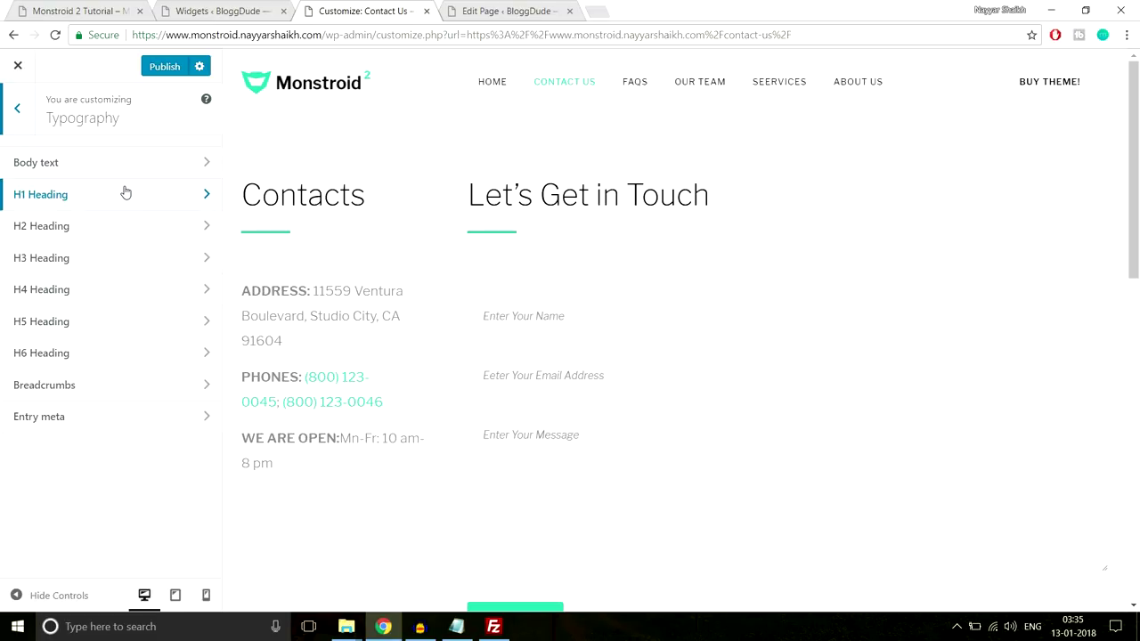
double_click(367, 192)
left_click(67, 229)
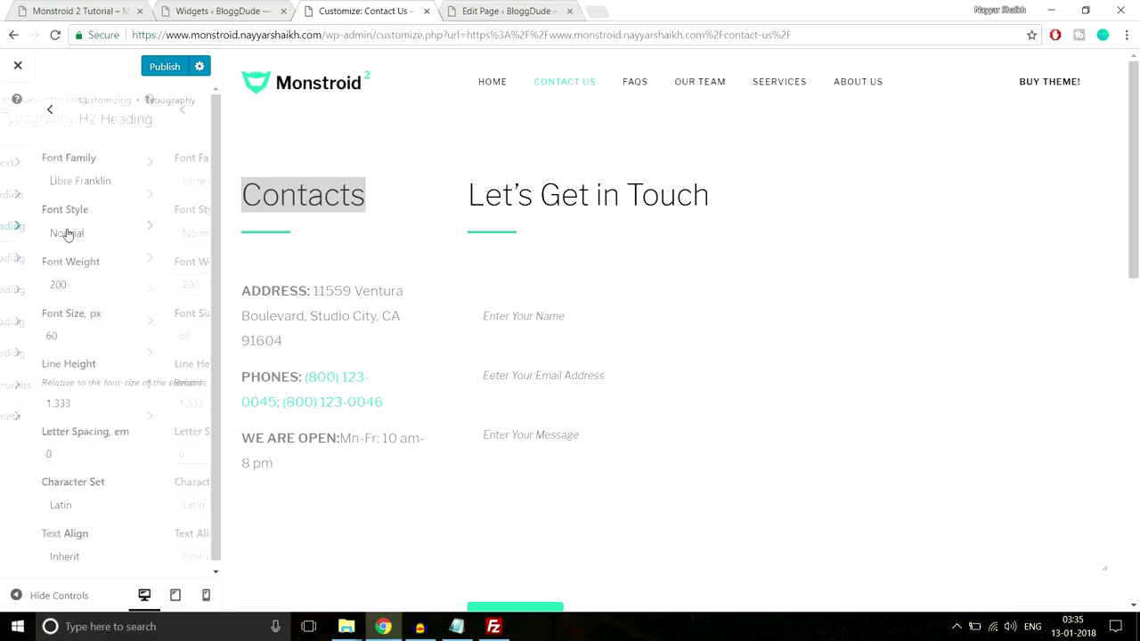
left_click(78, 185)
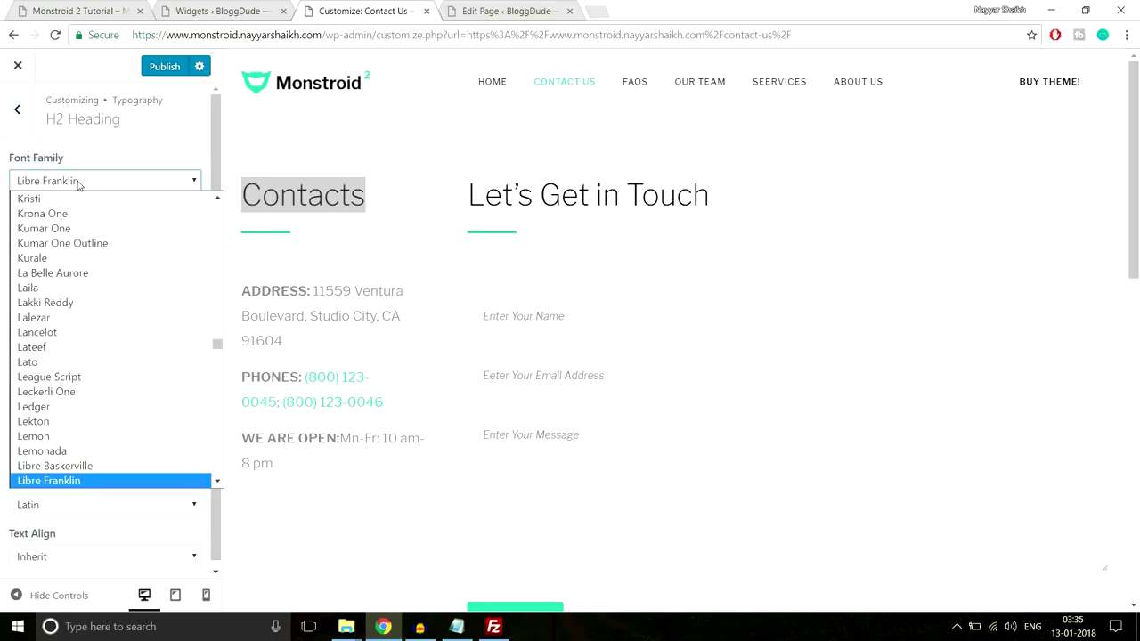
left_click(112, 173)
left_click_drag(431, 194, 224, 198)
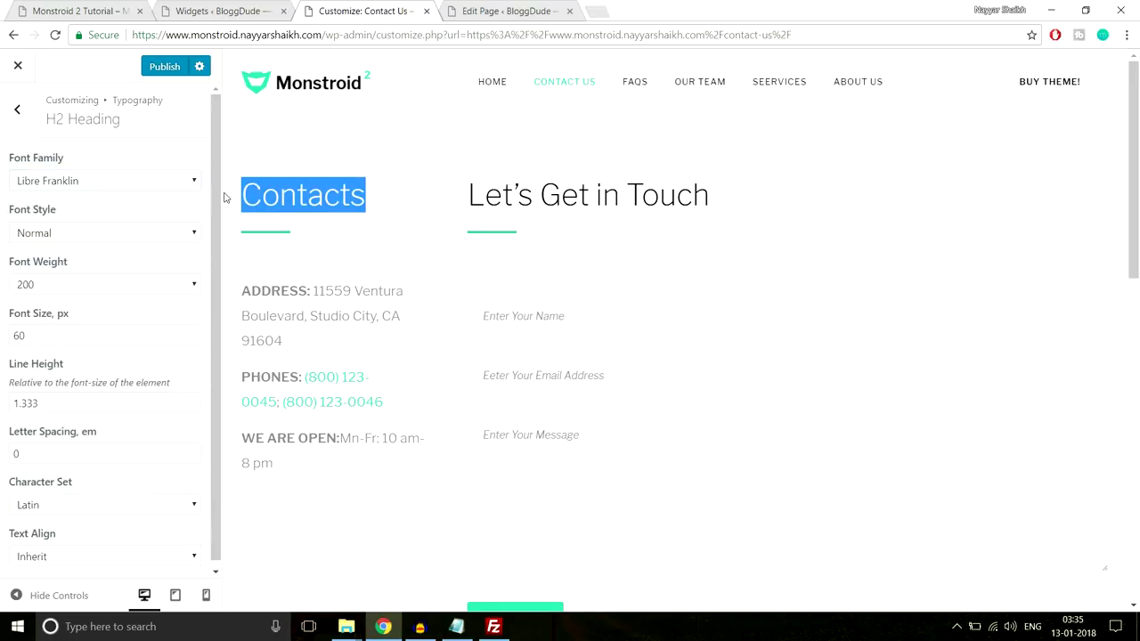
left_click(17, 109)
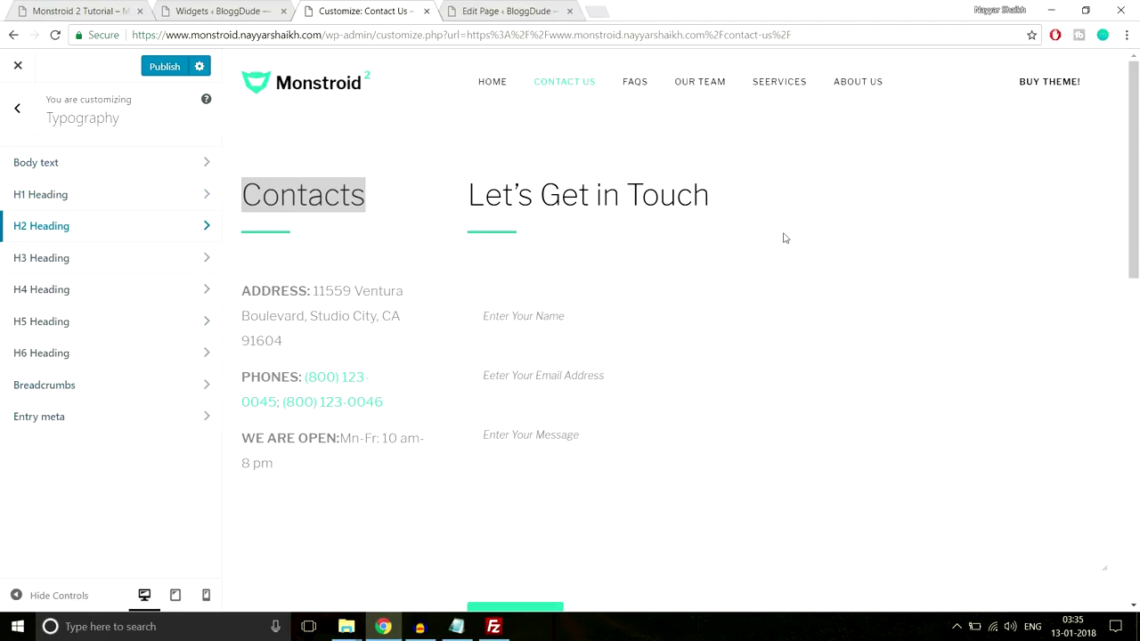
left_click(298, 125)
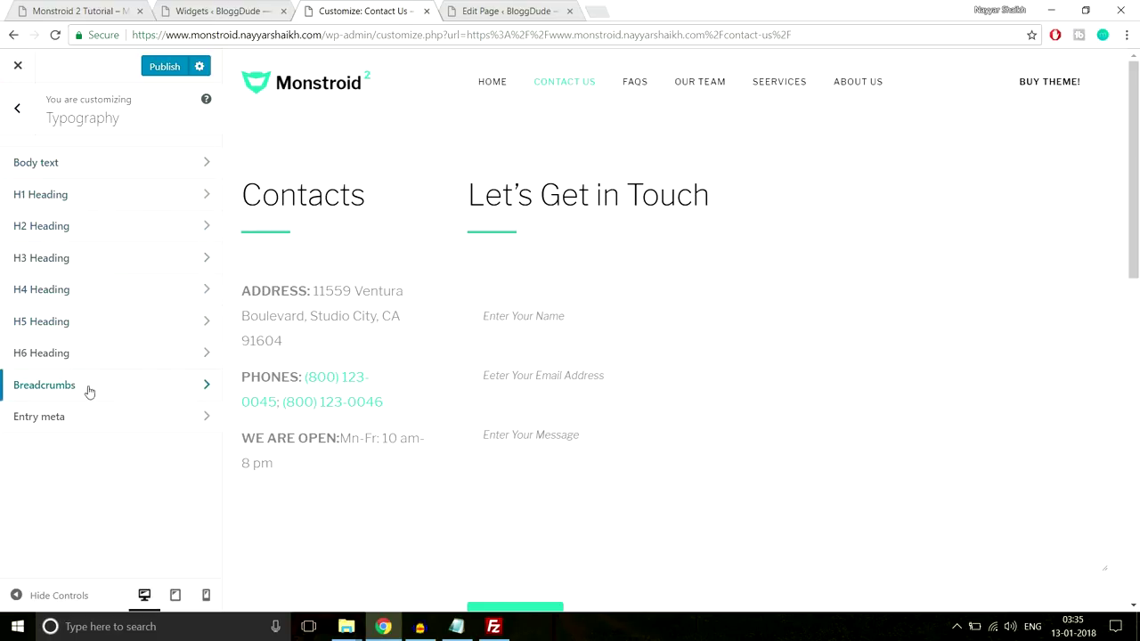
Try the Header Top Panel on in the preview, then switch it back off
left_click(18, 109)
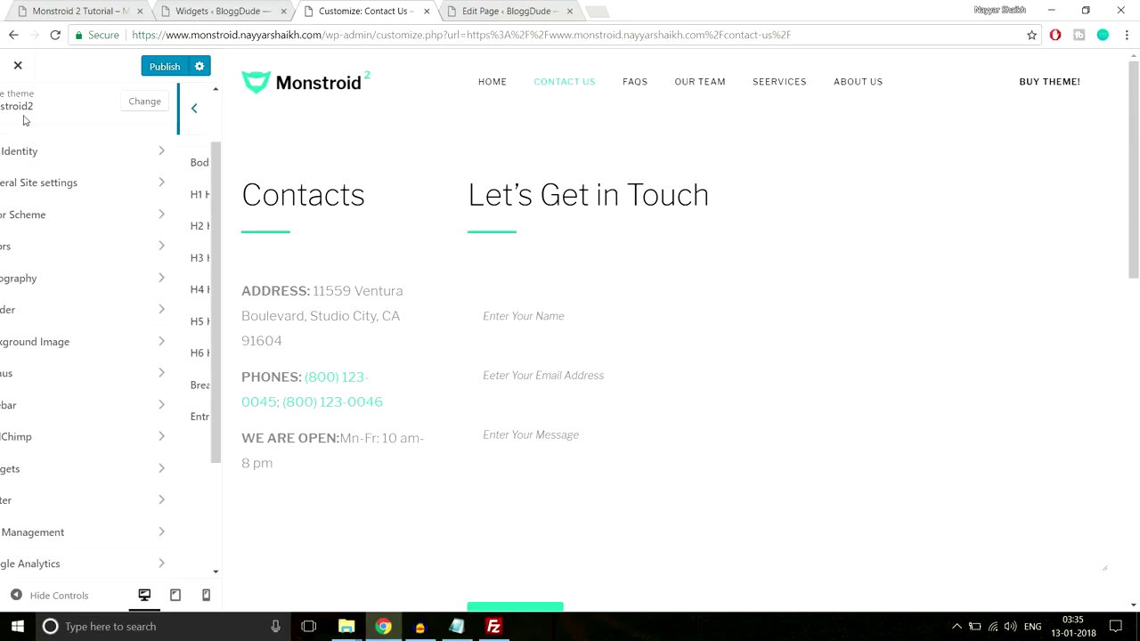
left_click(138, 320)
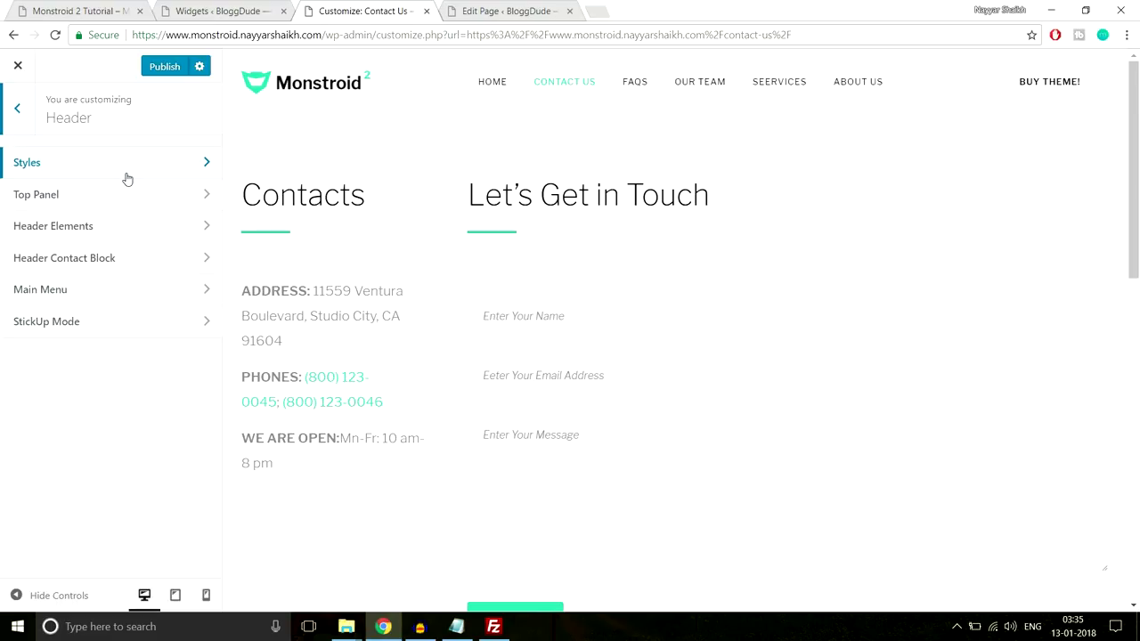
left_click(115, 207)
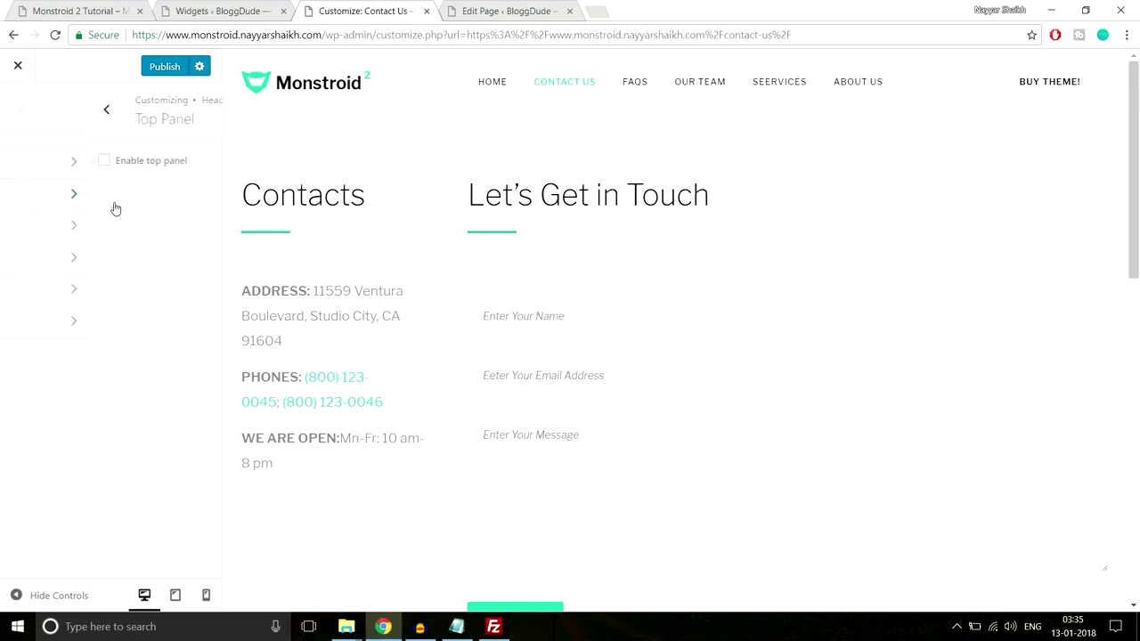
left_click(25, 161)
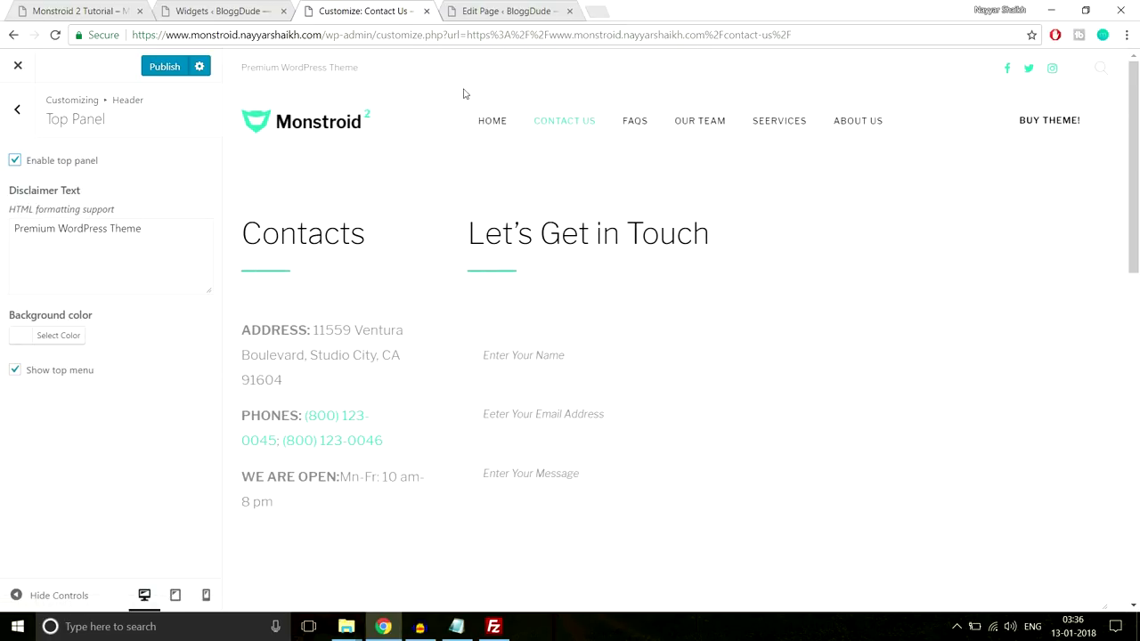
left_click_drag(243, 70, 371, 68)
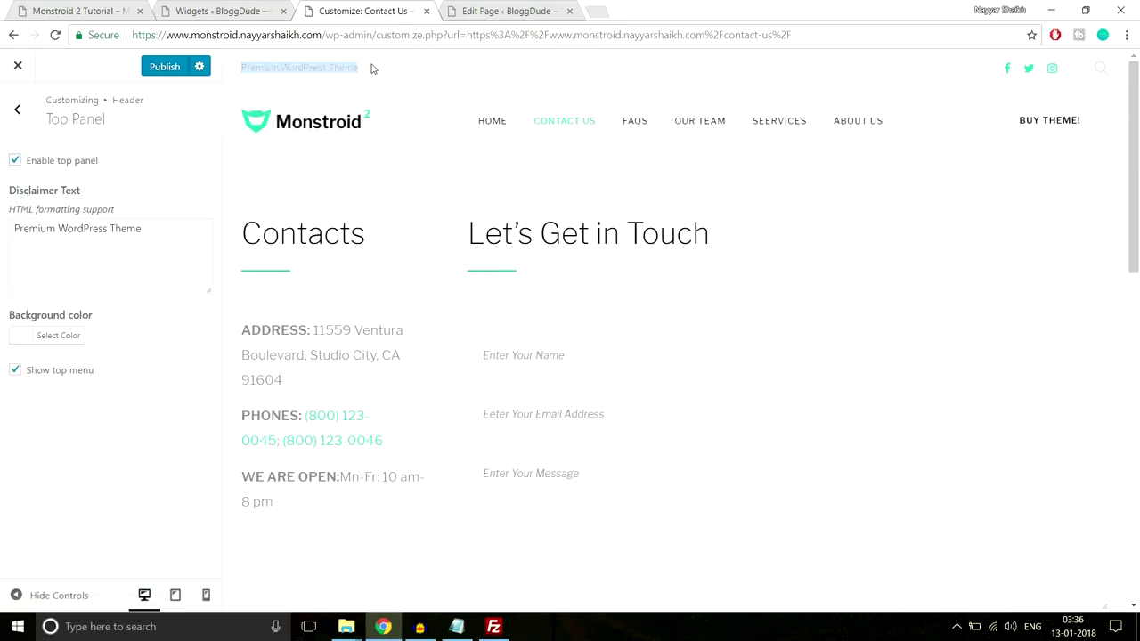
left_click(1104, 73)
left_click(1105, 73)
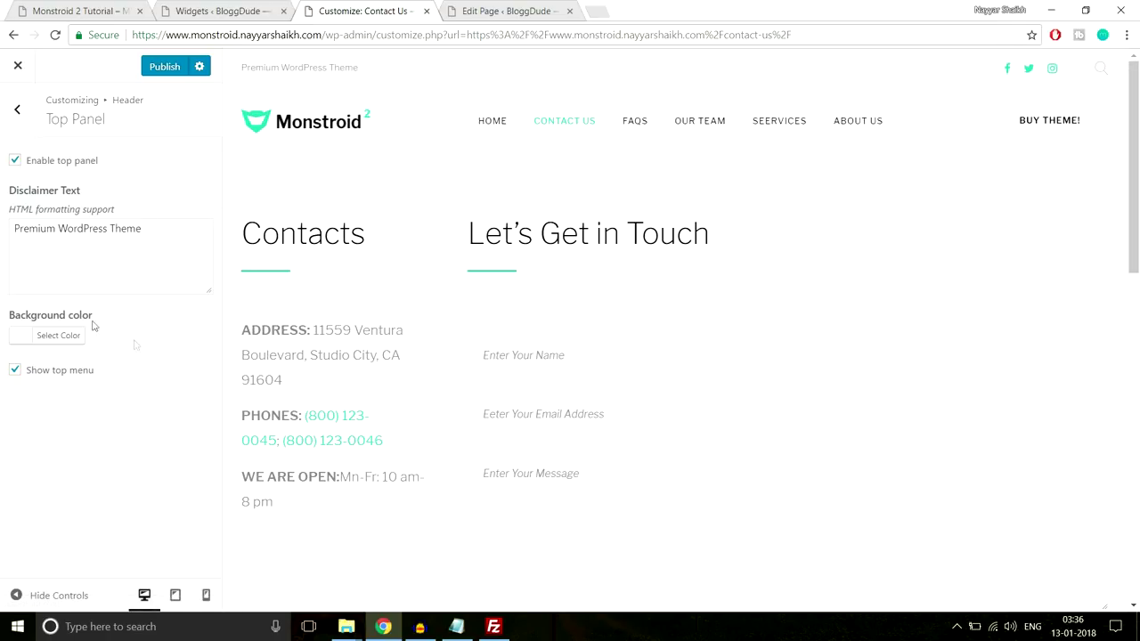
left_click_drag(148, 239, 17, 234)
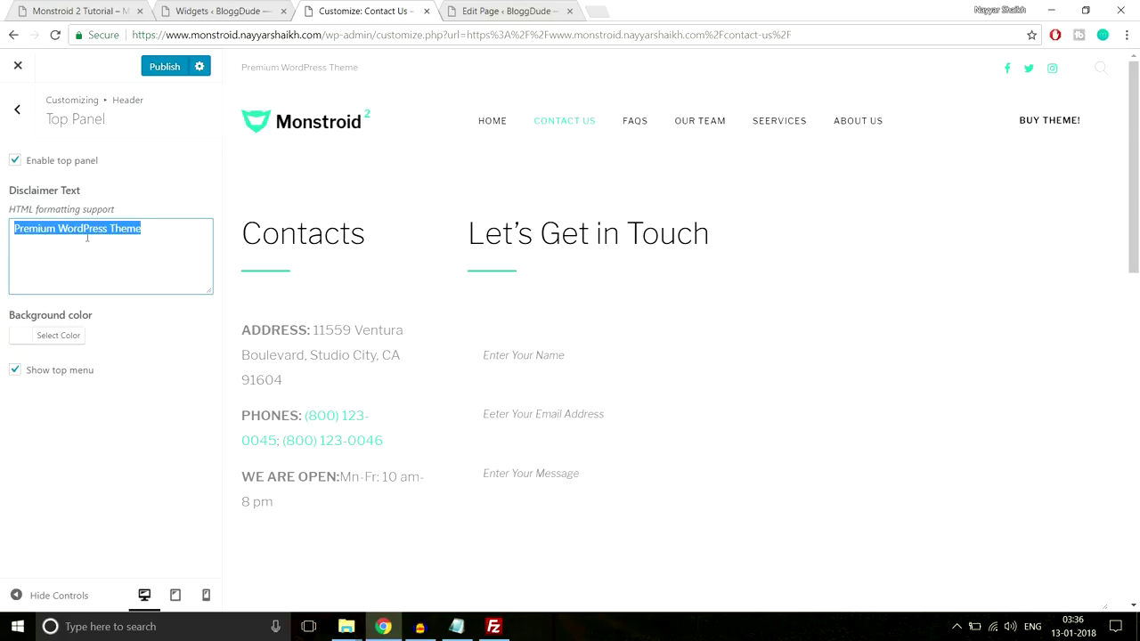
left_click(15, 161)
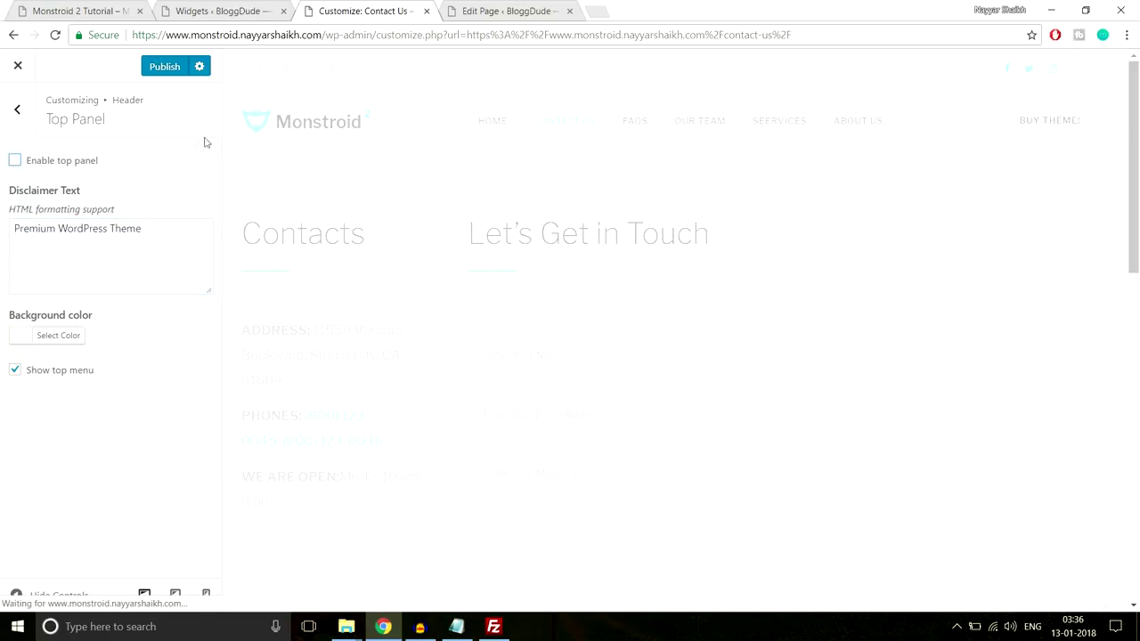
left_click(17, 110)
Review the Header Elements call-to-action button, Contact Block and Main Menu settings
left_click(79, 229)
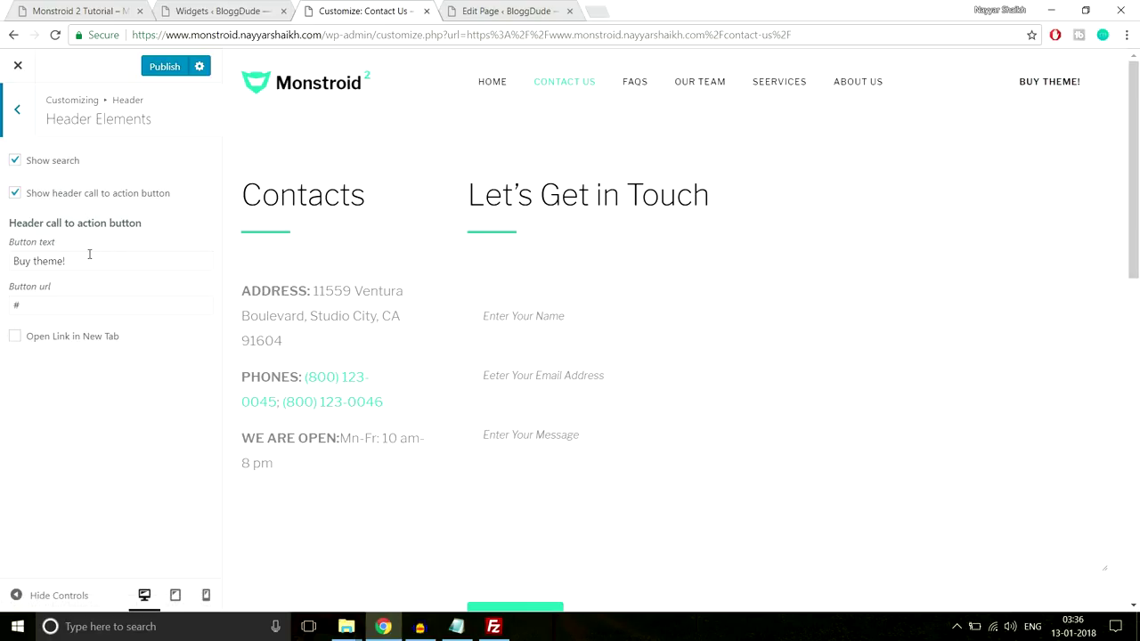
left_click_drag(87, 261, 2, 261)
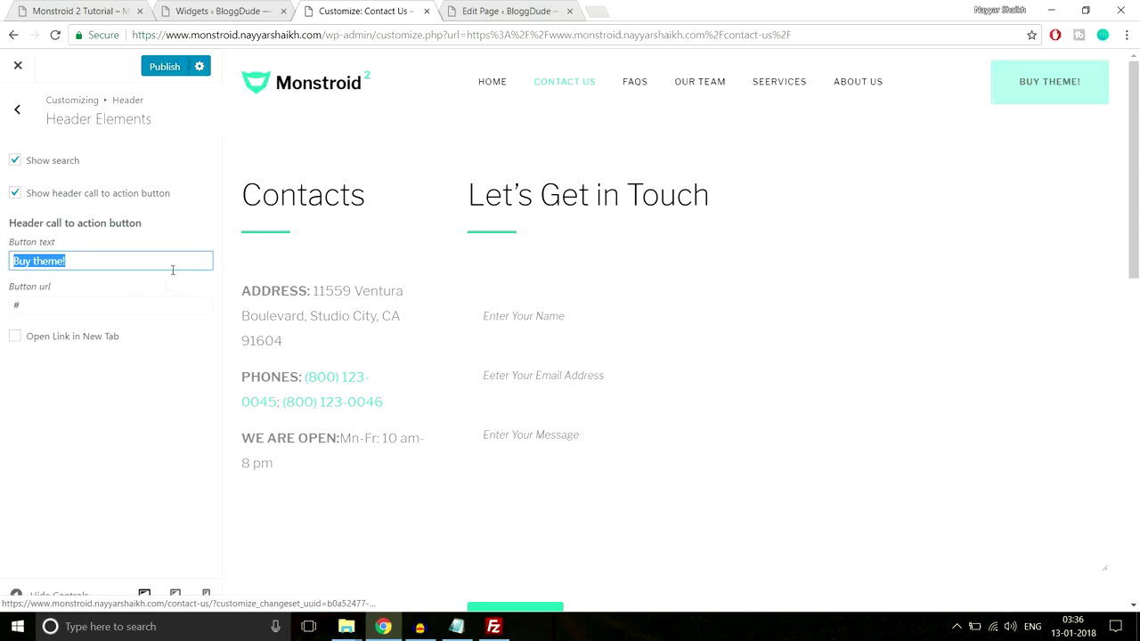
left_click(37, 302)
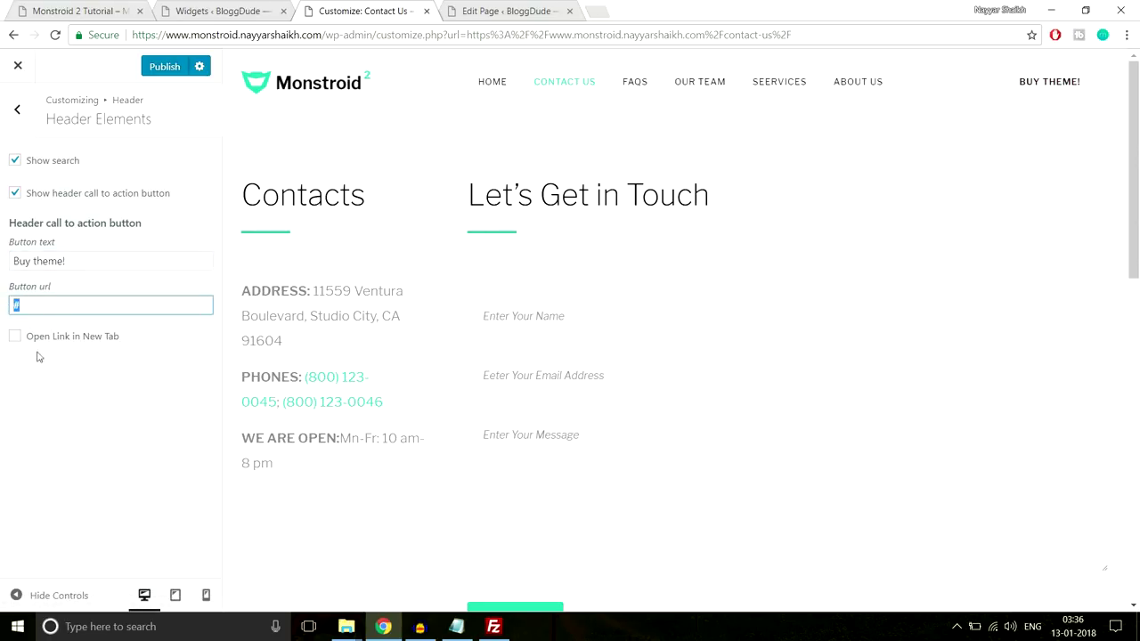
left_click(18, 129)
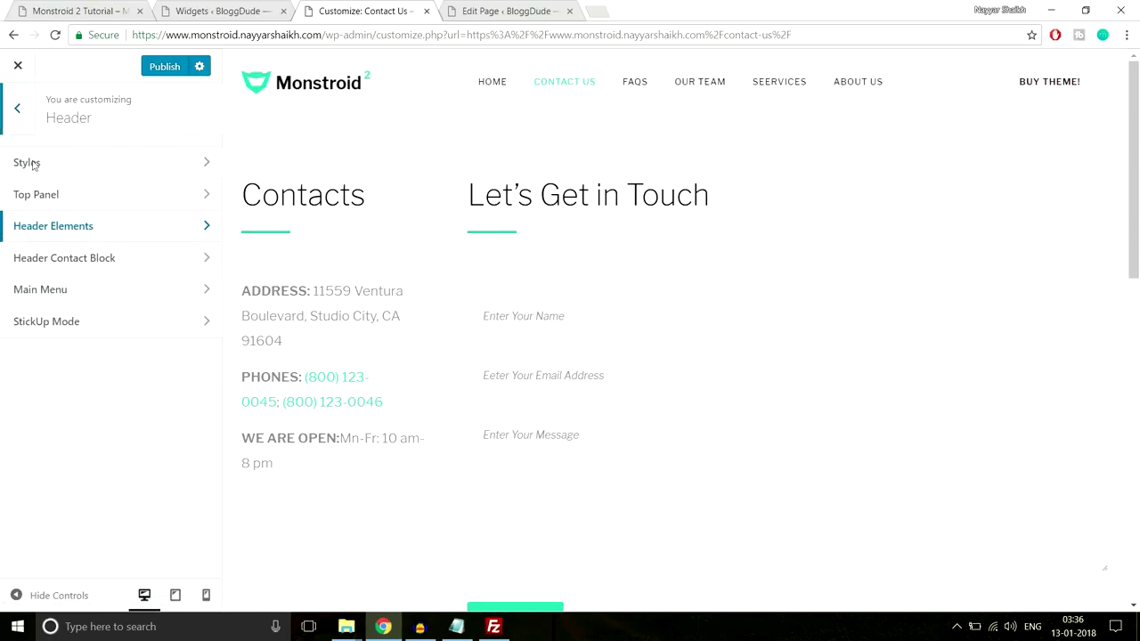
left_click(118, 264)
left_click(18, 112)
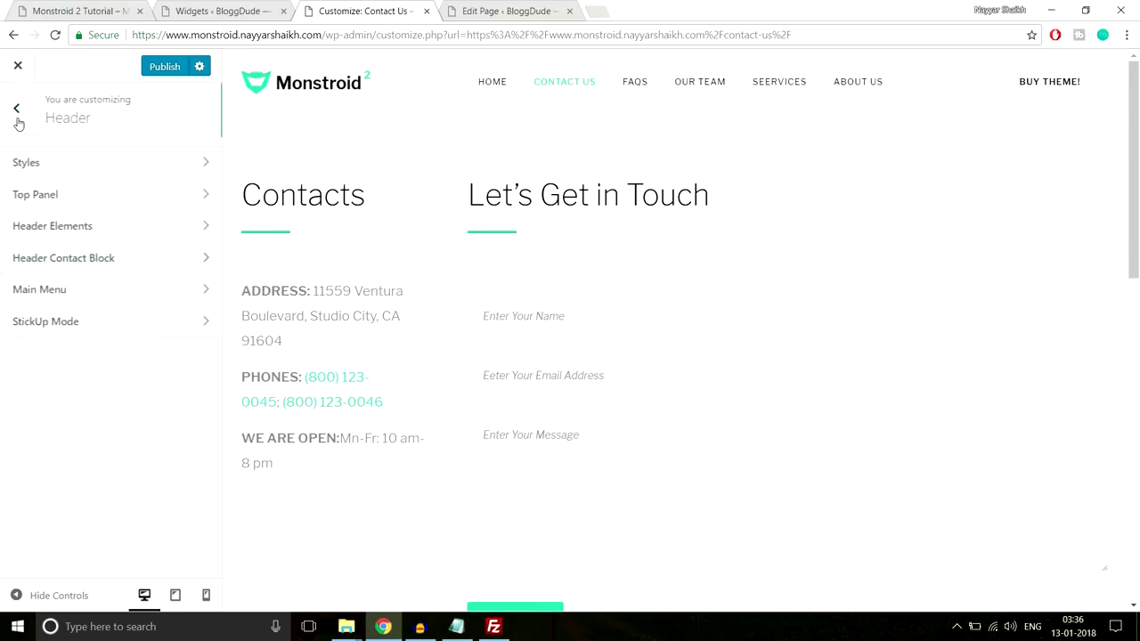
left_click(106, 306)
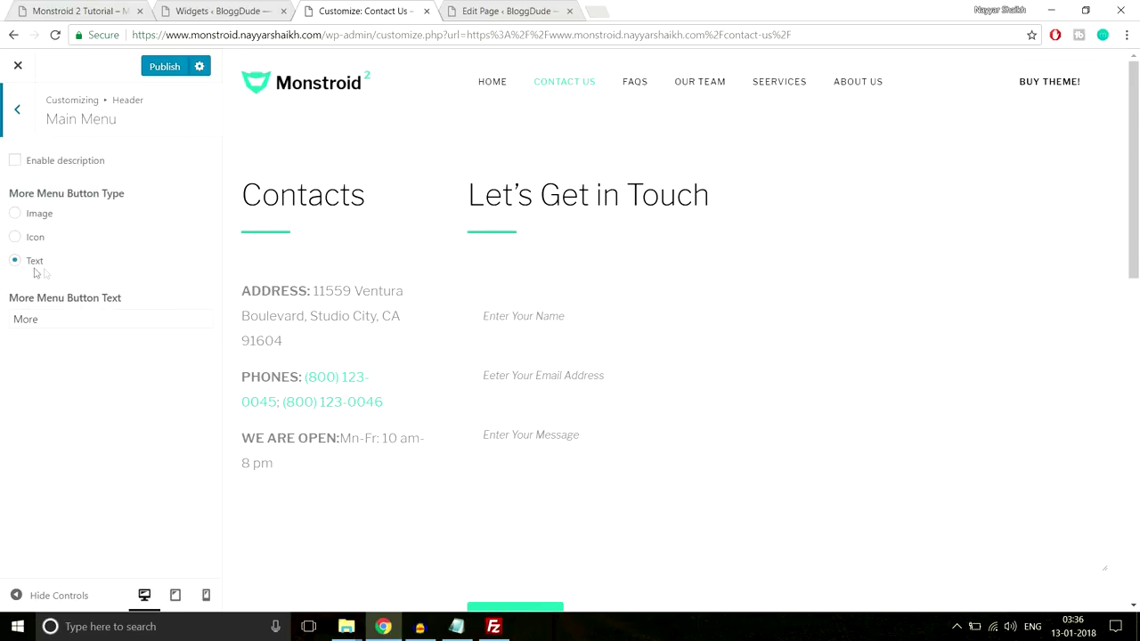
left_click(8, 121)
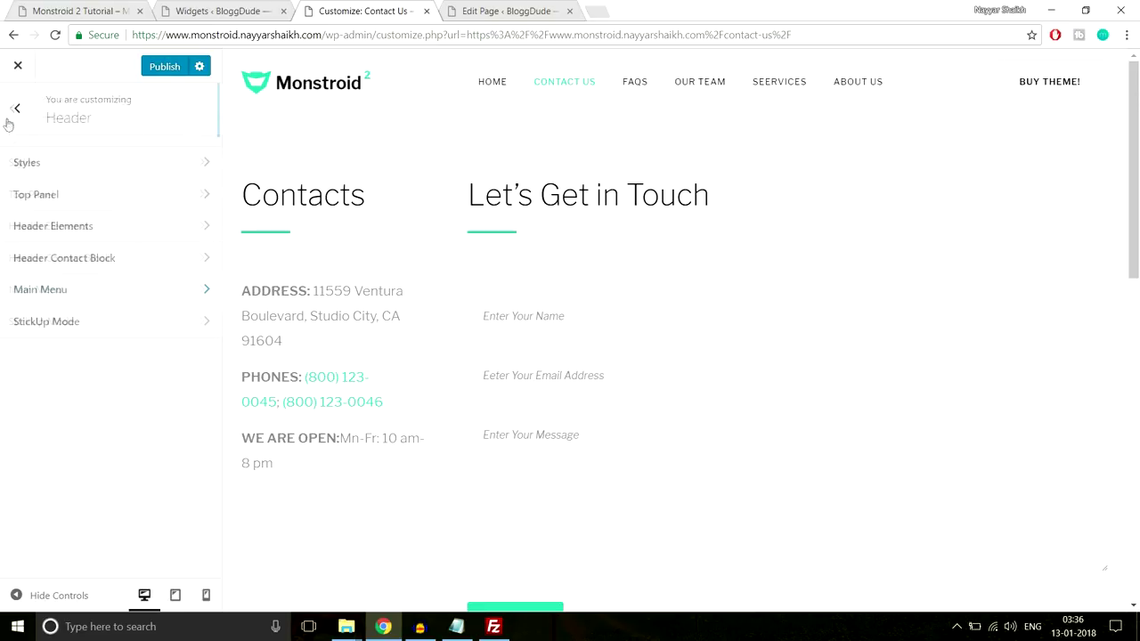
Enable StickUp sticky mode targeting Menu Only, then return to the Header list
left_click(86, 336)
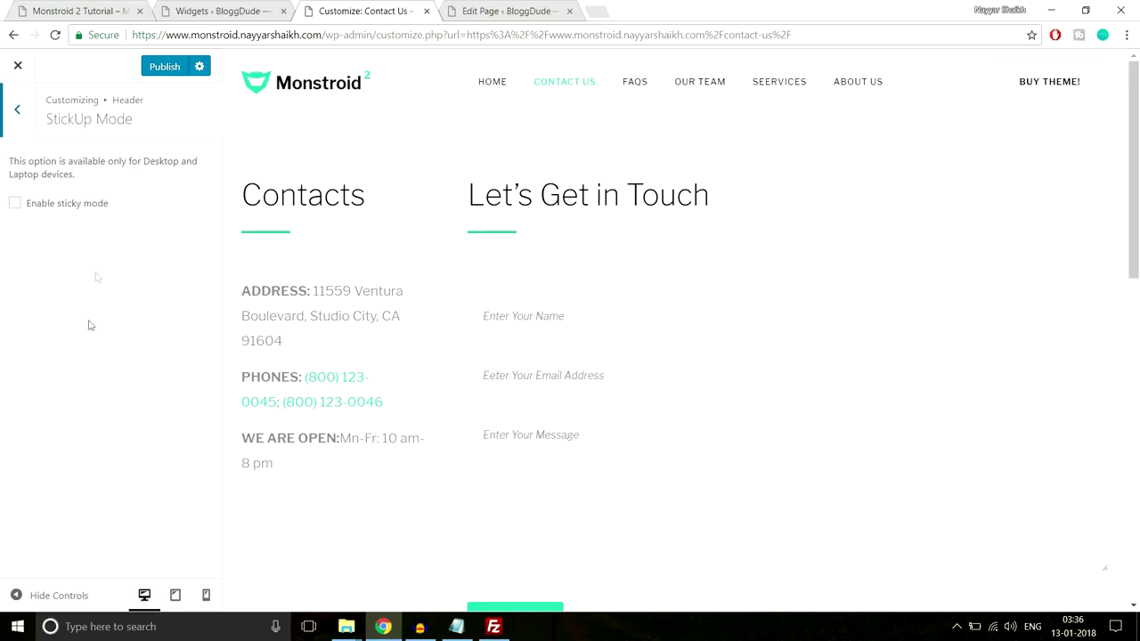
left_click(74, 212)
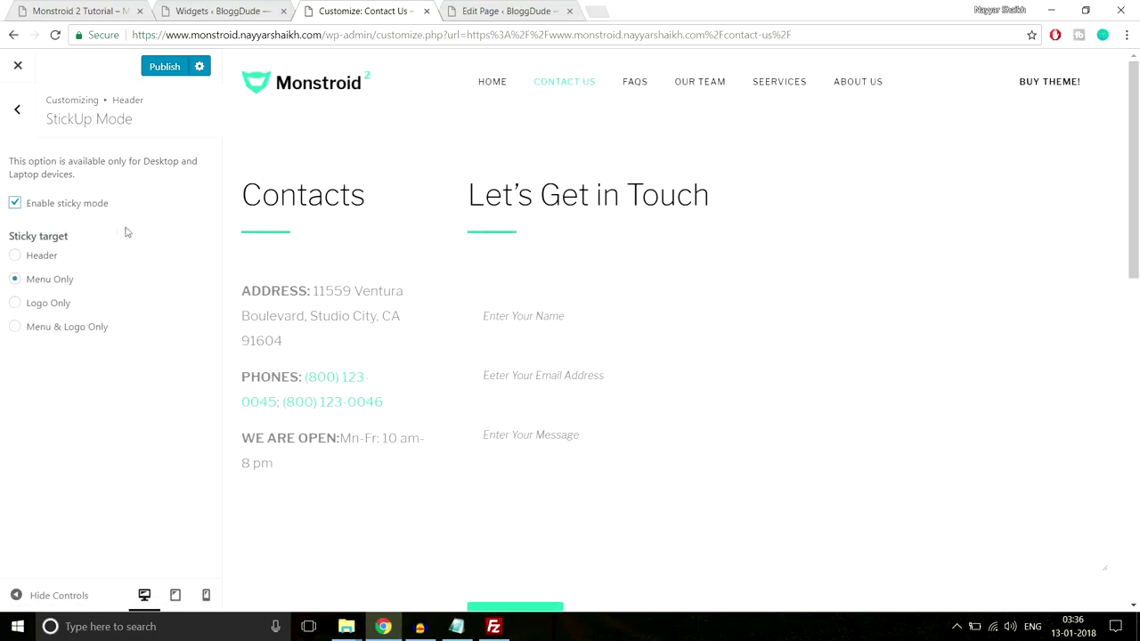
scroll(424, 341, "down", 3)
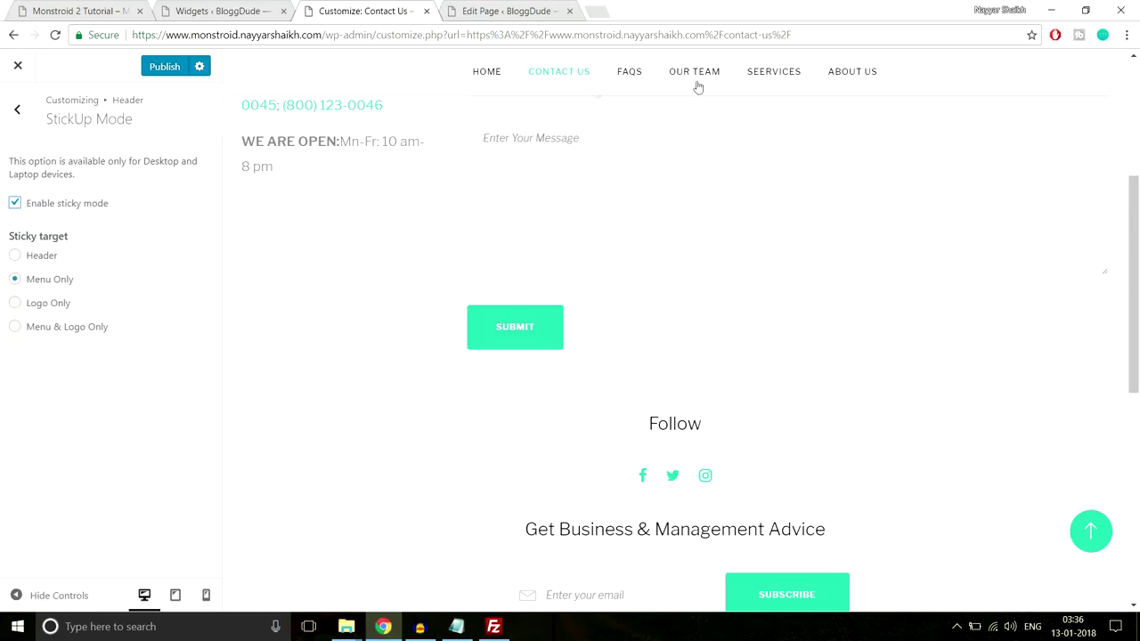
scroll(504, 276, "down", 5)
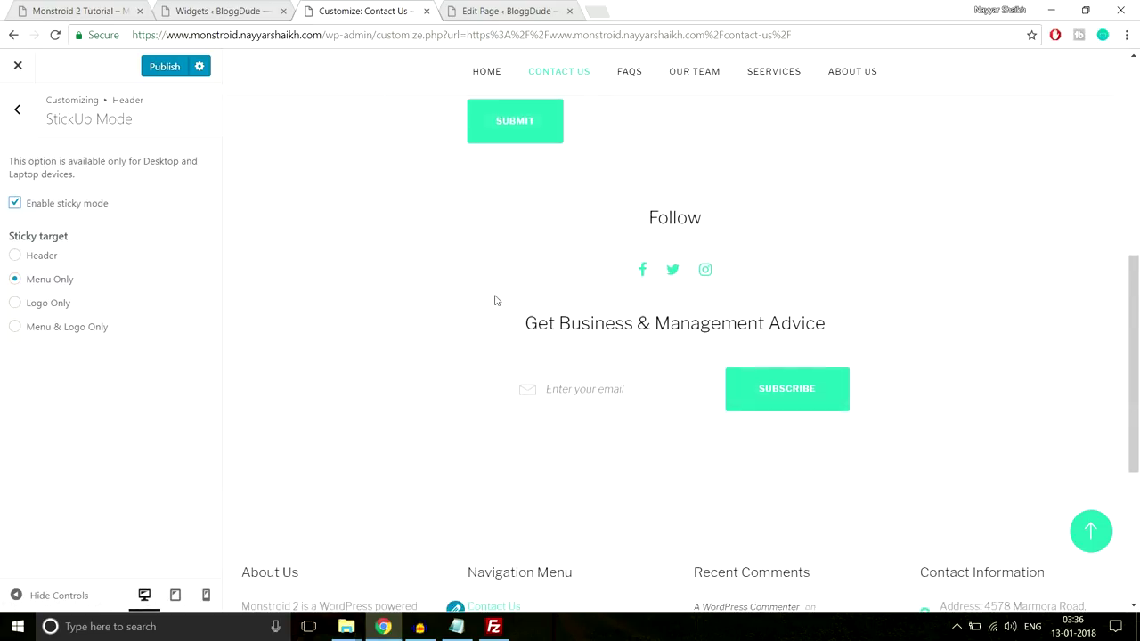
scroll(516, 387, "up", 8)
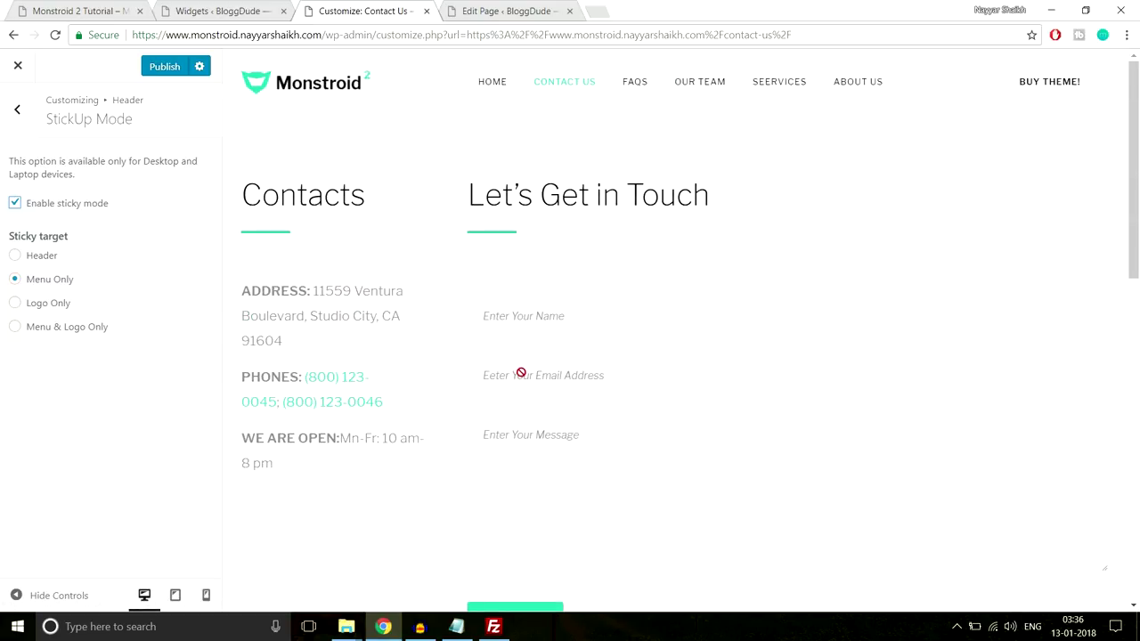
scroll(521, 381, "down", 7)
scroll(522, 381, "up", 2)
scroll(522, 380, "up", 6)
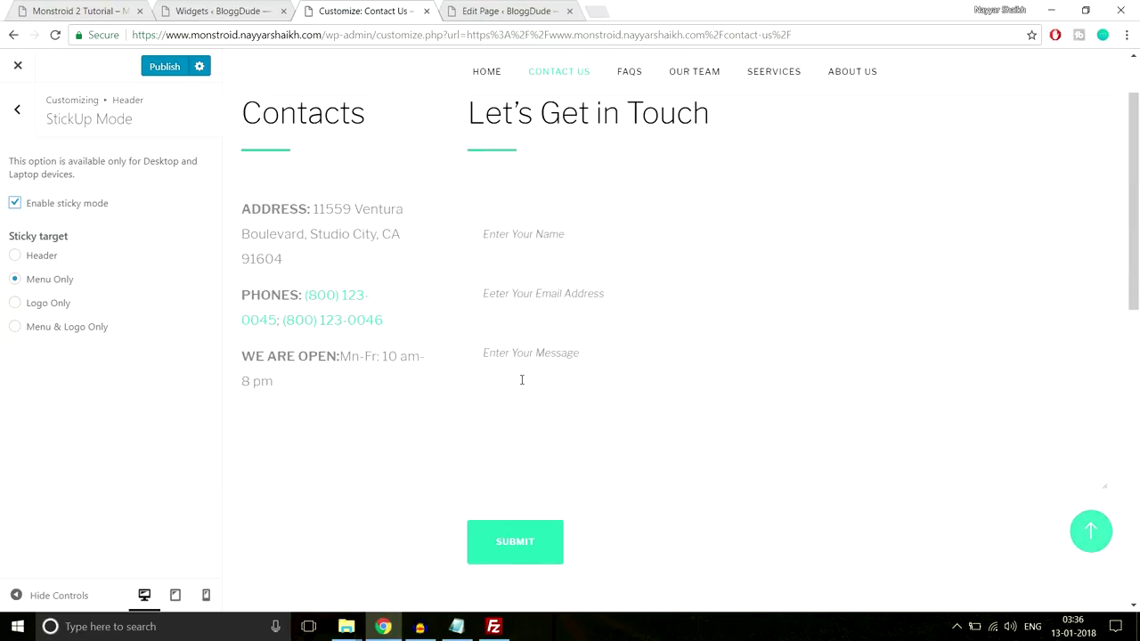
left_click(19, 114)
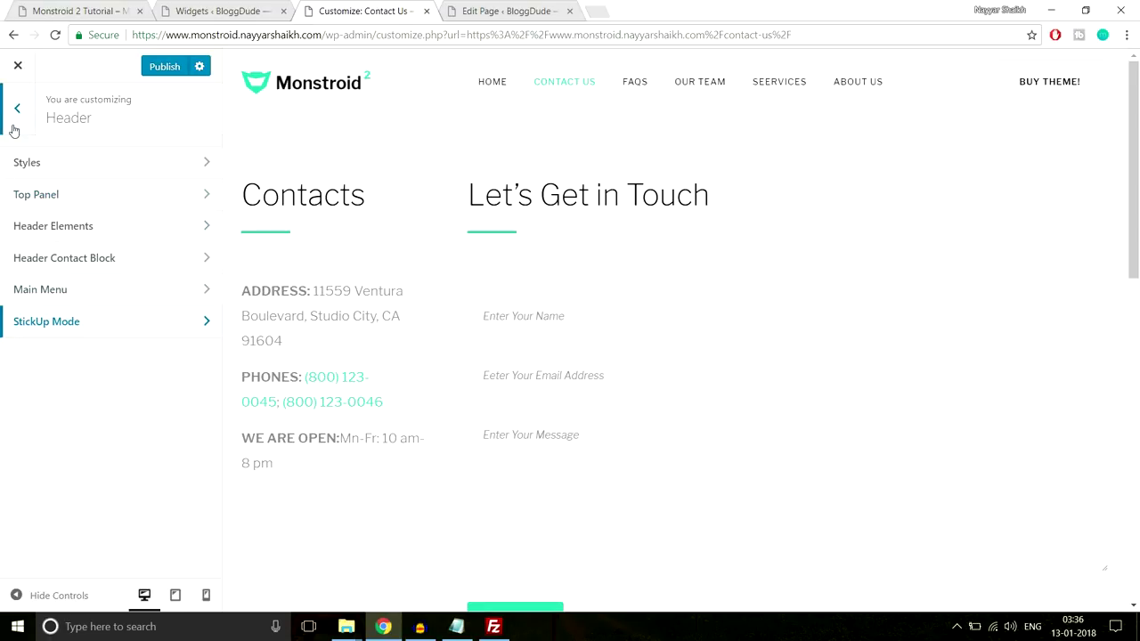
Browse the Background Image settings and return to the section list
left_click(15, 125)
scroll(168, 368, "down", 2)
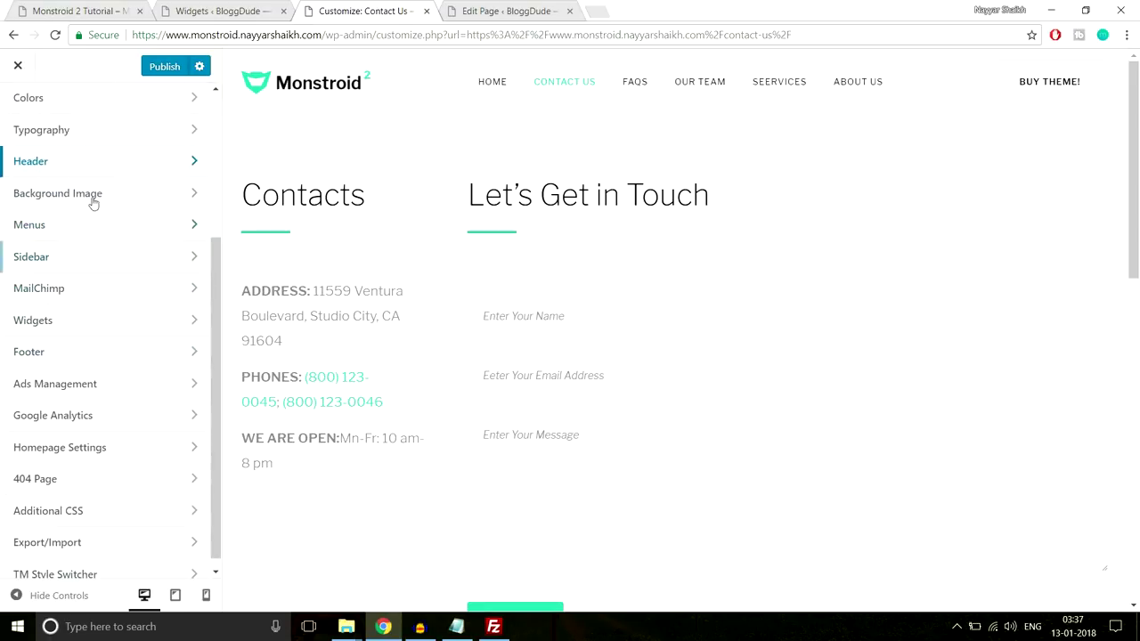
left_click(92, 194)
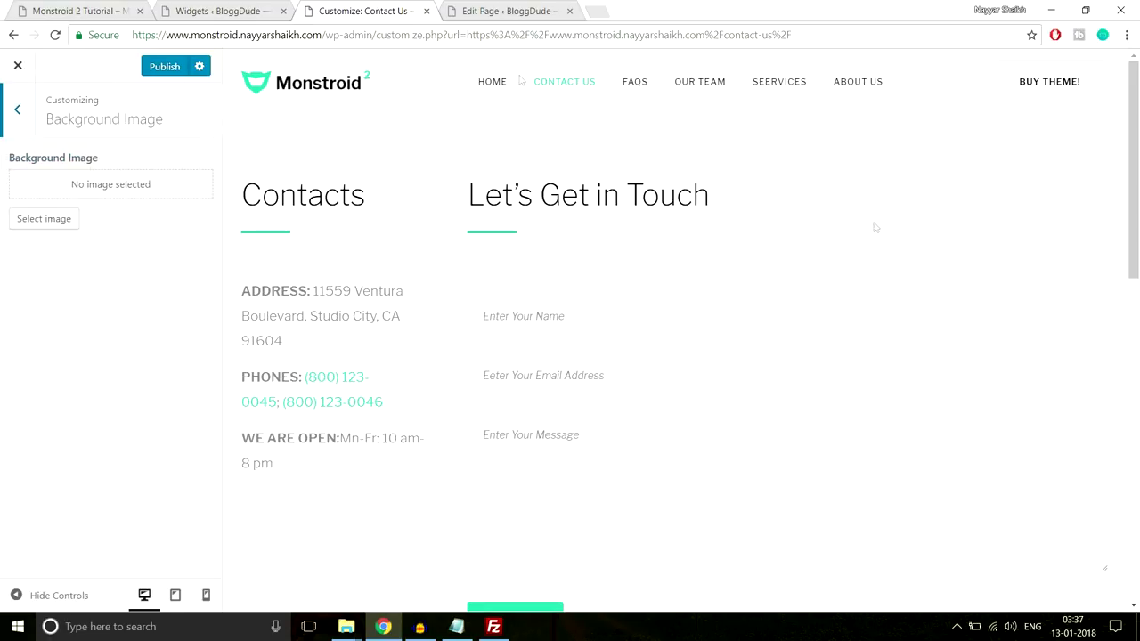
left_click(17, 110)
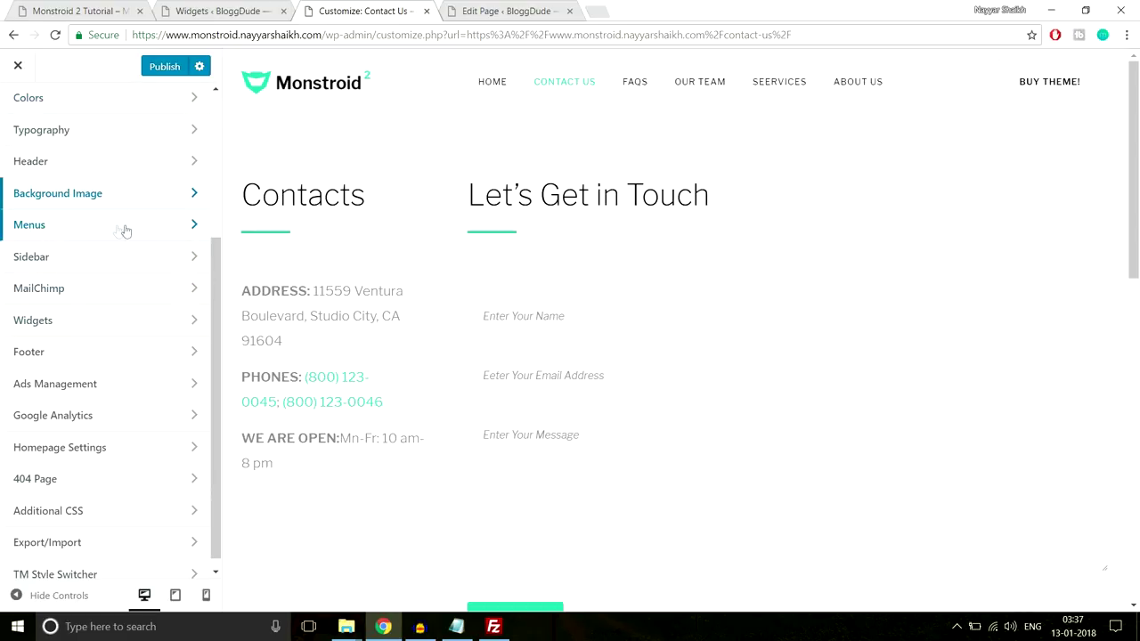
Glance at the MailChimp and Widgets sections, then enter the Footer section
left_click(107, 288)
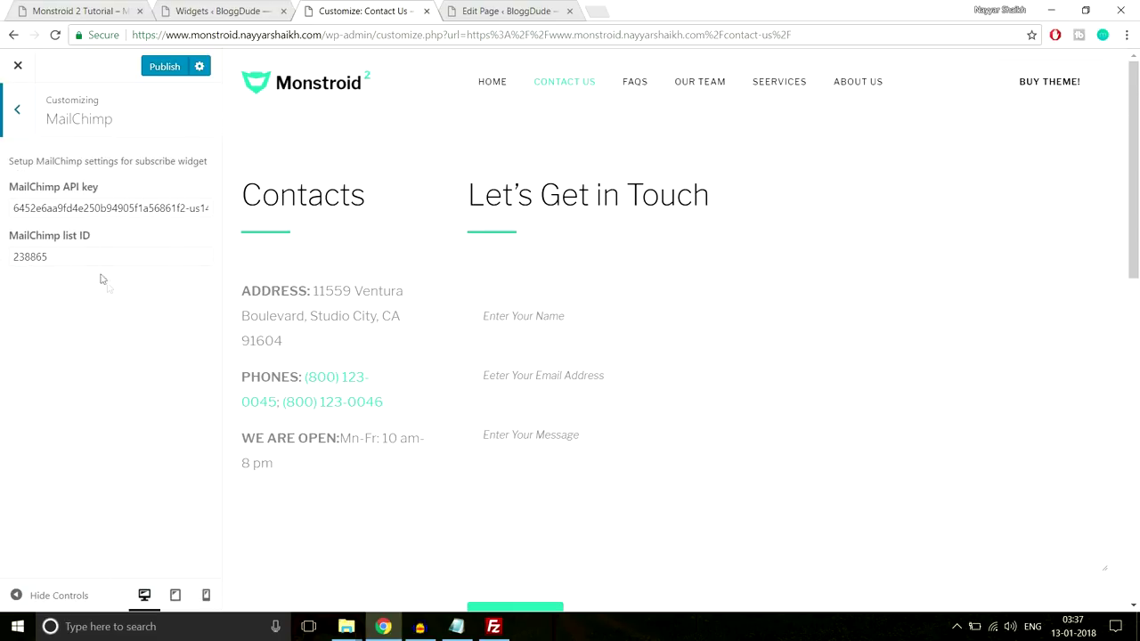
left_click(10, 134)
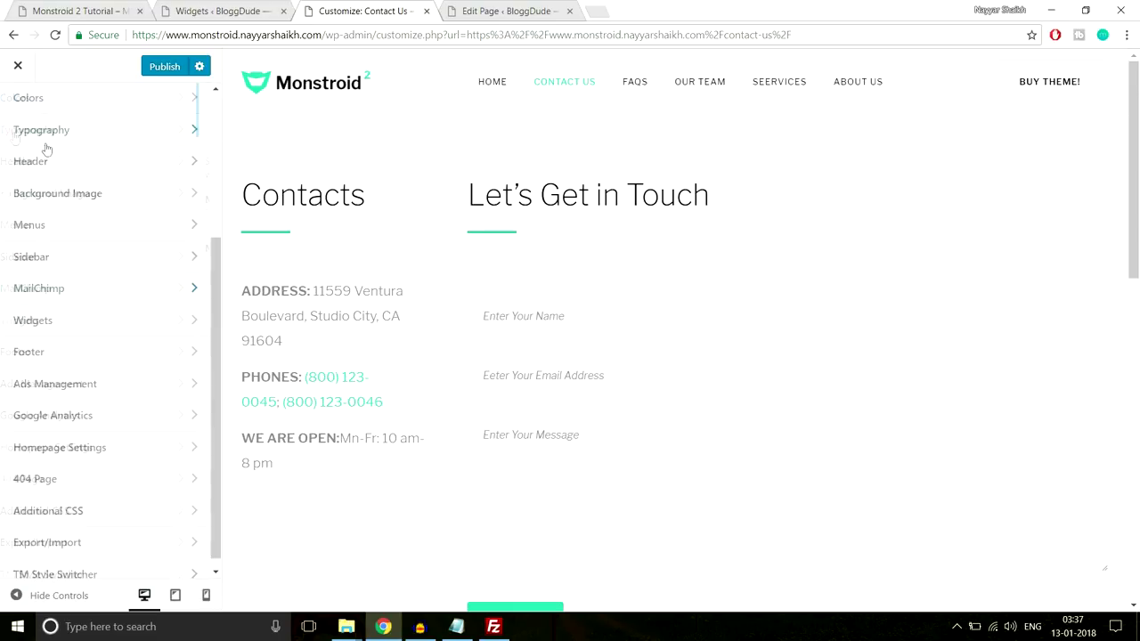
scroll(186, 280, "down", 1)
left_click(155, 310)
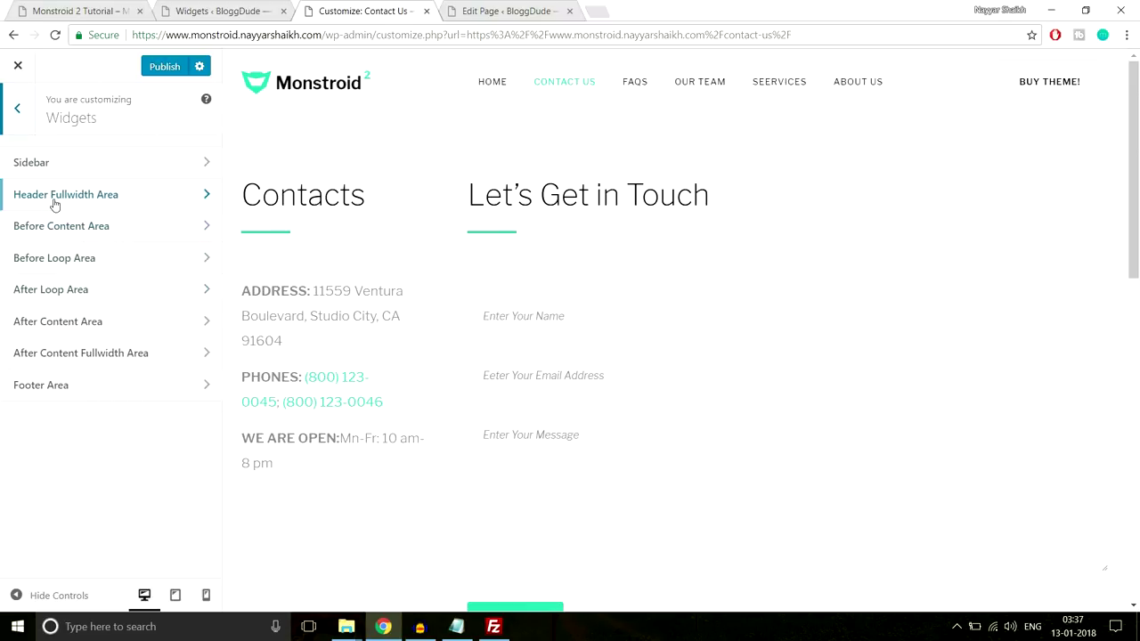
left_click(24, 114)
scroll(563, 443, "down", 10)
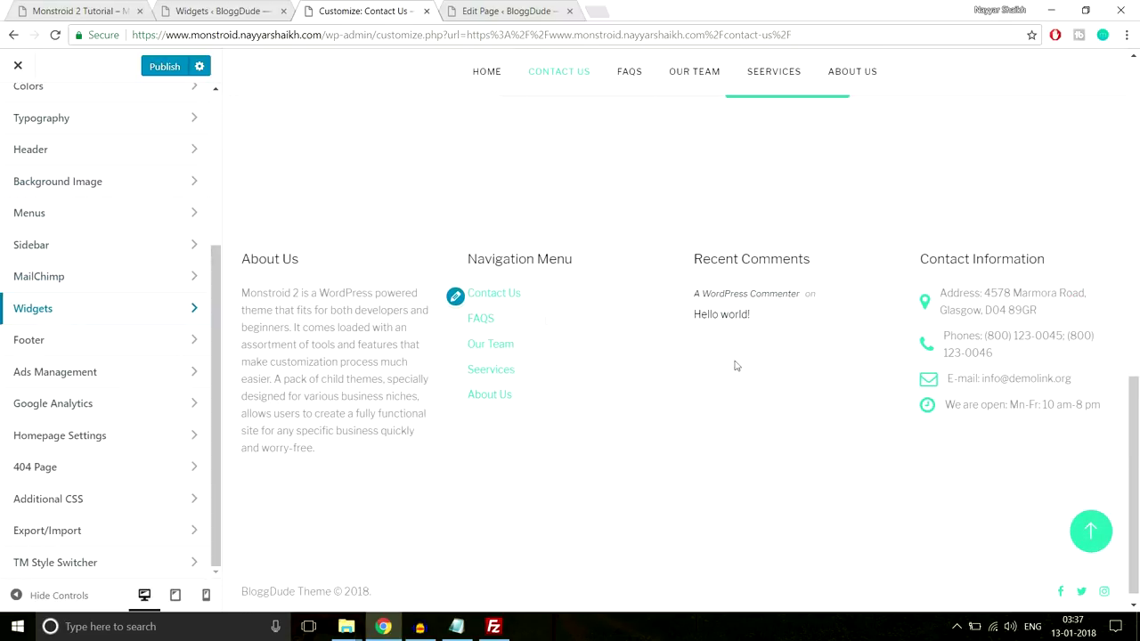
left_click(136, 342)
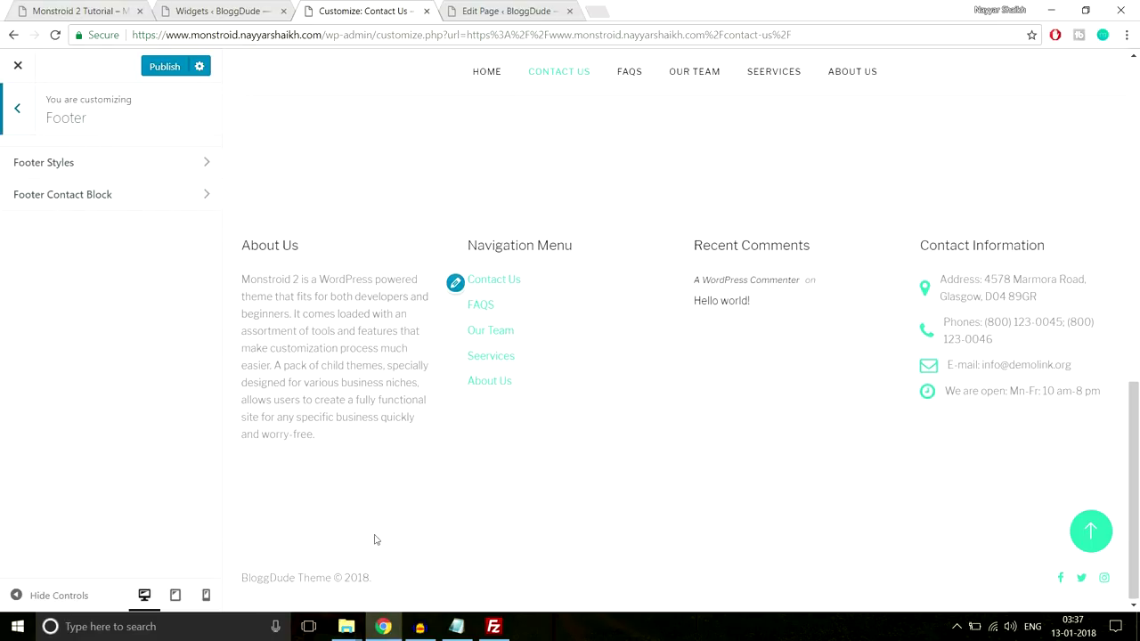
In Footer Styles, inspect the copyright text 'BloggDude Theme © 2018.'
left_click_drag(437, 579, 252, 578)
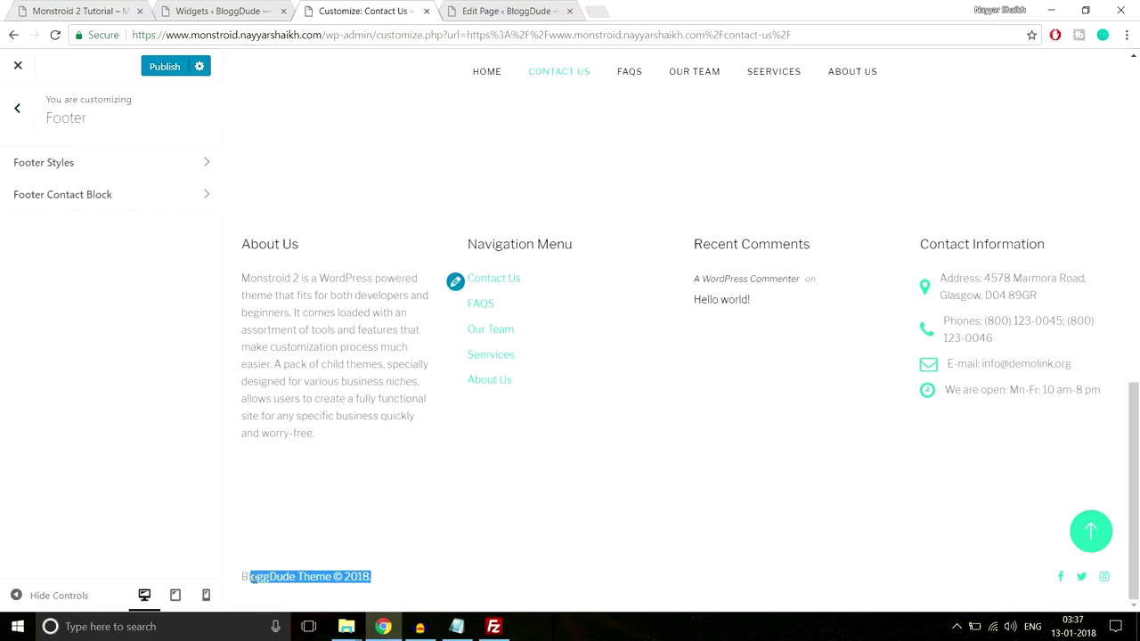
left_click(142, 180)
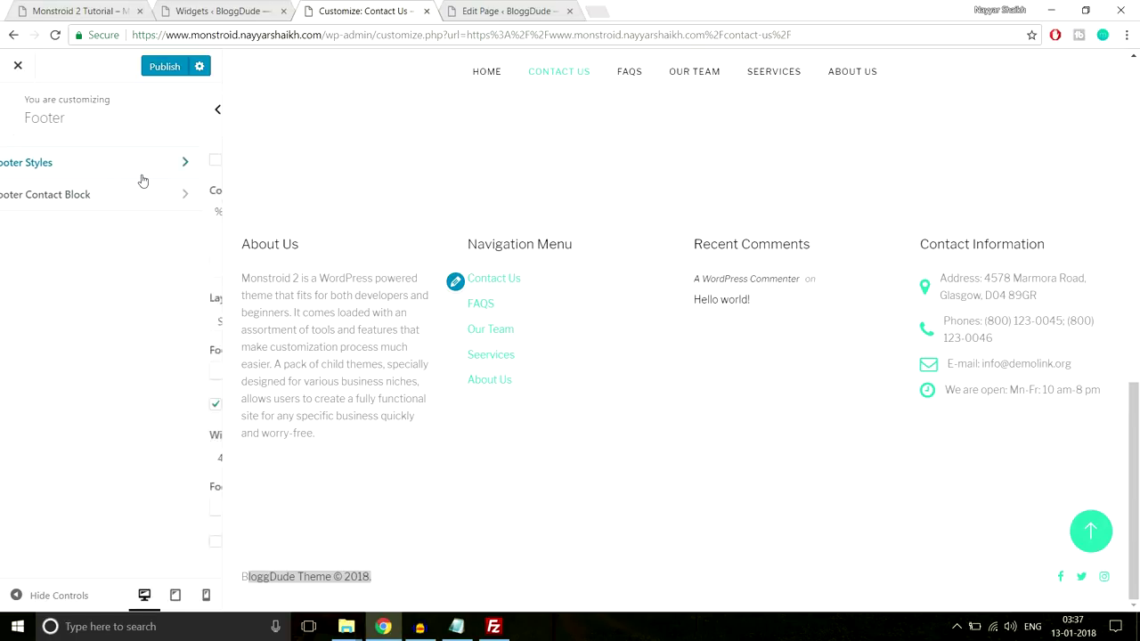
left_click_drag(30, 211, 114, 212)
left_click(127, 212)
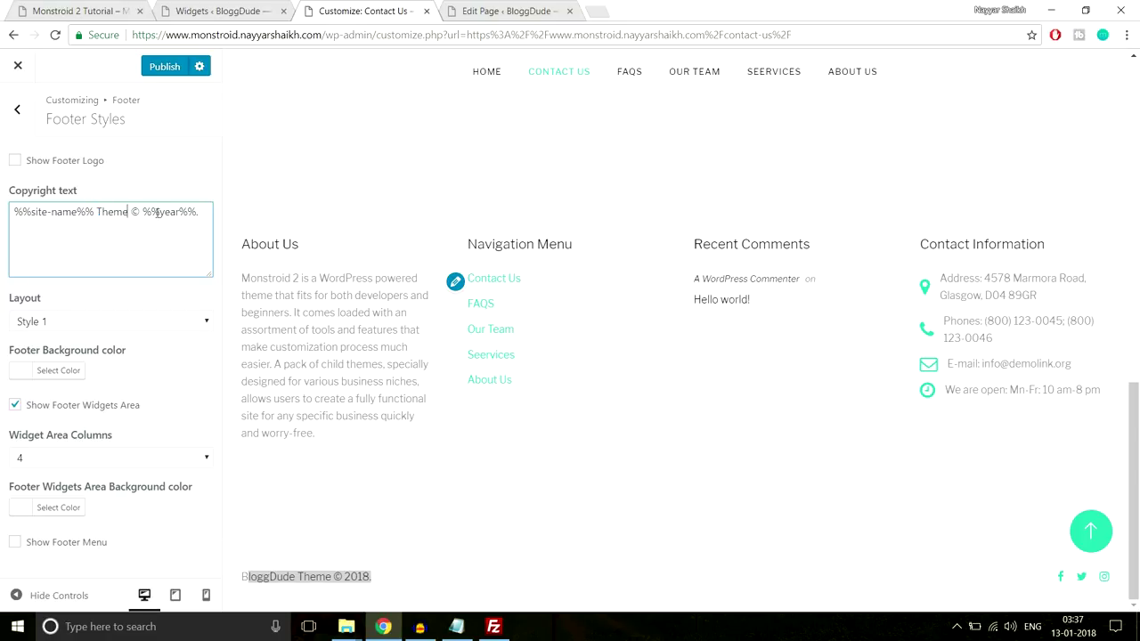
left_click_drag(195, 212, 128, 212)
triple_click(396, 578)
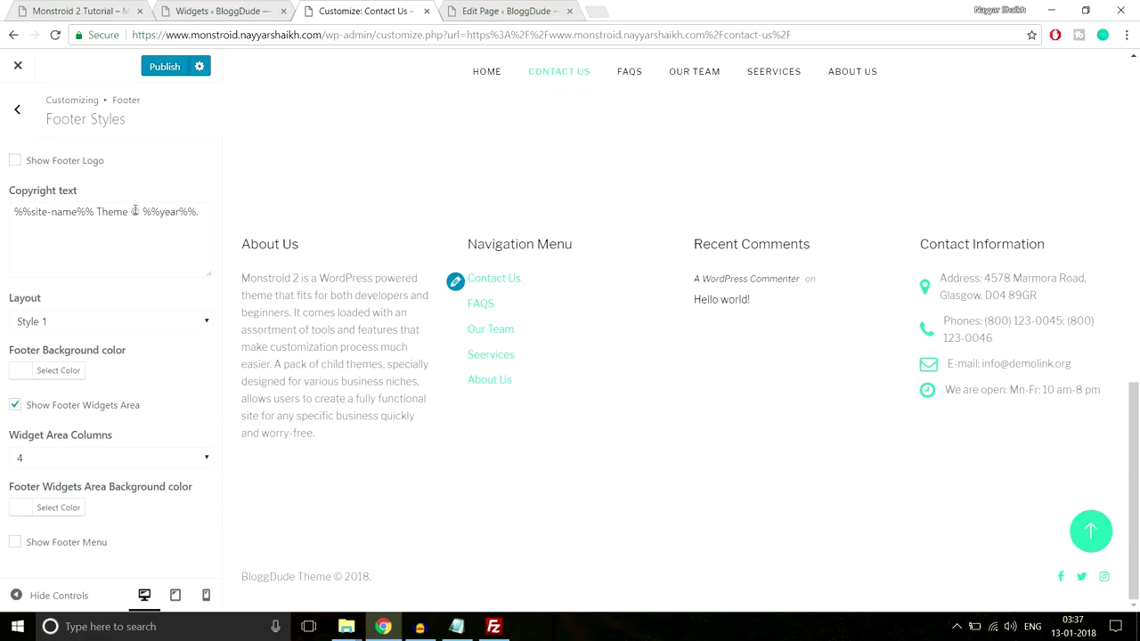
Remove 'Theme' and add 'All Rights Reserved' to the copyright text
left_click_drag(127, 212, 14, 212)
left_click(108, 212)
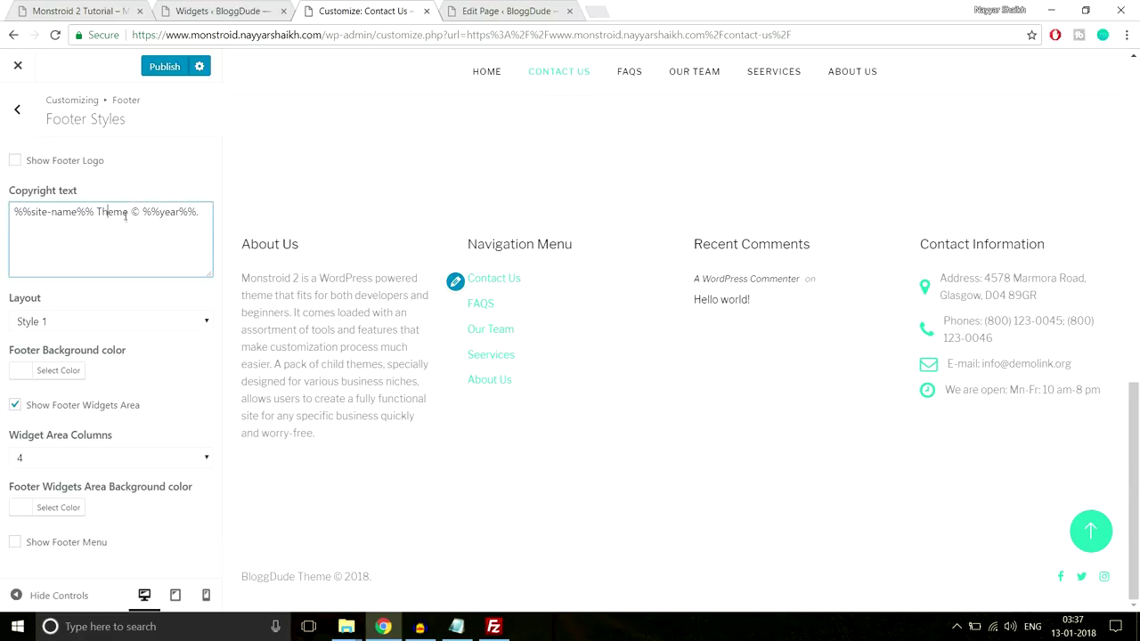
left_click_drag(127, 212, 99, 212)
key("BackSpace")
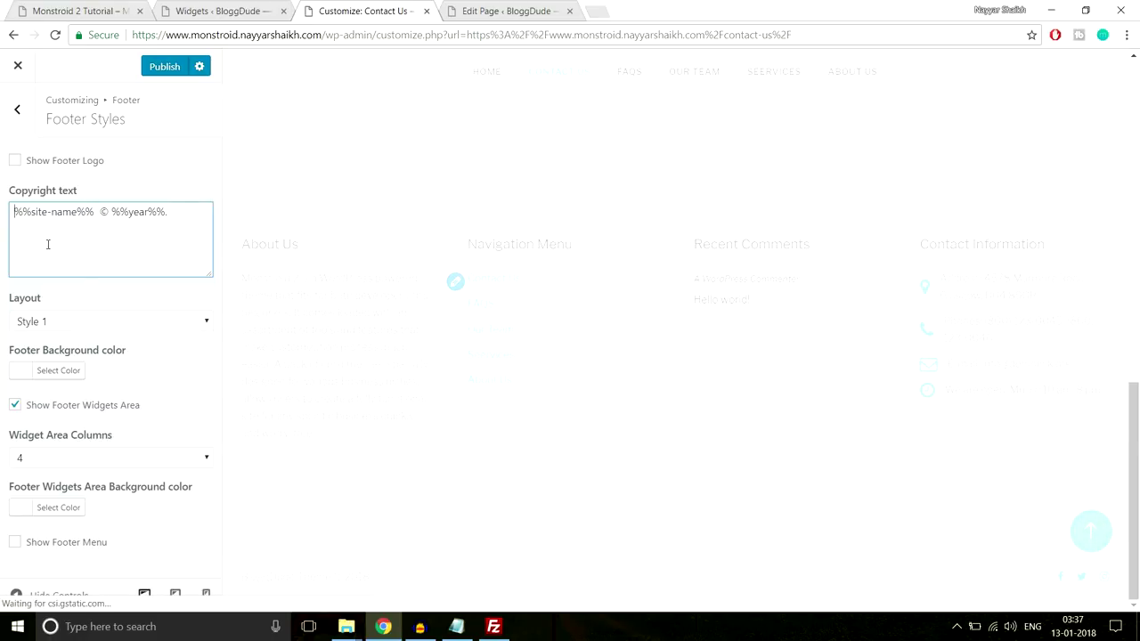
type("All ")
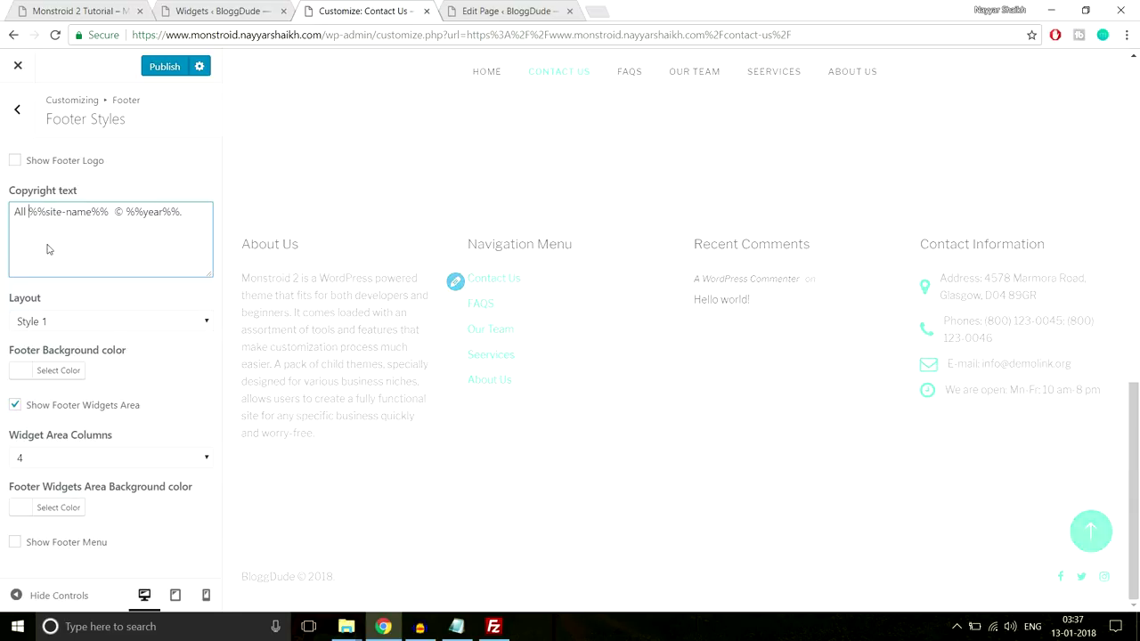
type("Right")
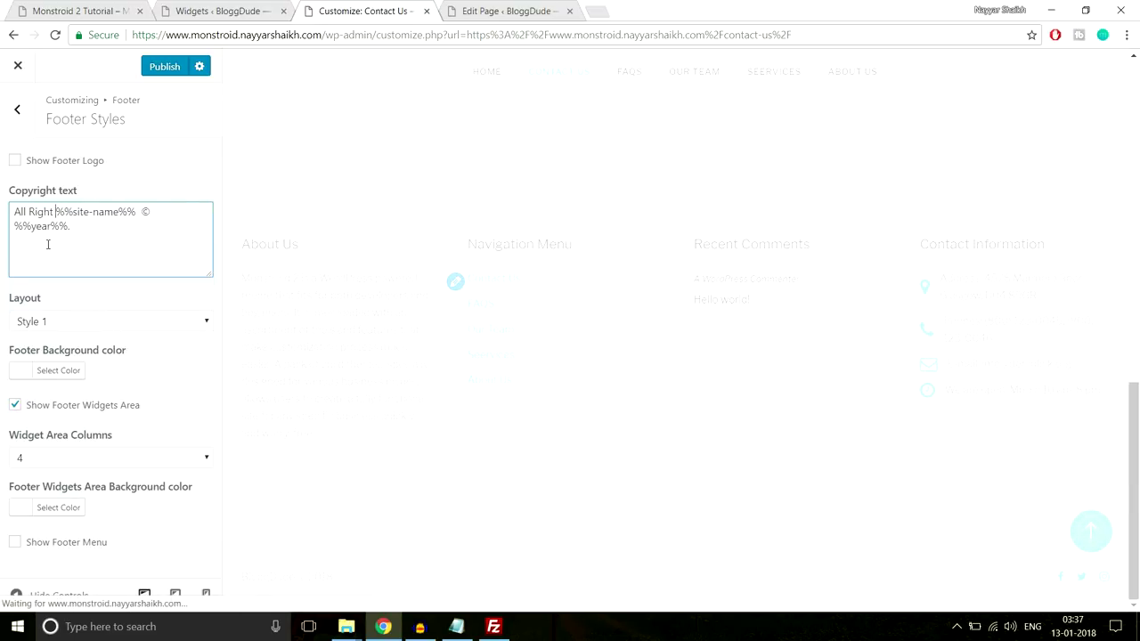
type("s Rese")
type("rve")
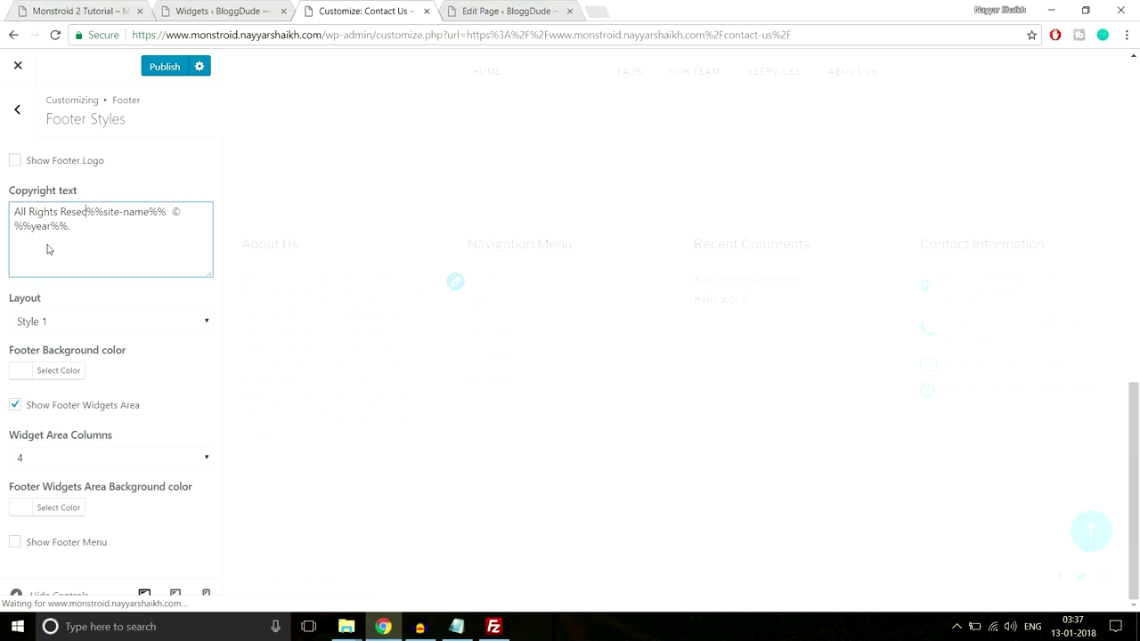
type("d")
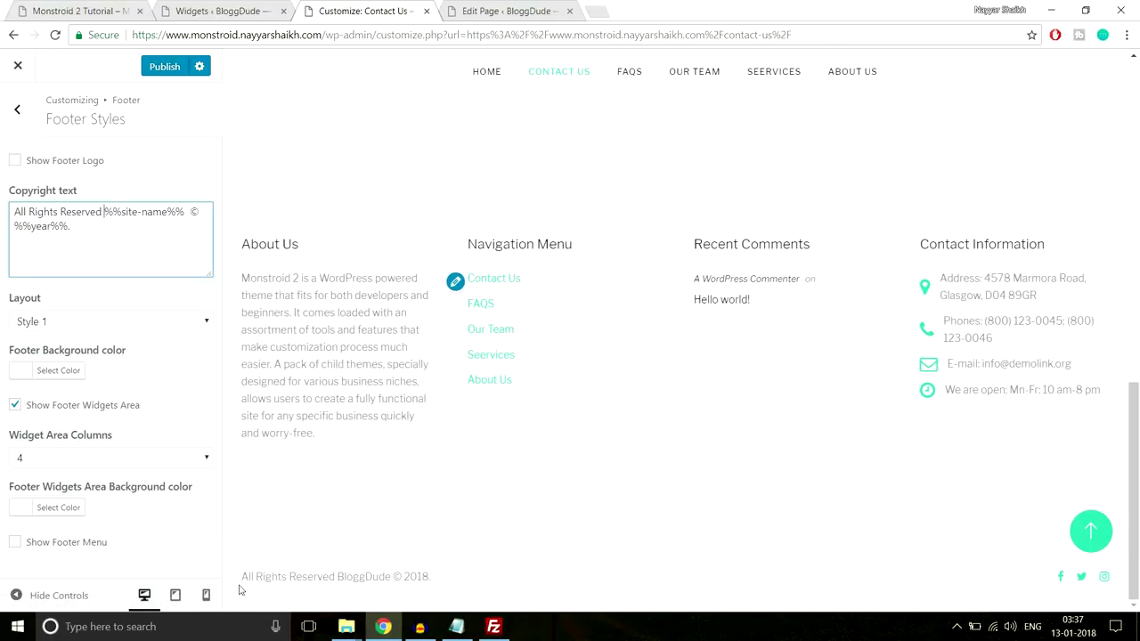
left_click_drag(234, 585, 303, 577)
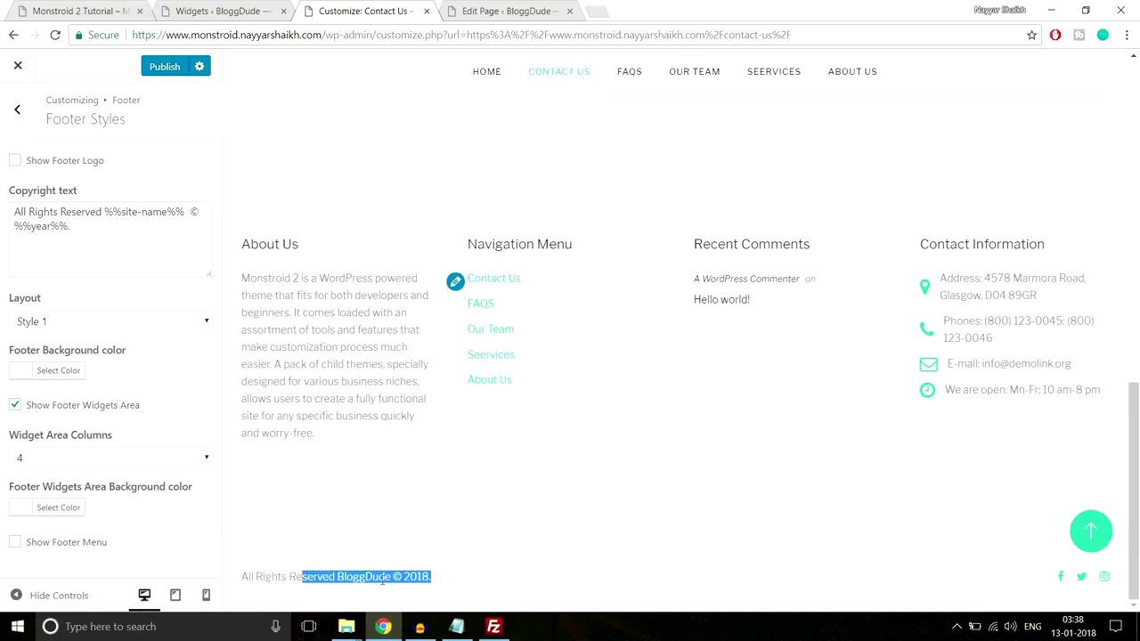
left_click(506, 570)
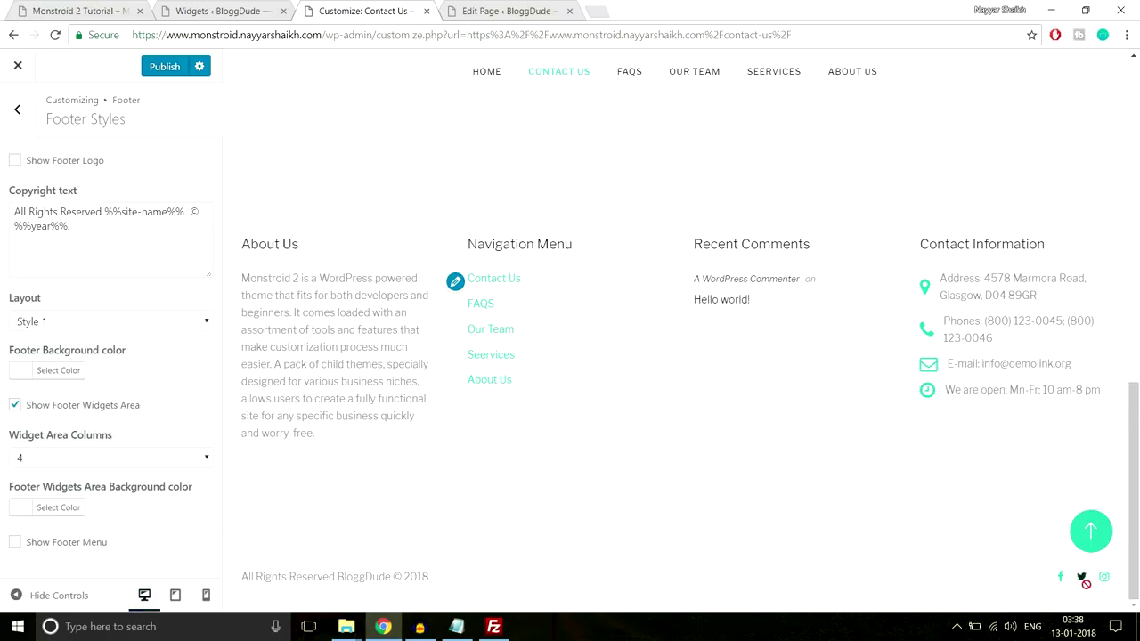
left_click(9, 105)
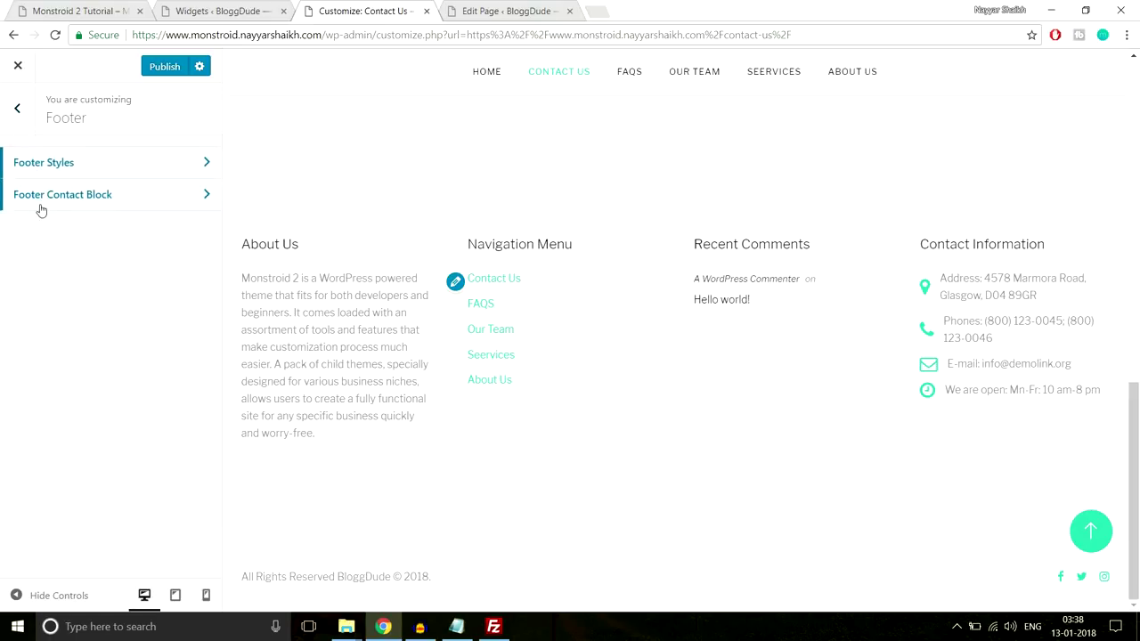
Review the Ads Management, Google Analytics and Homepage Settings sections without changes
left_click(23, 109)
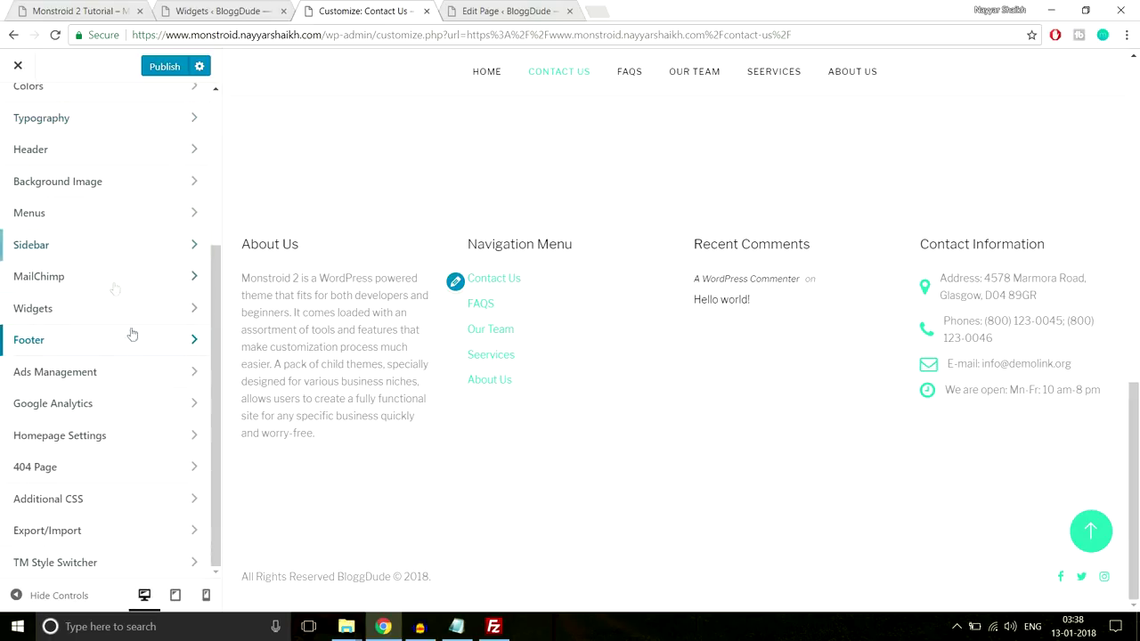
left_click(130, 374)
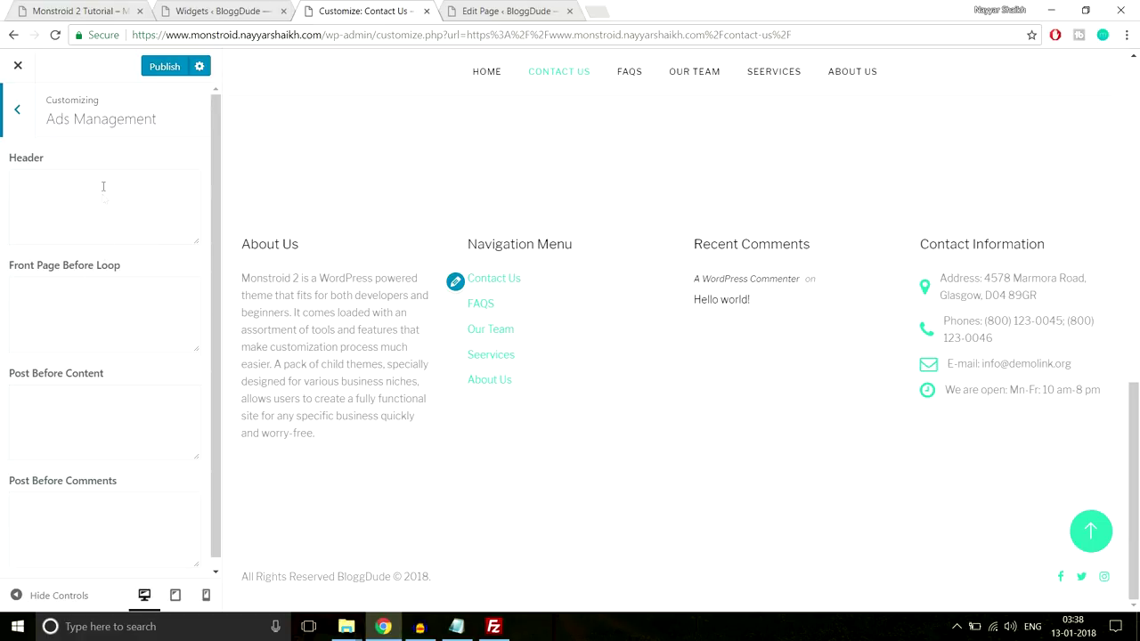
left_click(65, 209)
left_click(17, 109)
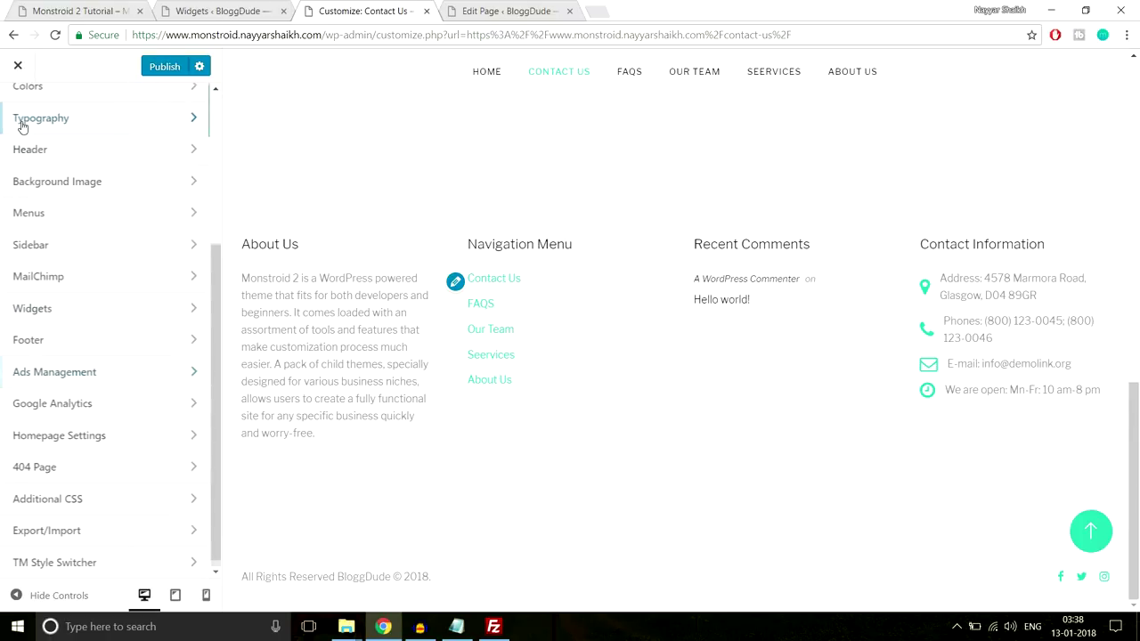
left_click(94, 405)
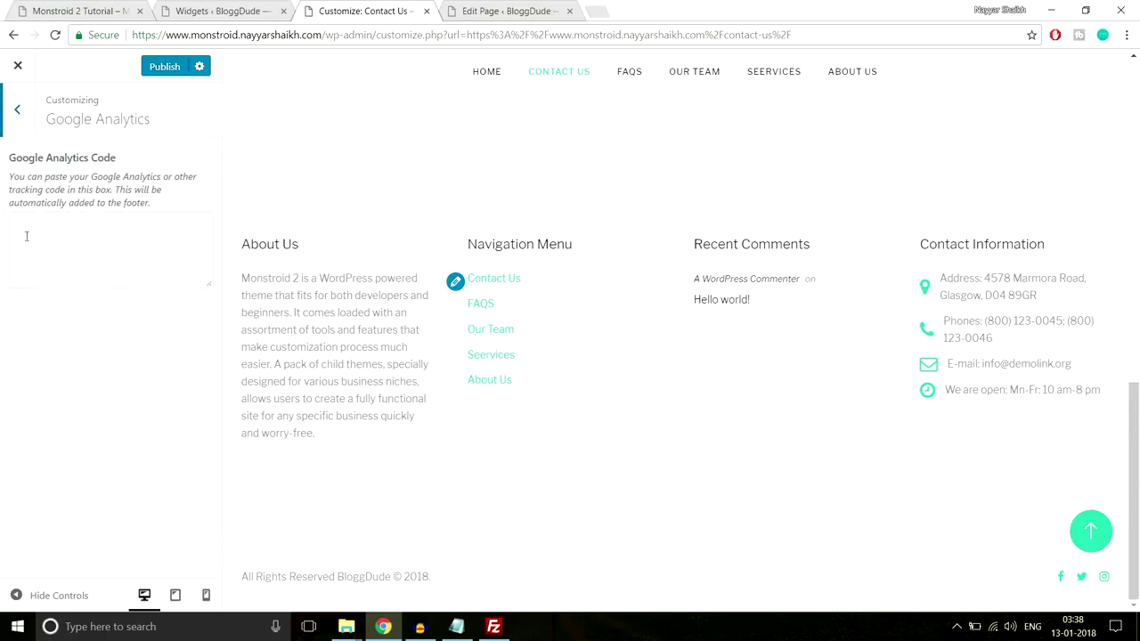
left_click(13, 127)
left_click(142, 445)
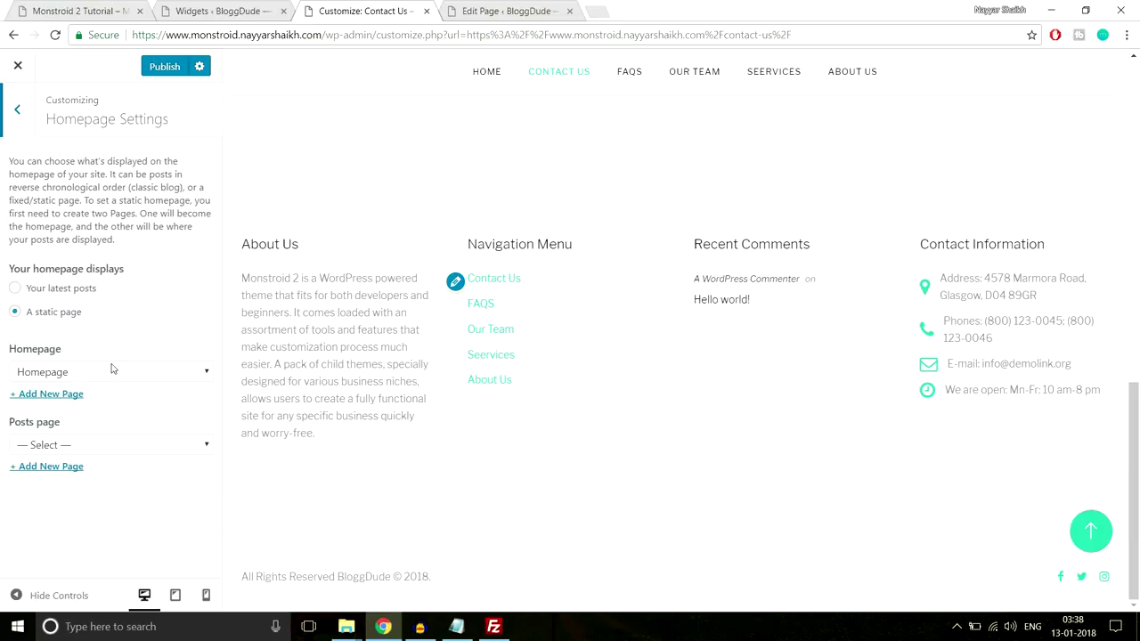
left_click(7, 121)
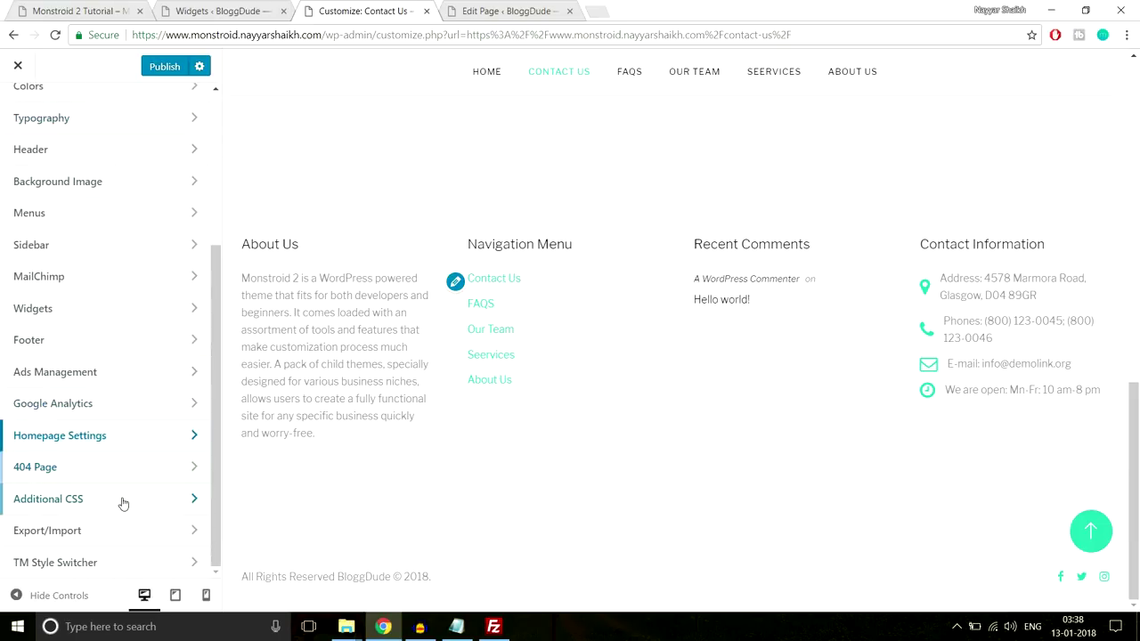
Publish all pending customization changes, including the new footer copyright
scroll(117, 536, "up", 3)
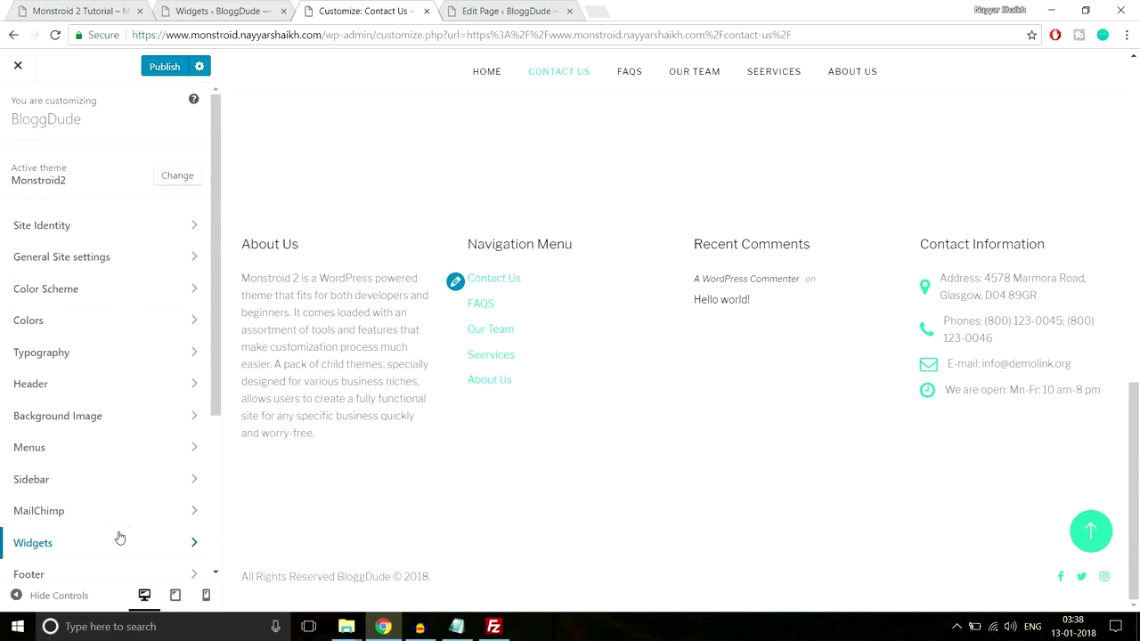
scroll(313, 482, "up", 5)
scroll(314, 482, "up", 5)
left_click(165, 74)
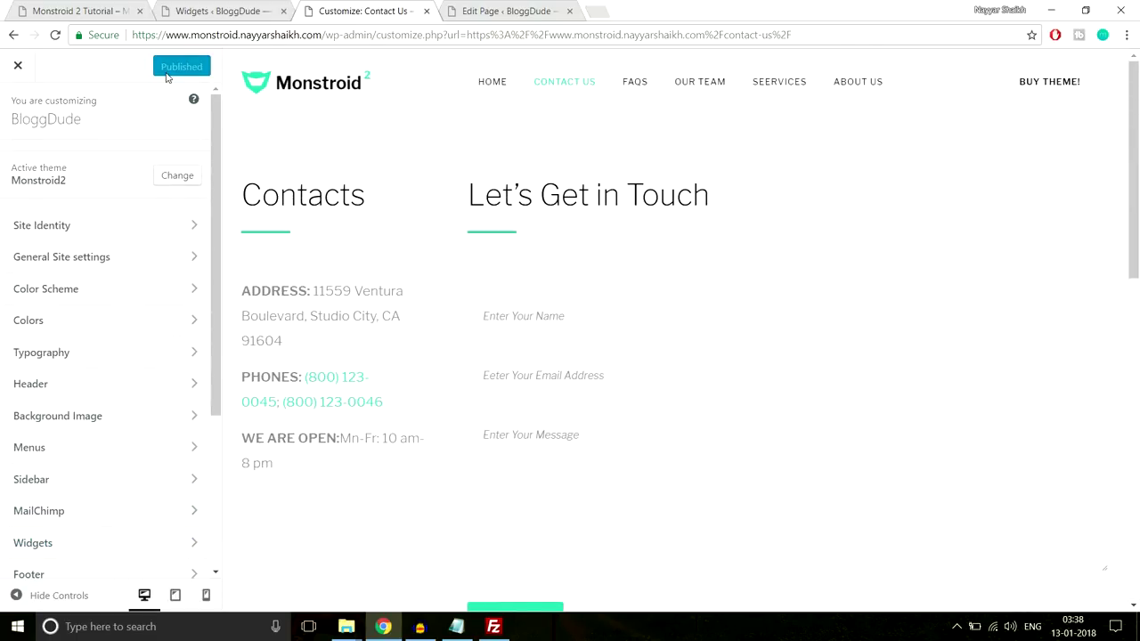